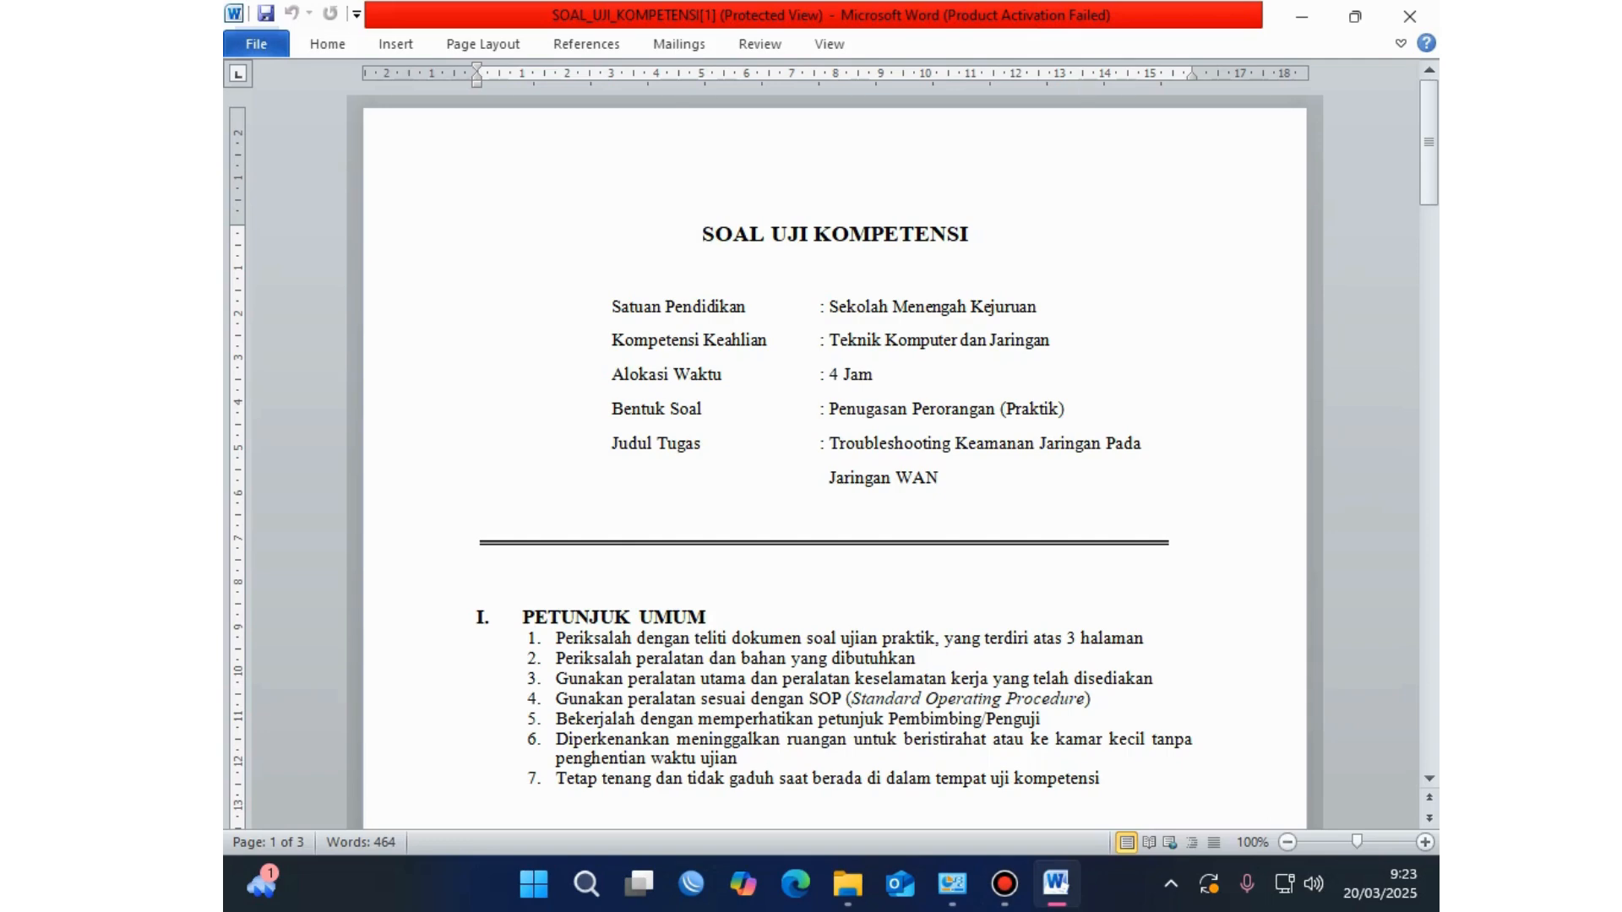
Step: Scroll through the exam document and briefly highlight the 'Alokasi Waktu 4 Jam' line
{"action": "scroll", "coordinate": [835, 465], "scroll_direction": "down", "scroll_amount": 3}
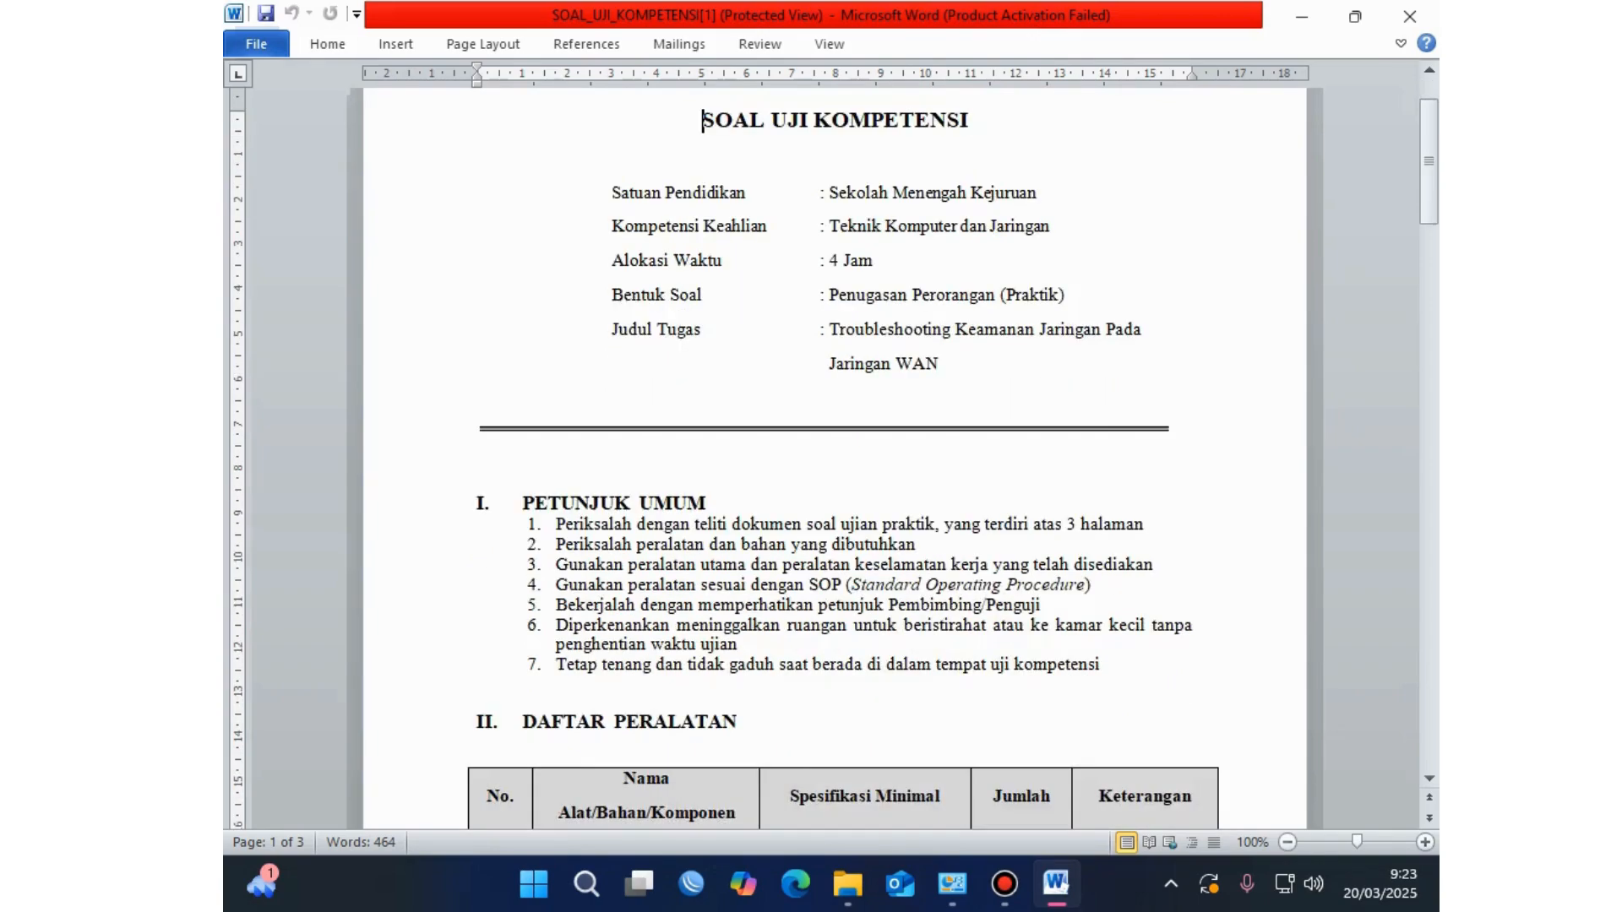
{"action": "scroll", "coordinate": [835, 464], "scroll_direction": "down", "scroll_amount": 5}
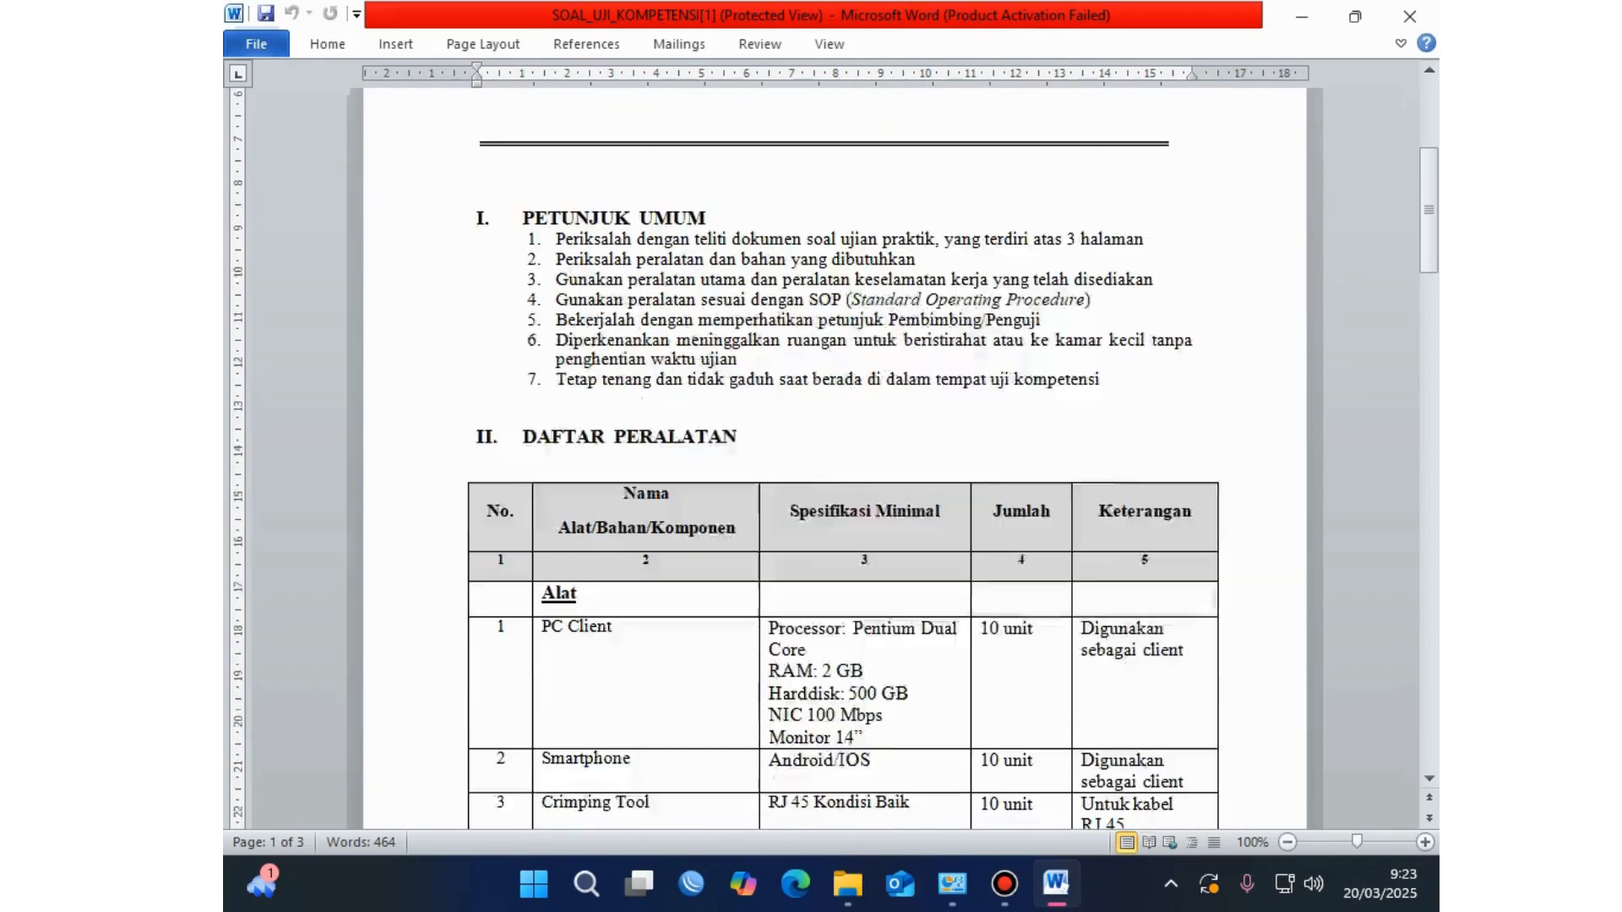
{"action": "scroll", "coordinate": [835, 465], "scroll_direction": "down", "scroll_amount": 1}
{"action": "scroll", "coordinate": [835, 464], "scroll_direction": "down", "scroll_amount": 6}
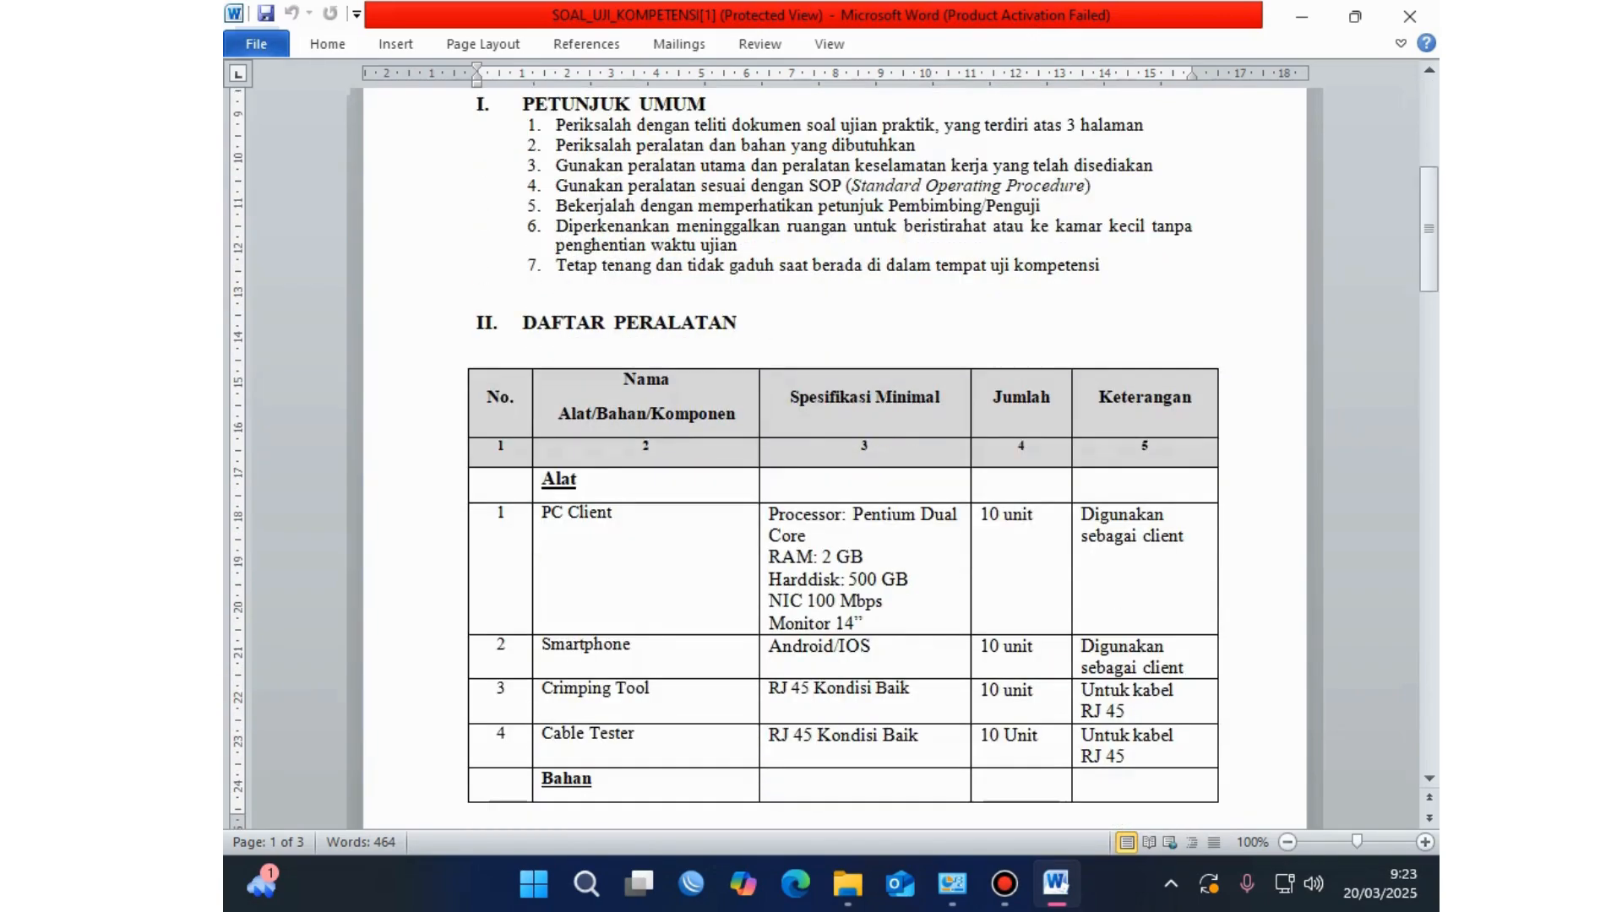
{"action": "scroll", "coordinate": [835, 465], "scroll_direction": "down", "scroll_amount": 13}
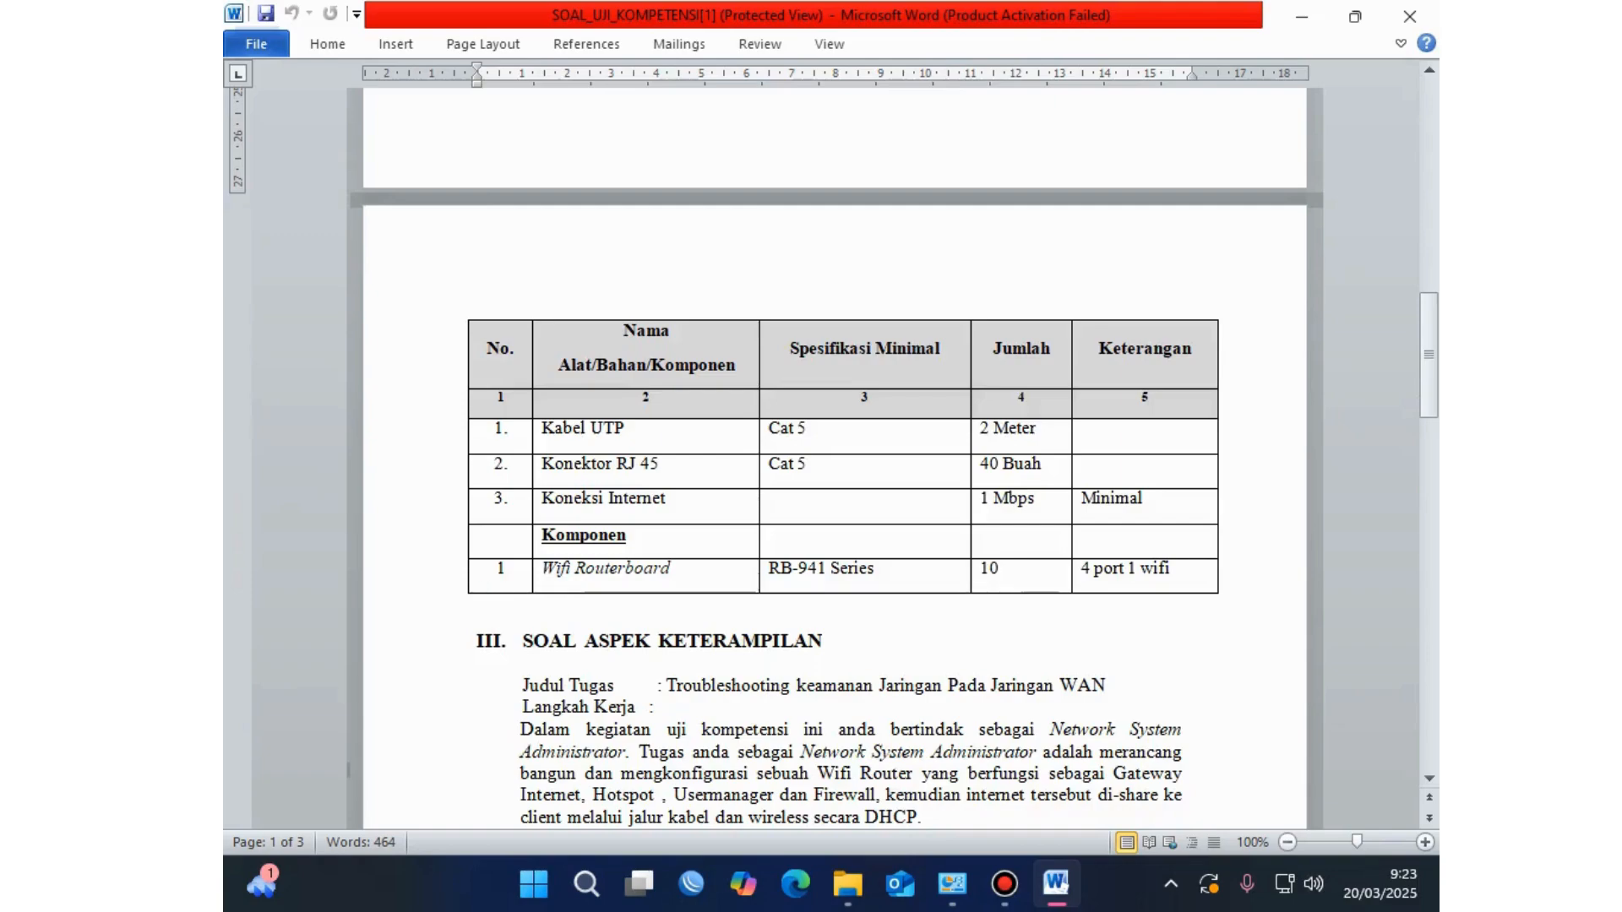
{"action": "scroll", "coordinate": [835, 465], "scroll_direction": "down", "scroll_amount": 7}
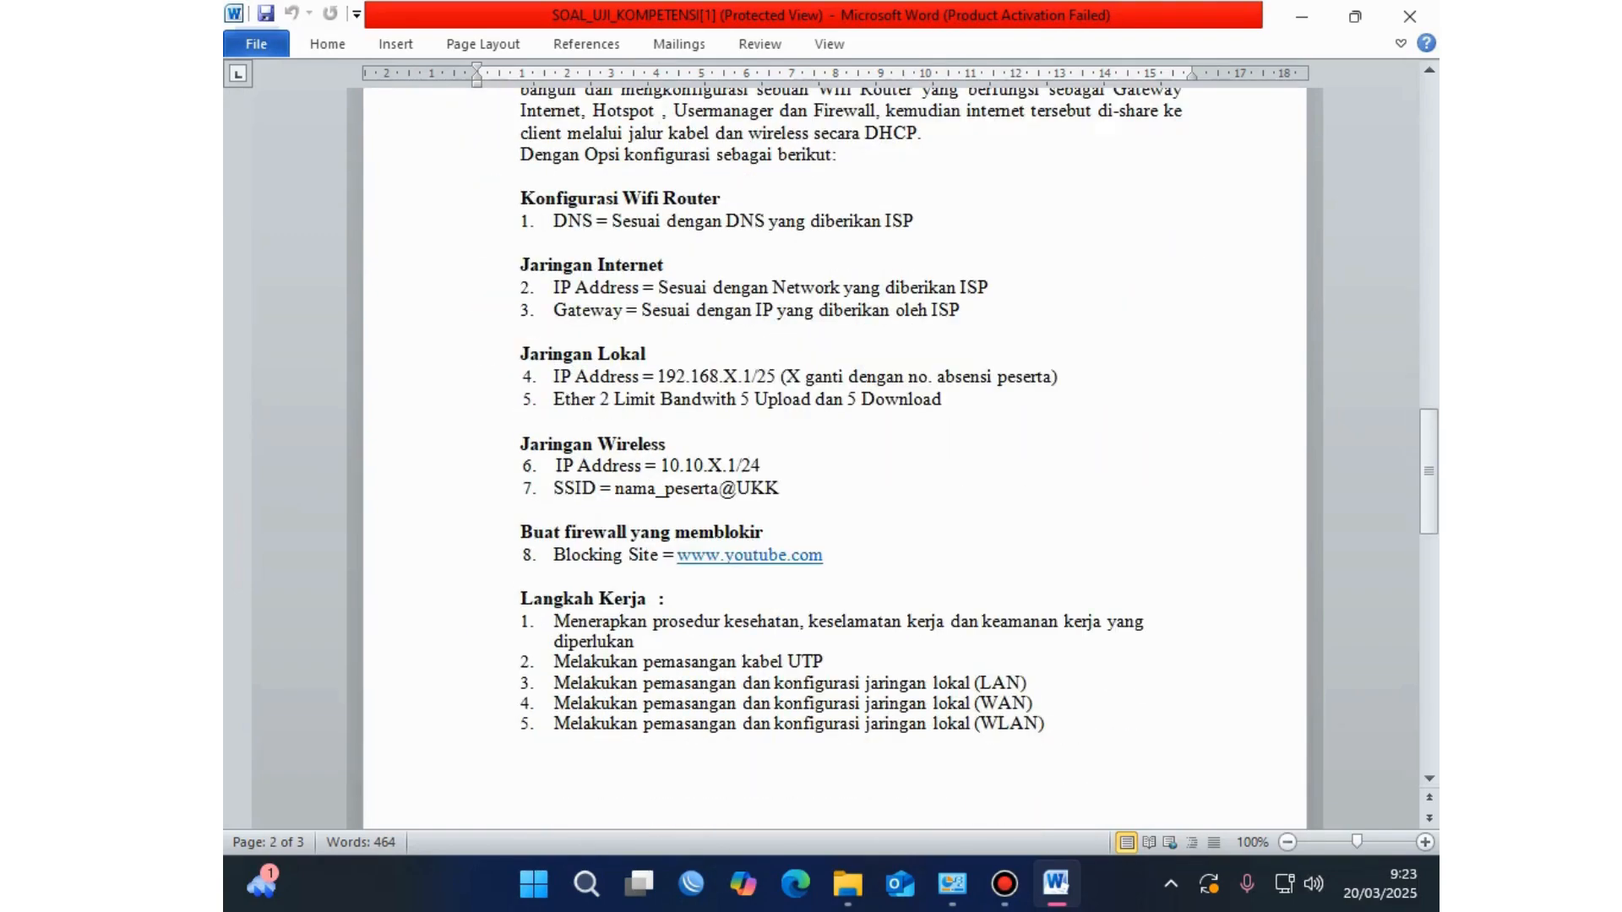
{"action": "scroll", "coordinate": [835, 465], "scroll_direction": "down", "scroll_amount": 8}
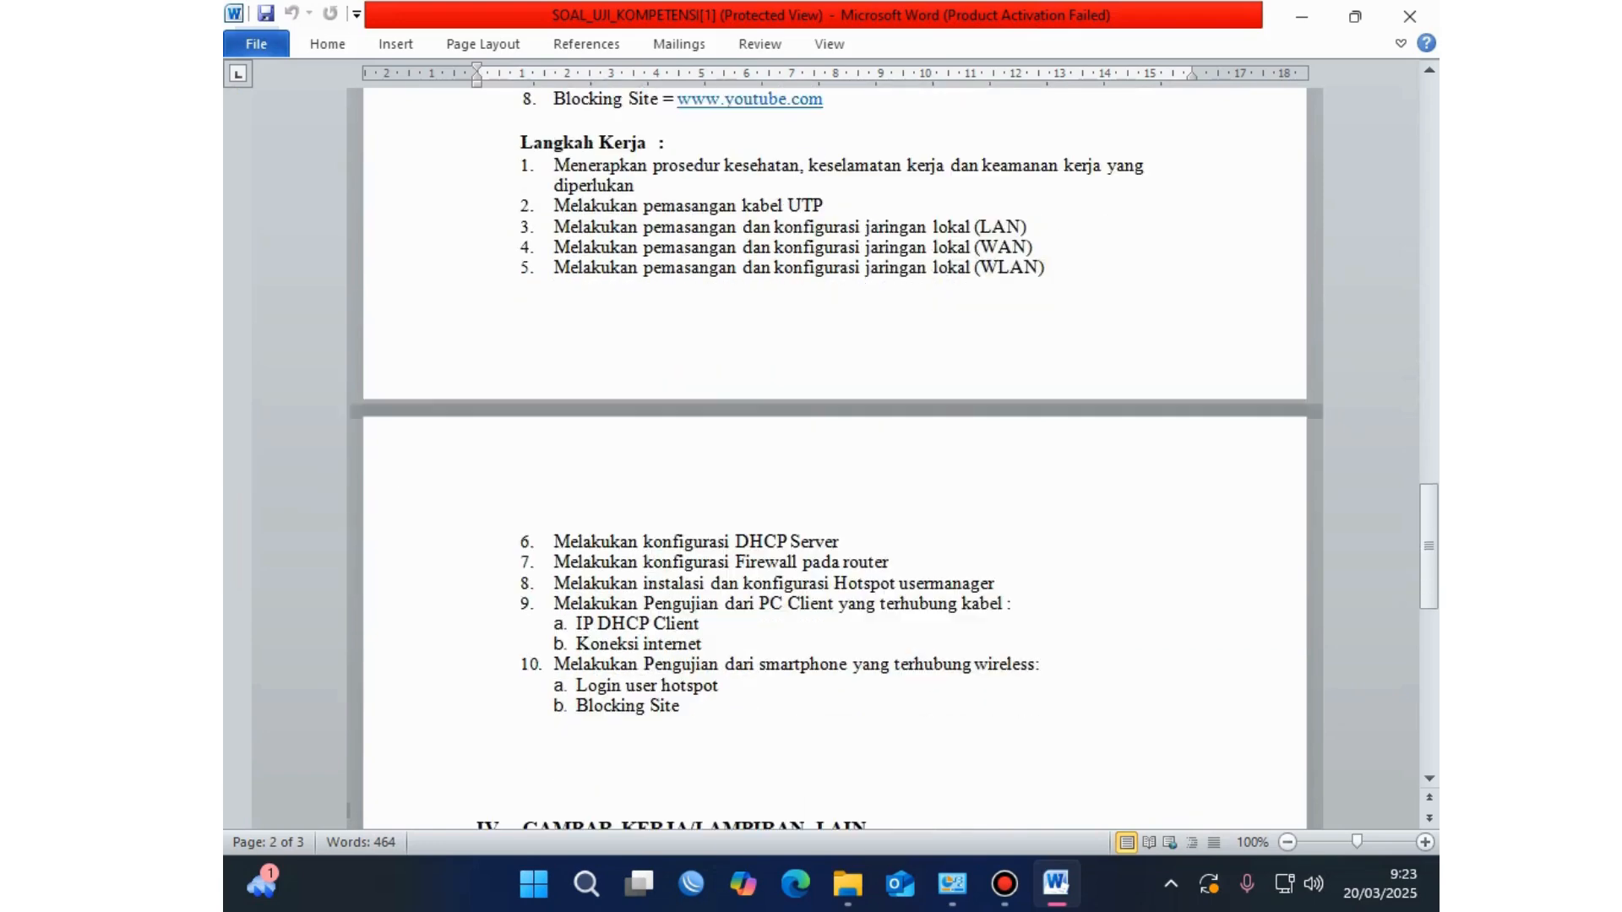
{"action": "scroll", "coordinate": [835, 465], "scroll_direction": "down", "scroll_amount": 13}
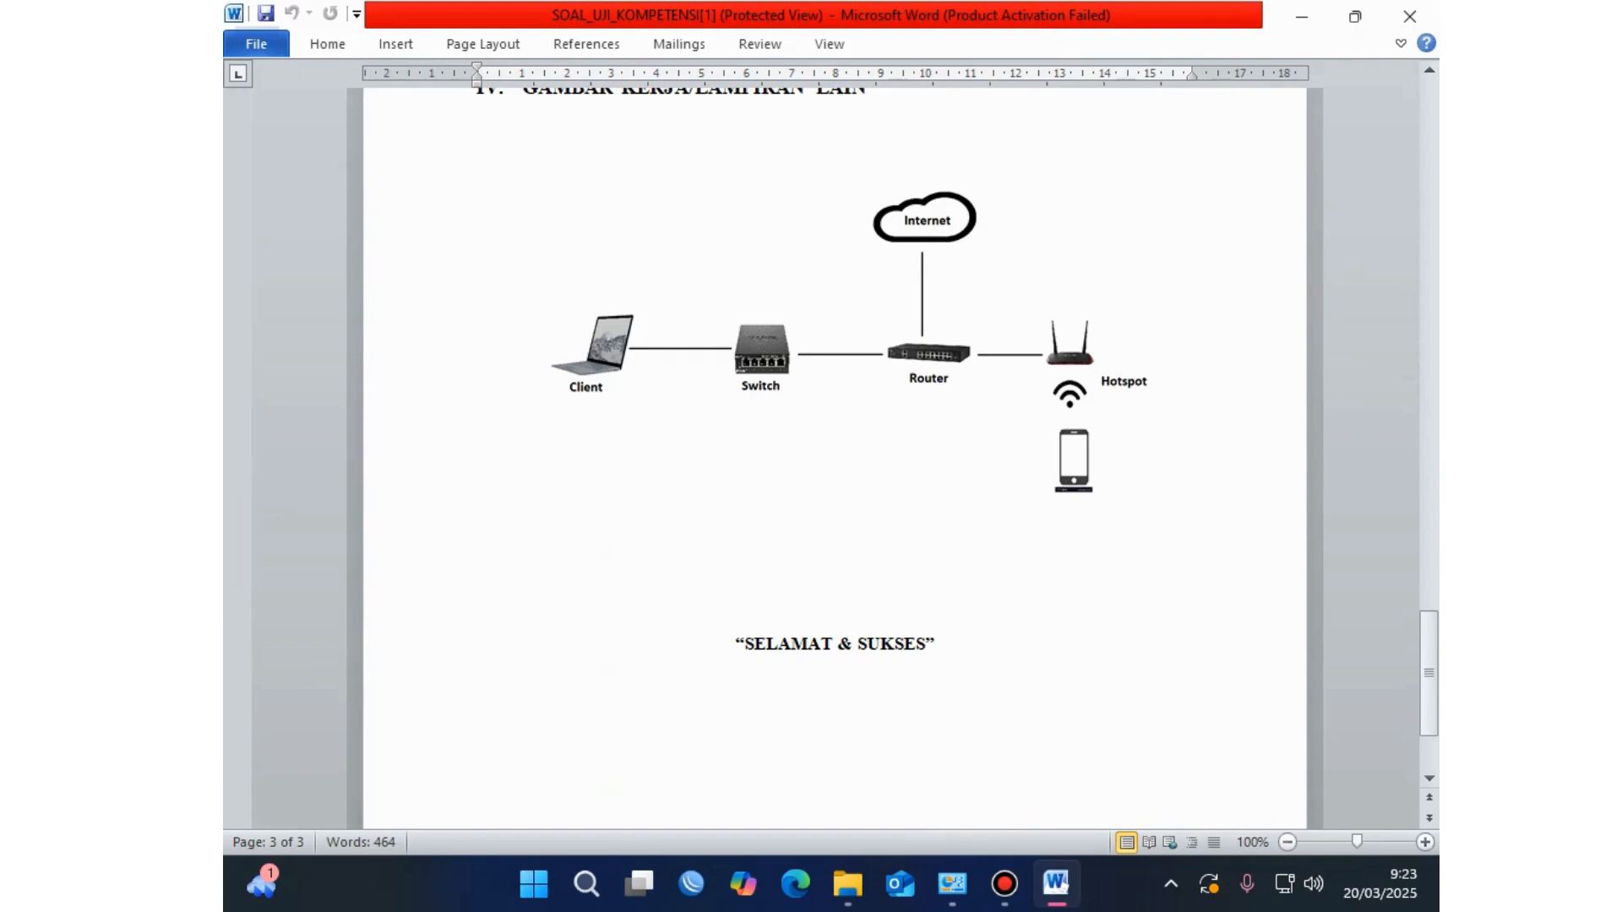
{"action": "scroll", "coordinate": [835, 465], "scroll_direction": "up", "scroll_amount": 6}
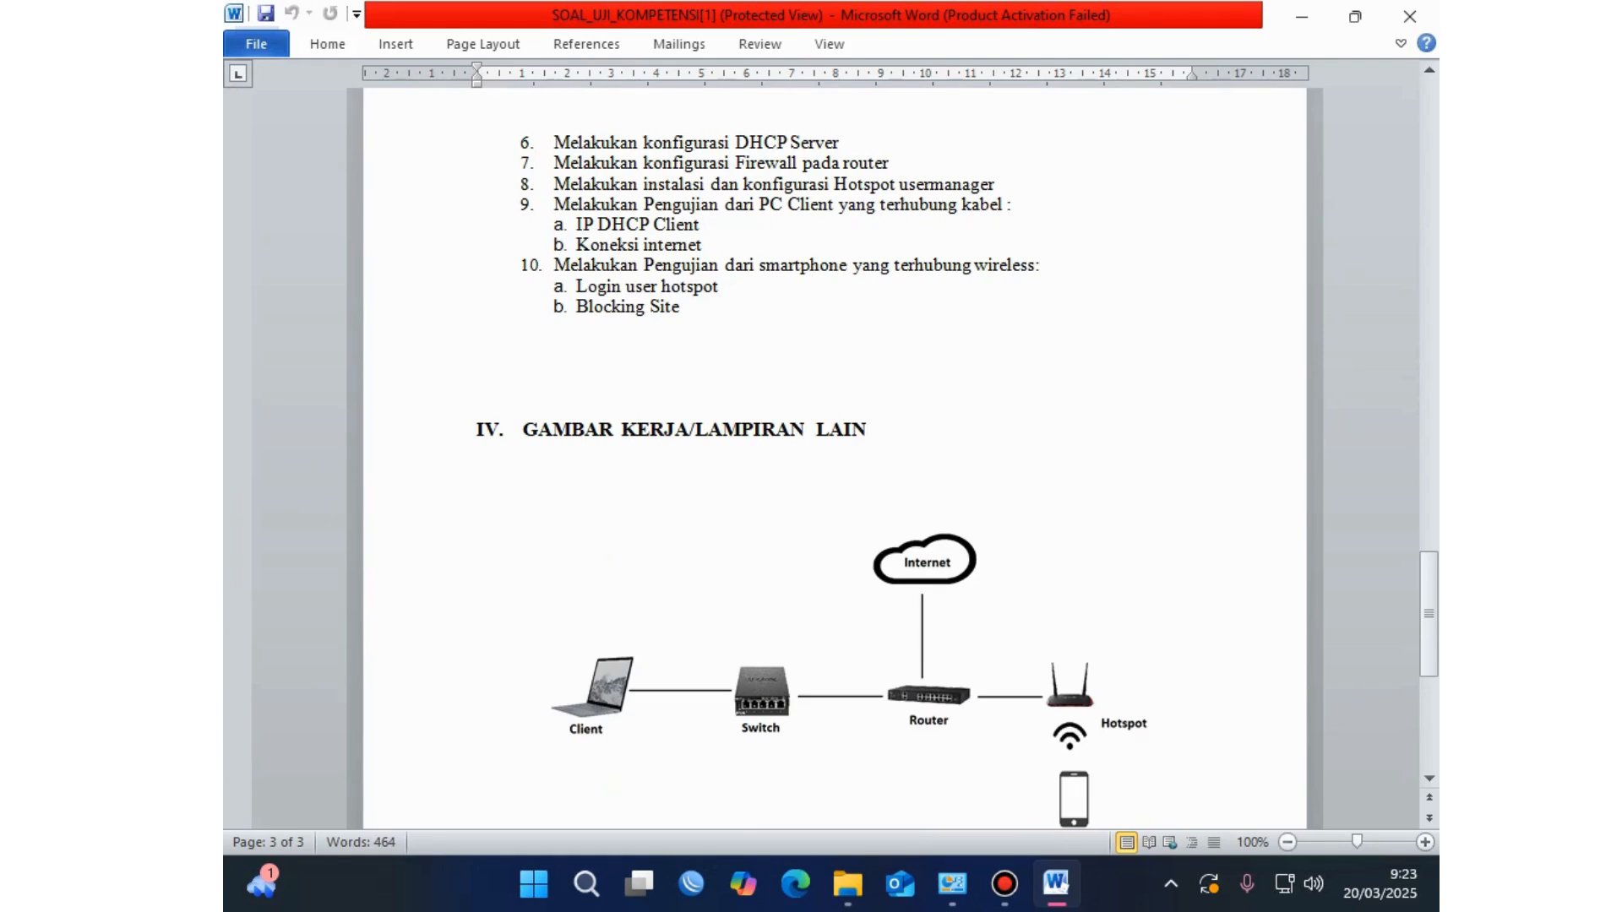
{"action": "scroll", "coordinate": [835, 456], "scroll_direction": "up", "scroll_amount": 20}
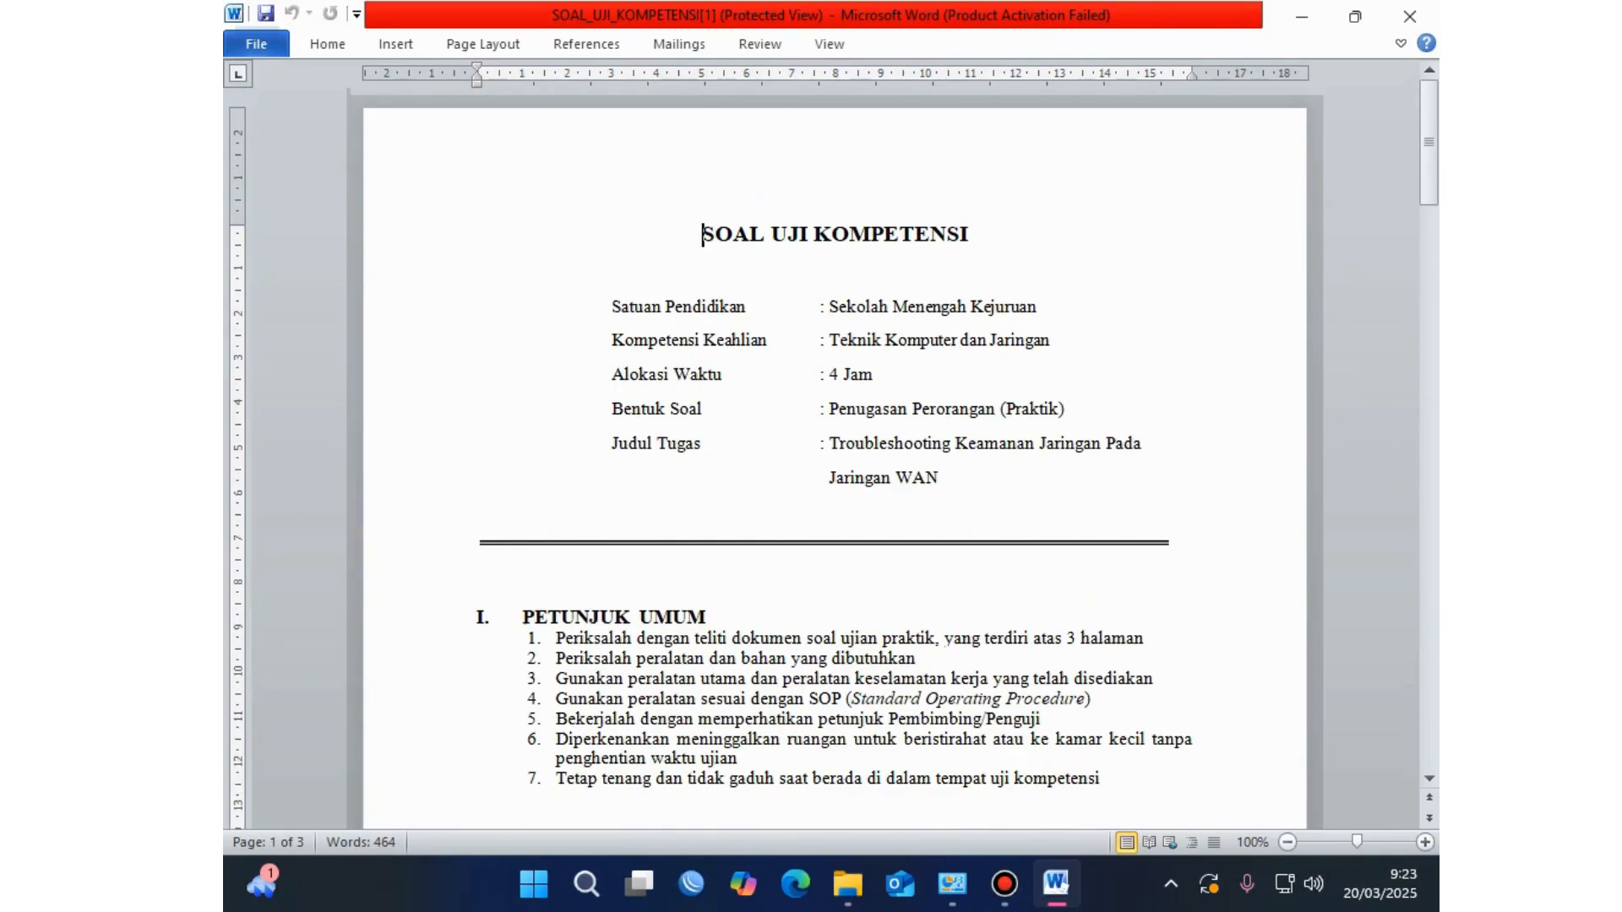
{"action": "left_click", "coordinate": [875, 374]}
{"action": "left_click_drag", "start_coordinate": [874, 374], "coordinate": [612, 374]}
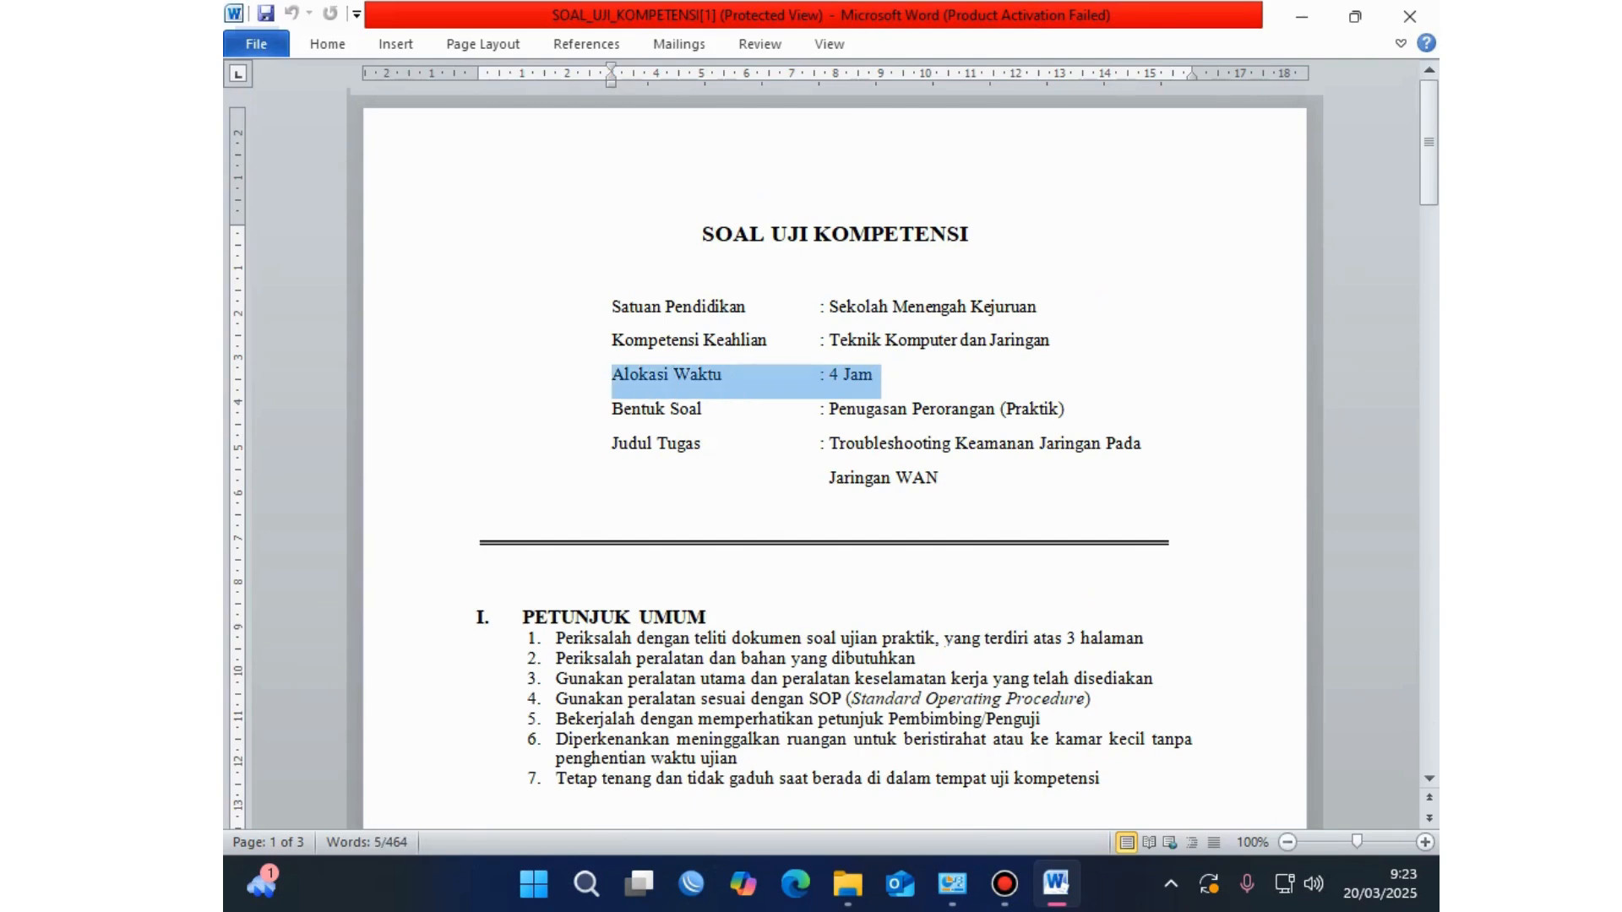
{"action": "left_click", "coordinate": [1006, 409]}
{"action": "left_click", "coordinate": [723, 374]}
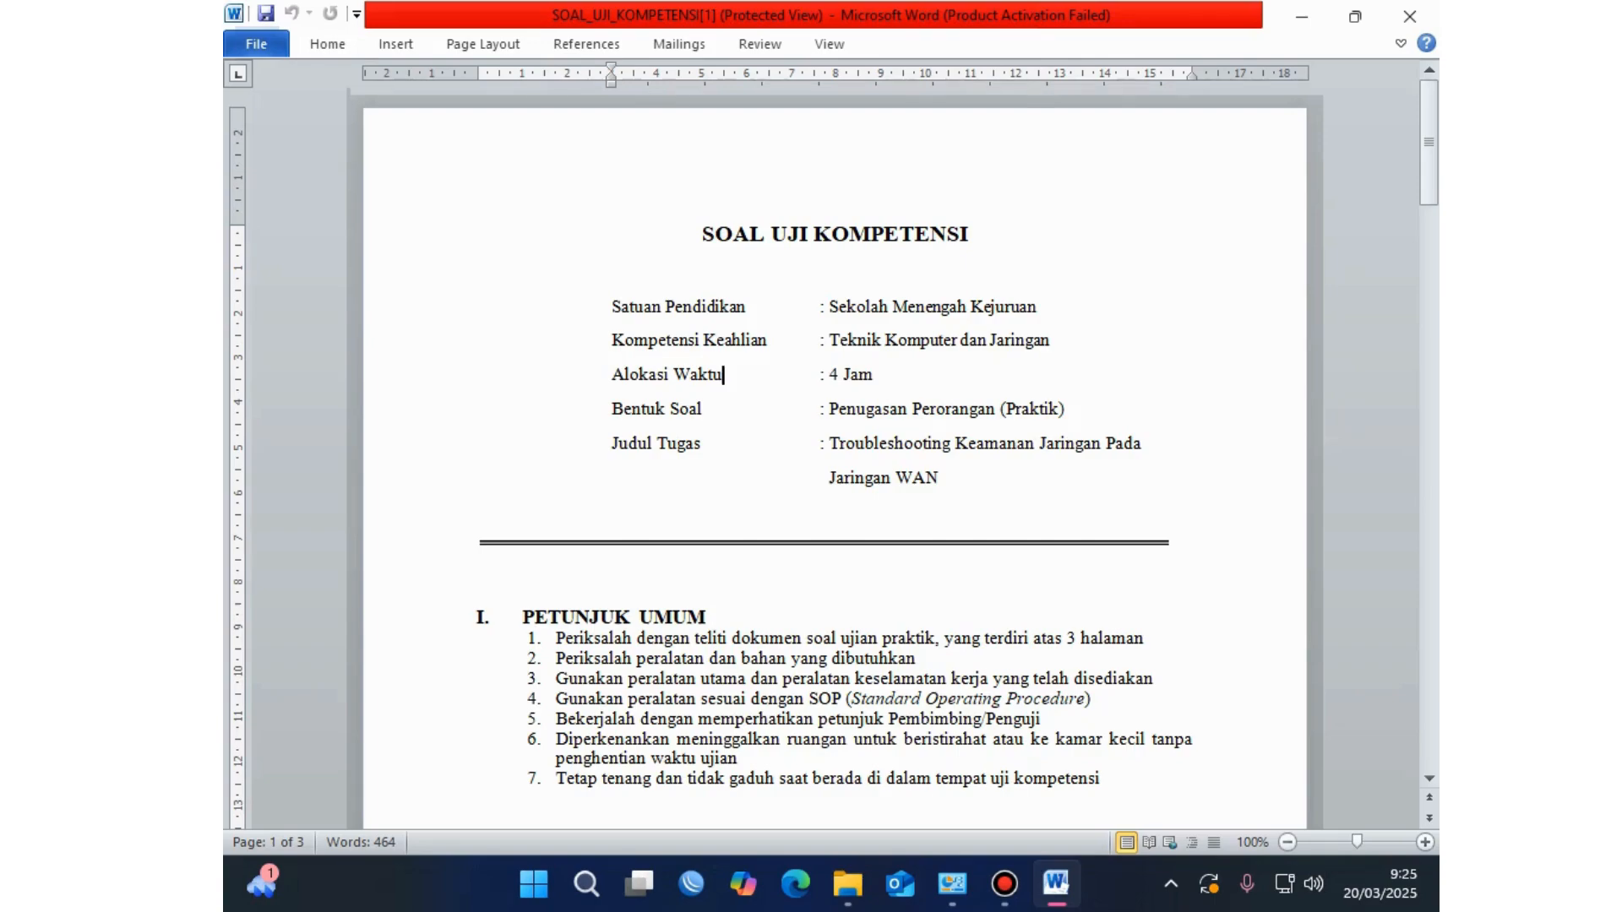
Step: Scroll back up and place the caret at the document title
{"action": "scroll", "coordinate": [835, 456], "scroll_direction": "down", "scroll_amount": 6}
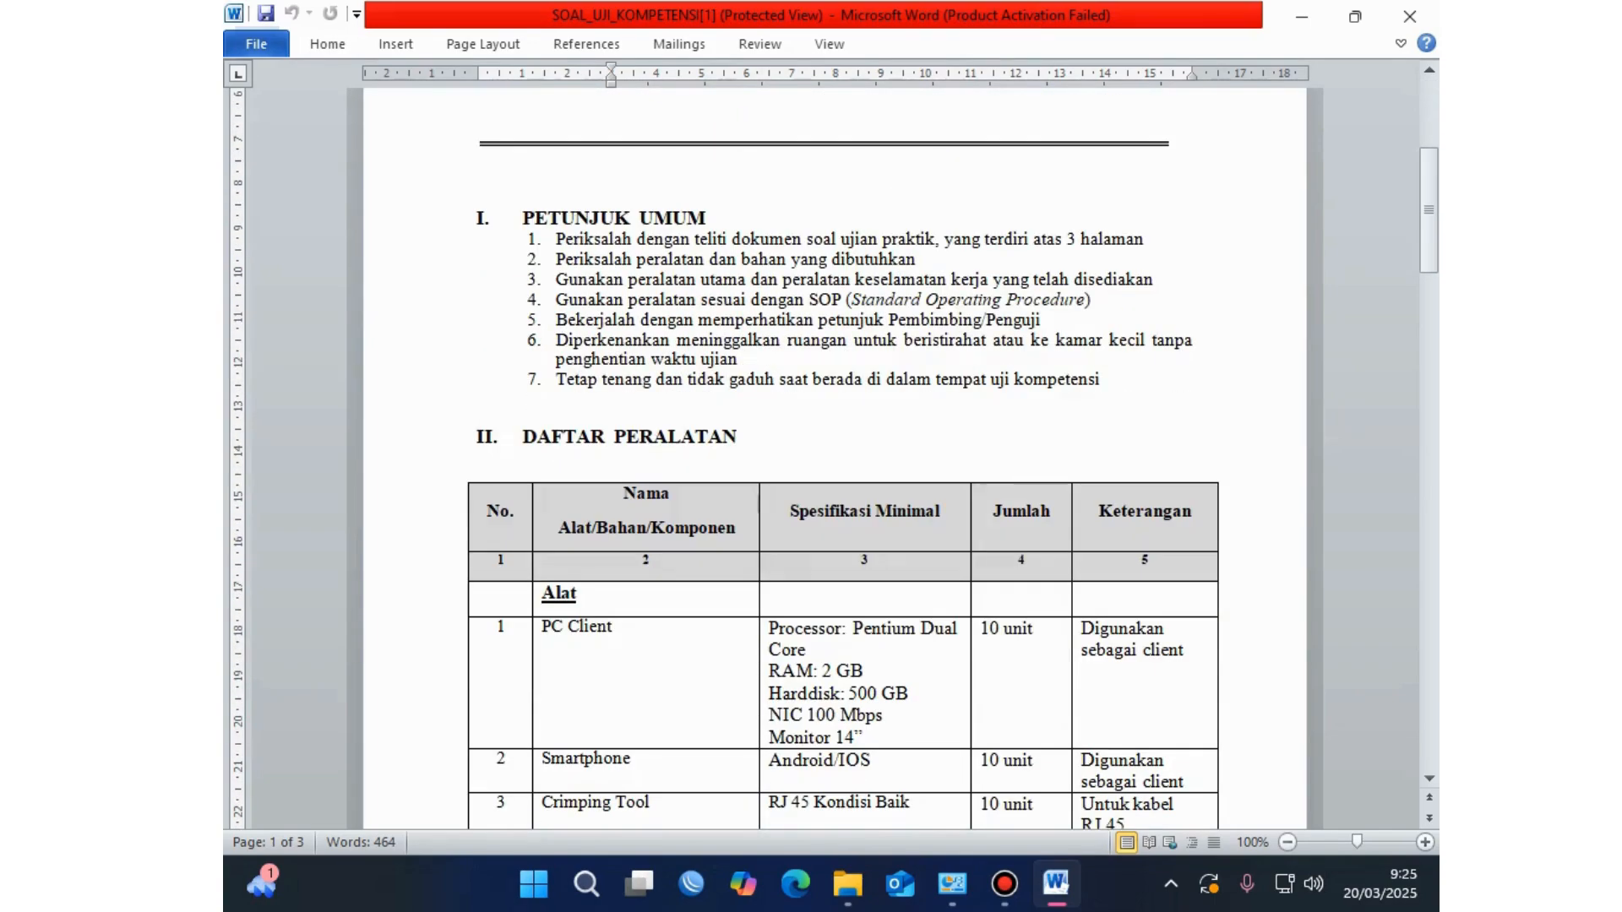
{"action": "scroll", "coordinate": [834, 456], "scroll_direction": "up", "scroll_amount": 5}
{"action": "scroll", "coordinate": [835, 456], "scroll_direction": "down", "scroll_amount": 5}
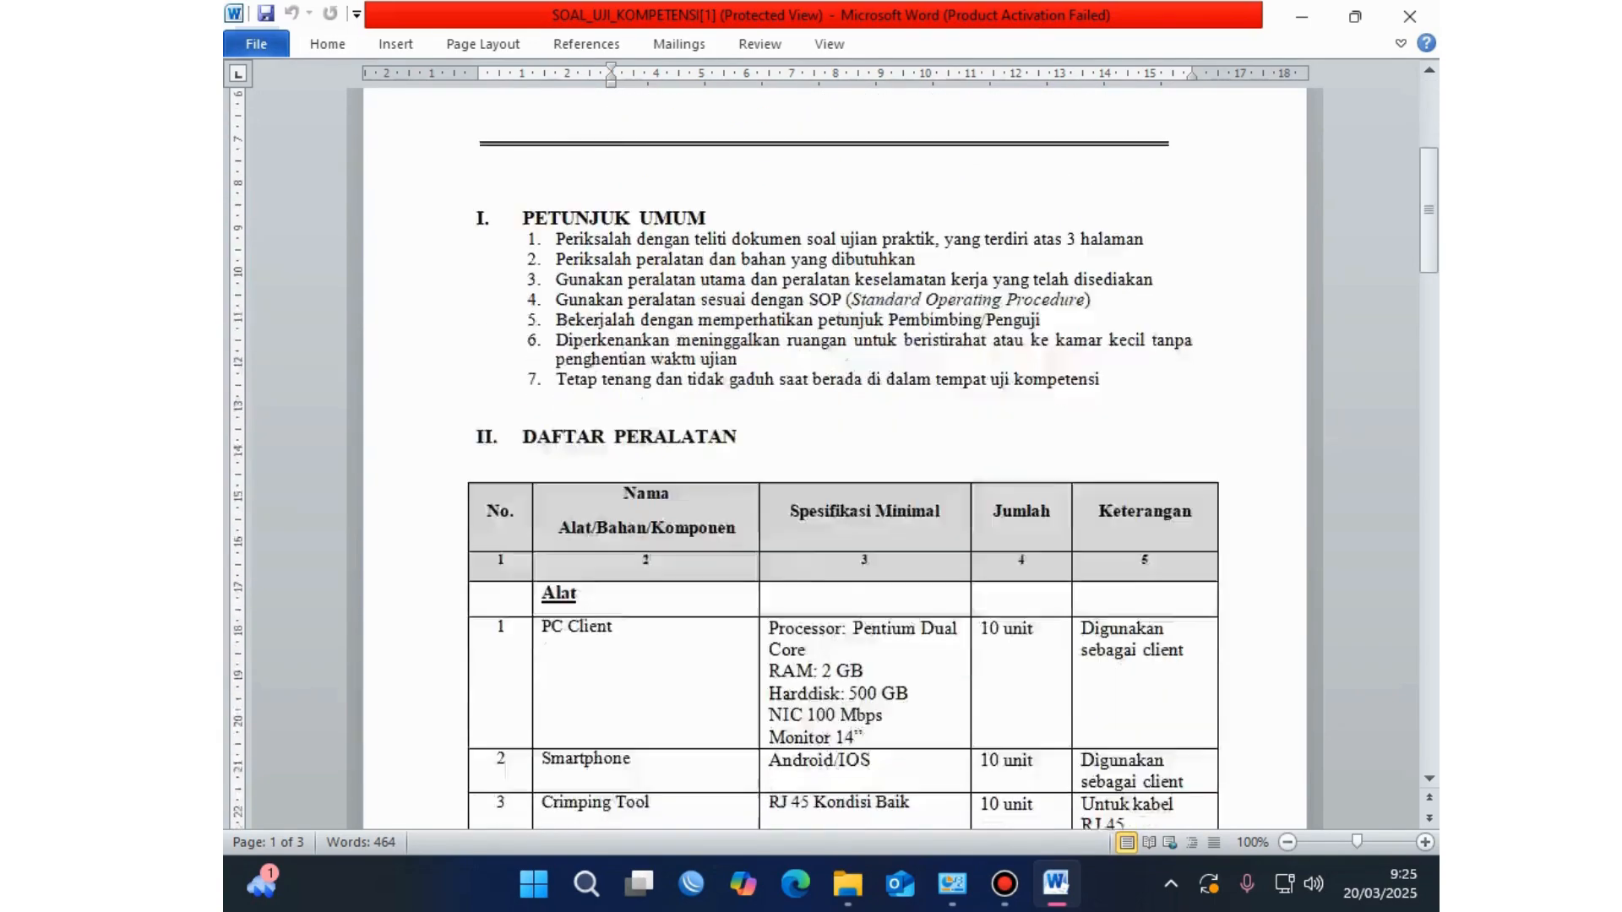
{"action": "scroll", "coordinate": [835, 456], "scroll_direction": "down", "scroll_amount": 20}
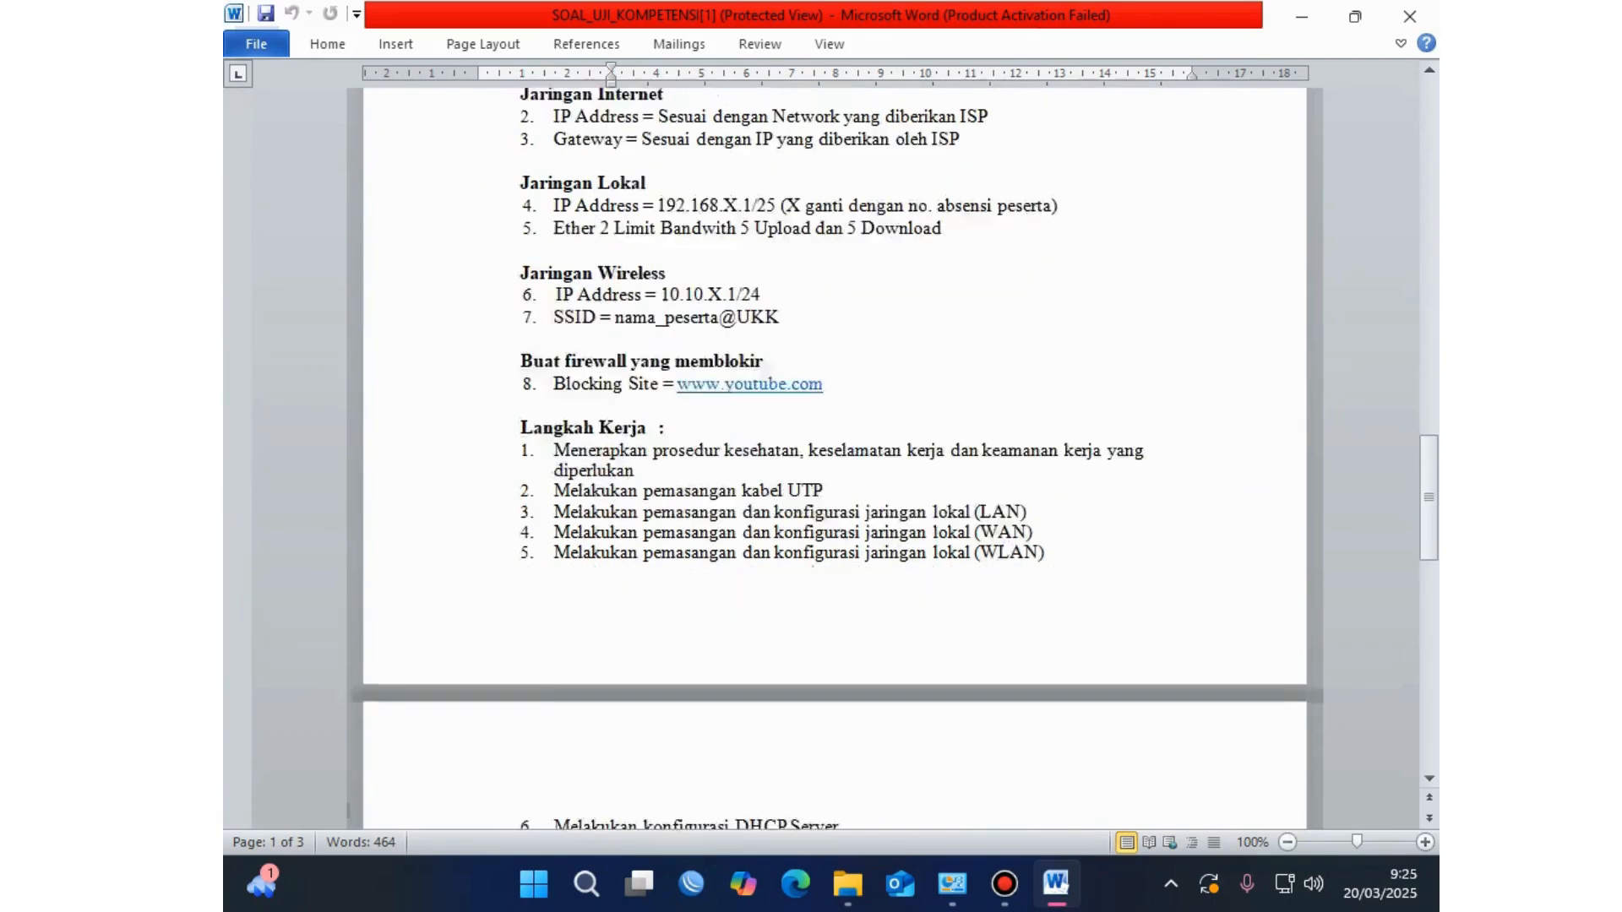
{"action": "scroll", "coordinate": [835, 456], "scroll_direction": "down", "scroll_amount": 9}
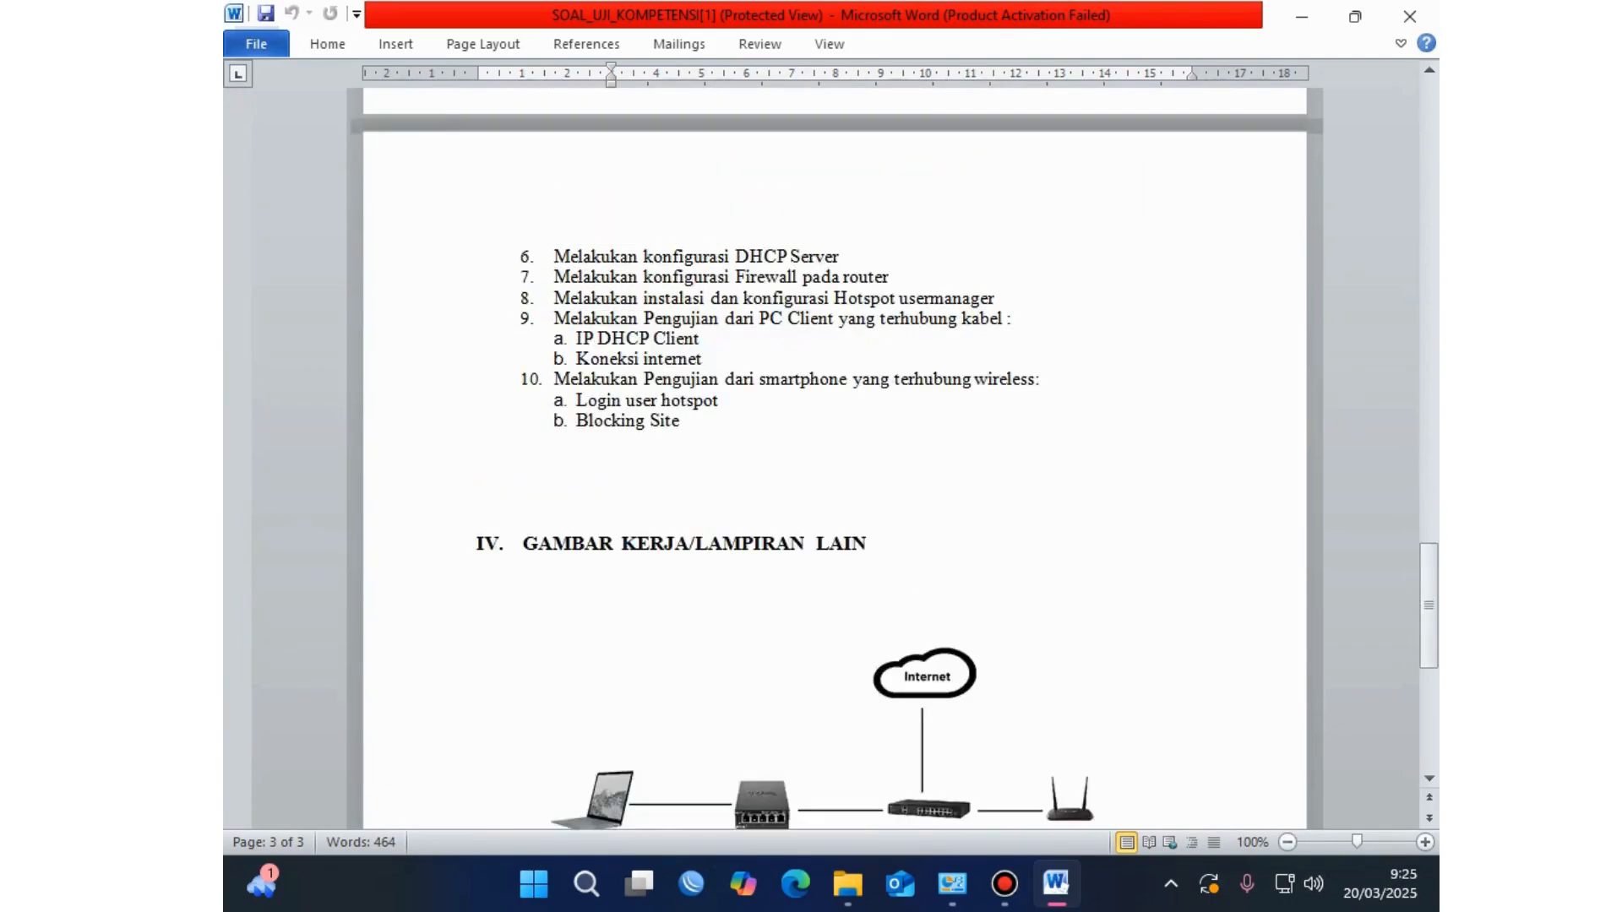
{"action": "scroll", "coordinate": [835, 456], "scroll_direction": "up", "scroll_amount": 20}
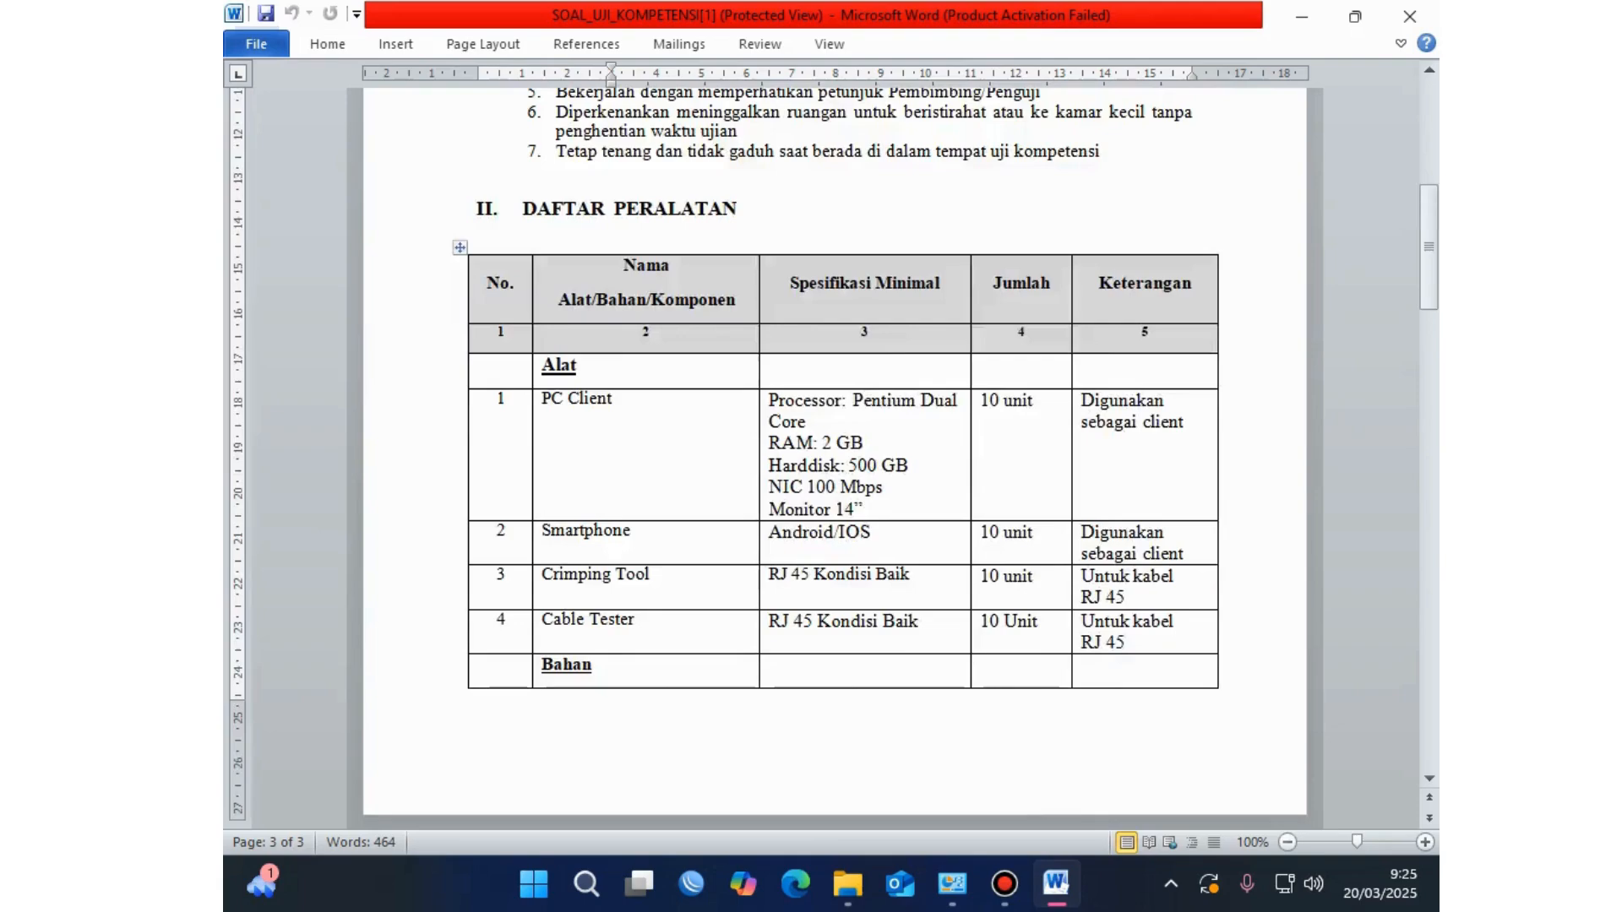
{"action": "scroll", "coordinate": [835, 456], "scroll_direction": "up", "scroll_amount": 8}
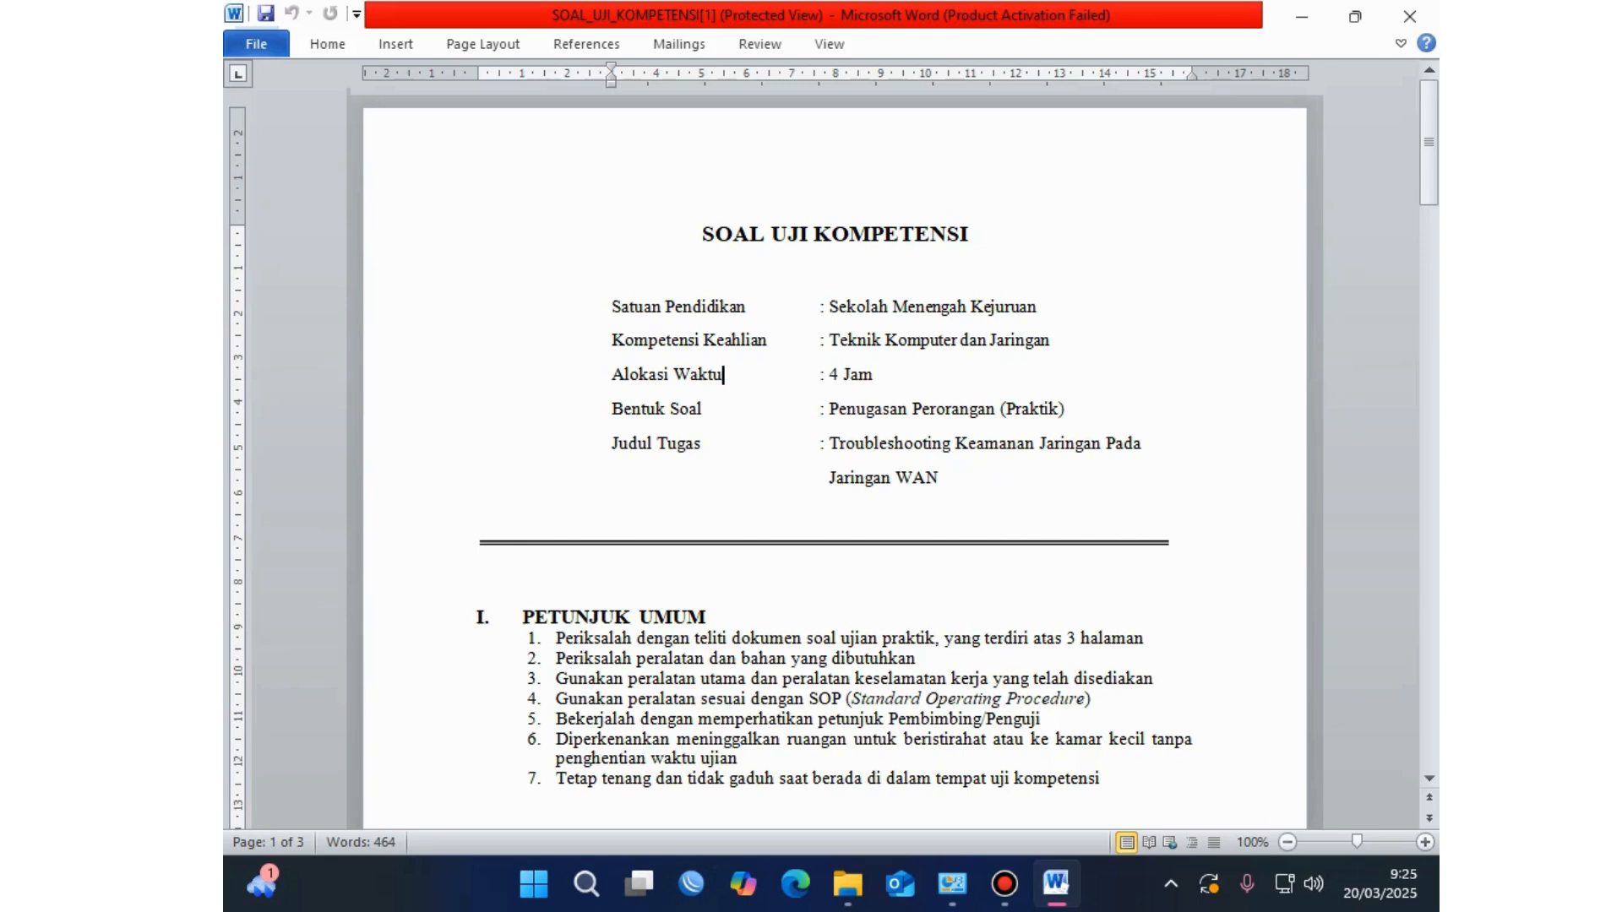
{"action": "left_click", "coordinate": [703, 235]}
Step: Scroll down to section III SOAL ASPEK KETERAMPILAN and click the Langkah Kerja line
{"action": "scroll", "coordinate": [835, 456], "scroll_direction": "down", "scroll_amount": 5}
{"action": "scroll", "coordinate": [835, 457], "scroll_direction": "down", "scroll_amount": 5}
{"action": "scroll", "coordinate": [833, 456], "scroll_direction": "down", "scroll_amount": 5}
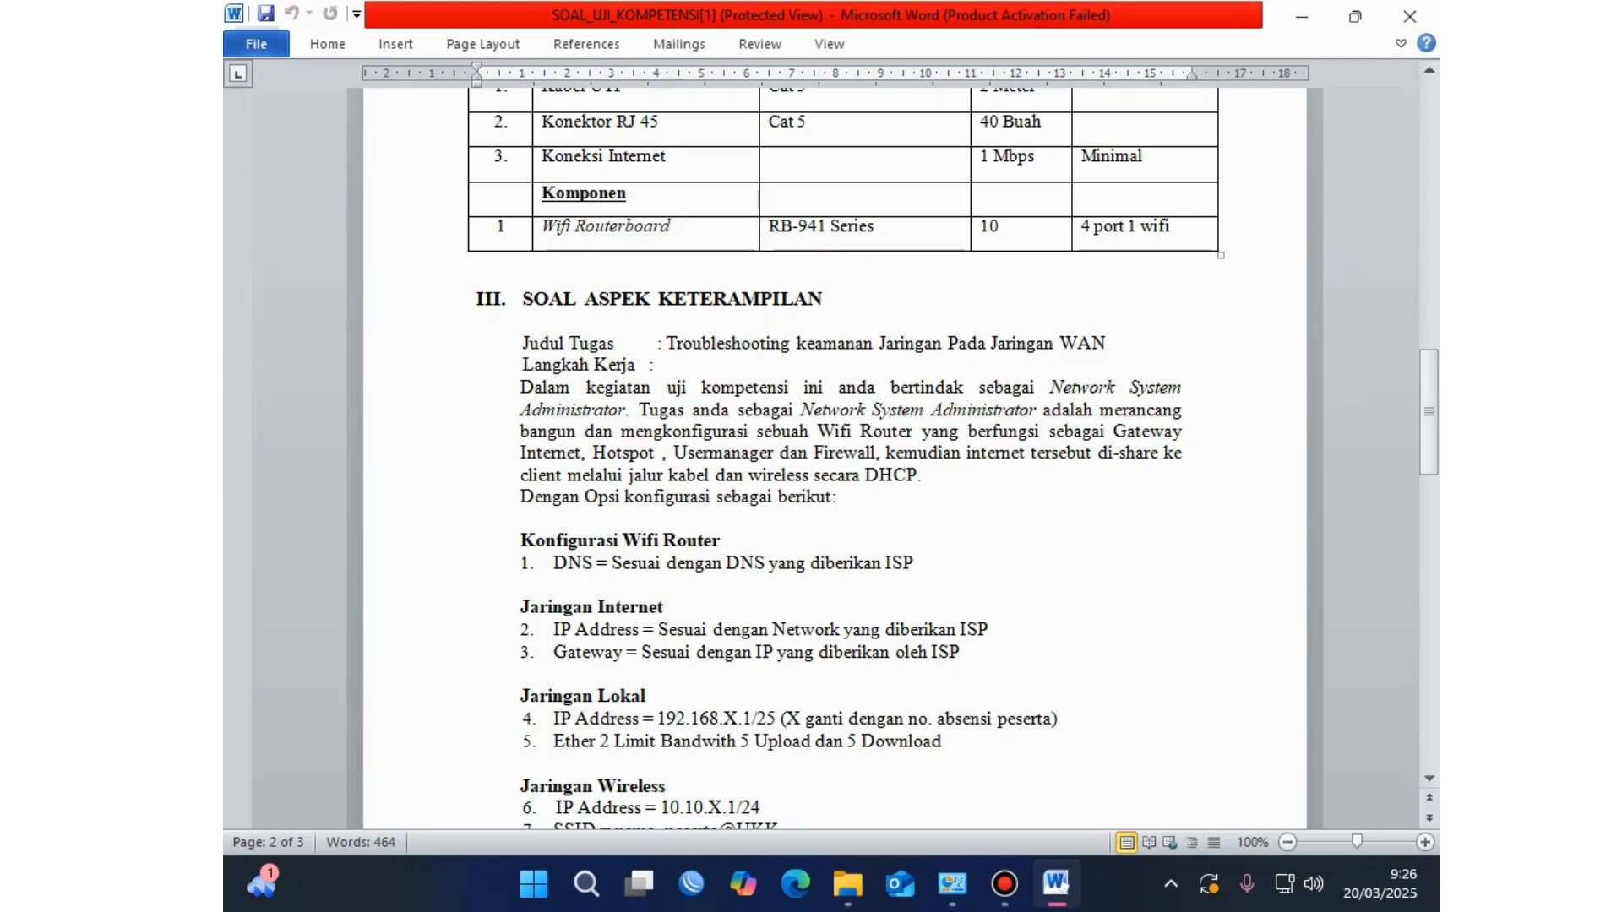
{"action": "left_click", "coordinate": [655, 365]}
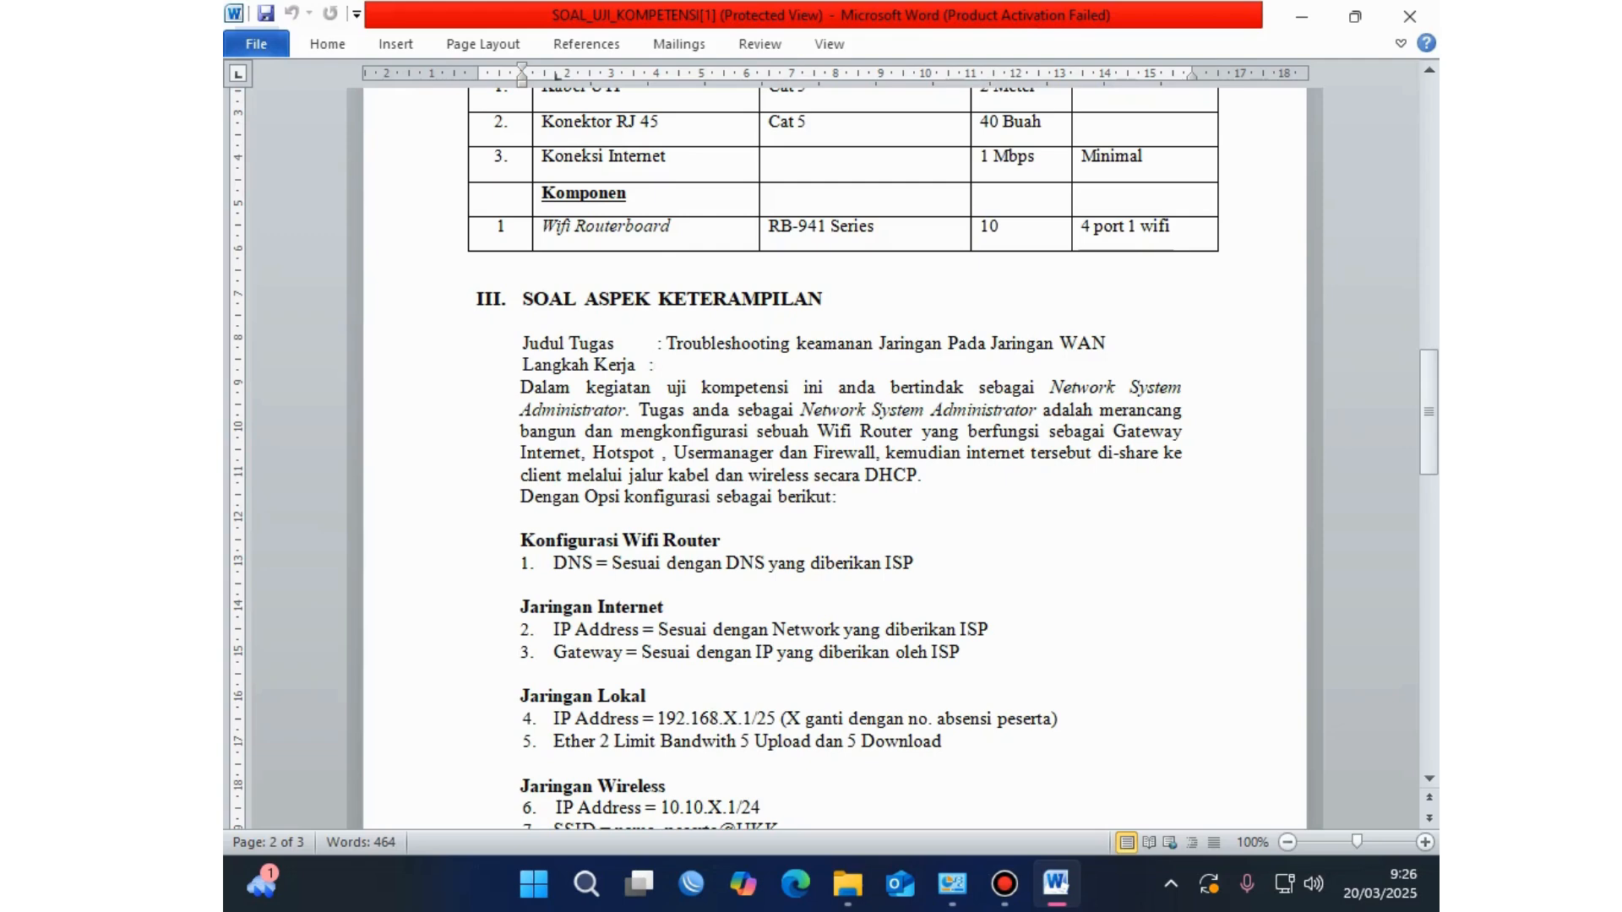
{"action": "left_click", "coordinate": [883, 431]}
{"action": "left_click", "coordinate": [664, 475]}
{"action": "left_click", "coordinate": [768, 452]}
{"action": "left_click", "coordinate": [872, 452]}
{"action": "left_click_drag", "start_coordinate": [581, 475], "coordinate": [917, 475]}
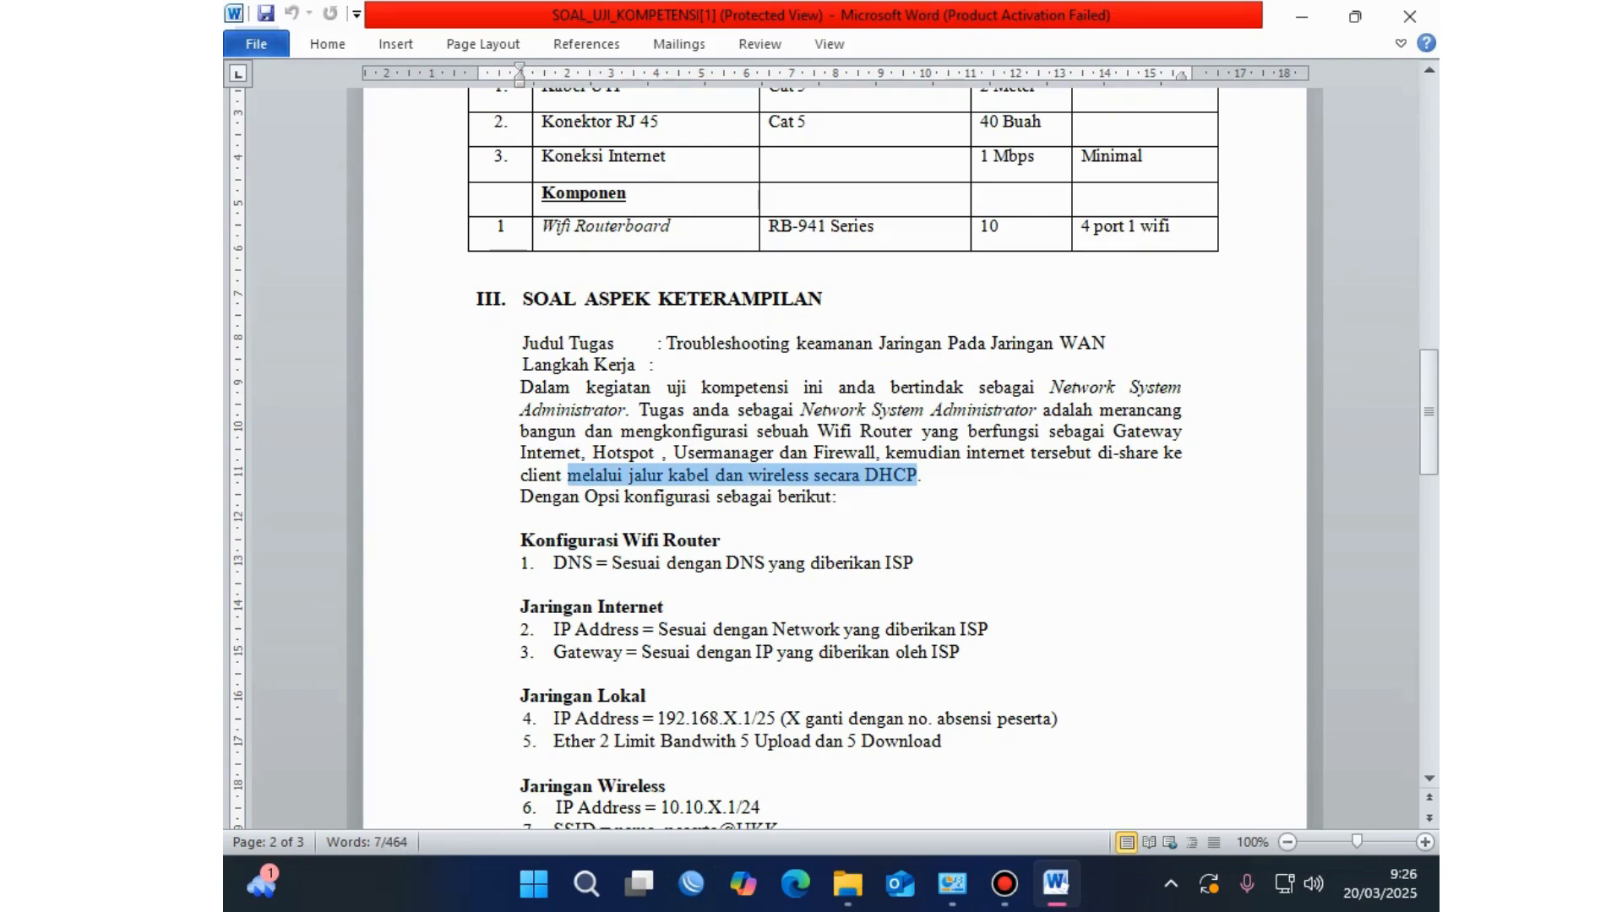
{"action": "left_click", "coordinate": [826, 497]}
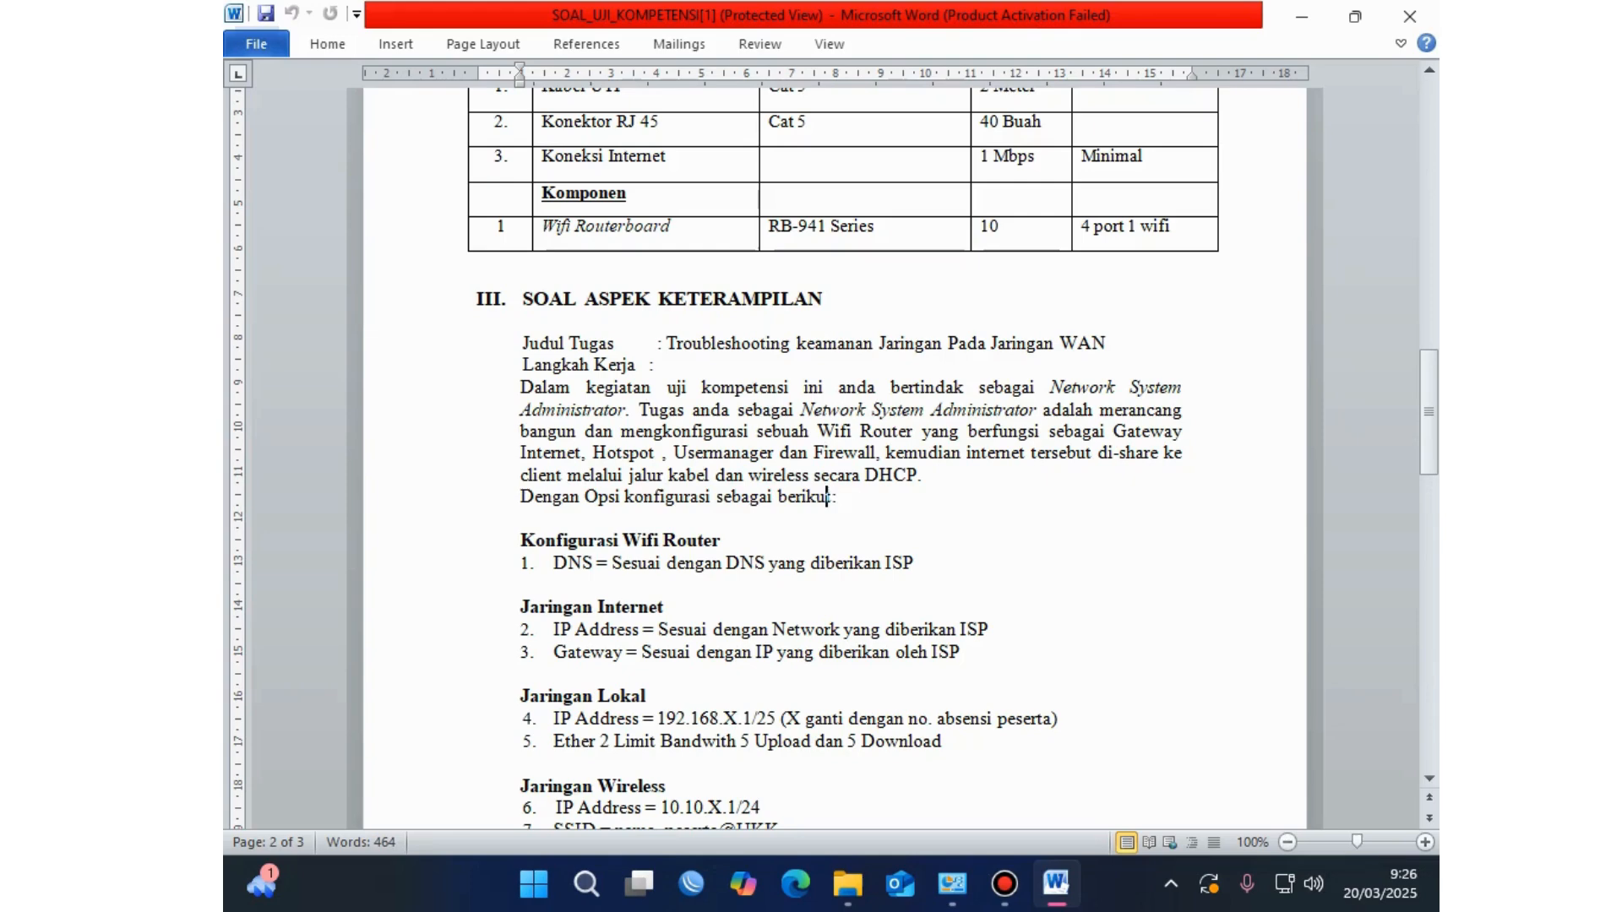
{"action": "left_click", "coordinate": [685, 497]}
{"action": "scroll", "coordinate": [845, 456], "scroll_direction": "down", "scroll_amount": 3}
{"action": "left_click", "coordinate": [525, 405]}
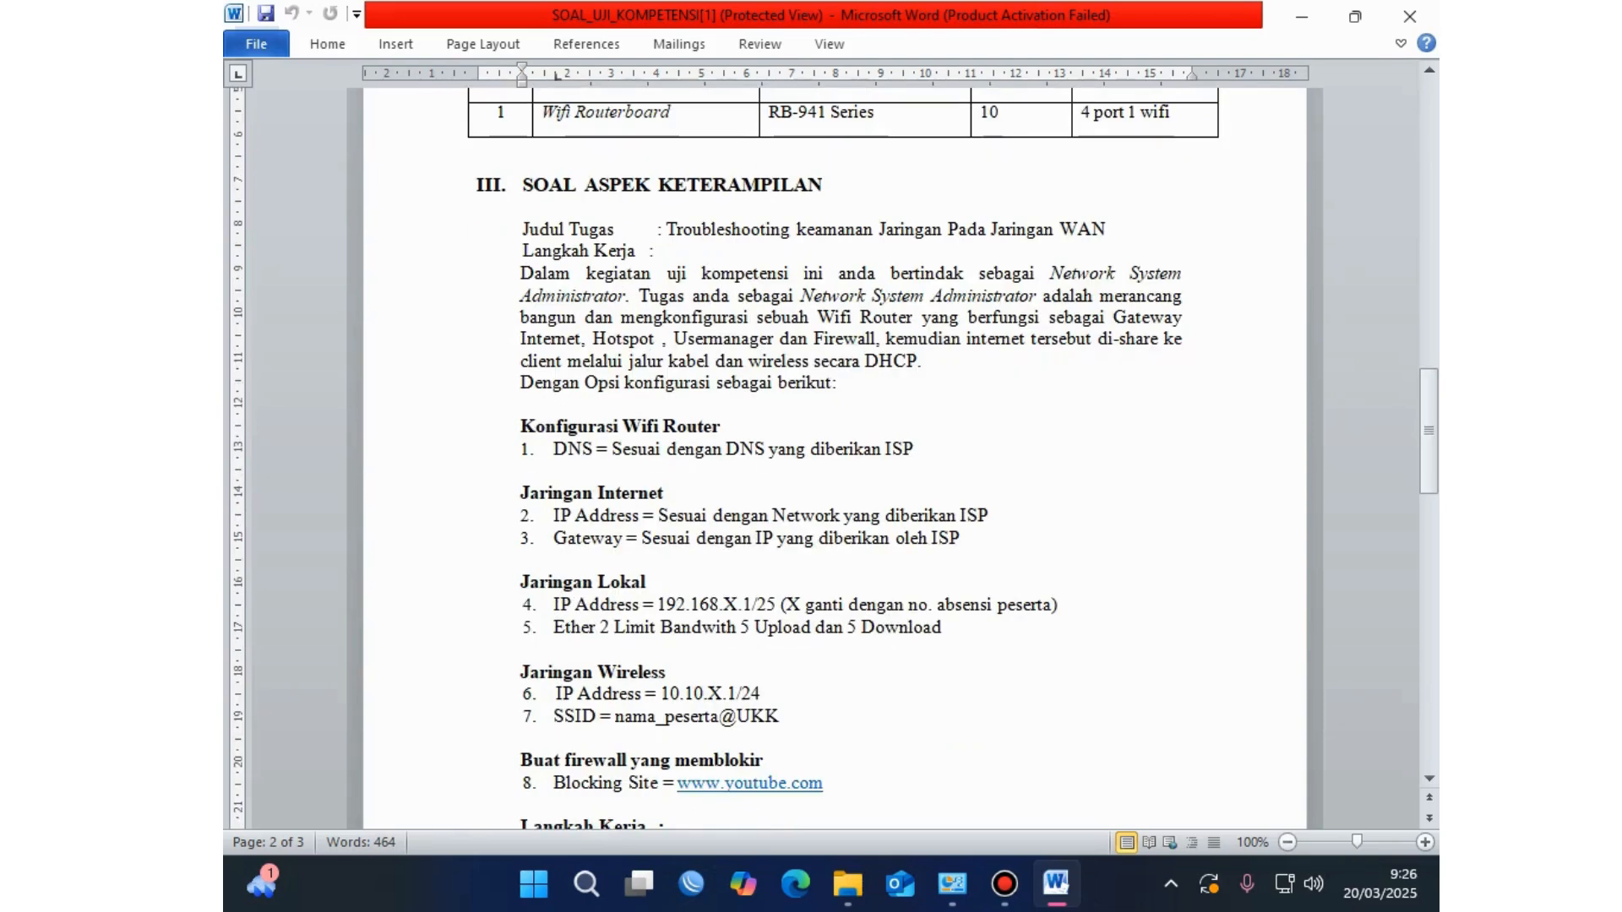
{"action": "left_click_drag", "start_coordinate": [554, 448], "coordinate": [925, 449]}
{"action": "left_click_drag", "start_coordinate": [520, 492], "coordinate": [673, 492]}
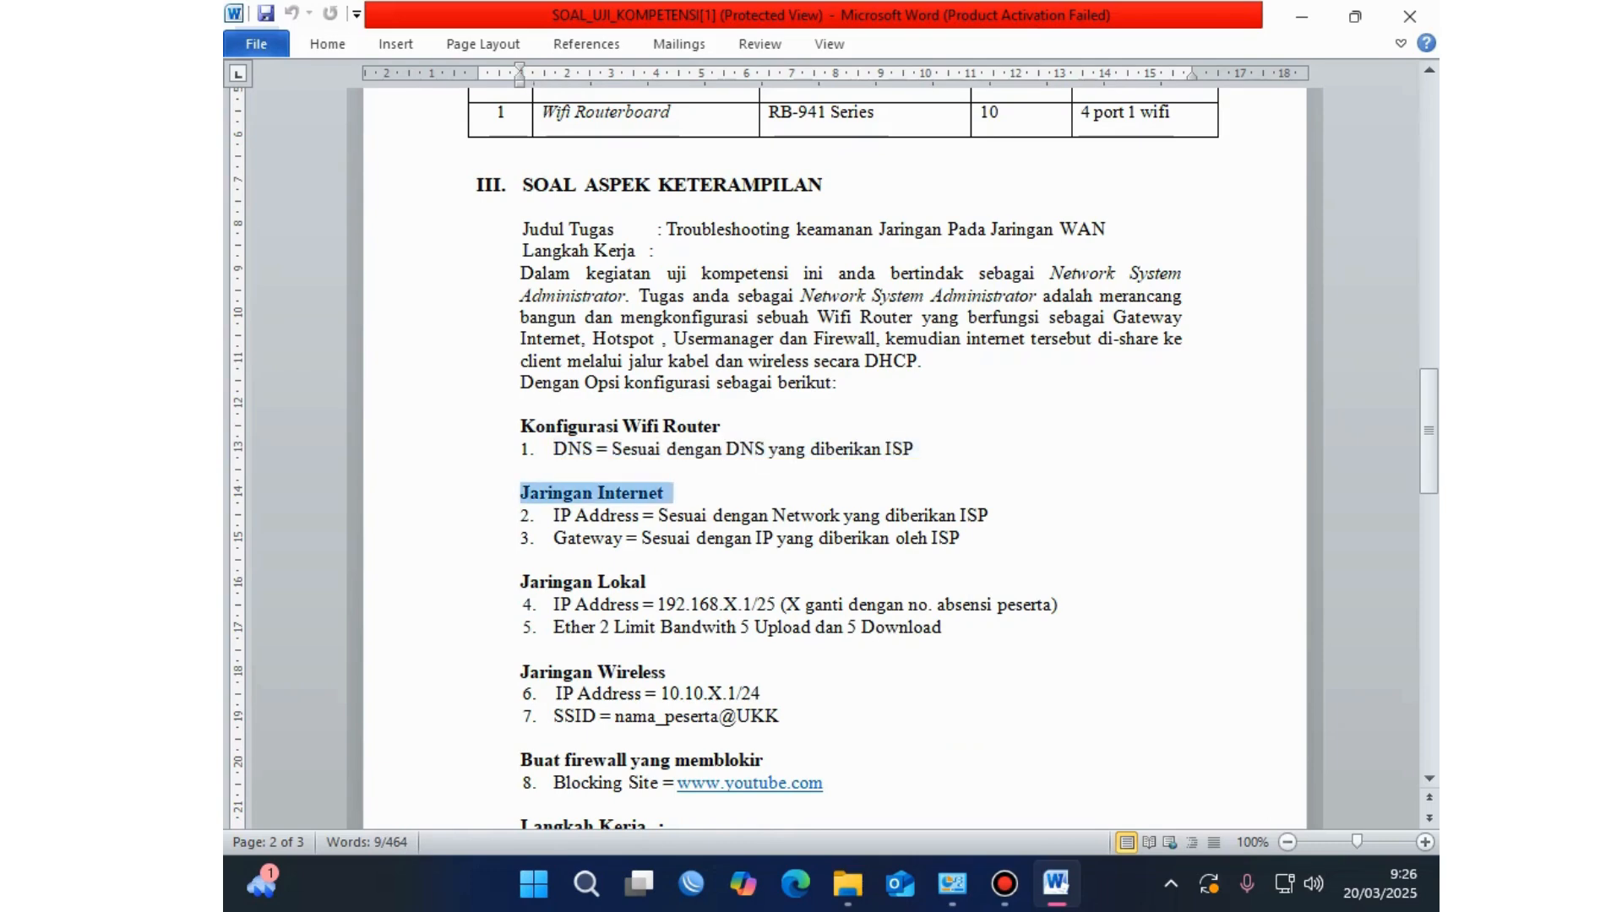
{"action": "left_click", "coordinate": [555, 515]}
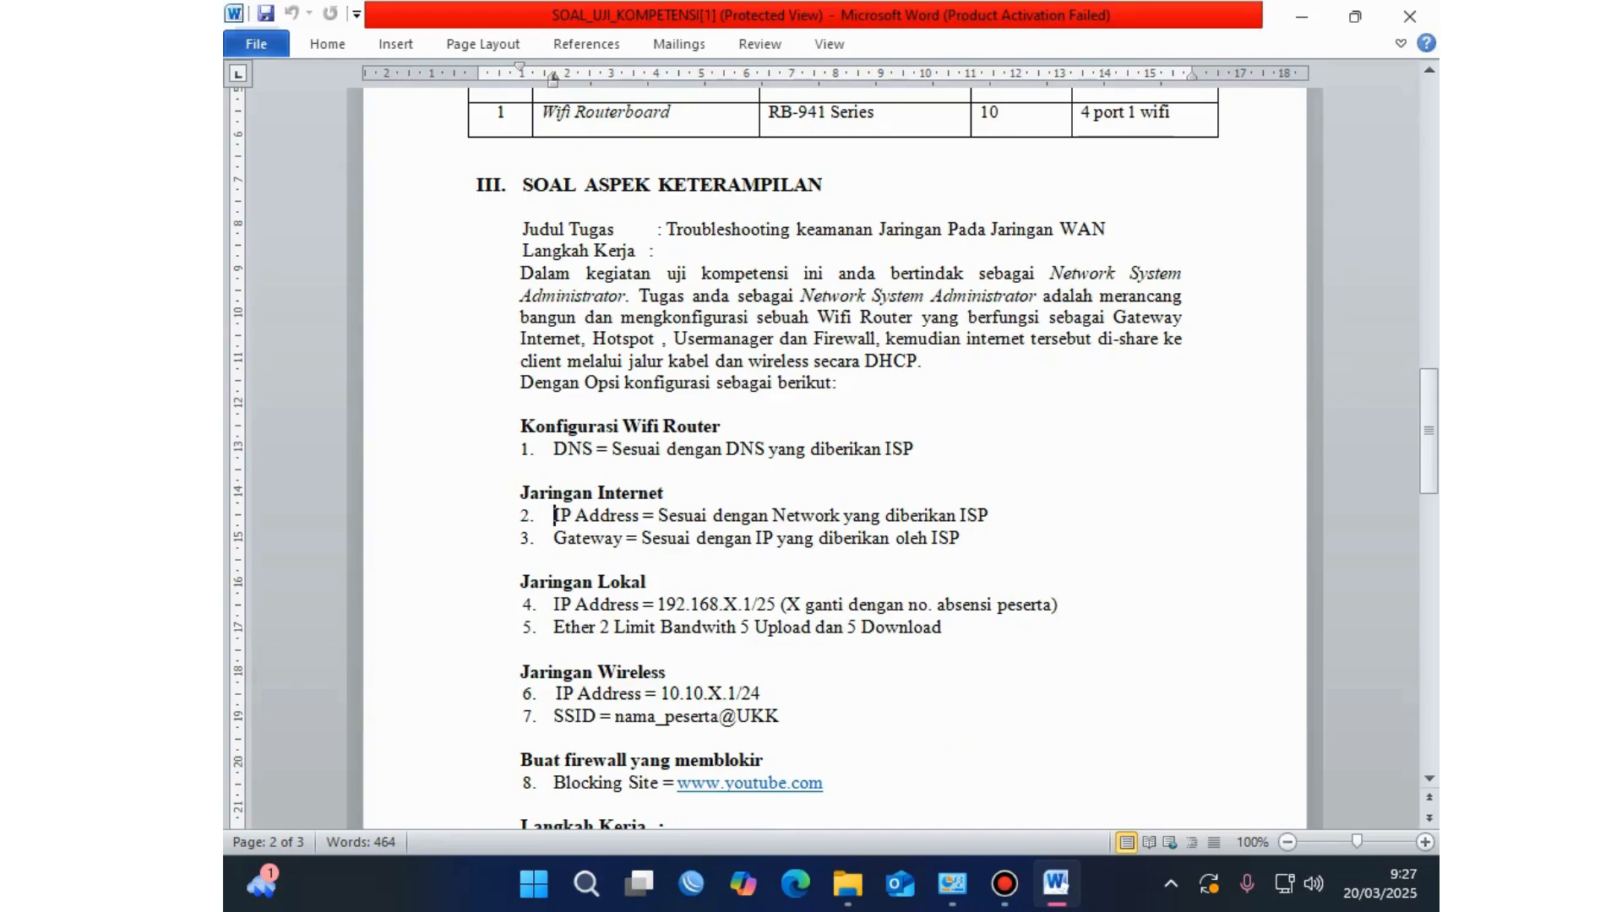
{"action": "left_click", "coordinate": [988, 516]}
{"action": "left_click", "coordinate": [555, 539]}
{"action": "left_click", "coordinate": [939, 539]}
{"action": "left_click", "coordinate": [598, 582]}
{"action": "scroll", "coordinate": [835, 456], "scroll_direction": "down", "scroll_amount": 1}
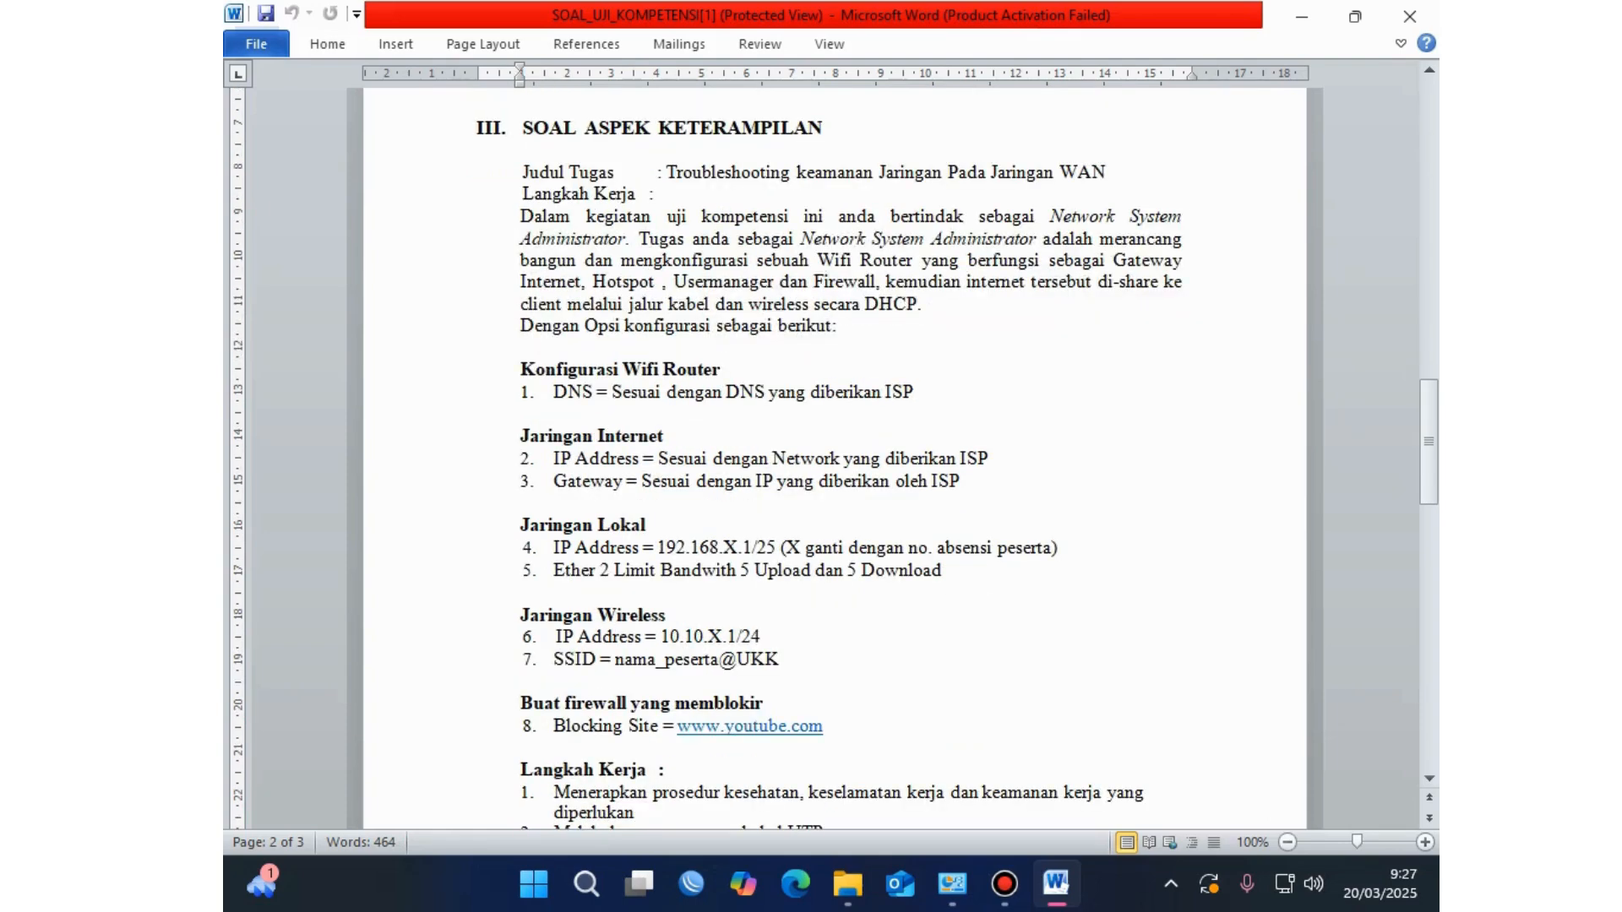
{"action": "left_click", "coordinate": [521, 525]}
{"action": "left_click_drag", "start_coordinate": [521, 525], "coordinate": [656, 525]}
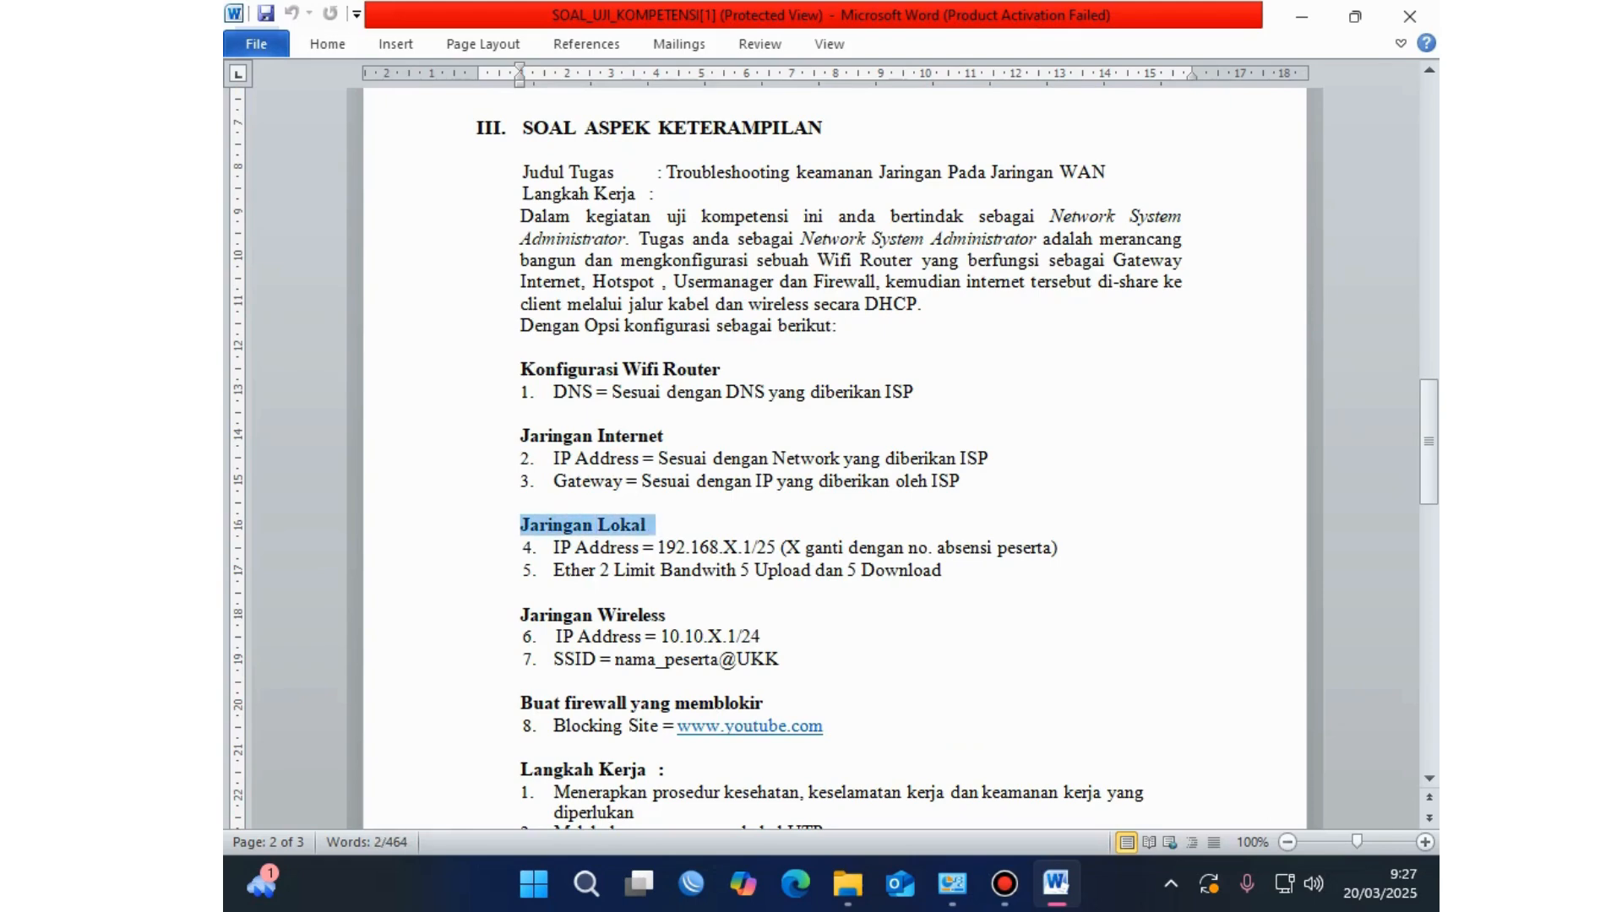
{"action": "left_click", "coordinate": [591, 548]}
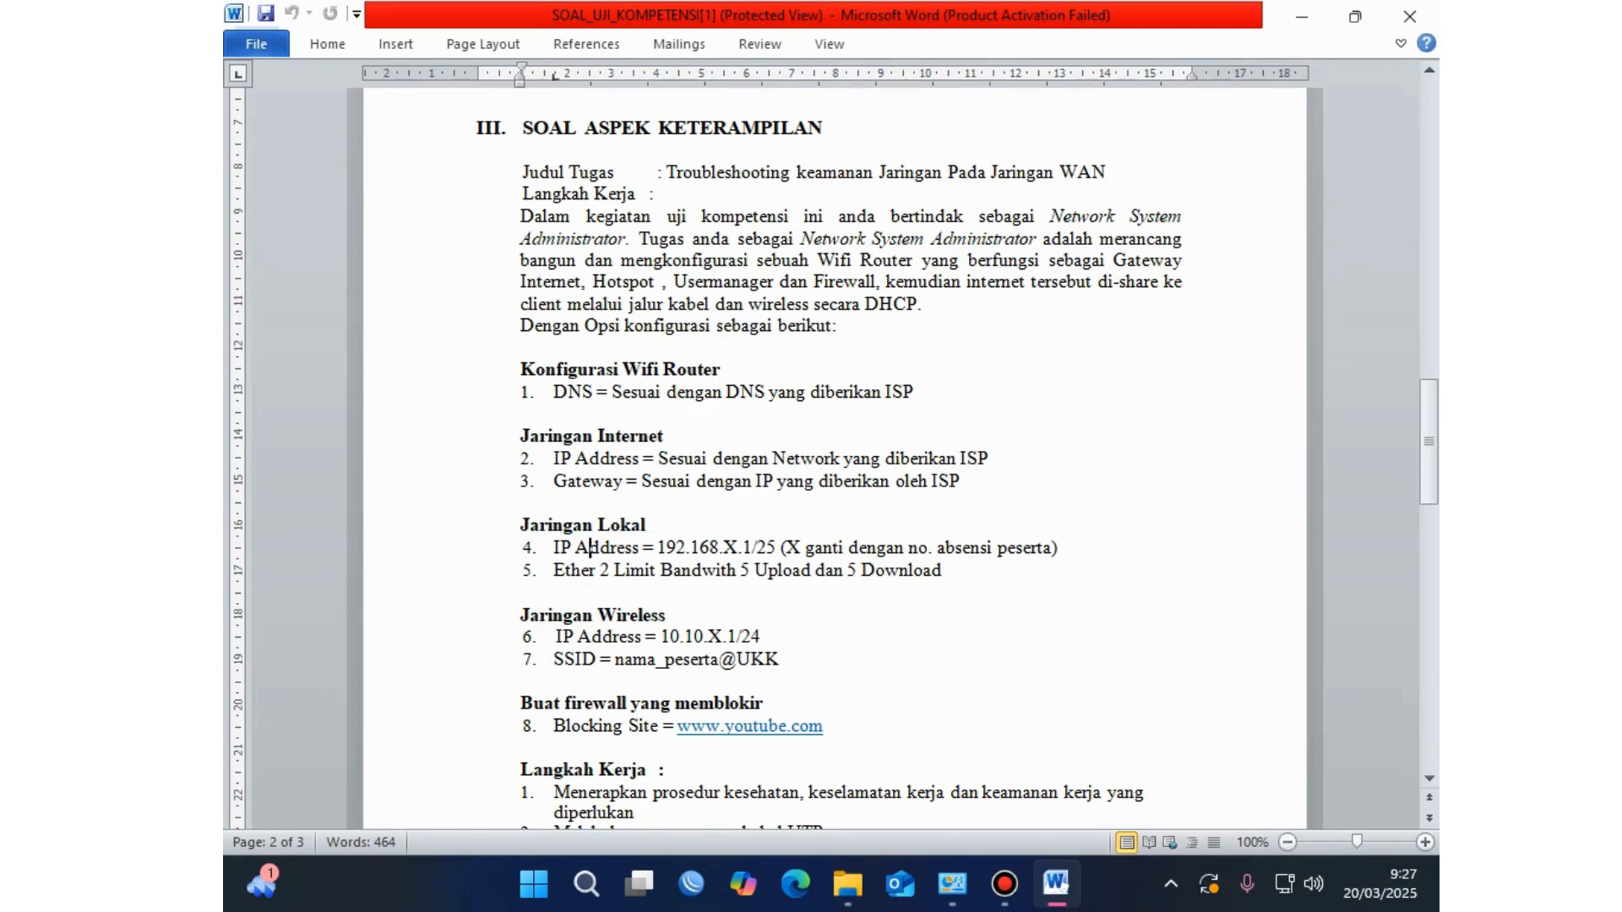
{"action": "left_click", "coordinate": [687, 547]}
{"action": "left_click", "coordinate": [720, 547]}
{"action": "left_click", "coordinate": [788, 547]}
{"action": "left_click", "coordinate": [1023, 548]}
{"action": "left_click", "coordinate": [724, 548]}
{"action": "left_click", "coordinate": [687, 547]}
{"action": "key", "text": "Right"}
{"action": "key", "text": "Right"}
{"action": "key", "text": "Right"}
{"action": "key", "text": "Down"}
{"action": "key", "text": "Down"}
{"action": "key", "text": "Home"}
{"action": "key", "text": "shift+Right"}
{"action": "key", "text": "shift+Right"}
{"action": "key", "text": "shift+Right"}
{"action": "key", "text": "shift+Right"}
{"action": "key", "text": "shift+Right"}
{"action": "key", "text": "shift+Right"}
{"action": "key", "text": "shift+Right"}
{"action": "key", "text": "shift+Right"}
{"action": "key", "text": "shift+Right"}
{"action": "key", "text": "shift+Right"}
{"action": "key", "text": "shift+Right"}
{"action": "key", "text": "shift+Right"}
{"action": "key", "text": "shift+Right"}
{"action": "key", "text": "shift+Right"}
{"action": "key", "text": "shift+Right"}
{"action": "key", "text": "shift+Right"}
{"action": "key", "text": "shift+Right"}
{"action": "key", "text": "shift+Right"}
{"action": "key", "text": "shift+Right"}
{"action": "key", "text": "shift+Right"}
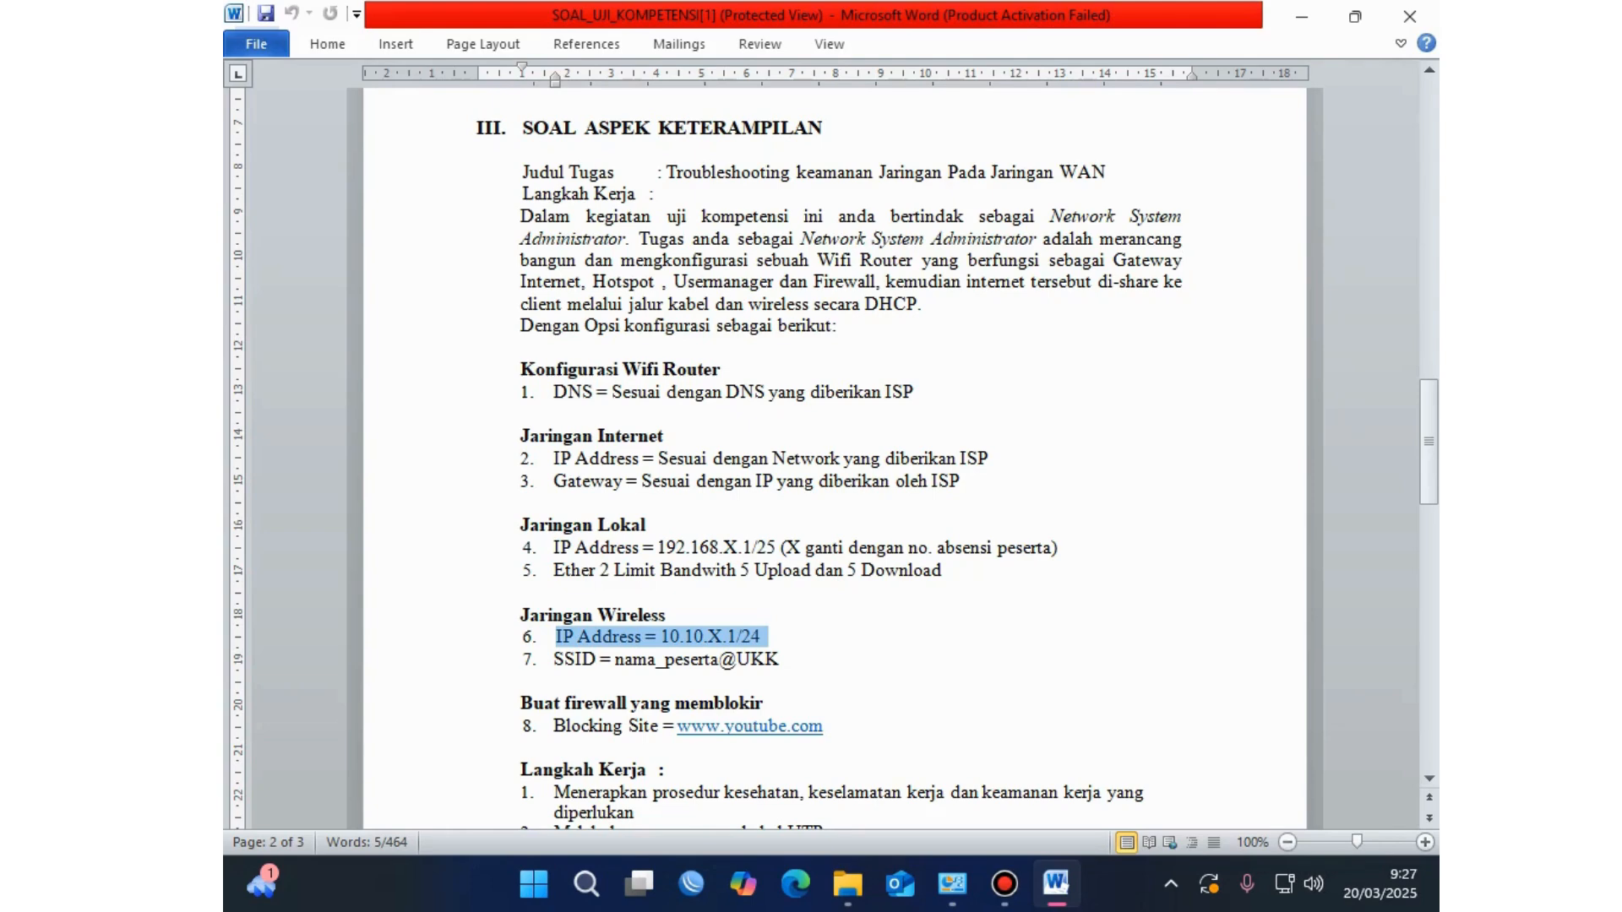
{"action": "key", "text": "Left"}
{"action": "key", "text": "Right"}
{"action": "key", "text": "Right"}
{"action": "key", "text": "Right"}
{"action": "key", "text": "Right"}
{"action": "key", "text": "Right"}
{"action": "key", "text": "Right"}
{"action": "key", "text": "Right"}
{"action": "key", "text": "Right"}
{"action": "key", "text": "Right"}
{"action": "key", "text": "Right"}
{"action": "key", "text": "Right"}
{"action": "key", "text": "Right"}
{"action": "key", "text": "Right"}
{"action": "key", "text": "Right"}
{"action": "key", "text": "Right"}
{"action": "key", "text": "Right"}
{"action": "key", "text": "Right"}
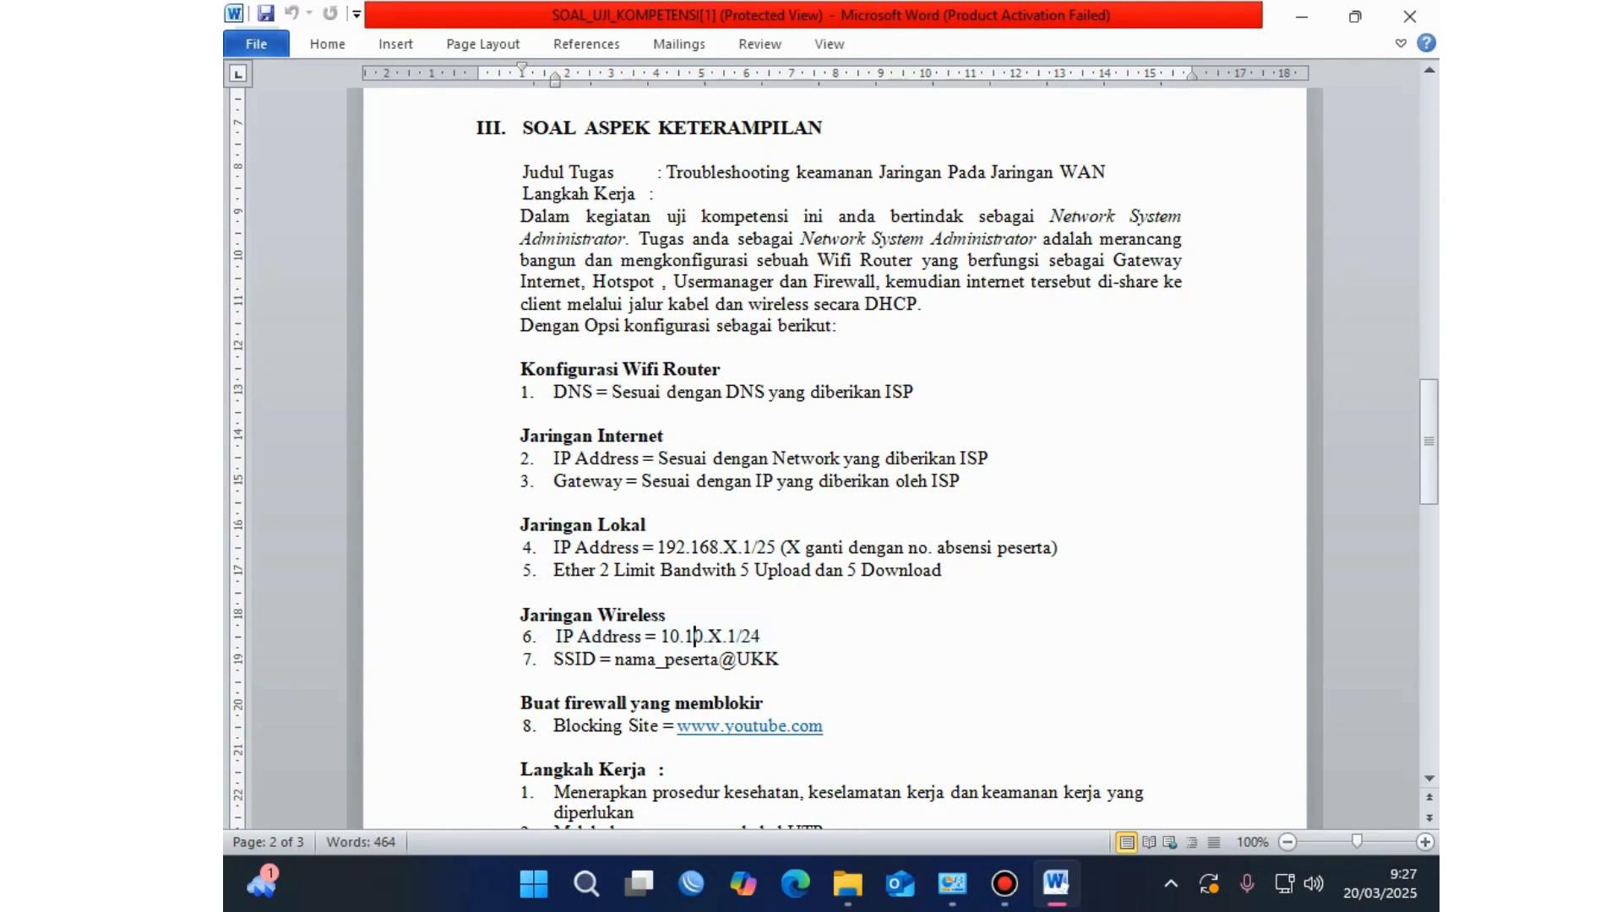
{"action": "key", "text": "Right"}
{"action": "key", "text": "Right"}
{"action": "key", "text": "Right"}
{"action": "key", "text": "Right"}
{"action": "key", "text": "Right"}
{"action": "key", "text": "Right"}
{"action": "key", "text": "shift+Right"}
{"action": "key", "text": "Left"}
{"action": "key", "text": "Left"}
{"action": "key", "text": "Left"}
{"action": "key", "text": "Left"}
{"action": "key", "text": "Left"}
{"action": "left_click_drag", "start_coordinate": [834, 550], "coordinate": [1052, 549]}
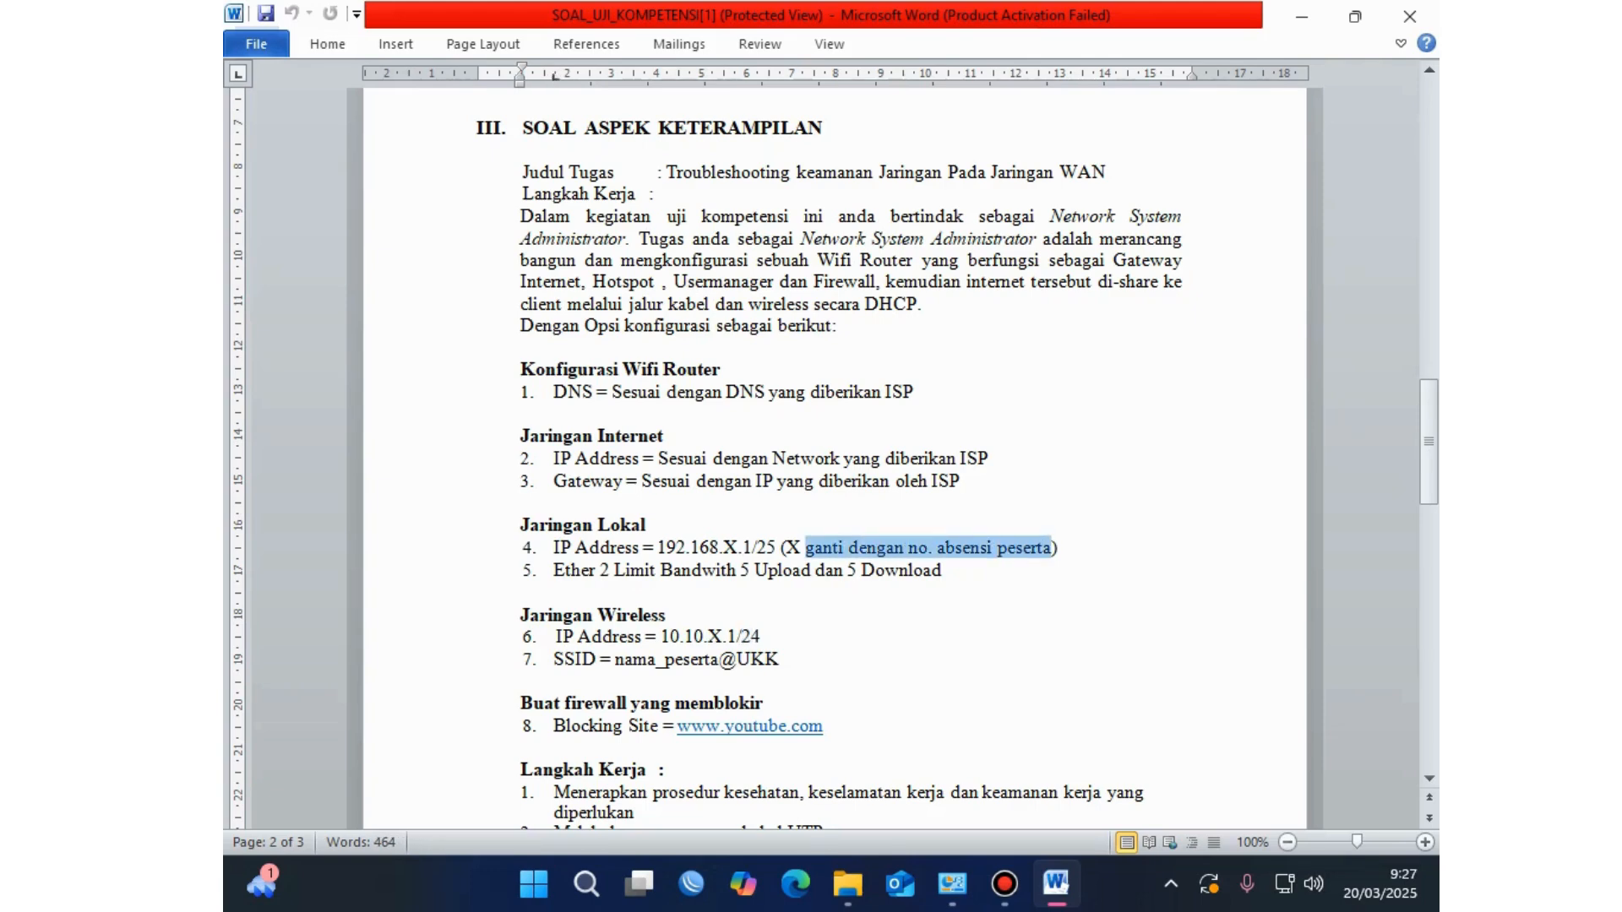
{"action": "left_click", "coordinate": [601, 572]}
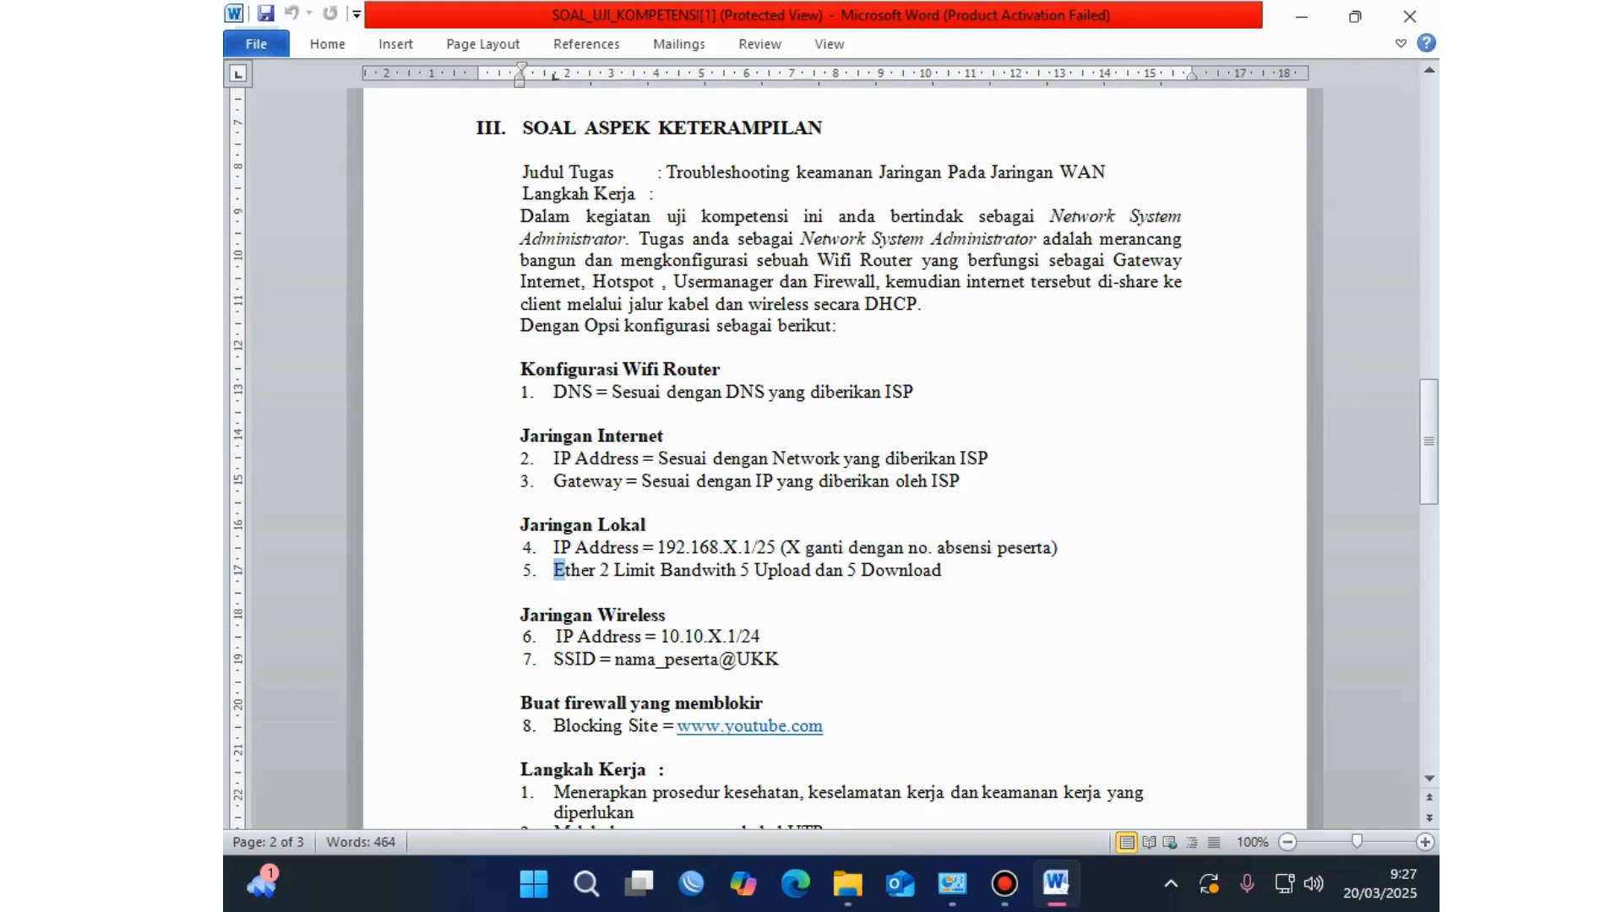
{"action": "left_click_drag", "start_coordinate": [558, 571], "coordinate": [948, 571]}
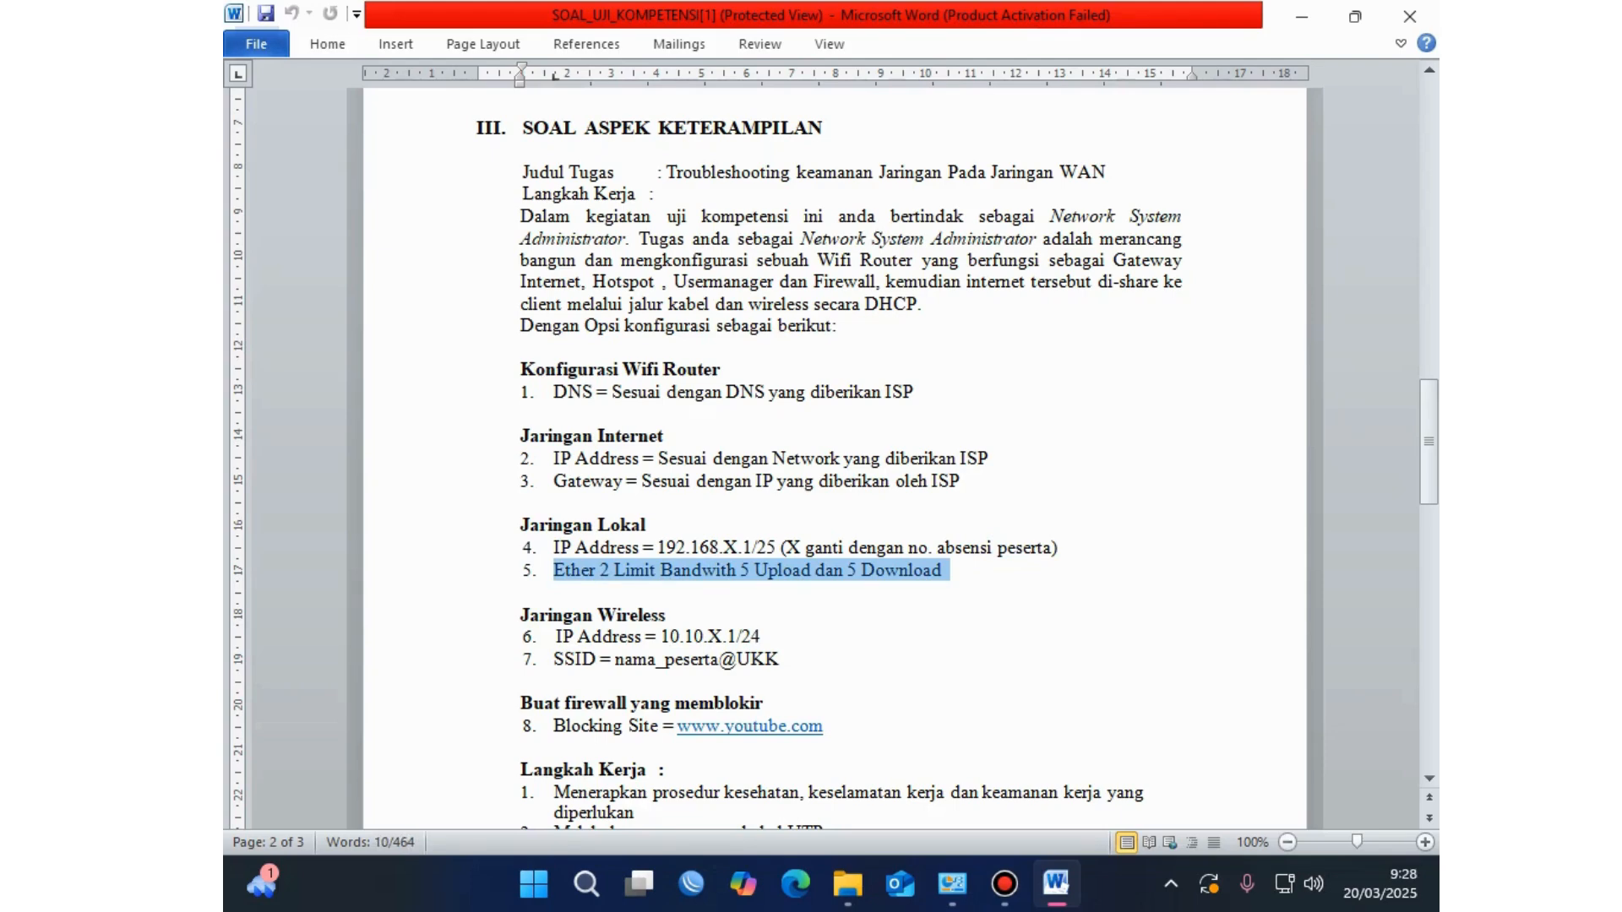
{"action": "left_click", "coordinate": [915, 570]}
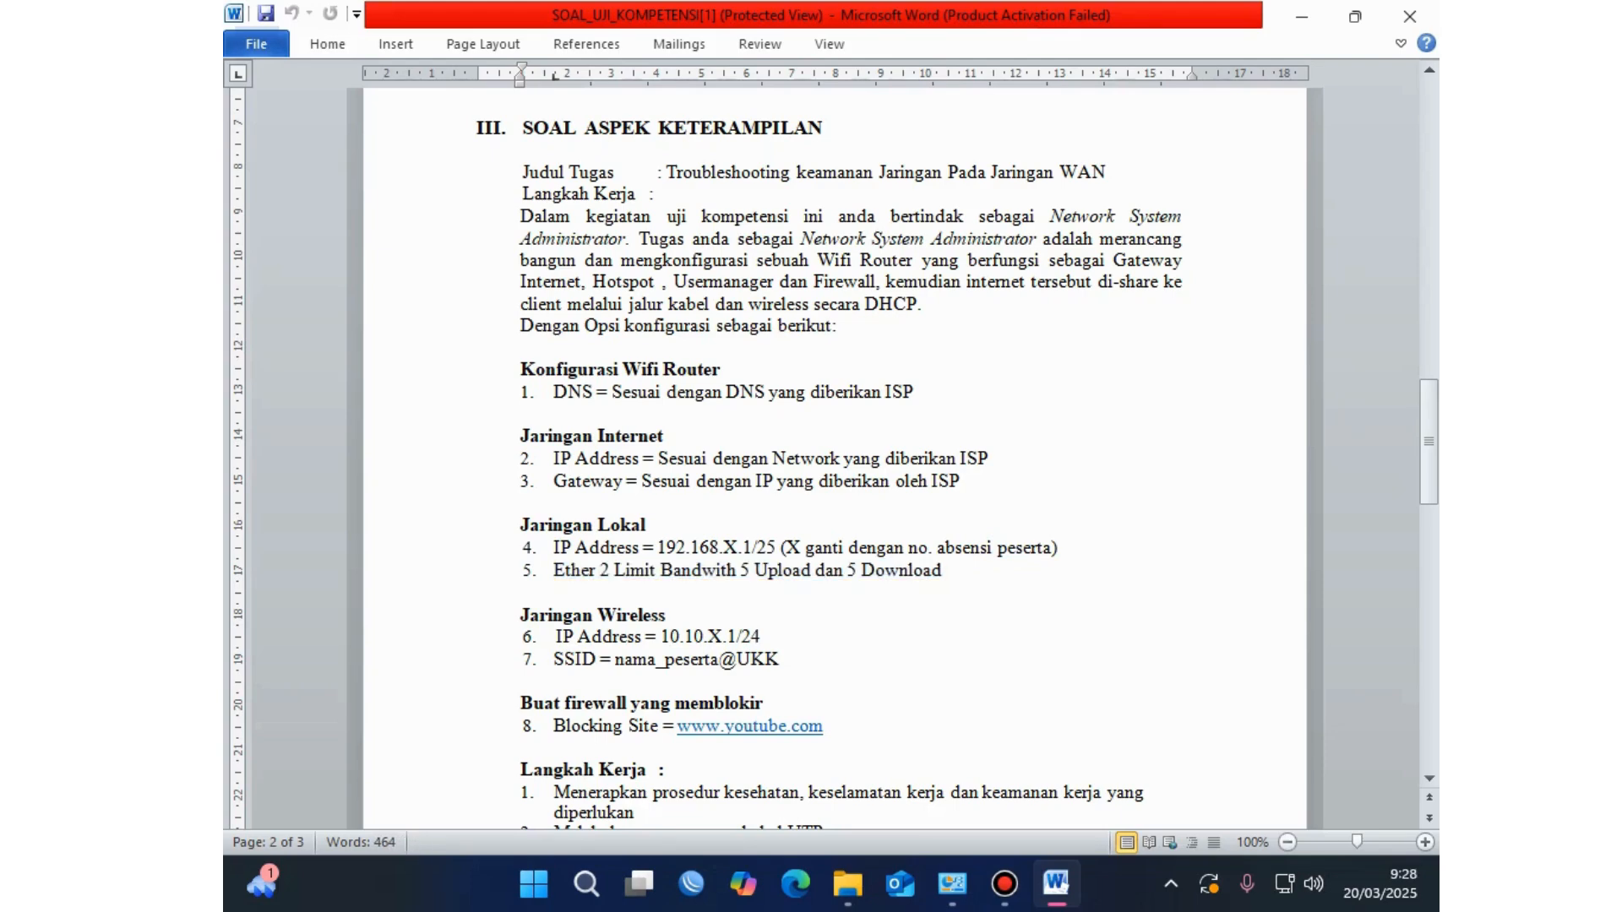
{"action": "scroll", "coordinate": [835, 456], "scroll_direction": "down", "scroll_amount": 2}
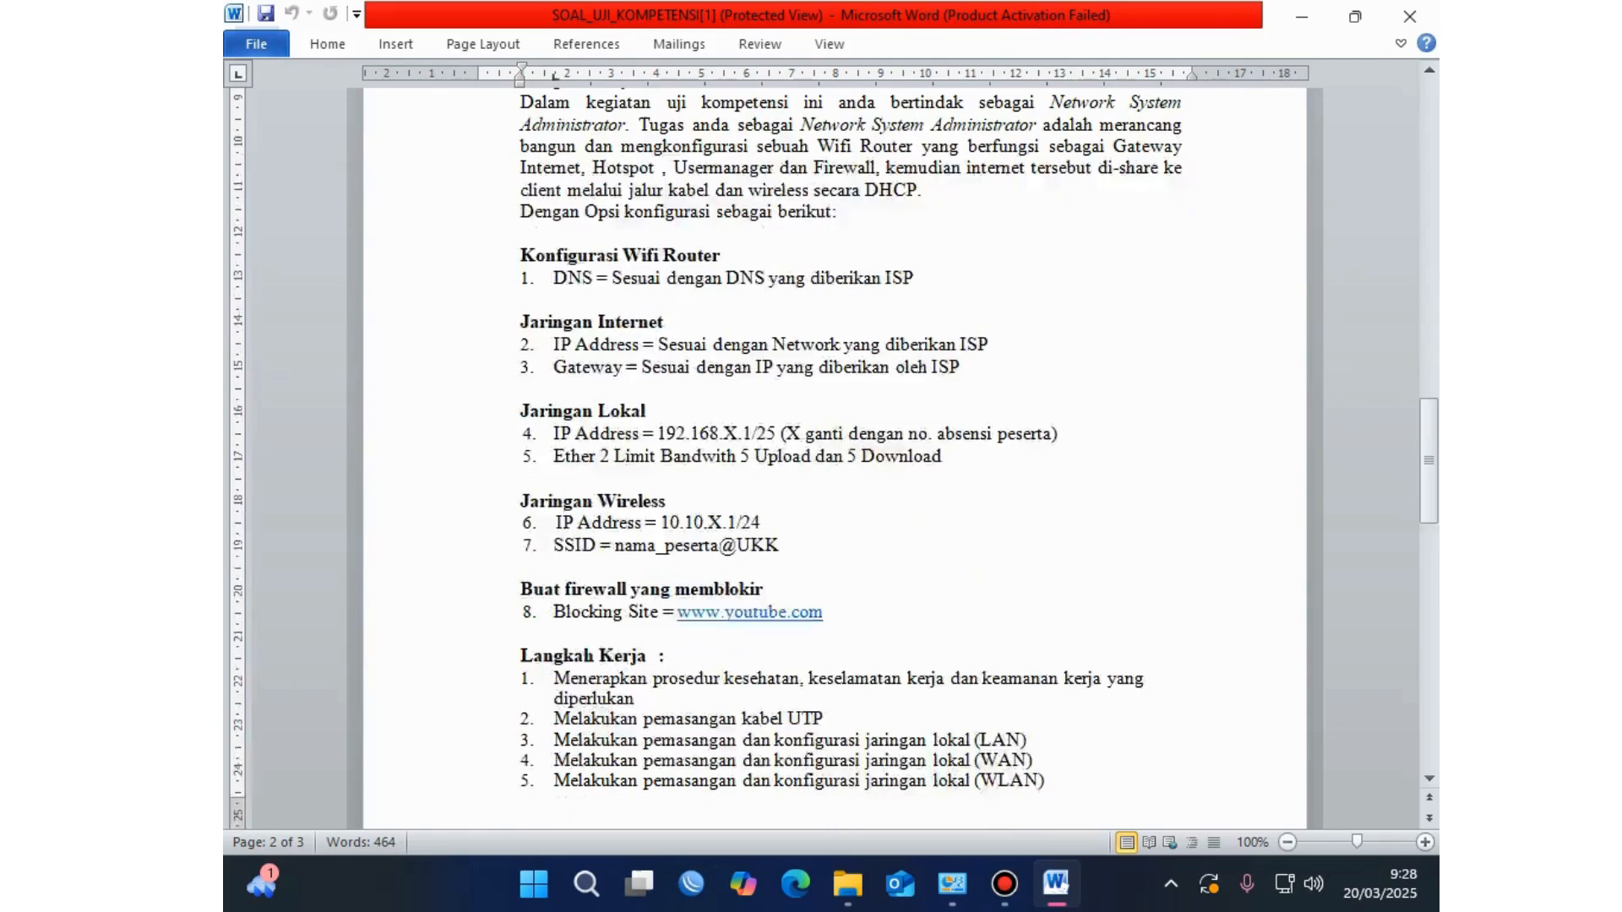
{"action": "left_click_drag", "start_coordinate": [556, 523], "coordinate": [767, 523]}
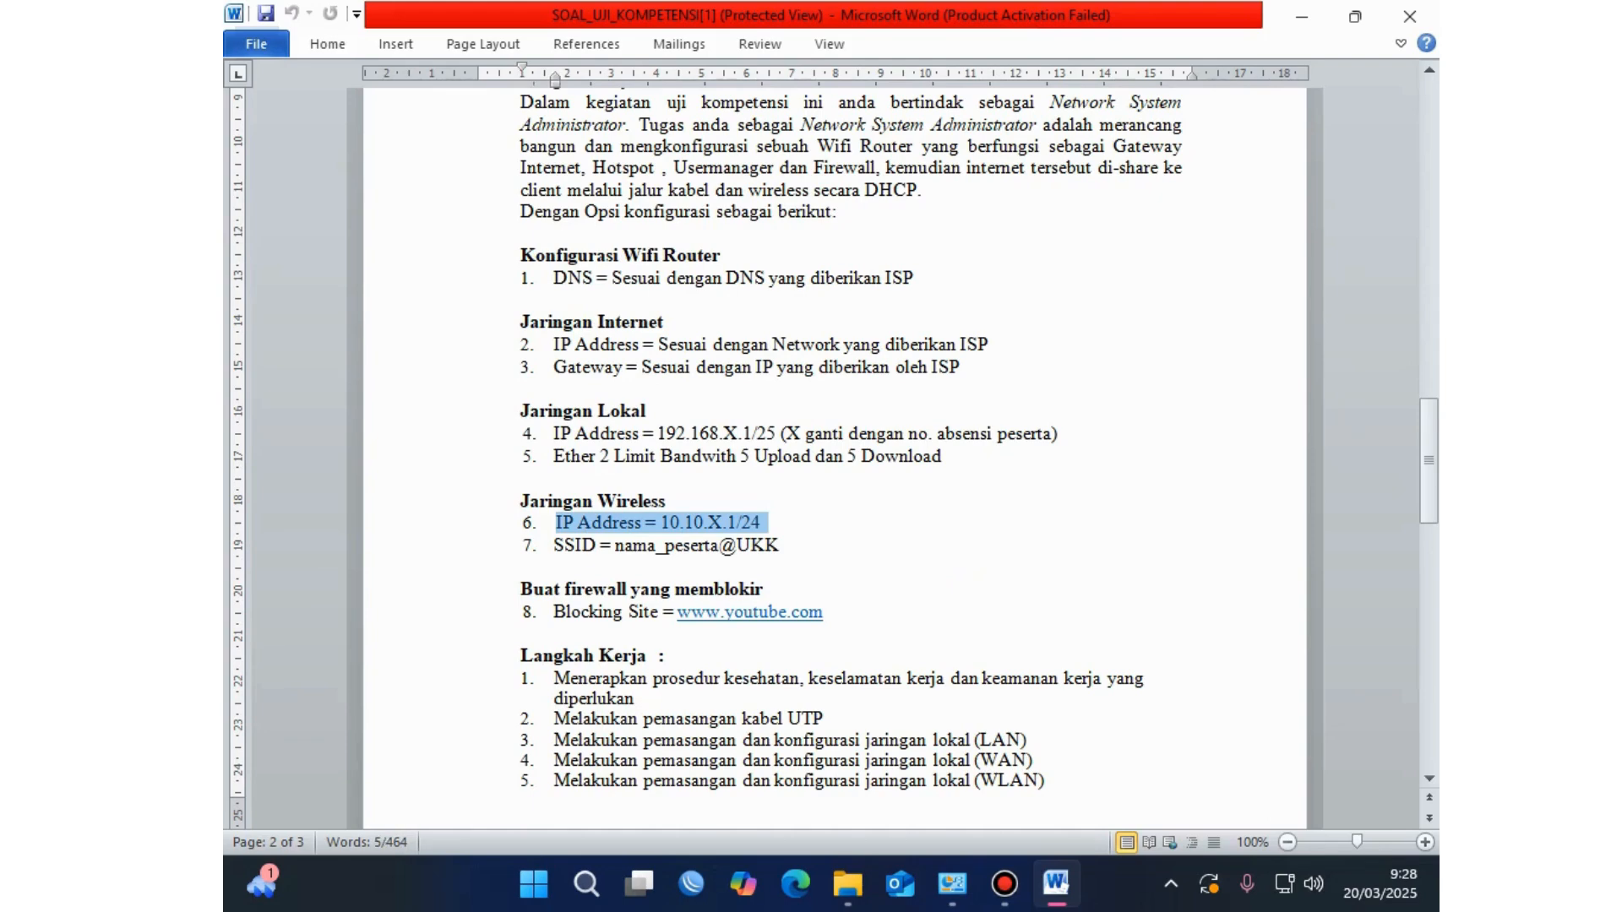
{"action": "left_click", "coordinate": [555, 545]}
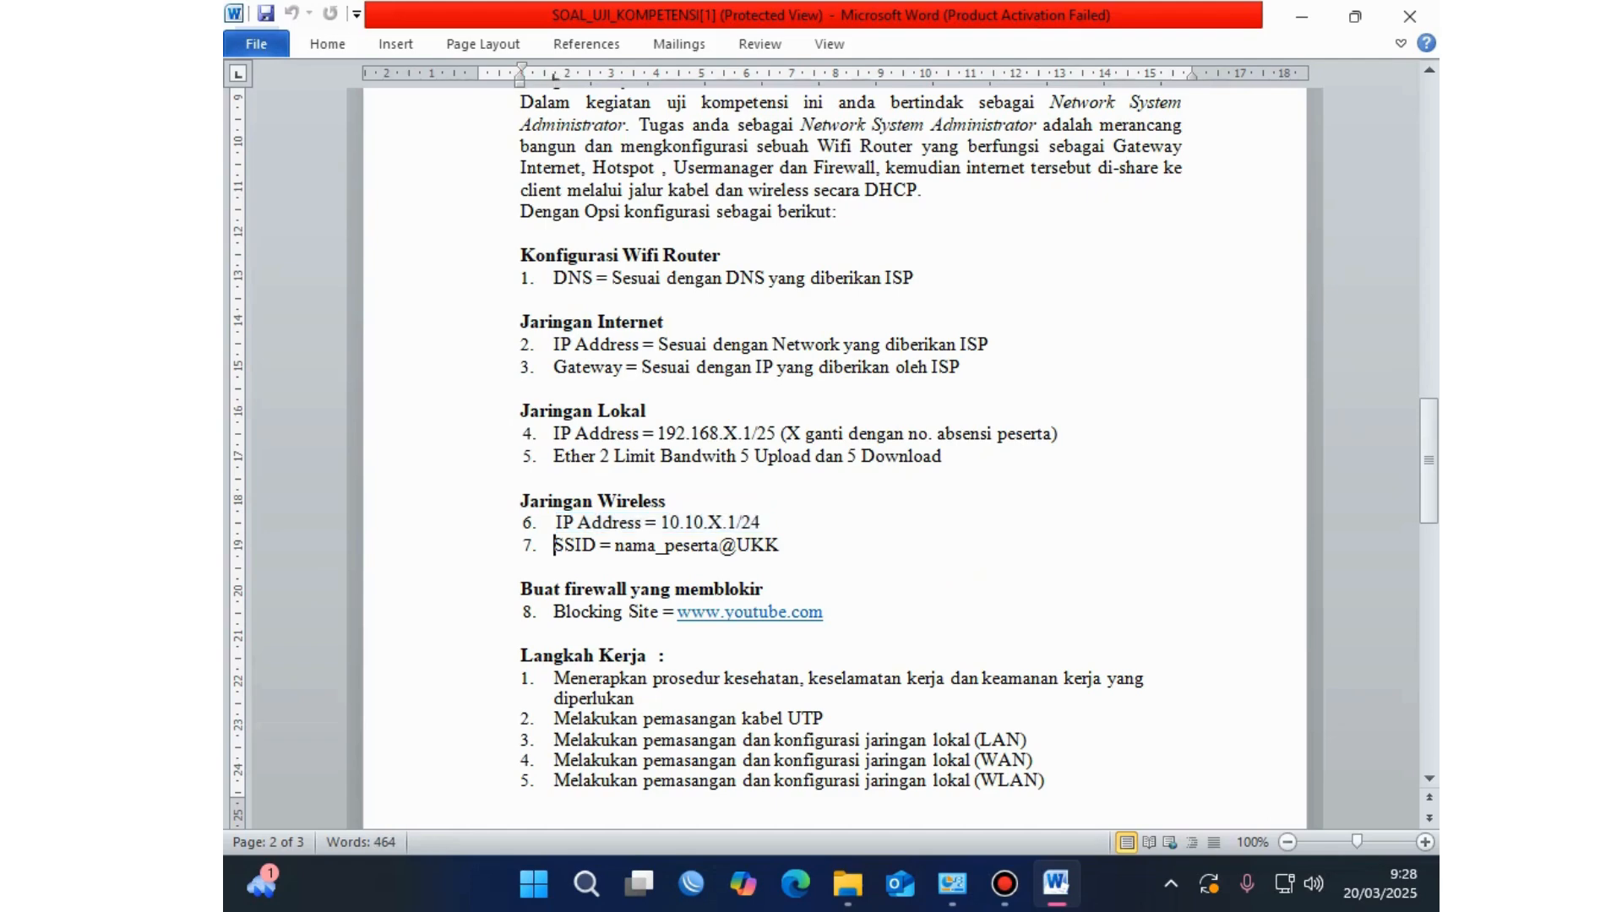
{"action": "left_click_drag", "start_coordinate": [779, 545], "coordinate": [553, 545]}
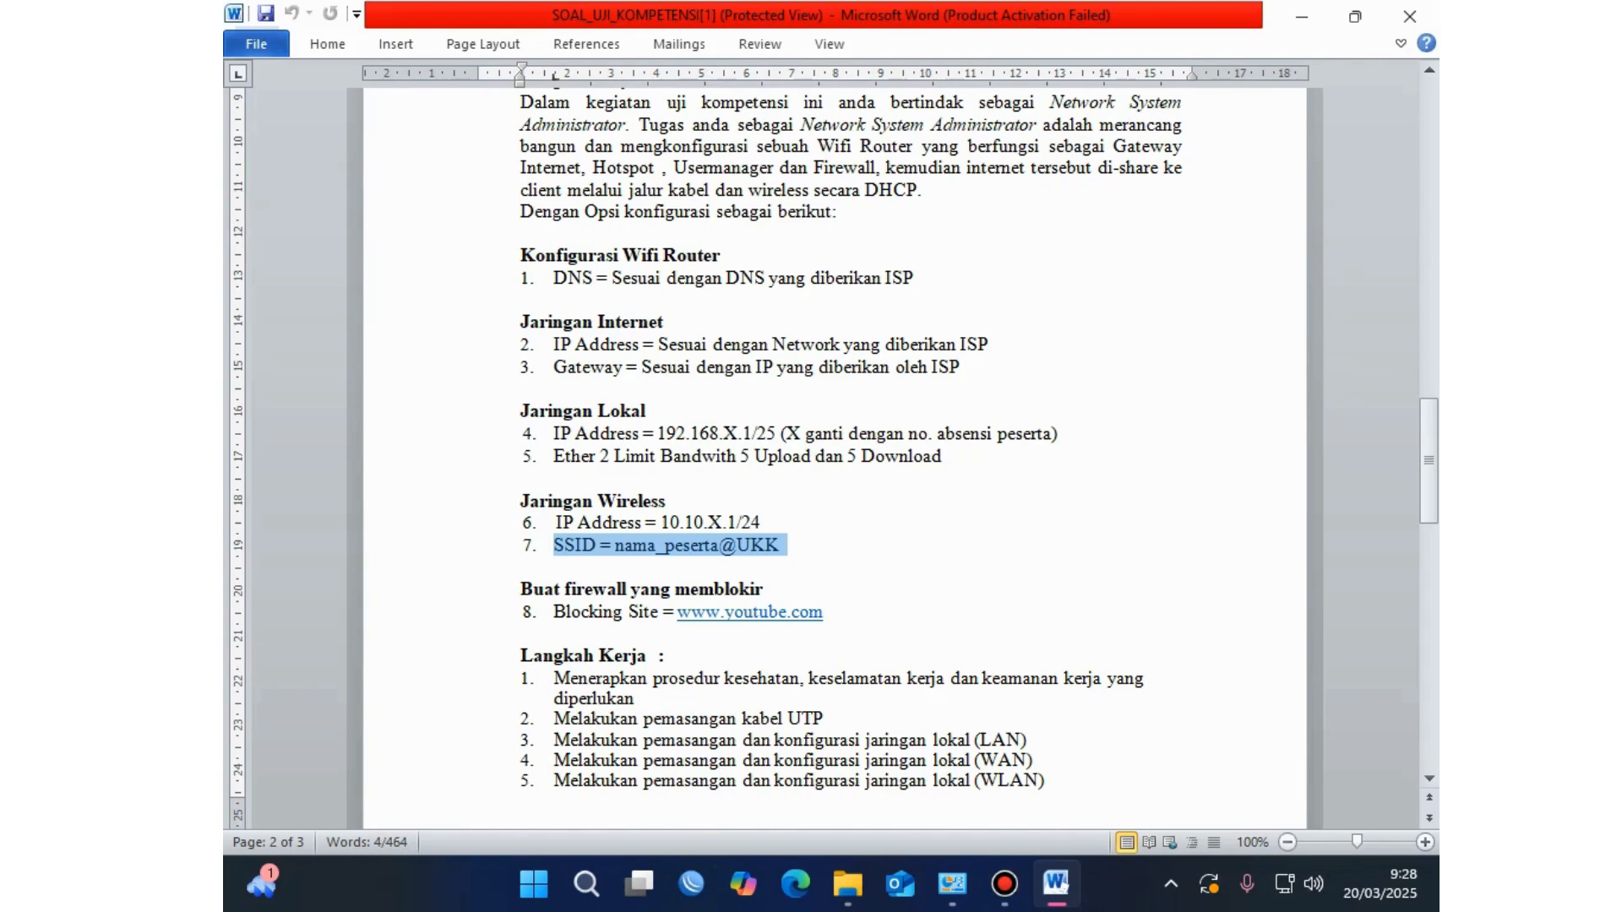
{"action": "left_click", "coordinate": [626, 545]}
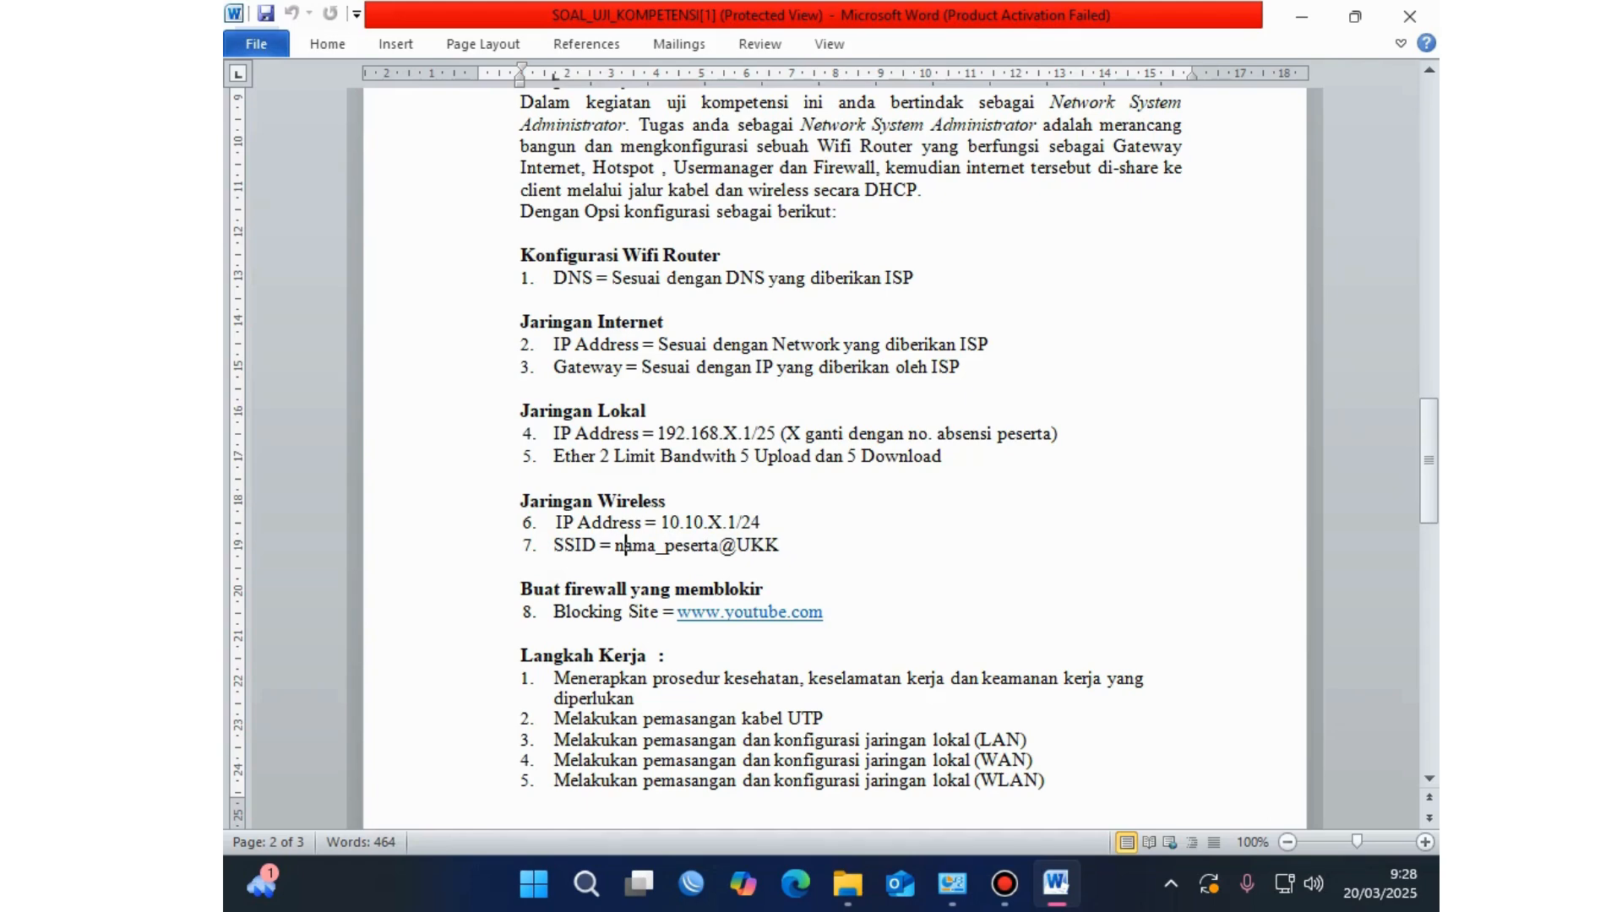
{"action": "left_click", "coordinate": [611, 545]}
{"action": "left_click_drag", "start_coordinate": [611, 545], "coordinate": [719, 545]}
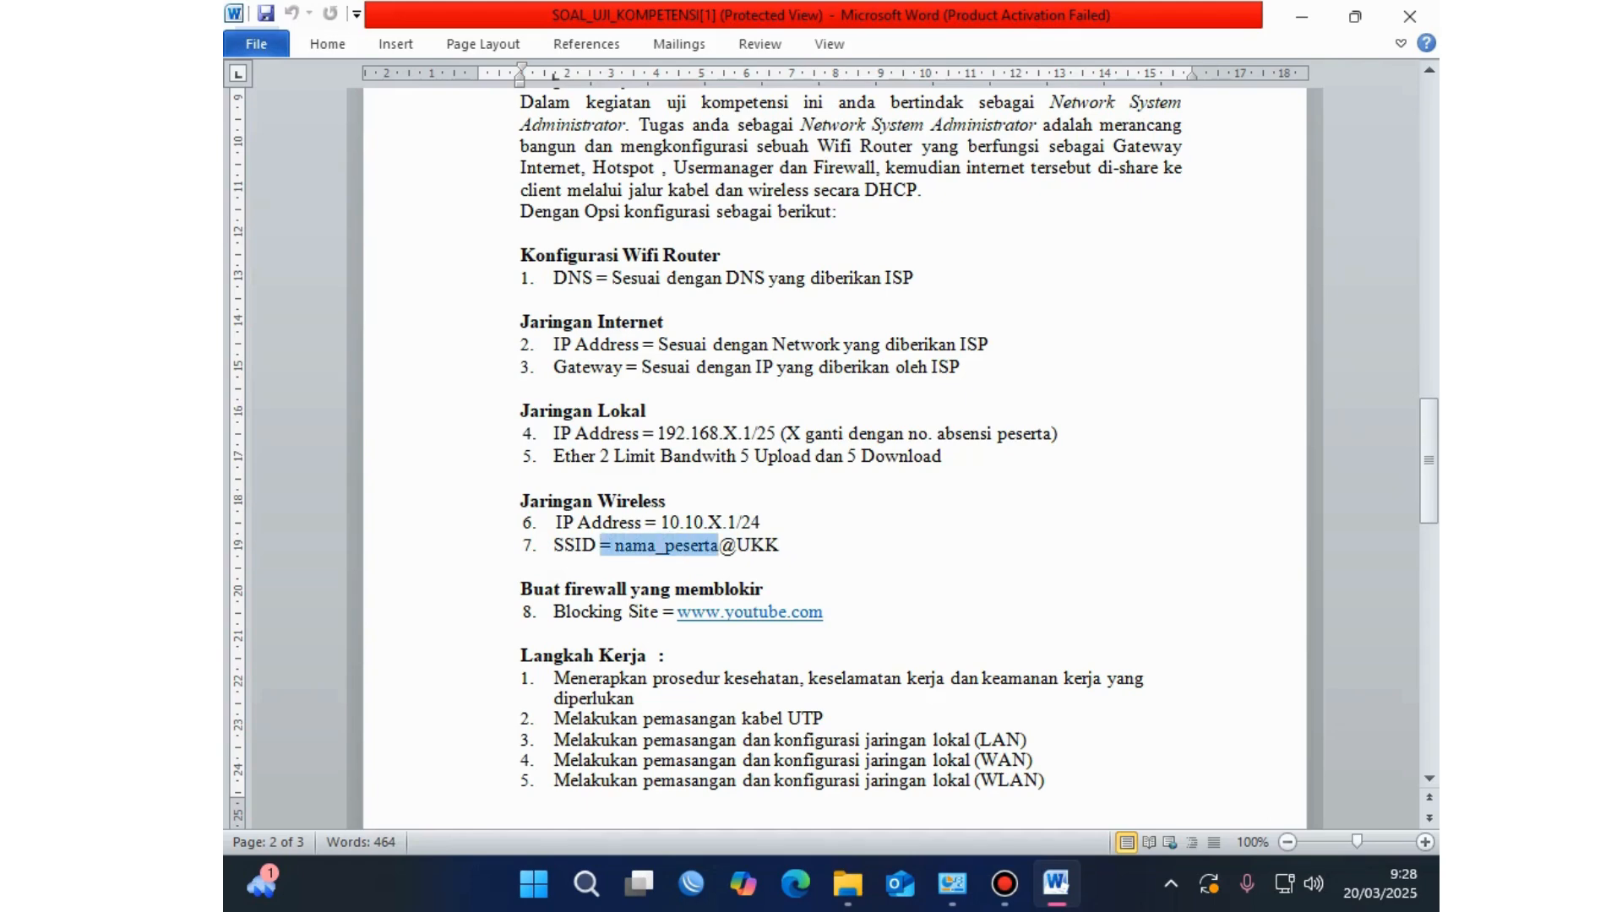
{"action": "left_click", "coordinate": [765, 545]}
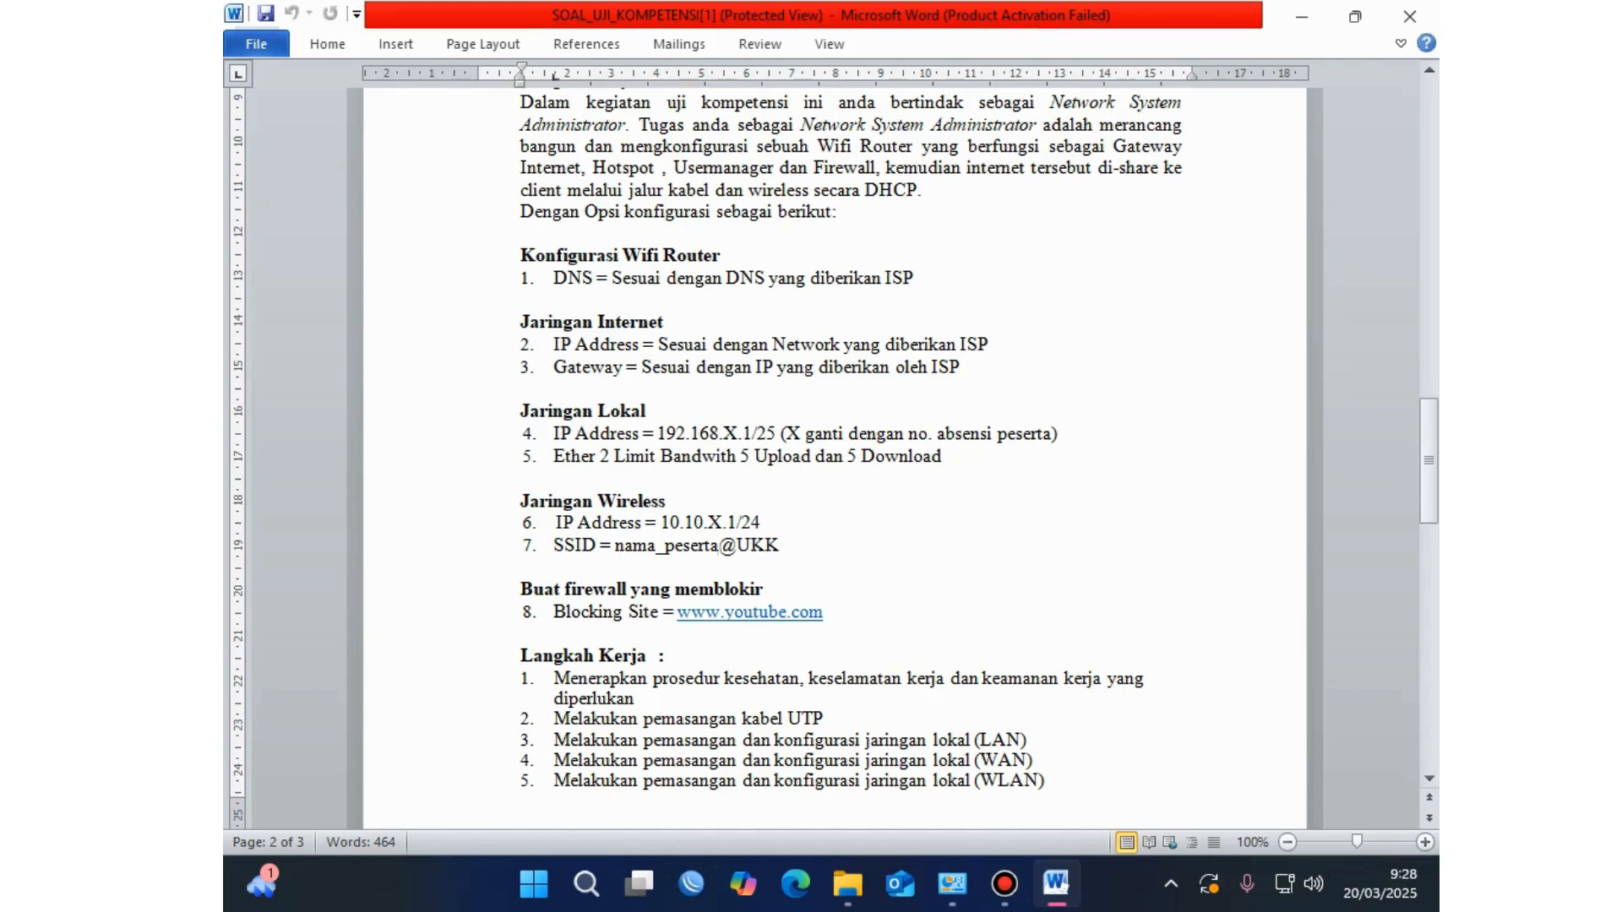
{"action": "left_click", "coordinate": [781, 545]}
{"action": "scroll", "coordinate": [781, 545], "scroll_direction": "down", "scroll_amount": 2}
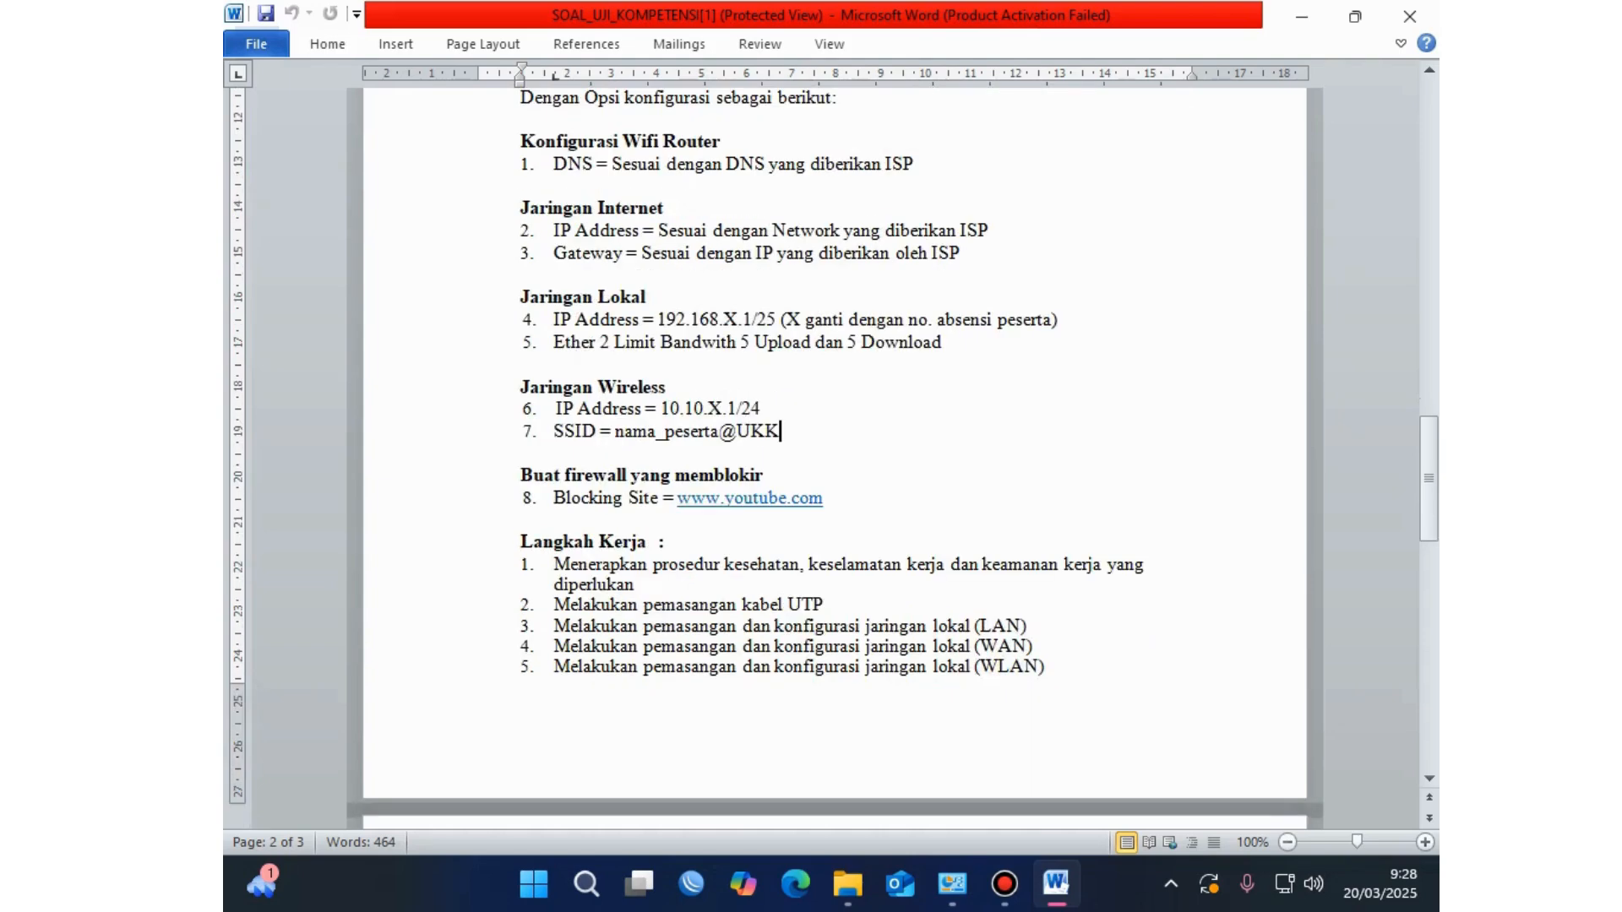
{"action": "double_click", "coordinate": [534, 475]}
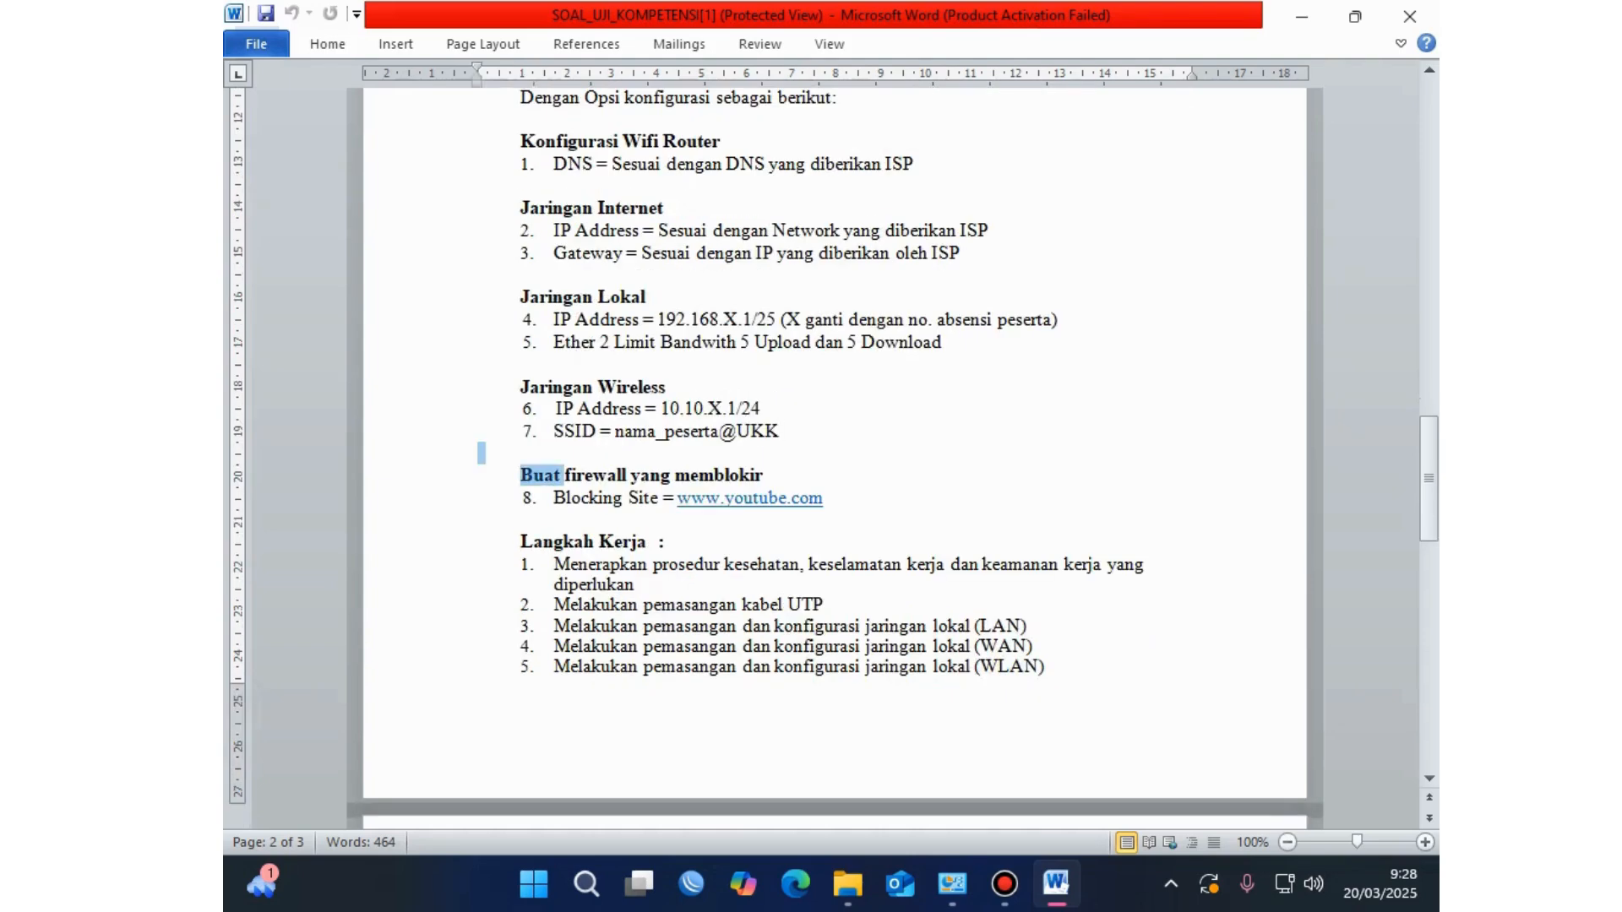
{"action": "left_click", "coordinate": [613, 497]}
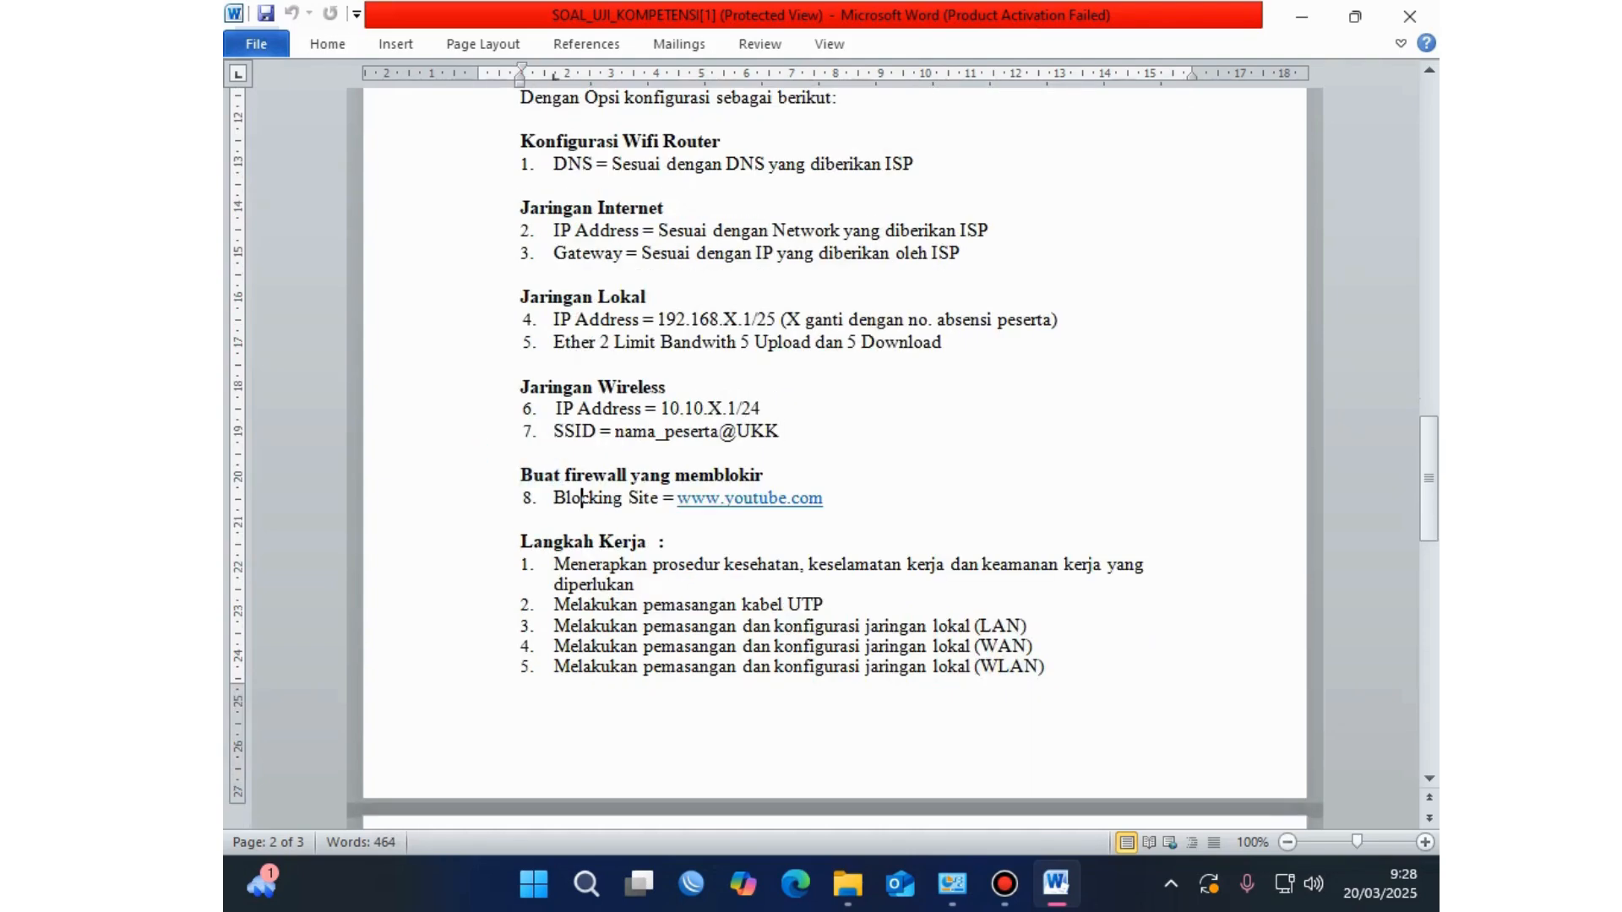
{"action": "left_click", "coordinate": [659, 498]}
{"action": "left_click_drag", "start_coordinate": [628, 498], "coordinate": [832, 498]}
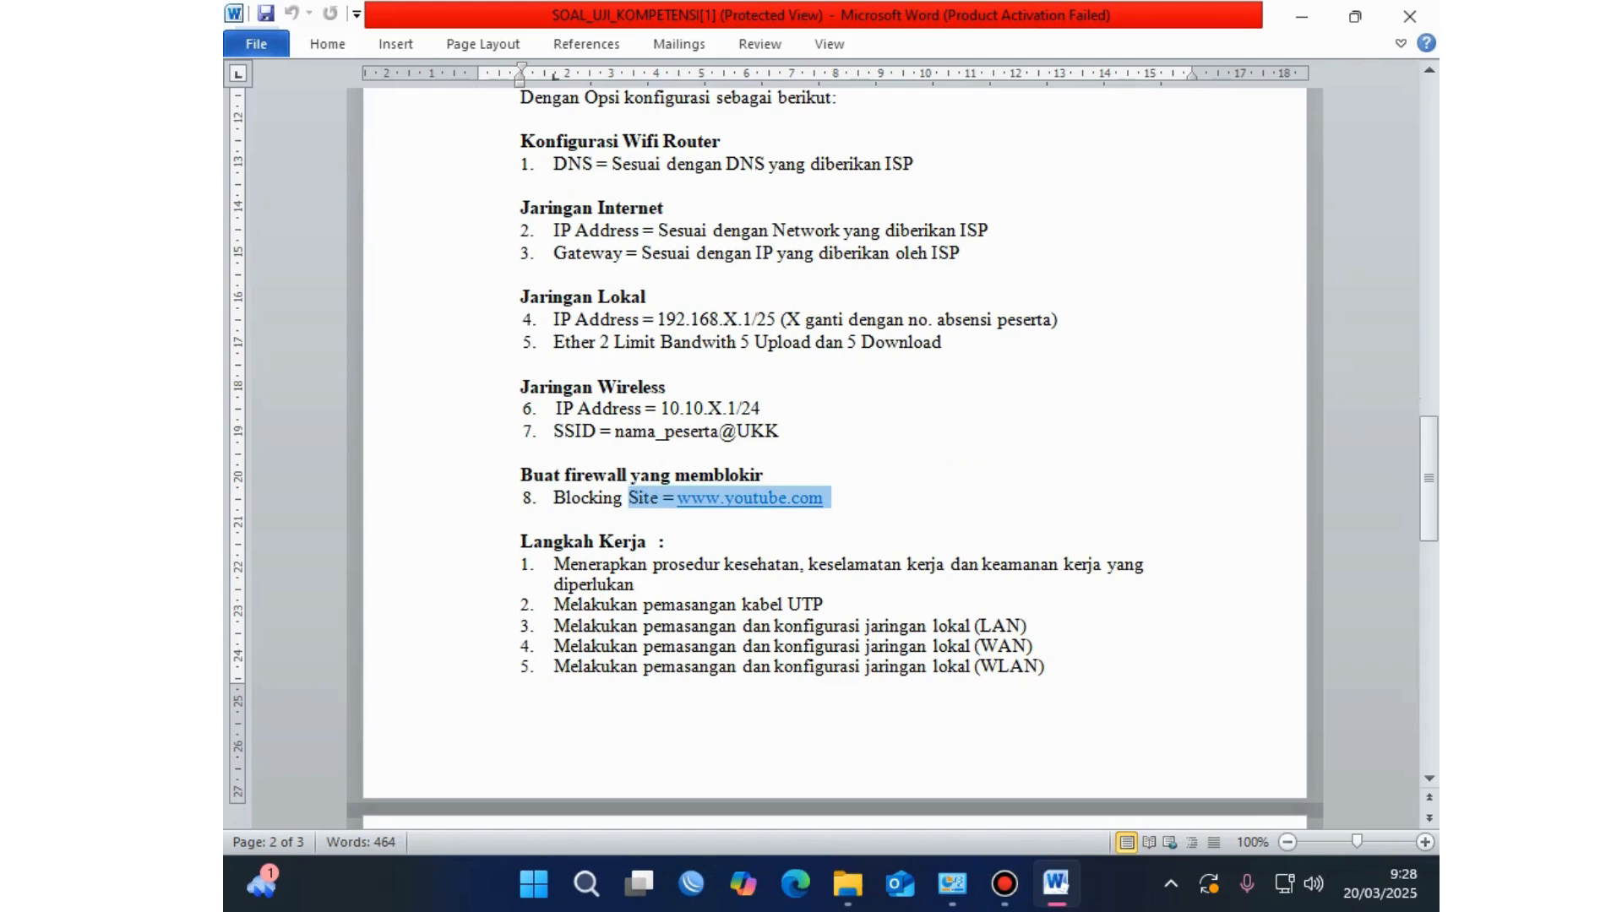
{"action": "scroll", "coordinate": [835, 440], "scroll_direction": "down", "scroll_amount": 1}
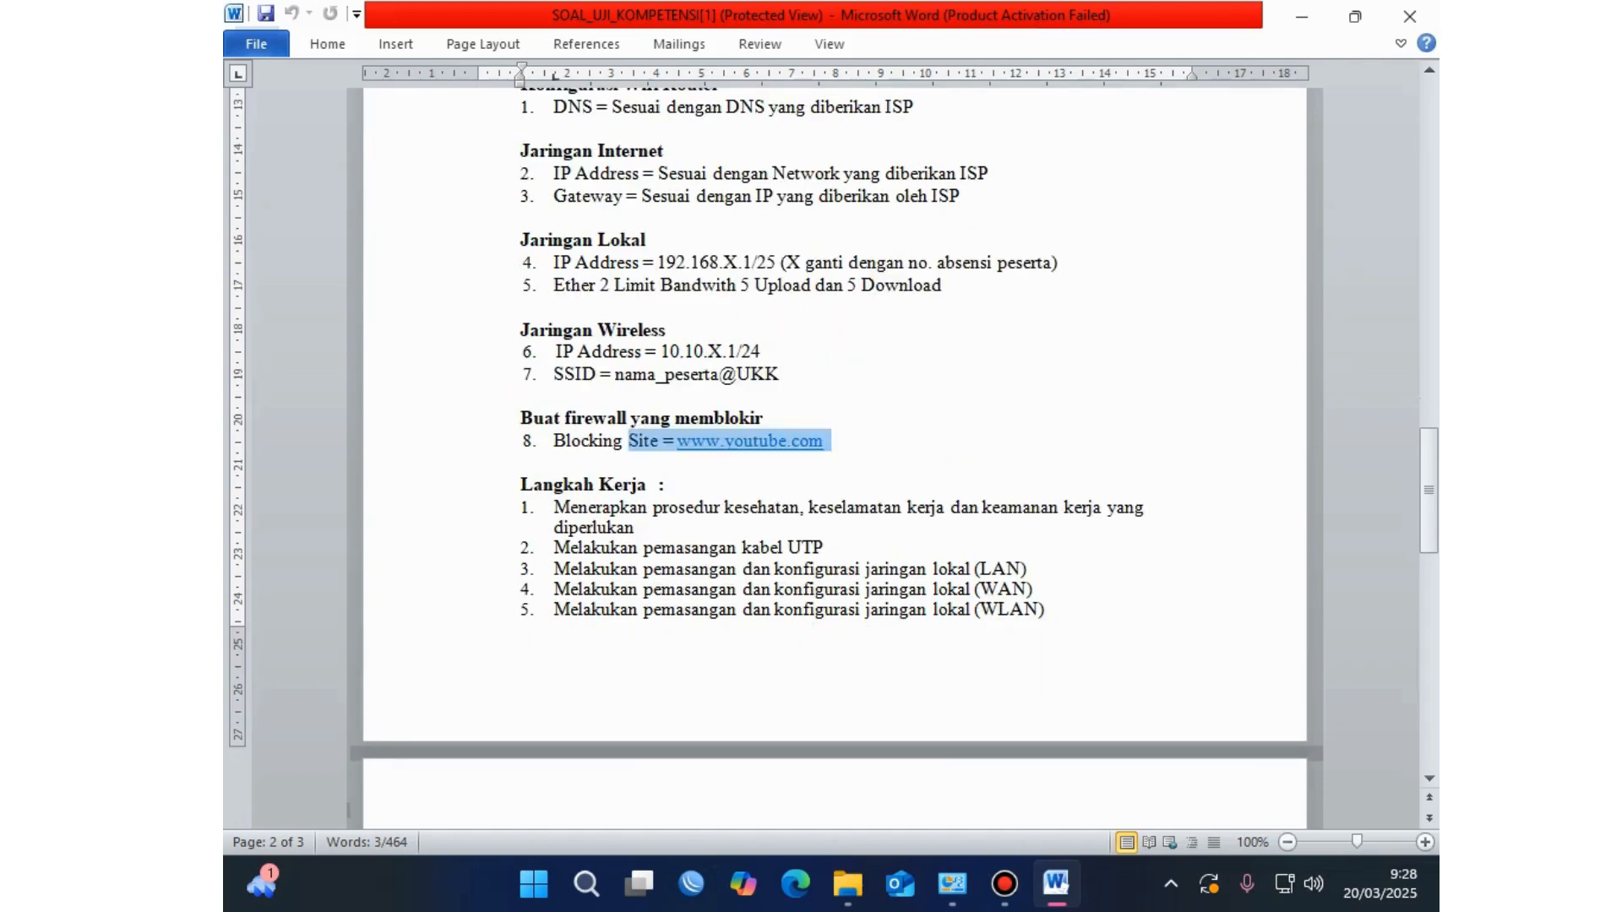
{"action": "scroll", "coordinate": [835, 456], "scroll_direction": "down", "scroll_amount": 4}
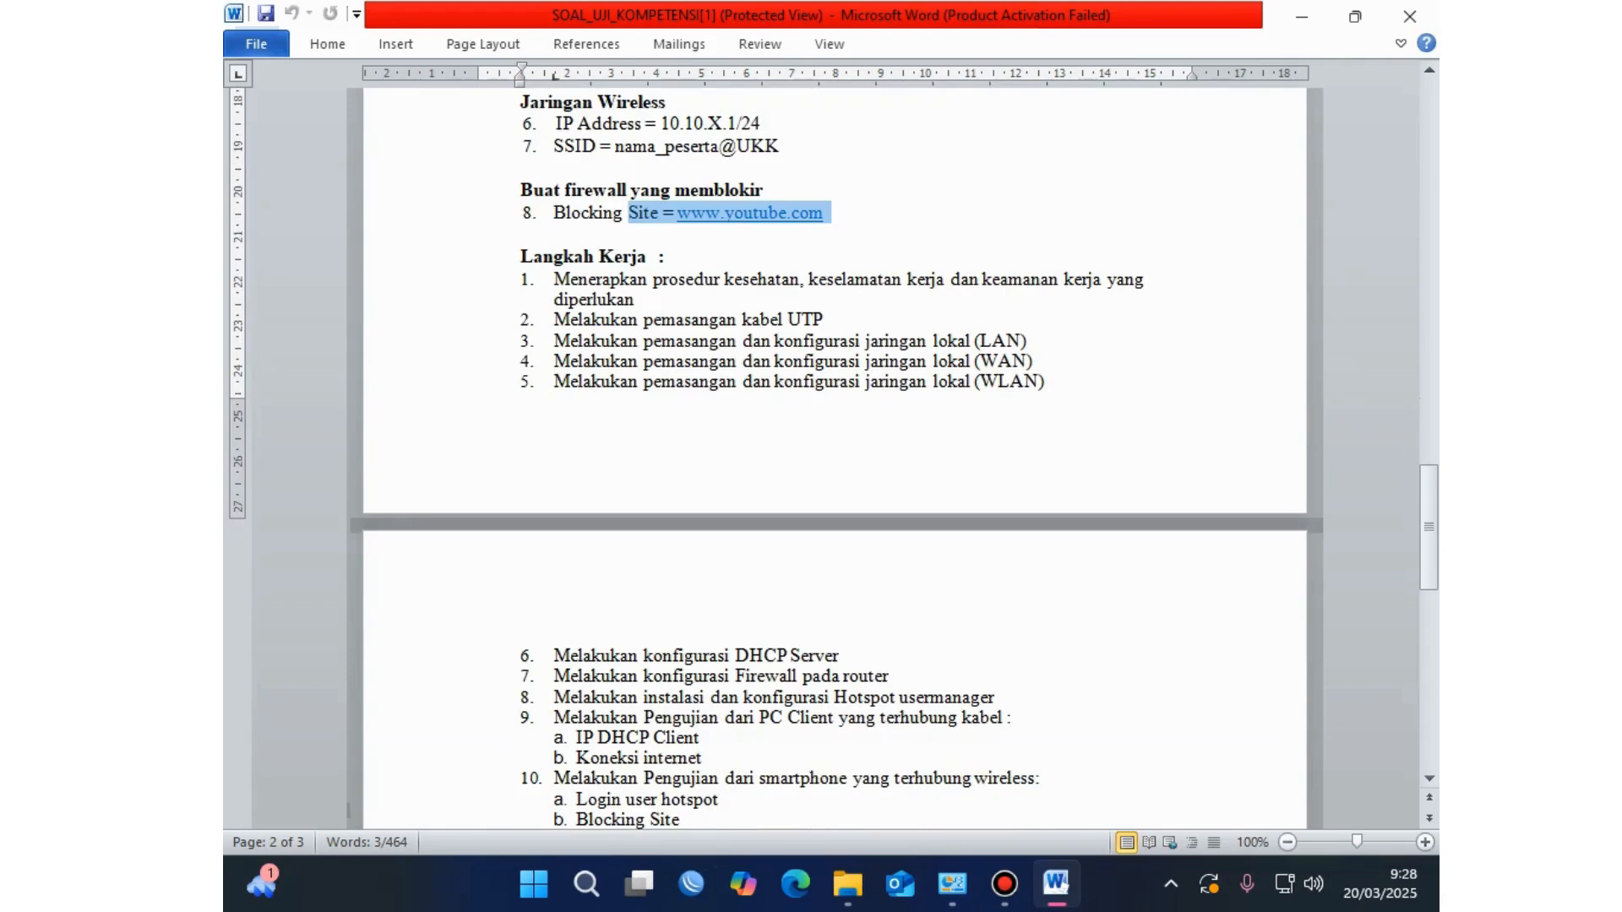
{"action": "left_click", "coordinate": [626, 299]}
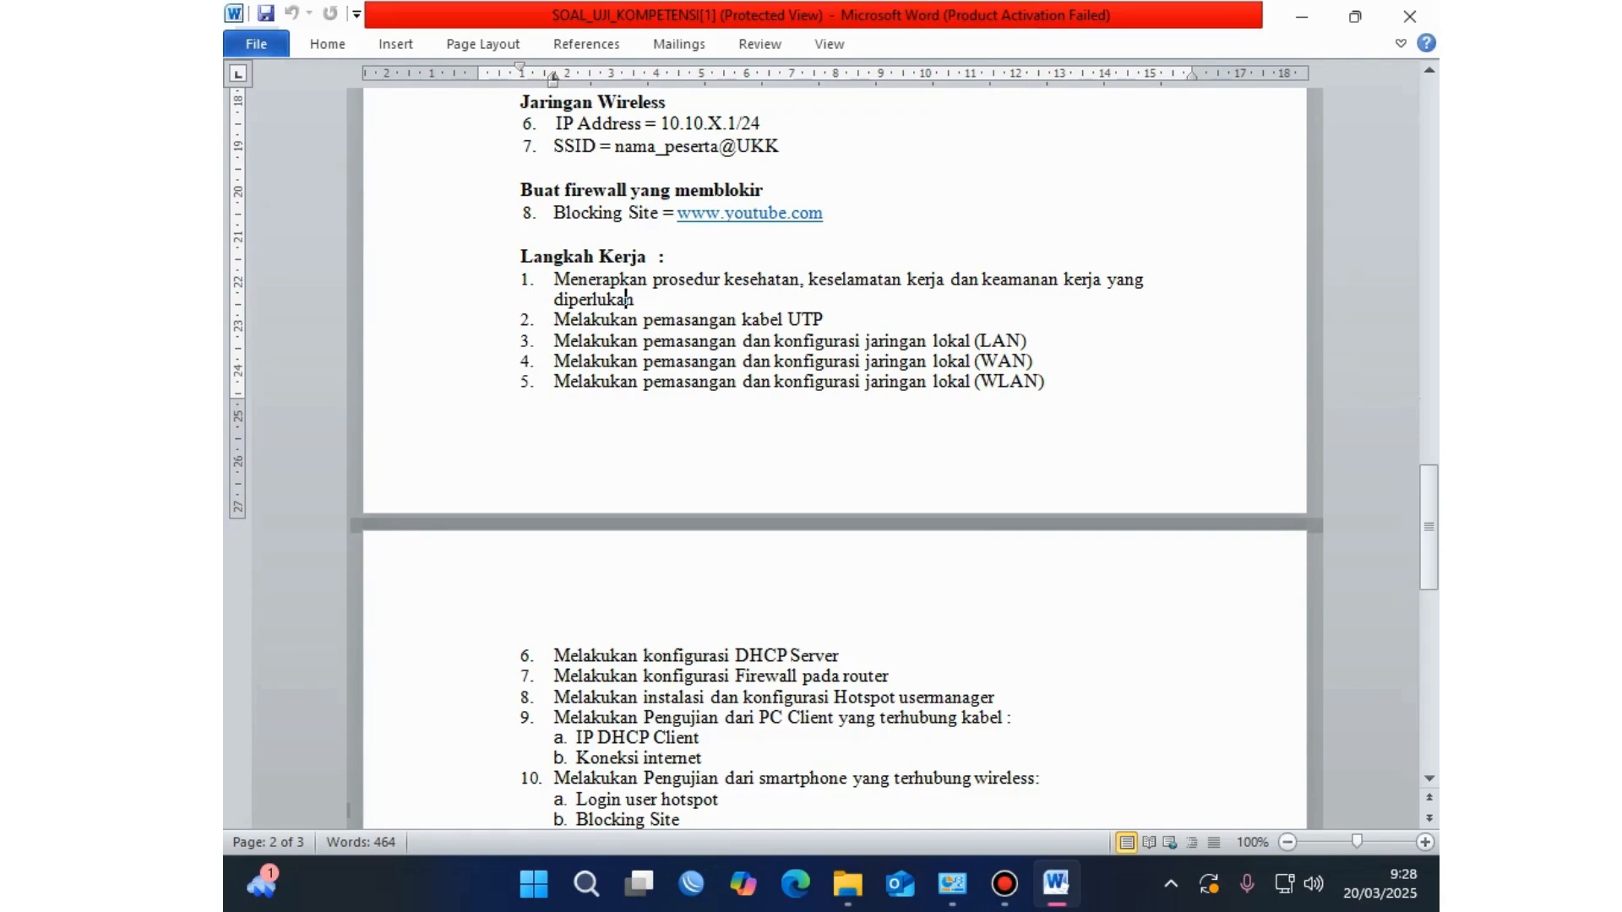
{"action": "left_click", "coordinate": [636, 299]}
{"action": "left_click_drag", "start_coordinate": [636, 299], "coordinate": [554, 280]}
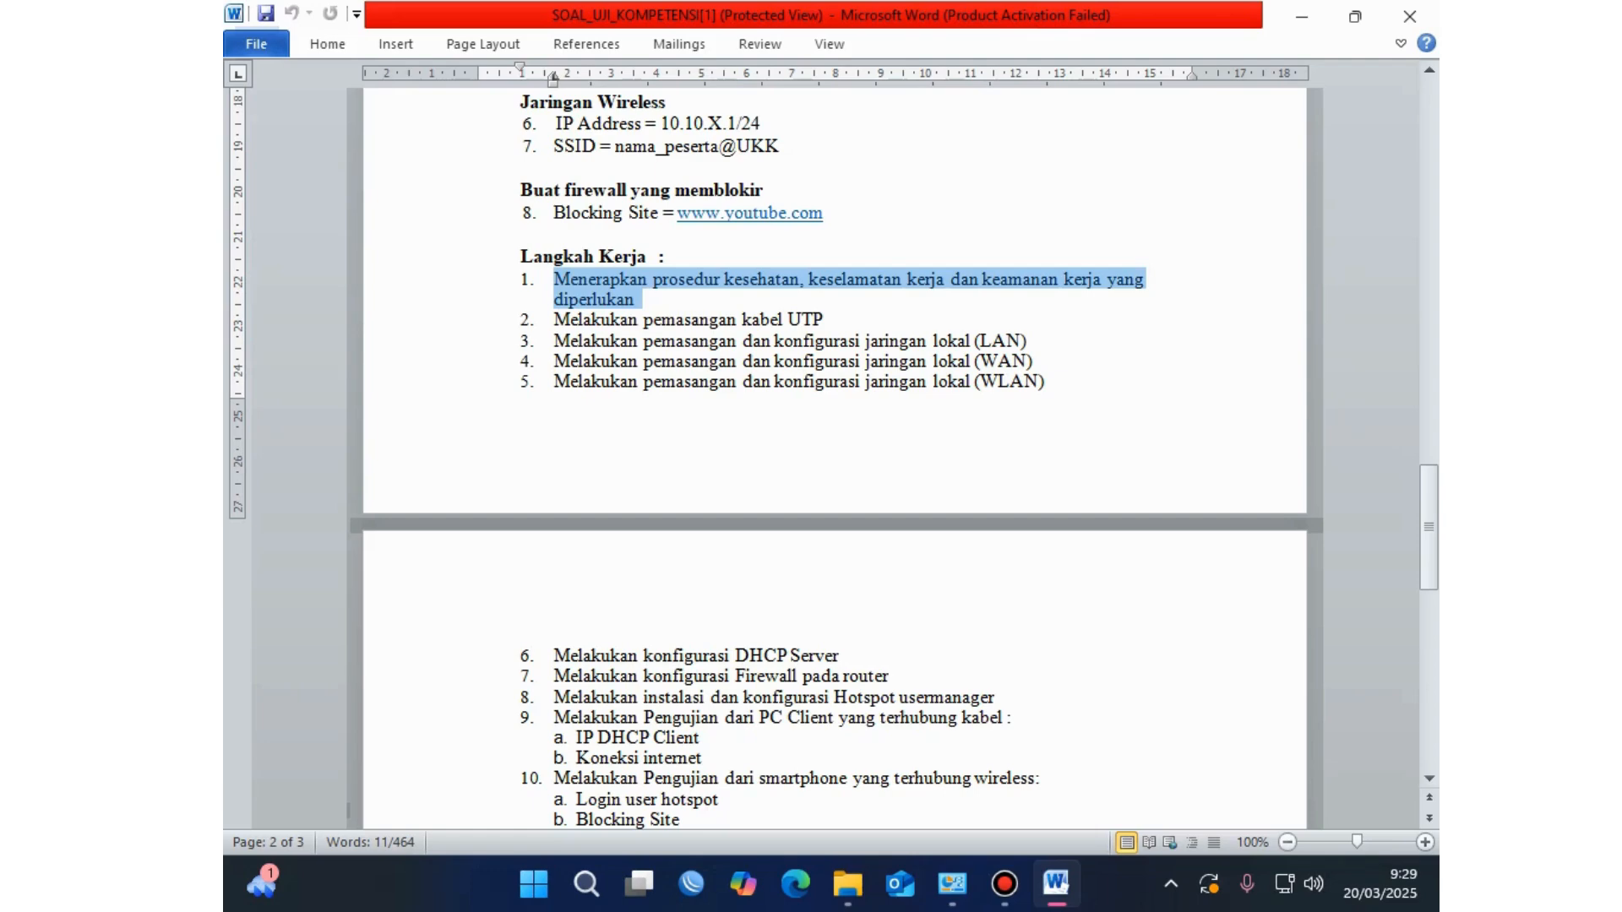
{"action": "left_click", "coordinate": [603, 319]}
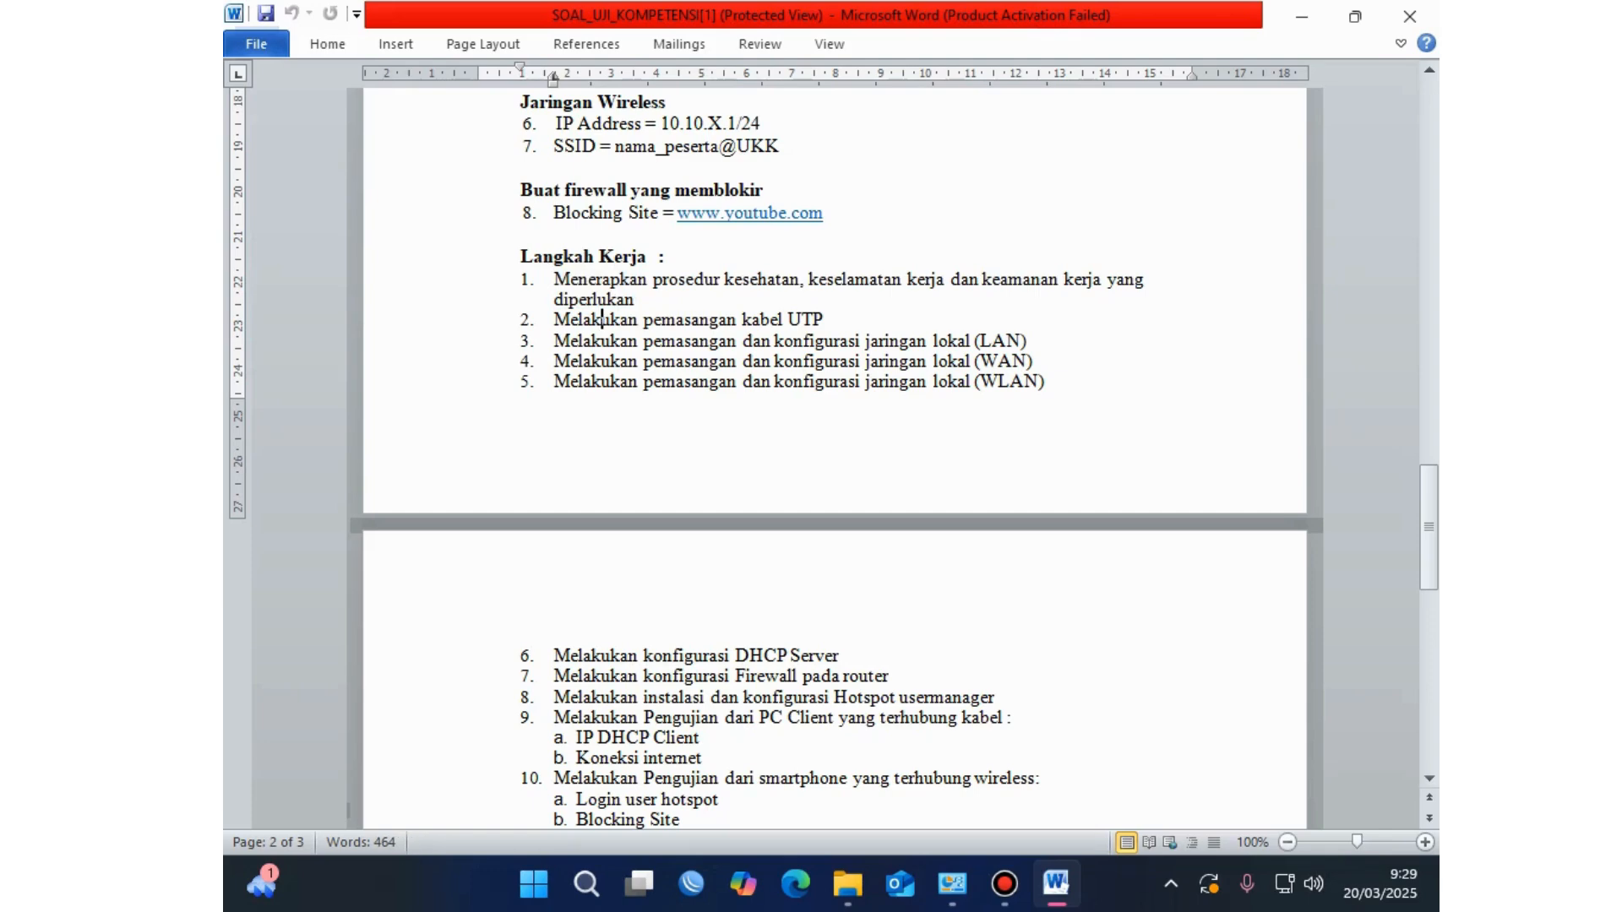
{"action": "key", "text": "End"}
{"action": "key", "text": "ctrl+shift+Left"}
{"action": "key", "text": "ctrl+shift+Left"}
{"action": "key", "text": "ctrl+shift+Left"}
{"action": "key", "text": "ctrl+shift+Left"}
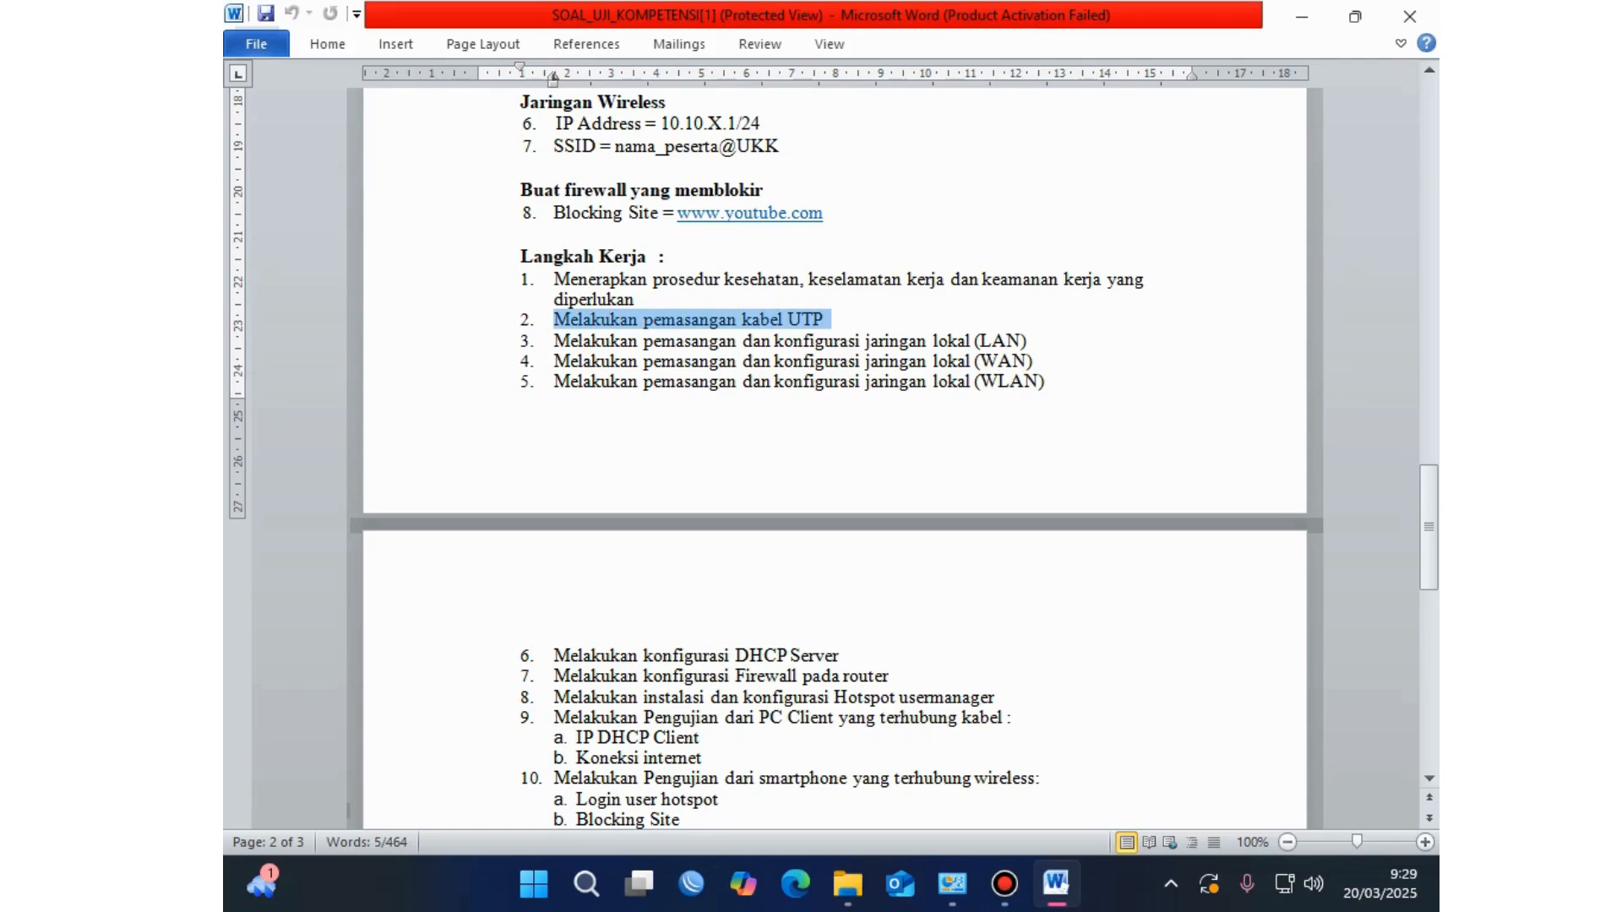
{"action": "left_click", "coordinate": [555, 361]}
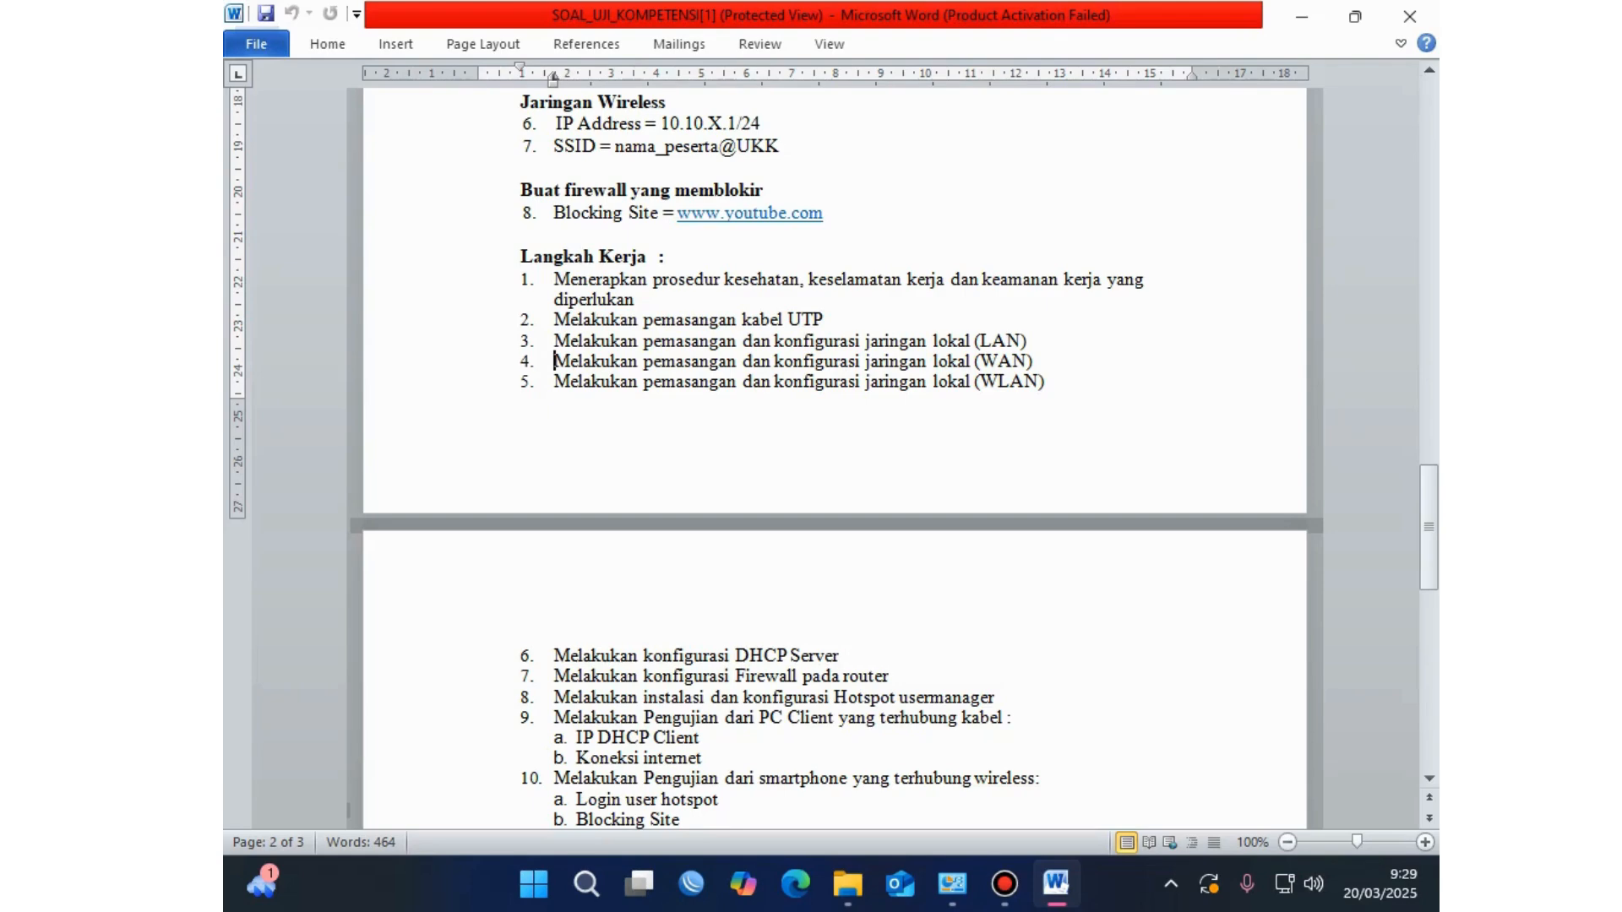
{"action": "left_click_drag", "start_coordinate": [1028, 342], "coordinate": [556, 342]}
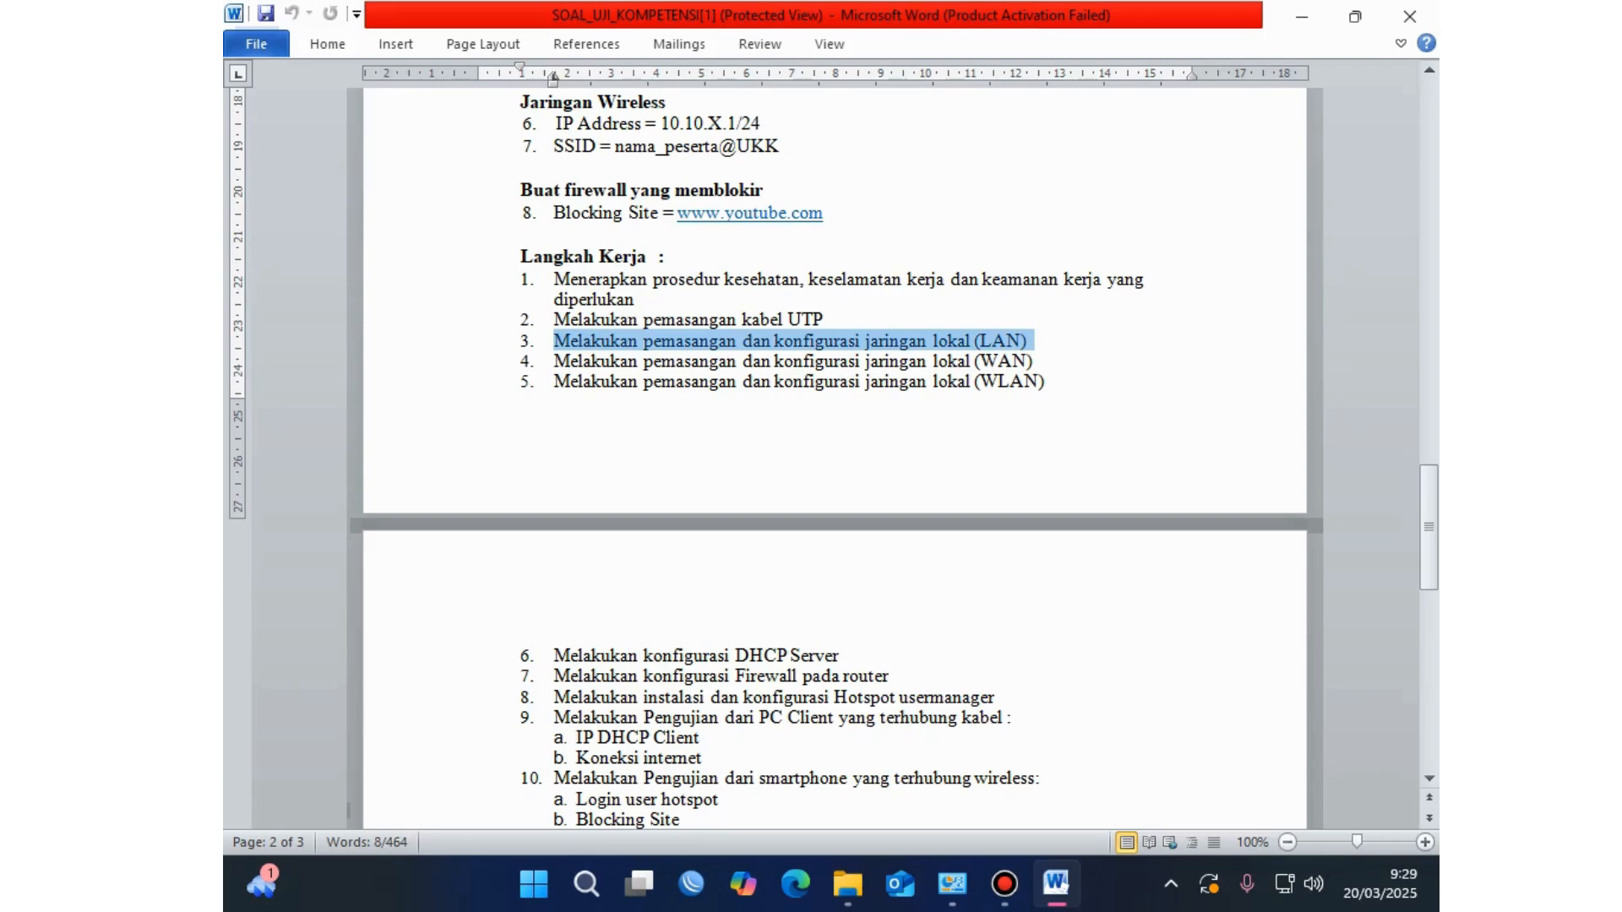
{"action": "left_click_drag", "start_coordinate": [1038, 361], "coordinate": [555, 362]}
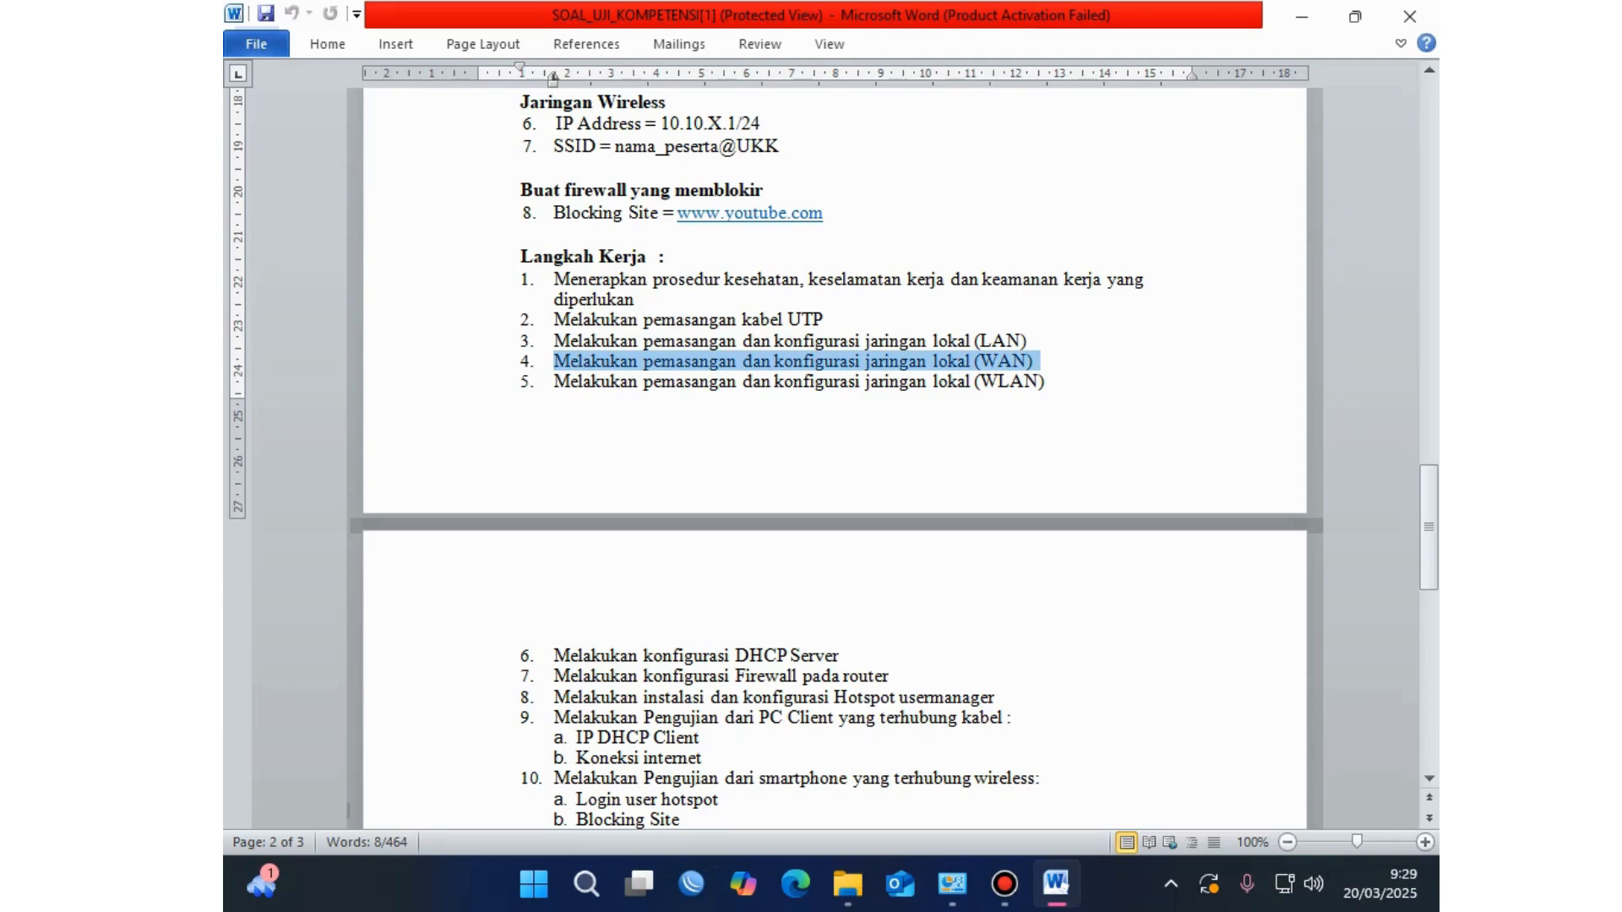
{"action": "left_click_drag", "start_coordinate": [1038, 361], "coordinate": [554, 340]}
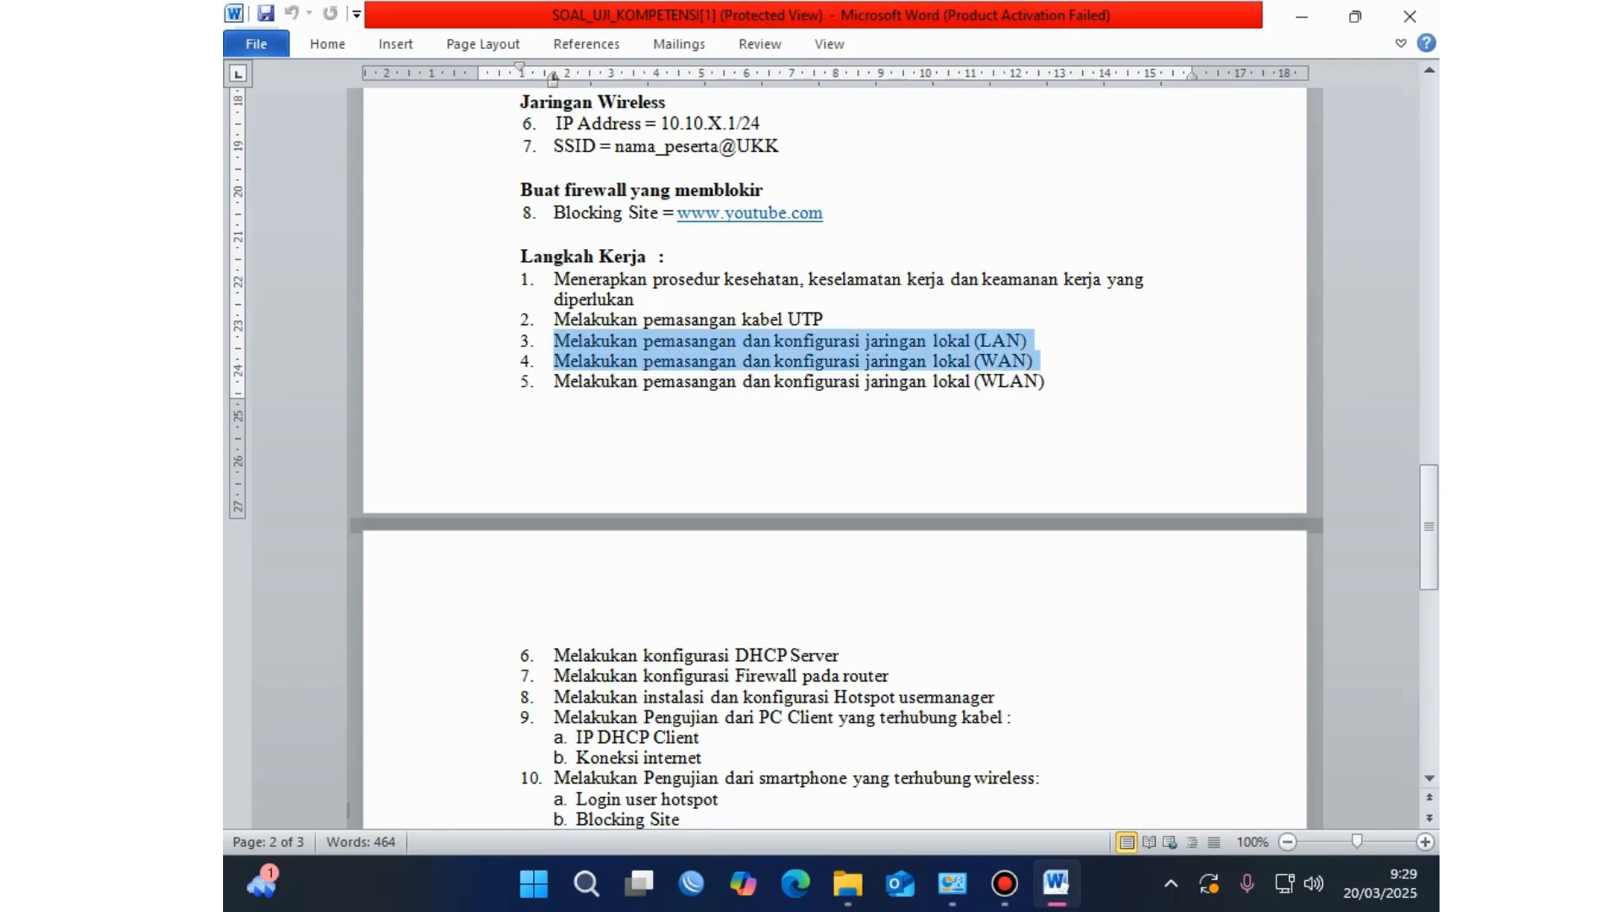
{"action": "left_click_drag", "start_coordinate": [1037, 361], "coordinate": [643, 381]}
{"action": "left_click", "coordinate": [565, 360]}
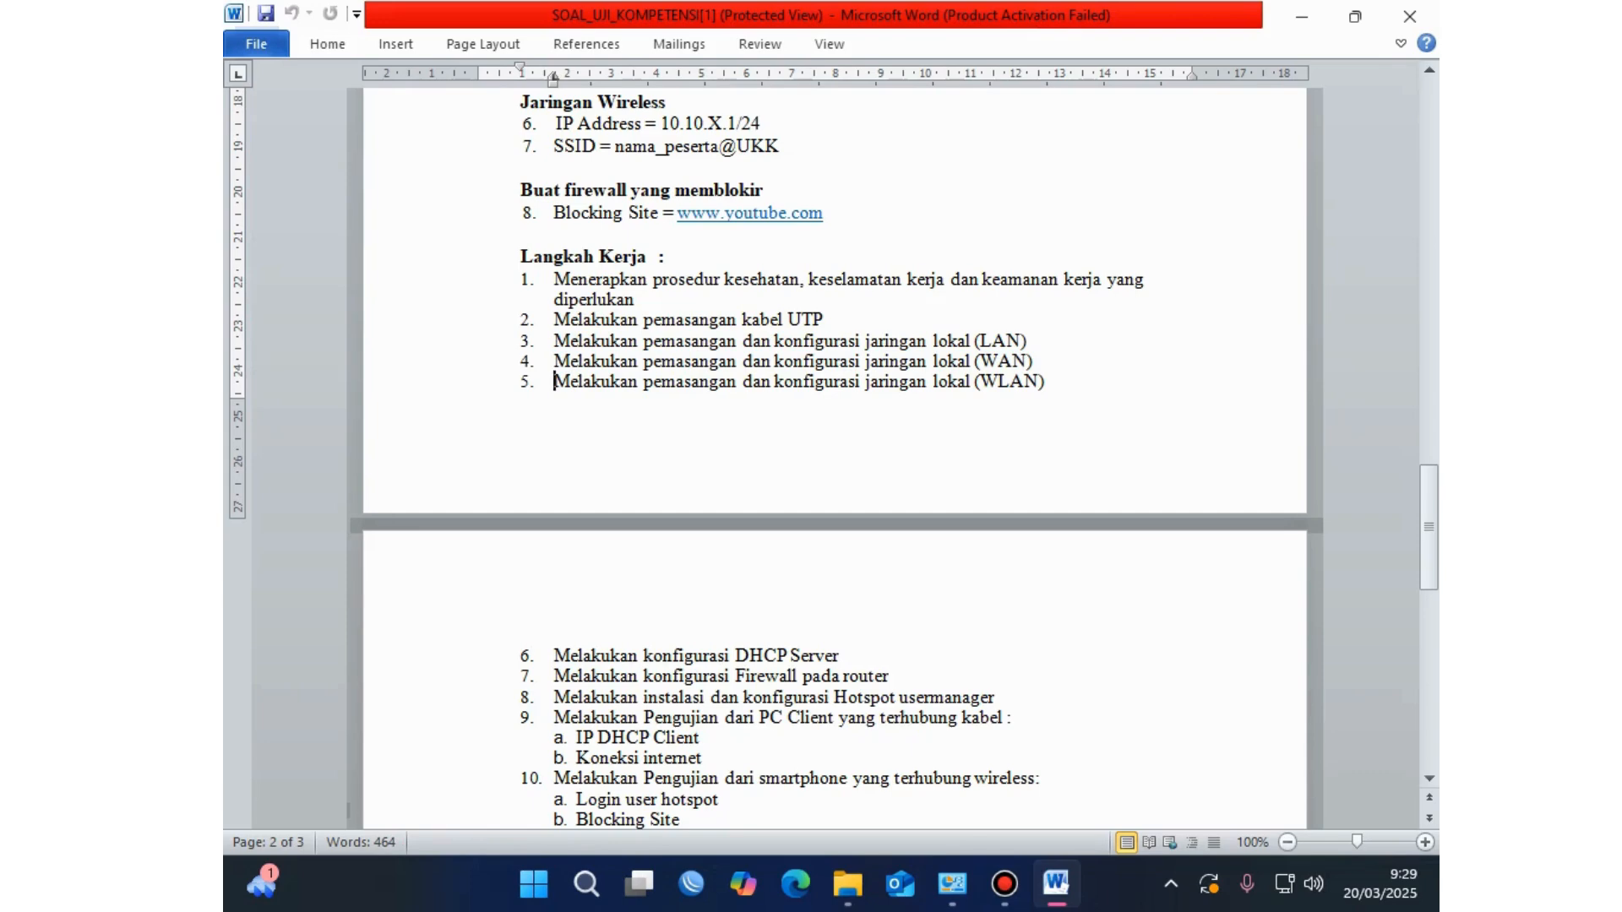
{"action": "left_click", "coordinate": [1045, 381]}
{"action": "left_click_drag", "start_coordinate": [1045, 381], "coordinate": [553, 381]}
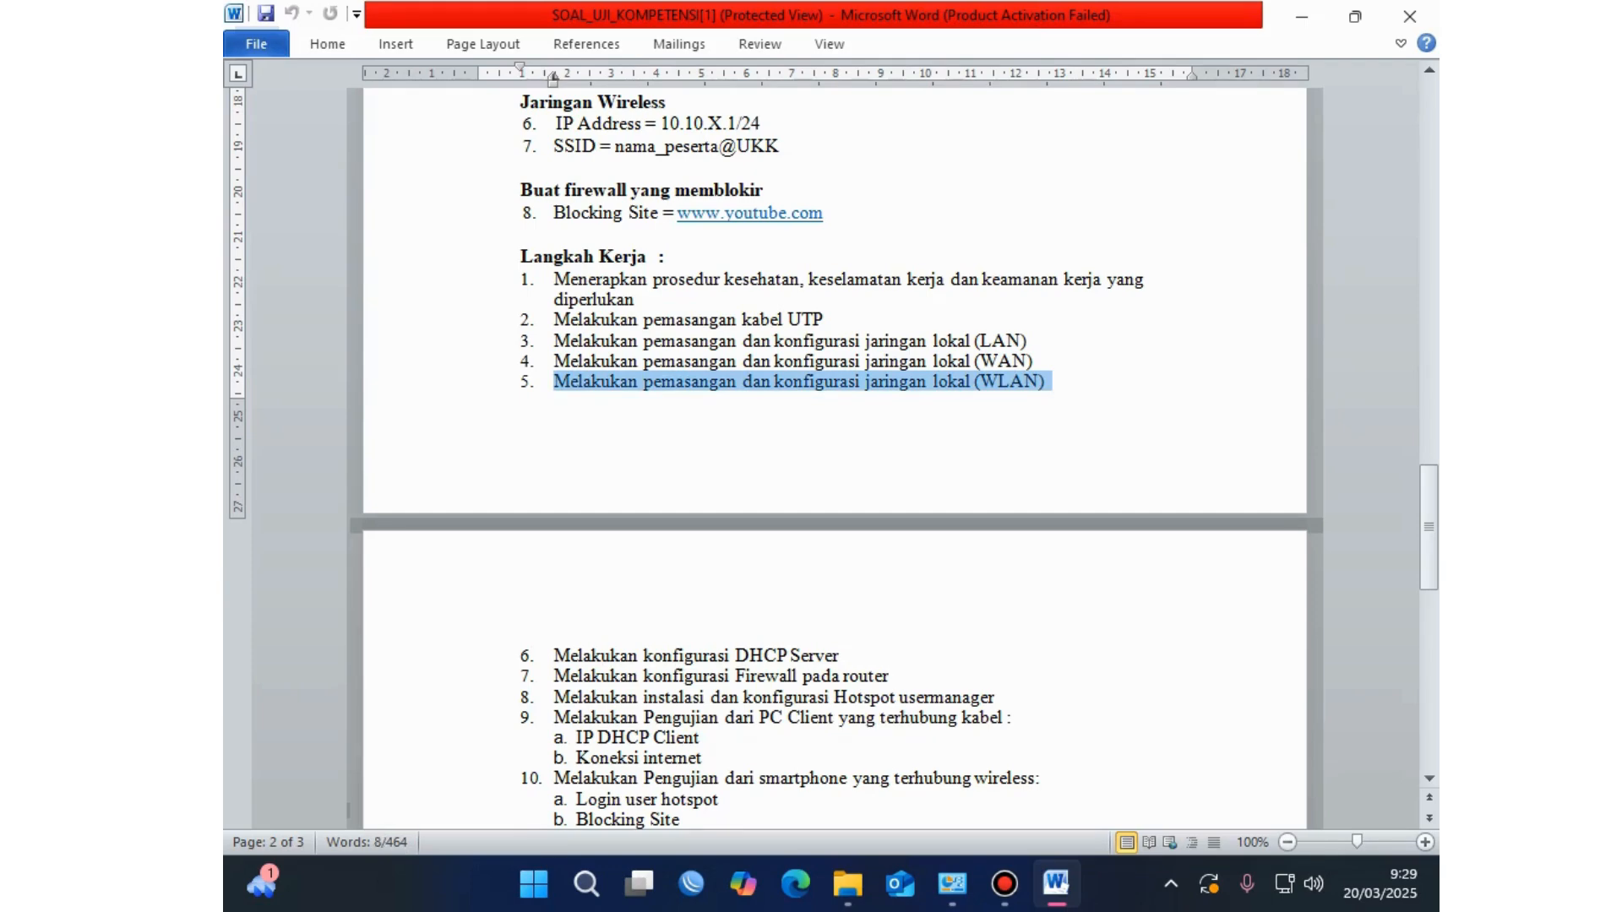
{"action": "scroll", "coordinate": [835, 456], "scroll_direction": "down", "scroll_amount": 3}
{"action": "left_click", "coordinate": [811, 484]}
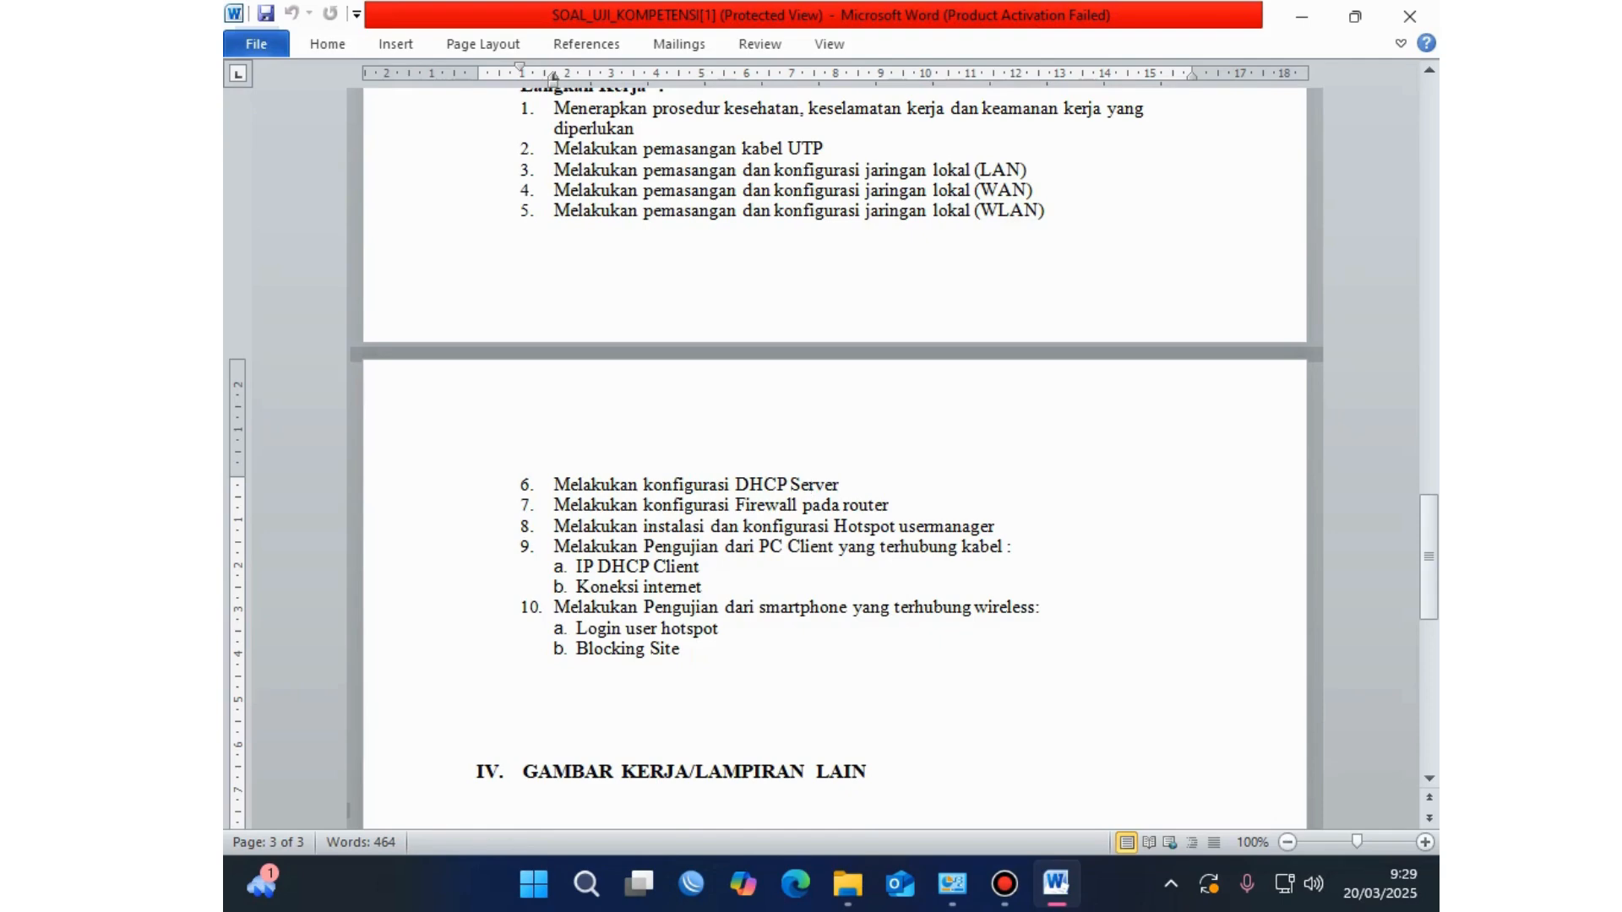
{"action": "left_click", "coordinate": [839, 484]}
{"action": "left_click_drag", "start_coordinate": [839, 484], "coordinate": [735, 484]}
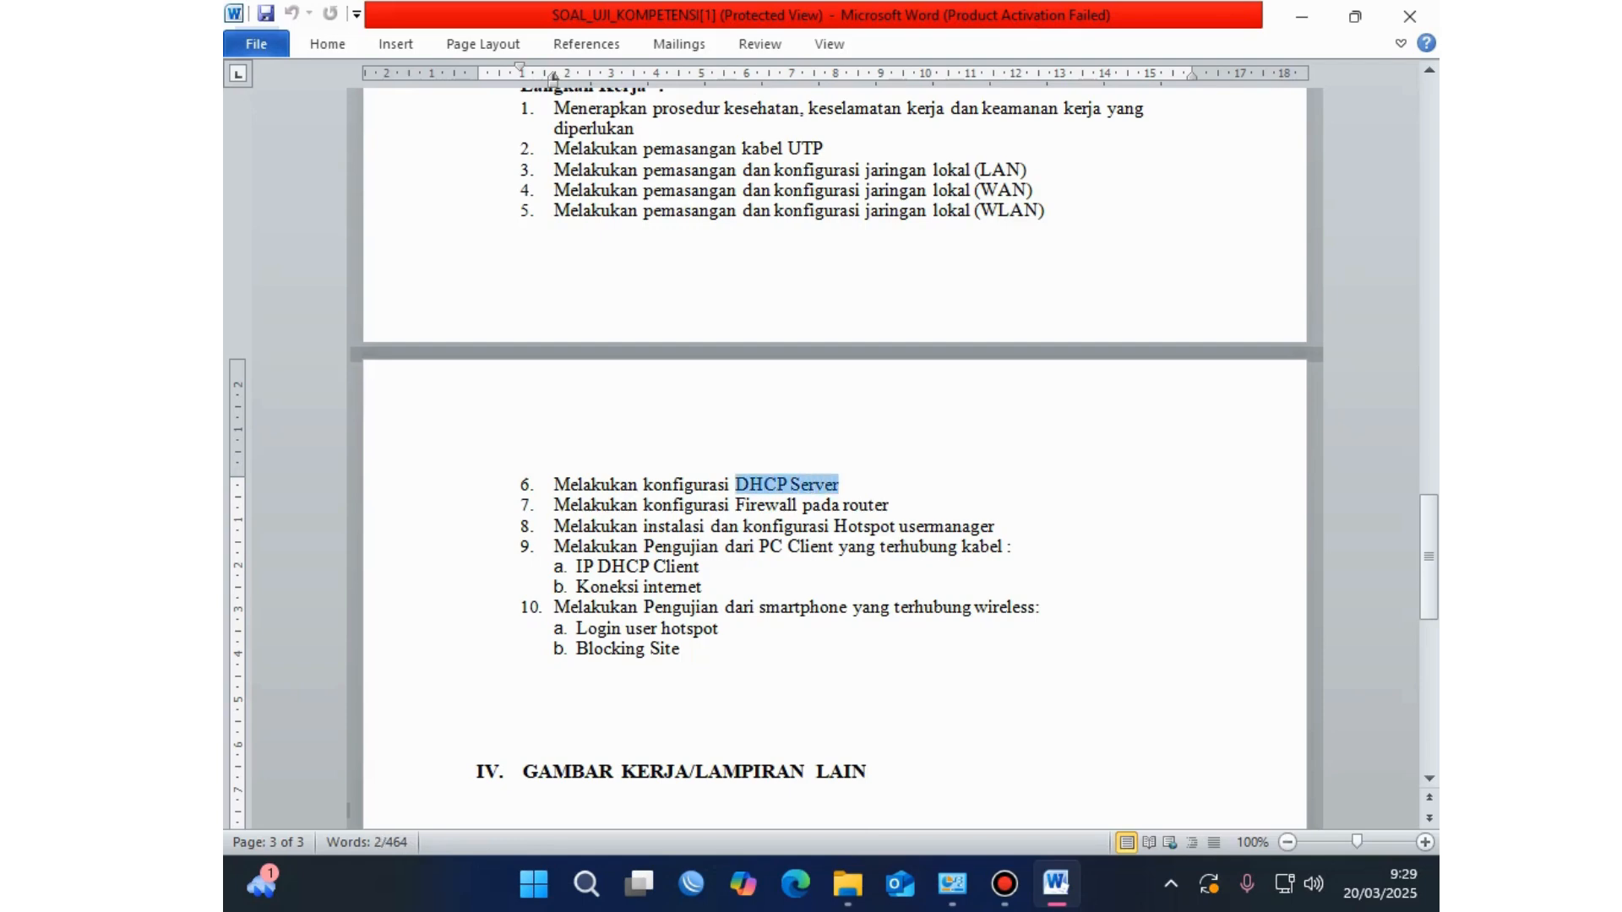
{"action": "left_click", "coordinate": [554, 505]}
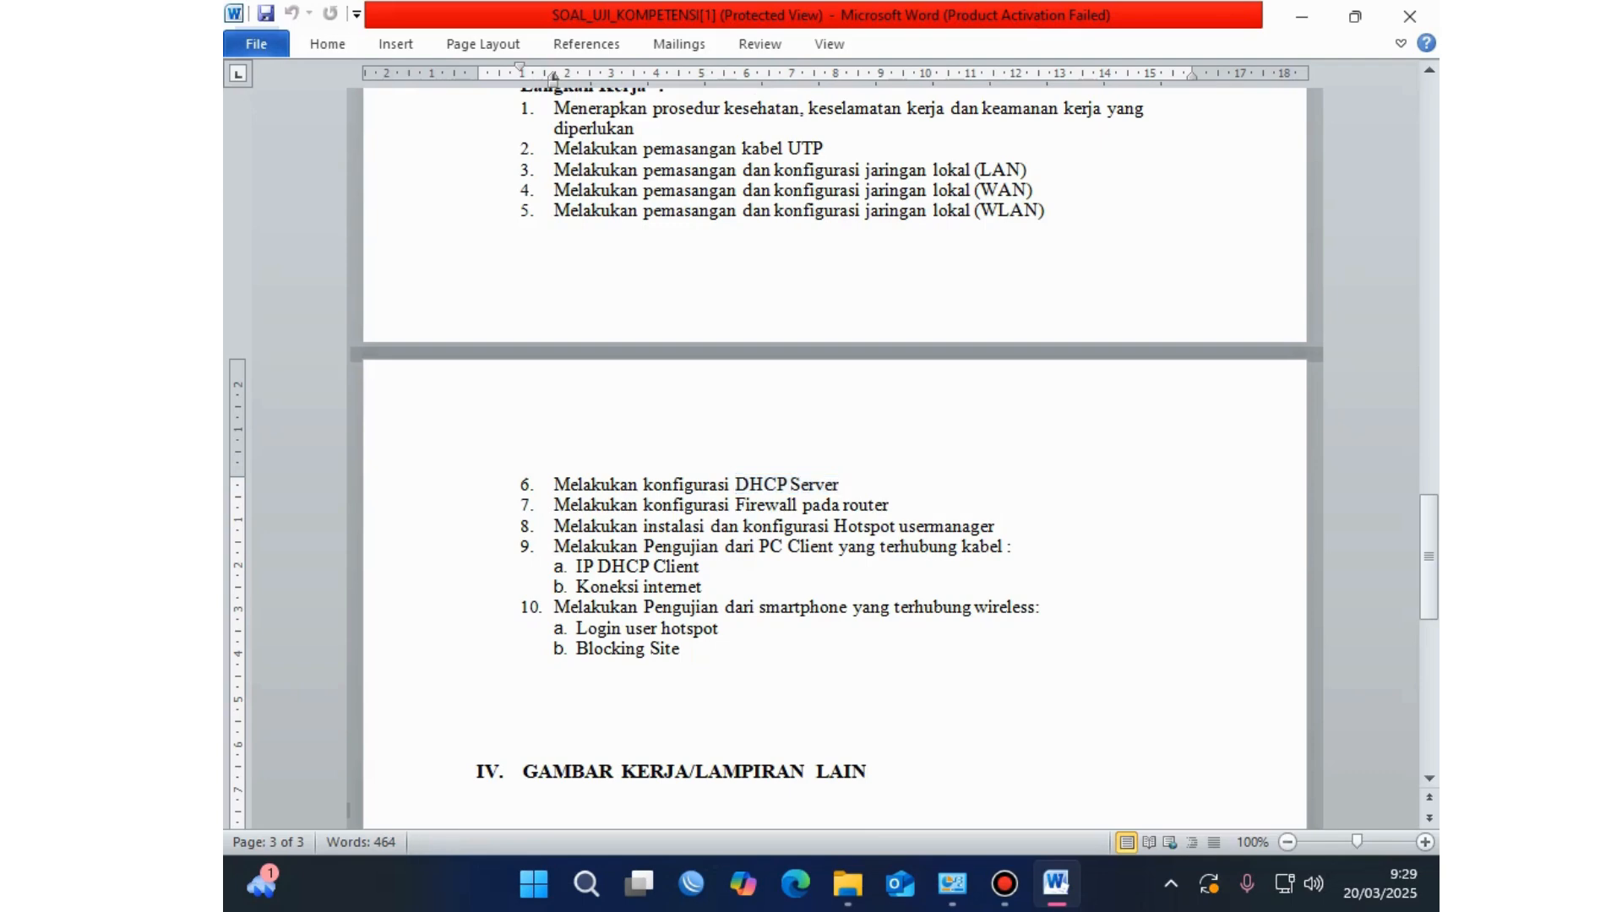
{"action": "left_click_drag", "start_coordinate": [895, 504], "coordinate": [554, 504]}
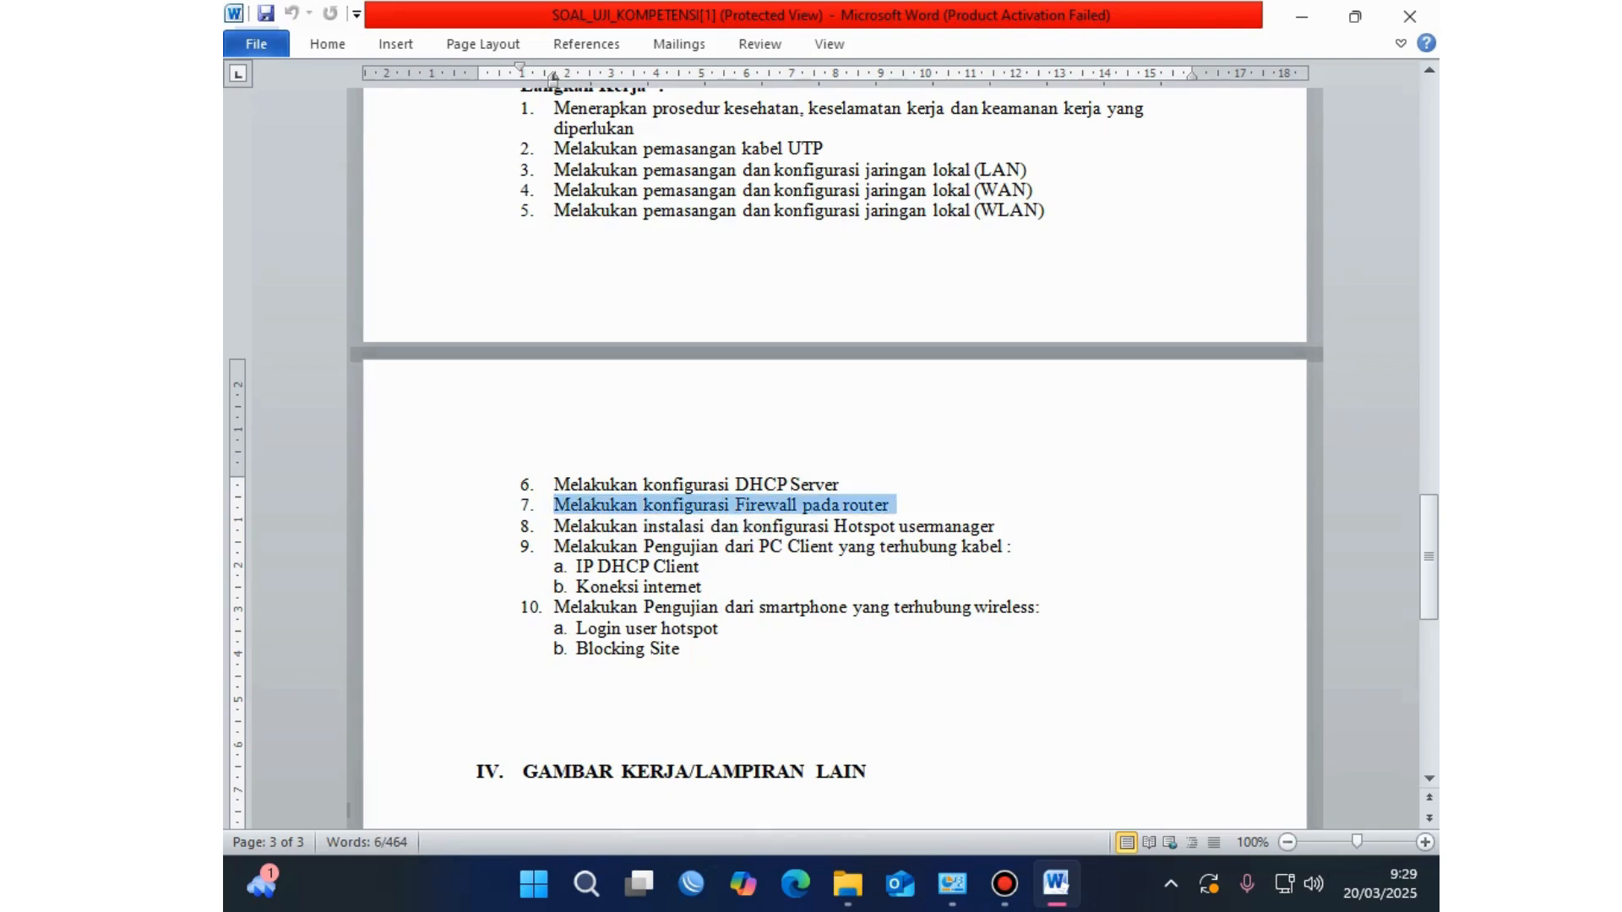
{"action": "left_click", "coordinate": [554, 525]}
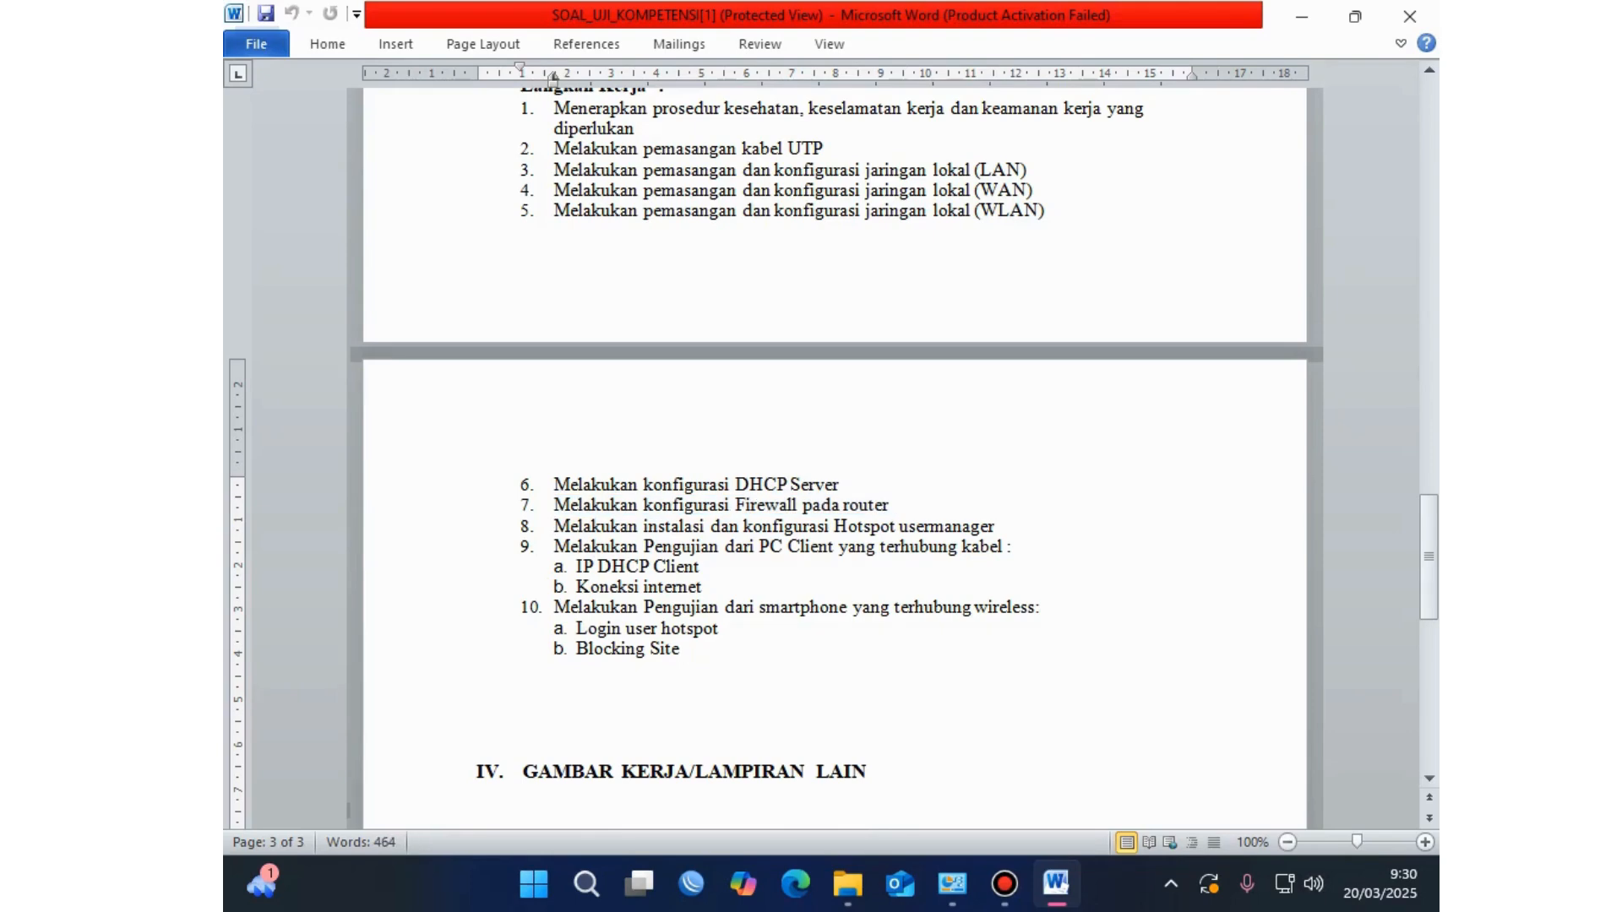
{"action": "left_click", "coordinate": [996, 526]}
{"action": "left_click_drag", "start_coordinate": [998, 525], "coordinate": [835, 526]}
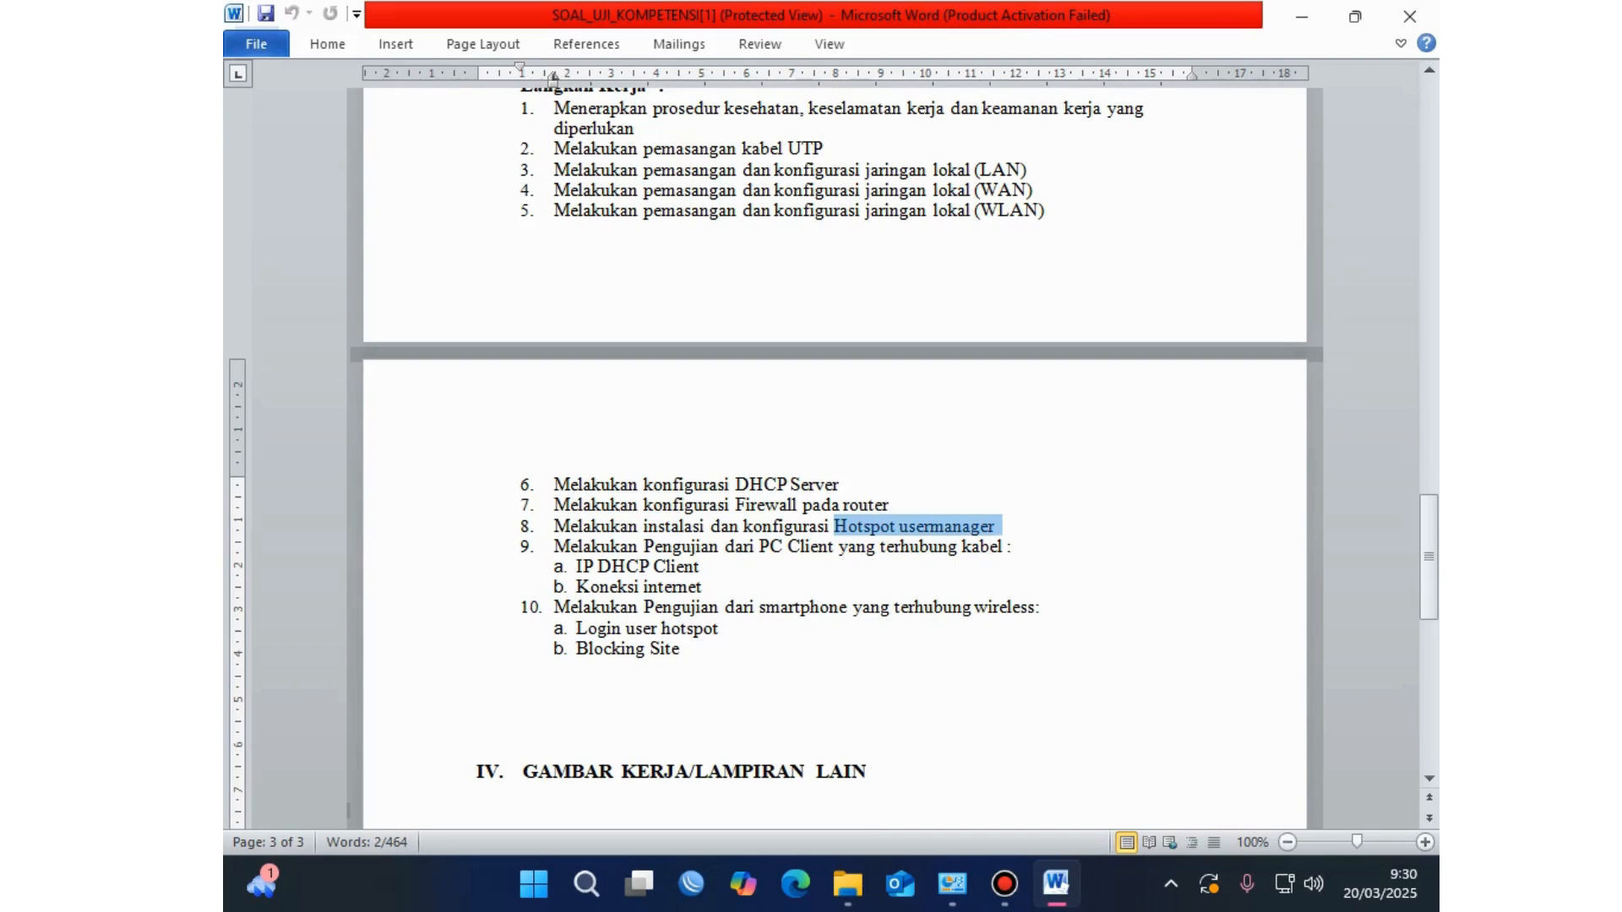
{"action": "left_click", "coordinate": [674, 586]}
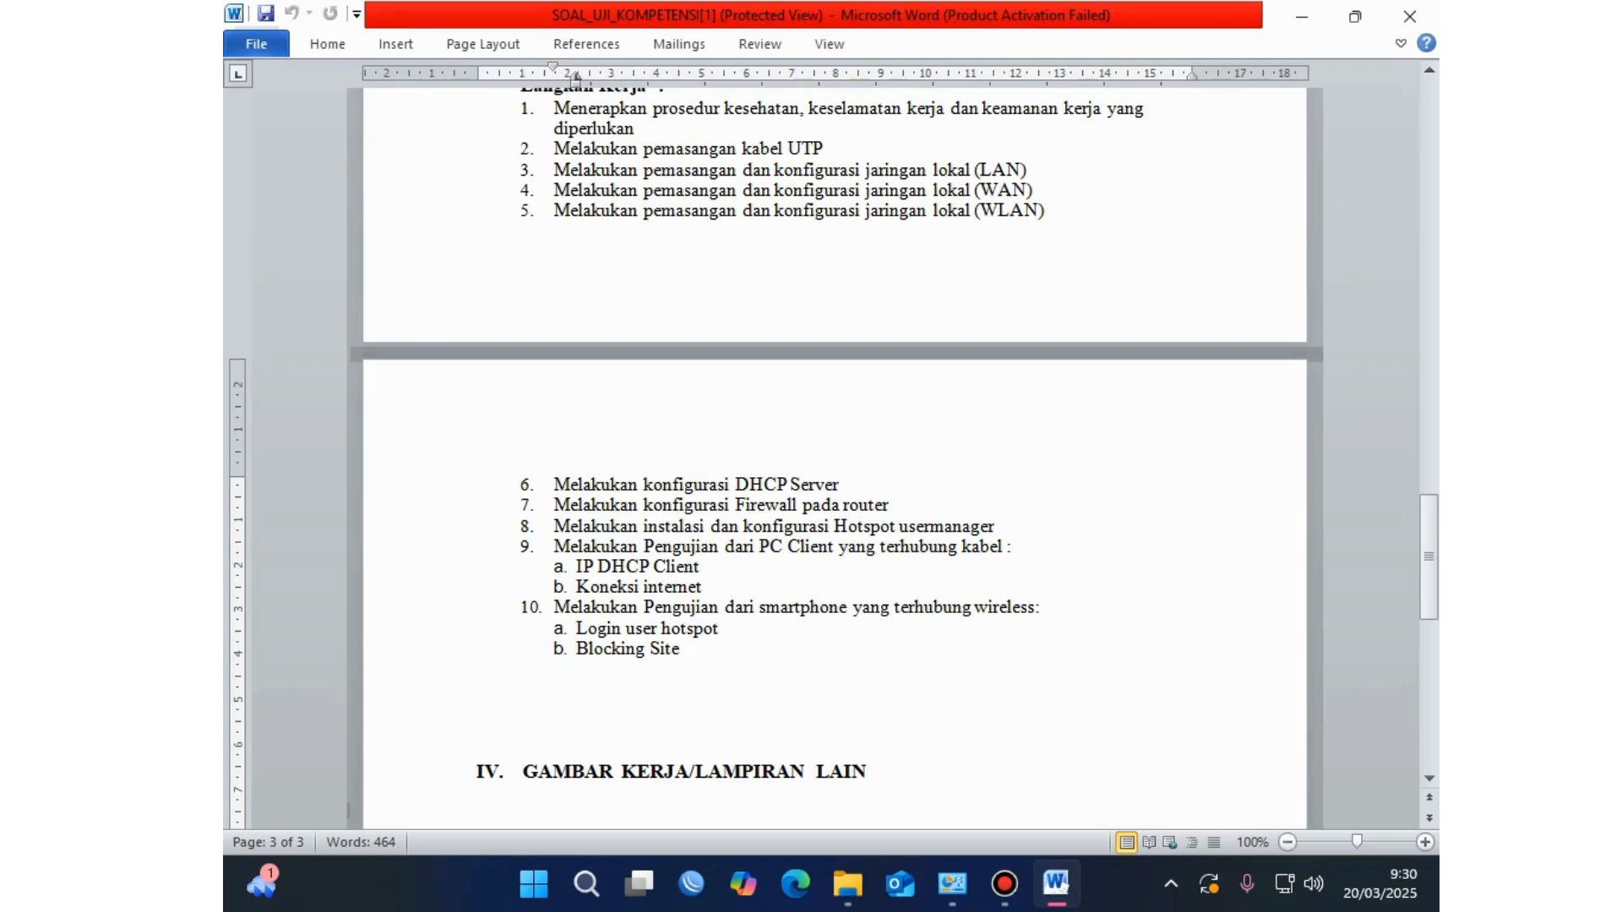
{"action": "left_click", "coordinate": [577, 566]}
{"action": "left_click_drag", "start_coordinate": [577, 566], "coordinate": [707, 567]}
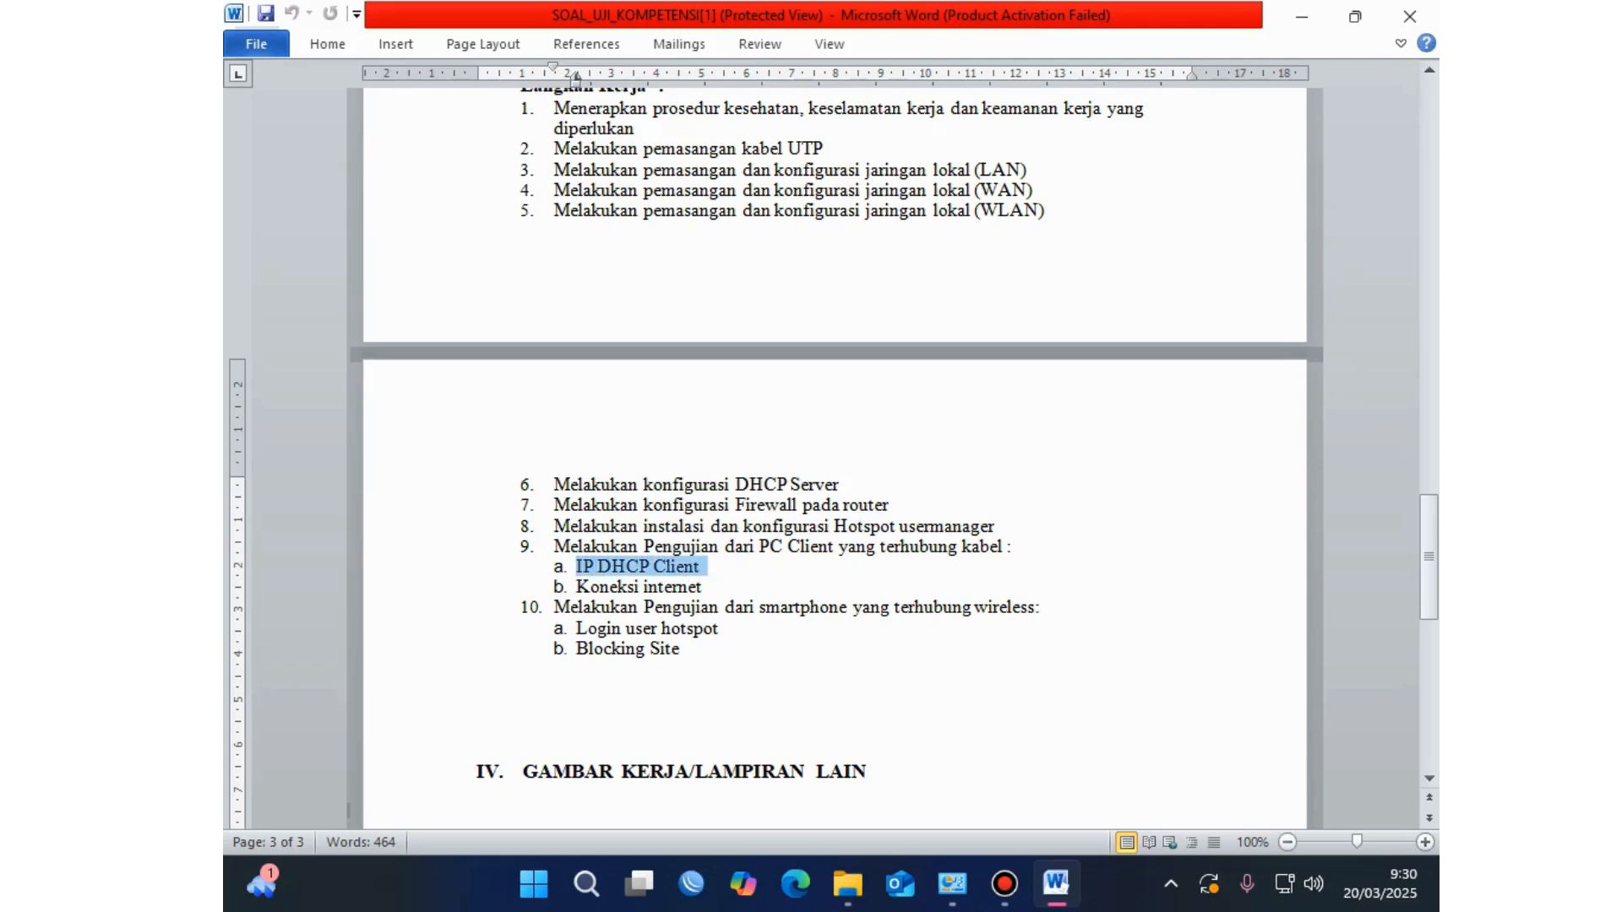
{"action": "left_click", "coordinate": [593, 607]}
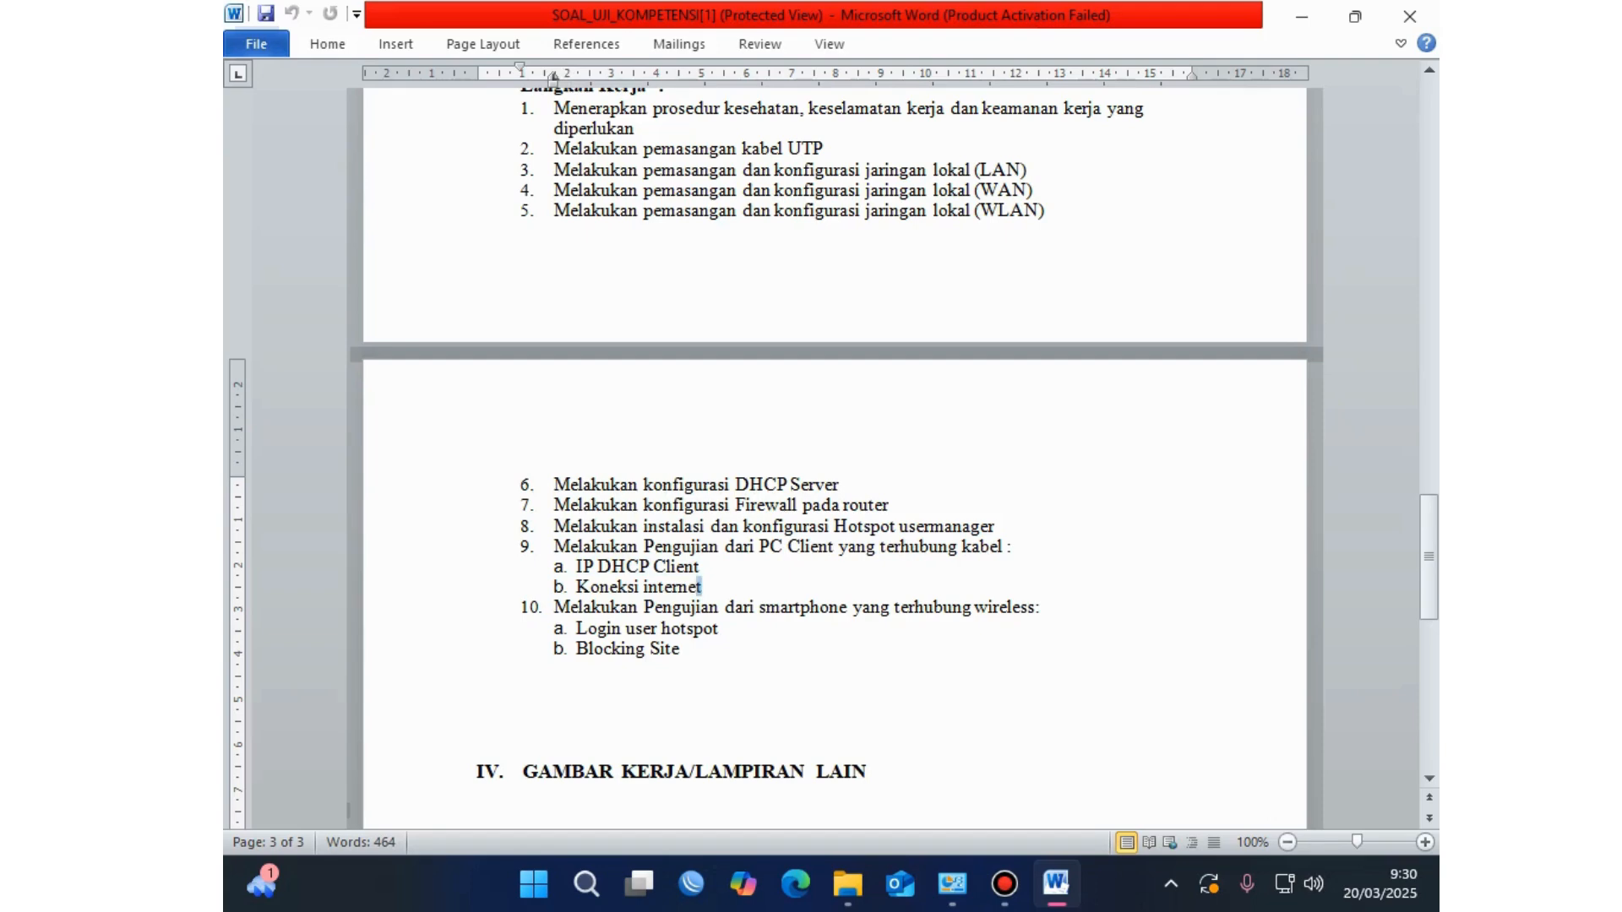
{"action": "left_click_drag", "start_coordinate": [702, 586], "coordinate": [554, 547]}
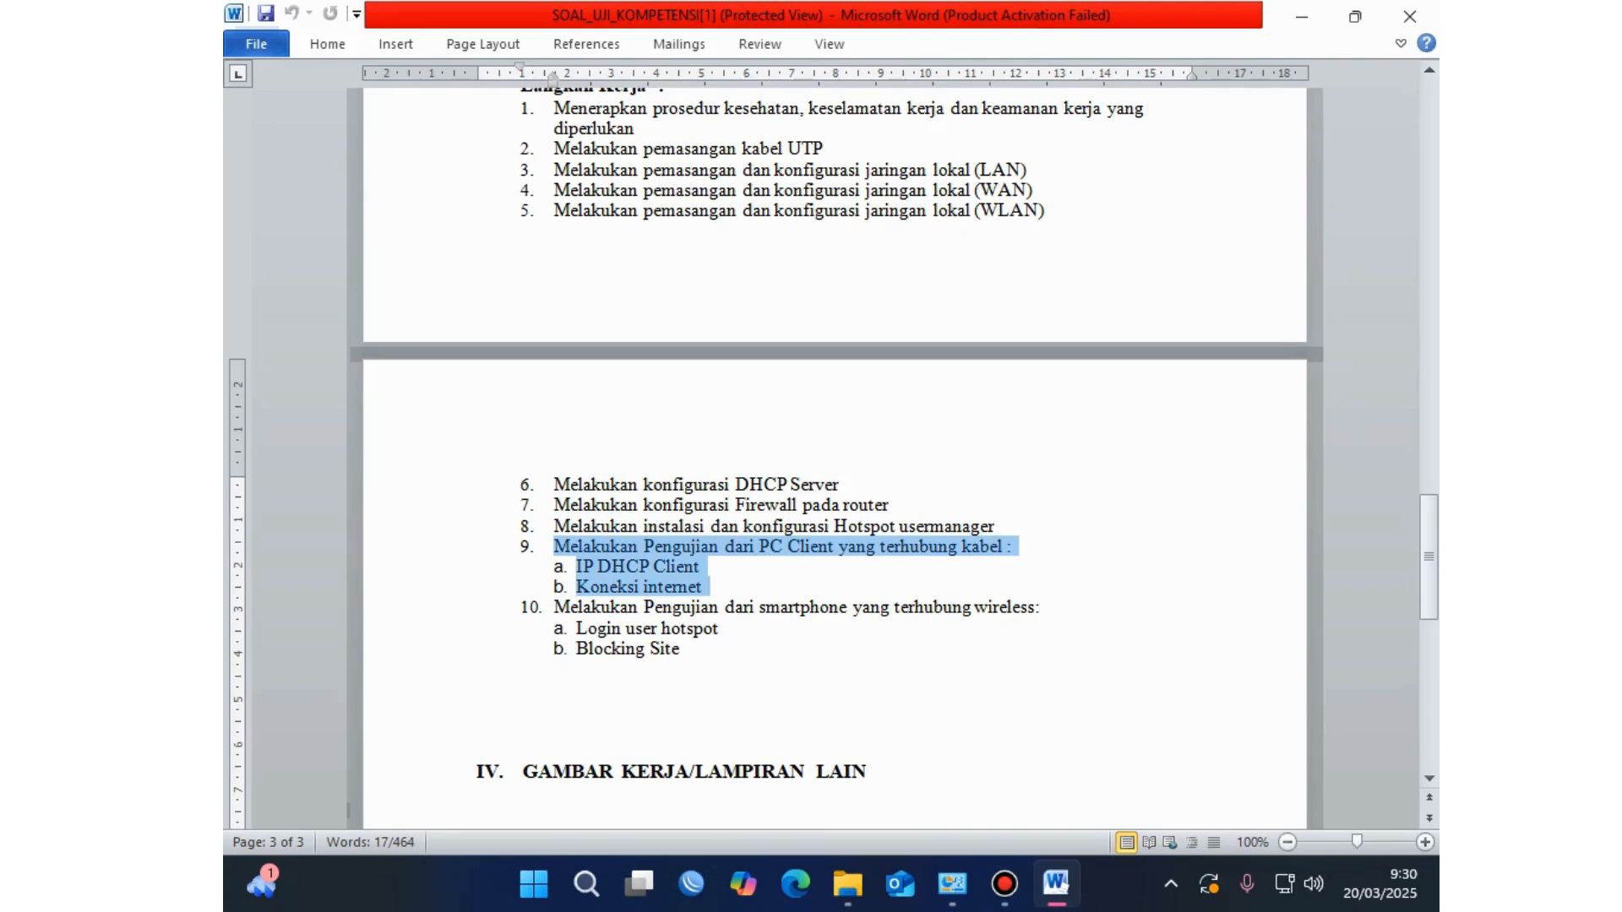
{"action": "left_click", "coordinate": [478, 667]}
{"action": "scroll", "coordinate": [478, 667], "scroll_direction": "down", "scroll_amount": 1}
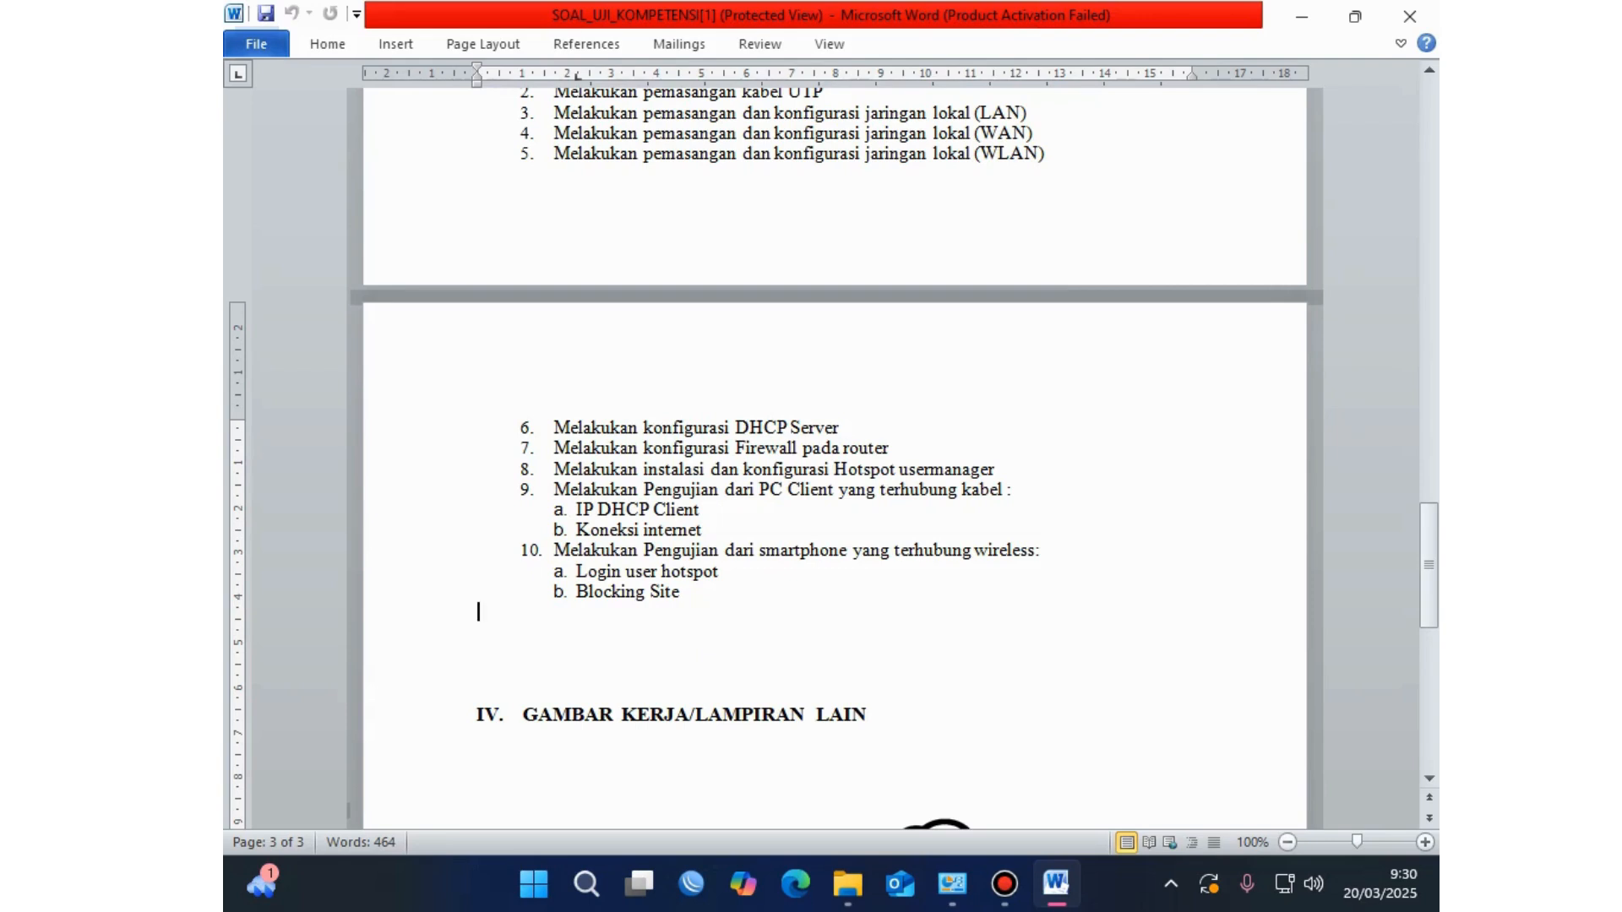
{"action": "left_click", "coordinate": [720, 571]}
{"action": "key", "text": "shift+Home"}
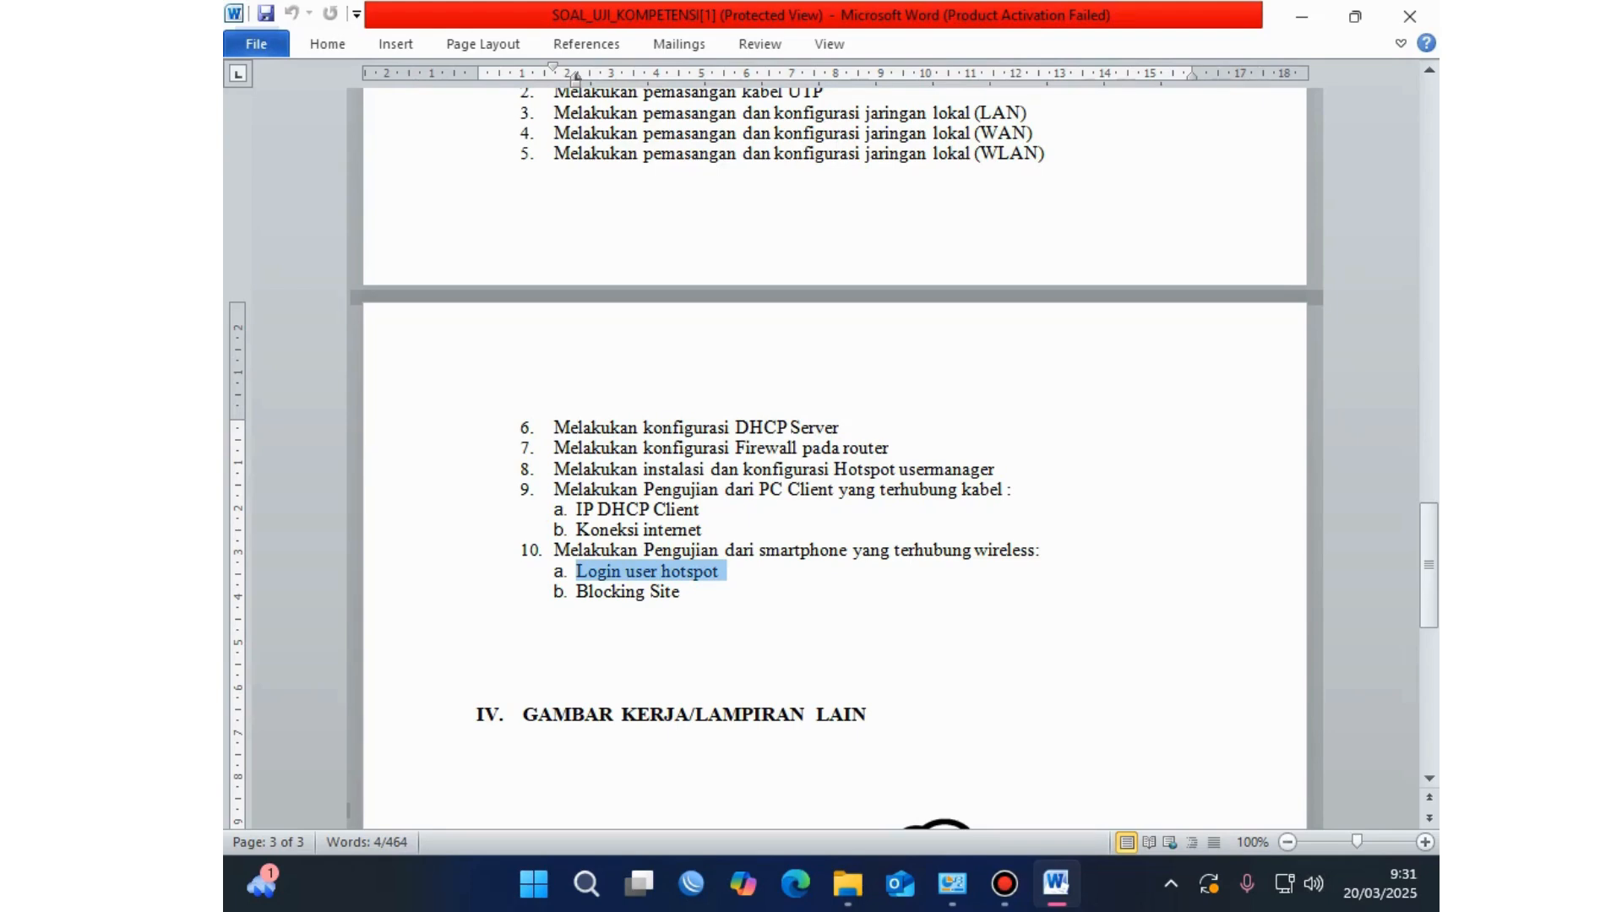
{"action": "key", "text": "Right"}
{"action": "key", "text": "Down"}
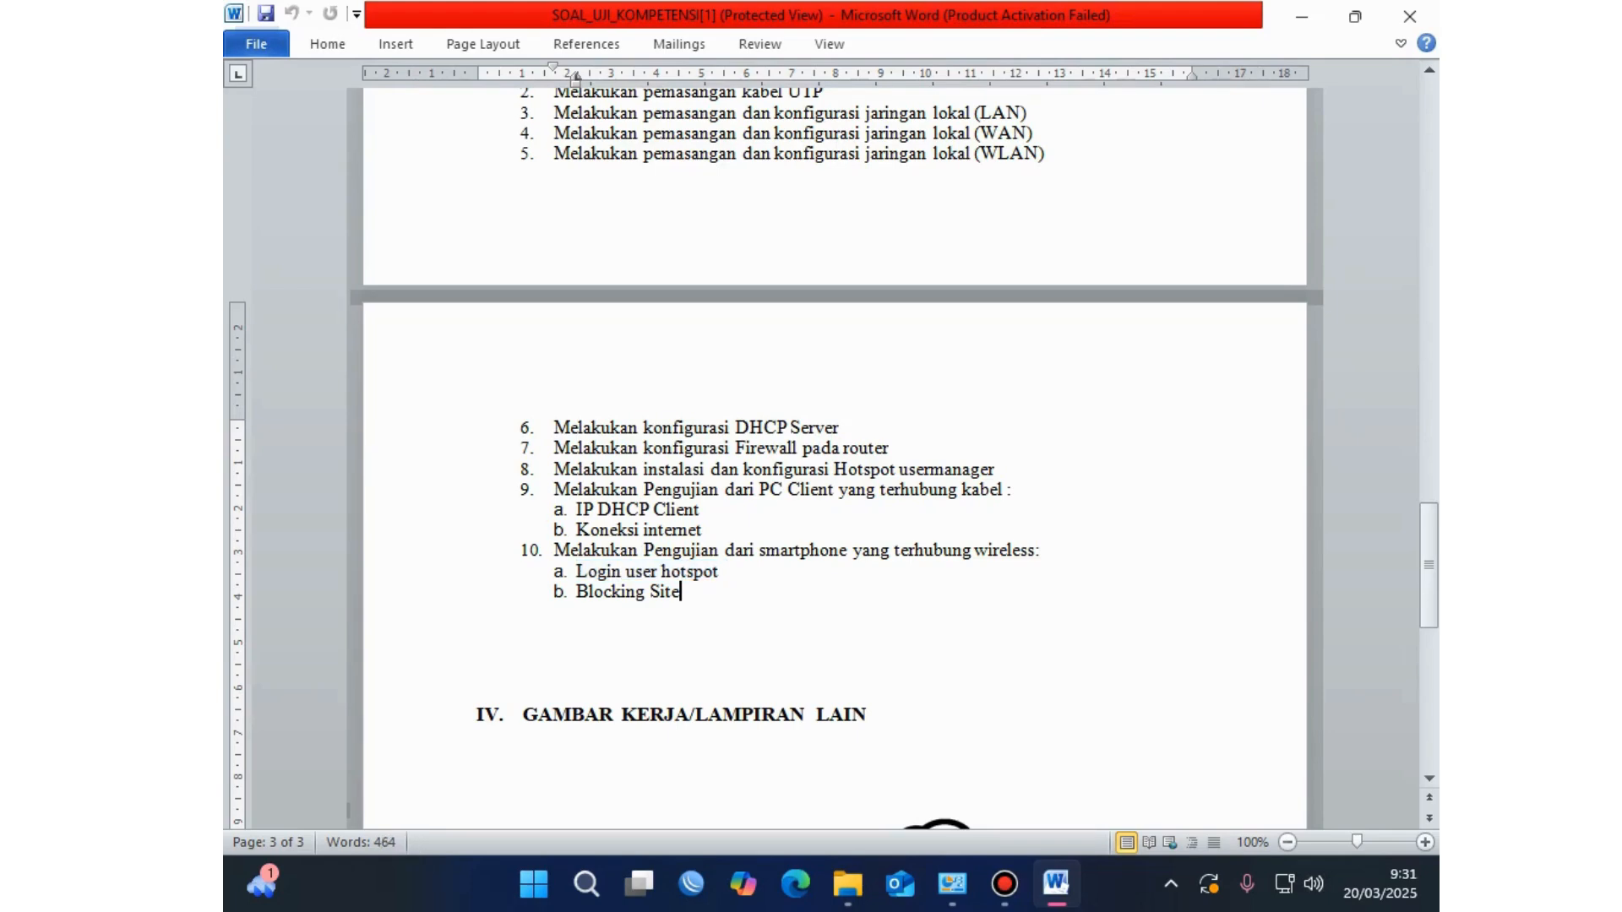
{"action": "key", "text": "Up"}
{"action": "left_click_drag", "start_coordinate": [992, 469], "coordinate": [938, 470]}
{"action": "left_click", "coordinate": [681, 591]}
{"action": "mouse_move", "coordinate": [681, 571]}
{"action": "left_mouse_down"}
{"action": "mouse_move", "coordinate": [603, 591]}
{"action": "mouse_move", "coordinate": [687, 592]}
{"action": "left_mouse_up"}
{"action": "left_click", "coordinate": [682, 592]}
{"action": "triple_click", "coordinate": [630, 591]}
{"action": "left_click", "coordinate": [682, 591]}
Step: Scroll down to the Gambar Kerja network diagram on page 3
{"action": "scroll", "coordinate": [682, 591], "scroll_direction": "down", "scroll_amount": 2}
{"action": "scroll", "coordinate": [835, 456], "scroll_direction": "down", "scroll_amount": 5}
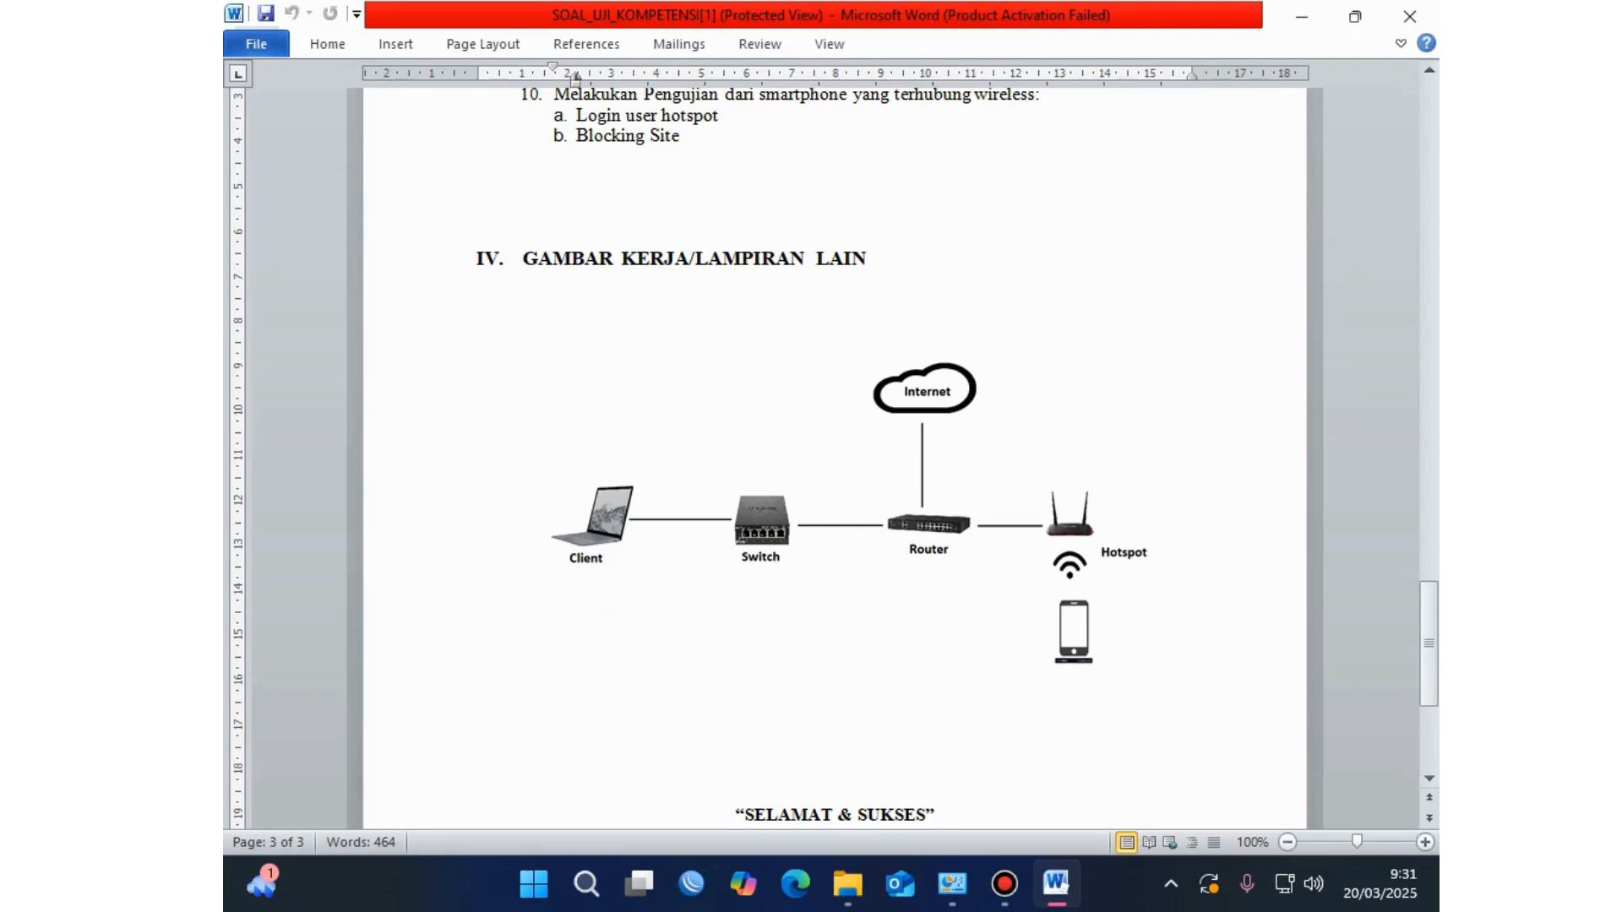
{"action": "scroll", "coordinate": [835, 456], "scroll_direction": "down", "scroll_amount": 5}
Step: Scroll to the top of page 1 and select, then deselect, the SOAL UJI KOMPETENSI header details
{"action": "scroll", "coordinate": [835, 457], "scroll_direction": "up", "scroll_amount": 20}
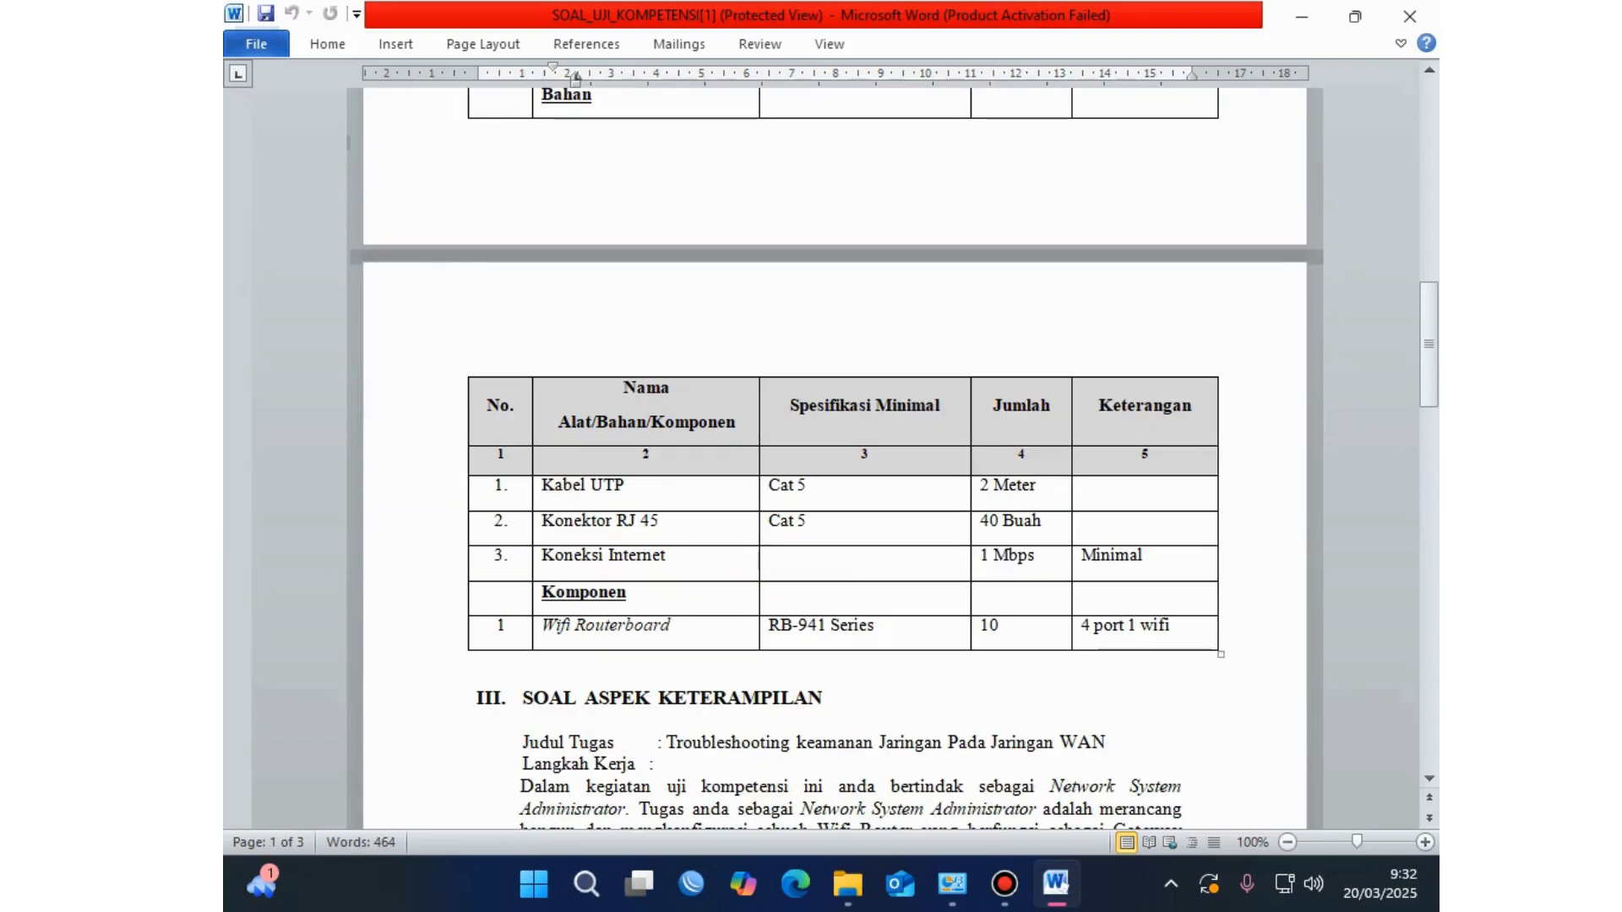
{"action": "mouse_move", "coordinate": [1005, 883]}
{"action": "scroll", "coordinate": [834, 456], "scroll_direction": "up", "scroll_amount": 15}
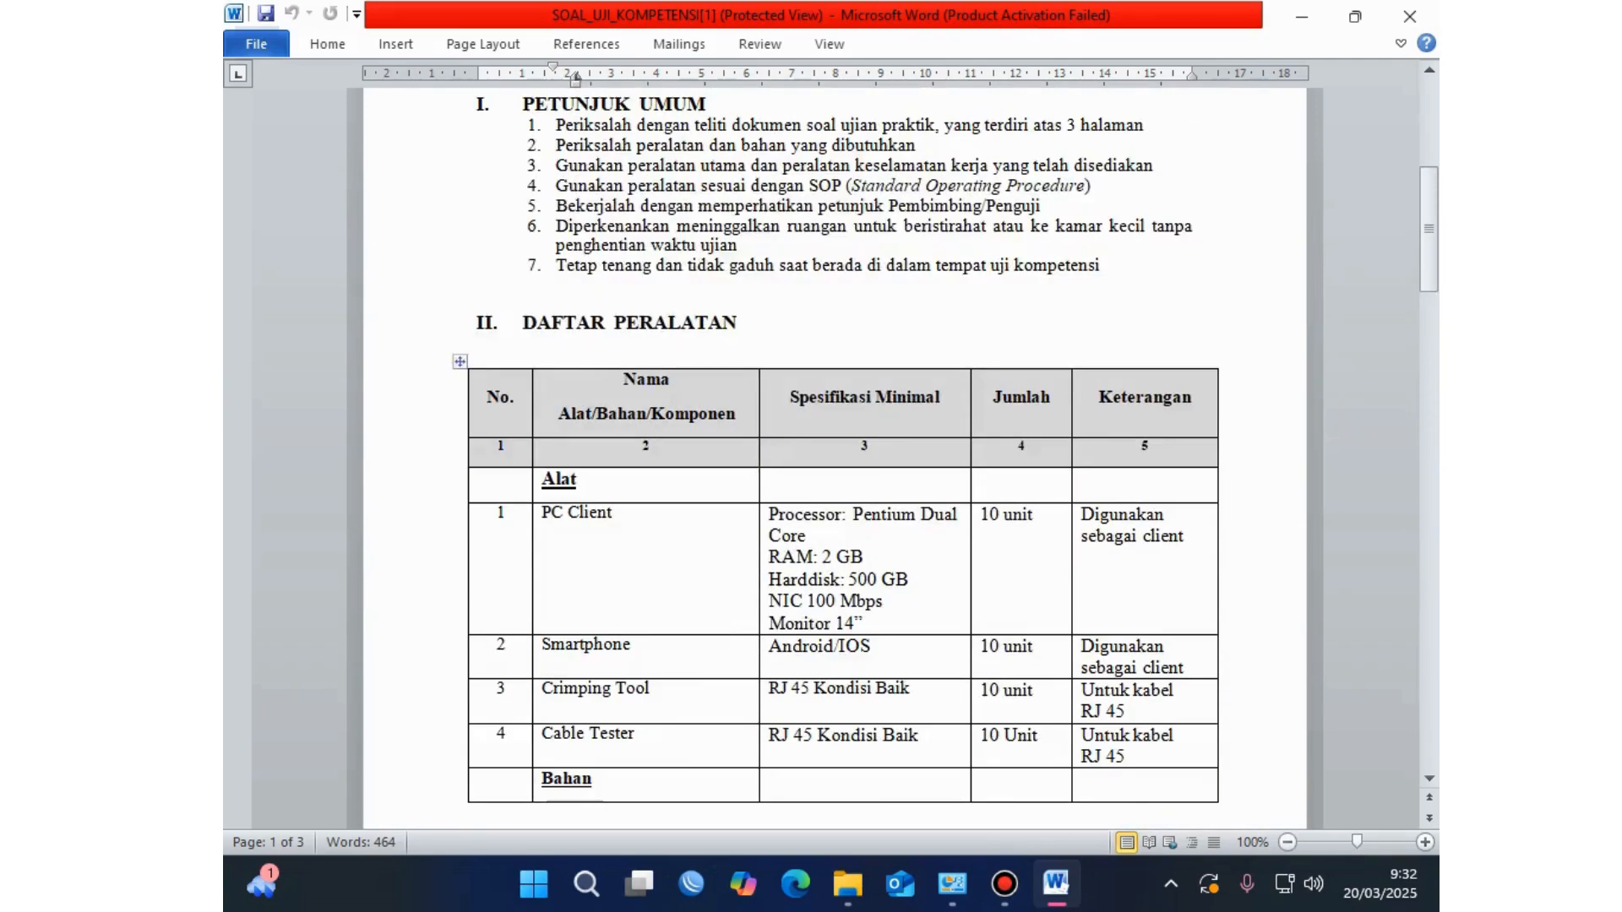
{"action": "scroll", "coordinate": [835, 457], "scroll_direction": "up", "scroll_amount": 10}
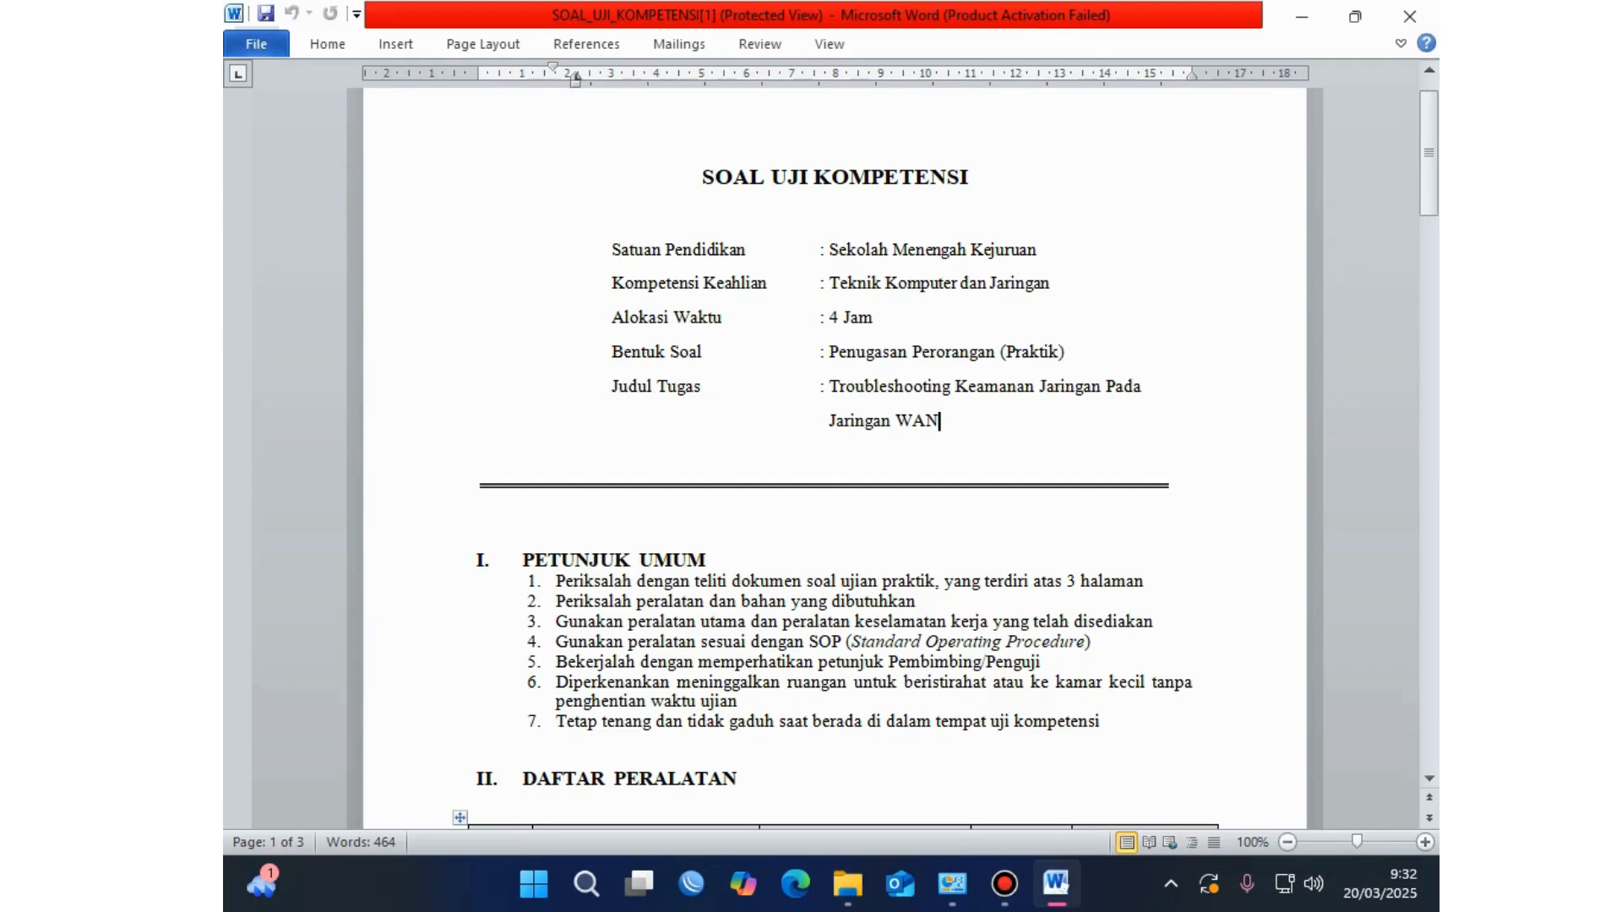
{"action": "left_click_drag", "start_coordinate": [940, 420], "coordinate": [613, 252]}
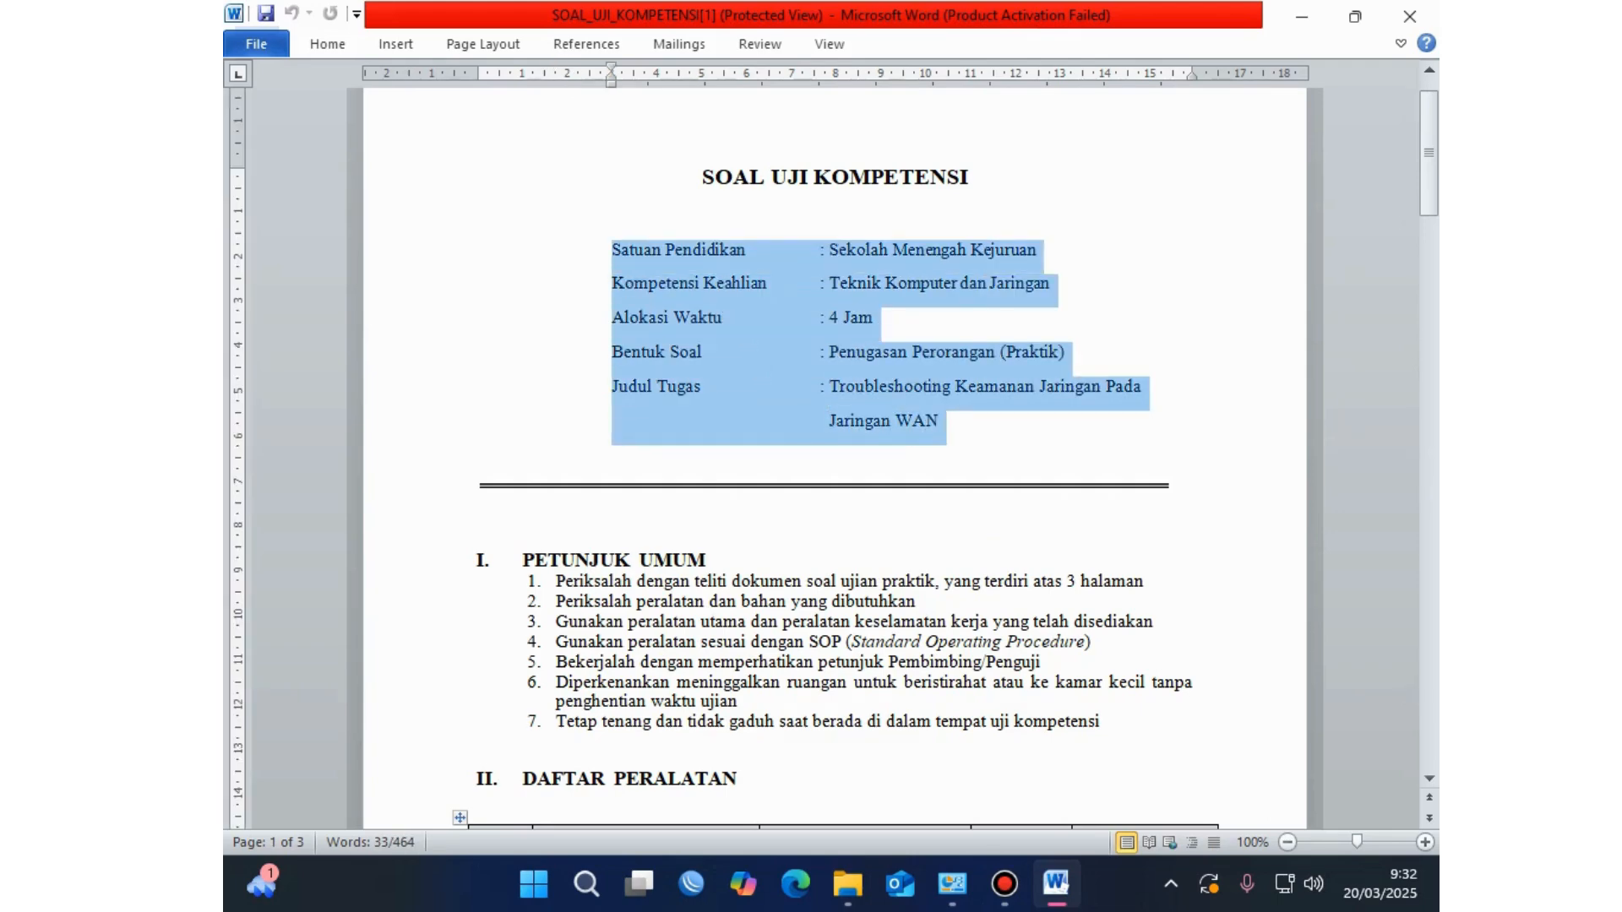
{"action": "left_click", "coordinate": [916, 602]}
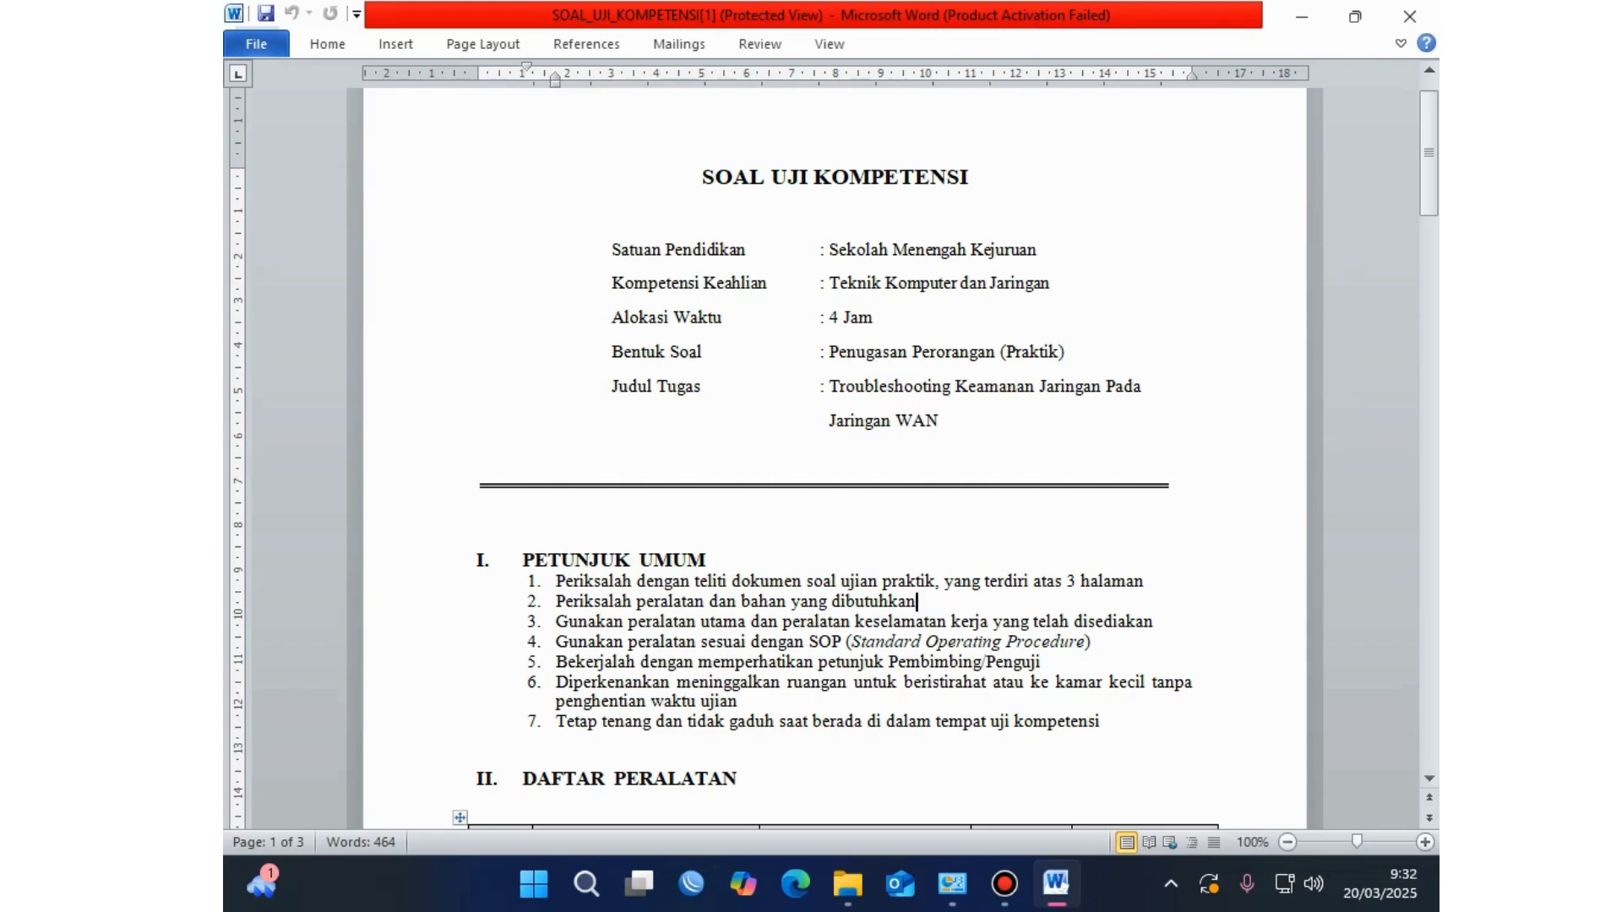
Step: Switch to File Explorer and look through the files in the LSP folder
{"action": "key", "text": "alt+Tab"}
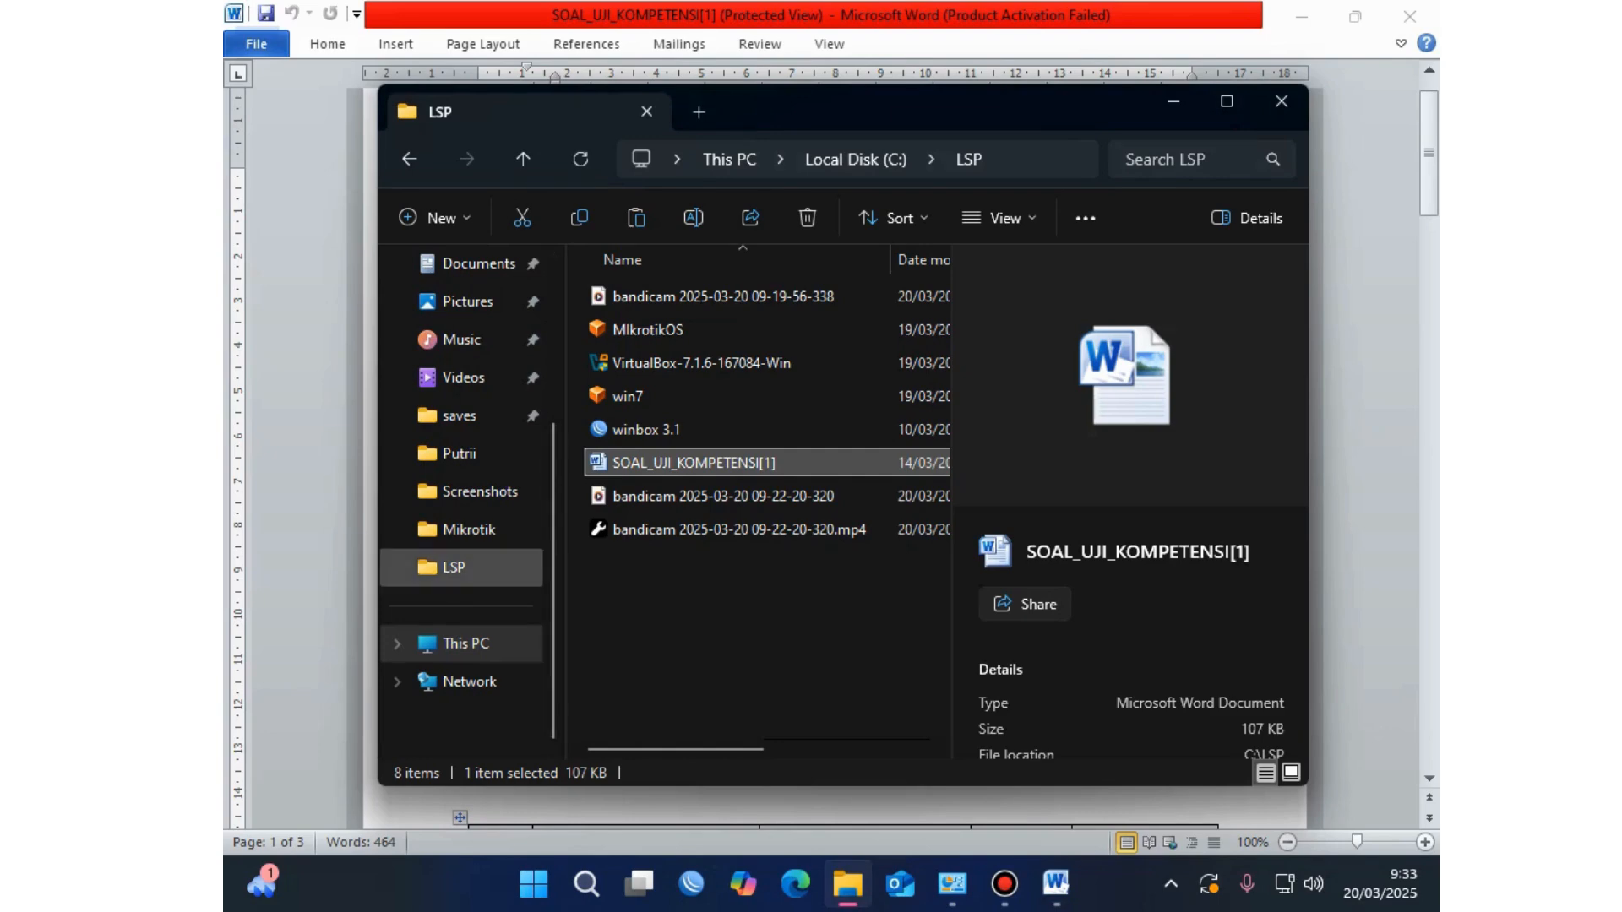
{"action": "left_click", "coordinate": [454, 567]}
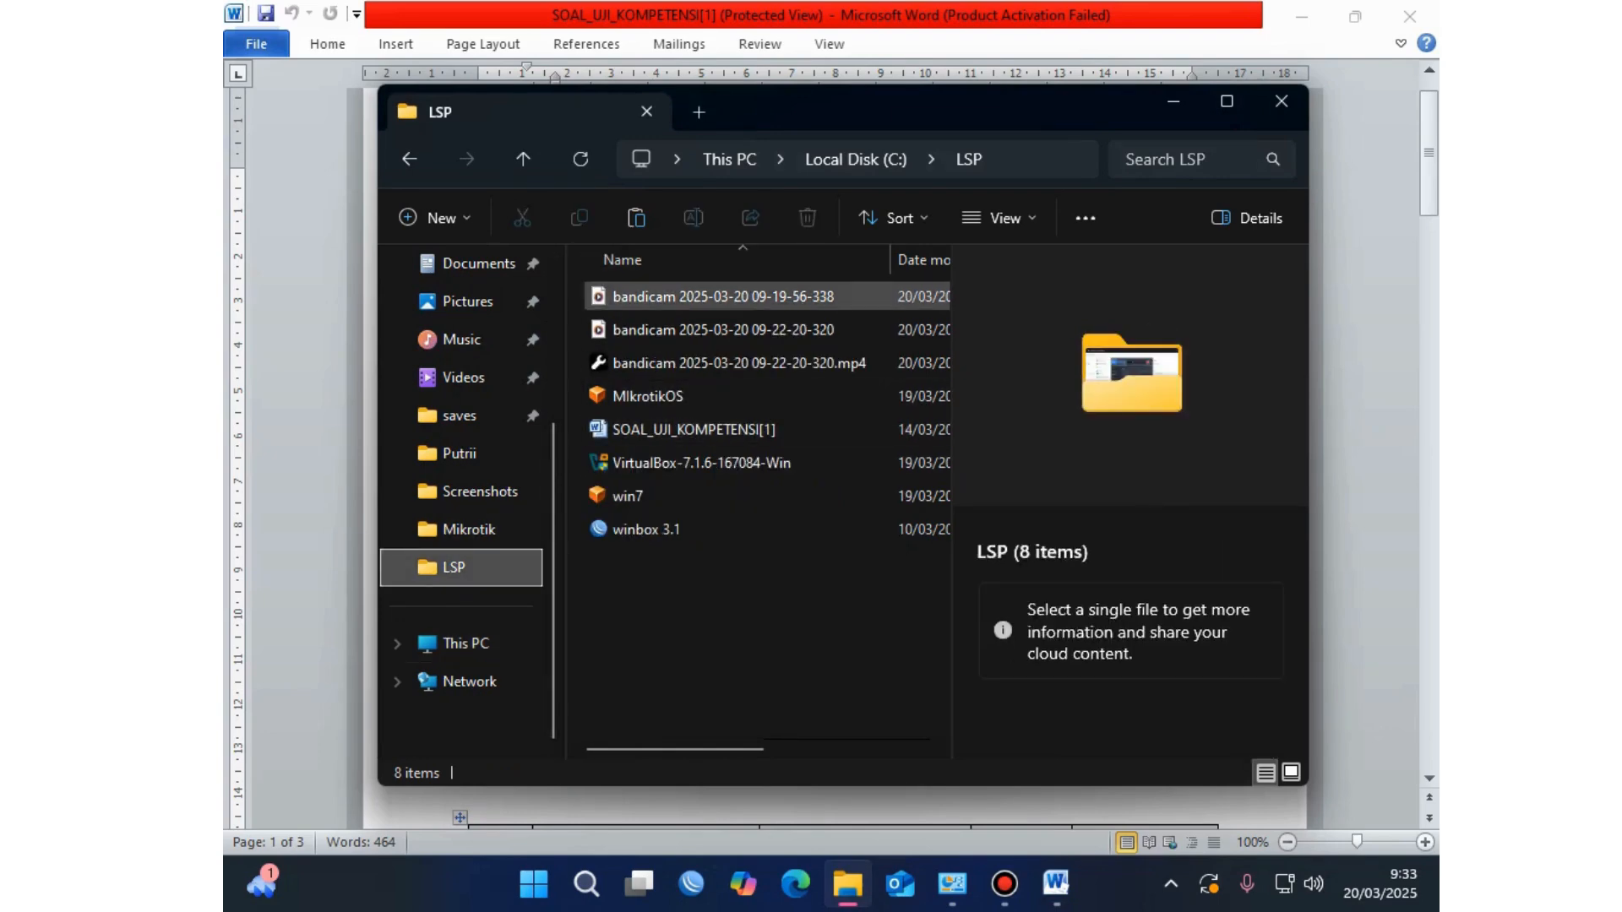
{"action": "left_click", "coordinate": [723, 297]}
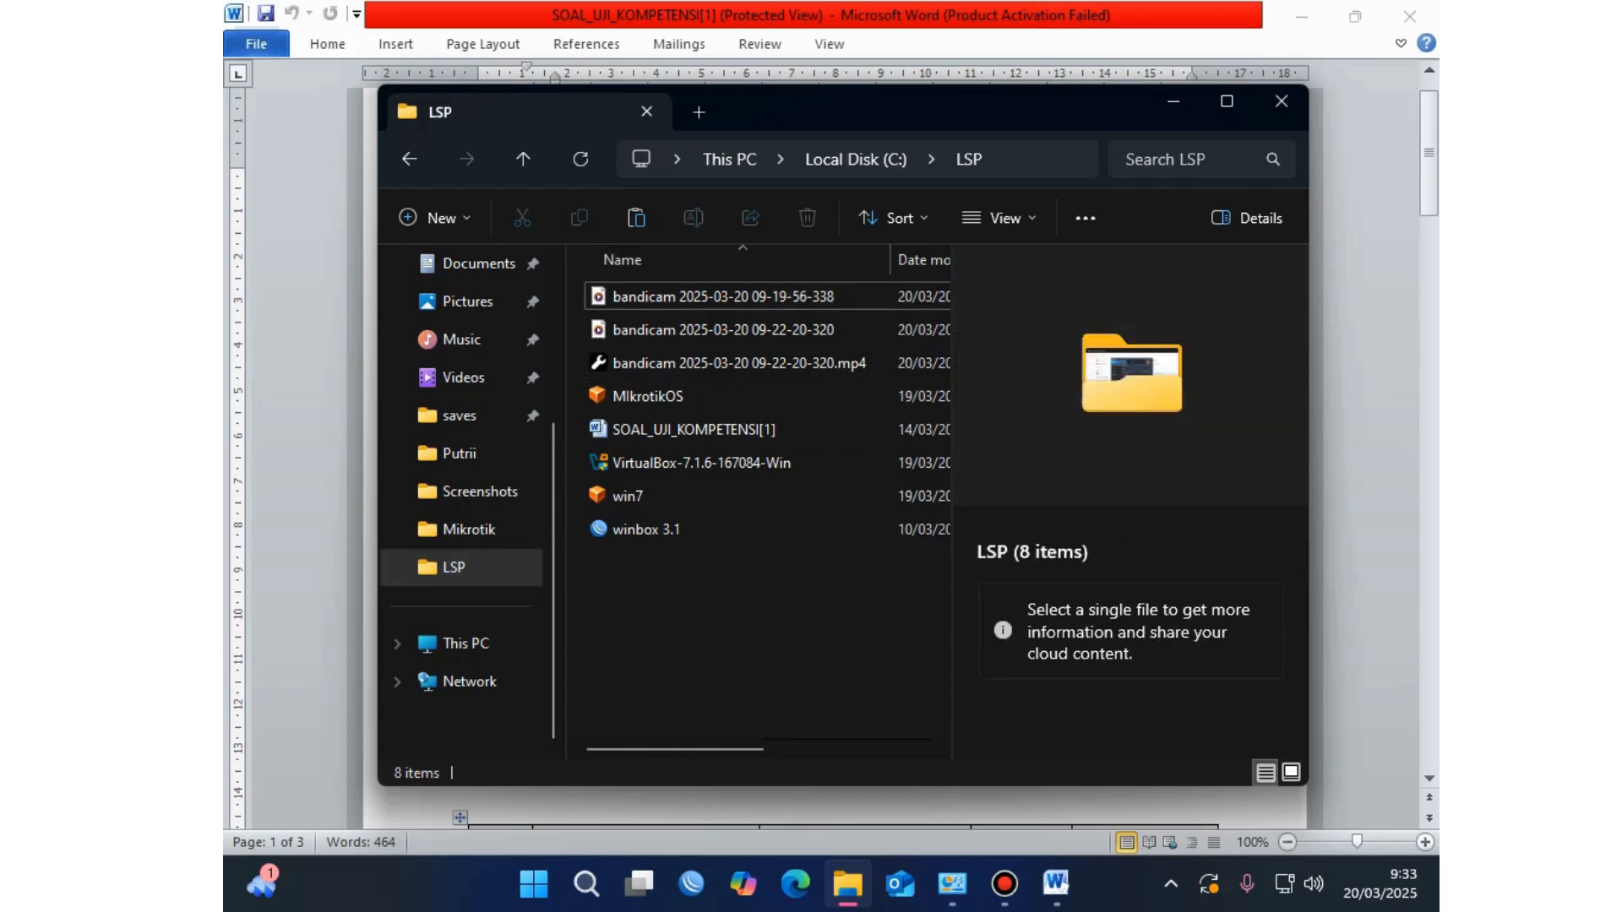
{"action": "left_click", "coordinate": [761, 642]}
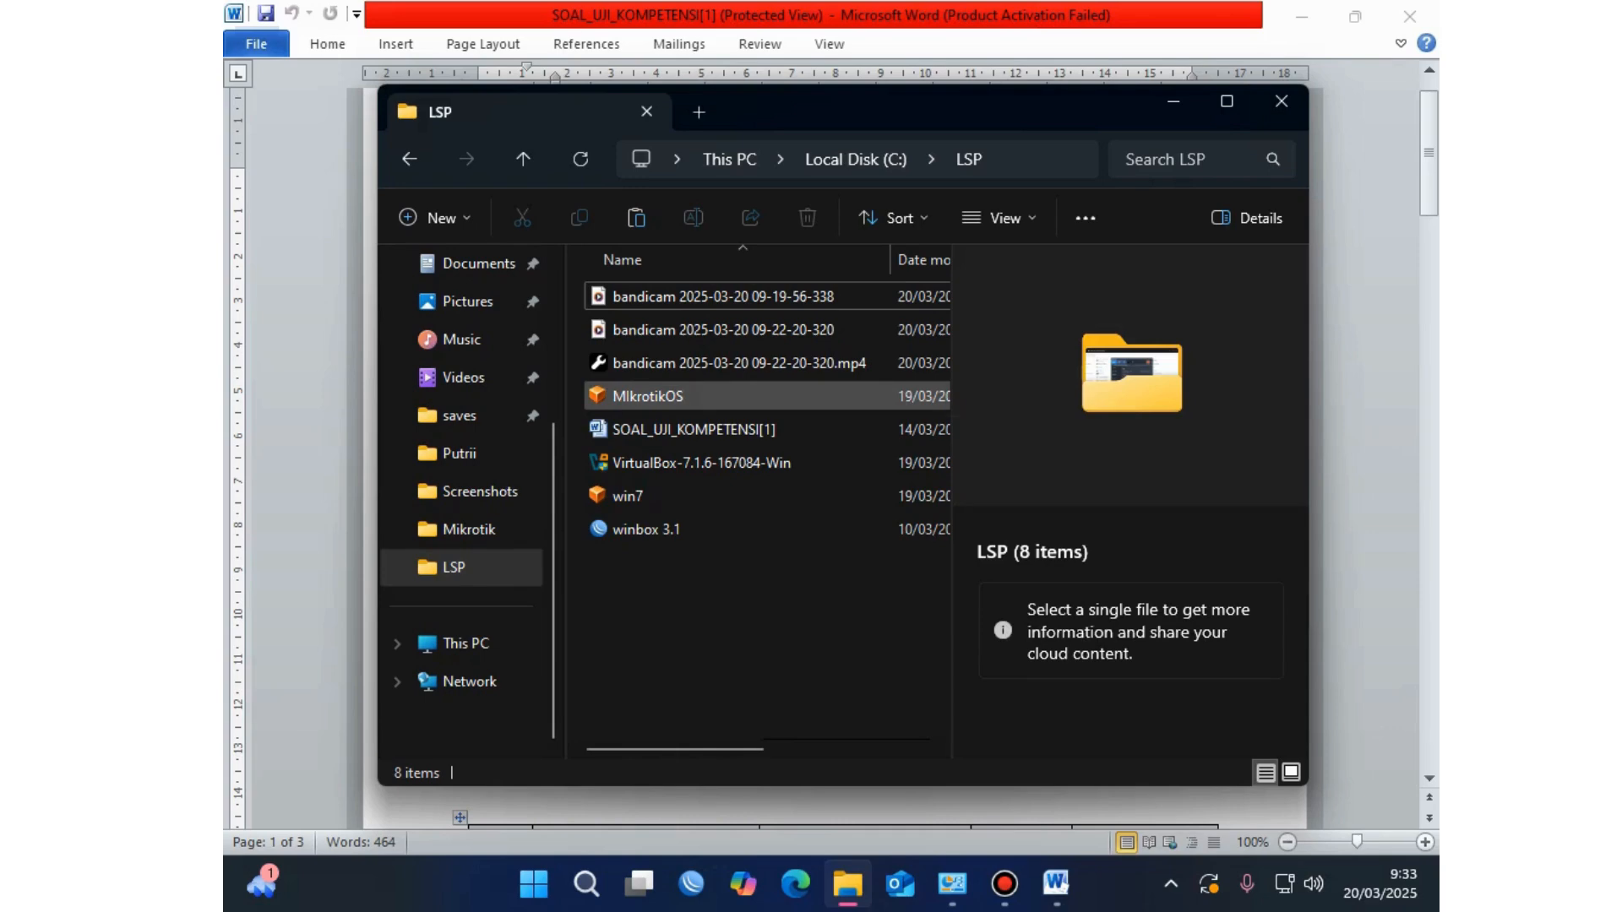
{"action": "left_click", "coordinate": [648, 396]}
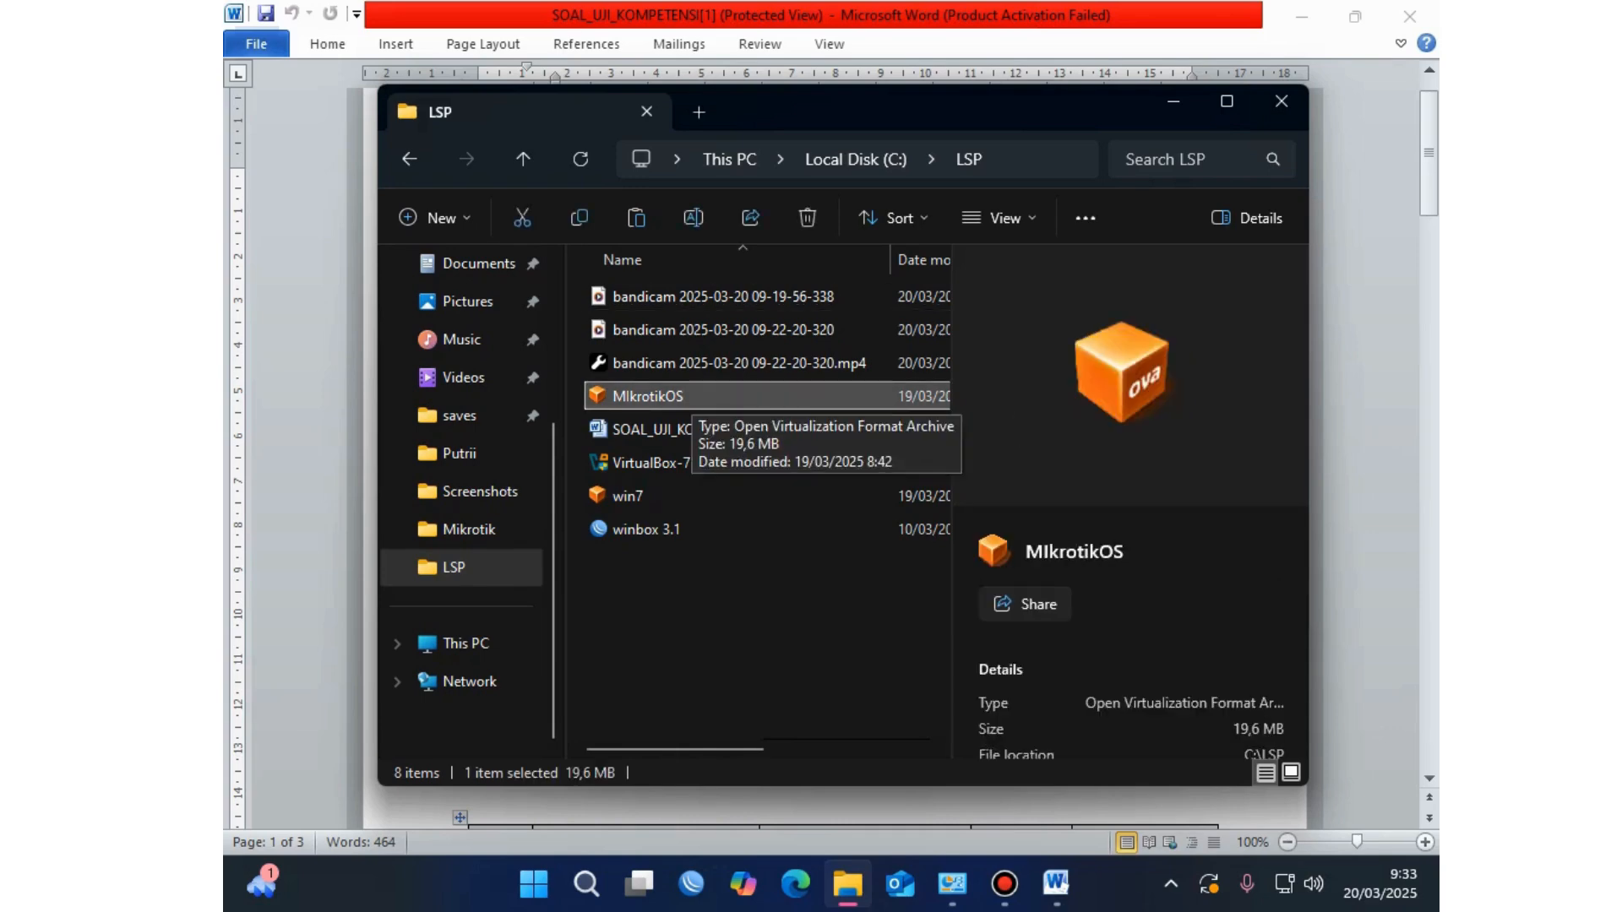
{"action": "left_click", "coordinate": [651, 430]}
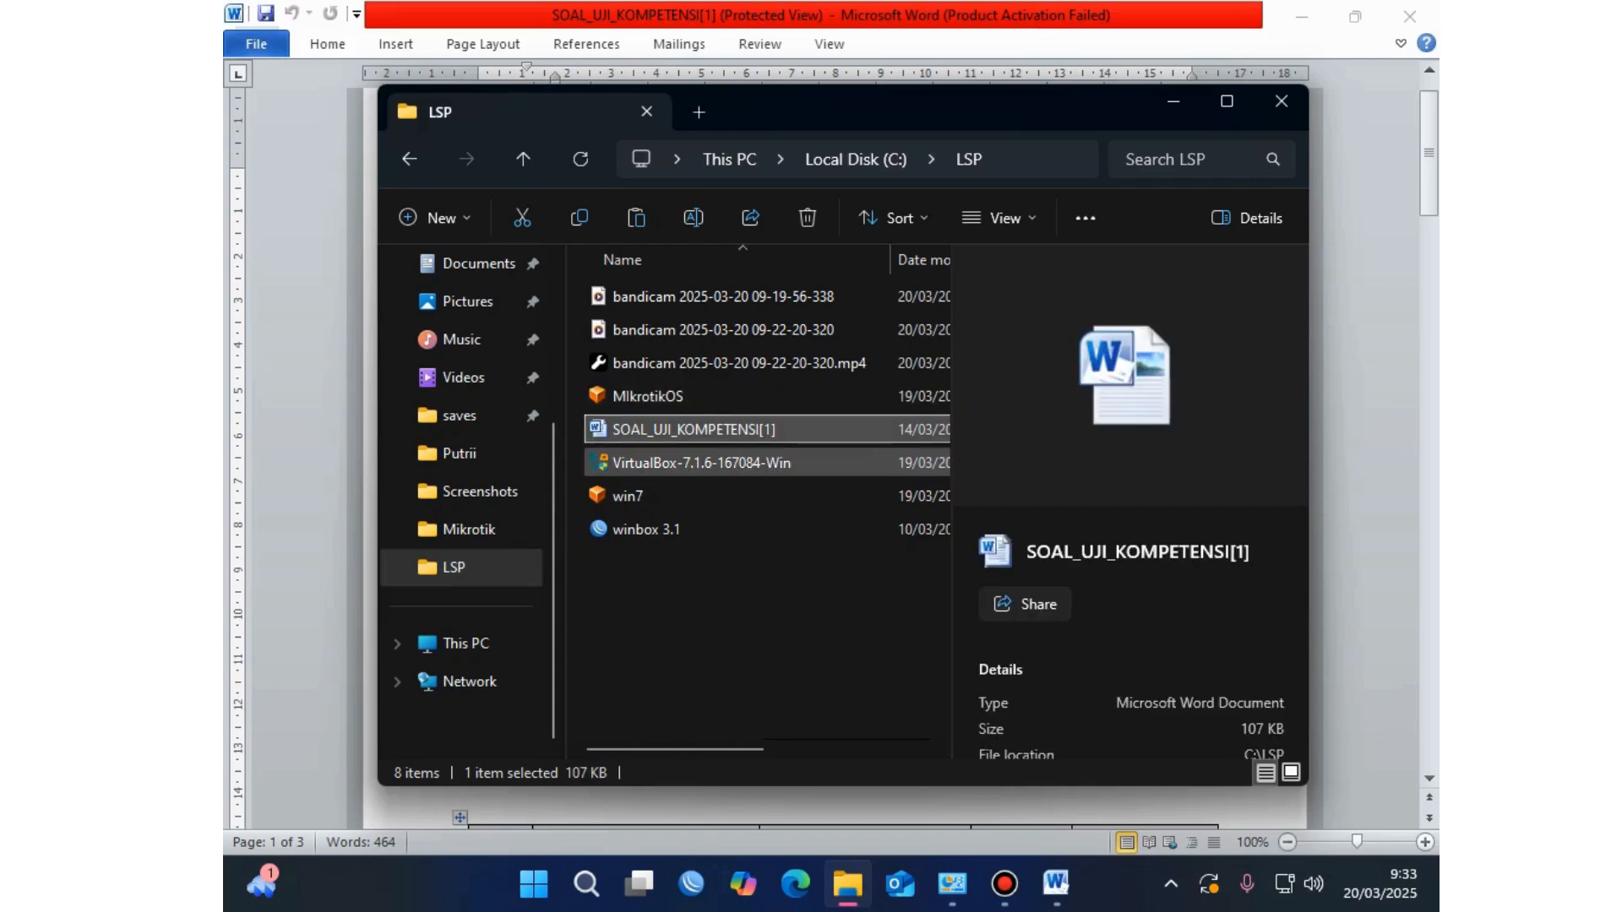
{"action": "left_click", "coordinate": [676, 463]}
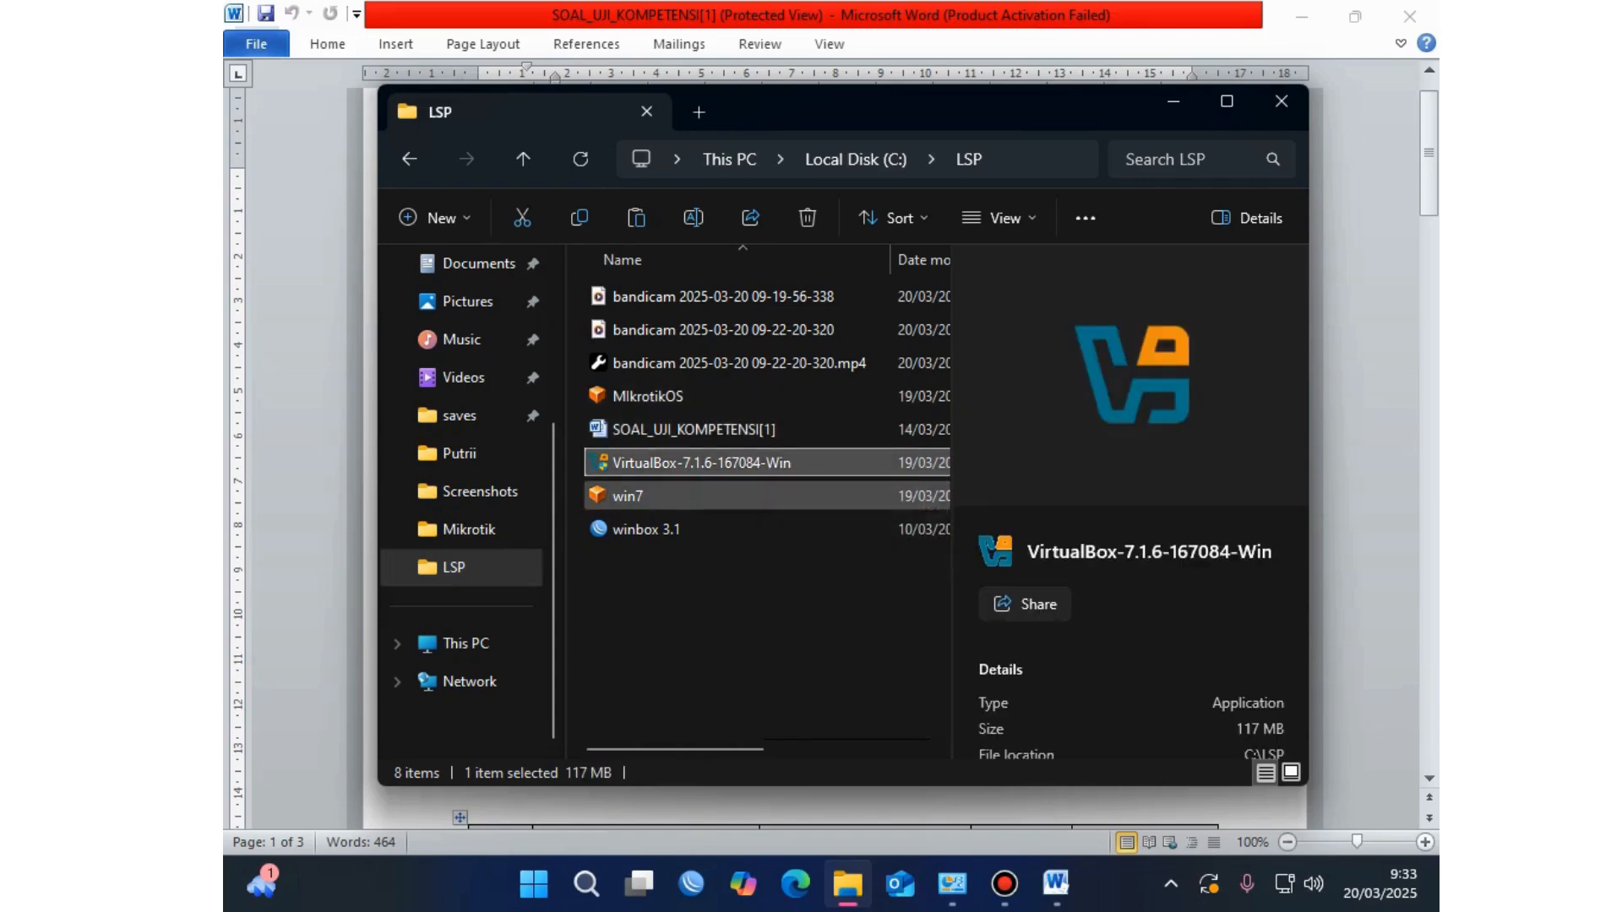
Step: Run the VirtualBox-7.1.6-167084-Win installer from the LSP folder
{"action": "left_click", "coordinate": [627, 496]}
{"action": "left_click", "coordinate": [646, 529]}
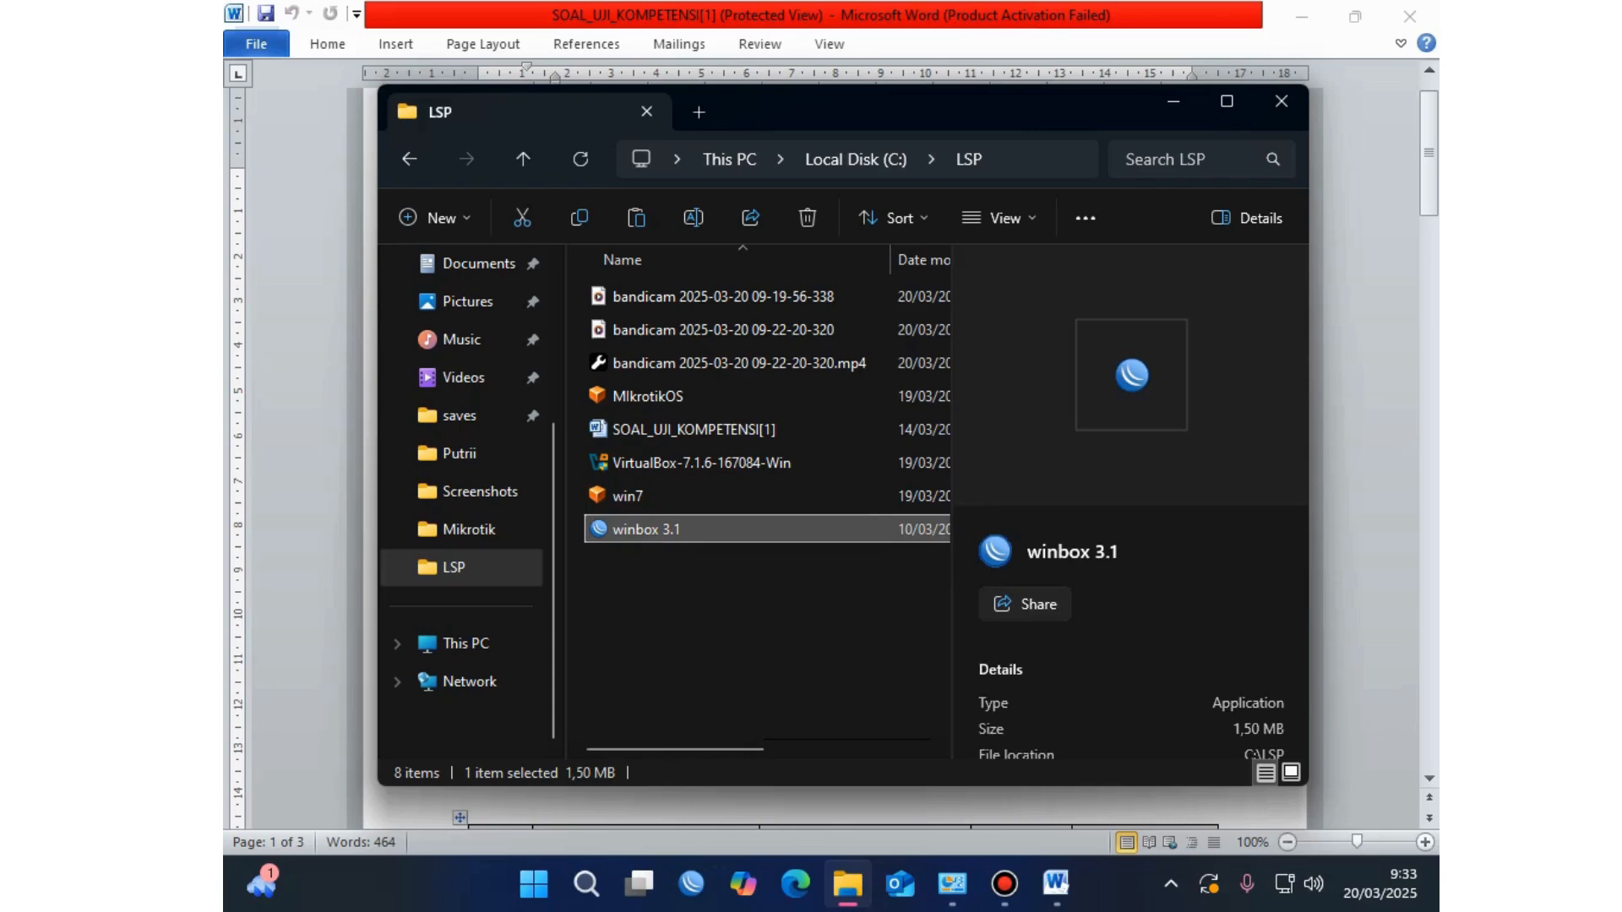
{"action": "left_click", "coordinate": [627, 496]}
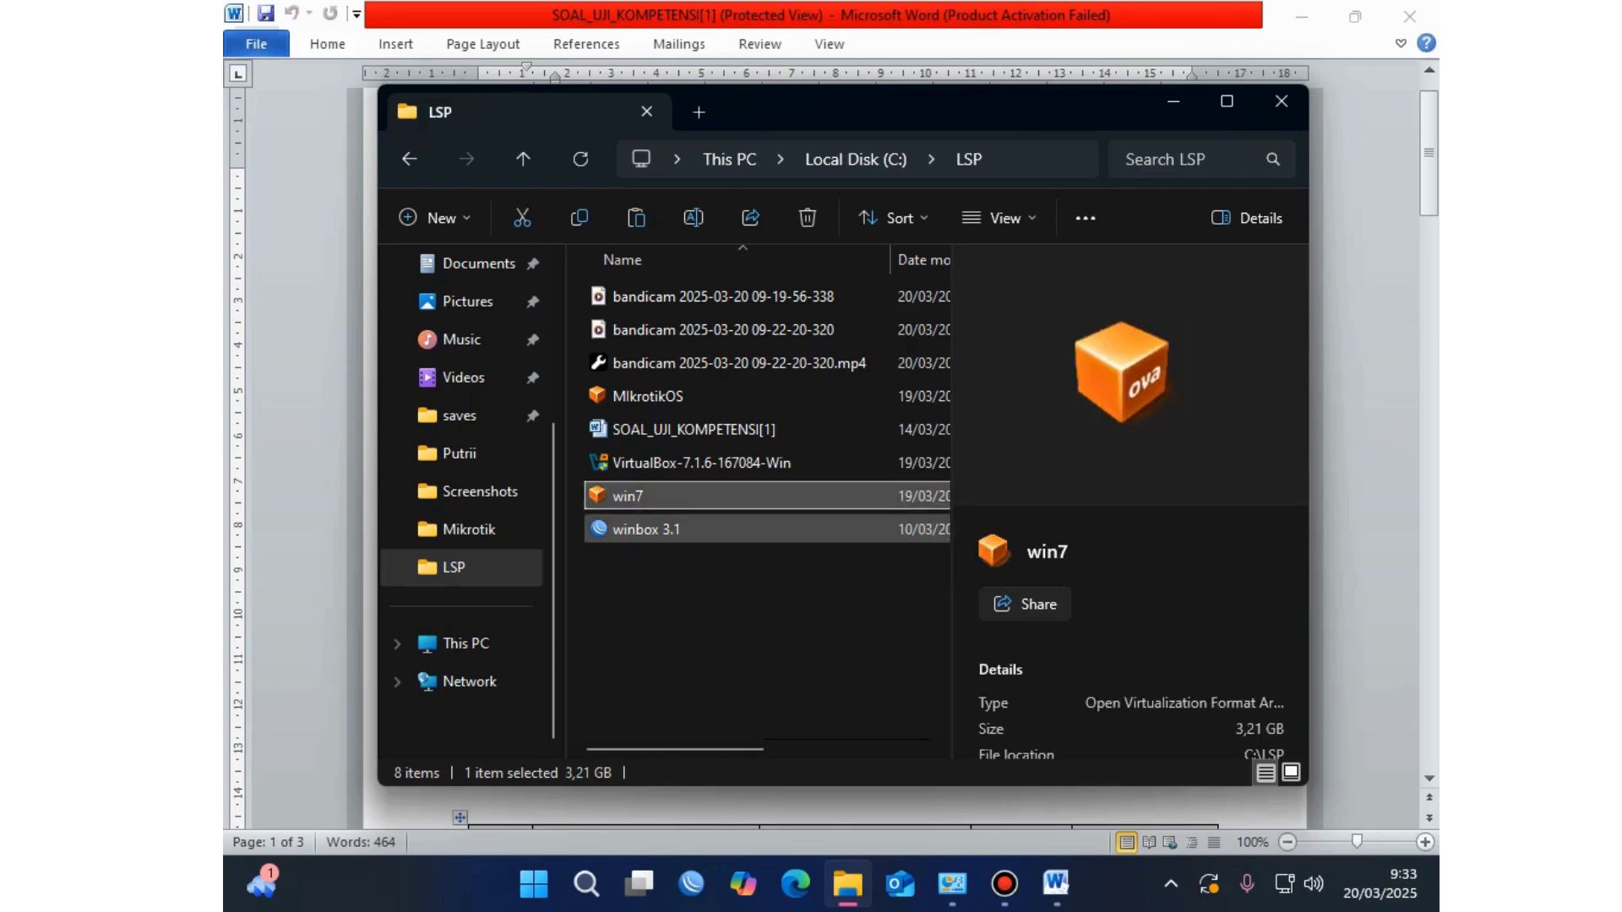
{"action": "left_click", "coordinate": [647, 529]}
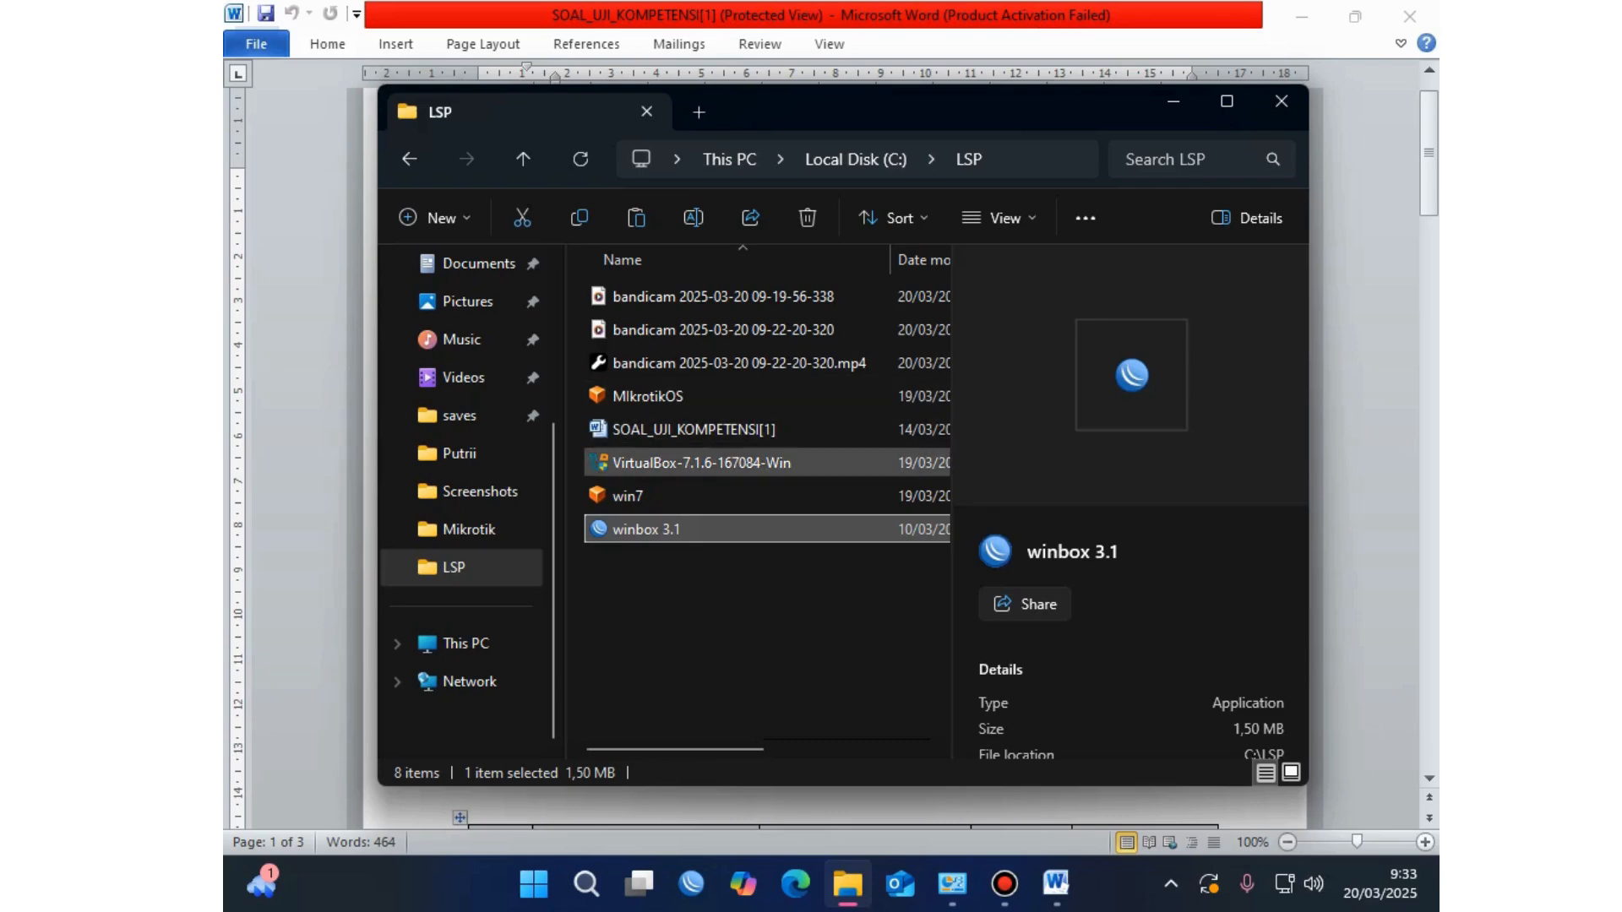
{"action": "left_click", "coordinate": [702, 463]}
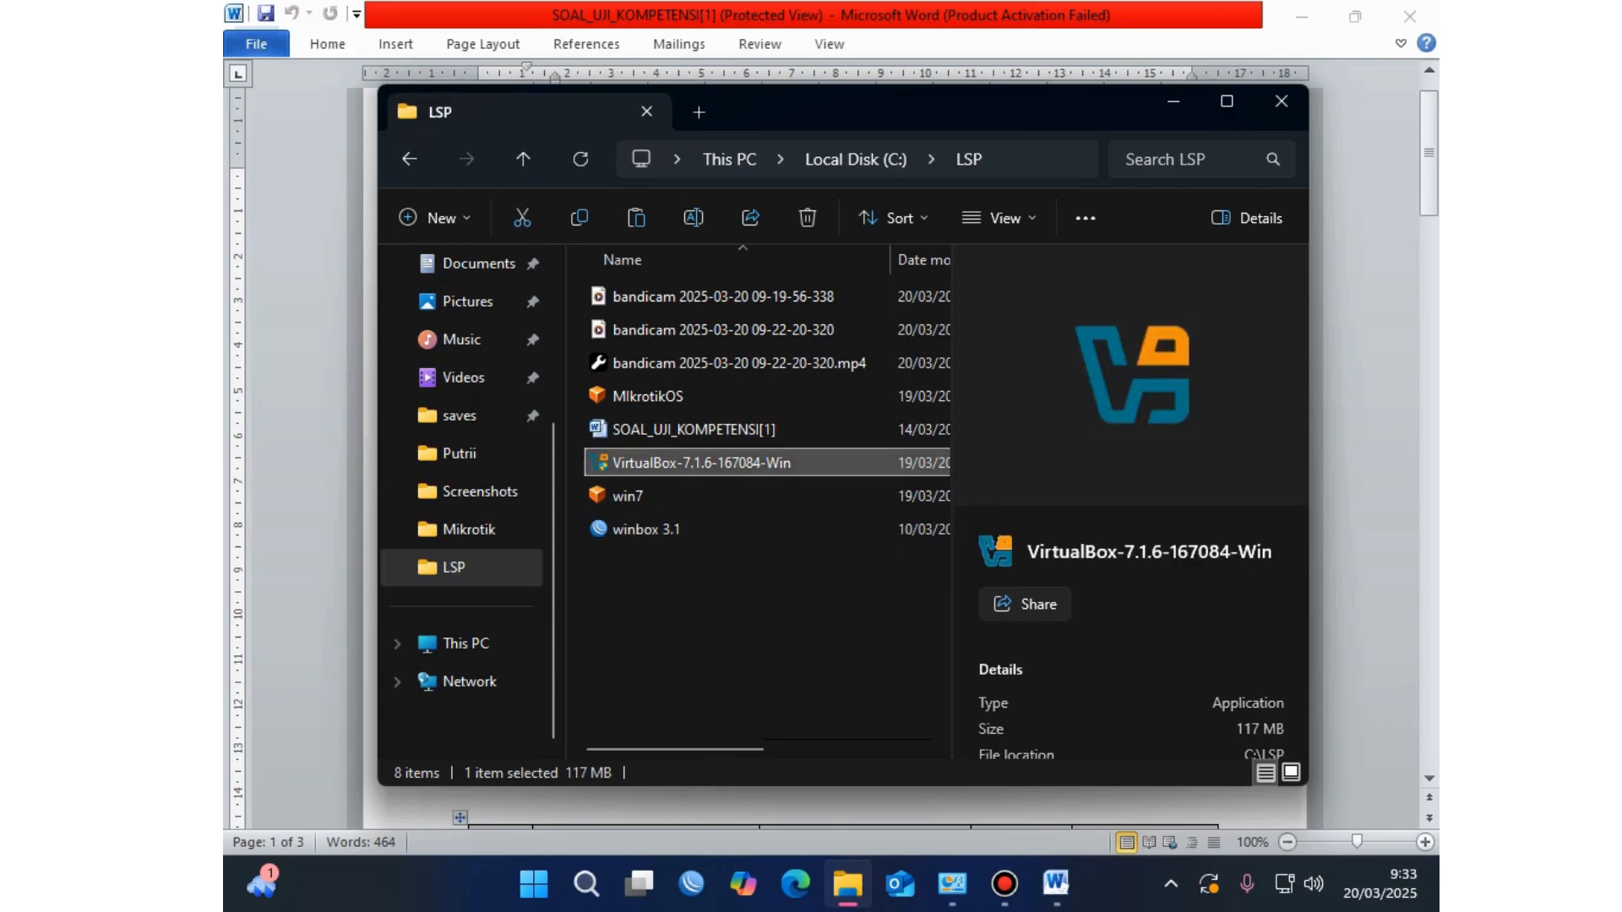
{"action": "key", "text": "Return"}
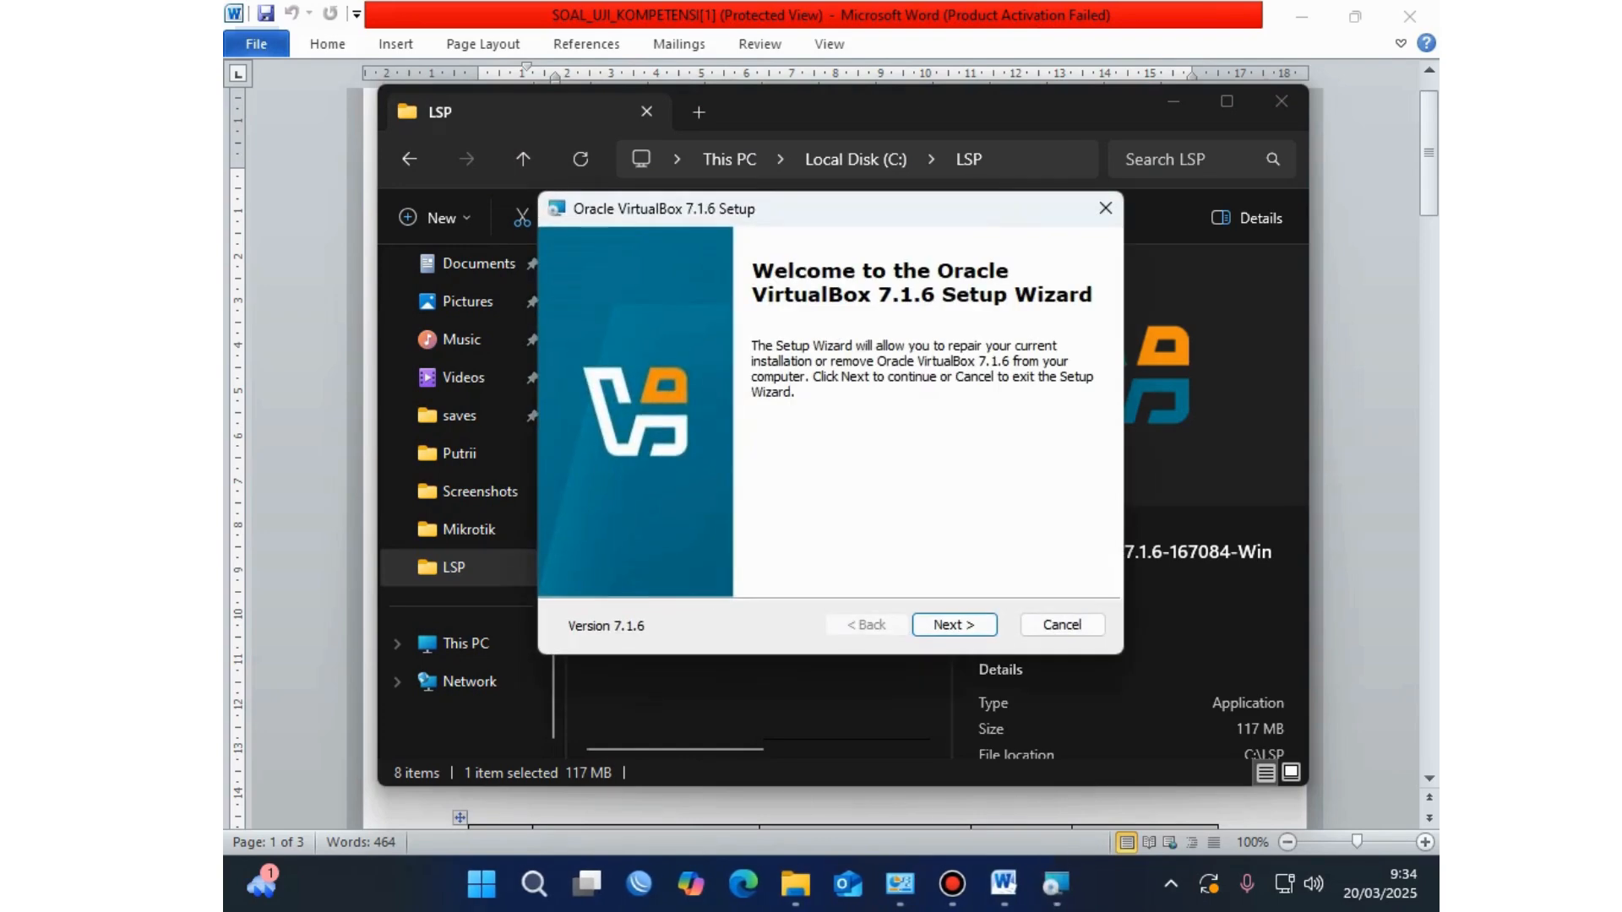
Step: Cancel the VirtualBox 7.1.6 setup without changes and return to the Word exam sheet
{"action": "key", "text": "Return"}
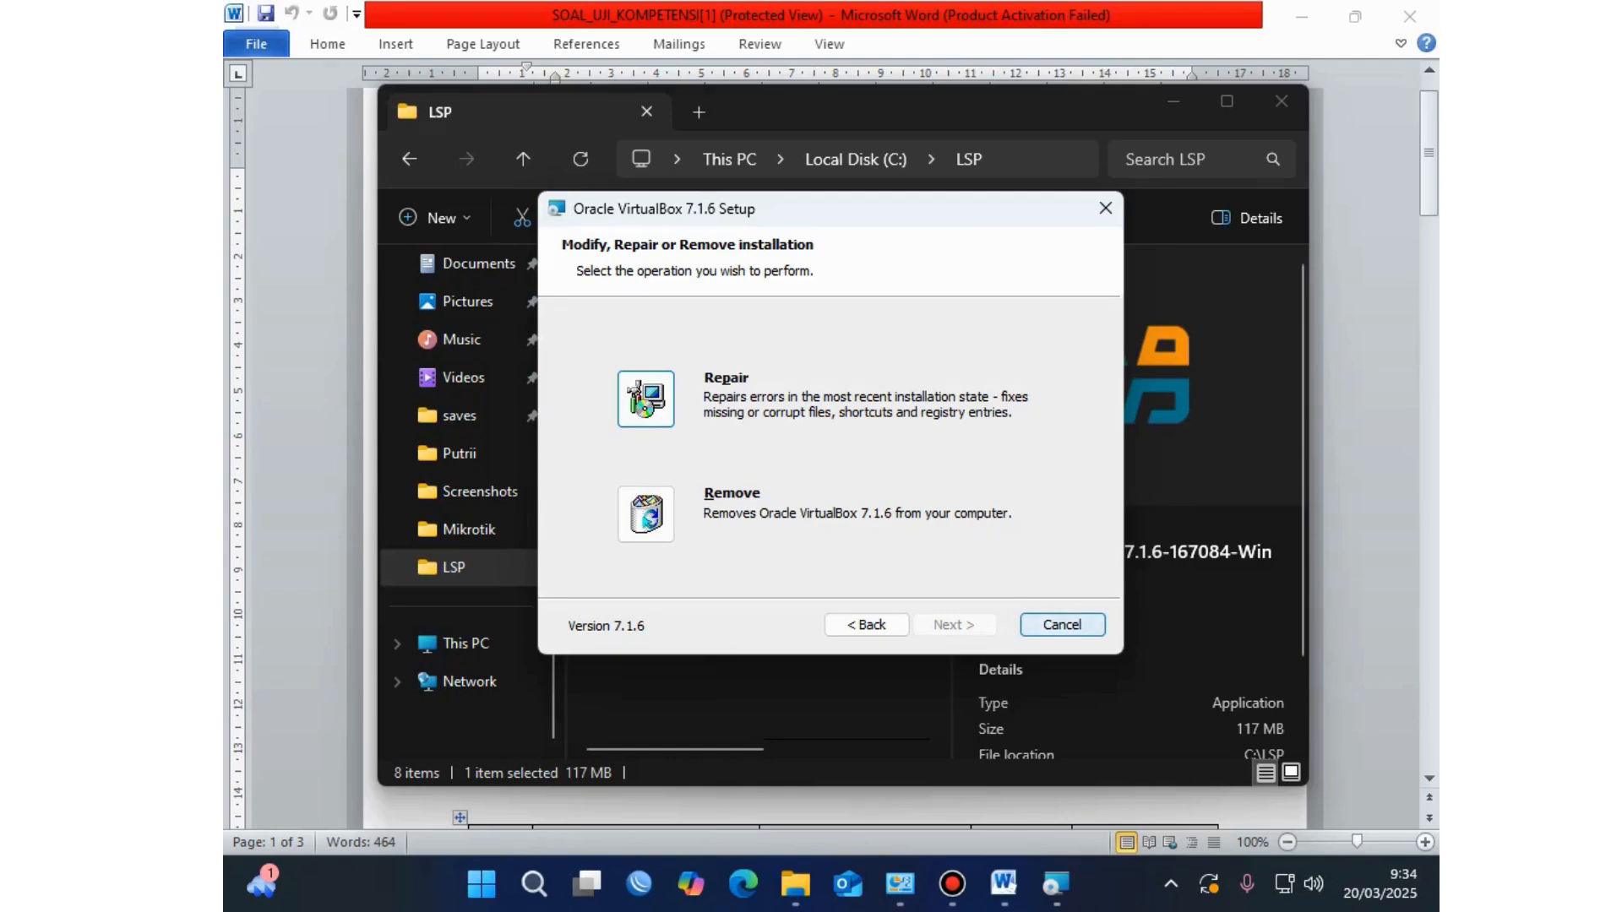
{"action": "left_click", "coordinate": [1062, 624]}
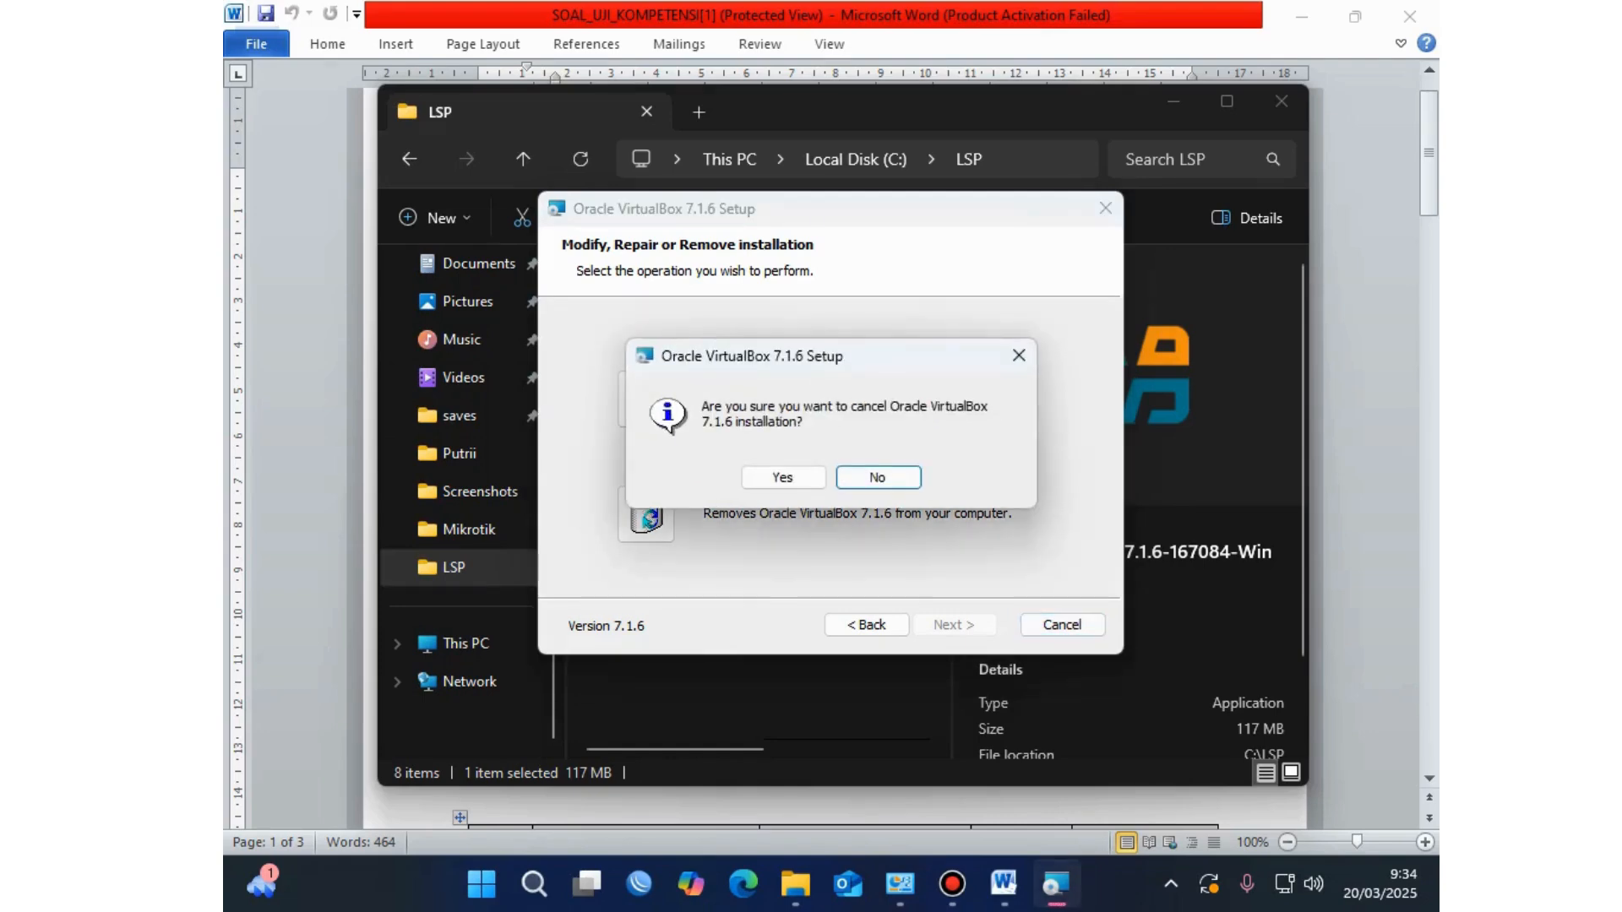
{"action": "key", "text": "Left"}
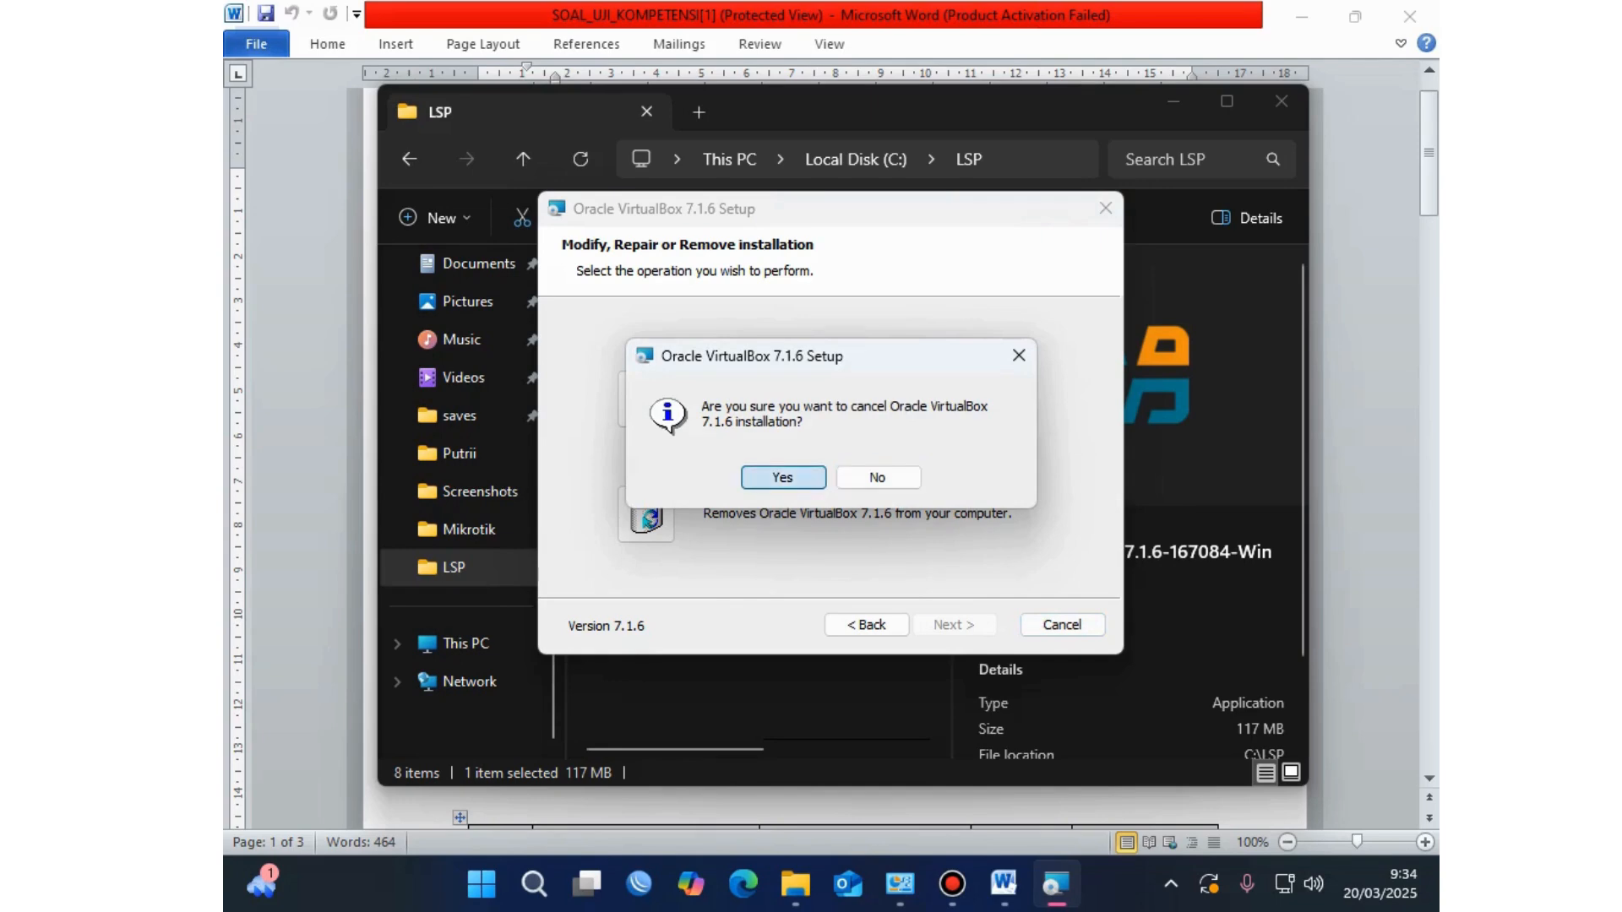
{"action": "key", "text": "Return"}
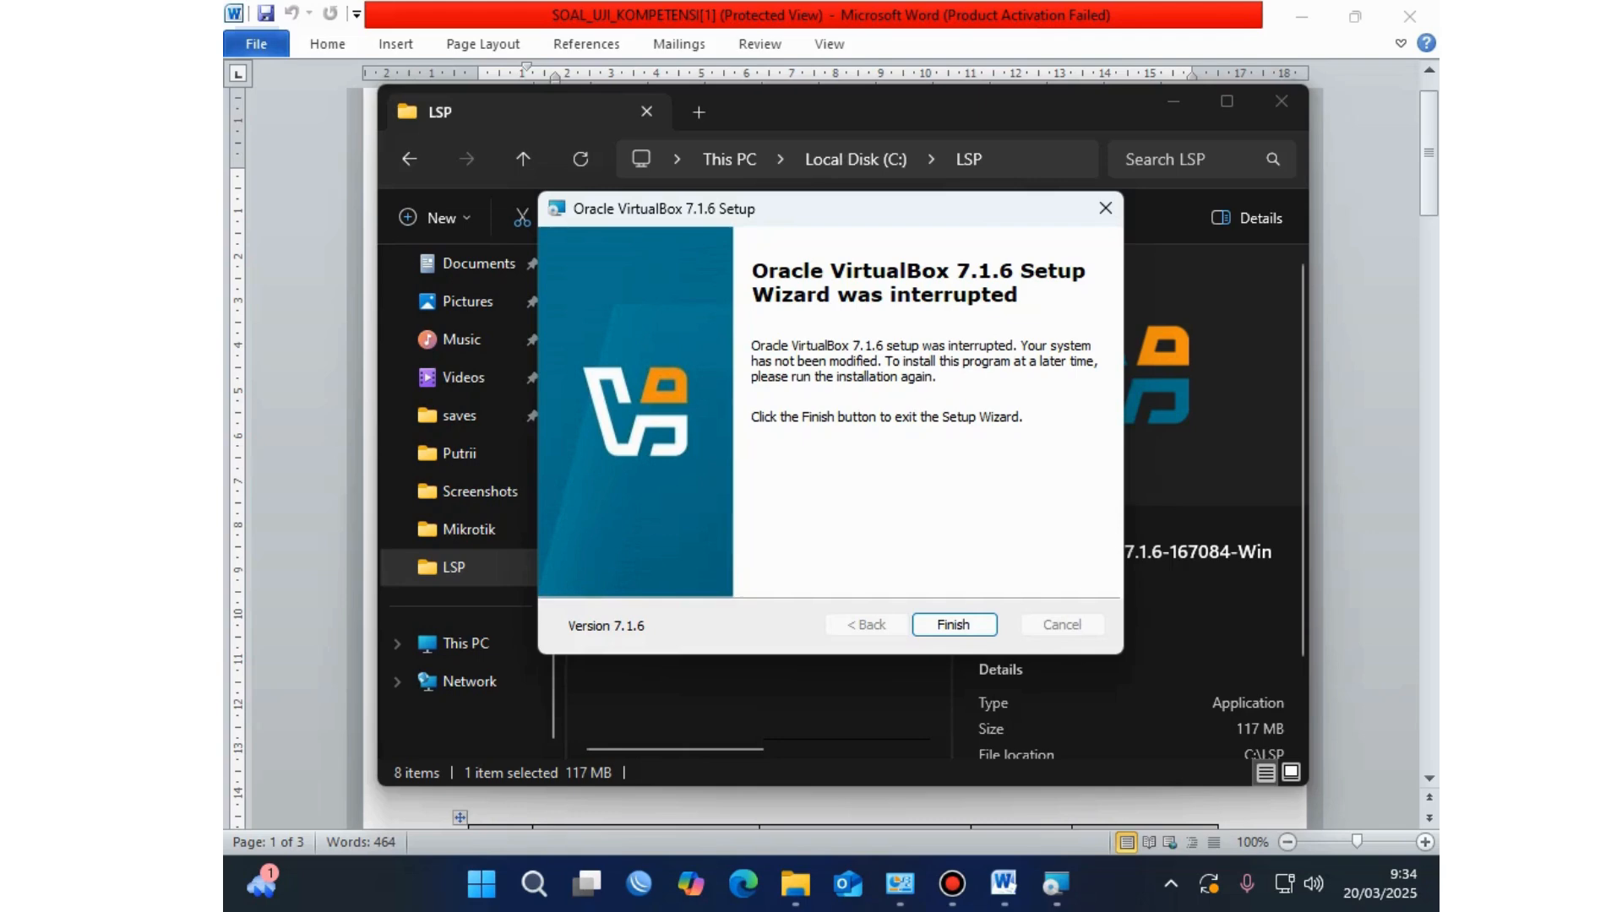
{"action": "key", "text": "Return"}
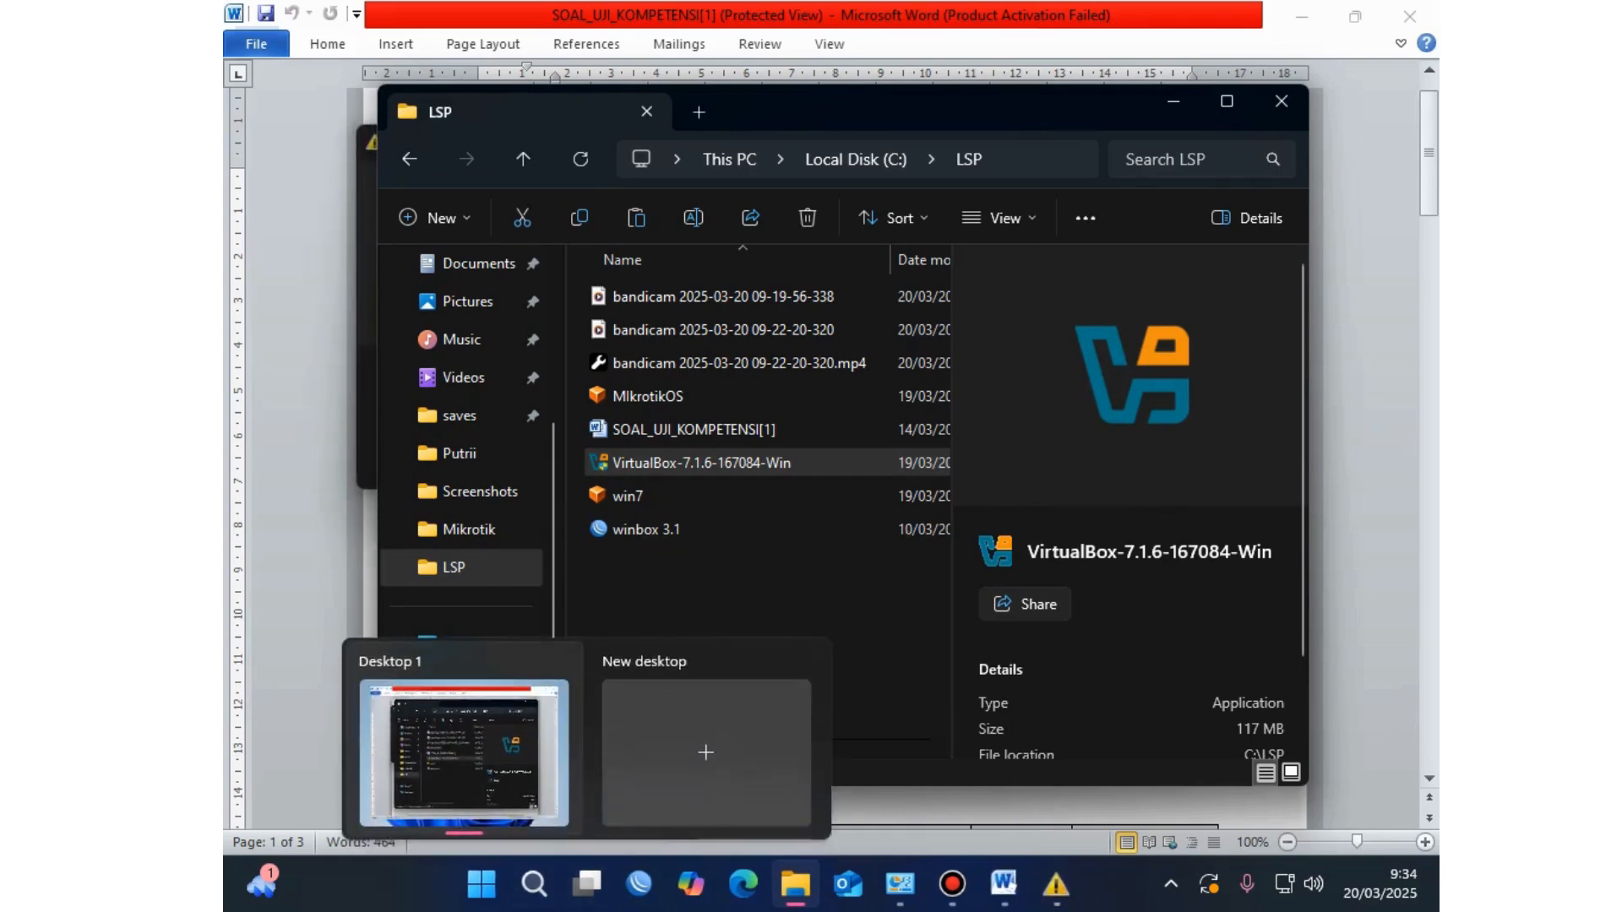
{"action": "key", "text": "alt+Tab"}
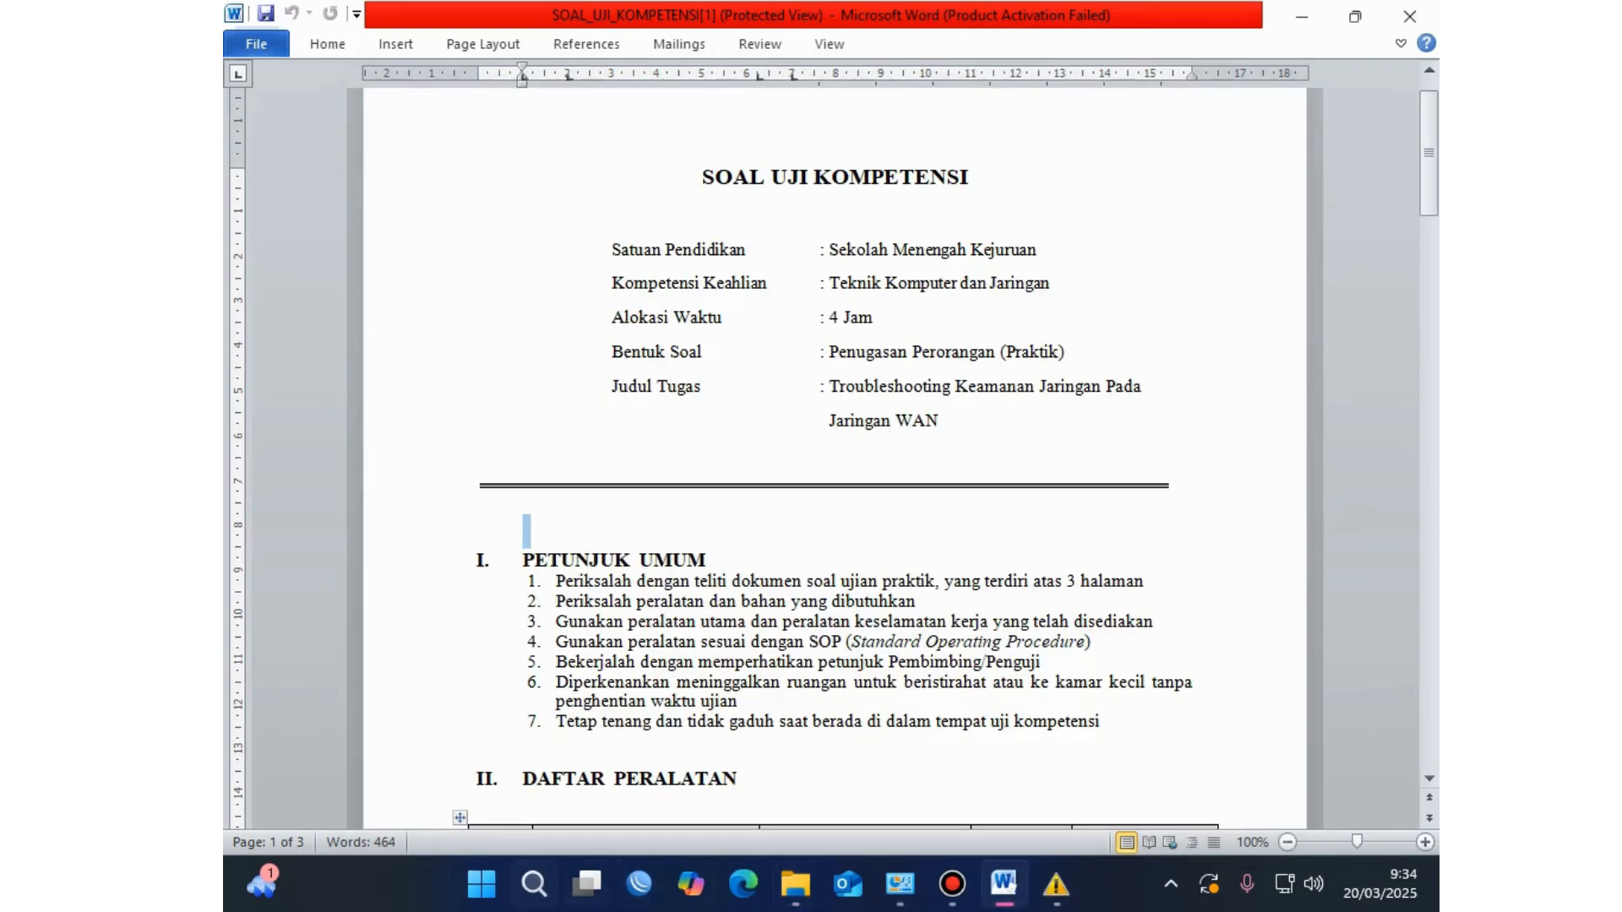
Step: Search Windows for 'vir' and open Oracle VirtualBox from the results
{"action": "left_click", "coordinate": [534, 884]}
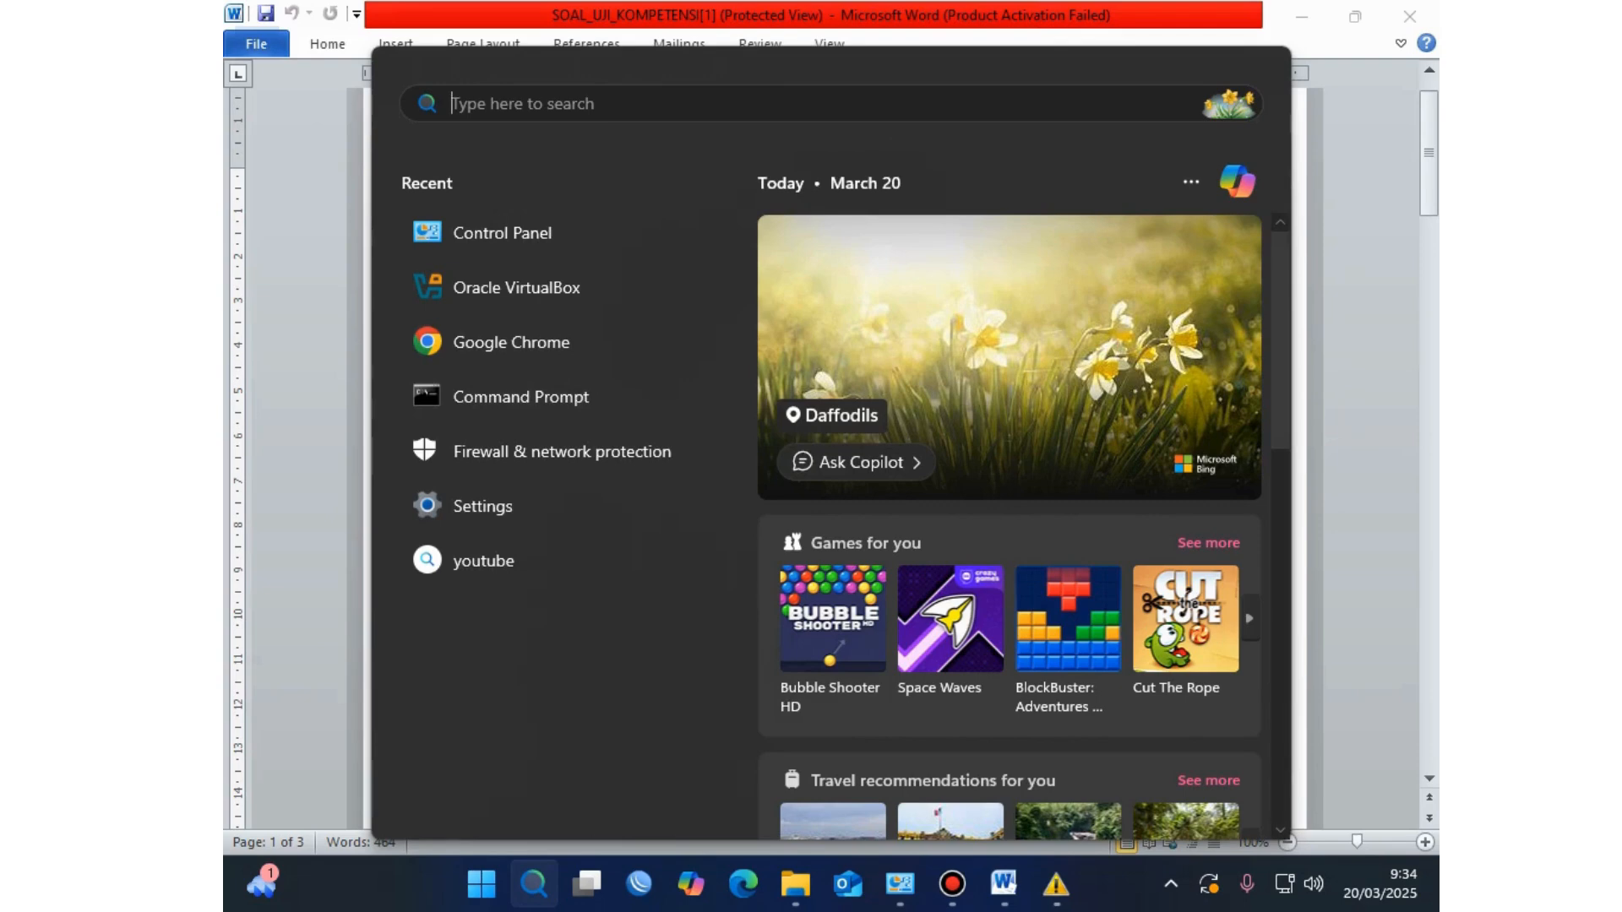
{"action": "type", "text": "vi"}
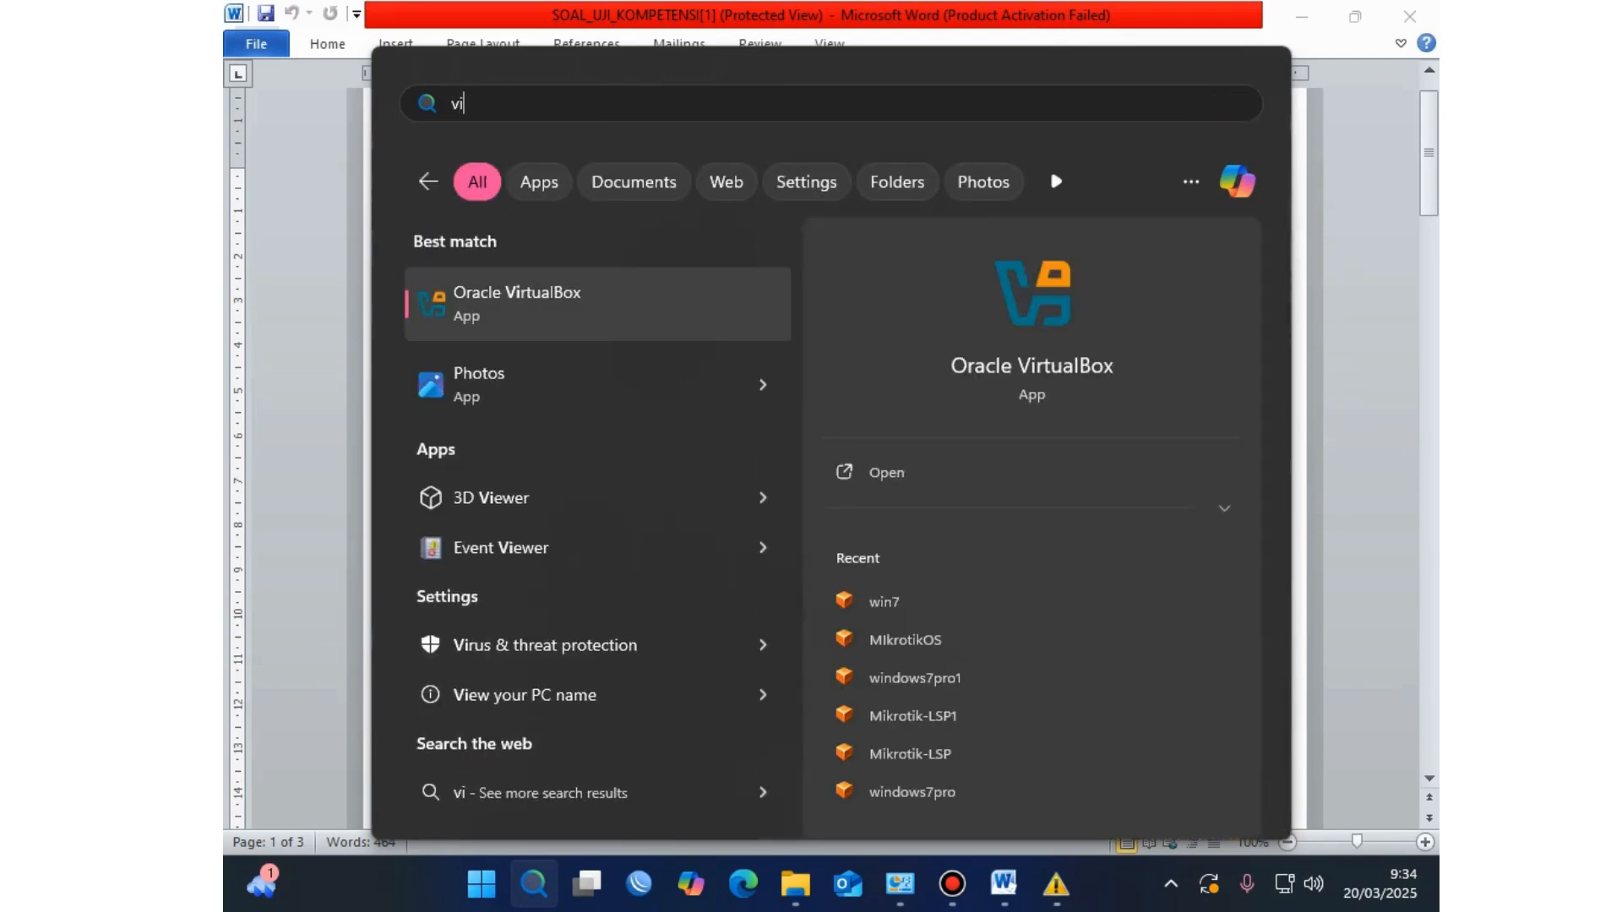
{"action": "type", "text": "r"}
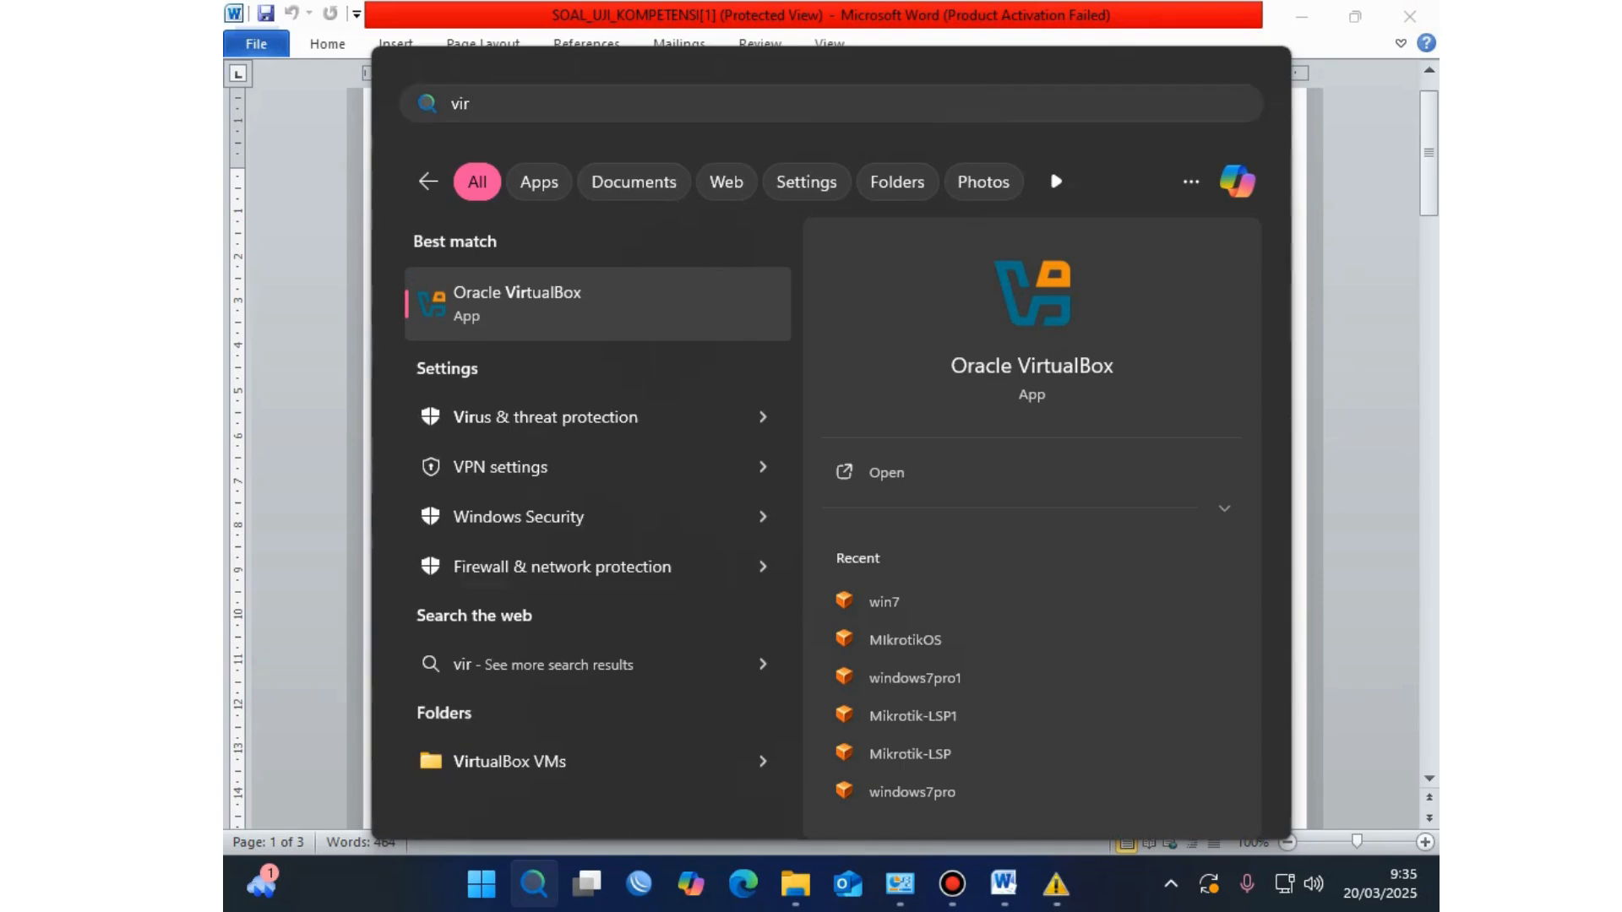
{"action": "key", "text": "Escape"}
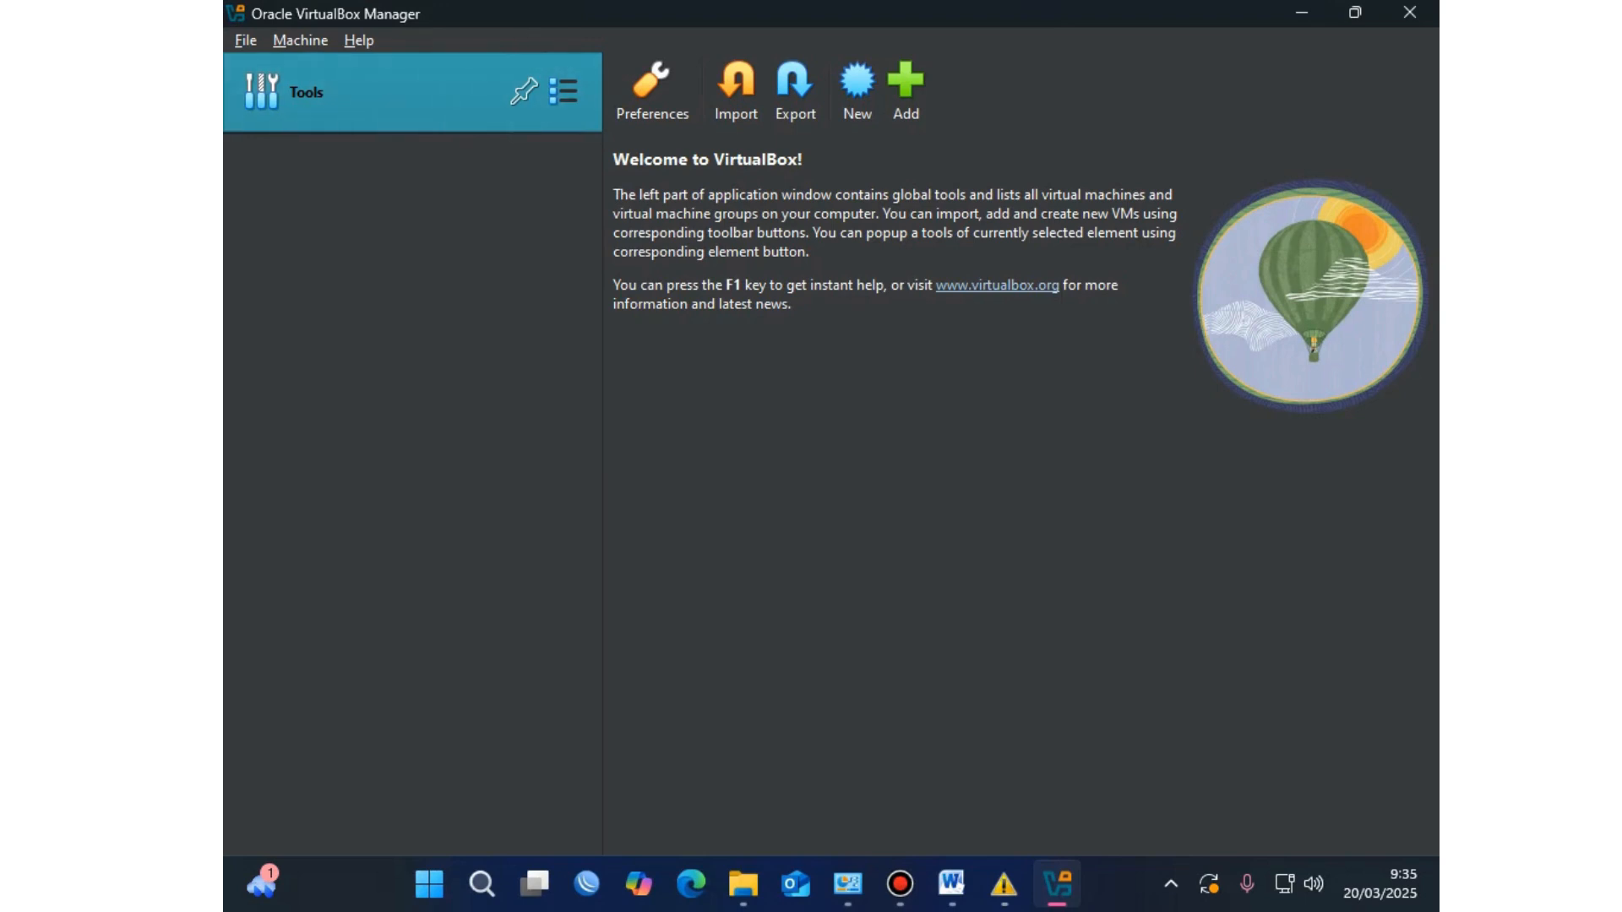
Step: Start an appliance import with C:\LSP\MIkrotikOS.ova as the source file
{"action": "left_click", "coordinate": [246, 40]}
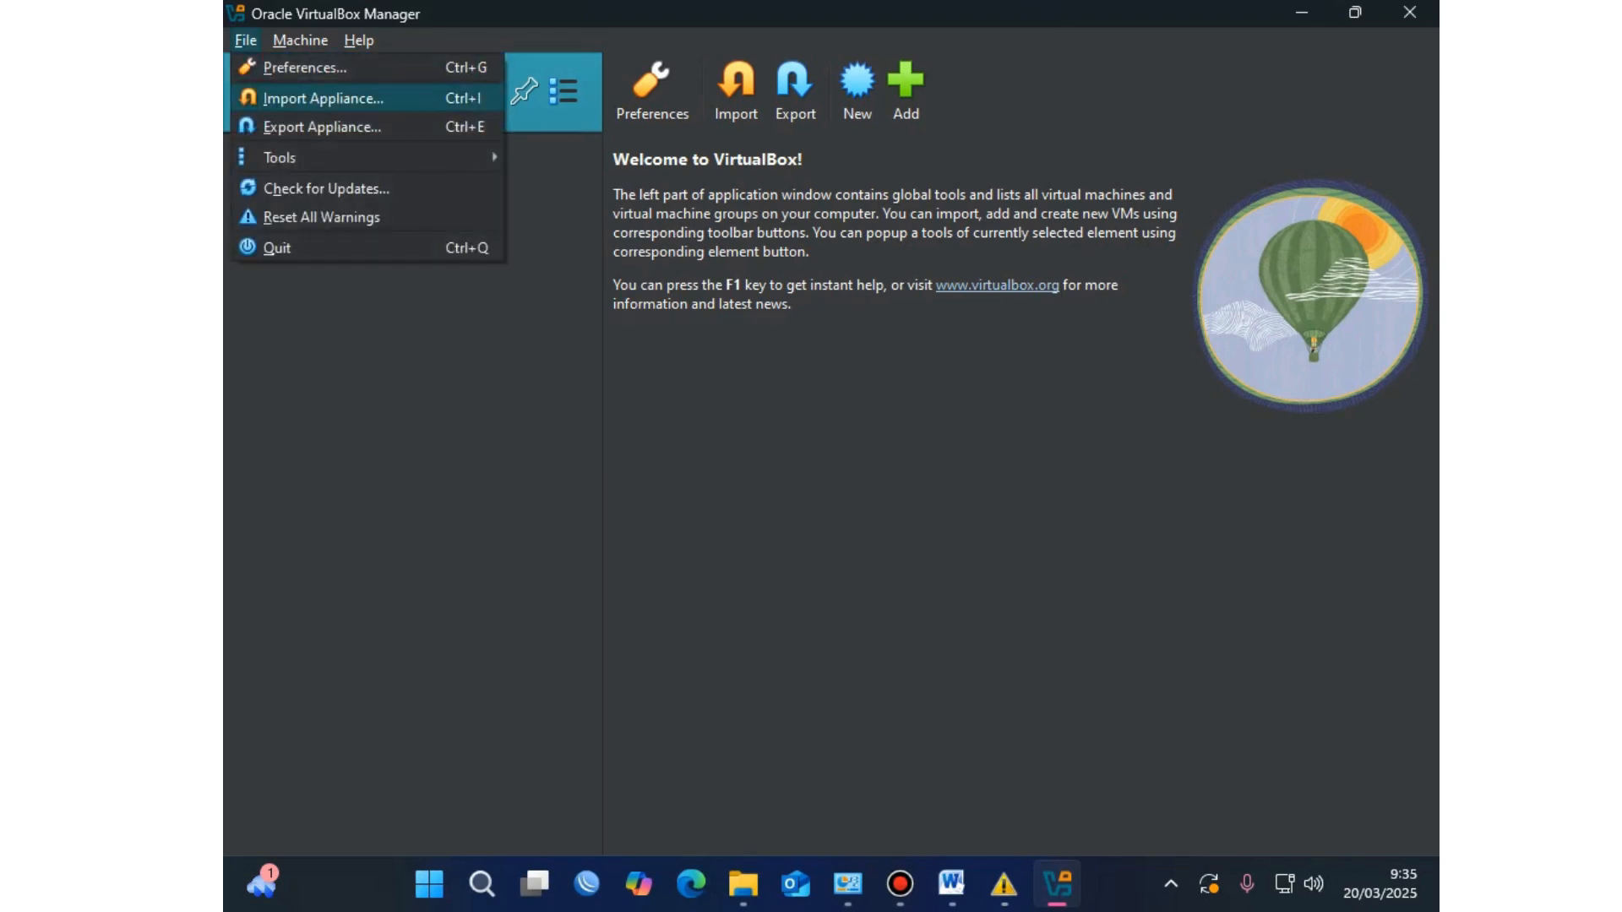
{"action": "key", "text": "Return"}
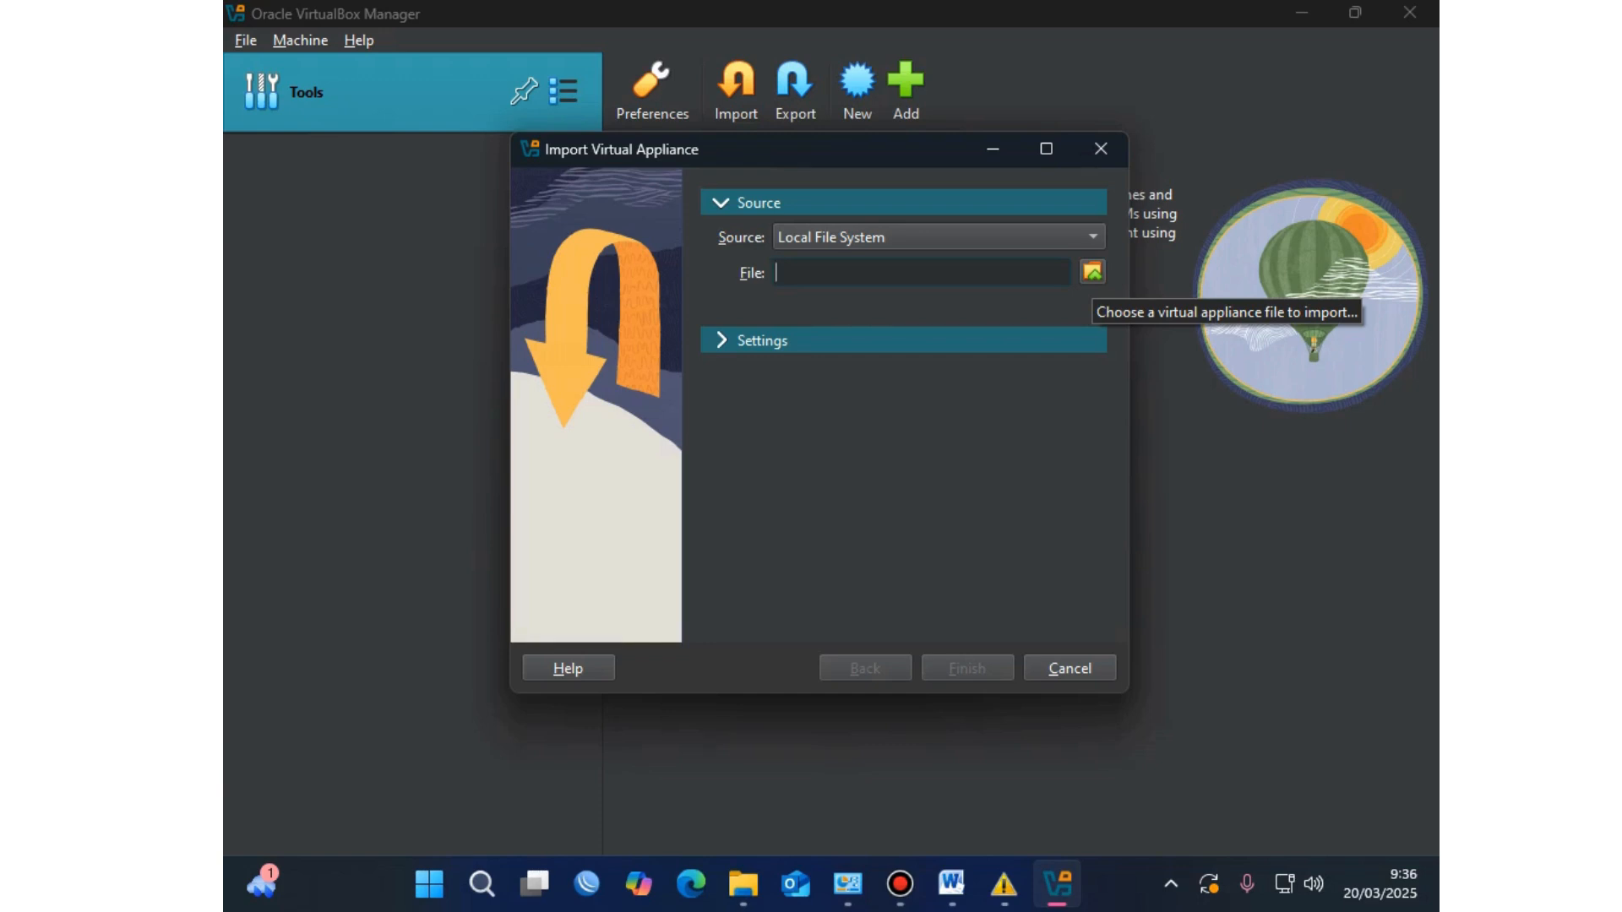
{"action": "left_click", "coordinate": [1092, 271]}
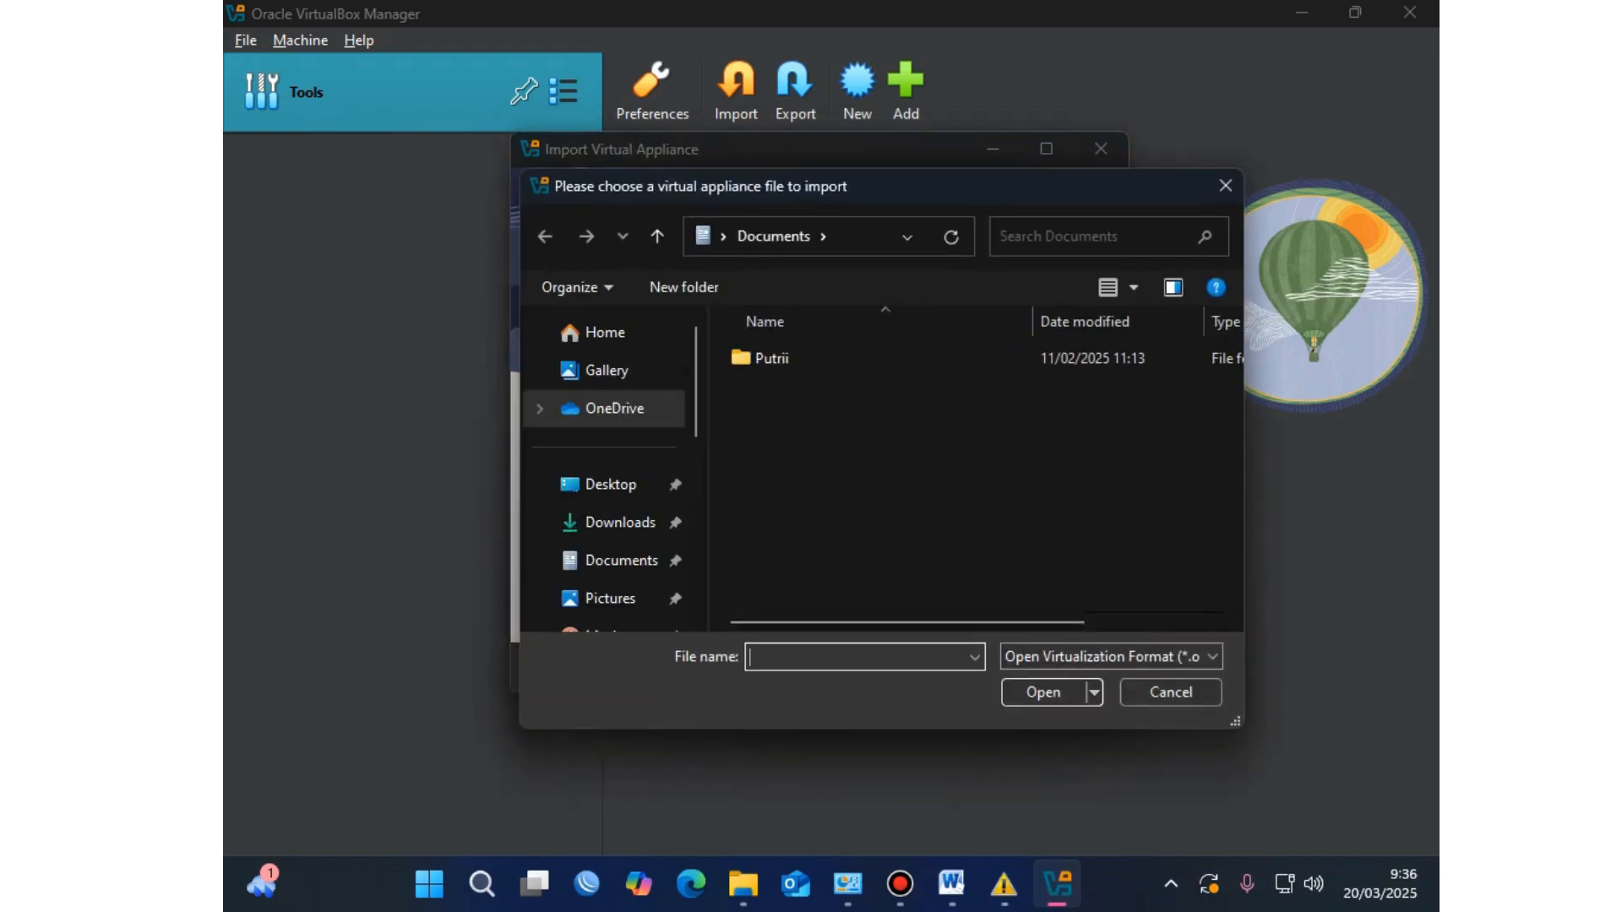
{"action": "left_click", "coordinate": [610, 484]}
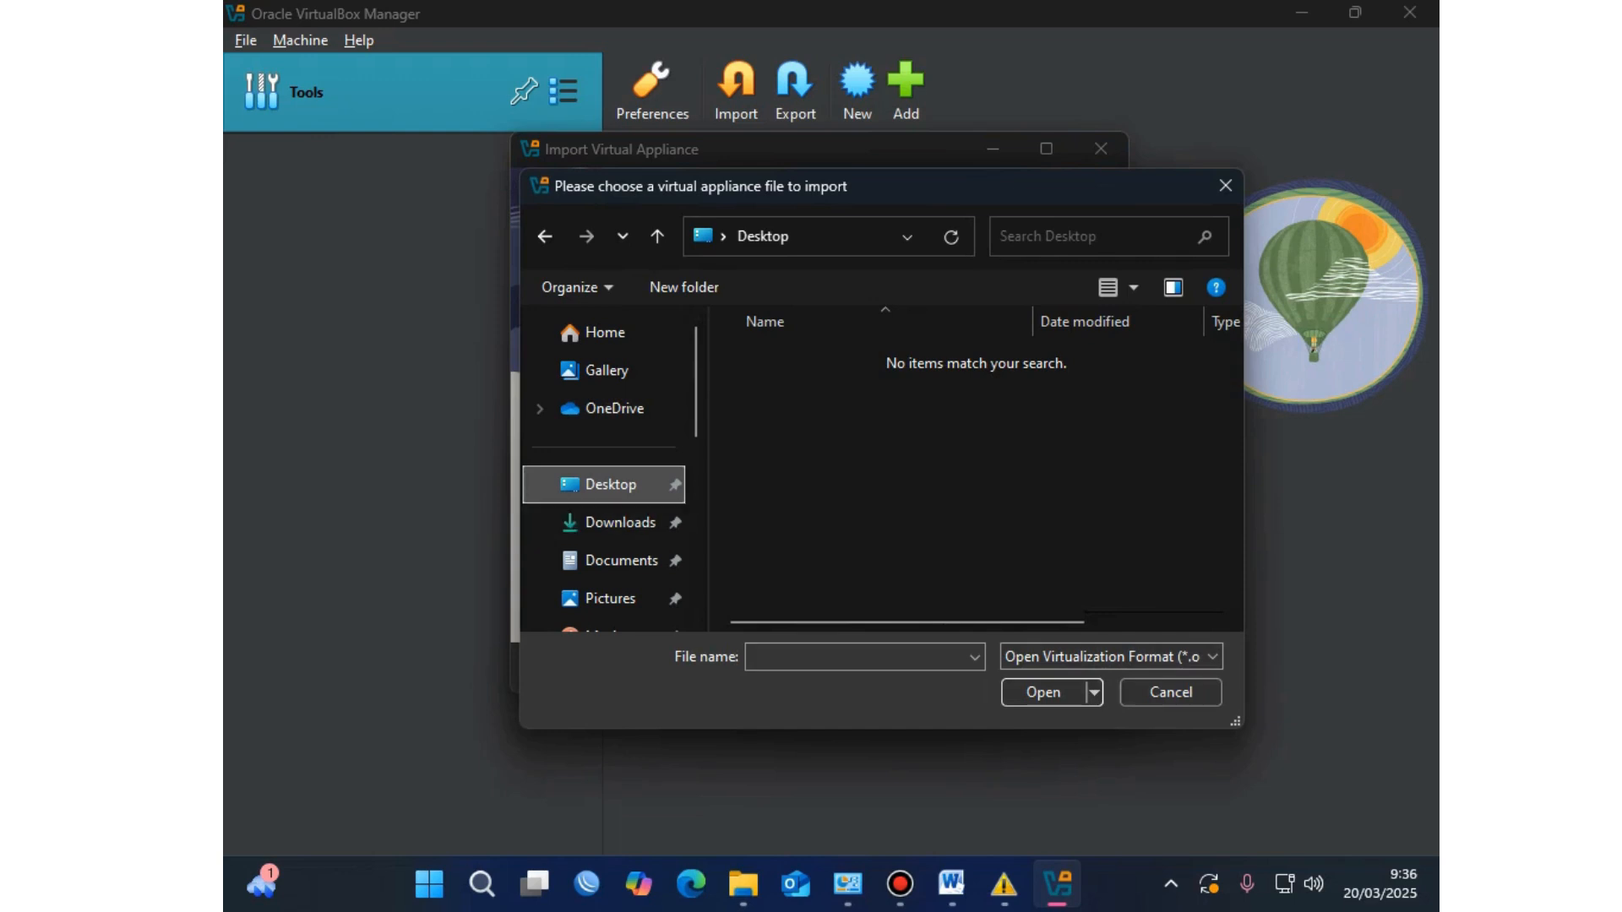
{"action": "scroll", "coordinate": [604, 519], "scroll_direction": "down", "scroll_amount": 5}
{"action": "left_click", "coordinate": [604, 514]}
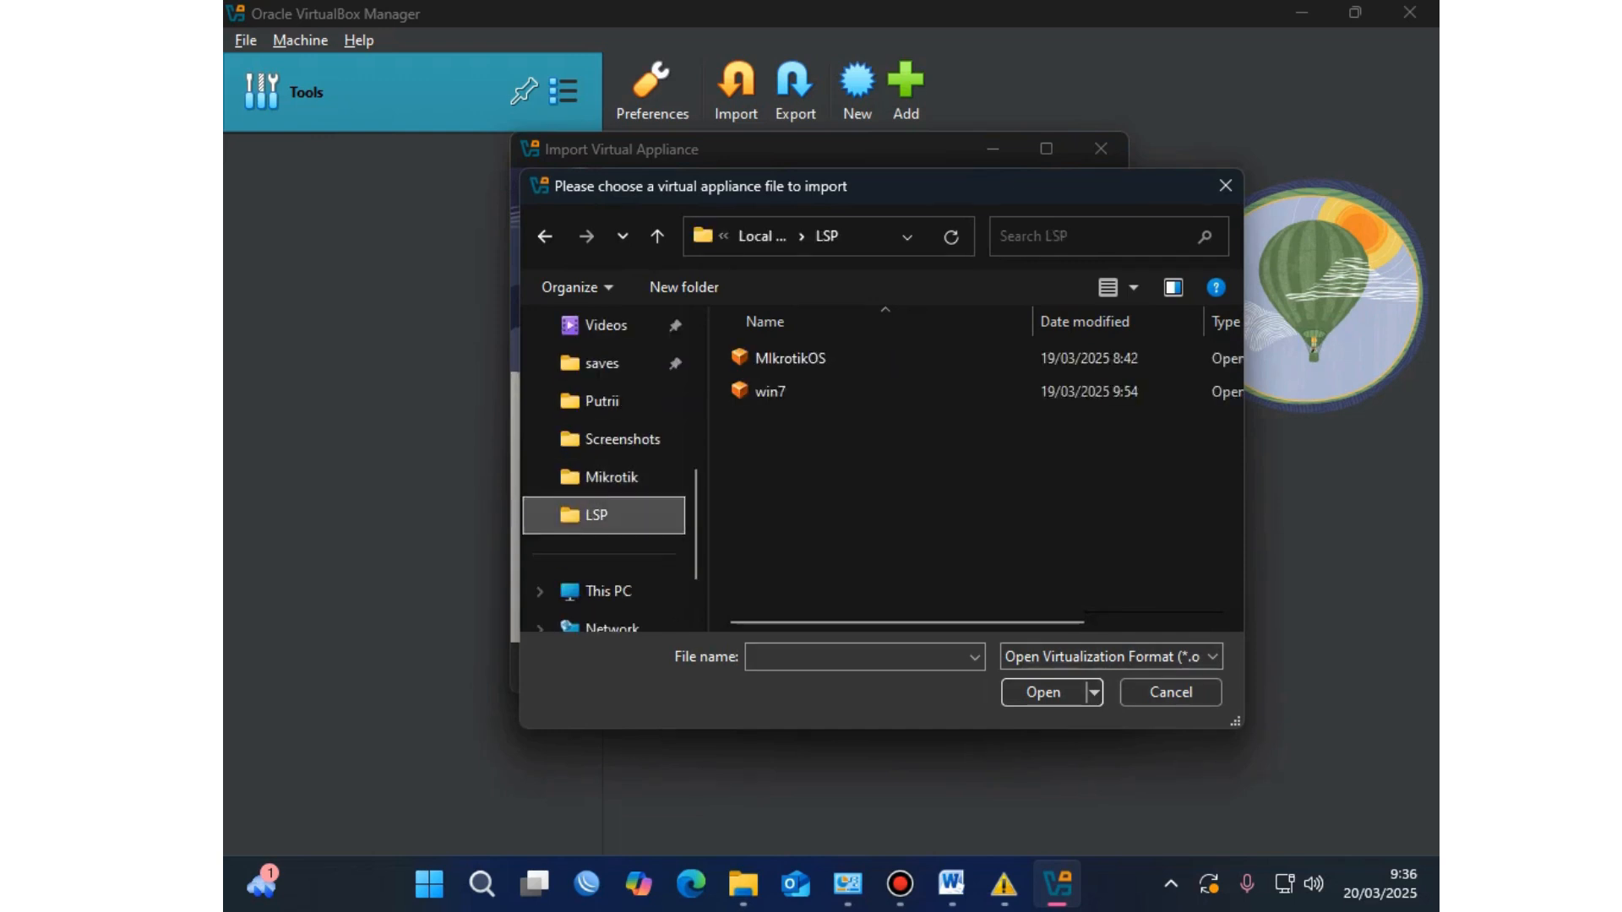
{"action": "left_click", "coordinate": [790, 358]}
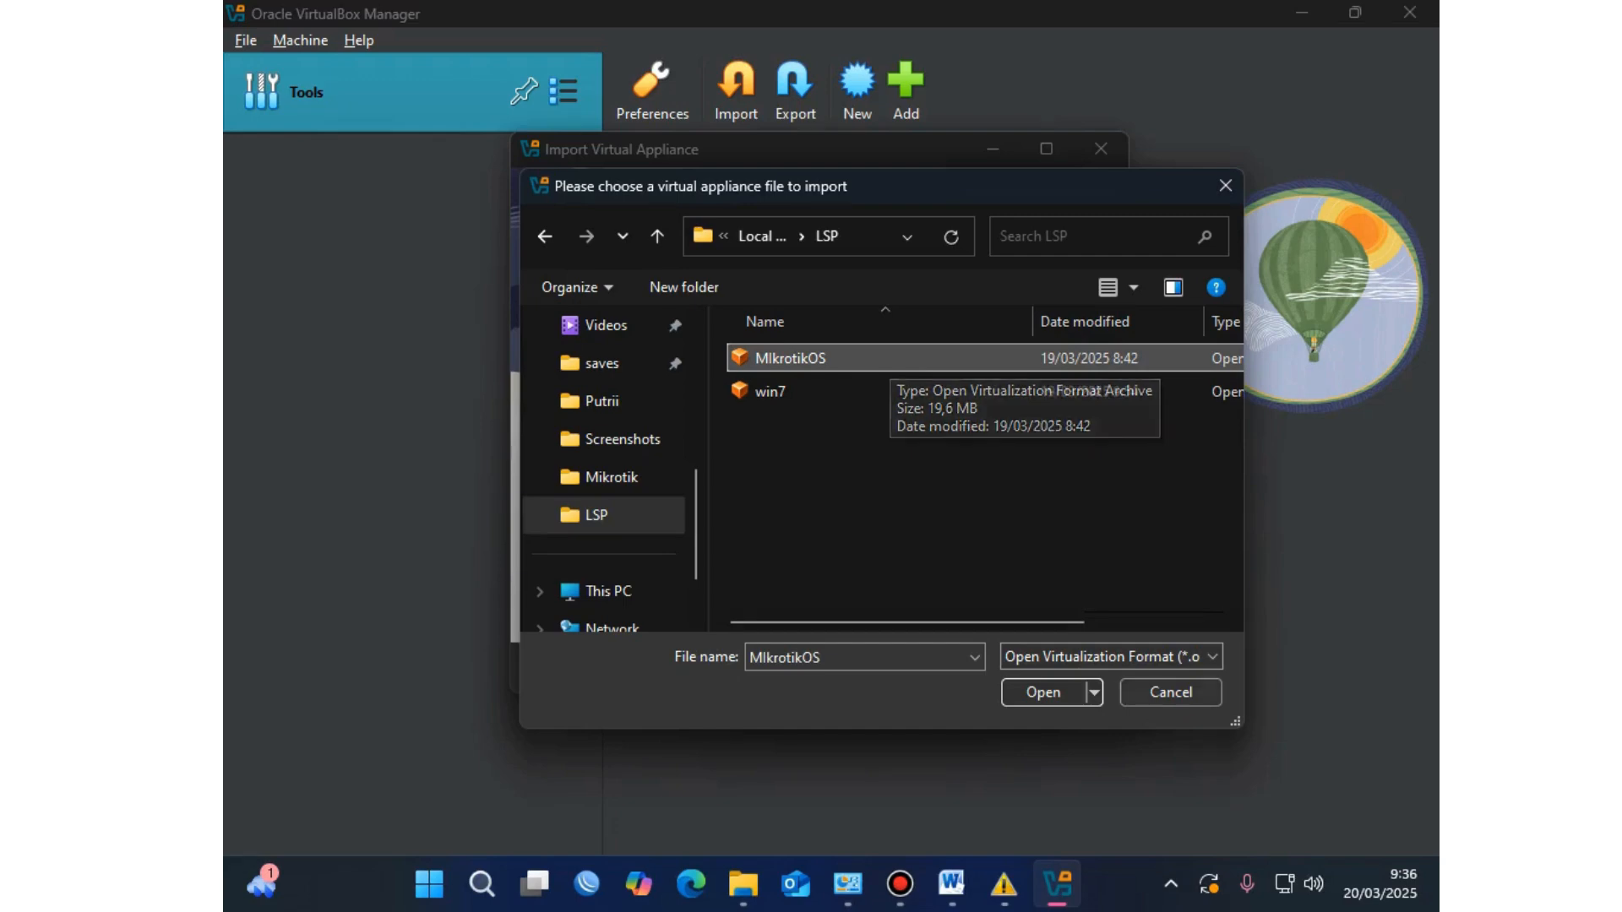
{"action": "left_click", "coordinate": [1044, 692]}
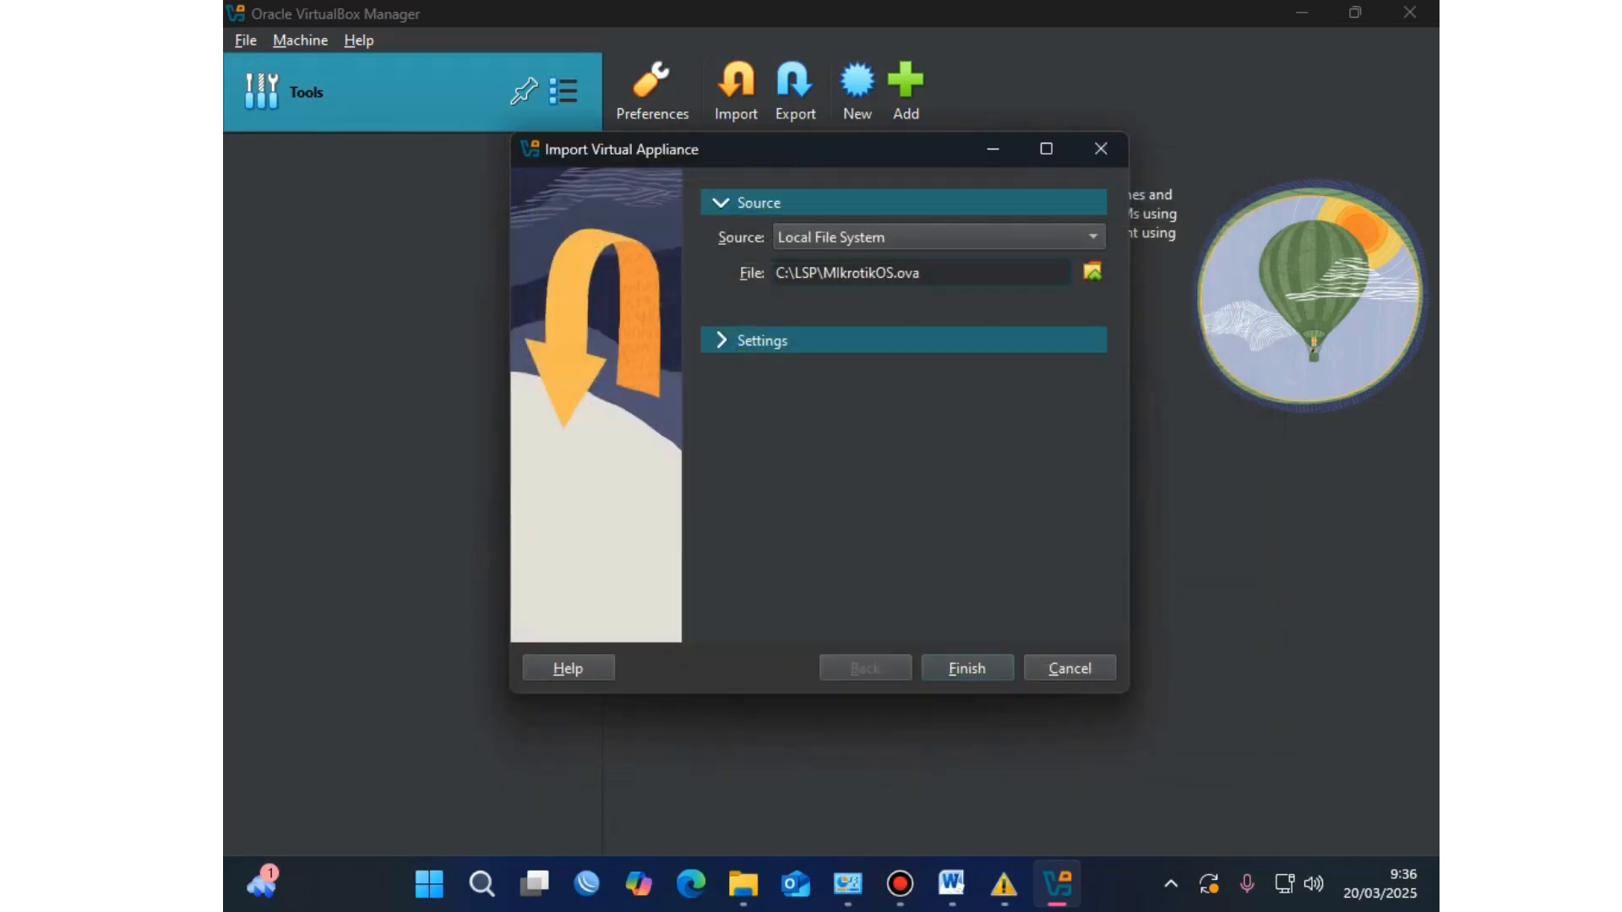
Step: Finish the import wizard so MIkrotikOS is added as a powered-off VM
{"action": "key", "text": "Return"}
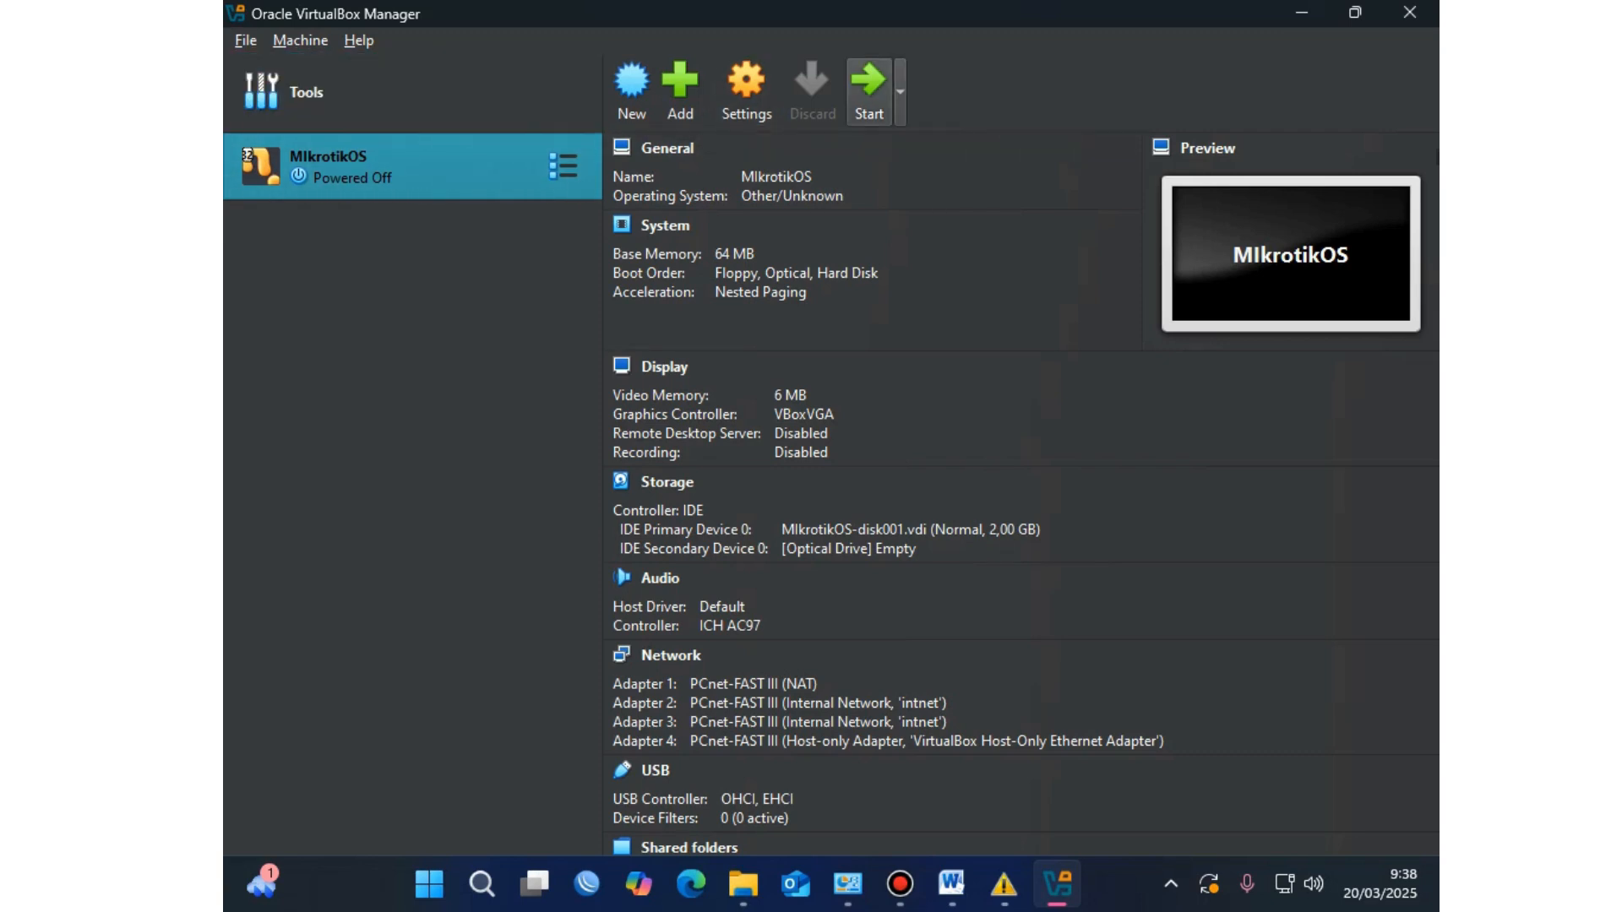
Step: Start the MIkrotikOS virtual machine and open Windows search
{"action": "left_click", "coordinate": [869, 89]}
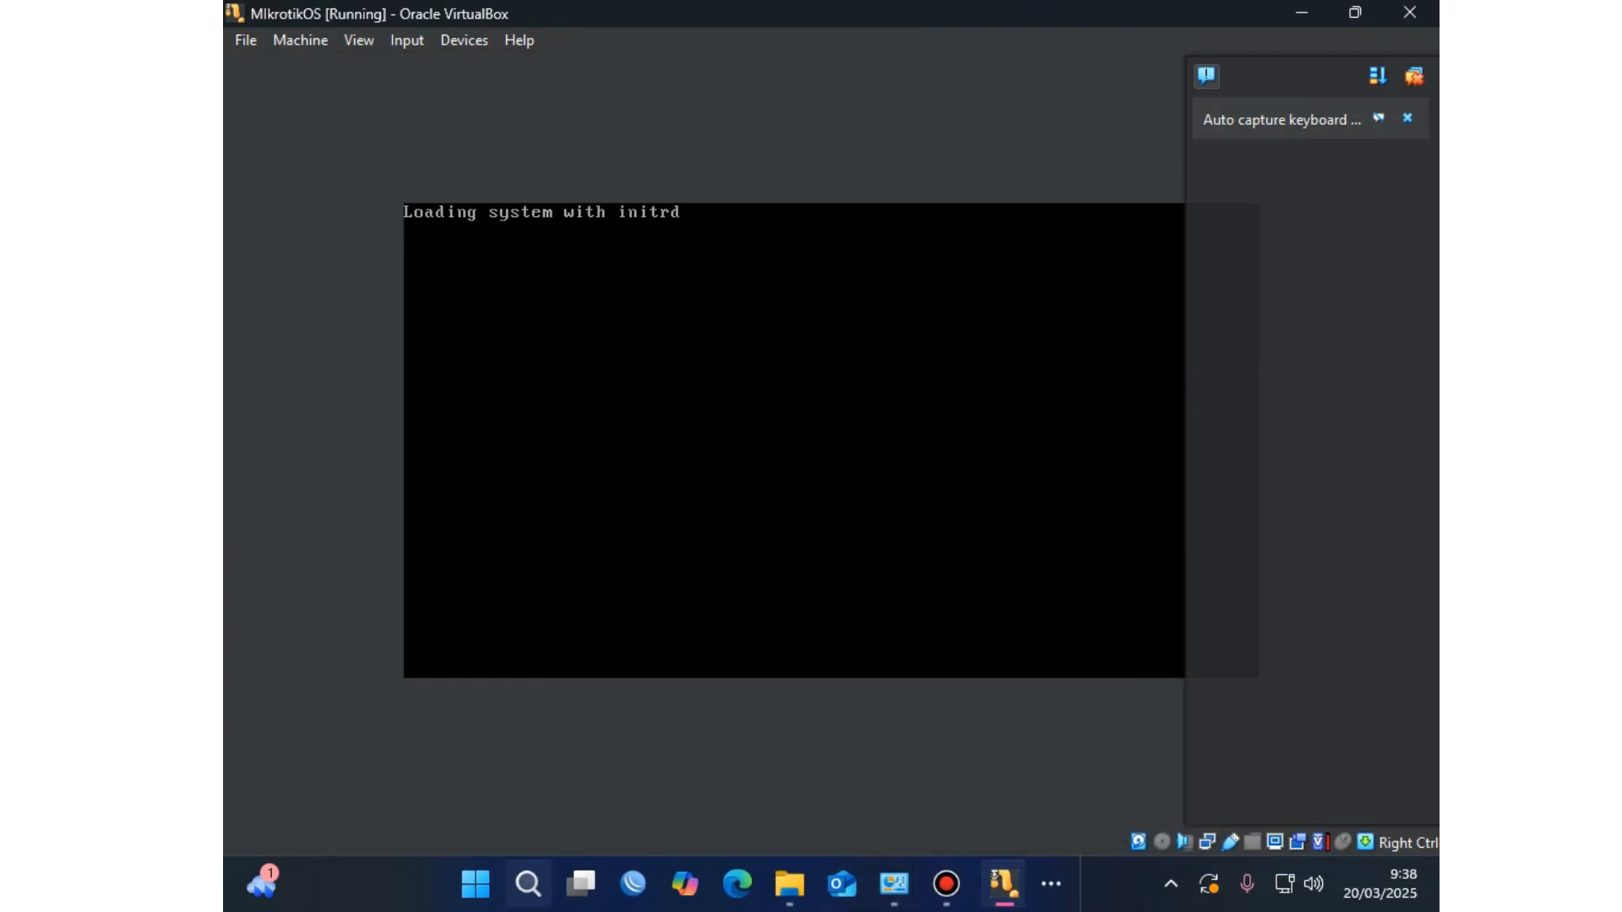
{"action": "left_click", "coordinate": [528, 884]}
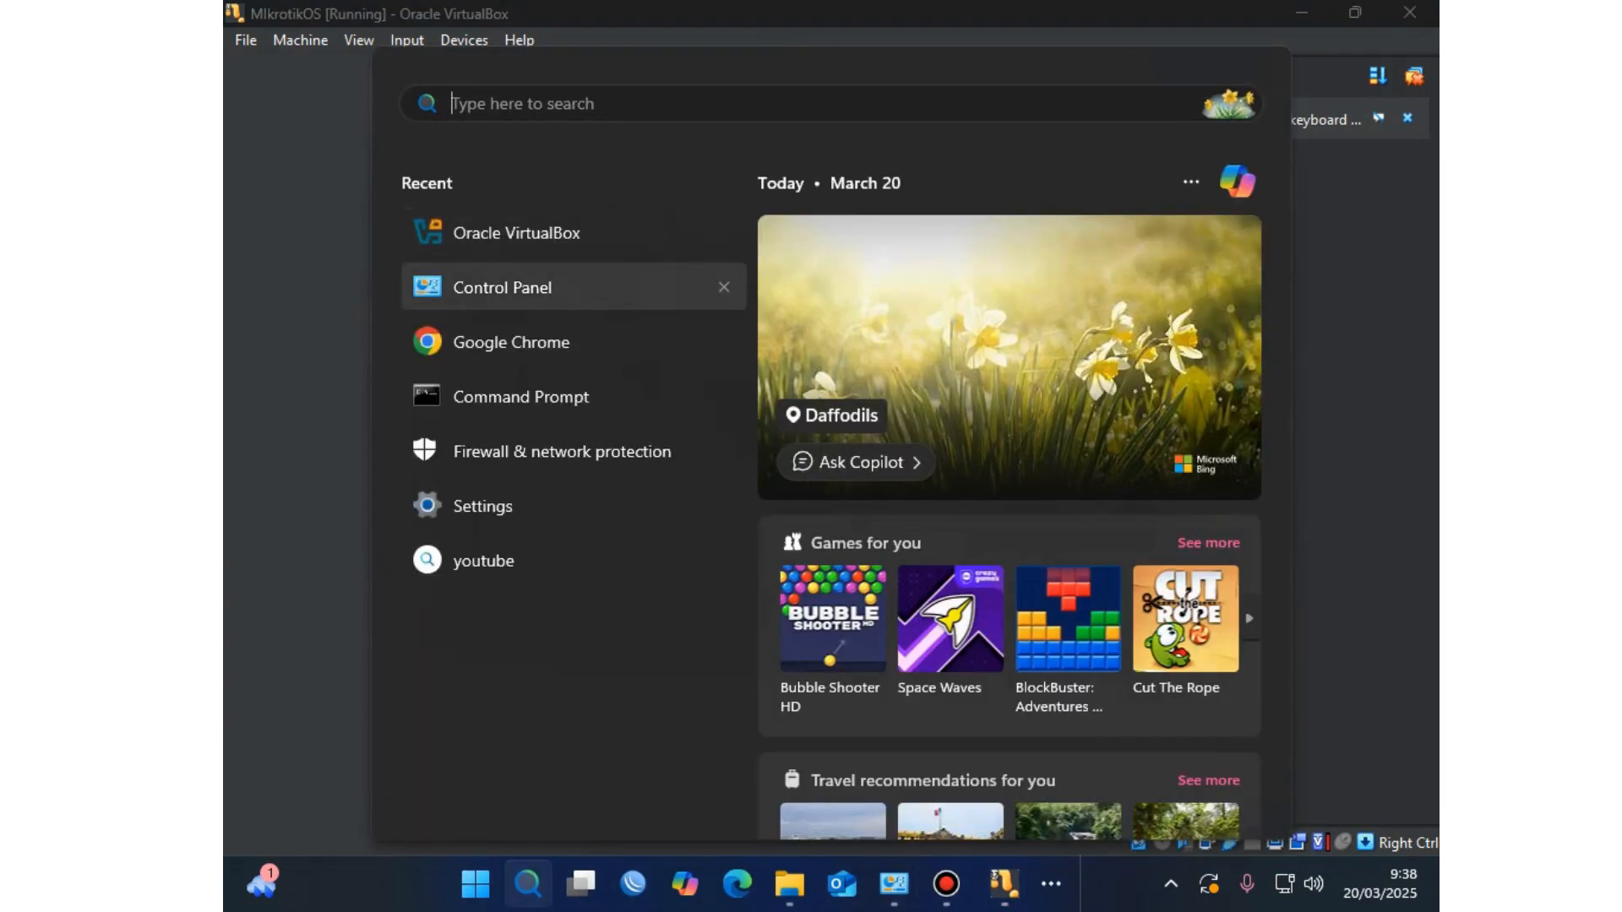
Step: Open the network adapter settings via Control Panel's Network and Sharing Center
{"action": "left_click", "coordinate": [503, 287]}
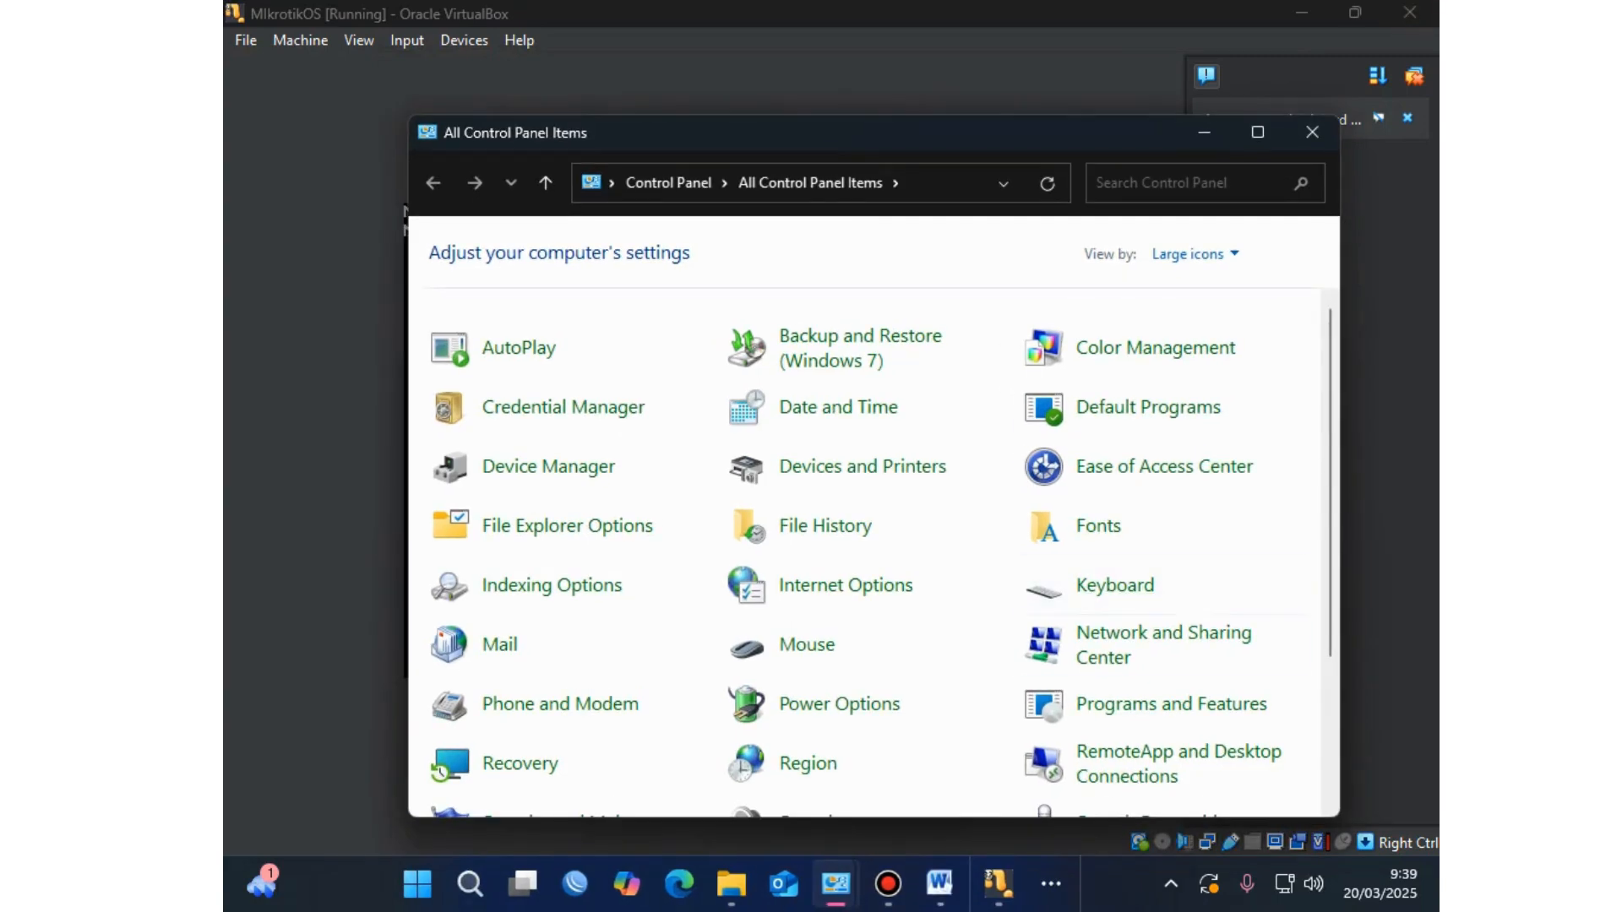
{"action": "left_click", "coordinate": [1124, 637]}
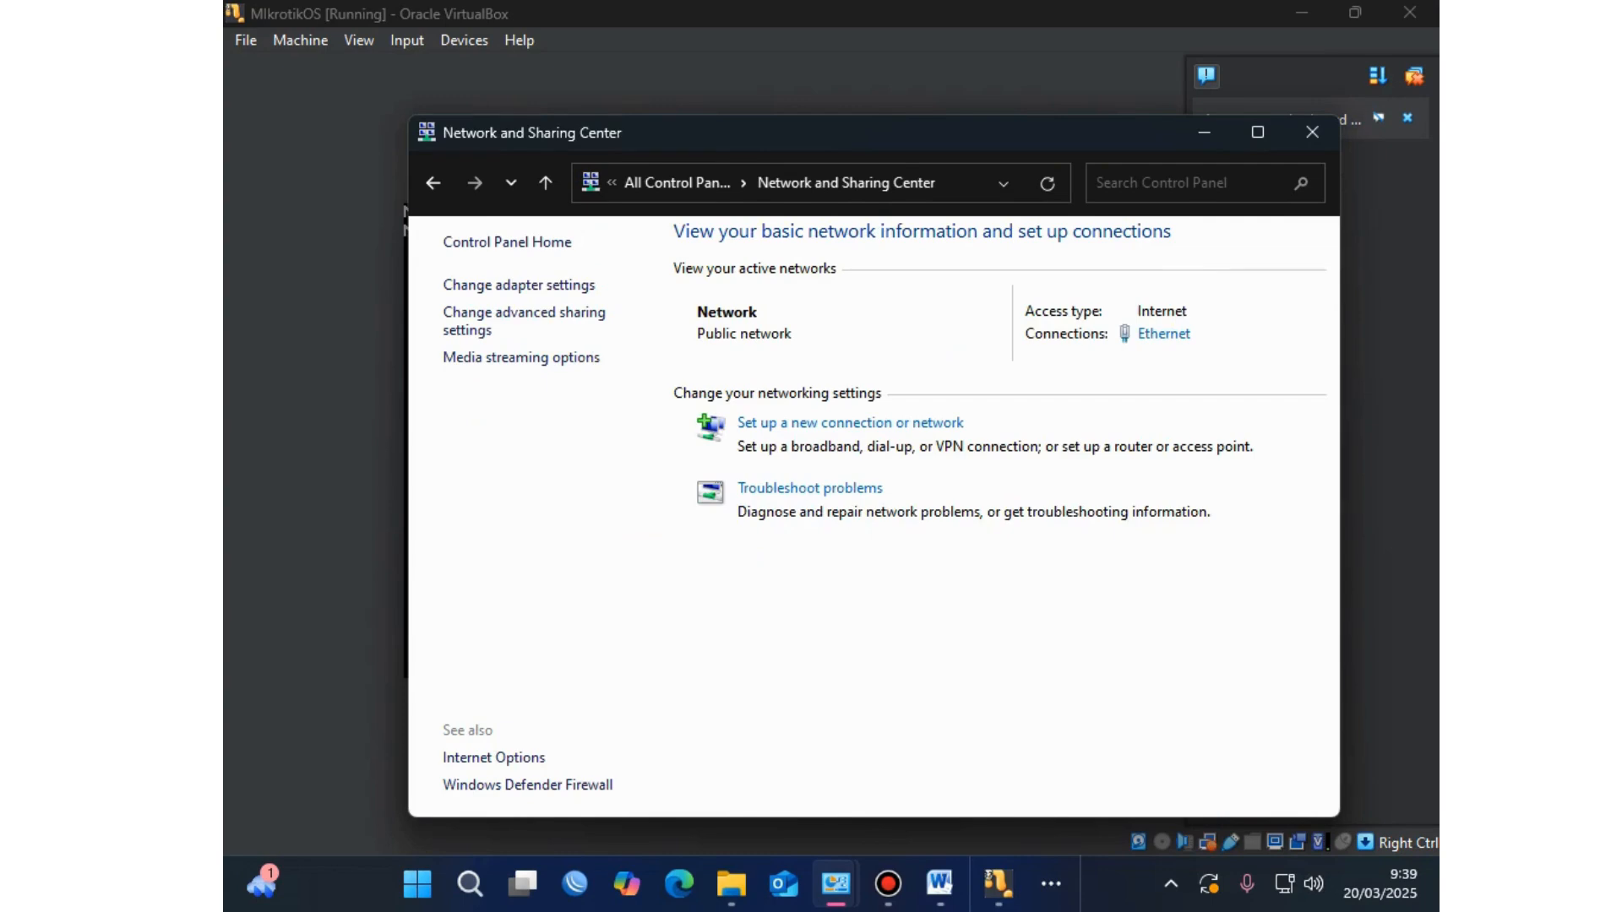
{"action": "left_click", "coordinate": [519, 285]}
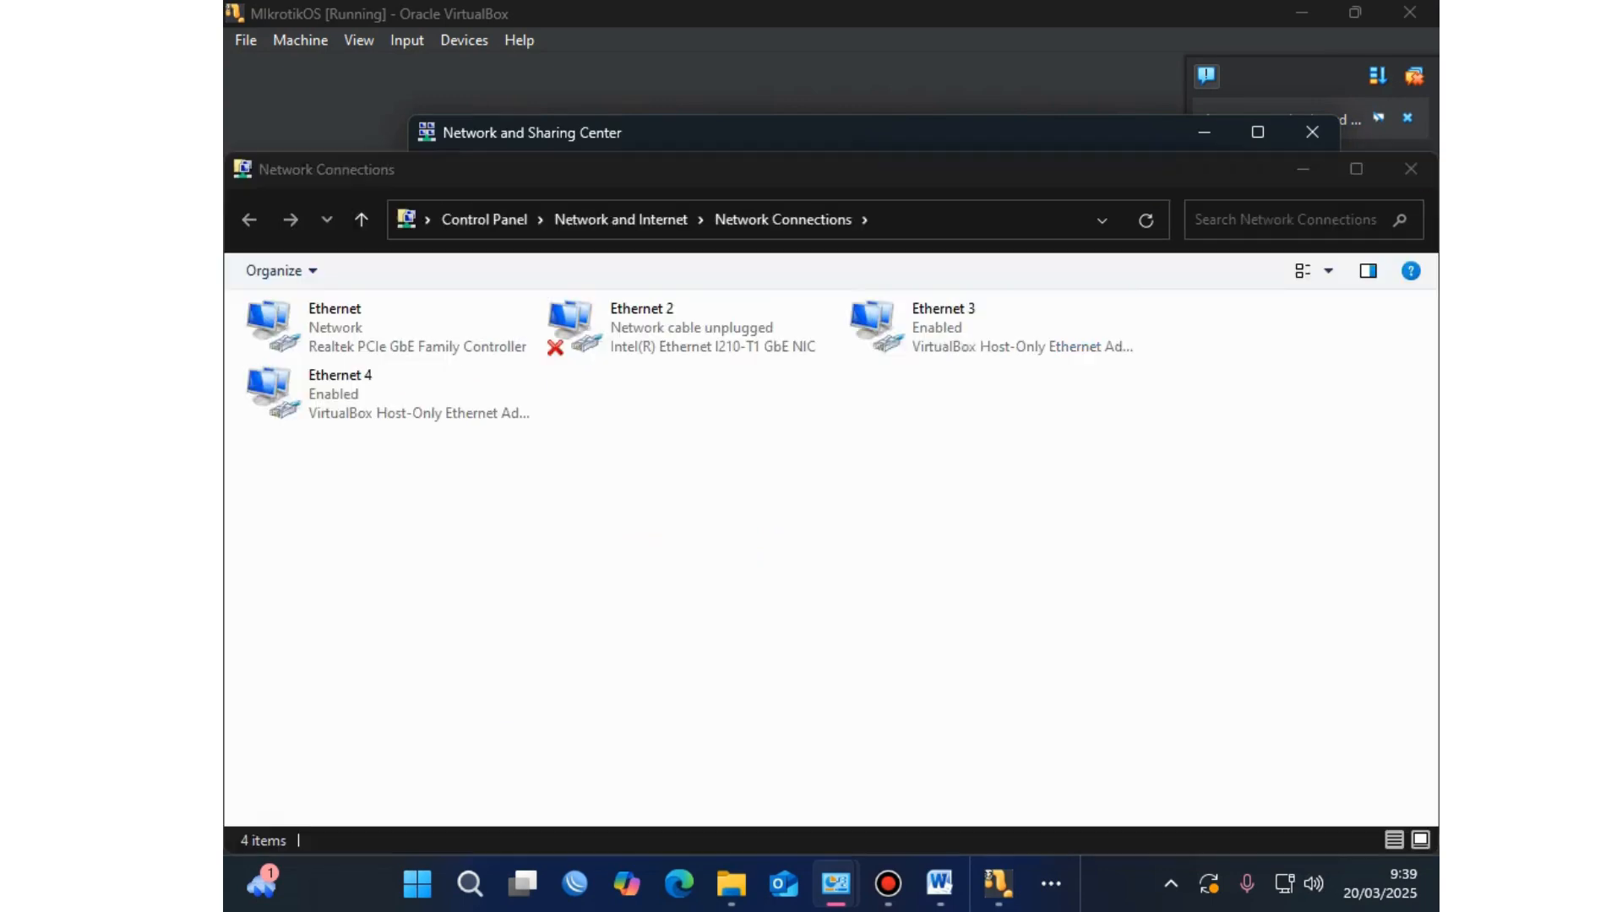
Step: Inspect the Ethernet 3 and Ethernet 4 host-only adapters, then close the window
{"action": "left_click", "coordinate": [388, 394]}
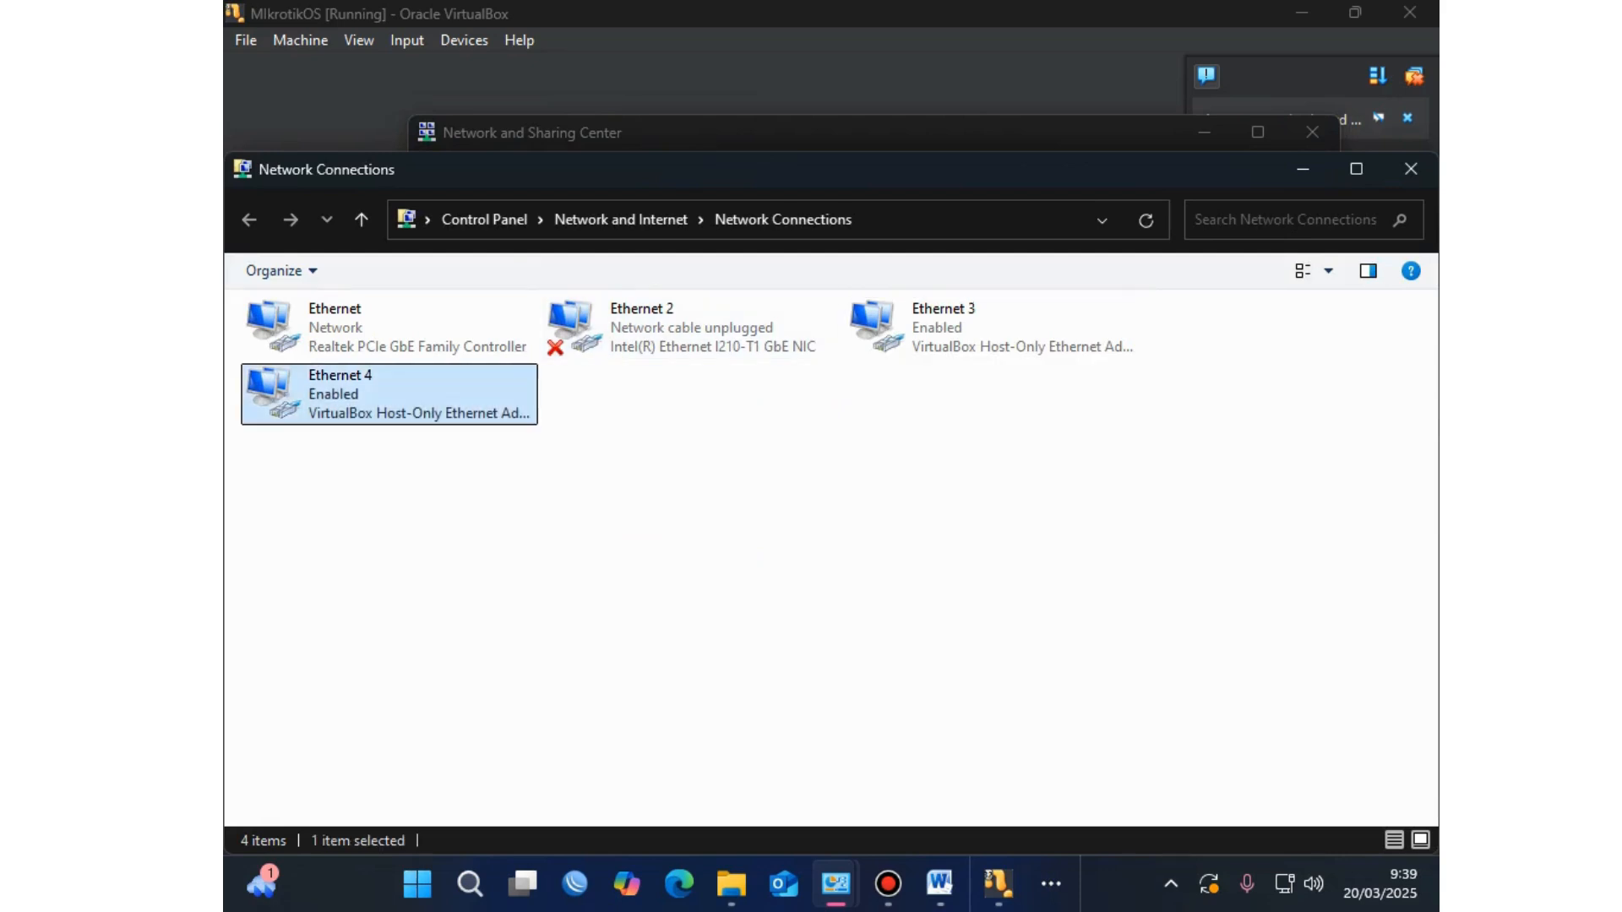
{"action": "left_click", "coordinate": [993, 328]}
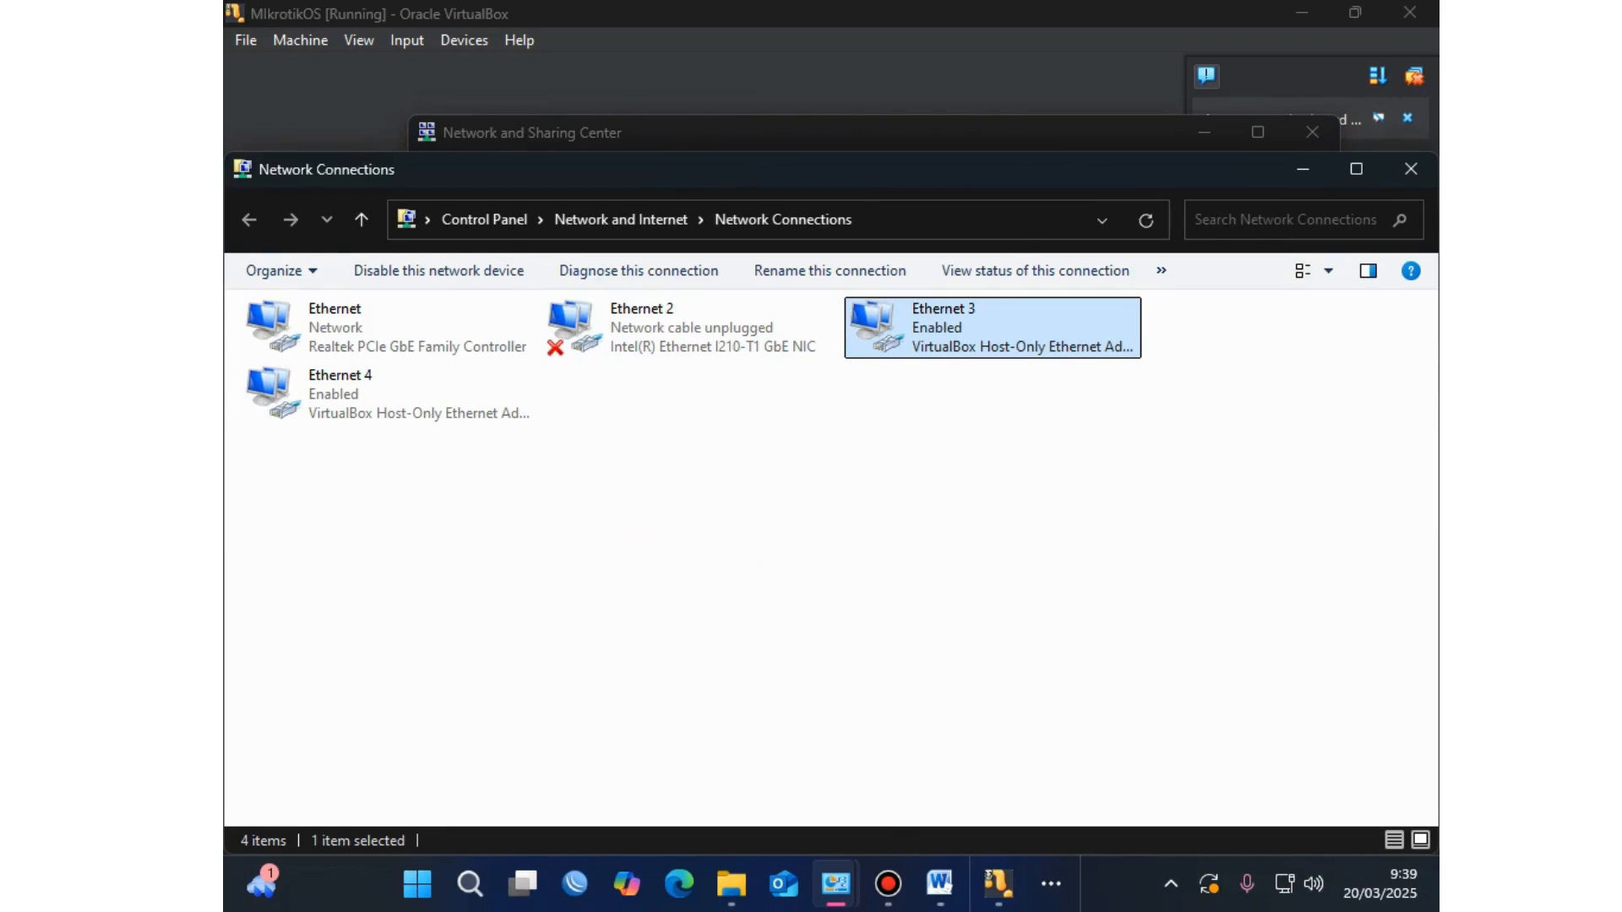
{"action": "left_click", "coordinate": [389, 394]}
{"action": "left_click", "coordinate": [992, 328]}
{"action": "left_click", "coordinate": [388, 393]}
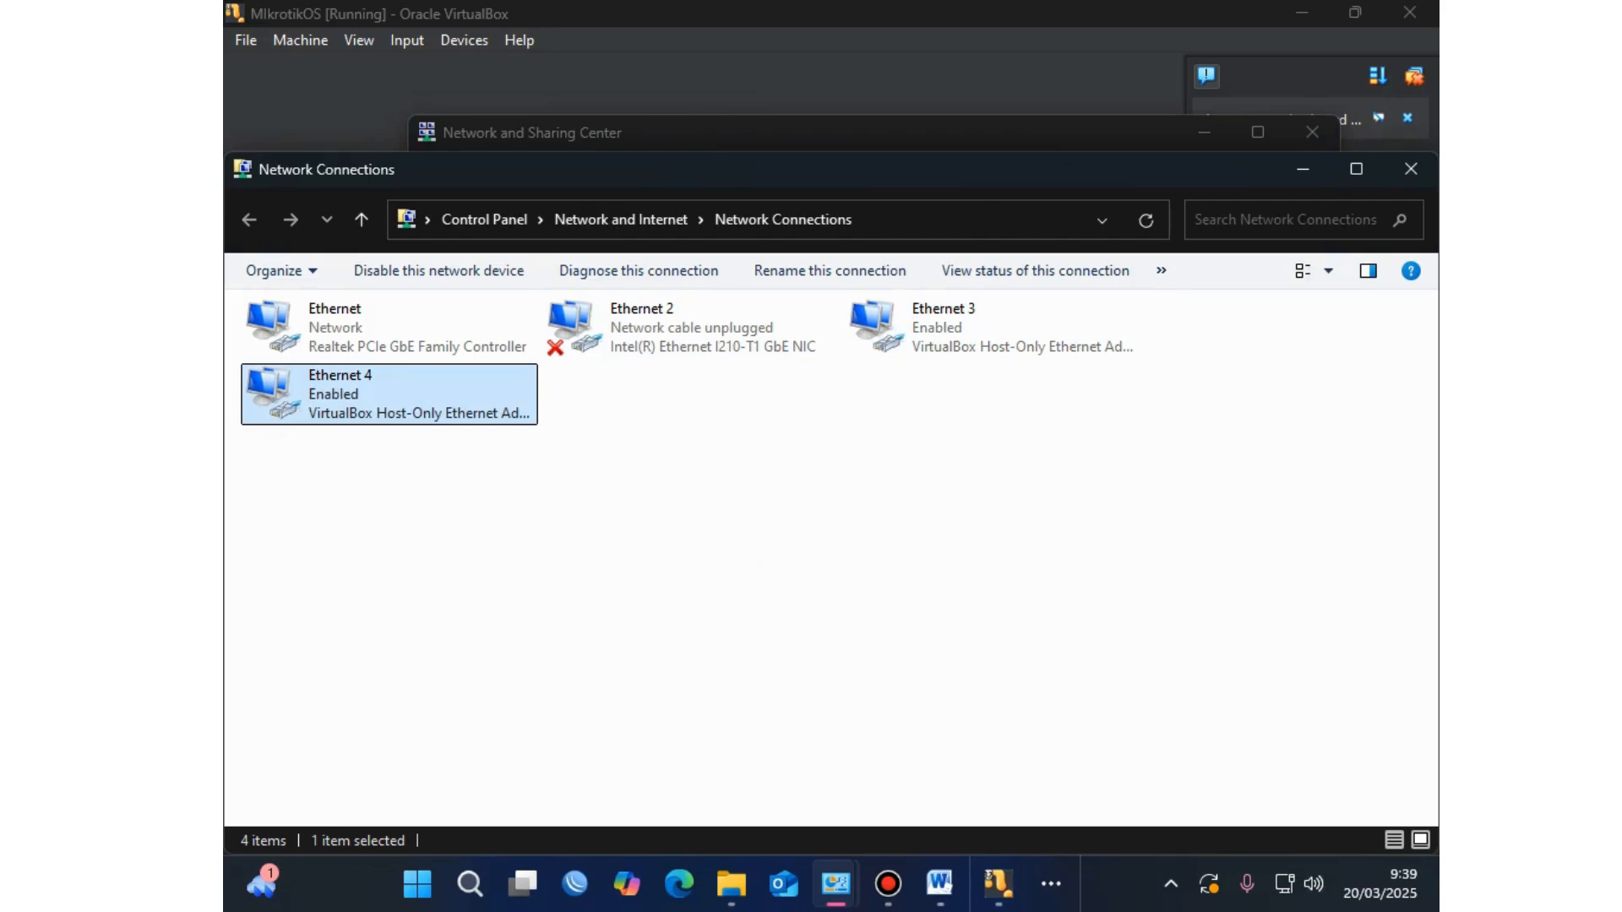
{"action": "left_click", "coordinate": [992, 327]}
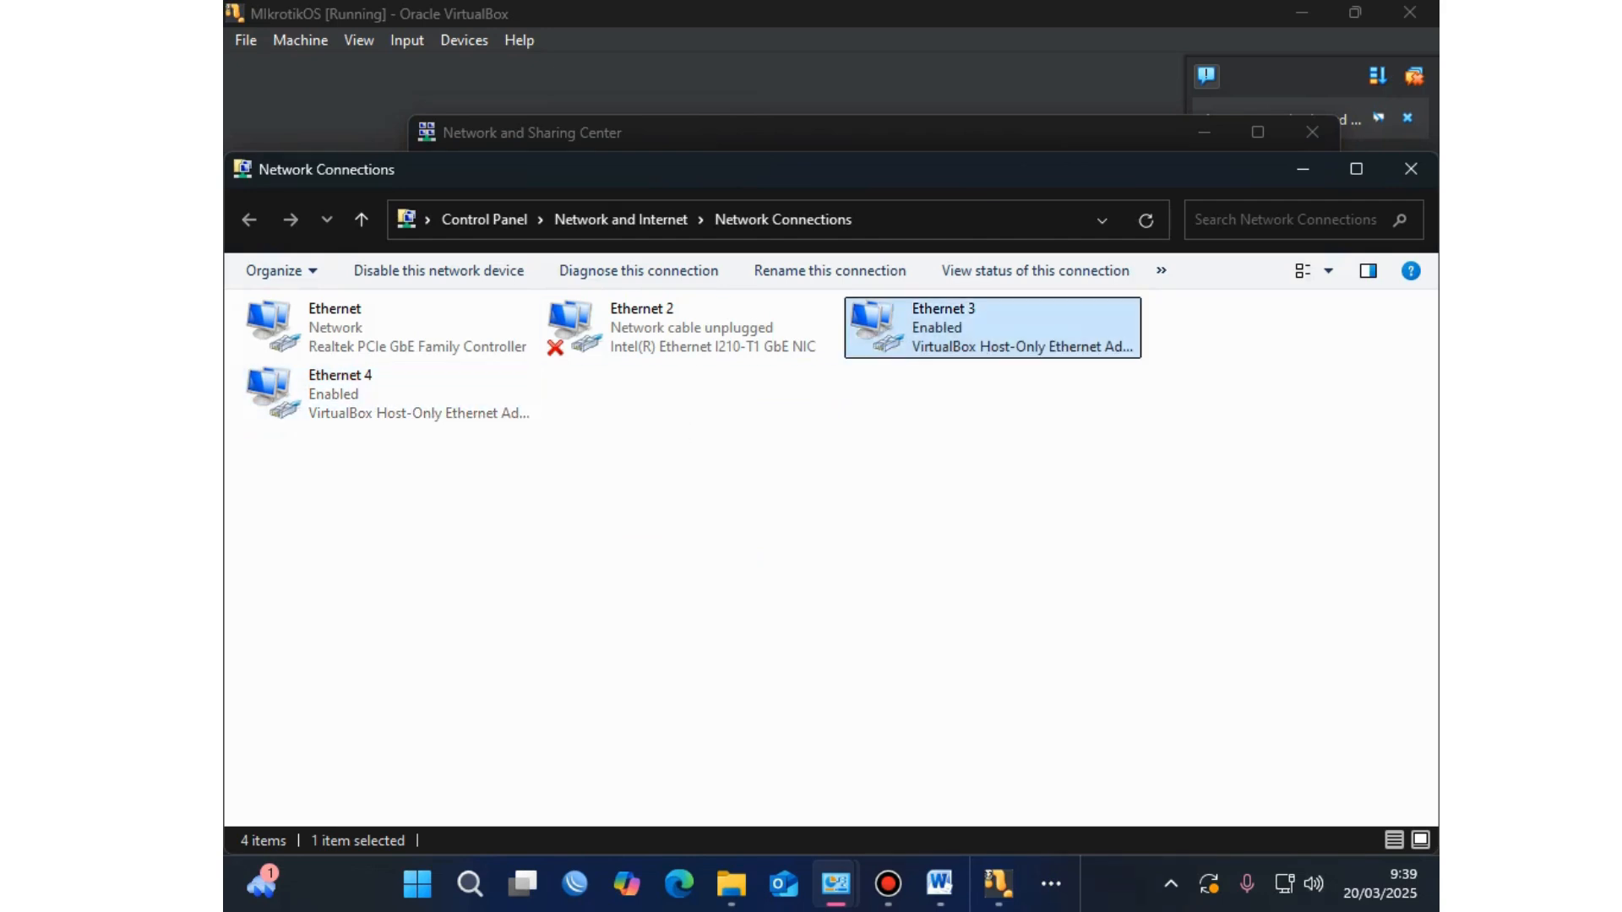
{"action": "left_click", "coordinate": [388, 393]}
{"action": "left_click", "coordinate": [992, 328]}
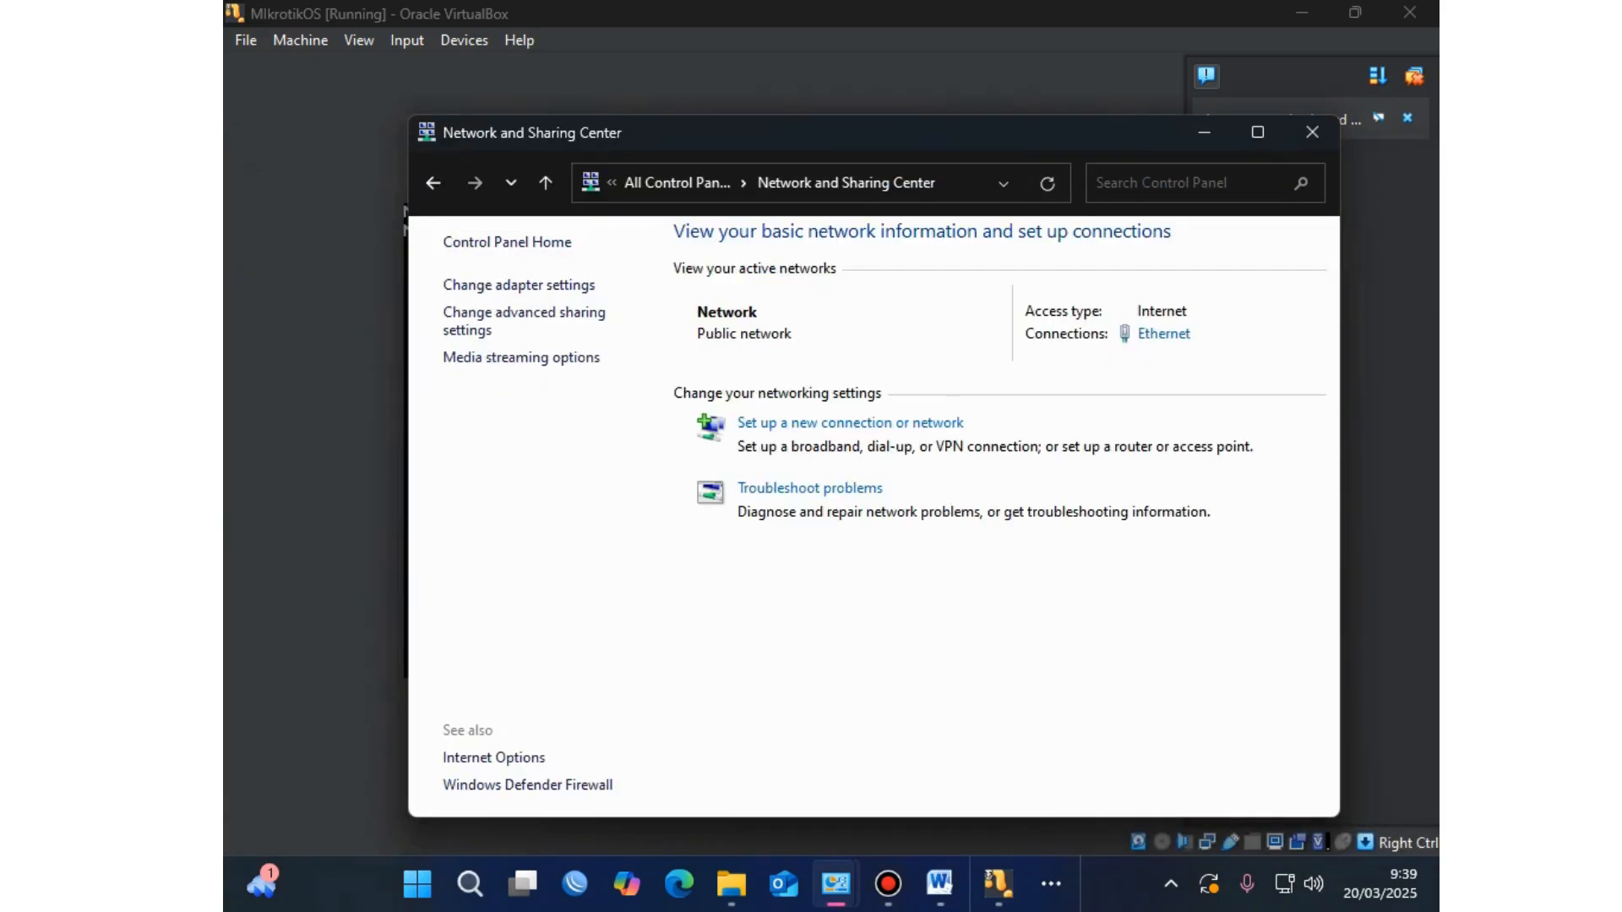
{"action": "left_click", "coordinate": [1313, 131]}
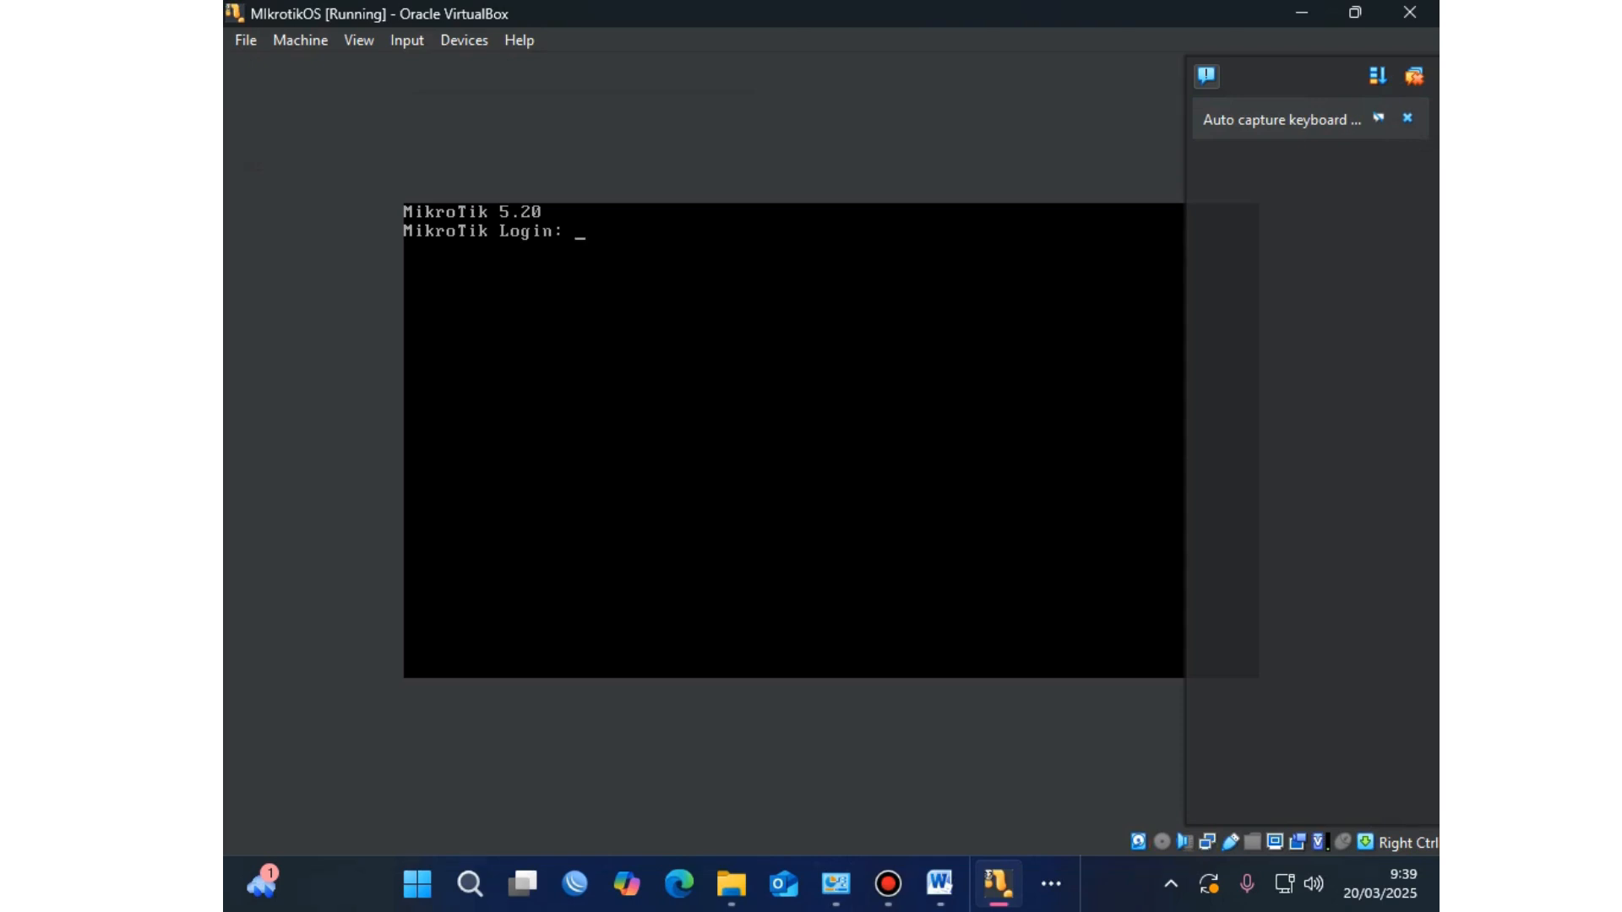
Step: Log in to the router console as admin, then run winbox 3.1 from the LSP folder
{"action": "type", "text": "admin"}
{"action": "key", "text": "Return"}
{"action": "key", "text": "Return"}
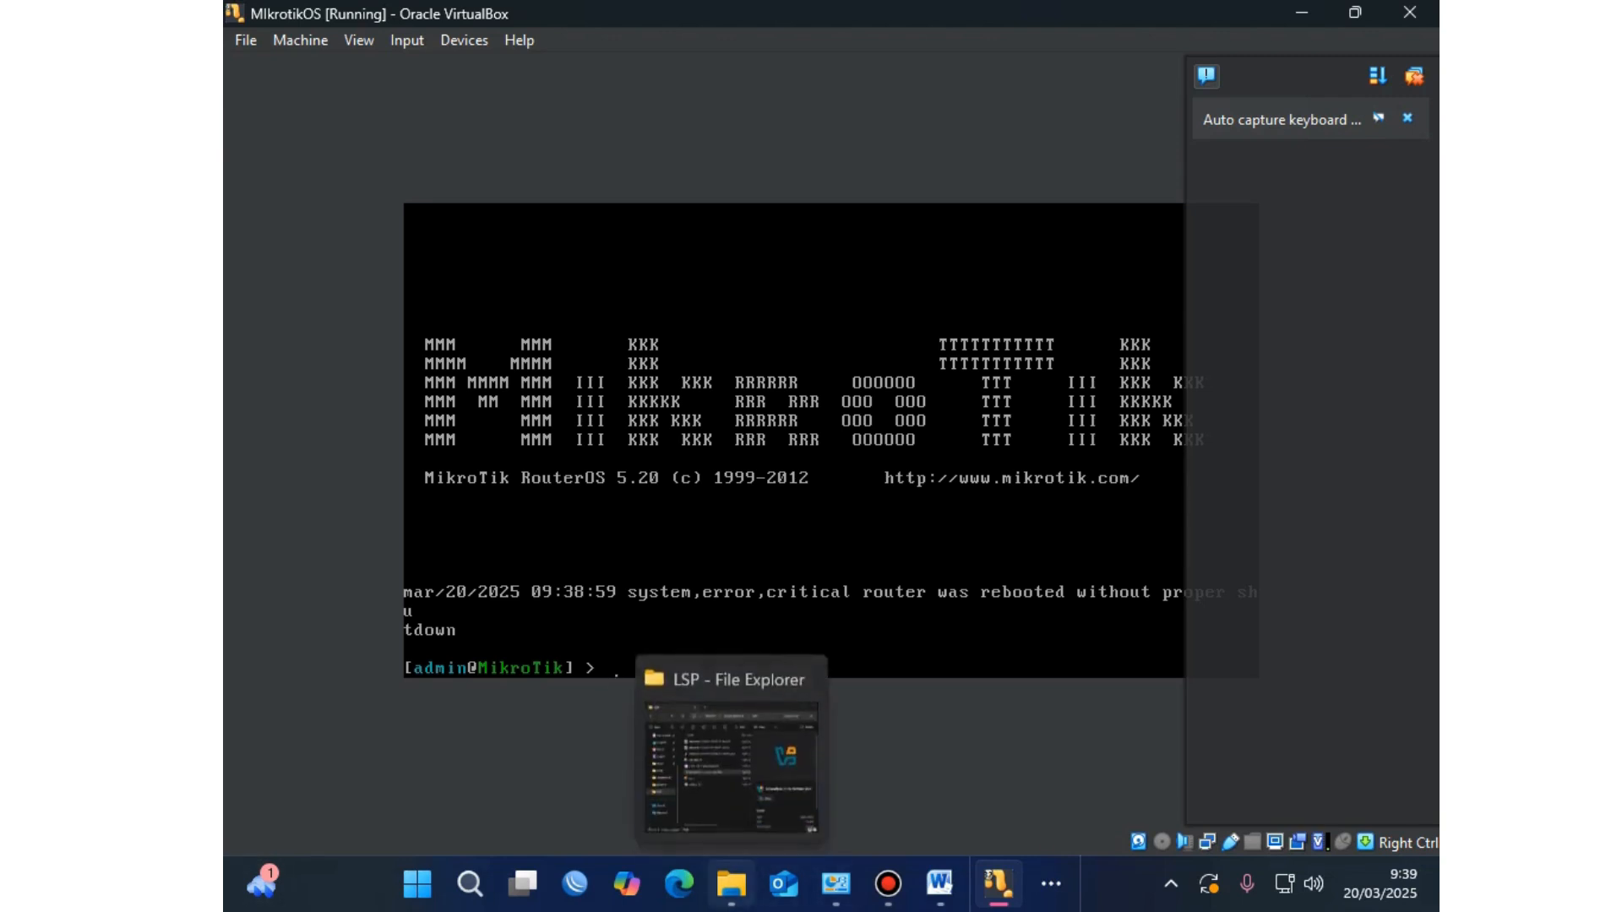
{"action": "left_click", "coordinate": [732, 884]}
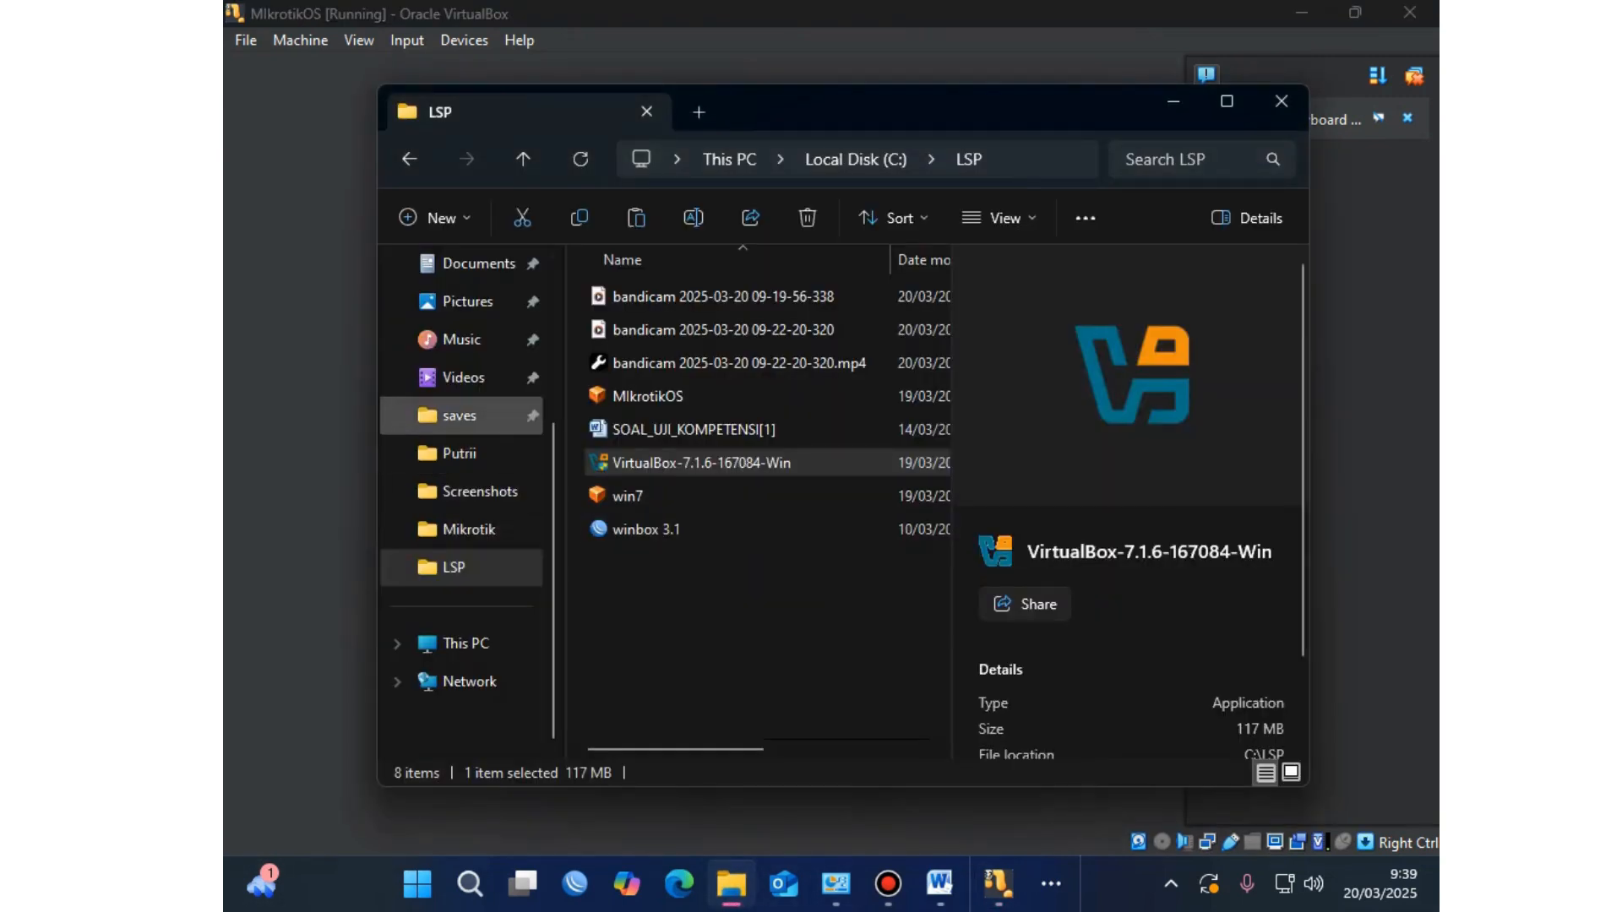
{"action": "left_click", "coordinate": [453, 567]}
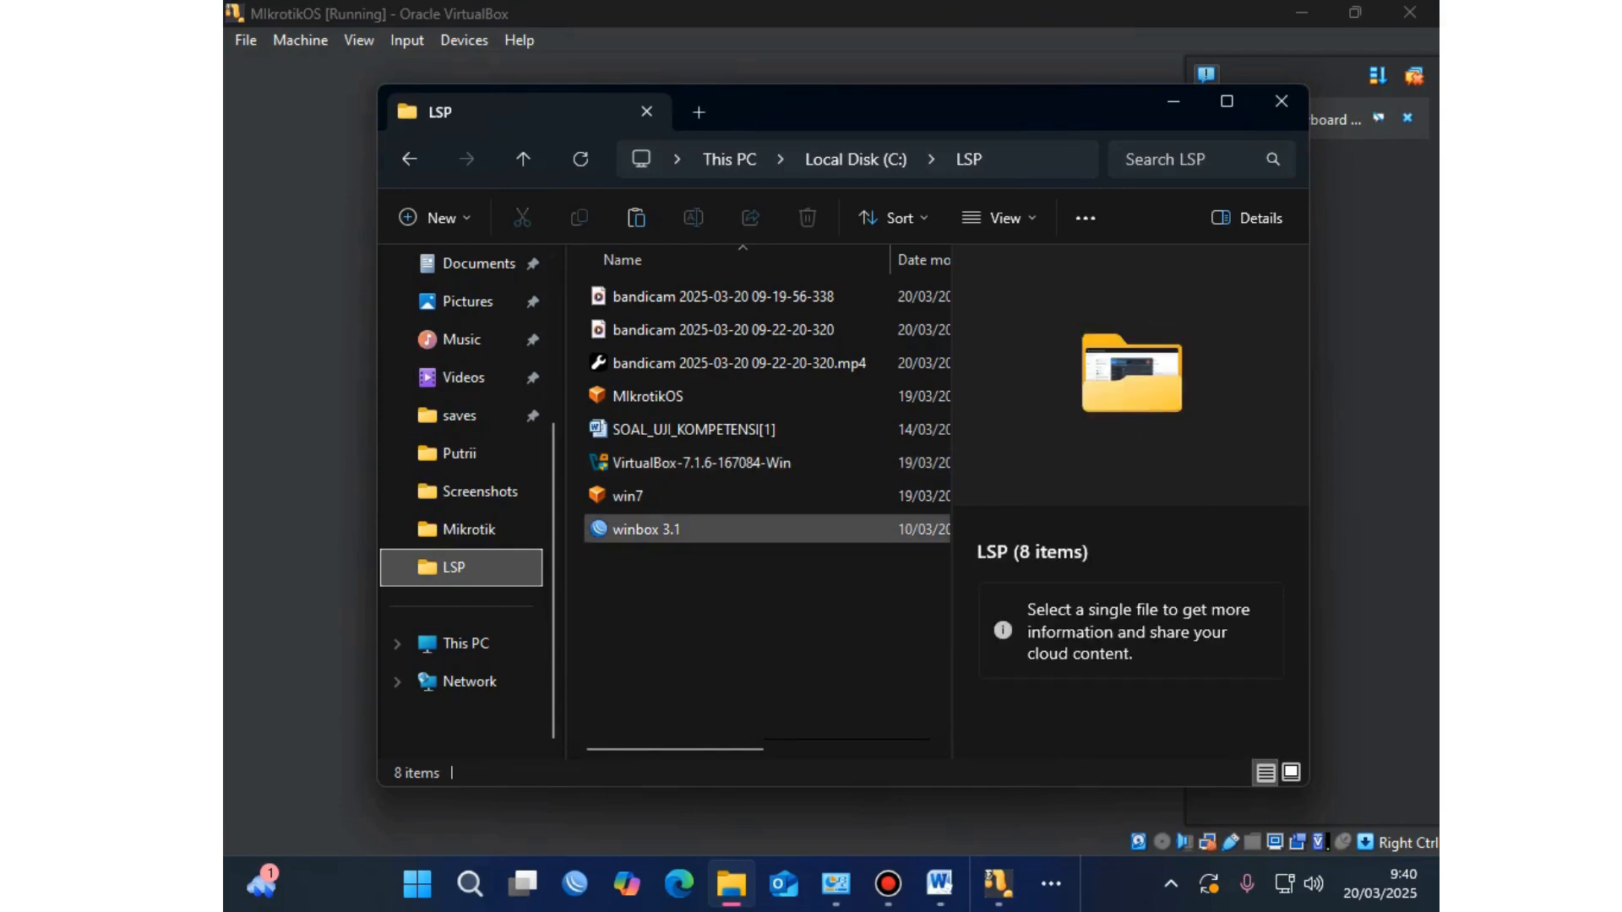
{"action": "left_click", "coordinate": [646, 529]}
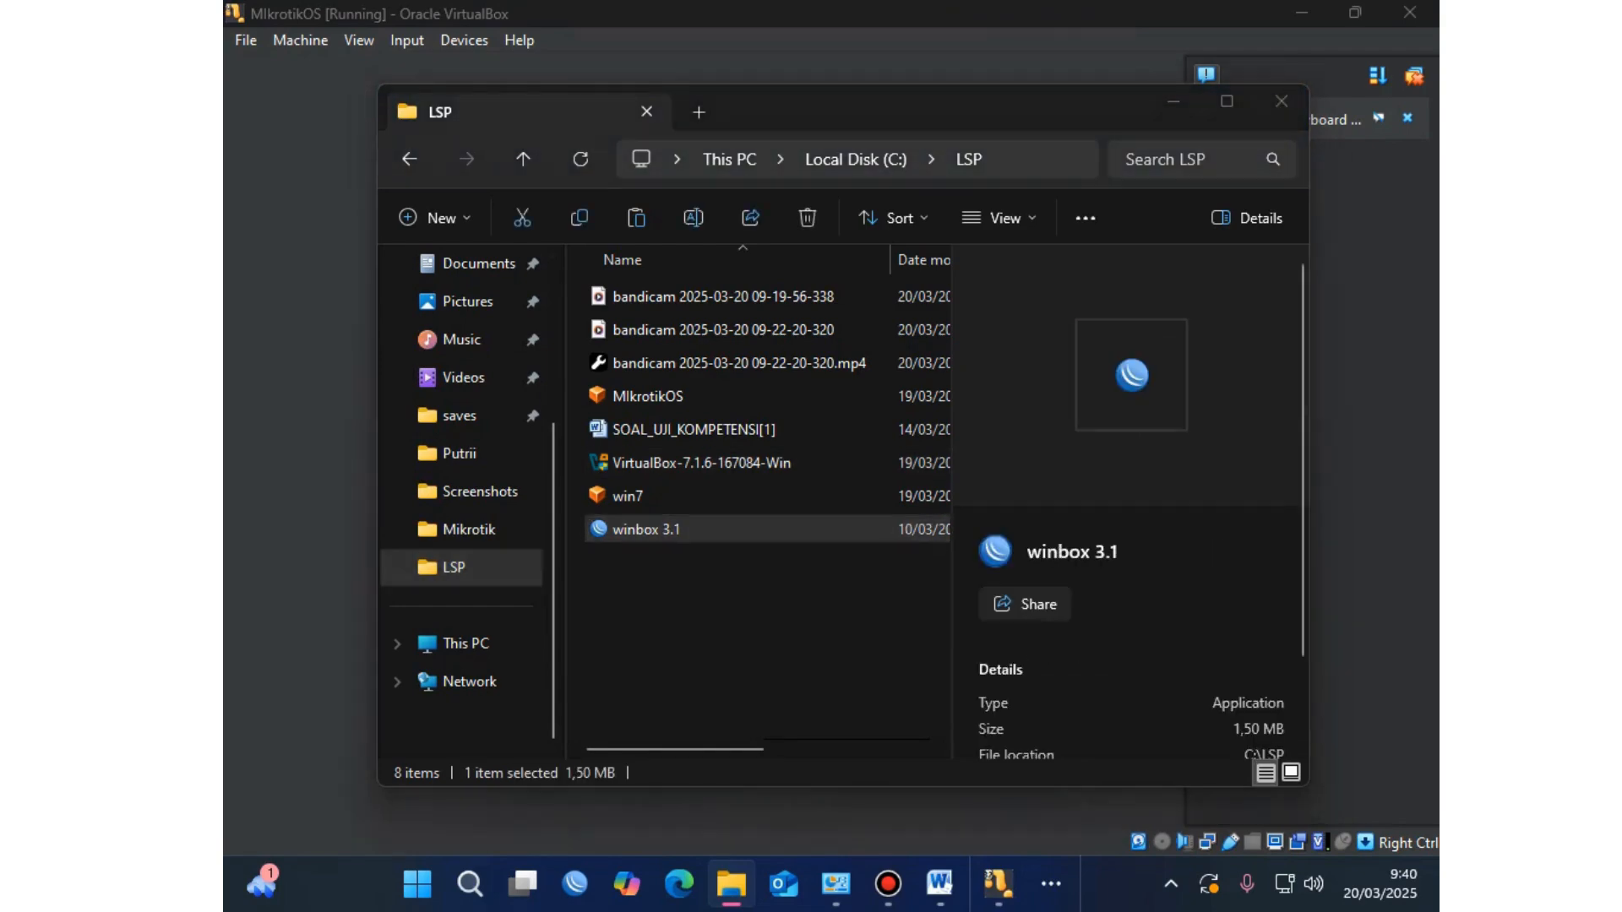
{"action": "key", "text": "Return"}
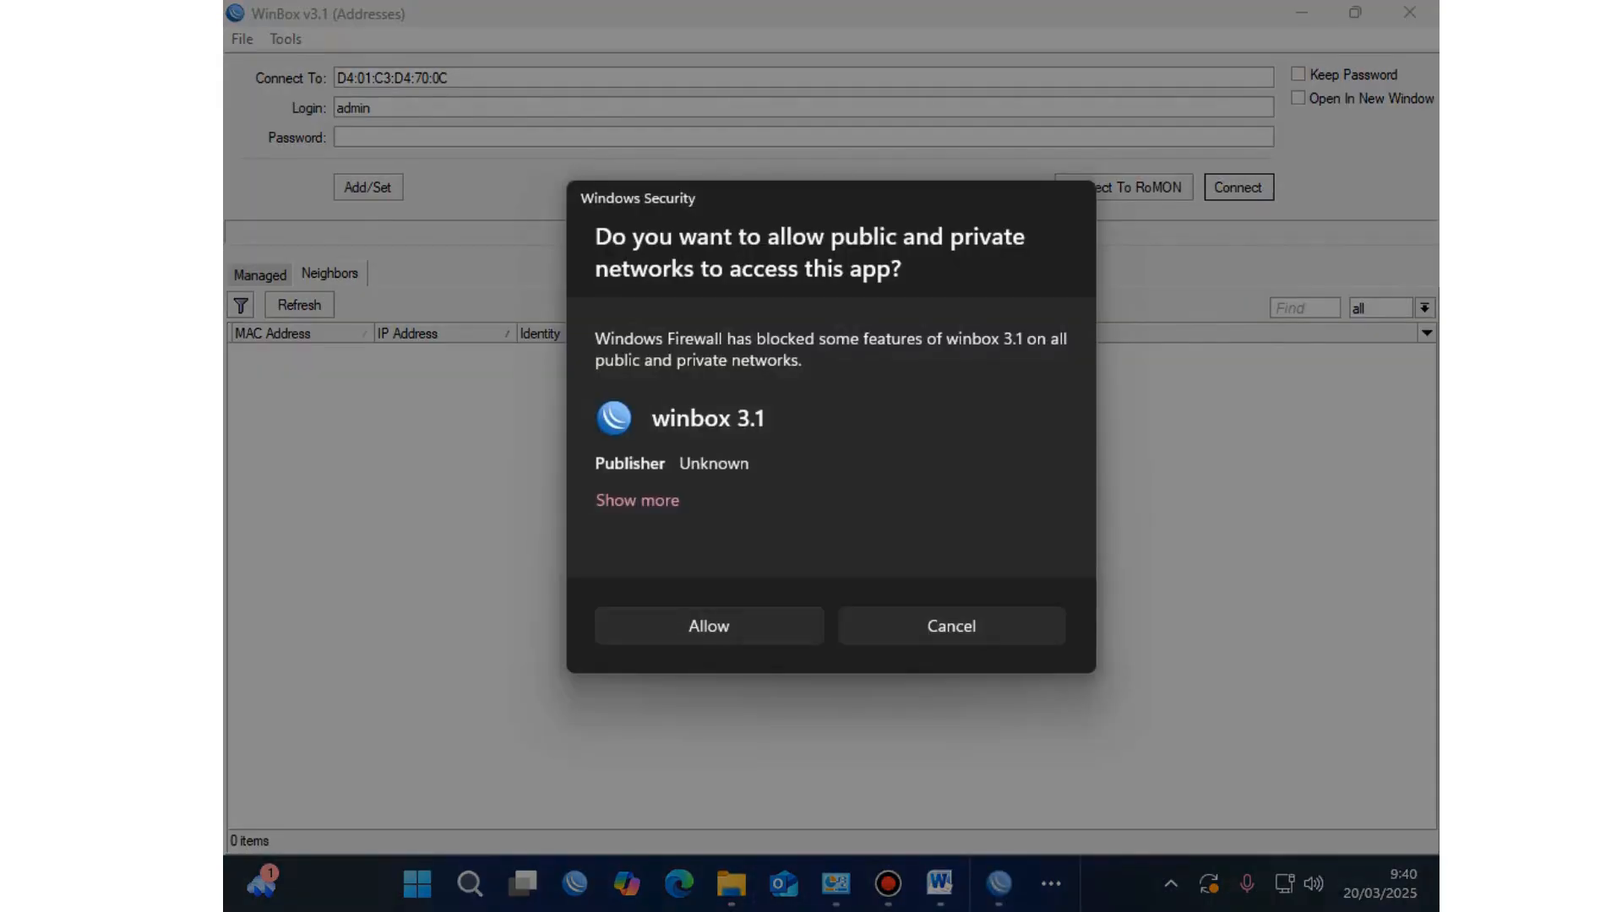
Step: Allow WinBox through the firewall and connect to the MikroTik 5.20 router 08:00:27:C7:9C:F3
{"action": "key", "text": "Return"}
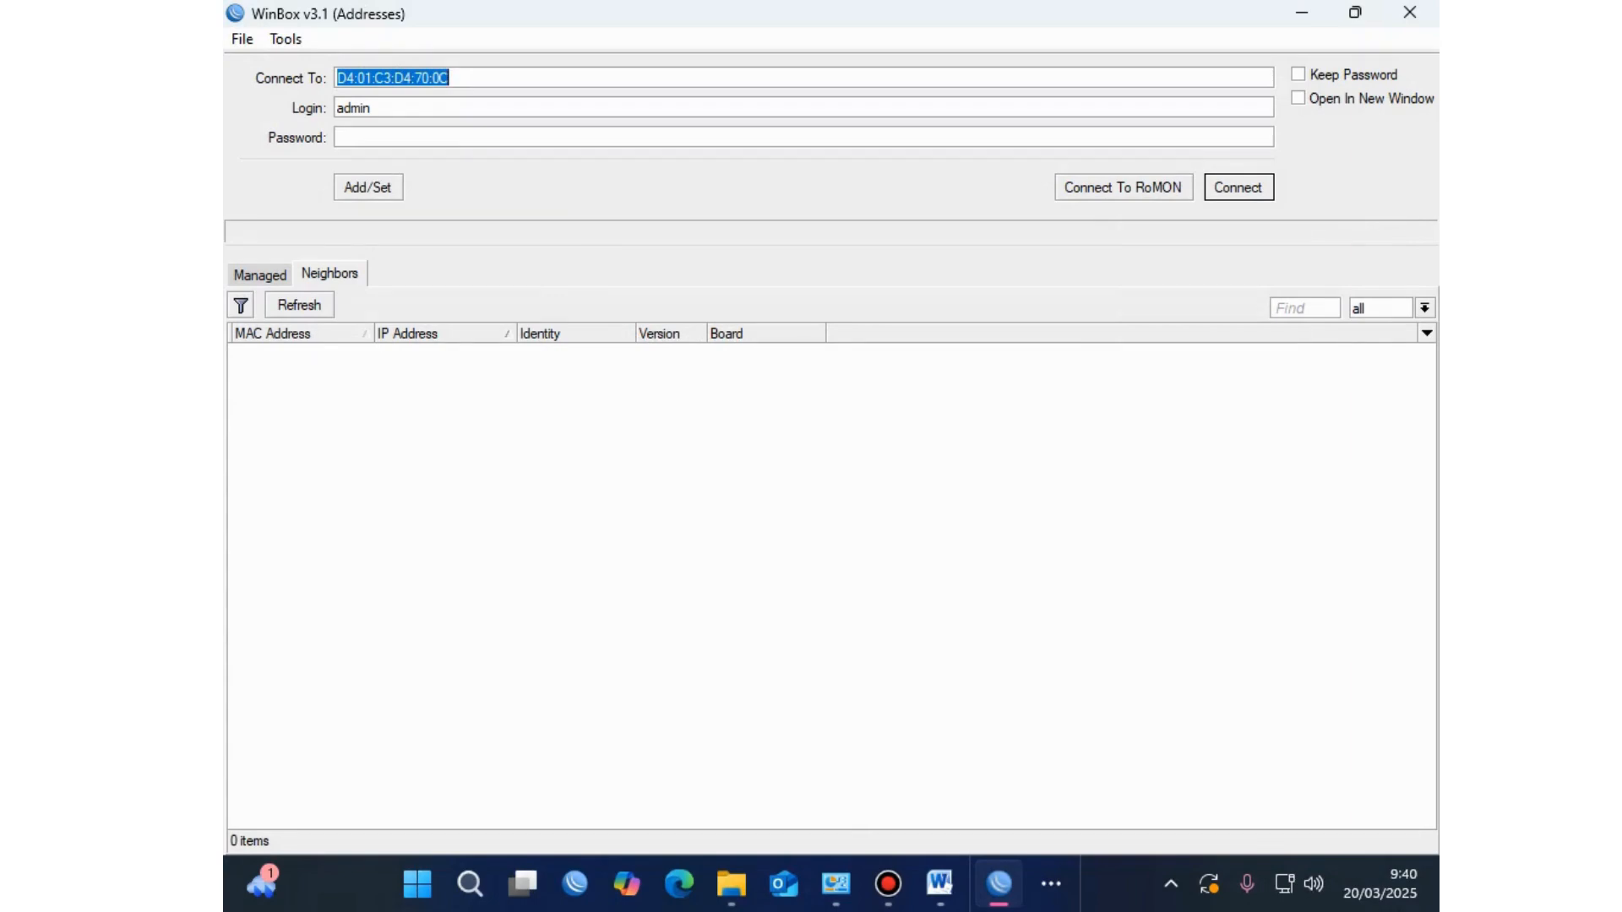
{"action": "left_click", "coordinate": [299, 305]}
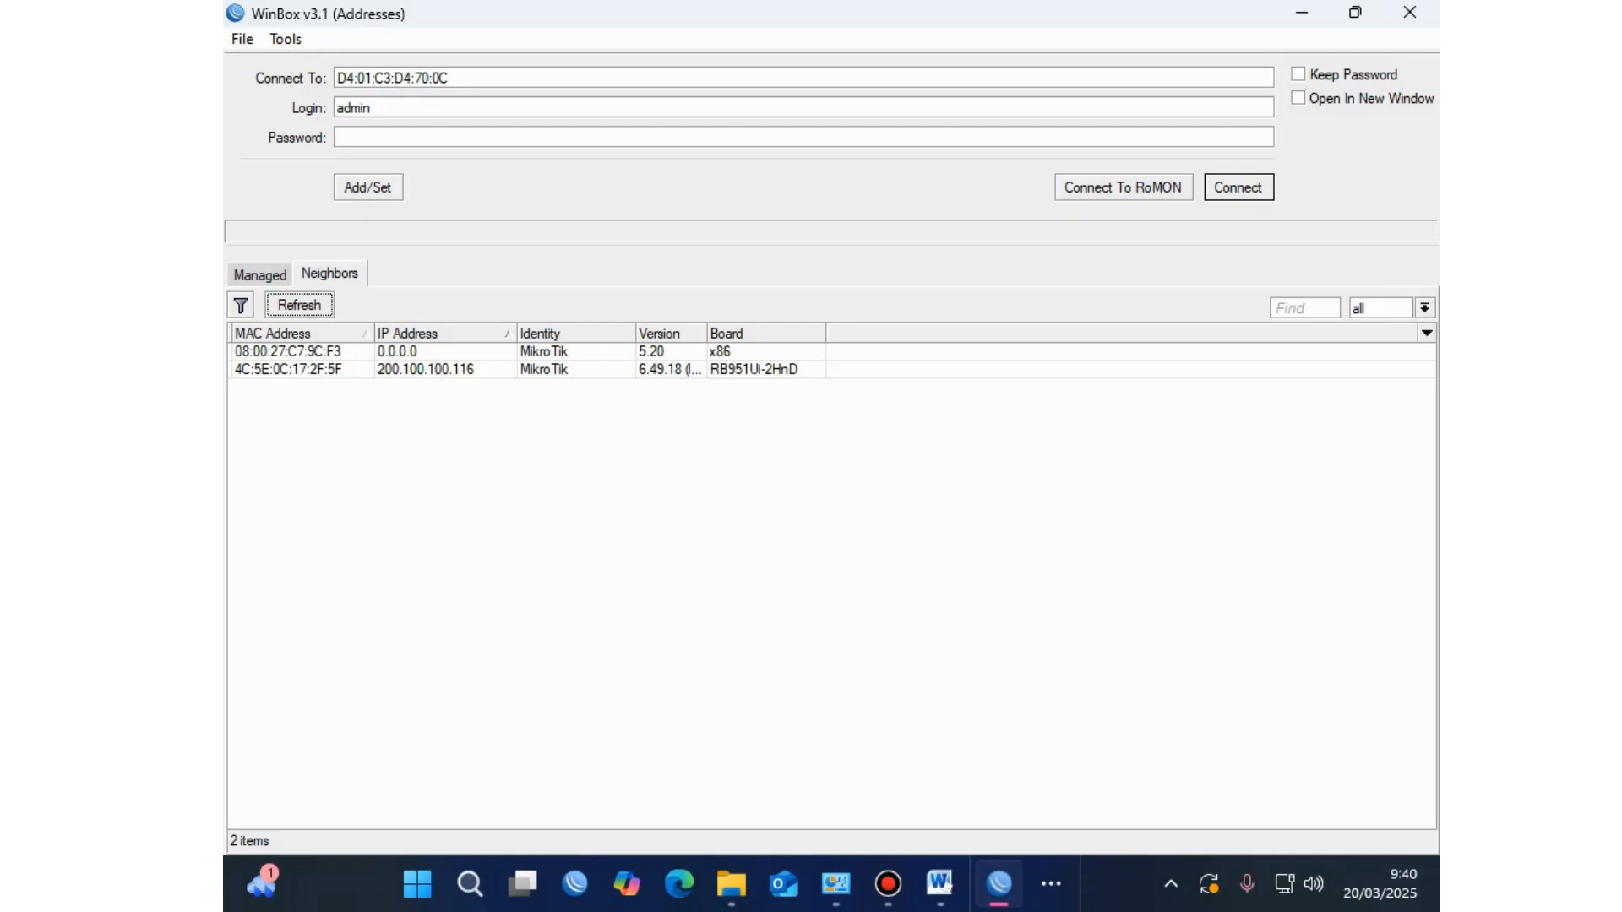
{"action": "left_click", "coordinate": [287, 351]}
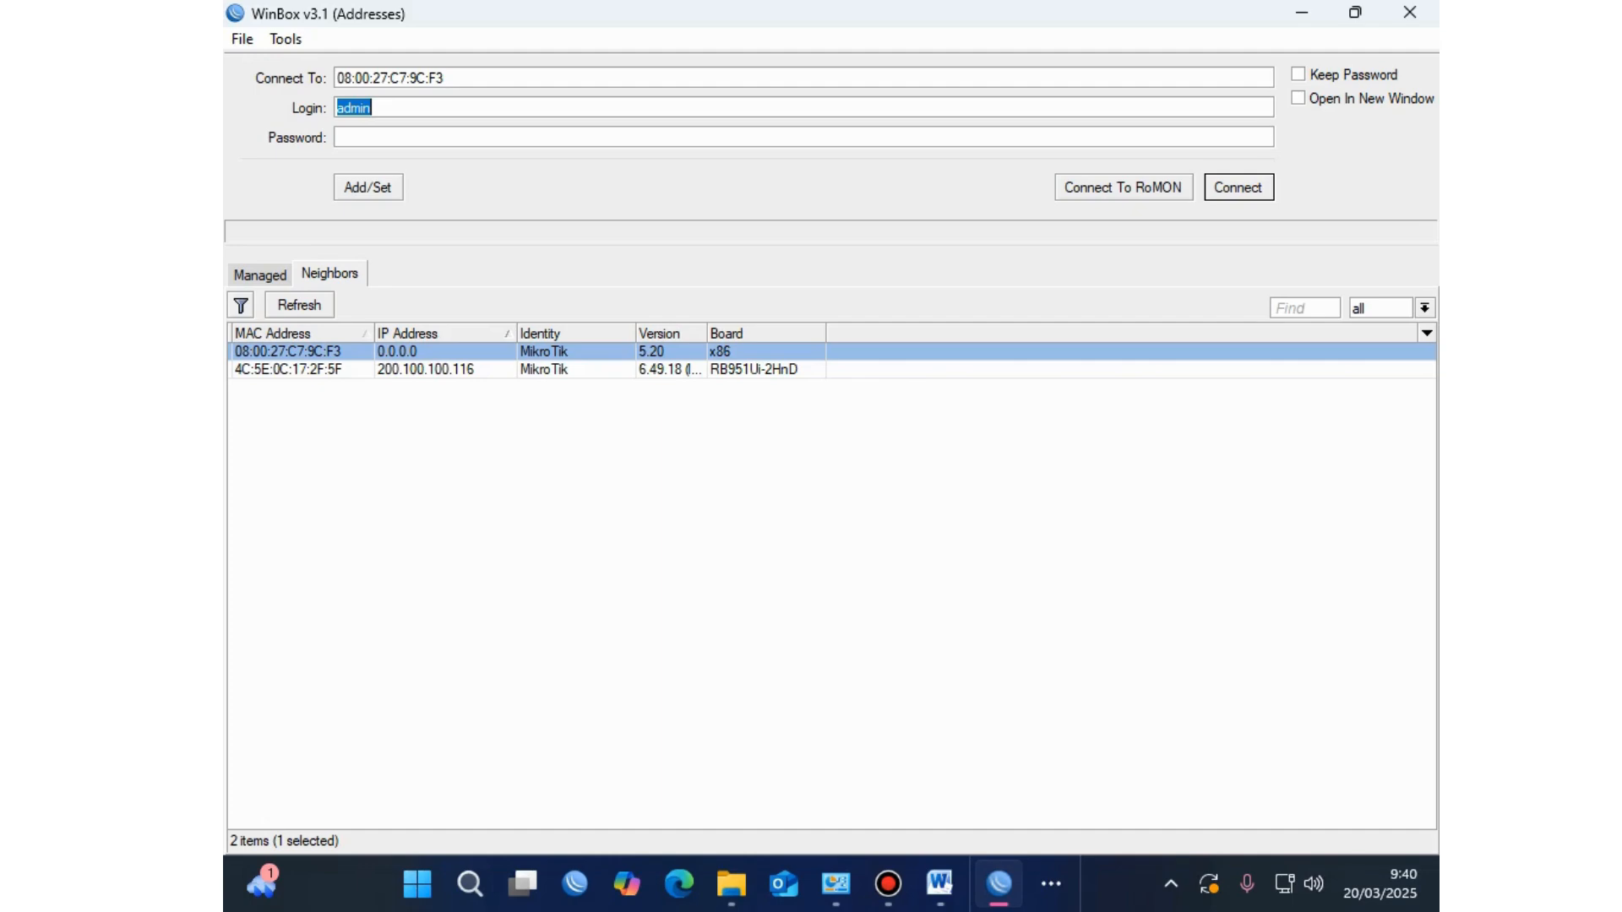
{"action": "key", "text": "Return"}
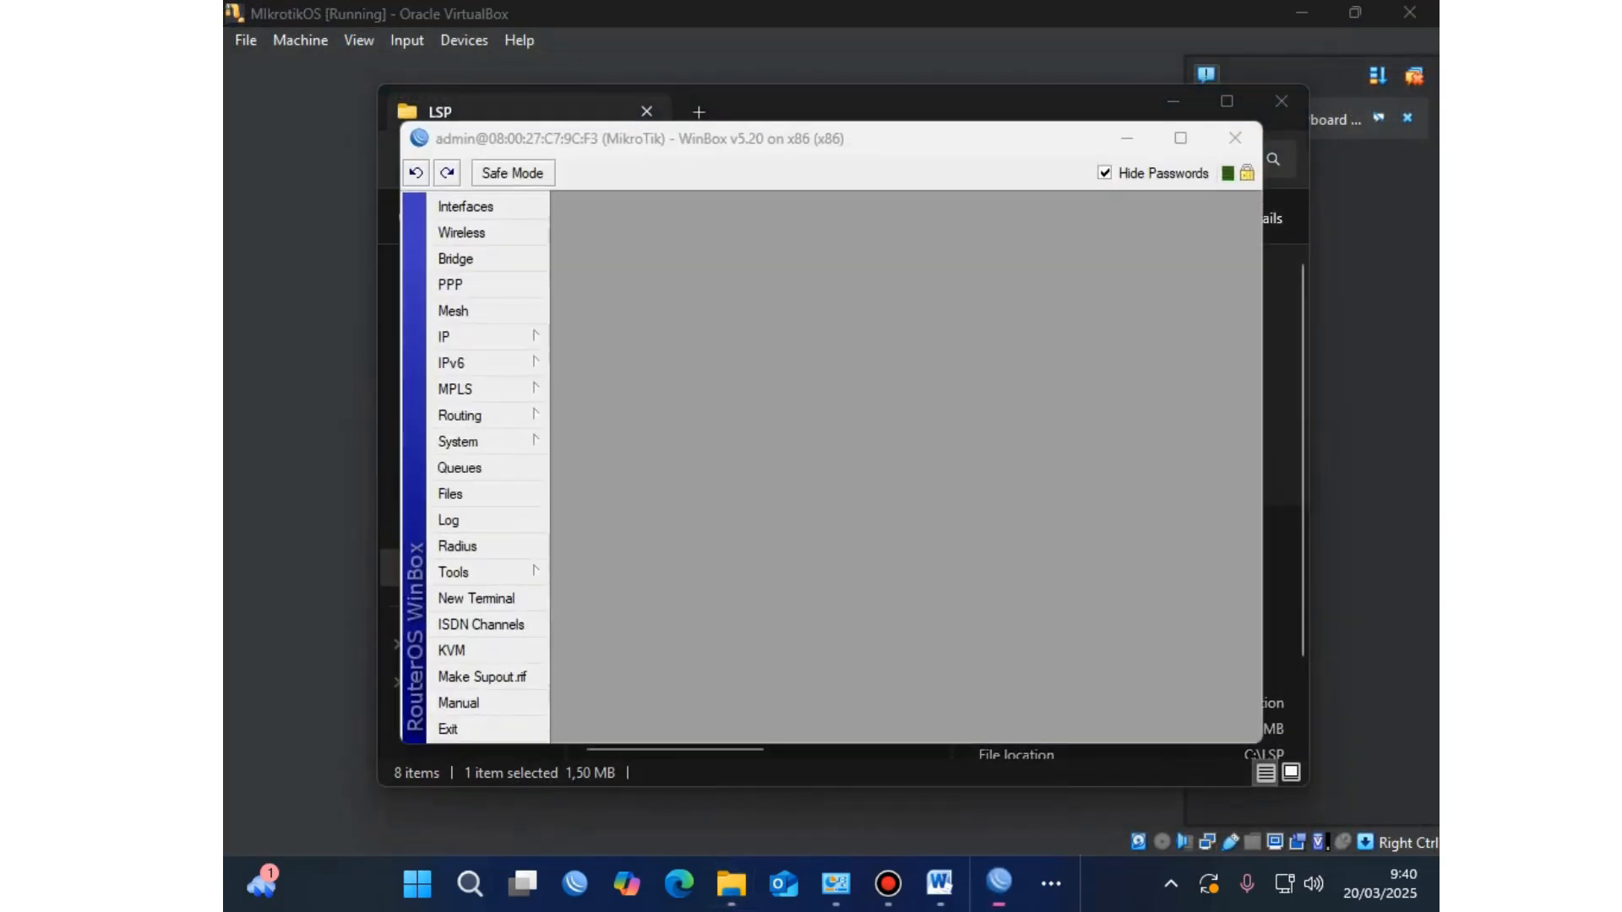
Step: Check IP > Addresses and confirm the router has no IP addresses configured
{"action": "left_click", "coordinate": [1180, 138]}
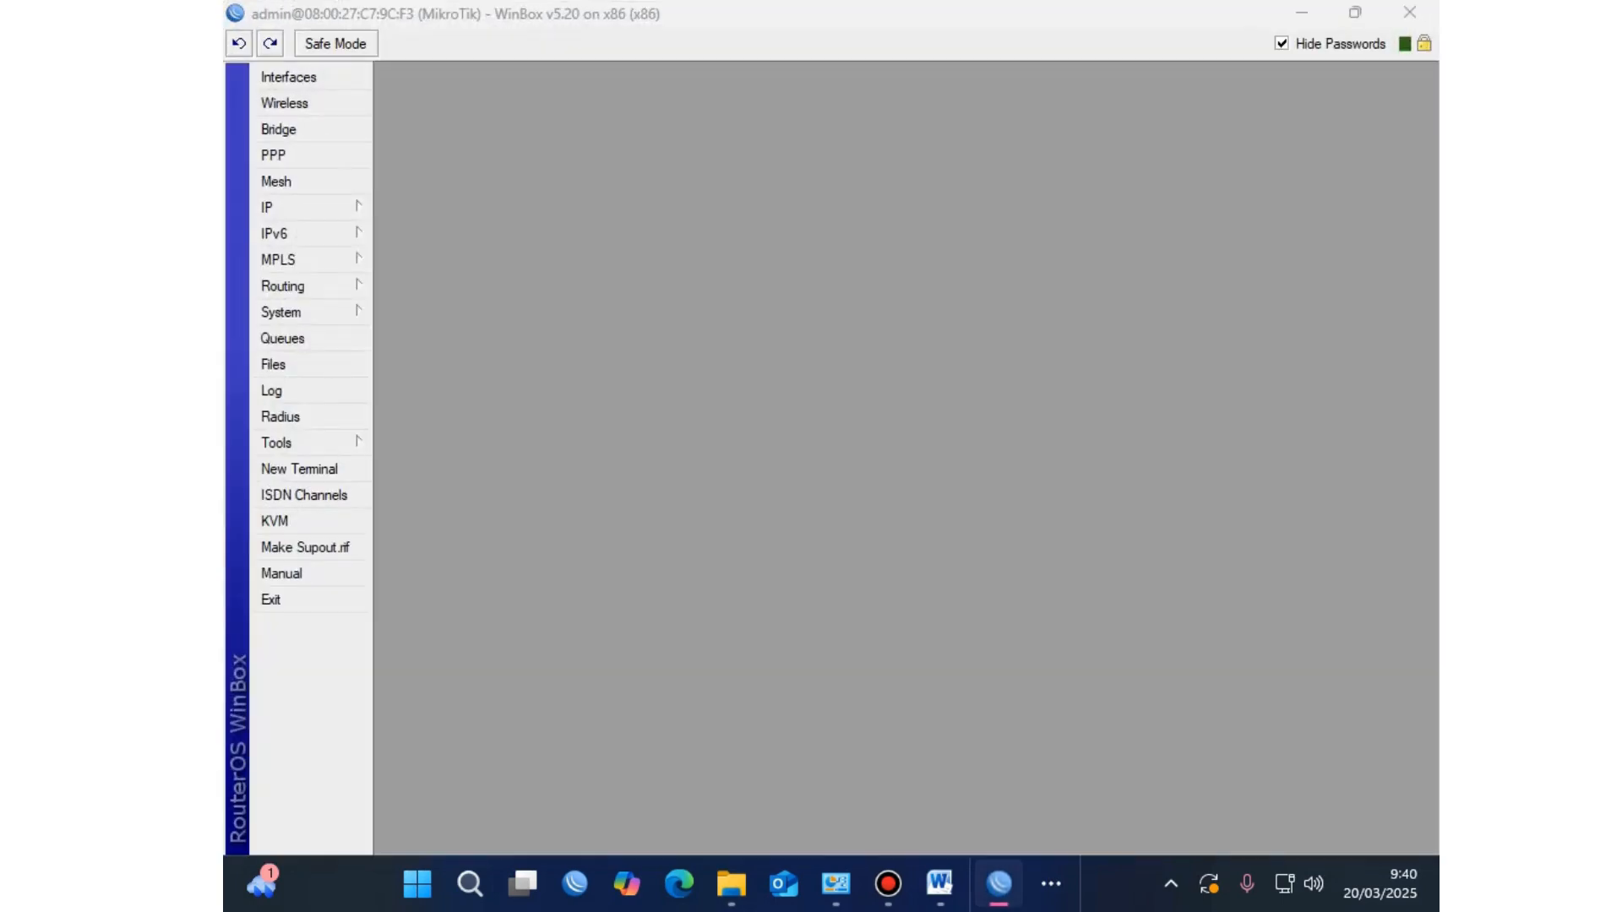
{"action": "left_click", "coordinate": [288, 77]}
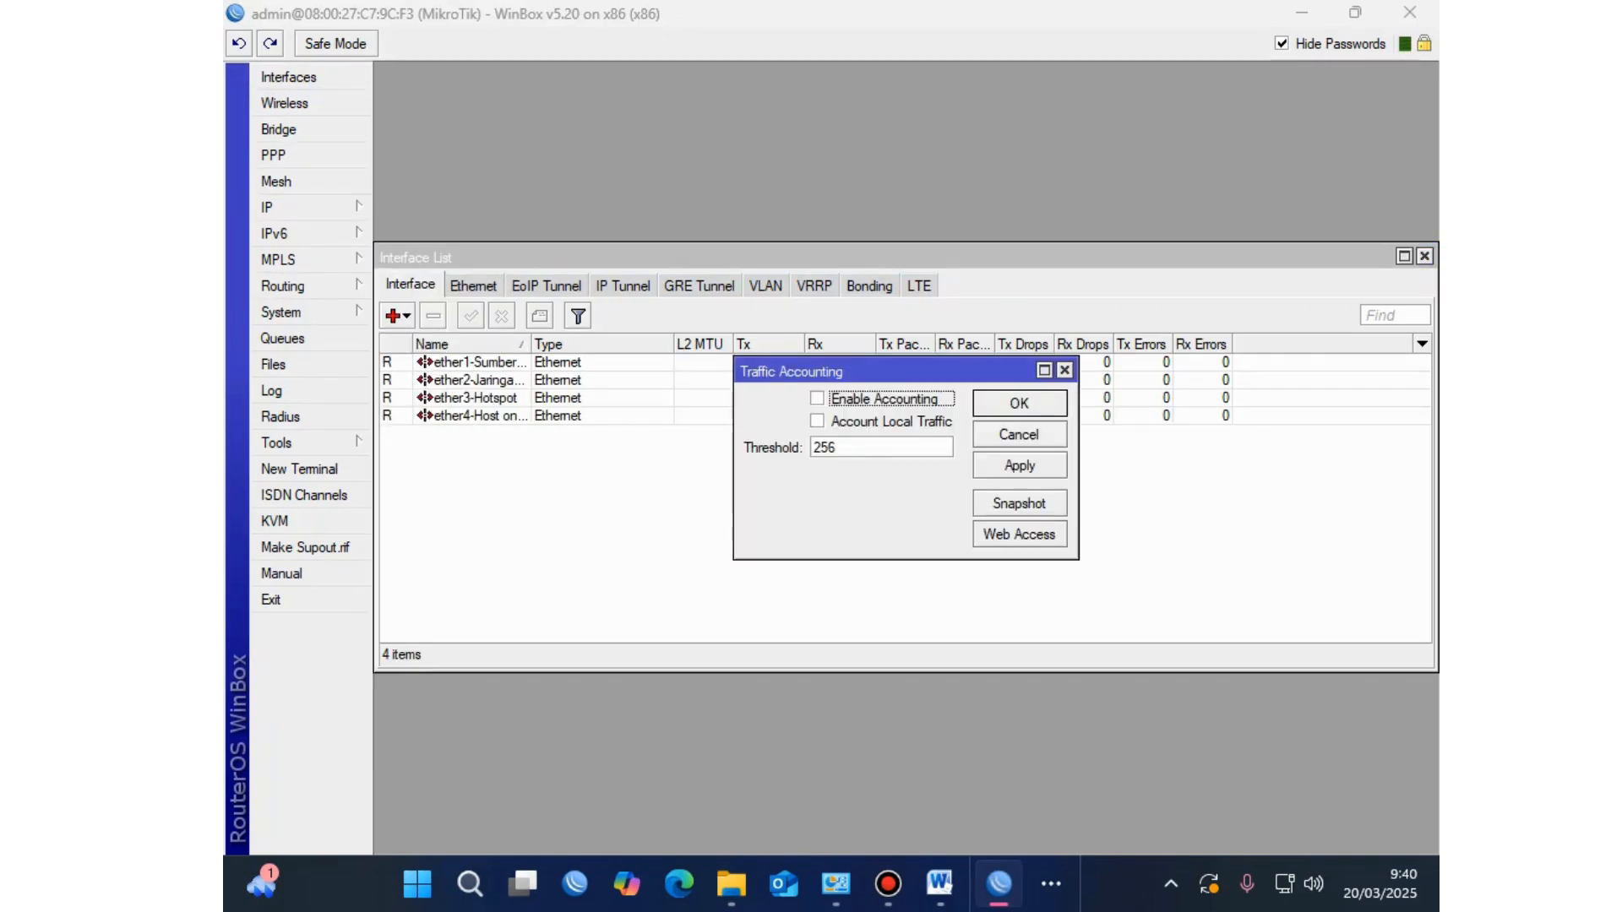
{"action": "key", "text": "Escape"}
{"action": "left_click", "coordinate": [279, 207]}
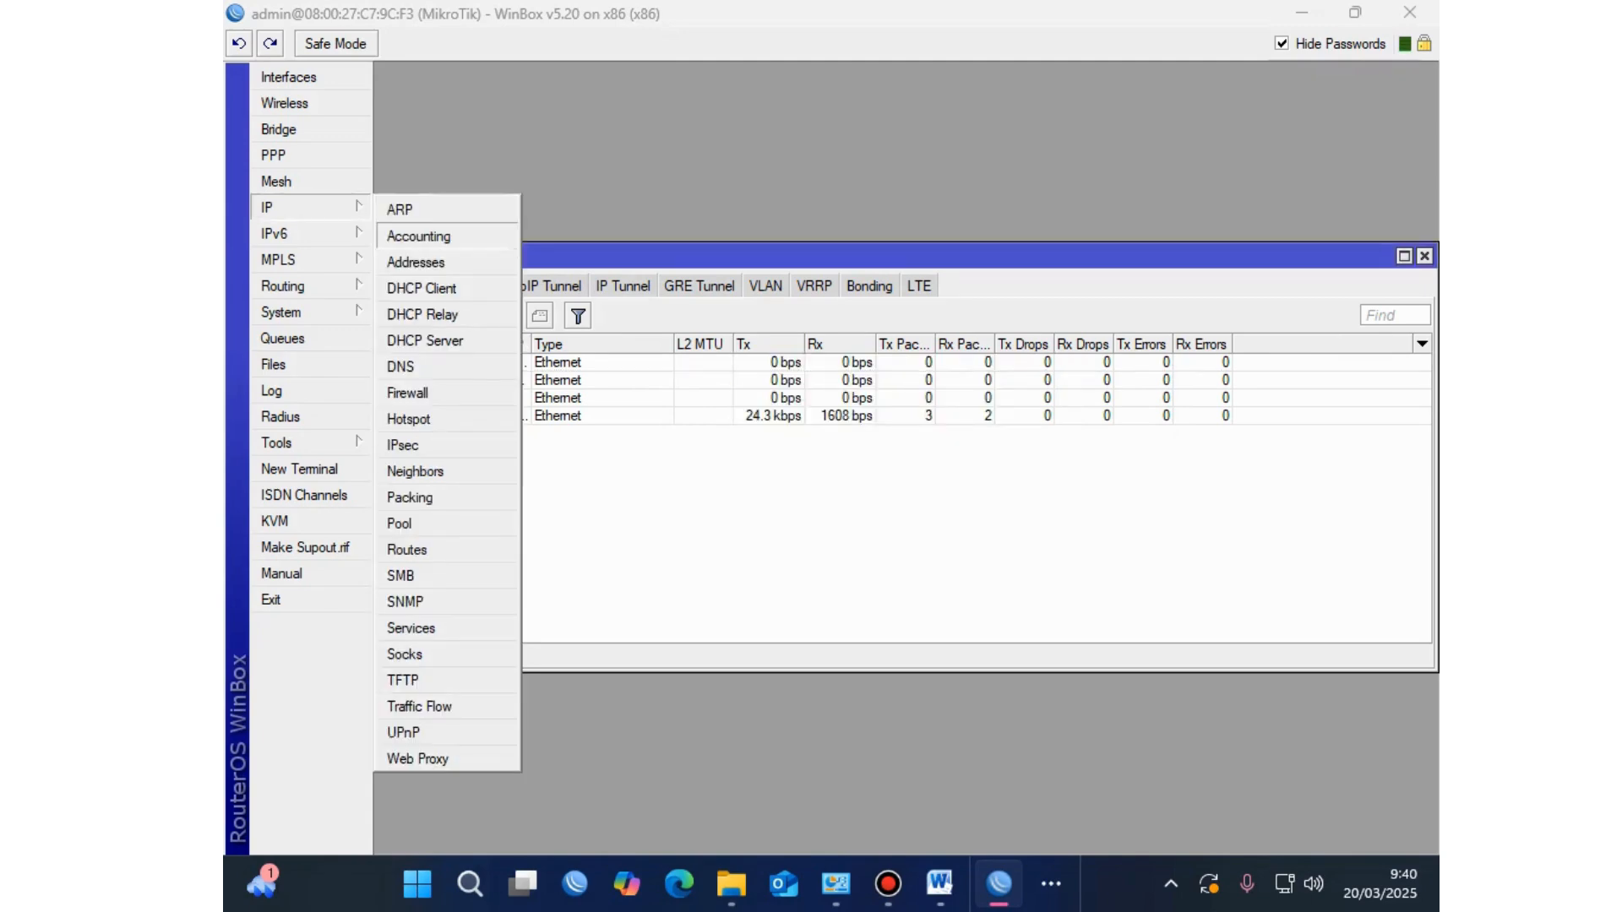
{"action": "left_click", "coordinate": [416, 262]}
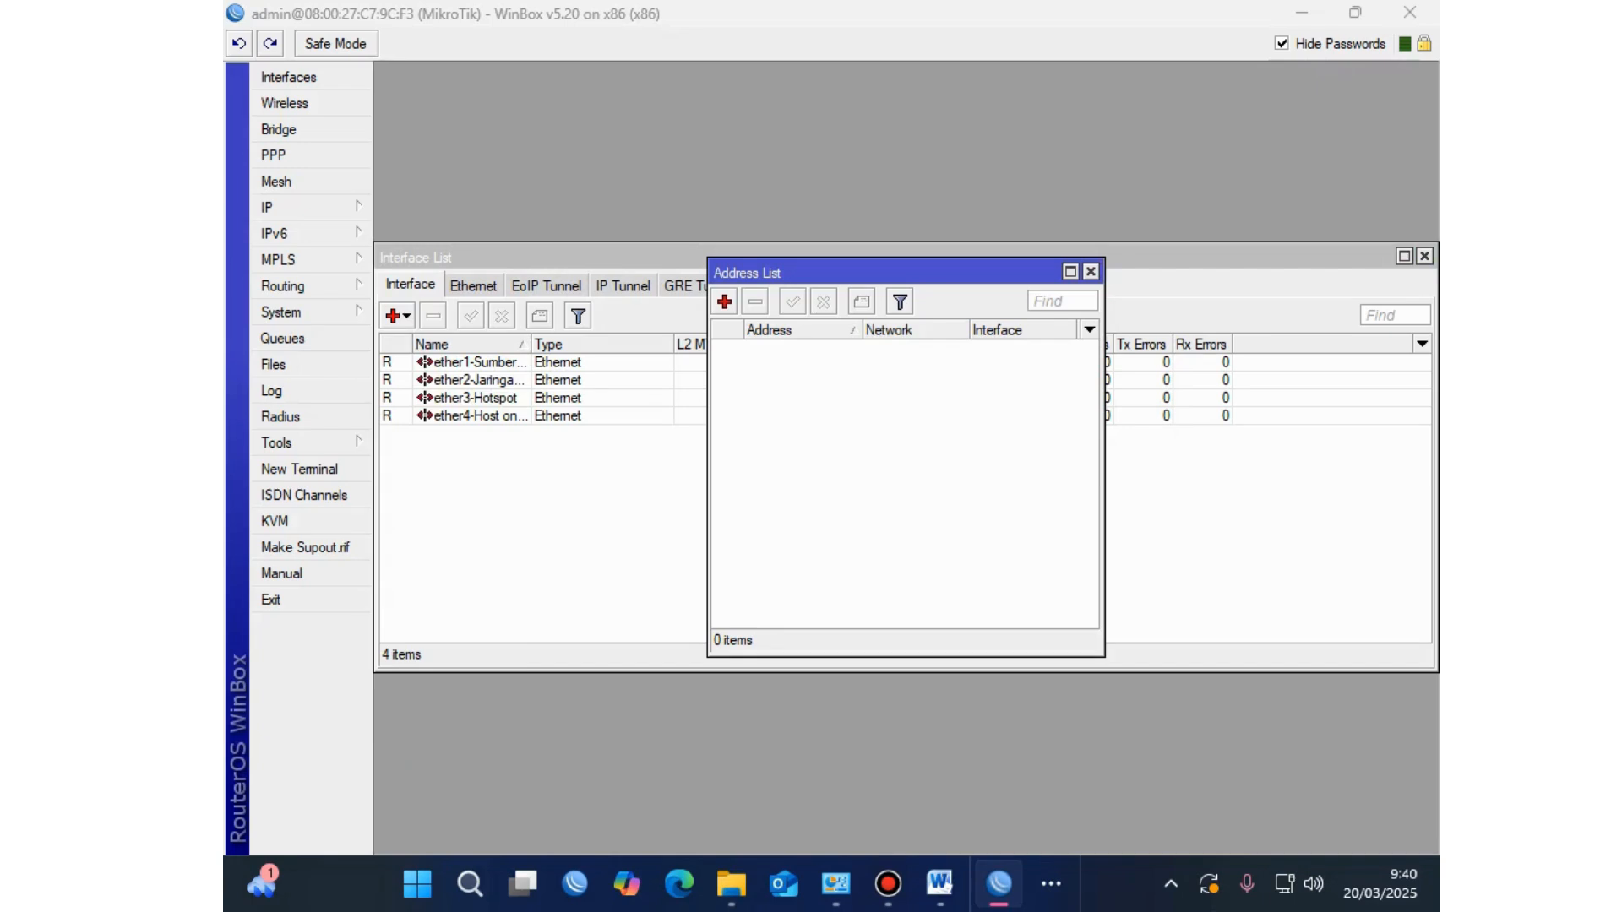
{"action": "left_click", "coordinate": [1091, 271]}
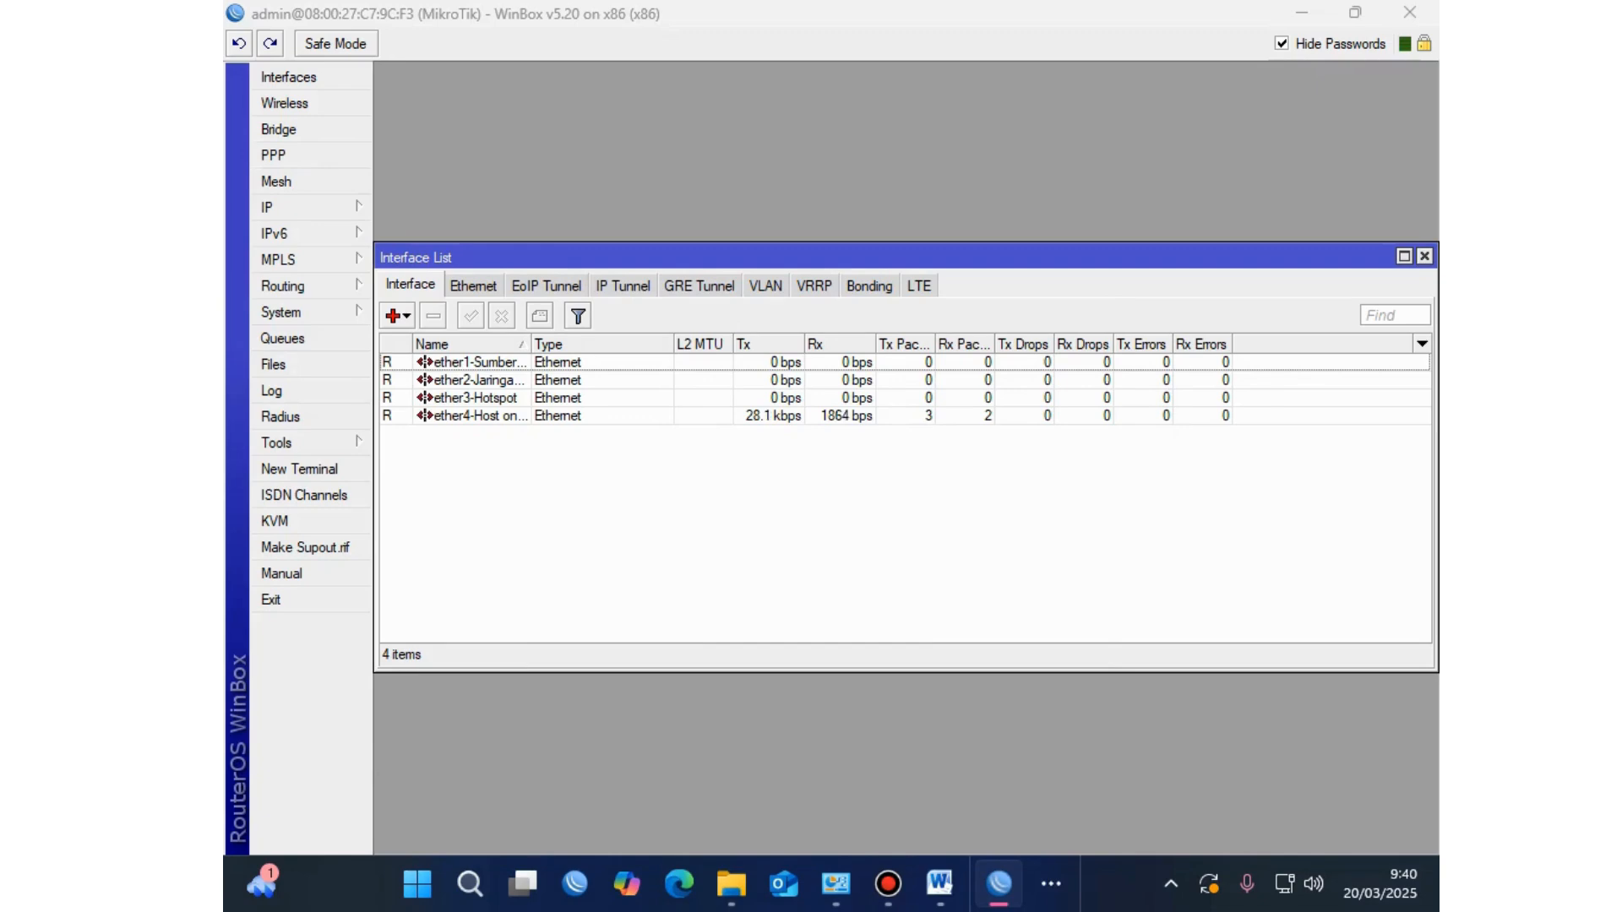
Step: Widen the Interface List Name column to show ether1-Sumber Internet through ether4-Host only adapter
{"action": "left_click_drag", "start_coordinate": [531, 344], "coordinate": [708, 344]}
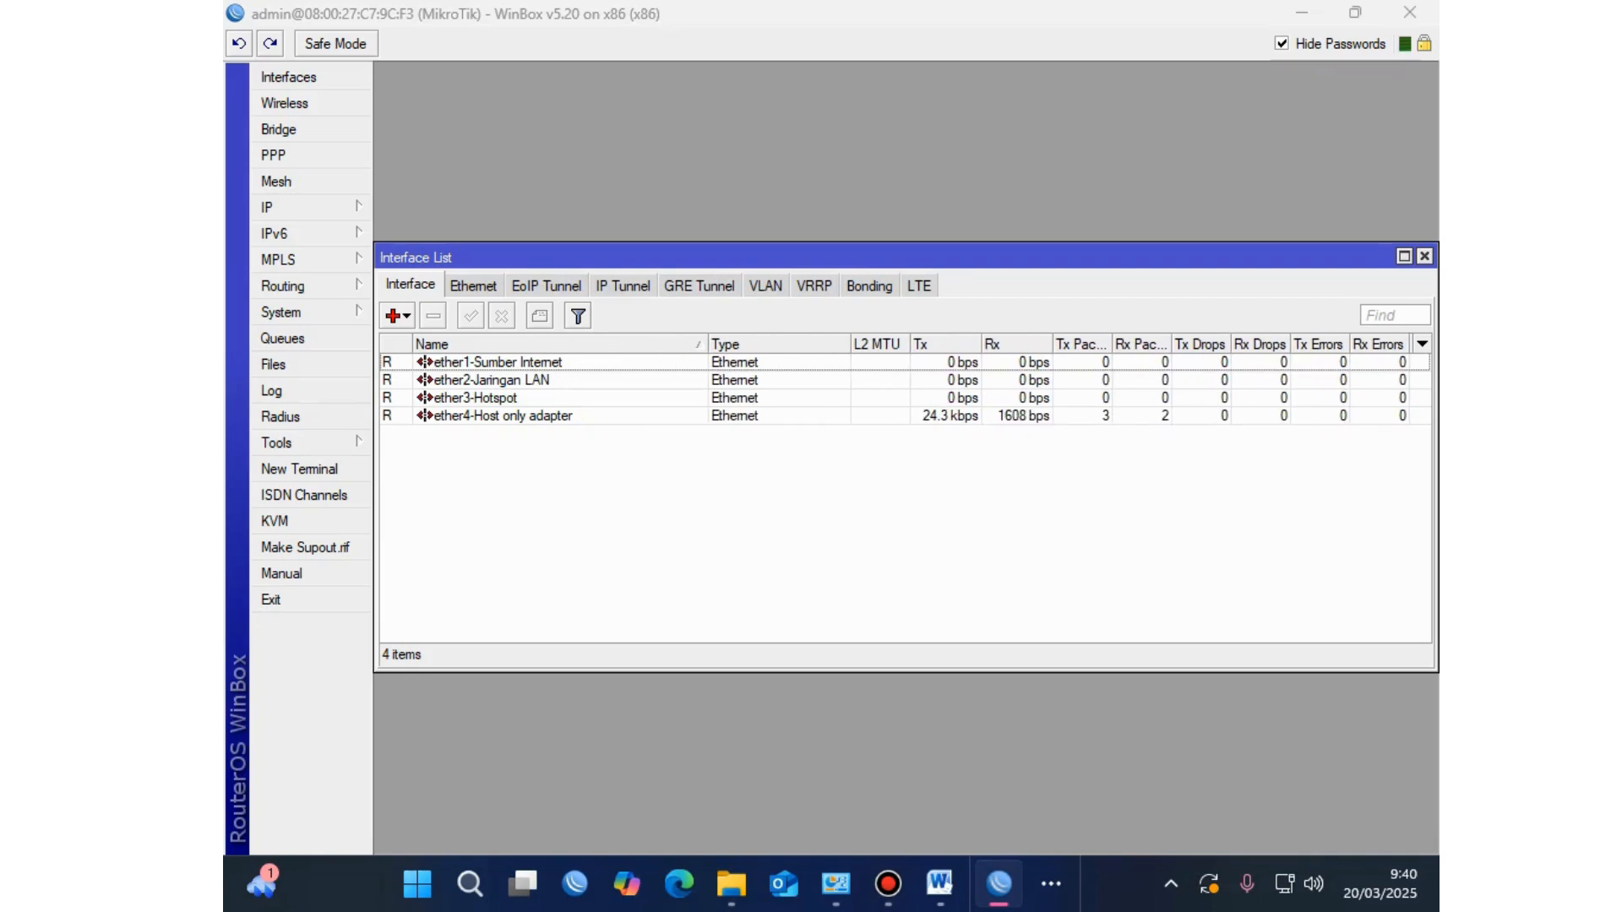
{"action": "left_click", "coordinate": [507, 361]}
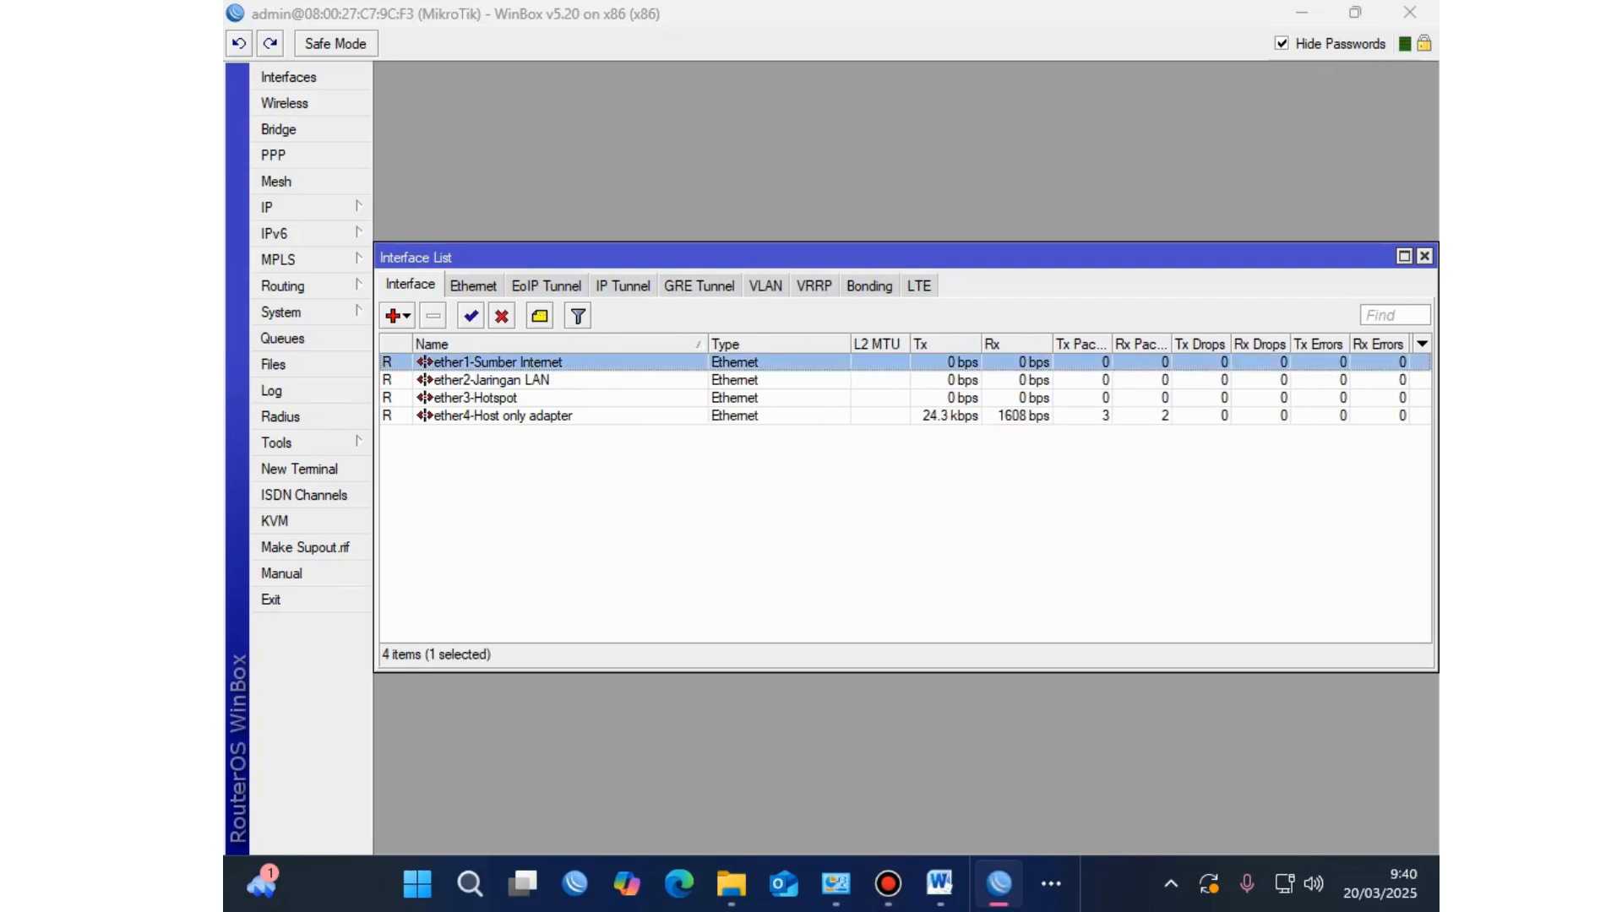
{"action": "left_click", "coordinate": [507, 379]}
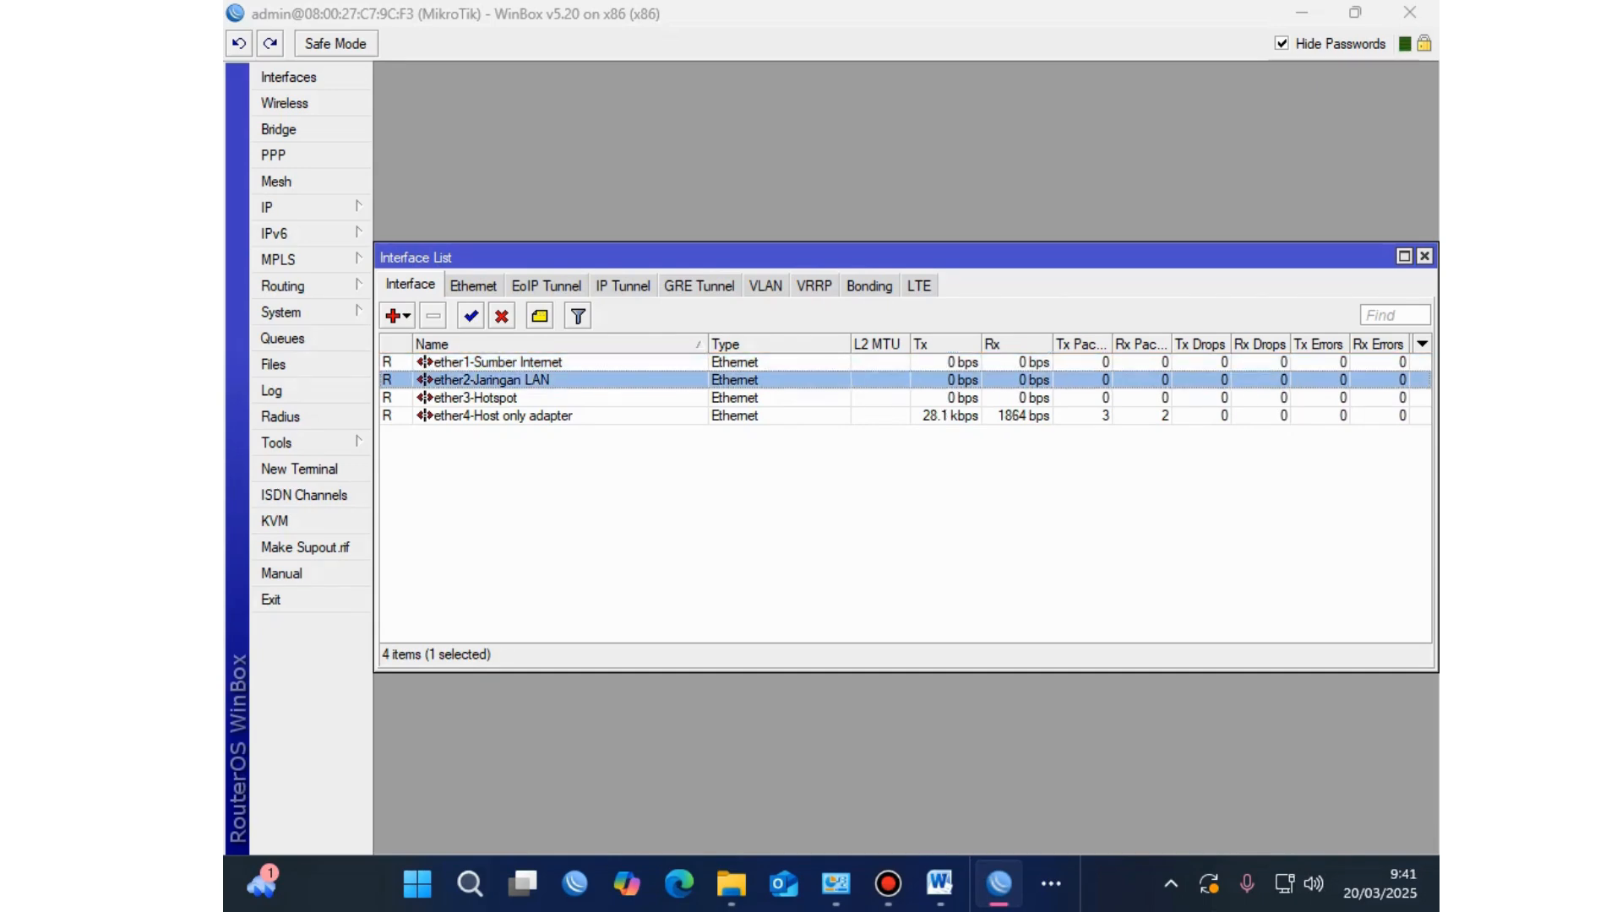
{"action": "left_click", "coordinate": [506, 398]}
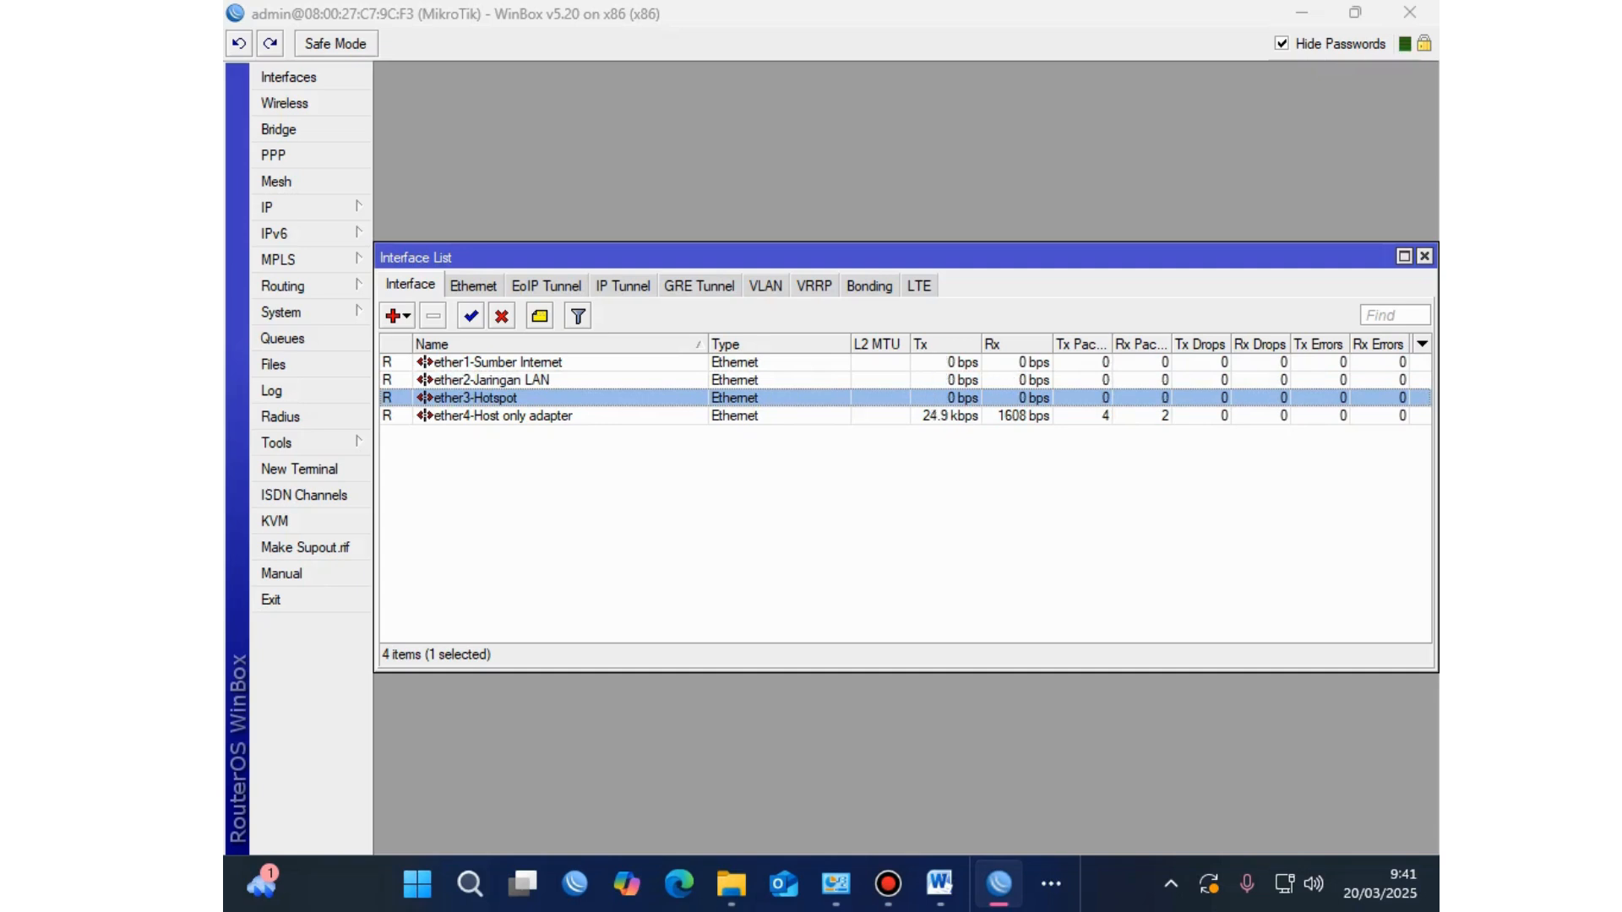
{"action": "left_click", "coordinate": [507, 415]}
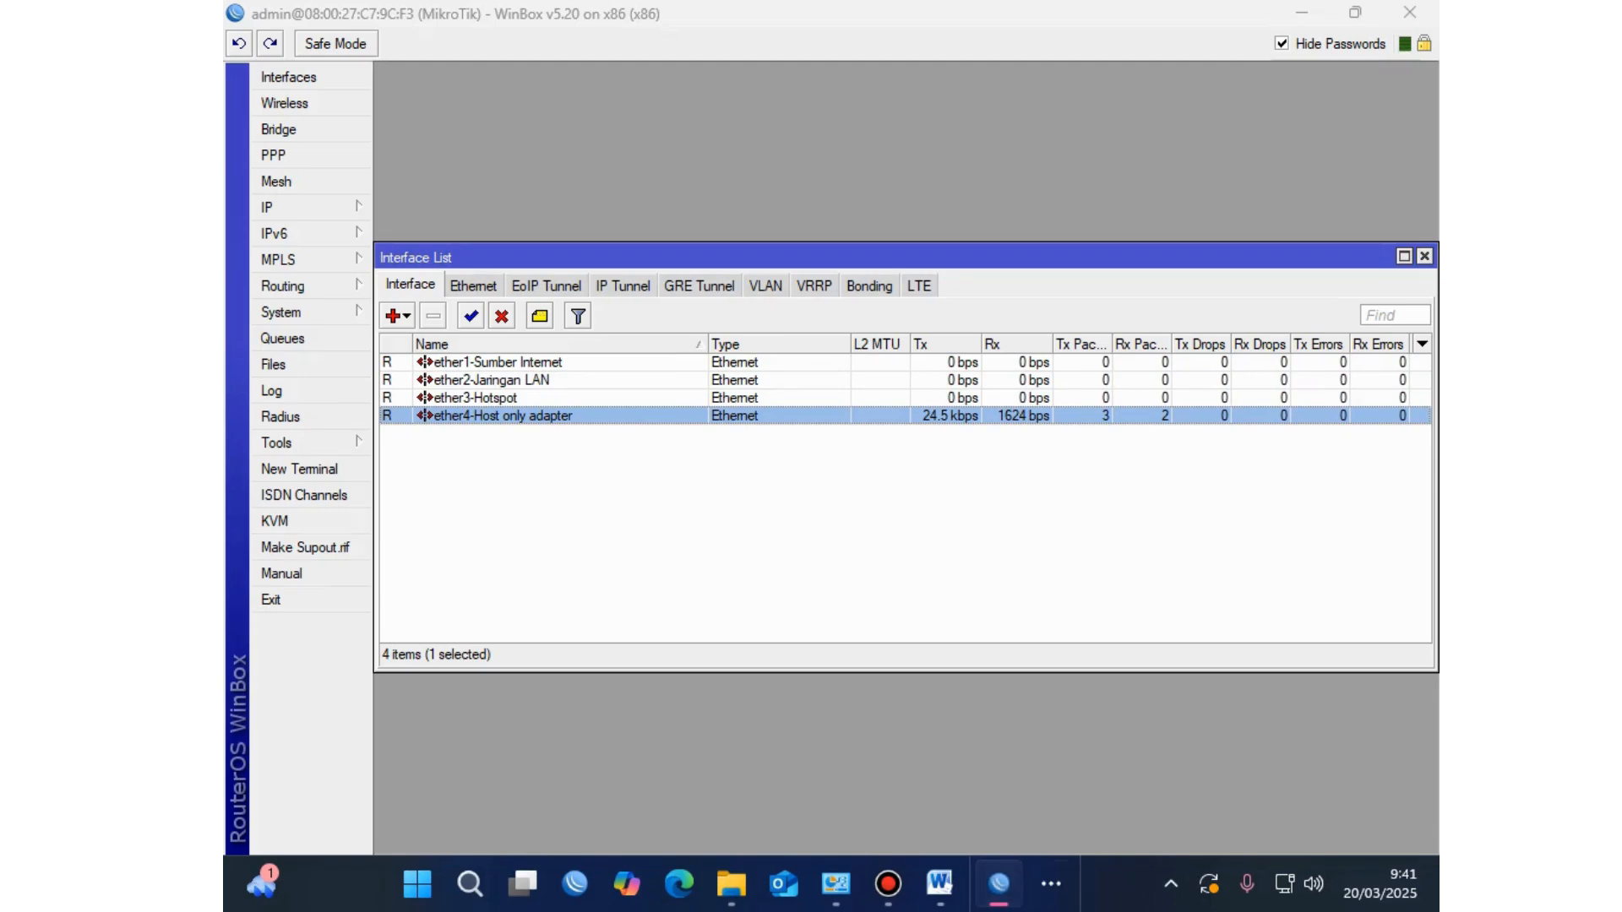
Step: Review the four interfaces against the other windows again, then clear the selection
{"action": "left_click", "coordinate": [999, 884]}
{"action": "left_click", "coordinate": [999, 883]}
{"action": "left_click", "coordinate": [998, 883]}
{"action": "left_click", "coordinate": [999, 883]}
{"action": "left_click", "coordinate": [490, 361]}
{"action": "left_click", "coordinate": [490, 380]}
{"action": "left_click", "coordinate": [491, 397]}
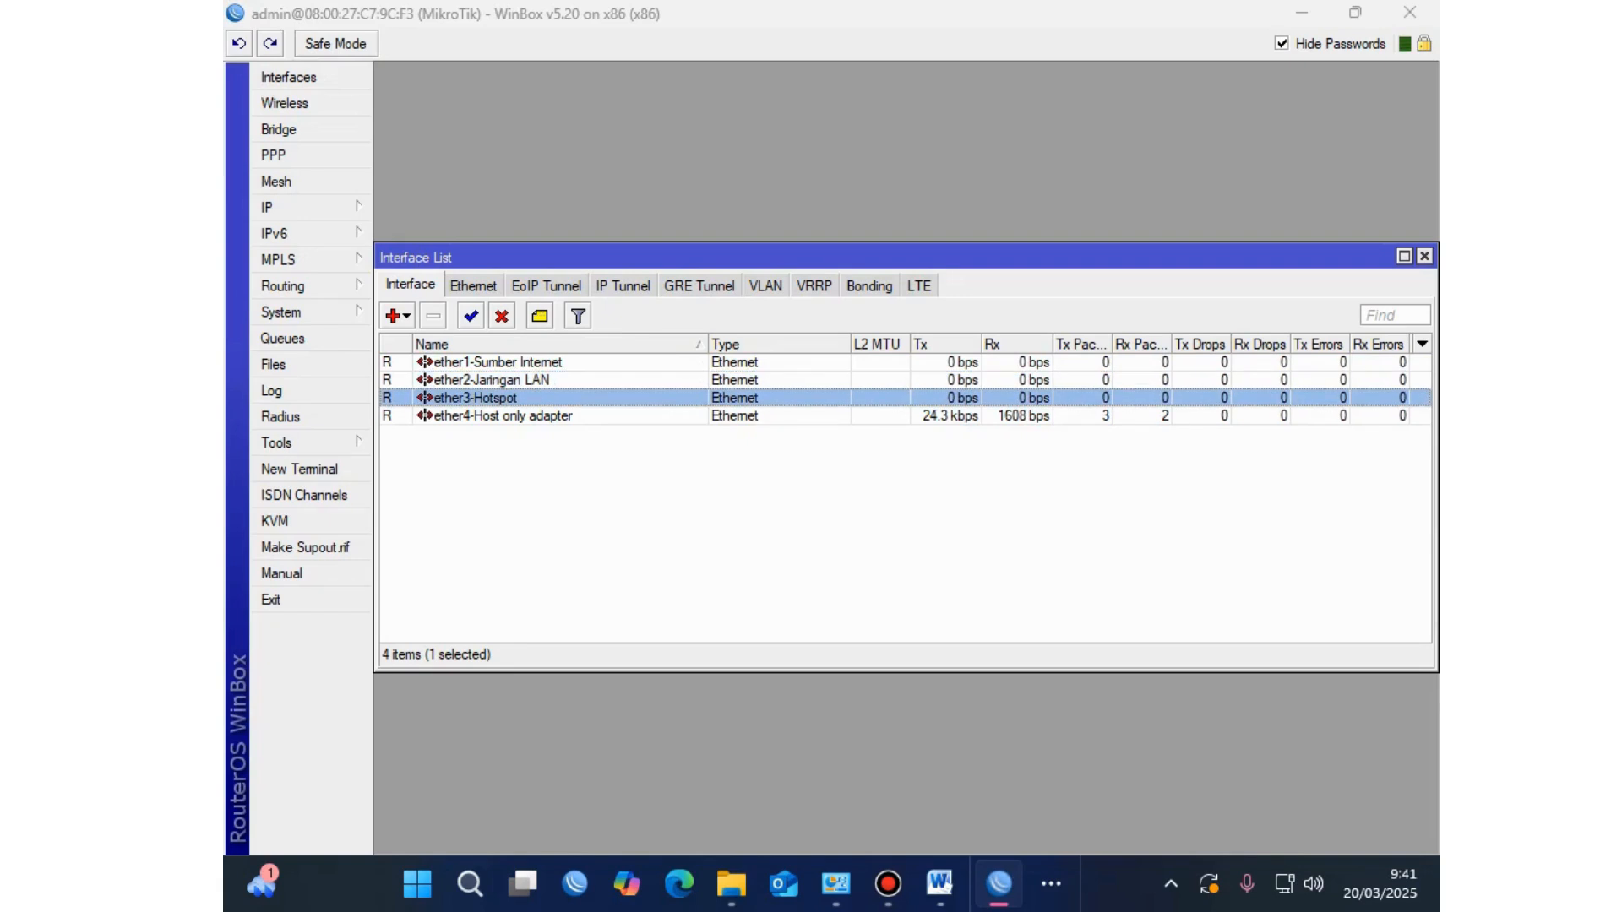
{"action": "left_click", "coordinate": [490, 415]}
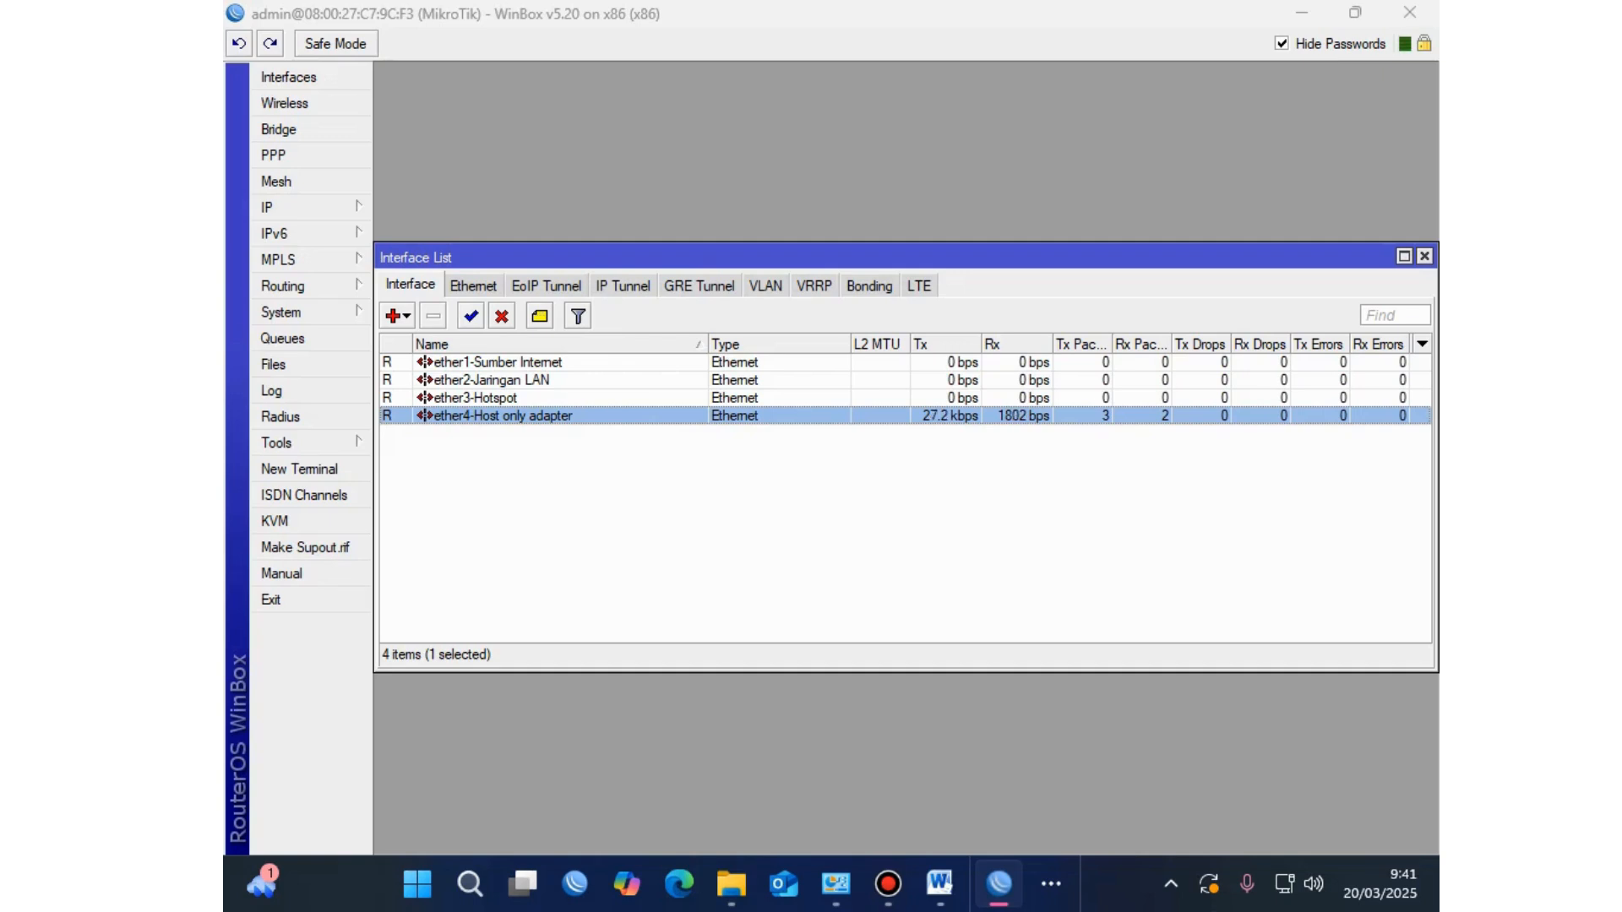
{"action": "left_click", "coordinate": [845, 524]}
{"action": "left_click", "coordinate": [940, 883]}
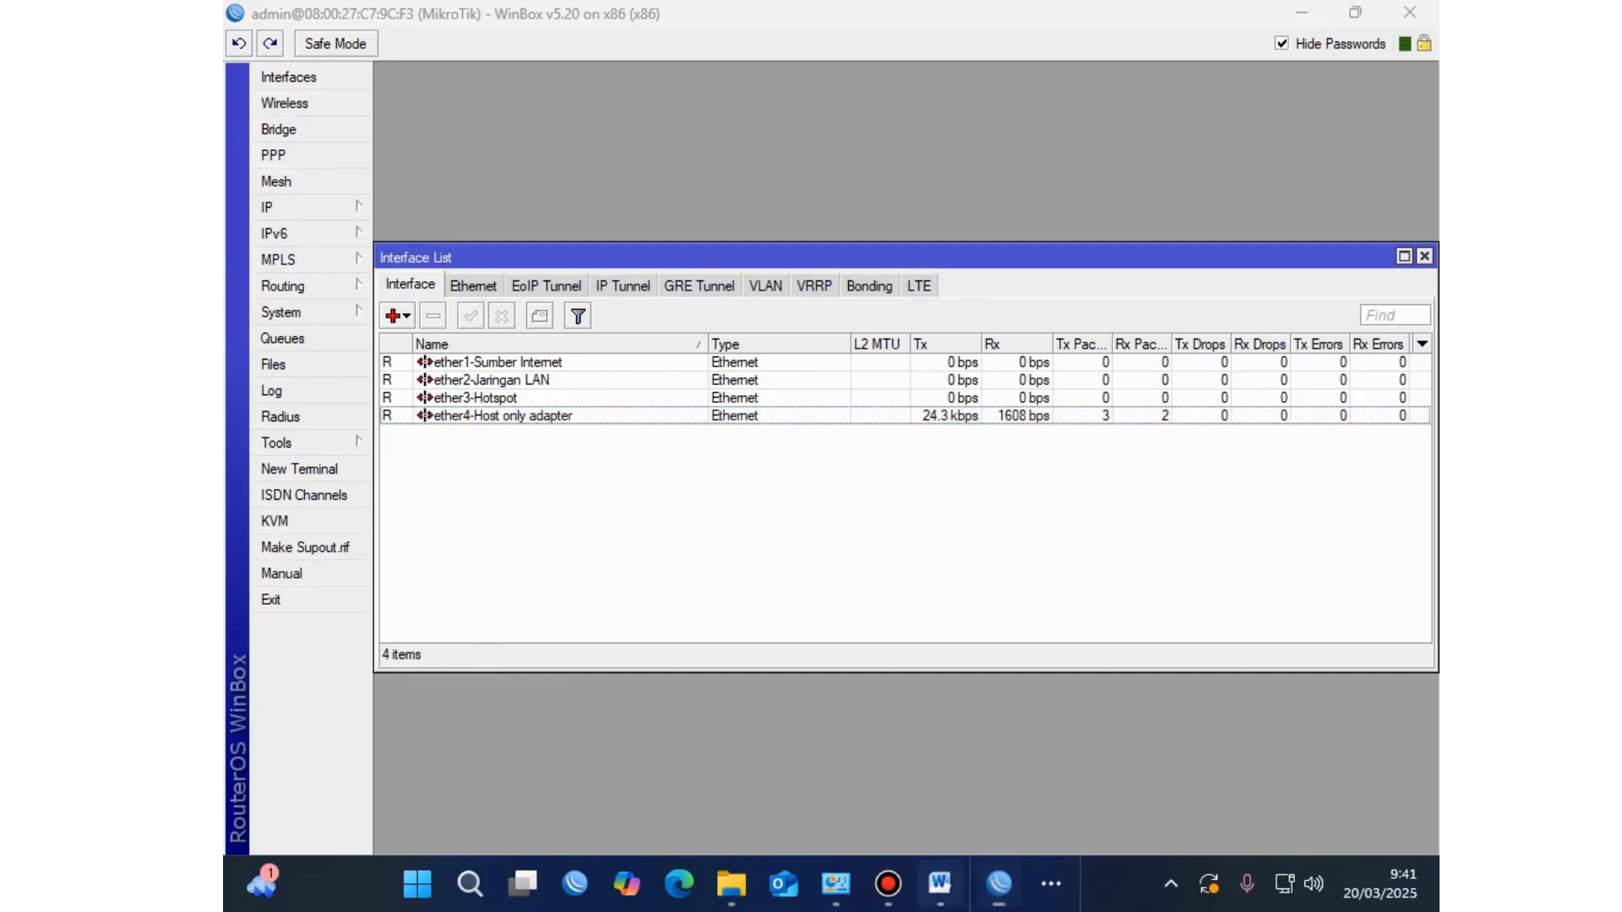
Step: Scroll the exam sheet to Konfigurasi Wifi Router and highlight its DNS requirement line
{"action": "scroll", "coordinate": [836, 456], "scroll_direction": "down", "scroll_amount": 15}
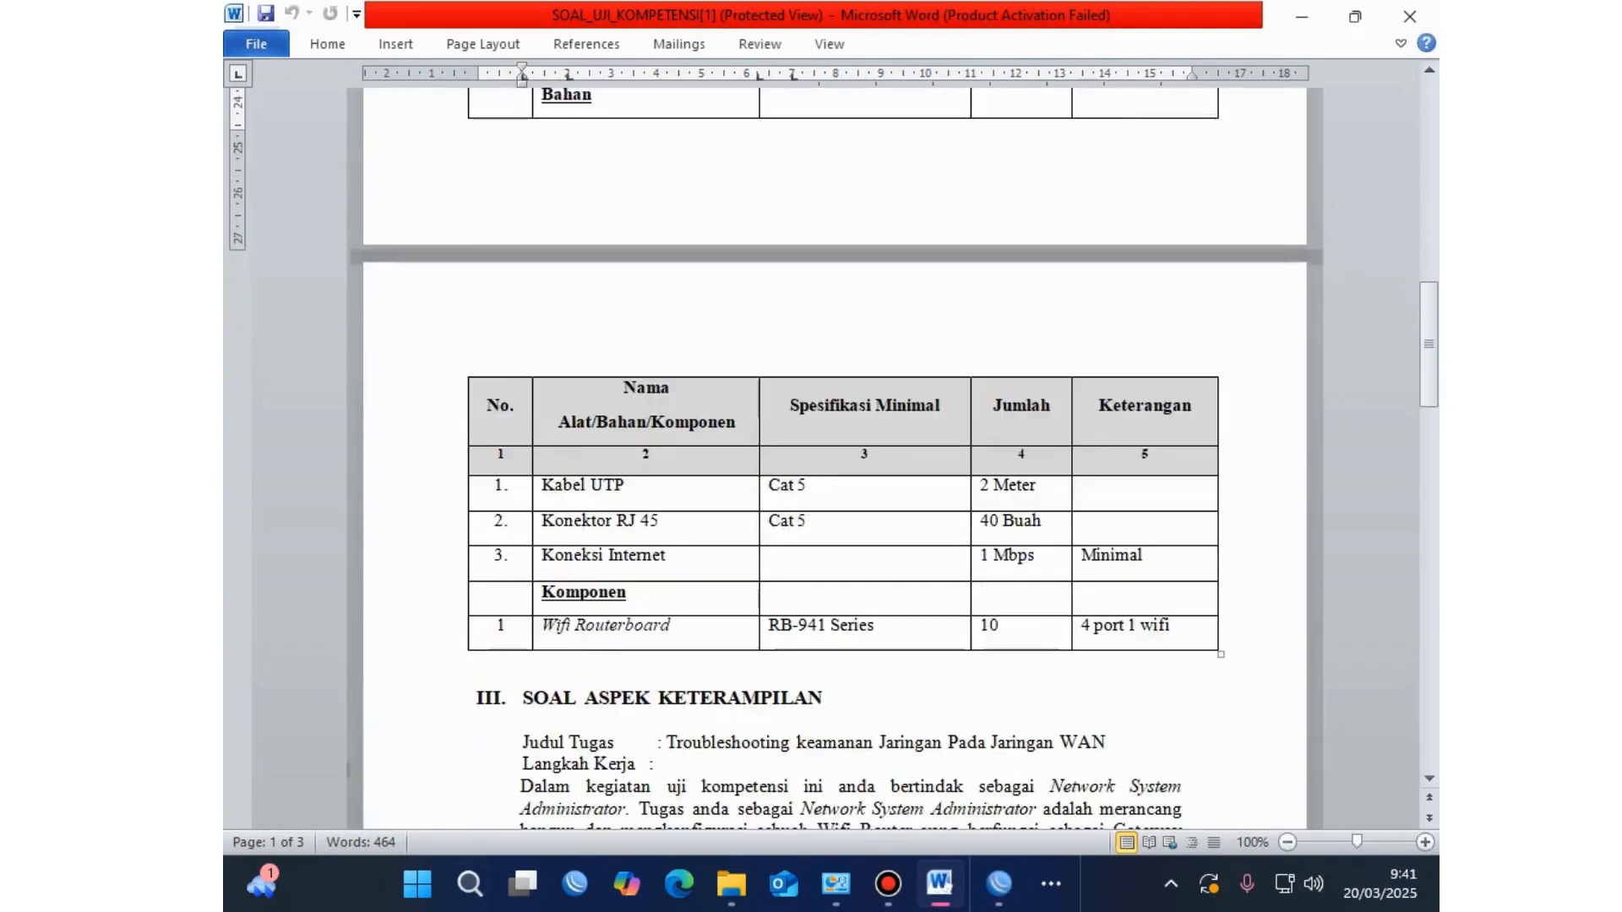
{"action": "scroll", "coordinate": [837, 456], "scroll_direction": "down", "scroll_amount": 8}
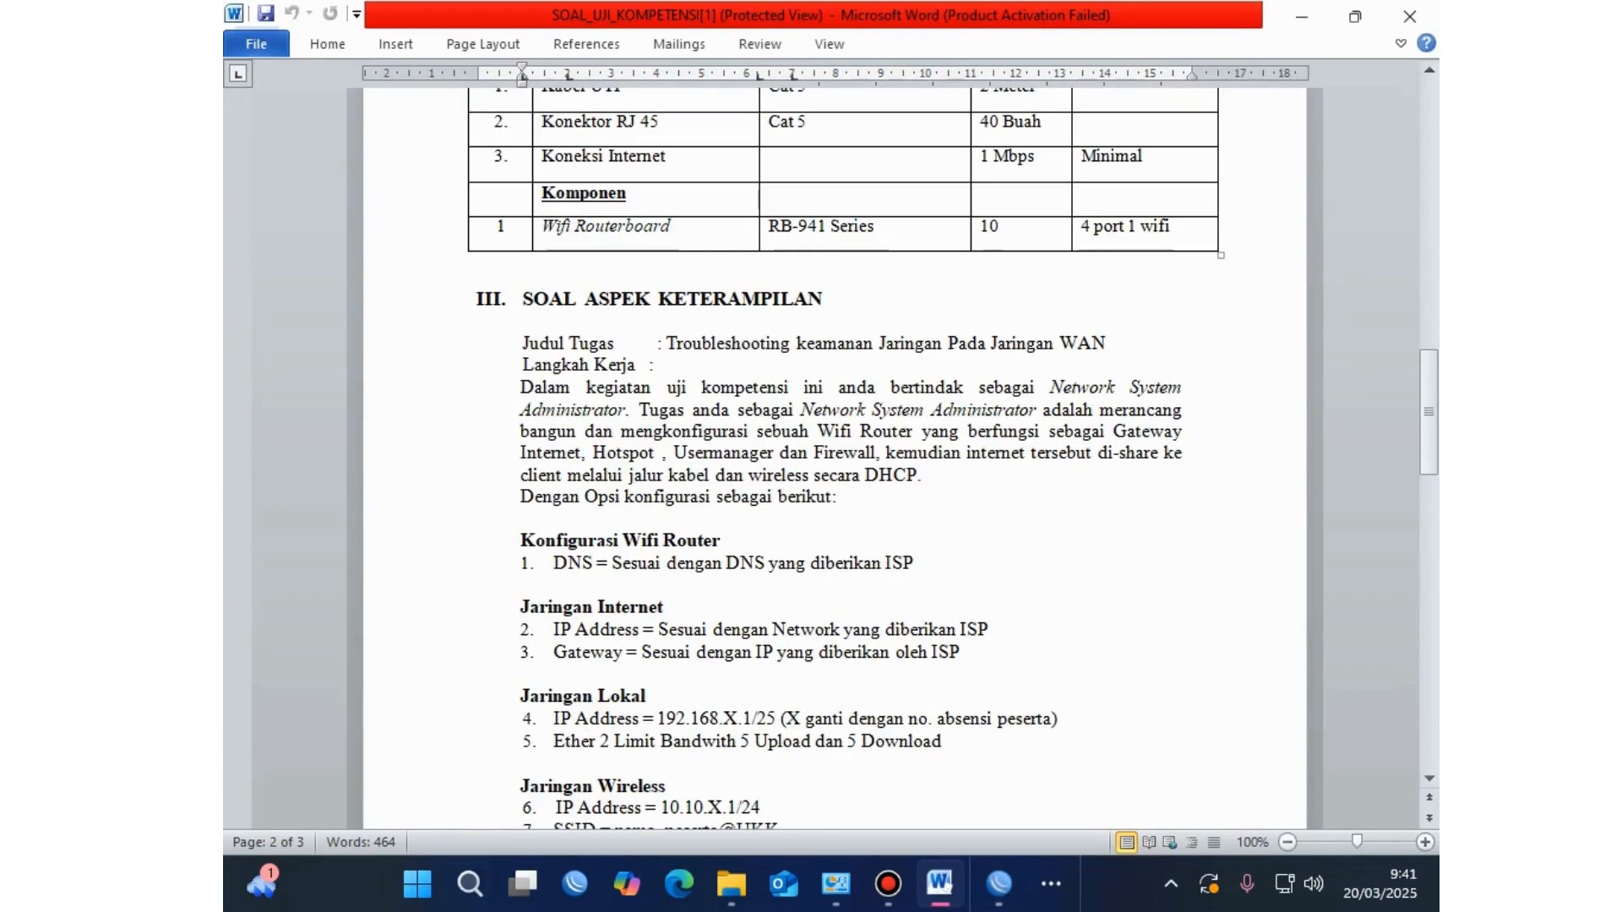
{"action": "left_click_drag", "start_coordinate": [553, 562], "coordinate": [920, 563]}
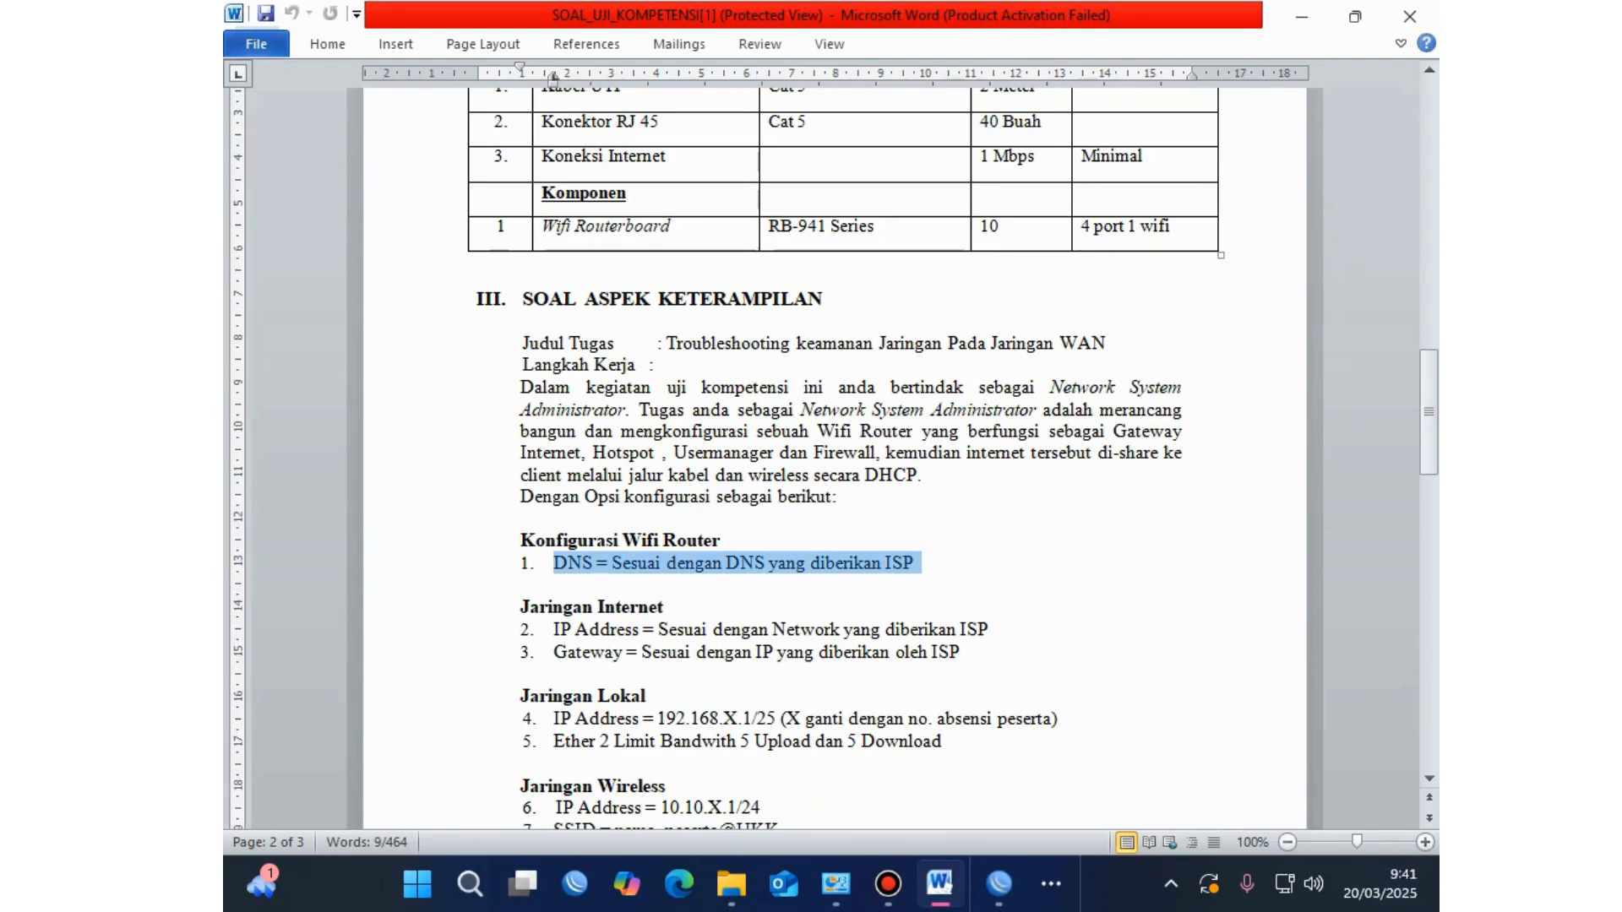
{"action": "left_click", "coordinate": [904, 563]}
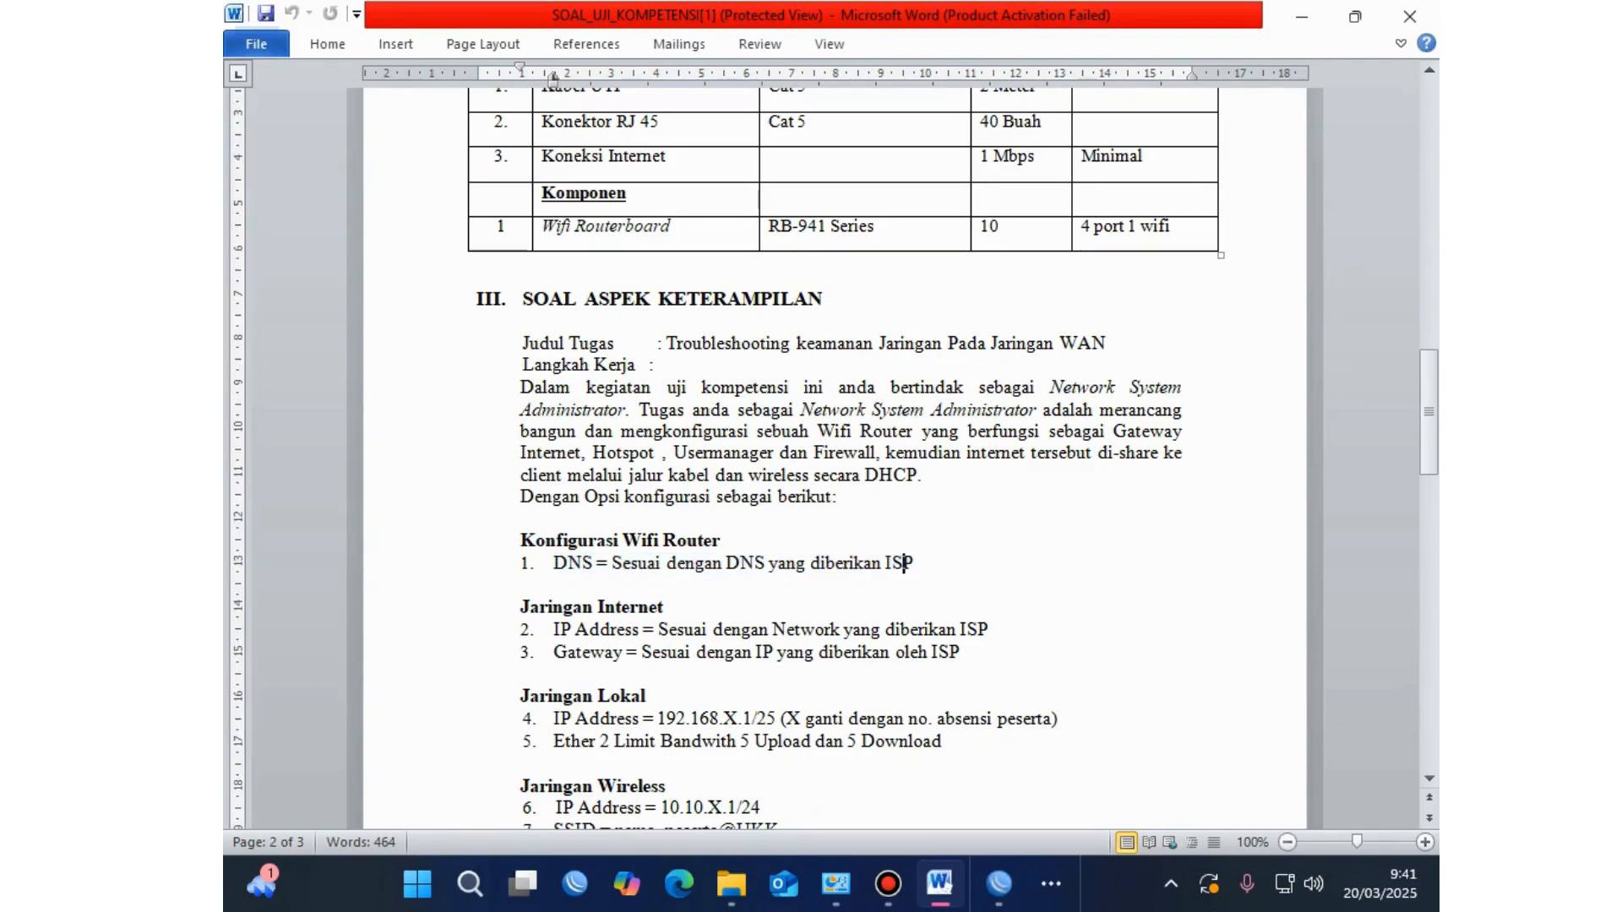
{"action": "left_click", "coordinate": [998, 884]}
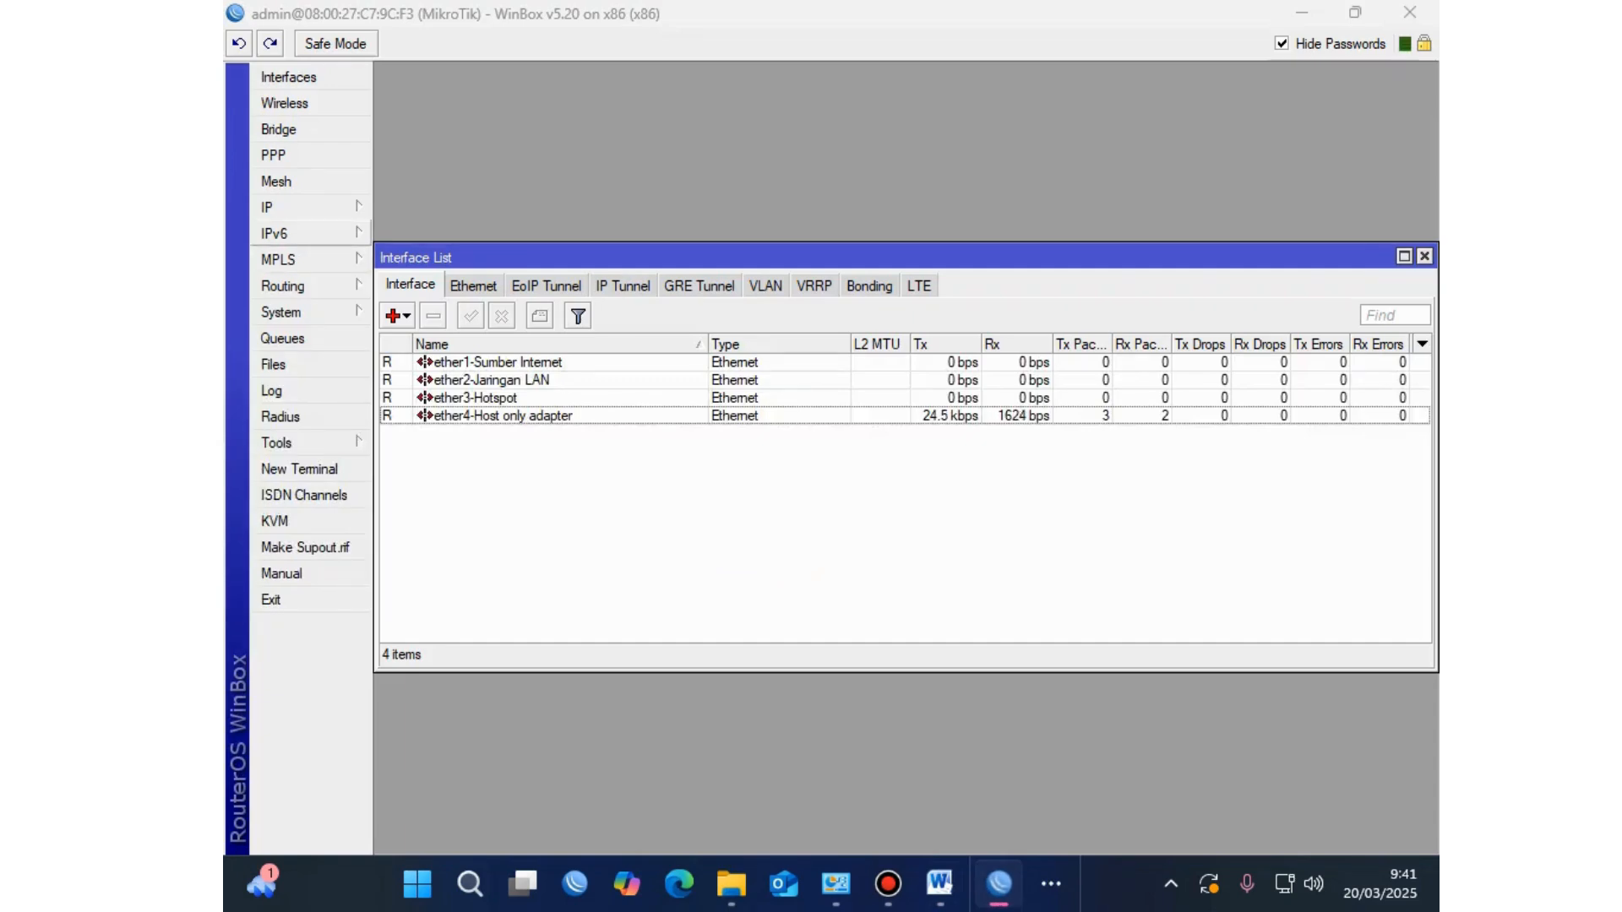
Step: Open the DHCP Client list and compare it with the 'Sesuai dengan DNS' requirement
{"action": "left_click", "coordinate": [278, 207]}
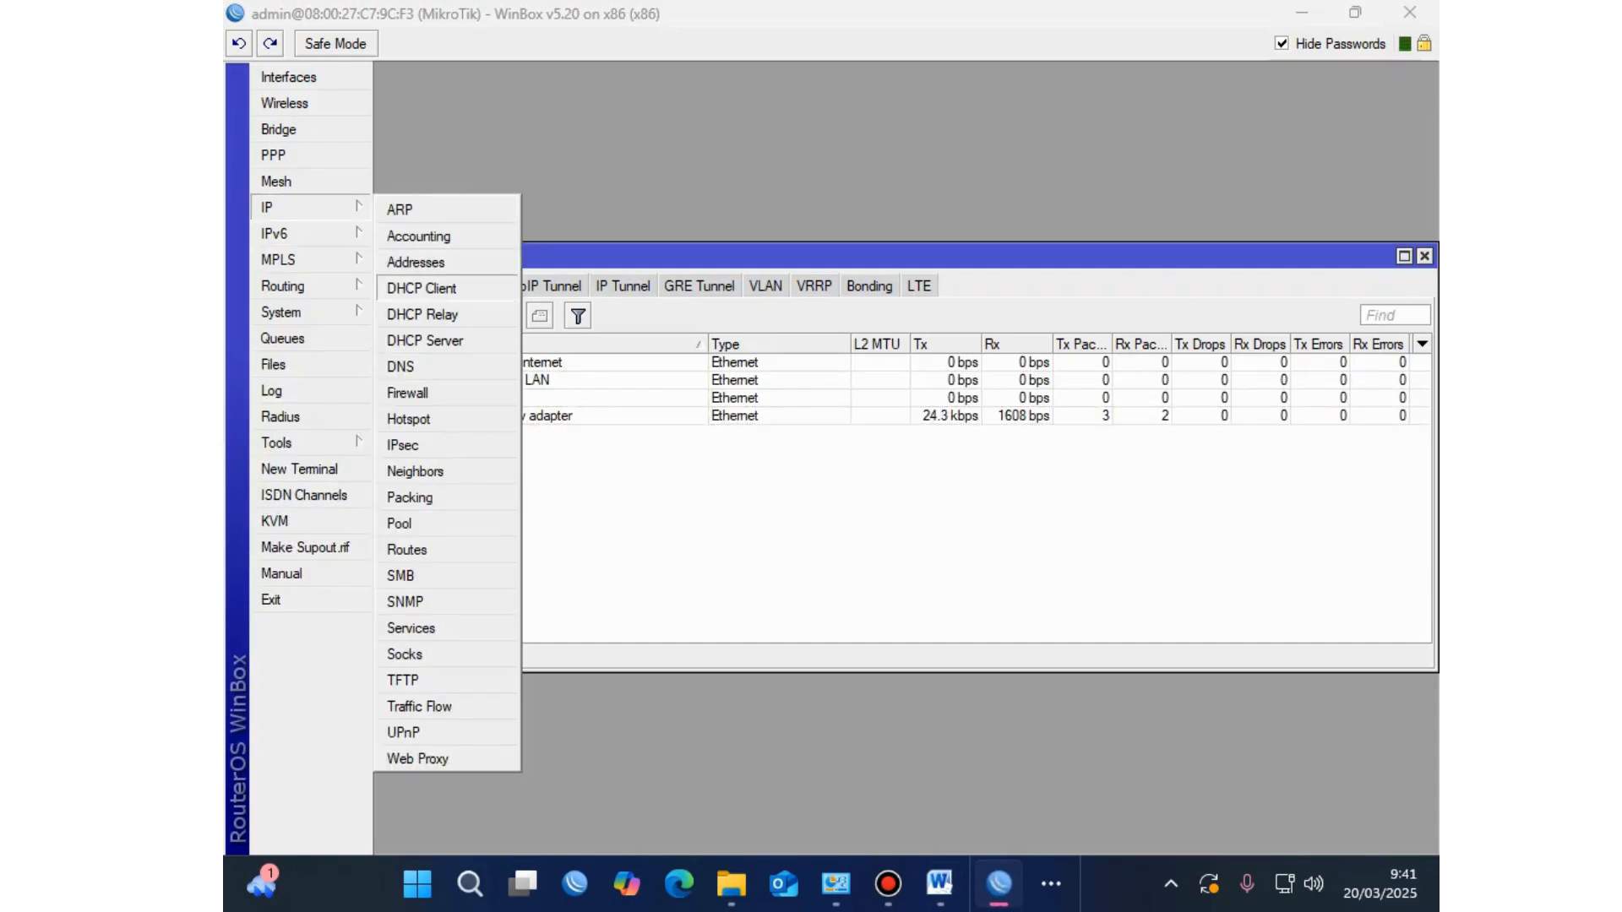
{"action": "left_click", "coordinate": [422, 288]}
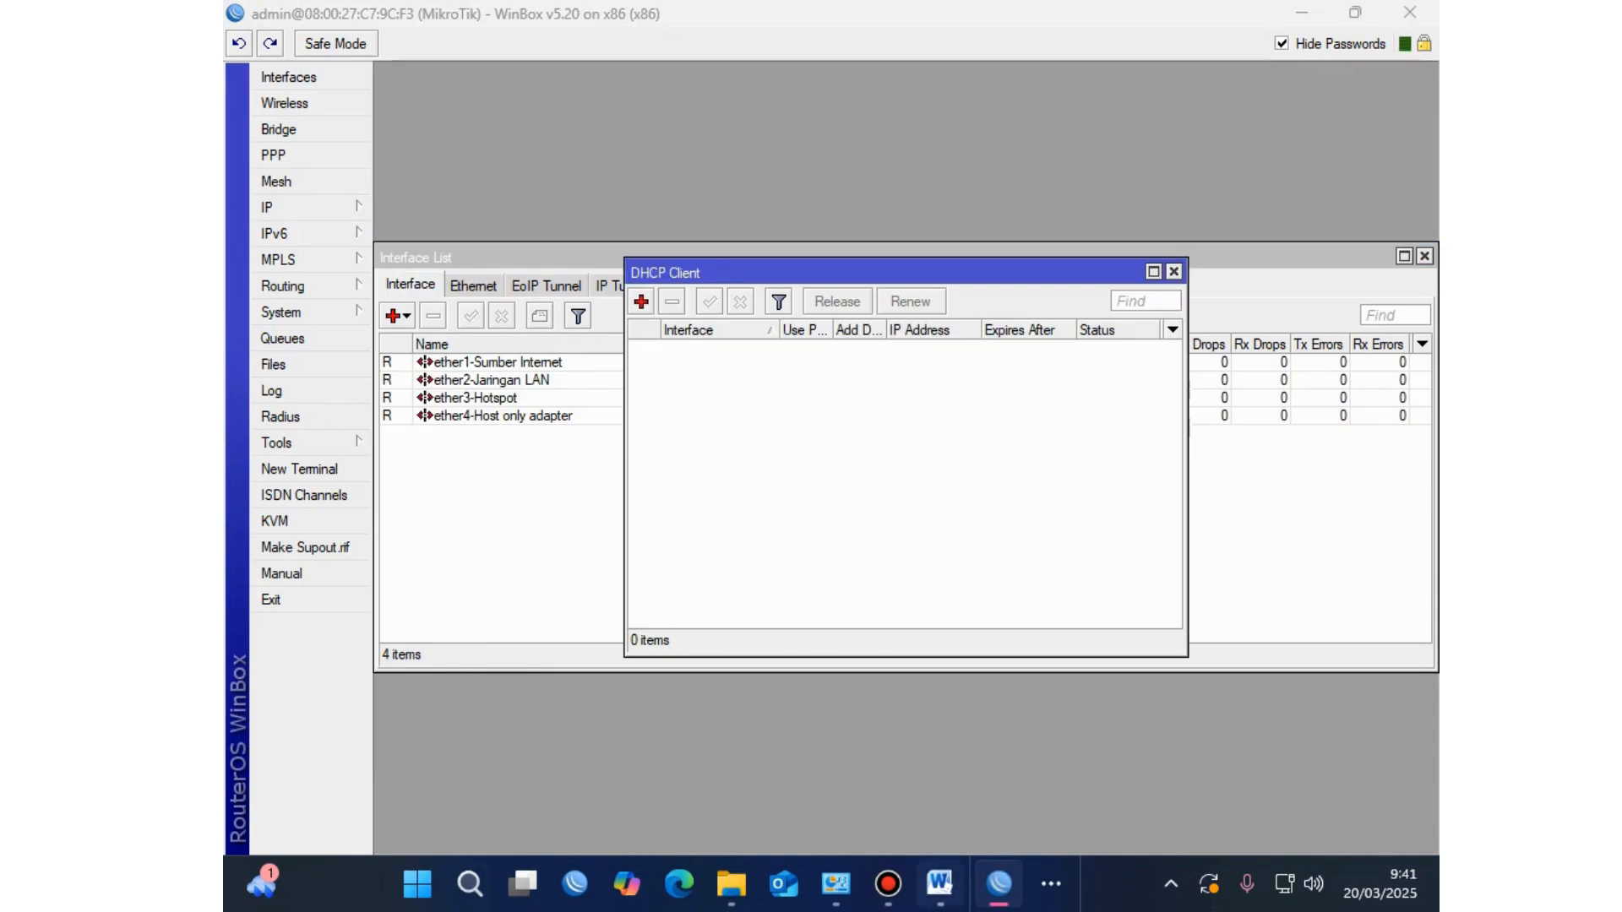
{"action": "left_click", "coordinate": [939, 884]}
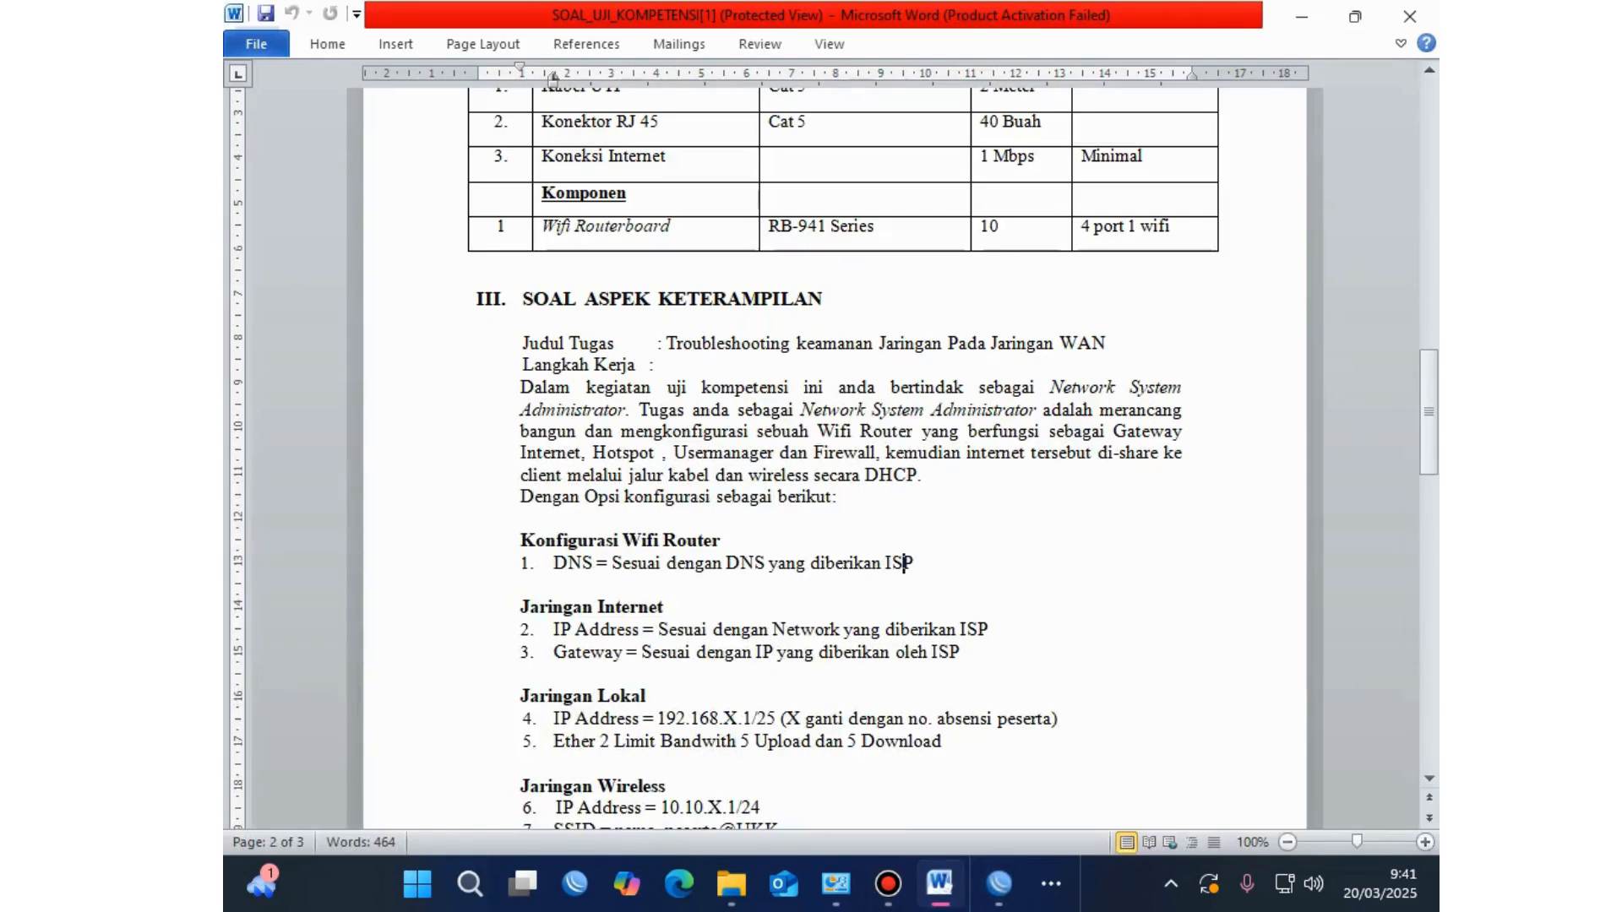
{"action": "left_click_drag", "start_coordinate": [632, 563], "coordinate": [764, 563]}
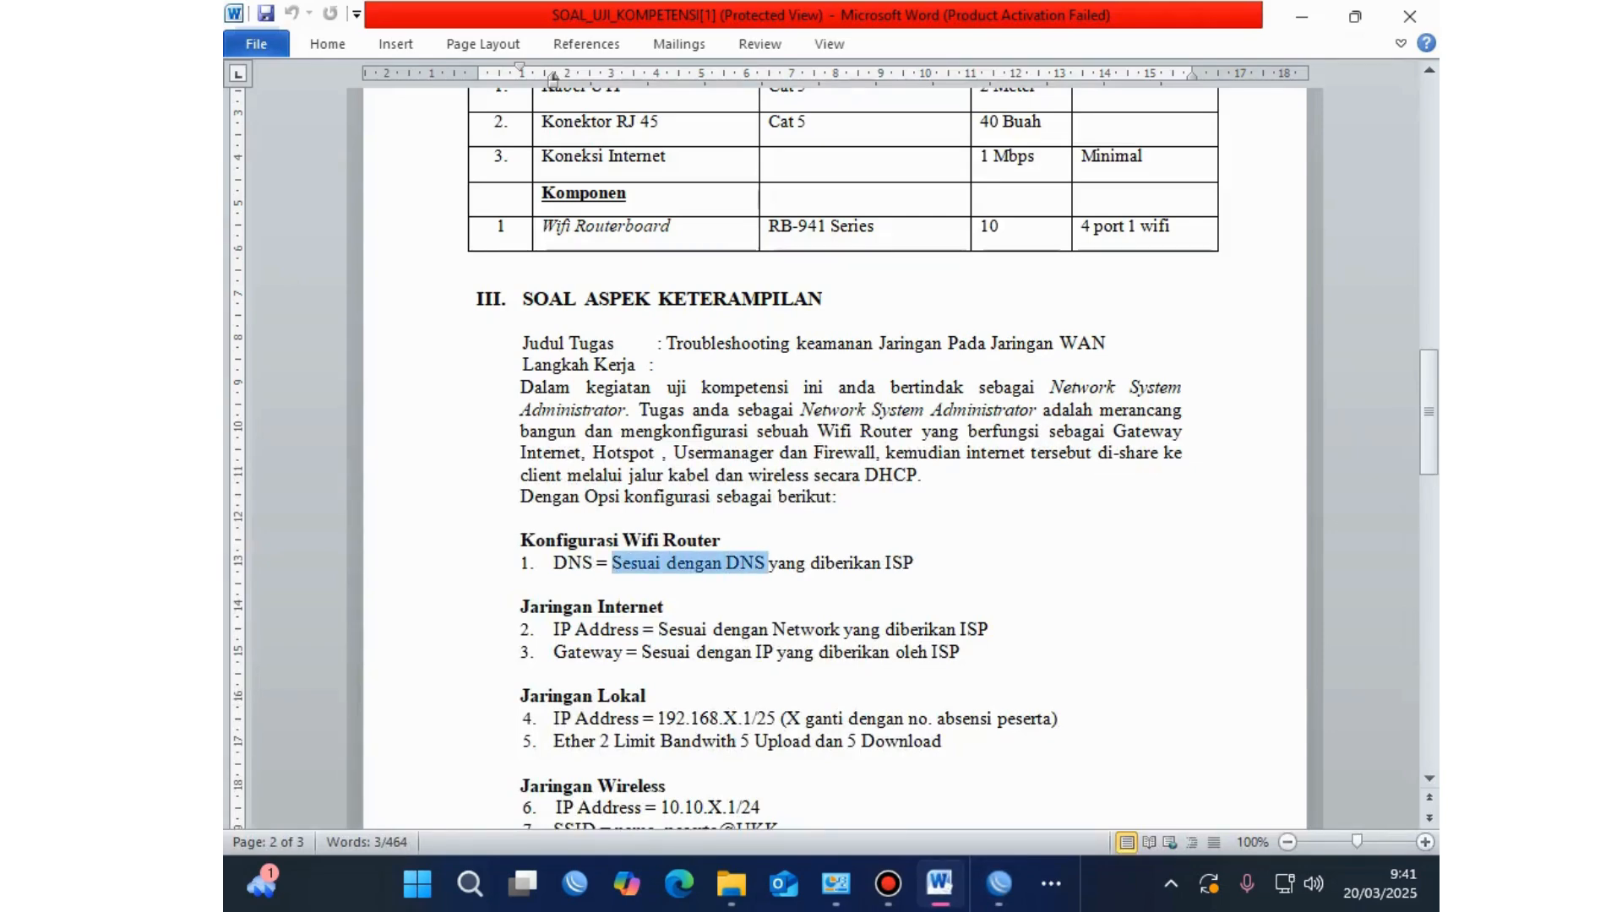
{"action": "left_click", "coordinate": [648, 563]}
{"action": "left_click", "coordinate": [998, 884]}
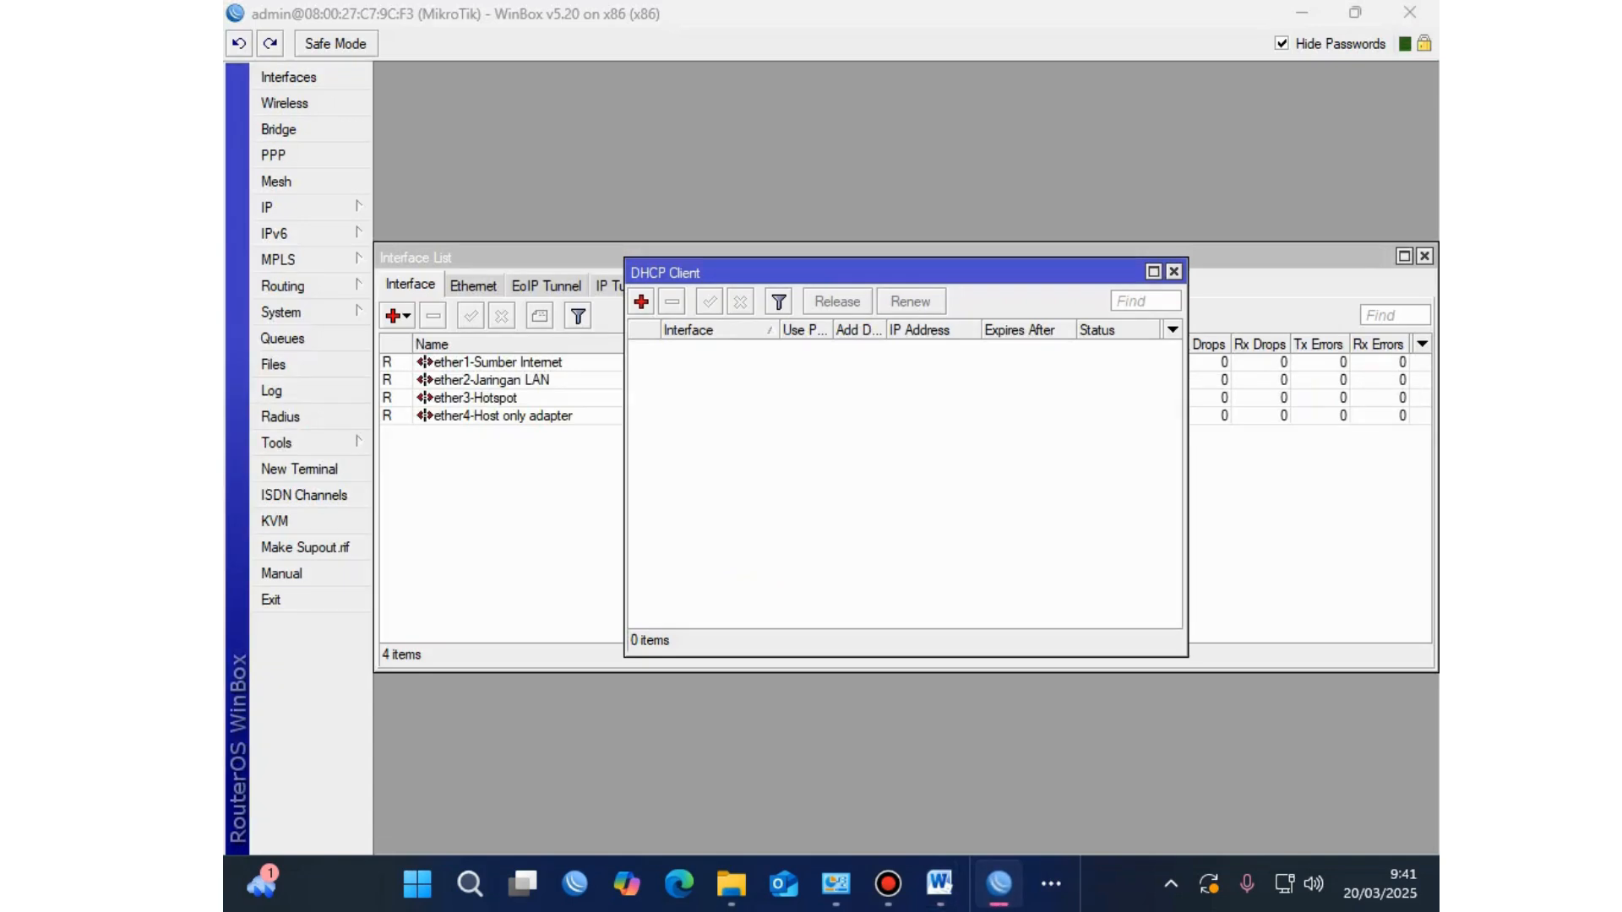
Step: Look at the IP > DNS settings, confirm no servers are set, and cancel
{"action": "left_click", "coordinate": [1174, 271]}
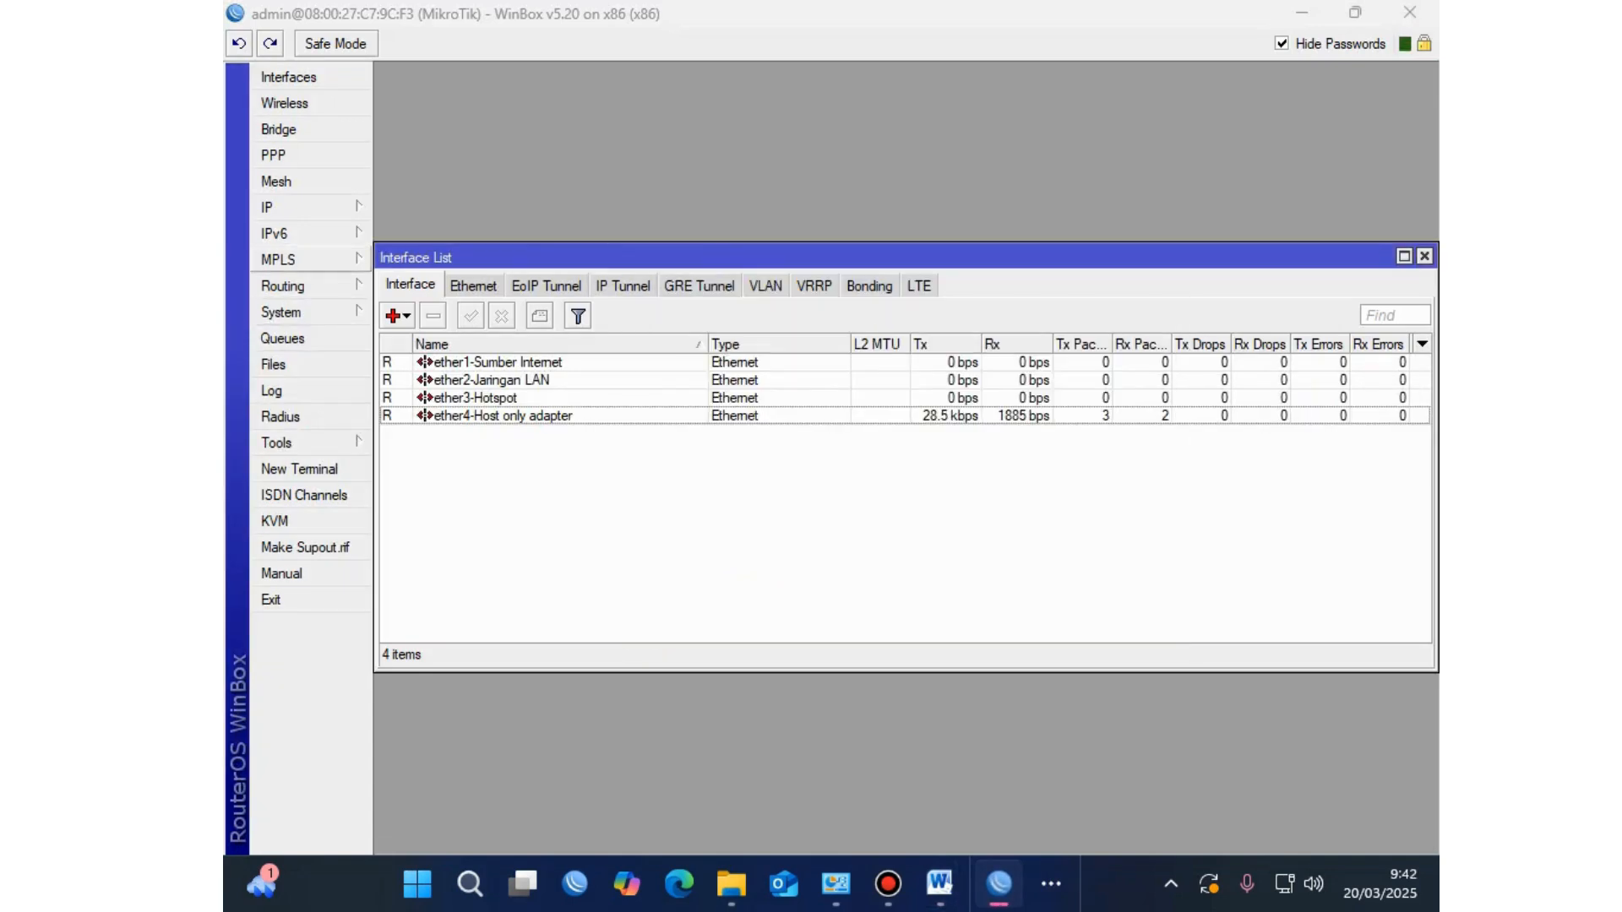
{"action": "mouse_move", "coordinate": [304, 207]}
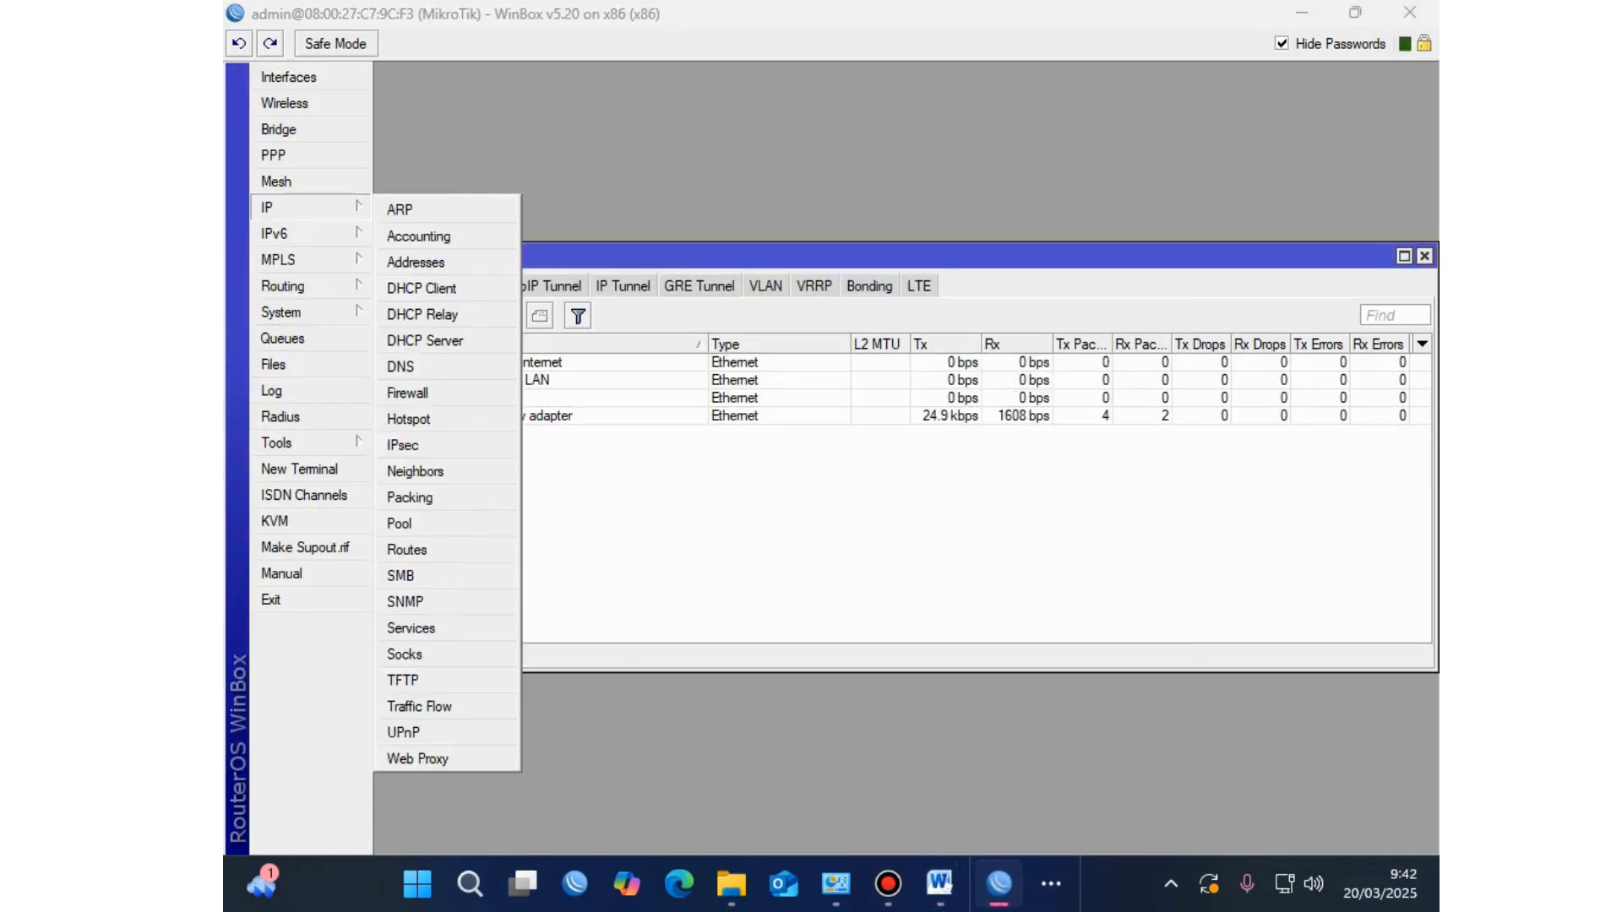
{"action": "left_click", "coordinate": [414, 366]}
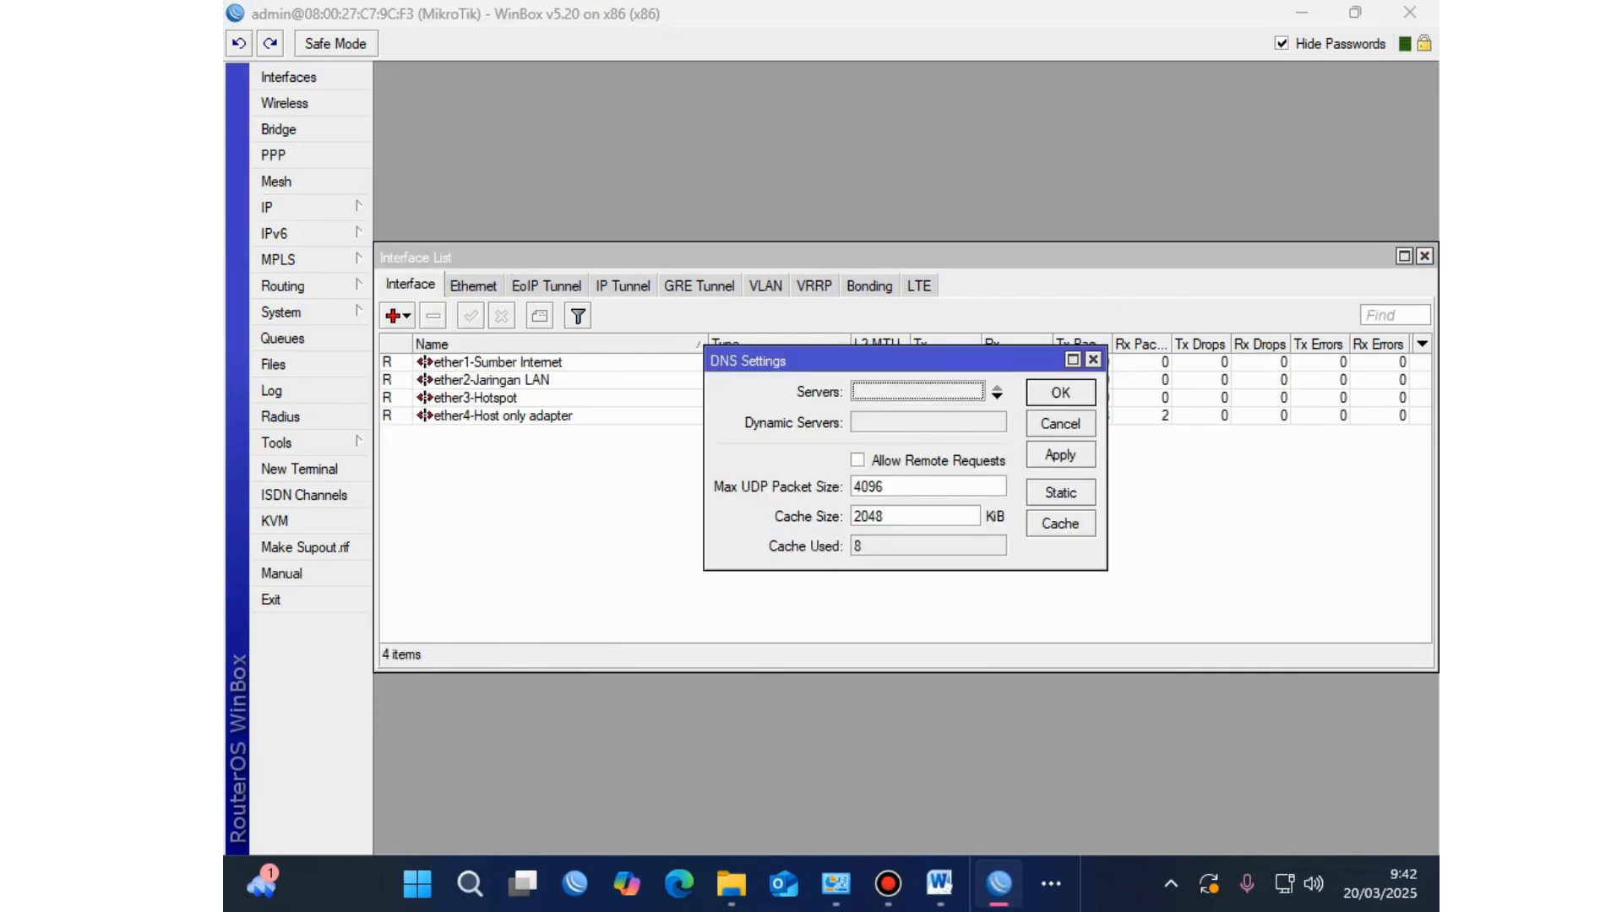
{"action": "left_click", "coordinate": [1060, 424]}
Step: Review the exam sheet's IP Address requirement, then reopen the empty DHCP Client list
{"action": "left_click", "coordinate": [939, 884]}
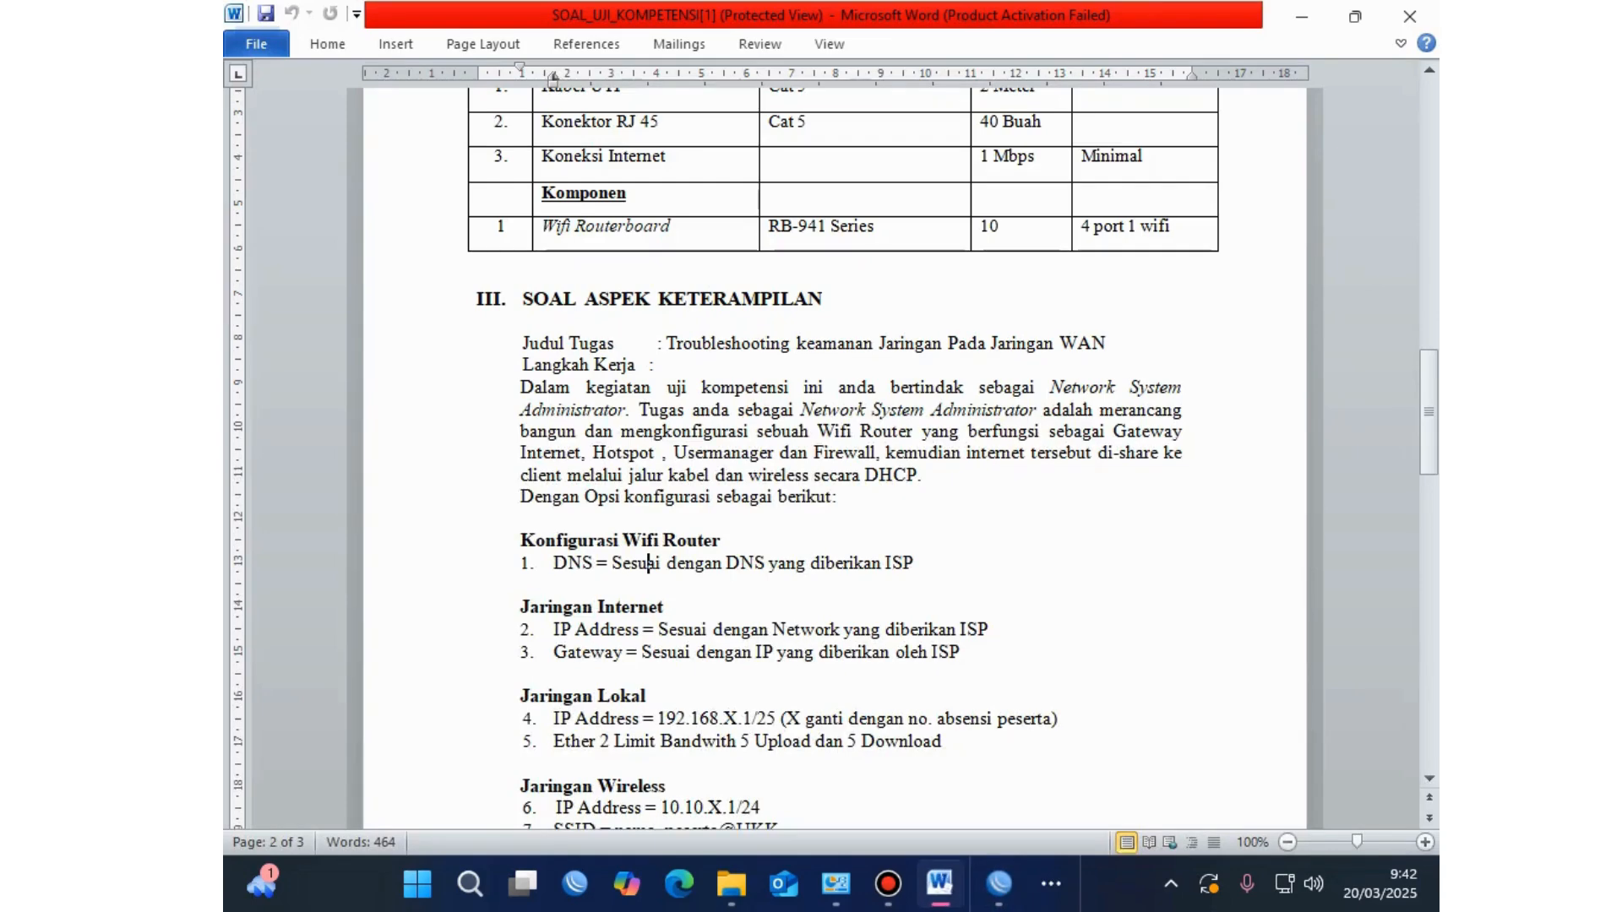
{"action": "left_click_drag", "start_coordinate": [553, 629], "coordinate": [993, 630]}
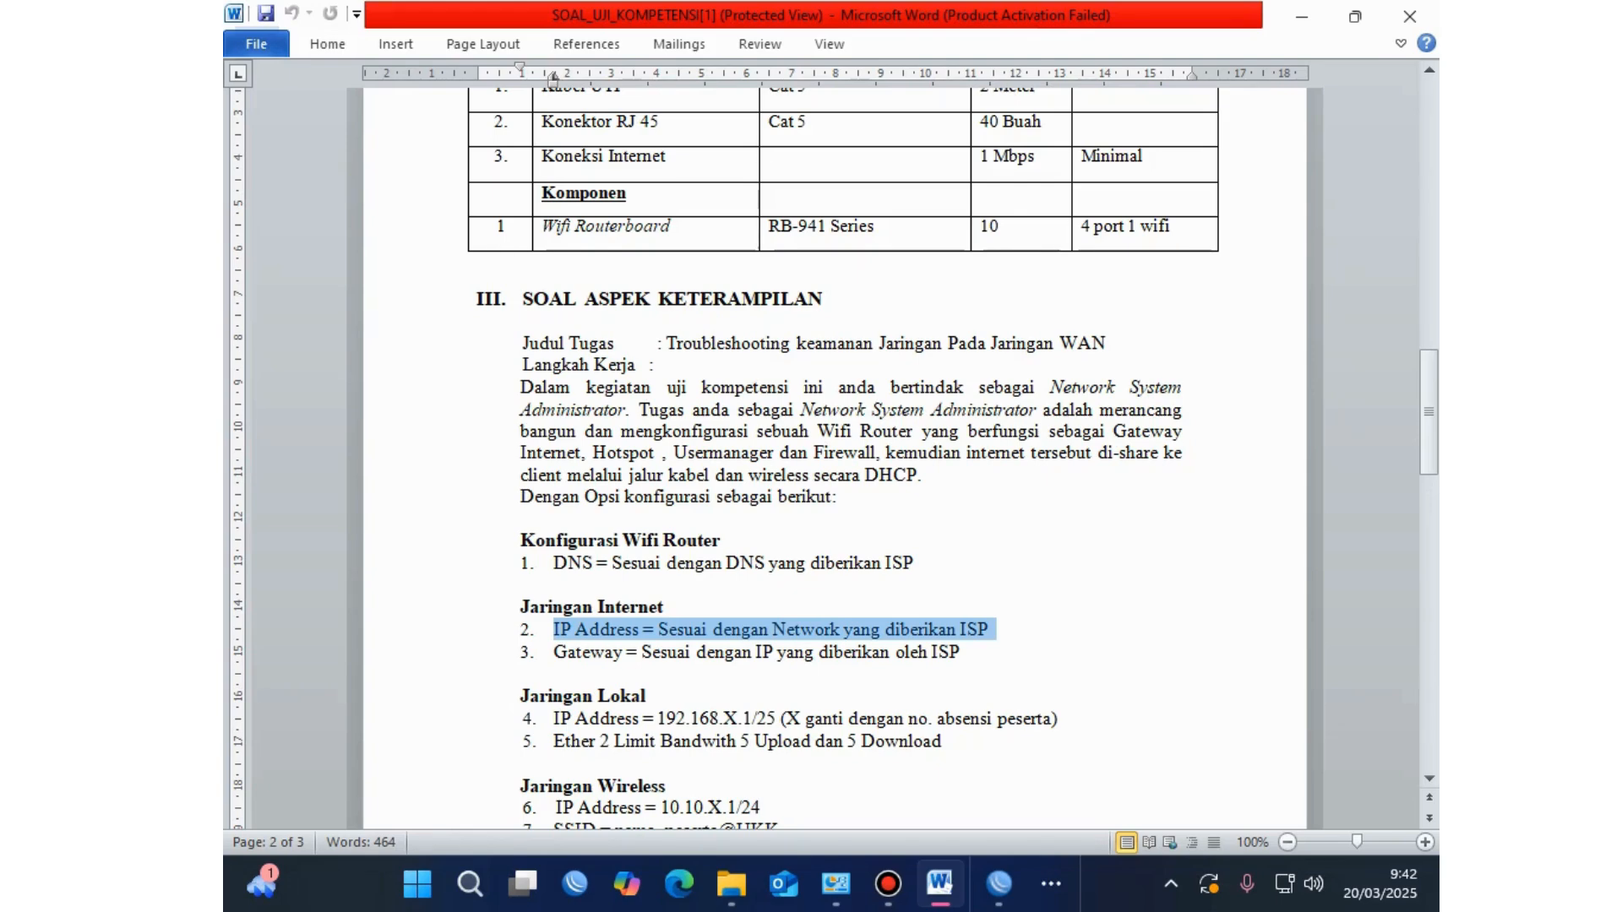
{"action": "left_click", "coordinate": [1000, 884]}
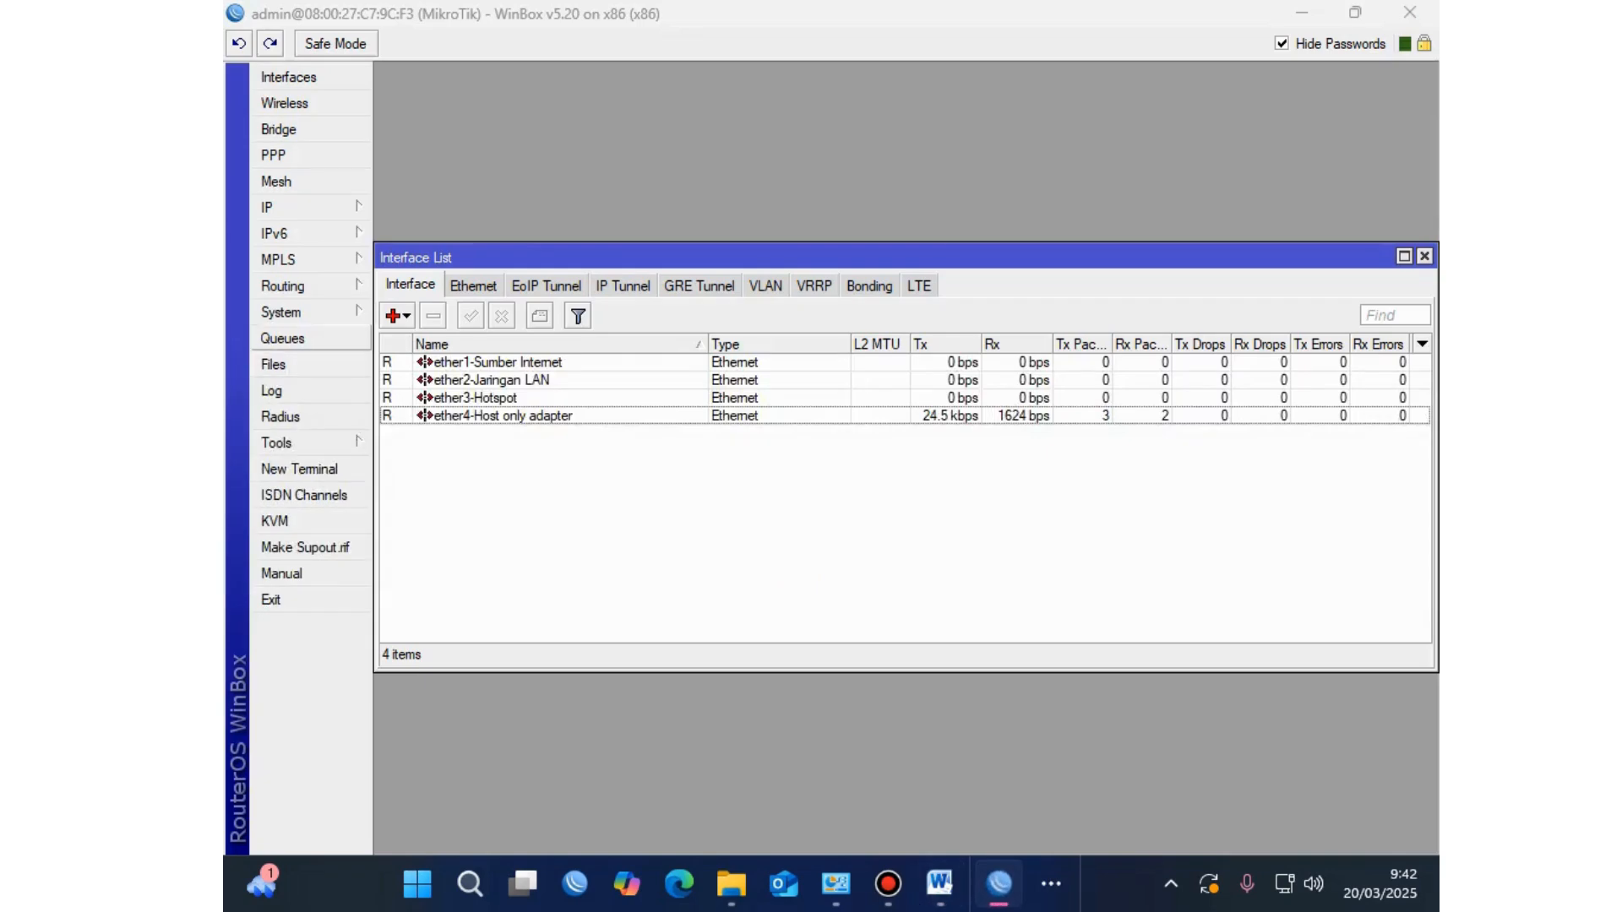
{"action": "left_click", "coordinate": [267, 207]}
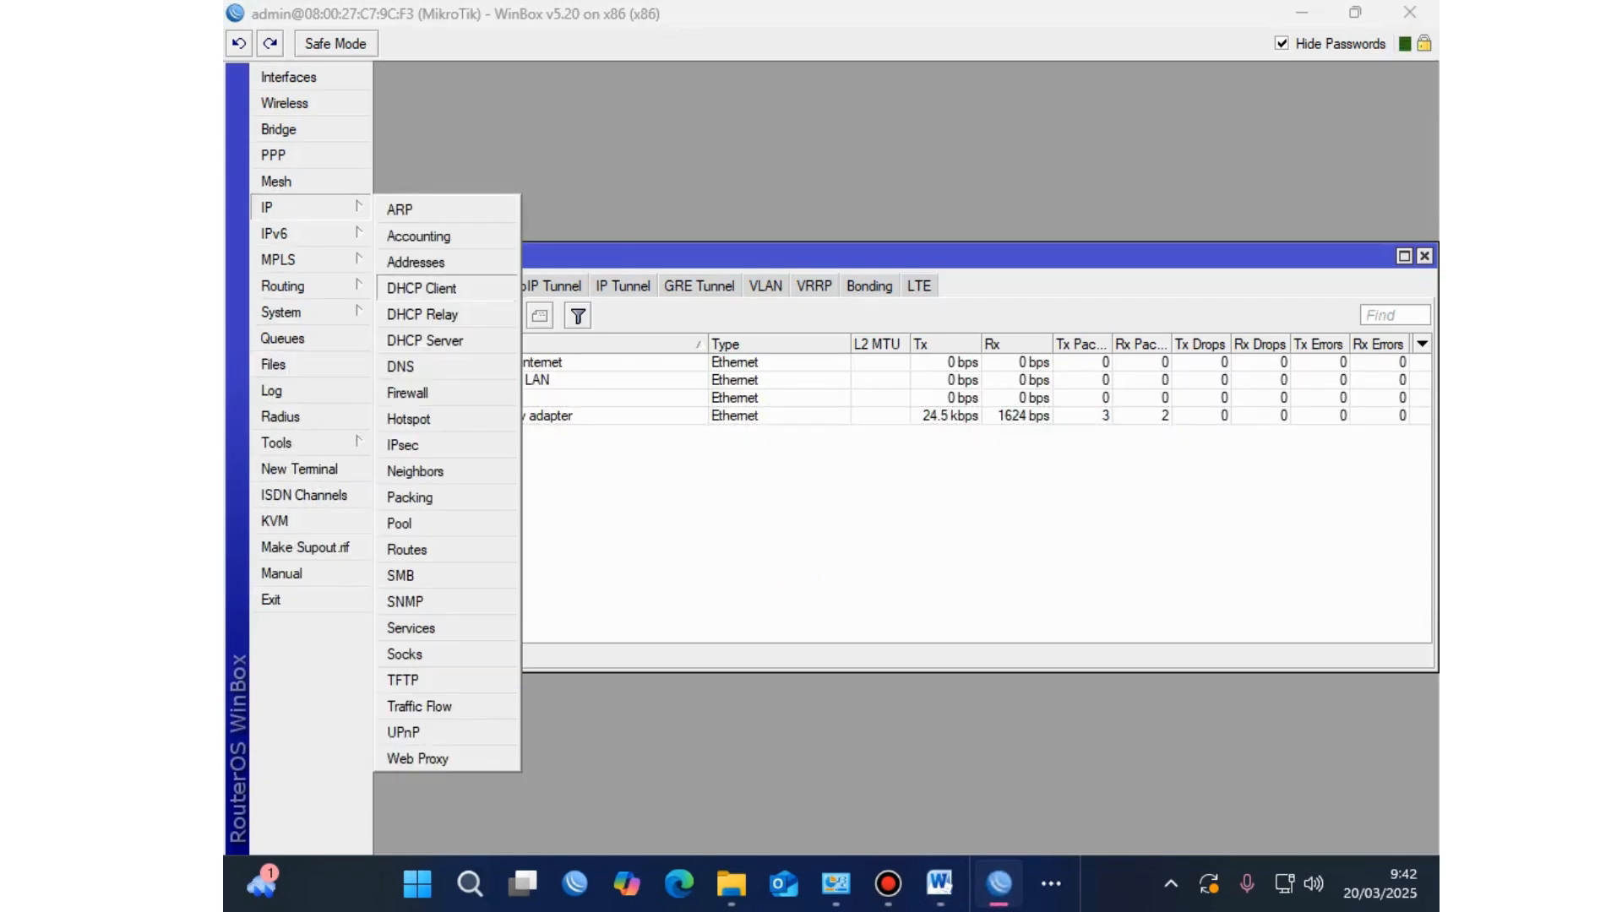
{"action": "left_click", "coordinate": [414, 291]}
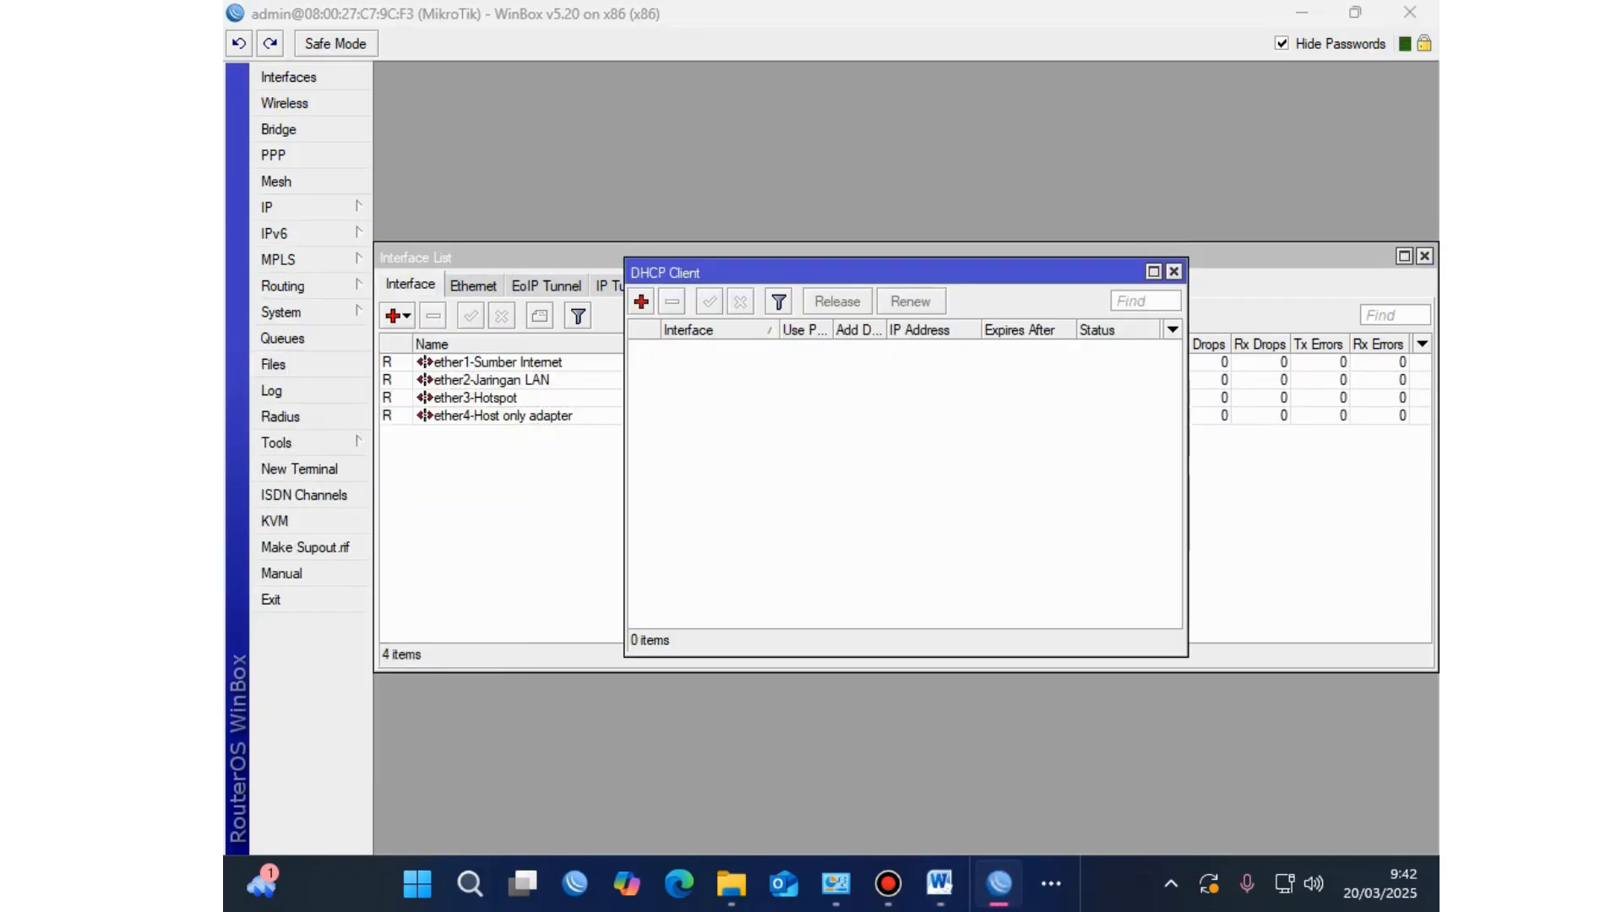
Step: Create a DHCP client on interface ether1-Sumber Internet and confirm it binds 10.0.2.15/24
{"action": "left_click", "coordinate": [1153, 271]}
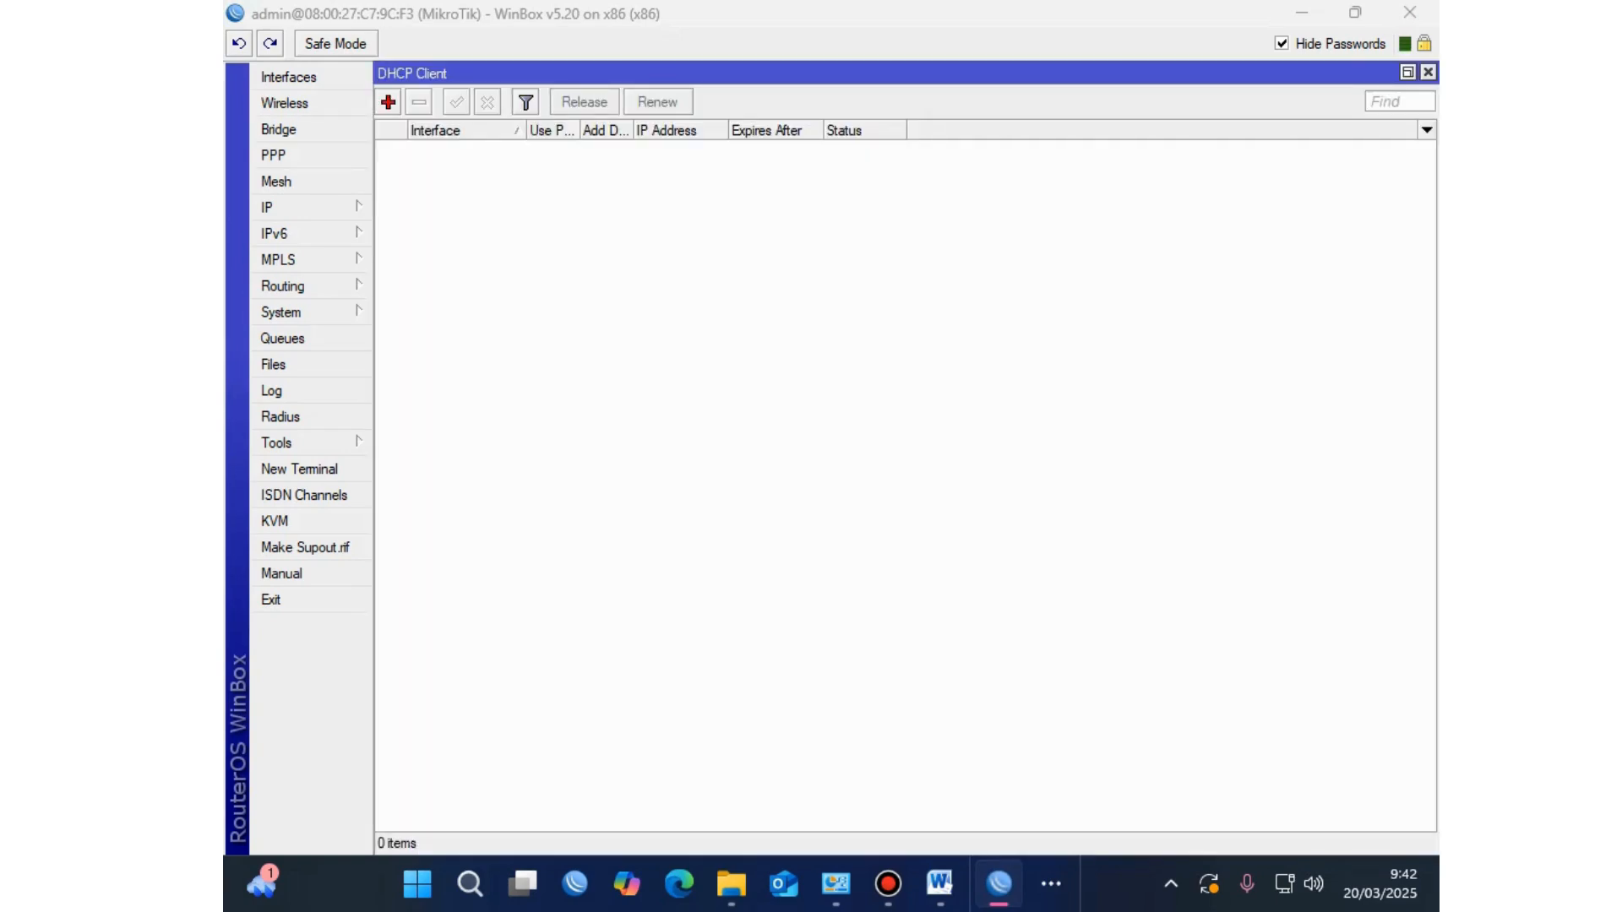
{"action": "left_click", "coordinate": [388, 102]}
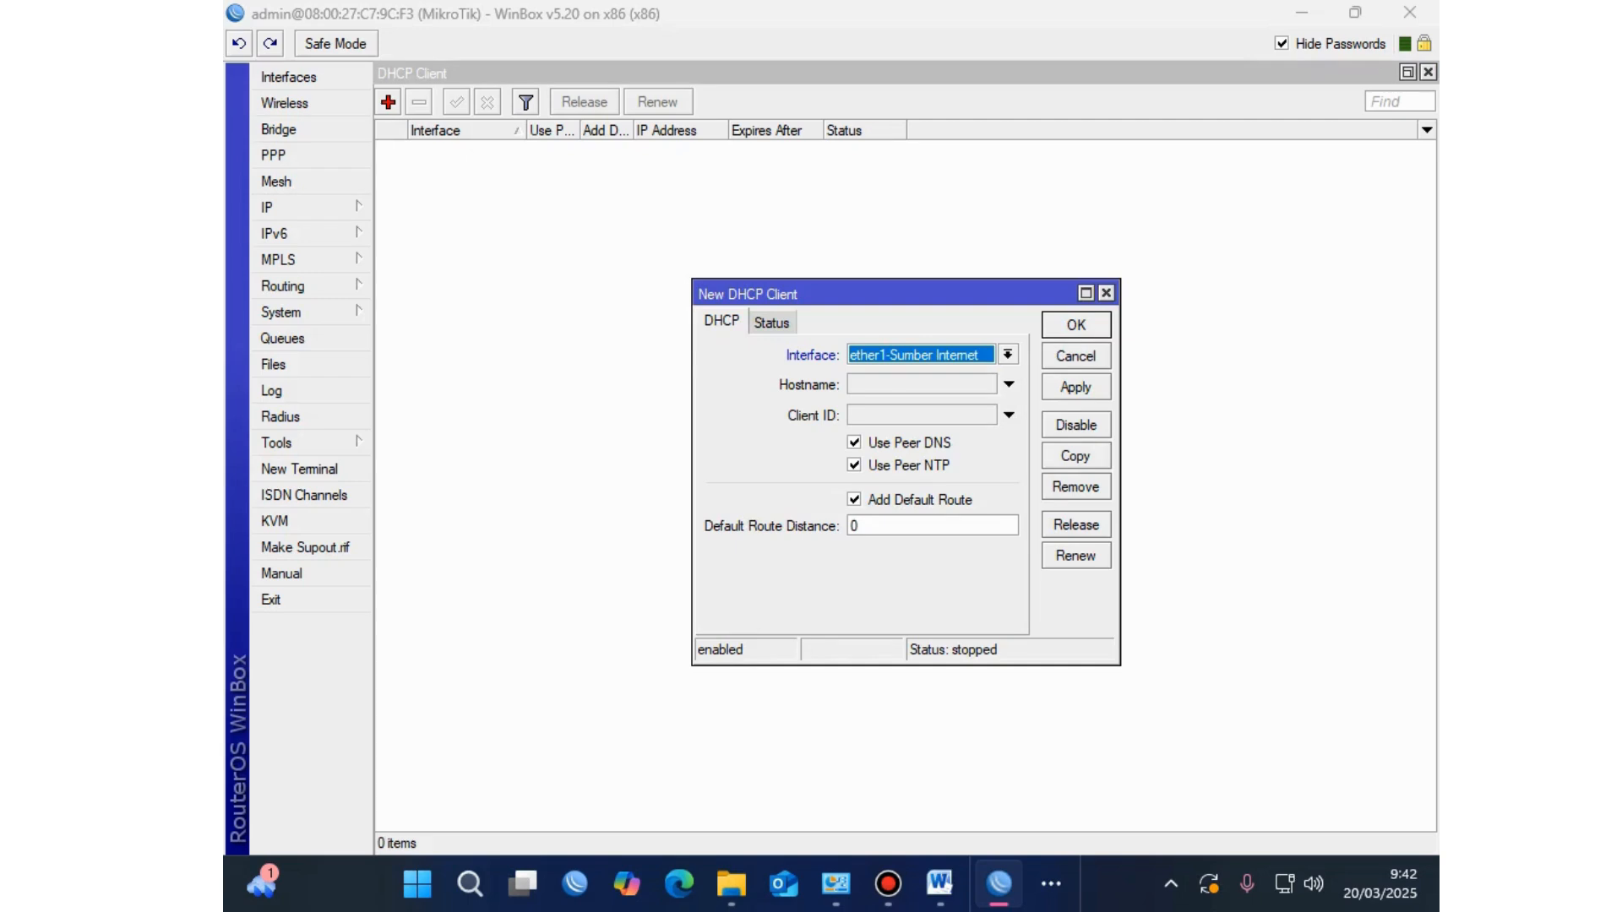
{"action": "left_click", "coordinate": [1008, 354]}
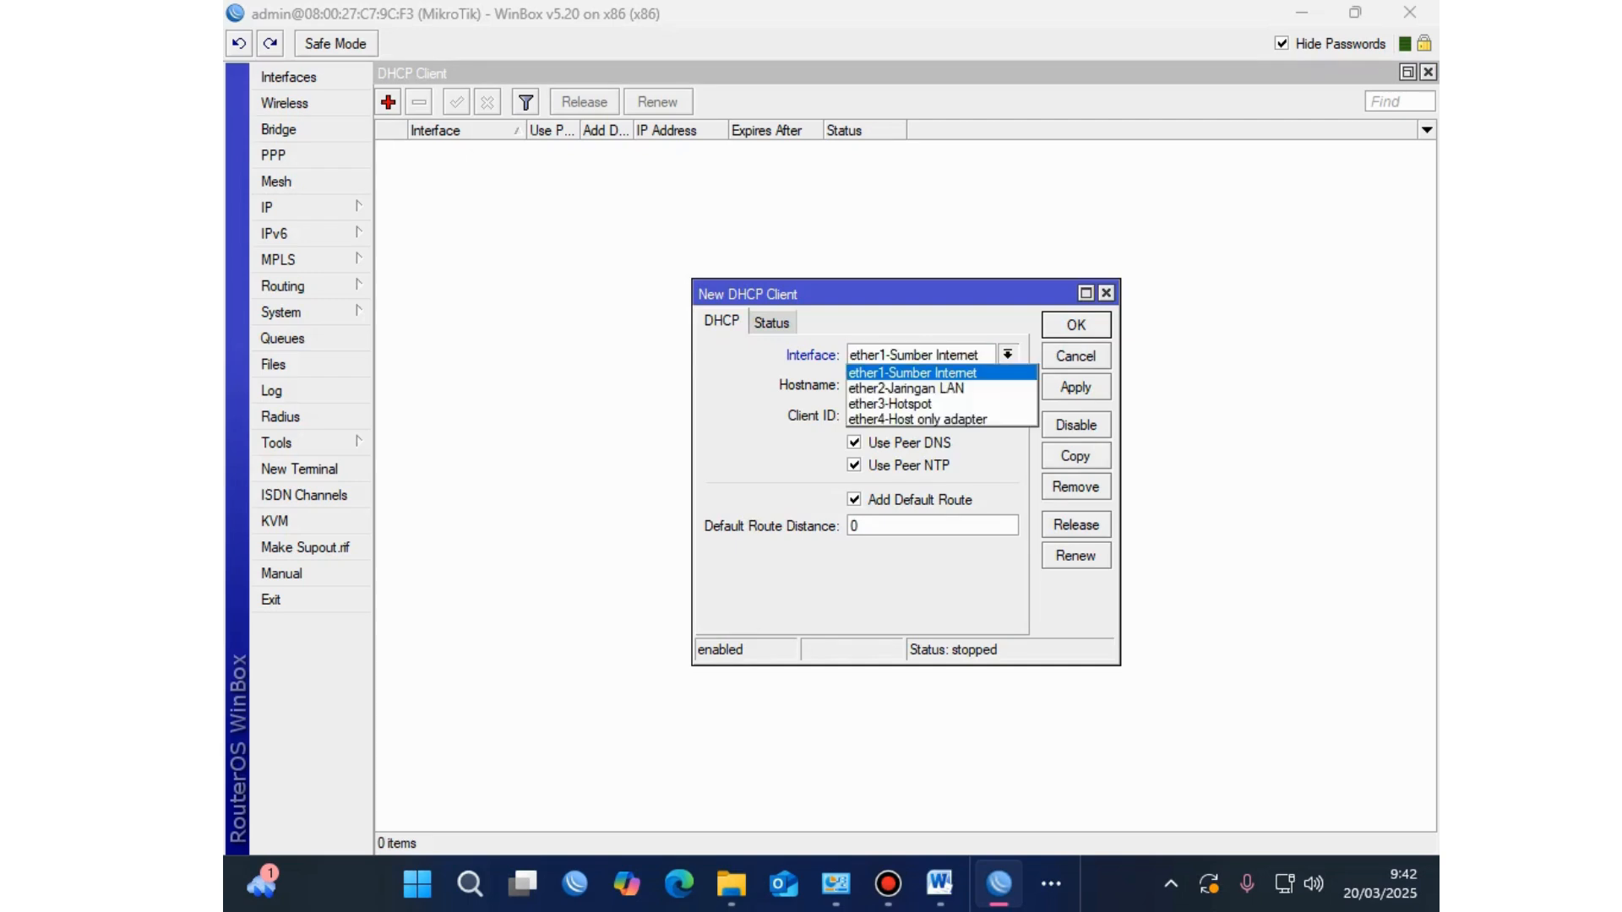
{"action": "left_click", "coordinate": [912, 373]}
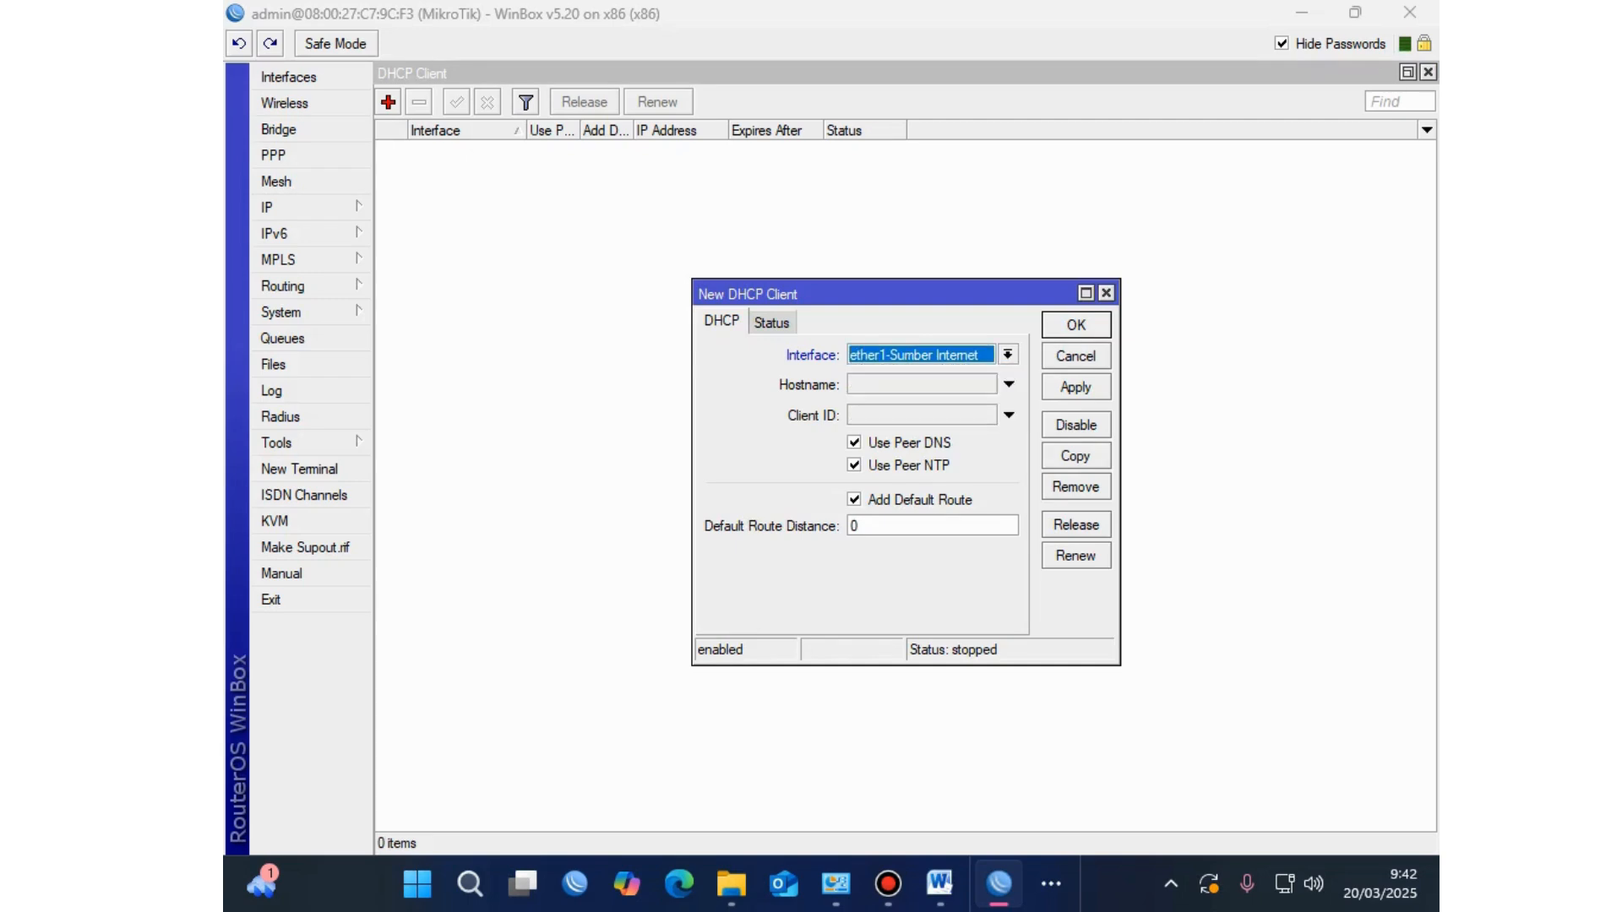
{"action": "left_click", "coordinate": [1075, 387]}
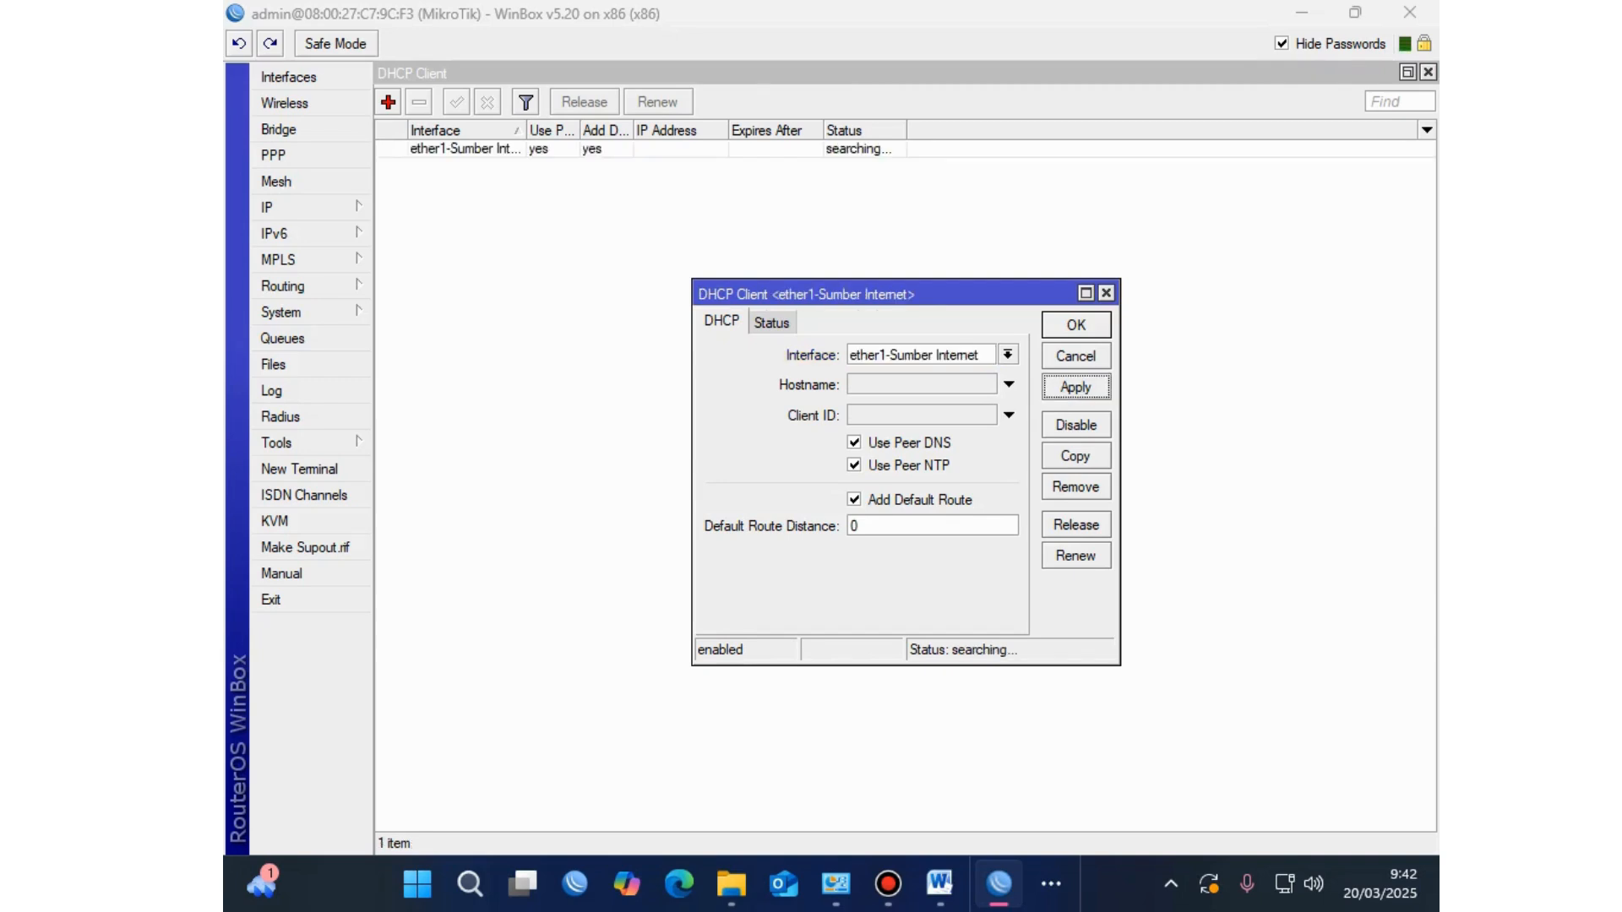
{"action": "left_click", "coordinate": [1076, 325]}
{"action": "left_click", "coordinate": [465, 148]}
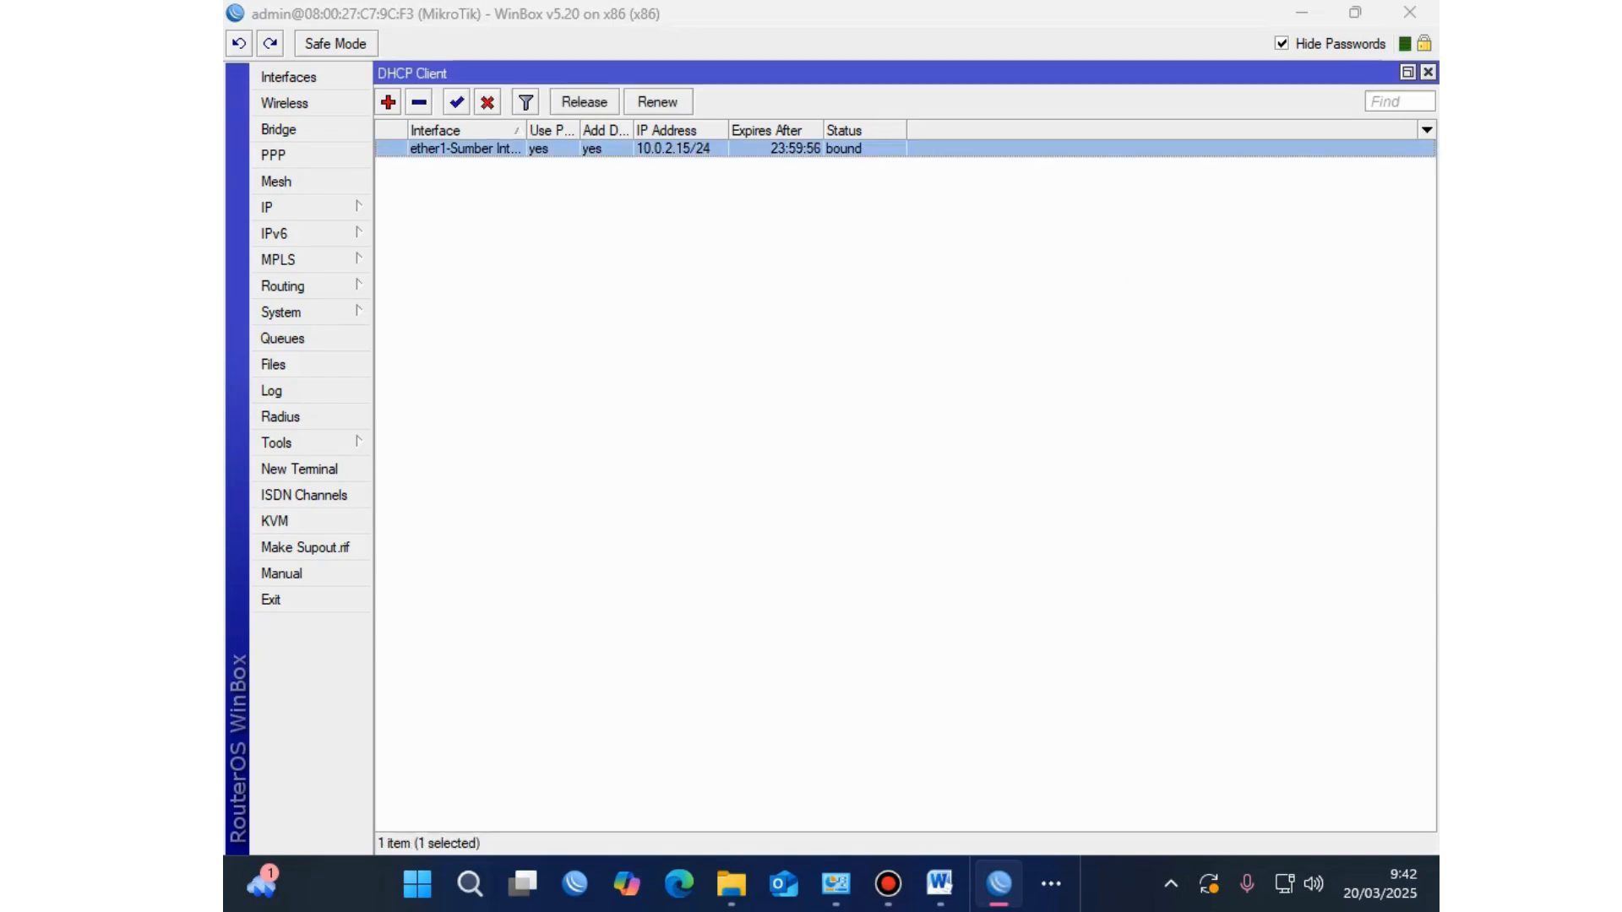
{"action": "left_click", "coordinate": [940, 884]}
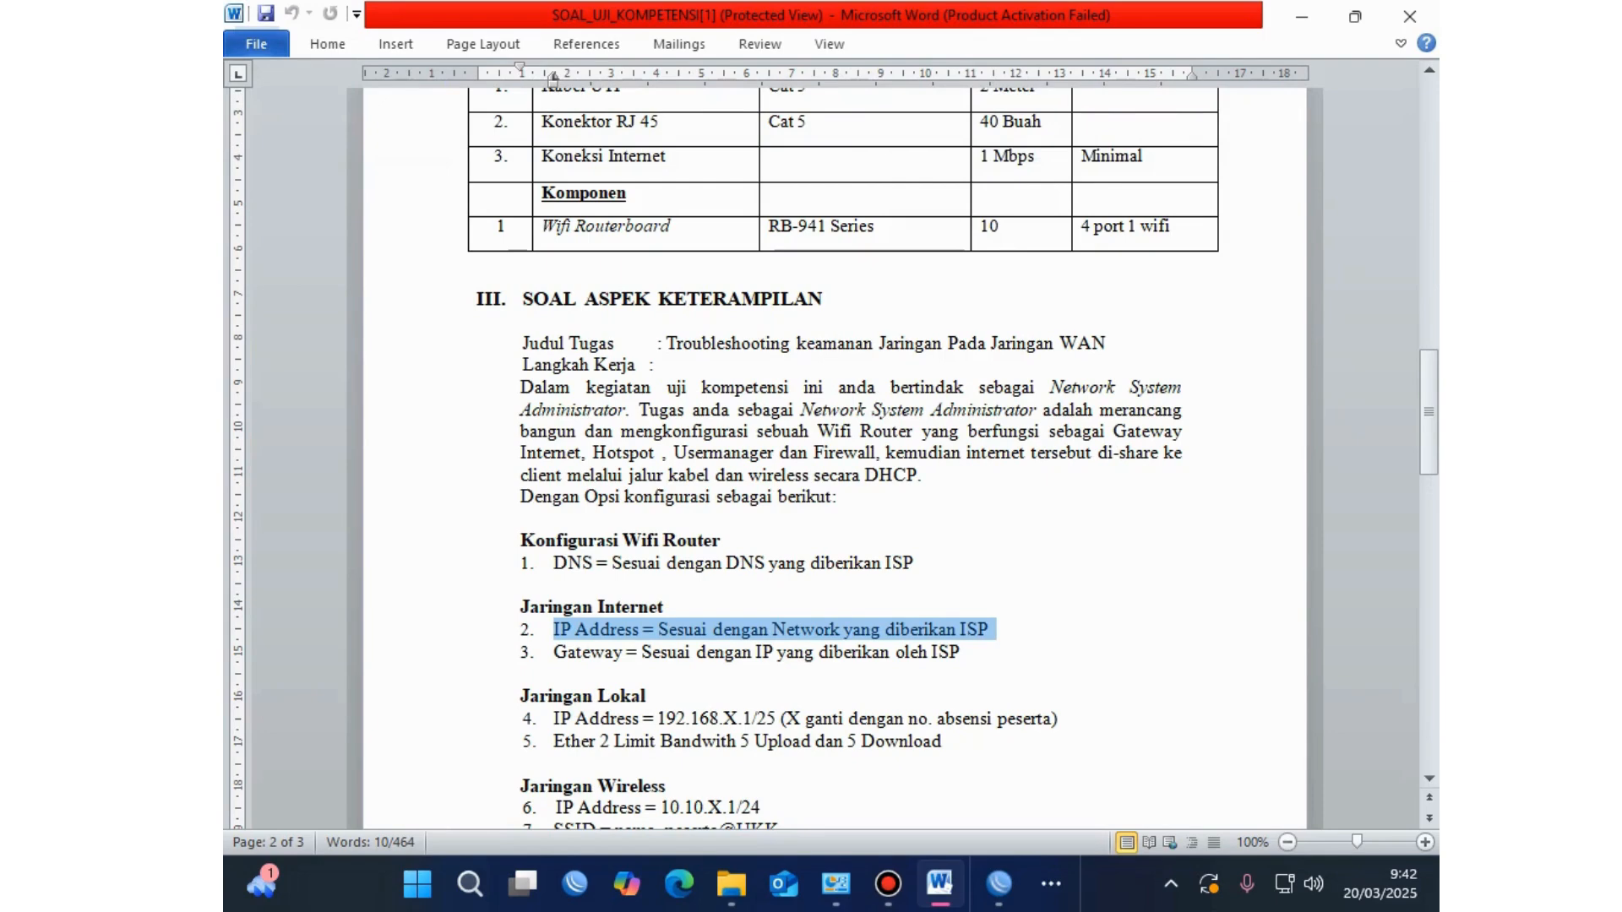
Step: Highlight the IP Address and Gateway requirement lines under Jaringan Internet
{"action": "left_click_drag", "start_coordinate": [997, 630], "coordinate": [554, 630]}
{"action": "left_click", "coordinate": [654, 652]}
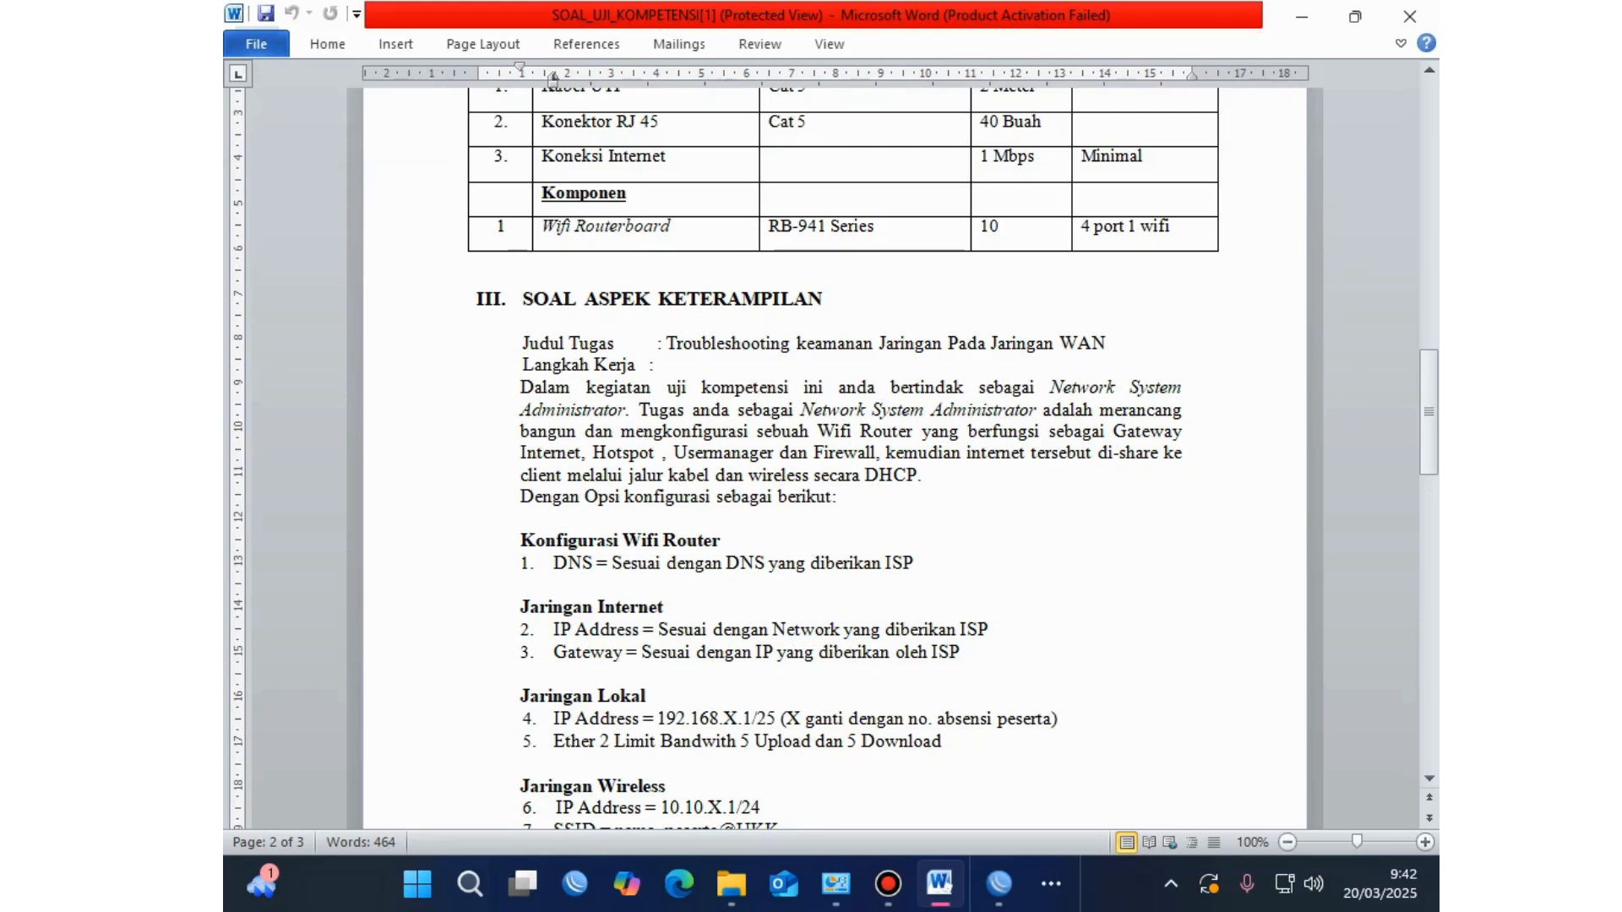
{"action": "key", "text": "End"}
{"action": "key", "text": "shift+Home"}
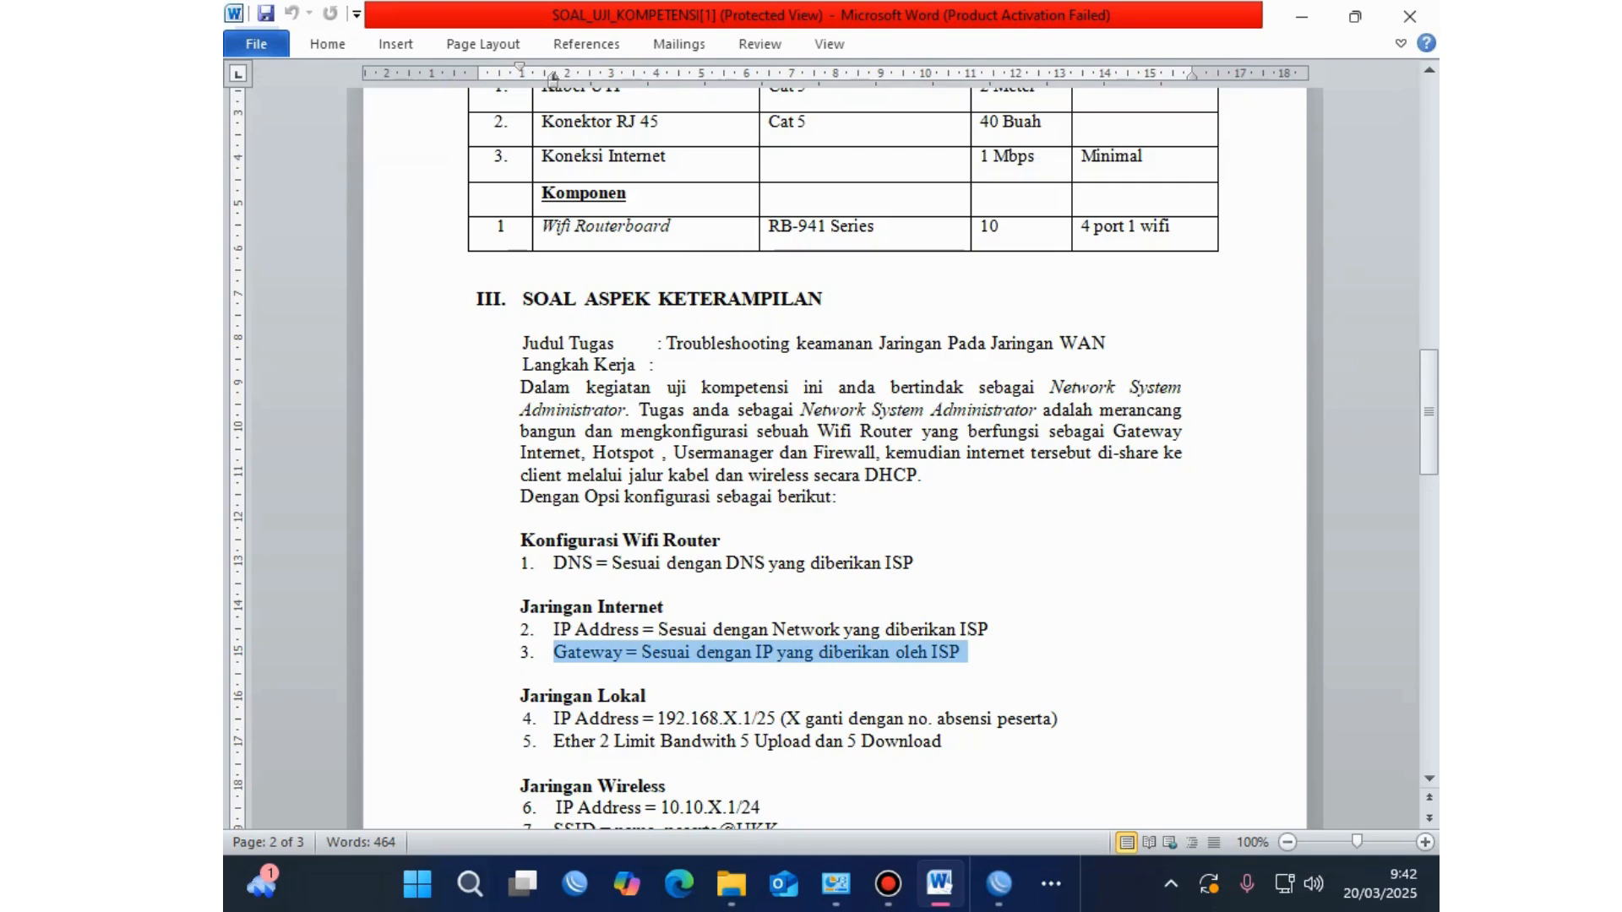
{"action": "key", "text": "shift+Right"}
{"action": "key", "text": "shift+Right"}
{"action": "key", "text": "shift+Right"}
{"action": "key", "text": "shift+Right"}
{"action": "key", "text": "shift+Right"}
{"action": "key", "text": "shift+Right"}
{"action": "key", "text": "shift+Right"}
{"action": "key", "text": "shift+Right"}
{"action": "key", "text": "shift+Right"}
{"action": "key", "text": "shift+Right"}
{"action": "key", "text": "shift+Right"}
{"action": "key", "text": "shift+Right"}
{"action": "key", "text": "shift+Right"}
{"action": "key", "text": "shift+Right"}
{"action": "key", "text": "shift+Right"}
{"action": "key", "text": "shift+Right"}
{"action": "key", "text": "shift+Right"}
{"action": "key", "text": "shift+Right"}
{"action": "key", "text": "shift+Right"}
{"action": "key", "text": "shift+Right"}
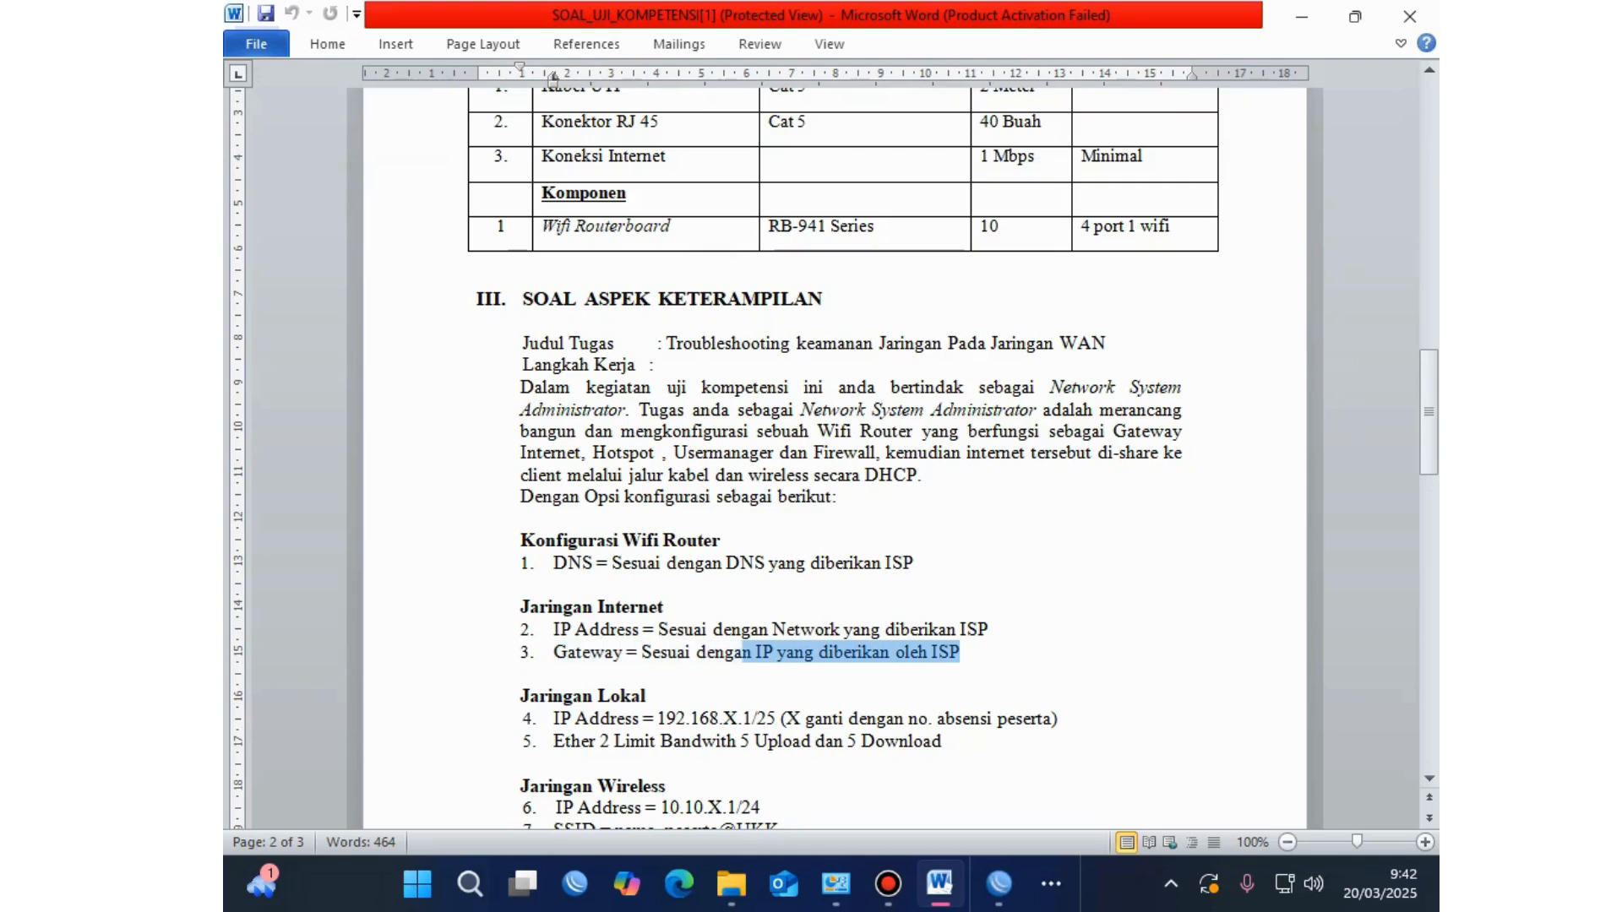
{"action": "key", "text": "shift+Home"}
{"action": "key", "text": "alt+Tab"}
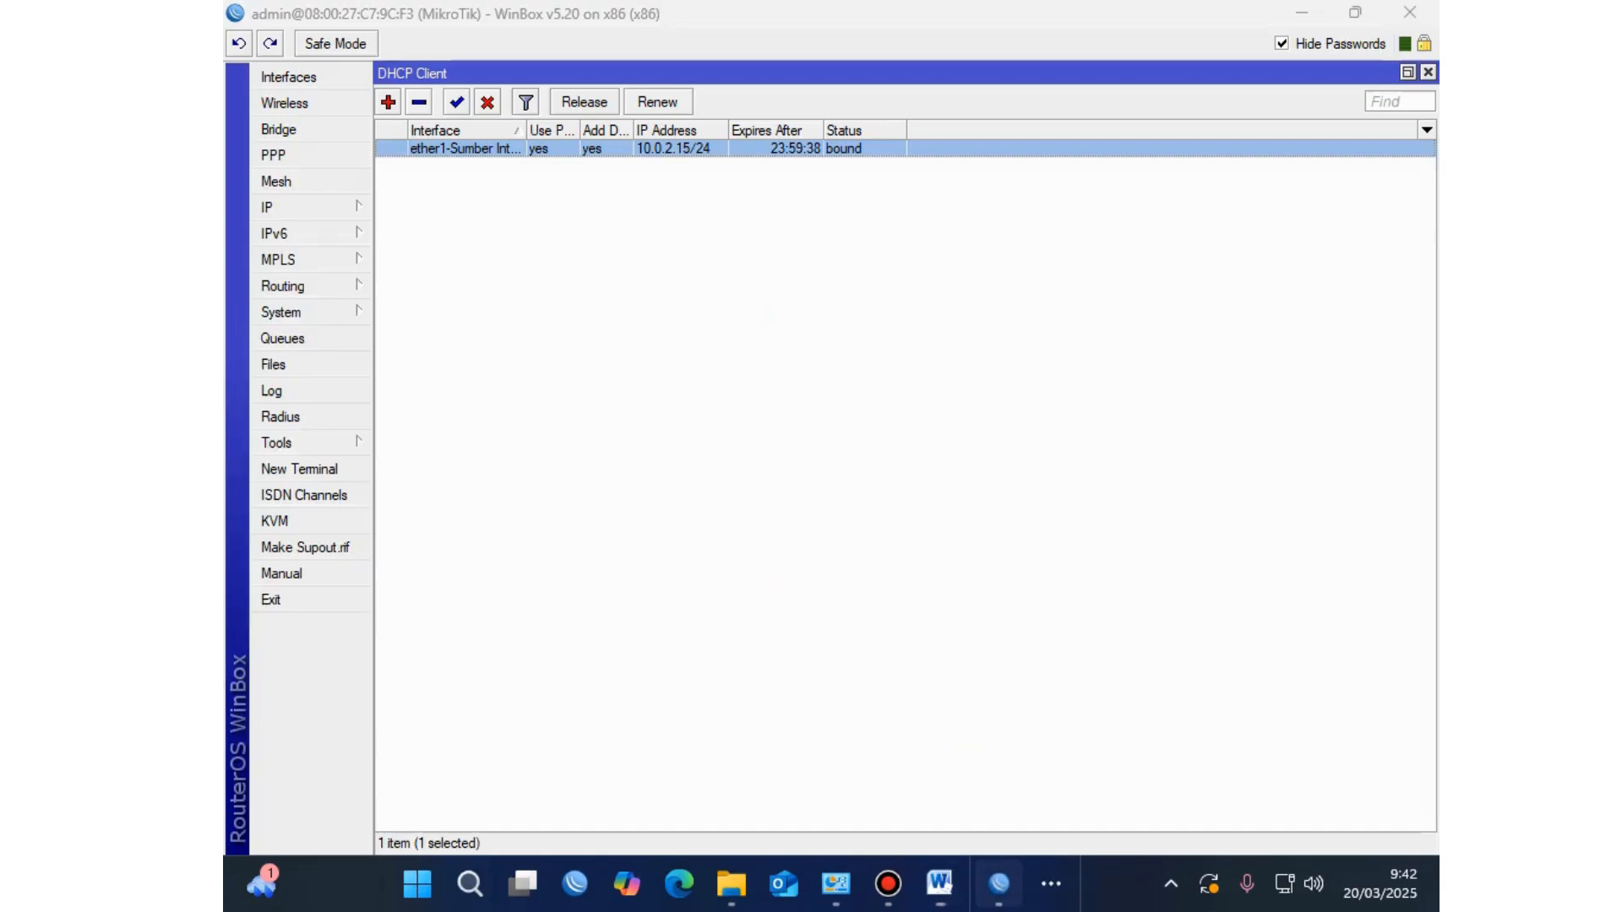
Step: Inspect the 10.0.2.0/24 connected route and the 0.0.0.0/0 default route via 10.0.2.2
{"action": "left_click", "coordinate": [279, 207]}
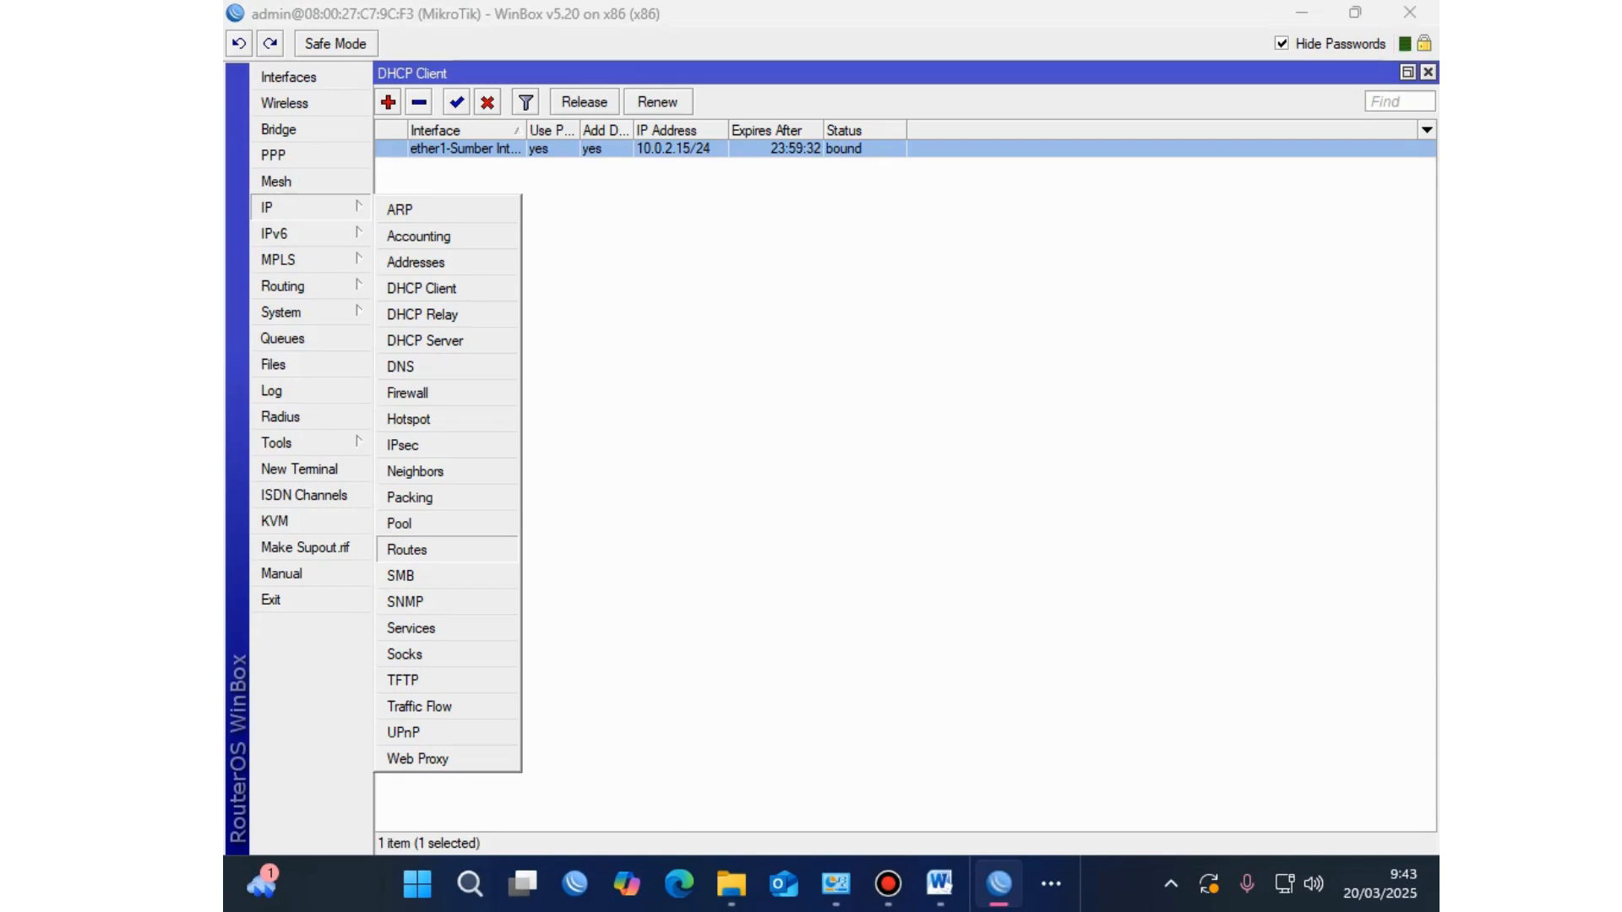
{"action": "left_click", "coordinate": [406, 549]}
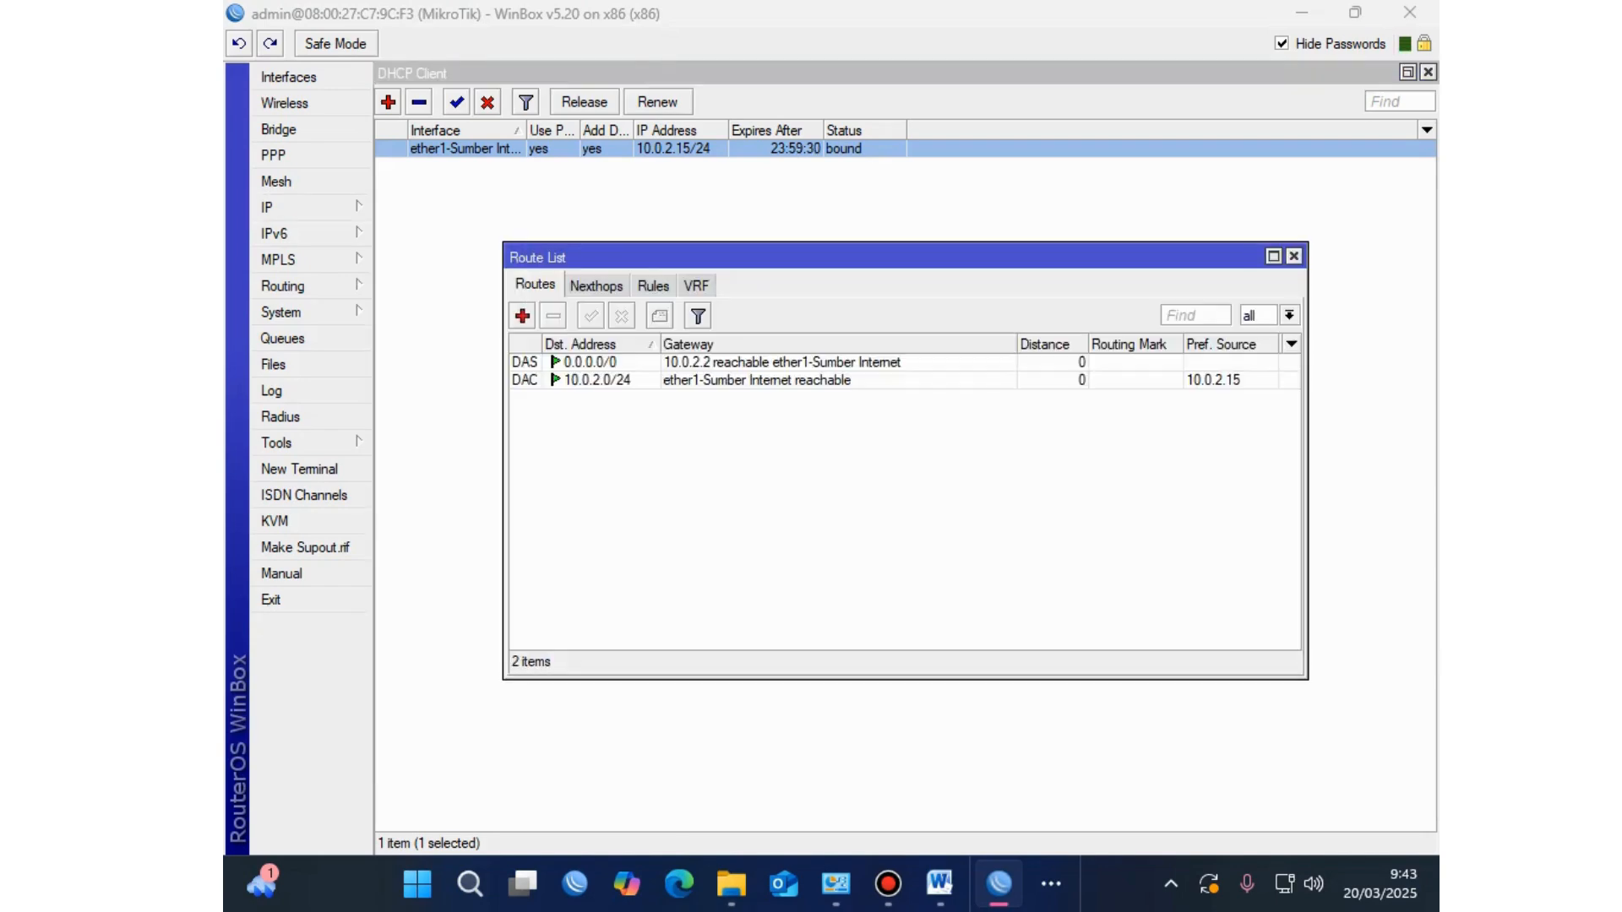
{"action": "double_click", "coordinate": [591, 379]}
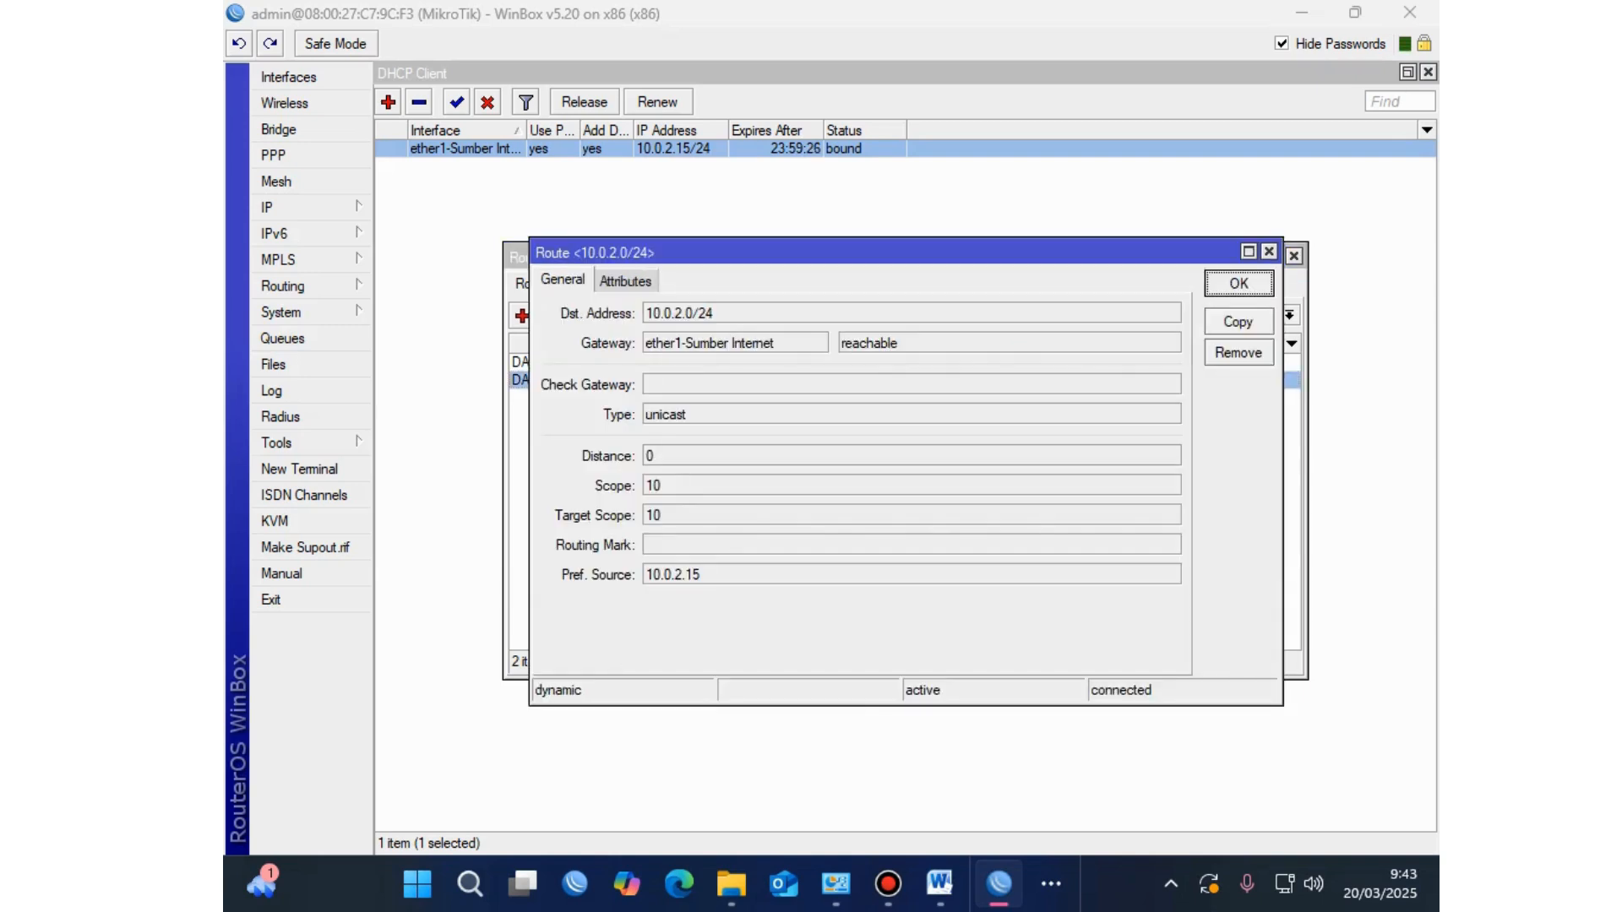
{"action": "key", "text": "Escape"}
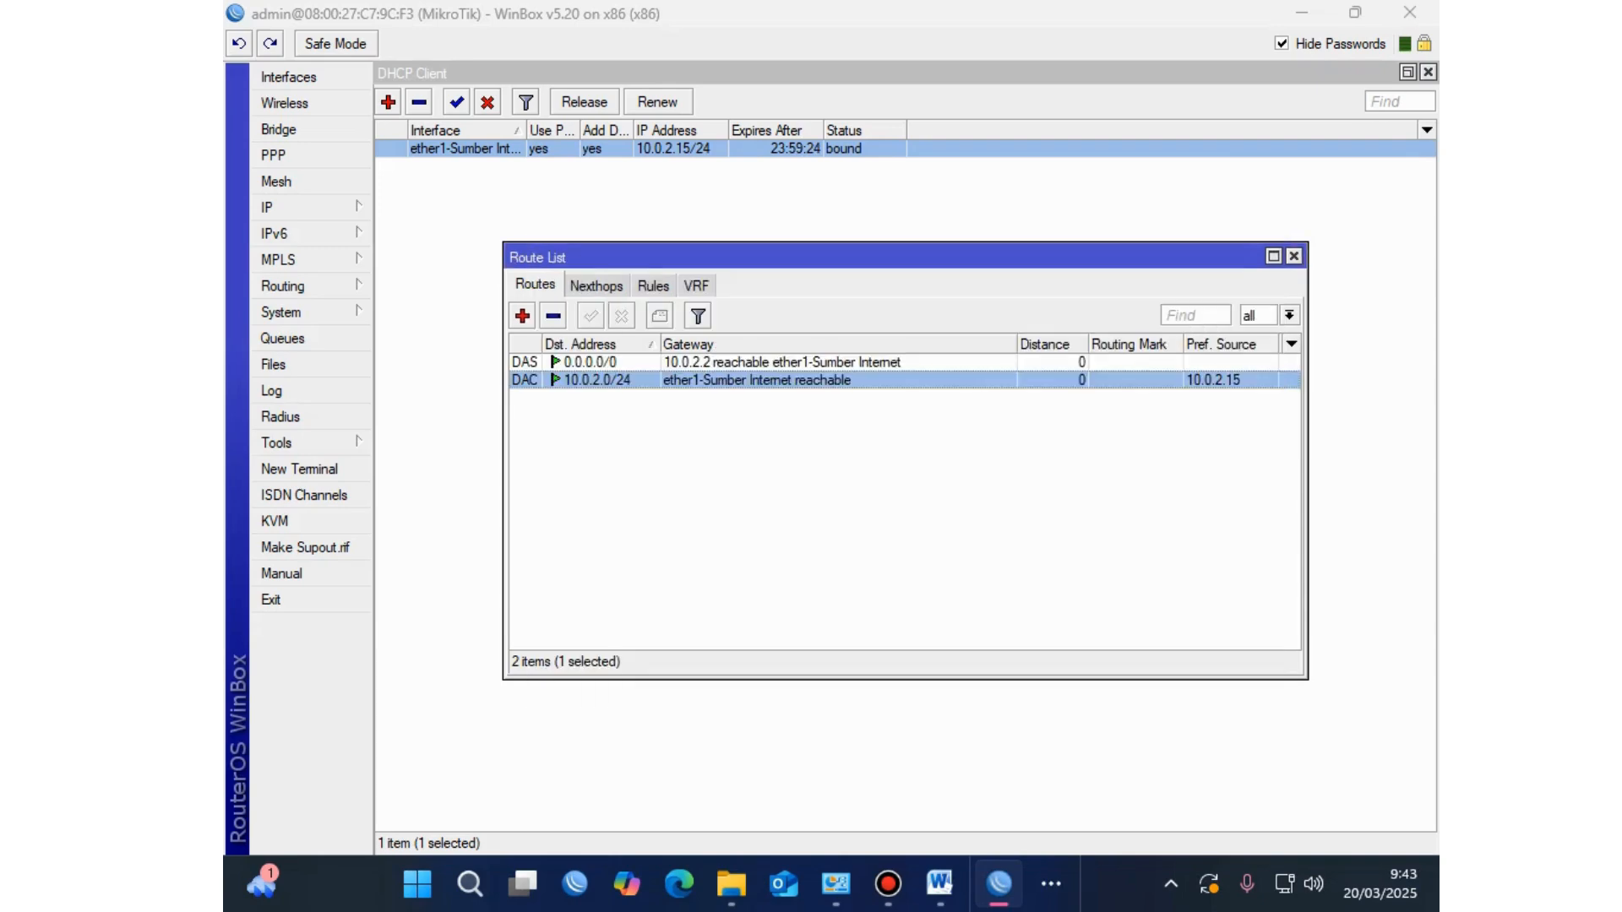
{"action": "double_click", "coordinate": [592, 362]}
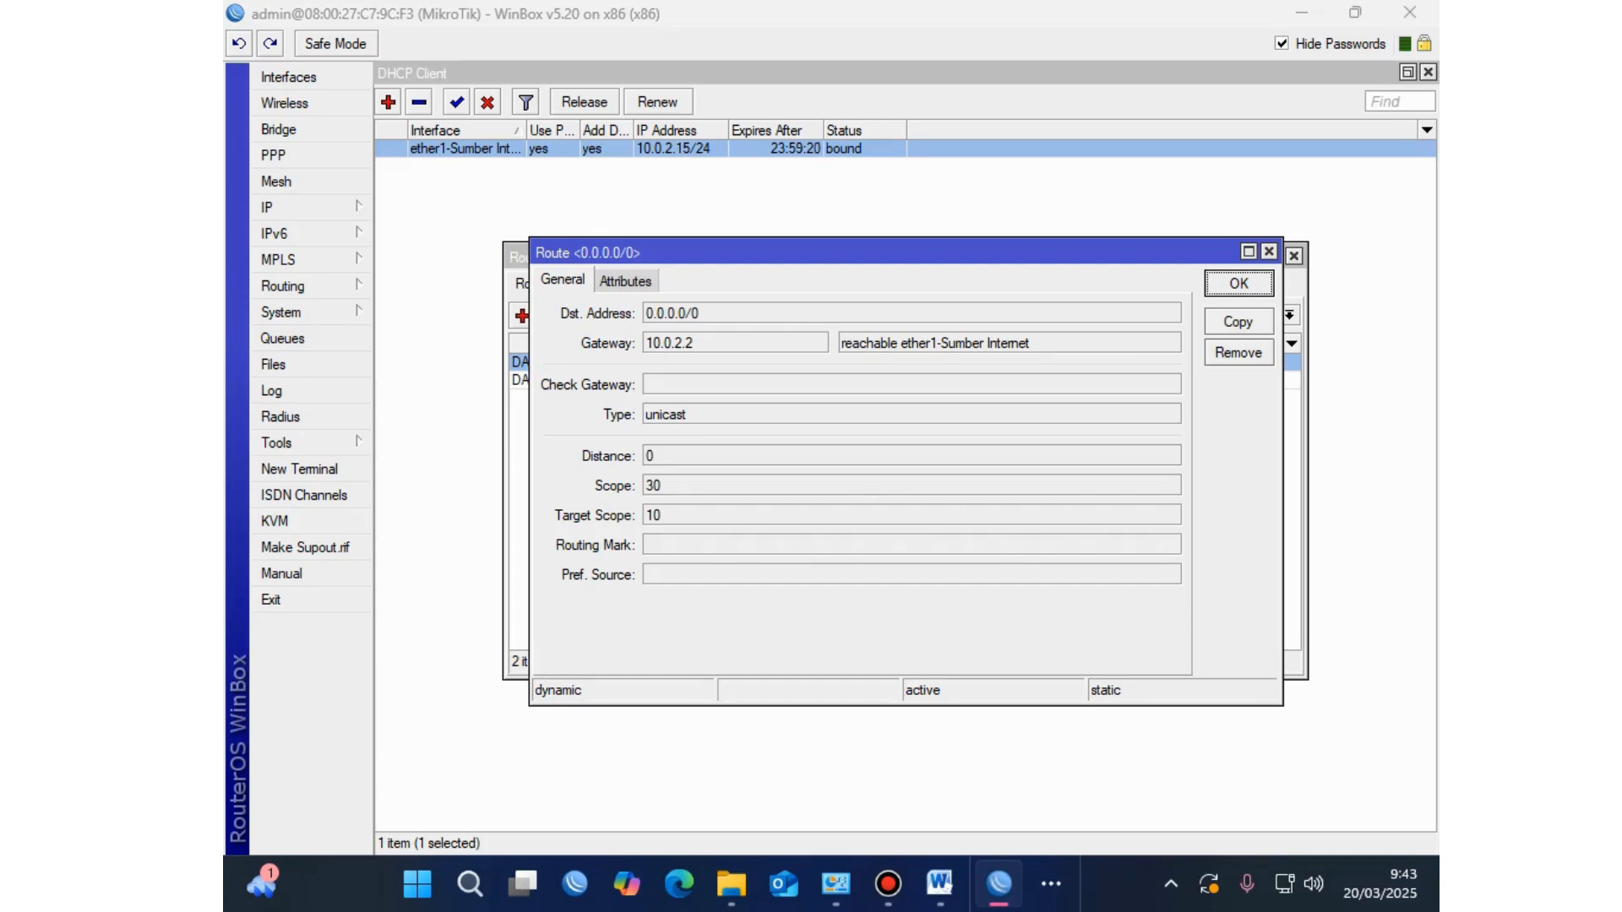
{"action": "key", "text": "Escape"}
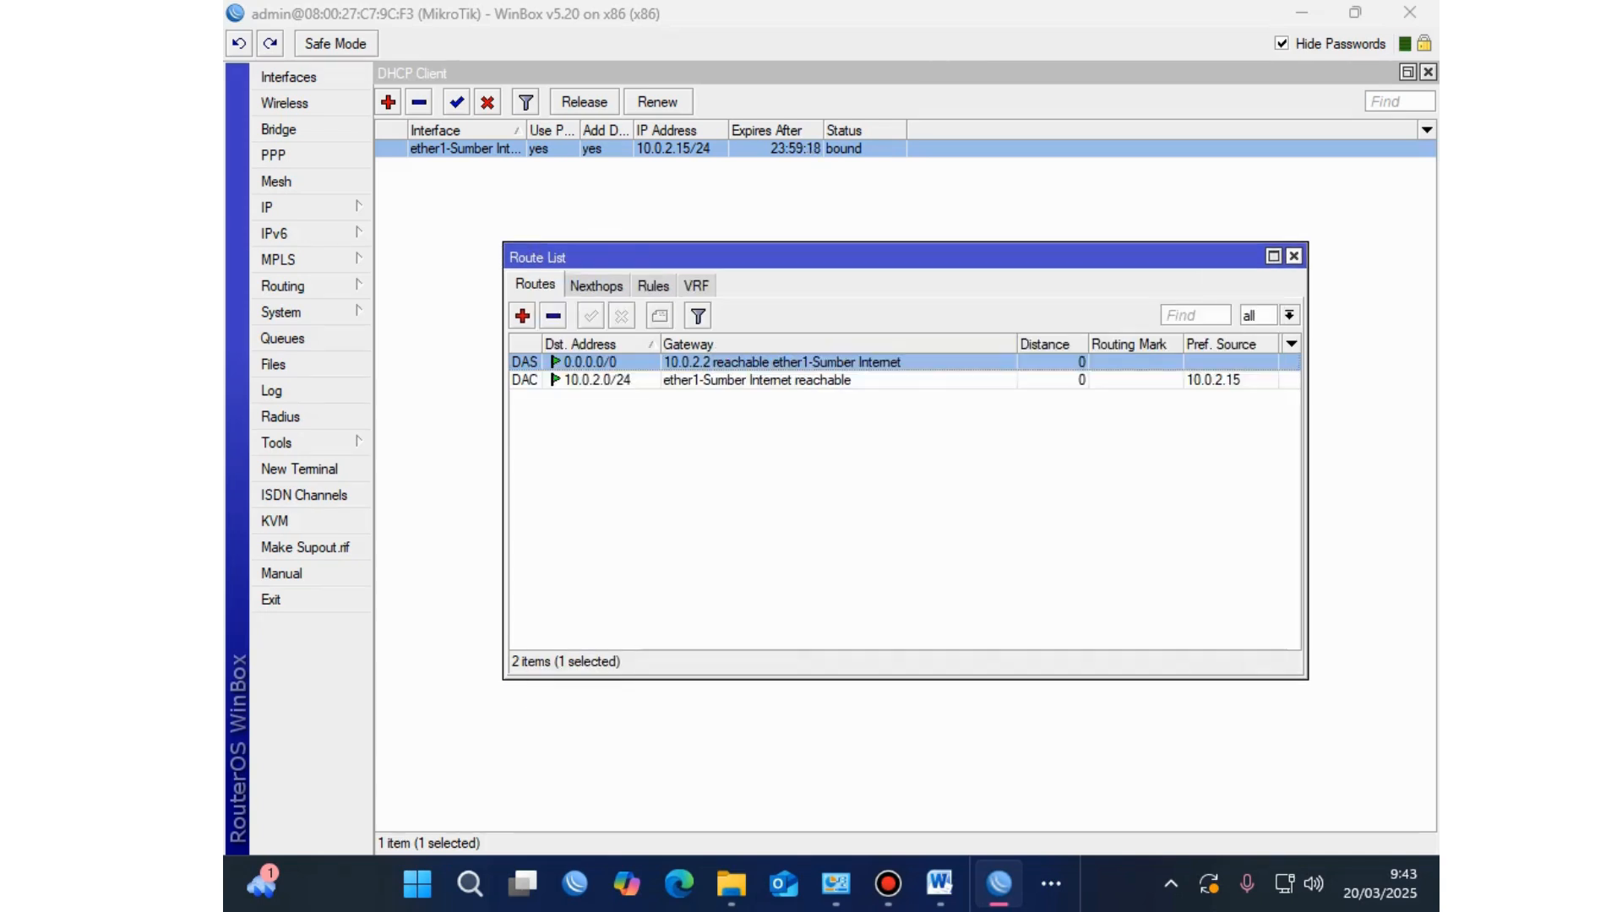
{"action": "left_click", "coordinate": [1294, 256]}
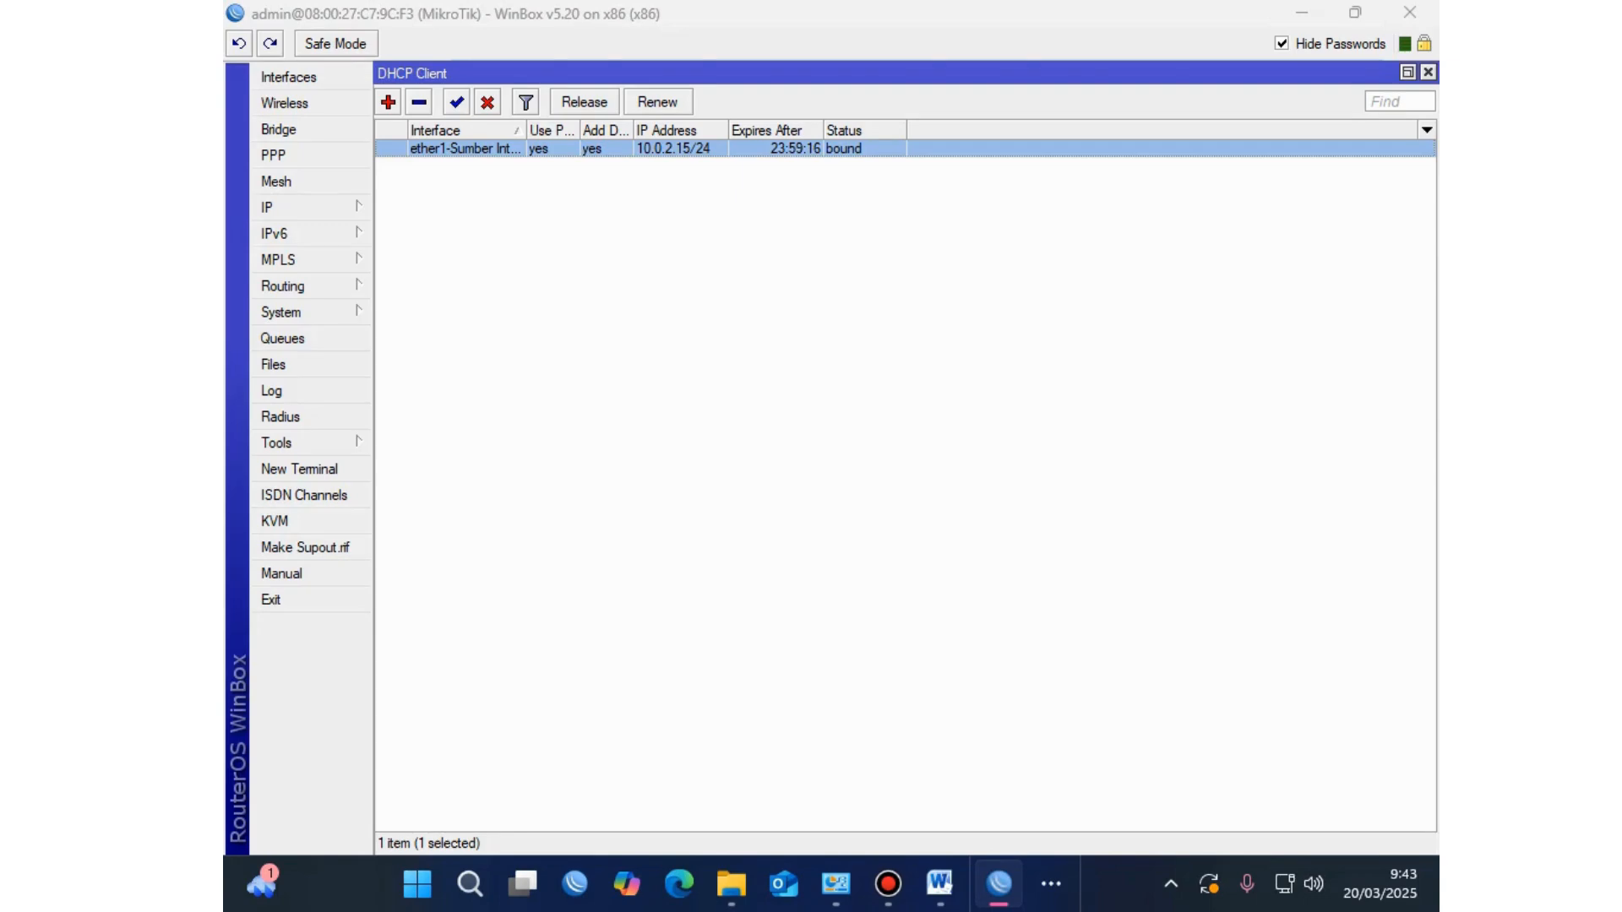
Step: Highlight the IP Address and Gateway lines on the exam sheet again
{"action": "left_click", "coordinate": [279, 207]}
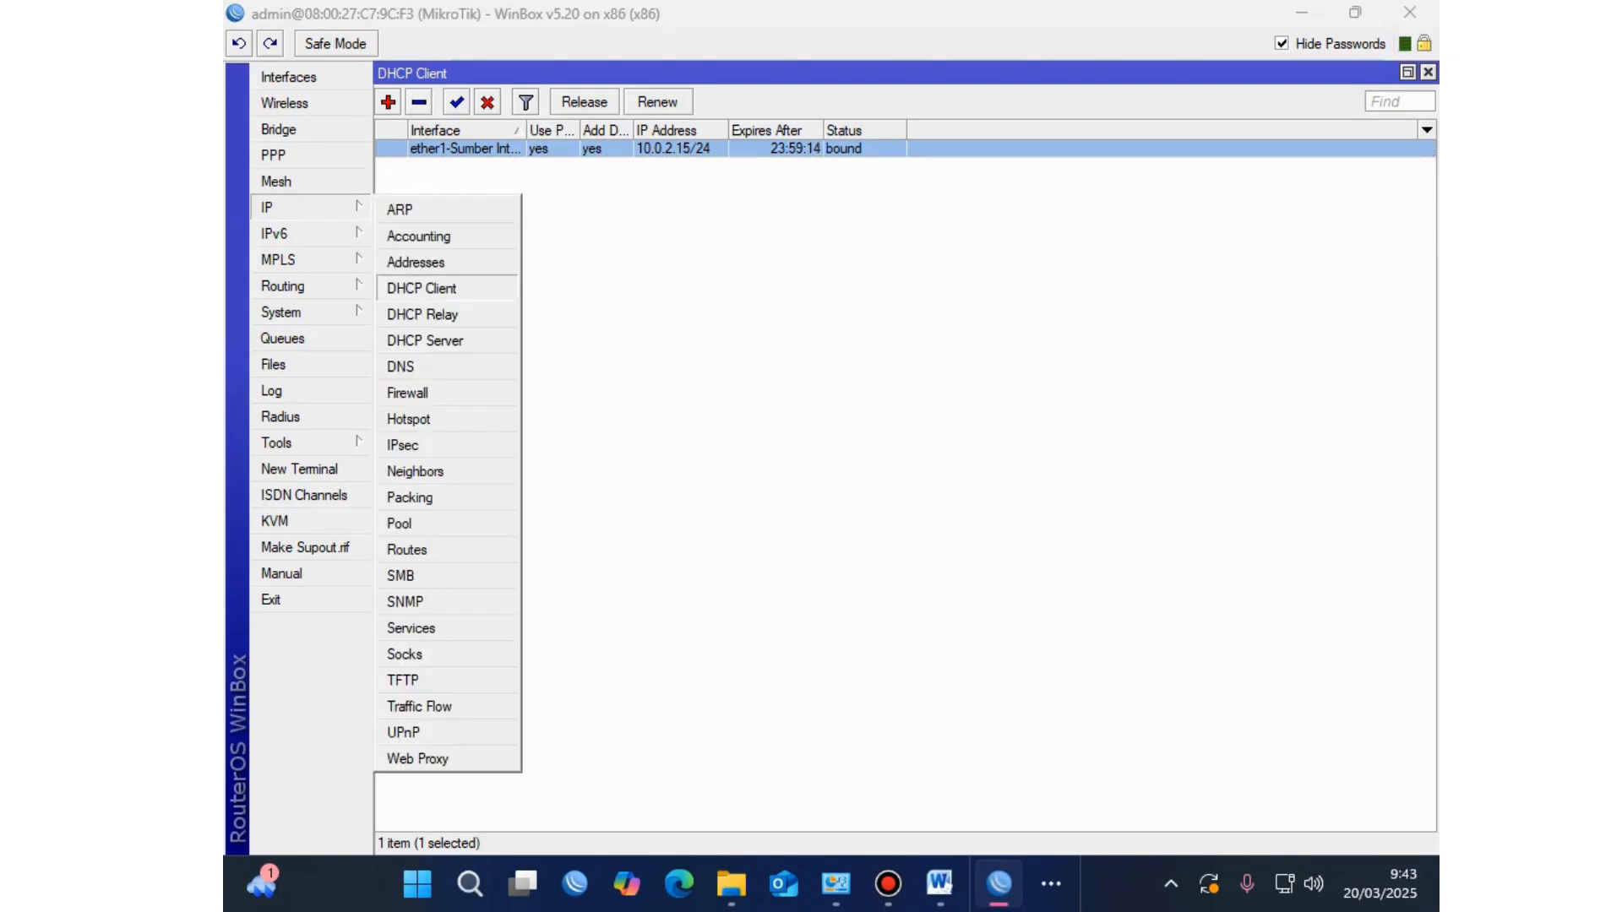
{"action": "key", "text": "Escape"}
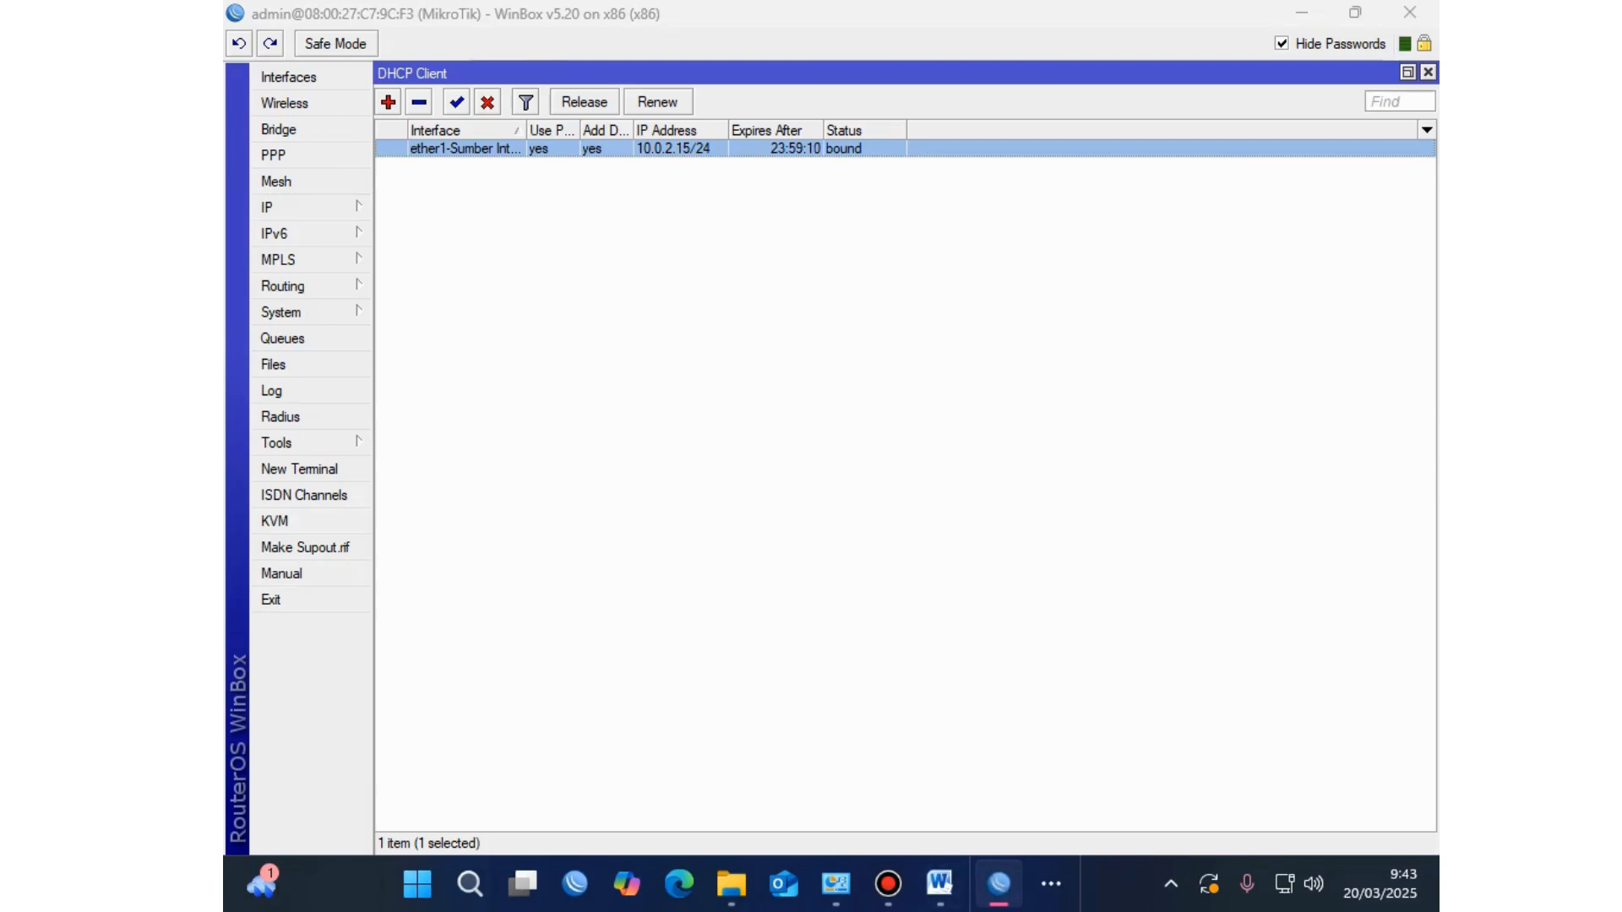
{"action": "key", "text": "alt+Tab"}
{"action": "left_click_drag", "start_coordinate": [553, 629], "coordinate": [968, 652]}
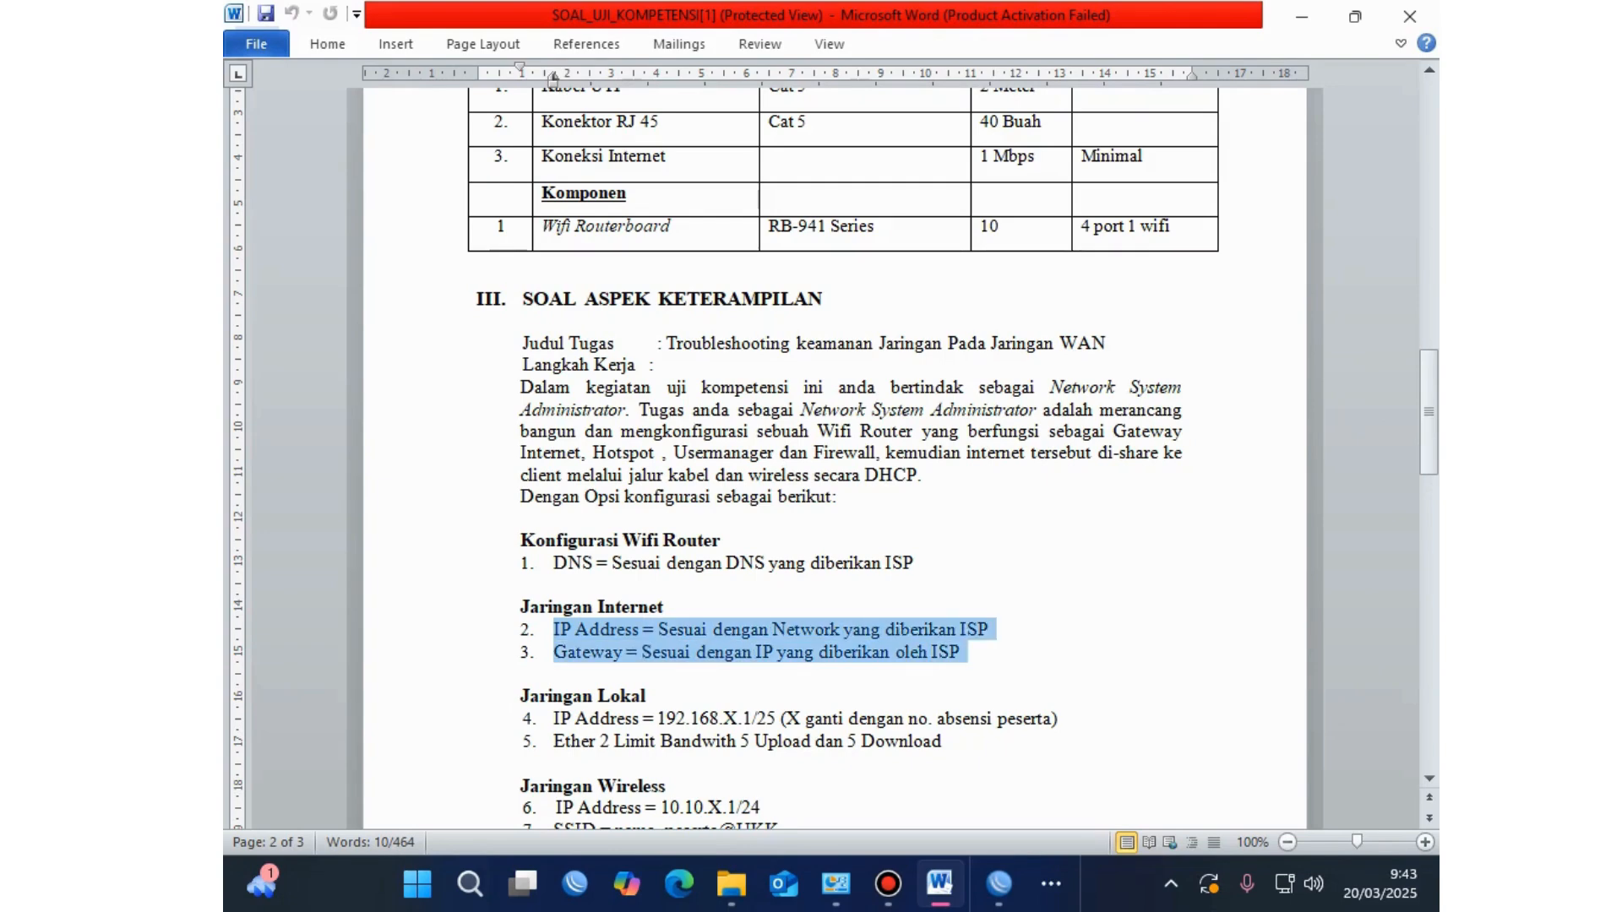
Step: Highlight the DNS requirement line under Konfigurasi Wifi Router on the exam sheet
{"action": "right_click", "coordinate": [948, 654]}
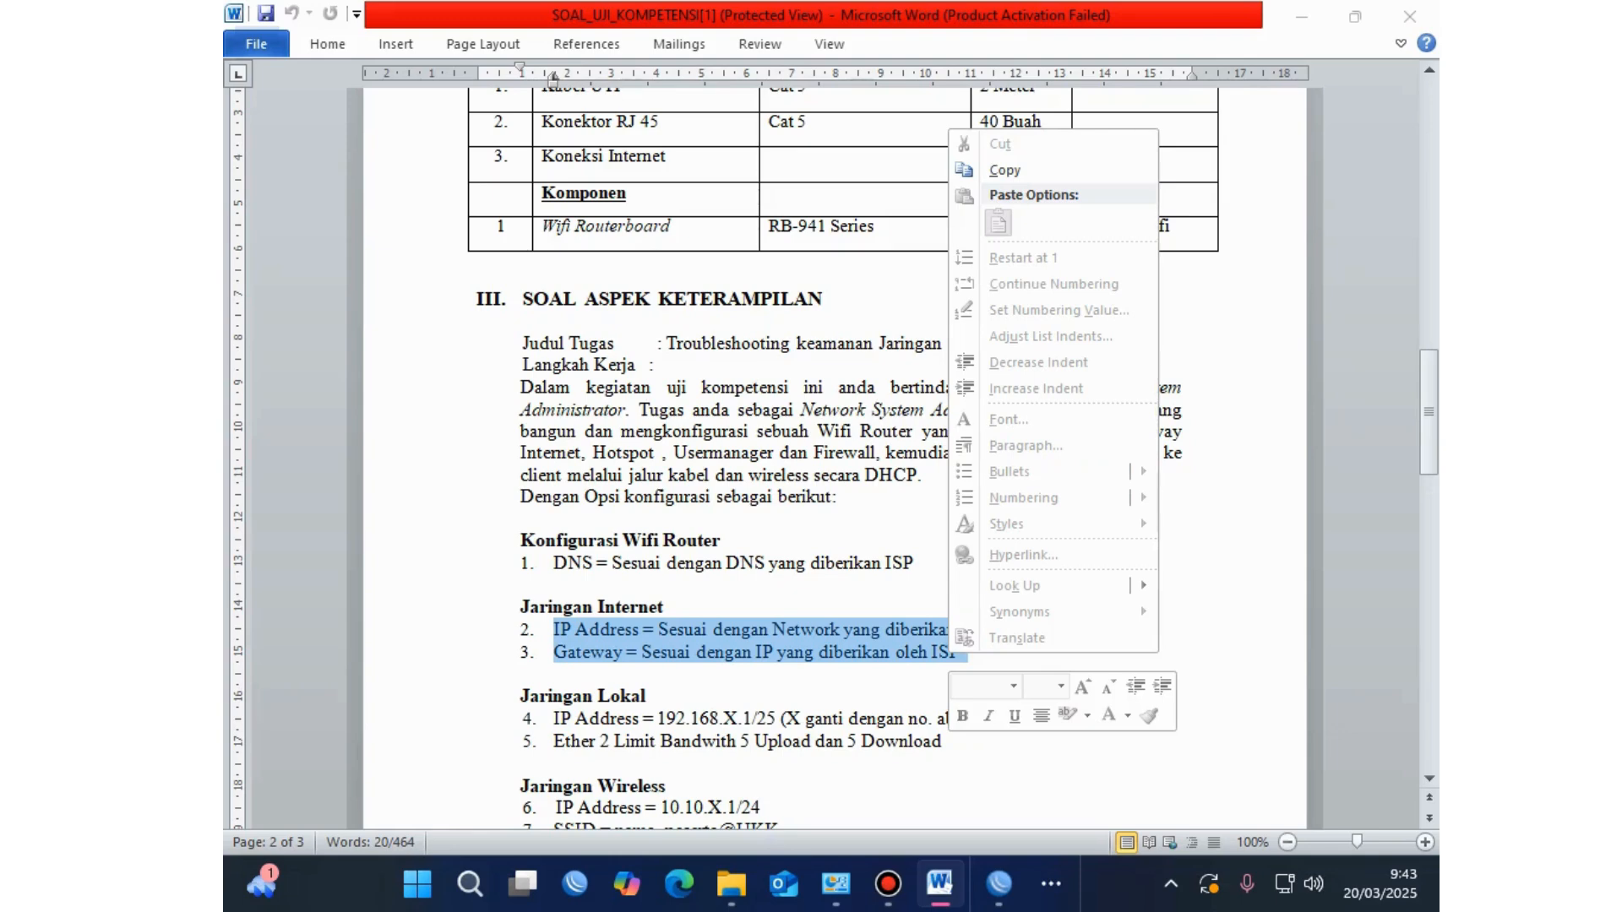
{"action": "key", "text": "Escape"}
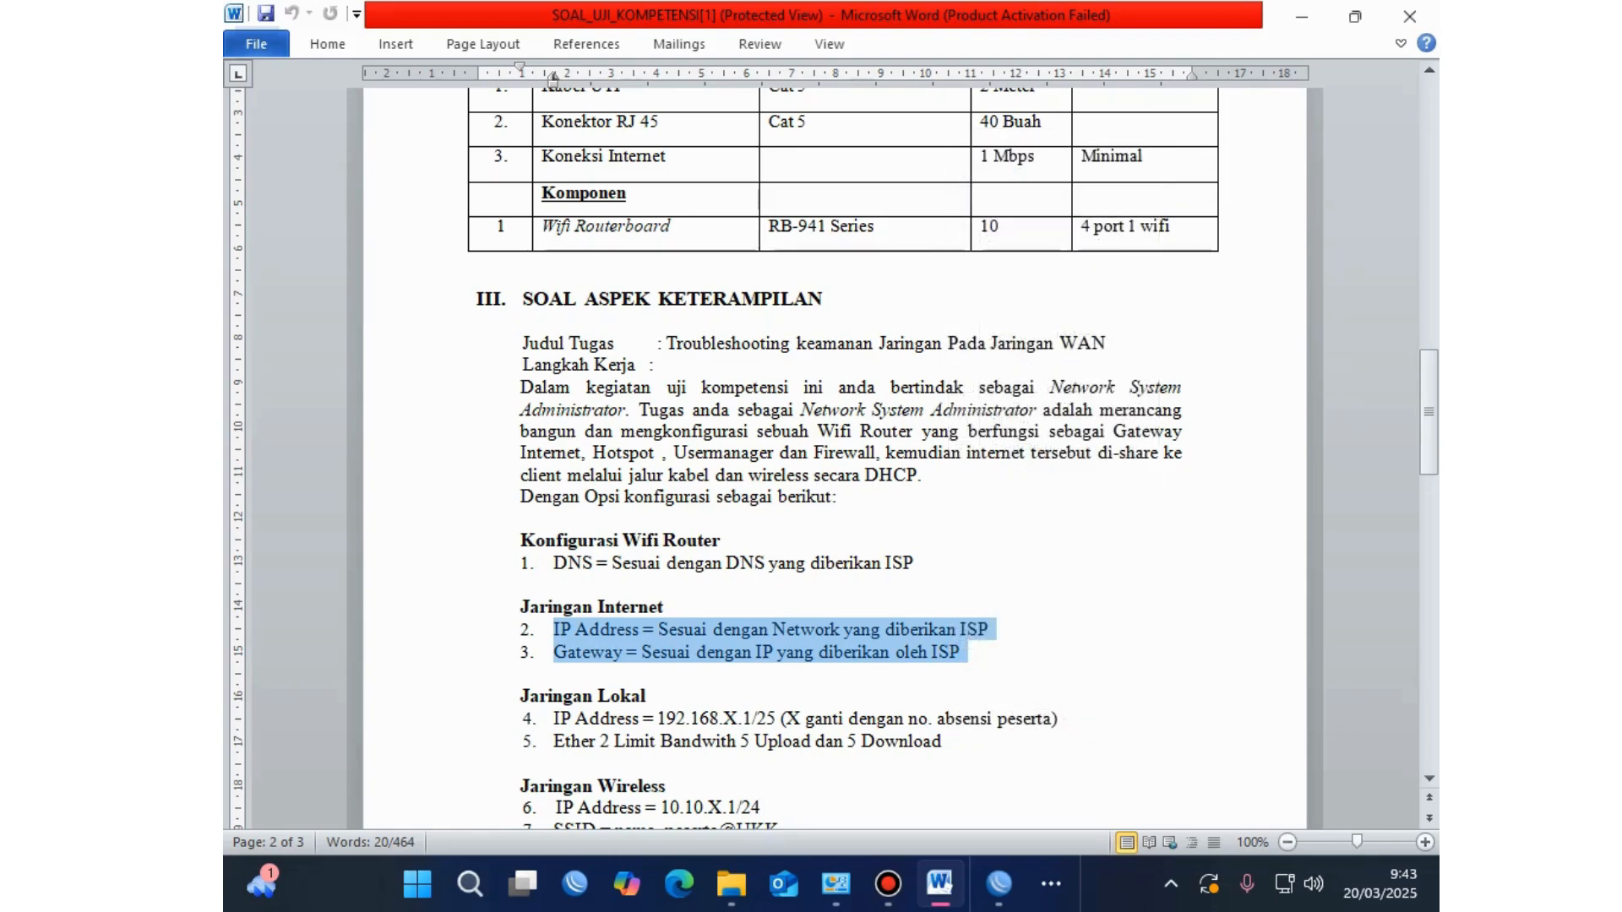
{"action": "left_click_drag", "start_coordinate": [918, 563], "coordinate": [553, 562]}
{"action": "left_click", "coordinate": [999, 884]}
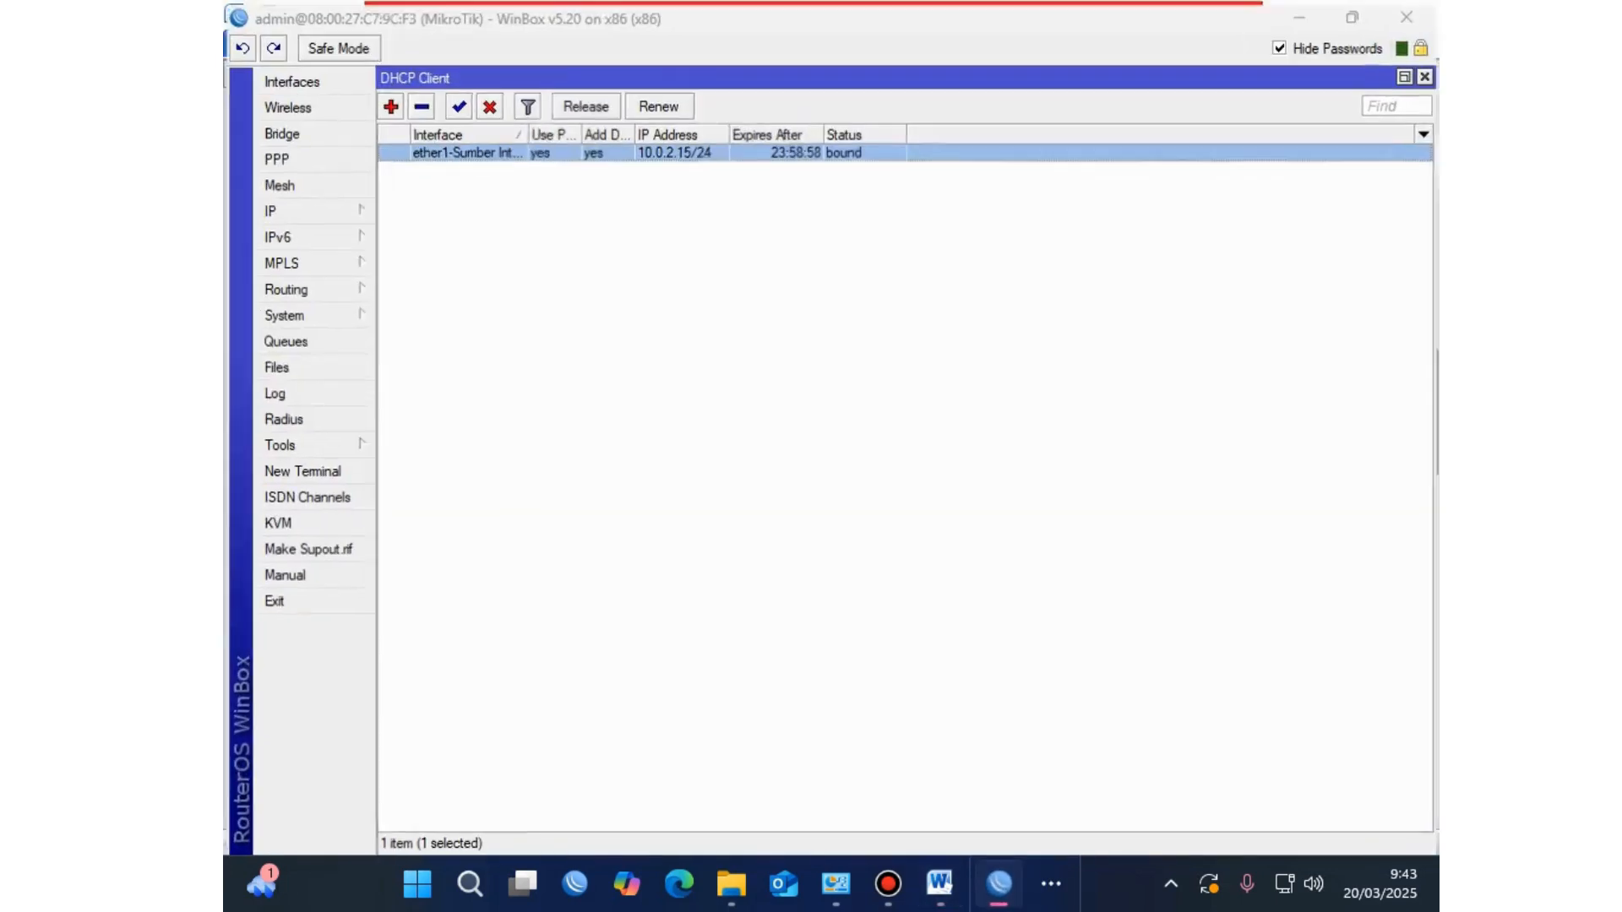
Step: Enable Allow Remote Requests in IP > DNS, where dynamic server 10.0.2.3 is listed
{"action": "left_click", "coordinate": [278, 207]}
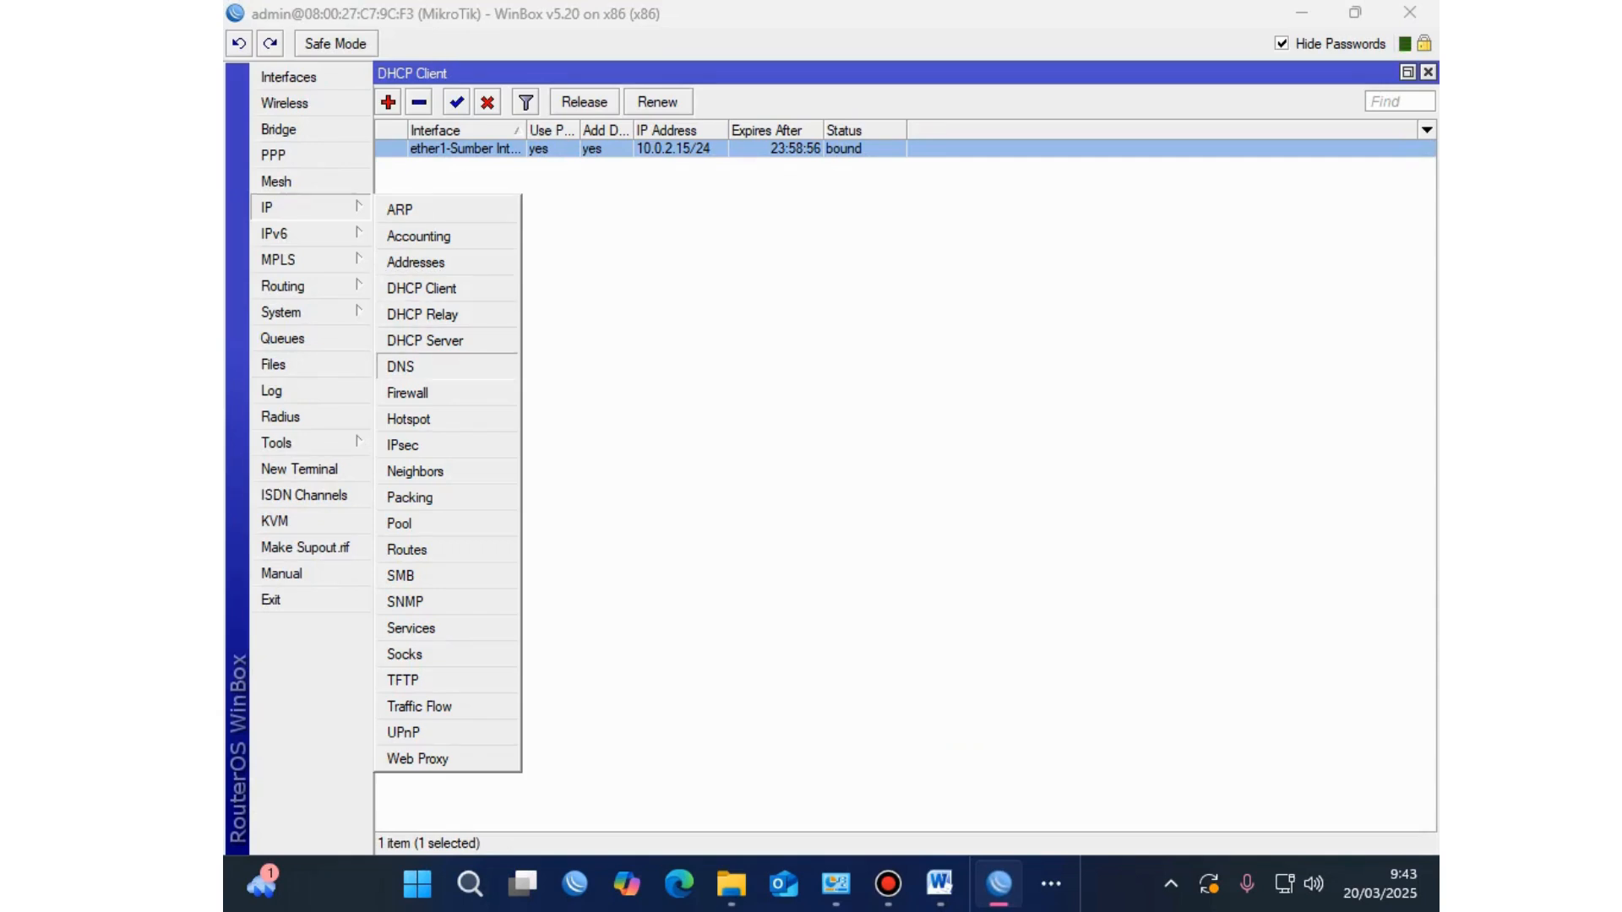
{"action": "left_click", "coordinate": [406, 363]}
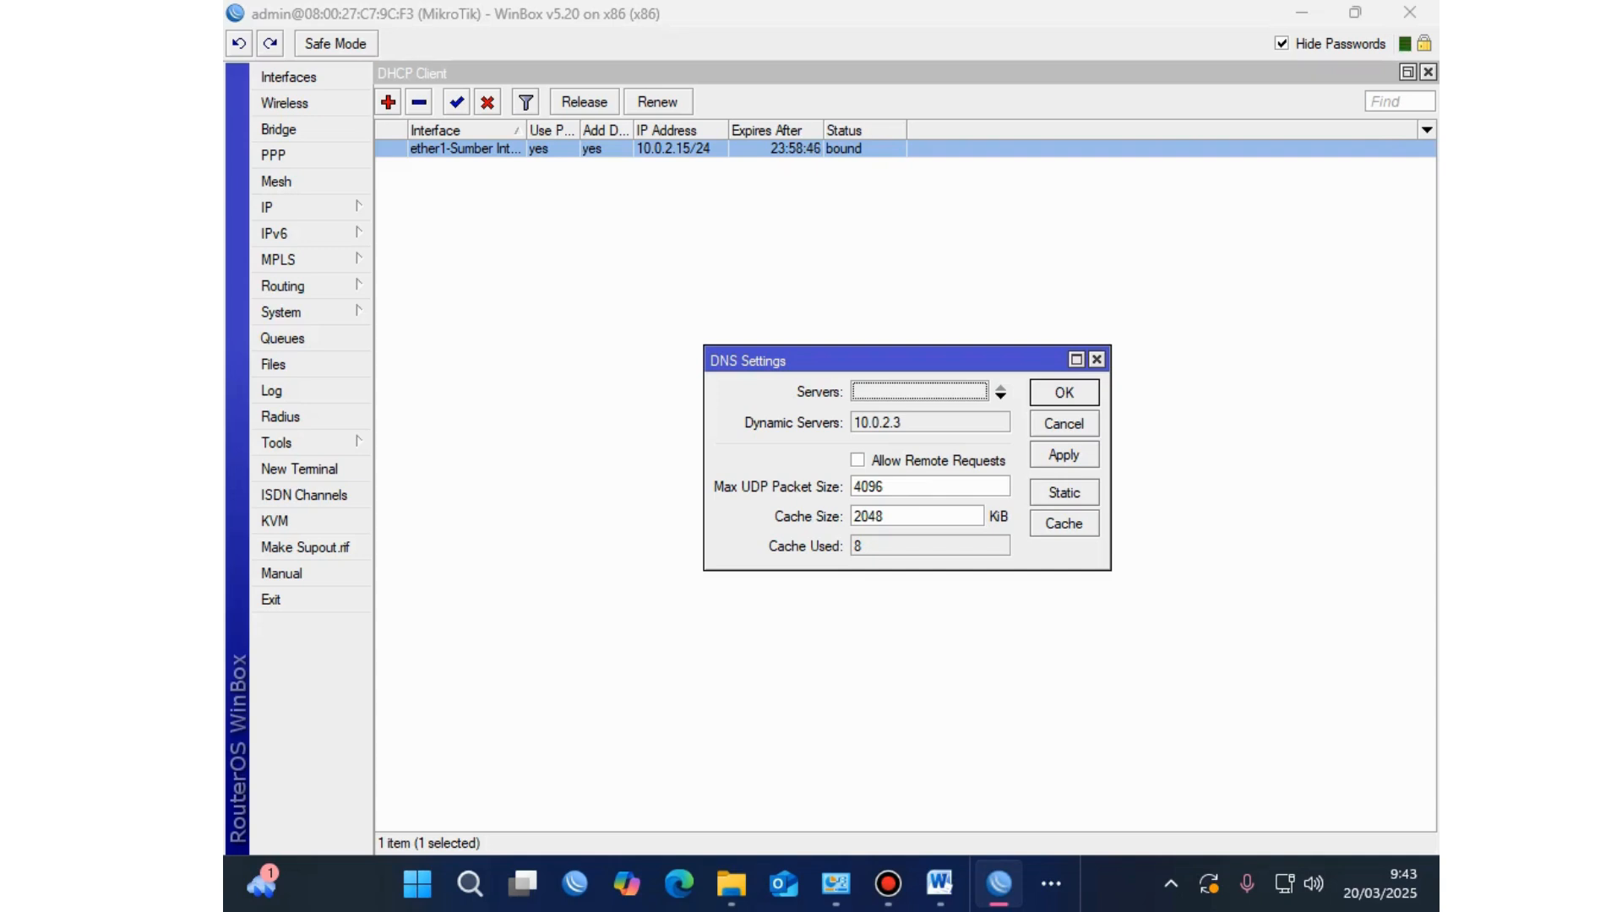
{"action": "left_click", "coordinate": [858, 461]}
{"action": "left_click", "coordinate": [1064, 455]}
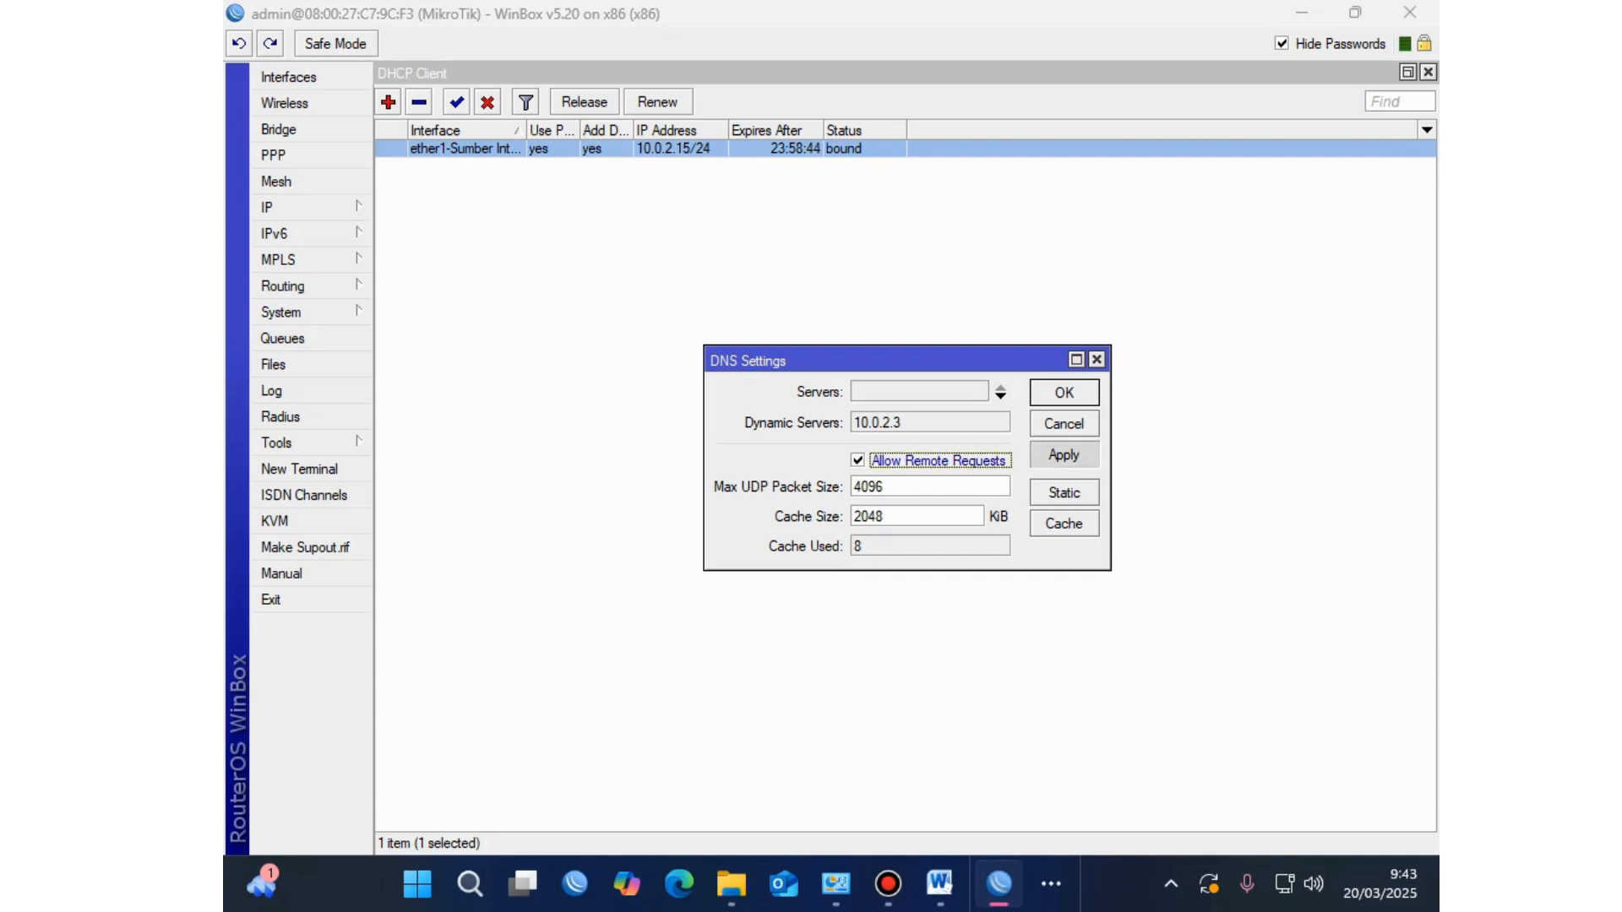
{"action": "key", "text": "Return"}
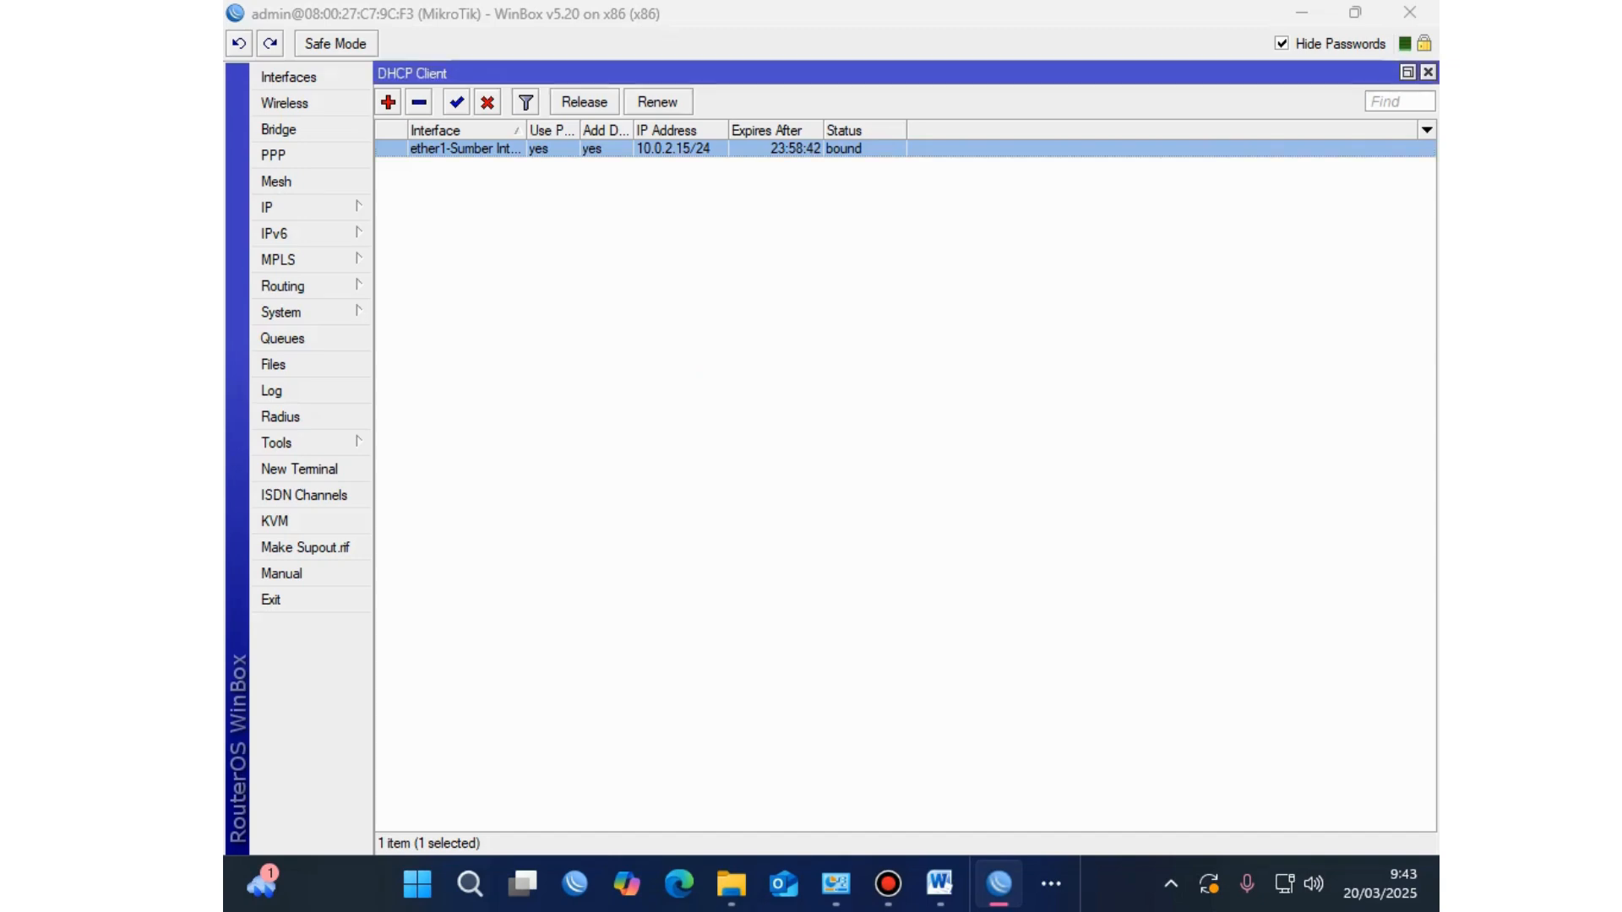
{"action": "left_click", "coordinate": [939, 883]}
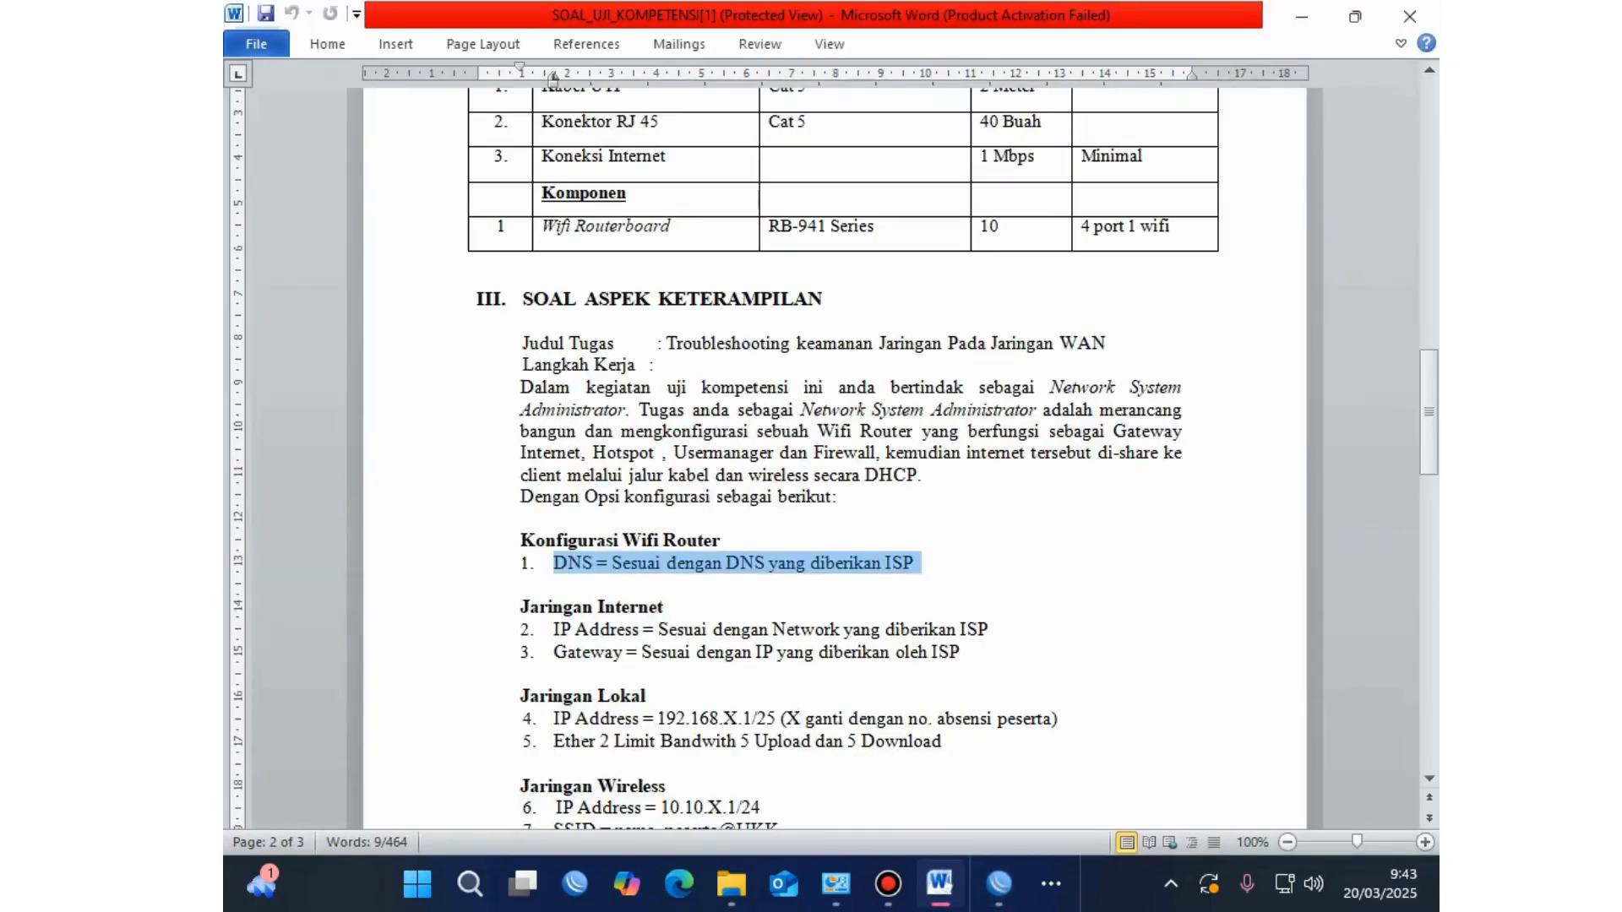
{"action": "left_click", "coordinate": [619, 629]}
{"action": "left_click_drag", "start_coordinate": [964, 653], "coordinate": [521, 541]}
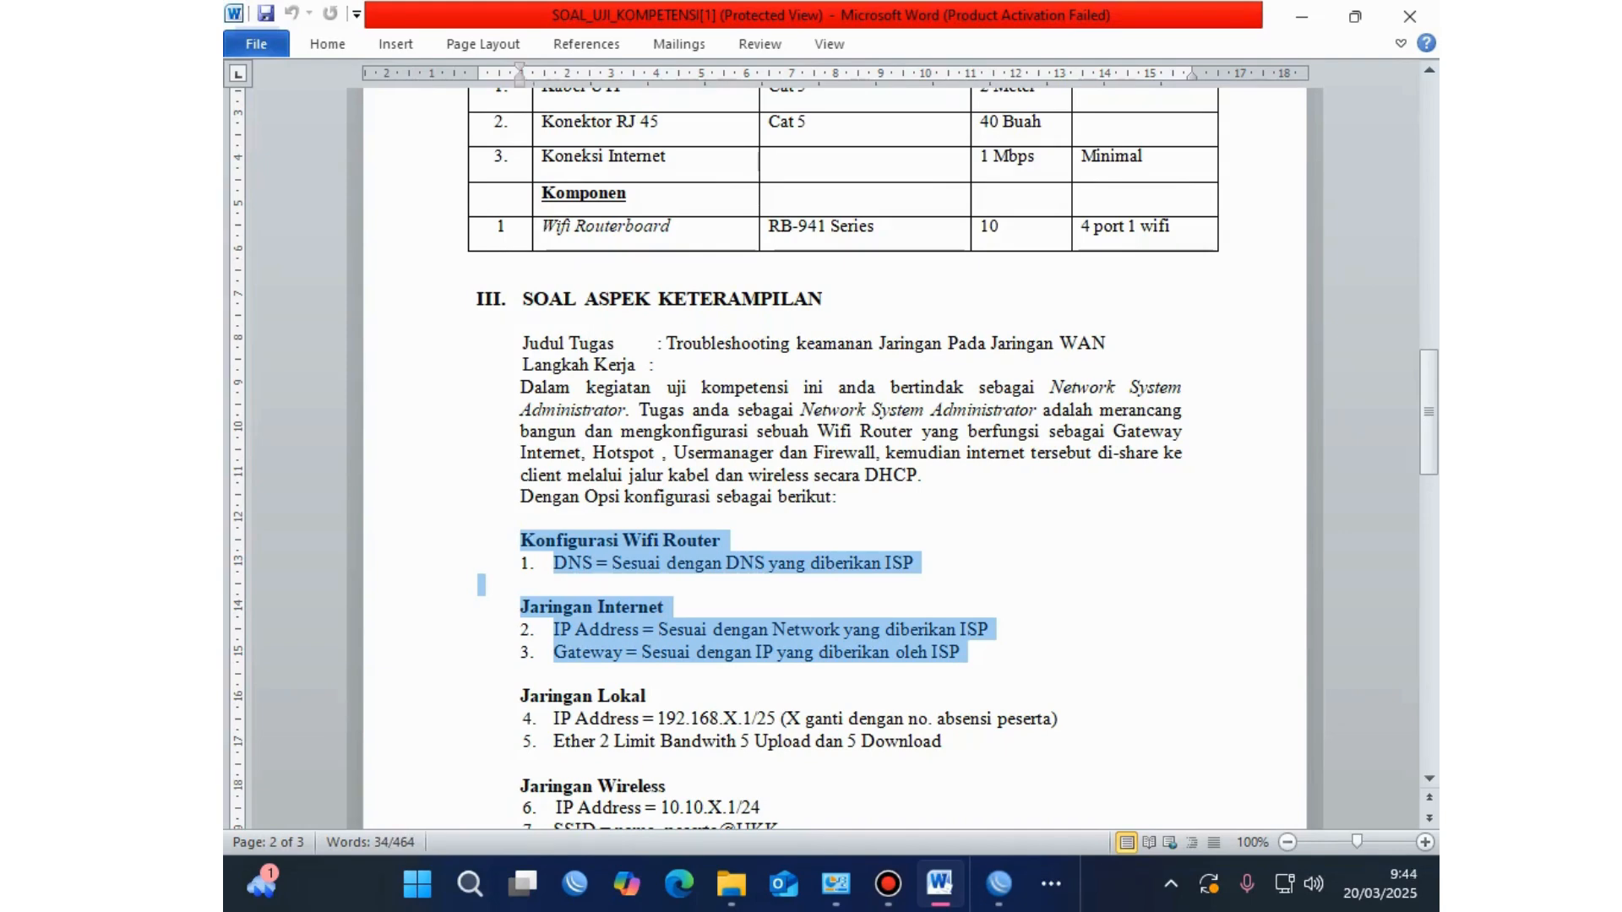
{"action": "scroll", "coordinate": [836, 456], "scroll_direction": "down", "scroll_amount": 2}
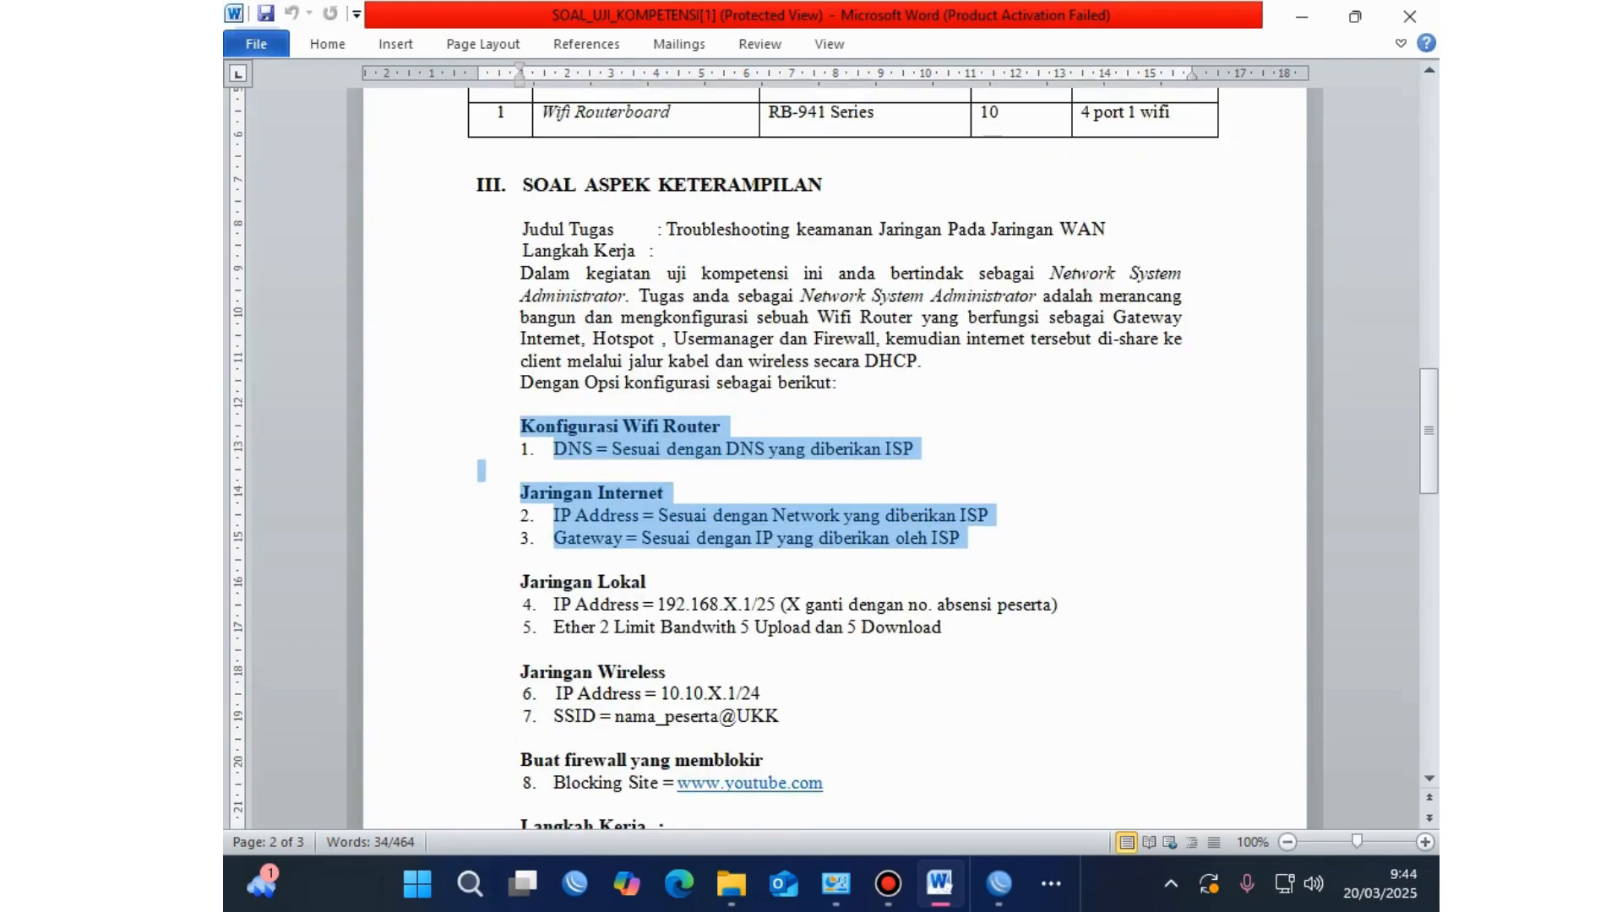
{"action": "scroll", "coordinate": [836, 457], "scroll_direction": "down", "scroll_amount": 2}
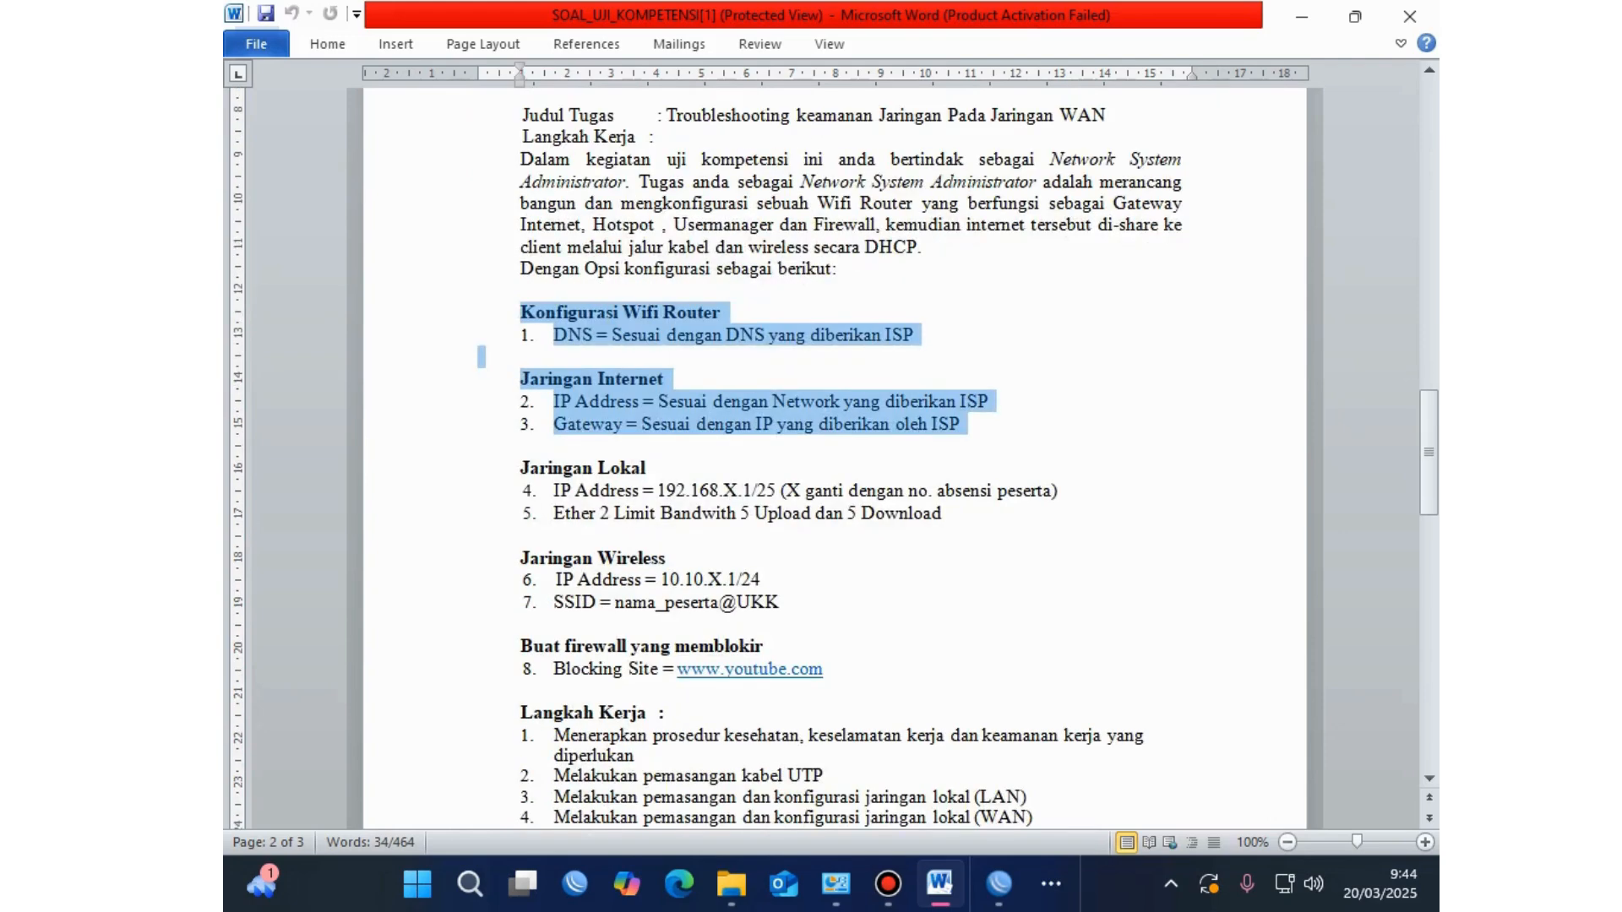
{"action": "left_click_drag", "start_coordinate": [553, 491], "coordinate": [1069, 491]}
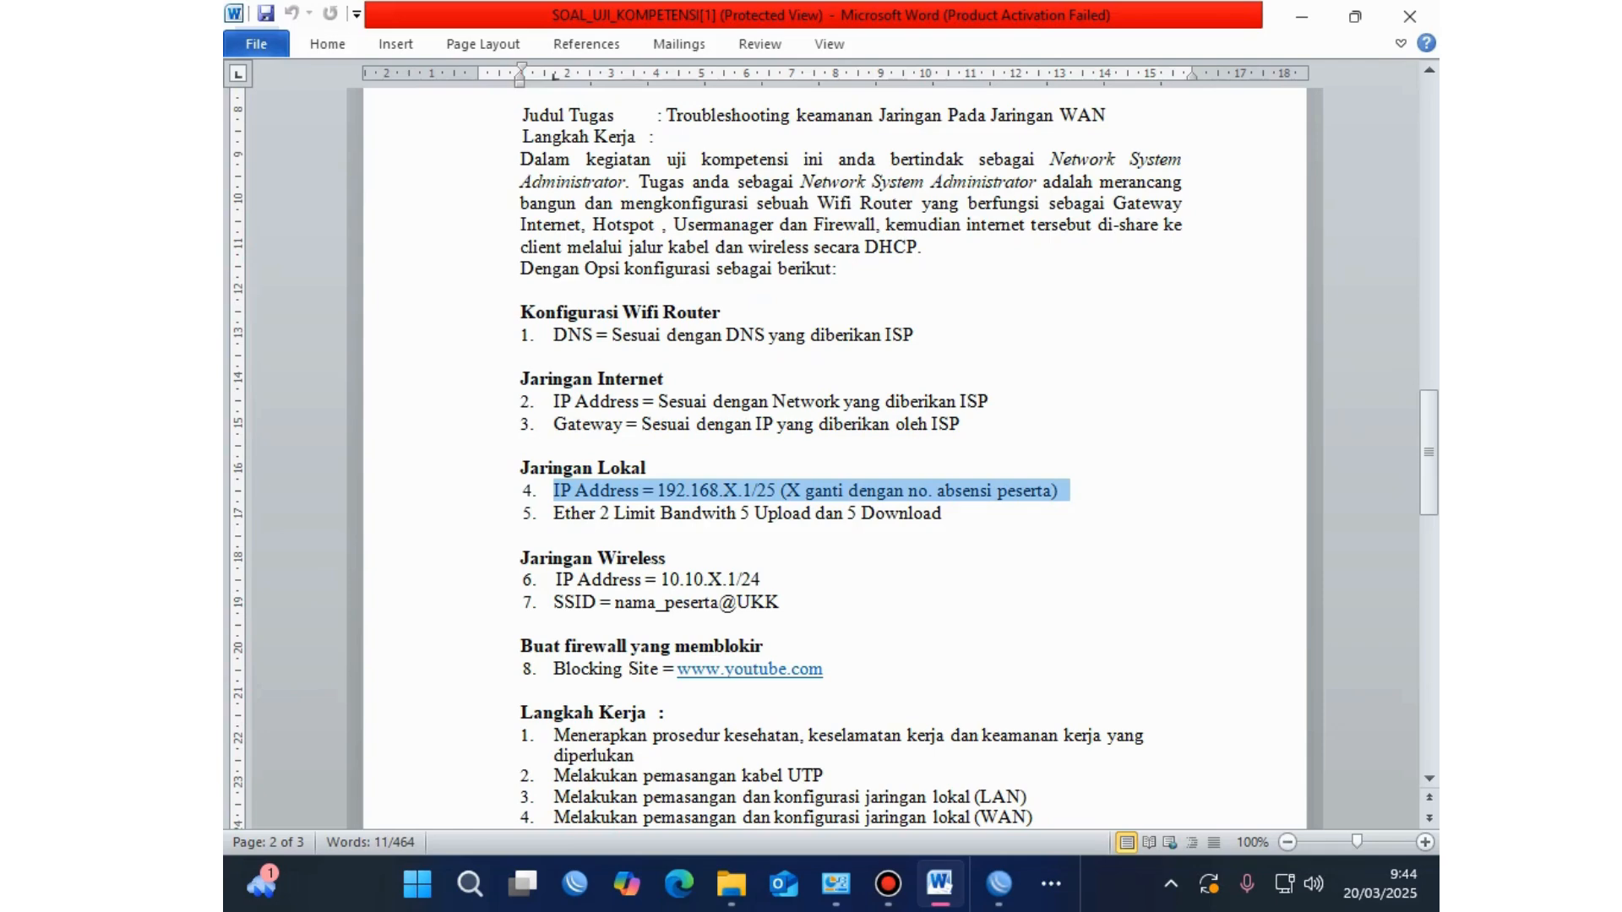
{"action": "left_click_drag", "start_coordinate": [961, 424], "coordinate": [482, 356]}
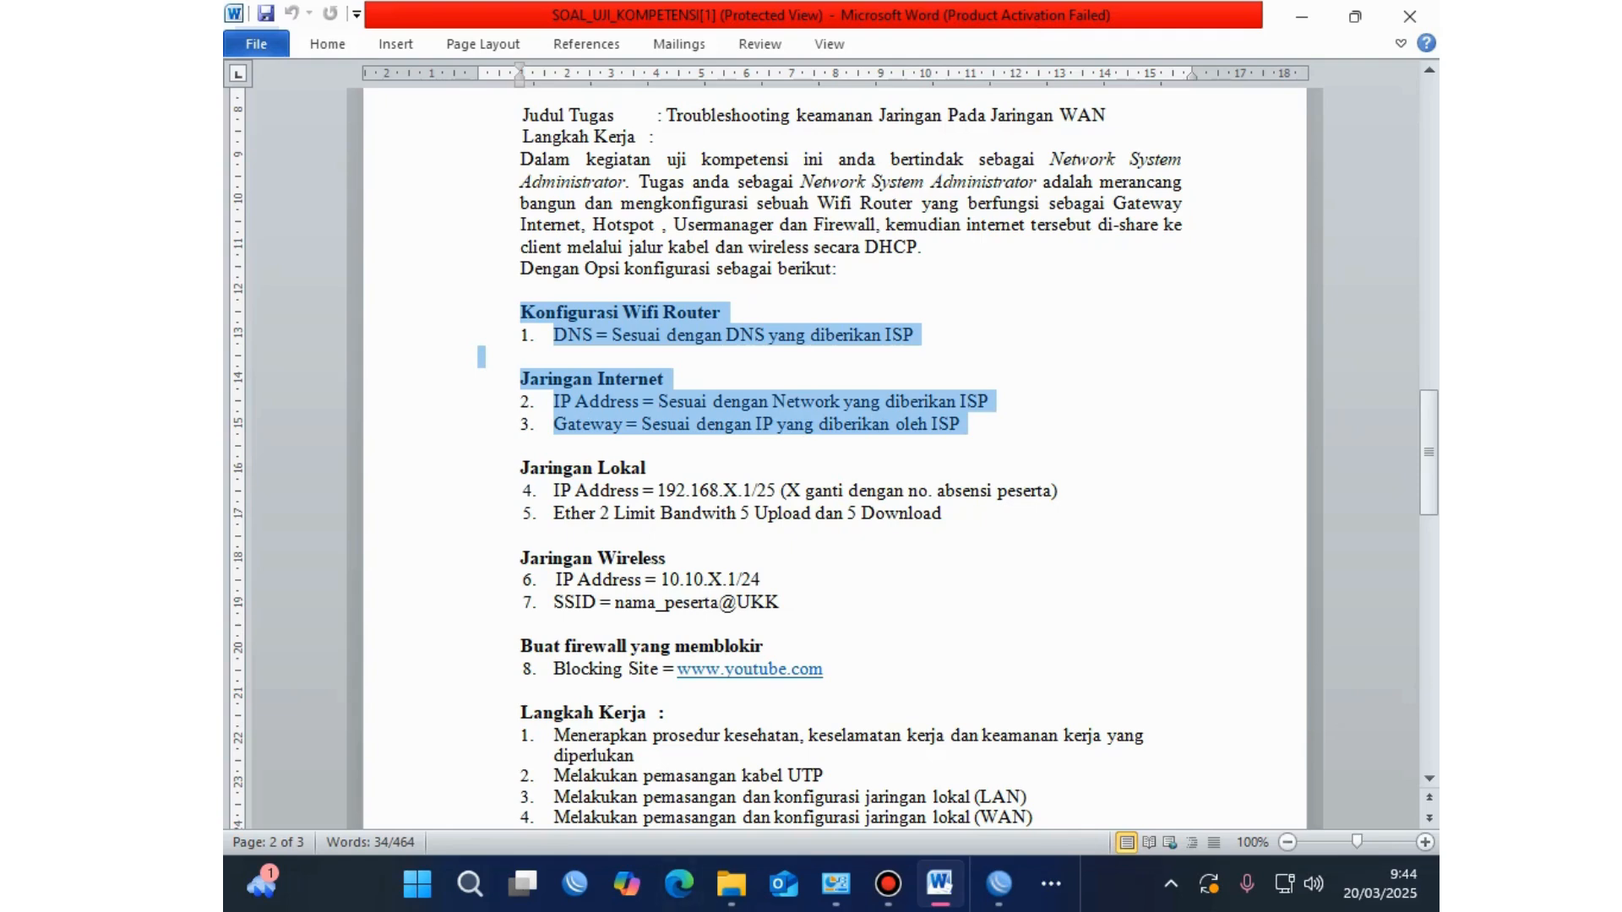
{"action": "left_click", "coordinate": [999, 884]}
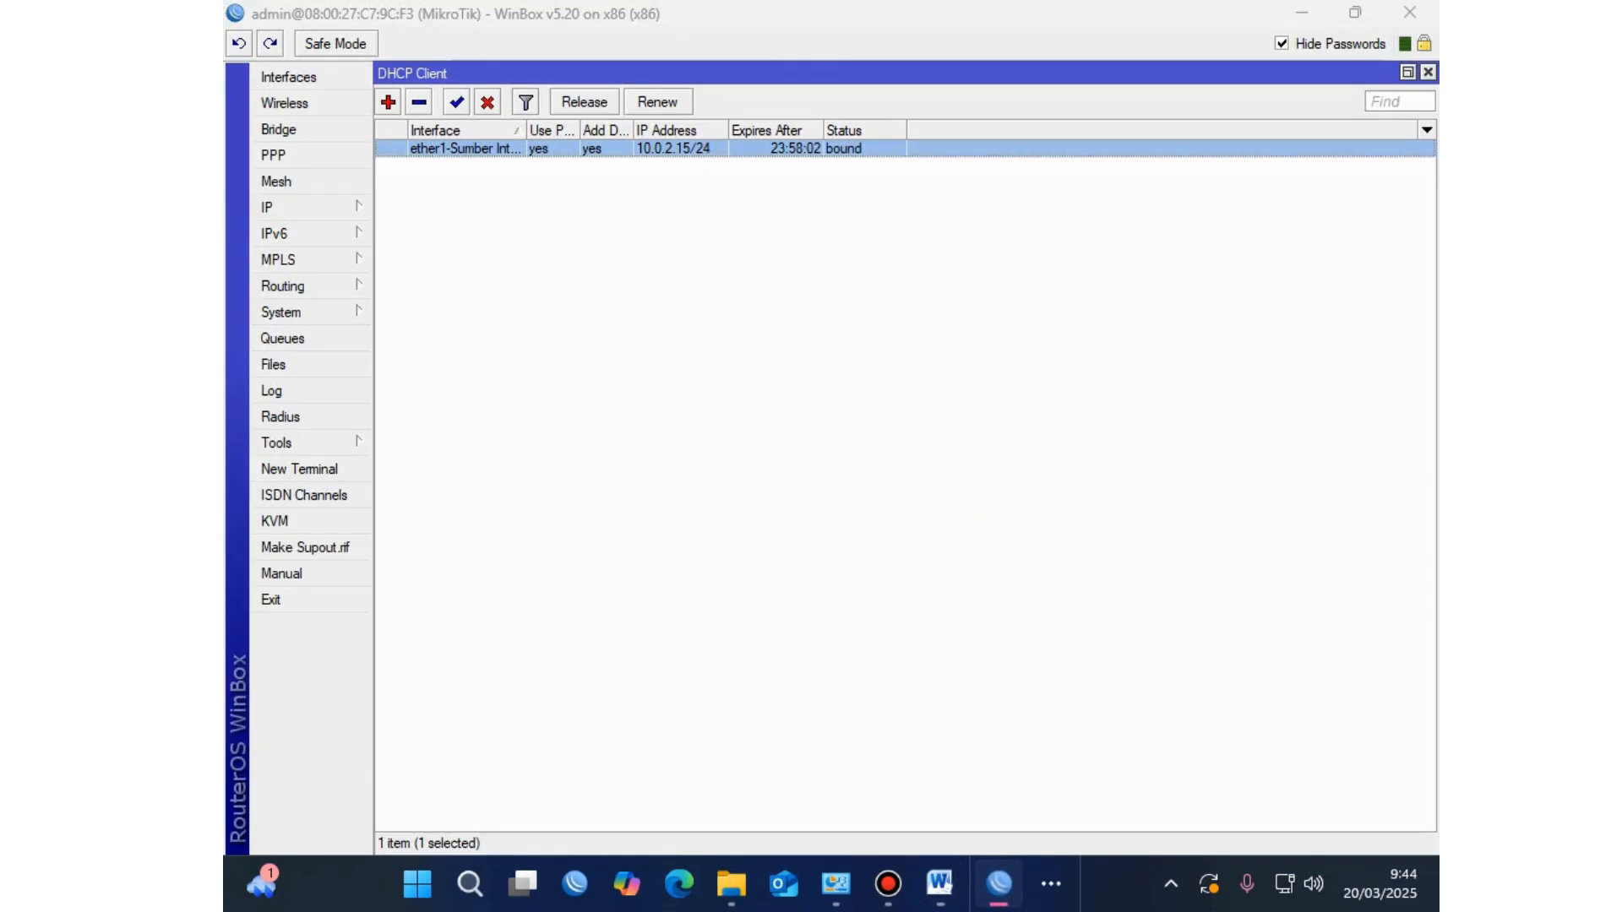
{"action": "left_click", "coordinate": [288, 207]}
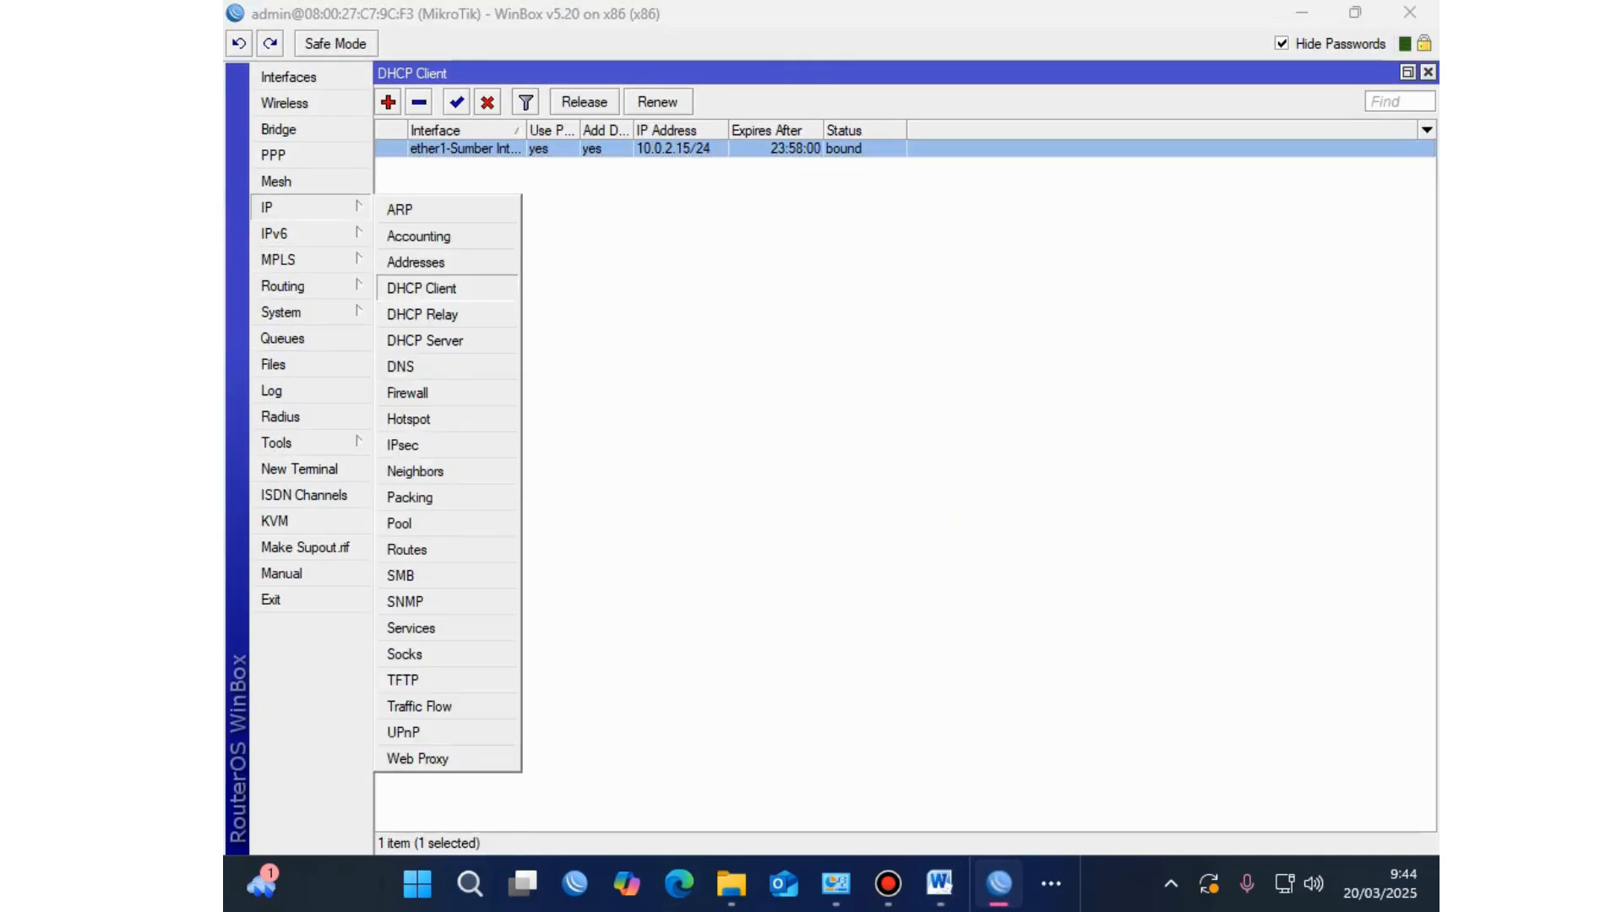
{"action": "key", "text": "Escape"}
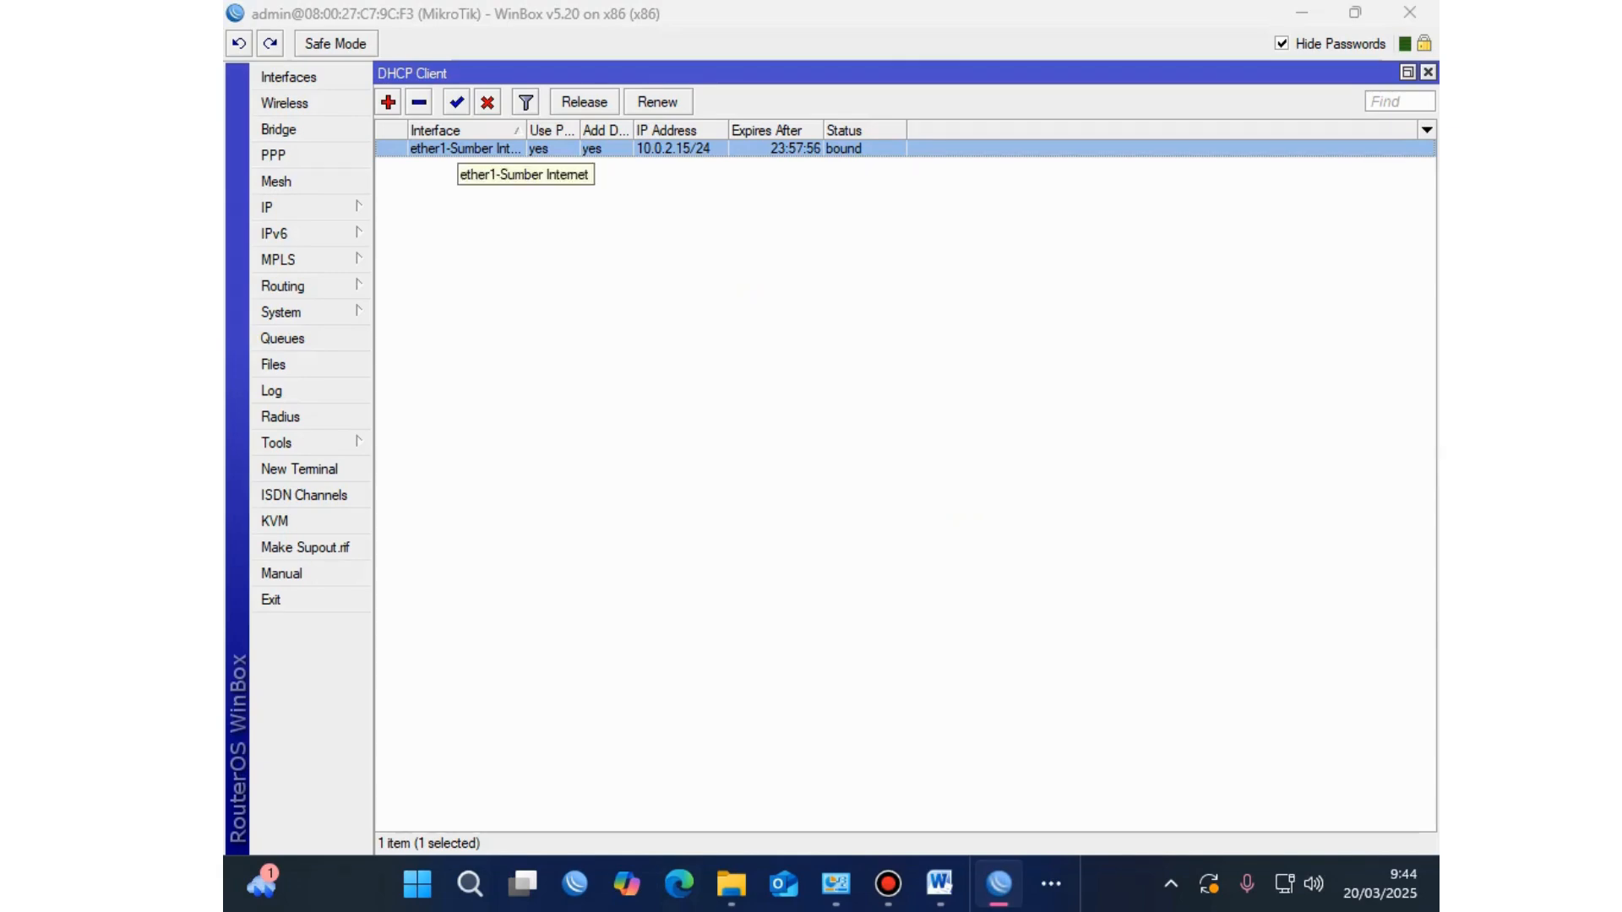
{"action": "double_click", "coordinate": [465, 147]}
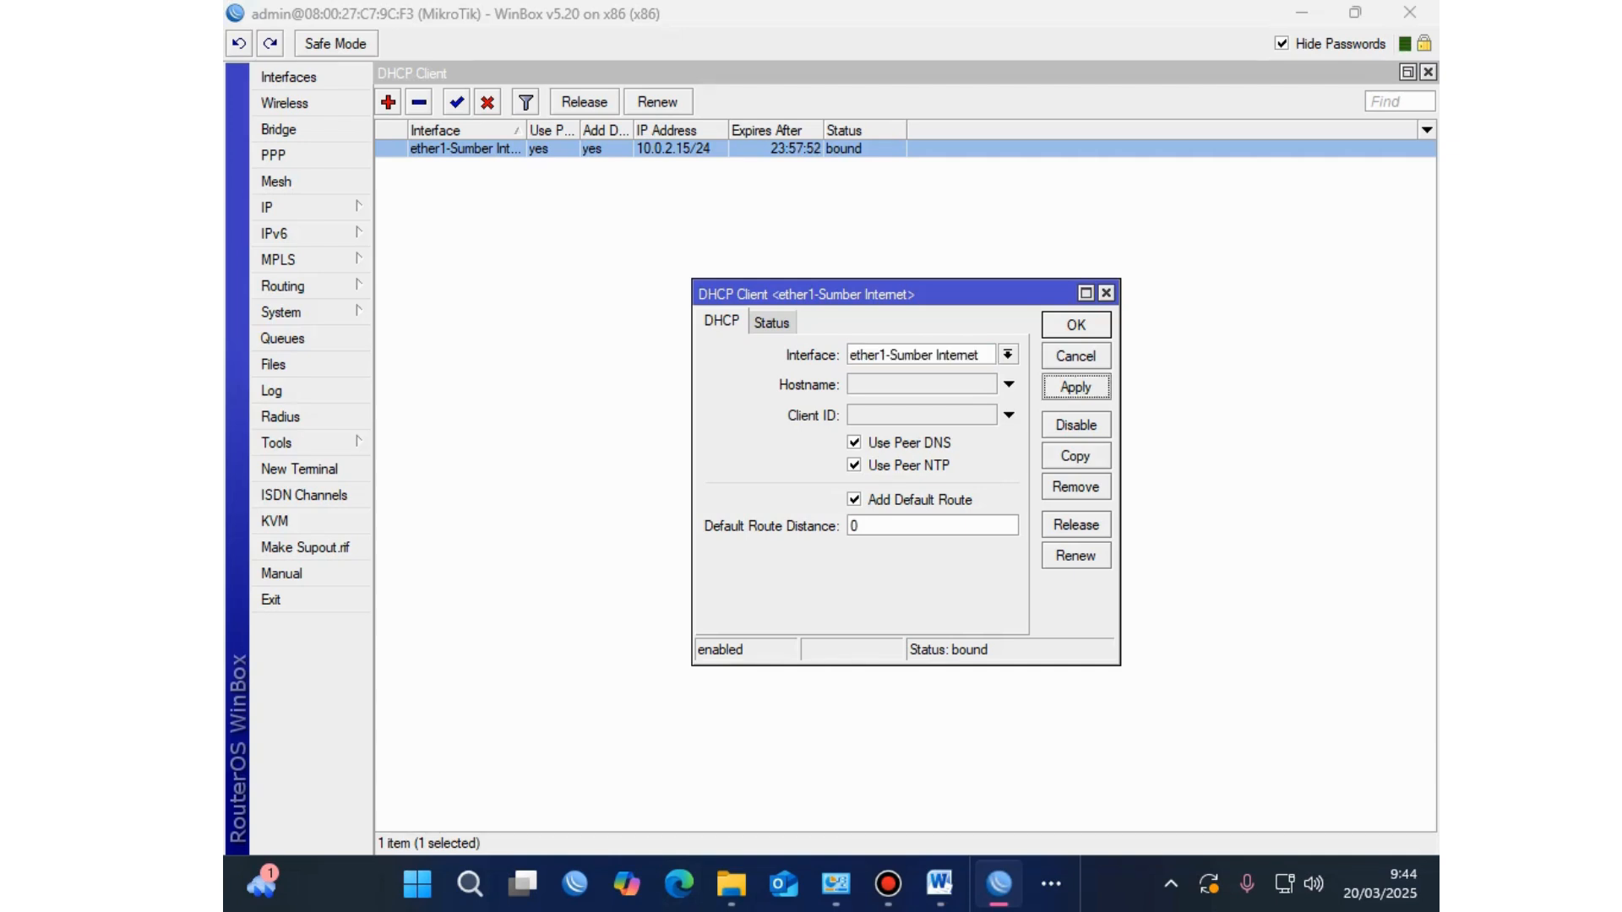
{"action": "key", "text": "Return"}
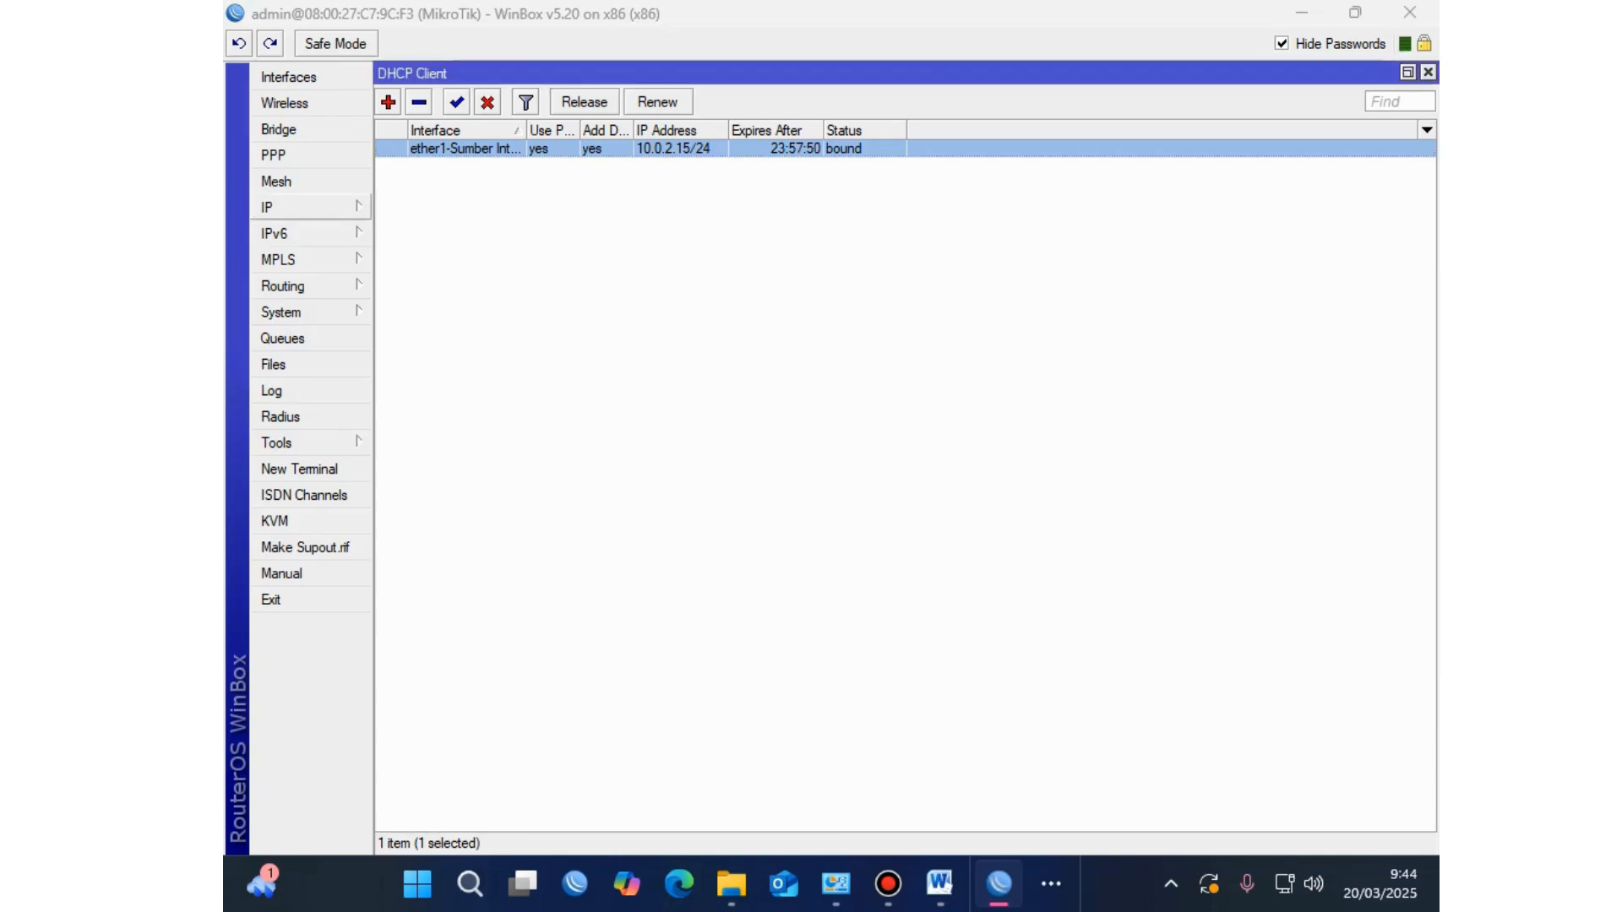
{"action": "left_click", "coordinate": [267, 207]}
{"action": "left_click", "coordinate": [406, 366]}
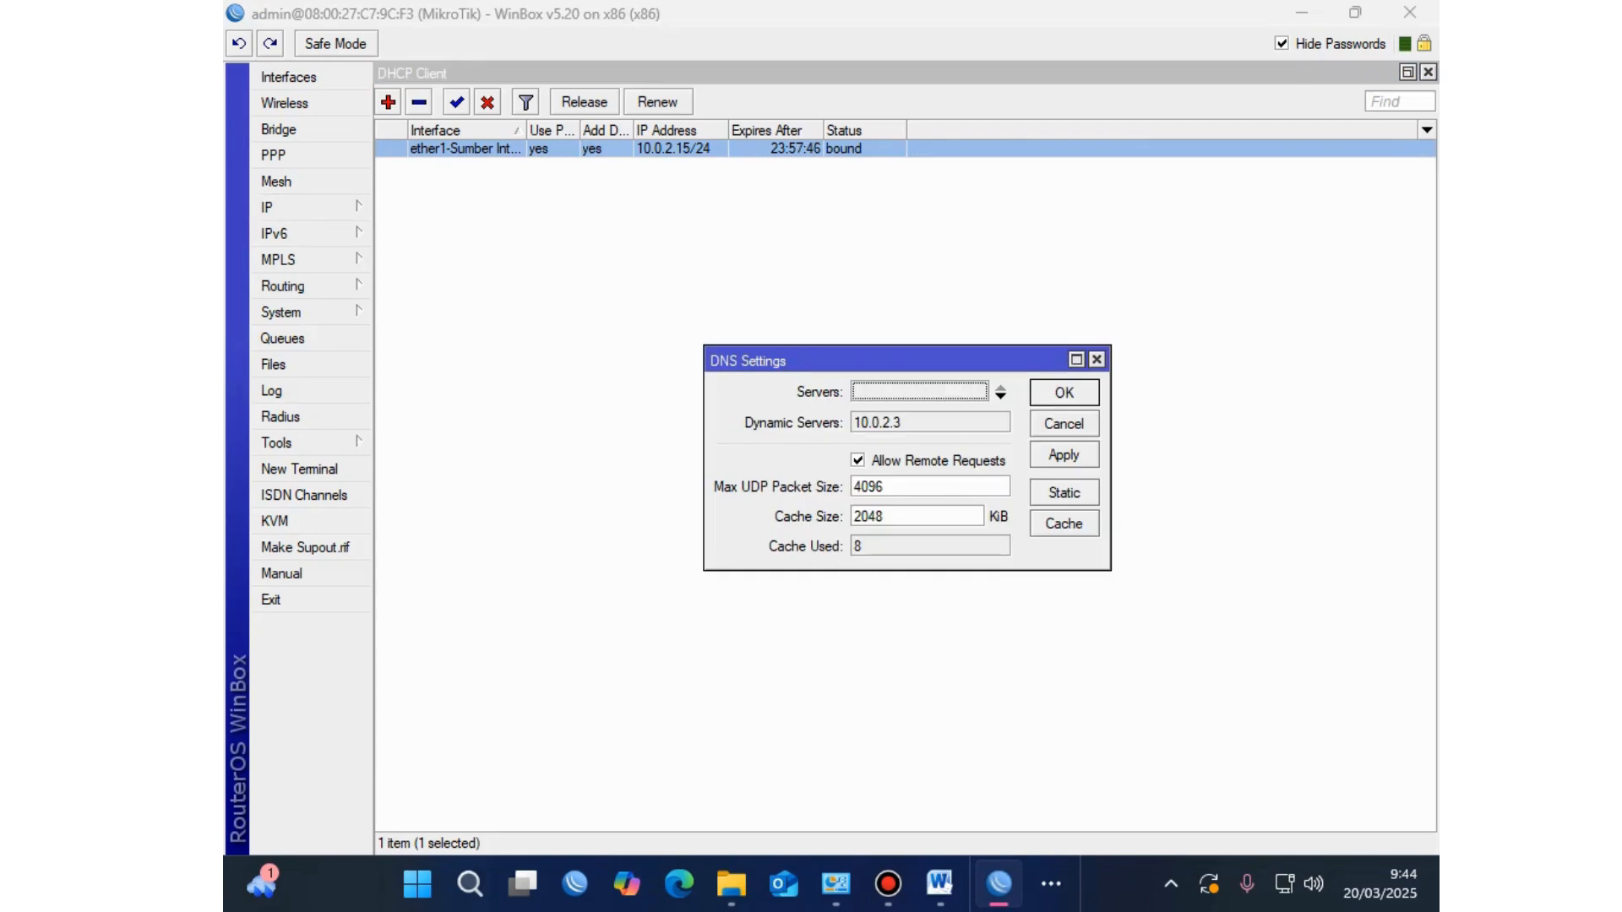
{"action": "key", "text": "Return"}
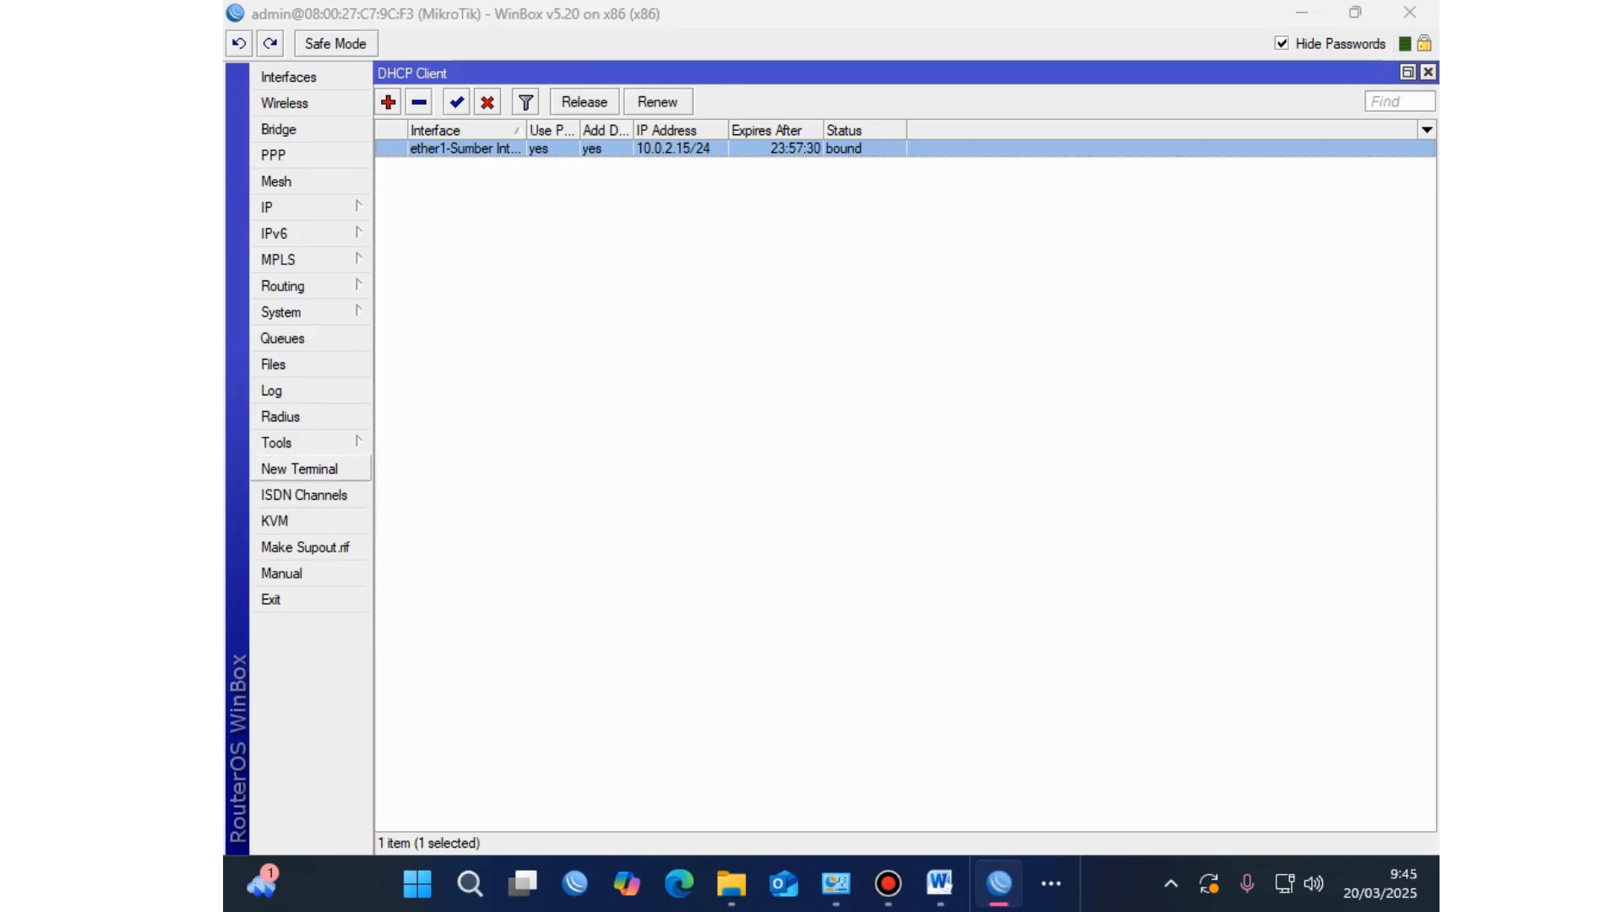
{"action": "left_click", "coordinate": [299, 469]}
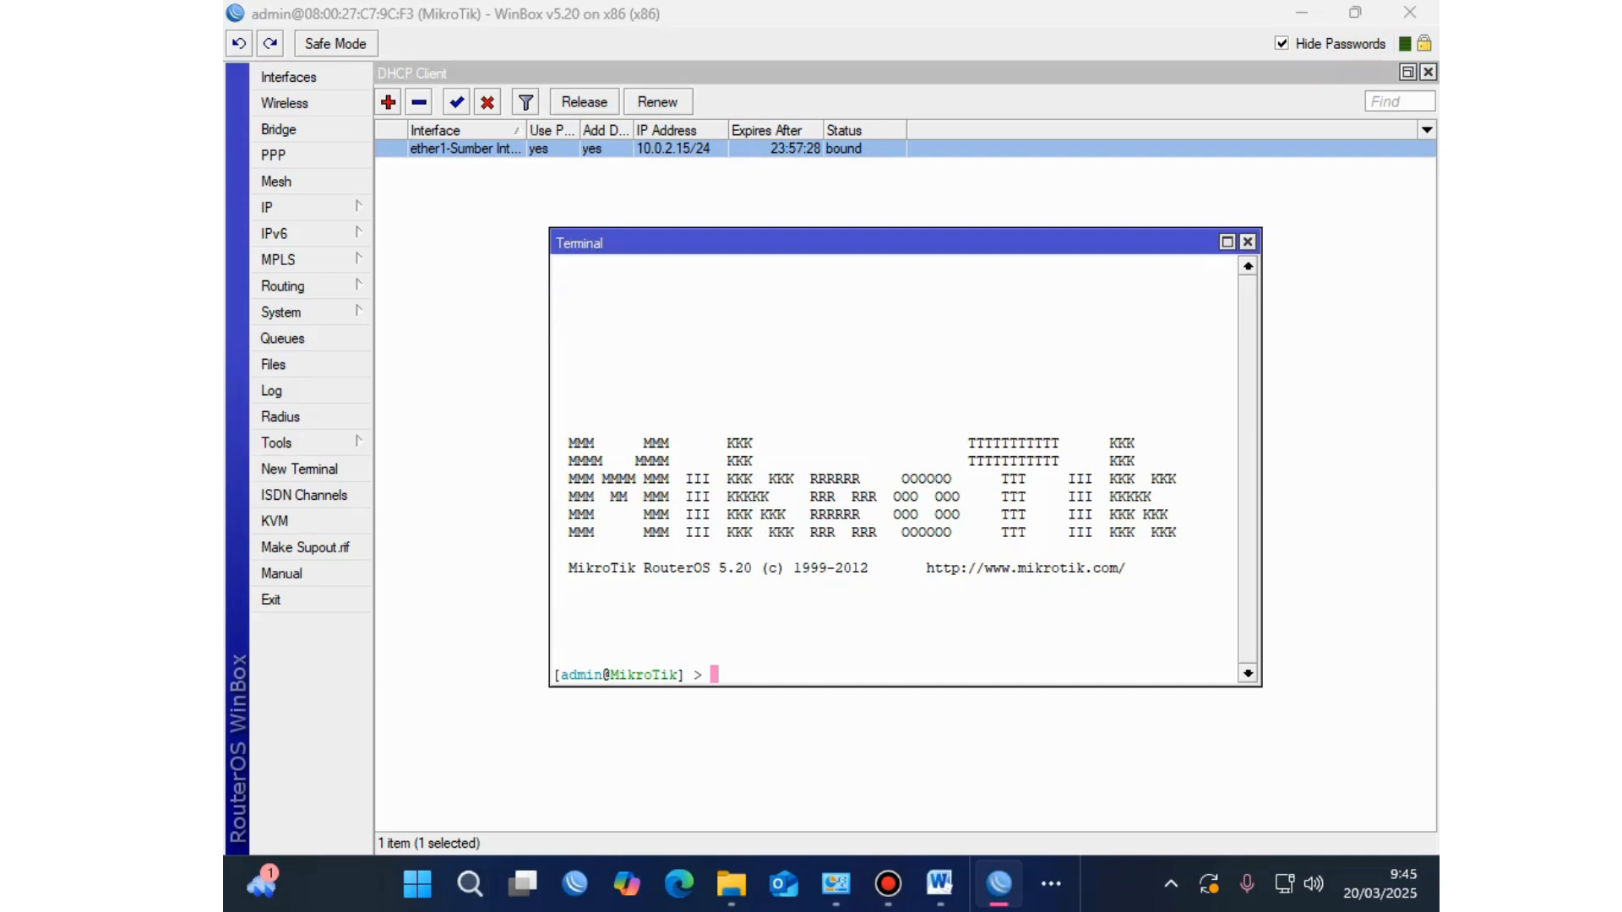
Step: Ping google.com from the WinBox terminal, getting steady replies from 216.239.38.120
{"action": "type", "text": "ping google.com"}
{"action": "key", "text": "Return"}
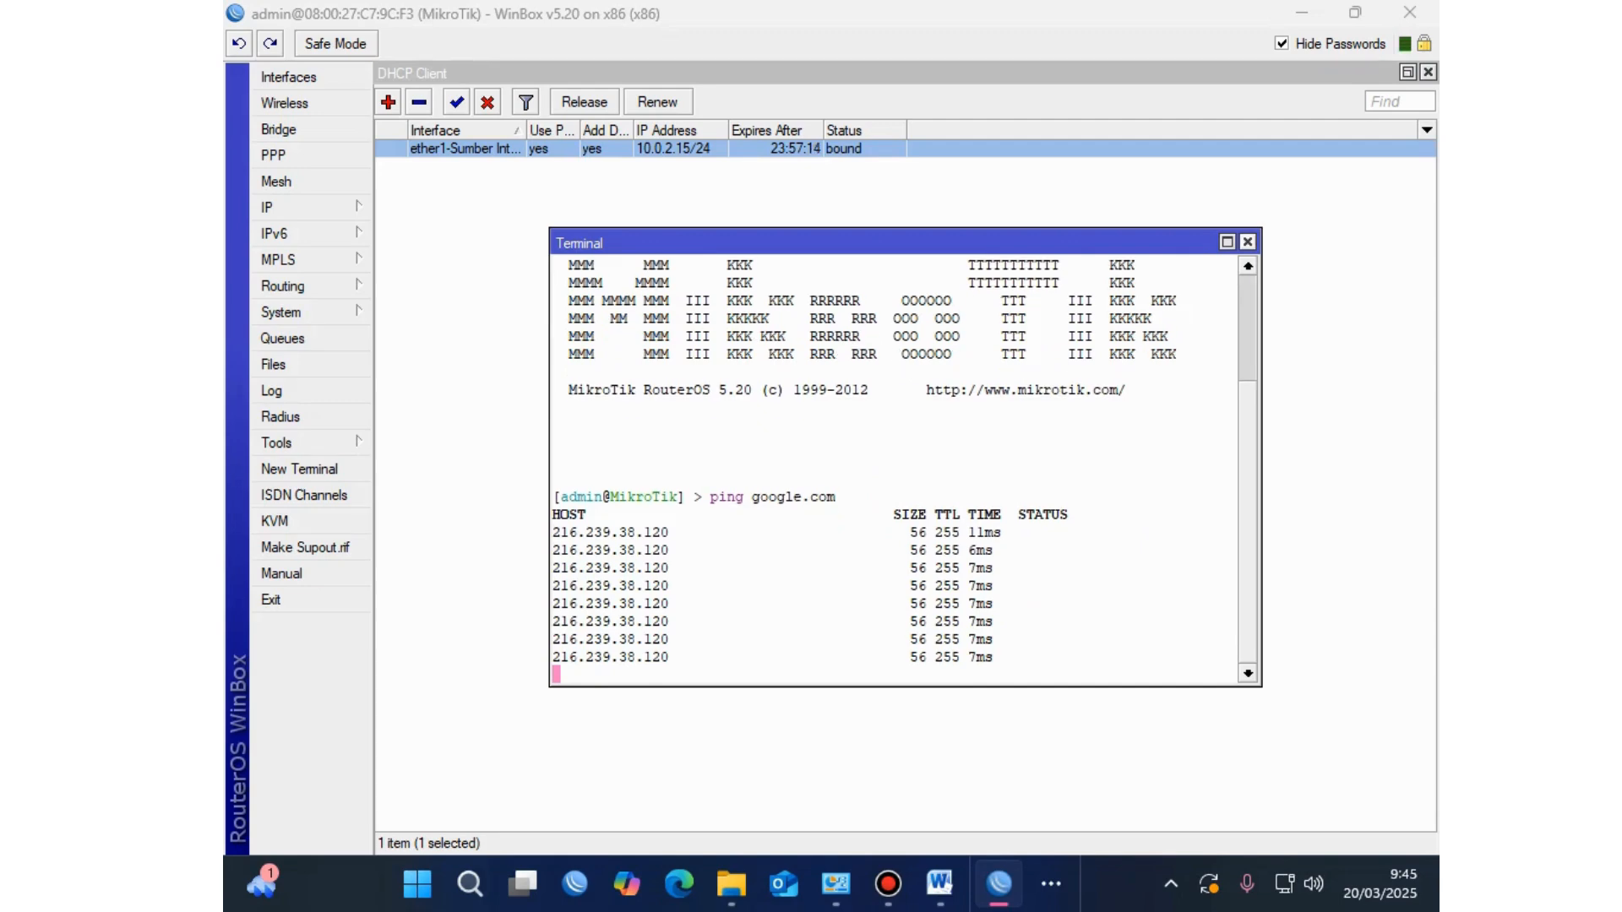
{"action": "key", "text": "ctrl+F4"}
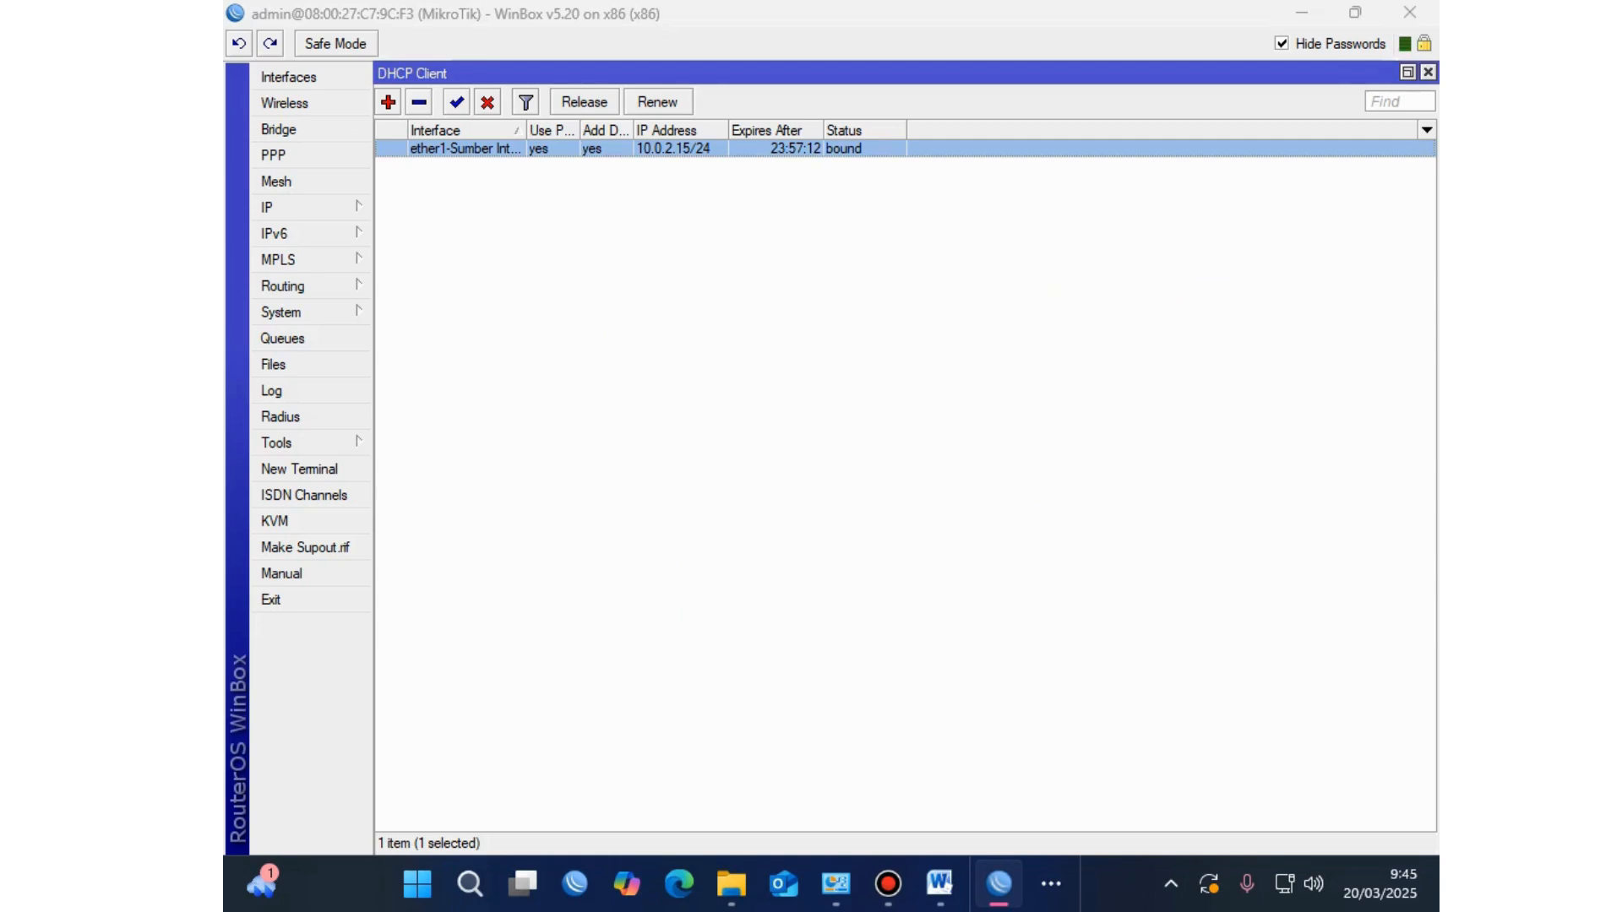
Step: Close the DHCP Client and Interface List windows and return to the Word exam sheet
{"action": "key", "text": "ctrl+F4"}
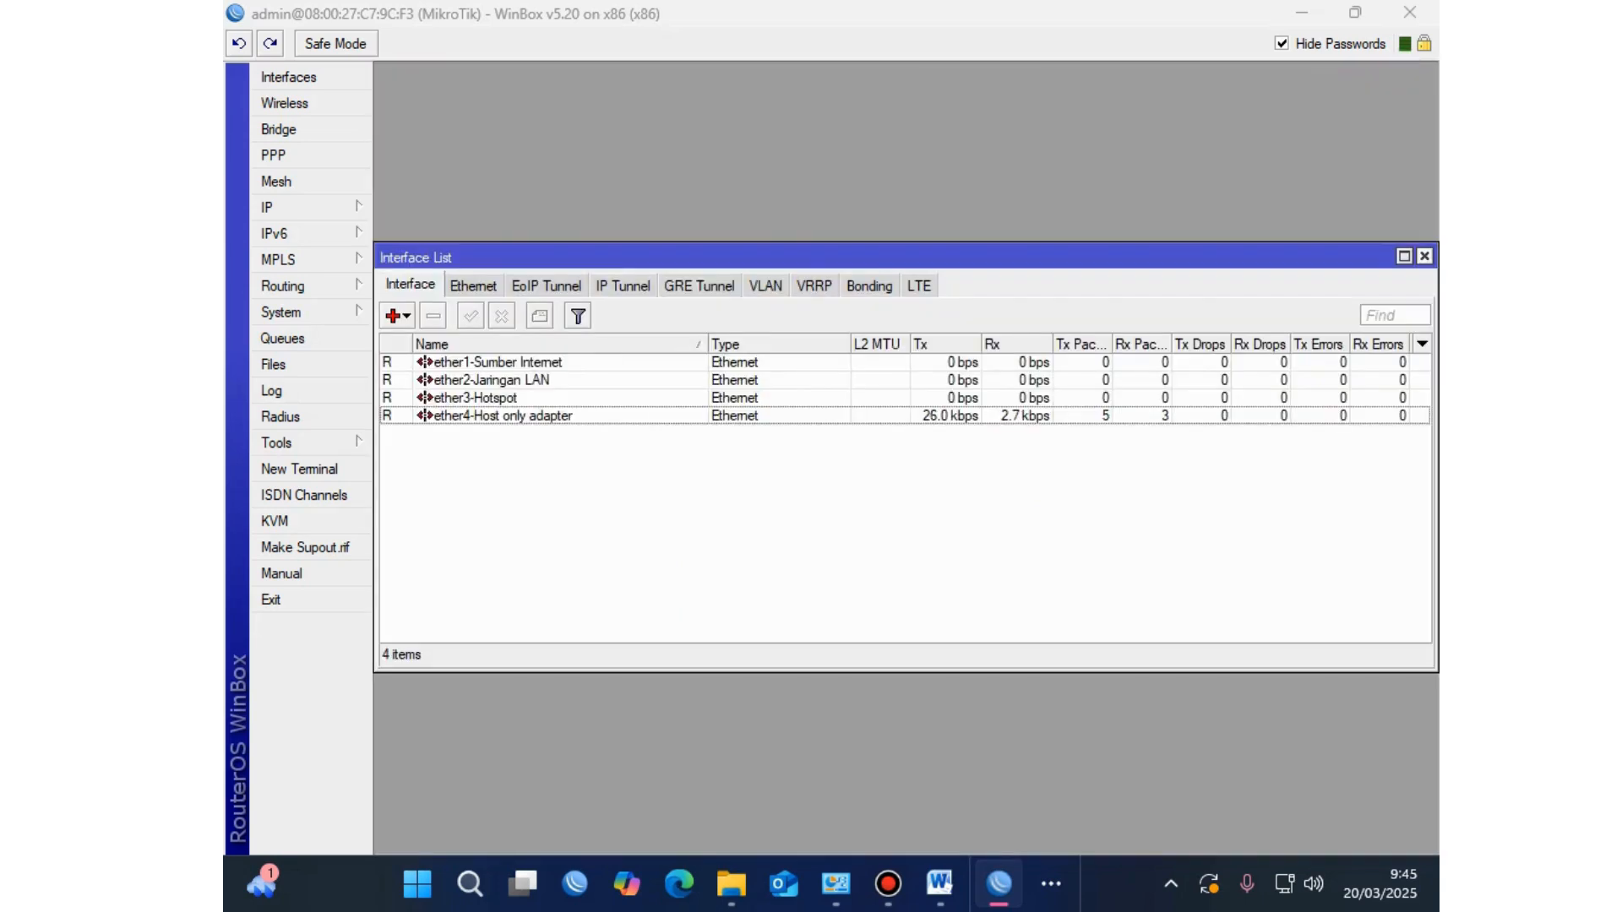
{"action": "key", "text": "ctrl+F4"}
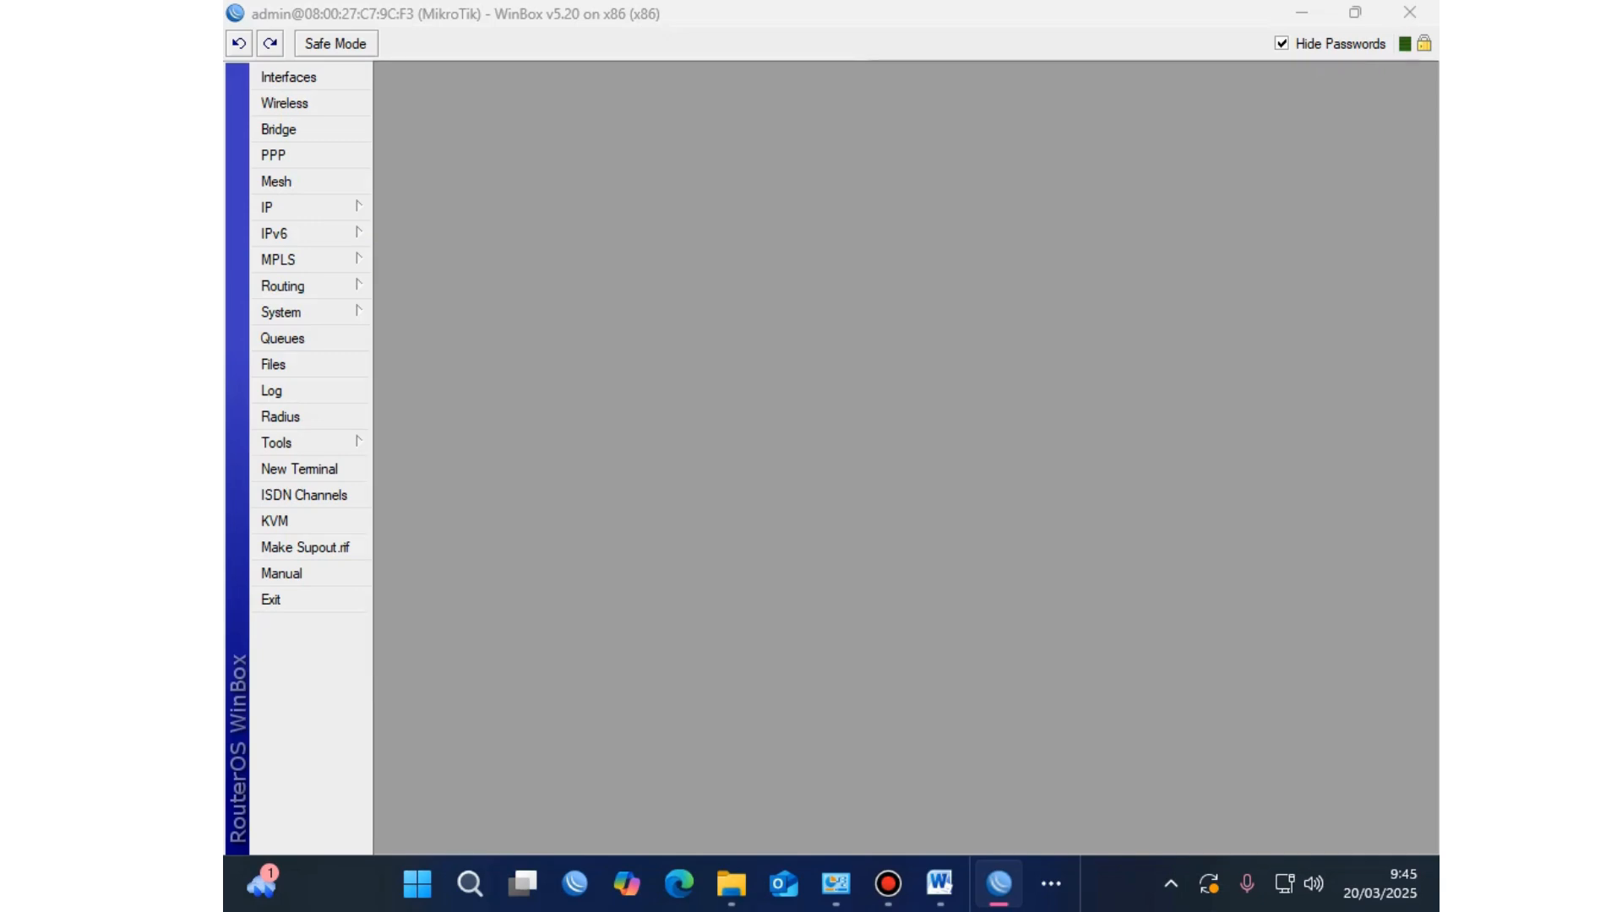
{"action": "left_click", "coordinate": [939, 884]}
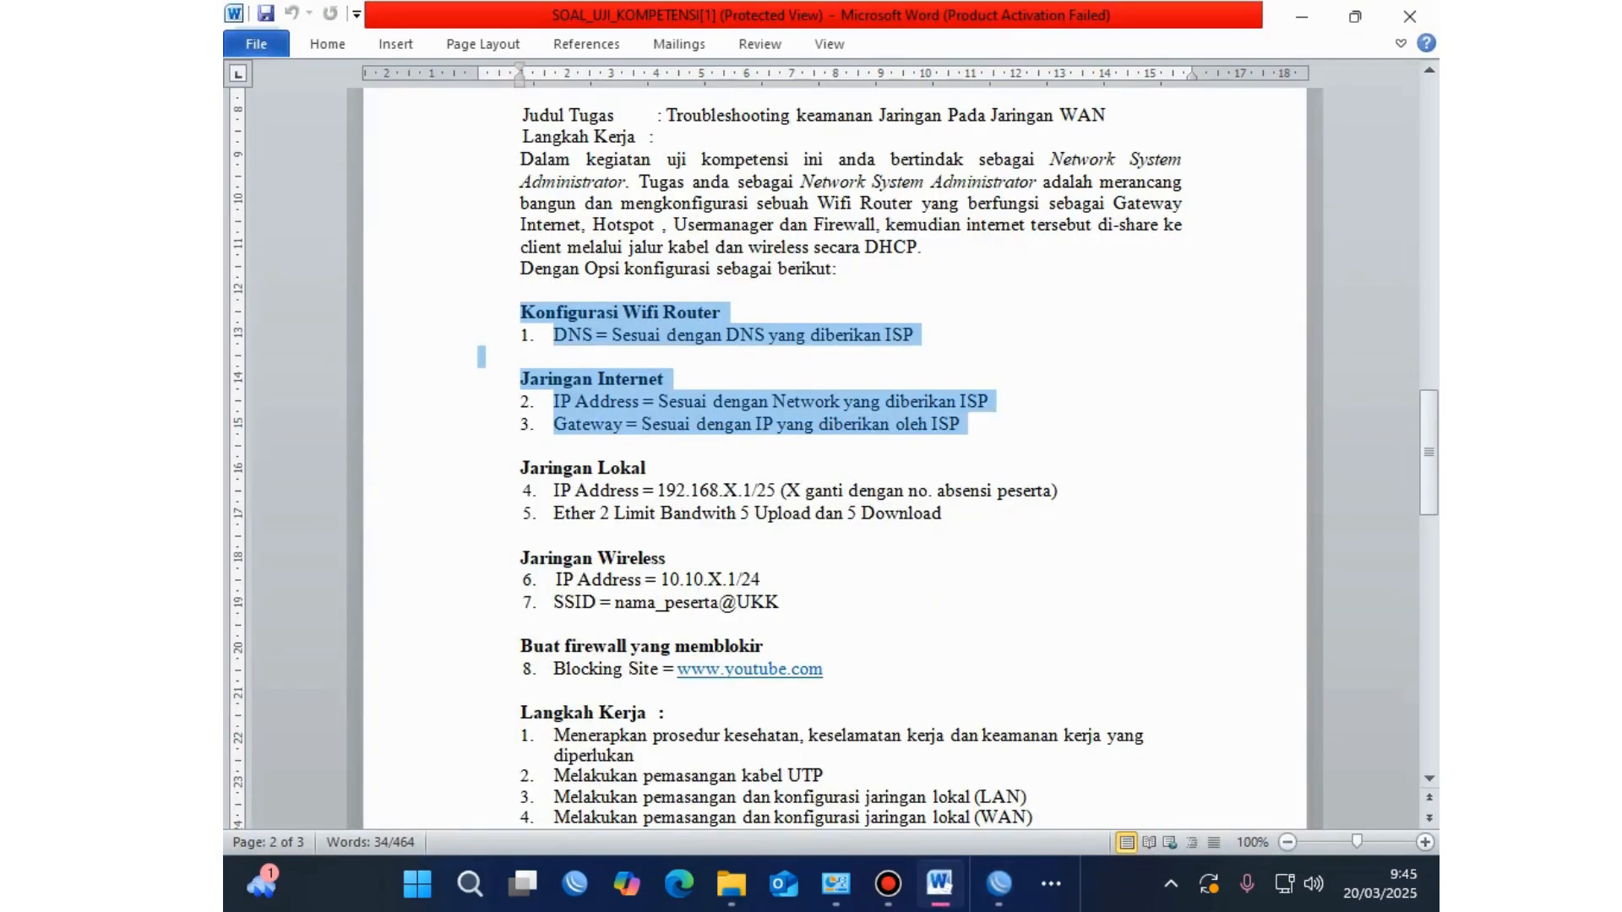
Step: Check the Jaringan Lokal IP Address line in Word, then return to the empty WinBox workspace
{"action": "left_click", "coordinate": [834, 490]}
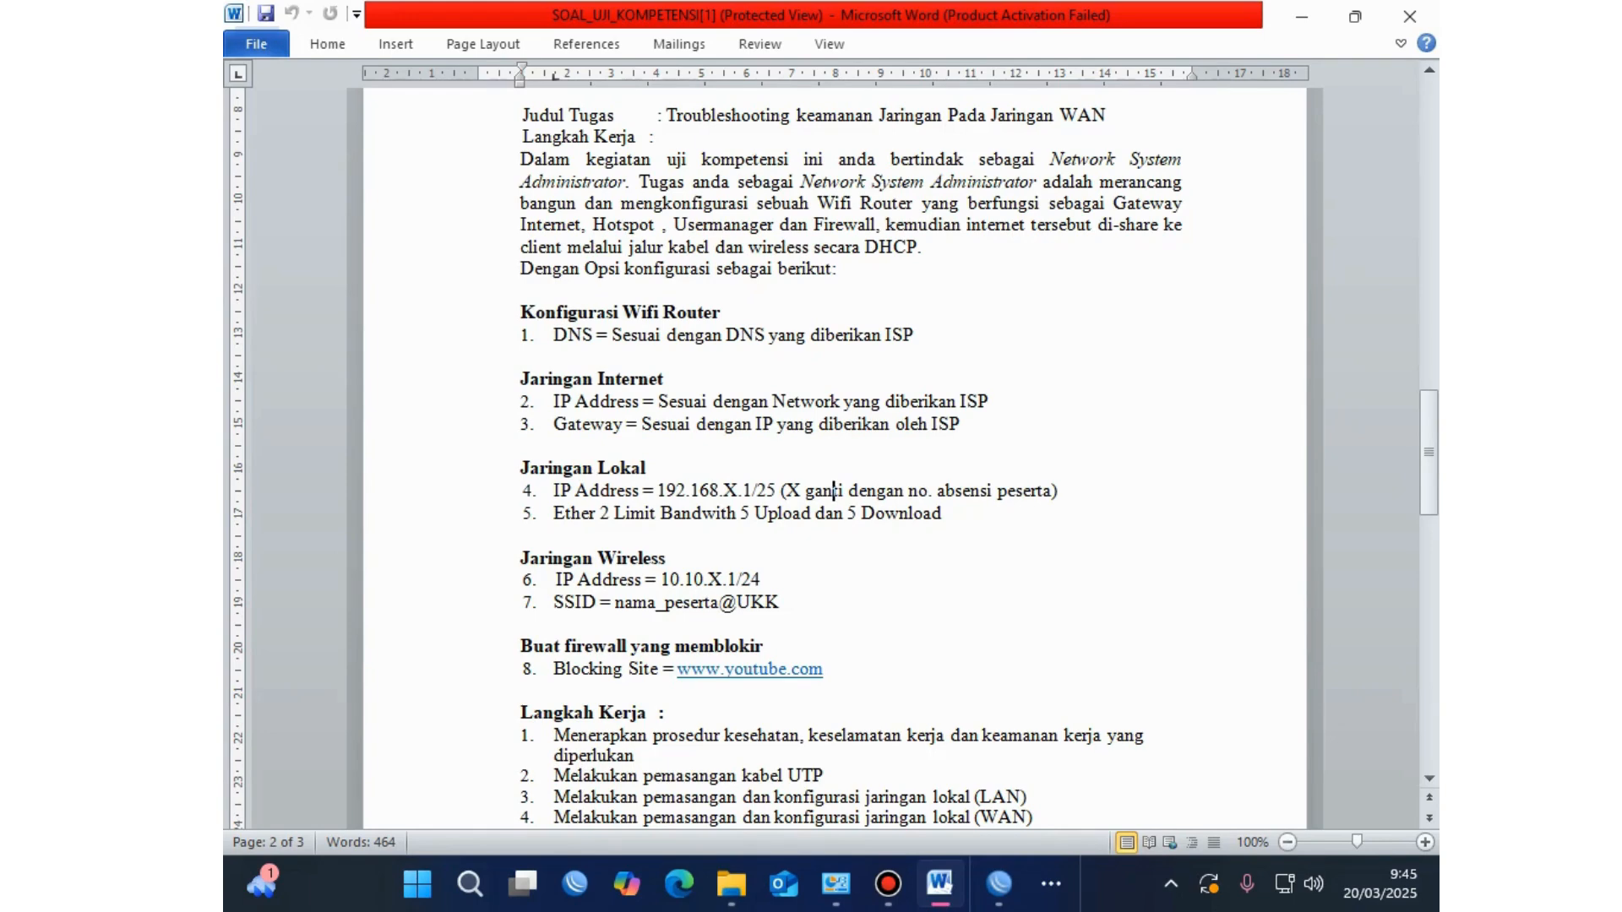
{"action": "left_click", "coordinate": [999, 884]}
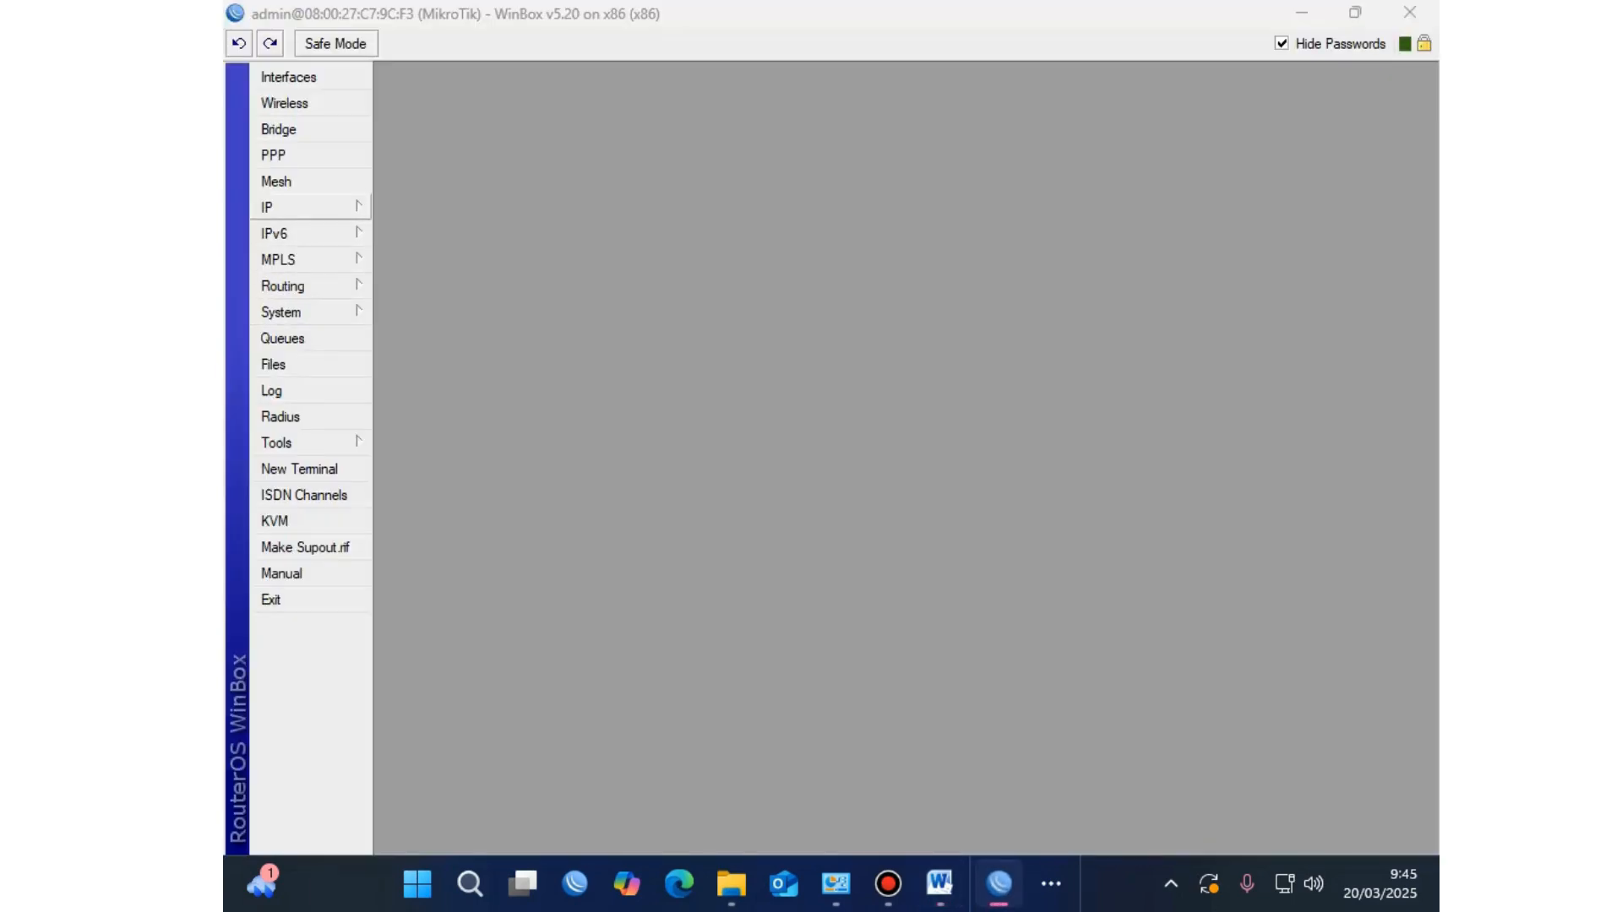
Step: Add the address 192.168.20.1/25 on interface ether2-Jaringan LAN, then switch to Word
{"action": "left_click", "coordinate": [279, 207]}
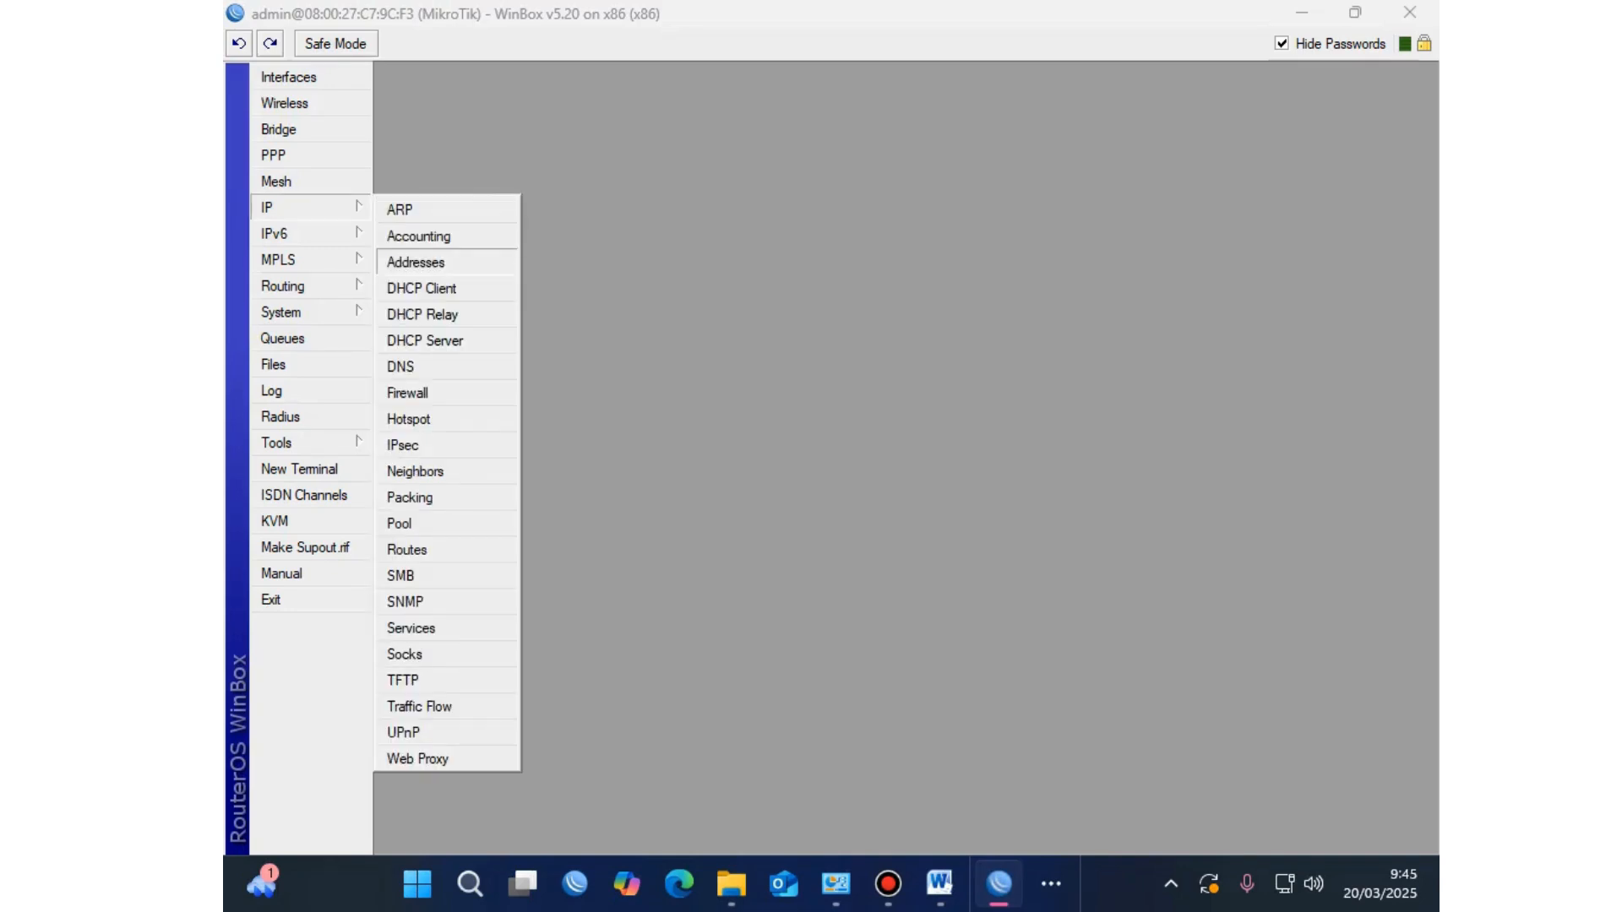
{"action": "left_click", "coordinate": [416, 262]}
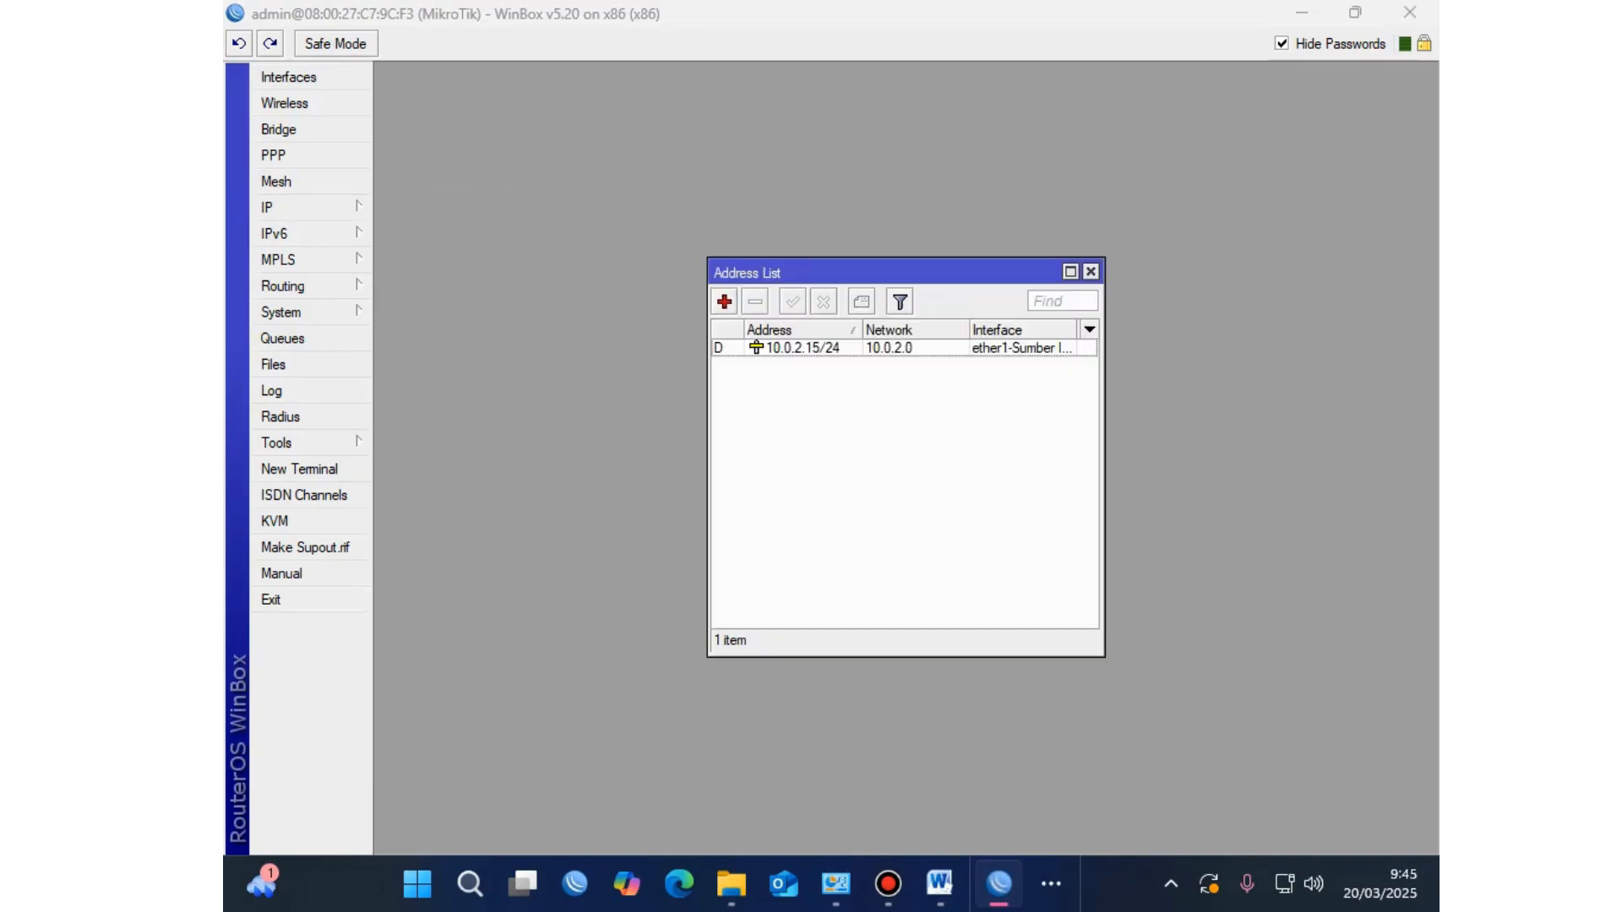
{"action": "left_click", "coordinate": [724, 302]}
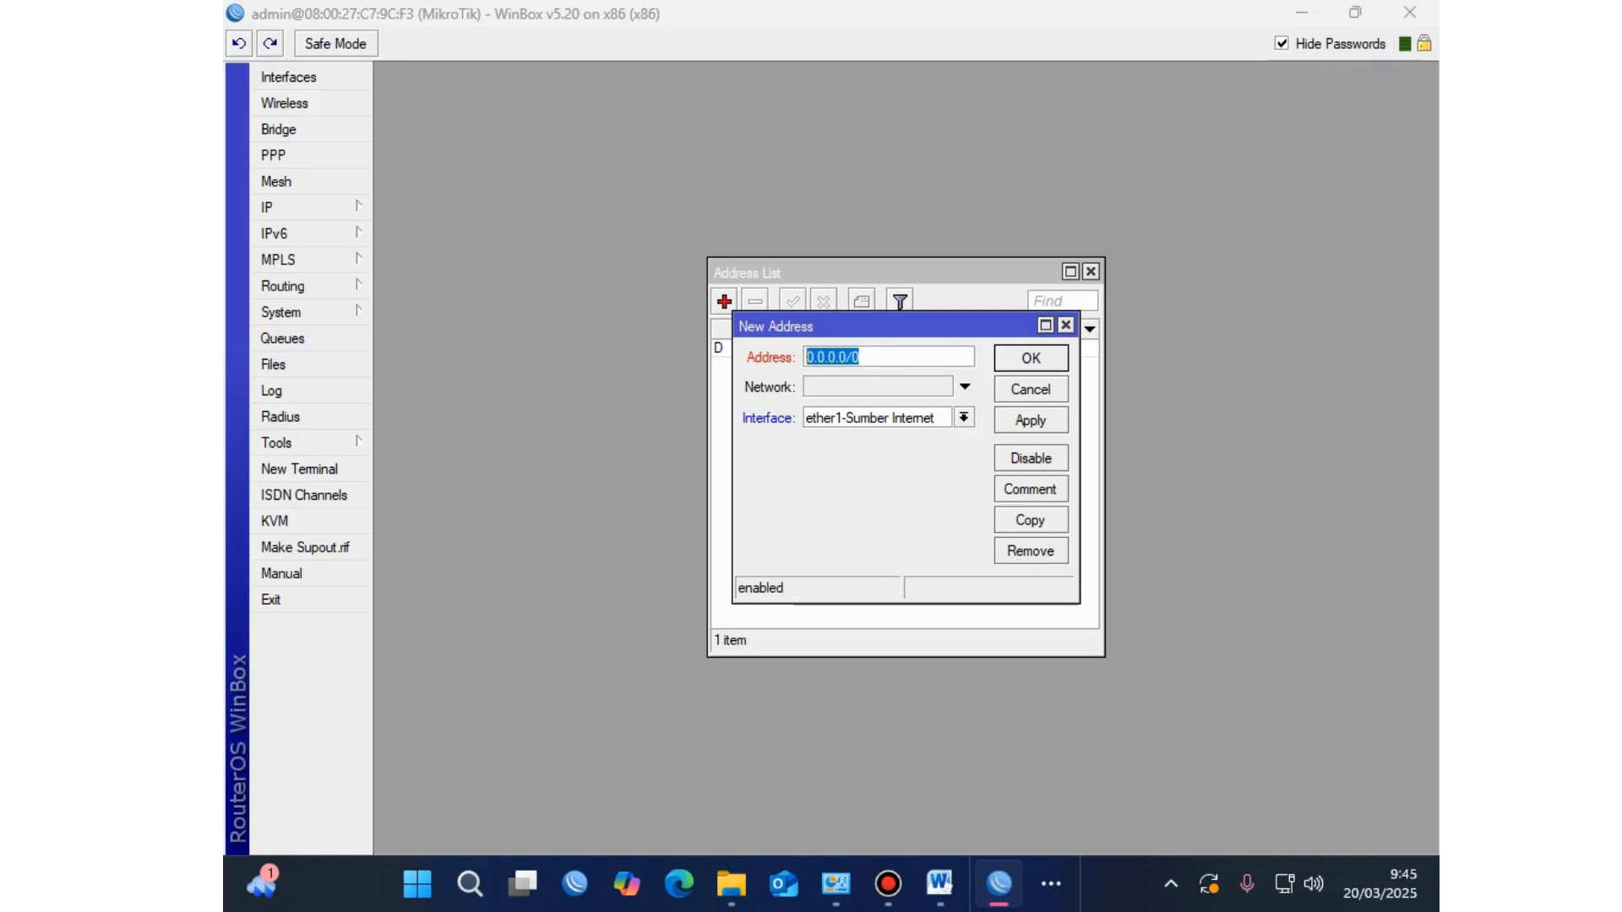
{"action": "type", "text": "192.168.20.1"}
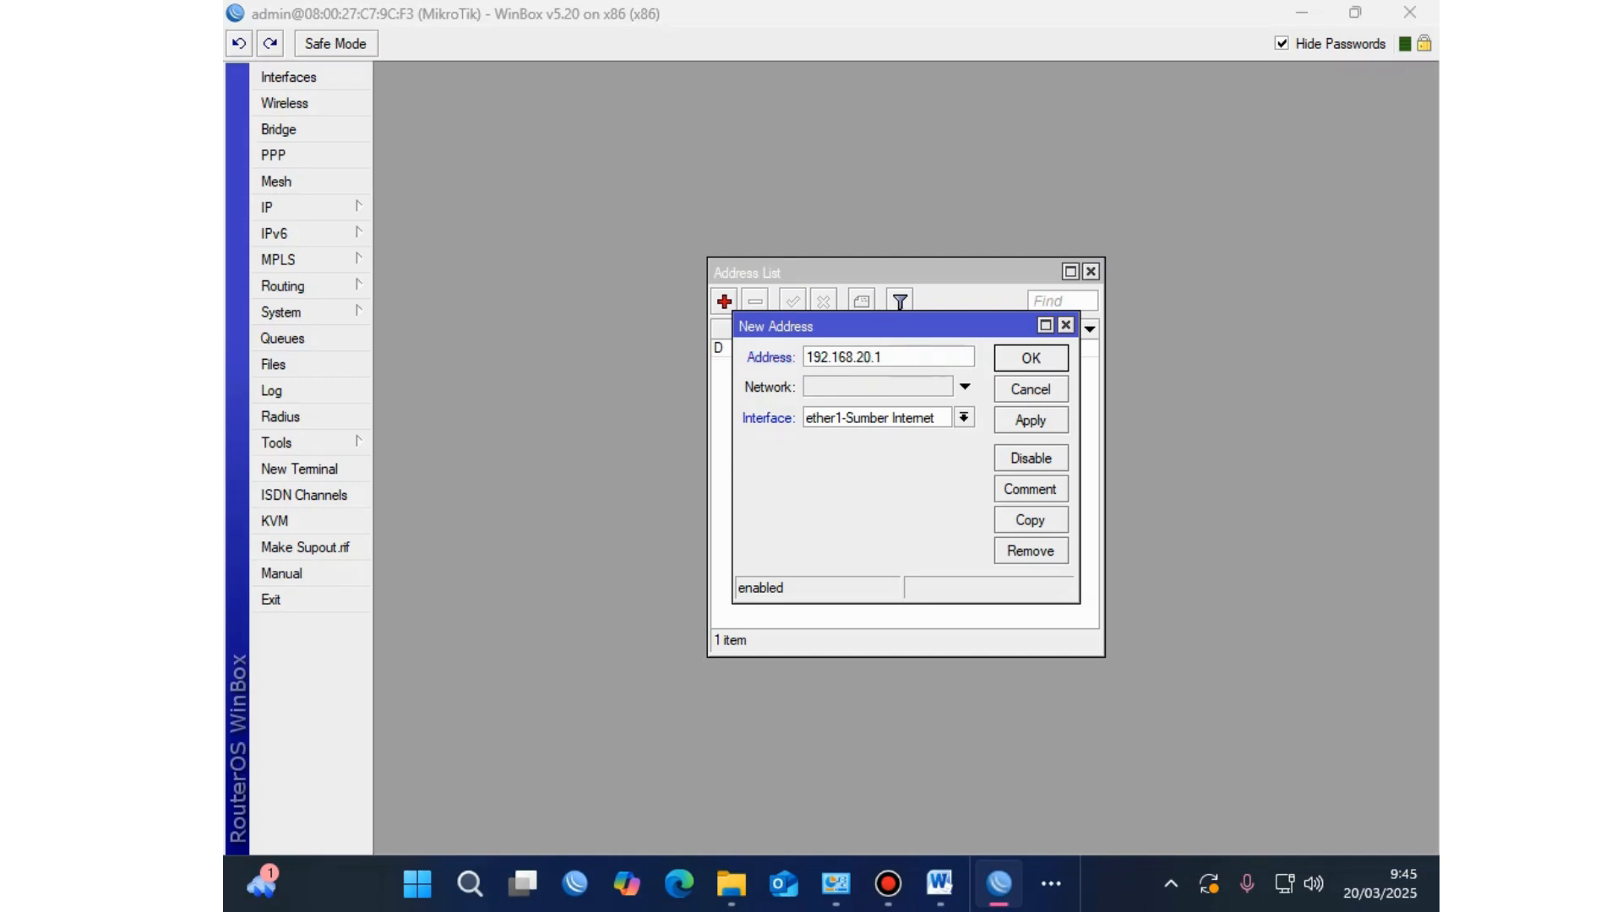
{"action": "type", "text": "/25"}
{"action": "left_click", "coordinate": [964, 418]}
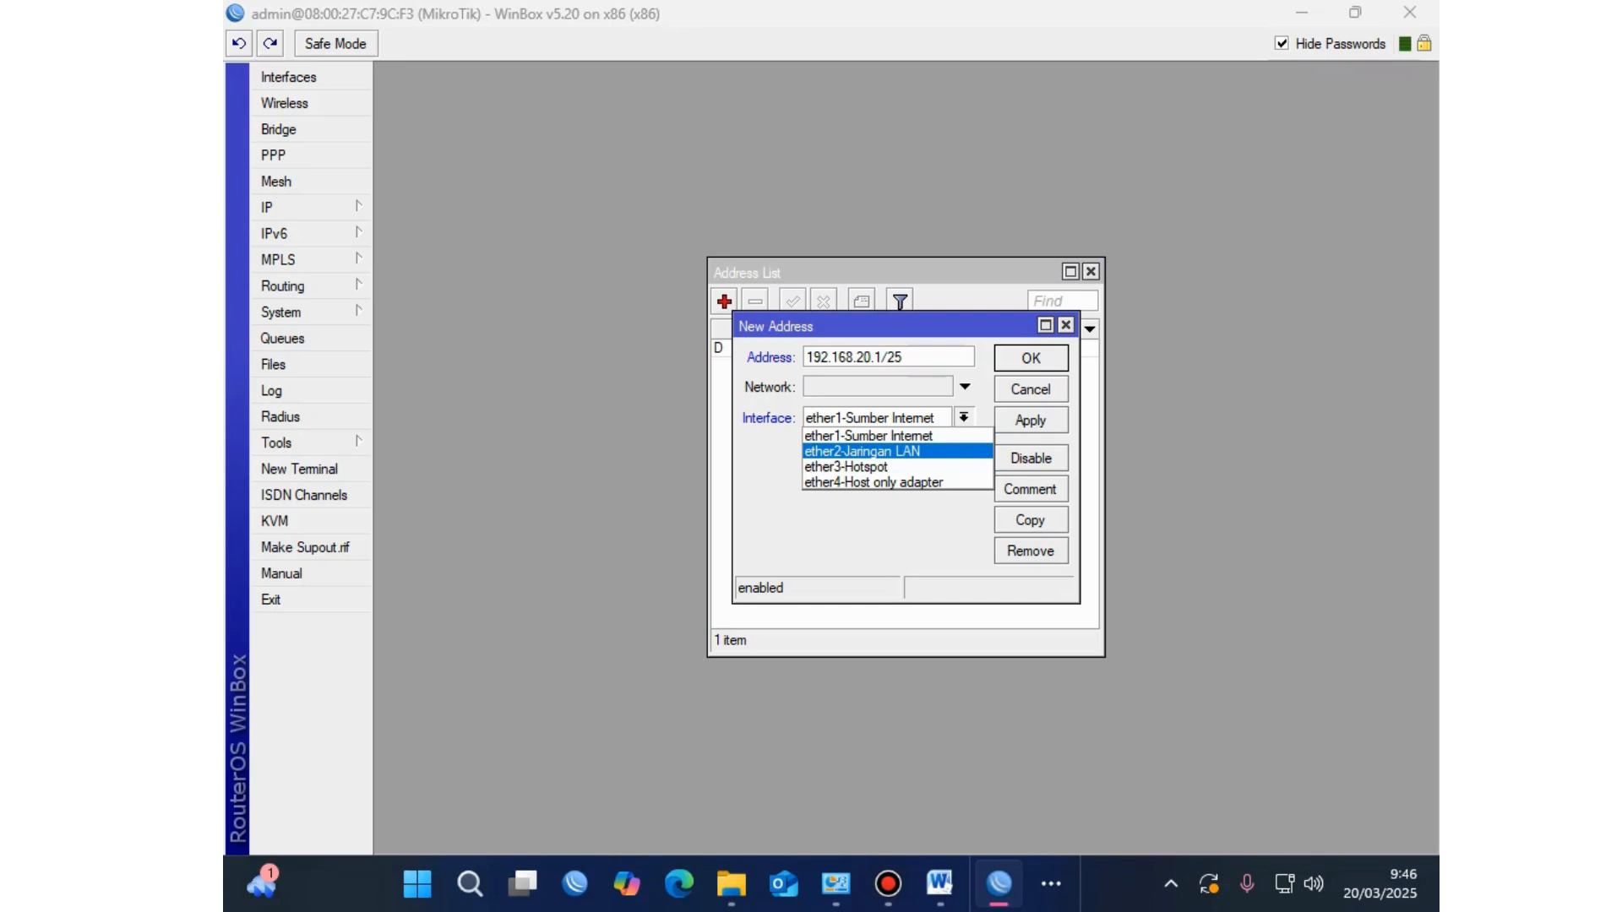
{"action": "left_click", "coordinate": [862, 451]}
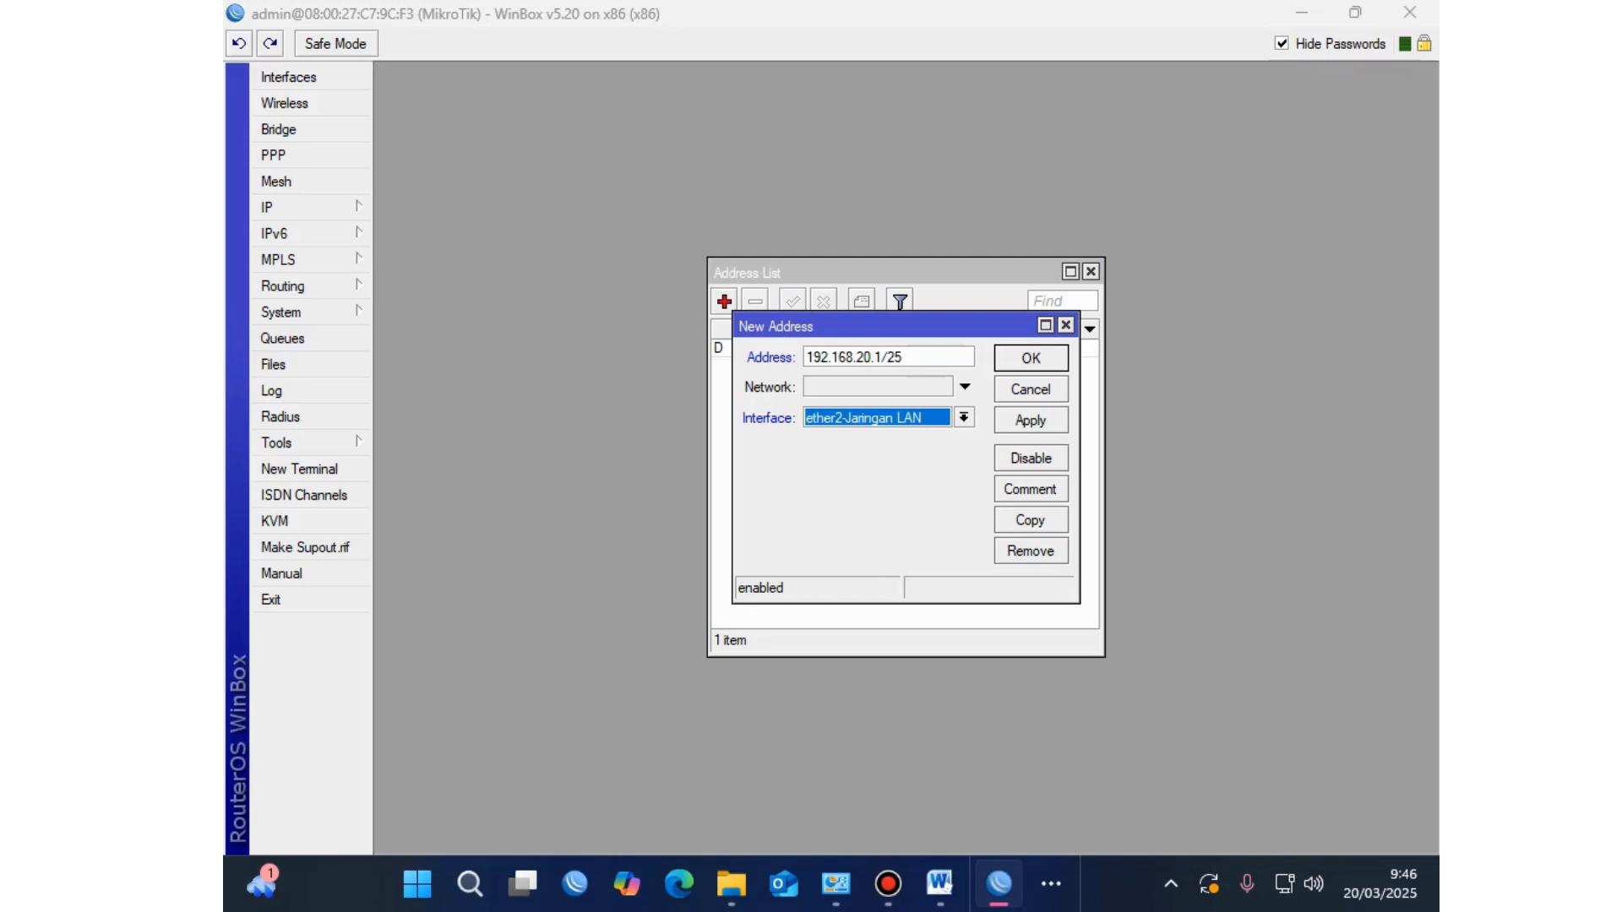
{"action": "key", "text": "Tab"}
{"action": "key", "text": "space"}
{"action": "key", "text": "Return"}
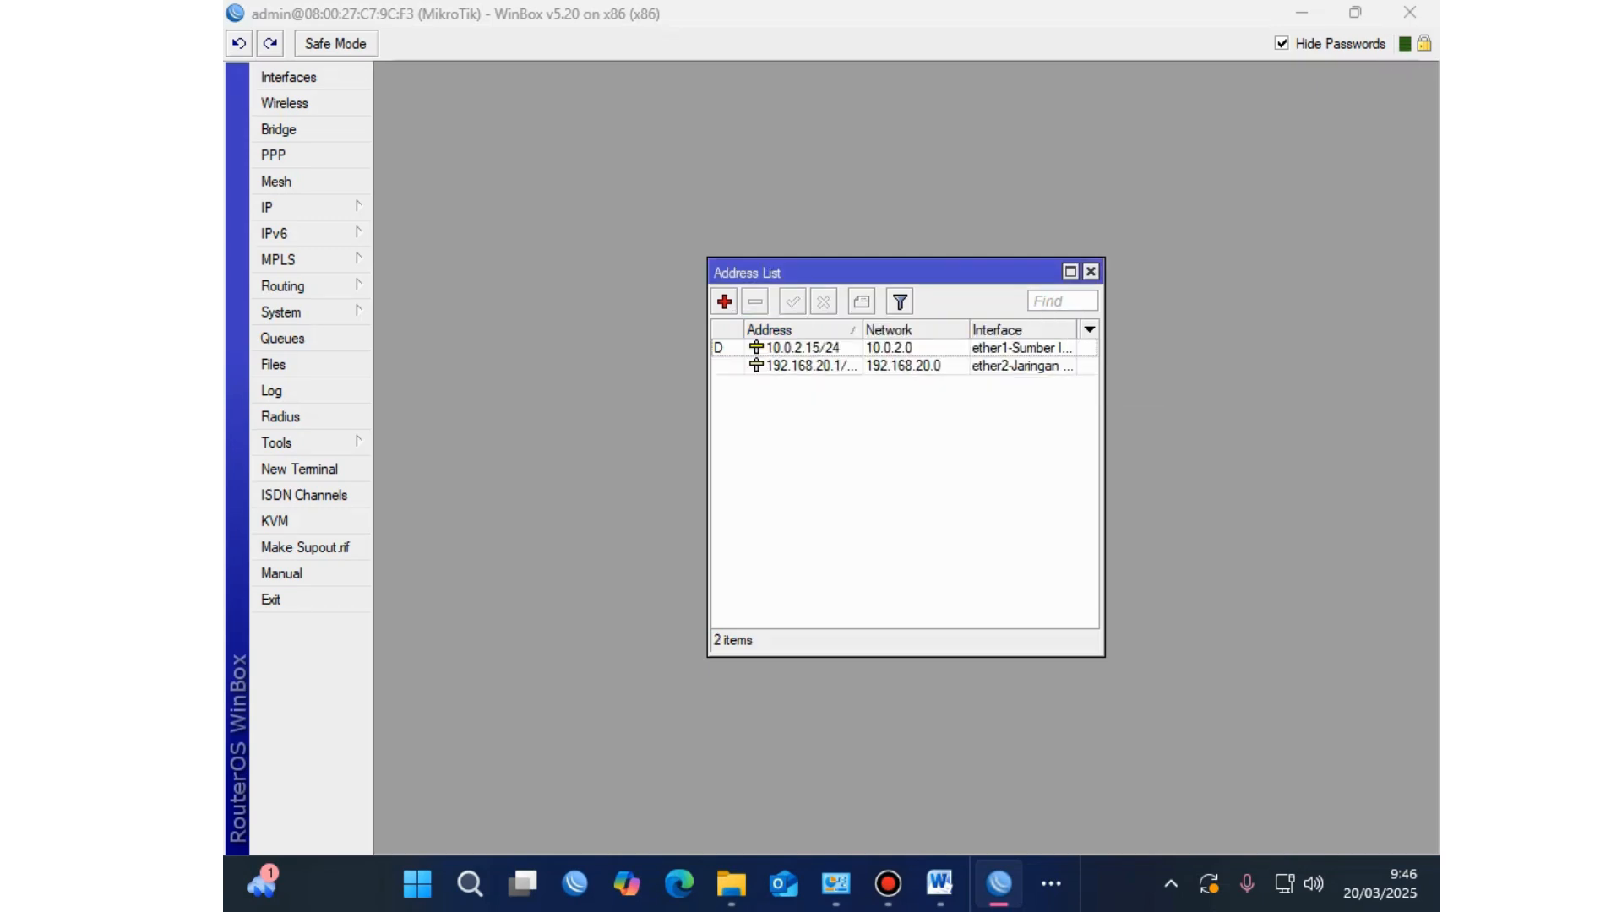
{"action": "key", "text": "alt+Tab"}
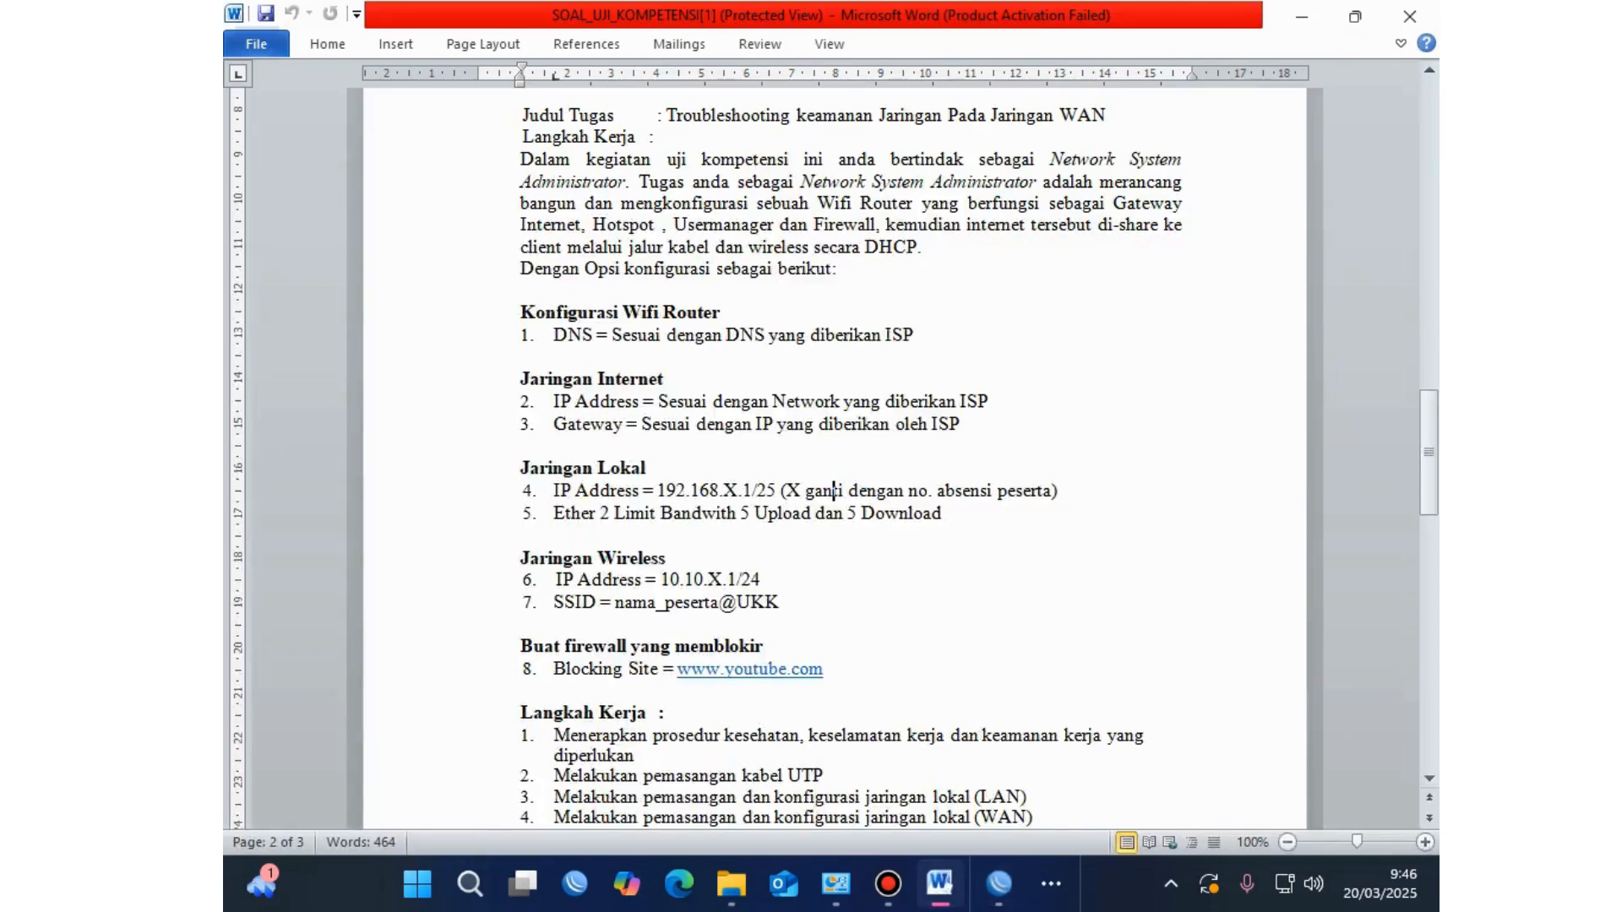
Step: Select the Jaringan Lokal IP Address requirement in Word, then bring back WinBox's Address List
{"action": "left_click_drag", "start_coordinate": [1061, 490], "coordinate": [554, 490]}
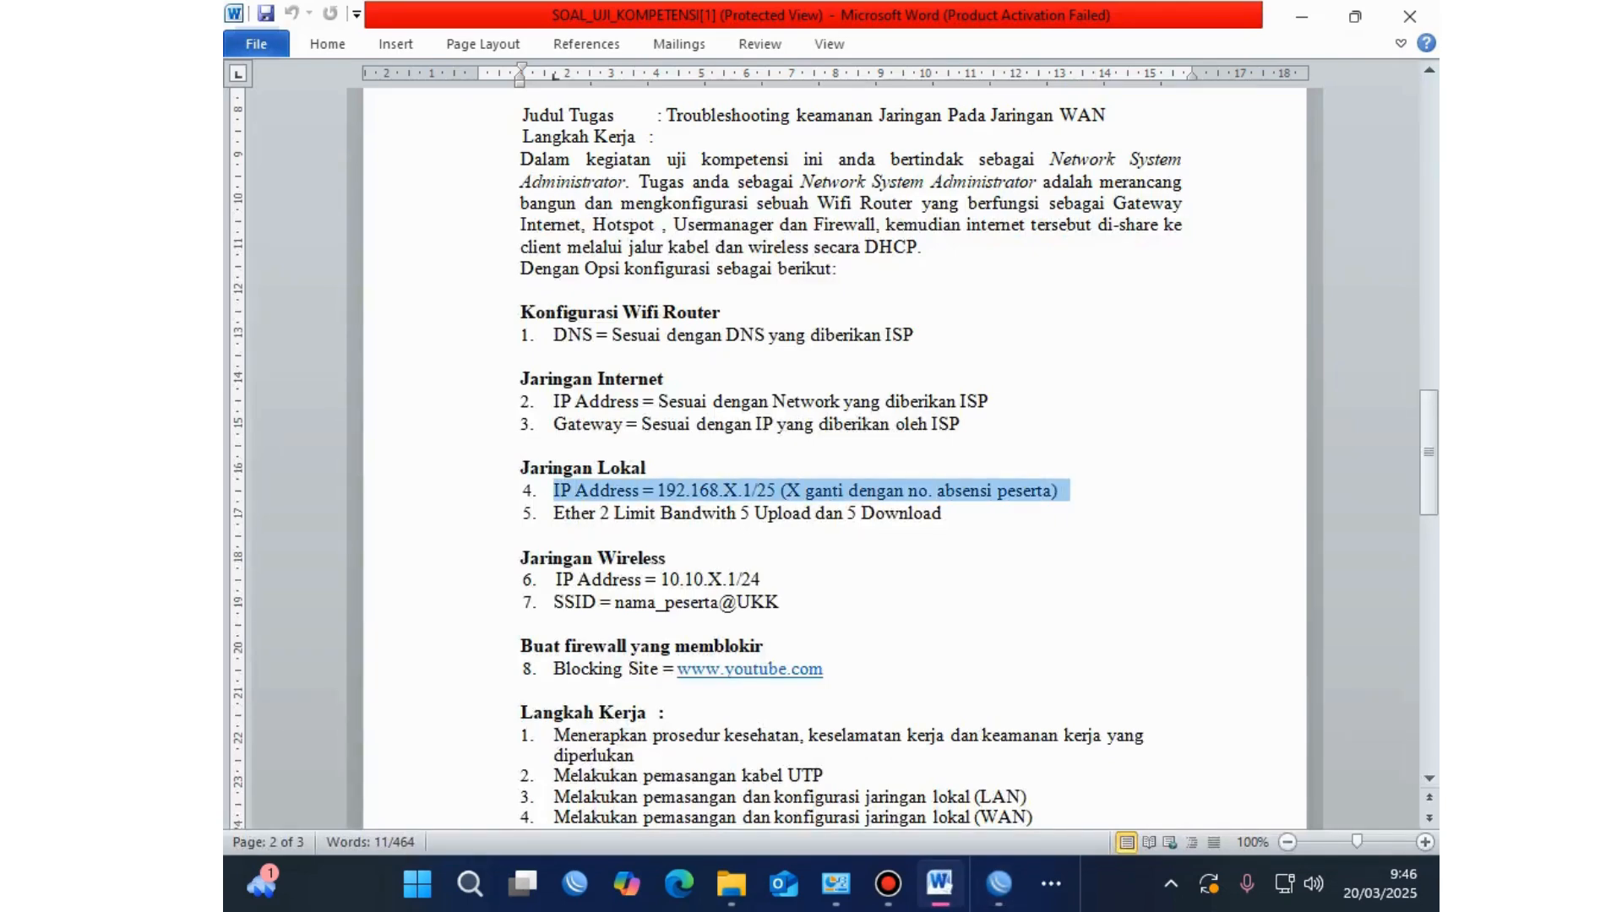
{"action": "mouse_move", "coordinate": [1000, 884]}
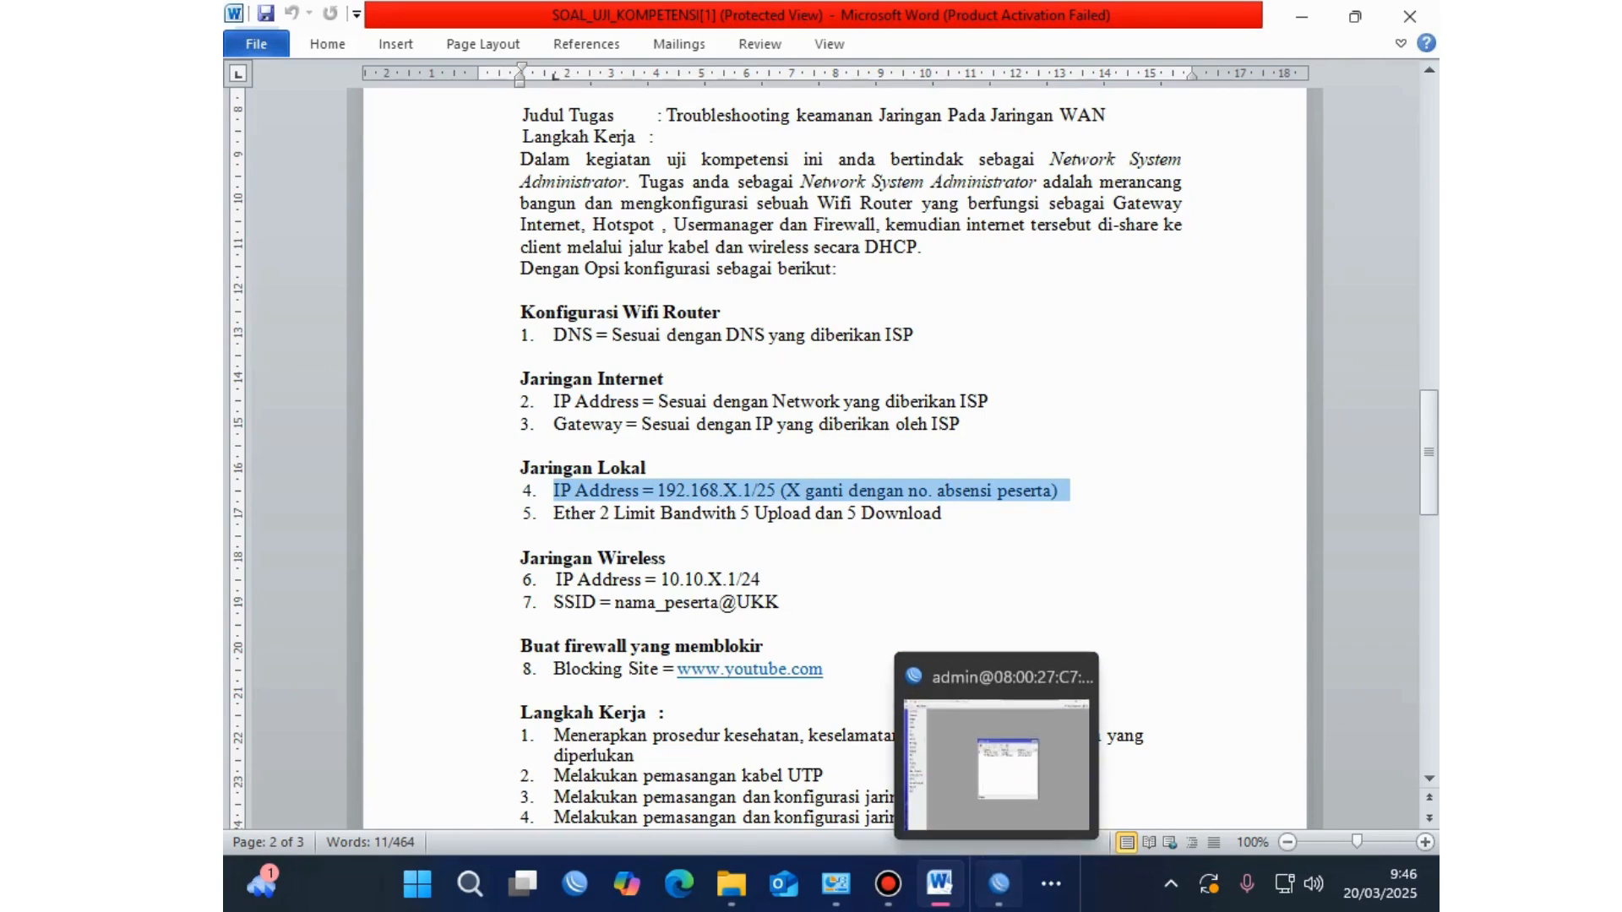
{"action": "left_click", "coordinate": [1000, 884]}
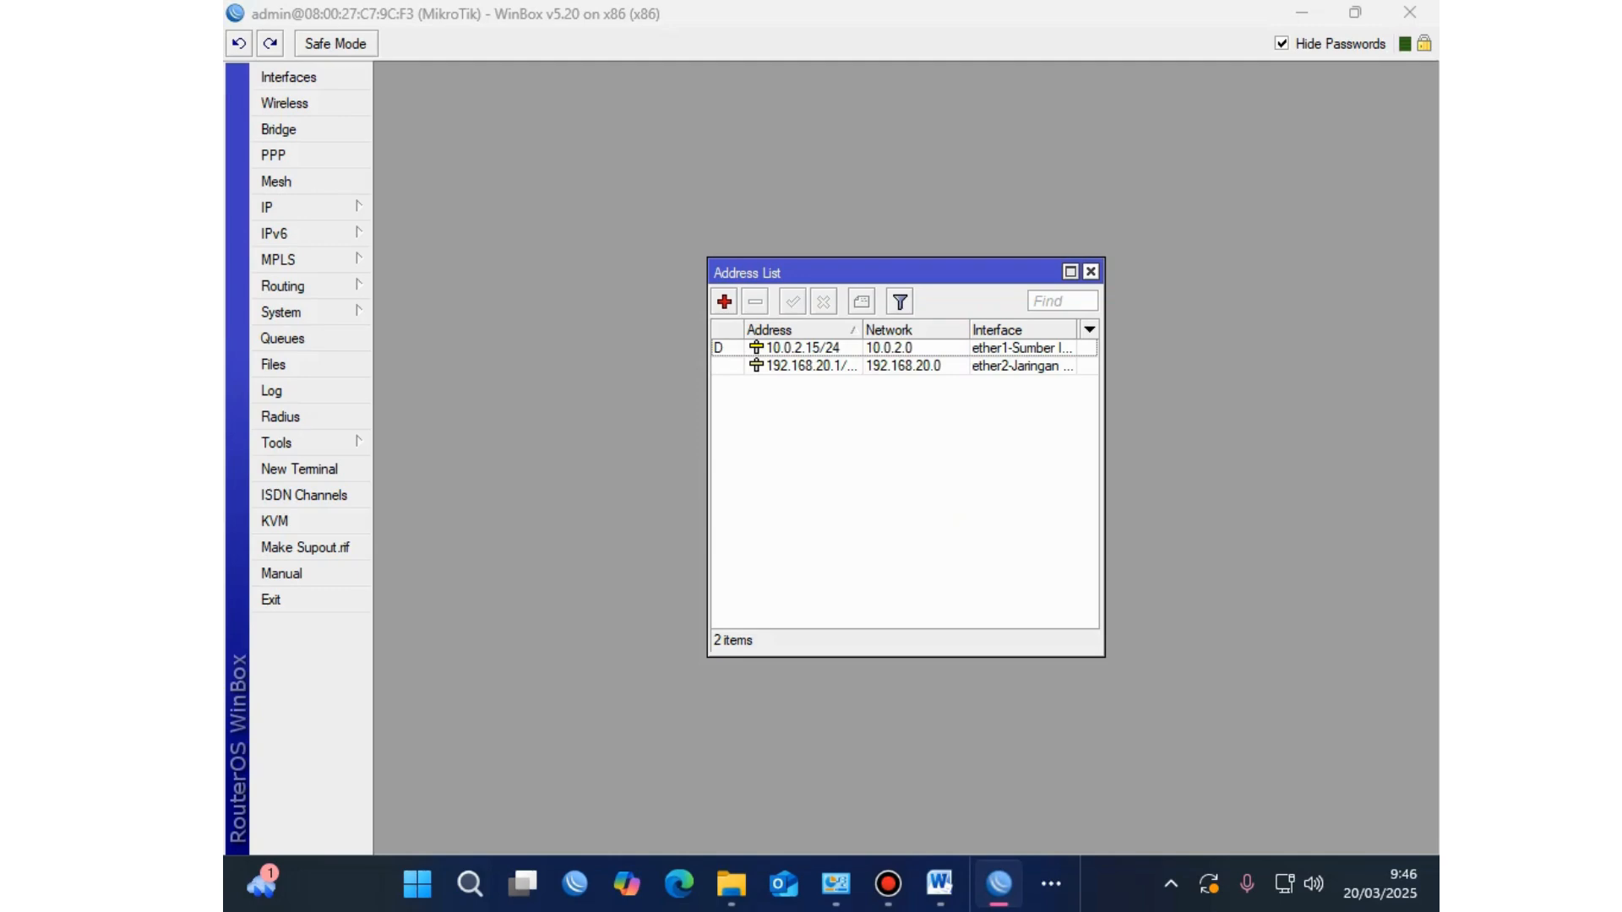
Step: Run DHCP Setup on ether2-Jaringan LAN, accepting the suggested 192.168.20.0/25 range and DNS 10.0.2.3
{"action": "left_click", "coordinate": [1091, 271]}
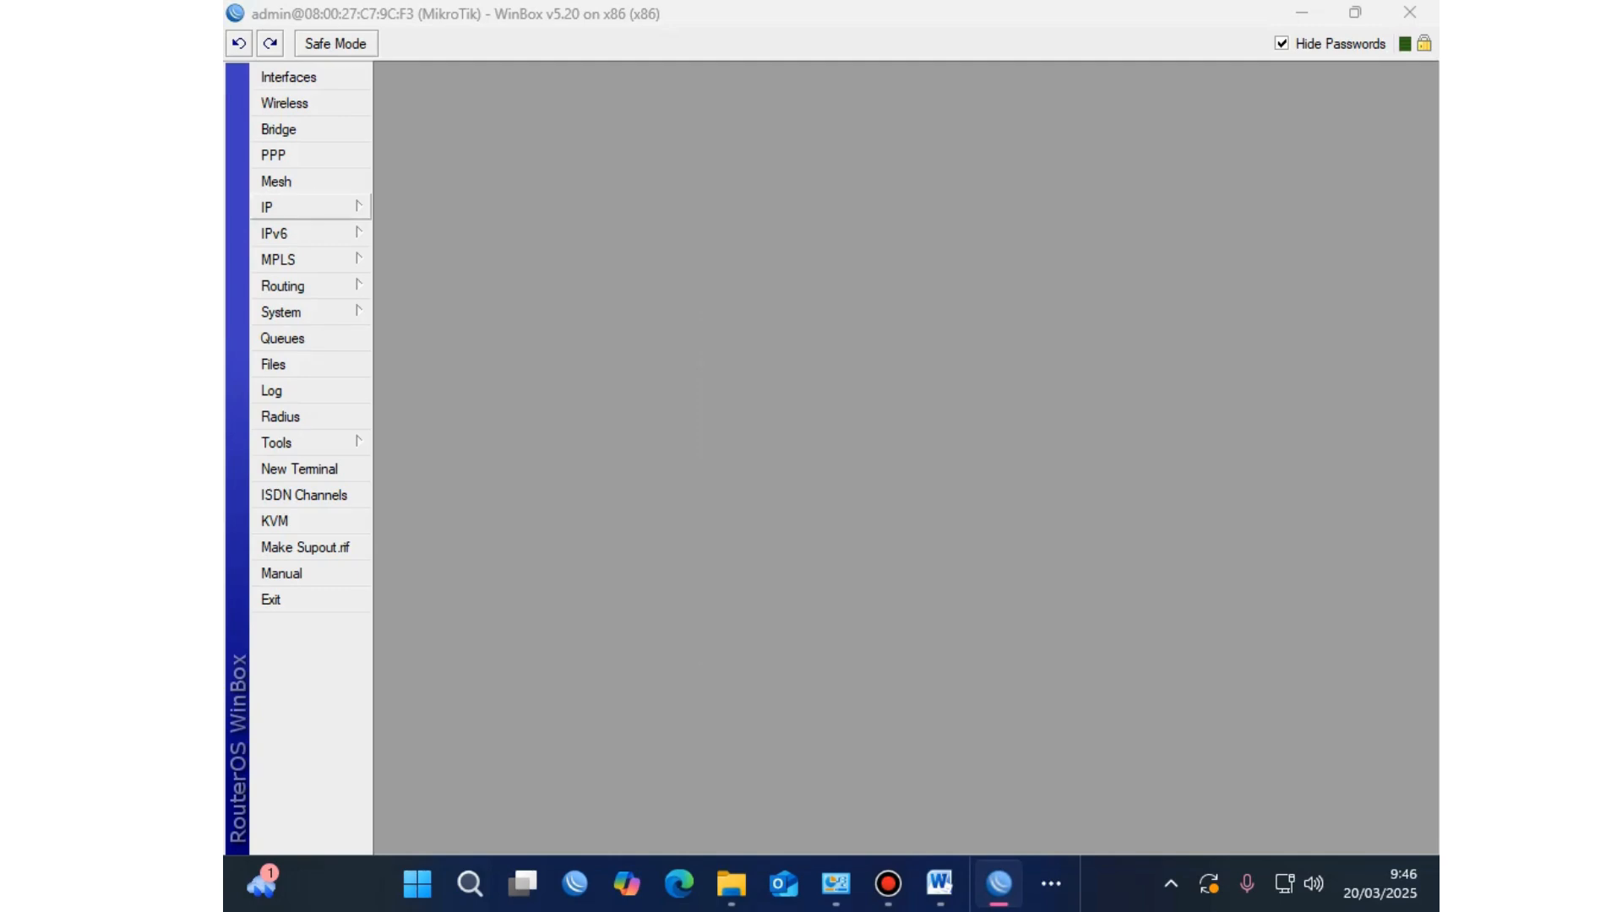
{"action": "left_click", "coordinate": [287, 207]}
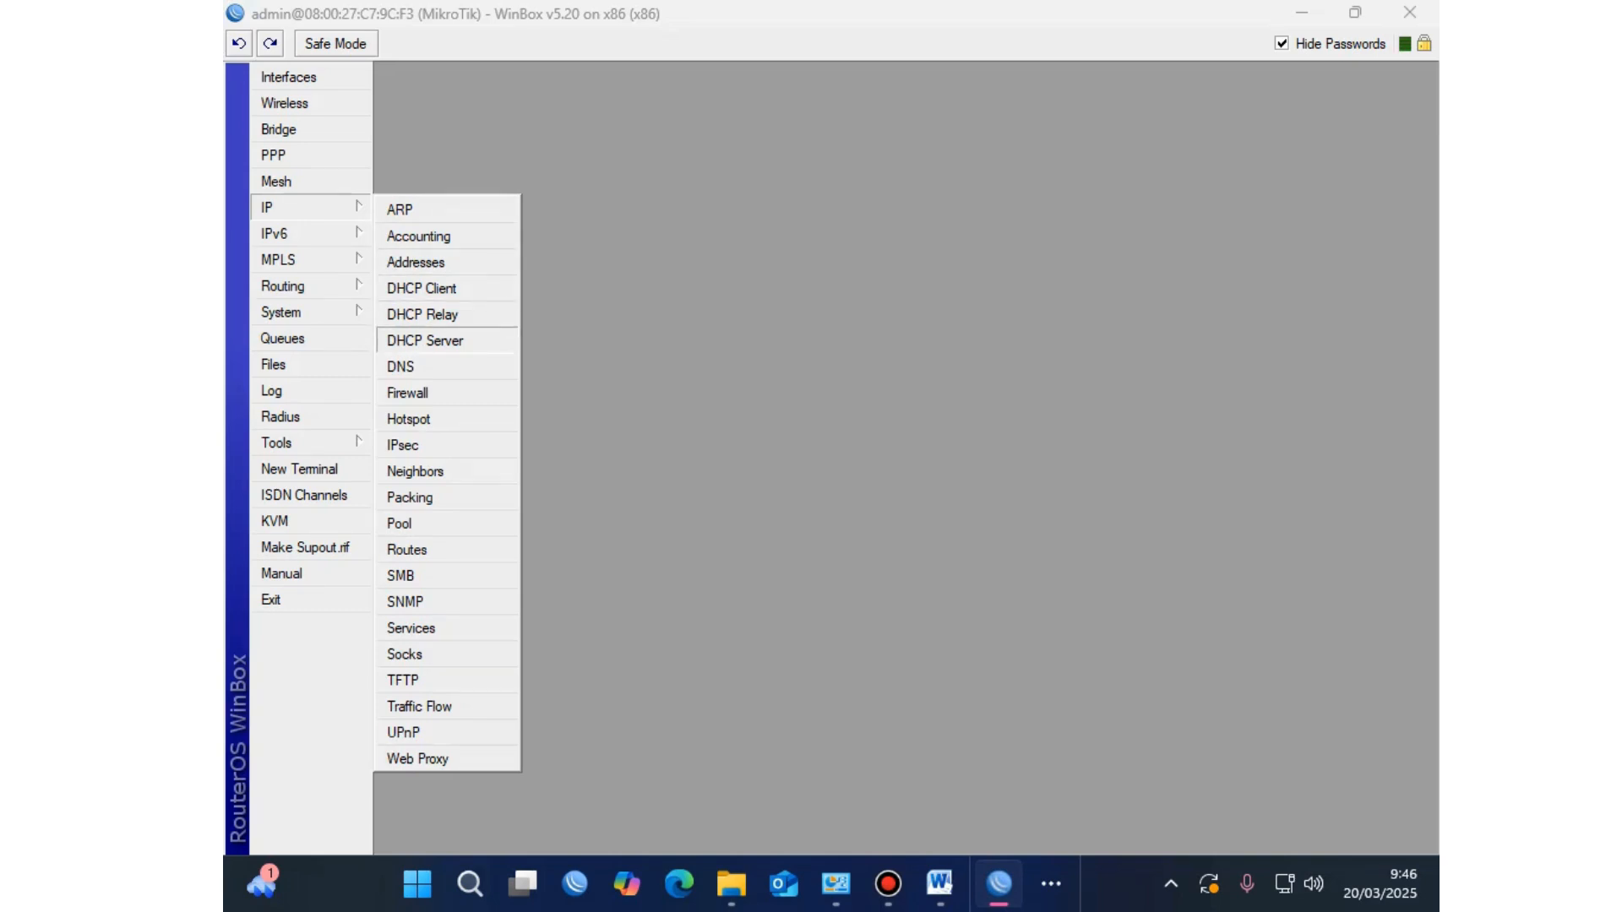
{"action": "left_click", "coordinate": [425, 341]}
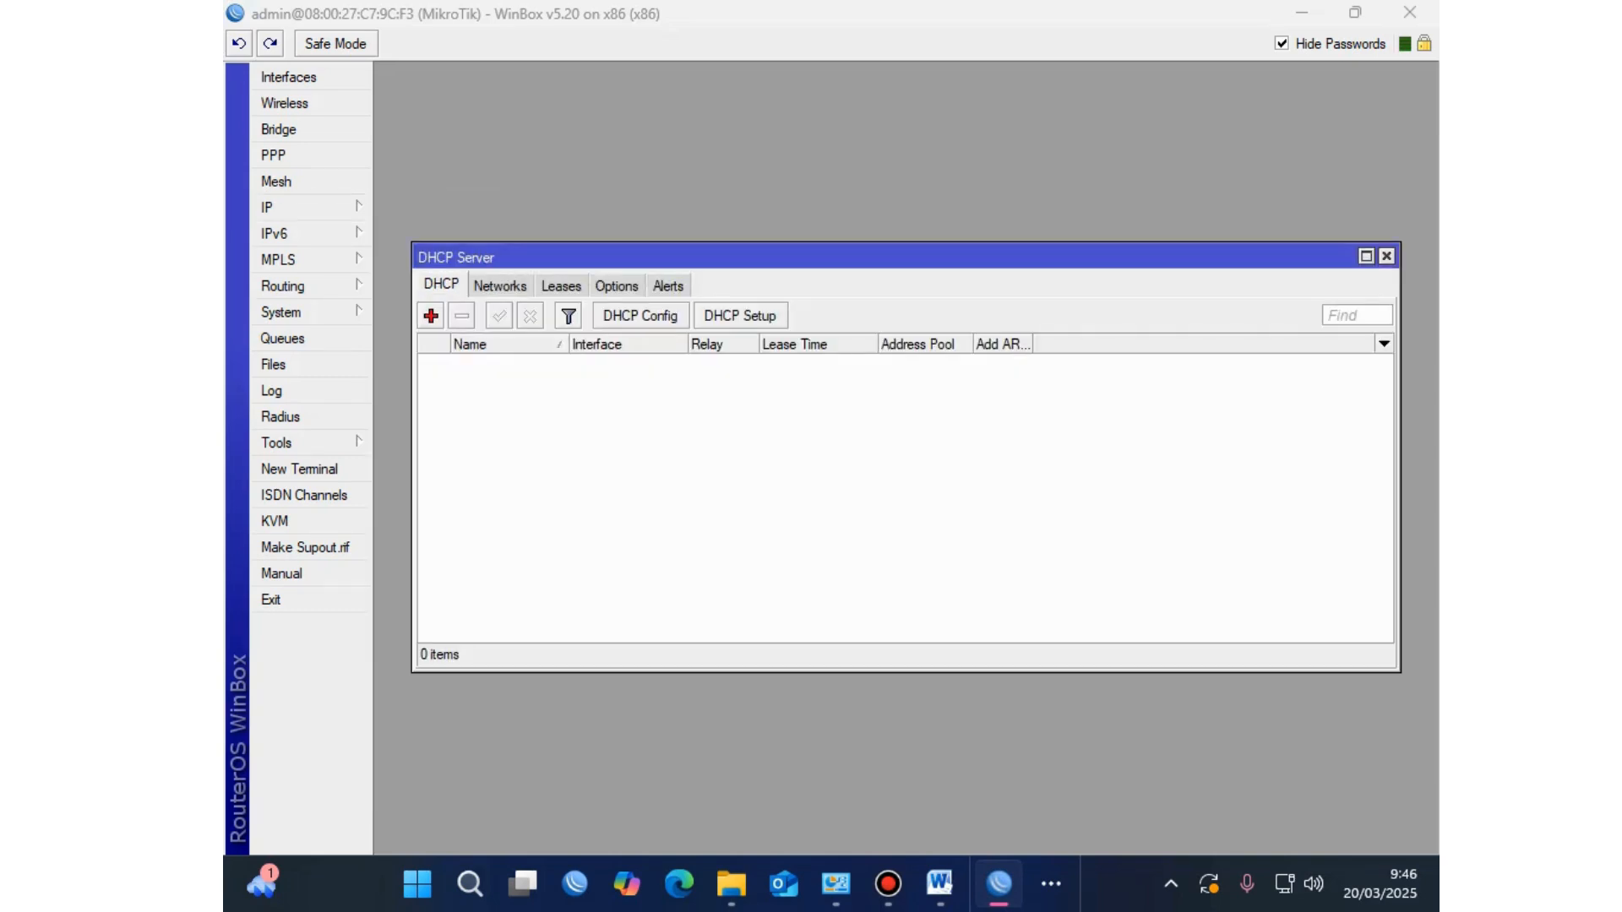
{"action": "left_click", "coordinate": [740, 315]}
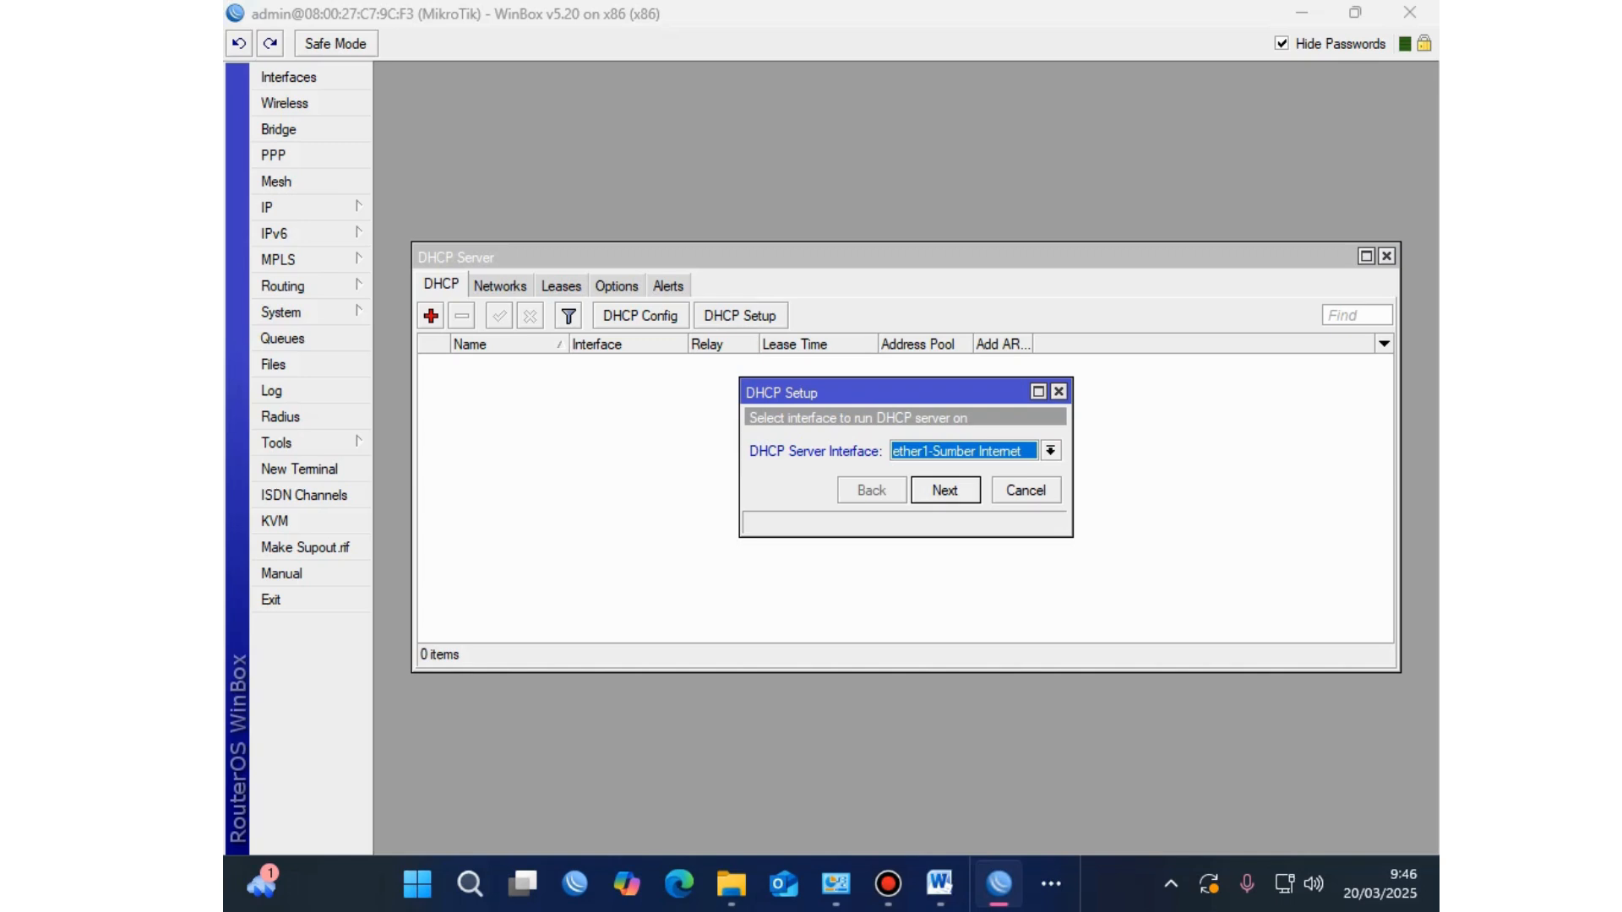
{"action": "left_click", "coordinate": [1050, 450]}
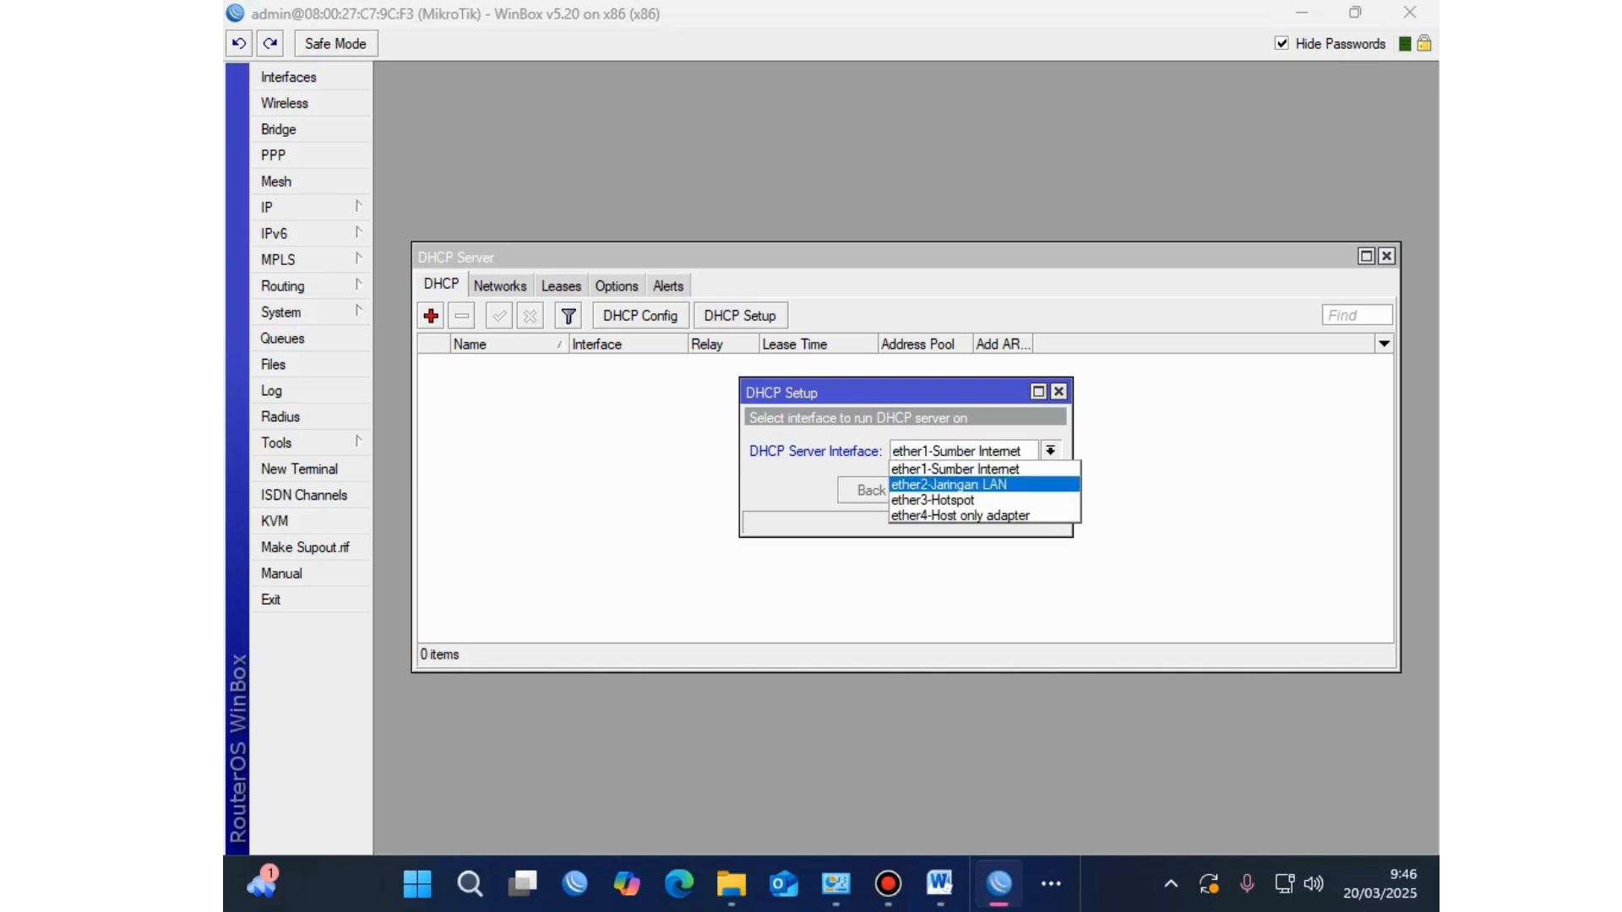
{"action": "key", "text": "Return"}
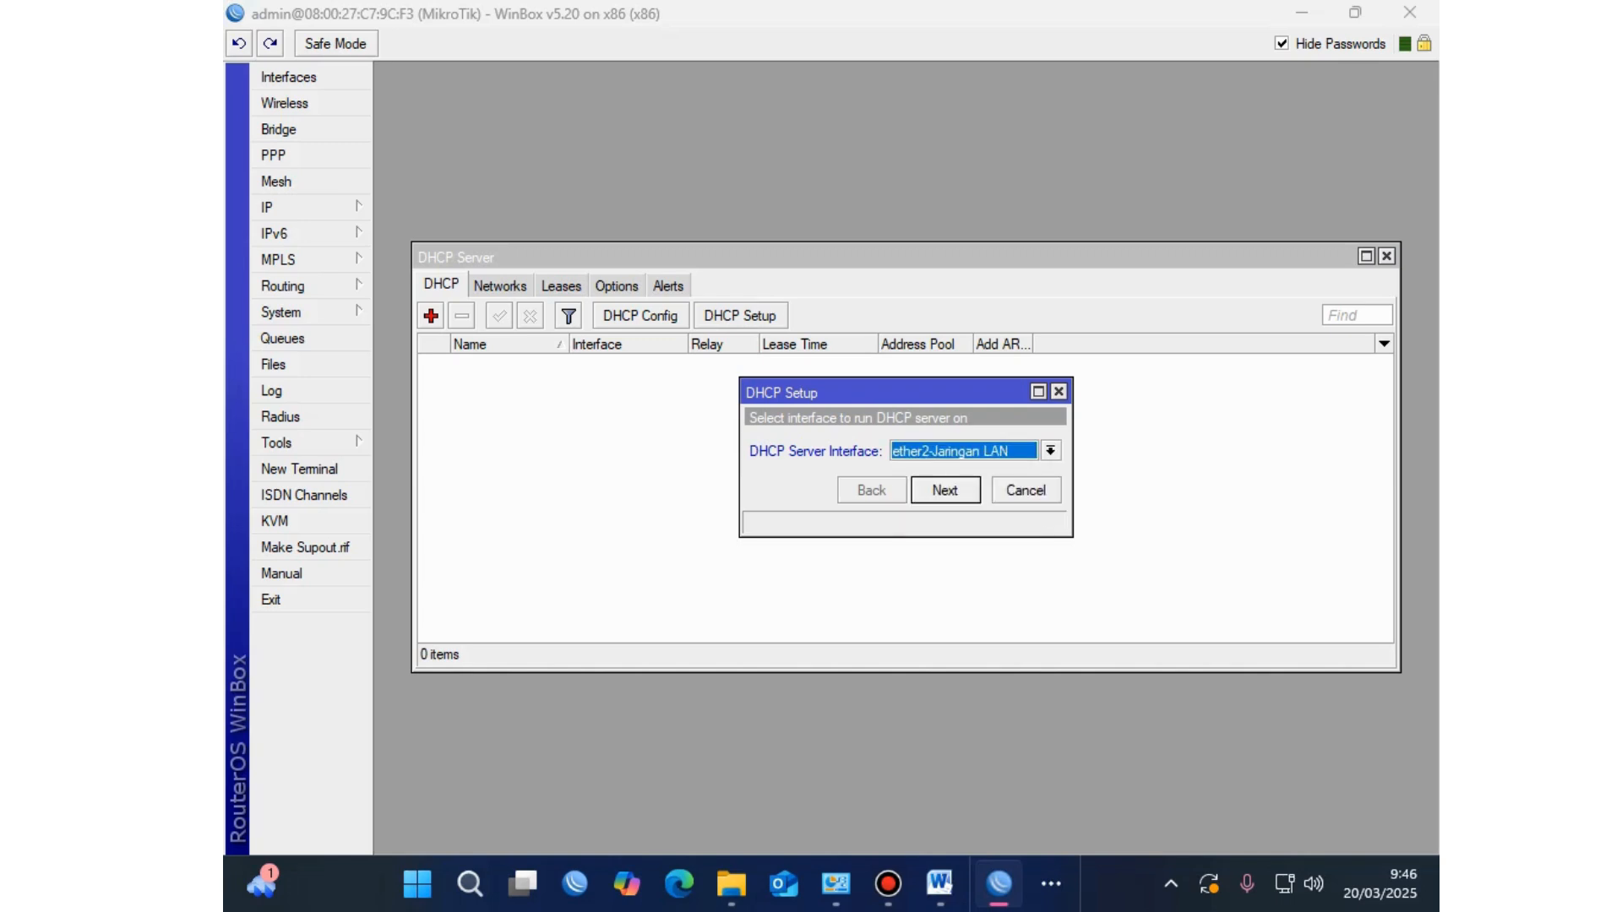
{"action": "key", "text": "Return"}
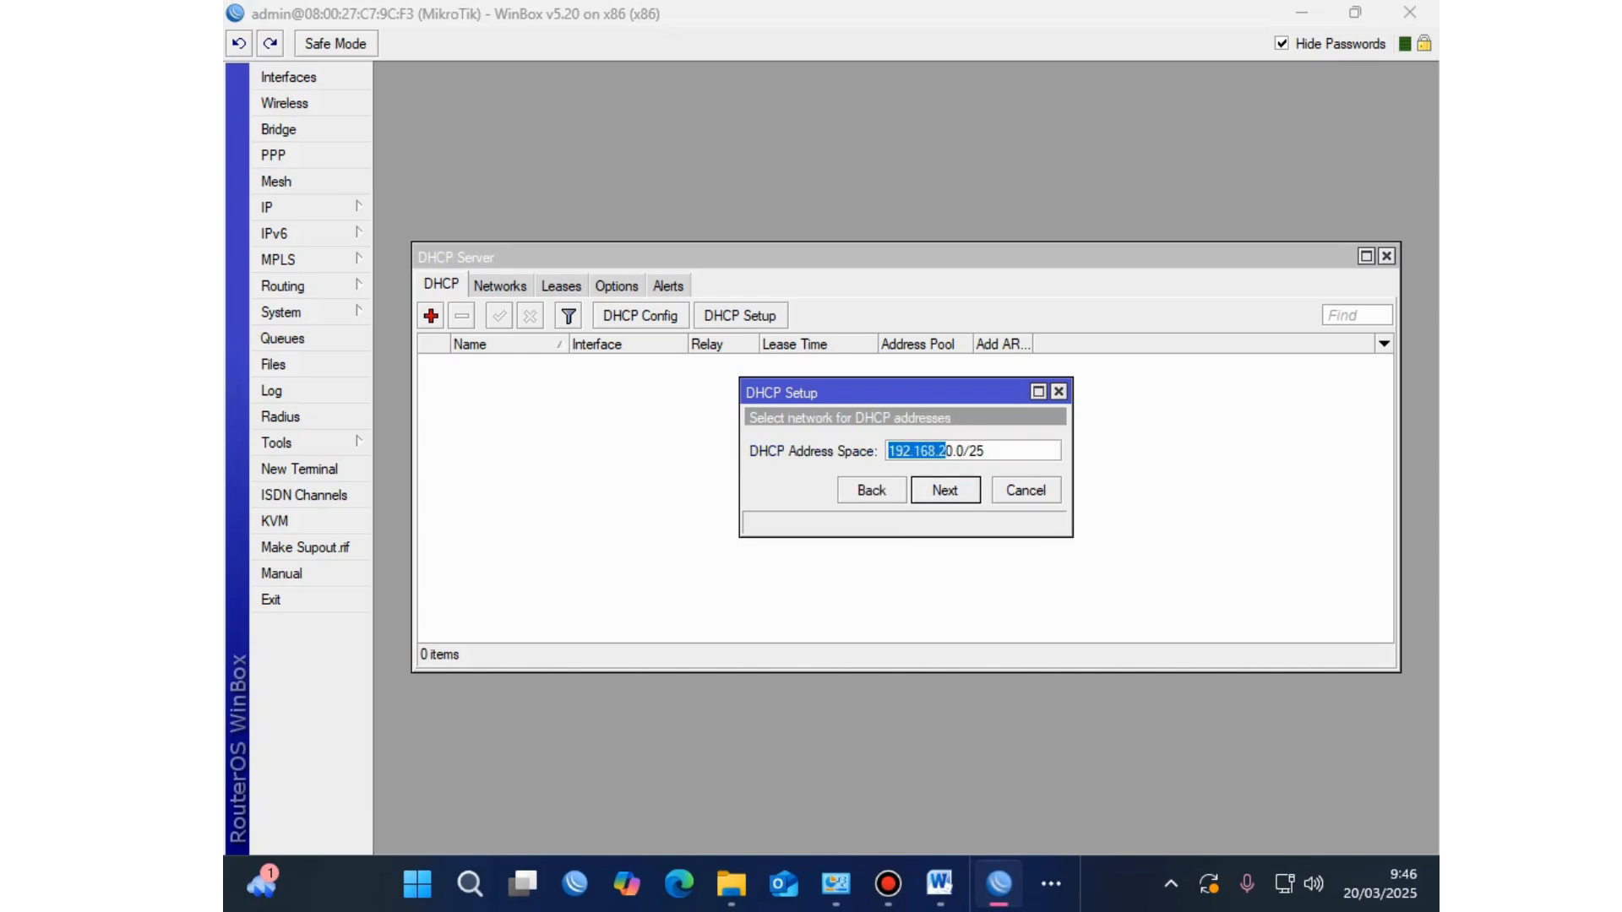
{"action": "key", "text": "Return"}
{"action": "key", "text": "Return"}
{"action": "key", "text": "Return"}
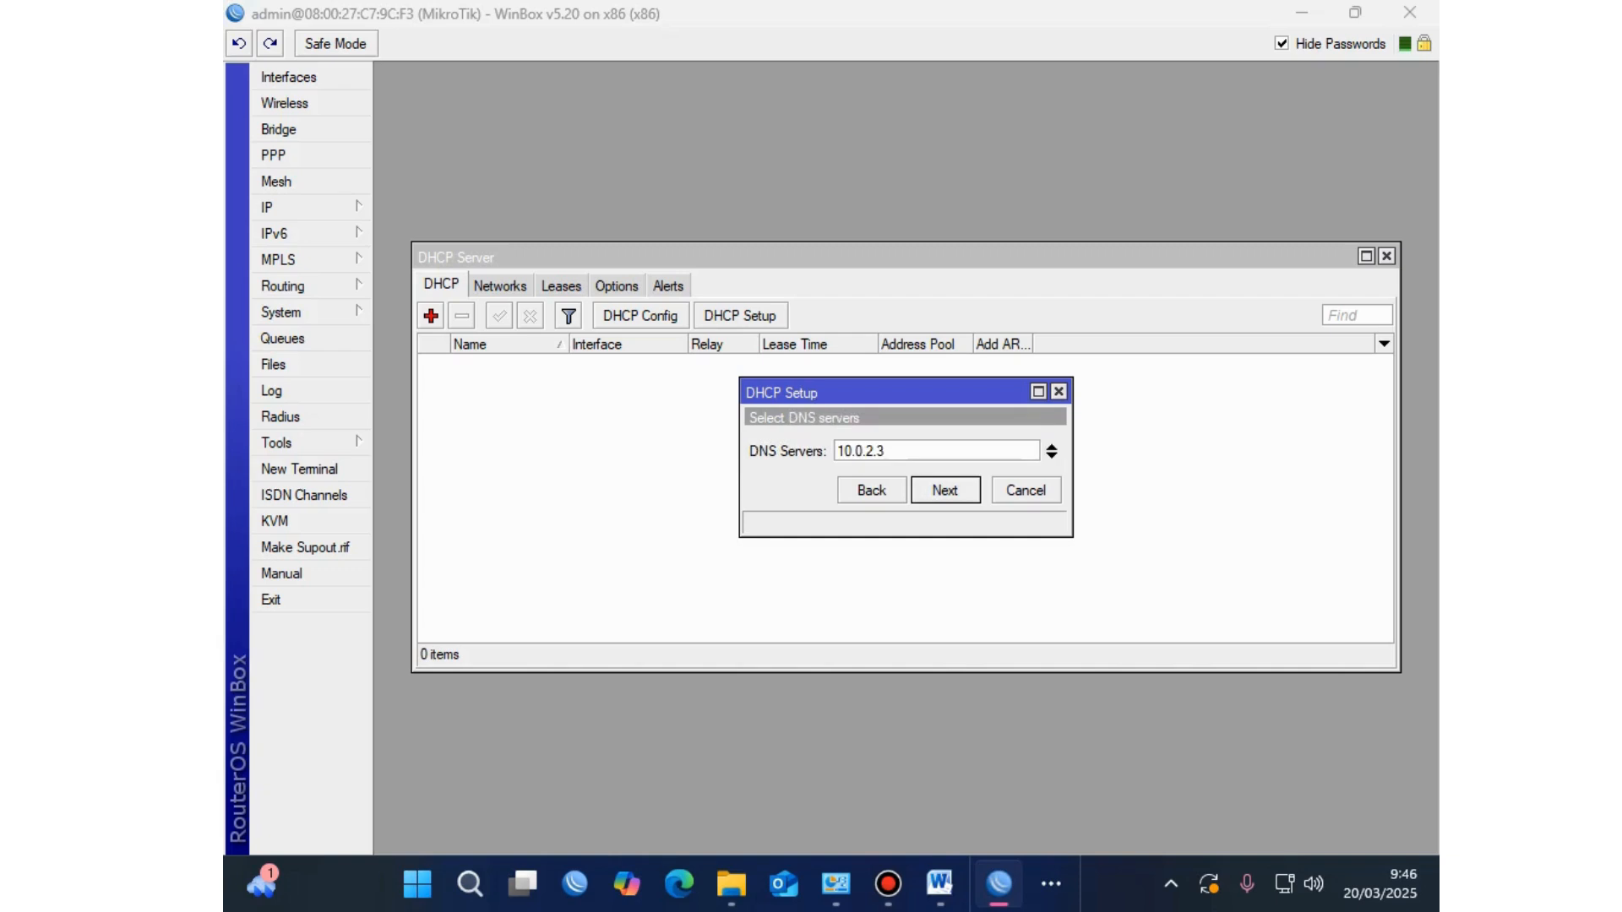
{"action": "key", "text": "Return"}
{"action": "key", "text": "Return"}
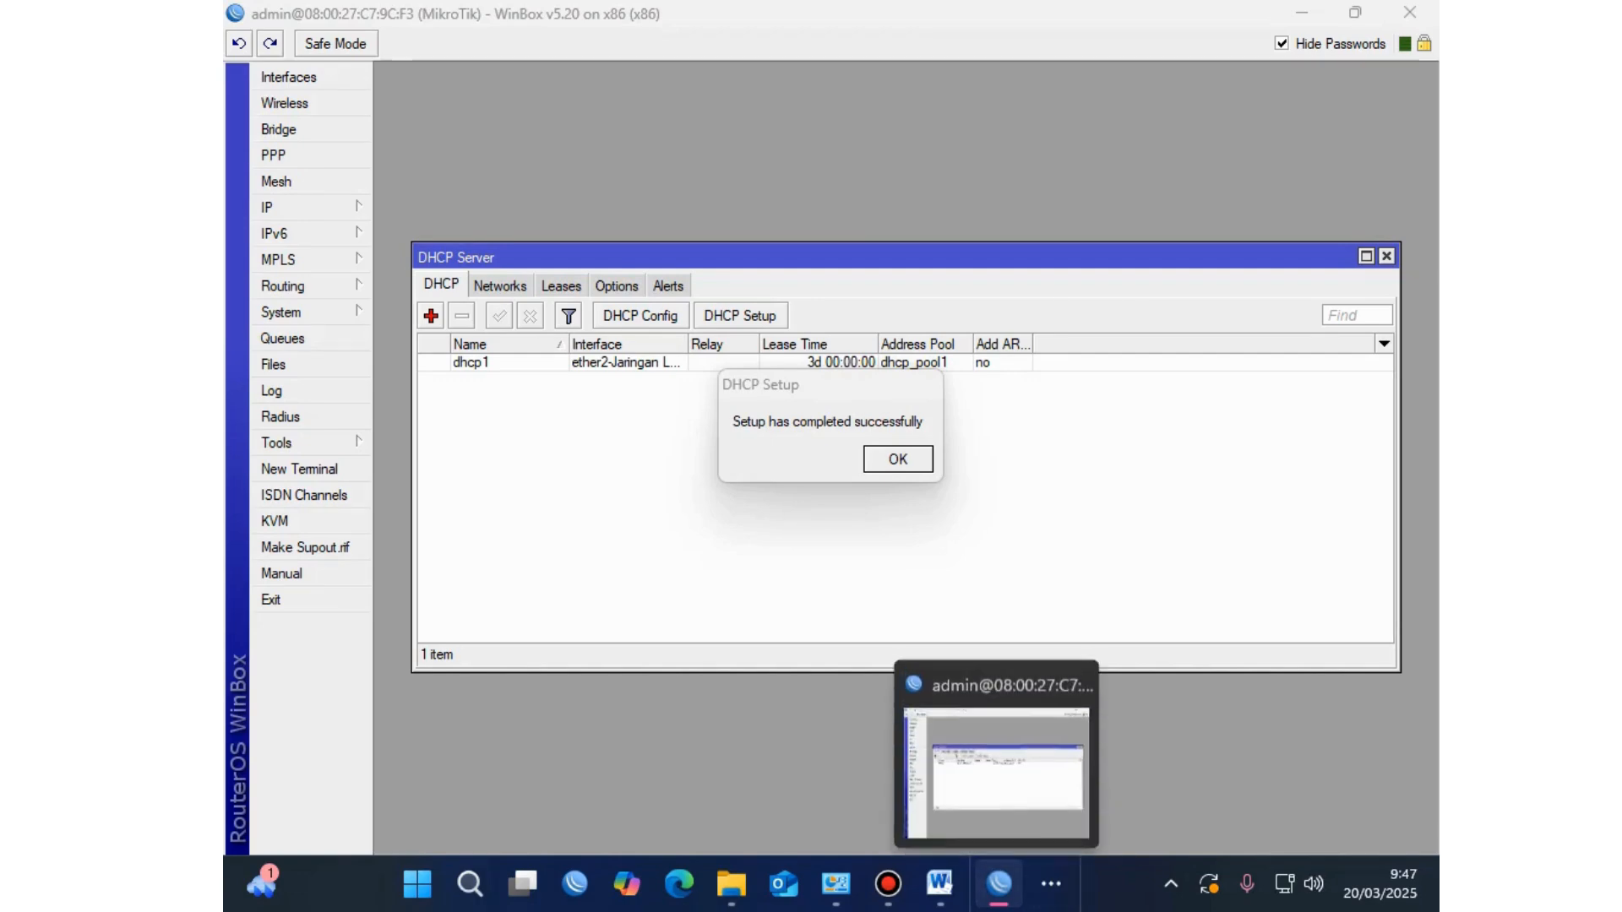
{"action": "left_click", "coordinate": [940, 883]}
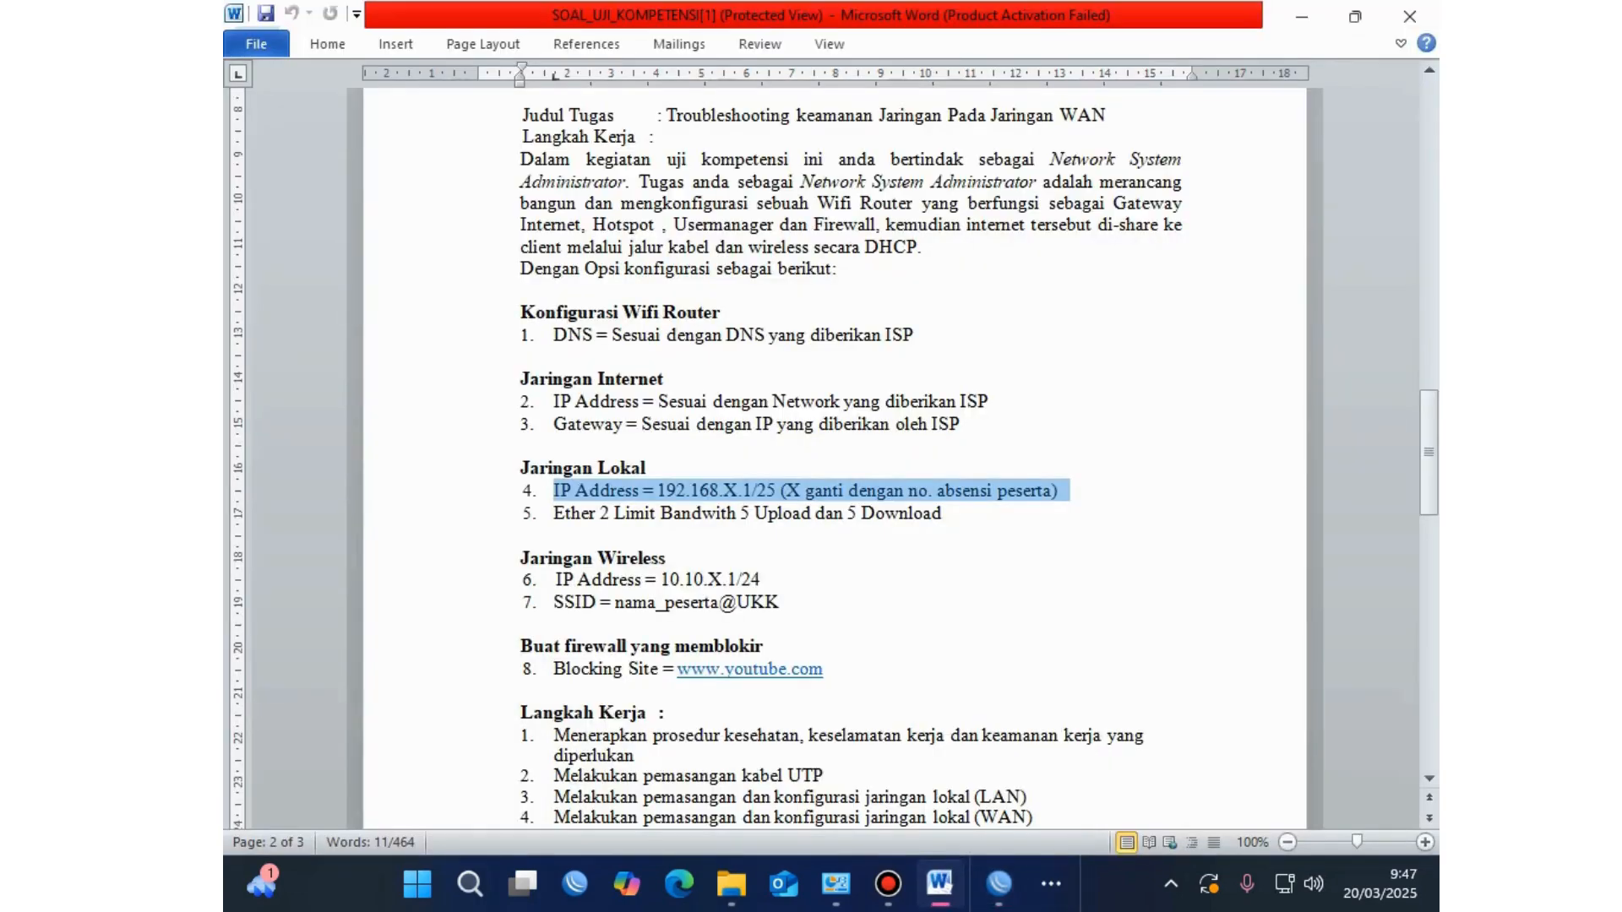
Step: Select the ether 2 bandwidth limit requirement in Word, then return to WinBox's IP menu
{"action": "left_click_drag", "start_coordinate": [948, 513], "coordinate": [553, 513]}
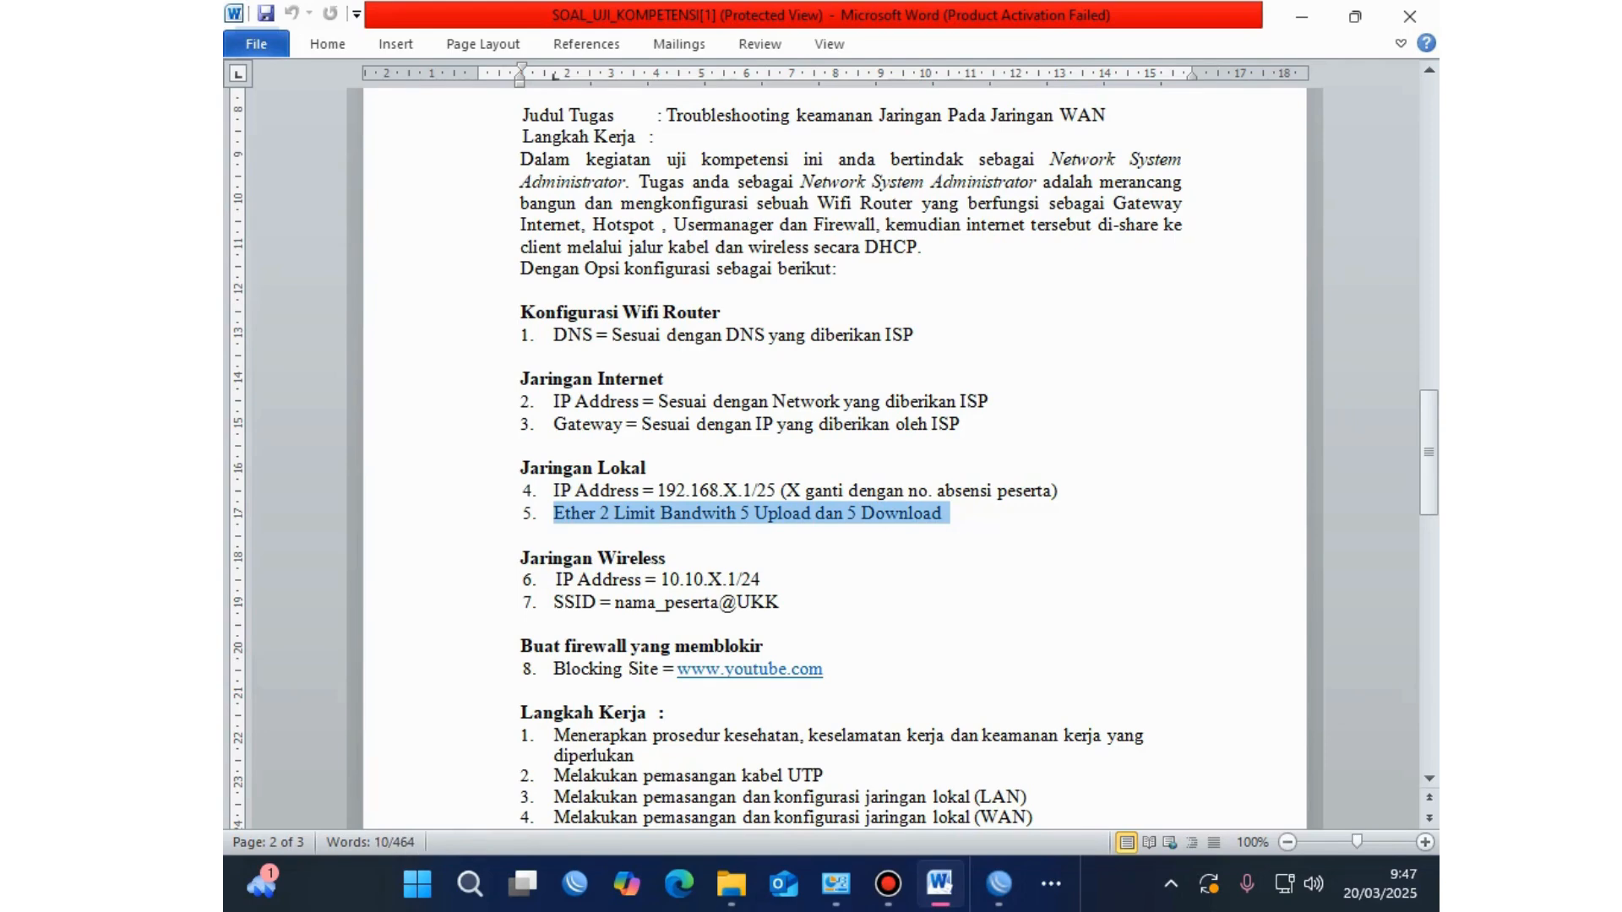
{"action": "left_click_drag", "start_coordinate": [948, 513], "coordinate": [1068, 491]}
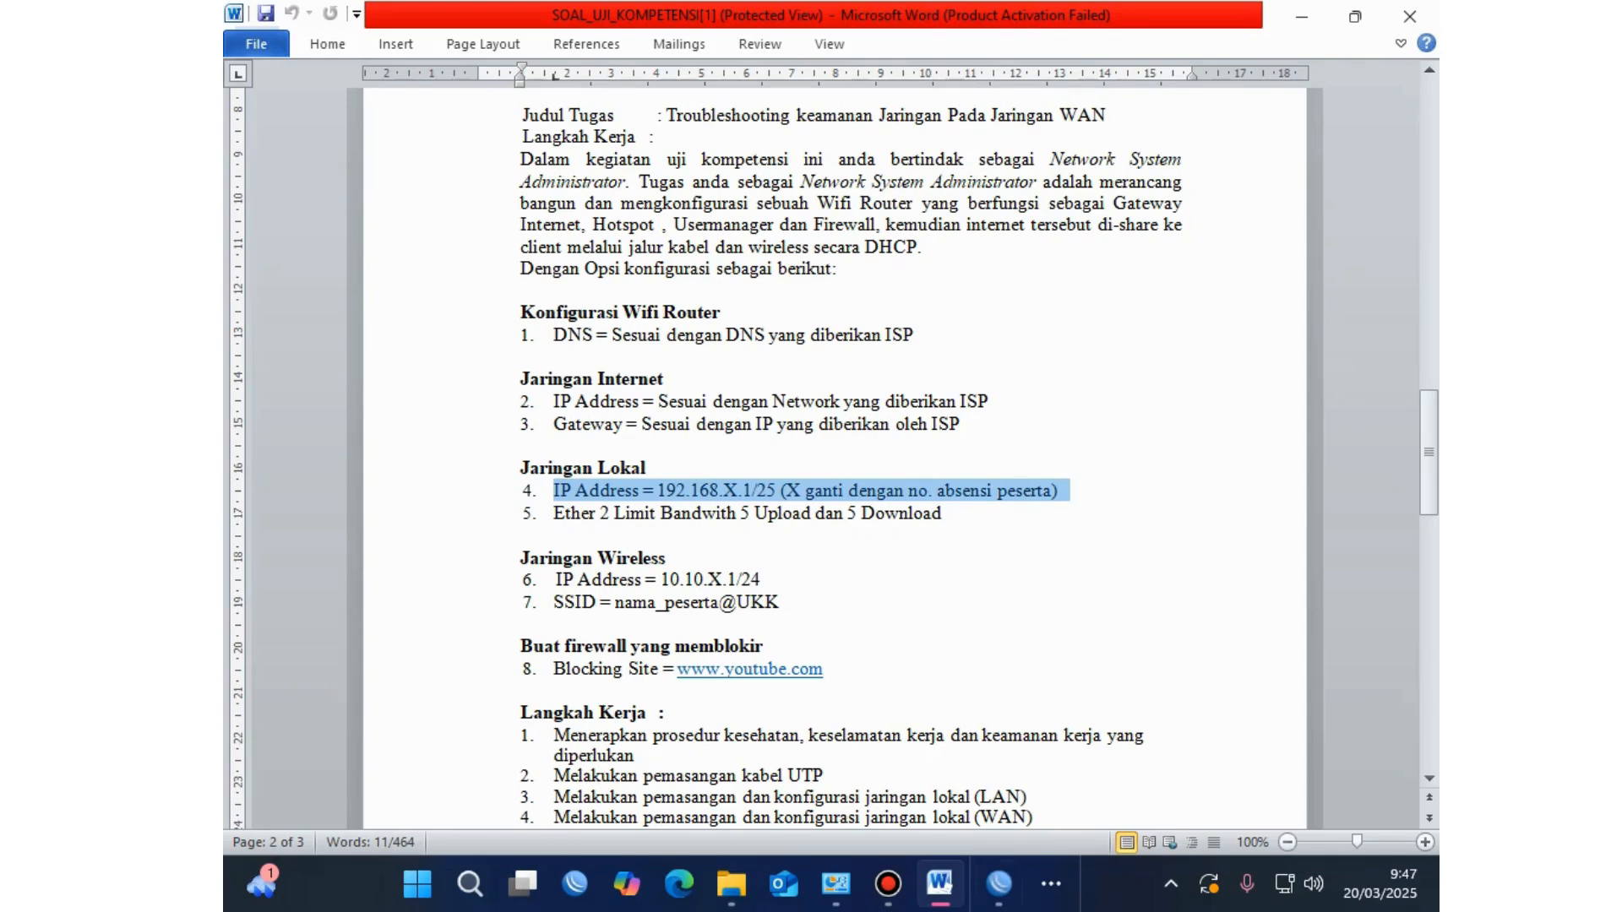
{"action": "left_click", "coordinate": [999, 883]}
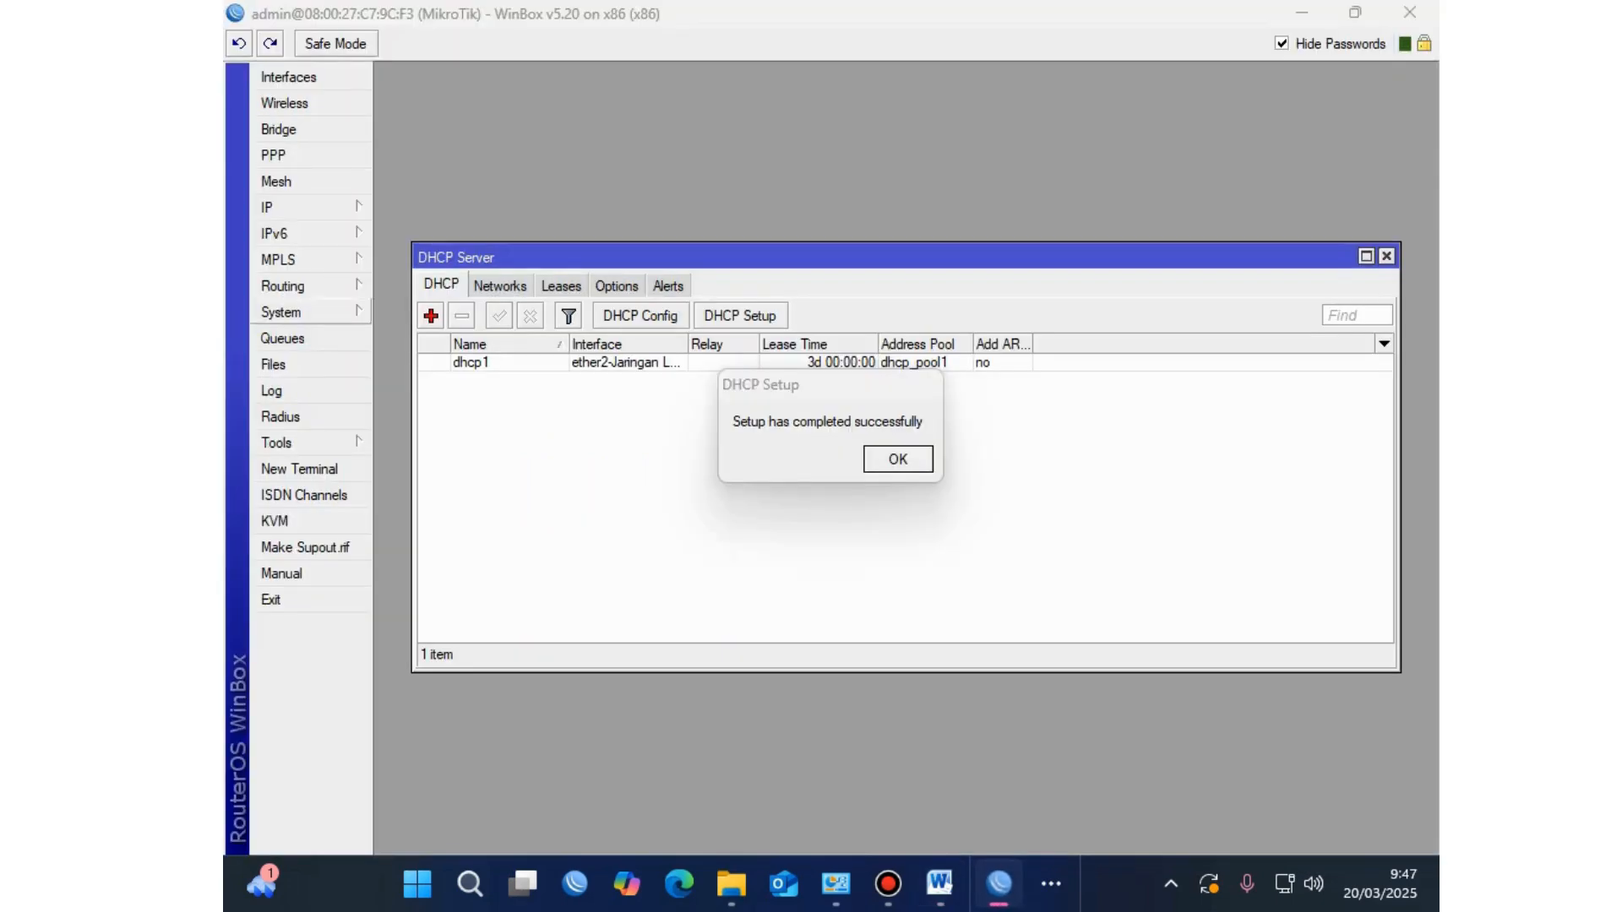
{"action": "left_click", "coordinate": [279, 207]}
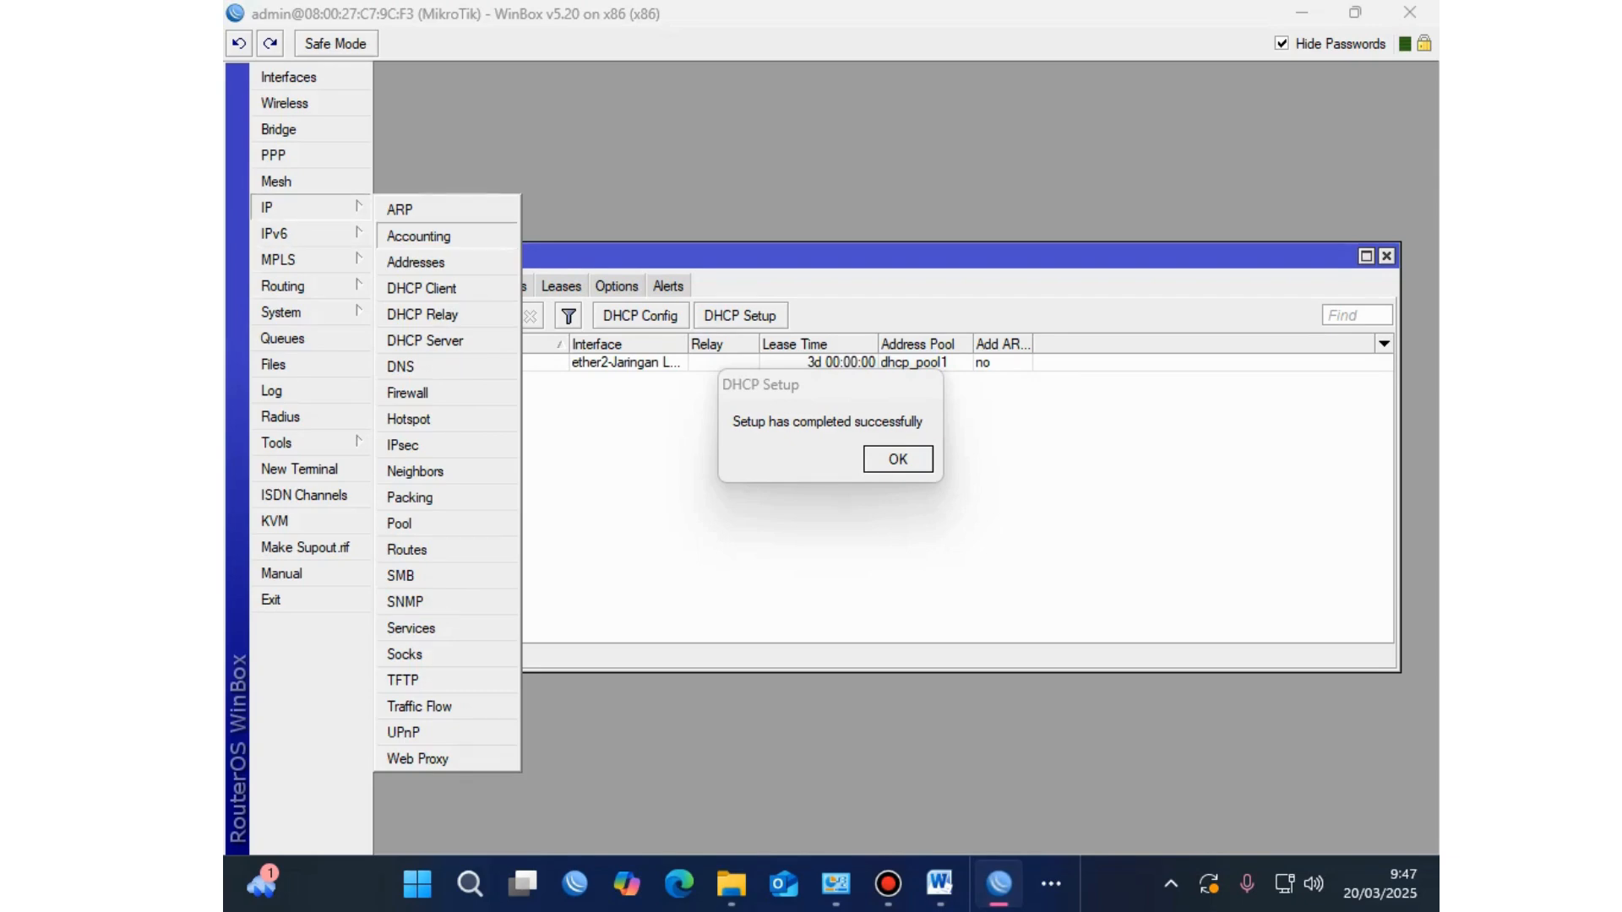
Step: Move the DHCP success message aside and start a new srcnat rule under Firewall > NAT
{"action": "left_click", "coordinate": [408, 393]}
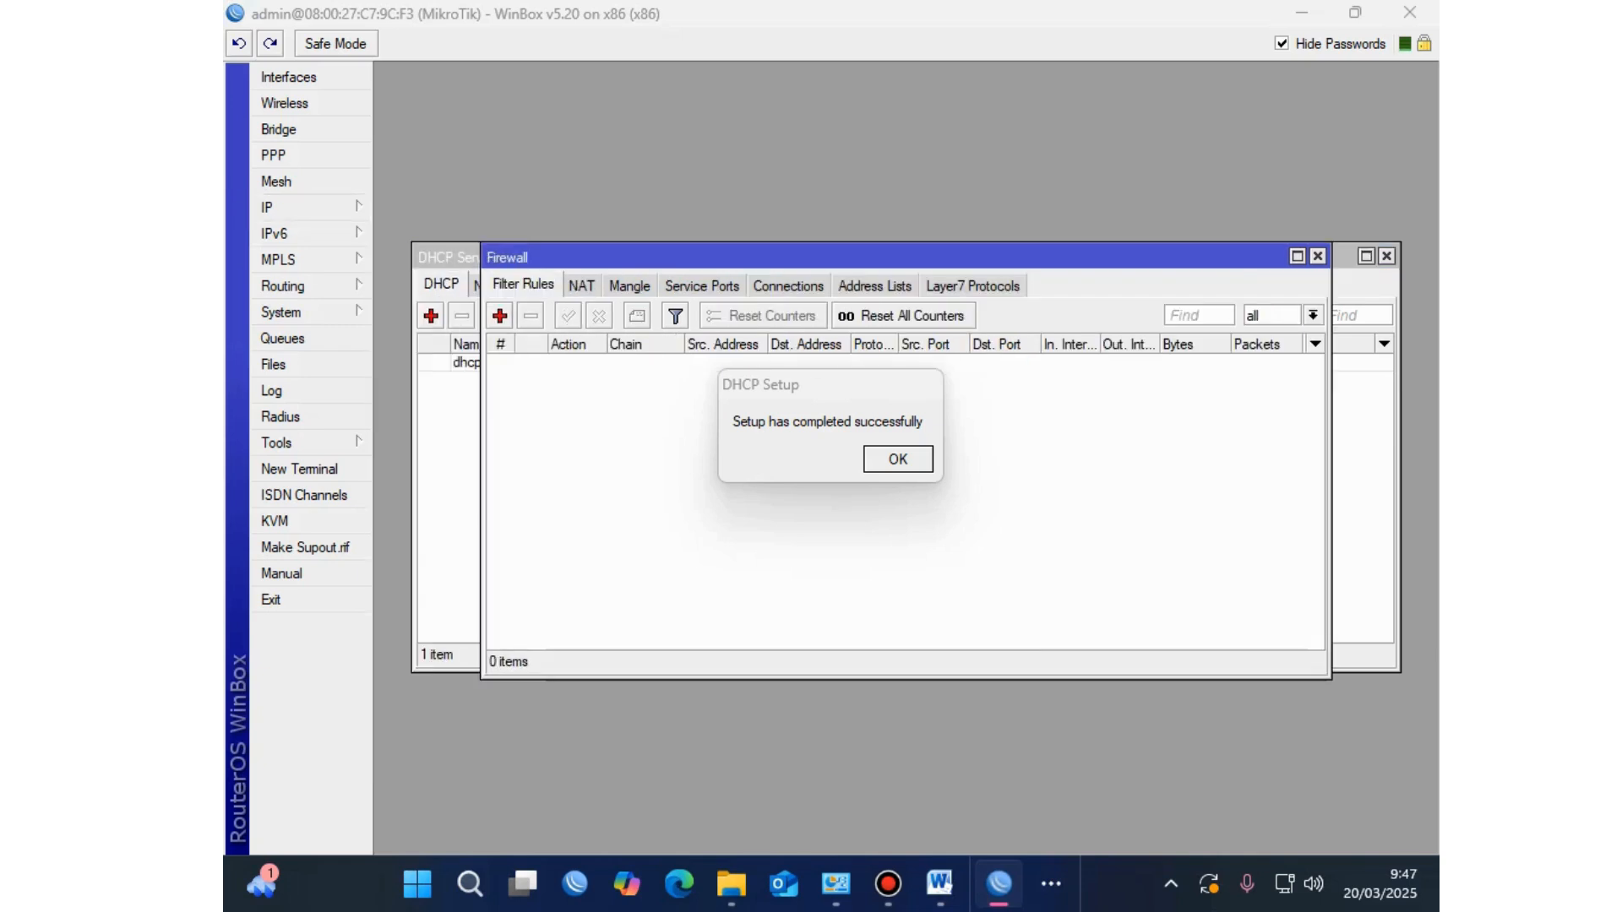
{"action": "left_click_drag", "start_coordinate": [817, 397], "coordinate": [471, 838]}
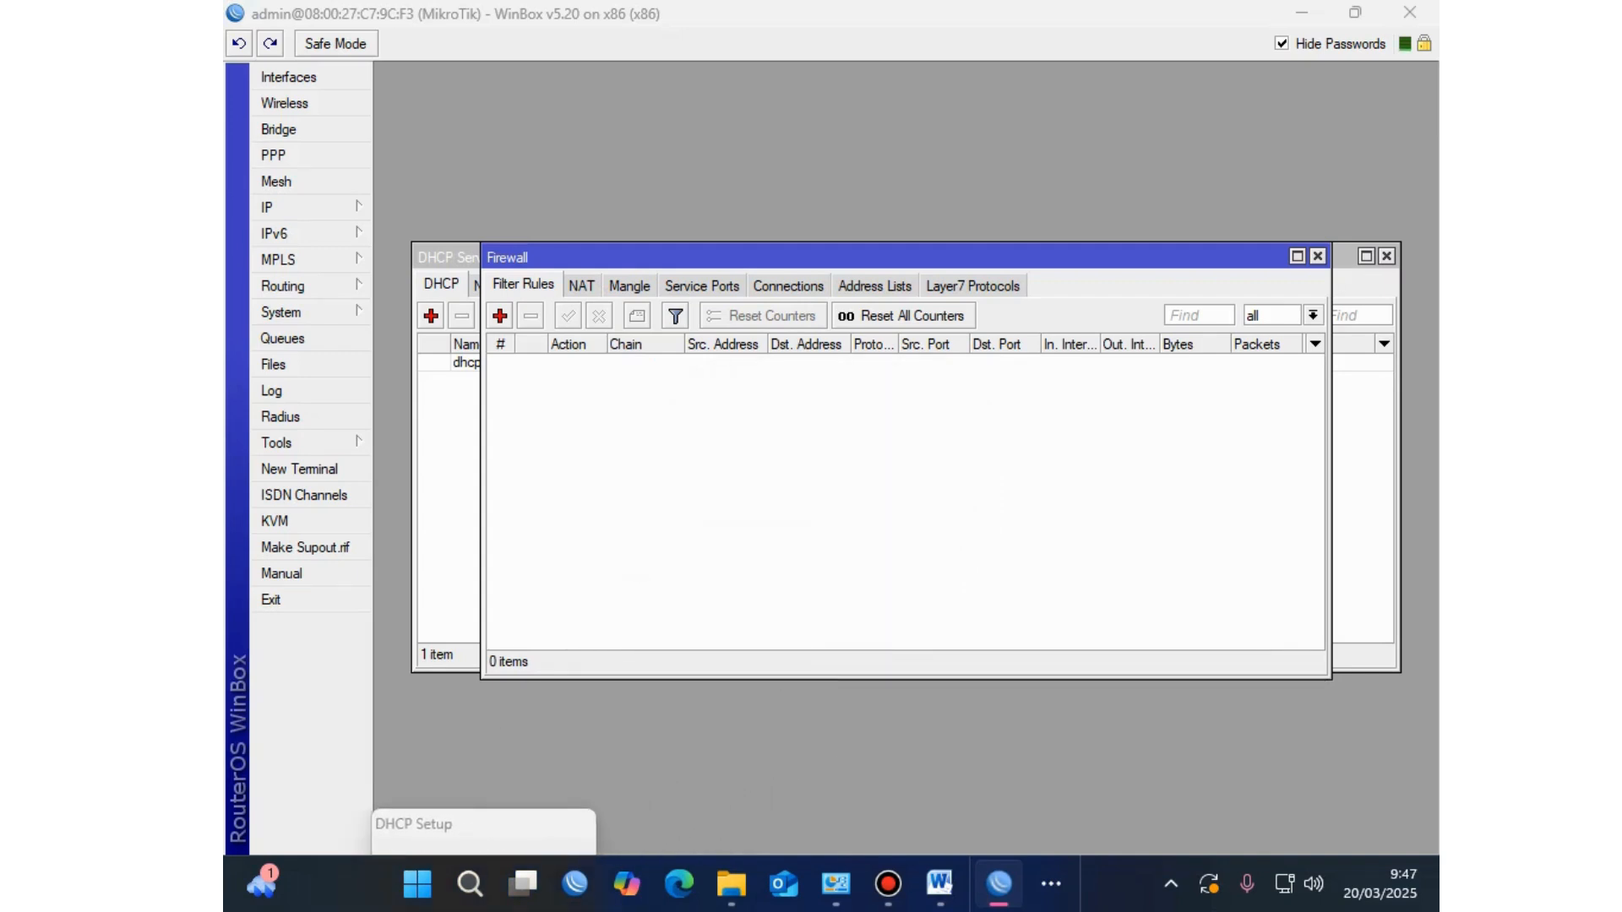
{"action": "left_click", "coordinate": [581, 285]}
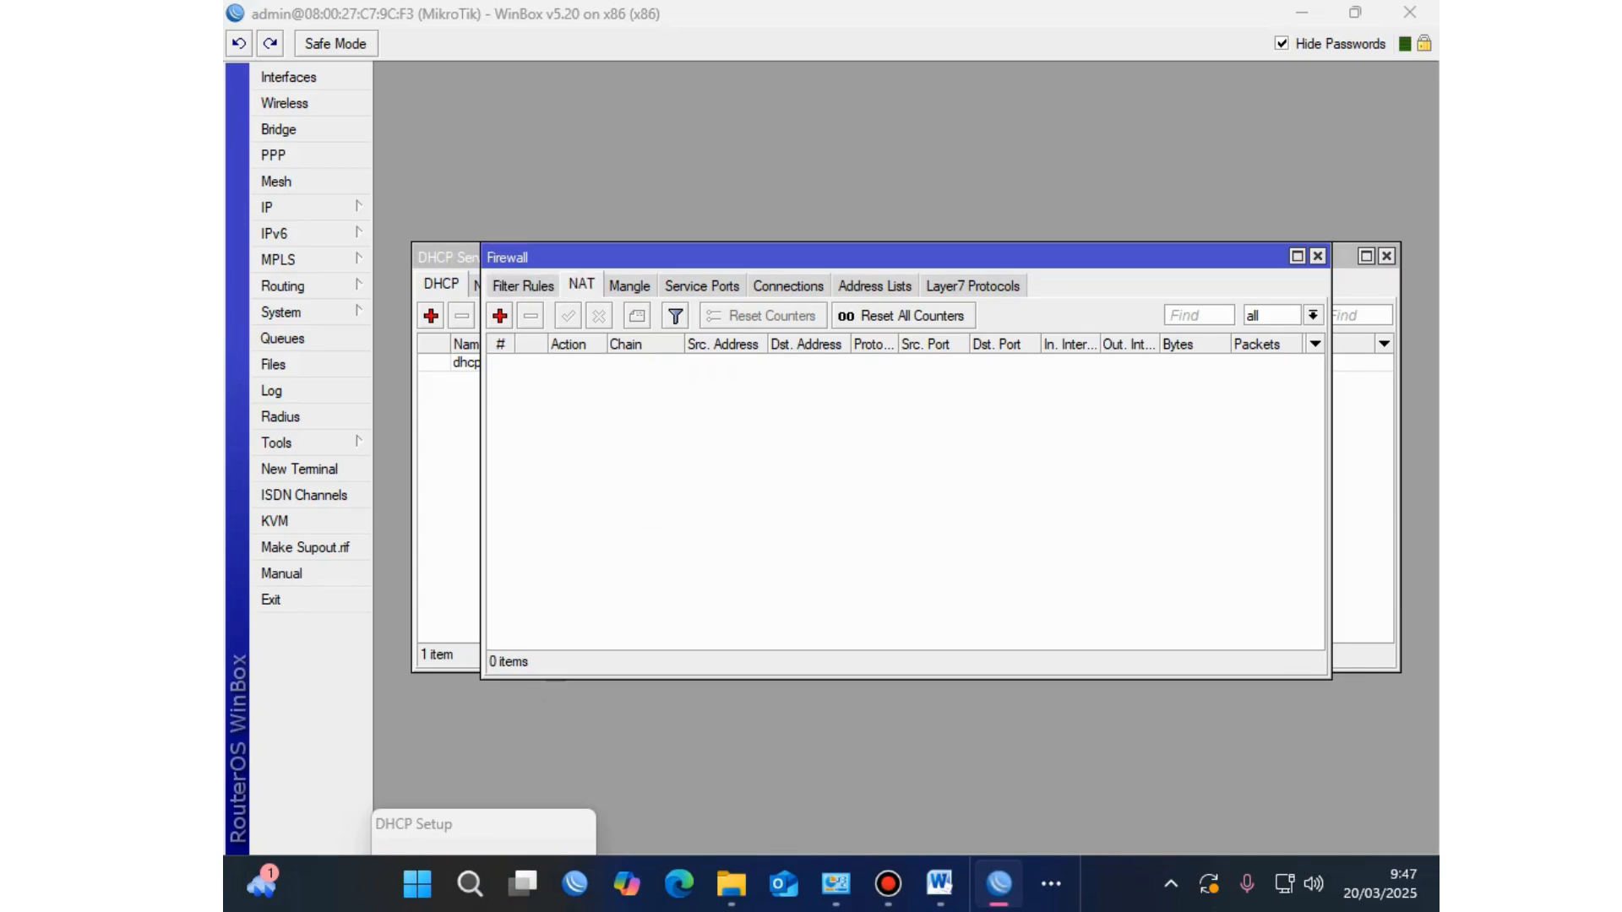
{"action": "left_click", "coordinate": [499, 315]}
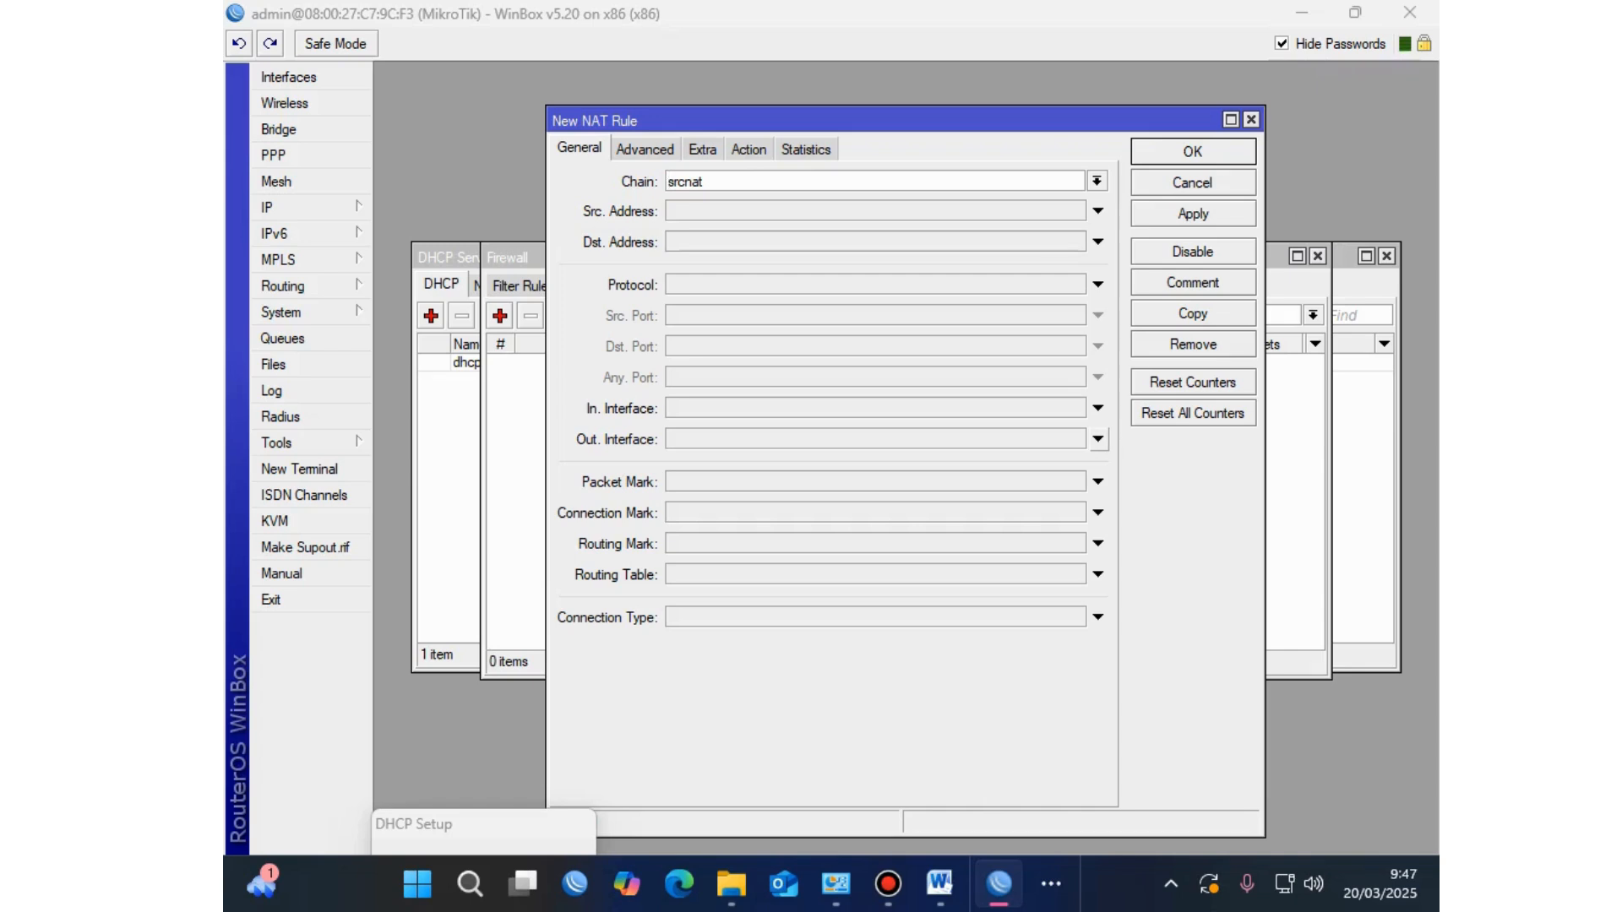
Step: Save a masquerade NAT rule with Out. Interface ether1-Sumber Internet, then switch to Word
{"action": "left_click", "coordinate": [1099, 438]}
{"action": "left_click", "coordinate": [1075, 438]}
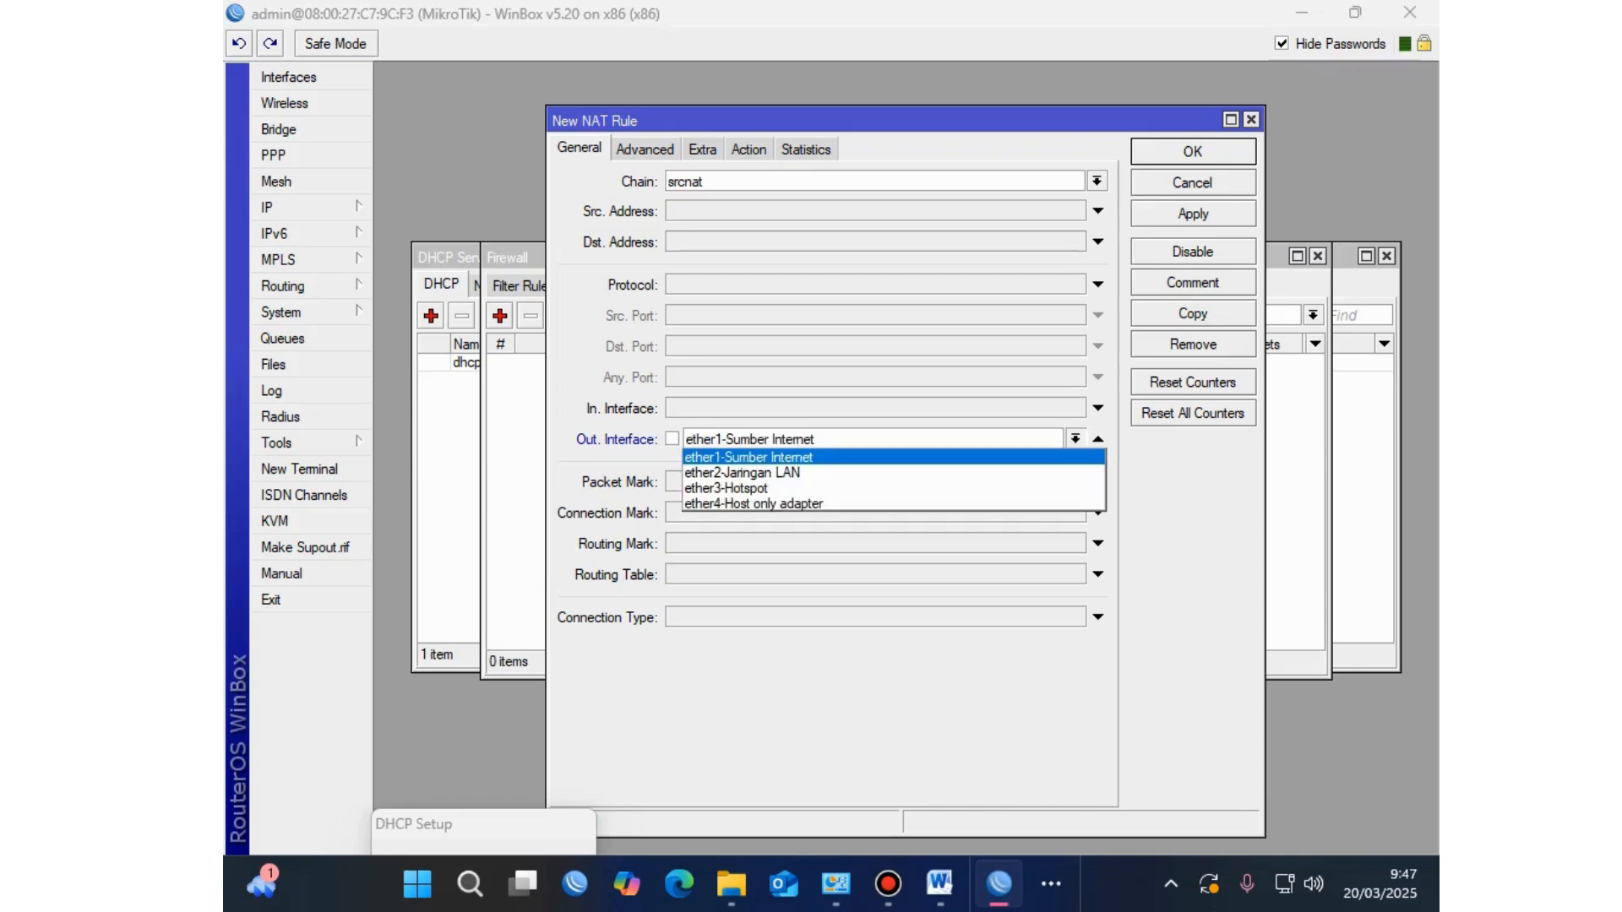
{"action": "key", "text": "Return"}
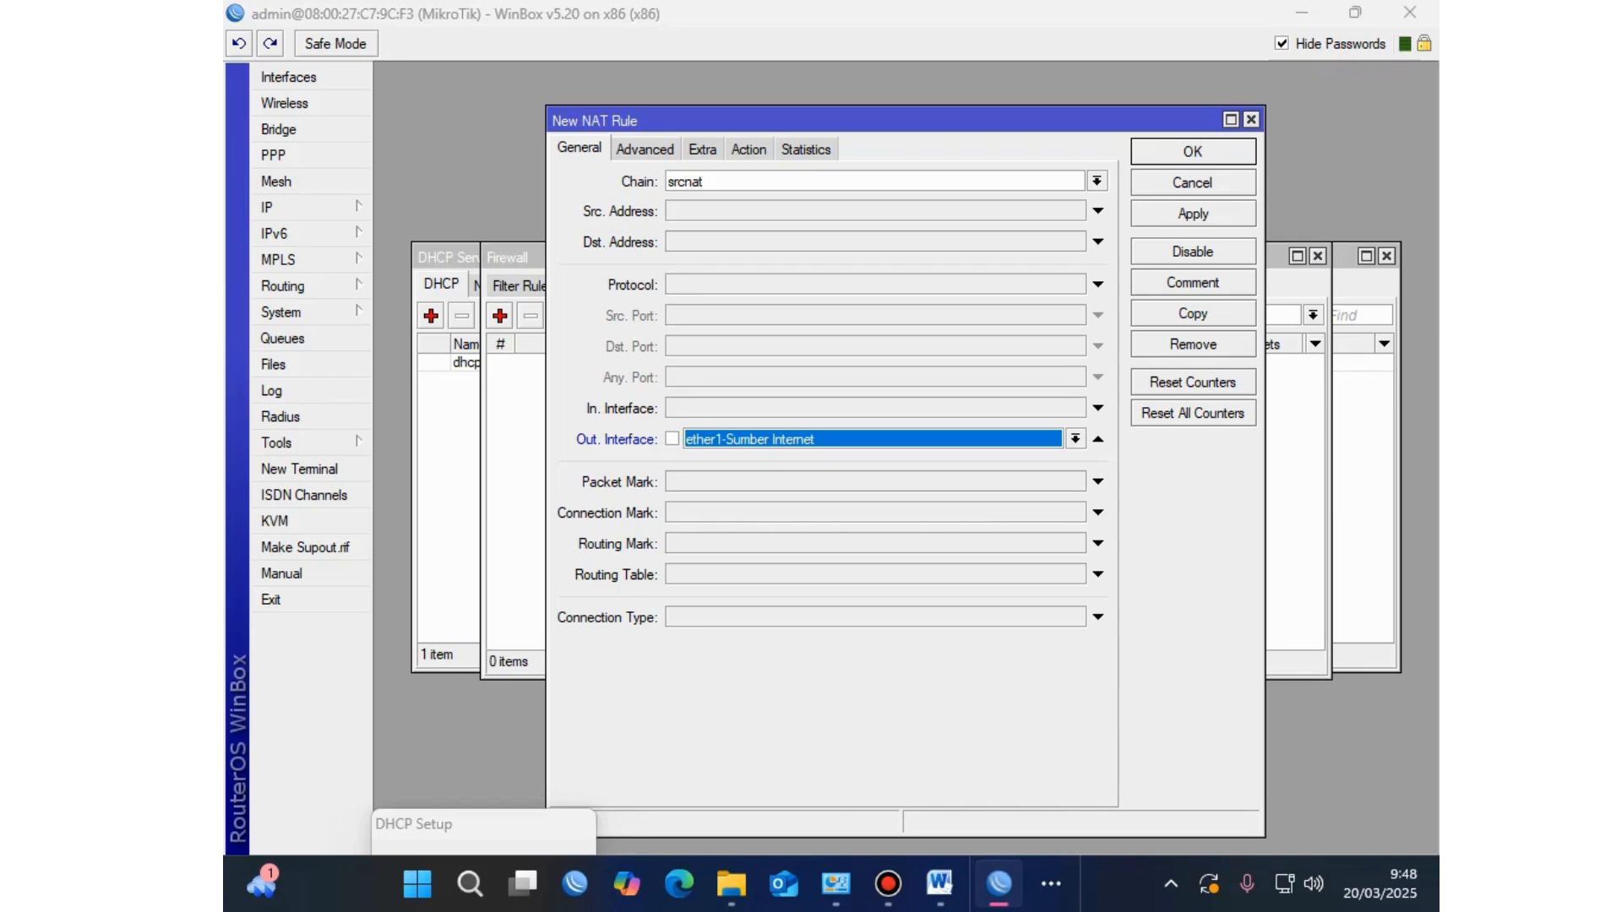
{"action": "left_click", "coordinate": [748, 148]}
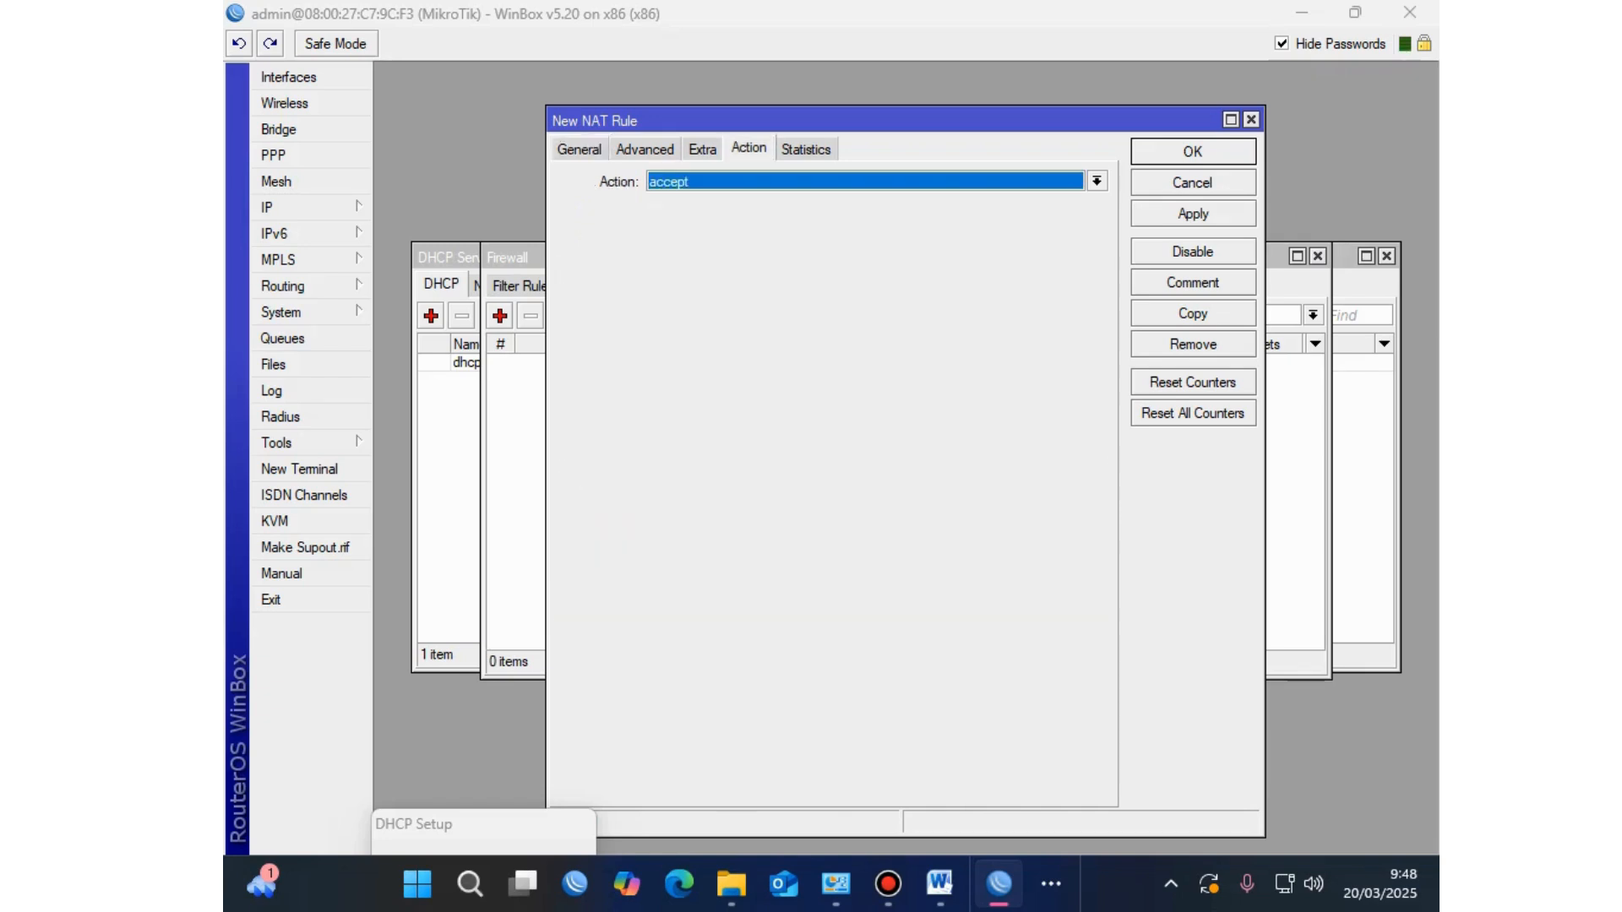
{"action": "left_click", "coordinate": [1095, 181]}
{"action": "left_click", "coordinate": [668, 292]}
{"action": "left_click", "coordinate": [579, 148]}
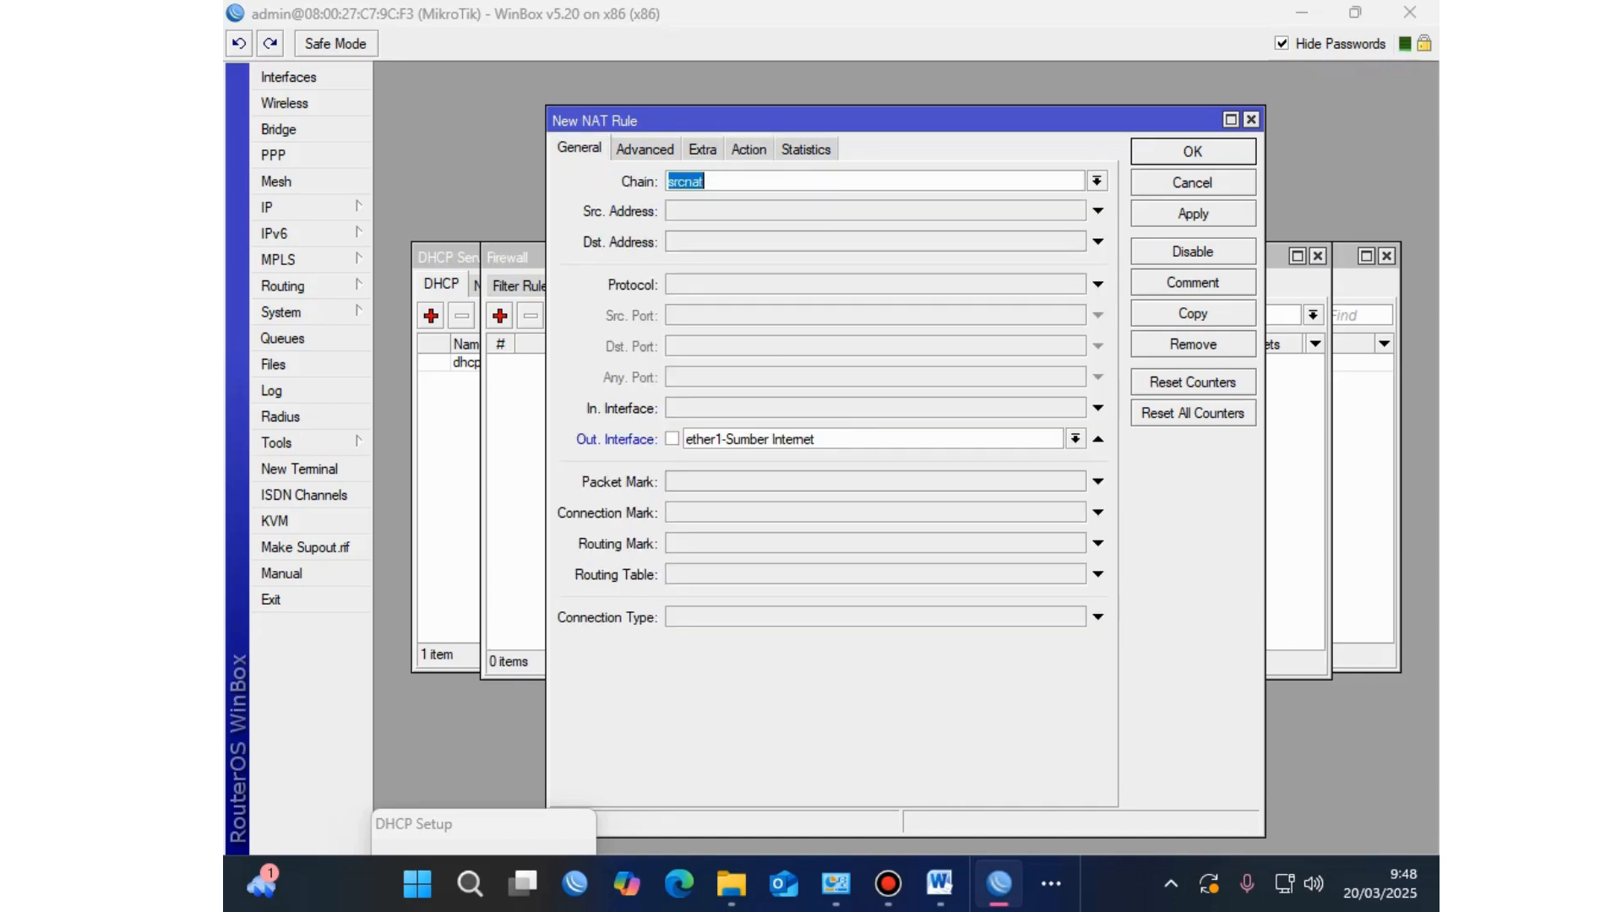
{"action": "left_click", "coordinate": [749, 149]}
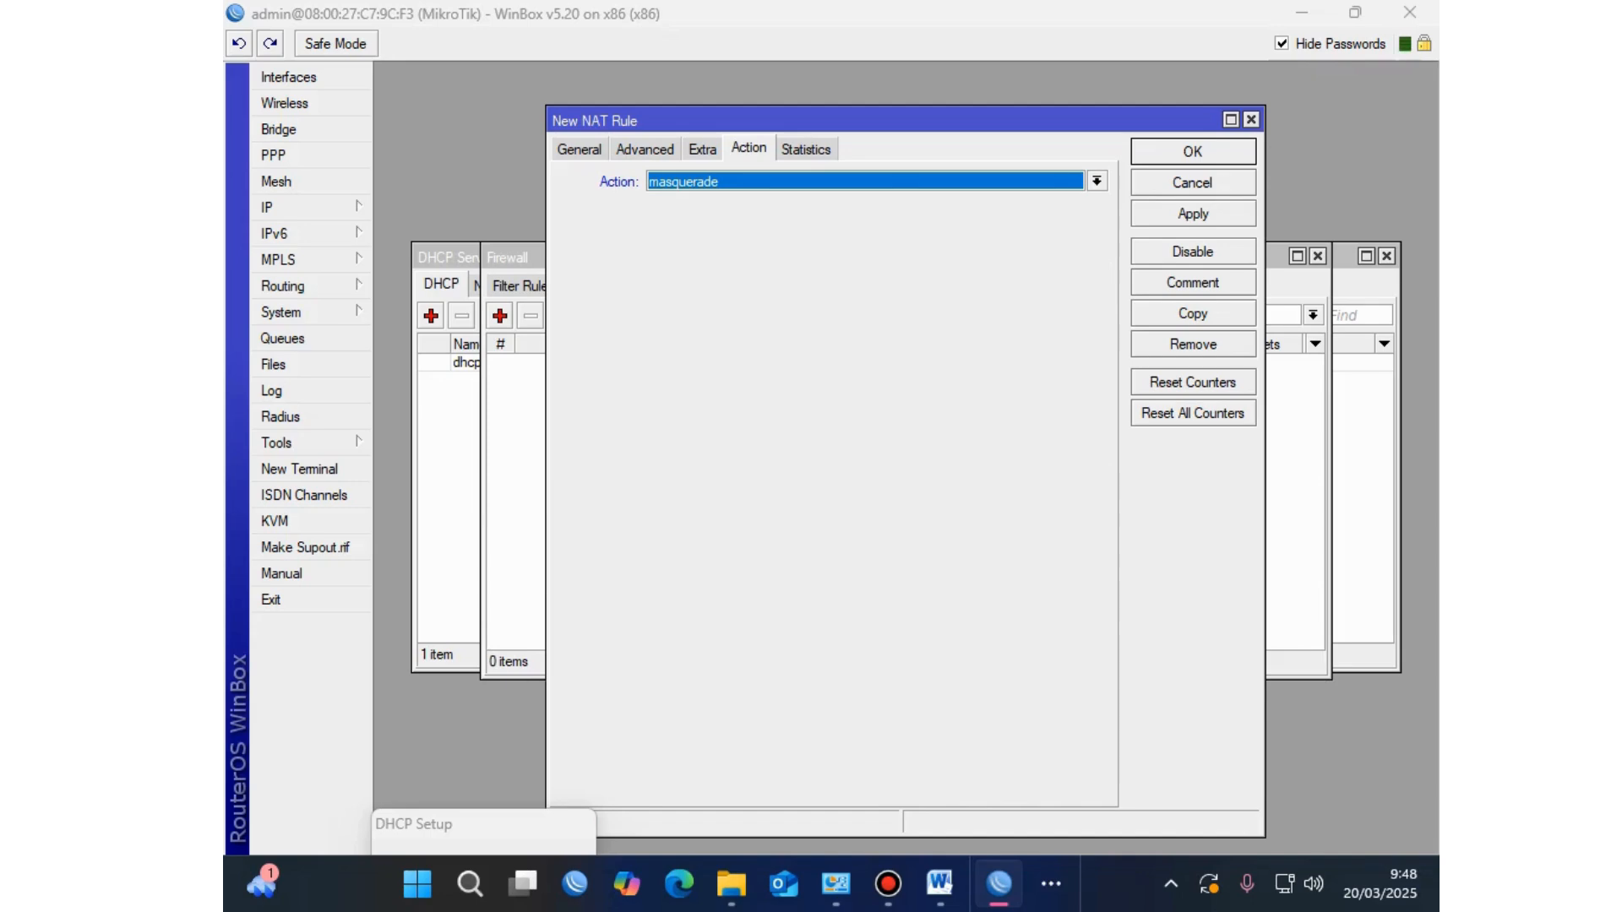
{"action": "left_click", "coordinate": [1193, 214]}
{"action": "key", "text": "Return"}
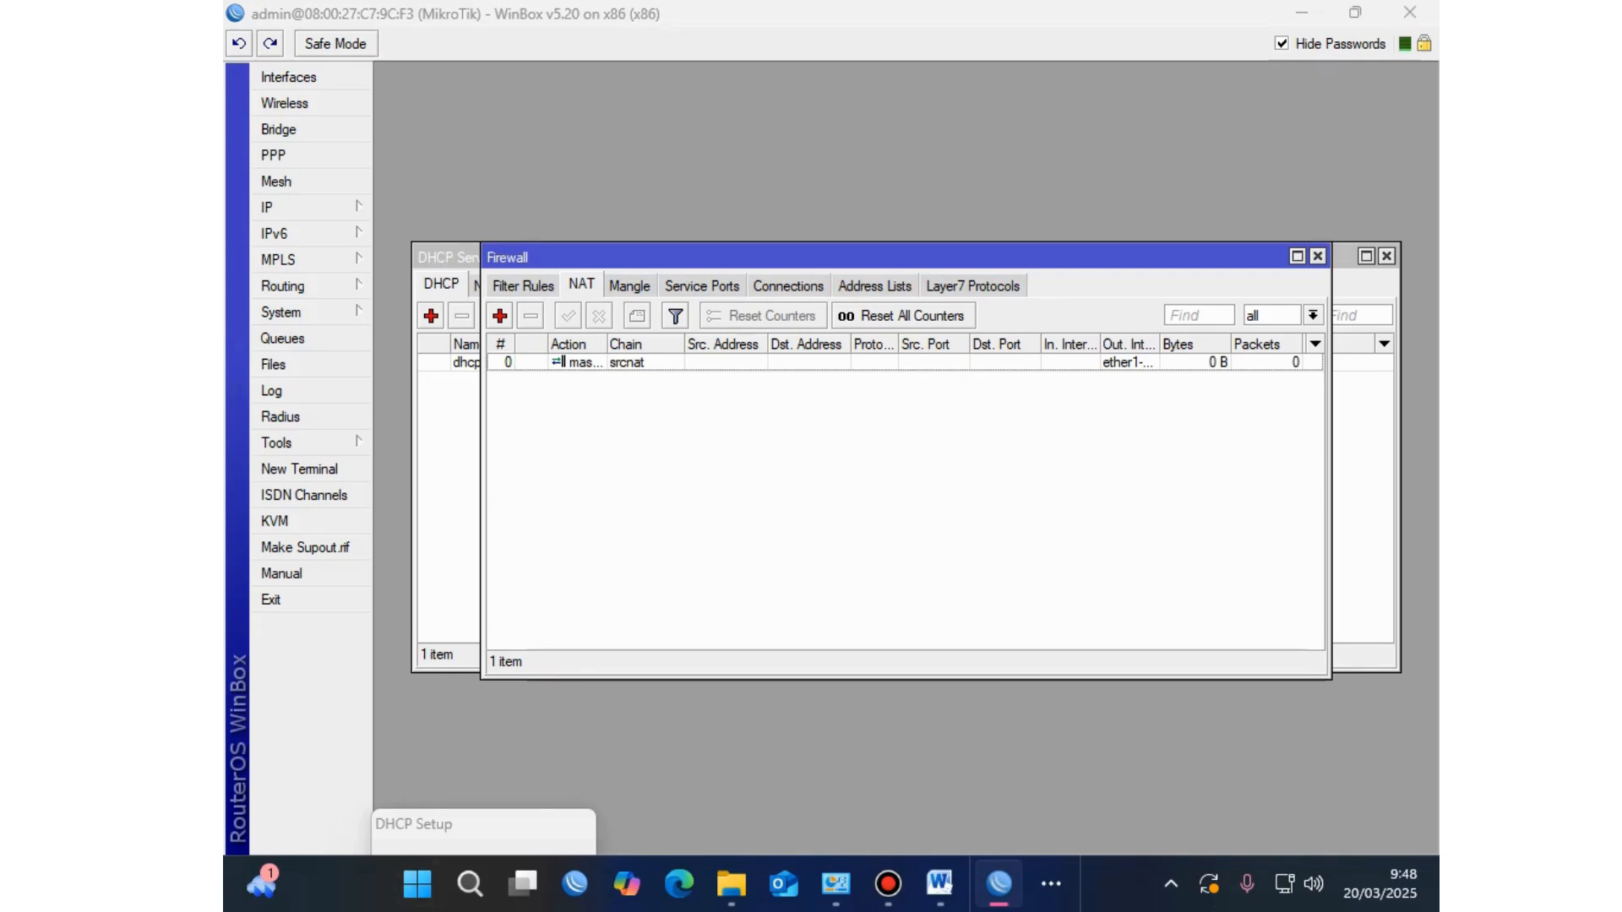
{"action": "left_click", "coordinate": [939, 884]}
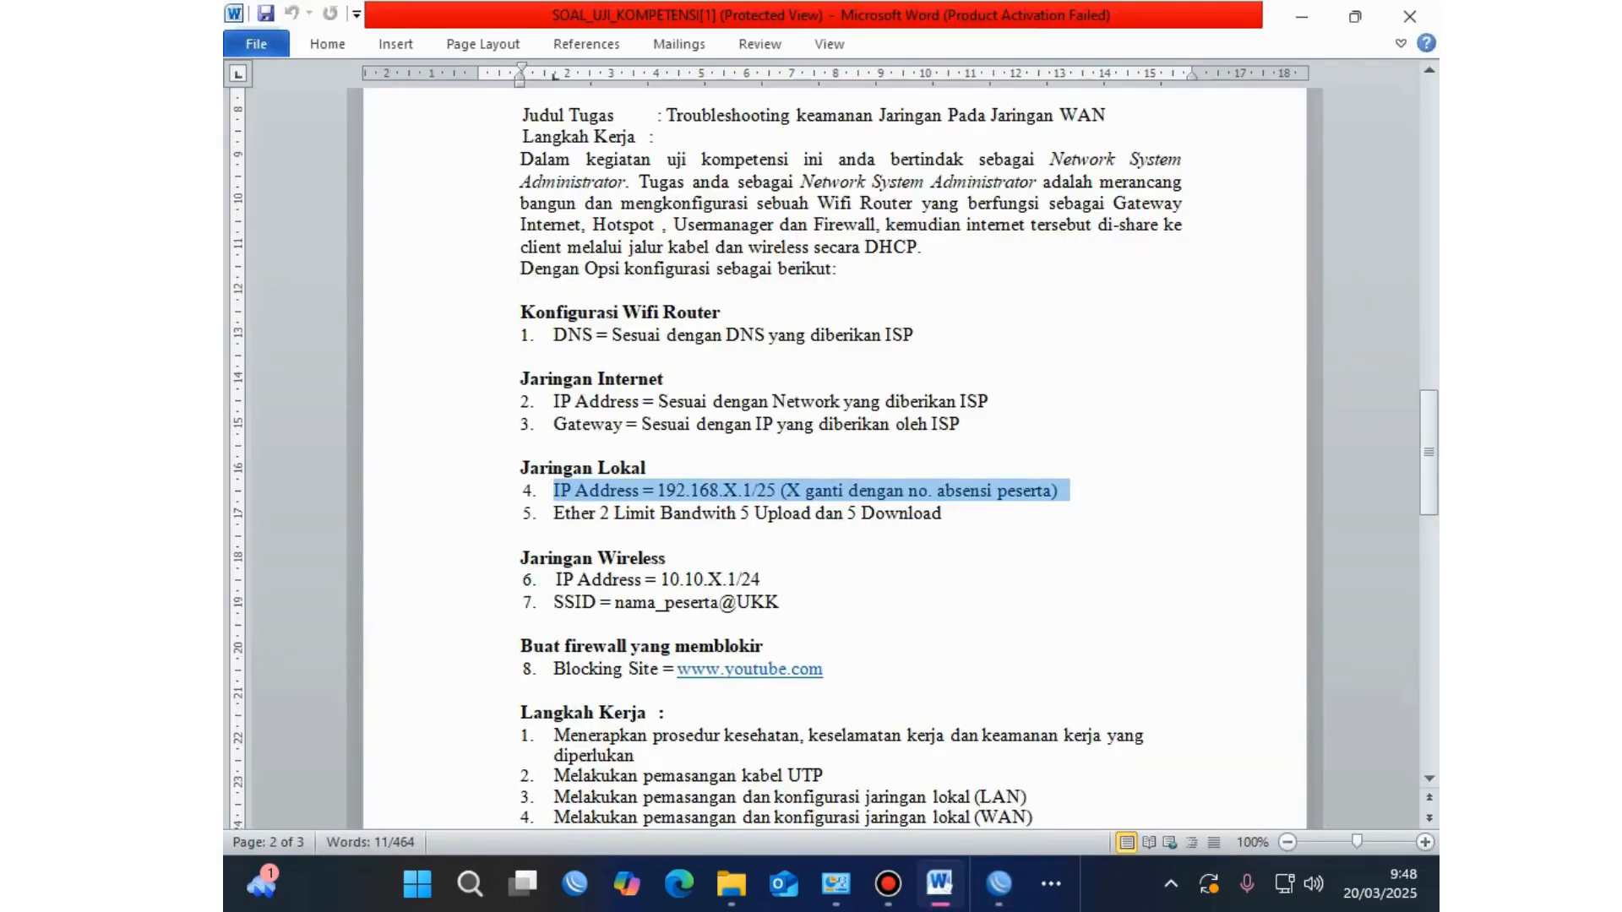
Step: Select the ether 2 5 Upload / 5 Download limit text in Word, then return to WinBox
{"action": "left_click", "coordinate": [479, 536]}
{"action": "mouse_move", "coordinate": [479, 535]}
{"action": "left_mouse_down"}
{"action": "mouse_move", "coordinate": [883, 513]}
{"action": "mouse_move", "coordinate": [553, 490]}
{"action": "mouse_move", "coordinate": [553, 513]}
{"action": "mouse_move", "coordinate": [482, 535]}
{"action": "left_mouse_up"}
{"action": "left_click_drag", "start_coordinate": [943, 513], "coordinate": [553, 513]}
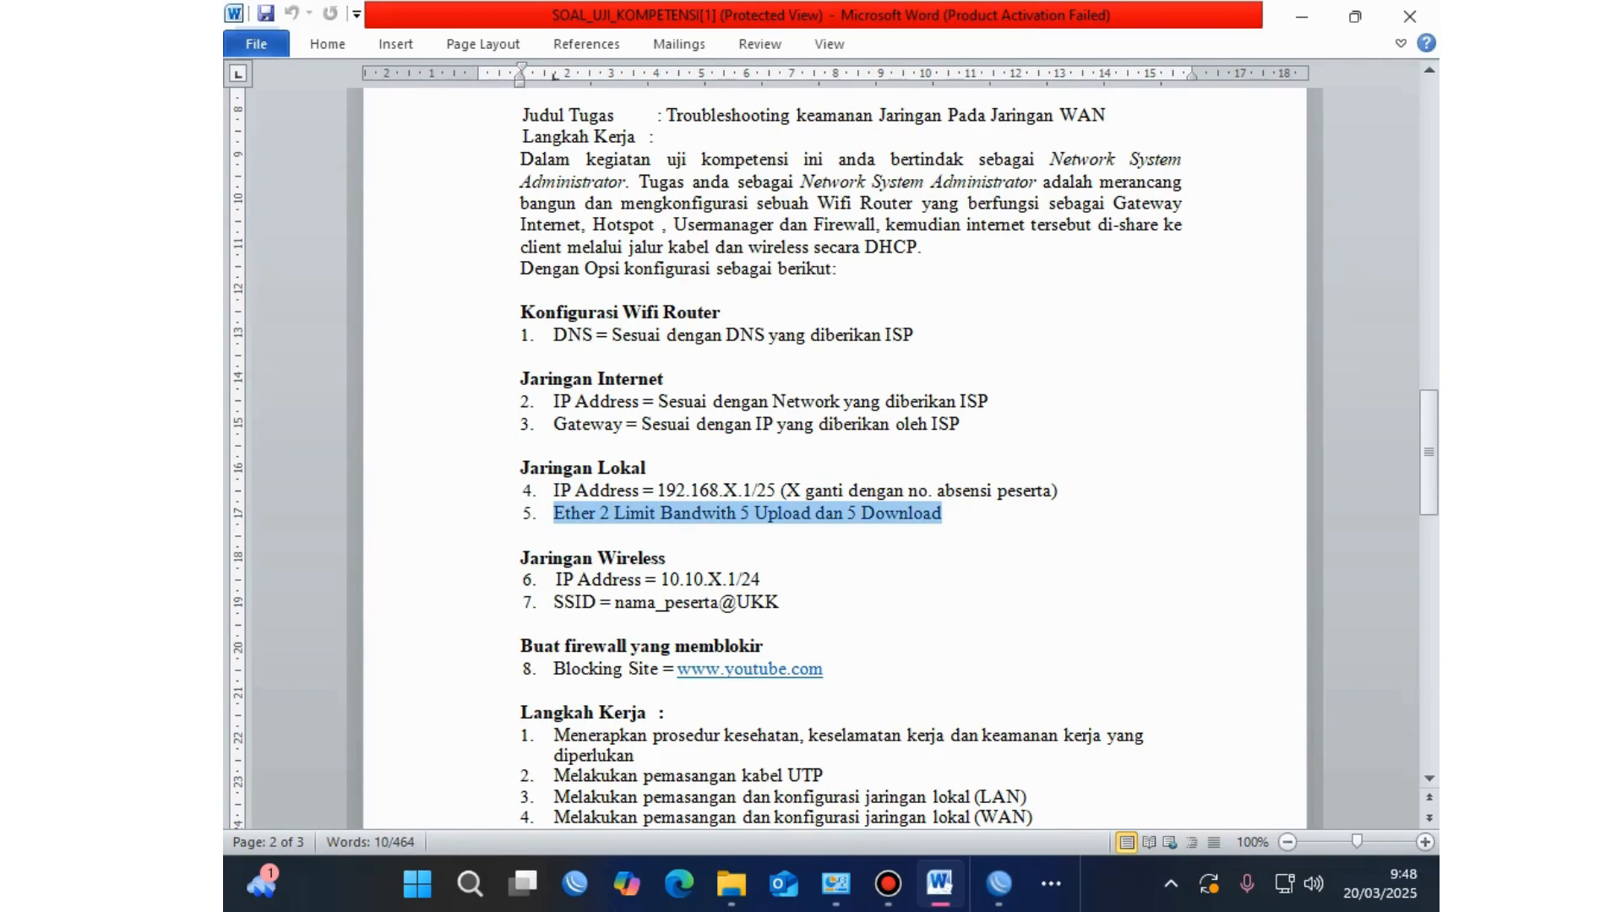
{"action": "left_click", "coordinate": [997, 786]}
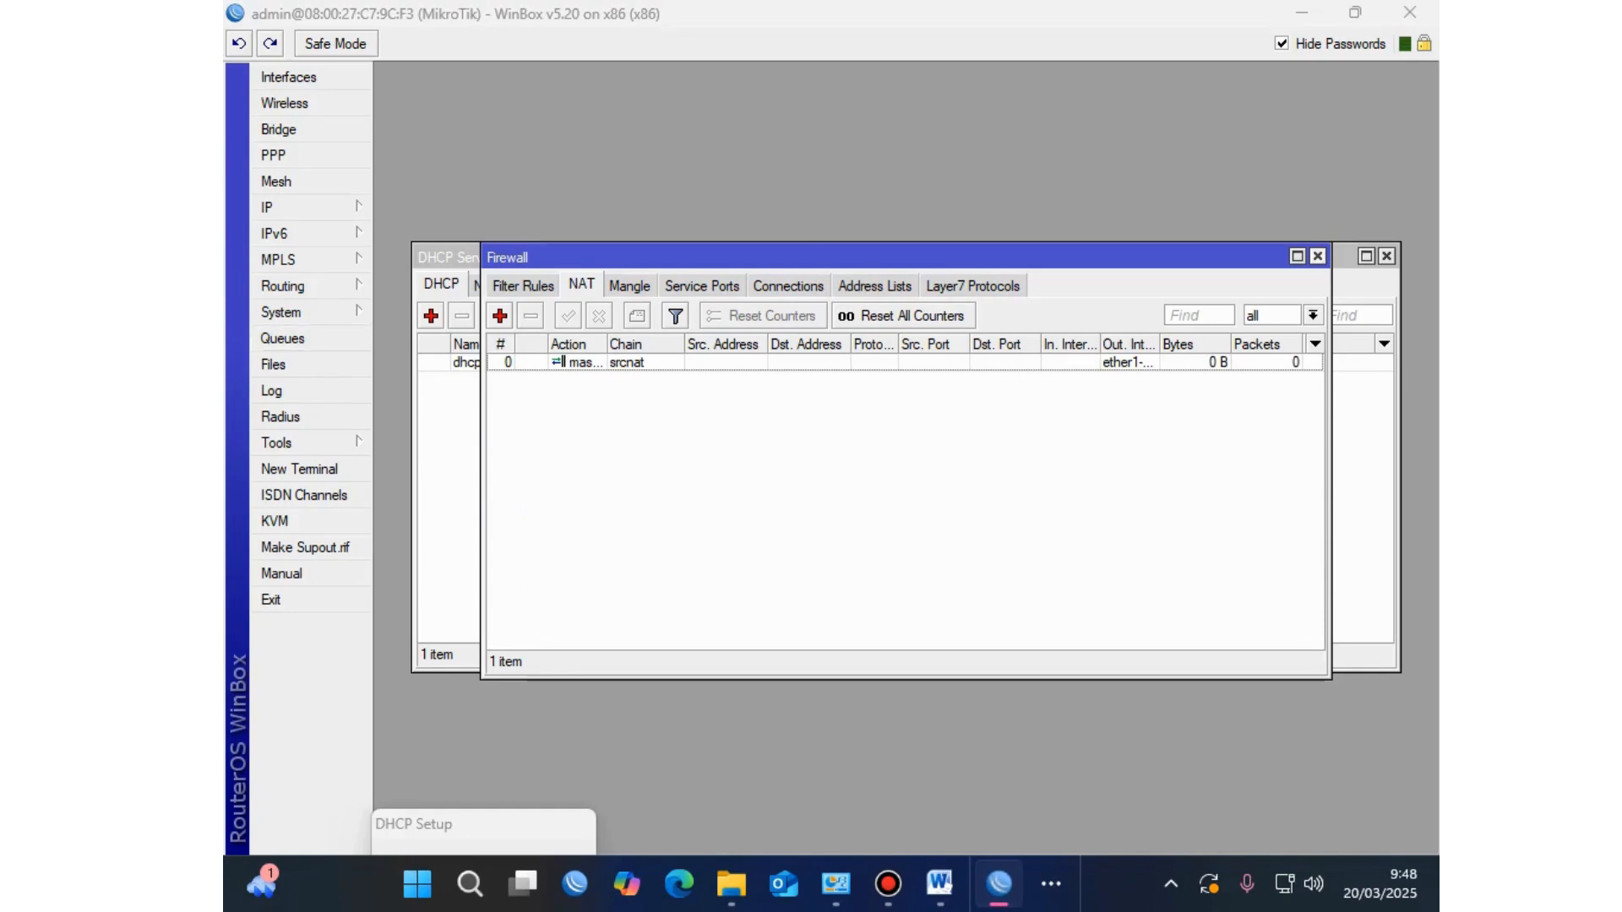
Step: Close the Firewall and DHCP windows and start a new simple queue named 'Limit internet ether 2'
{"action": "left_click", "coordinate": [1317, 256]}
{"action": "left_click", "coordinate": [1386, 256]}
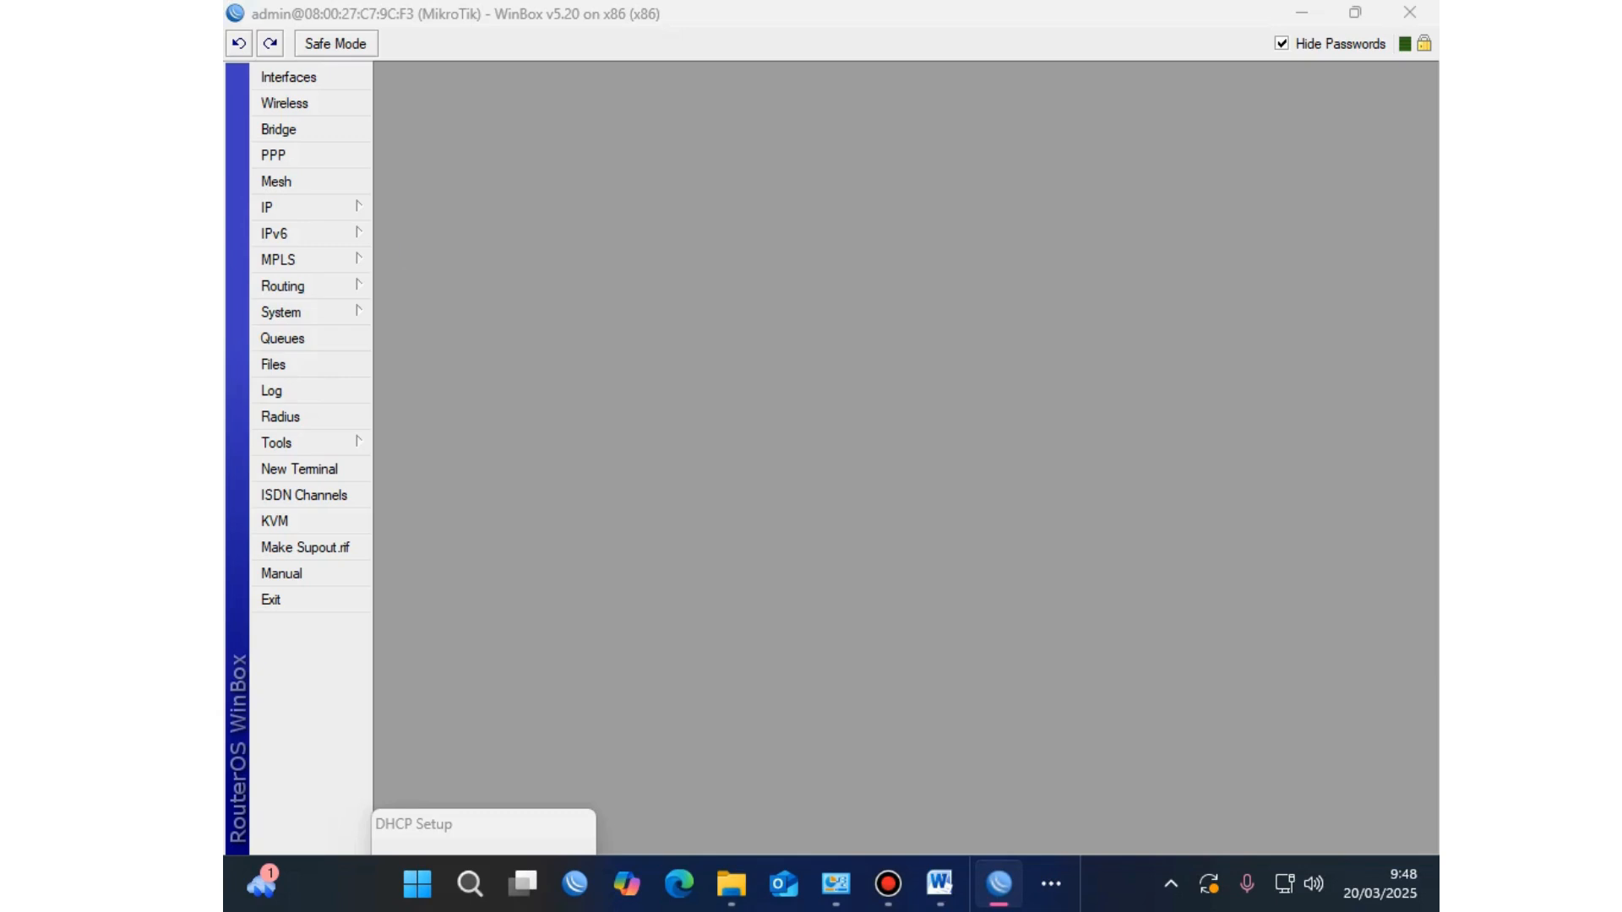
{"action": "left_click", "coordinate": [283, 338]}
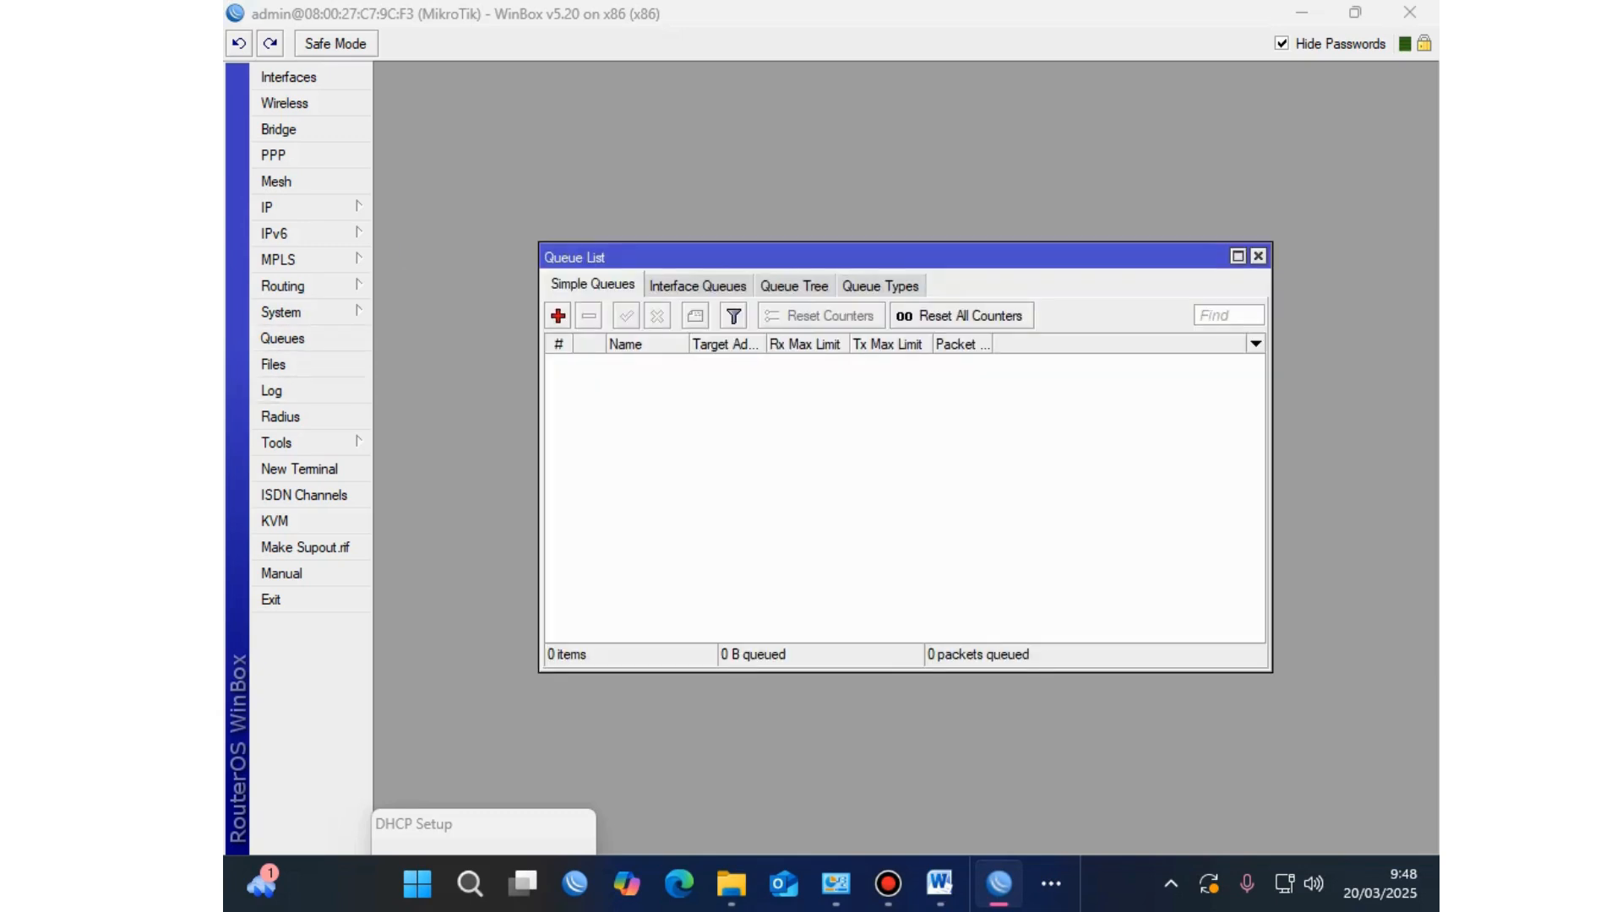
{"action": "key", "text": "Insert"}
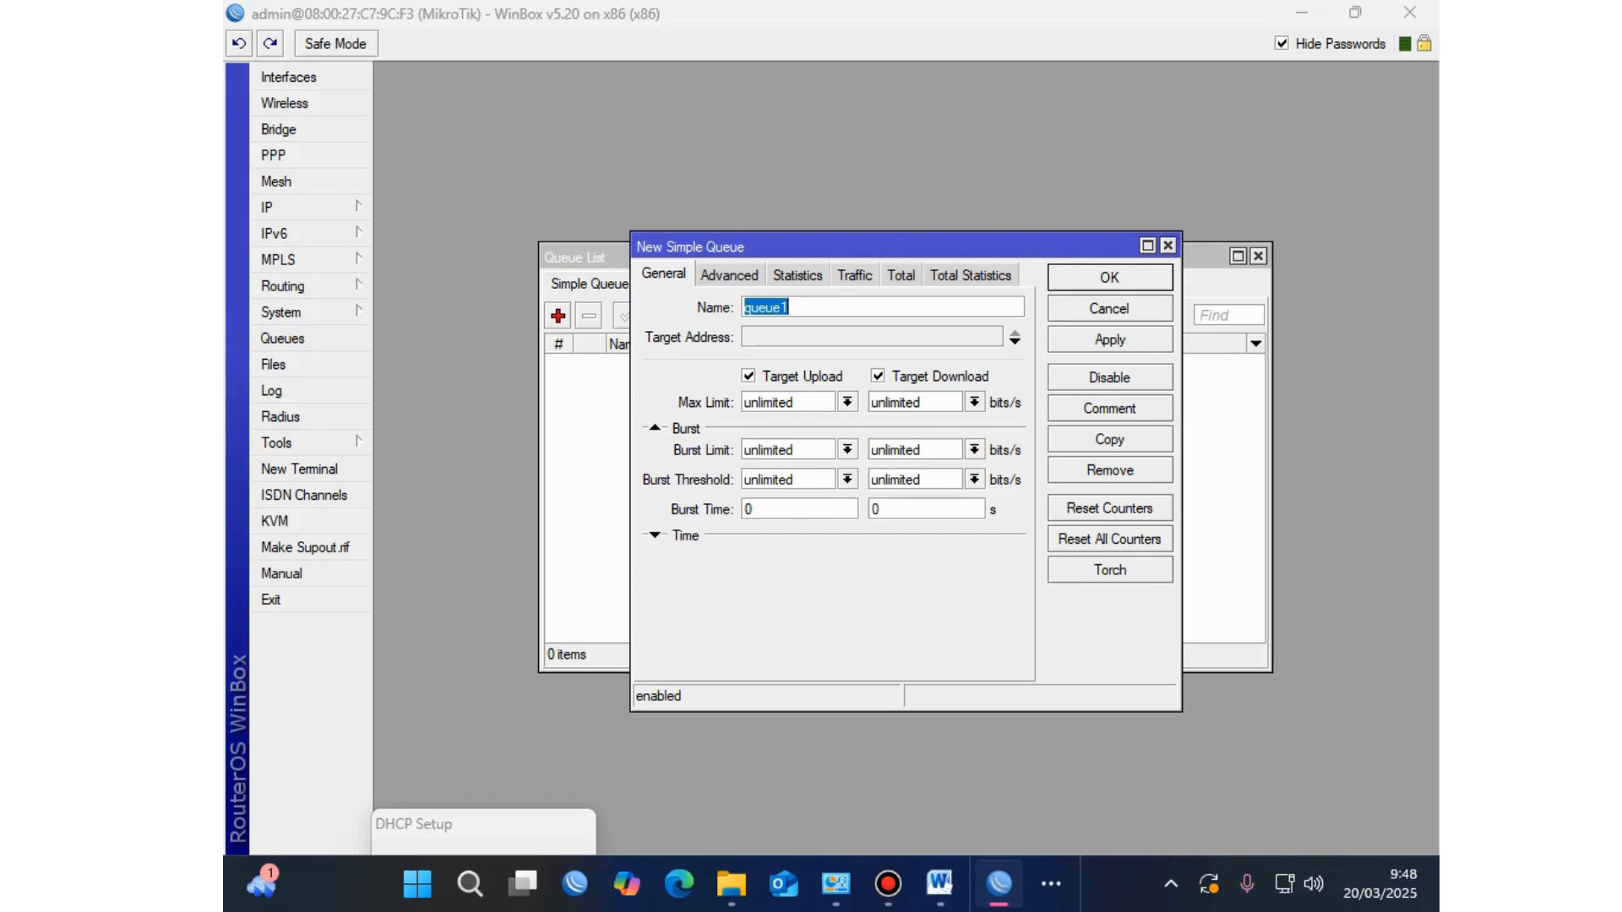
{"action": "type", "text": "Limite "}
{"action": "type", "text": "inmod"}
{"action": "key", "text": "BackSpace"}
{"action": "key", "text": "BackSpace"}
{"action": "key", "text": "BackSpace"}
{"action": "key", "text": "BackSpace"}
{"action": "key", "text": "BackSpace"}
{"action": "key", "text": "BackSpace"}
{"action": "key", "text": "BackSpace"}
{"action": "type", "text": "internet "}
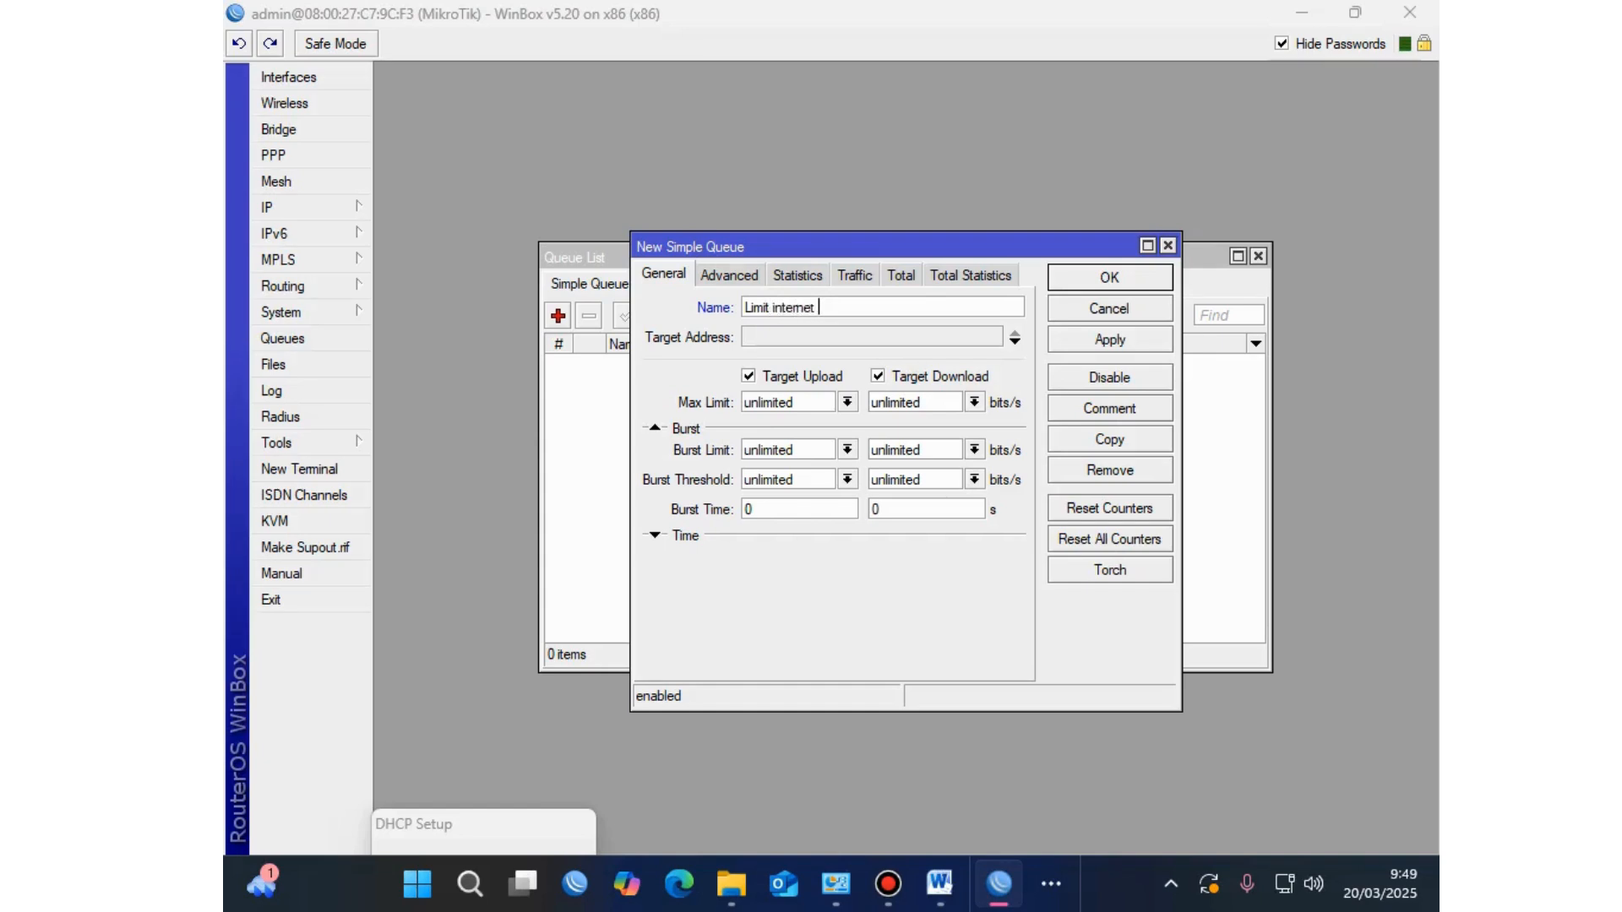
{"action": "type", "text": "ether 2"}
Step: Change the queue's Target Address from 0.0.0.0/0 to 192.168.20.0/25
{"action": "left_click", "coordinate": [797, 325]}
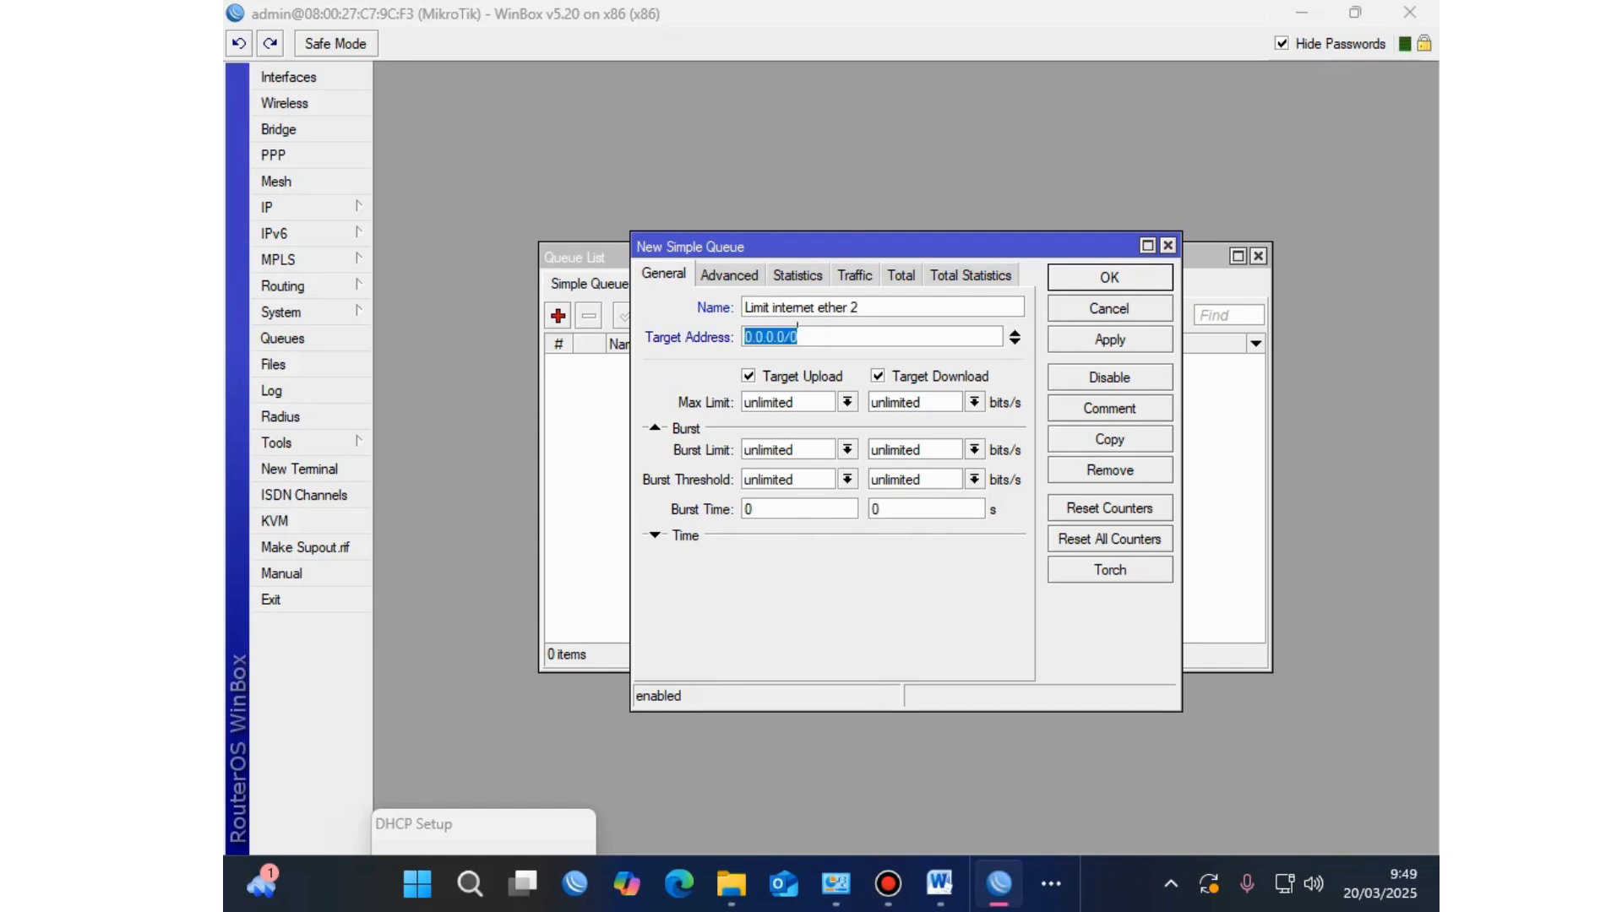
{"action": "left_click", "coordinate": [798, 337]}
{"action": "left_click_drag", "start_coordinate": [798, 337], "coordinate": [752, 335]}
{"action": "left_click", "coordinate": [773, 332]}
{"action": "left_click_drag", "start_coordinate": [784, 336], "coordinate": [744, 336]}
{"action": "left_click", "coordinate": [796, 331]}
{"action": "left_click_drag", "start_coordinate": [784, 336], "coordinate": [744, 336]}
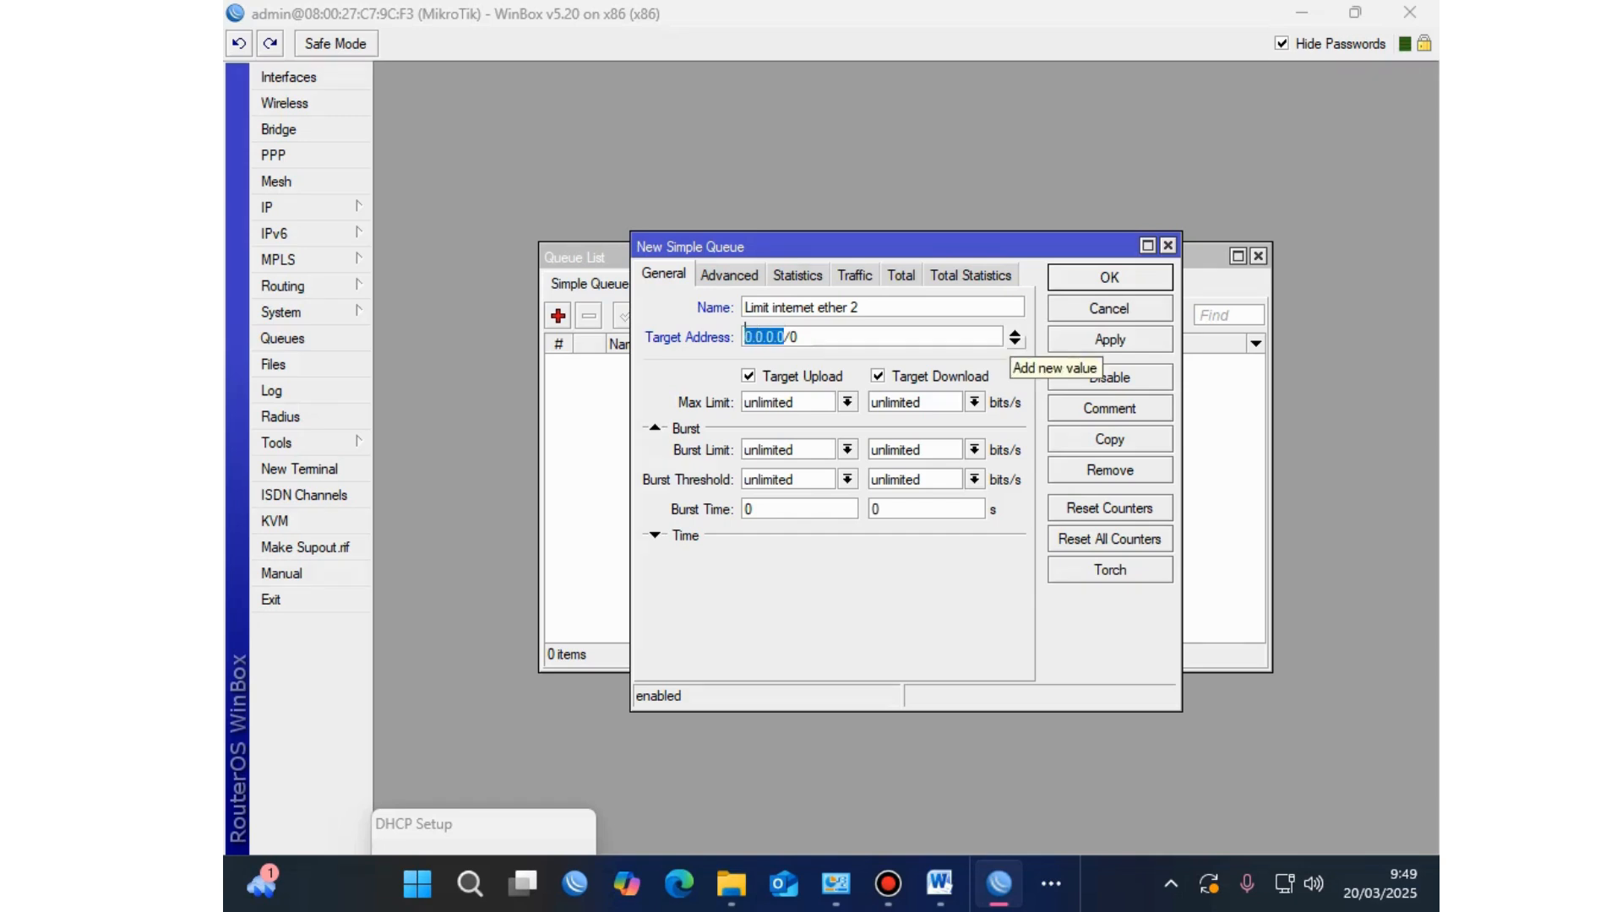
{"action": "type", "text": "1"}
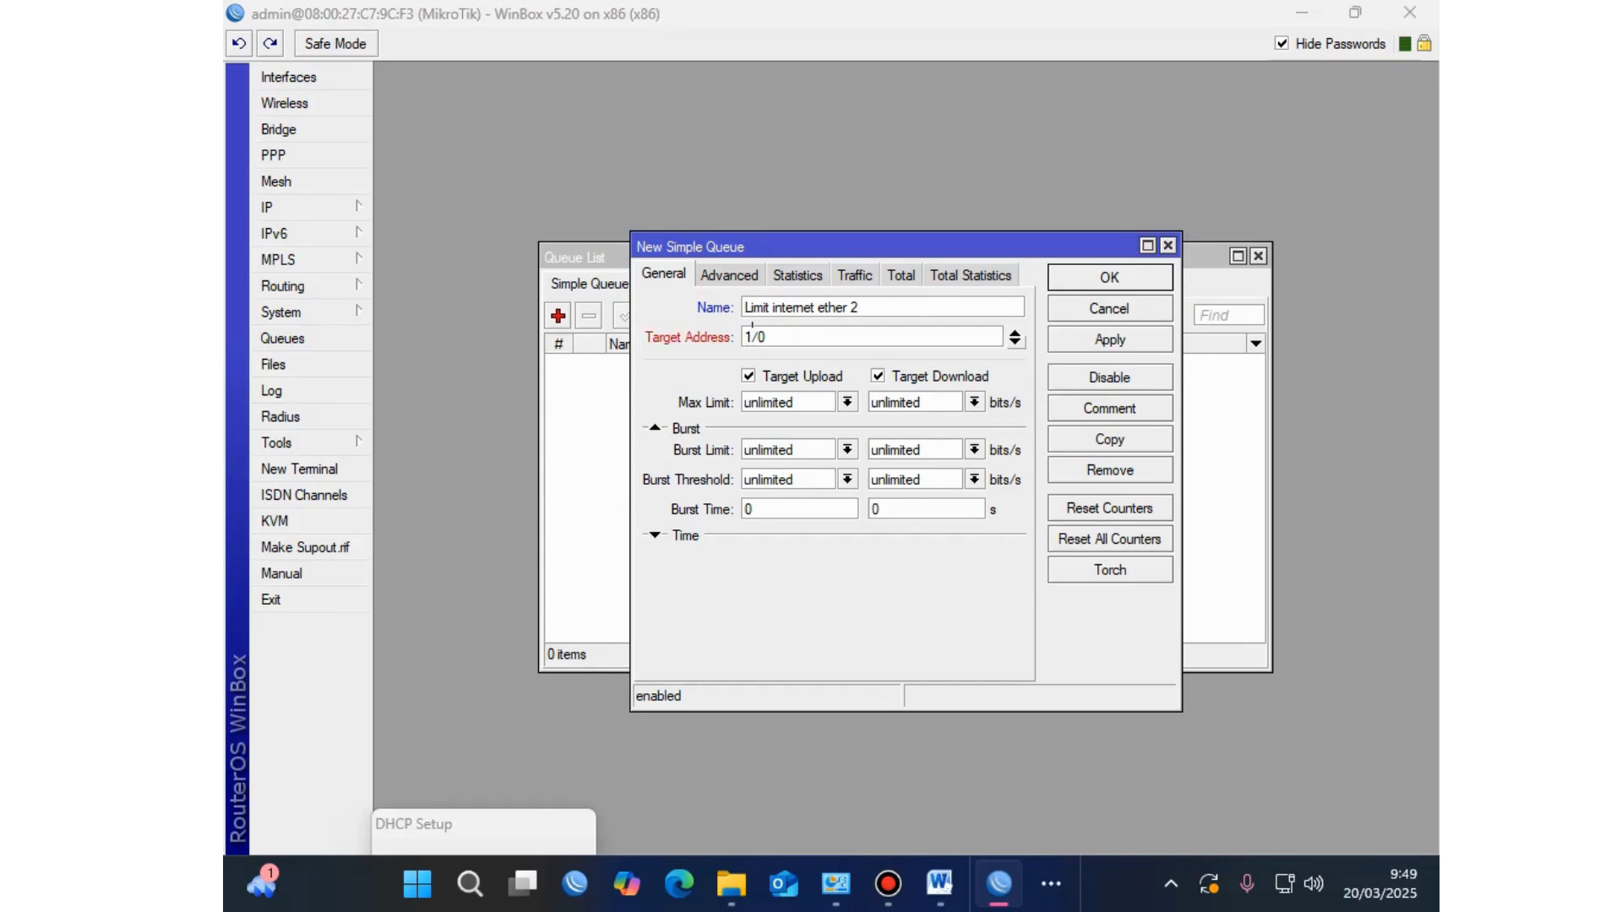
{"action": "type", "text": "92.168.20.0"}
{"action": "key", "text": "BackSpace"}
{"action": "type", "text": "25"}
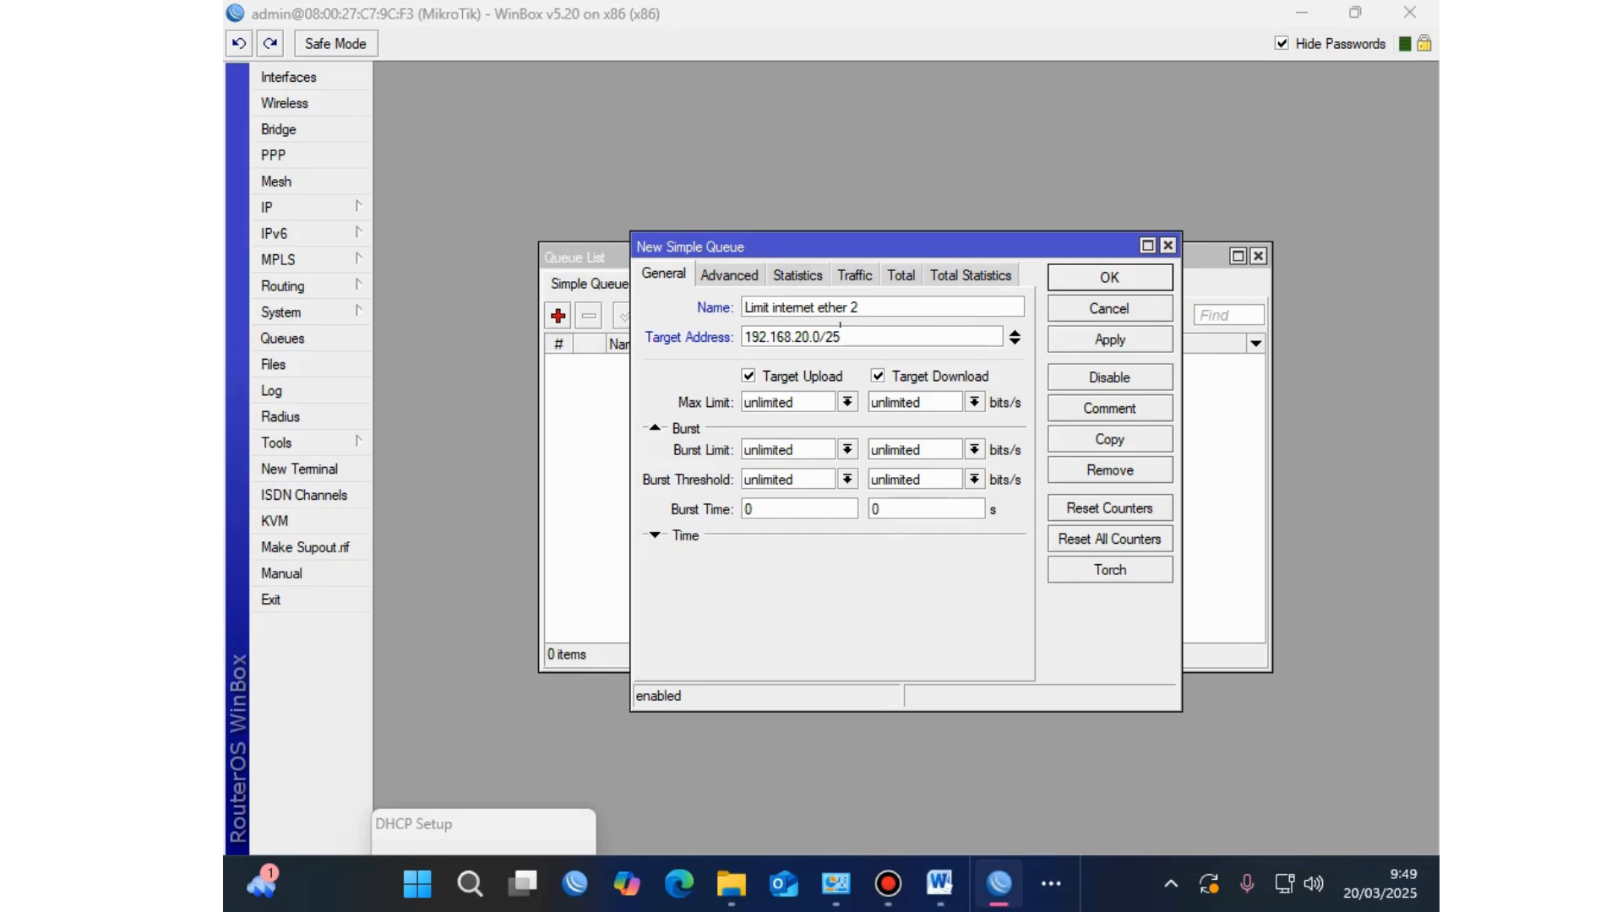
Step: Give the queue 5M upload and 5M download Max Limits and save it, then return to Word
{"action": "left_click", "coordinate": [745, 402]}
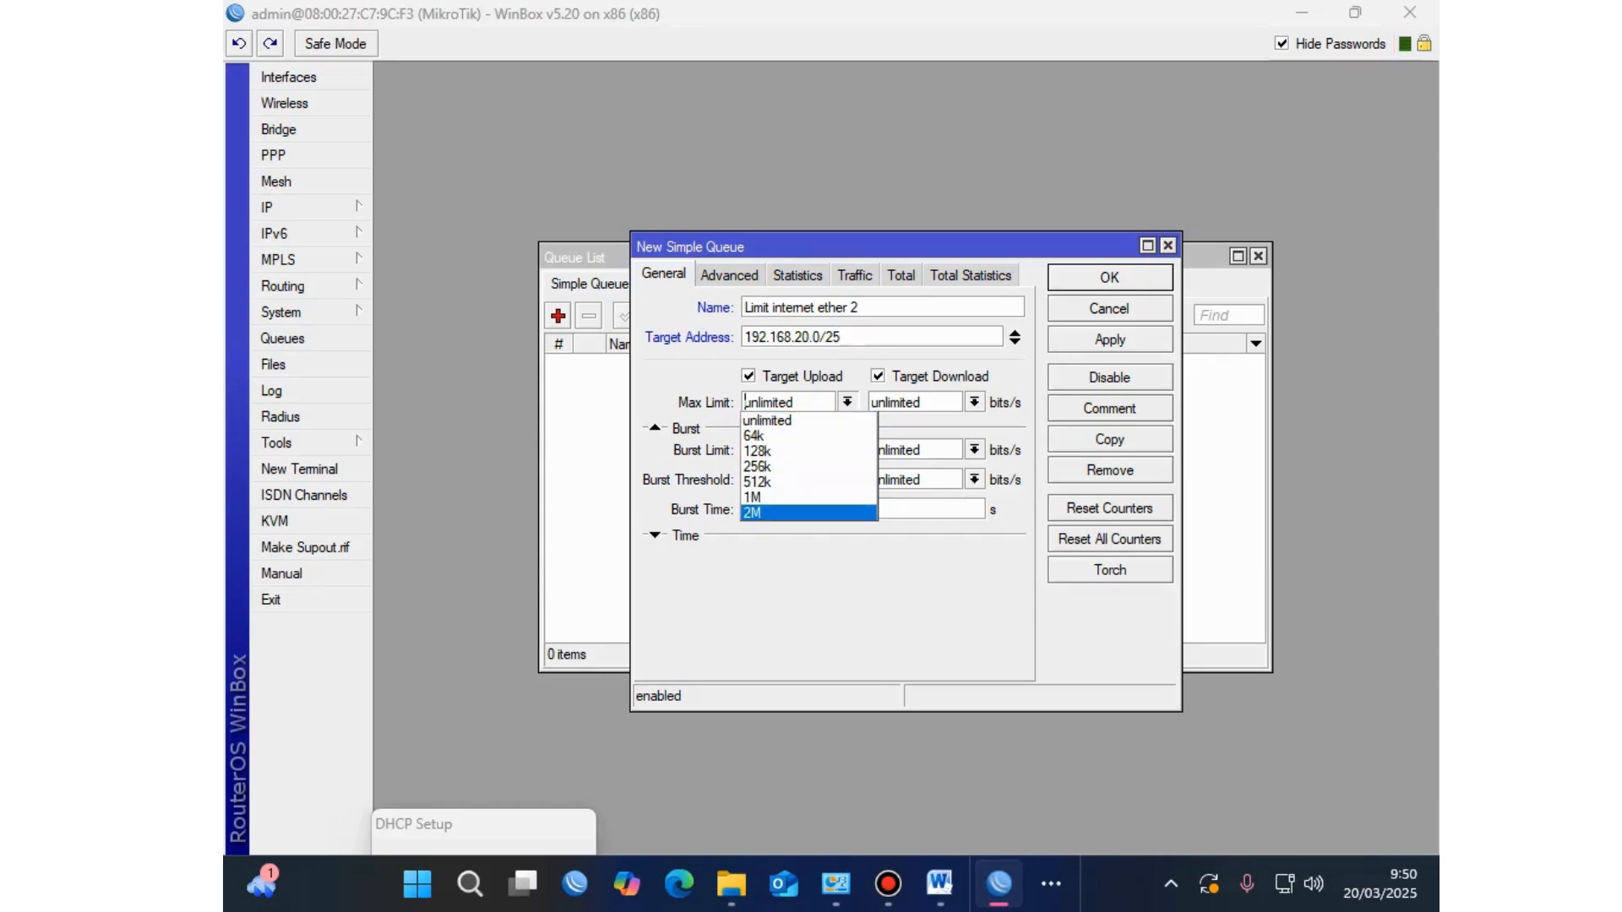
{"action": "key", "text": "Escape"}
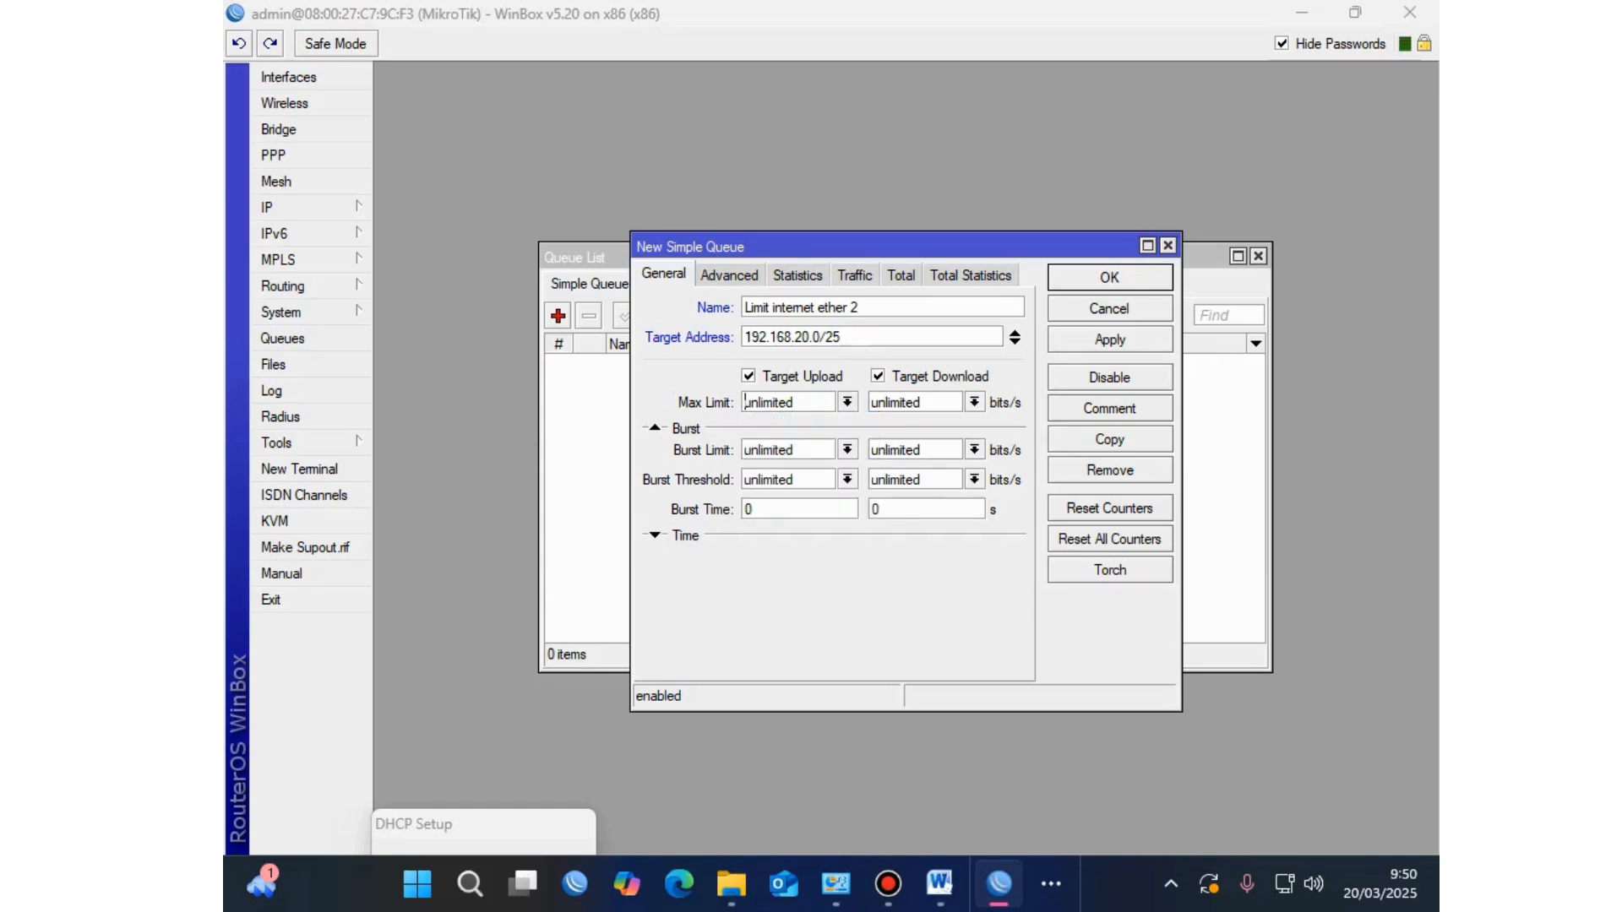
{"action": "double_click", "coordinate": [746, 402]}
{"action": "type", "text": "5M"}
{"action": "double_click", "coordinate": [896, 402]}
{"action": "type", "text": "5M"}
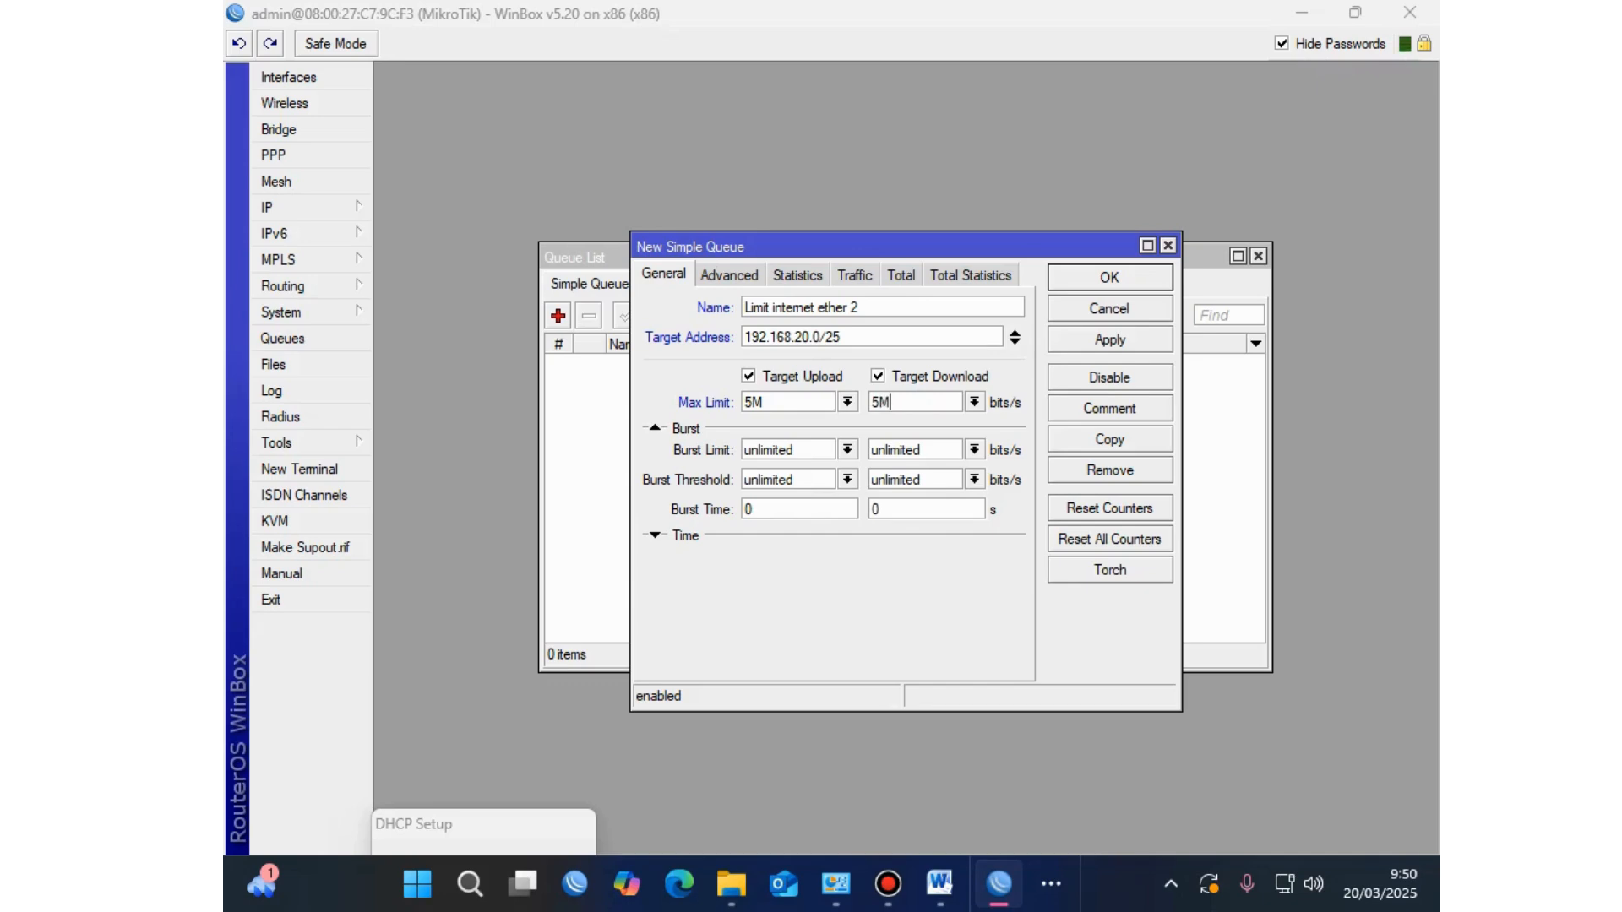
{"action": "left_click", "coordinate": [1109, 339]}
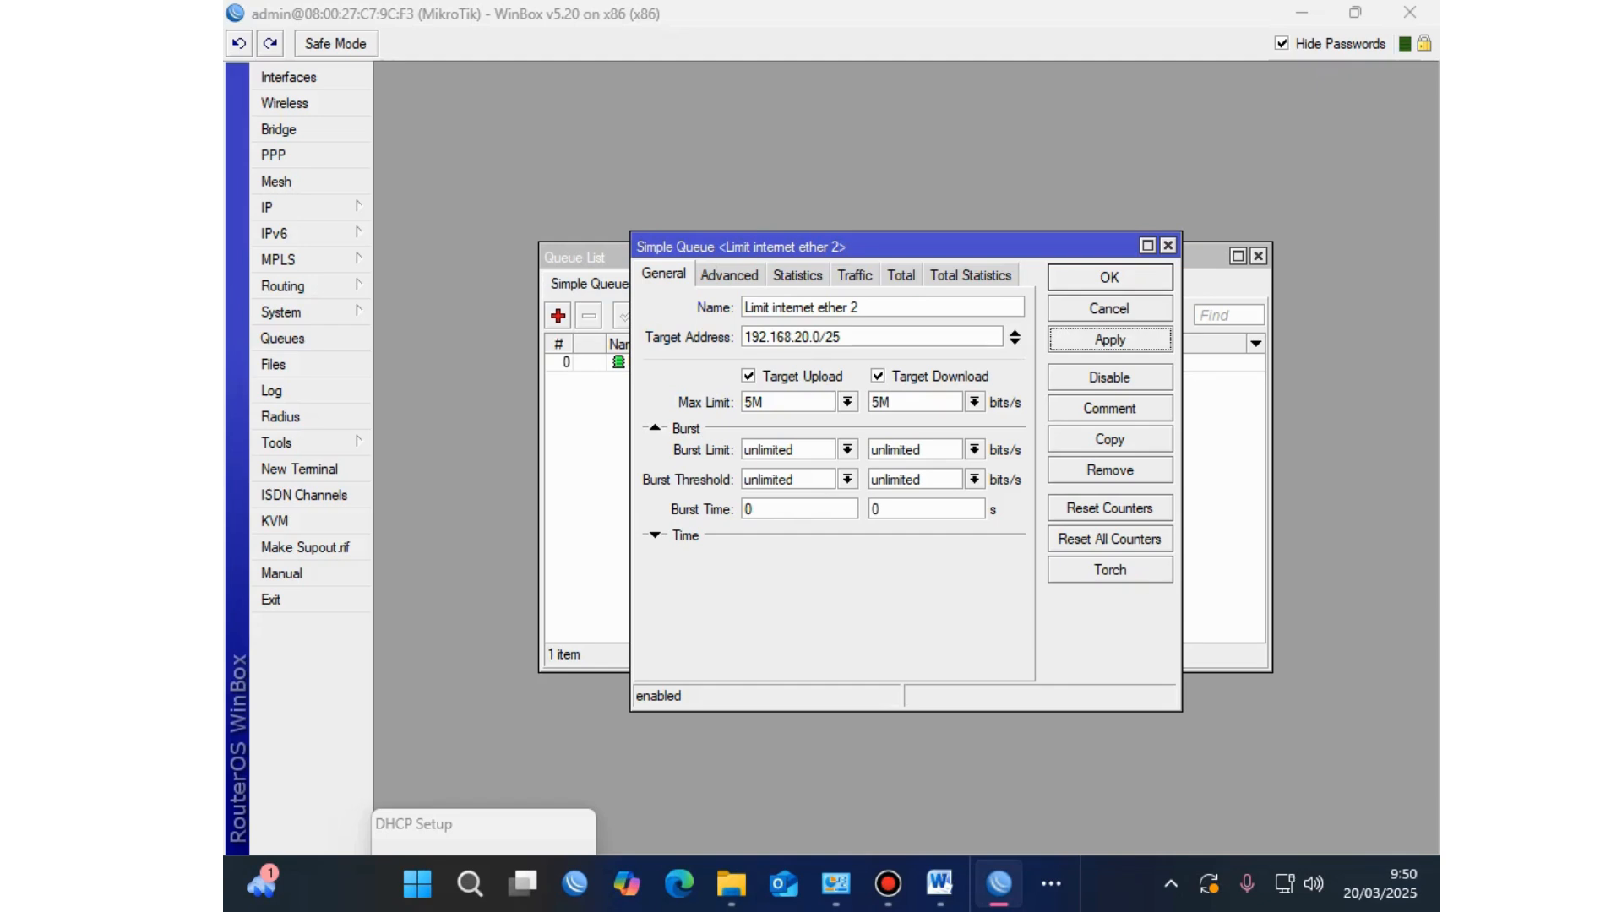
{"action": "left_click", "coordinate": [1109, 277]}
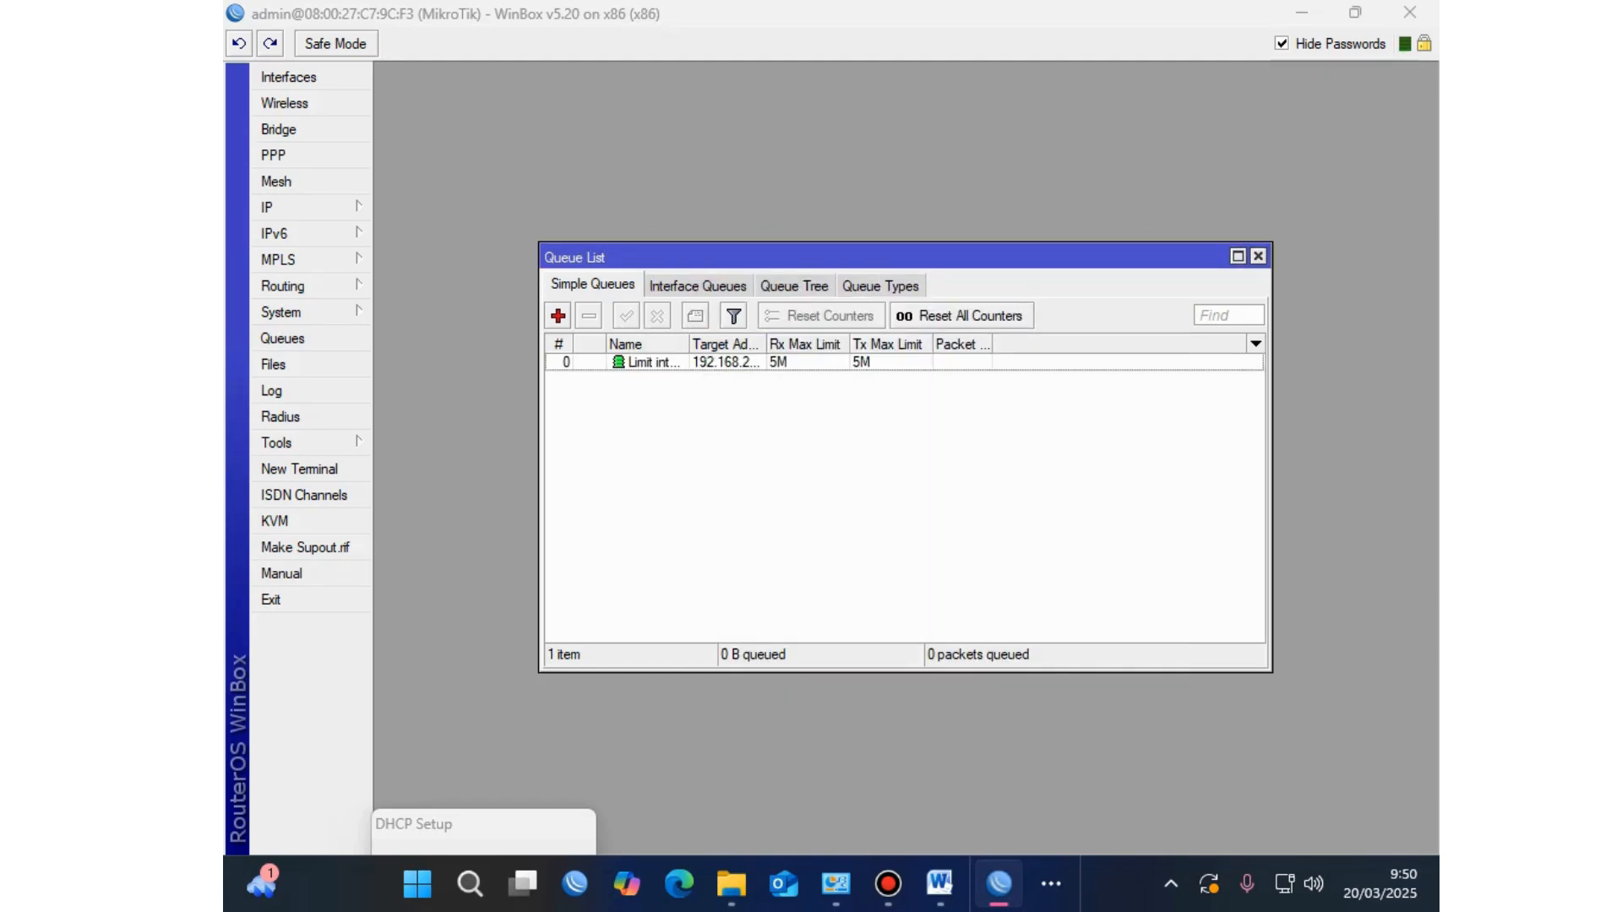
{"action": "left_click", "coordinate": [940, 883]}
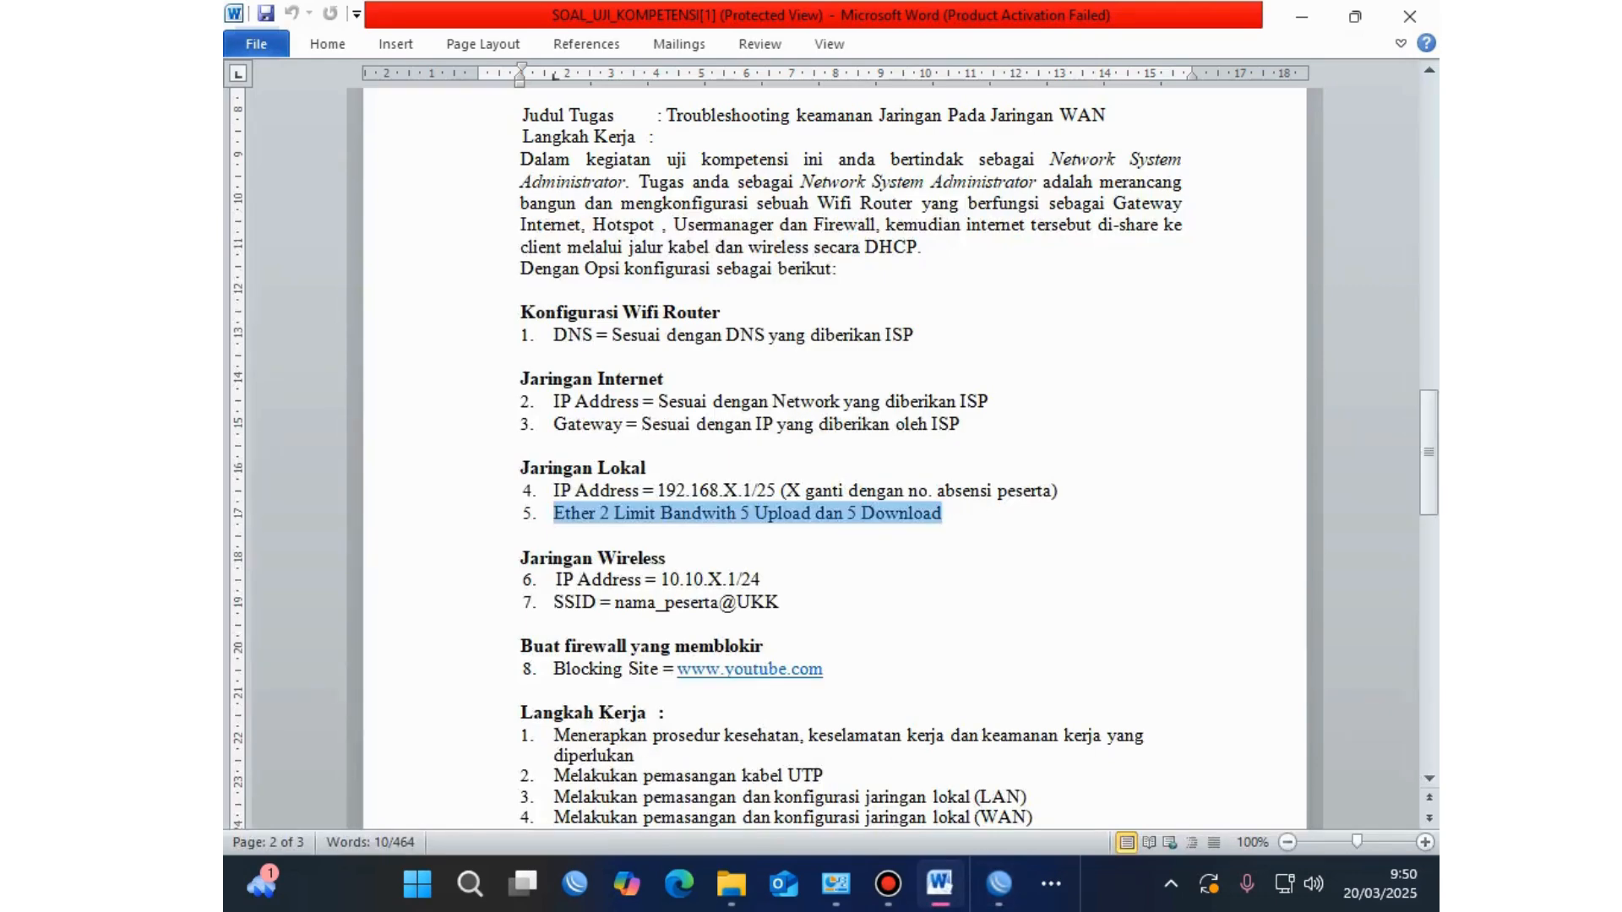
Step: Highlight the Ether 2 '5 Upload and 5 Download' limit in Word, then bring up VirtualBox Manager
{"action": "left_click", "coordinate": [727, 513]}
{"action": "left_click_drag", "start_coordinate": [943, 513], "coordinate": [554, 513]}
{"action": "left_click", "coordinate": [1052, 883]}
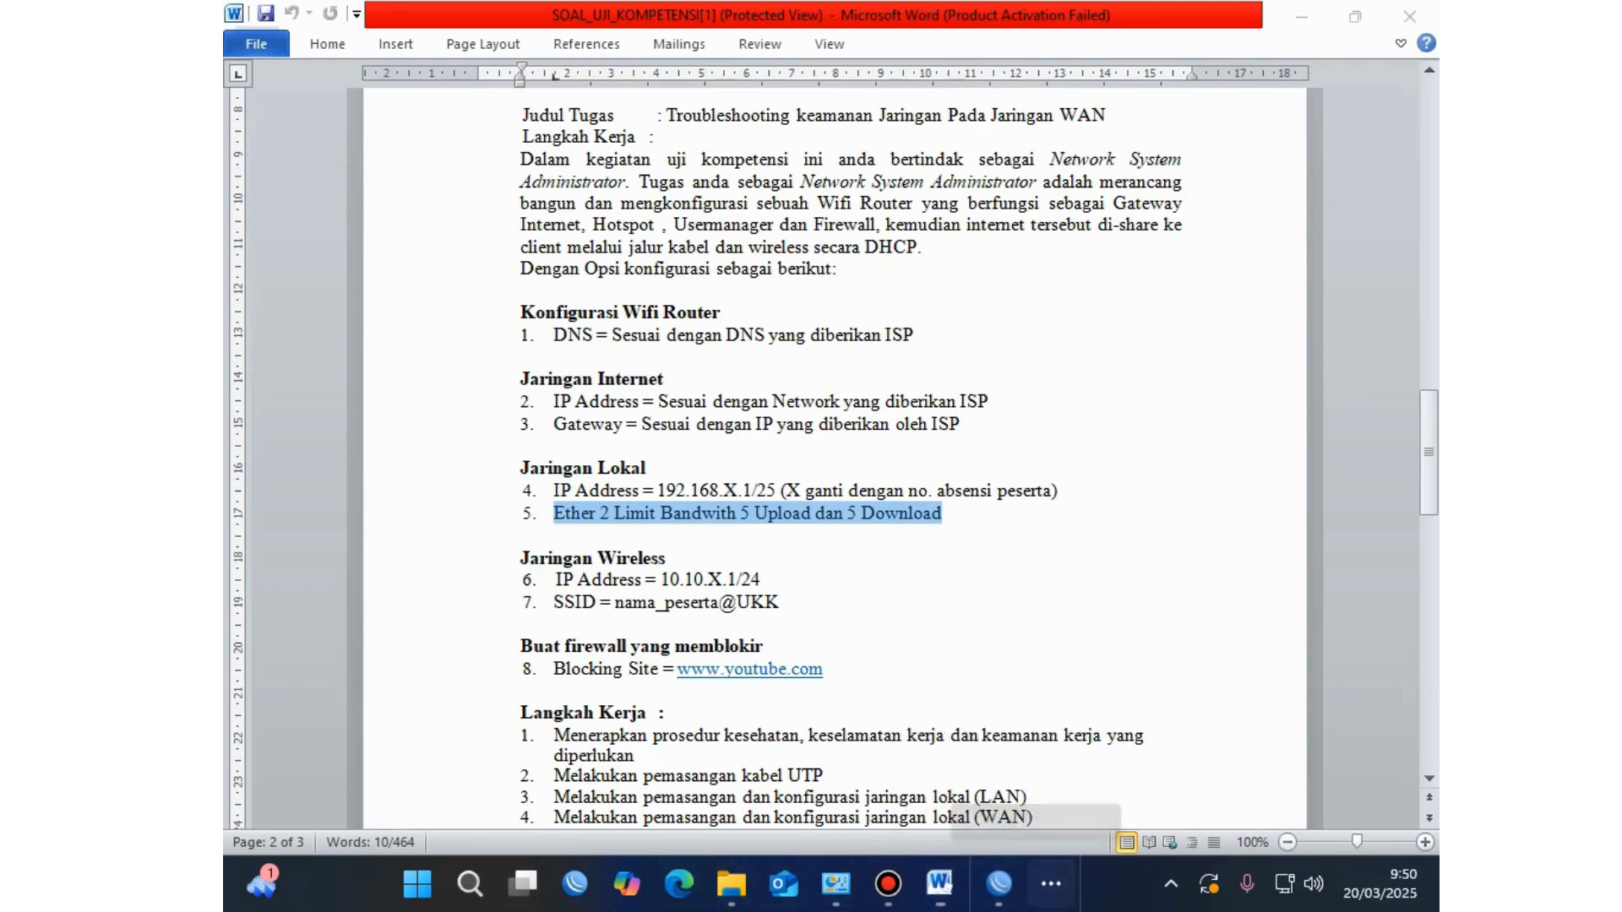
{"action": "left_click", "coordinate": [1029, 811]}
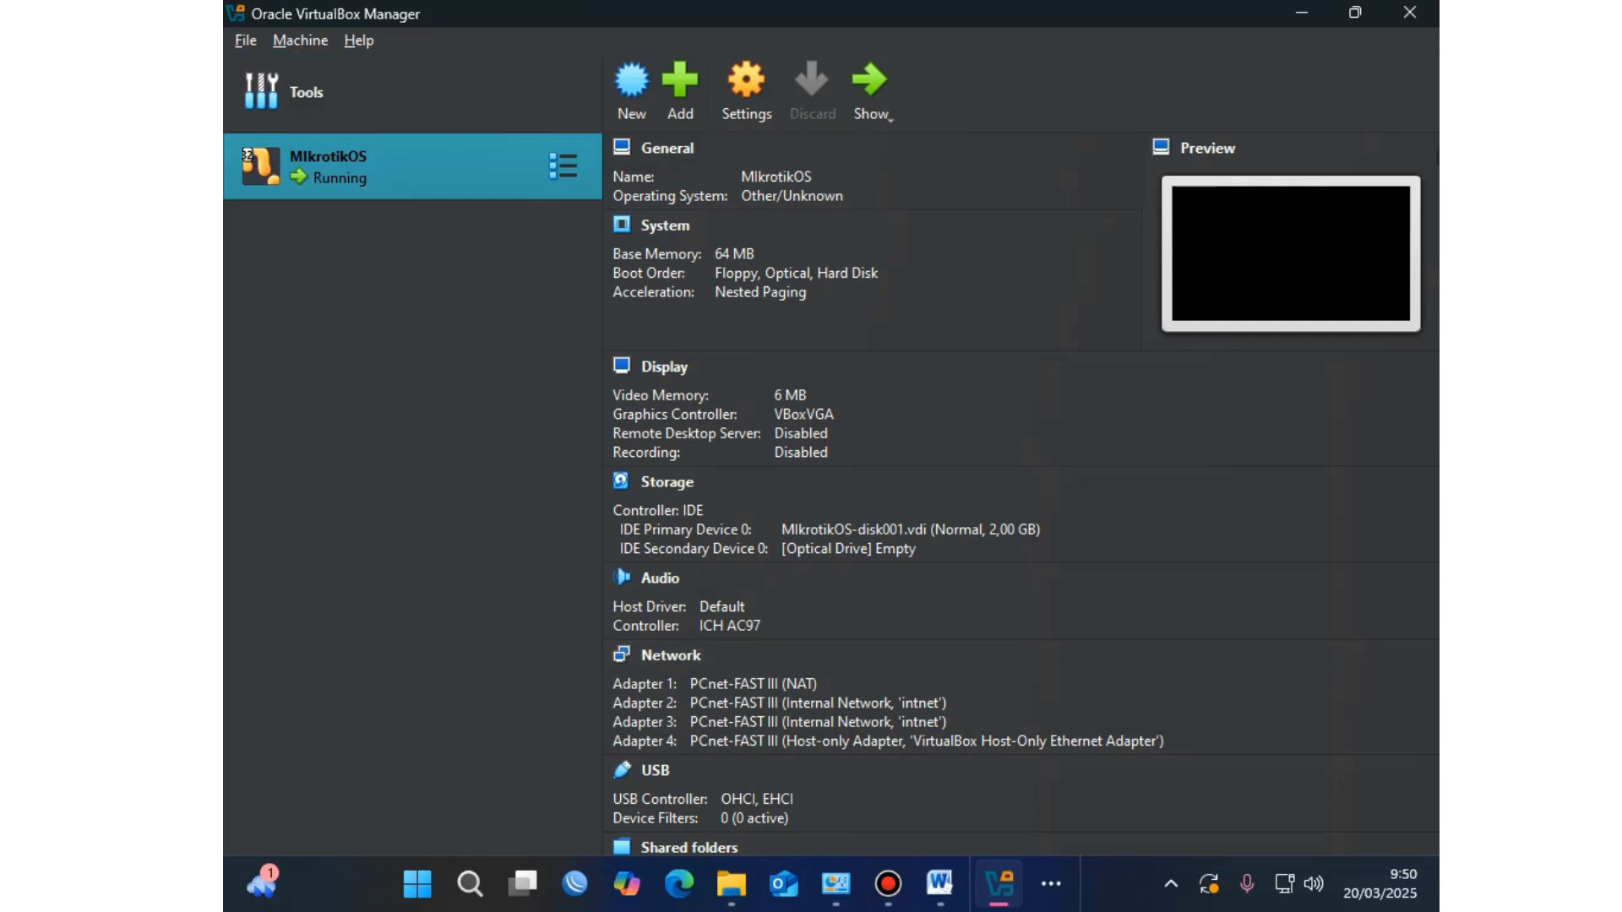
Step: Attempt to import C:\LSP\win7.ova as an appliance, then dismiss the import error
{"action": "key", "text": "alt+f"}
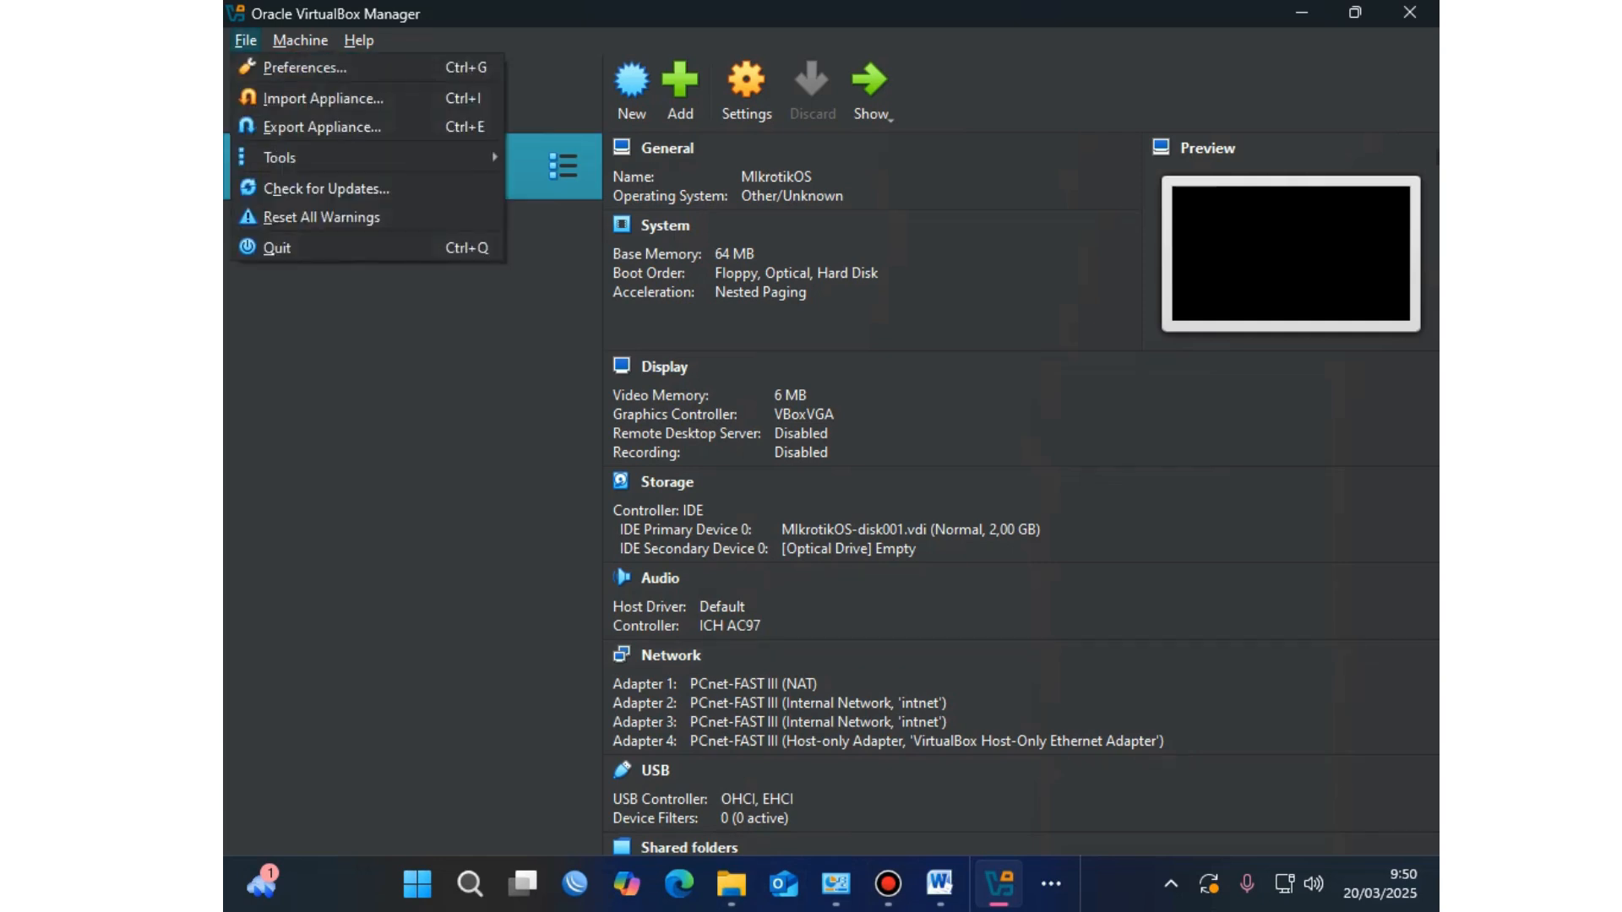
{"action": "key", "text": "Down"}
{"action": "key", "text": "Down"}
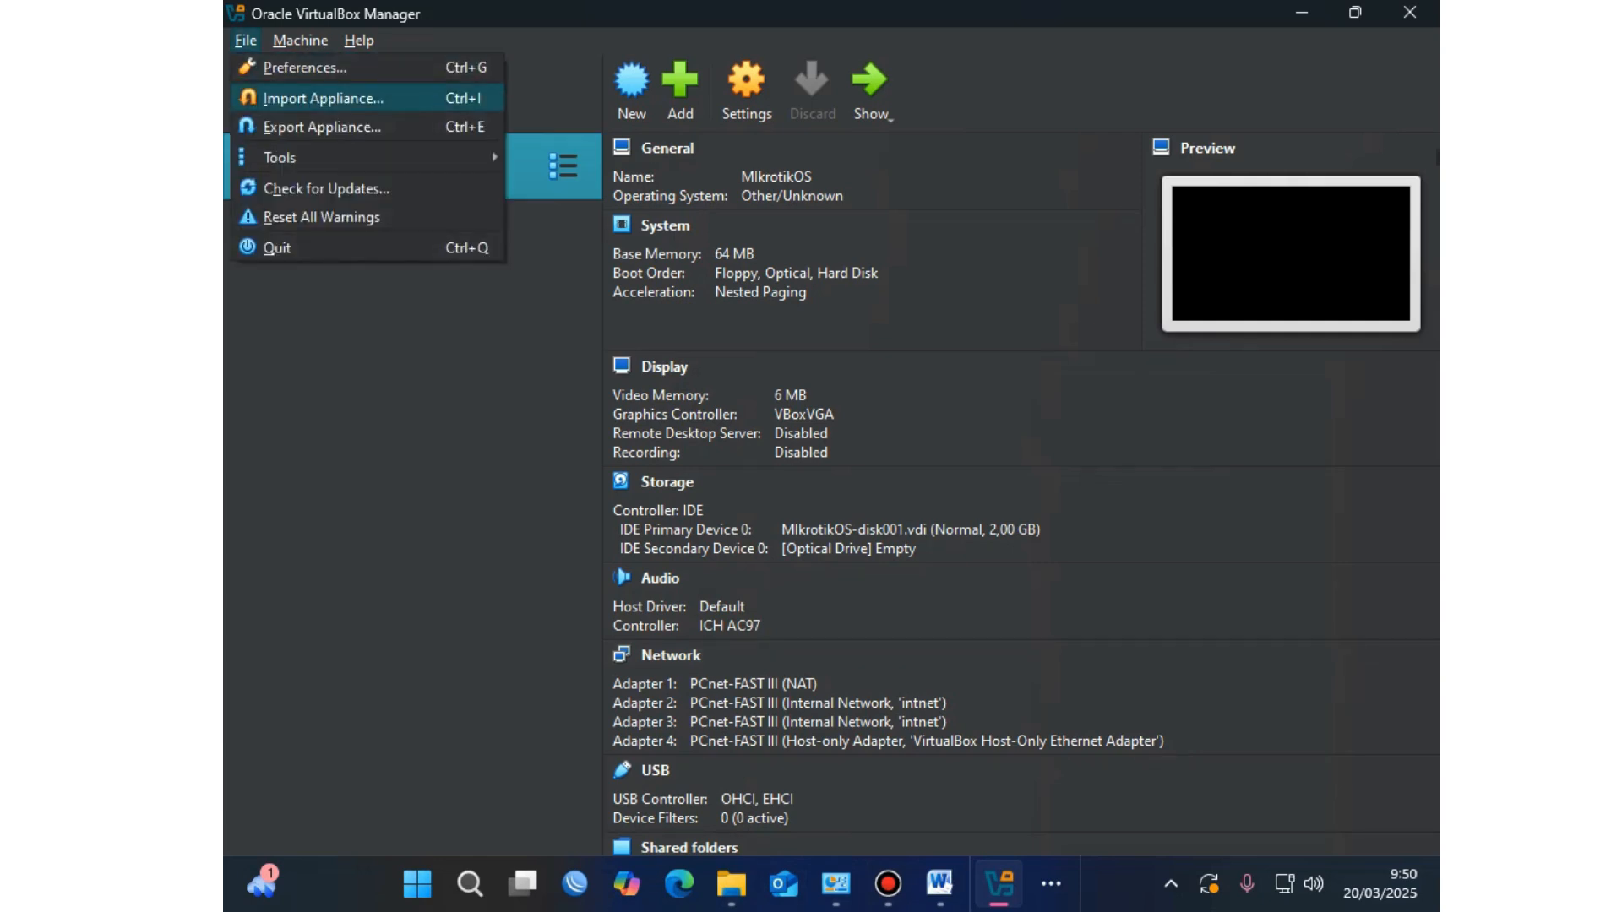
{"action": "key", "text": "Return"}
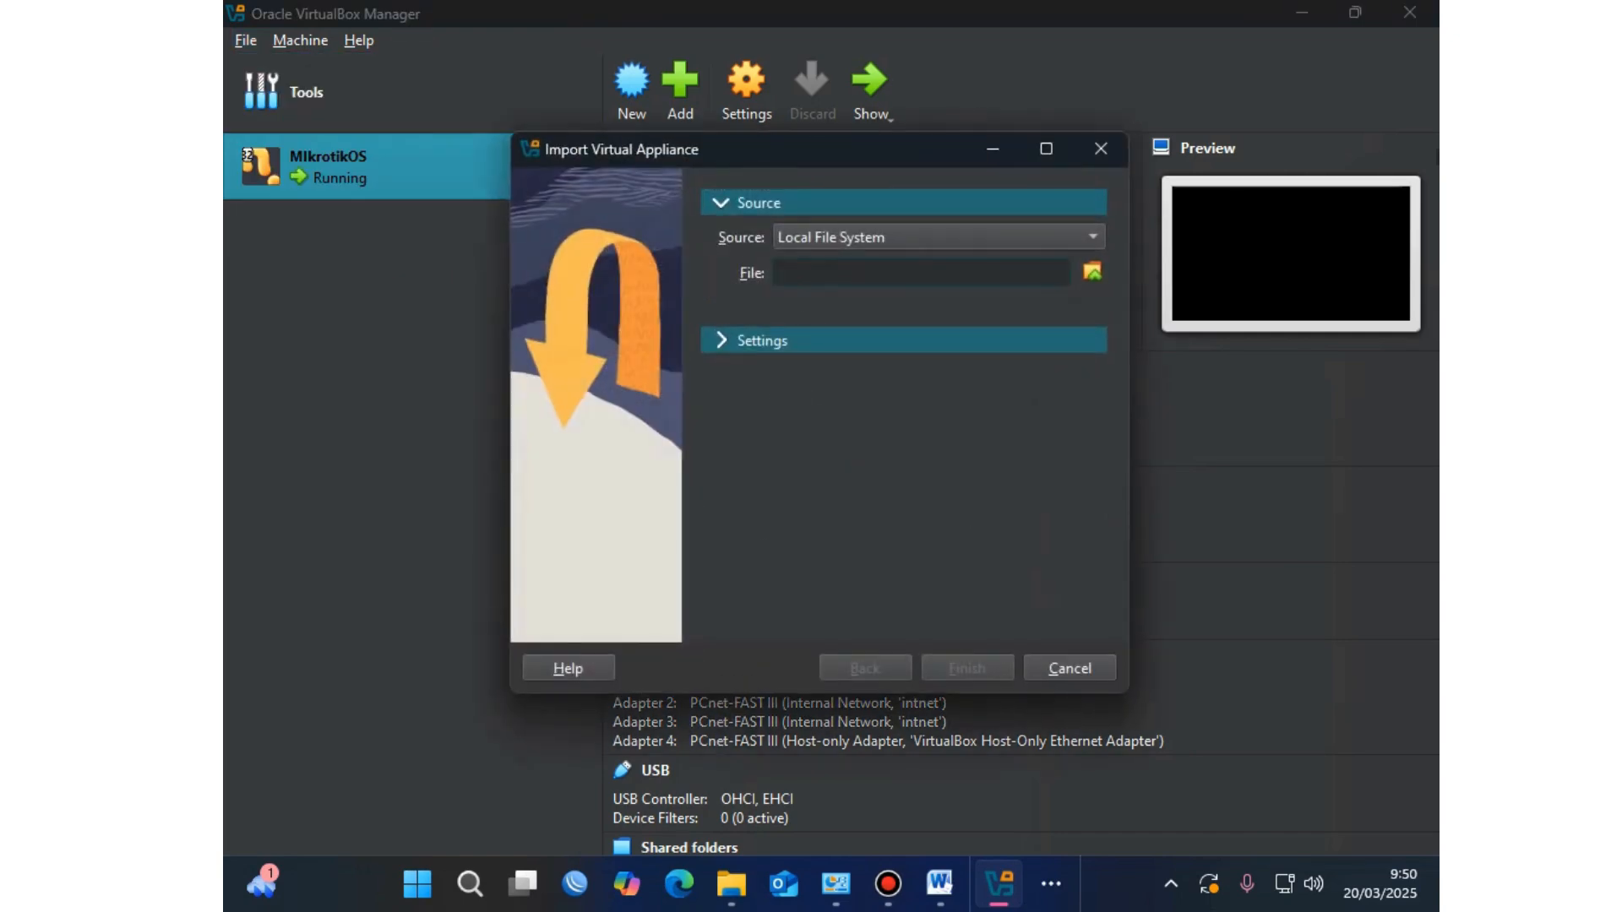
{"action": "left_click", "coordinate": [1093, 272]}
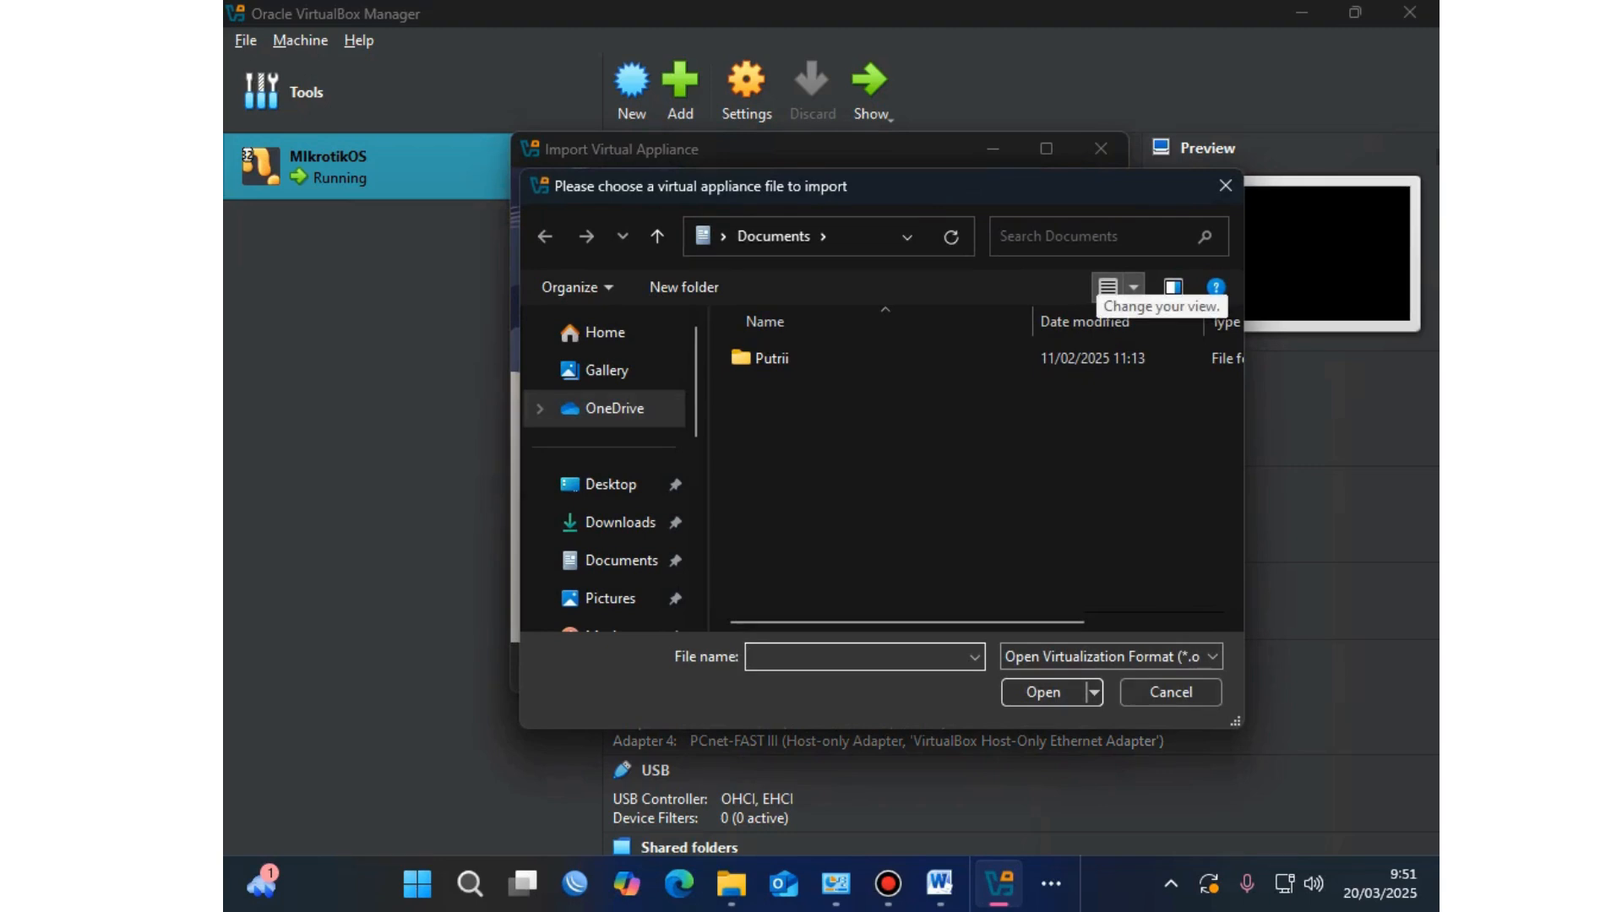
{"action": "scroll", "coordinate": [608, 484], "scroll_direction": "down", "scroll_amount": 3}
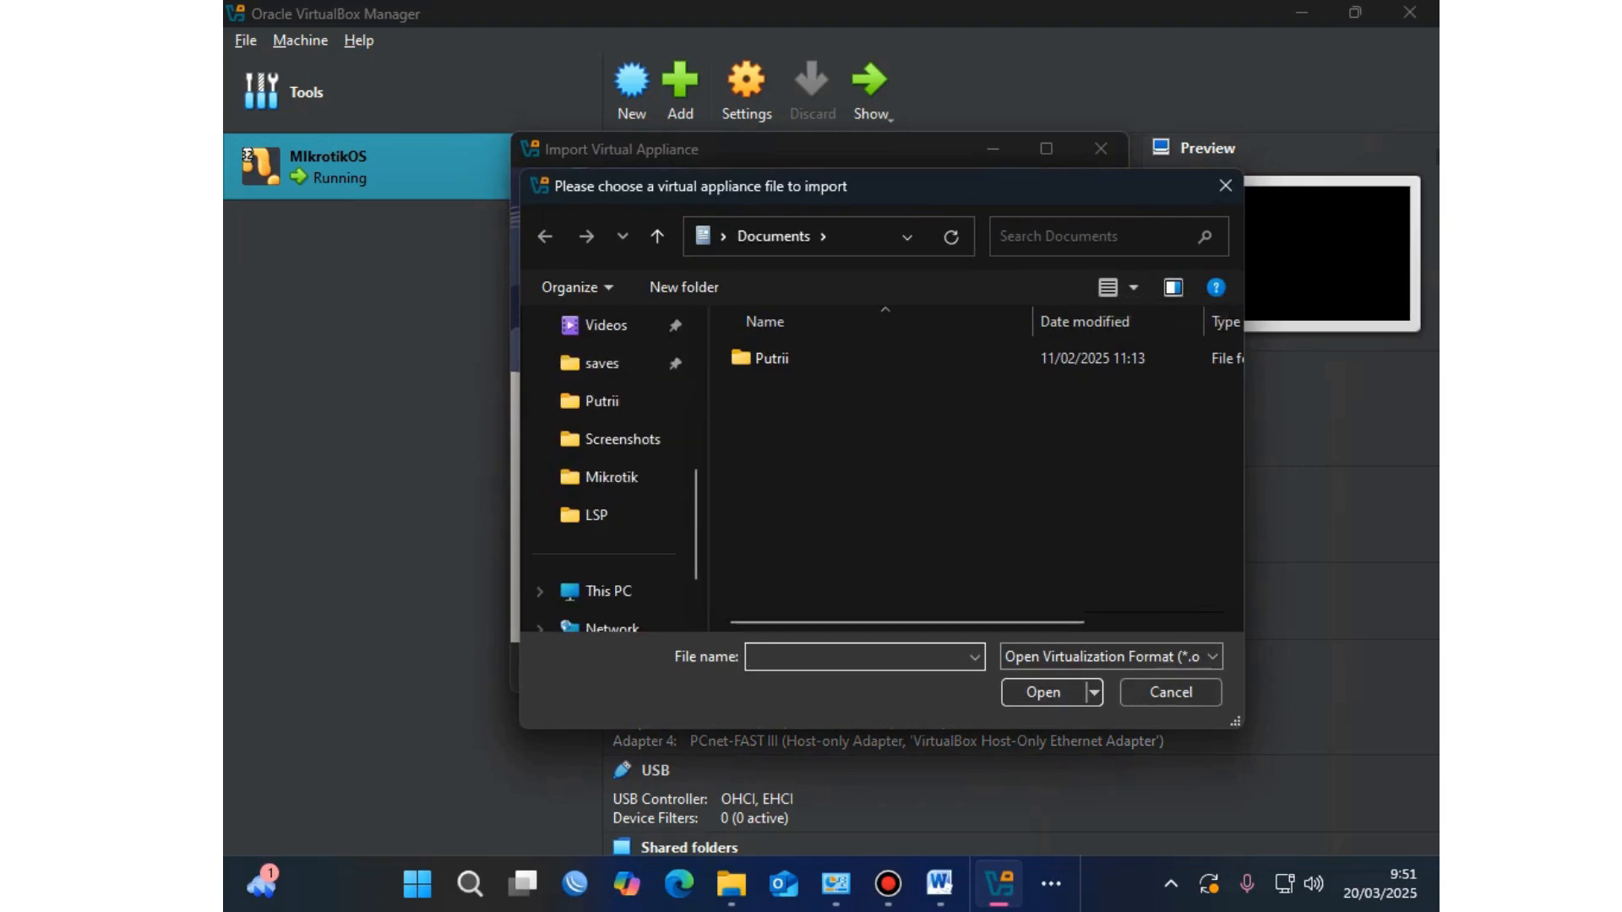
{"action": "left_click", "coordinate": [597, 514]}
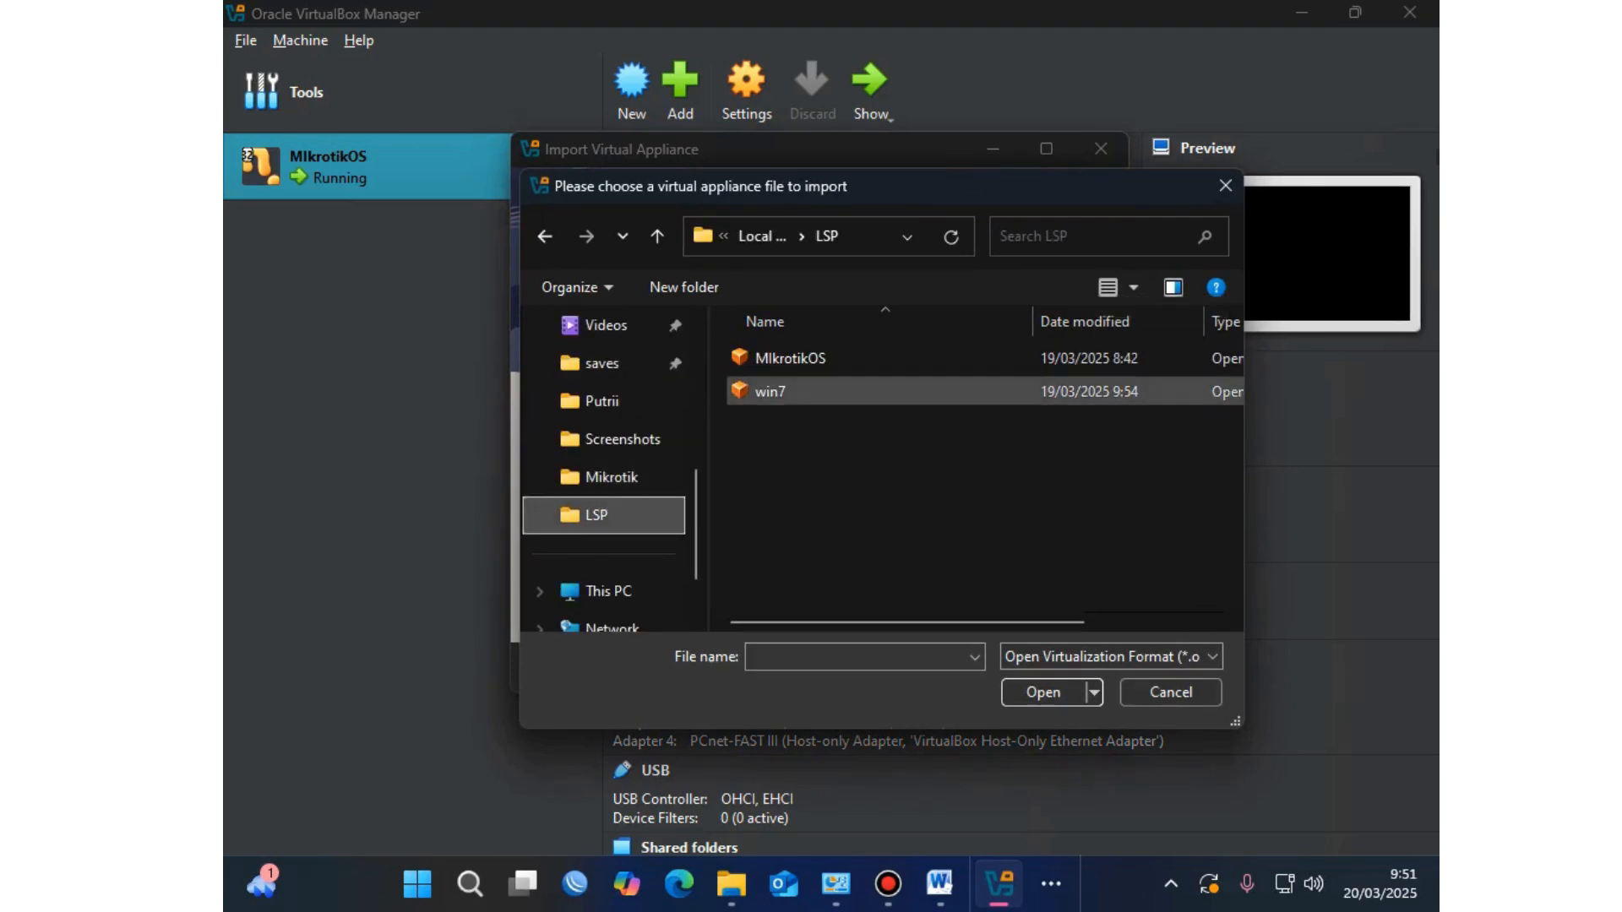
{"action": "left_click", "coordinate": [769, 391]}
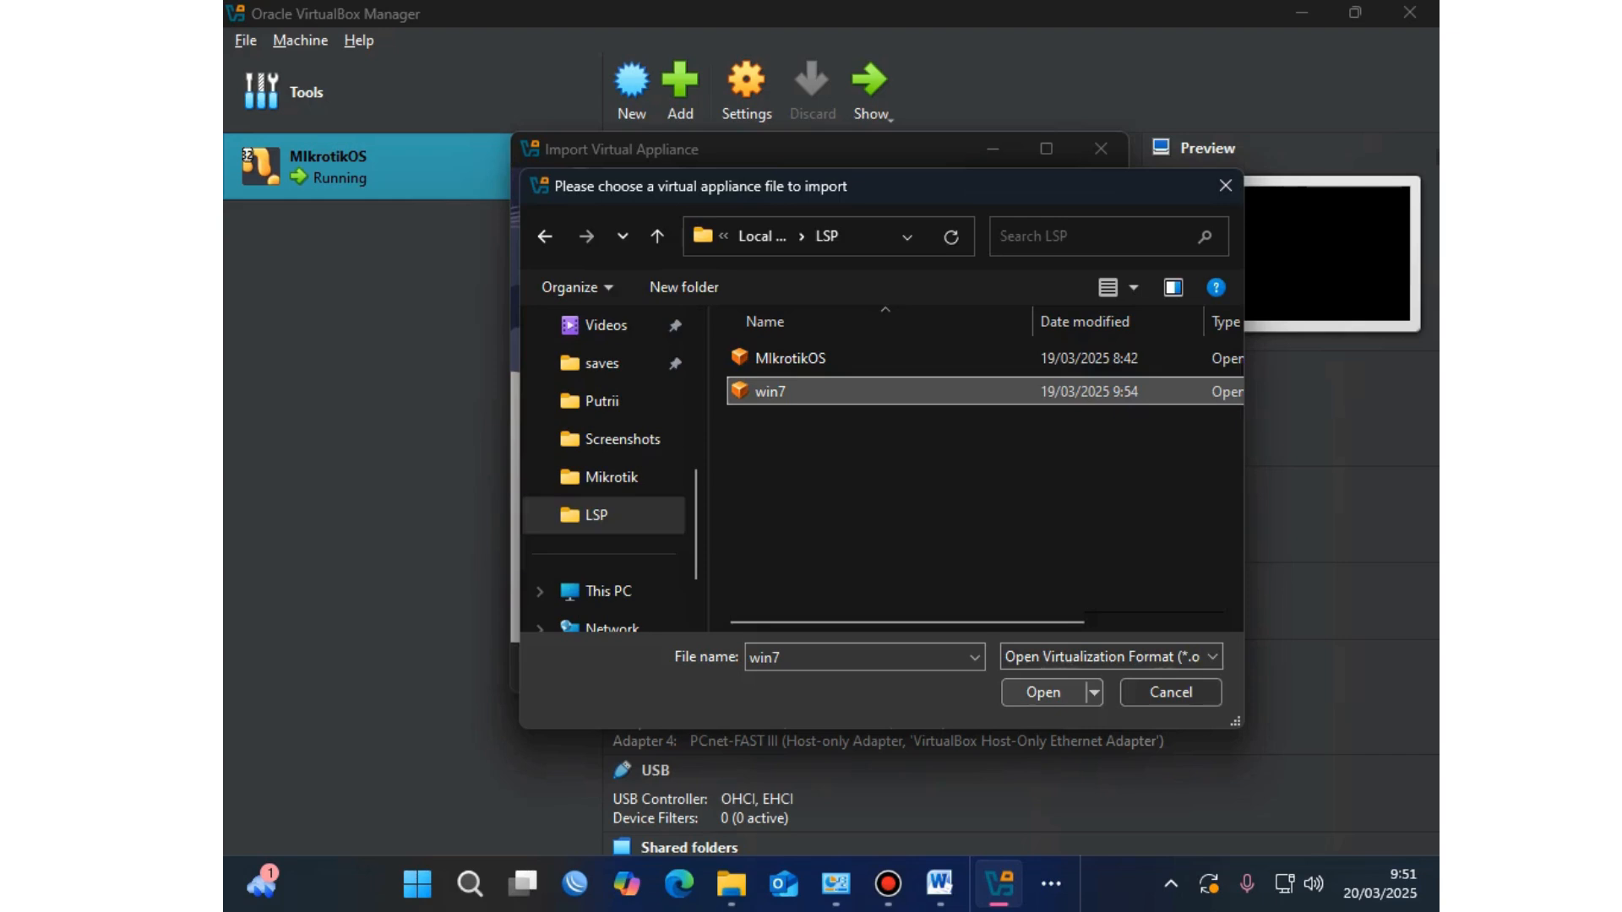
{"action": "key", "text": "Return"}
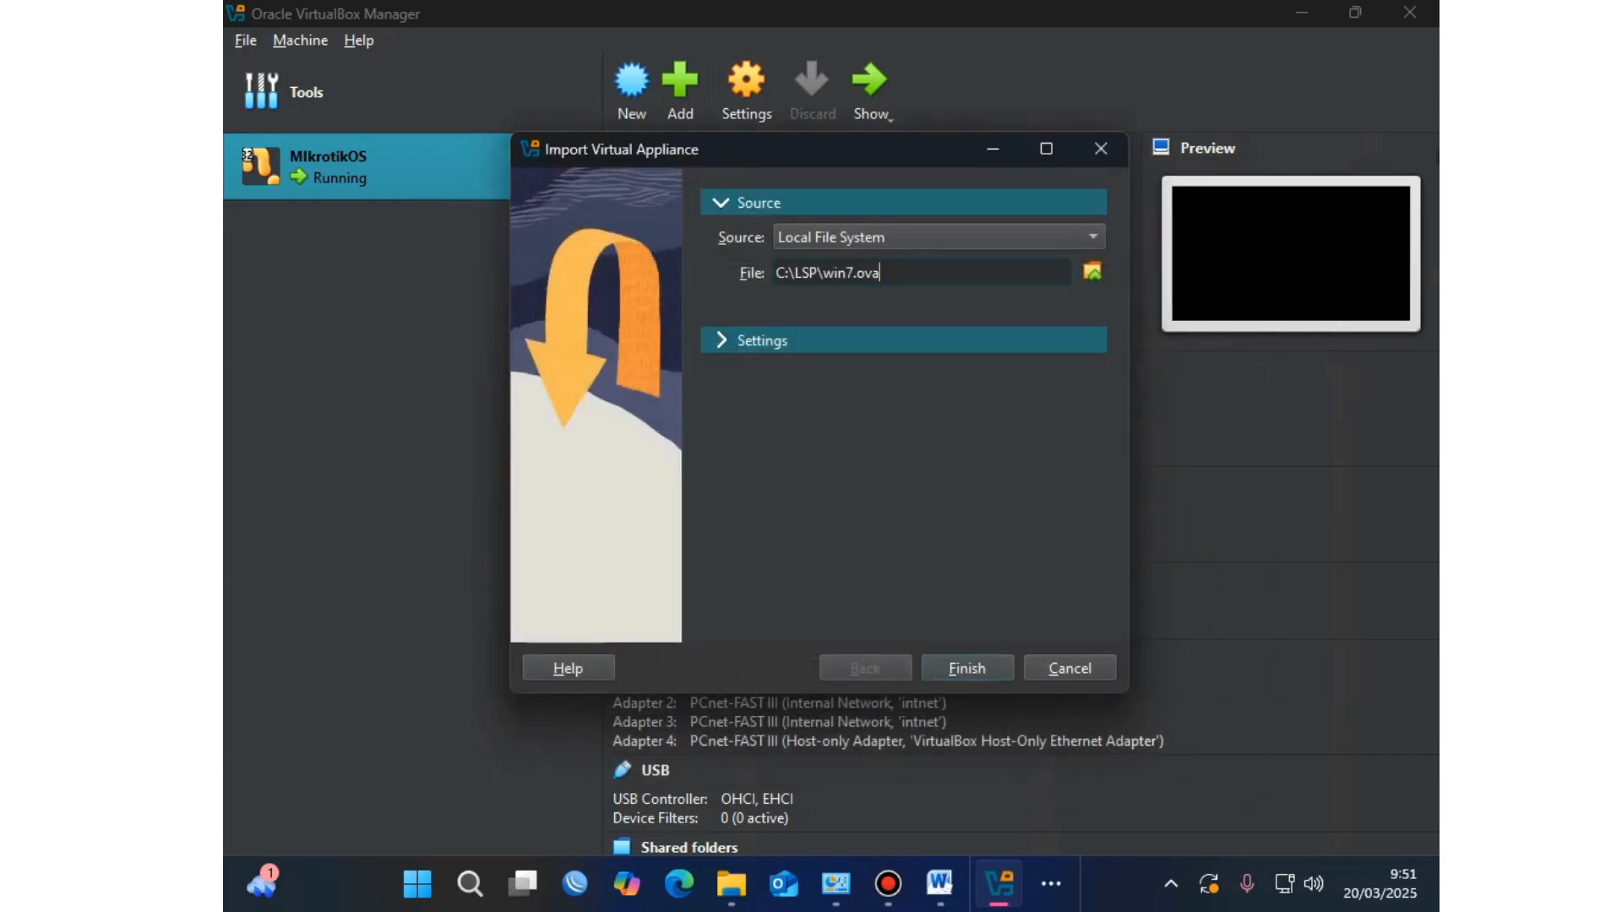
{"action": "key", "text": "Return"}
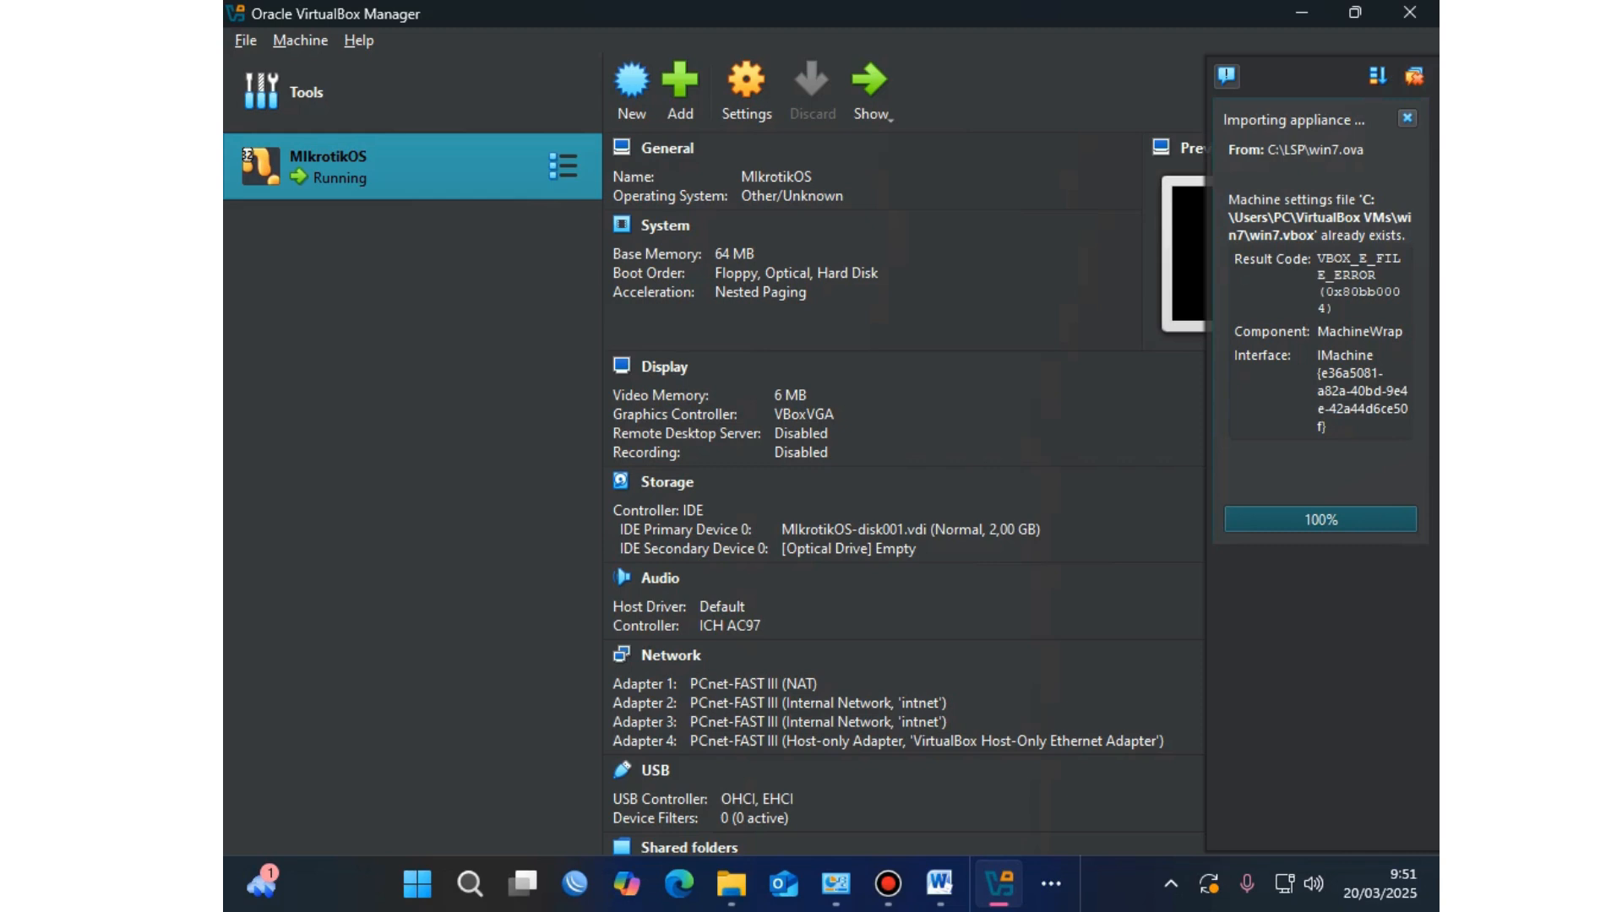
{"action": "left_click", "coordinate": [1407, 118]}
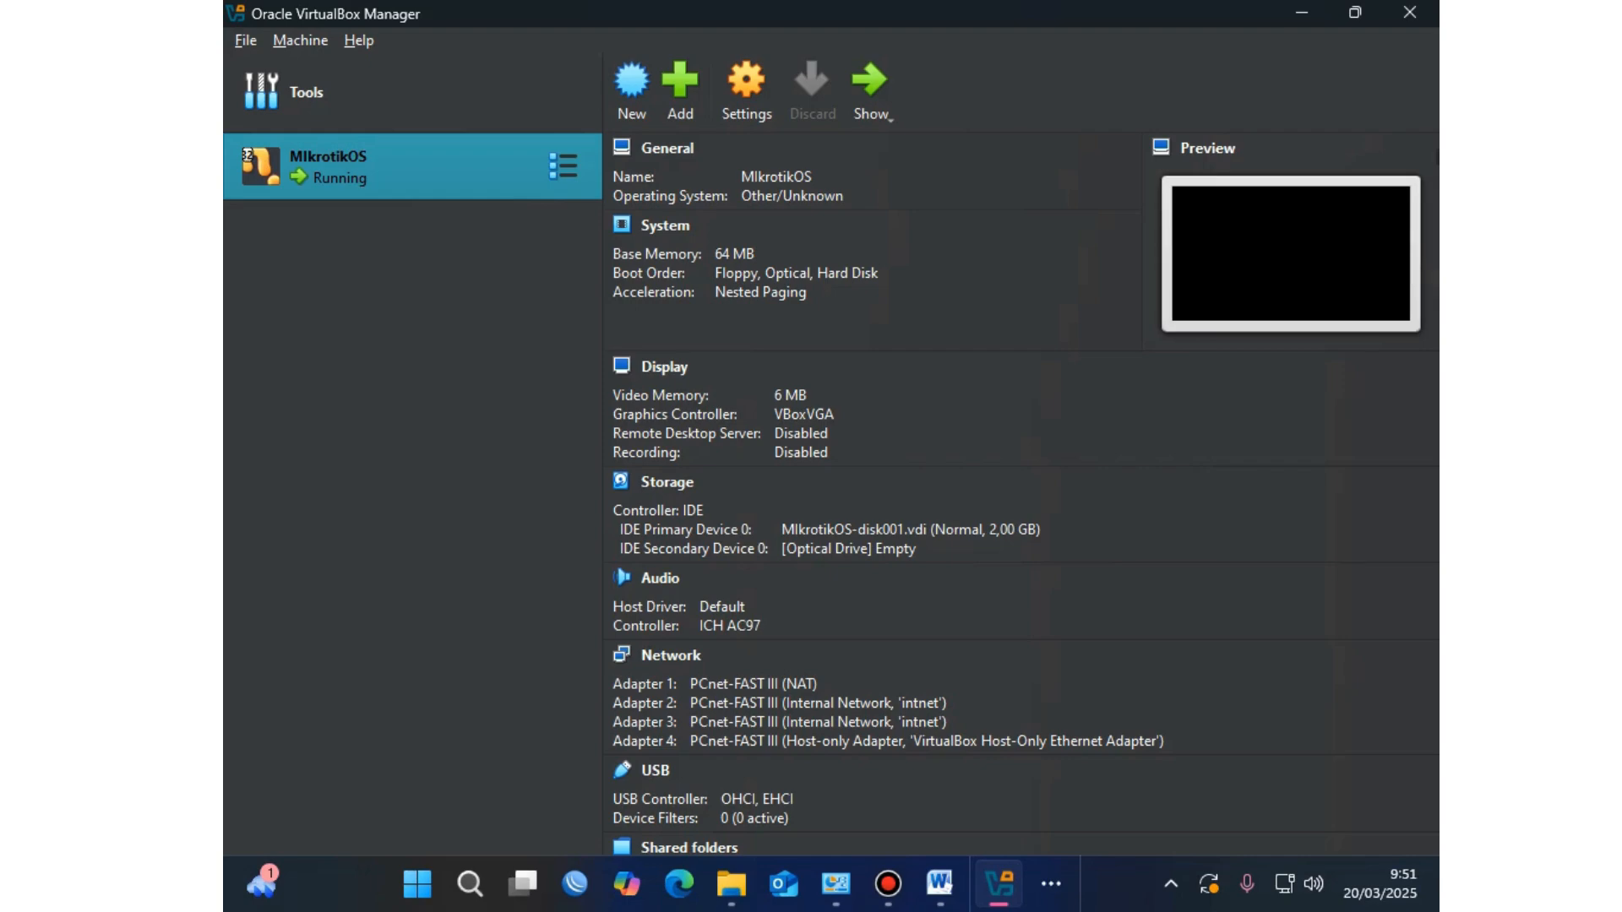
Step: Restart the appliance import and set the machine base folder to Downloads
{"action": "key", "text": "alt+f"}
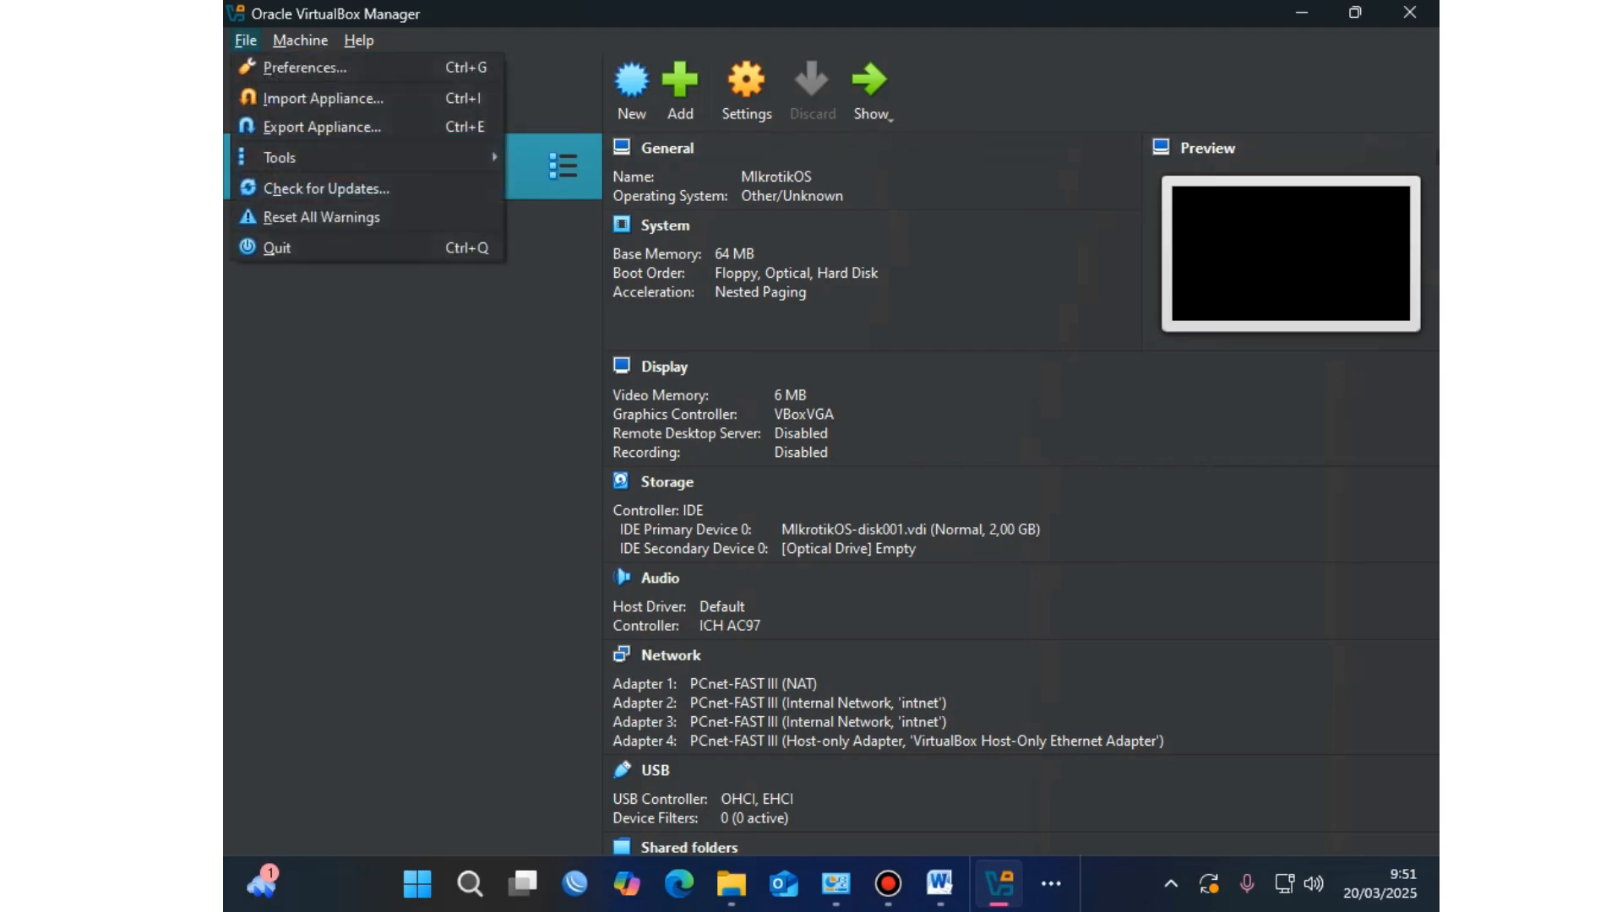
{"action": "key", "text": "Down"}
{"action": "key", "text": "Down"}
{"action": "key", "text": "Return"}
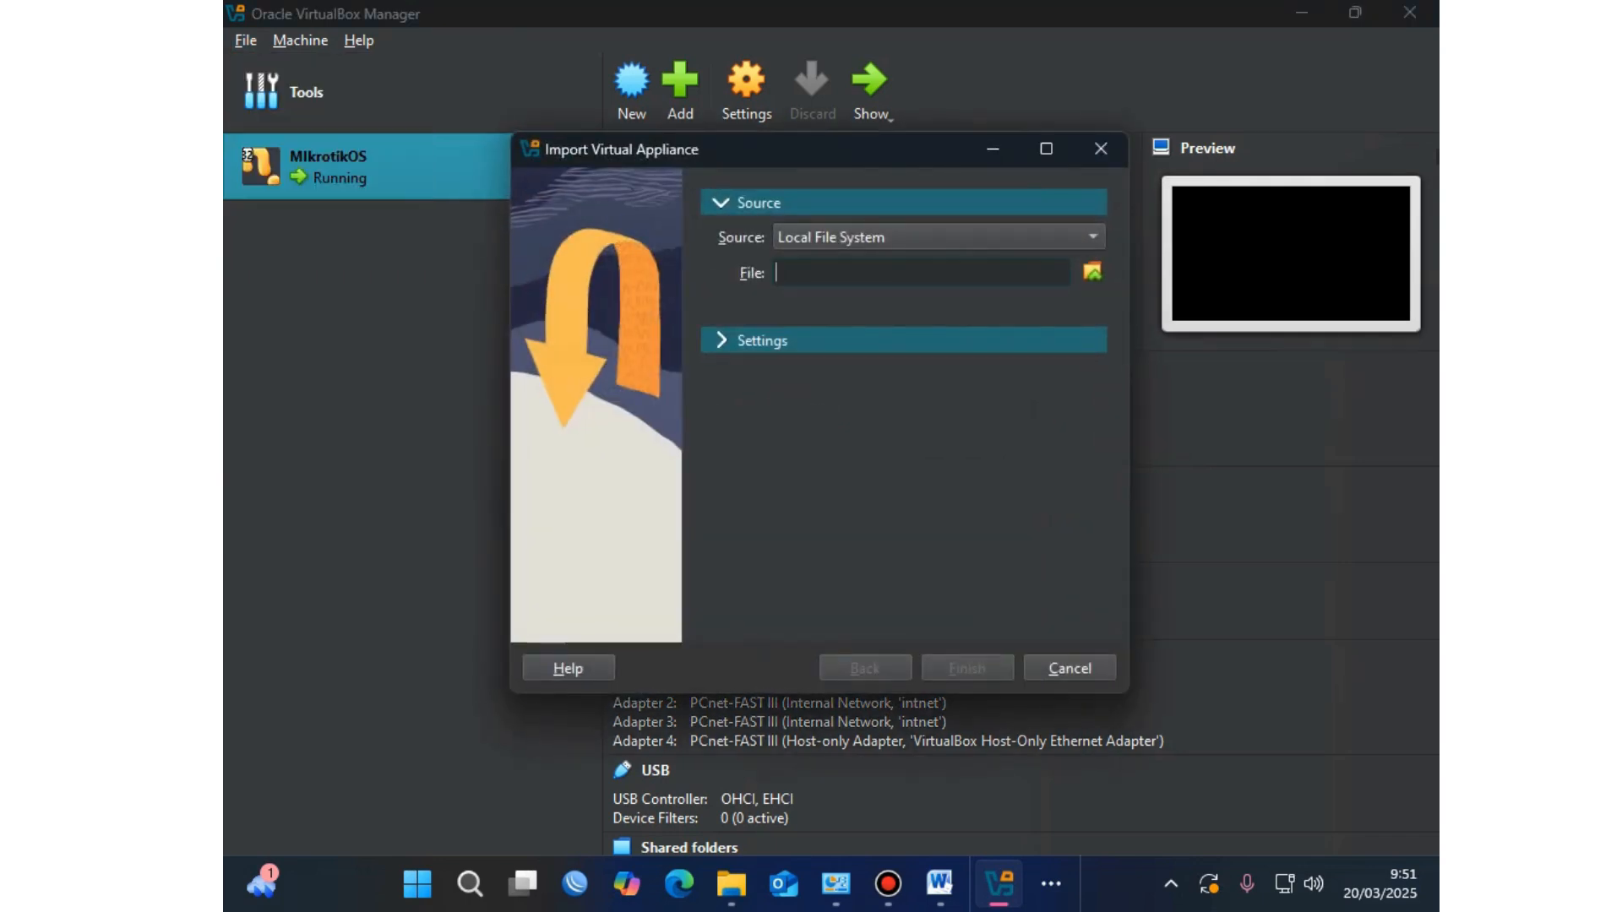
{"action": "left_click", "coordinate": [762, 340]}
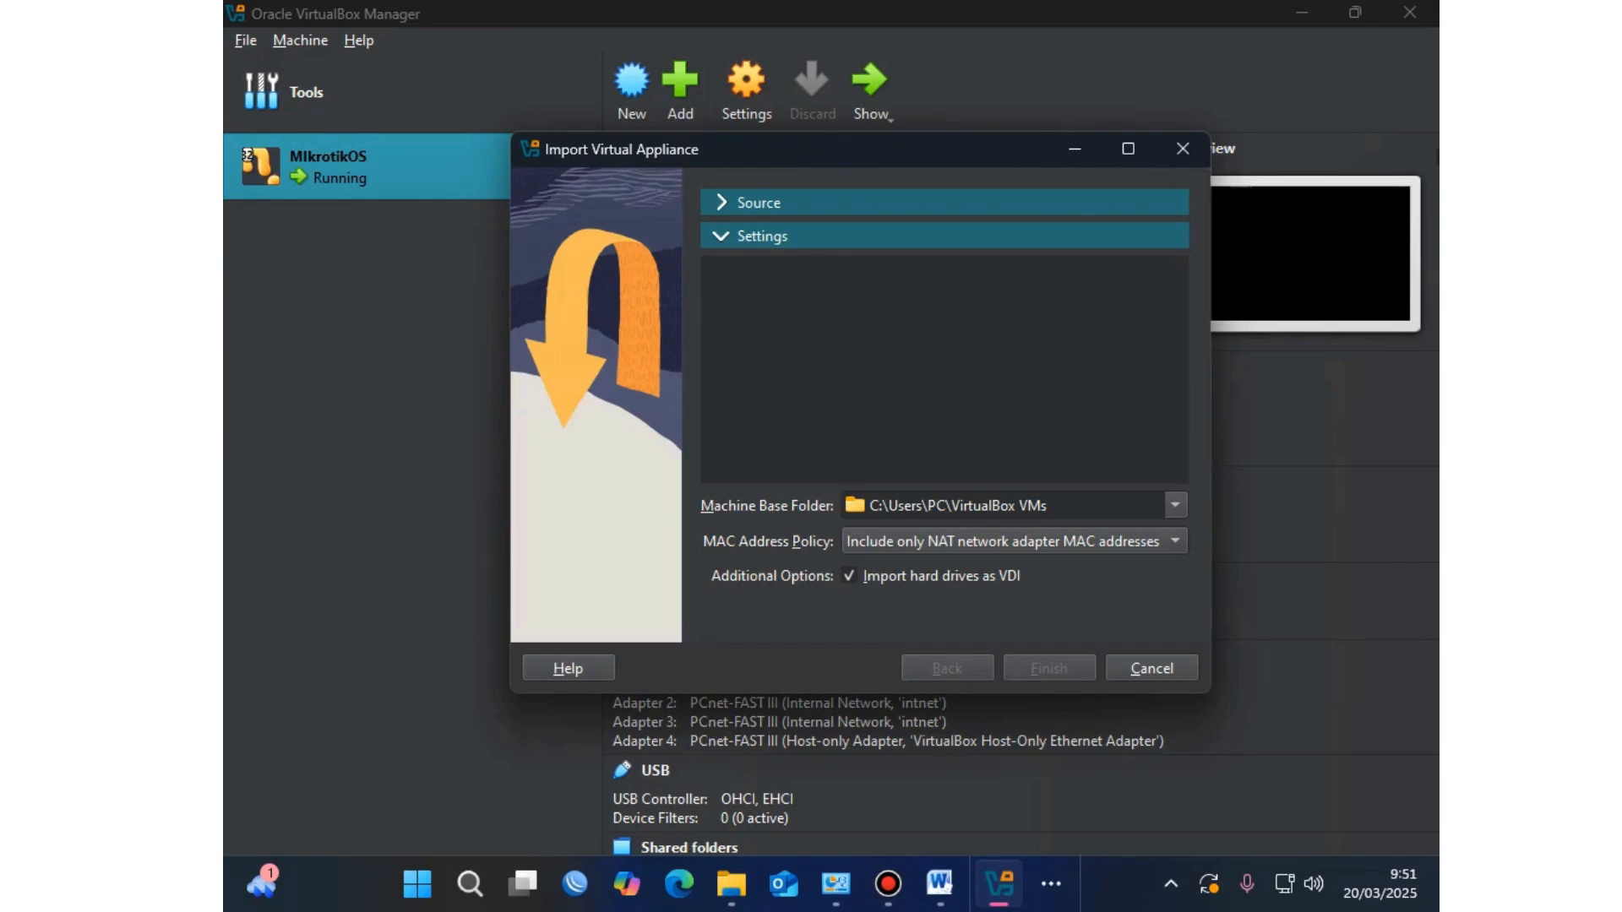
{"action": "left_click", "coordinate": [1024, 506]}
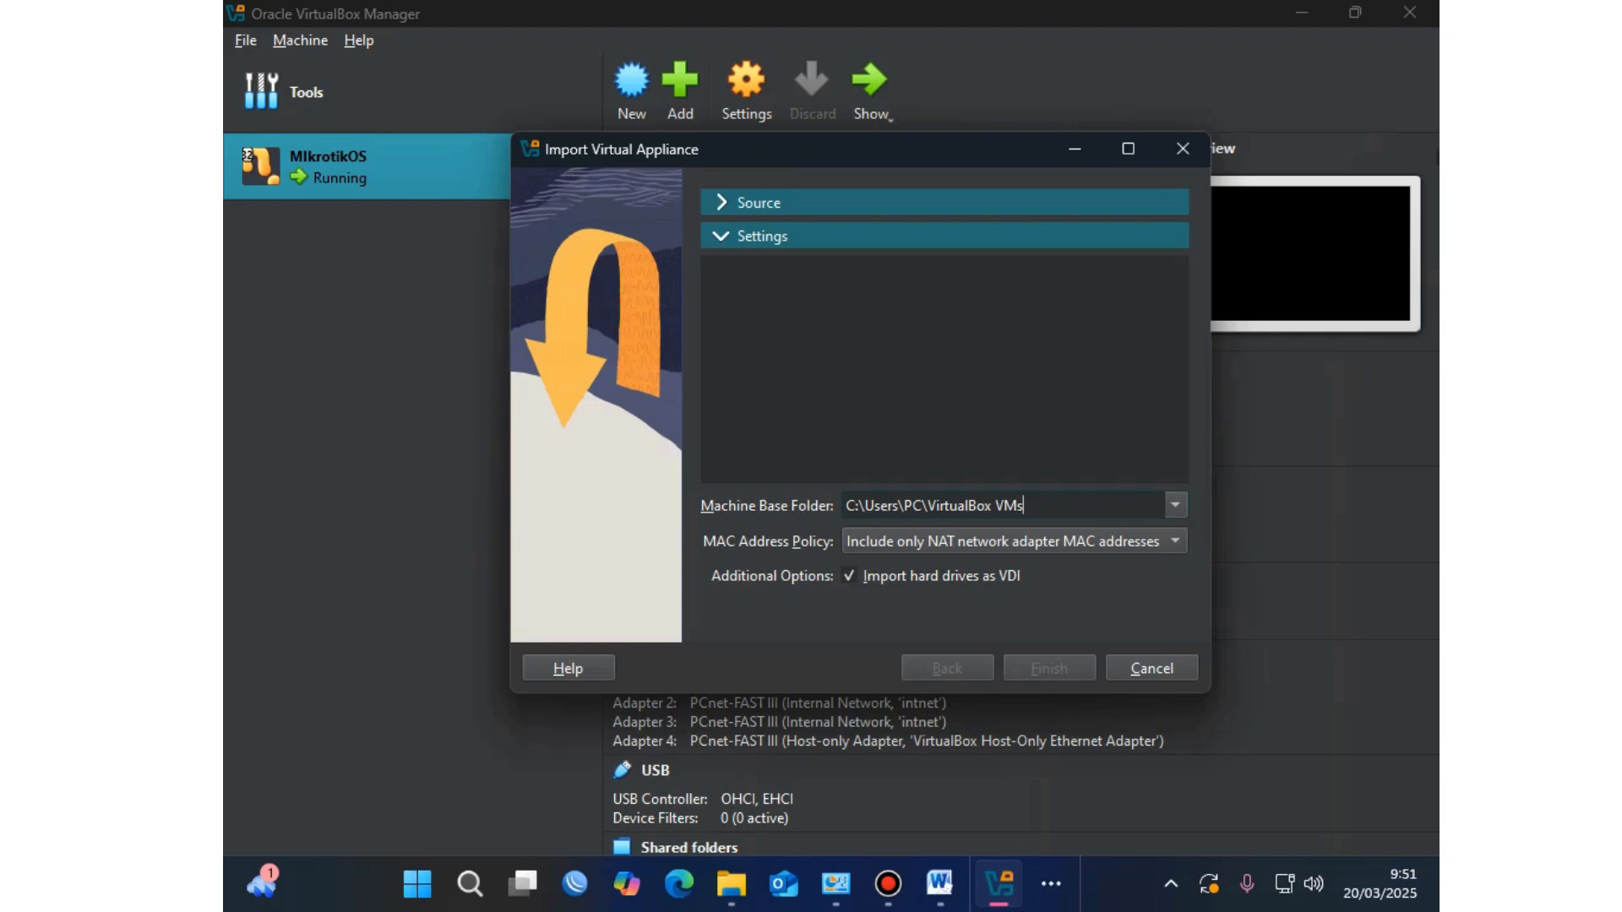
{"action": "key", "text": "alt+Down"}
{"action": "key", "text": "Down"}
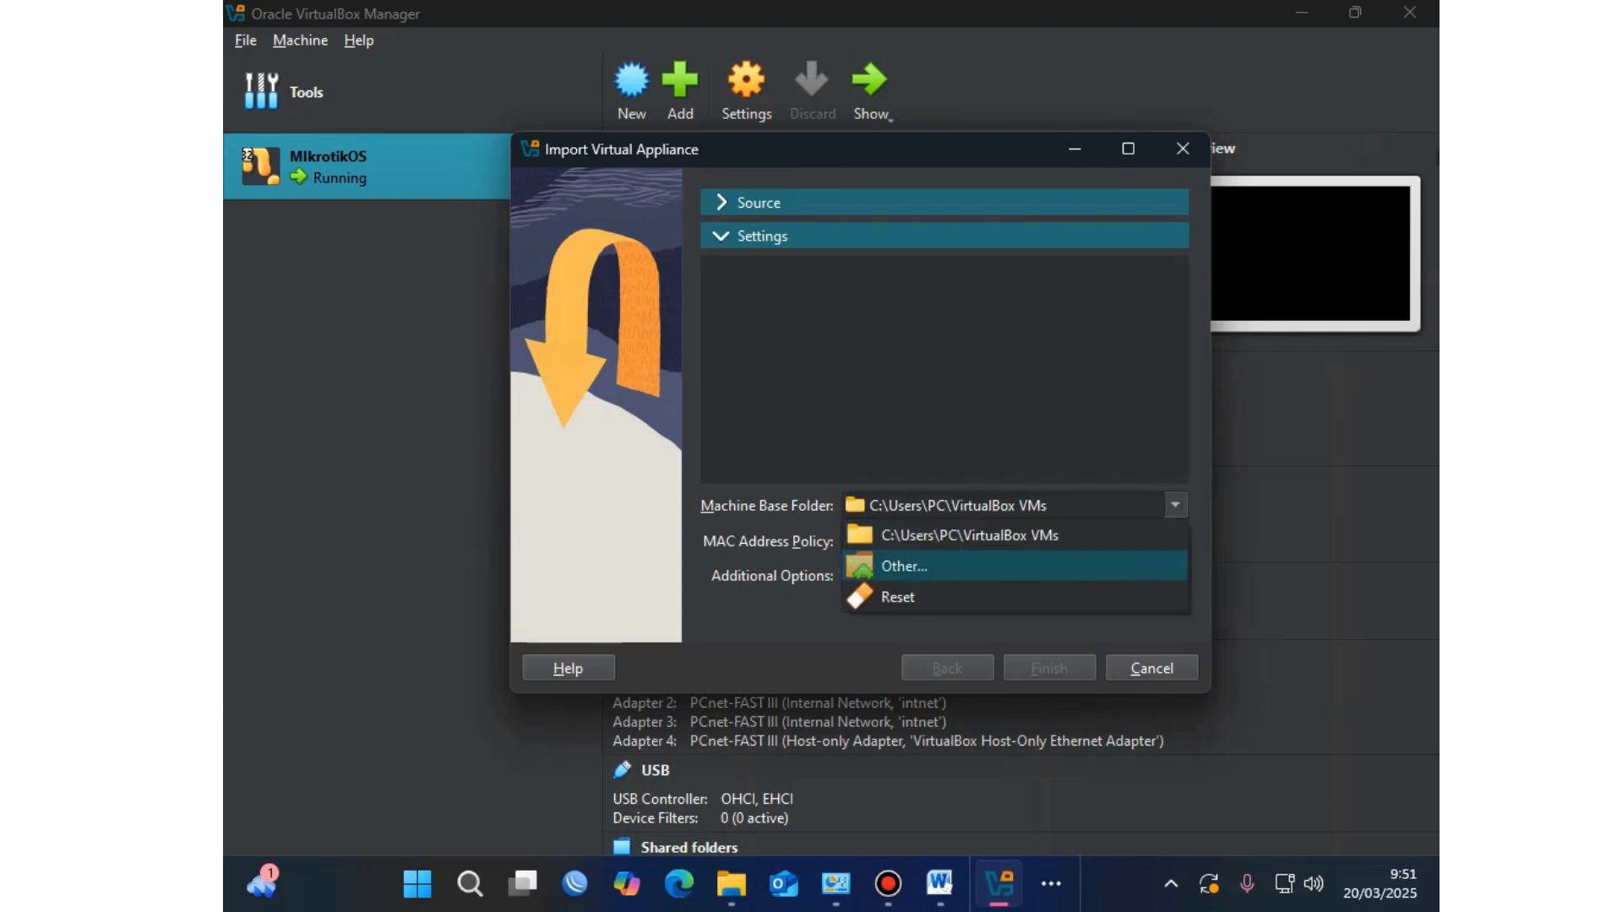
{"action": "key", "text": "Return"}
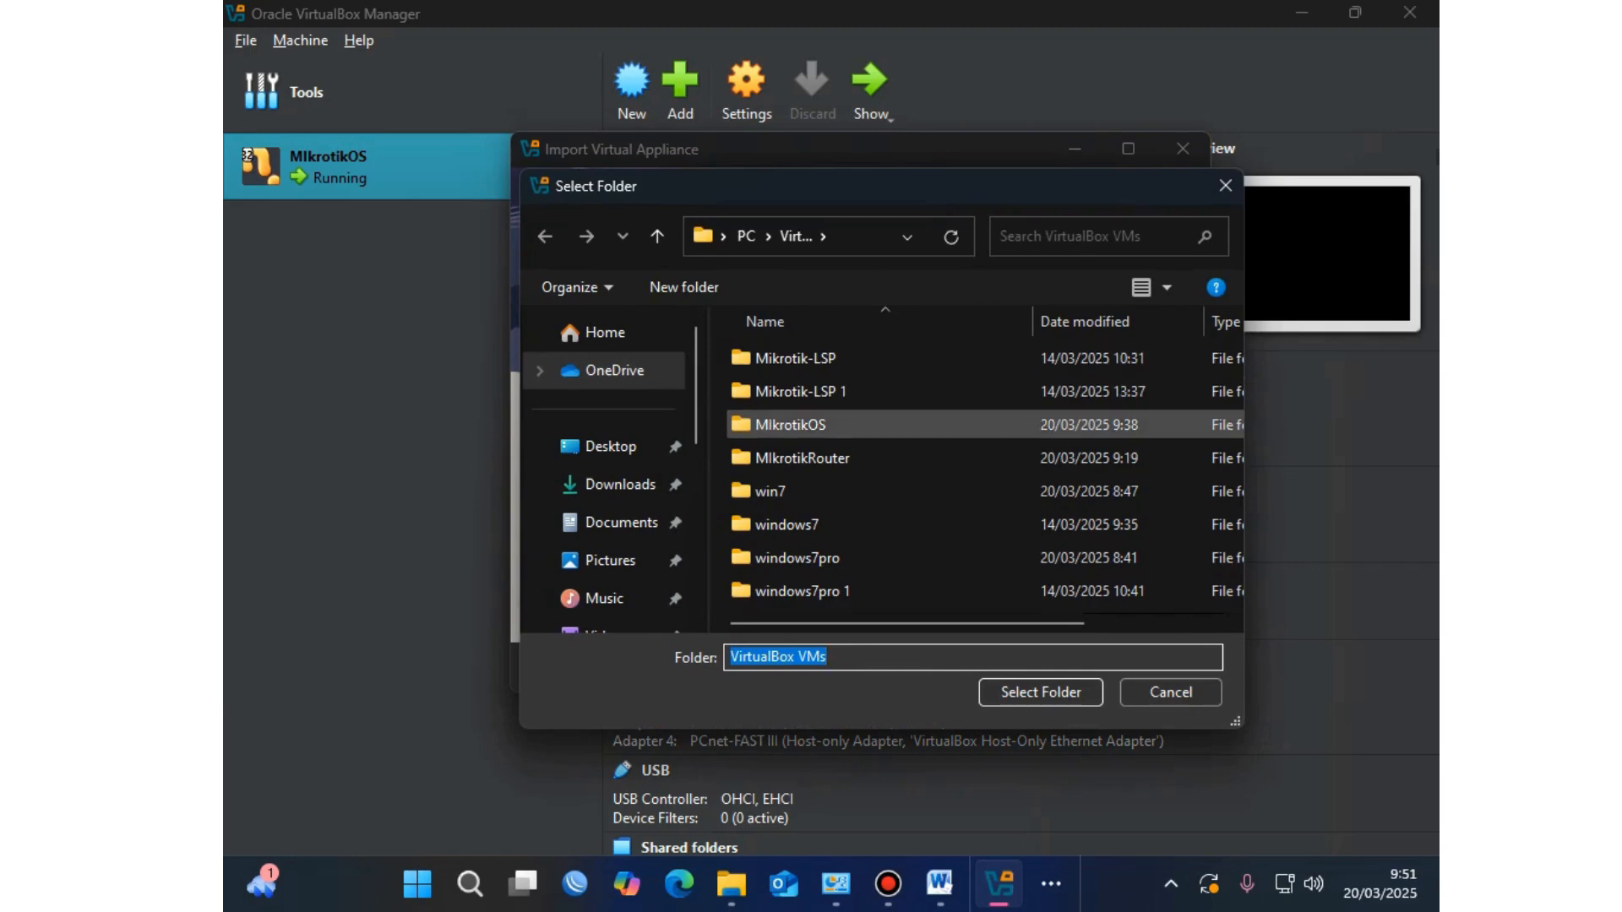
{"action": "left_click", "coordinate": [620, 484]}
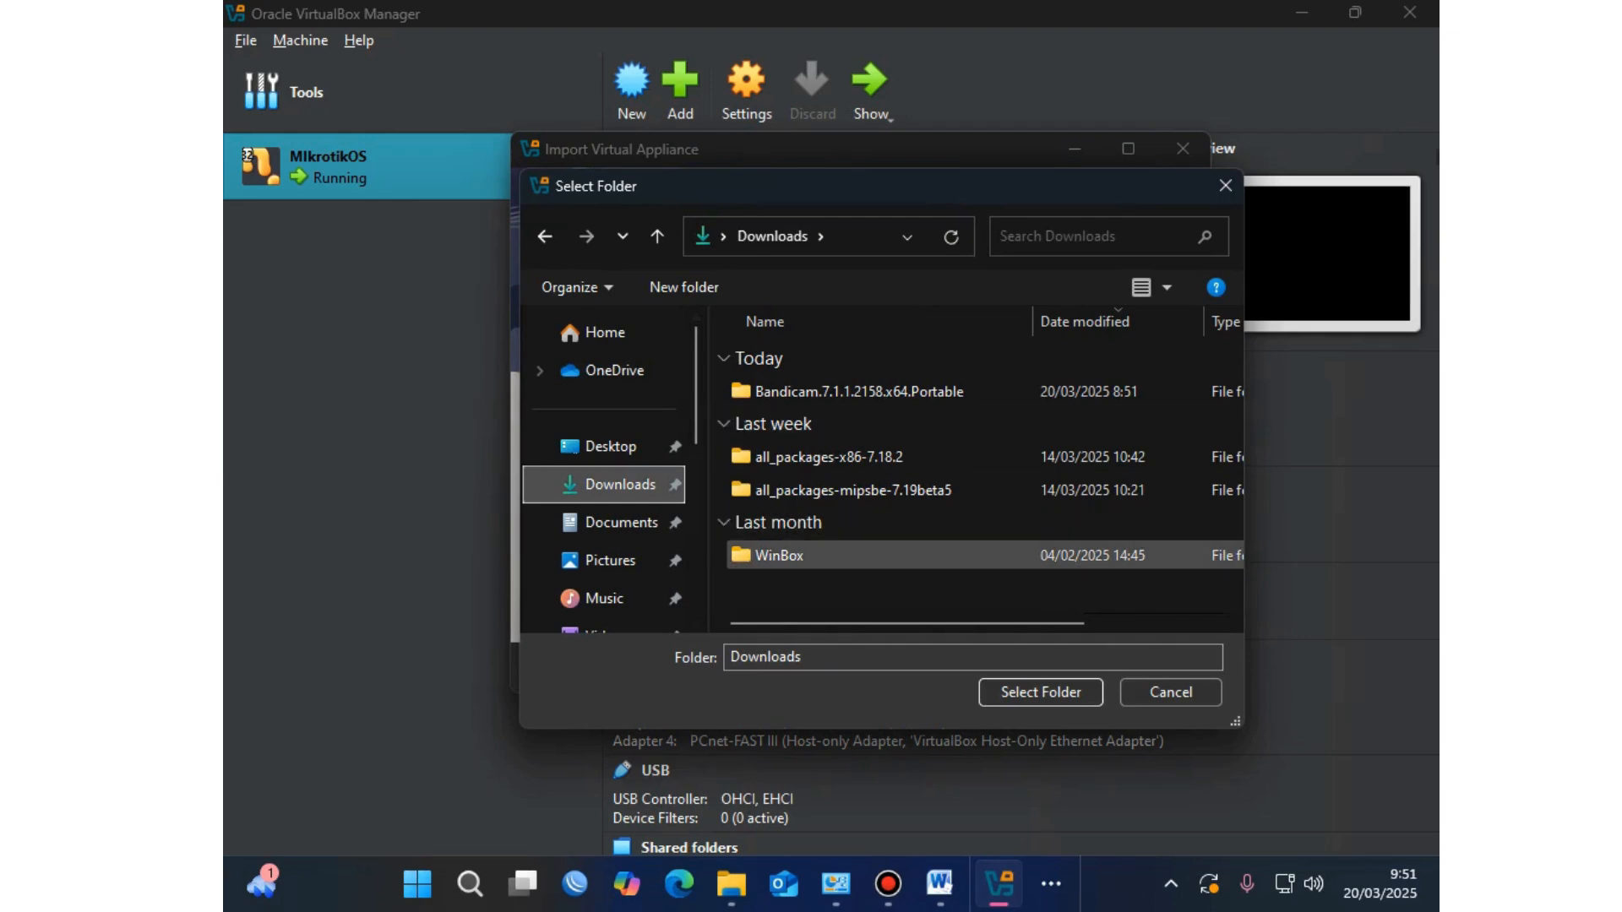
{"action": "left_click", "coordinate": [1041, 692]}
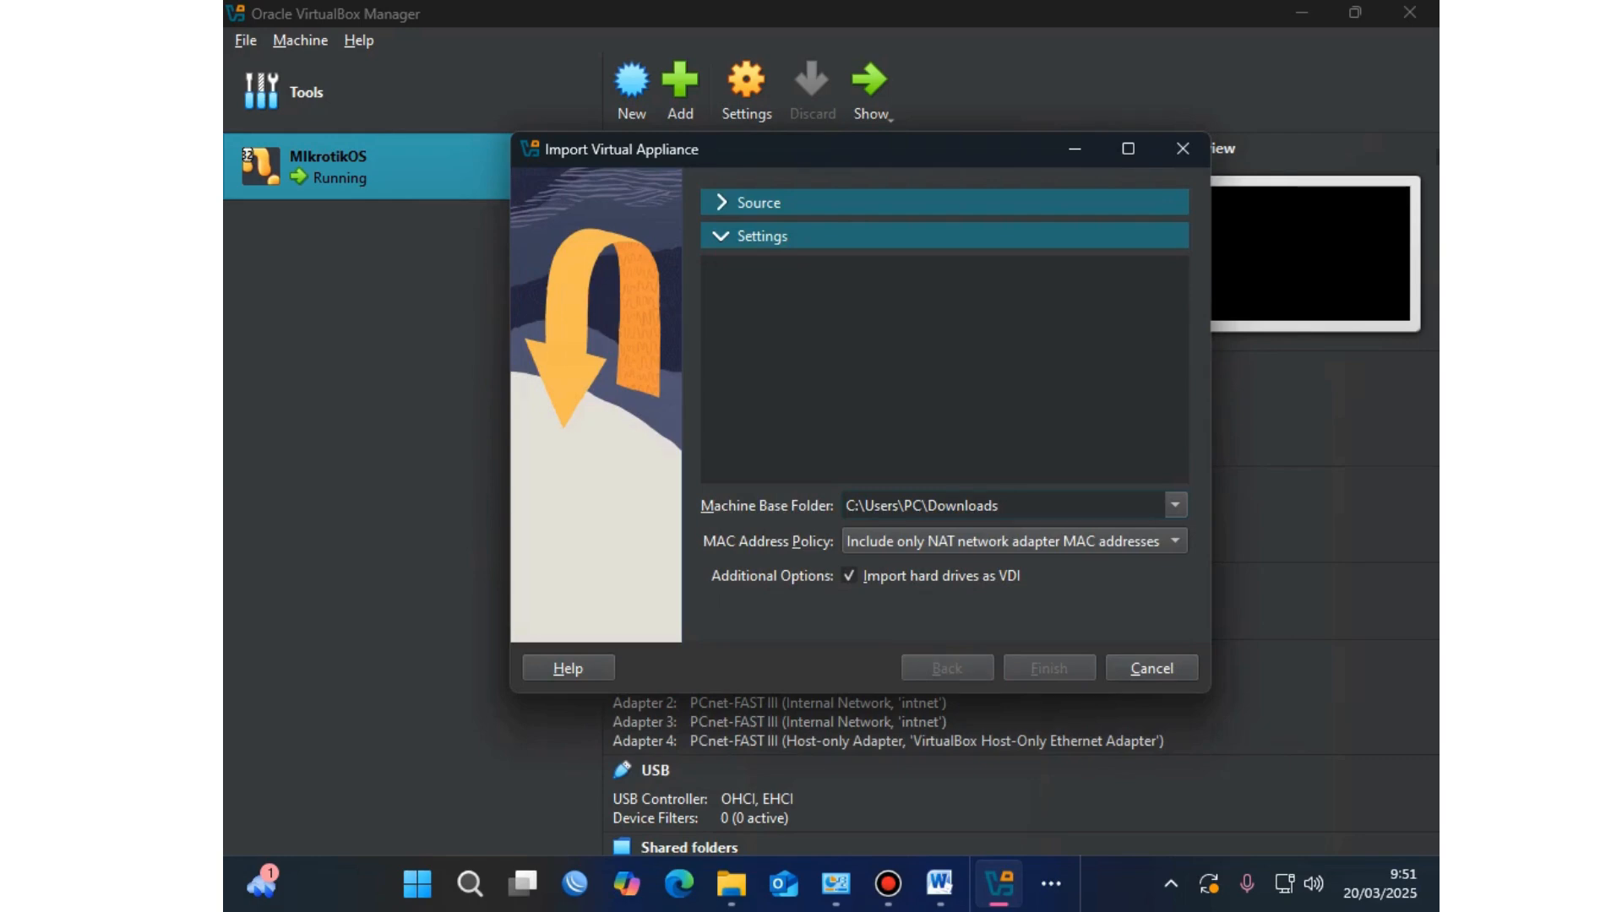
Step: Choose C:\LSP\win7.ova as the appliance source file
{"action": "left_click", "coordinate": [761, 203]}
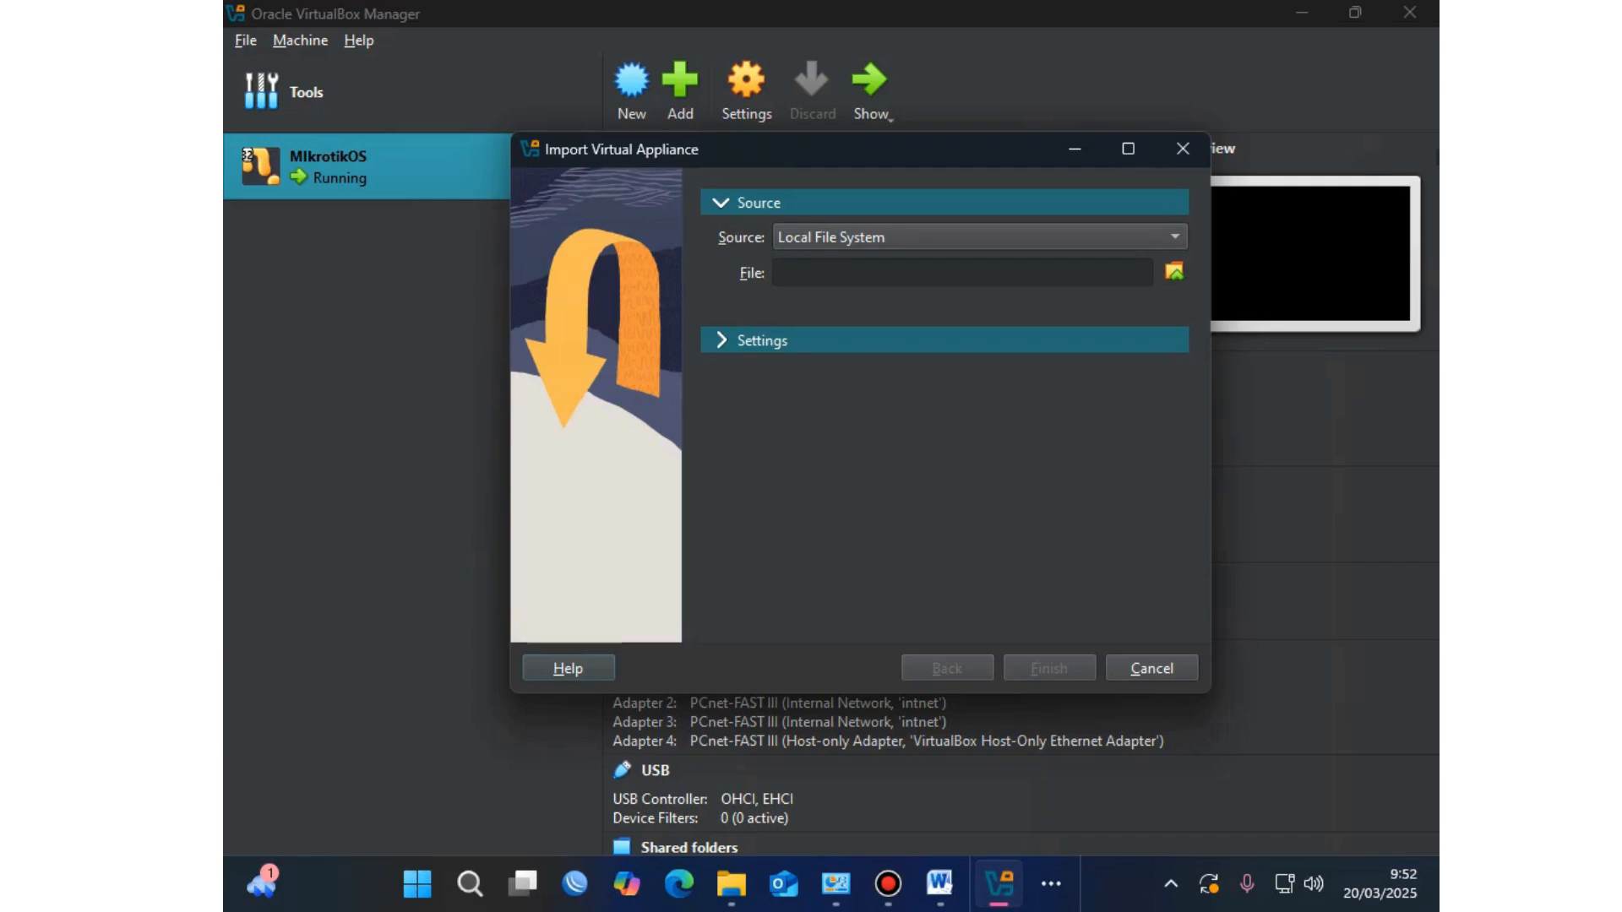
{"action": "left_click", "coordinate": [1174, 271]}
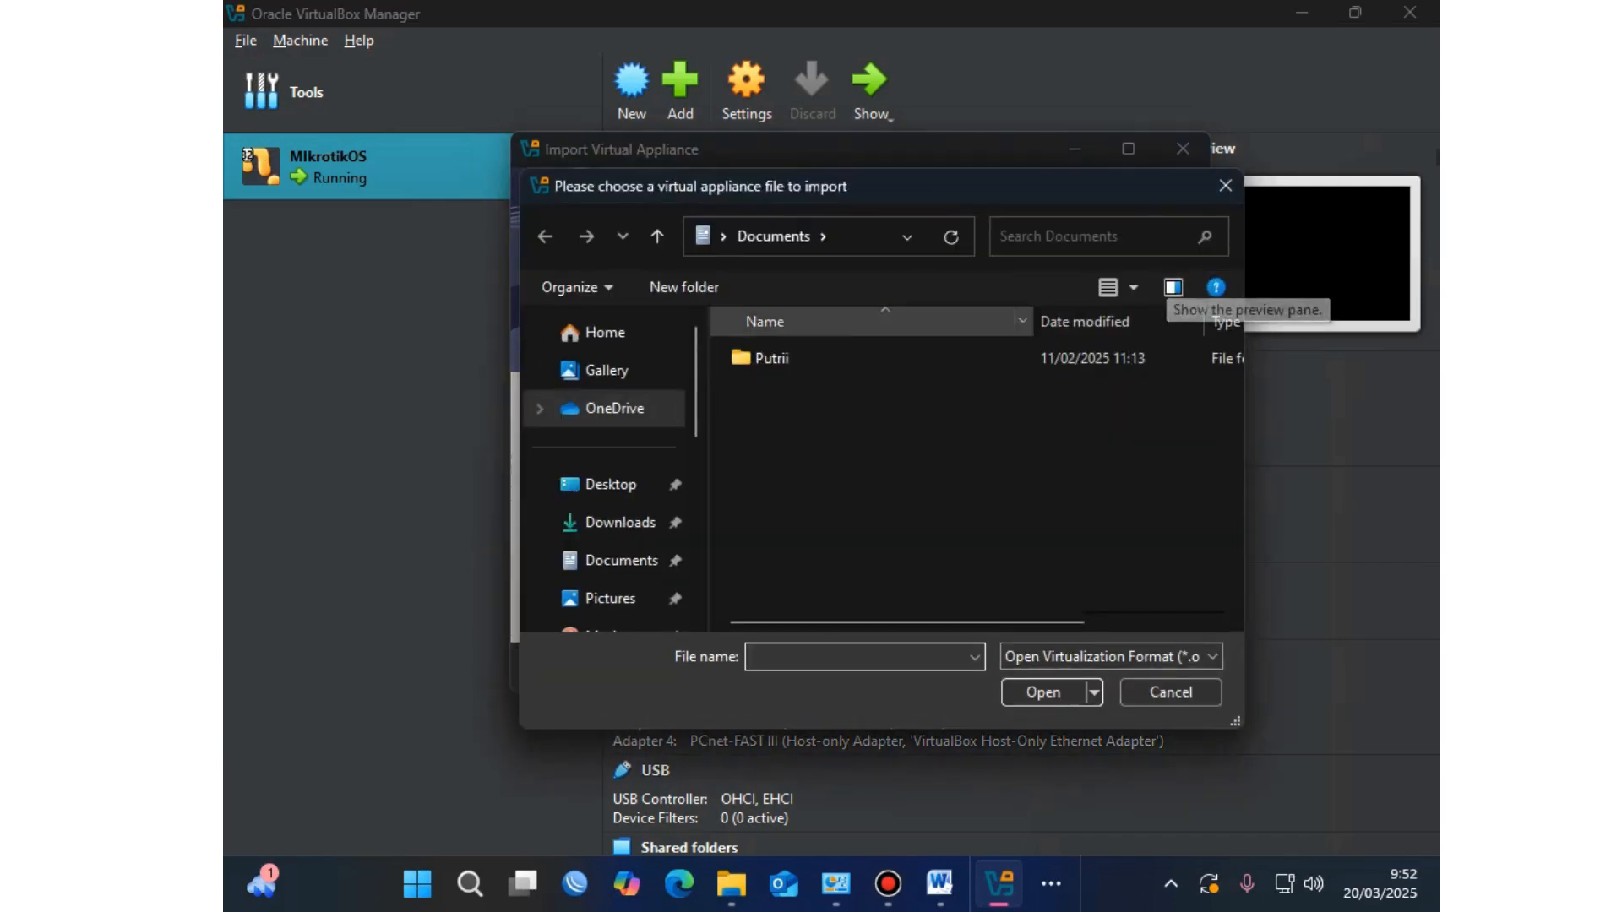
{"action": "scroll", "coordinate": [604, 490], "scroll_direction": "down", "scroll_amount": 2}
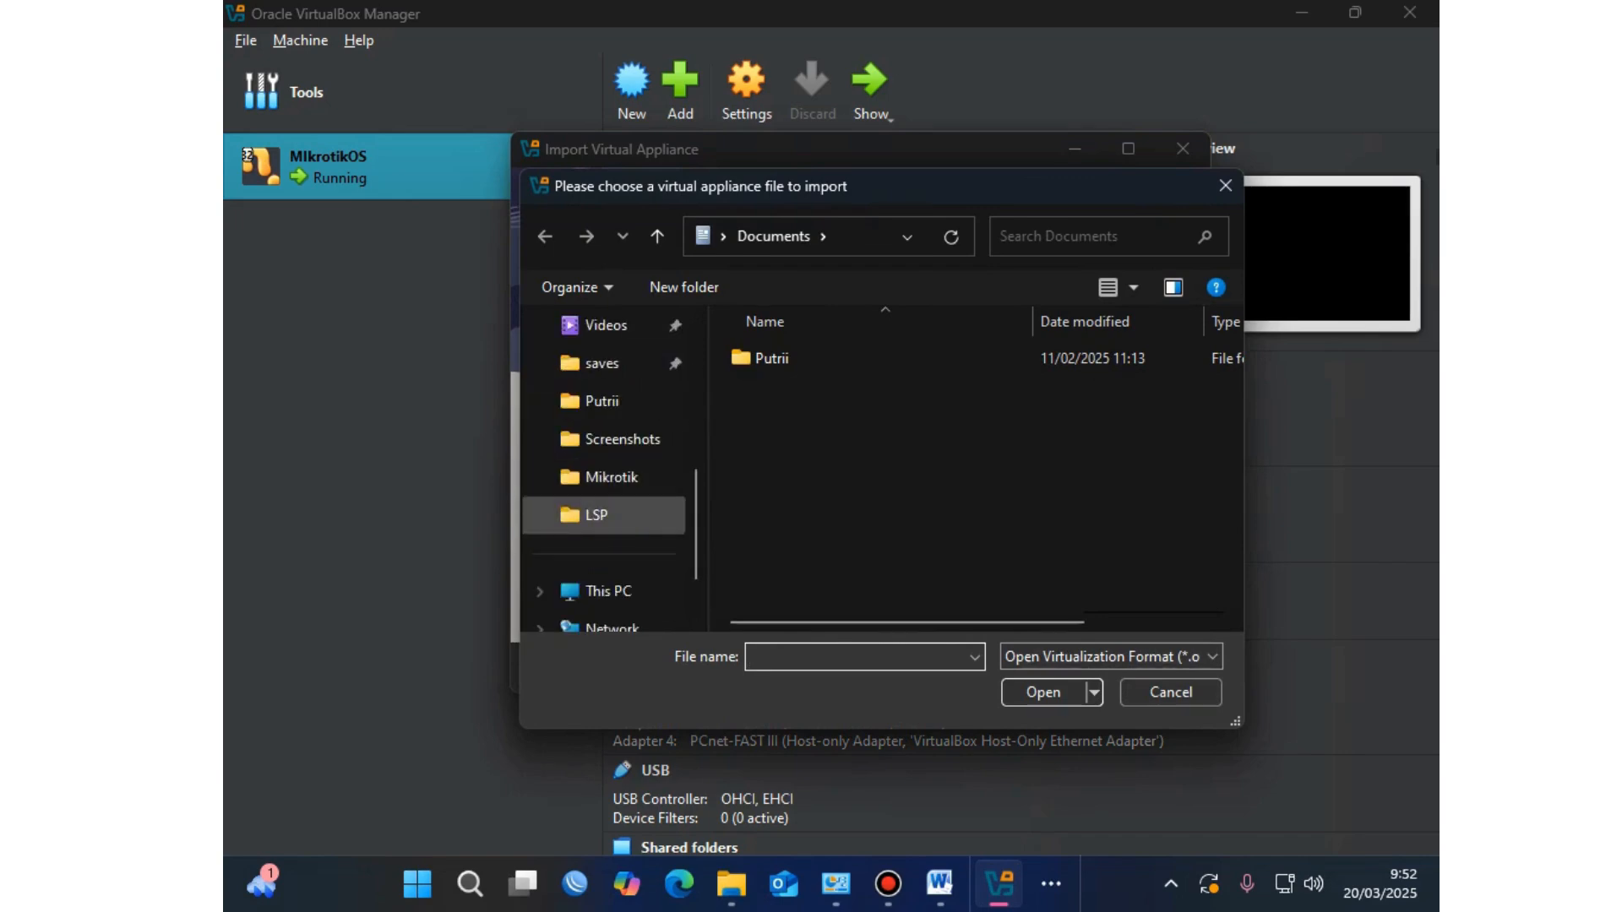
{"action": "left_click", "coordinate": [595, 514]}
{"action": "left_click", "coordinate": [769, 391]}
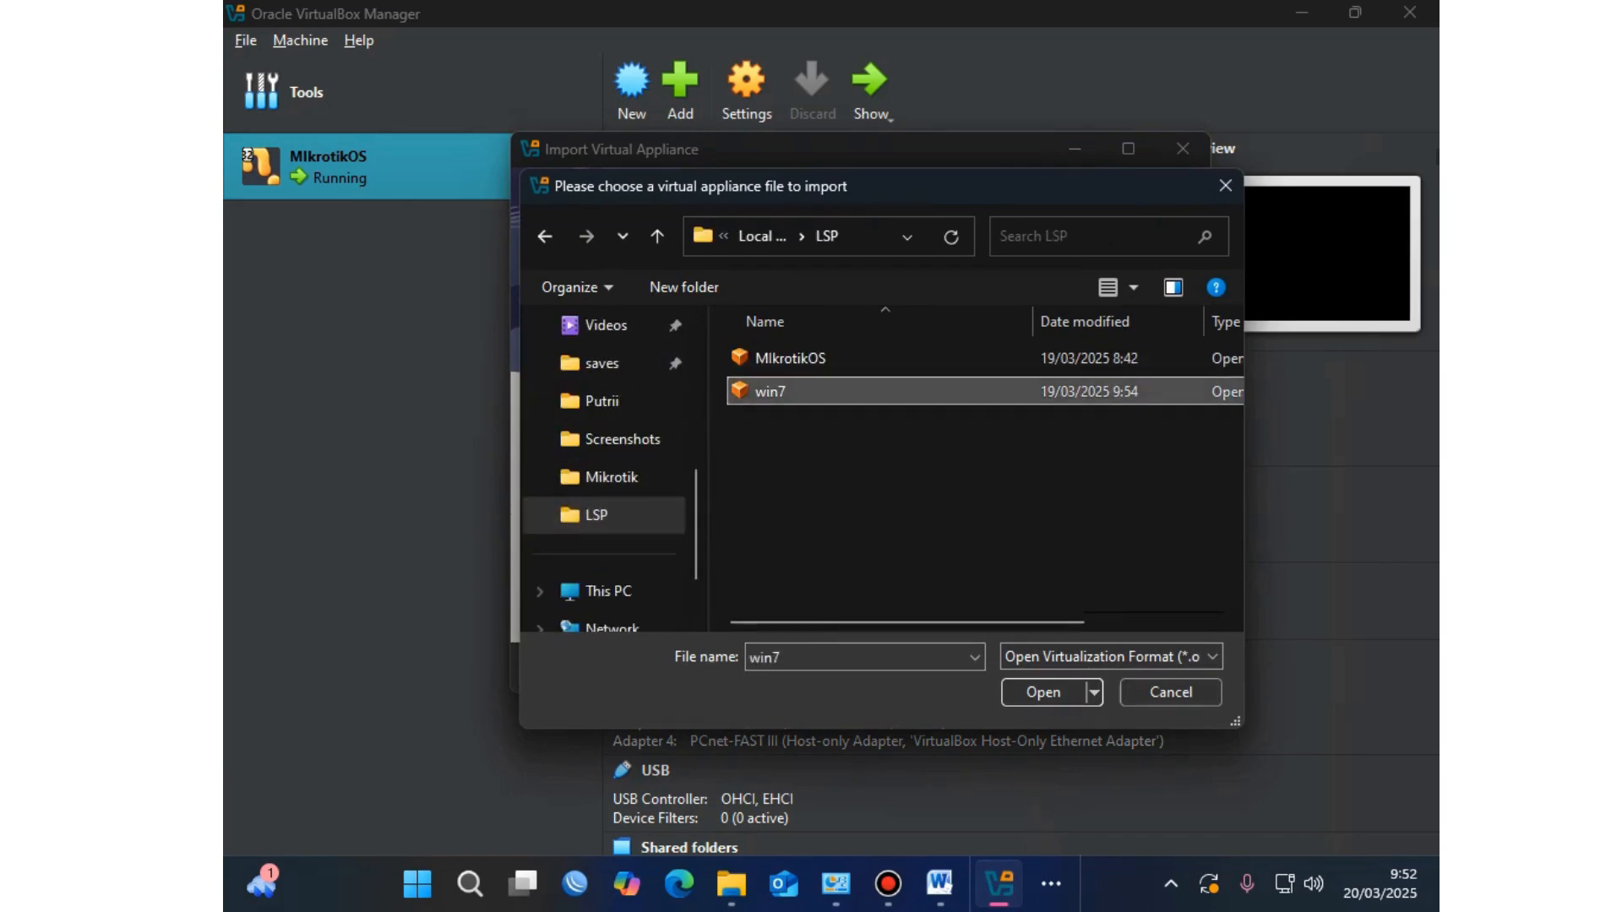
{"action": "left_click", "coordinate": [1043, 692]}
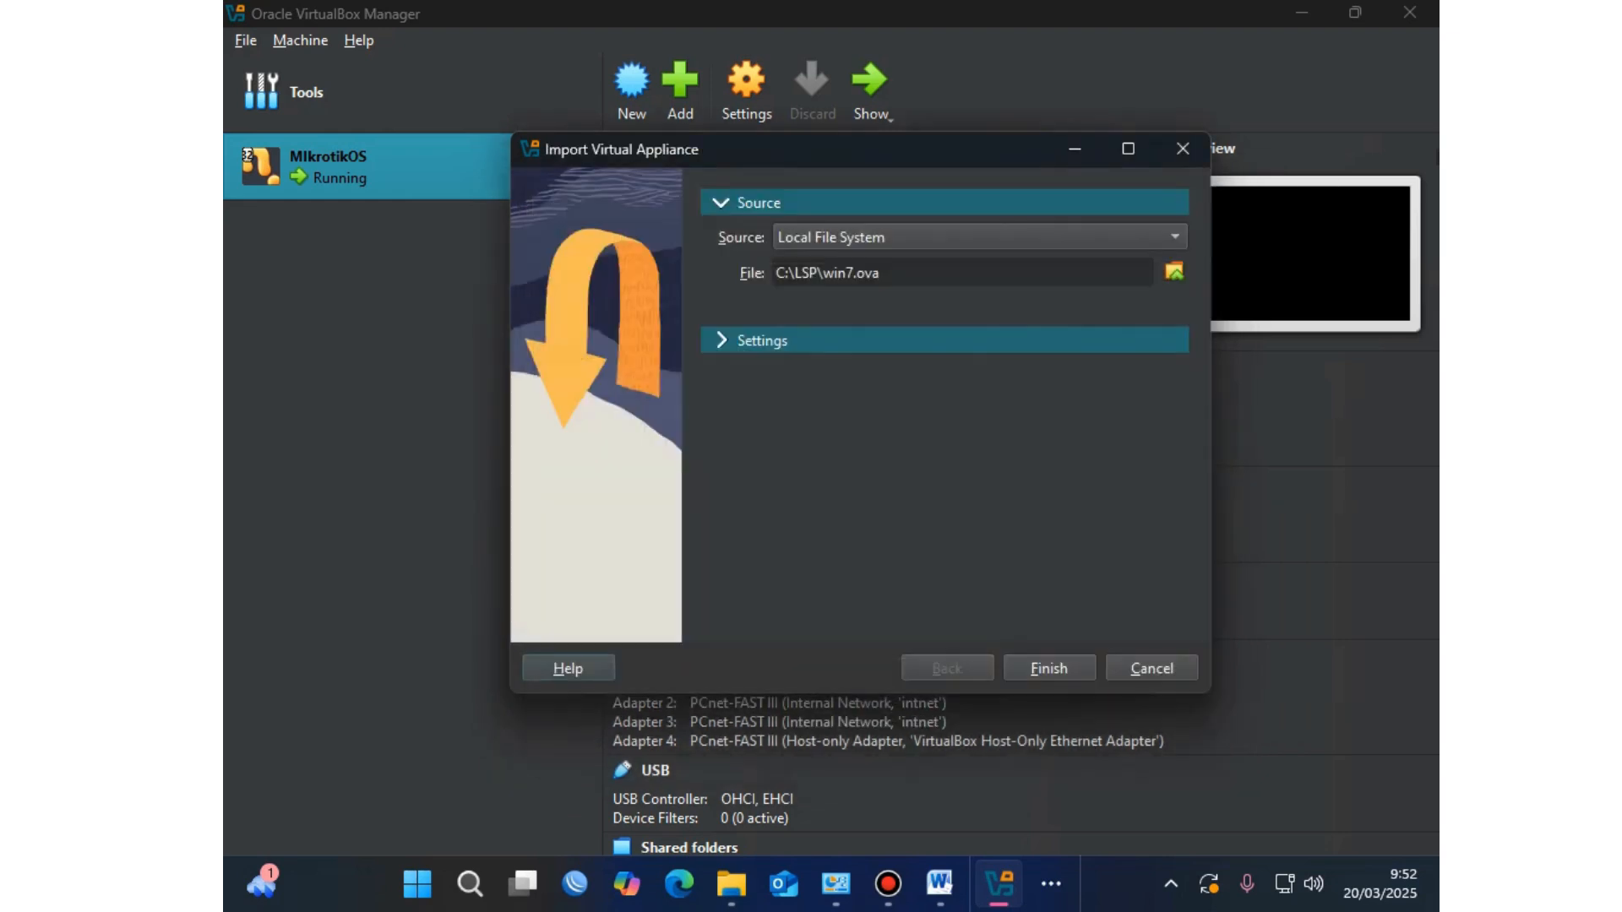
Step: Finish the import and wait for the powered-off win7 Windows 7 (64-bit) VM to appear
{"action": "left_click", "coordinate": [1049, 669]}
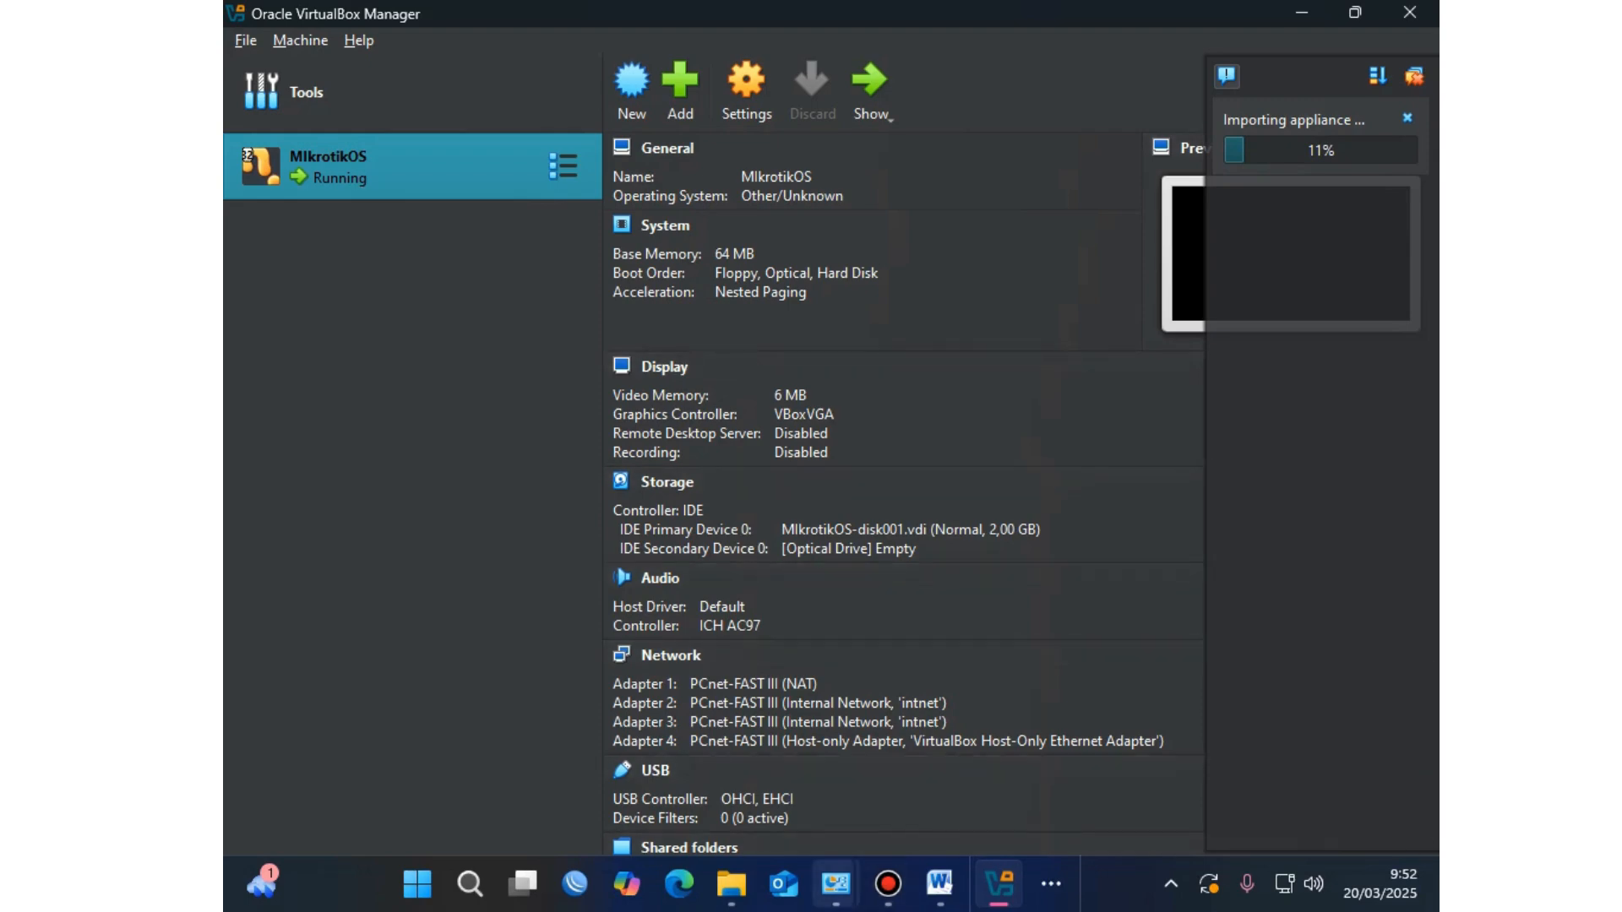
{"action": "mouse_move", "coordinate": [836, 884]}
{"action": "mouse_move", "coordinate": [888, 884]}
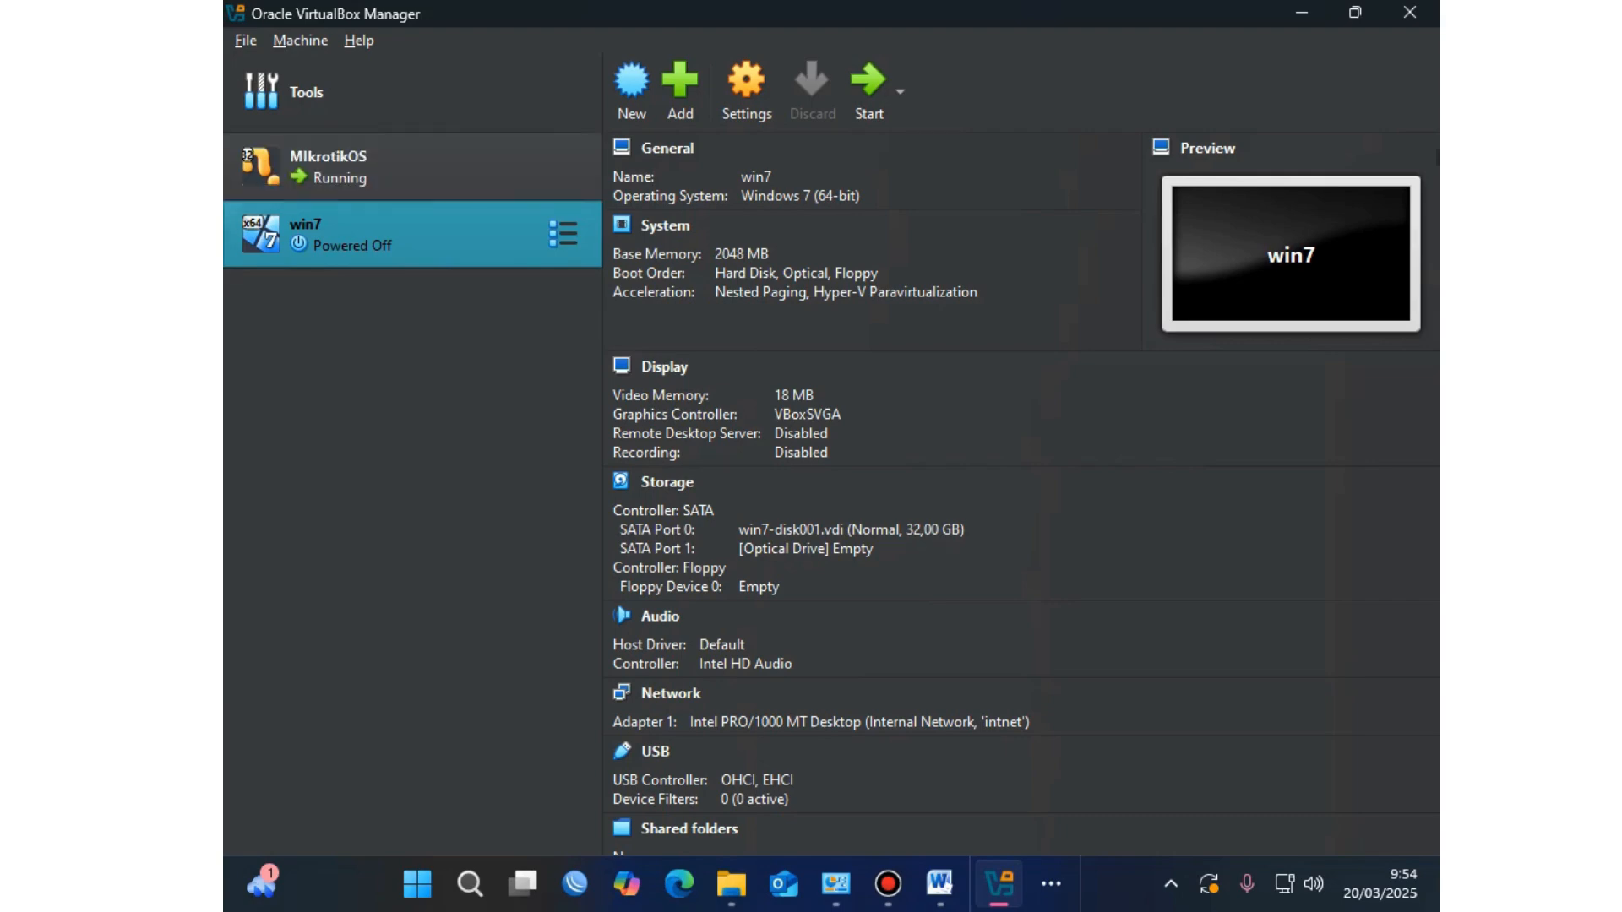
Step: Start the win7 VM and dismiss the driver notification once Windows 7 boots
{"action": "left_click", "coordinate": [869, 85]}
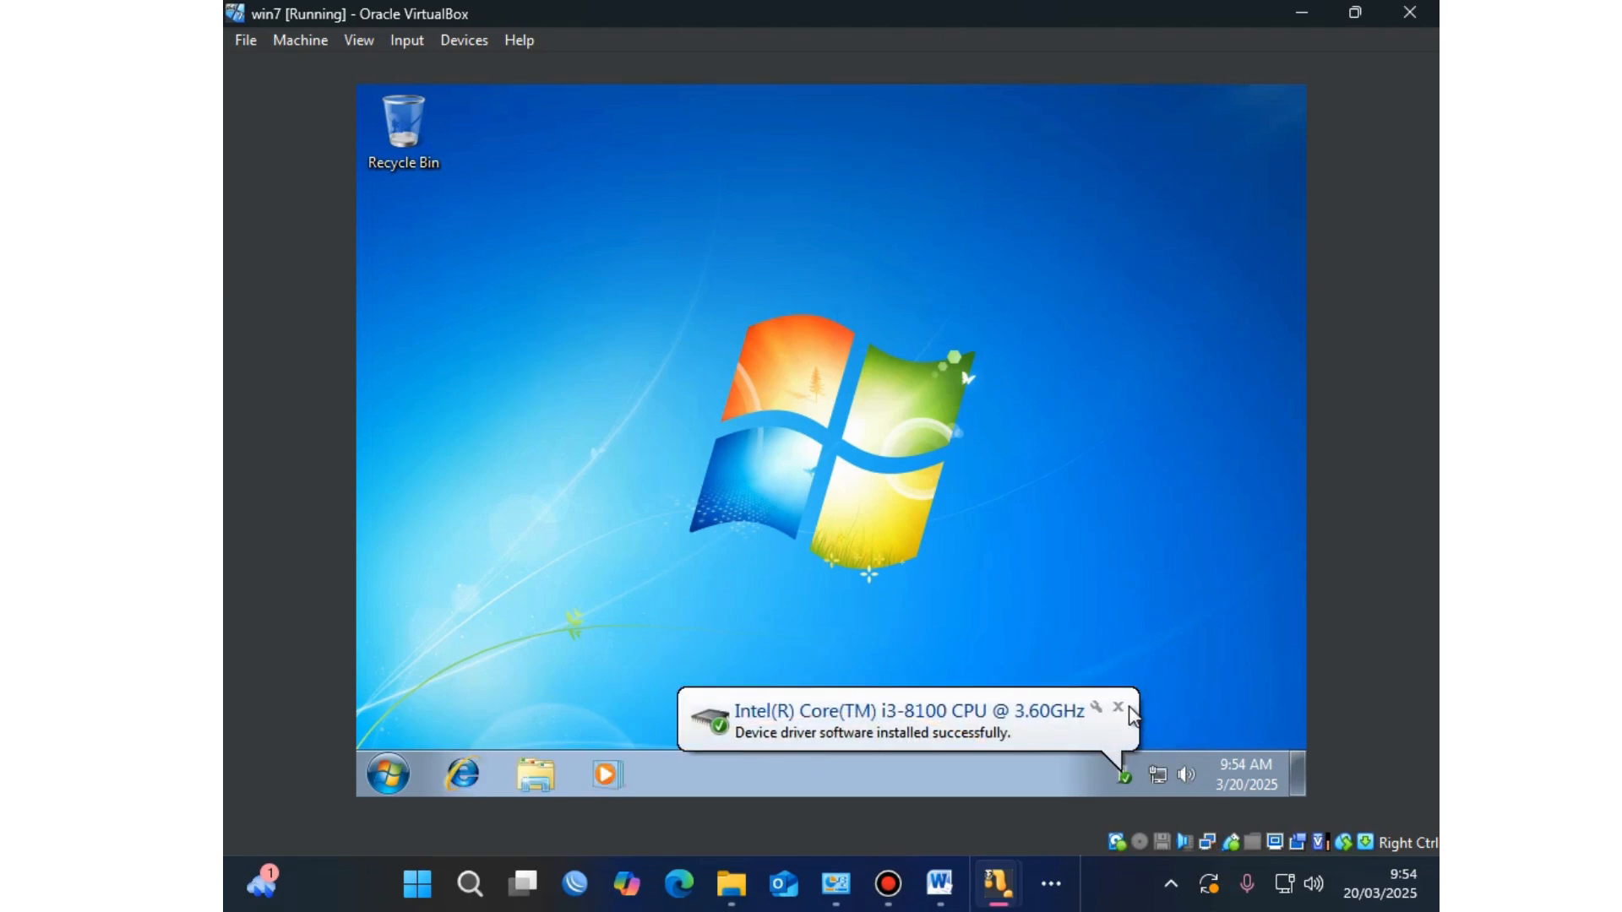
{"action": "left_click", "coordinate": [1119, 708]}
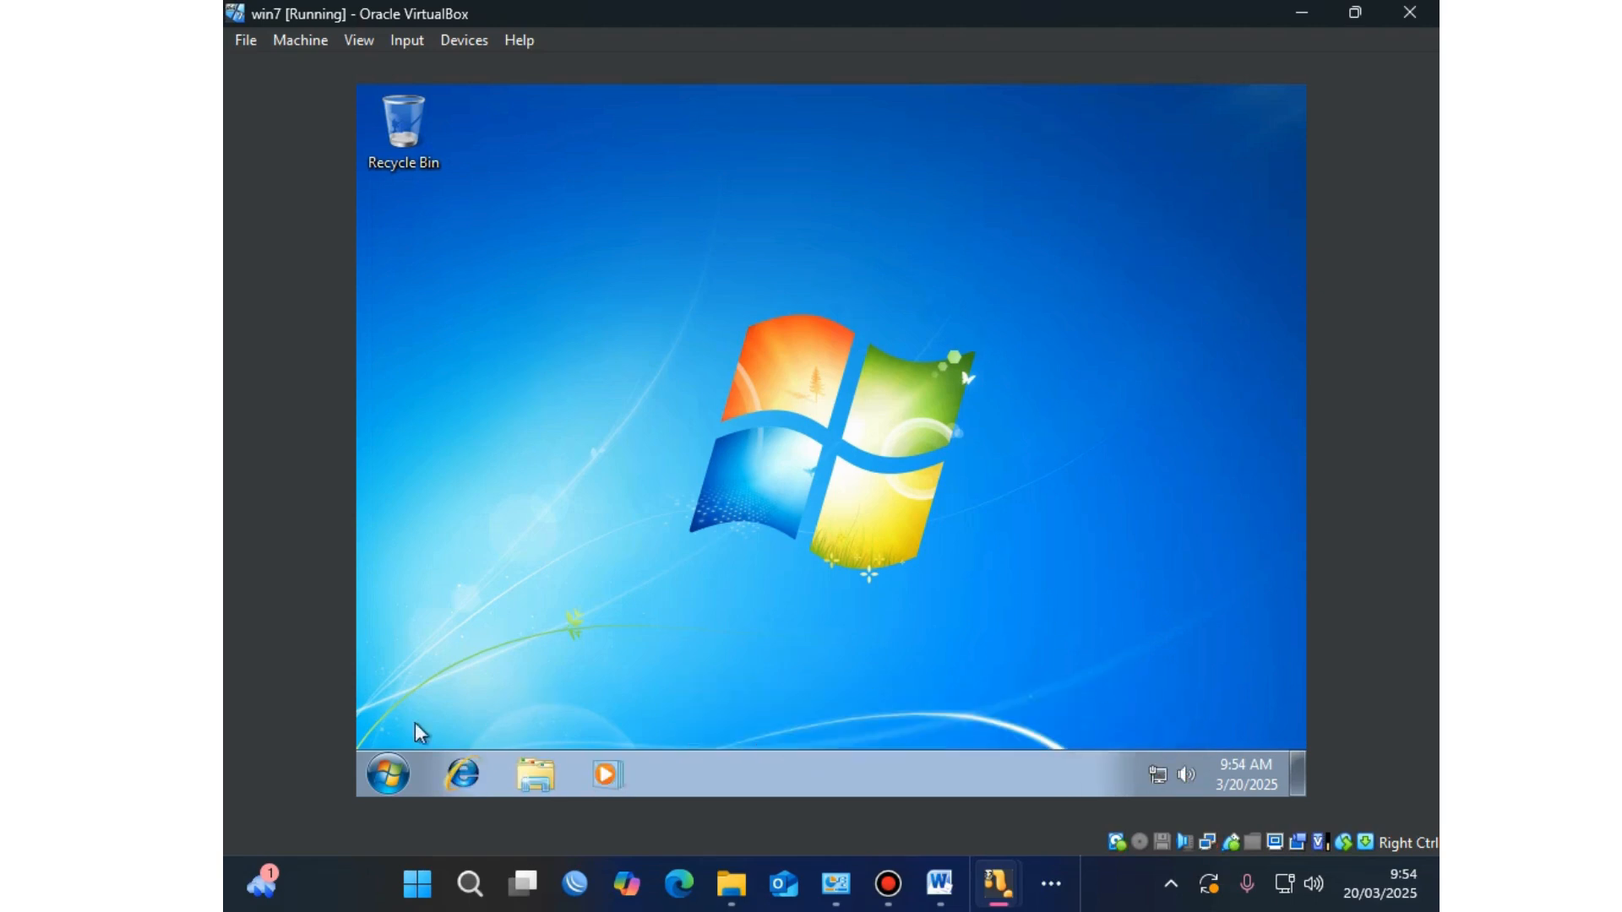
Step: From Network and Sharing Center's adapter settings, disable and re-enable Local Area Connection
{"action": "left_click", "coordinate": [376, 775]}
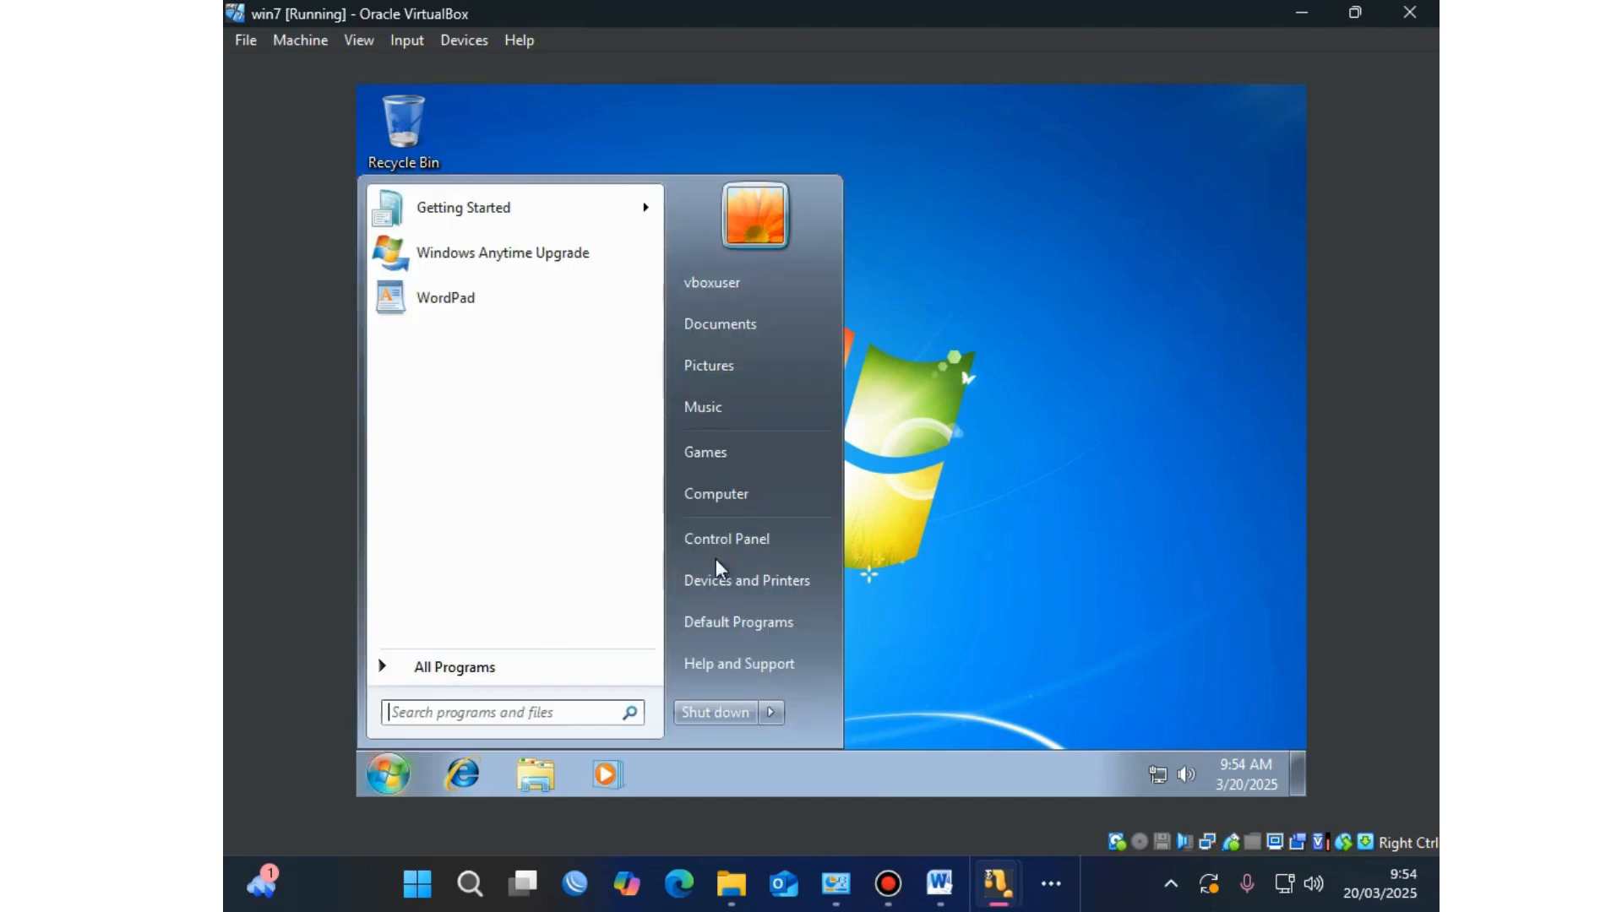
{"action": "left_click", "coordinate": [740, 545]}
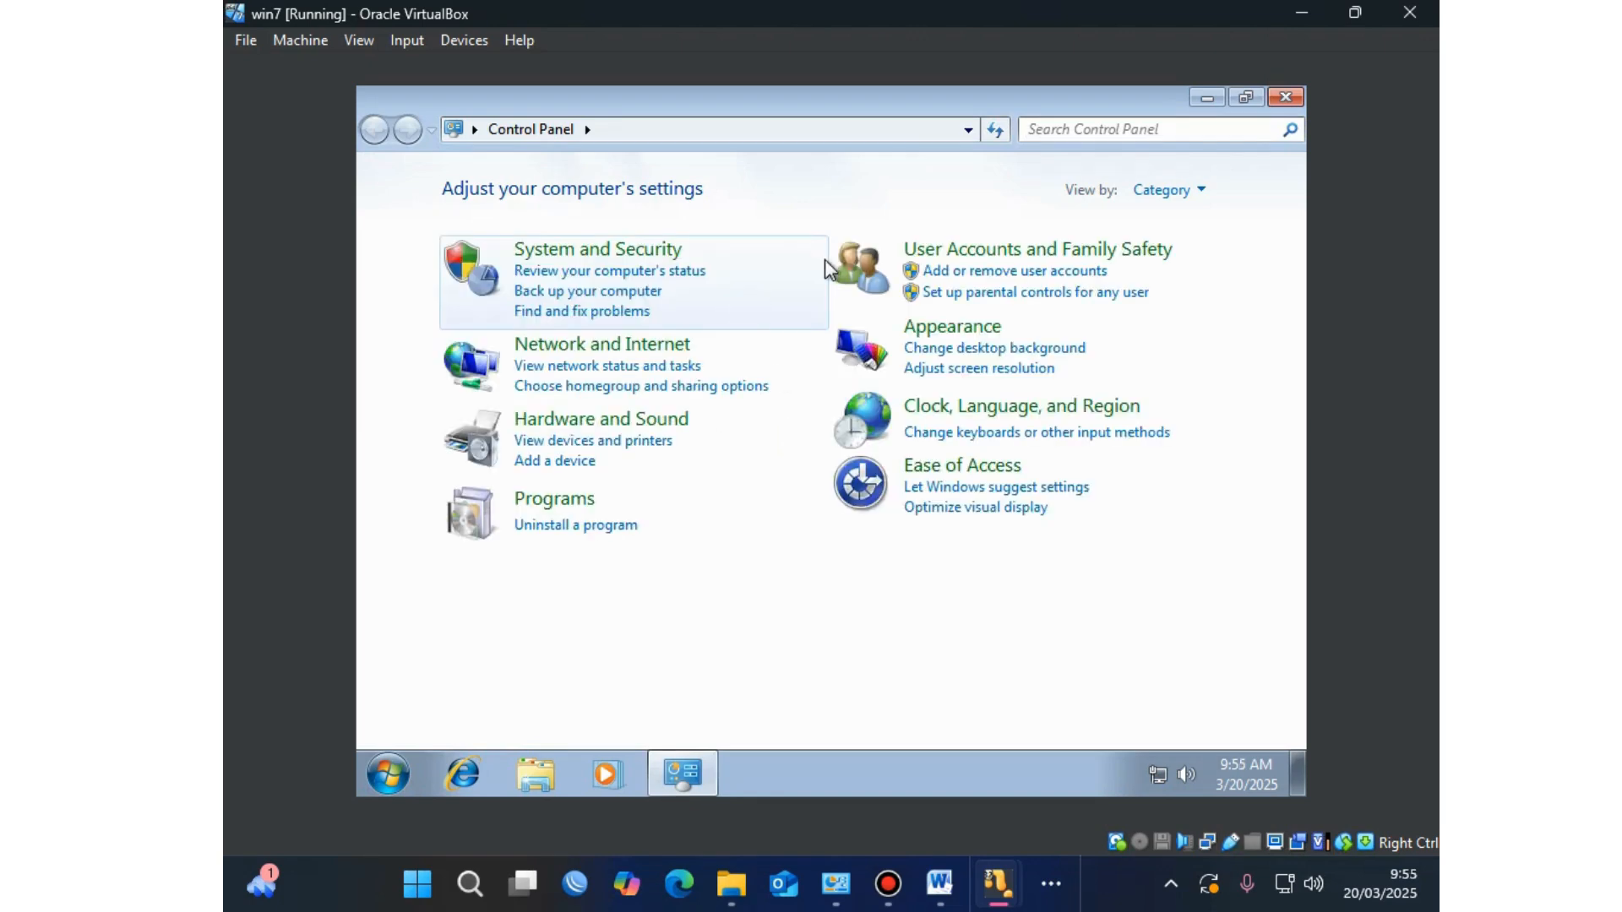
{"action": "left_click", "coordinate": [602, 343]}
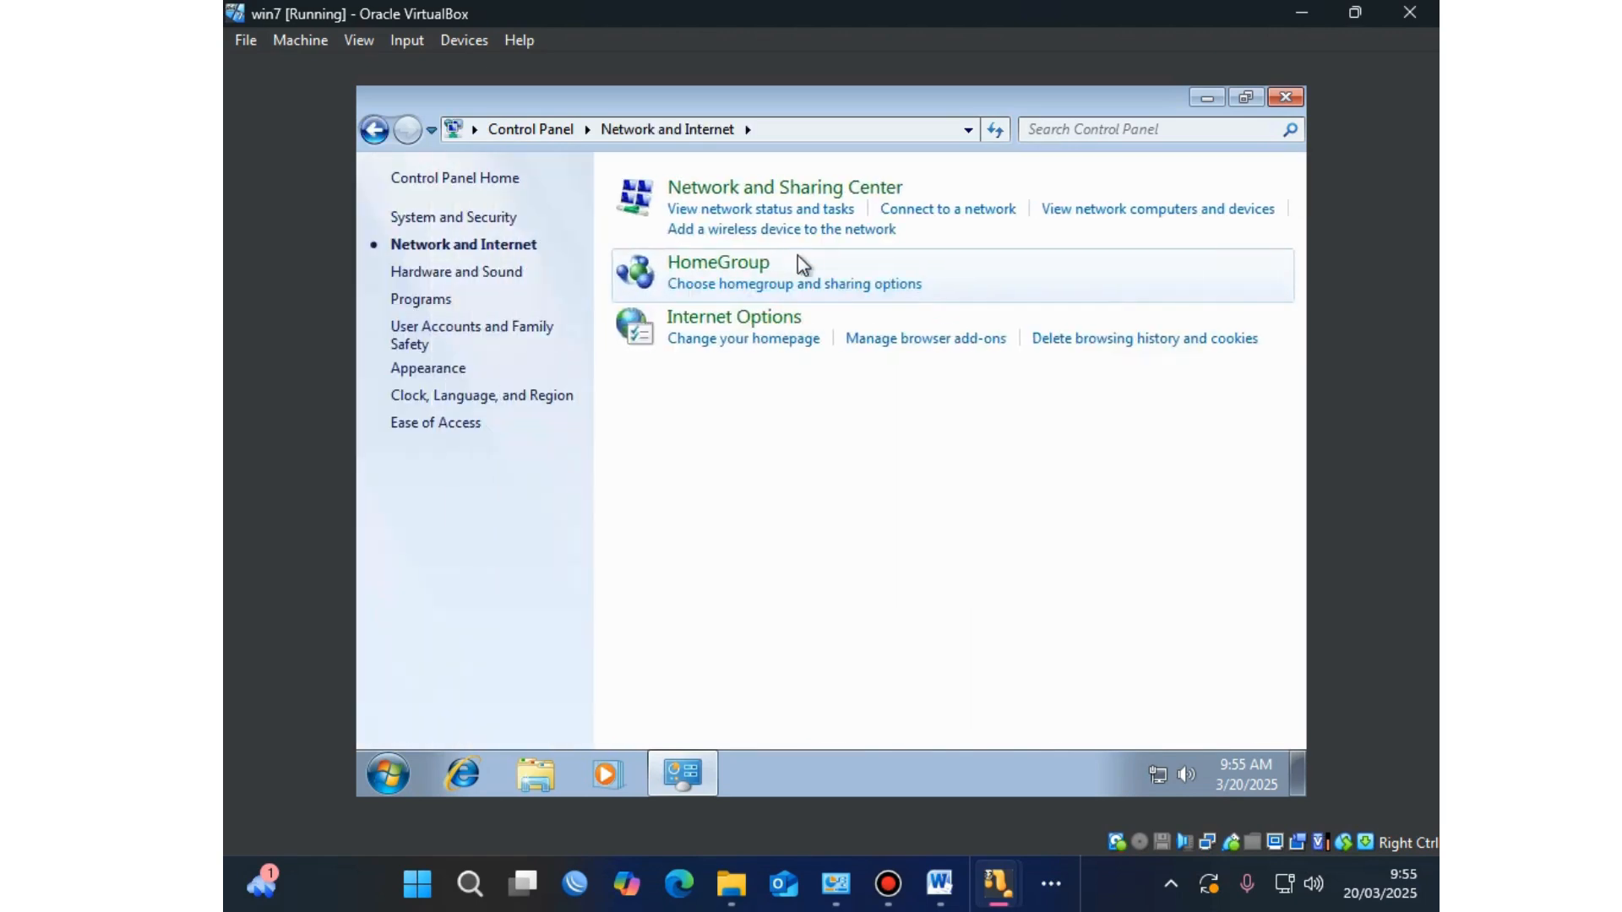
{"action": "left_click", "coordinate": [710, 188]}
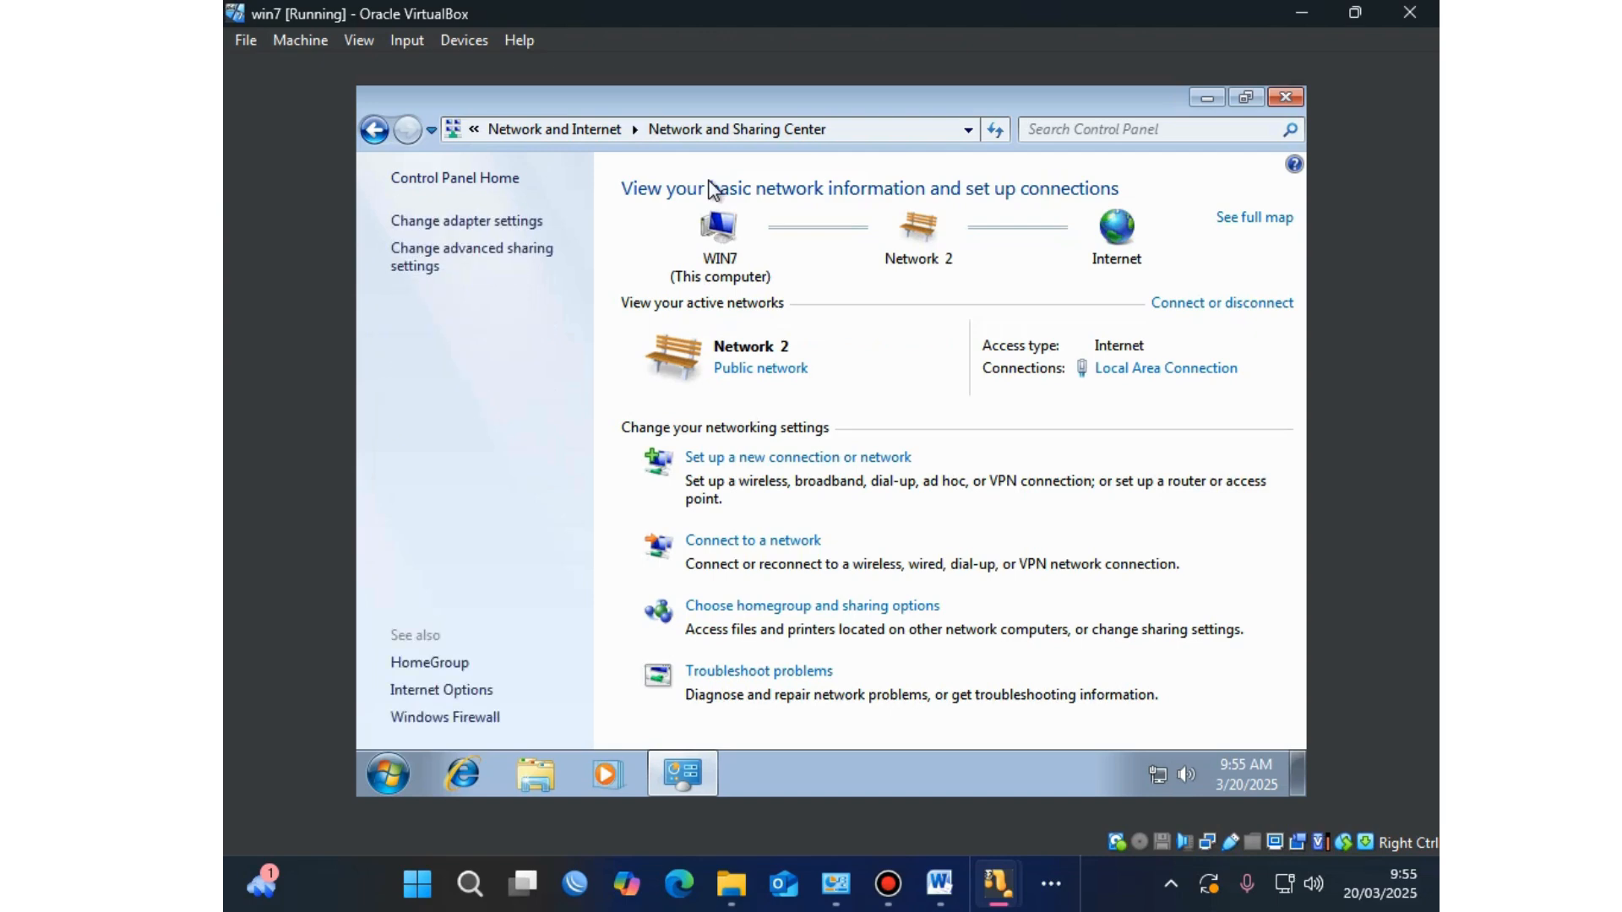
{"action": "left_click", "coordinate": [519, 233]}
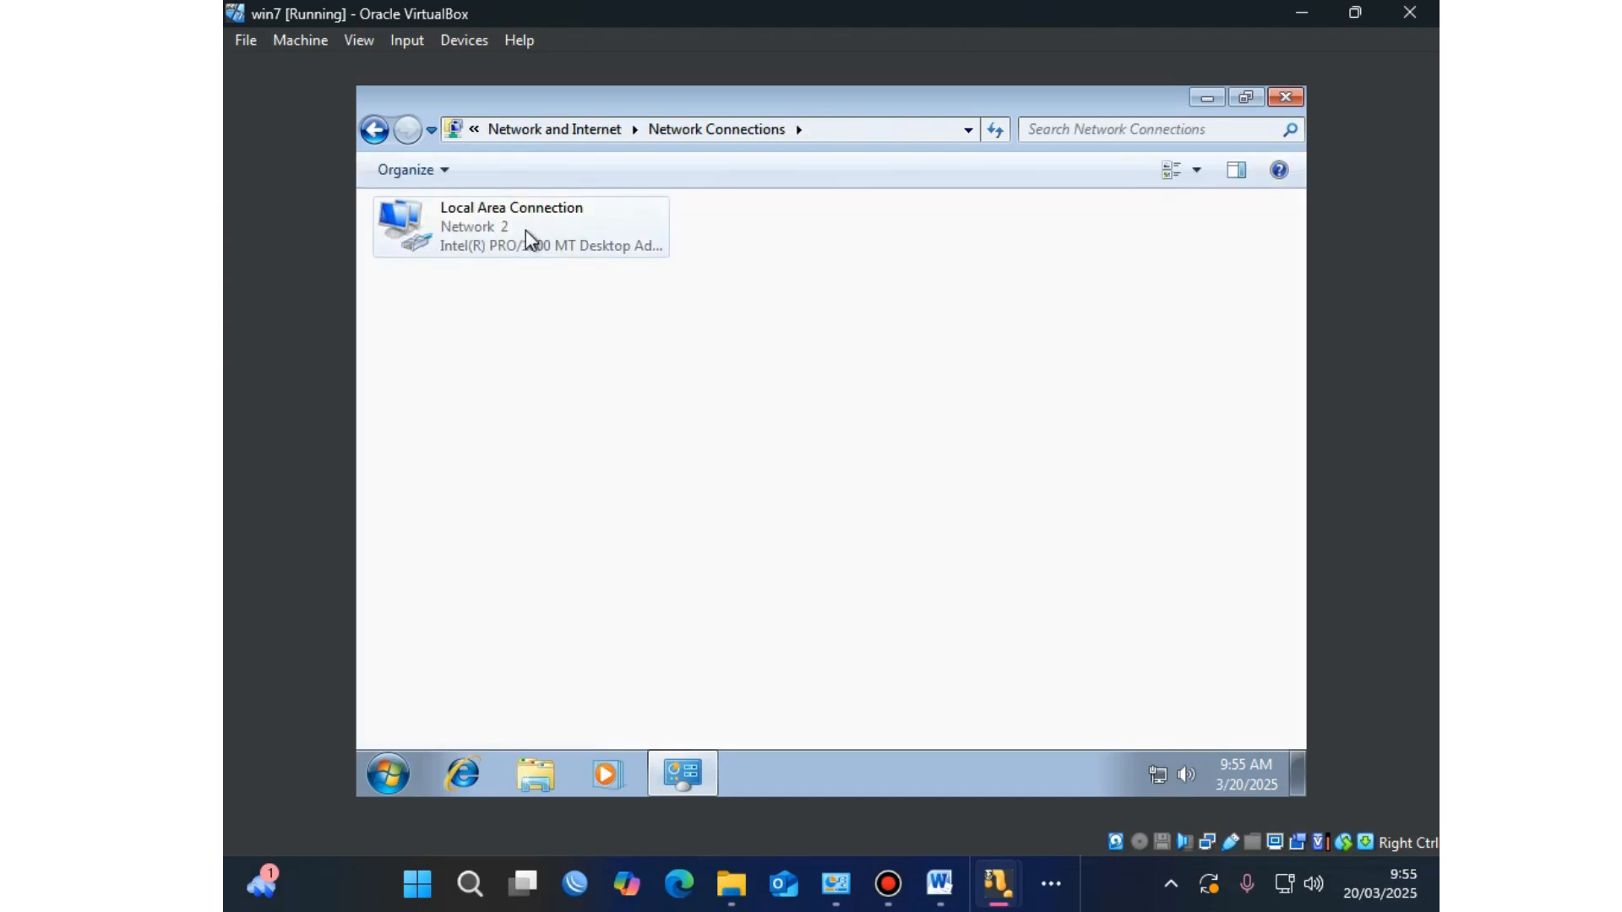
{"action": "right_click", "coordinate": [526, 229]}
{"action": "left_click", "coordinate": [591, 246]}
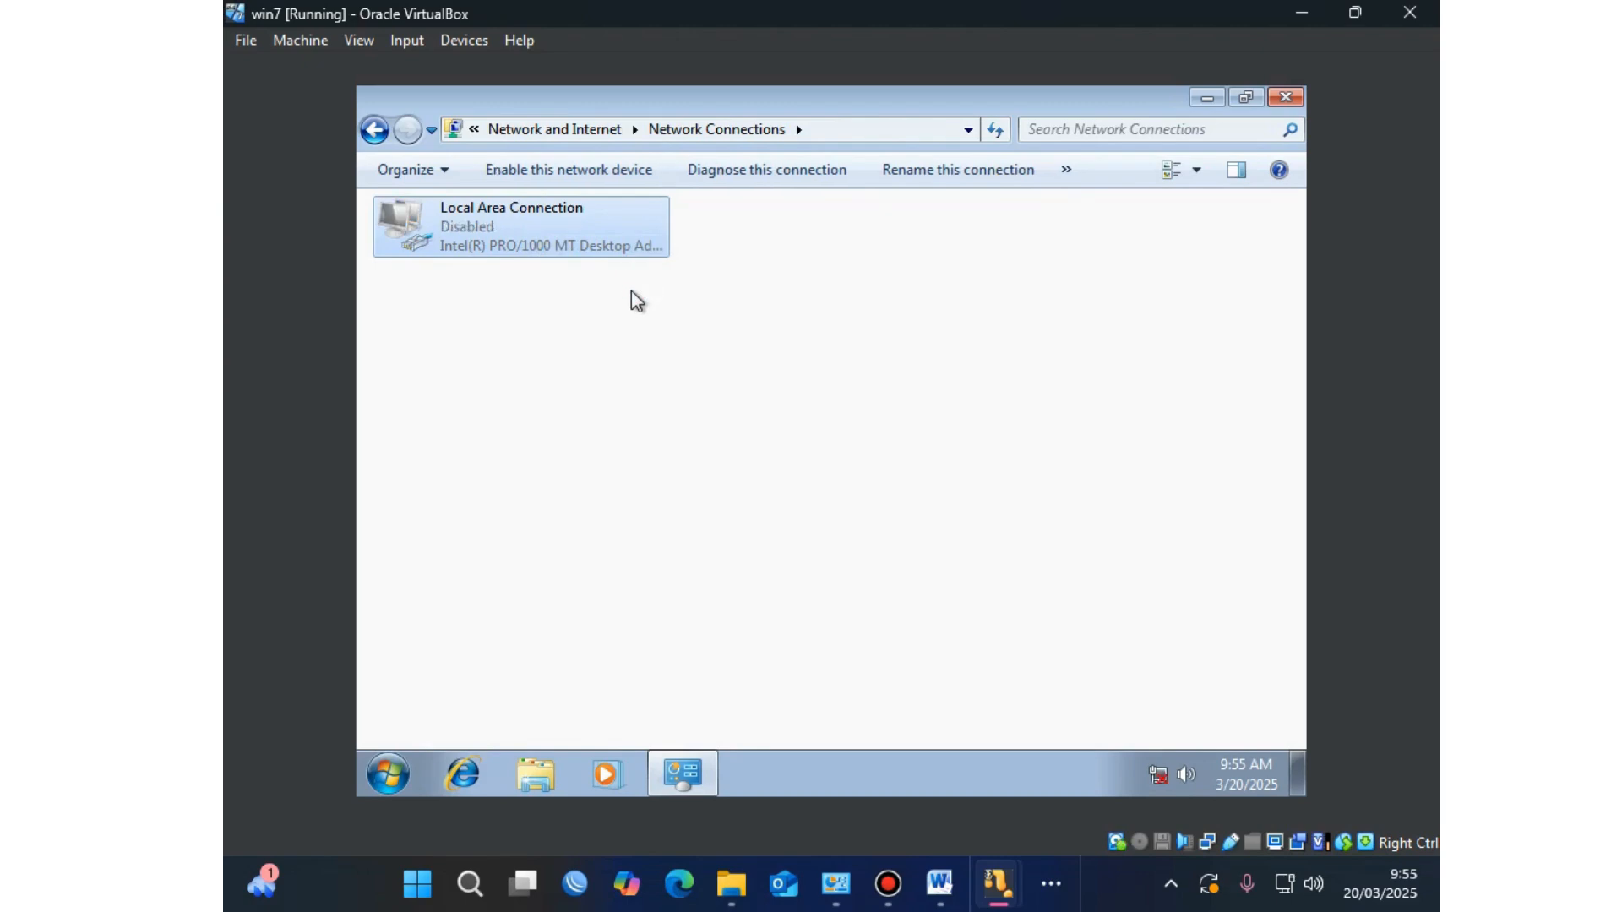
{"action": "right_click", "coordinate": [626, 242]}
{"action": "left_click", "coordinate": [645, 255]}
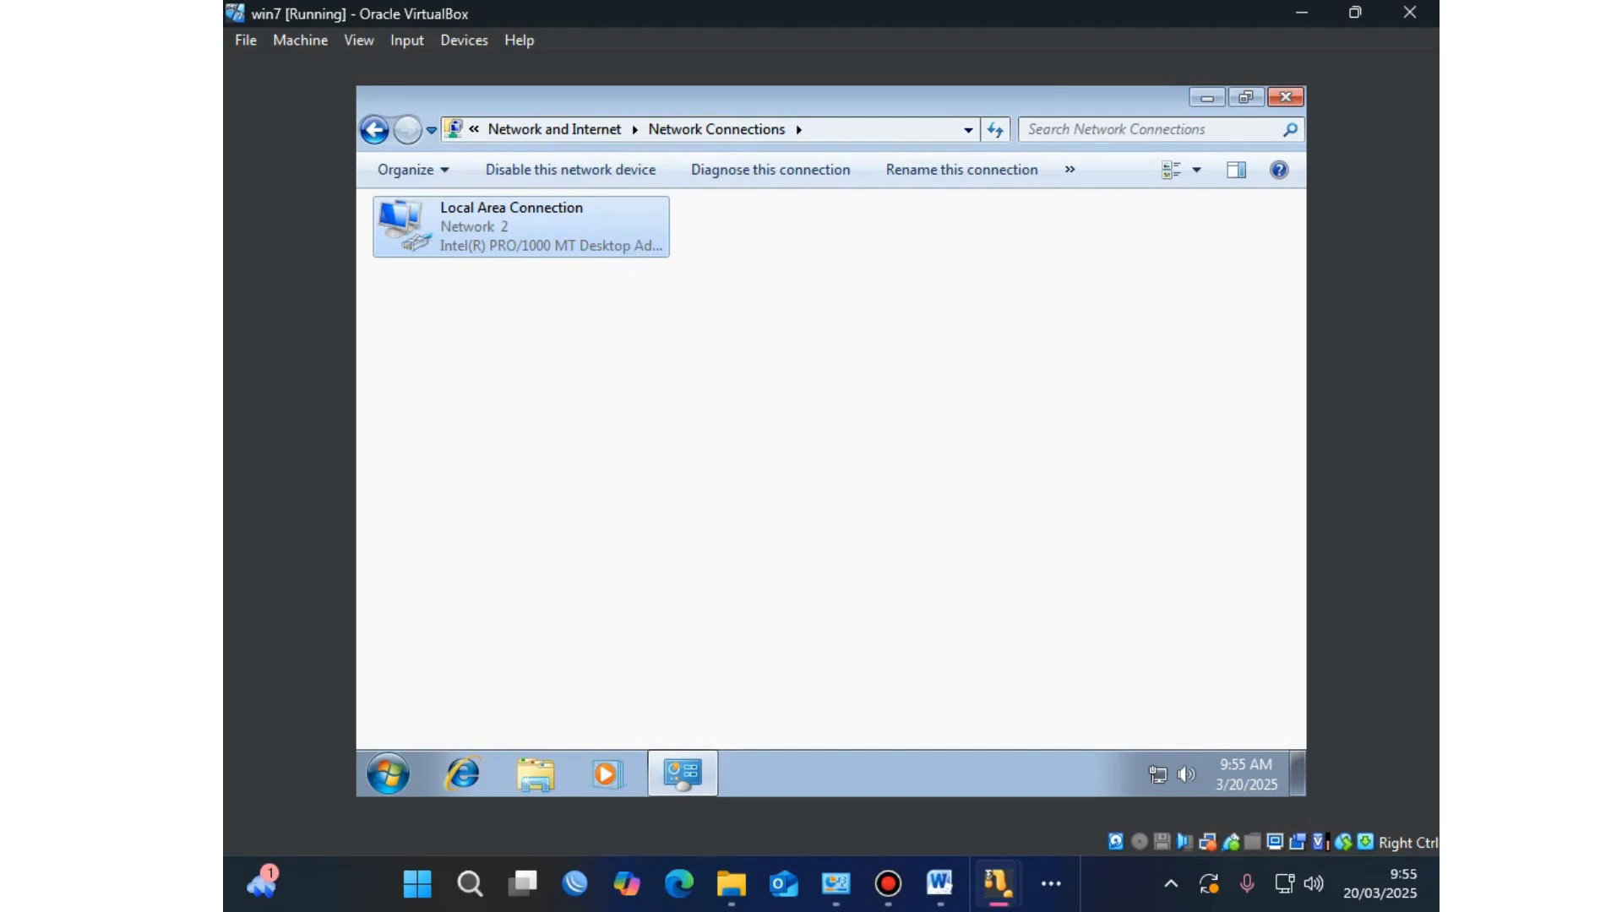
{"action": "left_click", "coordinate": [387, 779]}
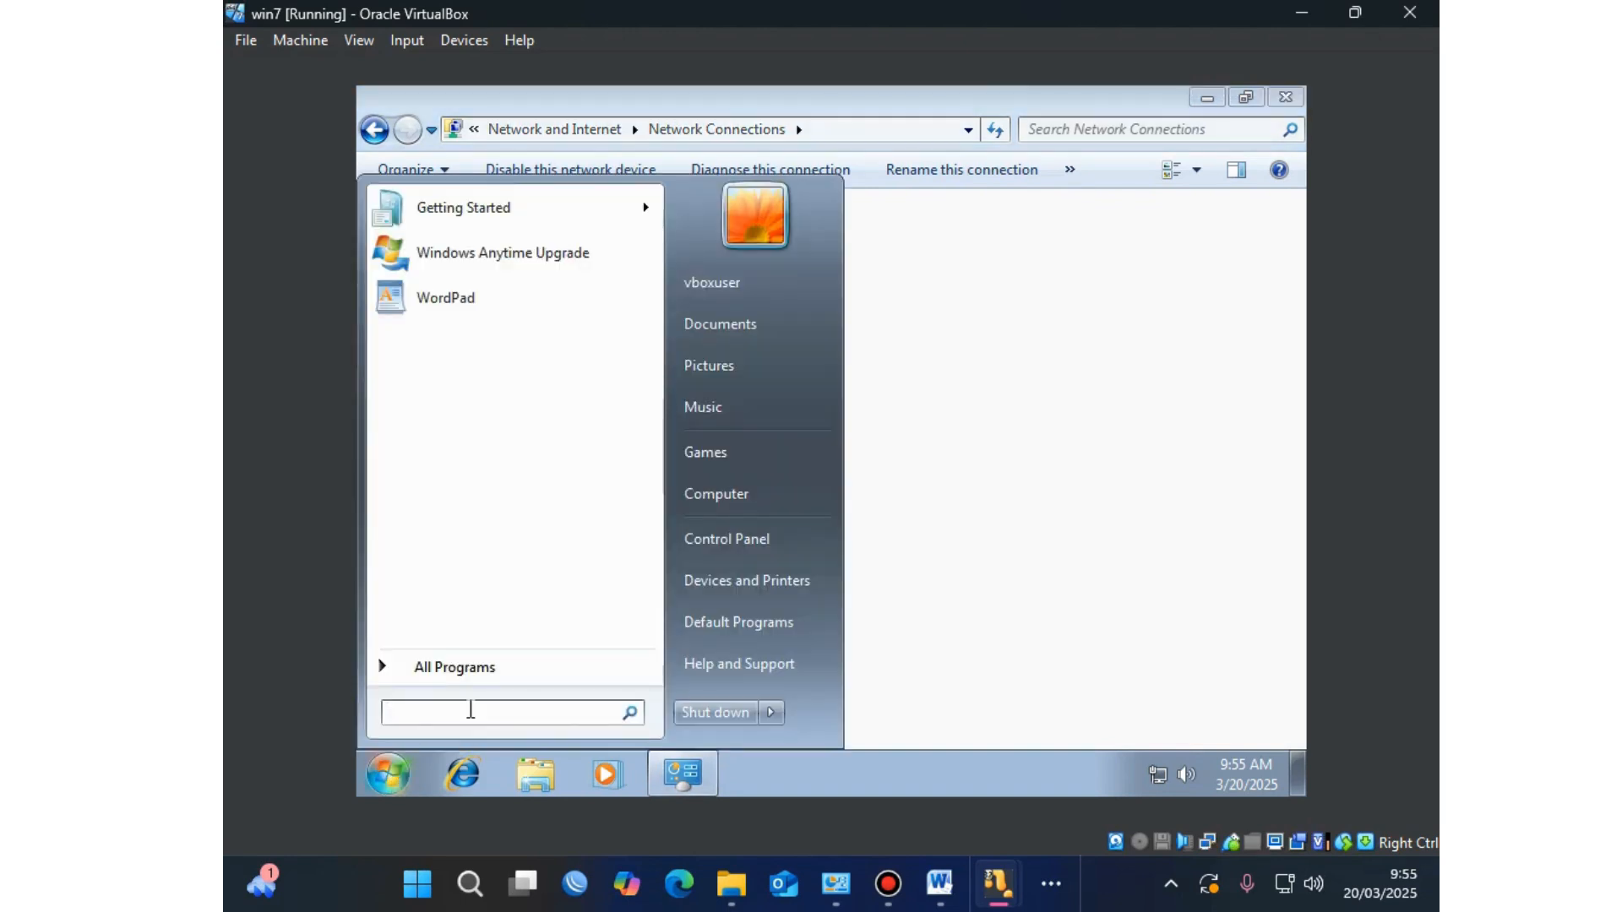
Step: Run ipconfig in Command Prompt to confirm 192.168.20.126 with gateway 192.168.20.1, then close it
{"action": "type", "text": "cmd"}
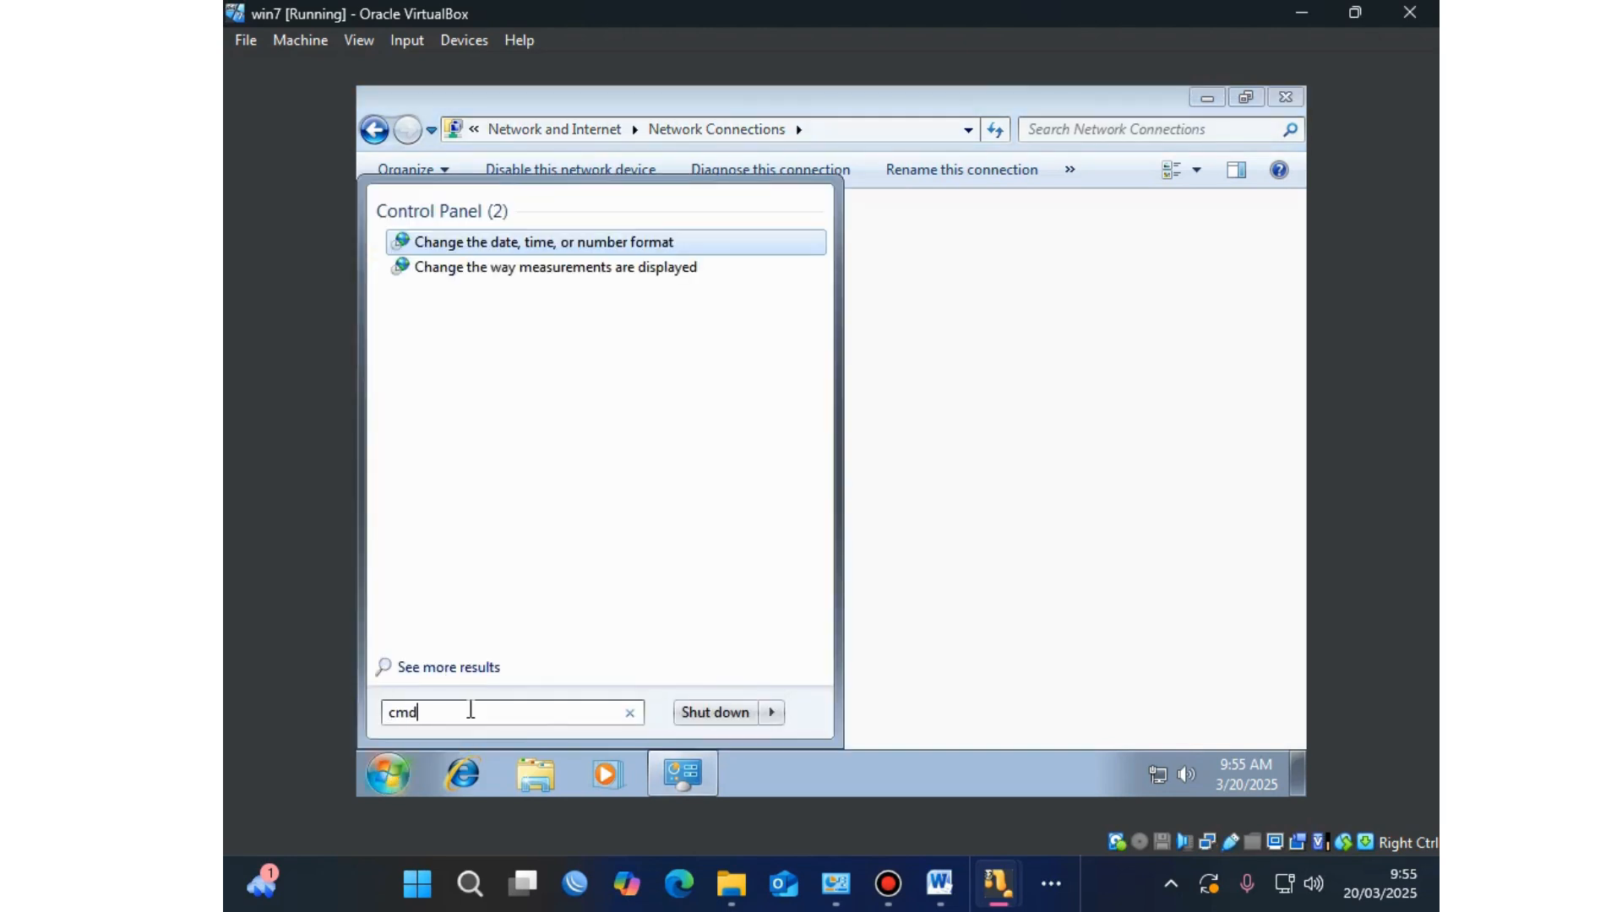
{"action": "key", "text": "Return"}
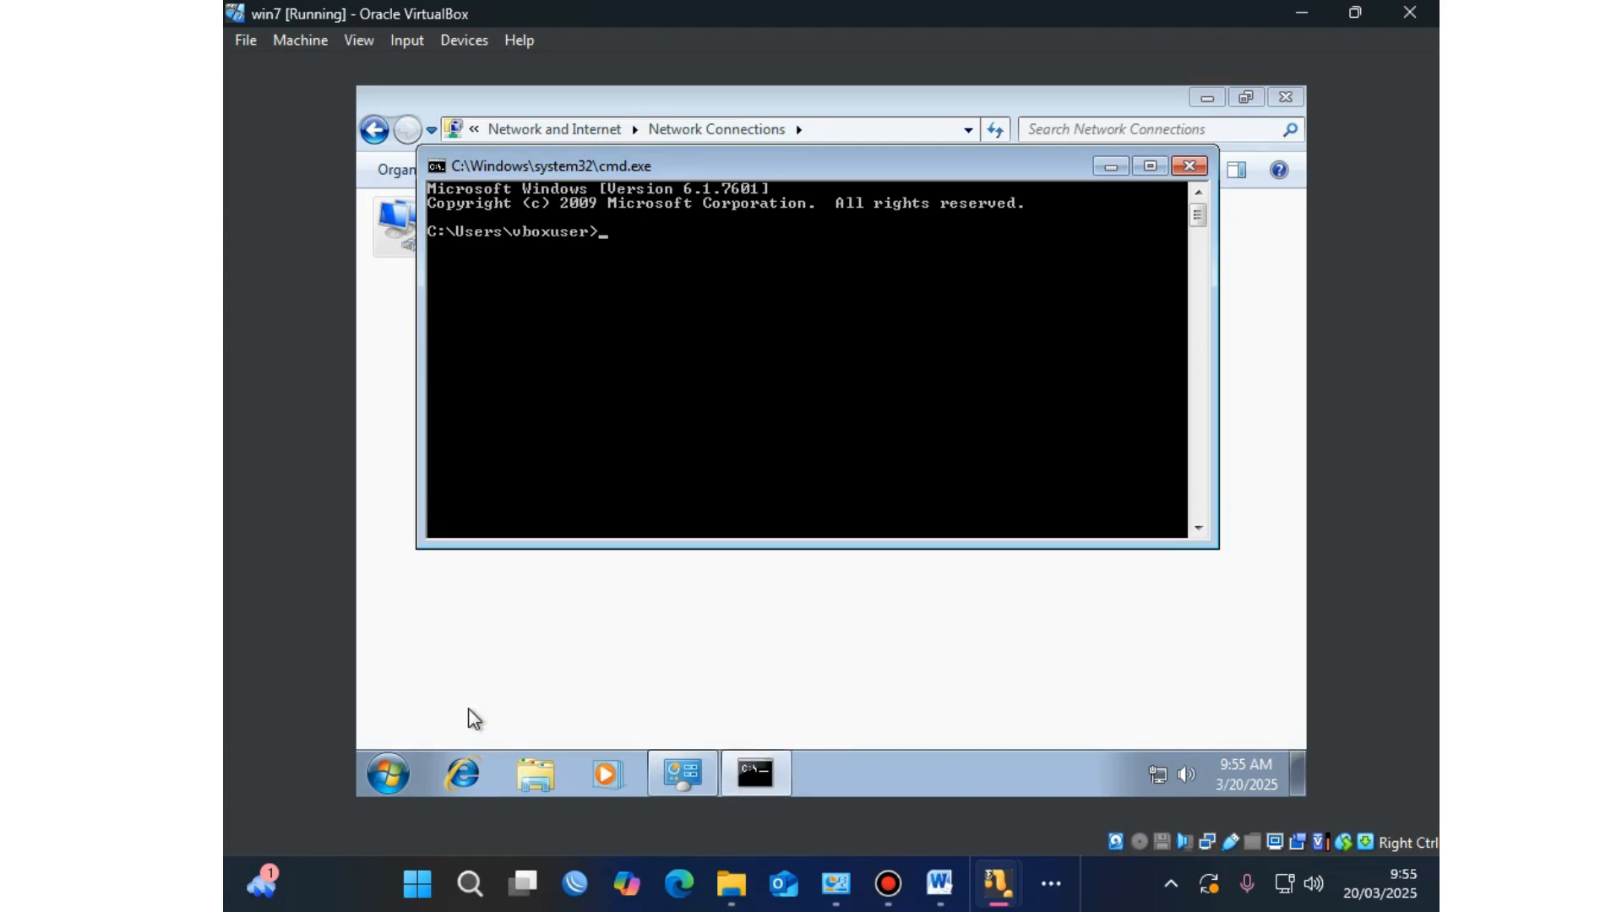
{"action": "type", "text": "ipconfig"}
{"action": "key", "text": "Return"}
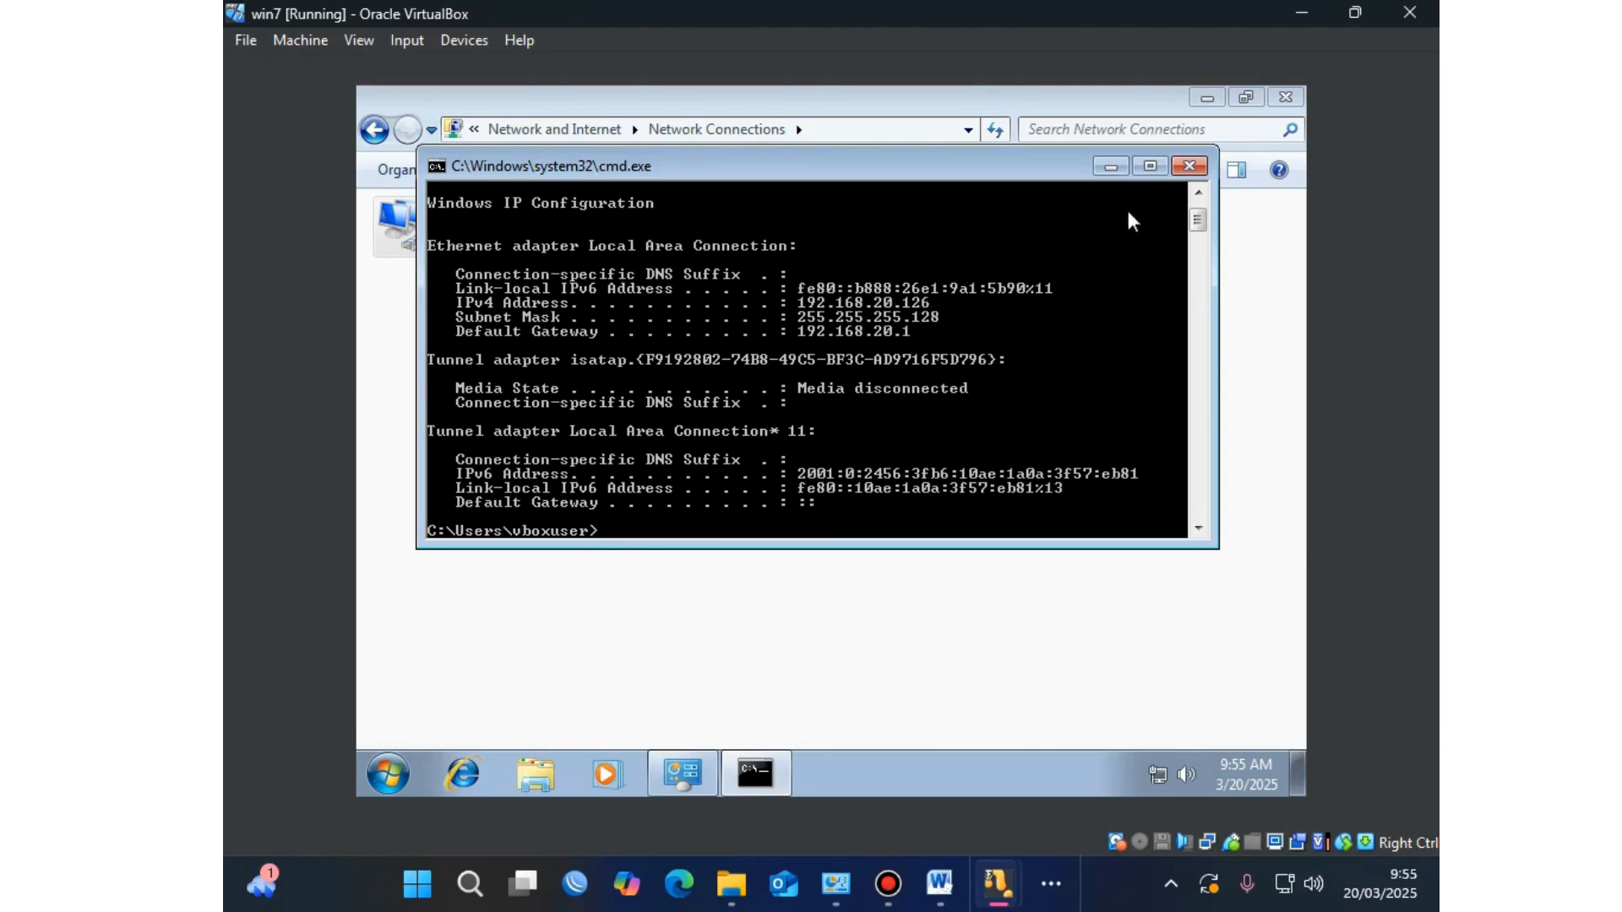
{"action": "left_click", "coordinate": [1186, 167]}
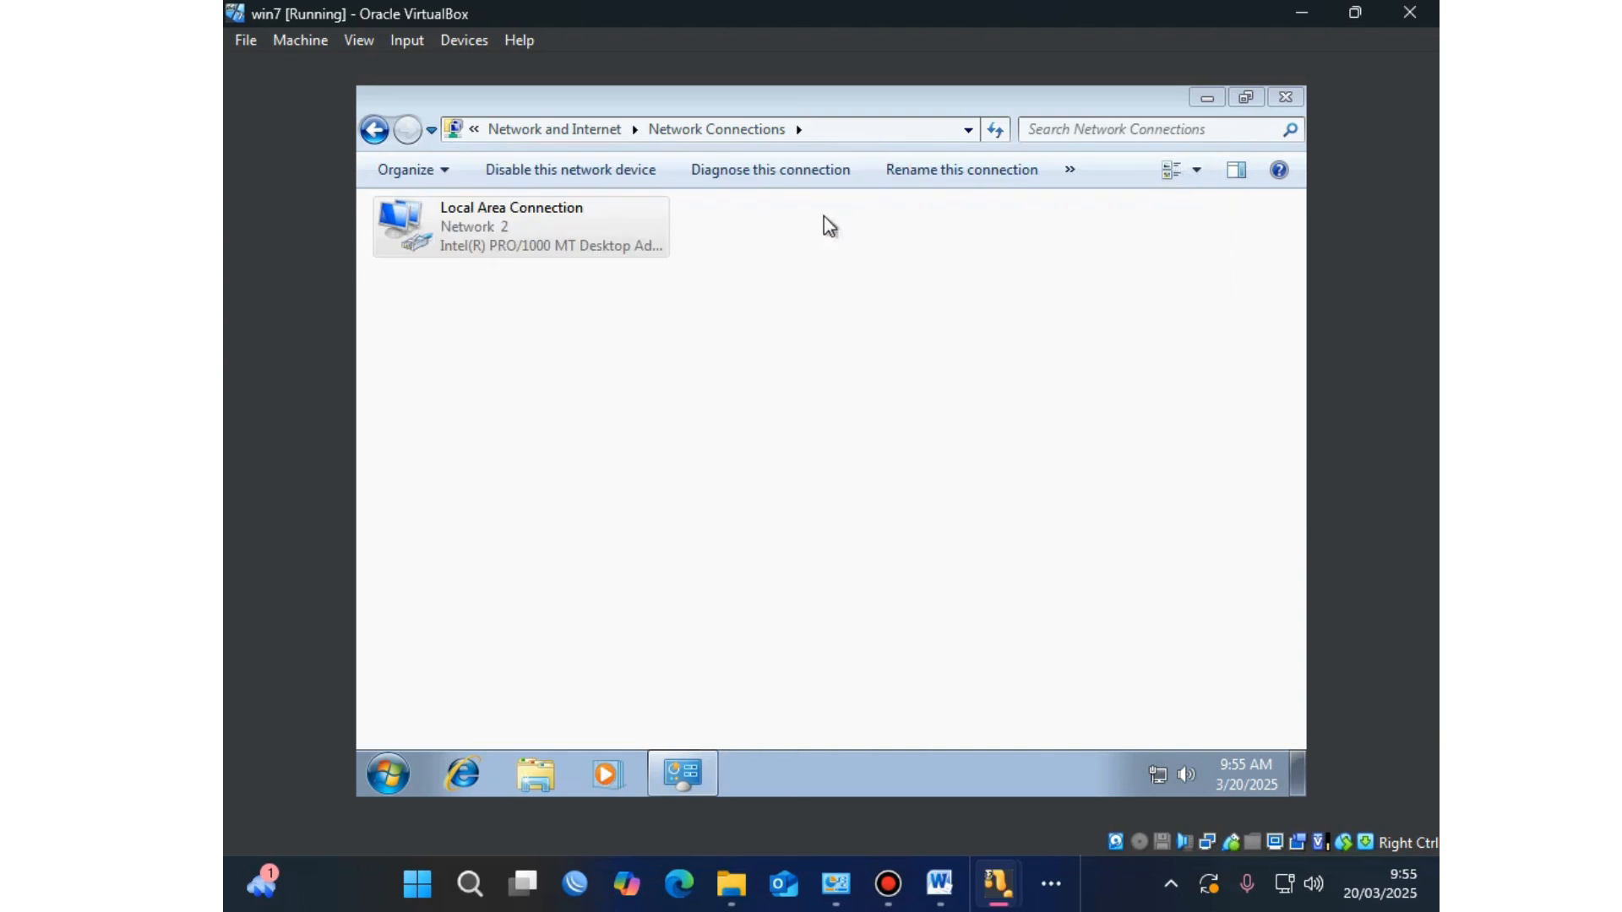
Step: Launch Internet Explorer and finish first-run setup with Suggested Sites and express settings
{"action": "left_click", "coordinate": [399, 781]}
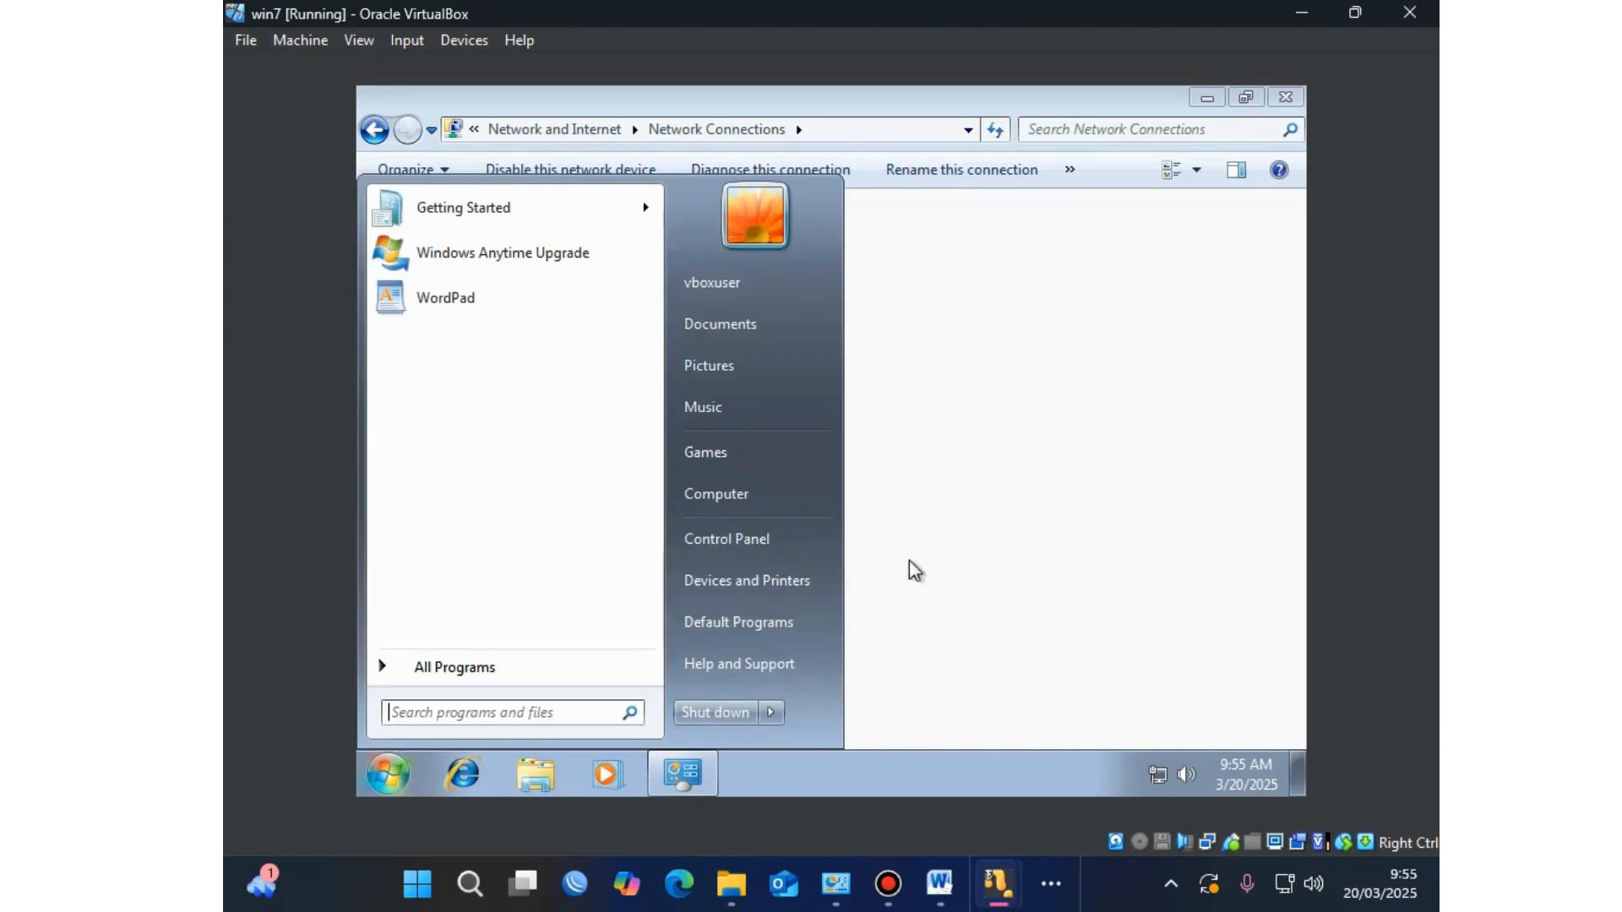
{"action": "left_click", "coordinate": [999, 492]}
{"action": "left_click", "coordinate": [478, 770]}
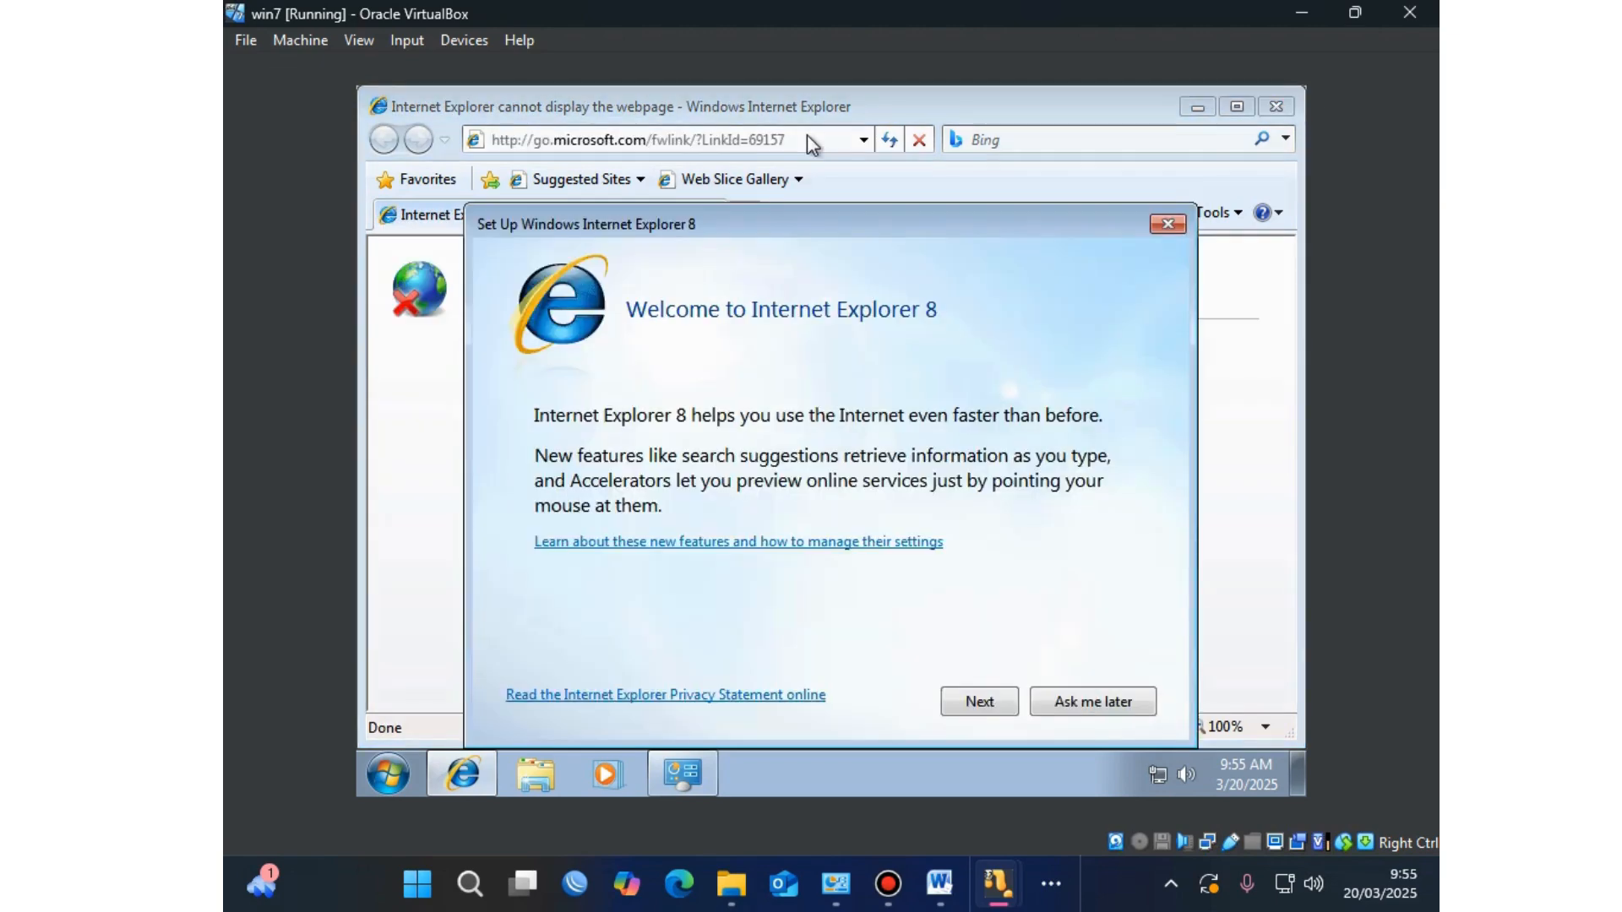
{"action": "left_click", "coordinate": [983, 702]}
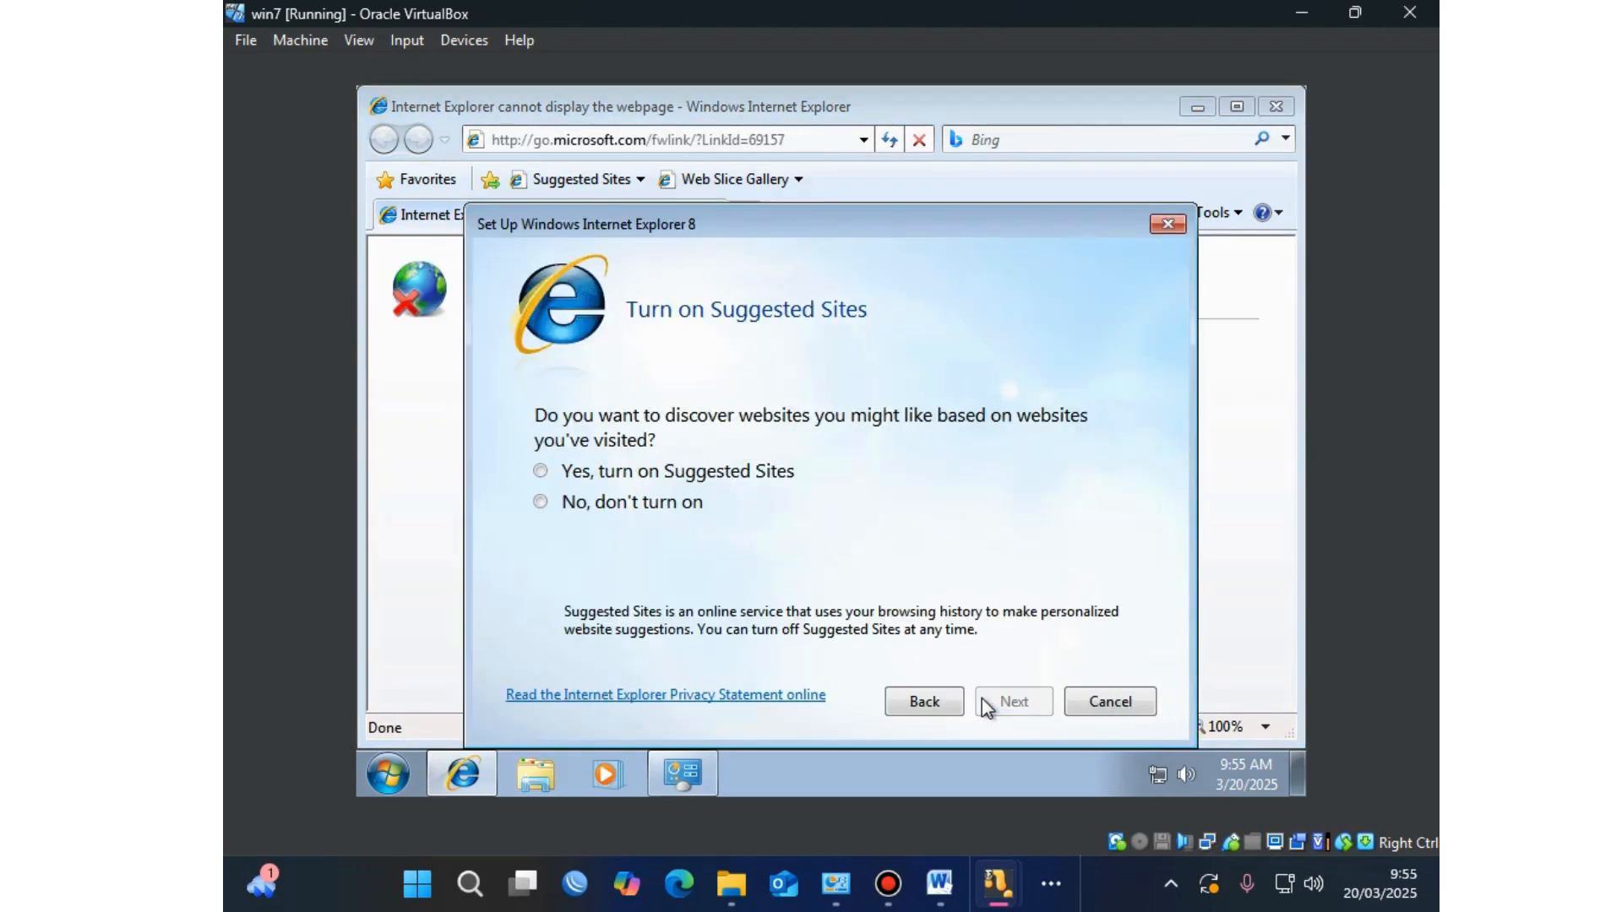
{"action": "left_click", "coordinate": [667, 473]}
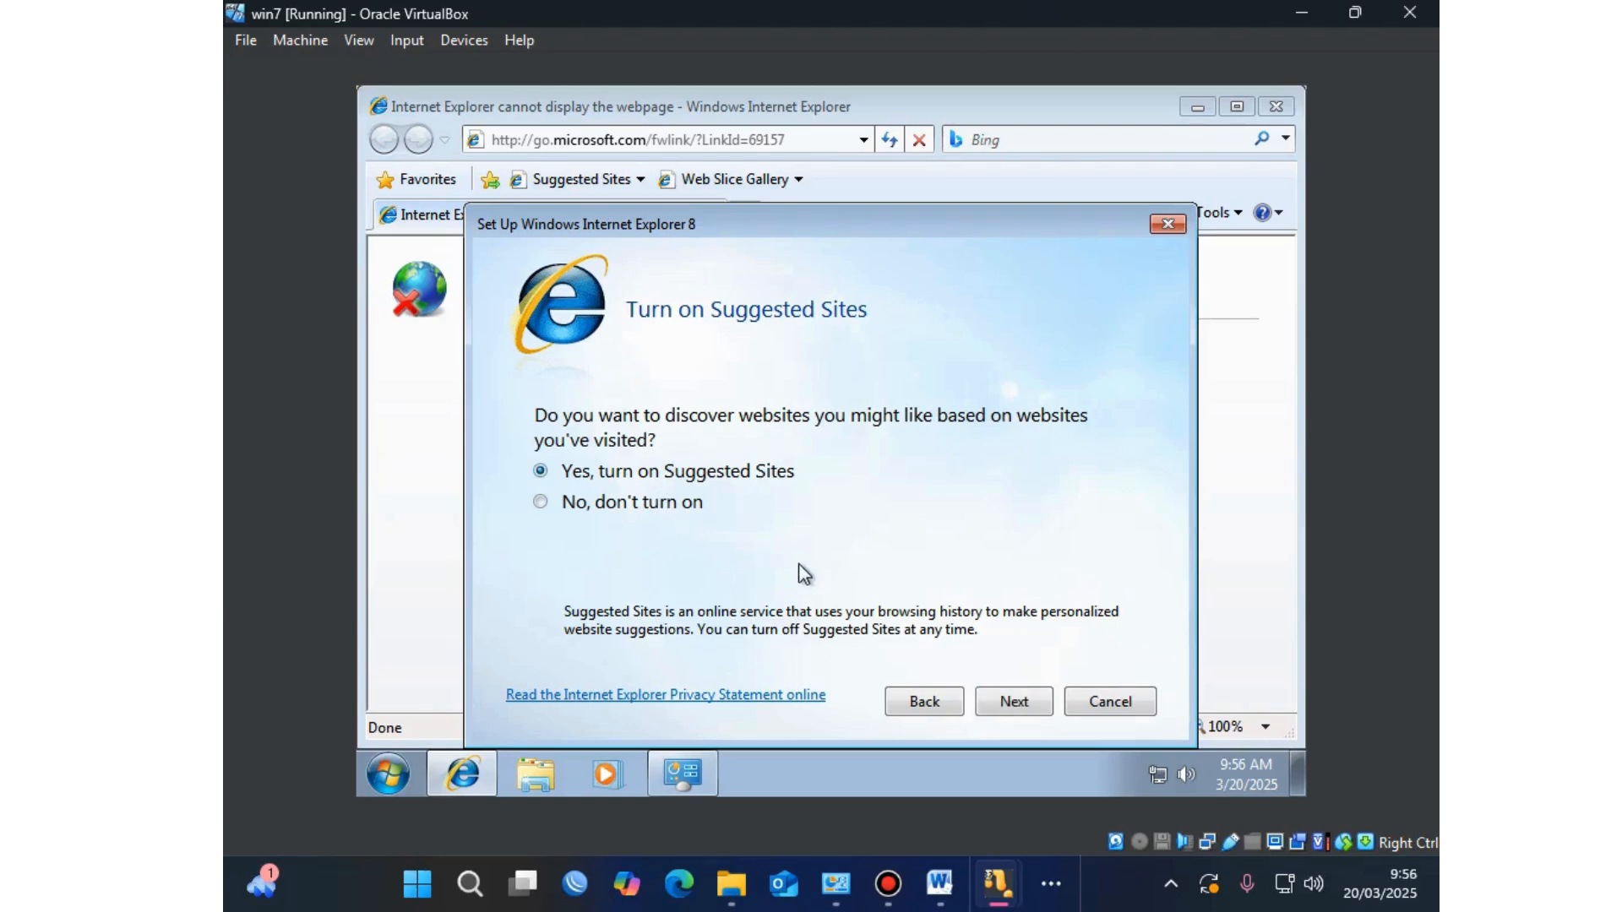
{"action": "left_click", "coordinate": [1010, 701]}
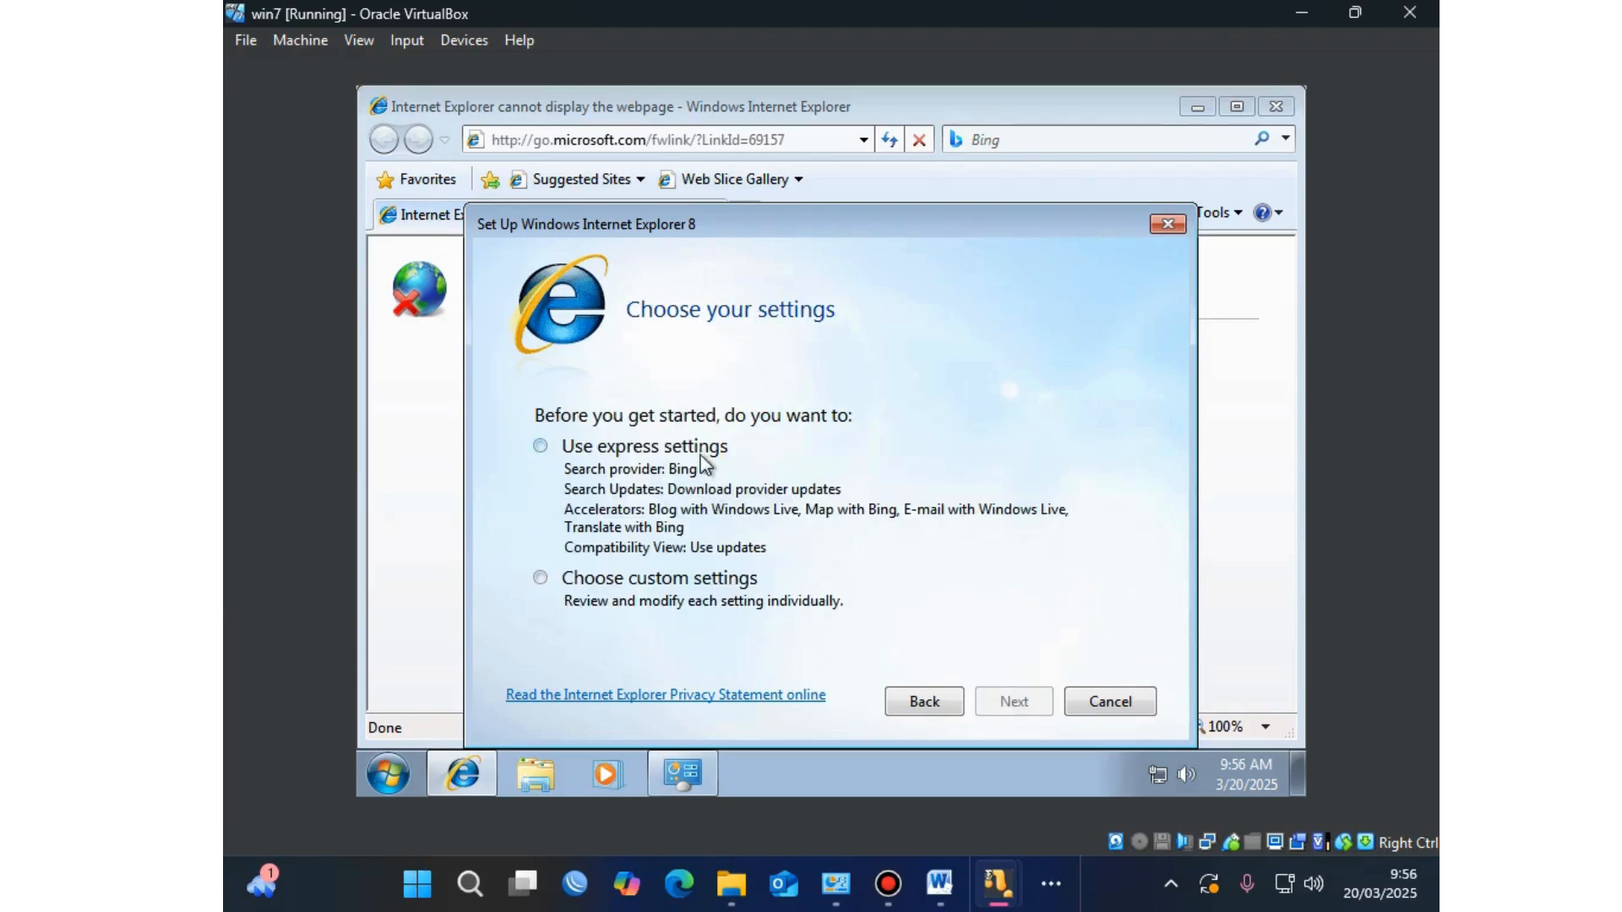
{"action": "left_click", "coordinate": [701, 460]}
{"action": "left_click", "coordinate": [1042, 698]}
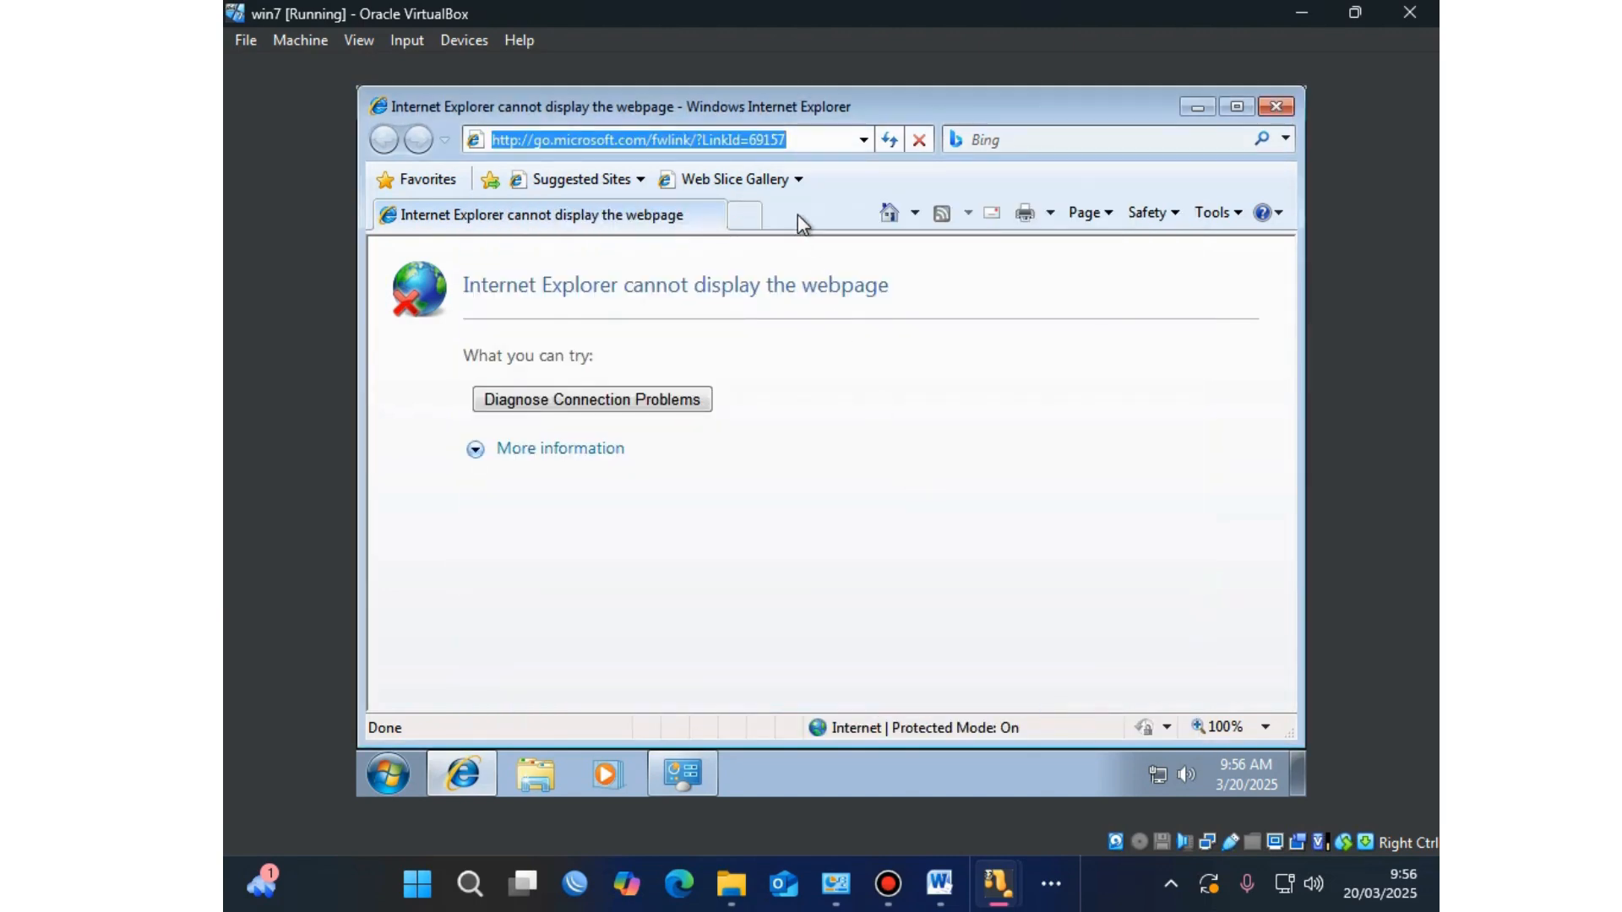
Step: Go to google.com and search for speedtest
{"action": "type", "text": "g"}
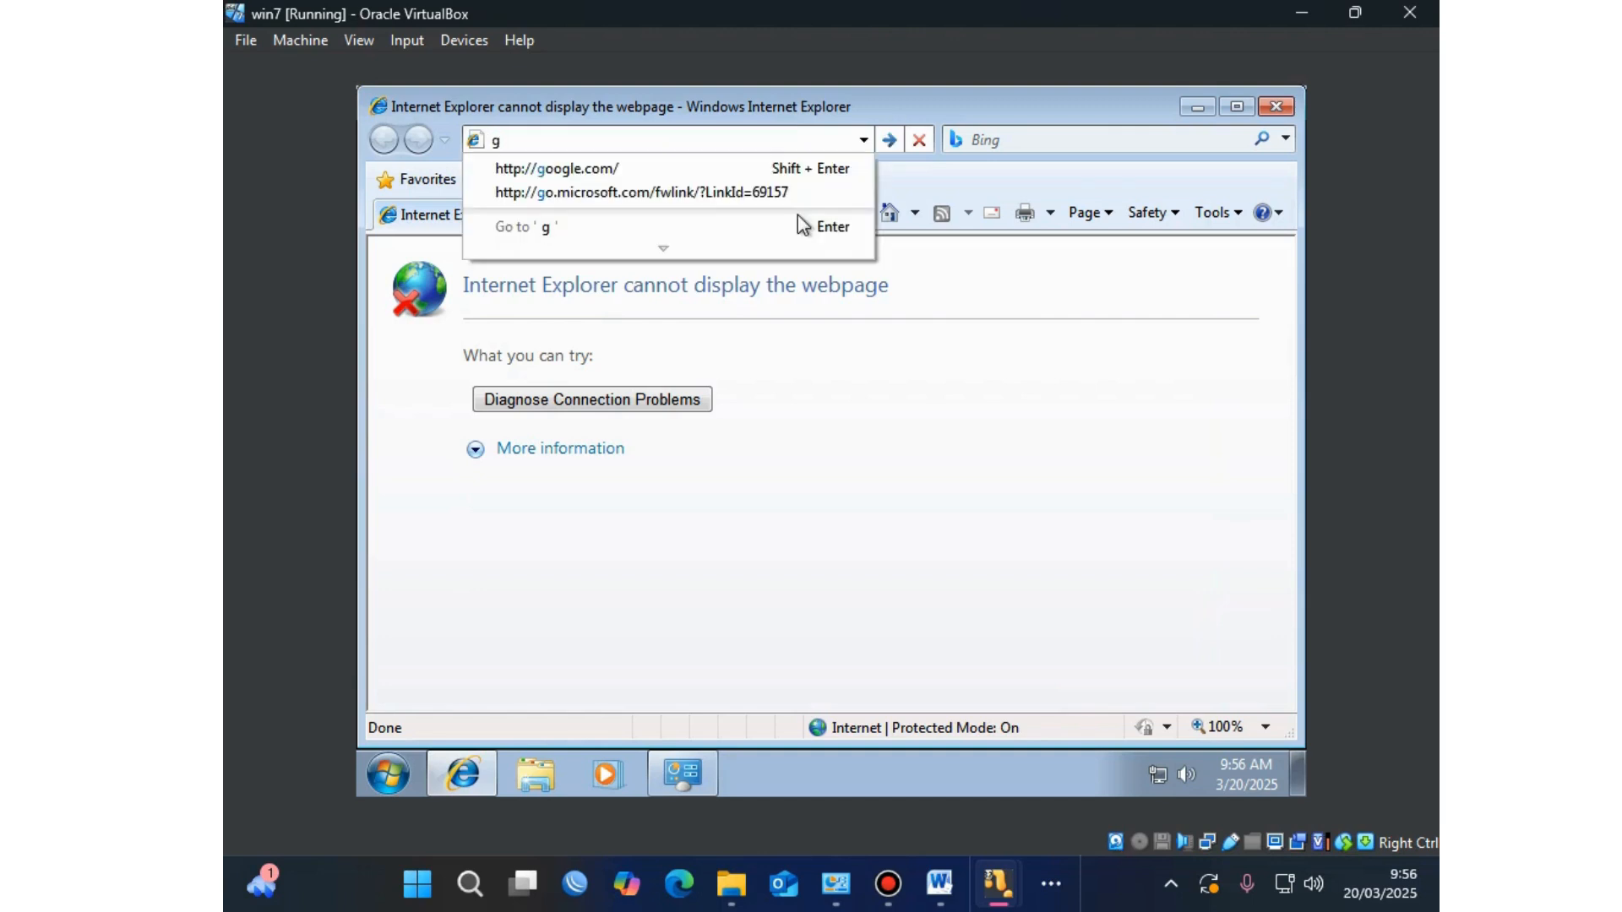
{"action": "left_click", "coordinate": [660, 168]}
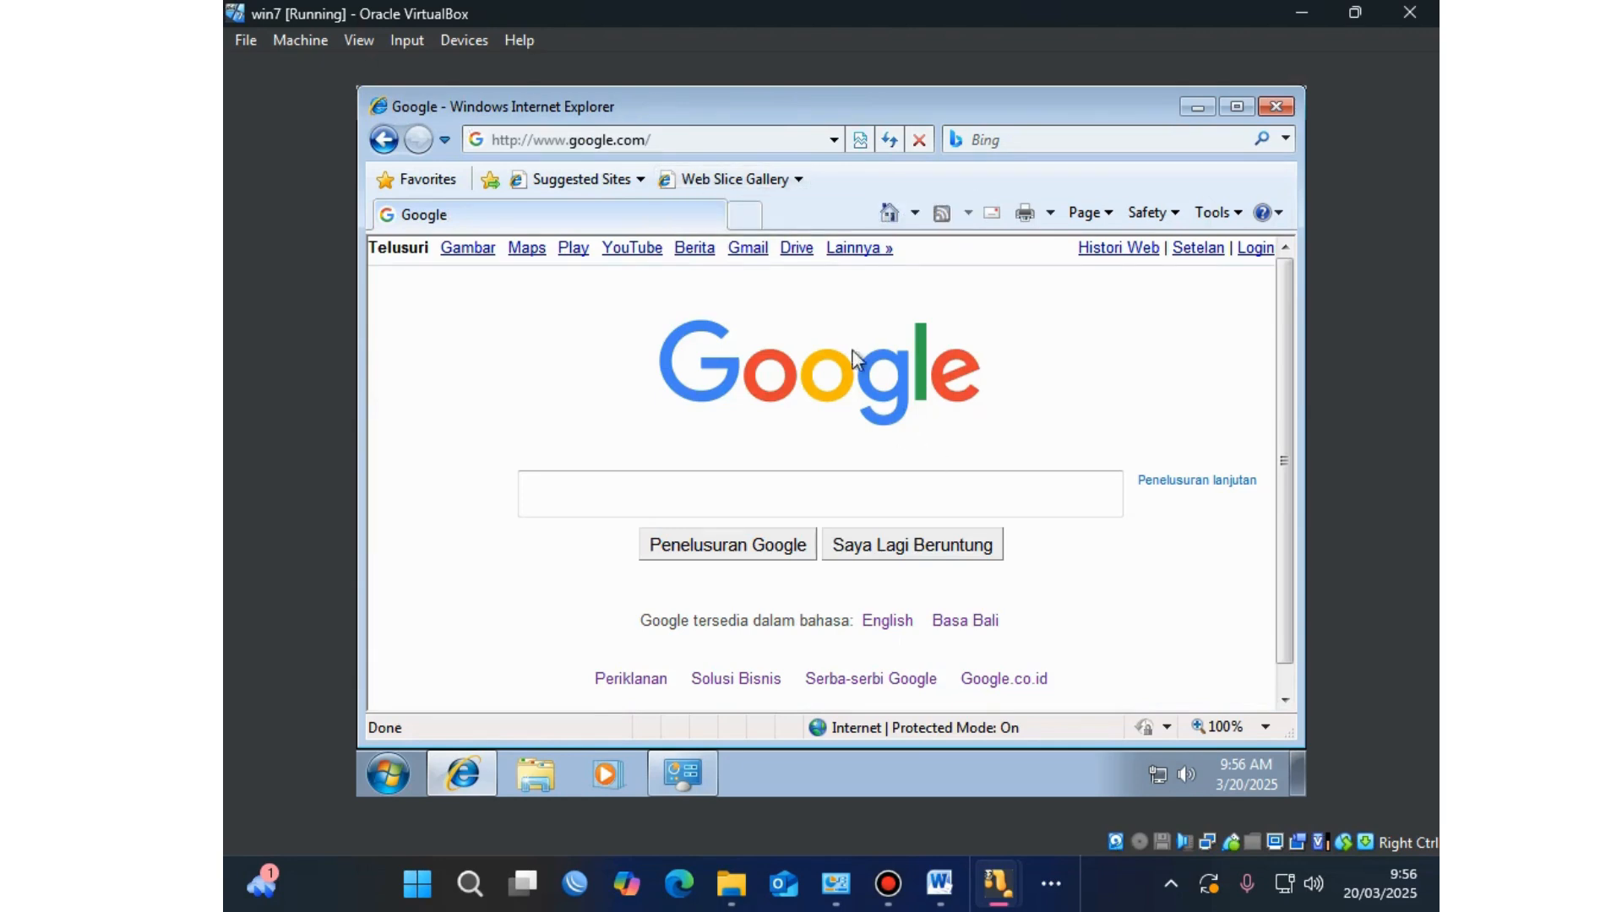
{"action": "left_click", "coordinate": [656, 481]}
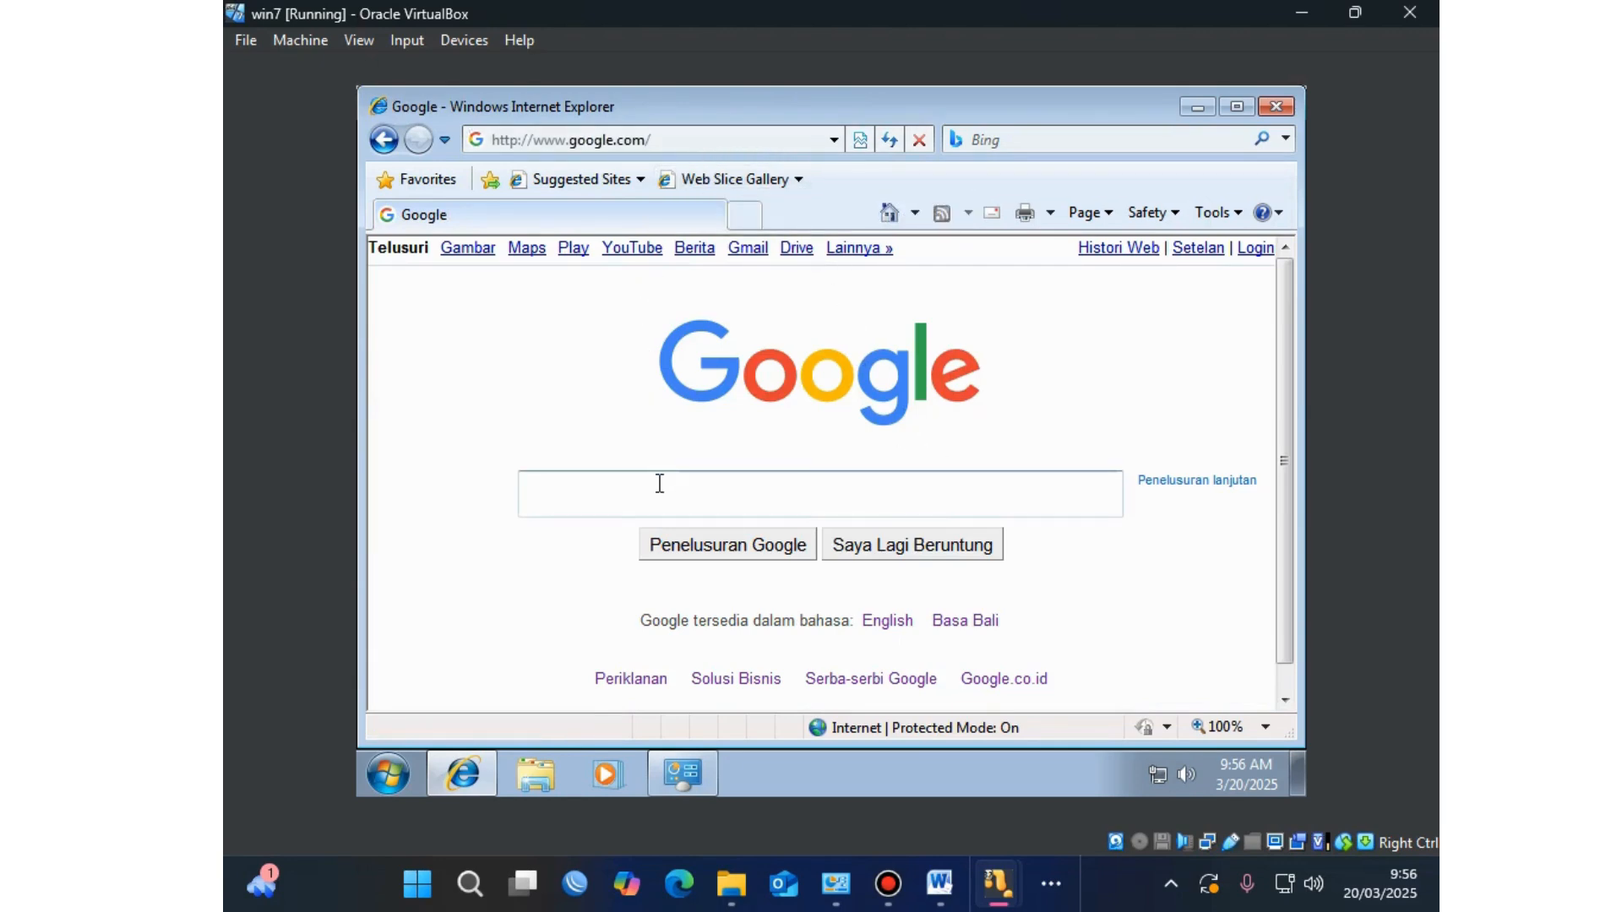
{"action": "type", "text": "s"}
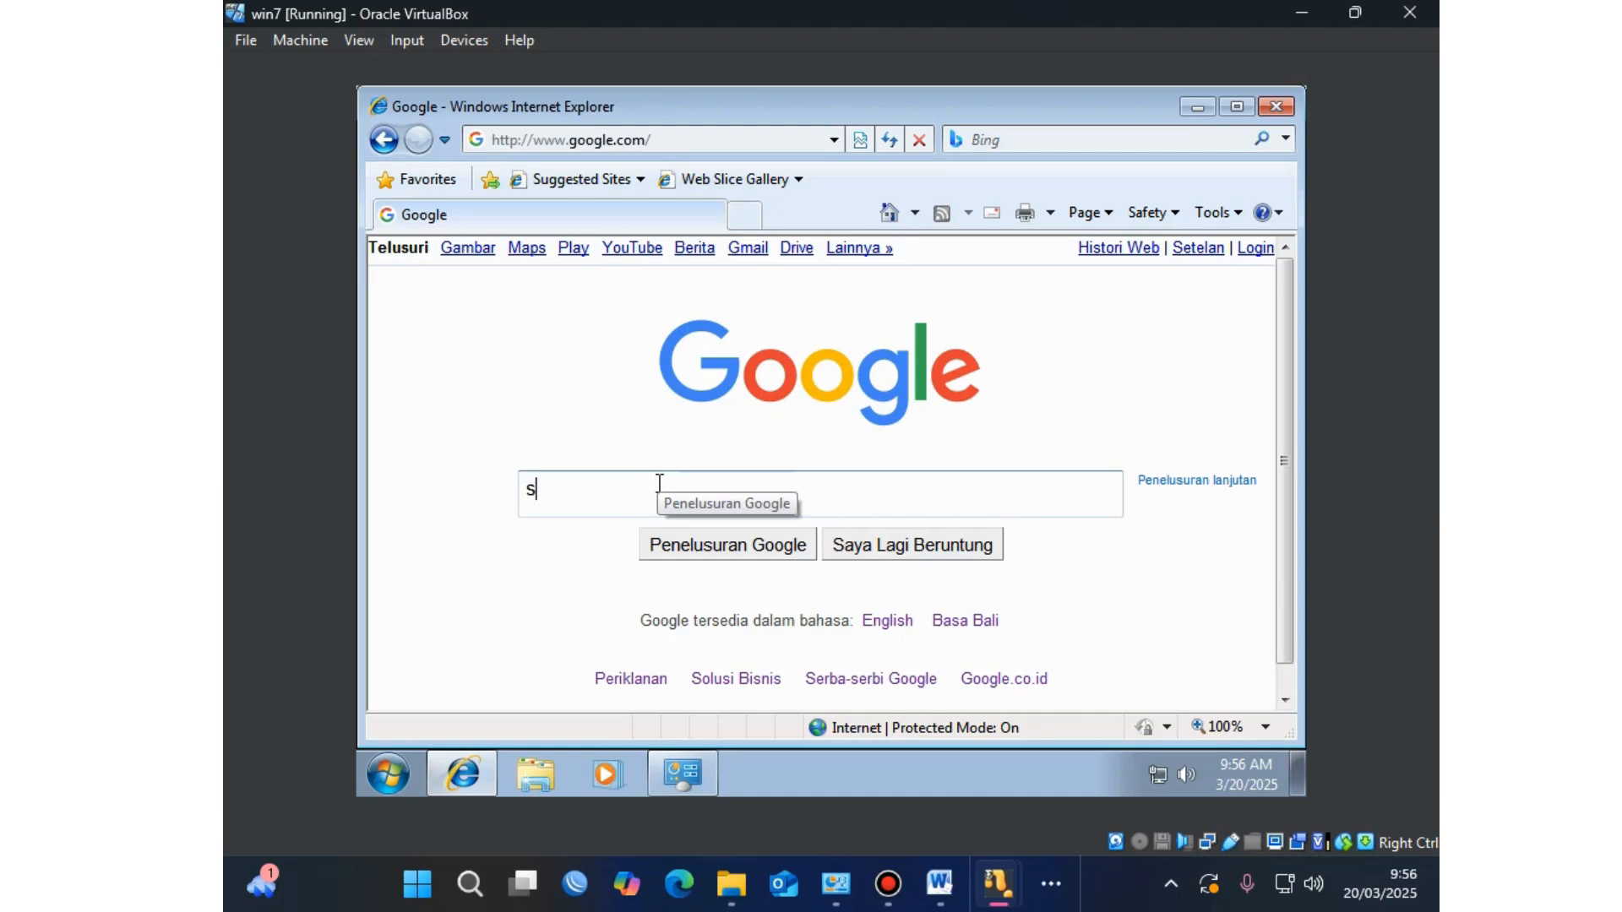
{"action": "type", "text": "peedtest"}
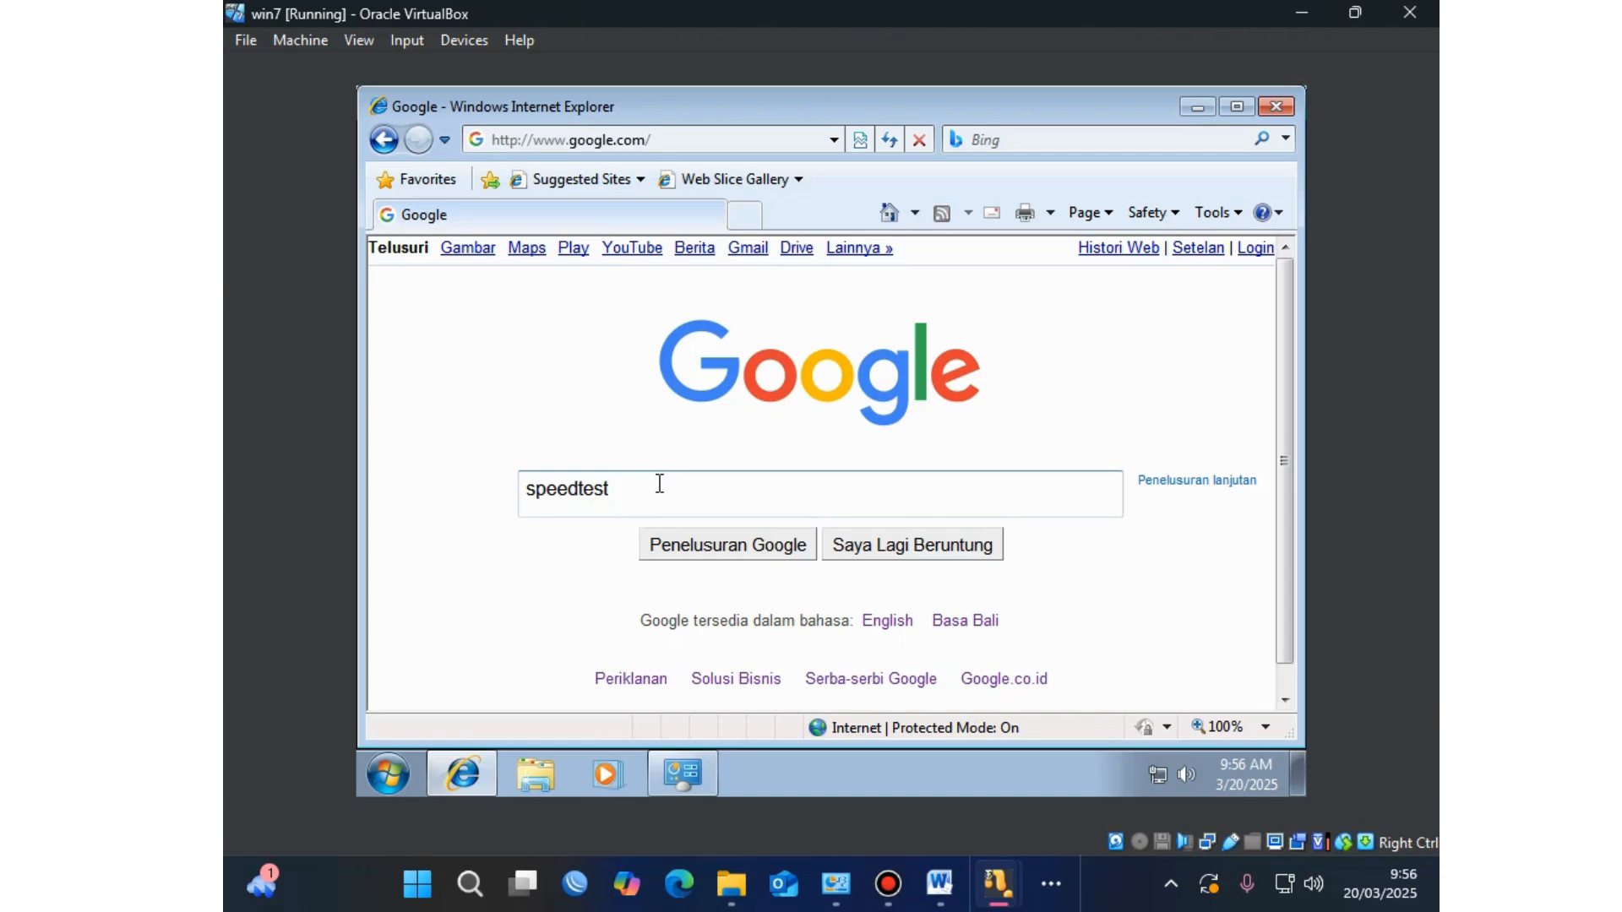
{"action": "key", "text": "Return"}
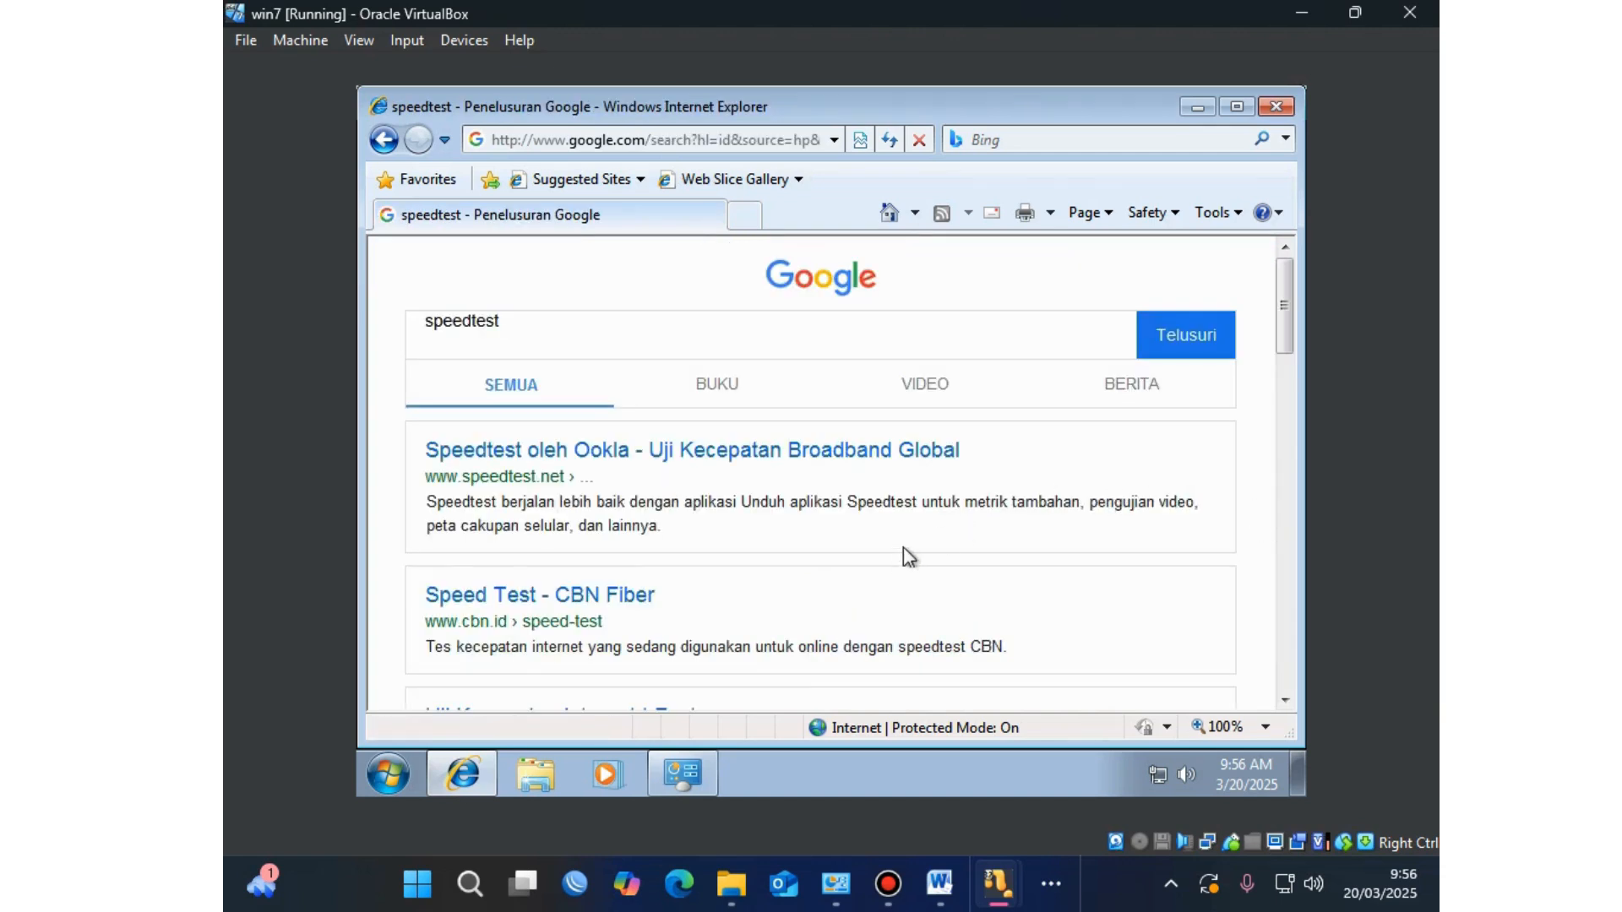
Step: Try the Speedtest by Ookla and Fast.com results, returning to the search results afterwards
{"action": "left_click", "coordinate": [837, 454]}
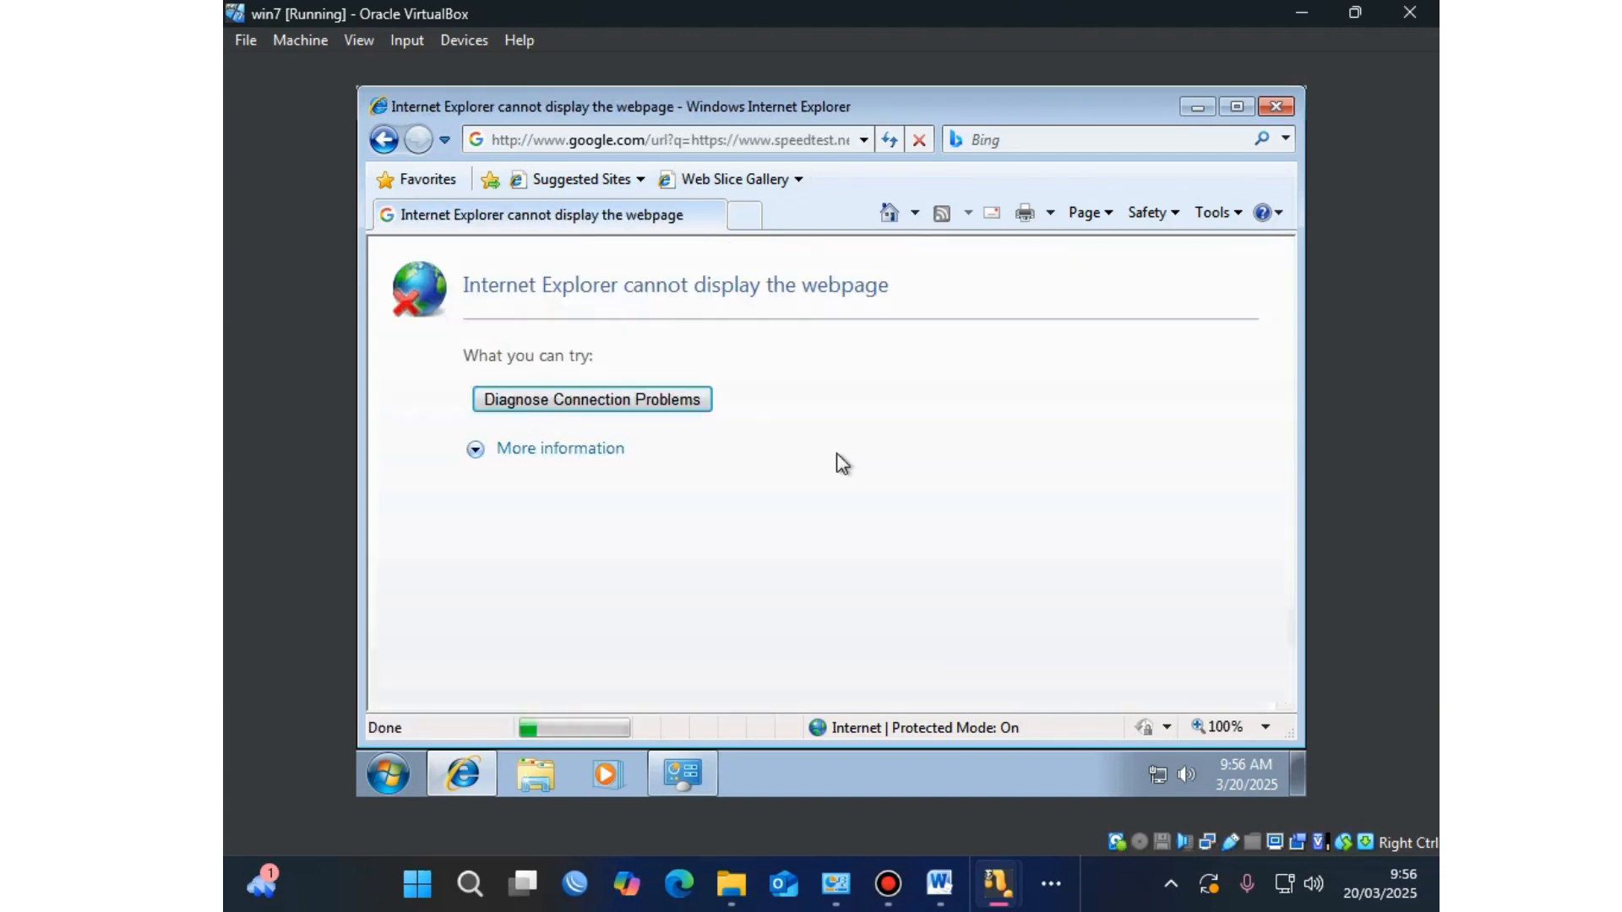
{"action": "left_click", "coordinate": [649, 407]}
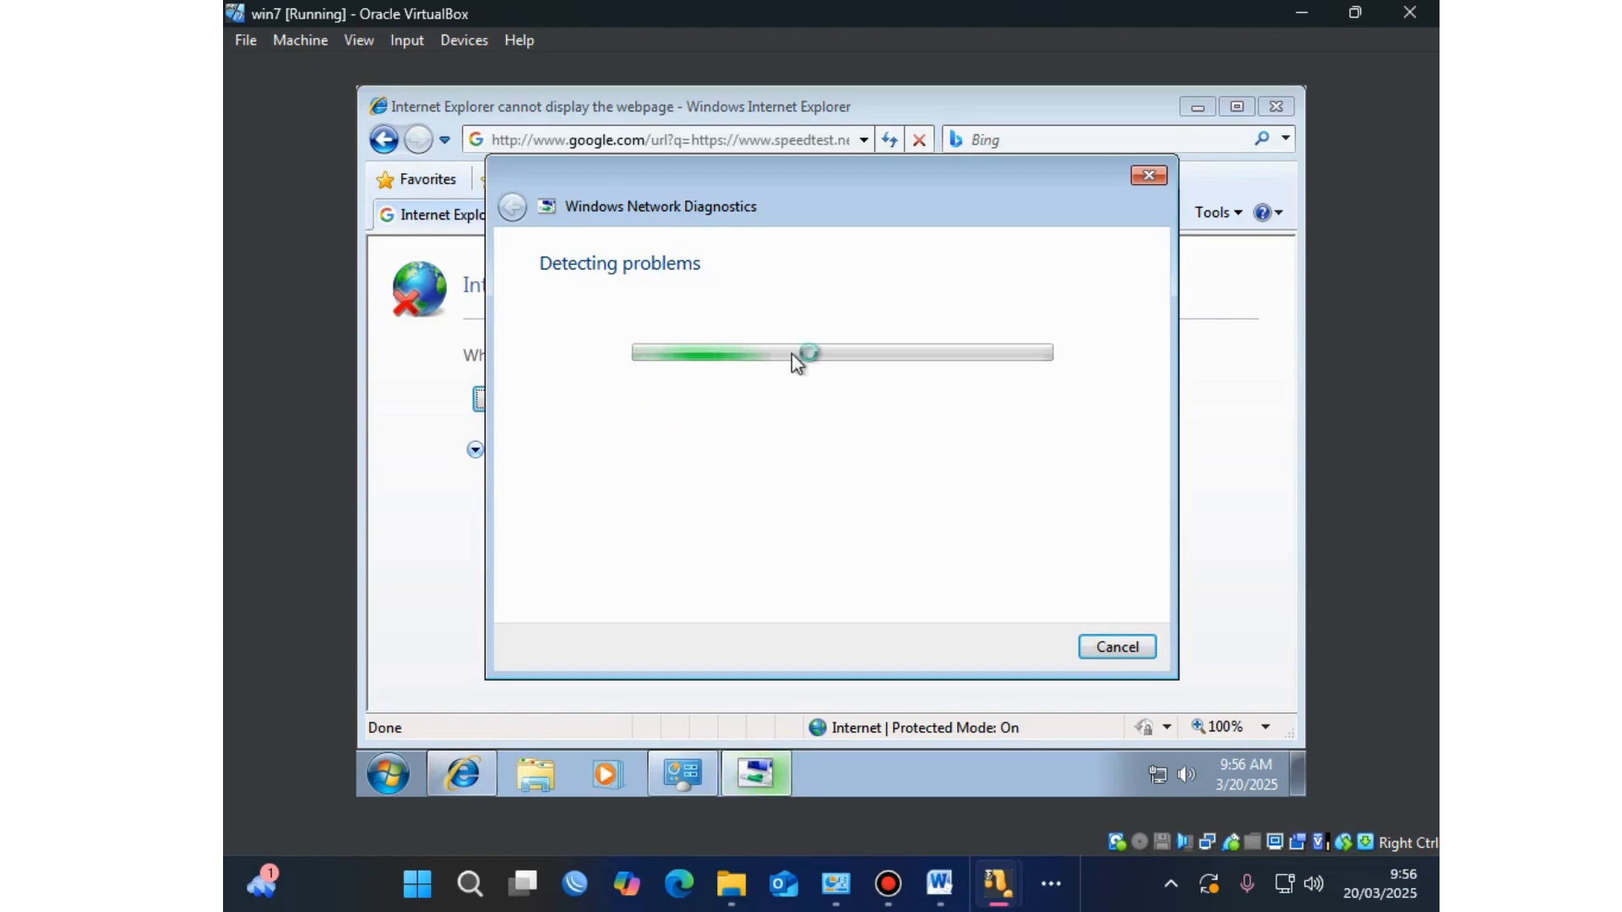
{"action": "left_click", "coordinate": [1126, 647]}
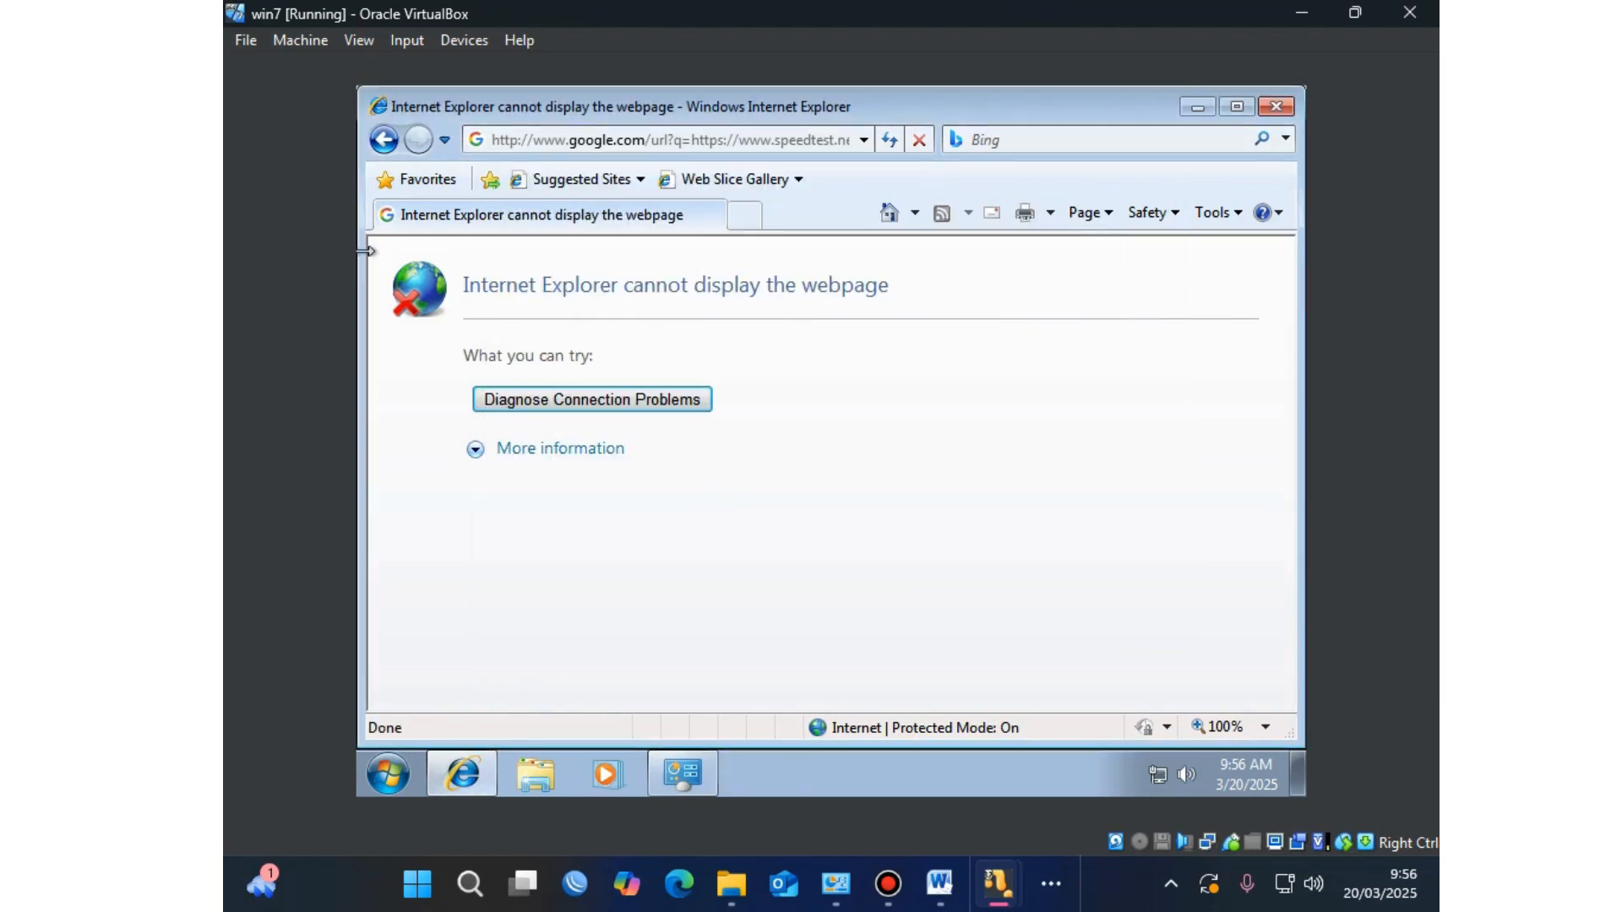
{"action": "left_click", "coordinate": [383, 140]}
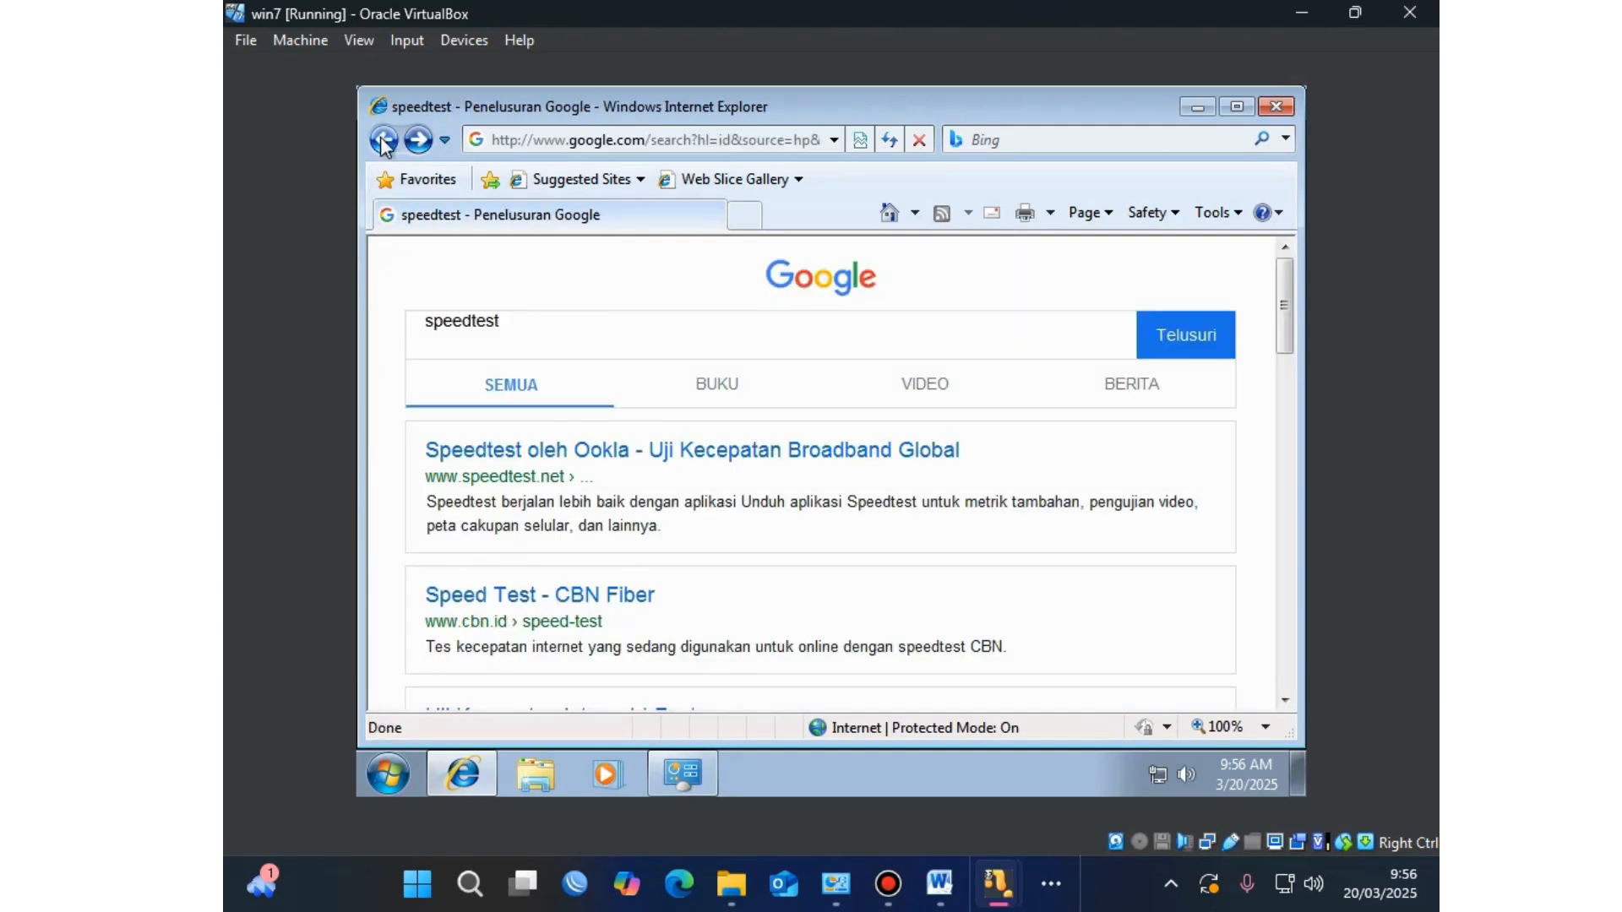
{"action": "scroll", "coordinate": [663, 568], "scroll_direction": "down", "scroll_amount": 2}
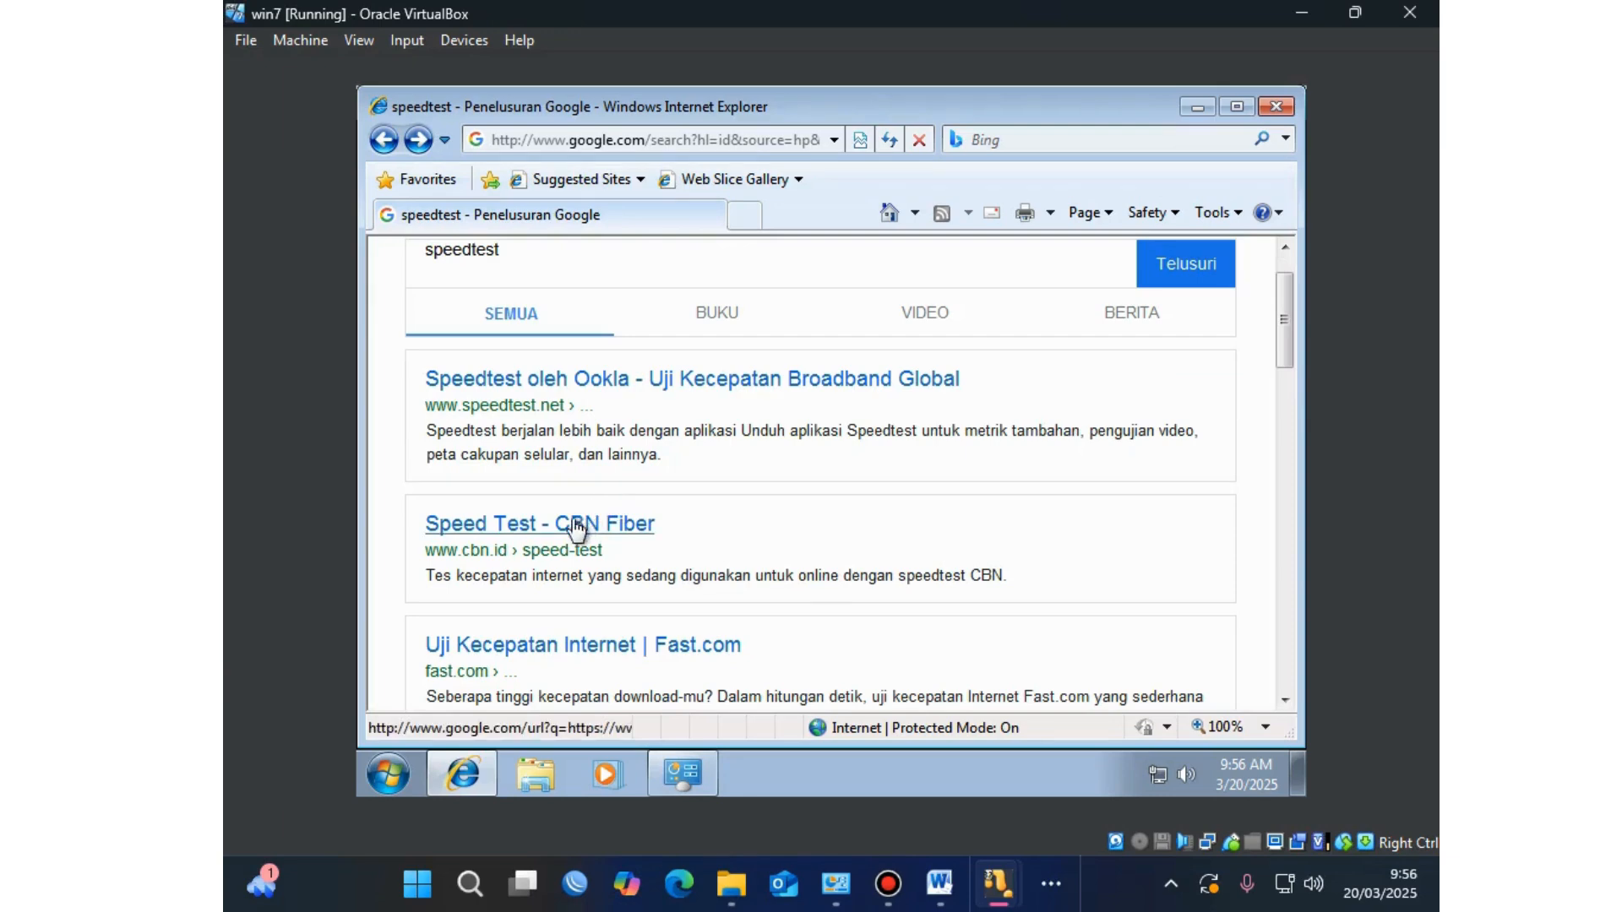
{"action": "left_click", "coordinate": [555, 644]}
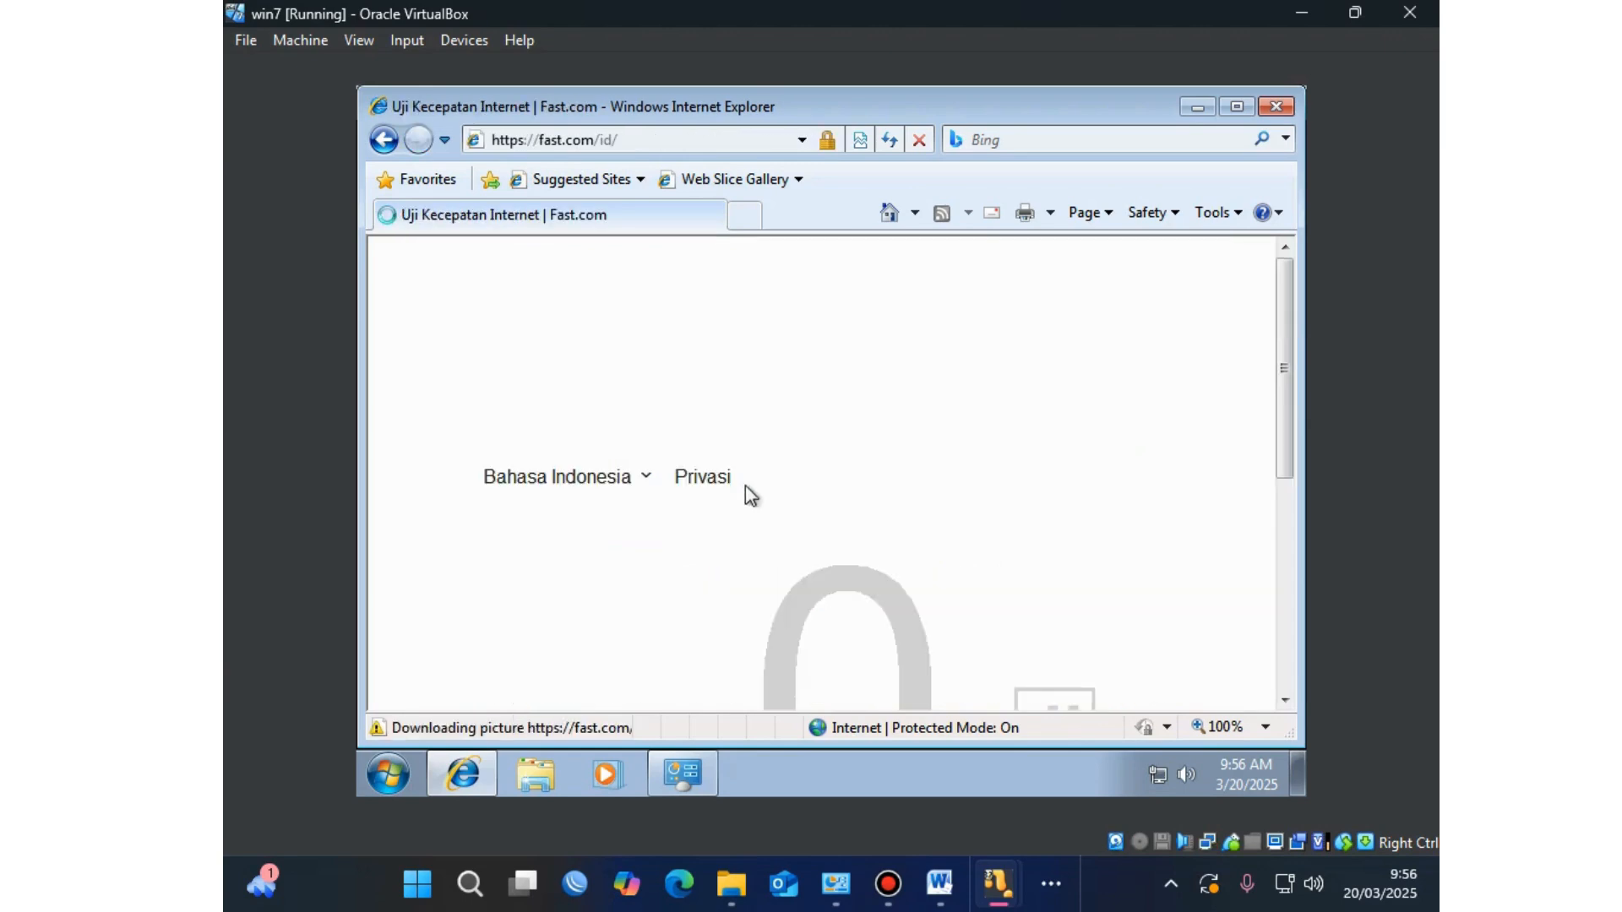
{"action": "scroll", "coordinate": [765, 497], "scroll_direction": "down", "scroll_amount": 2}
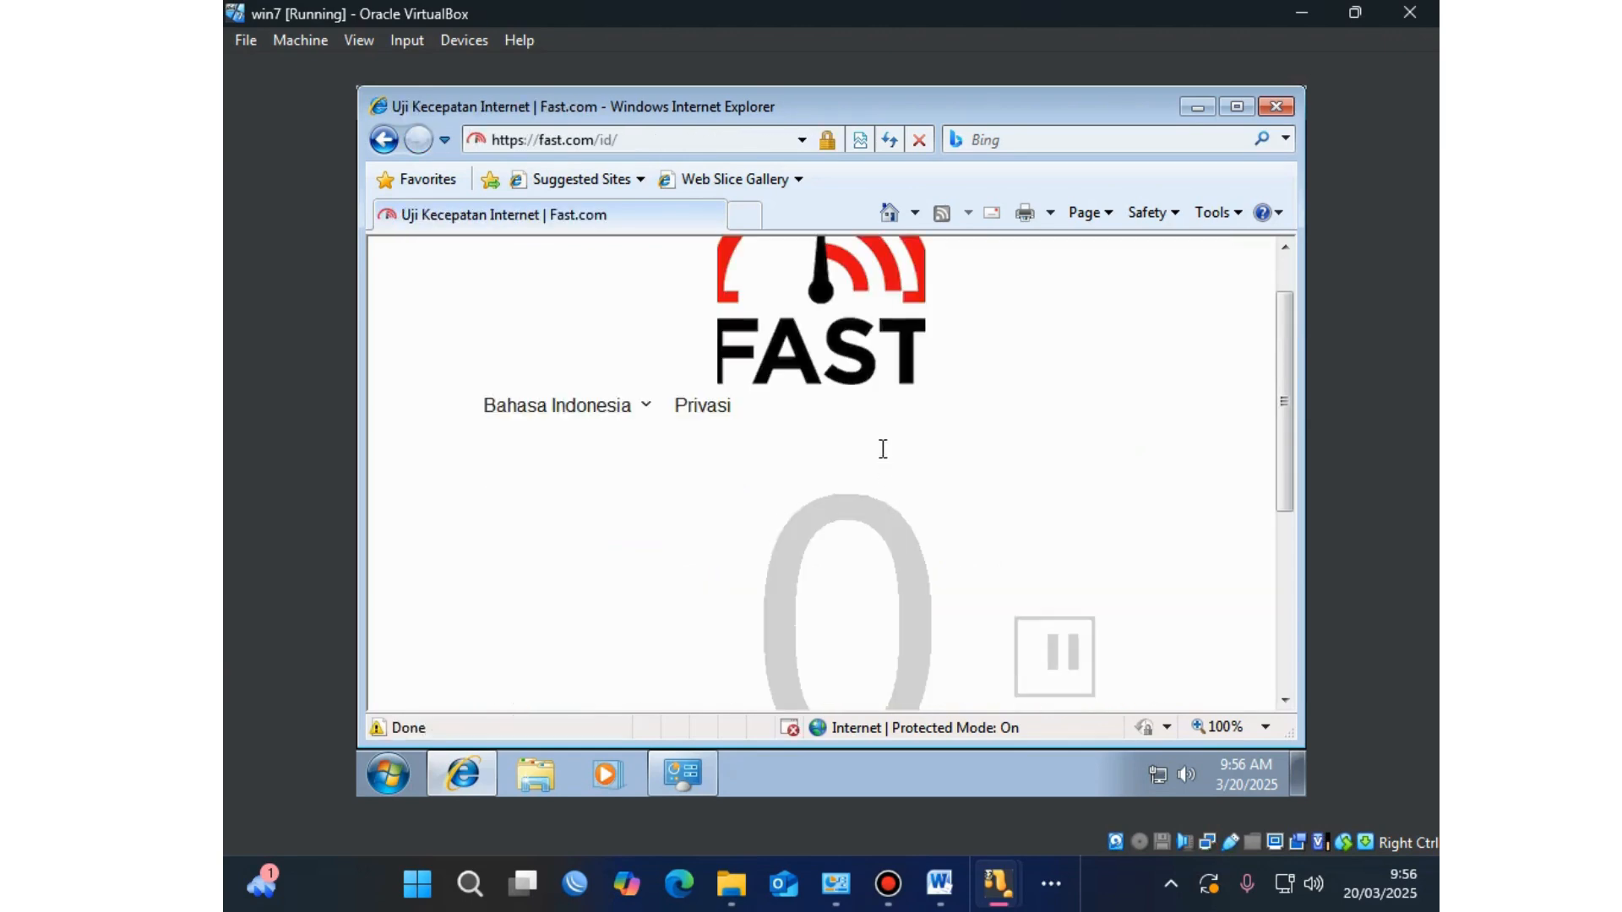
{"action": "scroll", "coordinate": [933, 474], "scroll_direction": "down", "scroll_amount": 4}
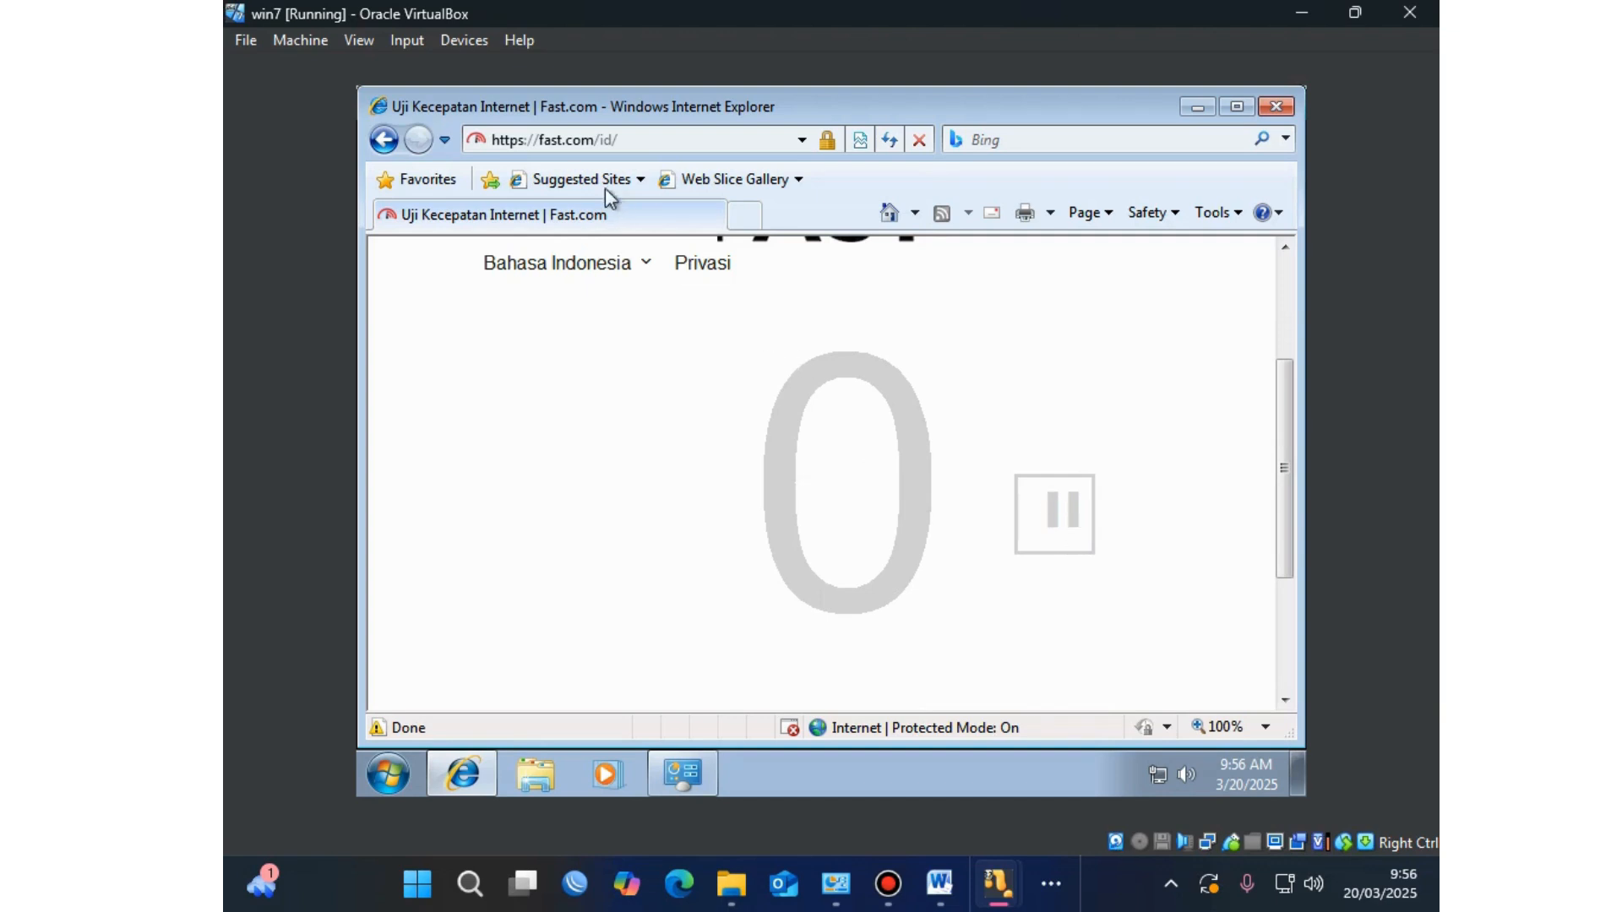
{"action": "left_click", "coordinate": [384, 141]}
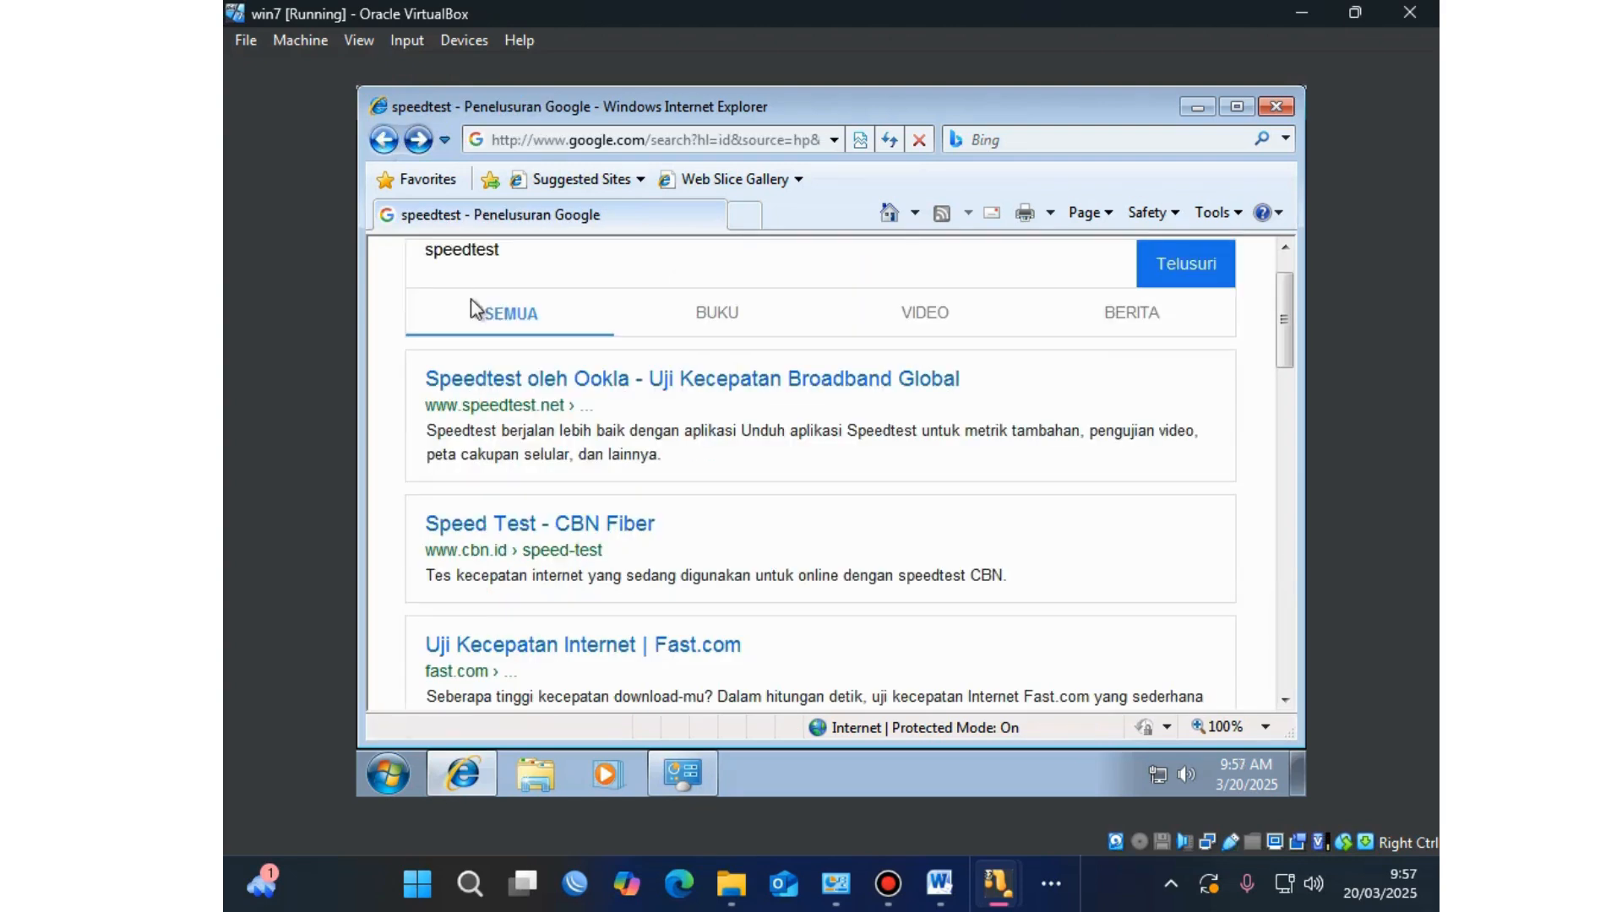
Step: Try the CBN Fiber and MyRepublic speed test results, going back after each fails
{"action": "left_click", "coordinate": [568, 525]}
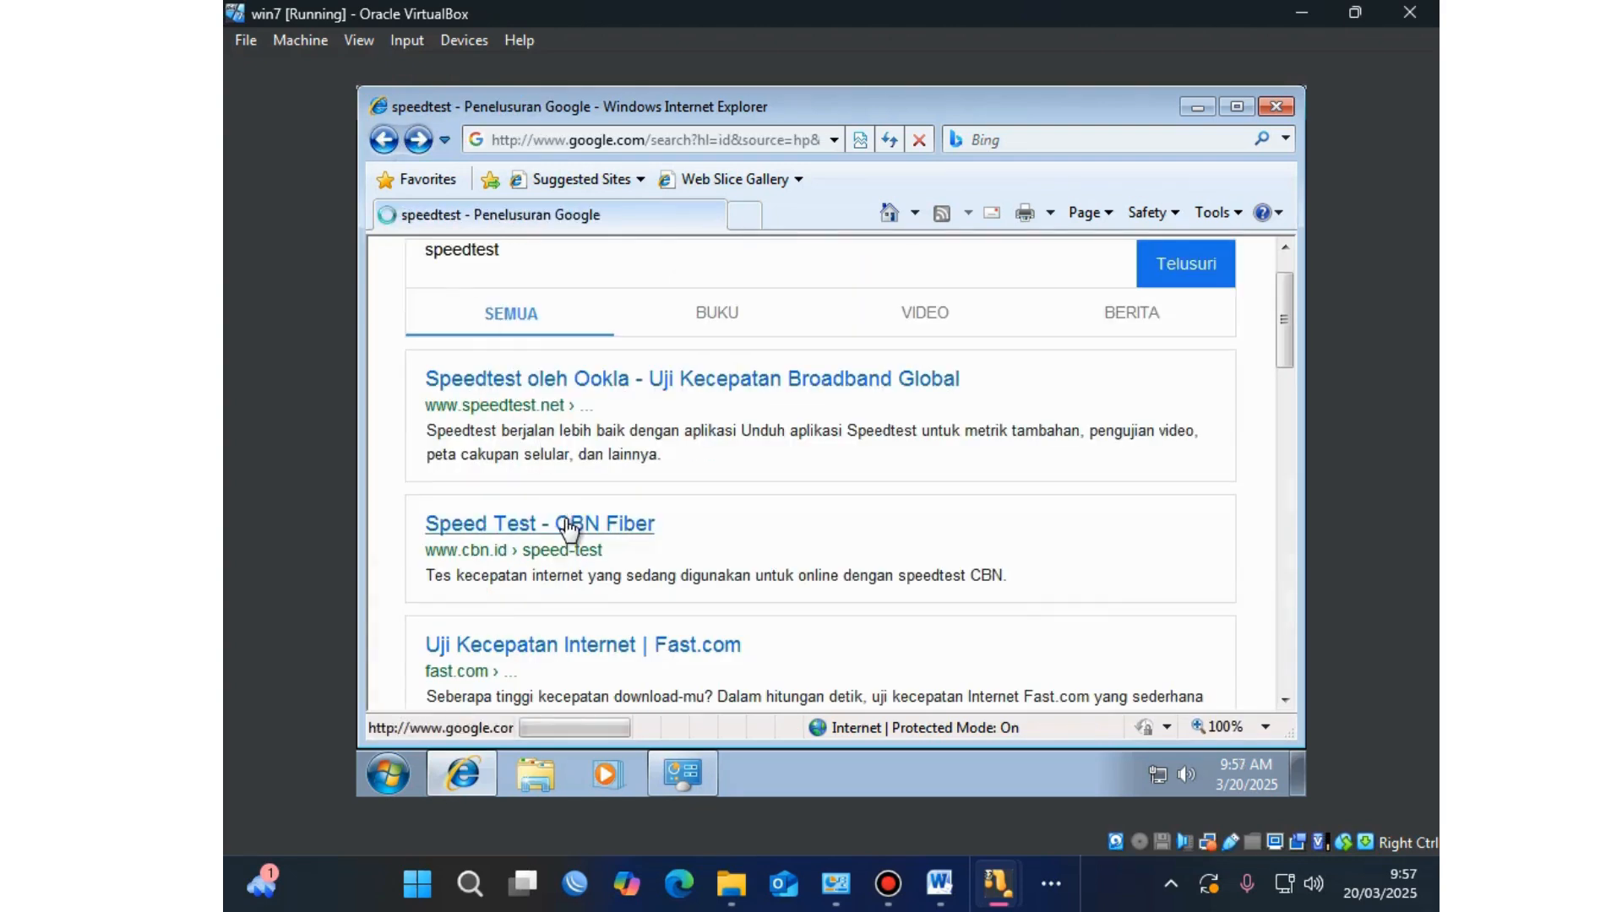
{"action": "left_click", "coordinate": [556, 453]}
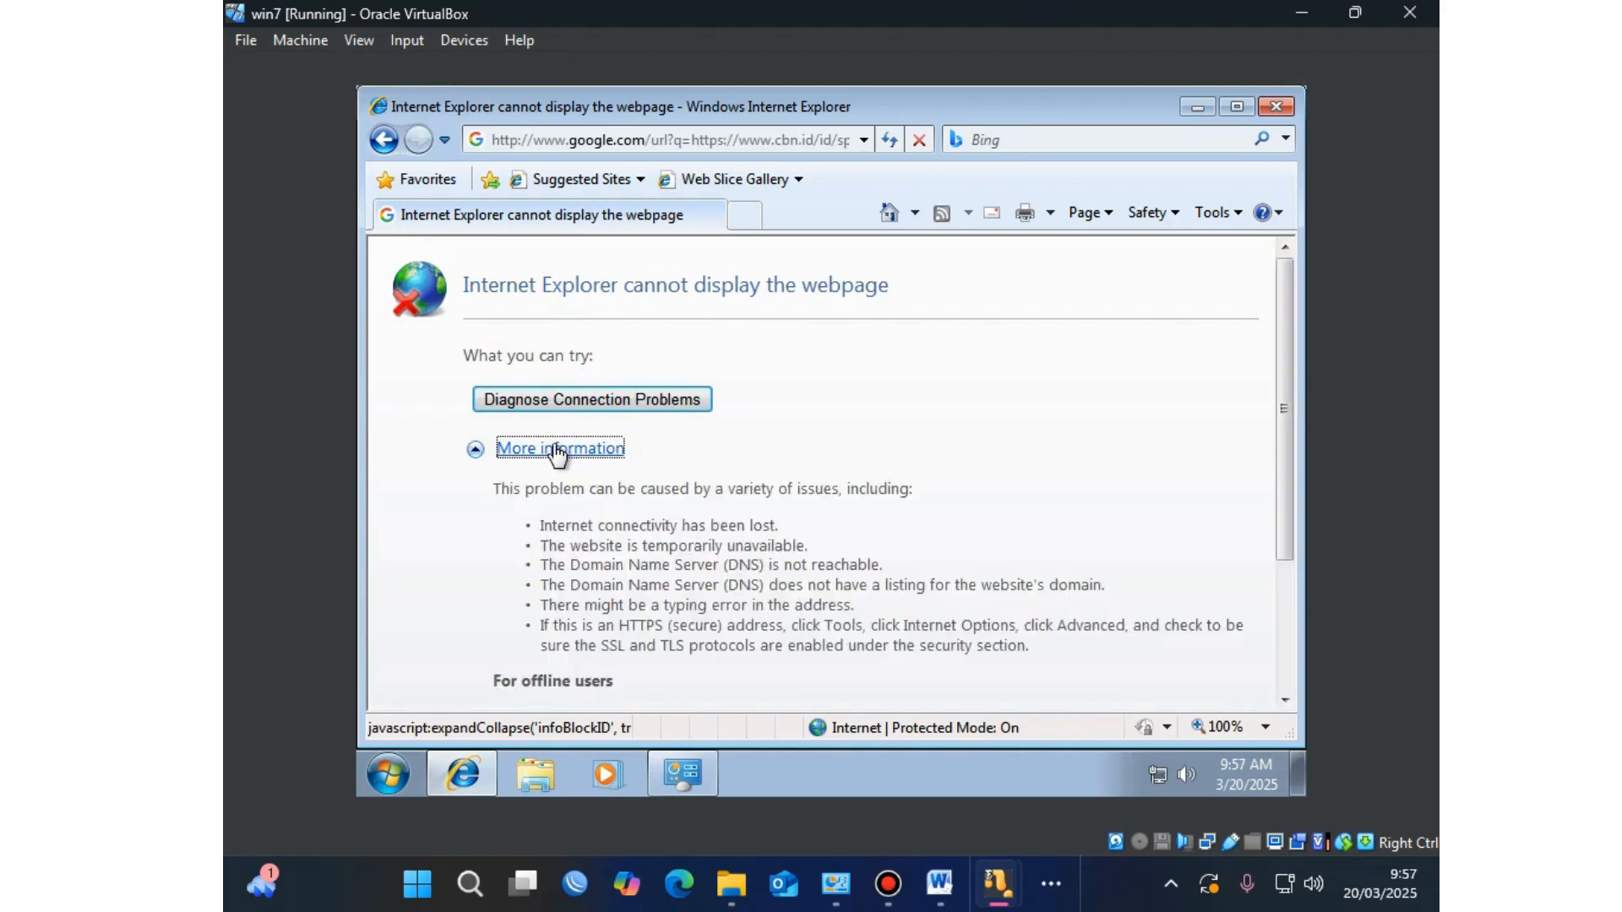
{"action": "scroll", "coordinate": [556, 452], "scroll_direction": "down", "scroll_amount": 3}
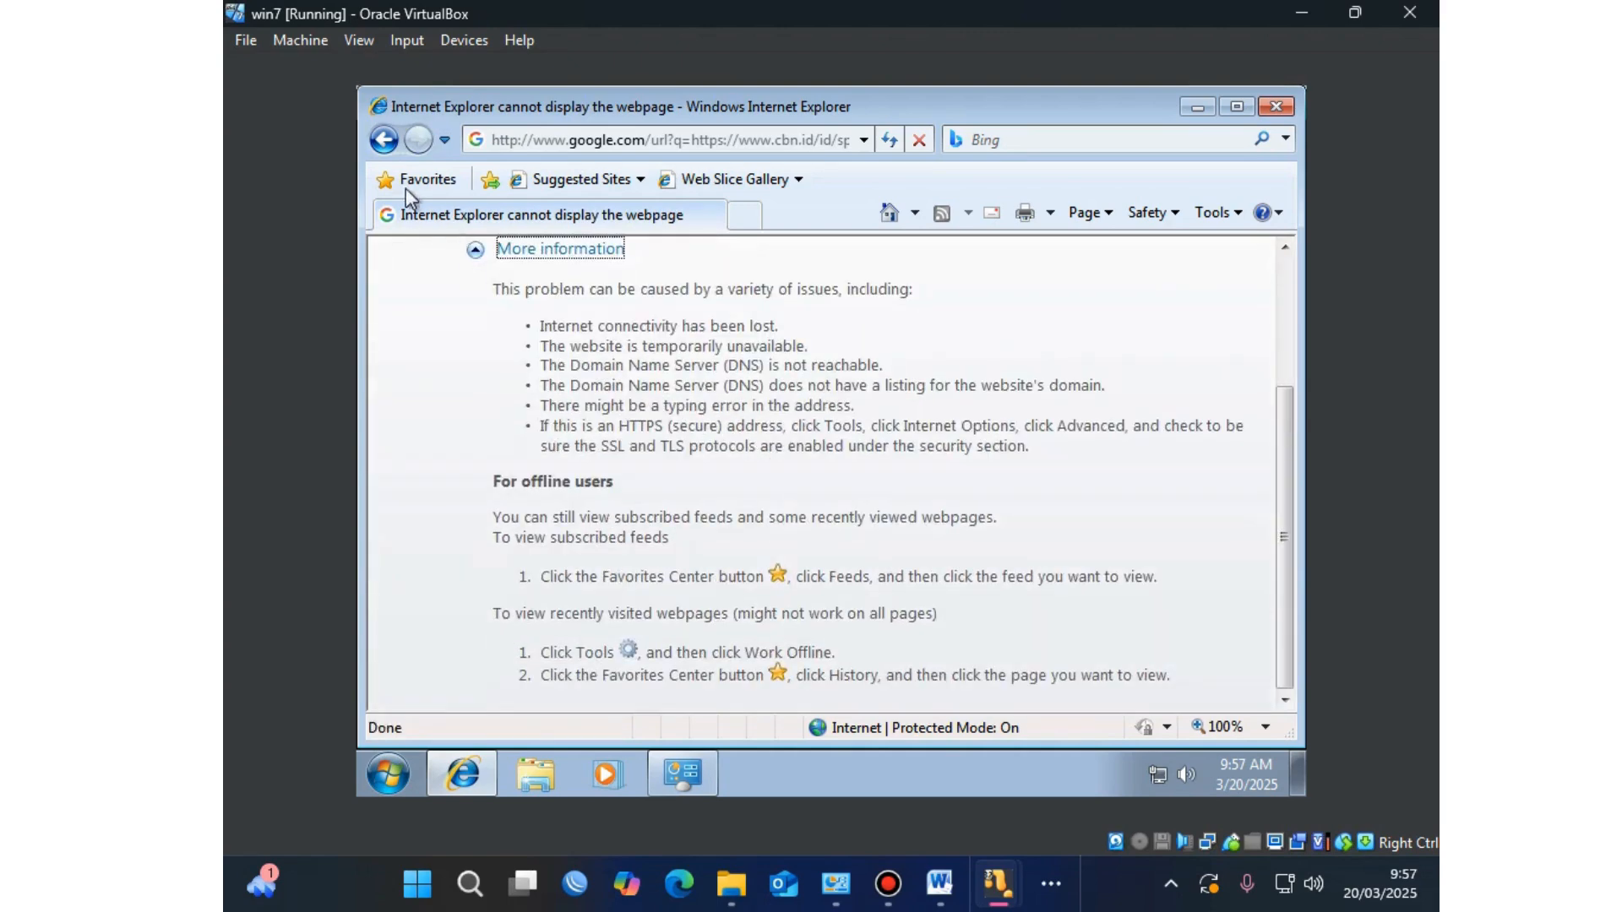
{"action": "left_click", "coordinate": [384, 139]}
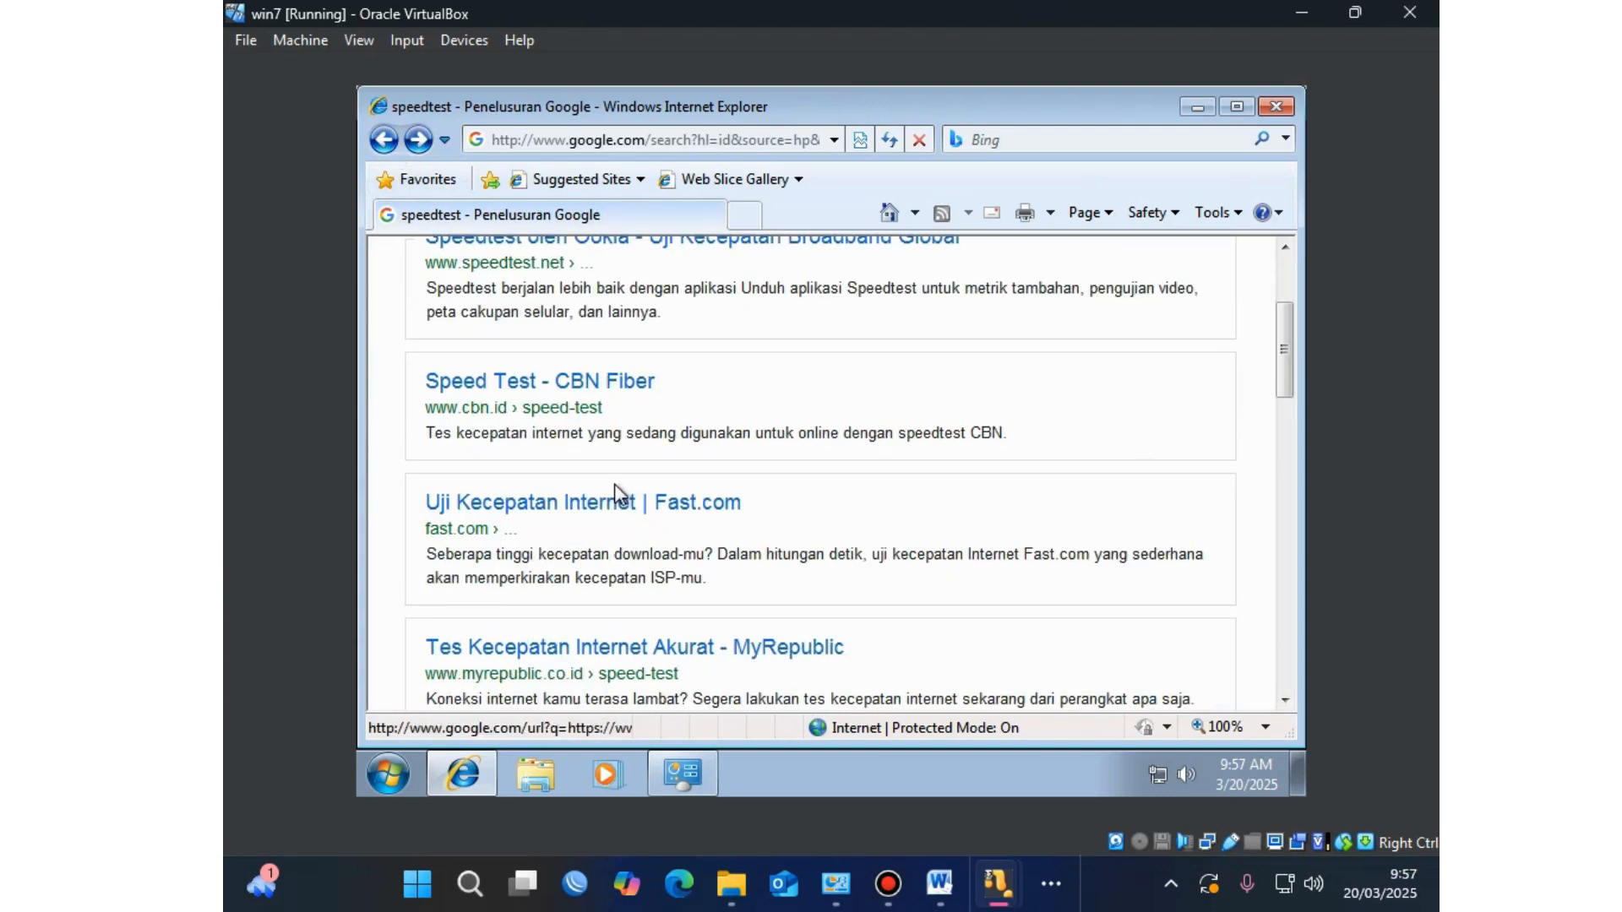
{"action": "left_click", "coordinate": [765, 648]}
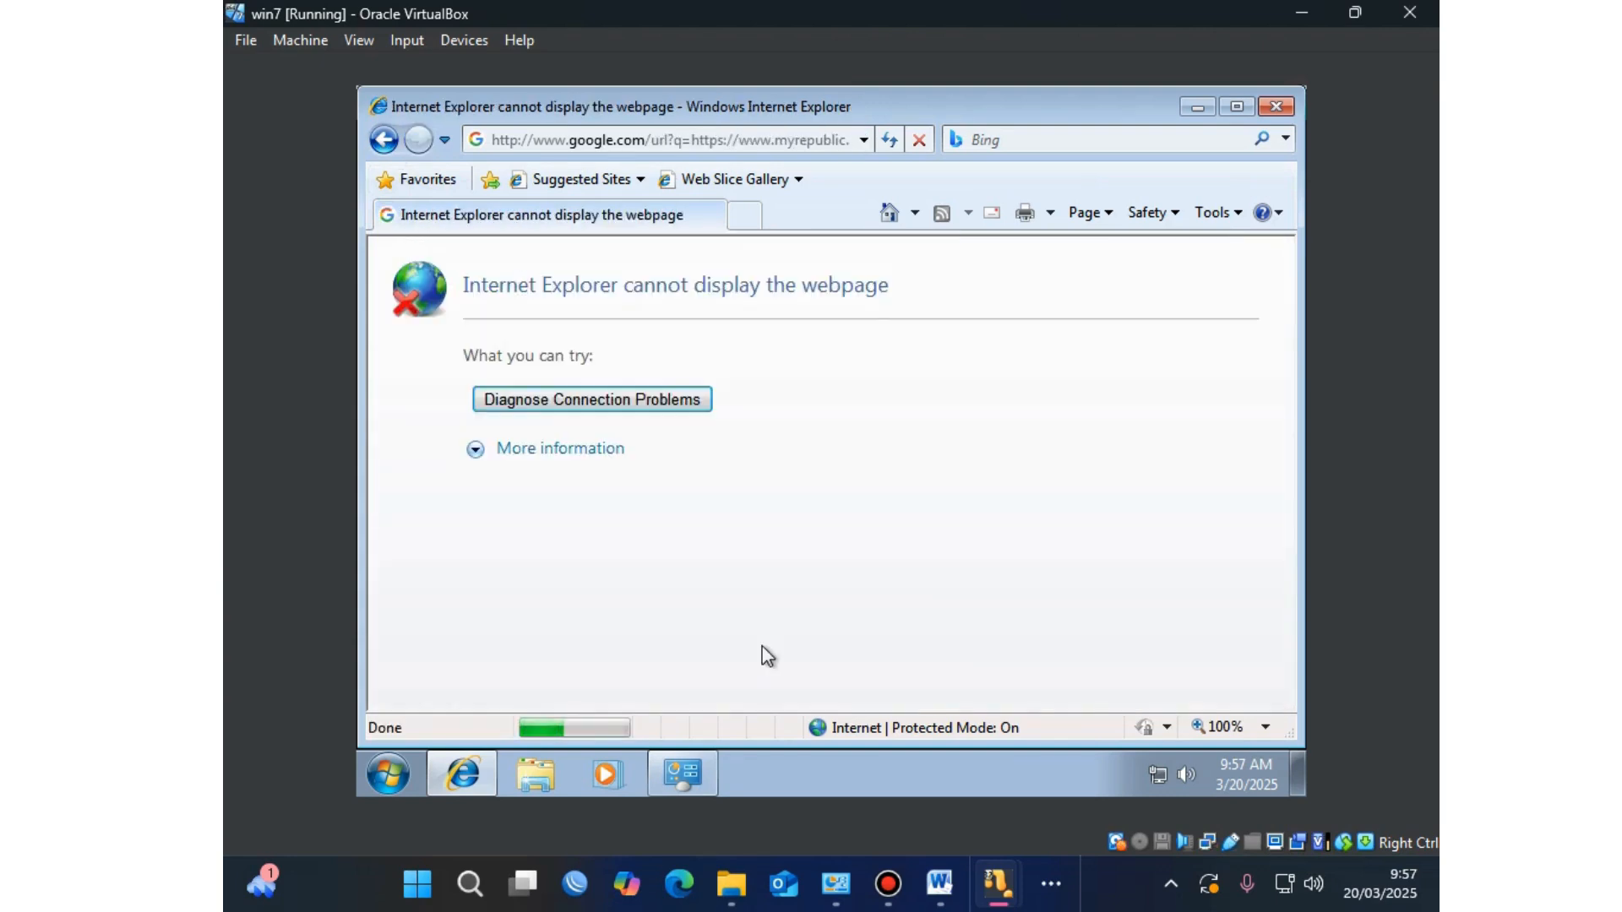
{"action": "left_click", "coordinate": [384, 140]}
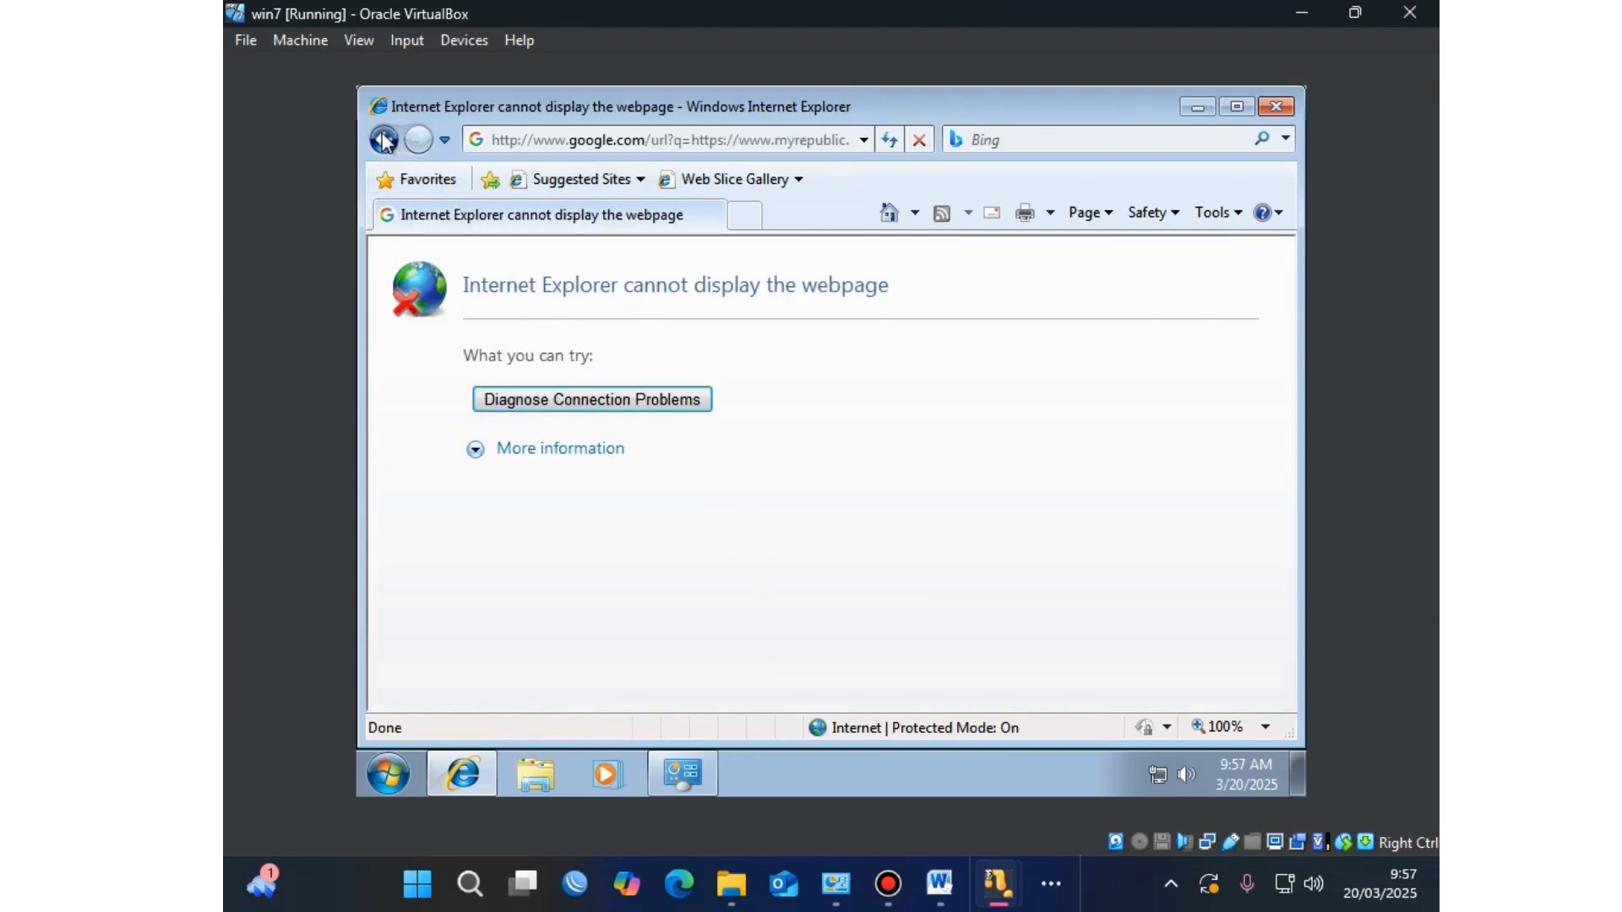
{"action": "scroll", "coordinate": [698, 616], "scroll_direction": "down", "scroll_amount": 1}
{"action": "scroll", "coordinate": [698, 616], "scroll_direction": "down", "scroll_amount": 2}
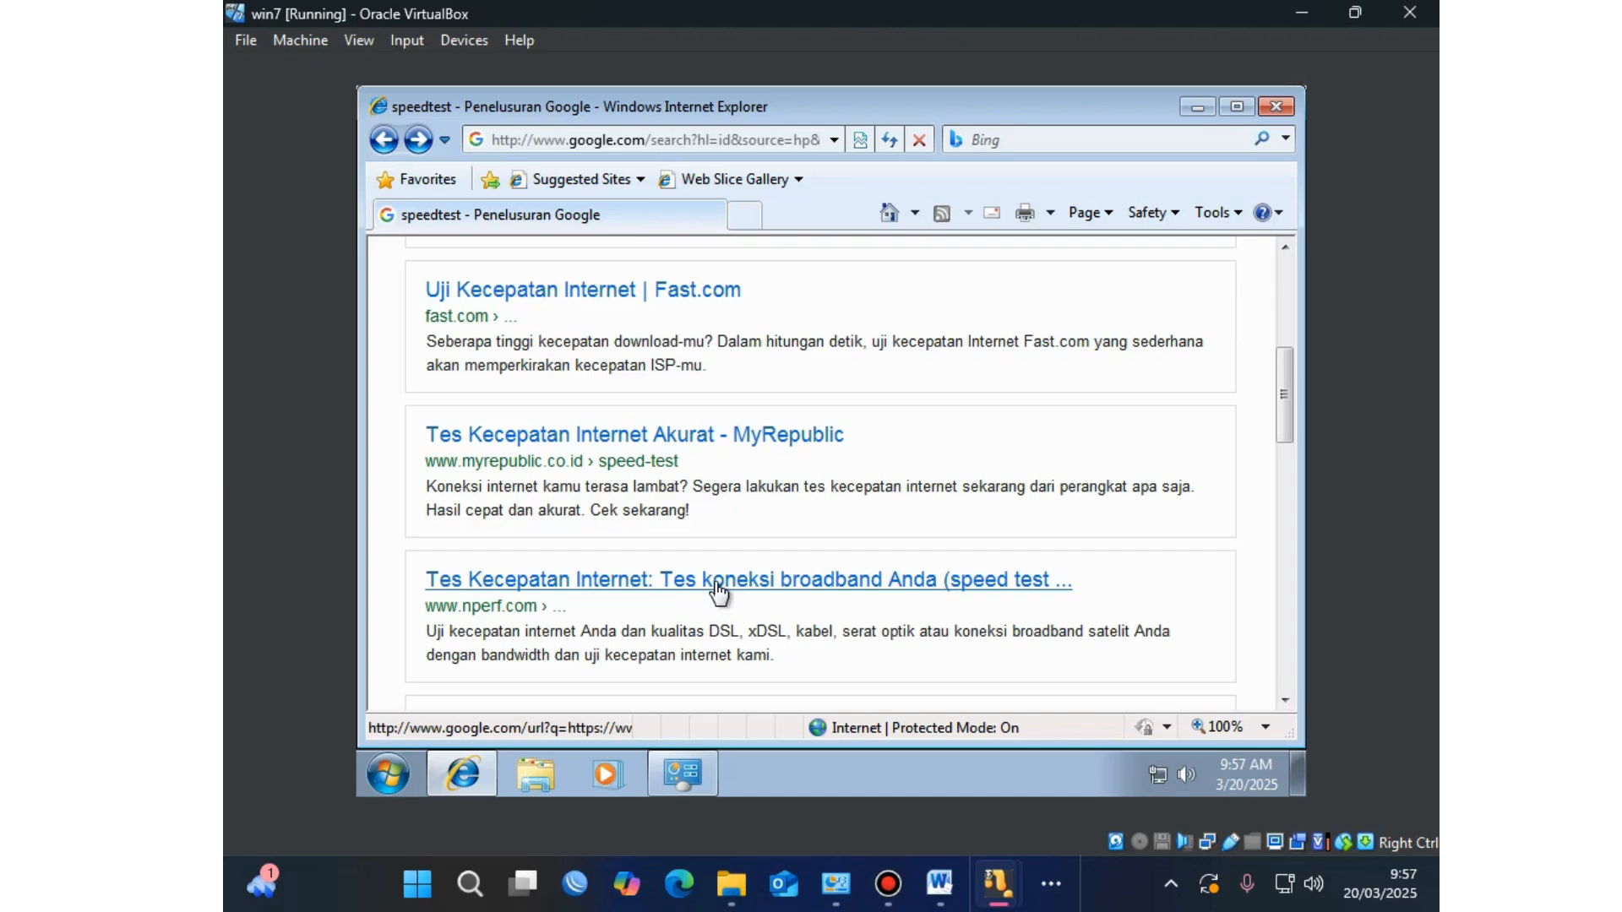
Step: Open the nperf.com speed test result and scroll through its page
{"action": "left_click", "coordinate": [716, 583]}
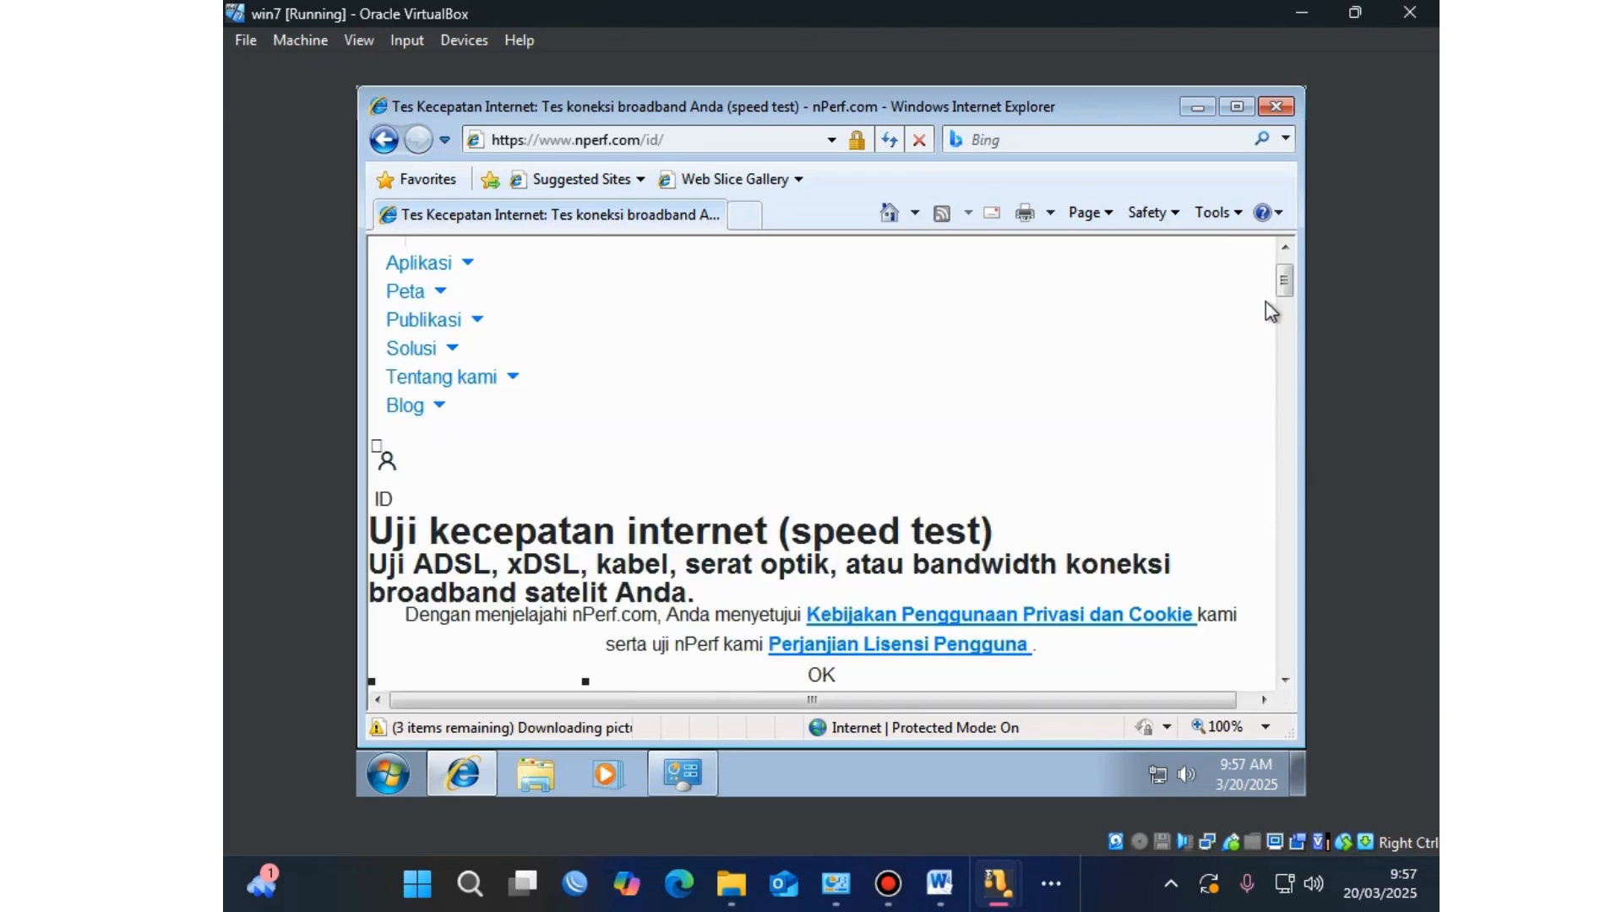
{"action": "left_click_drag", "start_coordinate": [1286, 281], "coordinate": [1284, 445]}
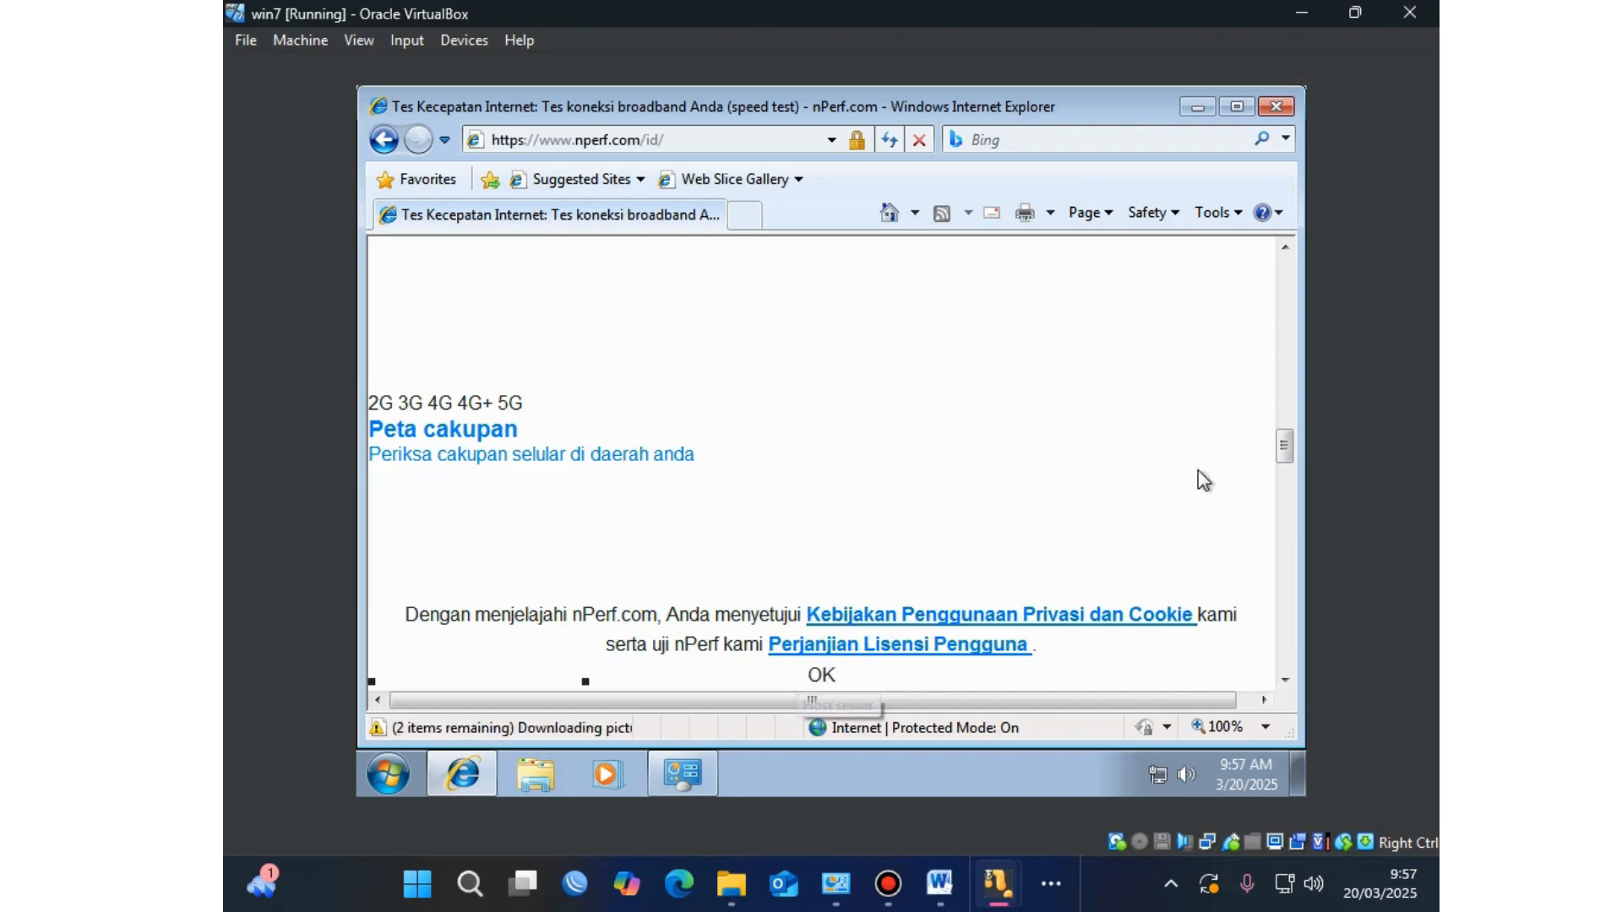
{"action": "left_click_drag", "start_coordinate": [1290, 456], "coordinate": [1285, 524]}
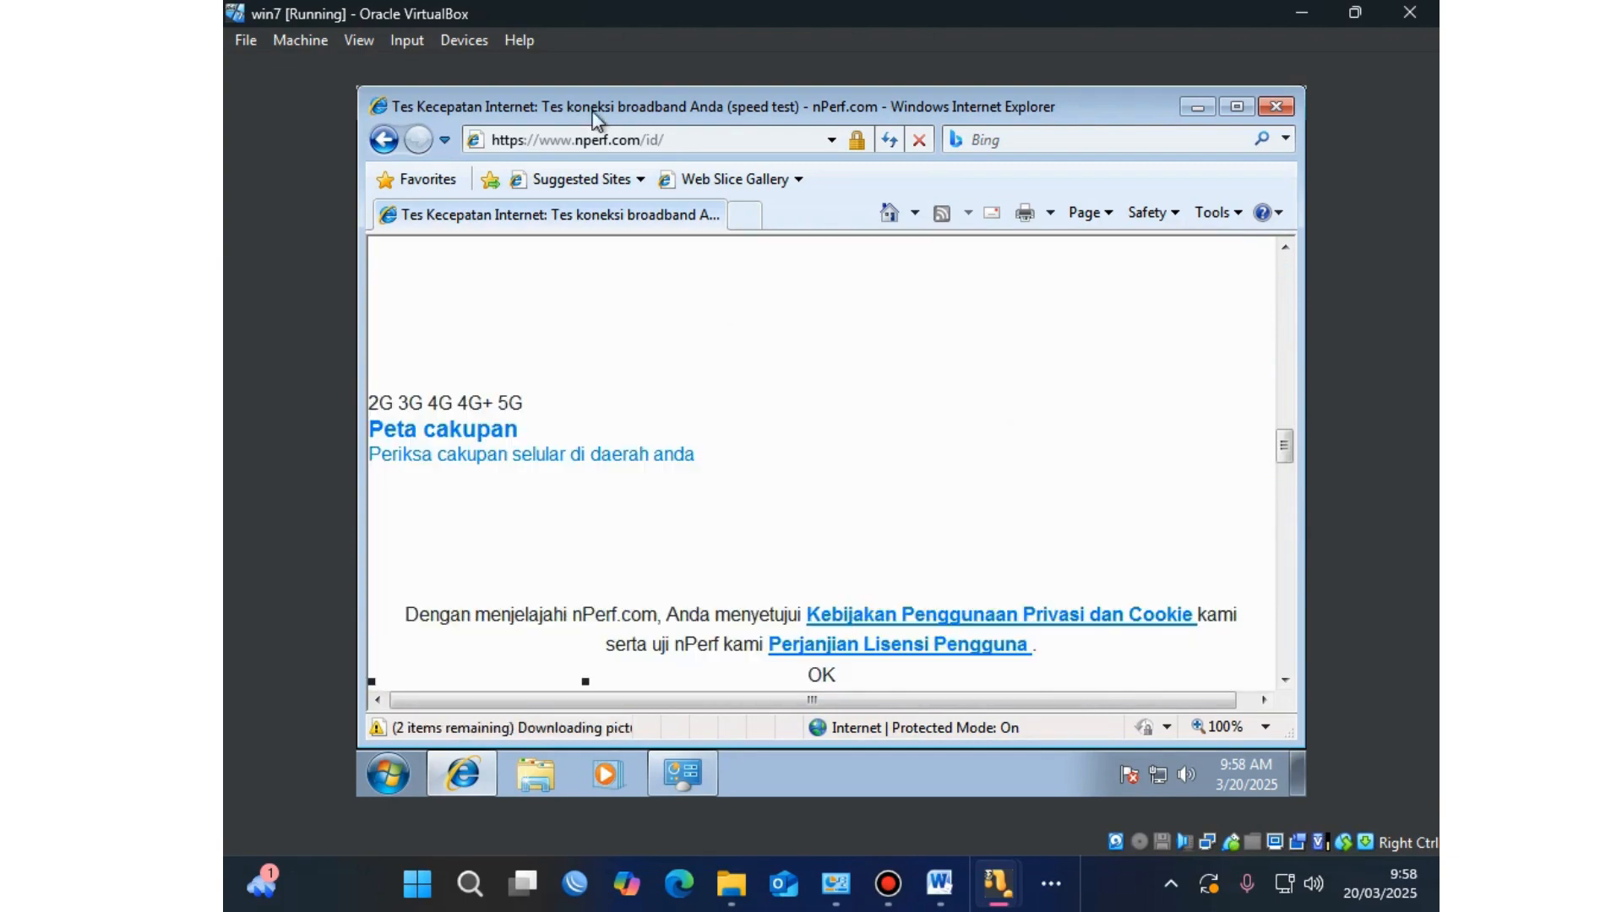
{"action": "left_click", "coordinate": [746, 213]}
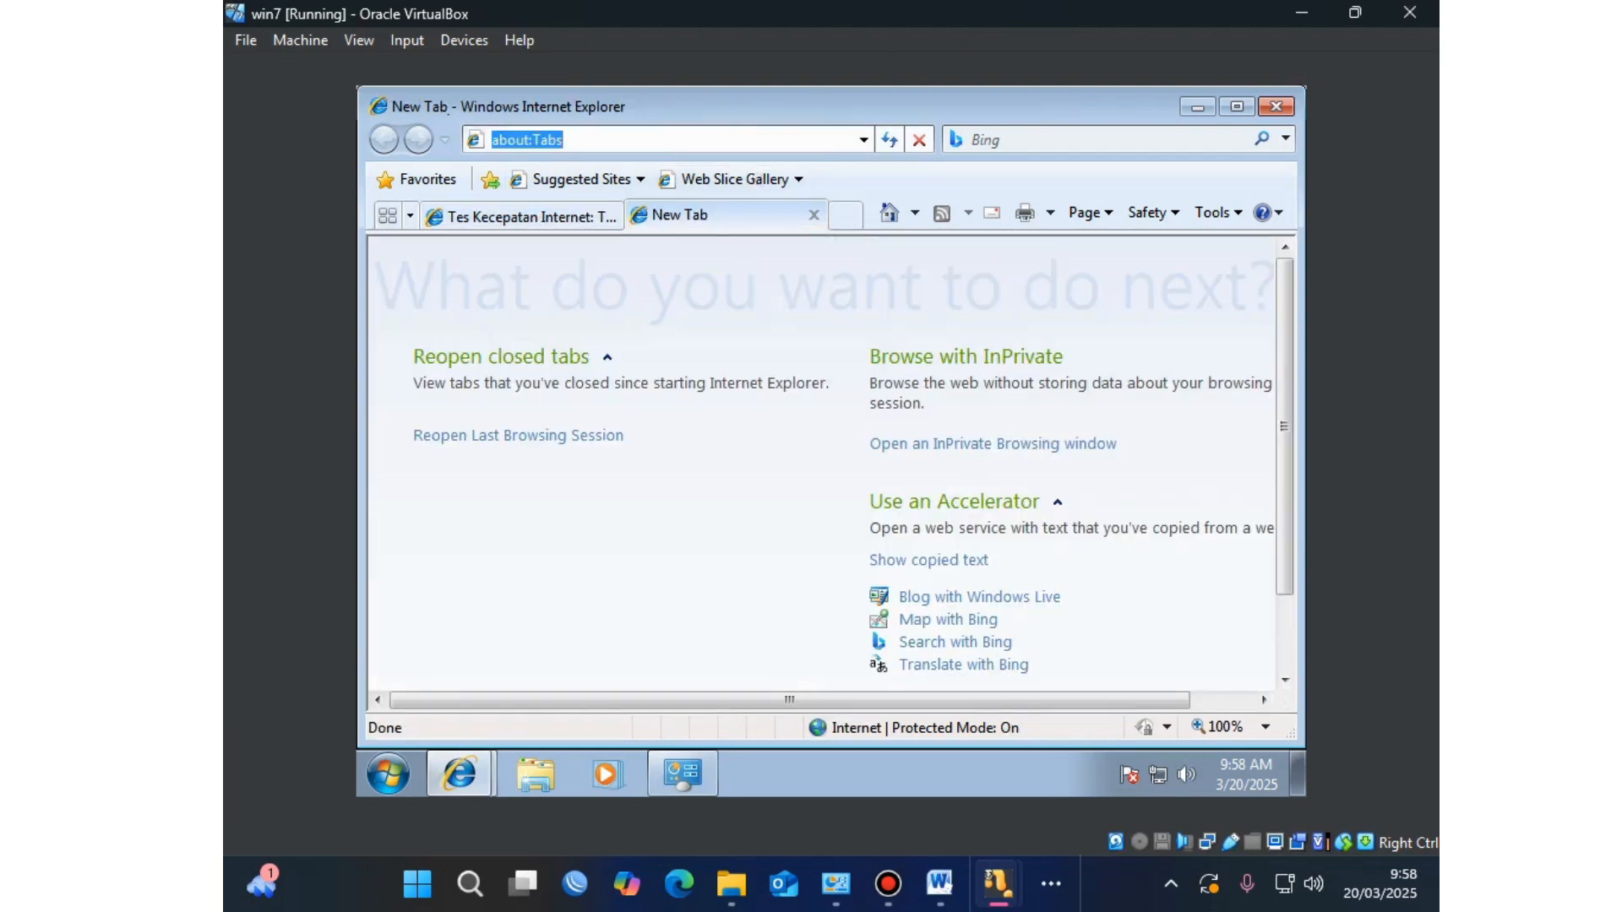
Step: Search for Mozilla and open the Firefox desktop download page past the certificate warning
{"action": "type", "text": "mus"}
{"action": "key", "text": "BackSpace"}
{"action": "type", "text": "zilla"}
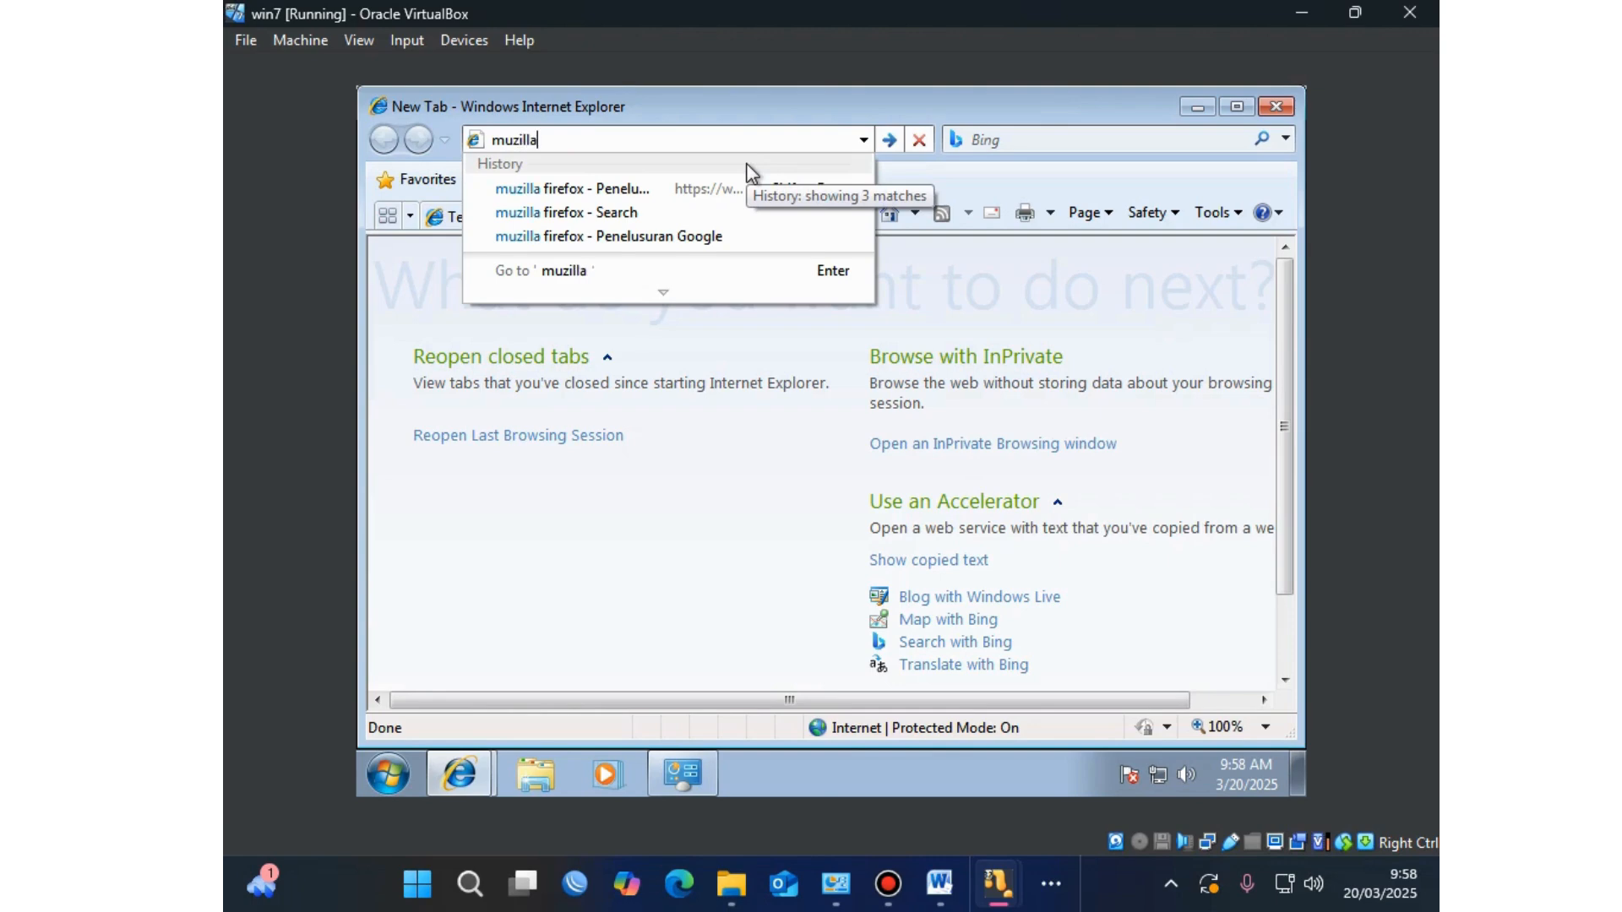
{"action": "key", "text": "Return"}
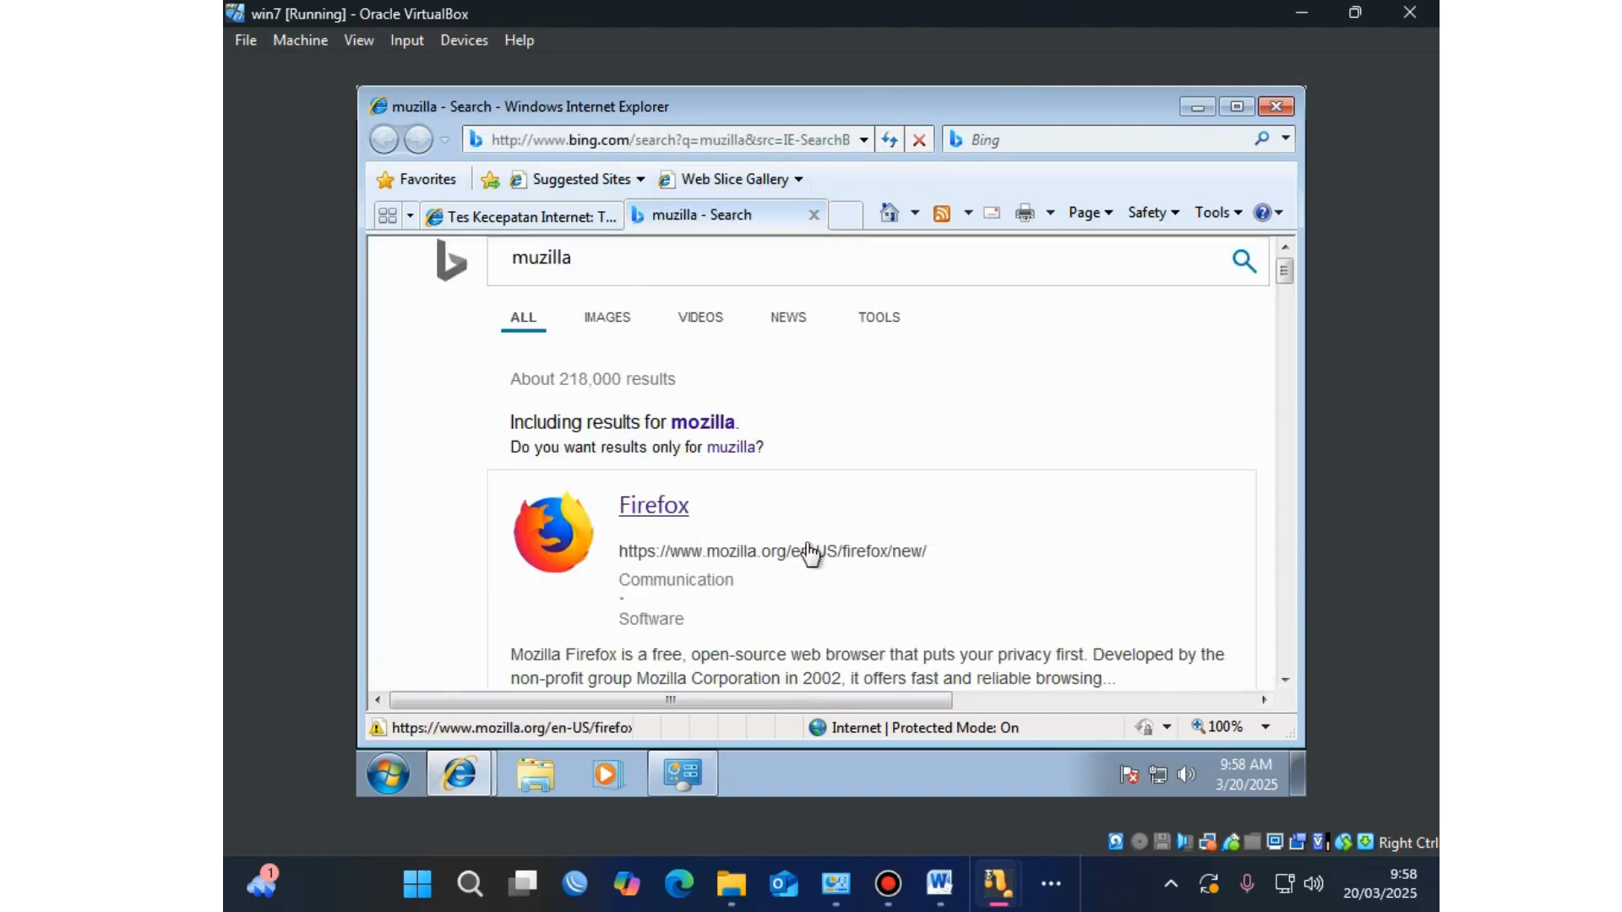
{"action": "scroll", "coordinate": [824, 553], "scroll_direction": "down", "scroll_amount": 3}
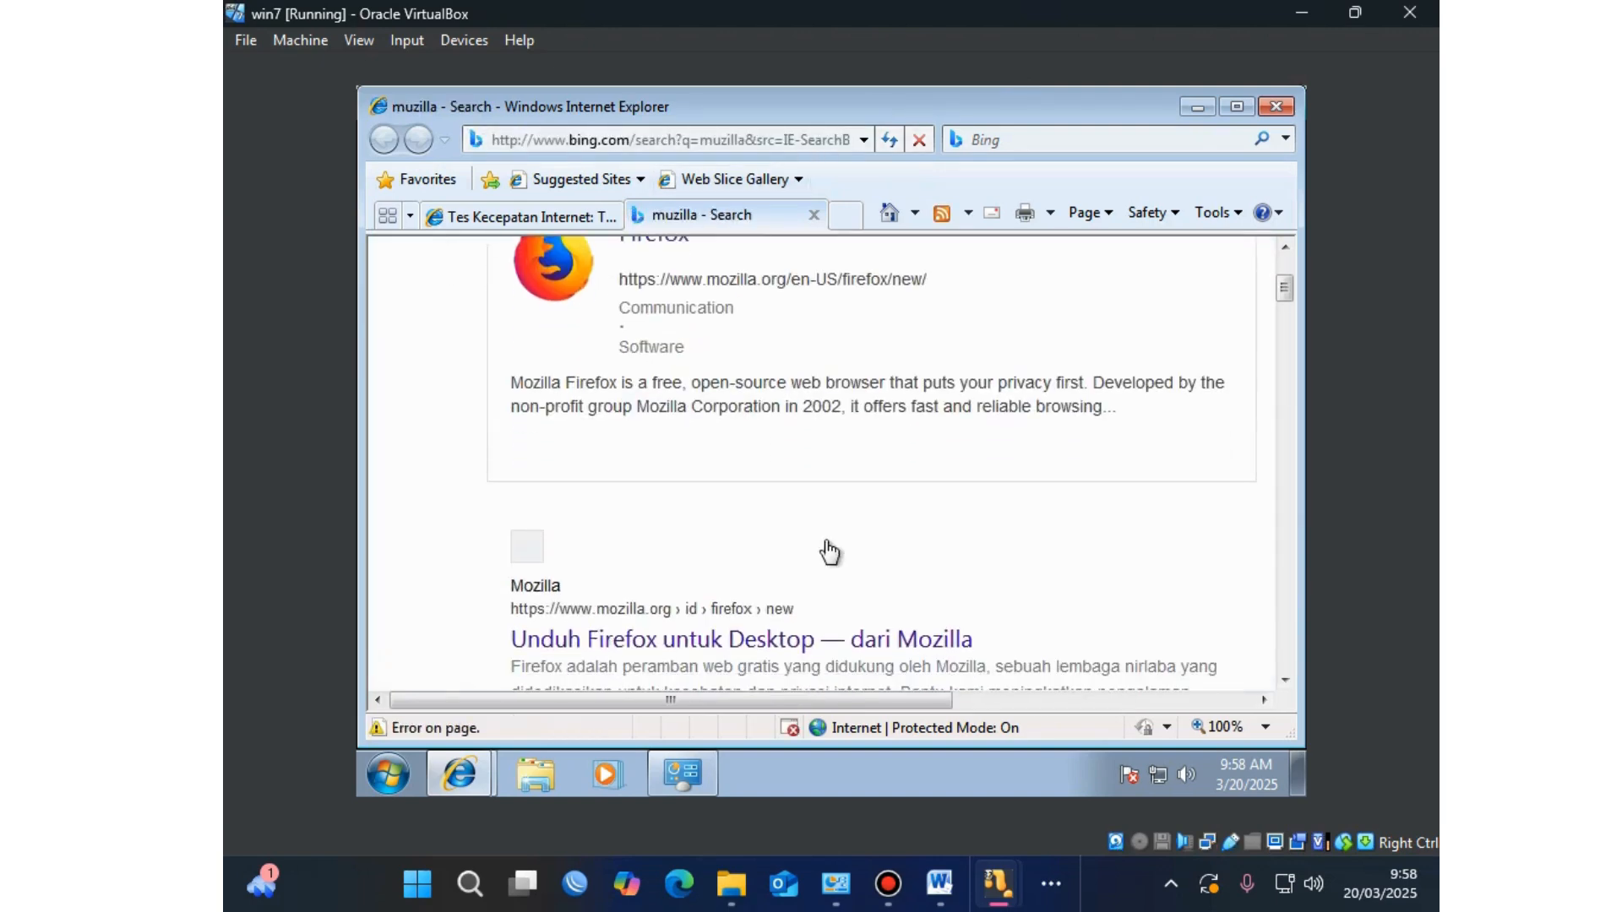
{"action": "left_click", "coordinate": [852, 646]}
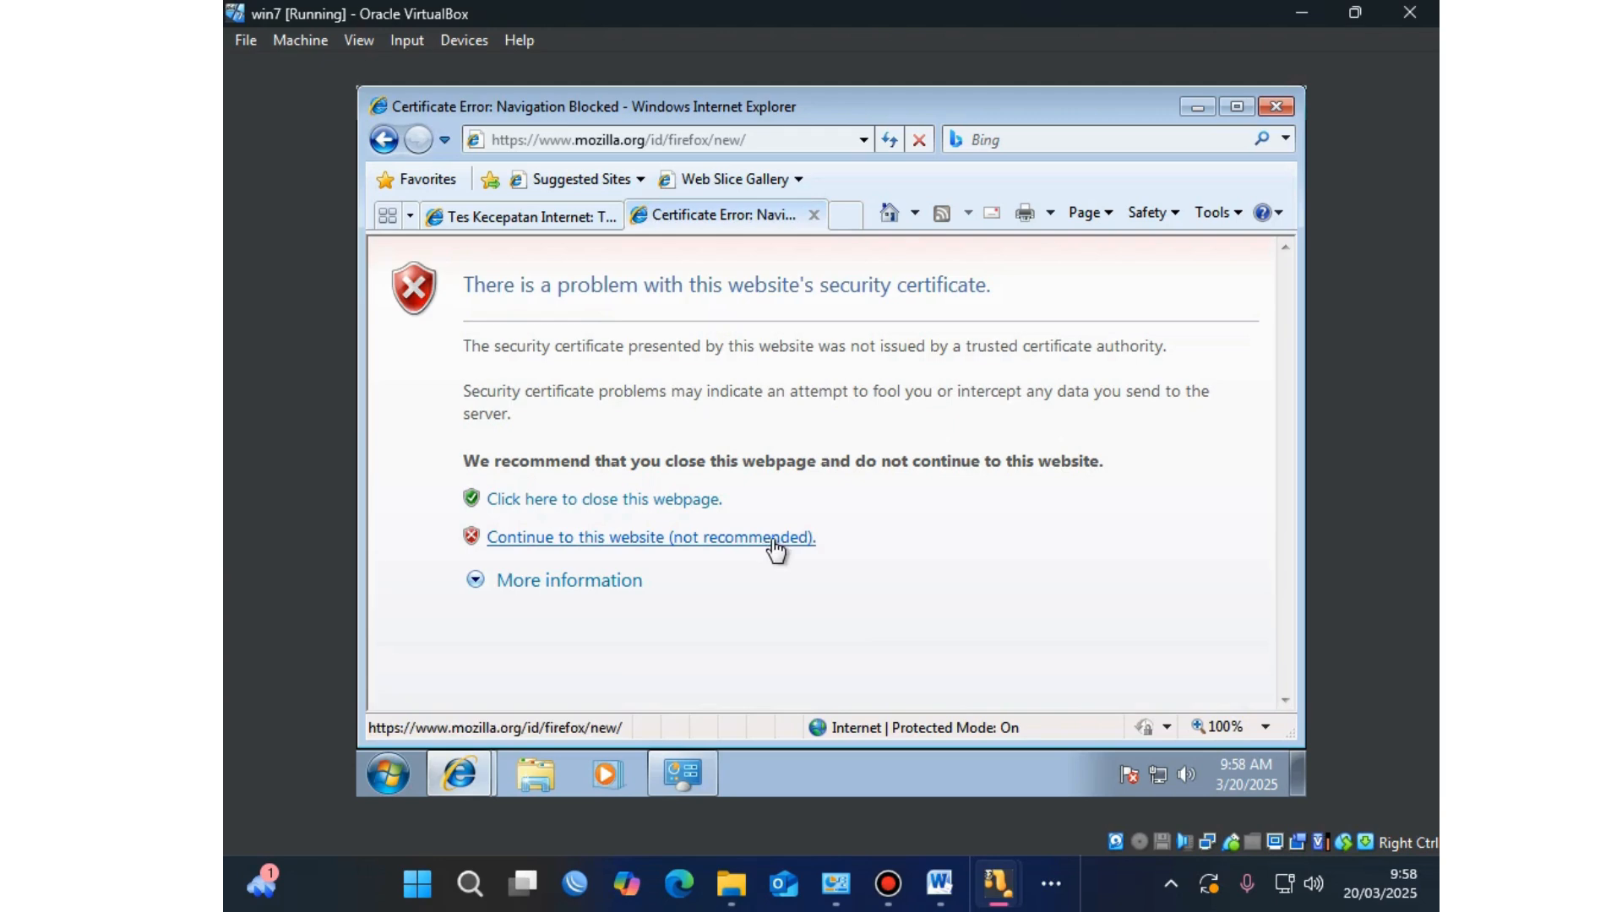
{"action": "left_click", "coordinate": [734, 548]}
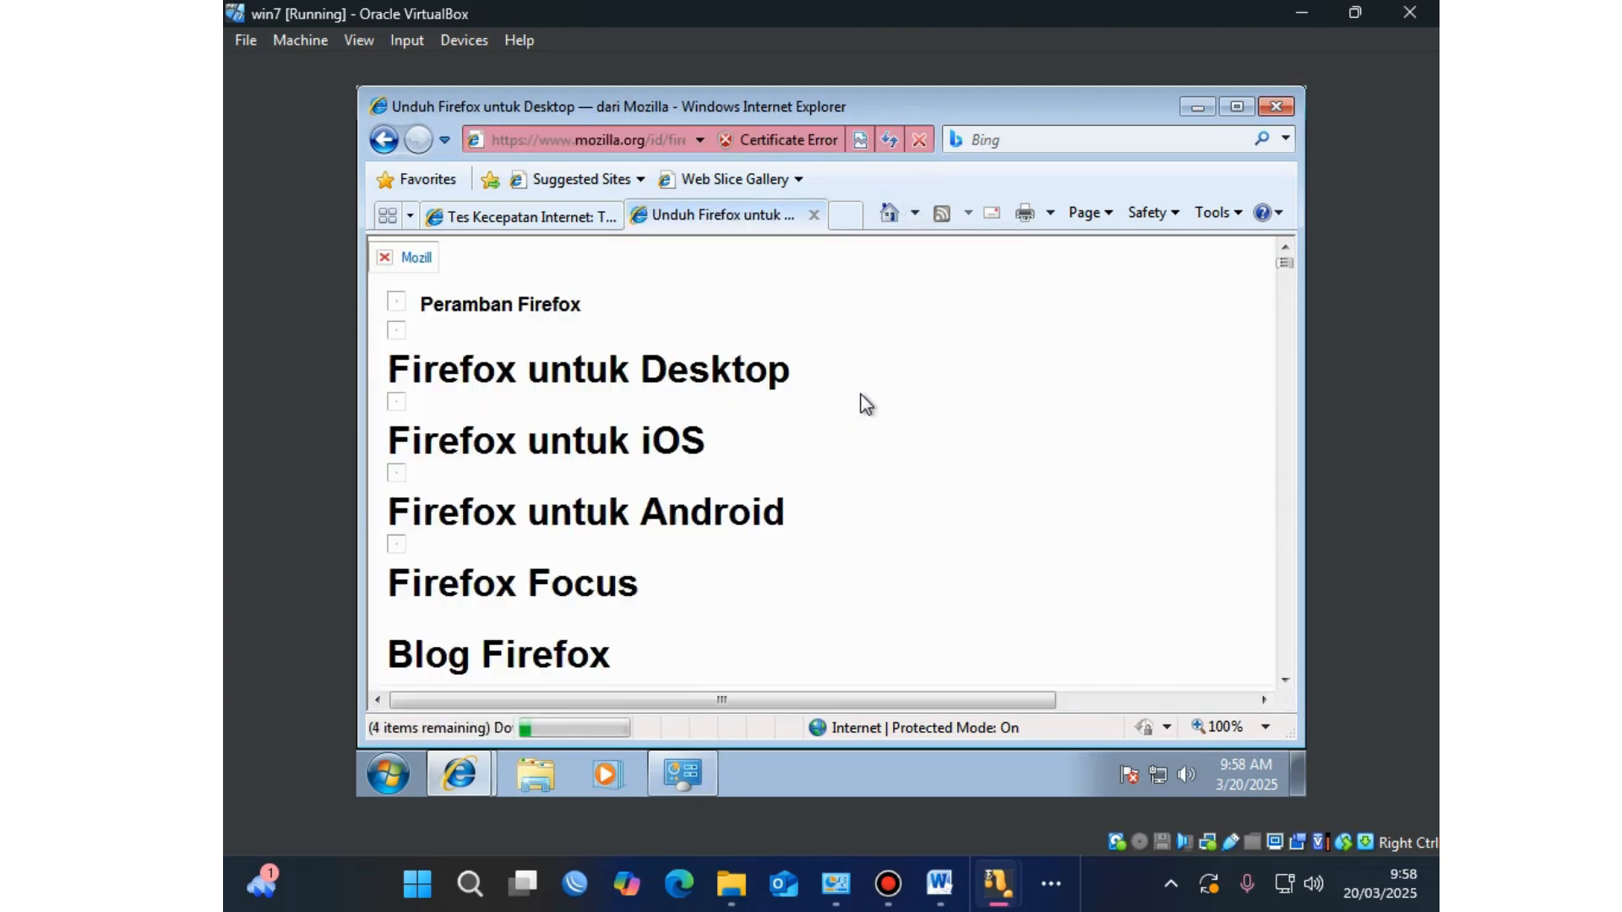
Step: Inspect the mozilla.org certificate's Details and Certification Path, then close it
{"action": "left_click", "coordinate": [724, 140]}
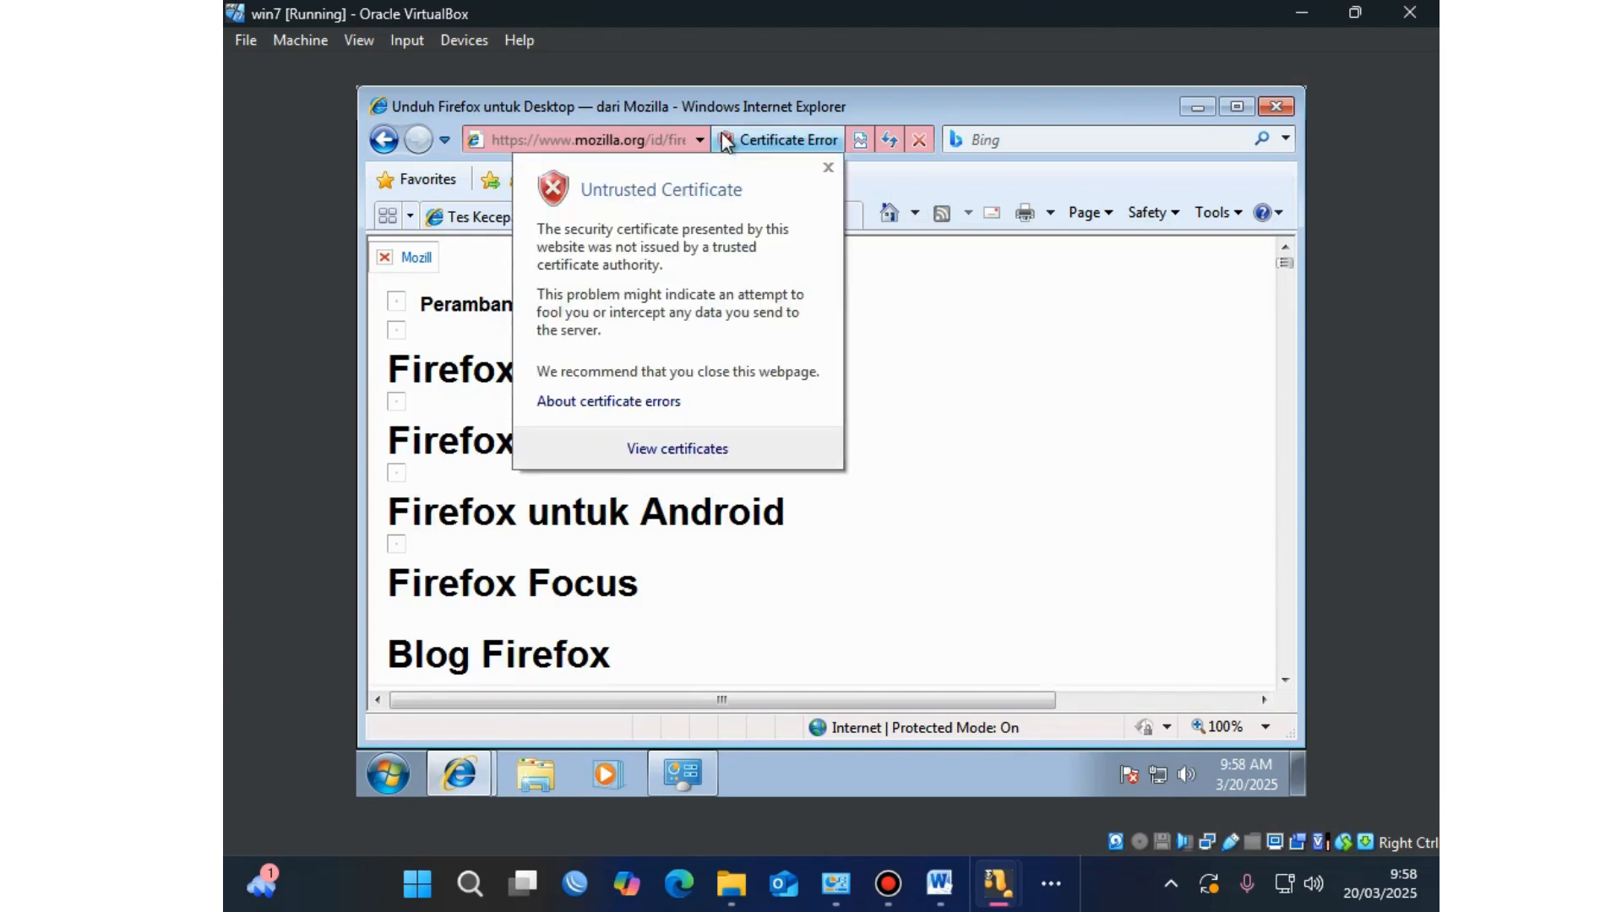
{"action": "left_click", "coordinate": [688, 447]}
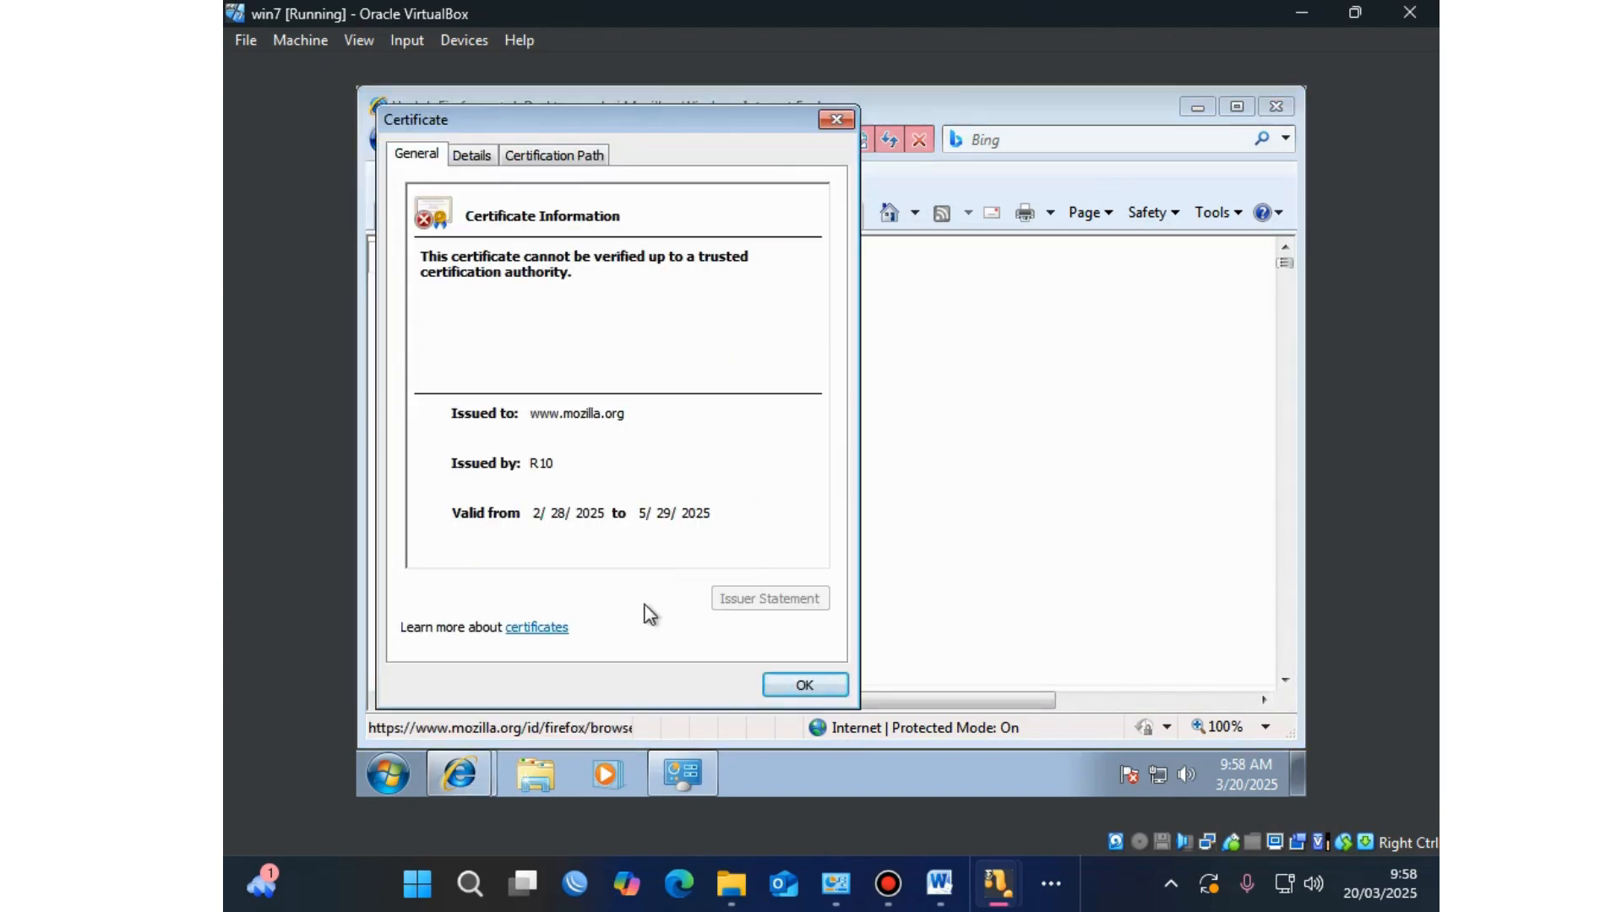
{"action": "left_click", "coordinate": [488, 157]}
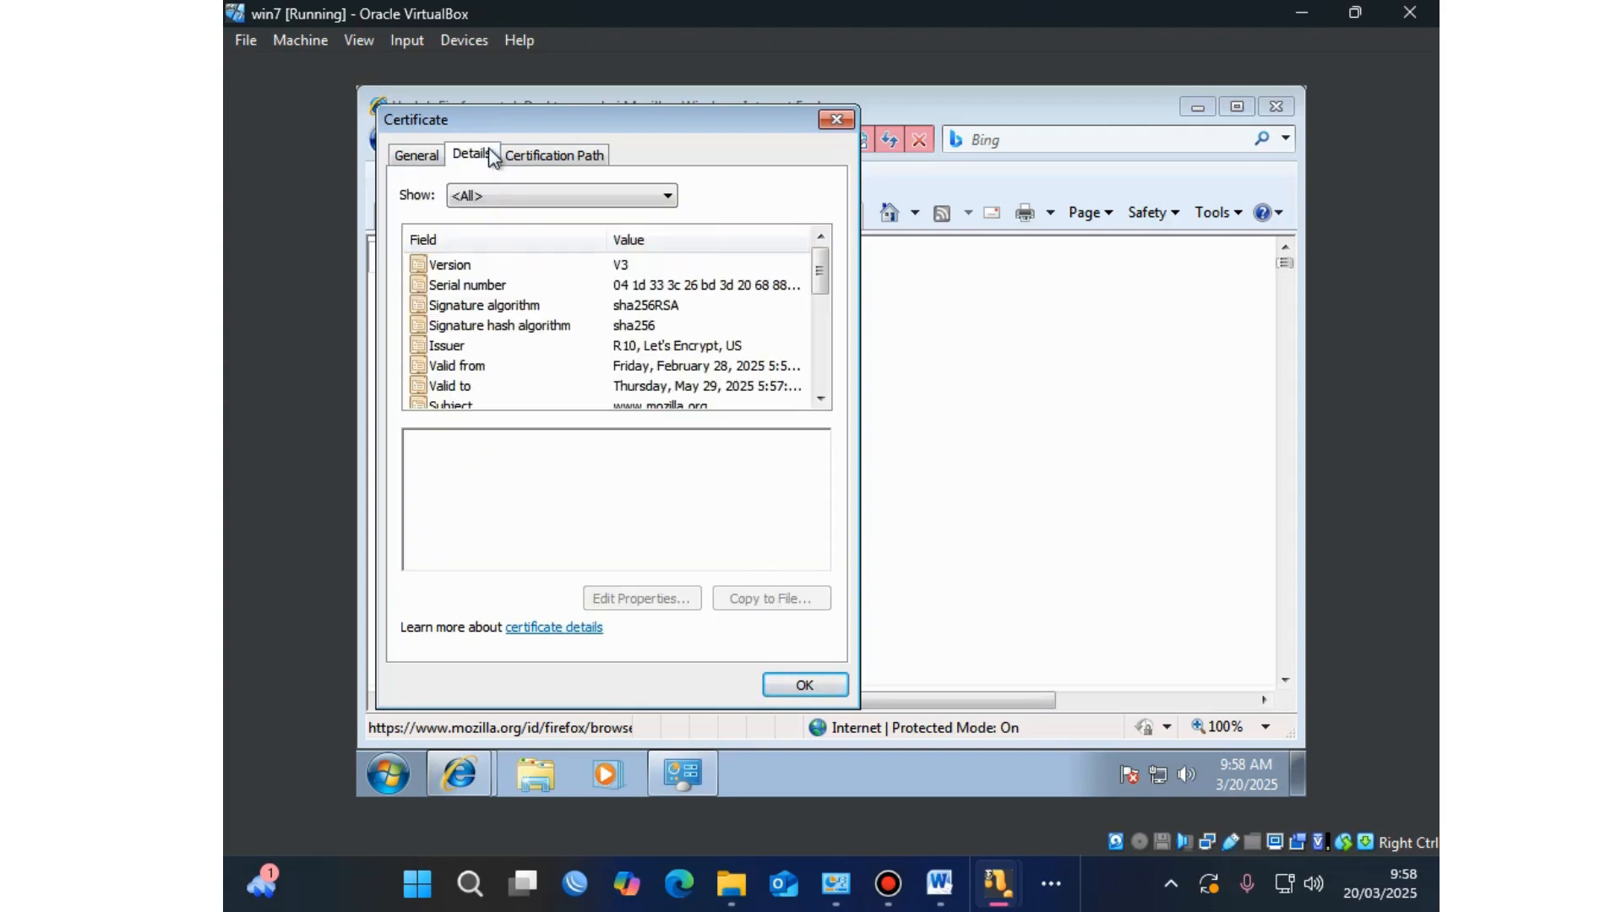
{"action": "left_click", "coordinate": [551, 157]}
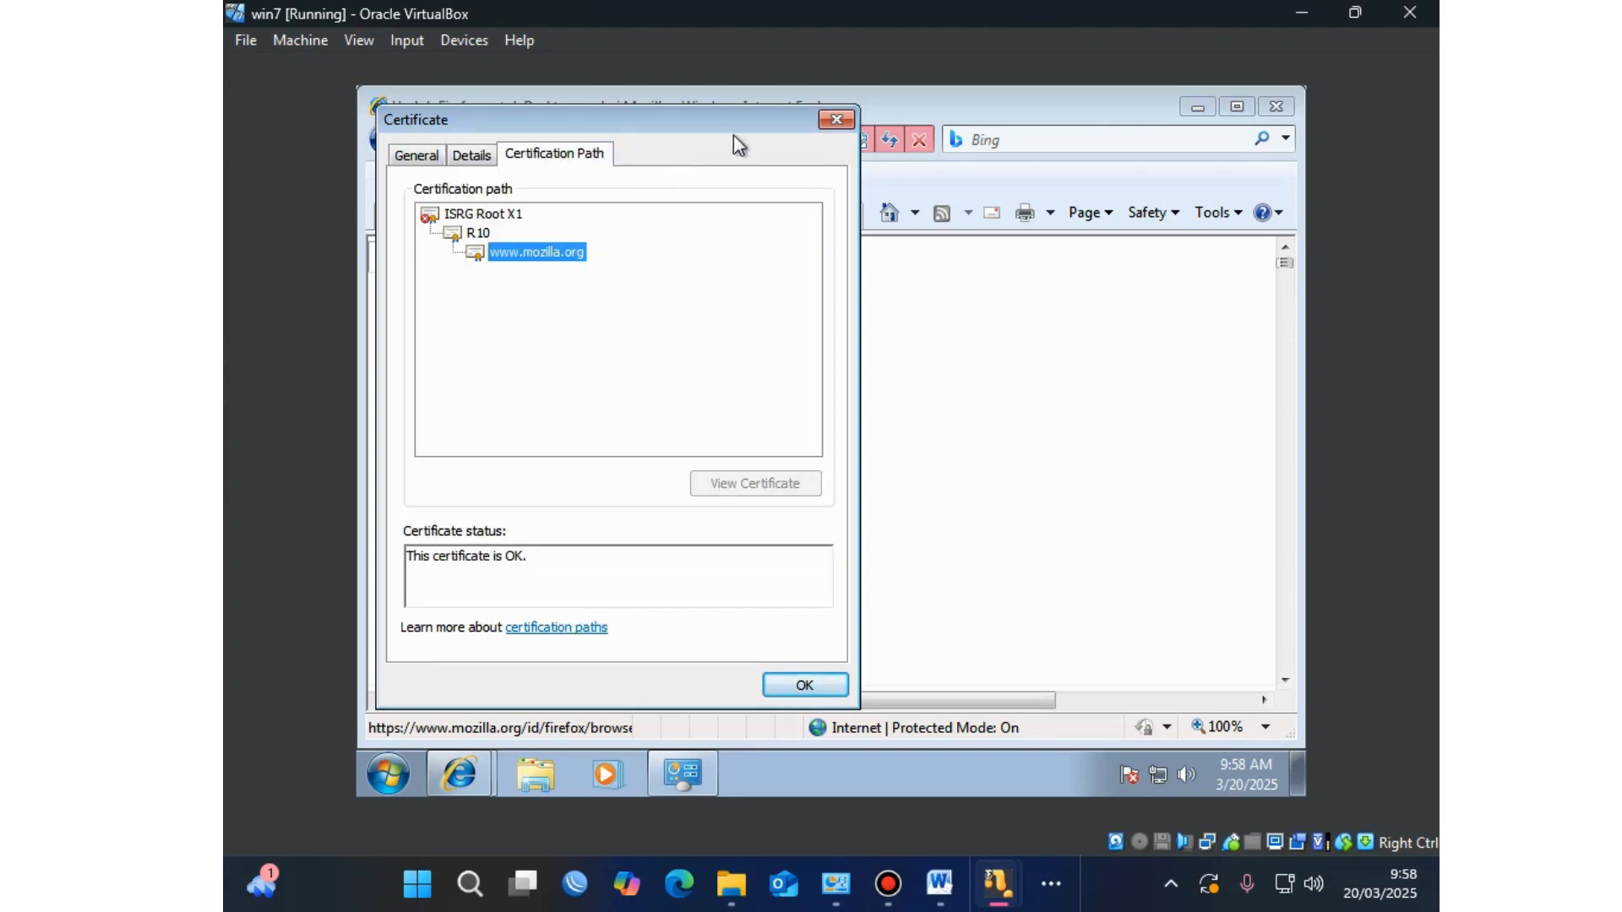
{"action": "left_click", "coordinate": [838, 119]}
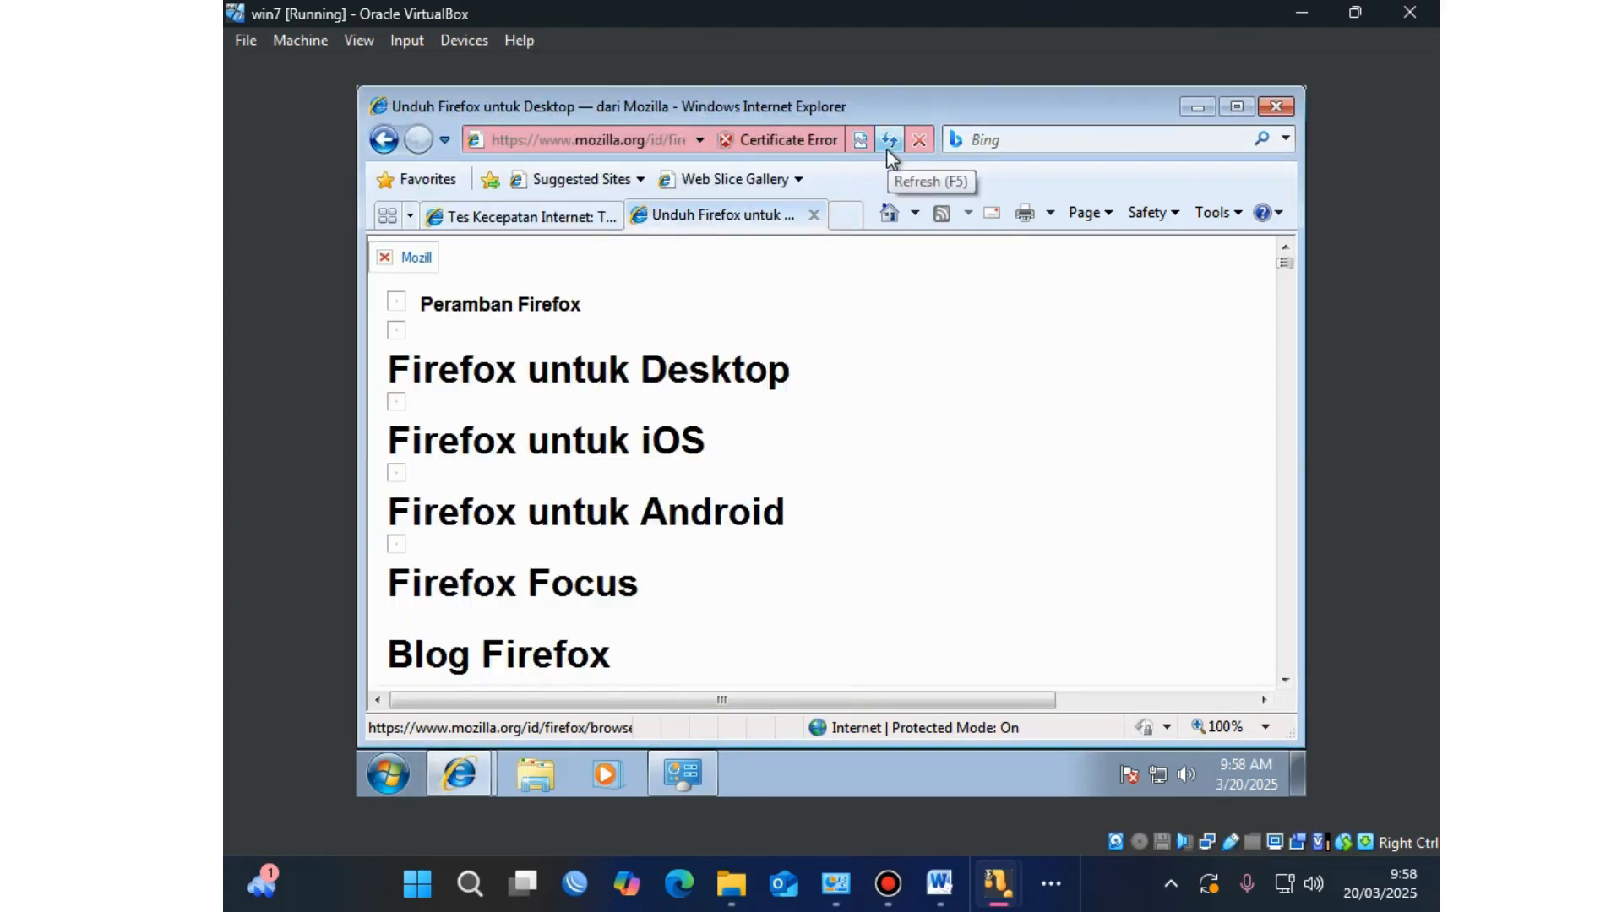
Step: Scroll down and click the 'Unduh Firefox ESR 32-bit' download link
{"action": "scroll", "coordinate": [725, 407], "scroll_direction": "down", "scroll_amount": 15}
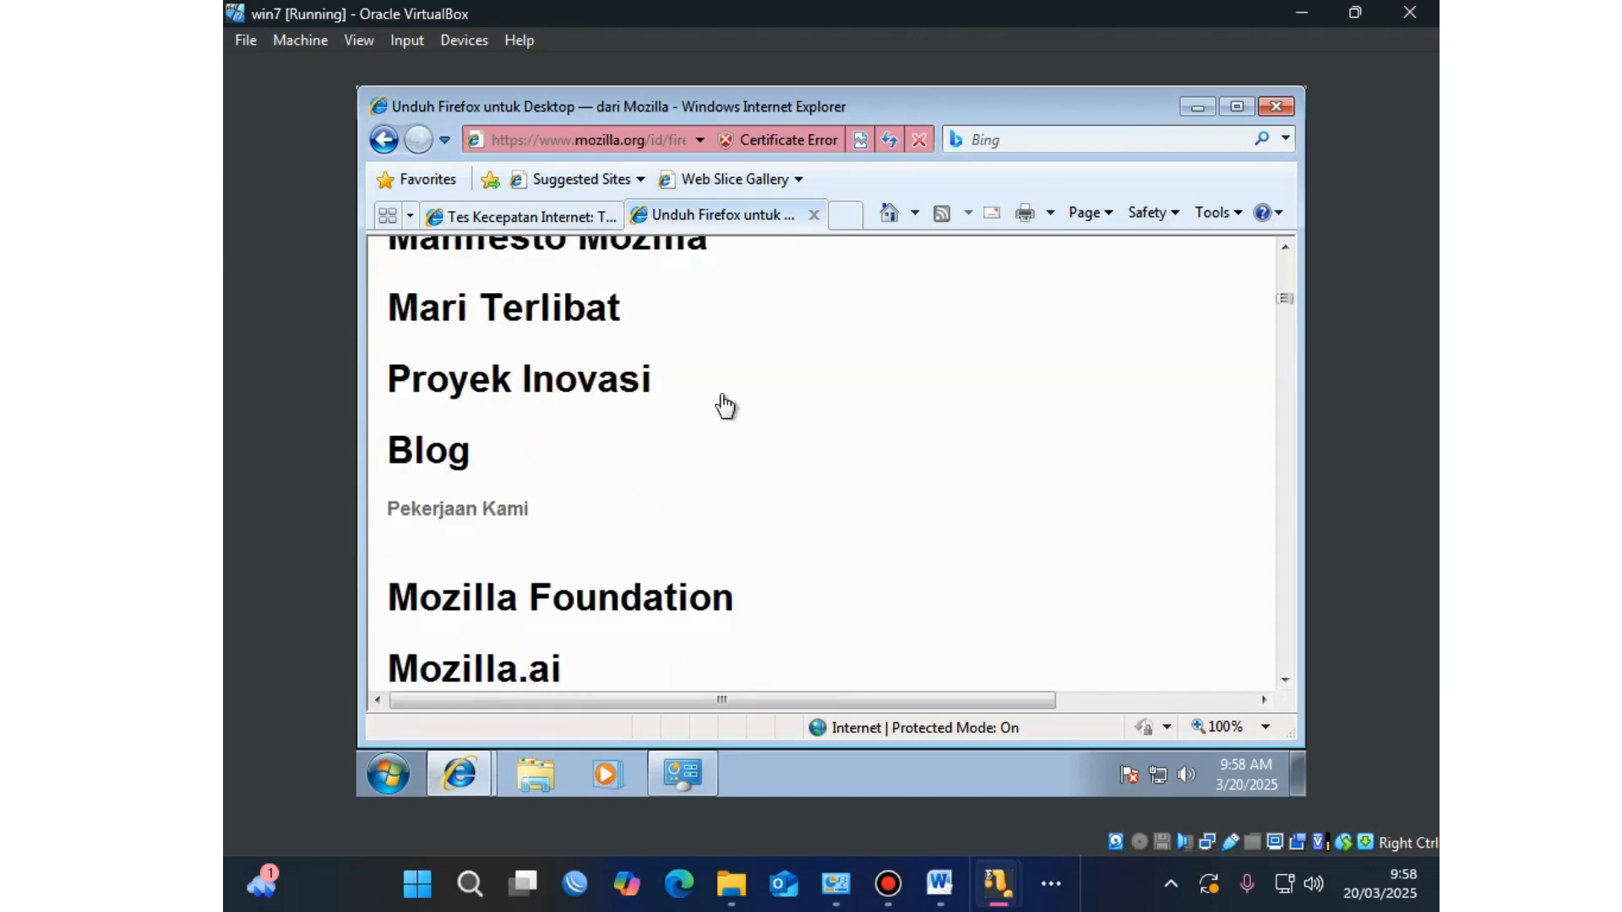
{"action": "scroll", "coordinate": [725, 407], "scroll_direction": "down", "scroll_amount": 5}
{"action": "scroll", "coordinate": [725, 407], "scroll_direction": "down", "scroll_amount": 3}
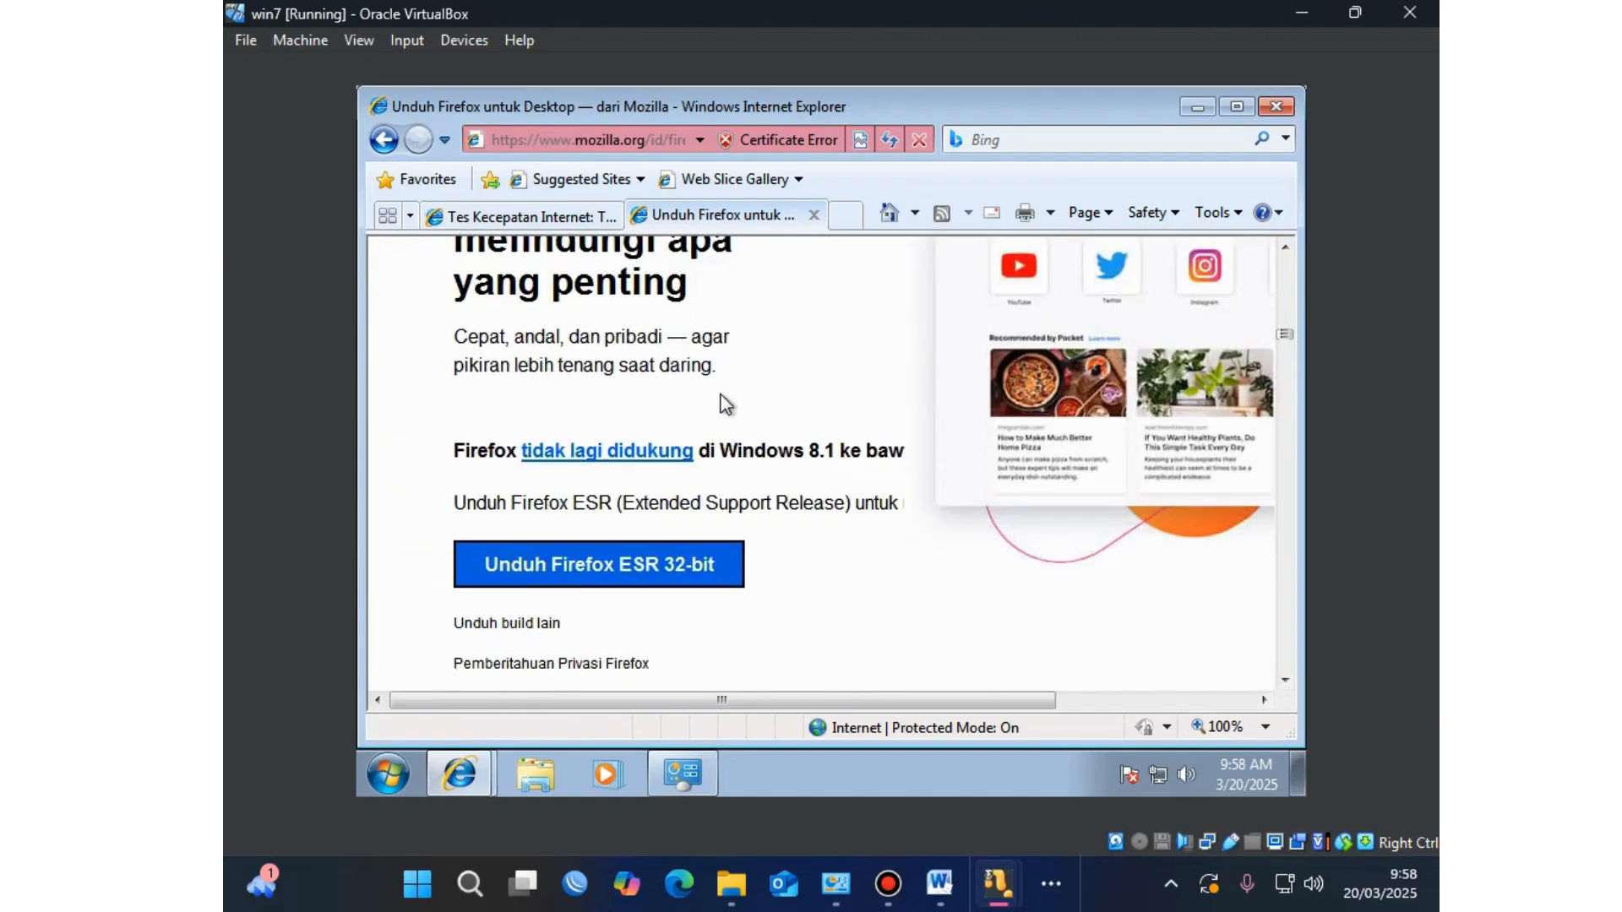
{"action": "scroll", "coordinate": [723, 403], "scroll_direction": "down", "scroll_amount": 4}
{"action": "scroll", "coordinate": [723, 403], "scroll_direction": "up", "scroll_amount": 2}
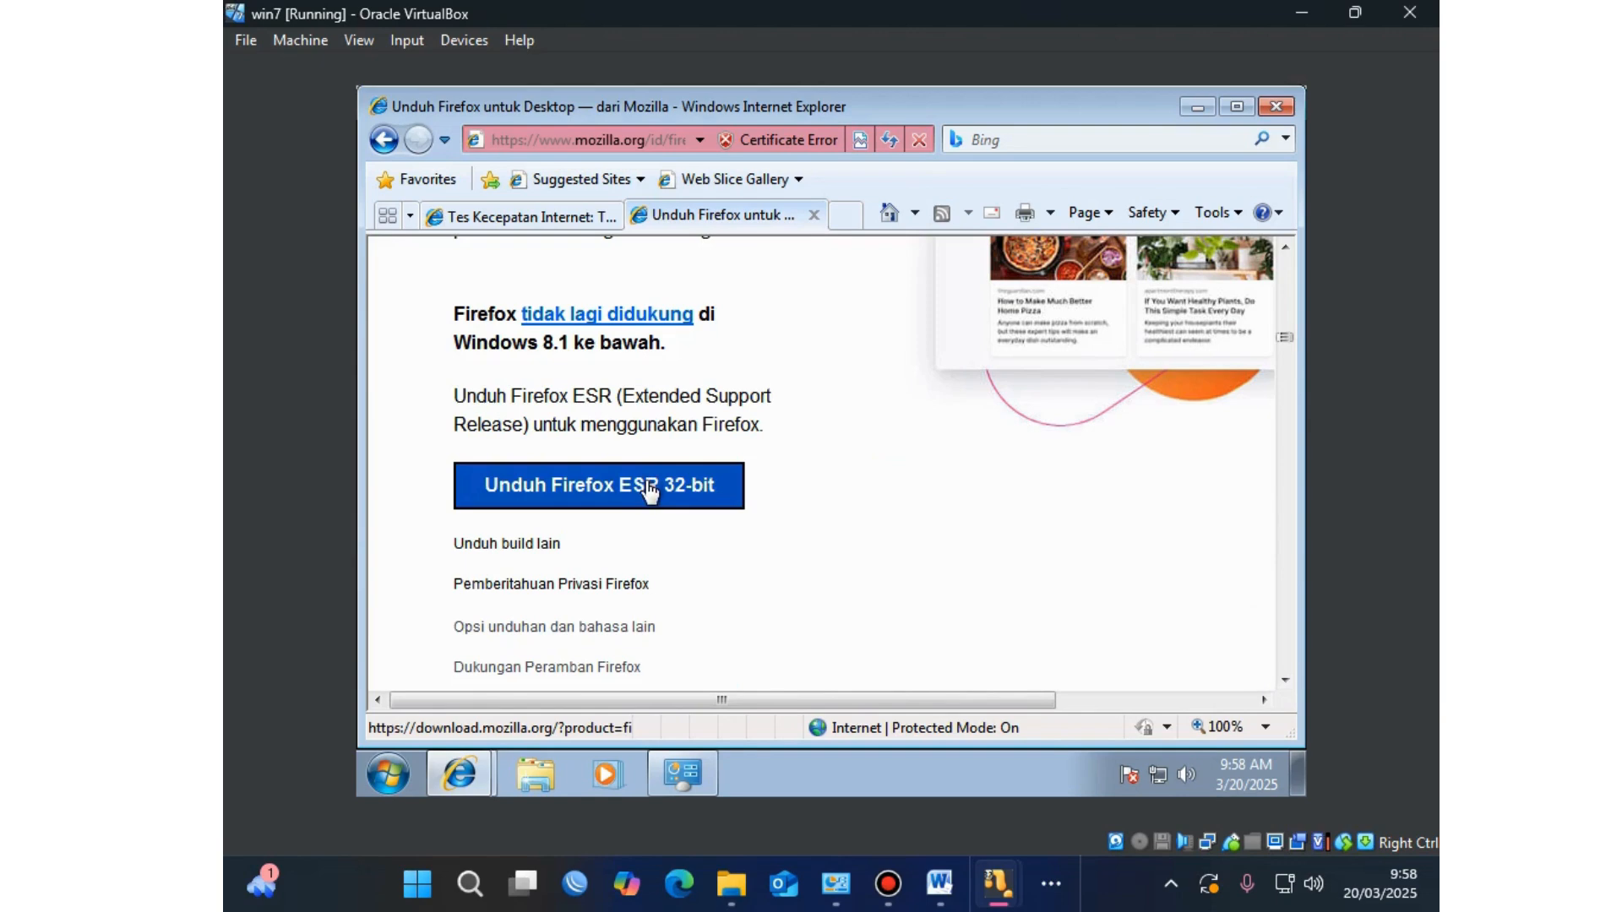
{"action": "left_click", "coordinate": [650, 496]}
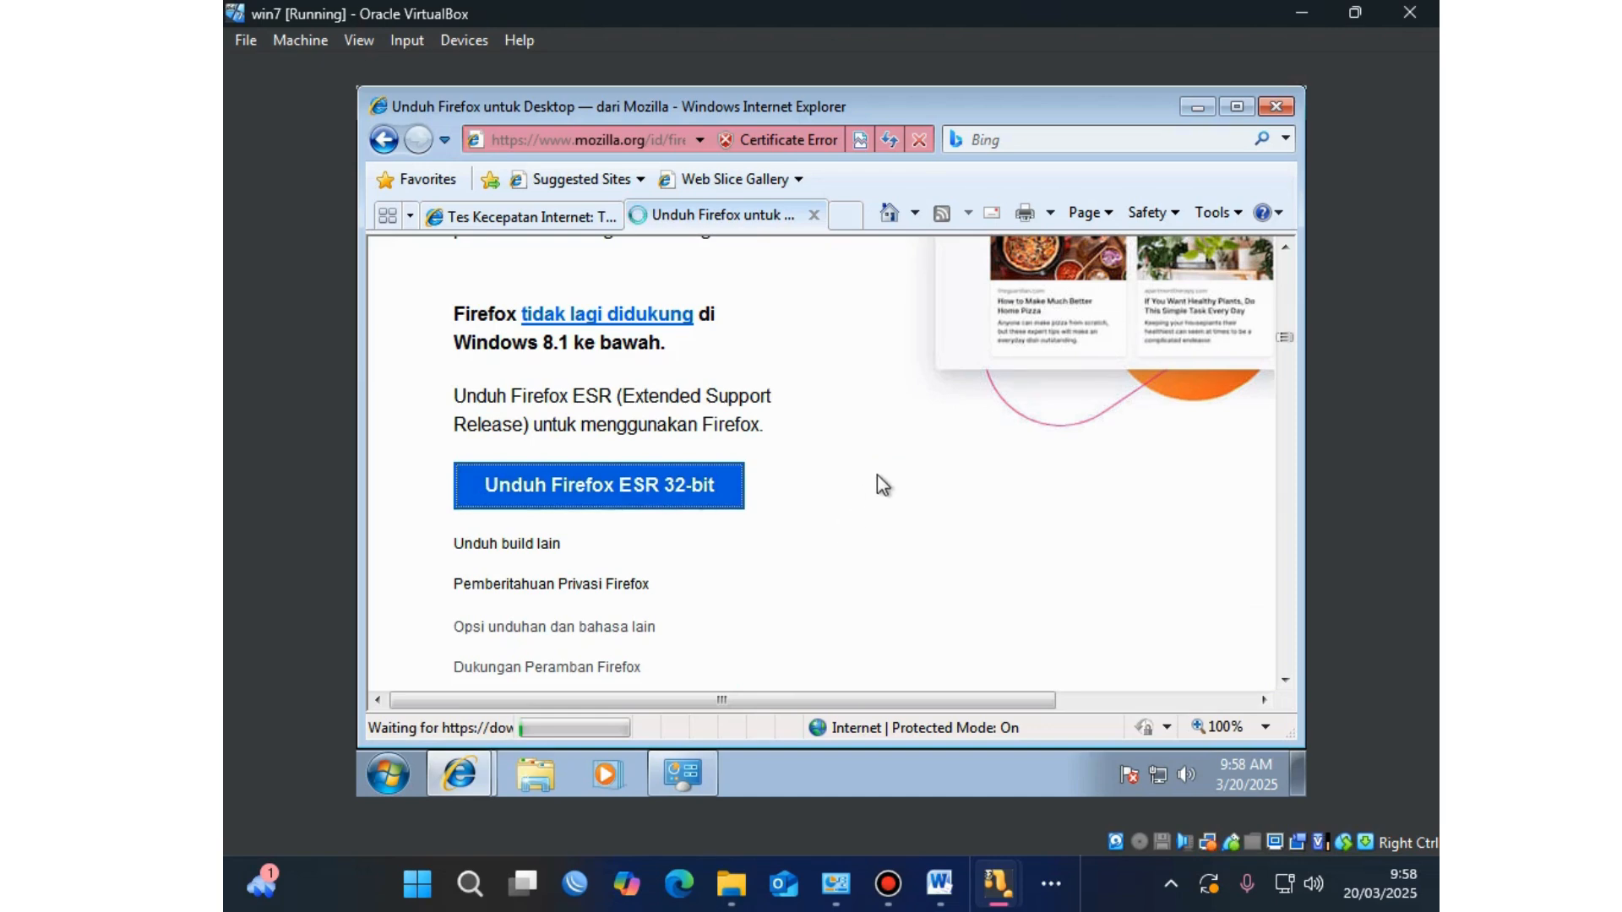
{"action": "scroll", "coordinate": [877, 485], "scroll_direction": "down", "scroll_amount": 3}
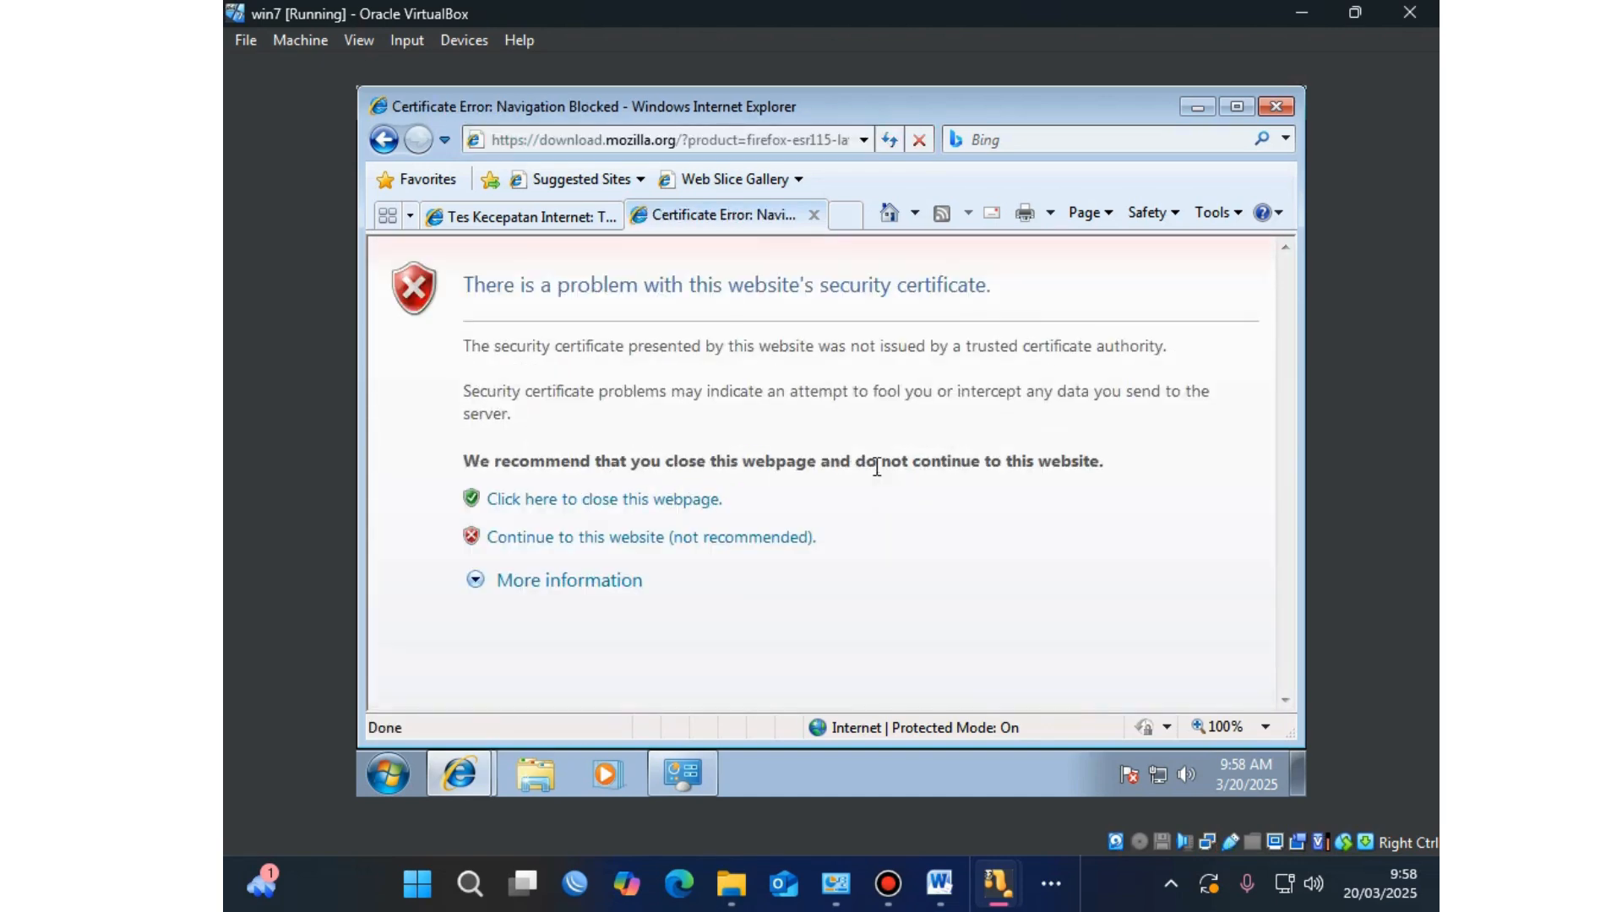
Step: Bypass the certificate warning, then download and run Firefox Setup 115.21.0esr.exe
{"action": "left_click", "coordinate": [718, 537]}
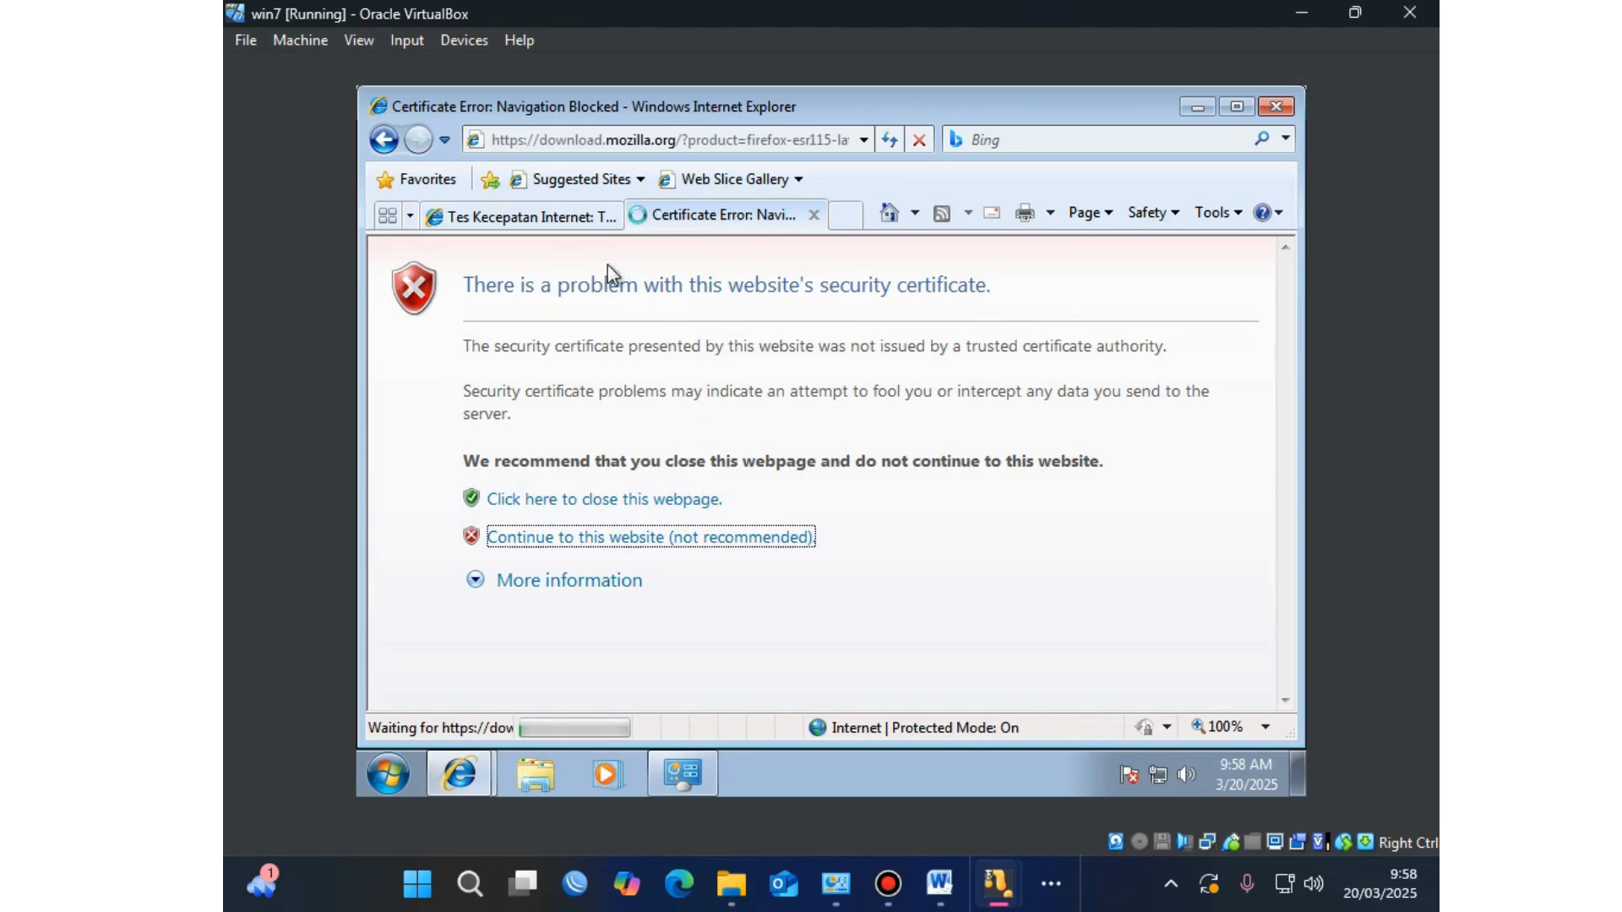
{"action": "left_click", "coordinate": [529, 213]}
{"action": "left_click", "coordinate": [659, 213]}
{"action": "left_click", "coordinate": [583, 216]}
{"action": "left_click", "coordinate": [675, 215]}
{"action": "left_click", "coordinate": [824, 450]}
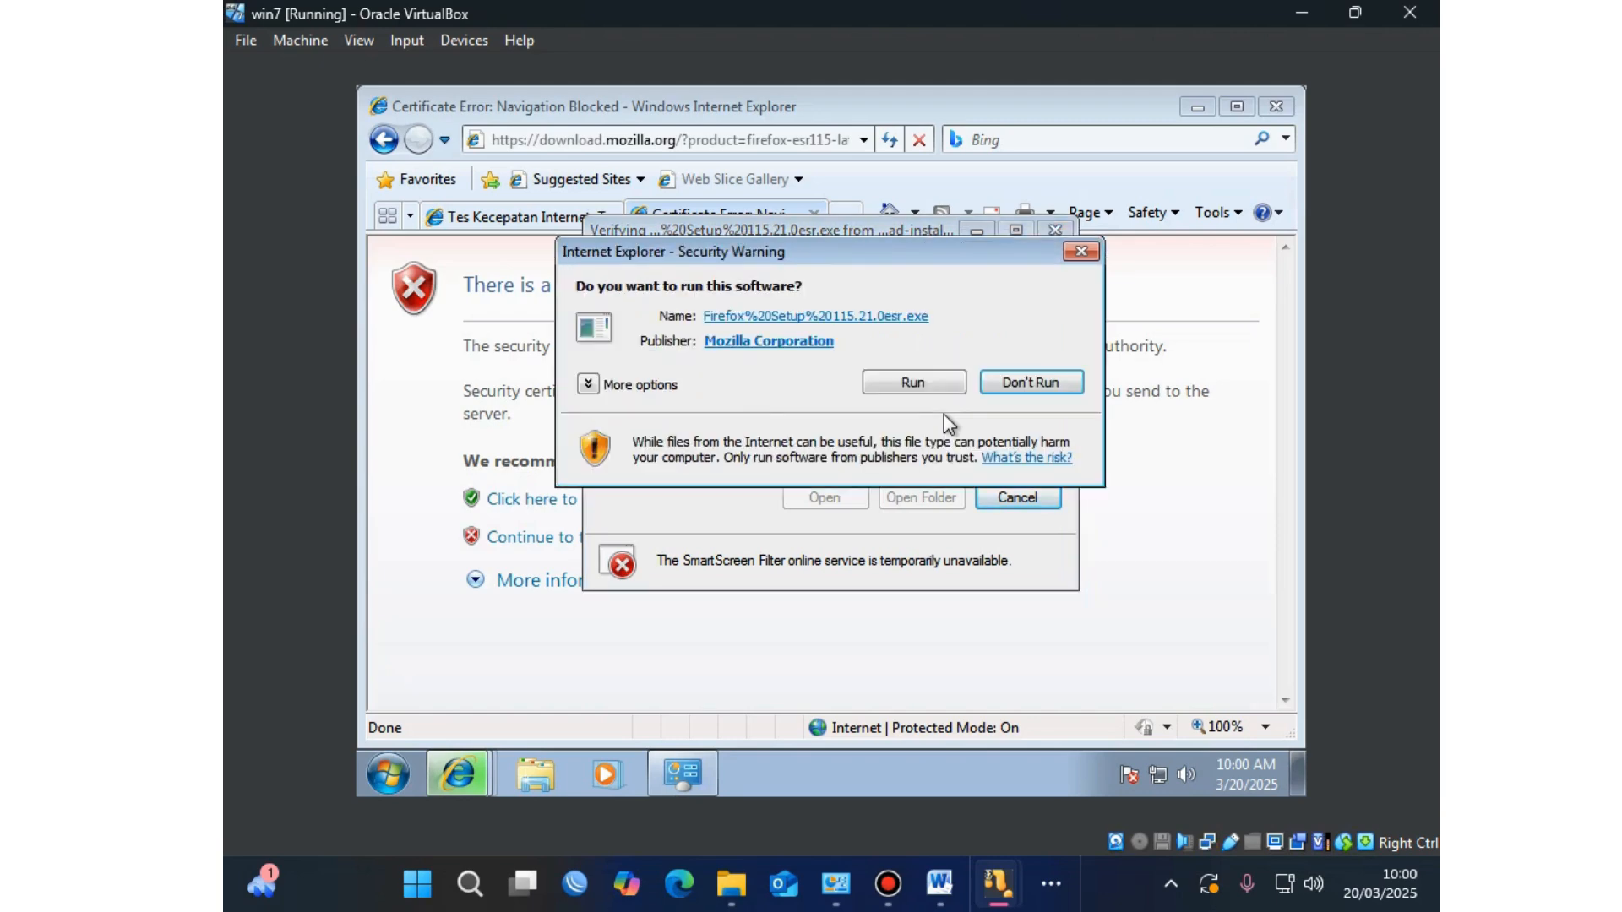
{"action": "left_click", "coordinate": [936, 387]}
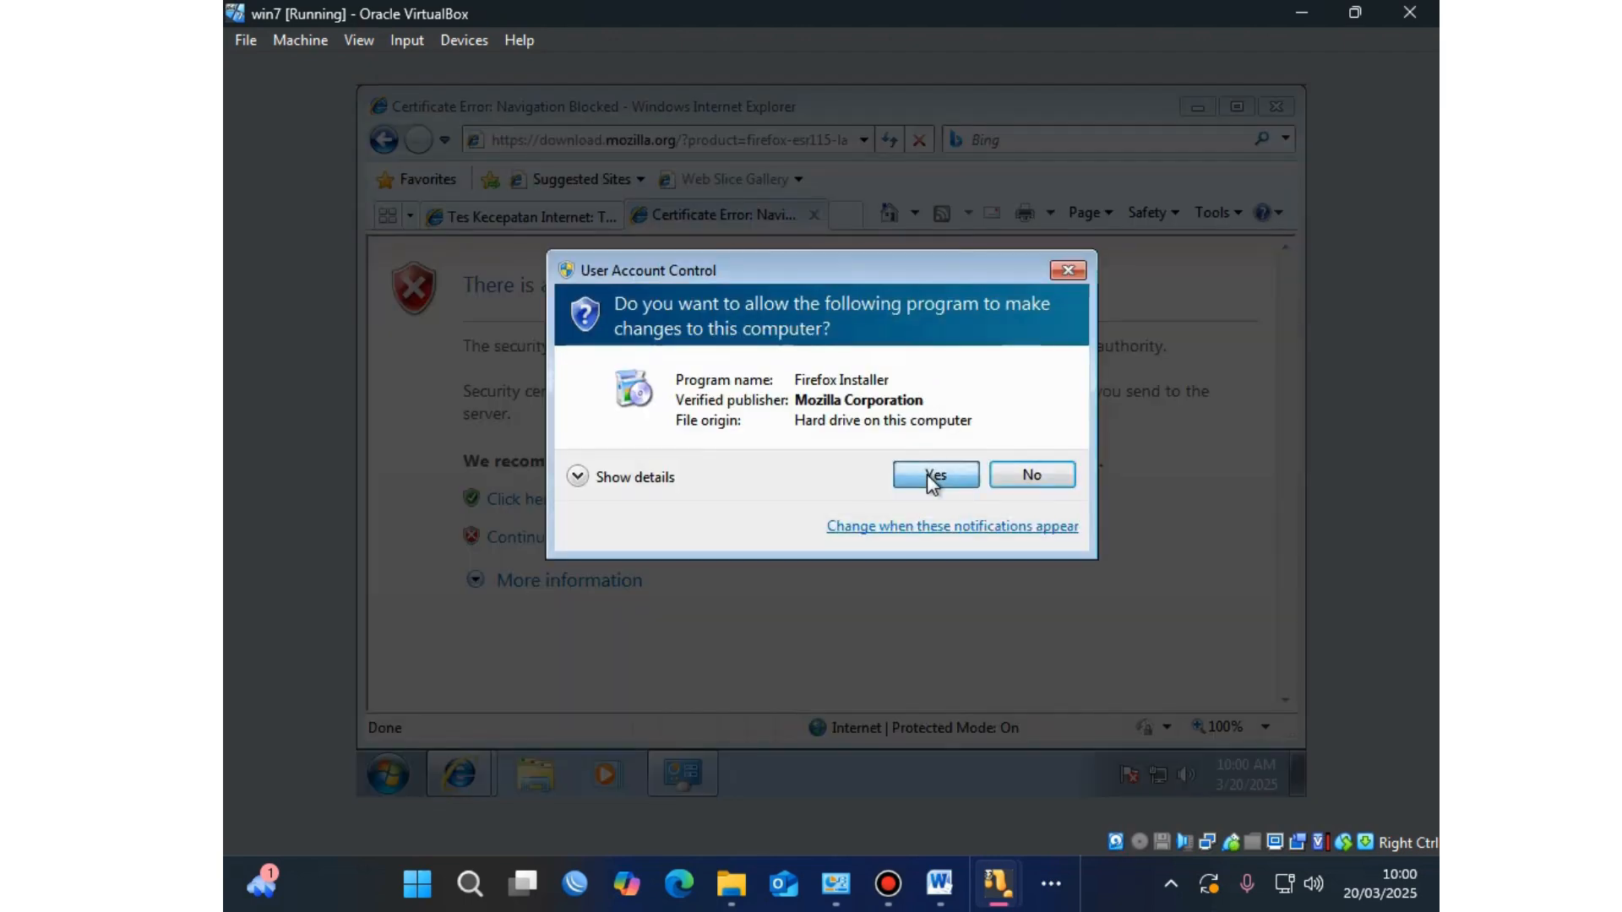
Step: Approve UAC, install Firefox to C:\Program Files (x86)\Mozilla Firefox and launch it
{"action": "left_click", "coordinate": [926, 474]}
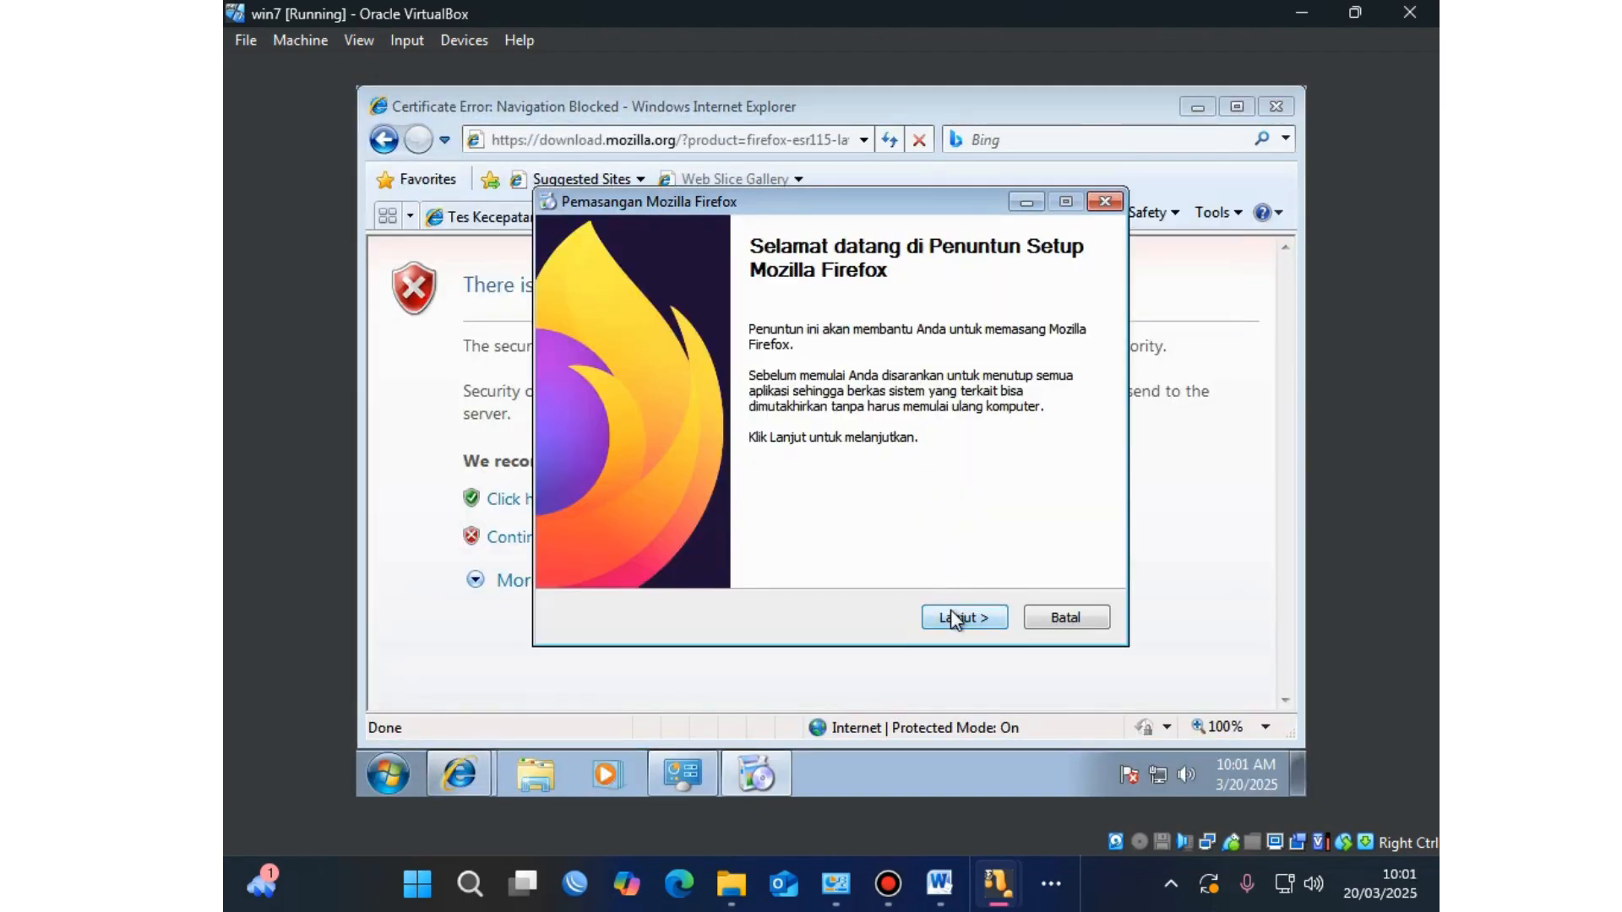
{"action": "left_click", "coordinate": [956, 619]}
{"action": "left_click", "coordinate": [953, 611]}
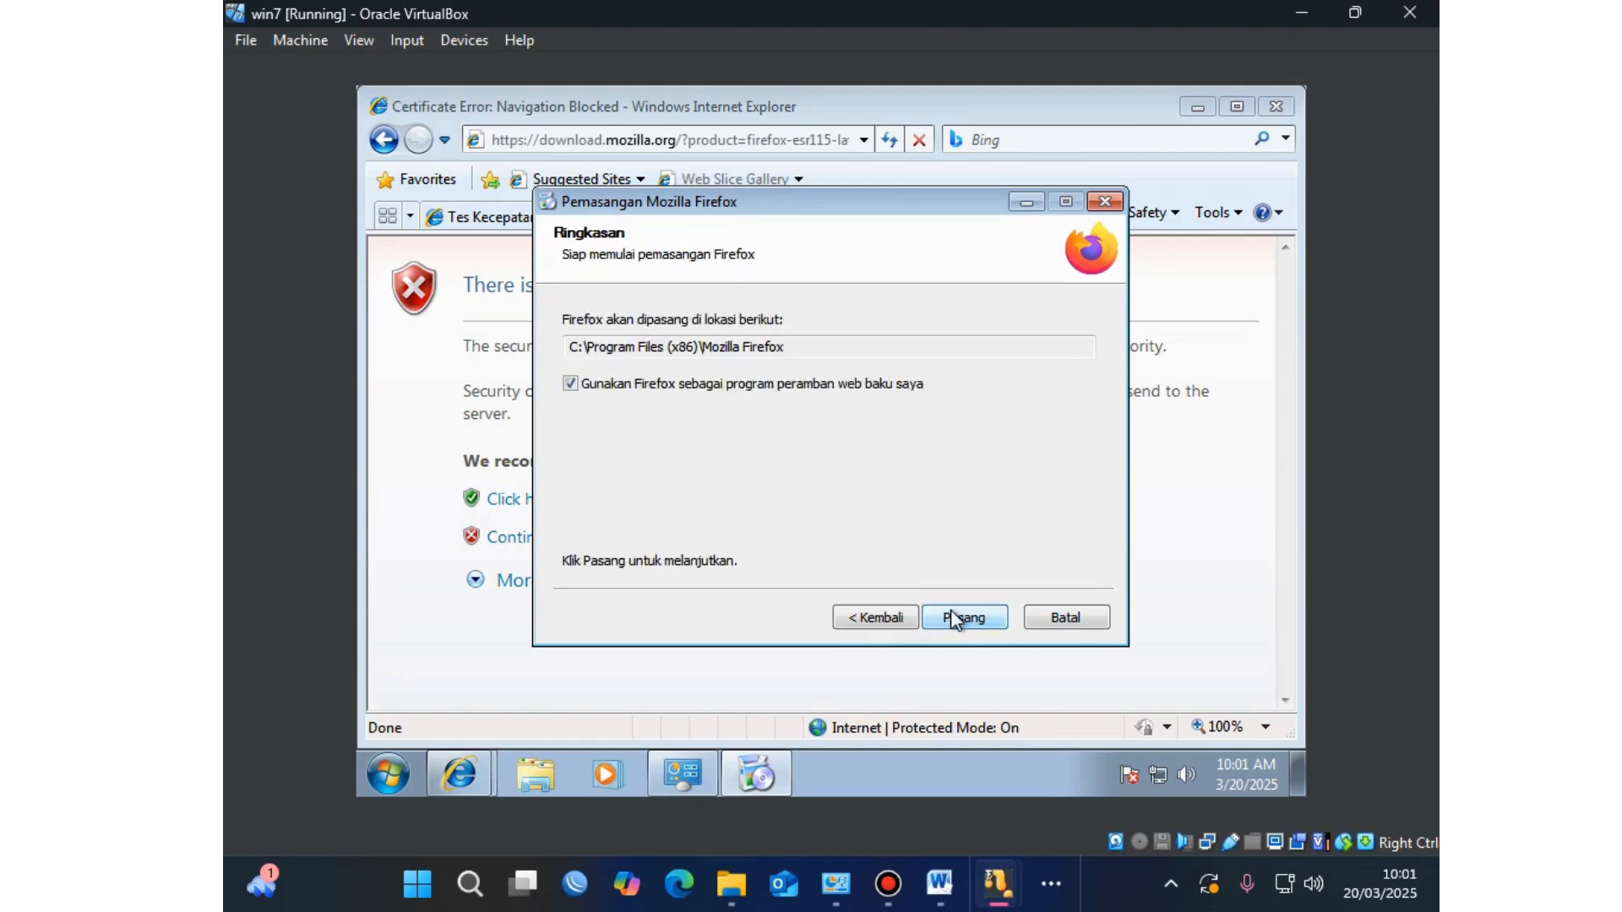
{"action": "left_click", "coordinate": [954, 619]}
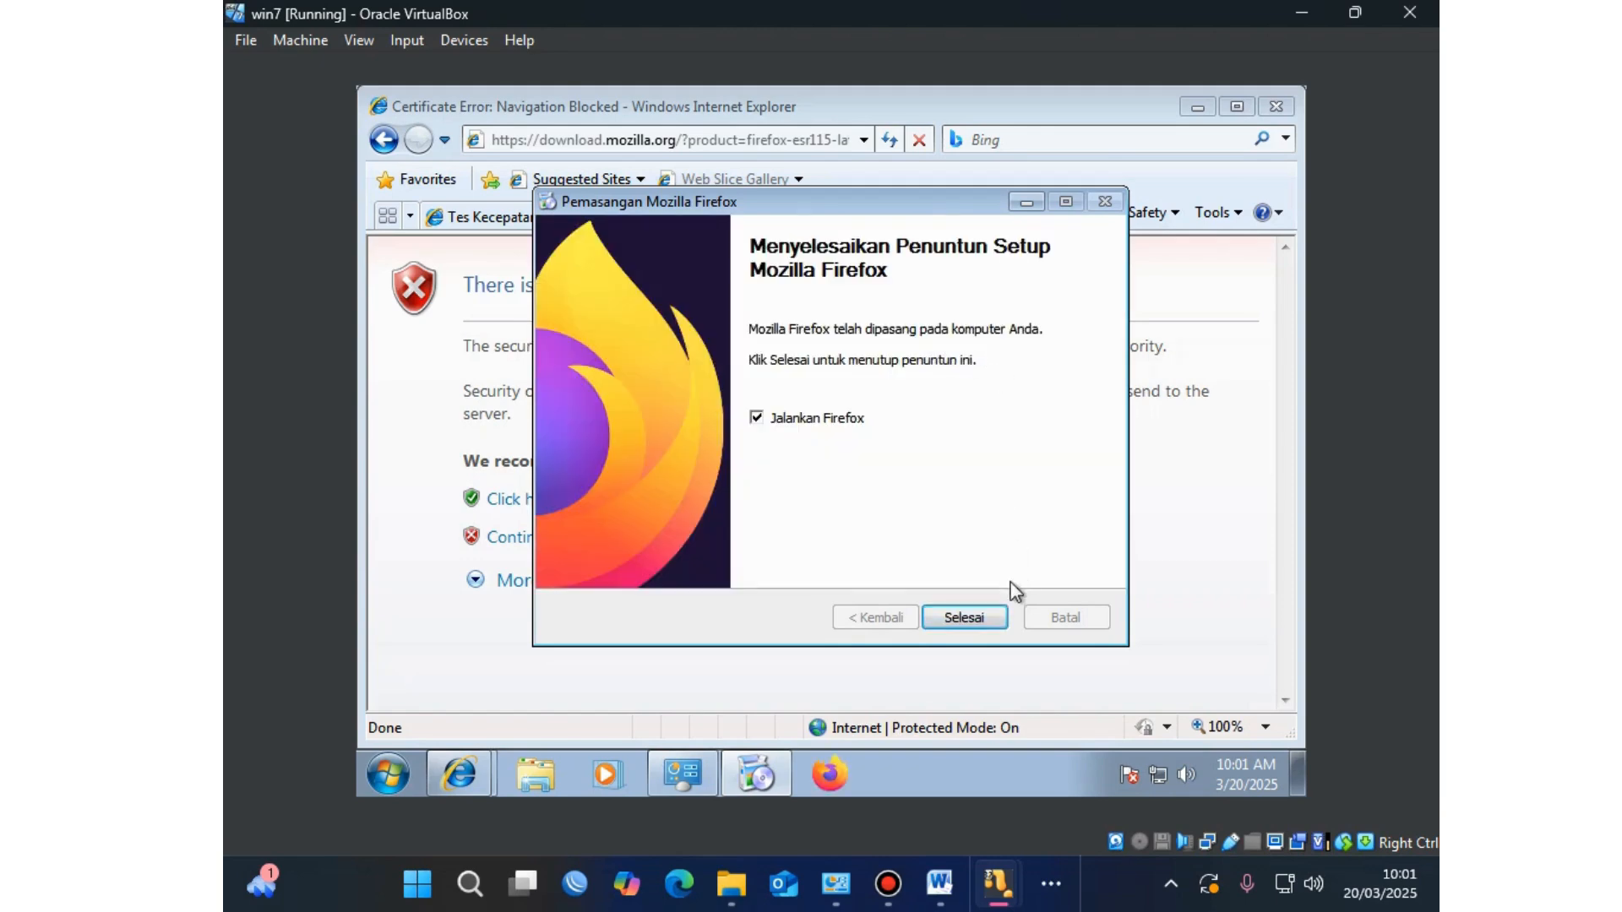
{"action": "left_click", "coordinate": [988, 622]}
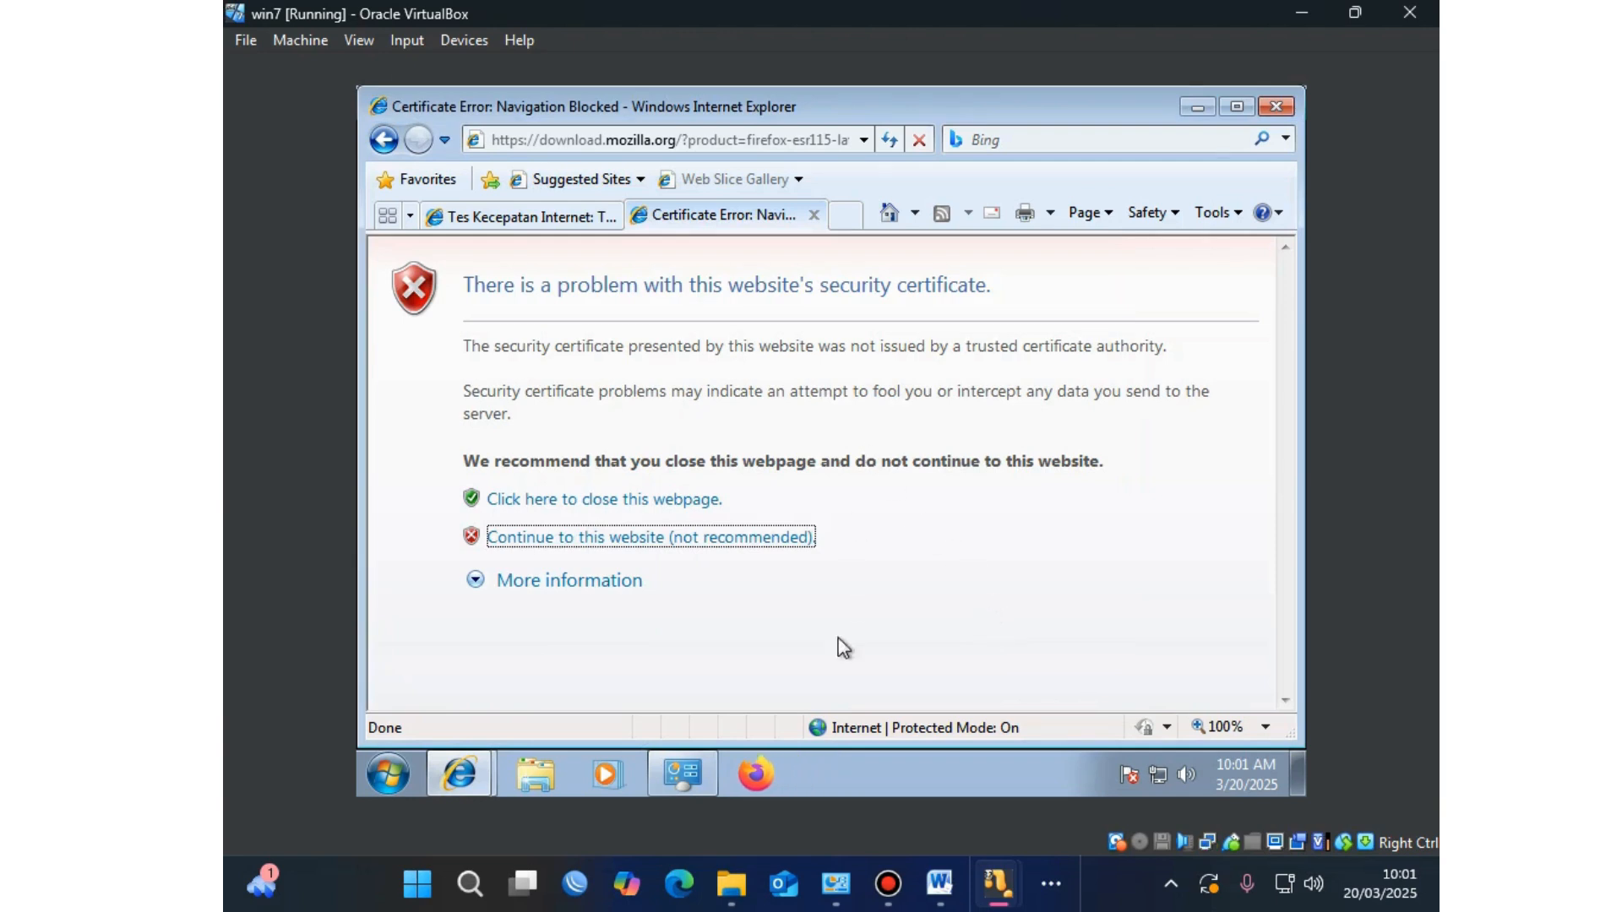
Step: Bring Firefox forward and close Internet Explorer with all its tabs
{"action": "left_click", "coordinate": [760, 771]}
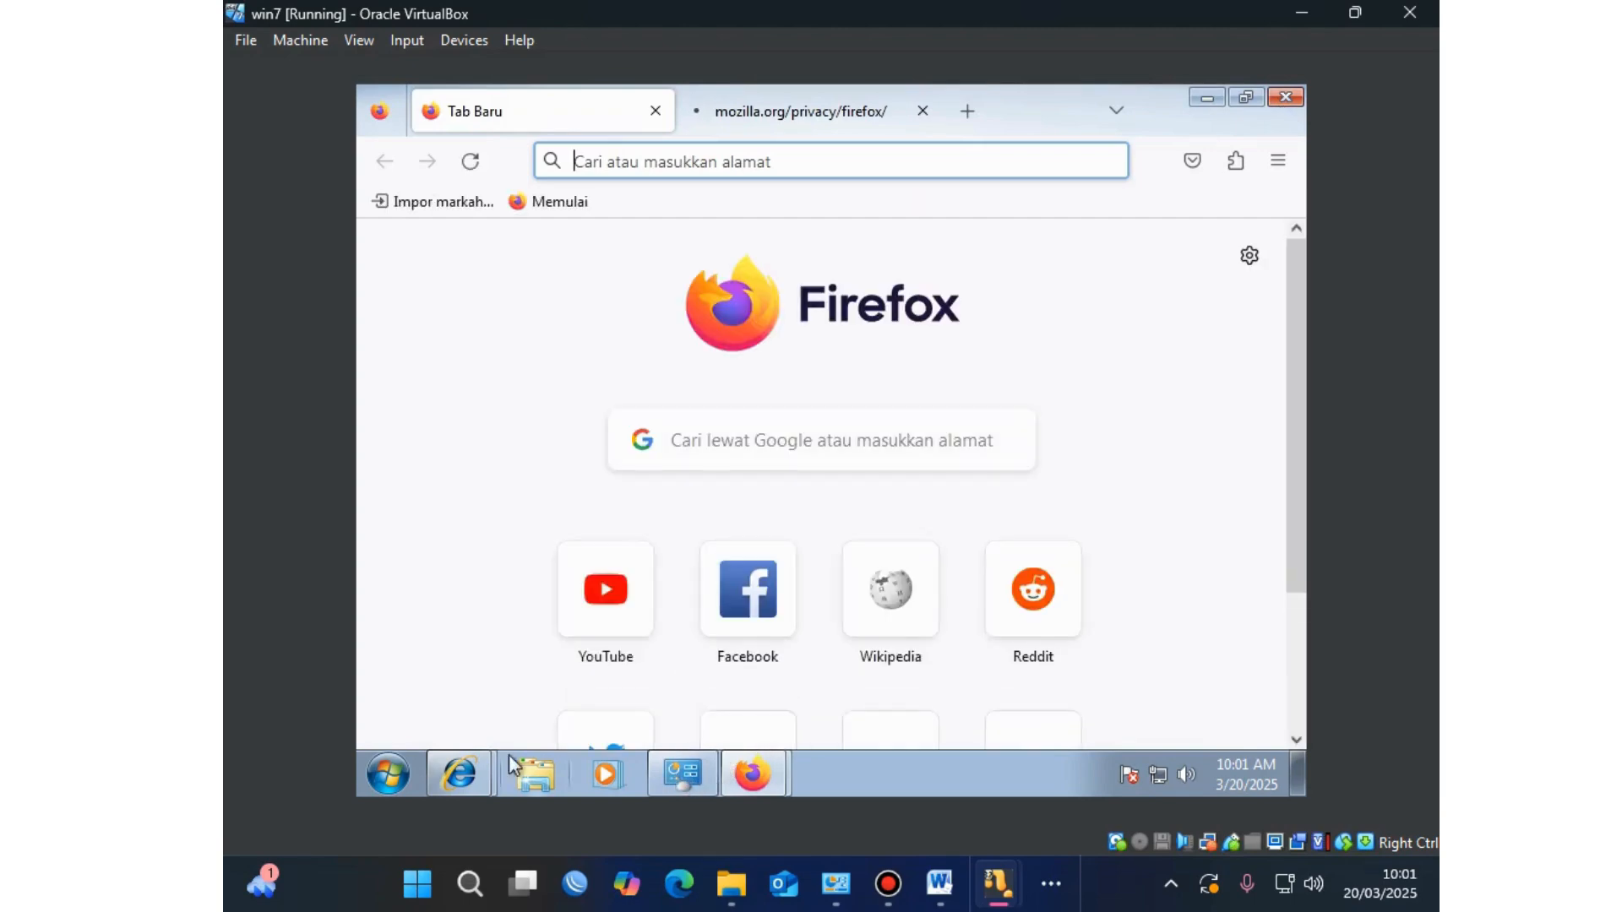
{"action": "right_click", "coordinate": [469, 758]}
{"action": "left_click", "coordinate": [473, 724]}
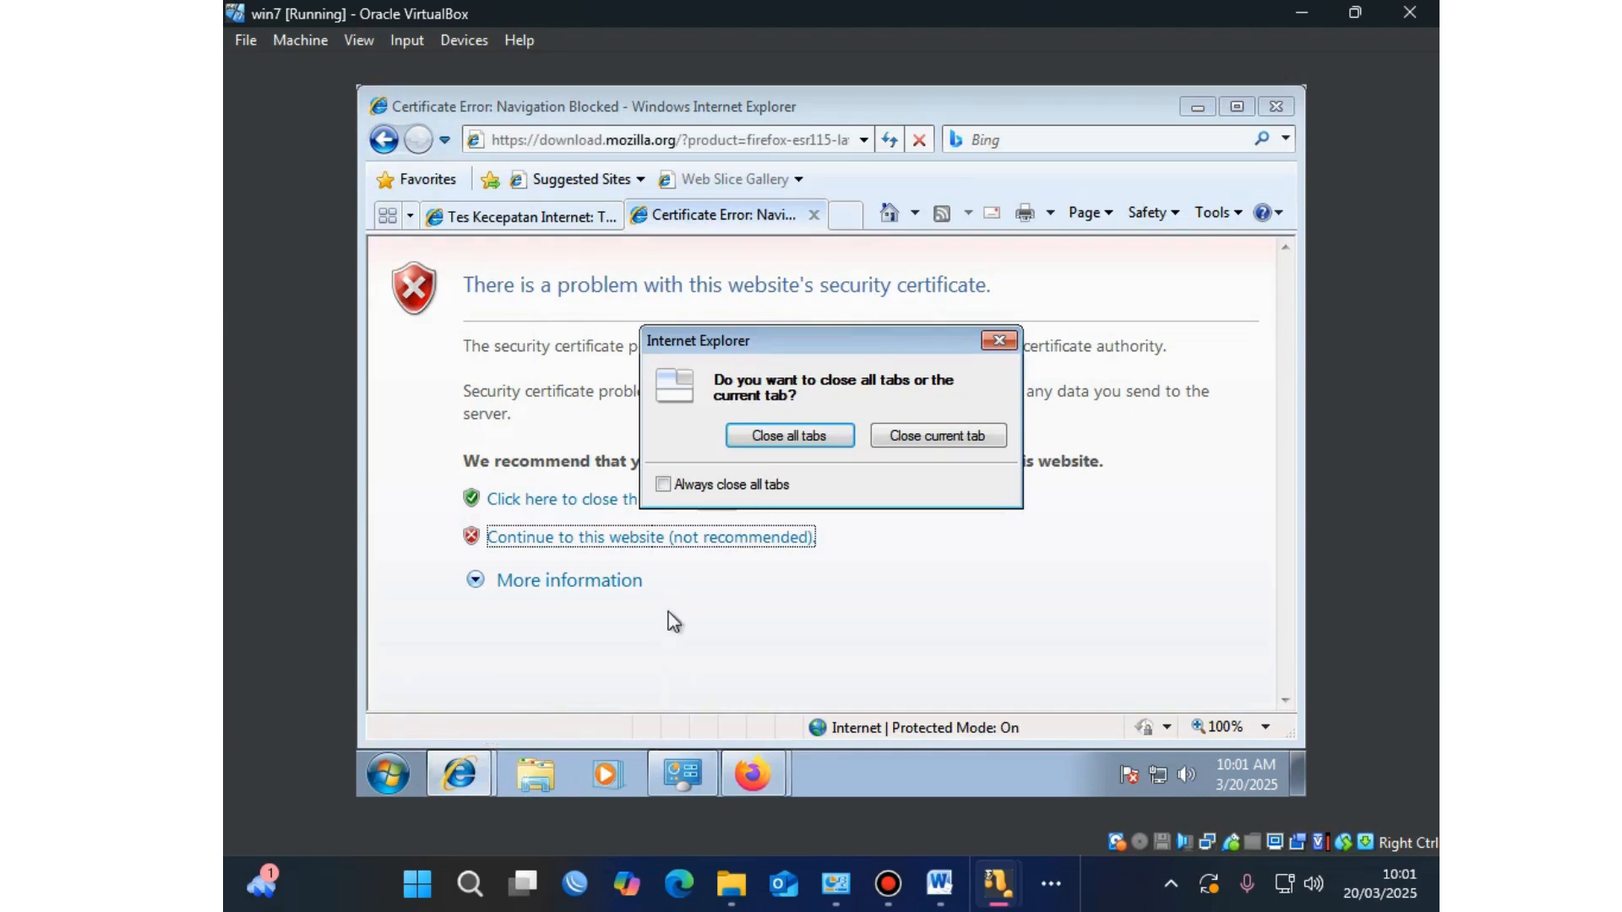
{"action": "left_click", "coordinate": [772, 431]}
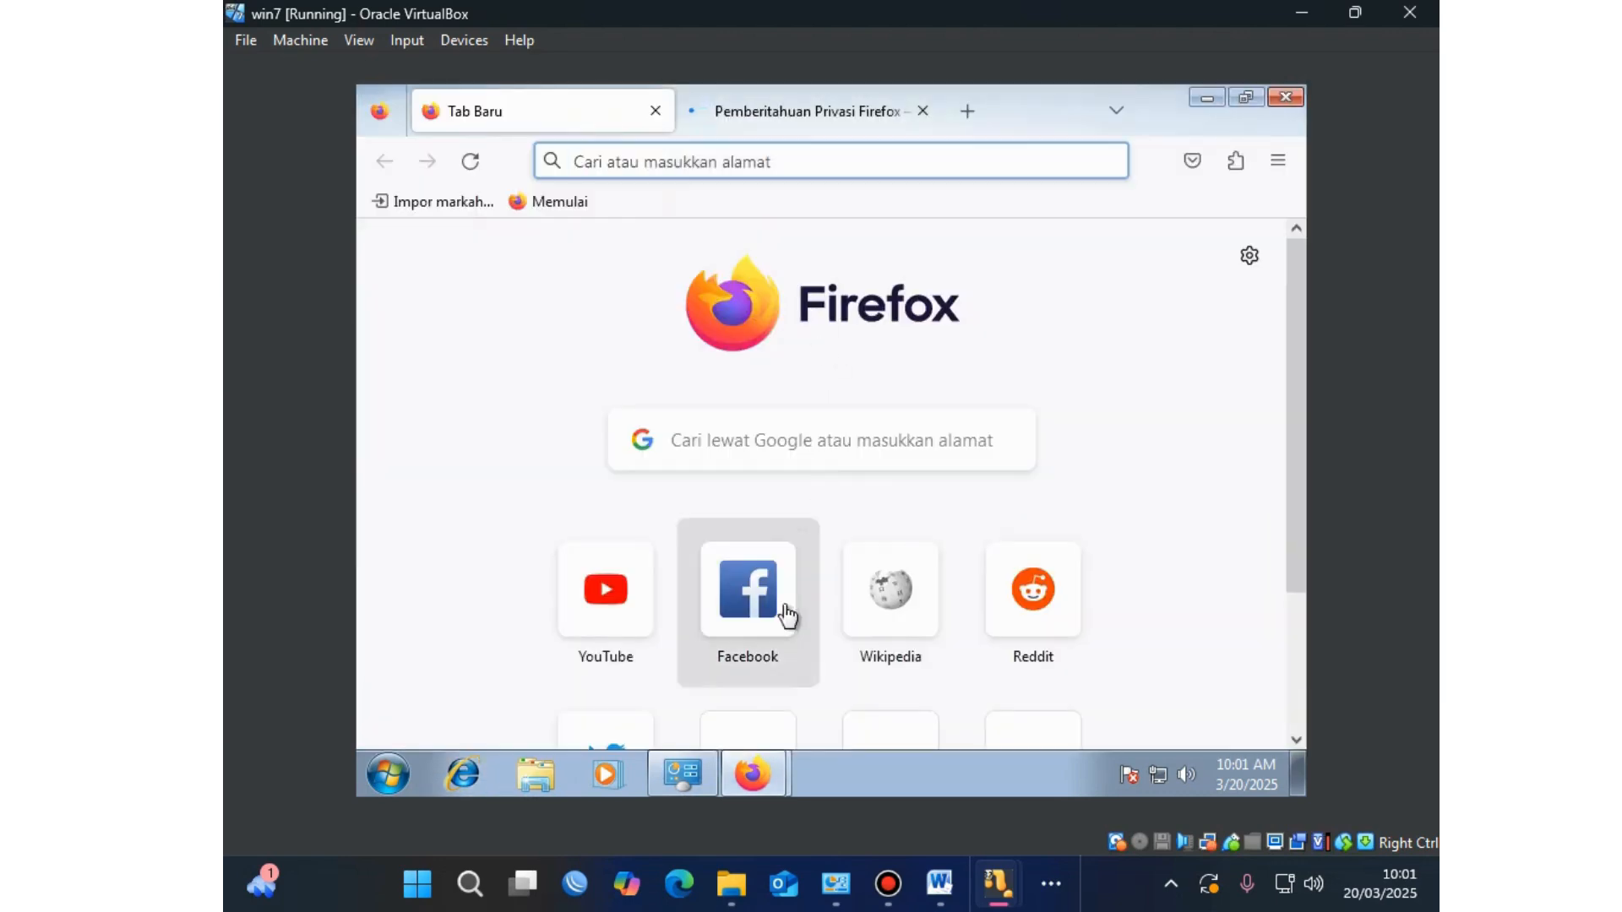
Step: Google 'speedtest' in Firefox, close the privacy notice tab and scroll to the Ookla result
{"action": "left_click", "coordinate": [678, 162]}
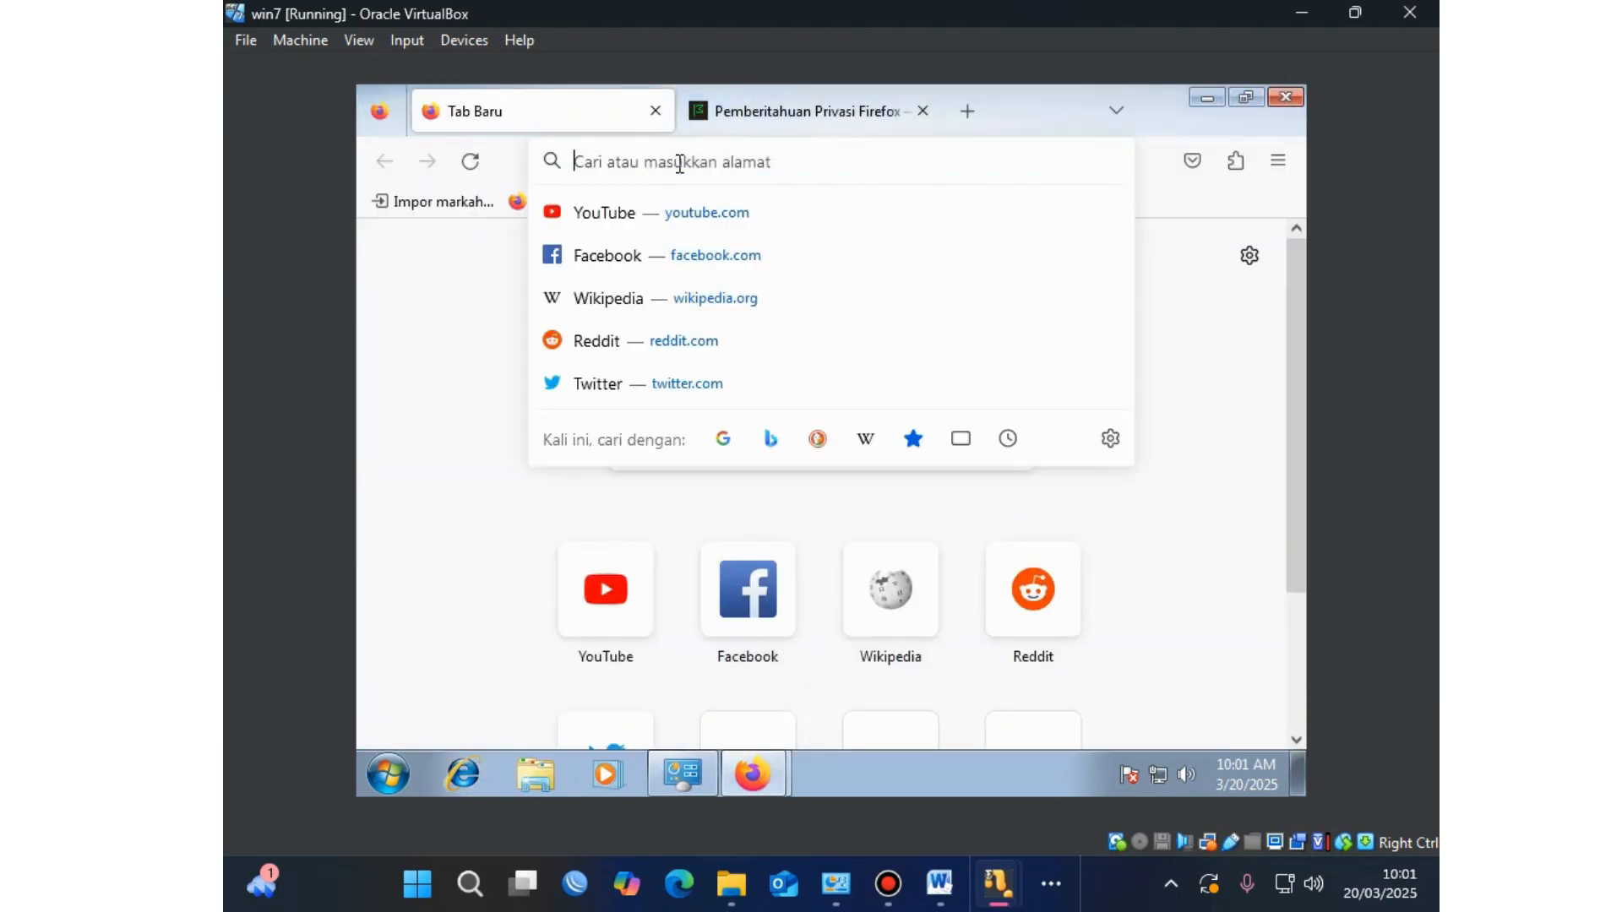
{"action": "type", "text": "g"}
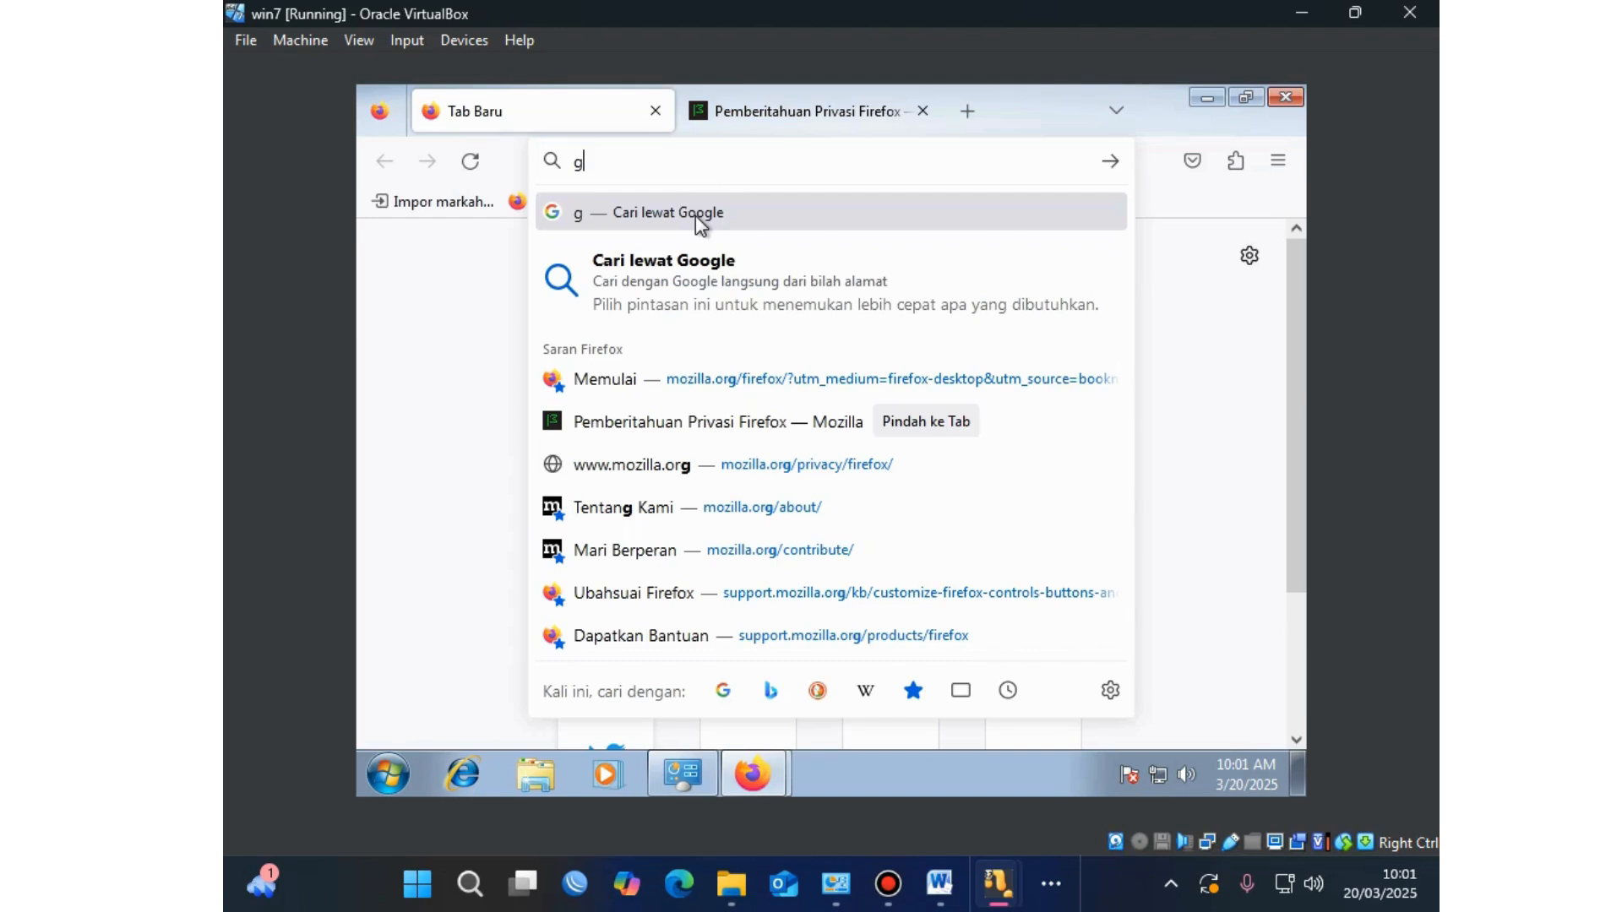
{"action": "type", "text": "oo"}
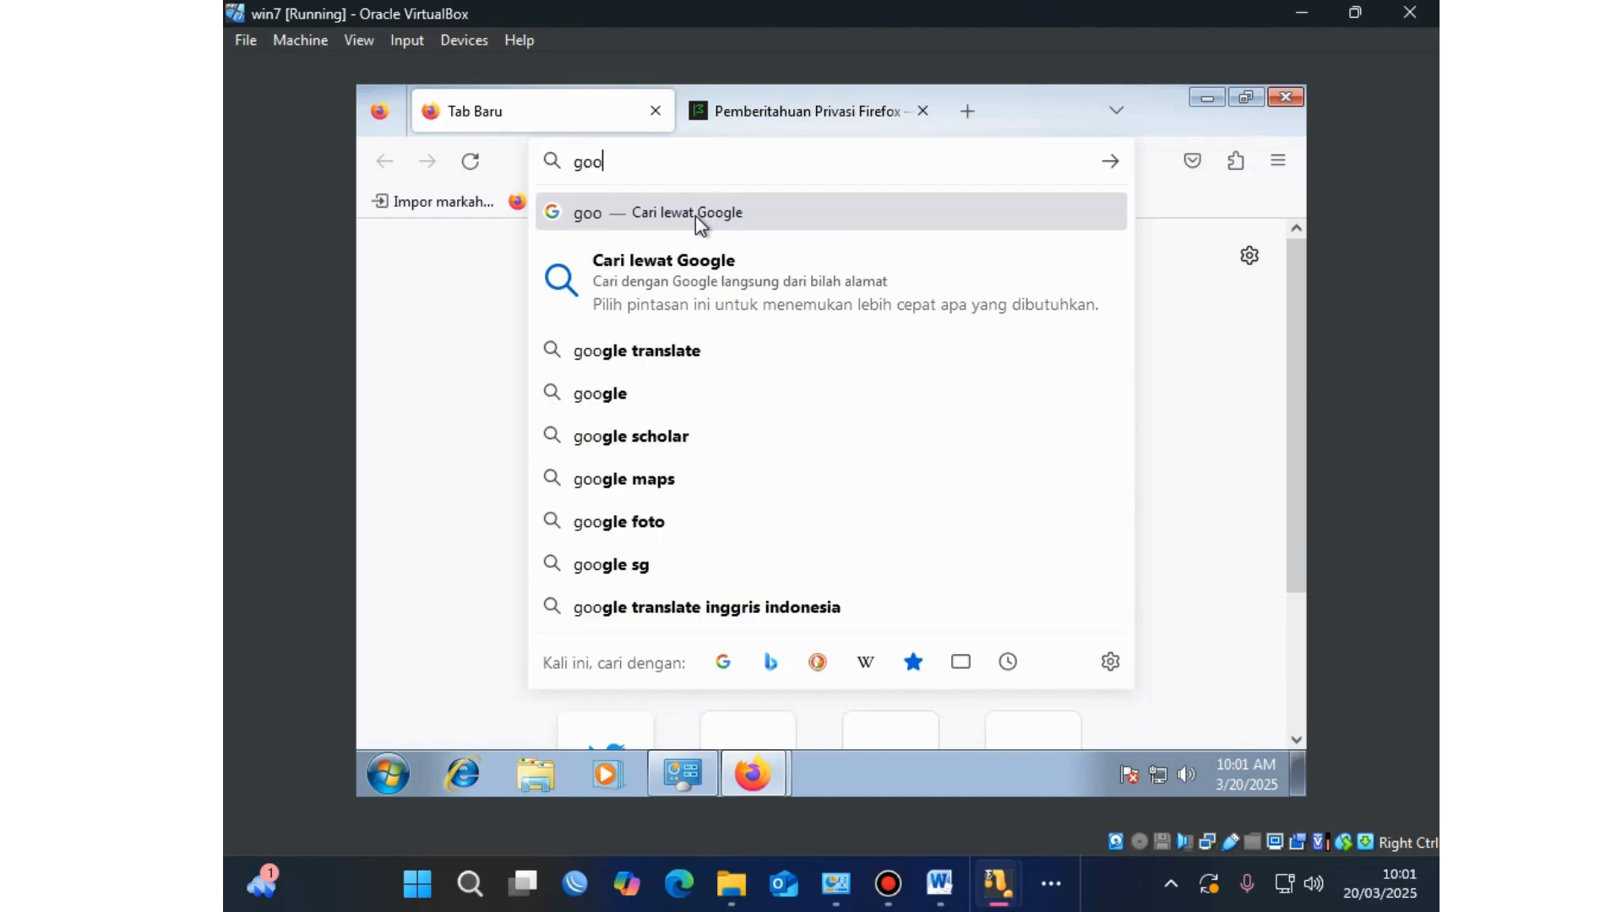
{"action": "left_click", "coordinate": [651, 402]}
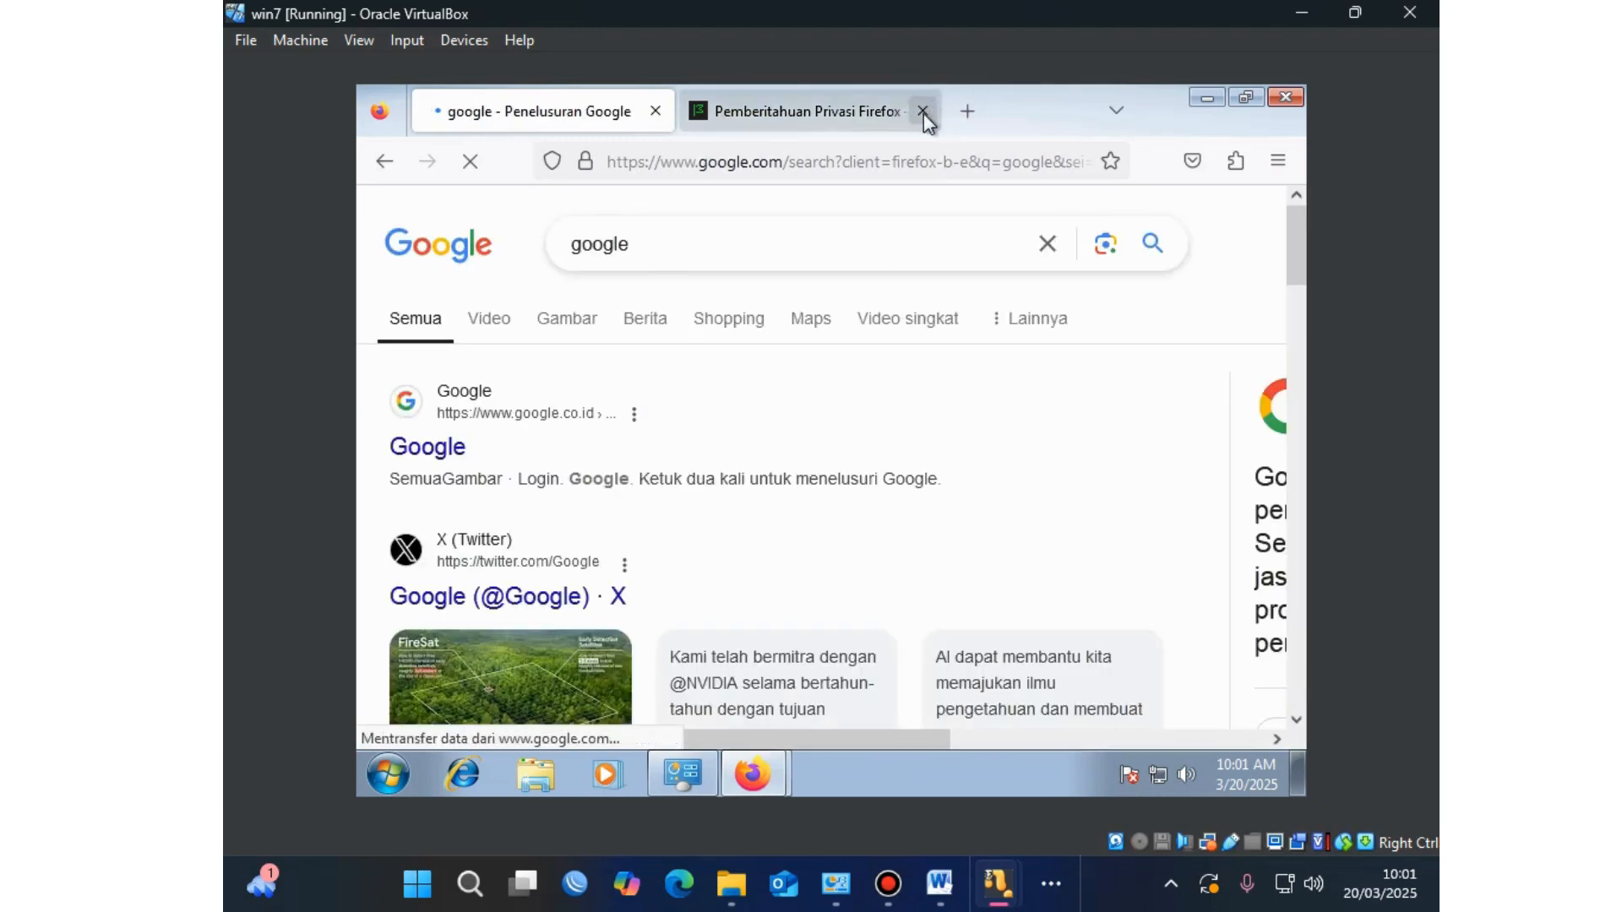
{"action": "left_click_drag", "start_coordinate": [688, 250], "coordinate": [565, 251]}
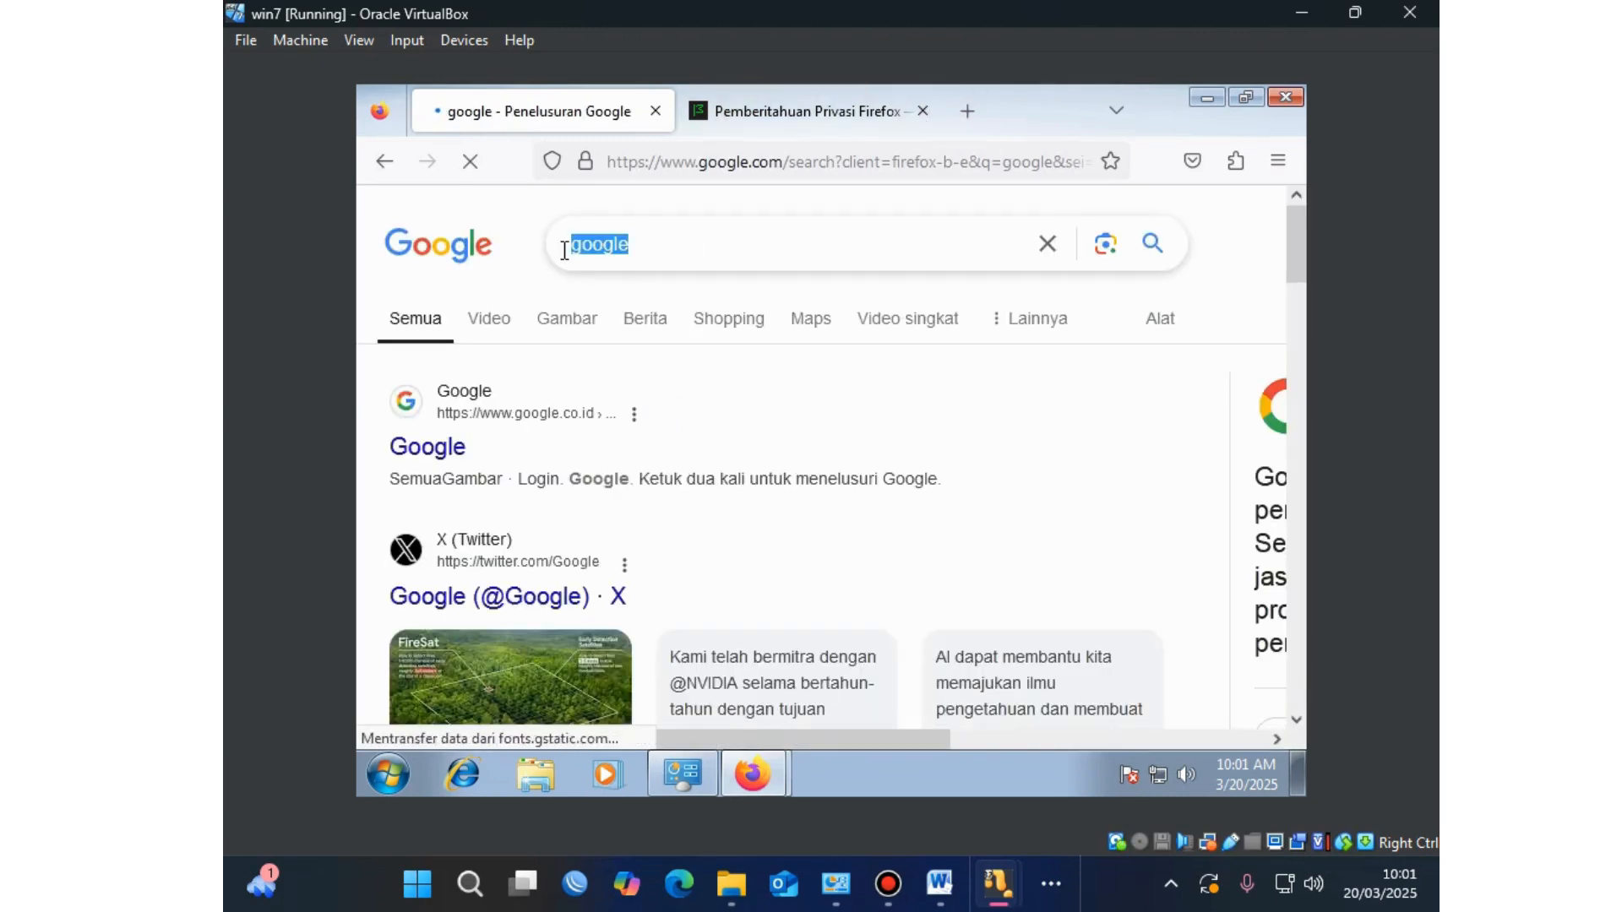
{"action": "type", "text": "spee"}
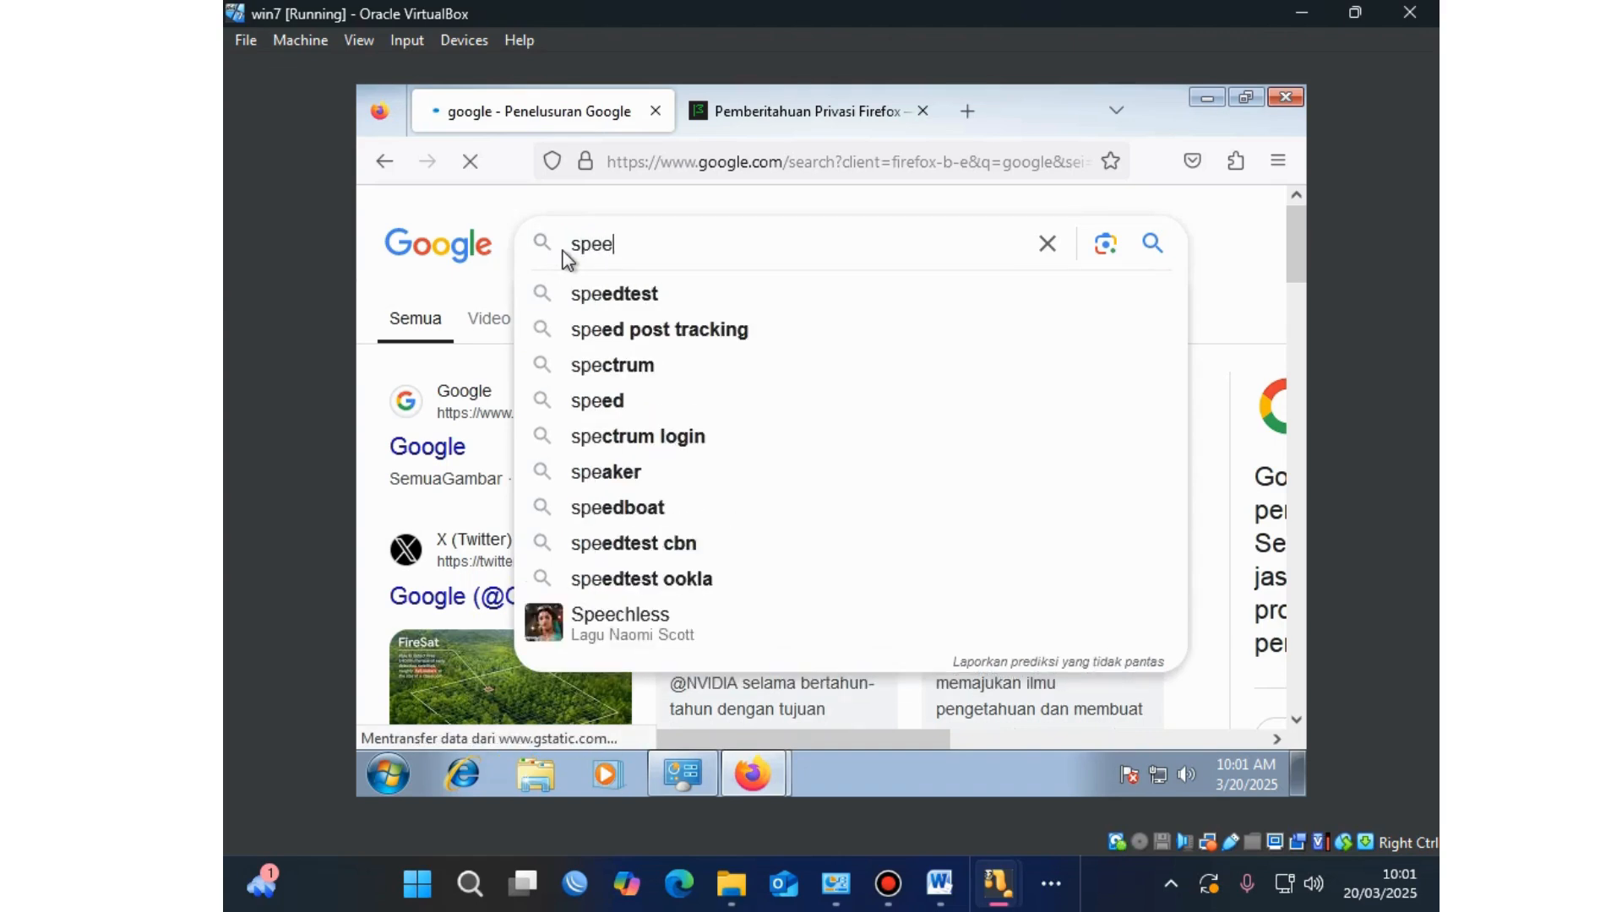
{"action": "left_click", "coordinate": [616, 293]}
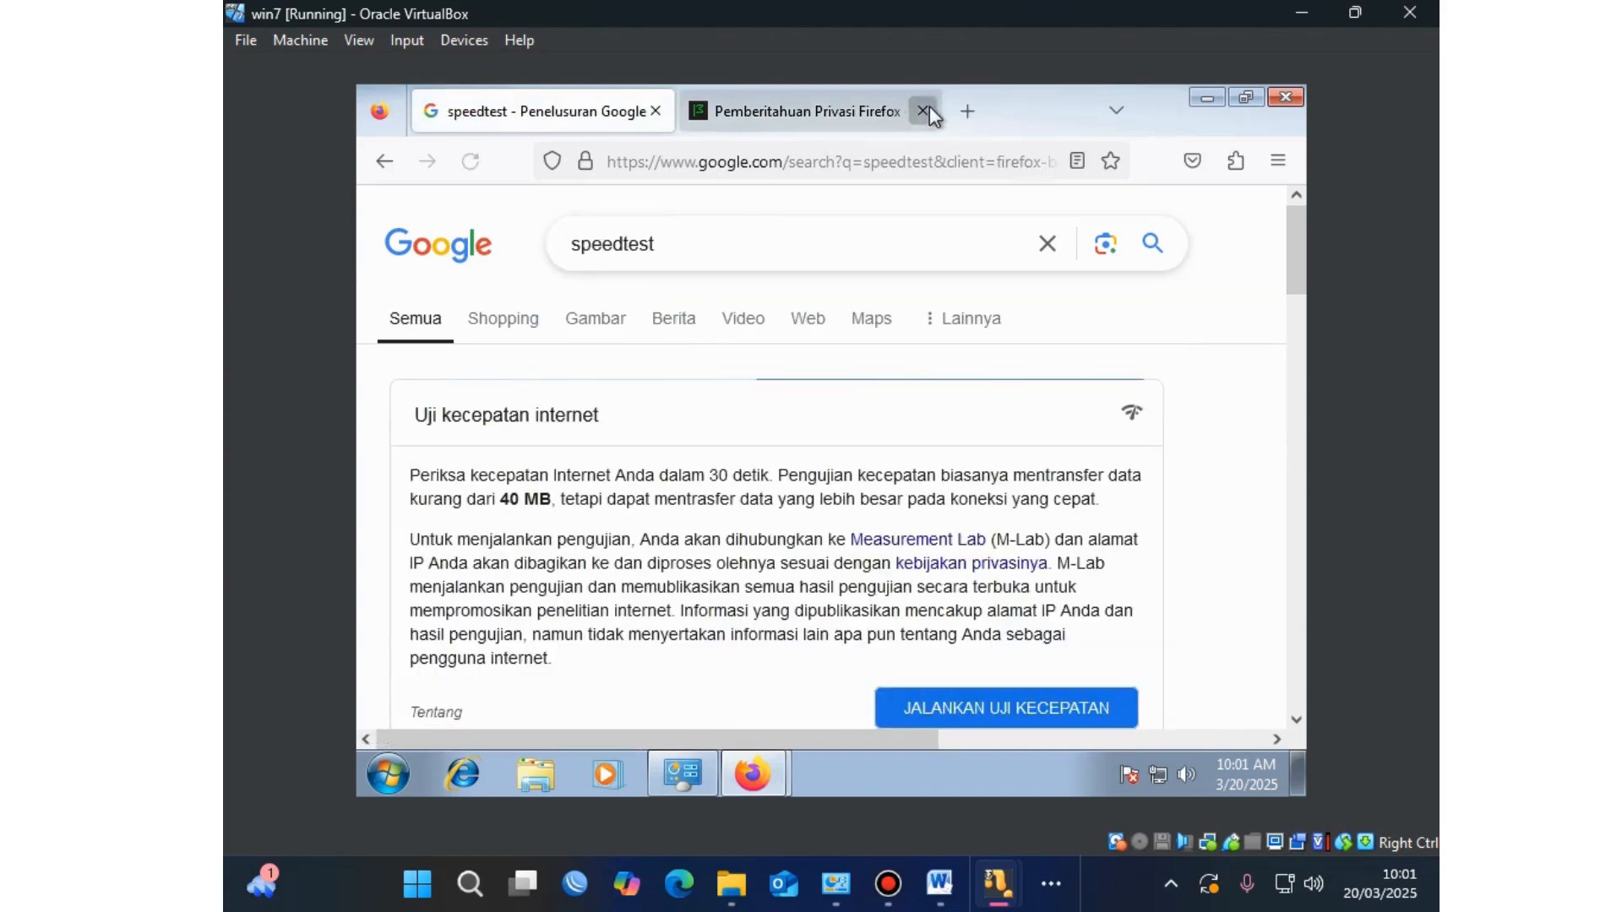
{"action": "left_click", "coordinate": [922, 110]}
{"action": "scroll", "coordinate": [889, 414], "scroll_direction": "down", "scroll_amount": 3}
{"action": "scroll", "coordinate": [878, 456], "scroll_direction": "down", "scroll_amount": 1}
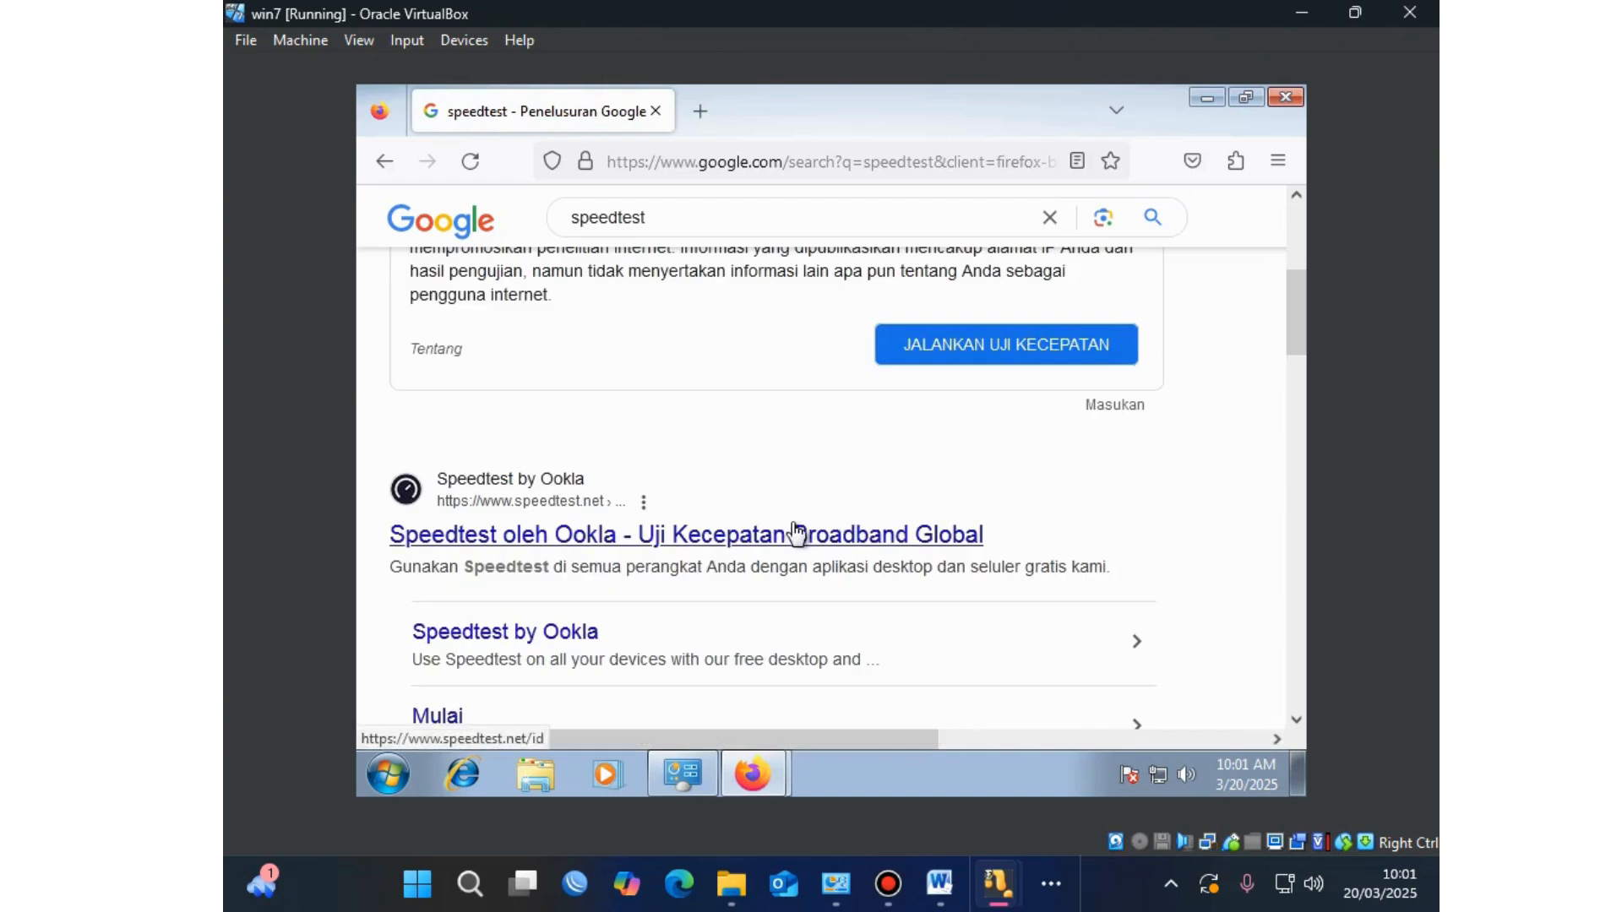
Step: Open Speedtest by Ookla, accept its privacy notice and start the test with MULAI
{"action": "left_click", "coordinate": [772, 537]}
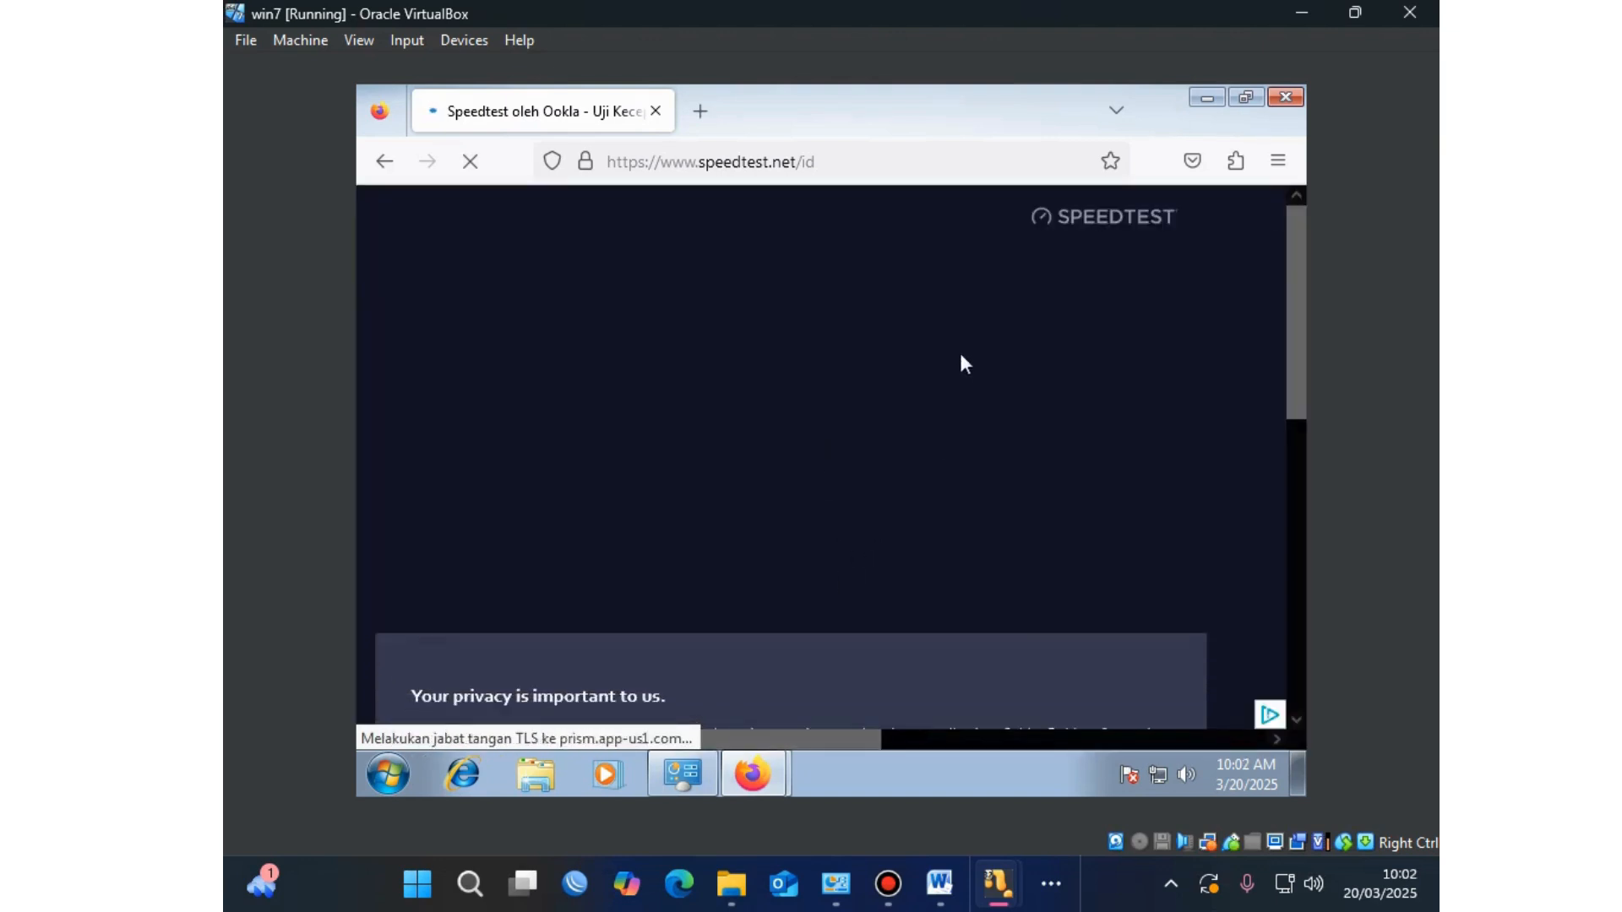
{"action": "left_click", "coordinate": [1081, 676]}
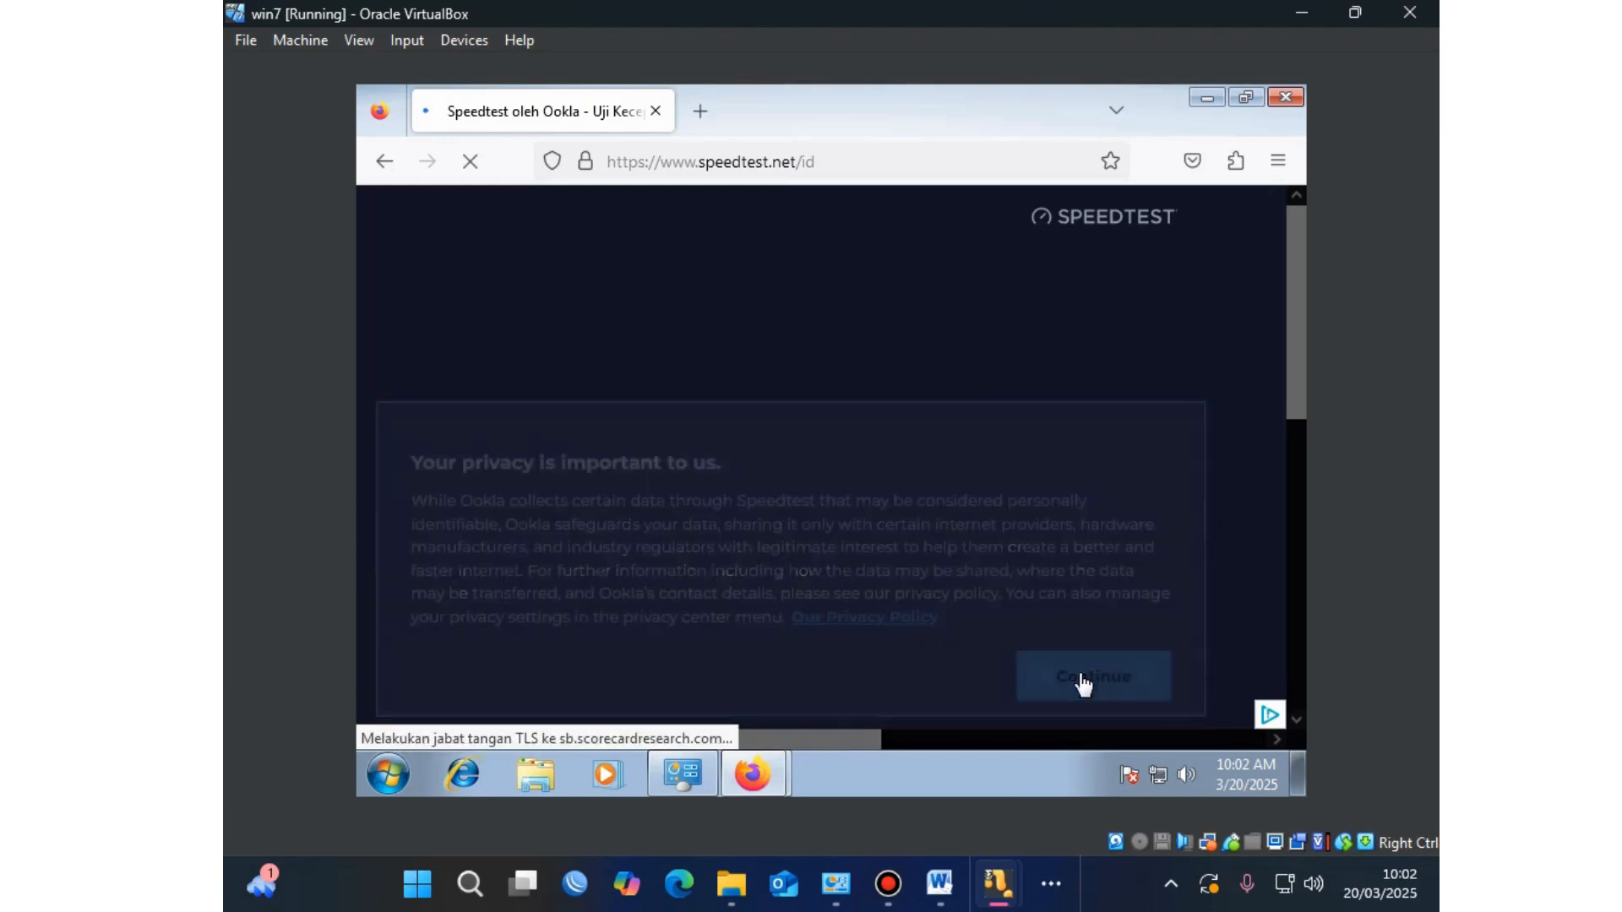
{"action": "scroll", "coordinate": [1121, 441], "scroll_direction": "down", "scroll_amount": 3}
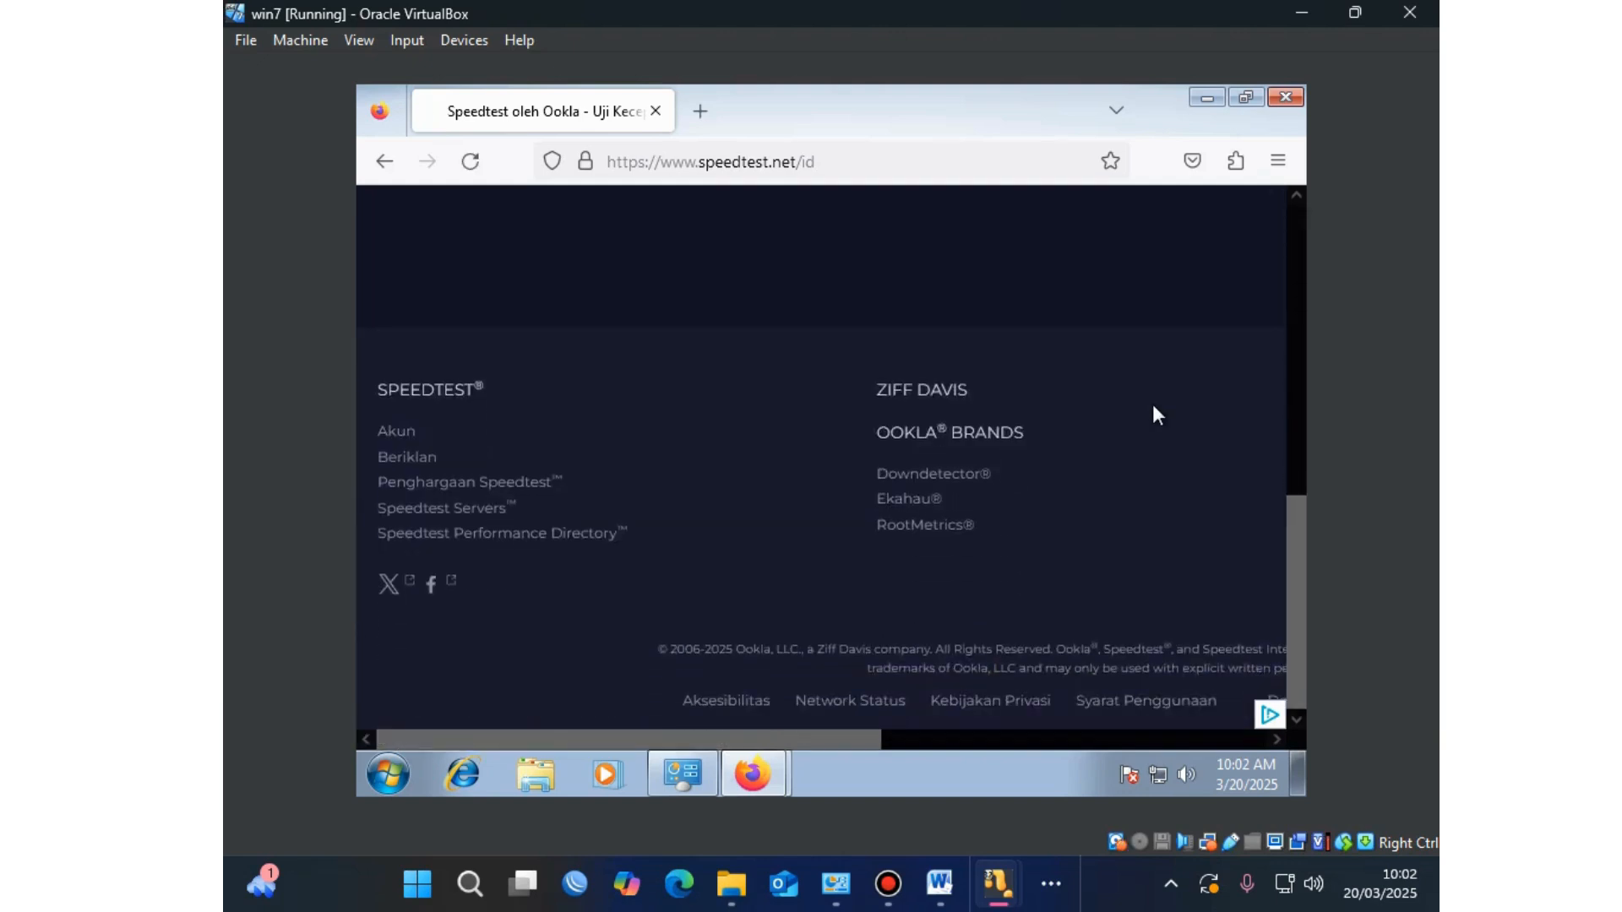
{"action": "scroll", "coordinate": [1154, 407], "scroll_direction": "up", "scroll_amount": 3}
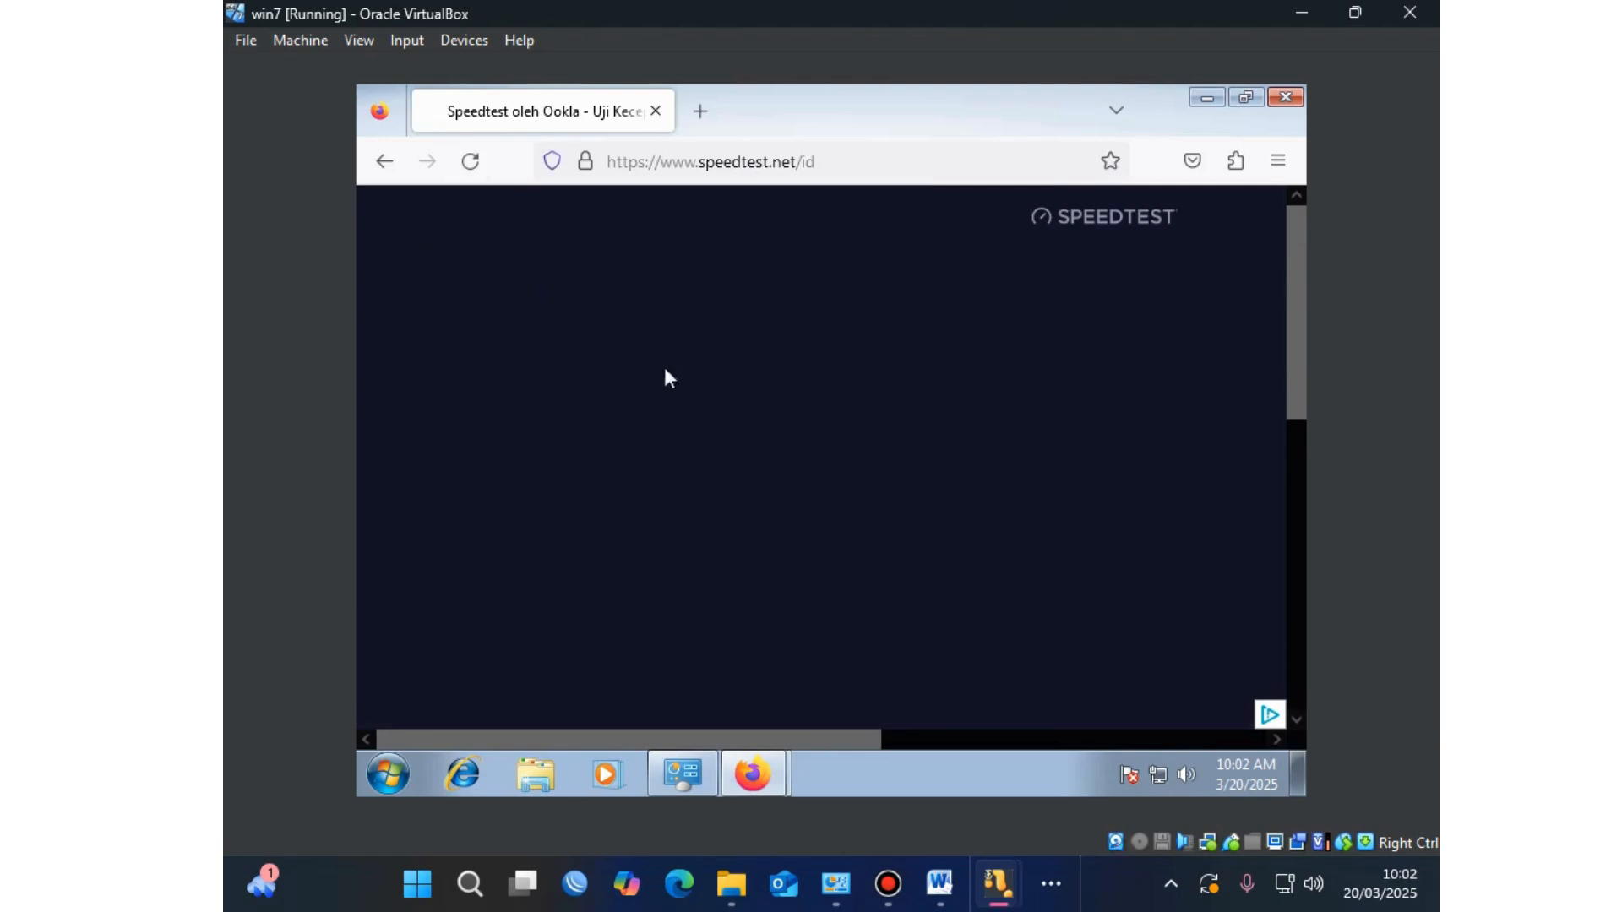
{"action": "left_click_drag", "start_coordinate": [731, 741], "coordinate": [1133, 713]}
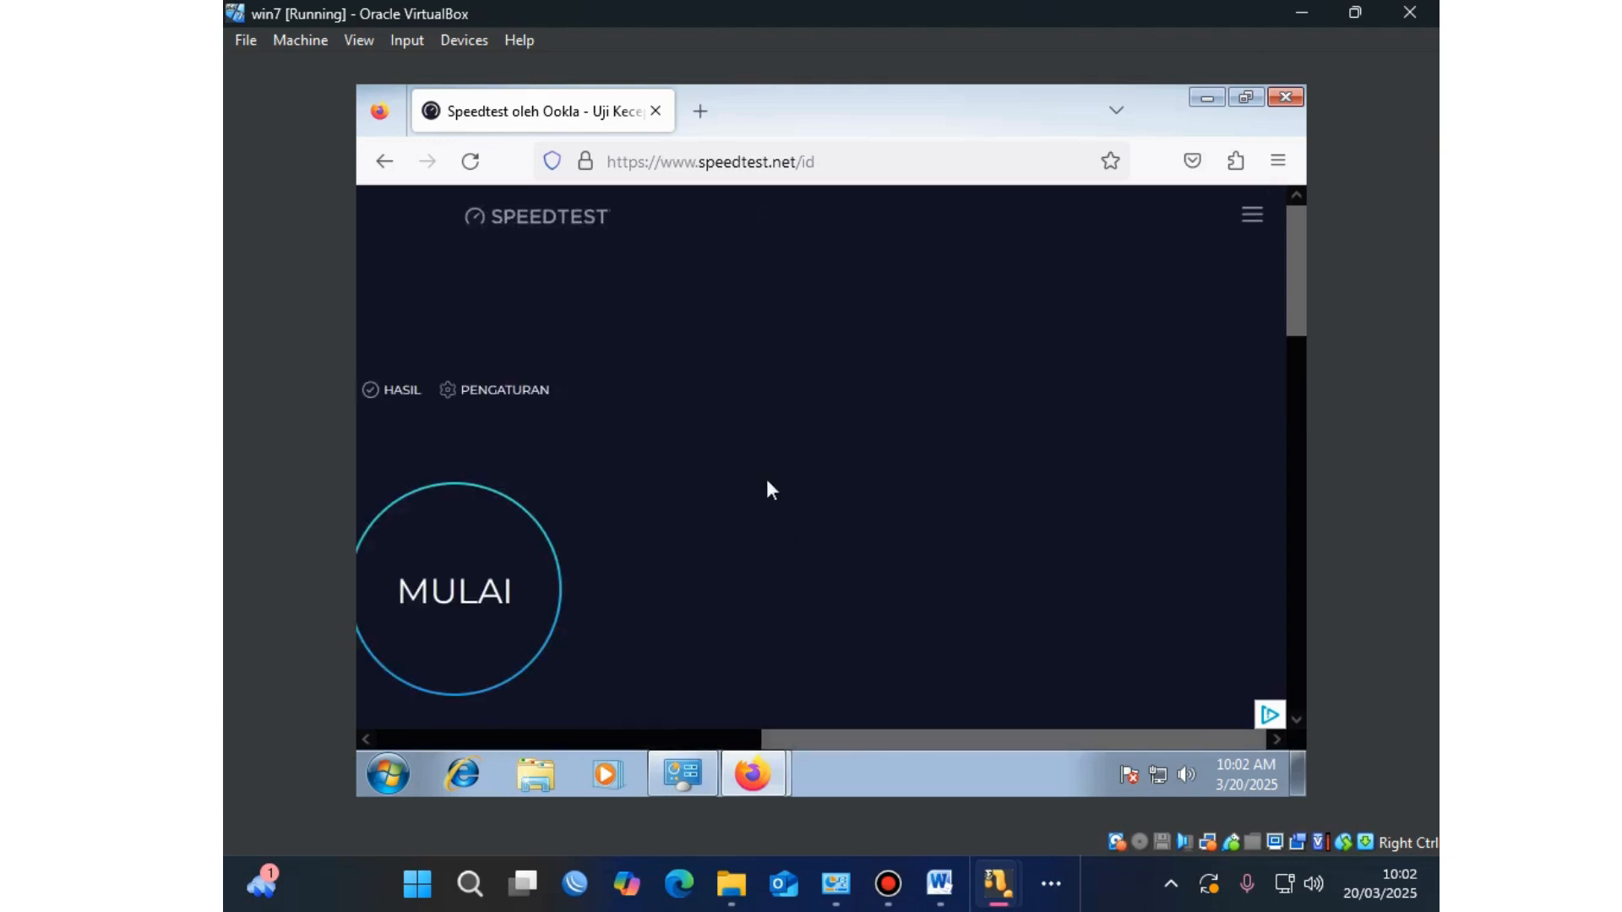
{"action": "left_click_drag", "start_coordinate": [849, 734], "coordinate": [713, 748]}
{"action": "left_click", "coordinate": [675, 573]}
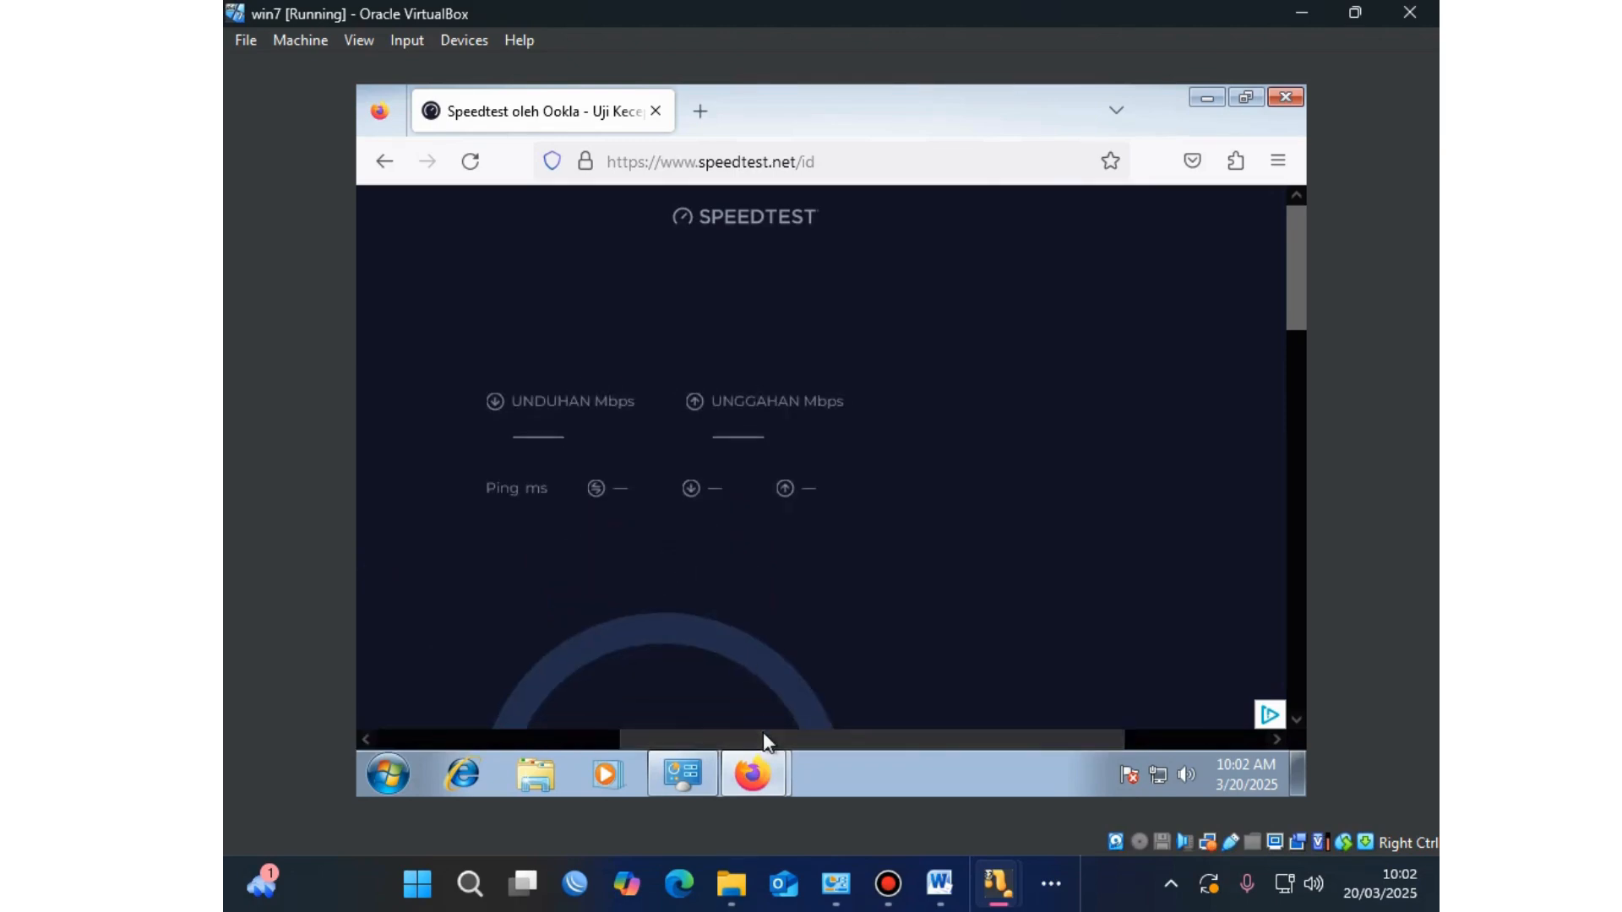
{"action": "left_click_drag", "start_coordinate": [763, 732], "coordinate": [696, 734]}
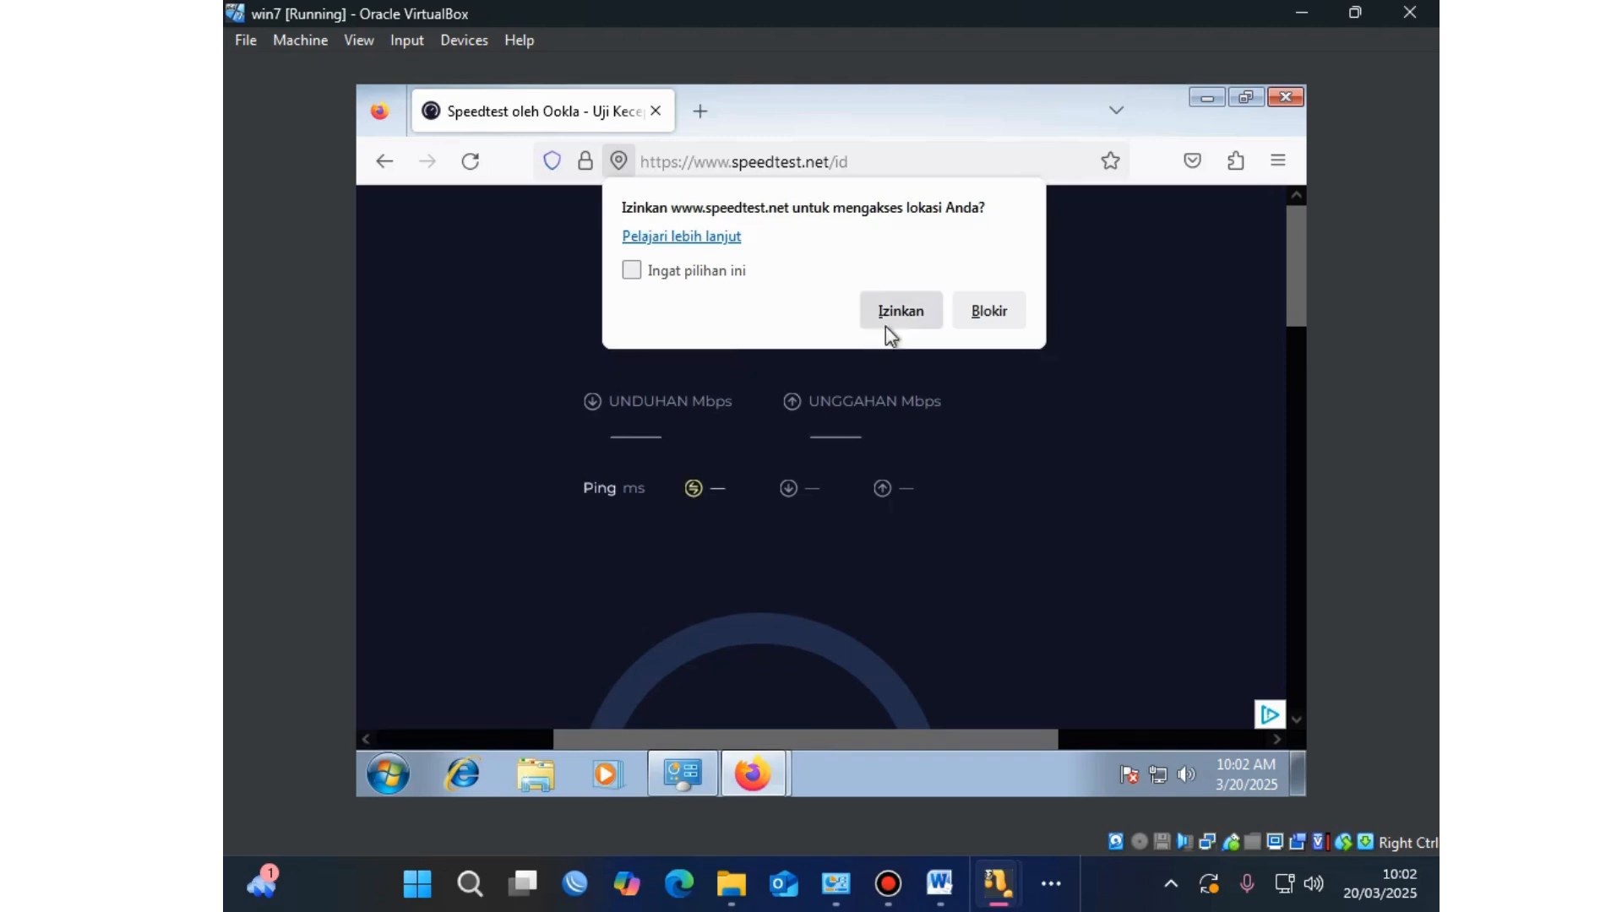
Step: Allow location access and close the banner ad and its extra tab
{"action": "left_click", "coordinate": [900, 311]}
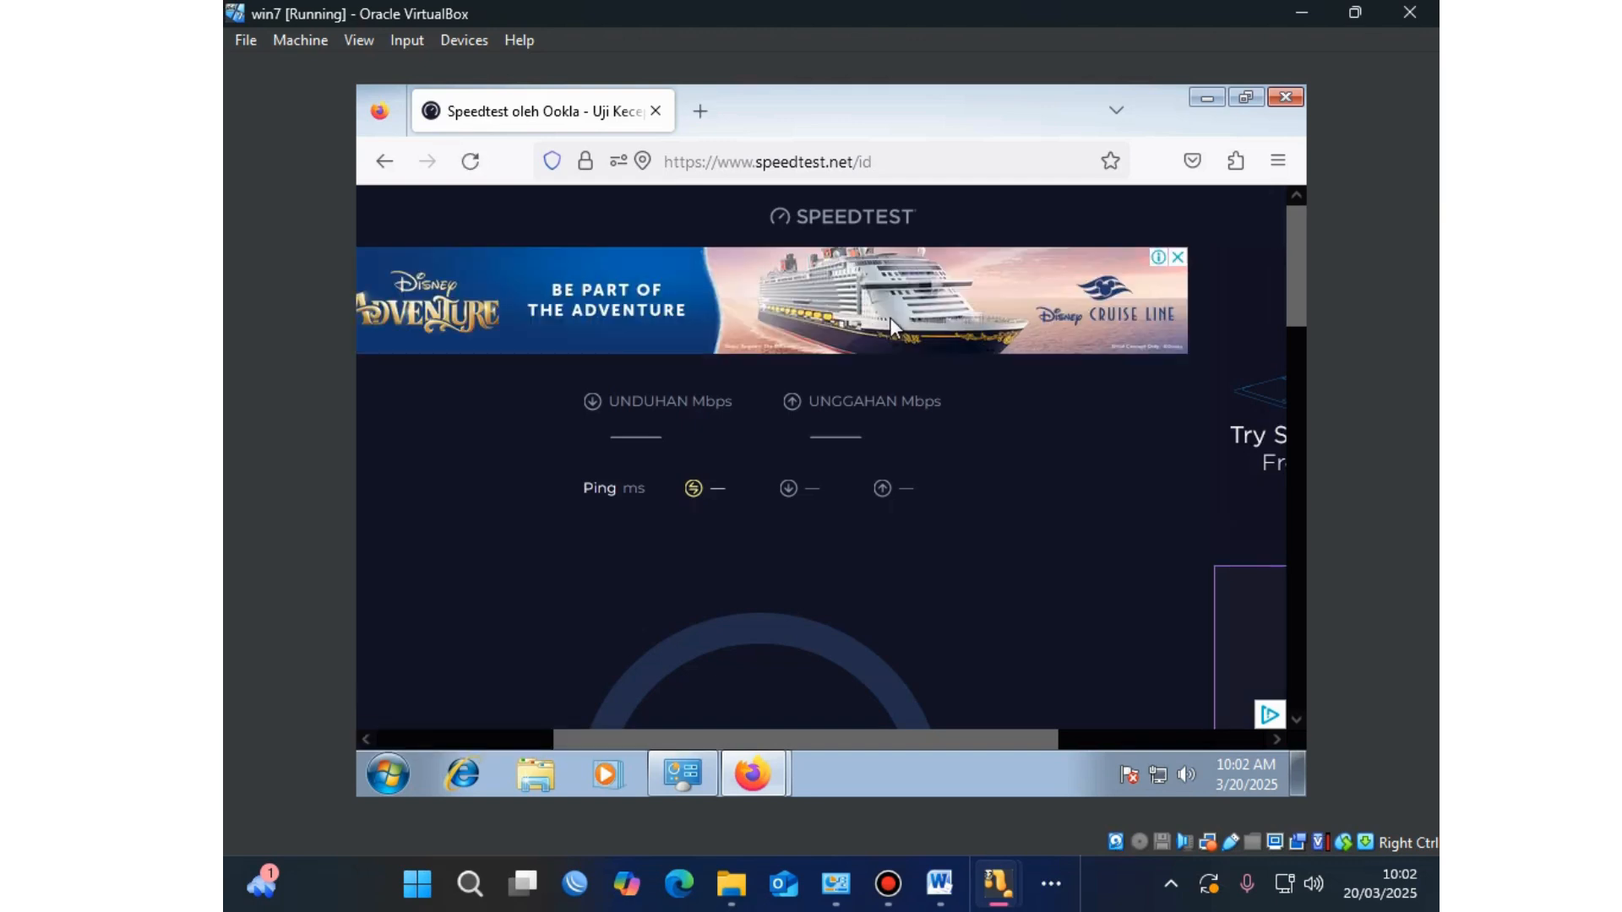
{"action": "left_click", "coordinate": [1179, 259]}
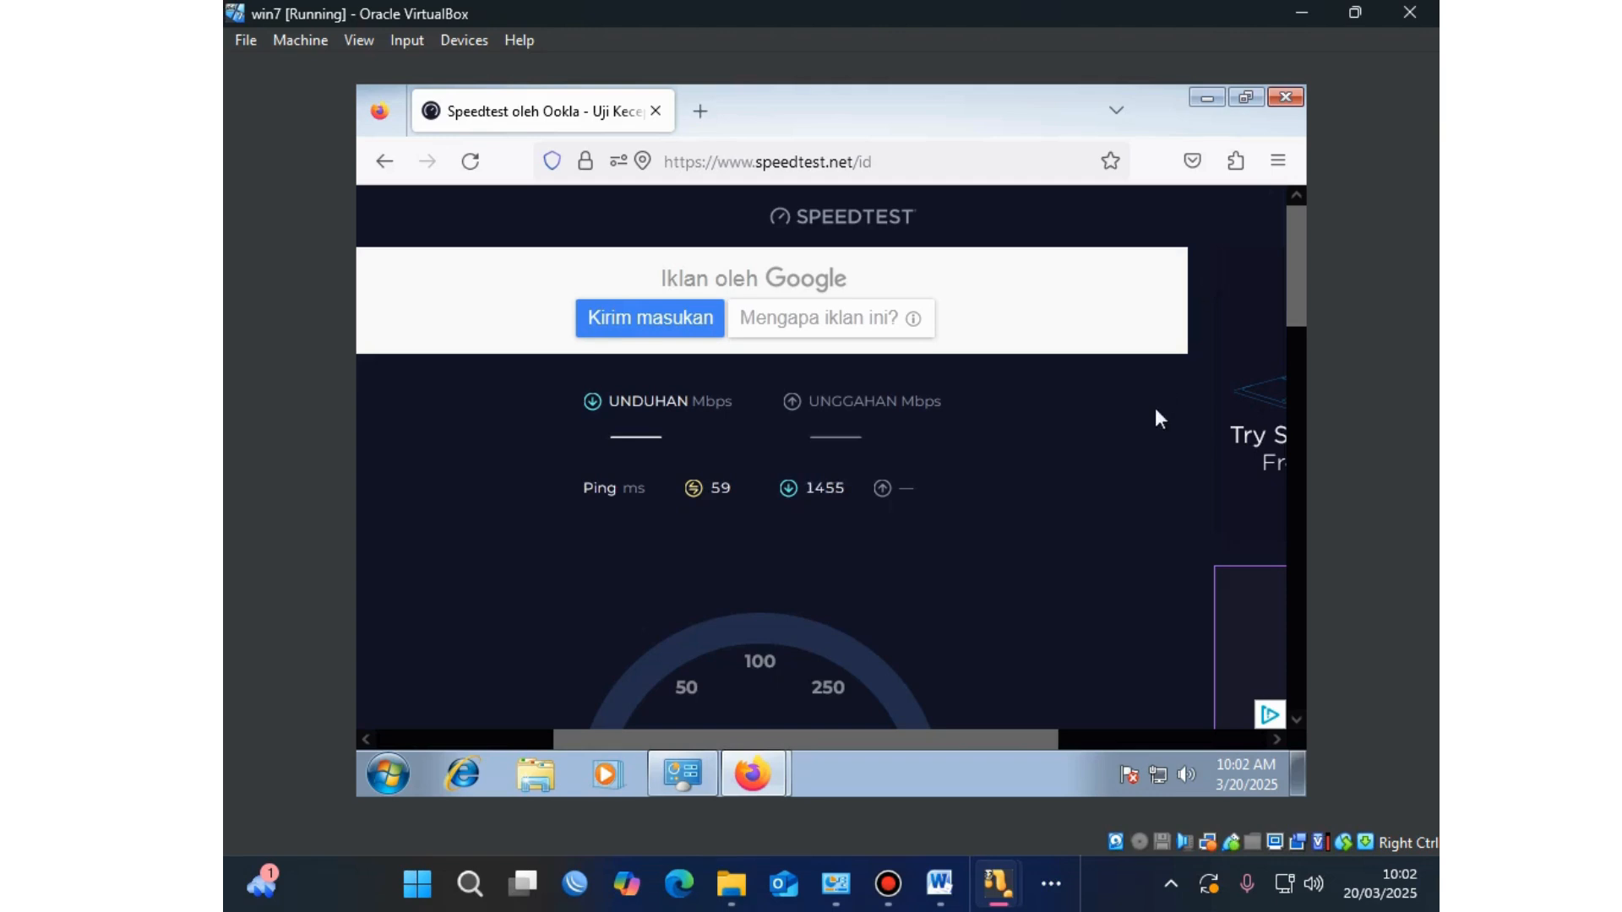
{"action": "left_click", "coordinate": [771, 326]}
{"action": "left_click", "coordinate": [595, 127]}
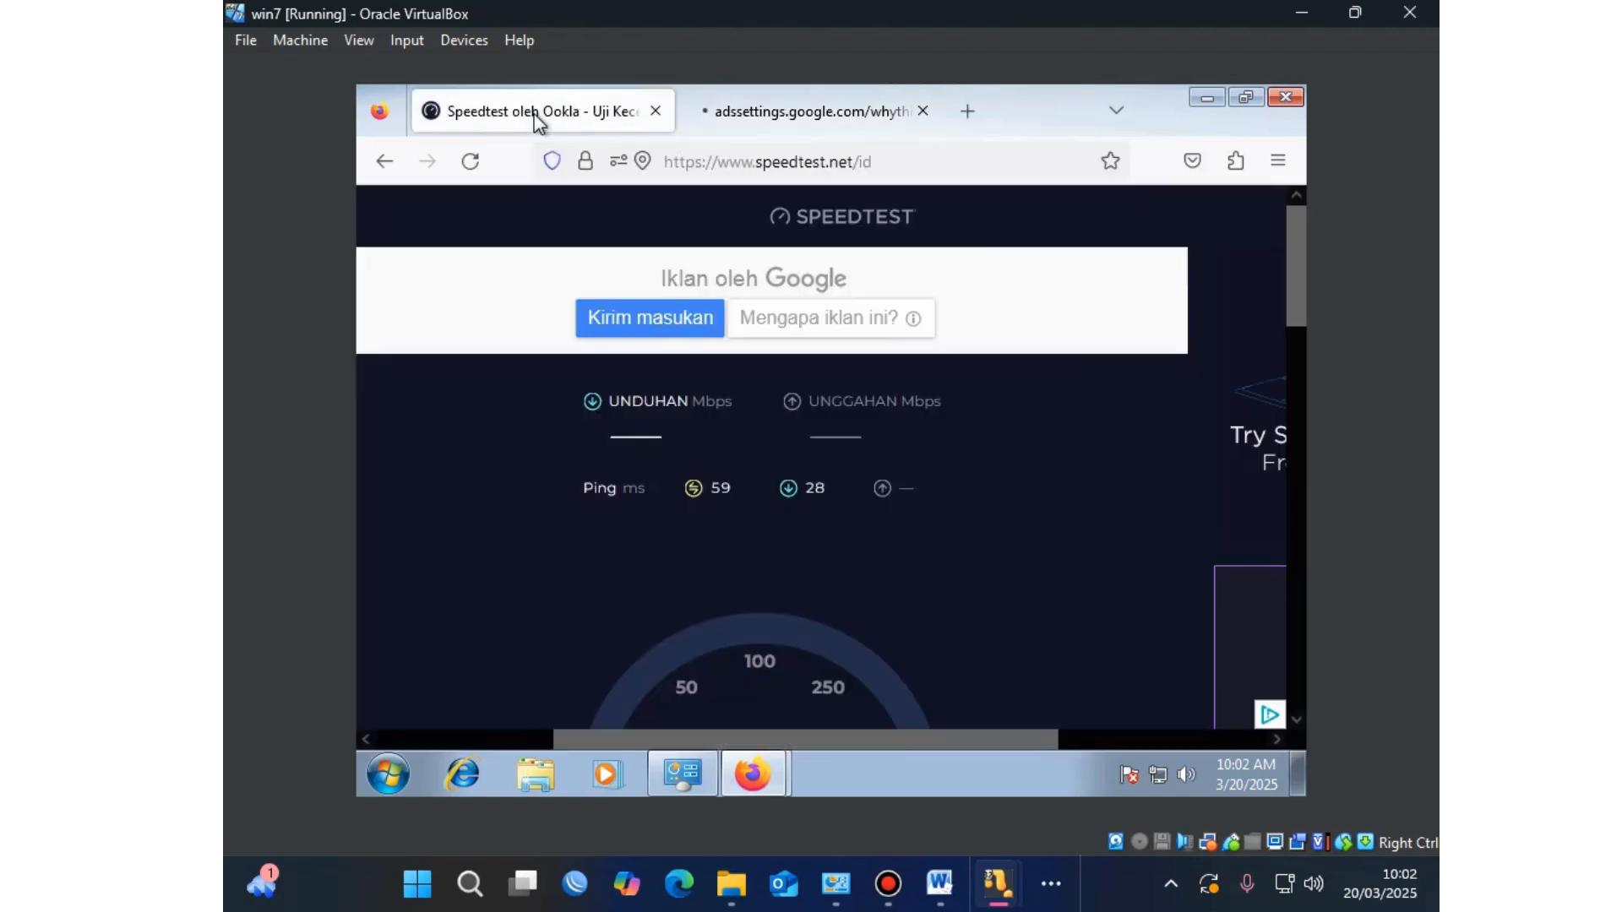
{"action": "left_click", "coordinate": [922, 111]}
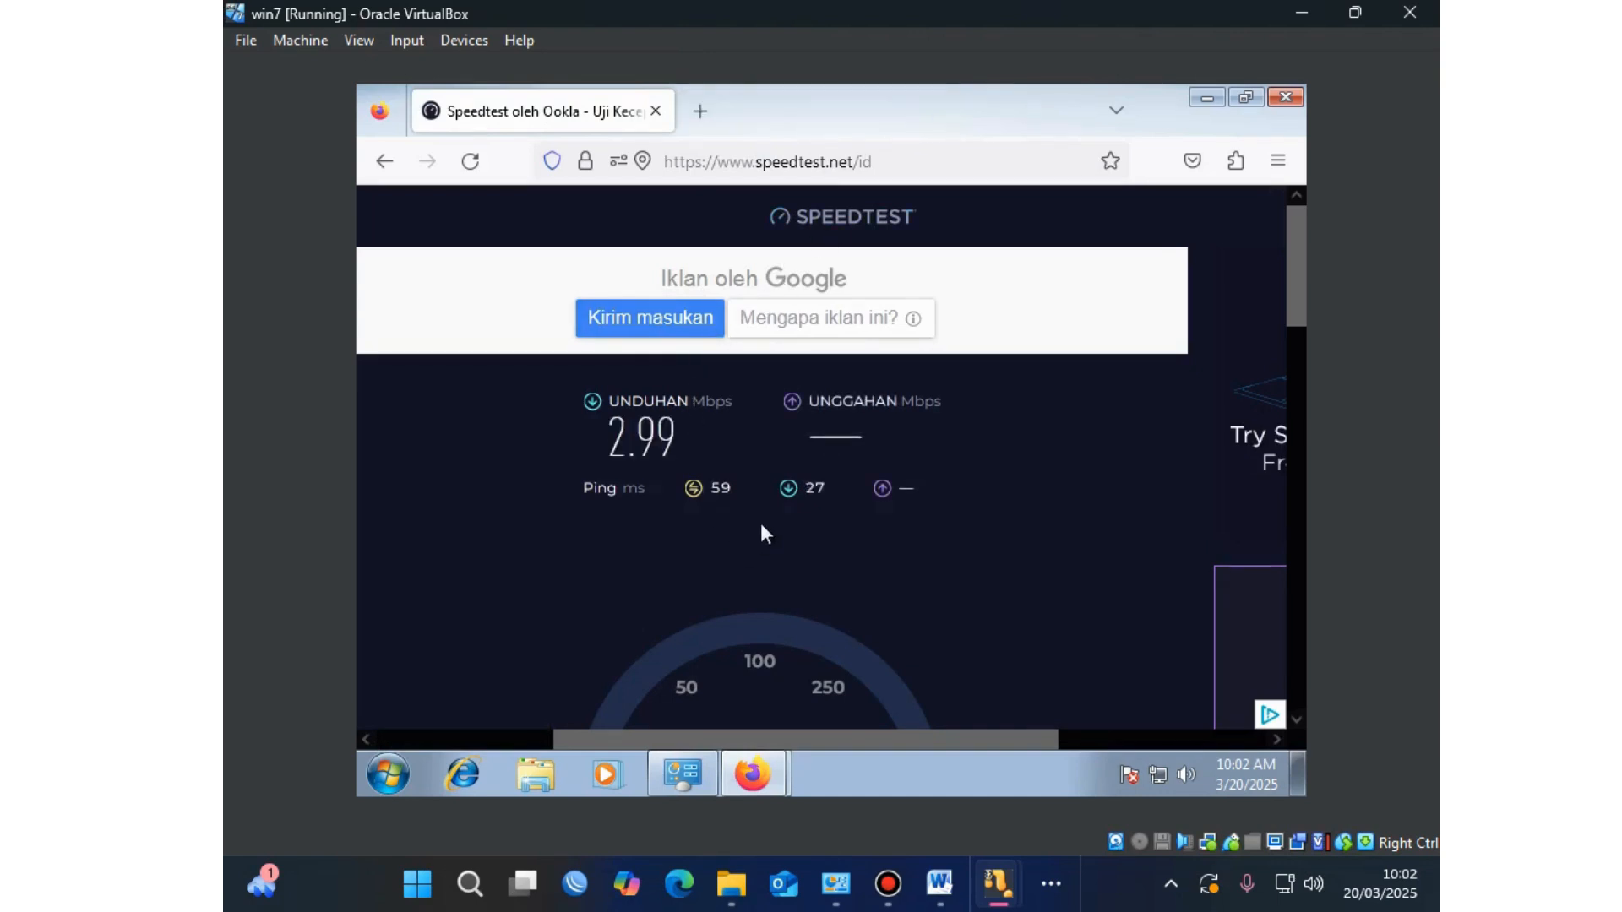
Step: Review the results (2.99 Mbps down, 4.42 Mbps up, 59 ms ping), then show hidden taskbar icons
{"action": "scroll", "coordinate": [746, 452], "scroll_direction": "down", "scroll_amount": 1}
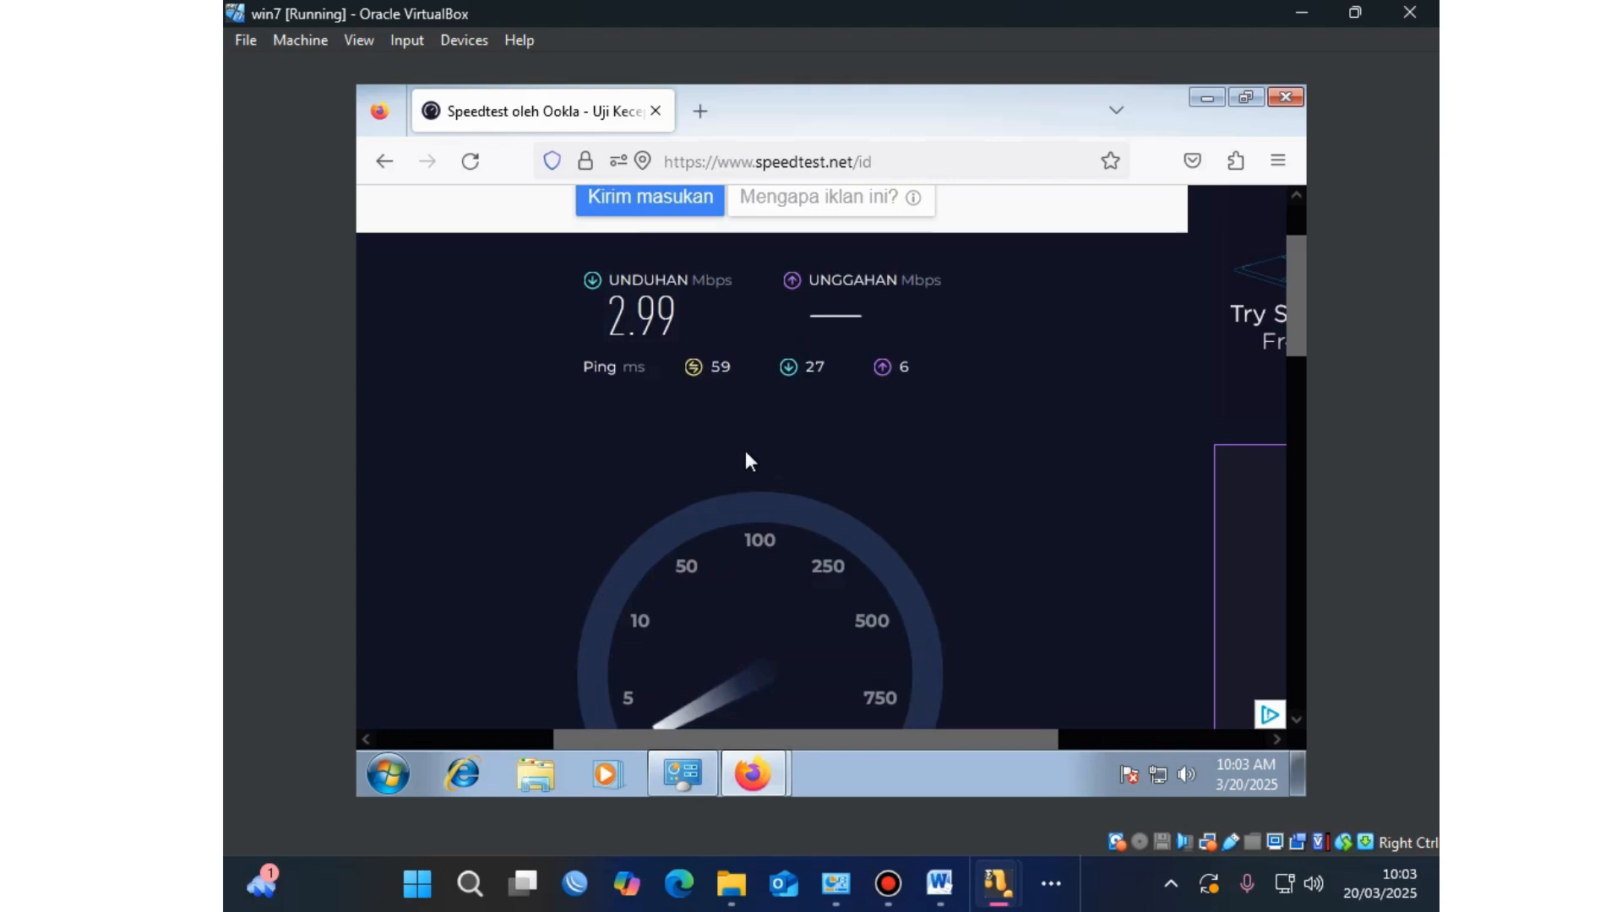
{"action": "scroll", "coordinate": [746, 454], "scroll_direction": "down", "scroll_amount": 1}
{"action": "scroll", "coordinate": [746, 460], "scroll_direction": "up", "scroll_amount": 1}
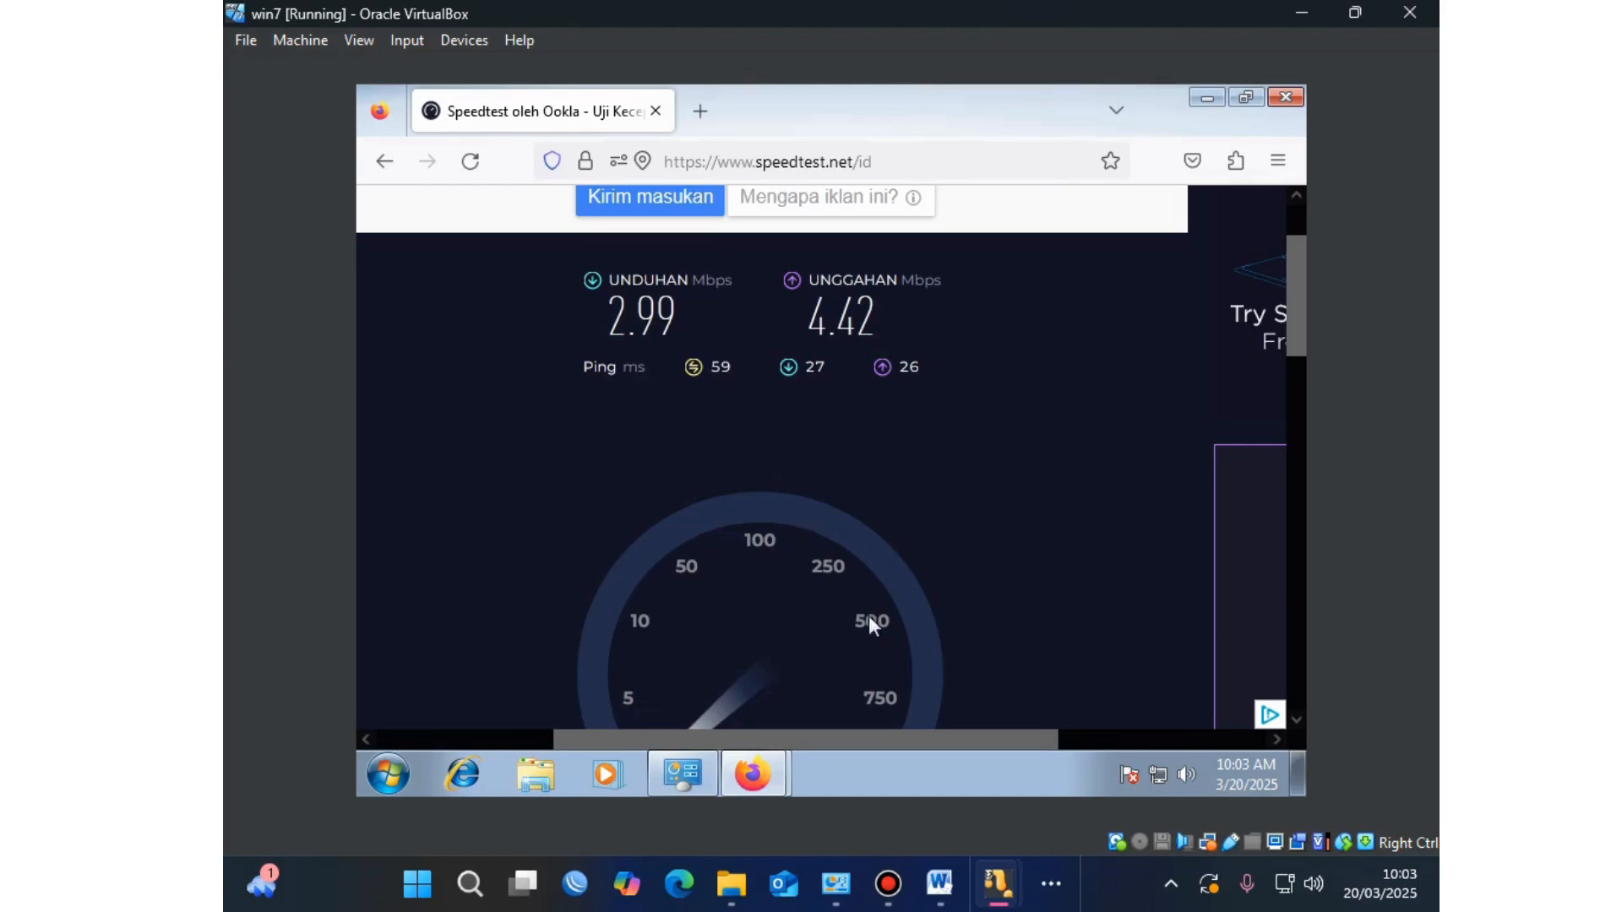
{"action": "mouse_move", "coordinate": [998, 884]}
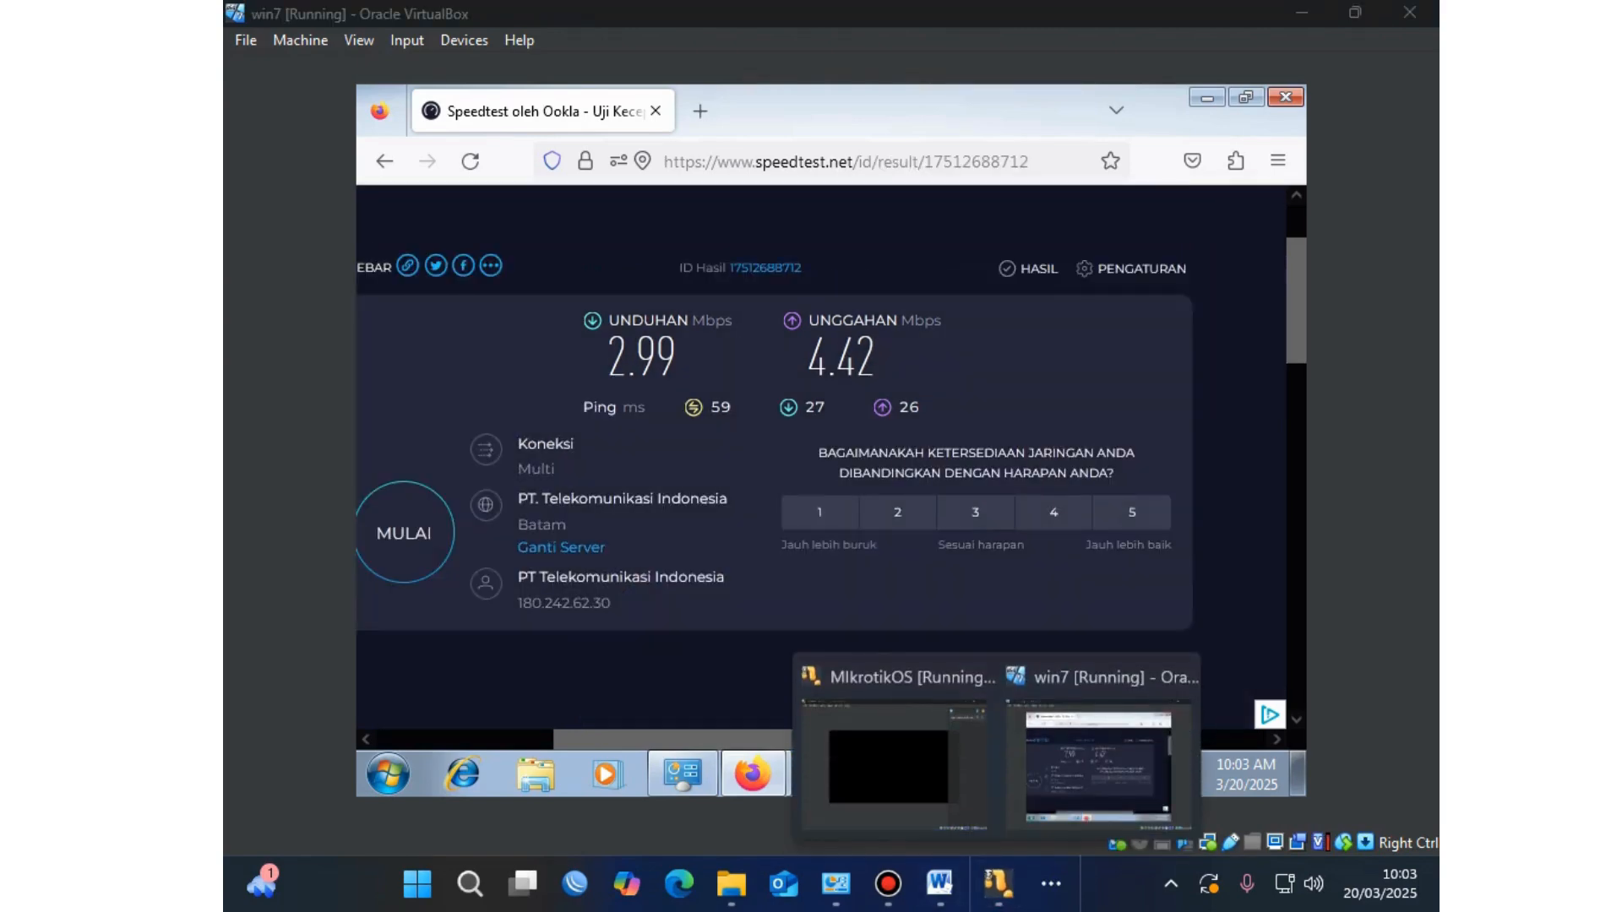
{"action": "left_click", "coordinate": [1051, 883]}
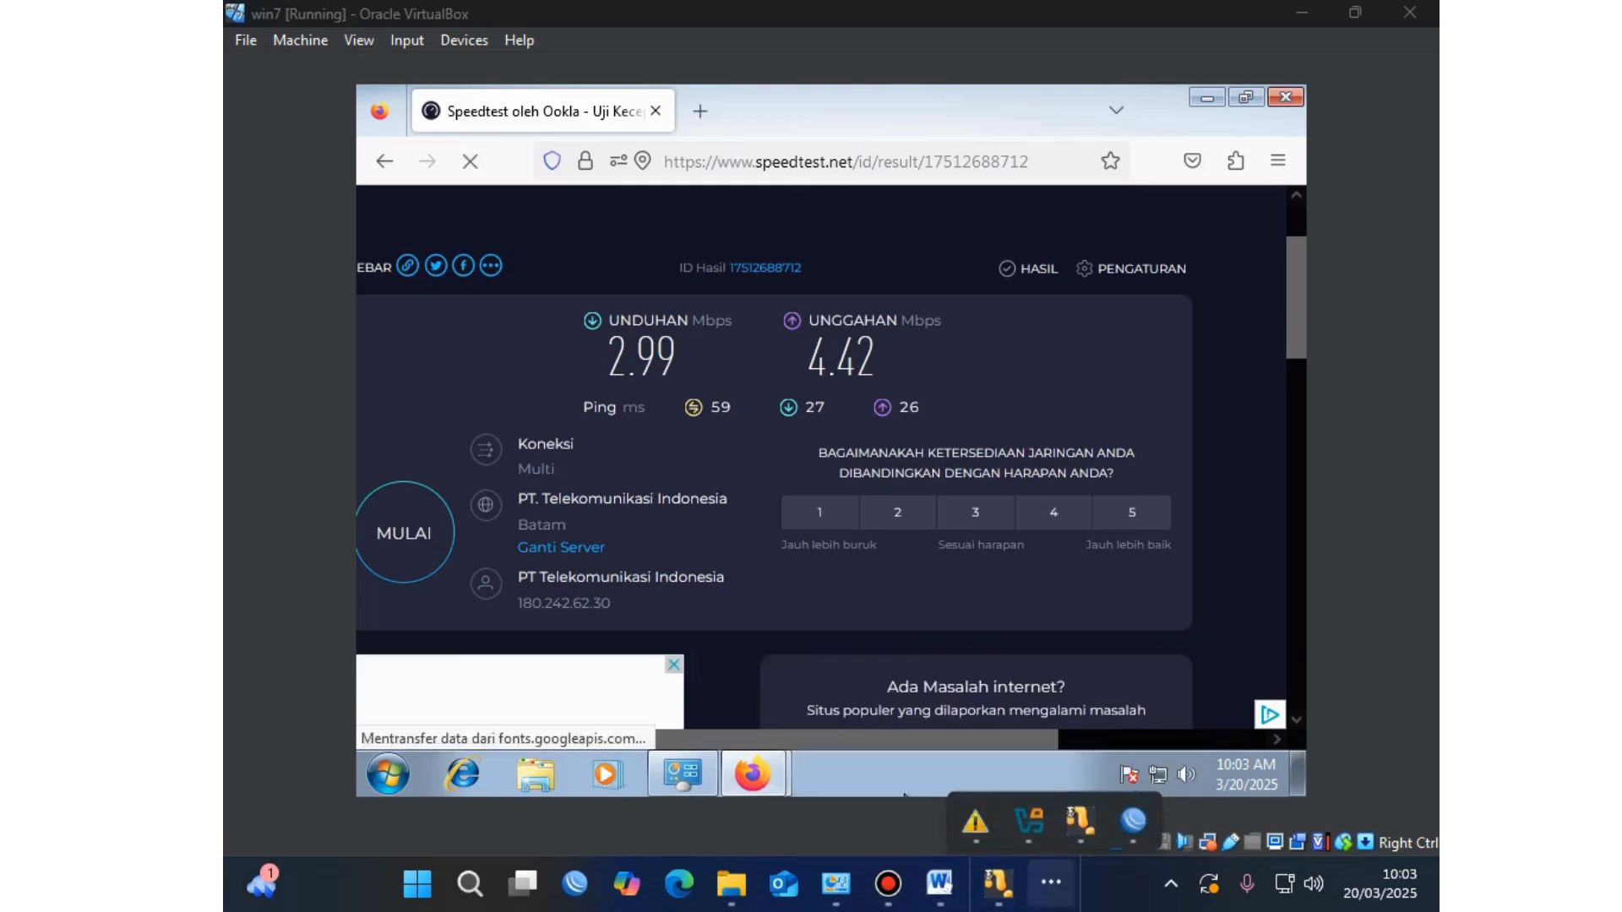
Step: Disable the 'Limit internet ether 2' queue in WinBox's Simple Queues
{"action": "left_click", "coordinate": [1133, 812]}
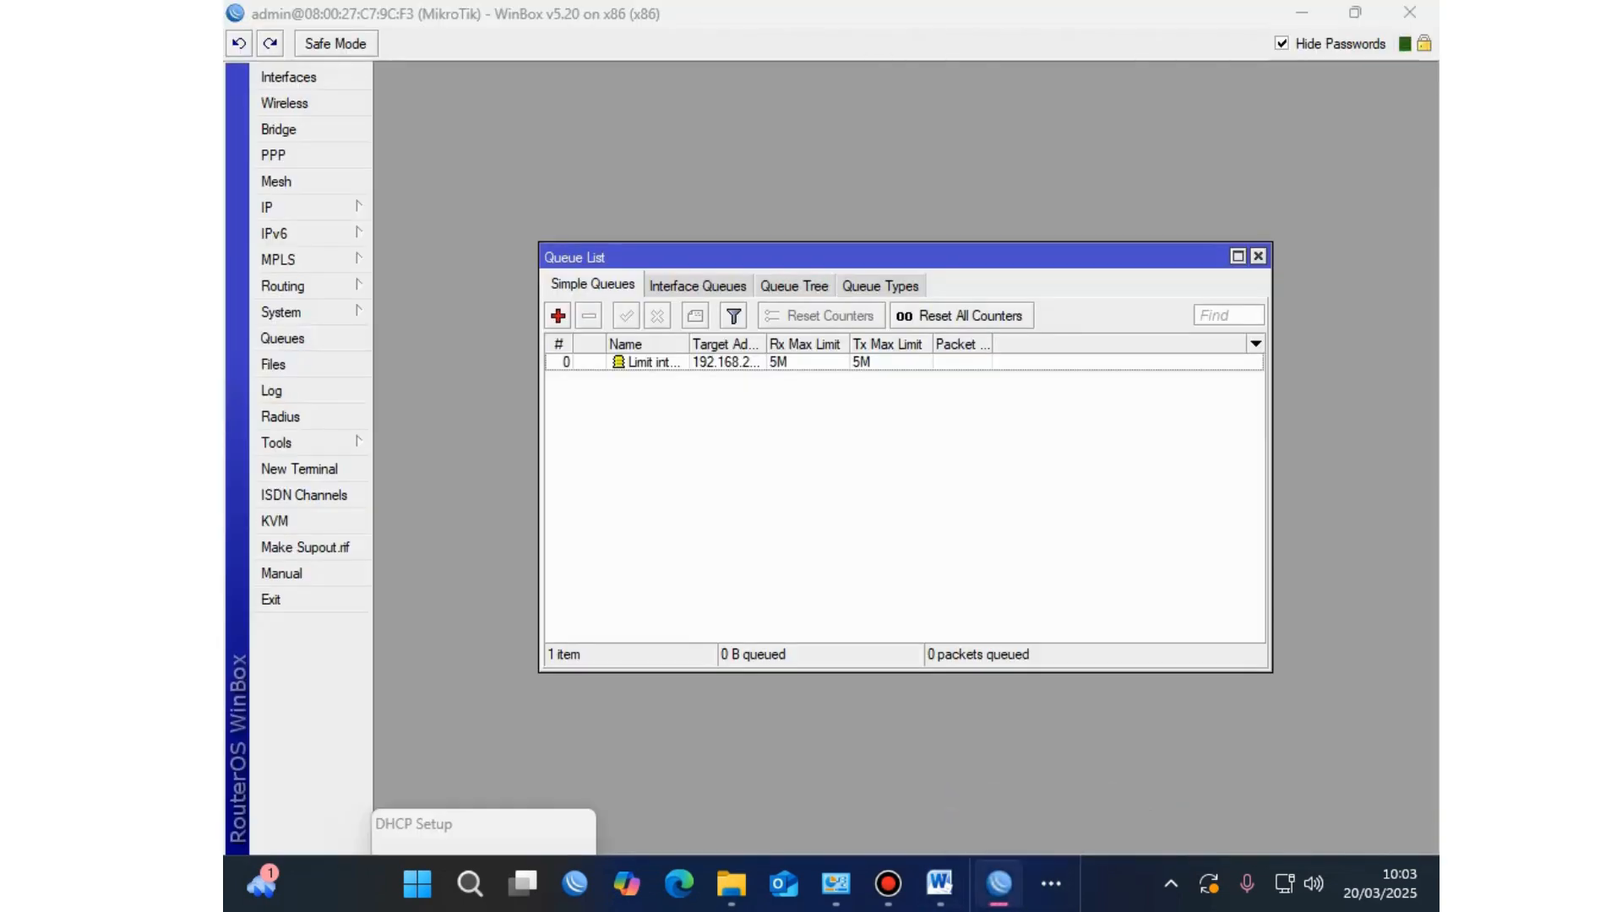
{"action": "left_click", "coordinate": [646, 362]}
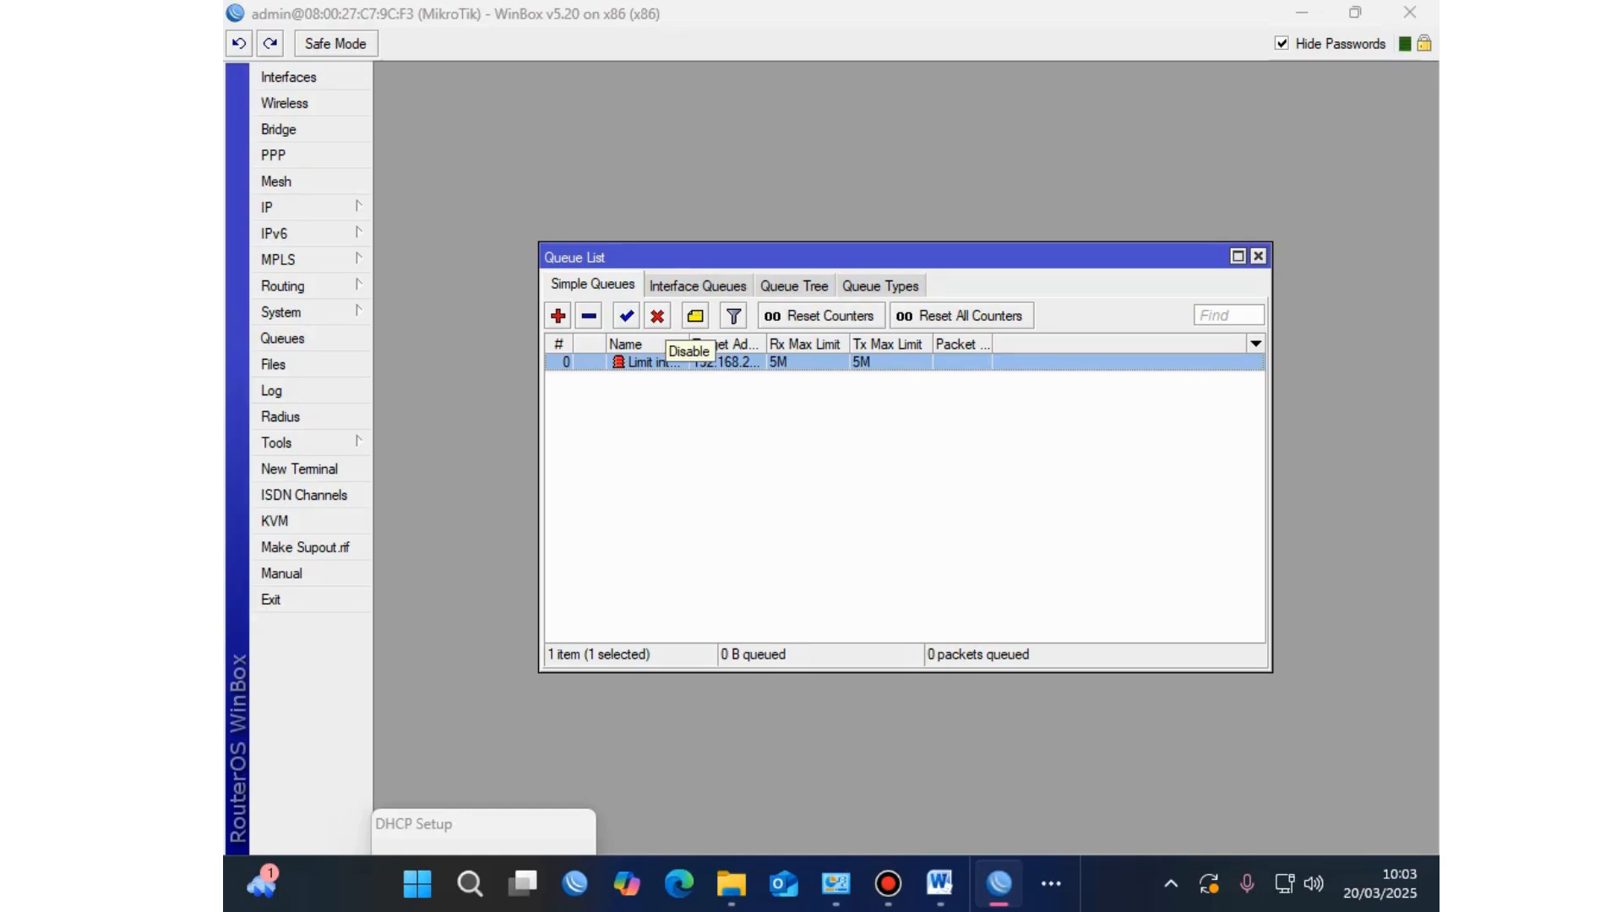
{"action": "left_click", "coordinate": [657, 316]}
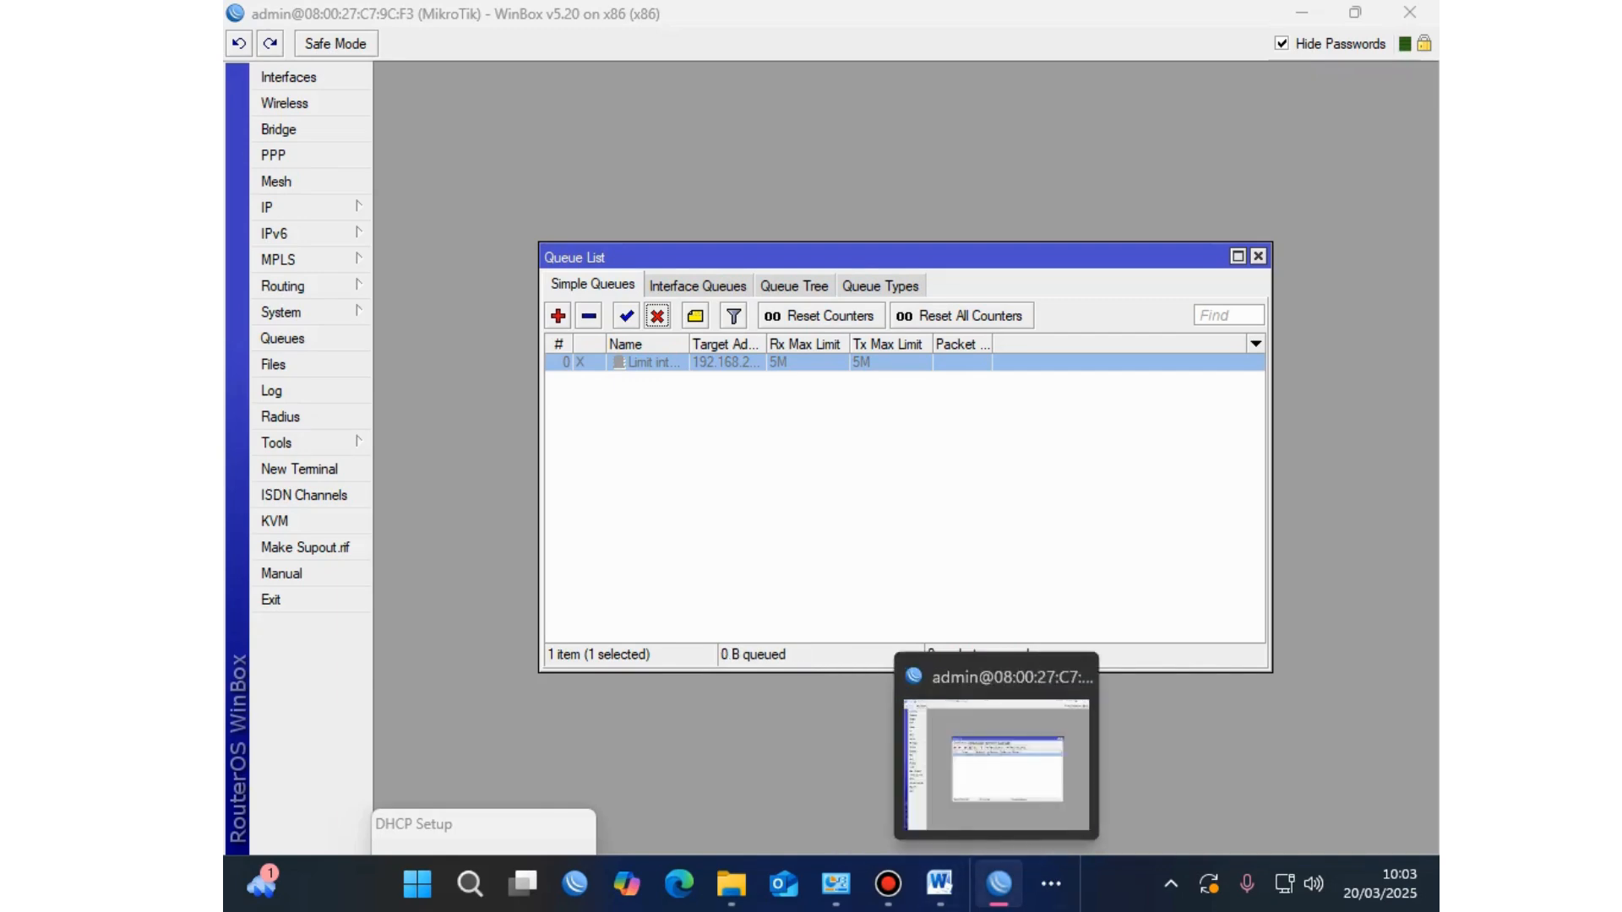
Step: Return to the win7 VirtualBox window showing the Speedtest results
{"action": "left_click", "coordinate": [1051, 884]}
{"action": "mouse_move", "coordinate": [1069, 806]}
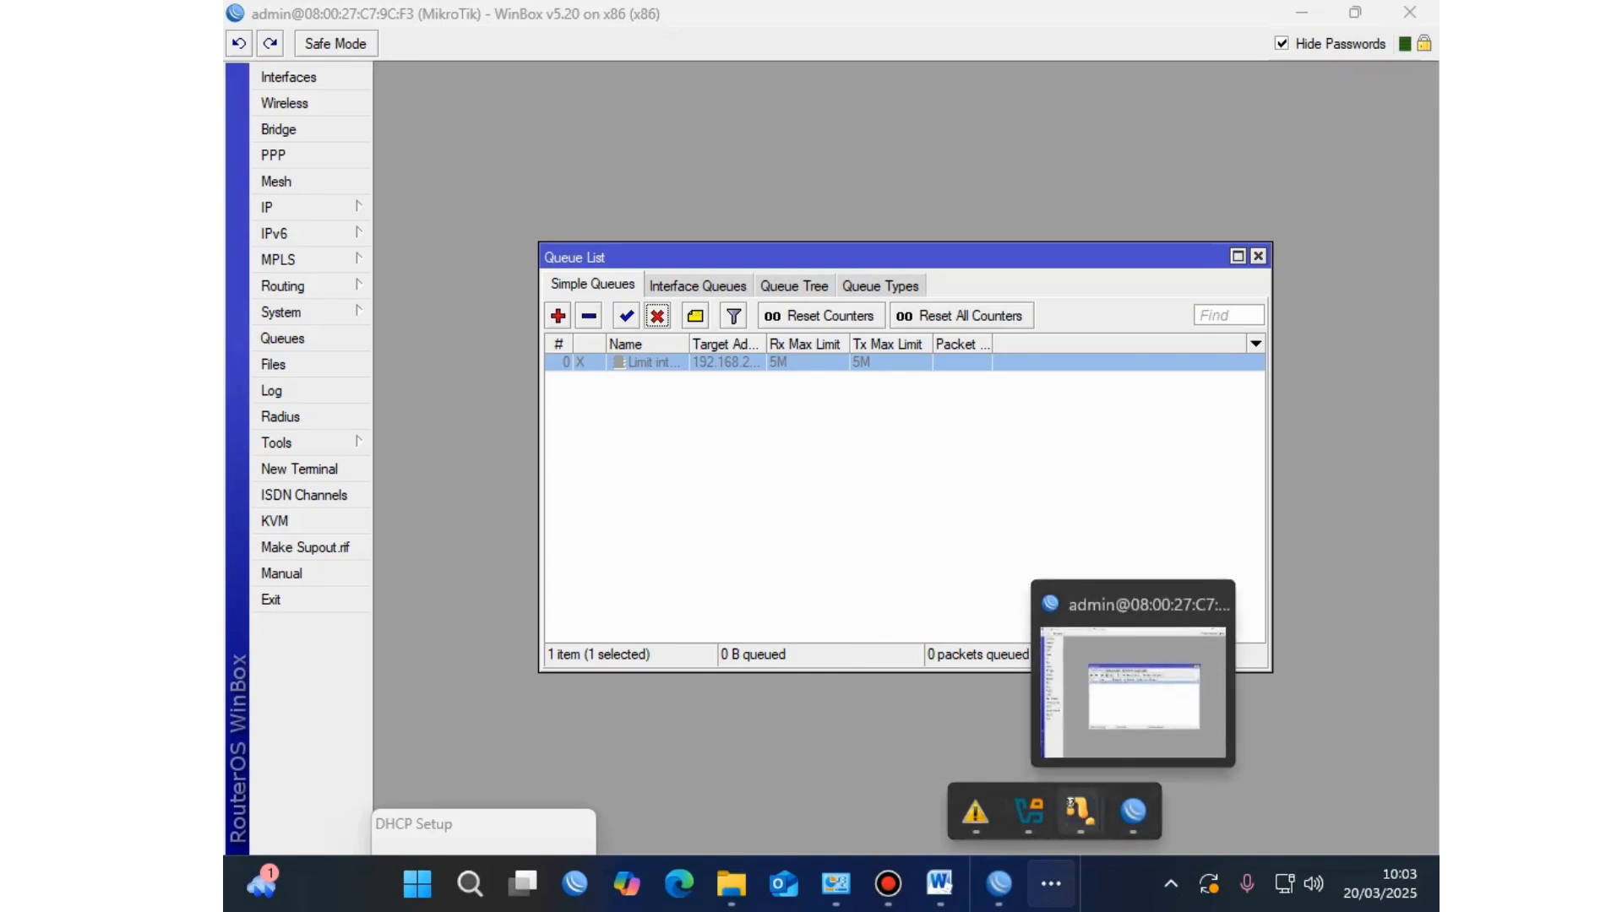
{"action": "mouse_move", "coordinate": [976, 813]}
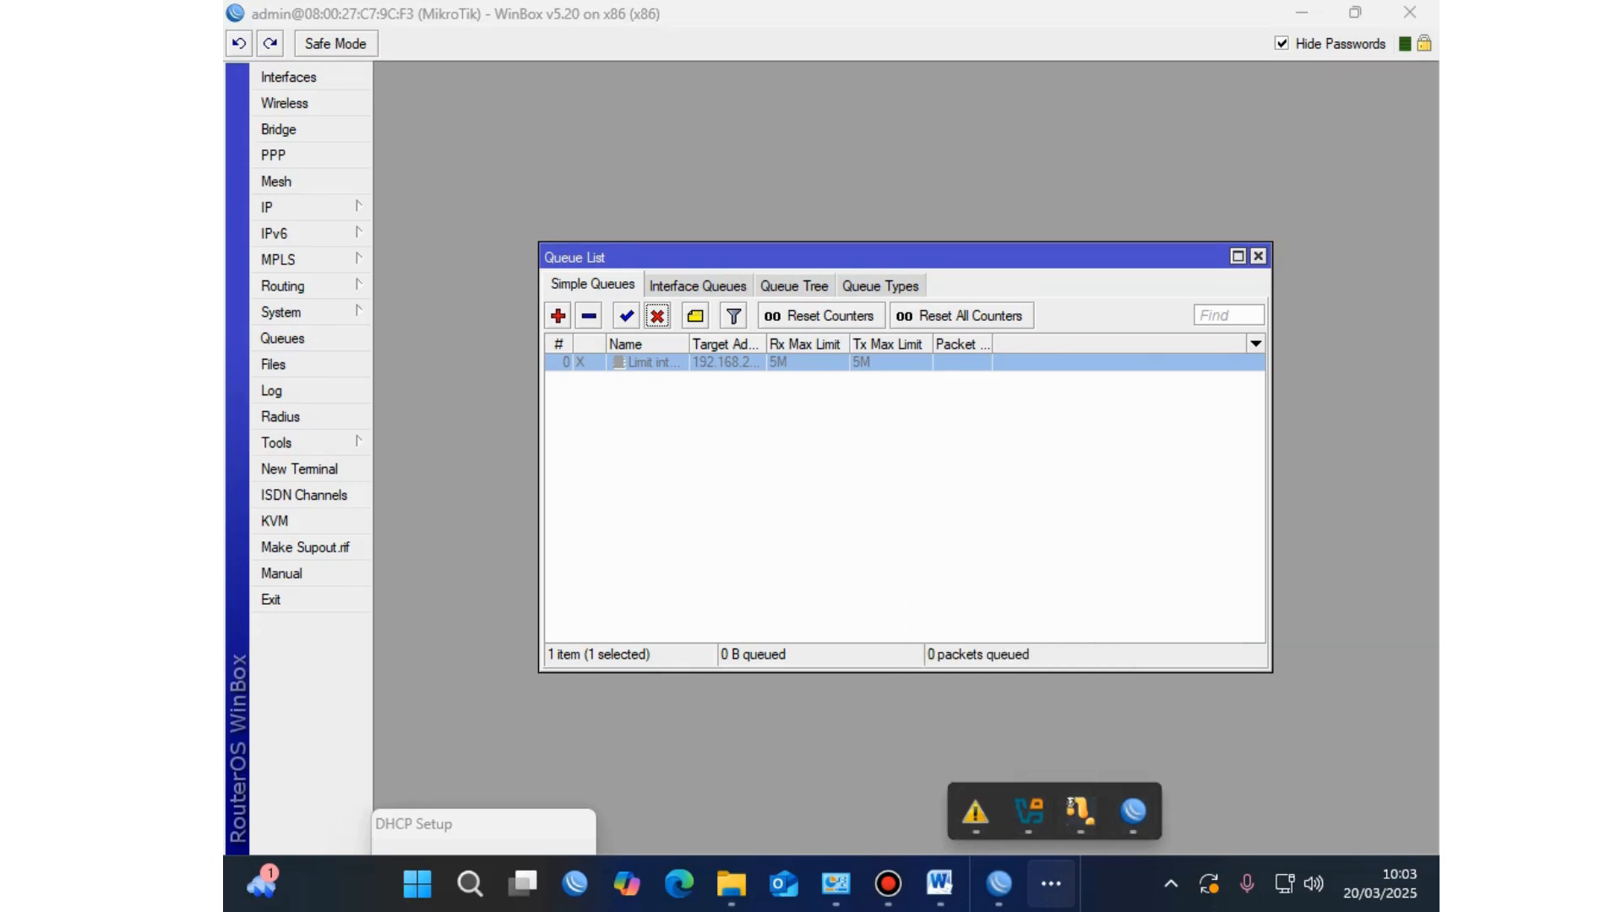
{"action": "key", "text": "Escape"}
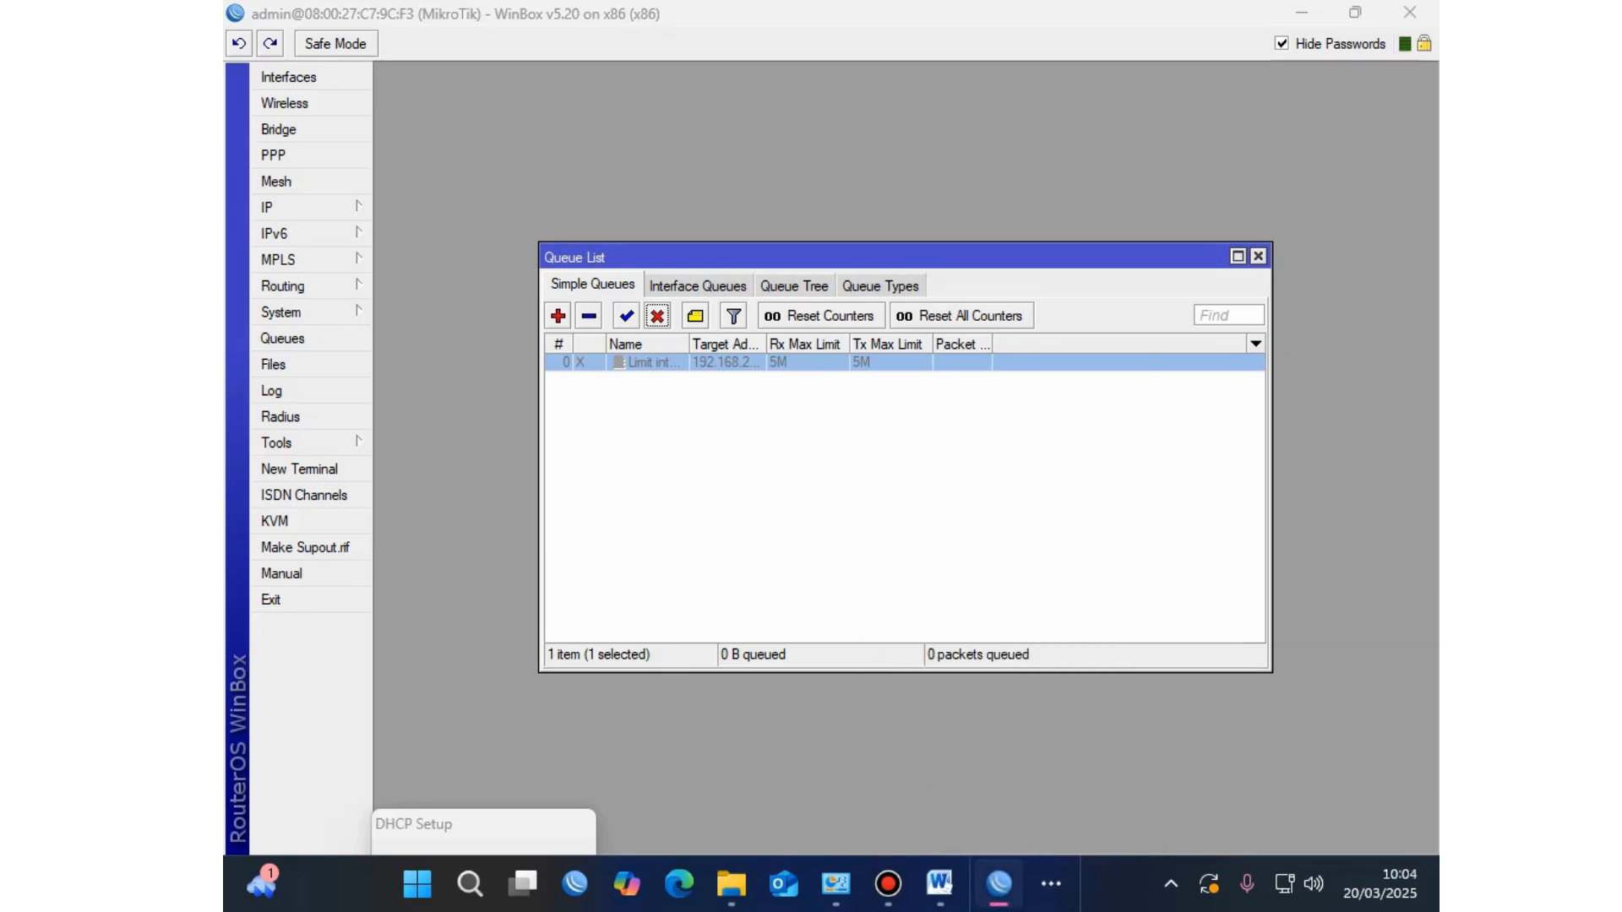
{"action": "left_click", "coordinate": [1301, 12]}
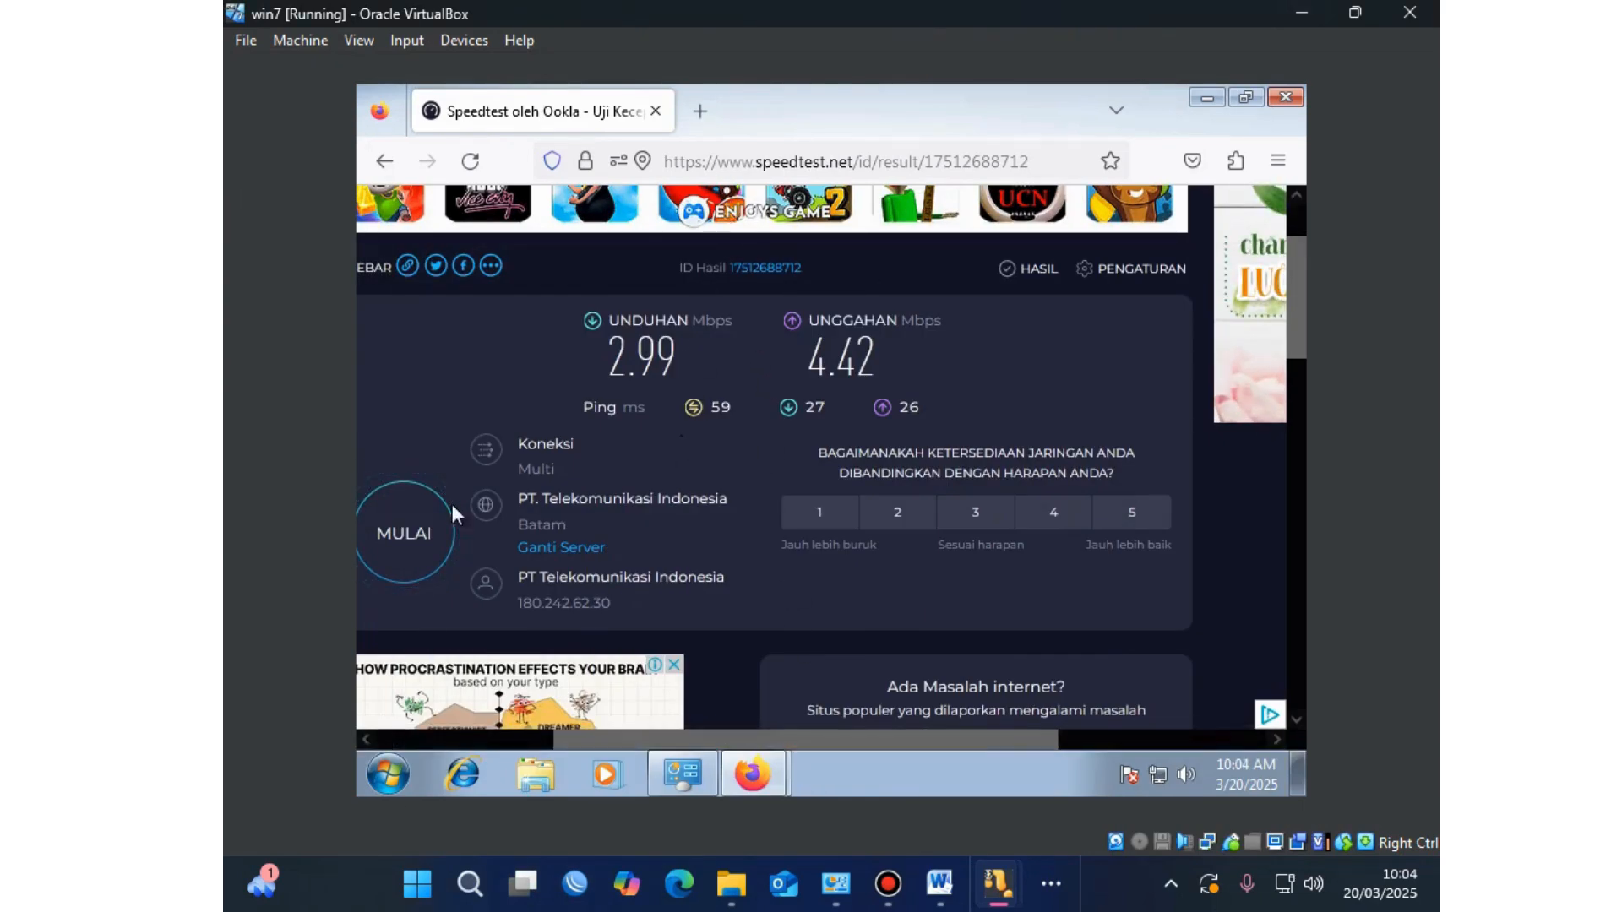
Step: Start a new Speedtest run without the queue and allow location access
{"action": "left_click", "coordinate": [400, 507]}
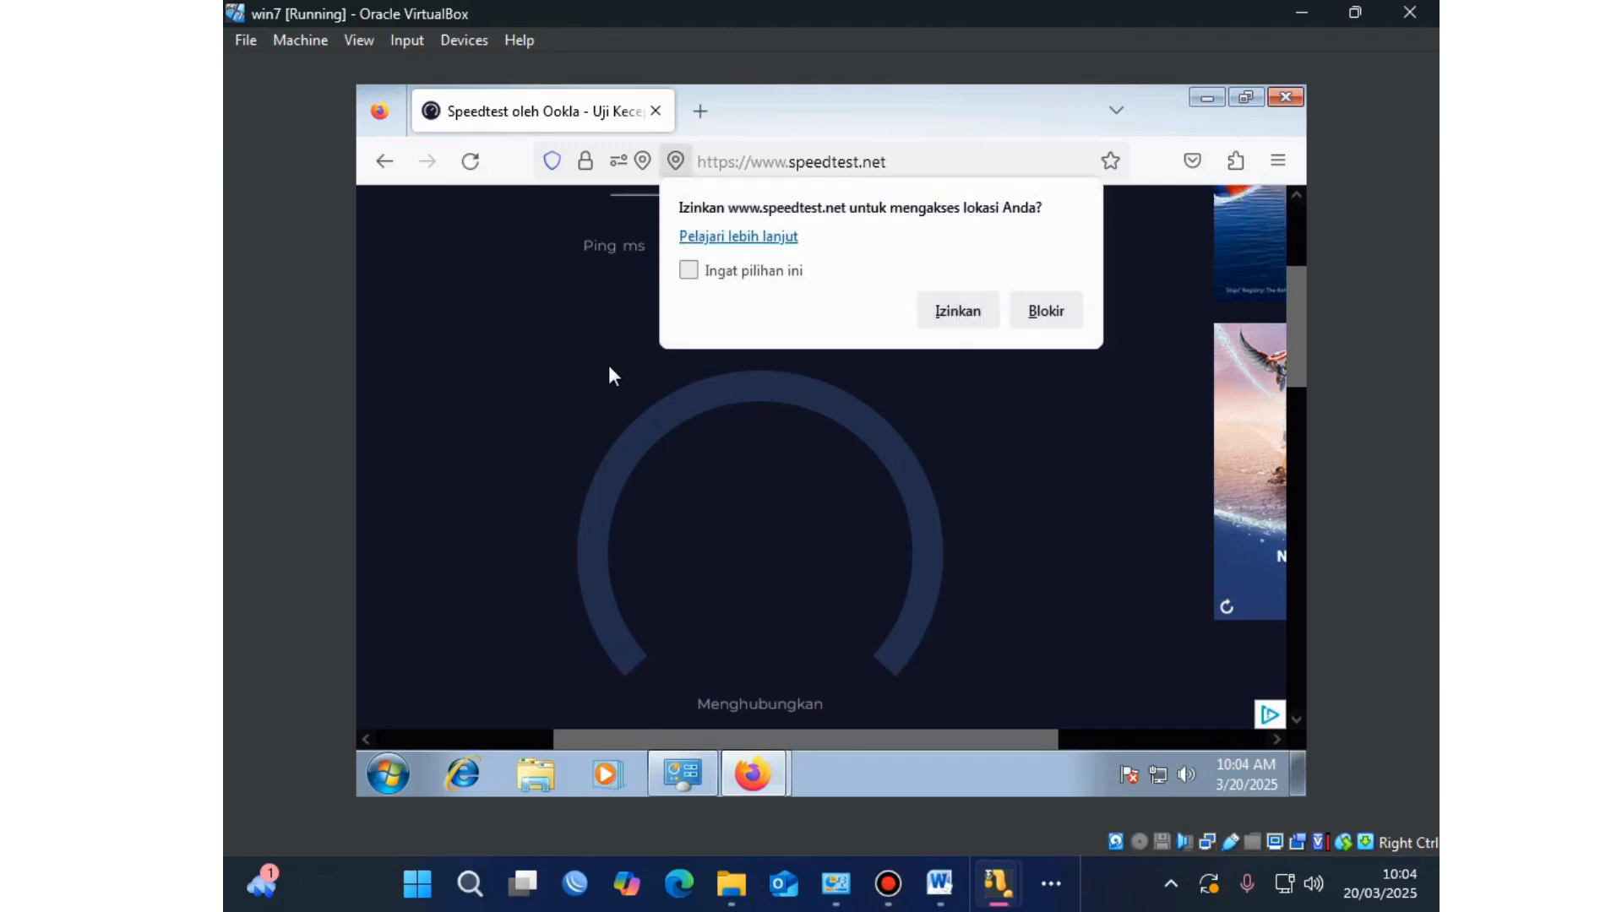
{"action": "left_click", "coordinate": [936, 326]}
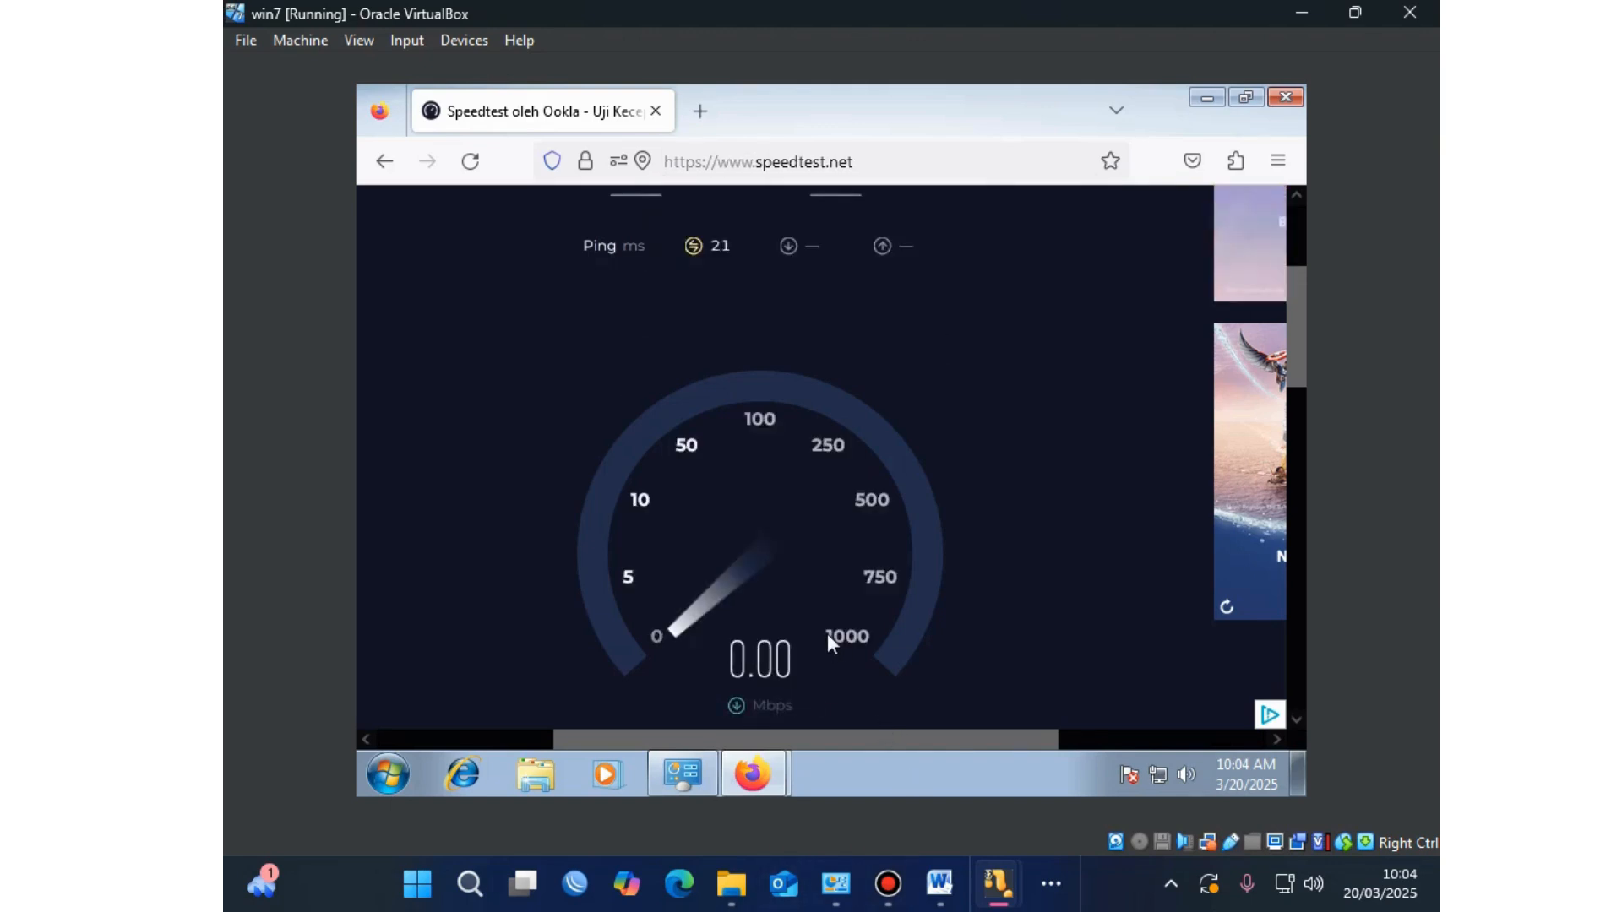
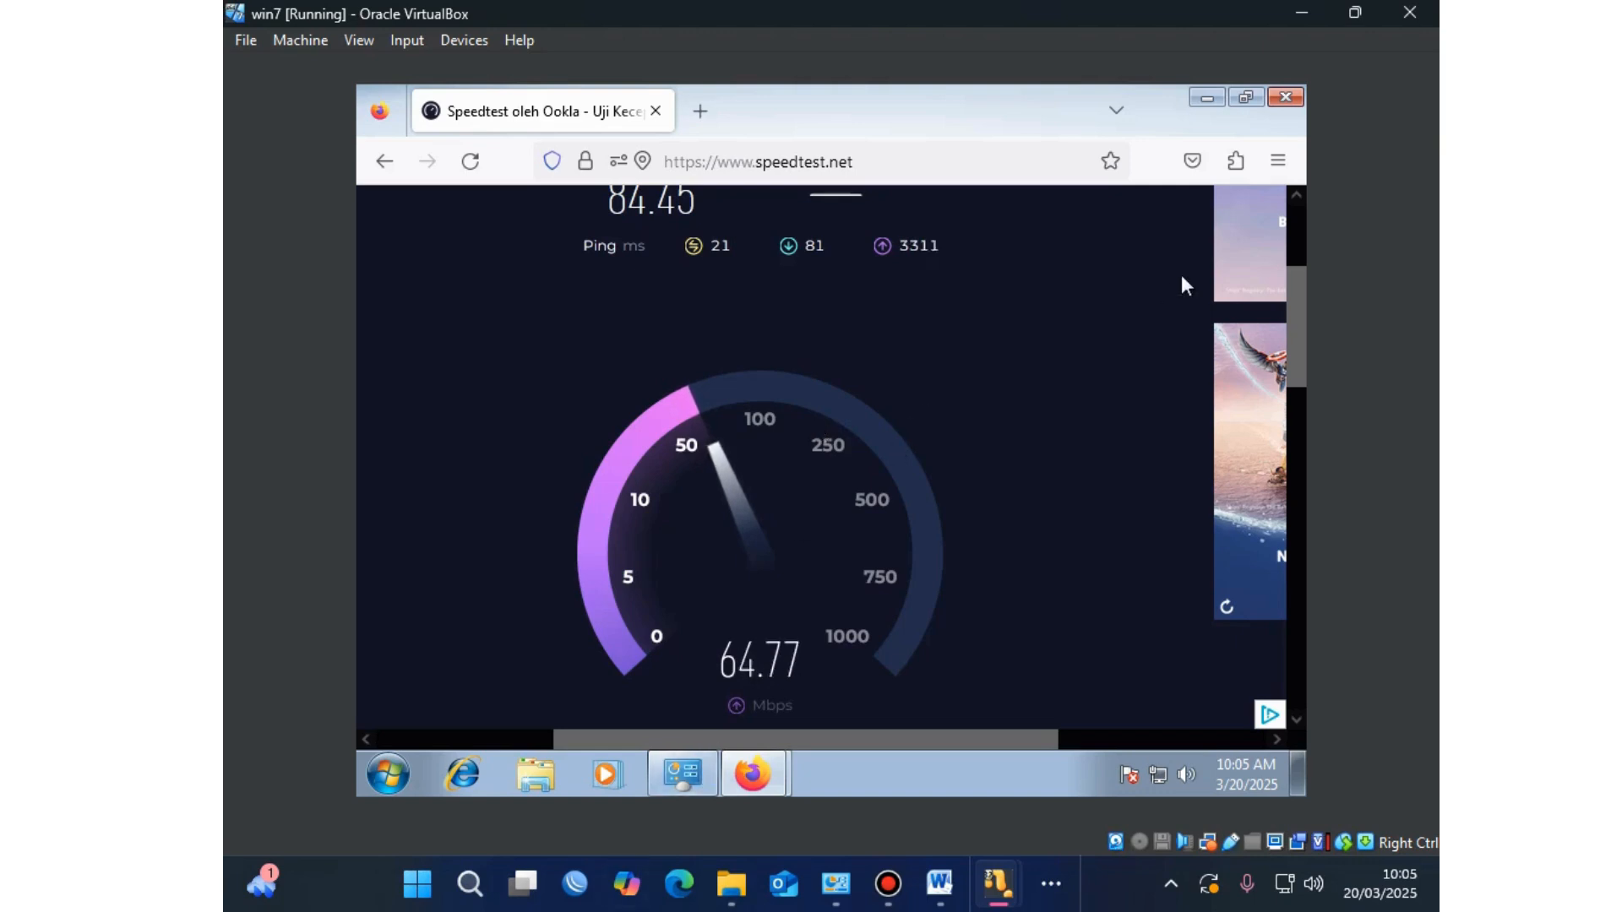
Step: Note the 84.45 Mbps download result, then re-enable the 'Limit internet ether 2' queue in WinBox
{"action": "scroll", "coordinate": [733, 393], "scroll_direction": "up", "scroll_amount": 3}
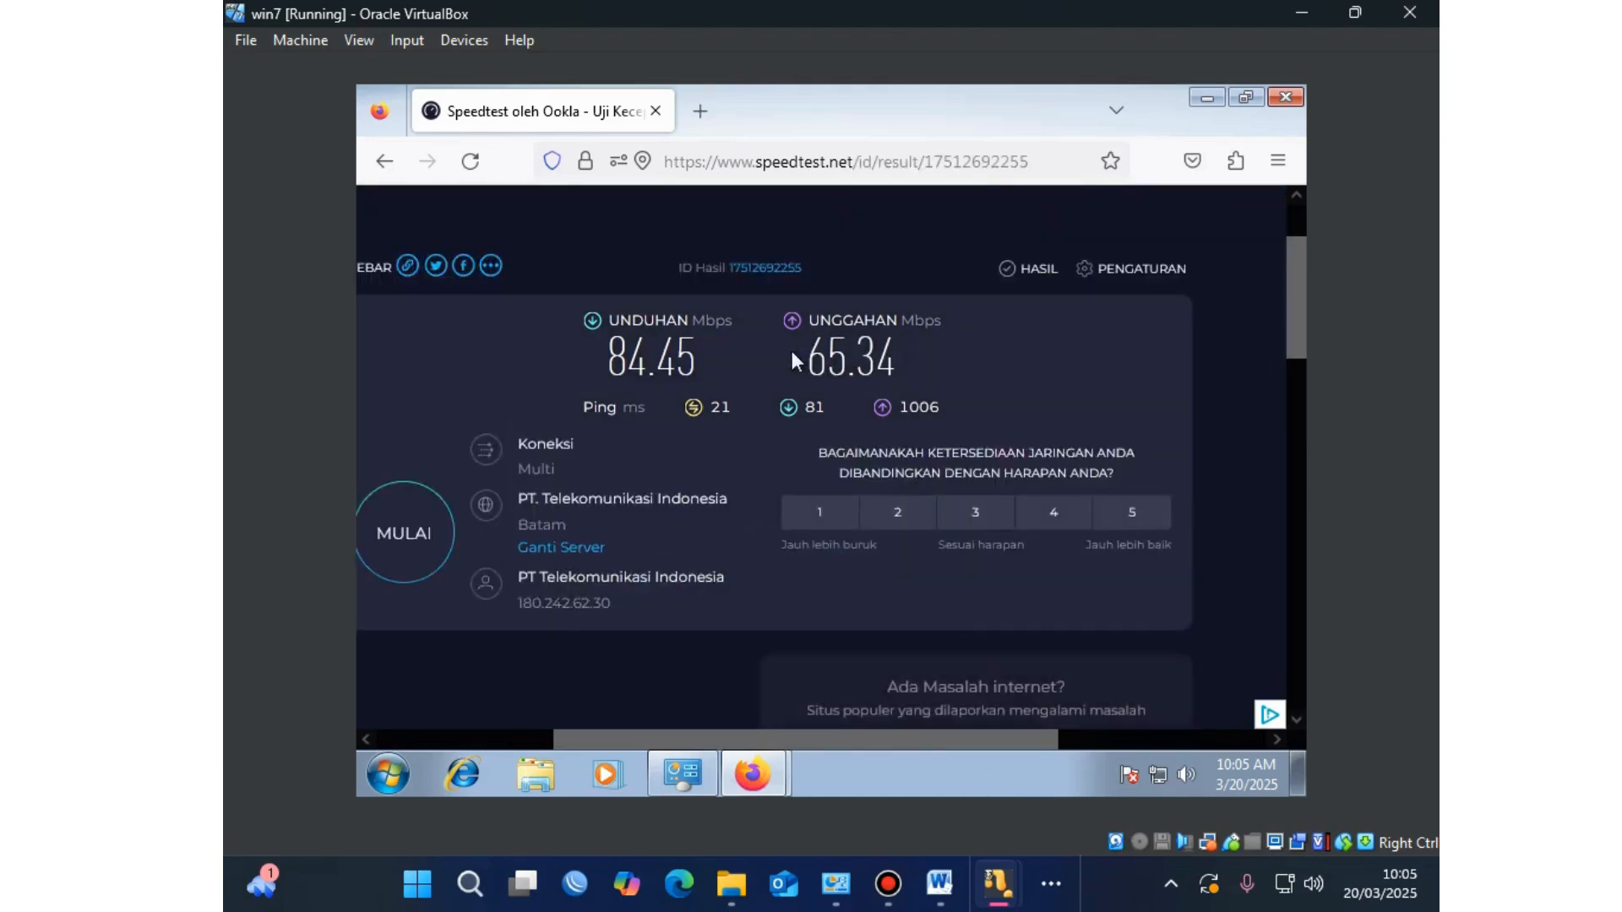
{"action": "double_click", "coordinate": [640, 355]}
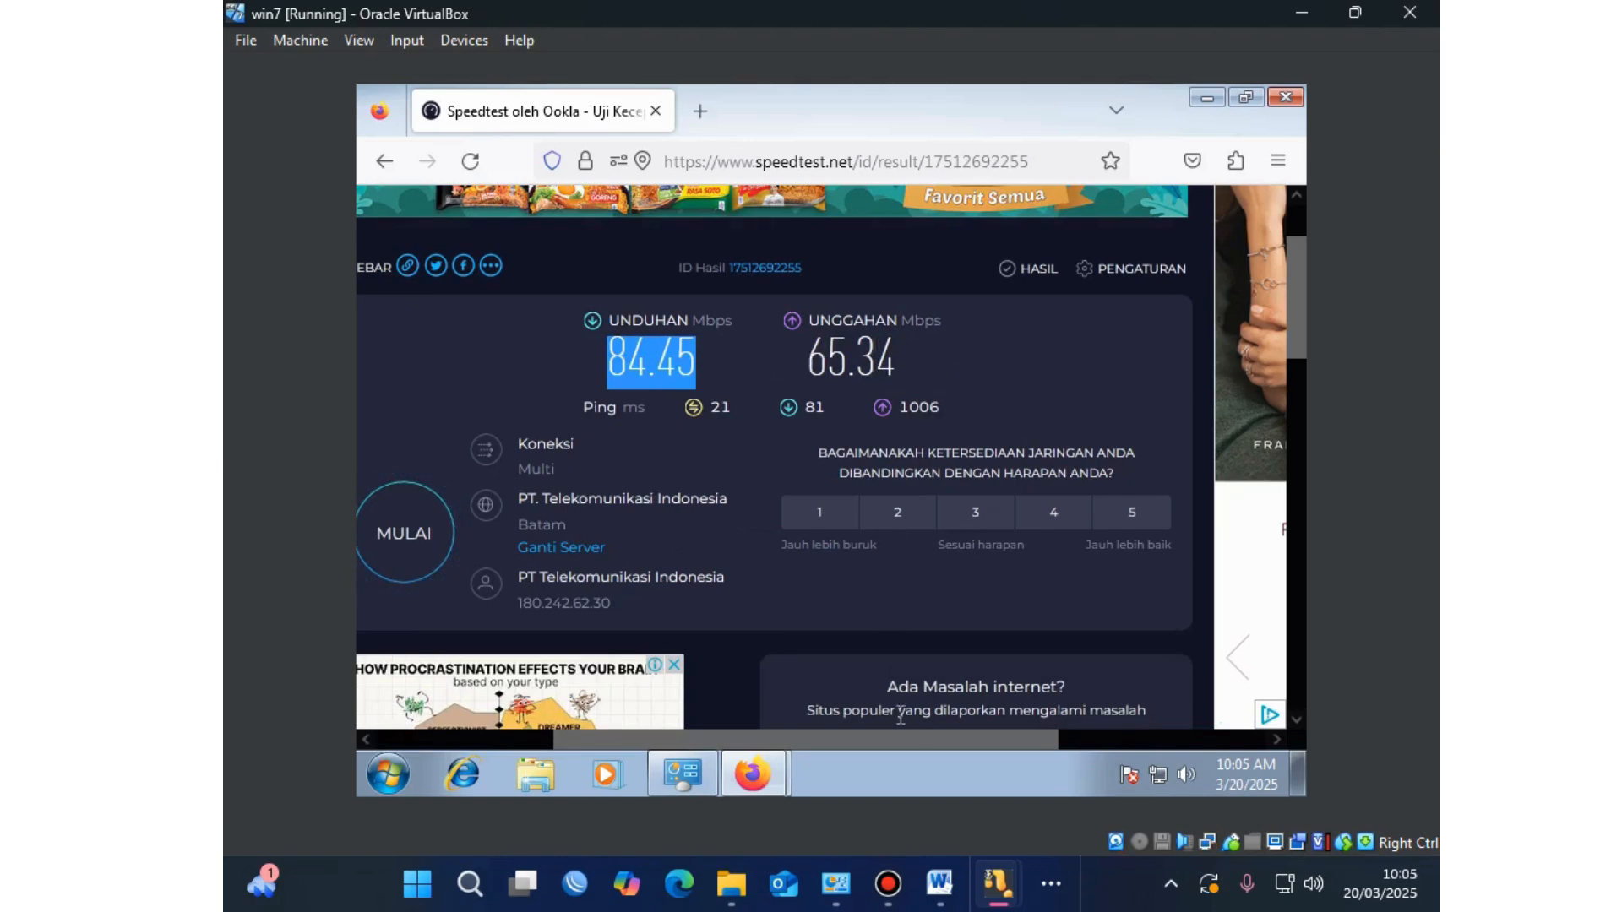
{"action": "left_click", "coordinate": [1051, 883]}
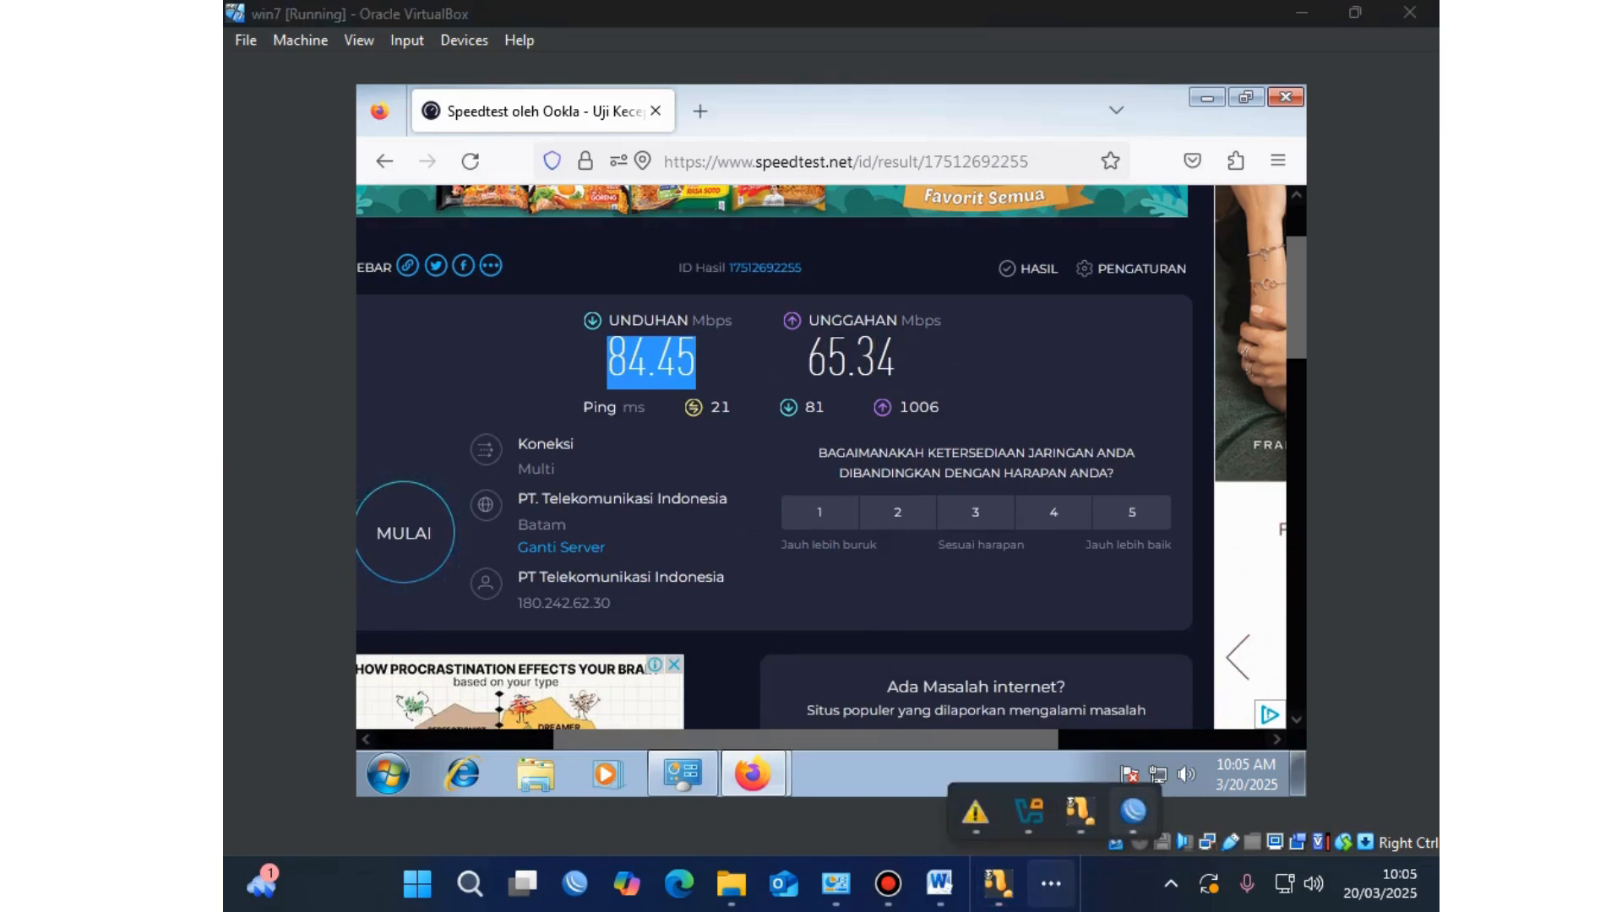
{"action": "left_click", "coordinate": [1133, 812]}
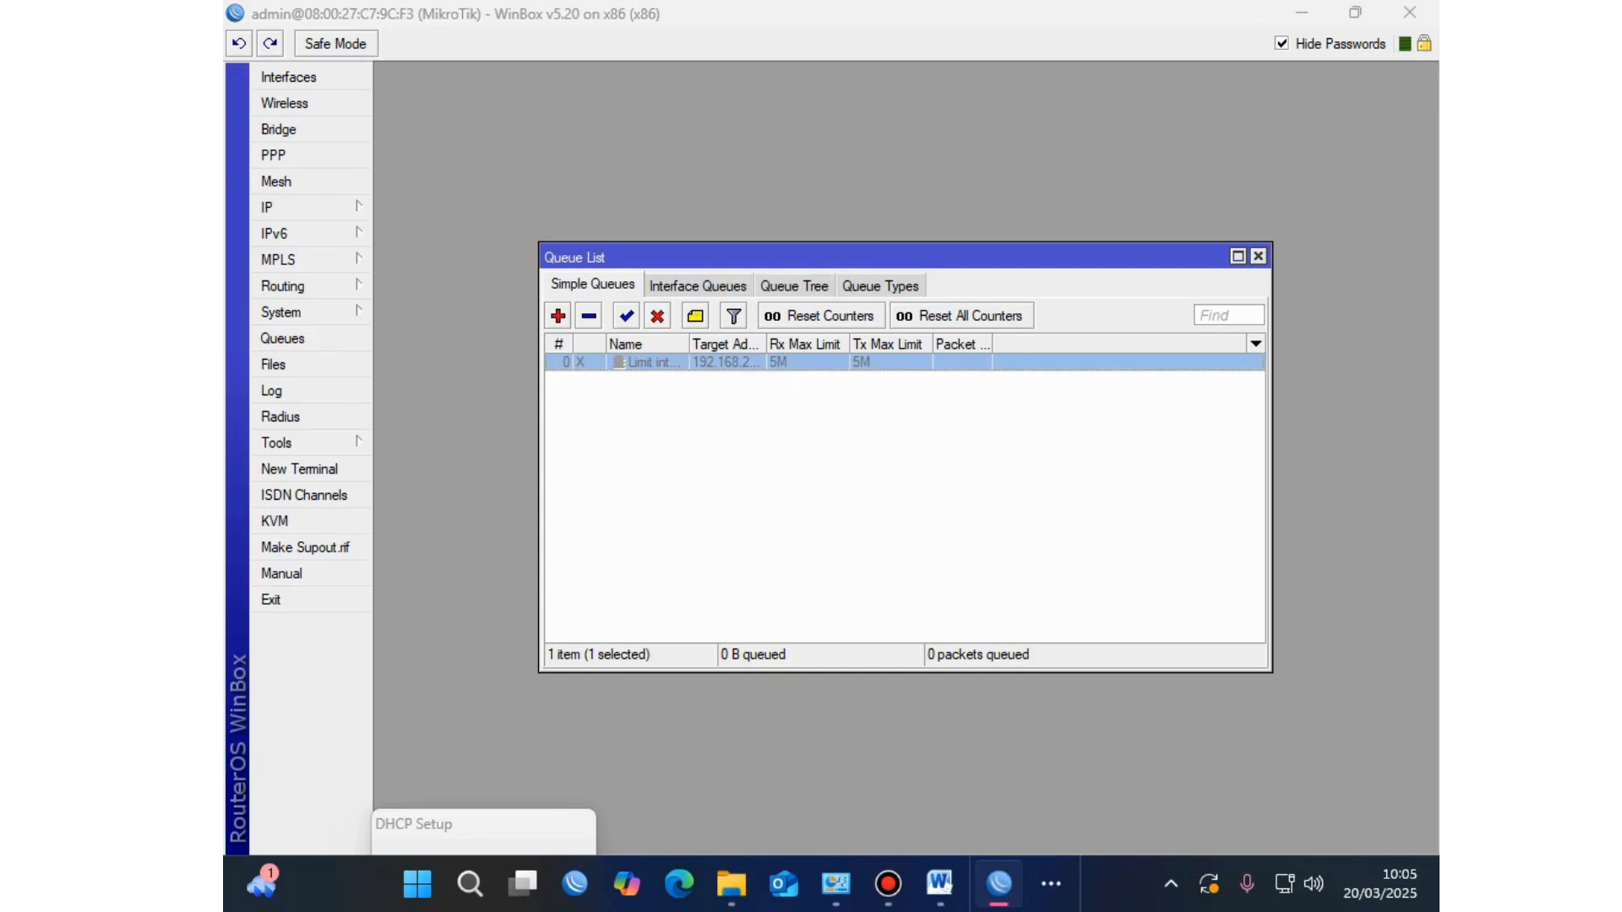
{"action": "left_click", "coordinate": [626, 316]}
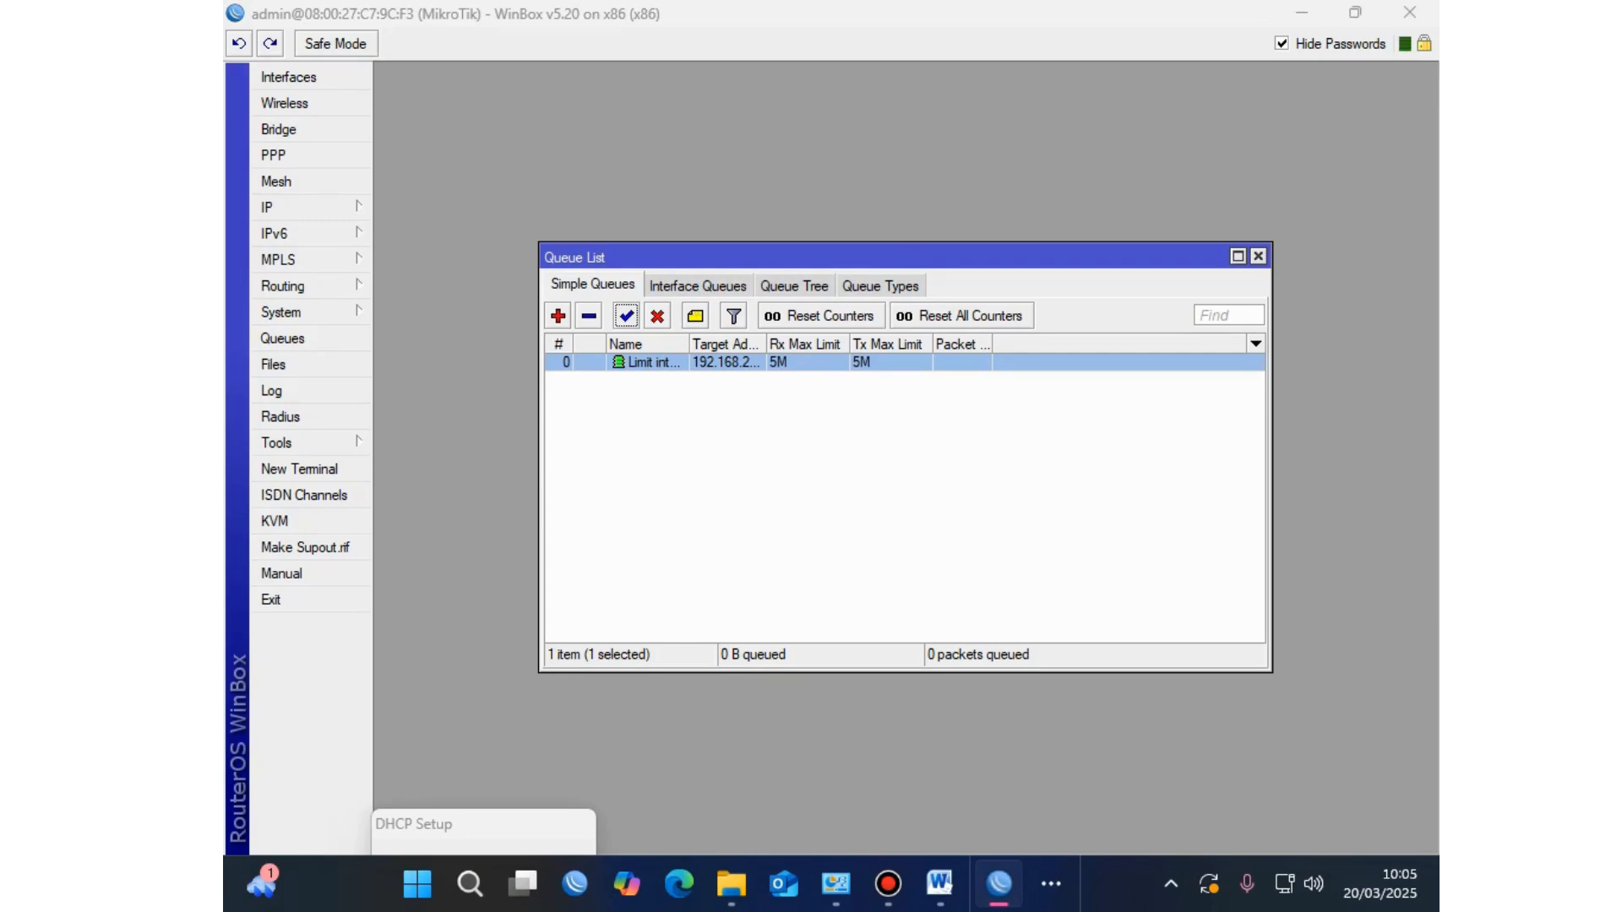
Step: Review the local and wireless network requirements (IP 10.10.X.1/24) in Word, then close WinBox's Queue List
{"action": "left_click", "coordinate": [940, 884]}
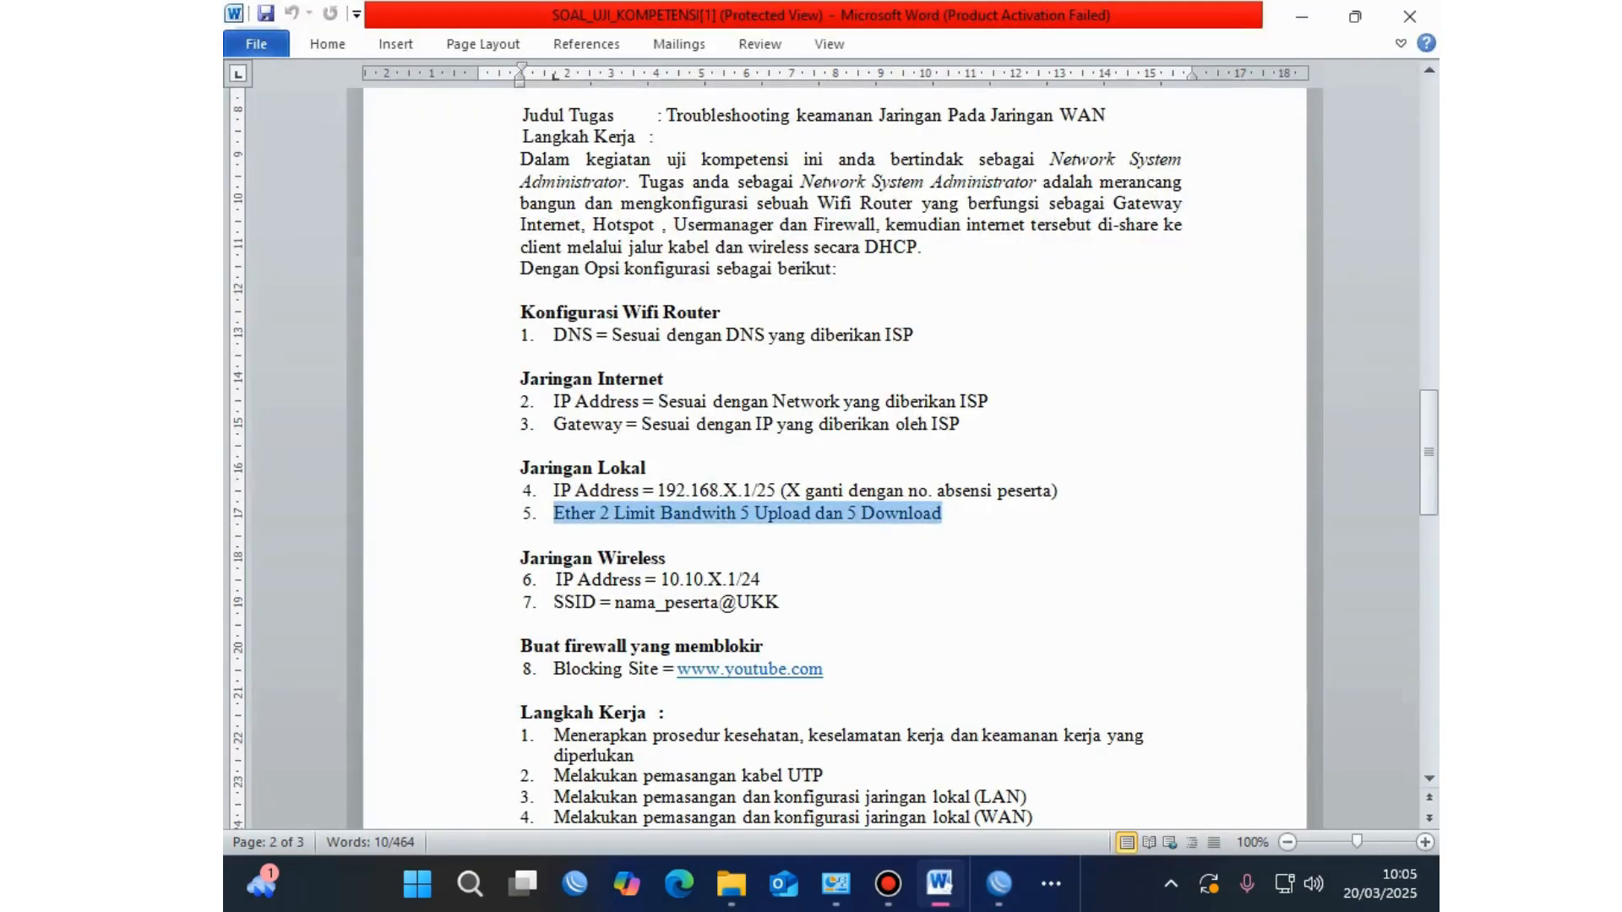
{"action": "left_click", "coordinate": [770, 513]}
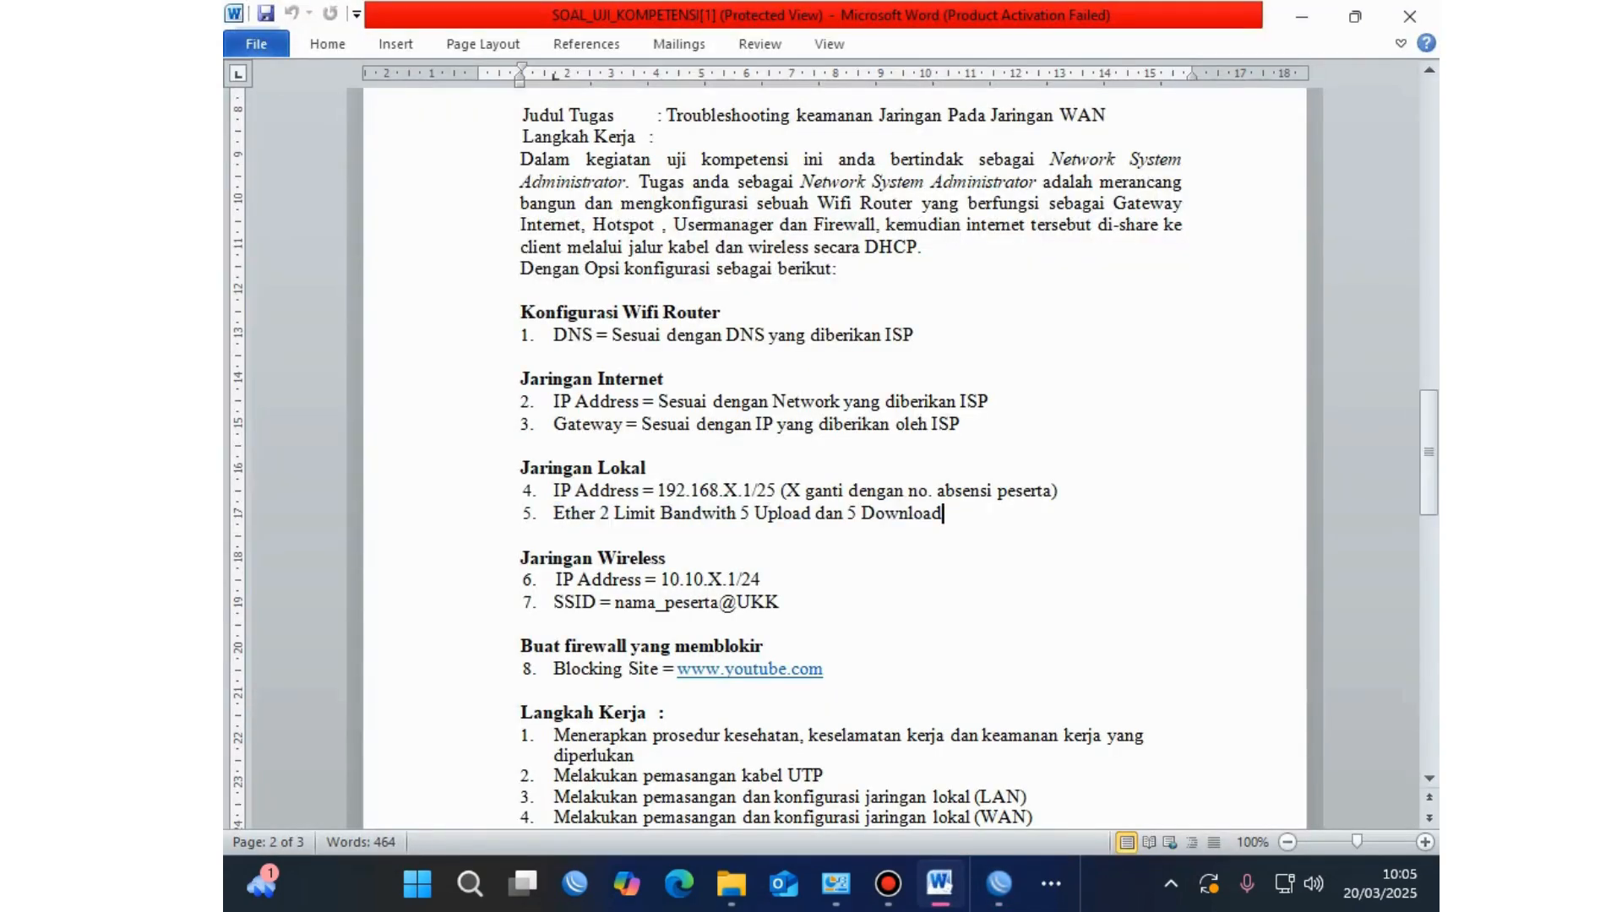
{"action": "left_click_drag", "start_coordinate": [943, 512], "coordinate": [553, 490]}
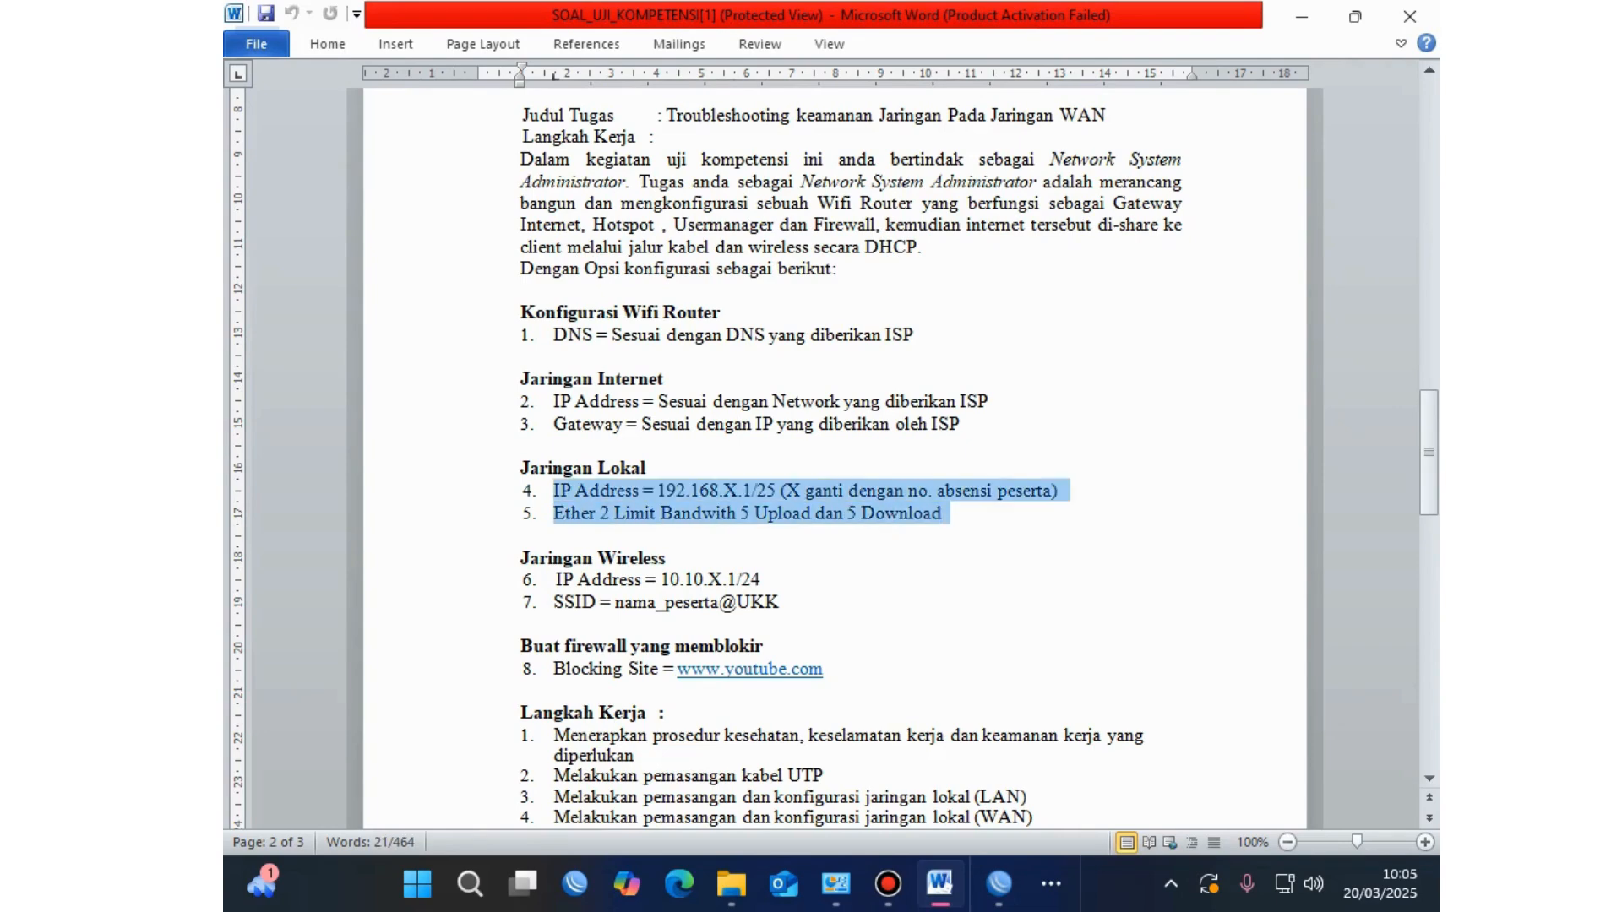
{"action": "scroll", "coordinate": [834, 462], "scroll_direction": "down", "scroll_amount": 1}
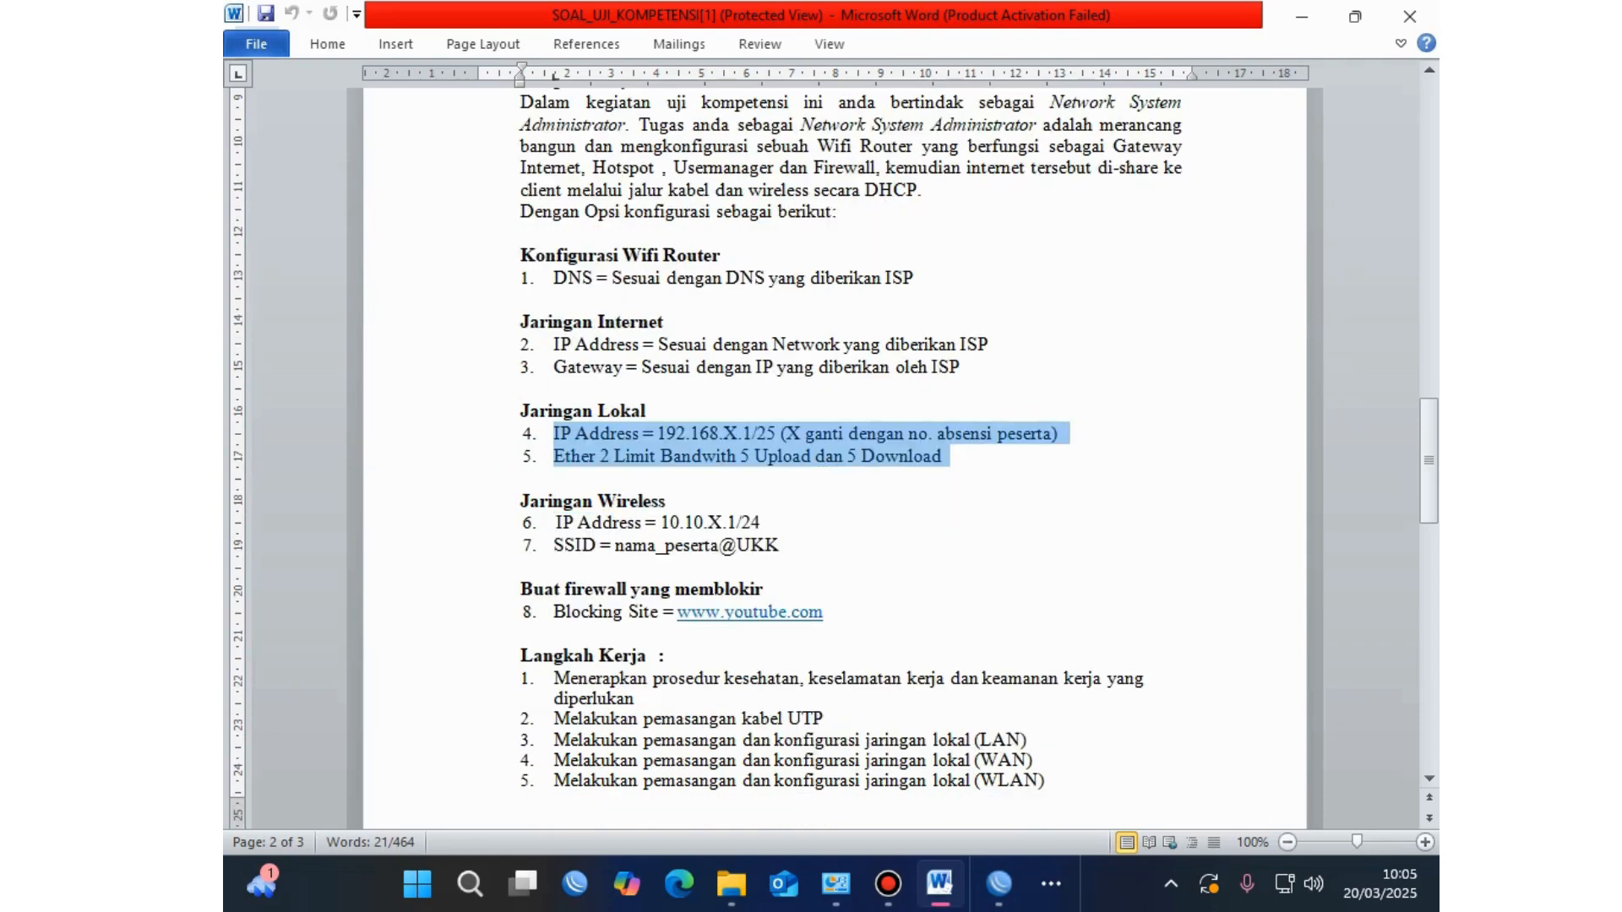
{"action": "left_click_drag", "start_coordinate": [668, 502], "coordinate": [520, 501]}
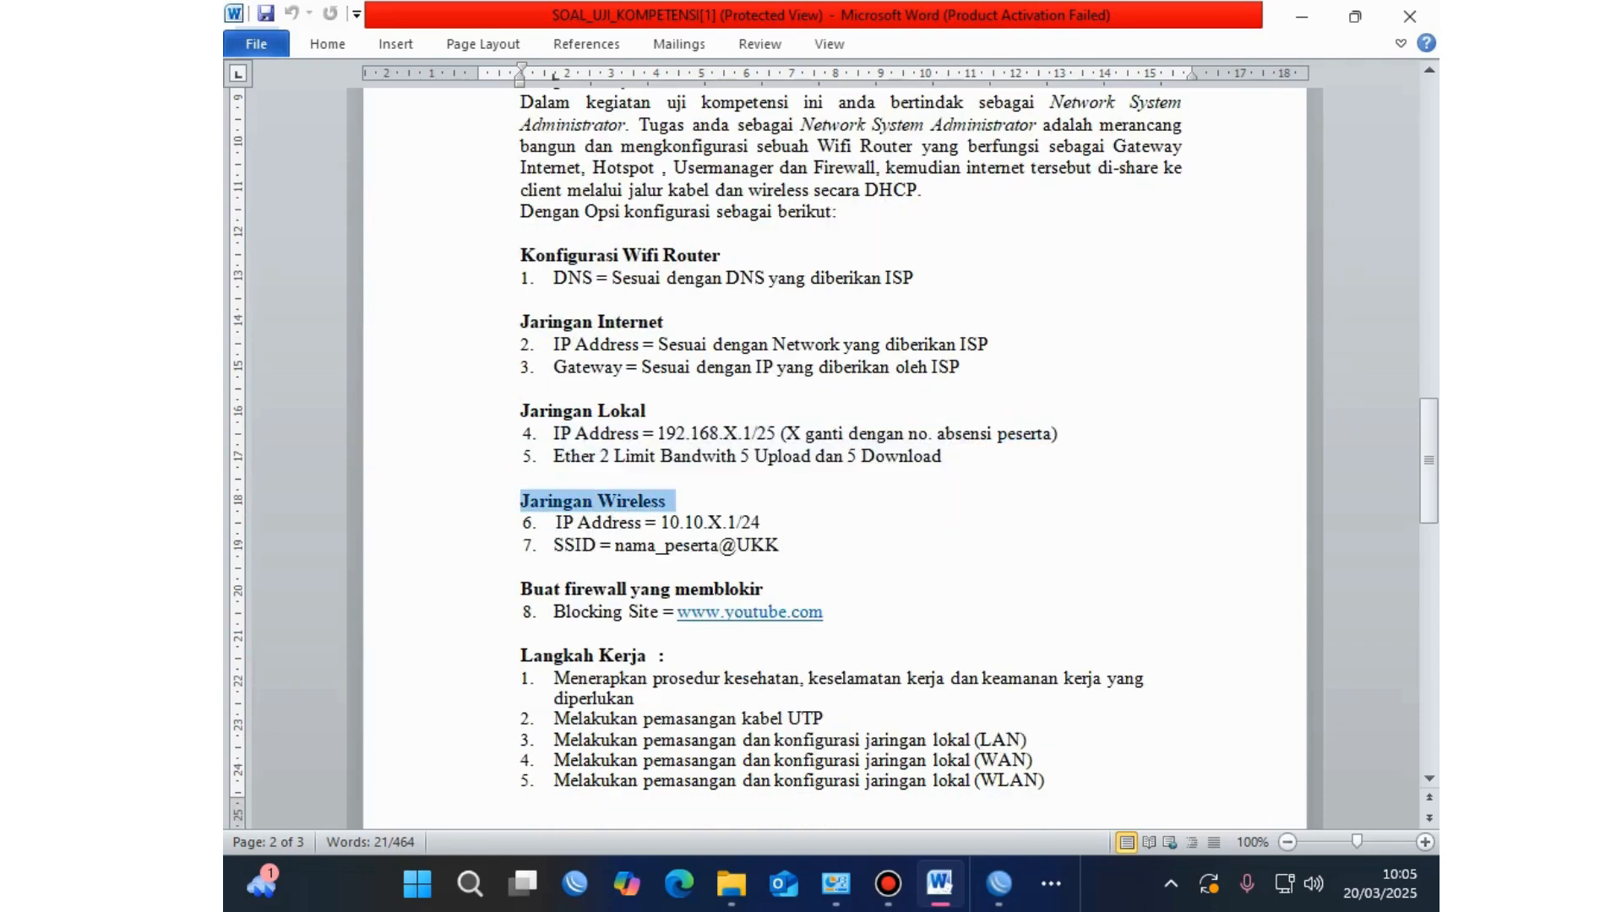
{"action": "left_click_drag", "start_coordinate": [765, 523], "coordinate": [555, 523]}
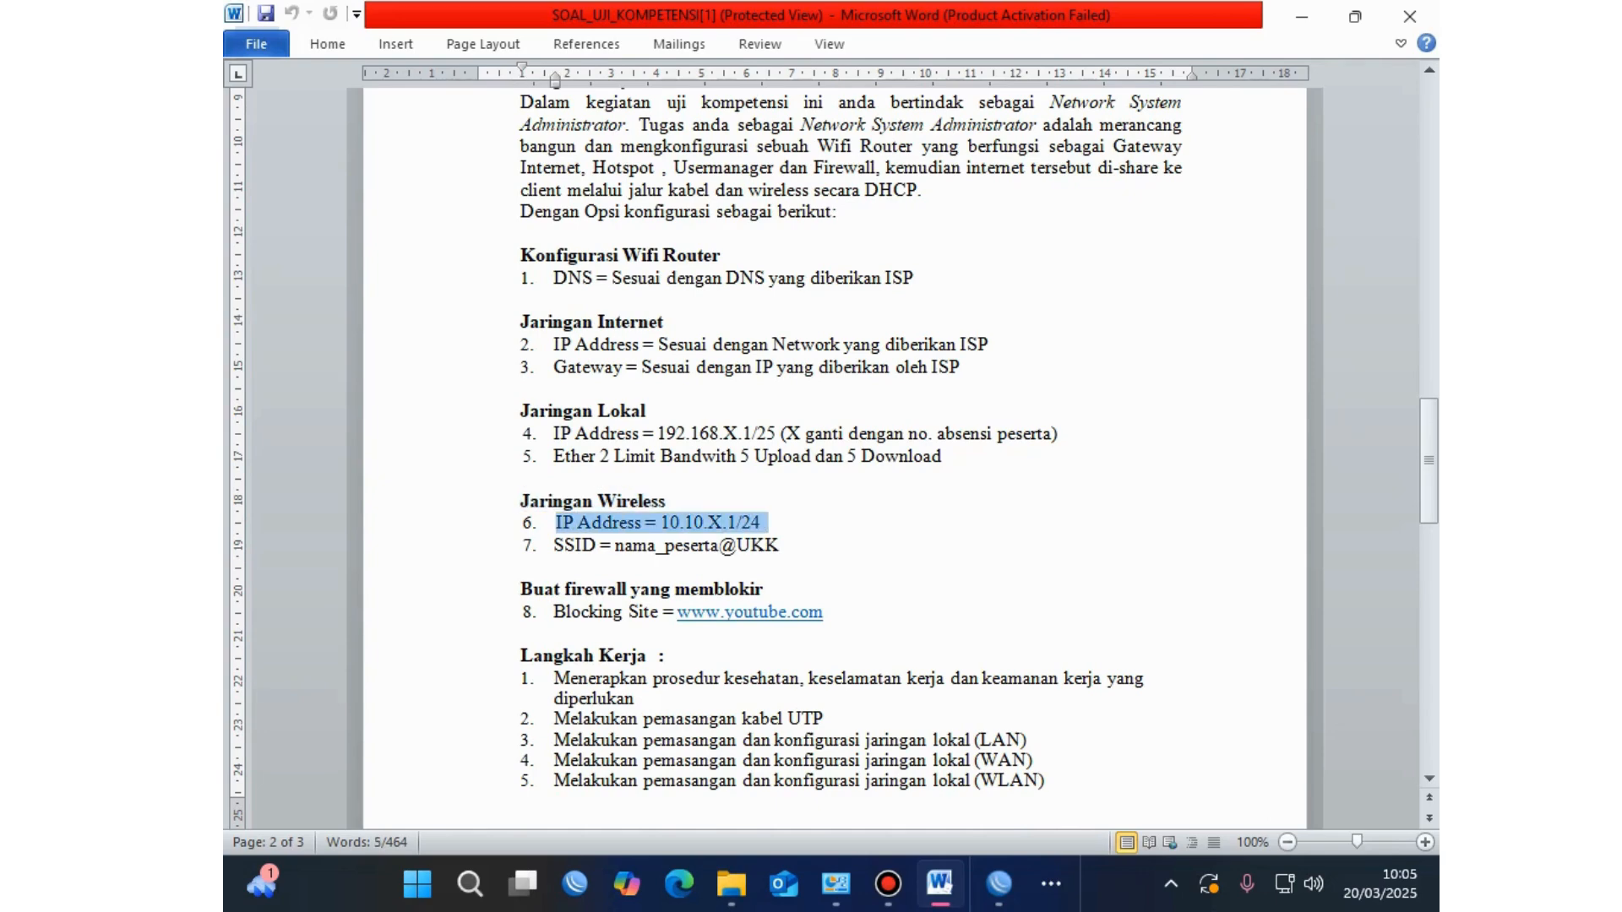
{"action": "left_click", "coordinate": [999, 884]}
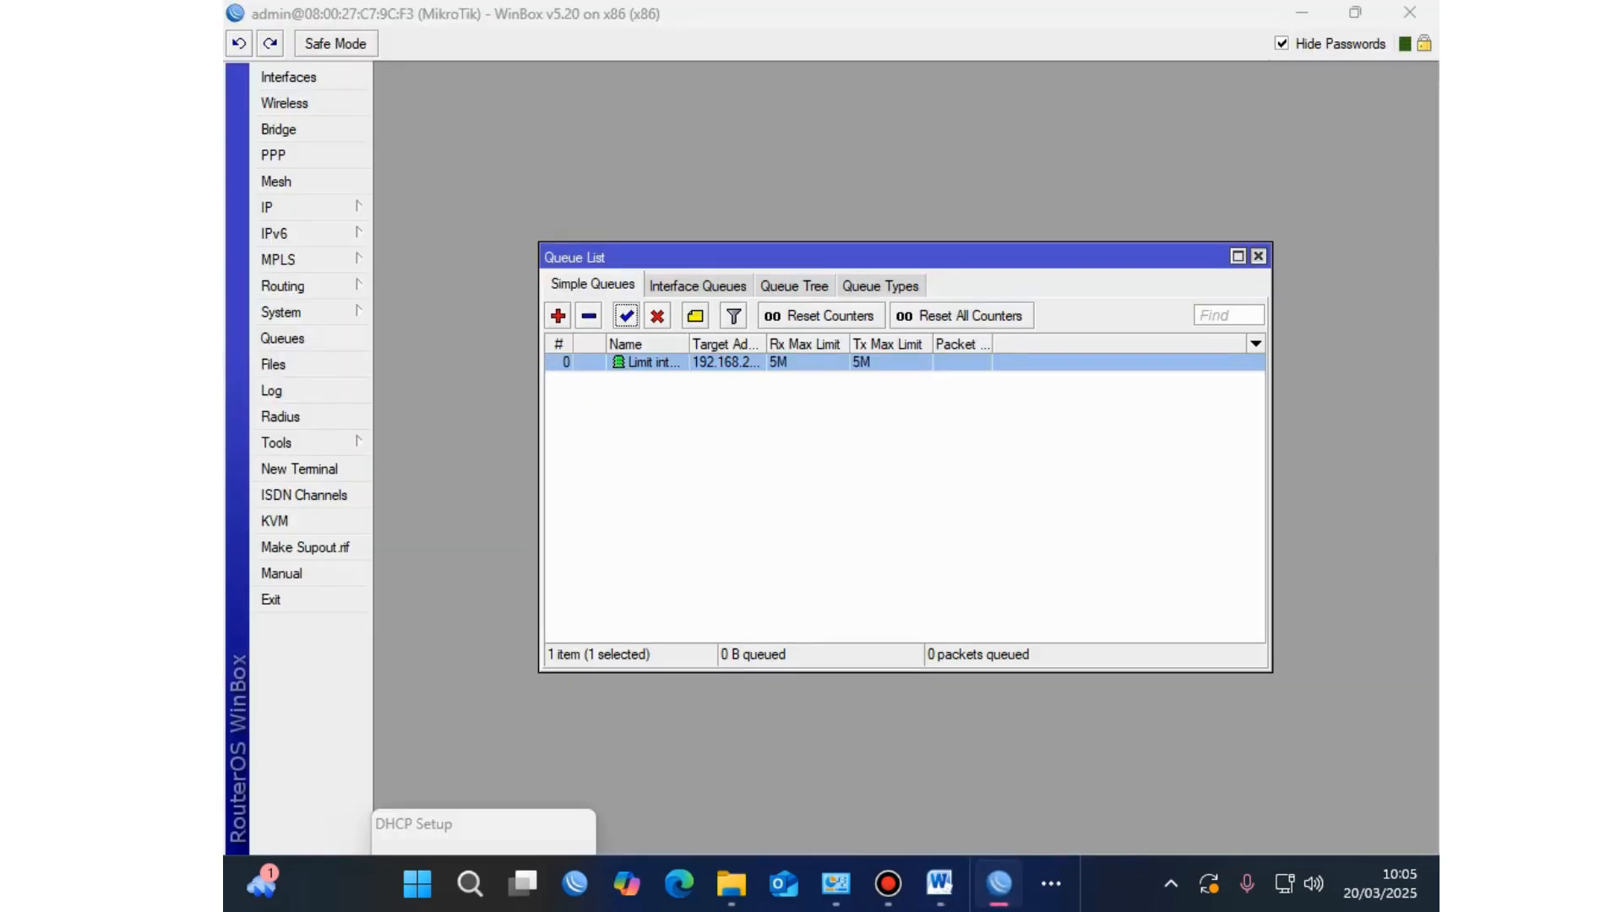
{"action": "left_click", "coordinate": [1258, 255]}
Step: Open the IP address list, maximize it, and start a new address entry
{"action": "left_click", "coordinate": [304, 207]}
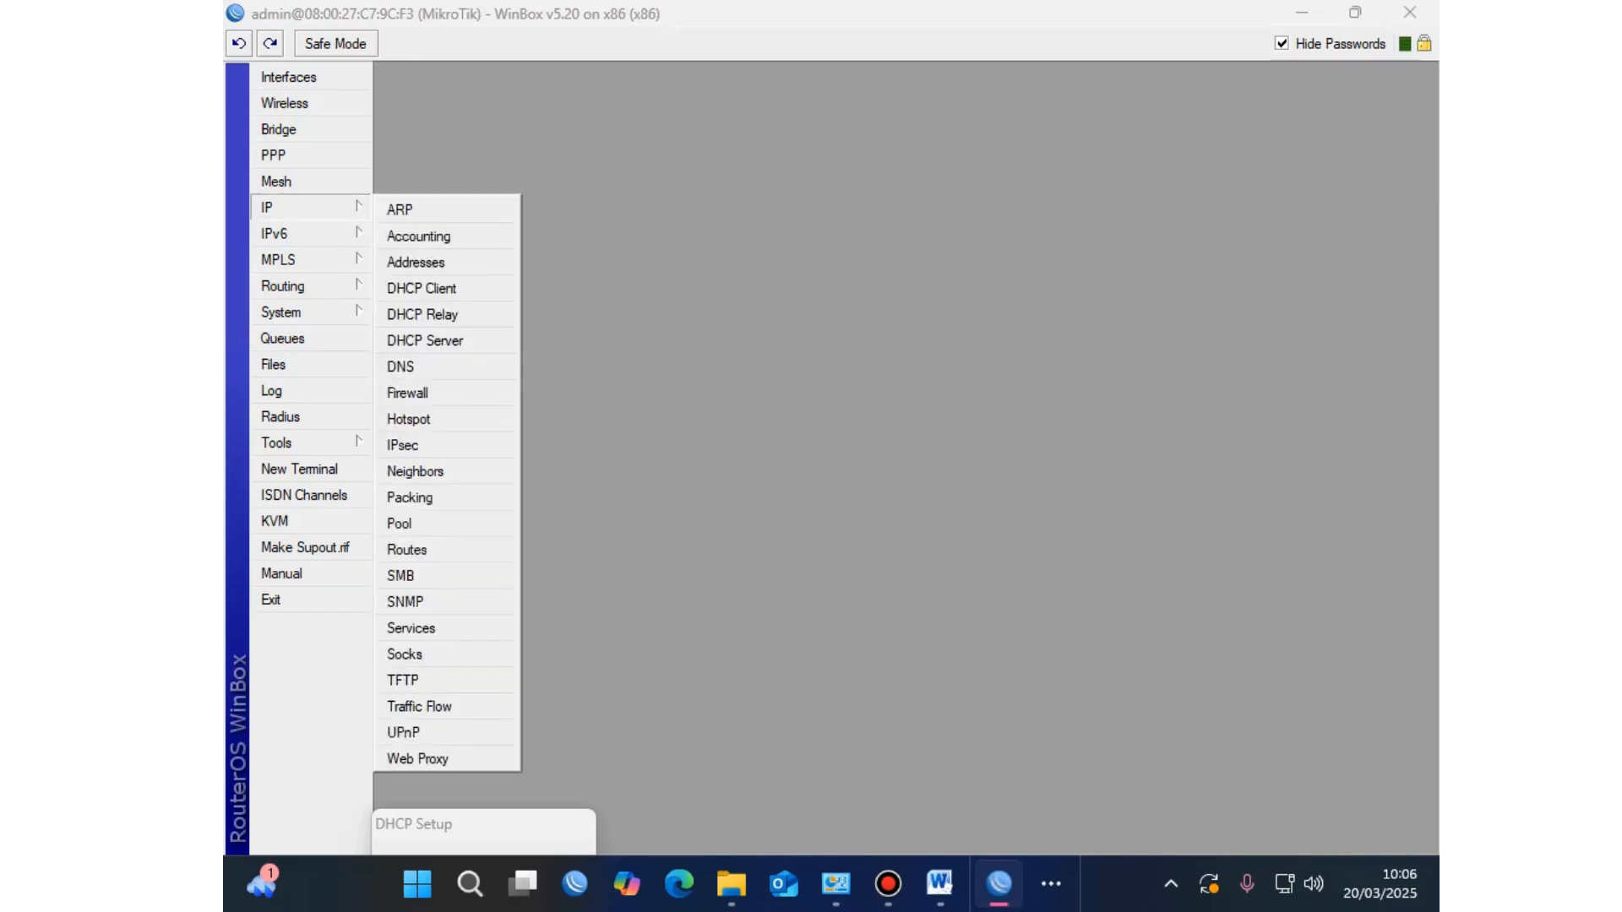
{"action": "left_click", "coordinate": [410, 264]}
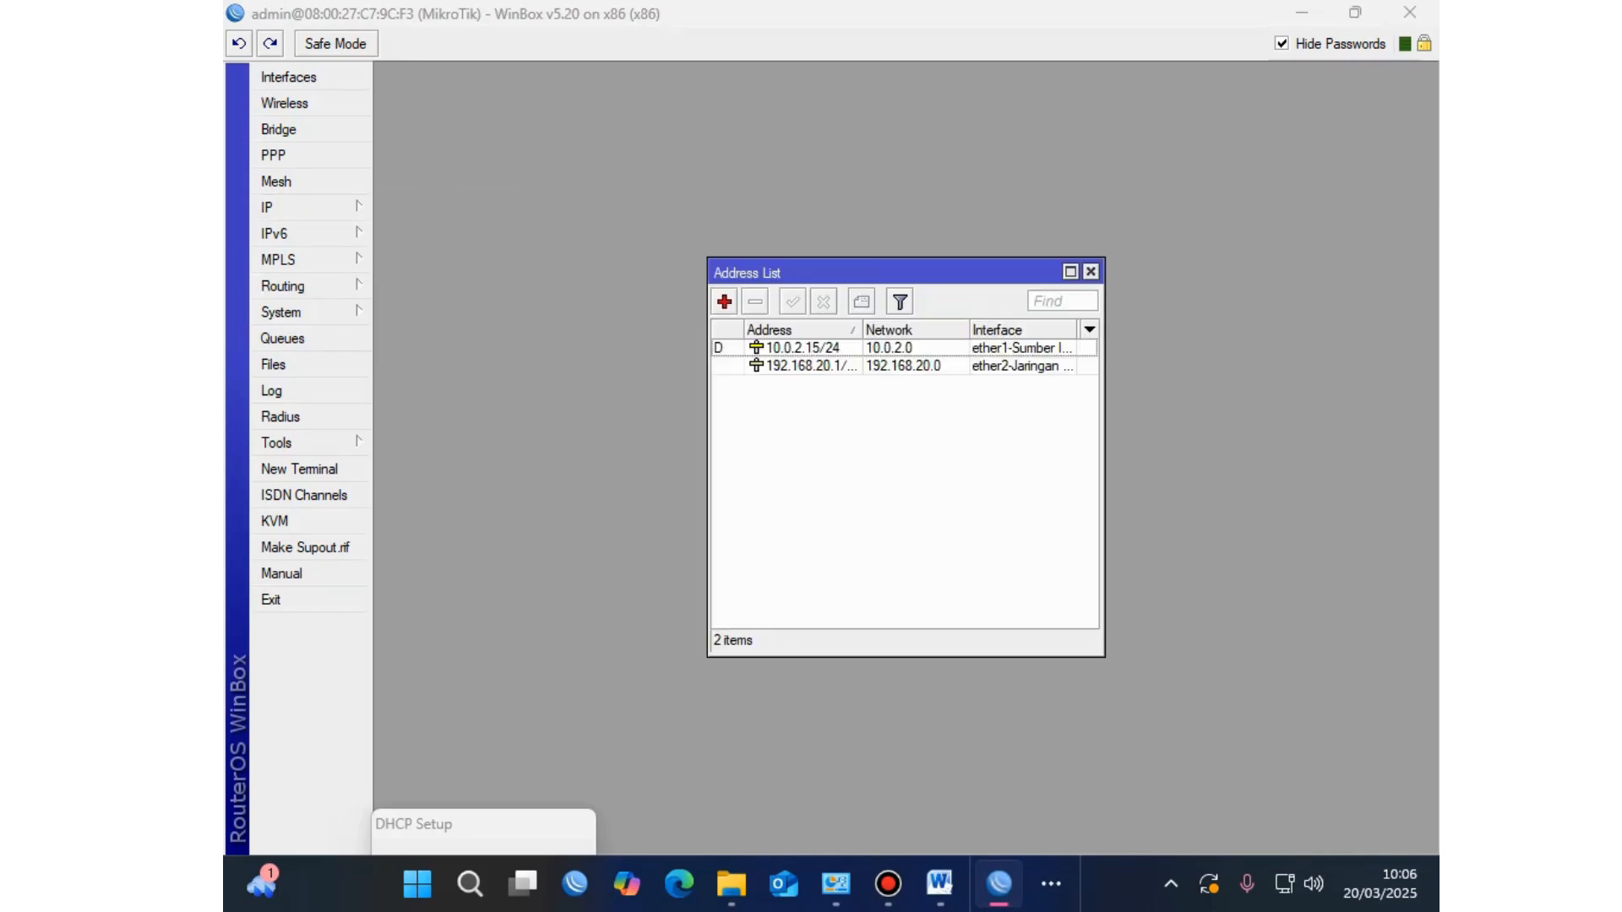
{"action": "left_click", "coordinate": [1071, 271]}
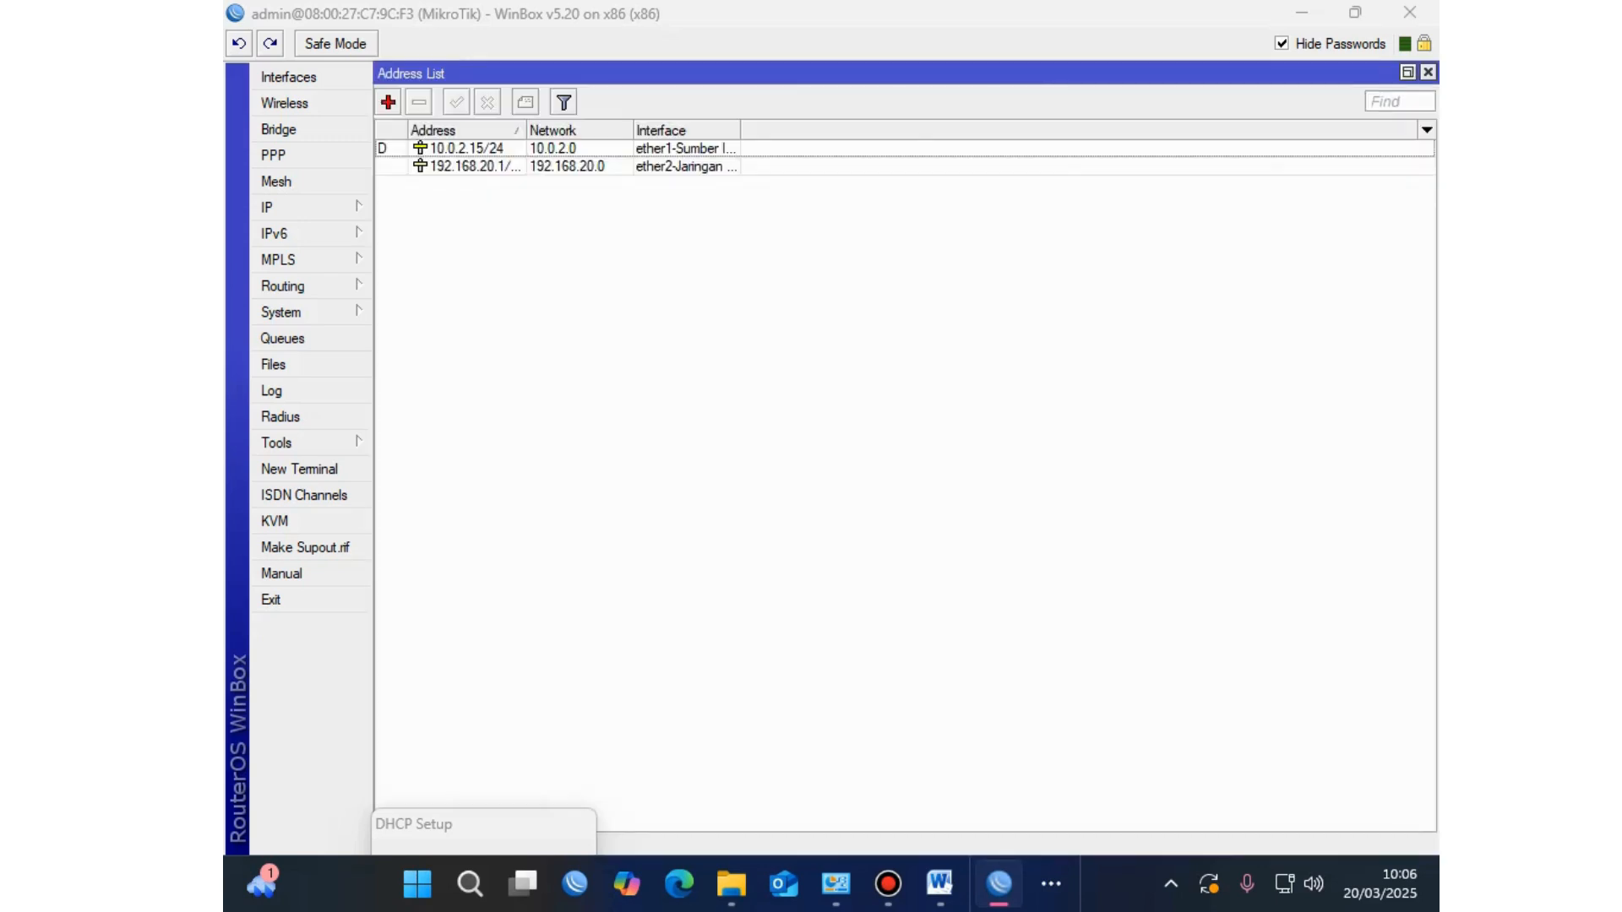
{"action": "key", "text": "Insert"}
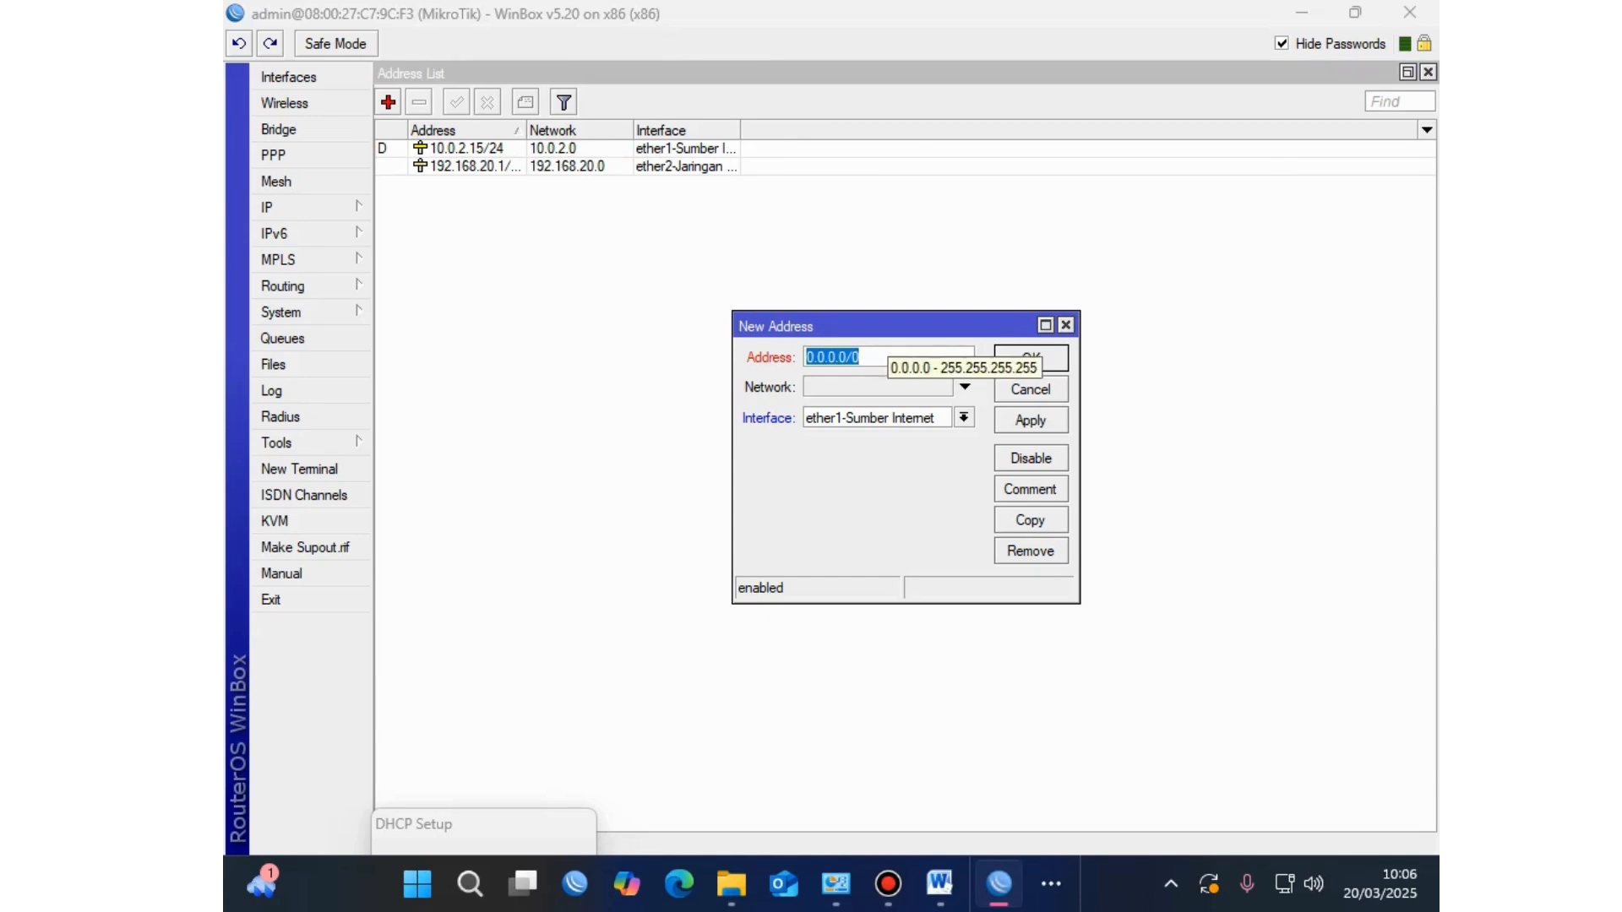
Step: Enter address 10.10.20.1/24 on interface ether3-Hotspot and apply it
{"action": "type", "text": "10."}
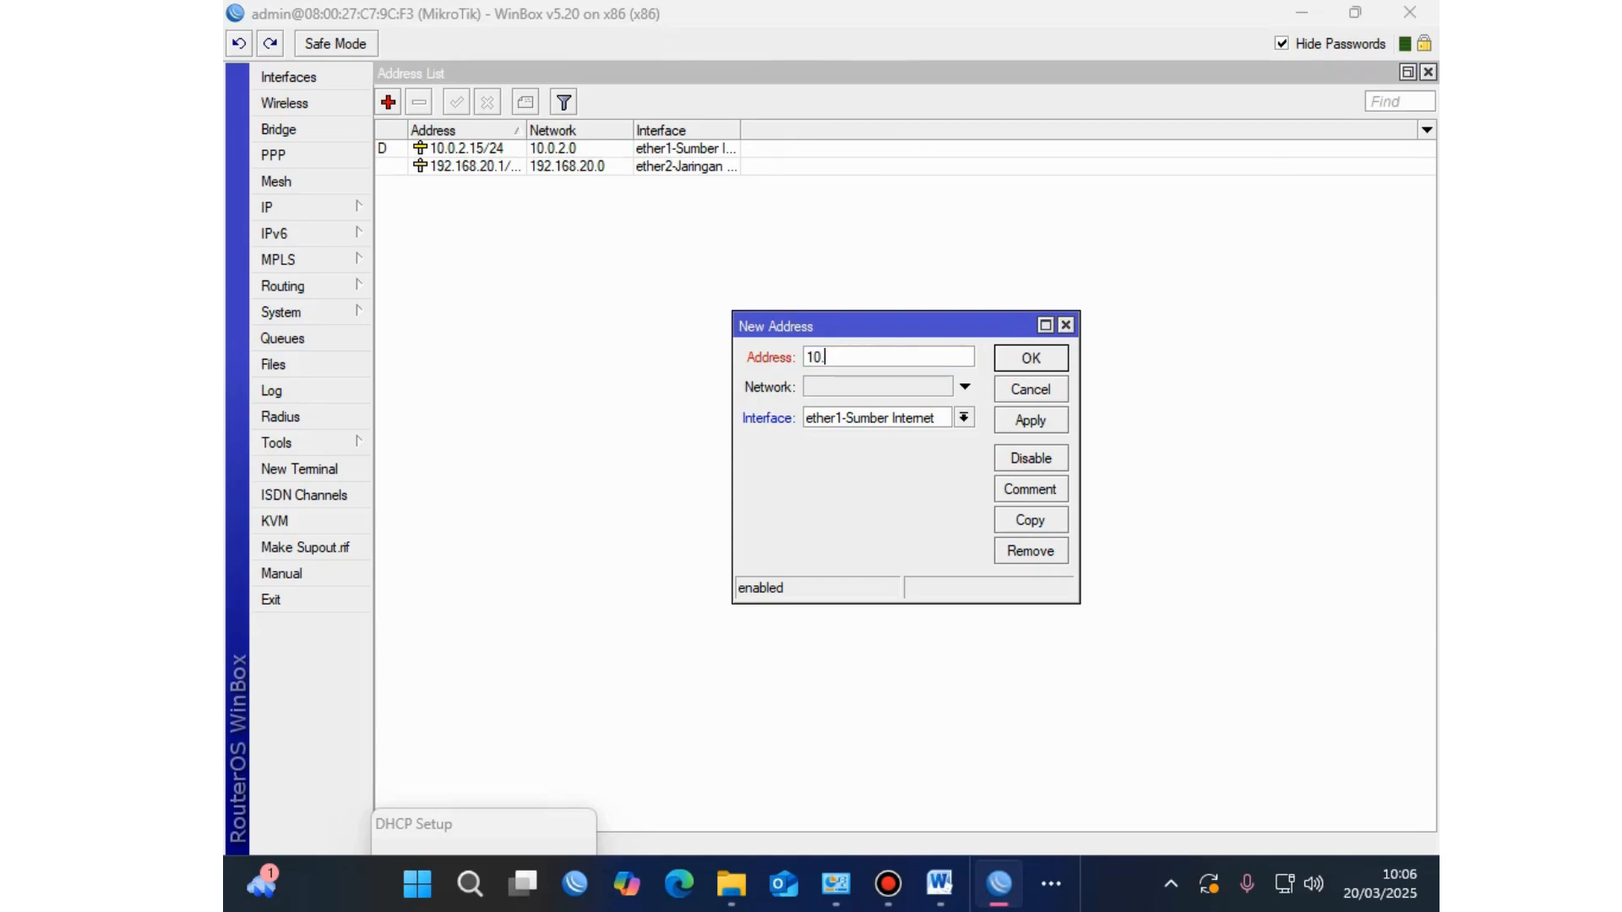
{"action": "left_click", "coordinate": [939, 884]}
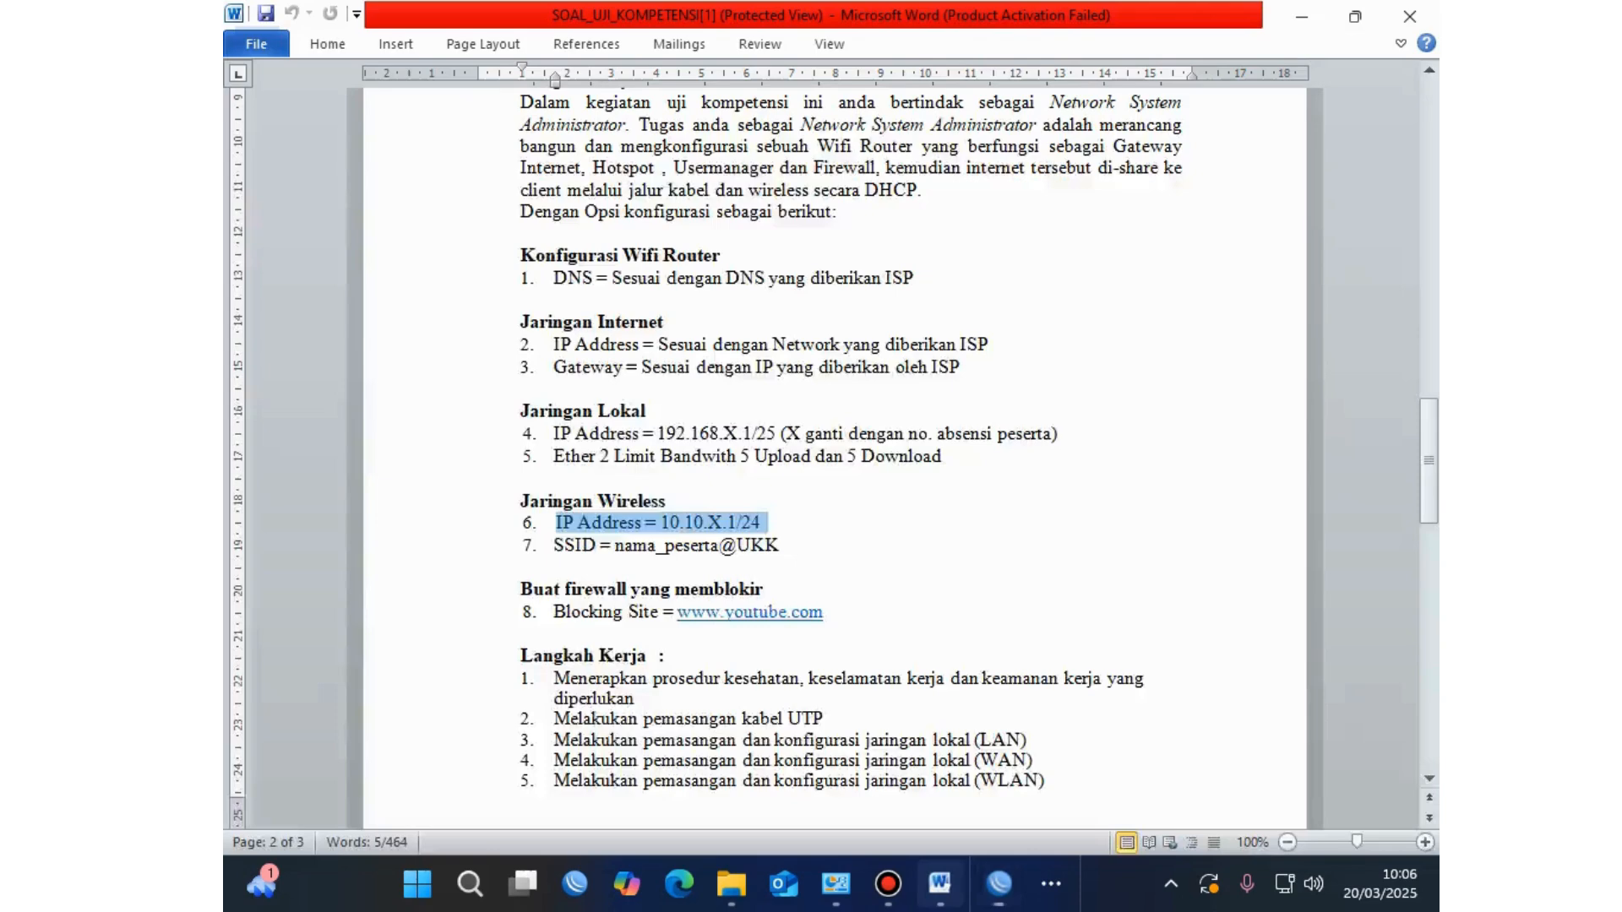
{"action": "key", "text": "alt+Tab"}
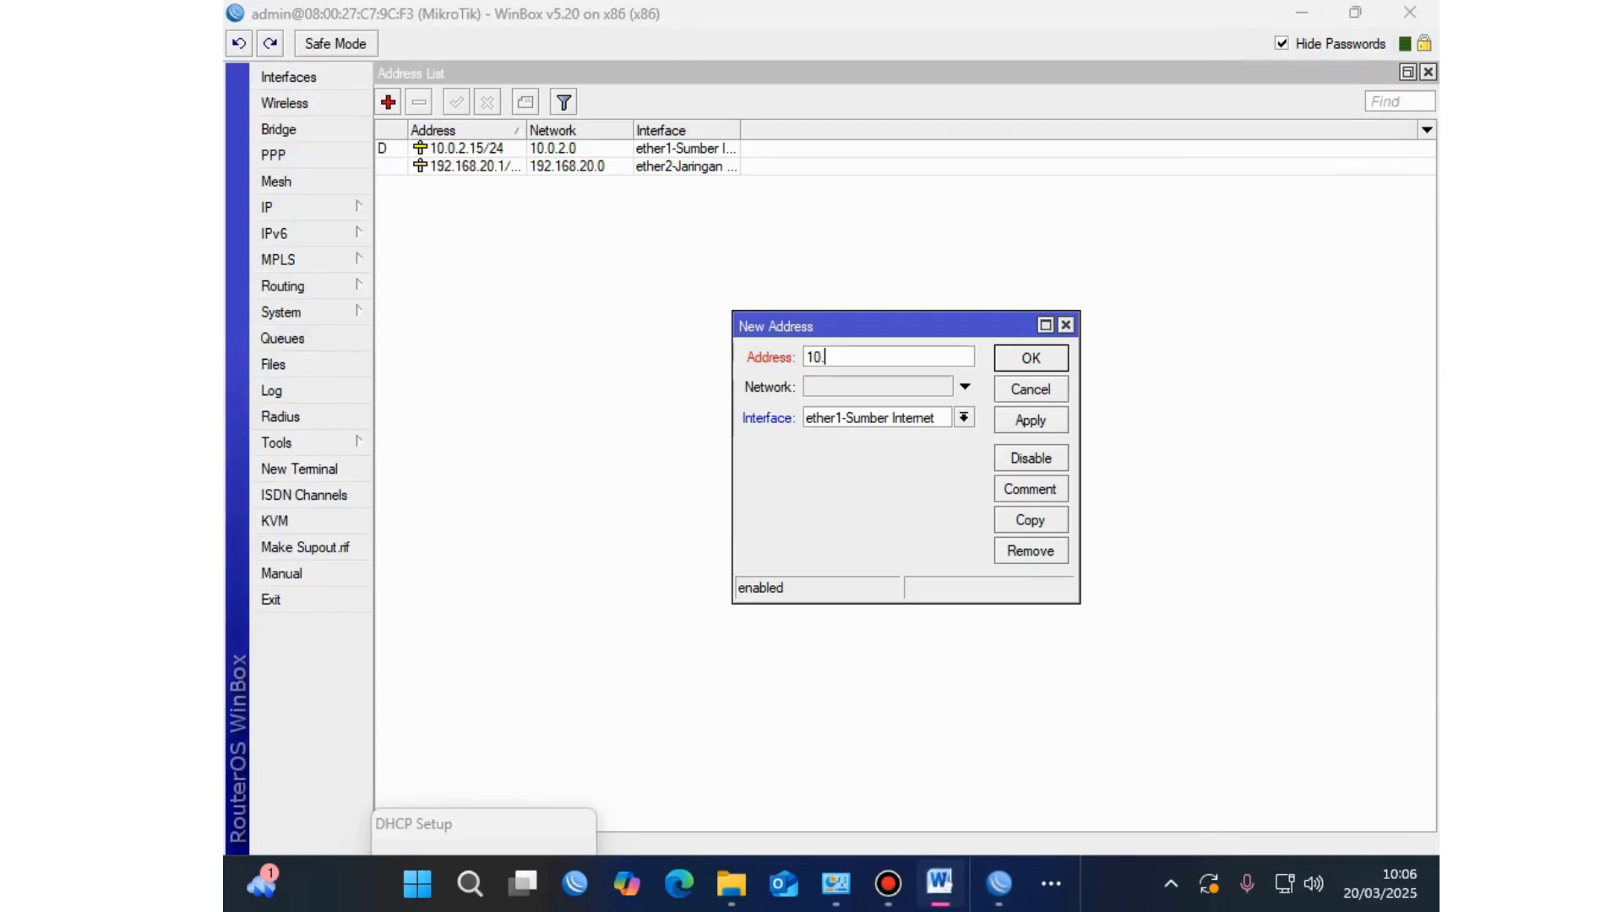
{"action": "type", "text": "10.20.1/24"}
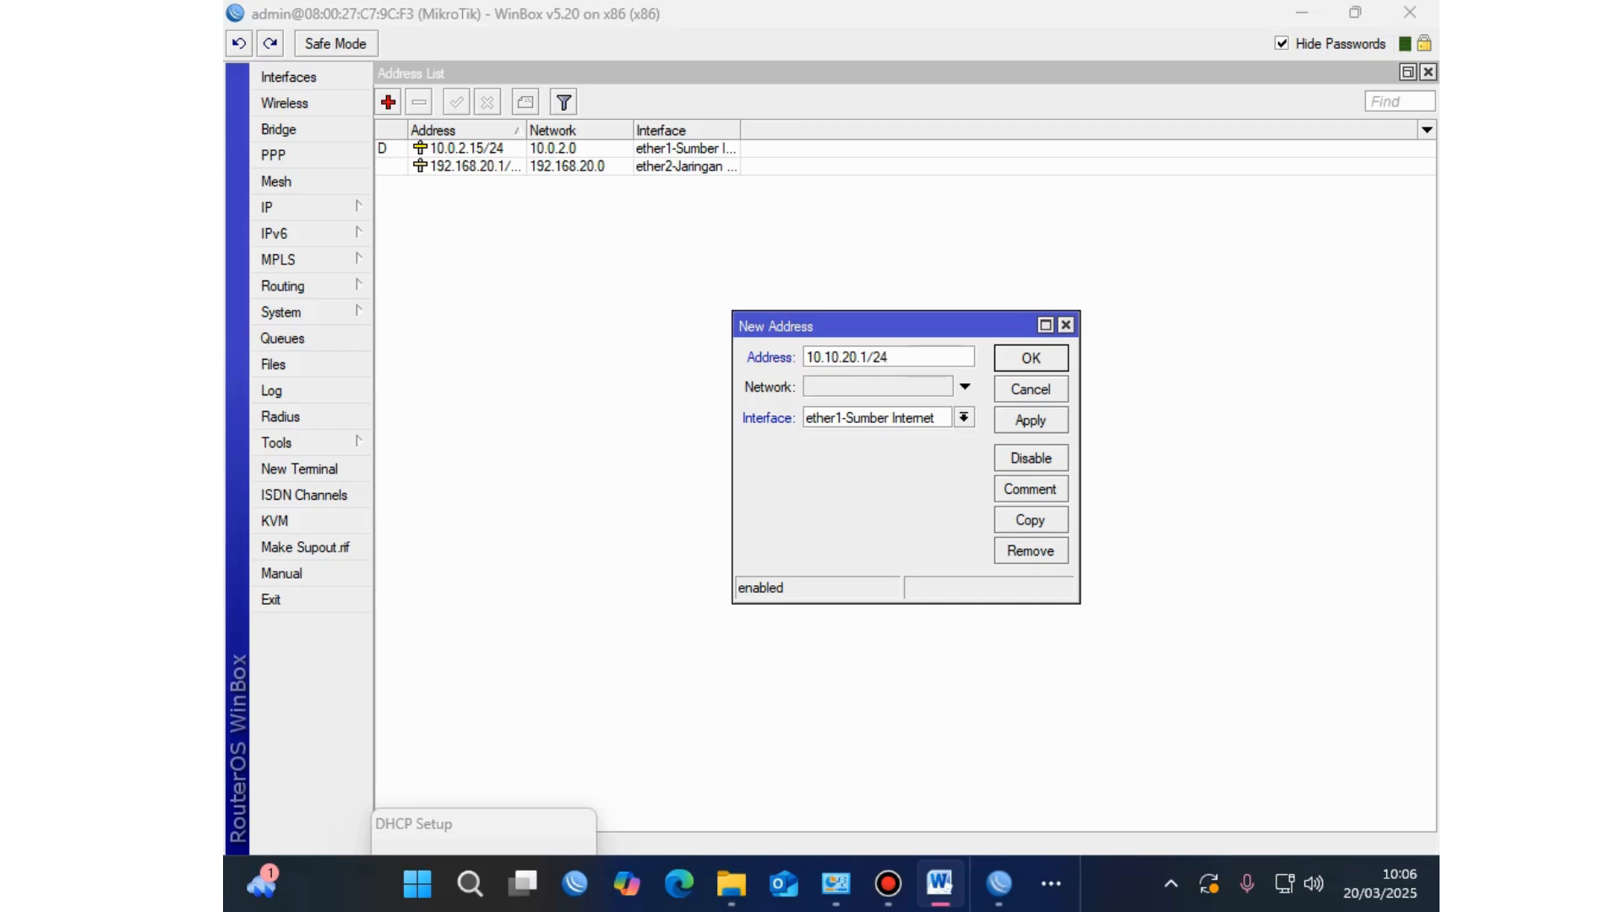
{"action": "left_click", "coordinate": [964, 417]}
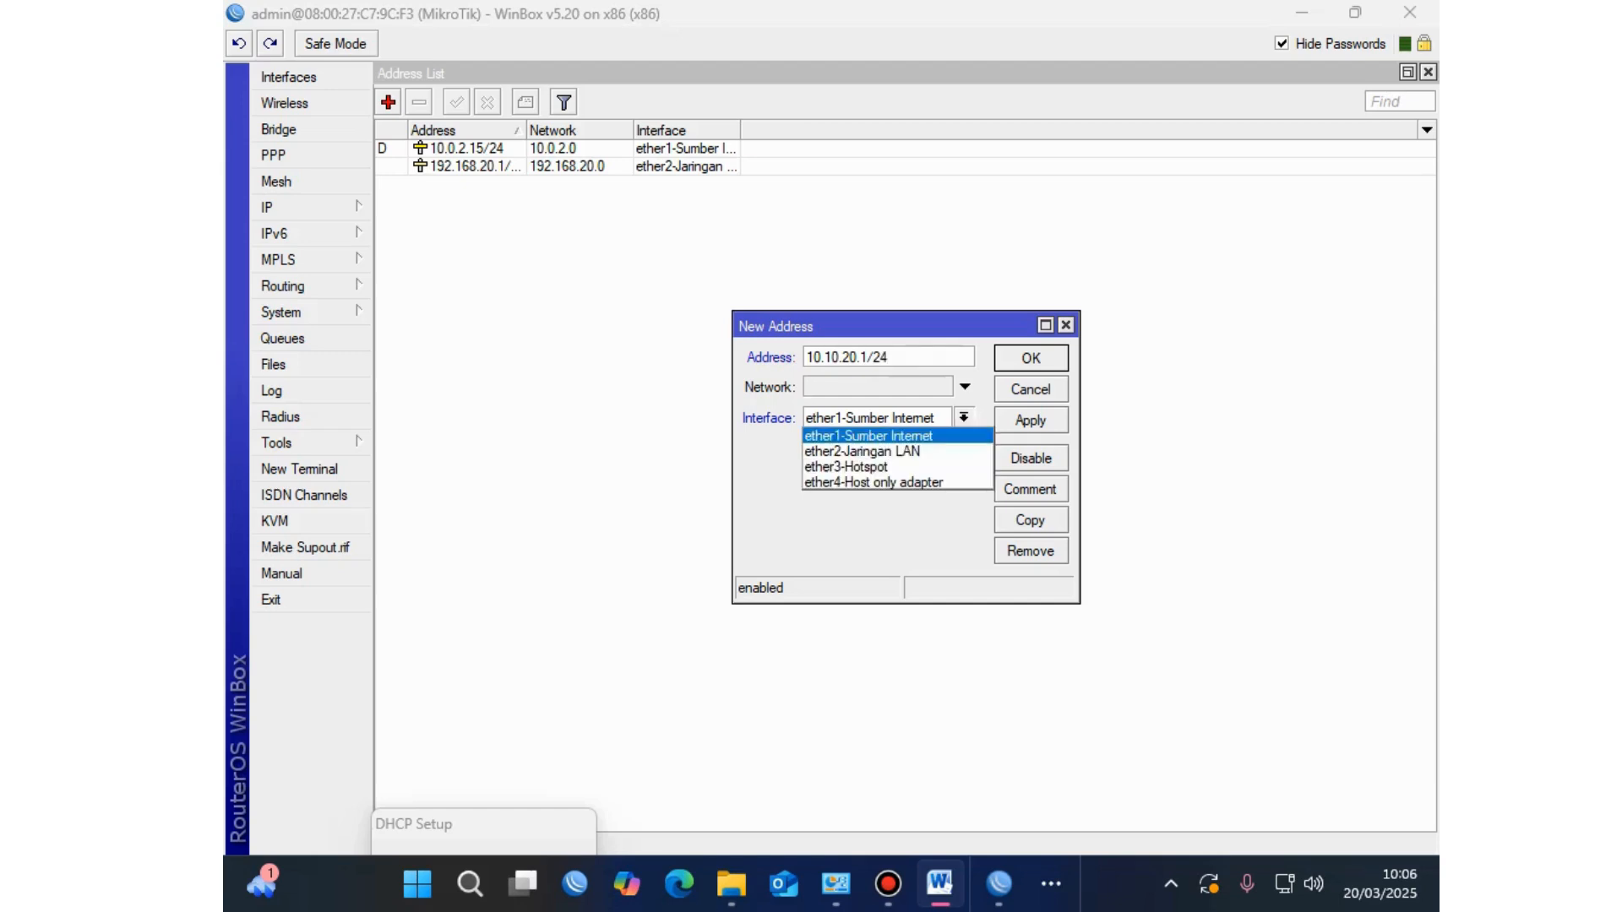
{"action": "key", "text": "Down"}
{"action": "key", "text": "Down"}
{"action": "key", "text": "Return"}
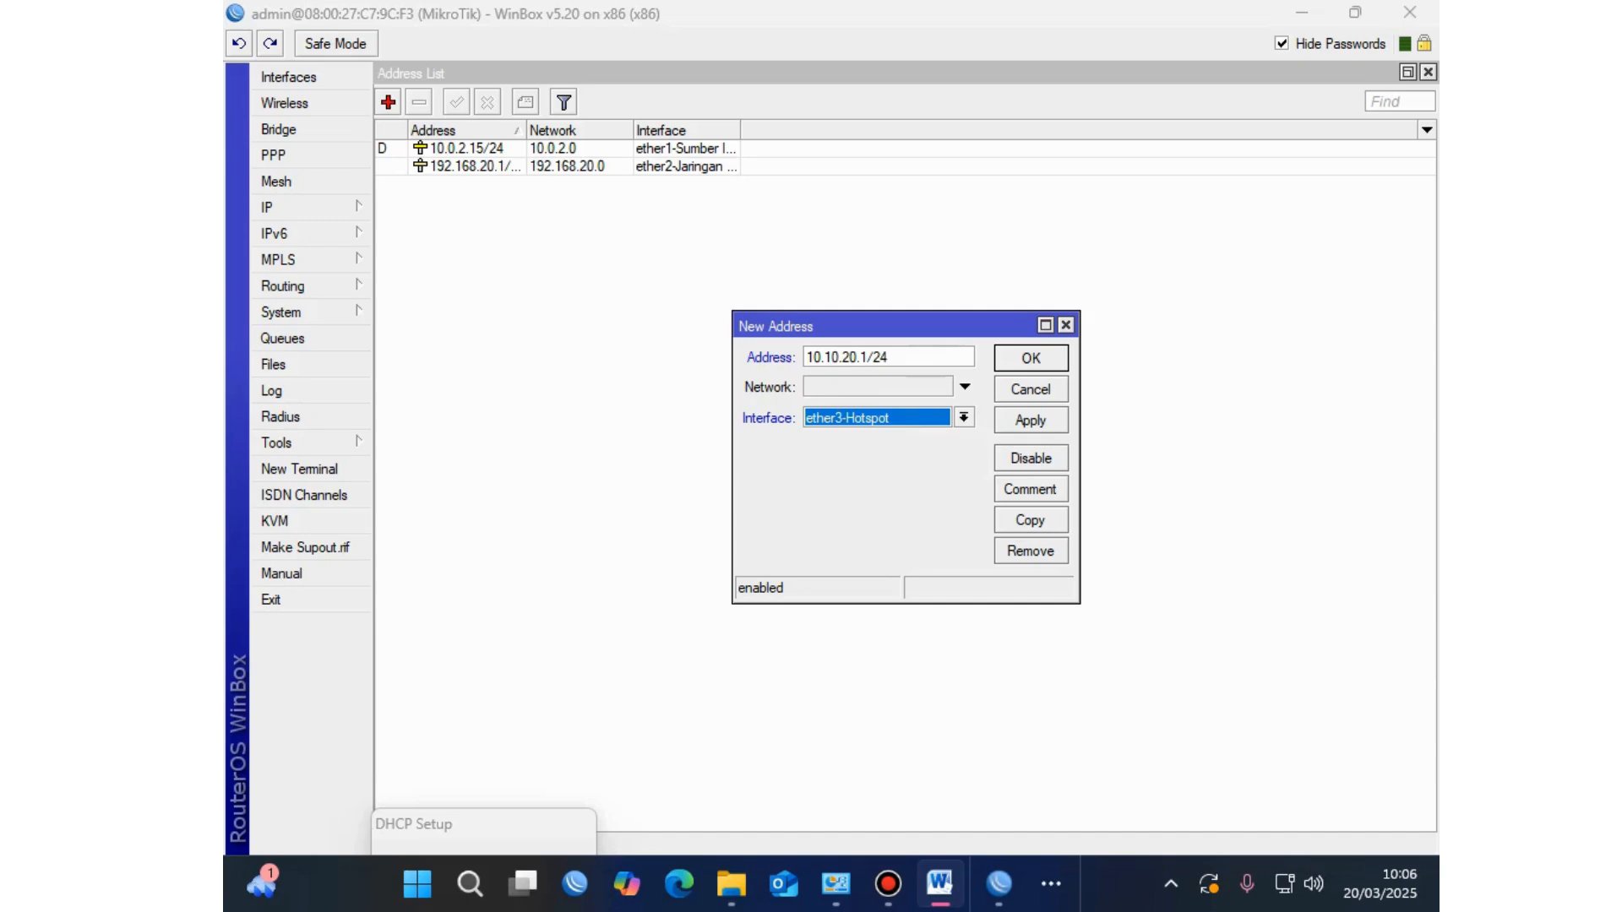
{"action": "key", "text": "Tab"}
{"action": "key", "text": "space"}
{"action": "key", "text": "Return"}
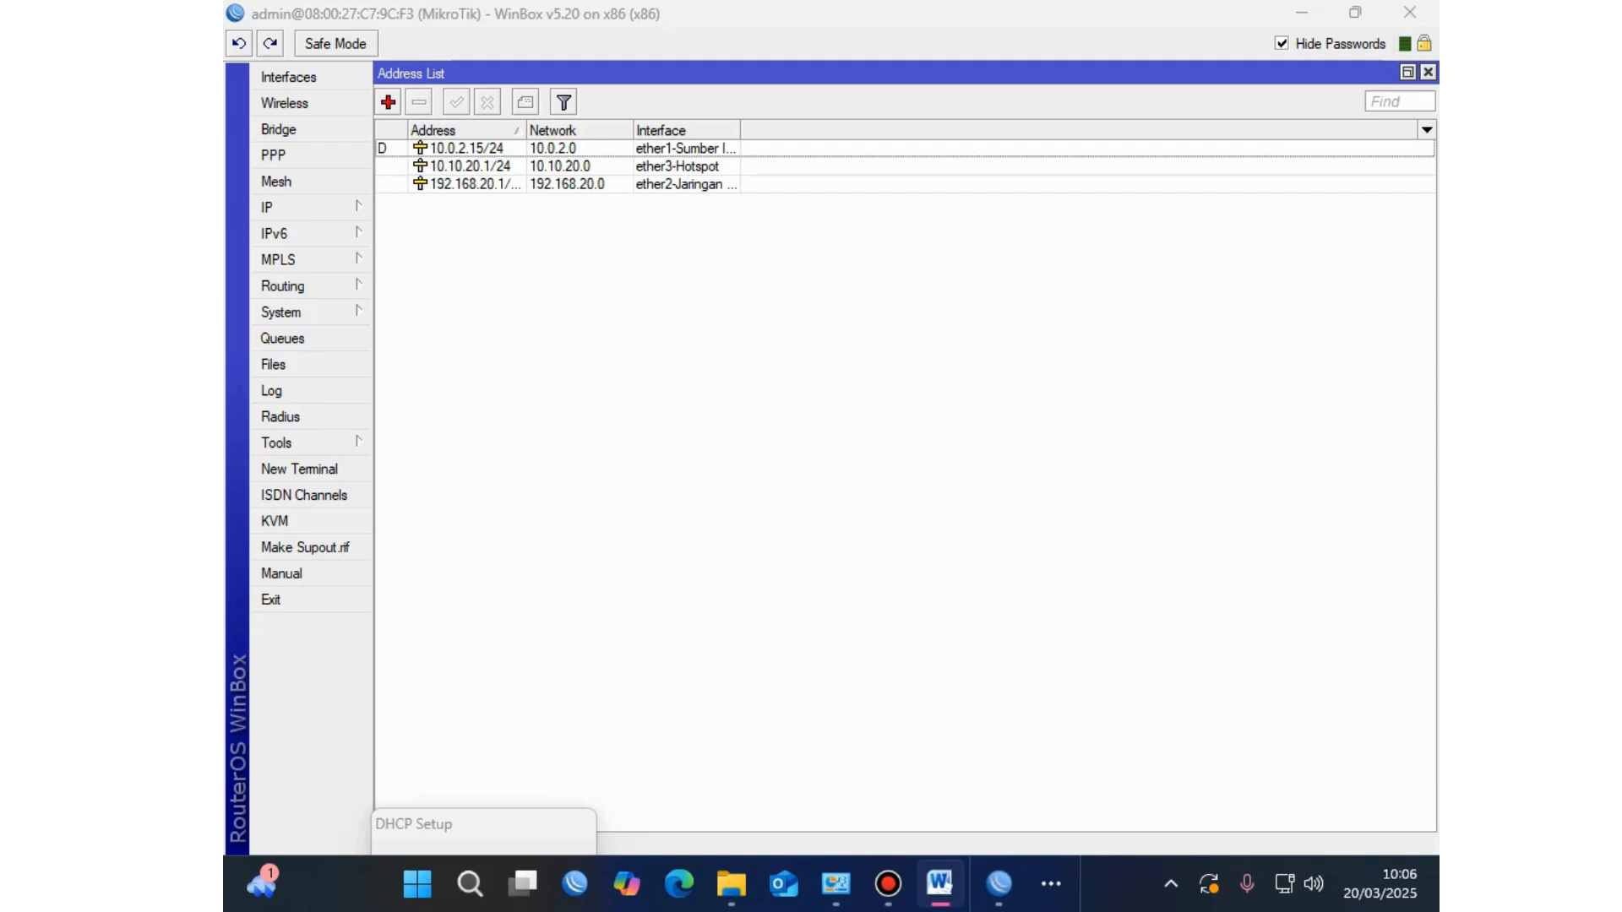
Step: Review the wireless SSID and 10.10.X.1/24 IP address lines in Word, then return to WinBox
{"action": "left_click", "coordinate": [939, 884]}
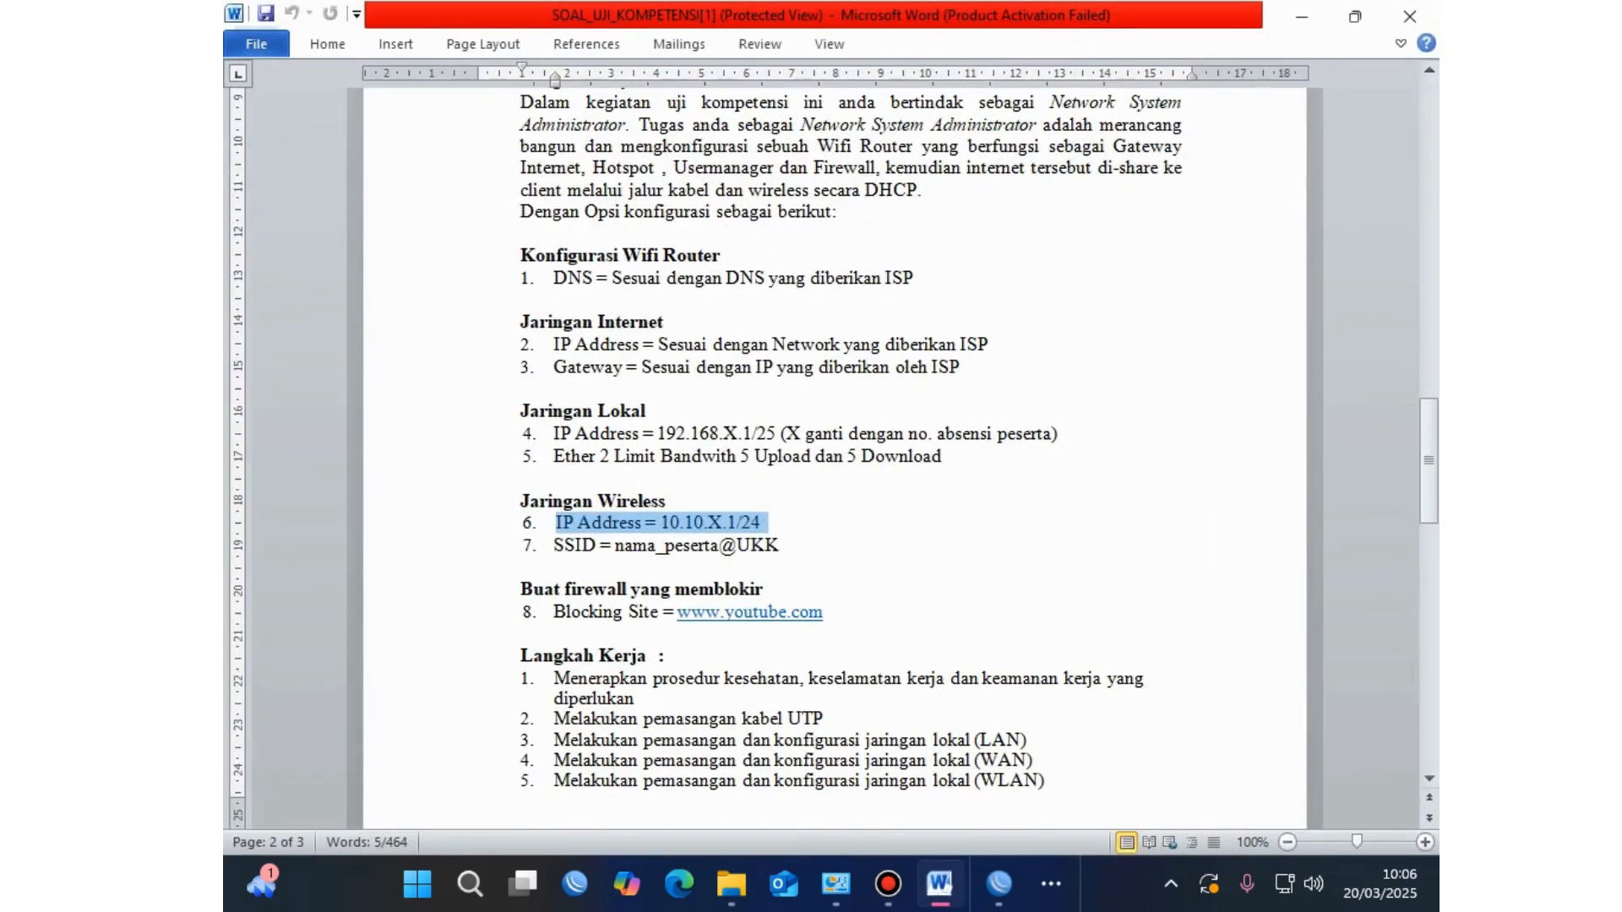
{"action": "left_click_drag", "start_coordinate": [765, 523], "coordinate": [555, 523]}
{"action": "left_click_drag", "start_coordinate": [783, 545], "coordinate": [553, 545]}
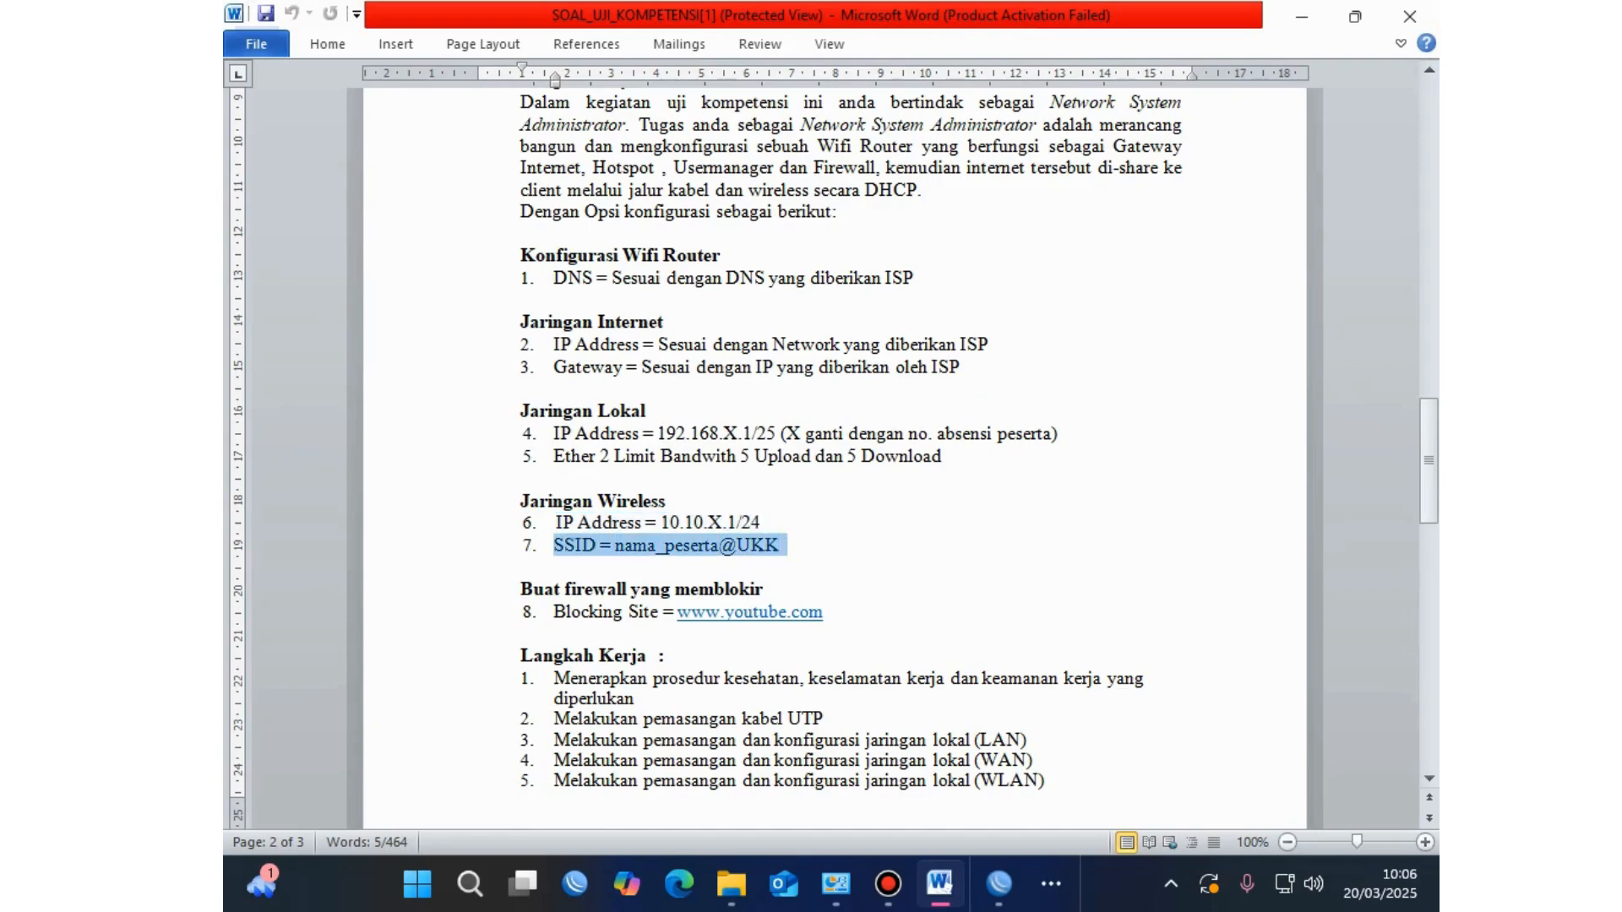
{"action": "left_click_drag", "start_coordinate": [555, 81], "coordinate": [521, 81]}
{"action": "left_click_drag", "start_coordinate": [779, 545], "coordinate": [553, 545]}
{"action": "left_click_drag", "start_coordinate": [786, 545], "coordinate": [553, 545]}
{"action": "left_click_drag", "start_coordinate": [765, 523], "coordinate": [555, 523]}
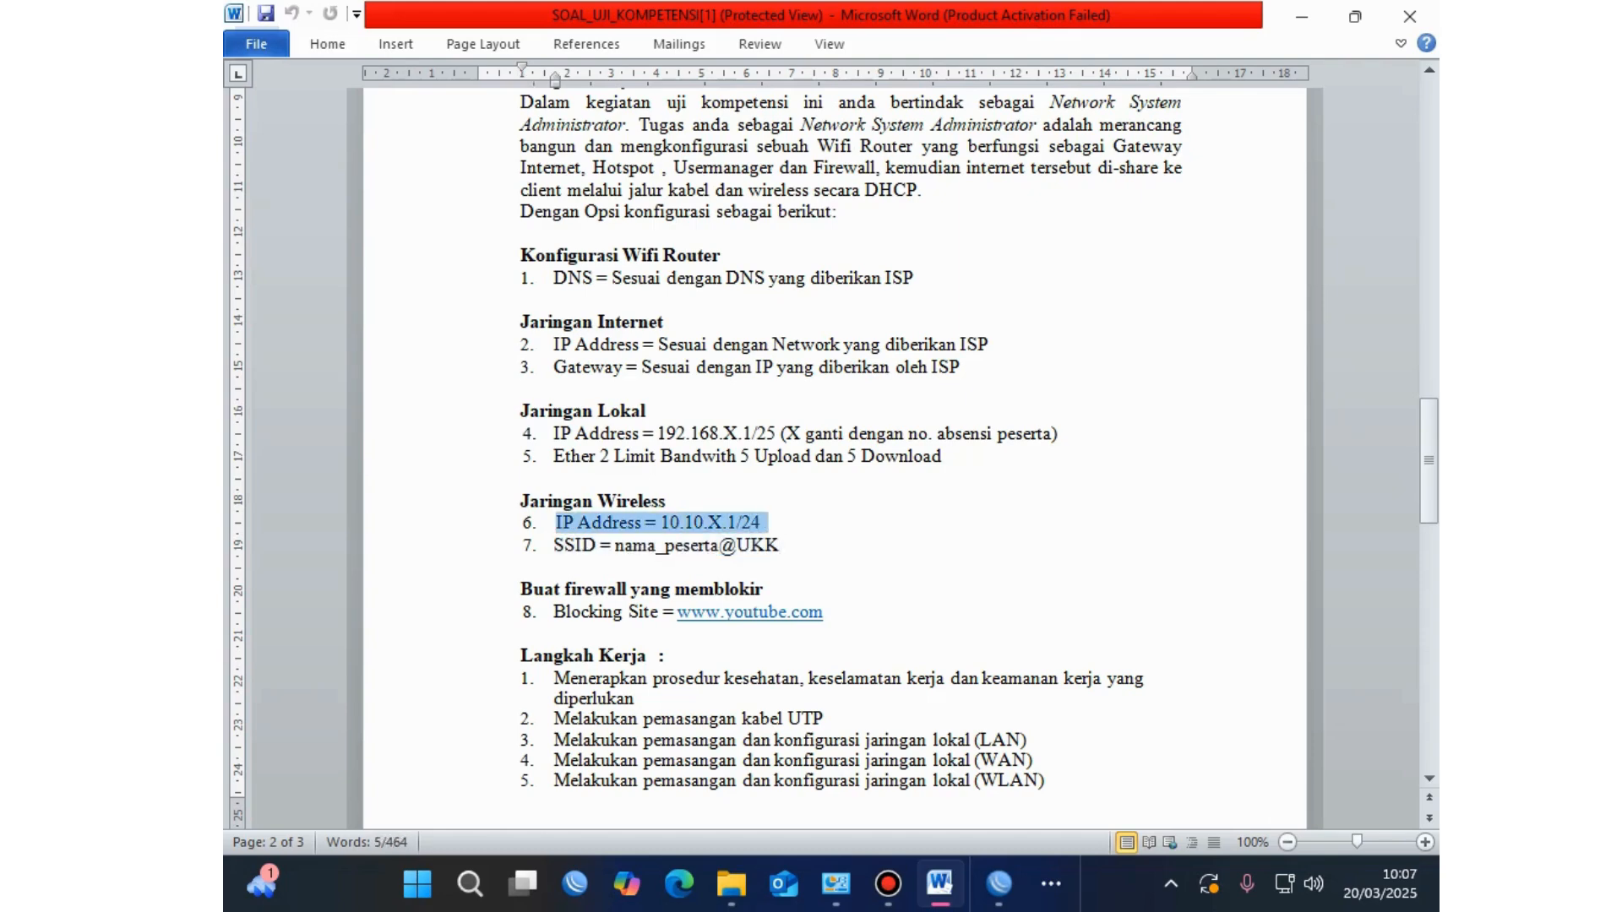
{"action": "left_click", "coordinate": [606, 612]}
{"action": "left_click_drag", "start_coordinate": [764, 522], "coordinate": [555, 523]}
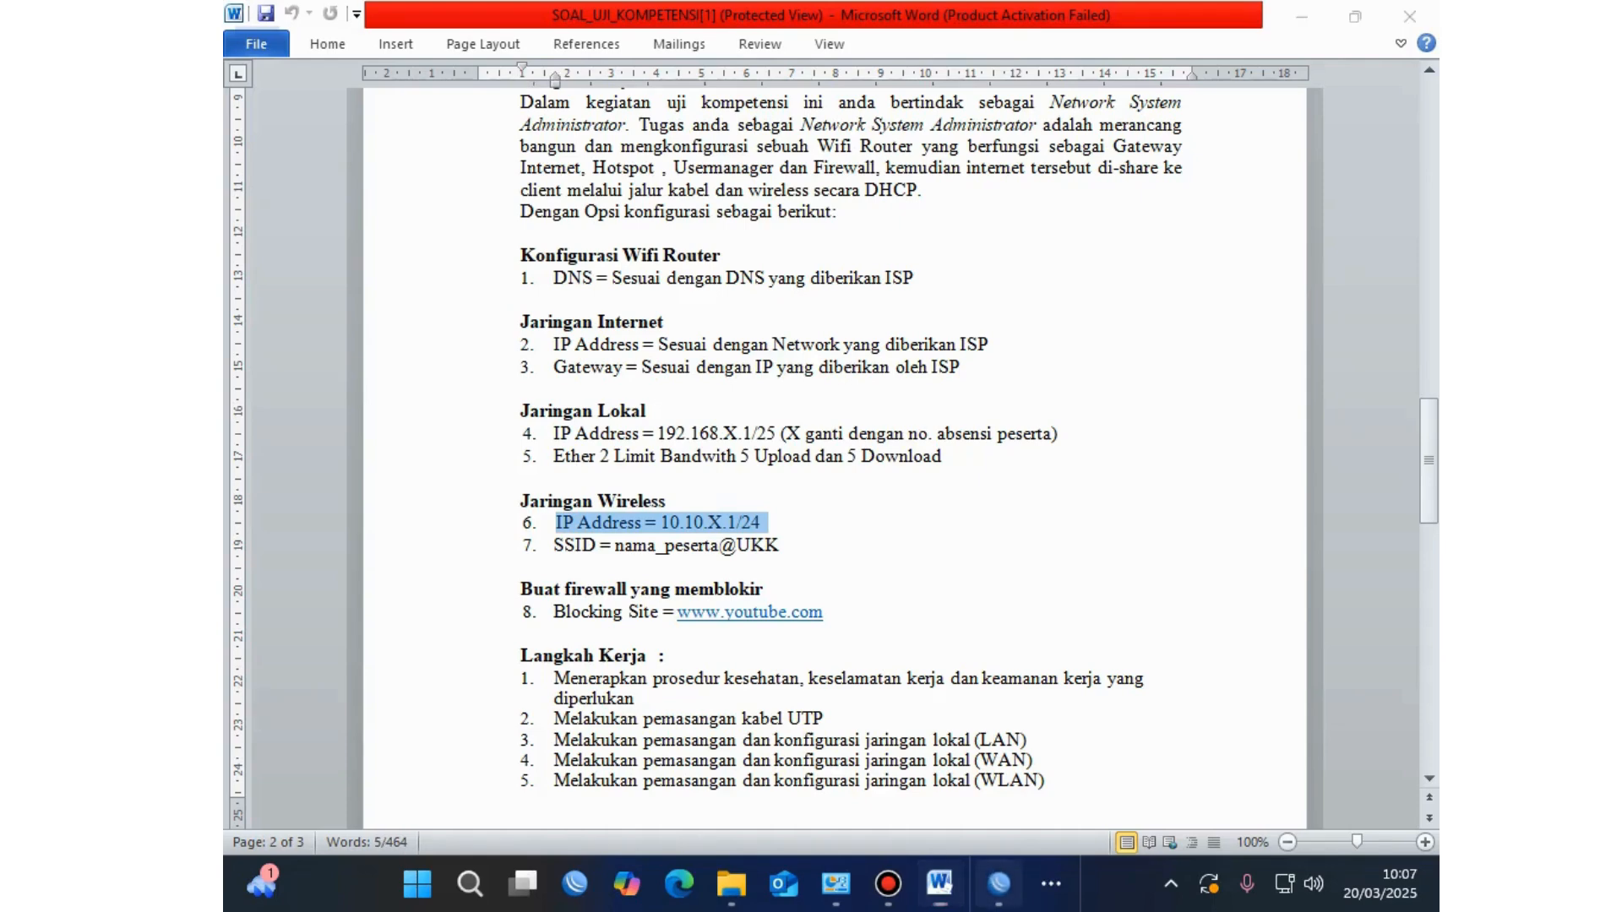
{"action": "left_click", "coordinate": [999, 883]}
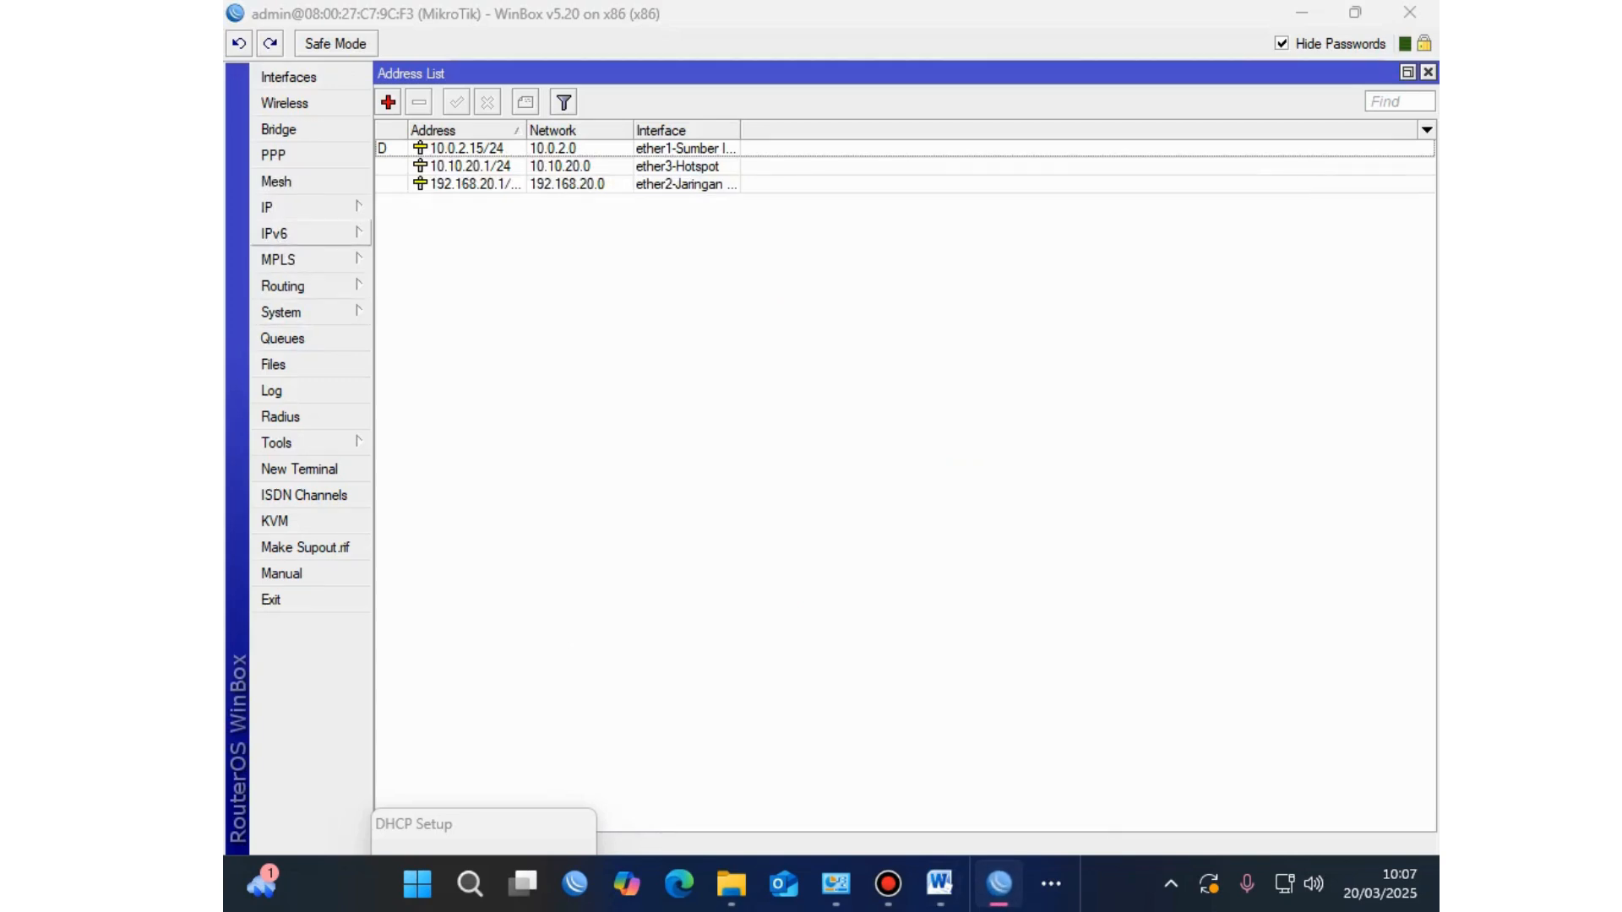
Step: Open the IP > Hotspot window and launch Hotspot Setup from the Servers tab
{"action": "left_click", "coordinate": [279, 207]}
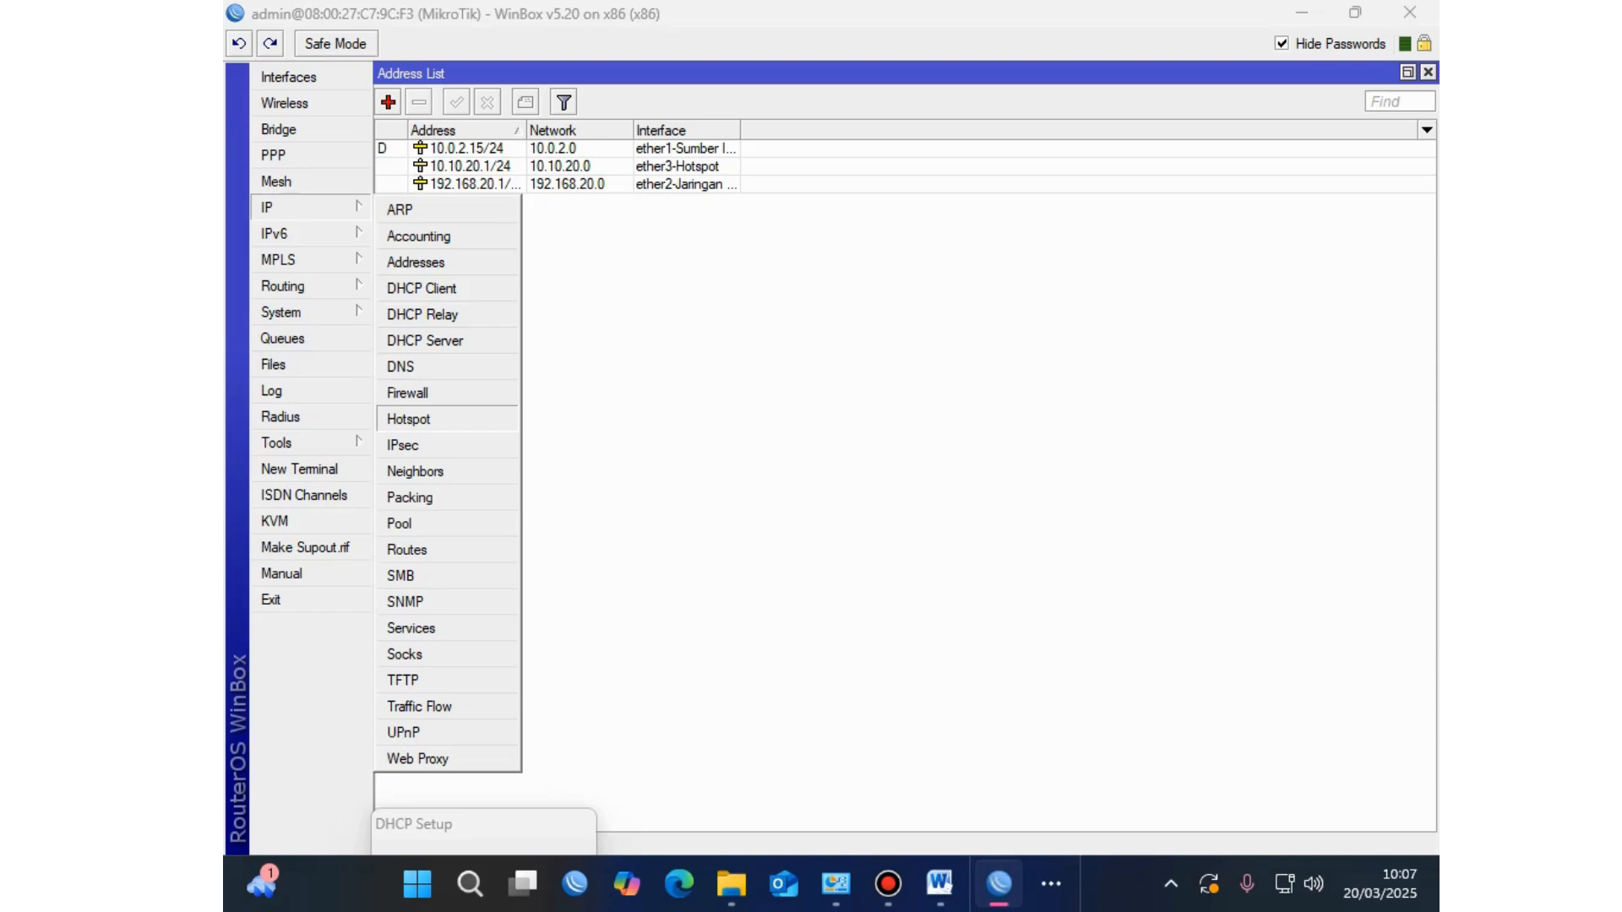
{"action": "left_click", "coordinate": [409, 420]}
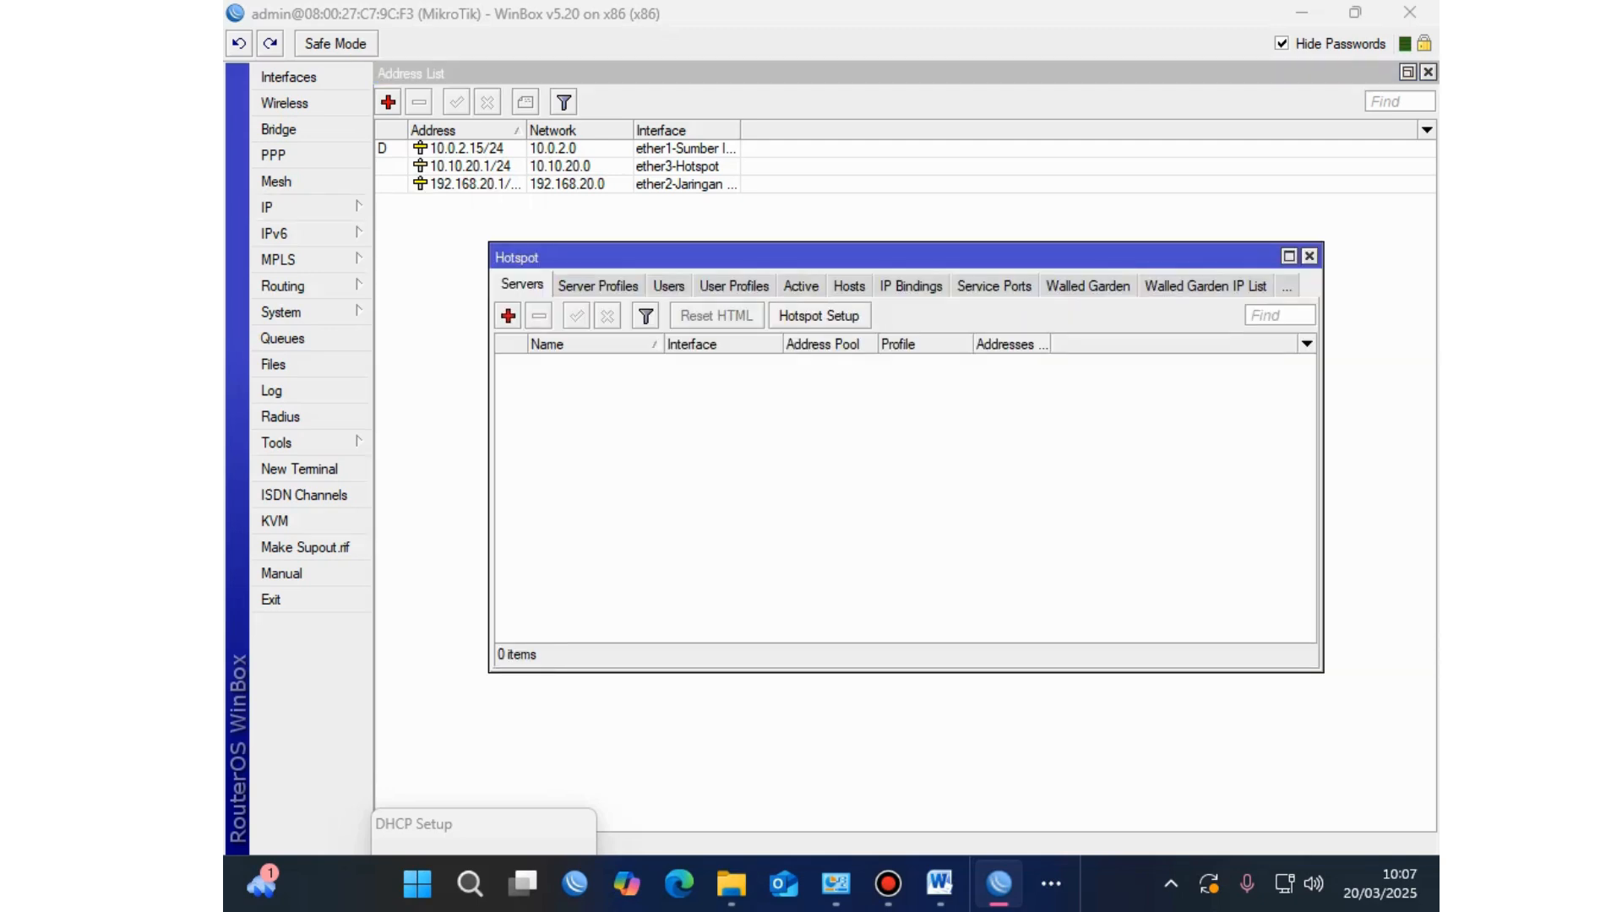
{"action": "left_click", "coordinate": [819, 315]}
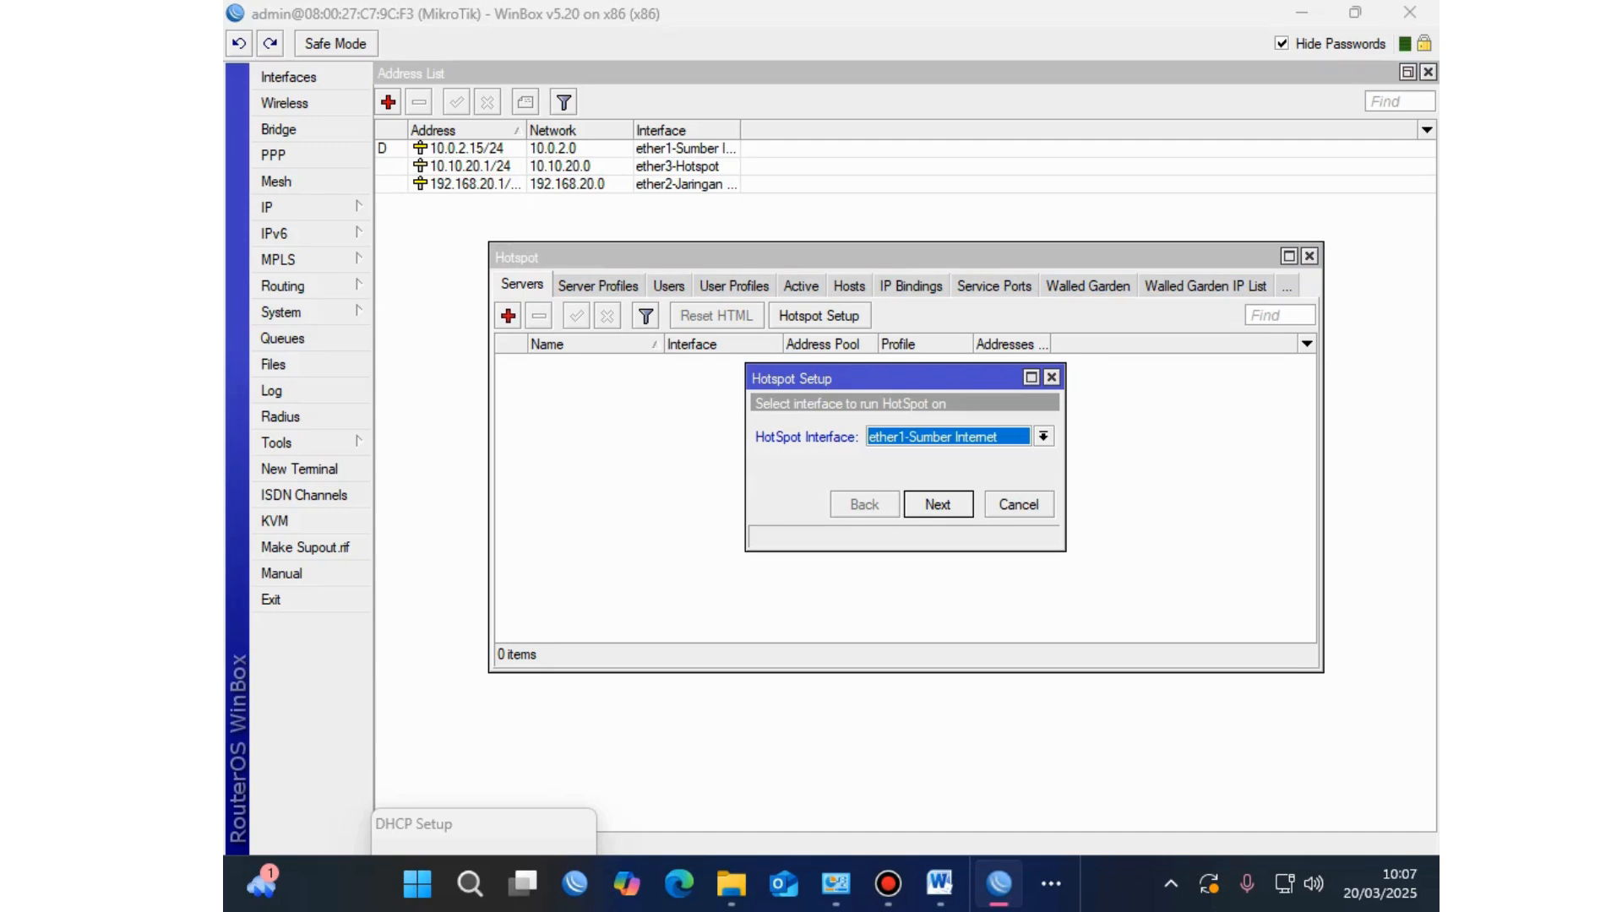
Step: Choose ether3-Hotspot, accept 10.10.20.1/24 and pool 10.10.20.2-10.10.20.254, skip SSL and SMTP, keep DNS servers
{"action": "key", "text": "alt+Down"}
{"action": "key", "text": "Down"}
{"action": "key", "text": "Down"}
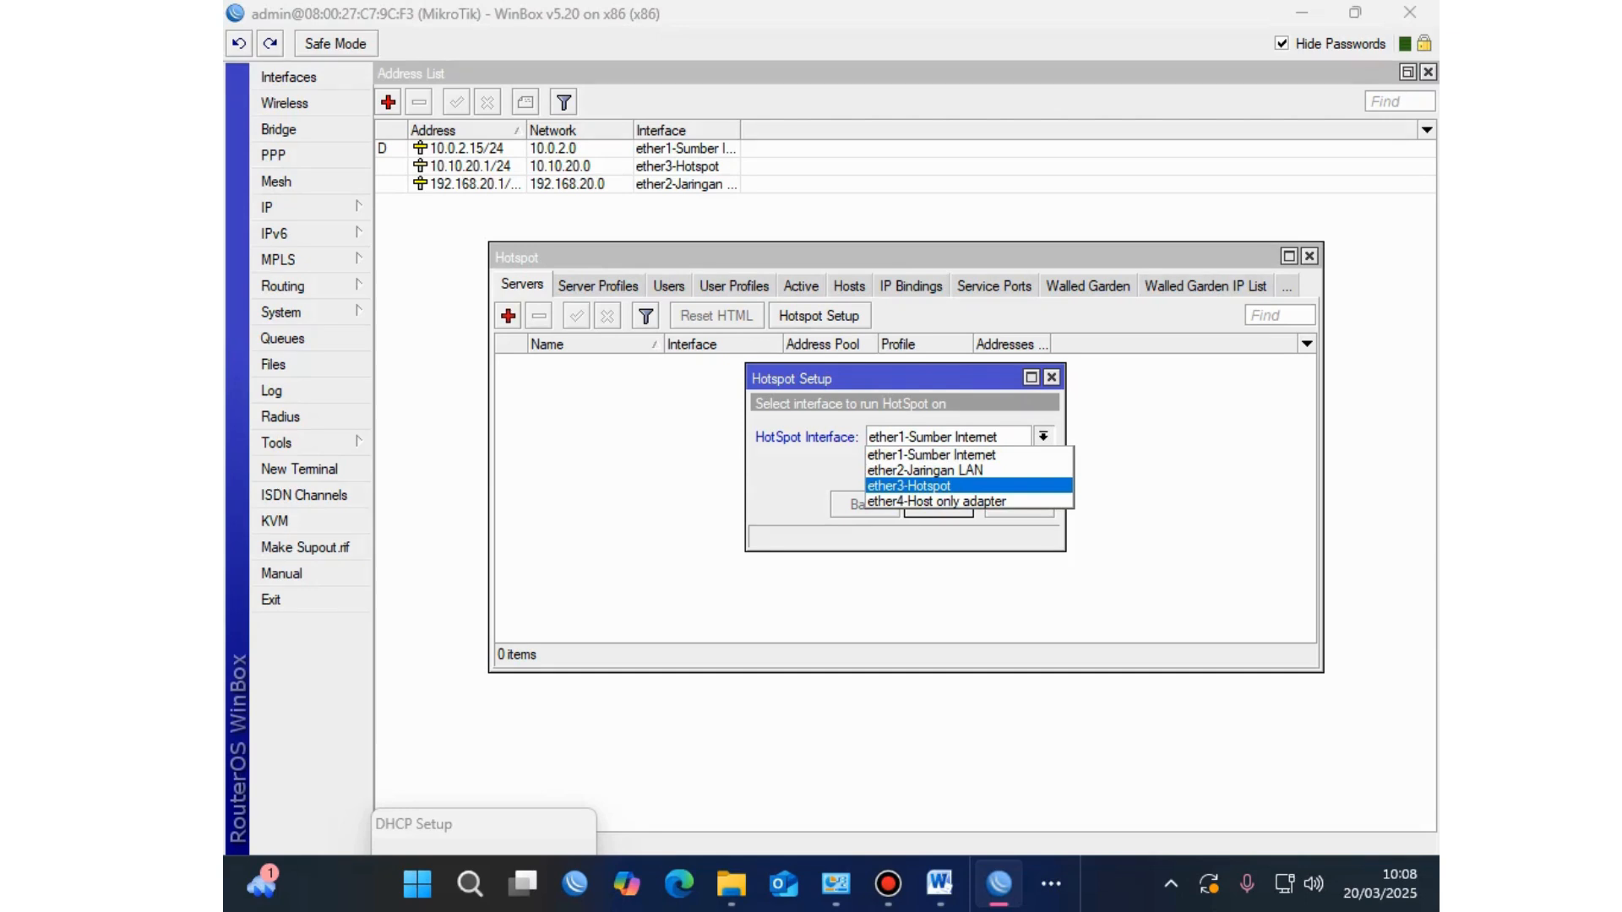
{"action": "key", "text": "Return"}
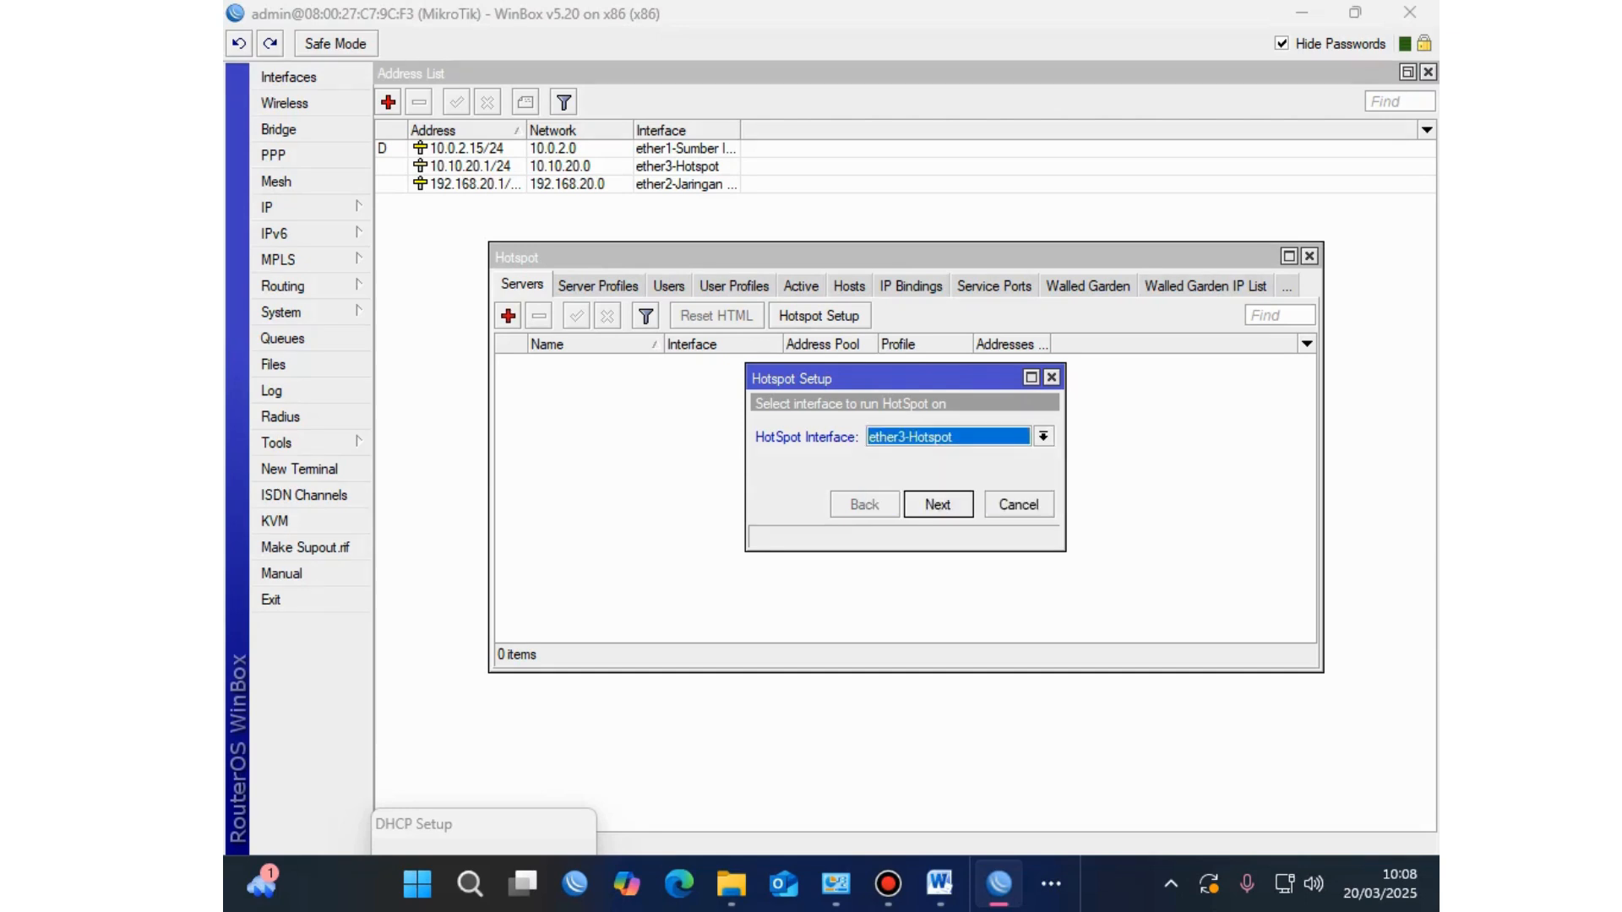
{"action": "key", "text": "Return"}
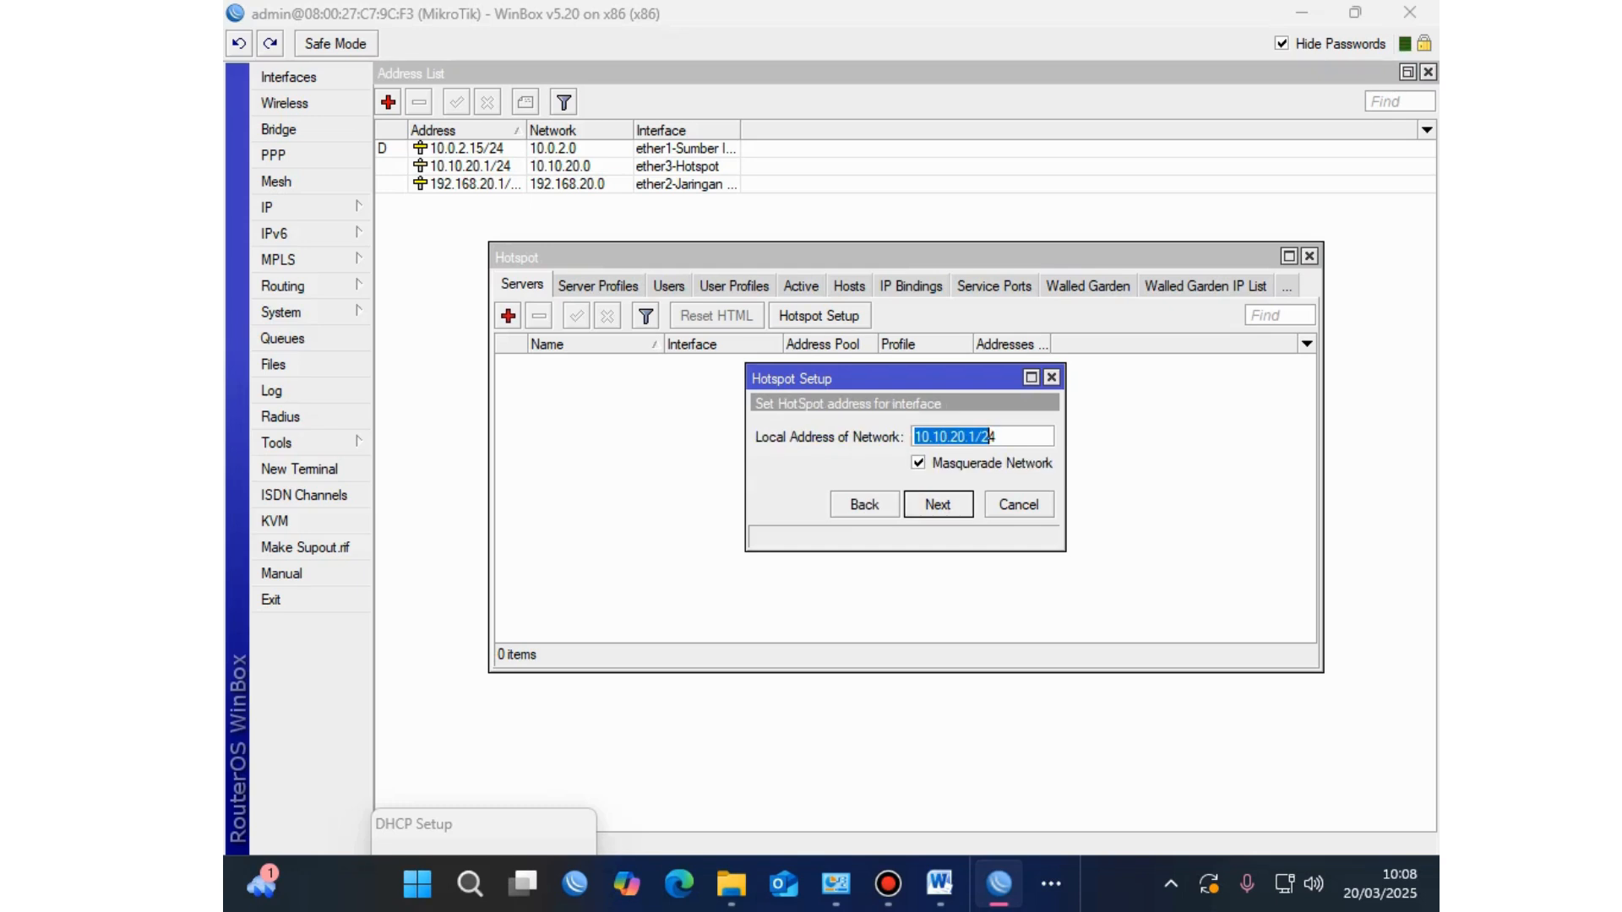
{"action": "key", "text": "Return"}
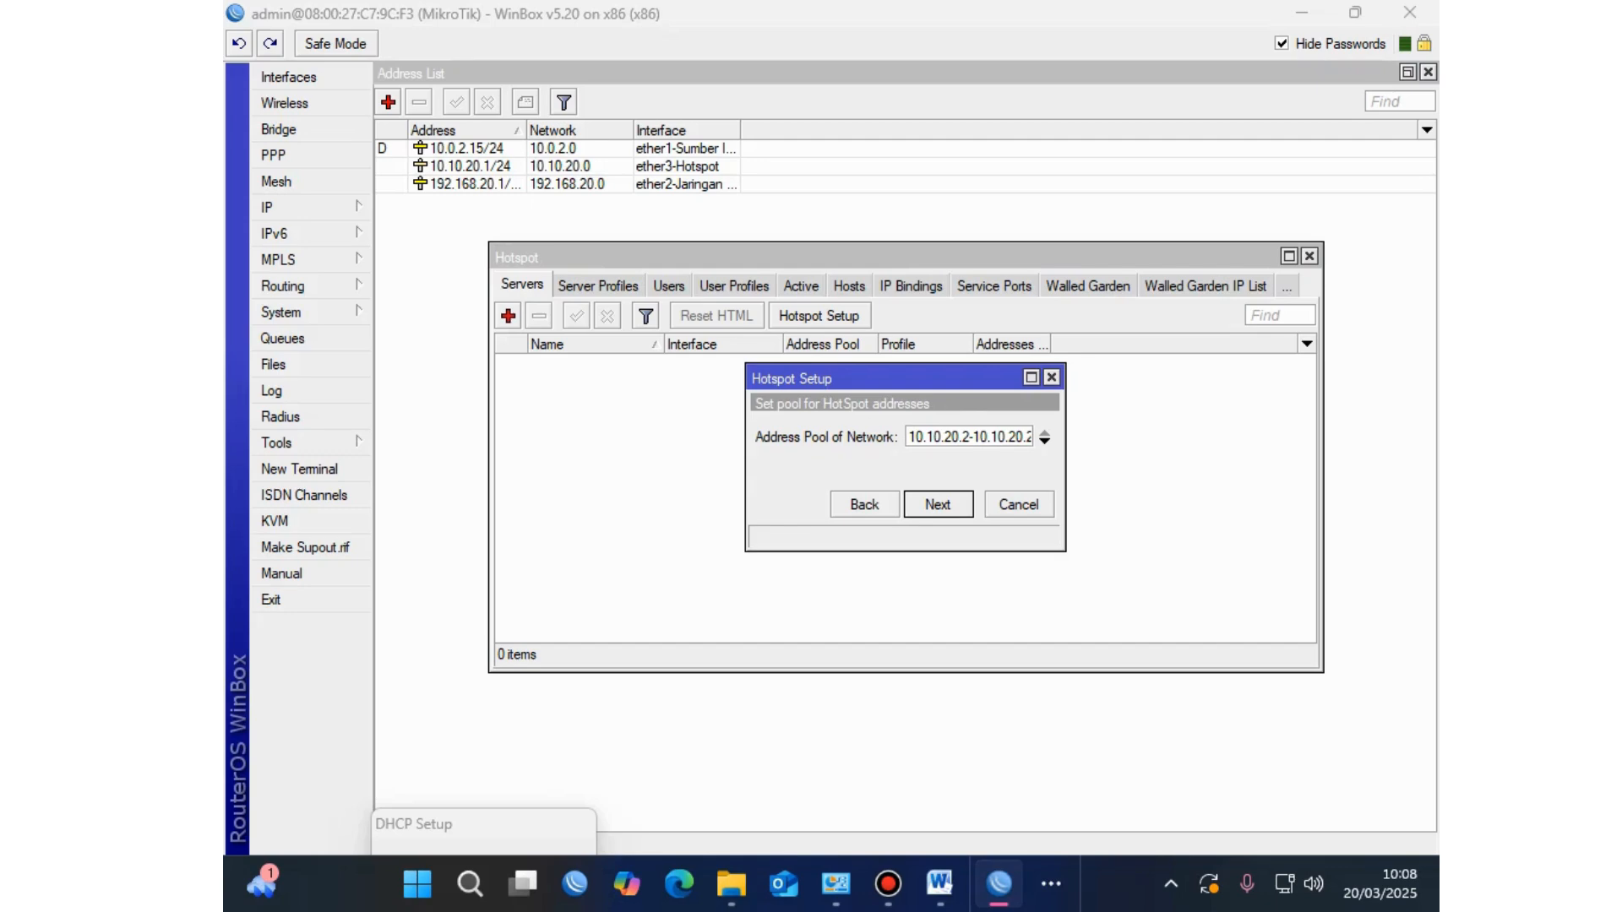
{"action": "key", "text": "Return"}
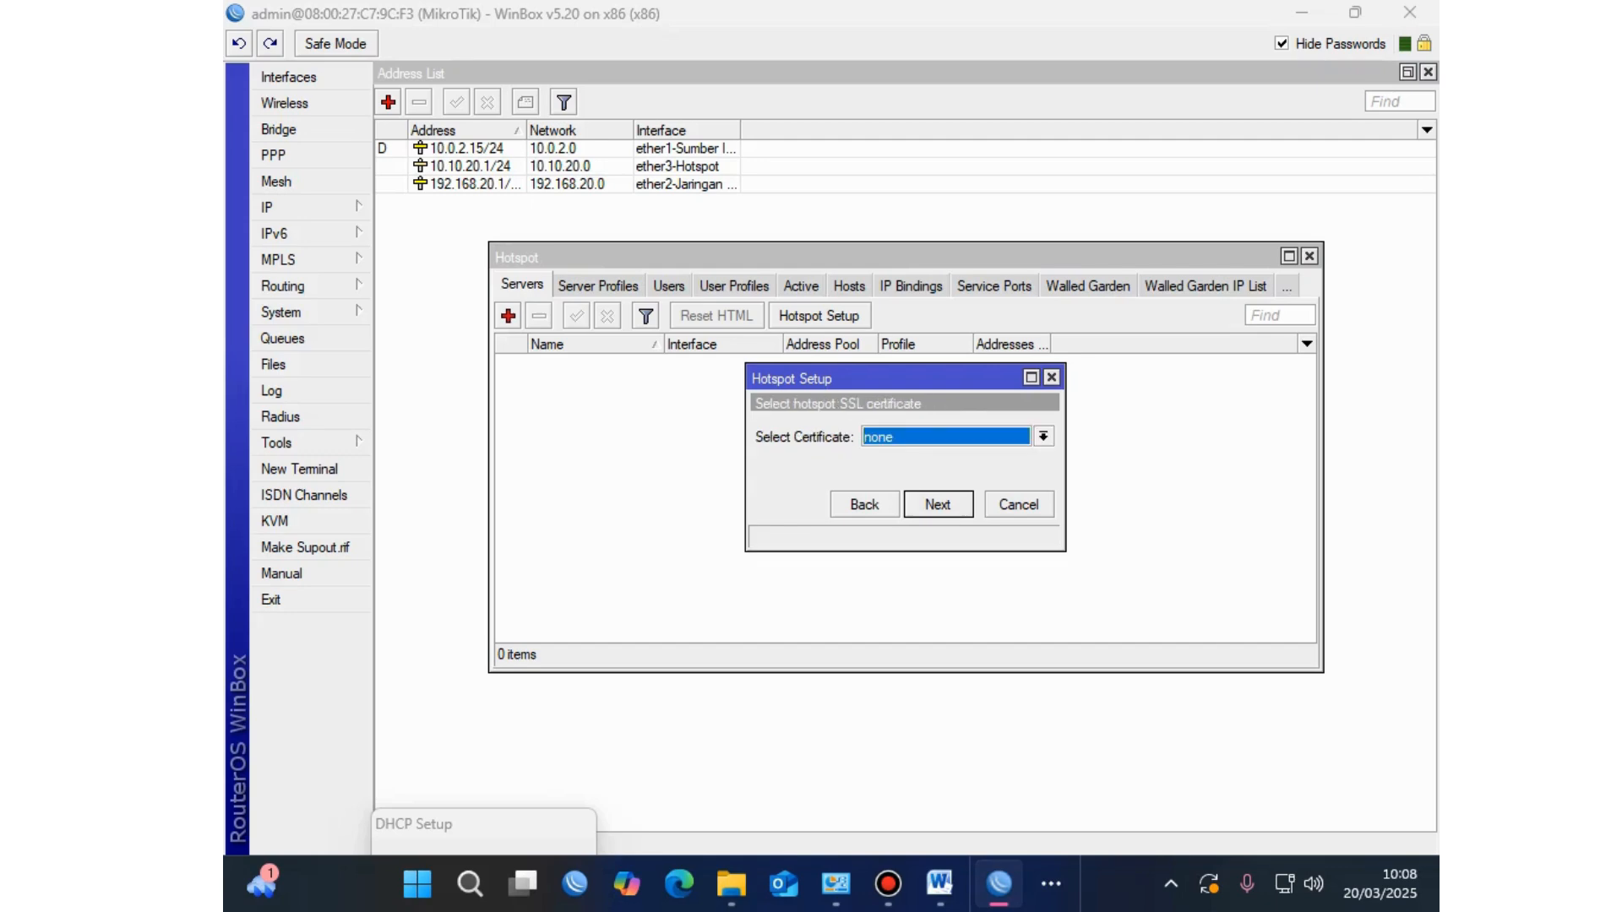
{"action": "key", "text": "Return"}
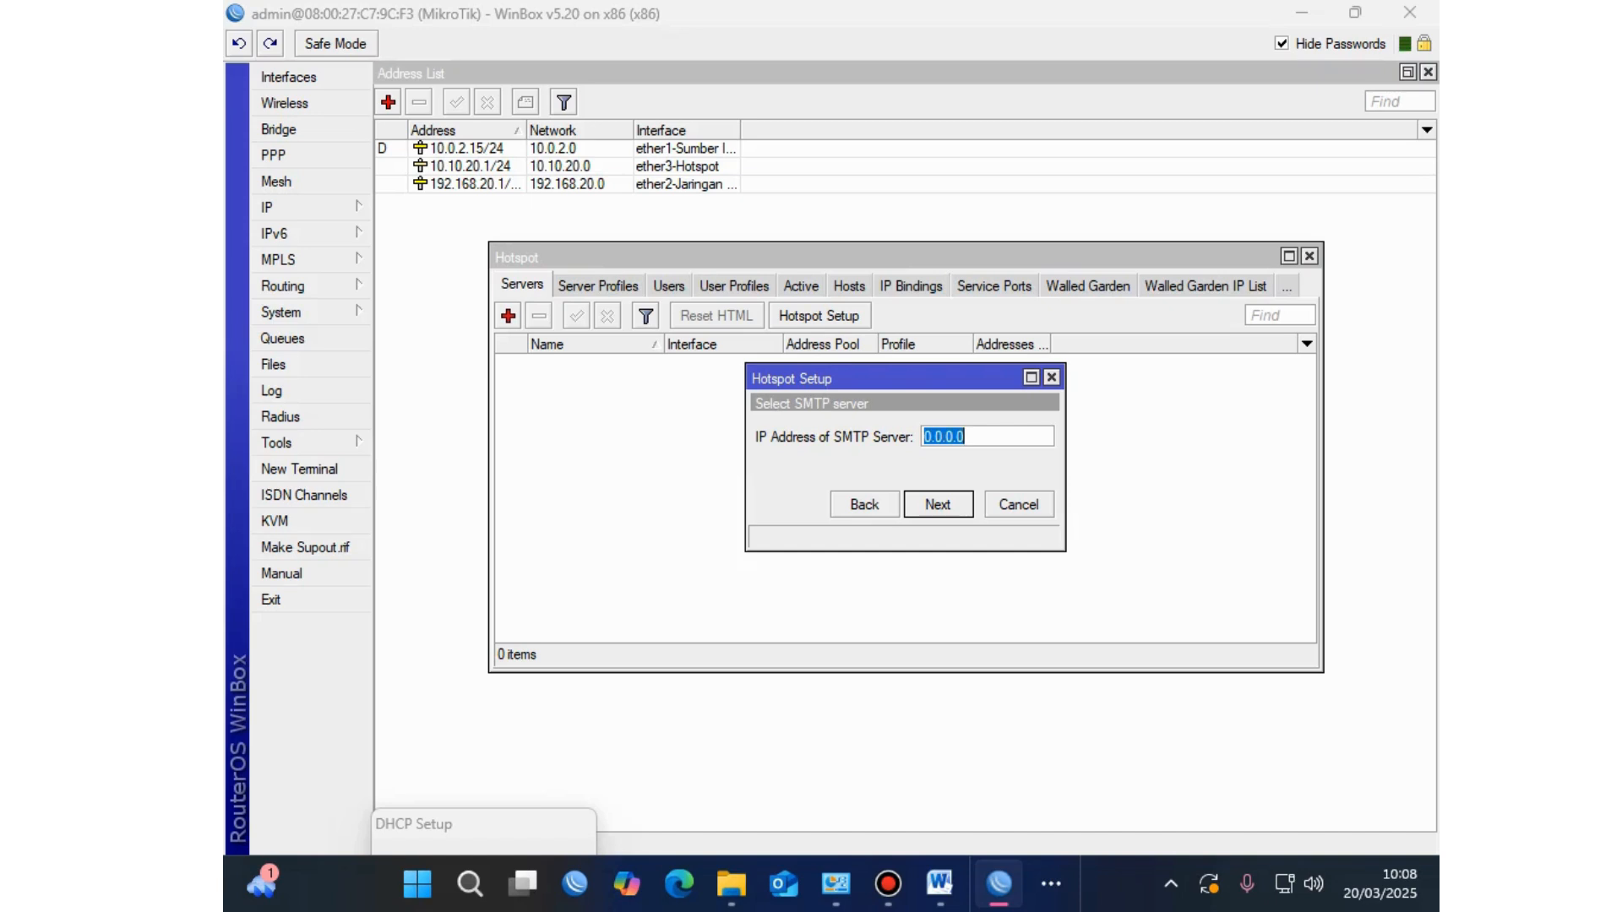
{"action": "key", "text": "Return"}
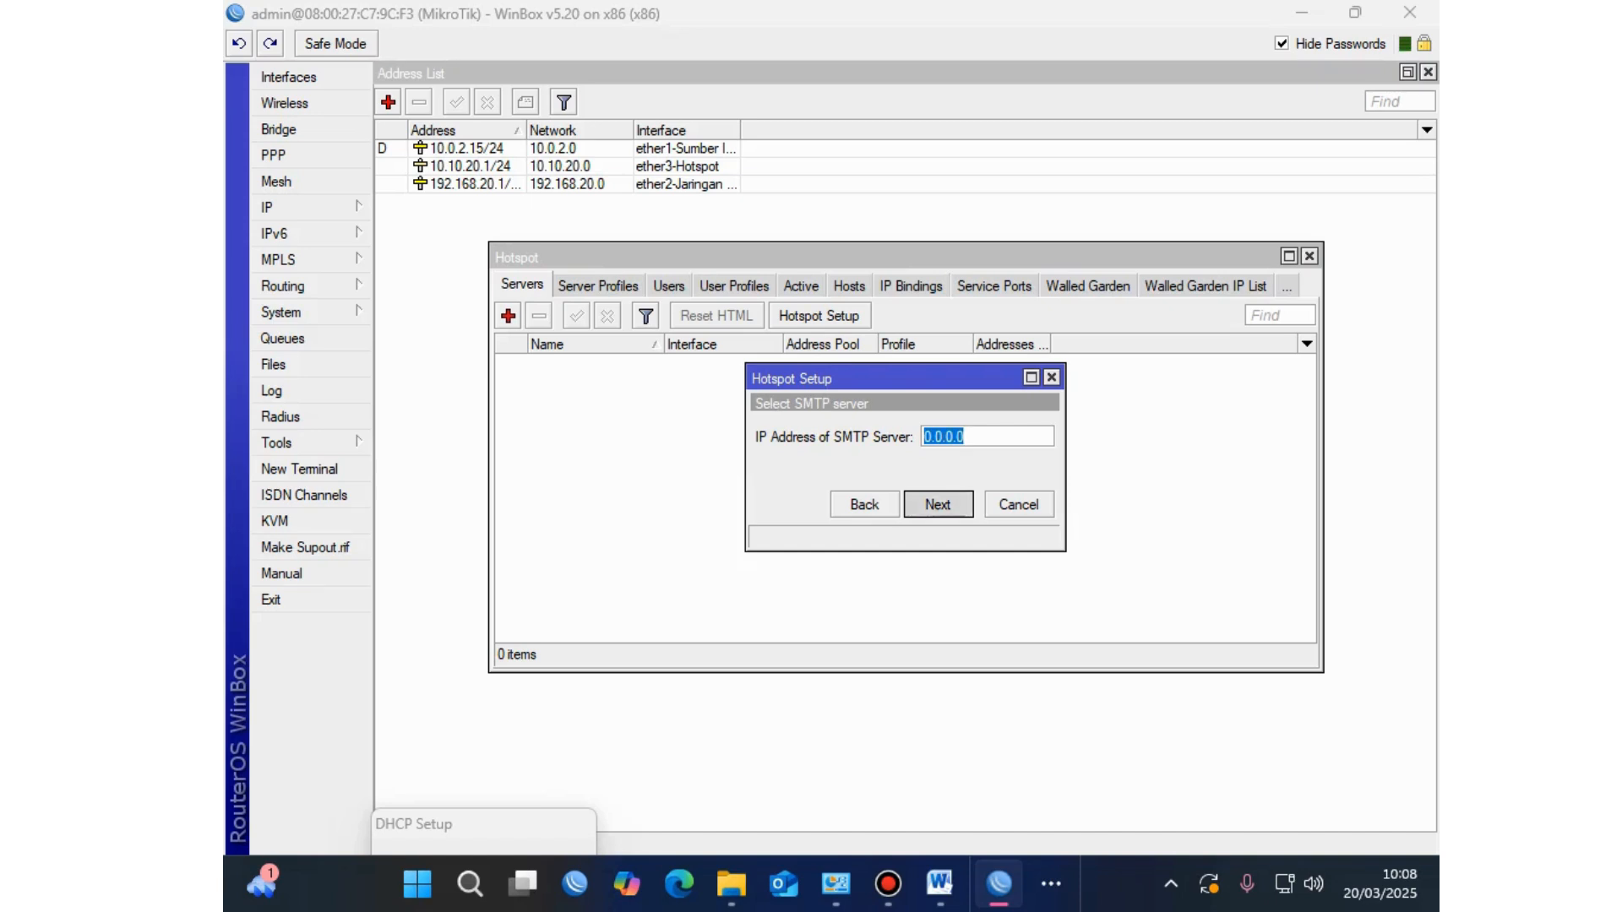
{"action": "key", "text": "Return"}
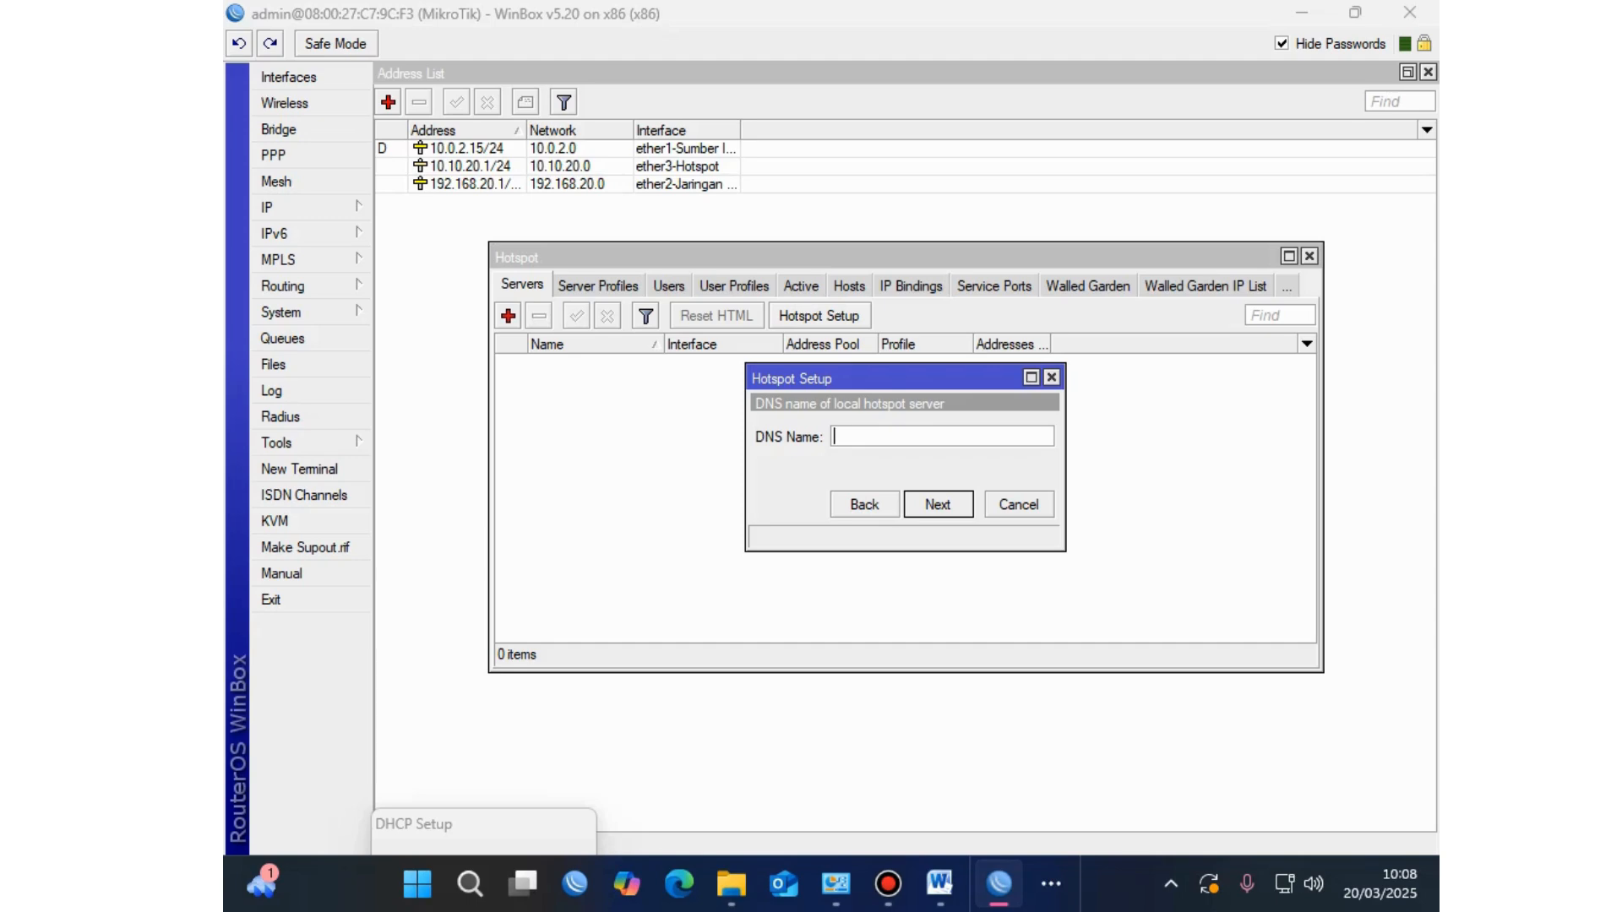
Step: Set the hotspot DNS name to abdul.com, give the local user a password, and finish the wizard
{"action": "type", "text": "ABDUL.COM"}
{"action": "key", "text": "BackSpace"}
{"action": "key", "text": "BackSpace"}
{"action": "key", "text": "BackSpace"}
{"action": "key", "text": "BackSpace"}
{"action": "key", "text": "BackSpace"}
{"action": "key", "text": "BackSpace"}
{"action": "key", "text": "BackSpace"}
{"action": "key", "text": "BackSpace"}
{"action": "key", "text": "BackSpace"}
{"action": "type", "text": "abdul.com"}
{"action": "key", "text": "ctrl+a"}
{"action": "key", "text": "Return"}
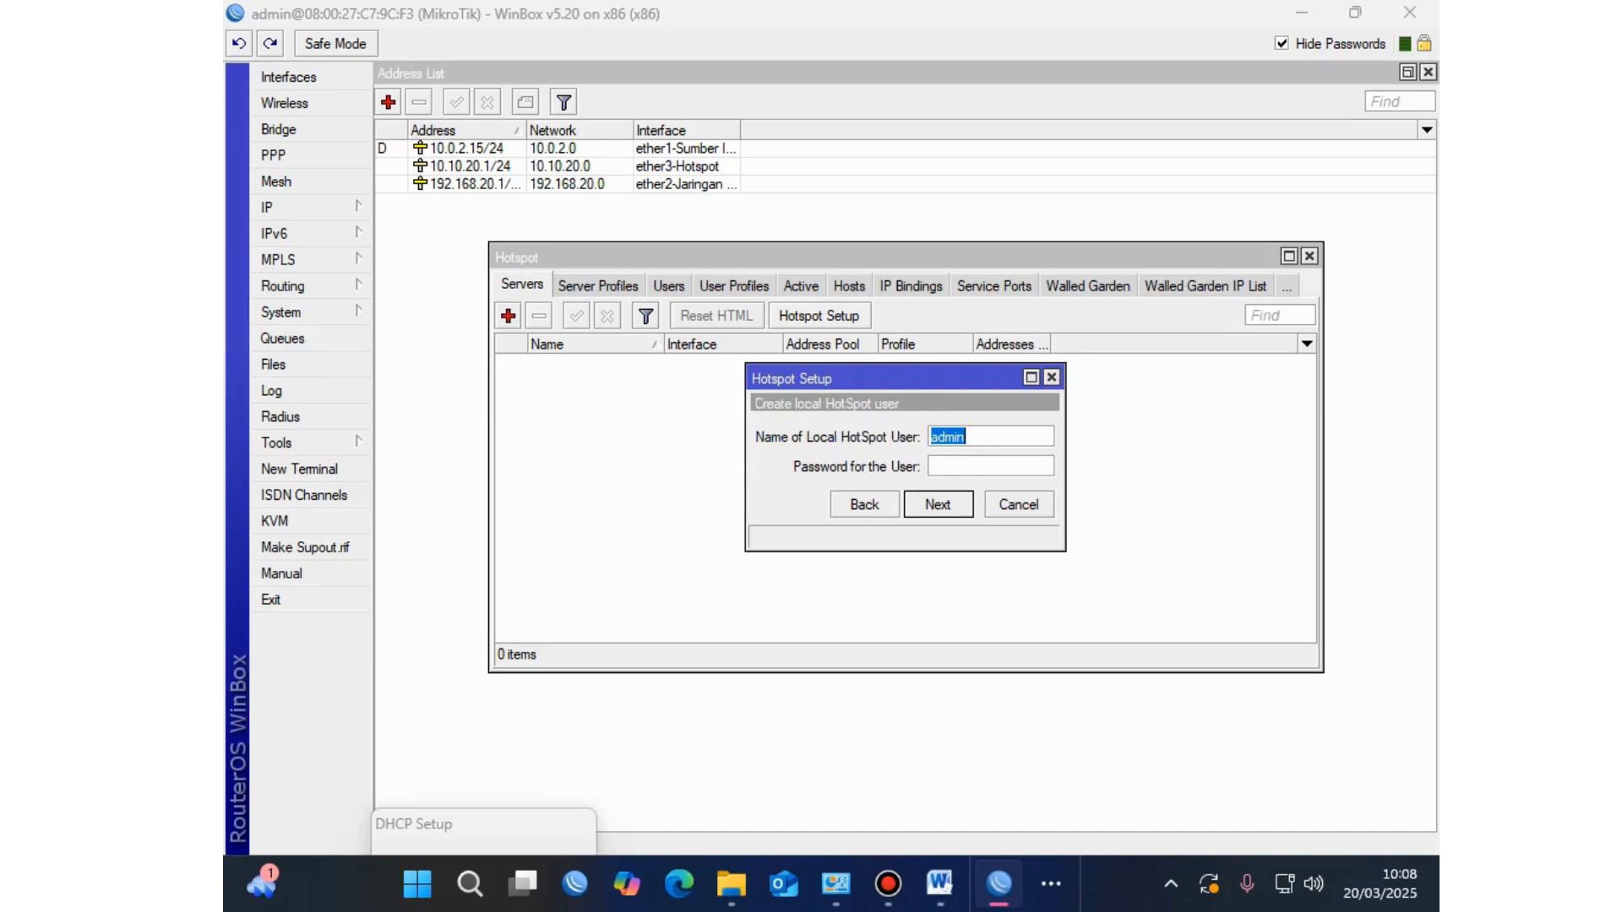
{"action": "left_click", "coordinate": [990, 466]}
{"action": "key", "text": "Return"}
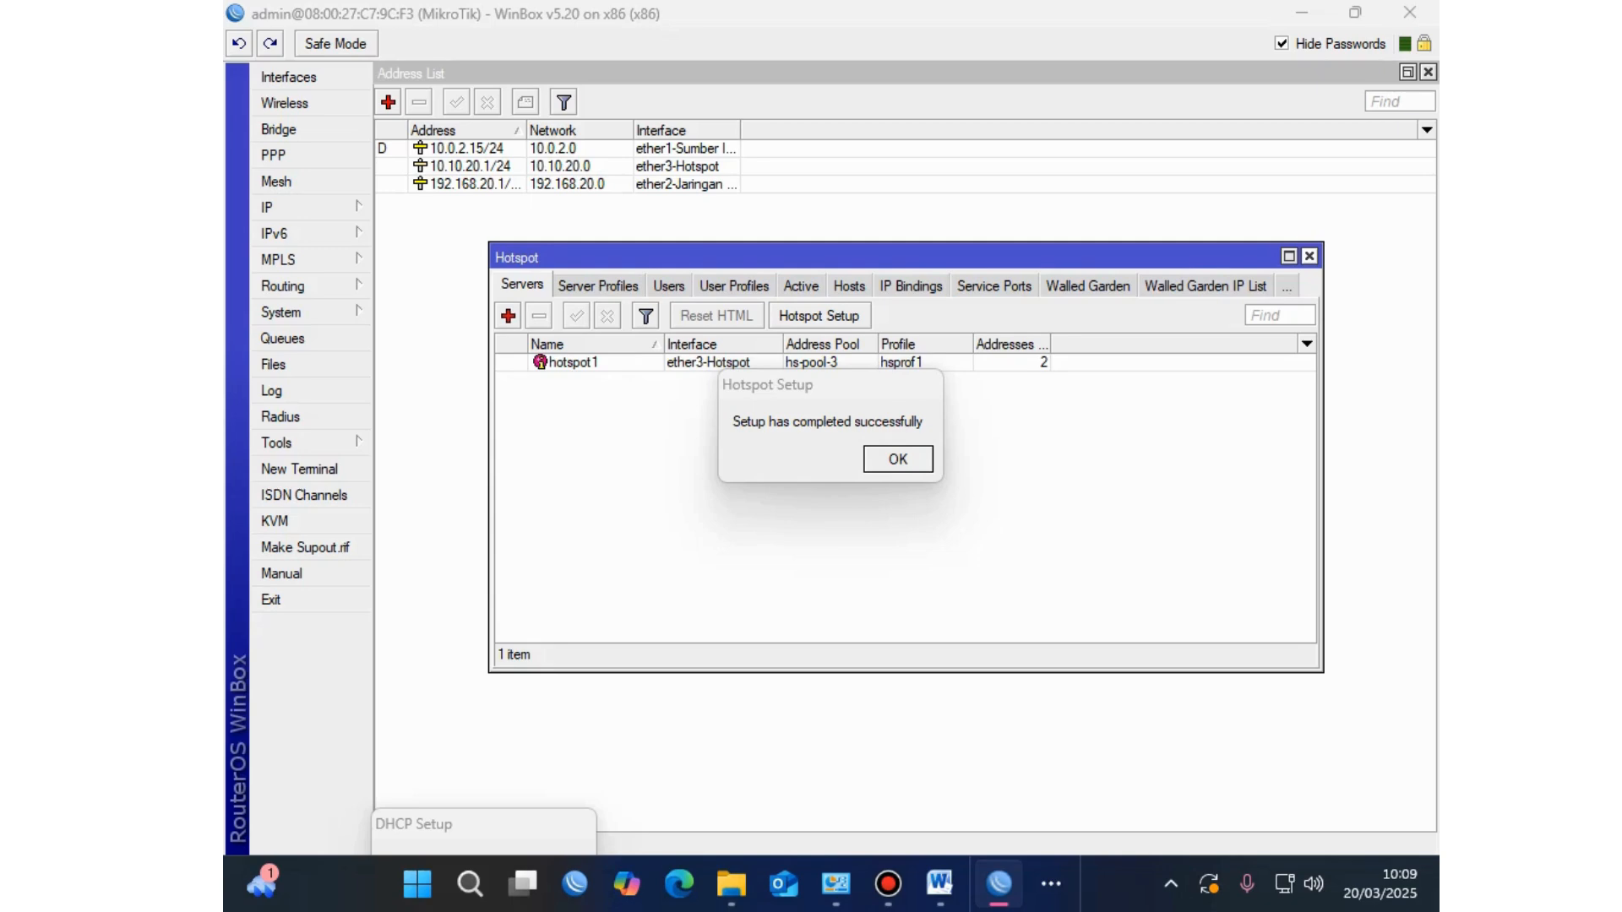
{"action": "left_click", "coordinate": [1309, 256]}
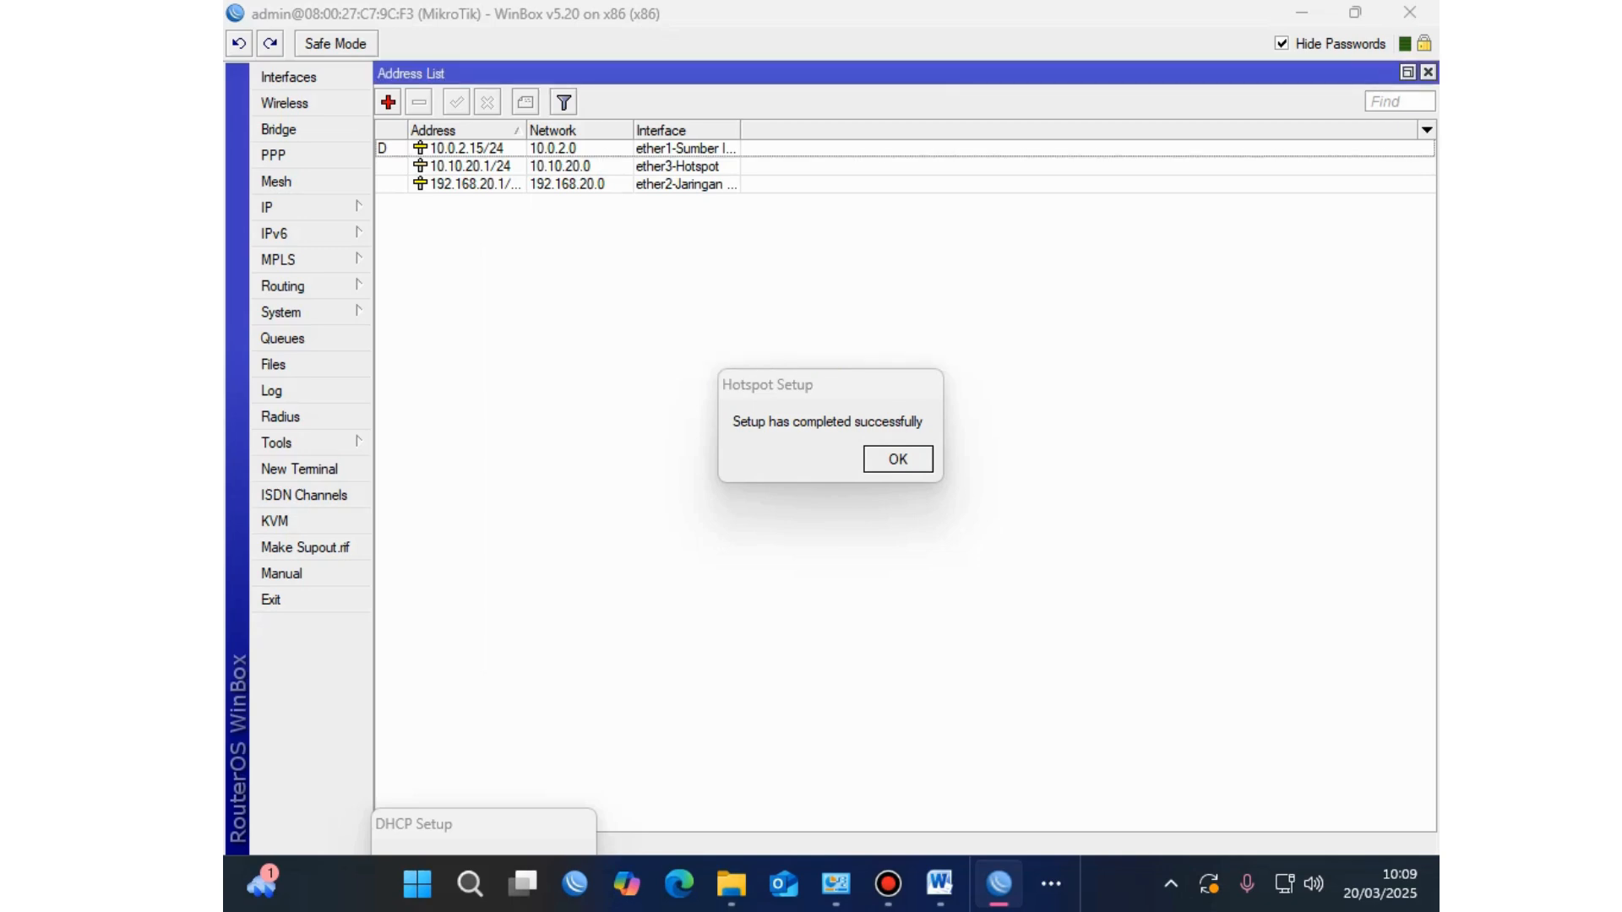
{"action": "key", "text": "alt+Tab"}
{"action": "left_click", "coordinate": [768, 545]}
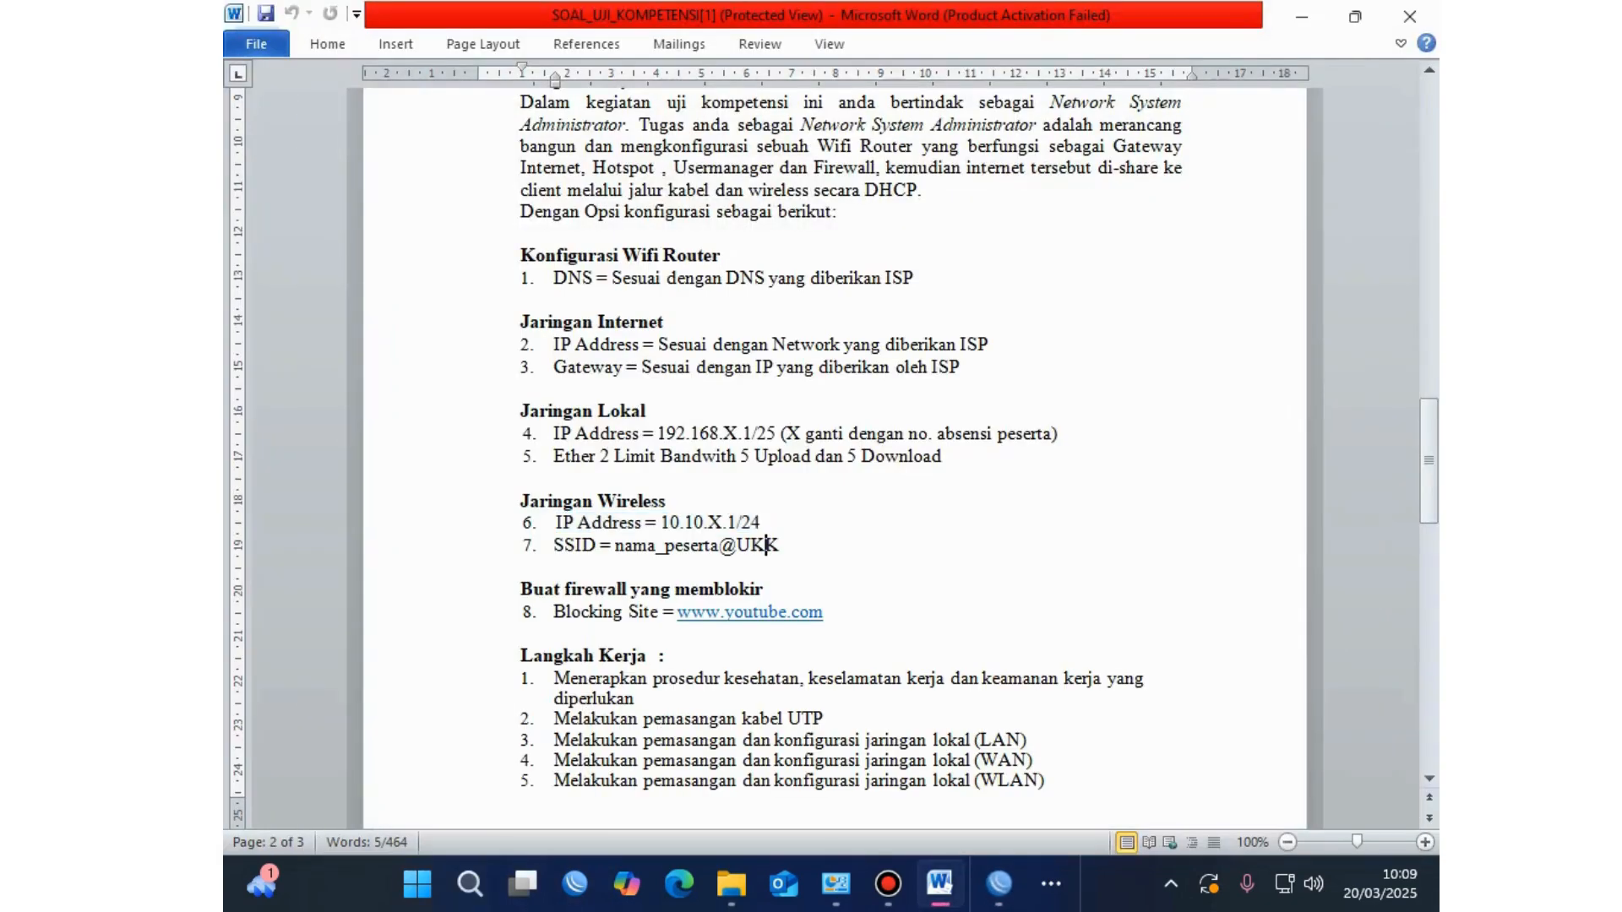
{"action": "left_click_drag", "start_coordinate": [766, 523], "coordinate": [555, 523]}
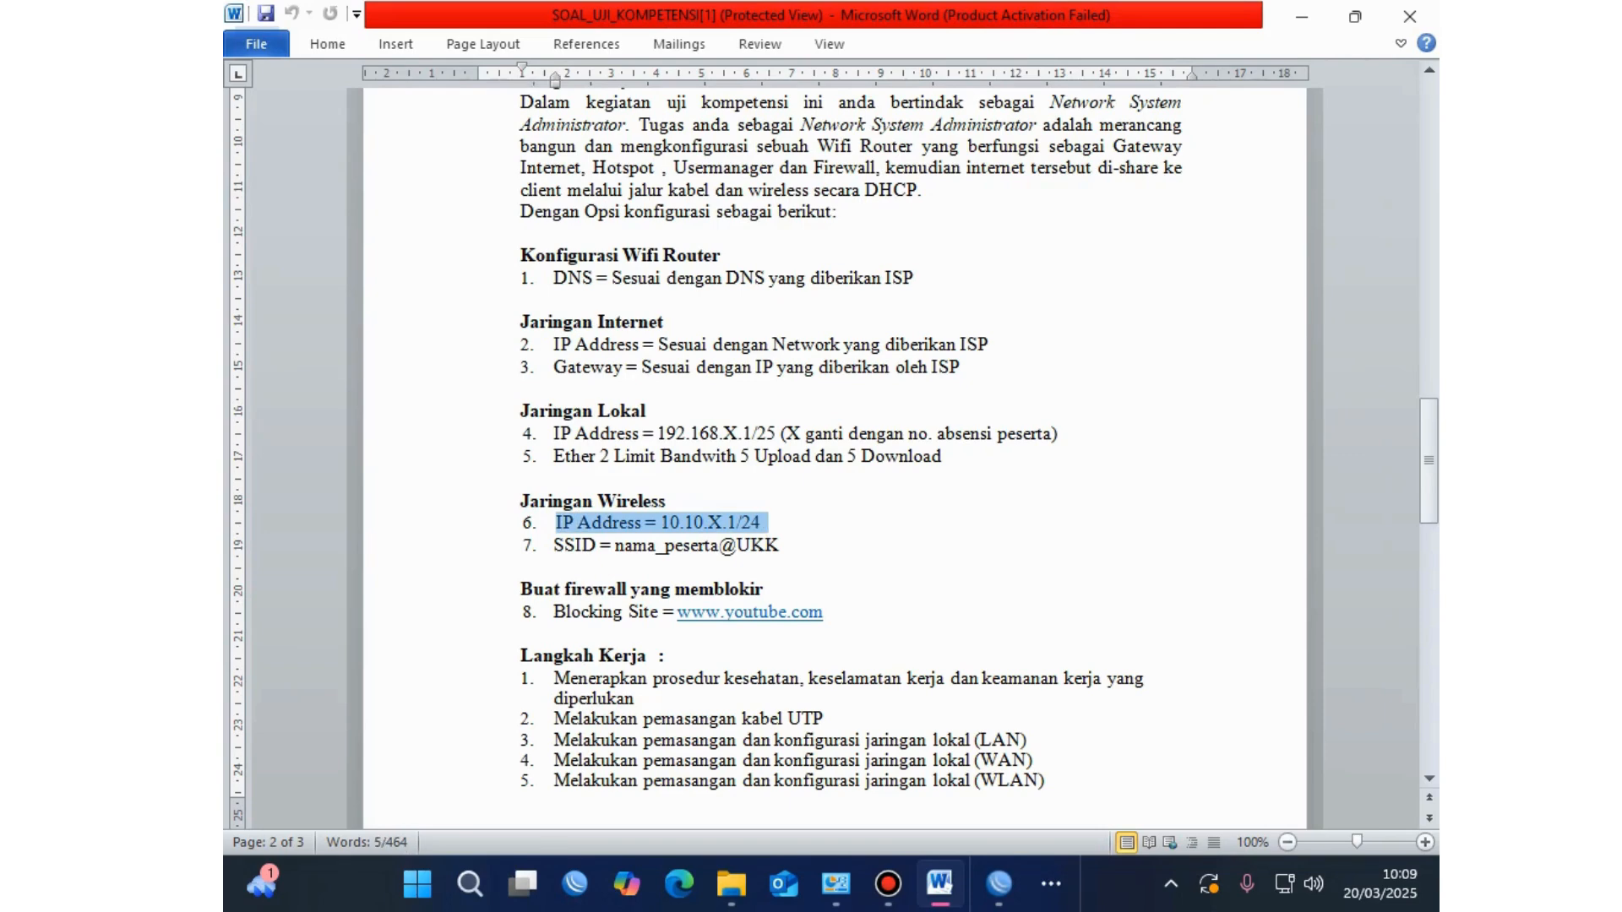
{"action": "left_click", "coordinate": [777, 545]}
{"action": "scroll", "coordinate": [778, 545], "scroll_direction": "down", "scroll_amount": 1}
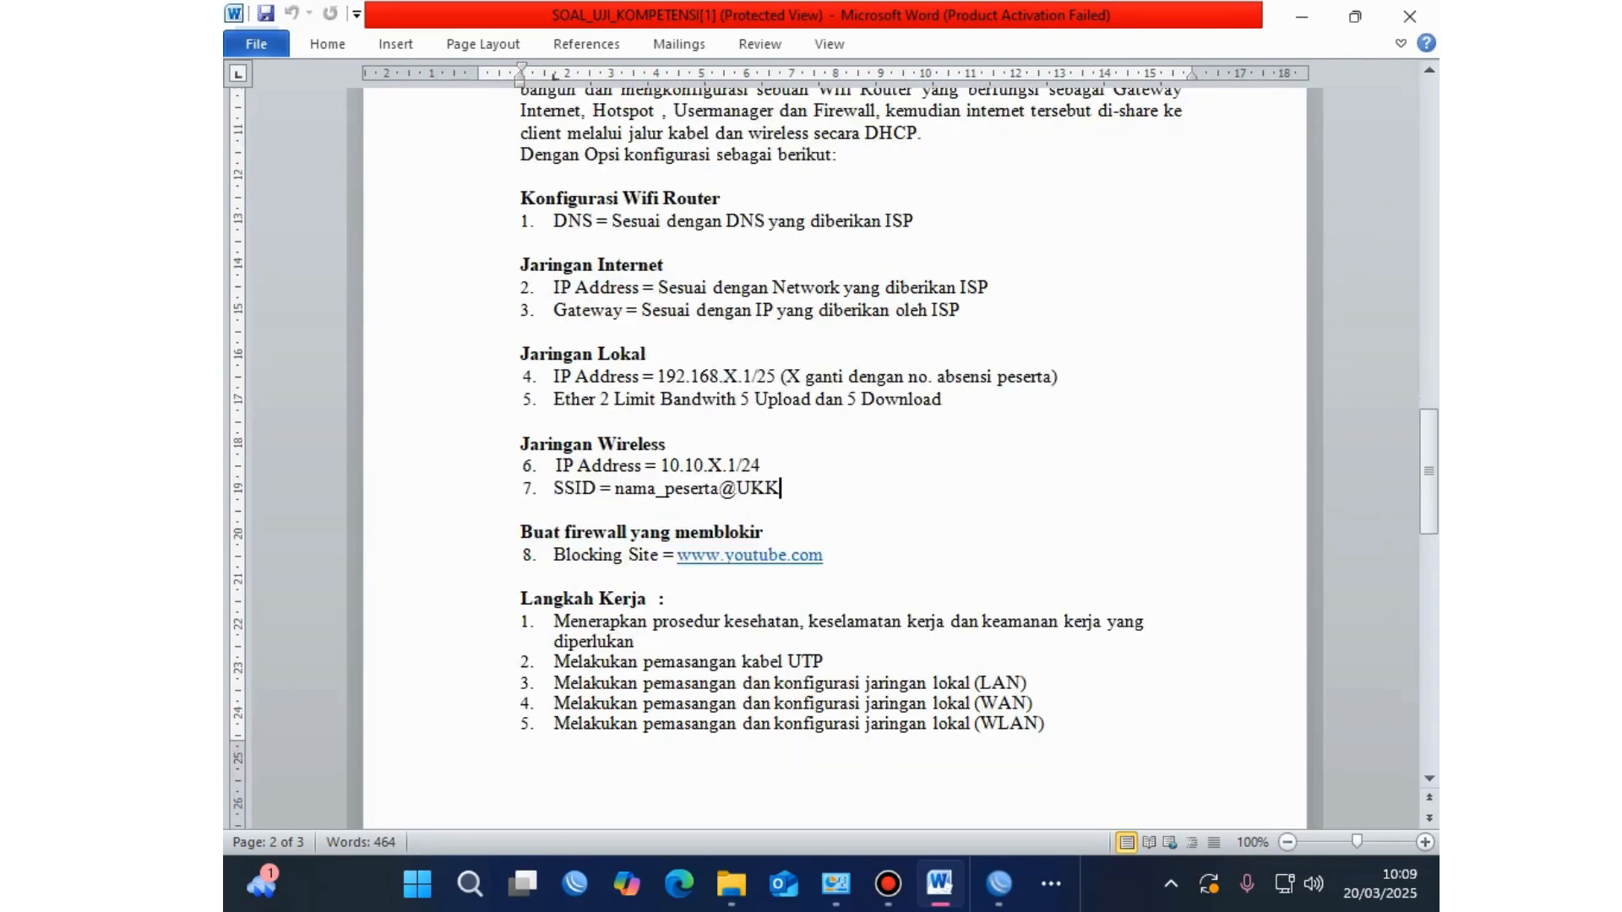
{"action": "left_click_drag", "start_coordinate": [831, 555], "coordinate": [521, 532]}
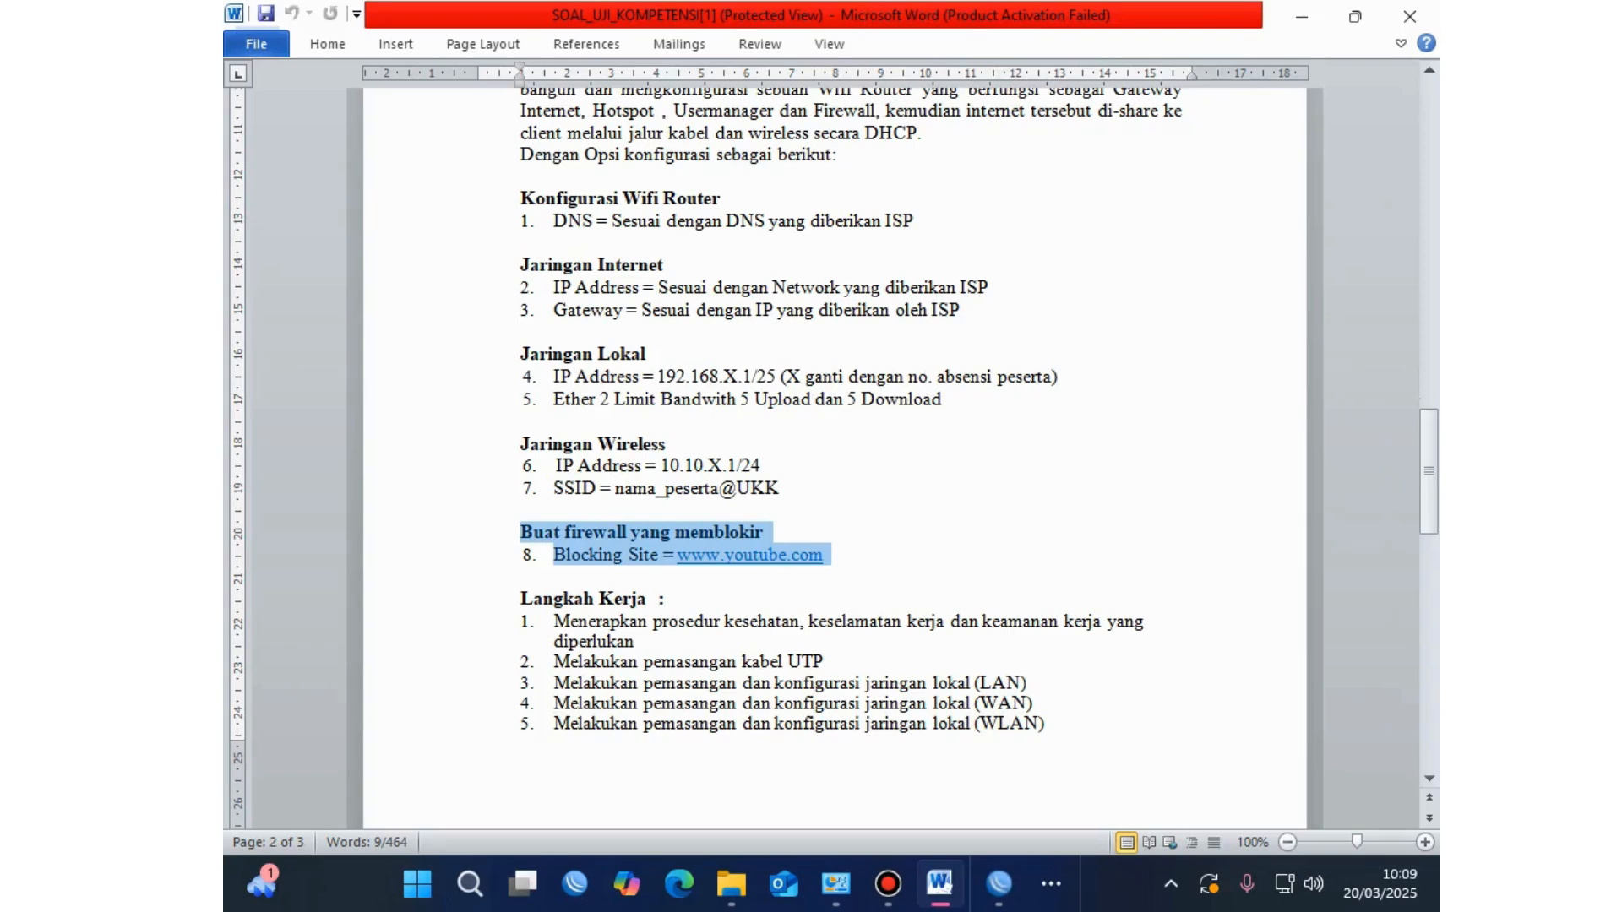
{"action": "left_click", "coordinate": [824, 555]}
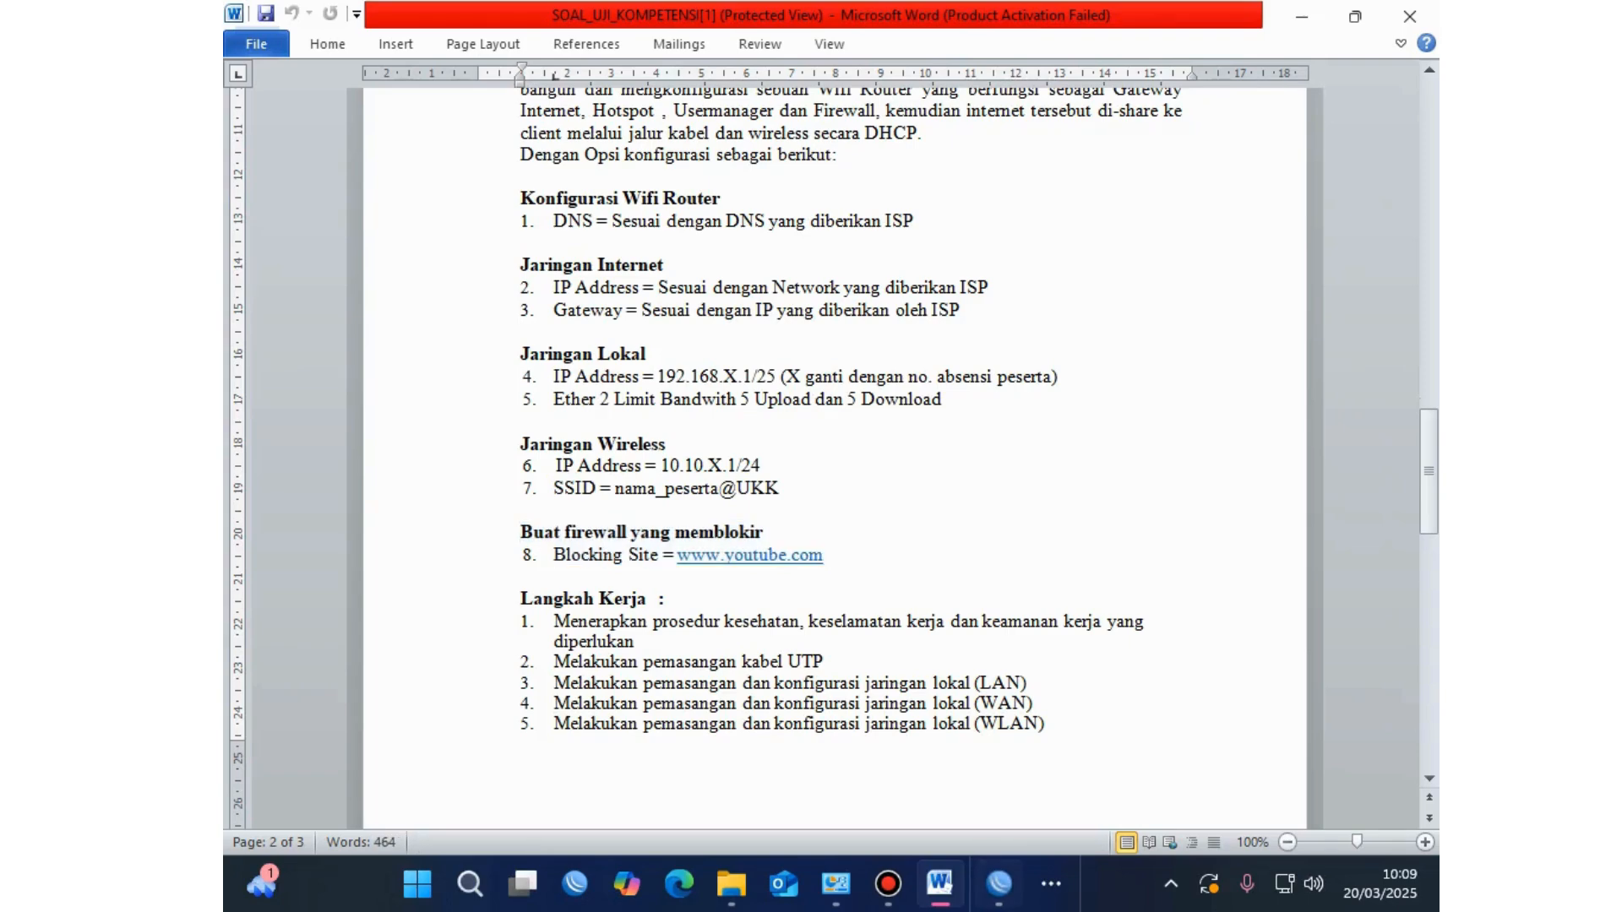
{"action": "left_click", "coordinate": [1000, 884]}
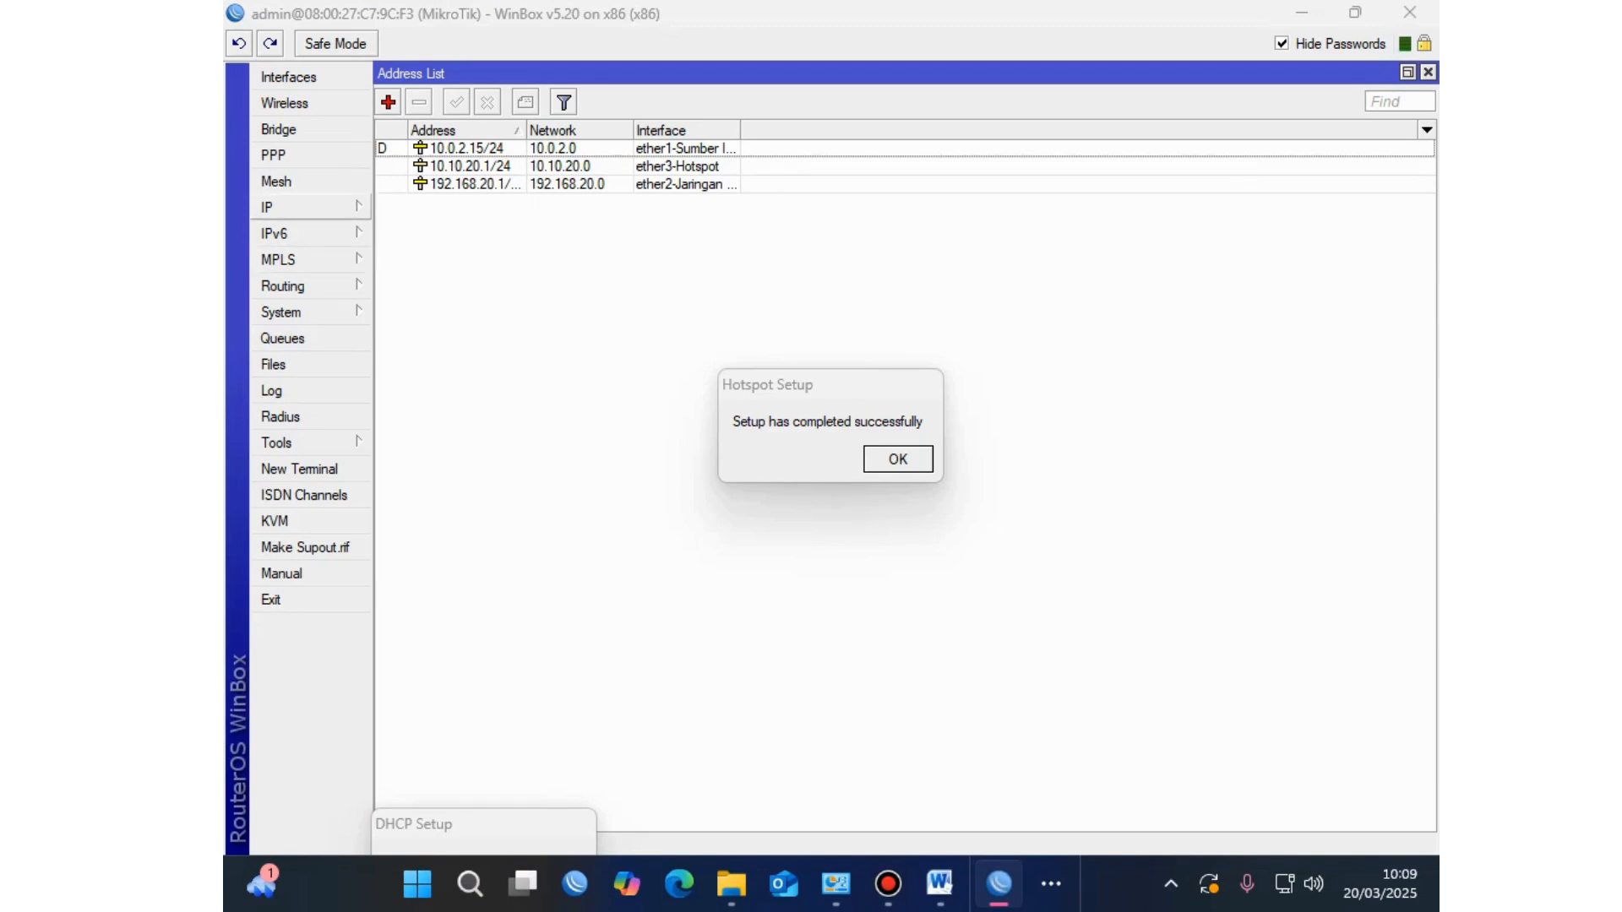
{"action": "left_click", "coordinate": [287, 207]}
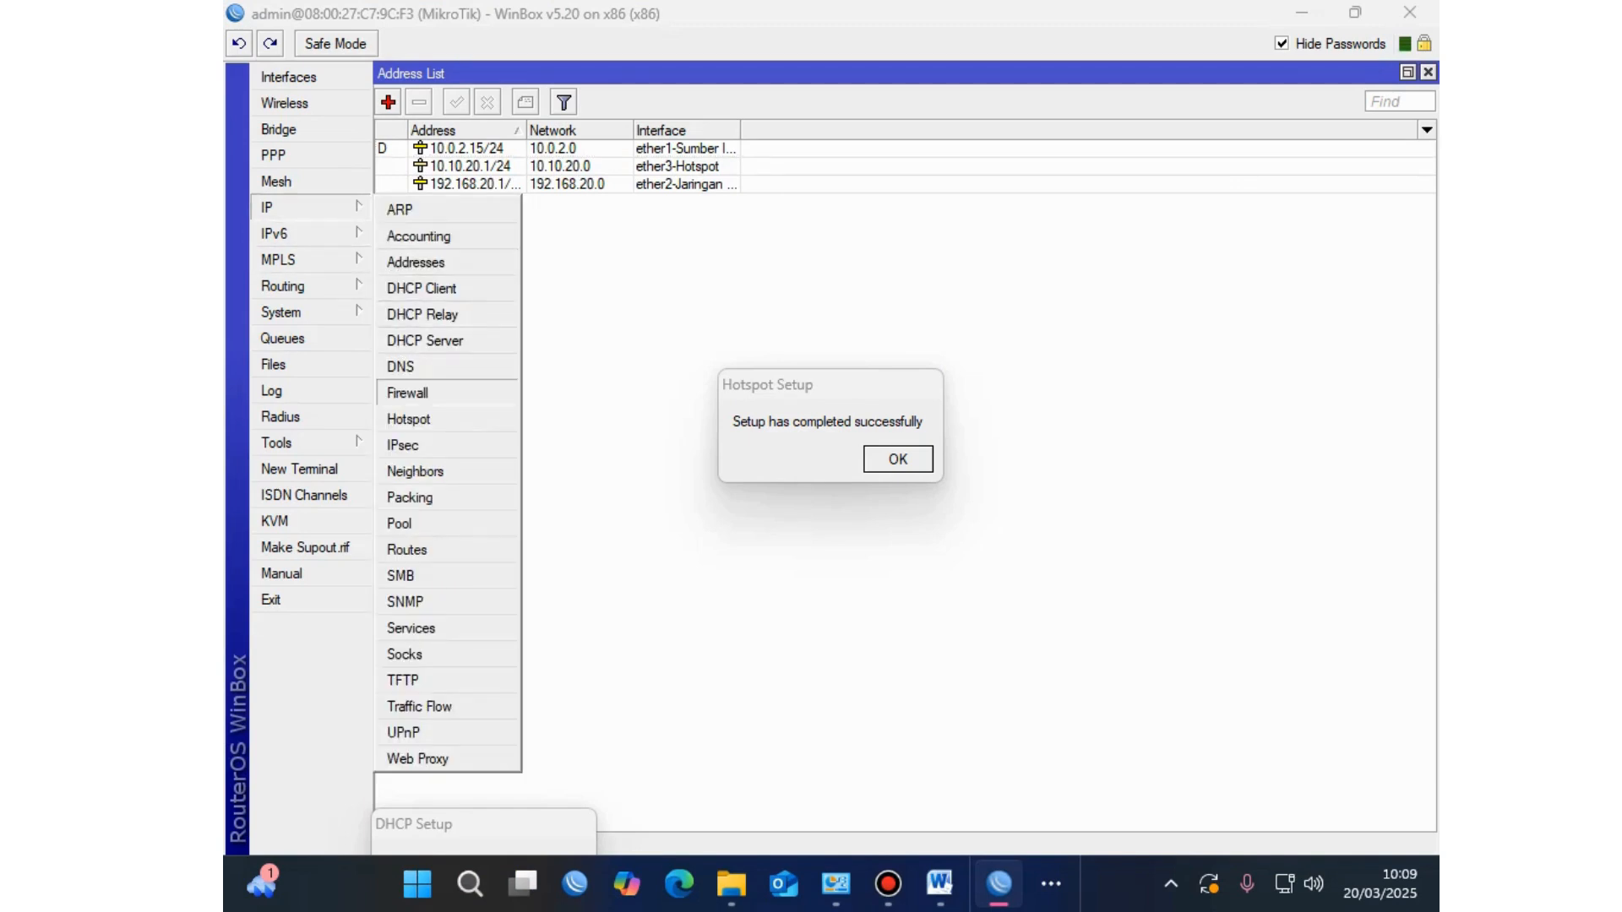
Step: Open the maximized firewall Filter Rules list and start a new forward-chain rule with a source address
{"action": "left_click", "coordinate": [409, 393]}
{"action": "key", "text": "Return"}
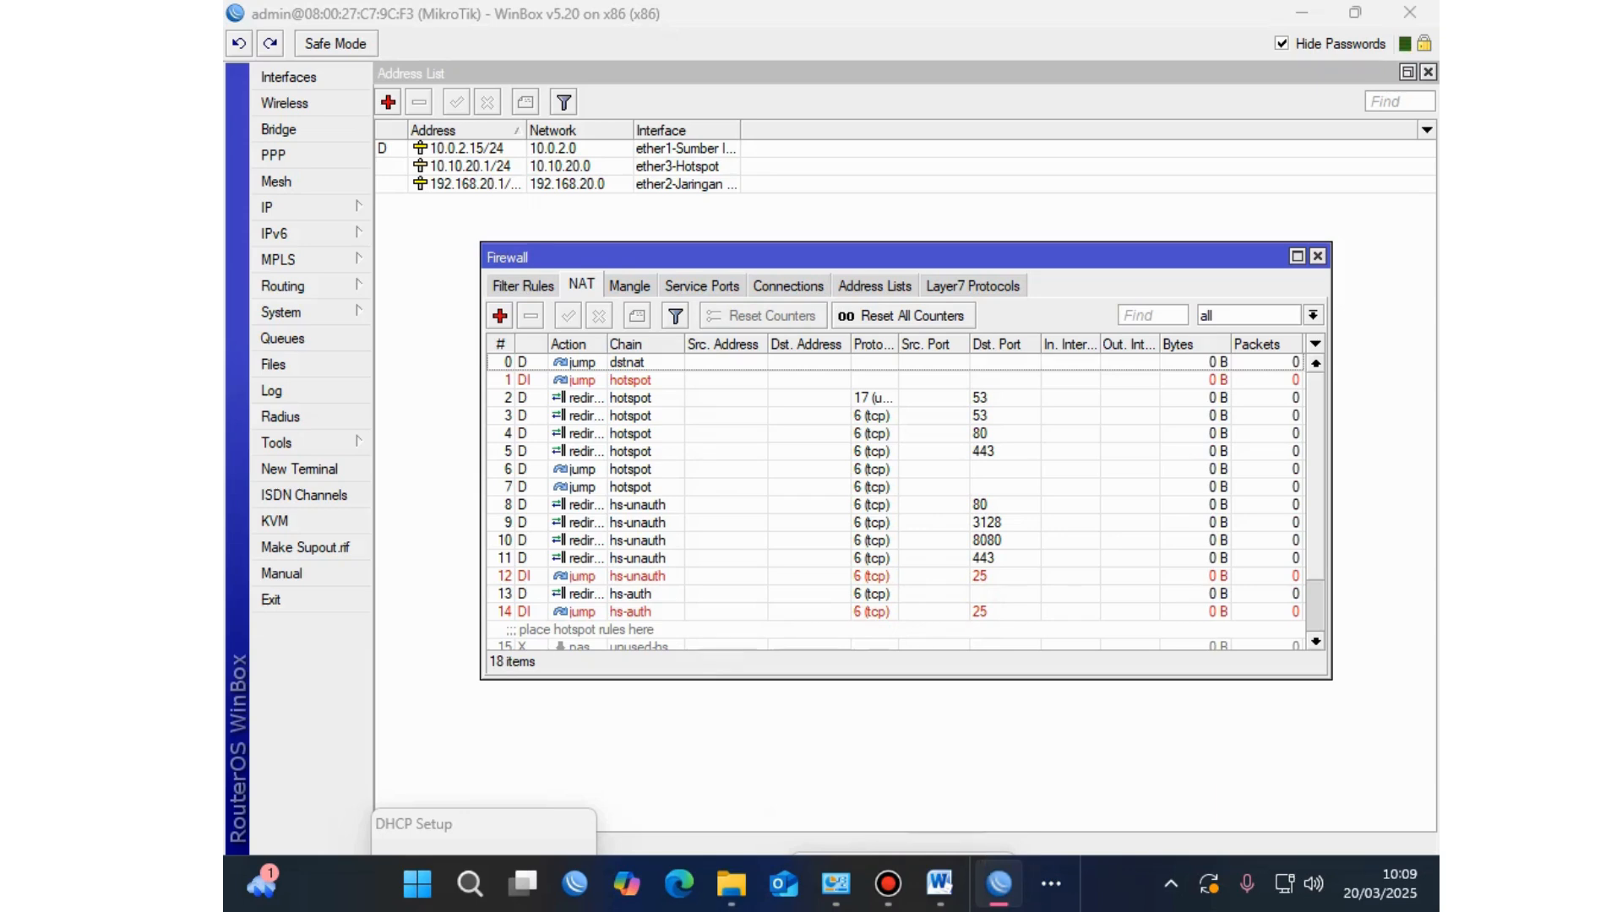
{"action": "left_click", "coordinate": [1298, 256]}
{"action": "key", "text": "ctrl+shift+Tab"}
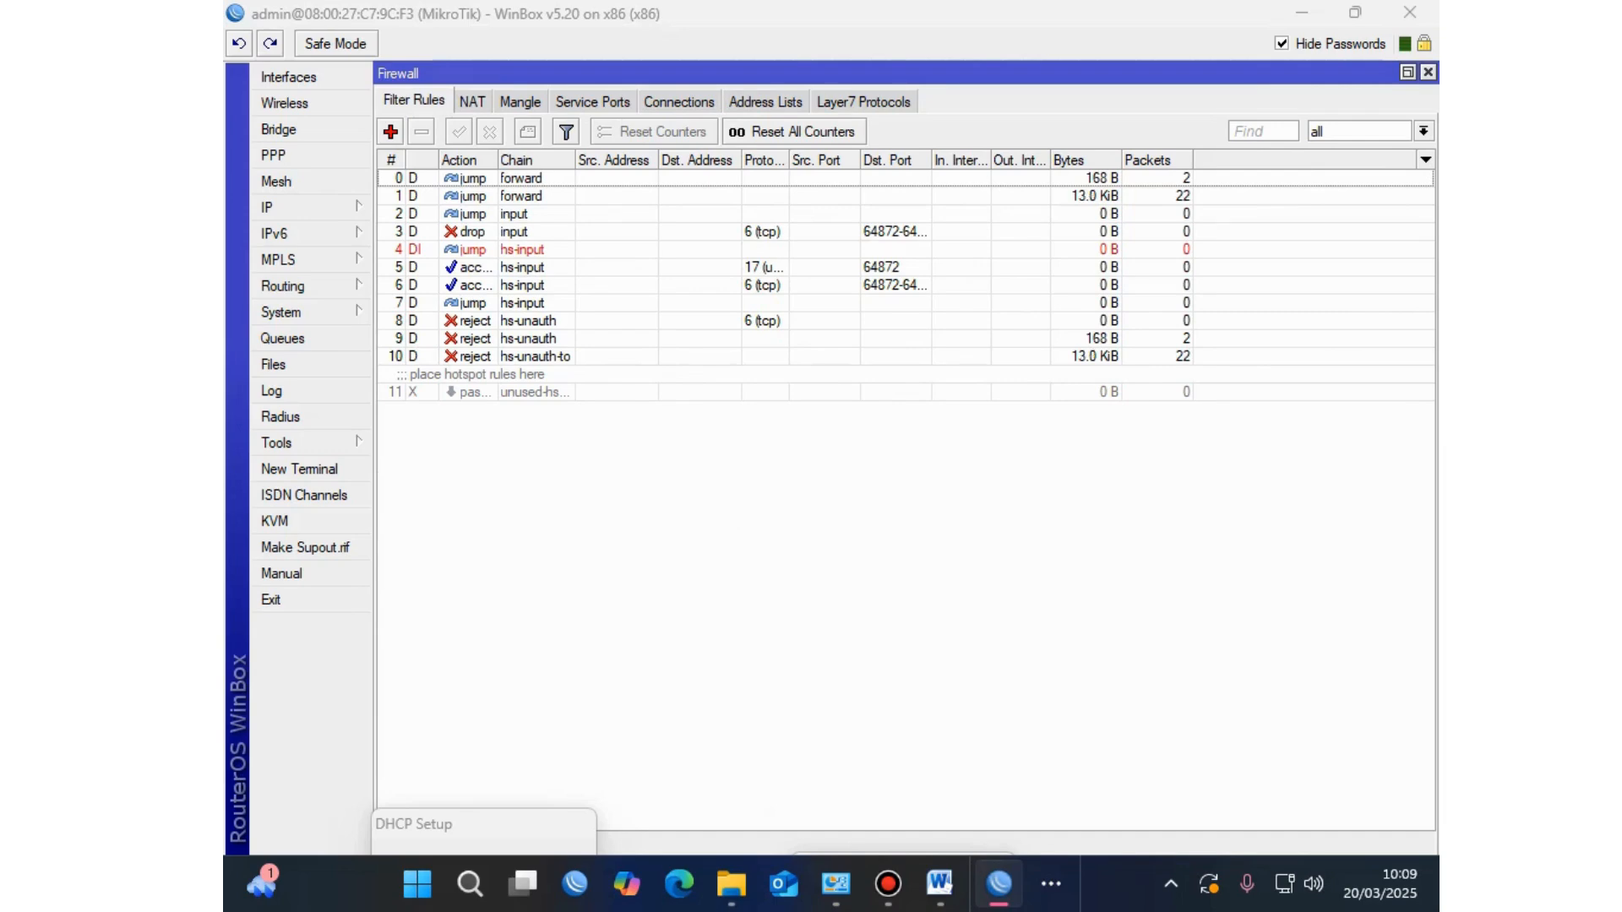
{"action": "left_click", "coordinate": [391, 132]}
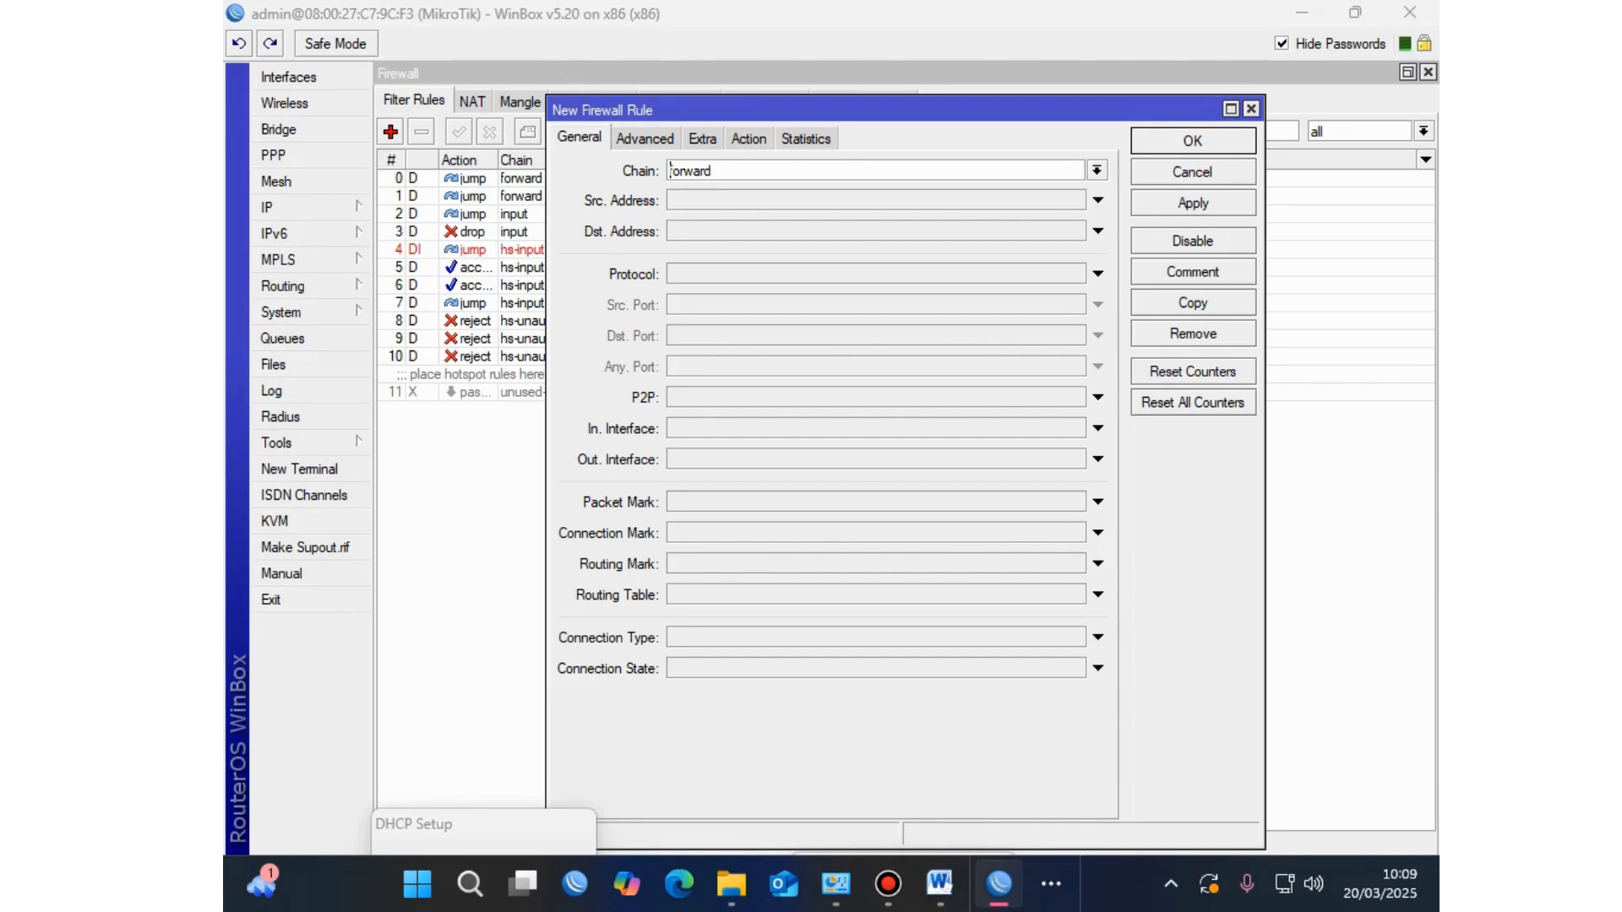
{"action": "left_click", "coordinate": [1098, 200]}
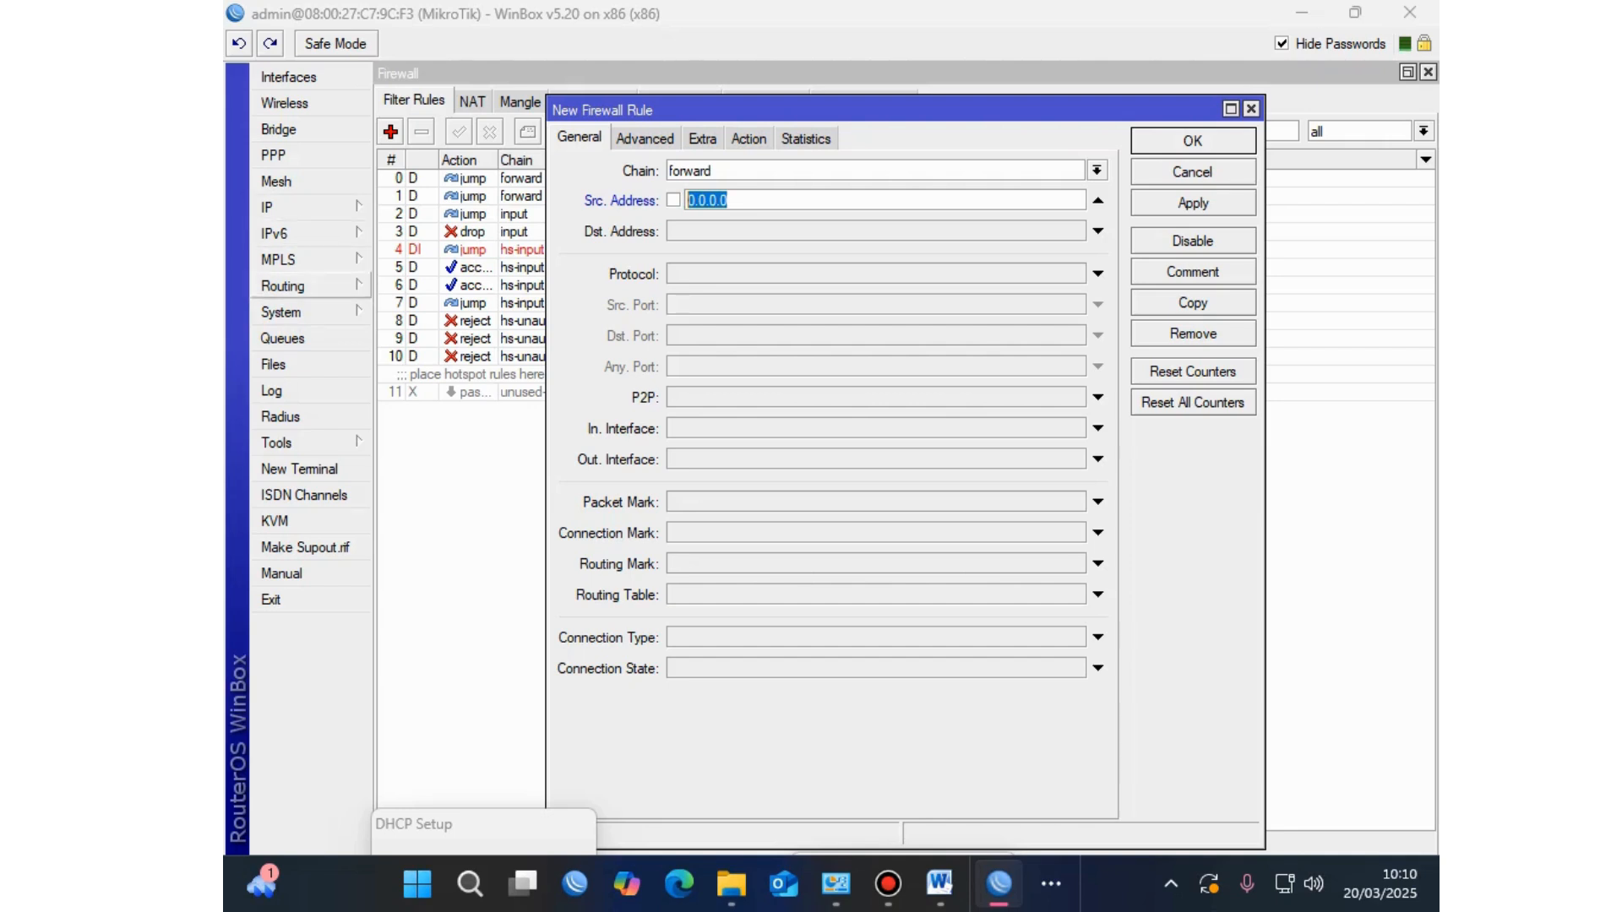
Step: Check the hs-pool-3 range, then set source address 10.10.20.2-10.10.20.254 and protocol 6 (tcp)
{"action": "left_click", "coordinate": [279, 207]}
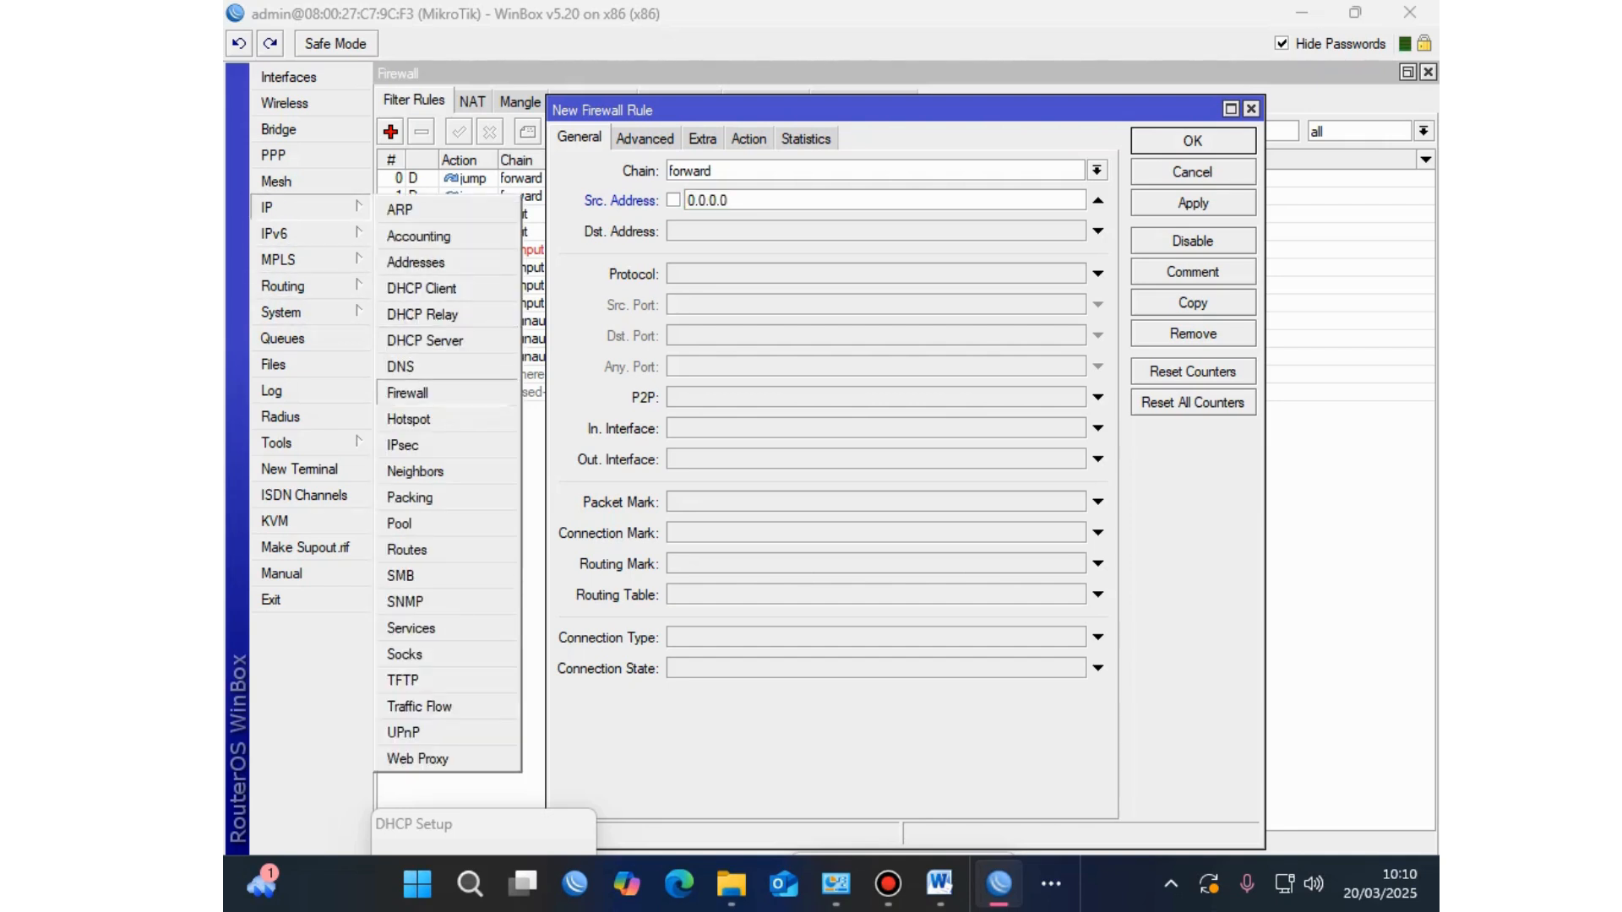
{"action": "left_click", "coordinate": [399, 523]}
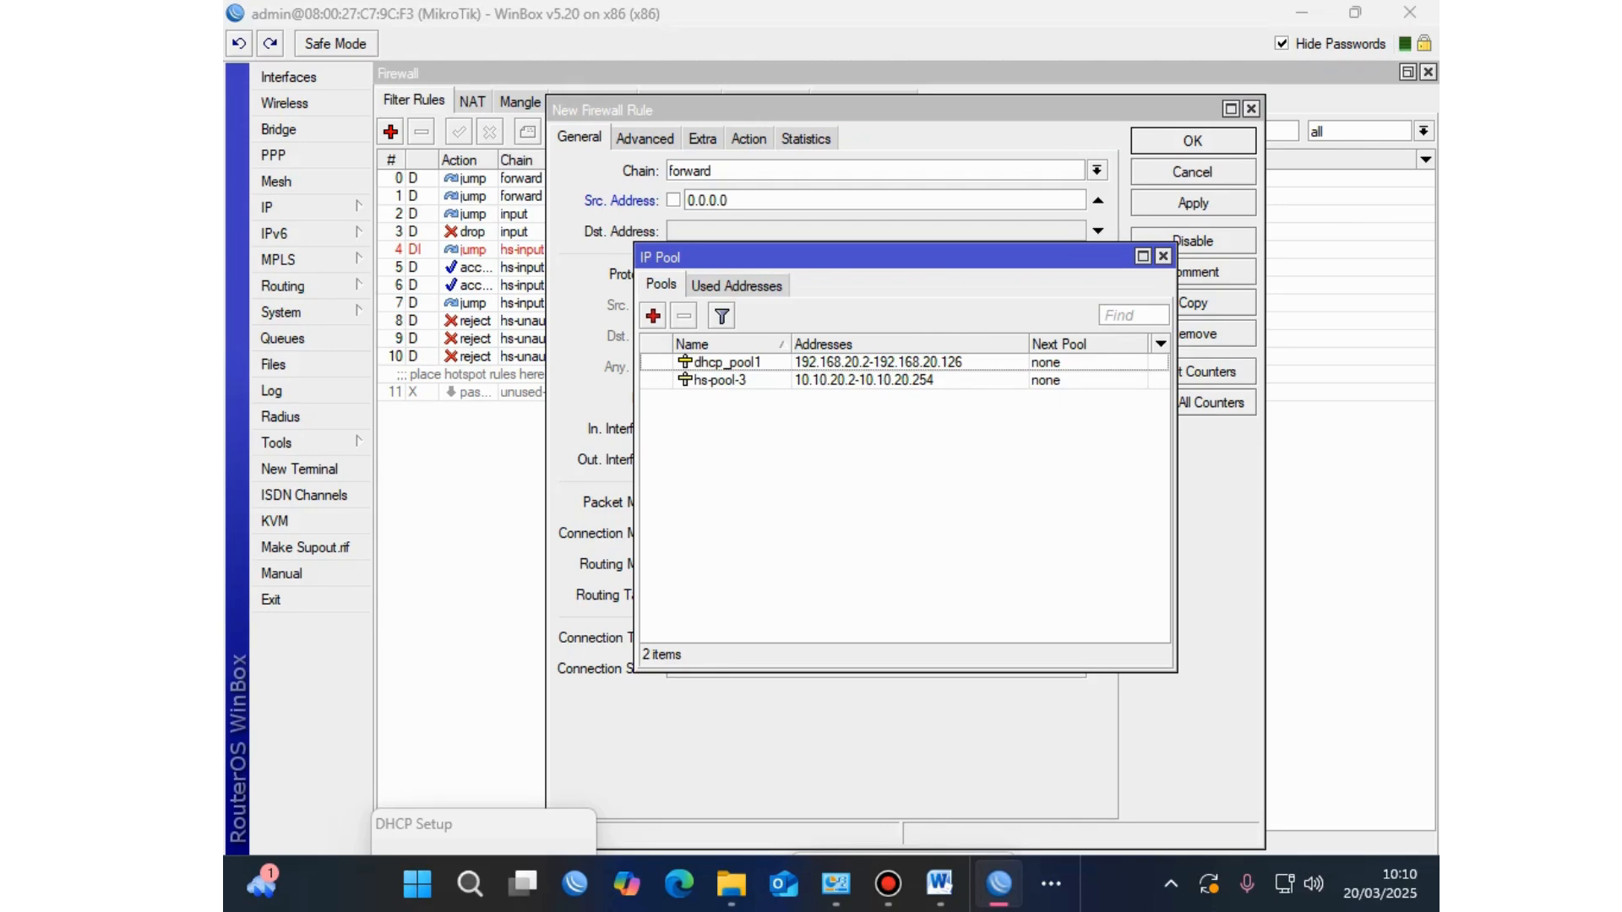
{"action": "left_click", "coordinate": [720, 379]}
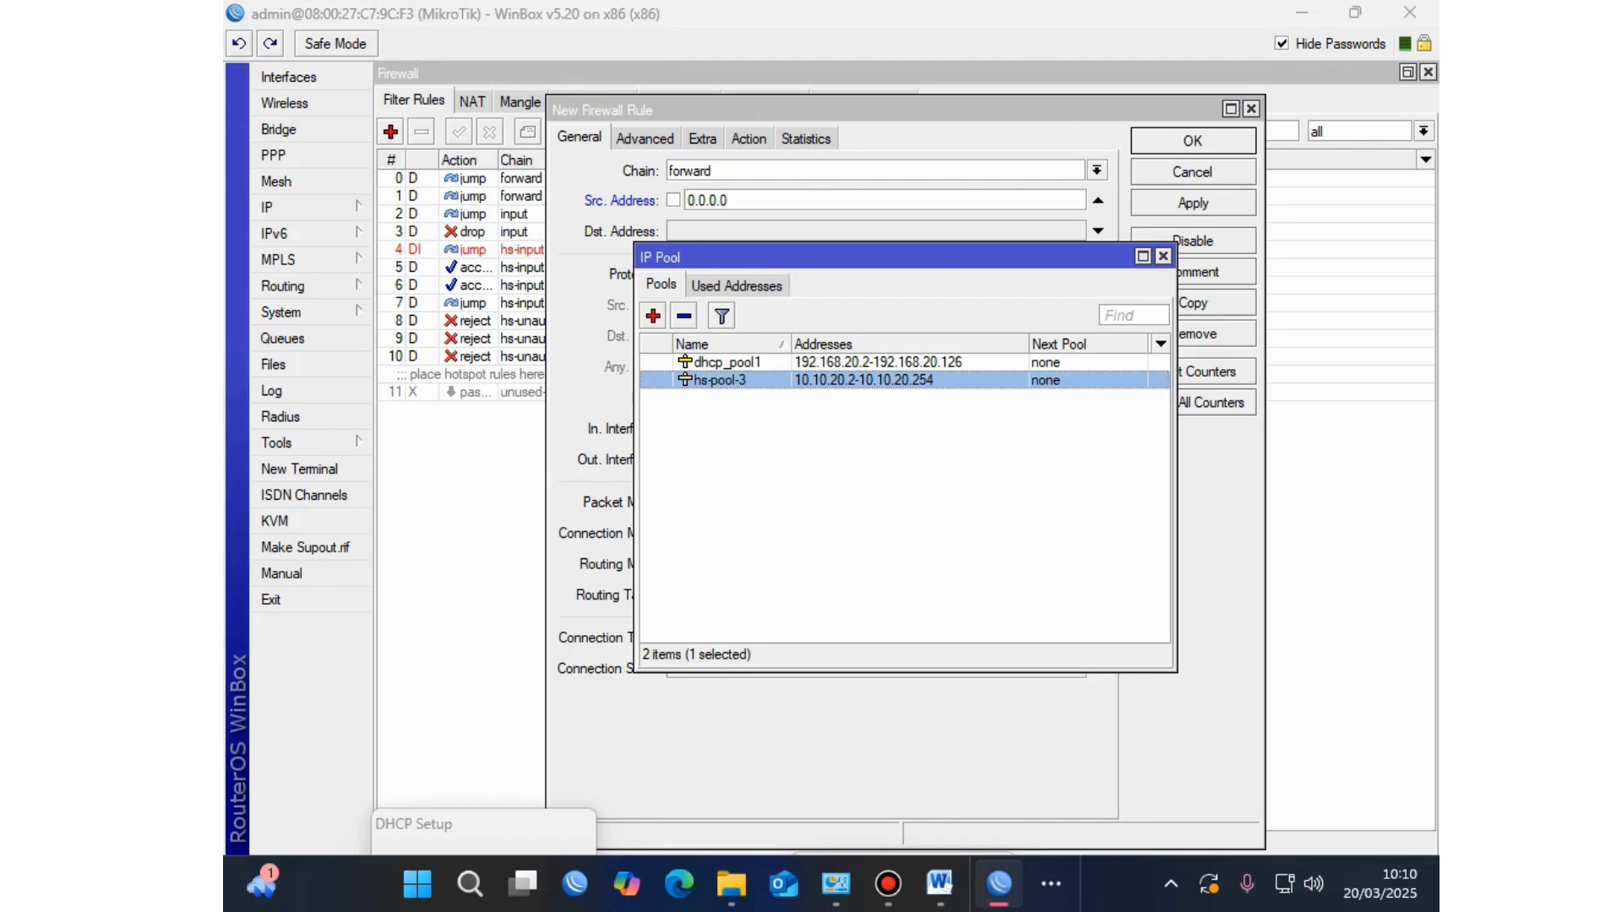
{"action": "left_click", "coordinate": [706, 200]}
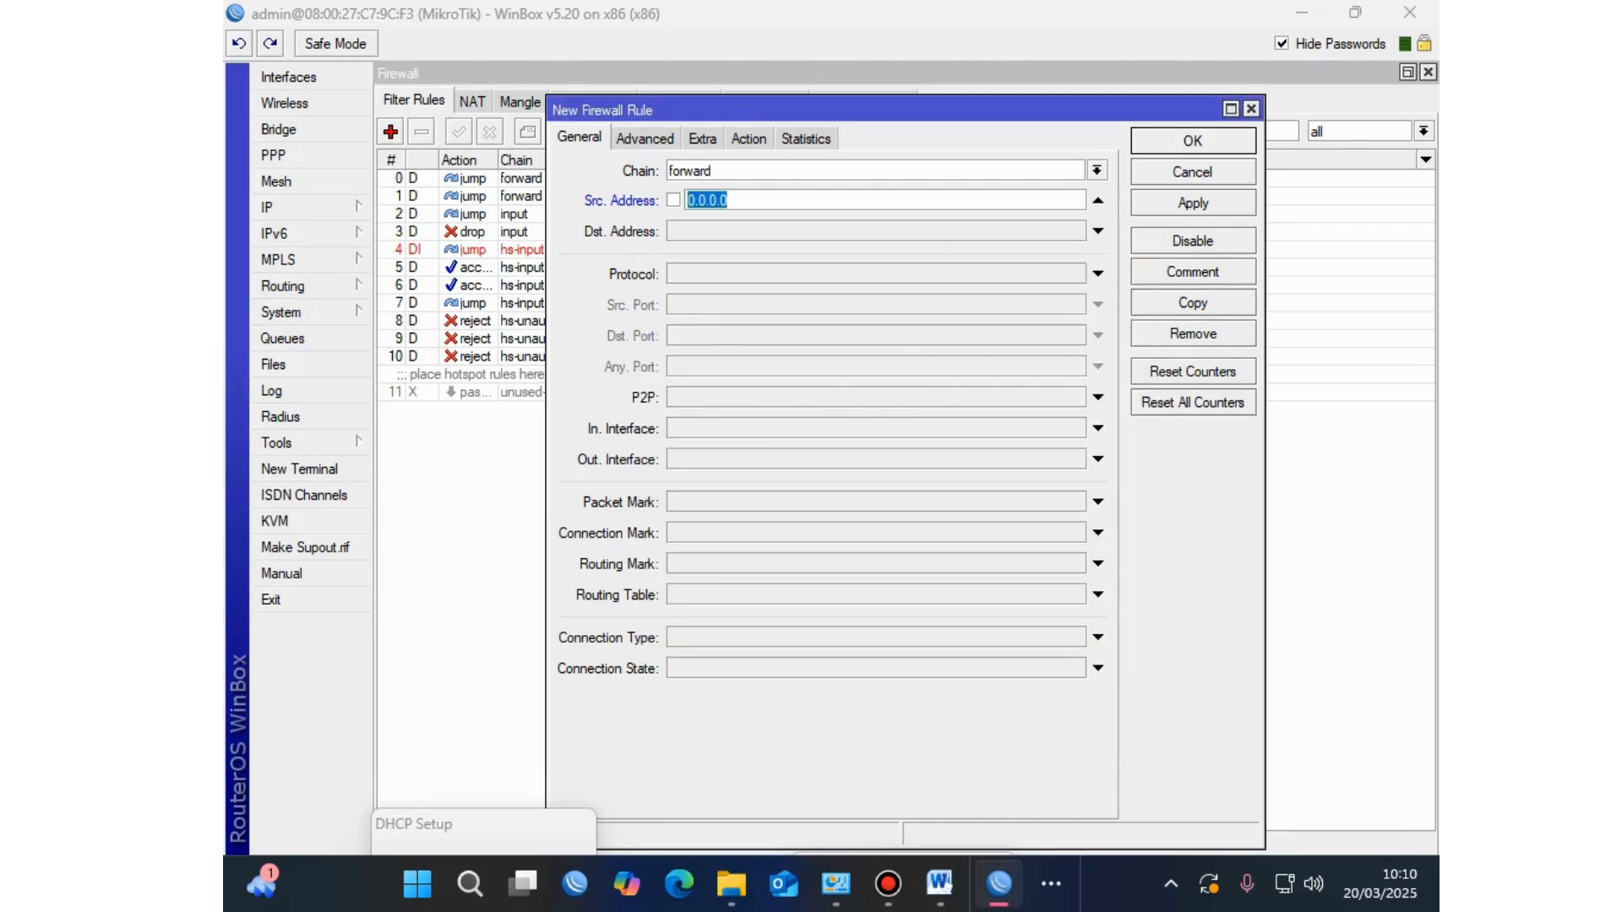
{"action": "type", "text": "10.10.20.2-10.10.2"}
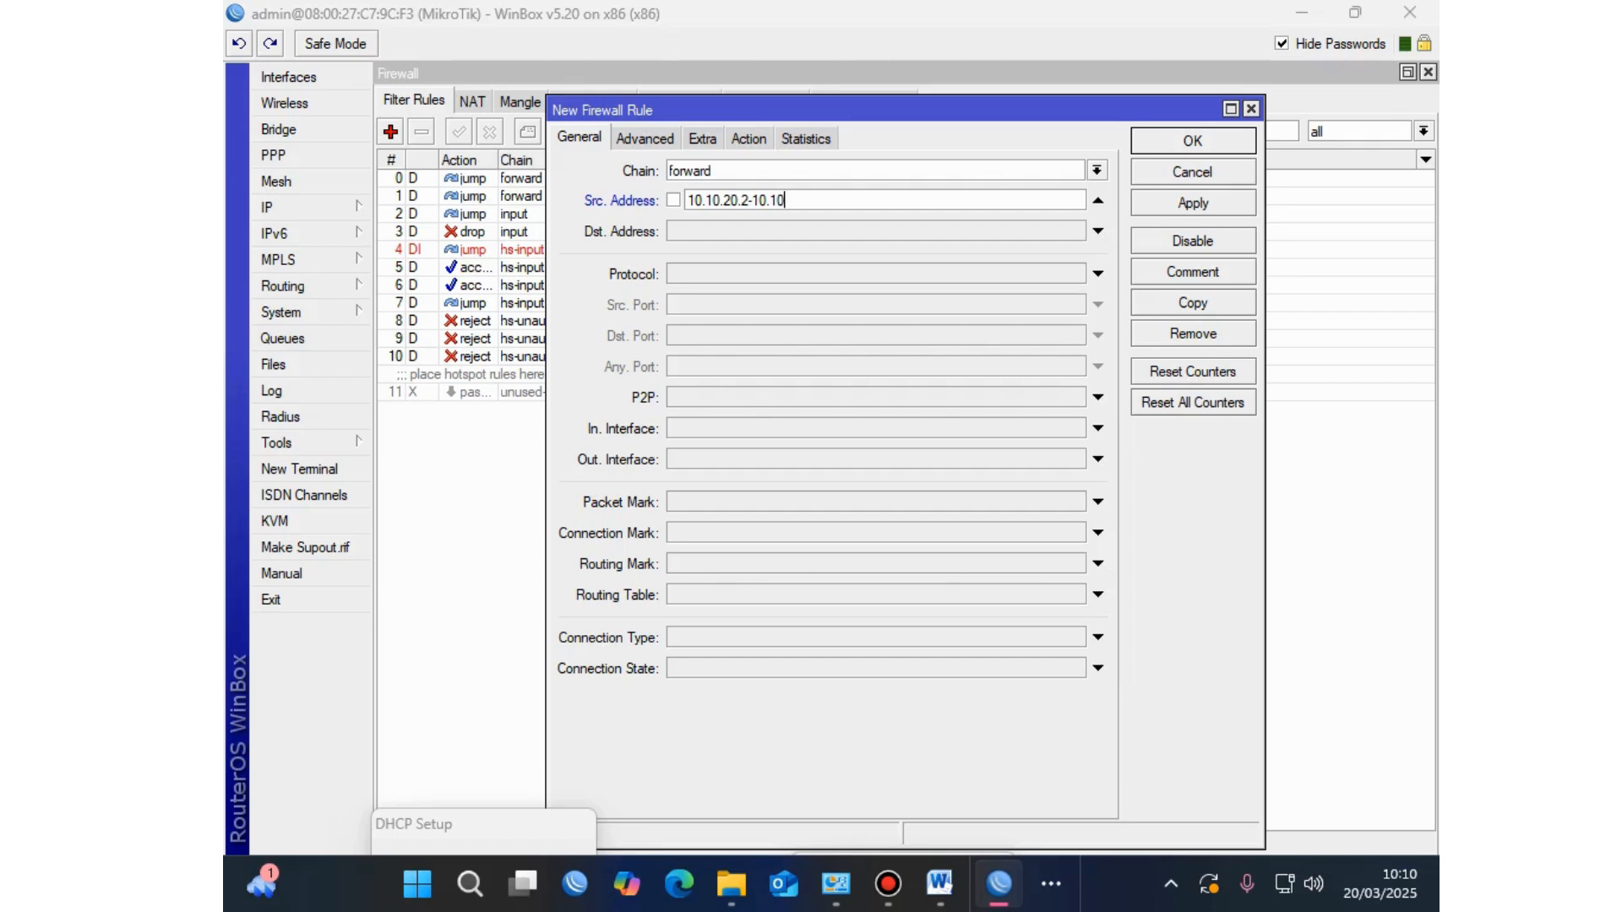
{"action": "type", "text": "0.254"}
{"action": "key", "text": "shift+Home"}
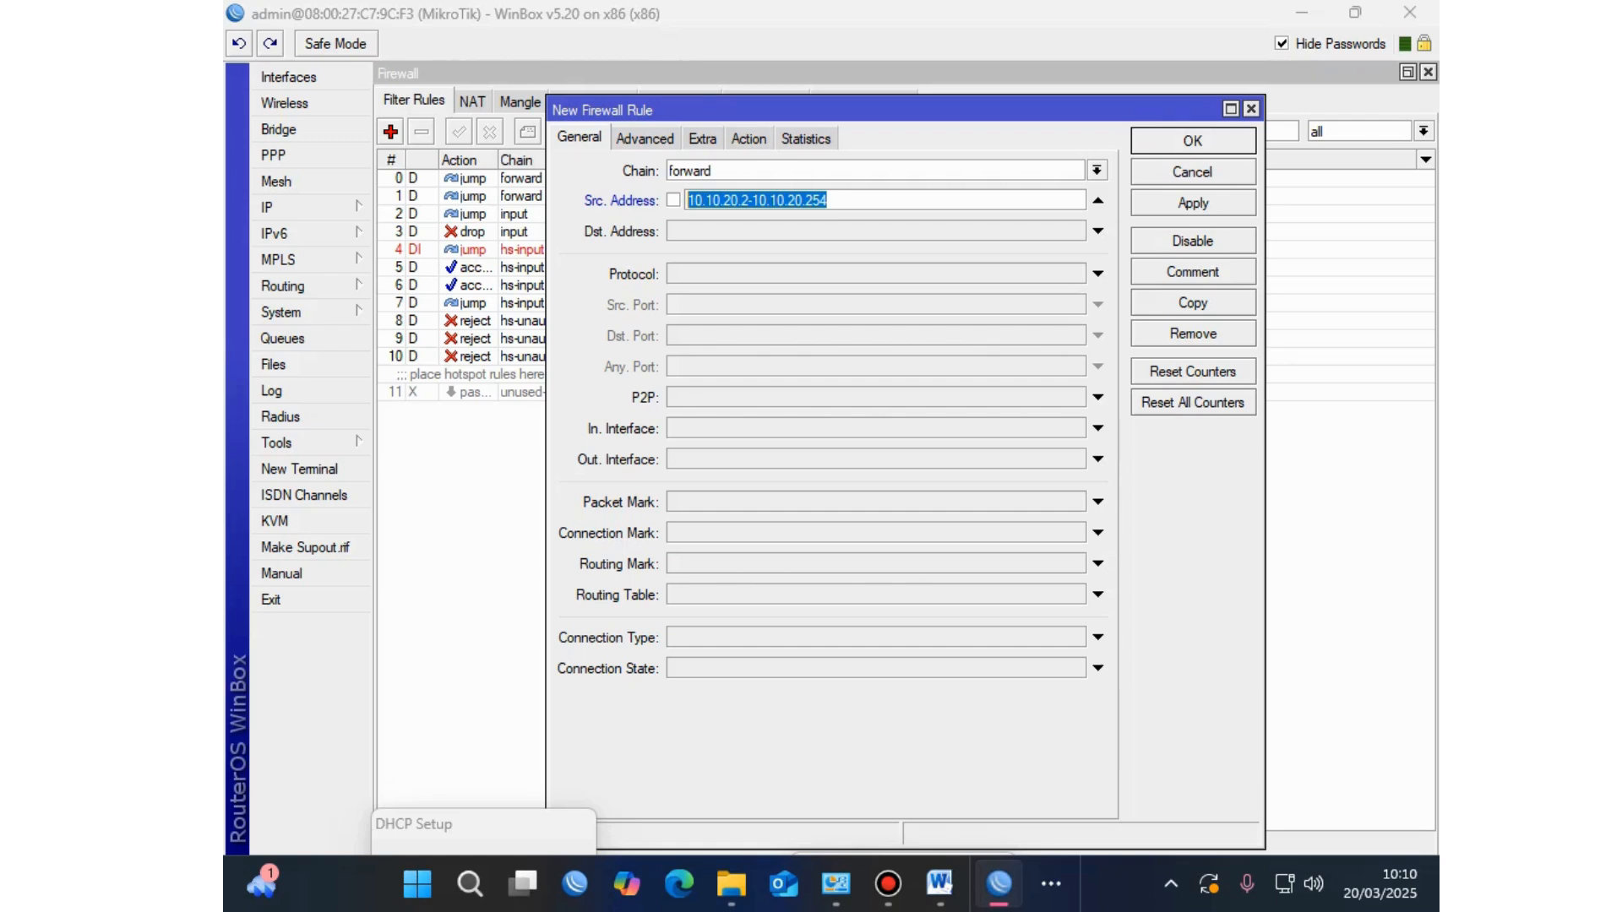
{"action": "left_click", "coordinate": [1097, 273]}
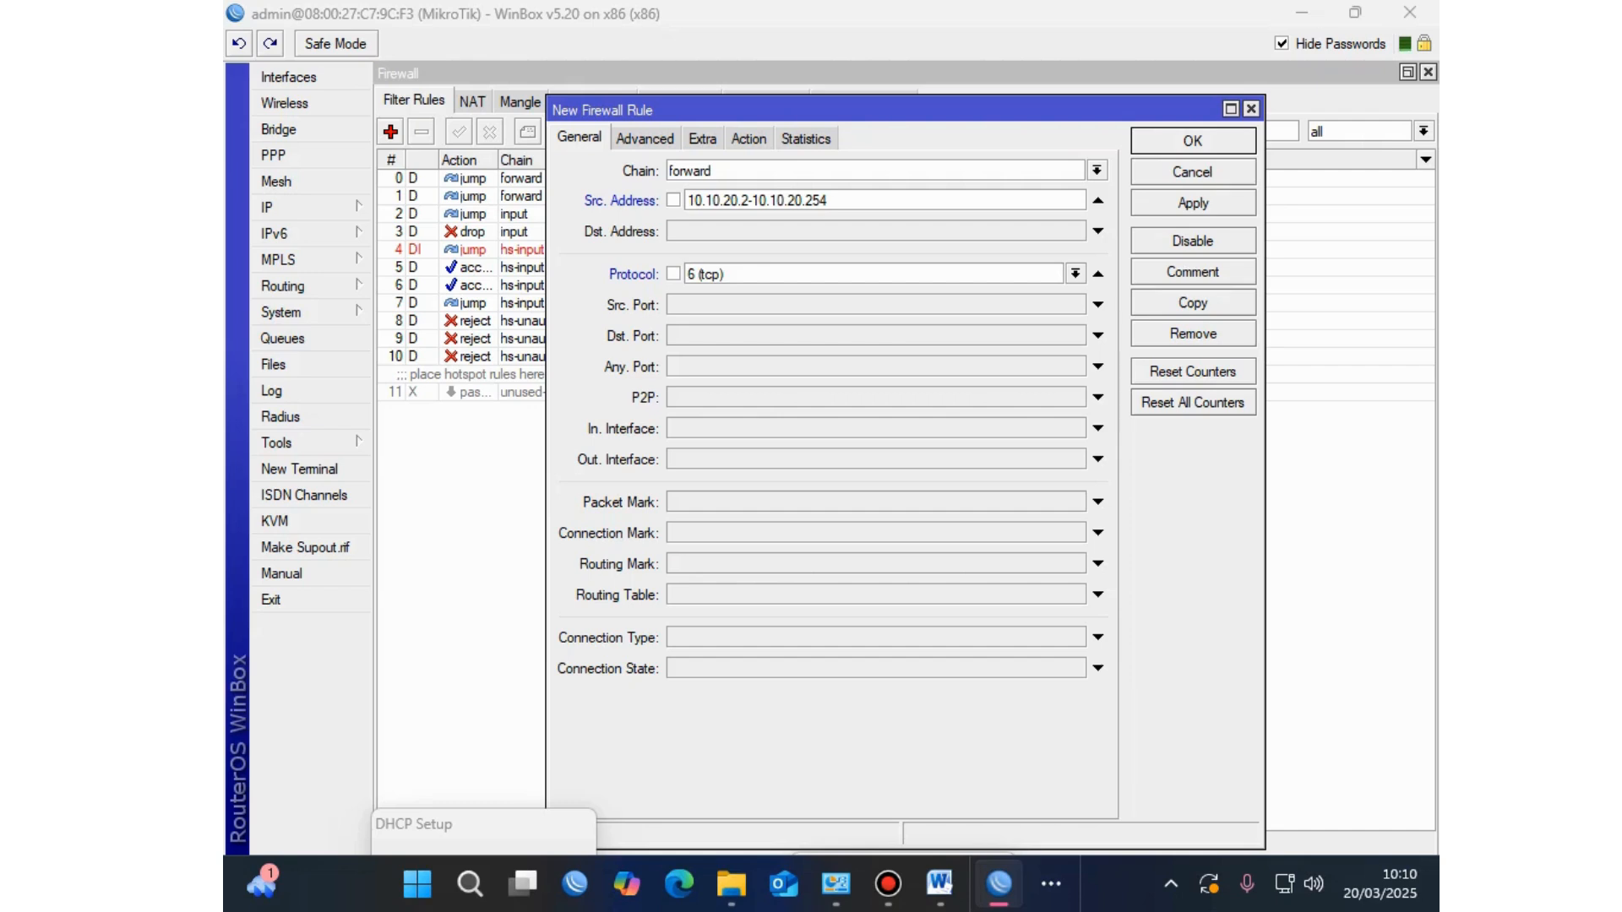
Step: Match destination port 443 and content youtube.com in the new firewall rule
{"action": "left_click_drag", "start_coordinate": [724, 274], "coordinate": [687, 274]}
{"action": "left_click", "coordinate": [1098, 335]}
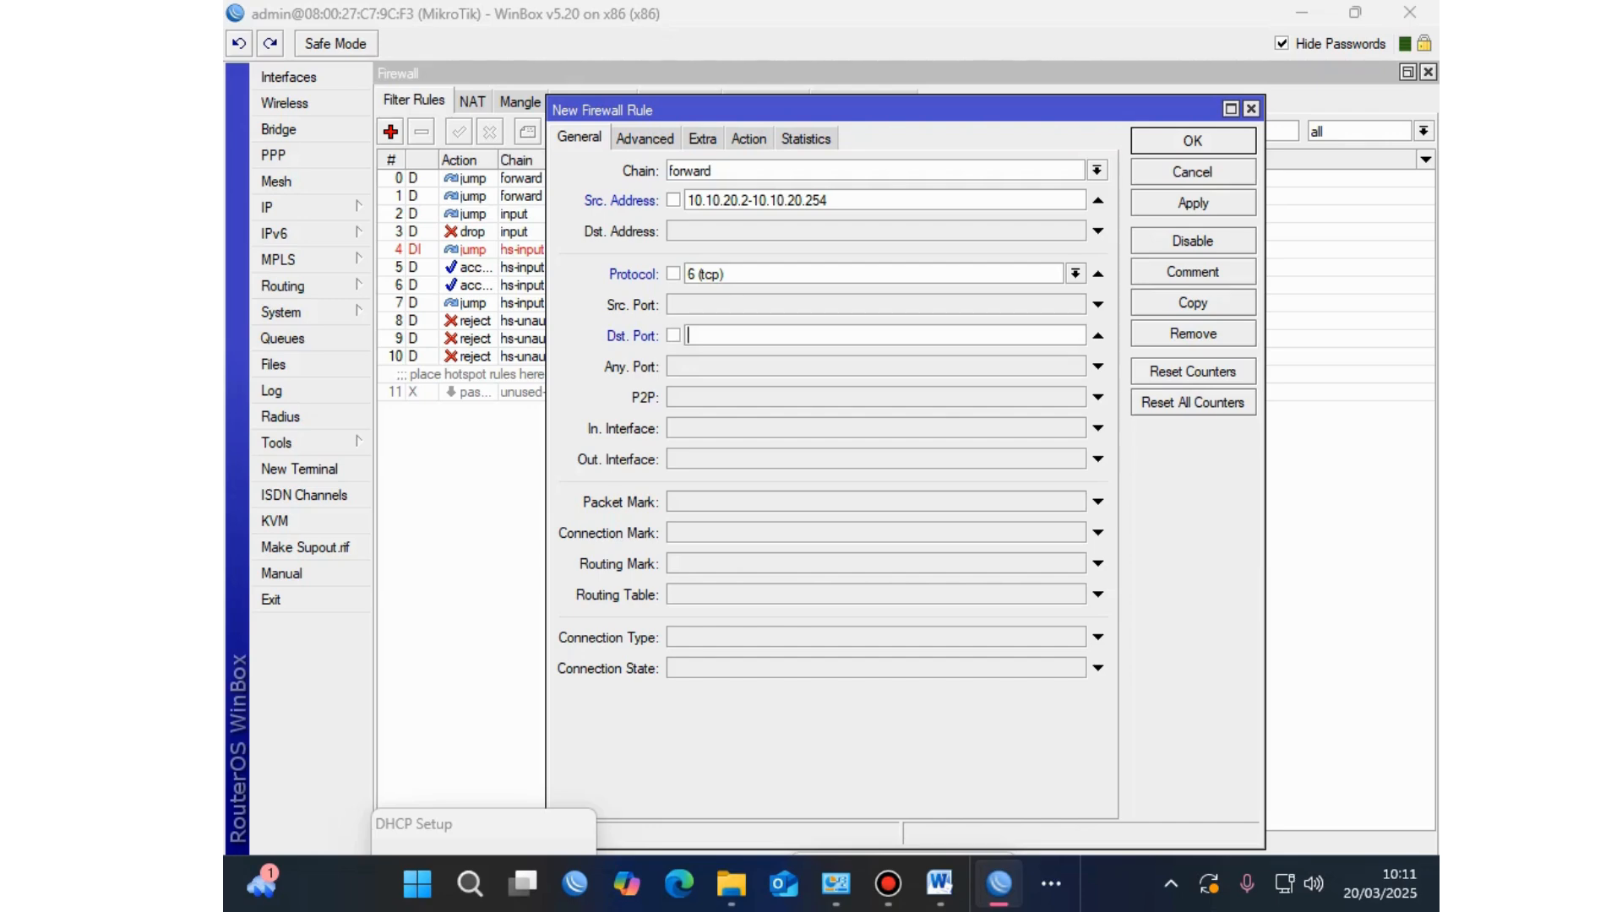
{"action": "type", "text": "443"}
{"action": "key", "text": "ctrl+Tab"}
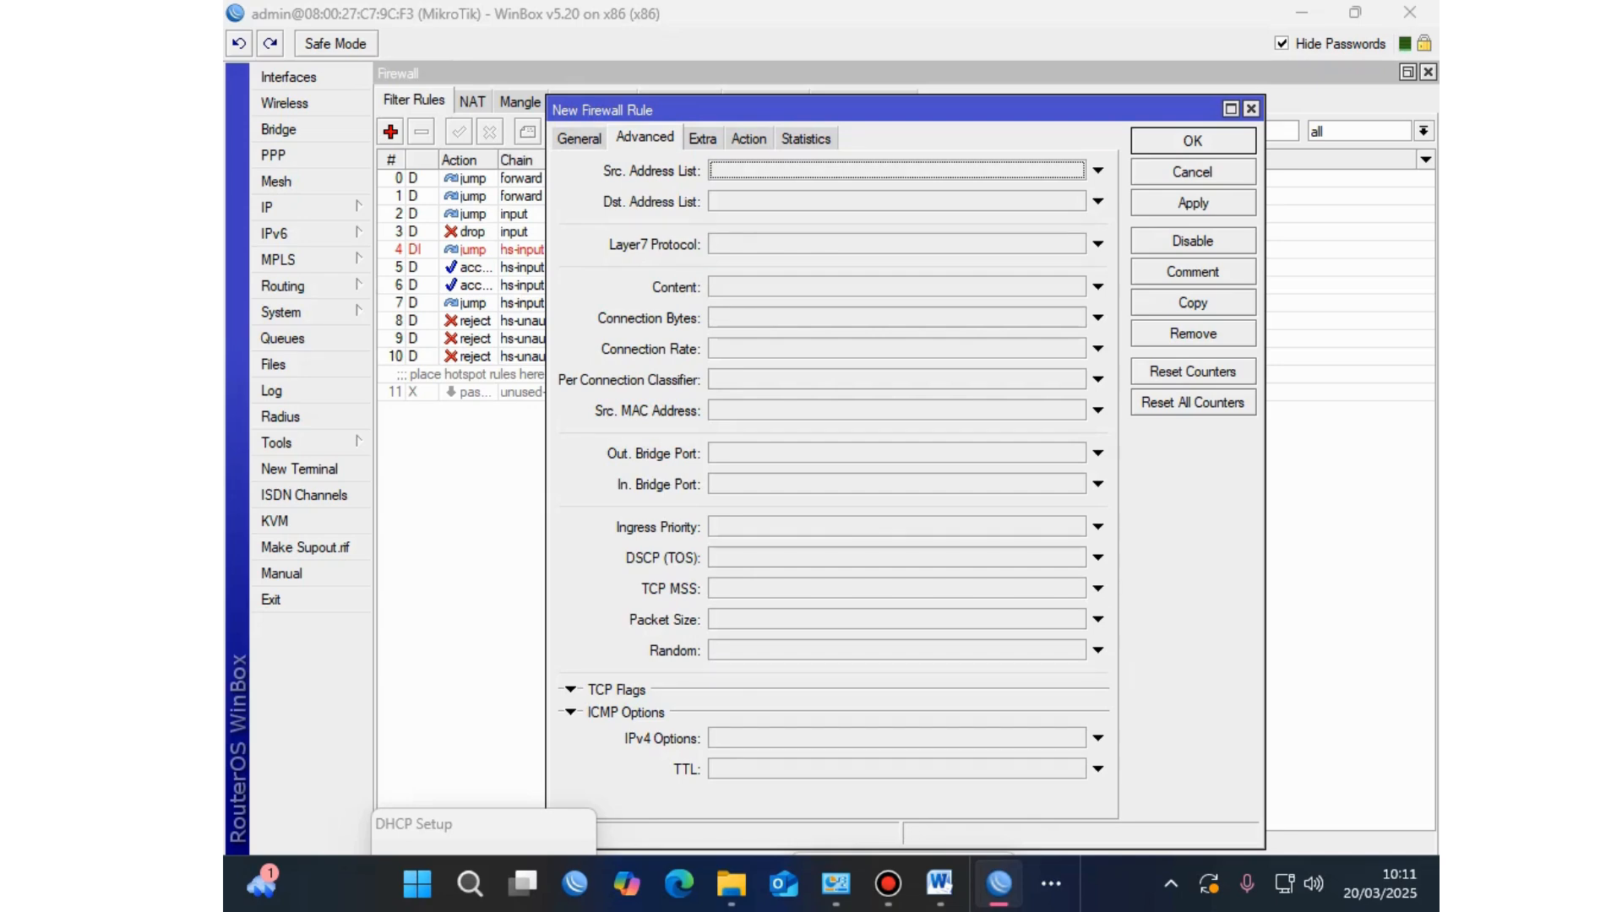
{"action": "left_click", "coordinate": [1097, 287]}
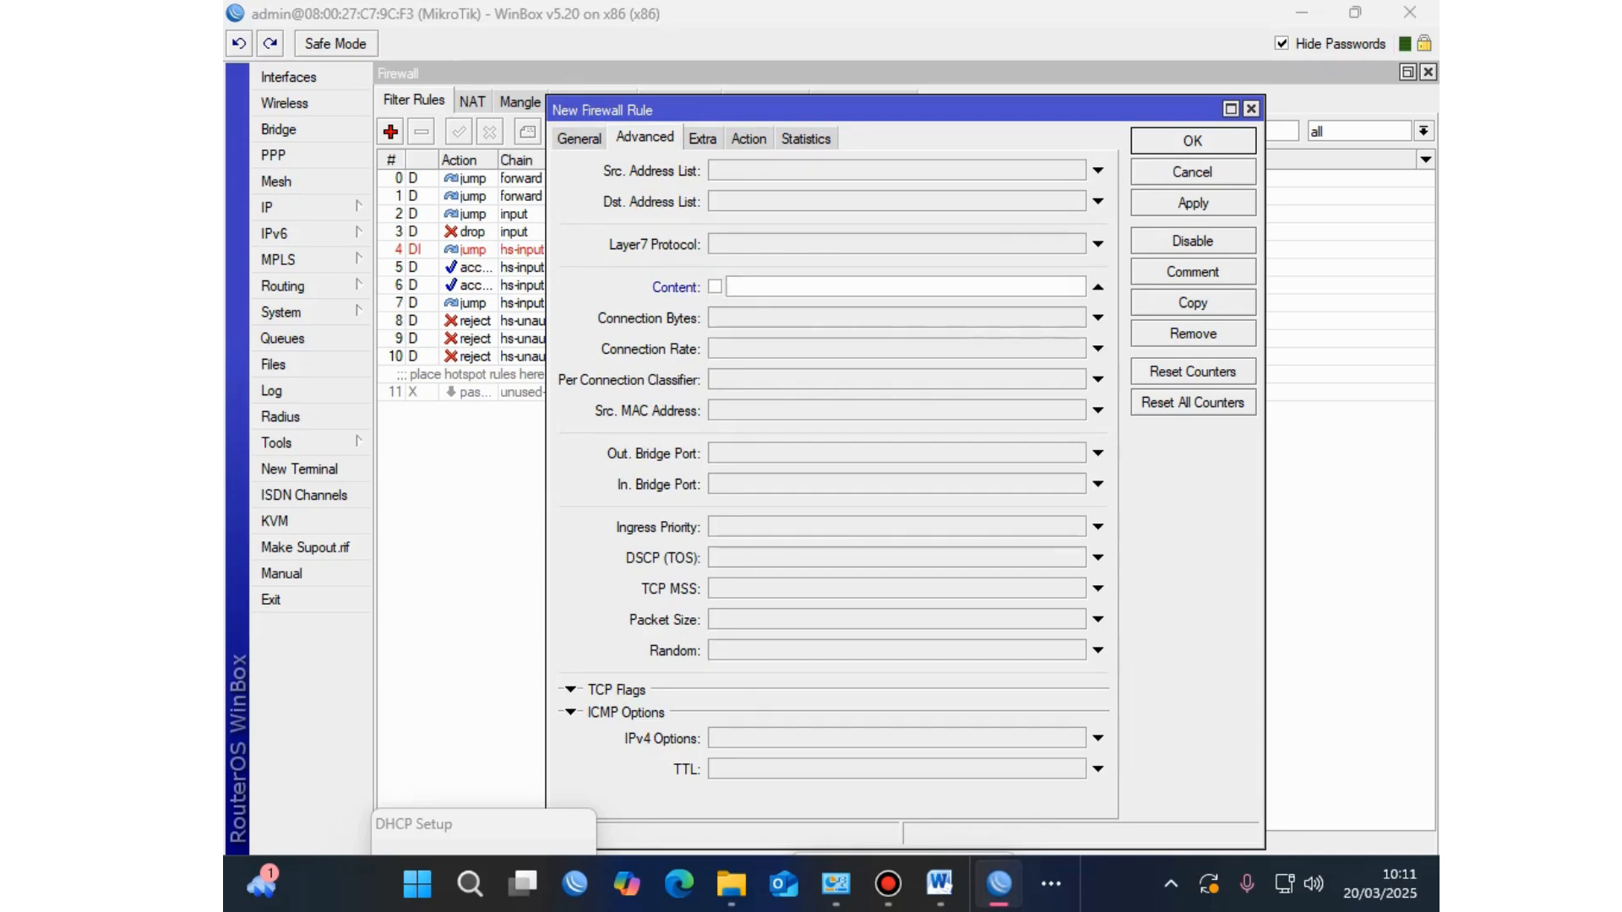
{"action": "type", "text": "youtube.com"}
Step: Set the rule's action to drop, save it as rule 12, and close the IP Pool list
{"action": "left_click", "coordinate": [749, 138]}
{"action": "key", "text": "alt+Down"}
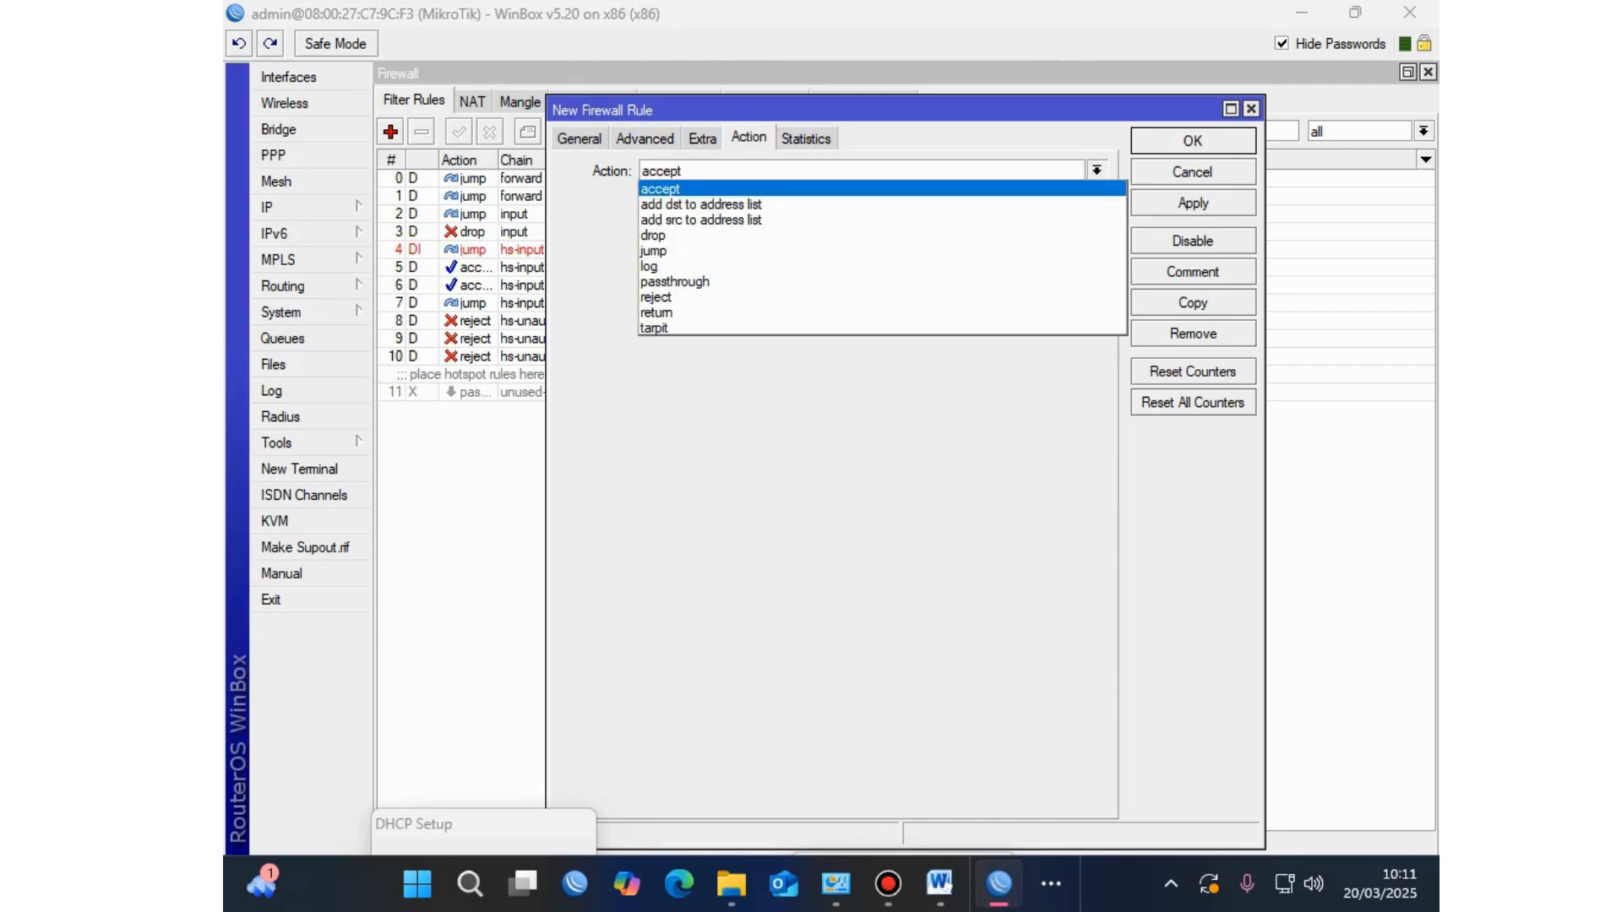
{"action": "key", "text": "Down"}
{"action": "key", "text": "Down"}
{"action": "key", "text": "Down"}
{"action": "key", "text": "Return"}
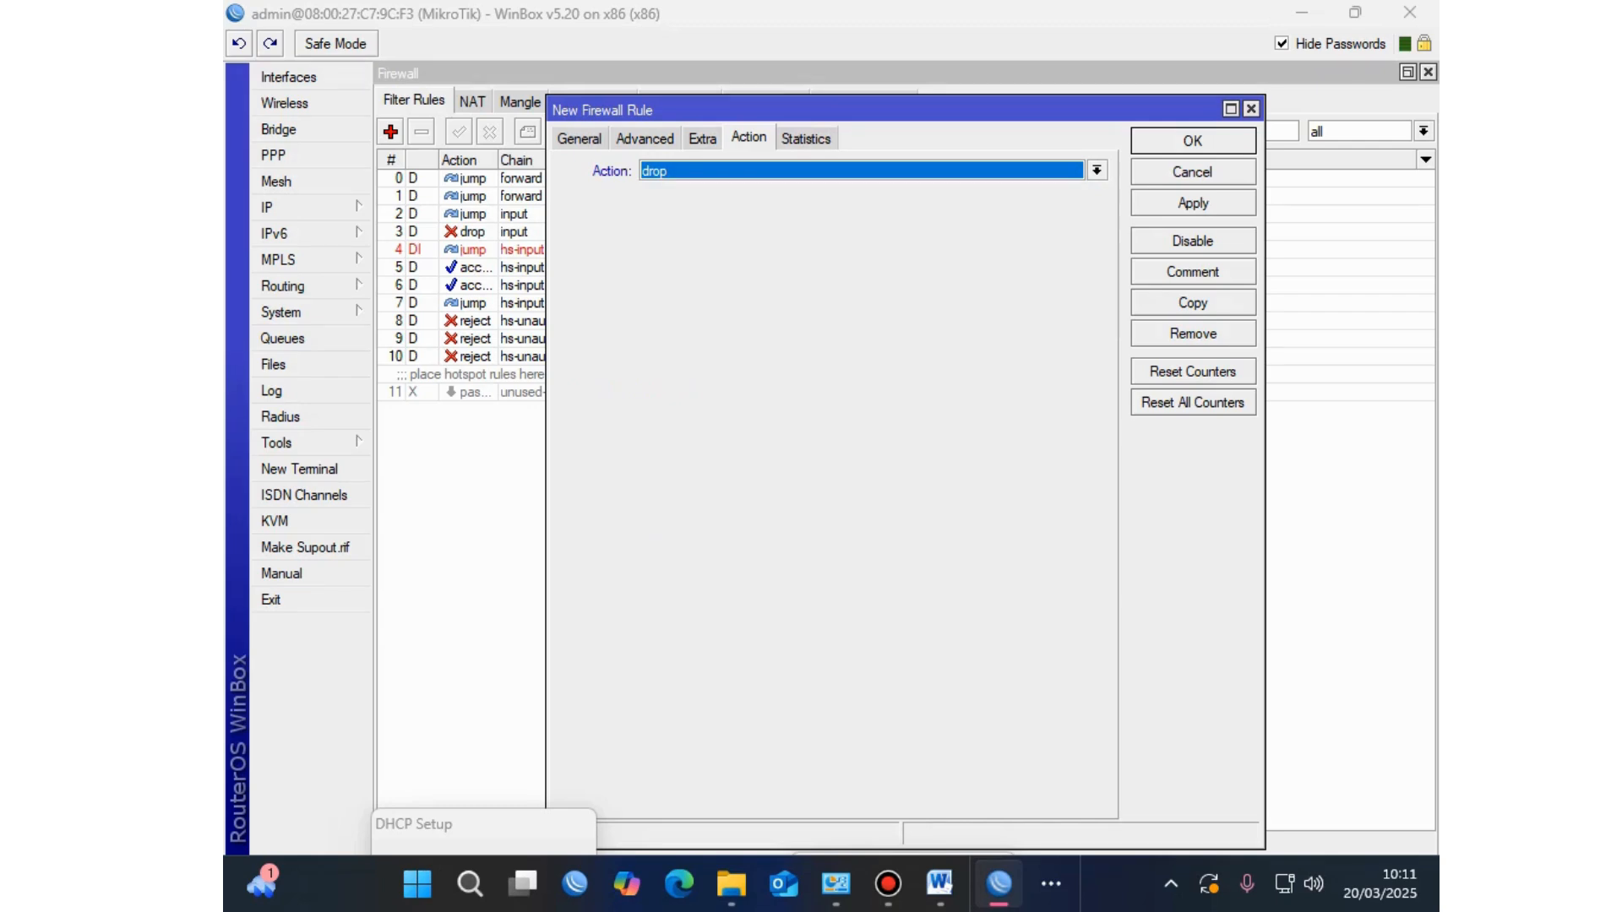
{"action": "key", "text": "ctrl+Tab"}
{"action": "key", "text": "ctrl+Tab"}
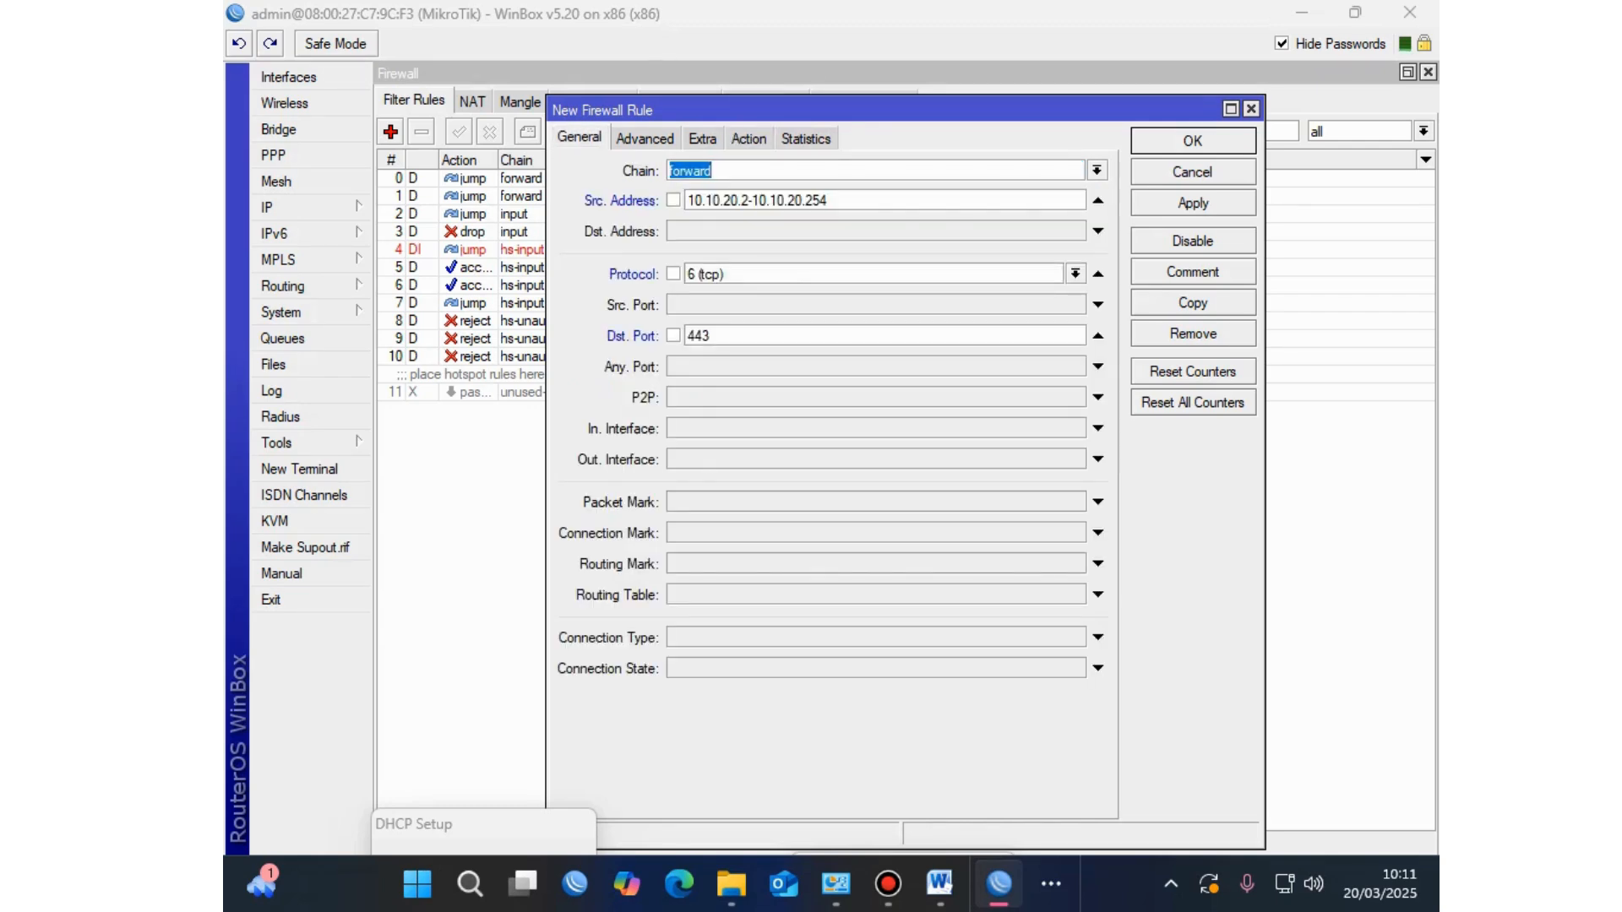
{"action": "key", "text": "ctrl+Tab"}
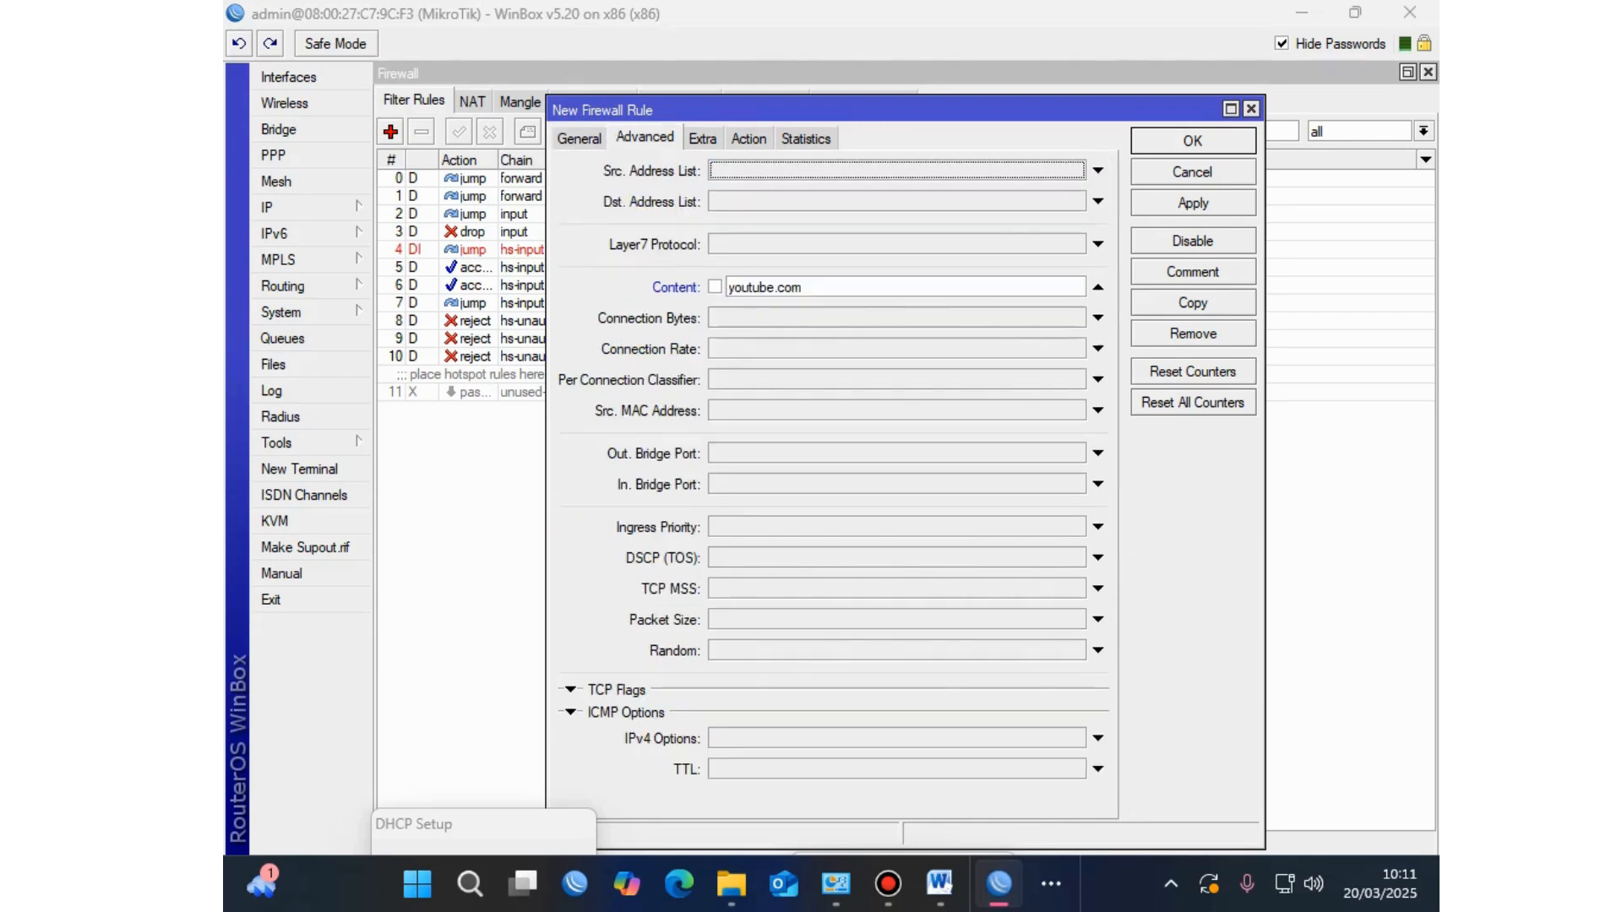
{"action": "key", "text": "ctrl+Tab"}
{"action": "key", "text": "ctrl+Tab"}
{"action": "key", "text": "Return"}
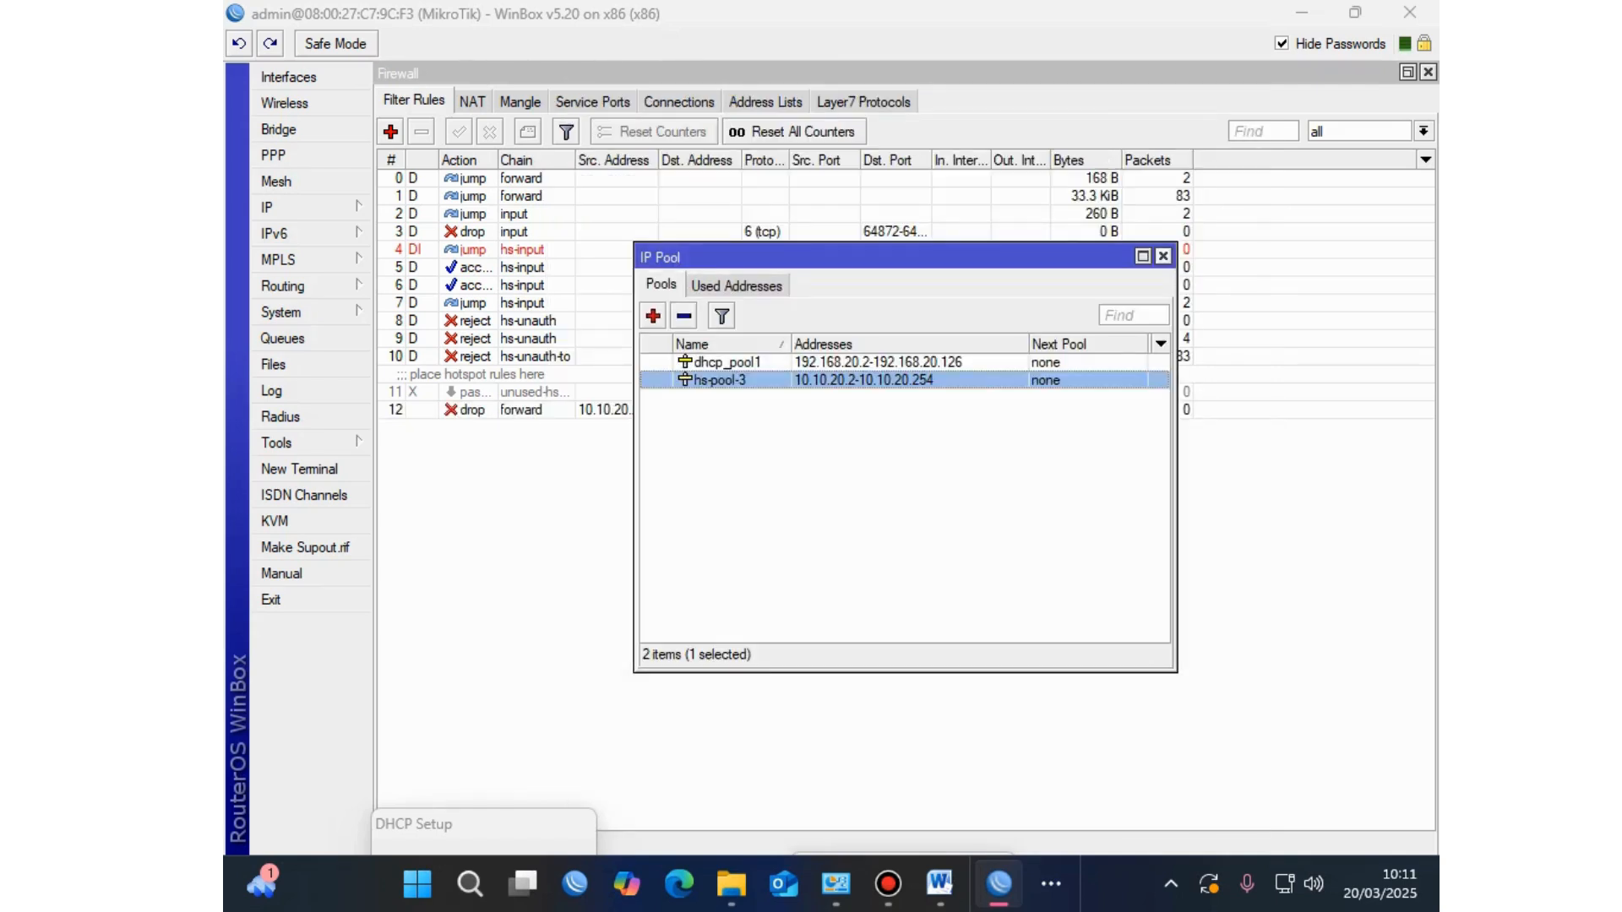
{"action": "left_click", "coordinate": [1163, 256]}
{"action": "left_click", "coordinate": [521, 410]}
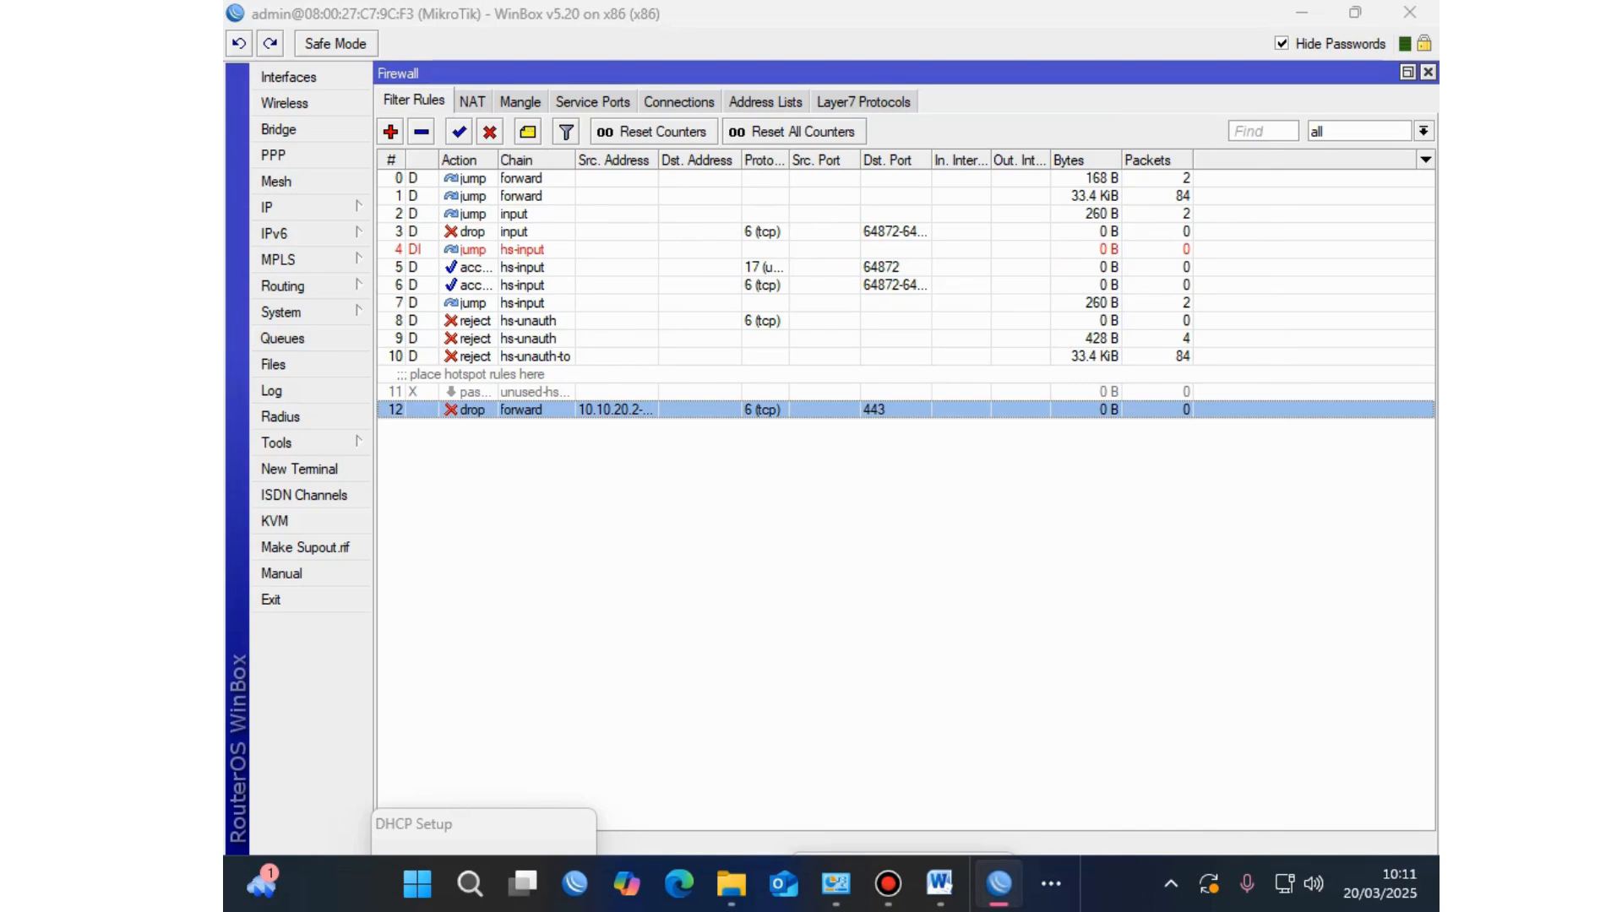
{"action": "mouse_move", "coordinate": [939, 884]}
{"action": "left_click", "coordinate": [999, 884]}
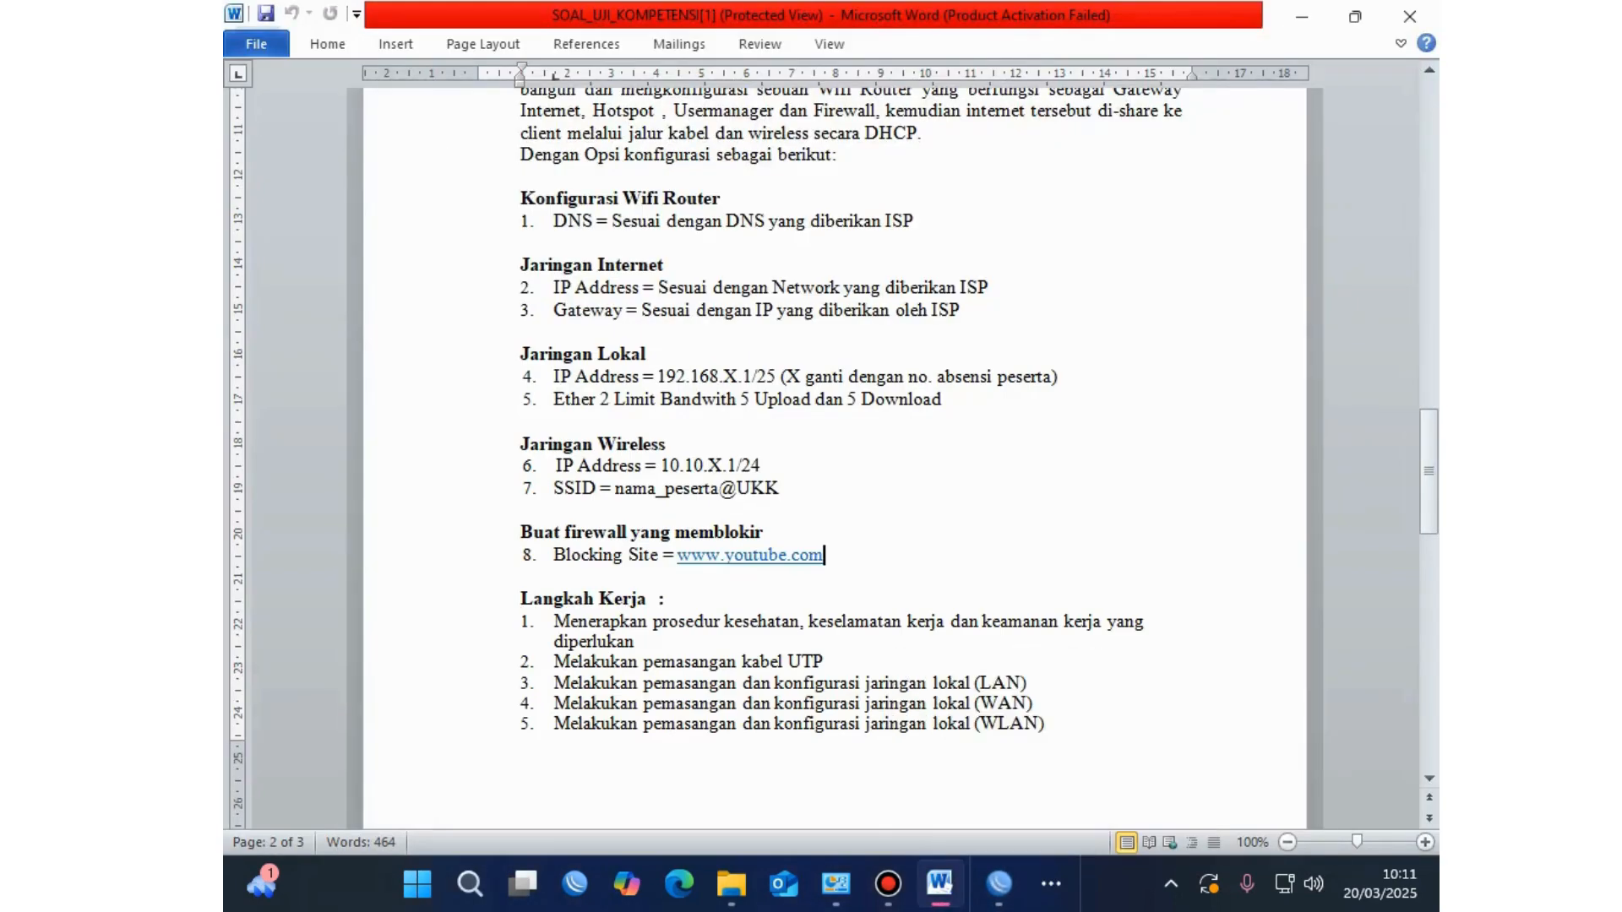
{"action": "left_click_drag", "start_coordinate": [824, 556], "coordinate": [520, 532]}
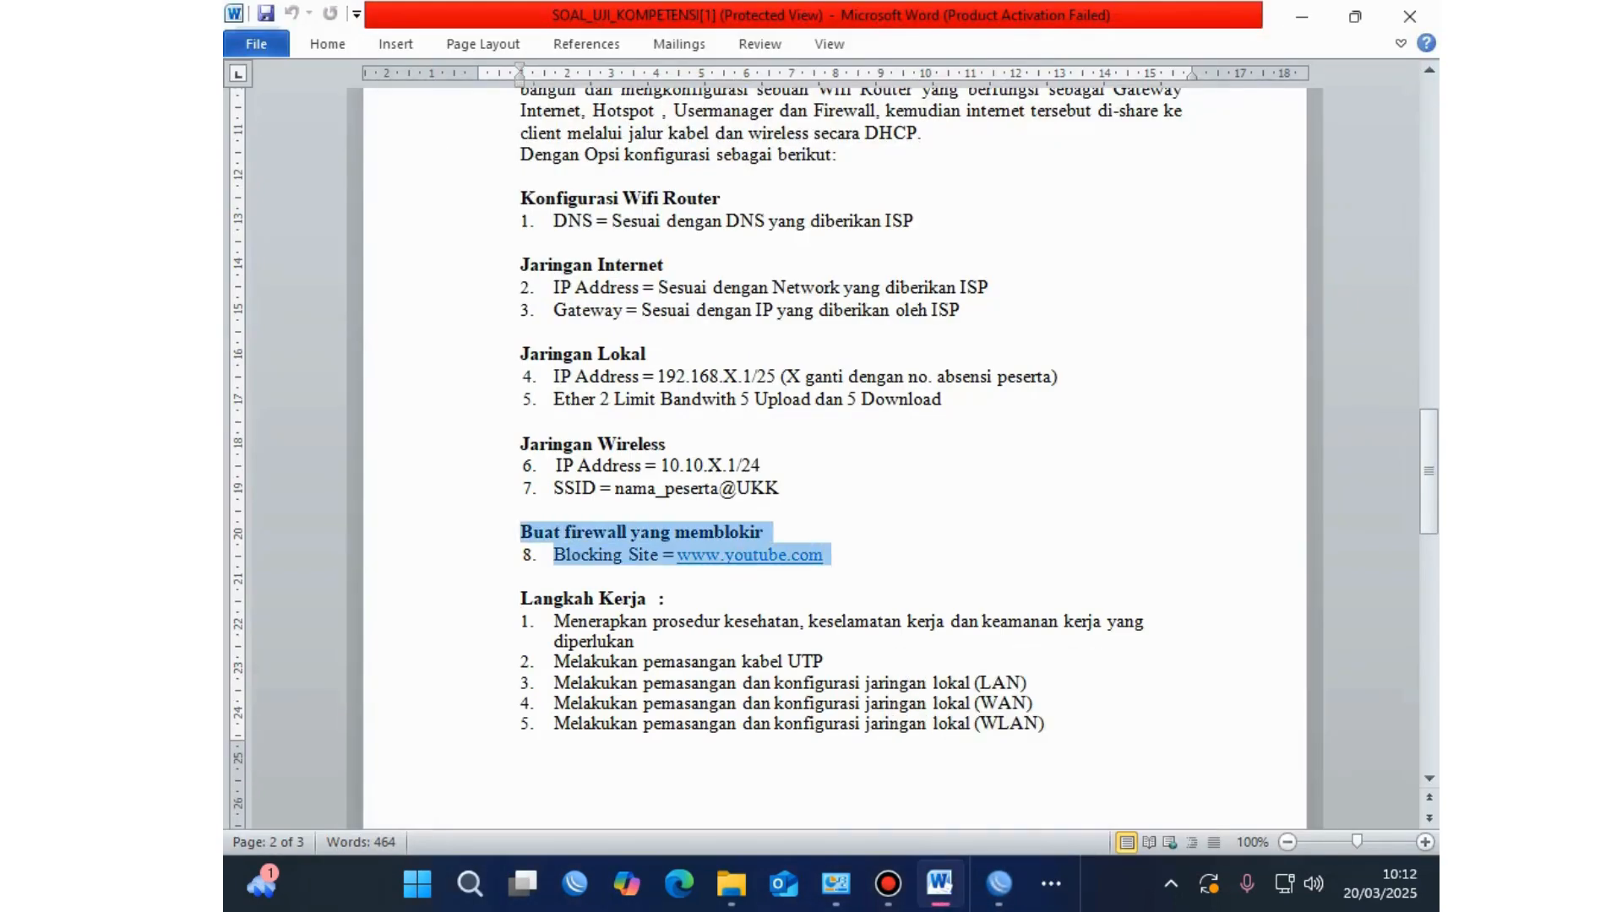
{"action": "scroll", "coordinate": [835, 457], "scroll_direction": "down", "scroll_amount": 12}
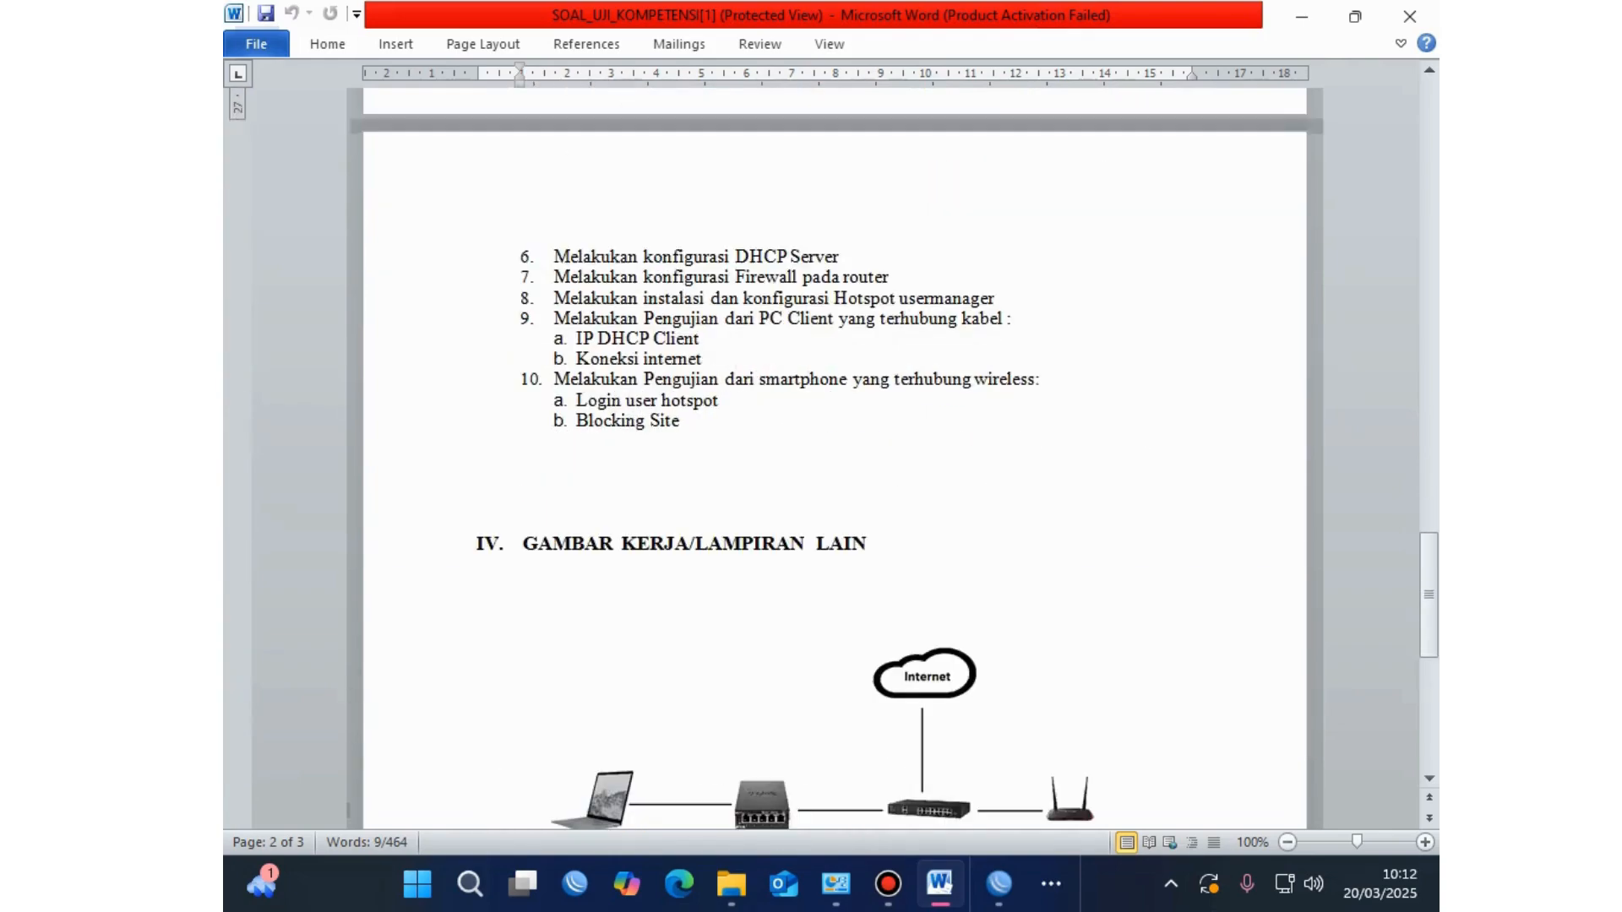
{"action": "scroll", "coordinate": [835, 457], "scroll_direction": "up", "scroll_amount": 2}
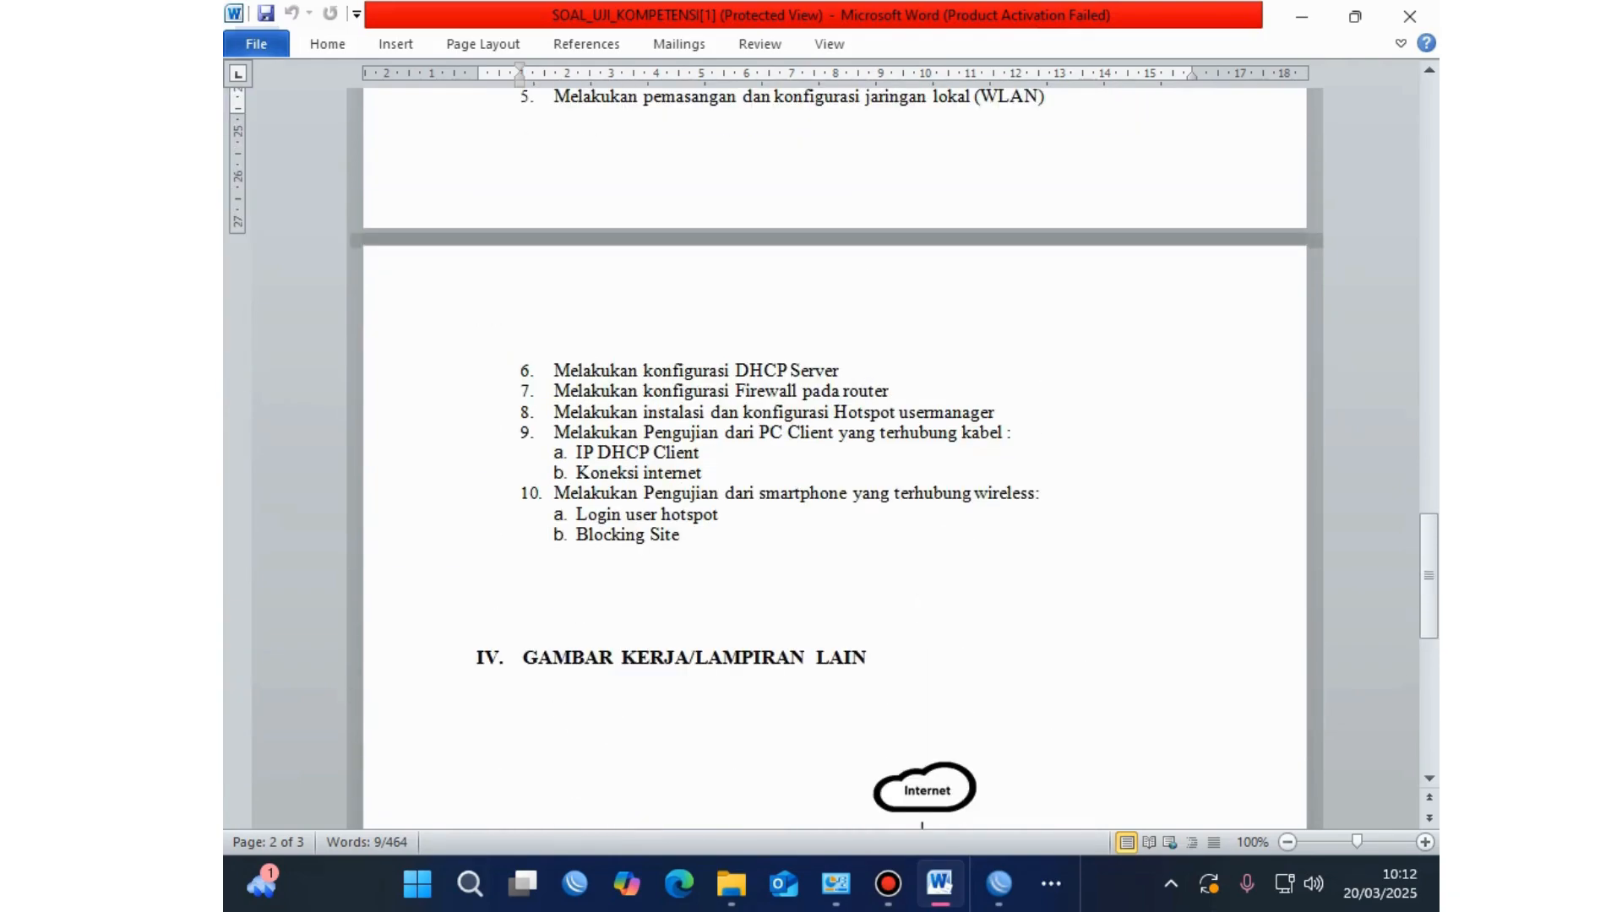
{"action": "left_click", "coordinate": [999, 883]}
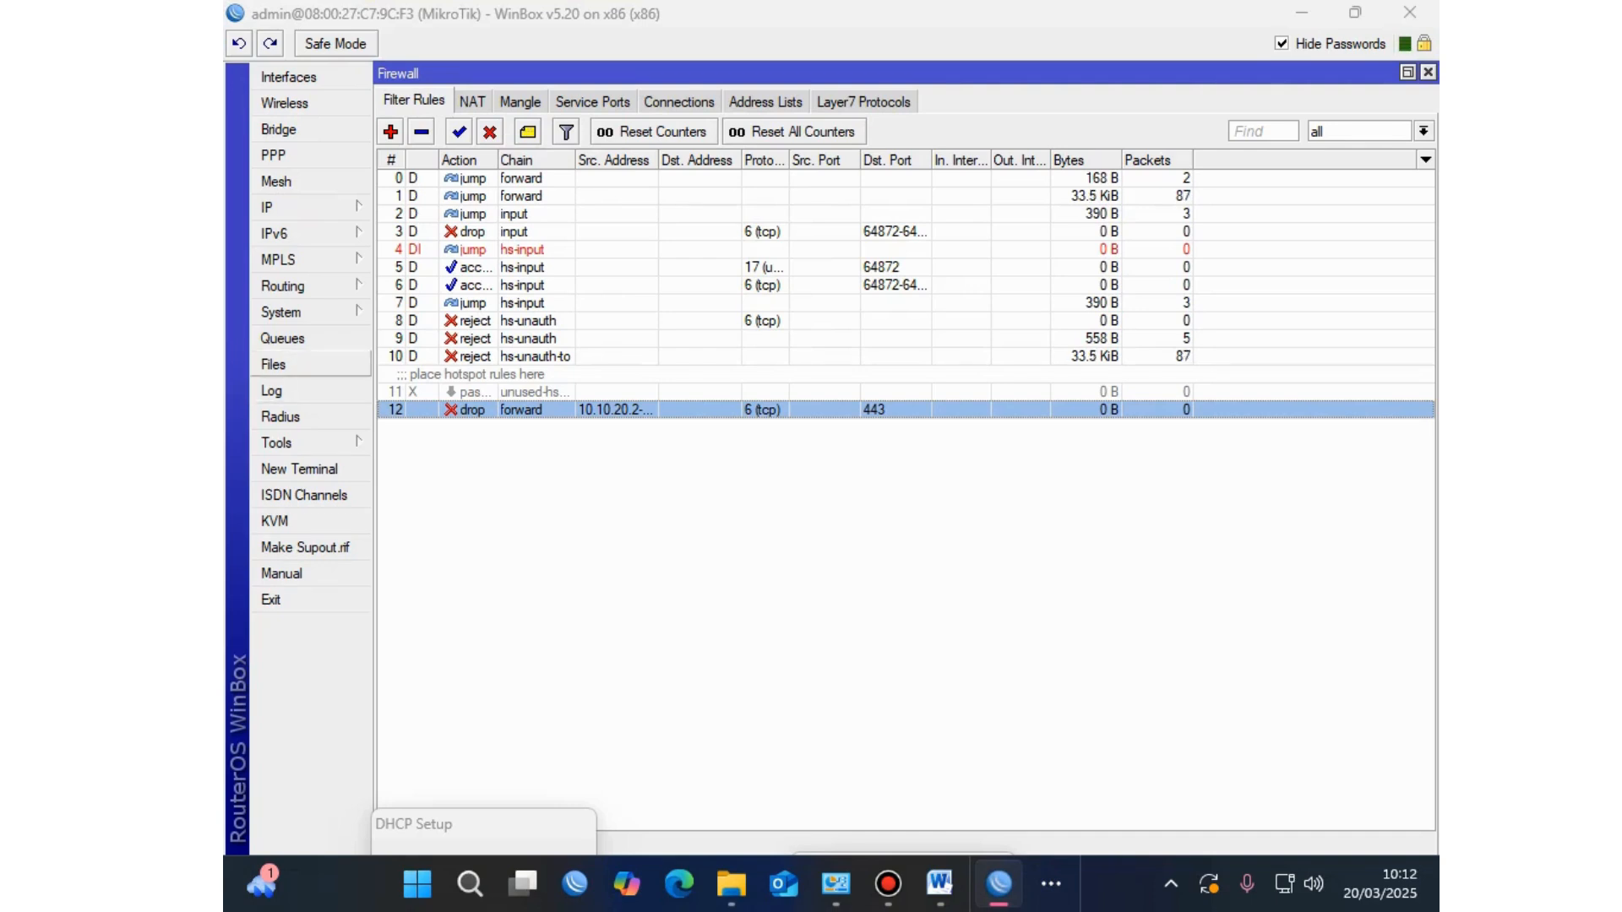
Step: Briefly view the router's File List, close it, and open the System menu
{"action": "left_click", "coordinate": [273, 364]}
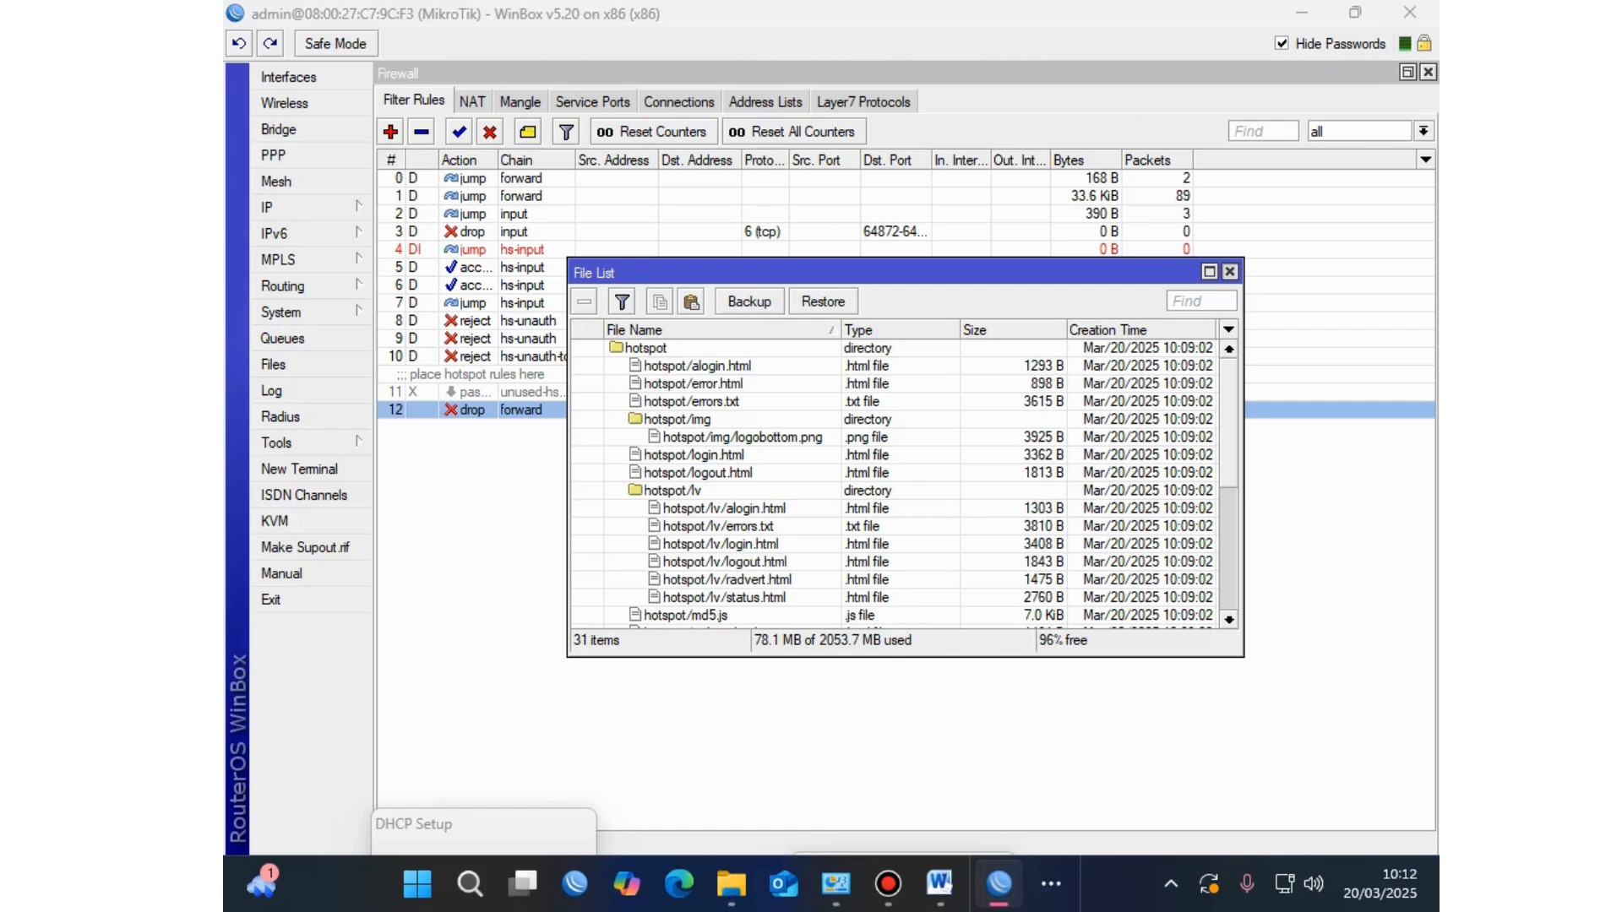
{"action": "left_click", "coordinate": [1231, 271]}
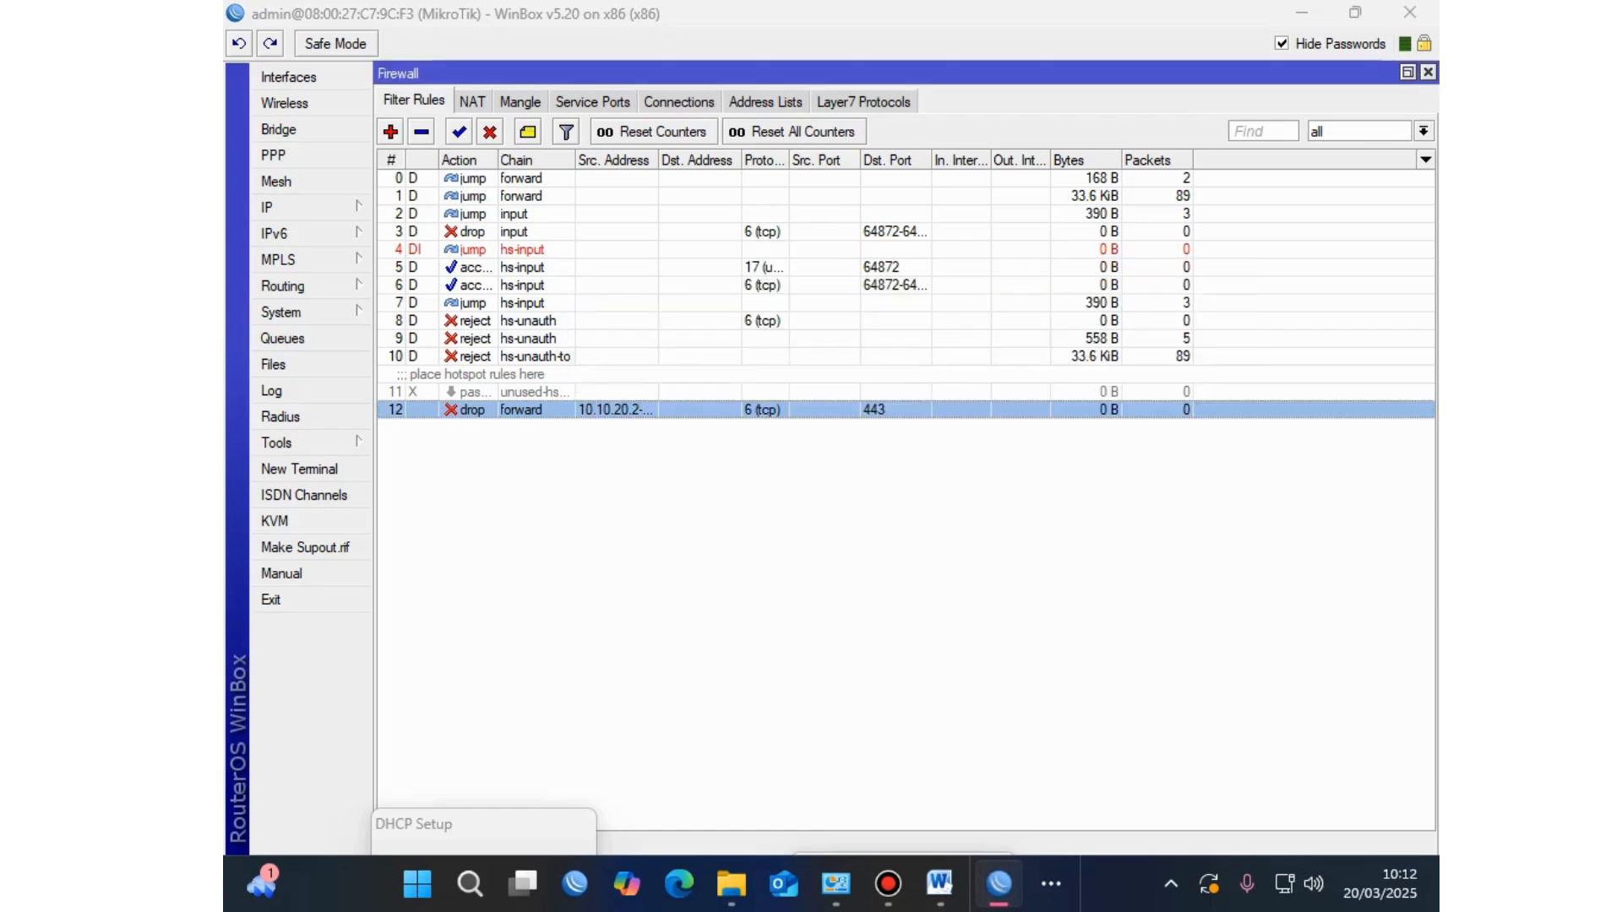
{"action": "left_click", "coordinate": [288, 312]}
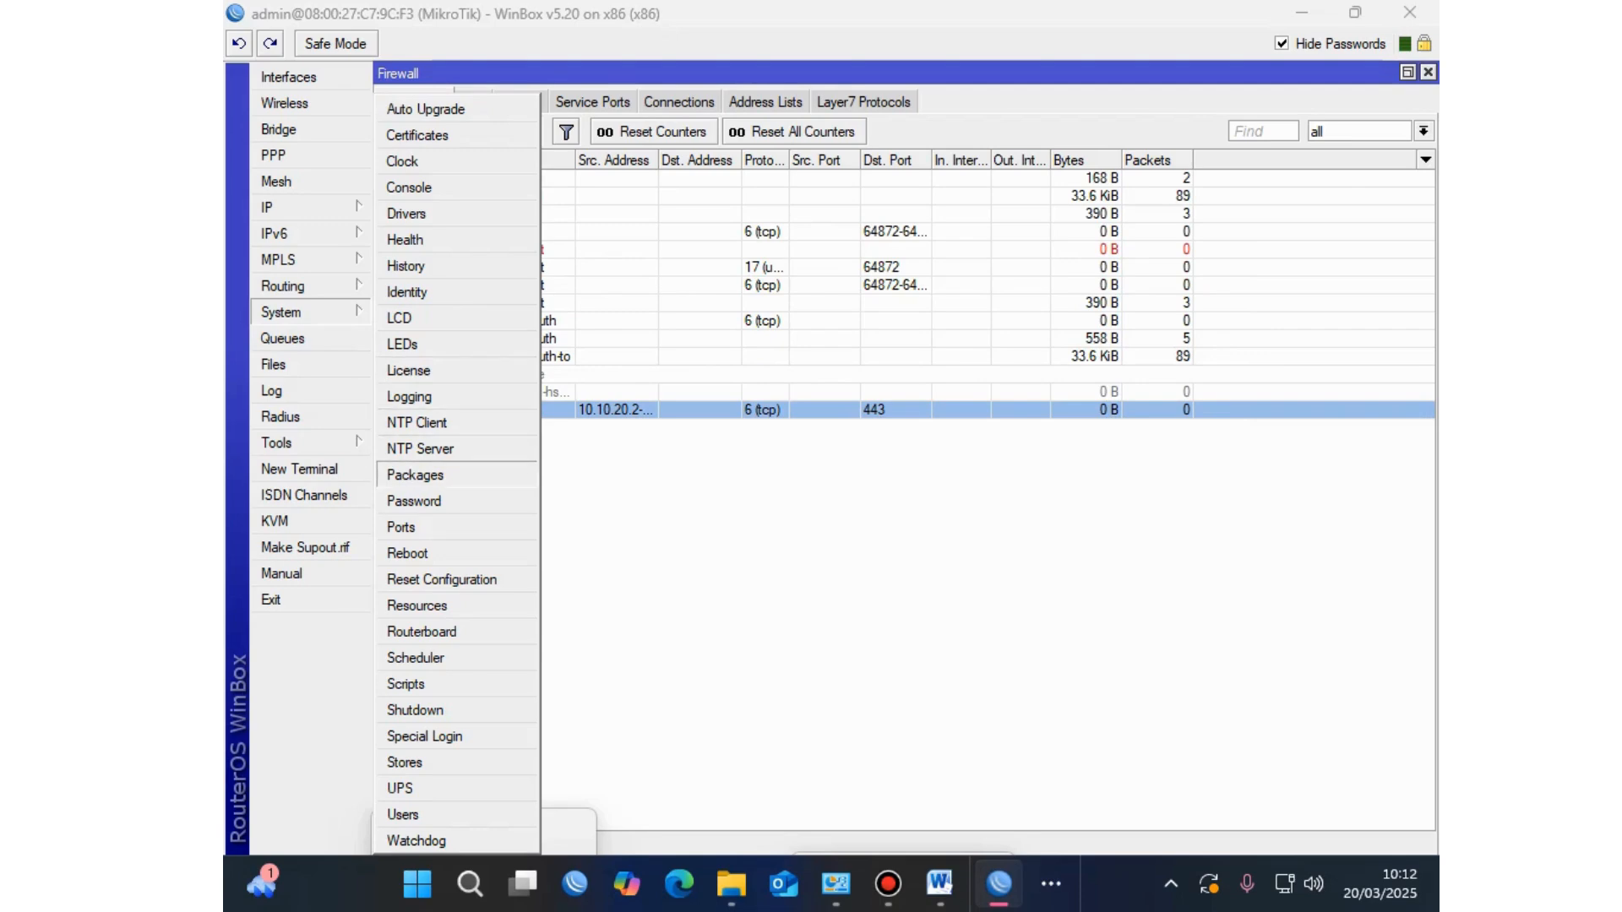
Step: Check for the user-manager entry among the 20 version-5.20 packages, then close the list
{"action": "left_click", "coordinate": [415, 474]}
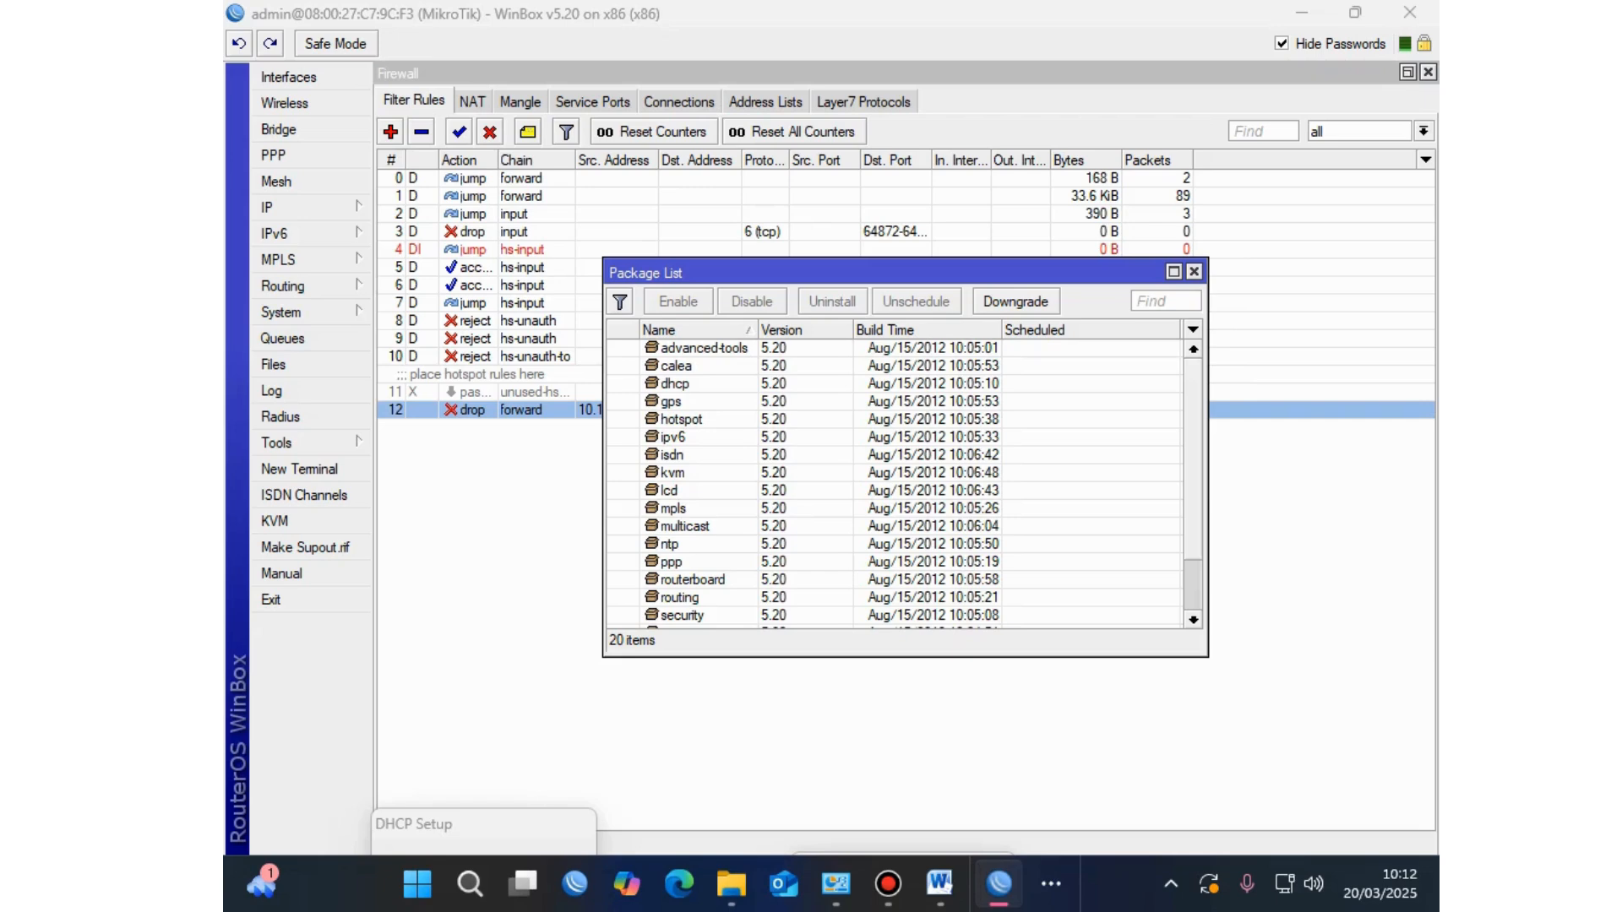
{"action": "scroll", "coordinate": [895, 481], "scroll_direction": "down", "scroll_amount": 2}
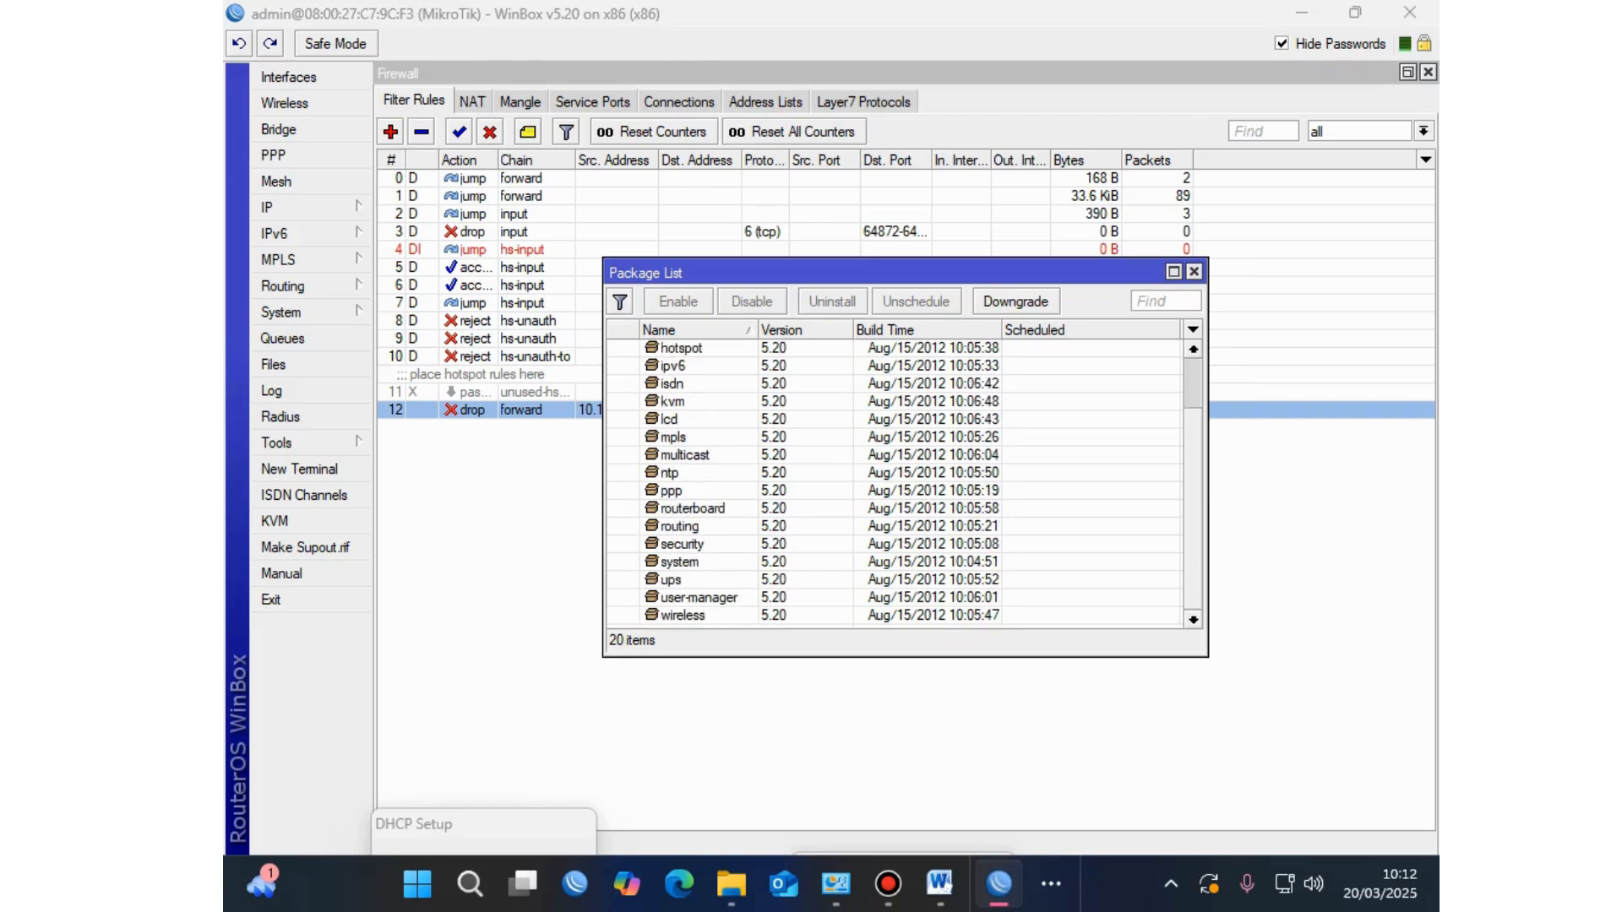
{"action": "left_click", "coordinate": [699, 598]}
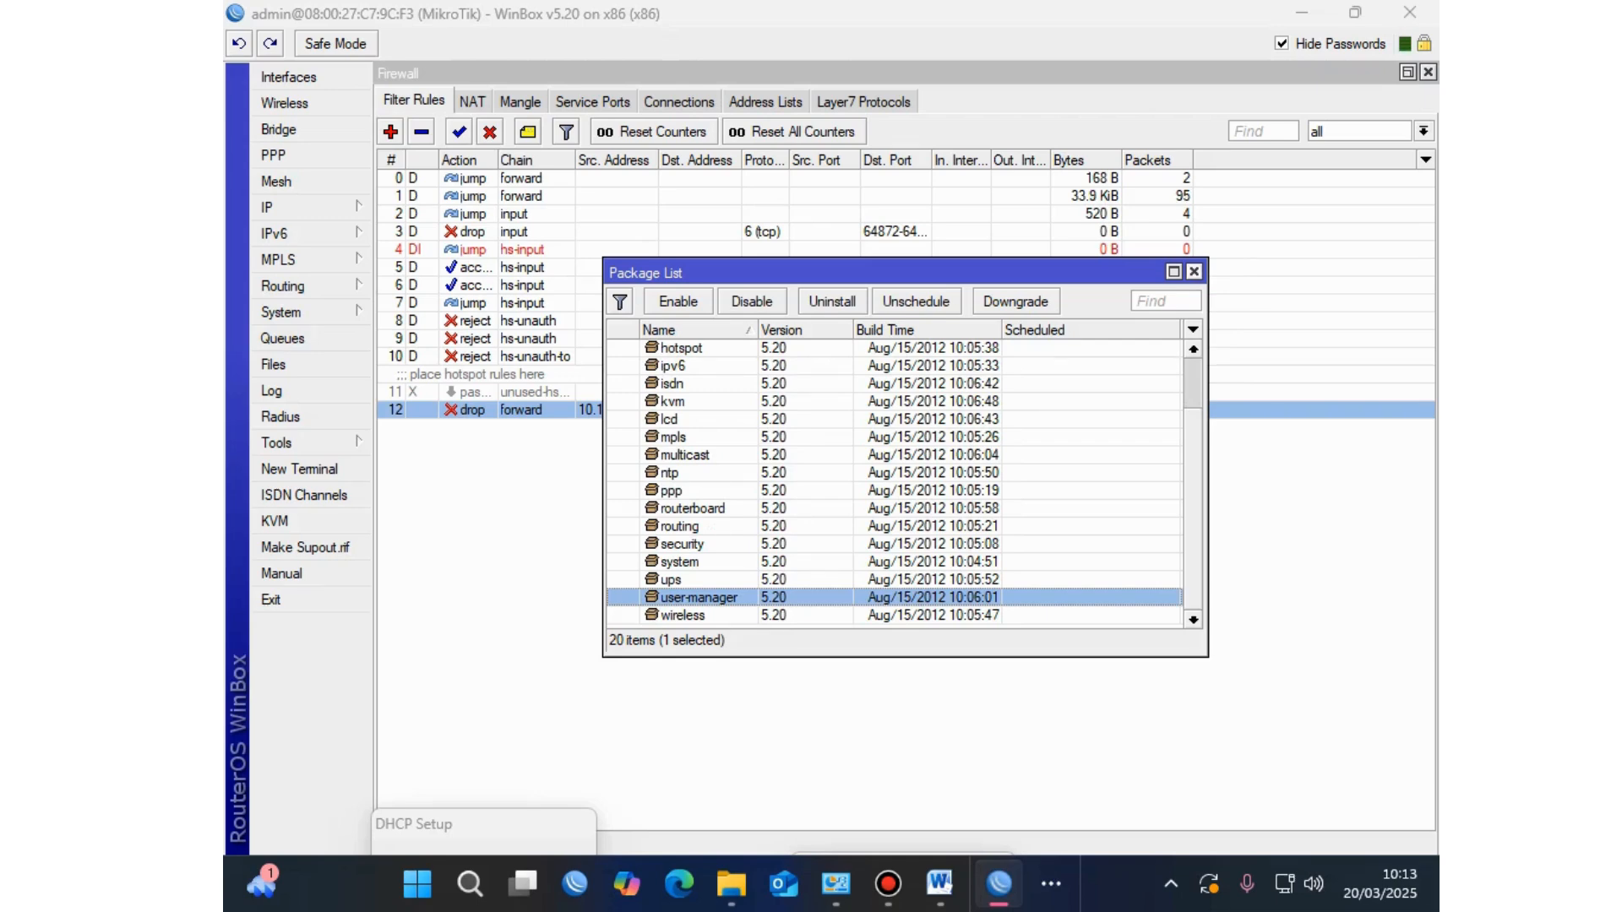
{"action": "left_click", "coordinate": [1194, 271]}
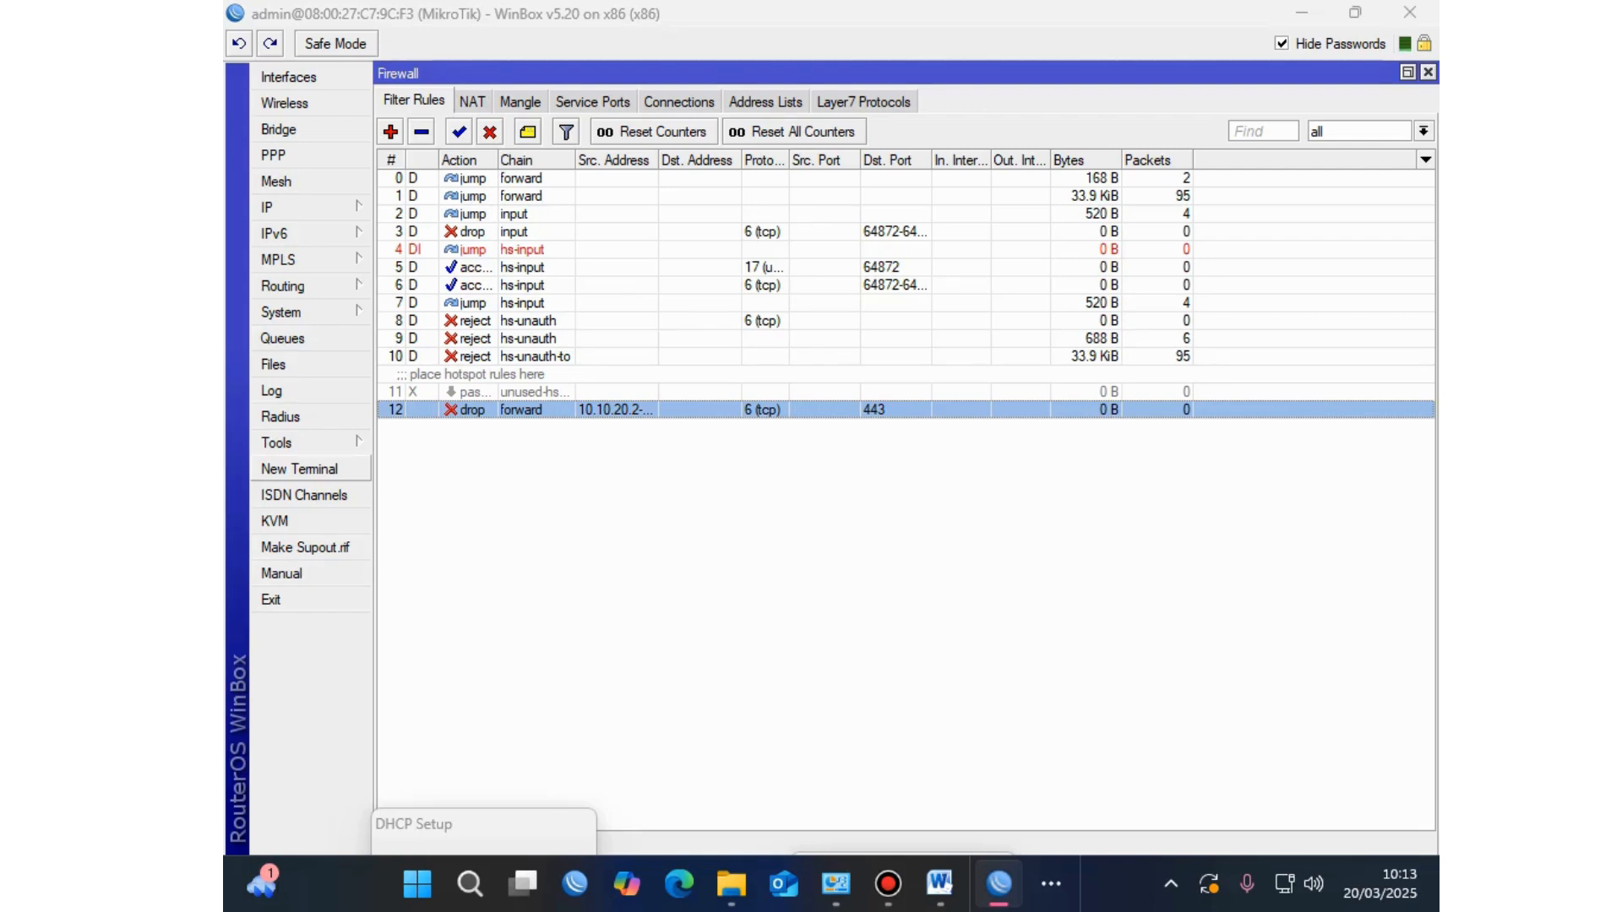
Step: In a new terminal, run /tool user-manager database print
{"action": "left_click", "coordinate": [300, 469]}
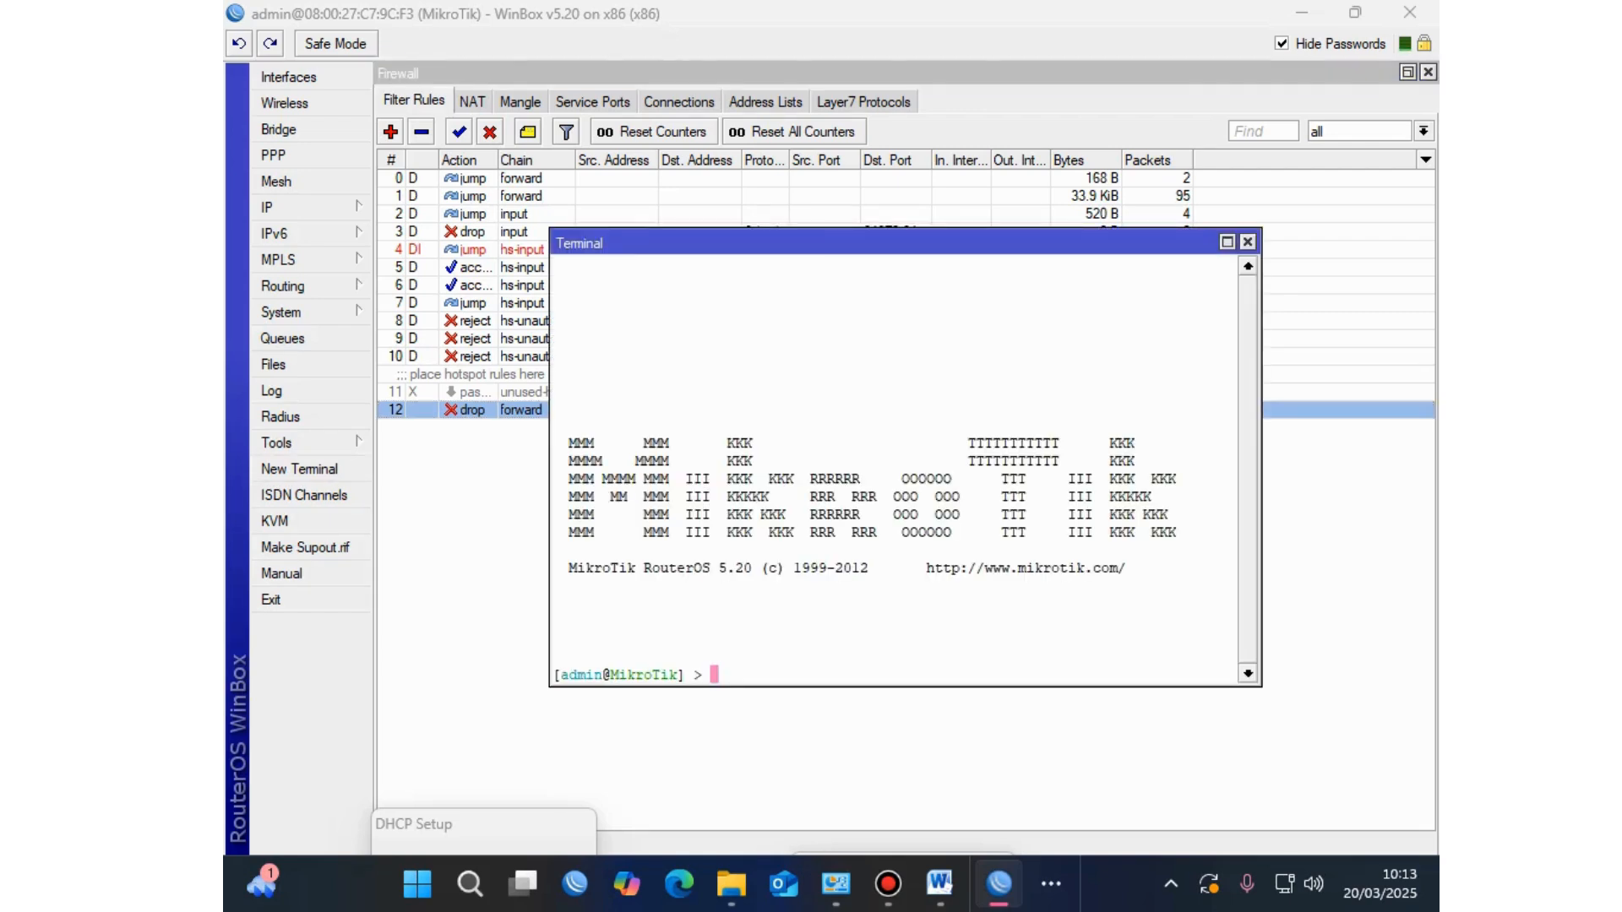
{"action": "type", "text": "\\"}
{"action": "type", "text": "to"}
{"action": "key", "text": "BackSpace"}
{"action": "key", "text": "BackSpace"}
{"action": "key", "text": "BackSpace"}
{"action": "type", "text": "/to"}
{"action": "key", "text": "Tab"}
{"action": "type", "text": "us"}
{"action": "key", "text": "Tab"}
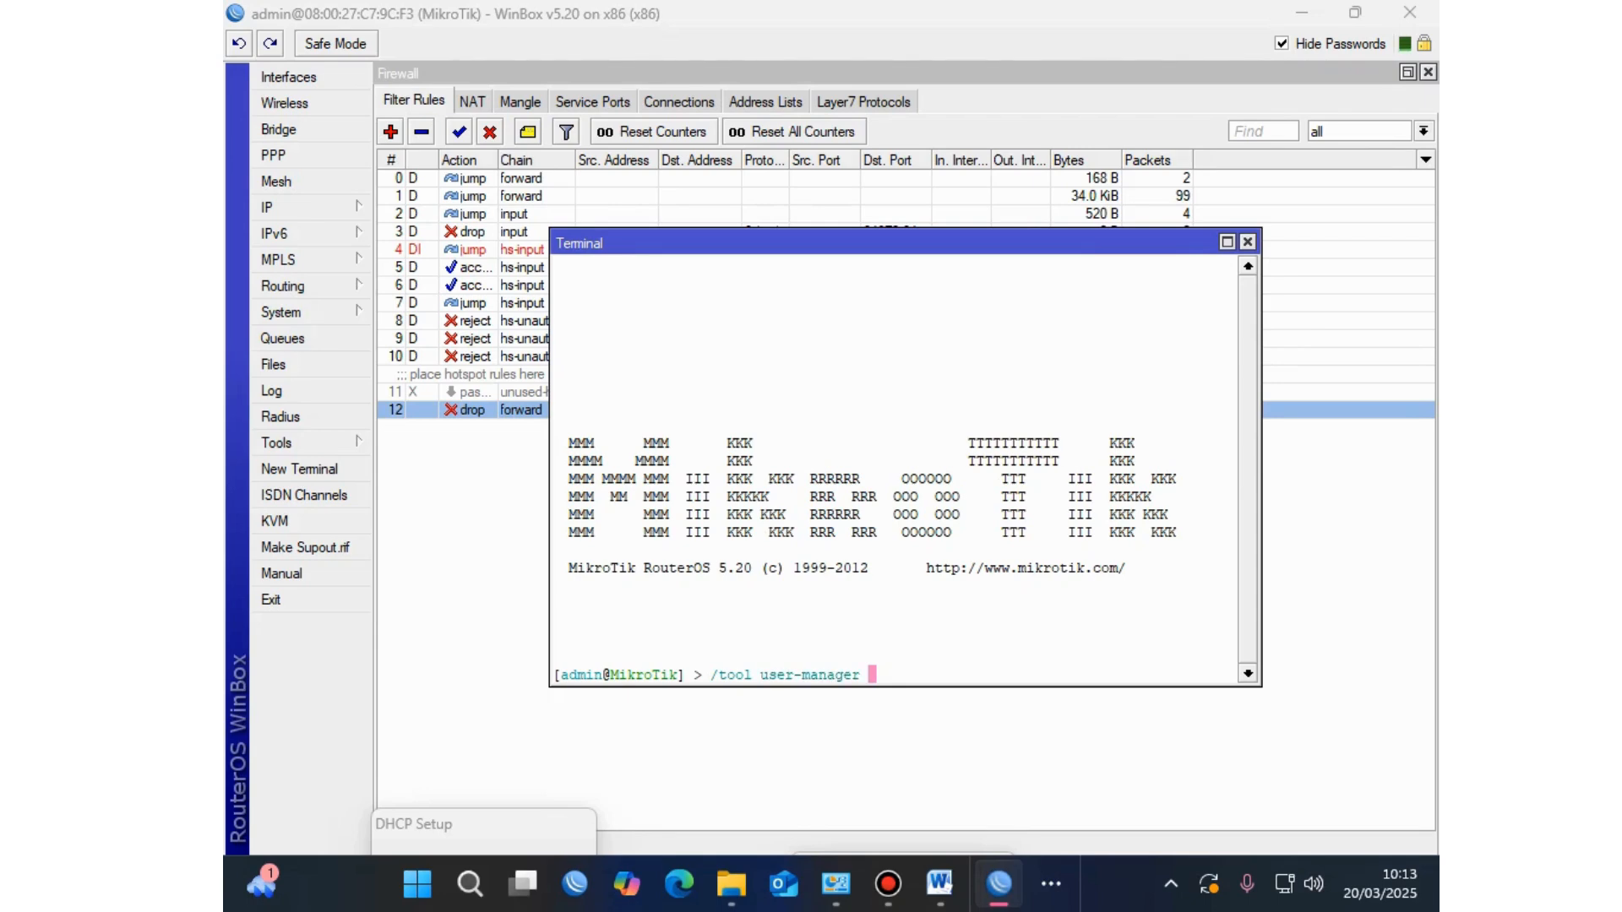
{"action": "type", "text": "da"}
{"action": "key", "text": "Tab"}
{"action": "type", "text": "pr"}
{"action": "key", "text": "Tab"}
{"action": "key", "text": "Return"}
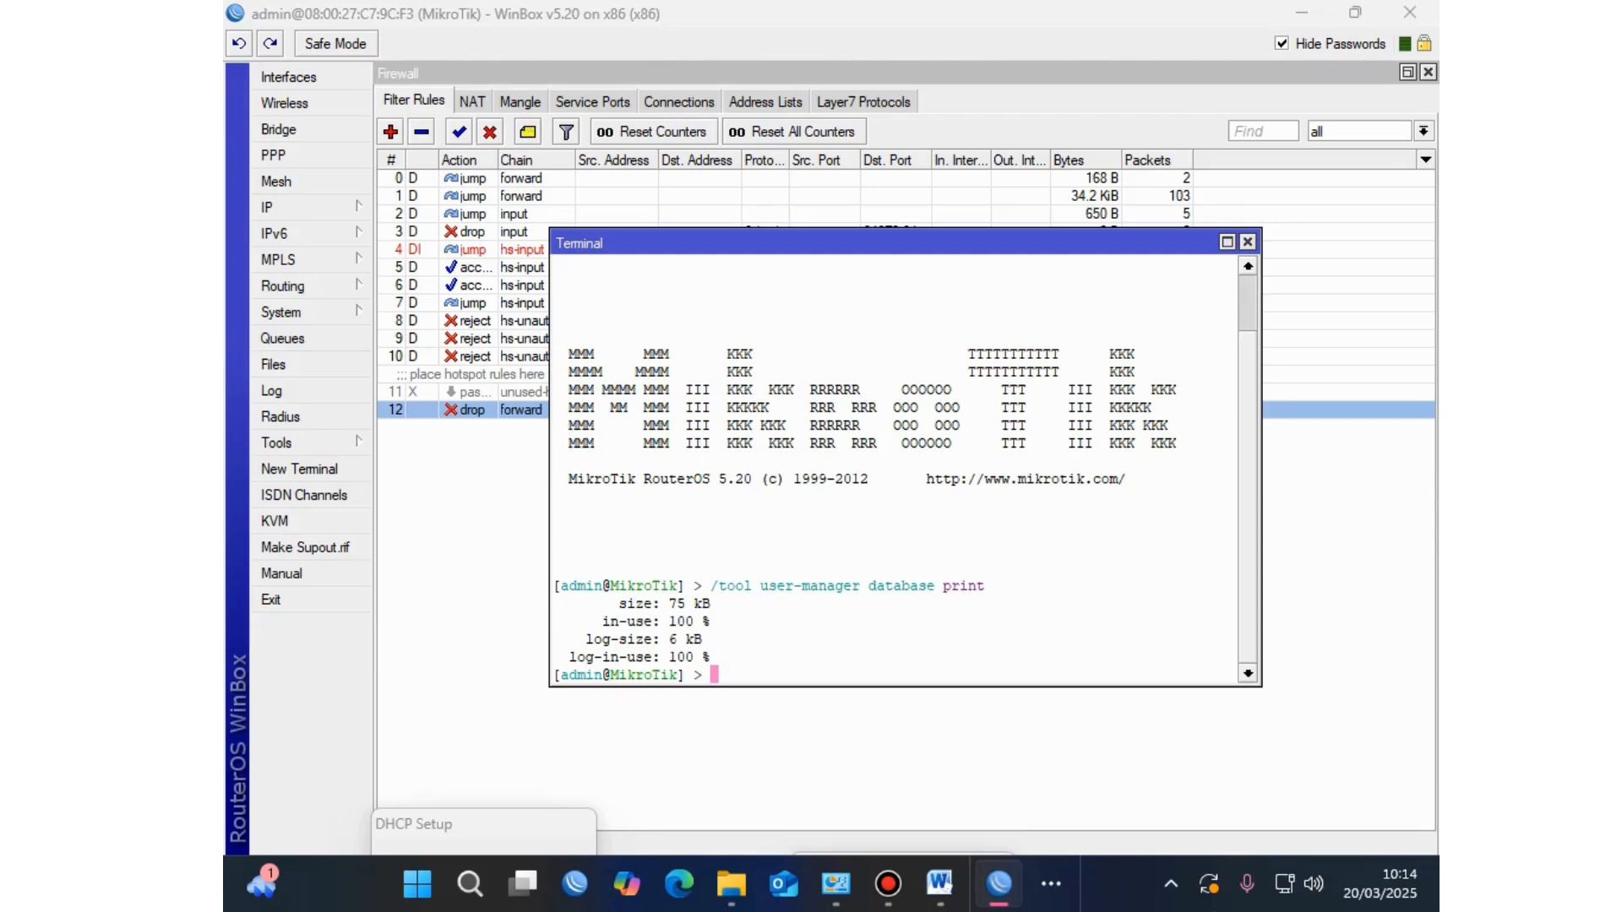
Step: Clear the user-manager database with /tool user-manager database clear, confirming with y
{"action": "type", "text": "/tool us"}
{"action": "key", "text": "Tab"}
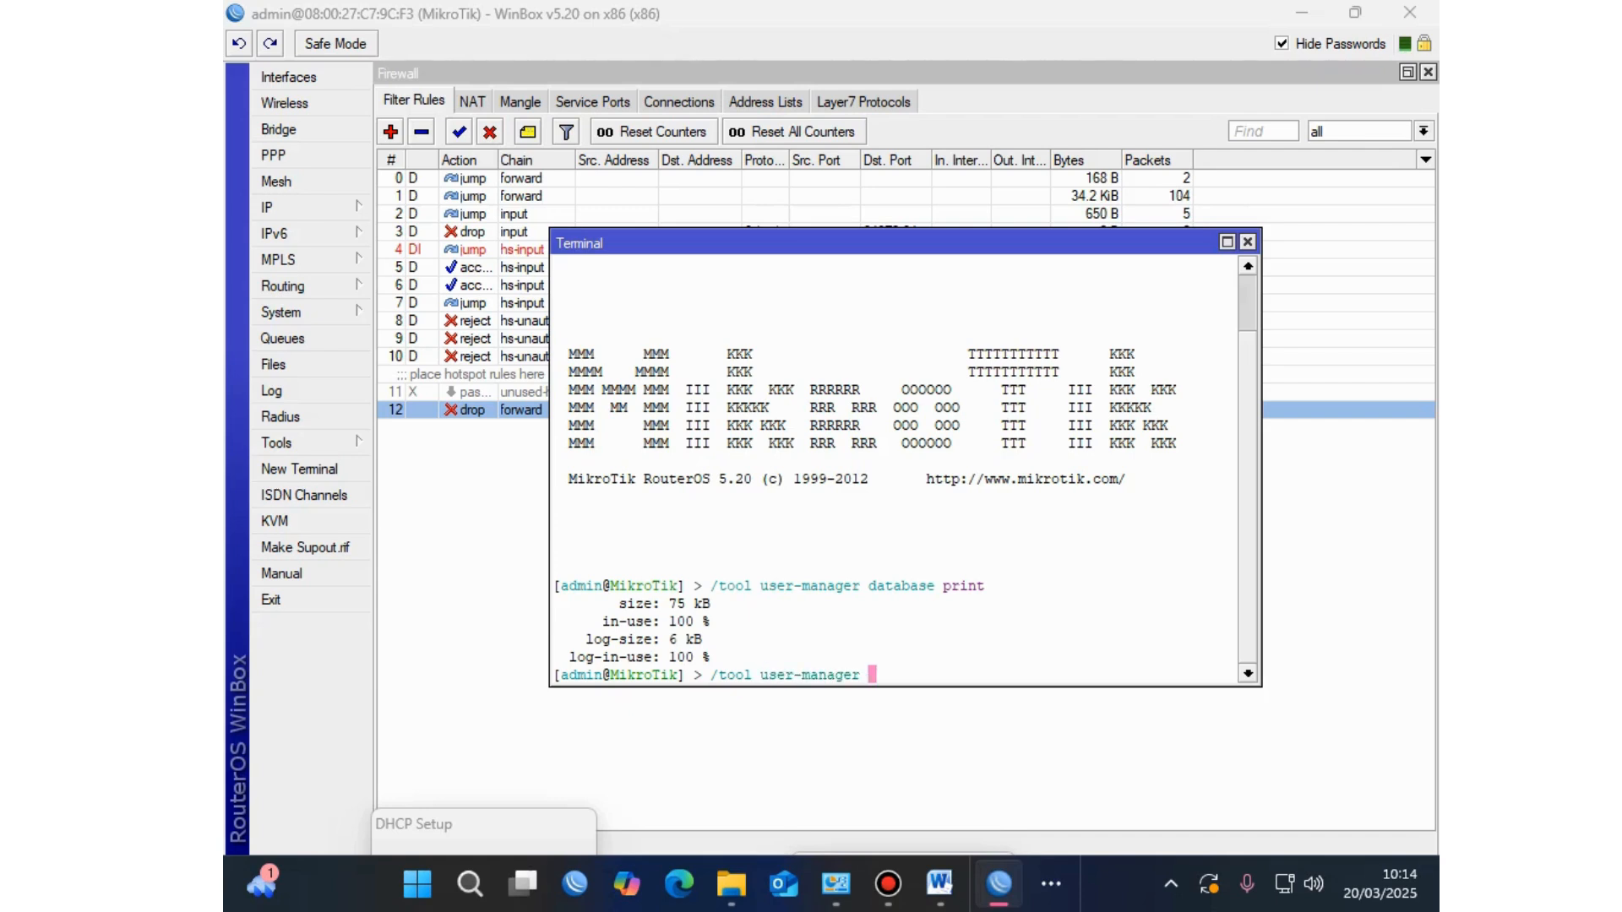
{"action": "type", "text": "da"}
{"action": "key", "text": "Tab"}
{"action": "type", "text": "clear"}
{"action": "key", "text": "Return"}
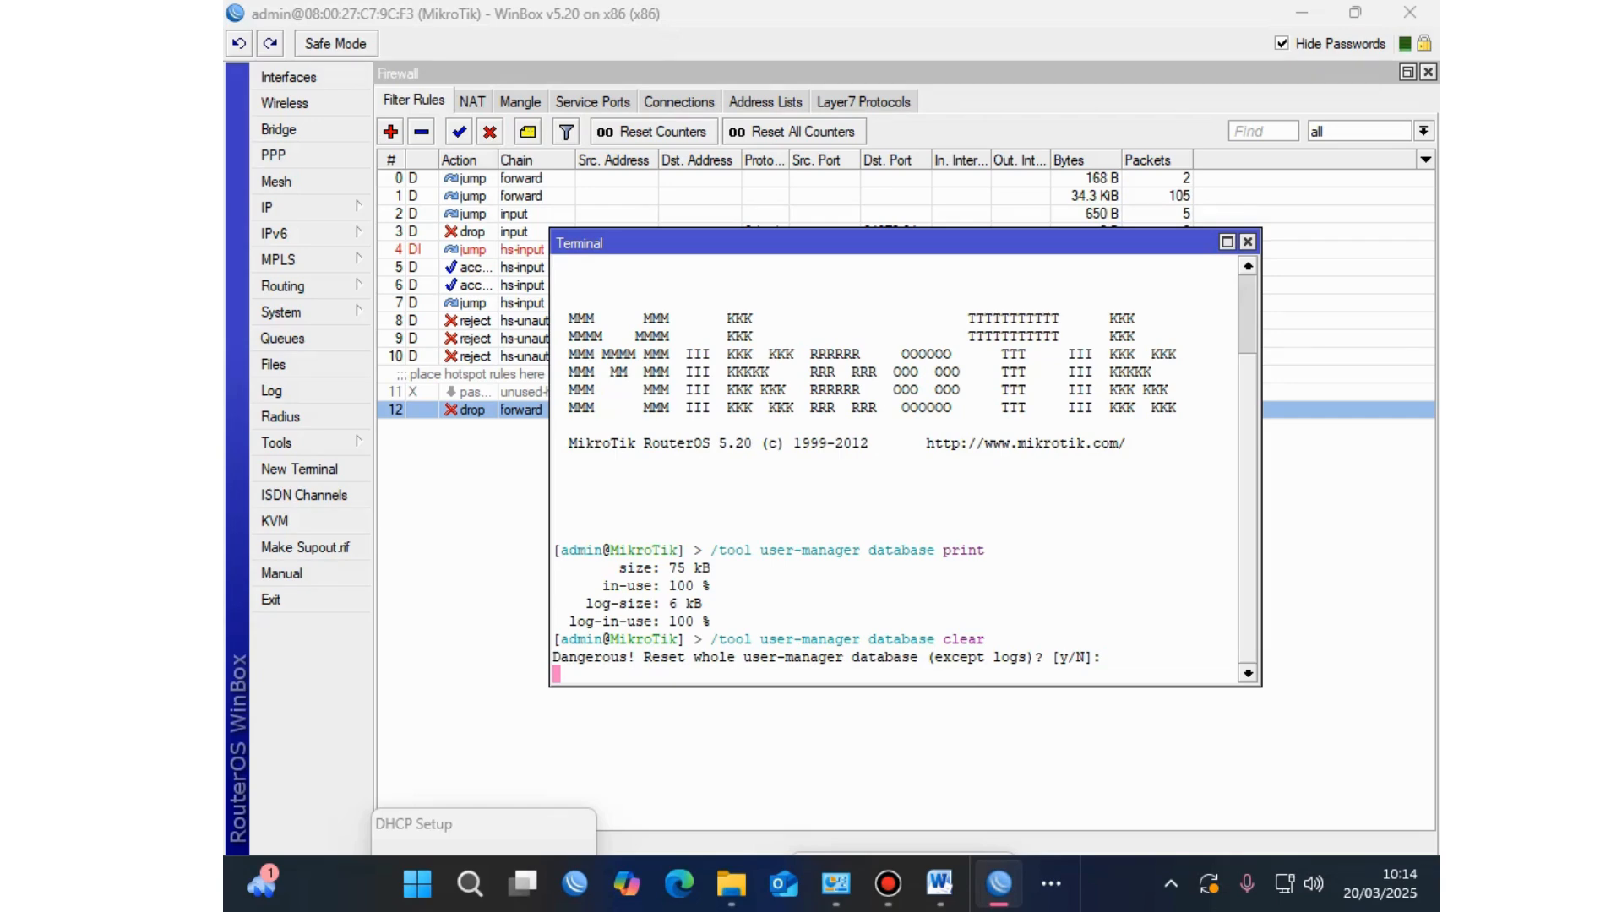
{"action": "type", "text": "y"}
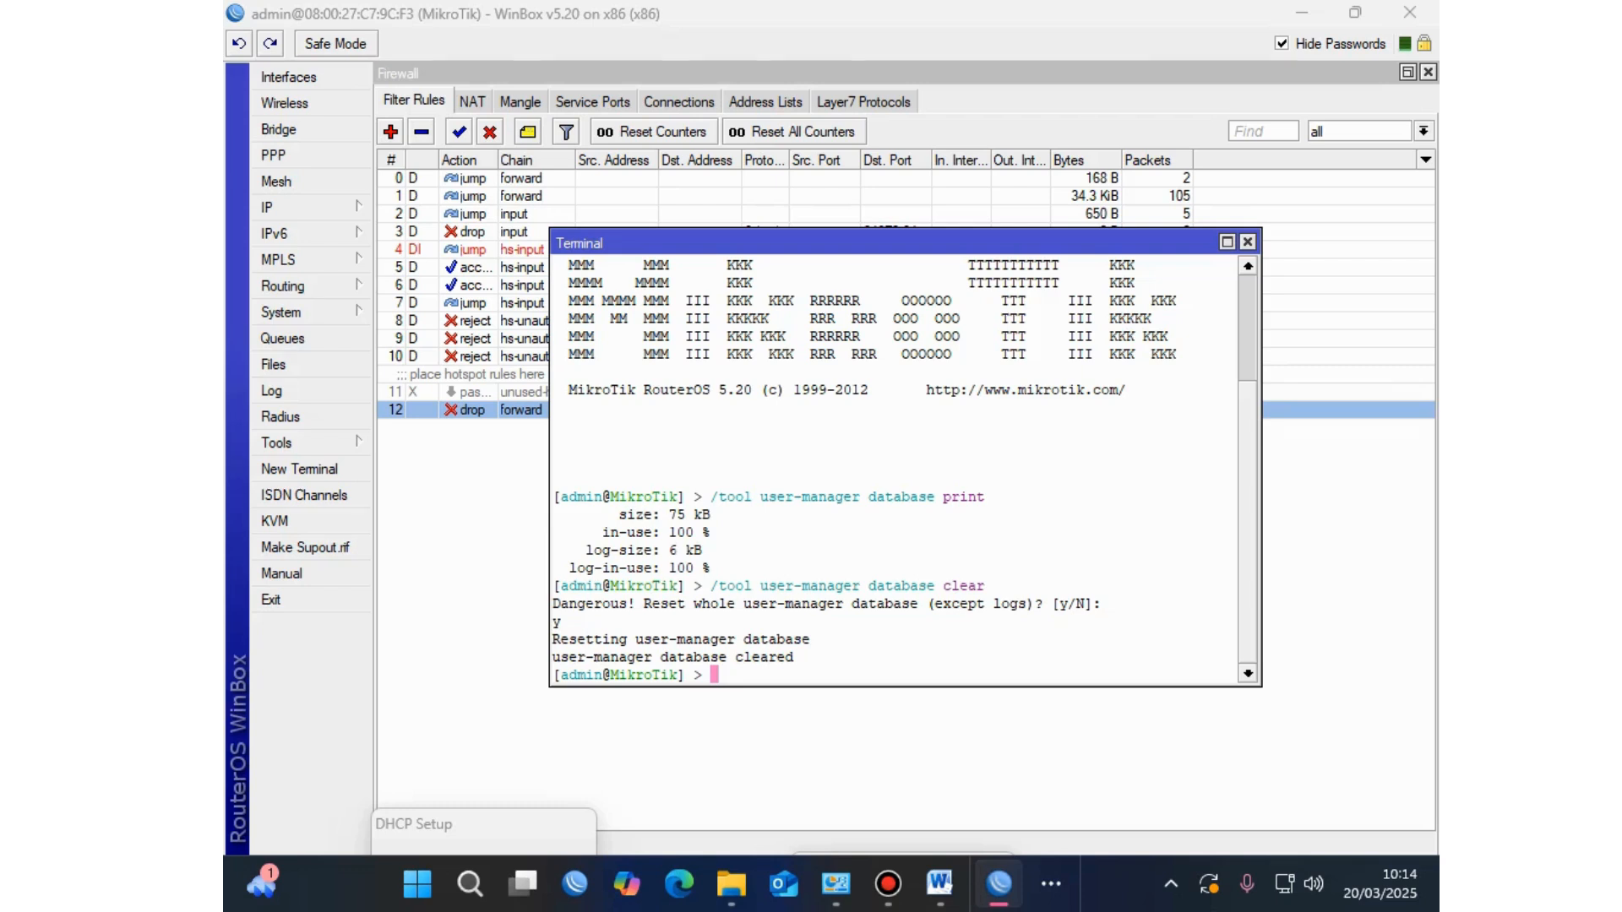
Step: Close the terminal and bring the VirtualBox VM with the speed test to the front
{"action": "left_click", "coordinate": [1247, 242]}
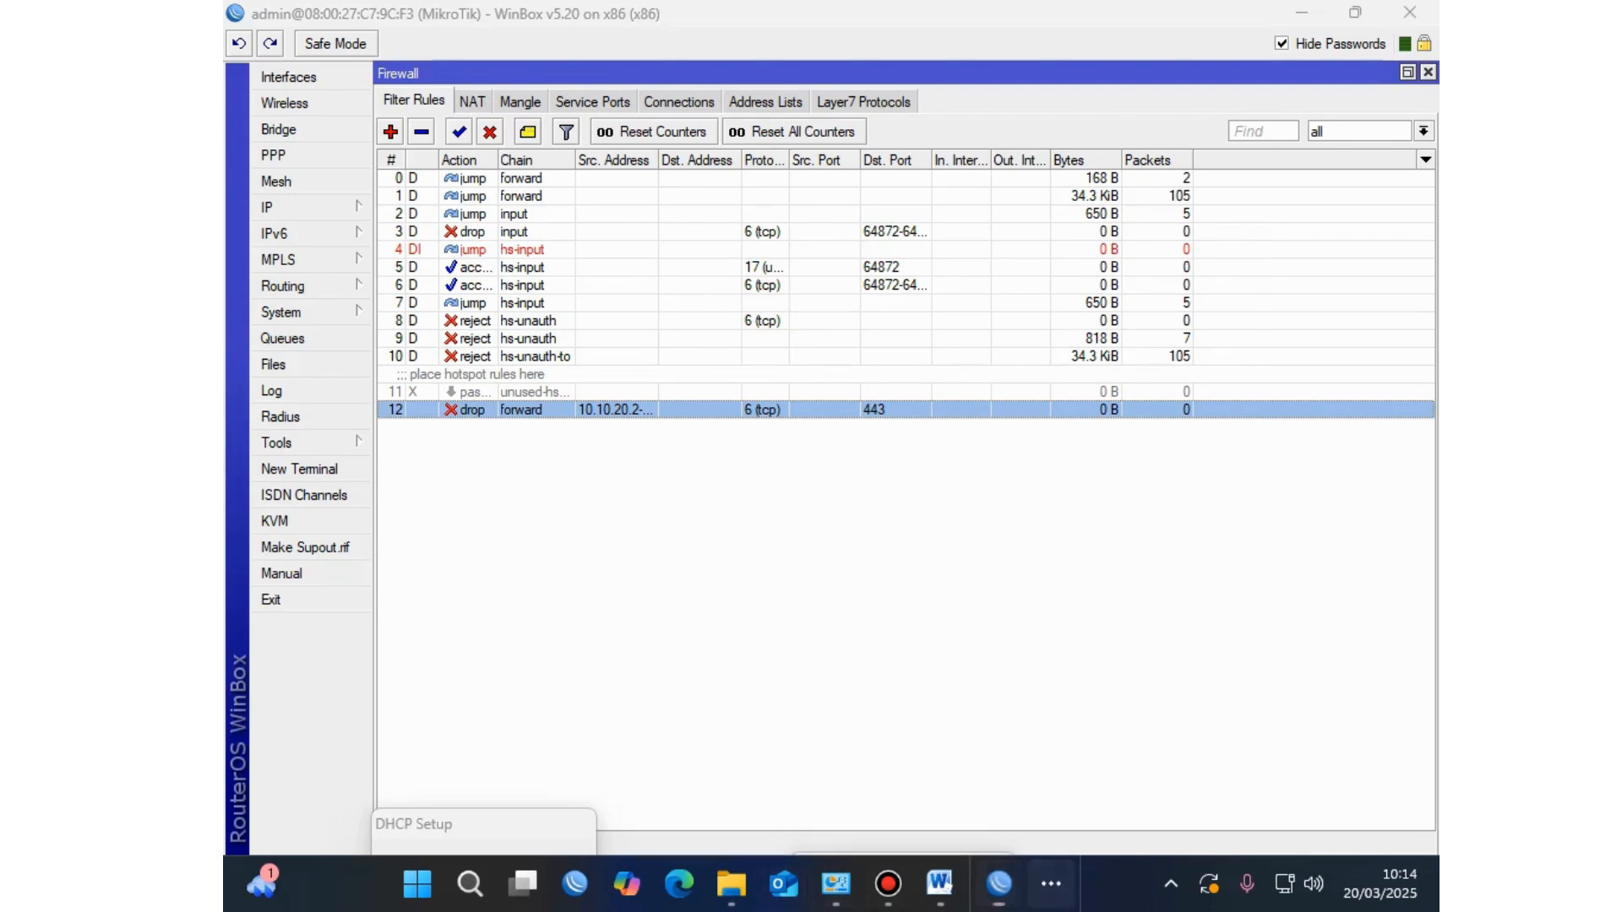
{"action": "left_click", "coordinate": [1051, 884]}
{"action": "left_click", "coordinate": [1014, 676]}
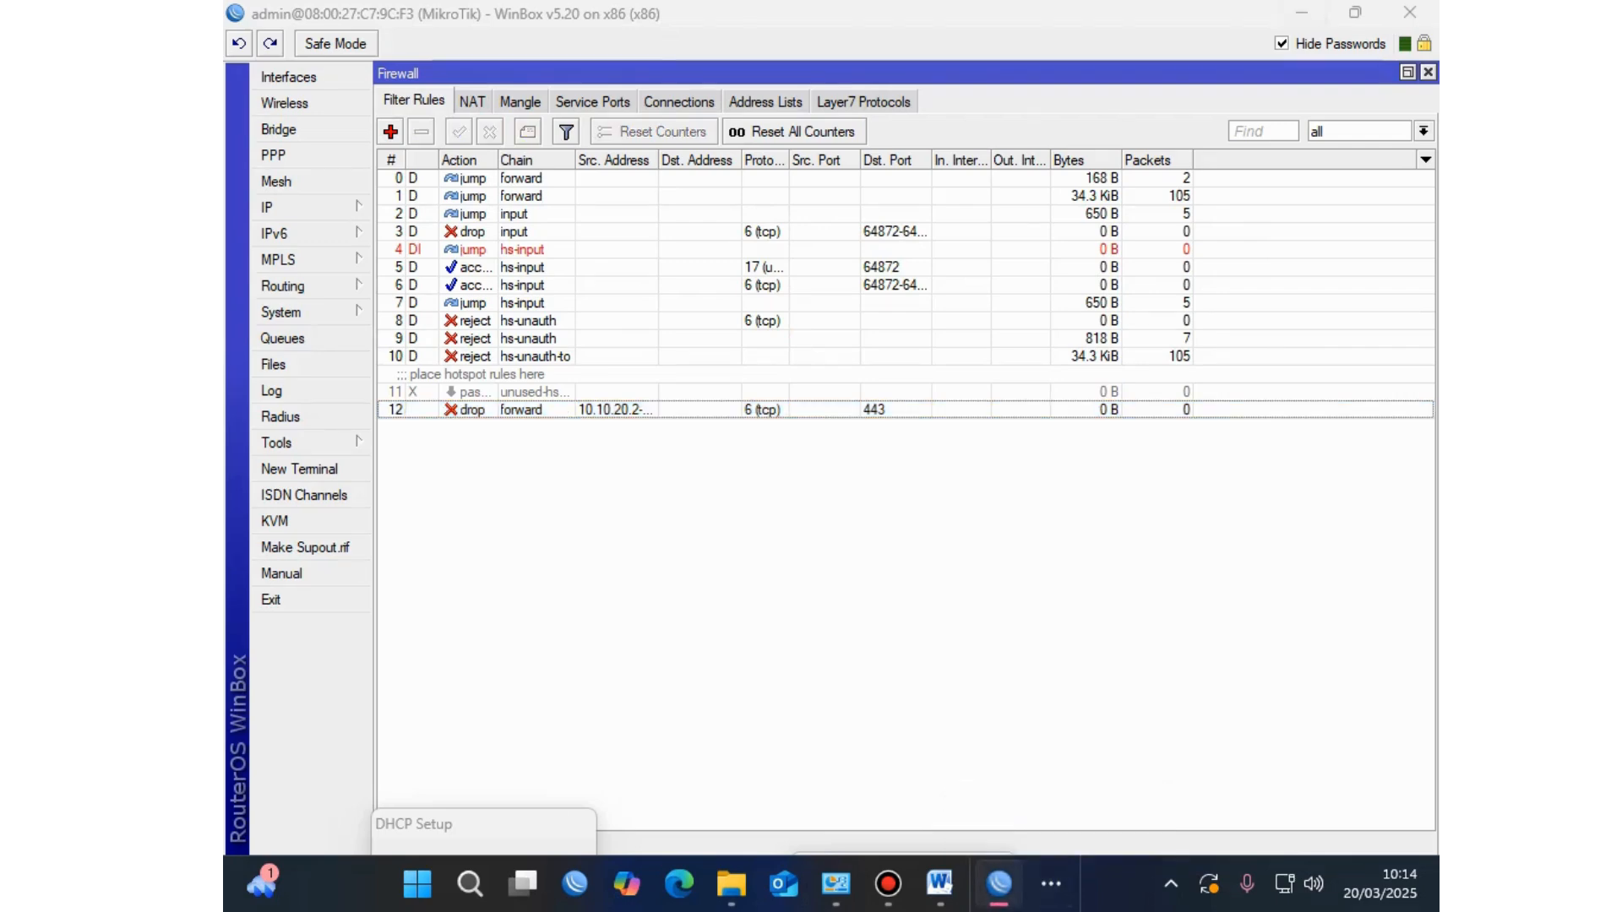
{"action": "left_click", "coordinate": [941, 884]}
{"action": "left_click", "coordinate": [998, 884]}
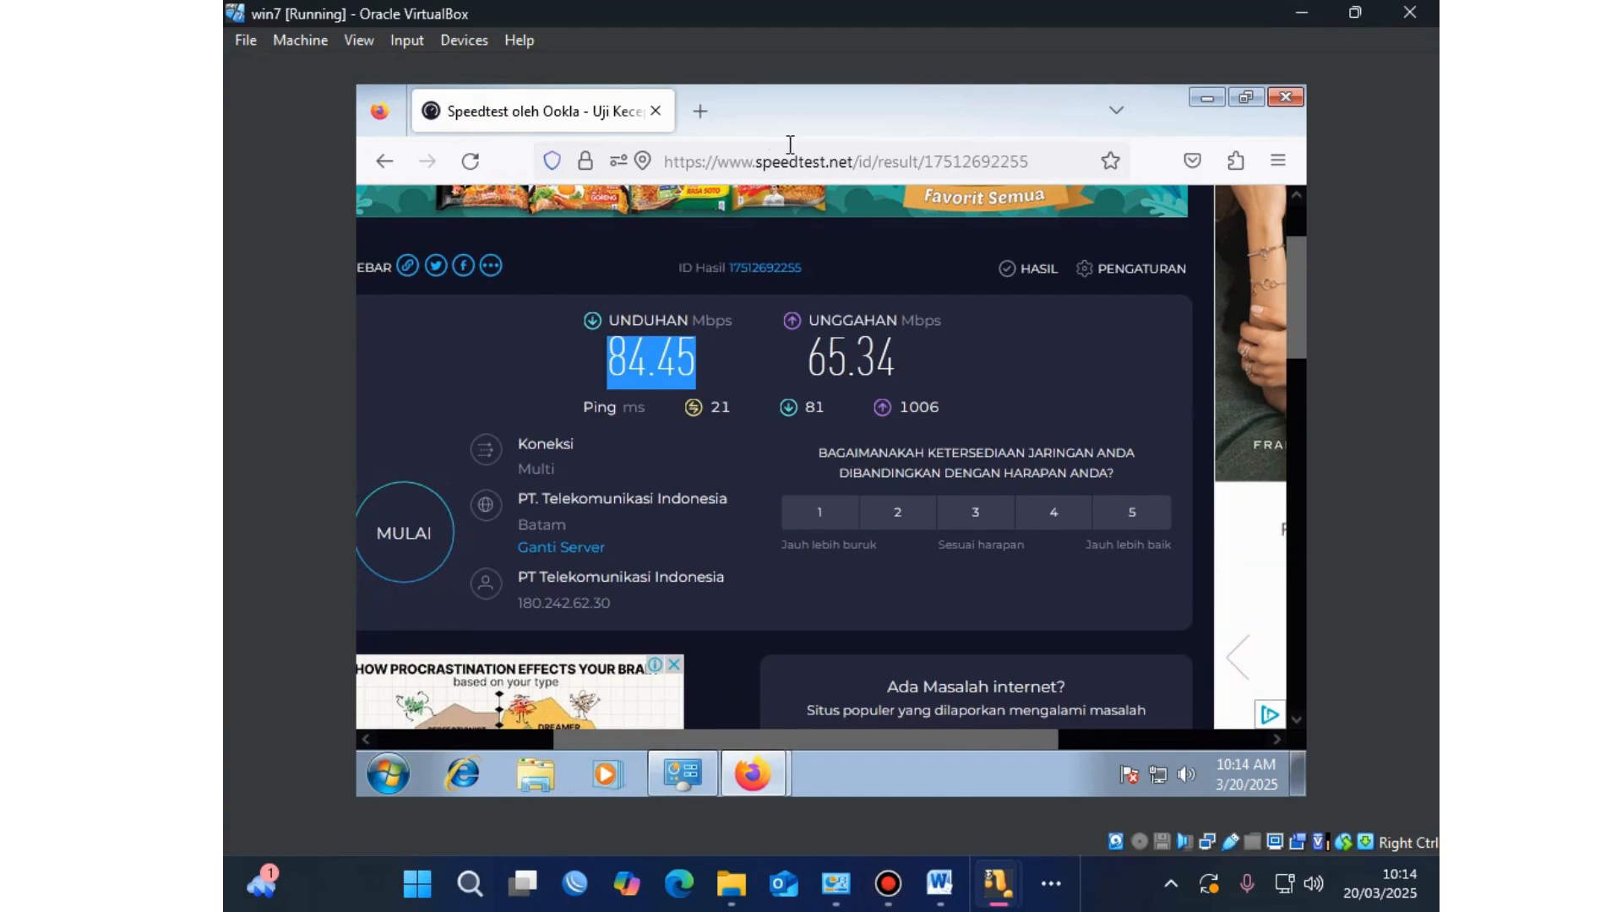
Step: Load 10.10.20.1/userman in the VM's Firefox address bar
{"action": "left_click", "coordinate": [1245, 97]}
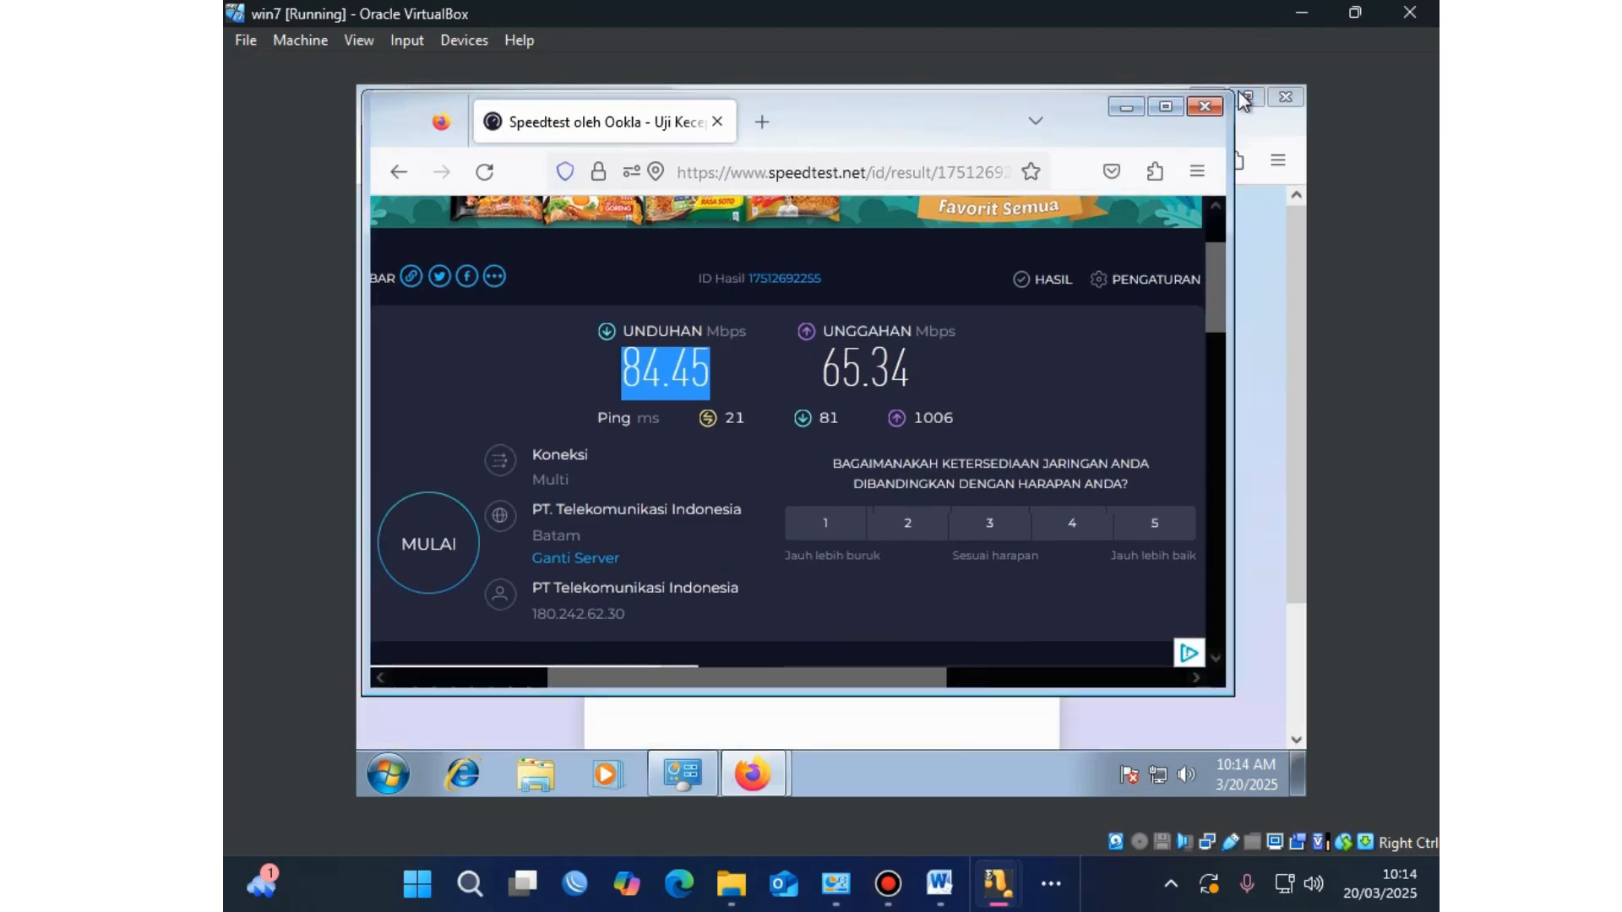
{"action": "left_click", "coordinate": [1166, 107]}
{"action": "left_click", "coordinate": [835, 161]}
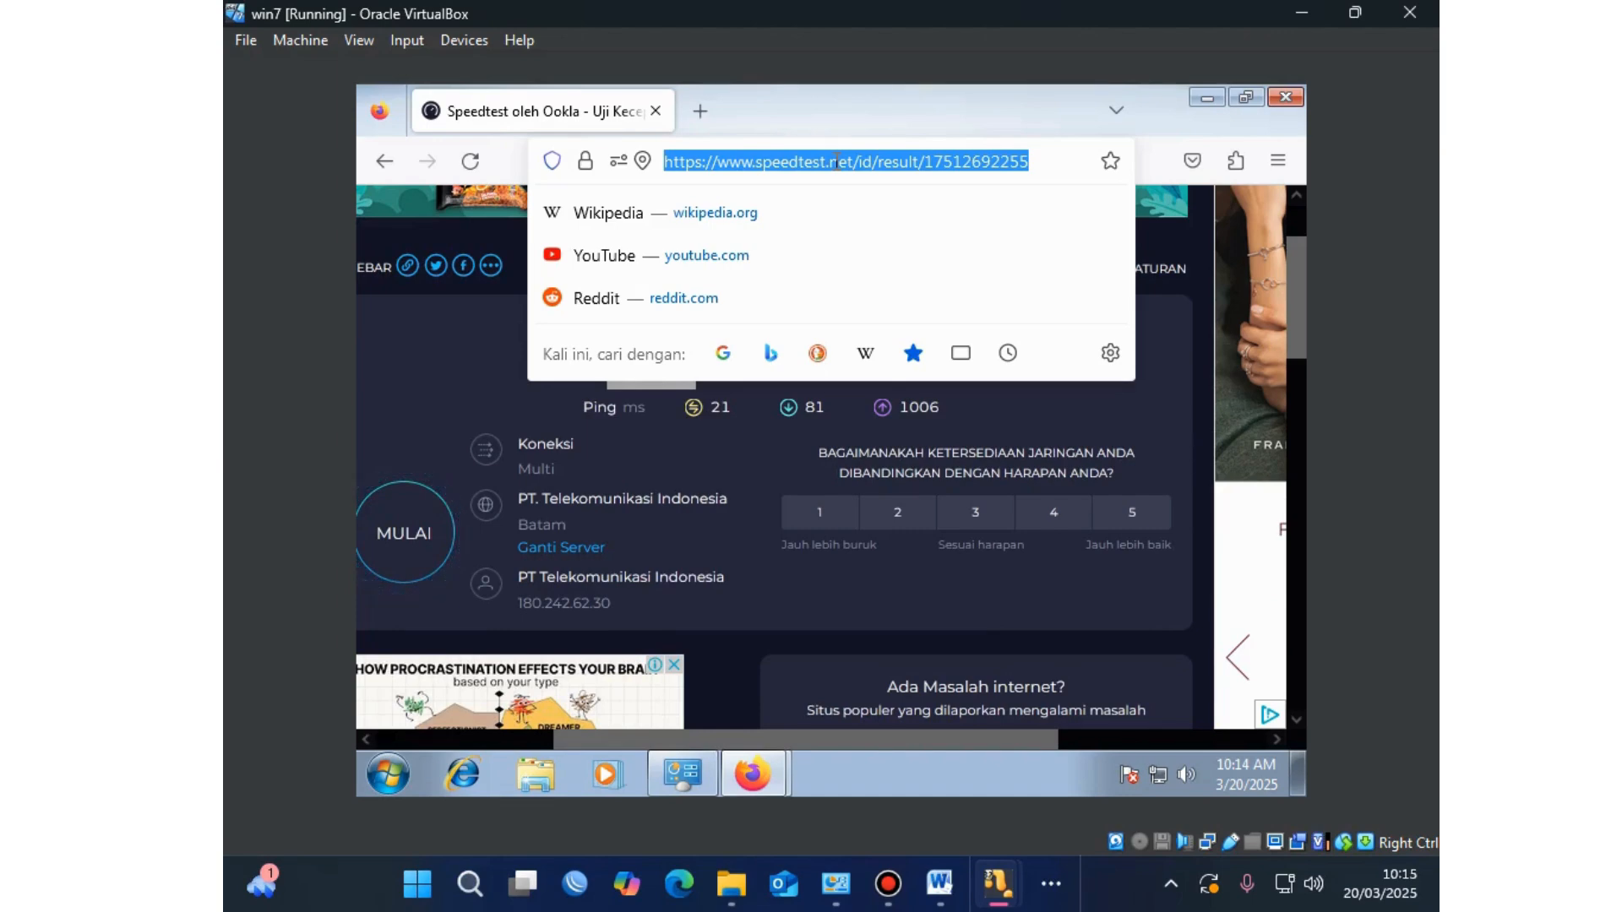
{"action": "type", "text": "10"}
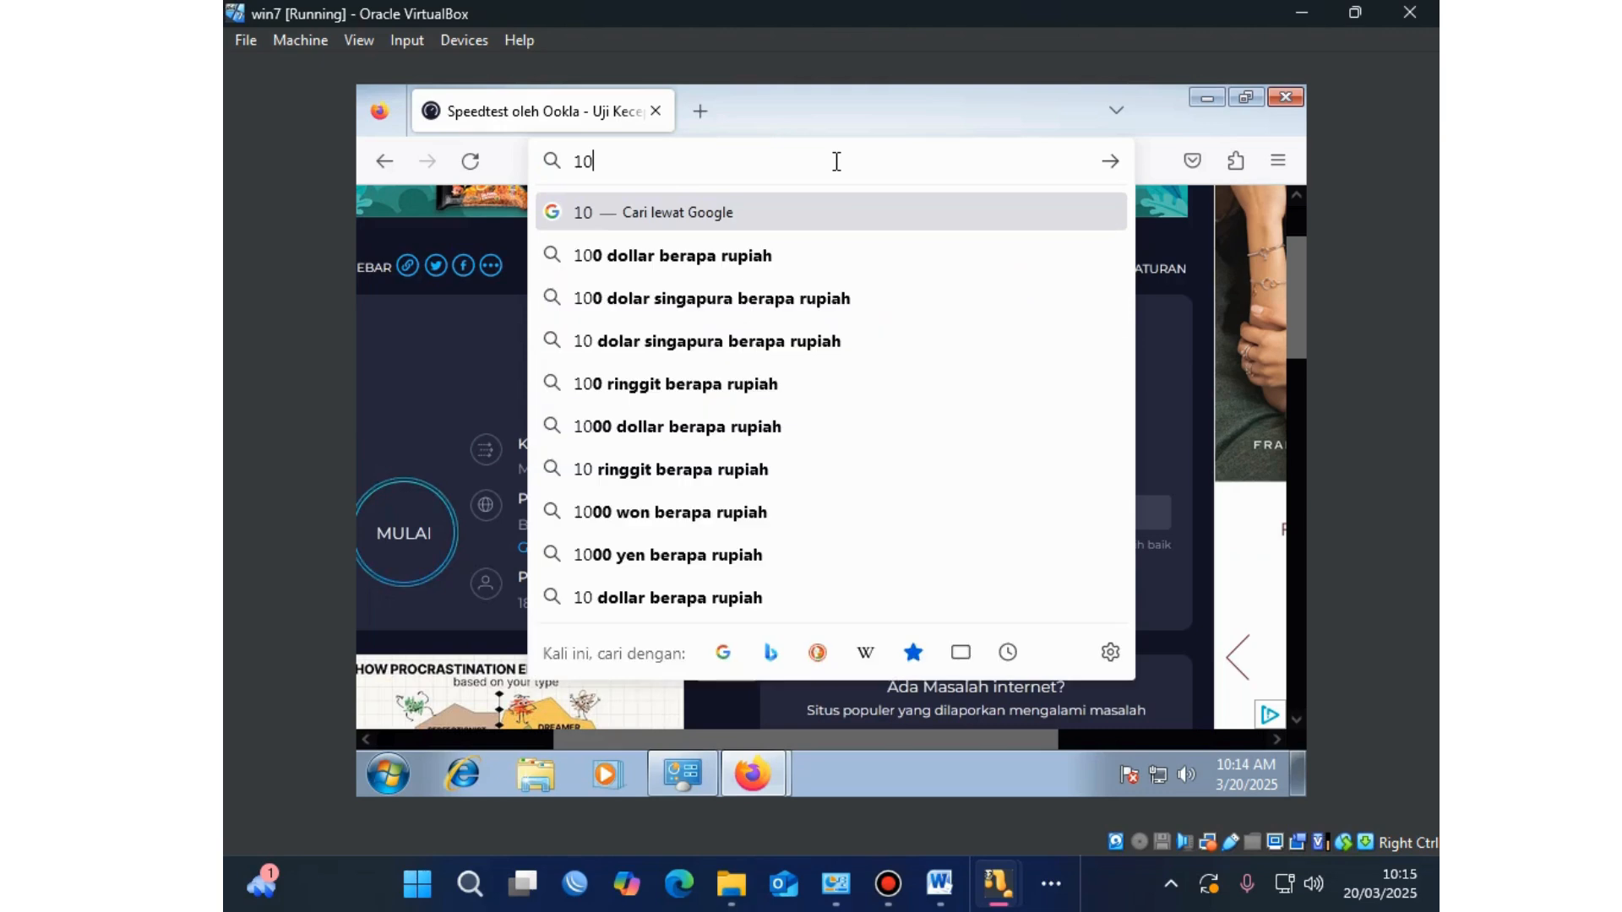
{"action": "type", "text": ".10."}
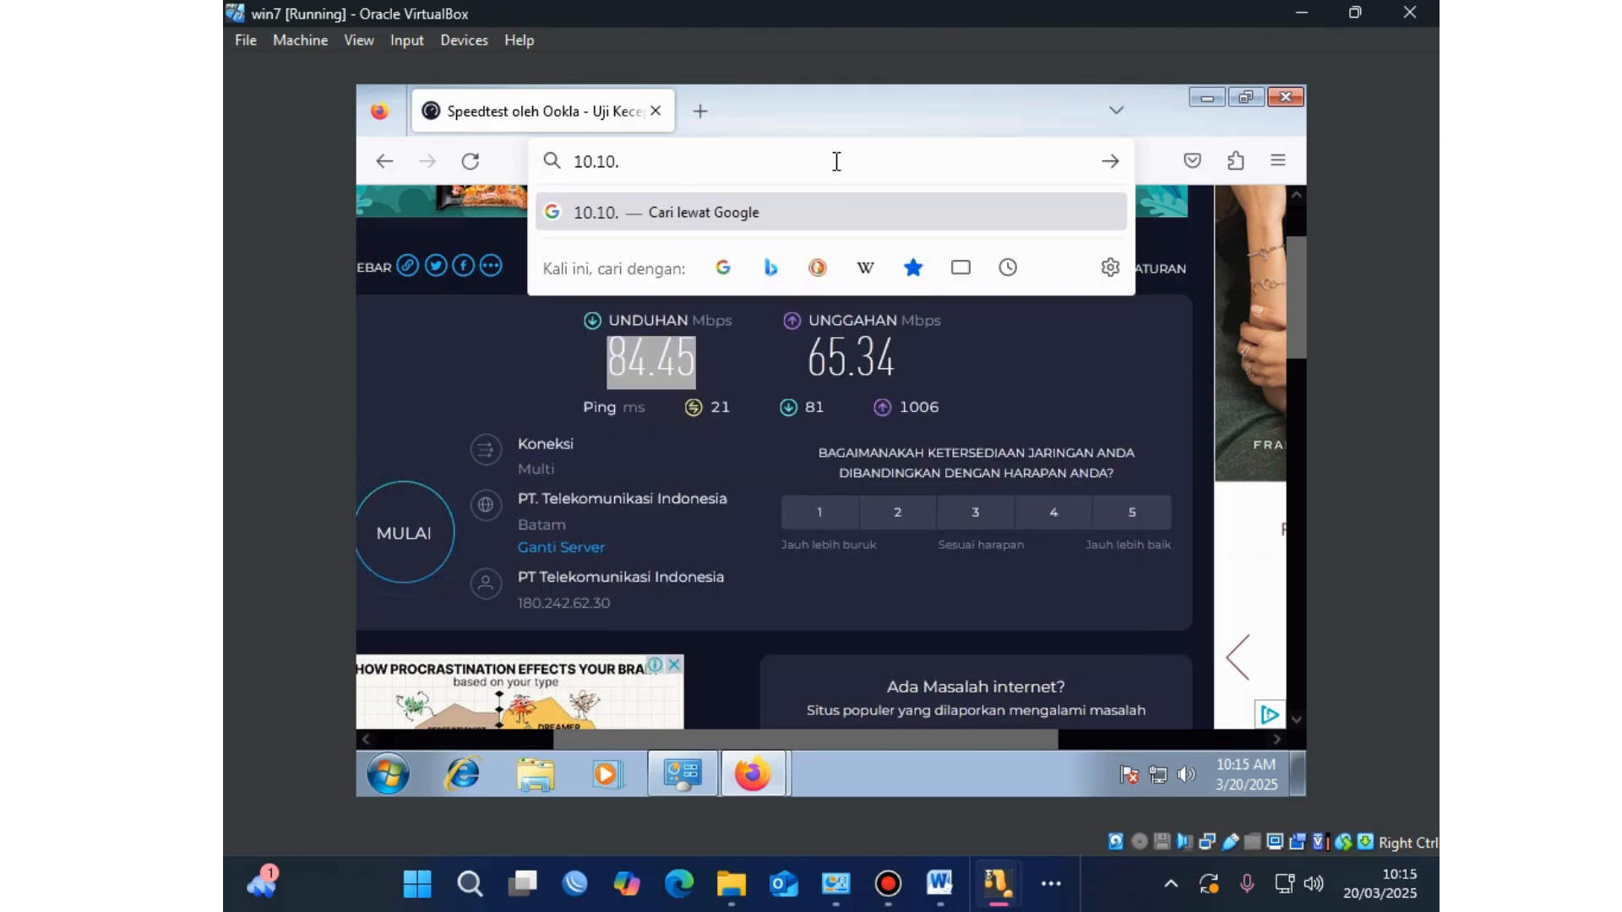
{"action": "type", "text": "20"}
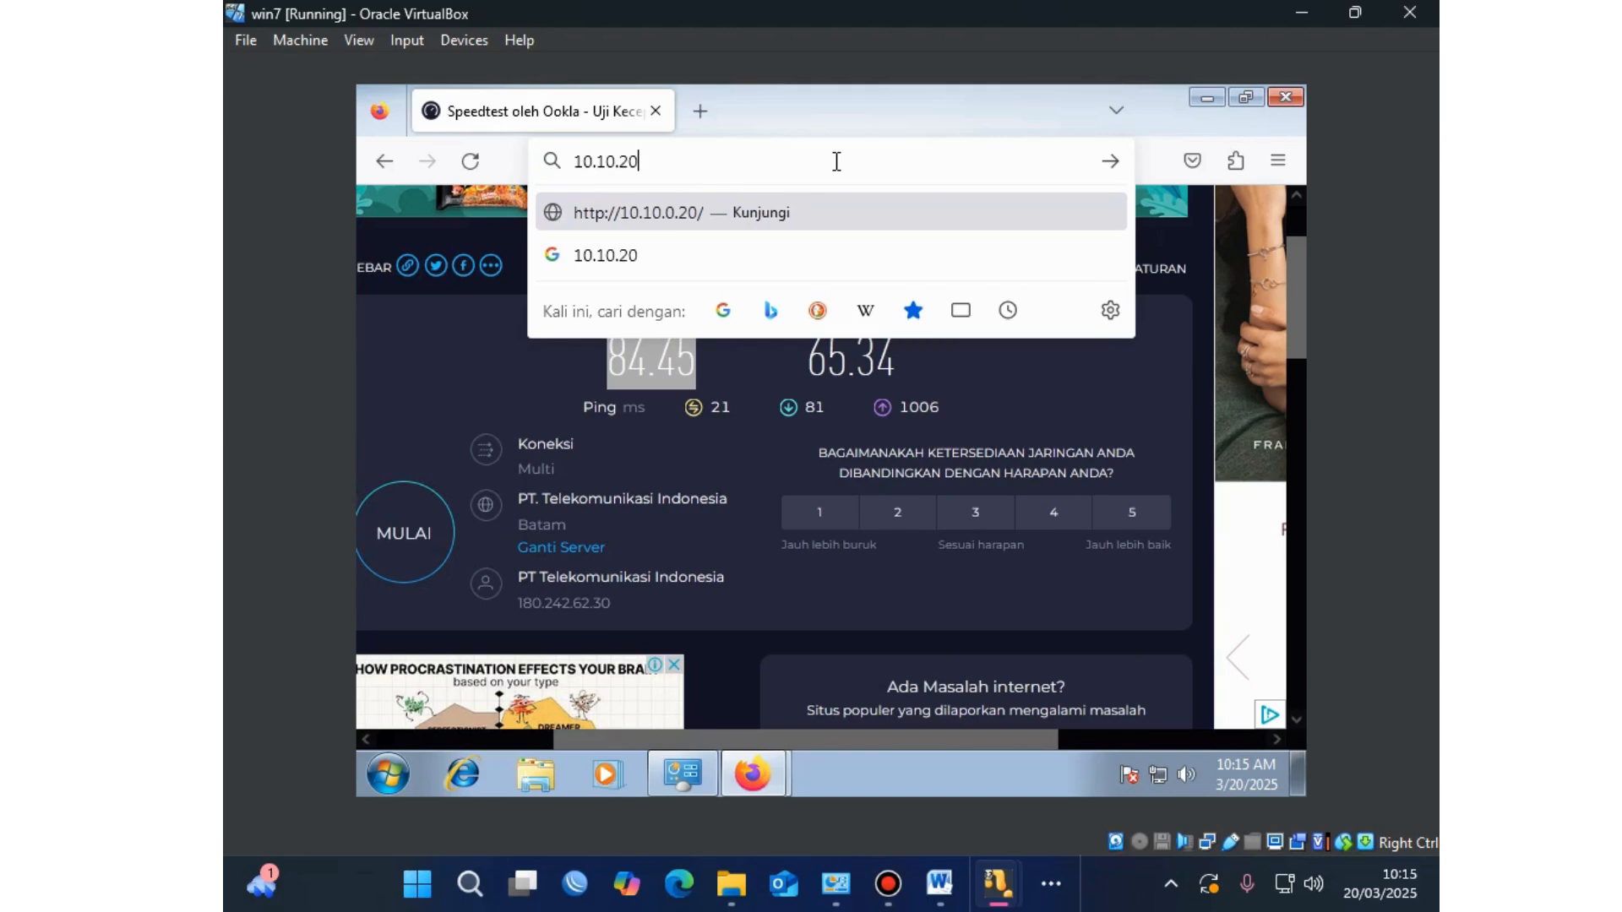
{"action": "type", "text": ".1"}
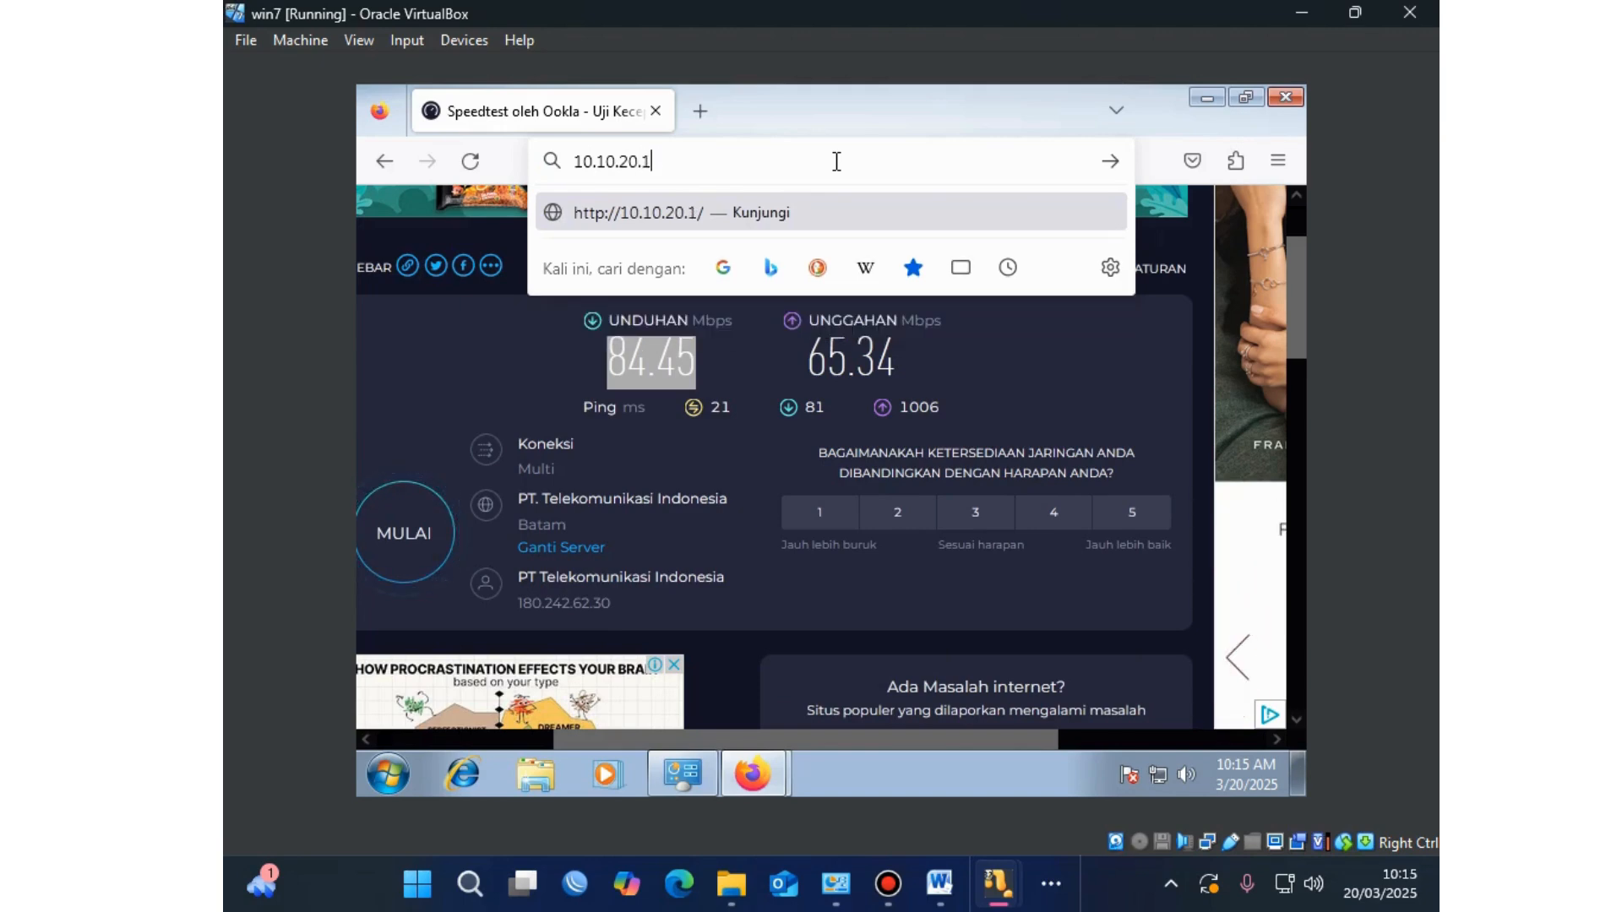
{"action": "type", "text": "/useman"}
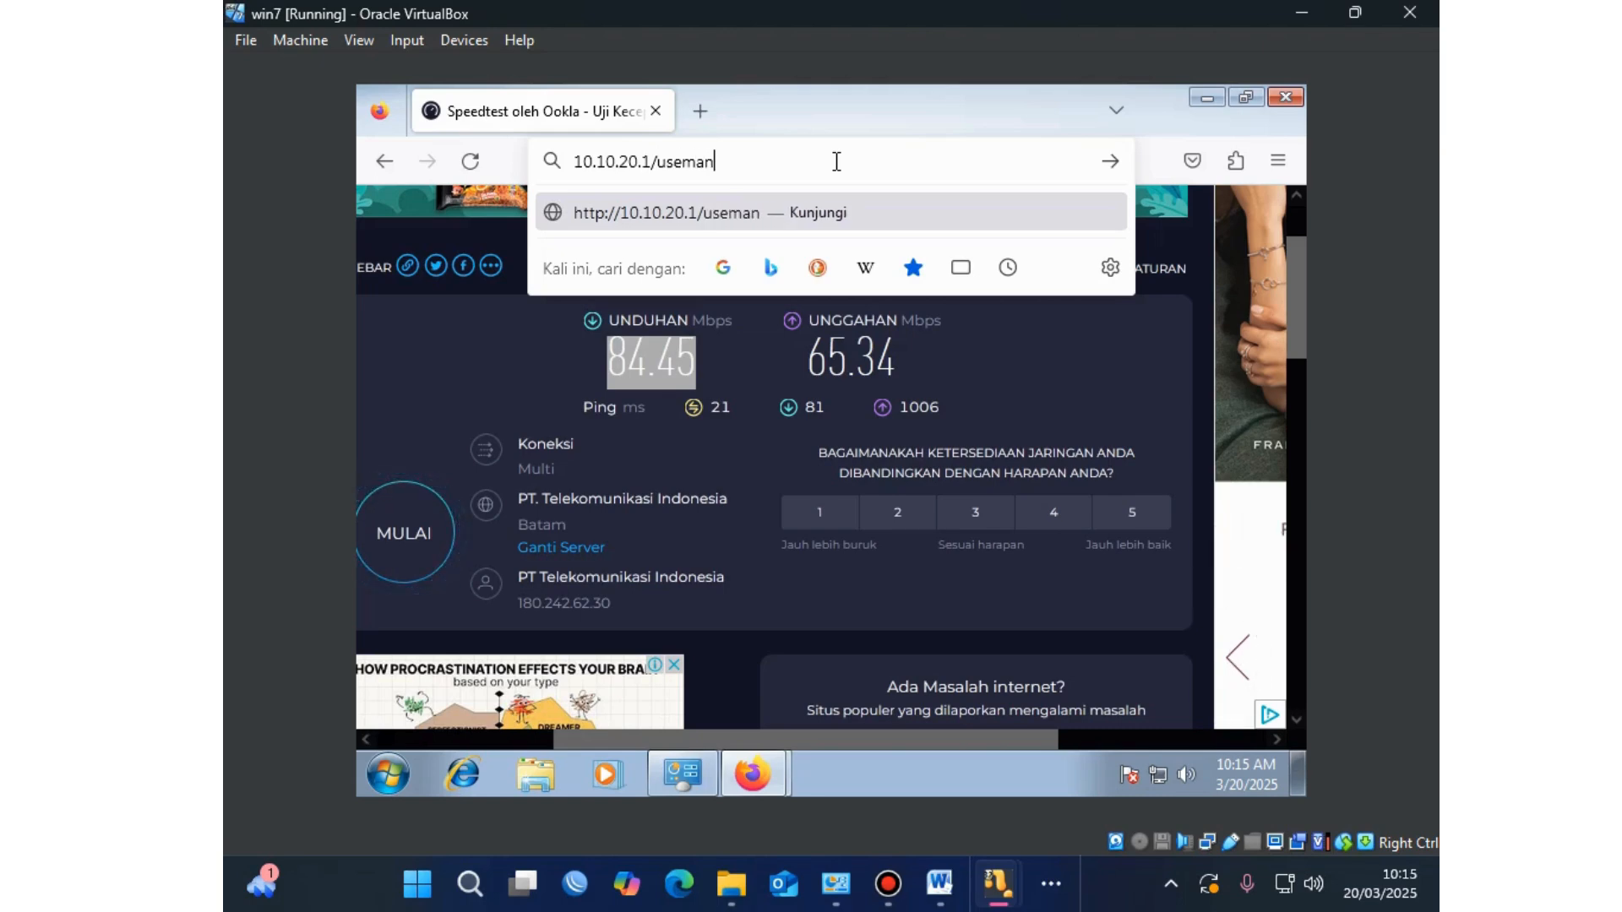
{"action": "key", "text": "BackSpace"}
{"action": "key", "text": "BackSpace"}
{"action": "key", "text": "BackSpace"}
{"action": "key", "text": "BackSpace"}
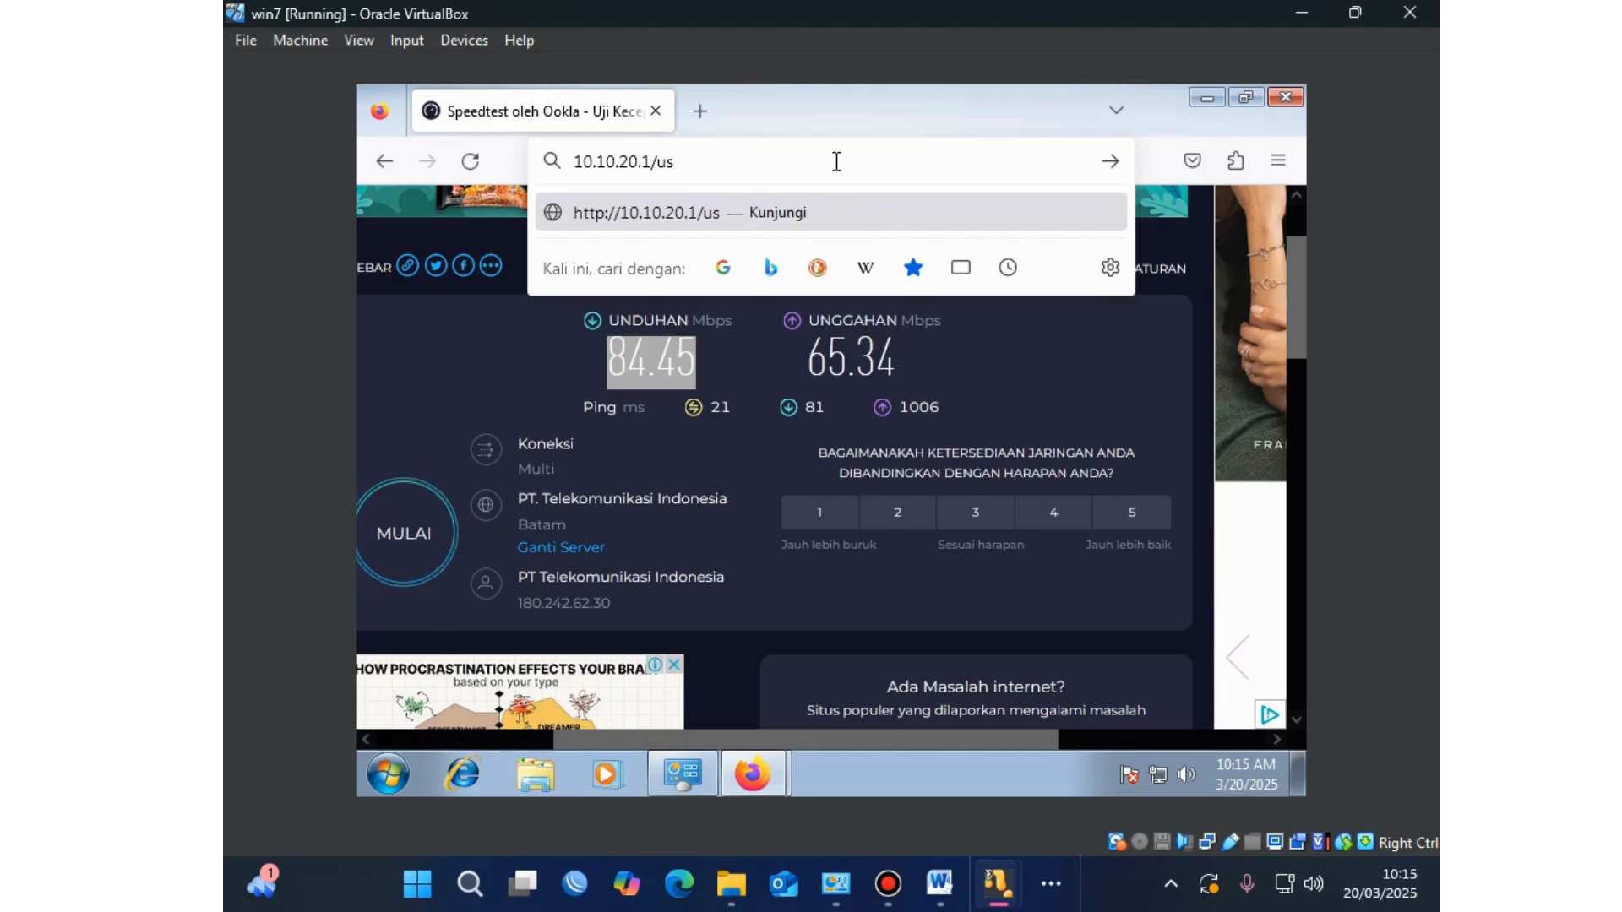
{"action": "type", "text": "erma"}
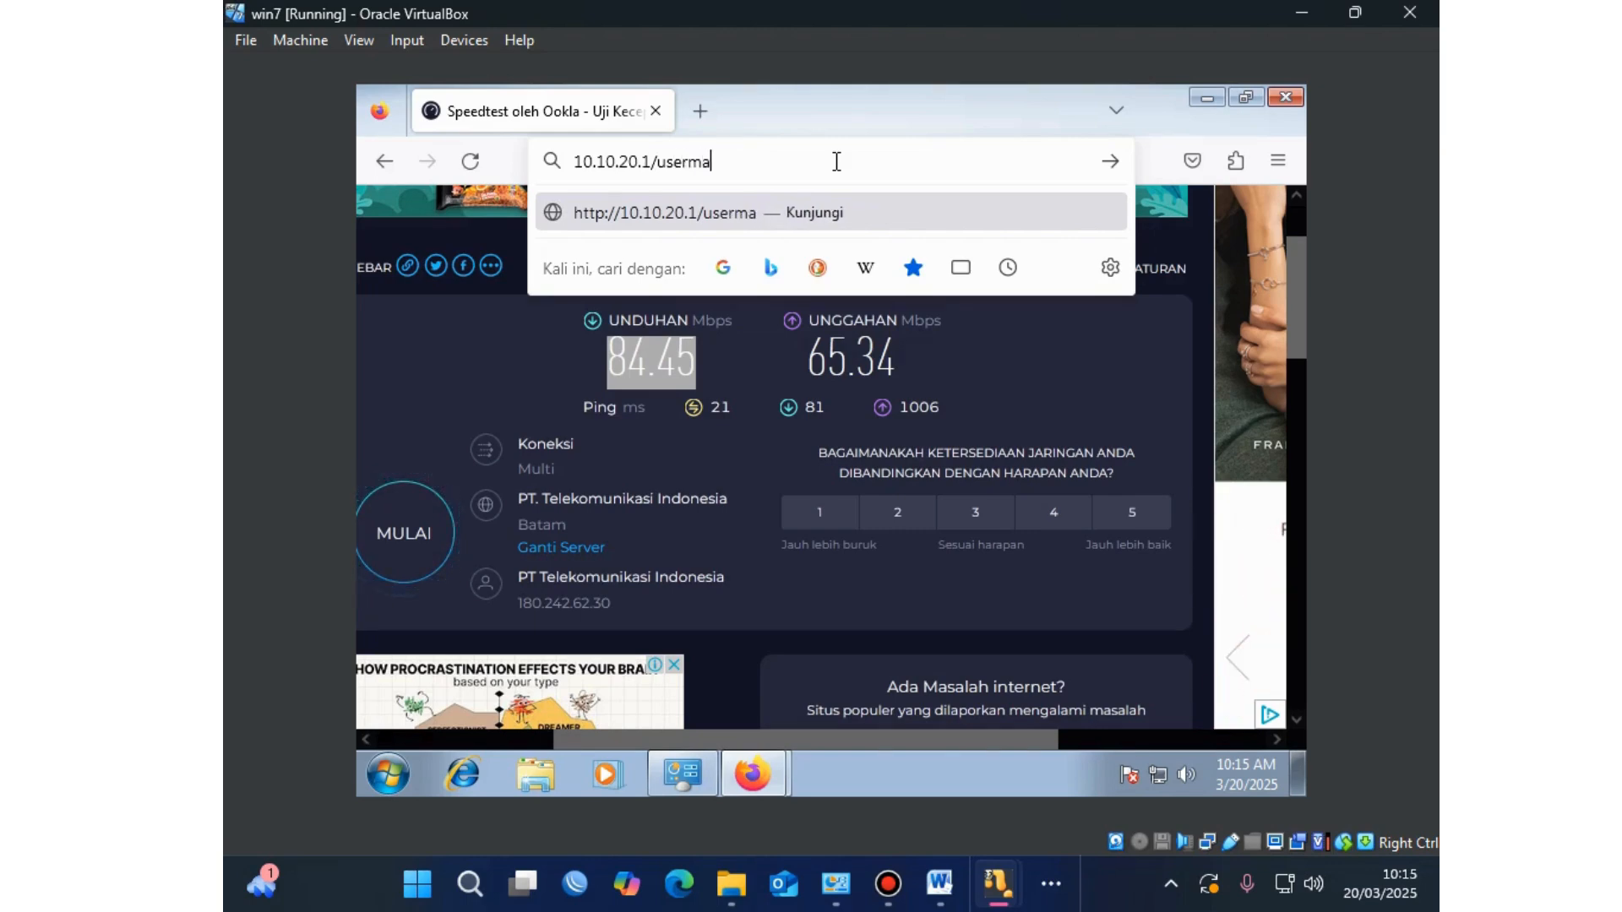
{"action": "type", "text": "n"}
{"action": "key", "text": "Return"}
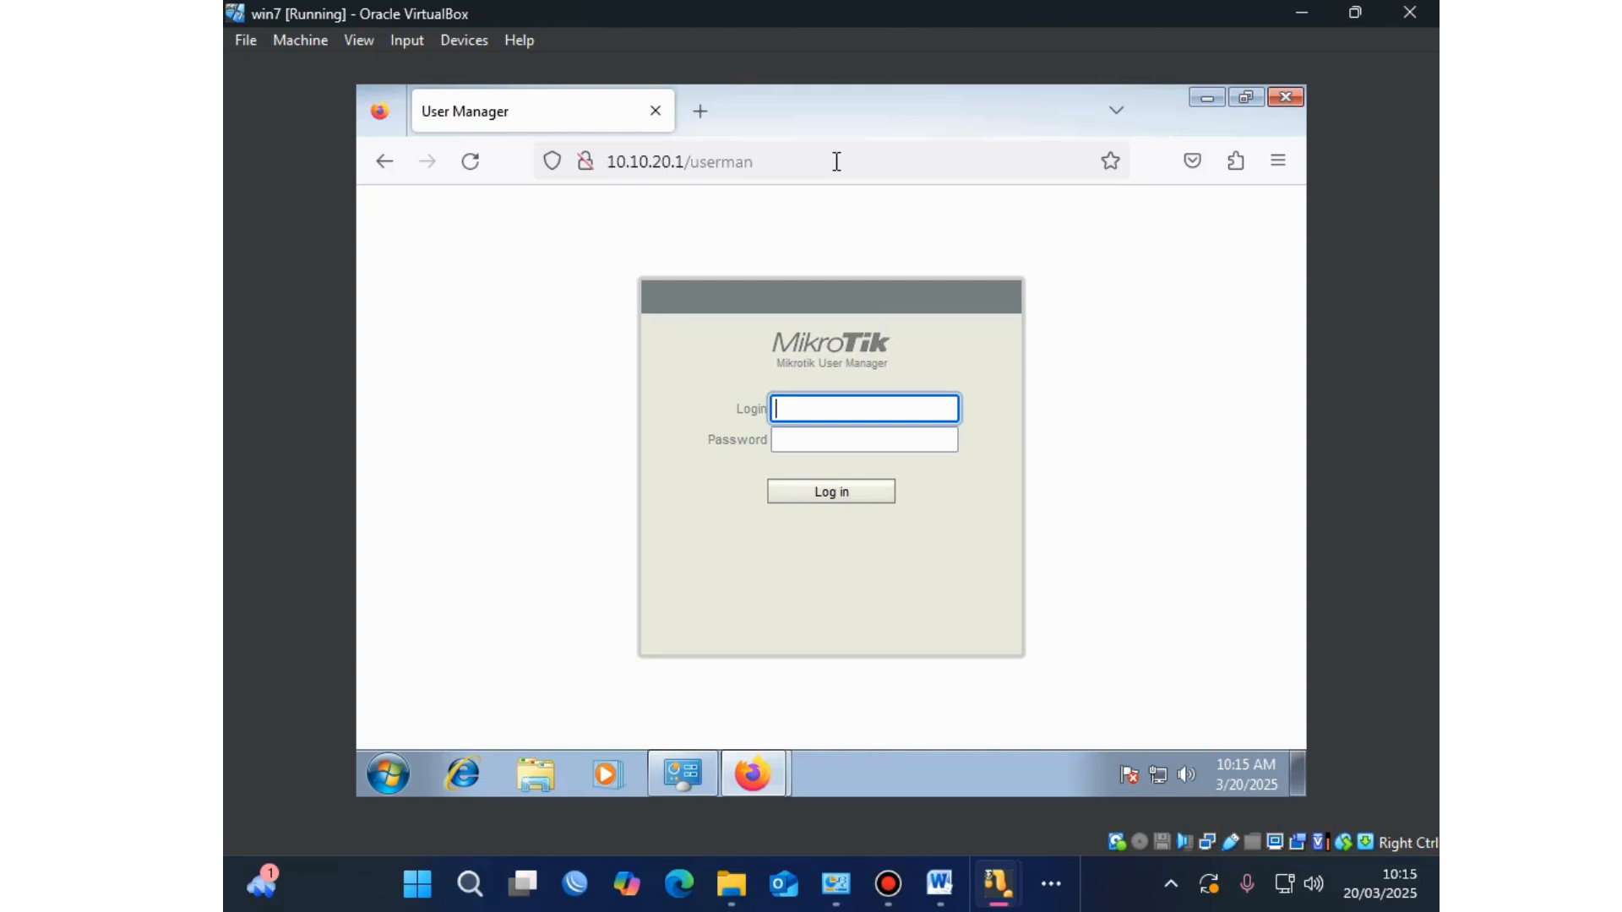
{"action": "left_click", "coordinate": [836, 161]}
Step: Log in to User Manager as admin, then start a new router entry from Routers
{"action": "left_click", "coordinate": [837, 162]}
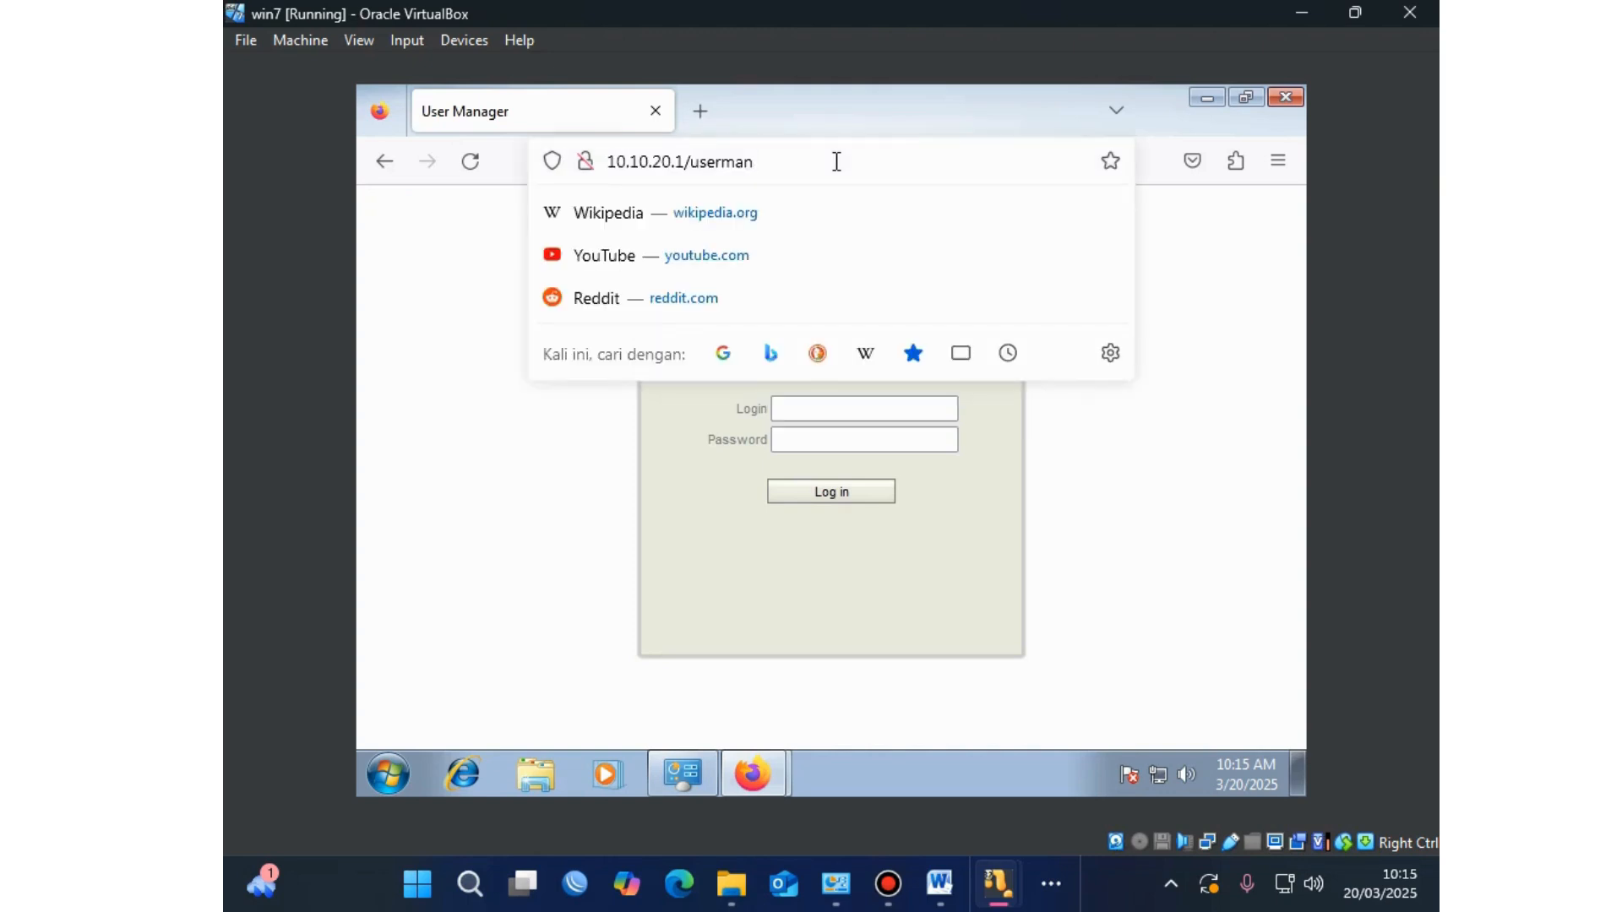
{"action": "left_click", "coordinate": [809, 418]}
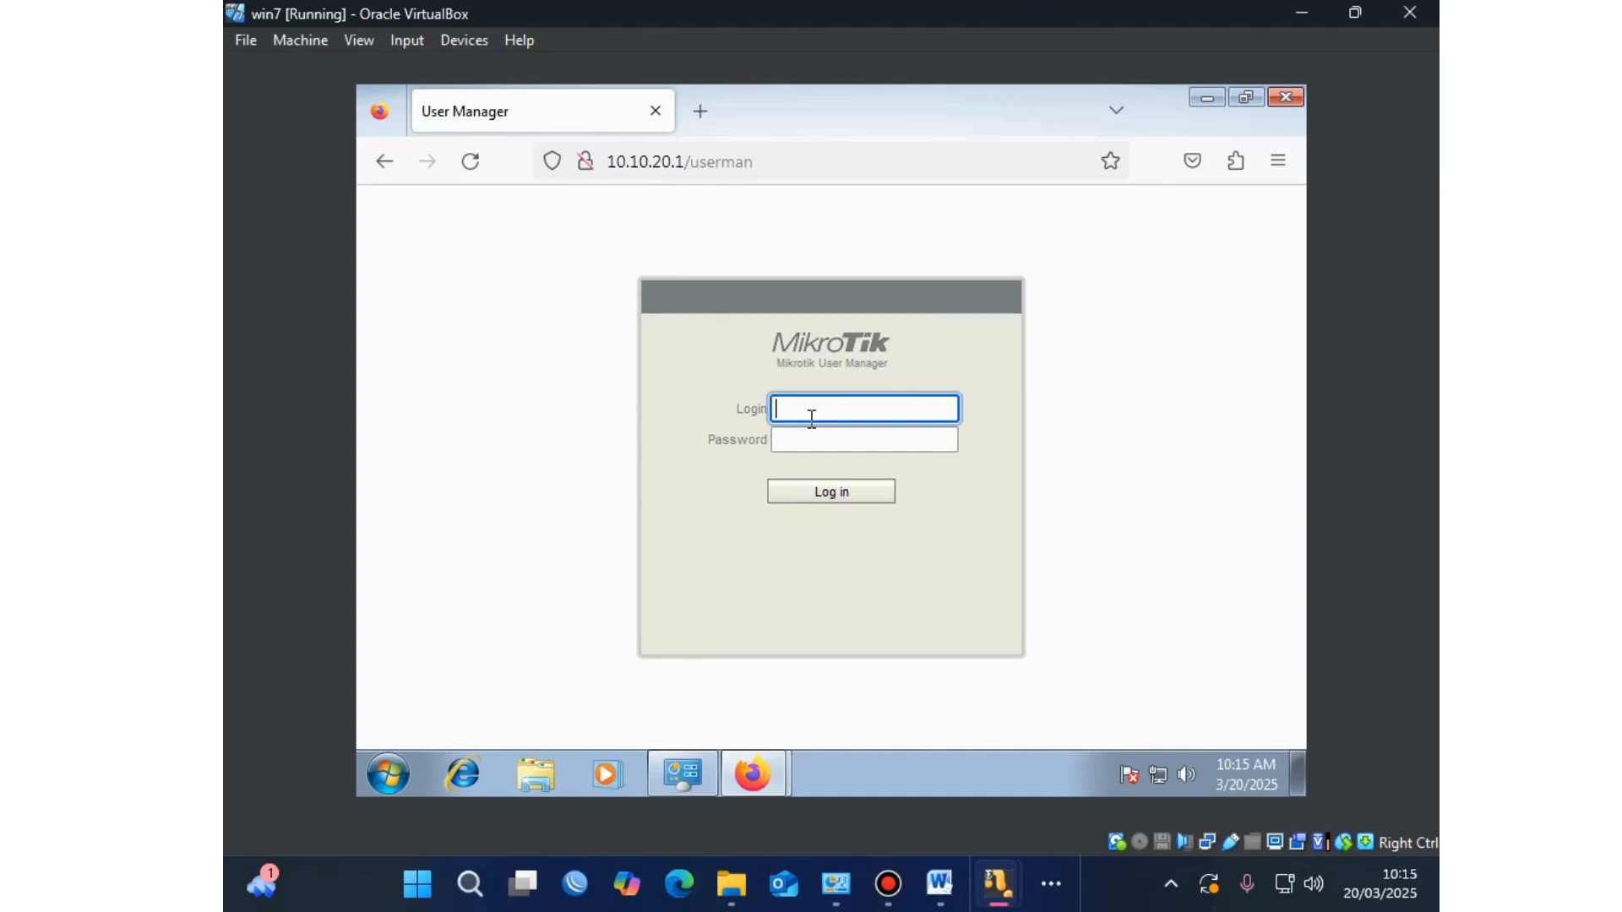
{"action": "type", "text": "admin"}
{"action": "left_click", "coordinate": [858, 498]}
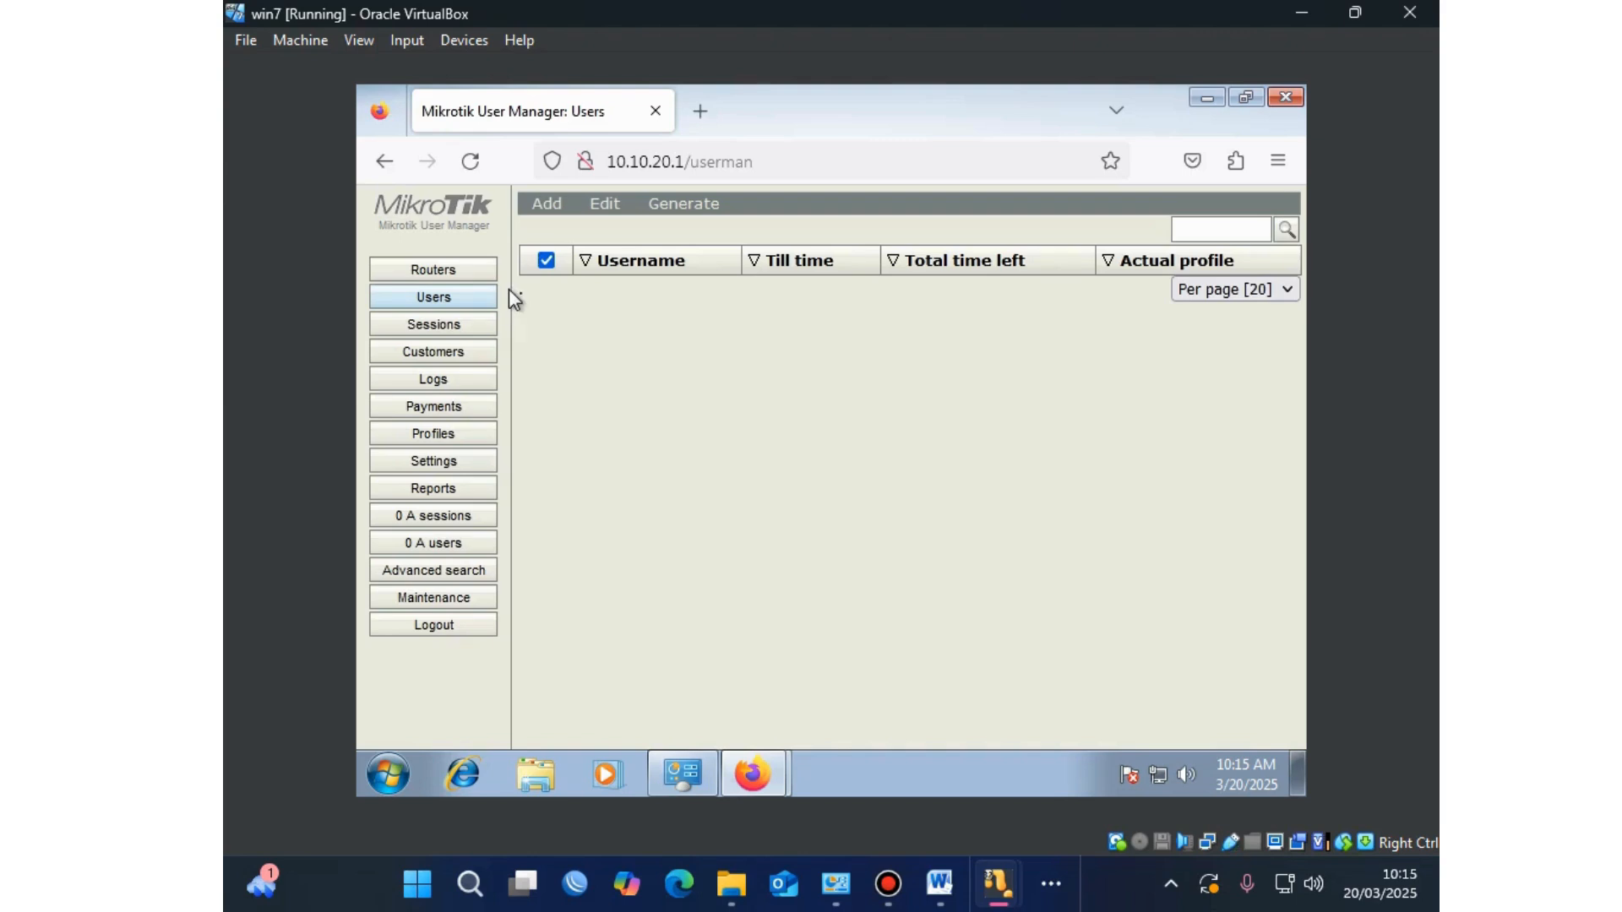
{"action": "left_click", "coordinate": [451, 270]}
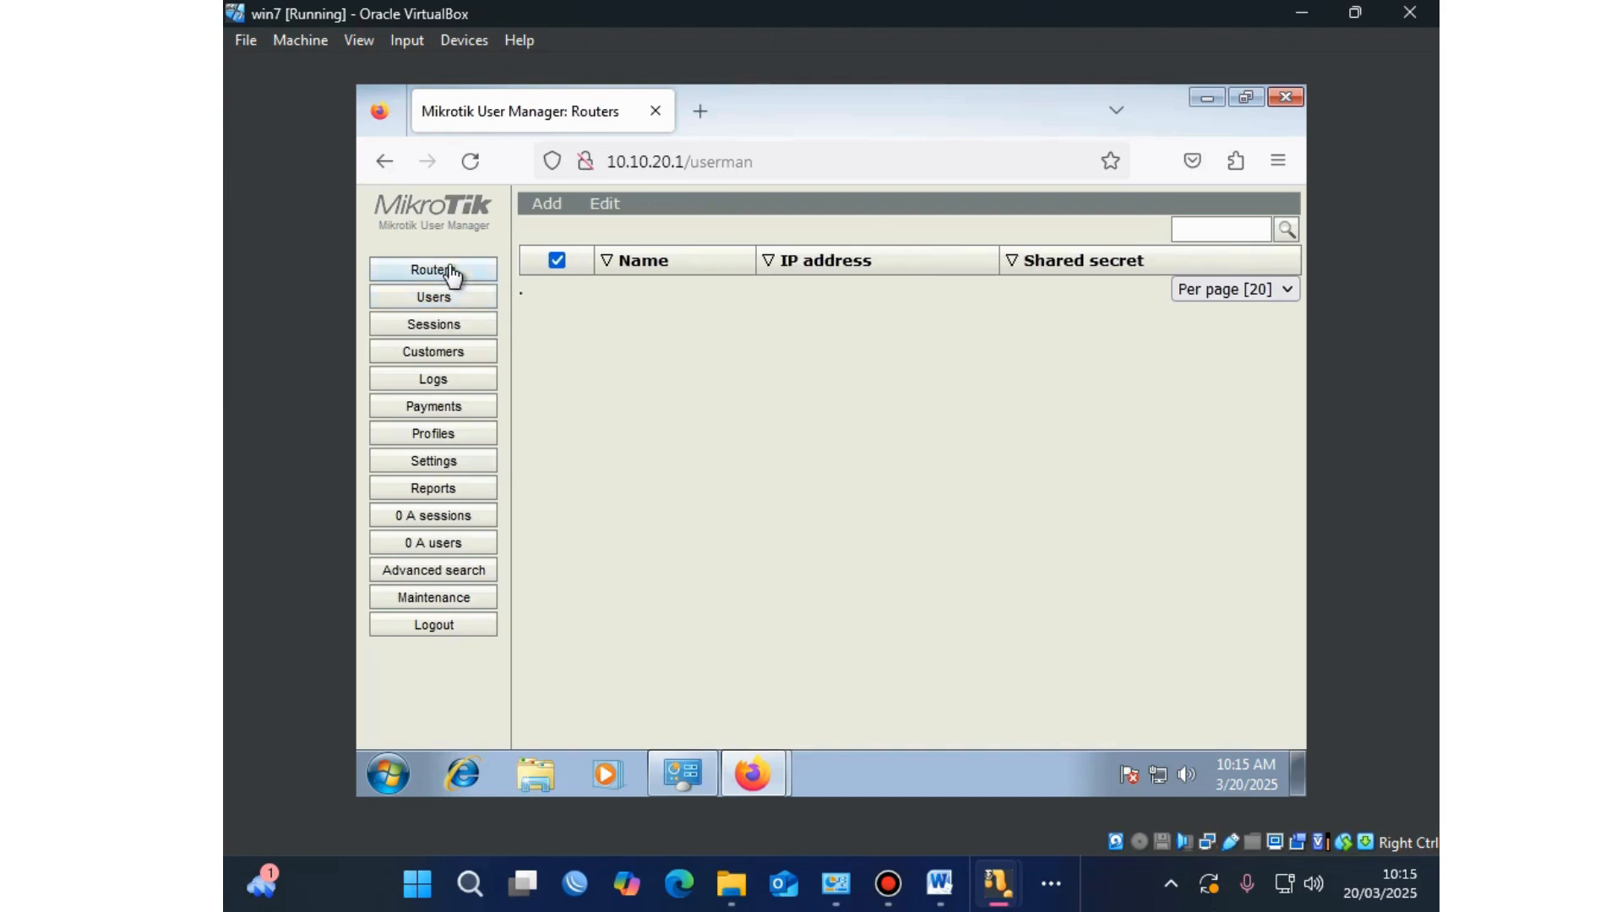
{"action": "left_click", "coordinate": [573, 207]}
Step: Enter router name 'buat vouher', IP address 127.0.0.1 and the shared secret
{"action": "left_click", "coordinate": [561, 226]}
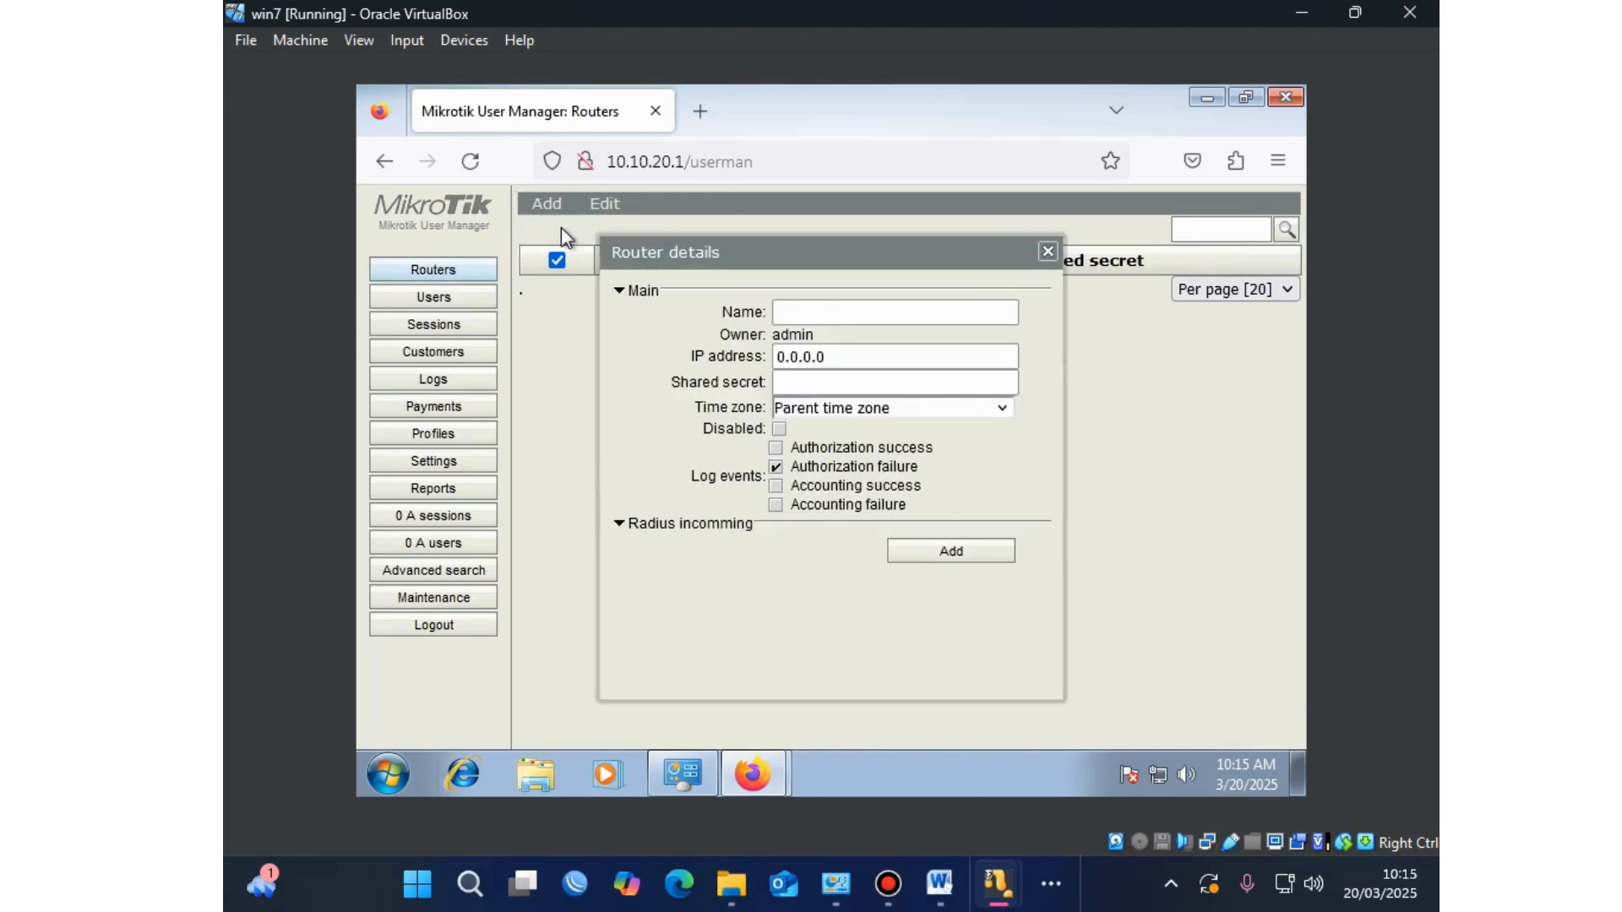
{"action": "left_click", "coordinate": [790, 308]}
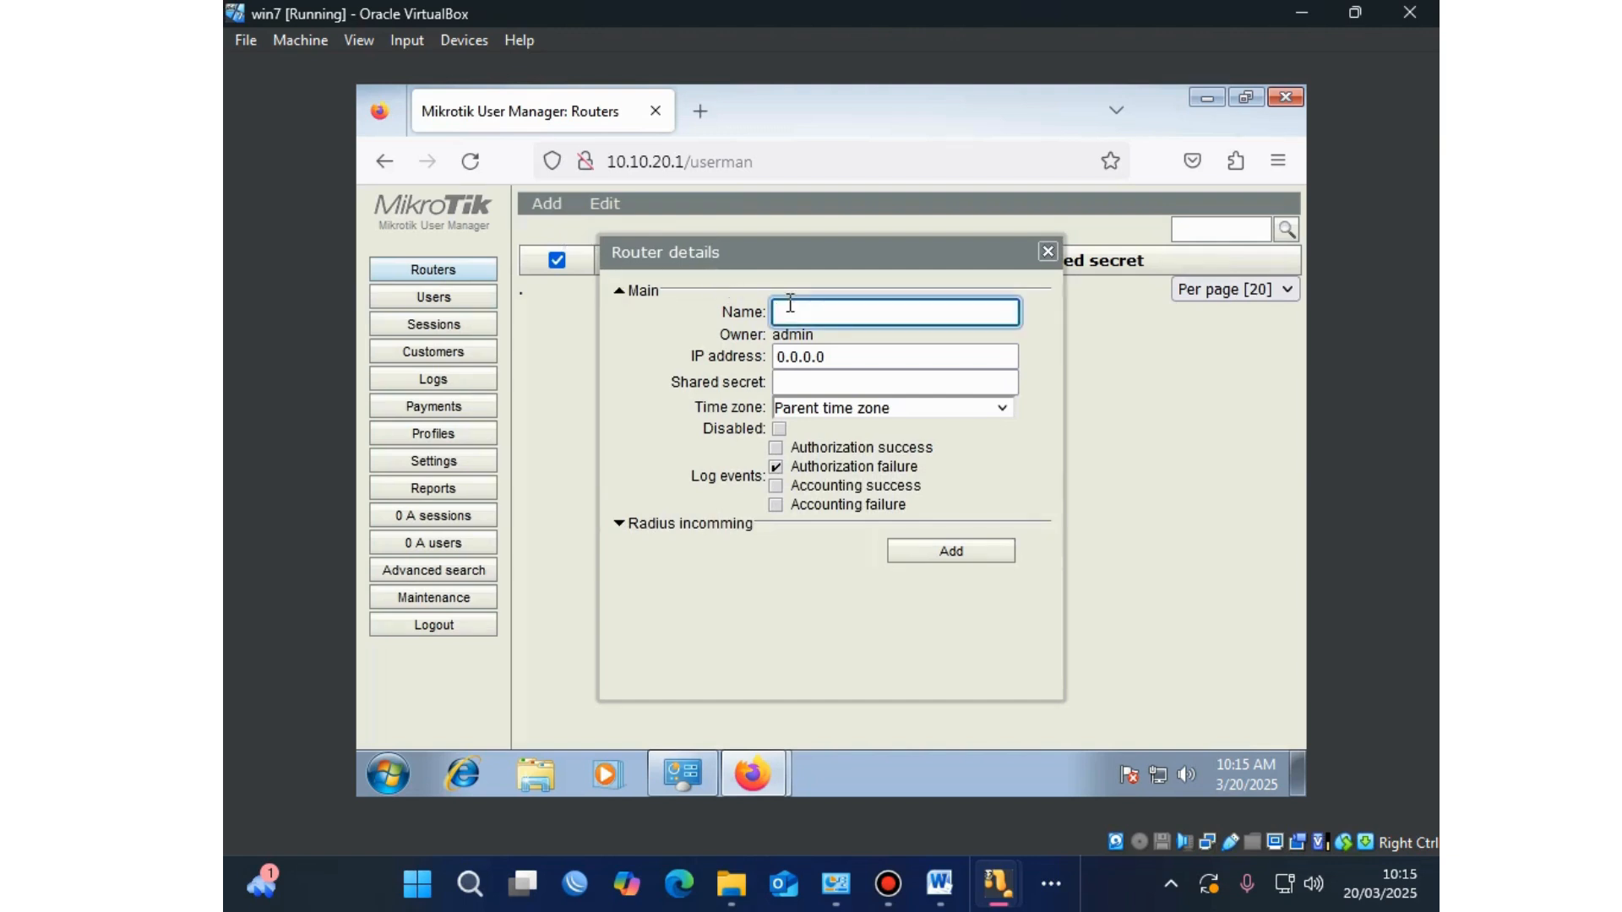
{"action": "type", "text": "buat"}
{"action": "type", "text": "vouher"}
{"action": "left_click_drag", "start_coordinate": [869, 355], "coordinate": [726, 365]}
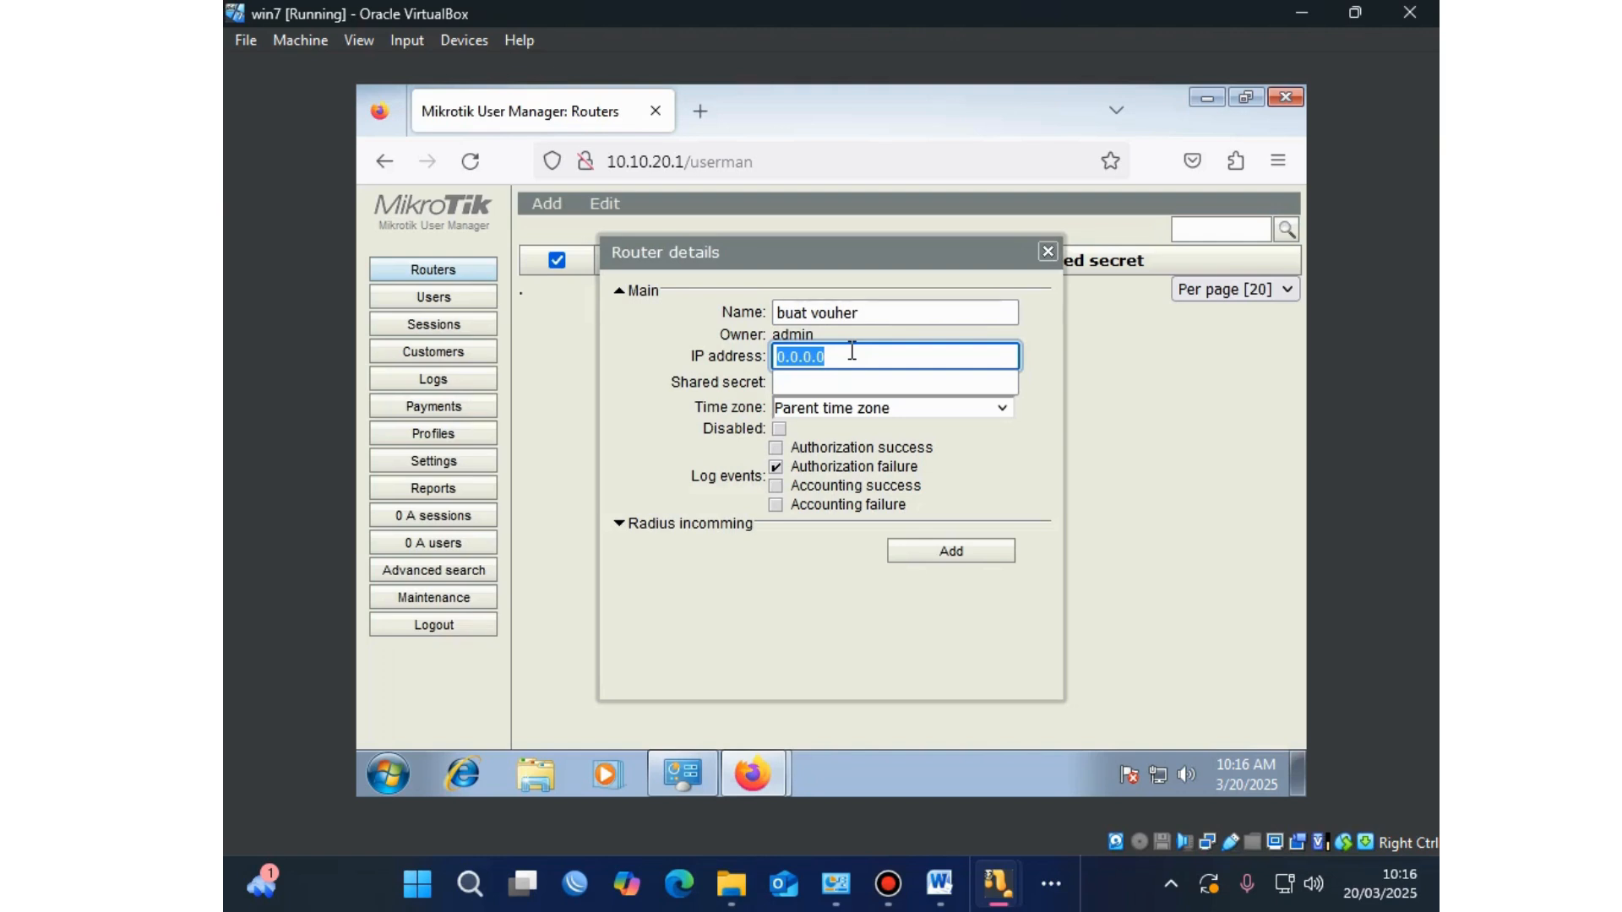
{"action": "type", "text": "12"}
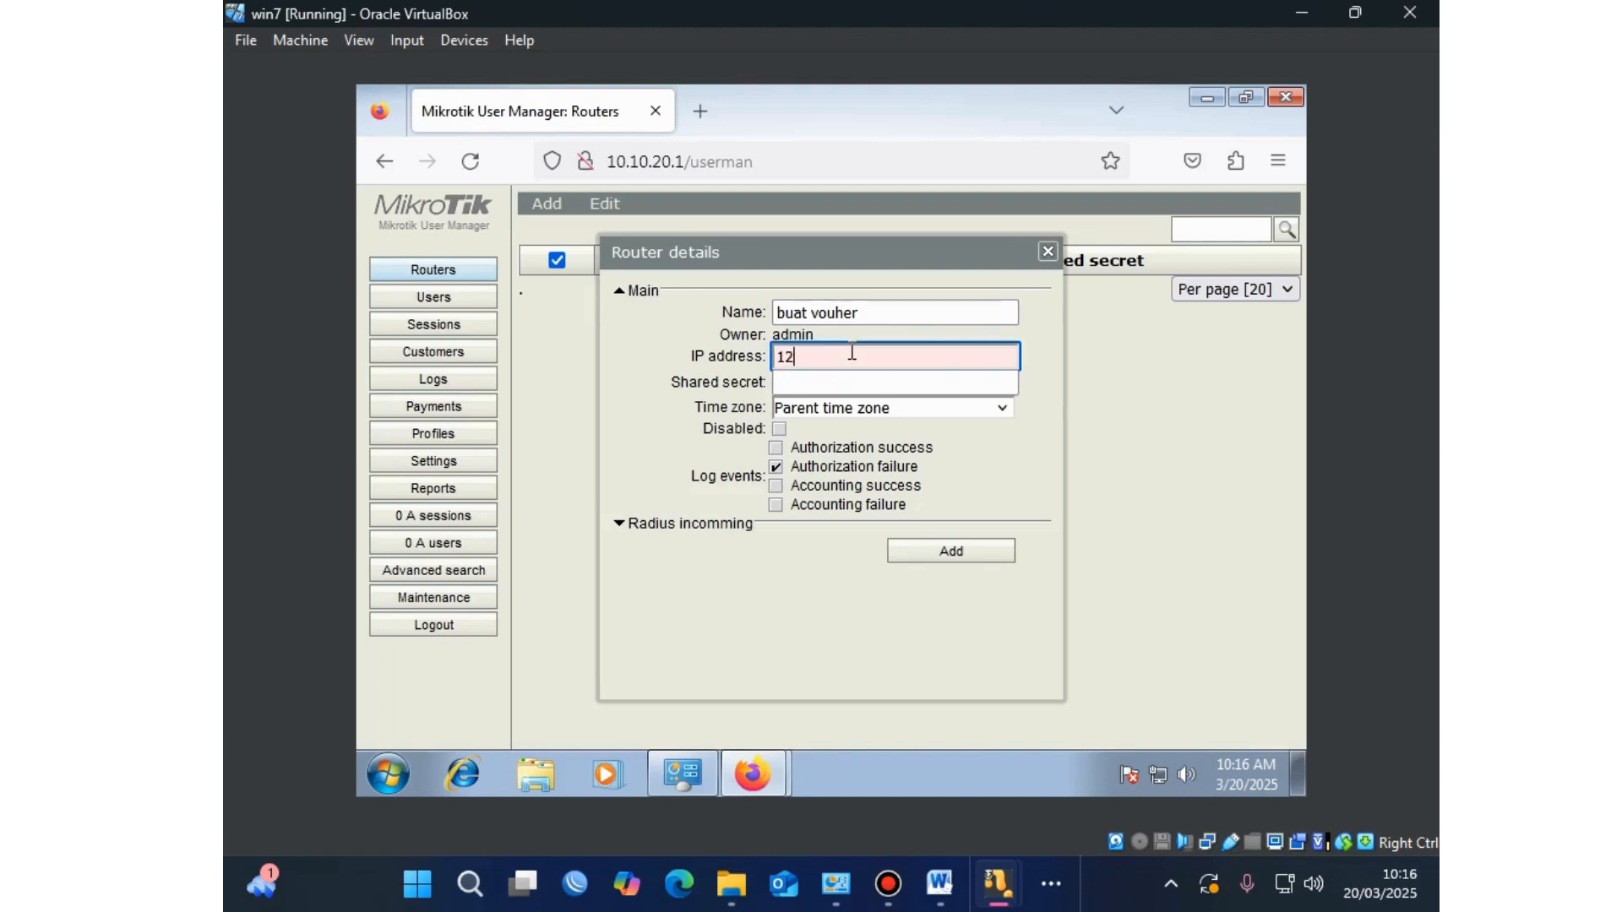
{"action": "type", "text": "7.0.0.1"}
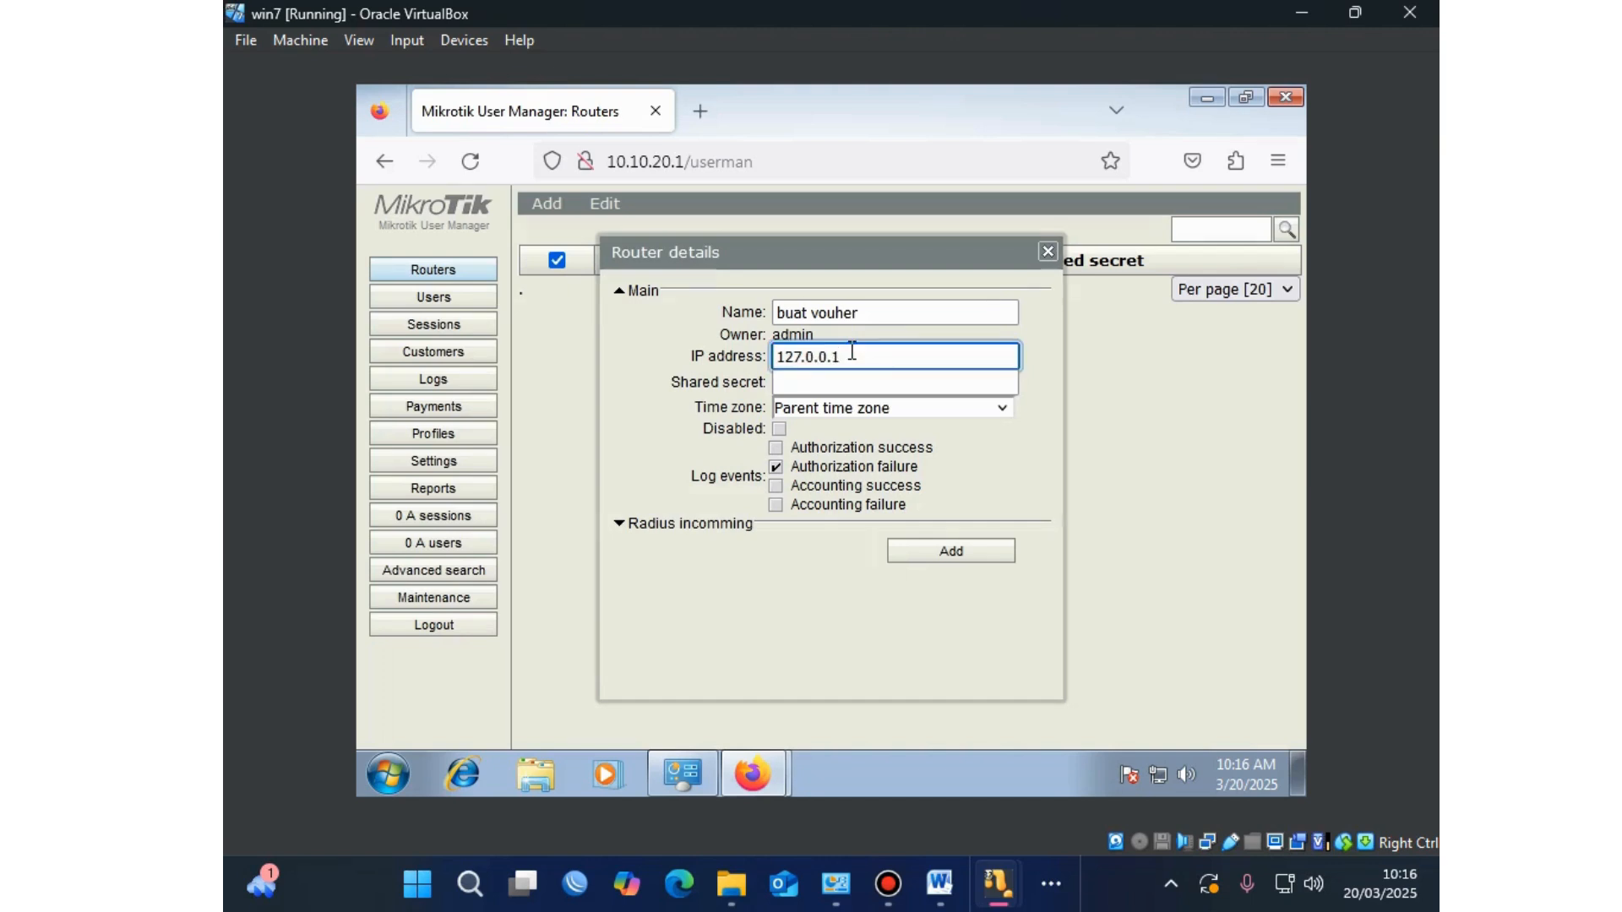
{"action": "left_click", "coordinate": [841, 385]}
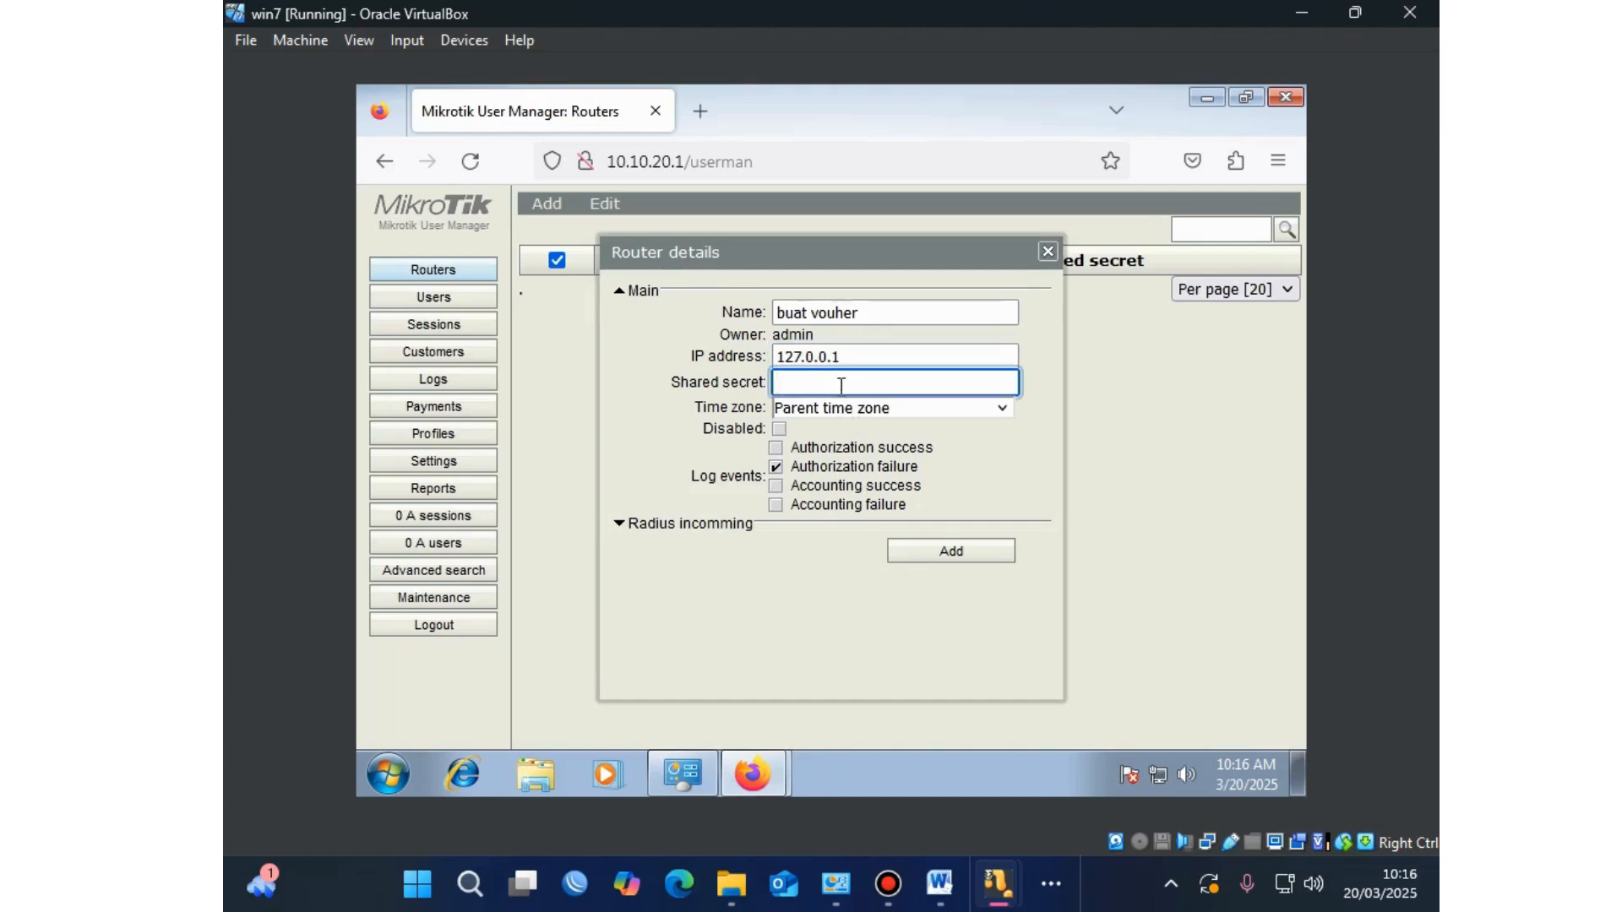
Step: Set time zone +07:00, expand Radius incoming, and add the router
{"action": "left_click", "coordinate": [1002, 409]}
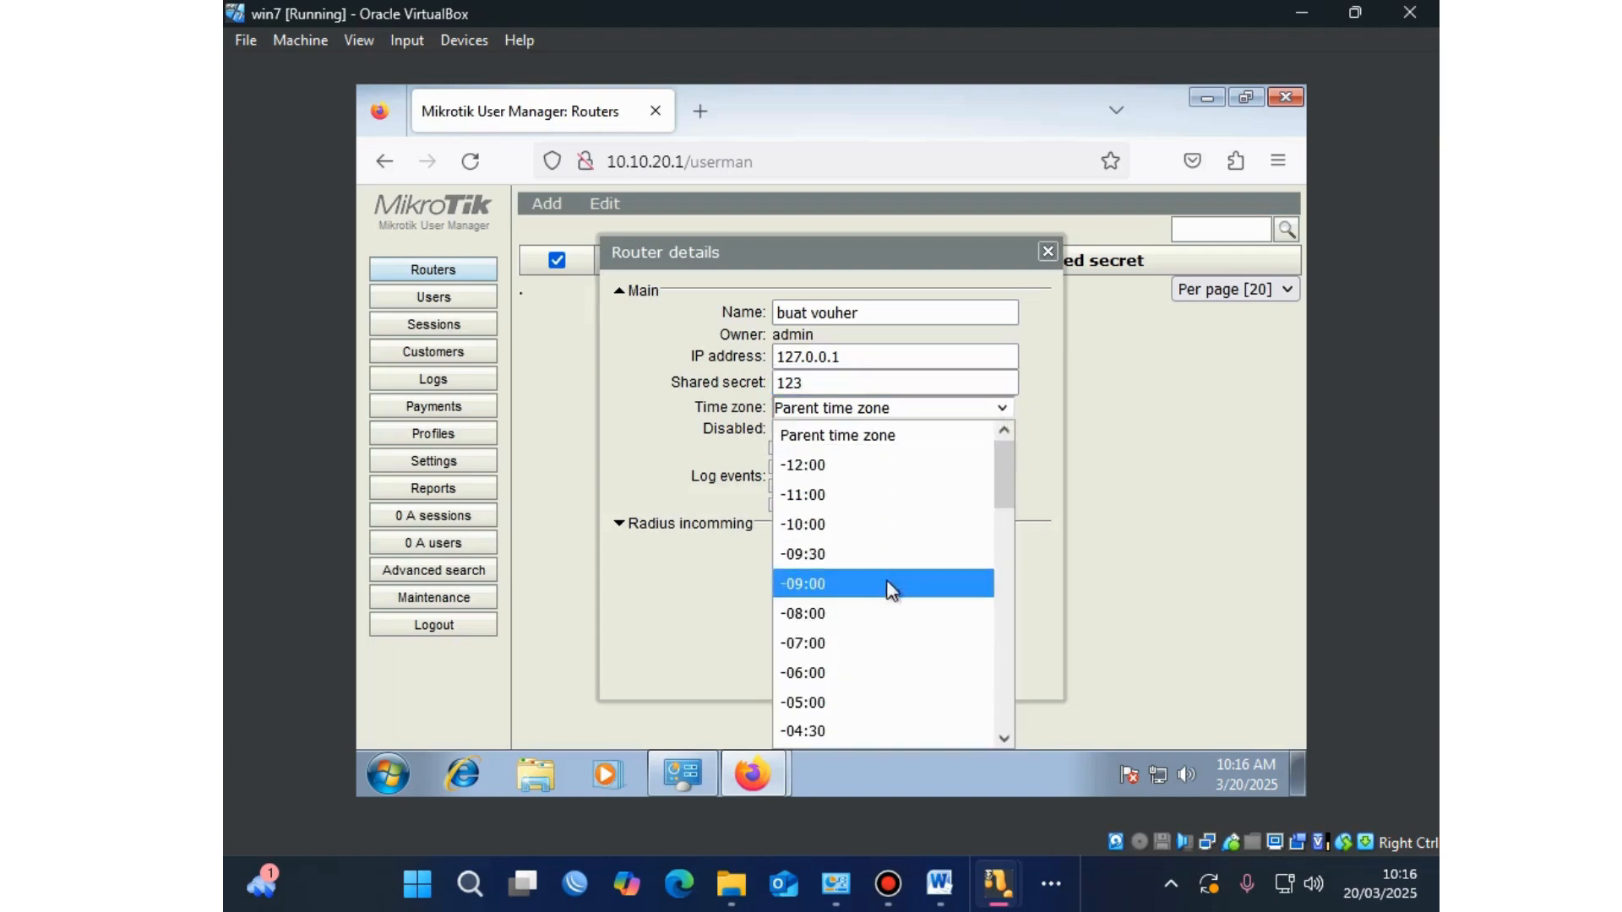
{"action": "scroll", "coordinate": [848, 632], "scroll_direction": "down", "scroll_amount": 6}
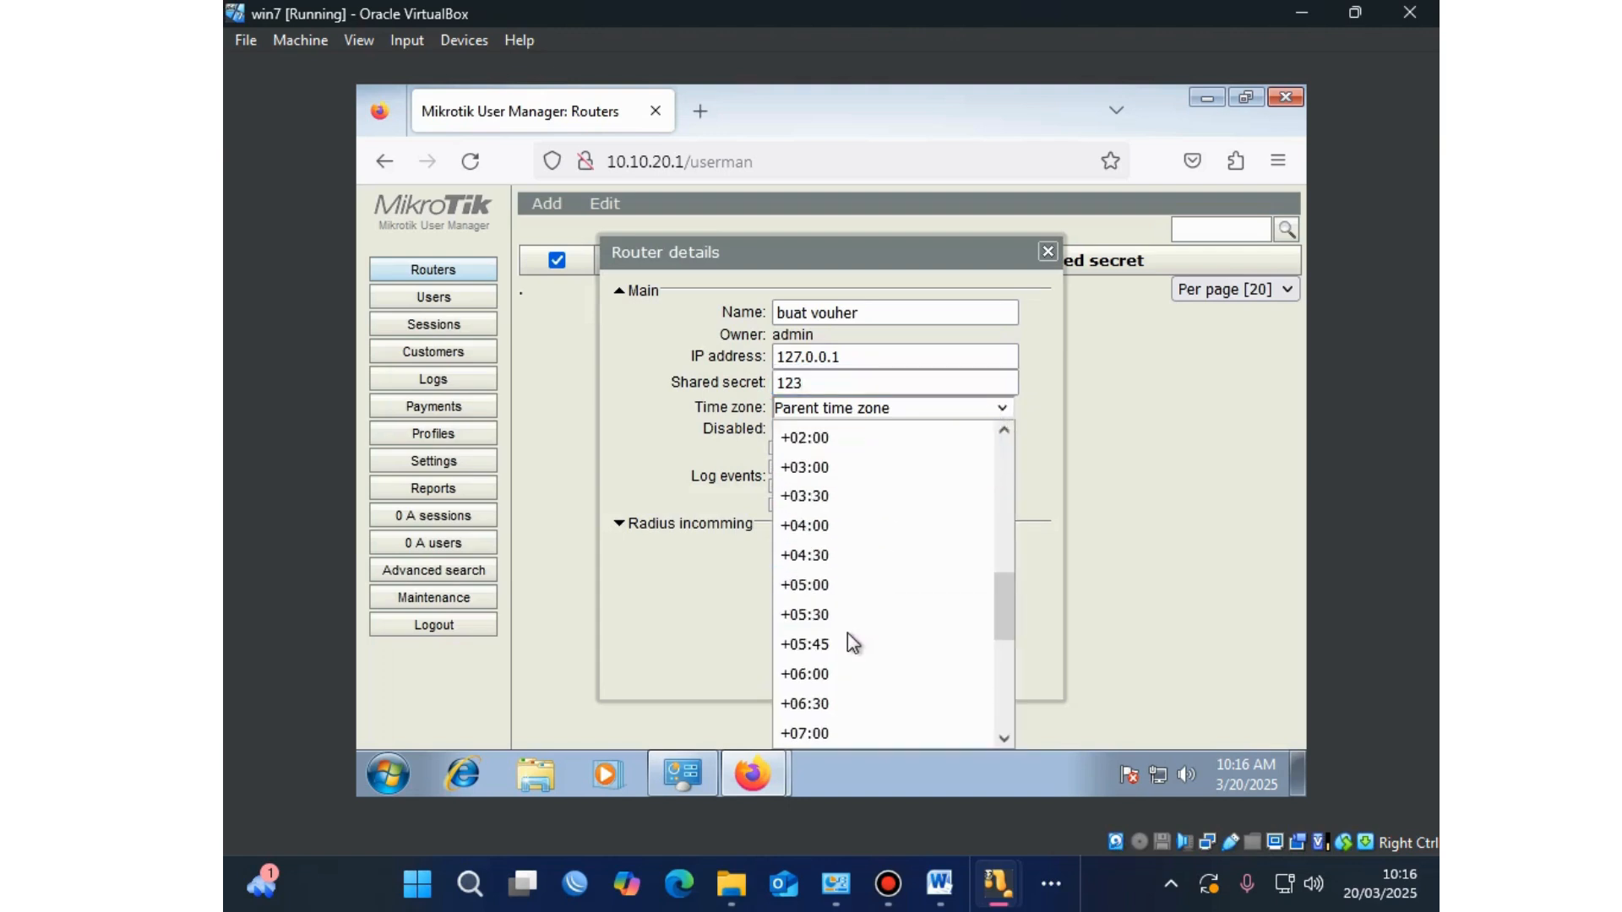
{"action": "left_click", "coordinate": [828, 733]}
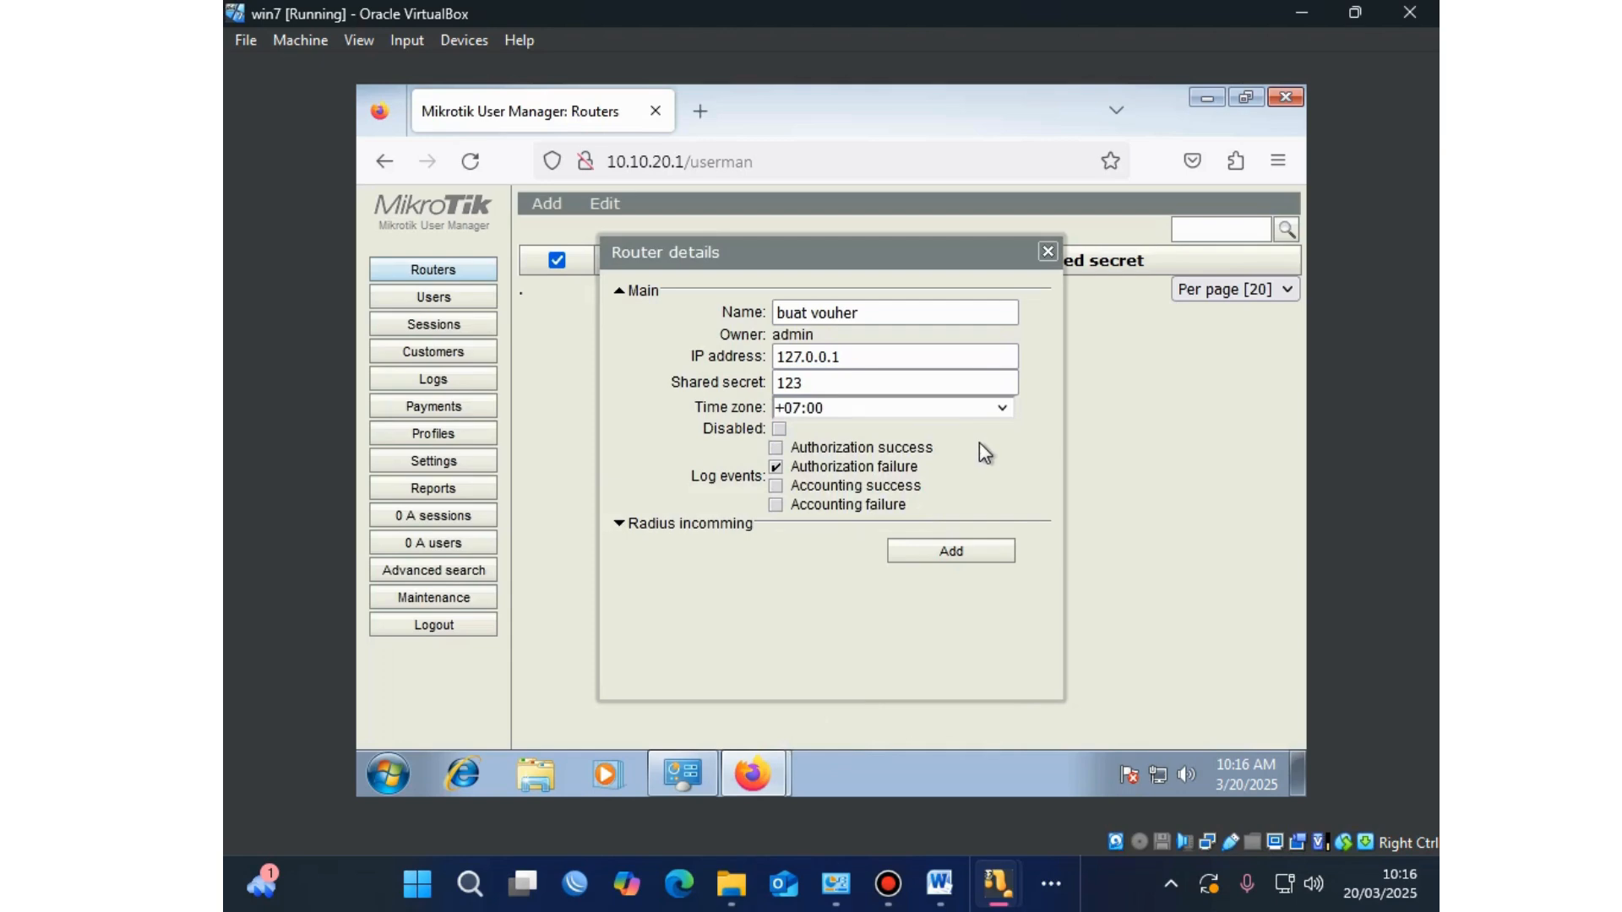
{"action": "left_click", "coordinate": [653, 525]}
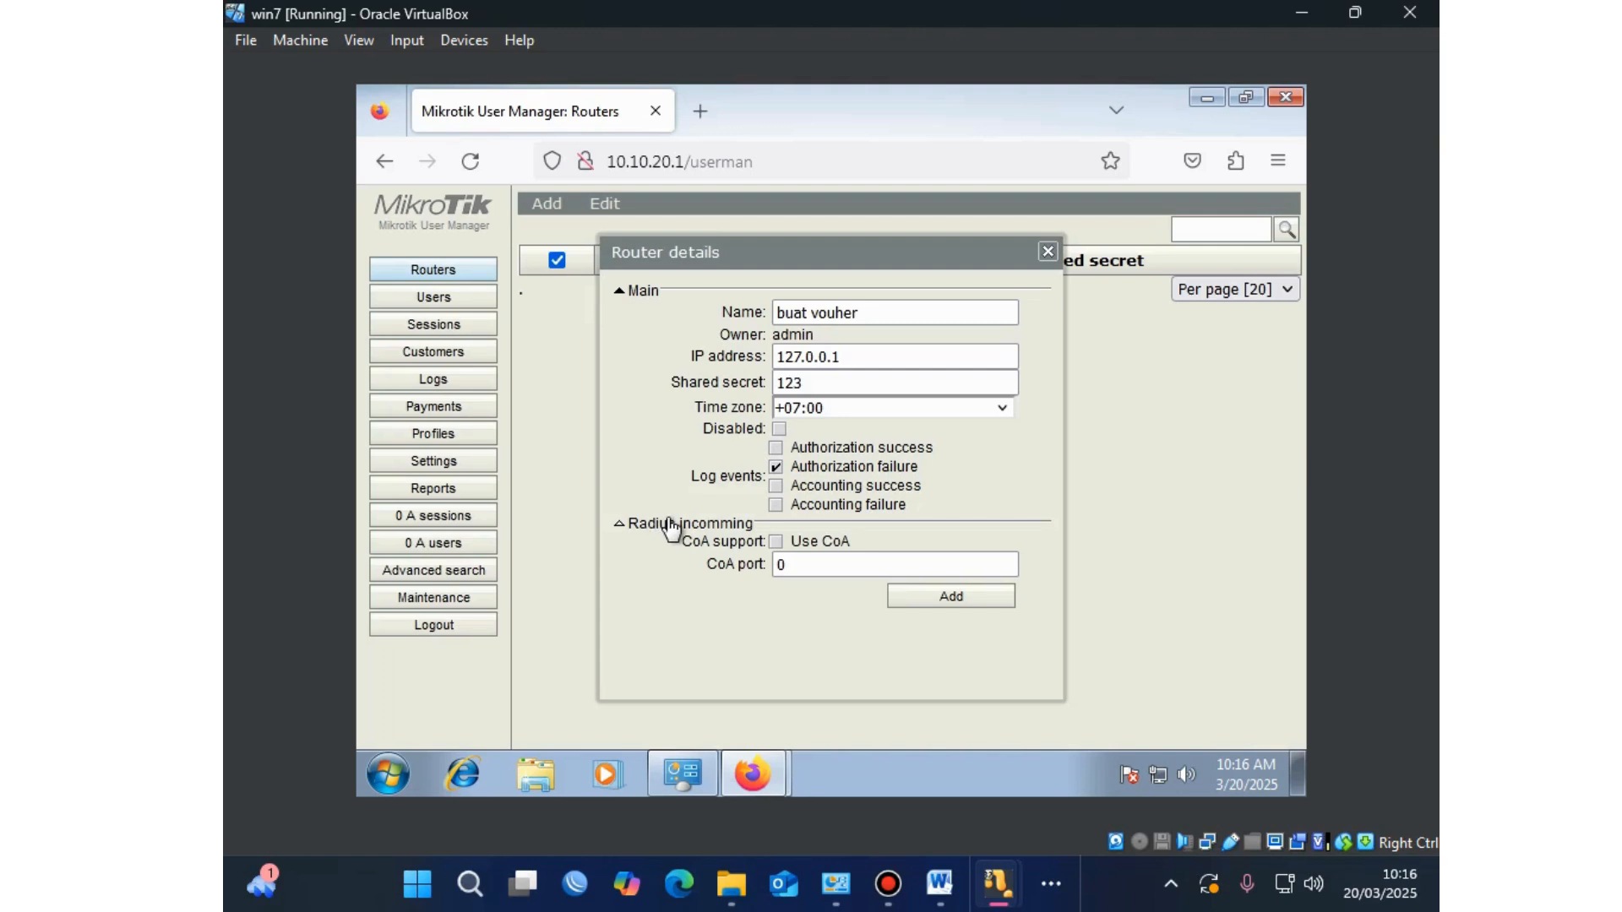
{"action": "left_click", "coordinate": [799, 565]}
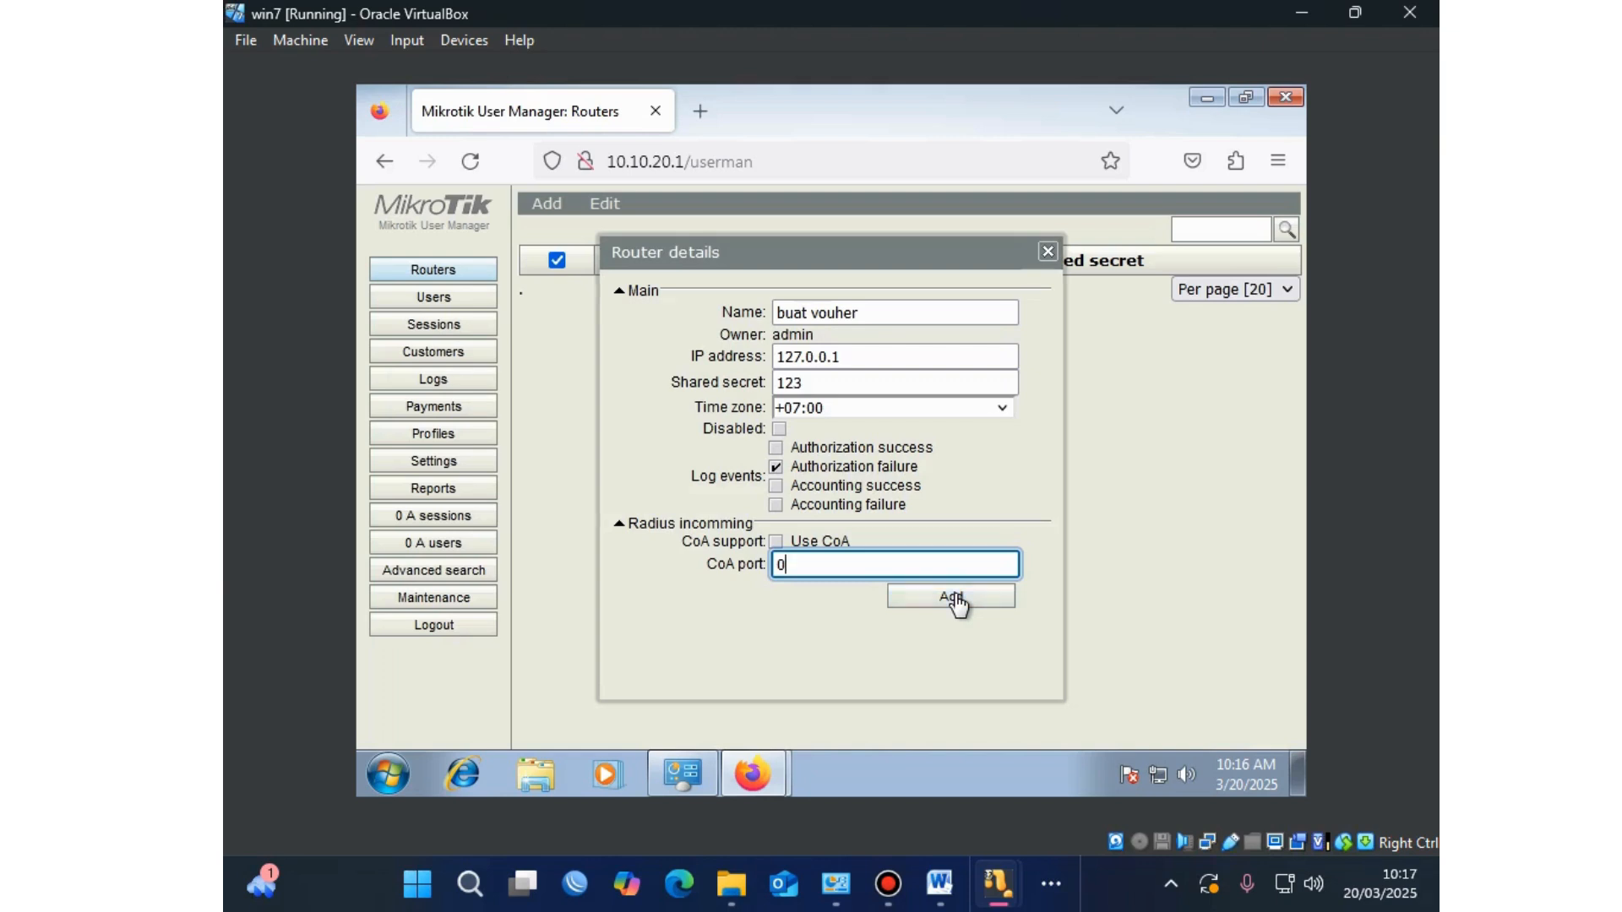
{"action": "left_click", "coordinate": [953, 598]}
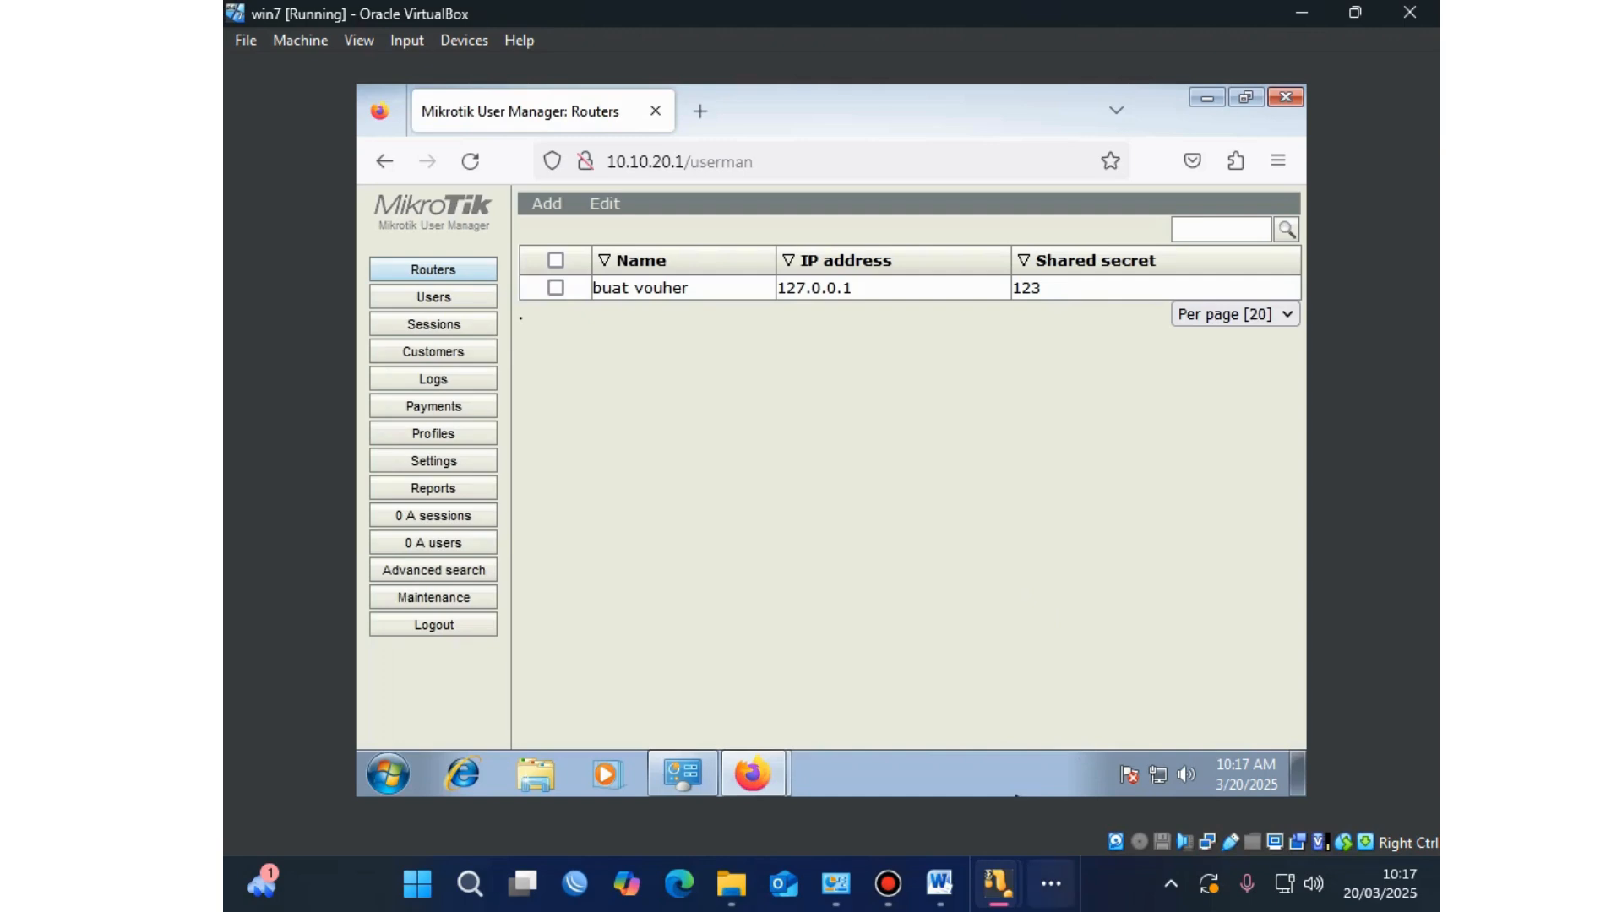
{"action": "left_click", "coordinate": [1051, 884]}
Step: Add a hotspot RADIUS server at 127.0.0.1 and enter its shared secret
{"action": "left_click", "coordinate": [1133, 812]}
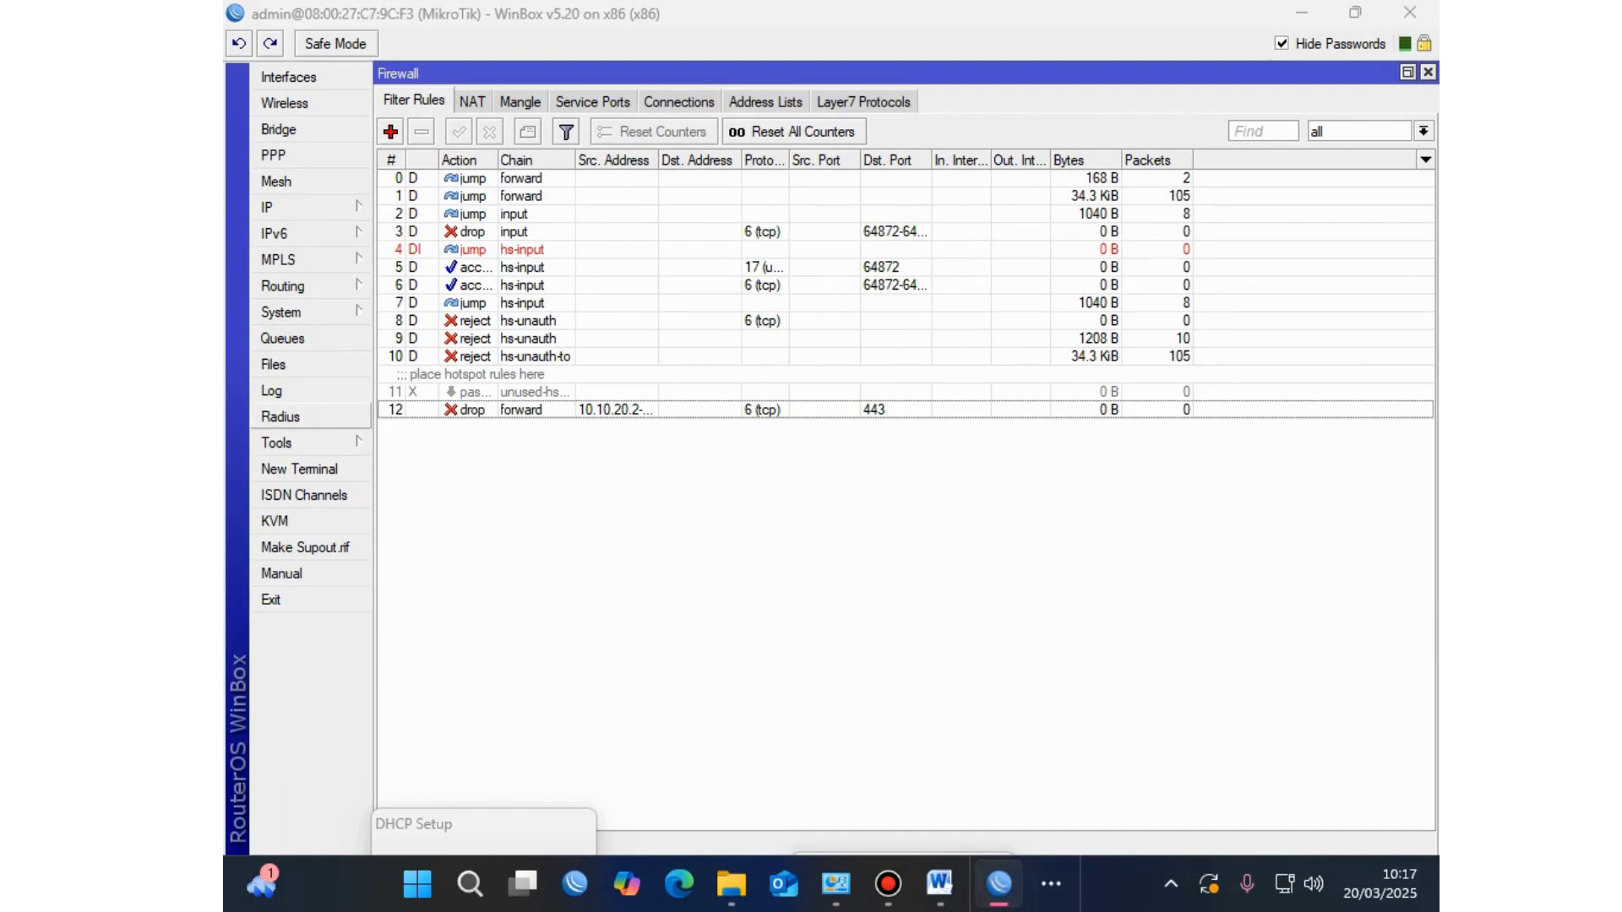
{"action": "left_click", "coordinate": [280, 416]}
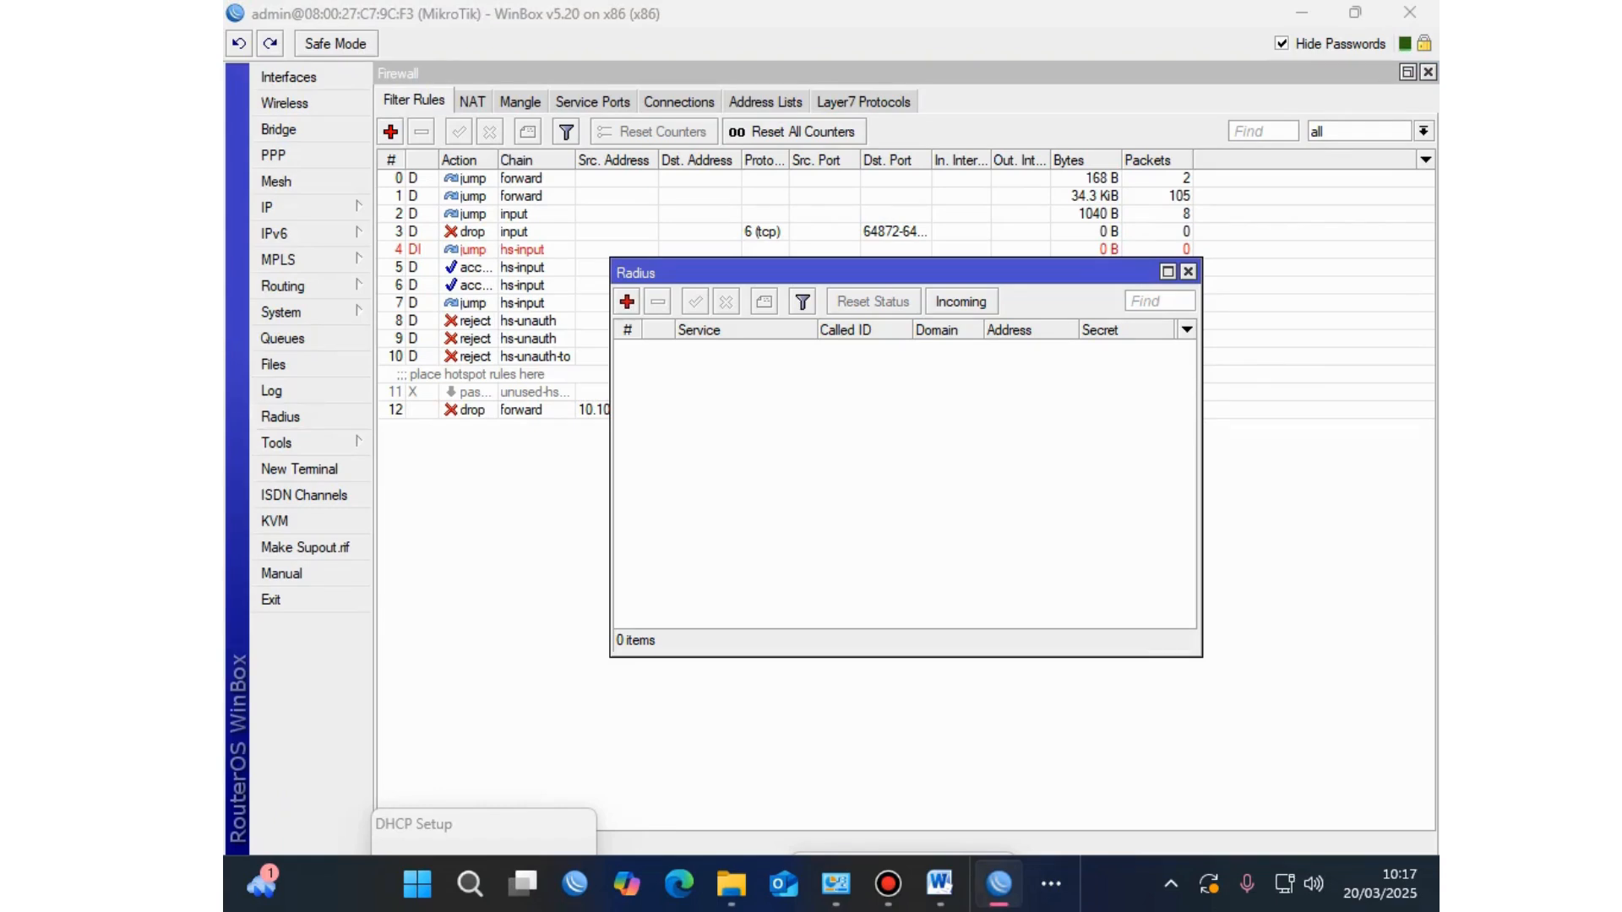
{"action": "left_click", "coordinate": [627, 301]}
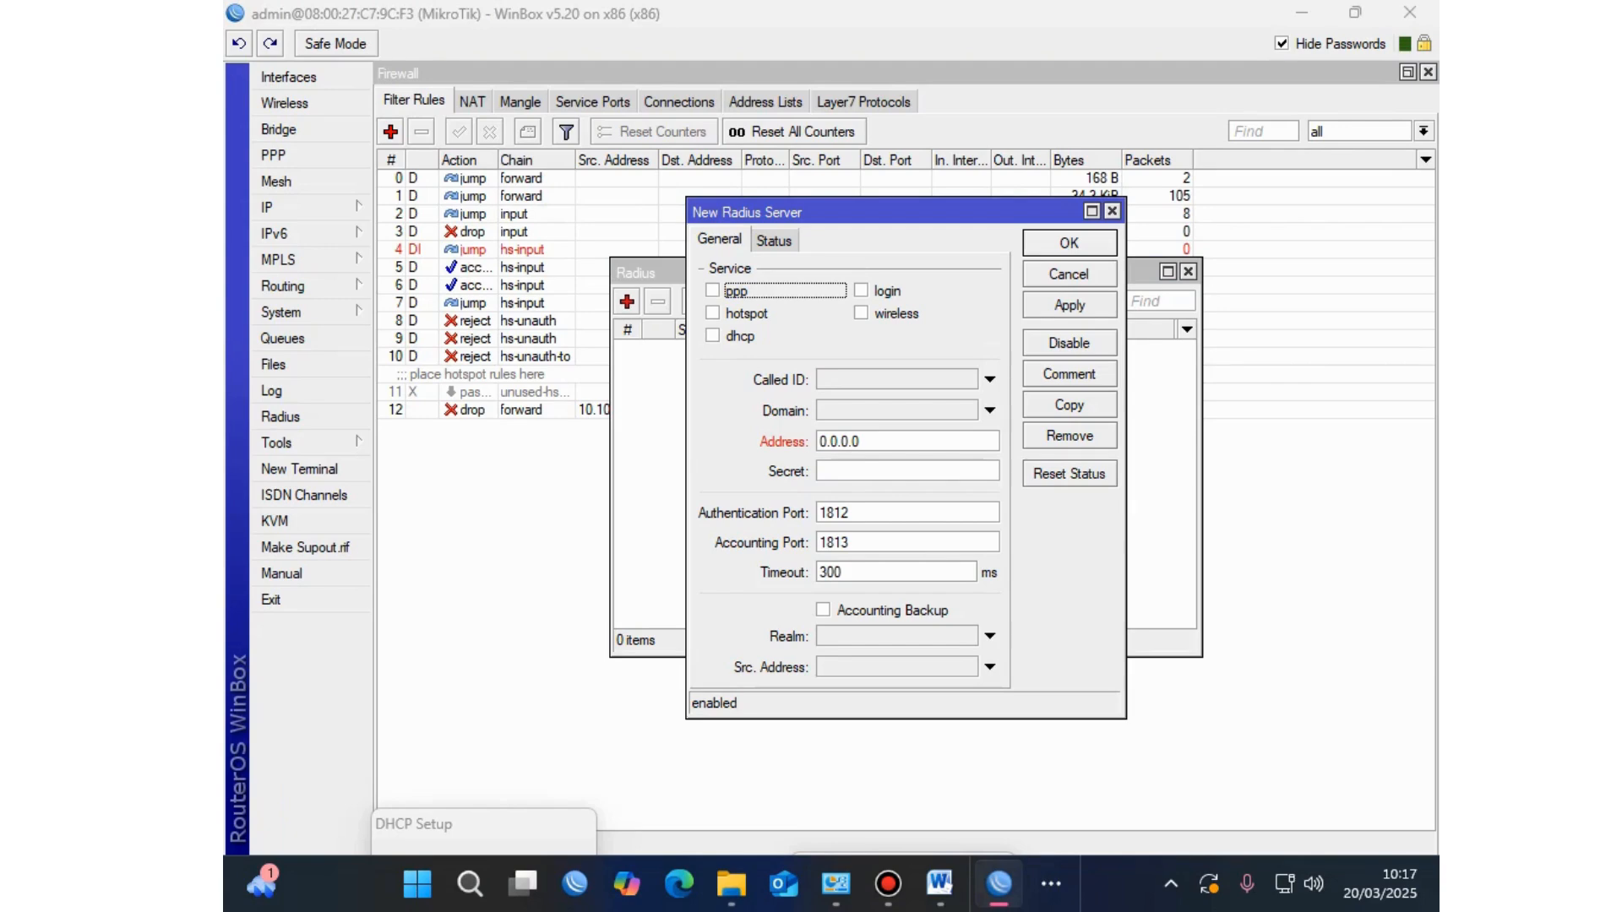
{"action": "left_click", "coordinate": [713, 314]}
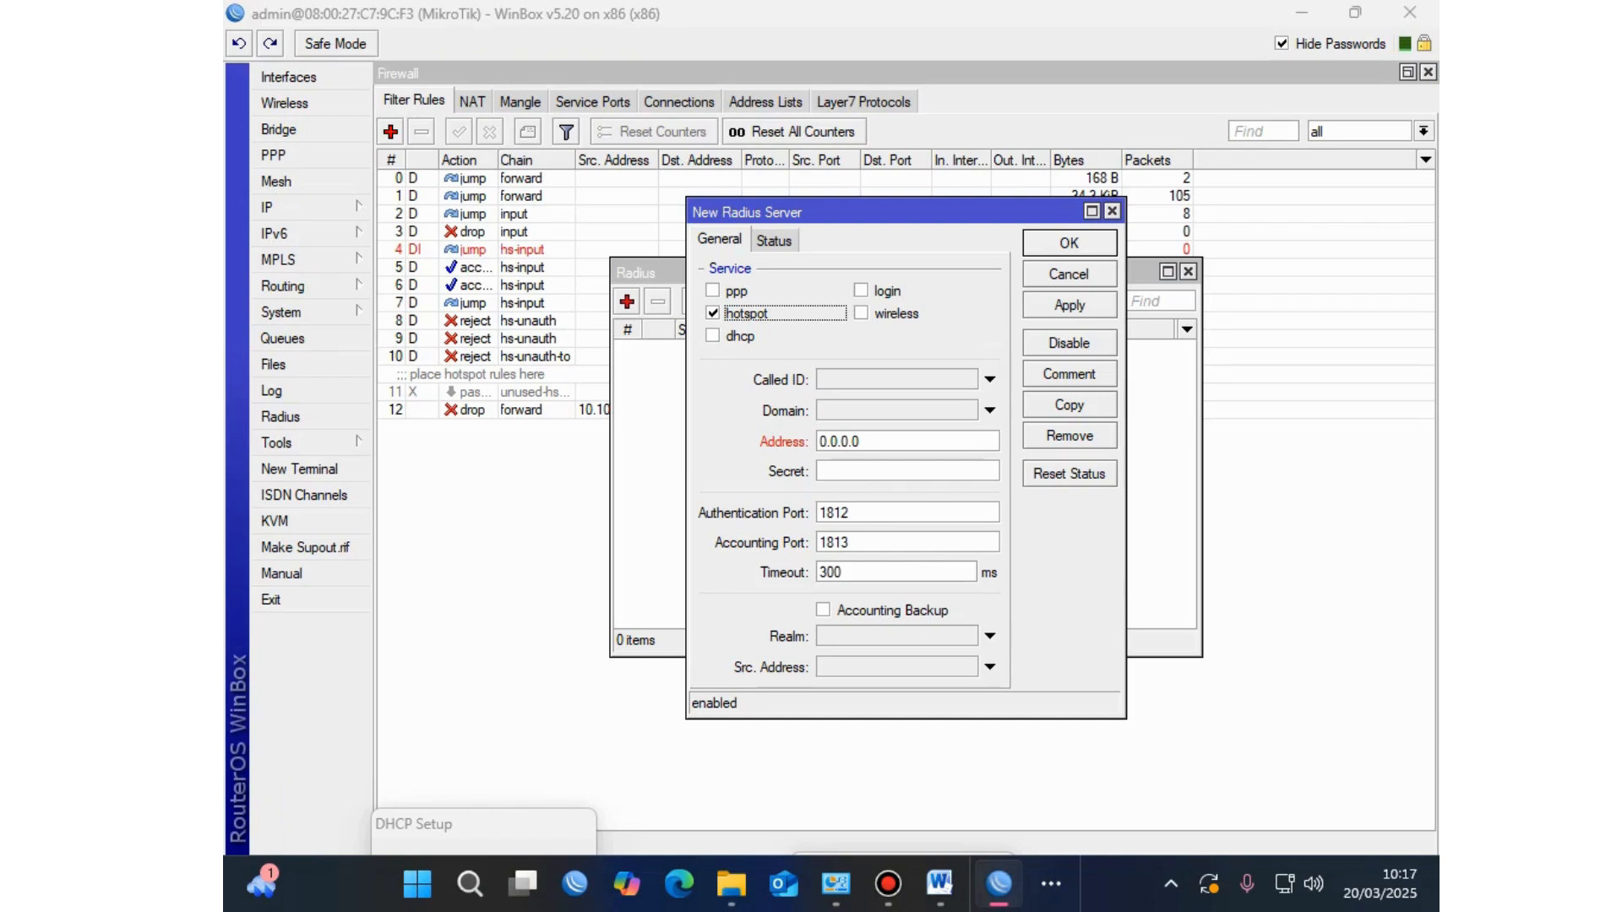
{"action": "left_click", "coordinate": [839, 441]}
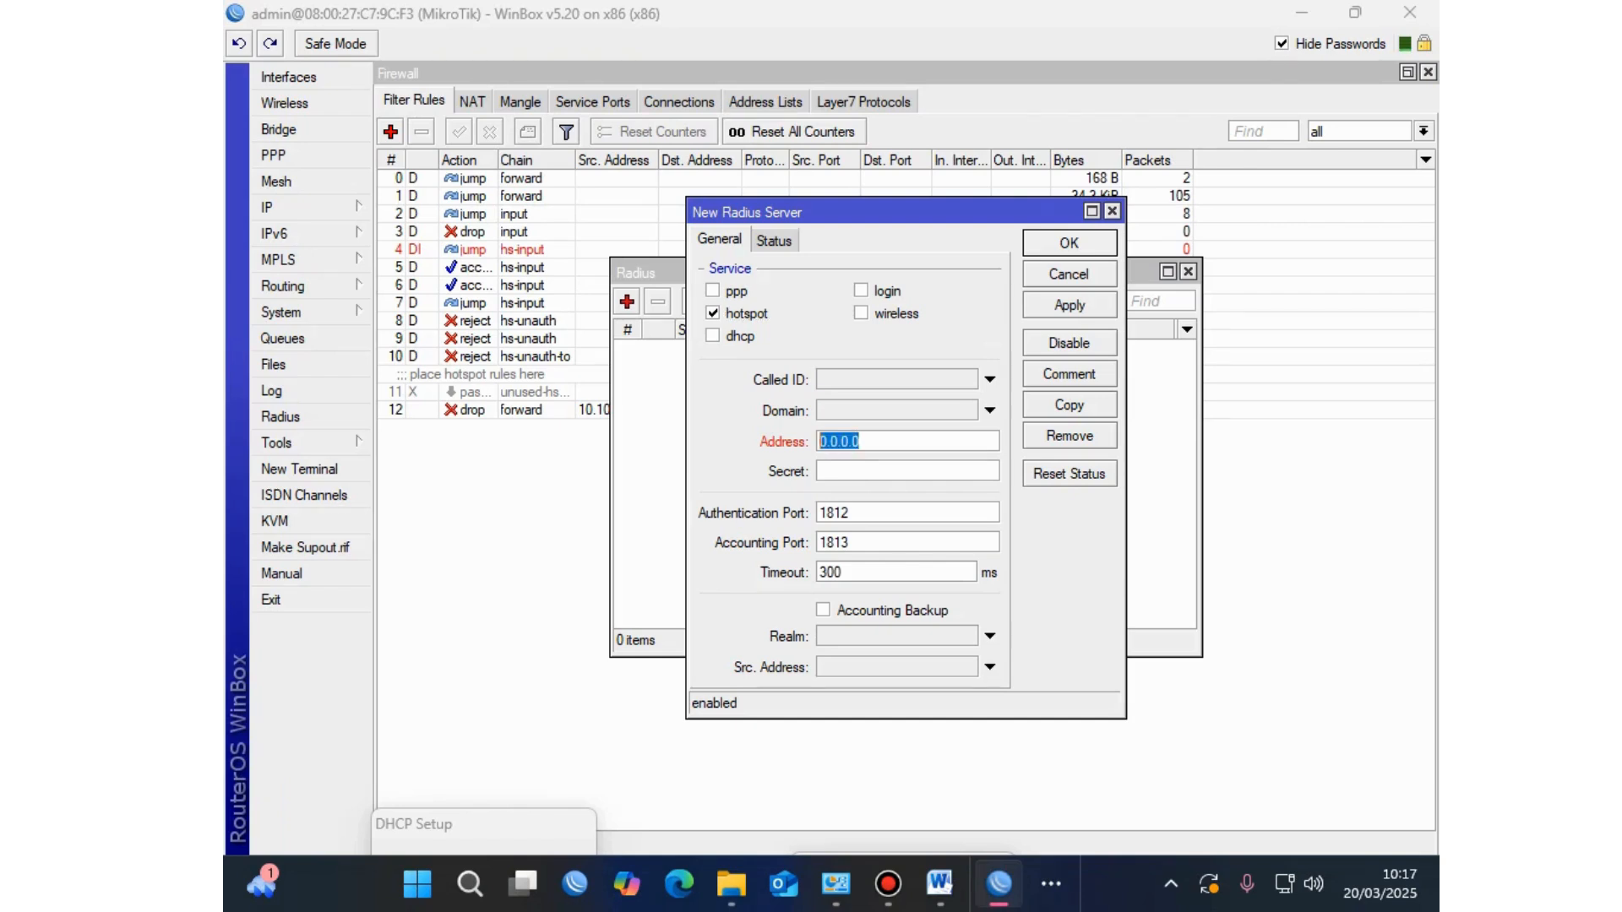
{"action": "type", "text": "127.0.0.1"}
Step: Leave Called ID unset, then apply and save the new RADIUS server
{"action": "left_click", "coordinate": [990, 411]}
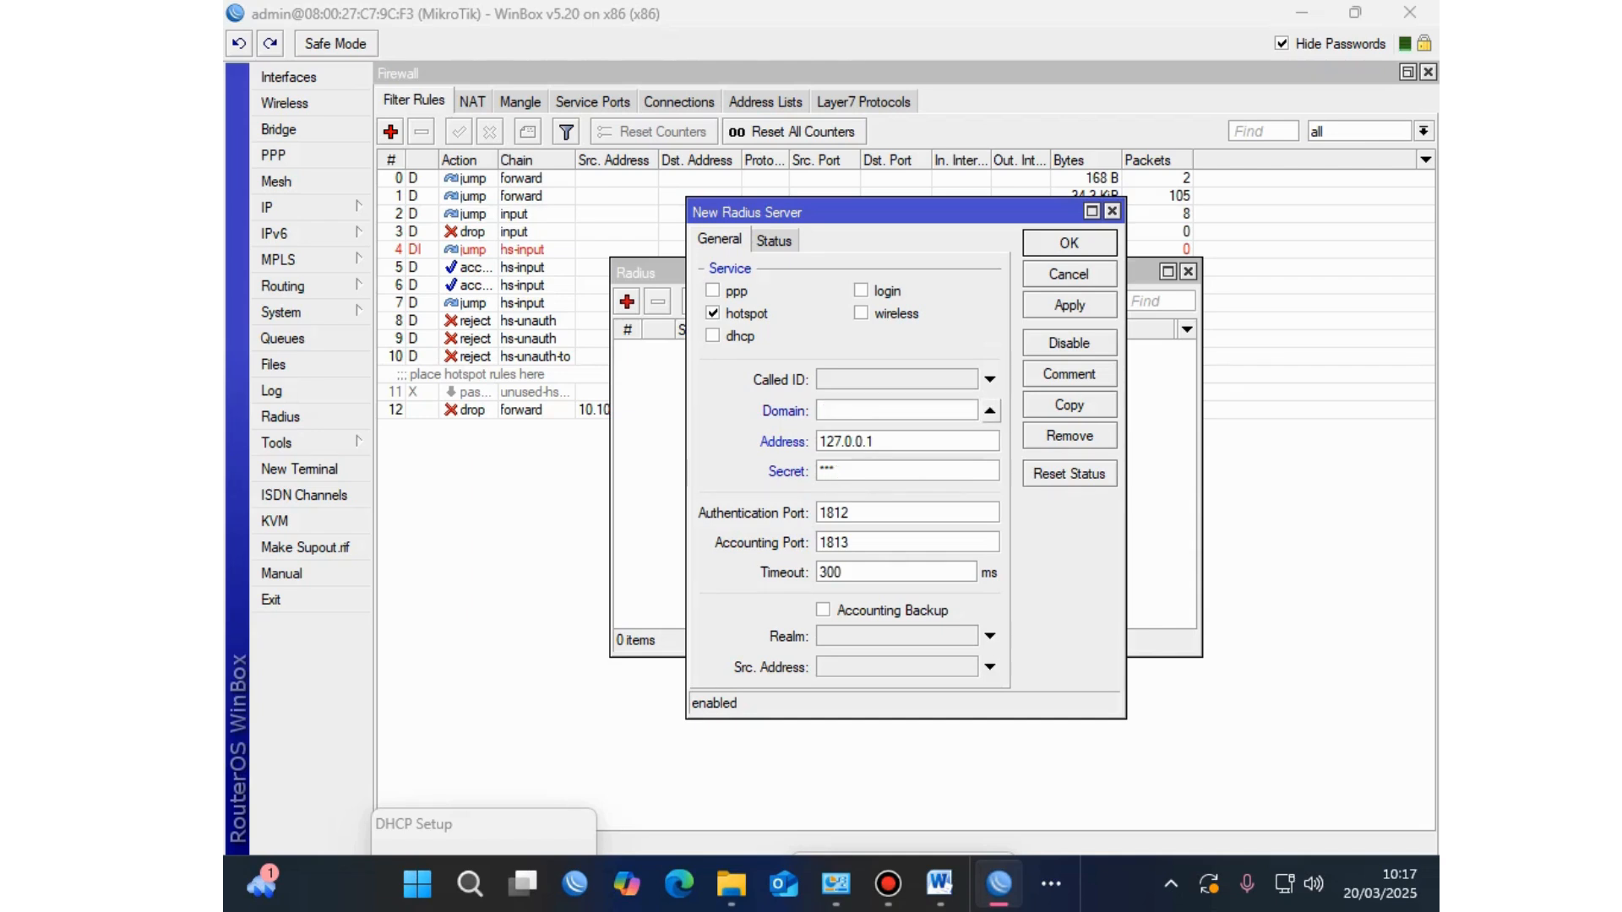
{"action": "left_click", "coordinate": [989, 411]}
{"action": "left_click", "coordinate": [990, 380]}
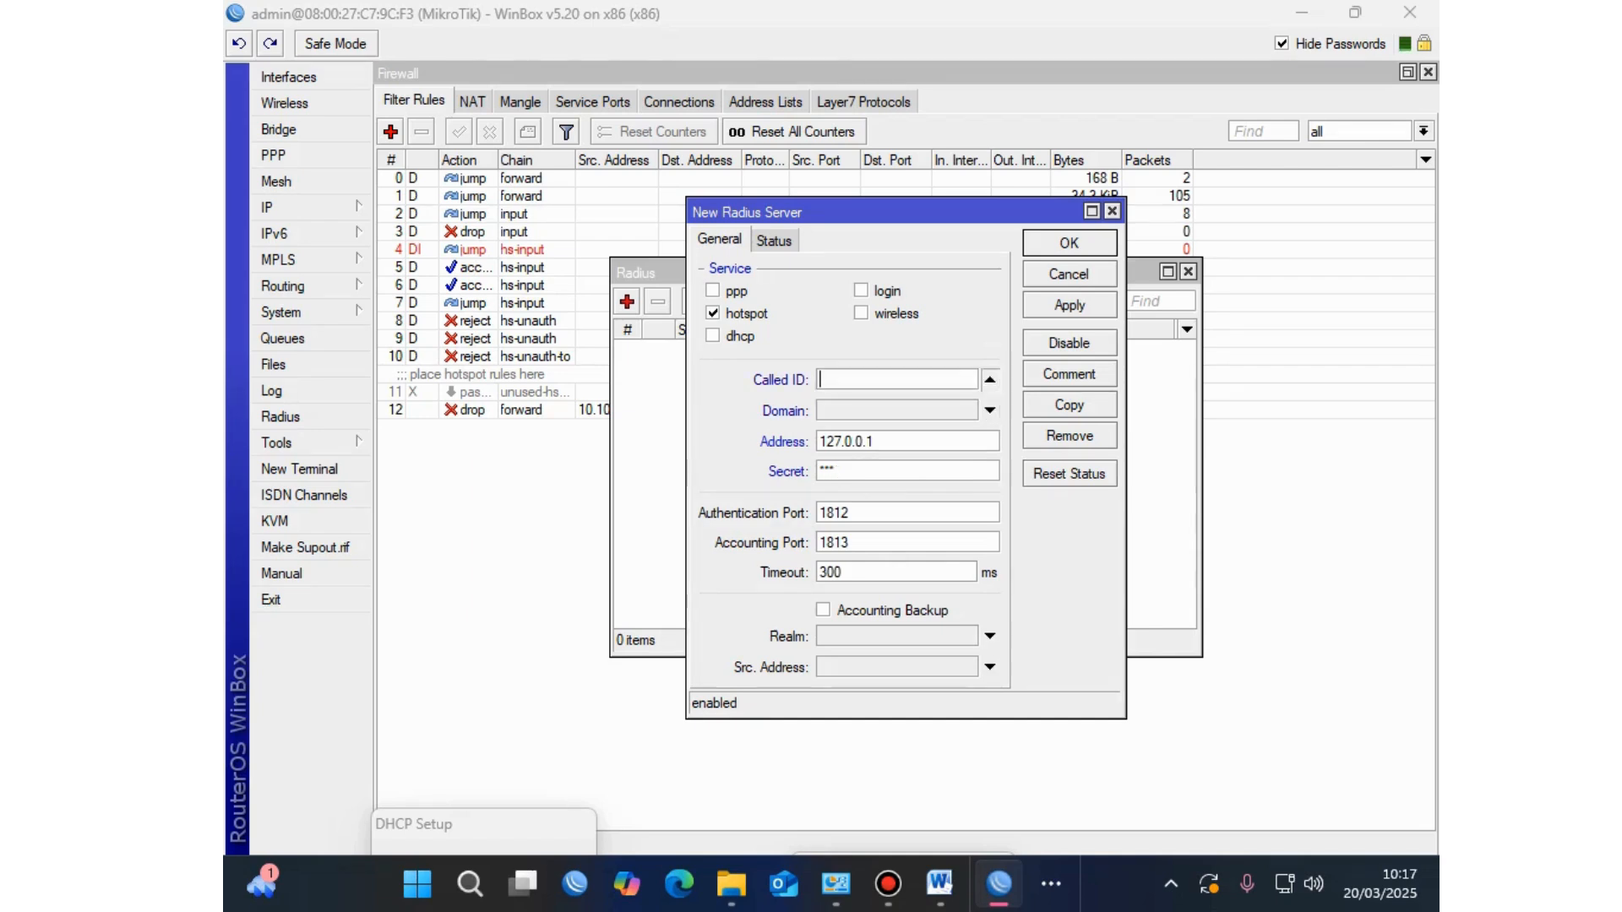
{"action": "left_click", "coordinate": [990, 379]}
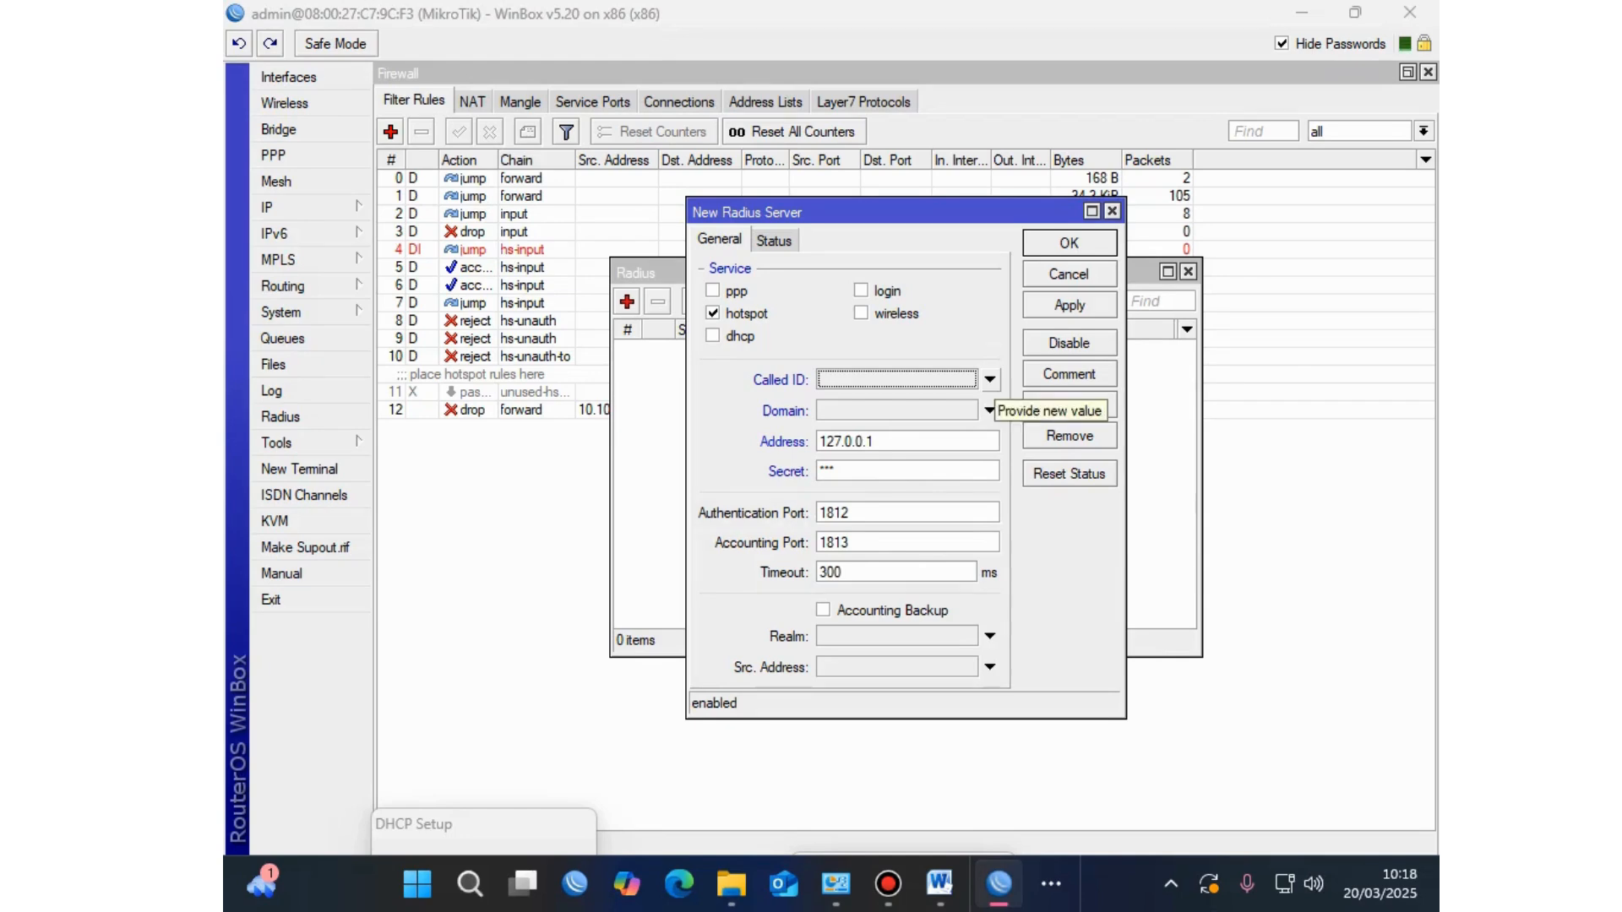
{"action": "key", "text": "ctrl+Tab"}
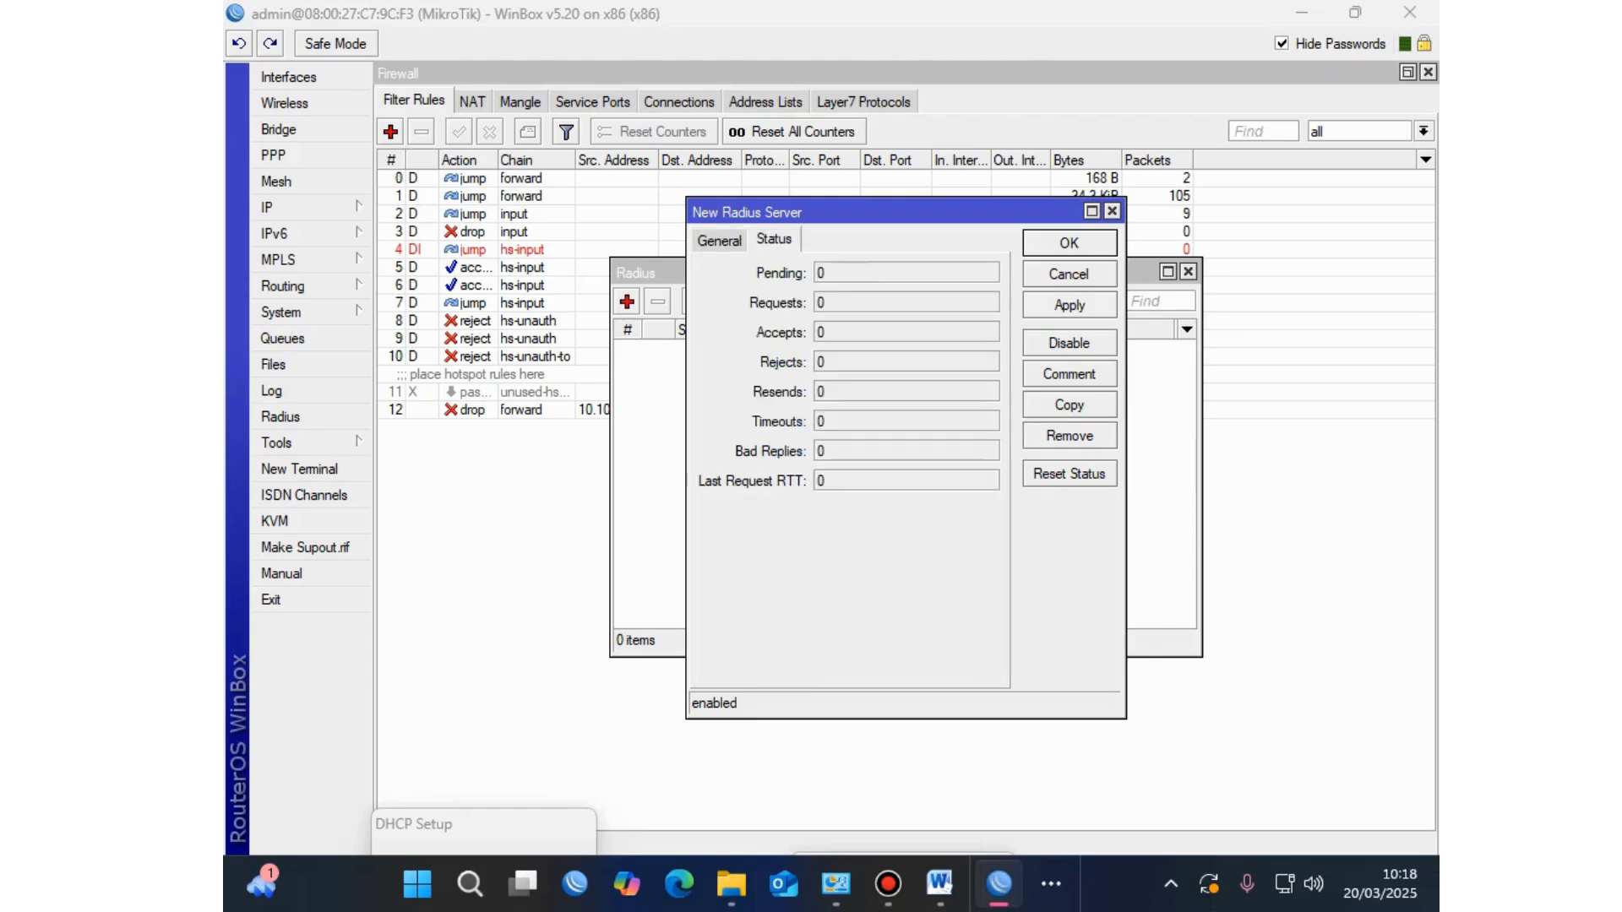
{"action": "key", "text": "ctrl+Tab"}
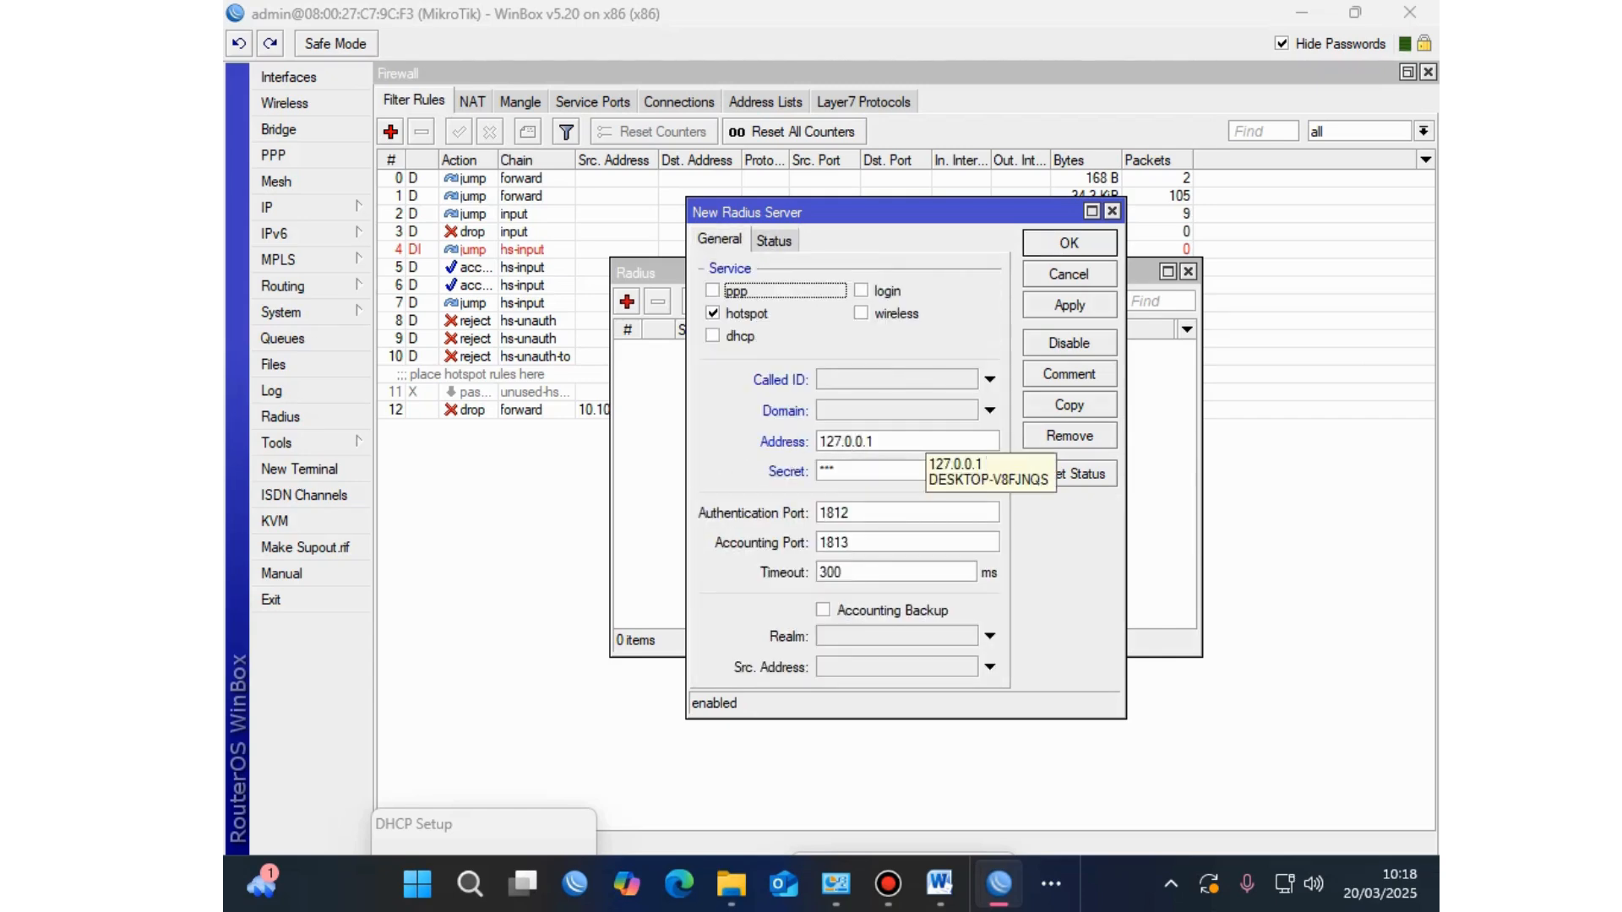
{"action": "left_click", "coordinate": [1069, 305]}
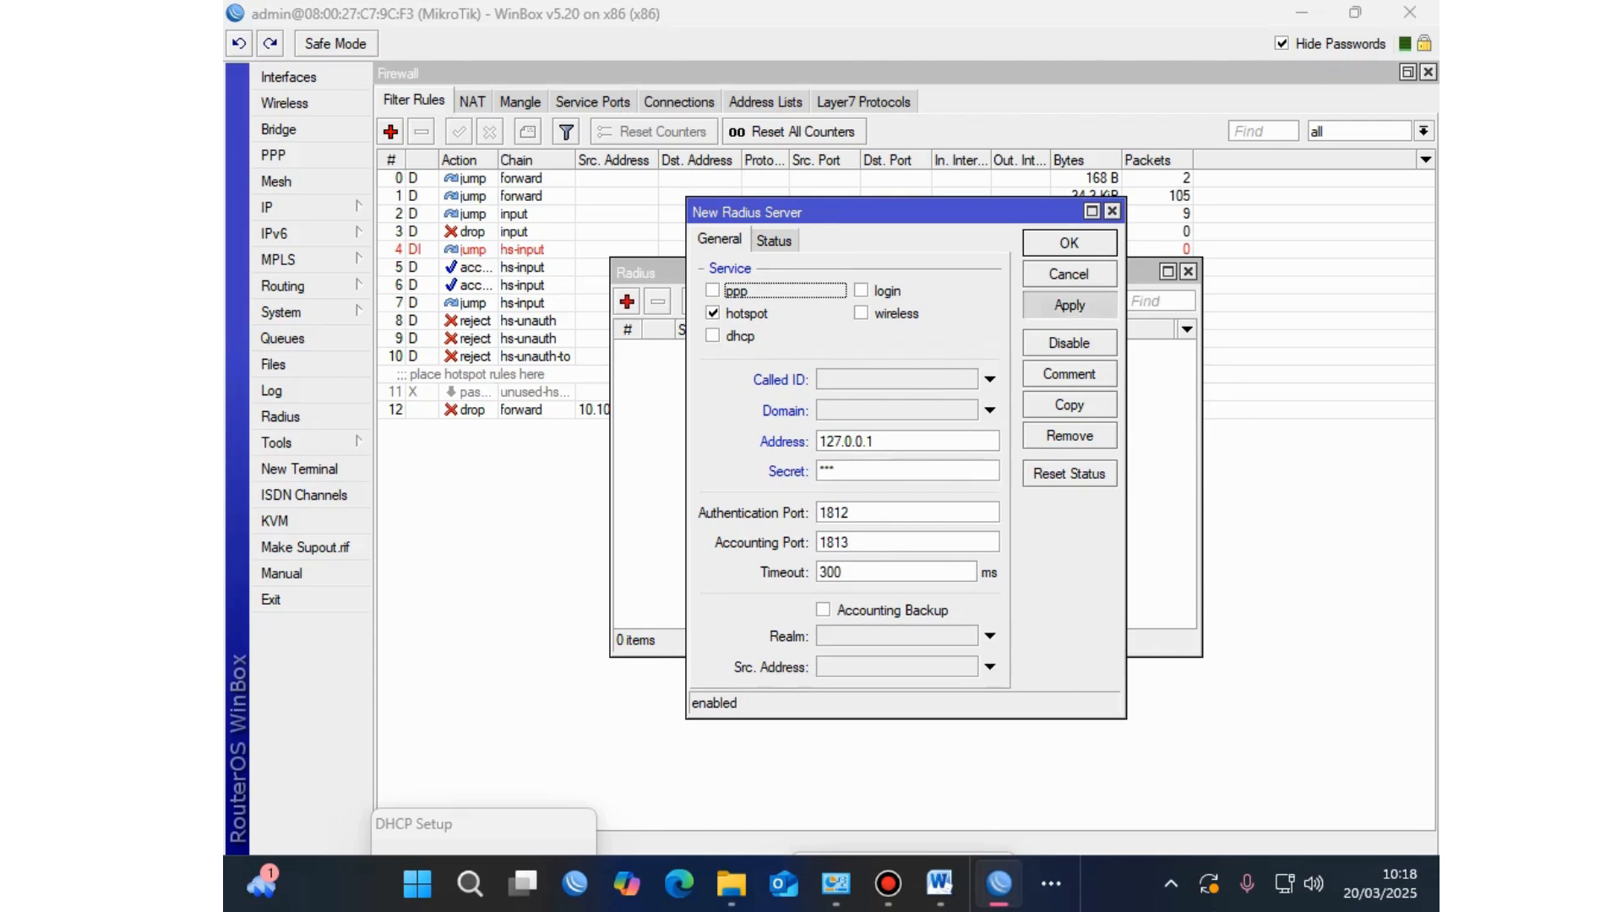
{"action": "left_click", "coordinate": [1069, 243]}
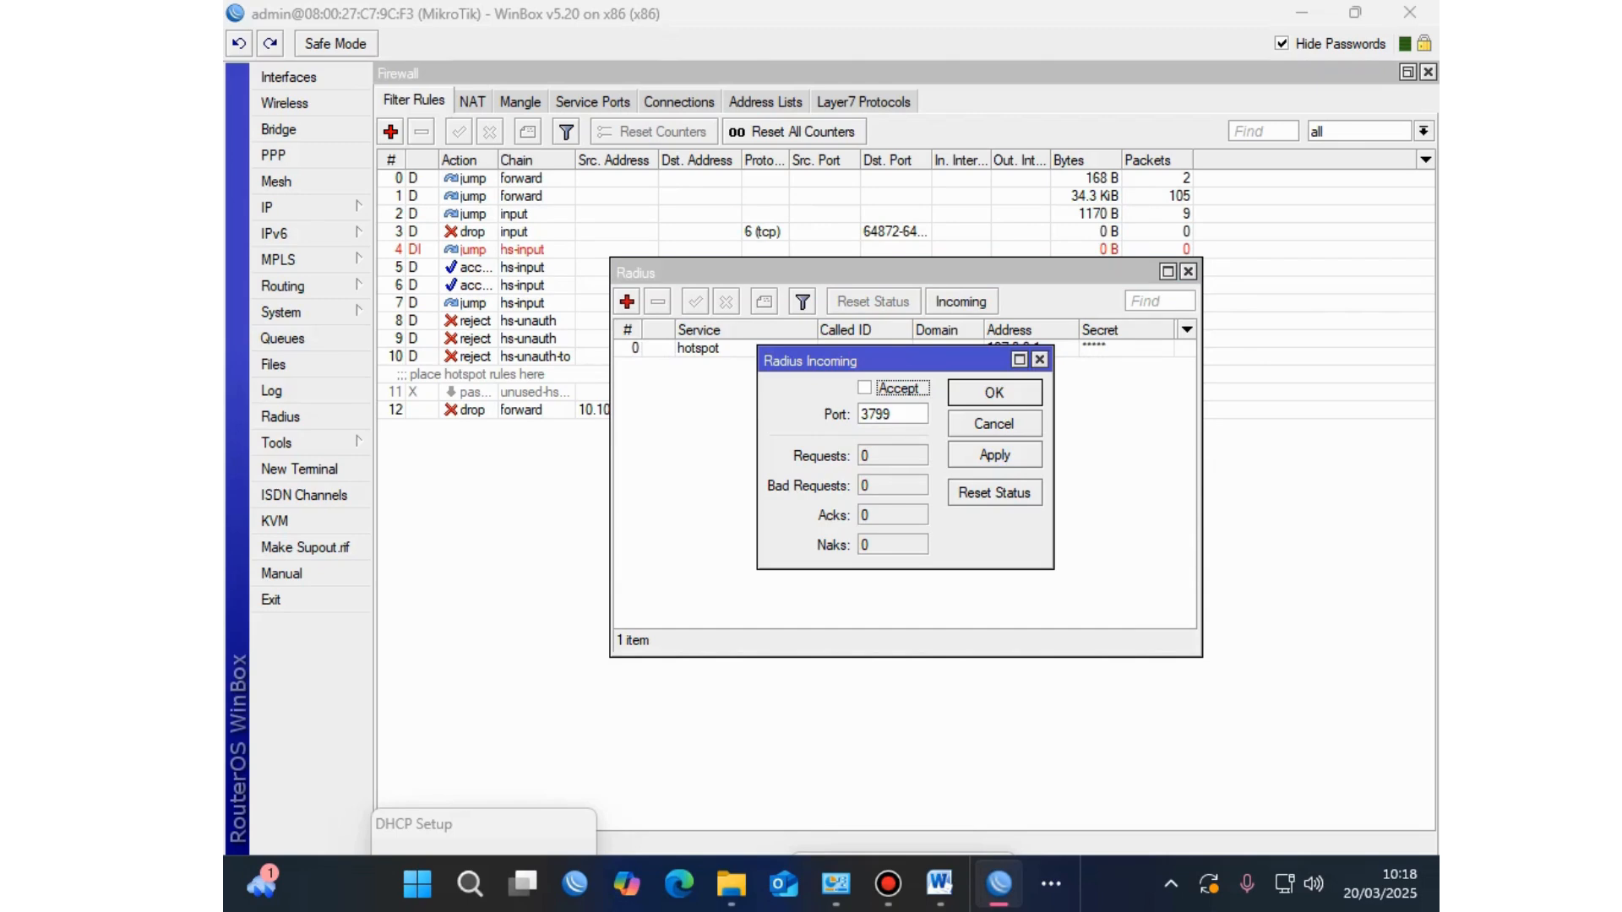
Step: Accept incoming RADIUS requests on port 3799 and close the RADIUS list
{"action": "key", "text": "space"}
{"action": "key", "text": "Tab"}
{"action": "key", "text": "shift+F10"}
{"action": "key", "text": "Escape"}
{"action": "key", "text": "Return"}
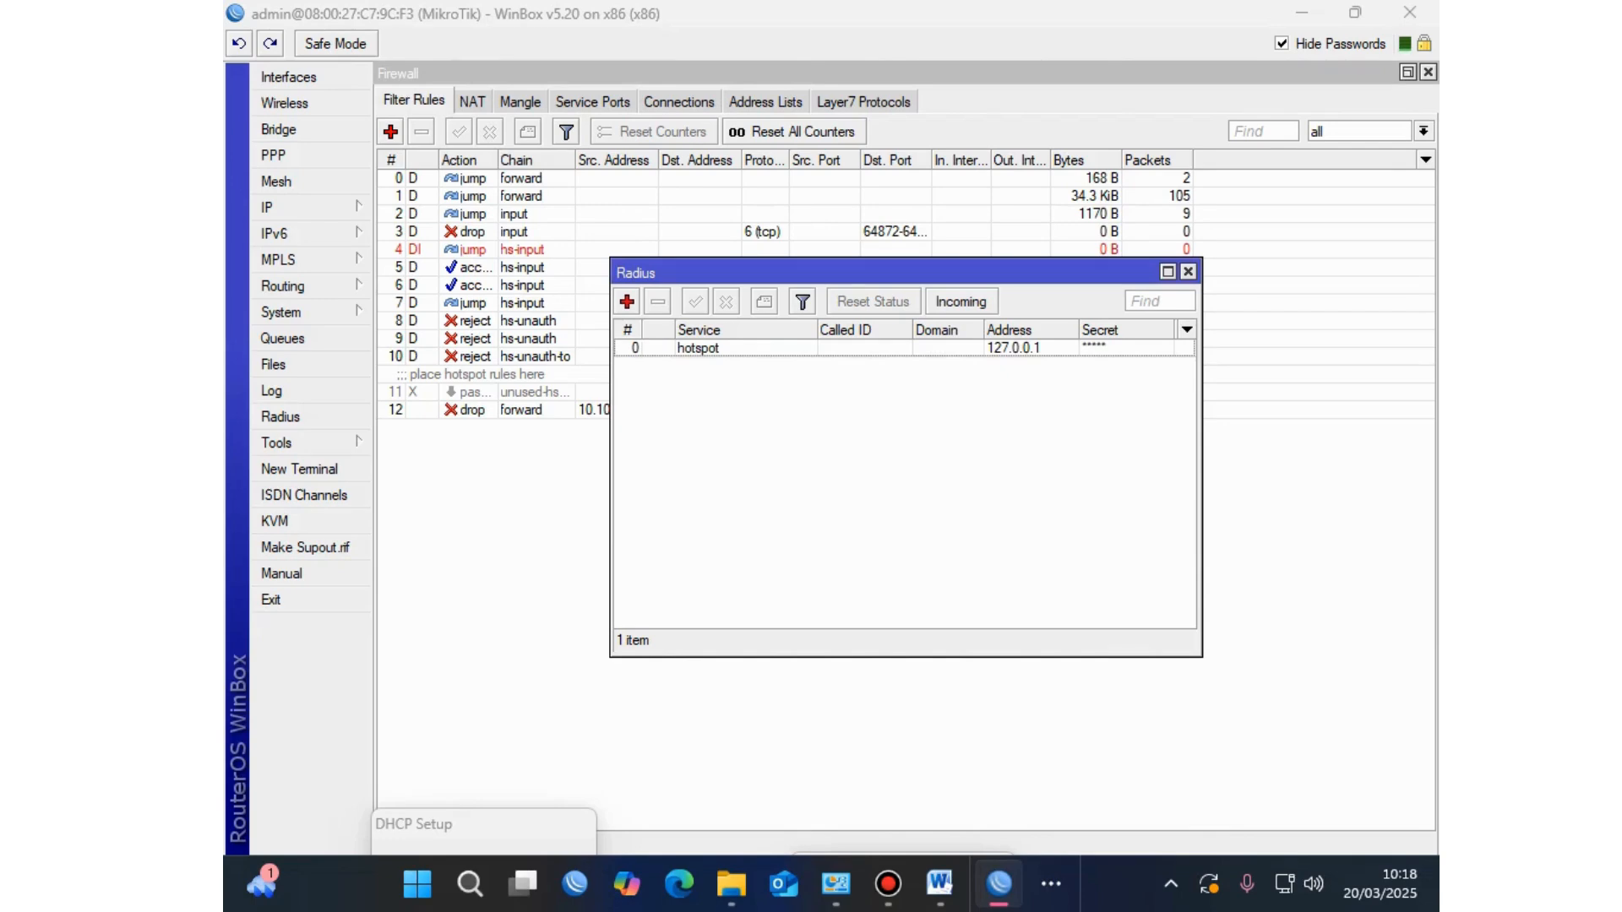
{"action": "key", "text": "Escape"}
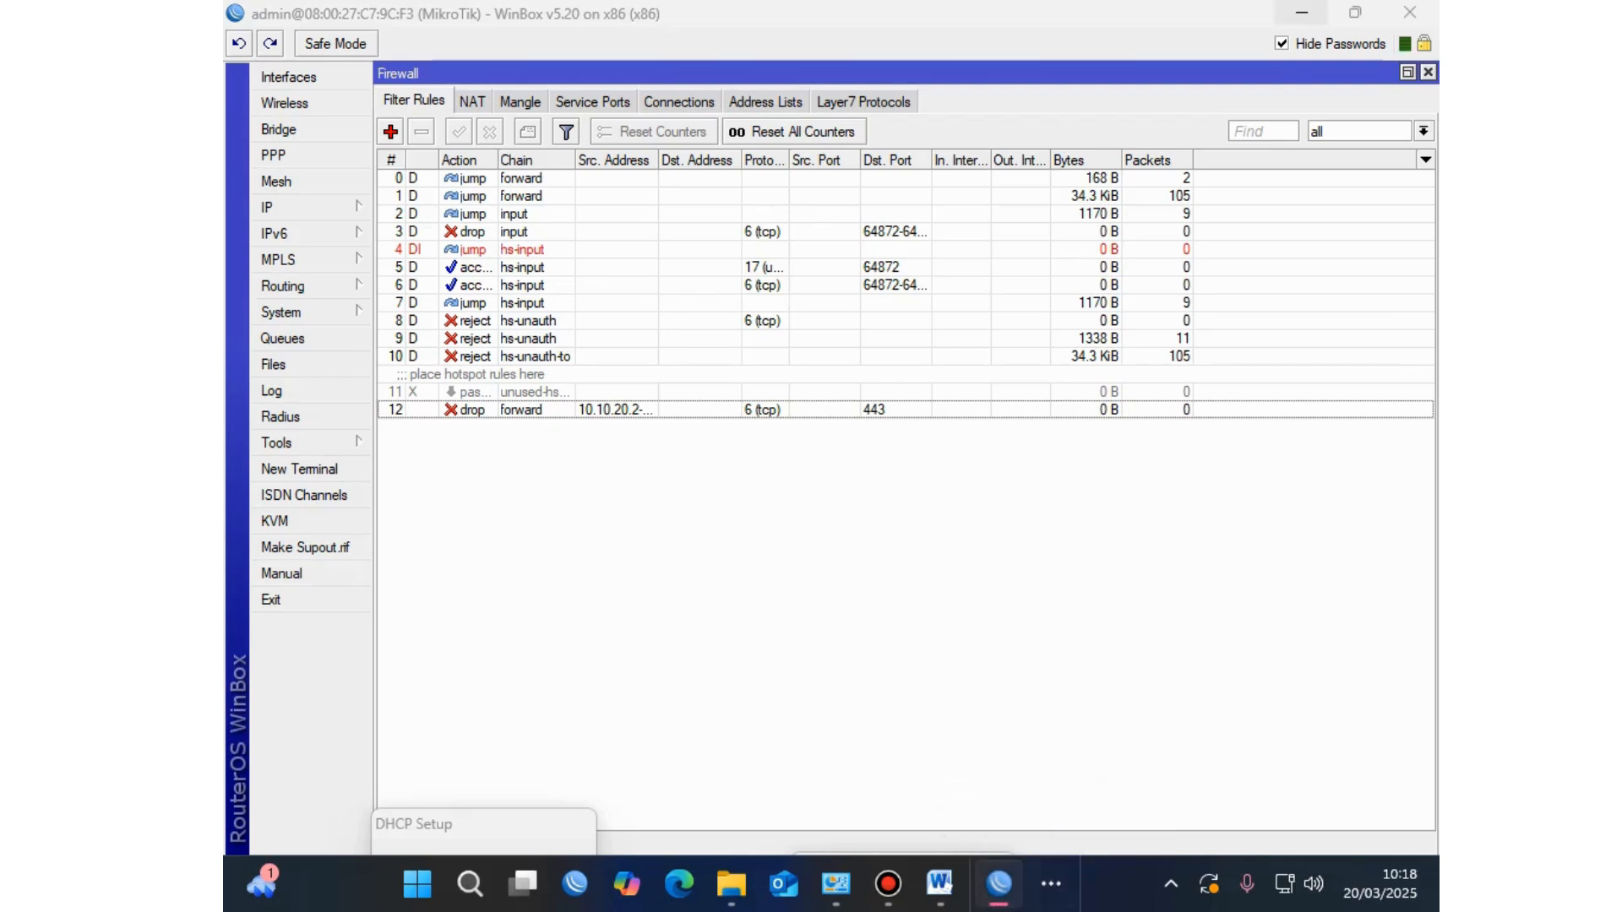
{"action": "key", "text": "alt+Tab"}
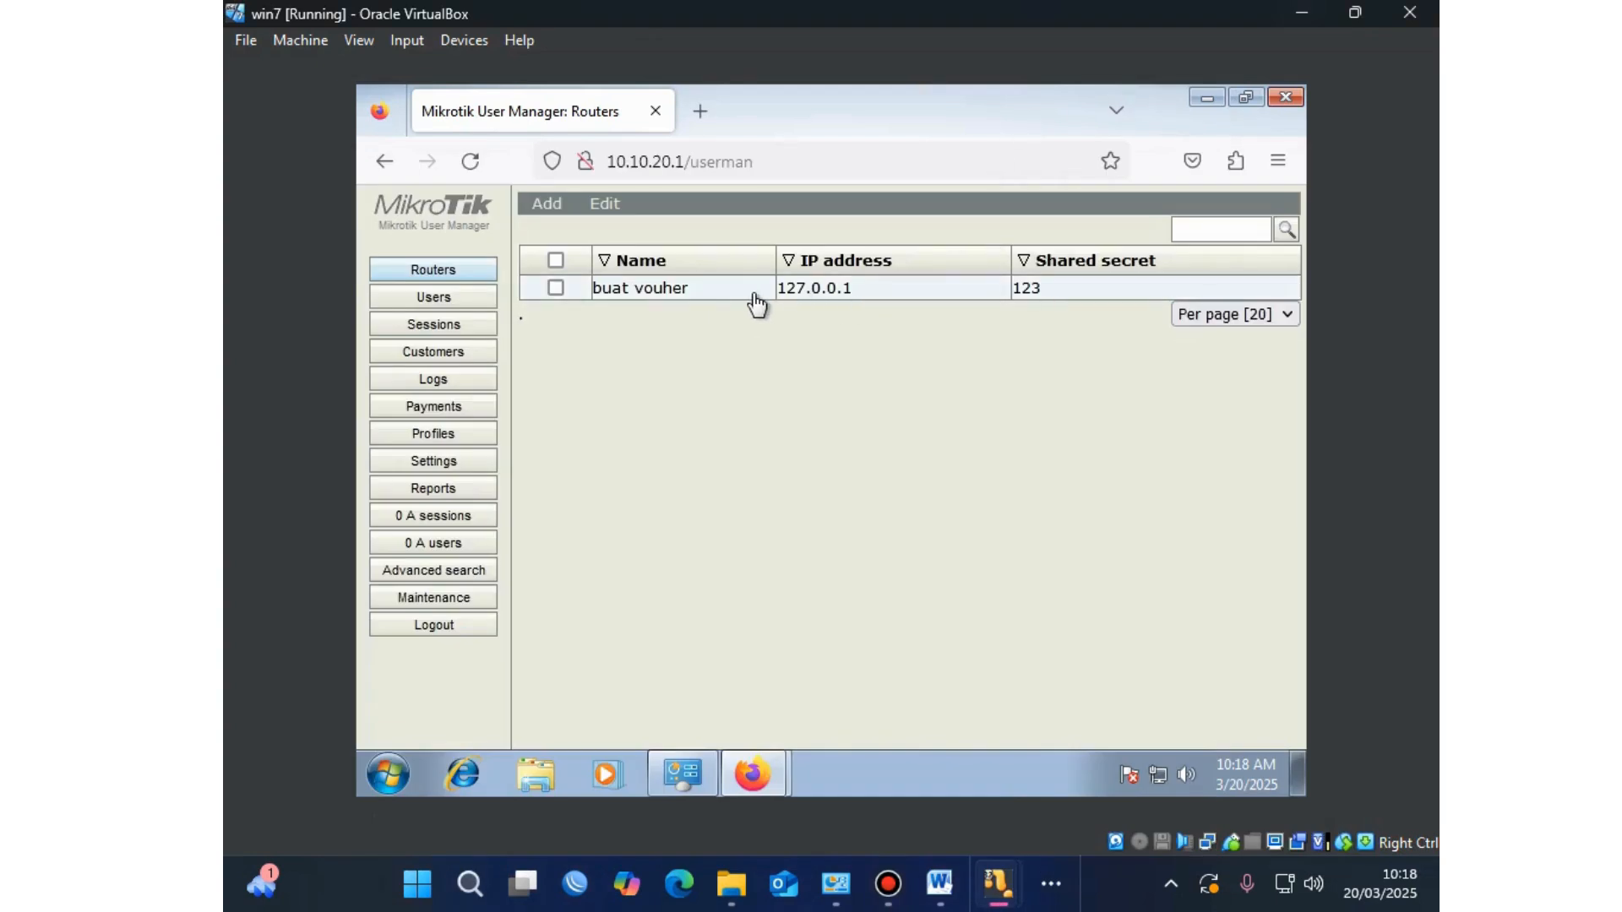
Step: Copy CoA port 1700 from the buat vouher router's details
{"action": "left_click", "coordinate": [719, 300]}
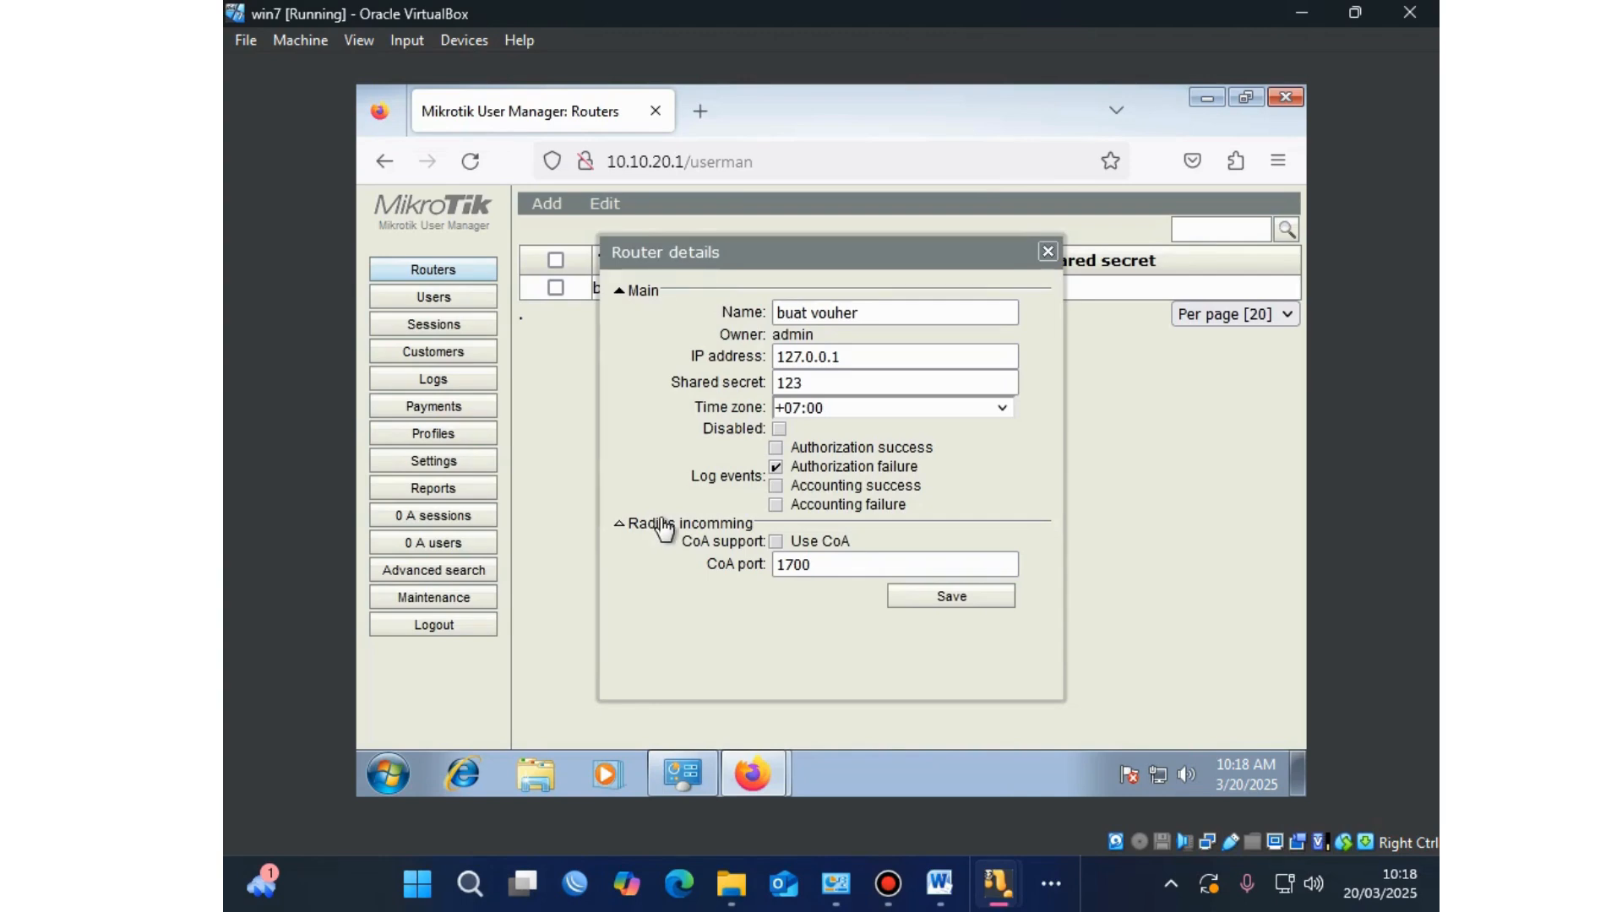
{"action": "left_click", "coordinate": [810, 566]}
{"action": "double_click", "coordinate": [809, 566]}
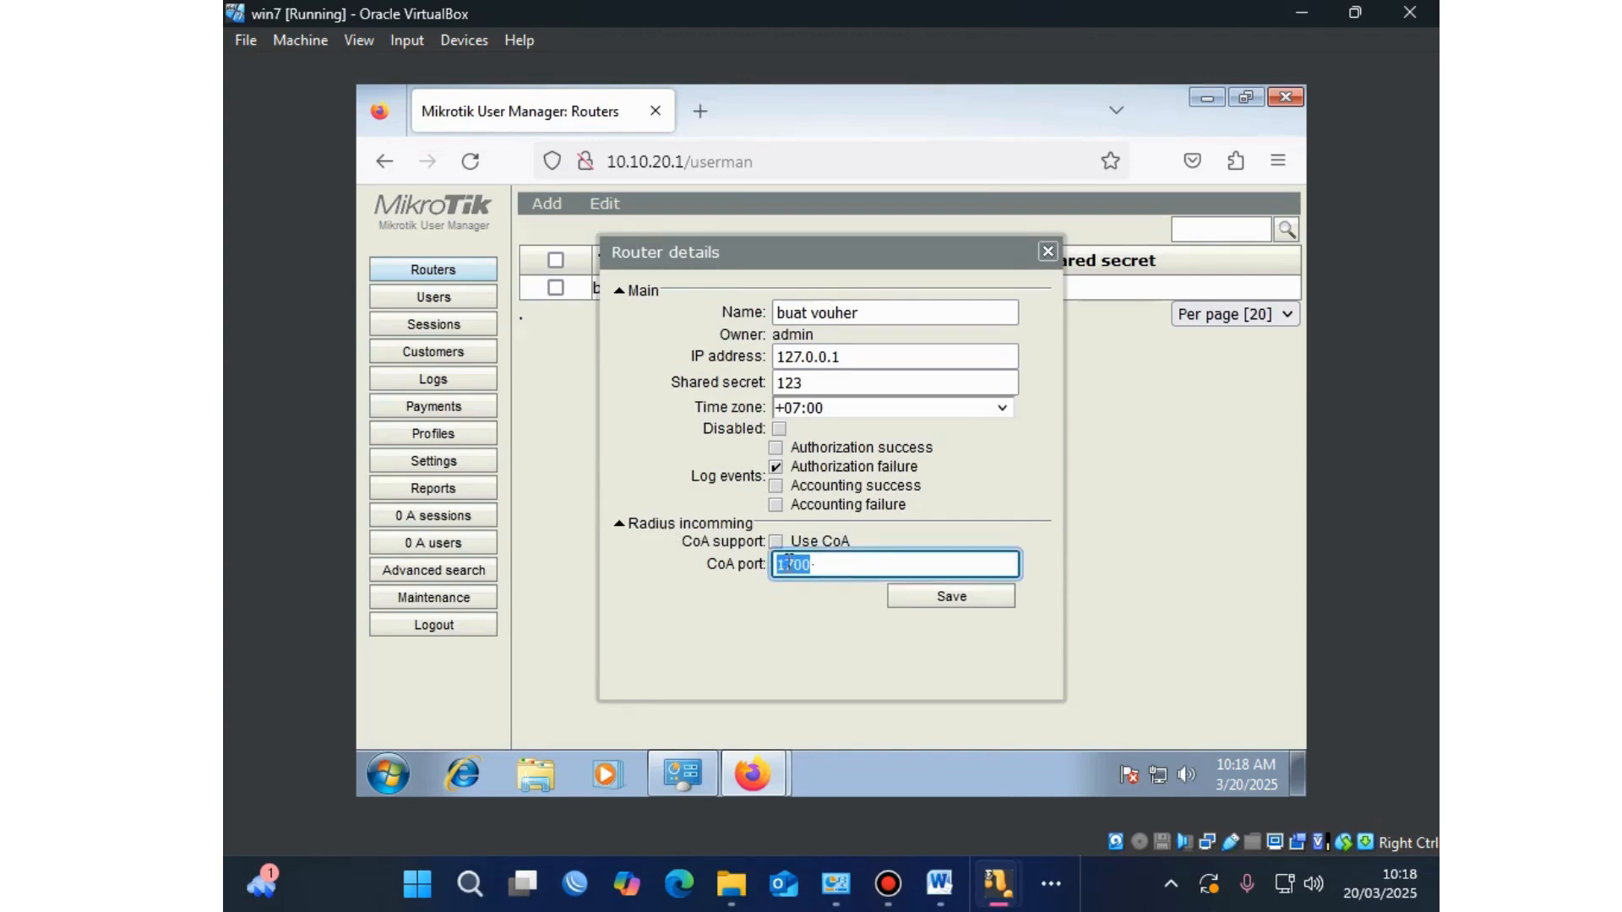
{"action": "right_click", "coordinate": [816, 564]}
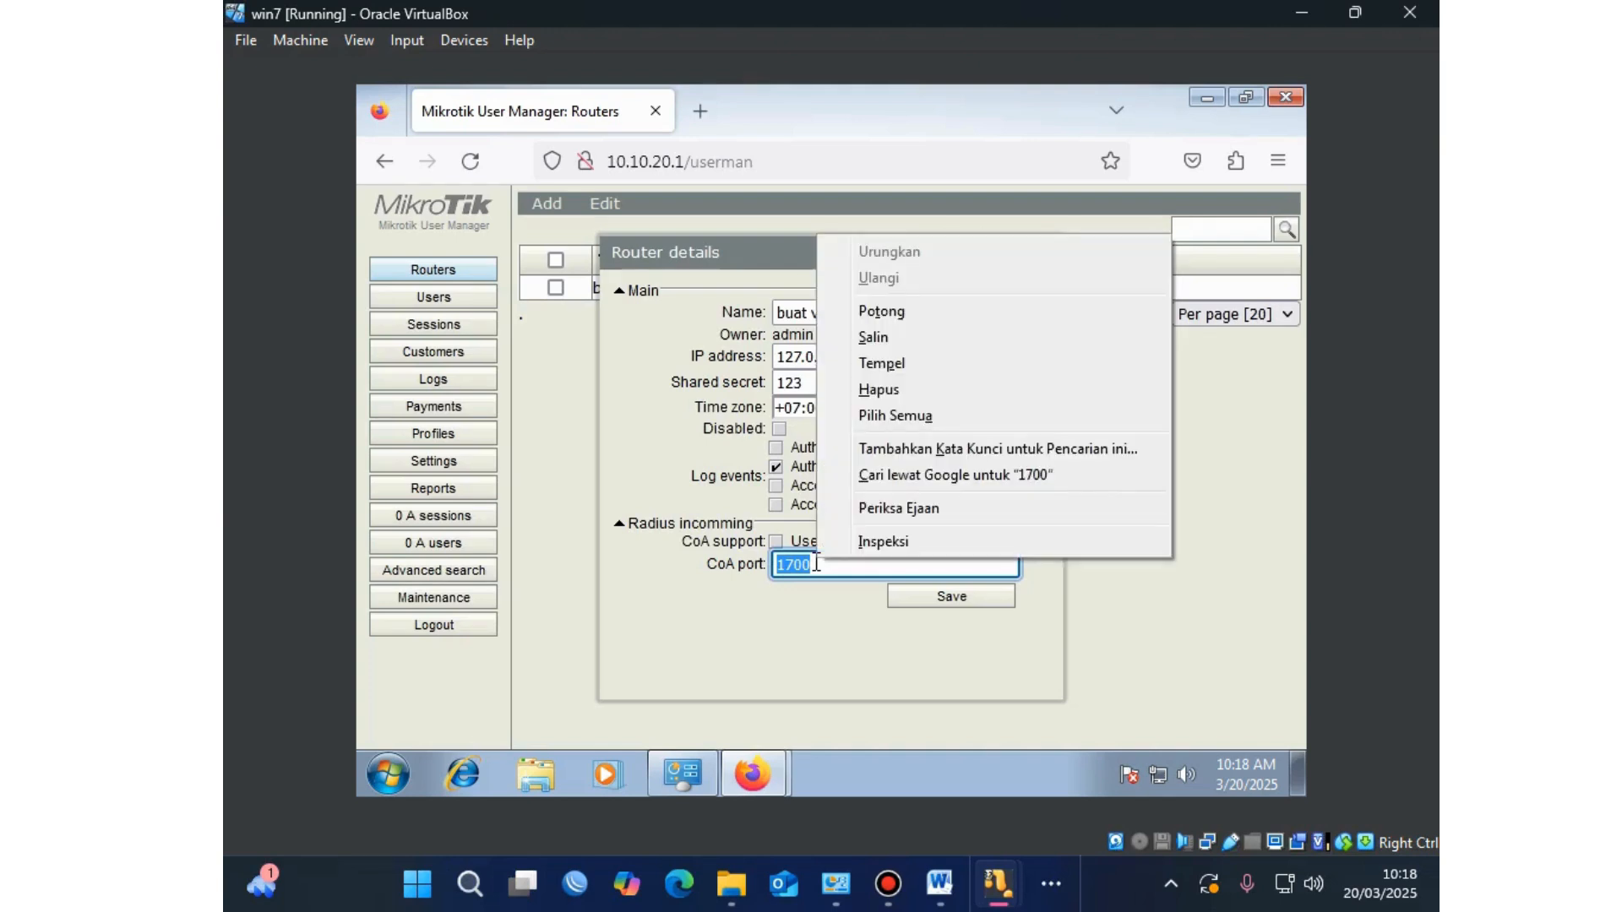
{"action": "left_click", "coordinate": [883, 364]}
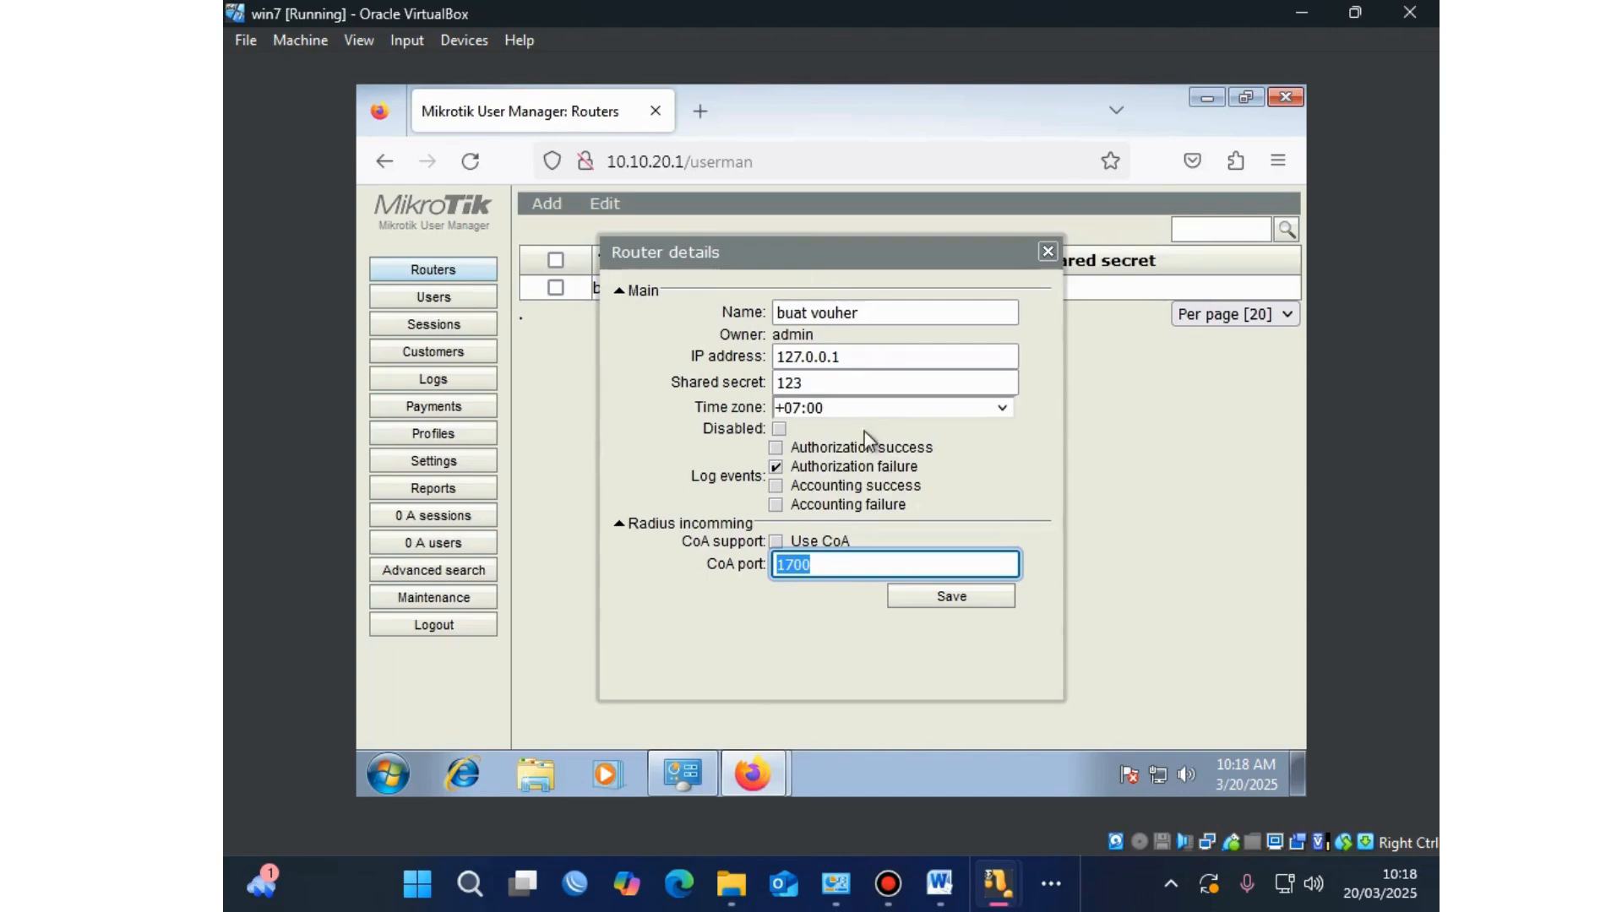
{"action": "left_click", "coordinate": [811, 565]}
{"action": "double_click", "coordinate": [811, 565]}
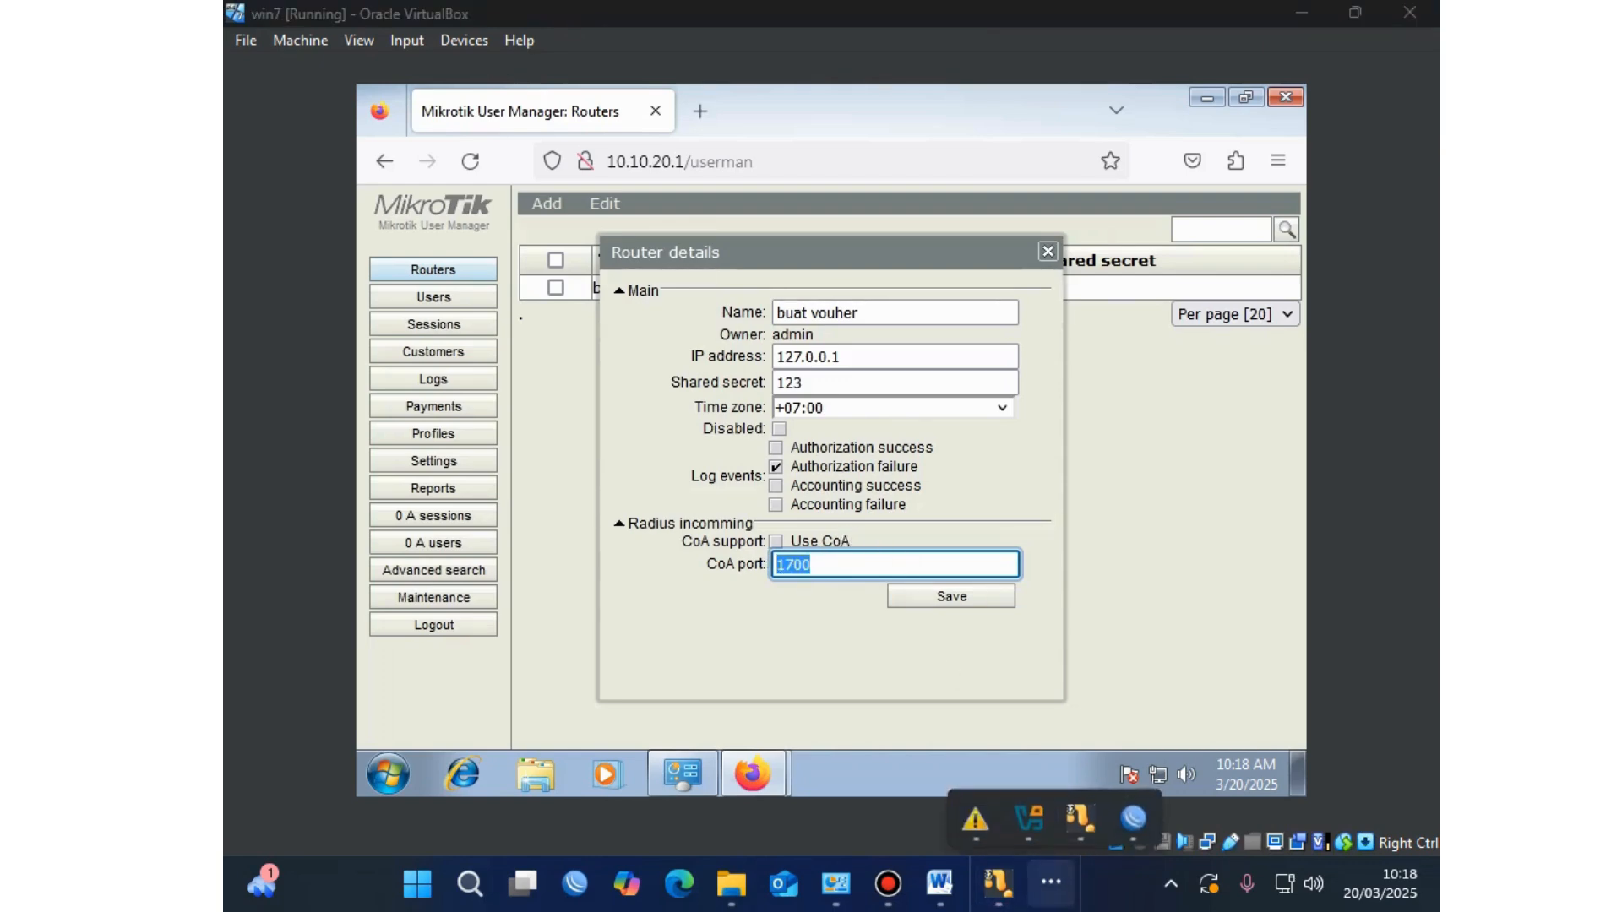
{"action": "left_click", "coordinate": [999, 884]}
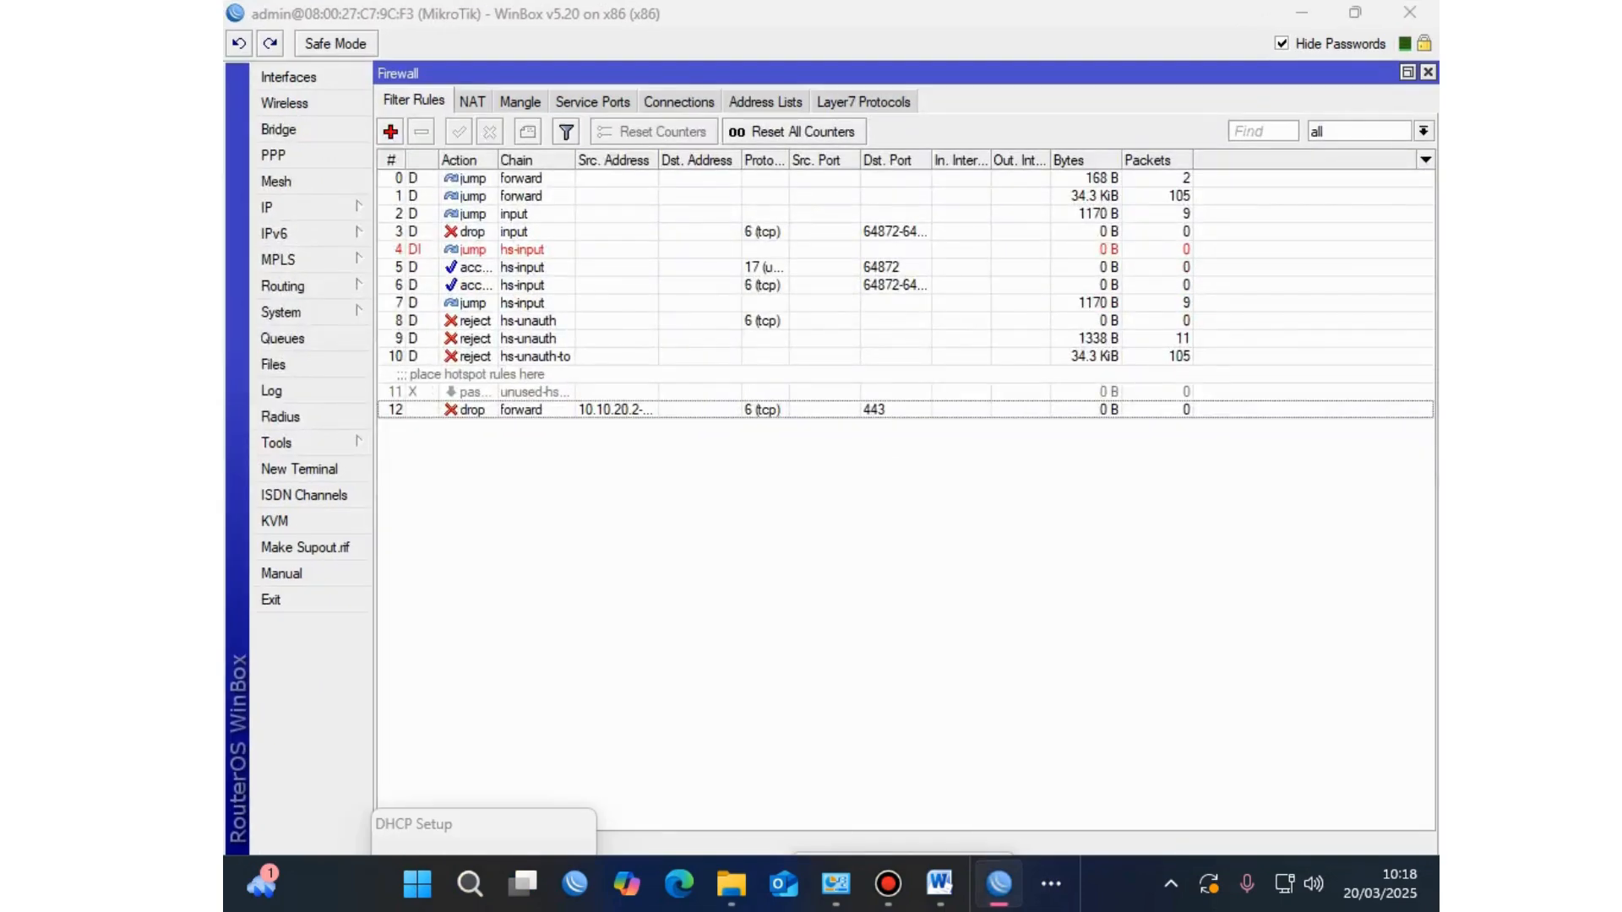
Step: Confirm incoming RADIUS is accepted on port 3799, then close the RADIUS window
{"action": "left_click", "coordinate": [280, 416]}
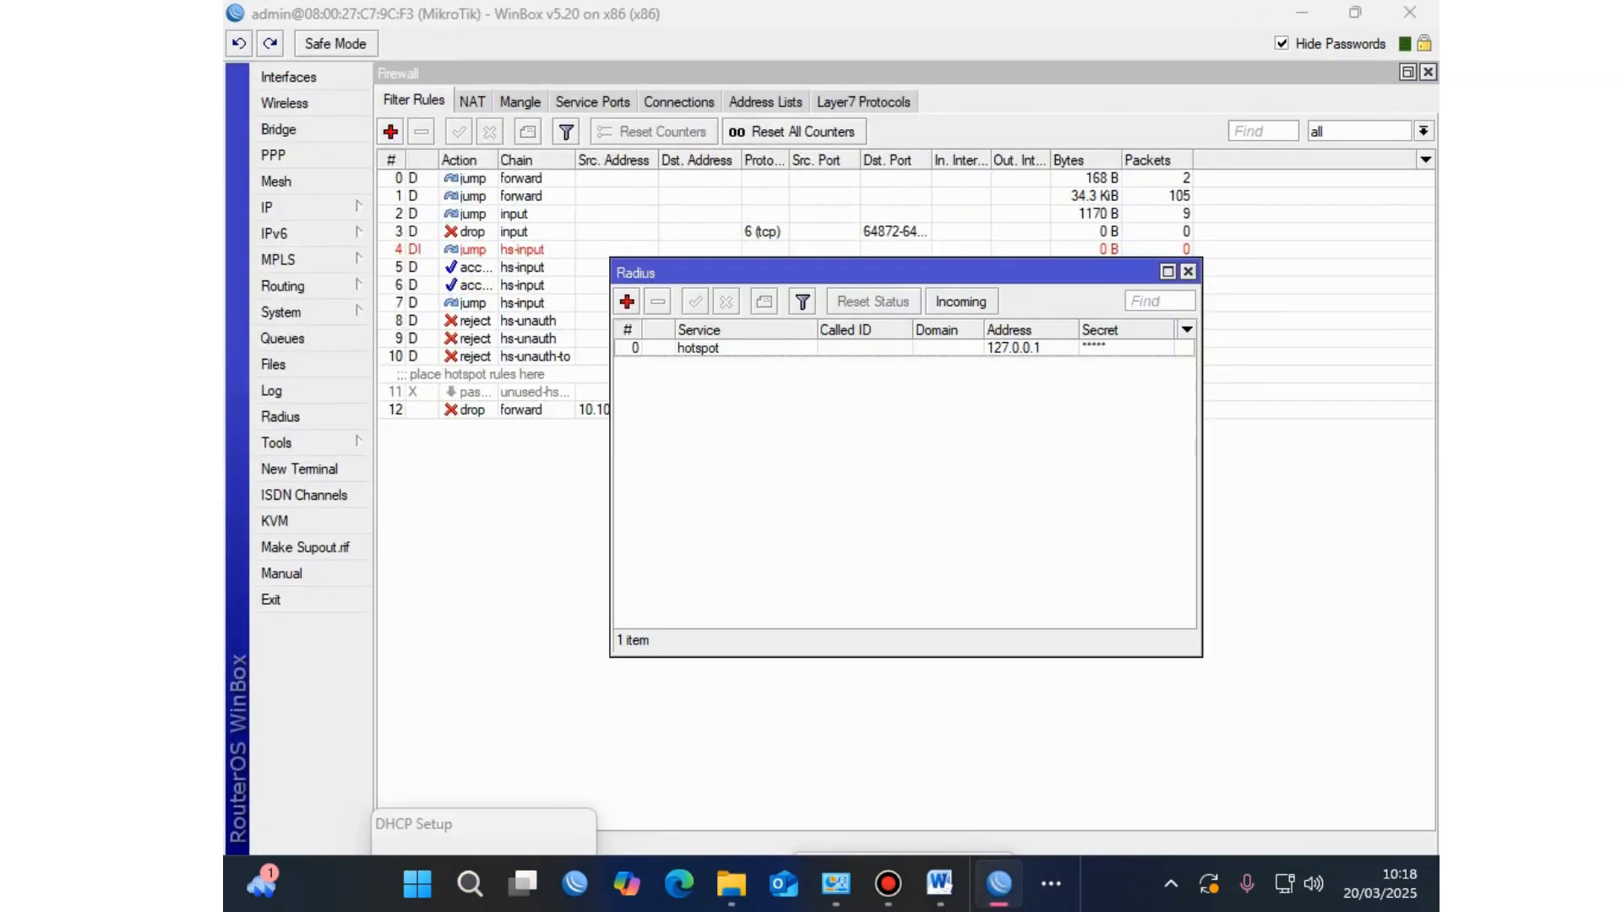
{"action": "double_click", "coordinate": [697, 347]}
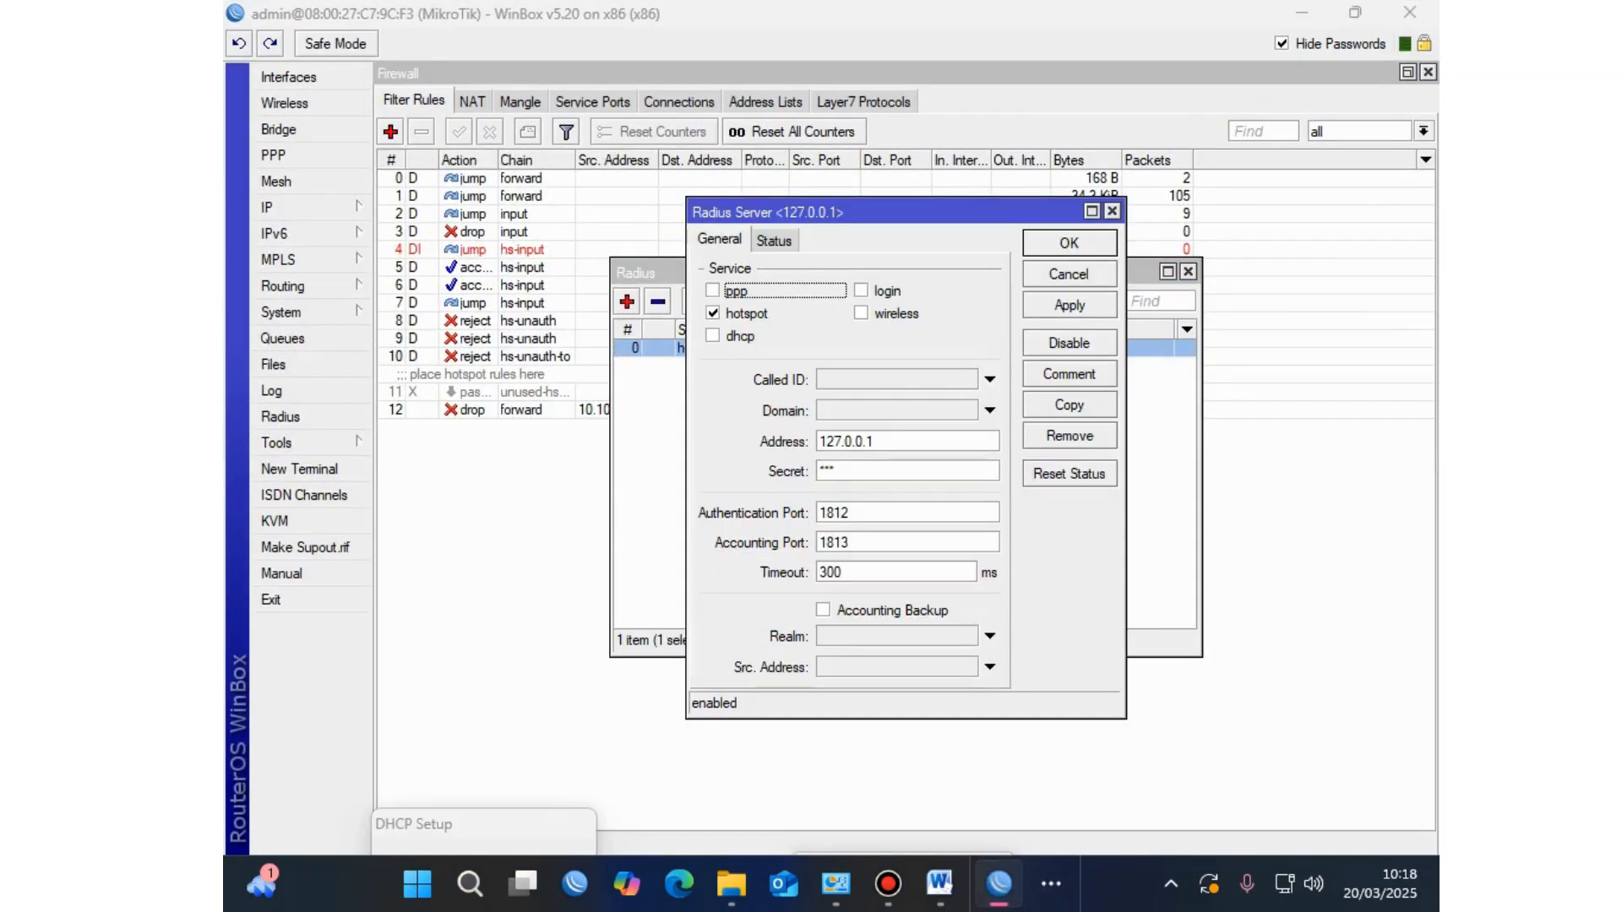
{"action": "key", "text": "Escape"}
{"action": "left_click", "coordinate": [961, 301]}
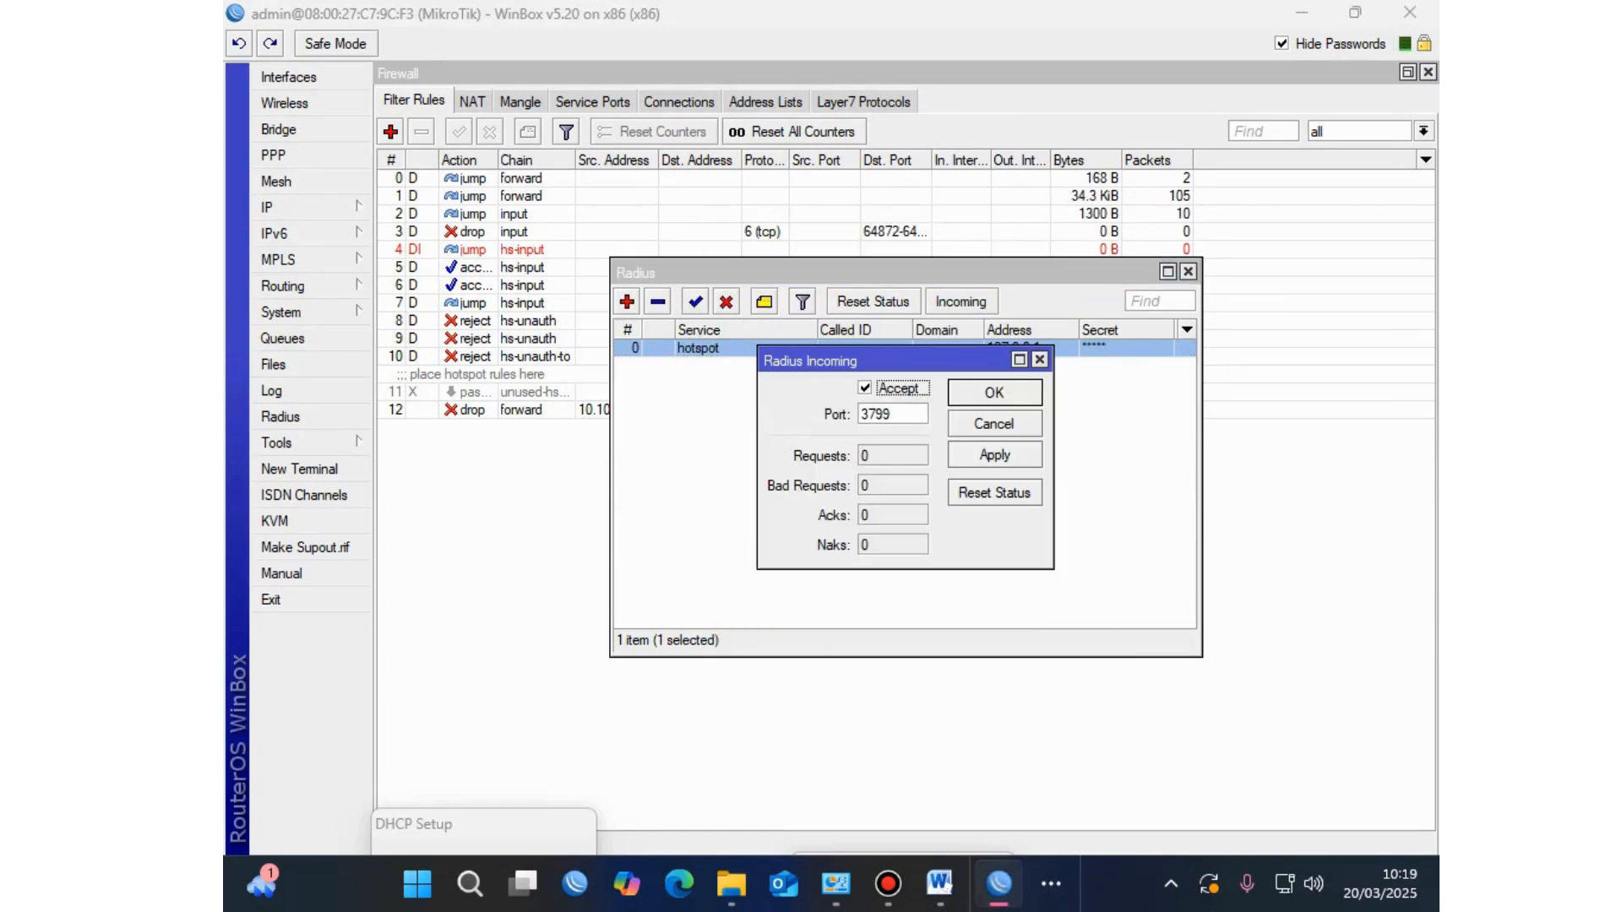
{"action": "key", "text": "Return"}
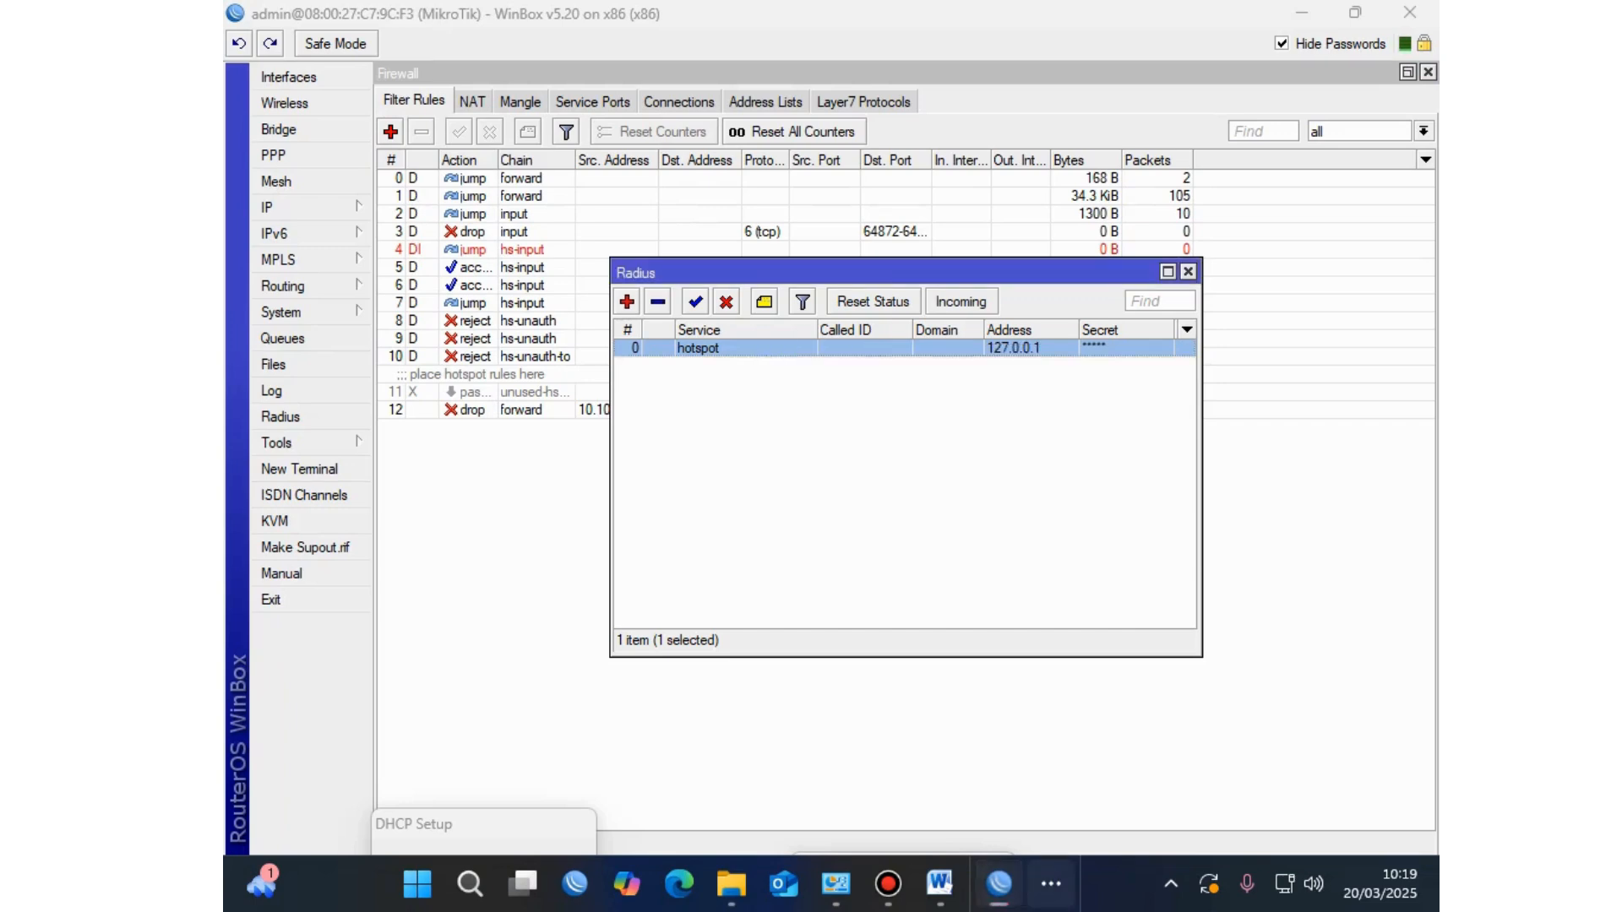
{"action": "left_click", "coordinate": [1051, 884]}
{"action": "key", "text": "Escape"}
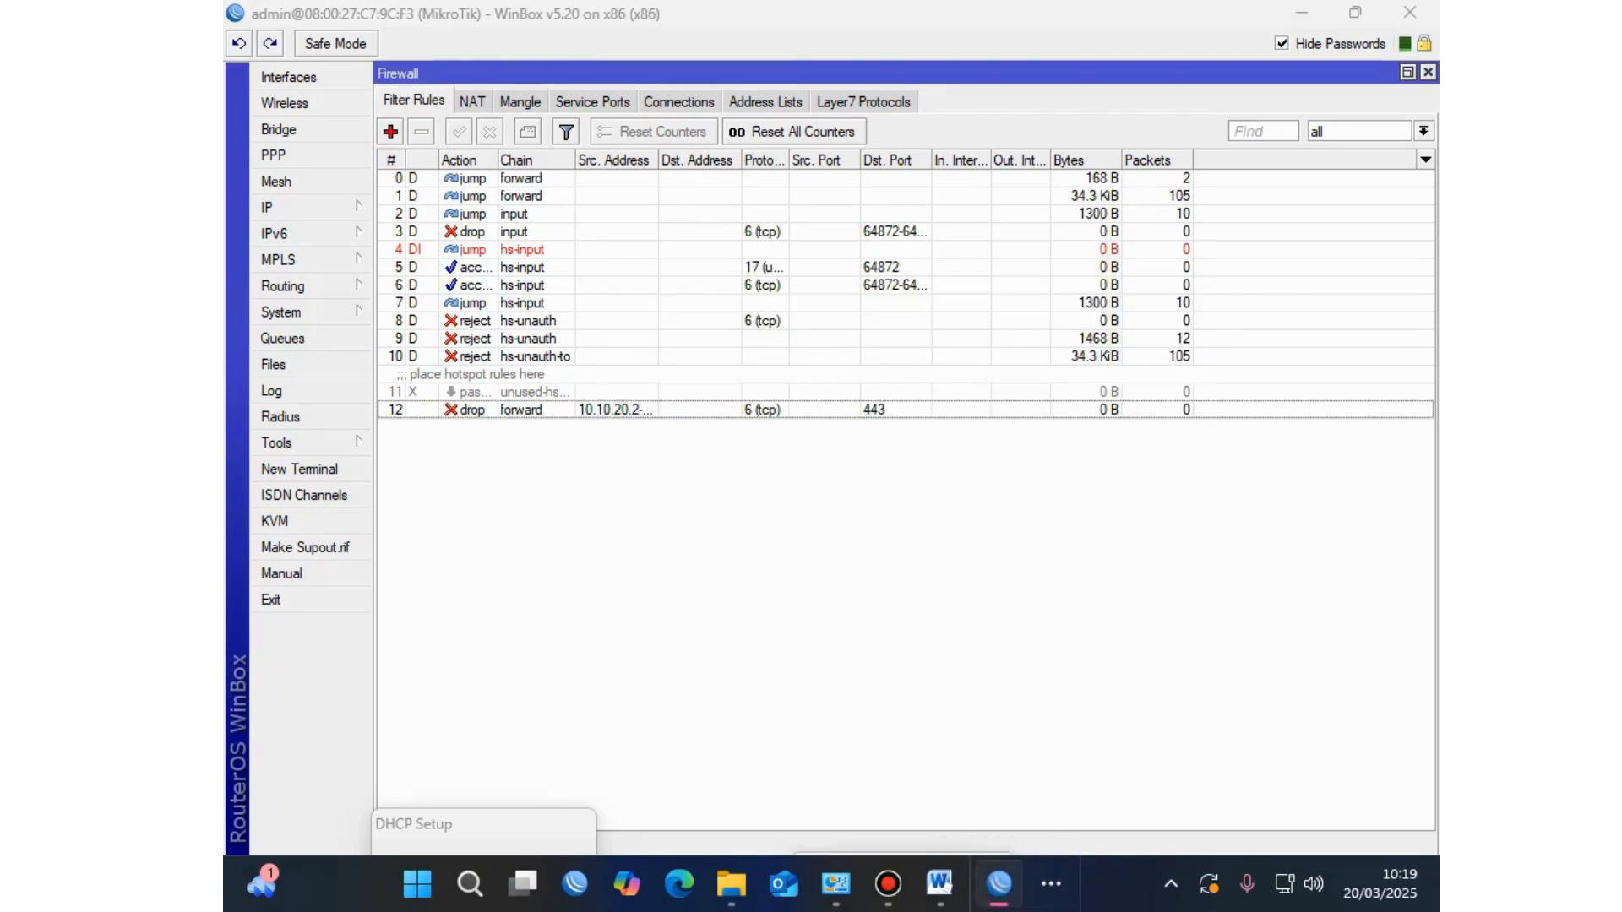
{"action": "key", "text": "alt+Tab"}
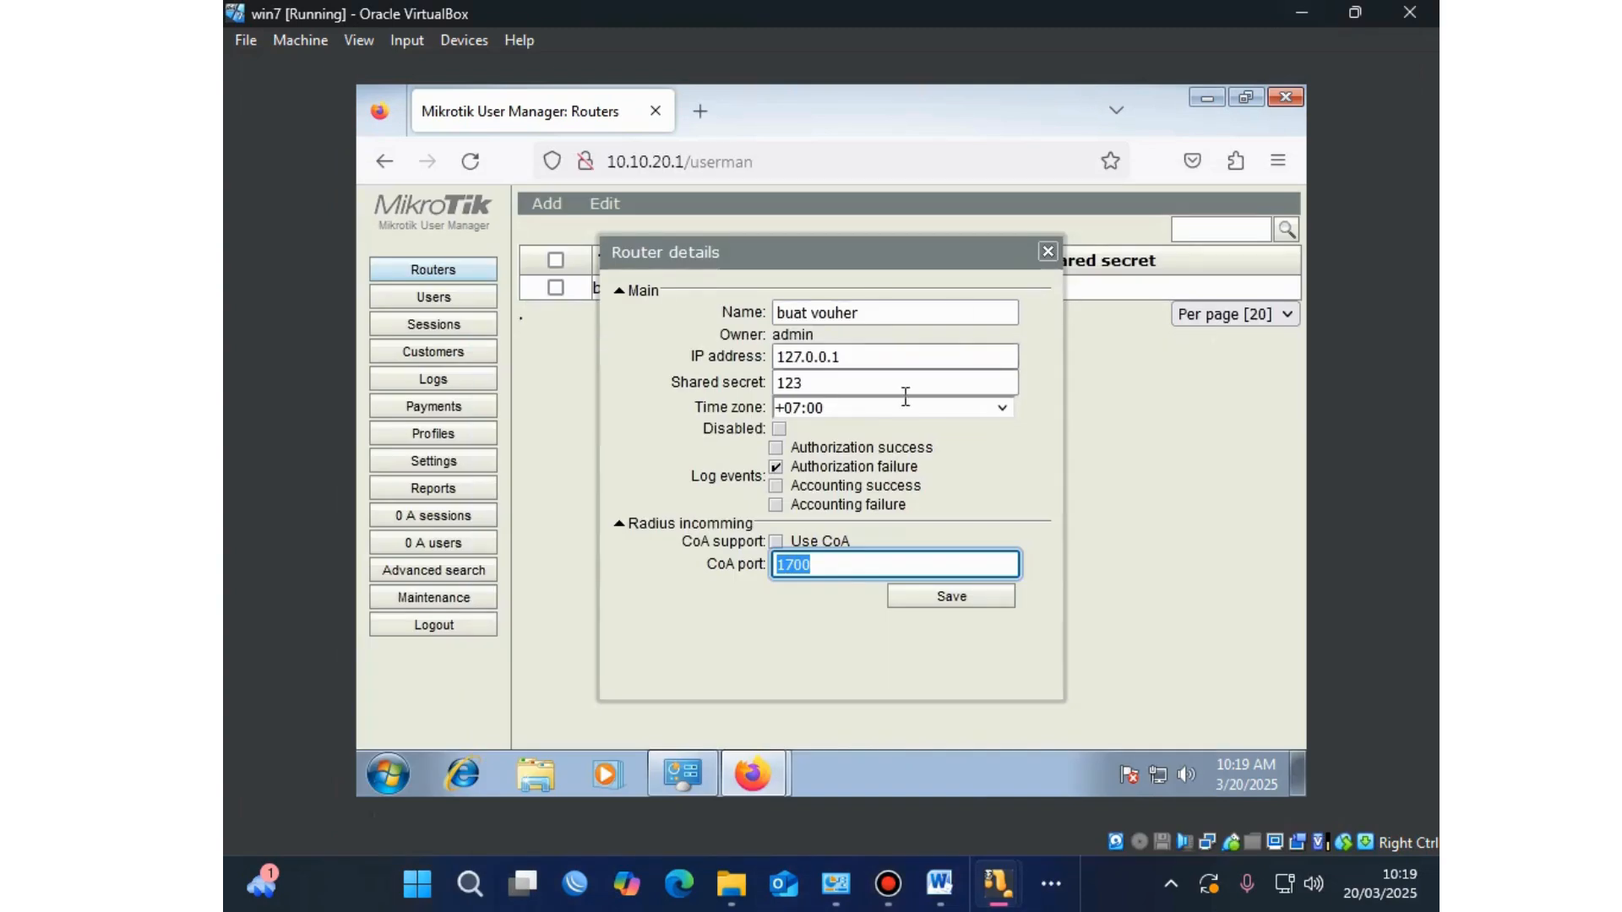
Step: Change buat vouher's CoA port from 1700 to 3799, tick Use CoA, and save
{"action": "type", "text": "3799"}
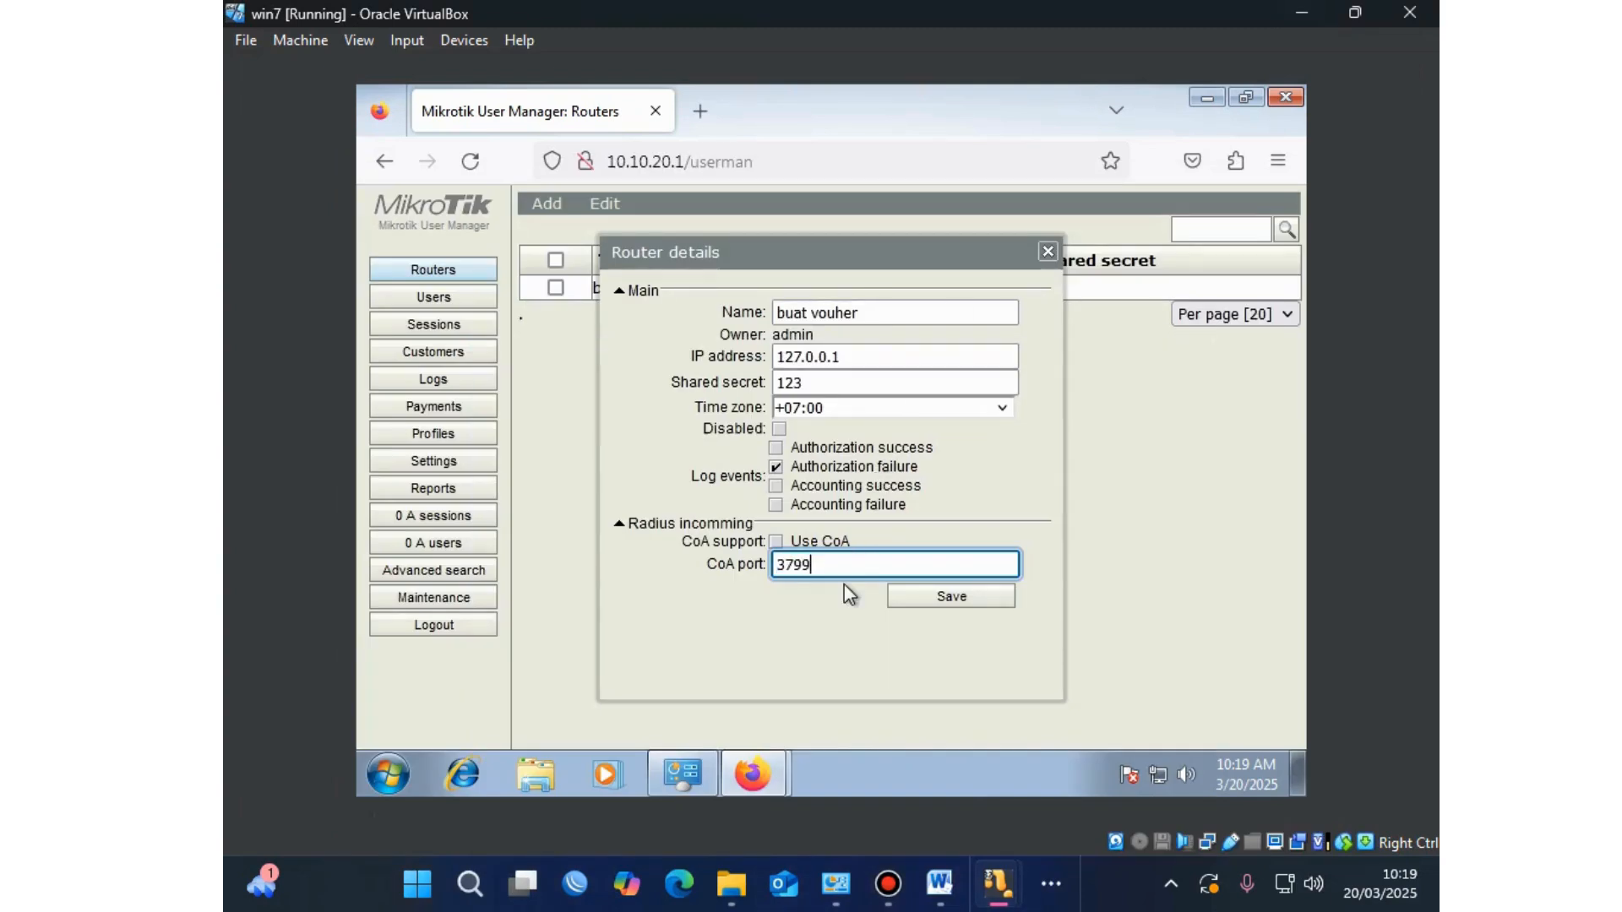
{"action": "left_click", "coordinate": [776, 541]}
{"action": "left_click", "coordinate": [953, 598]}
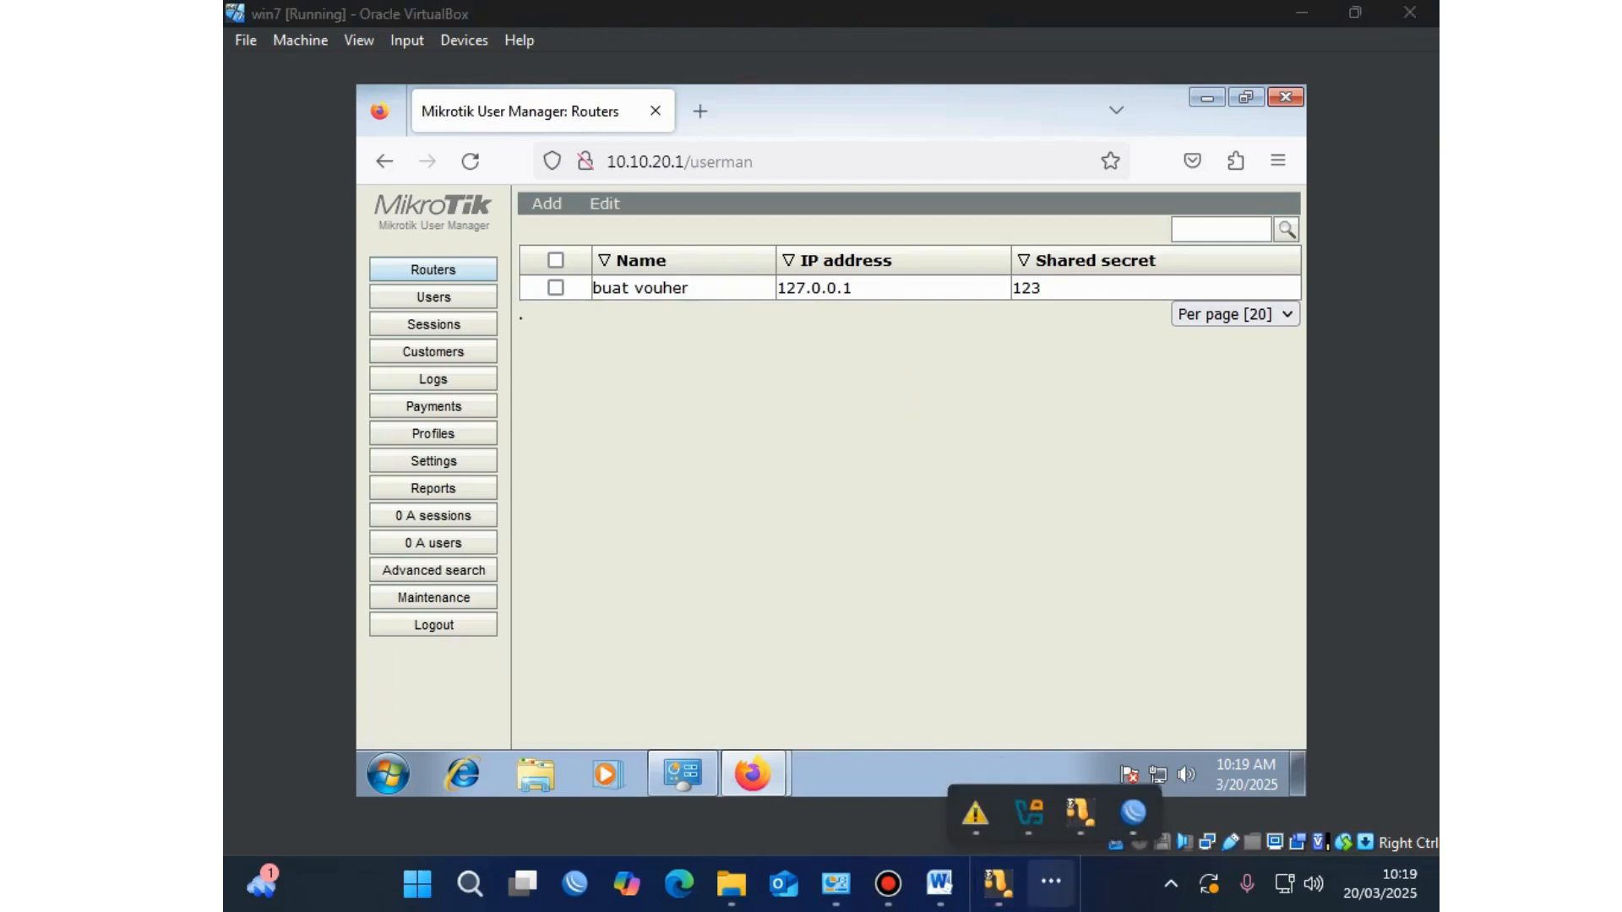
{"action": "left_click", "coordinate": [1133, 811]}
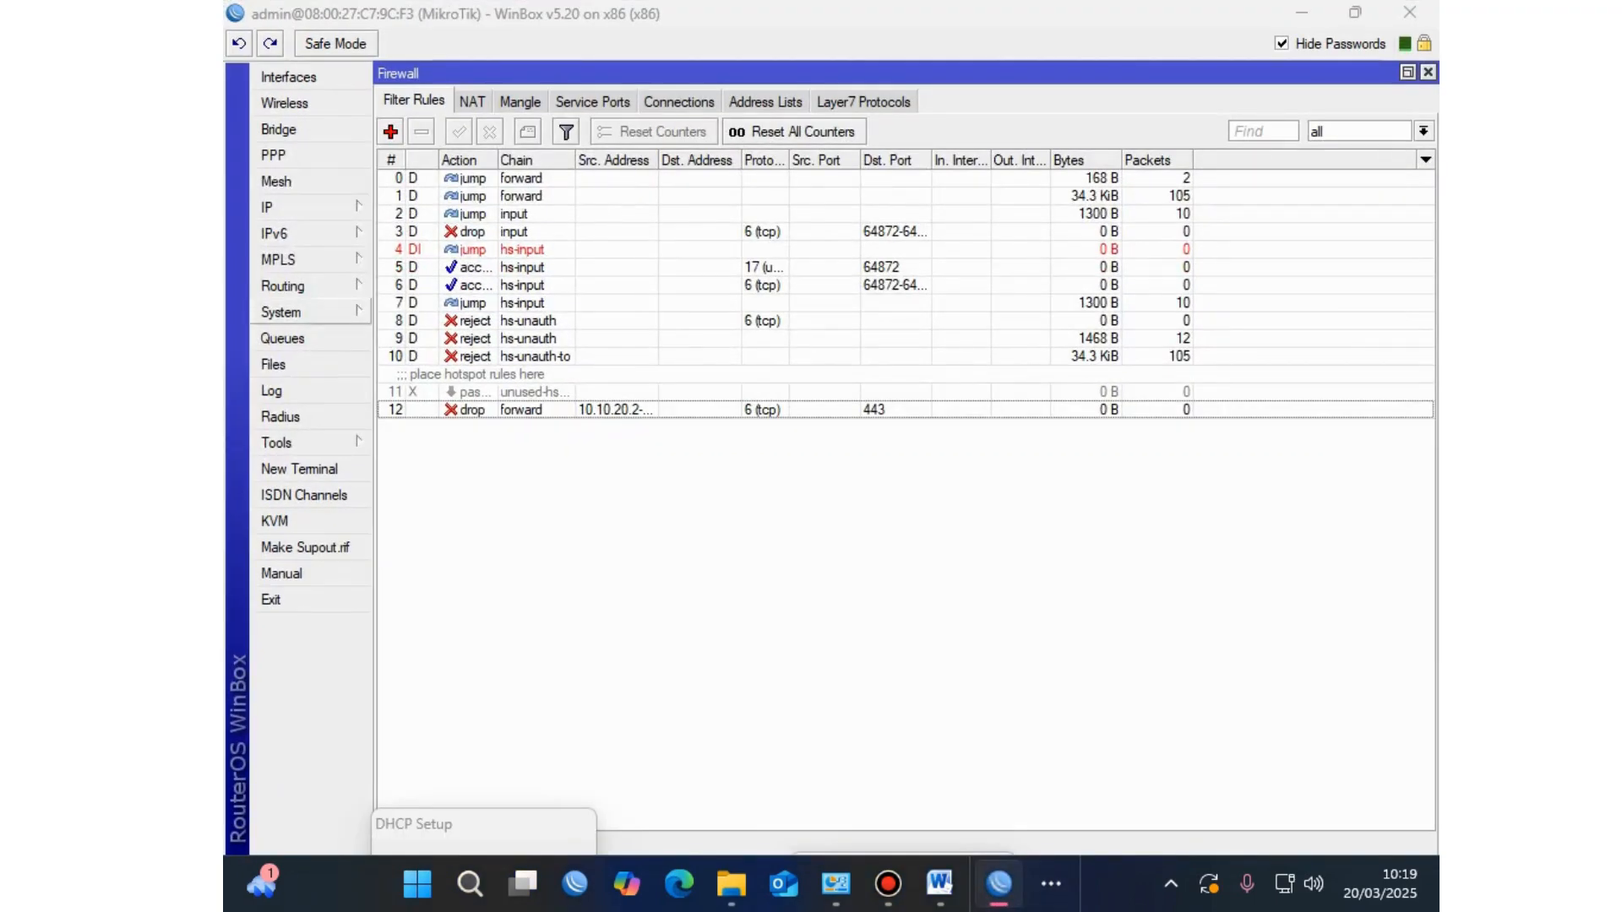
Step: Open the hsprof1 hotspot server profile from IP > Hotspot > Server Profiles
{"action": "left_click", "coordinate": [279, 207]}
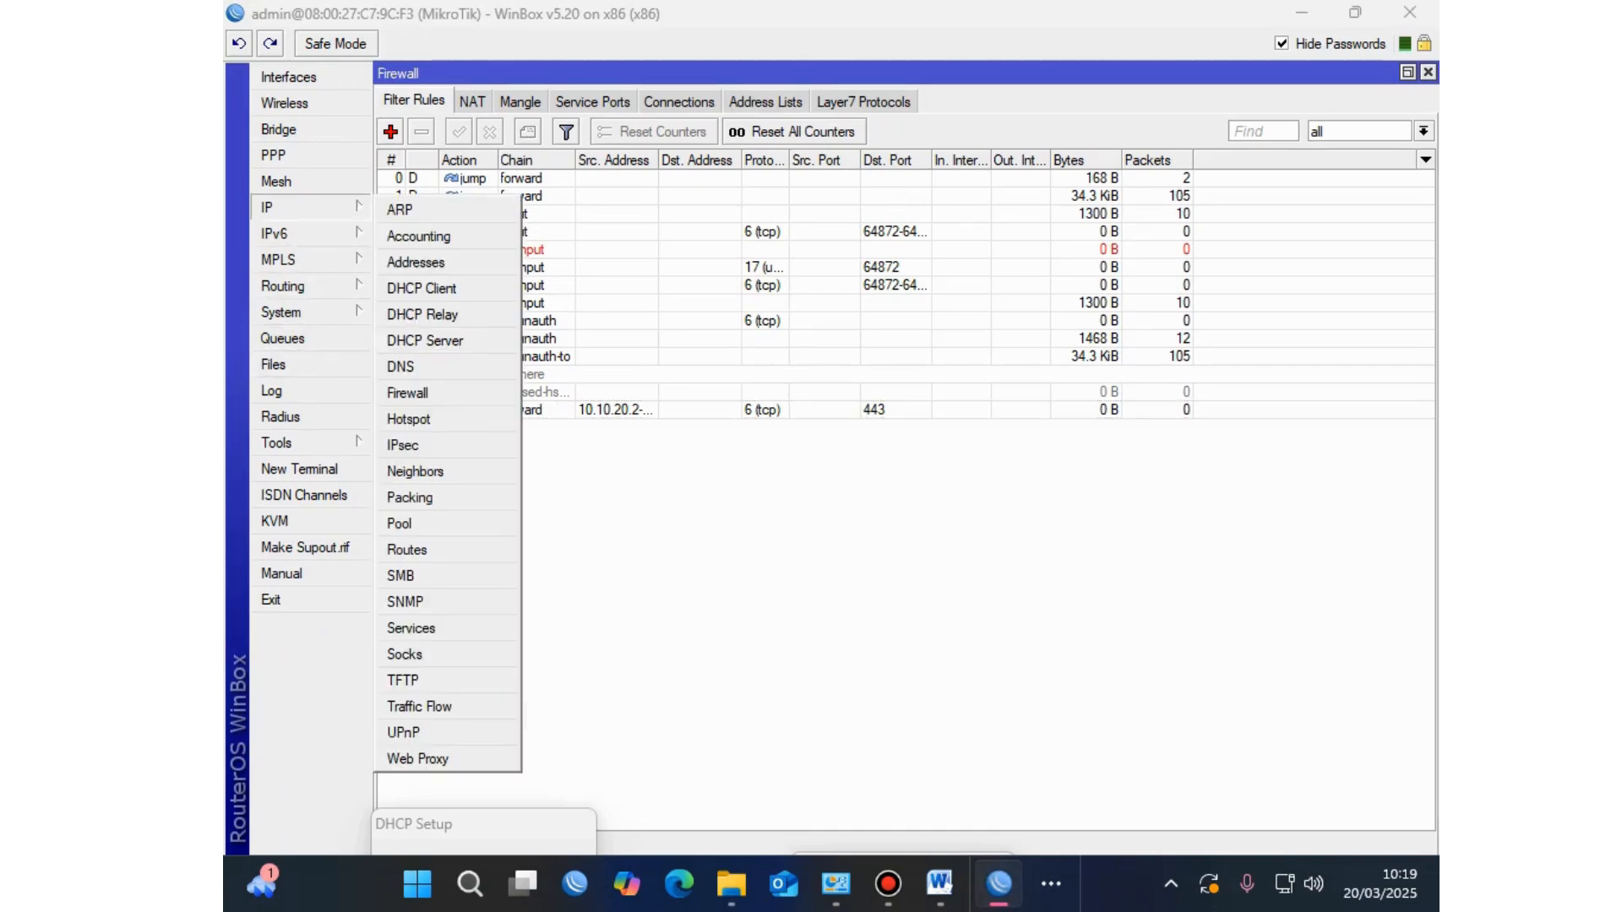
{"action": "left_click", "coordinate": [408, 419]}
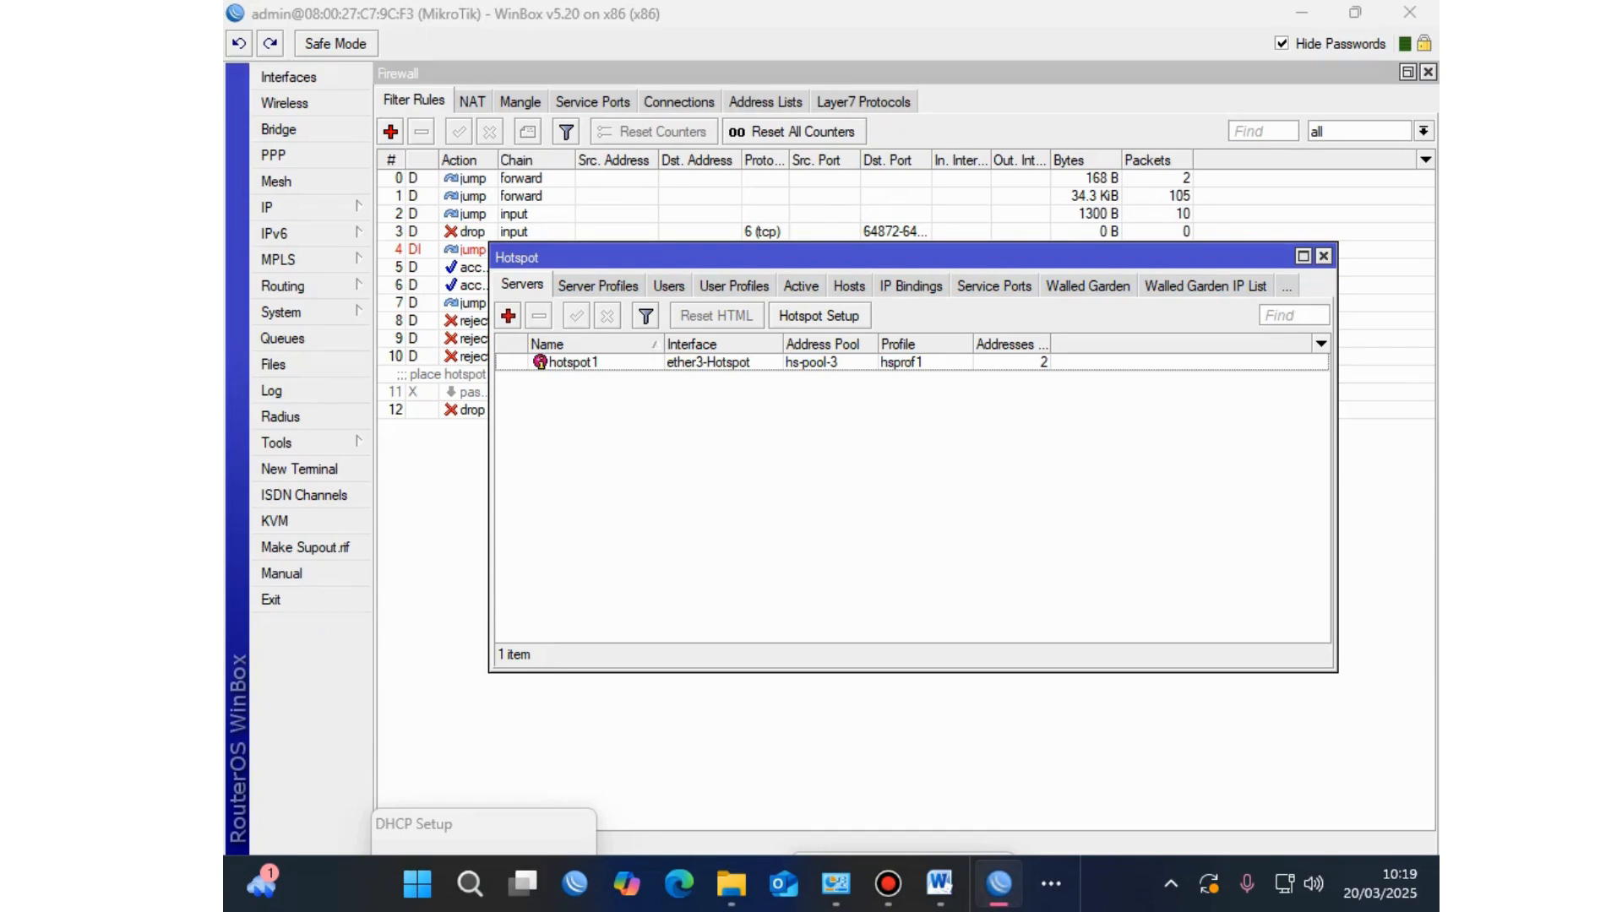
{"action": "left_click", "coordinate": [598, 285]}
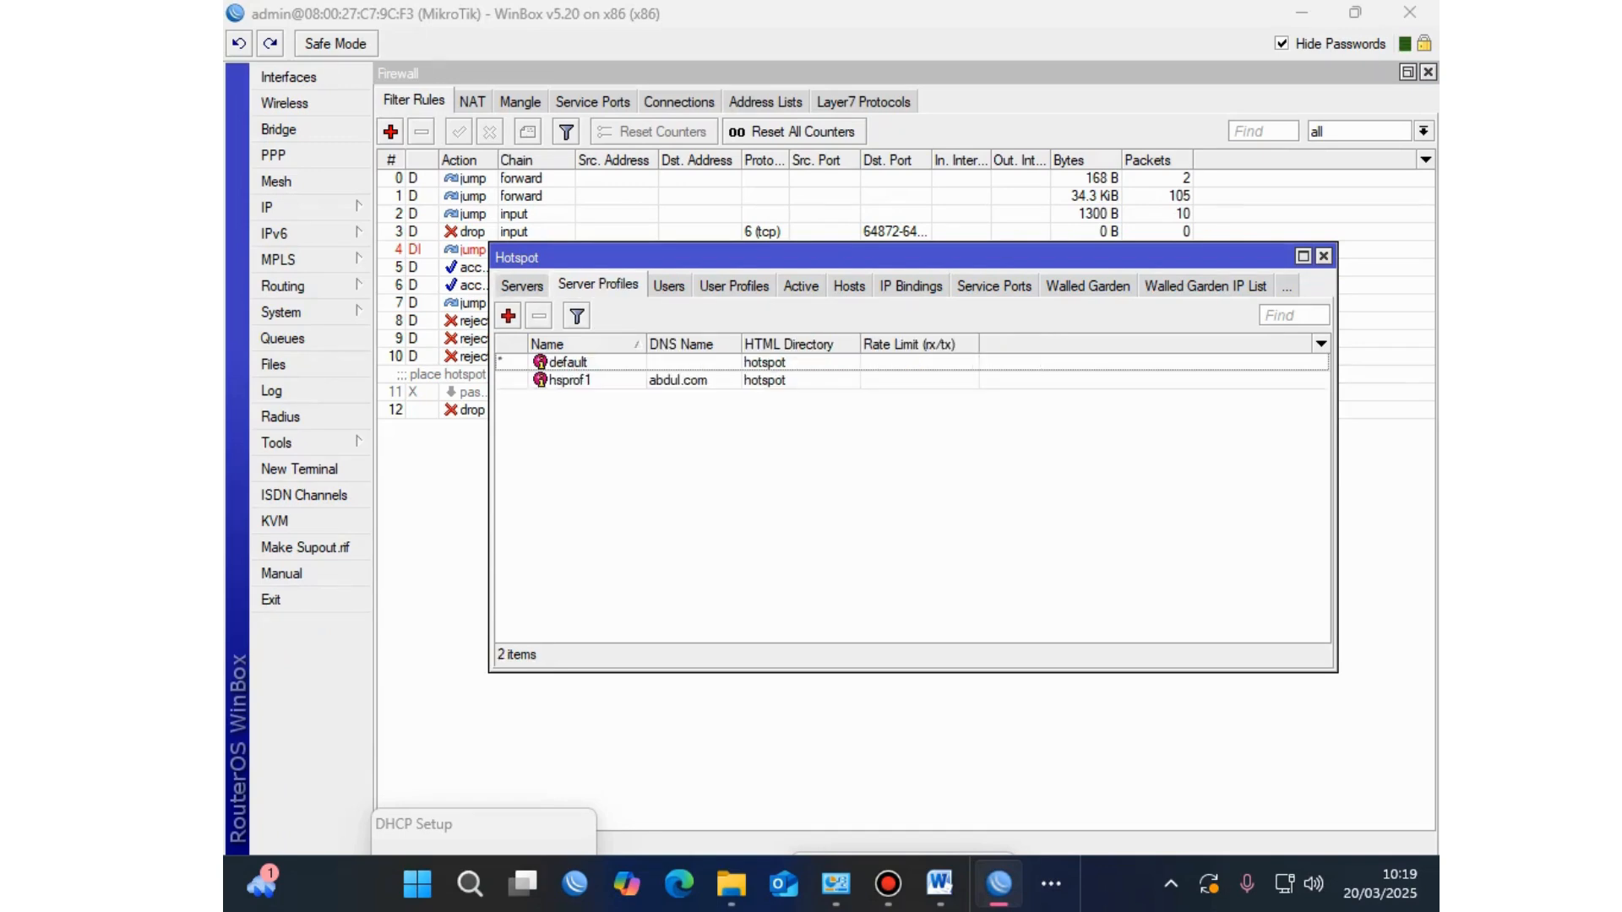
{"action": "left_click", "coordinate": [1302, 256]}
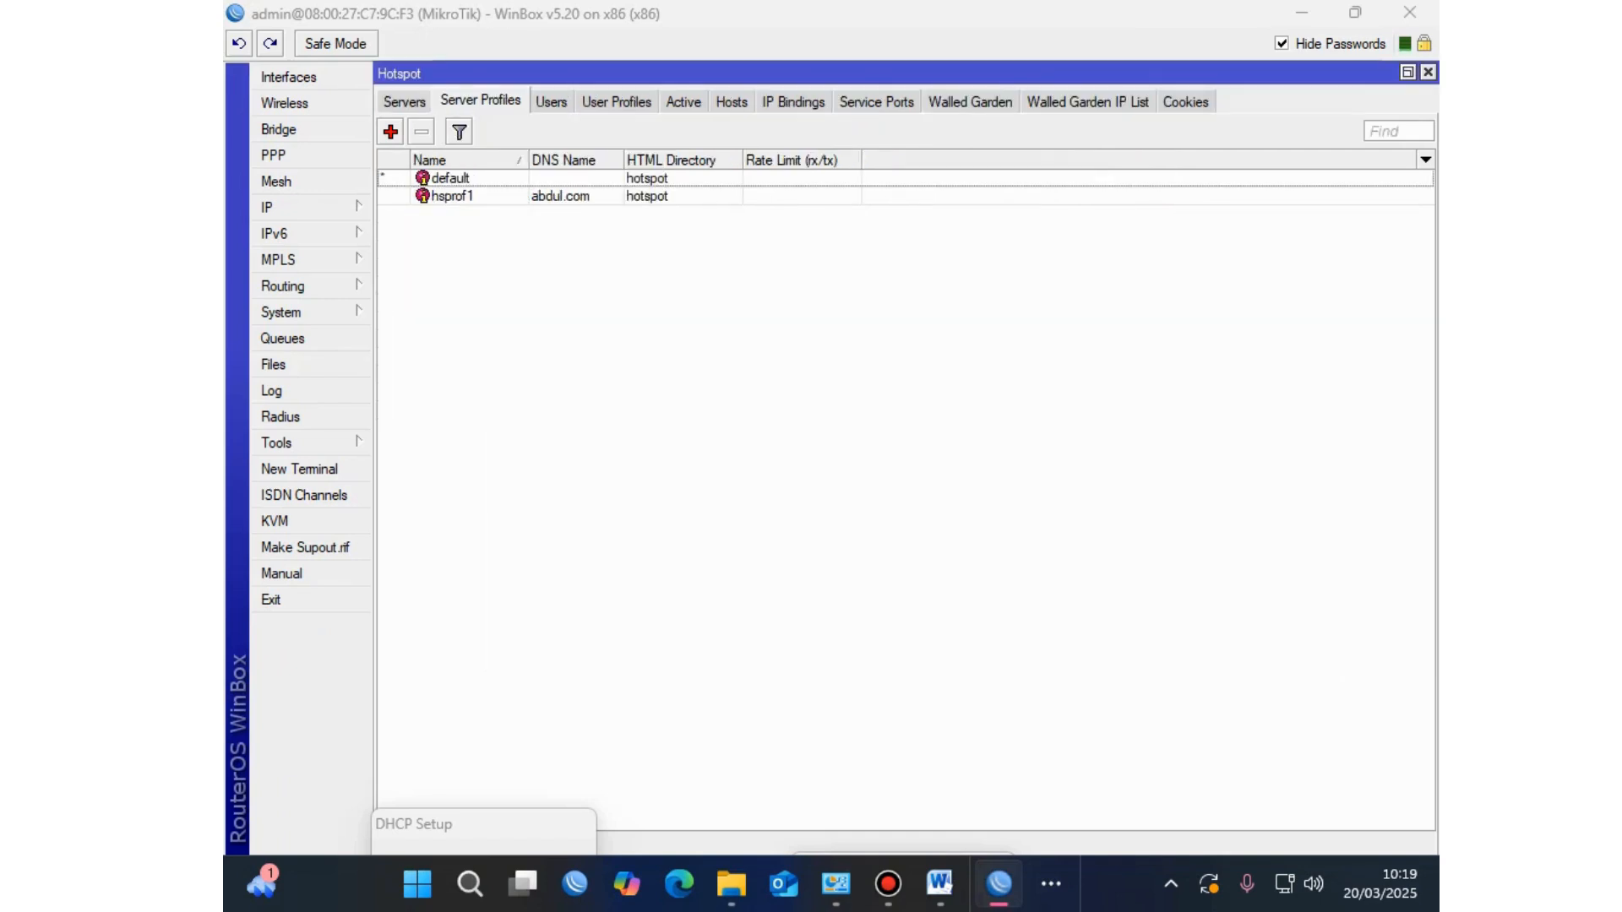
{"action": "left_click", "coordinate": [452, 196]}
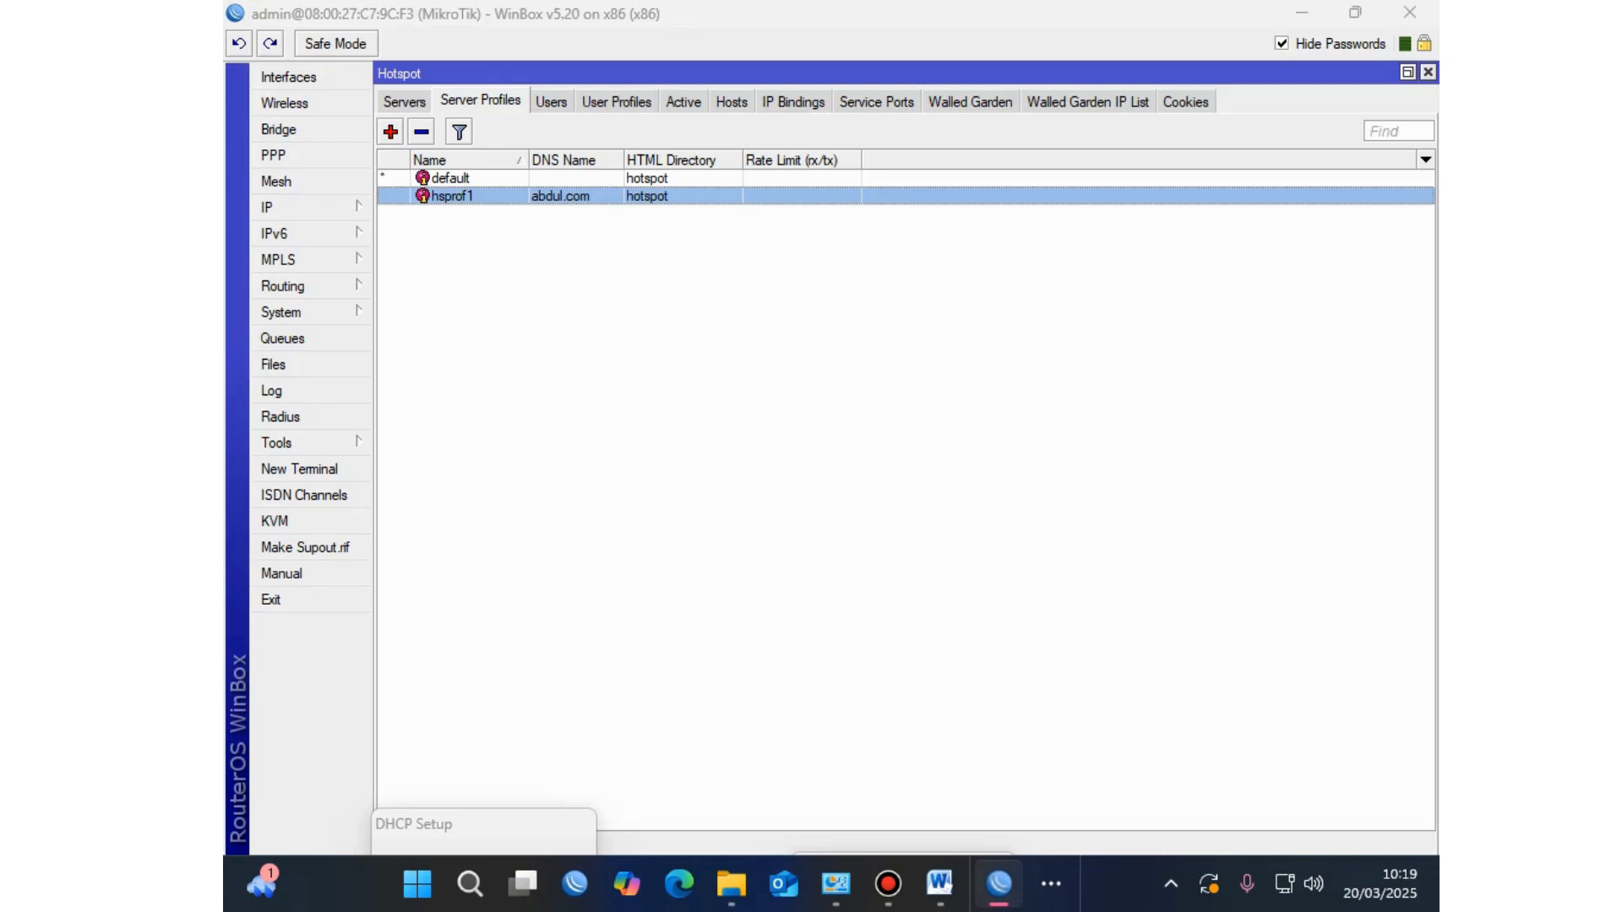
{"action": "key", "text": "Return"}
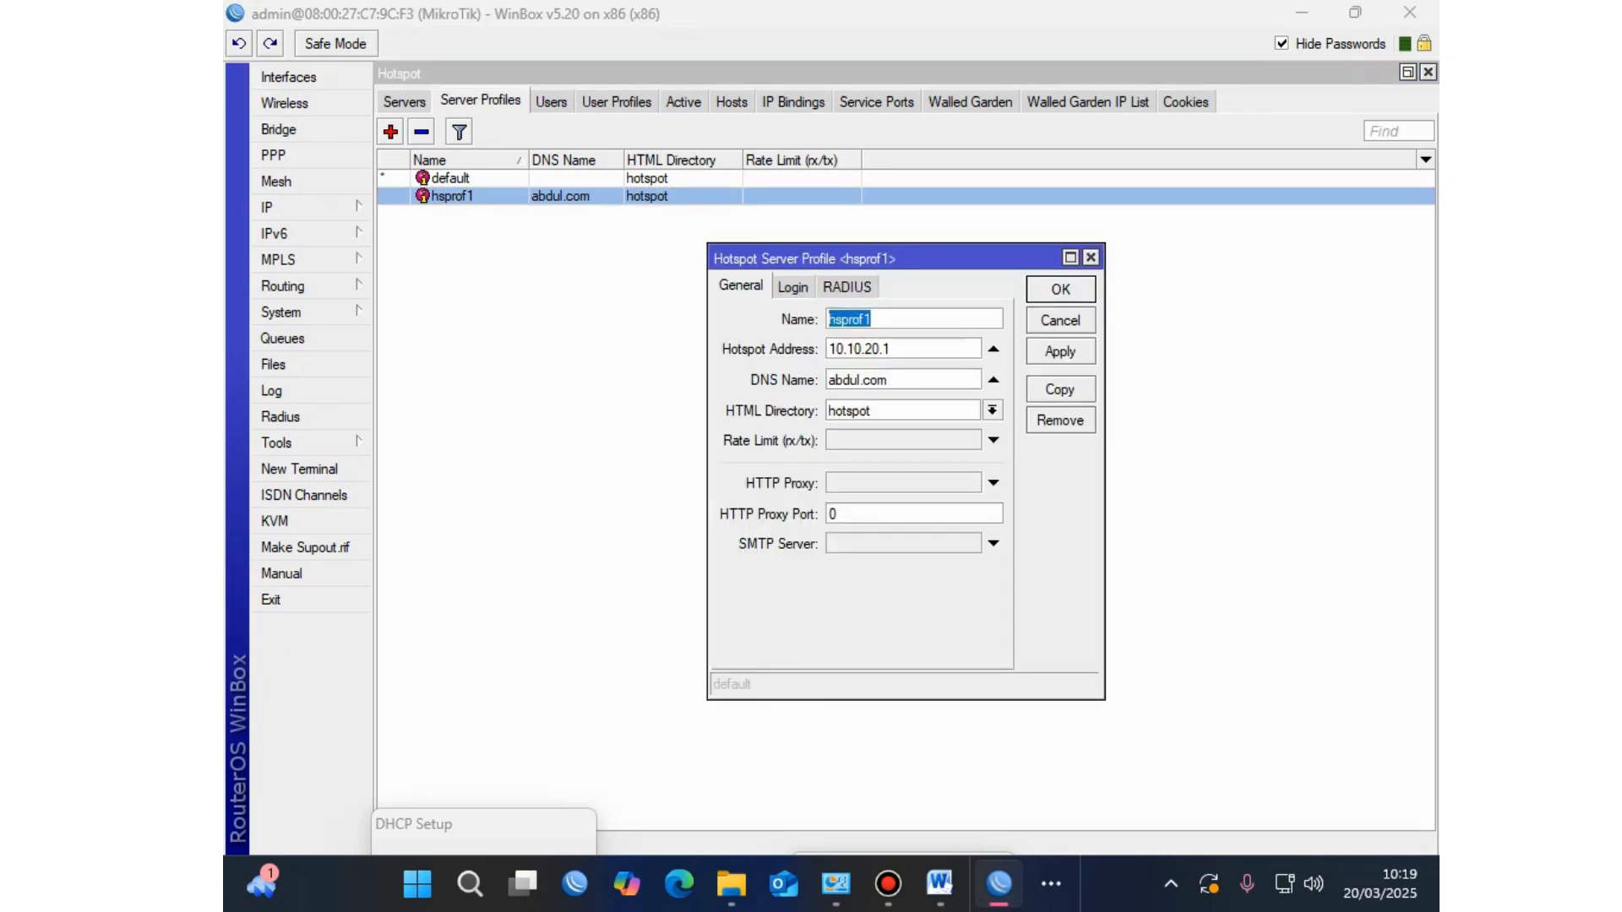
Step: In hsprof1, untick Cookie login and tick Use RADIUS, then apply and save
{"action": "key", "text": "ctrl+Tab"}
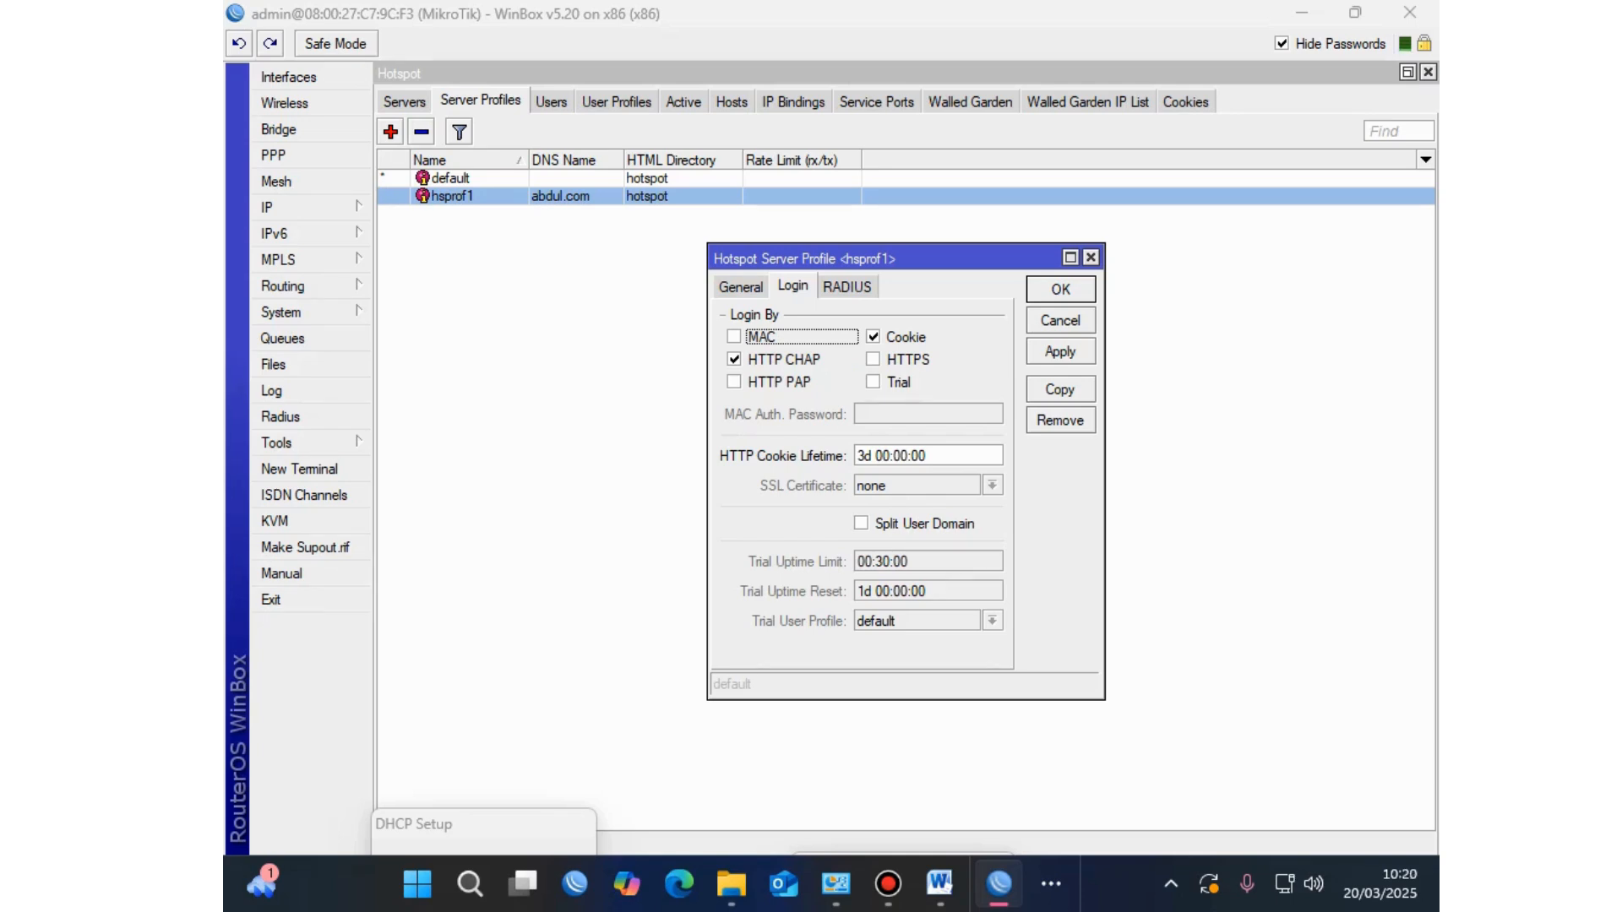
{"action": "key", "text": "Tab"}
{"action": "key", "text": "space"}
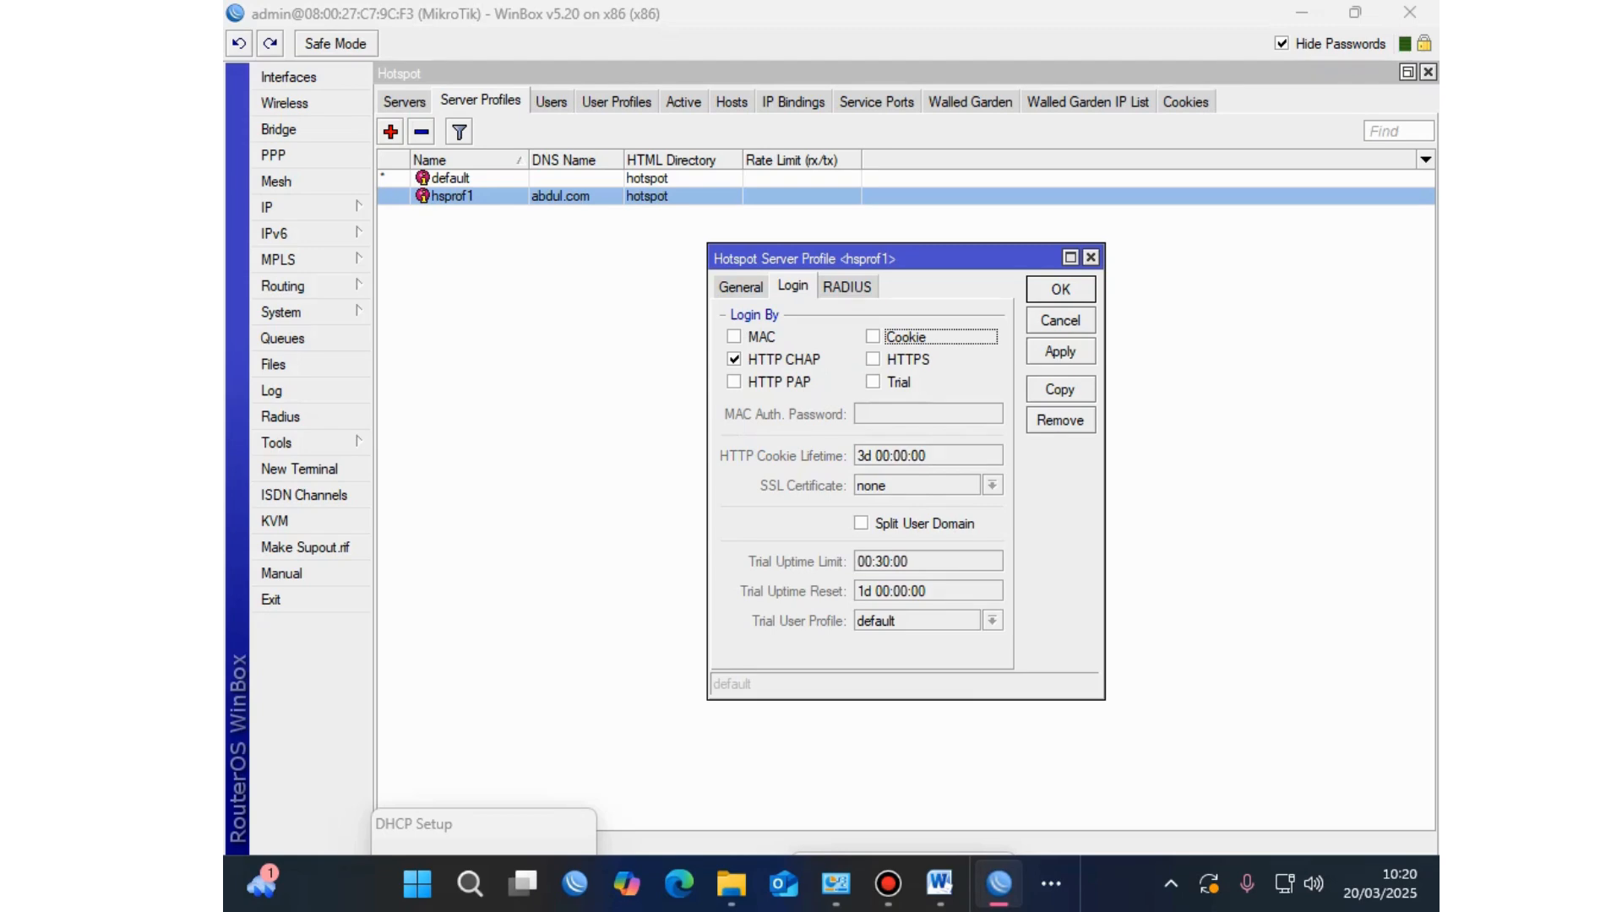
{"action": "key", "text": "ctrl+Tab"}
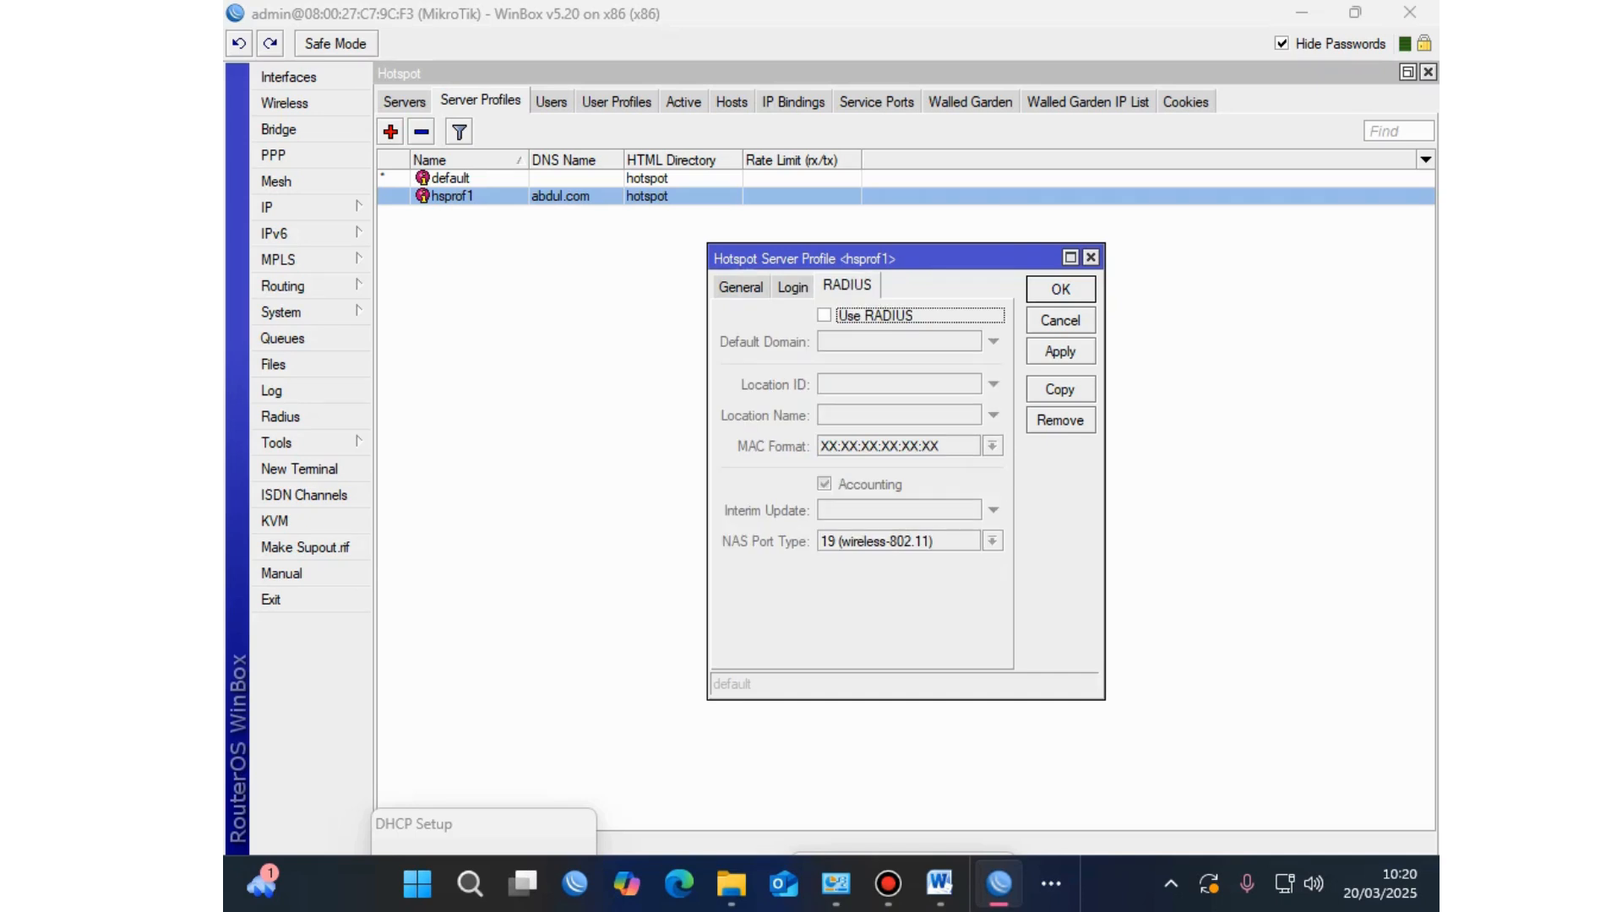
{"action": "key", "text": "space"}
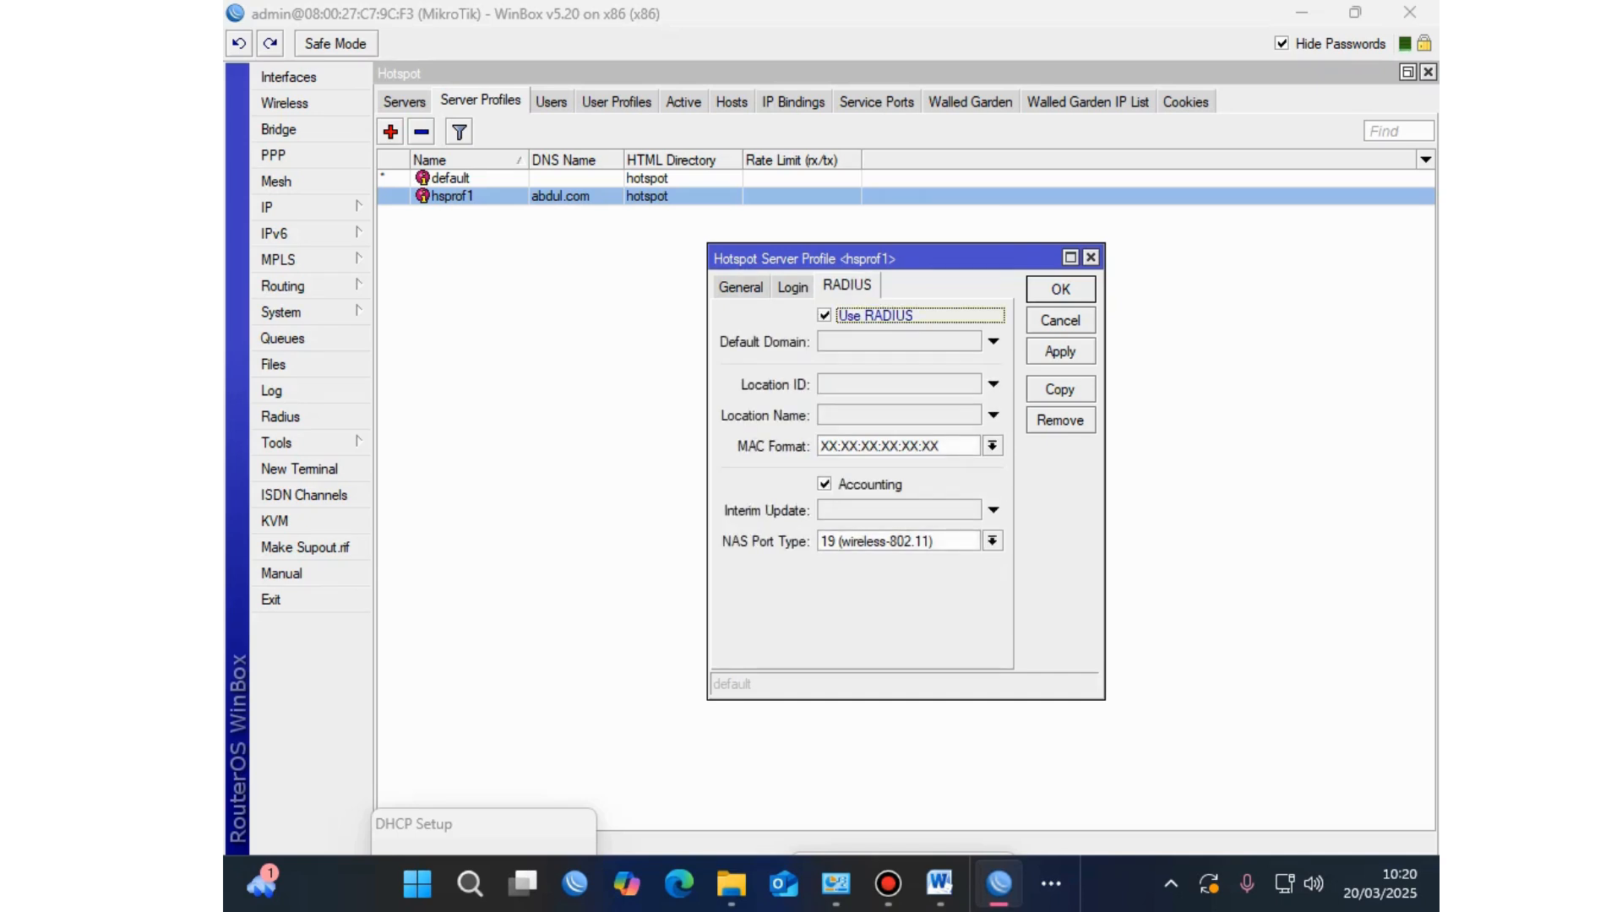
{"action": "key", "text": "ctrl+shift+Tab"}
{"action": "key", "text": "ctrl+Tab"}
{"action": "left_click", "coordinate": [1060, 352]}
{"action": "key", "text": "Return"}
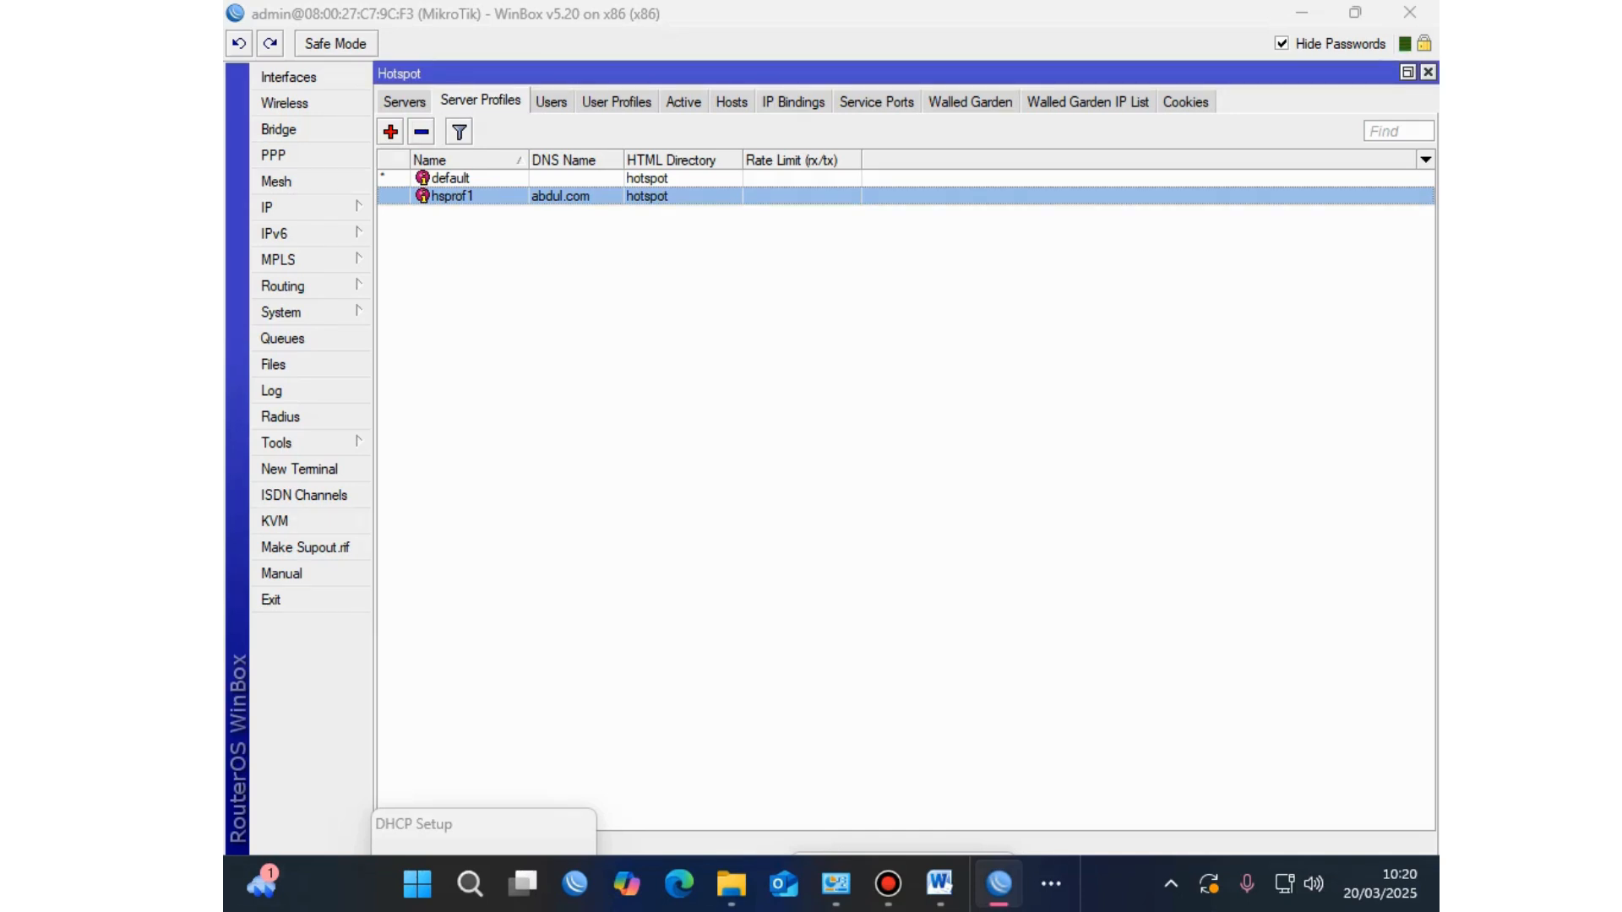
{"action": "left_click", "coordinate": [1051, 884]}
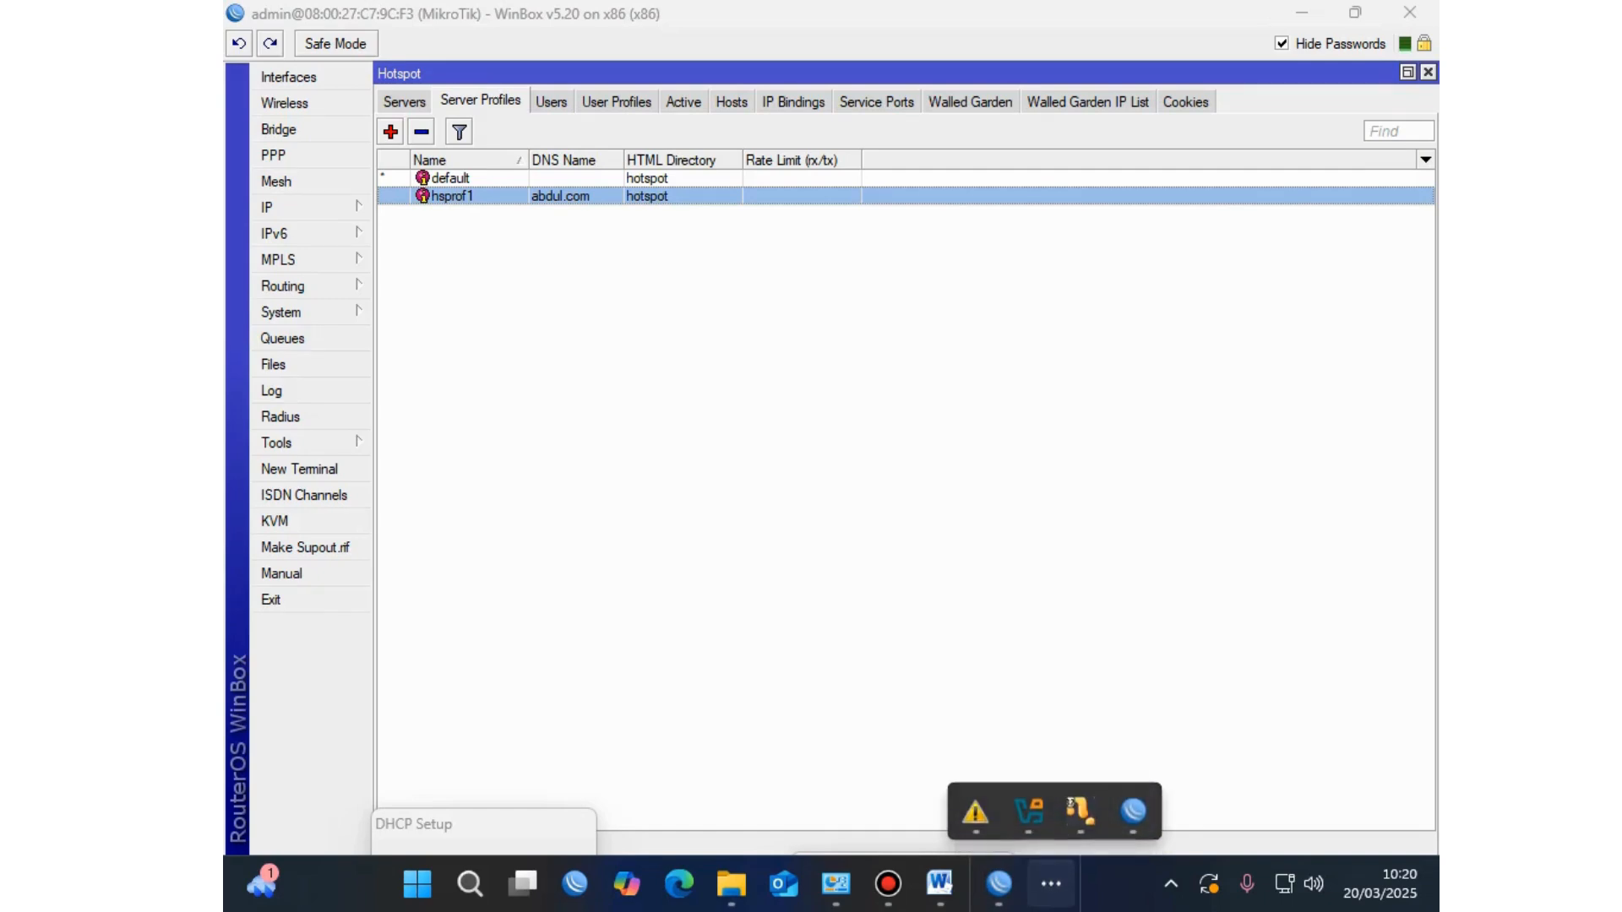
{"action": "left_click", "coordinate": [1133, 811]}
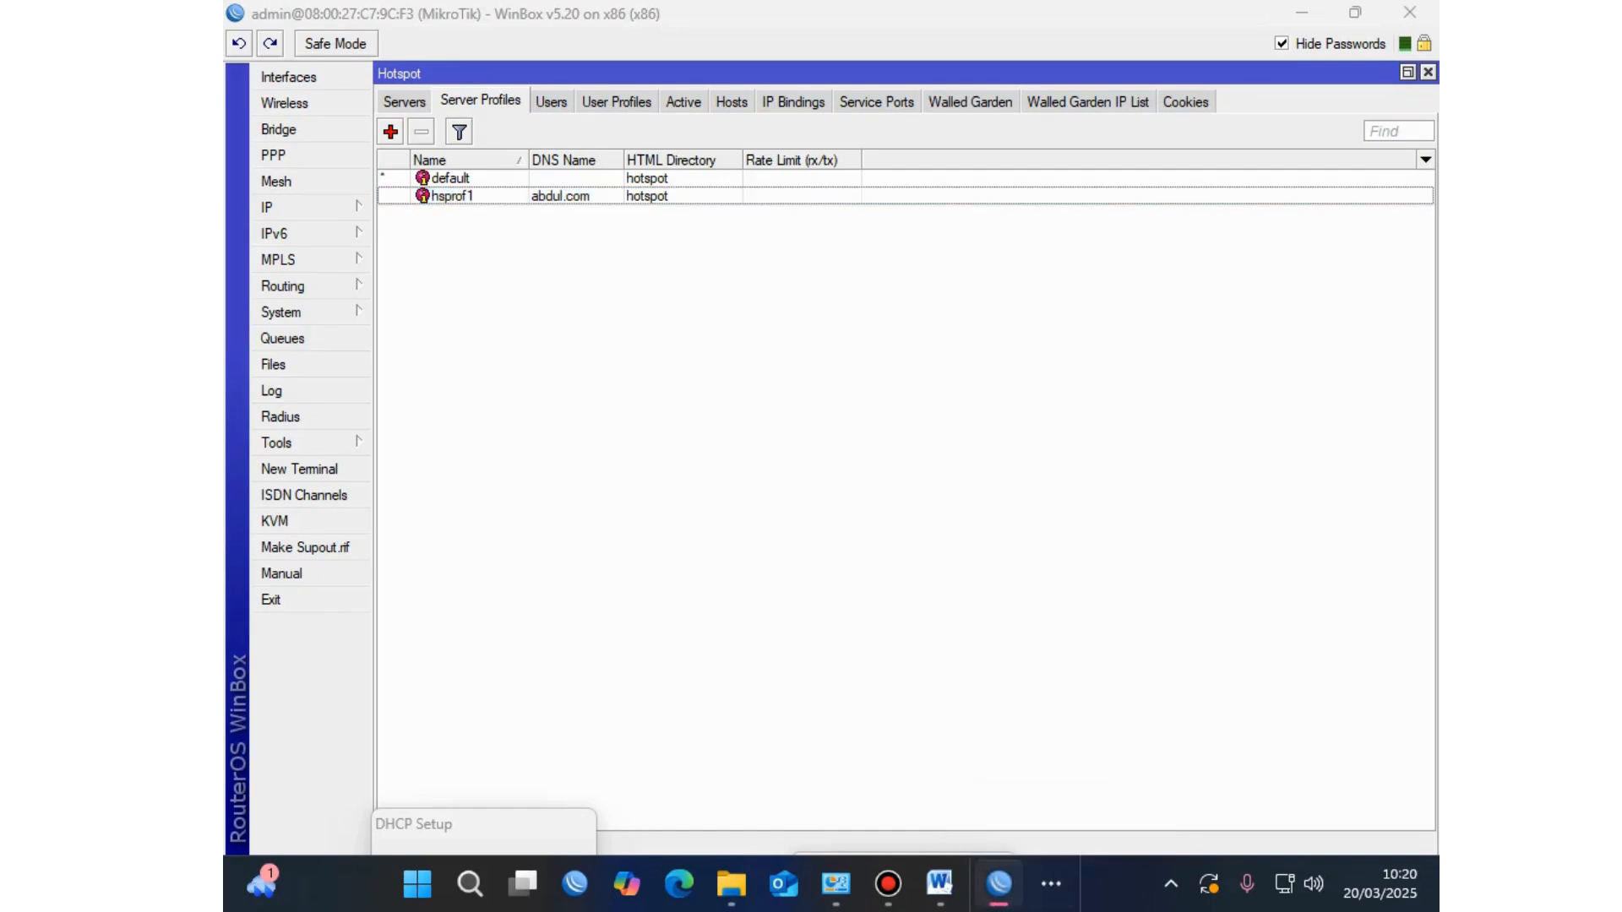
{"action": "key", "text": "alt+Tab"}
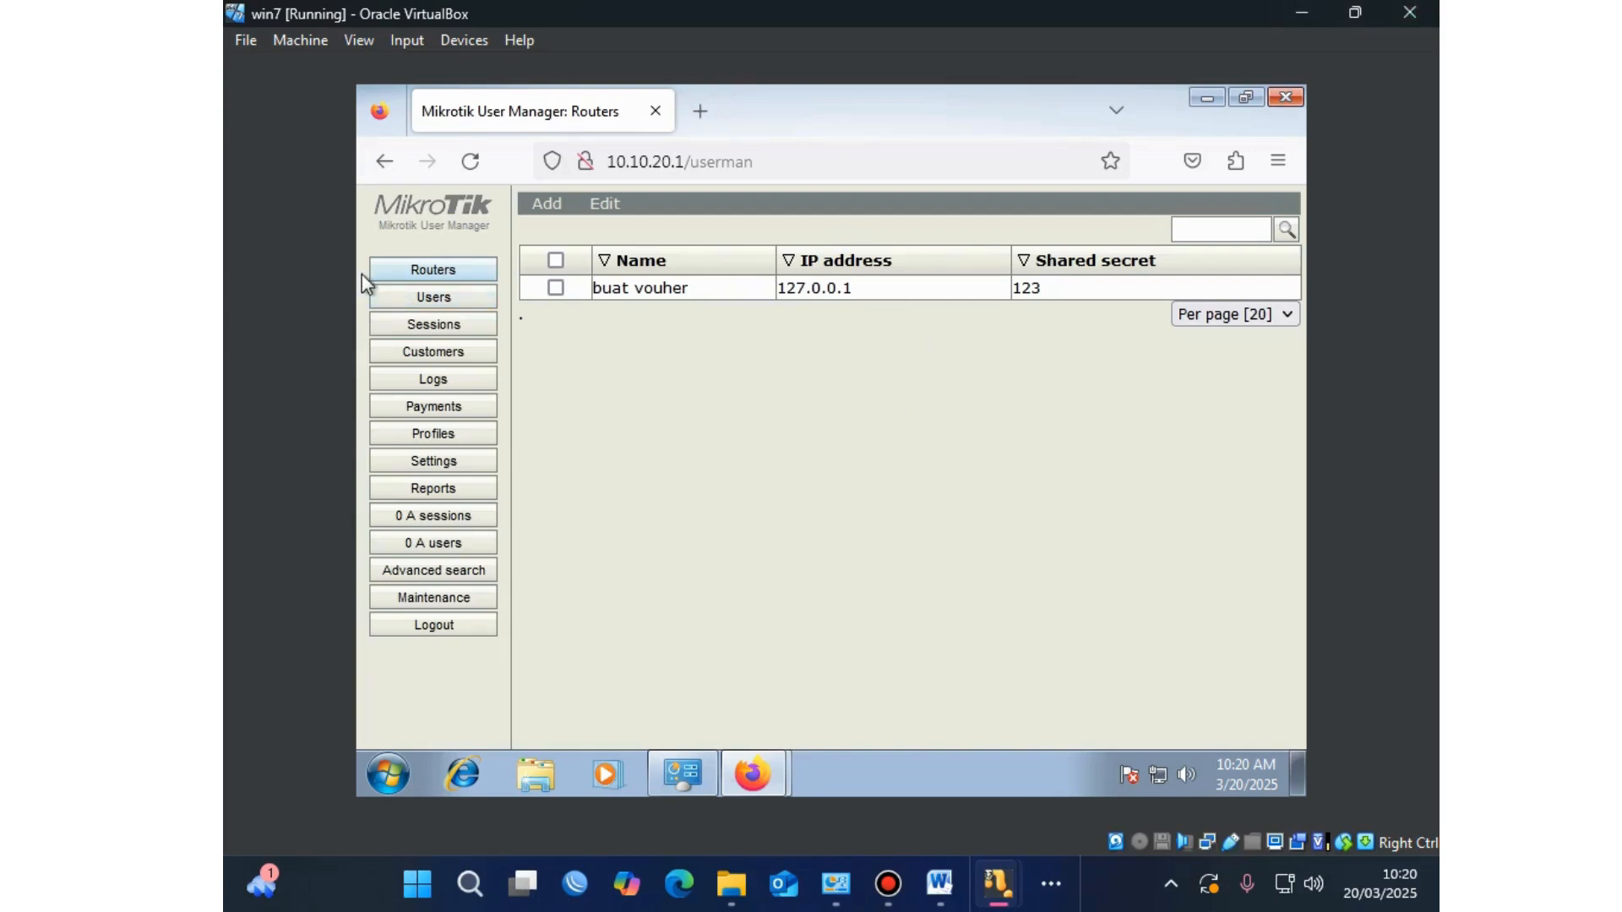
Step: Add a new limitation under Profiles named 'Vocher 15MB harga 150.000 masa berlaku 30 hari'
{"action": "left_click", "coordinate": [406, 436]}
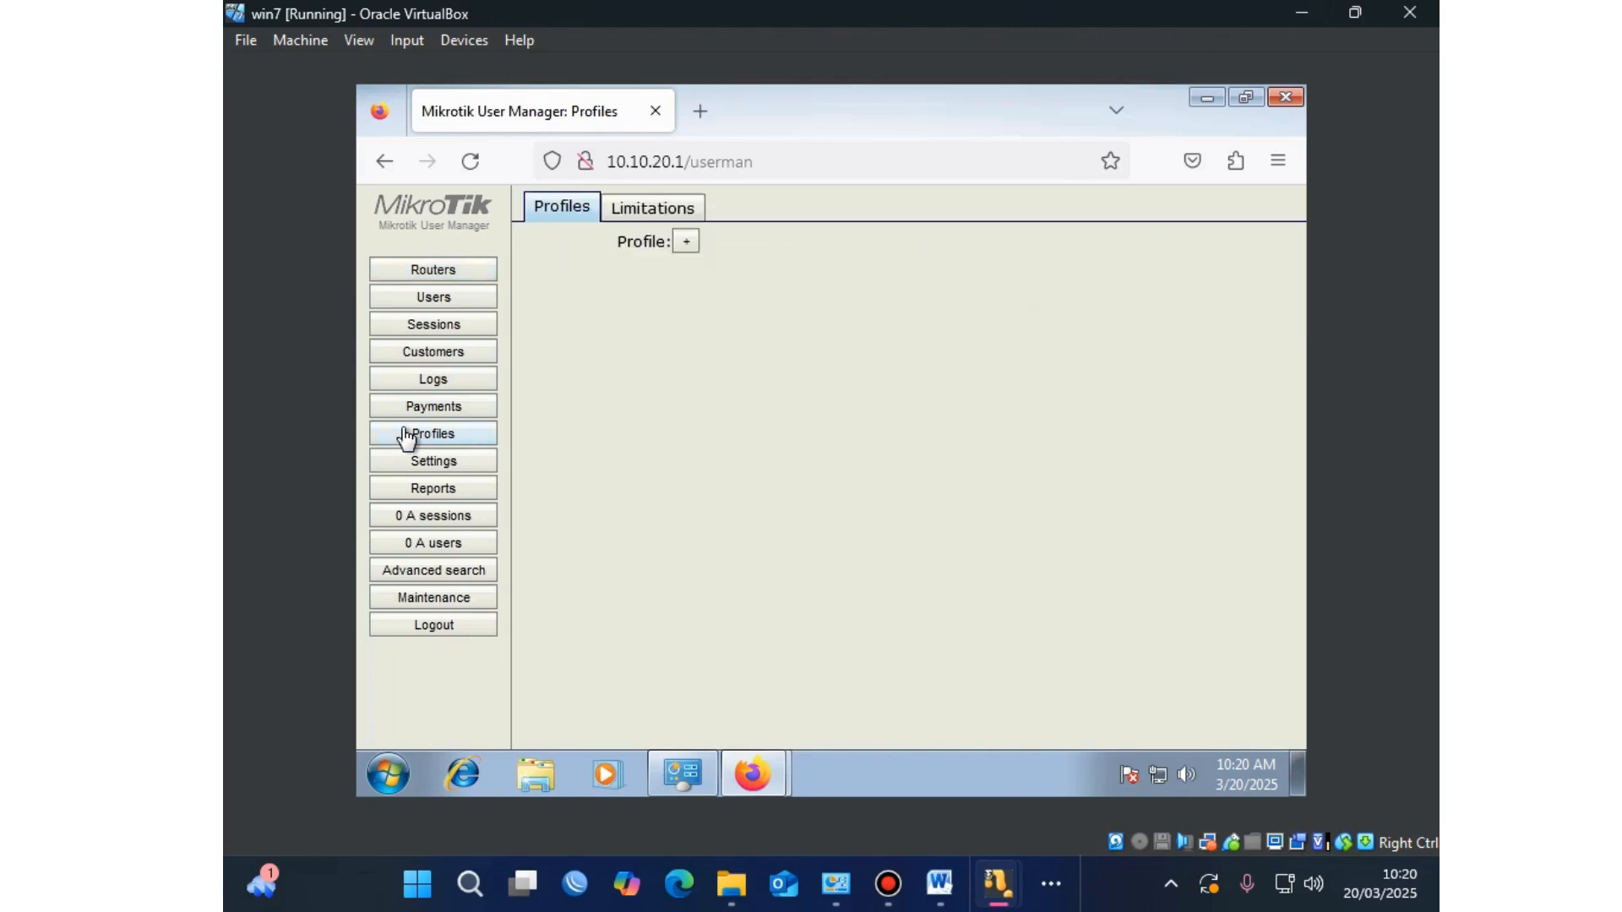
{"action": "left_click", "coordinate": [638, 211]}
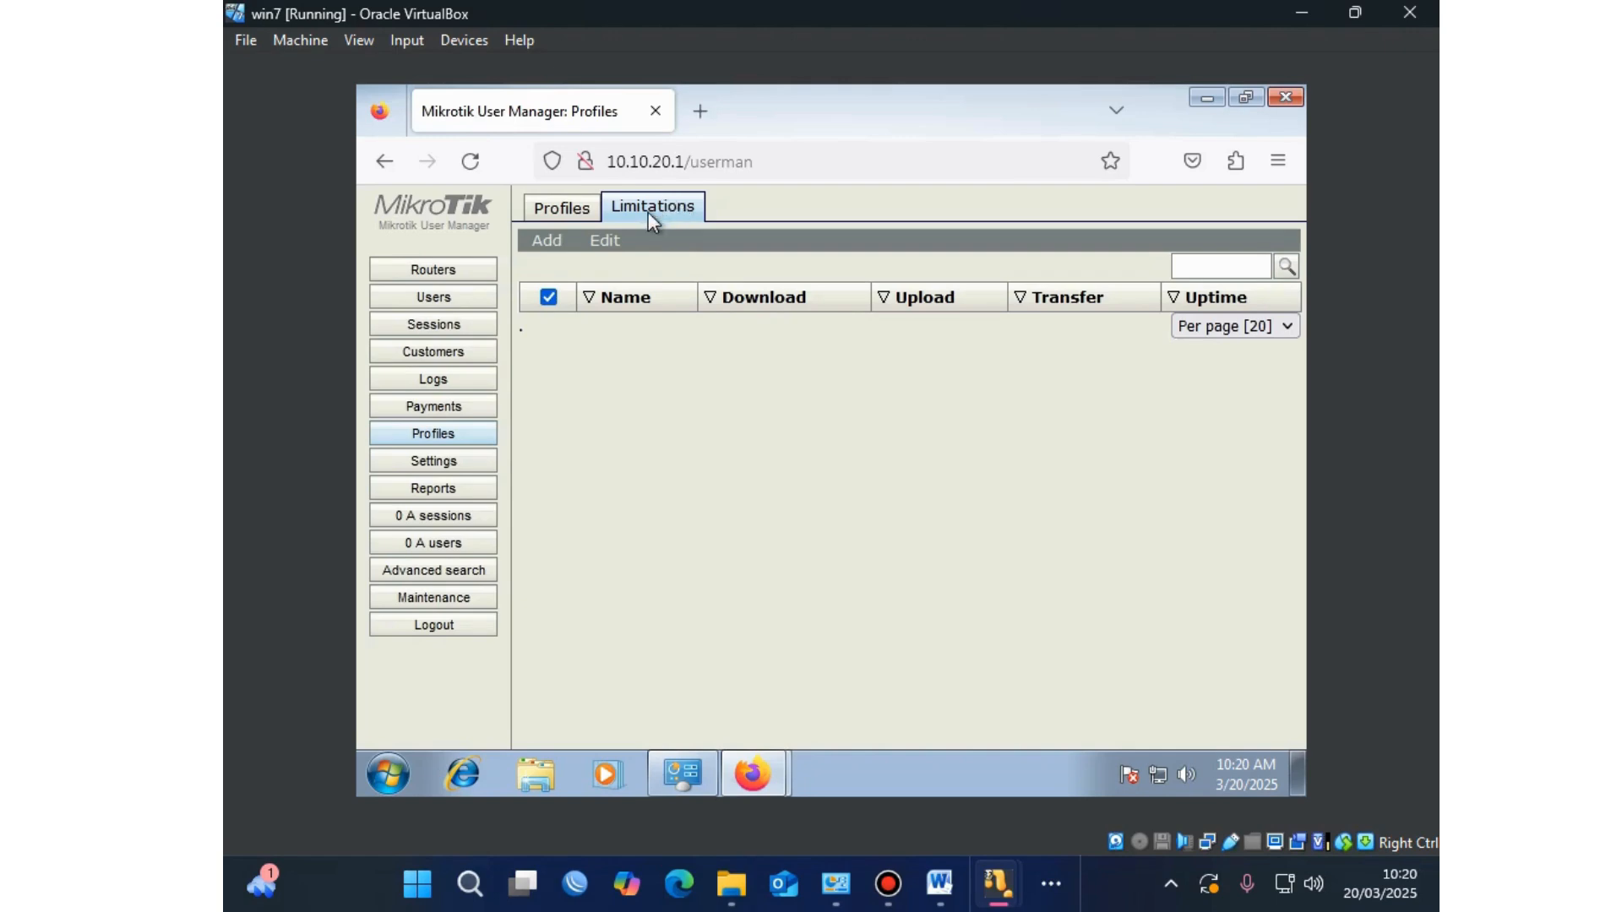
{"action": "left_click", "coordinate": [569, 245]}
{"action": "left_click", "coordinate": [554, 269]}
{"action": "left_click", "coordinate": [824, 266]}
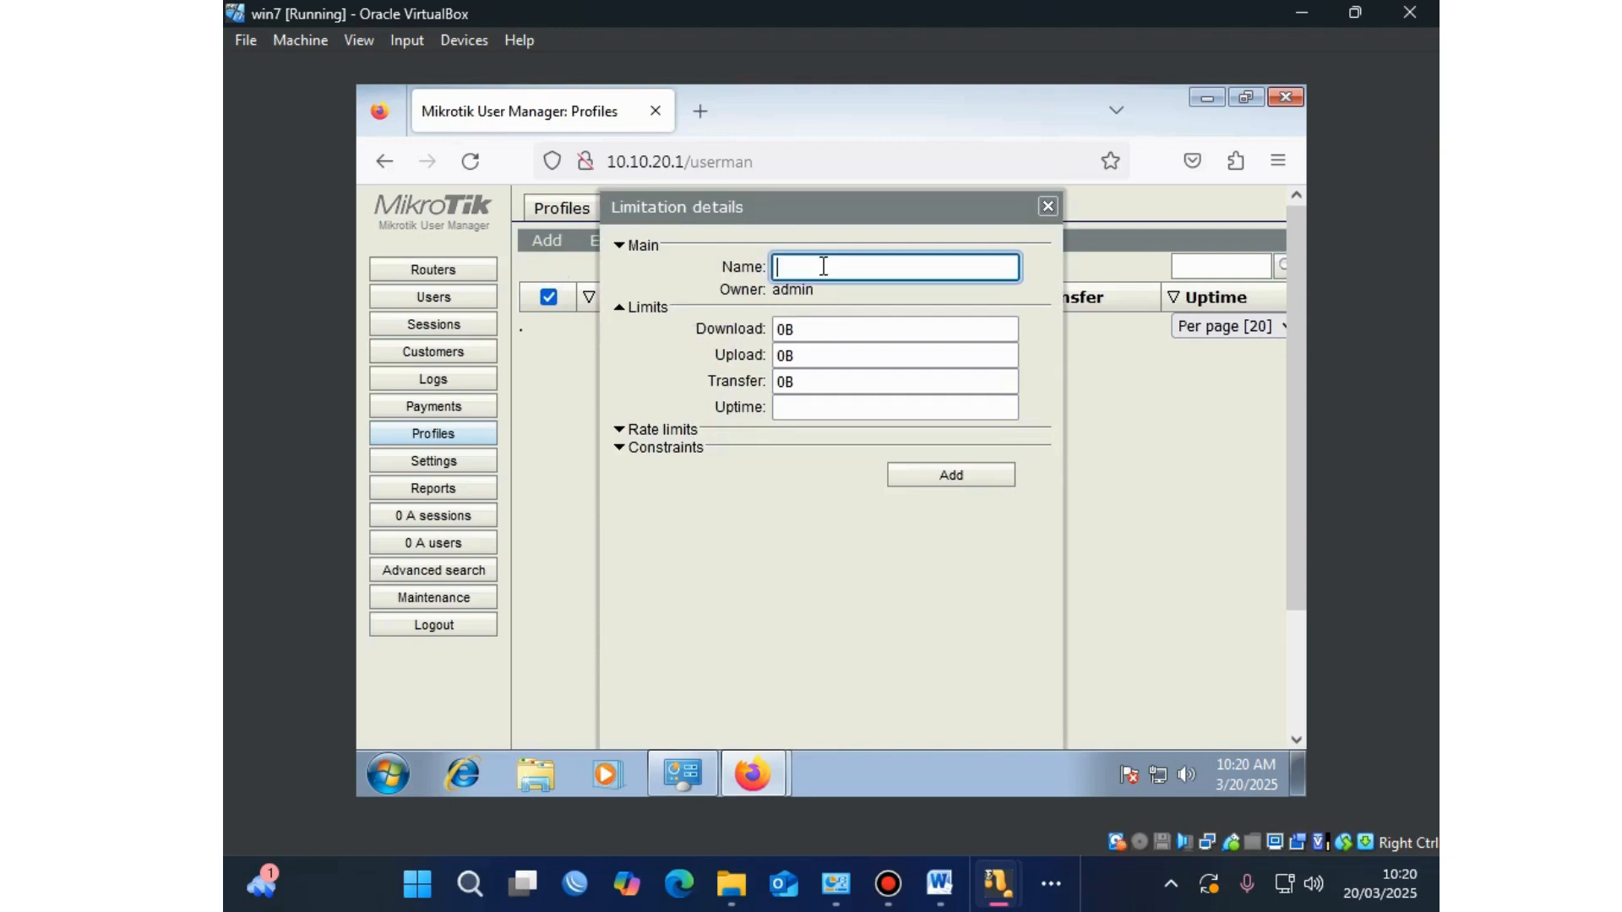
Step: Fill the limitation form: name 'Vocher 15MB harga 150.000 masa berlaku 30 hari', download 15, upload 15, uptime 4w2h
{"action": "type", "text": "Vocher 15MB harga 150"}
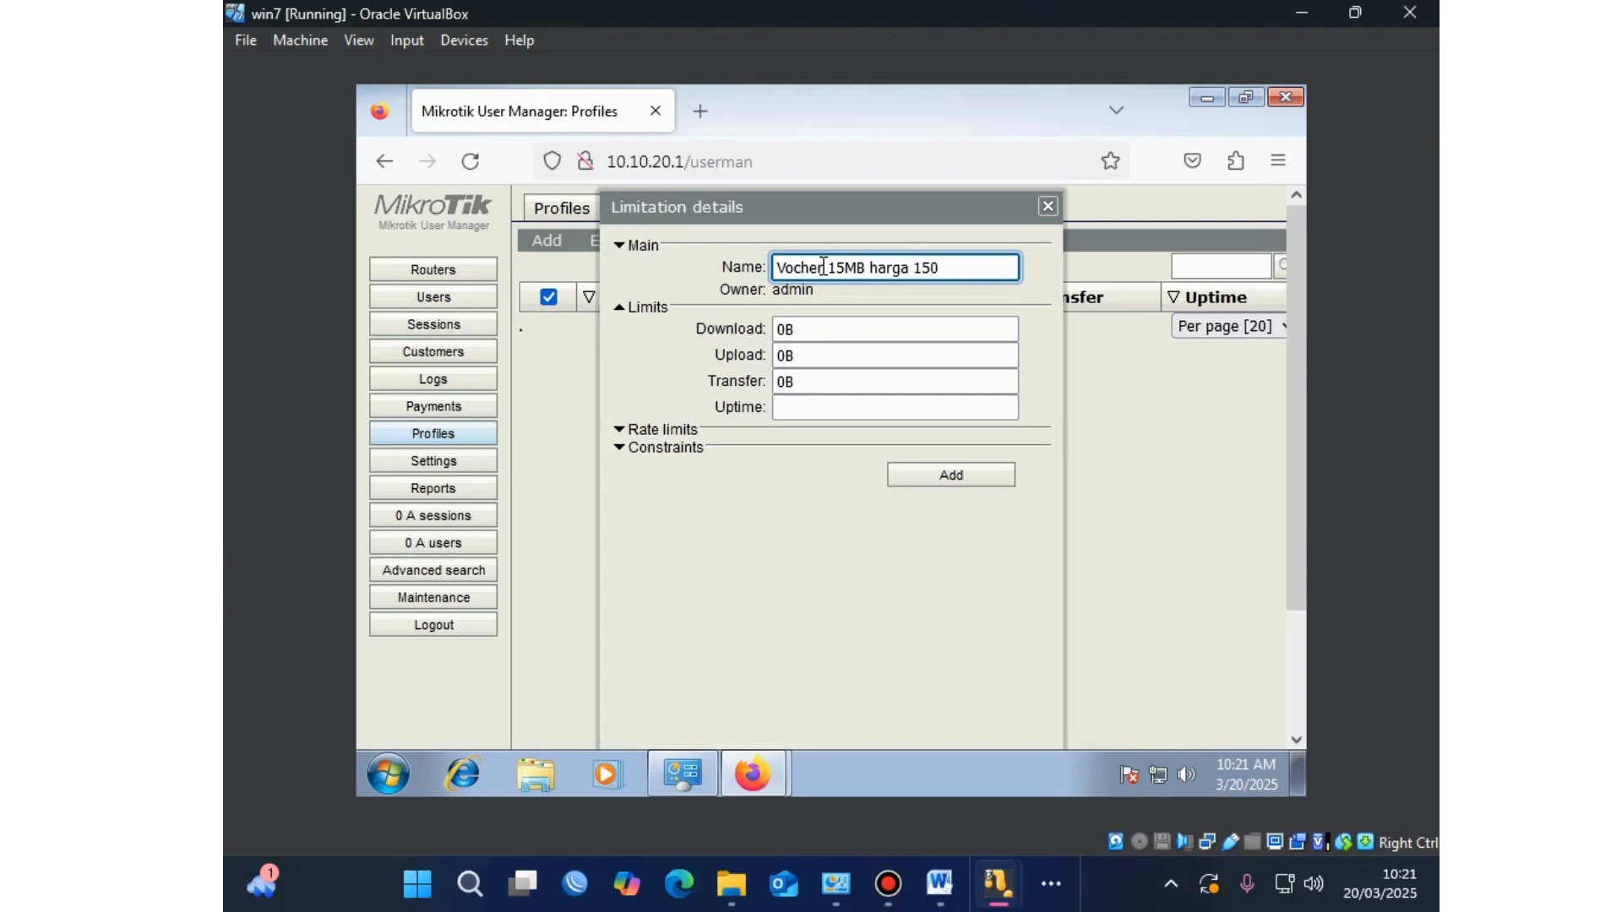
{"action": "type", "text": ".000 masa berlaku 30 hari"}
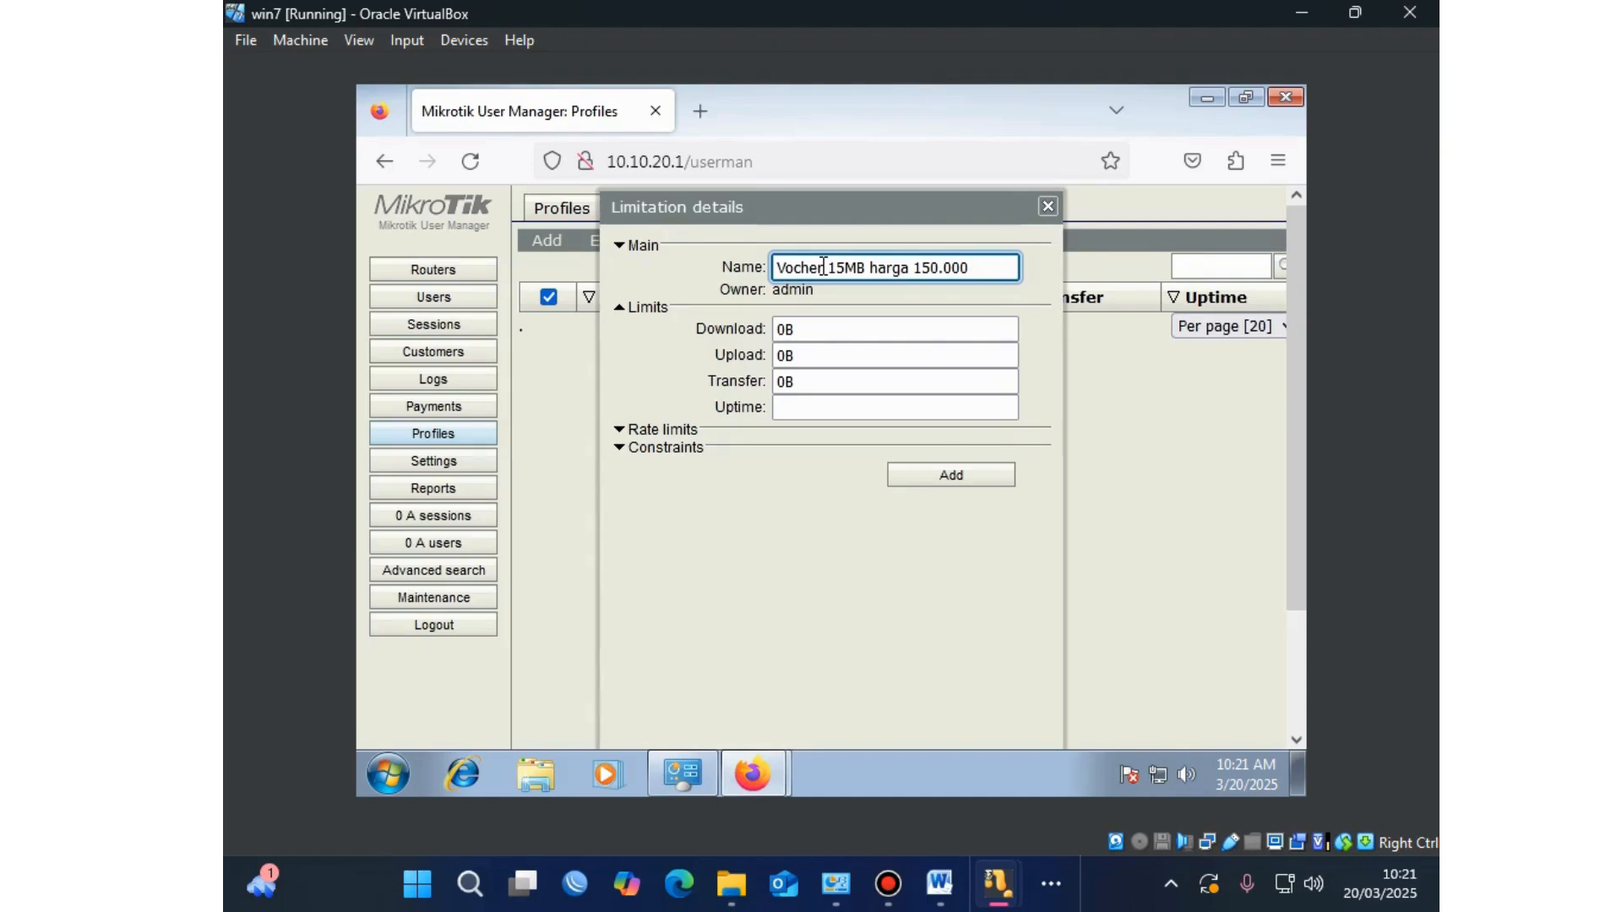
Step: Fill the limitation form: name 'Vocher 15MB harga 150.000 masa berlaku 30 hari', download 15, upload 15, uptime 4w2h
{"action": "type", "text": " masa berlaku"}
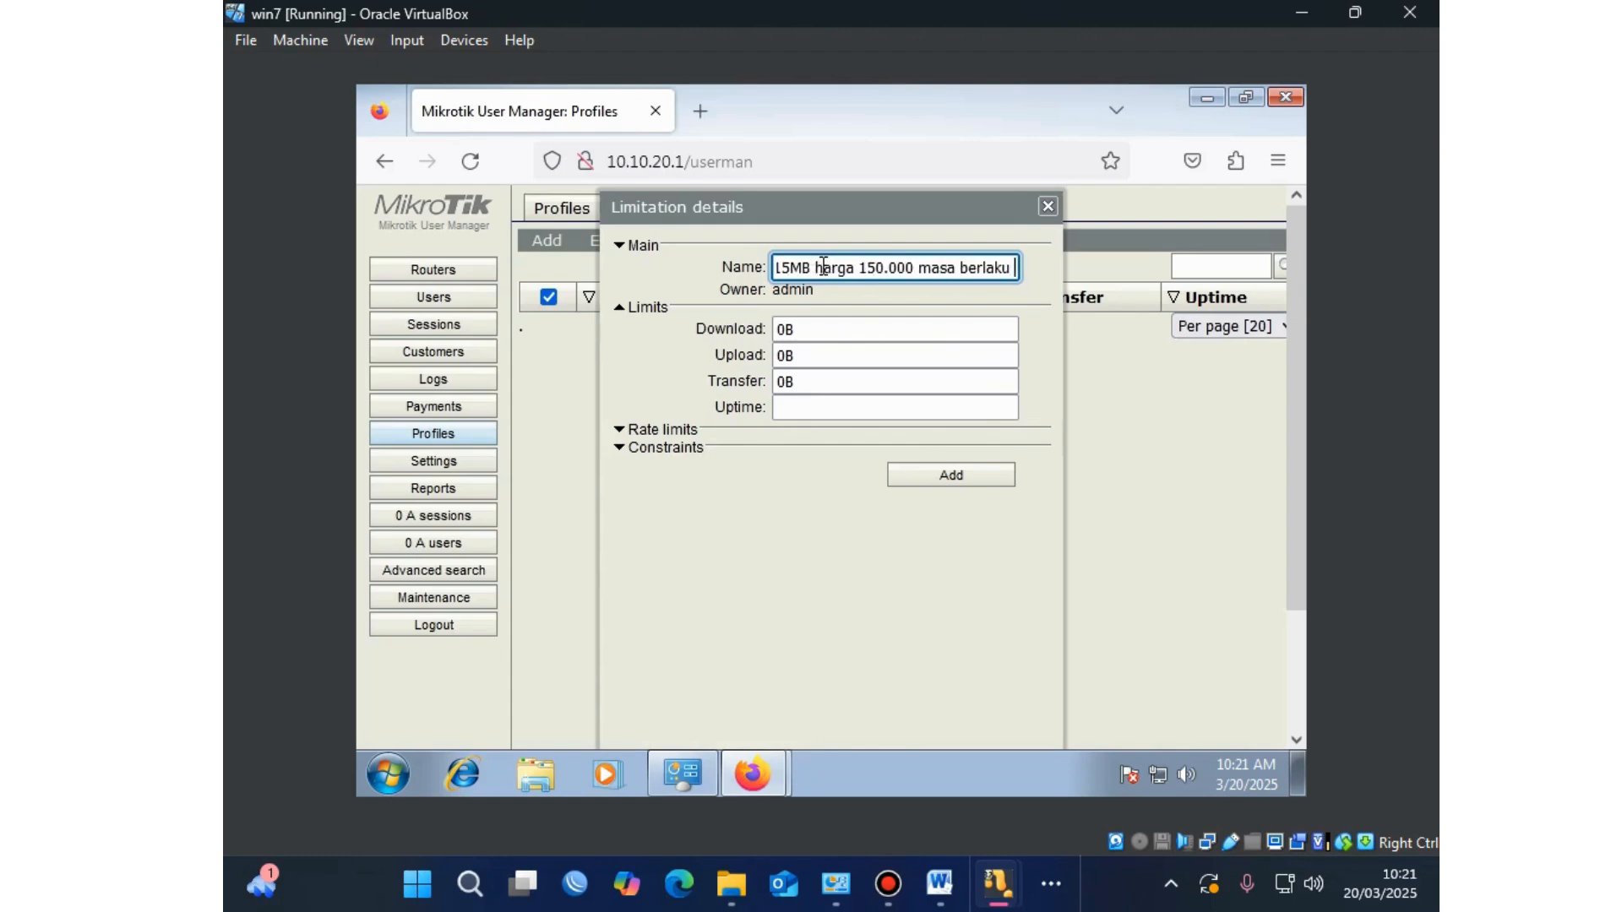
{"action": "type", "text": " 30 ha"}
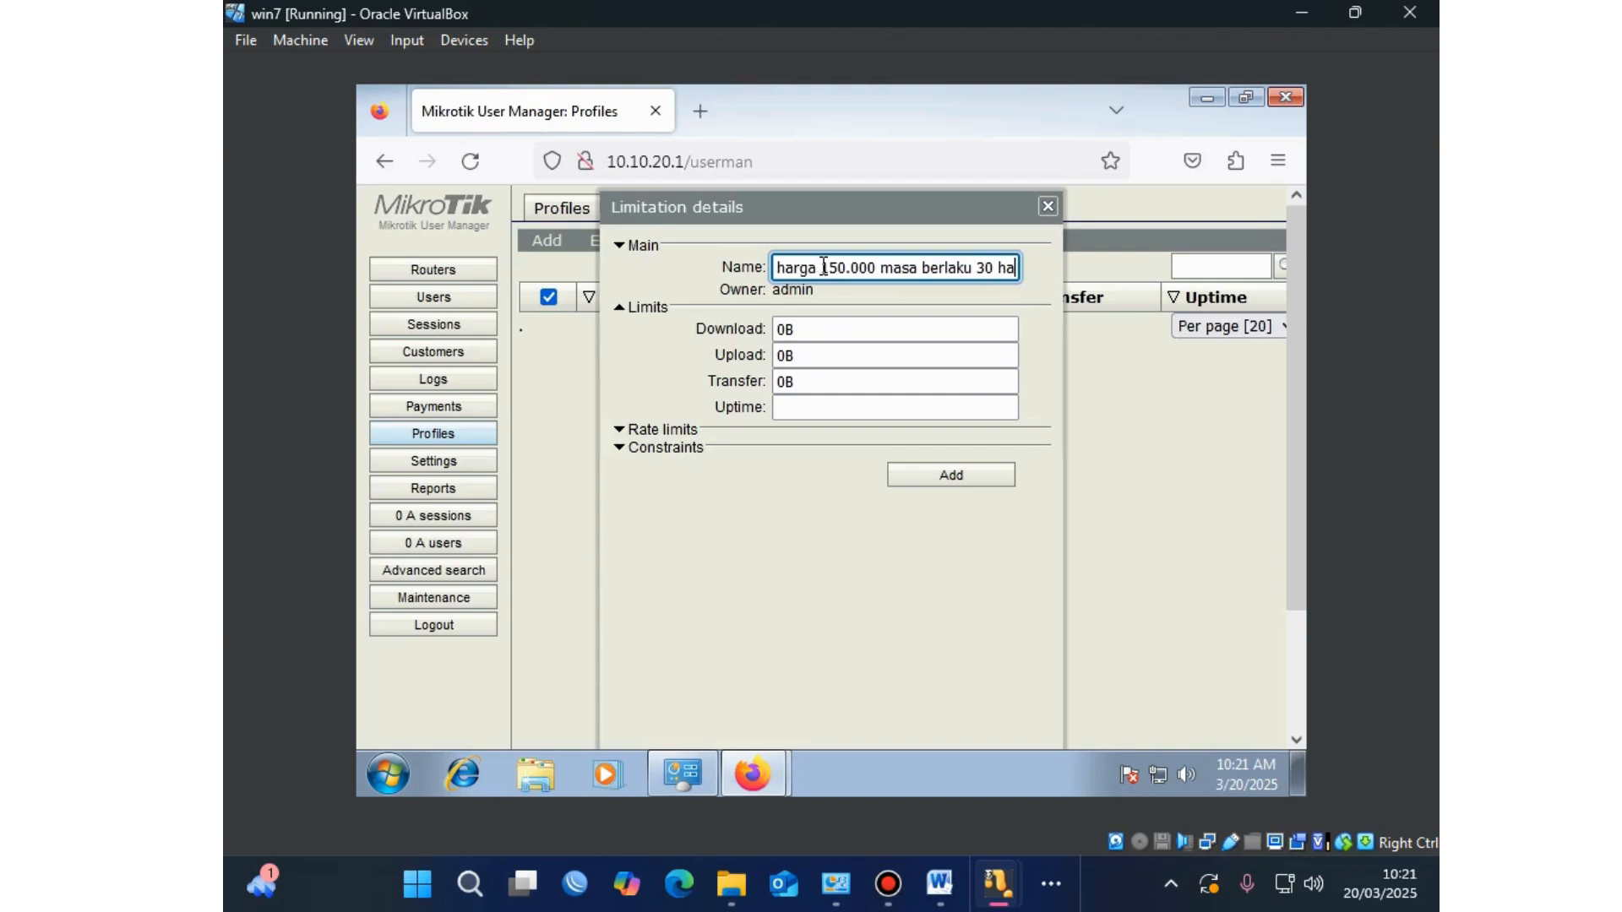
{"action": "type", "text": "ri"}
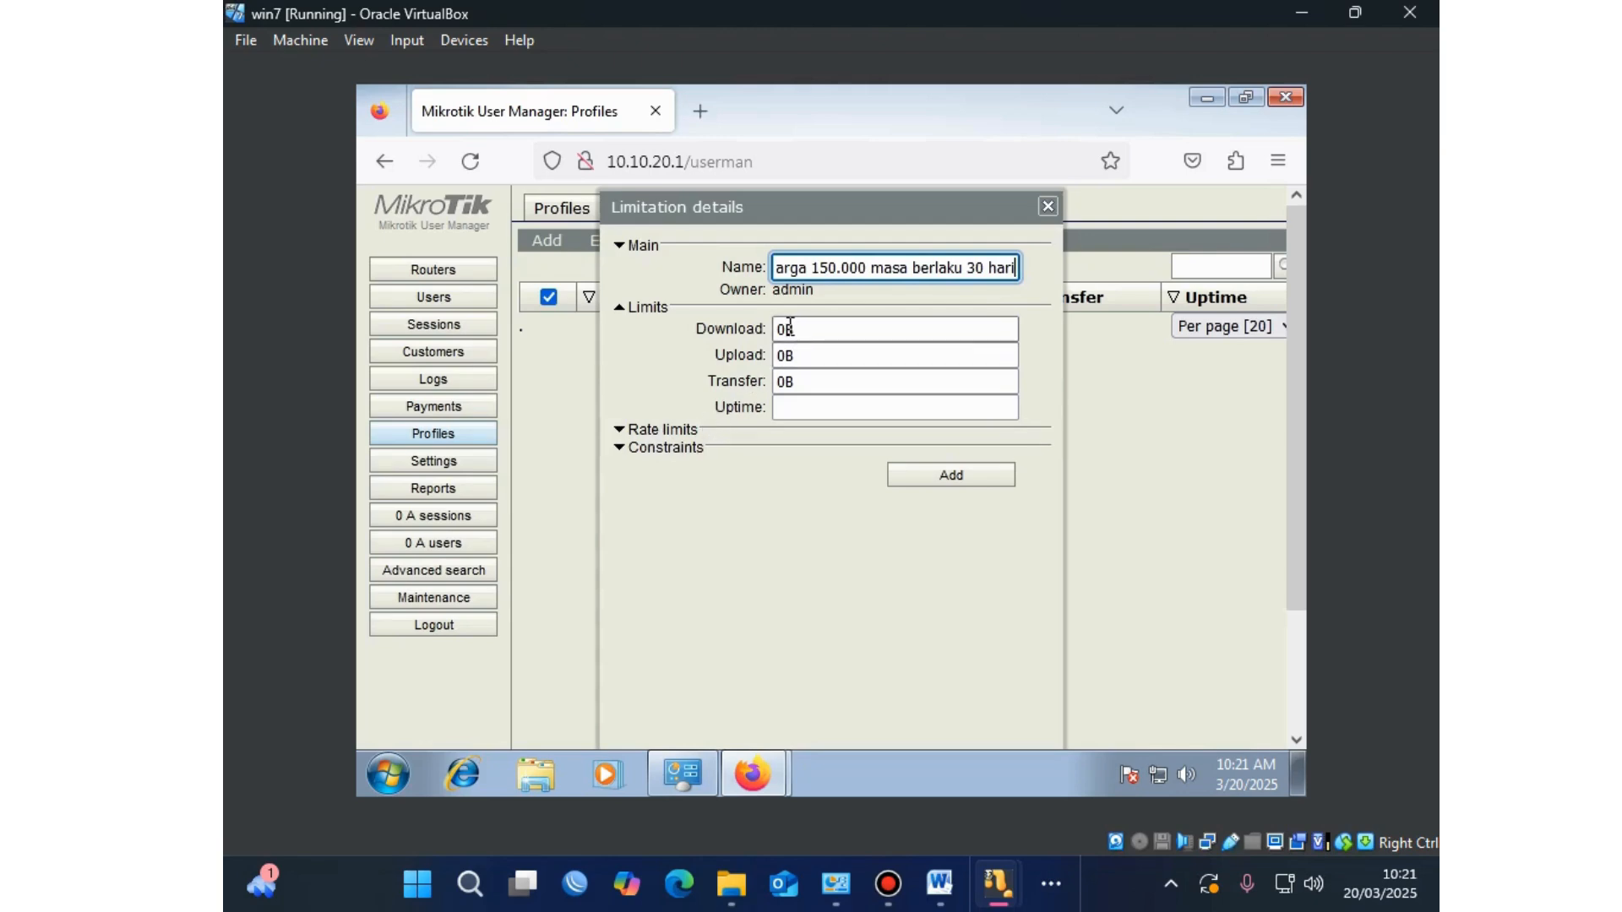
{"action": "left_click_drag", "start_coordinate": [789, 327], "coordinate": [777, 328]}
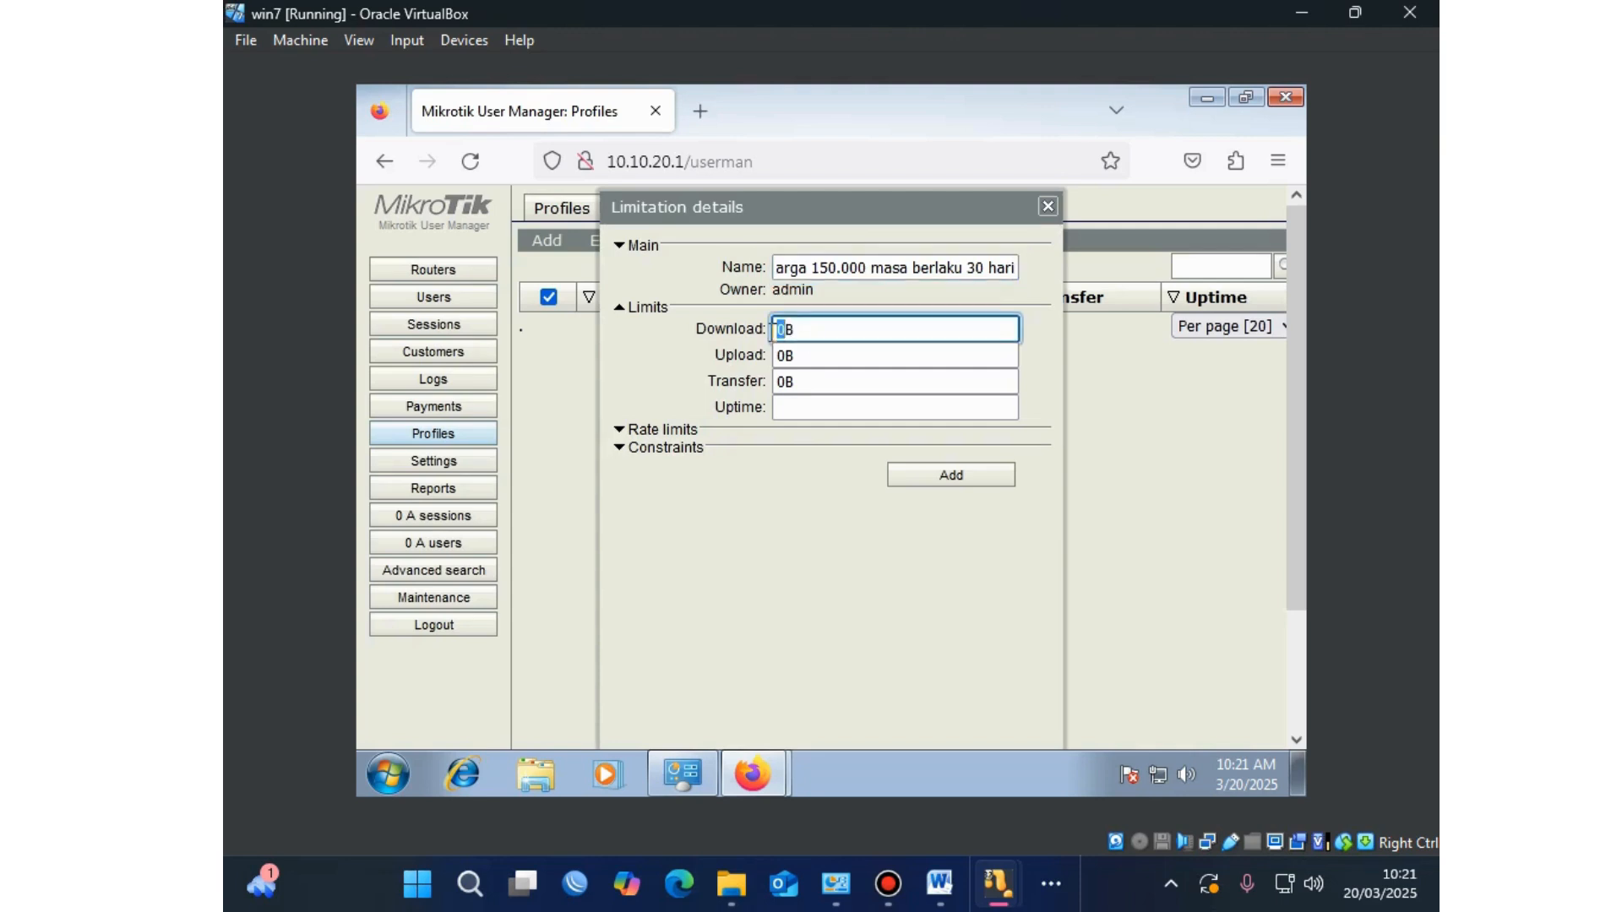
{"action": "type", "text": "15"}
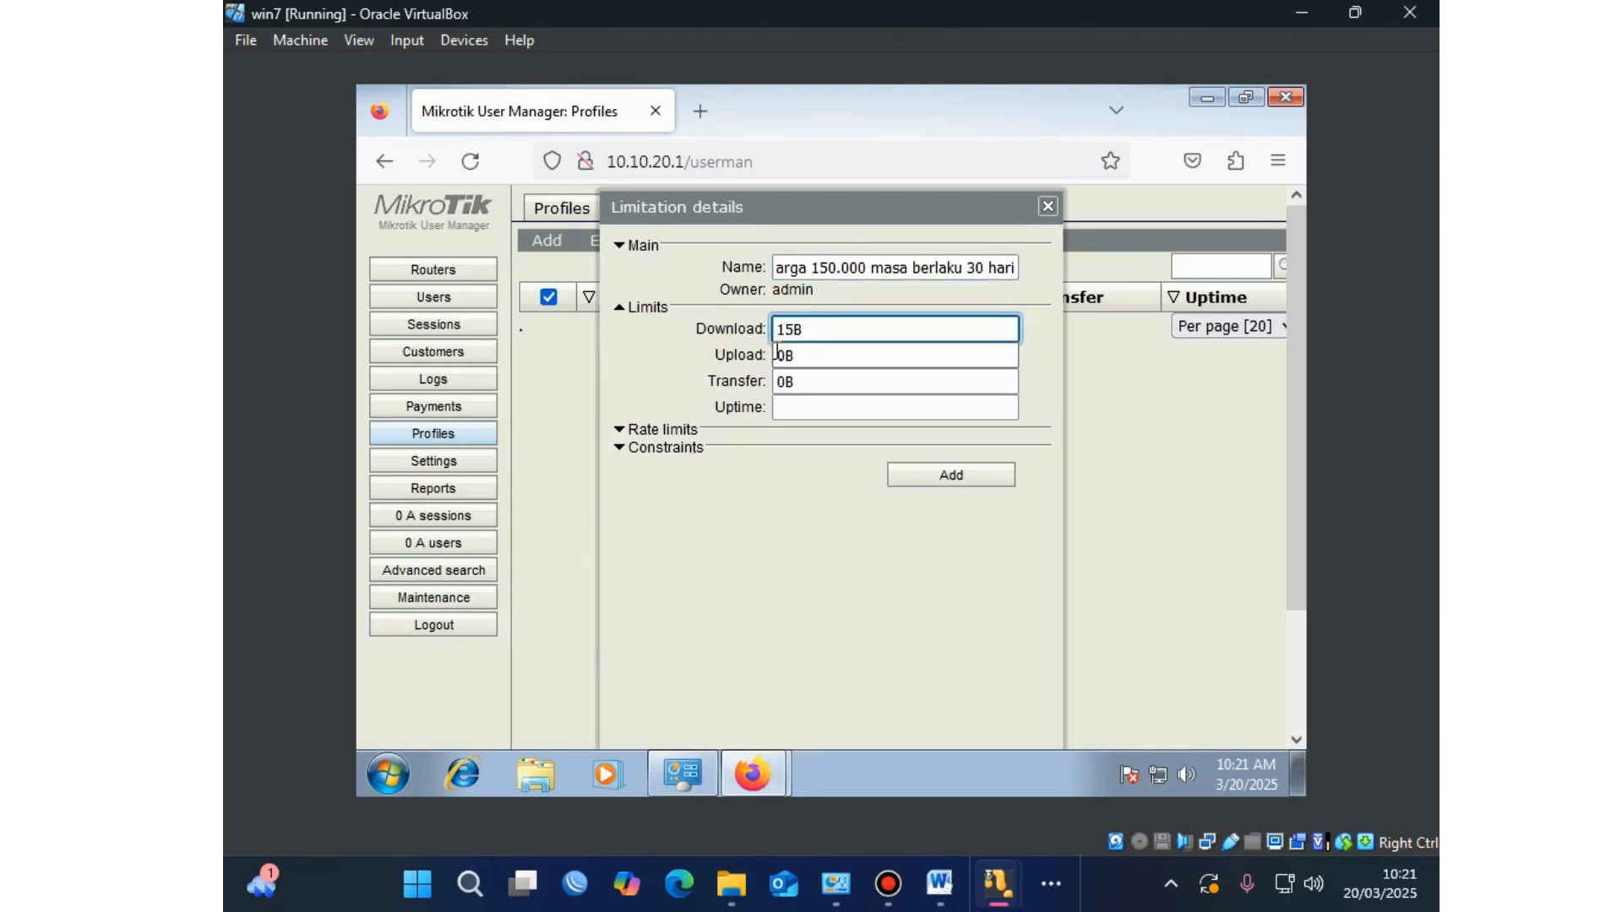
{"action": "left_click_drag", "start_coordinate": [787, 356], "coordinate": [768, 356]}
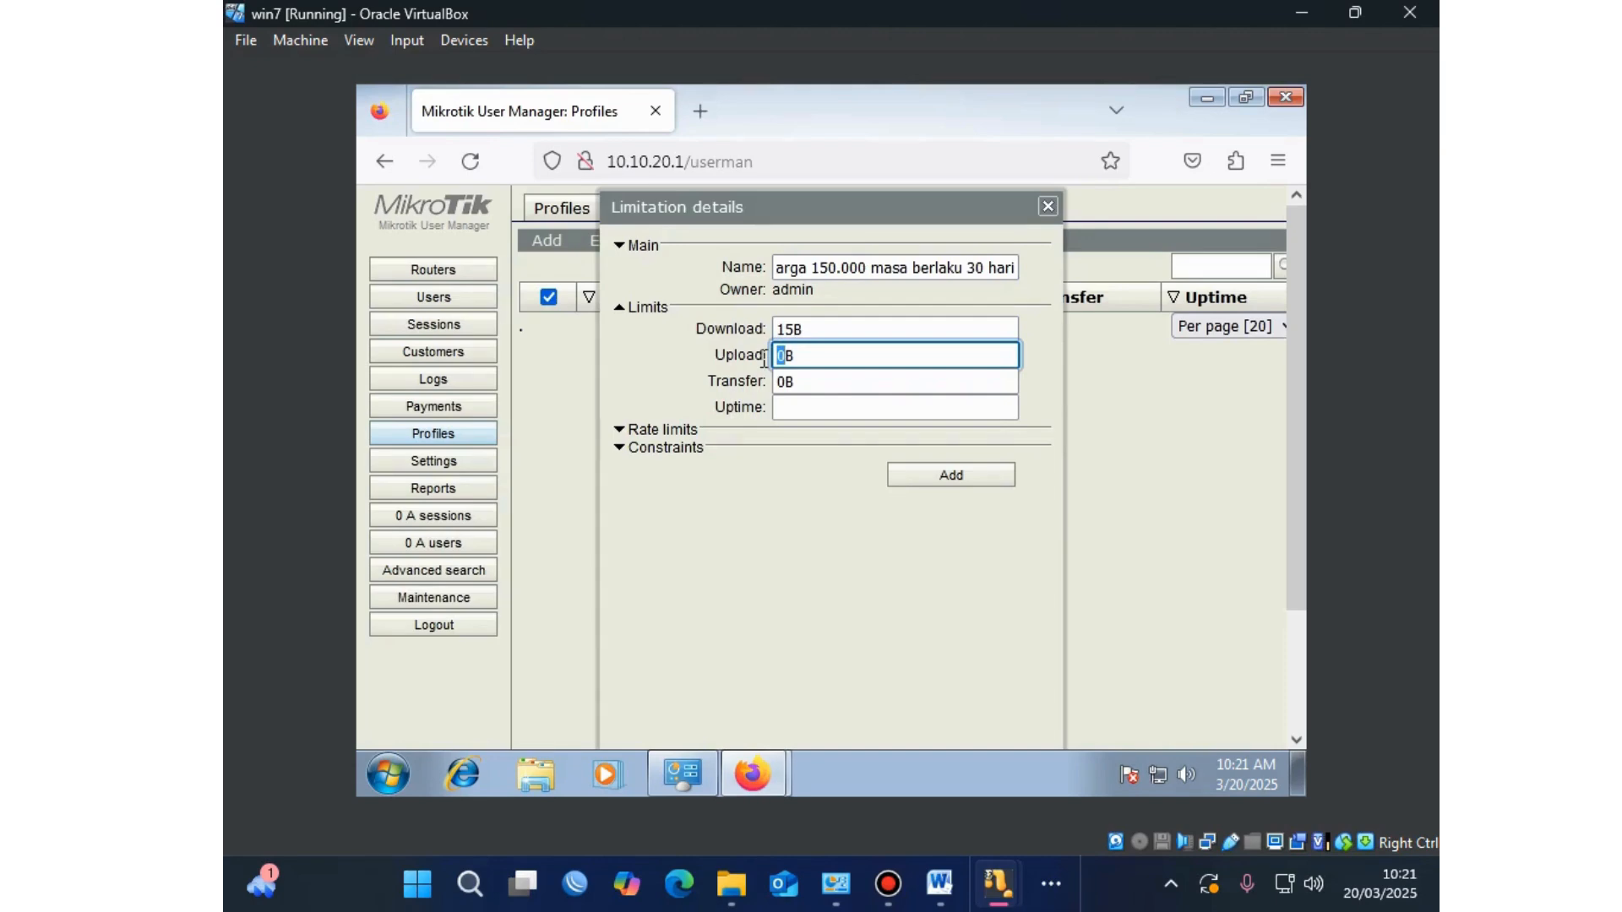
{"action": "type", "text": "15"}
{"action": "left_click", "coordinate": [825, 407]}
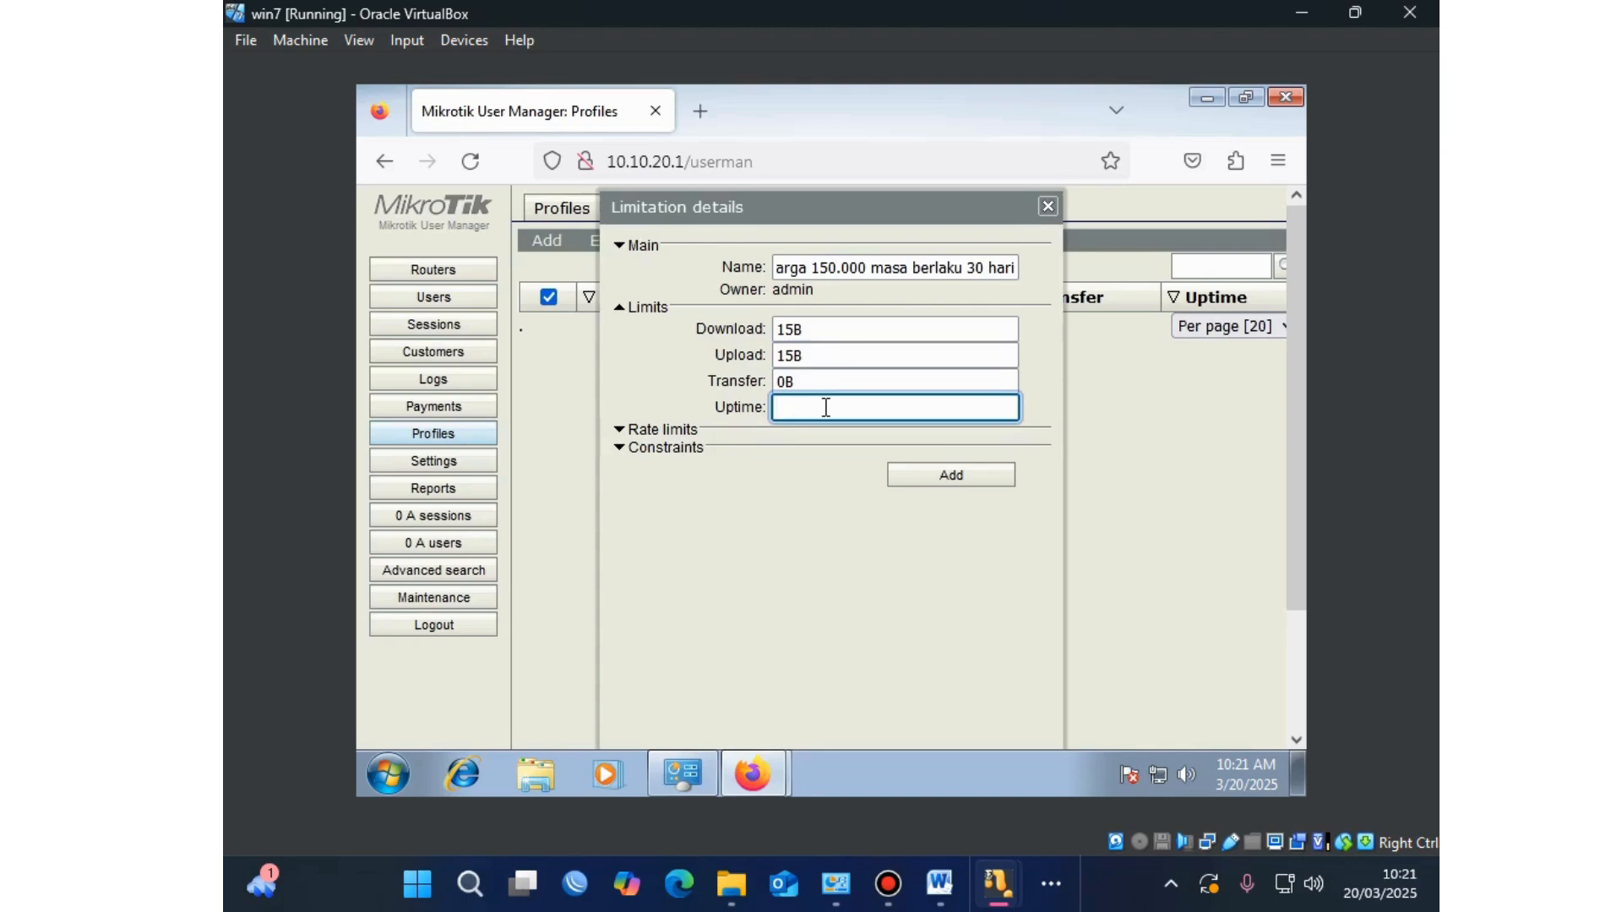
{"action": "type", "text": "4w2h"}
Step: Submit the limitation, dismiss the server error alerts and re-synchronize with the server
{"action": "left_click", "coordinate": [913, 478]}
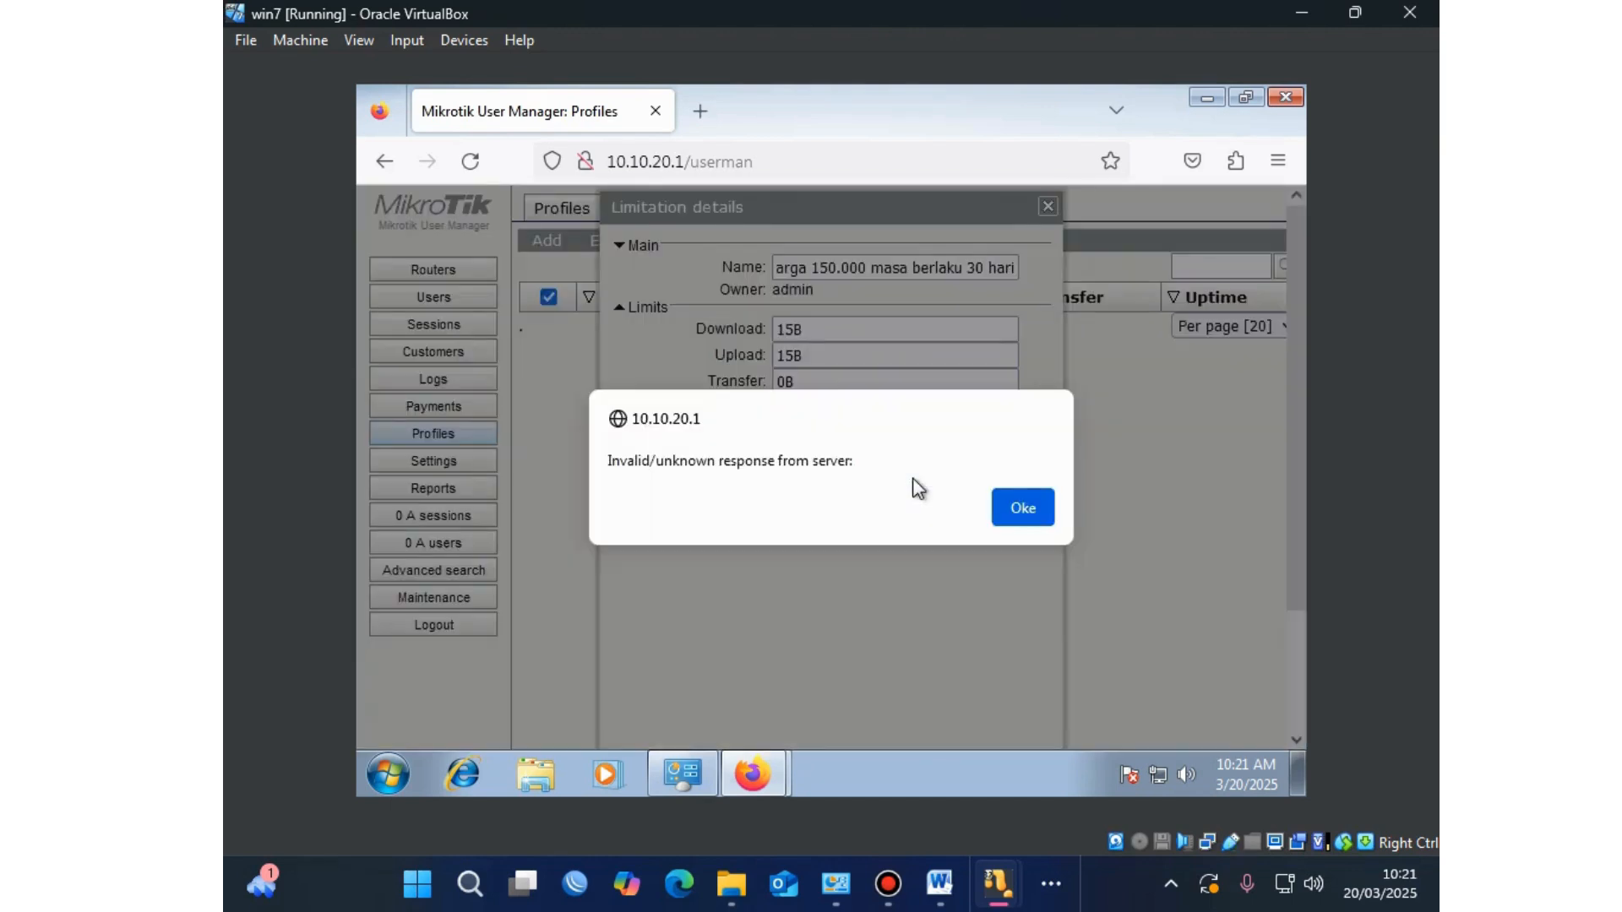
{"action": "left_click", "coordinate": [1024, 510]}
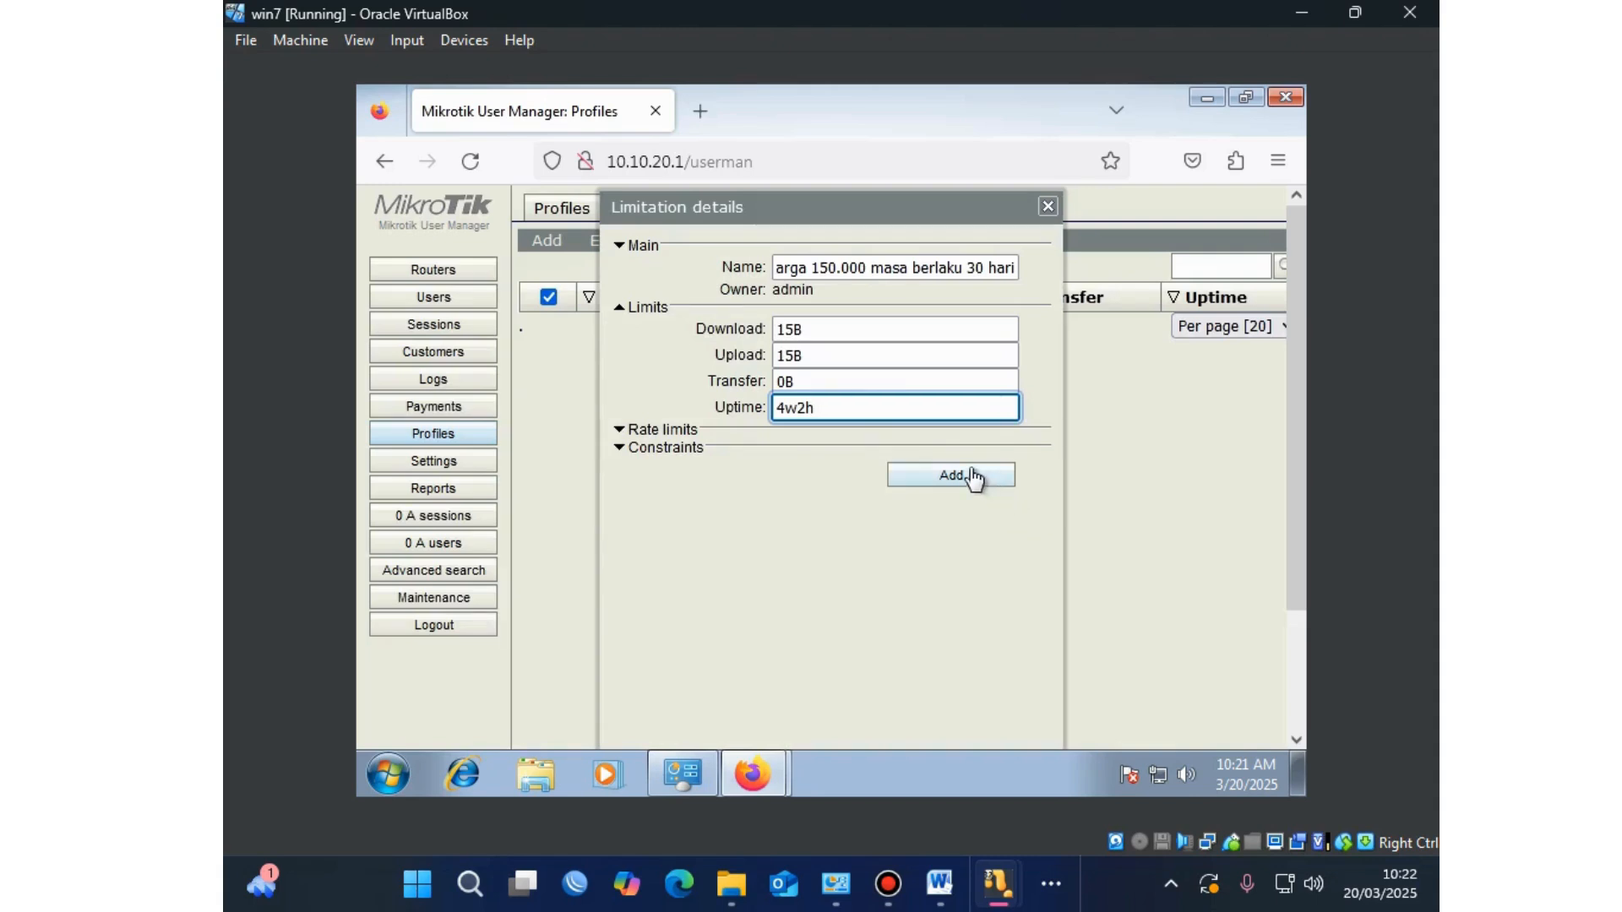
{"action": "left_click", "coordinate": [923, 479]}
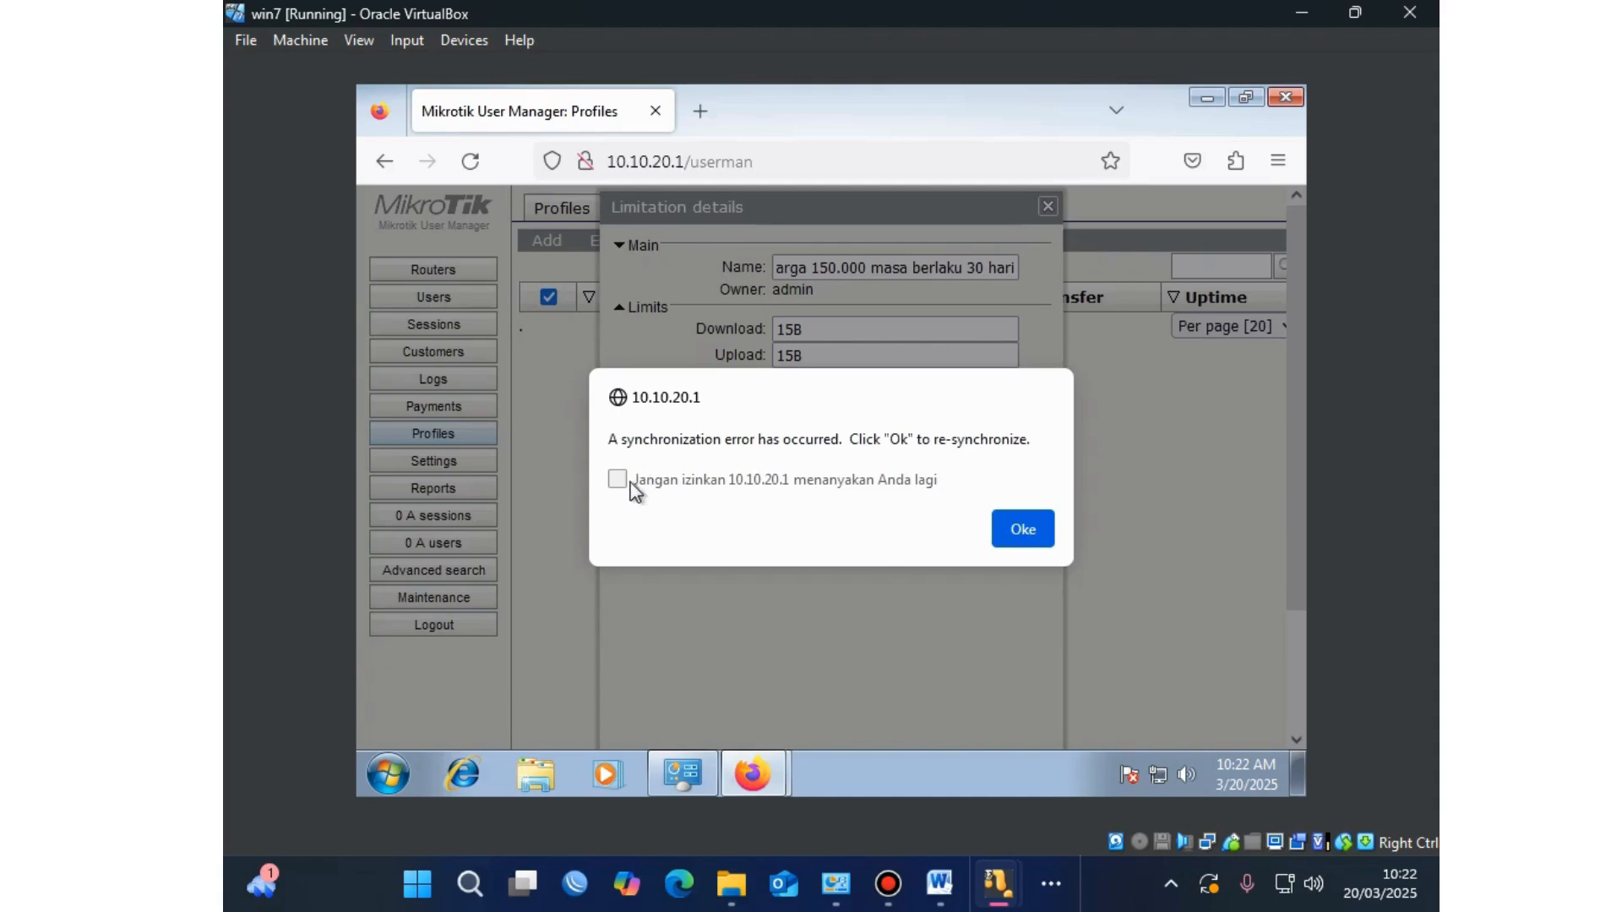
{"action": "left_click", "coordinate": [618, 481]}
{"action": "left_click", "coordinate": [1021, 529]}
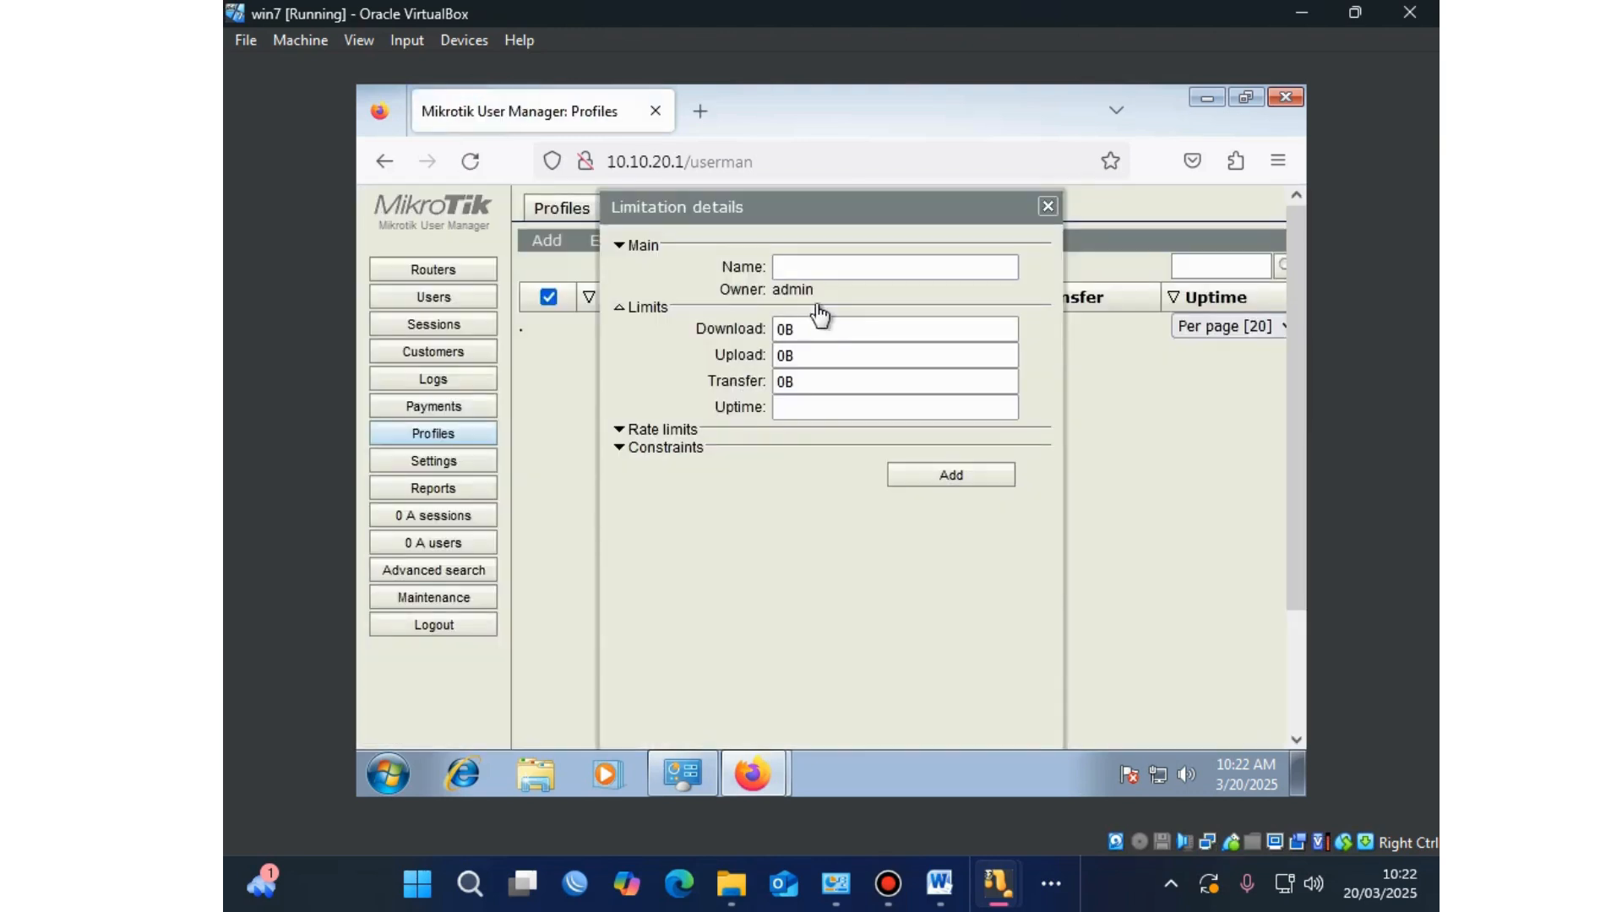
Step: Add limitation 'paket 15MB harga 150 ribu masa berlaku 30 hari' with download 15, upload 15, uptime 4w2h
{"action": "left_click", "coordinate": [817, 267]}
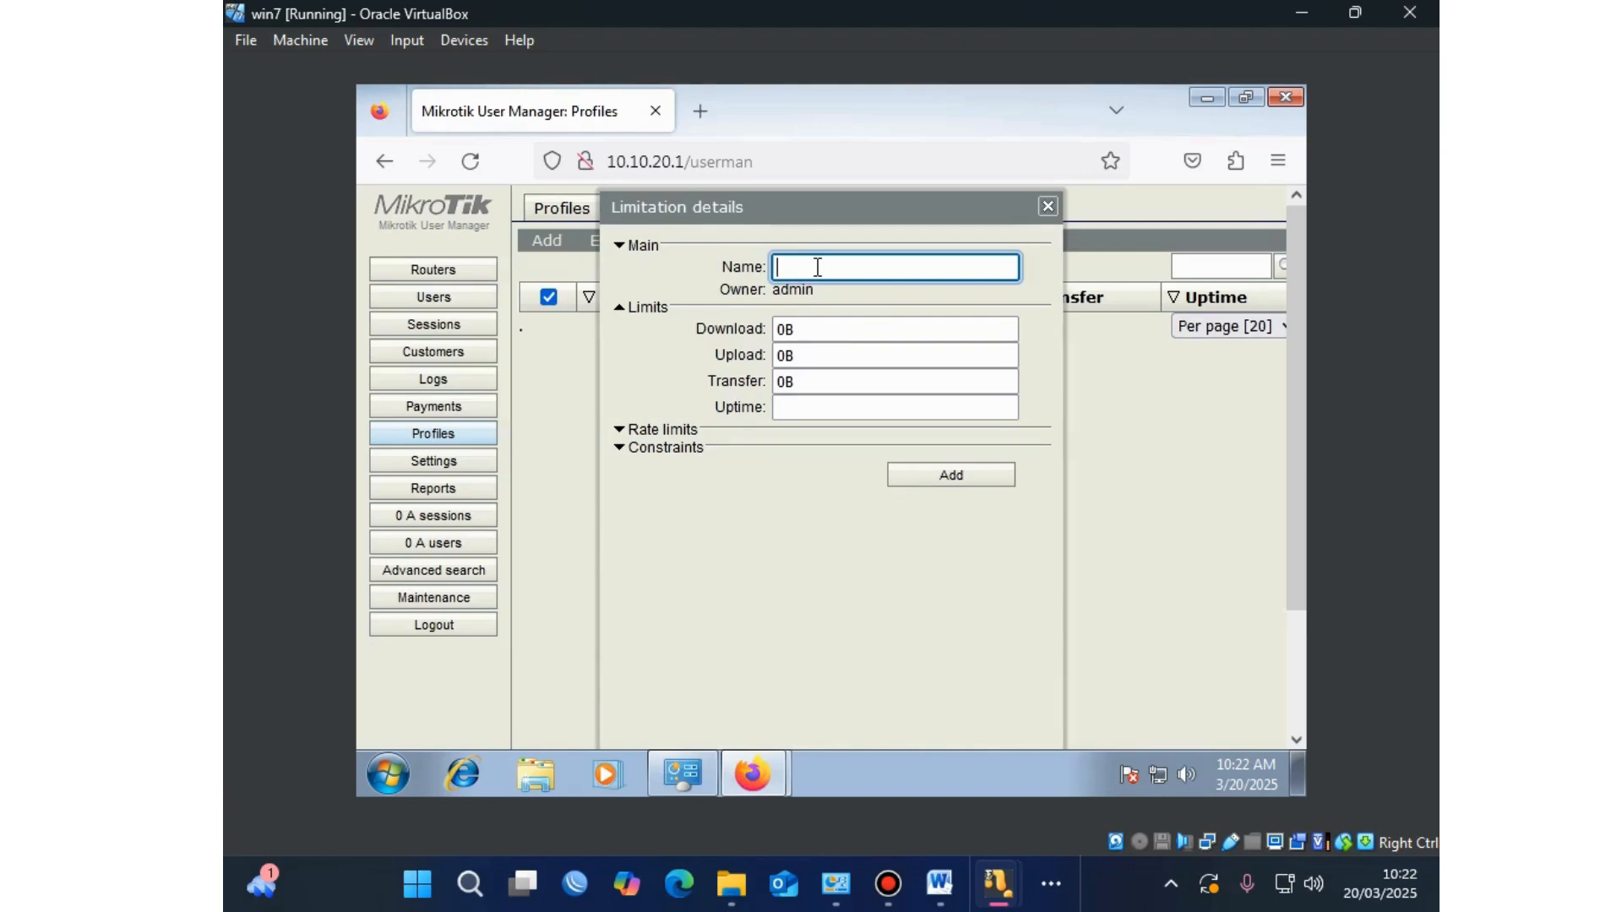
{"action": "type", "text": "paket 15MB harga 150 ribu masa be"}
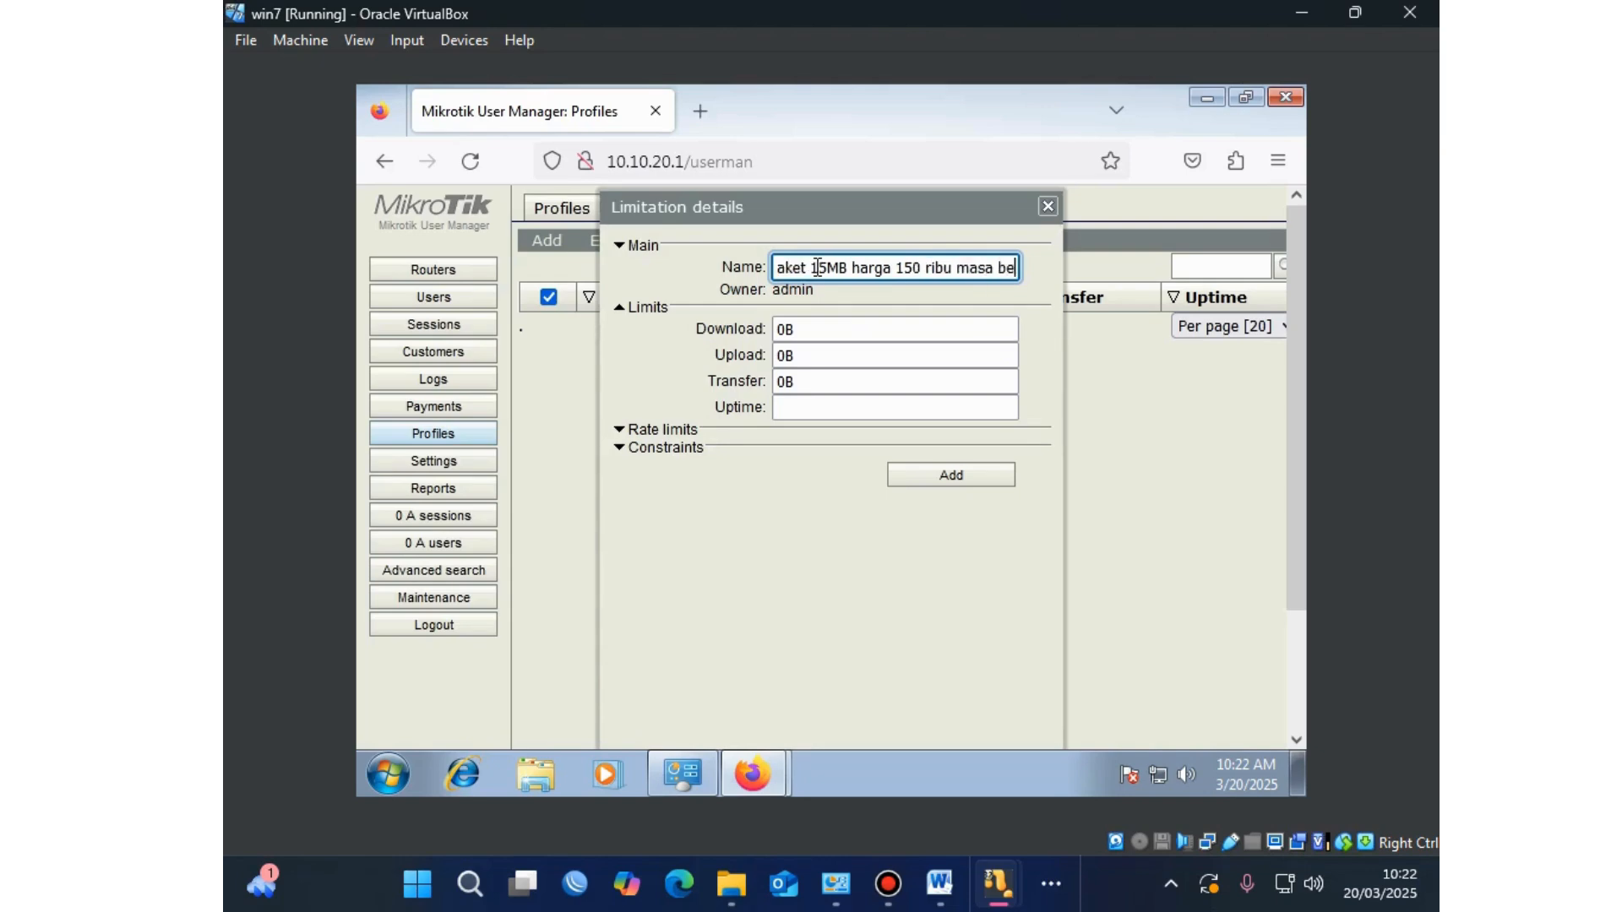
{"action": "type", "text": "rlaku 30"}
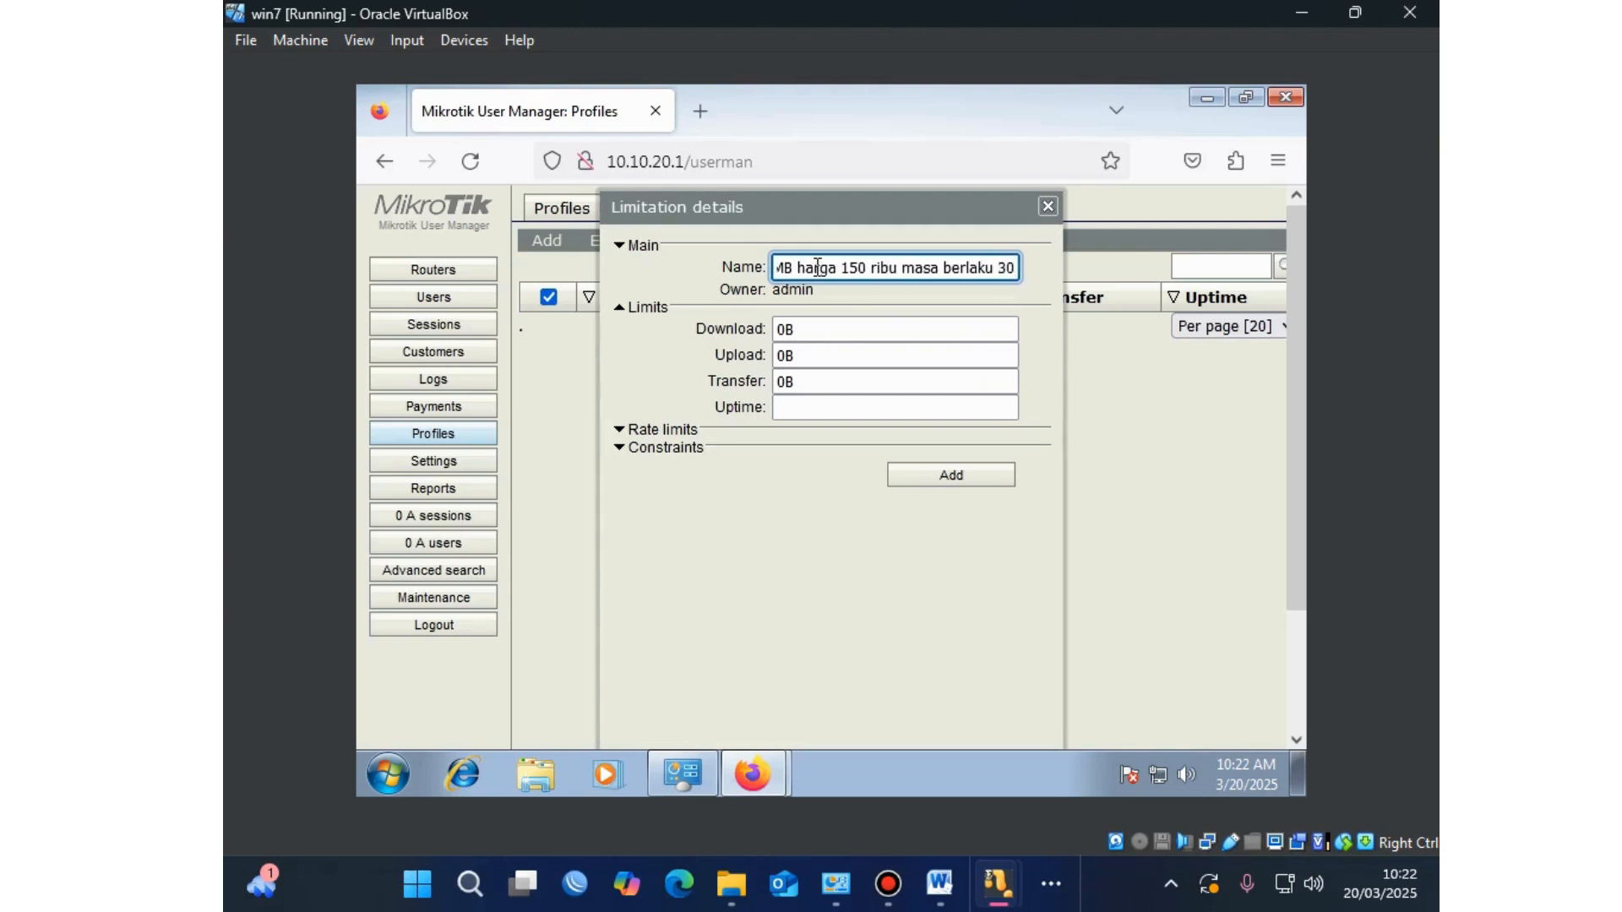
{"action": "type", "text": " hari"}
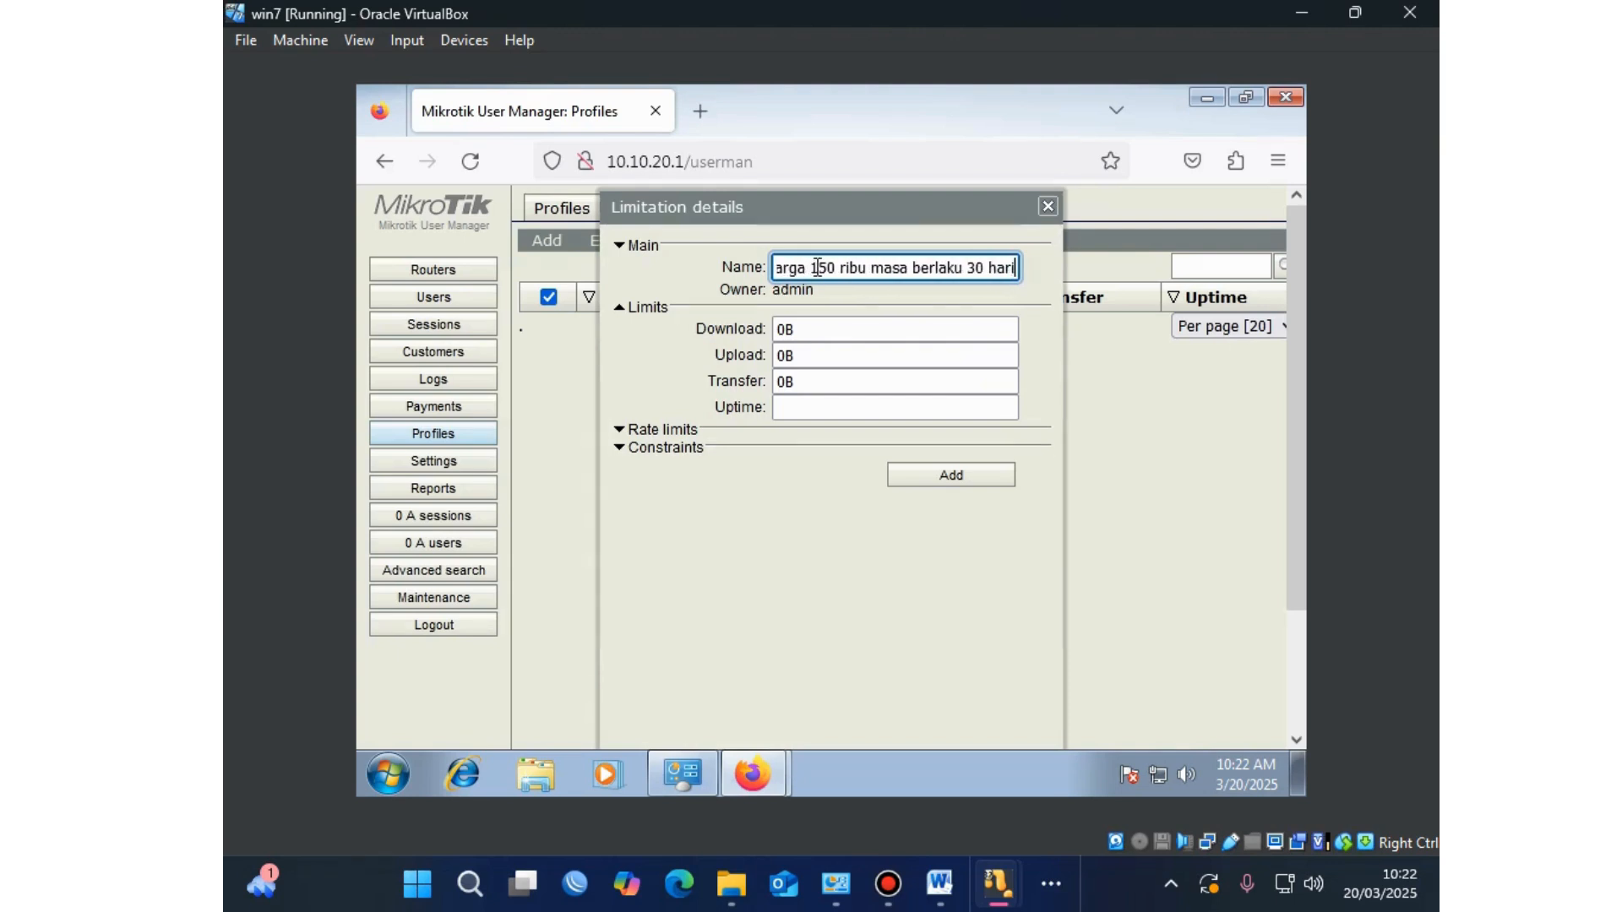
{"action": "left_click", "coordinate": [776, 331]}
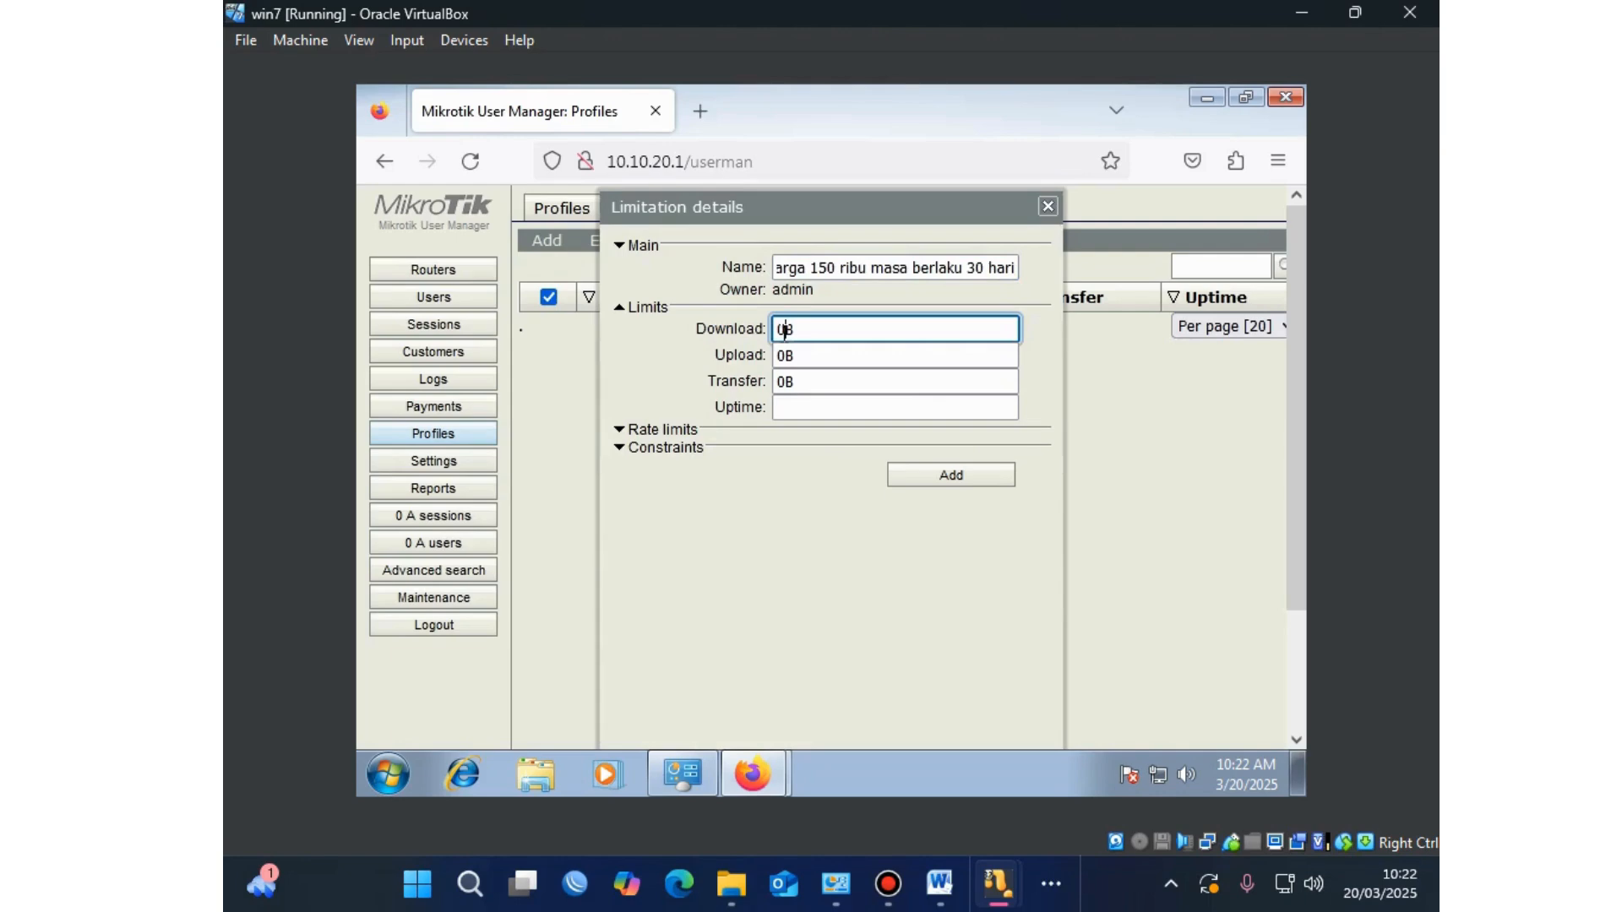
{"action": "type", "text": "15"}
{"action": "left_click", "coordinate": [785, 355]}
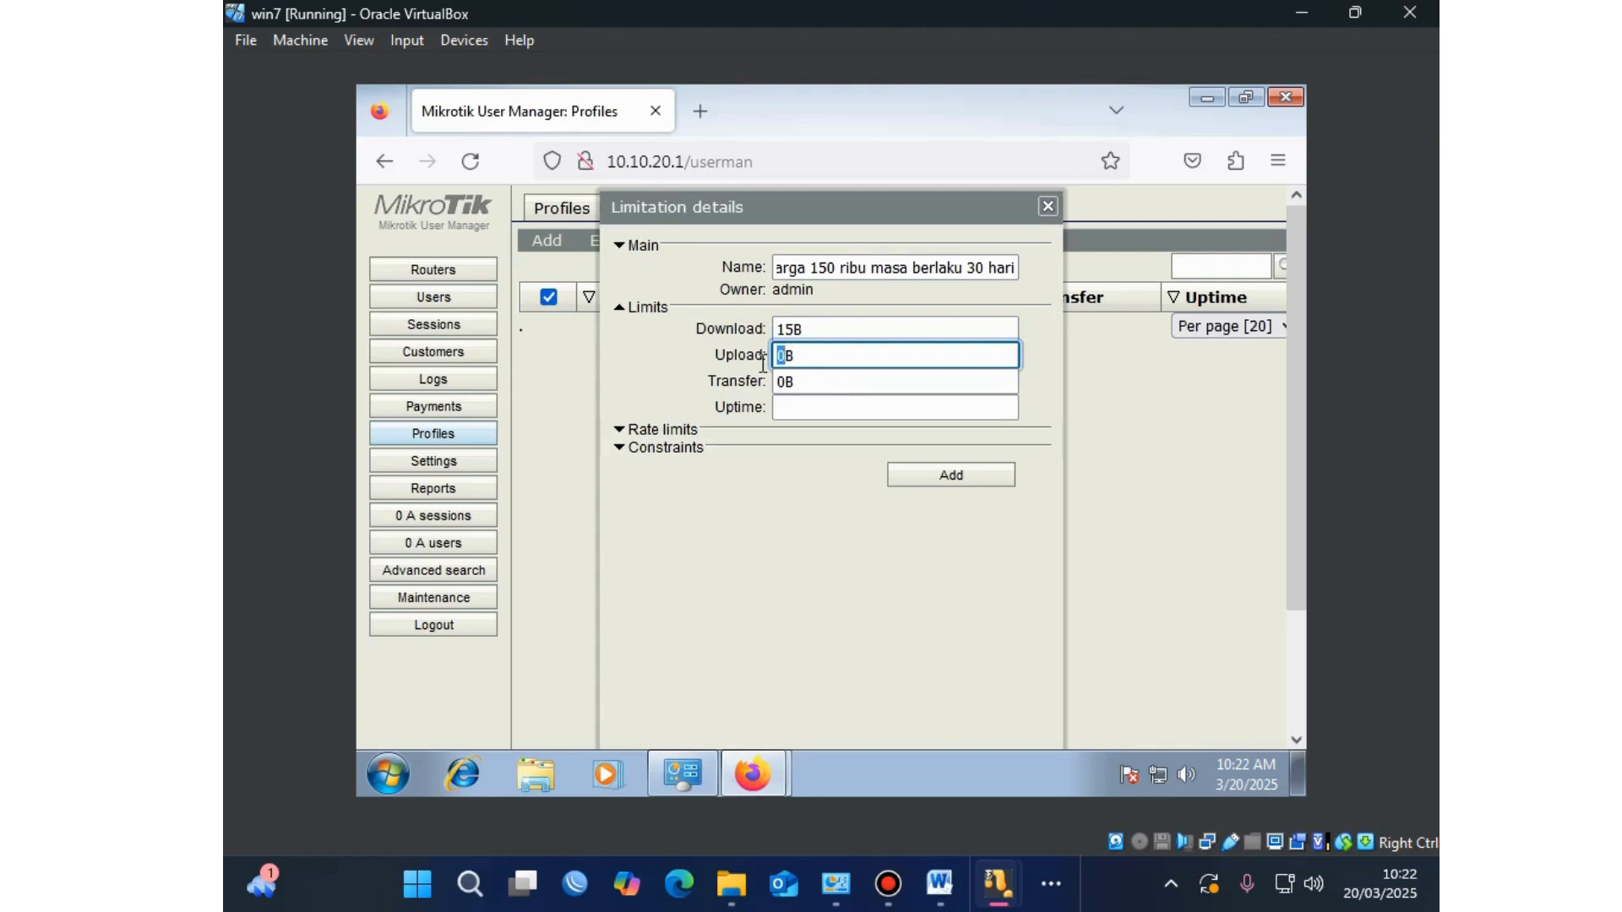
{"action": "type", "text": "15"}
{"action": "left_click", "coordinate": [838, 403]}
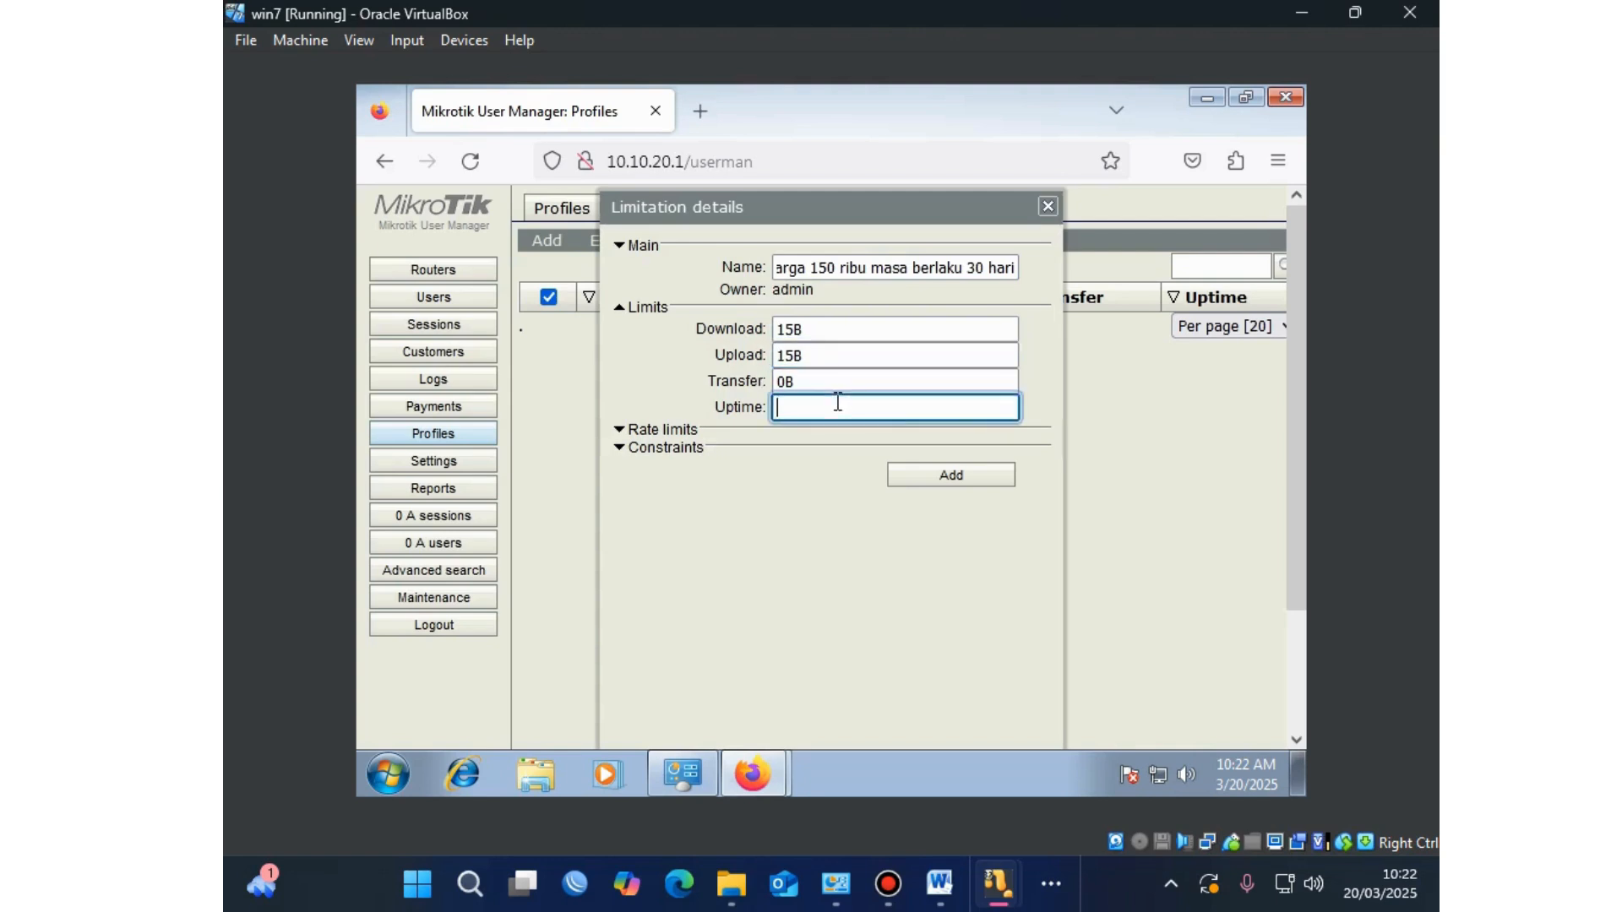
{"action": "type", "text": "4w2h"}
{"action": "left_click", "coordinate": [910, 478]}
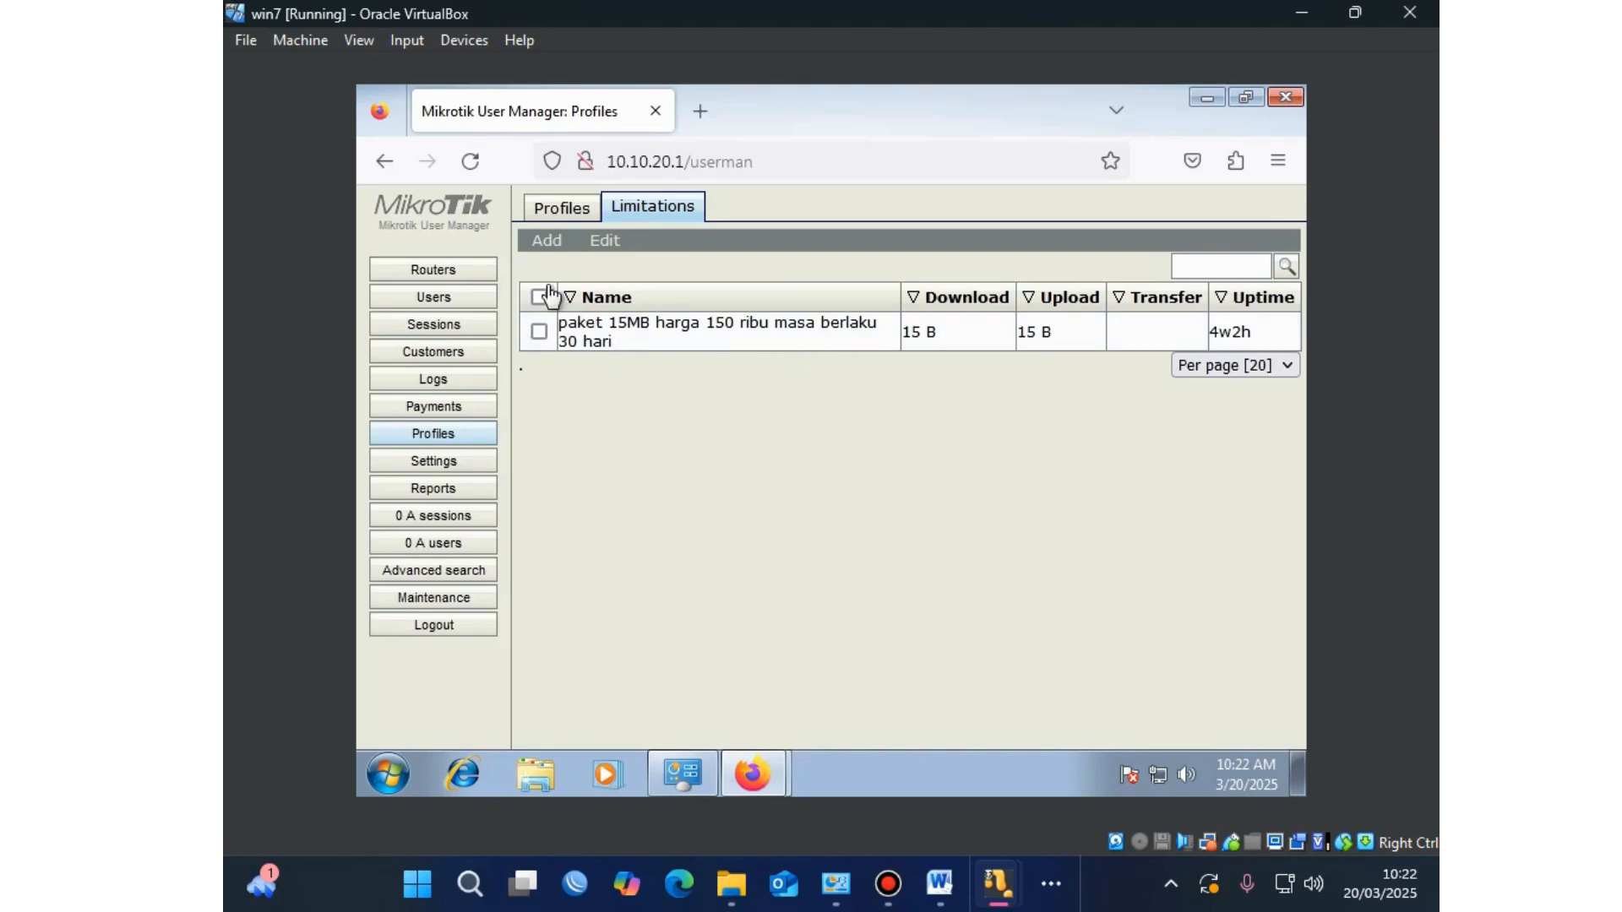
{"action": "left_click", "coordinate": [543, 245]}
Step: Add limitation 'paket 5mb harga 100 ribu masa berlaku 30 hari' with download 5, upload 5, uptime 4w2d
{"action": "left_click", "coordinate": [550, 266]}
{"action": "left_click", "coordinate": [815, 278]}
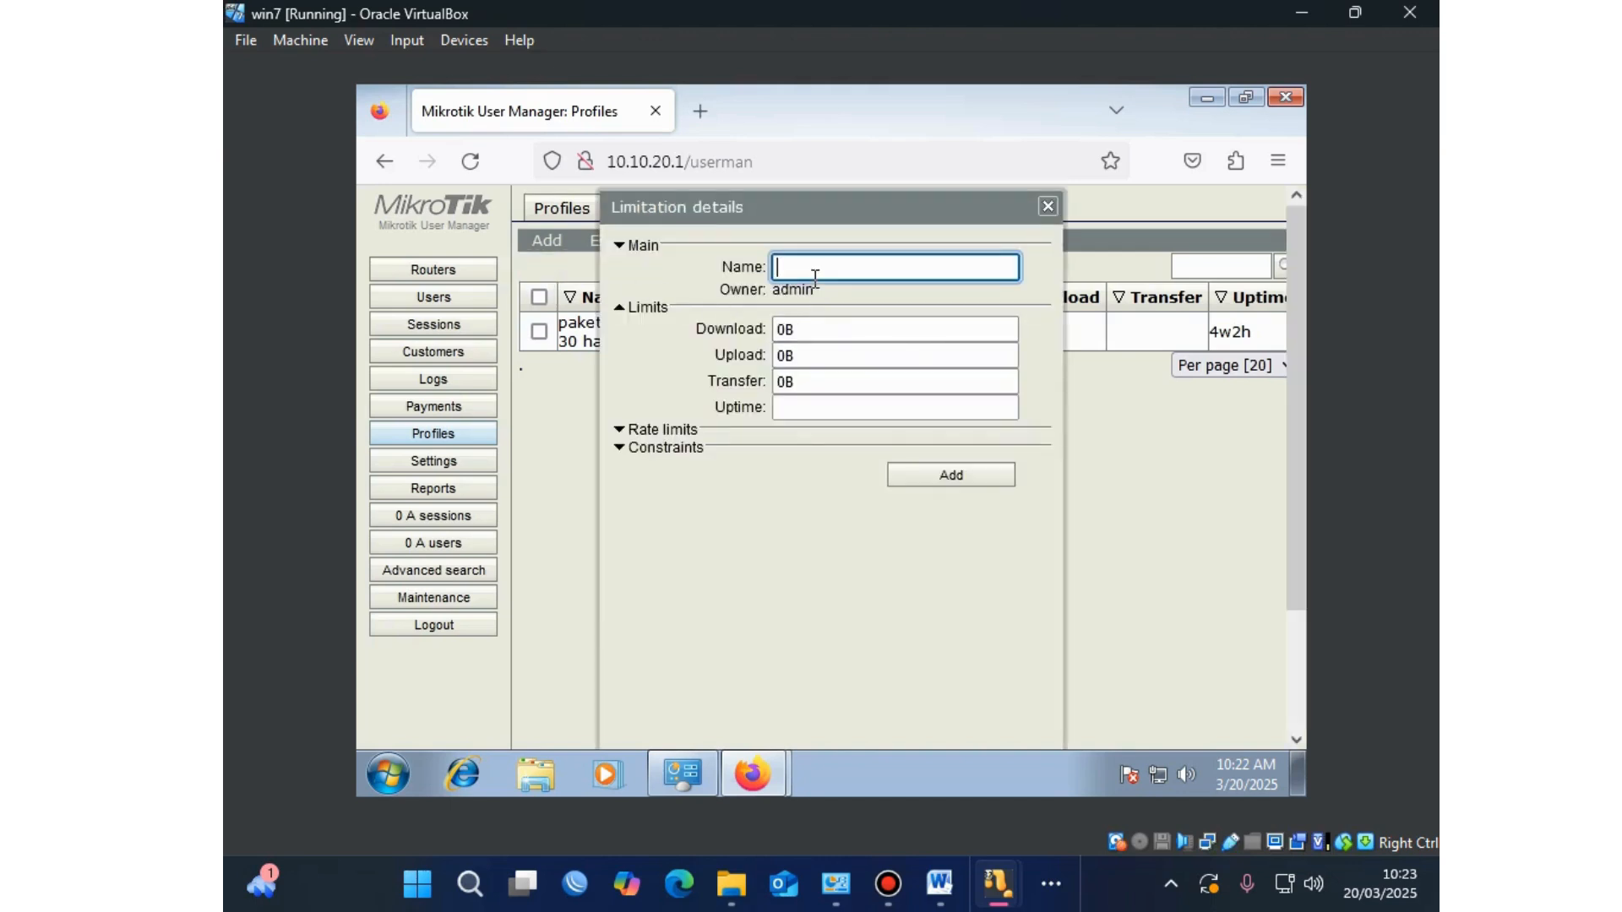
{"action": "type", "text": "pak"}
{"action": "type", "text": "et"}
{"action": "type", "text": " 5m"}
{"action": "type", "text": "b "}
{"action": "type", "text": "harga"}
{"action": "type", "text": " 100"}
{"action": "type", "text": " r"}
{"action": "type", "text": "ibu masa berlak"}
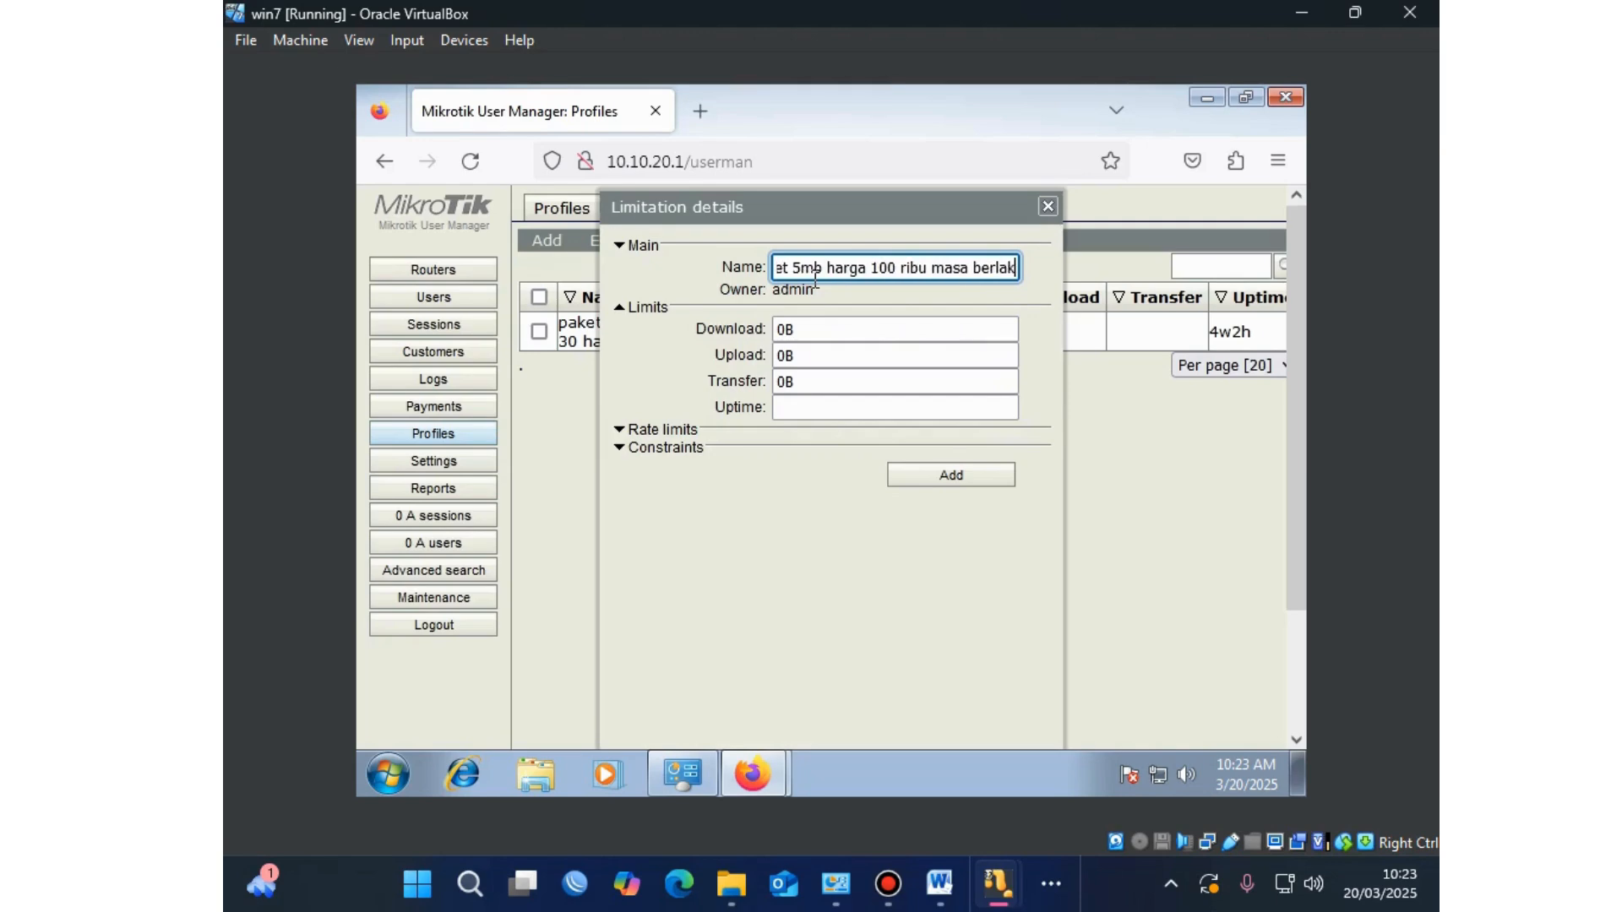
{"action": "type", "text": "u 30 ha"}
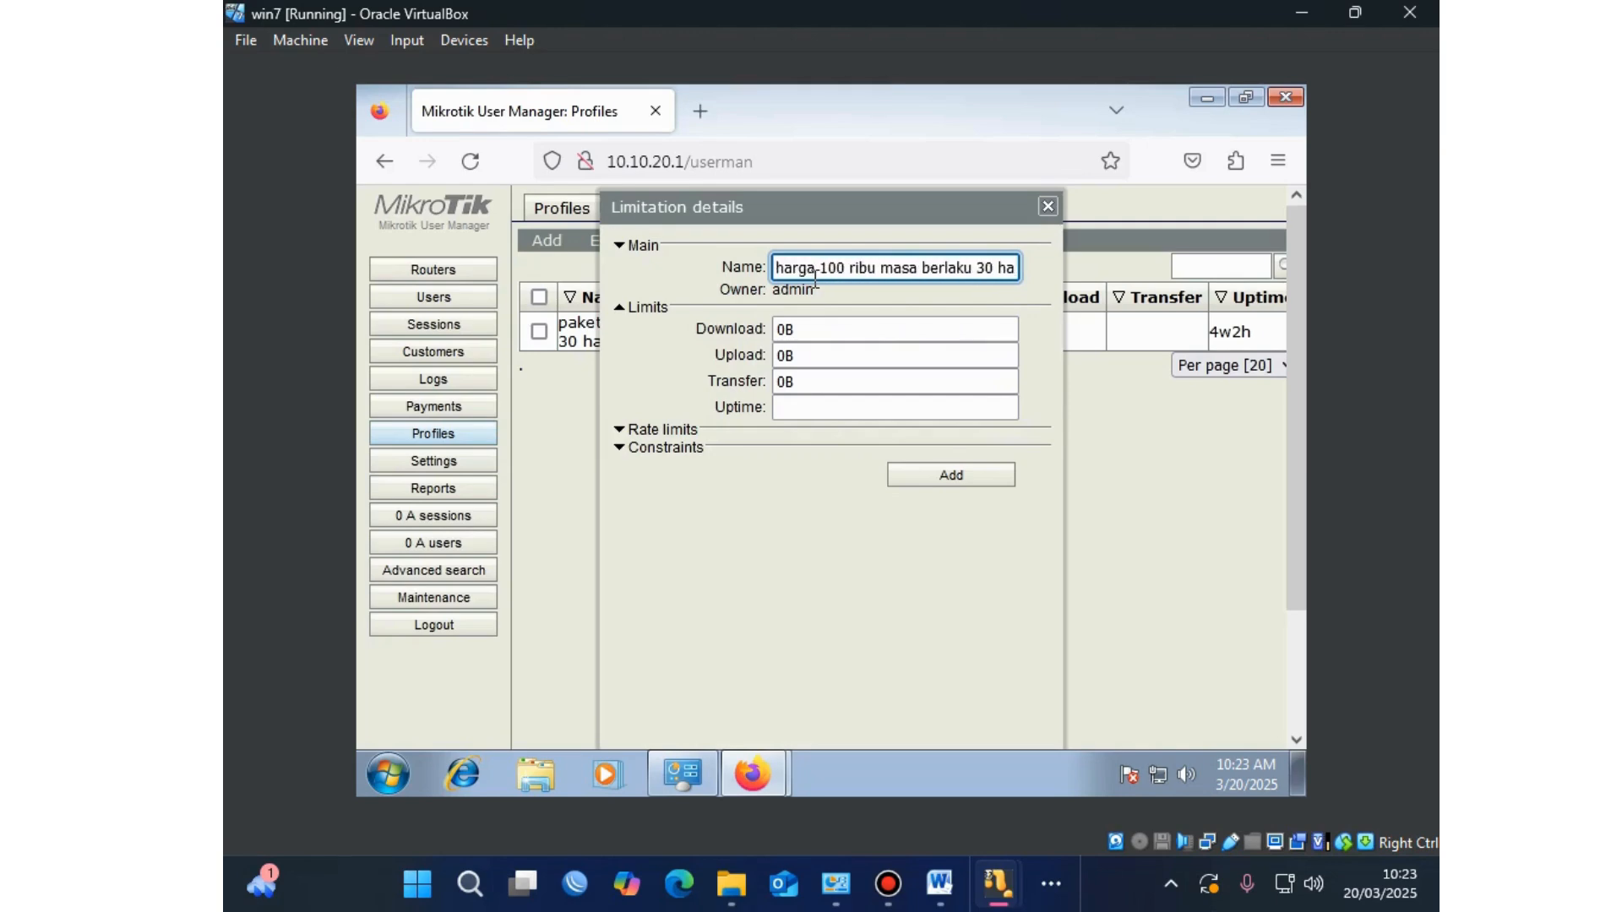
{"action": "type", "text": "ri"}
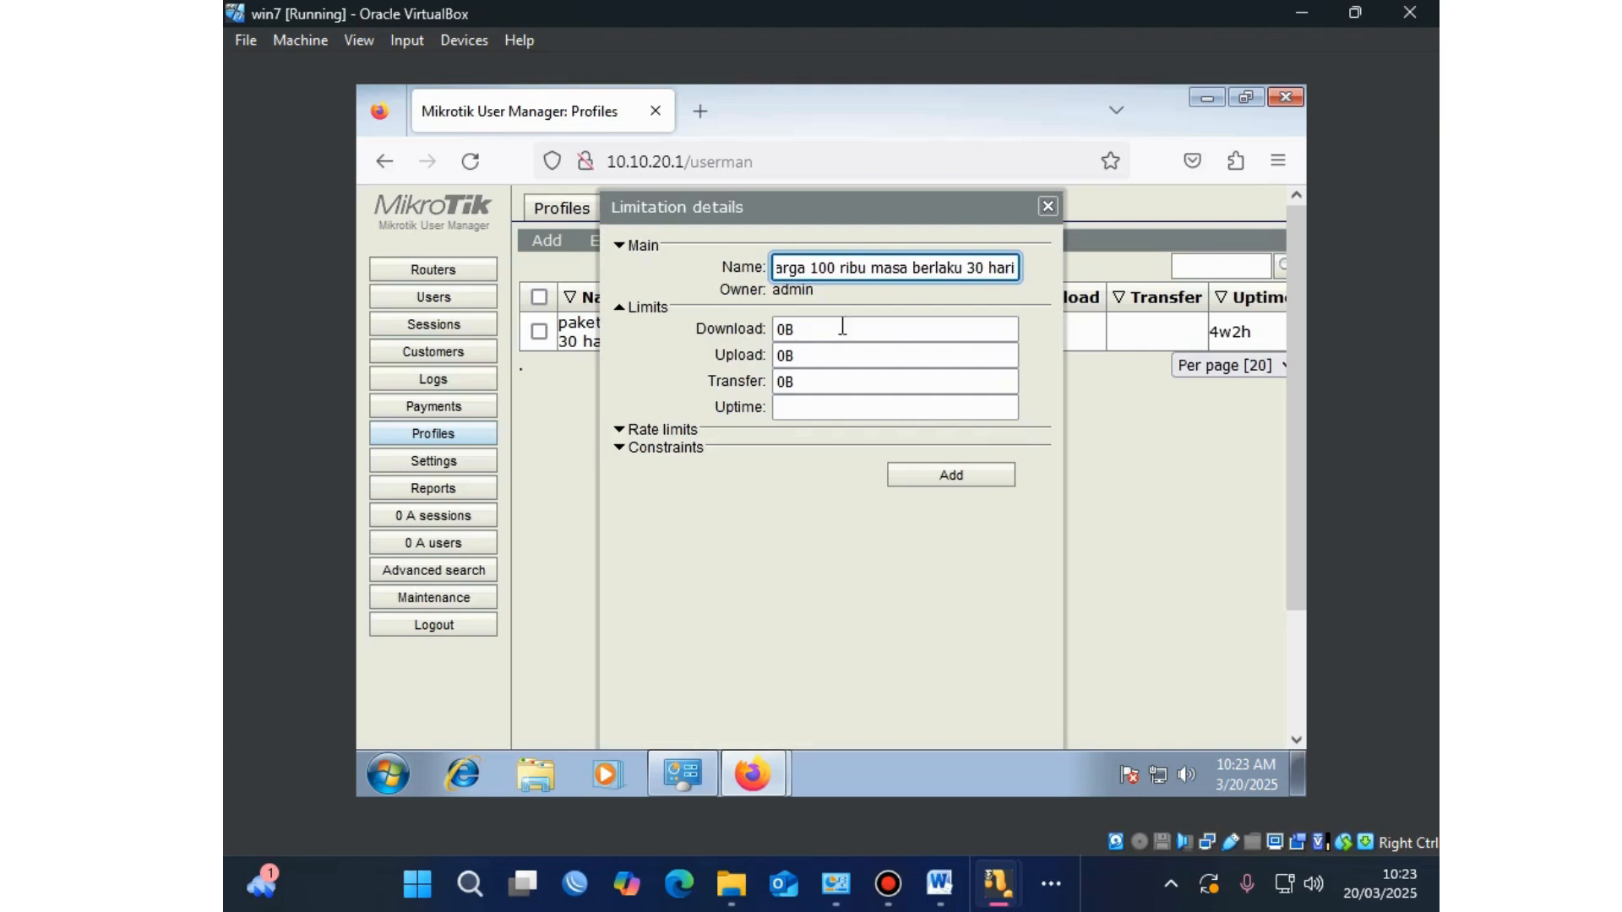
{"action": "left_click", "coordinate": [790, 327]}
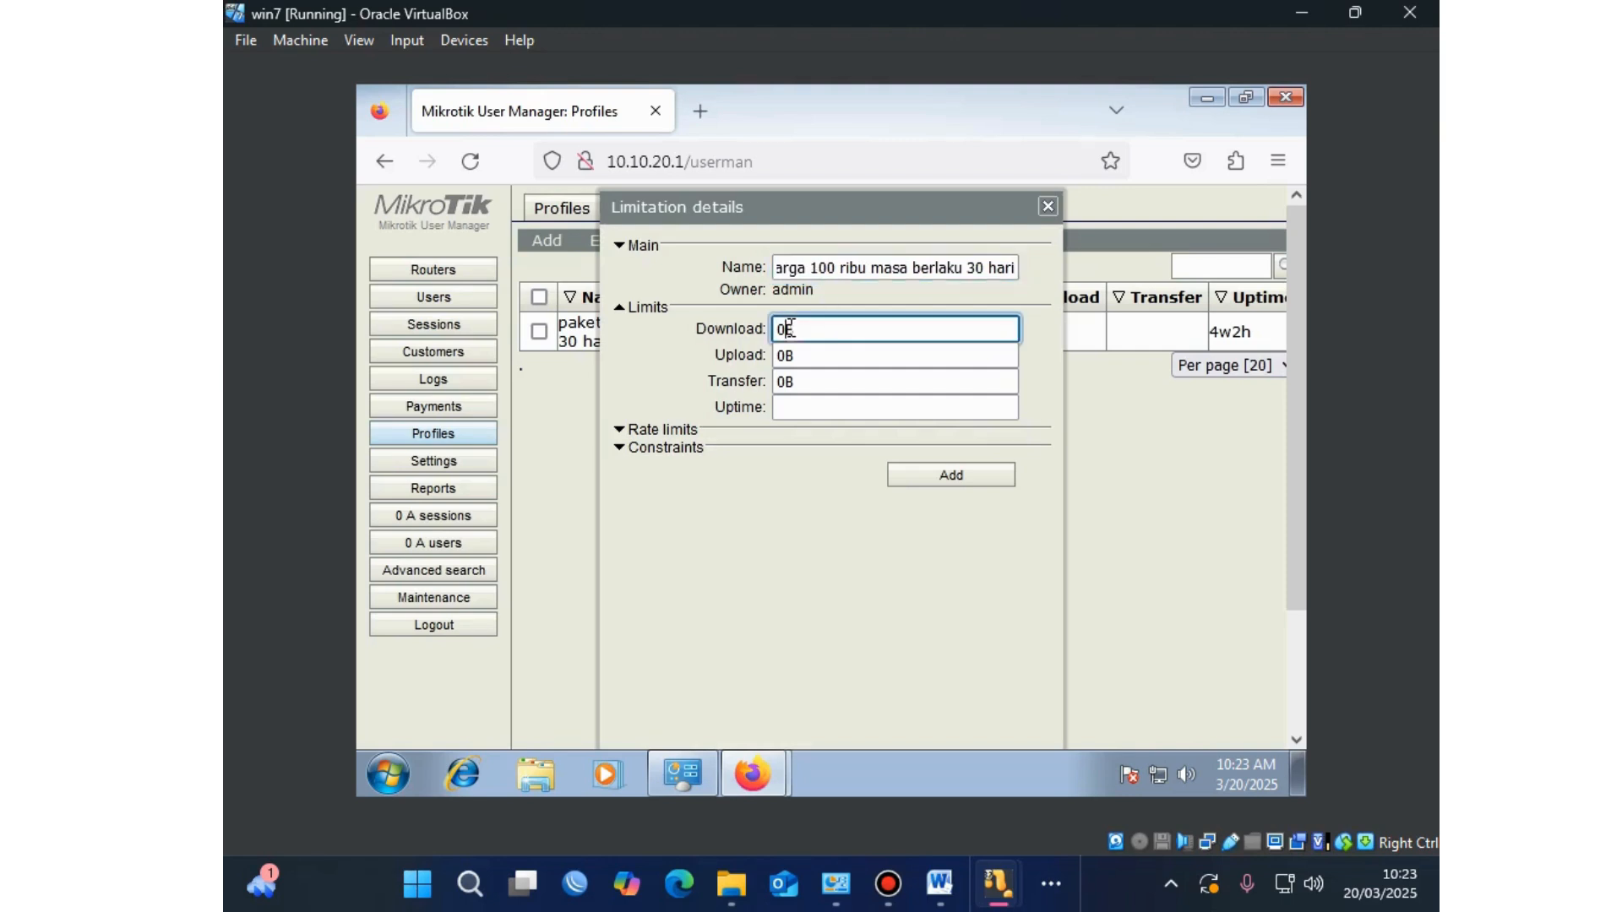
{"action": "left_click_drag", "start_coordinate": [809, 268], "coordinate": [649, 269]}
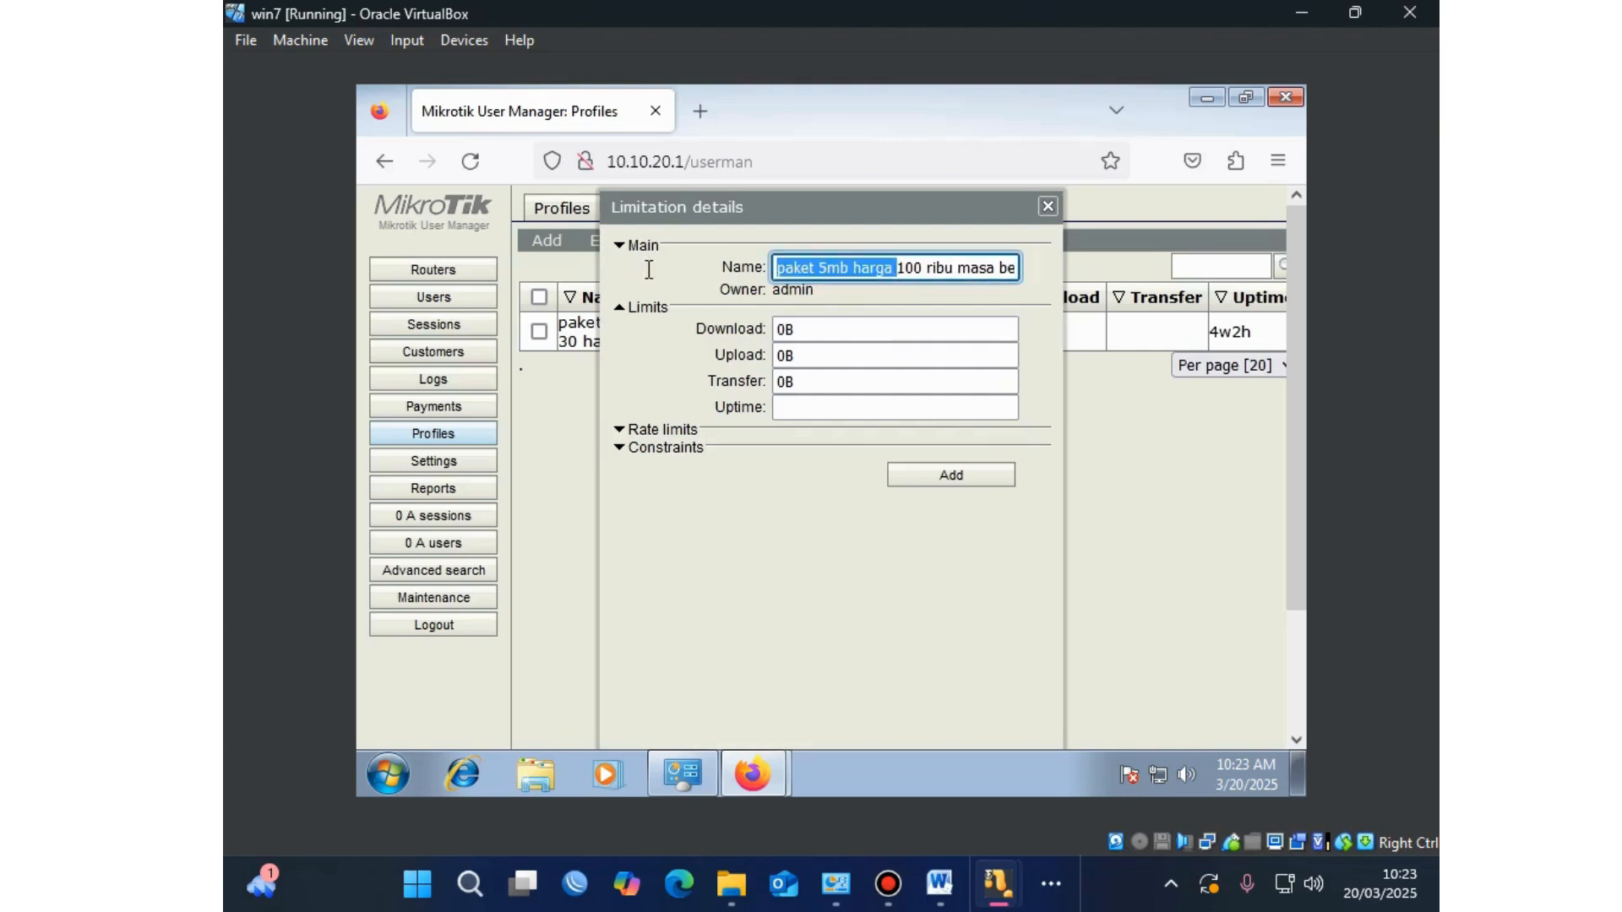
{"action": "left_click", "coordinate": [788, 328]}
{"action": "key", "text": "BackSpace"}
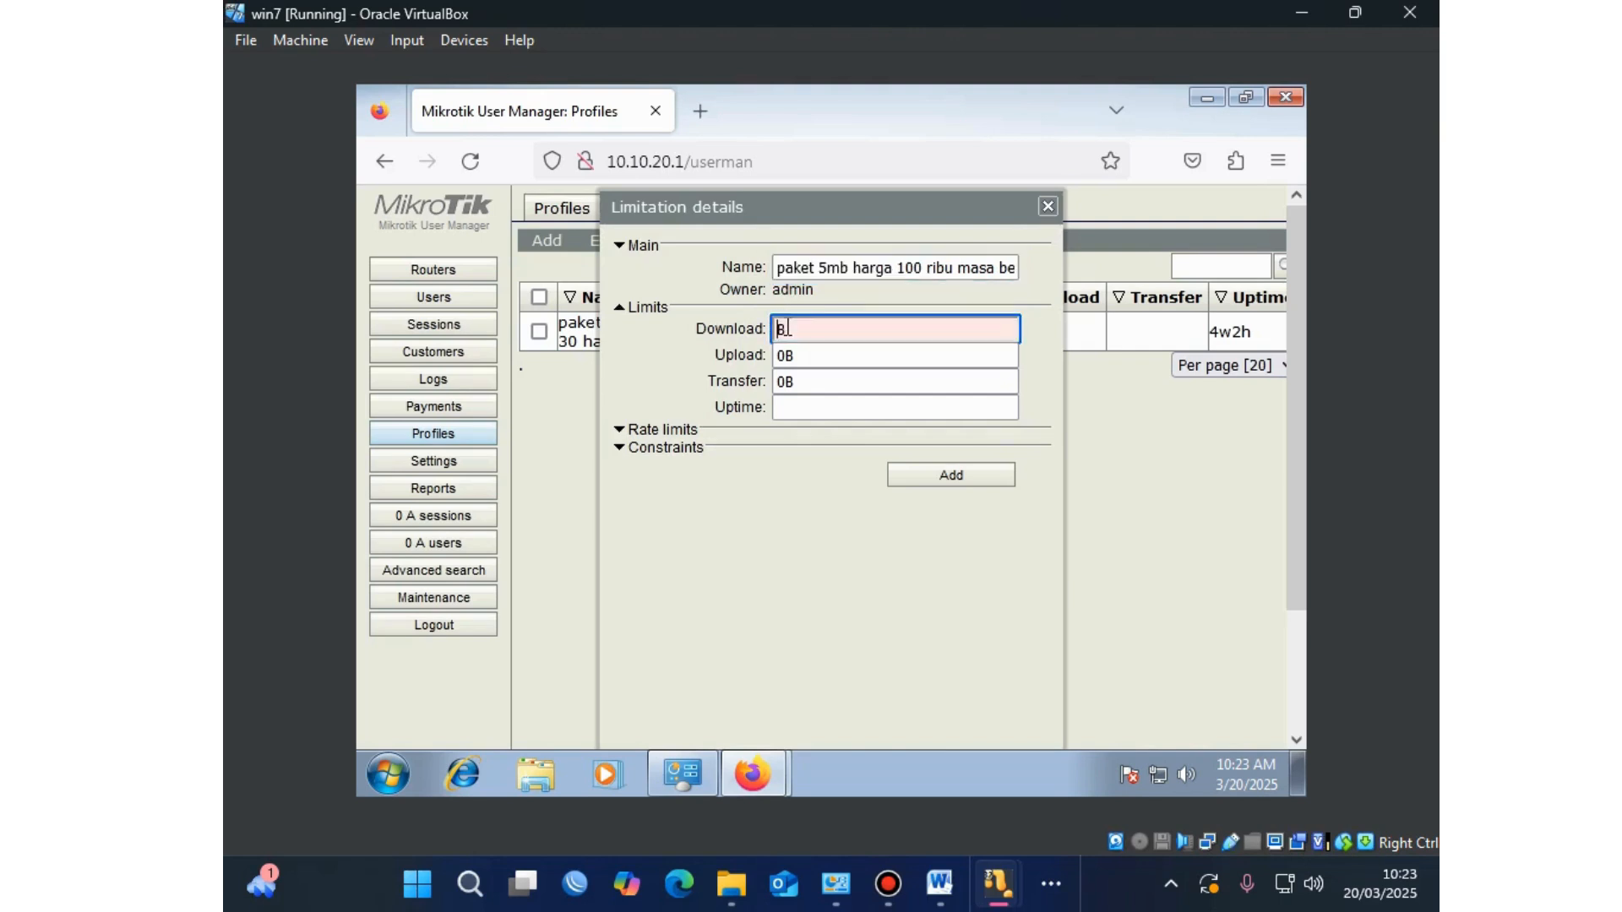
{"action": "type", "text": "5"}
{"action": "left_click", "coordinate": [791, 353]}
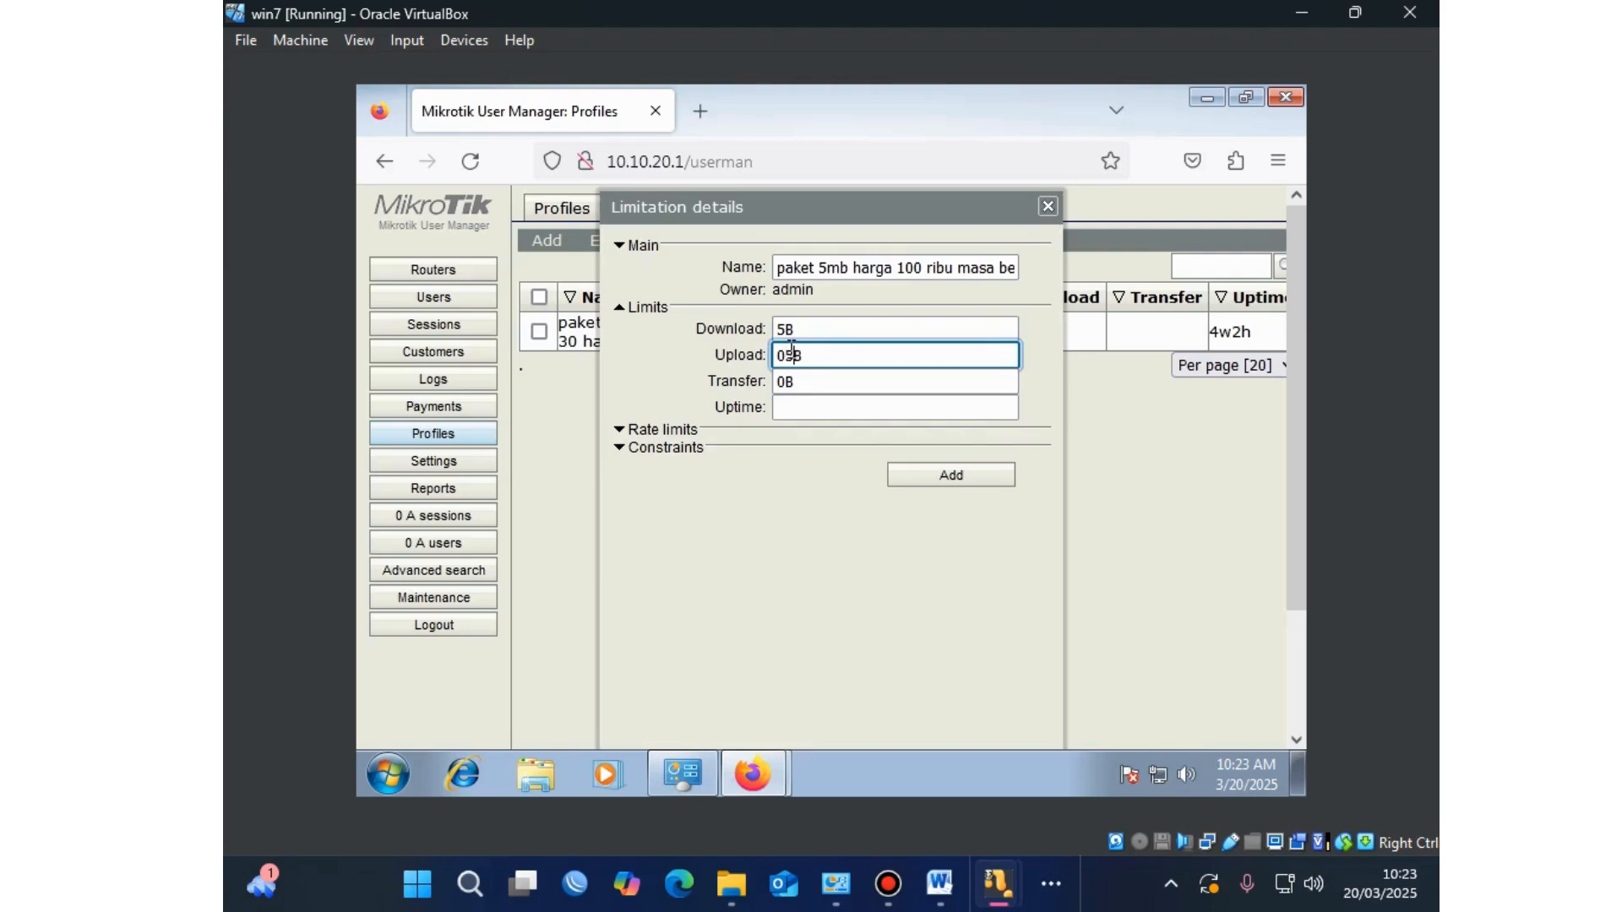
{"action": "key", "text": "BackSpace"}
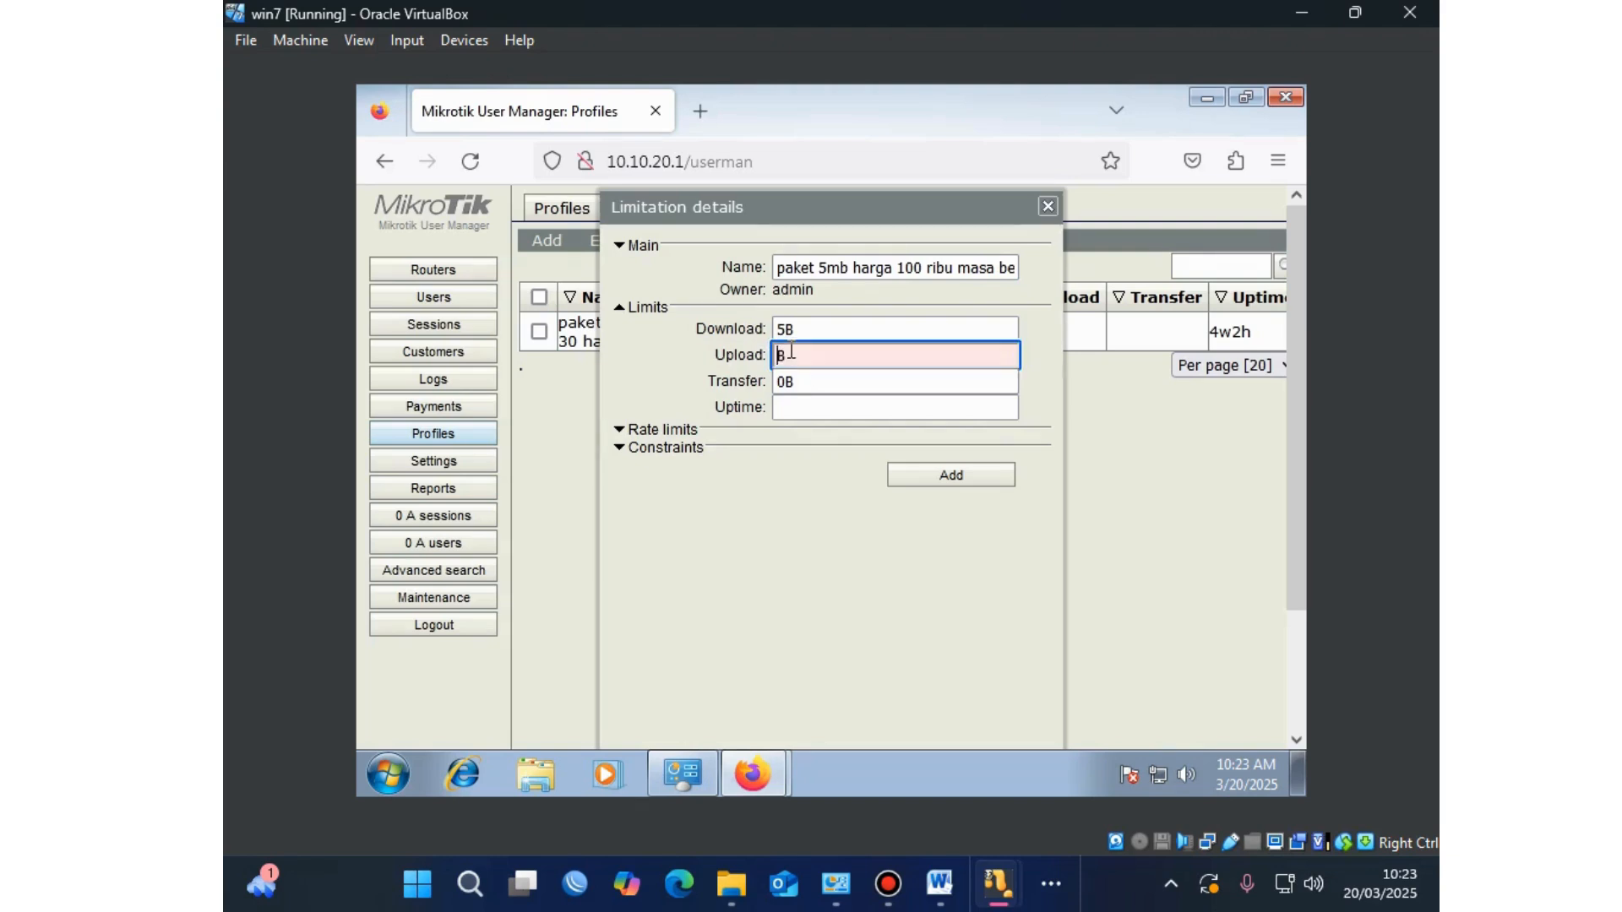
{"action": "type", "text": "5"}
{"action": "left_click", "coordinate": [801, 405]}
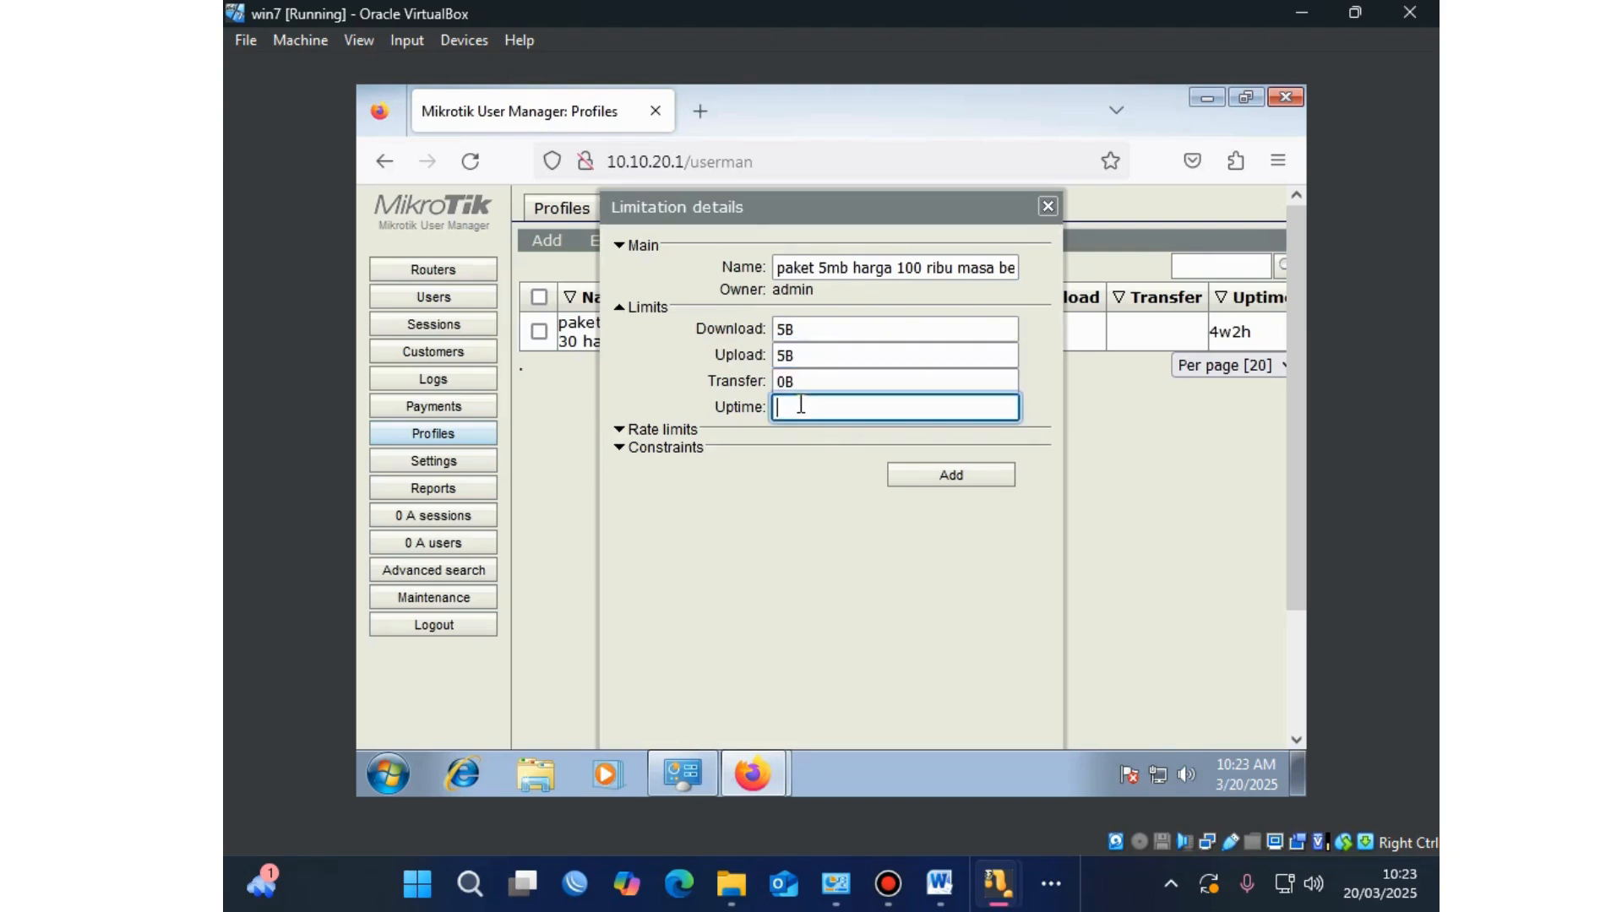
{"action": "type", "text": "4w2d"}
{"action": "left_click", "coordinate": [928, 471]}
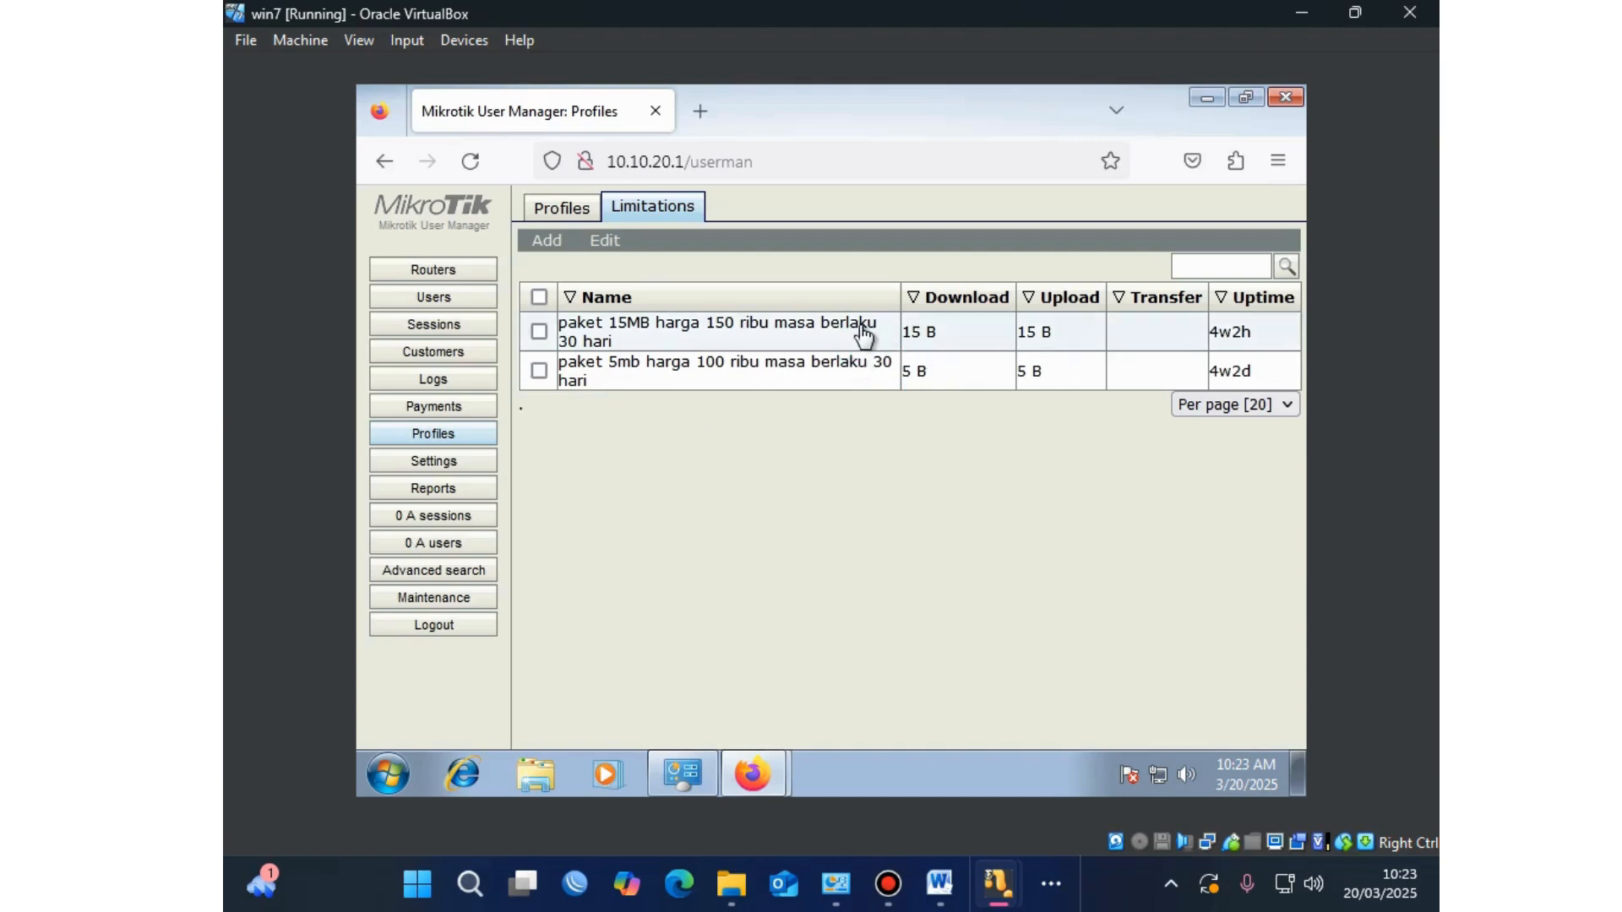
Step: Change the 15MB limitation's uptime from 4w2h to 4w2d and save it
{"action": "left_click", "coordinate": [826, 330]}
{"action": "left_click", "coordinate": [821, 409]}
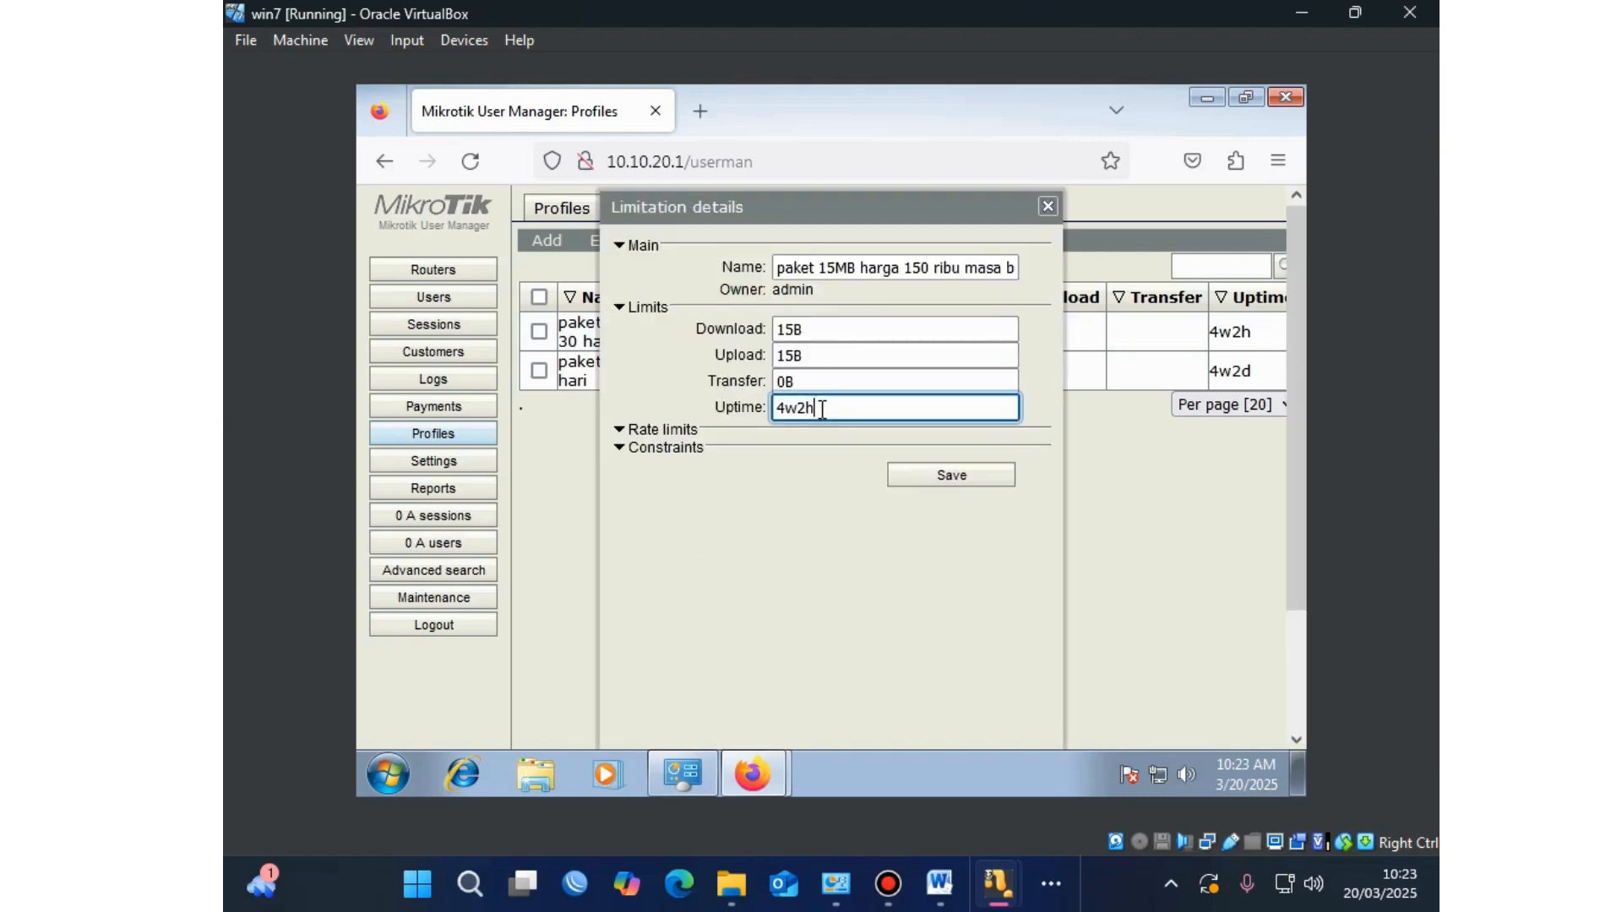
{"action": "key", "text": "BackSpace"}
{"action": "type", "text": "d"}
{"action": "left_click", "coordinate": [981, 480]}
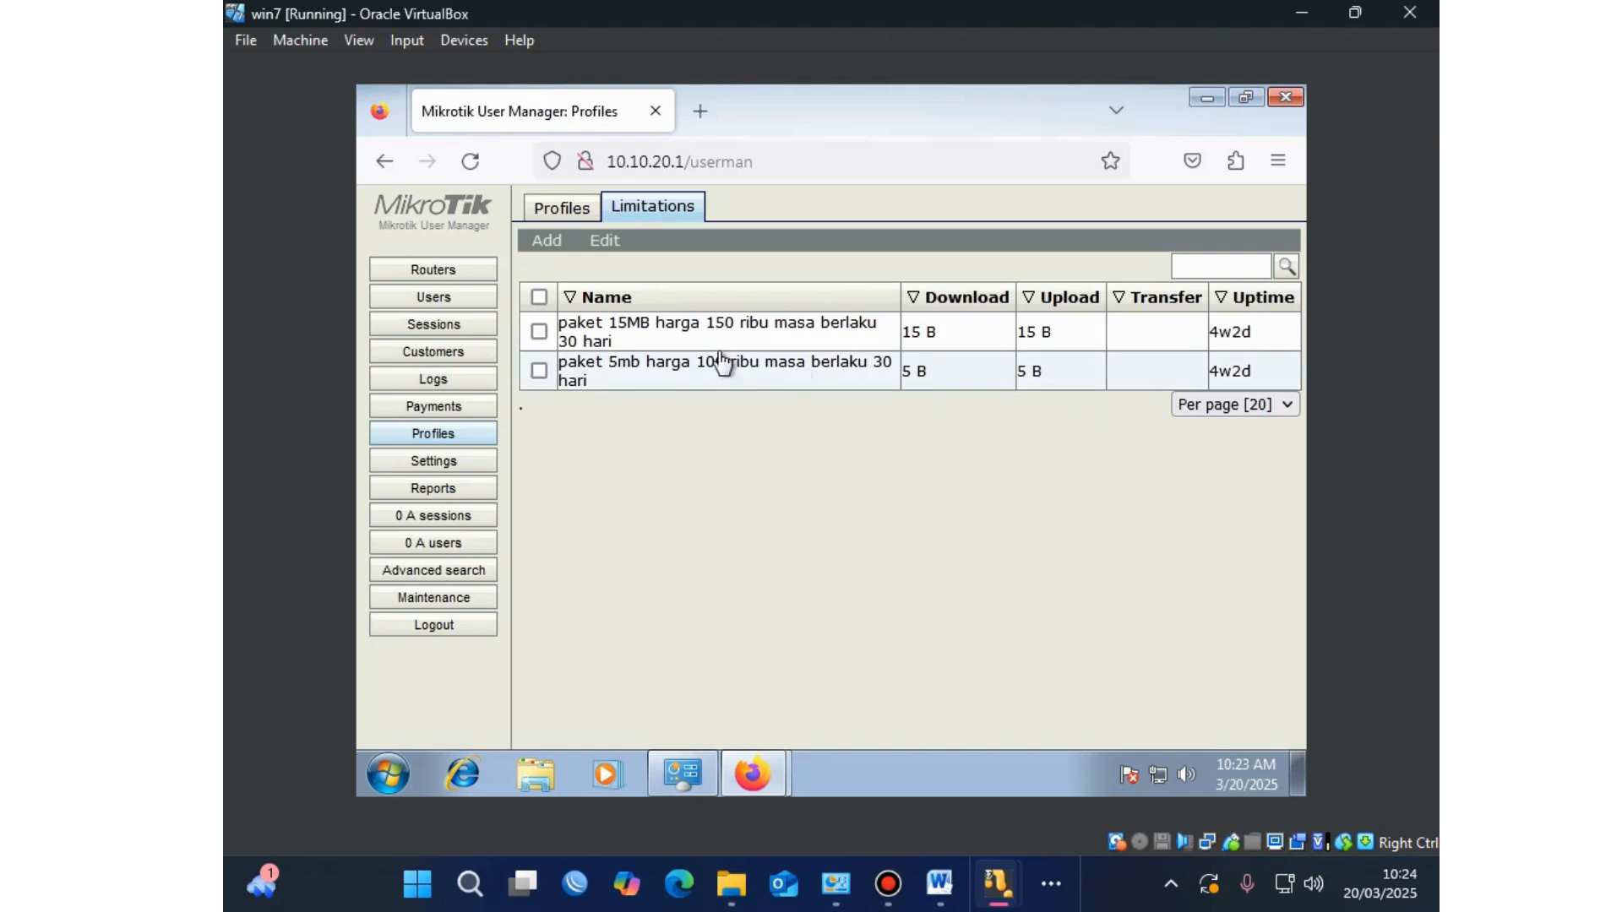
Step: Create a new profile named 'paket 15mb' on the Profiles page
{"action": "left_click", "coordinate": [581, 208]}
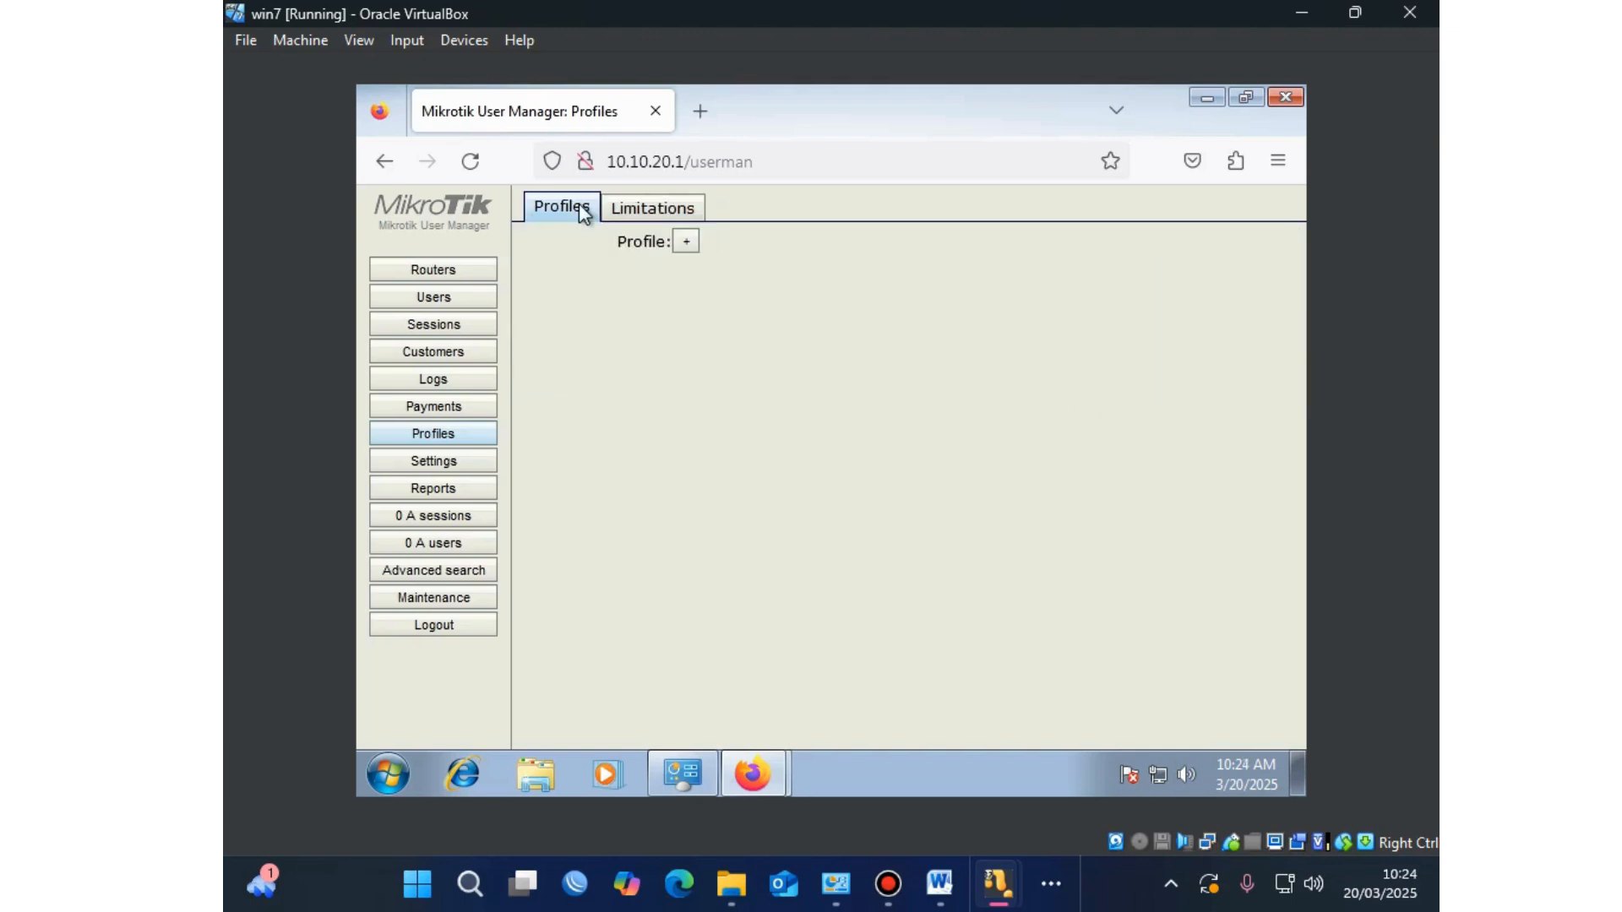
{"action": "left_click", "coordinate": [687, 243]}
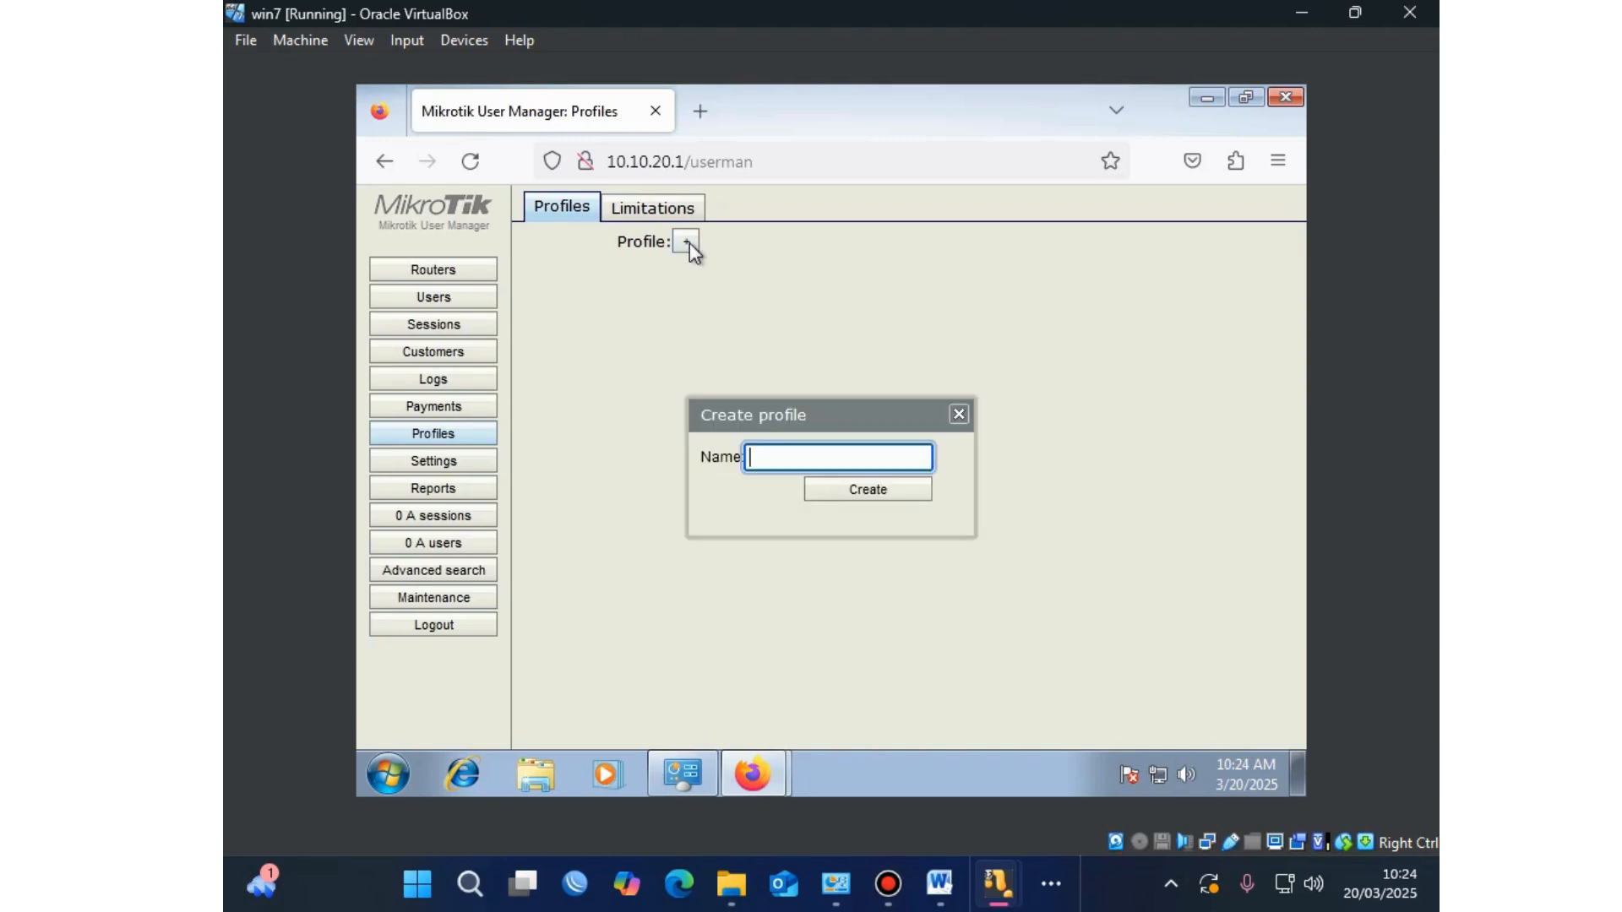
{"action": "left_click", "coordinate": [802, 459]}
{"action": "type", "text": "paket 15mb"}
{"action": "left_click", "coordinate": [860, 491]}
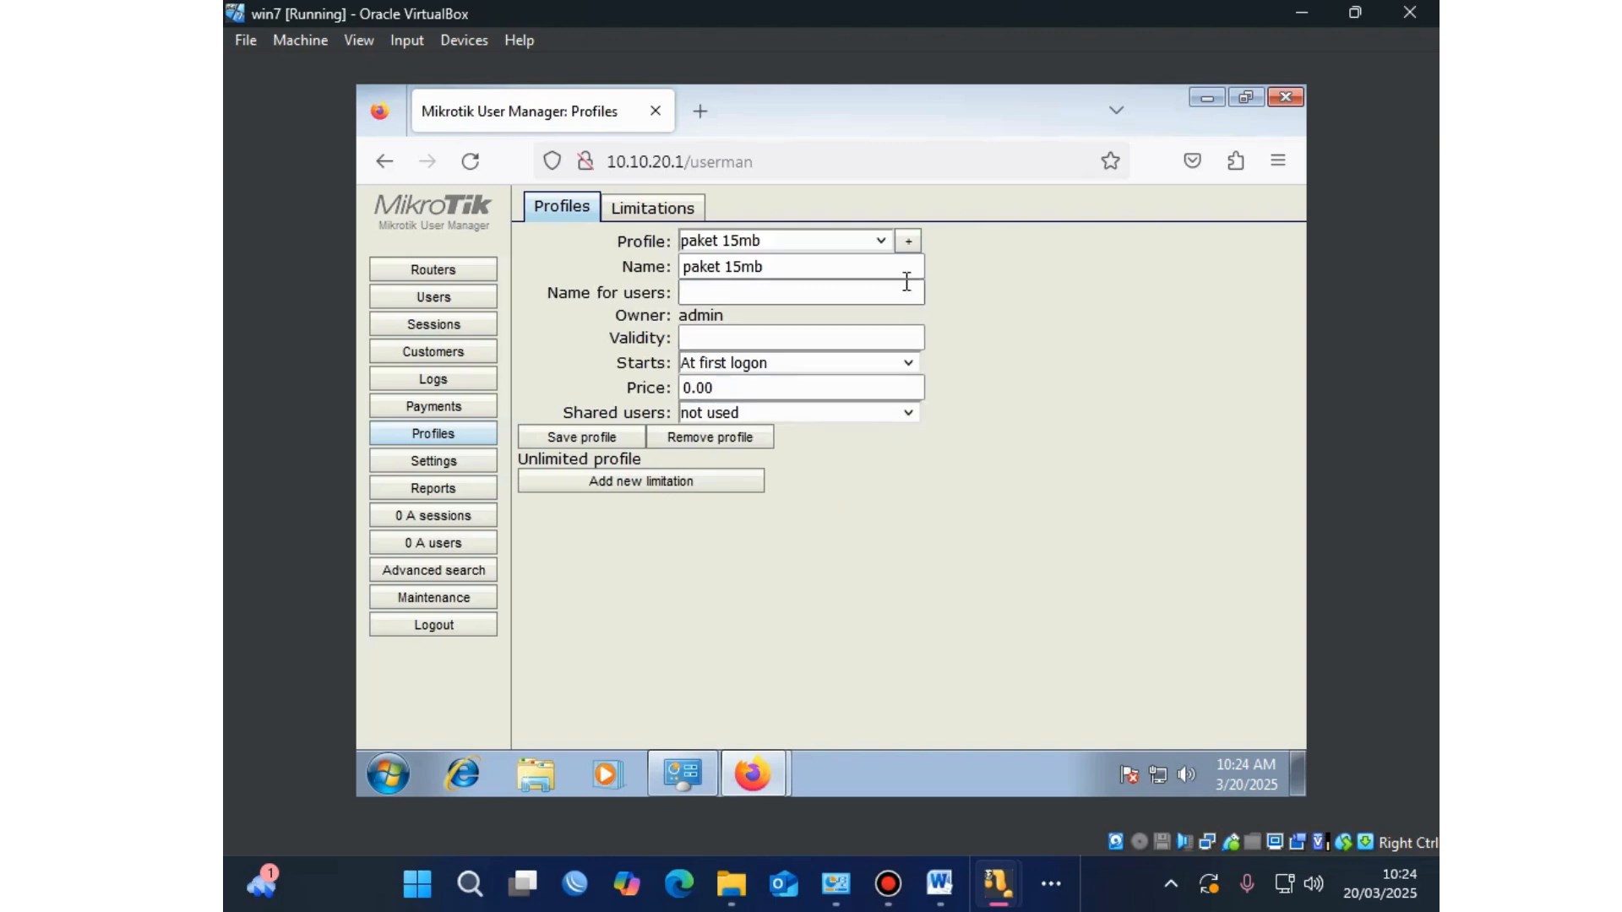
Step: Copy the profile name into Name for users as 'paket 15mb'
{"action": "left_click", "coordinate": [830, 277]}
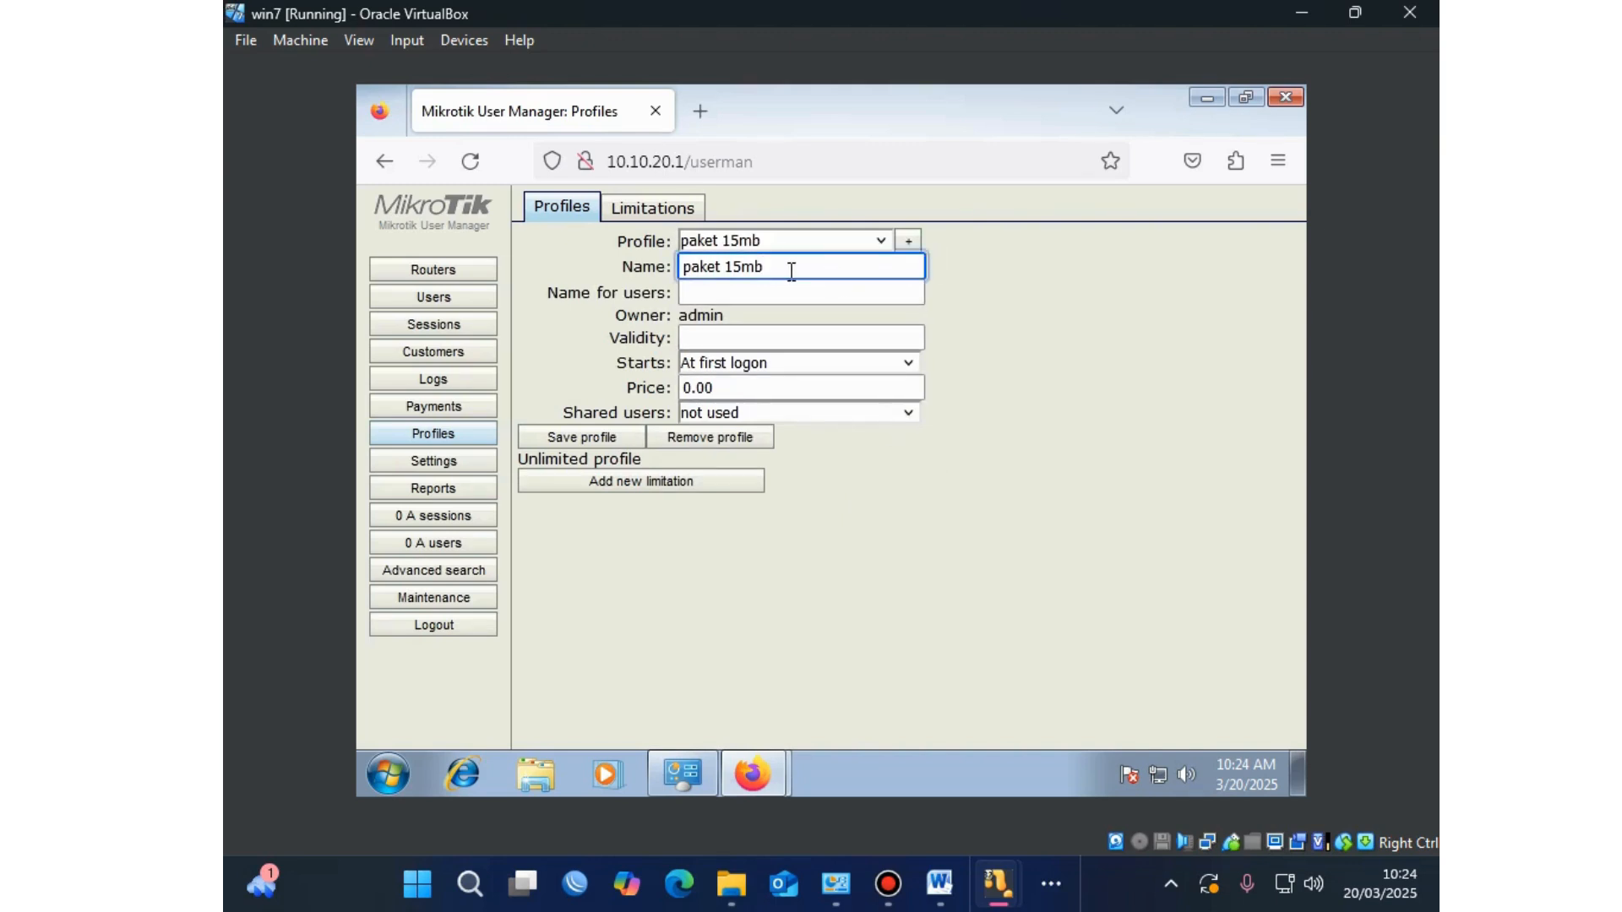
{"action": "left_click_drag", "start_coordinate": [797, 266], "coordinate": [628, 264]}
{"action": "key", "text": "ctrl+c"}
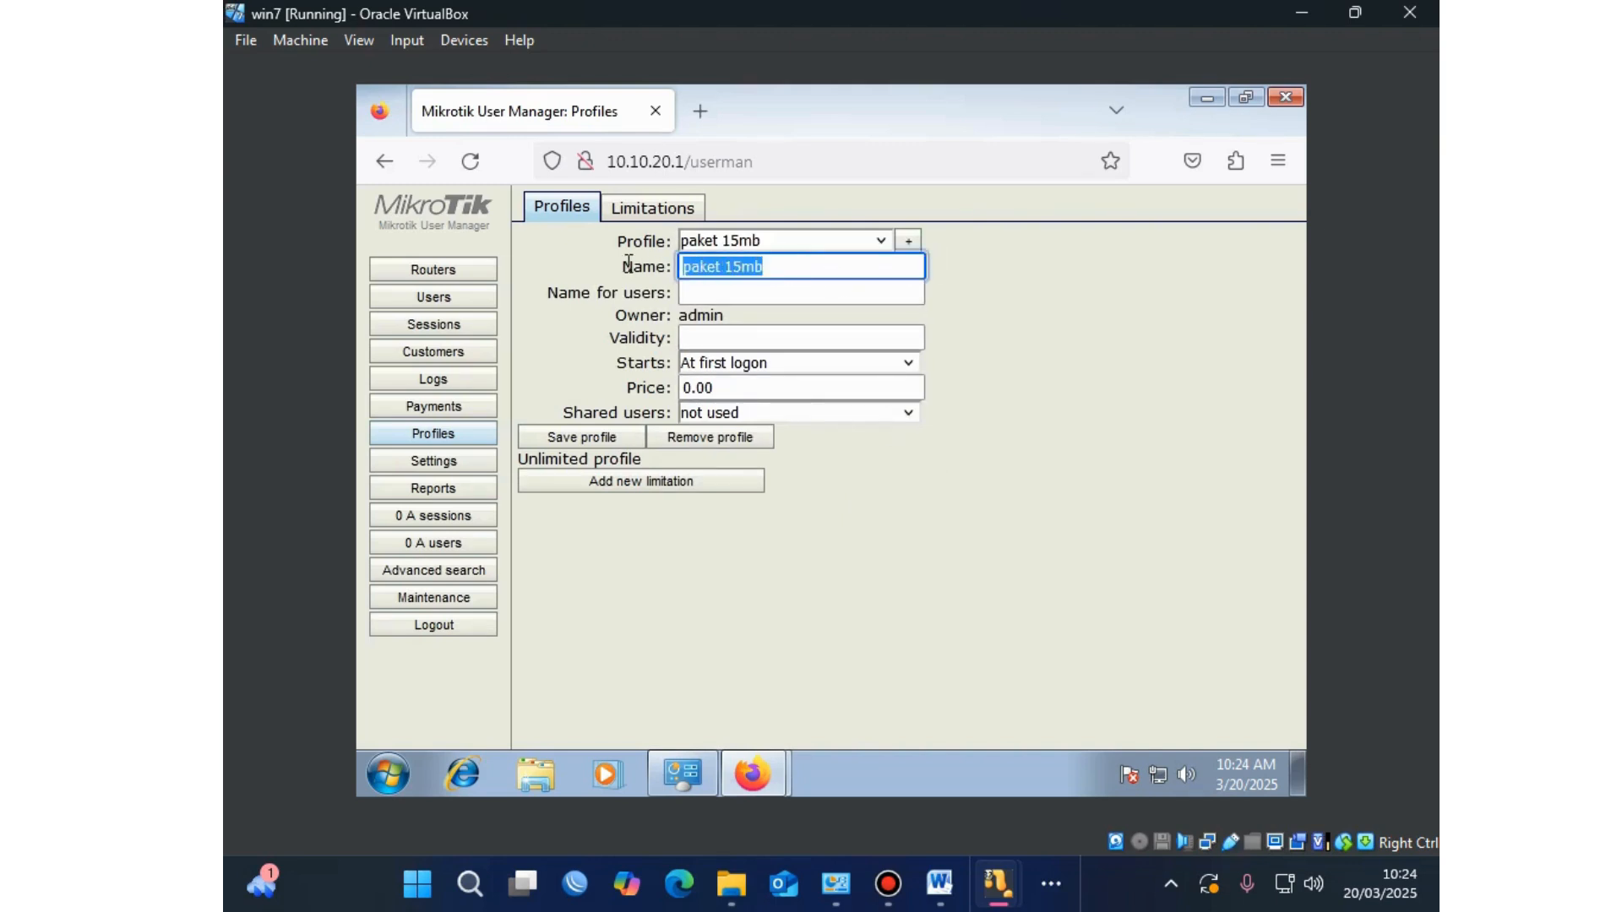
{"action": "left_click", "coordinate": [740, 293]}
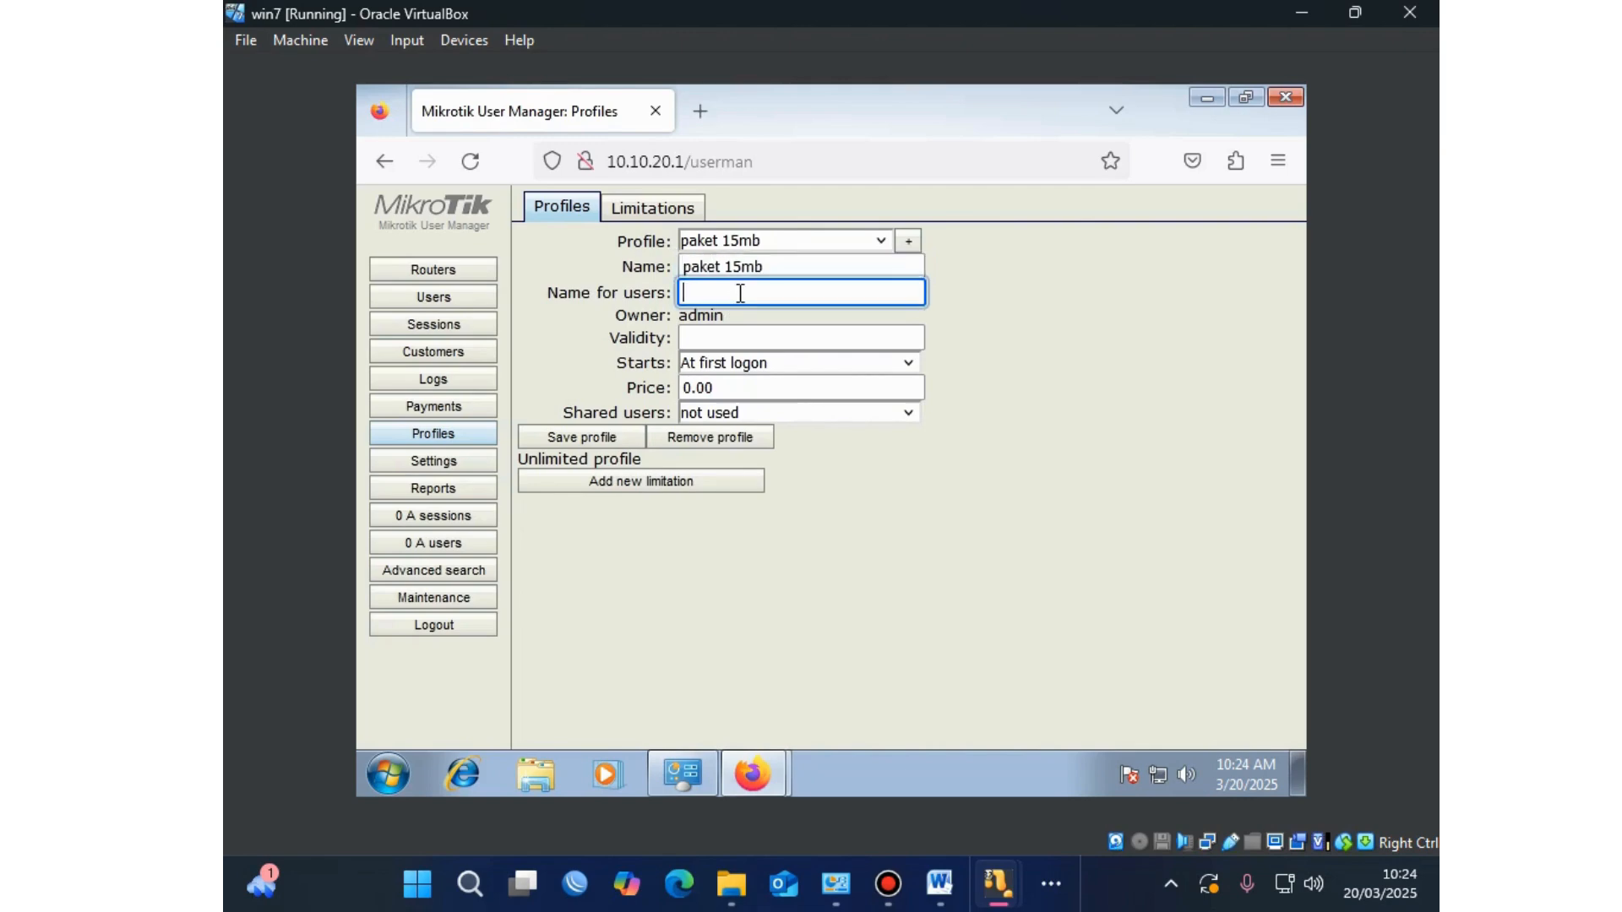
{"action": "key", "text": "ctrl+v"}
Step: Set the price to 150000 and shared users to 1, then save the profile
{"action": "left_click", "coordinate": [711, 387]}
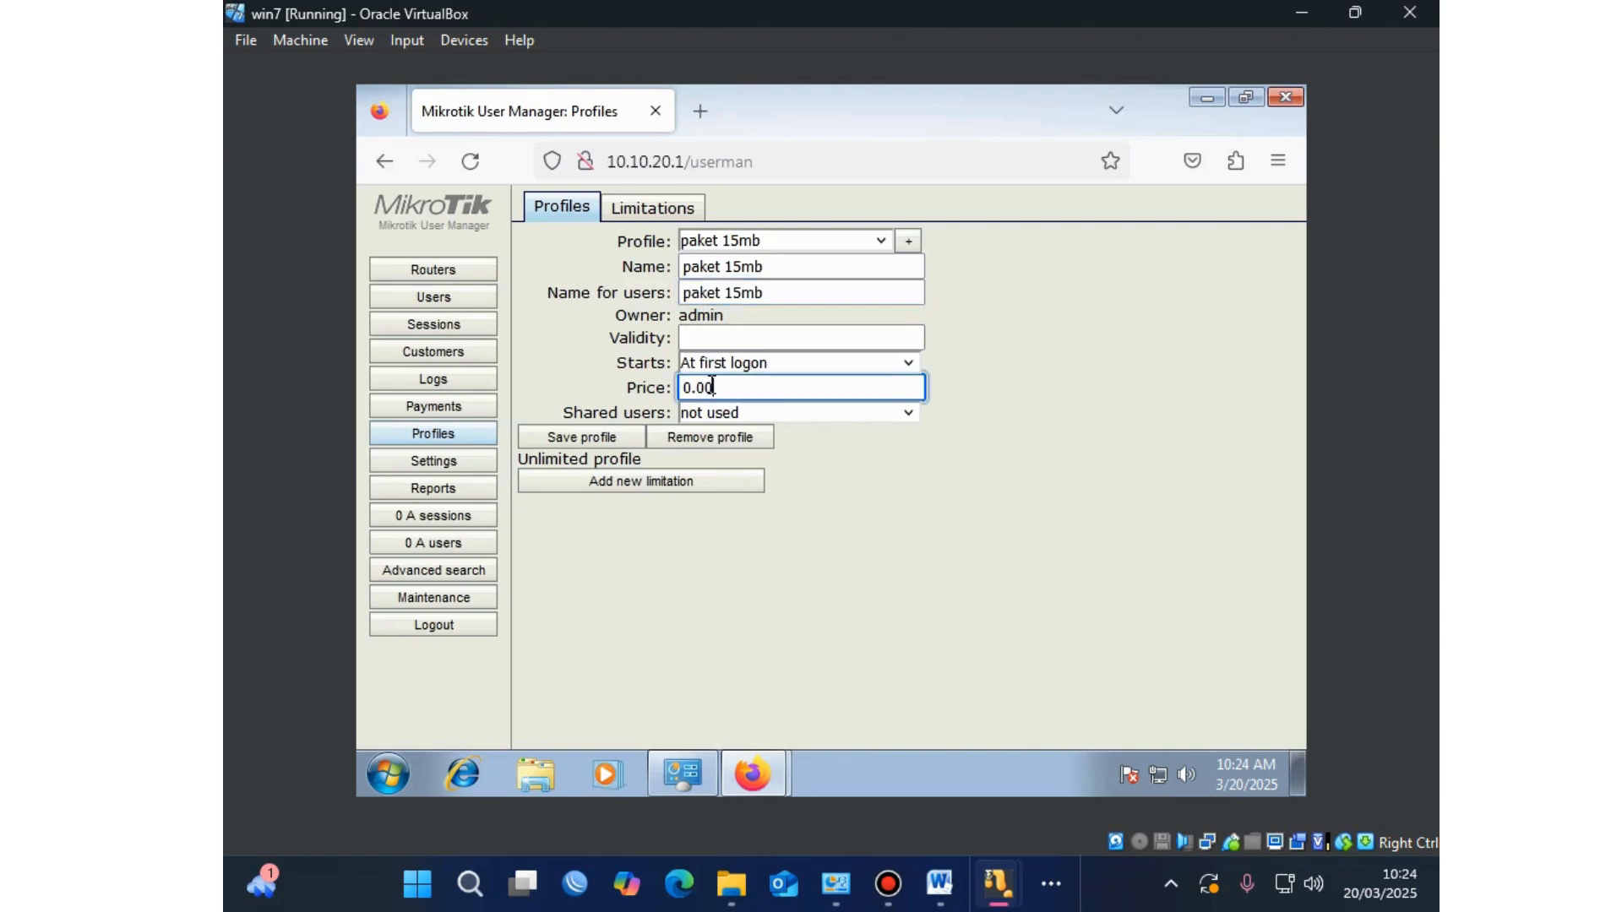
{"action": "left_click_drag", "start_coordinate": [690, 387], "coordinate": [679, 387]}
{"action": "type", "text": ".000.00"}
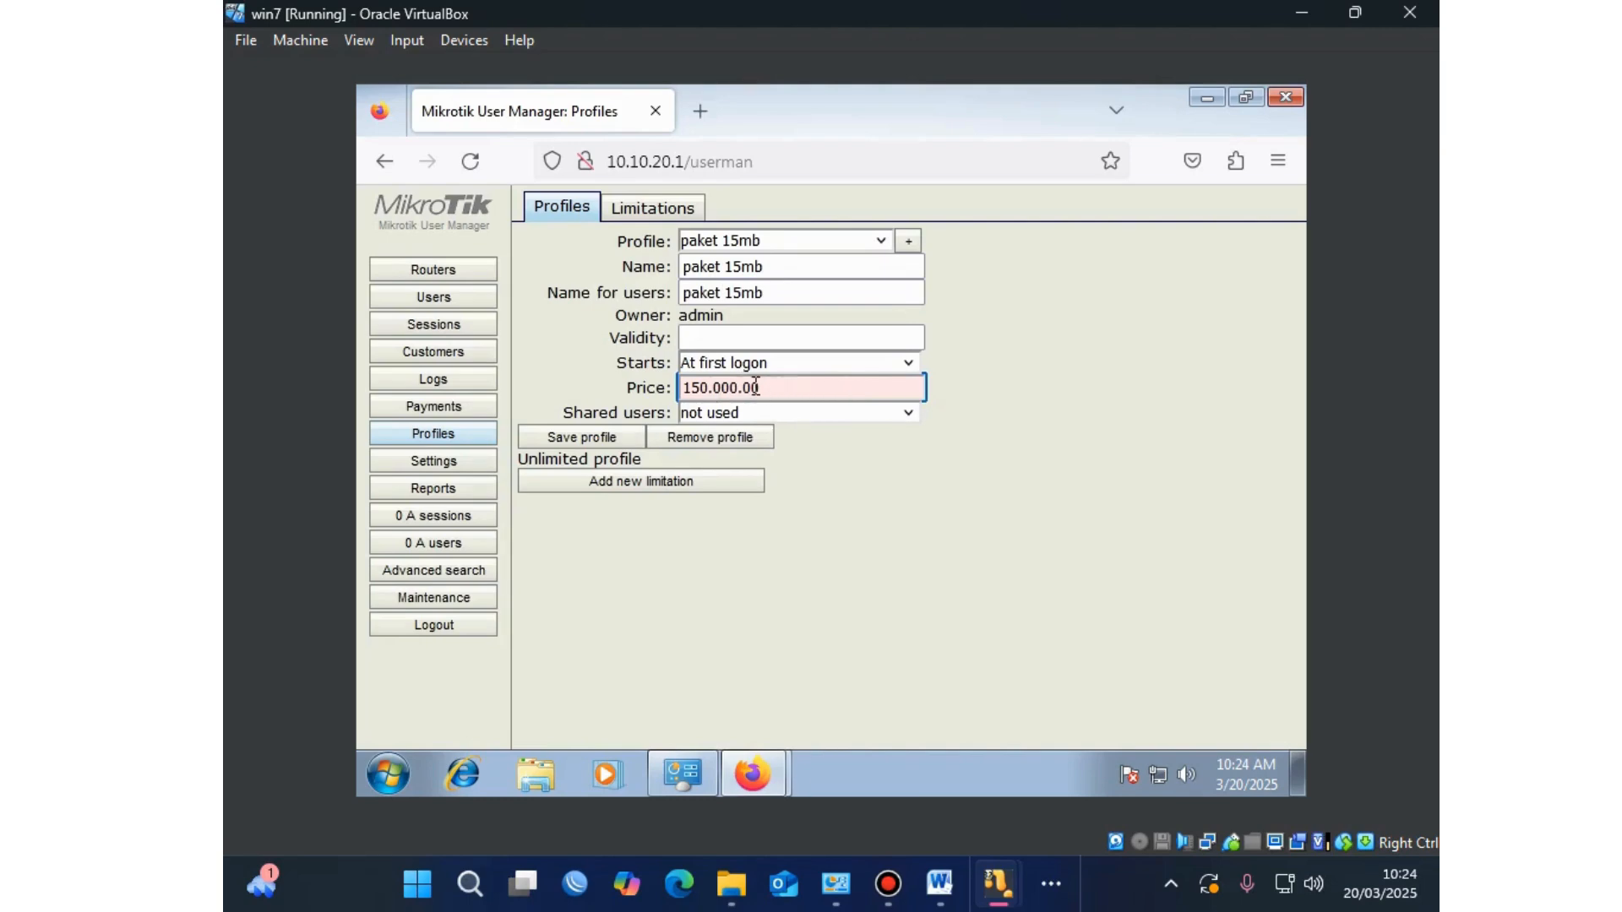
{"action": "key", "text": "Left"}
{"action": "key", "text": "Left"}
{"action": "key", "text": "Left"}
{"action": "left_click", "coordinate": [816, 391]}
{"action": "left_click", "coordinate": [813, 419]}
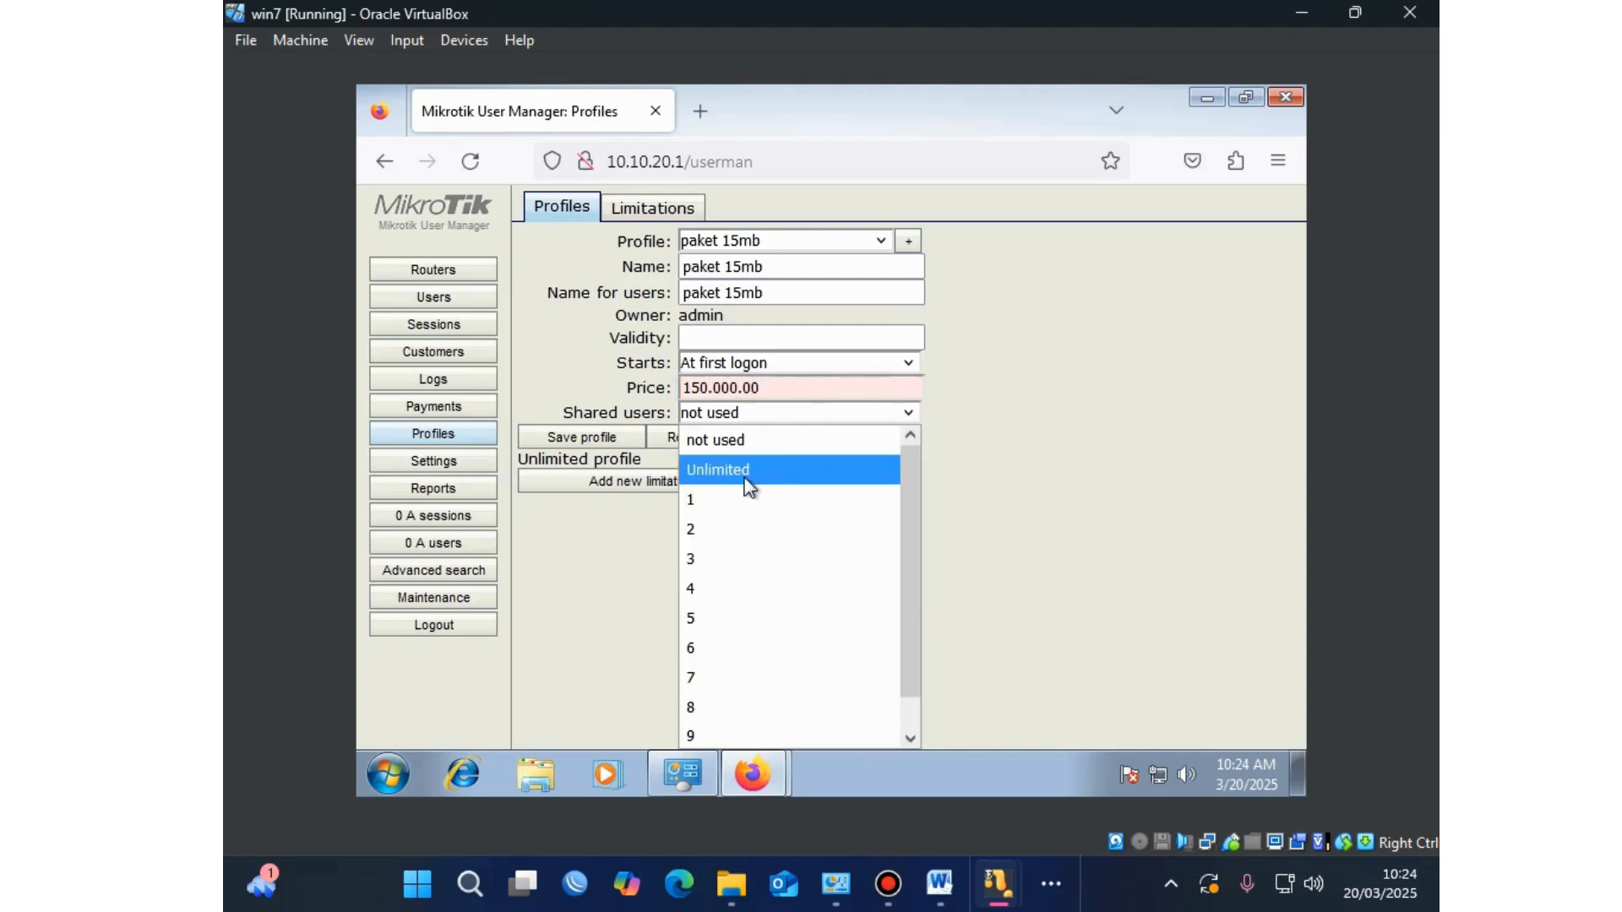
{"action": "left_click", "coordinate": [722, 499]}
{"action": "left_click", "coordinate": [798, 387]}
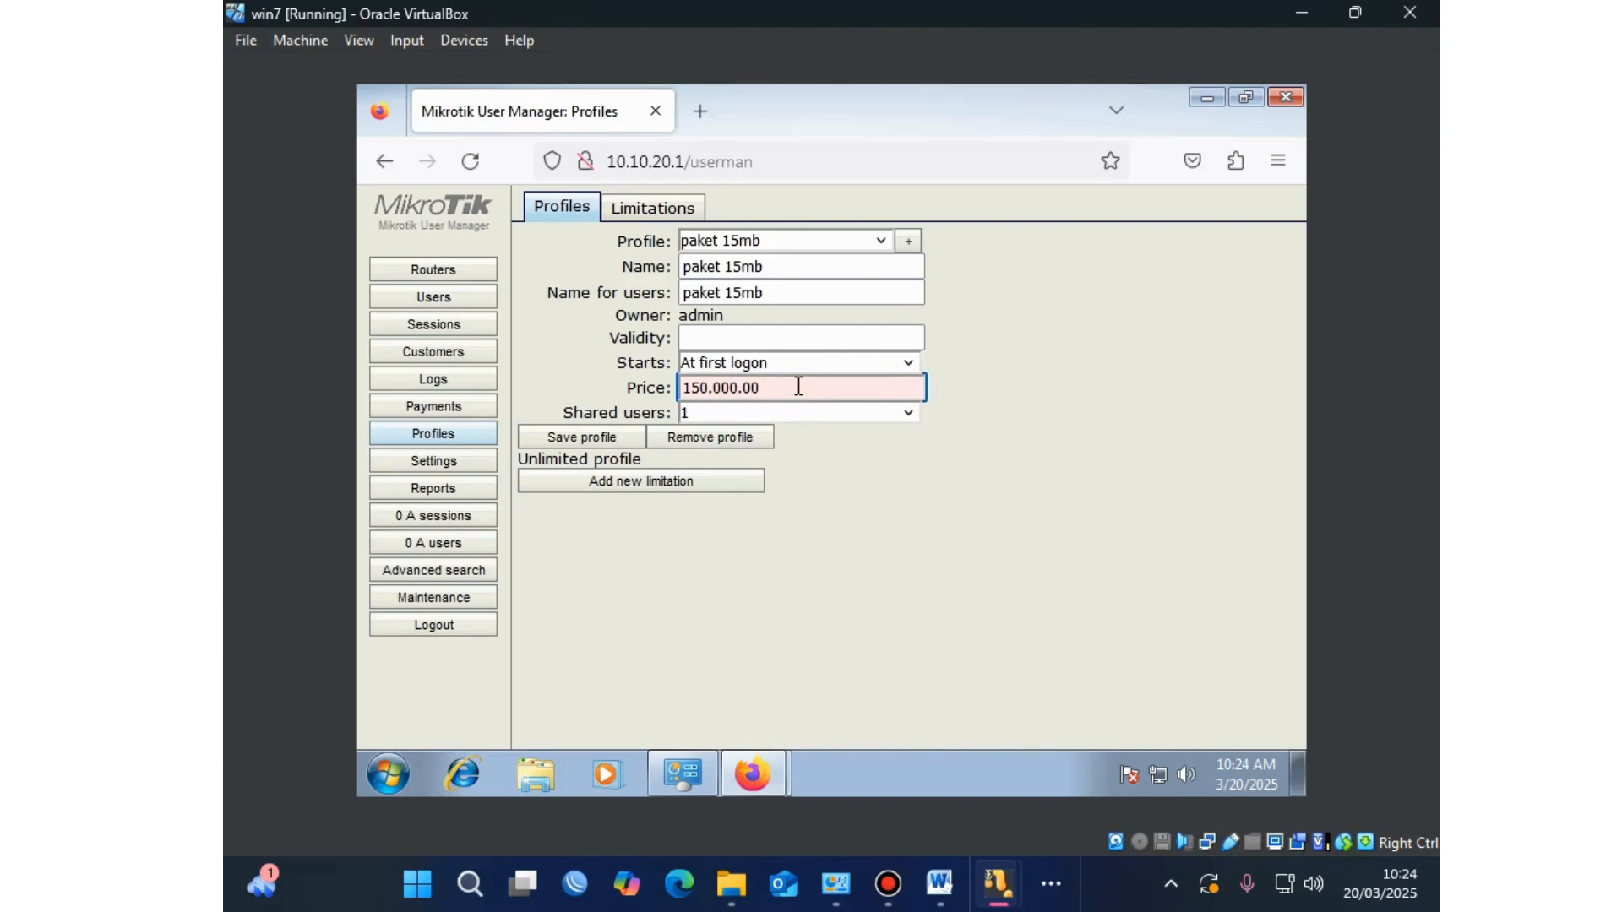
{"action": "key", "text": "BackSpace"}
{"action": "key", "text": "BackSpace"}
{"action": "key", "text": "BackSpace"}
{"action": "key", "text": "BackSpace"}
{"action": "key", "text": "BackSpace"}
{"action": "key", "text": "BackSpace"}
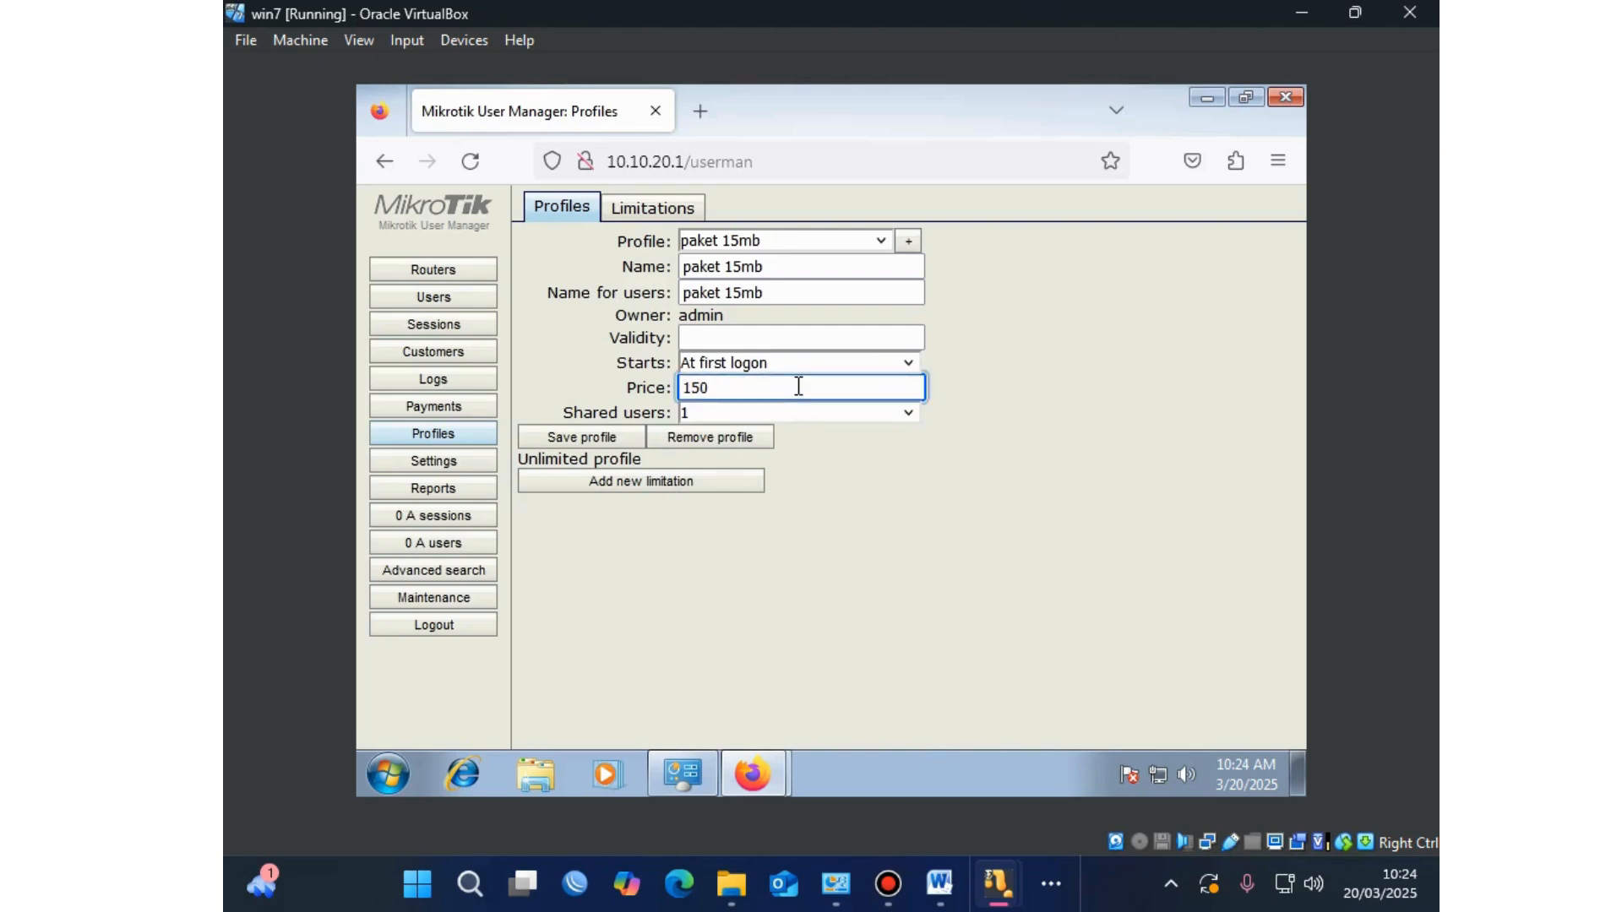
{"action": "type", "text": "000"}
{"action": "left_click", "coordinate": [577, 438]}
Step: Attach the 'paket 15MB harga 150 ribu' limitation to the paket 15mb profile
{"action": "left_click", "coordinate": [623, 485]}
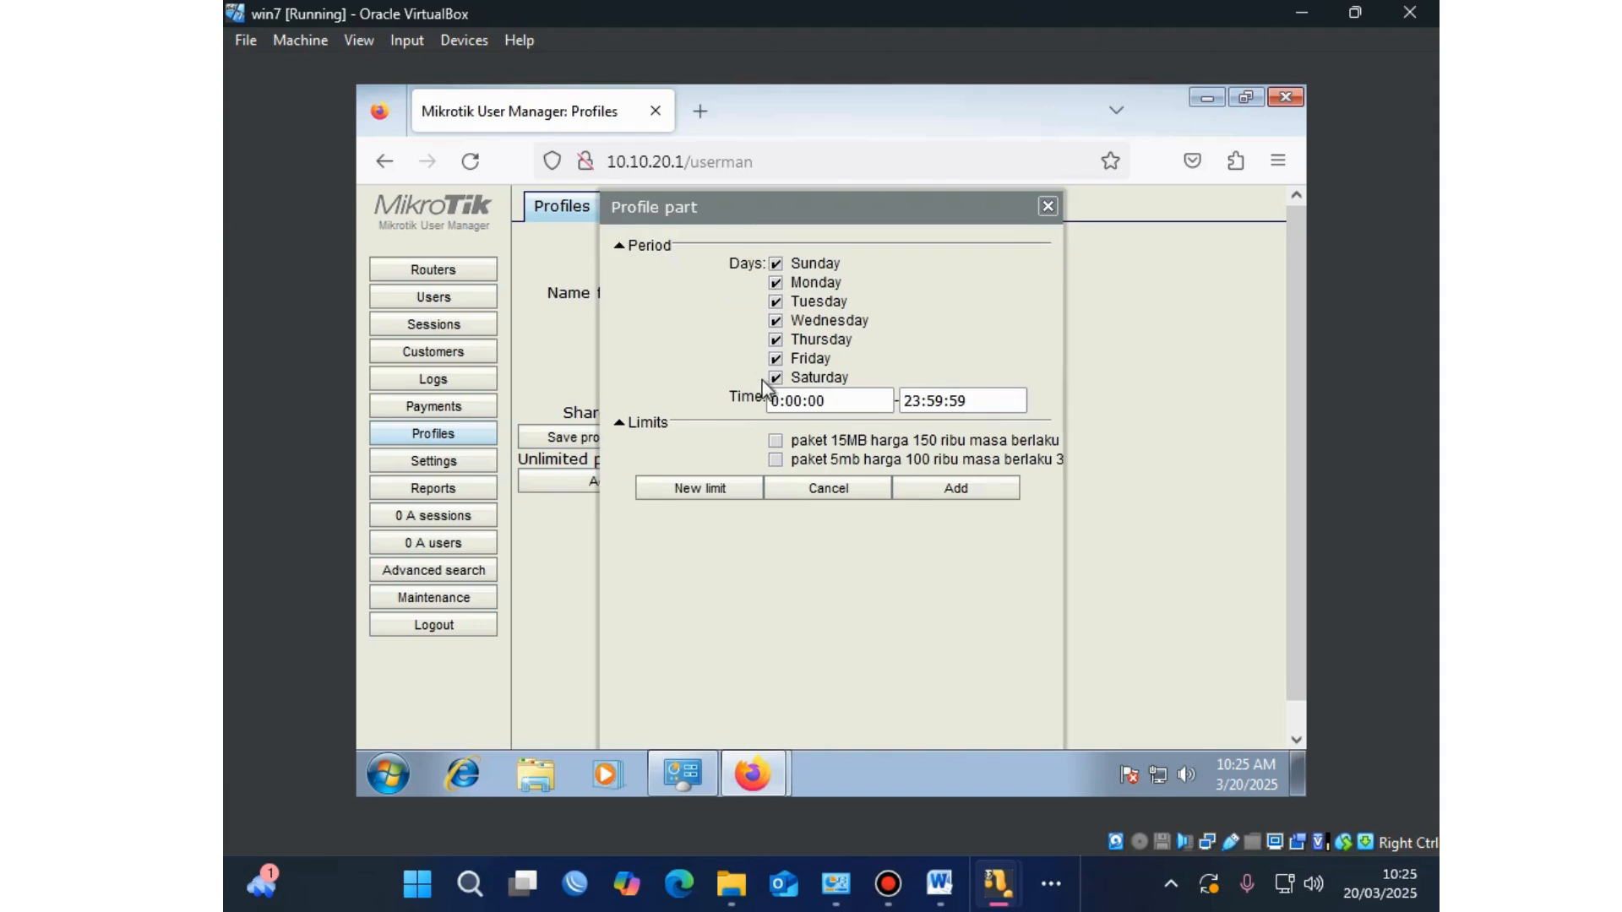
{"action": "left_click", "coordinate": [776, 444]}
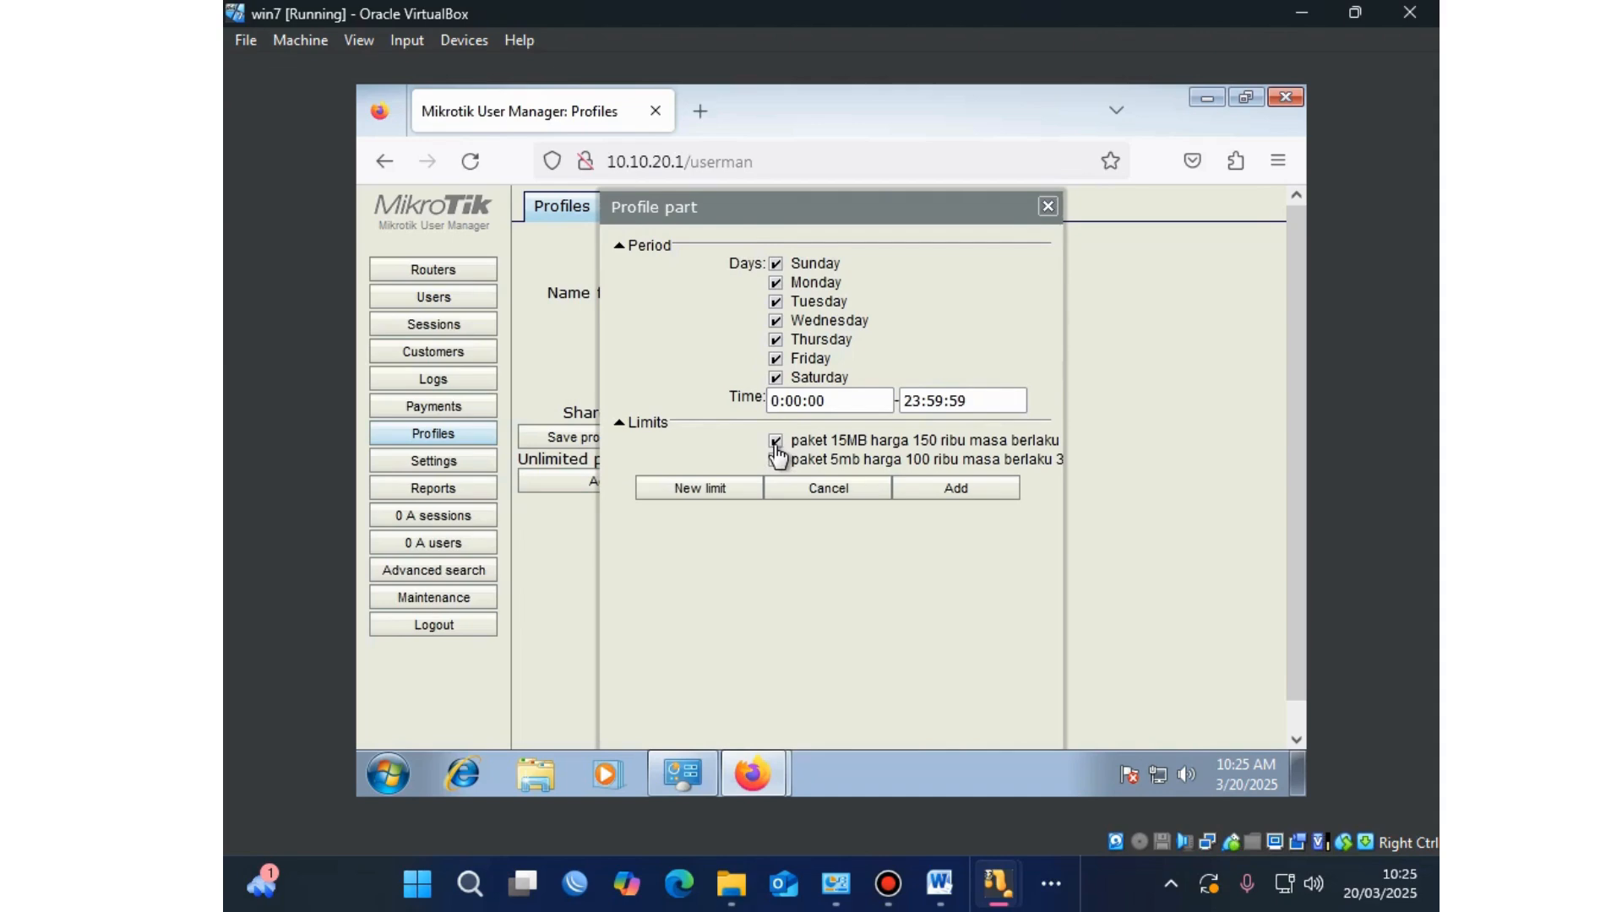
{"action": "left_click", "coordinate": [951, 487]}
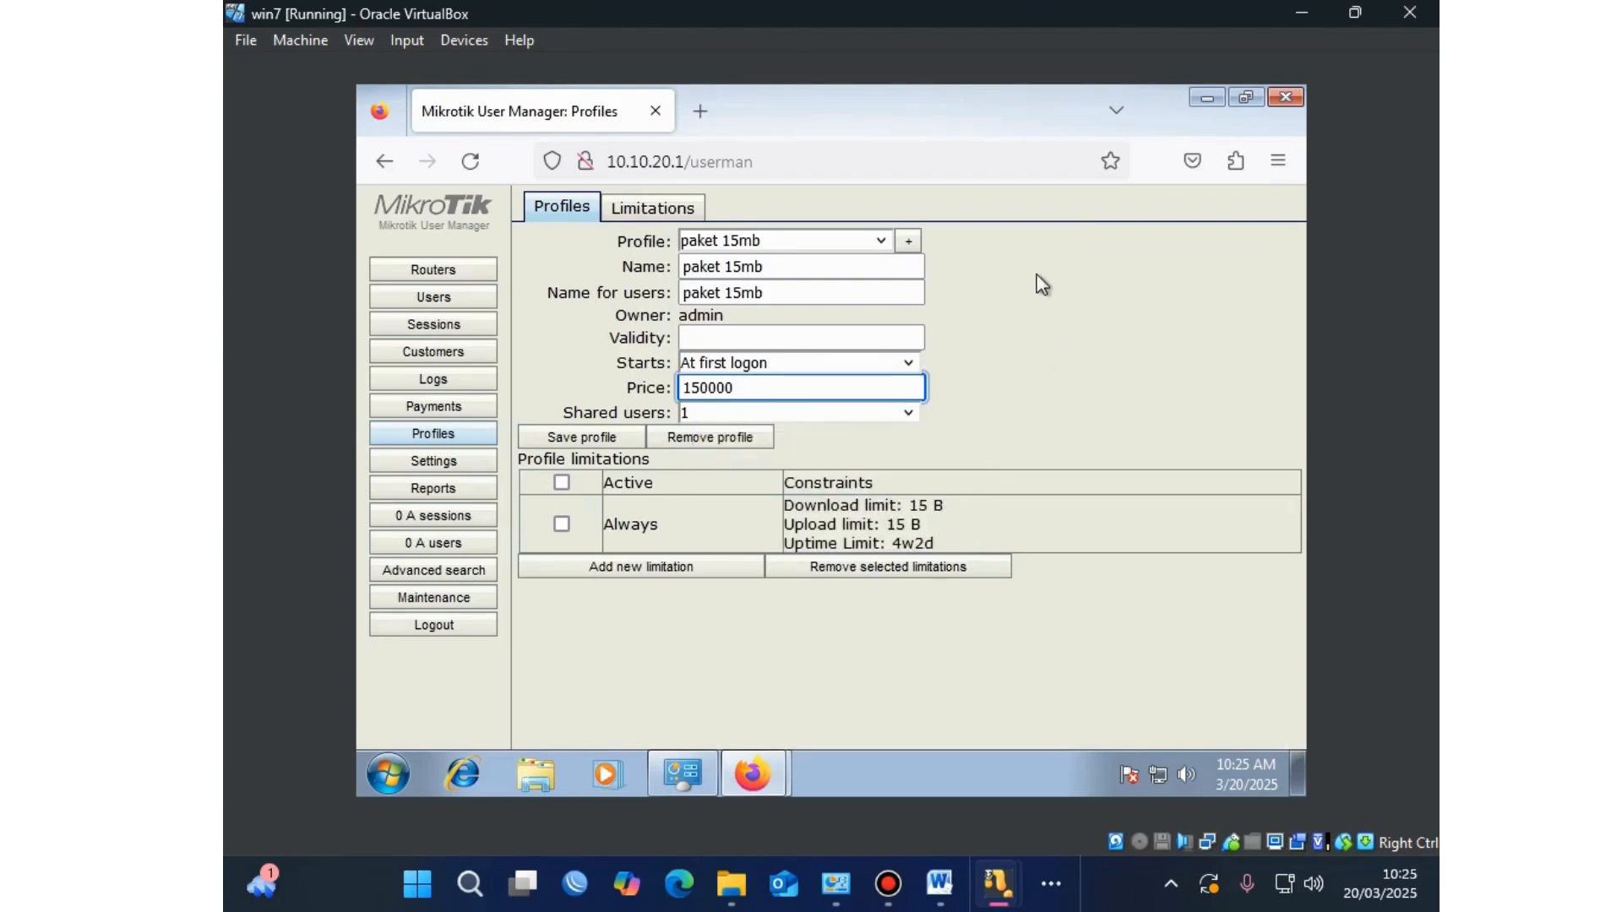
Step: Create profile 'paket 5mb' and paste 'paket 5mb' into Name for users
{"action": "left_click", "coordinate": [908, 245]}
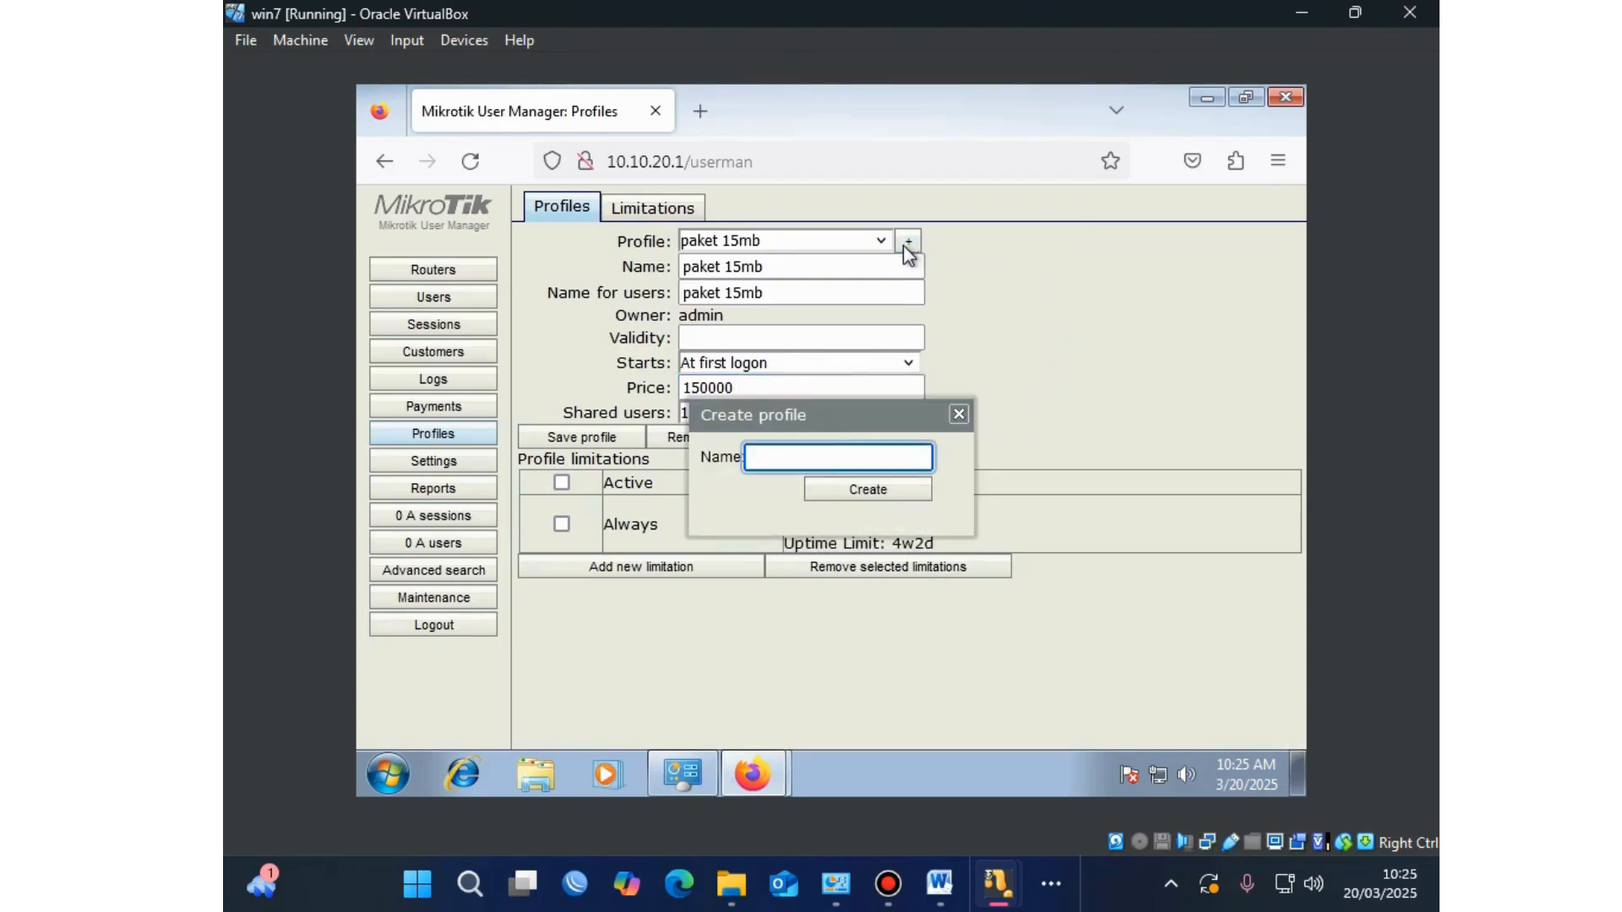
{"action": "type", "text": "paket 5mb"}
{"action": "left_click", "coordinate": [871, 490]}
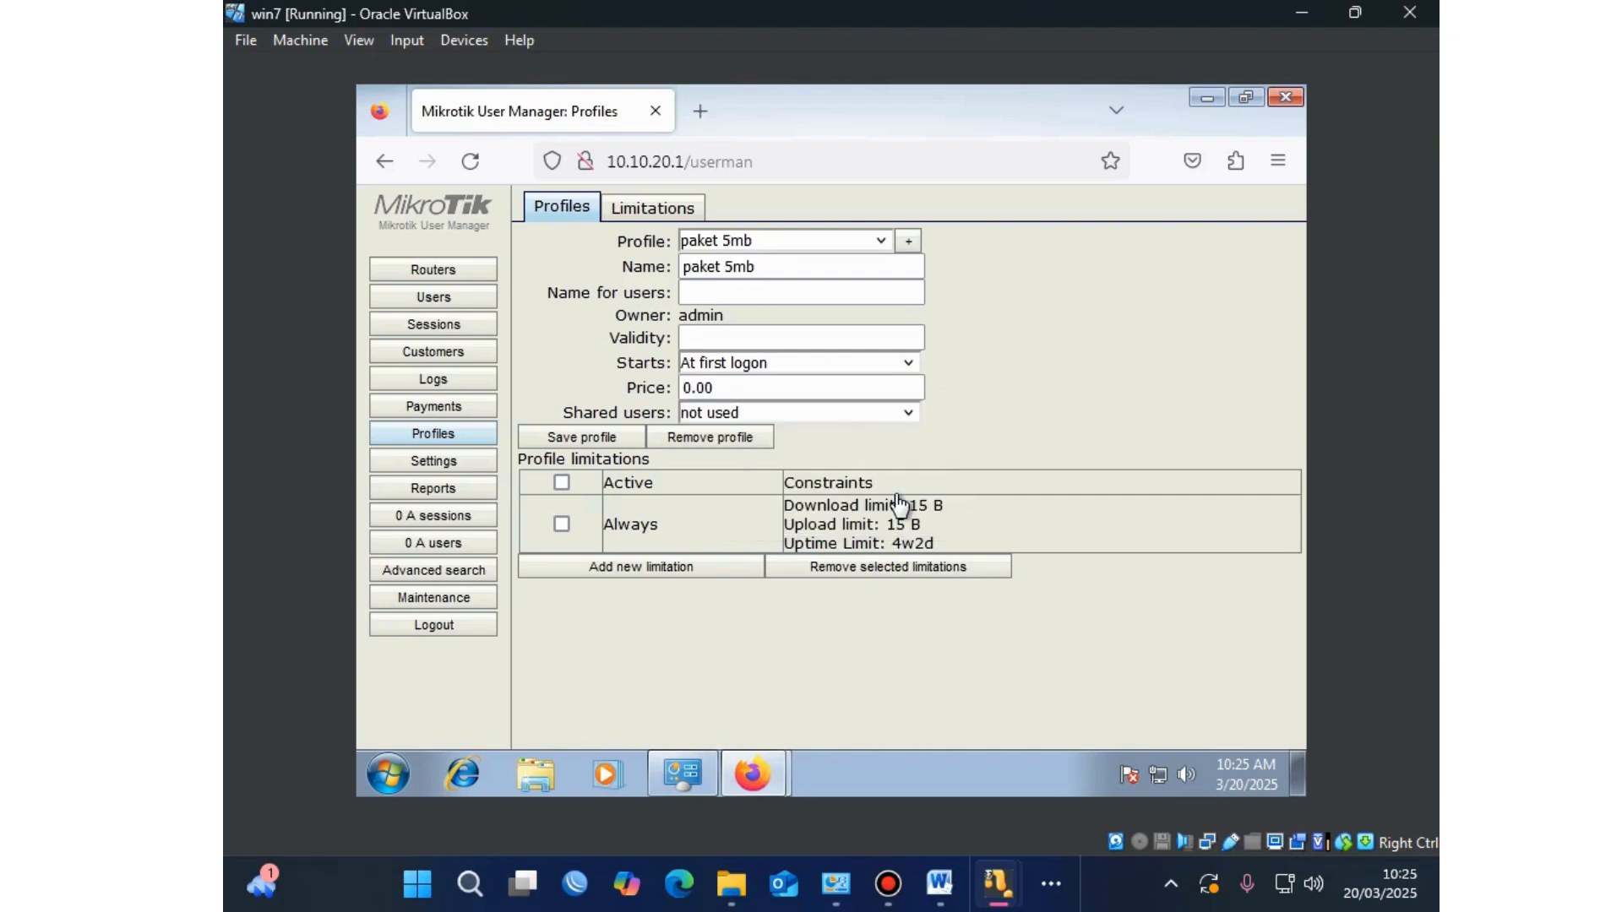
{"action": "left_click_drag", "start_coordinate": [764, 266], "coordinate": [595, 267]}
{"action": "key", "text": "ctrl+c"}
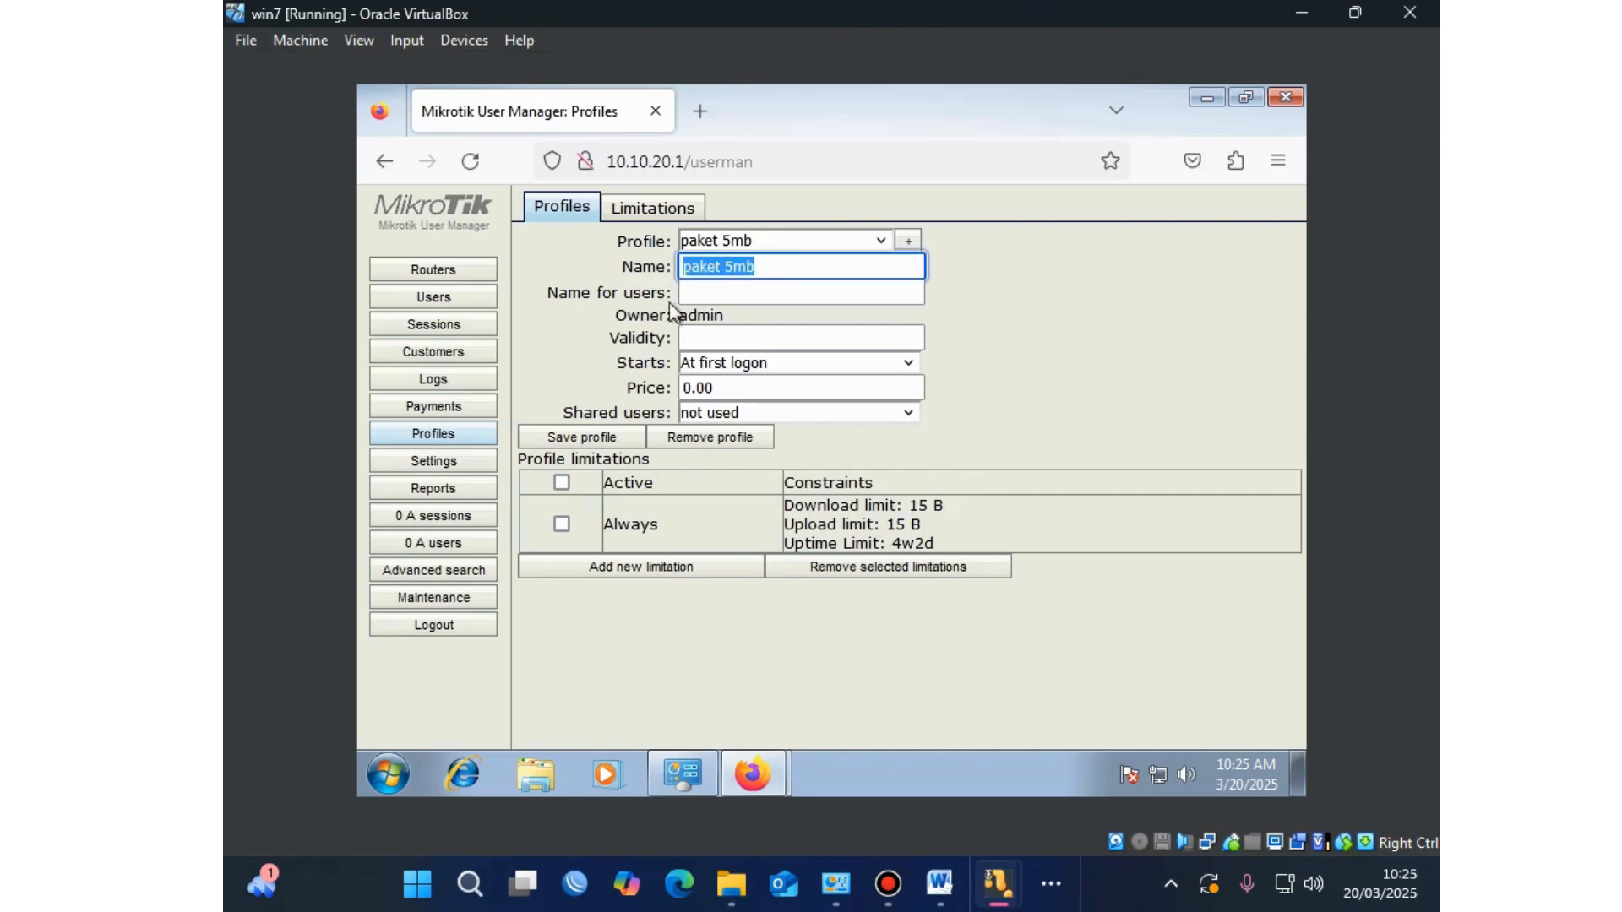
{"action": "left_click", "coordinate": [690, 295]}
{"action": "key", "text": "ctrl+v"}
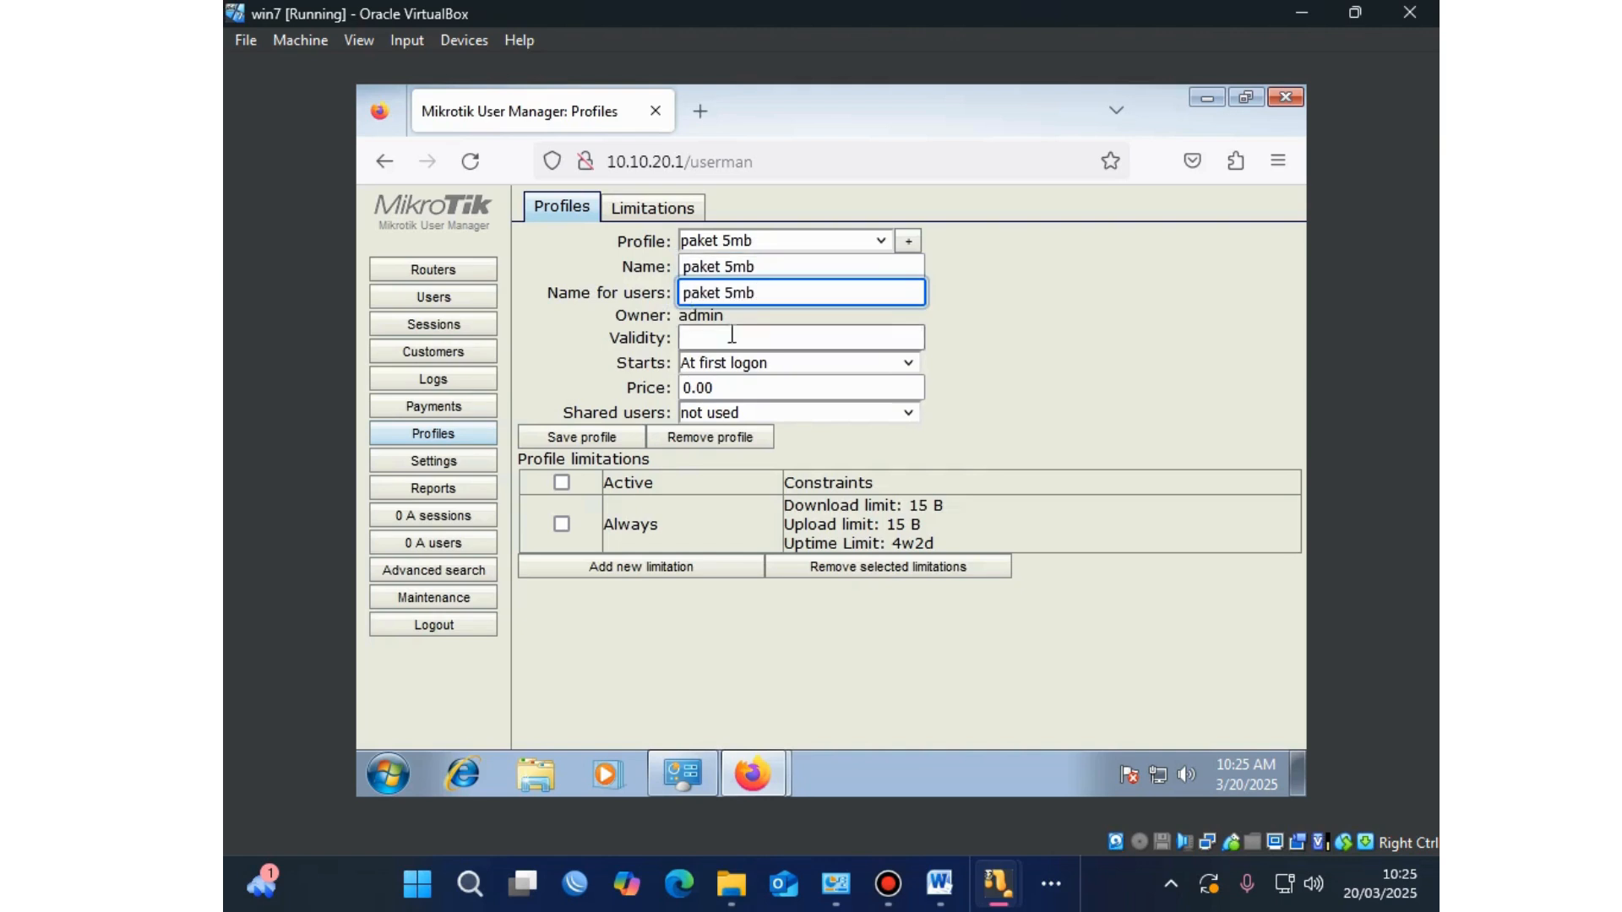
Step: Set the paket 5mb price to 100000 and shared users to 1
{"action": "left_click_drag", "start_coordinate": [730, 386], "coordinate": [661, 392]}
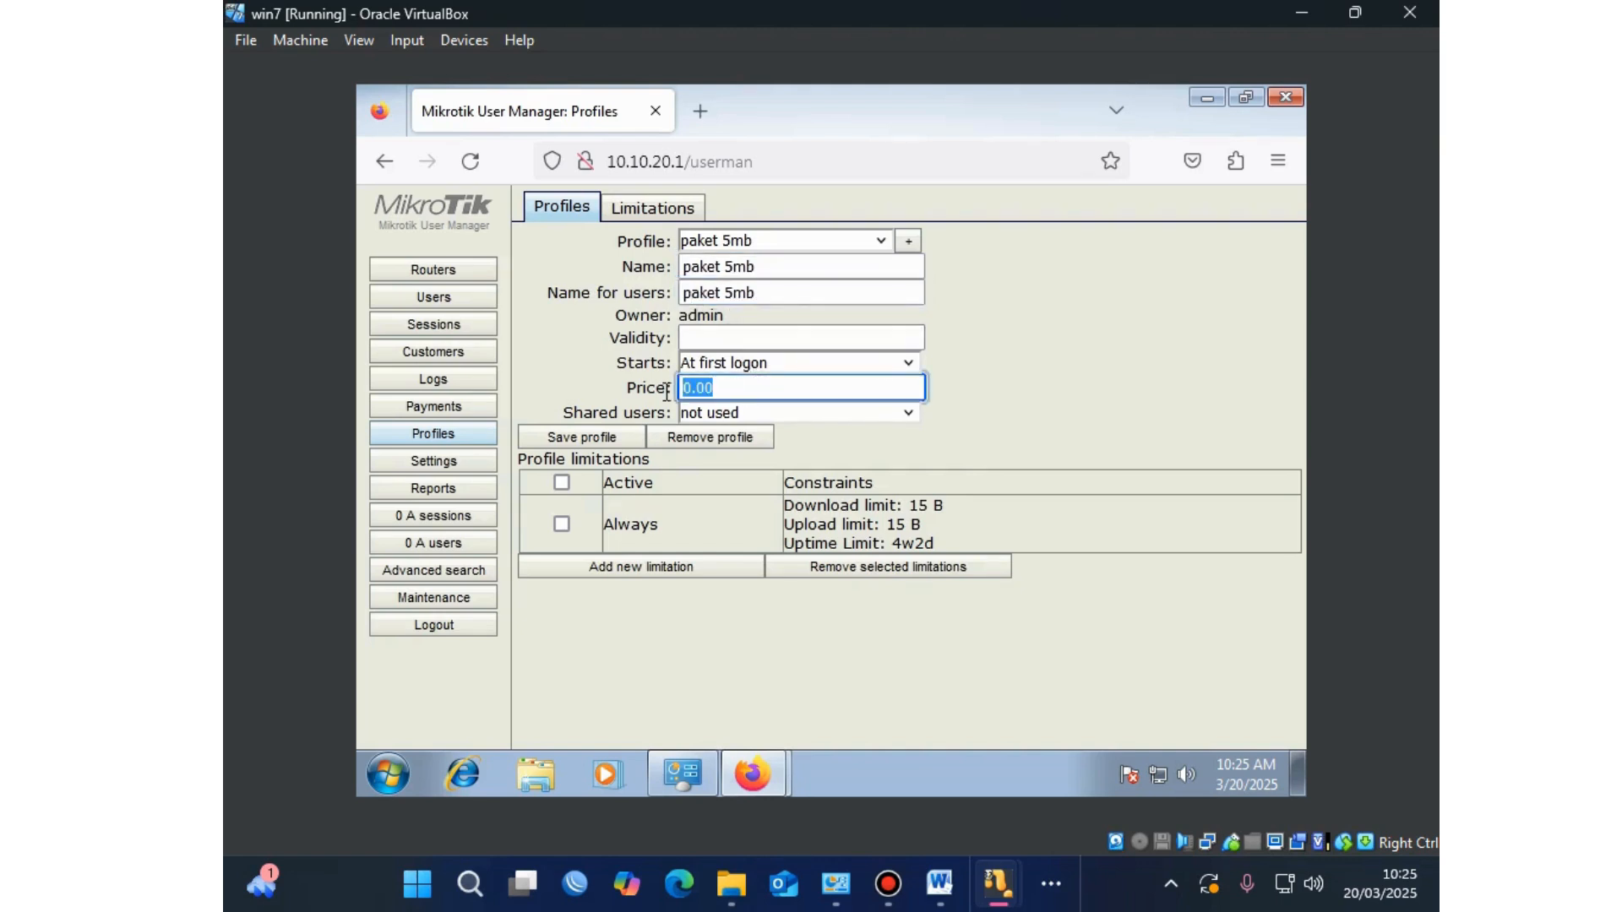
{"action": "type", "text": "100000"}
{"action": "left_click", "coordinate": [829, 414]}
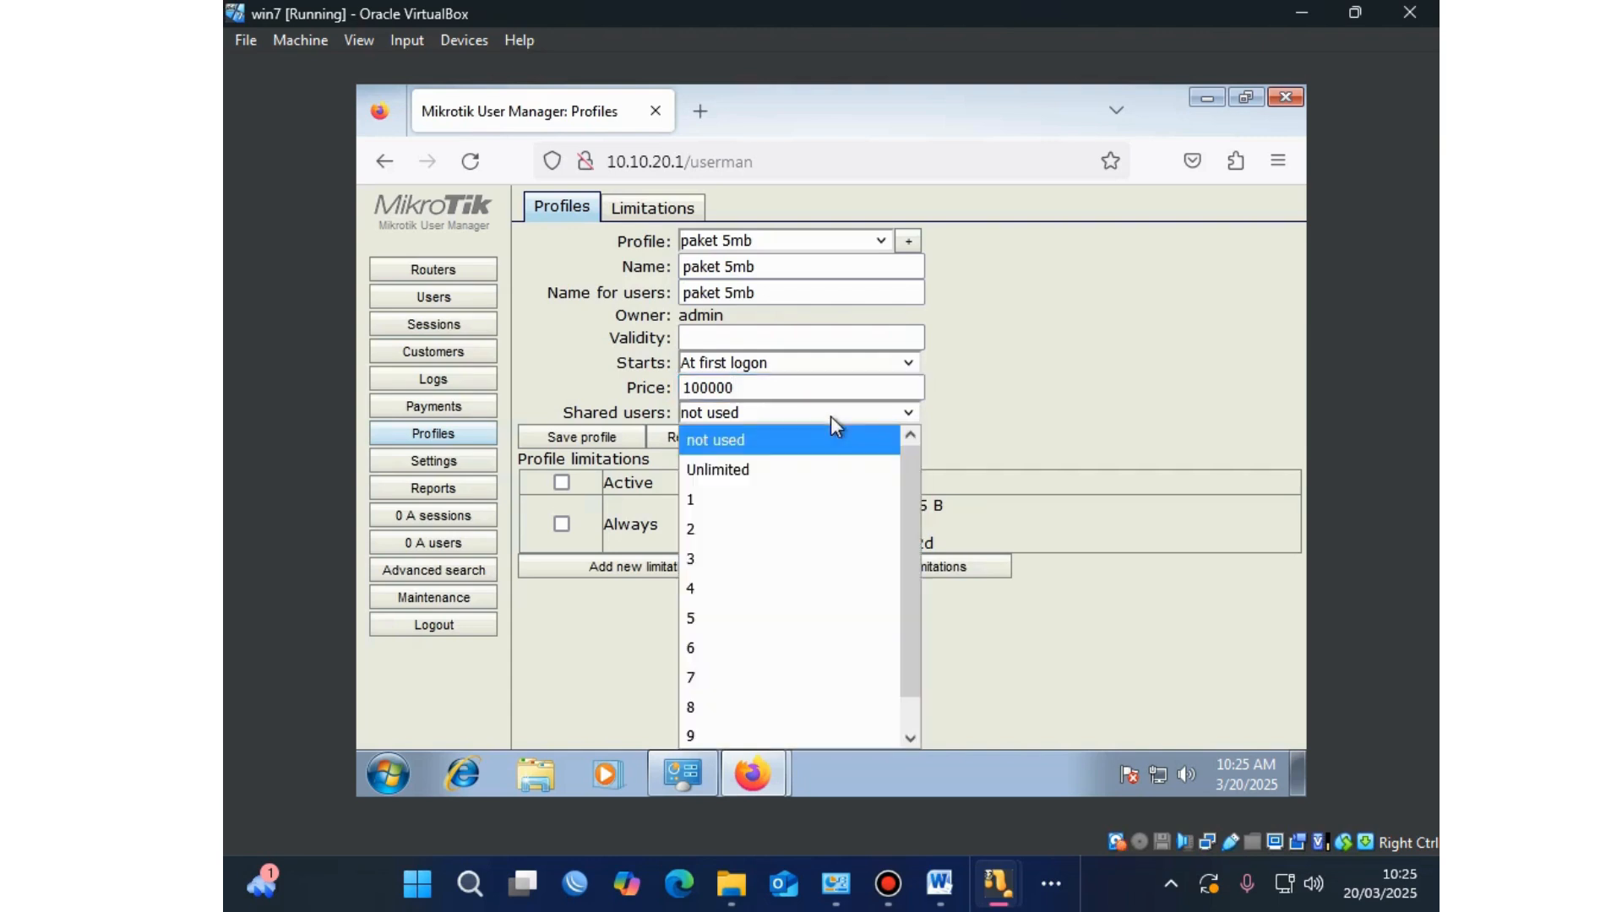
{"action": "left_click", "coordinate": [707, 500]}
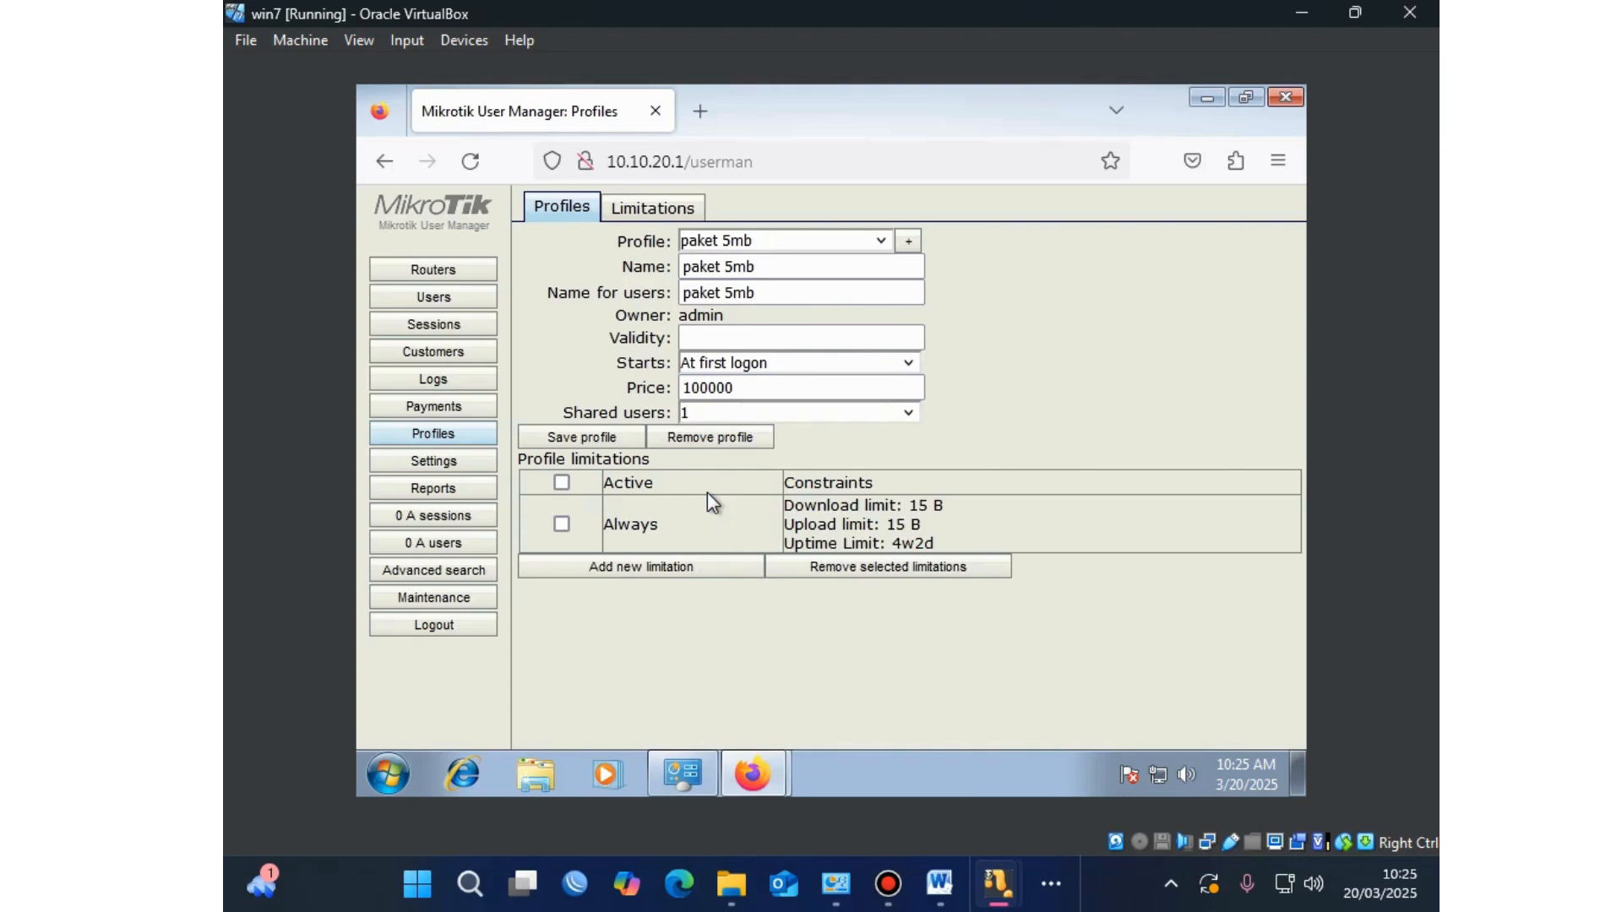
Step: Save paket 5mb and attach the 'paket 5mb harga 100 ribu' limitation to it
{"action": "left_click", "coordinate": [579, 436]}
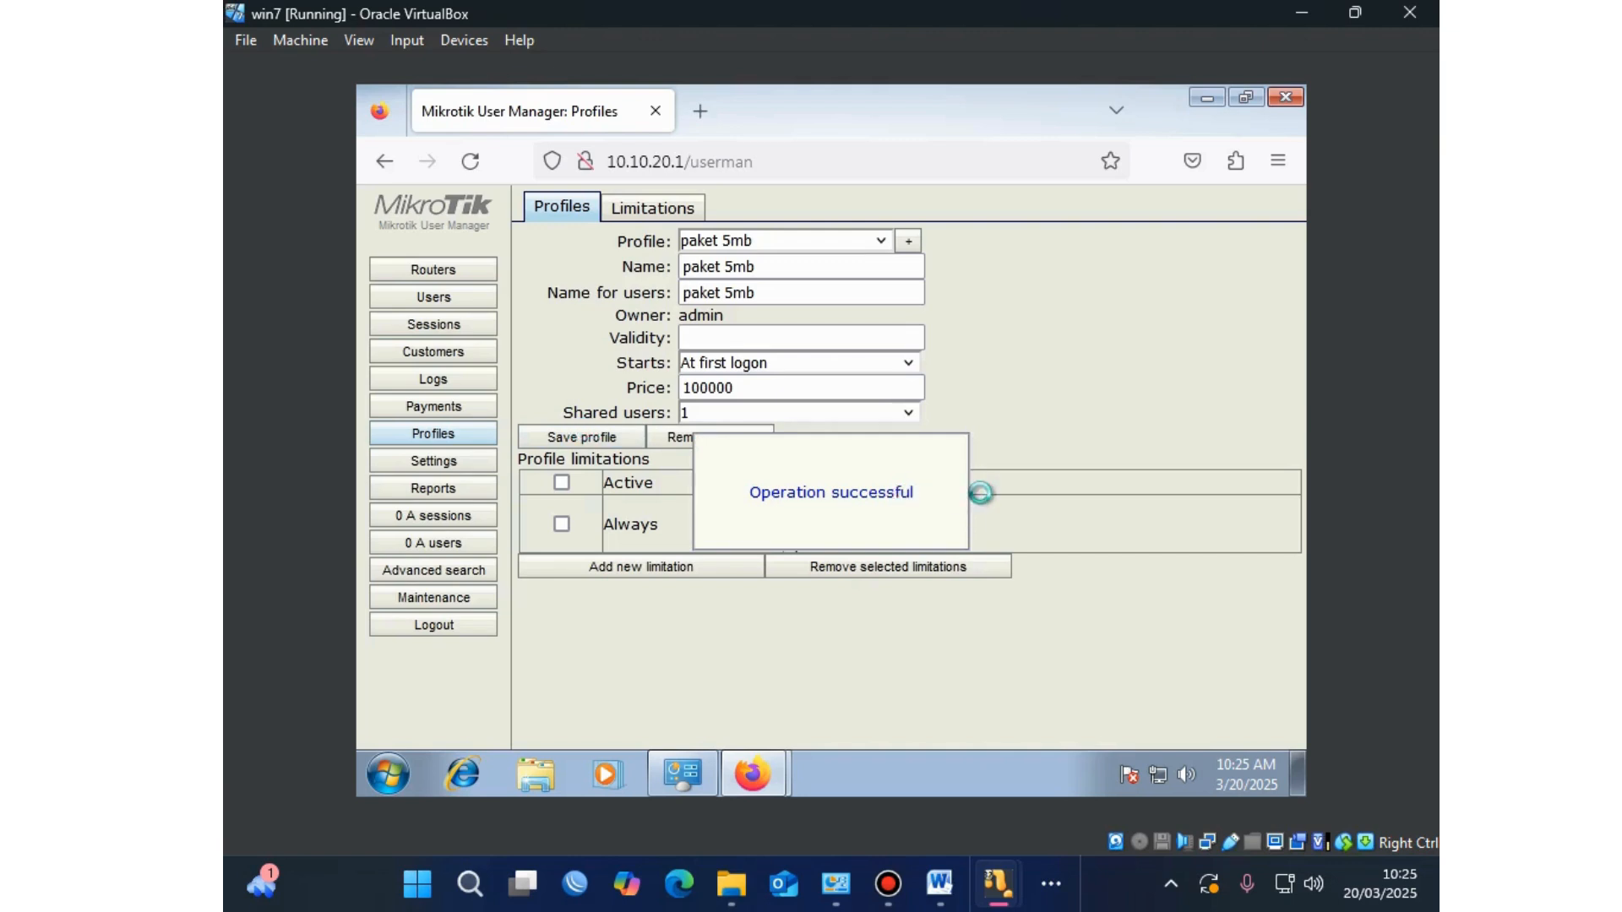
{"action": "left_click", "coordinate": [714, 573]}
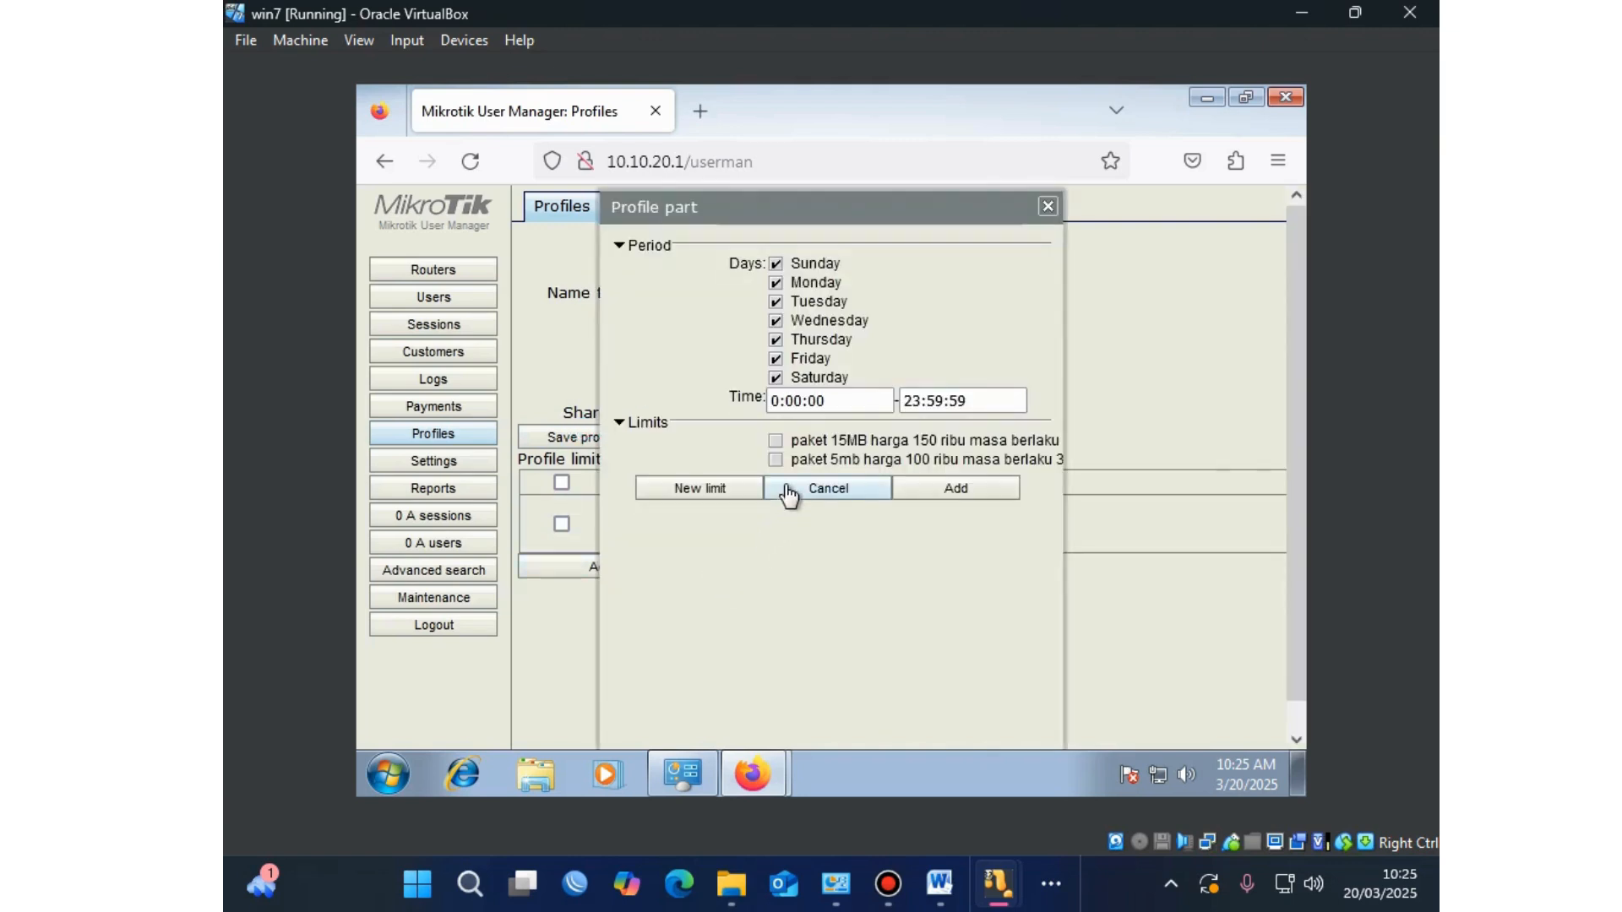
{"action": "left_click", "coordinate": [776, 459]}
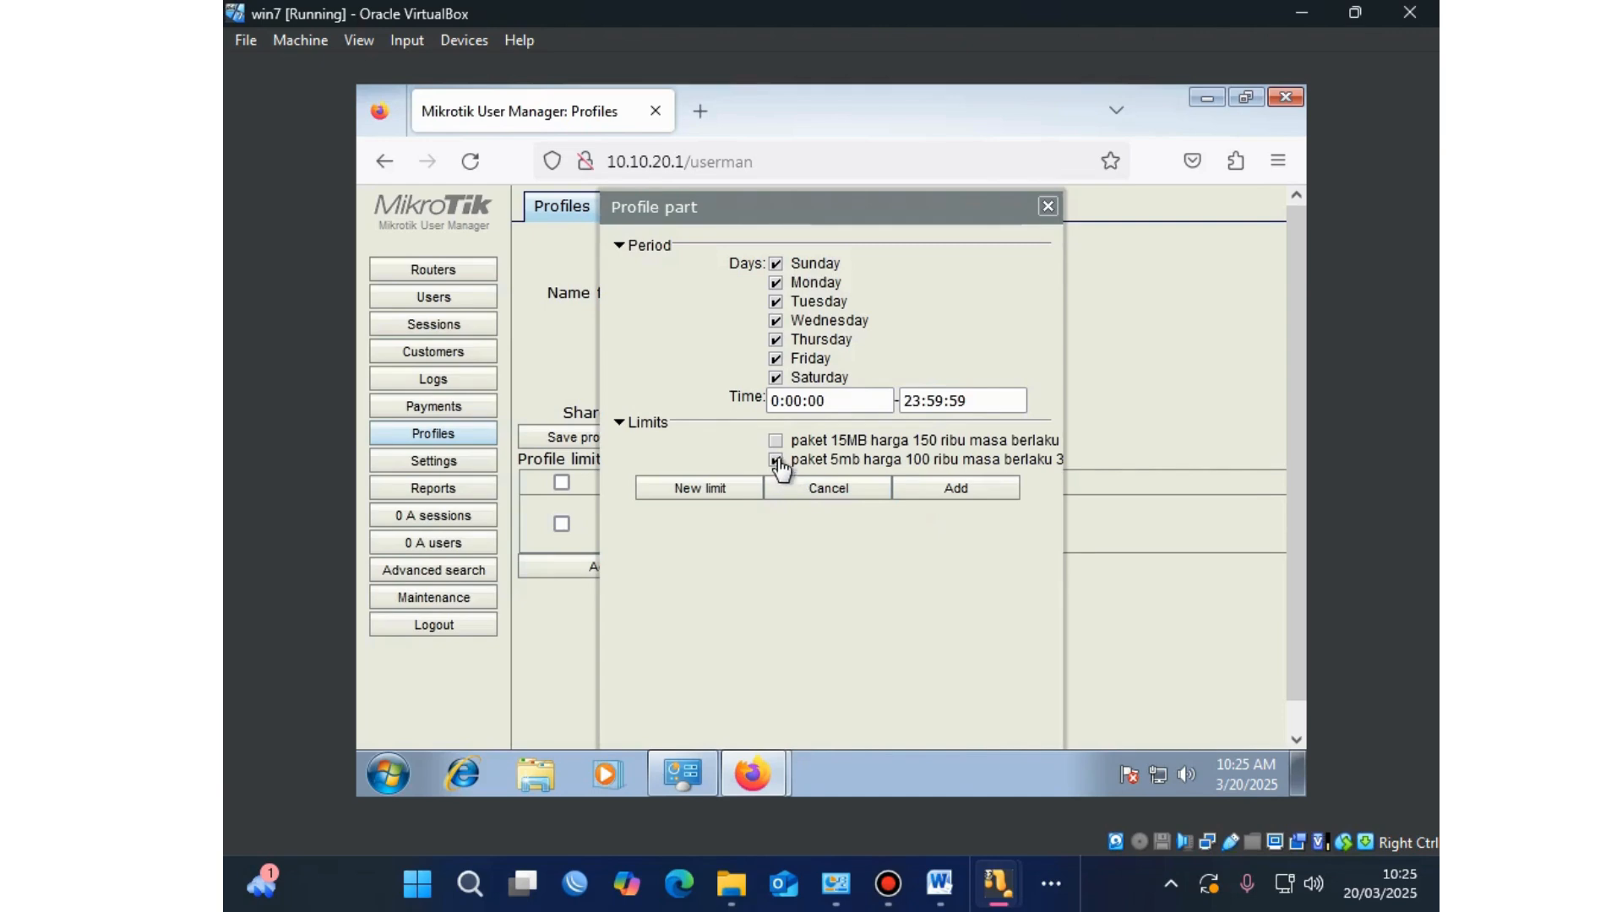
{"action": "left_click", "coordinate": [921, 490]}
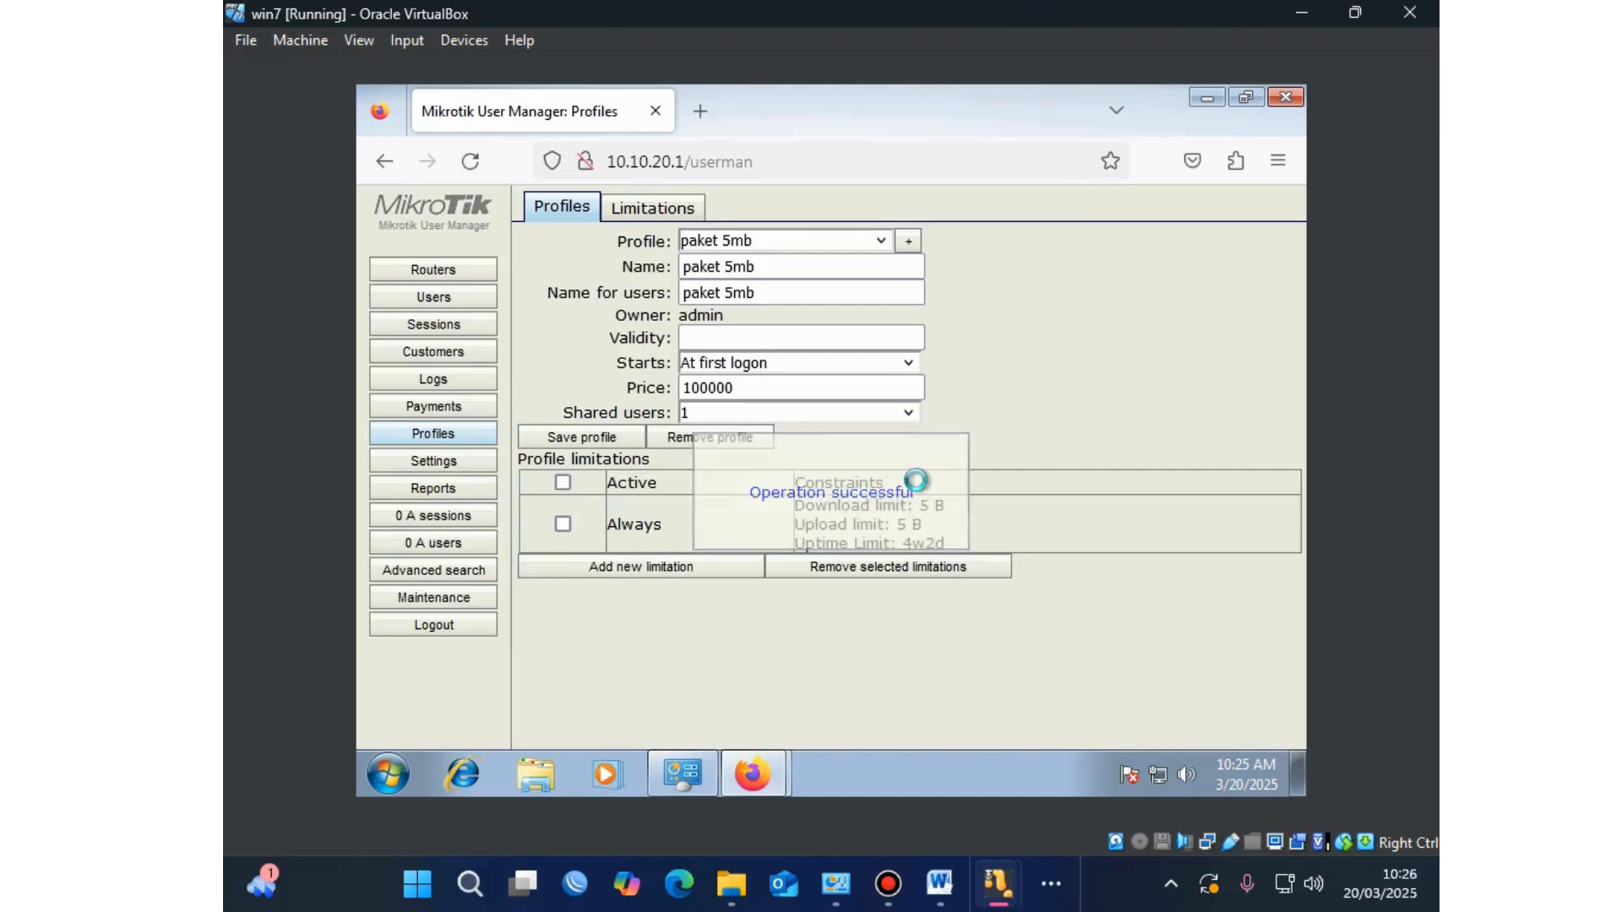
Step: Reload paket 5mb to verify its limitation, then go to the Users list
{"action": "left_click", "coordinate": [881, 242]}
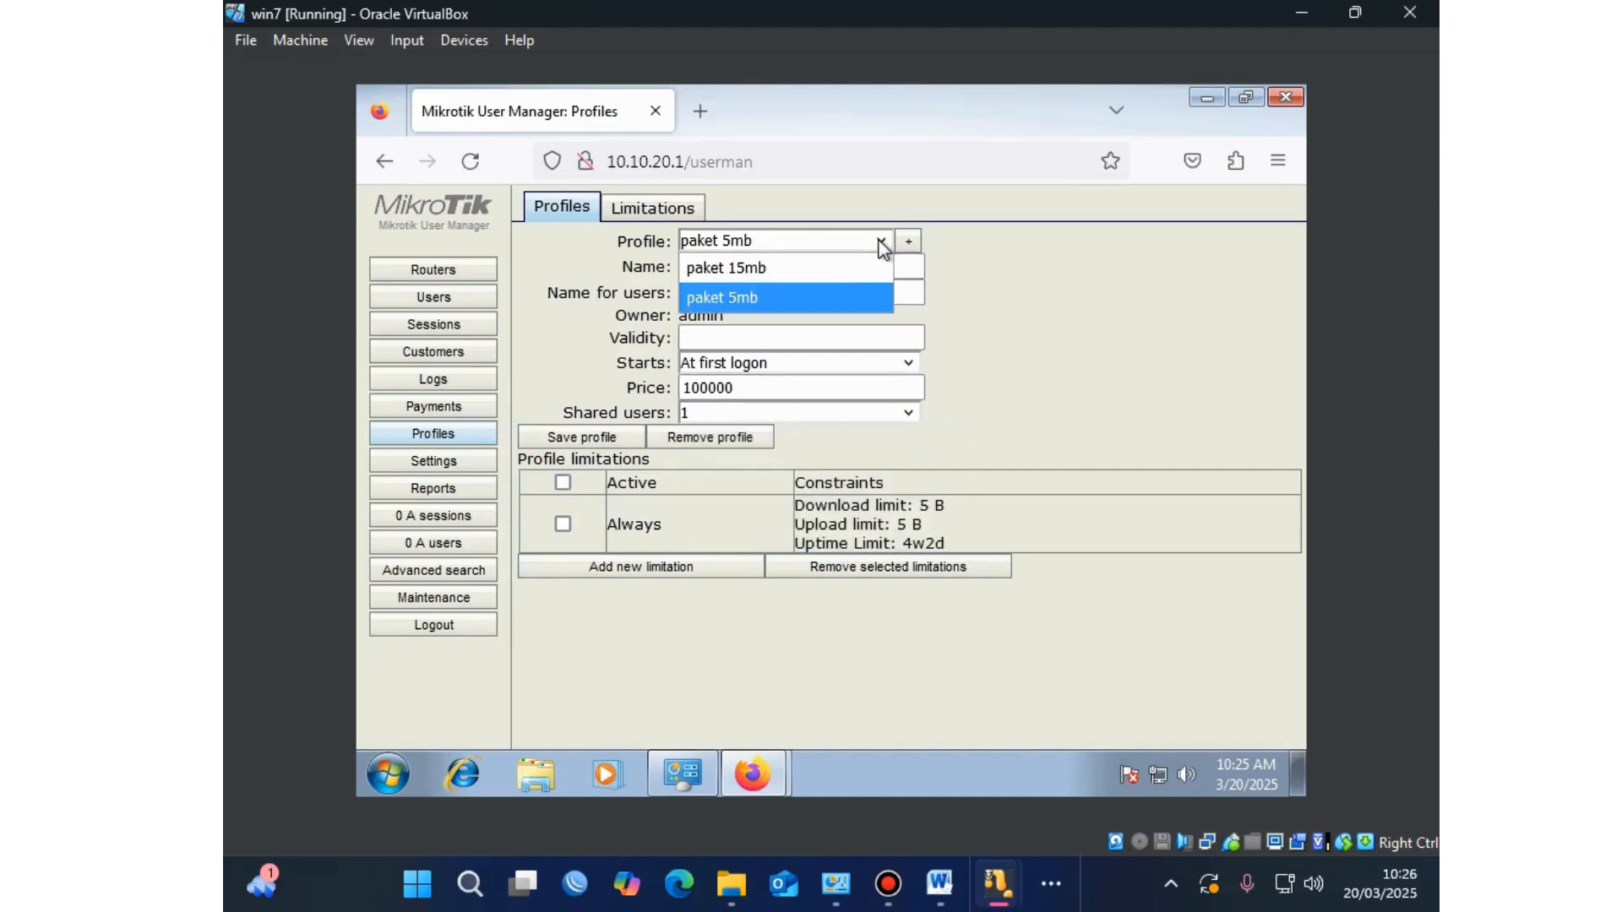
{"action": "left_click", "coordinate": [829, 297]}
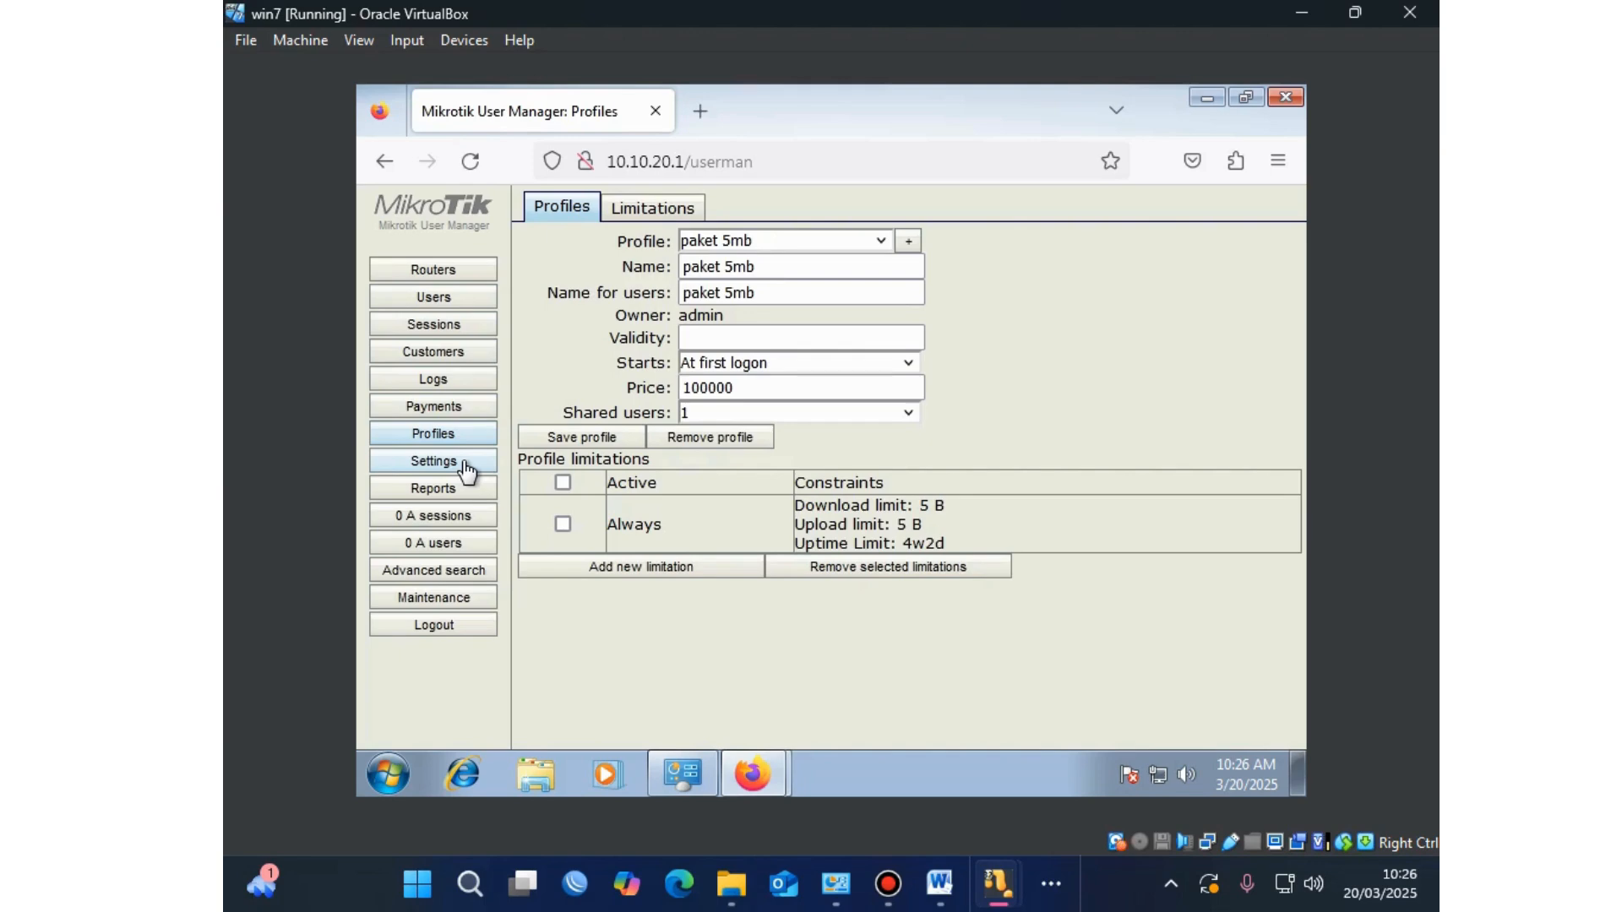
{"action": "left_click", "coordinate": [464, 307]}
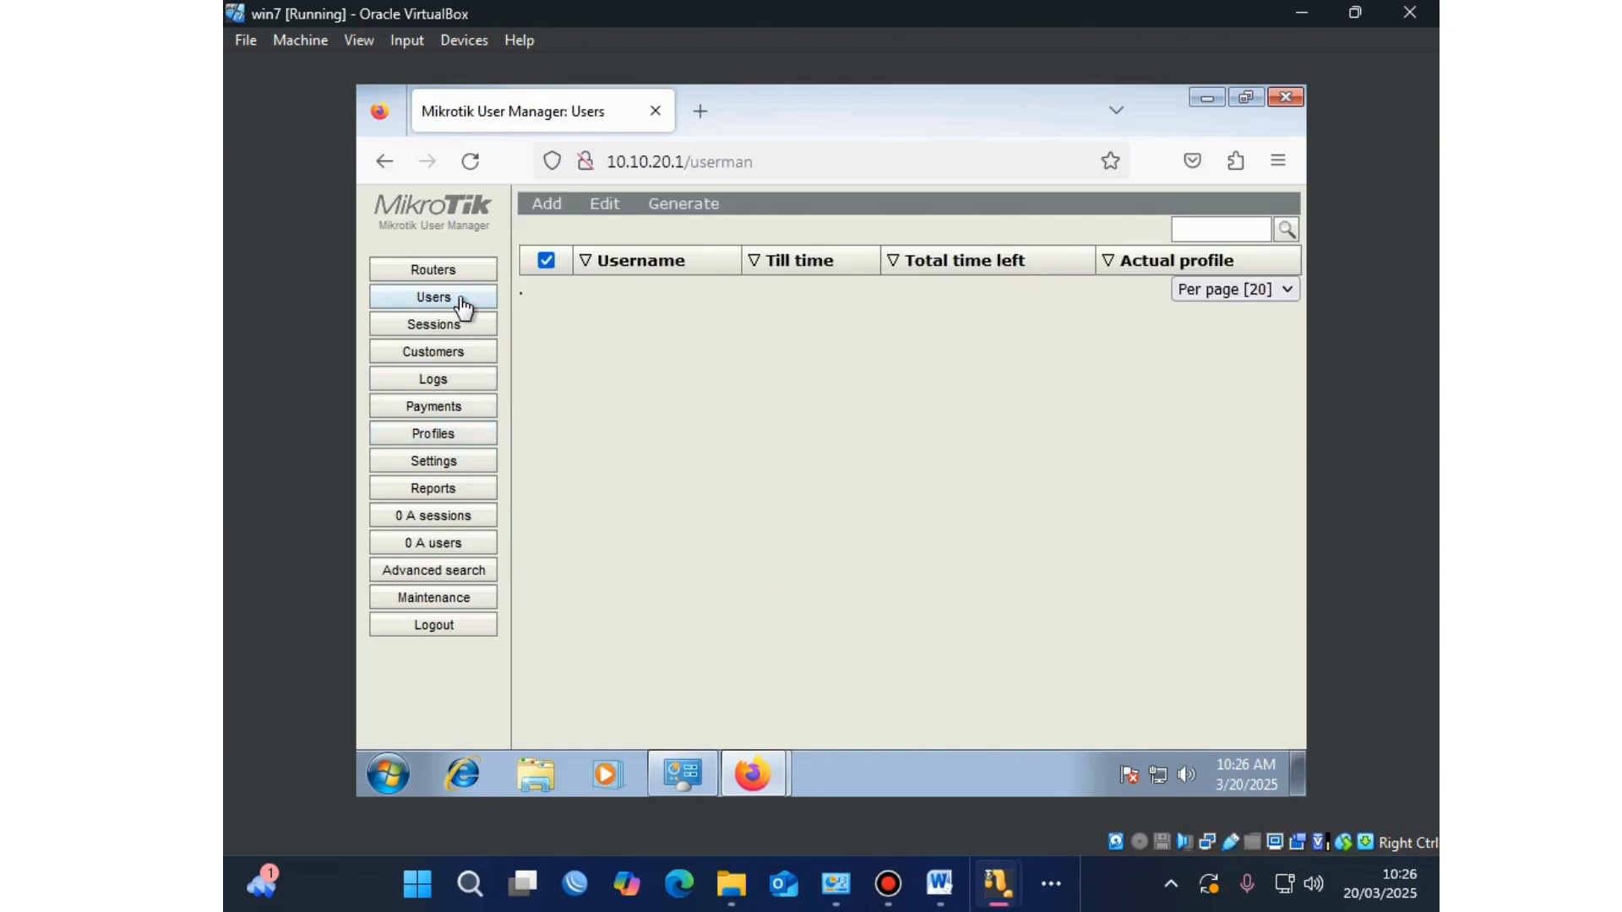
Step: Batch-generate 10 users with 4-character usernames and passwords on paket 15mb
{"action": "left_click", "coordinate": [563, 206]}
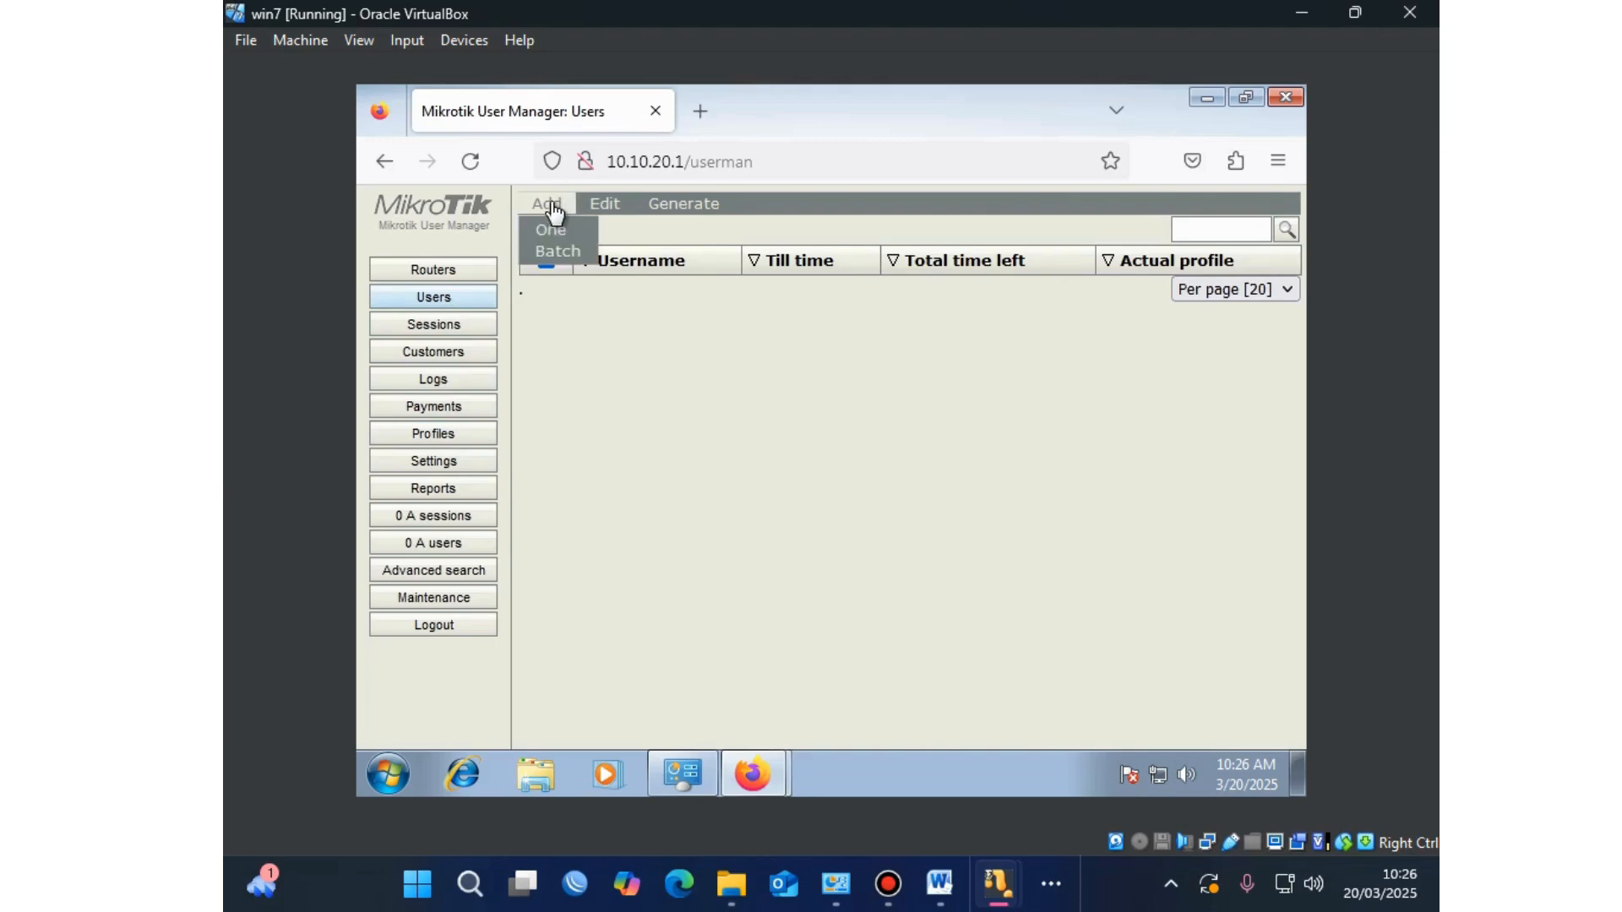
{"action": "left_click", "coordinate": [556, 253]}
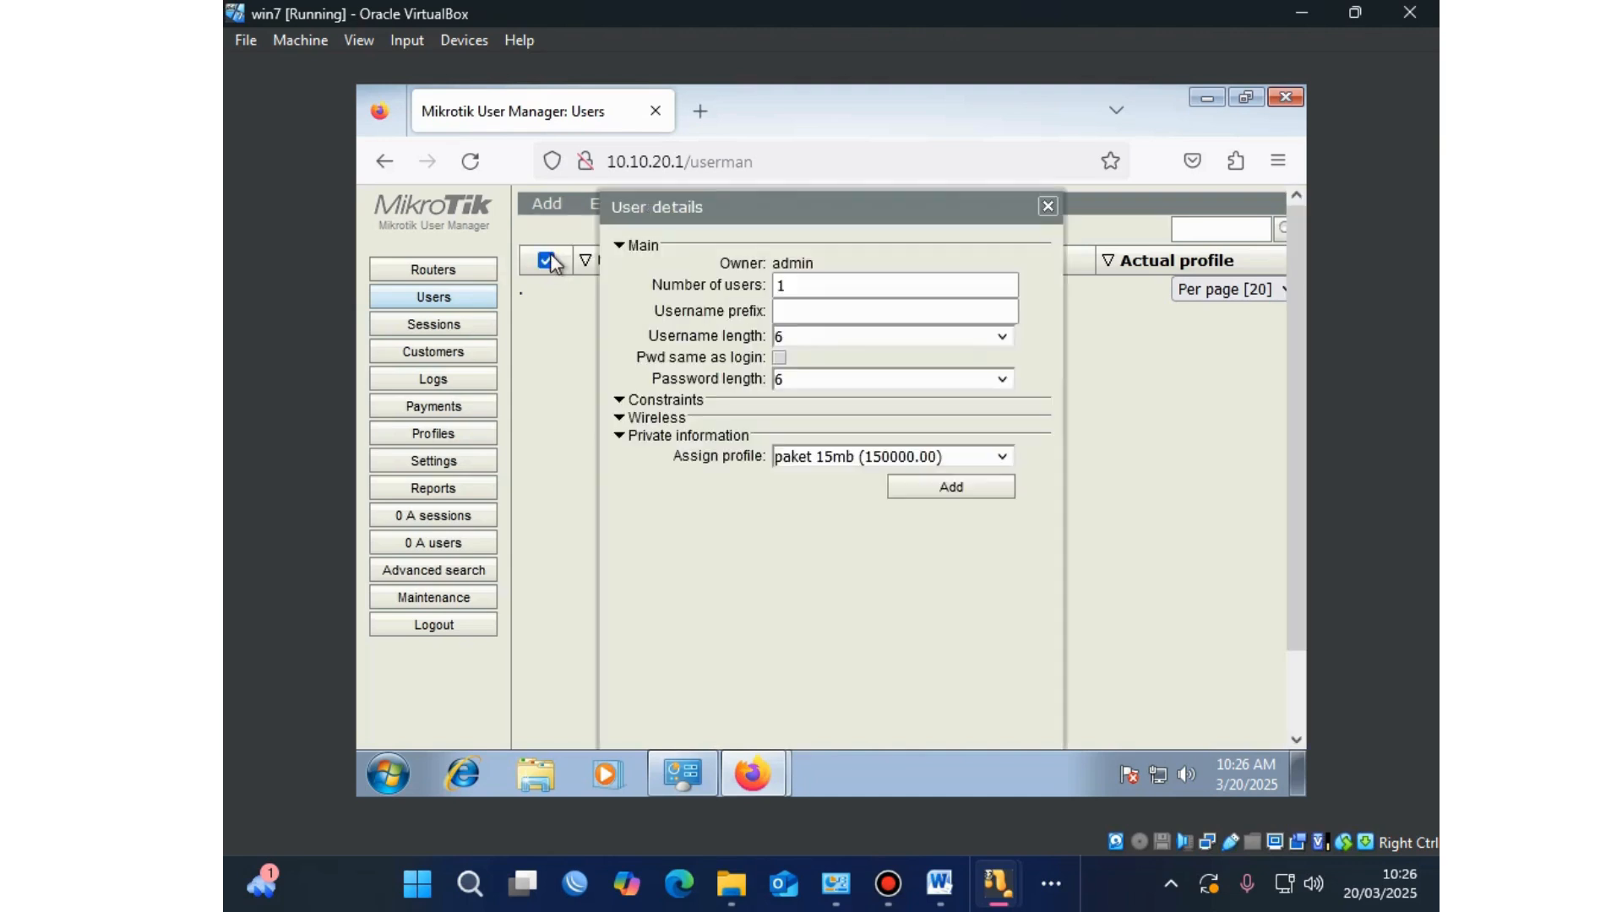
{"action": "left_click", "coordinate": [813, 287]}
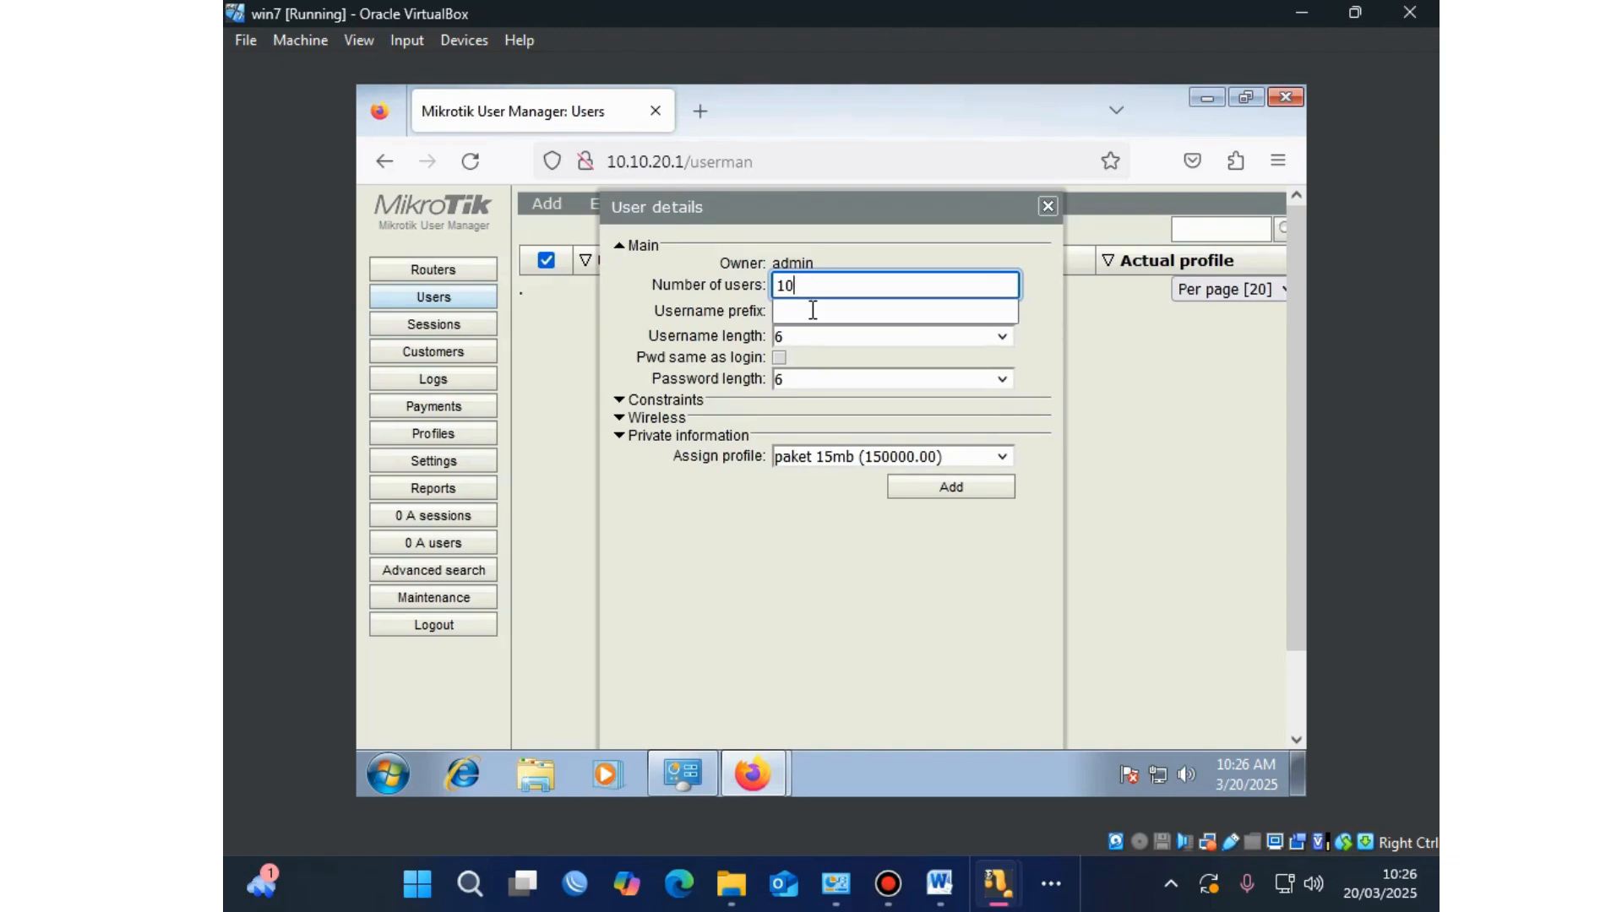
{"action": "left_click", "coordinate": [798, 340]}
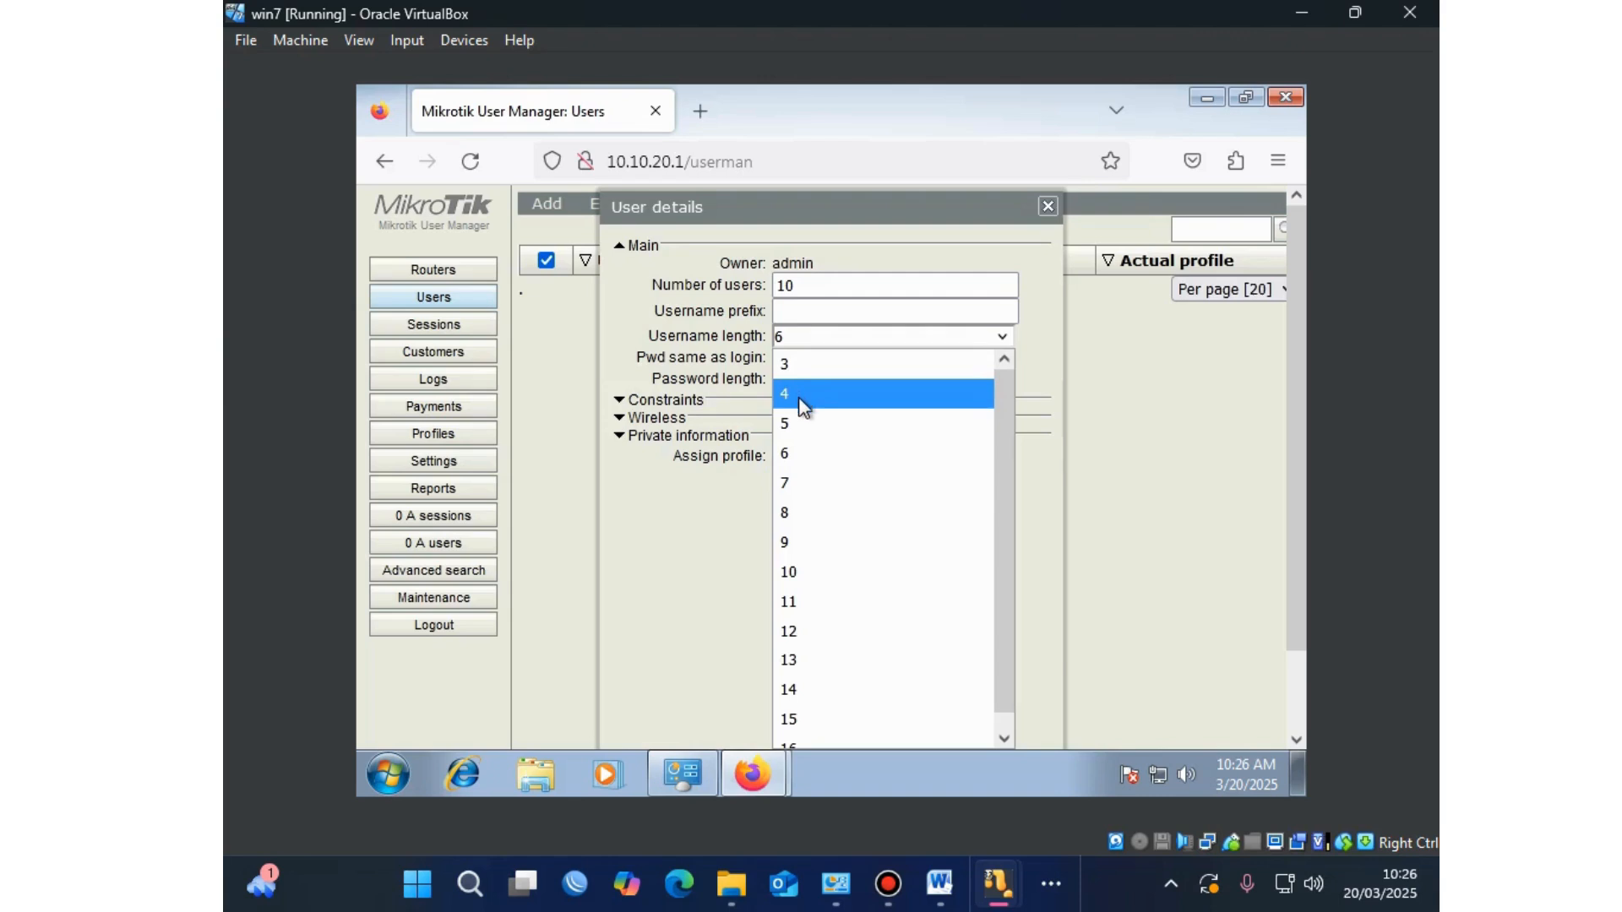
{"action": "left_click", "coordinate": [801, 406]}
{"action": "left_click", "coordinate": [811, 378]}
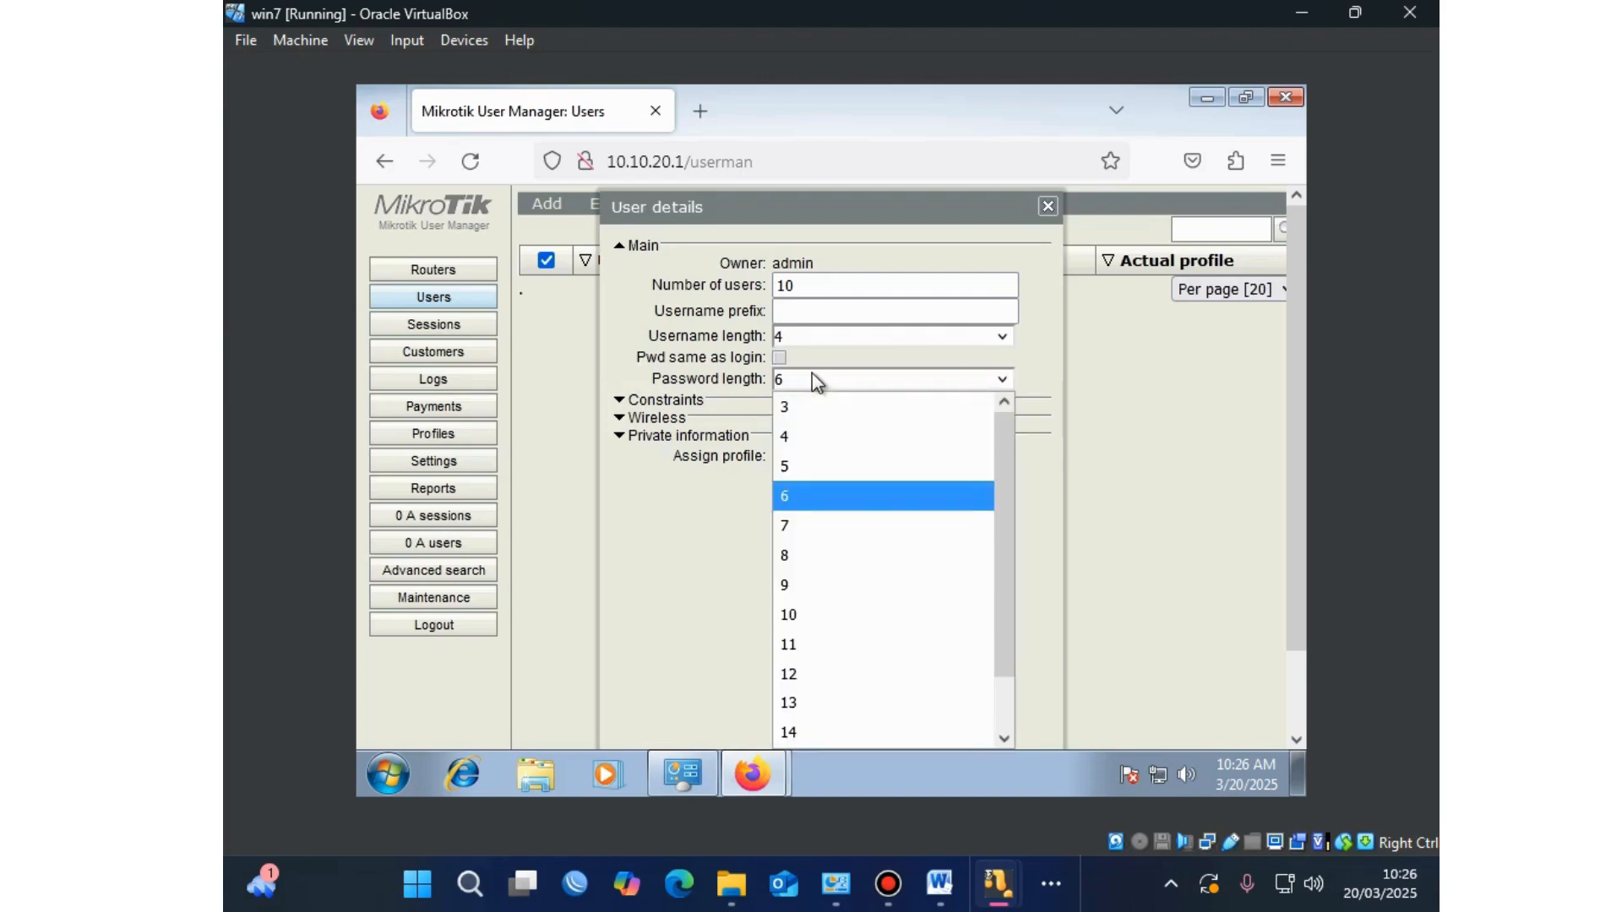
{"action": "left_click", "coordinate": [816, 437]}
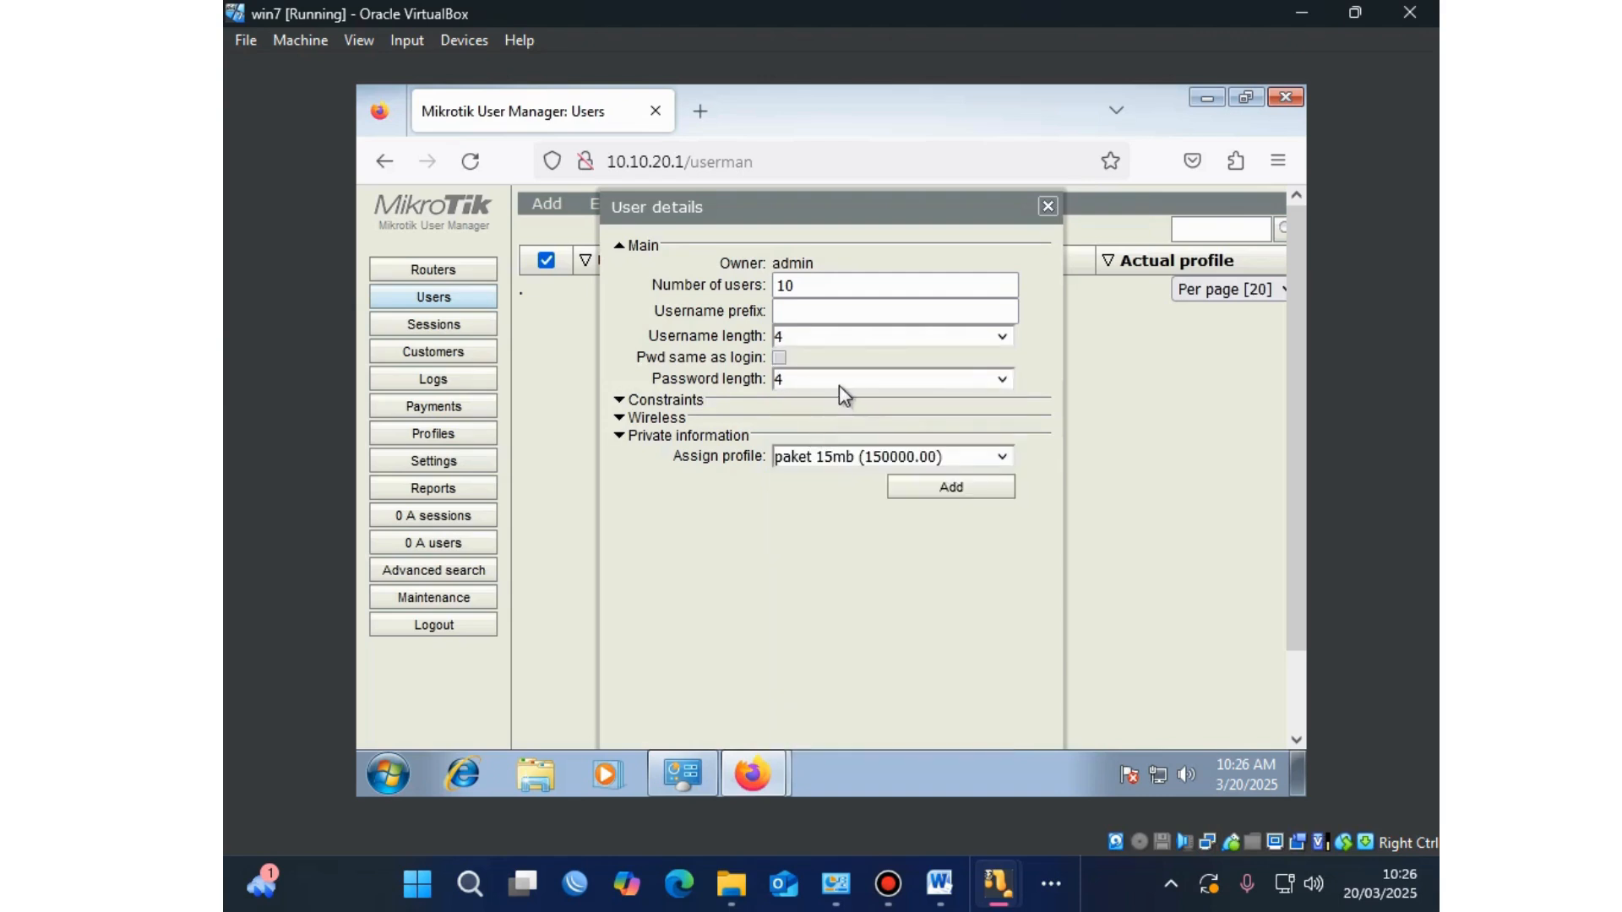
{"action": "left_click", "coordinate": [847, 439]}
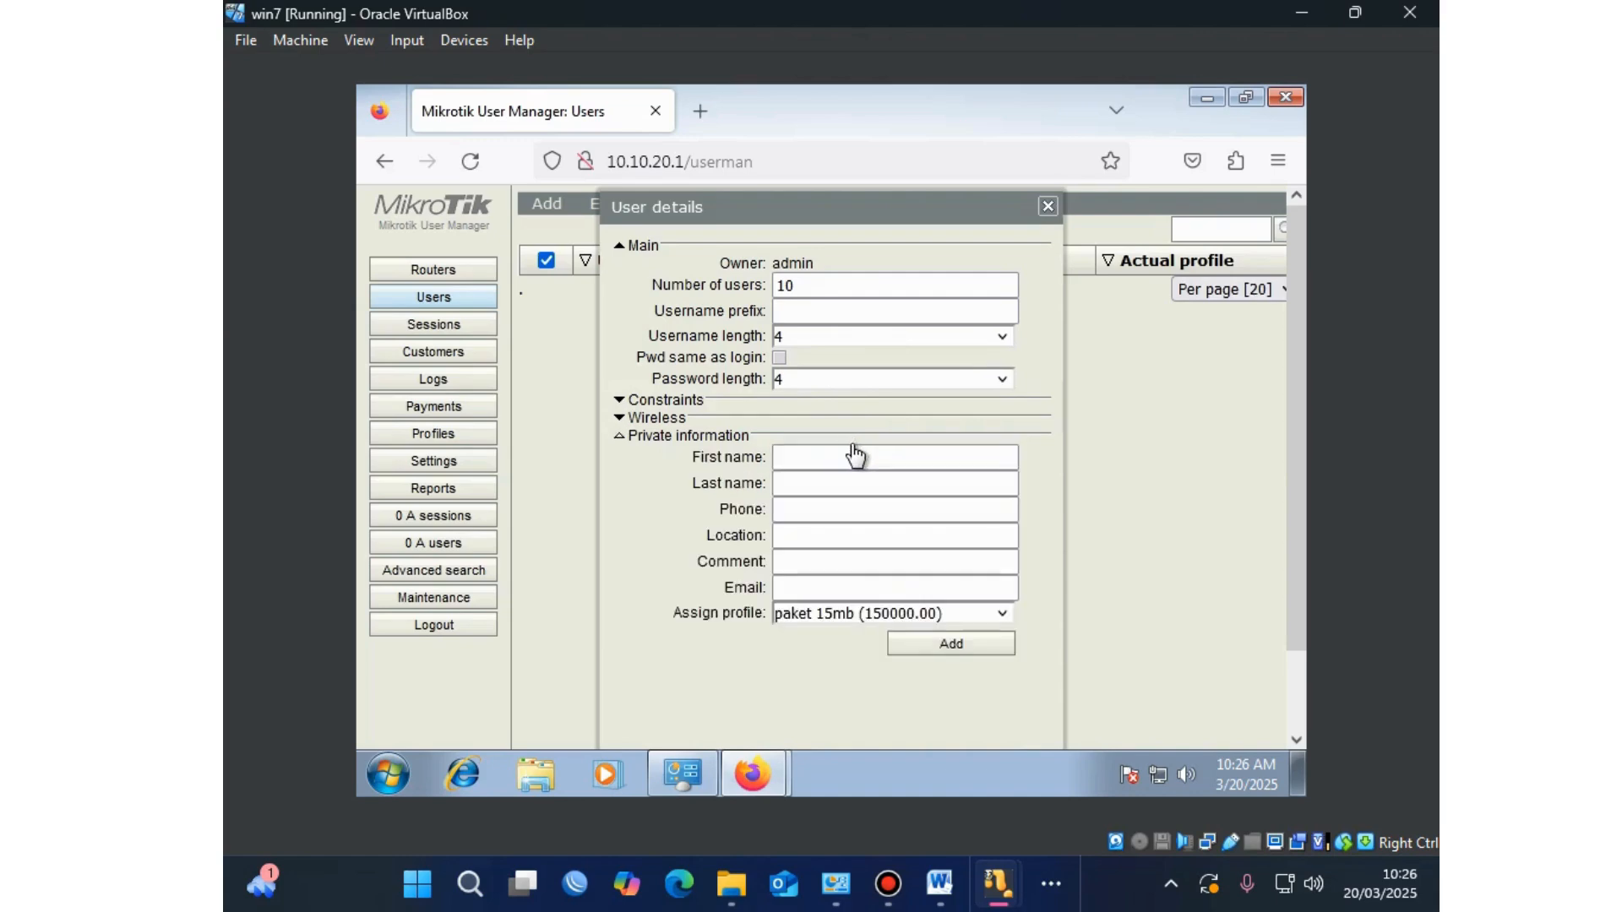
{"action": "left_click", "coordinate": [939, 645]}
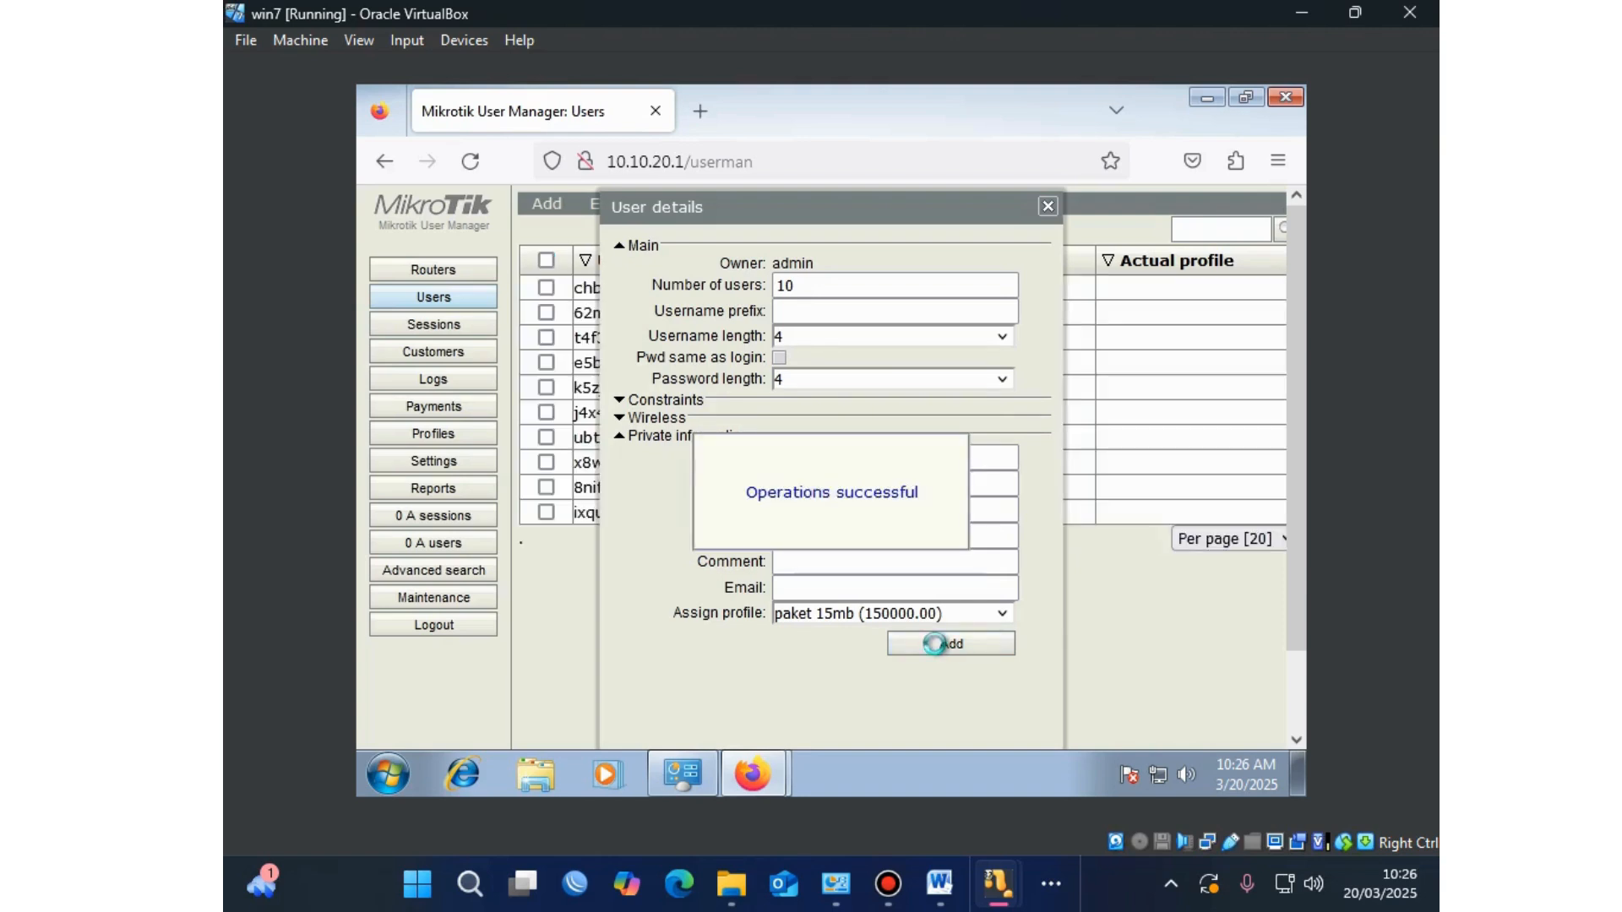
Step: Batch-generate 5 users with 5-character usernames and passwords on paket 5mb, then close the form
{"action": "left_click", "coordinate": [854, 284]}
{"action": "key", "text": "BackSpace"}
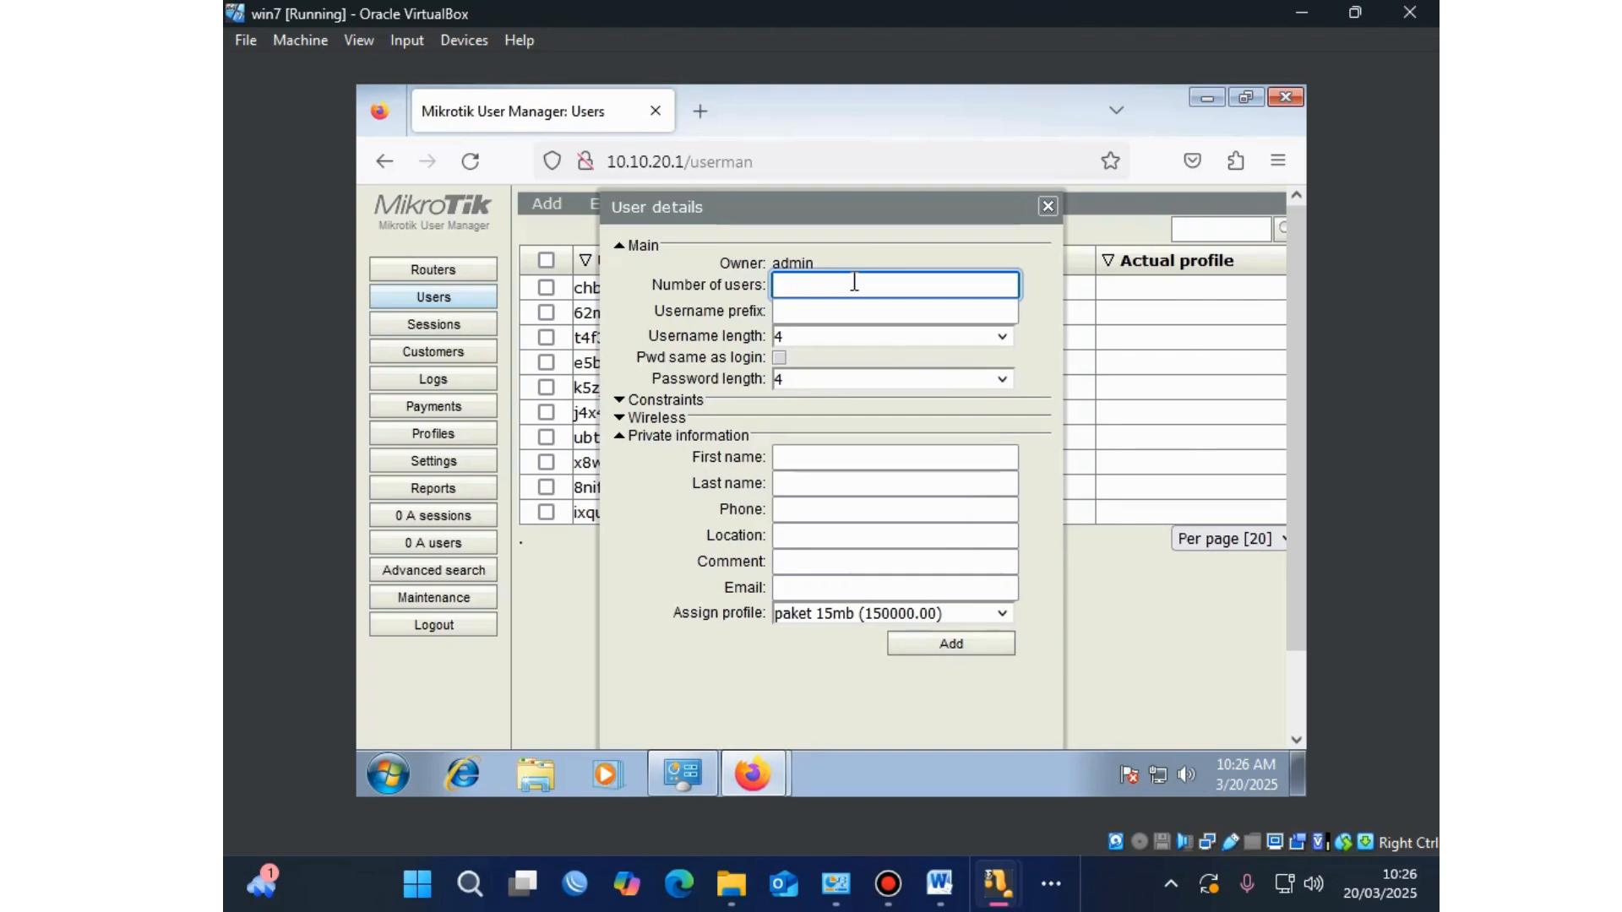
{"action": "type", "text": "5"}
{"action": "left_click", "coordinate": [900, 339]}
{"action": "left_click", "coordinate": [816, 423]}
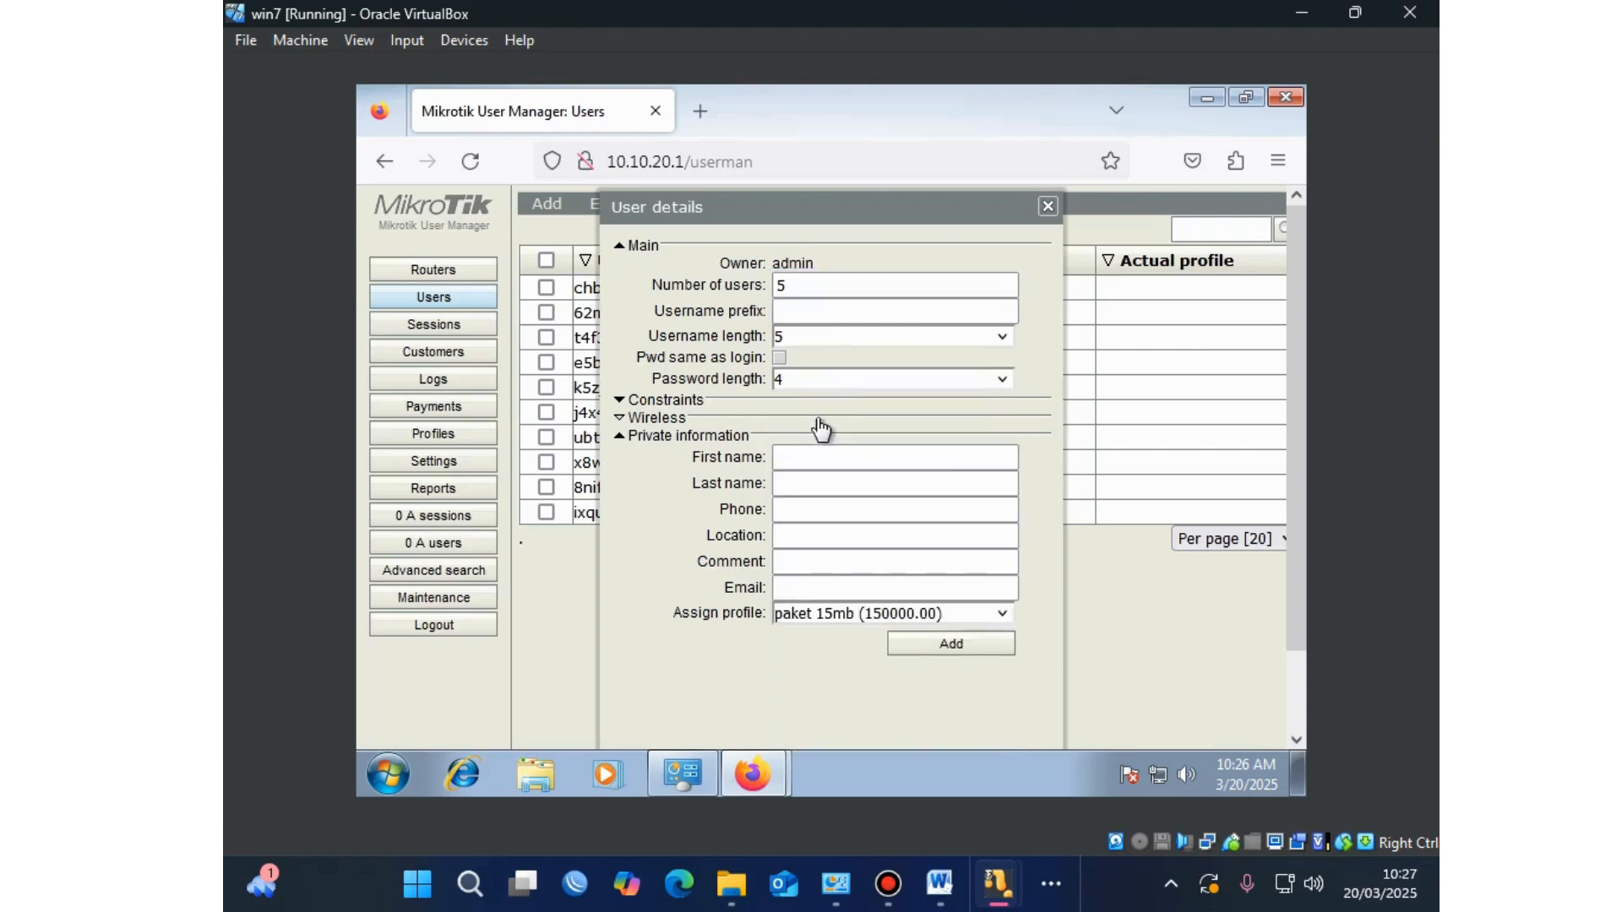
{"action": "left_click", "coordinate": [824, 380]}
{"action": "left_click", "coordinate": [810, 463]}
{"action": "left_click", "coordinate": [932, 617]}
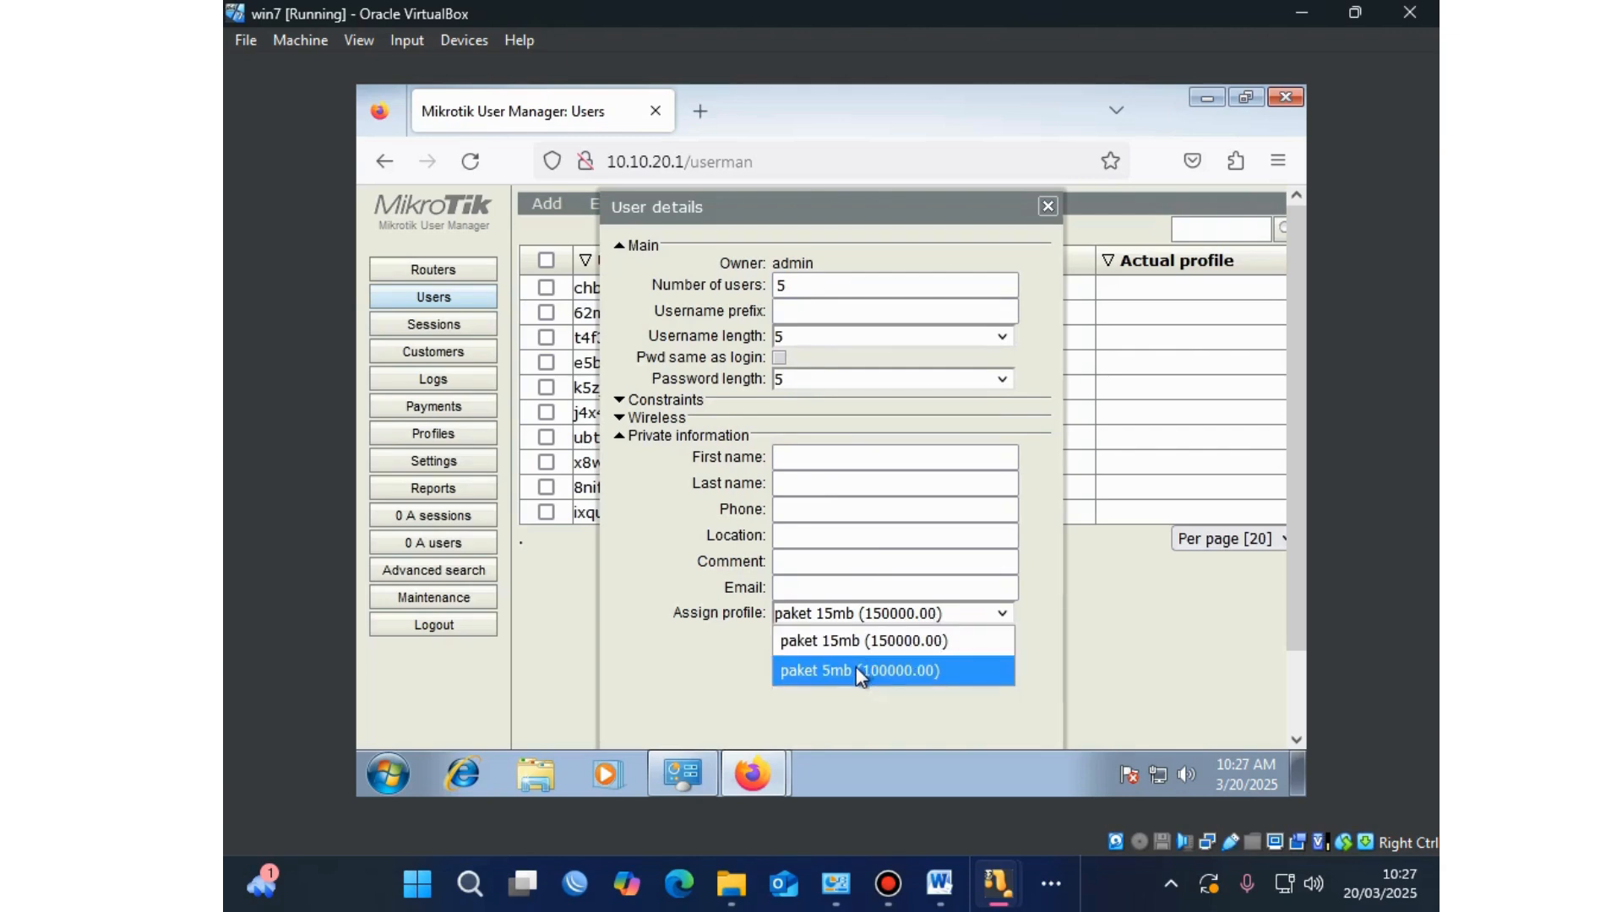
{"action": "left_click", "coordinate": [855, 667]}
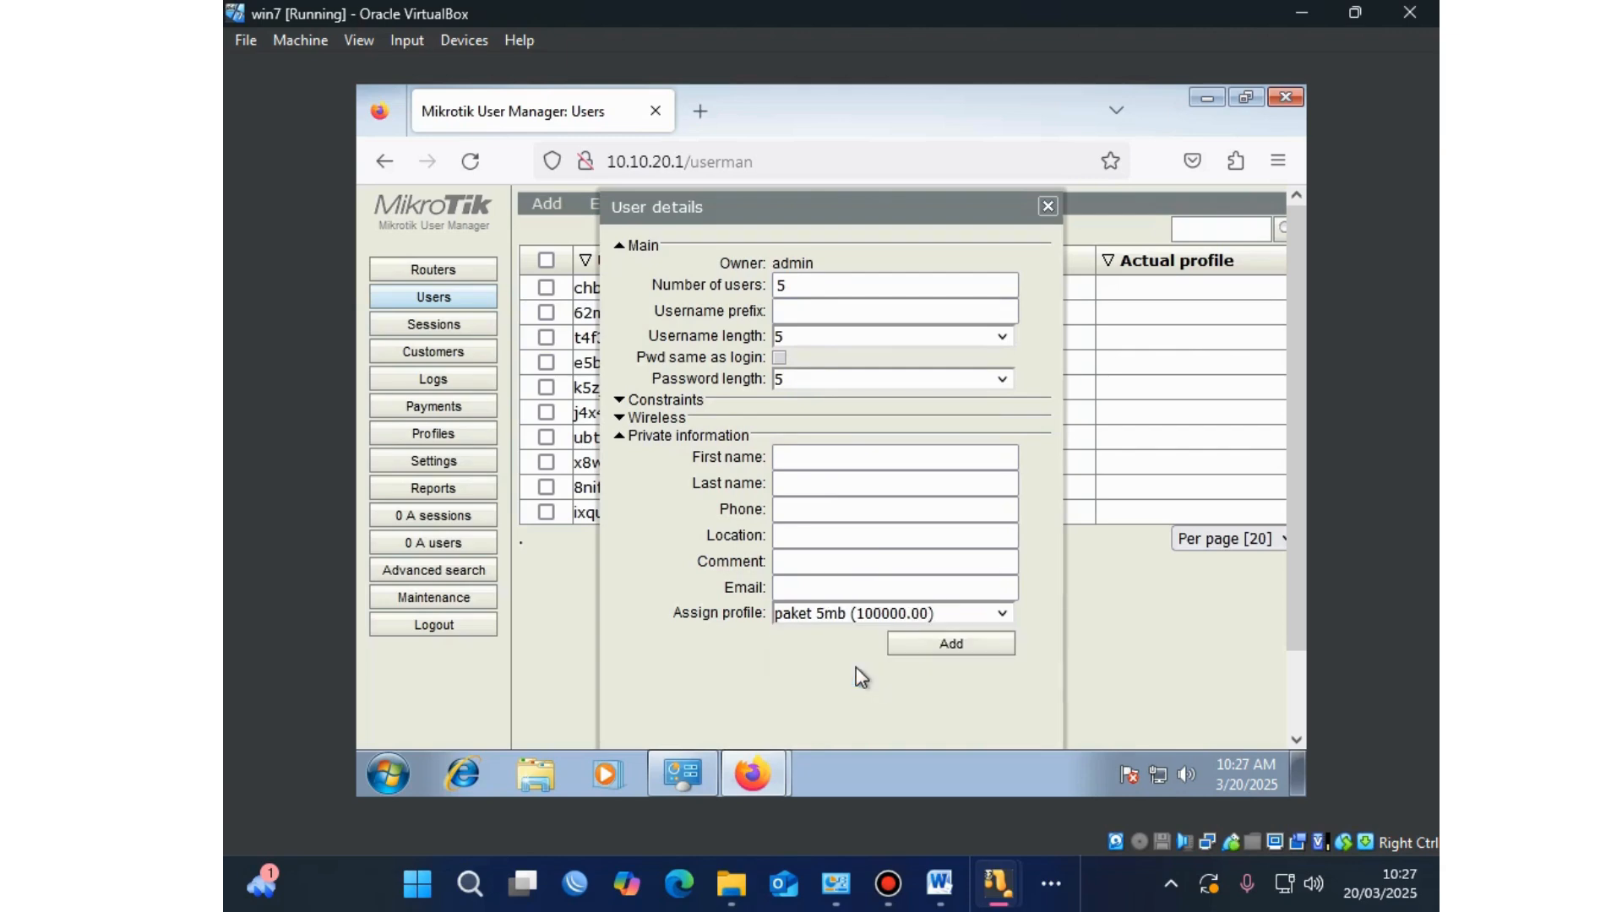
{"action": "left_click", "coordinate": [897, 644]}
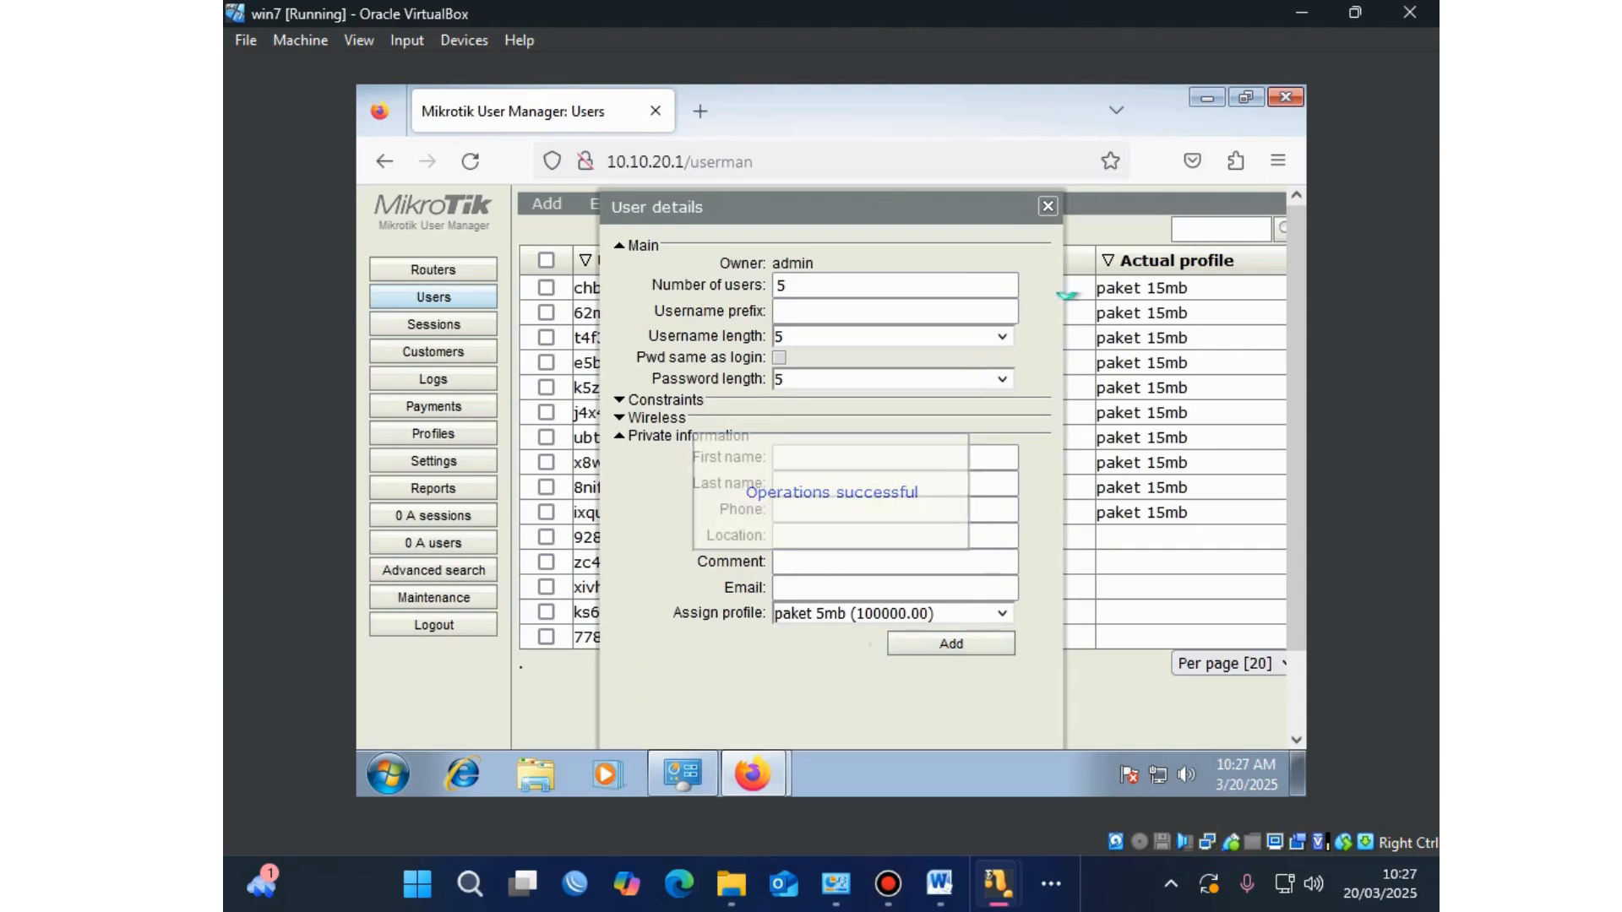
{"action": "left_click", "coordinate": [1048, 208]}
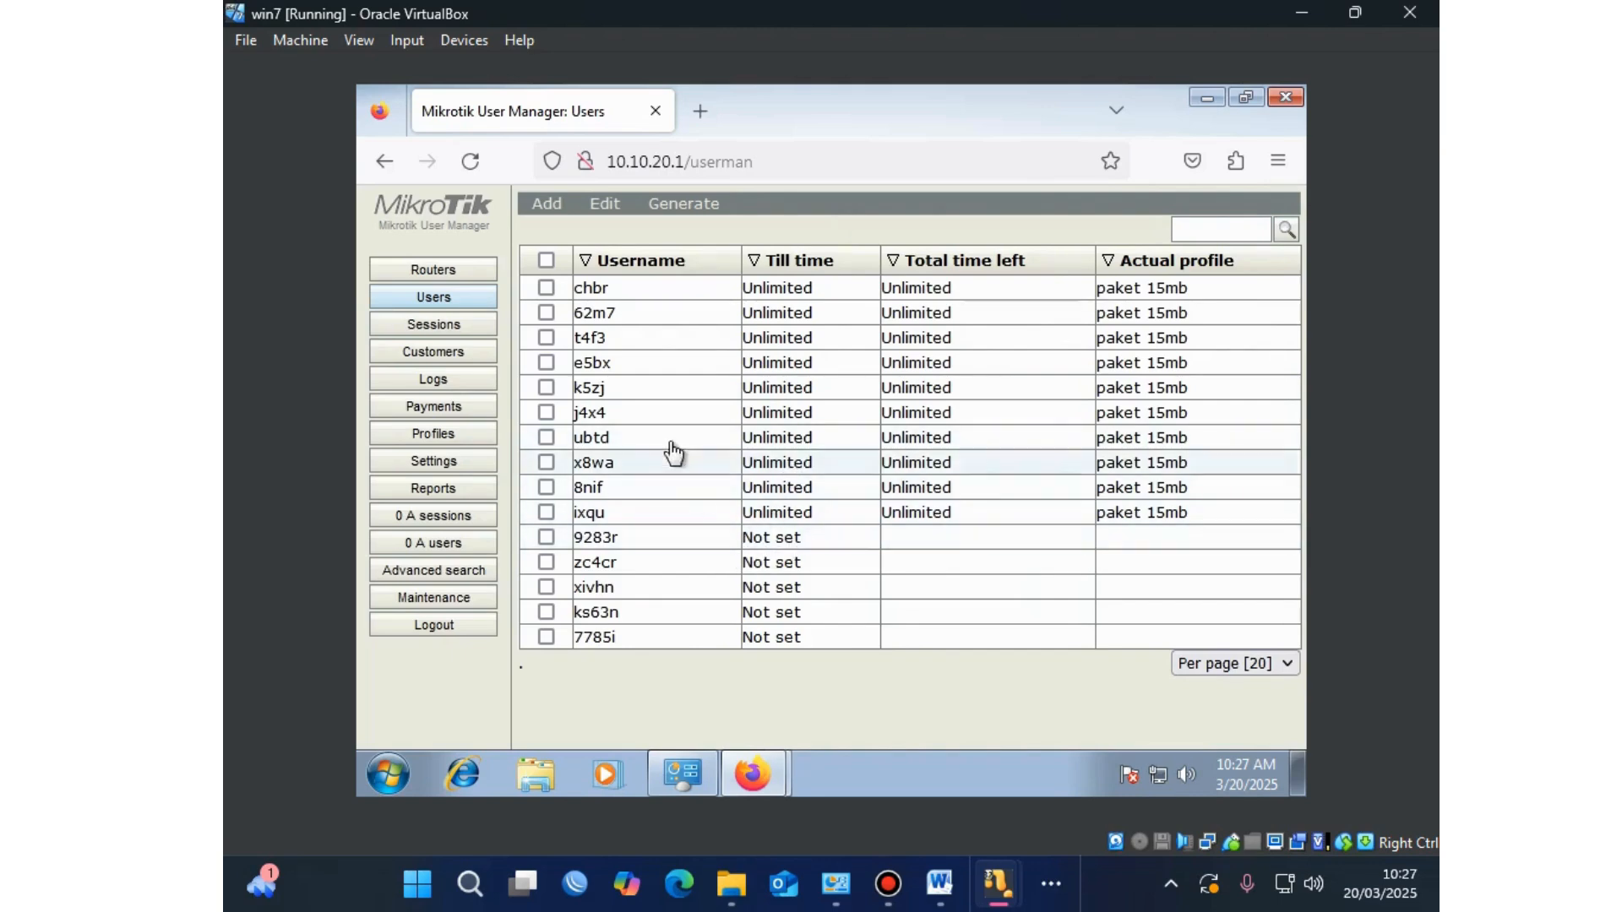
Step: Select the ten paket 15mb users, chbr through ixqu
{"action": "left_click", "coordinate": [547, 289]}
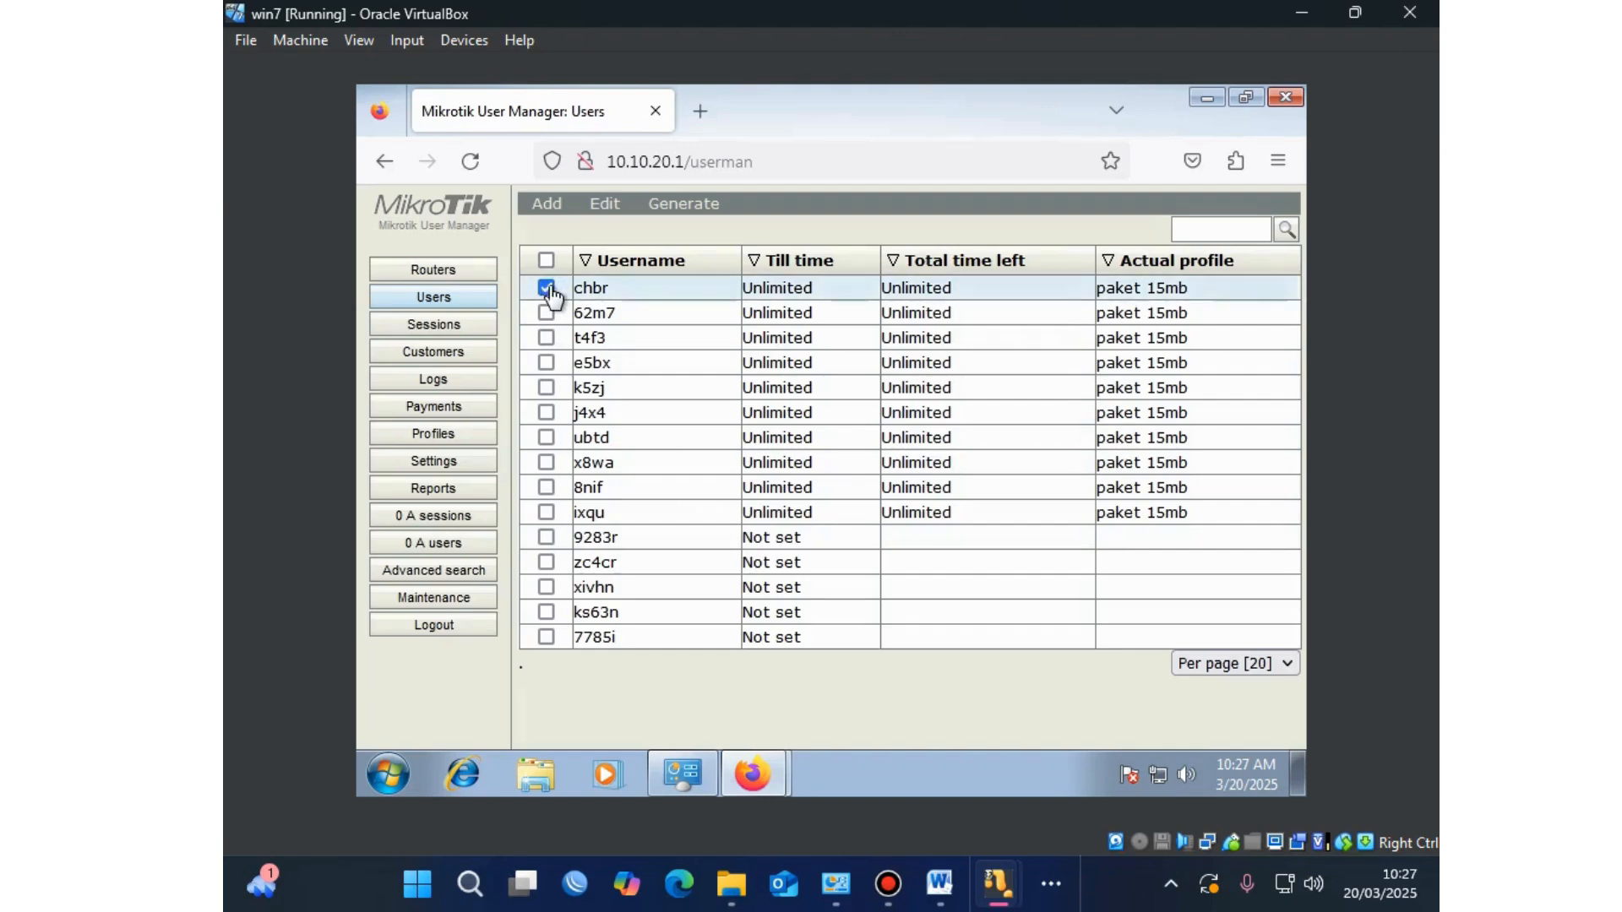
{"action": "left_click", "coordinate": [547, 315]}
{"action": "left_click", "coordinate": [547, 339]}
{"action": "left_click", "coordinate": [547, 365]}
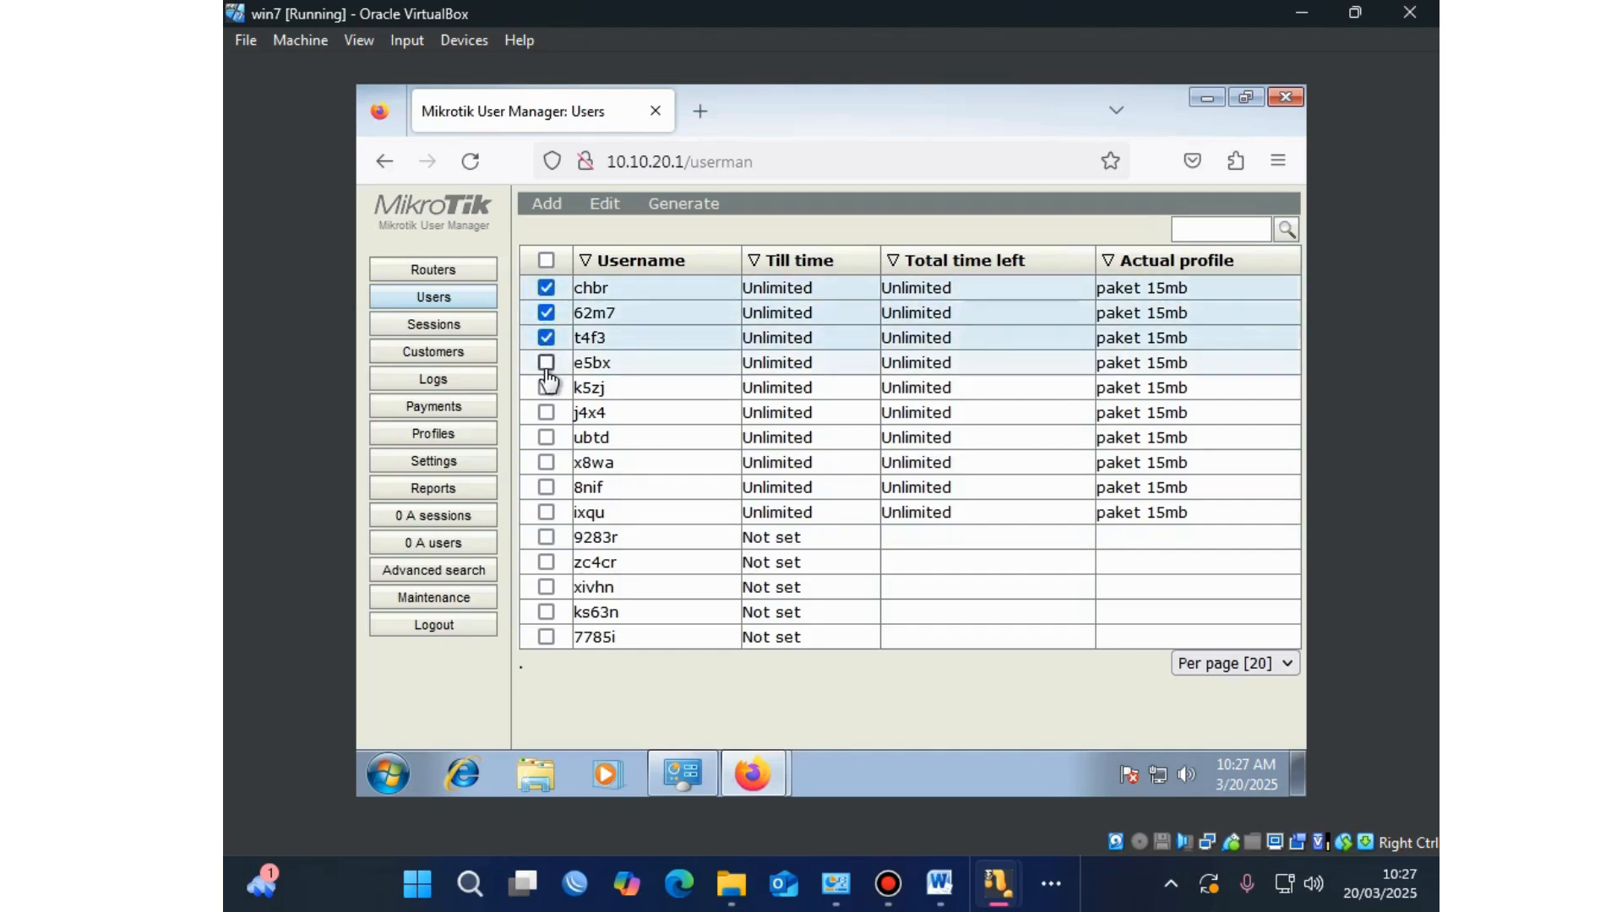
{"action": "left_click", "coordinate": [546, 388]}
{"action": "left_click", "coordinate": [547, 414]}
{"action": "left_click", "coordinate": [548, 439]}
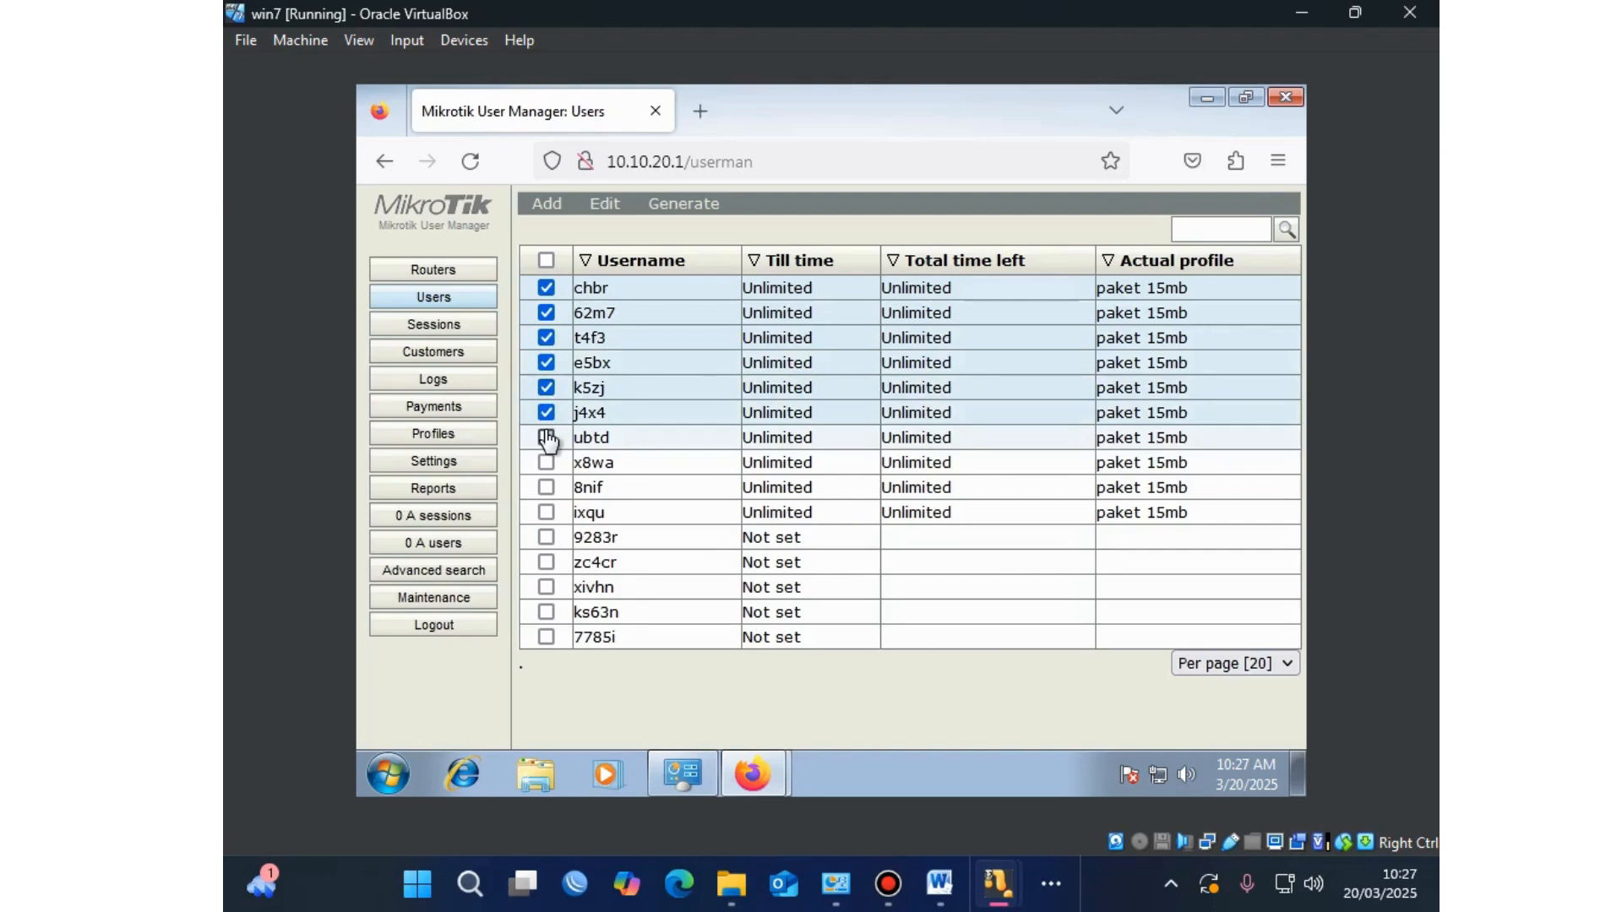
{"action": "left_click", "coordinate": [549, 464]}
{"action": "left_click", "coordinate": [547, 489]}
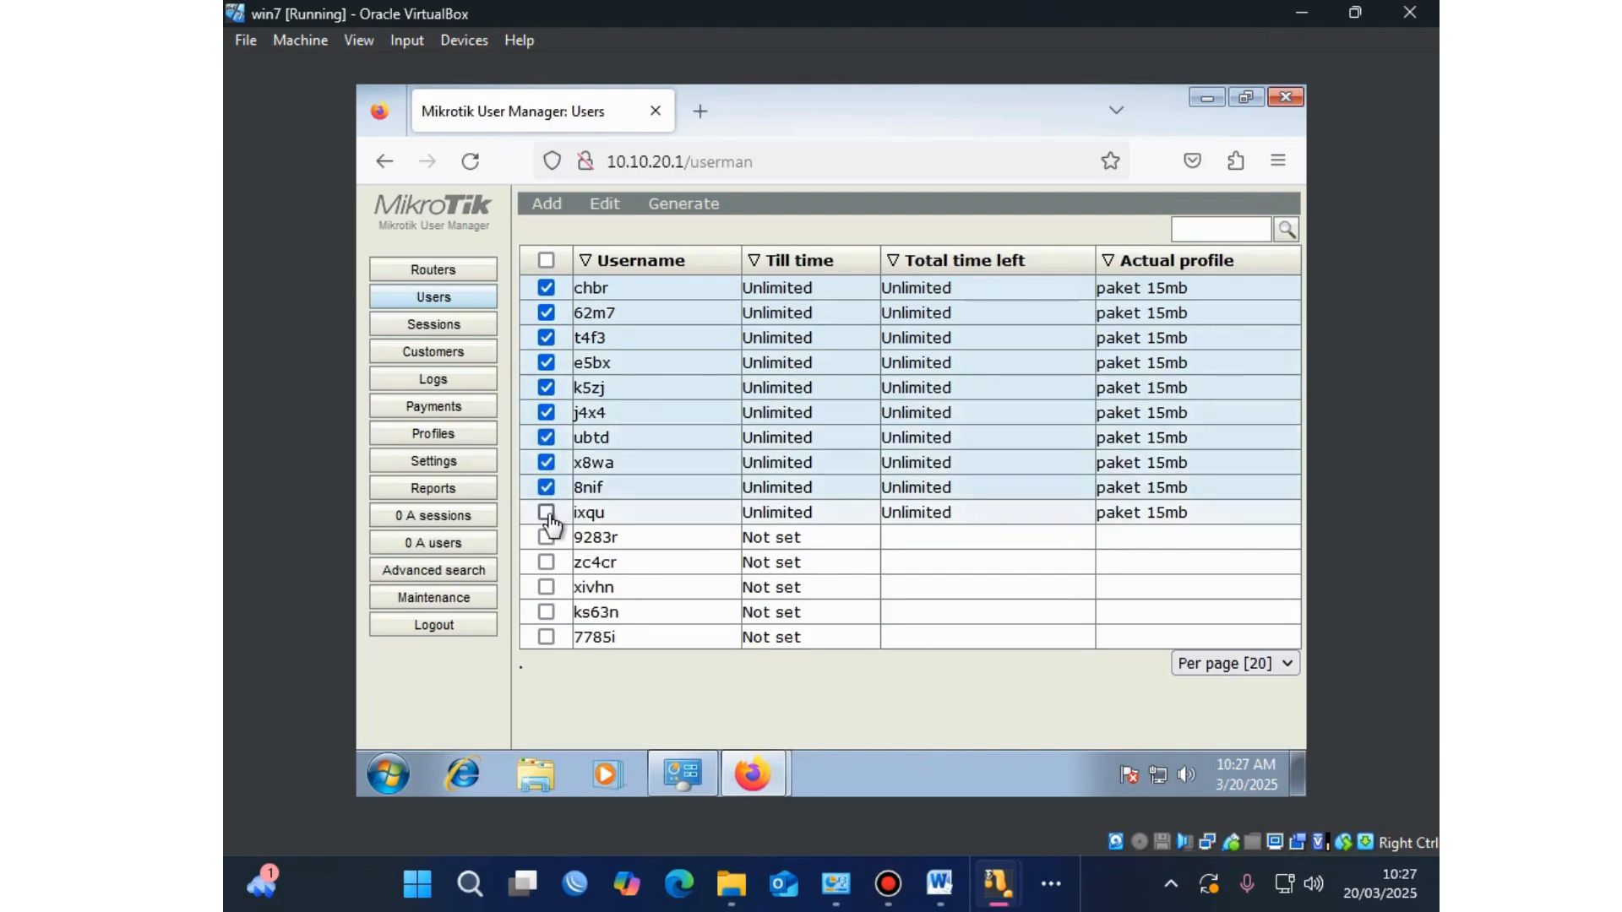
{"action": "left_click", "coordinate": [547, 514]}
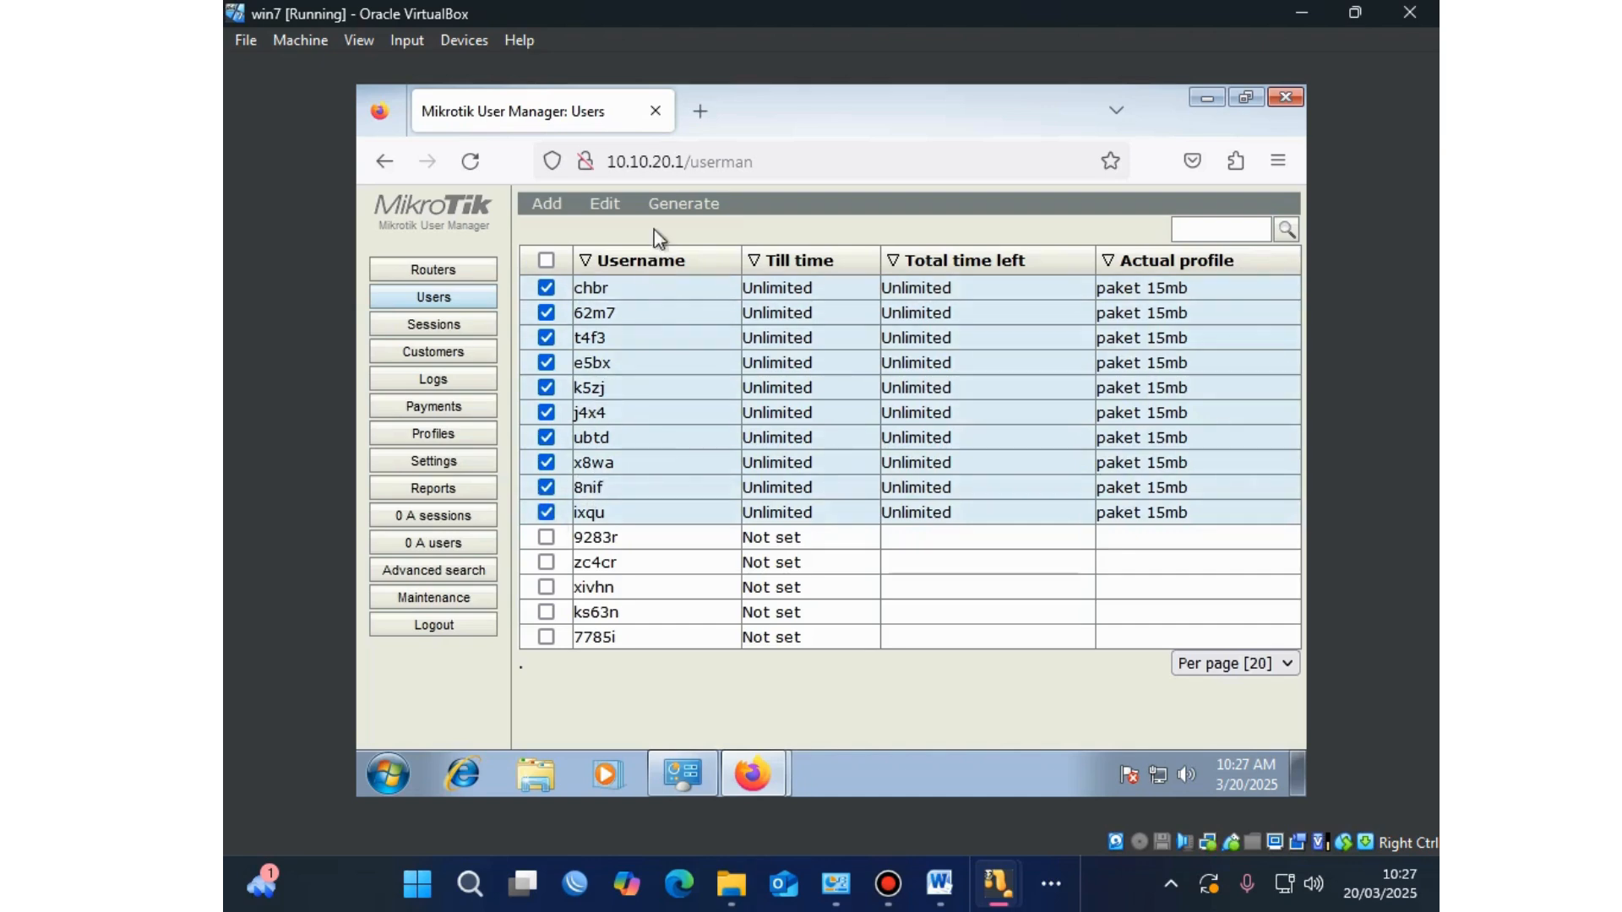
Step: Generate vouchers for the selected users and scroll through the vouchers popup
{"action": "left_click", "coordinate": [675, 207]}
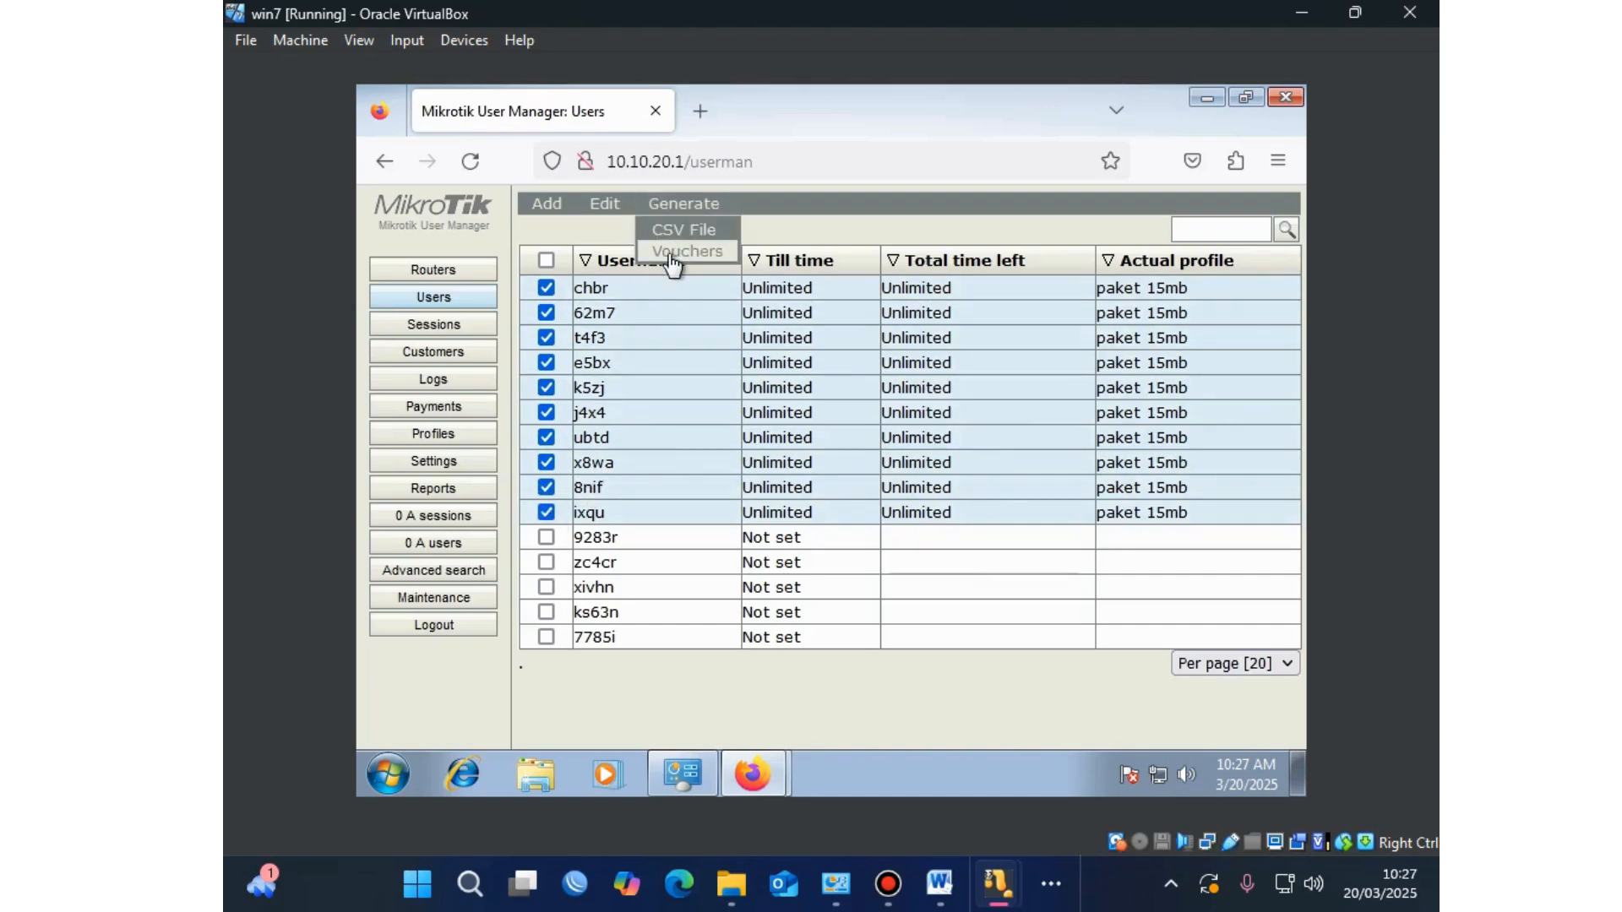
{"action": "left_click", "coordinate": [669, 254]}
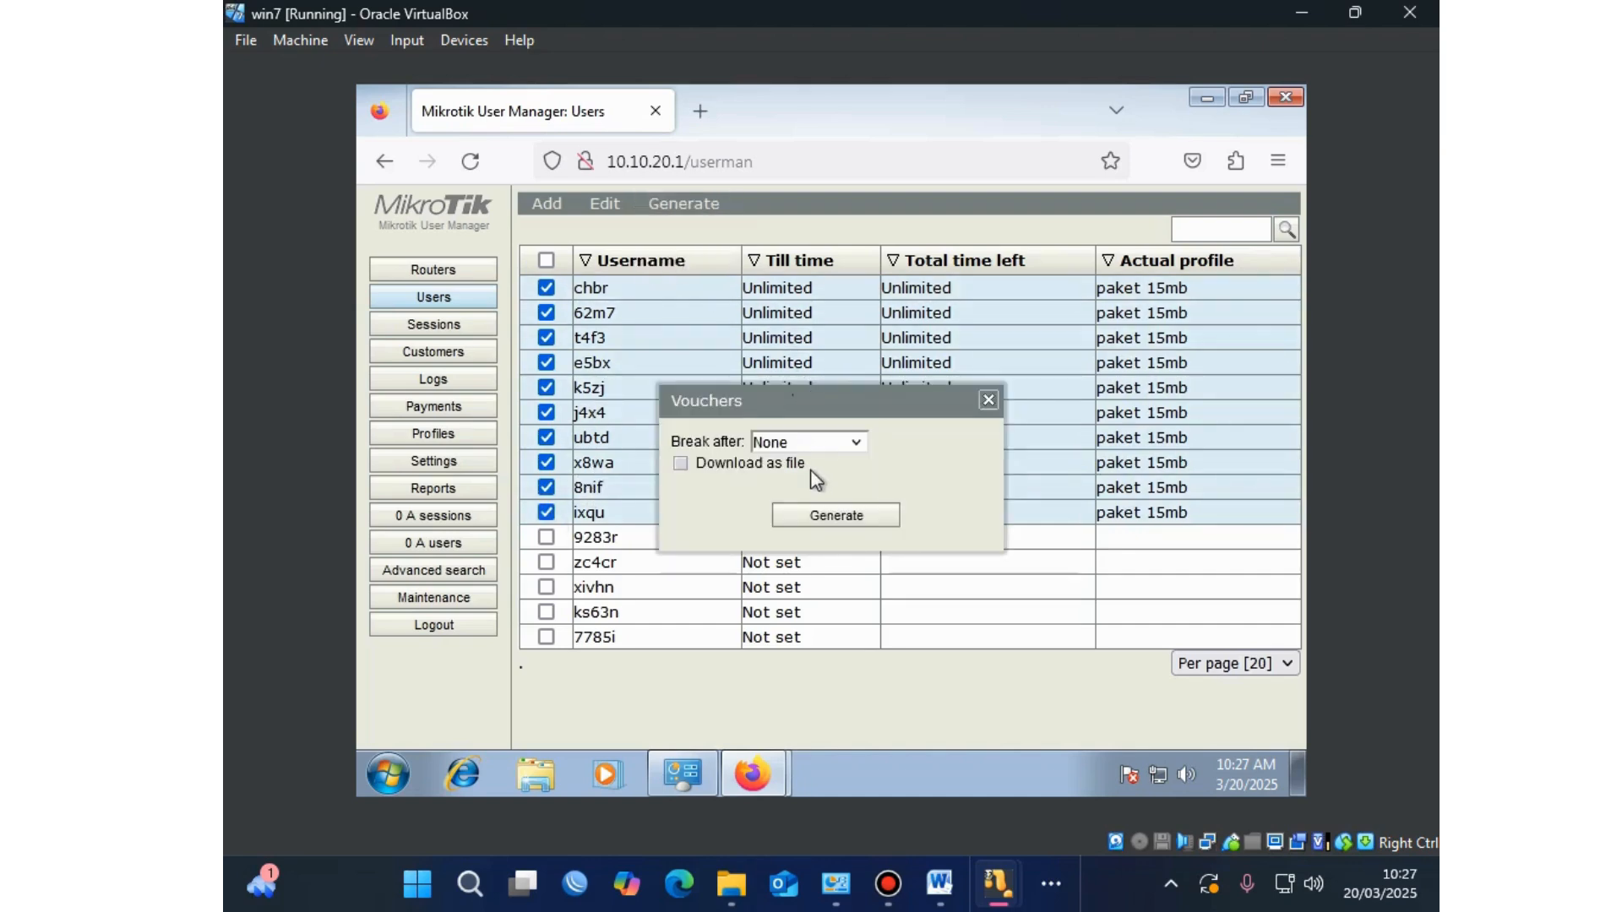
{"action": "left_click", "coordinate": [835, 517]}
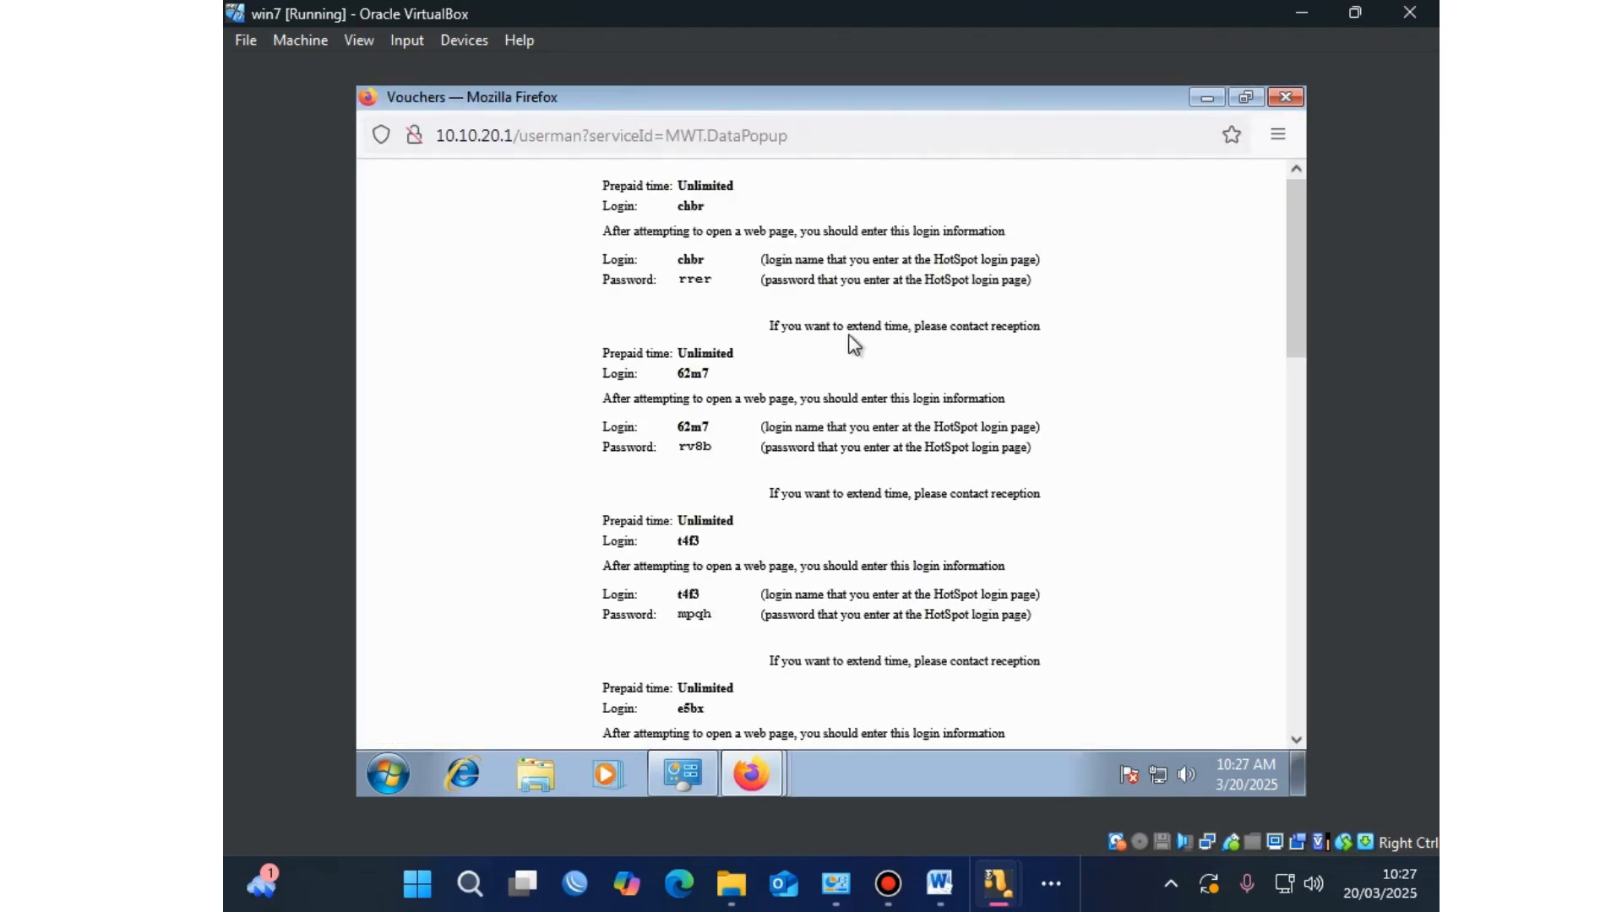
{"action": "scroll", "coordinate": [852, 338], "scroll_direction": "down", "scroll_amount": 15}
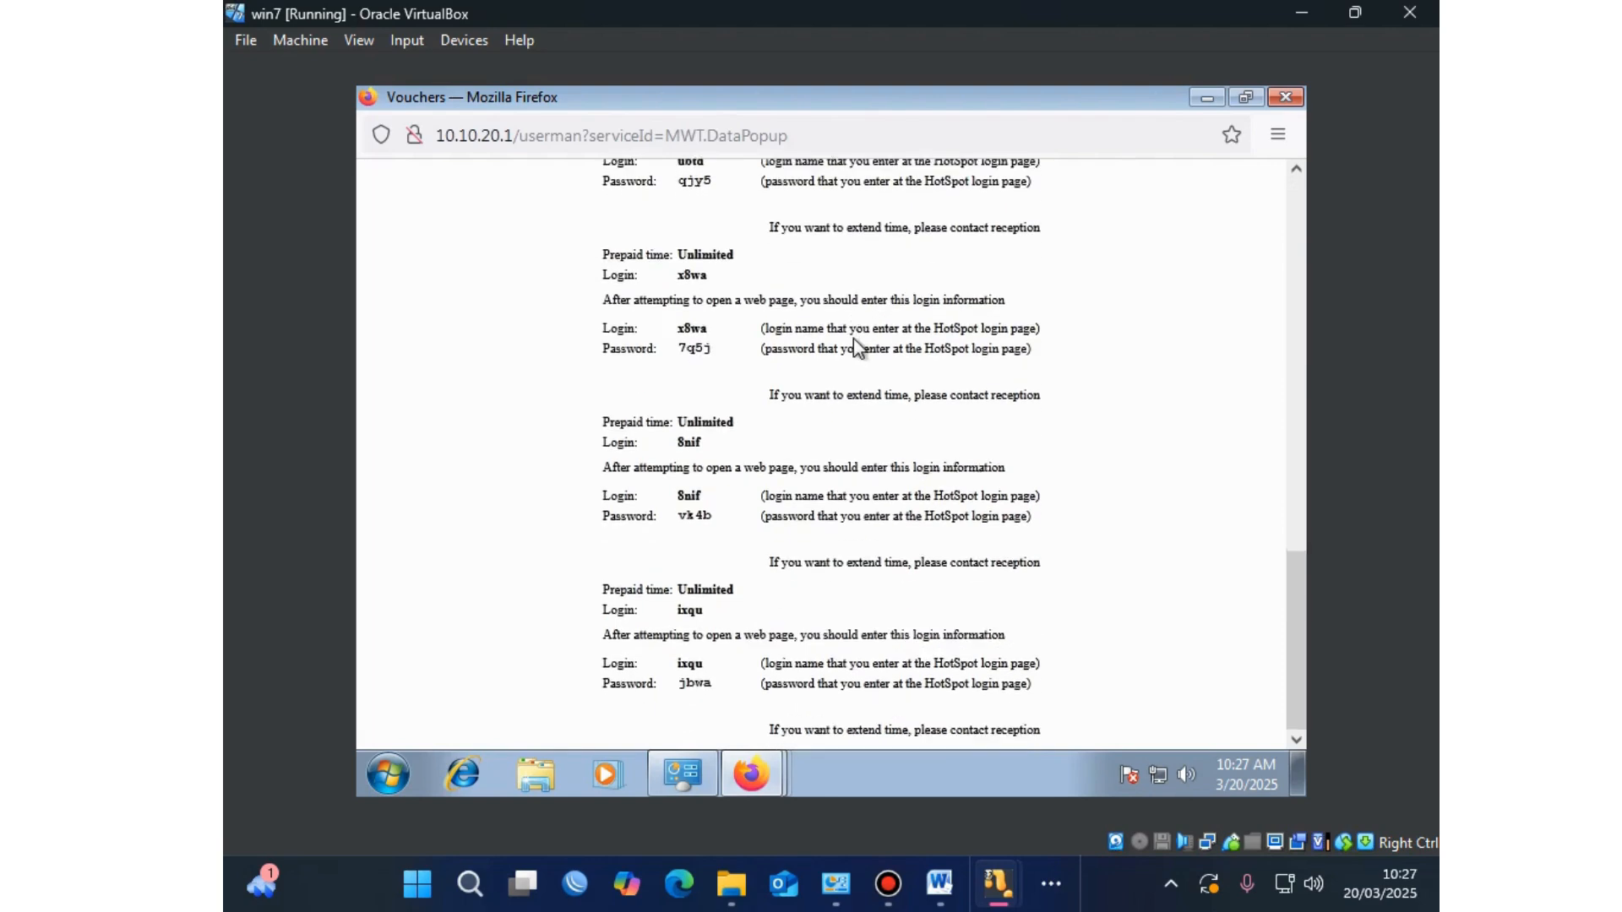
{"action": "scroll", "coordinate": [854, 339], "scroll_direction": "up", "scroll_amount": 15}
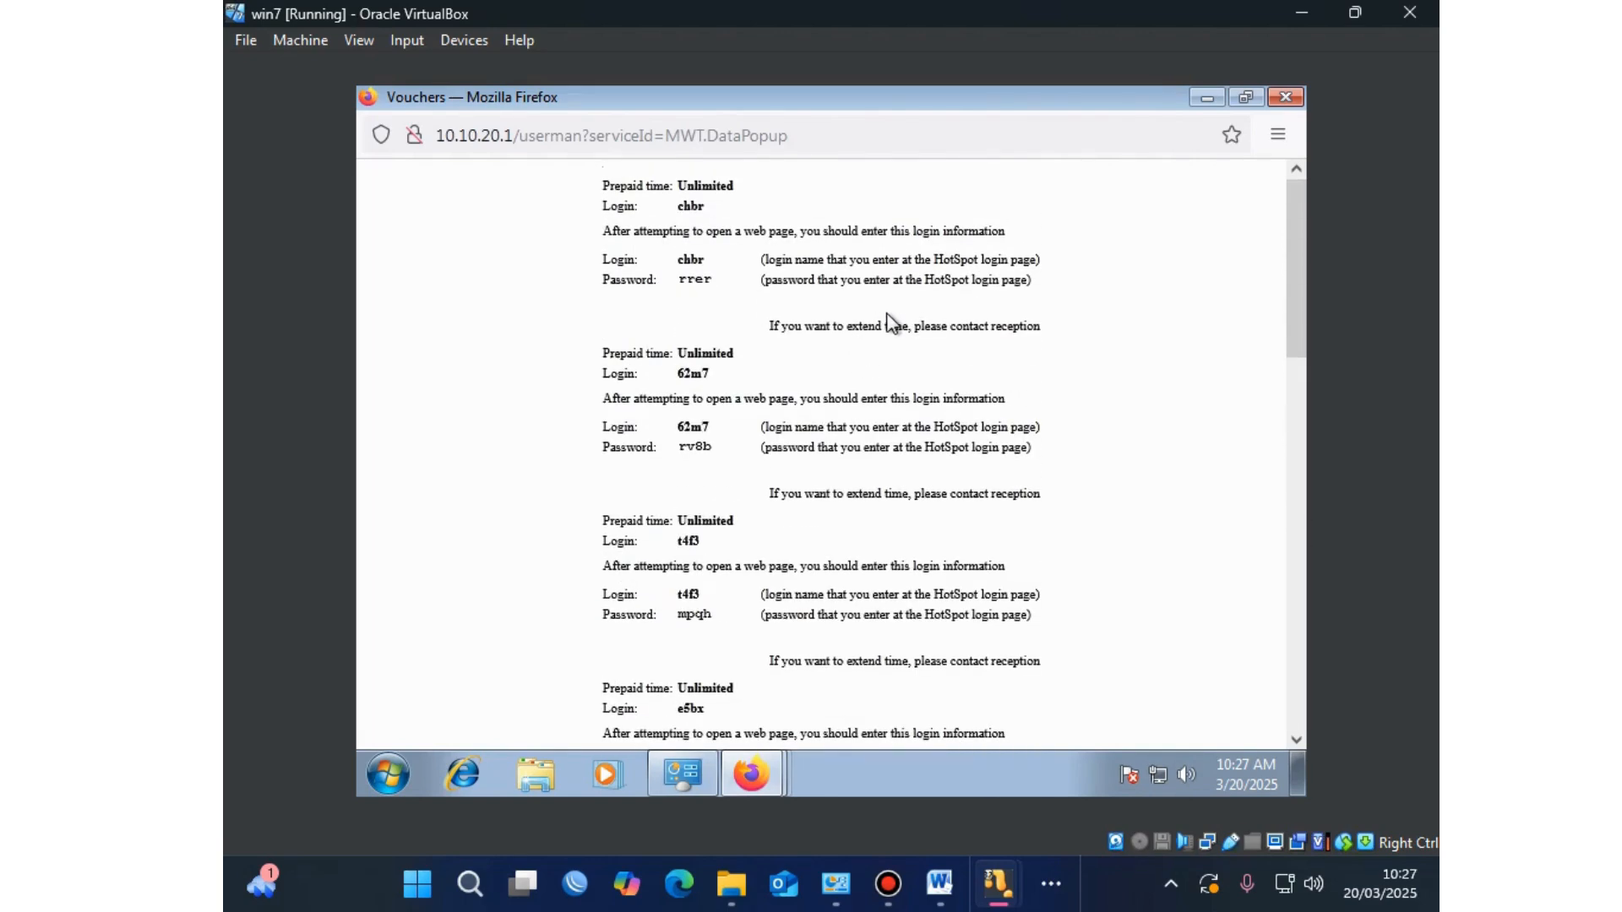
{"action": "scroll", "coordinate": [887, 321], "scroll_direction": "down", "scroll_amount": 15}
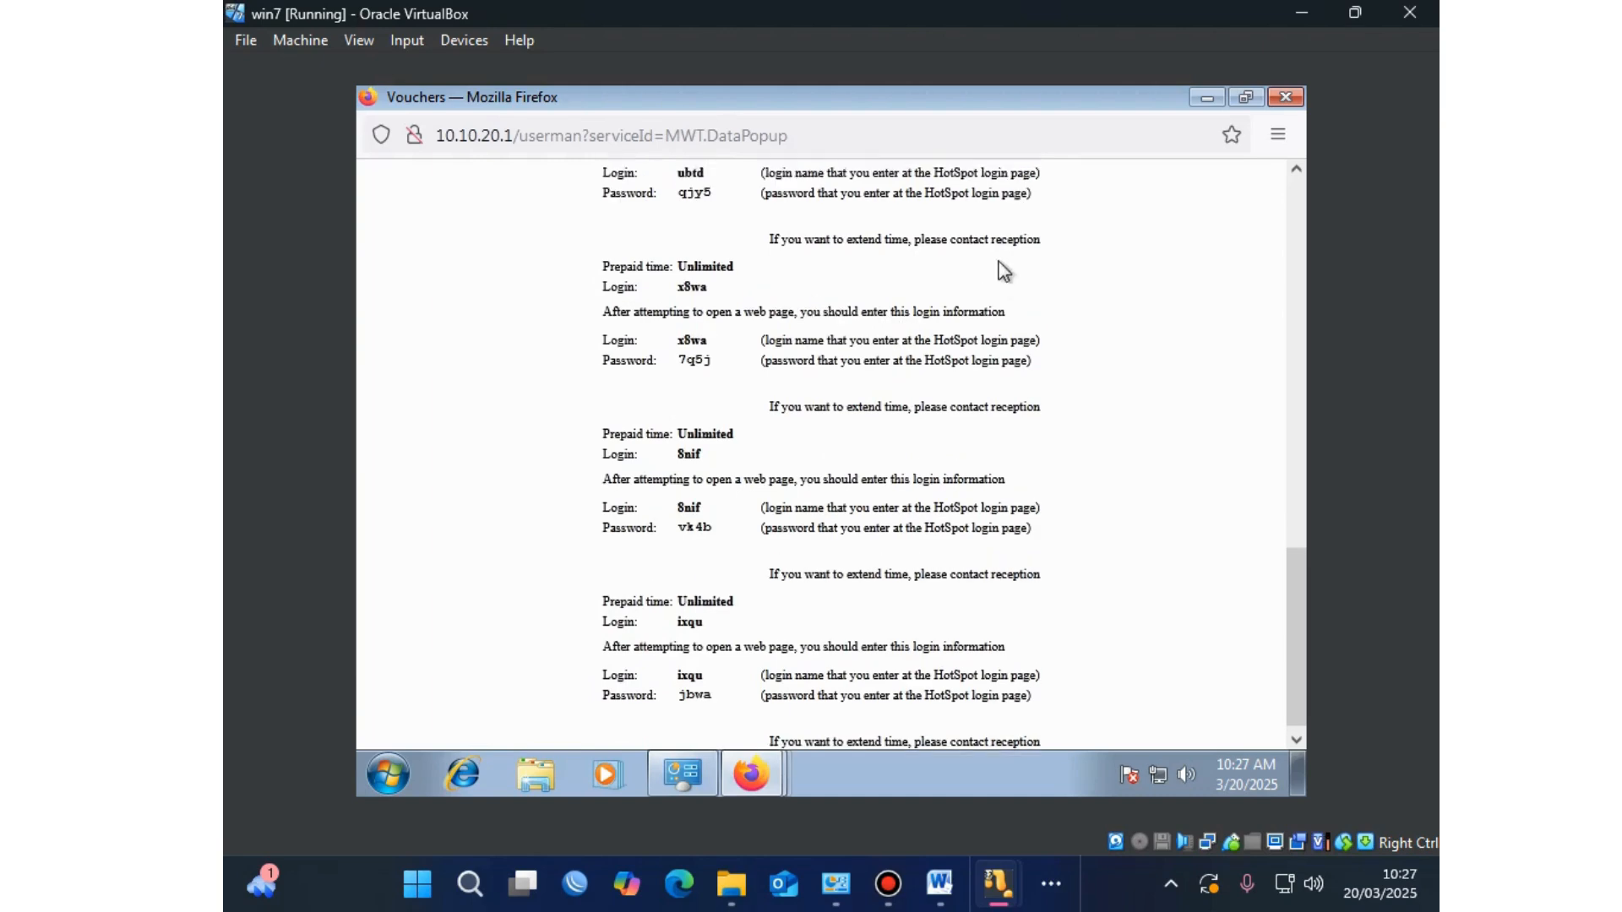
{"action": "scroll", "coordinate": [1004, 271], "scroll_direction": "up", "scroll_amount": 15}
{"action": "scroll", "coordinate": [1000, 261], "scroll_direction": "down", "scroll_amount": 15}
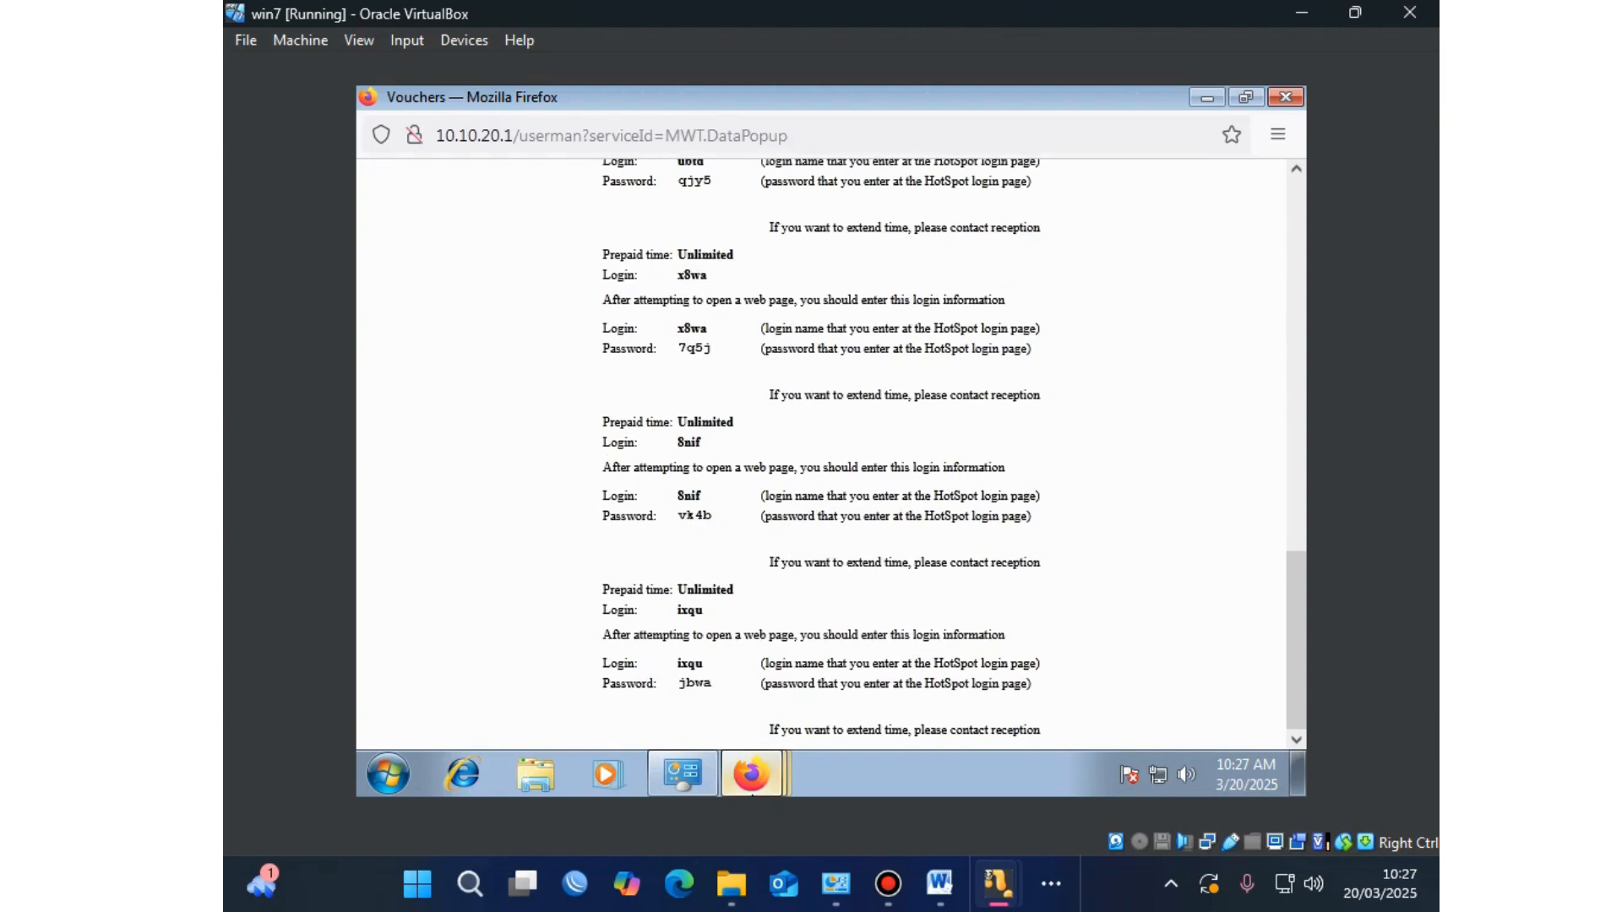
Step: Bring the Firefox window forward and open Google search
{"action": "mouse_move", "coordinate": [751, 774]}
{"action": "left_click", "coordinate": [772, 640]}
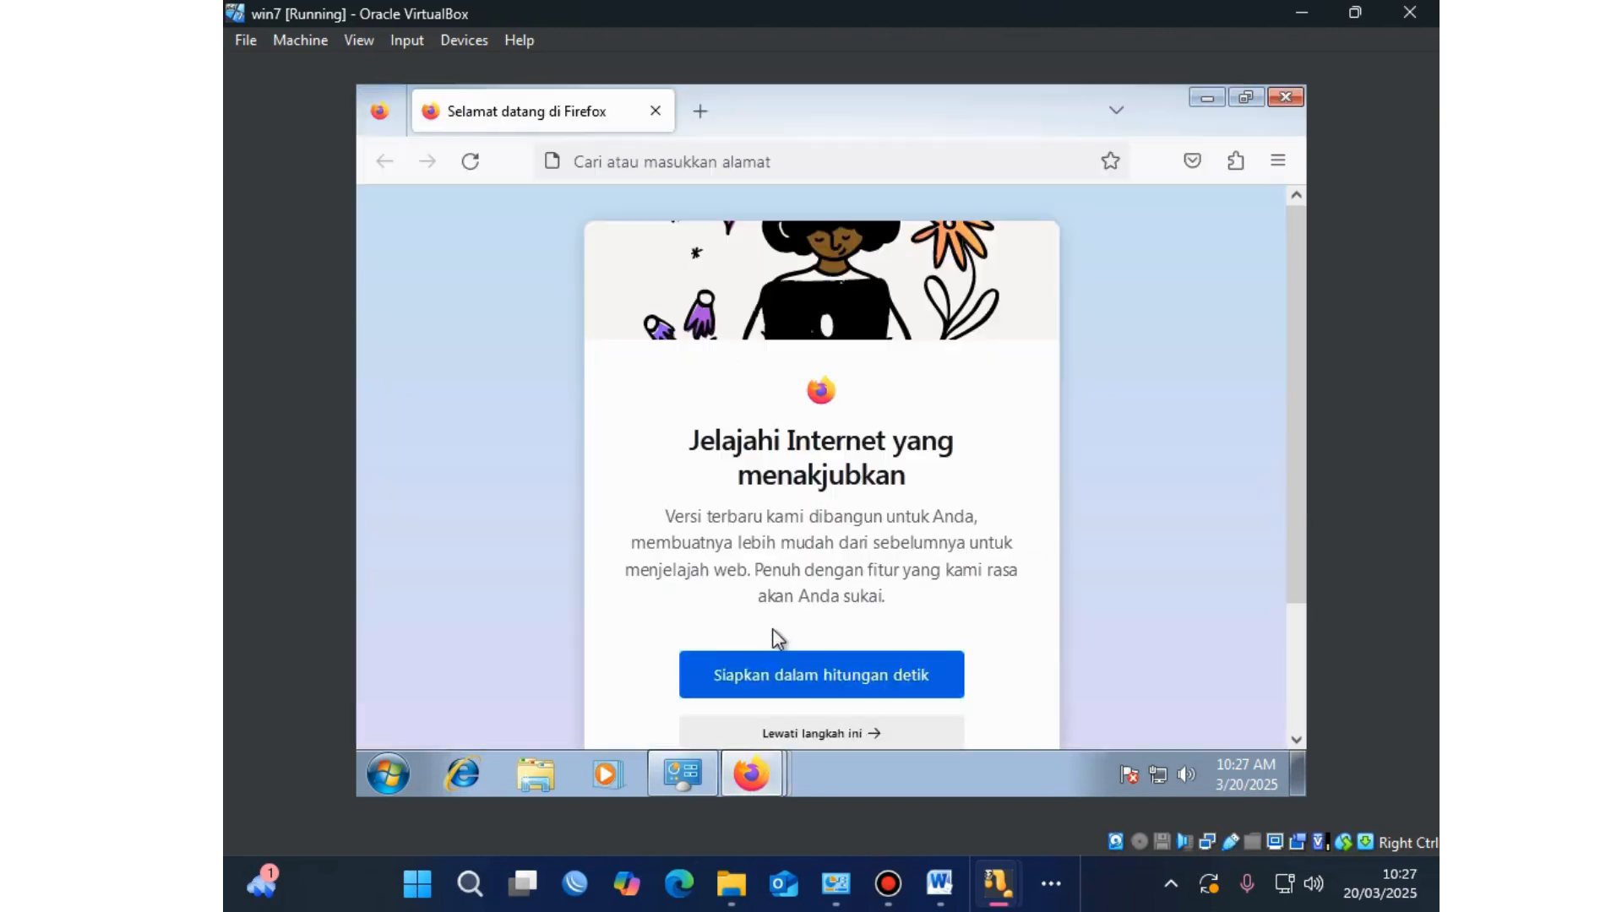
{"action": "left_click", "coordinate": [824, 163]}
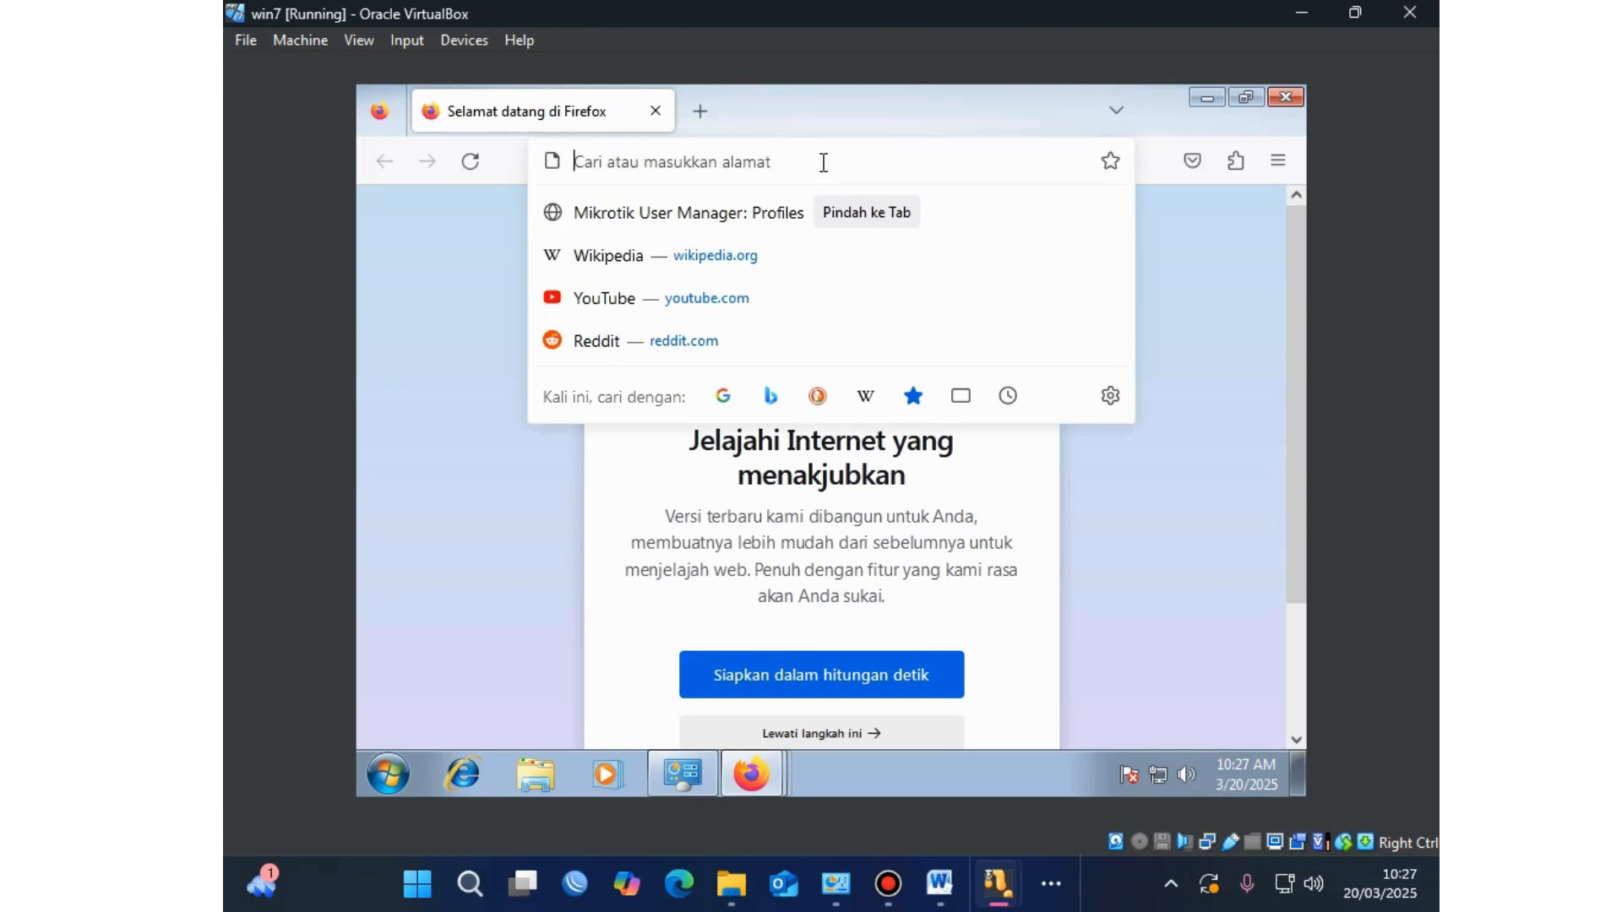
{"action": "type", "text": "g"}
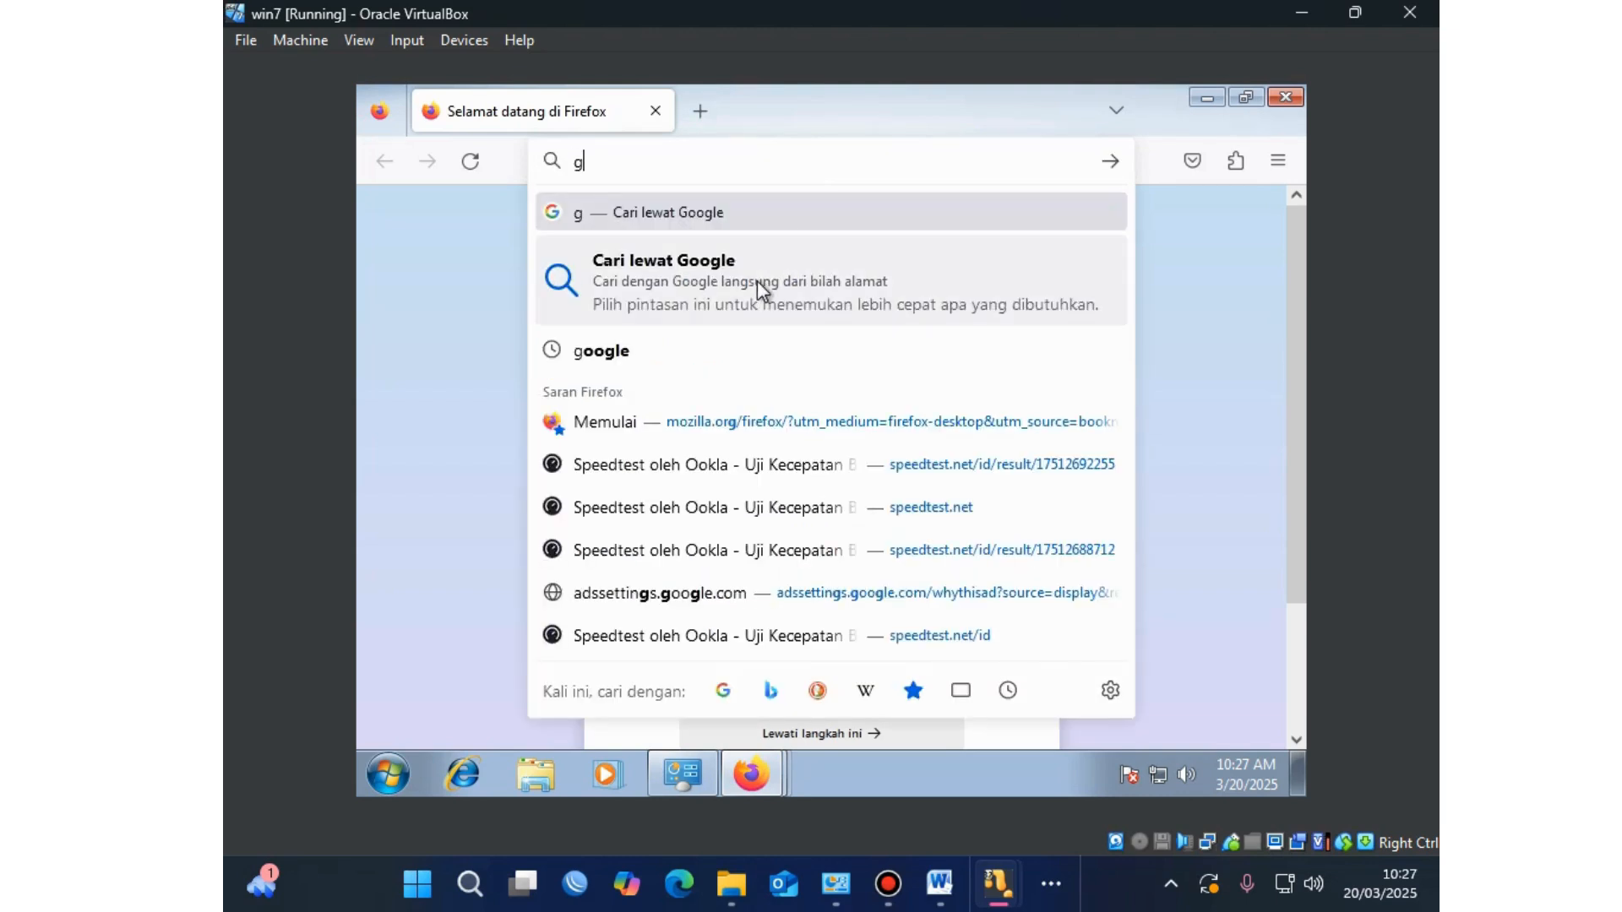
{"action": "left_click", "coordinate": [742, 350]}
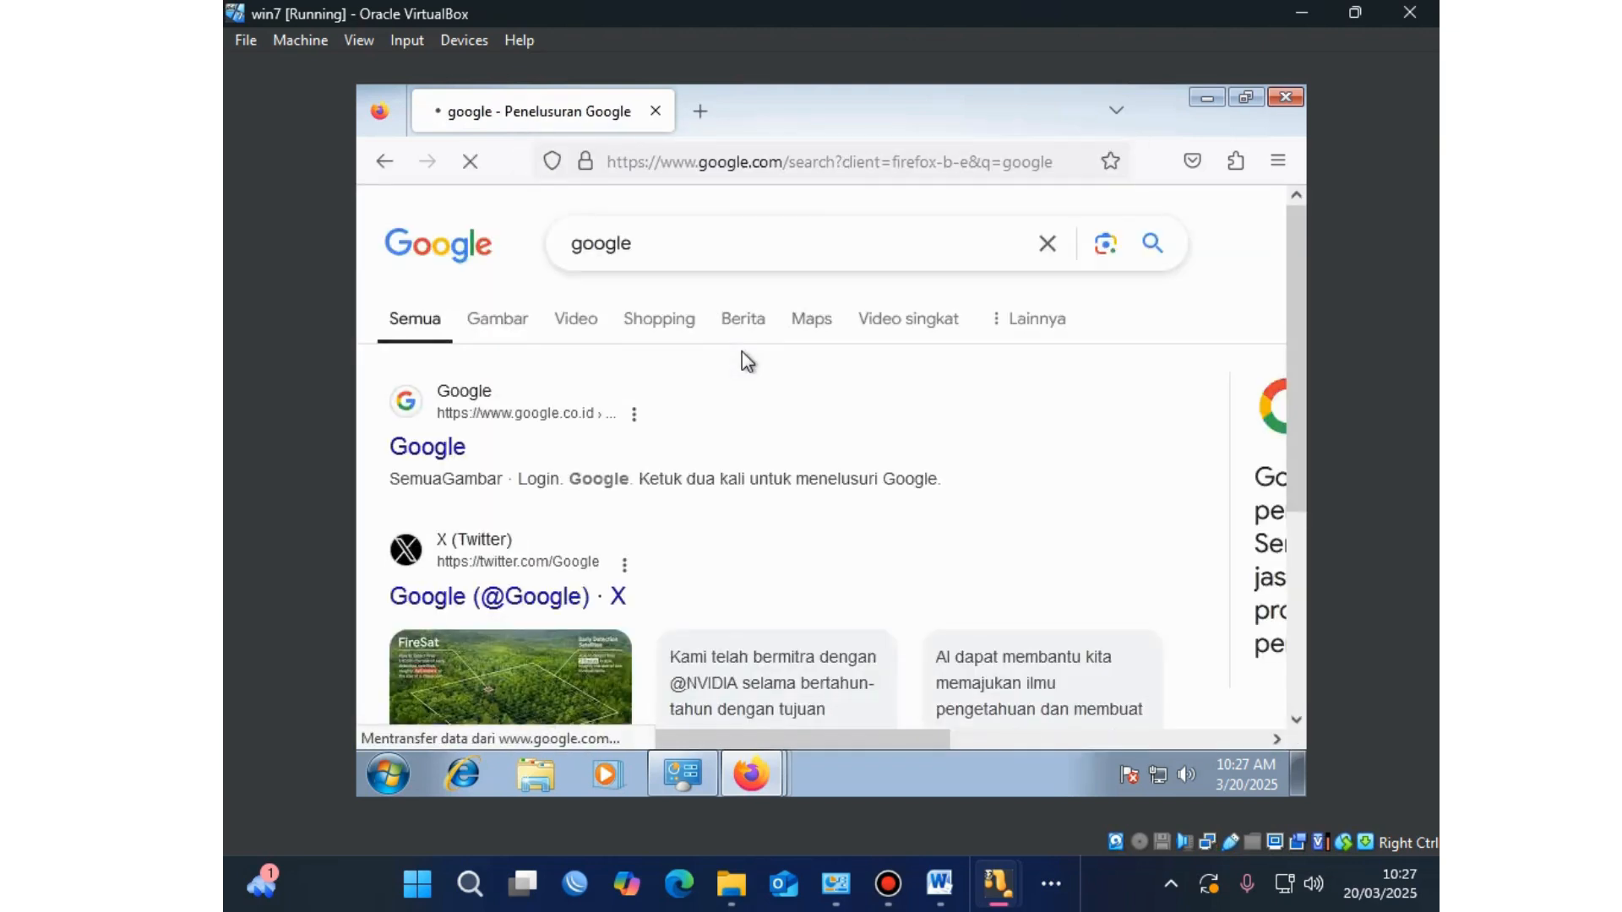
Step: Search Google for 'template voucher userman' via the 'tempelt voucher' suggestion
{"action": "left_click_drag", "start_coordinate": [641, 243], "coordinate": [525, 261]}
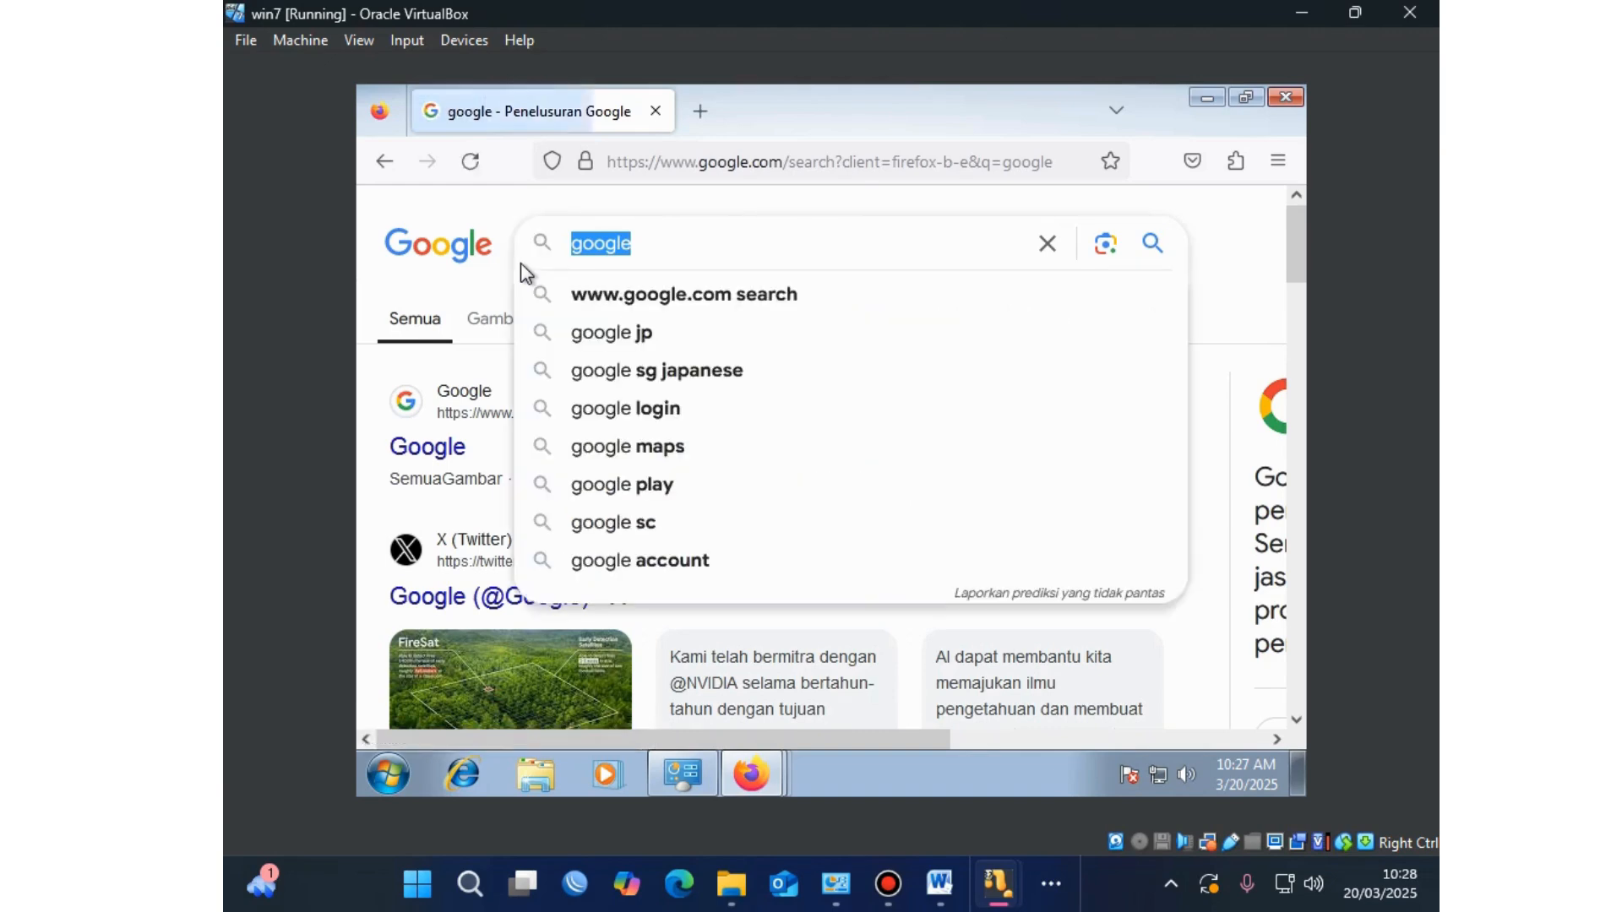
{"action": "type", "text": "tempelt"}
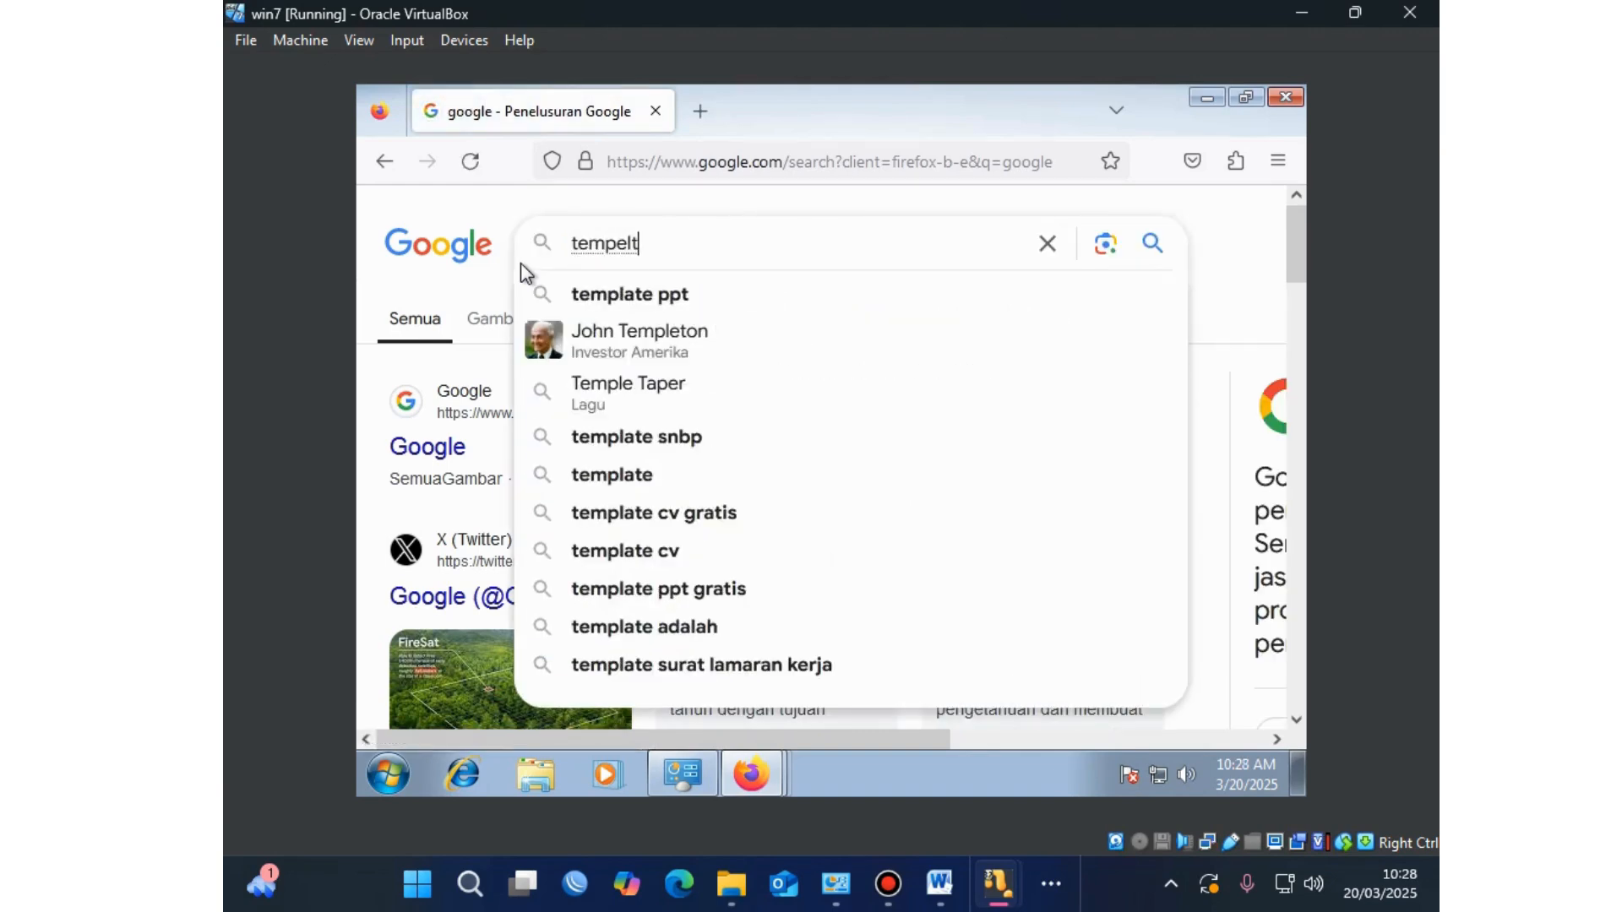
{"action": "type", "text": " vouc"}
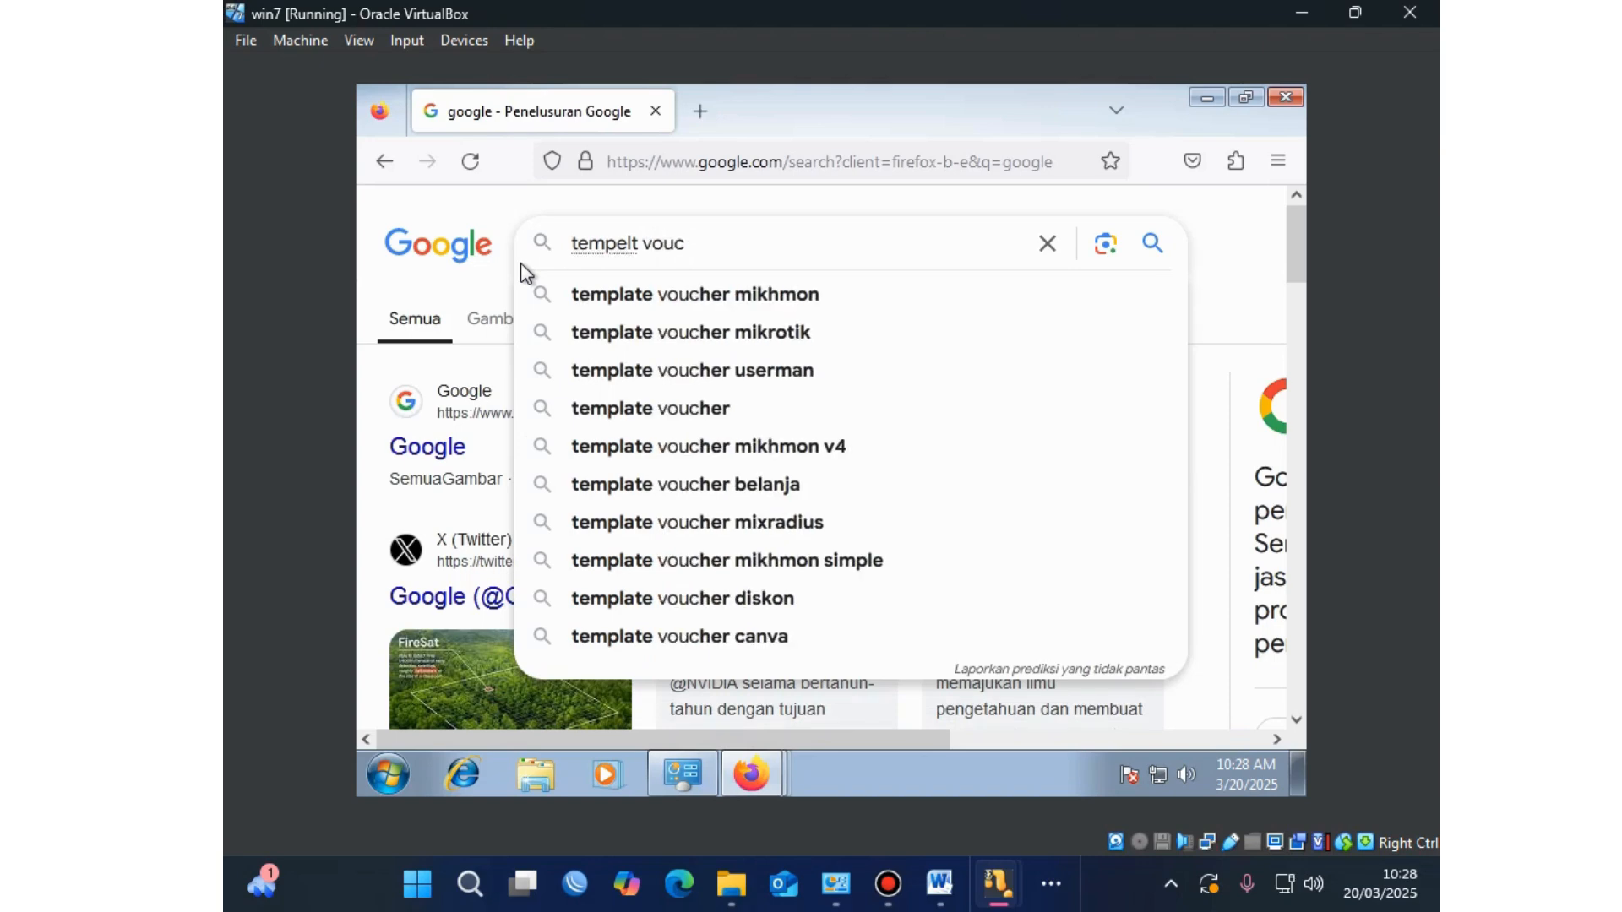
{"action": "type", "text": "her"}
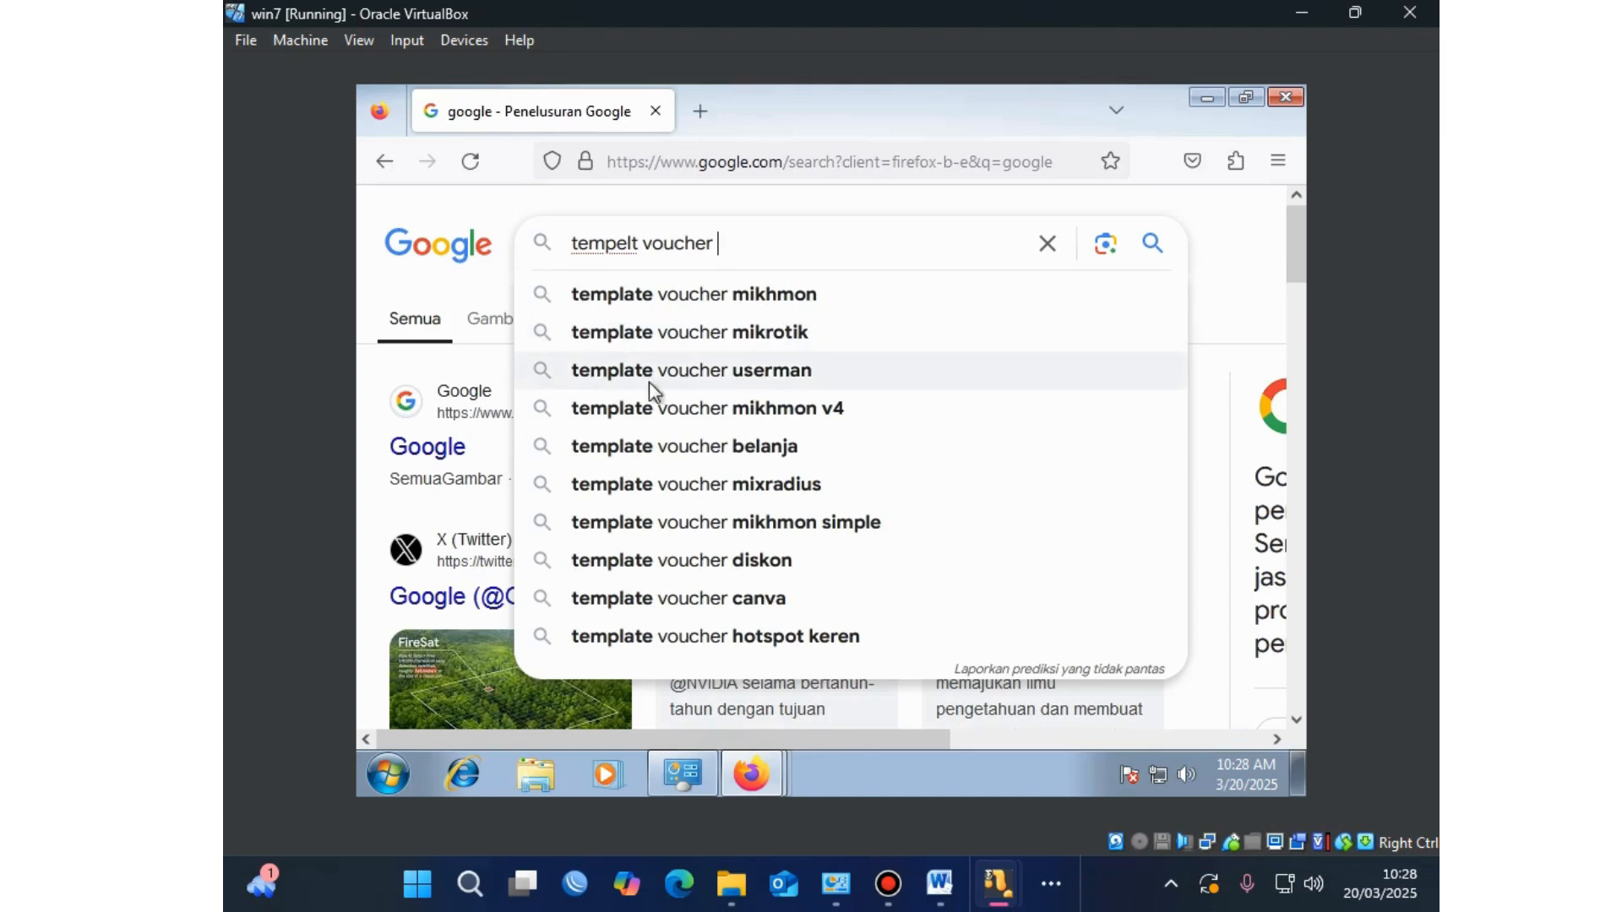
{"action": "left_click", "coordinate": [681, 376]}
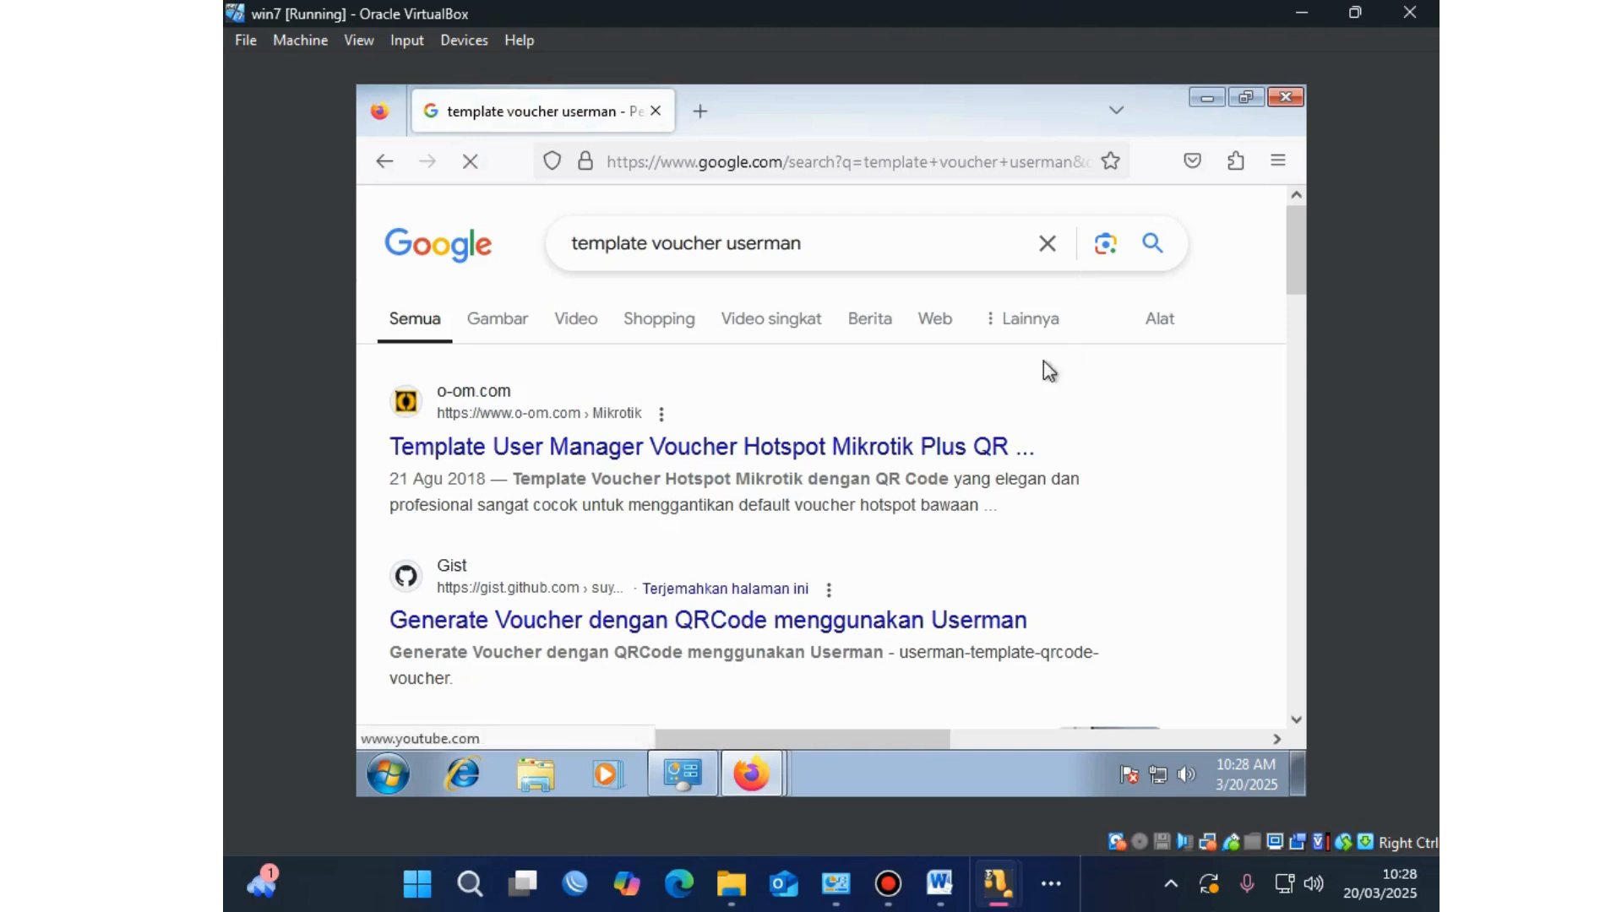
Step: Open the o-om.com QR-code voucher template article and read through it
{"action": "left_click", "coordinate": [911, 455]}
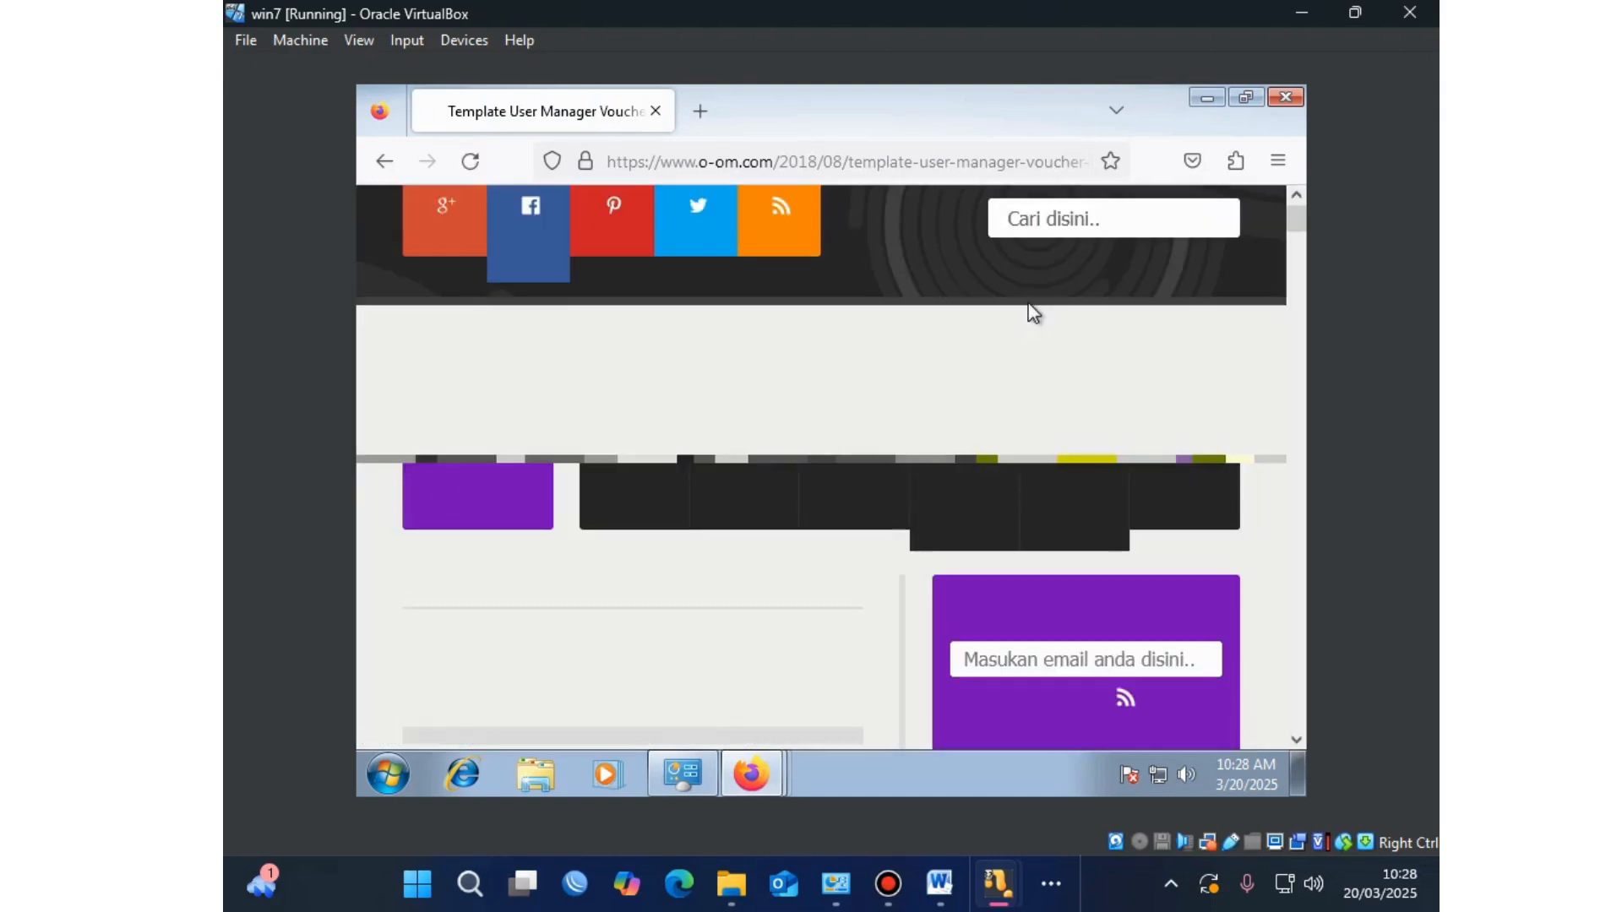
{"action": "scroll", "coordinate": [972, 354], "scroll_direction": "down", "scroll_amount": 5}
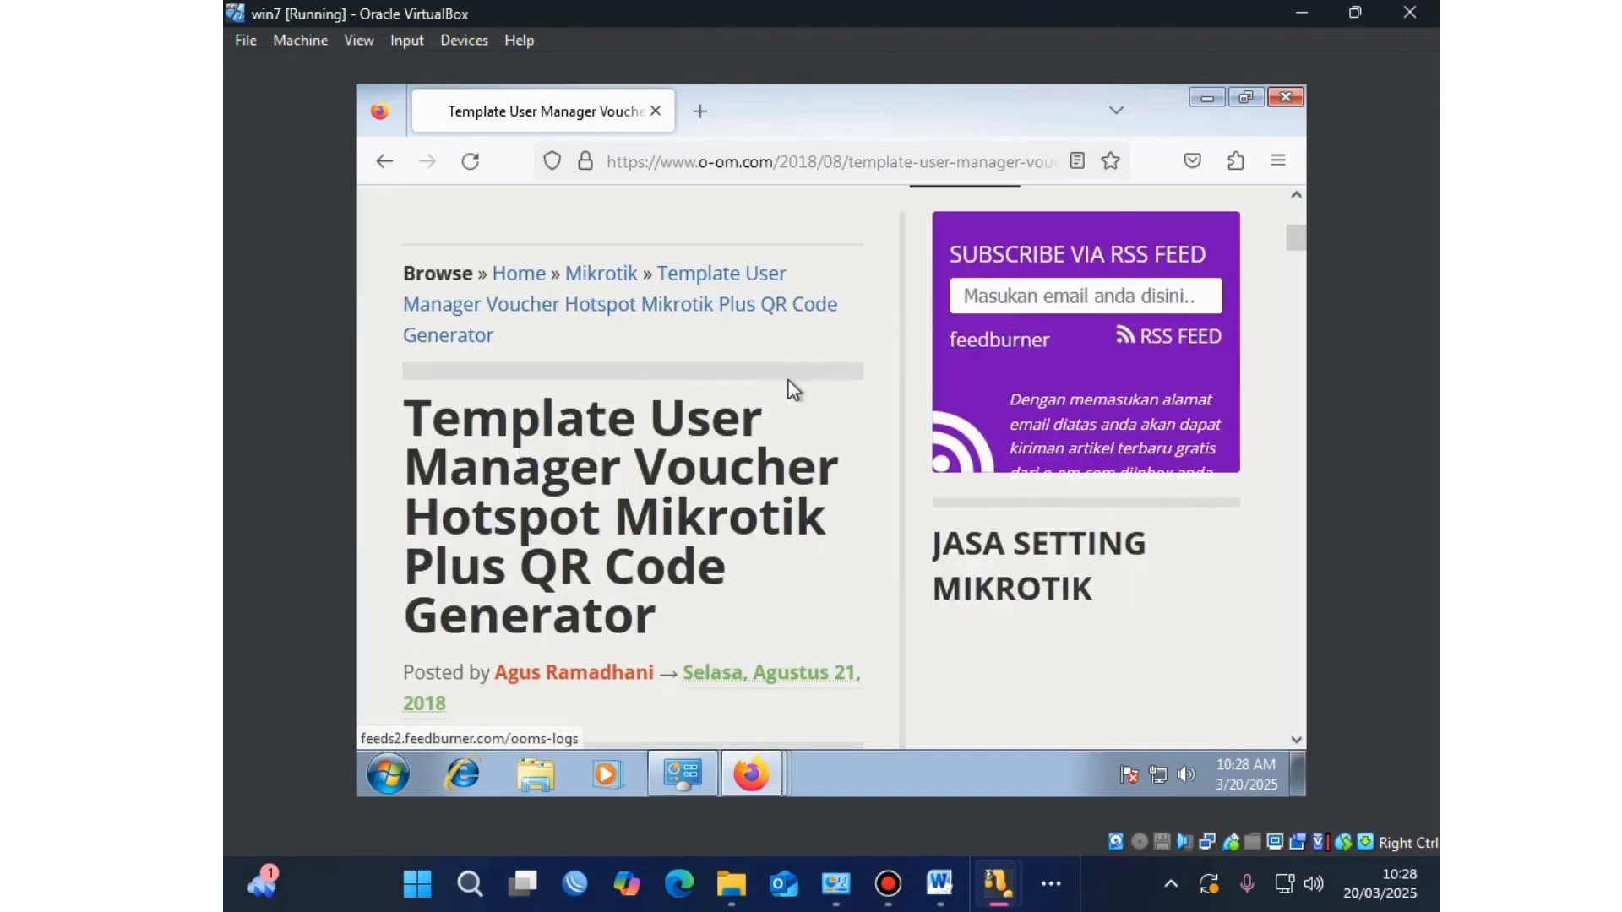
{"action": "scroll", "coordinate": [790, 391], "scroll_direction": "down", "scroll_amount": 5}
{"action": "scroll", "coordinate": [736, 406], "scroll_direction": "down", "scroll_amount": 15}
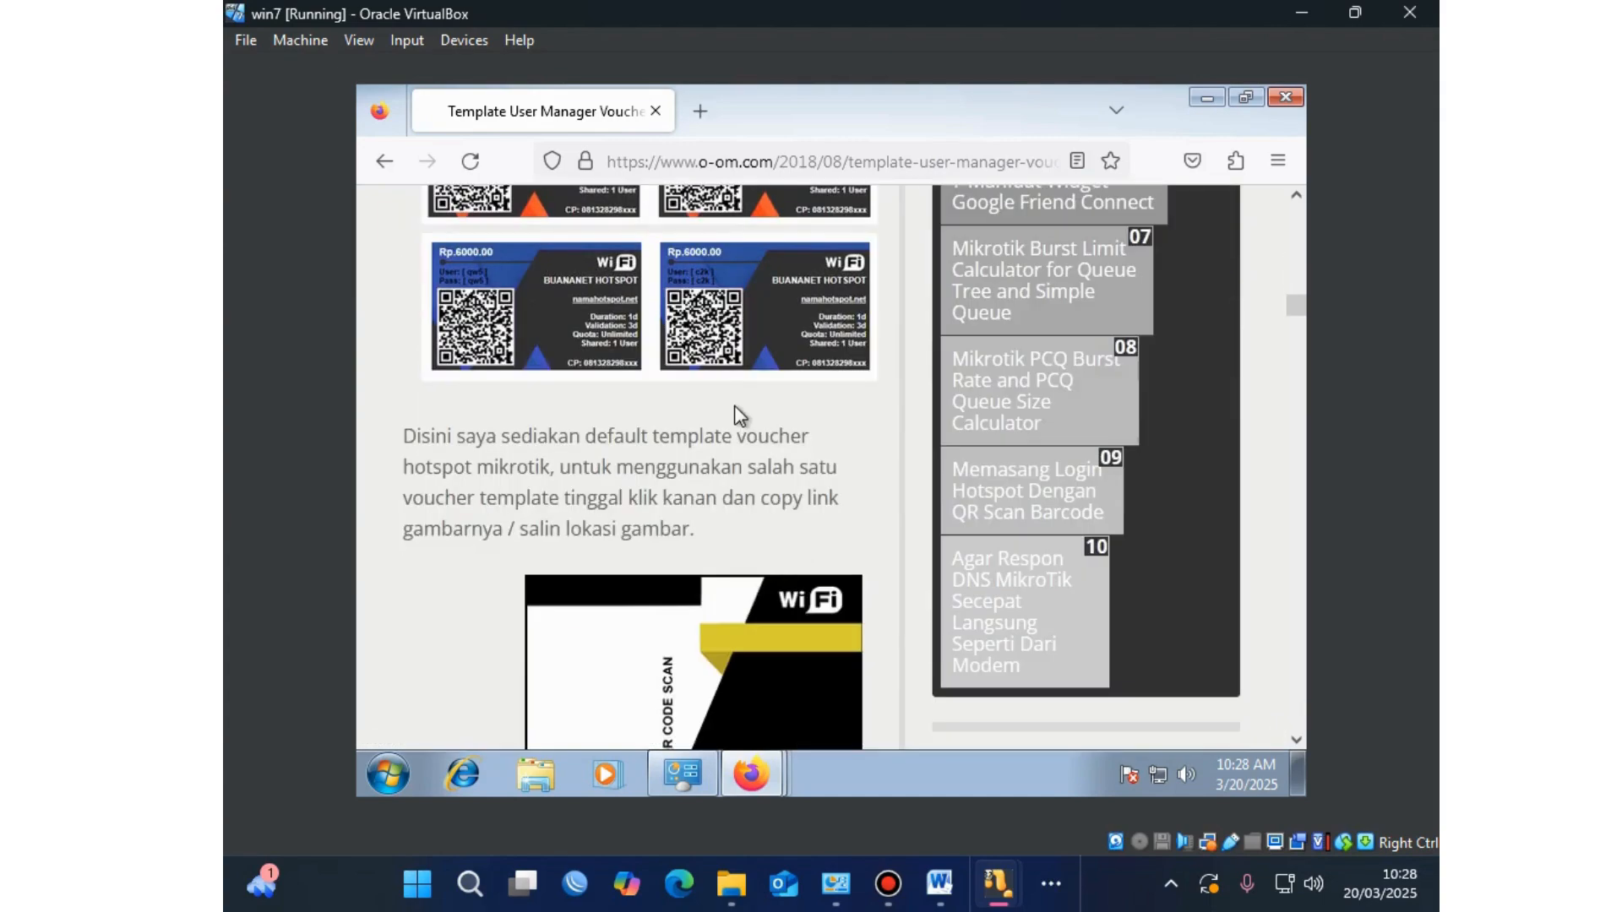
{"action": "scroll", "coordinate": [737, 417], "scroll_direction": "down", "scroll_amount": 15}
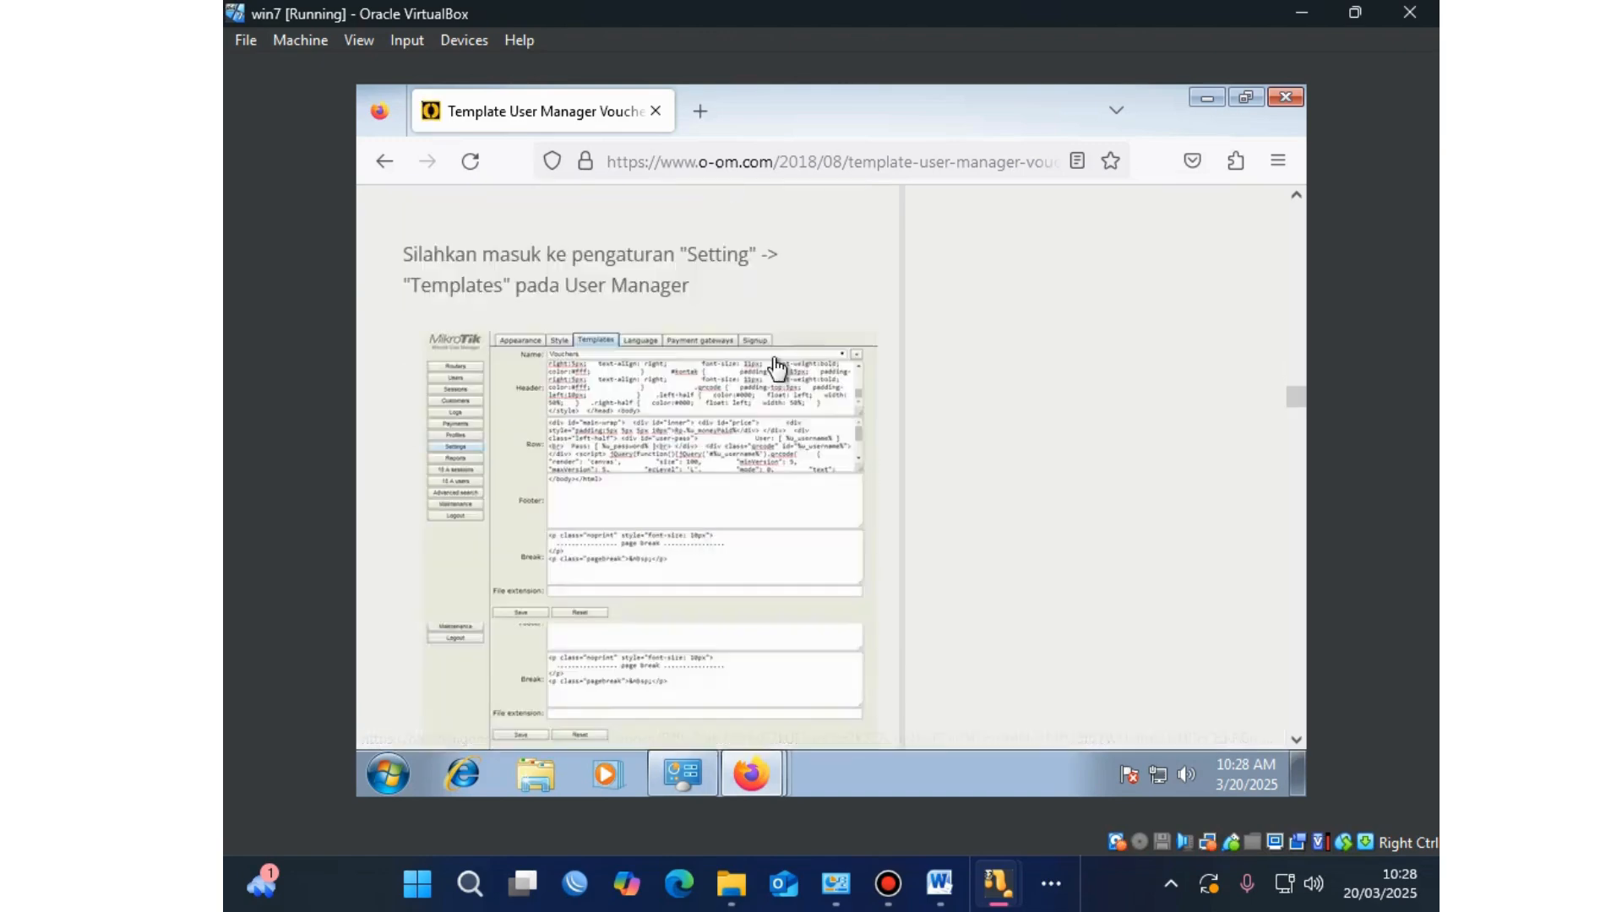
{"action": "scroll", "coordinate": [773, 356], "scroll_direction": "up", "scroll_amount": 5}
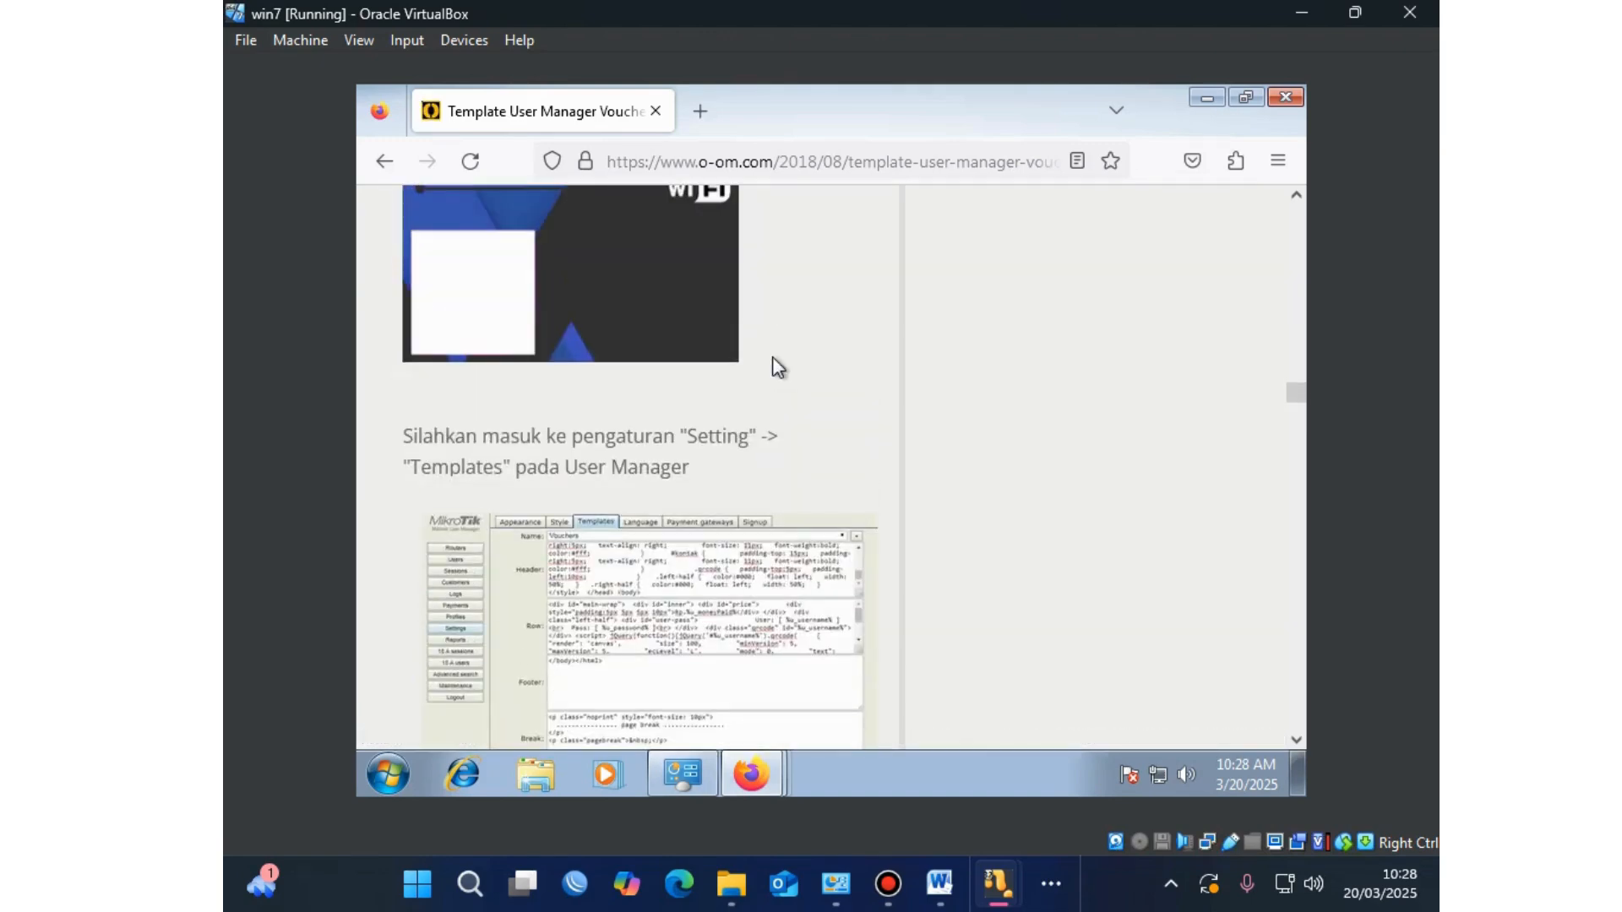
{"action": "scroll", "coordinate": [772, 218], "scroll_direction": "down", "scroll_amount": 1}
{"action": "scroll", "coordinate": [608, 591], "scroll_direction": "down", "scroll_amount": 4}
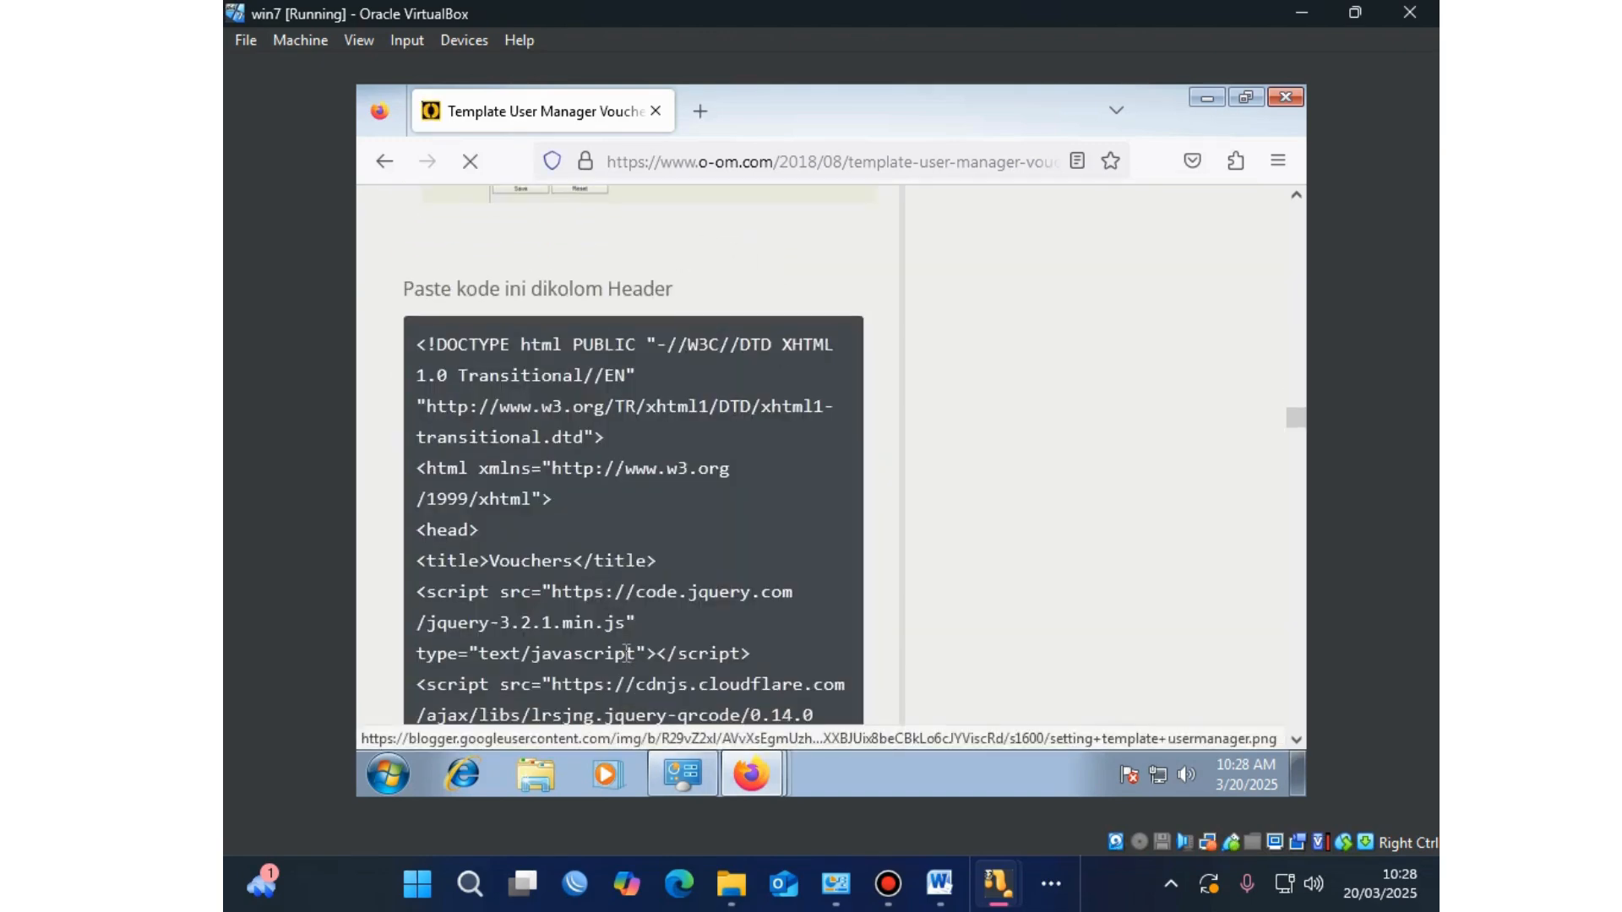
{"action": "scroll", "coordinate": [681, 499], "scroll_direction": "up", "scroll_amount": 2}
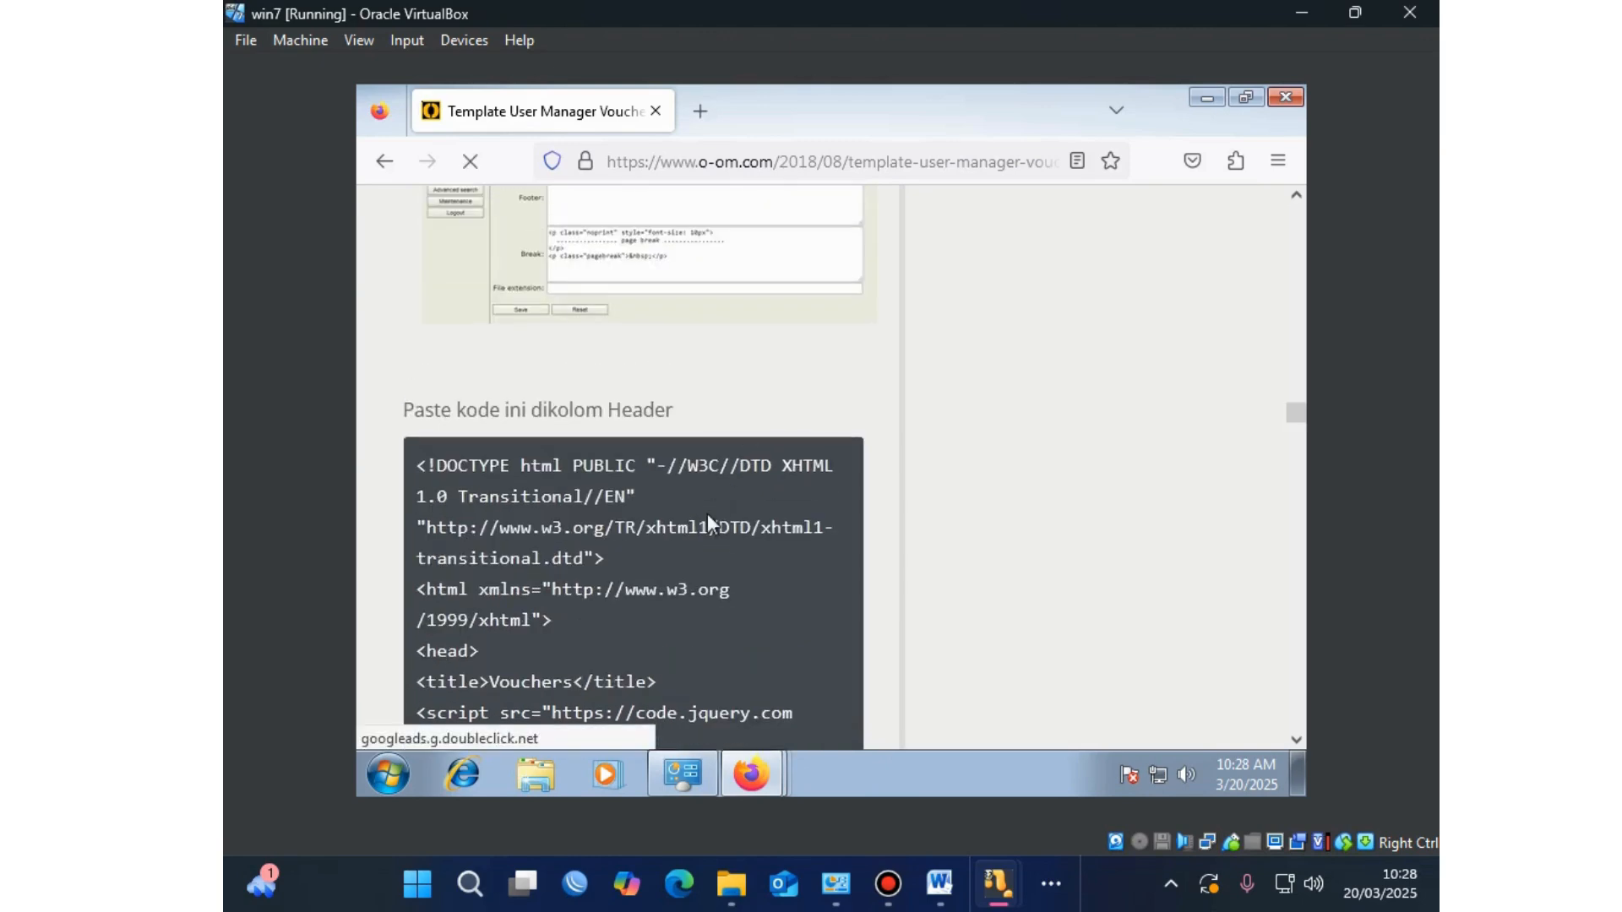
{"action": "scroll", "coordinate": [727, 498], "scroll_direction": "up", "scroll_amount": 4}
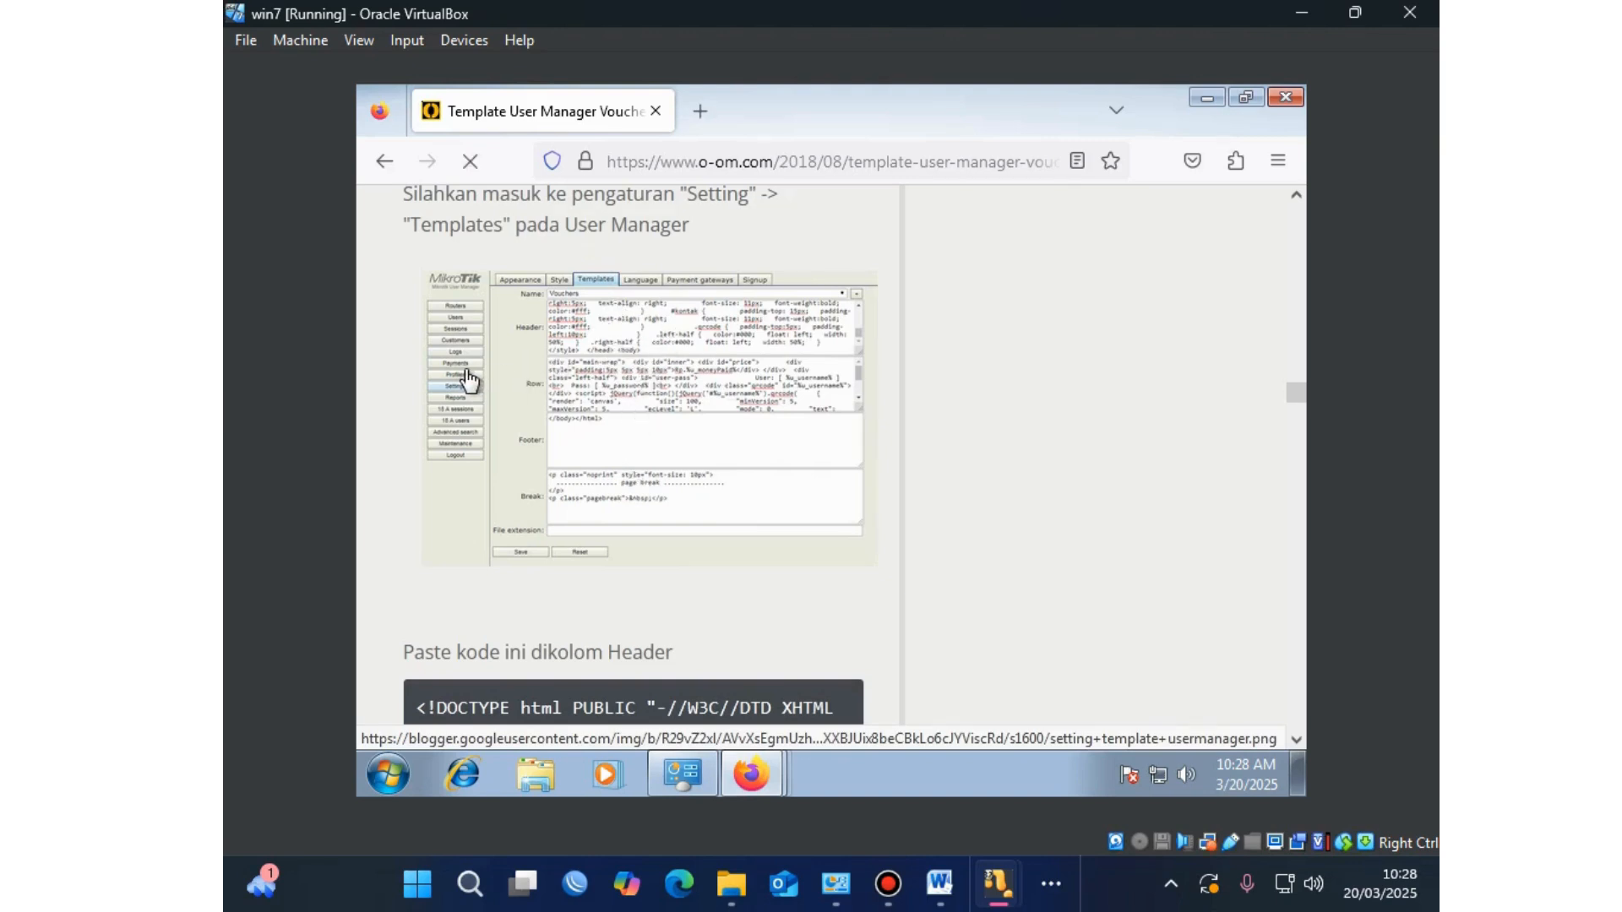
{"action": "scroll", "coordinate": [716, 456], "scroll_direction": "down", "scroll_amount": 3}
{"action": "scroll", "coordinate": [716, 456], "scroll_direction": "down", "scroll_amount": 2}
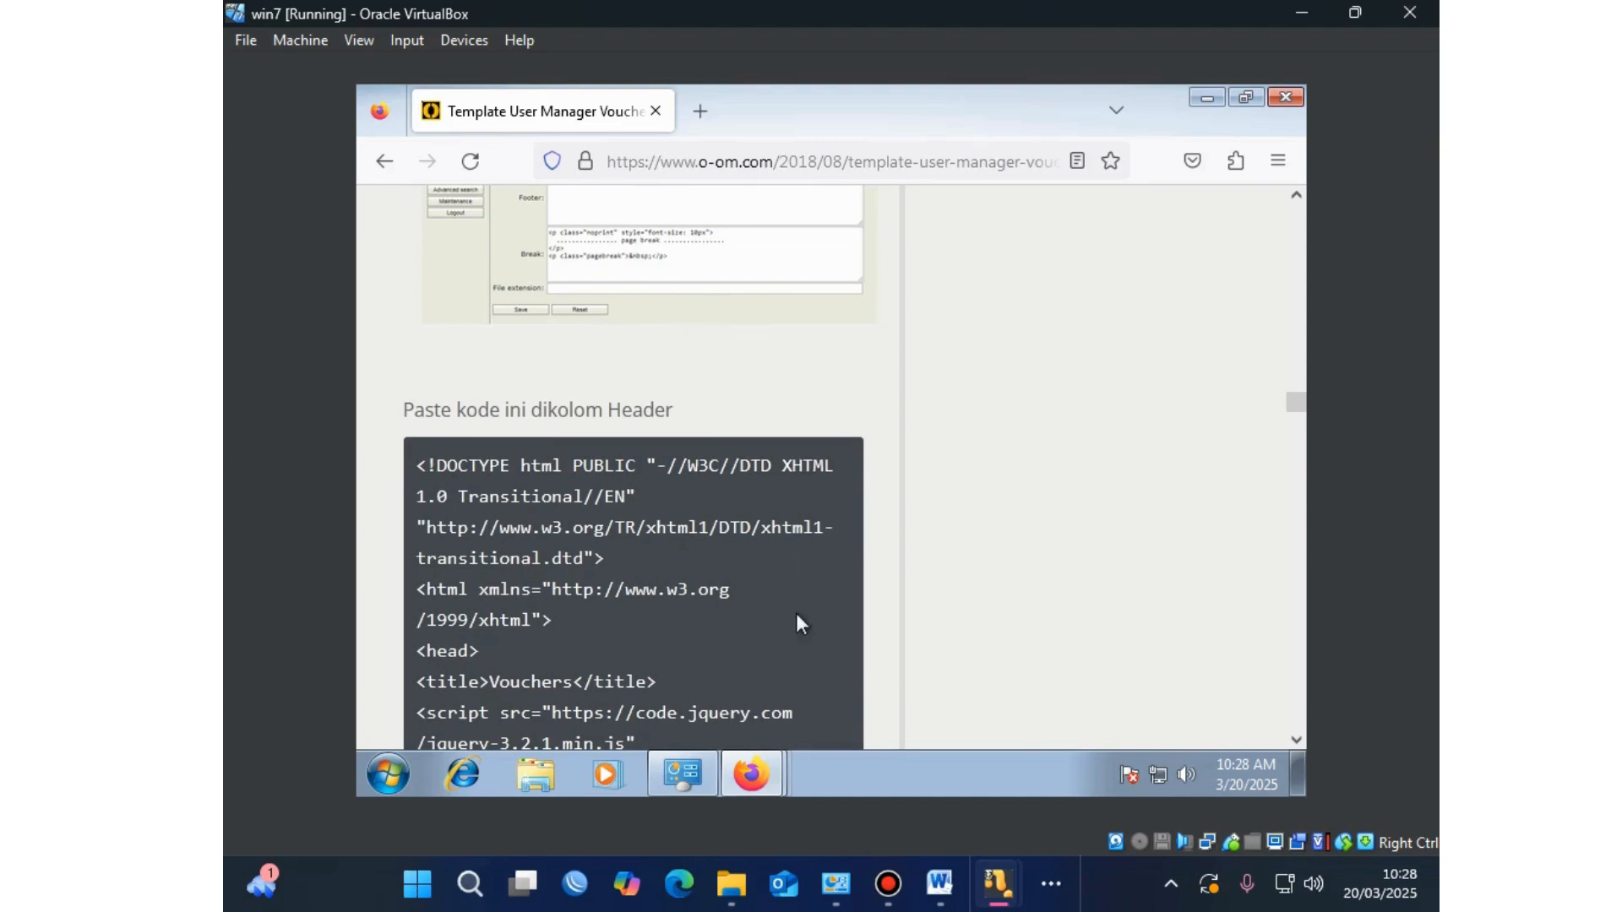
Step: Close the voucher printout window and the Jira ad, then return to User Manager
{"action": "left_click", "coordinate": [752, 773]}
{"action": "left_click", "coordinate": [772, 714]}
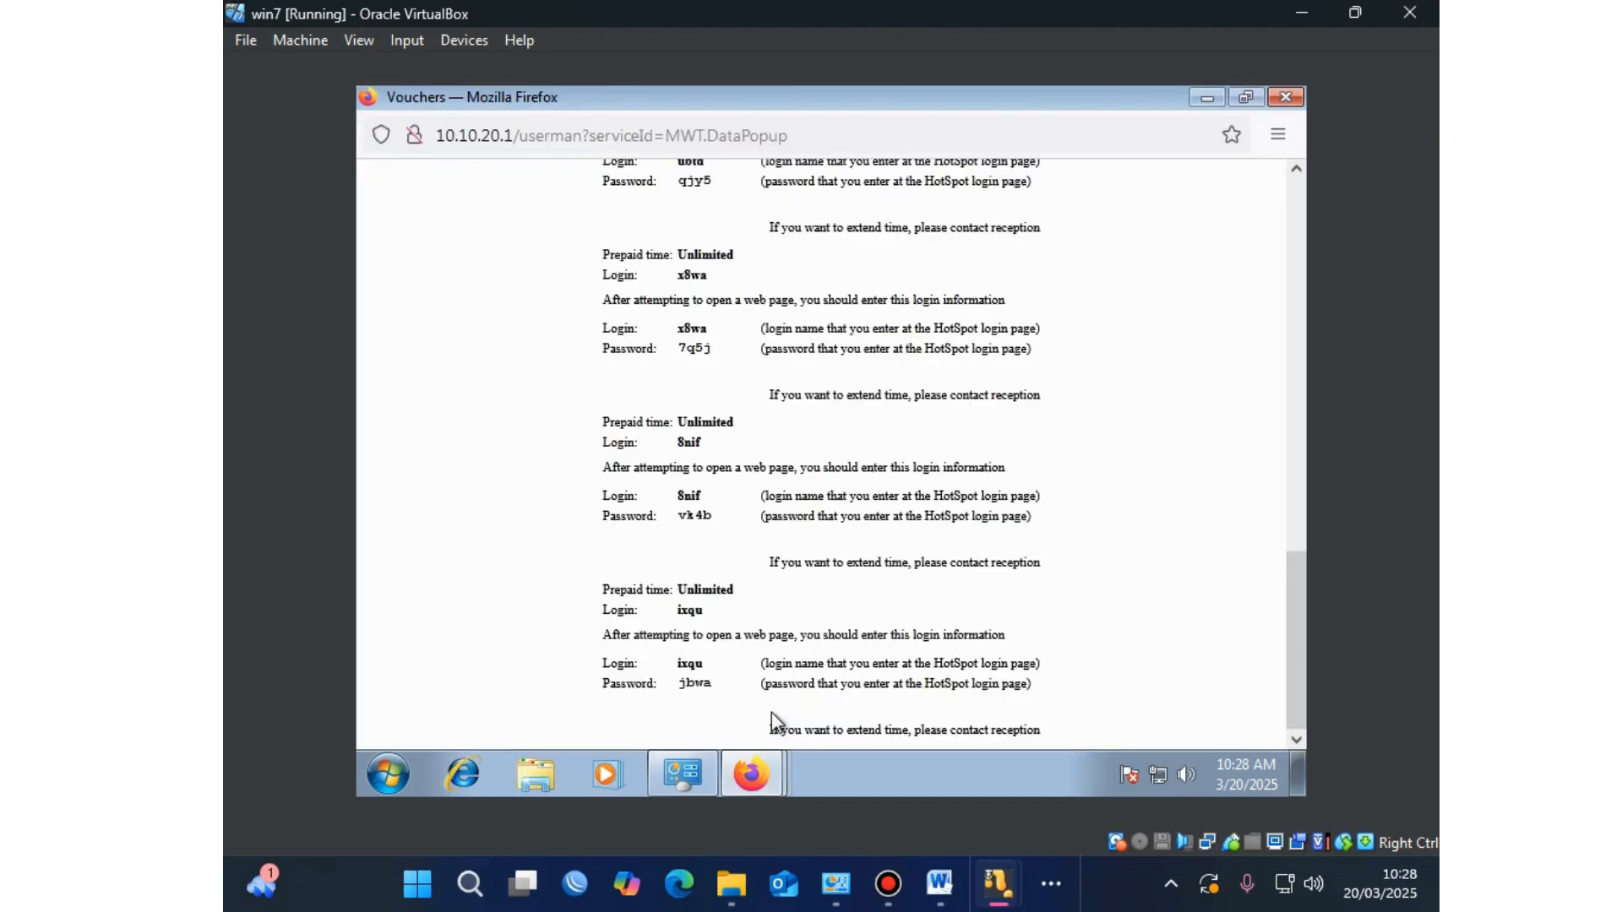
{"action": "left_click", "coordinate": [1296, 99]}
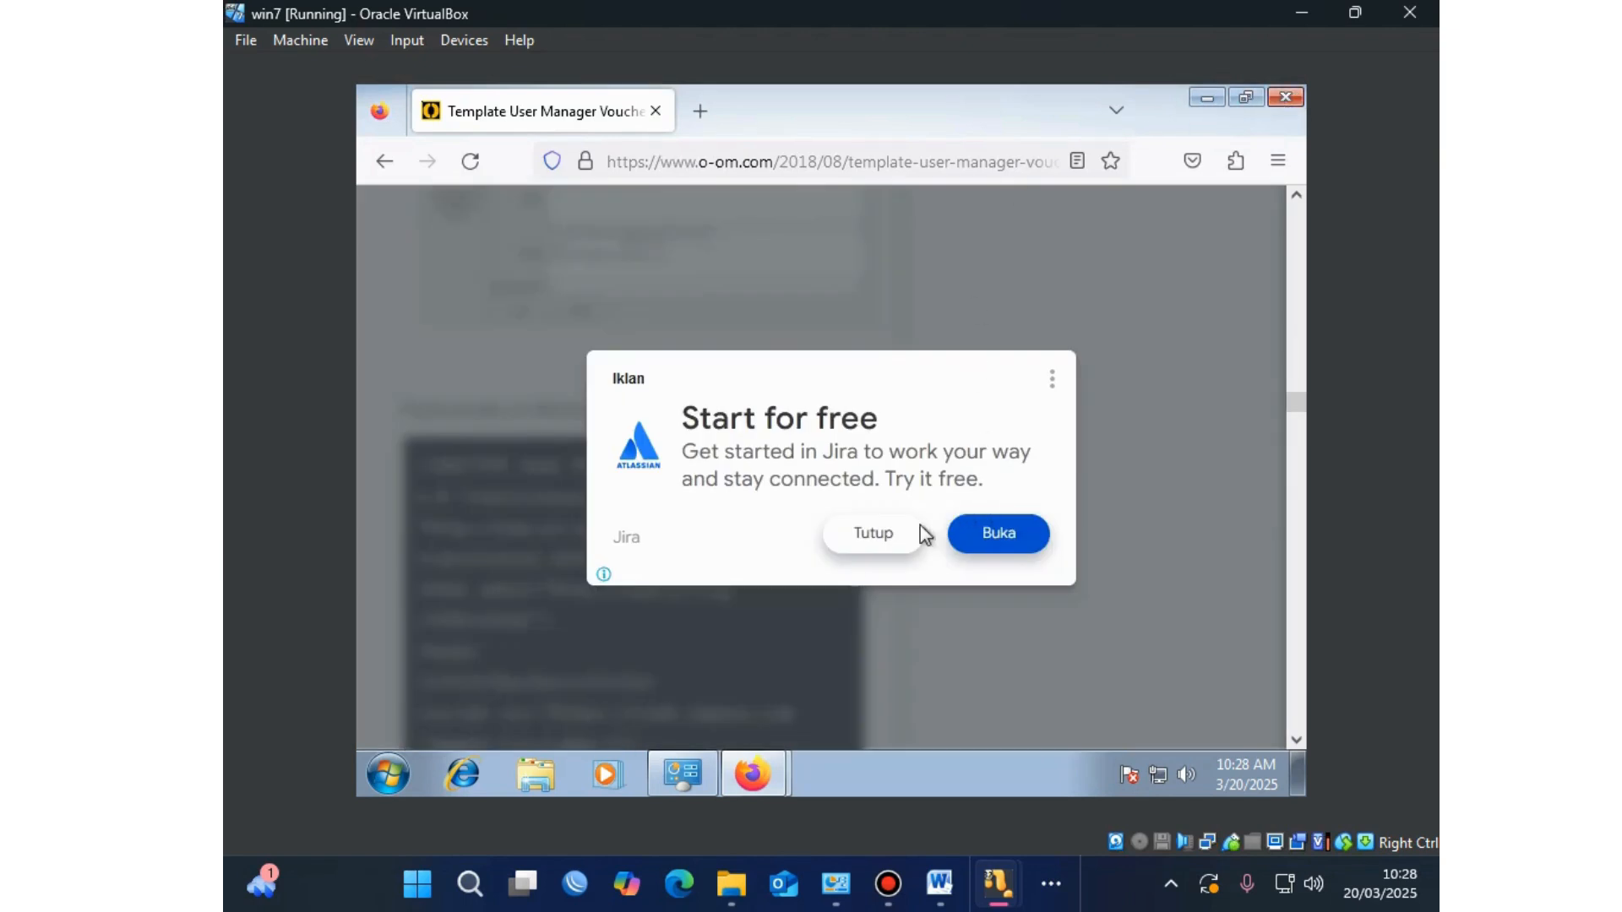
{"action": "left_click", "coordinate": [896, 535]}
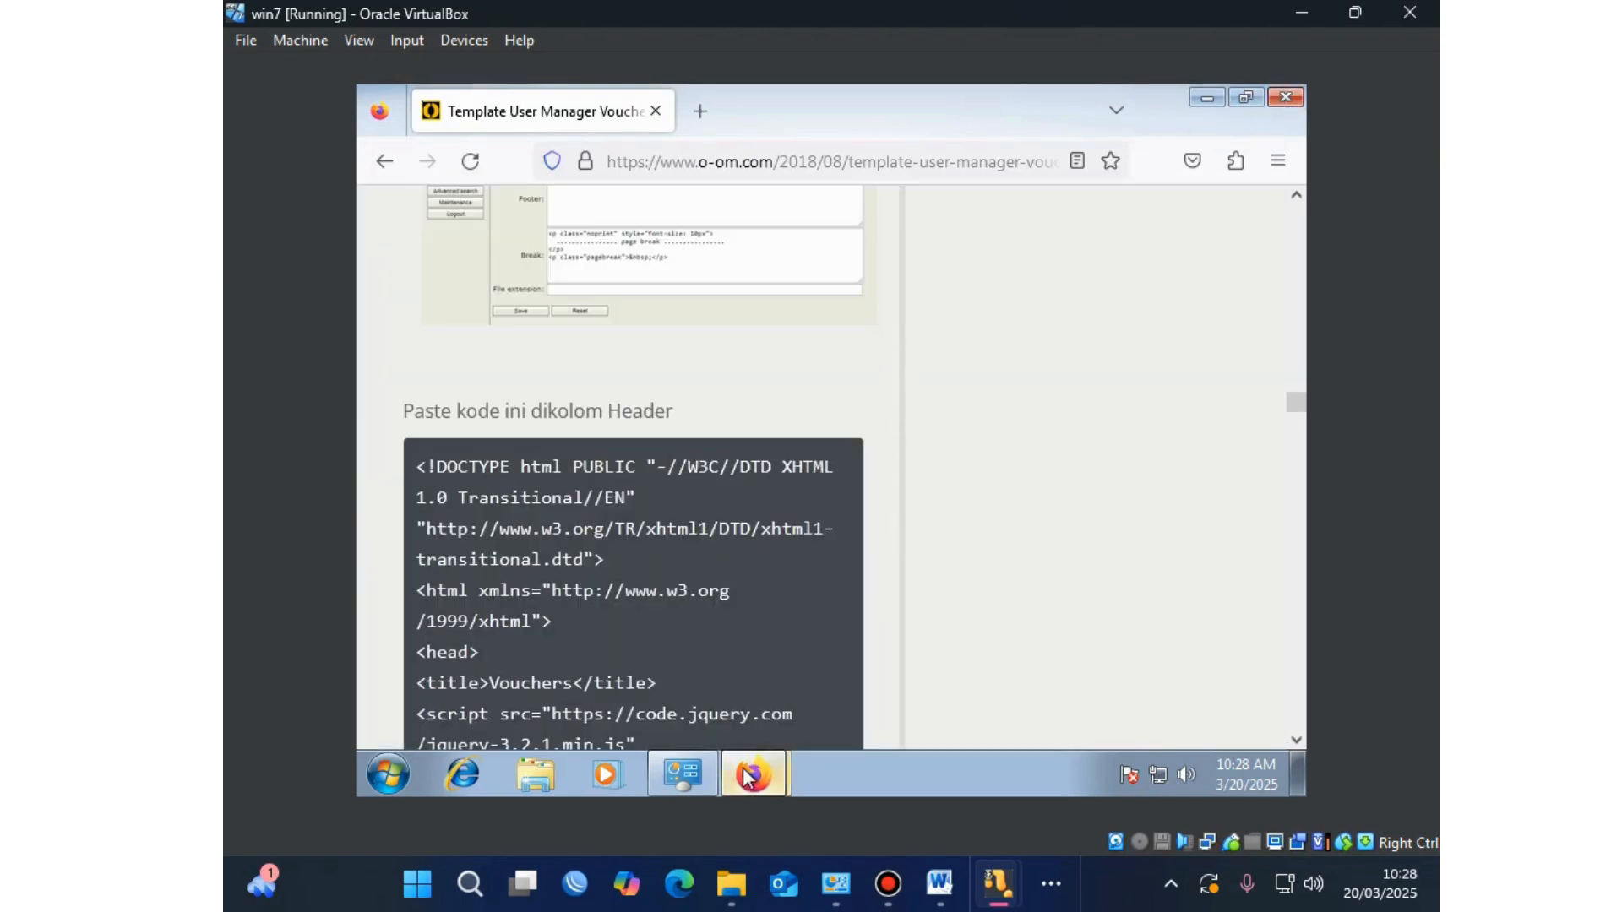
{"action": "mouse_move", "coordinate": [751, 773]}
{"action": "left_click", "coordinate": [725, 720]}
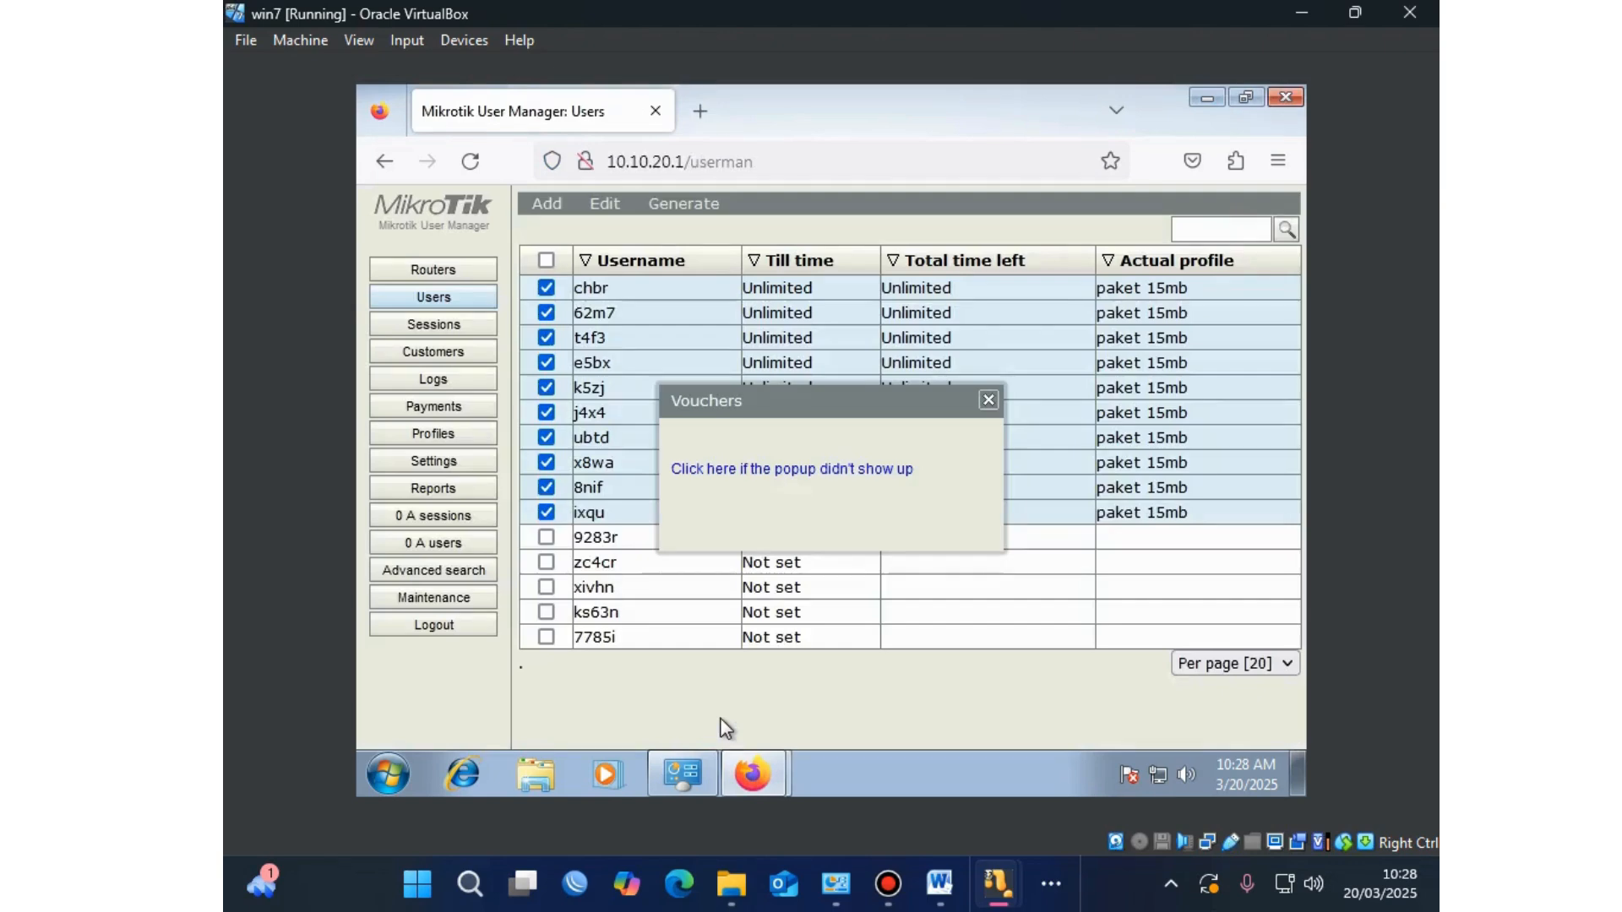
Step: Dismiss the Vouchers notice and add a print template named 'Voucher' under Settings > Templates
{"action": "left_click", "coordinate": [988, 405]}
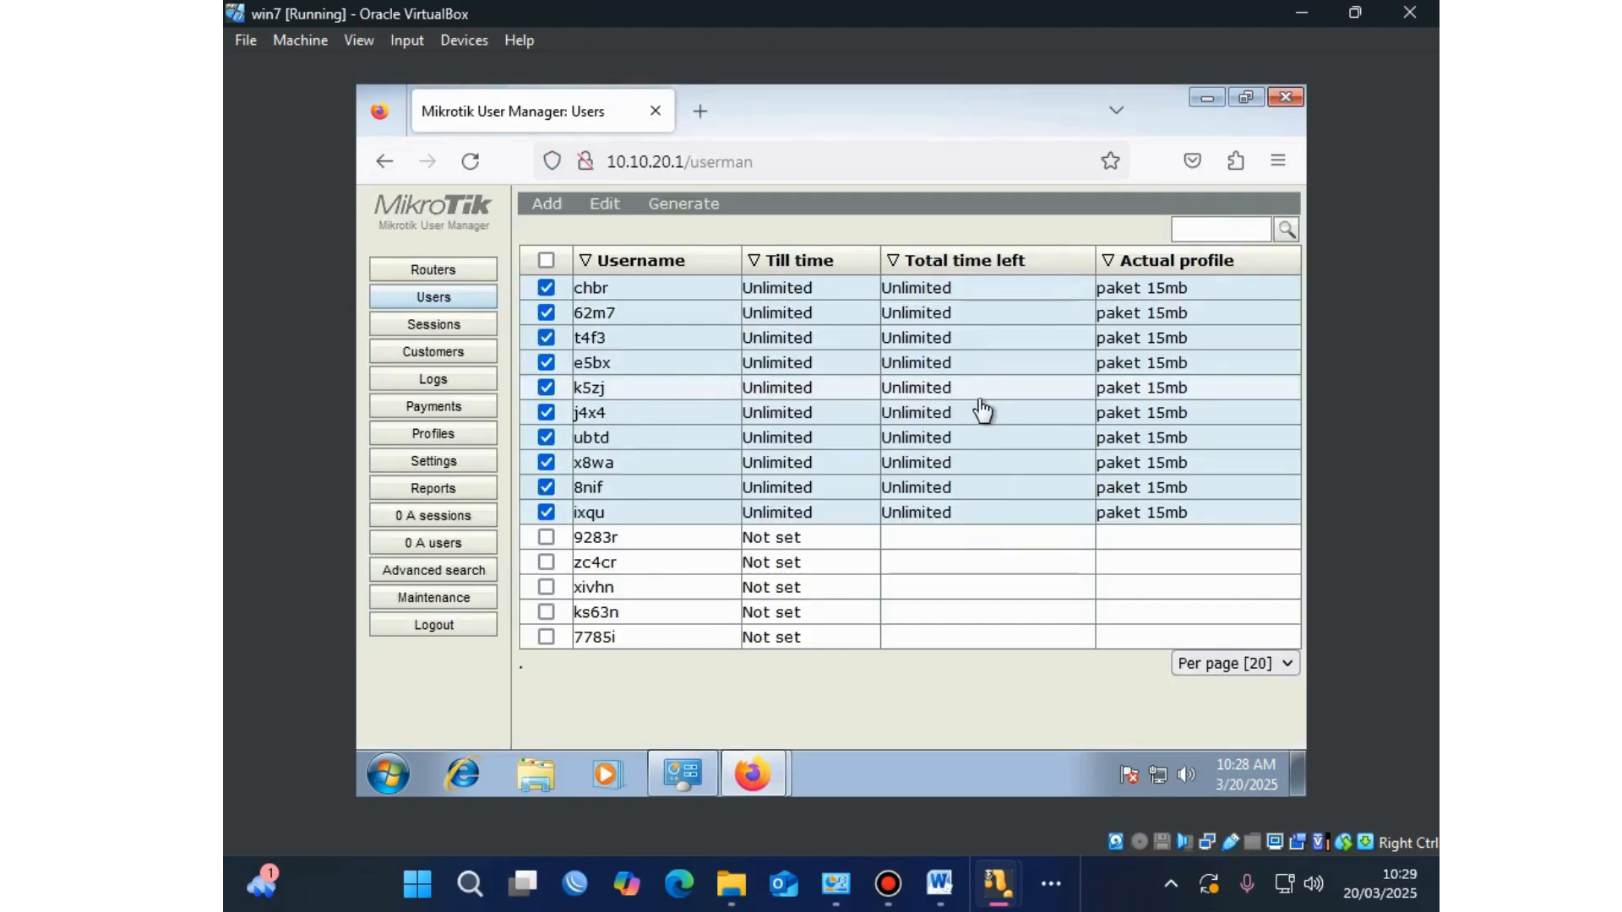
{"action": "left_click", "coordinate": [456, 471]}
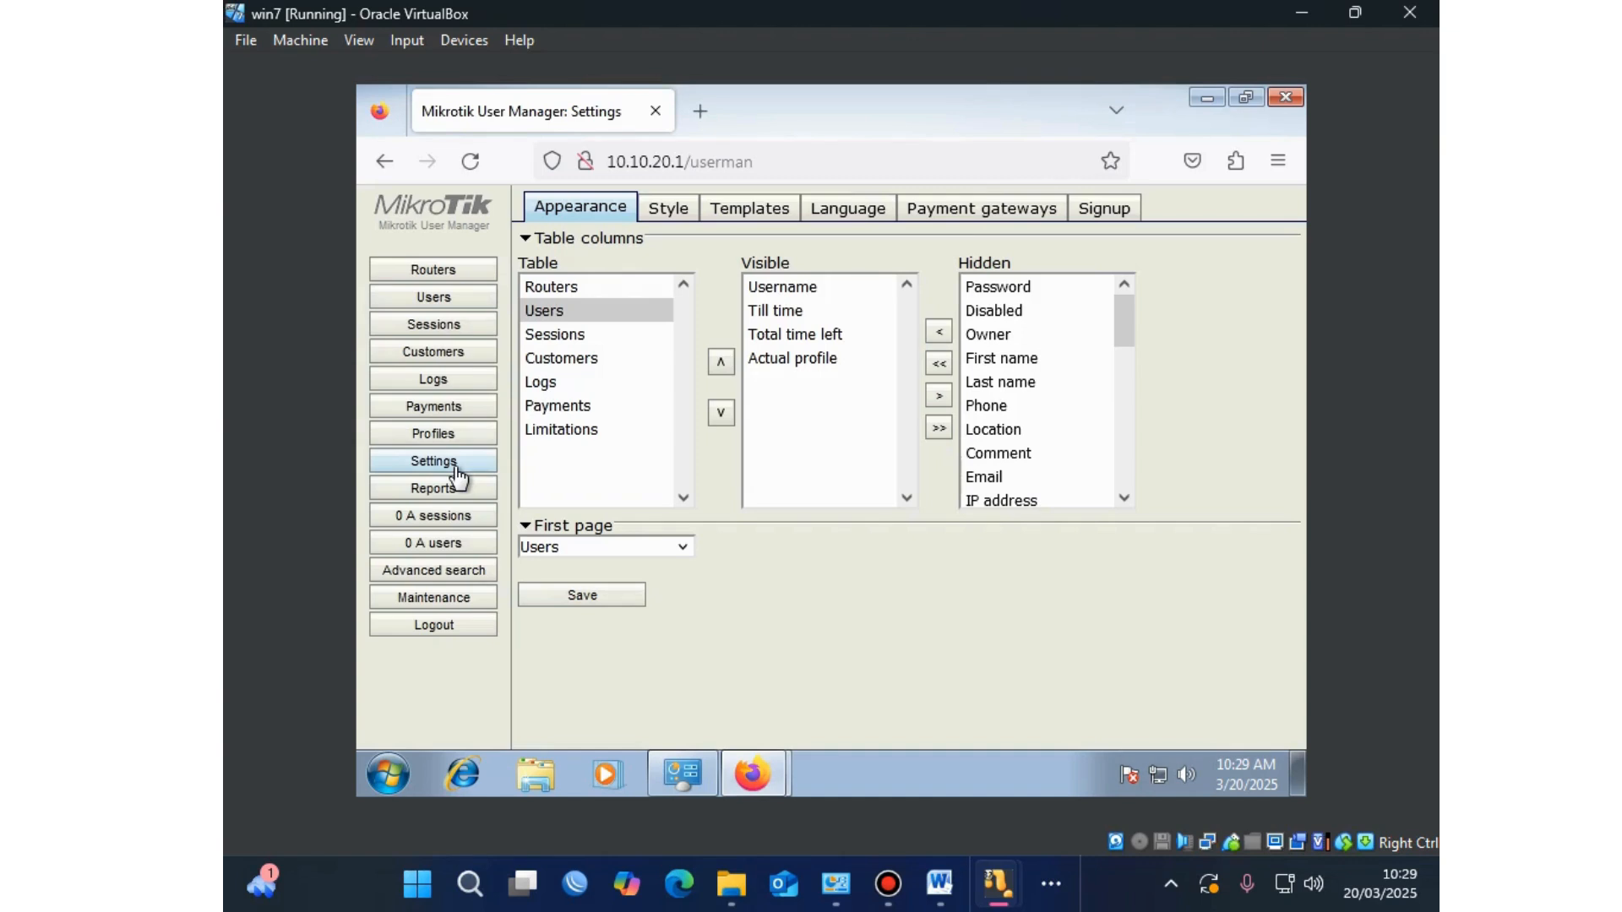
{"action": "left_click", "coordinate": [752, 213]}
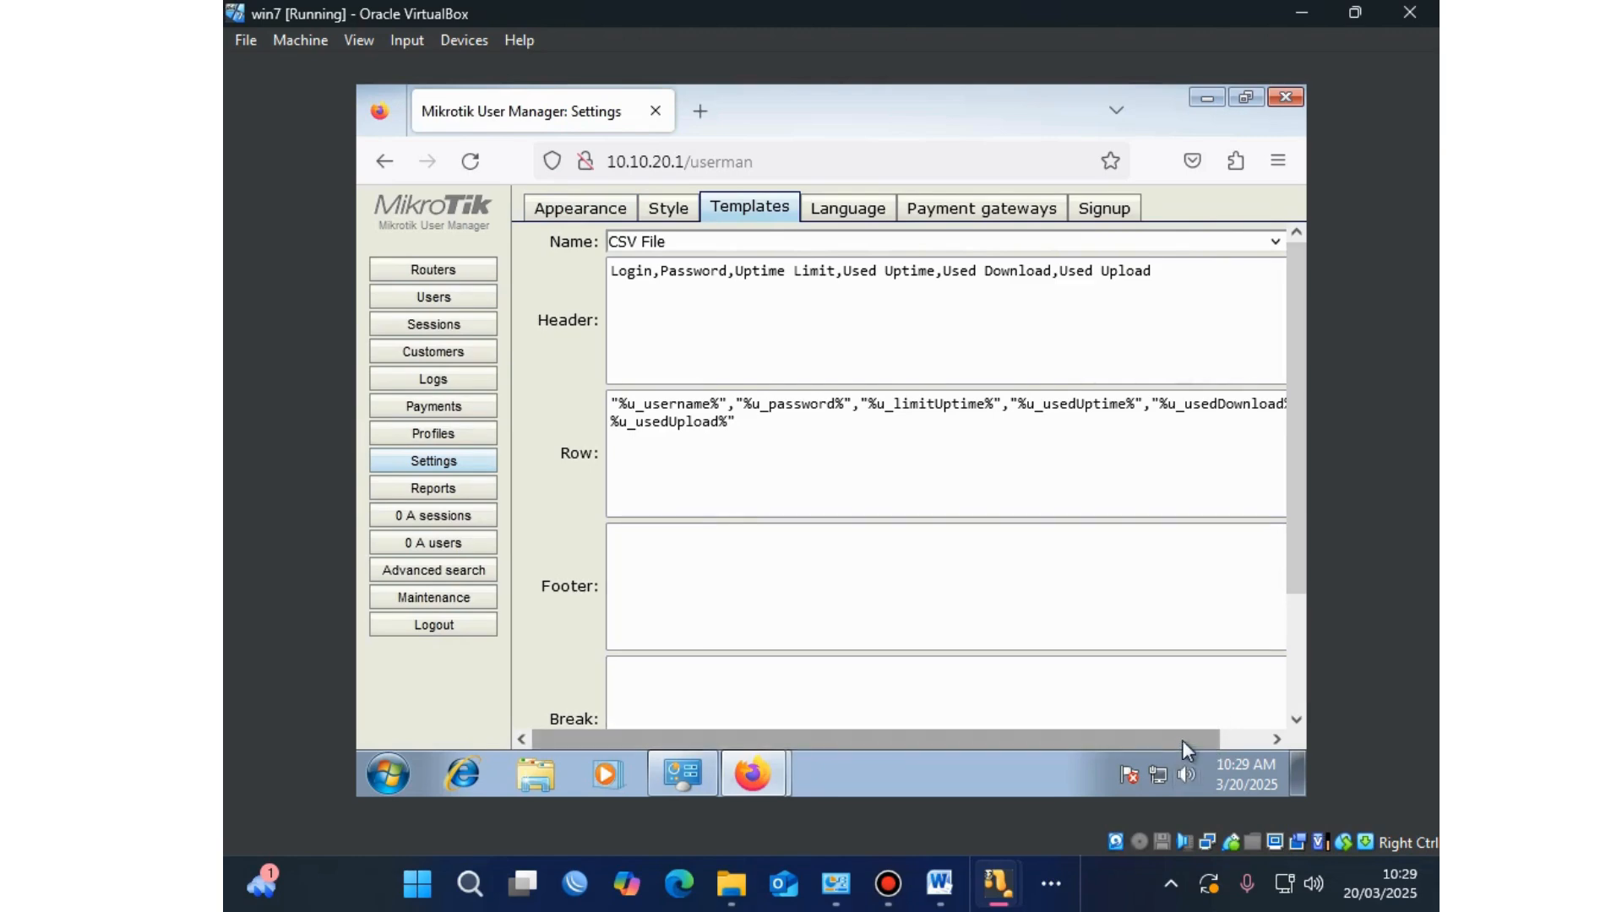
{"action": "left_click_drag", "start_coordinate": [1182, 740], "coordinate": [1253, 732]}
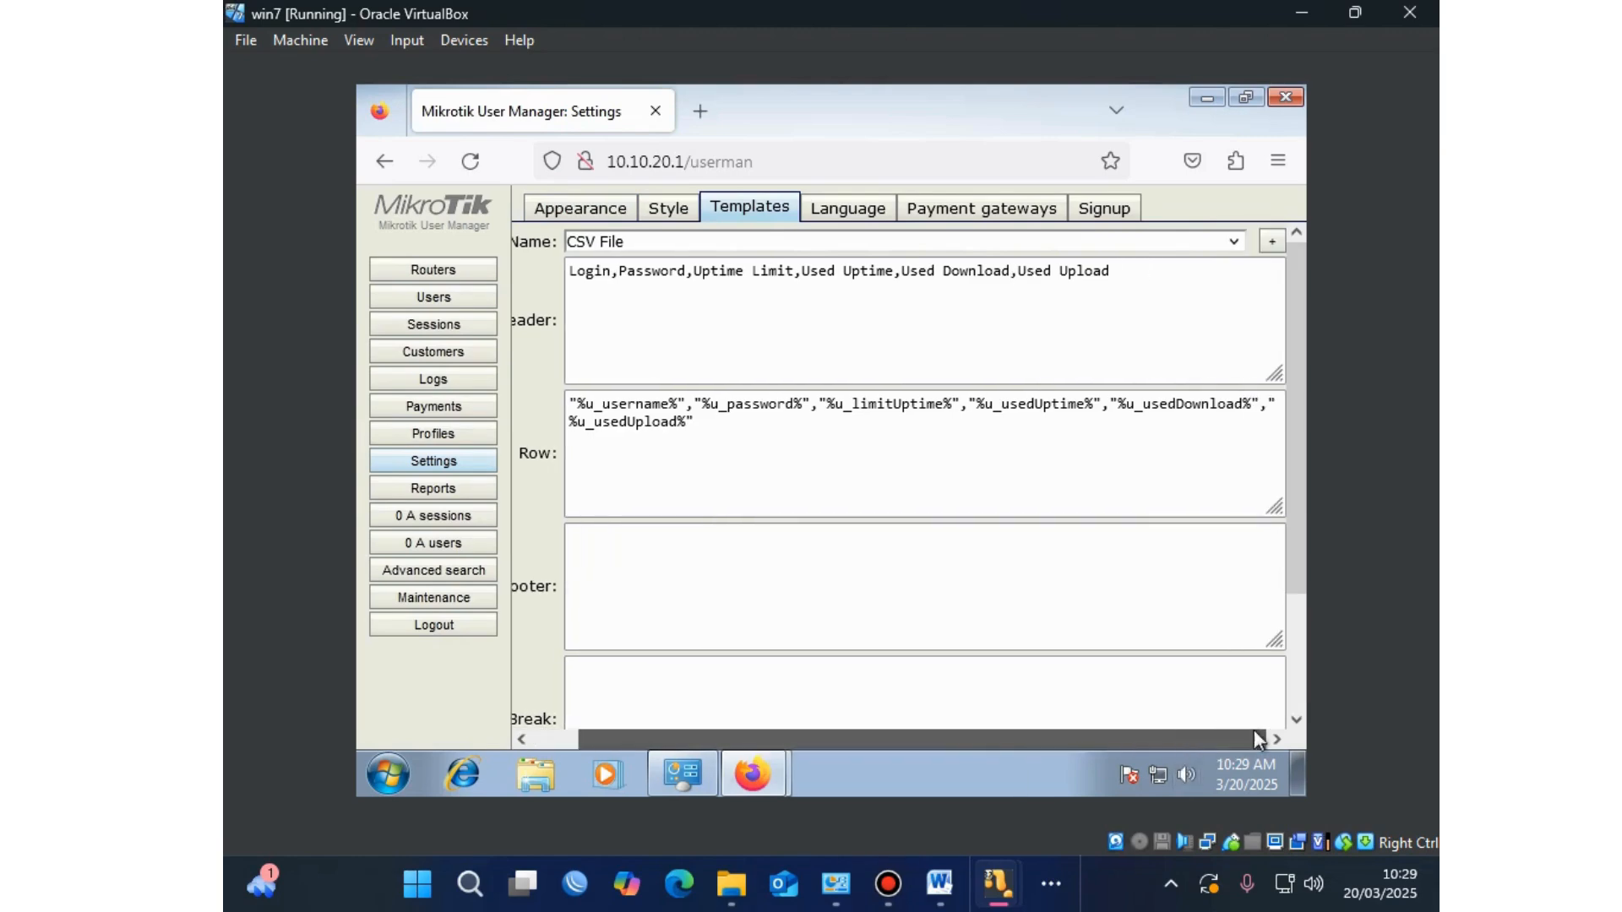
{"action": "left_click", "coordinate": [1269, 241]}
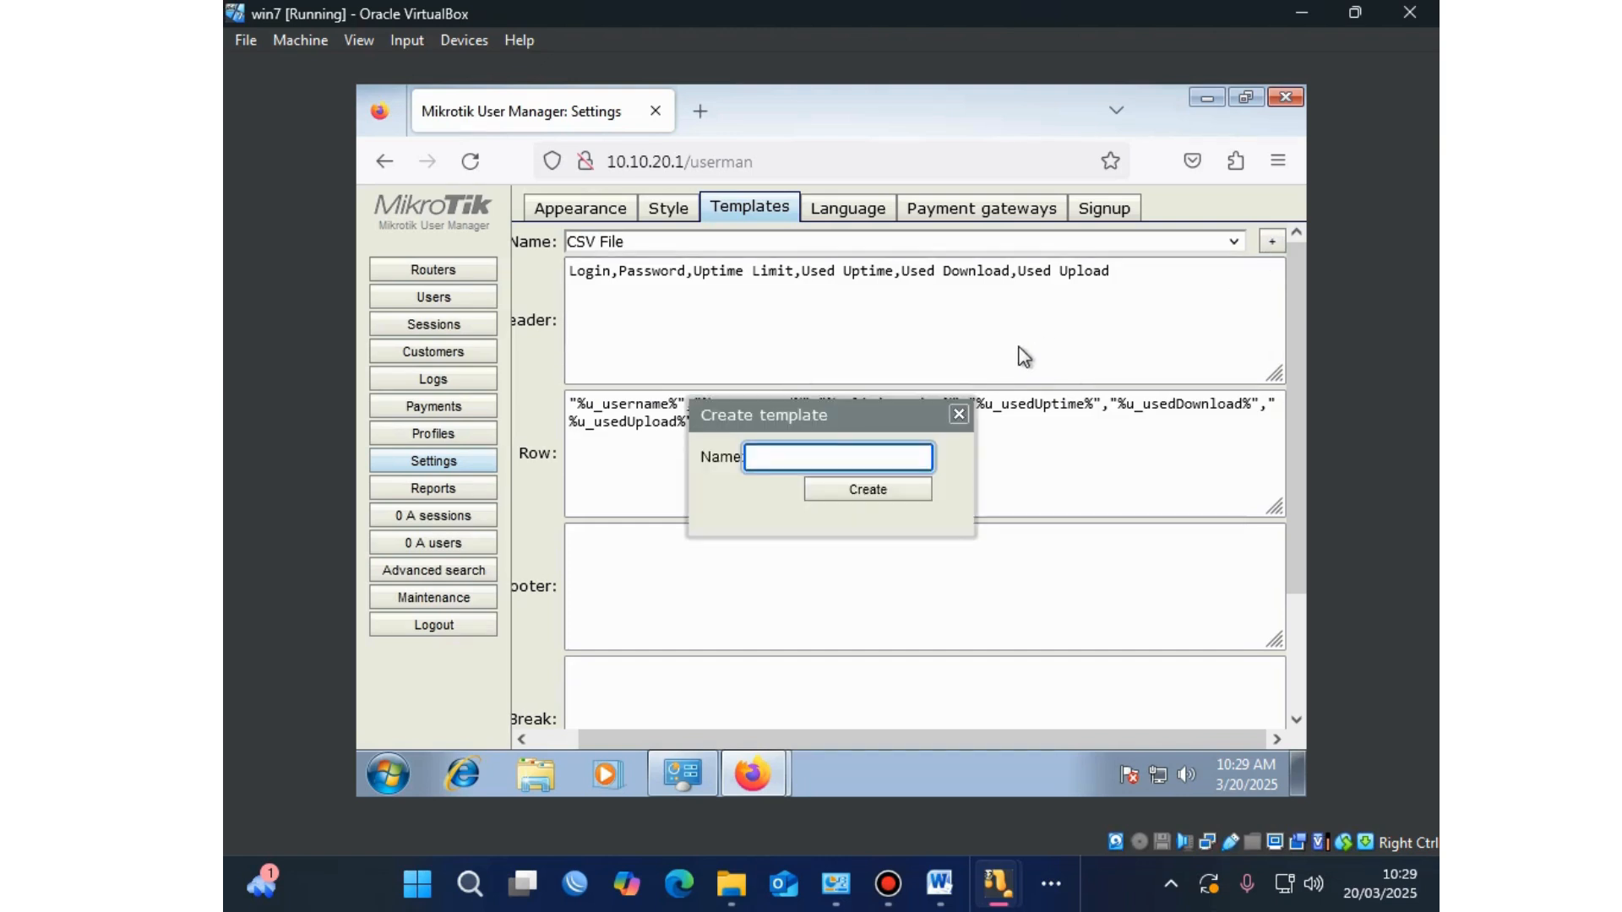
{"action": "type", "text": "Voucher"}
{"action": "left_click", "coordinate": [895, 490]}
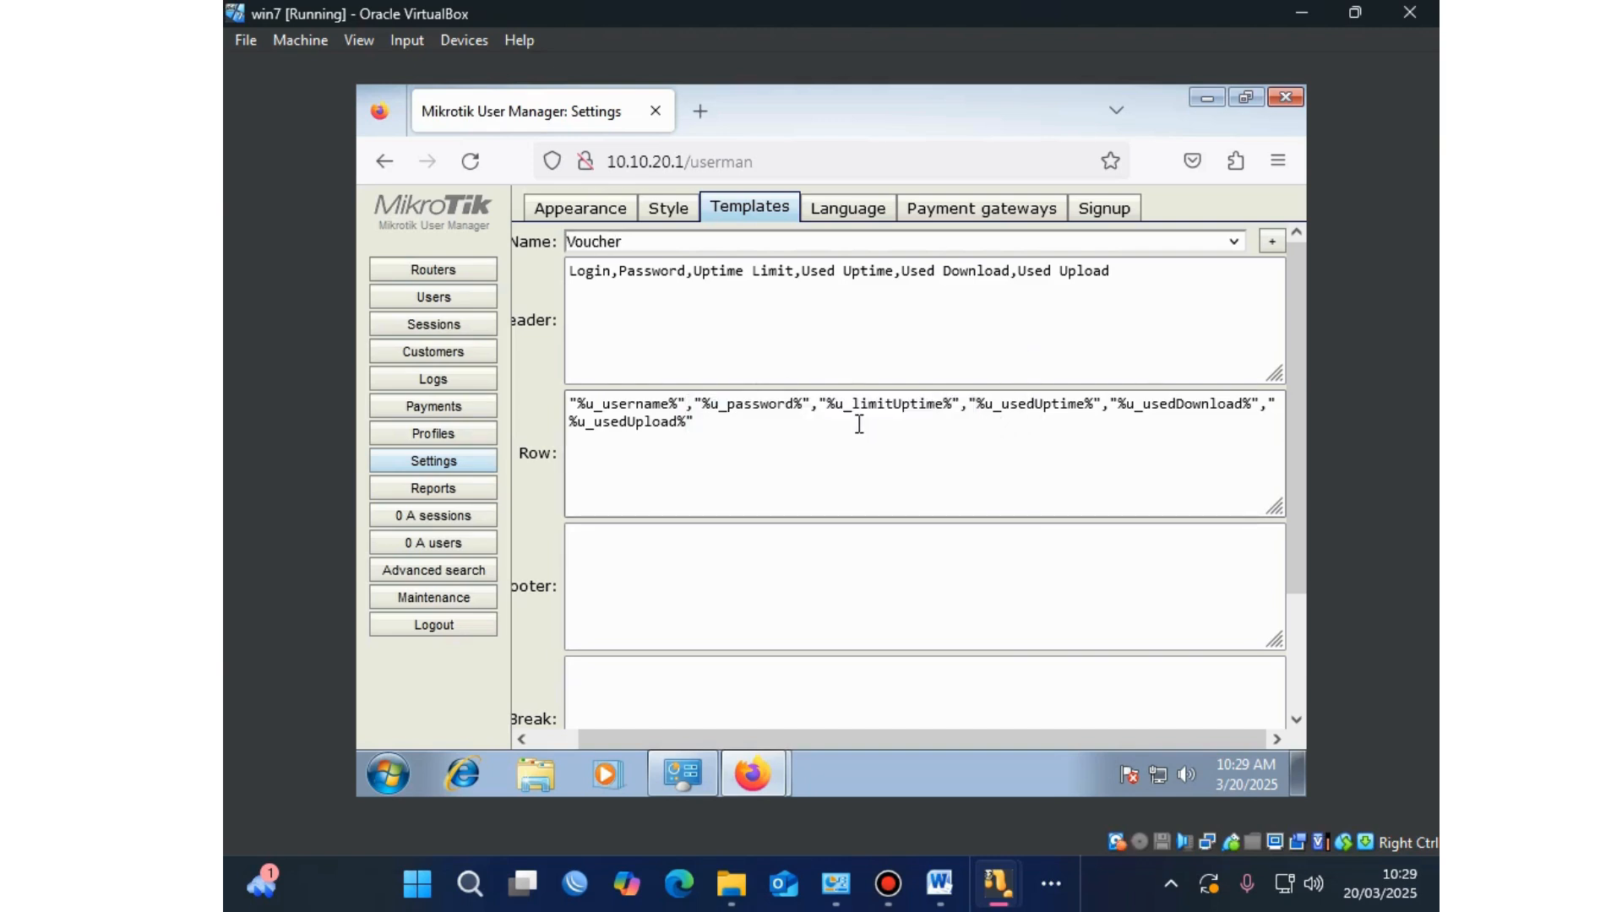
{"action": "left_click", "coordinate": [635, 346]}
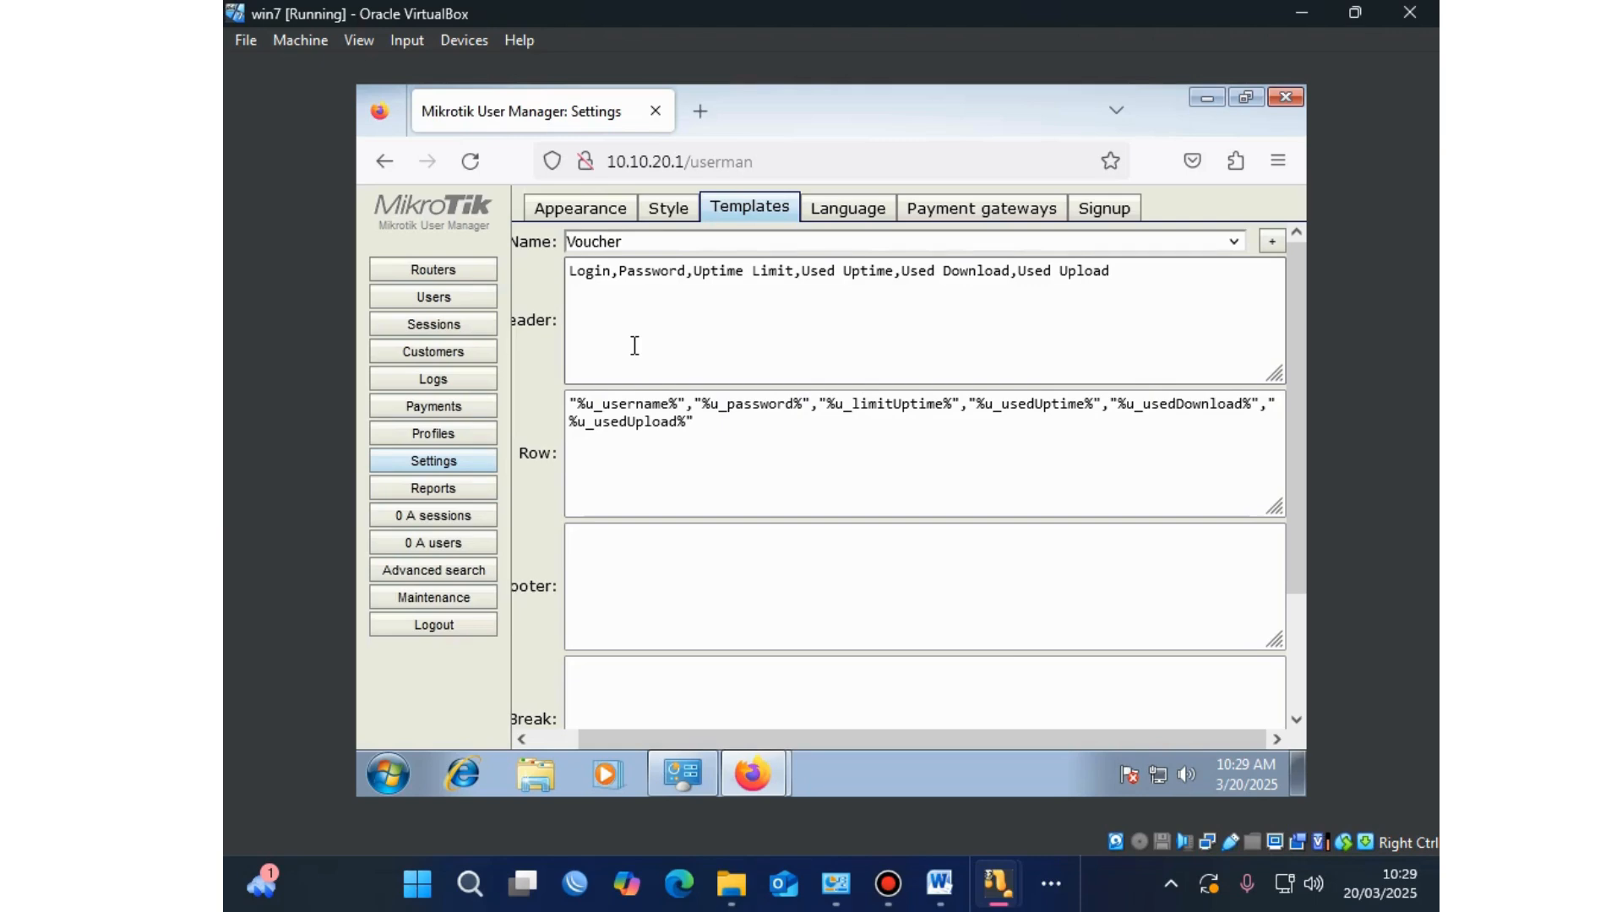
{"action": "left_click", "coordinate": [762, 756]}
Step: Copy the Header code block from the o-om.com article, then return to the Voucher template editor
{"action": "left_click", "coordinate": [744, 691]}
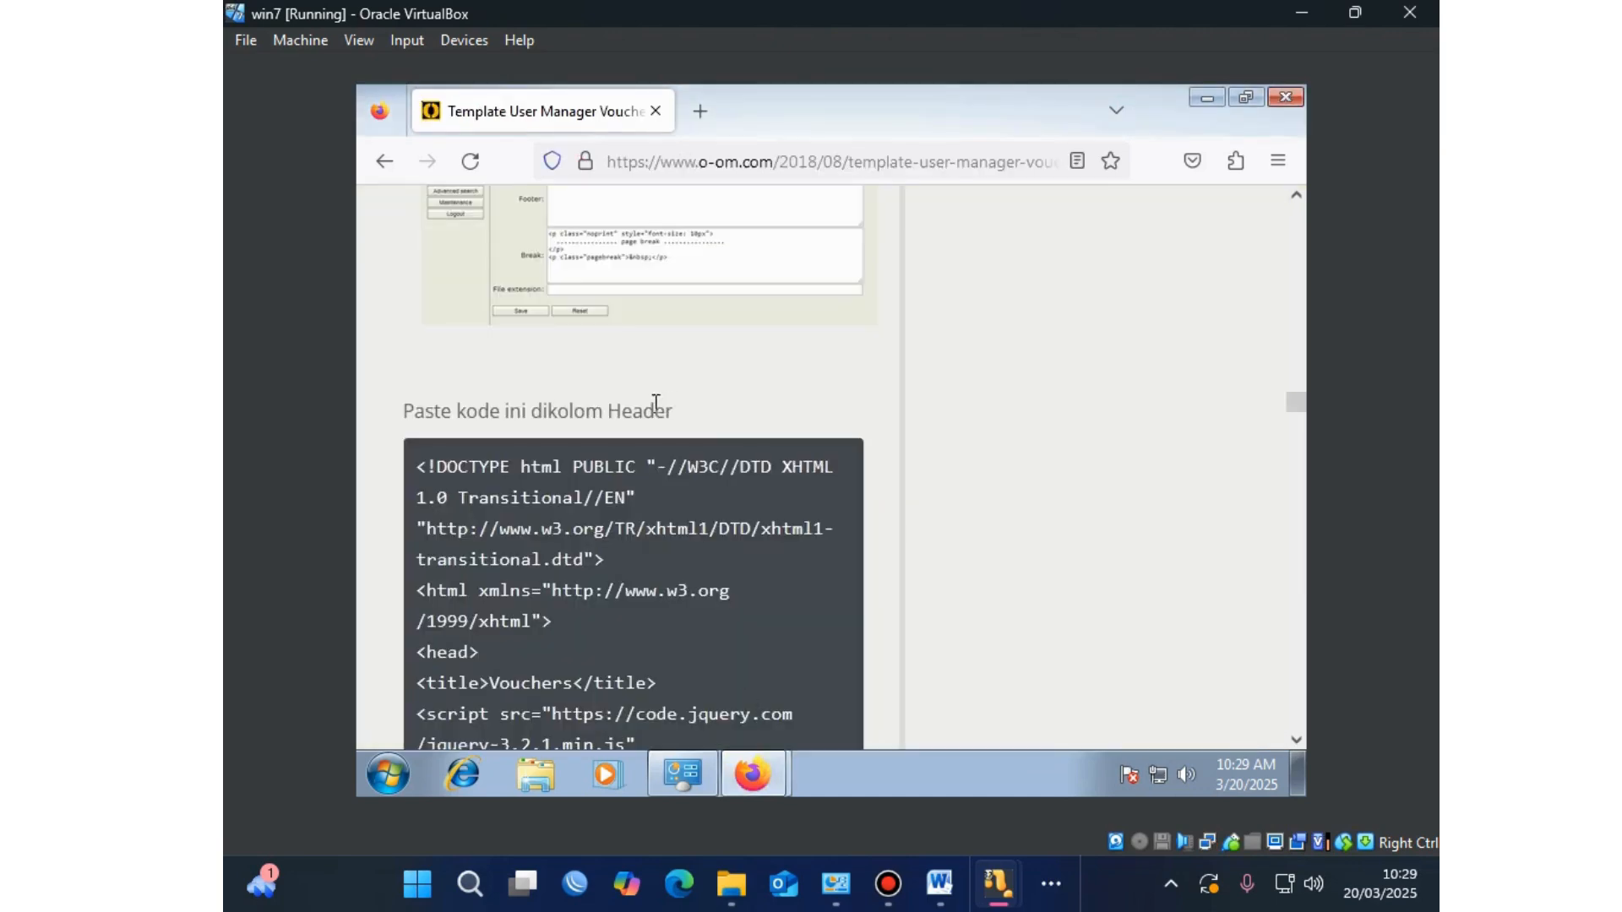
{"action": "left_click_drag", "start_coordinate": [418, 453], "coordinate": [534, 420]}
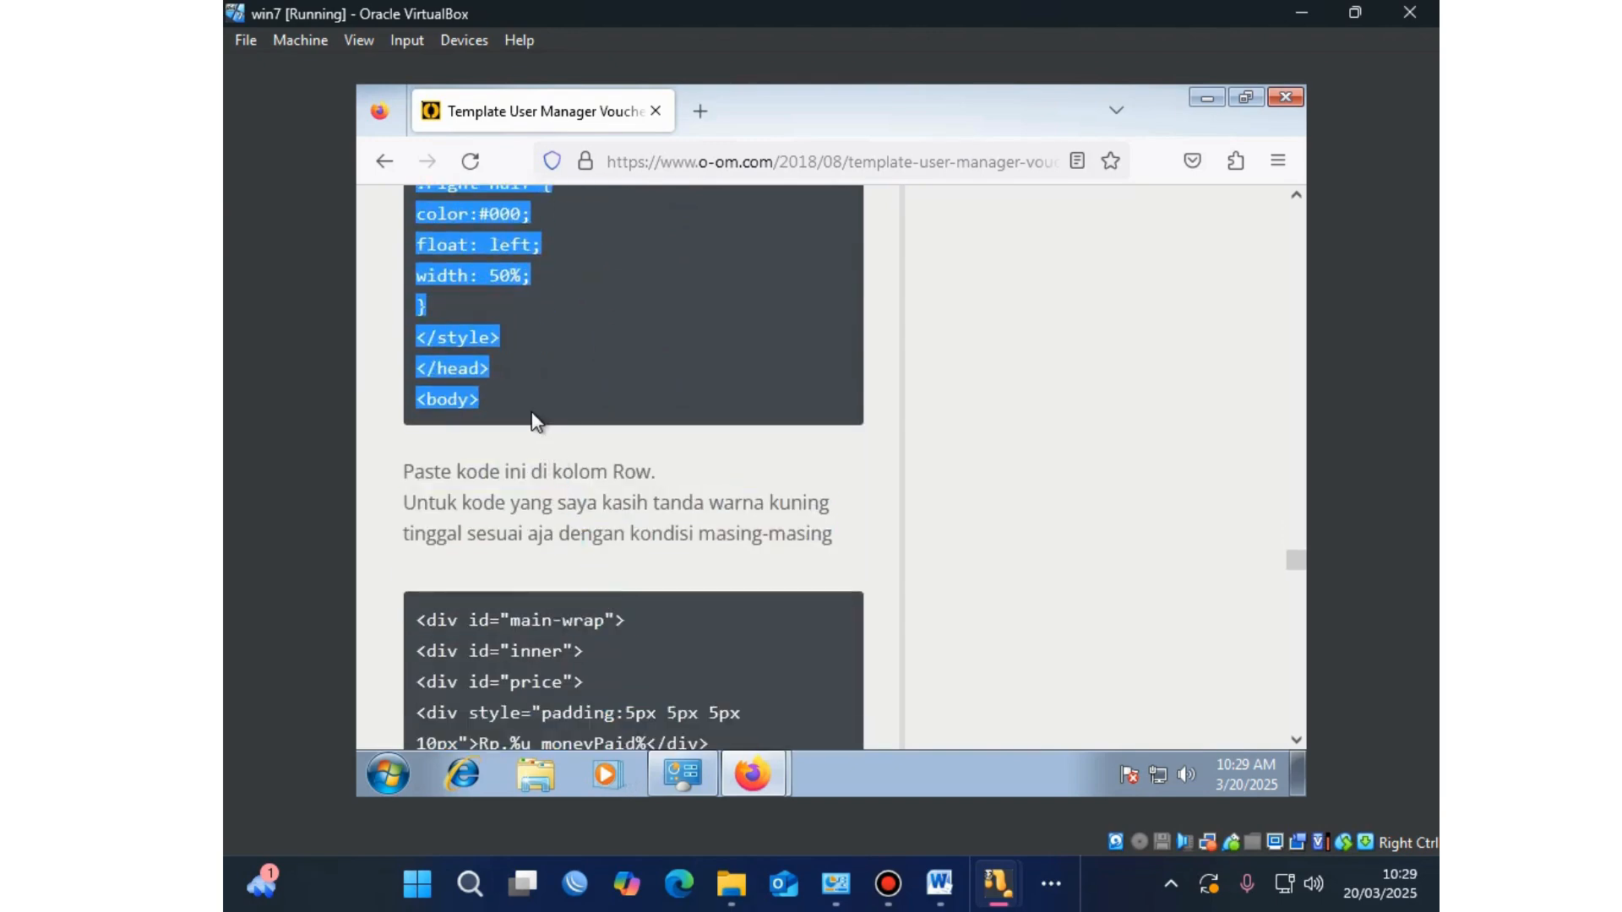
{"action": "right_click", "coordinate": [495, 250]}
{"action": "left_click", "coordinate": [529, 257]}
{"action": "left_click", "coordinate": [784, 763]}
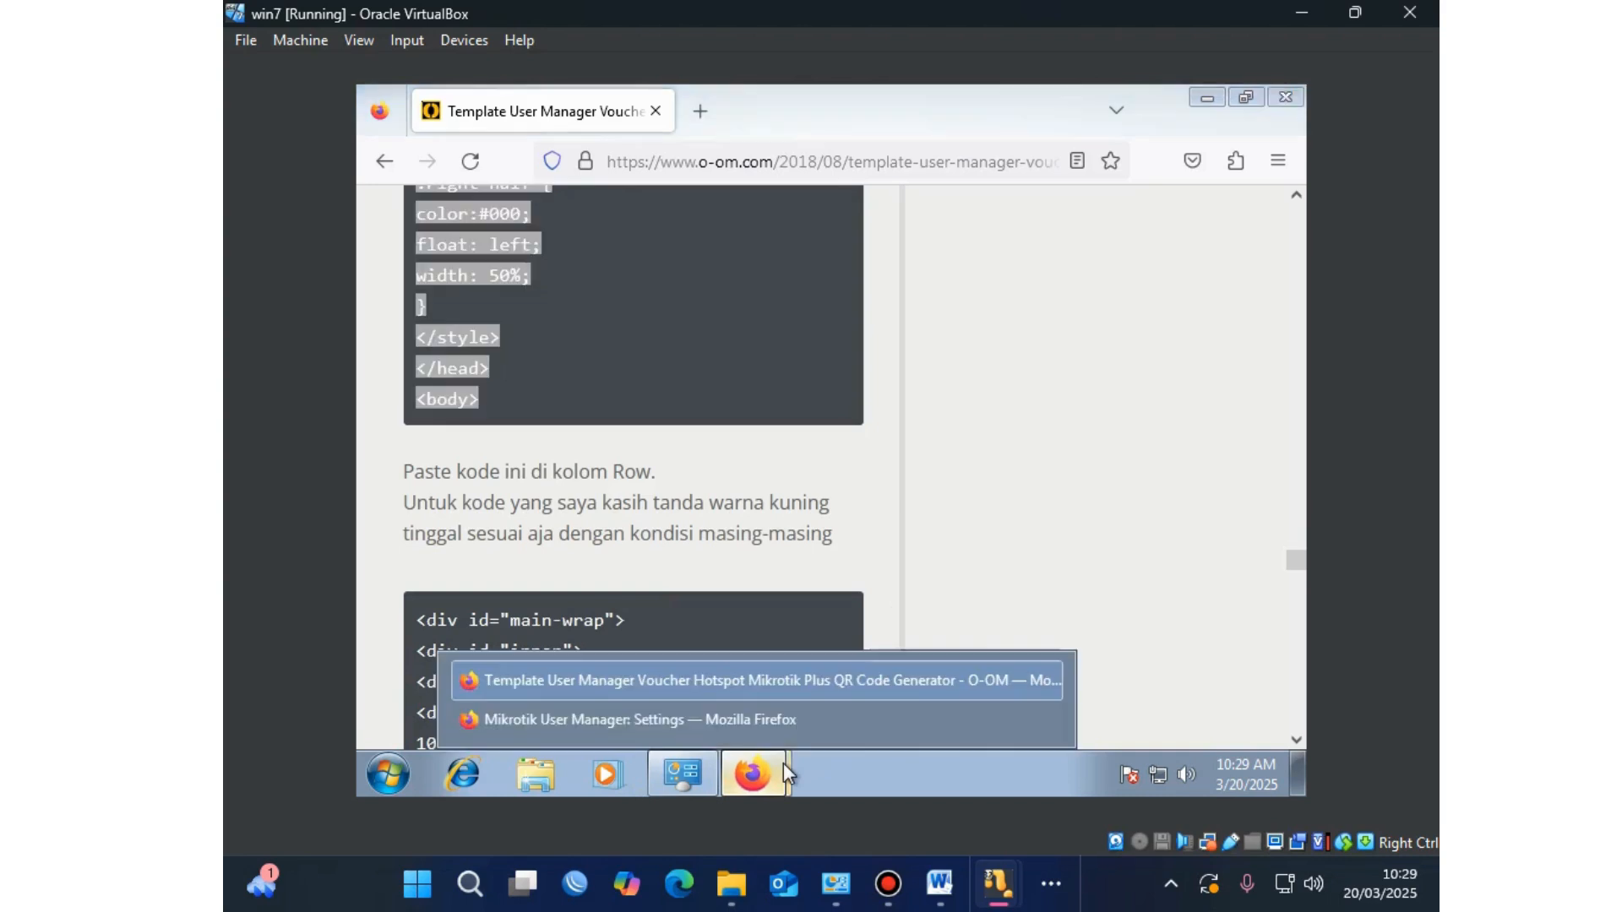
{"action": "left_click", "coordinate": [768, 716]}
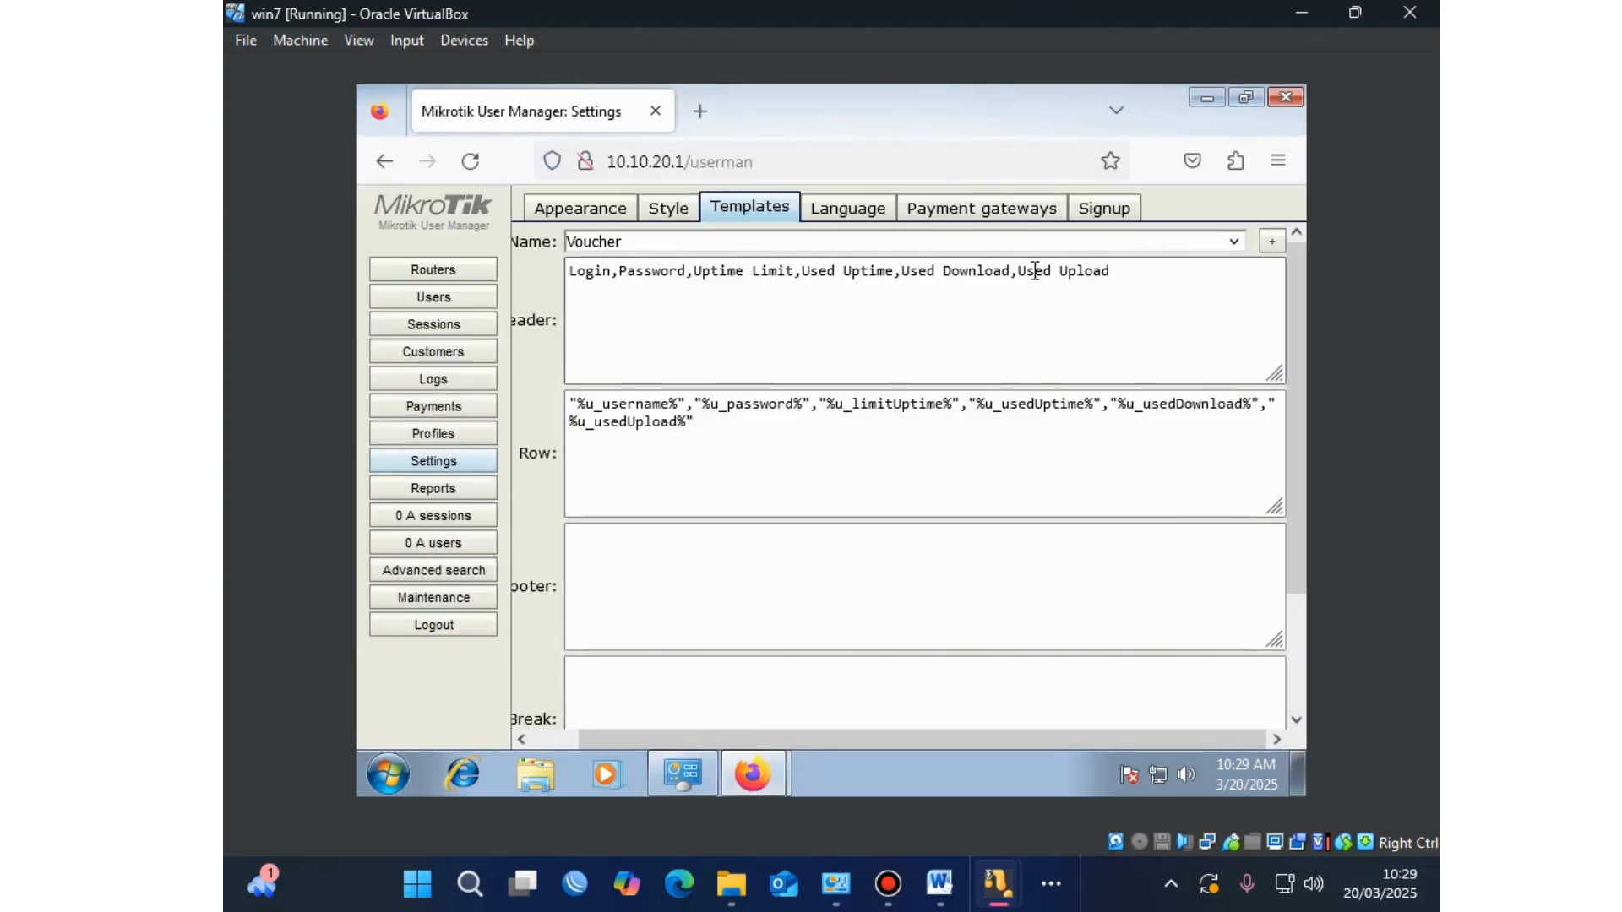
Step: Clear the Voucher template's Header and paste in the copied style code ending with <body>
{"action": "left_click_drag", "start_coordinate": [1115, 272], "coordinate": [553, 272]}
{"action": "left_click", "coordinate": [554, 272]}
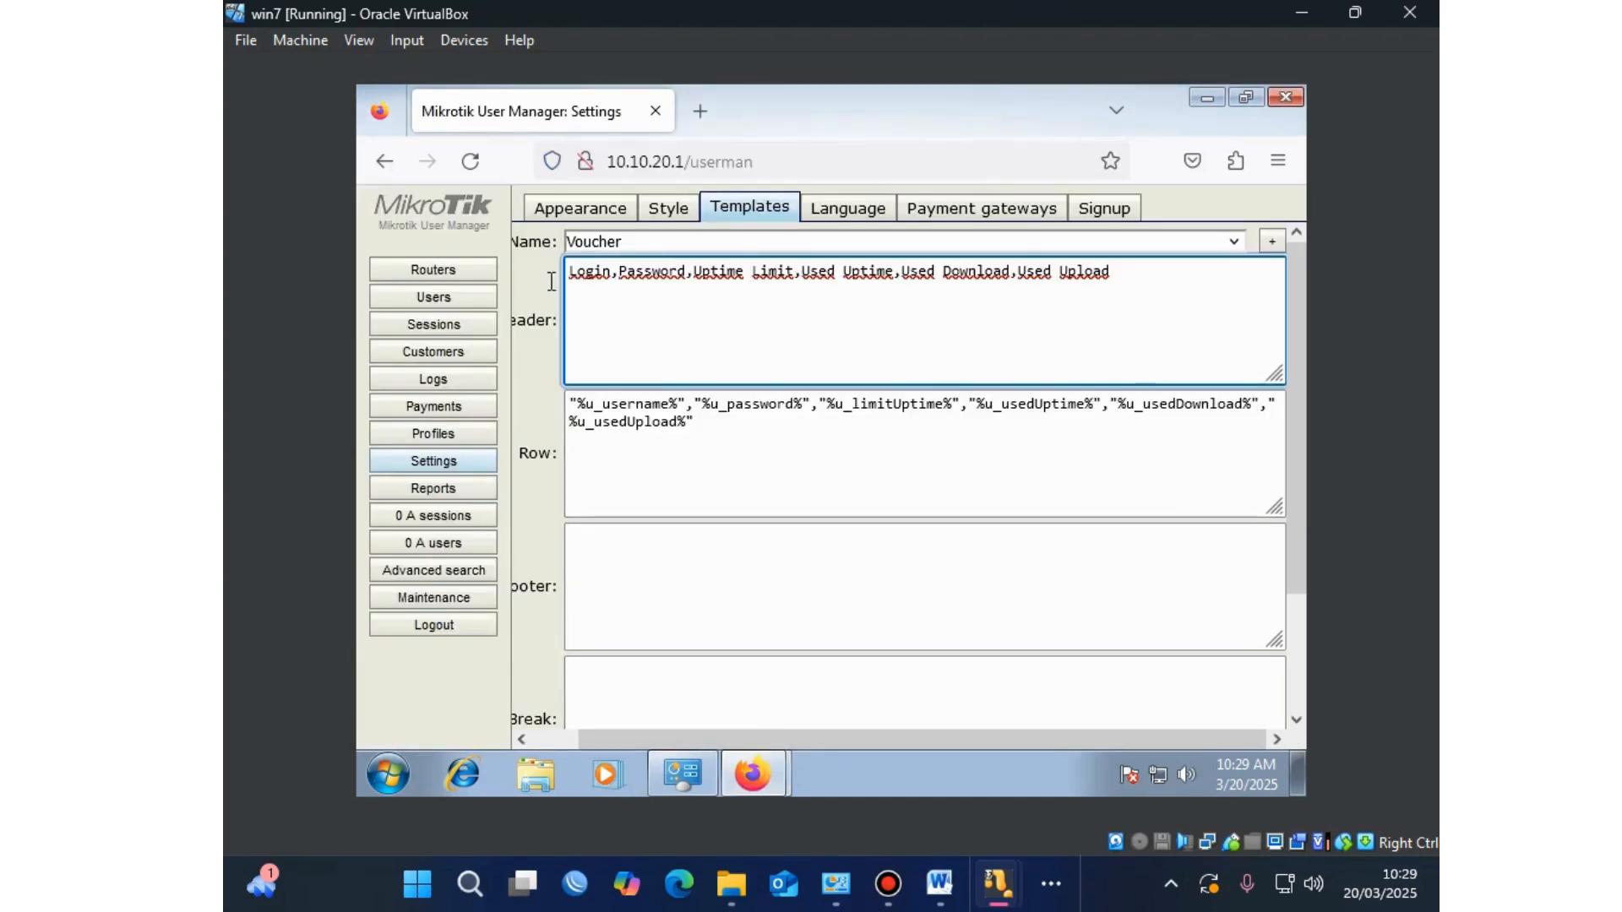
{"action": "key", "text": "ctrl+a"}
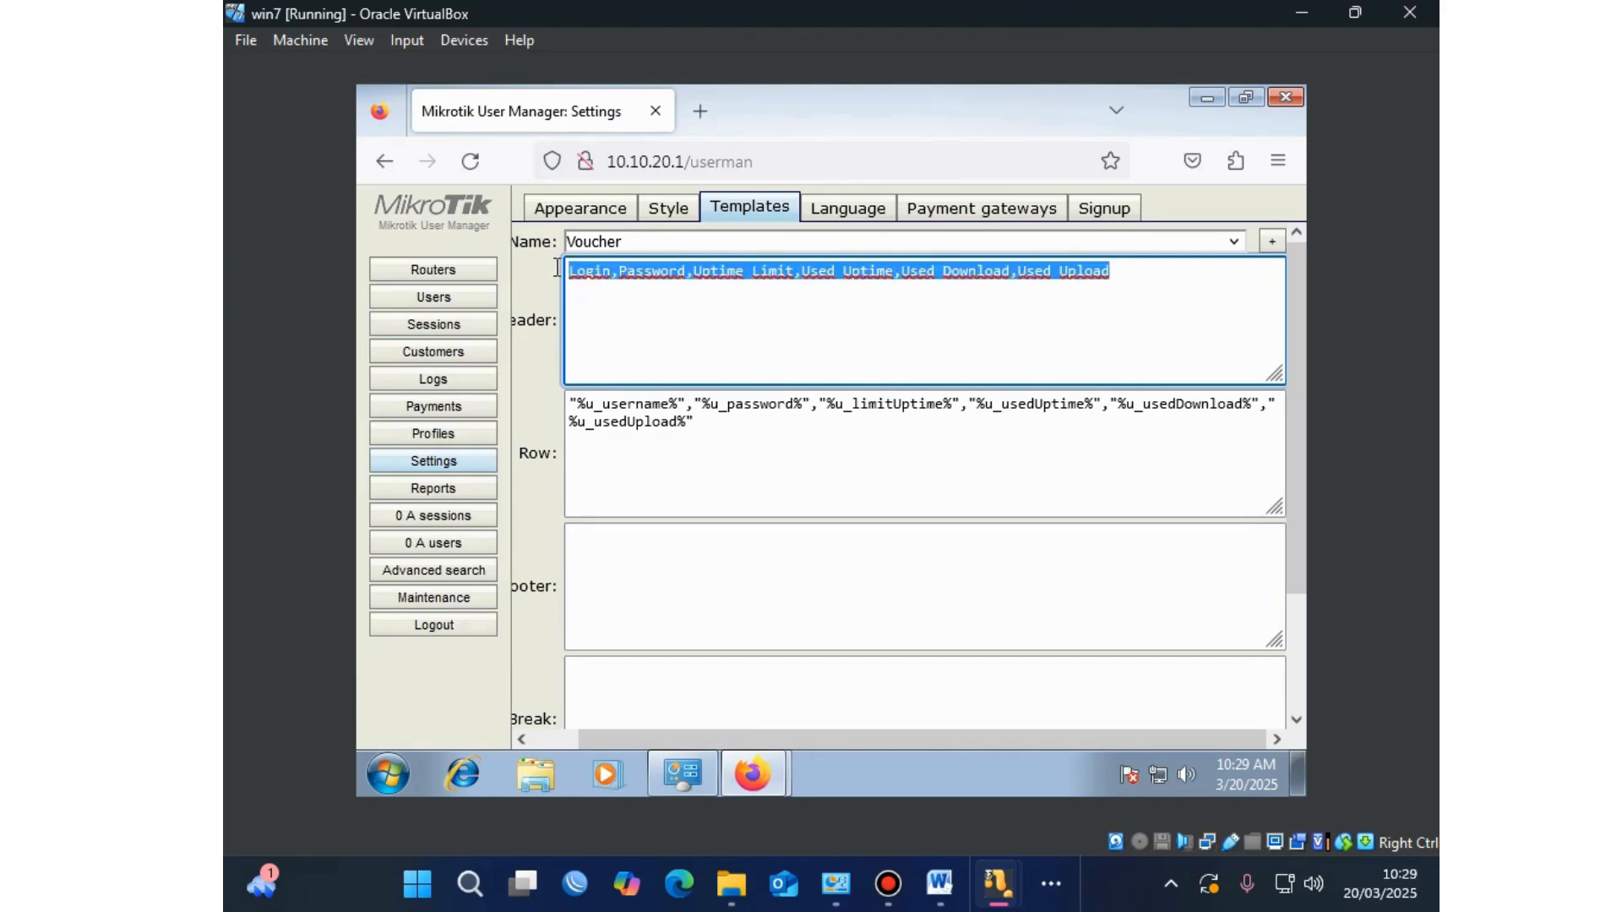
{"action": "key", "text": "BackSpace"}
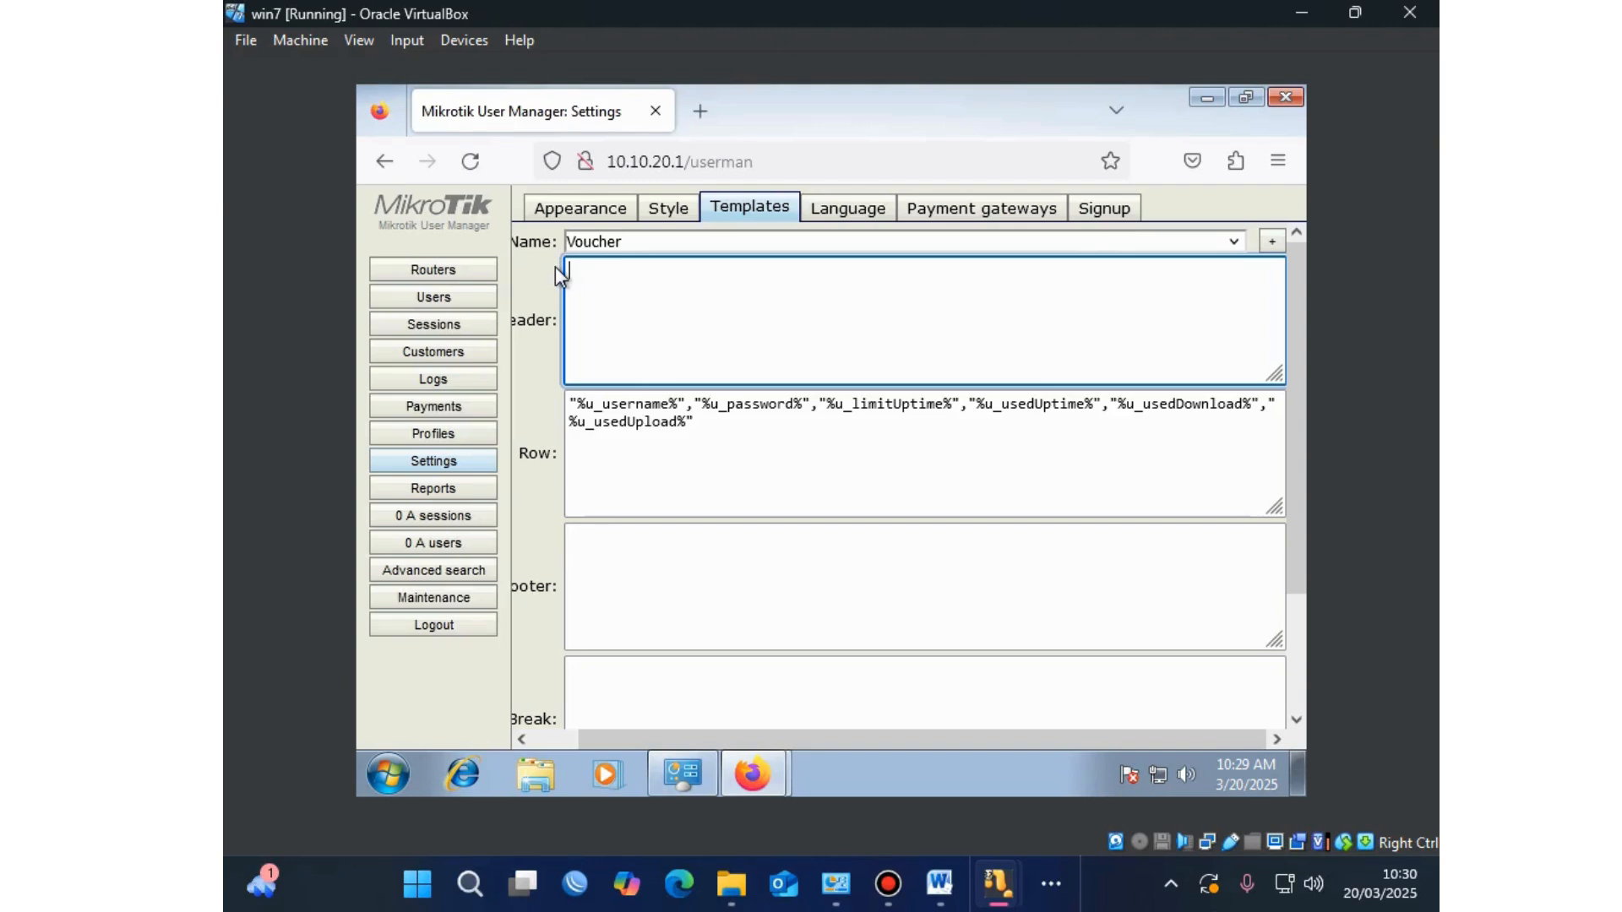
{"action": "right_click", "coordinate": [589, 276]}
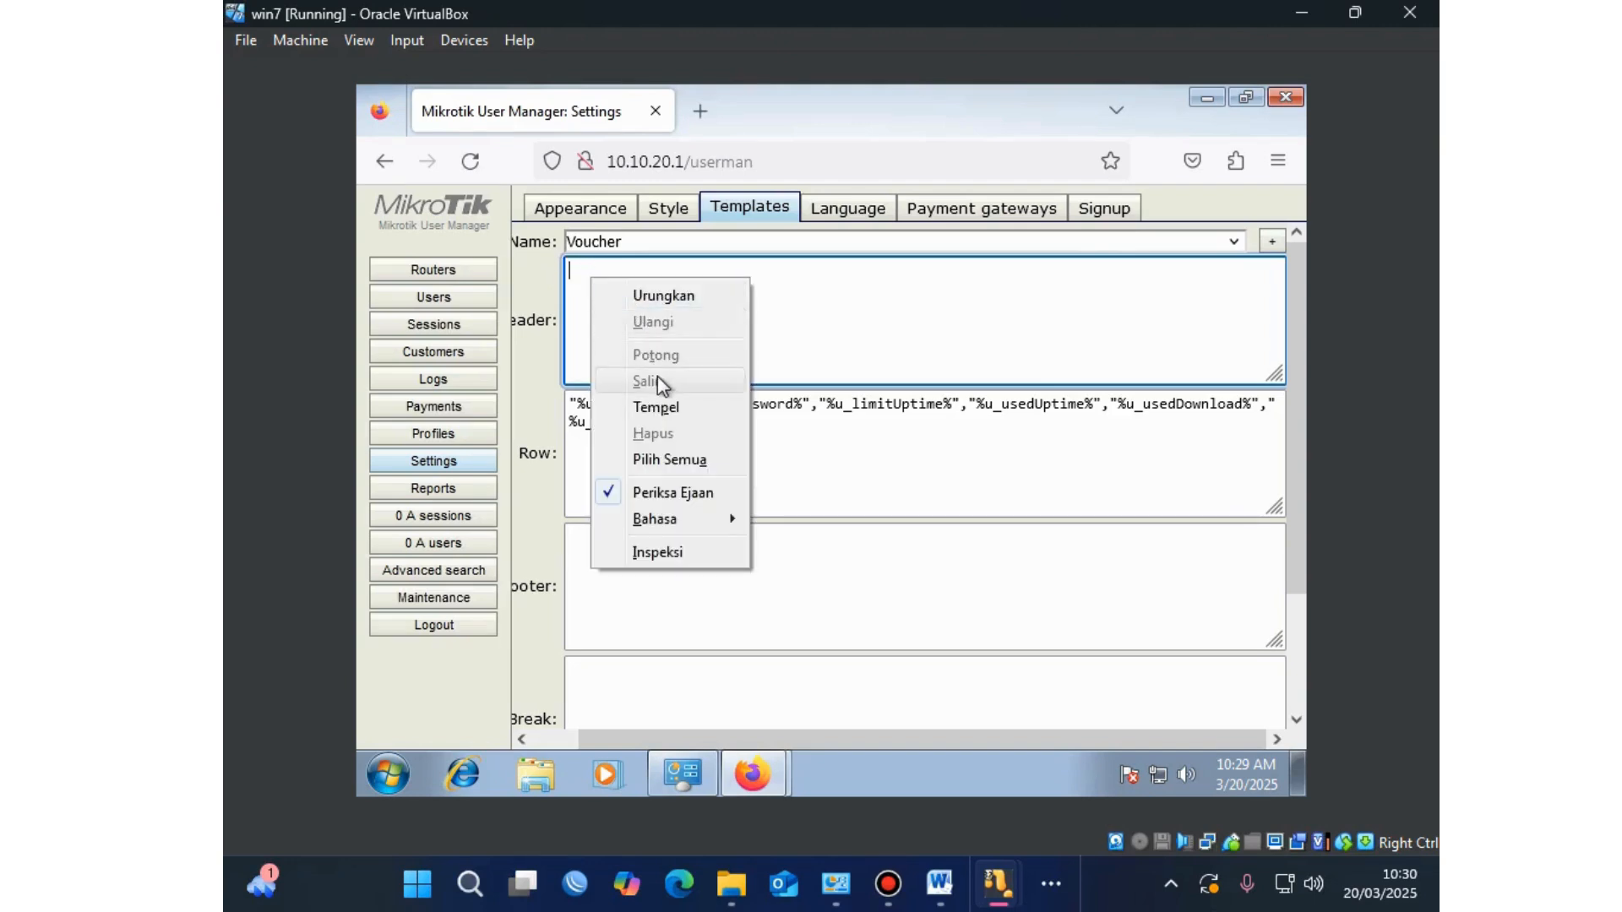
{"action": "left_click", "coordinate": [655, 408]}
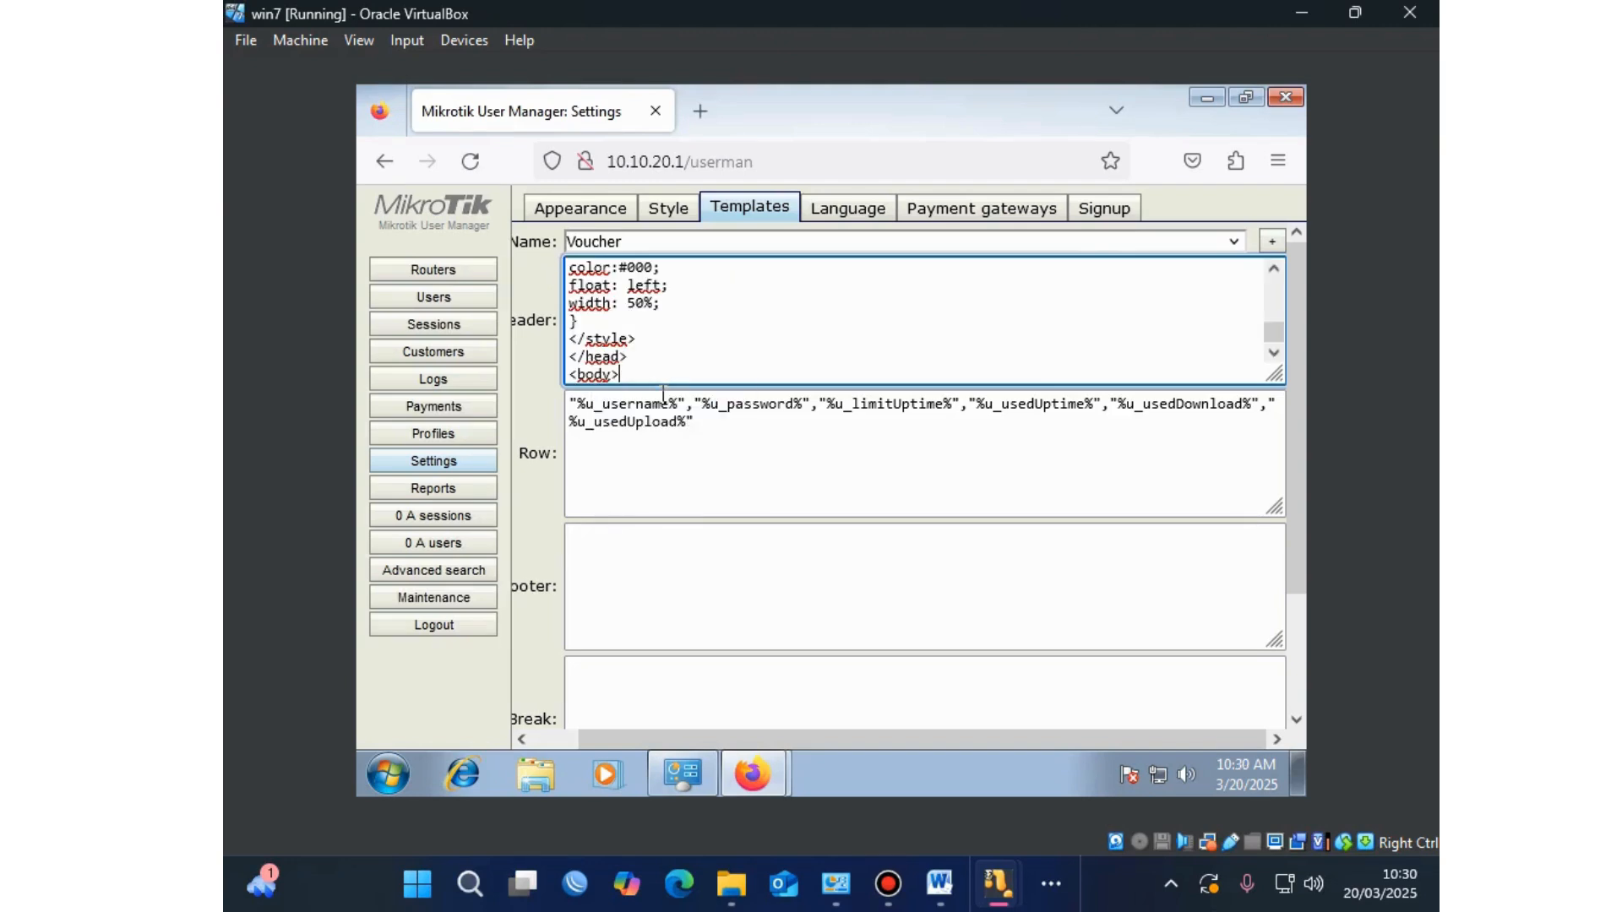
{"action": "left_click_drag", "start_coordinate": [724, 424], "coordinate": [547, 406]}
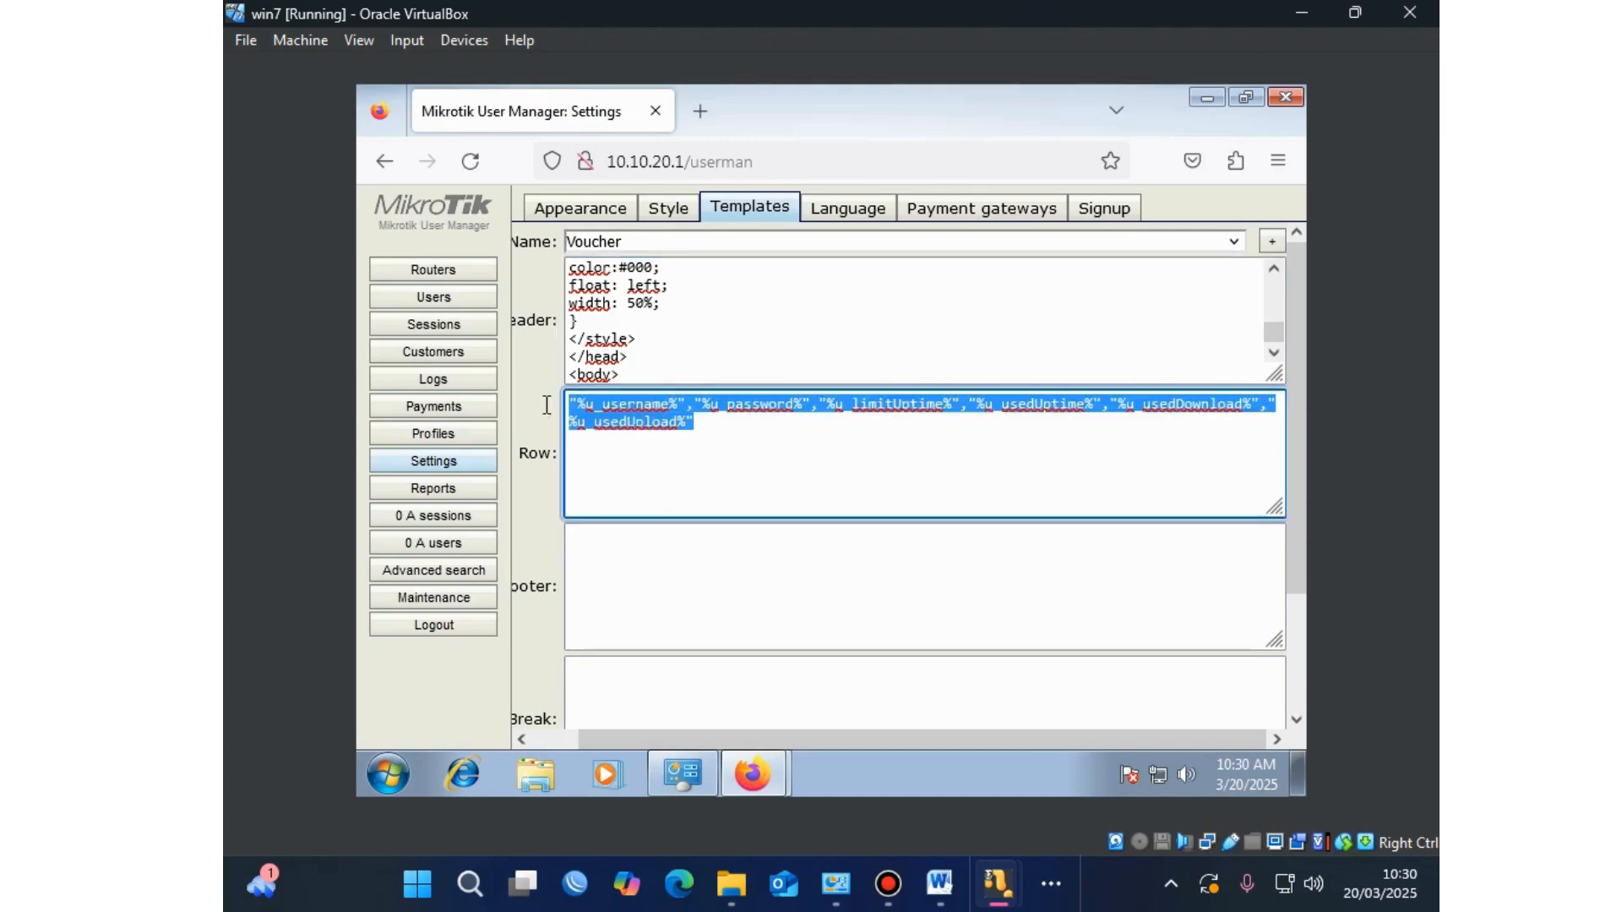
Step: Replace the Voucher template's Row text with the Row HTML copied from the o-om.com article
{"action": "key", "text": "BackSpace"}
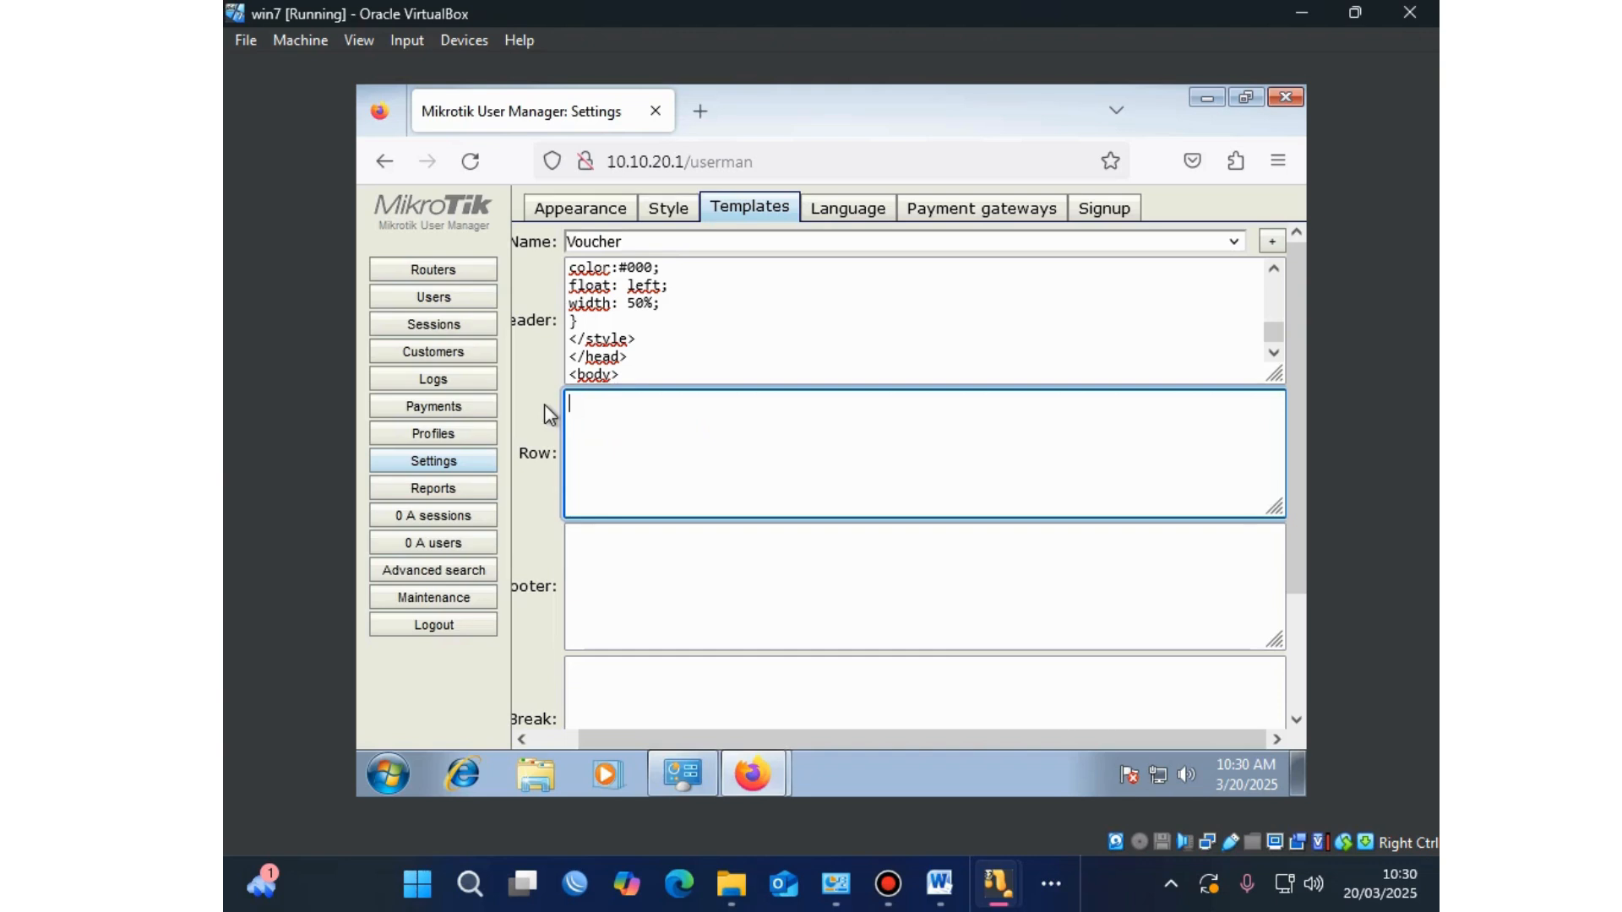
{"action": "left_click", "coordinate": [754, 784]}
{"action": "left_click", "coordinate": [778, 684]}
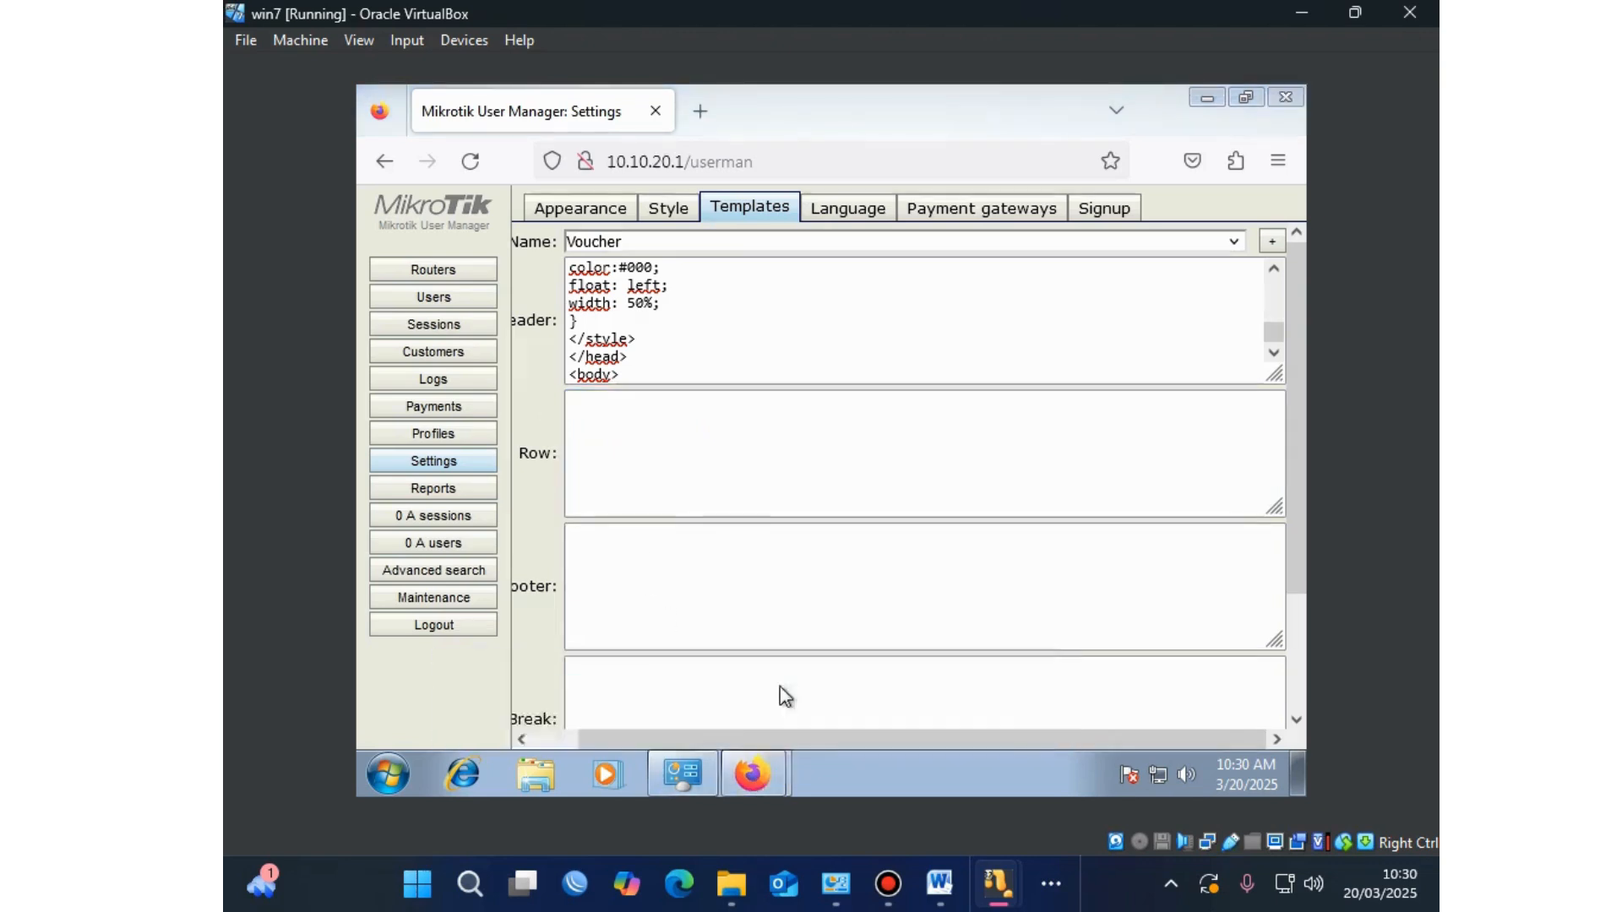
{"action": "scroll", "coordinate": [611, 583], "scroll_direction": "down", "scroll_amount": 2}
{"action": "scroll", "coordinate": [611, 580], "scroll_direction": "down", "scroll_amount": 1}
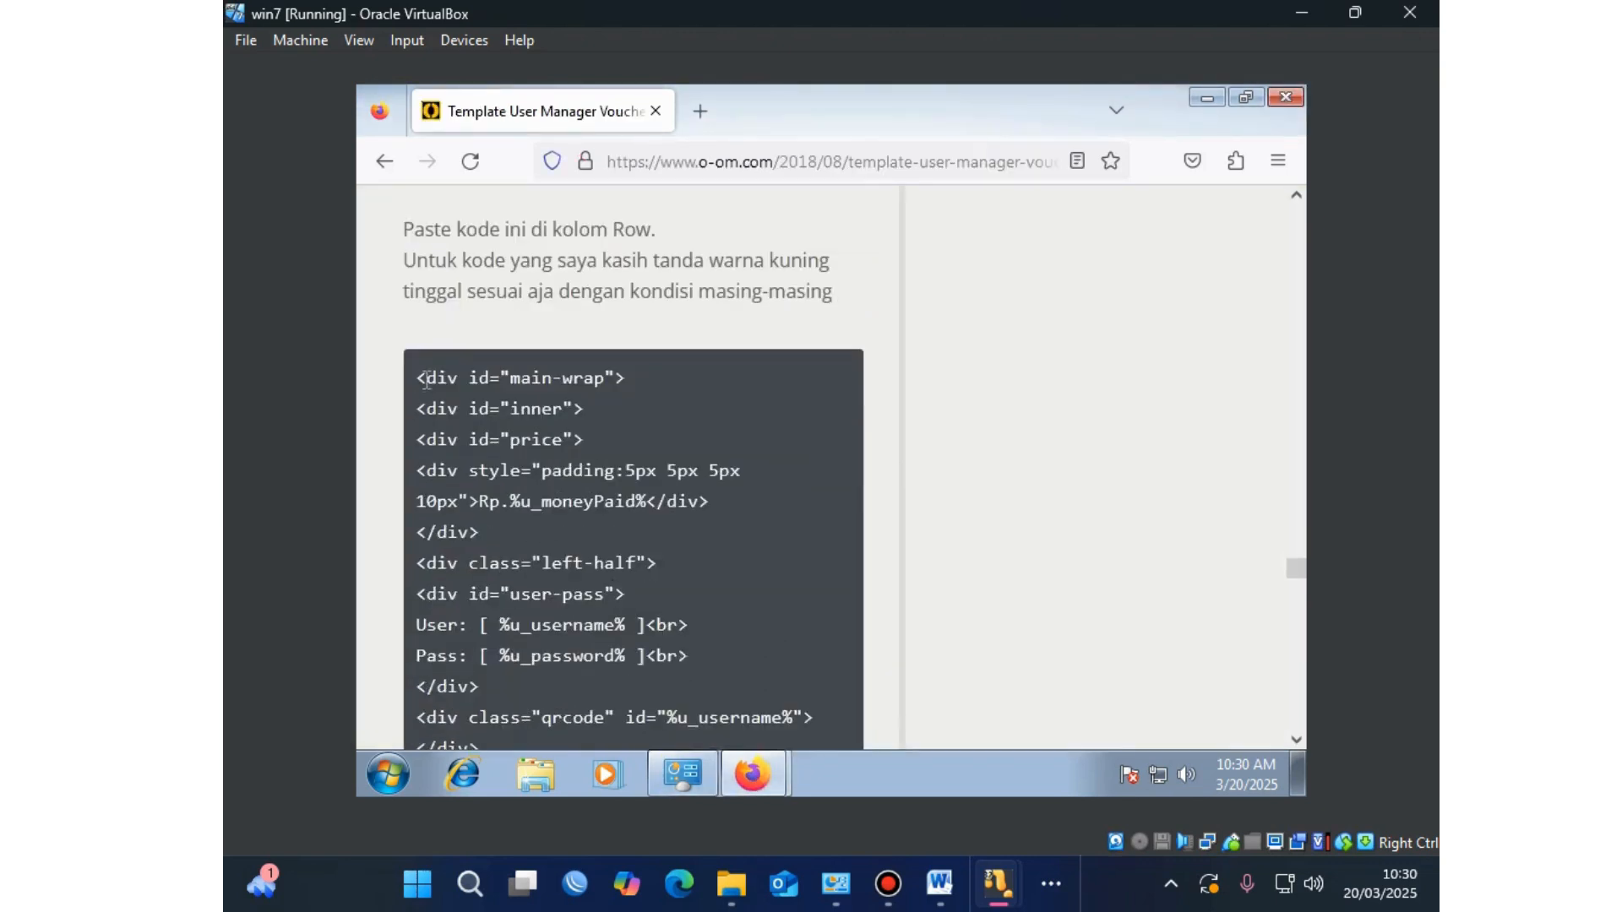
{"action": "left_click_drag", "start_coordinate": [417, 376], "coordinate": [492, 287]}
{"action": "right_click", "coordinate": [454, 233]}
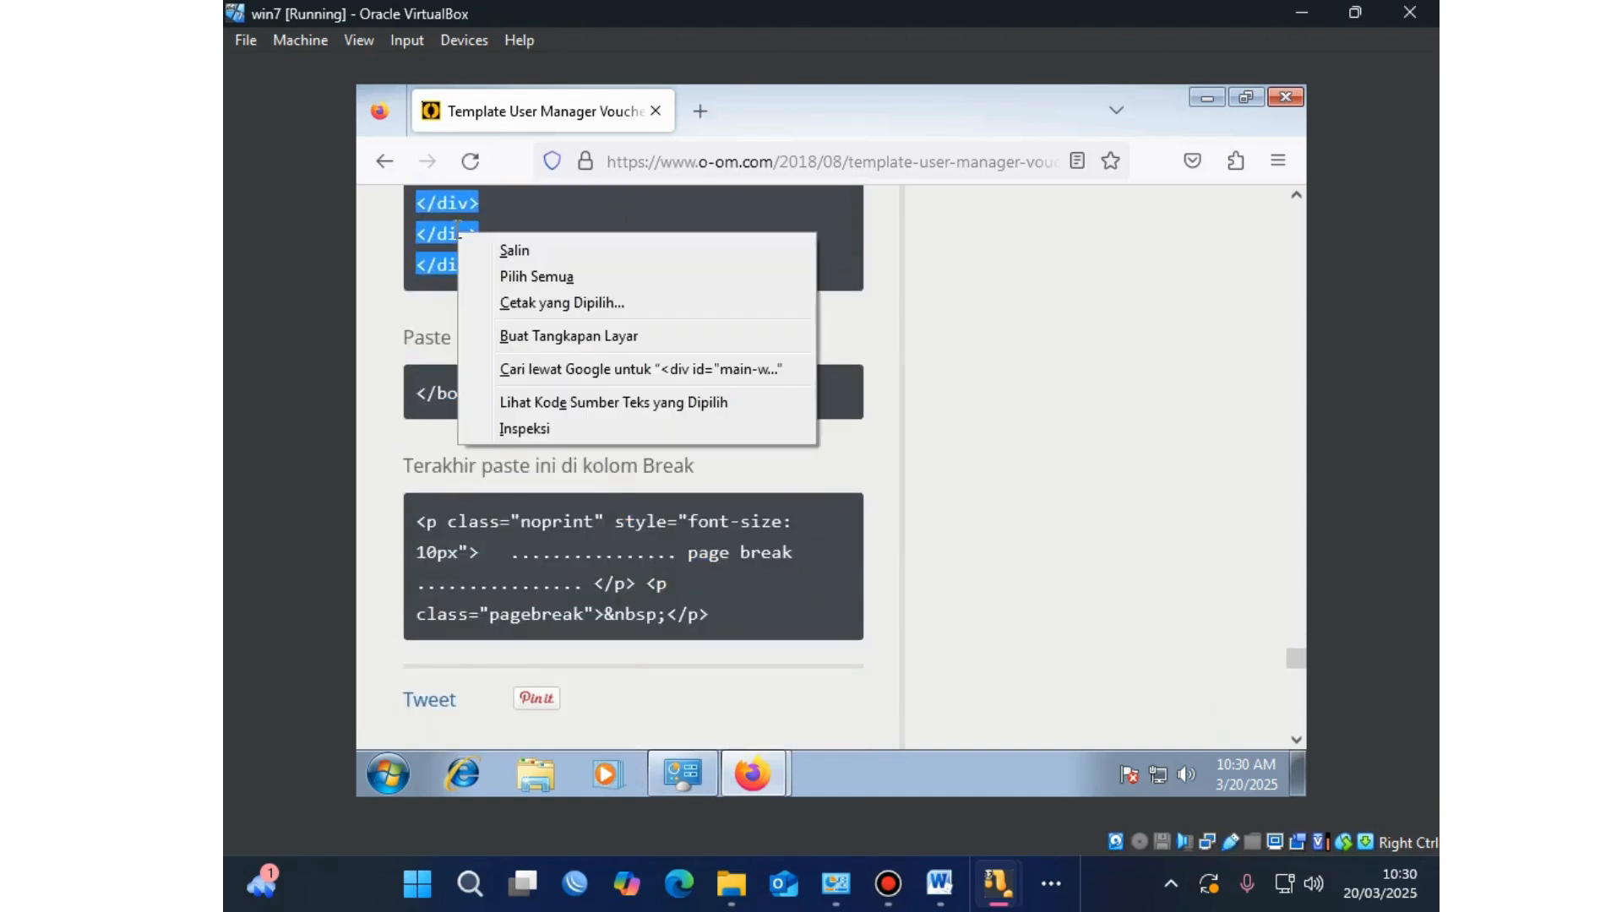
{"action": "left_click", "coordinate": [513, 250]}
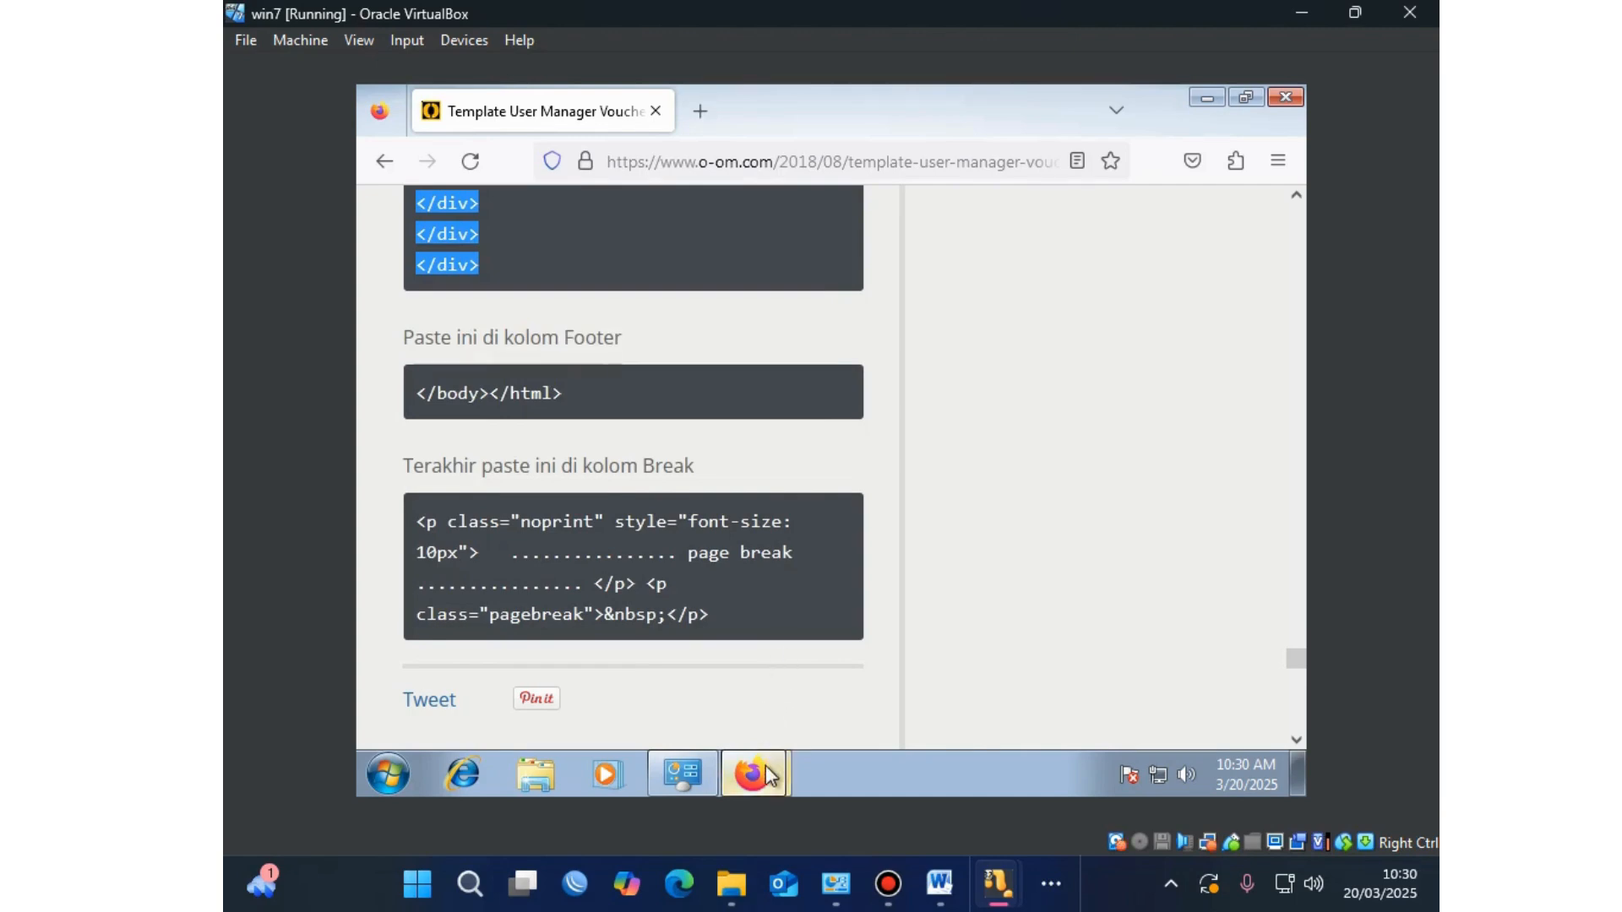
{"action": "mouse_move", "coordinate": [765, 765]}
{"action": "left_click", "coordinate": [758, 725]}
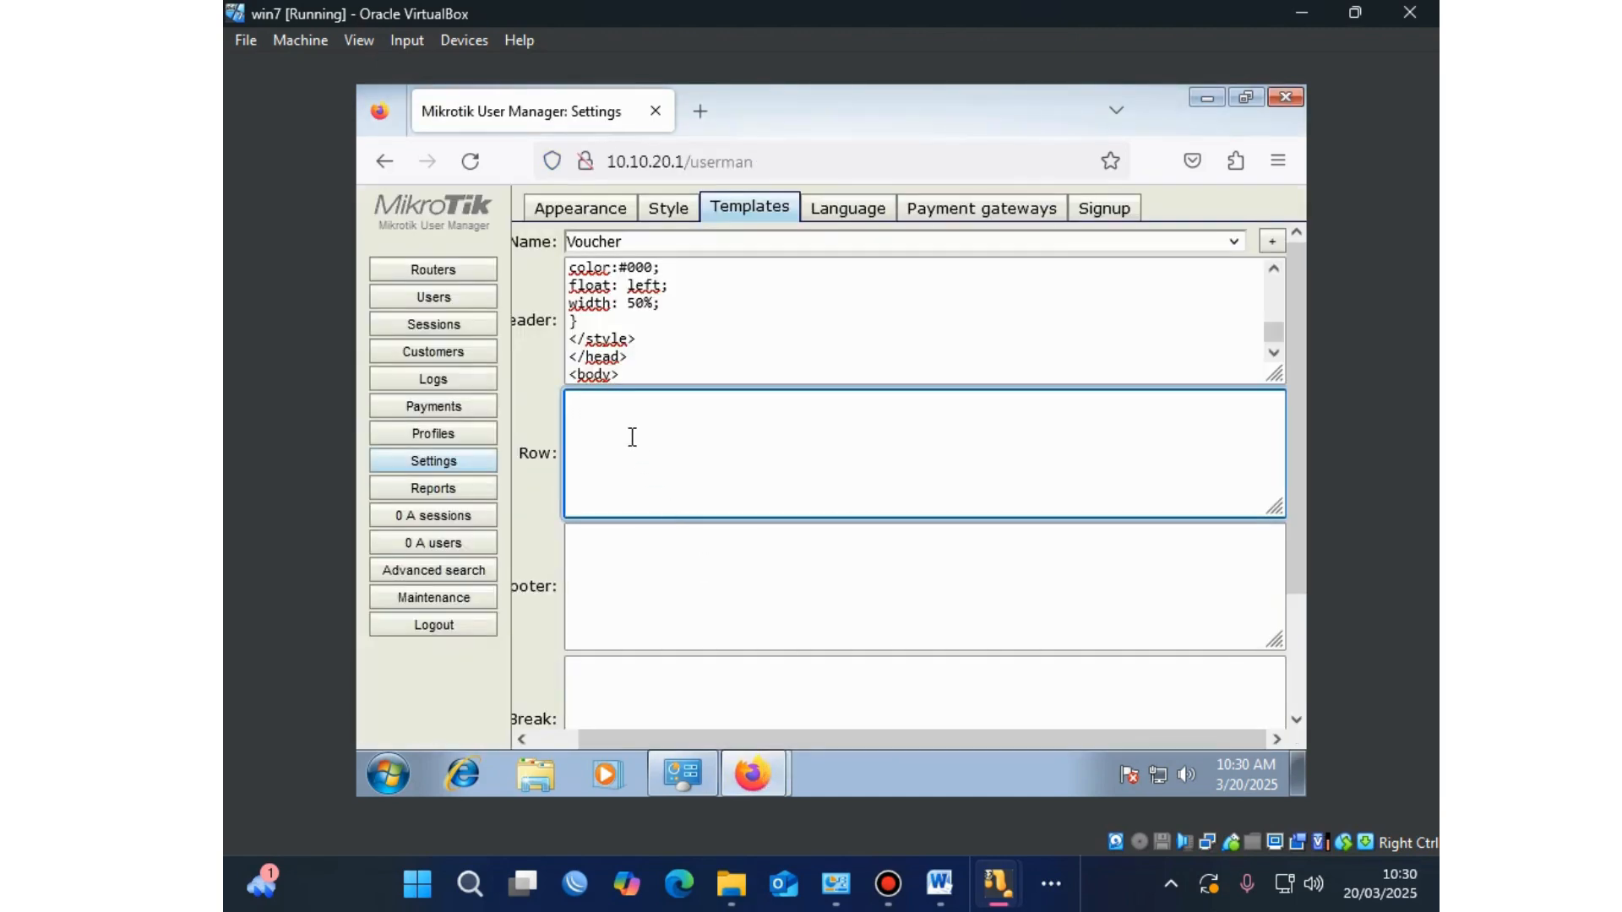
{"action": "key", "text": "ctrl+v"}
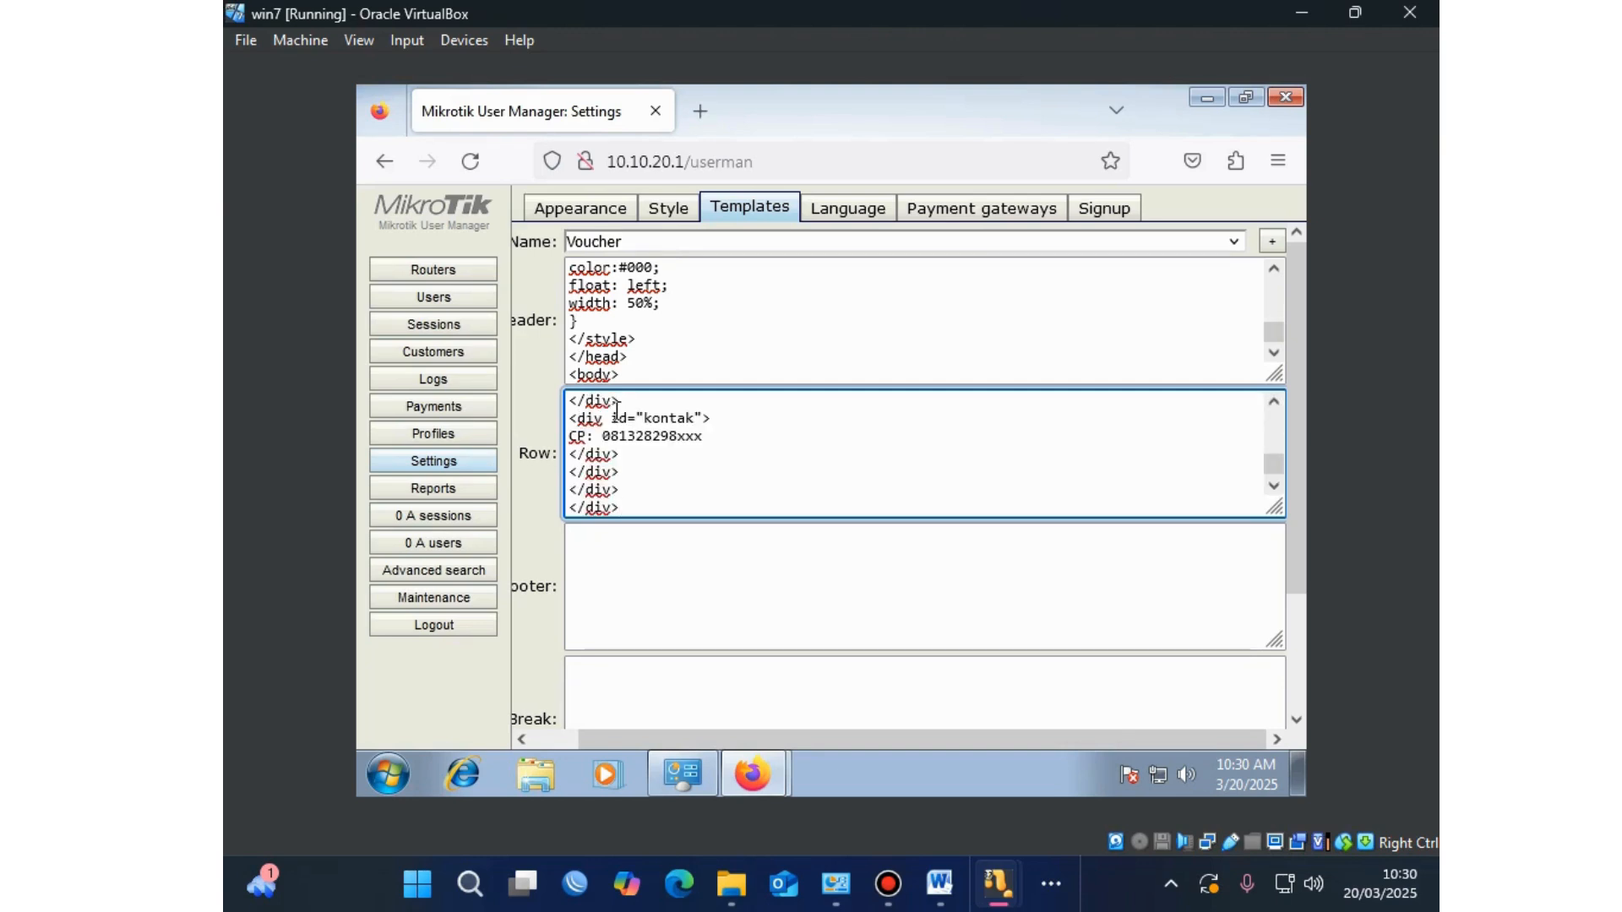
{"action": "left_click", "coordinate": [753, 774]}
Step: Copy the blog's Footer code and paste </body></html> into the template's Footer box
{"action": "left_click", "coordinate": [794, 682]}
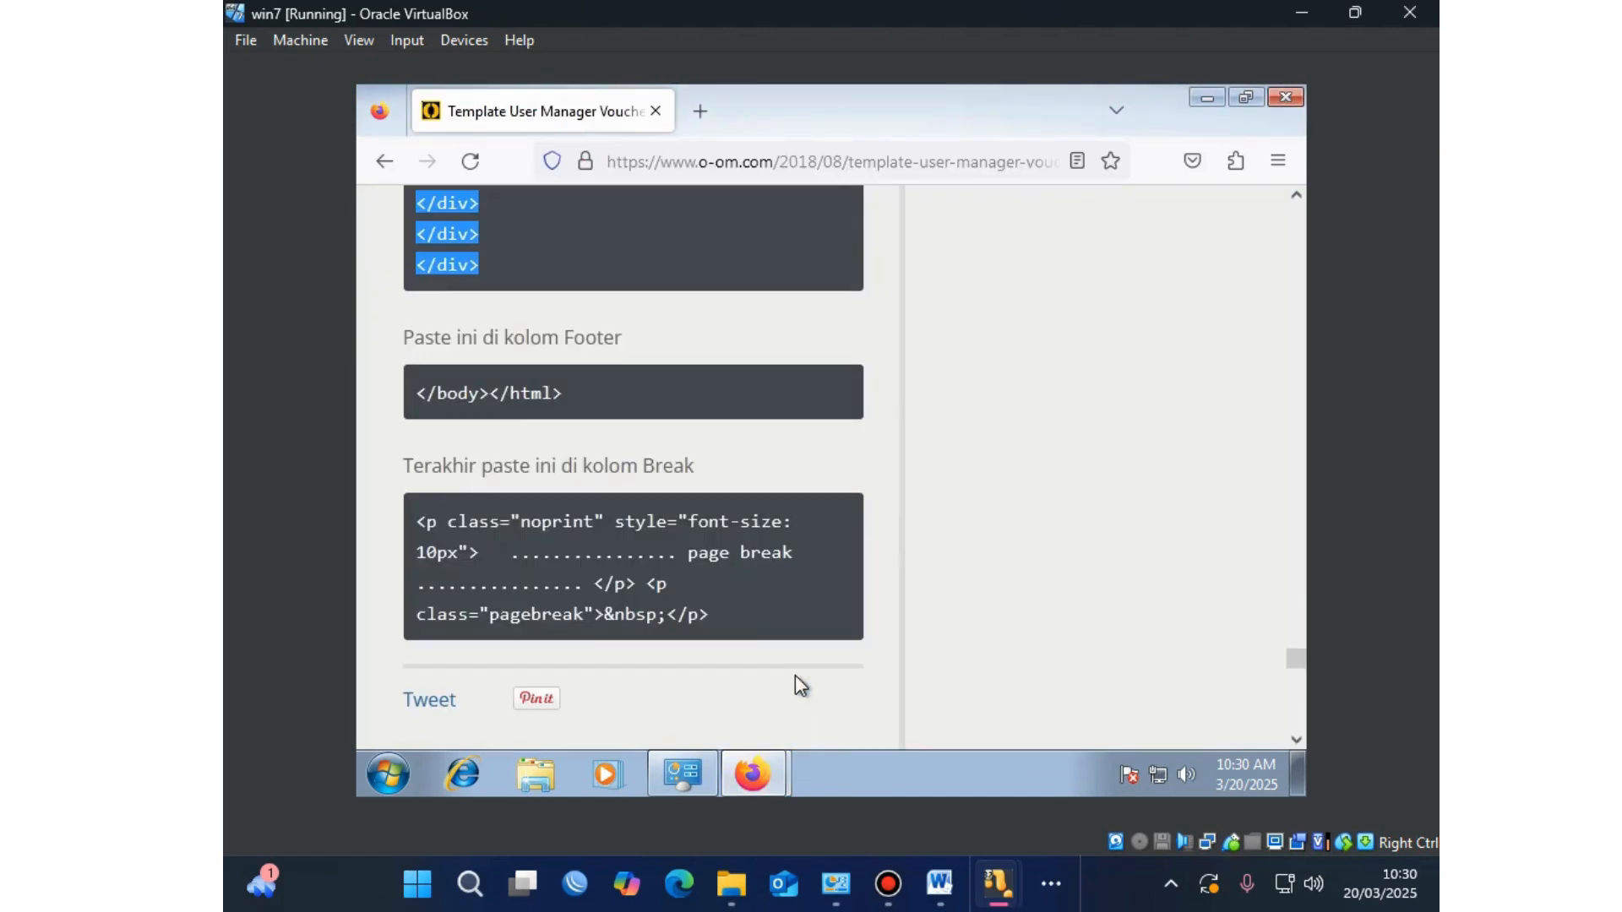
{"action": "left_click_drag", "start_coordinate": [572, 383], "coordinate": [411, 387]}
{"action": "right_click", "coordinate": [424, 382]}
{"action": "left_click", "coordinate": [485, 410]}
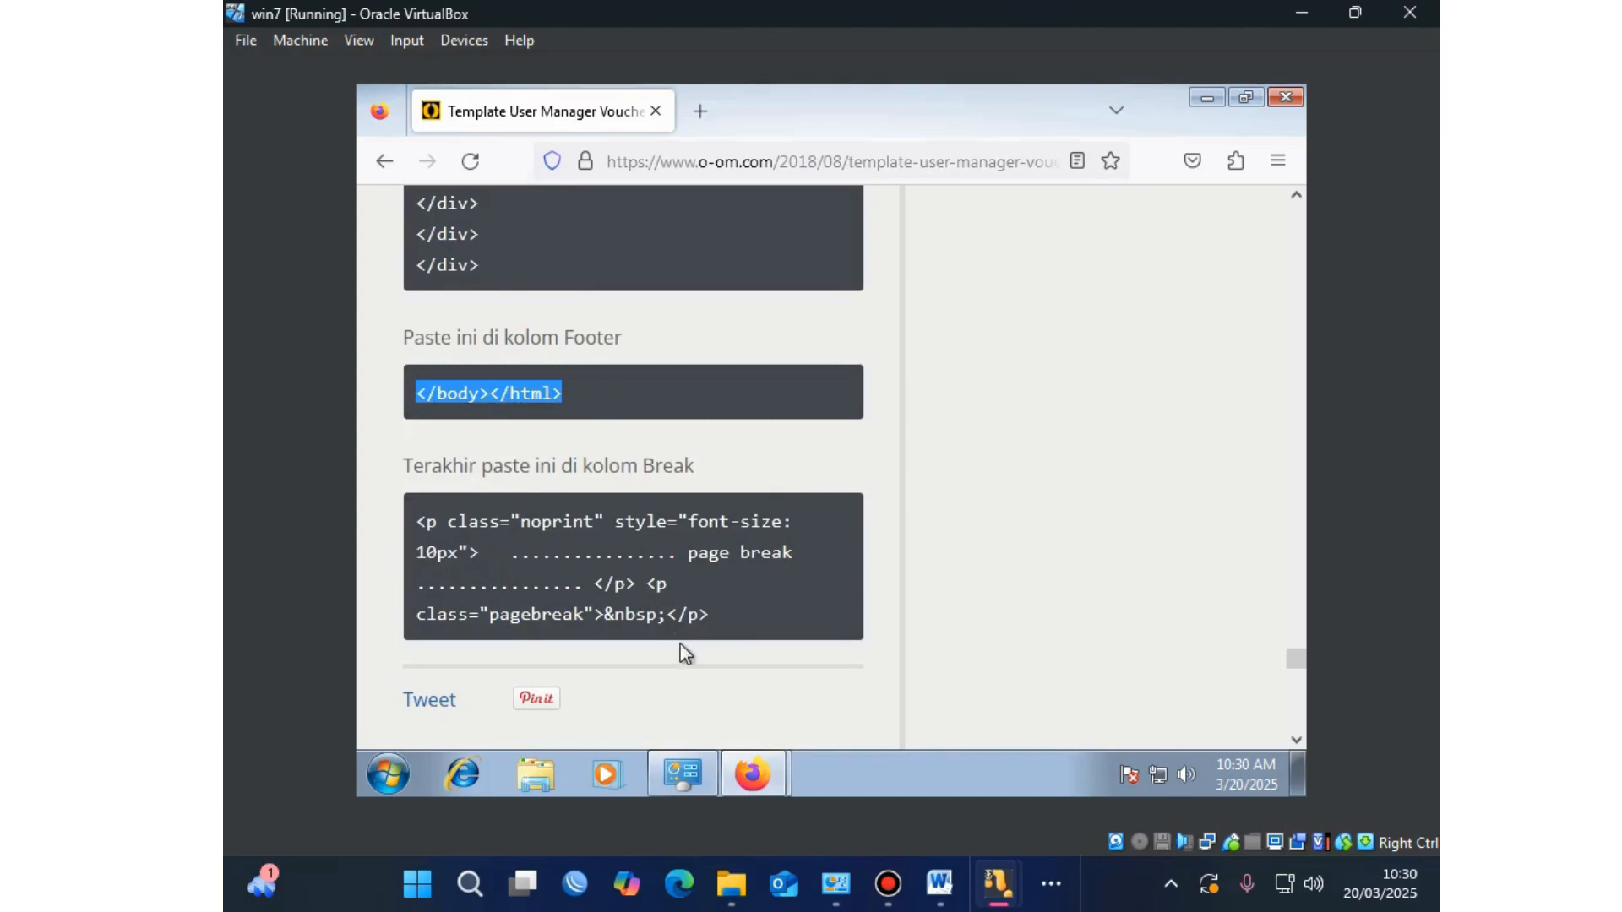
{"action": "left_click", "coordinate": [740, 761]}
{"action": "left_click", "coordinate": [748, 718]}
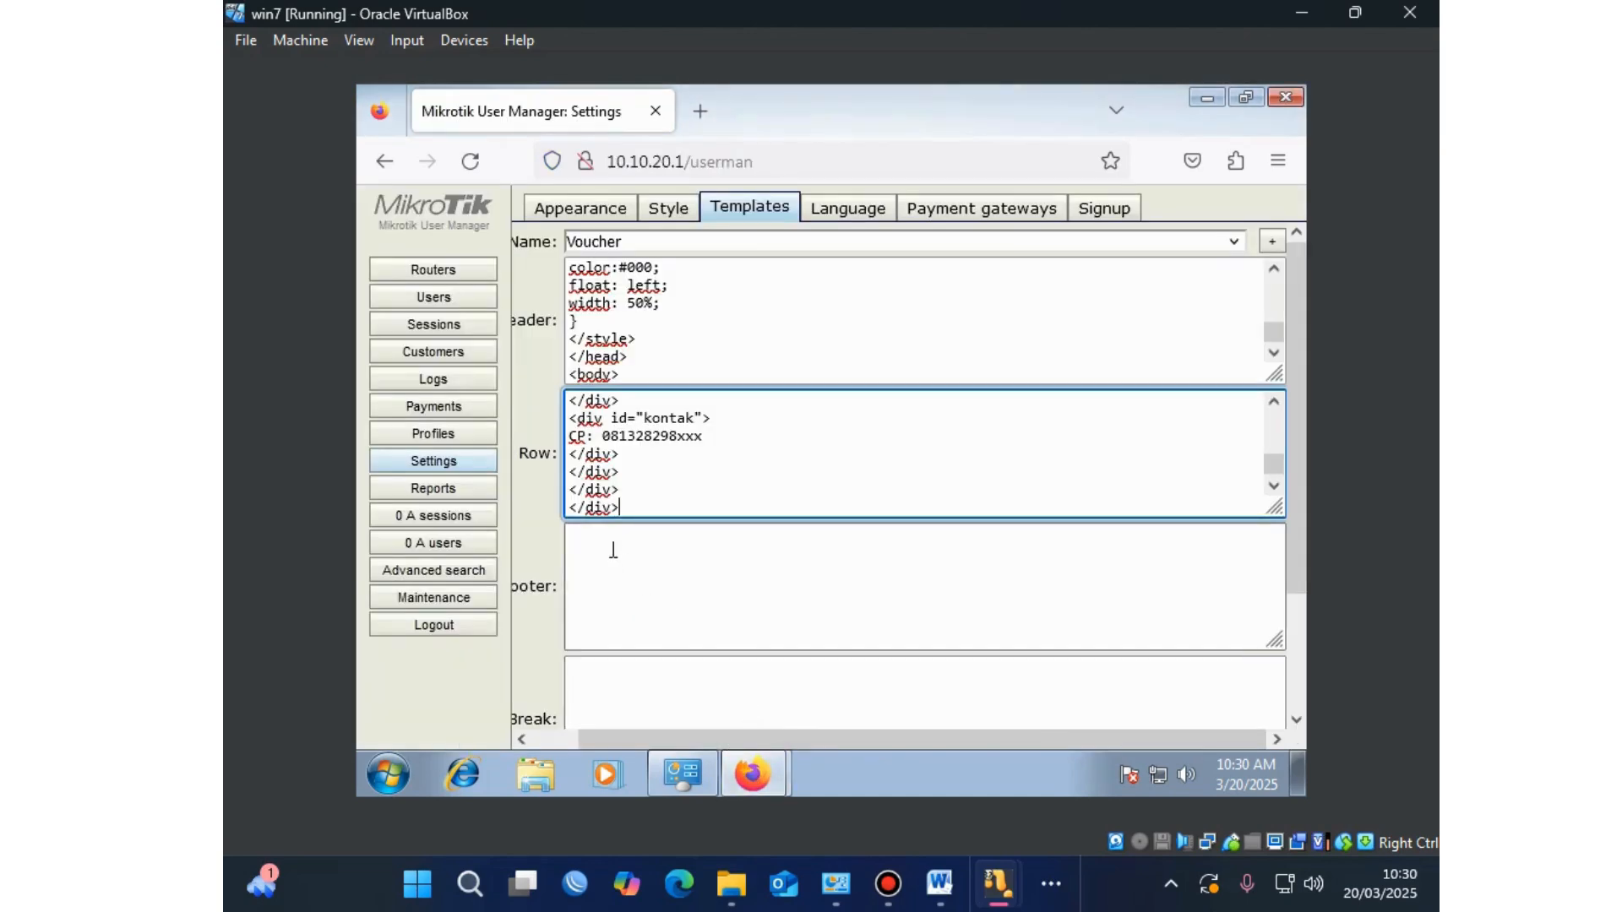
{"action": "left_click", "coordinate": [631, 561]}
{"action": "right_click", "coordinate": [633, 558]}
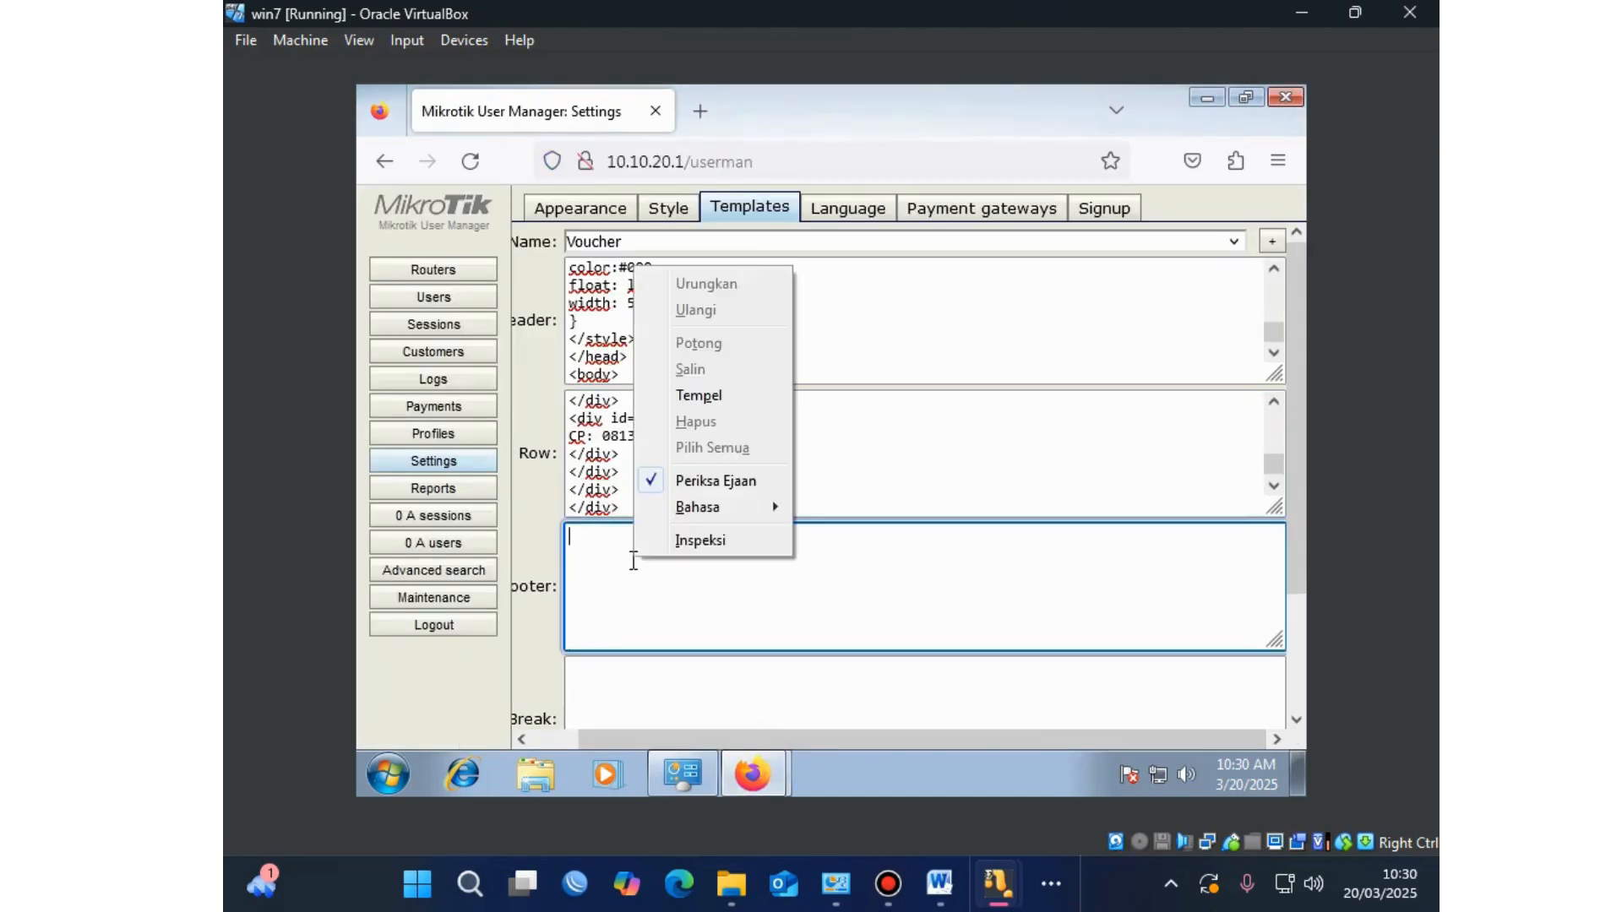
{"action": "left_click", "coordinate": [659, 397]}
Step: Paste the blog's page-break code into the Break box and save the Voucher template
{"action": "left_click", "coordinate": [767, 760]}
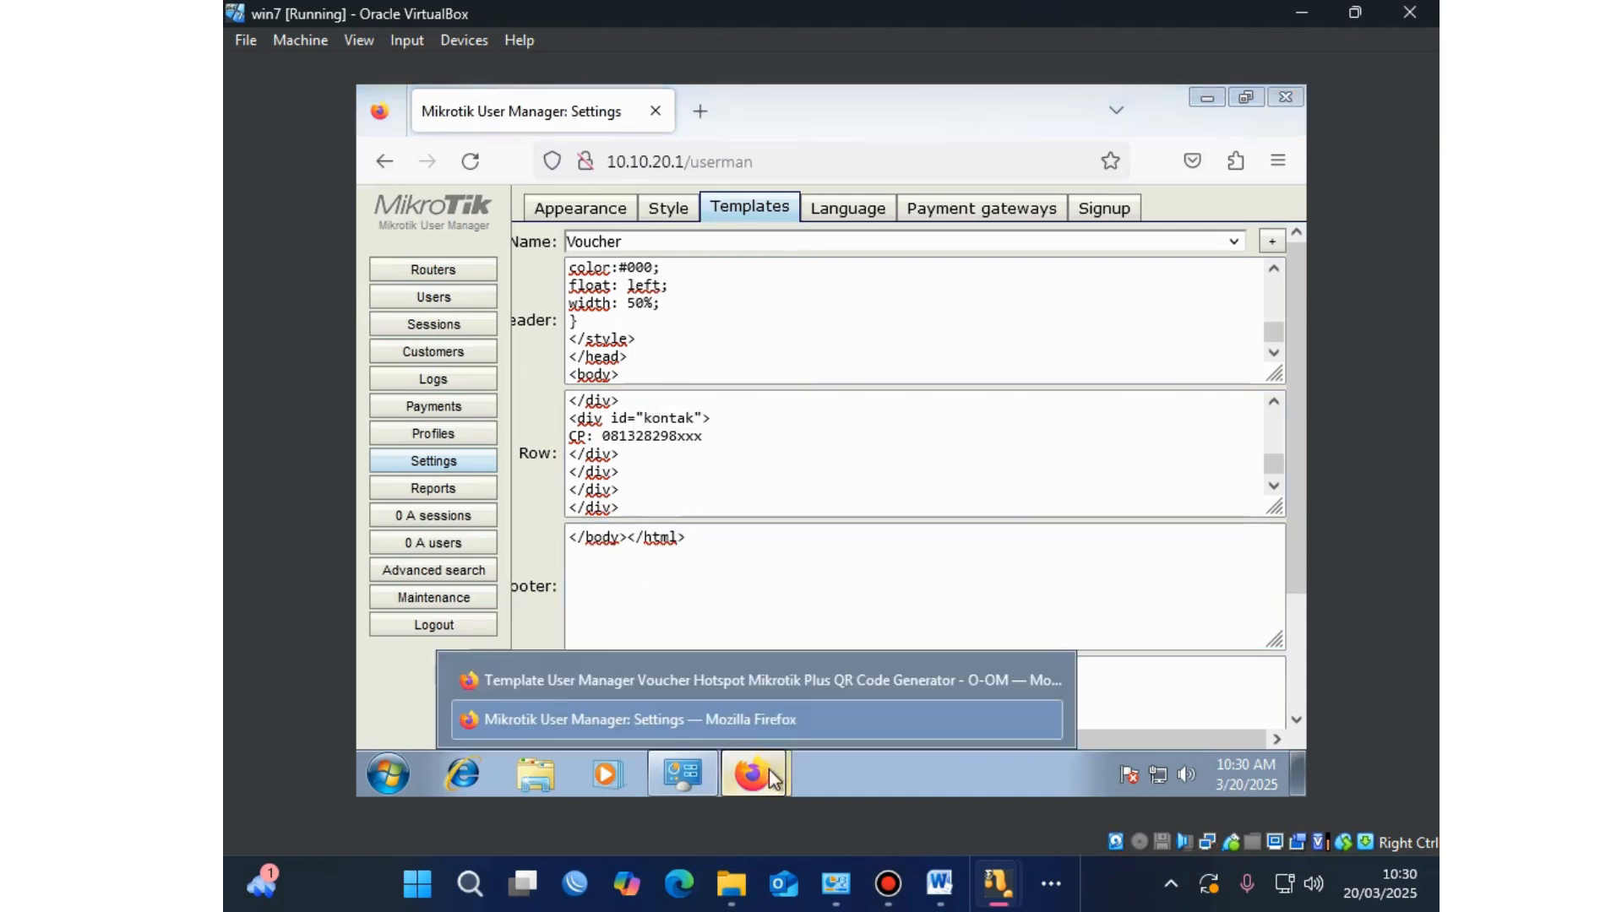
{"action": "left_click", "coordinate": [768, 673]}
{"action": "scroll", "coordinate": [566, 568], "scroll_direction": "down", "scroll_amount": 3}
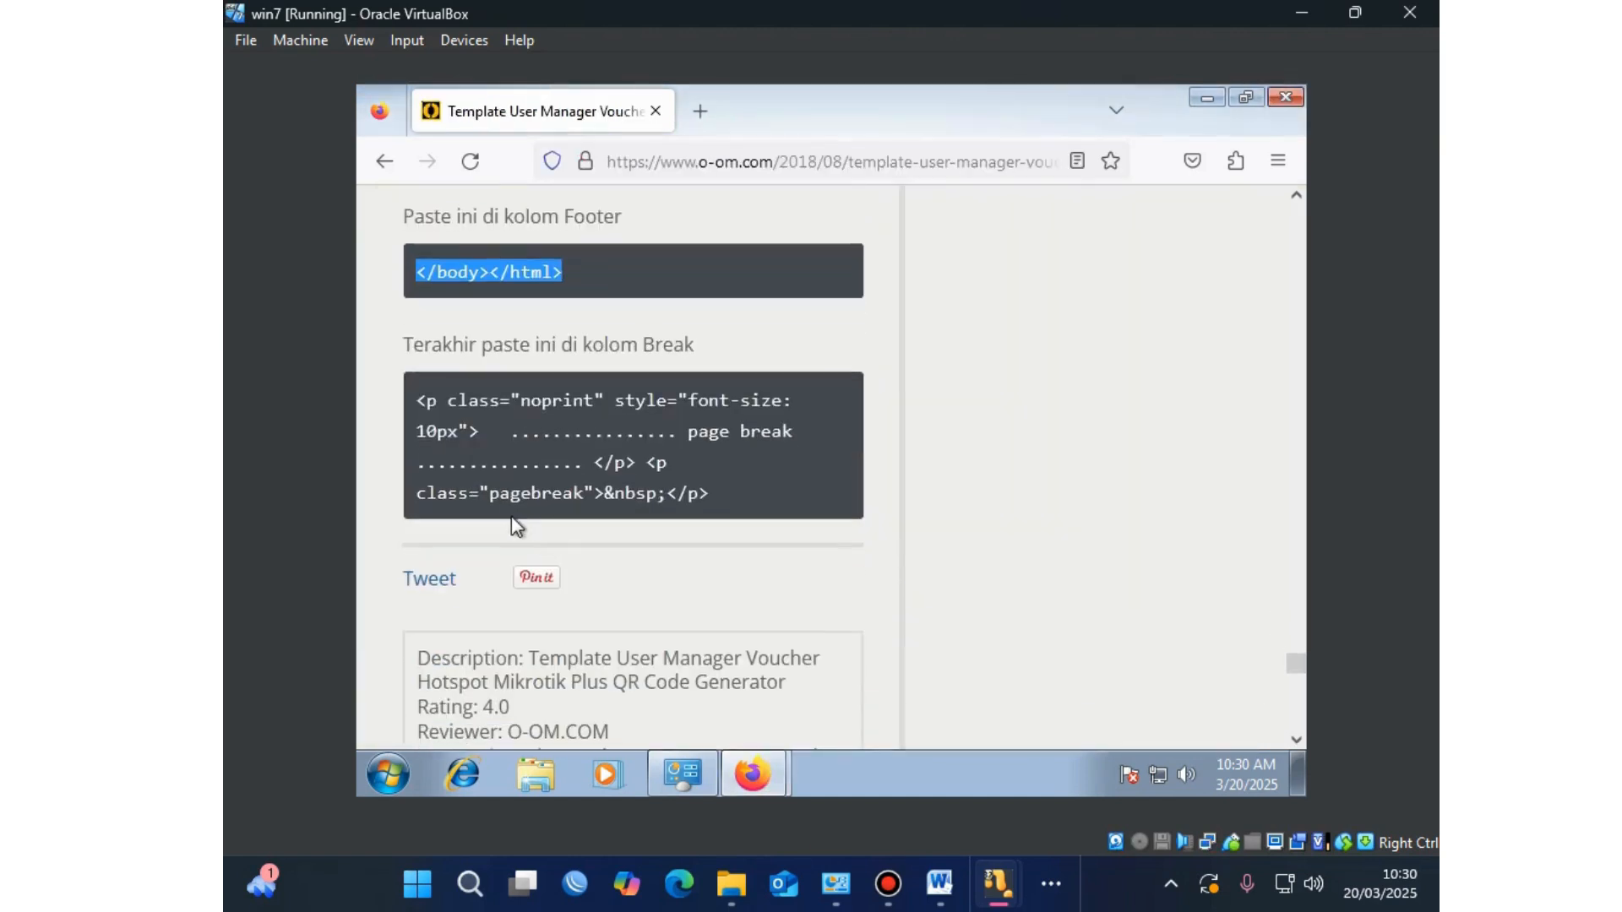
{"action": "left_click_drag", "start_coordinate": [416, 402], "coordinate": [732, 494]}
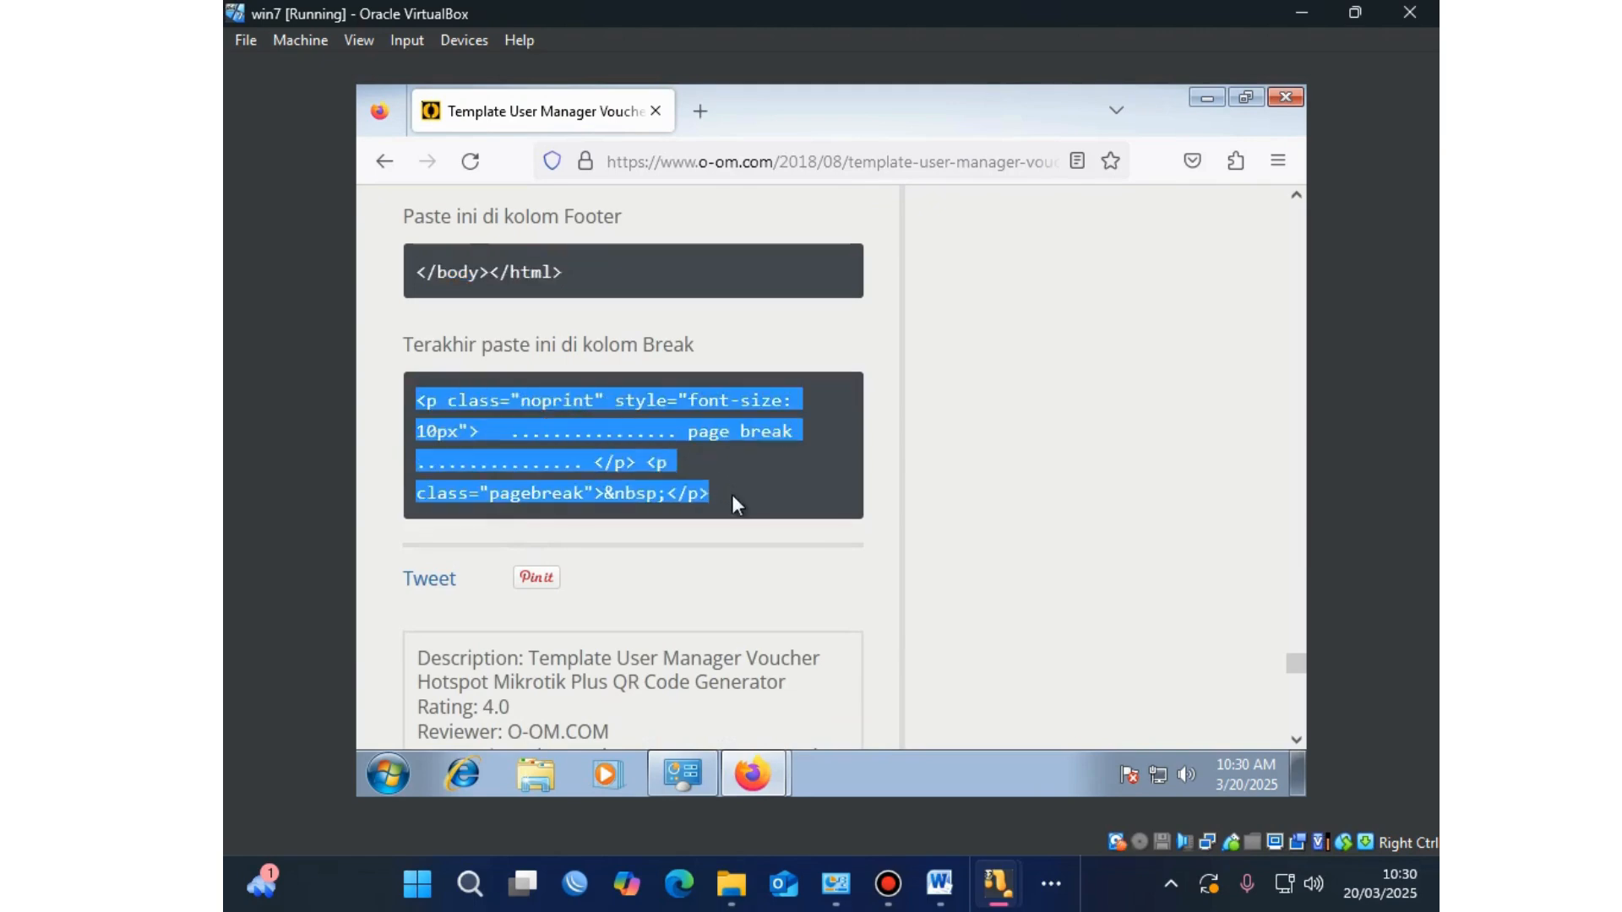
{"action": "right_click", "coordinate": [652, 432]}
{"action": "left_click", "coordinate": [676, 447]}
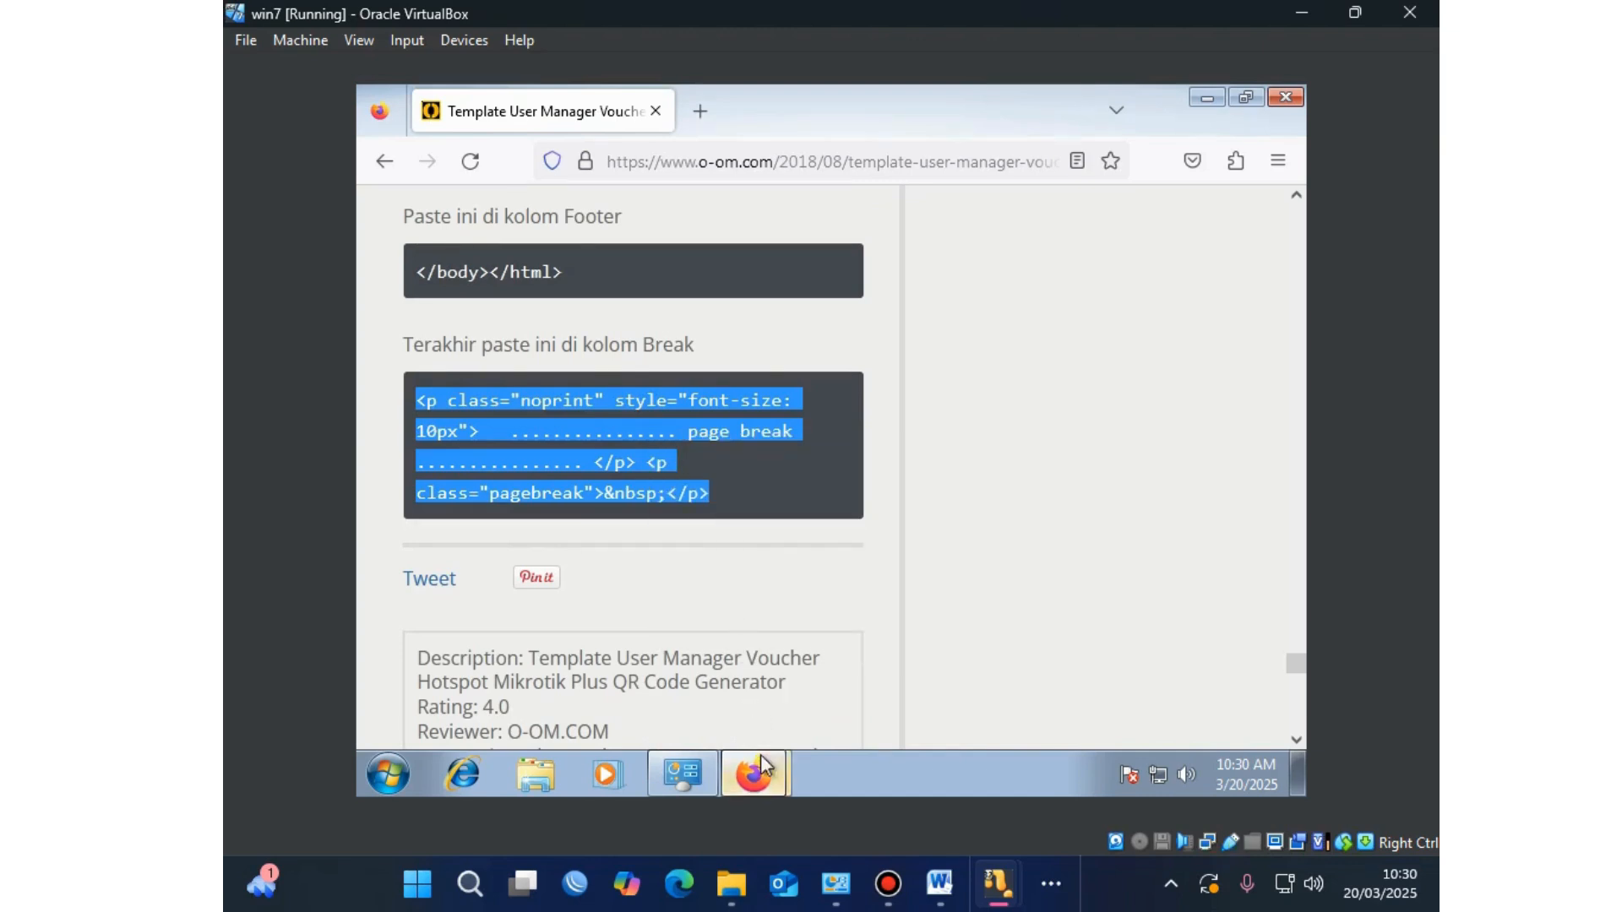
{"action": "left_click", "coordinate": [756, 726]}
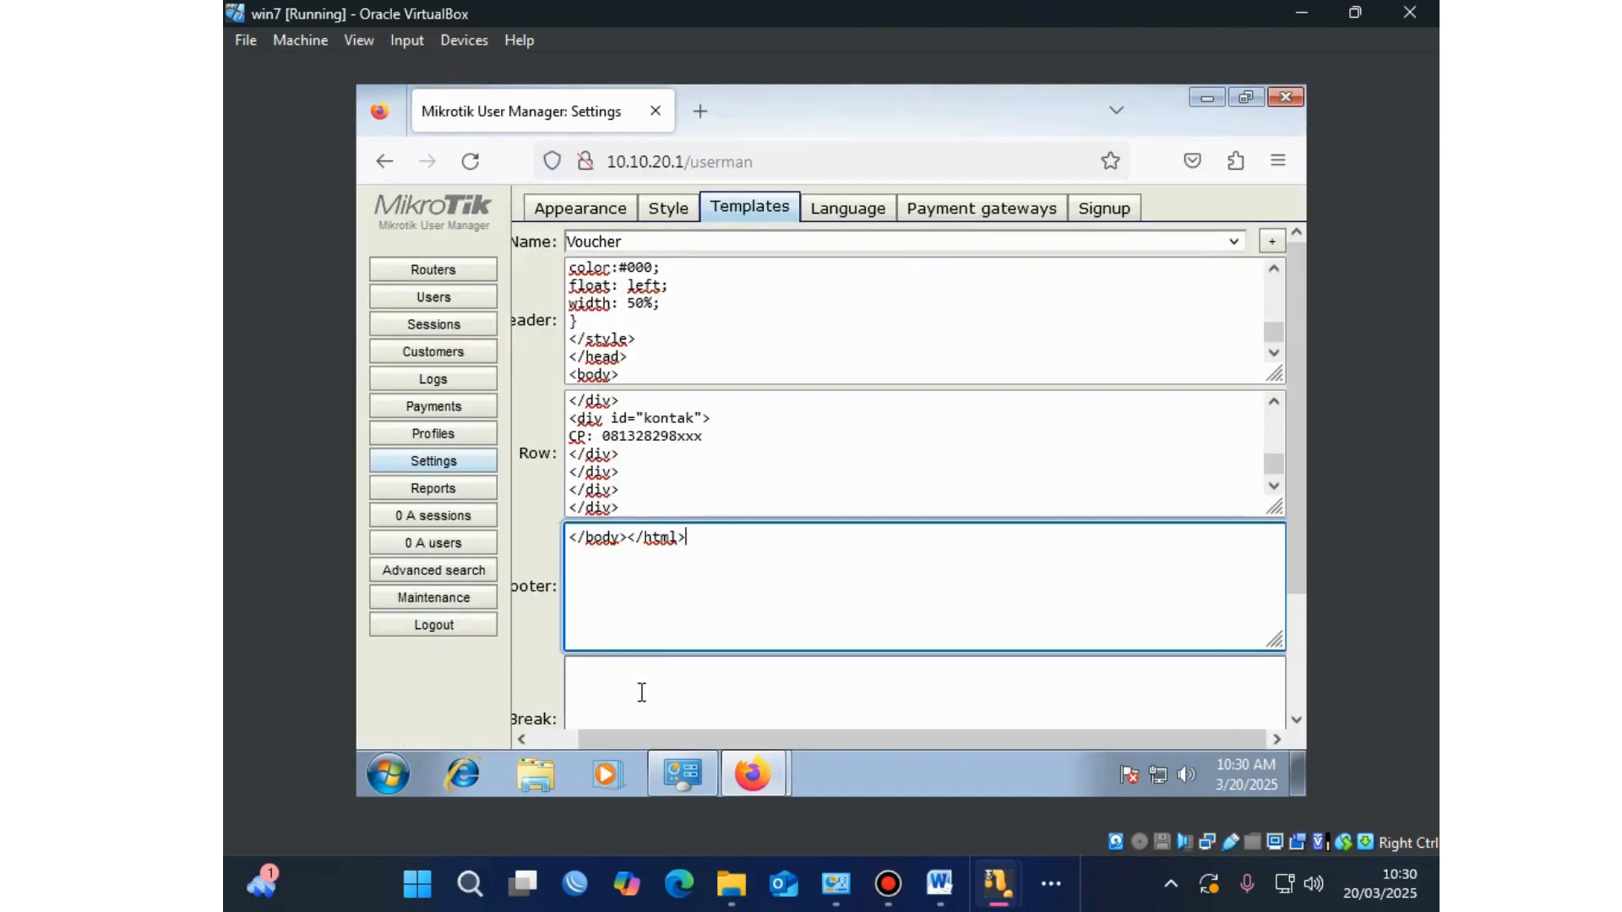
{"action": "scroll", "coordinate": [642, 693], "scroll_direction": "down", "scroll_amount": 3}
{"action": "left_click", "coordinate": [614, 539]}
{"action": "right_click", "coordinate": [628, 539]}
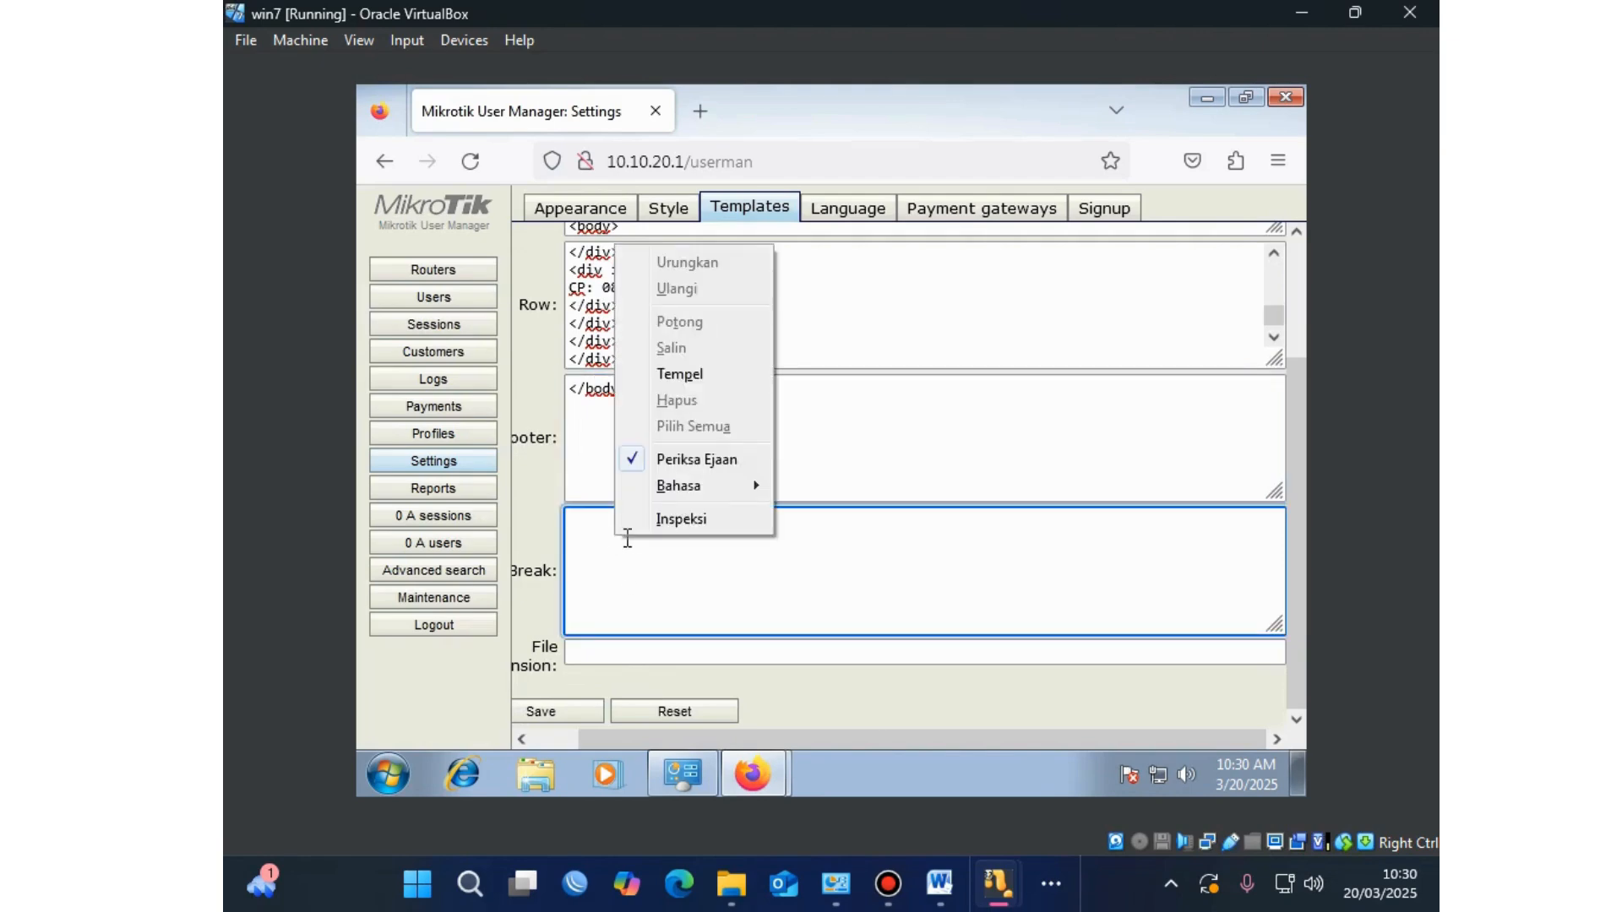
{"action": "left_click", "coordinate": [651, 373]}
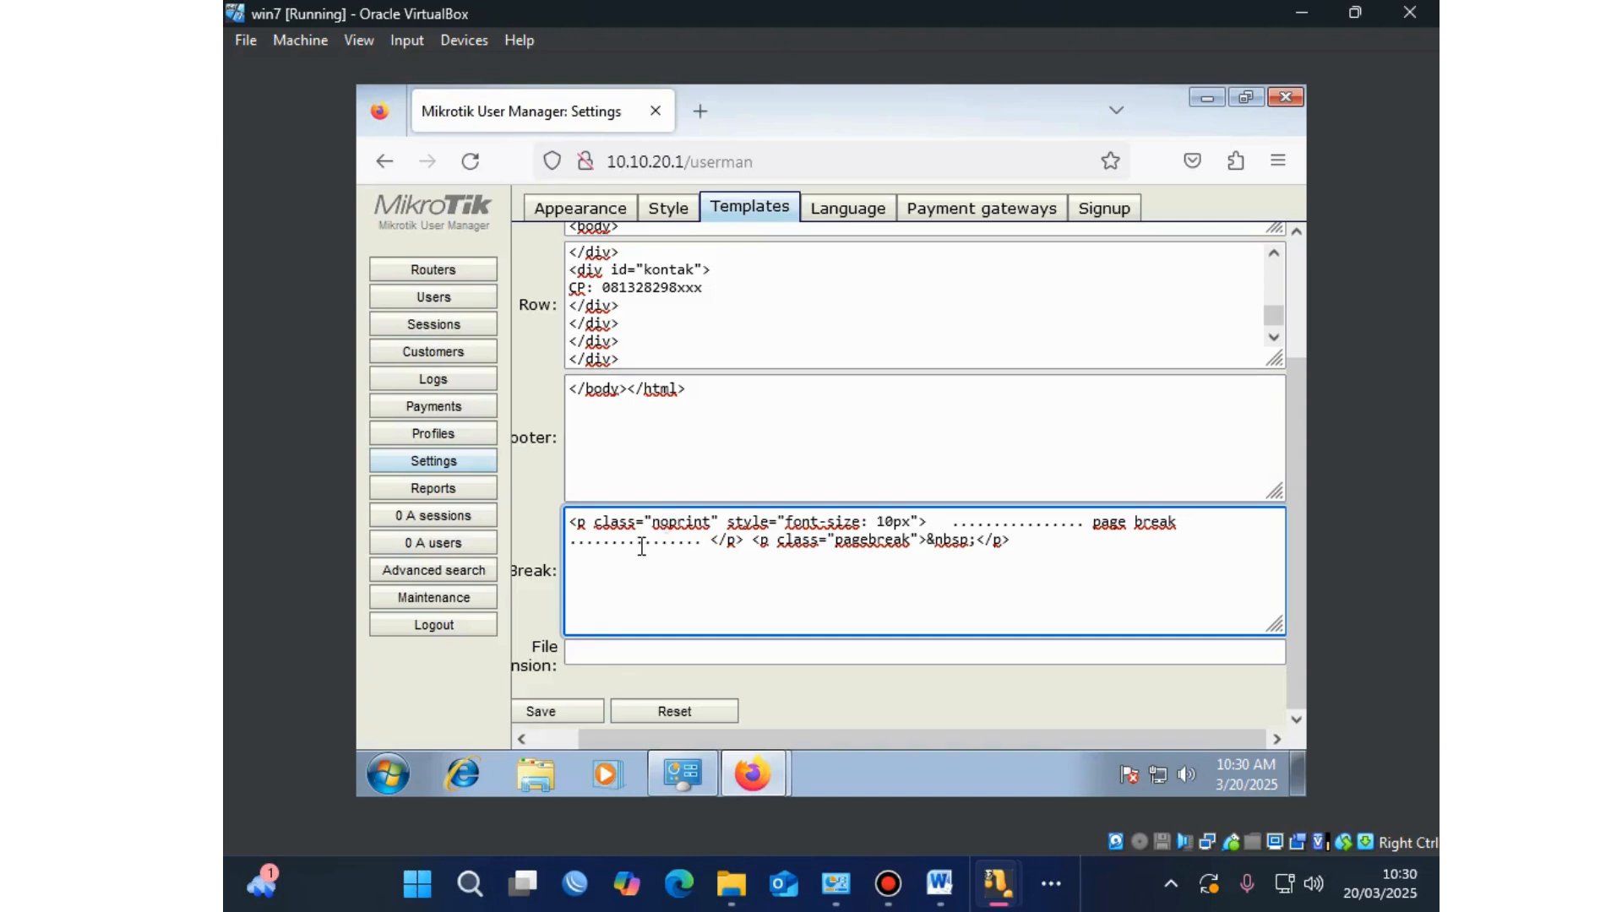
{"action": "left_click", "coordinate": [578, 711]}
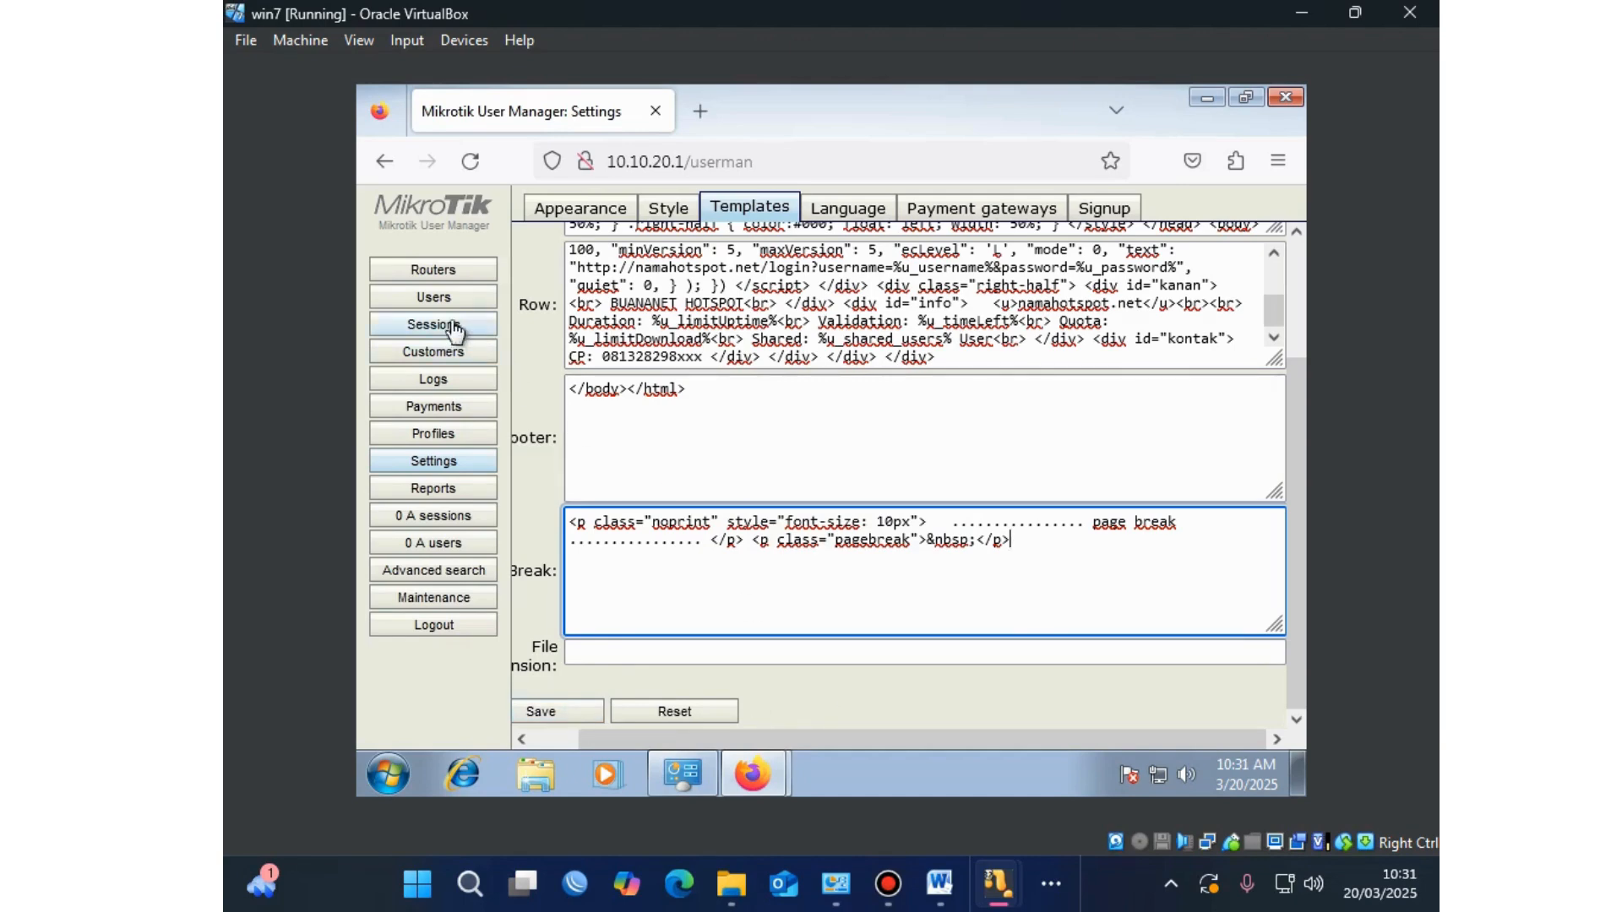
Step: Generate vouchers for the ten checked users, reloading and retrying after the first attempt's popup
{"action": "left_click", "coordinate": [434, 303]}
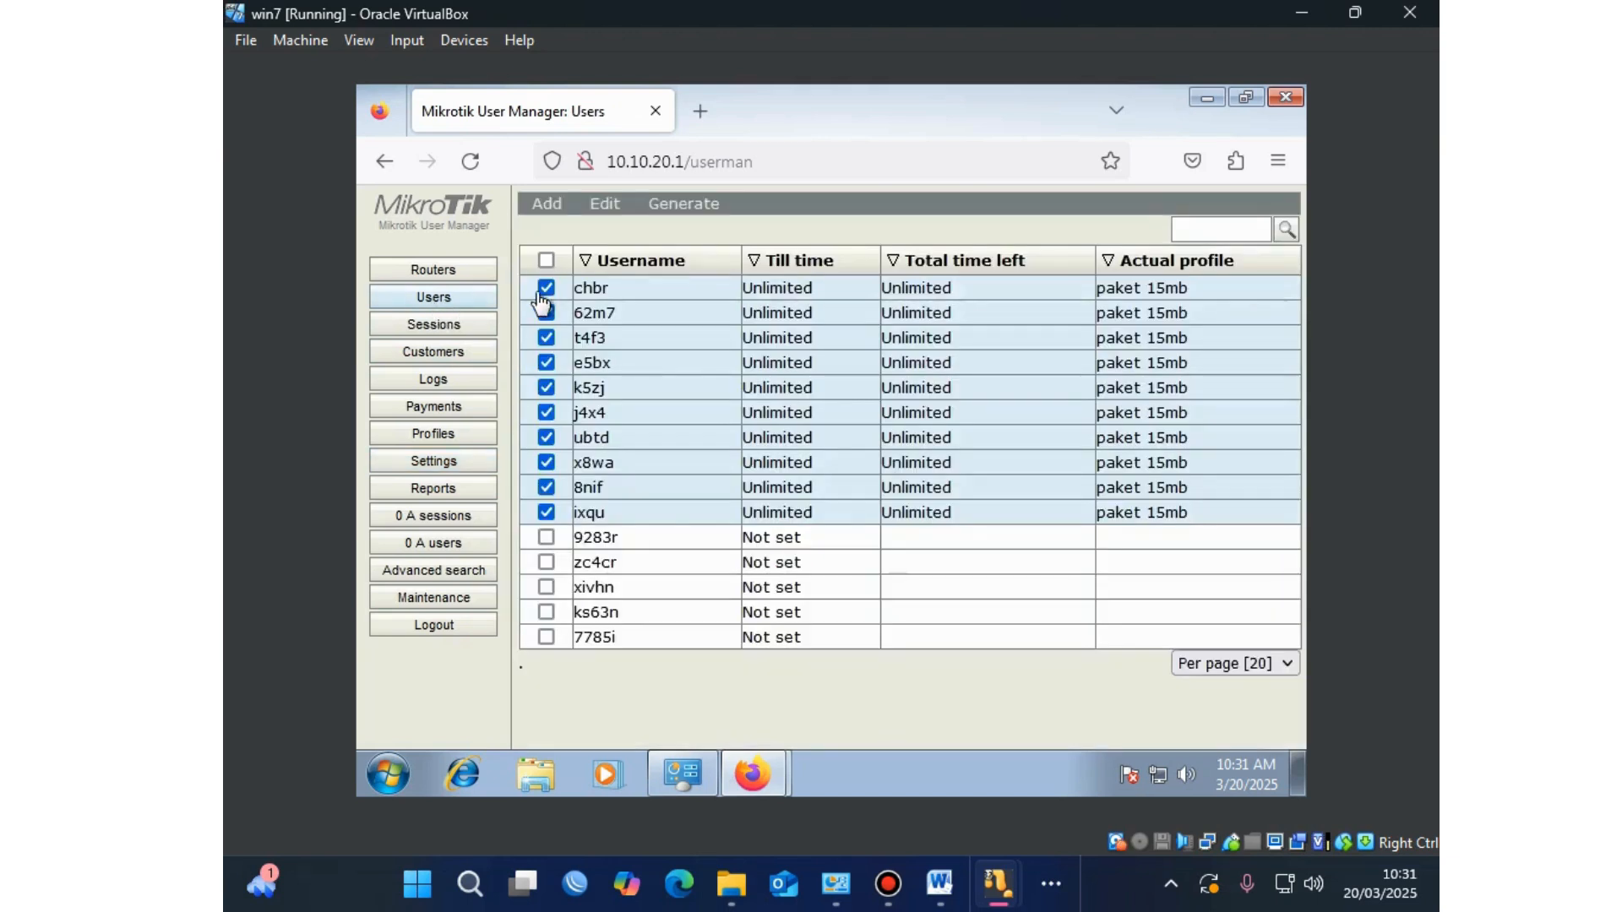
{"action": "left_click", "coordinate": [660, 207]}
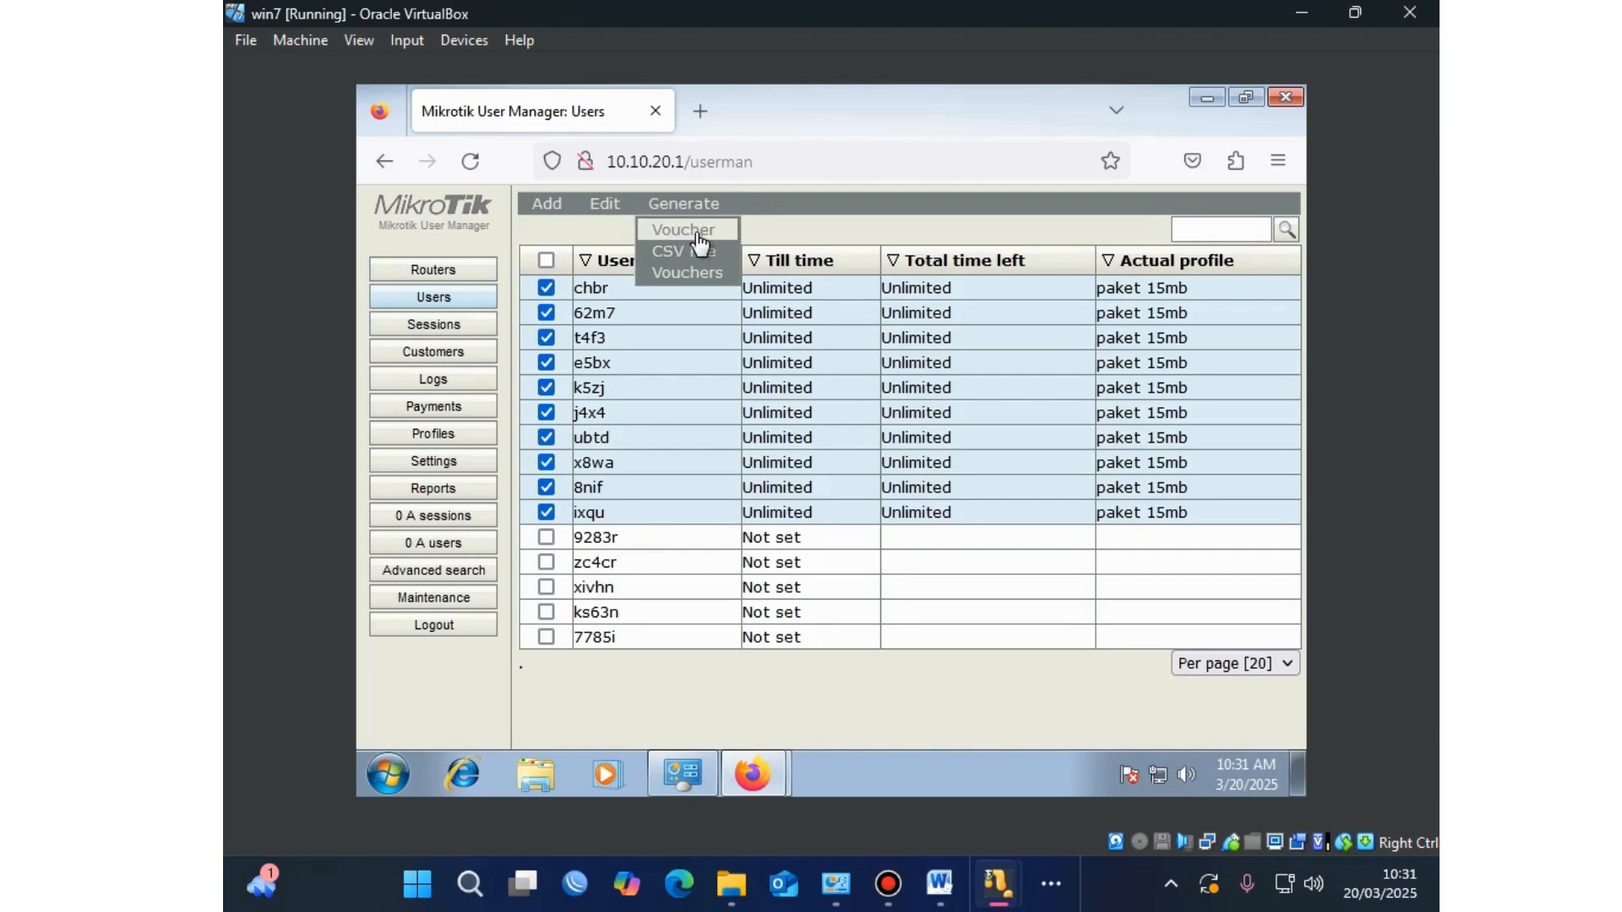
{"action": "left_click", "coordinate": [701, 233]}
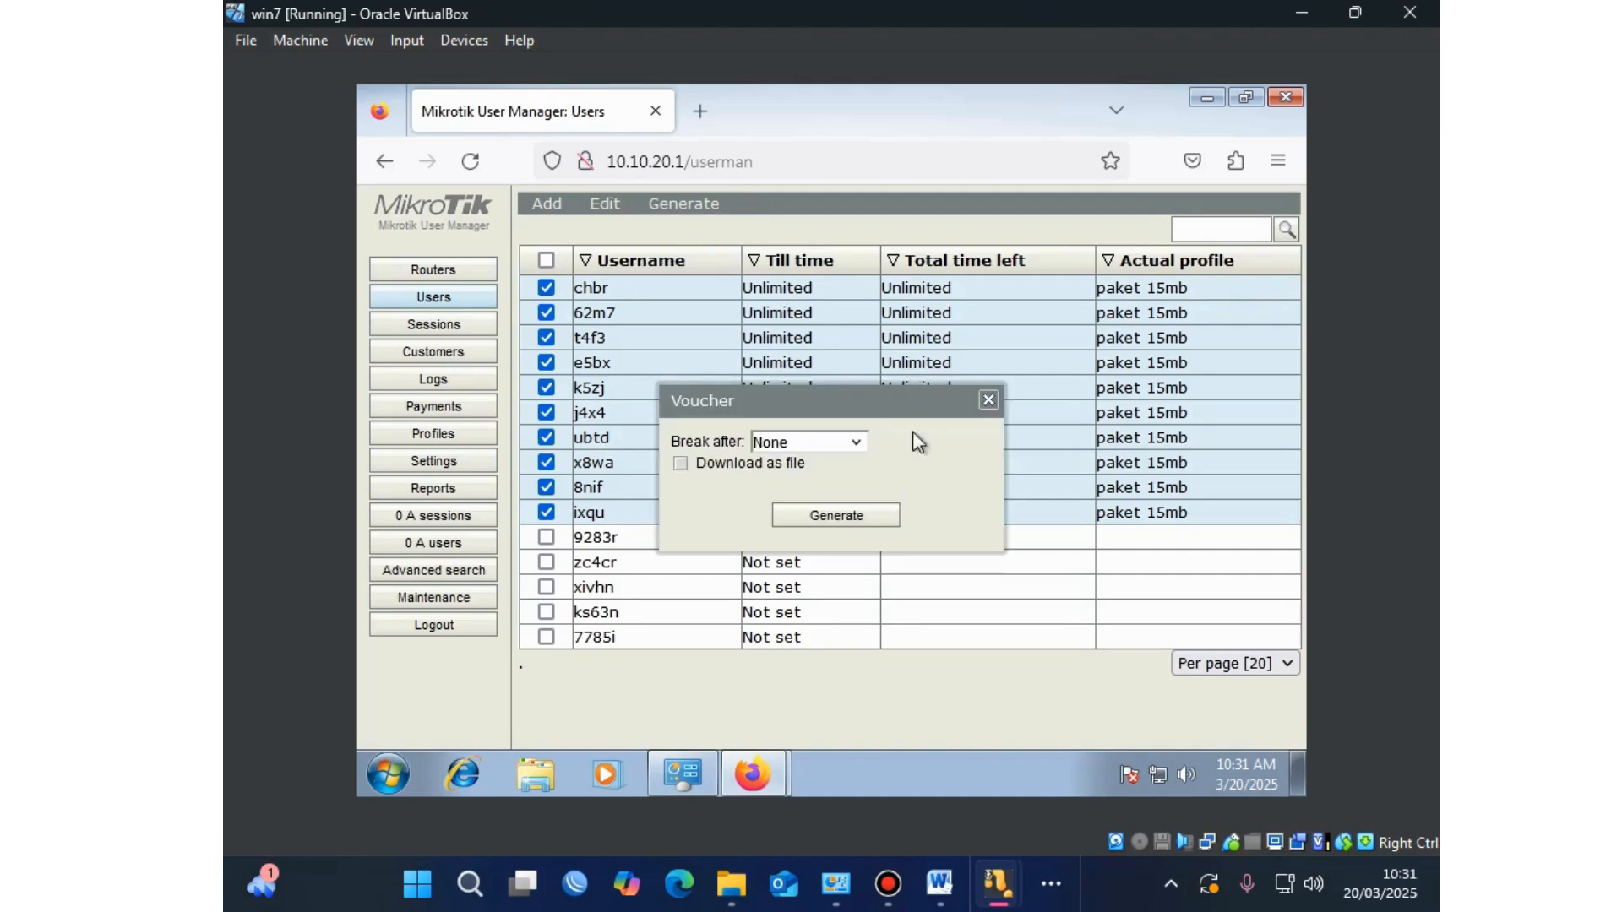
{"action": "left_click", "coordinate": [878, 519]}
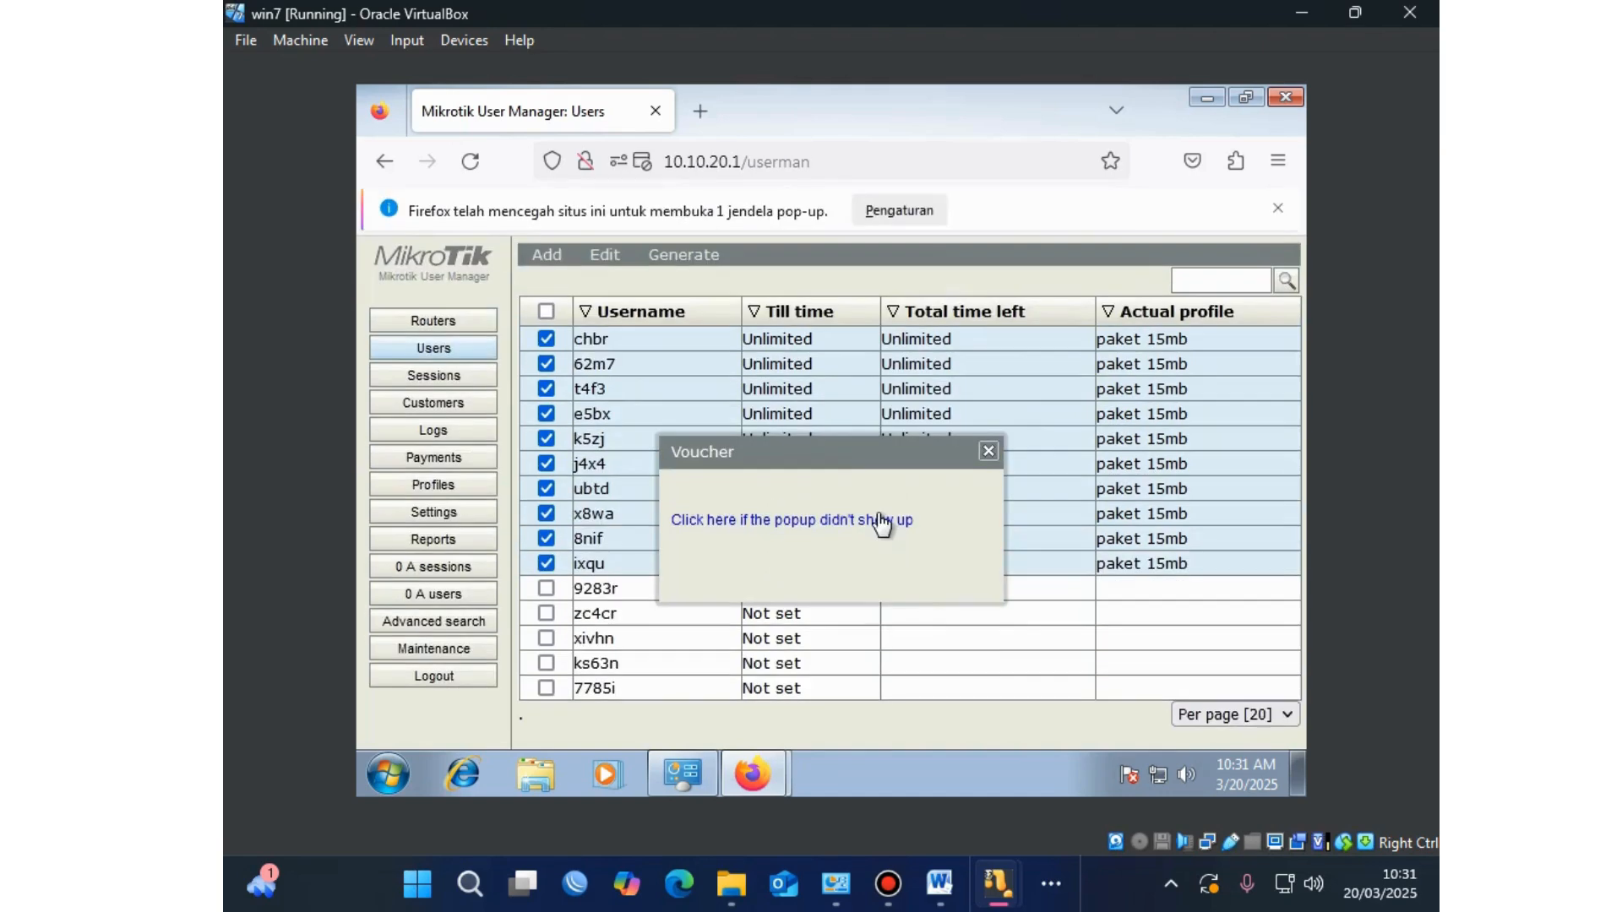
{"action": "left_click", "coordinate": [988, 453]}
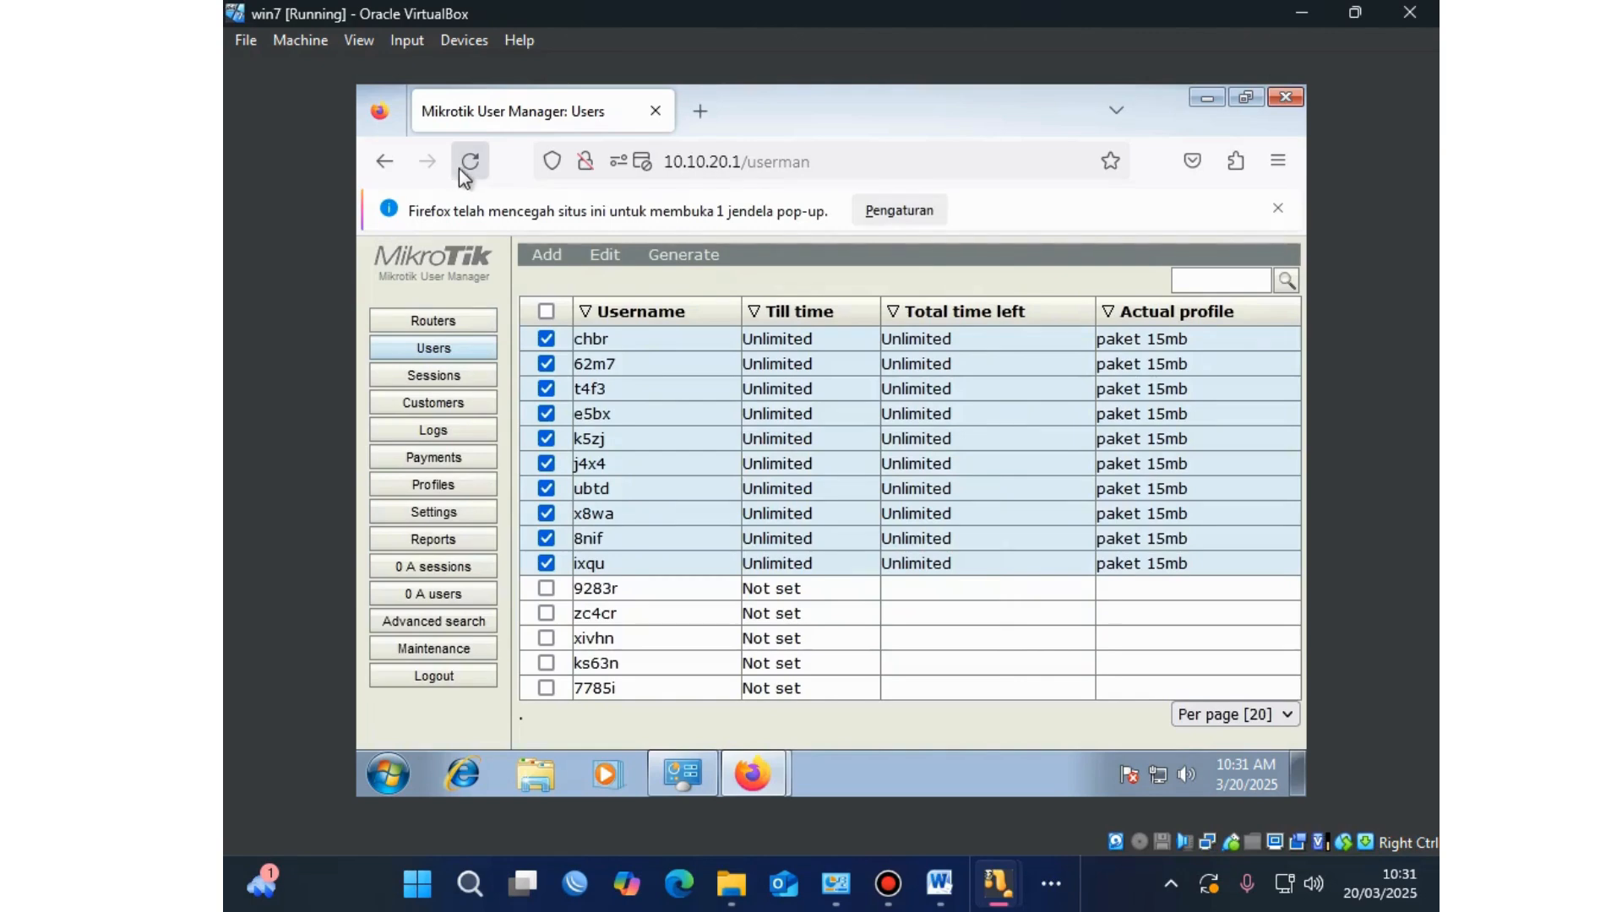
{"action": "left_click", "coordinate": [460, 171]}
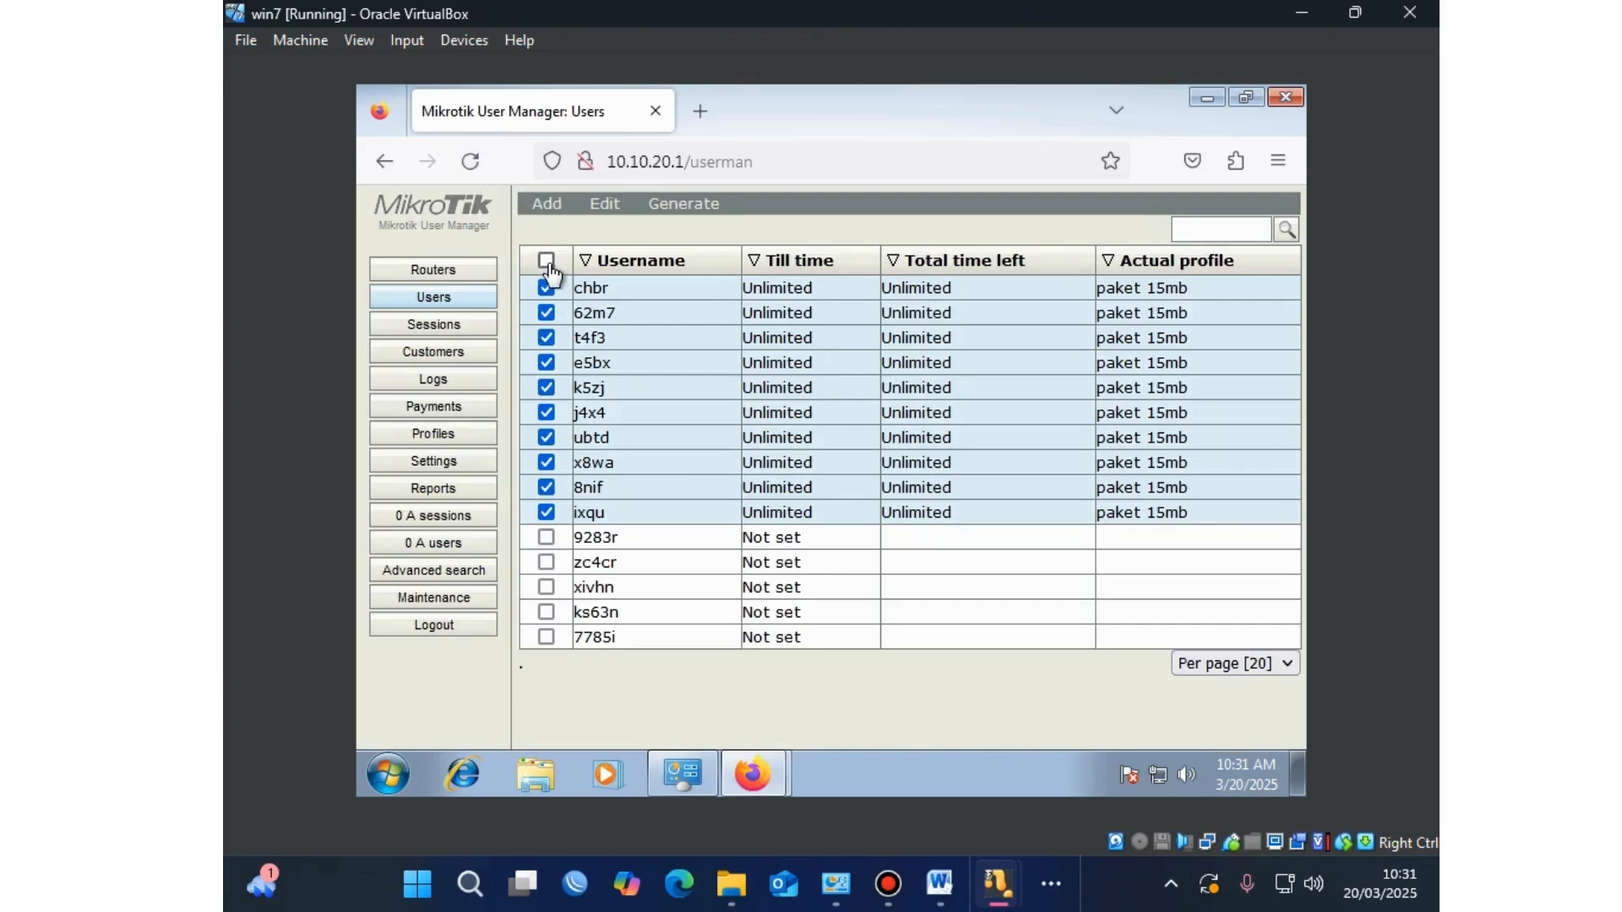
{"action": "left_click", "coordinate": [676, 205]}
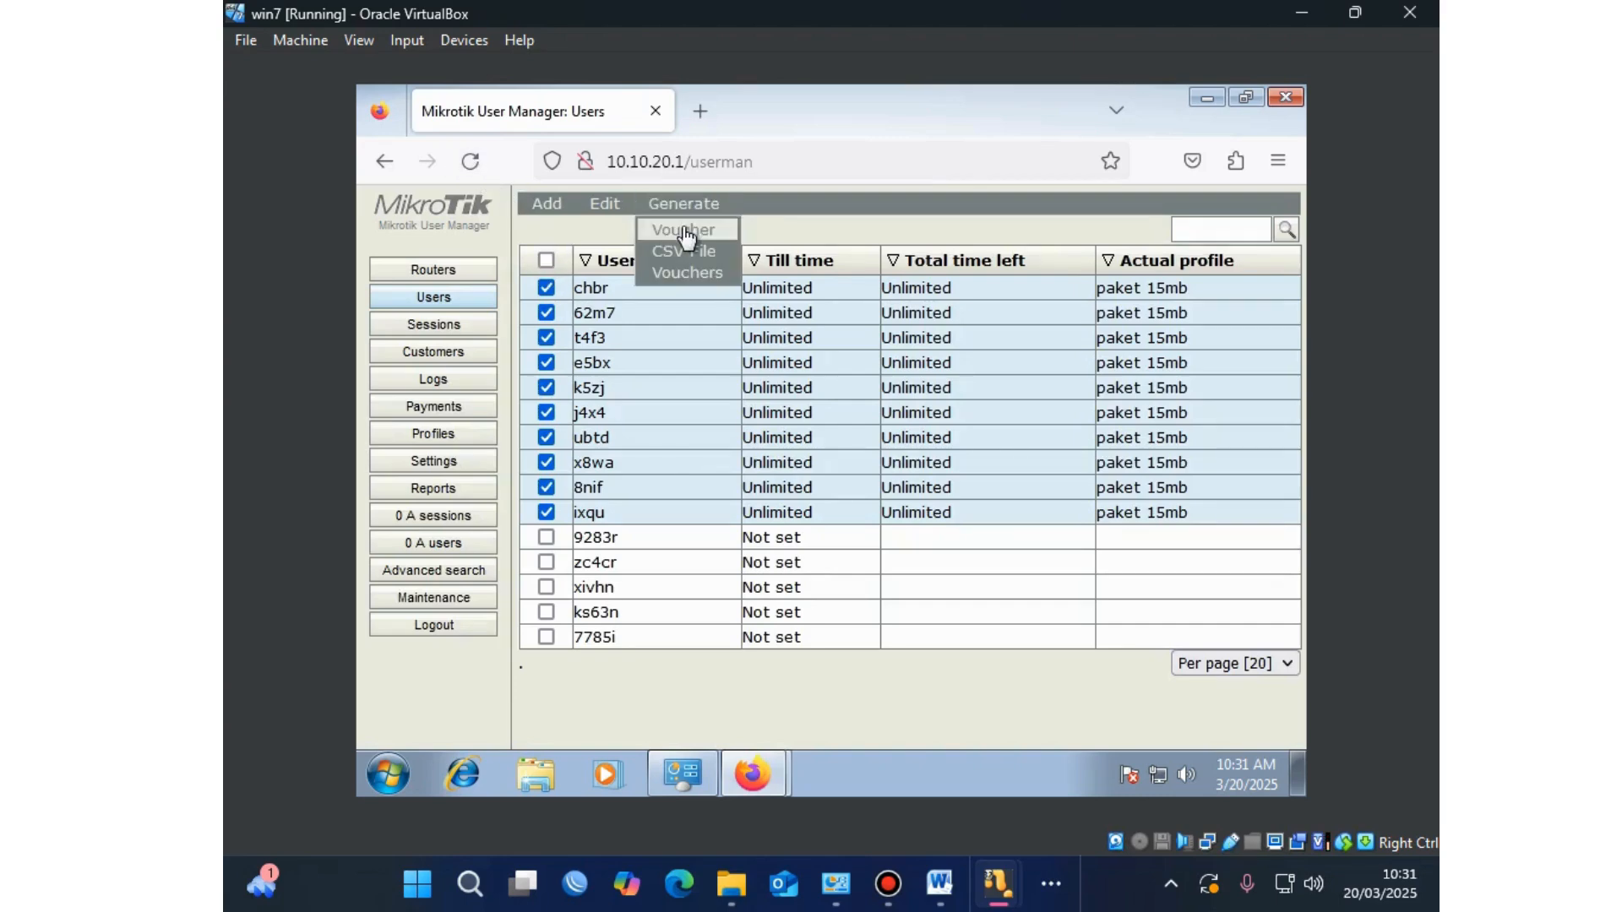
{"action": "left_click", "coordinate": [680, 229]}
{"action": "left_click", "coordinate": [816, 517]}
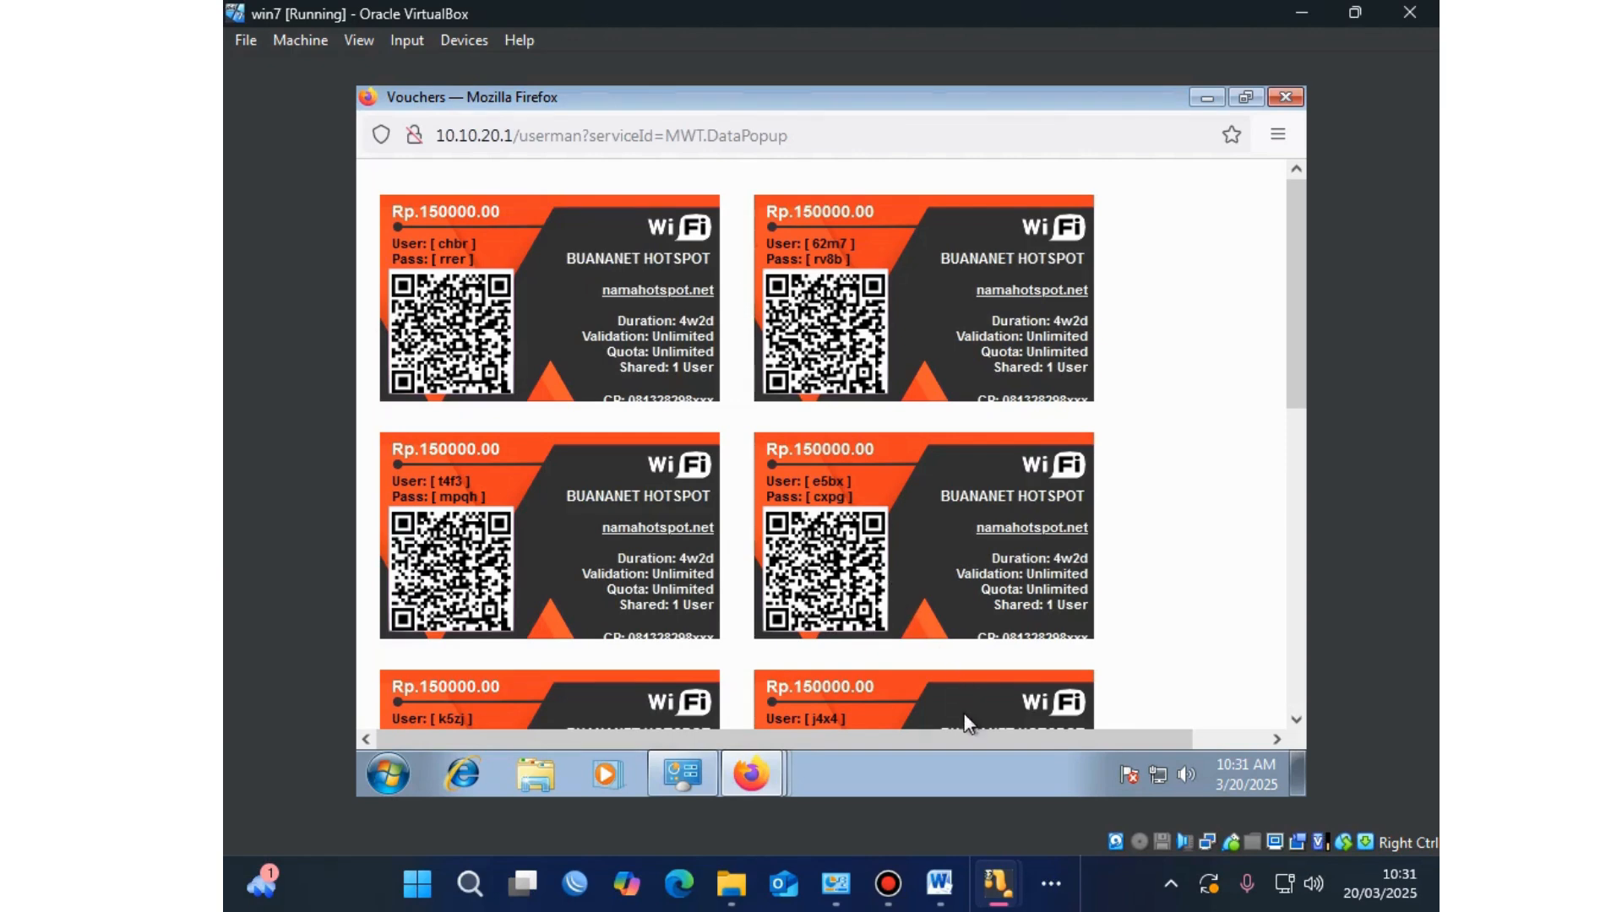
{"action": "mouse_move", "coordinate": [960, 733]}
{"action": "left_mouse_down"}
{"action": "mouse_move", "coordinate": [1024, 725]}
{"action": "mouse_move", "coordinate": [945, 734]}
{"action": "left_mouse_up"}
{"action": "mouse_move", "coordinate": [766, 771]}
{"action": "mouse_move", "coordinate": [691, 786]}
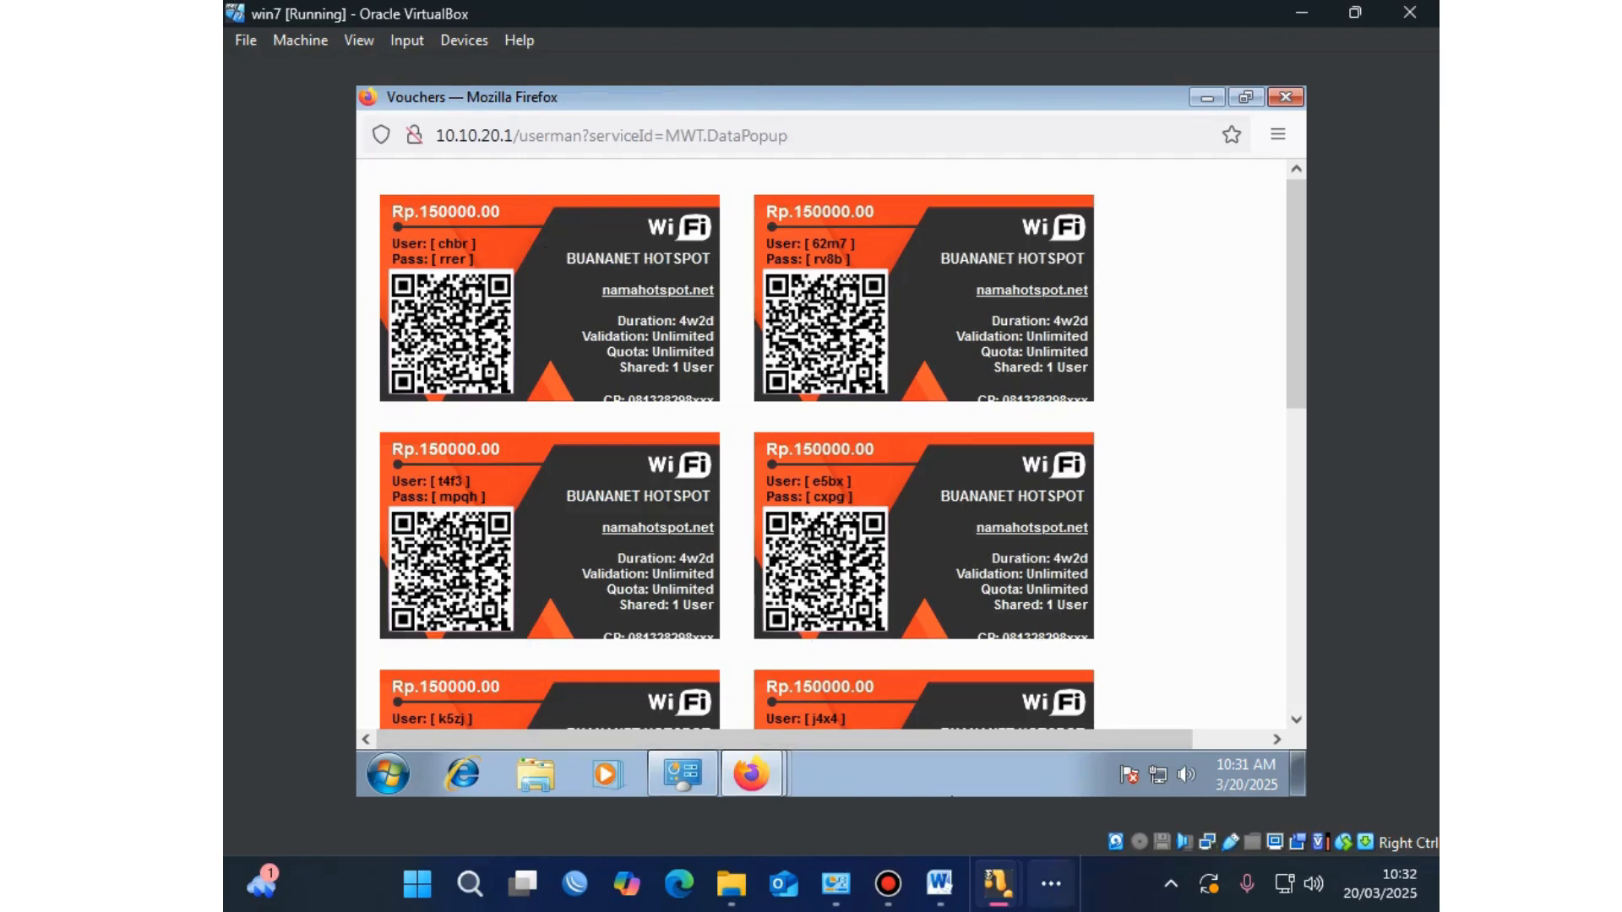
{"action": "left_click", "coordinate": [1052, 884]}
Step: Disable ether2-Jaringan LAN in WinBox's Interfaces list, then minimise WinBox
{"action": "left_click", "coordinate": [1133, 816]}
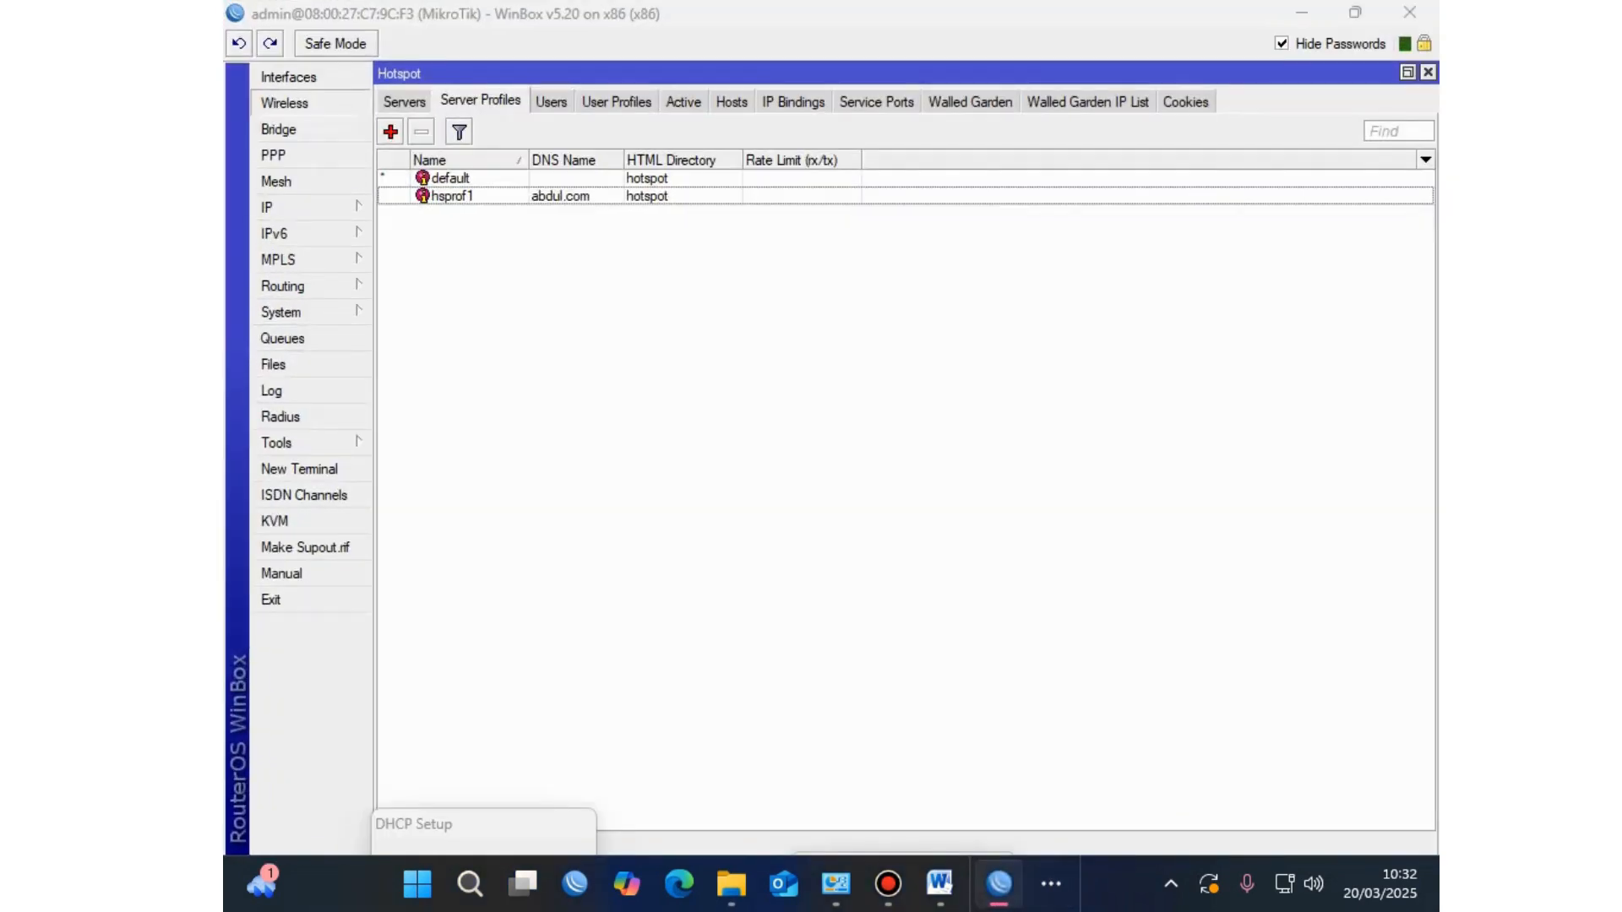
{"action": "left_click", "coordinate": [284, 102]}
{"action": "left_click", "coordinate": [288, 76]}
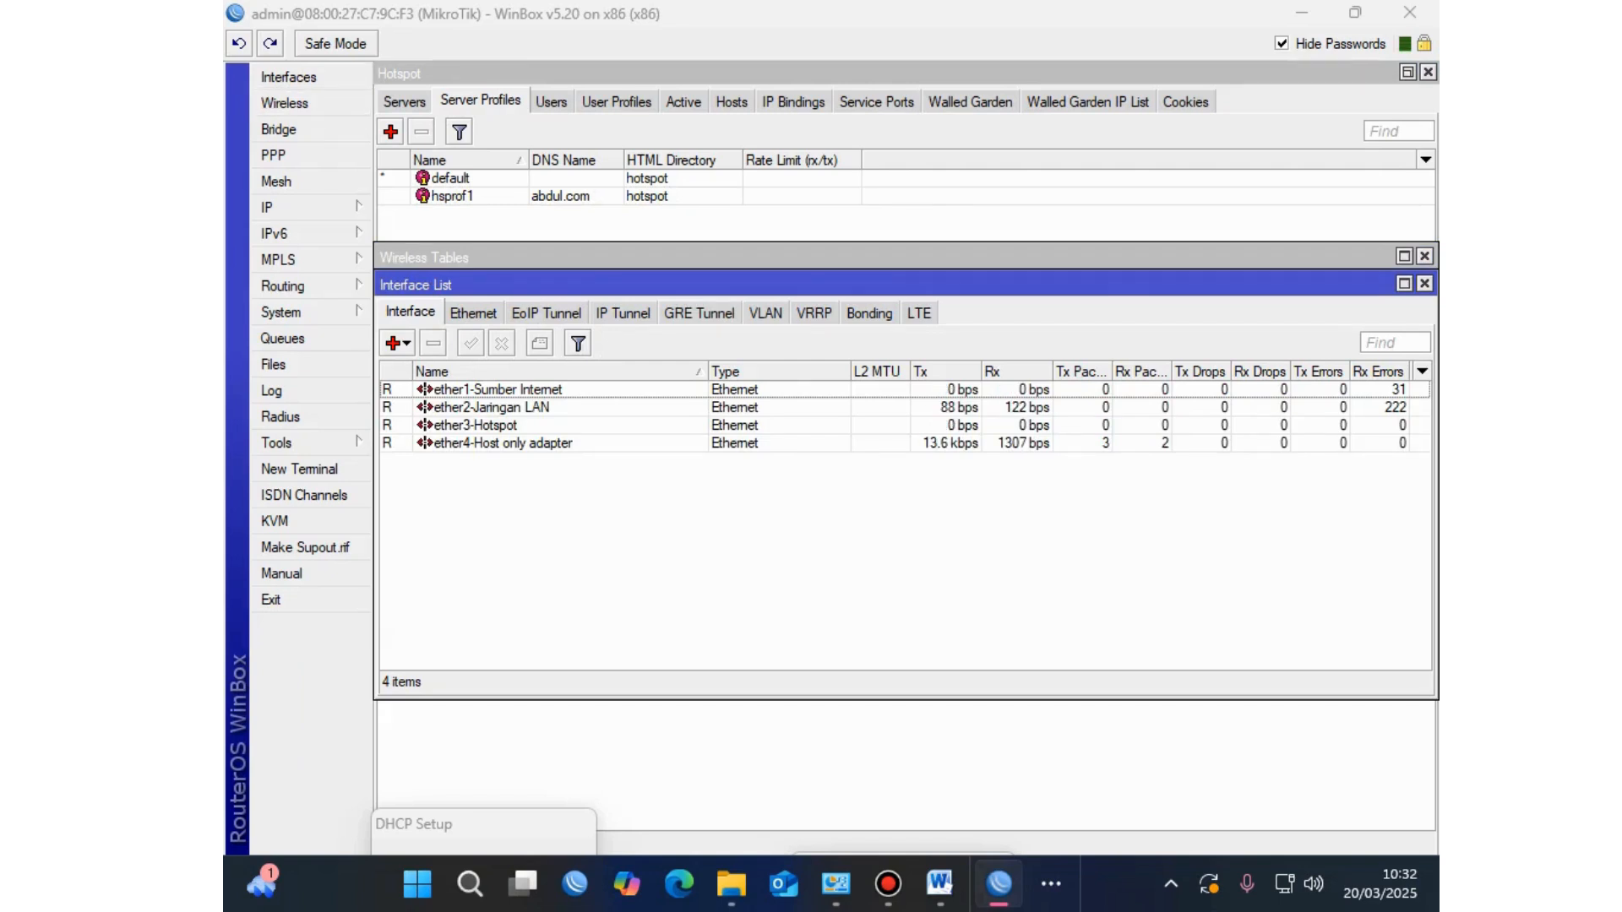
{"action": "left_click", "coordinate": [490, 408]}
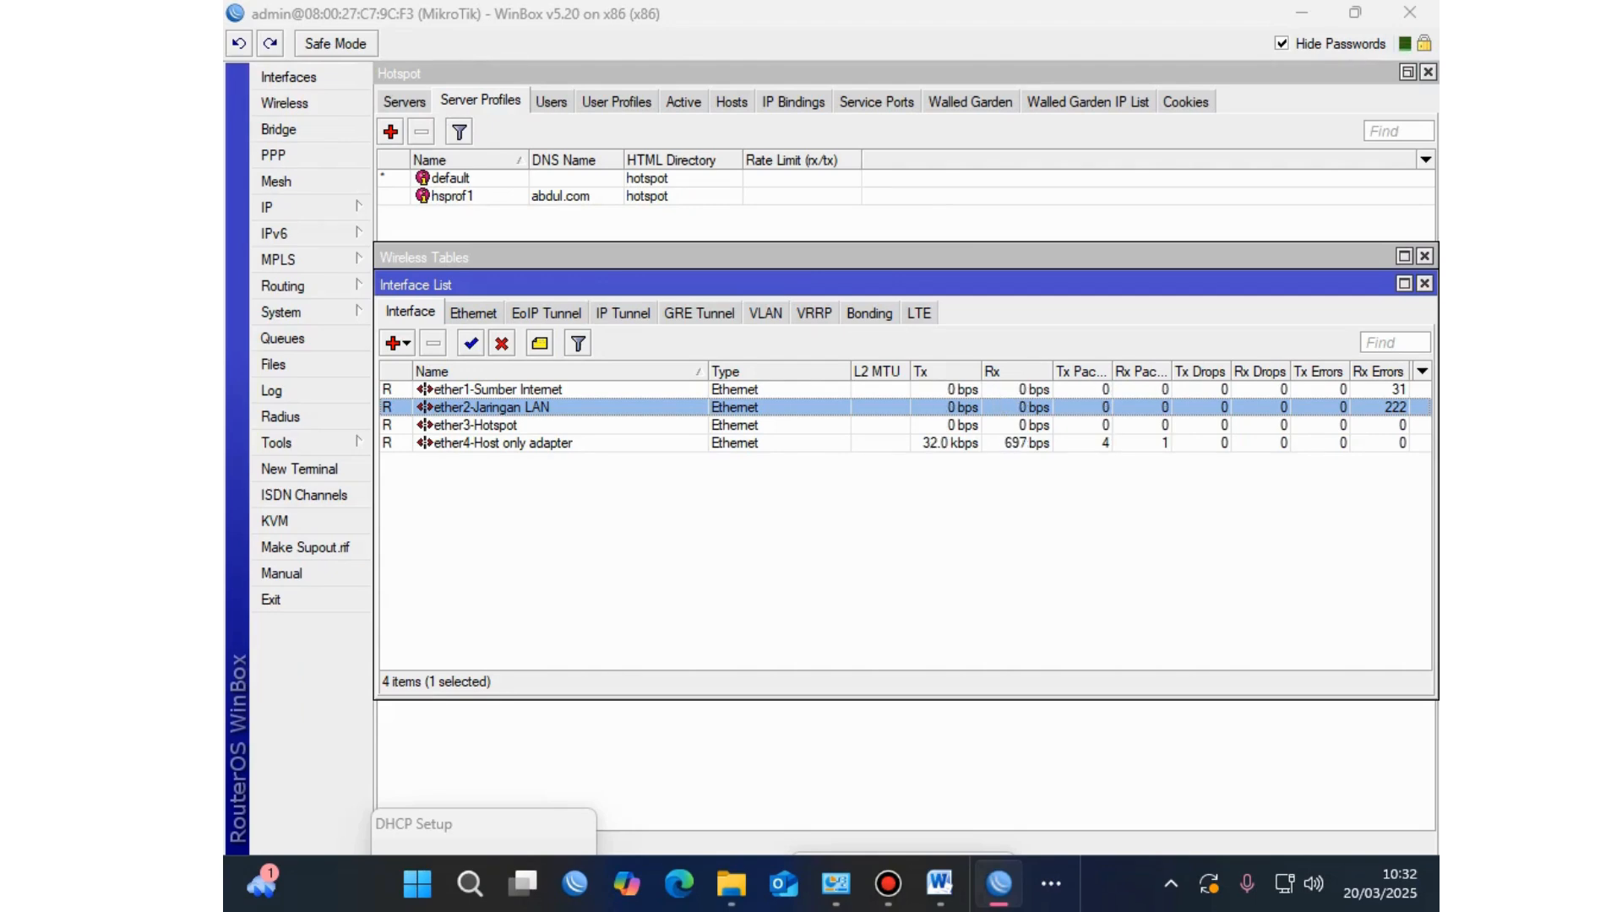
{"action": "left_click", "coordinate": [475, 425]}
{"action": "left_click", "coordinate": [492, 407]}
{"action": "left_click", "coordinate": [475, 425]}
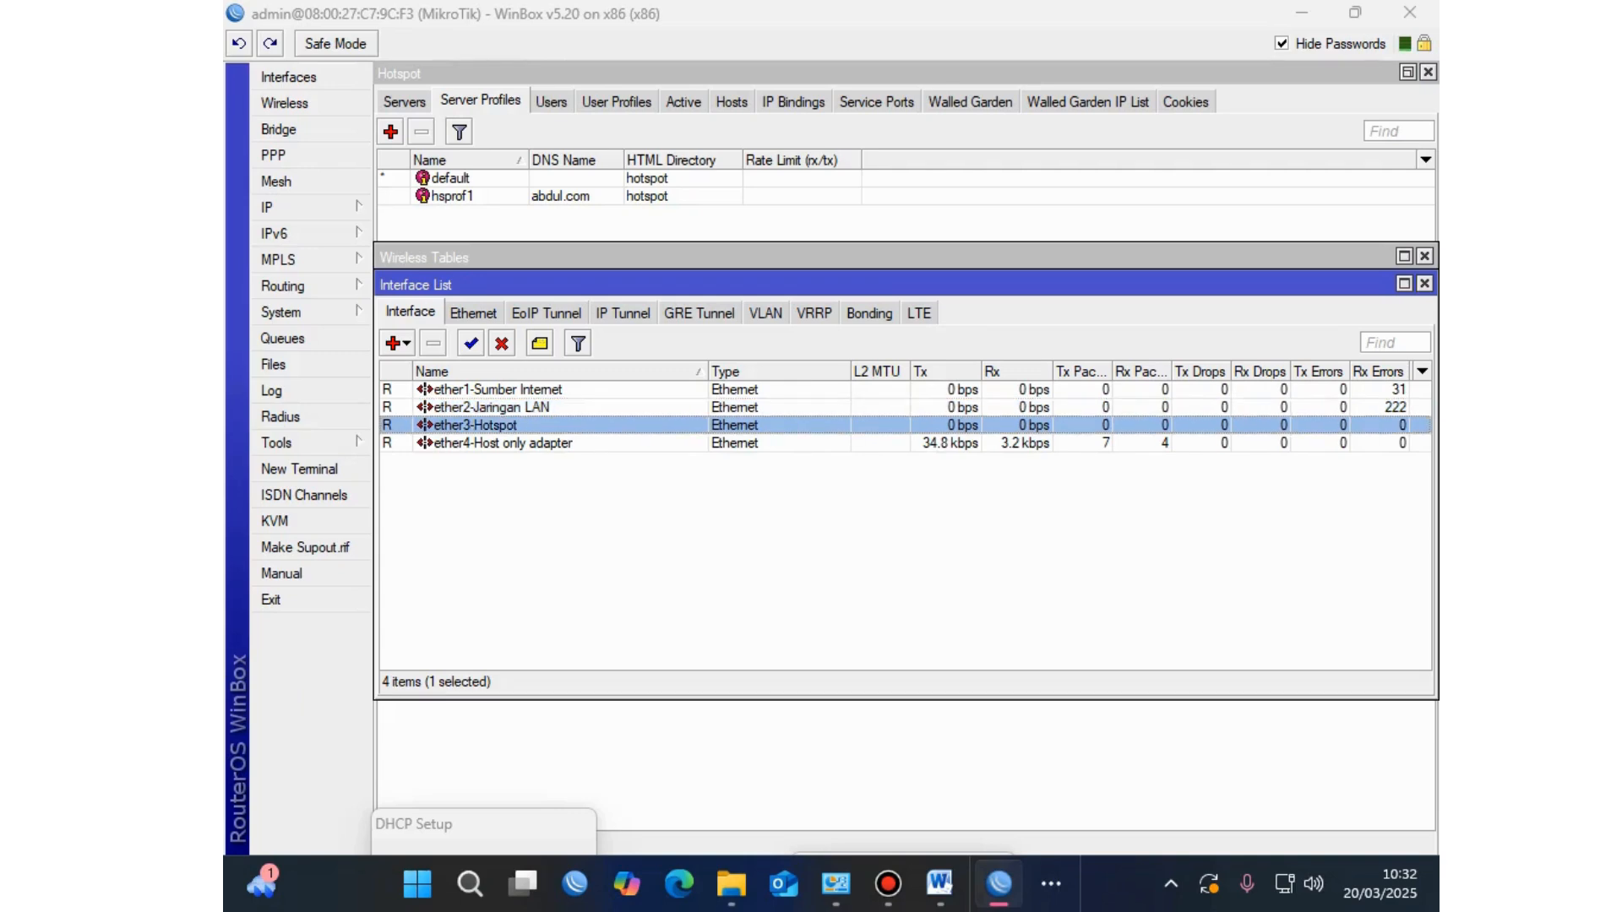
{"action": "left_click", "coordinate": [492, 407]}
{"action": "left_click", "coordinate": [474, 425]}
{"action": "left_click", "coordinate": [492, 408]}
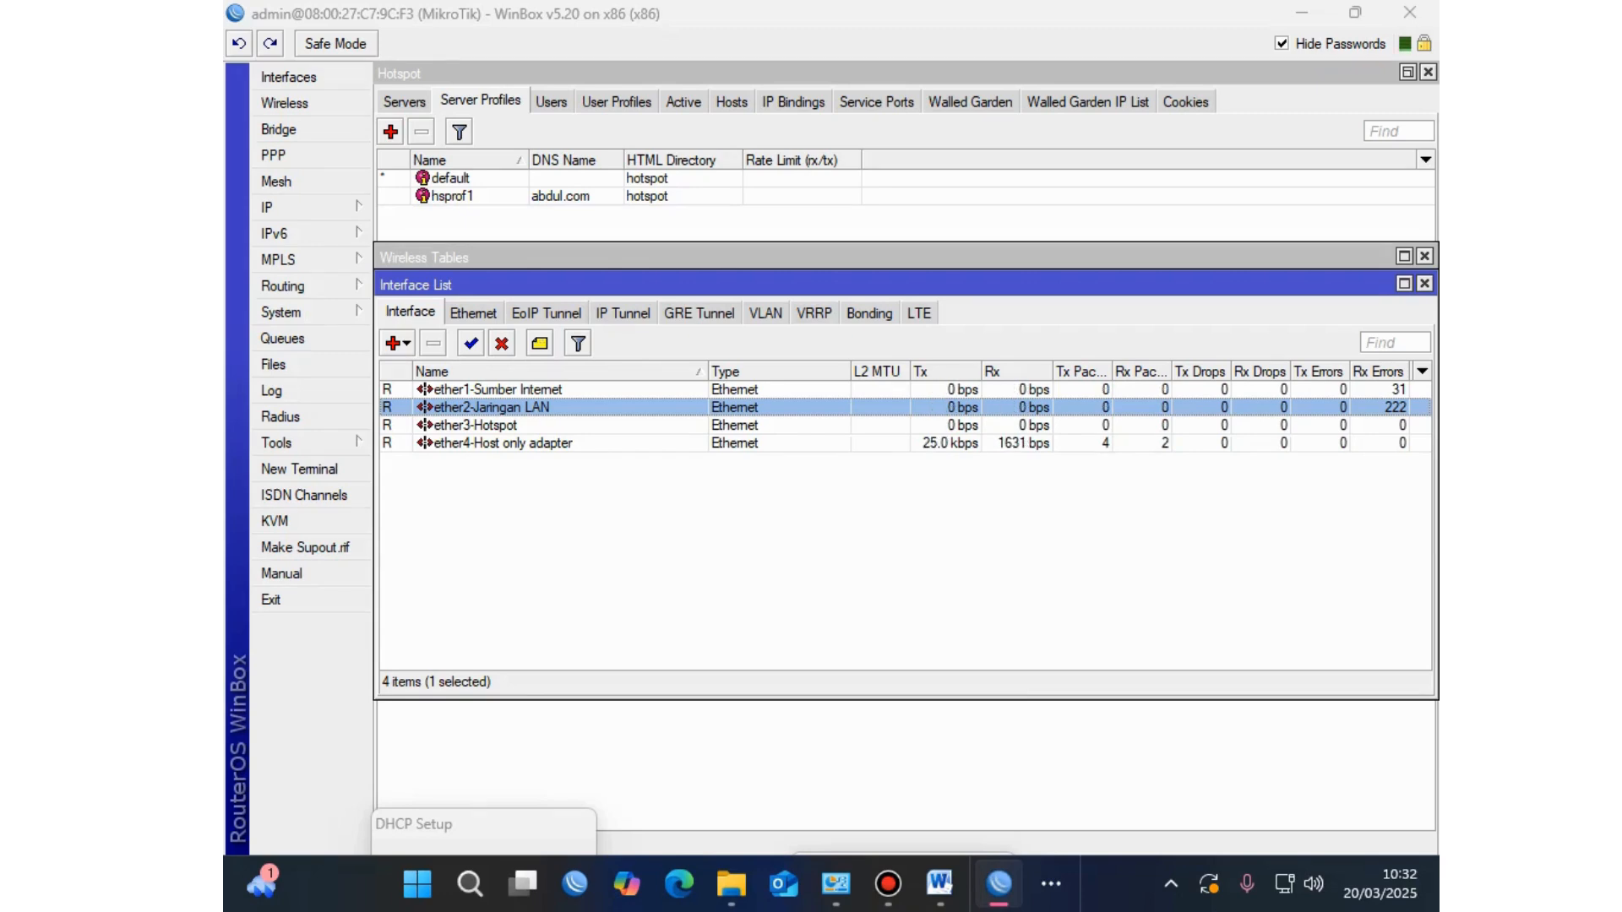
{"action": "left_click", "coordinate": [501, 343]}
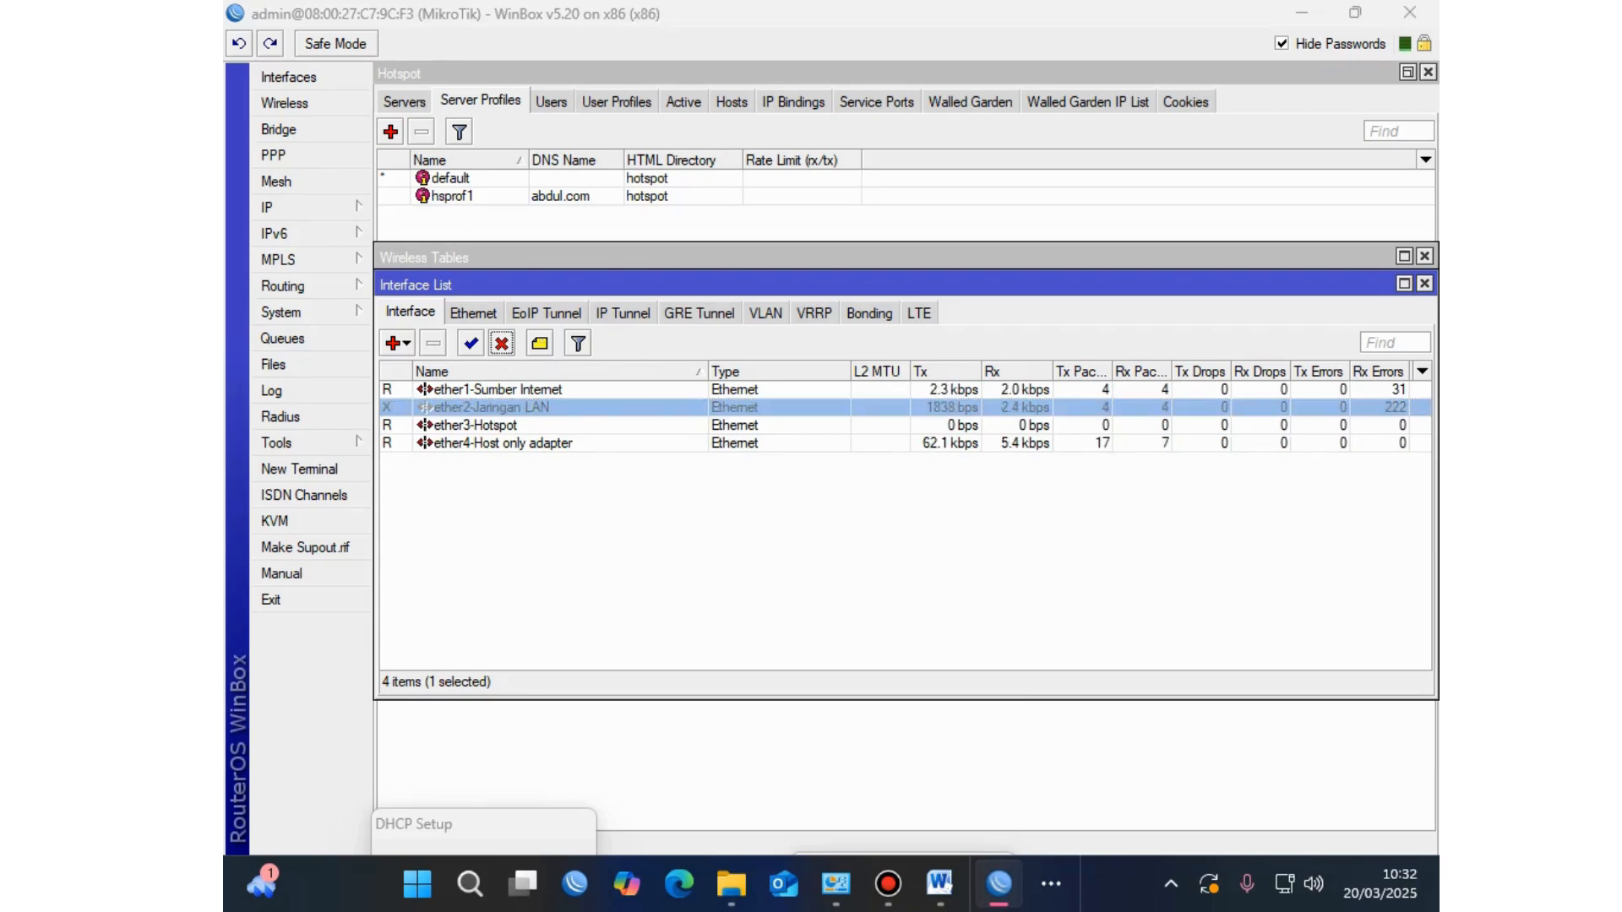
{"action": "left_click", "coordinate": [475, 425]}
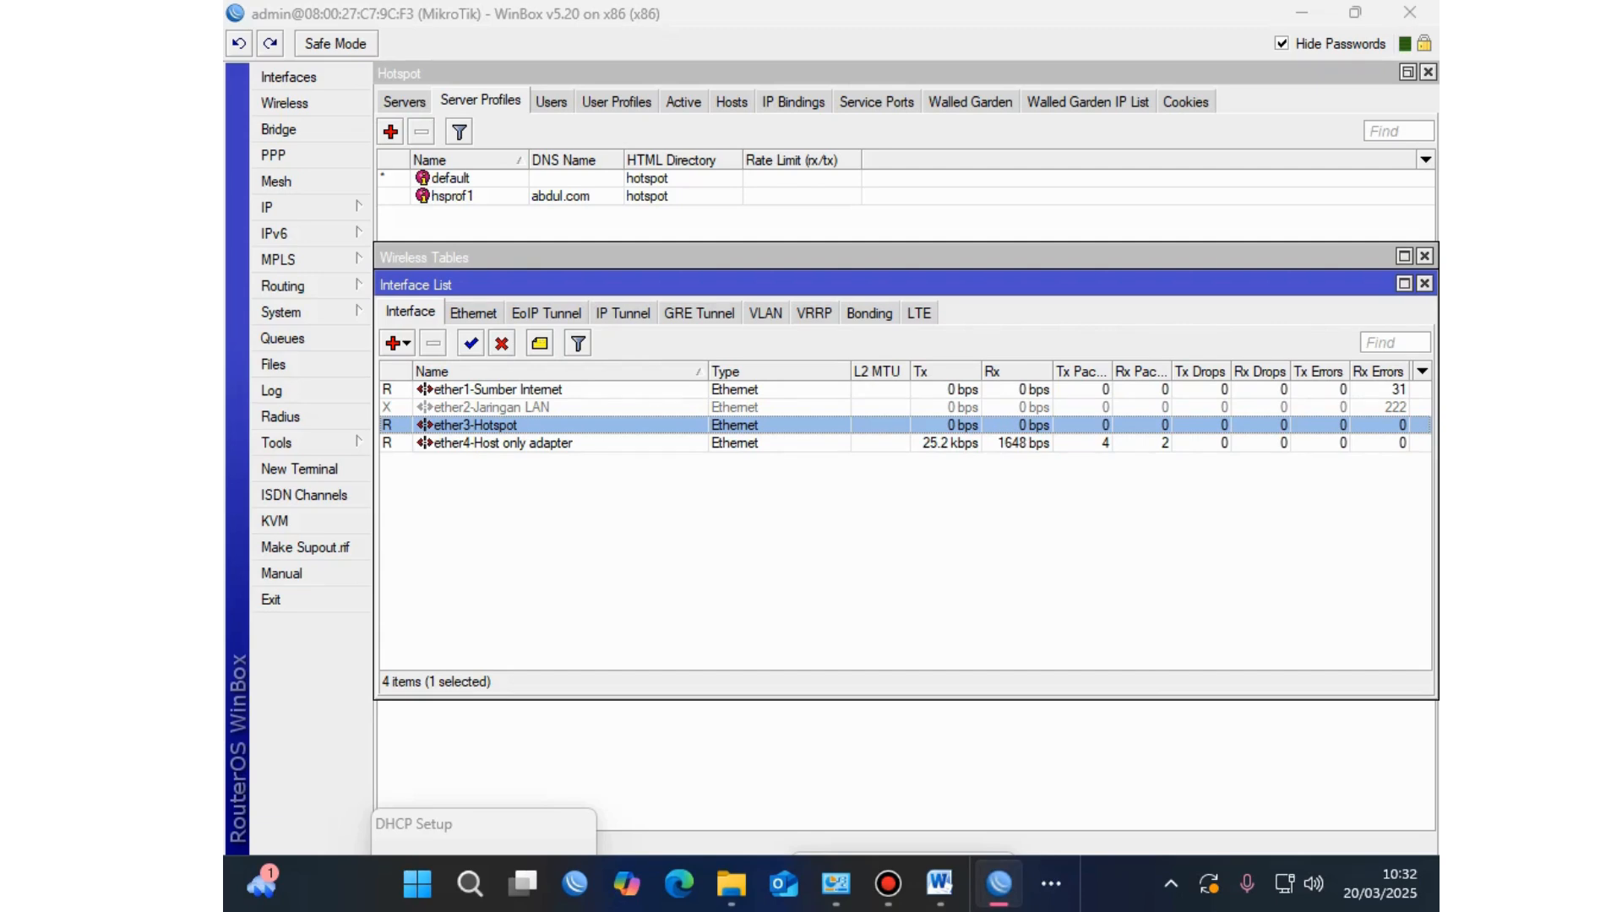
{"action": "left_click", "coordinate": [1302, 12]}
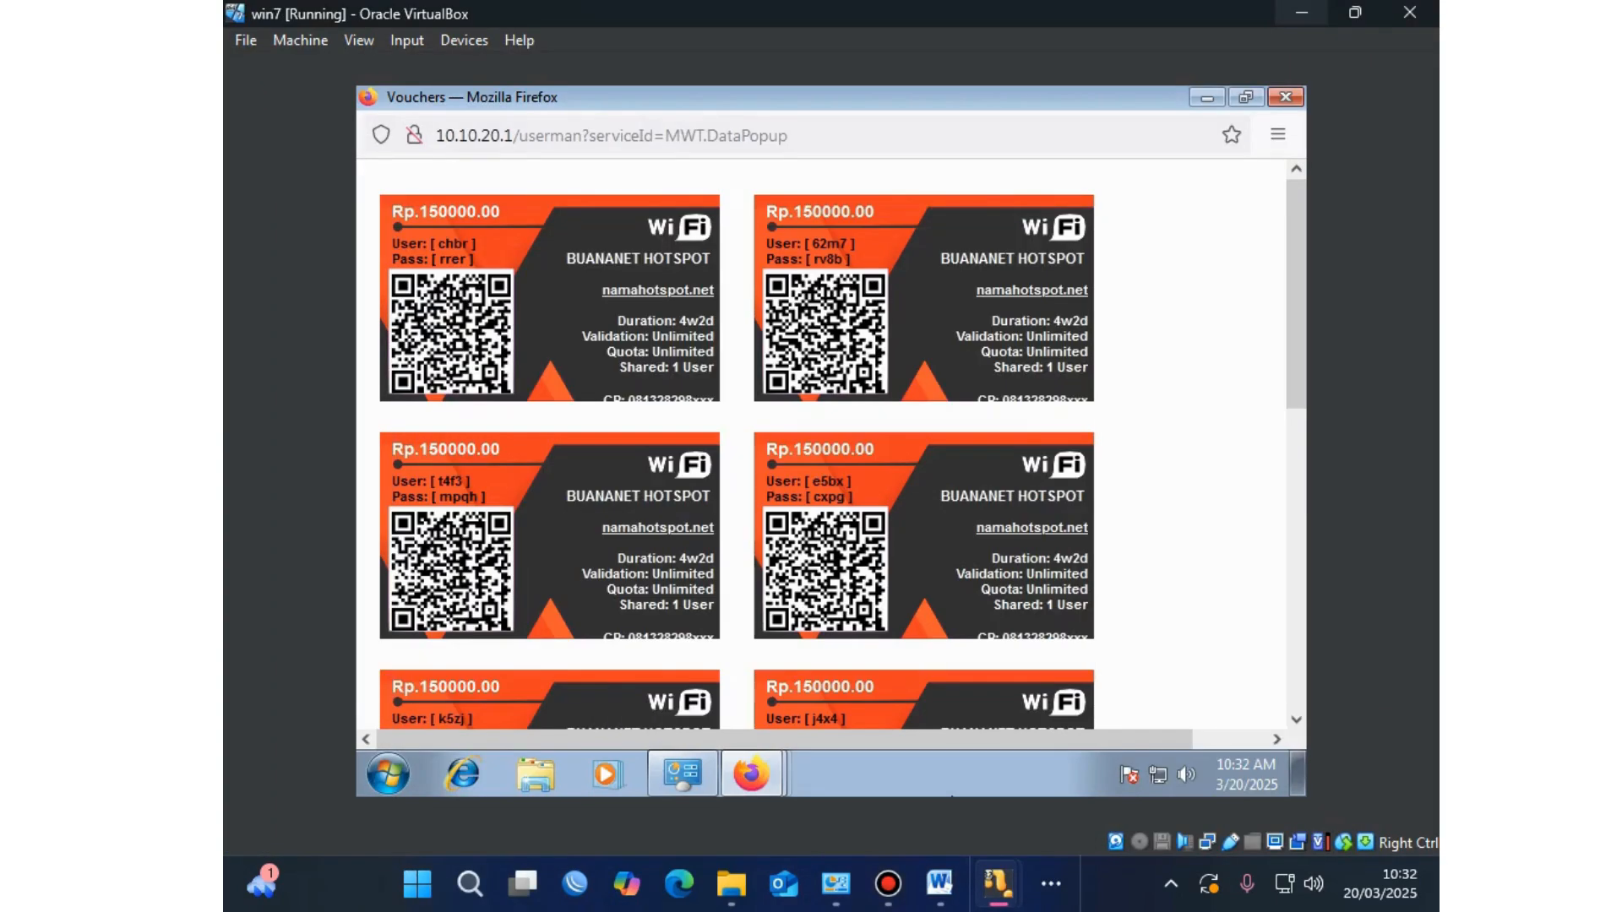
Step: Disable and re-enable Local Area Connection from Control Panel's network adapter settings
{"action": "left_click", "coordinate": [389, 779]}
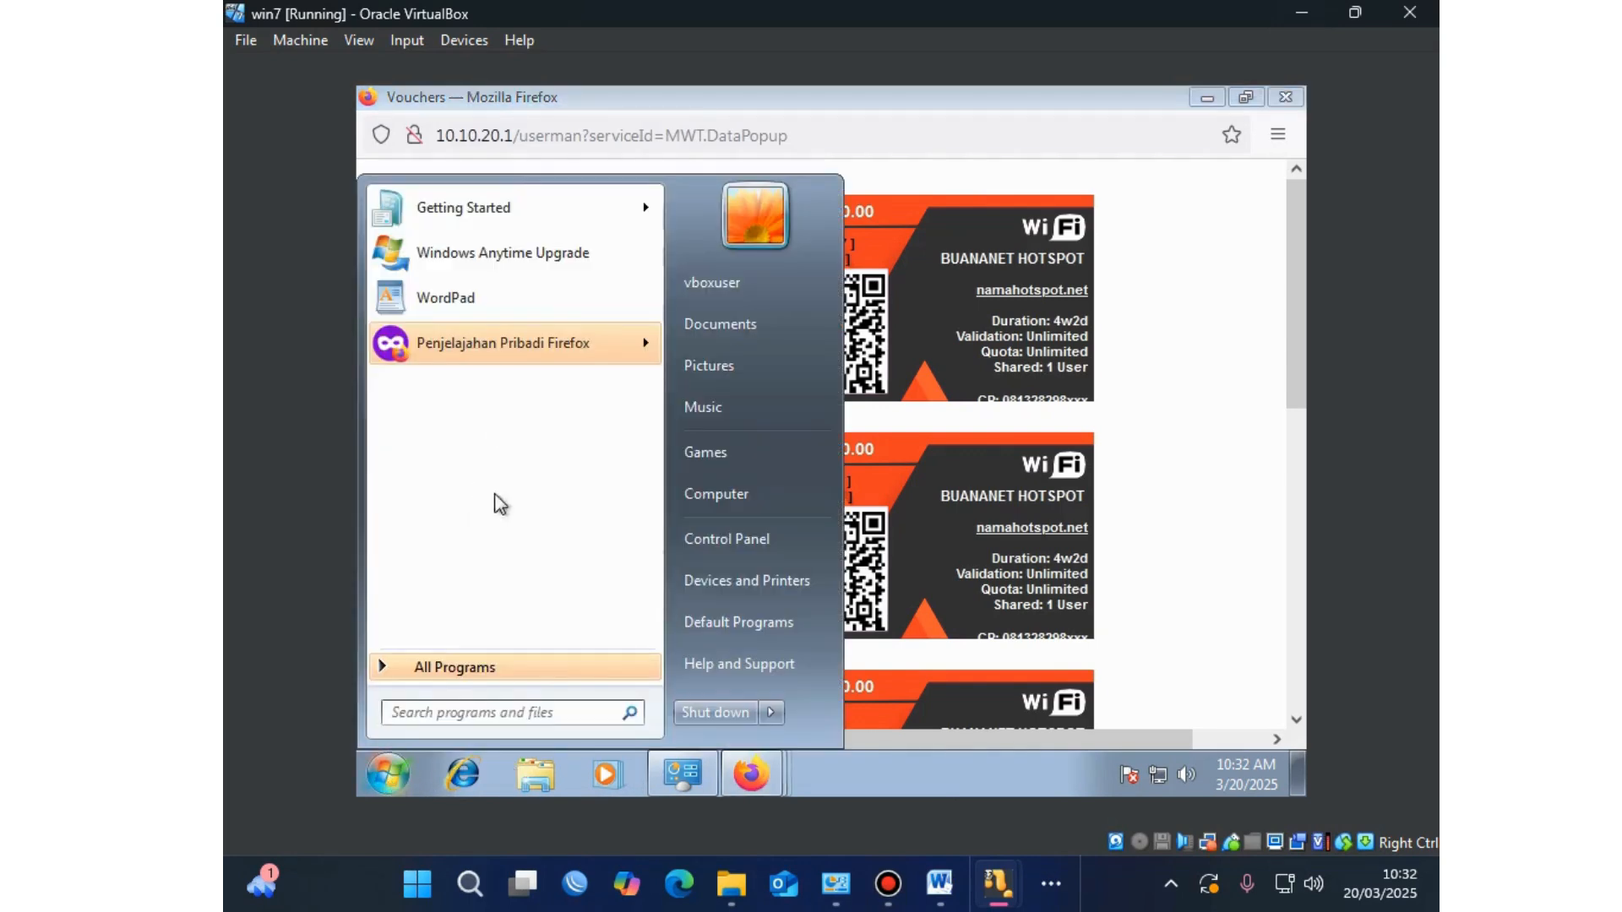
{"action": "left_click", "coordinate": [743, 540]}
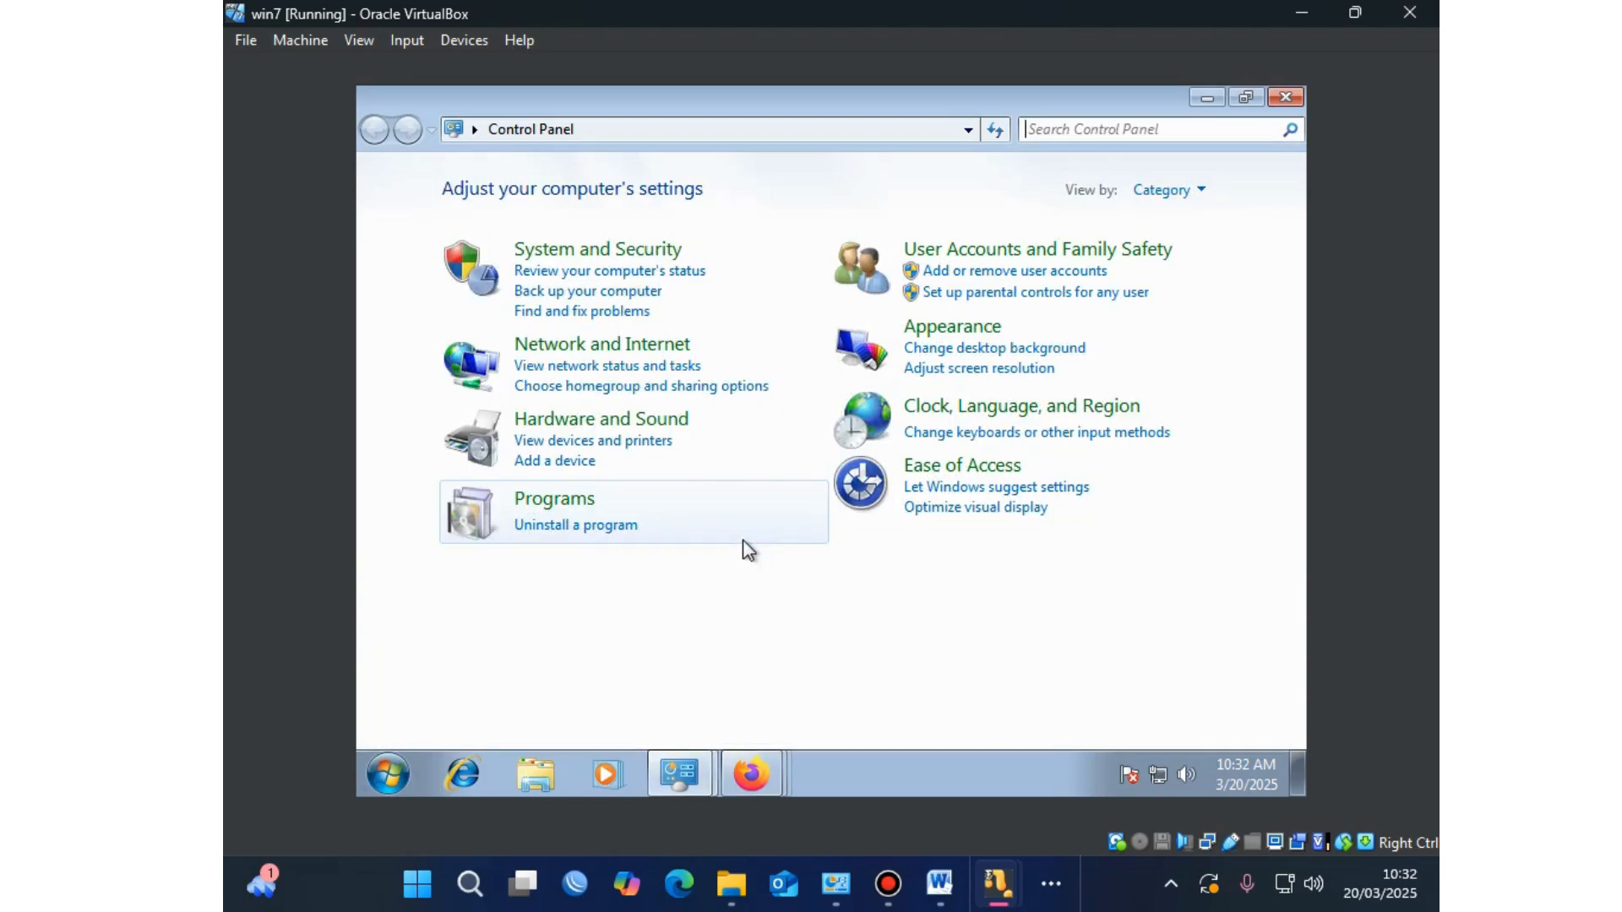
{"action": "left_click", "coordinate": [589, 347]}
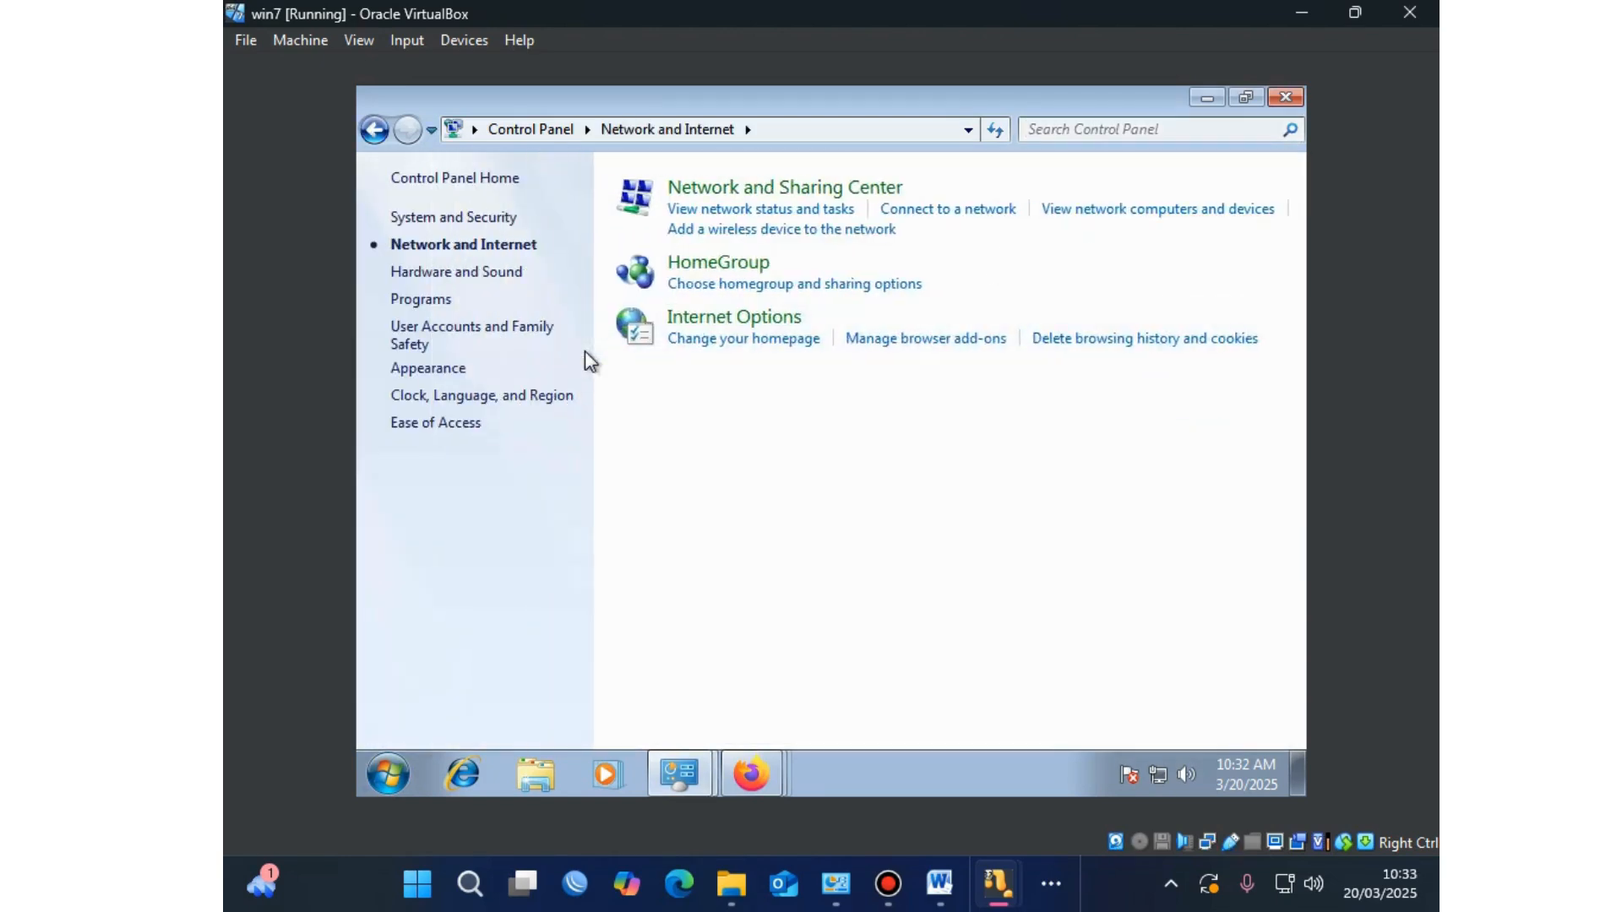
{"action": "left_click", "coordinate": [681, 191]}
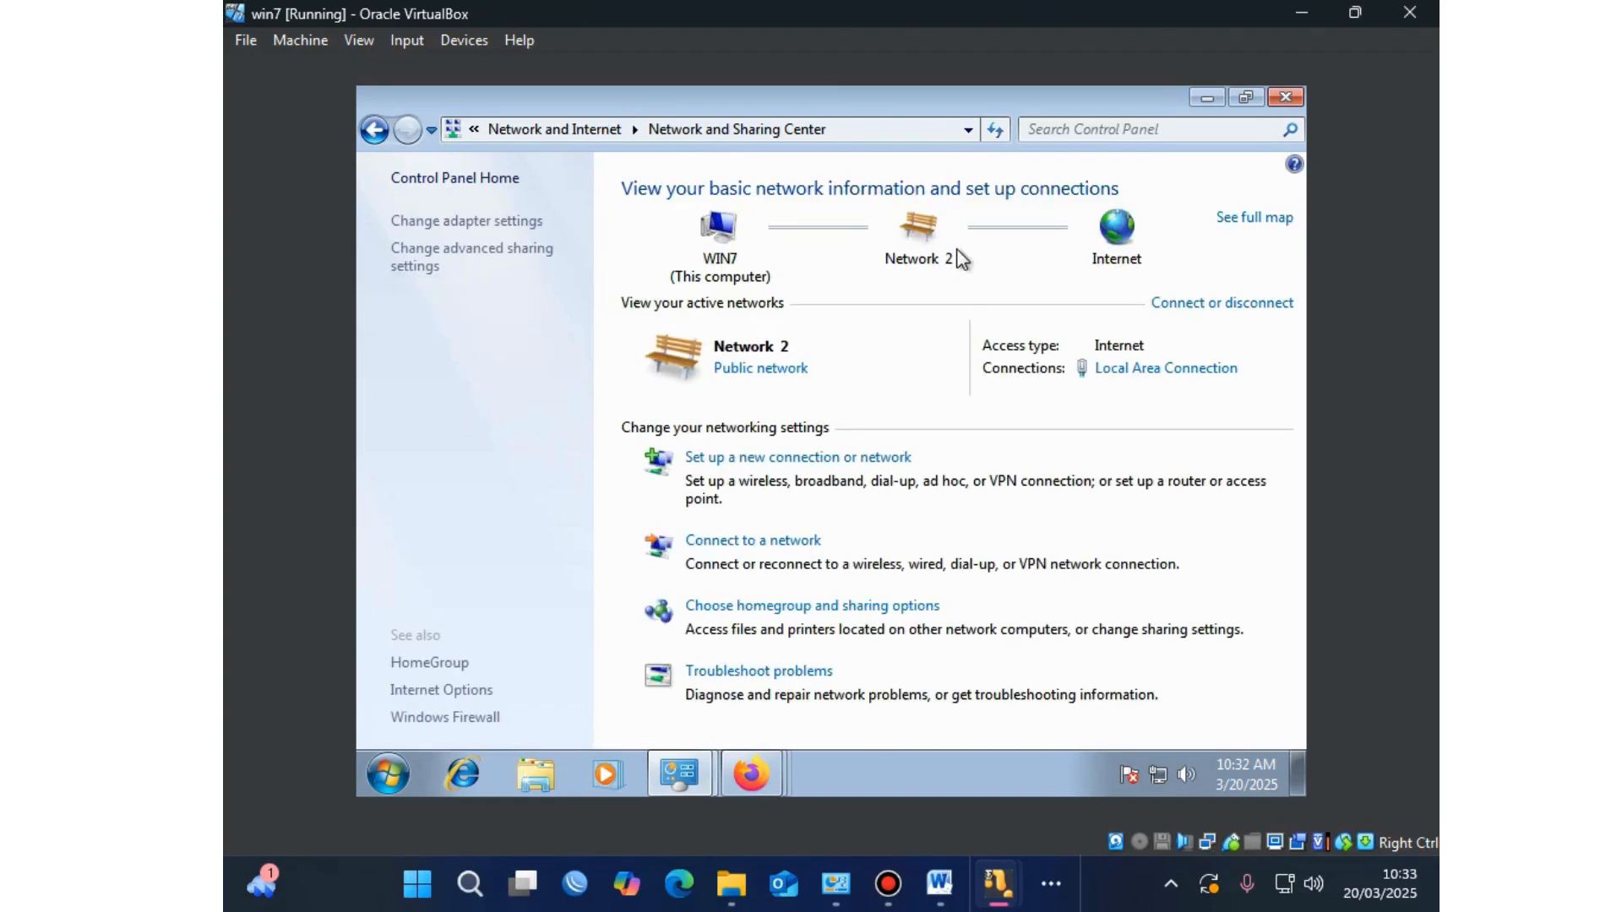
{"action": "left_click", "coordinate": [463, 216]}
{"action": "left_click", "coordinate": [491, 233]}
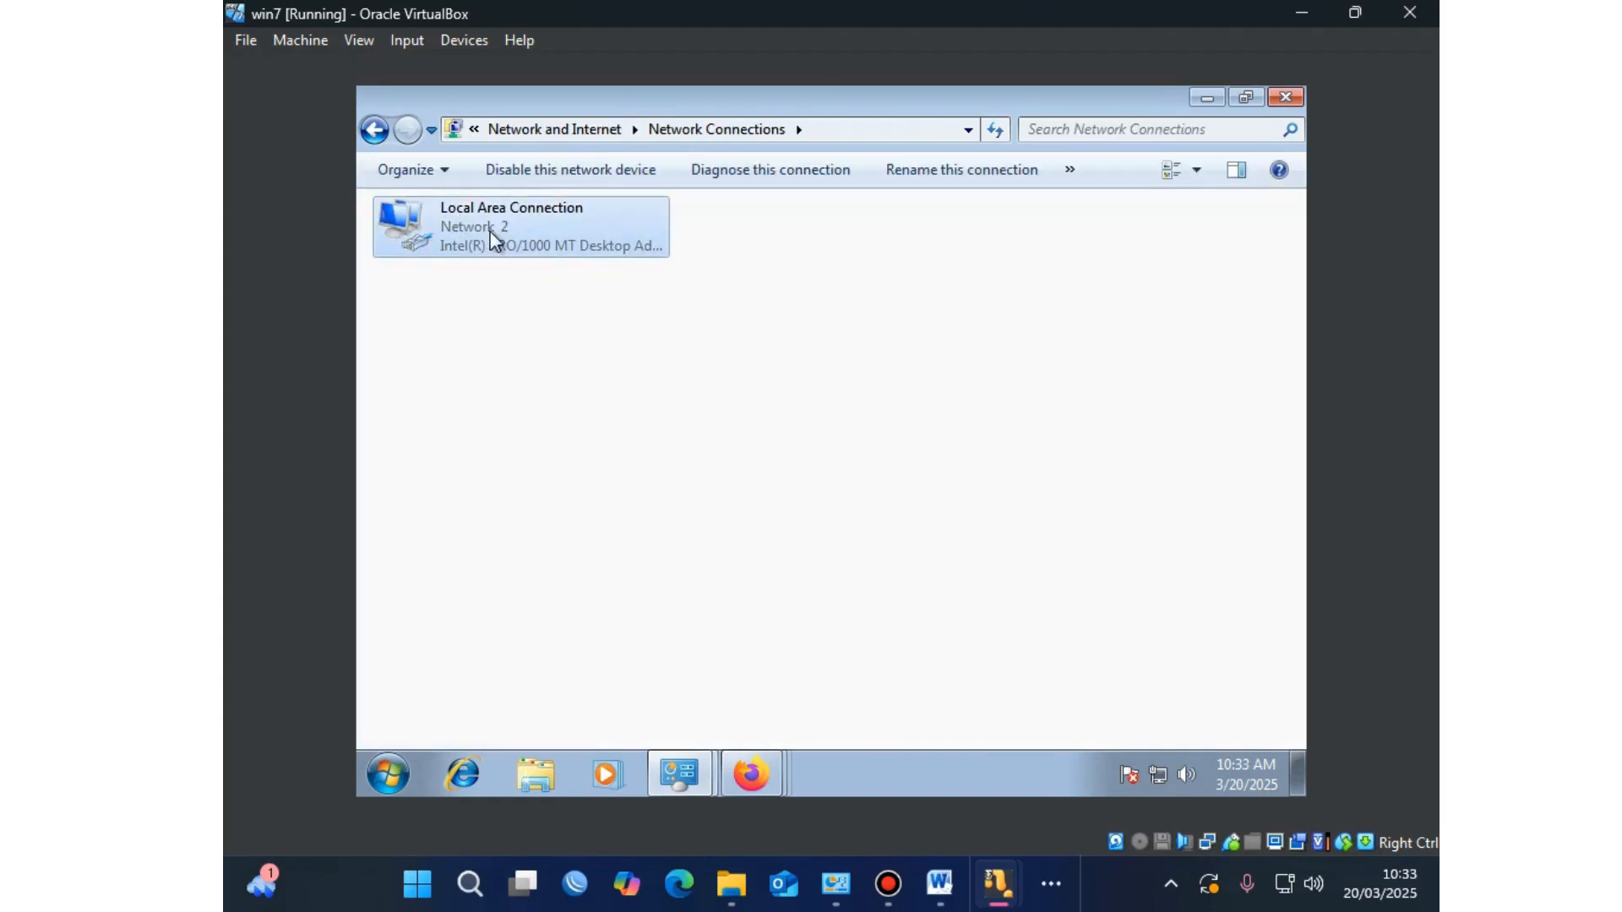
{"action": "right_click", "coordinate": [492, 233]}
{"action": "left_click", "coordinate": [535, 243]}
{"action": "right_click", "coordinate": [743, 267]}
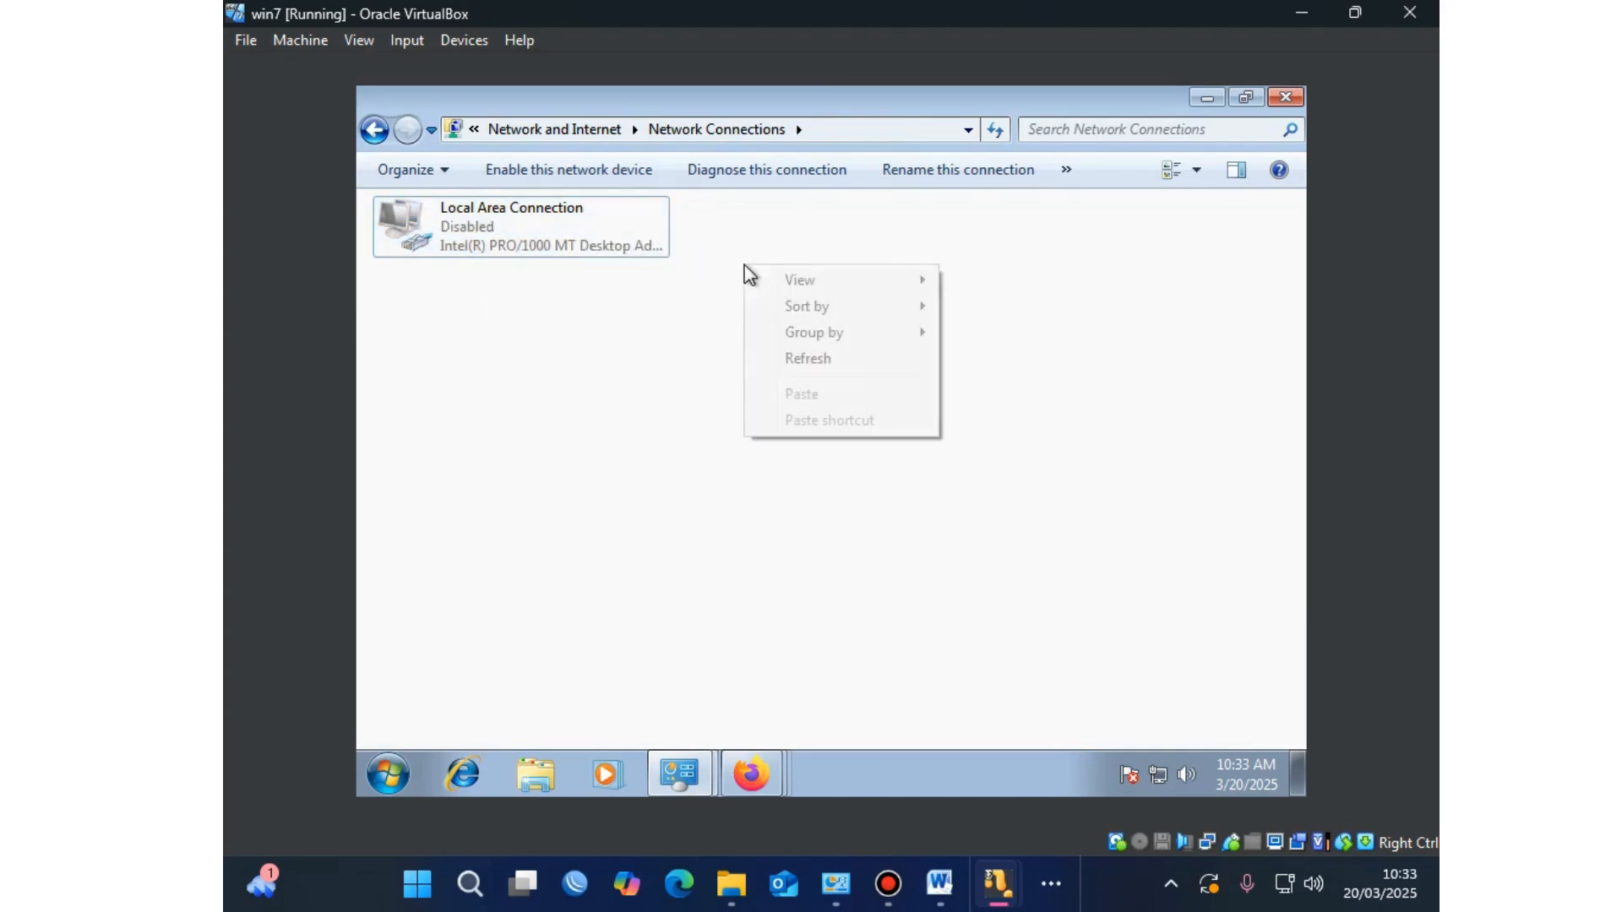
{"action": "left_click", "coordinate": [787, 355]}
{"action": "left_click", "coordinate": [618, 243]}
{"action": "right_click", "coordinate": [618, 243]}
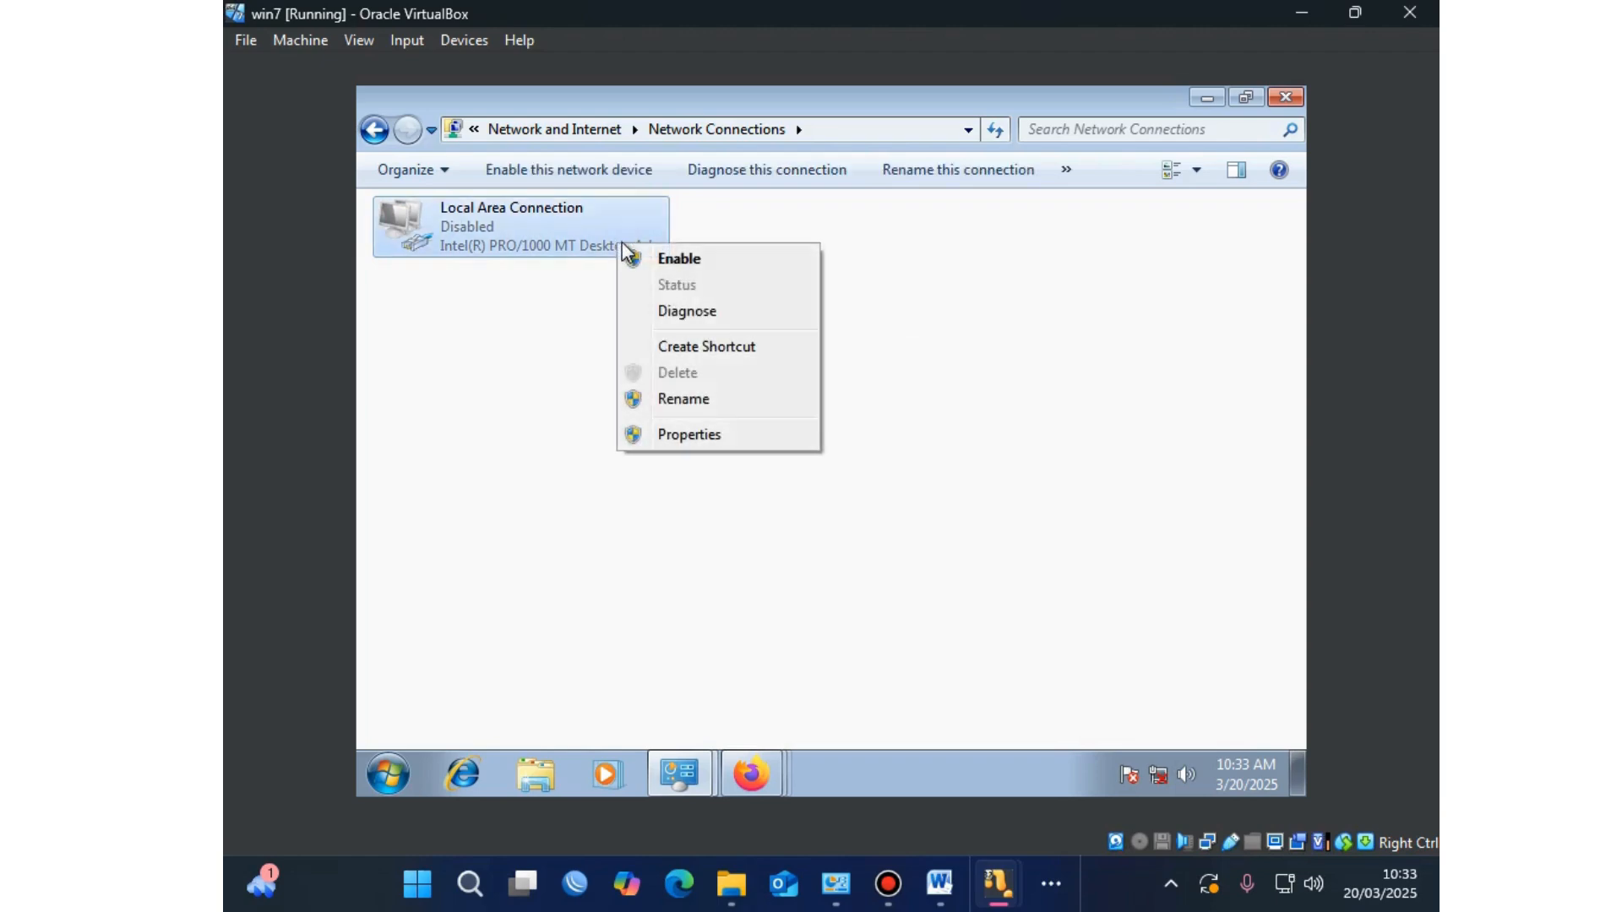
{"action": "left_click", "coordinate": [667, 259]}
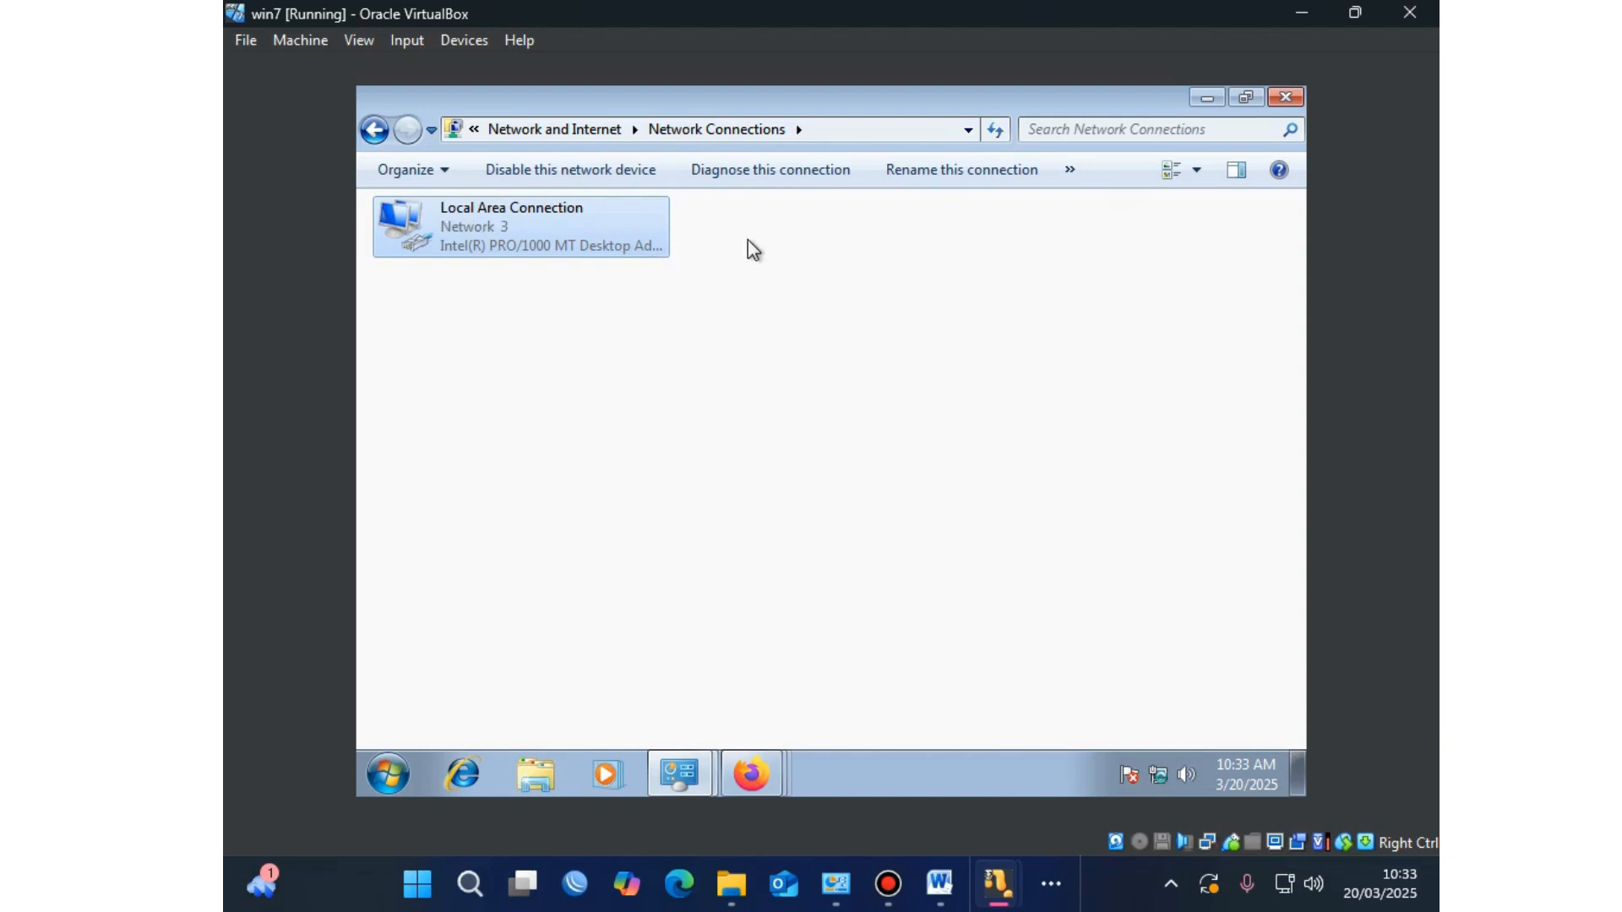
Step: Close the User Manager Users window and the voucher template blog window in Firefox
{"action": "left_click", "coordinate": [772, 774]}
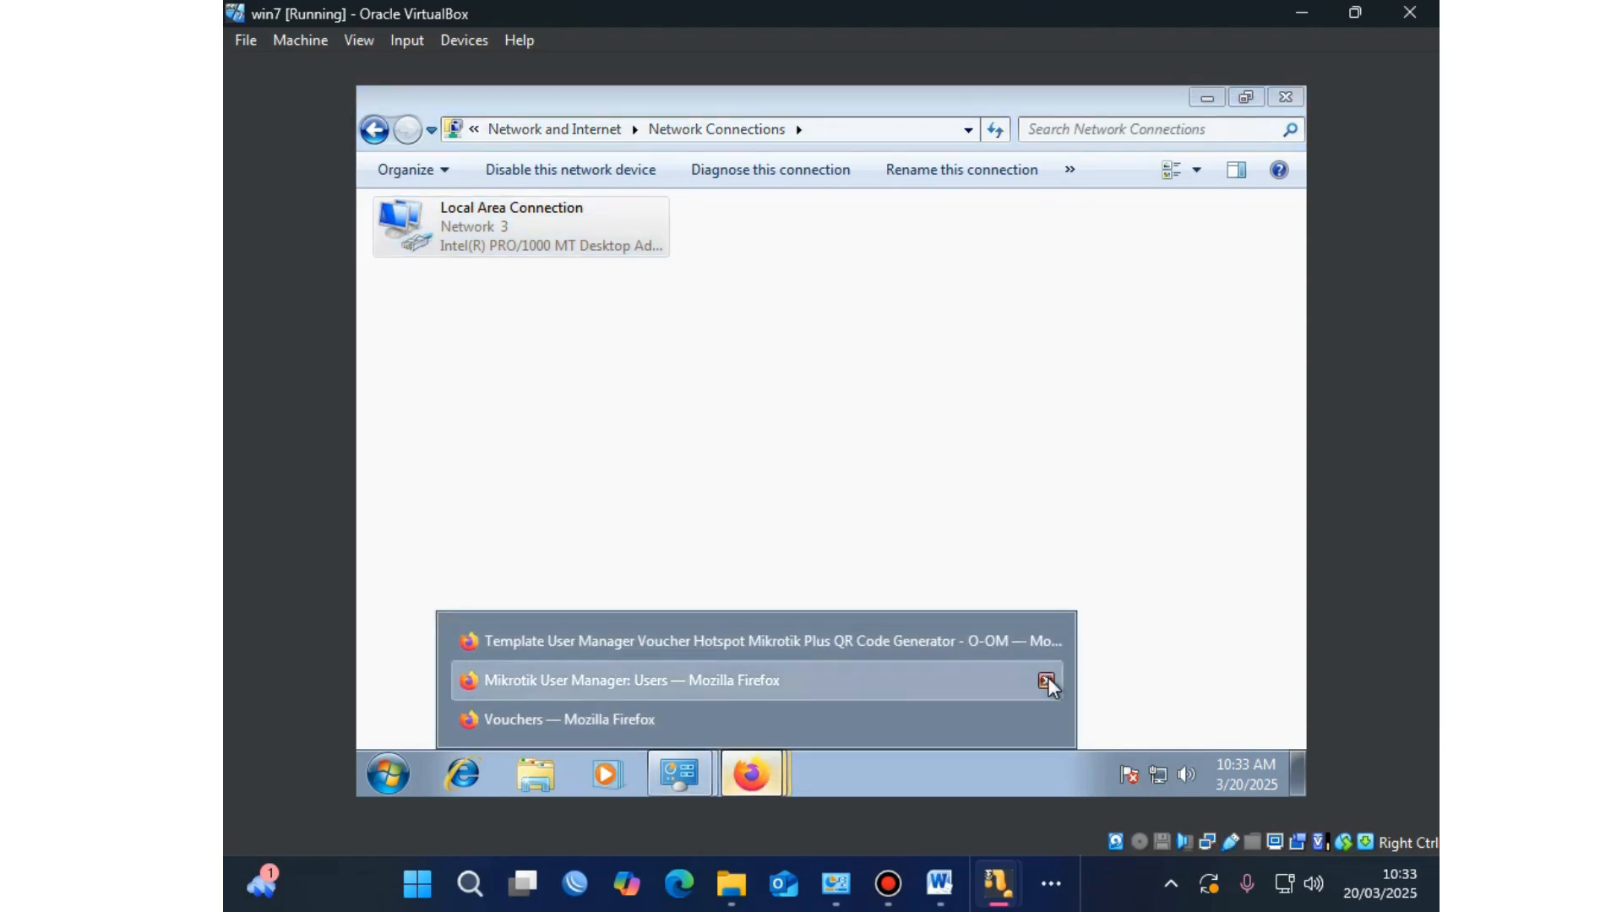
{"action": "left_click", "coordinate": [1048, 677]}
{"action": "left_click", "coordinate": [1048, 677]}
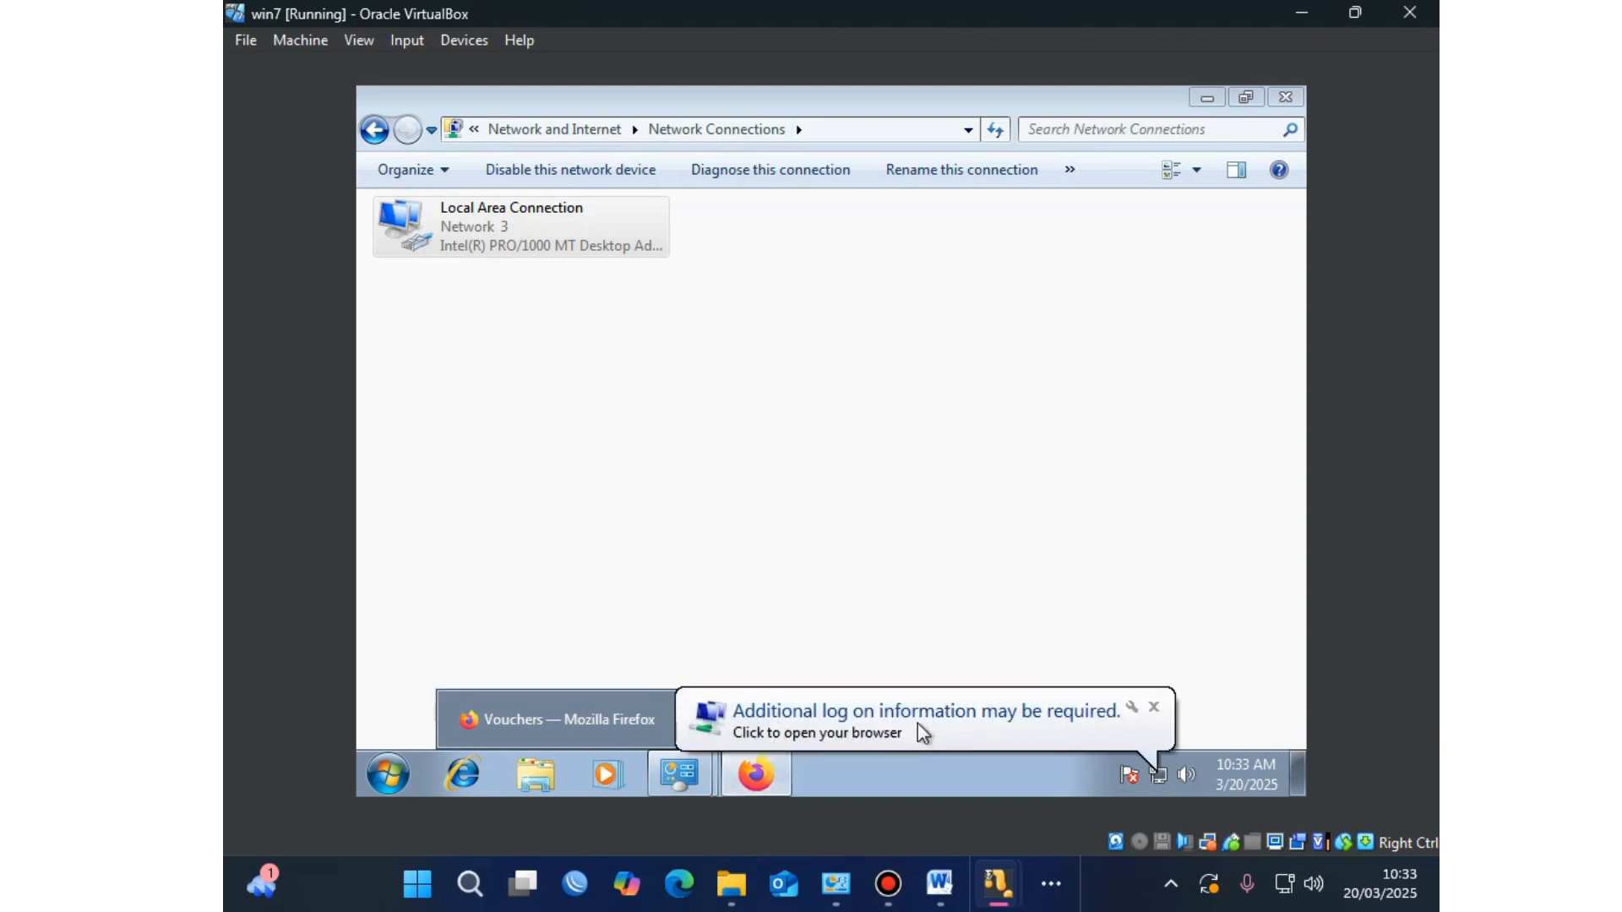
Step: Load abdul.com in Firefox to reach the hotspot login page, then bring the Vouchers window back
{"action": "left_click", "coordinate": [947, 714]}
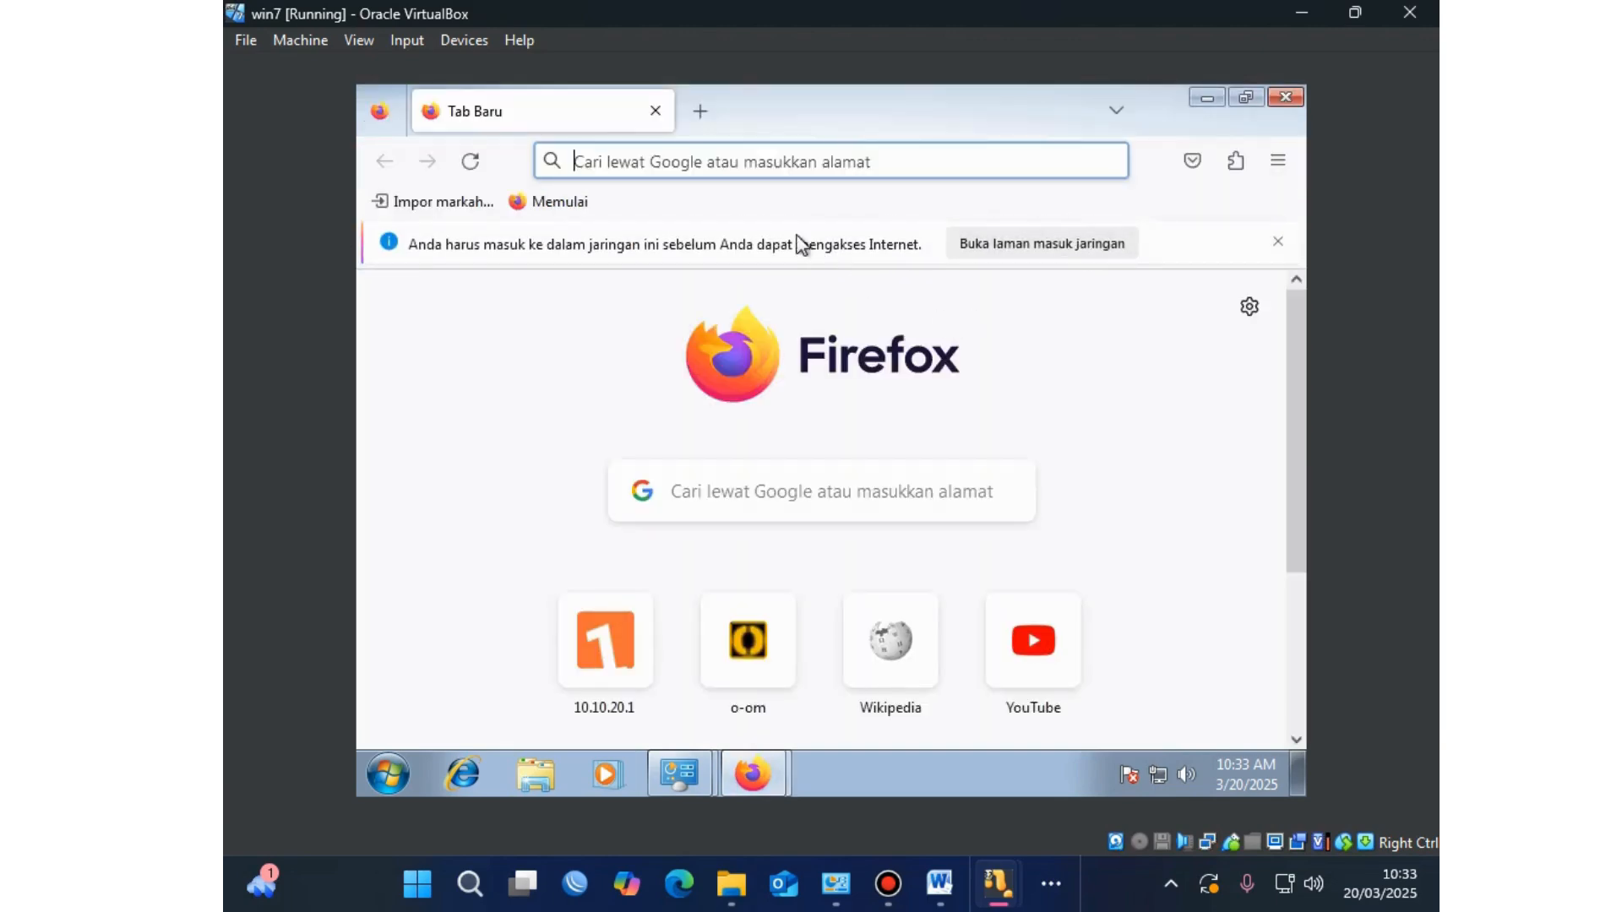
{"action": "left_click", "coordinate": [1276, 242]}
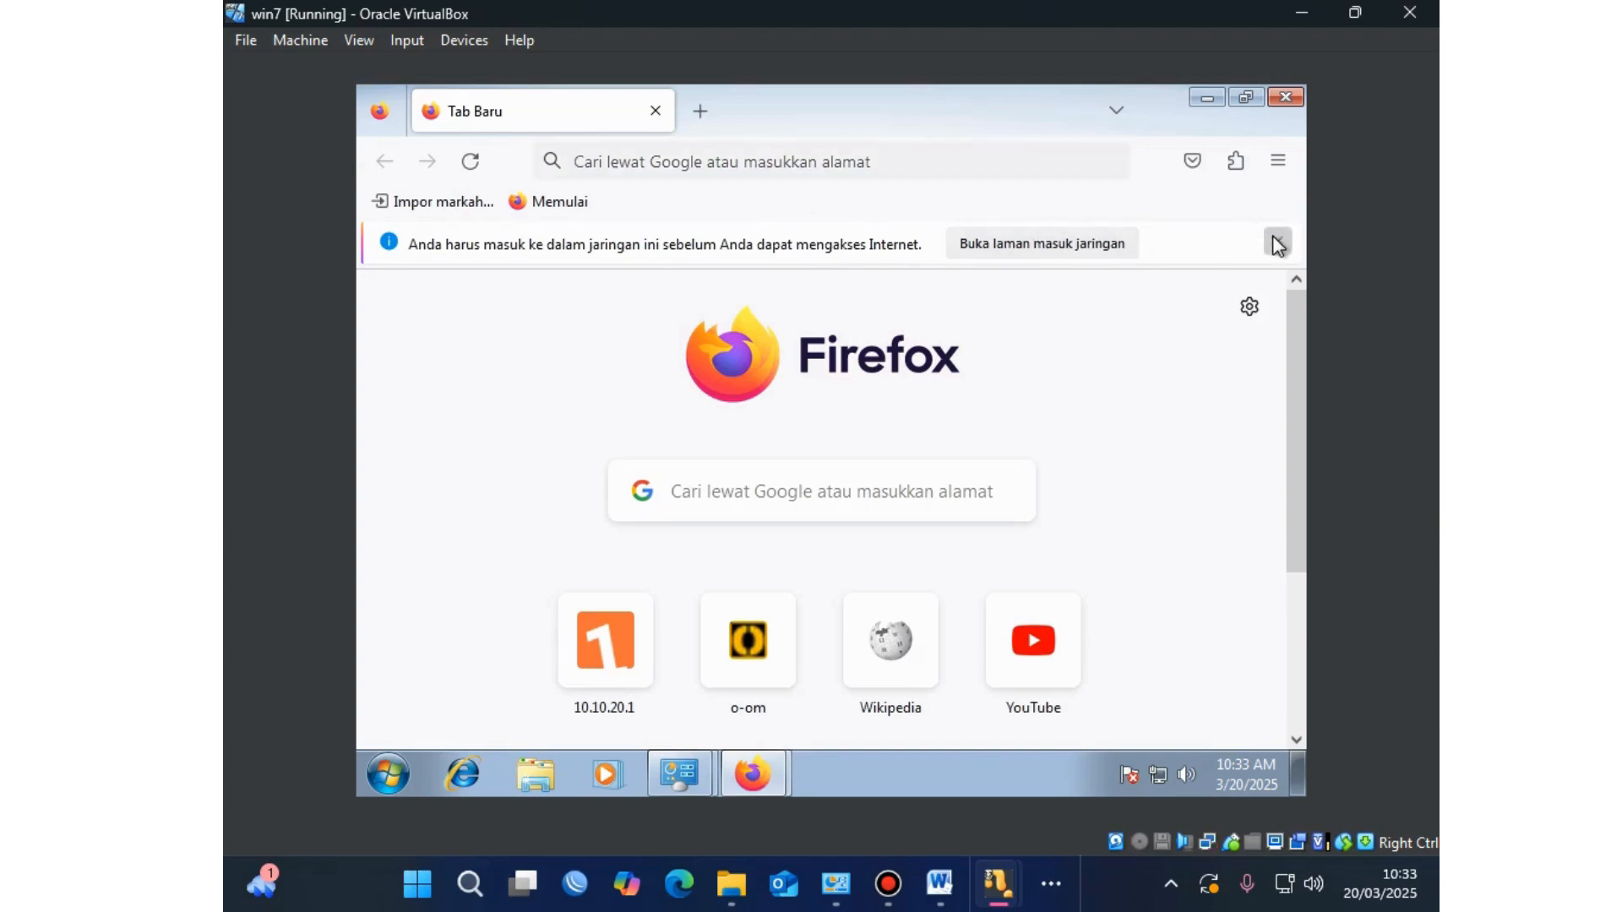
{"action": "left_click", "coordinate": [790, 169]}
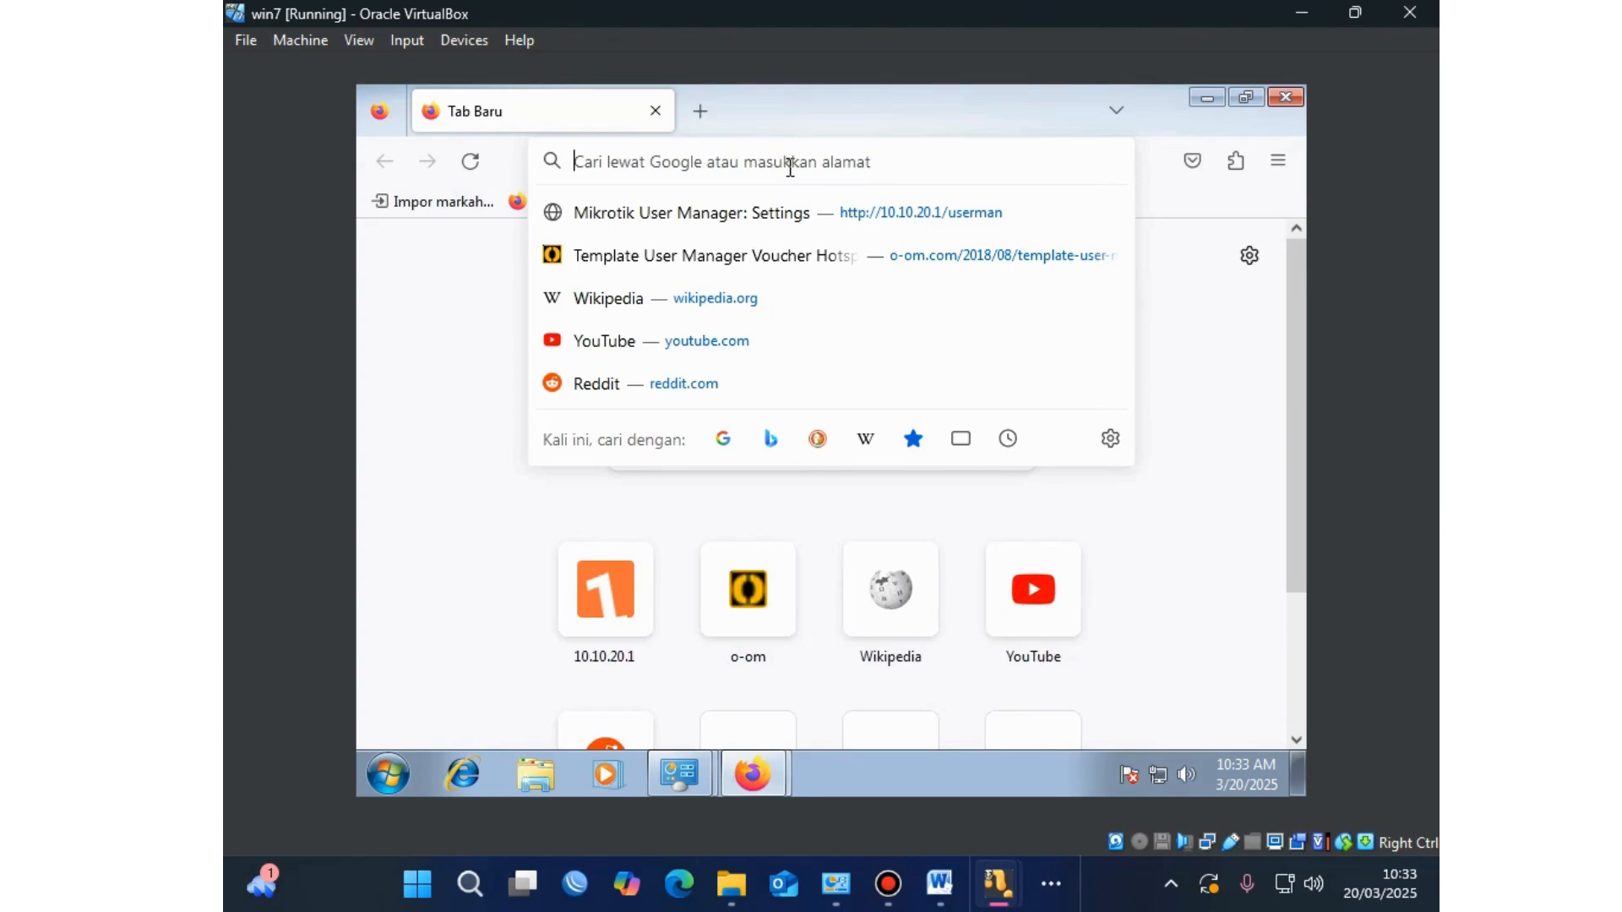
{"action": "type", "text": "abdul"}
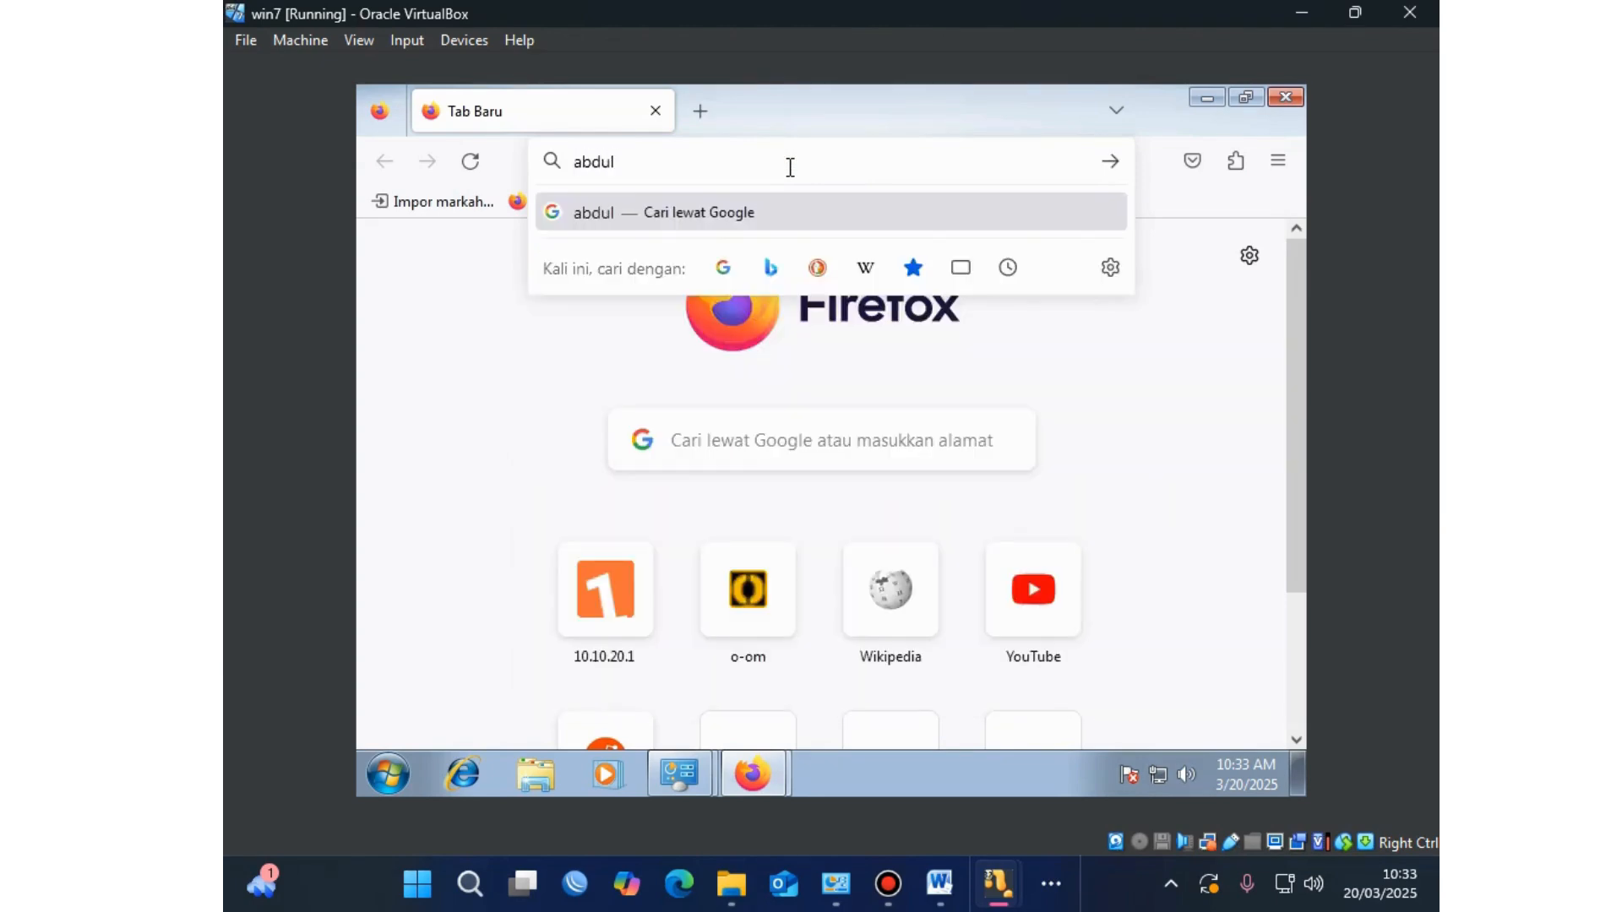
{"action": "type", "text": ".com"}
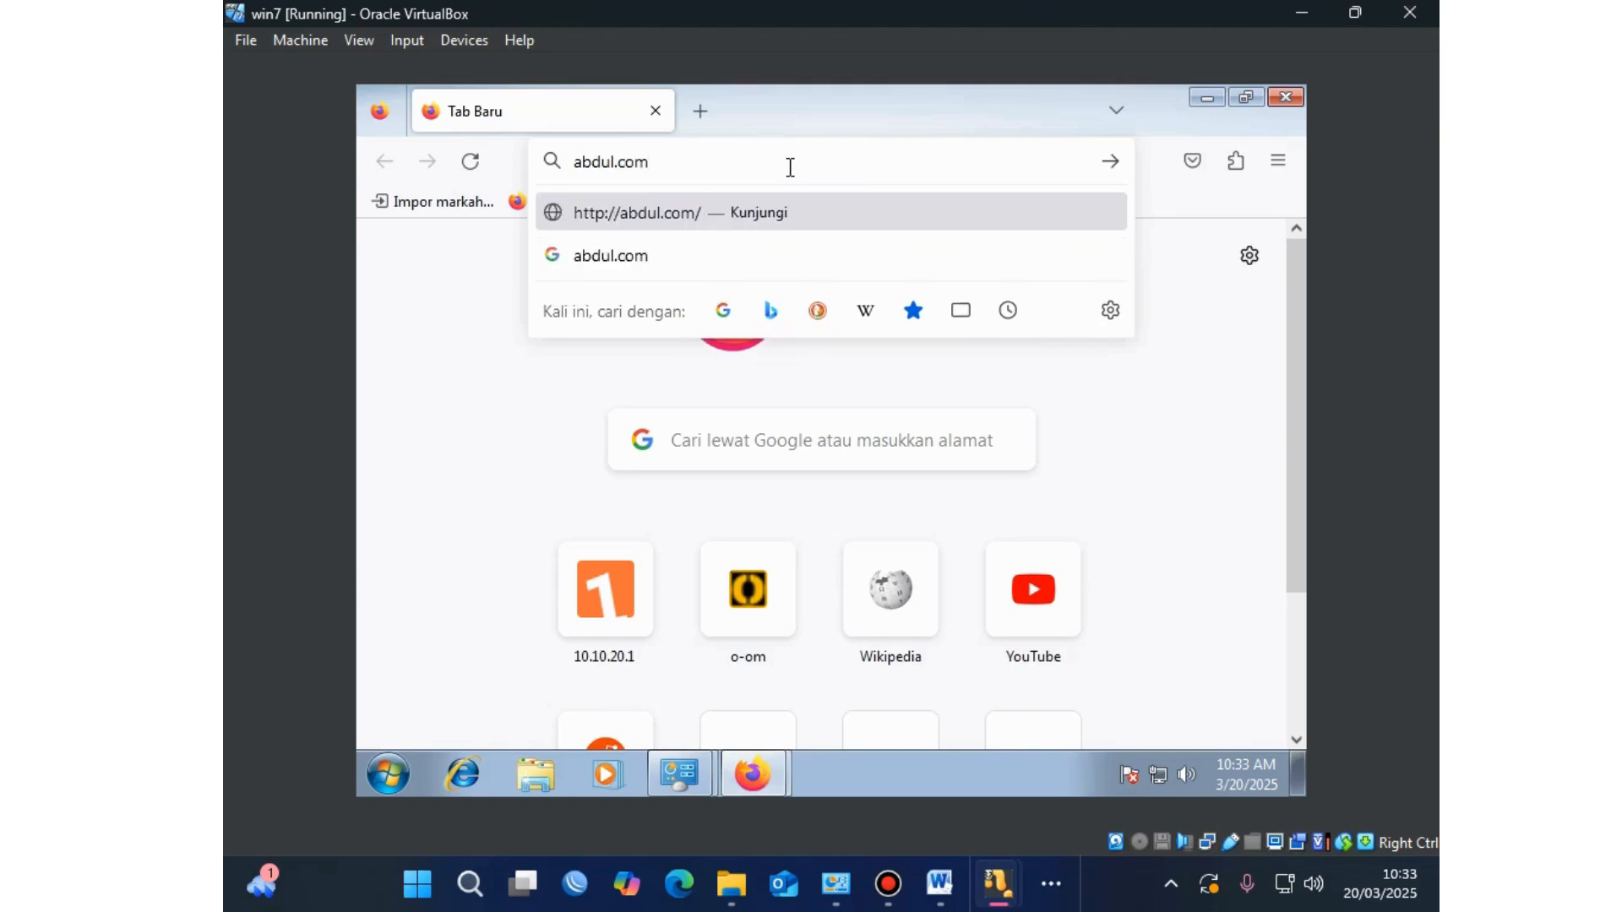
{"action": "key", "text": "Return"}
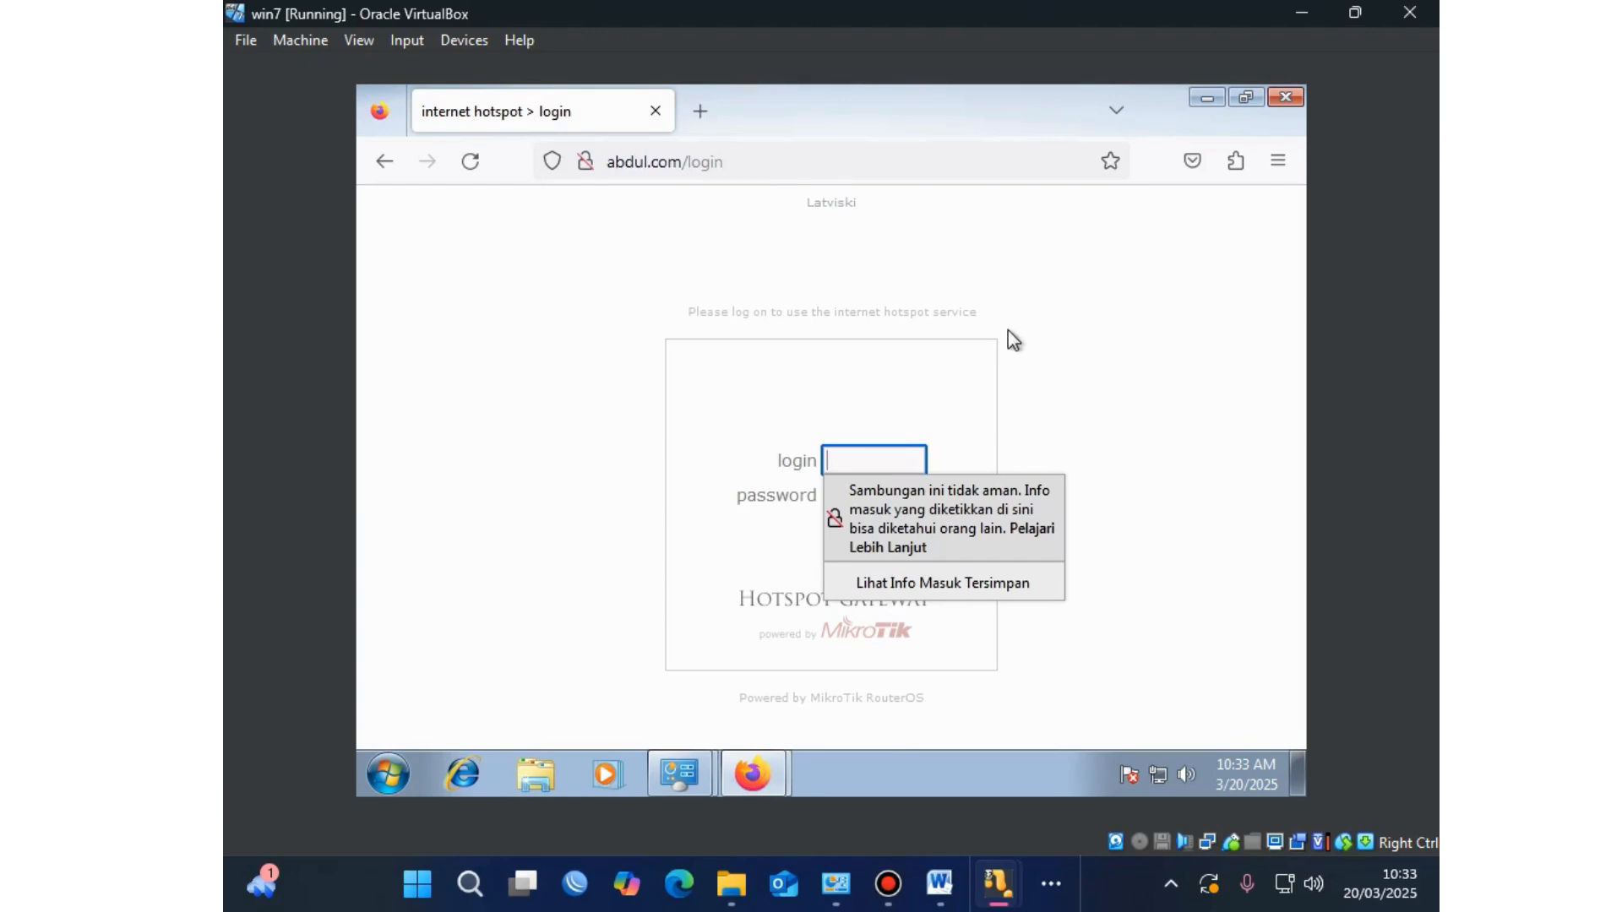
{"action": "left_click", "coordinate": [719, 574]}
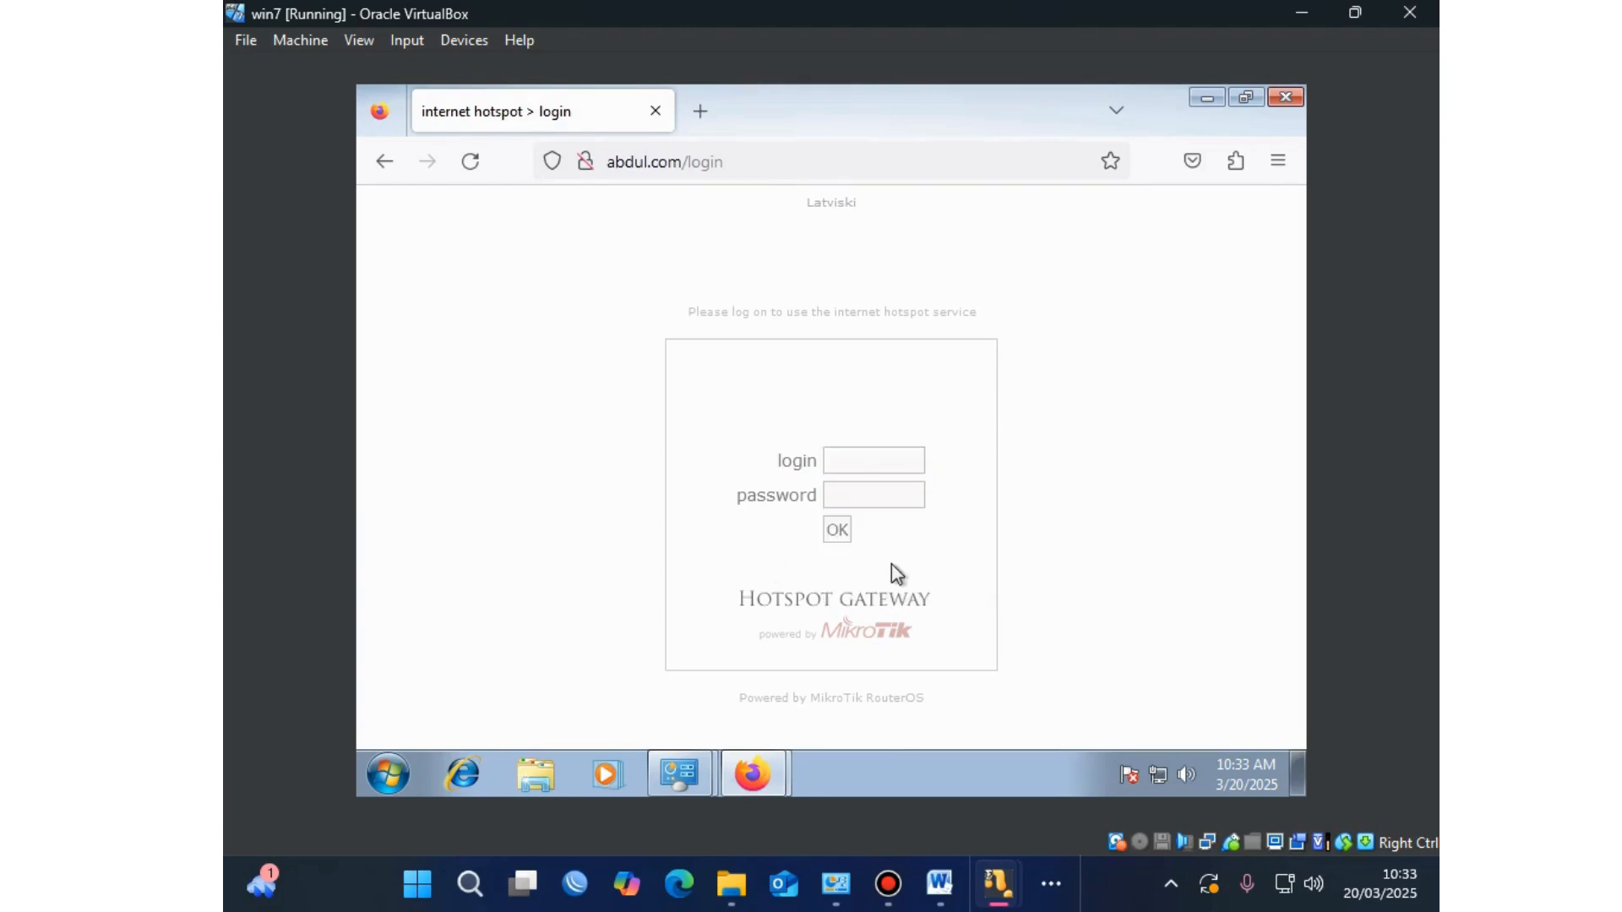
{"action": "left_click", "coordinate": [753, 773]}
{"action": "left_click", "coordinate": [759, 683]}
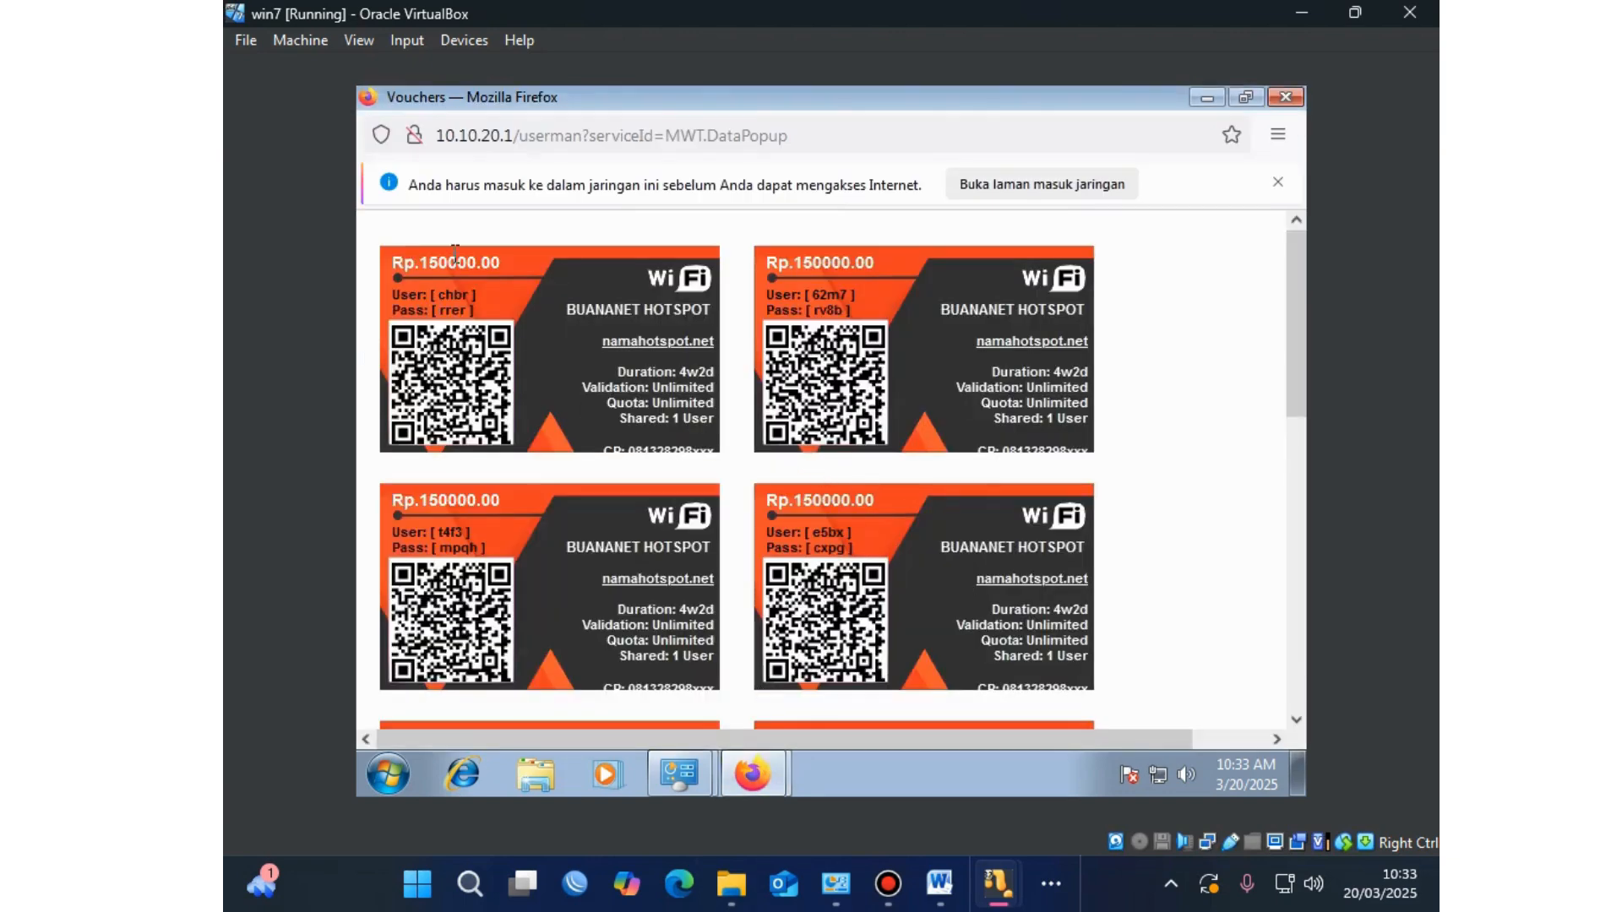
Step: Copy the first voucher's username from the voucher sheet into the hotspot login field
{"action": "scroll", "coordinate": [470, 295], "scroll_direction": "up", "scroll_amount": 2}
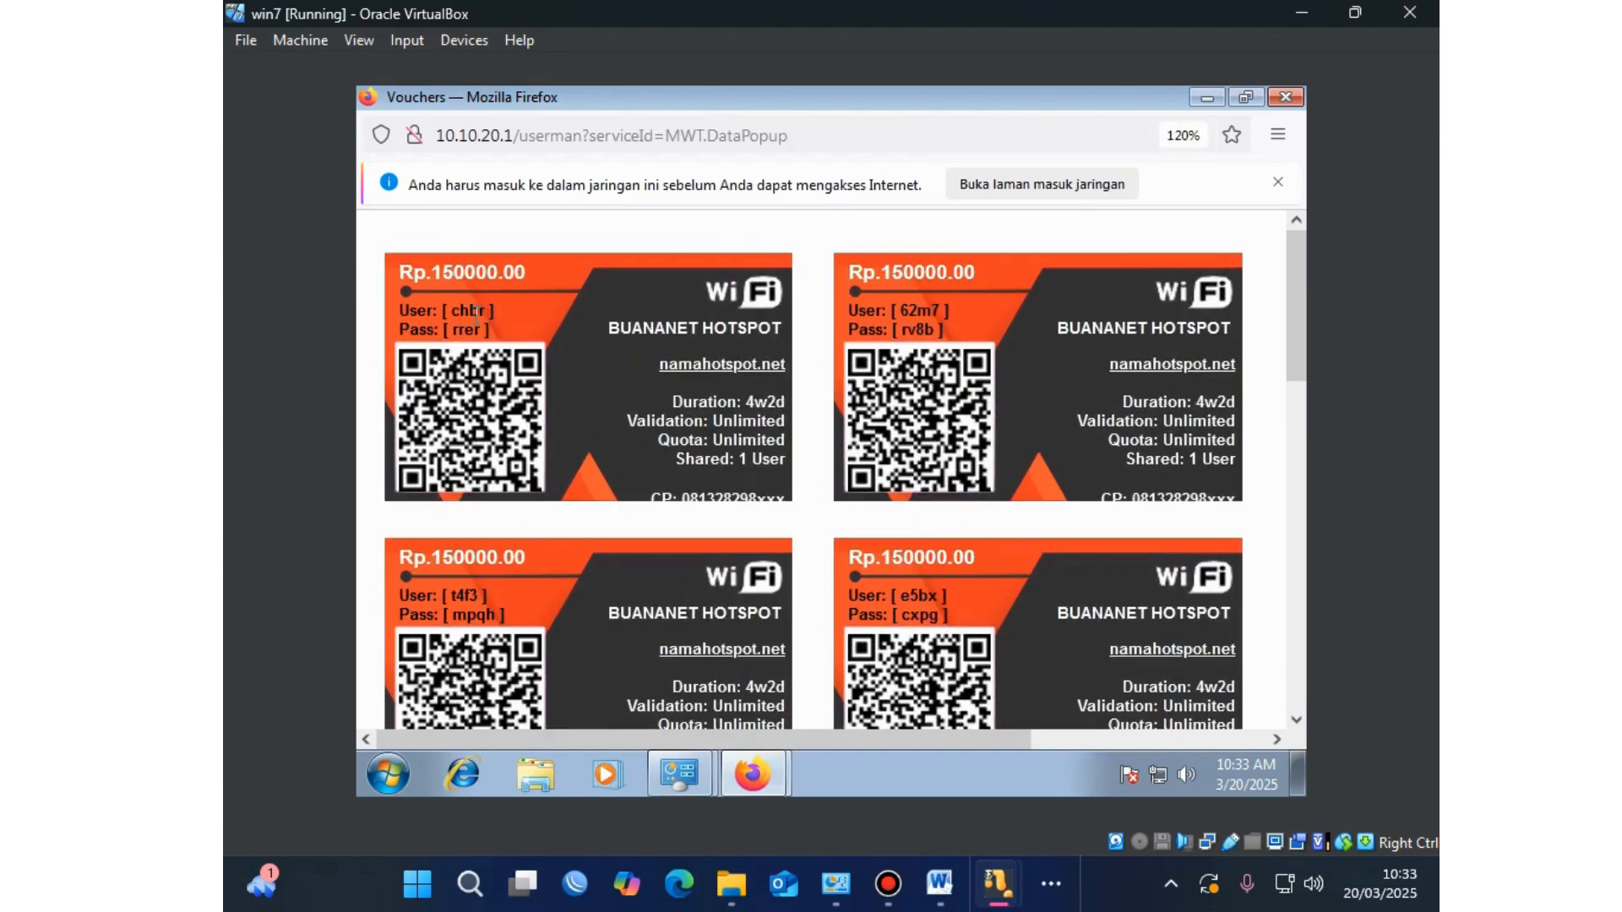
{"action": "scroll", "coordinate": [474, 316], "scroll_direction": "up", "scroll_amount": 3}
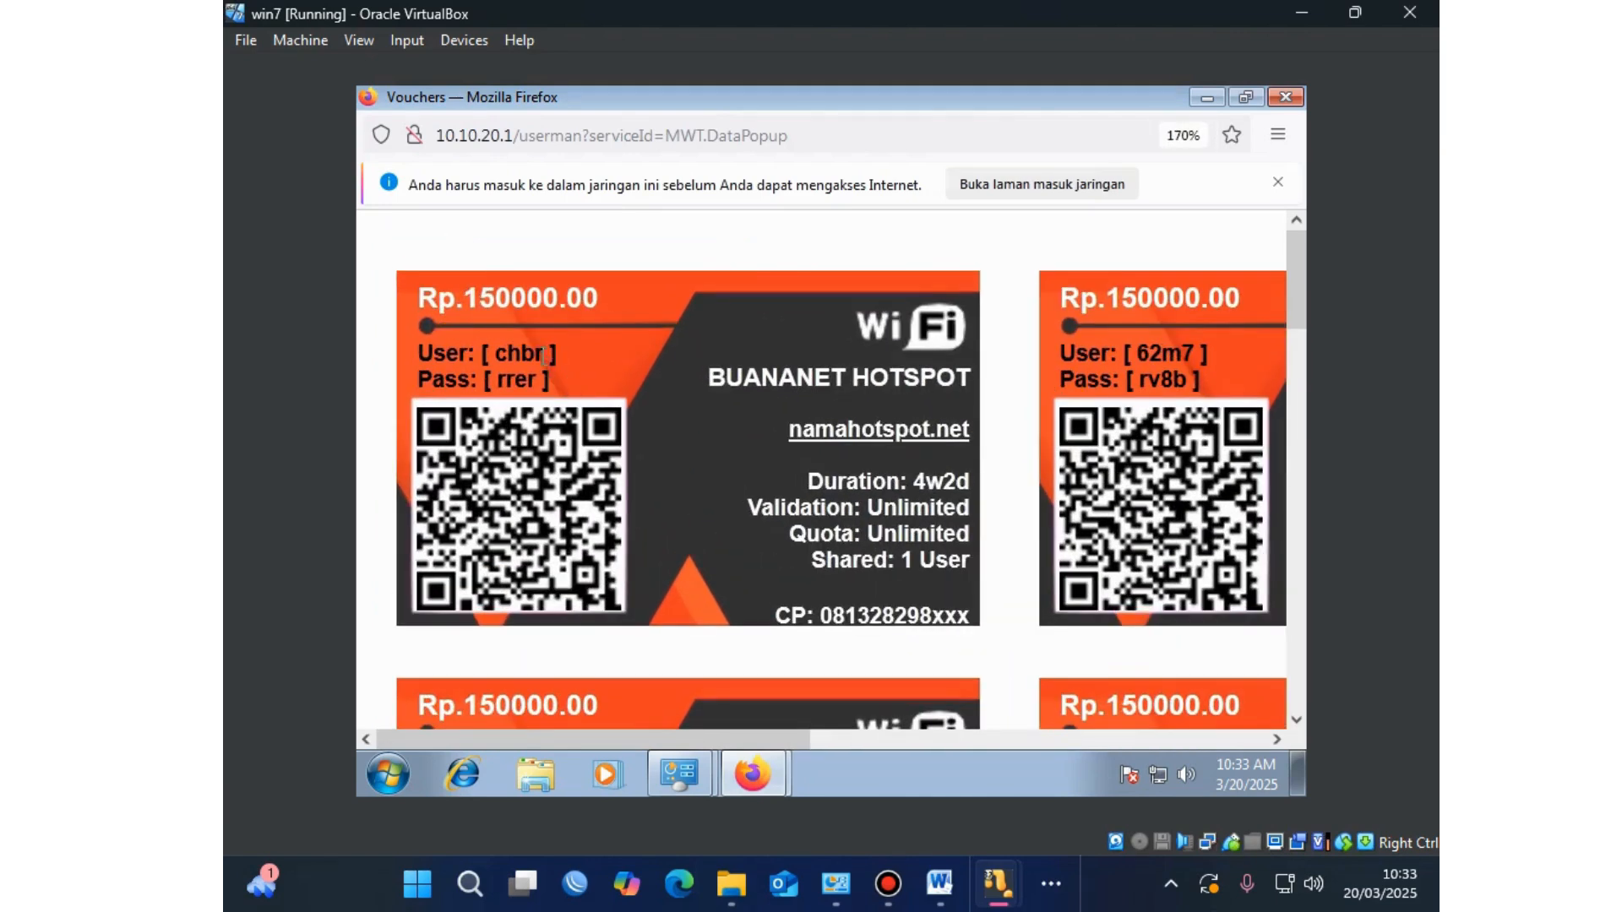
{"action": "left_click_drag", "start_coordinate": [543, 358], "coordinate": [501, 359]}
{"action": "right_click", "coordinate": [515, 353]}
{"action": "left_click", "coordinate": [548, 372]}
{"action": "left_click", "coordinate": [750, 759]}
{"action": "left_click", "coordinate": [748, 728]}
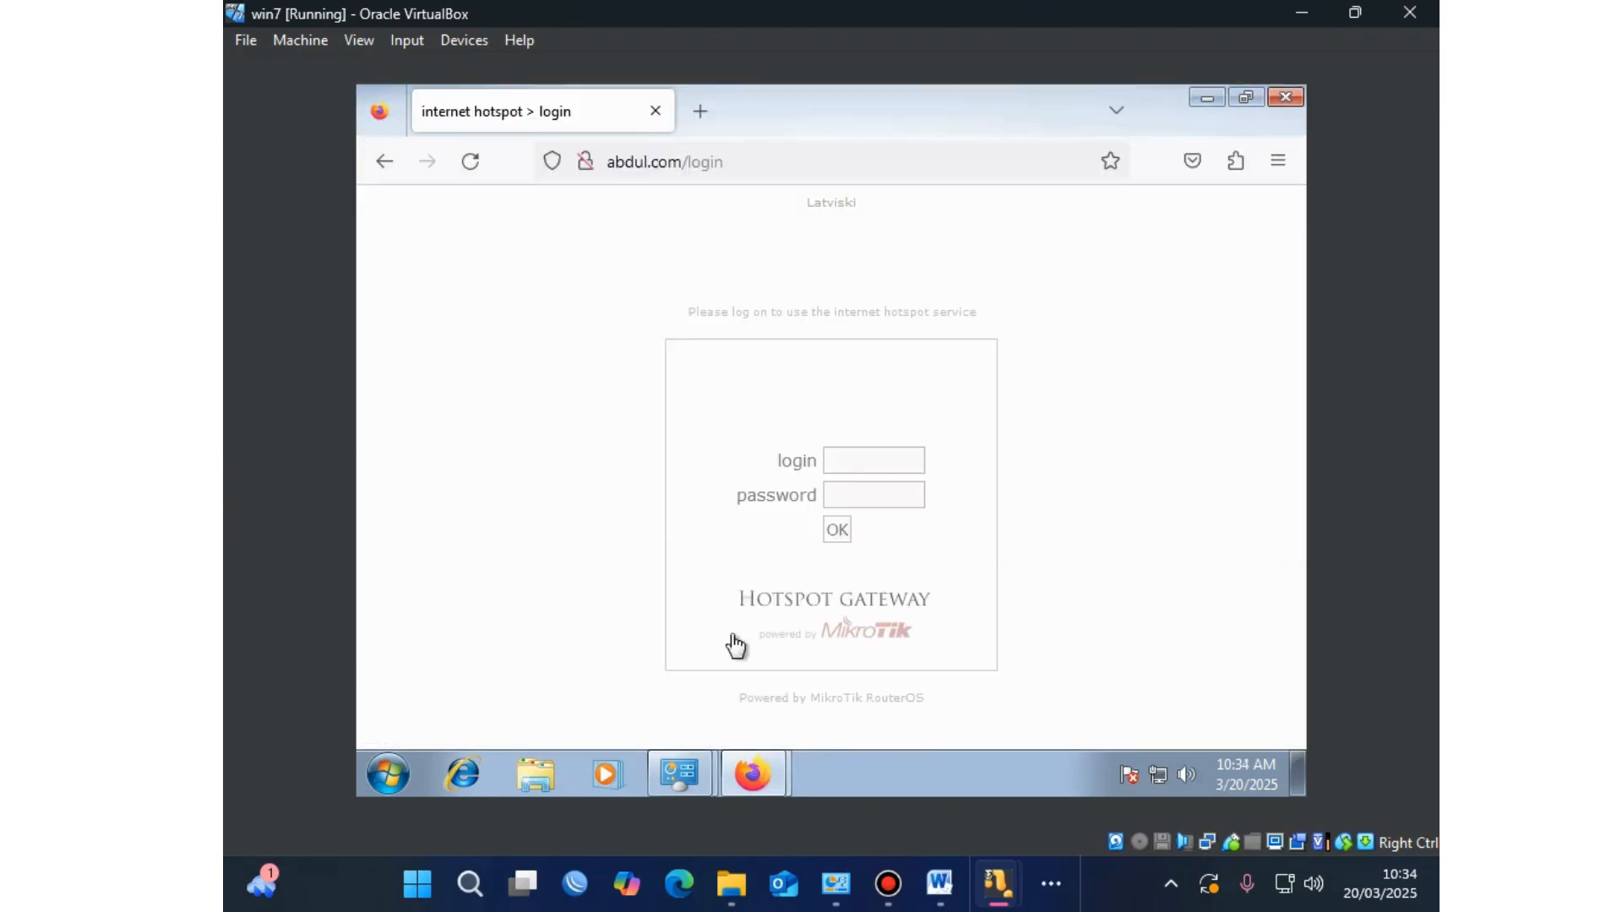
{"action": "left_click", "coordinate": [849, 472]}
{"action": "right_click", "coordinate": [854, 466]}
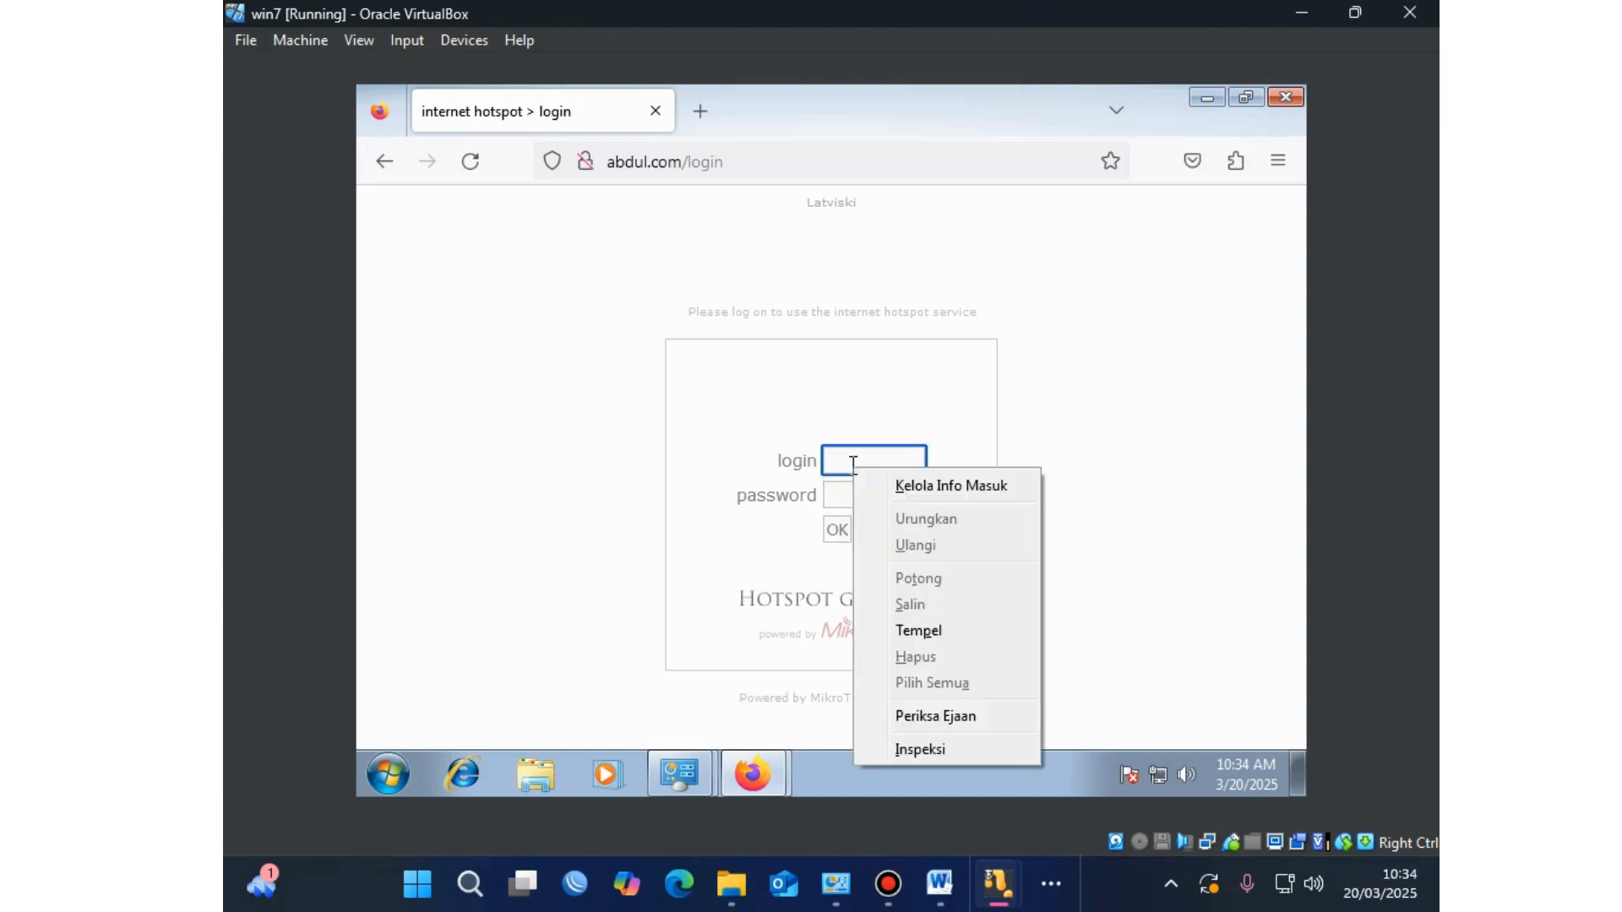
{"action": "left_click", "coordinate": [930, 630]}
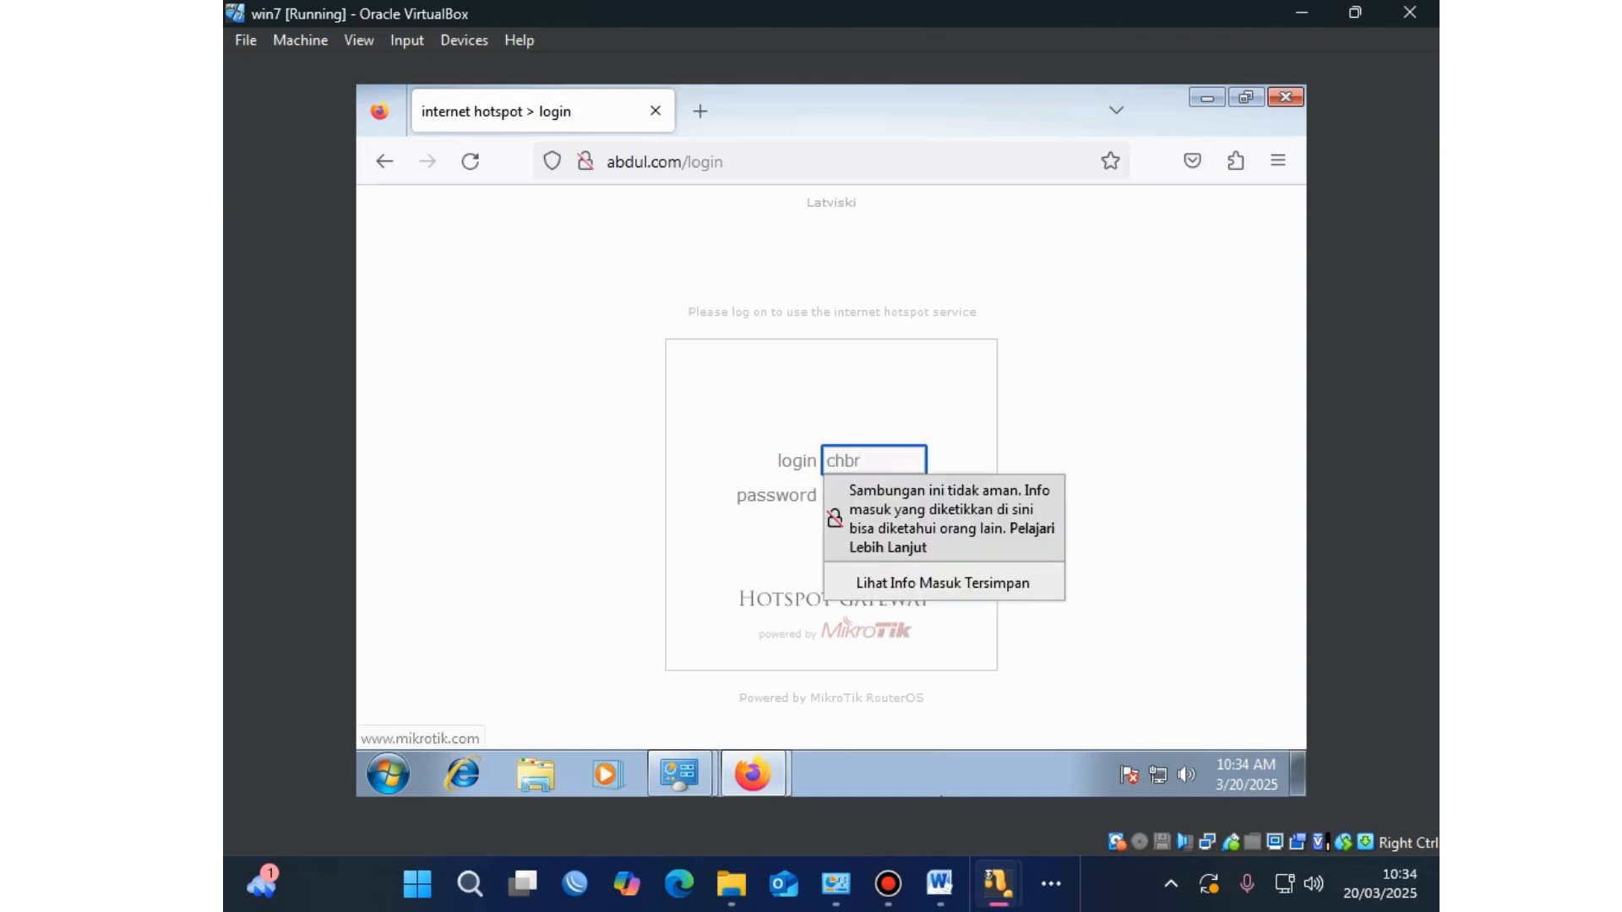
{"action": "mouse_move", "coordinate": [997, 883]}
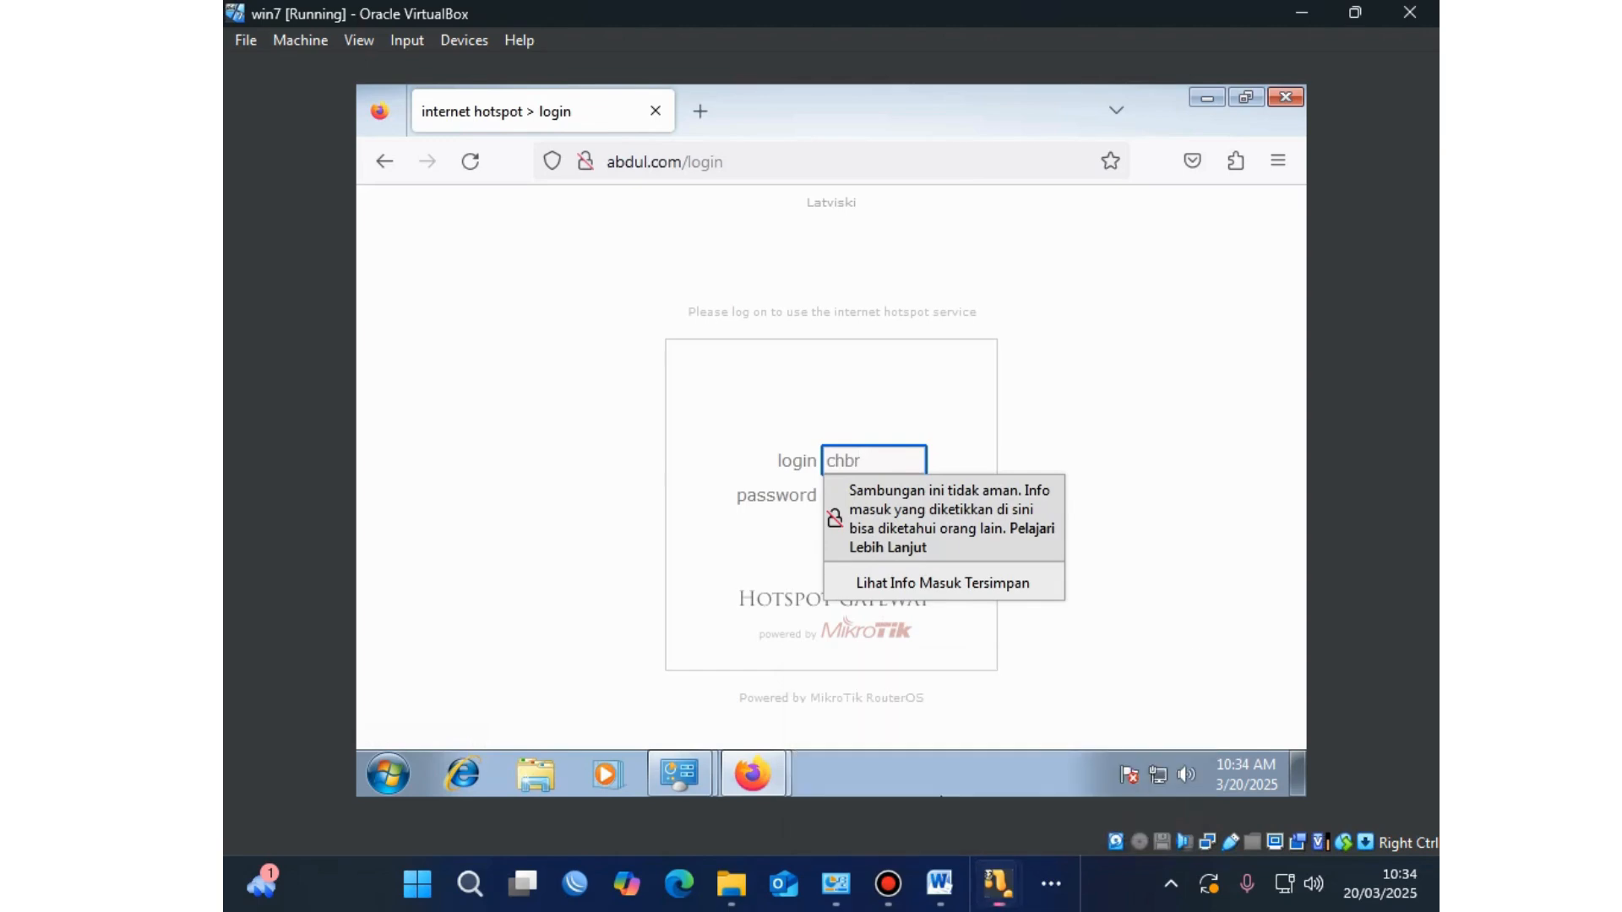
Step: Copy the first voucher's password into the hotspot password field
{"action": "left_click", "coordinate": [752, 773]}
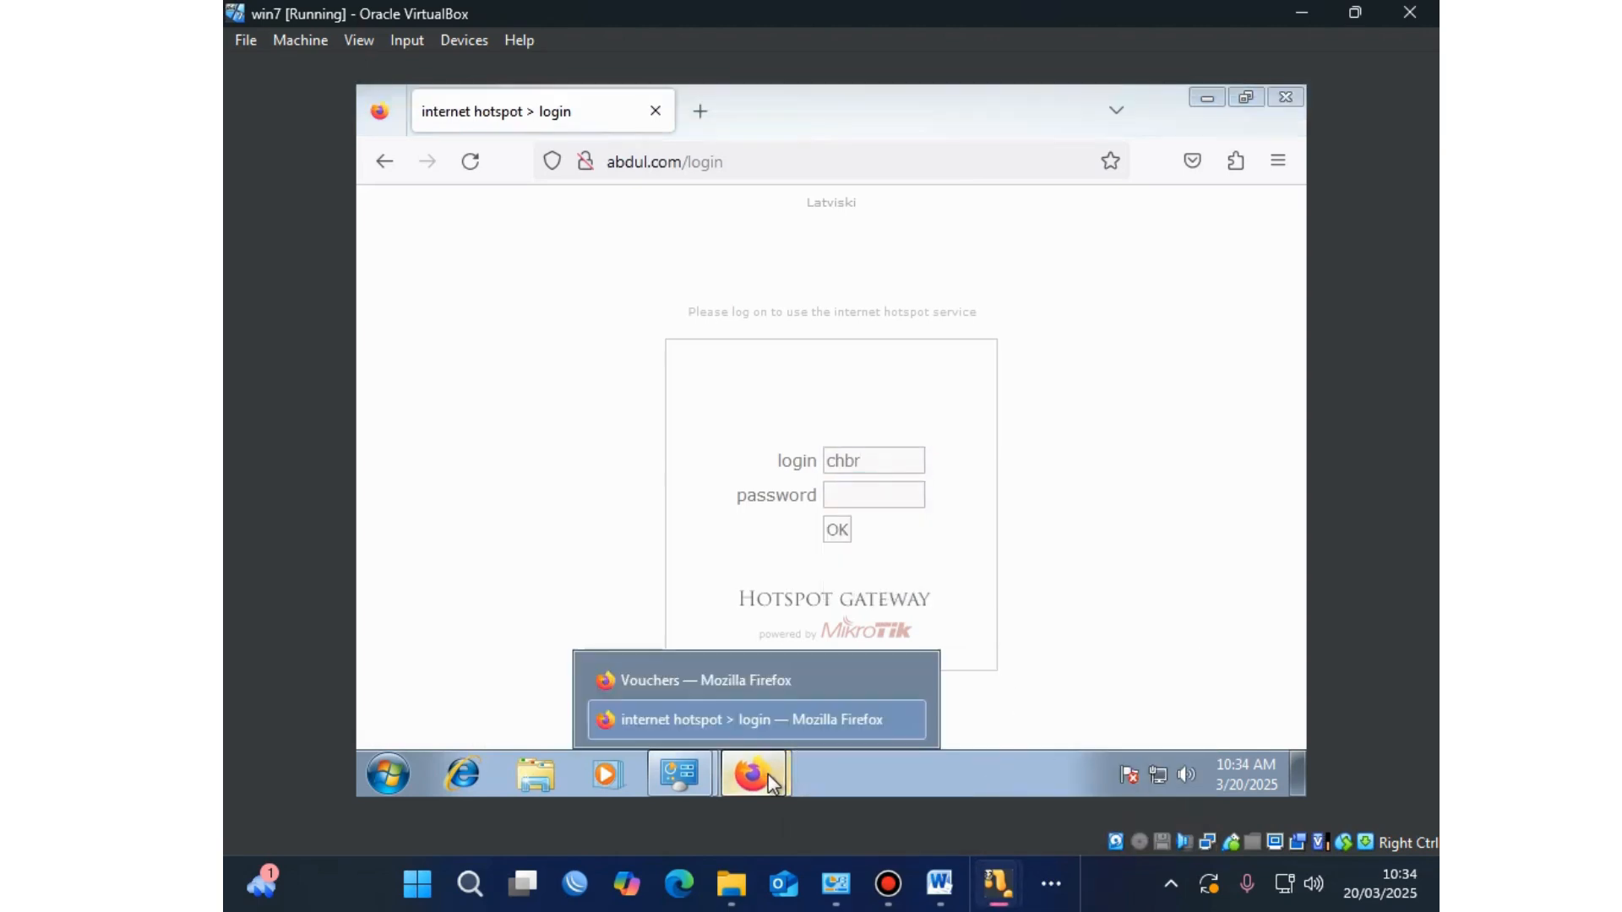
{"action": "left_click", "coordinate": [696, 686]}
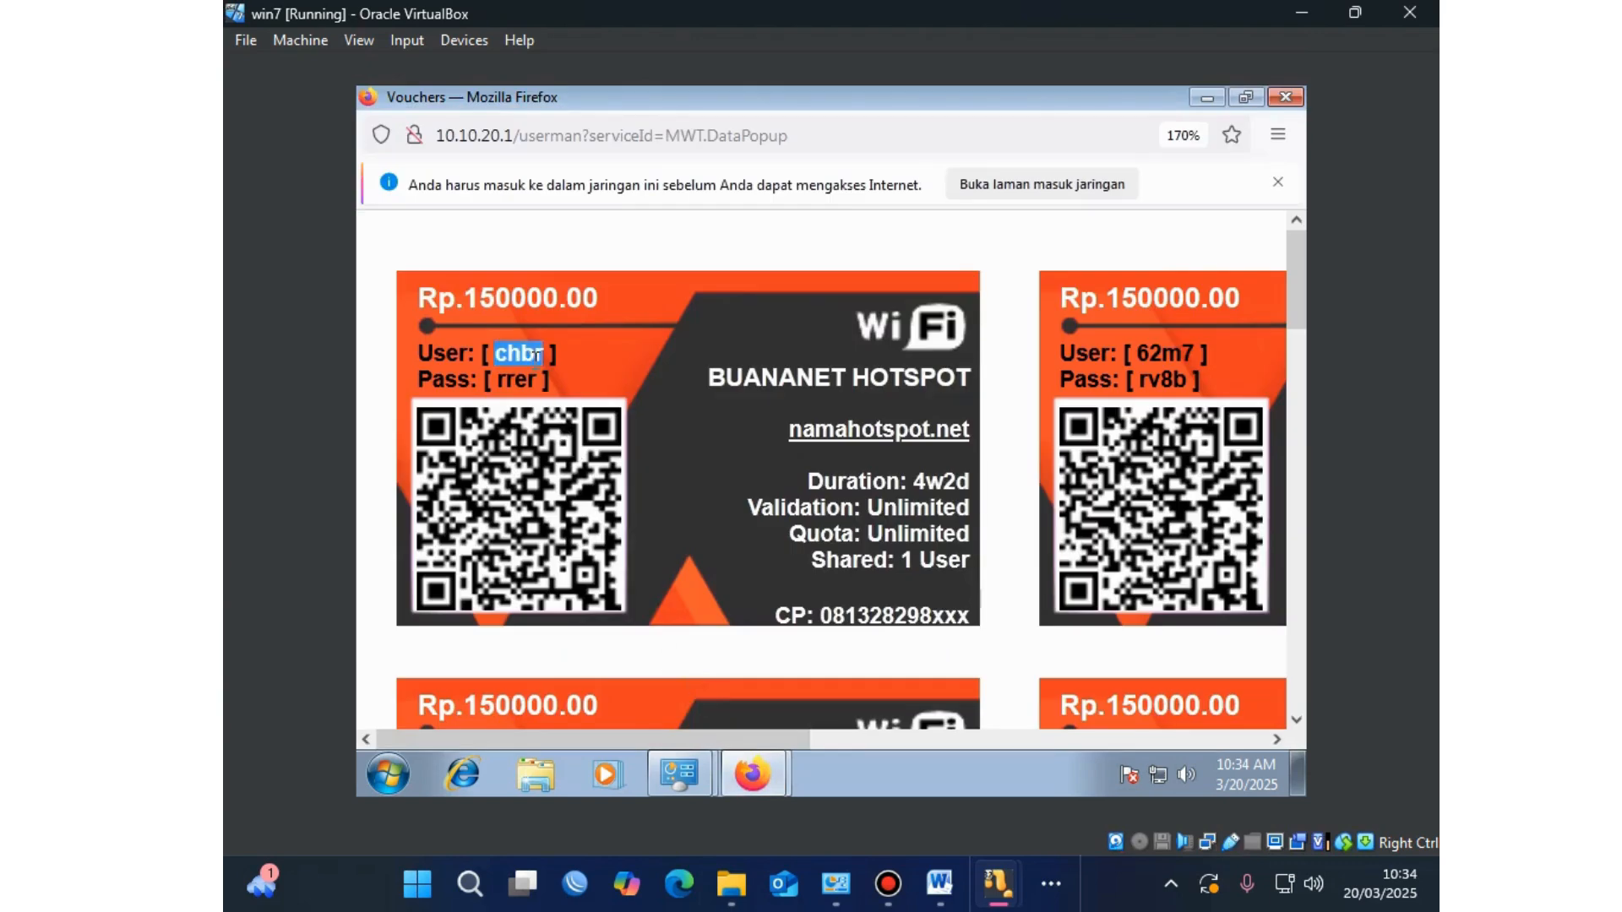
{"action": "left_click_drag", "start_coordinate": [538, 379], "coordinate": [497, 380]}
{"action": "right_click", "coordinate": [506, 382]}
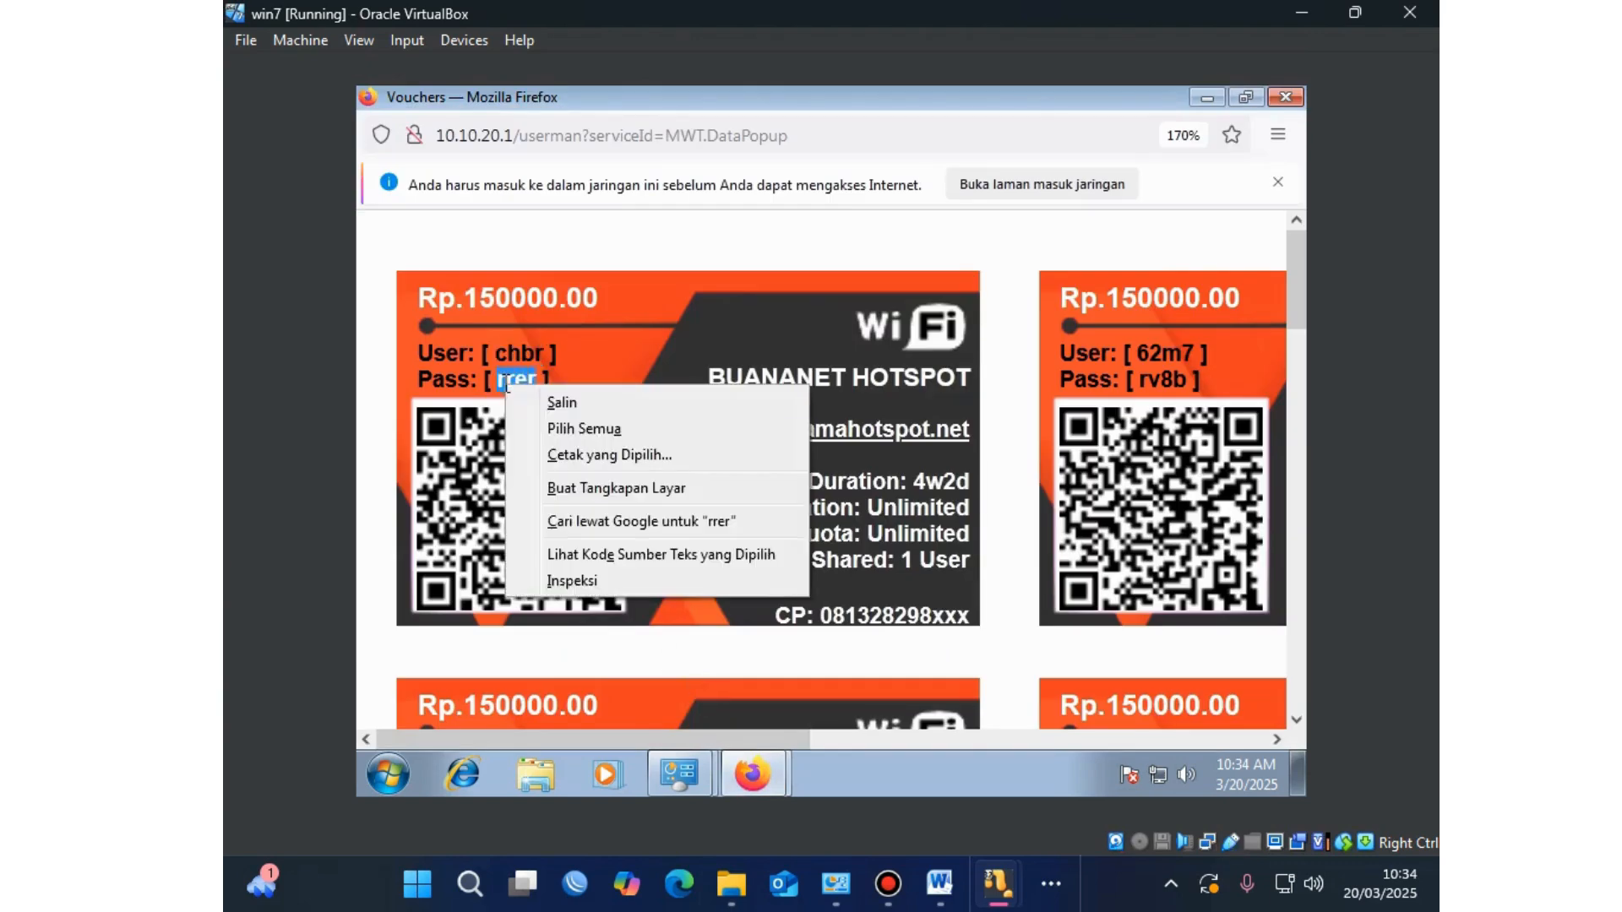
{"action": "left_click", "coordinate": [546, 403]}
{"action": "left_click", "coordinate": [758, 768]}
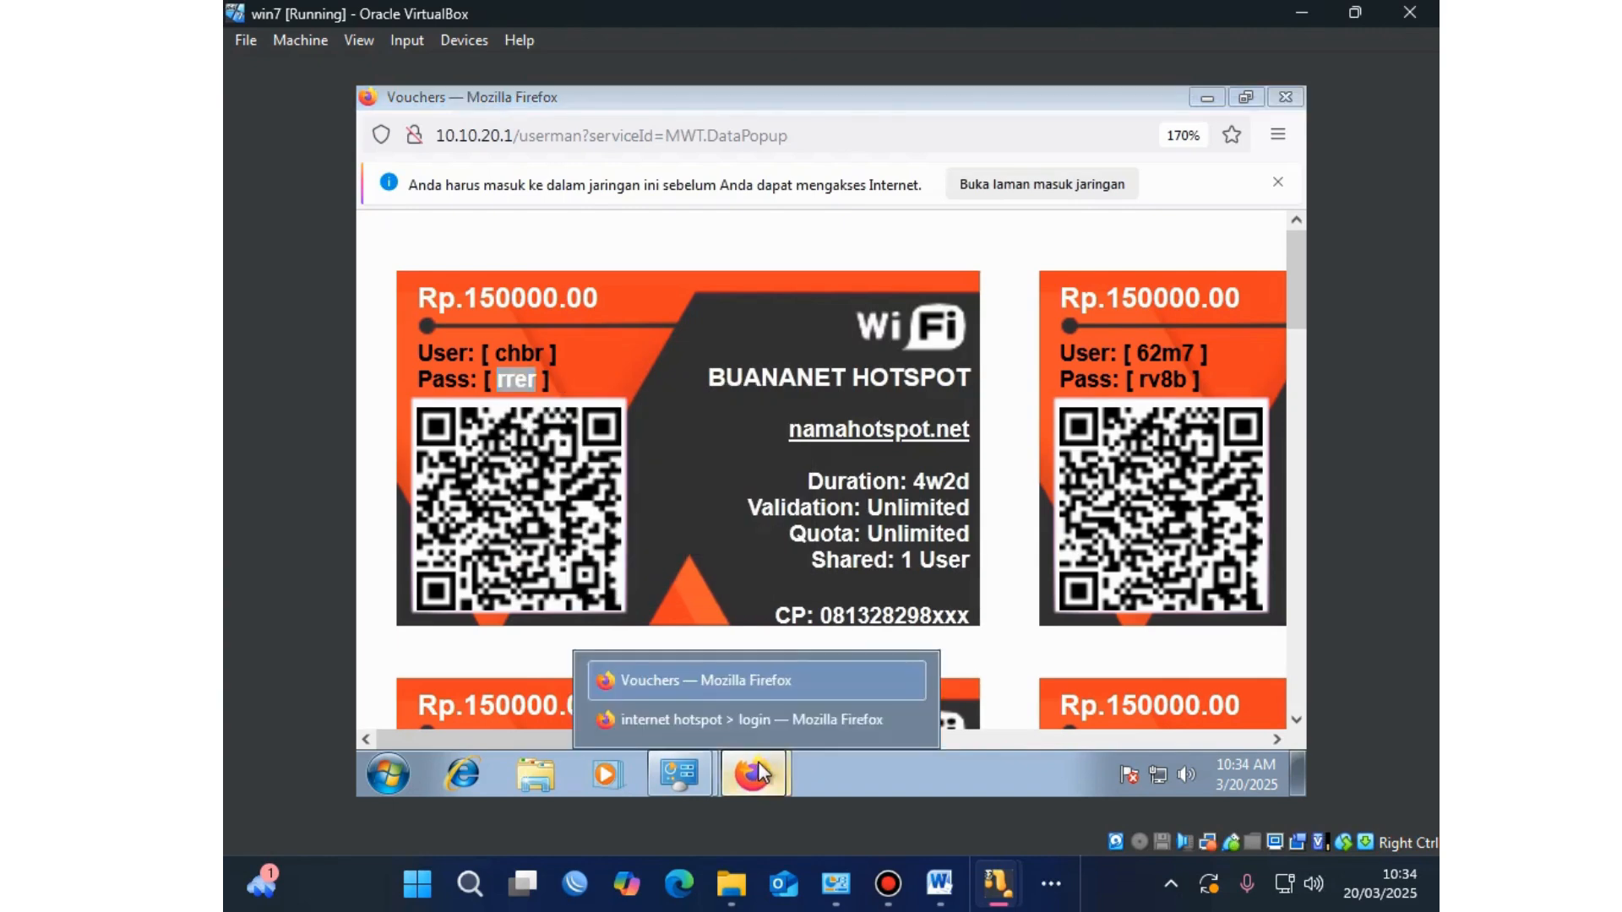
{"action": "left_click", "coordinate": [760, 719]}
{"action": "left_click", "coordinate": [808, 494]}
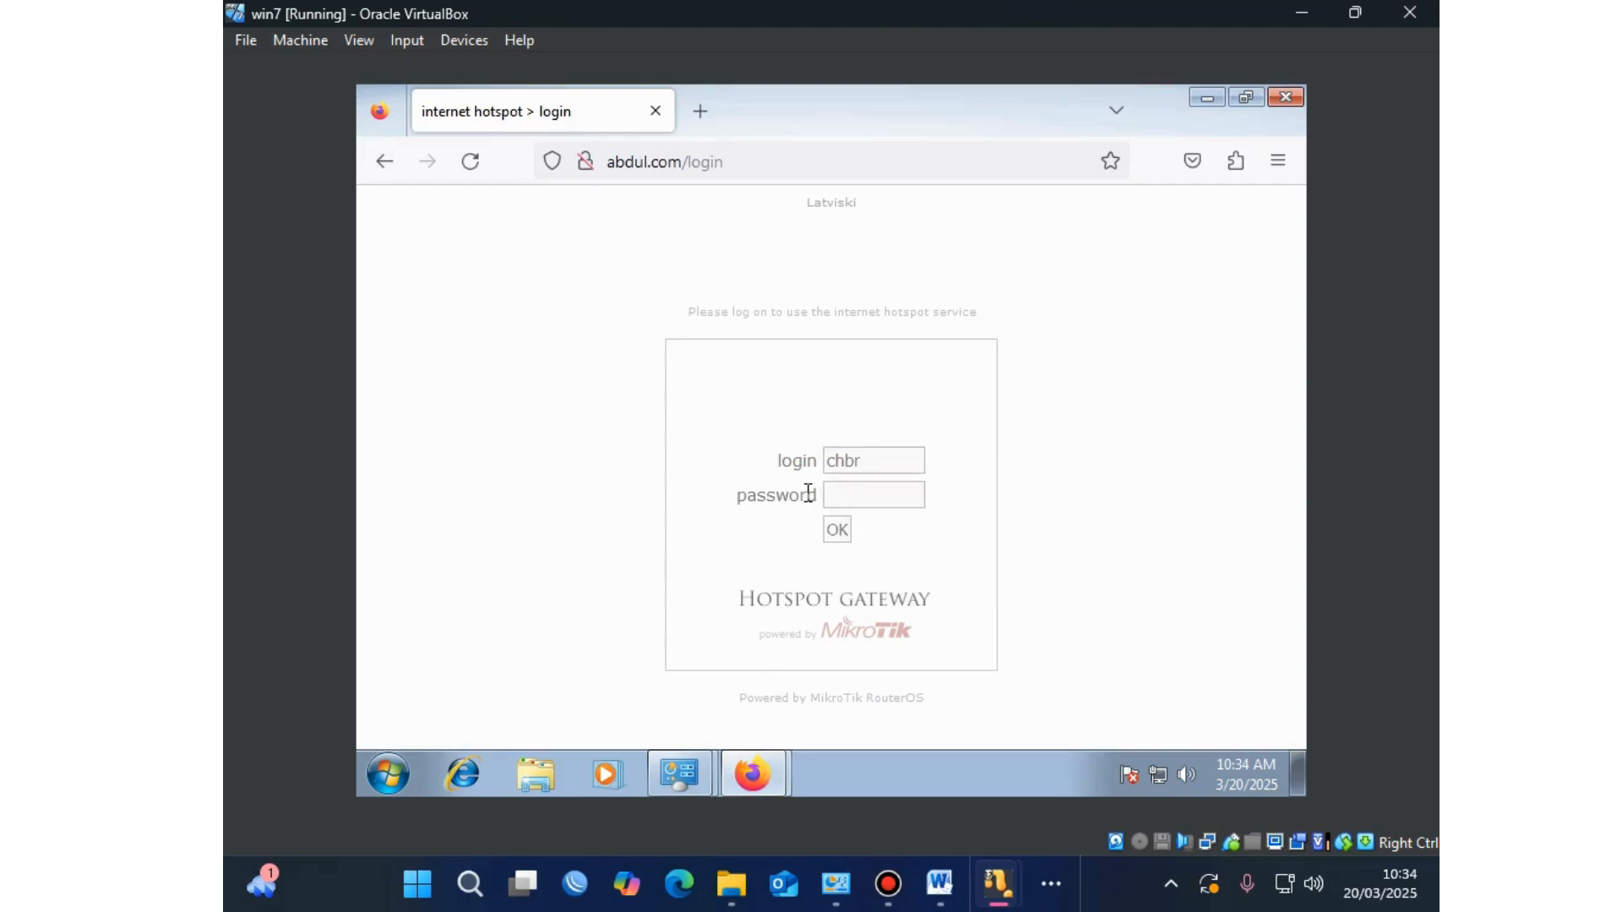
{"action": "left_click", "coordinate": [849, 496]}
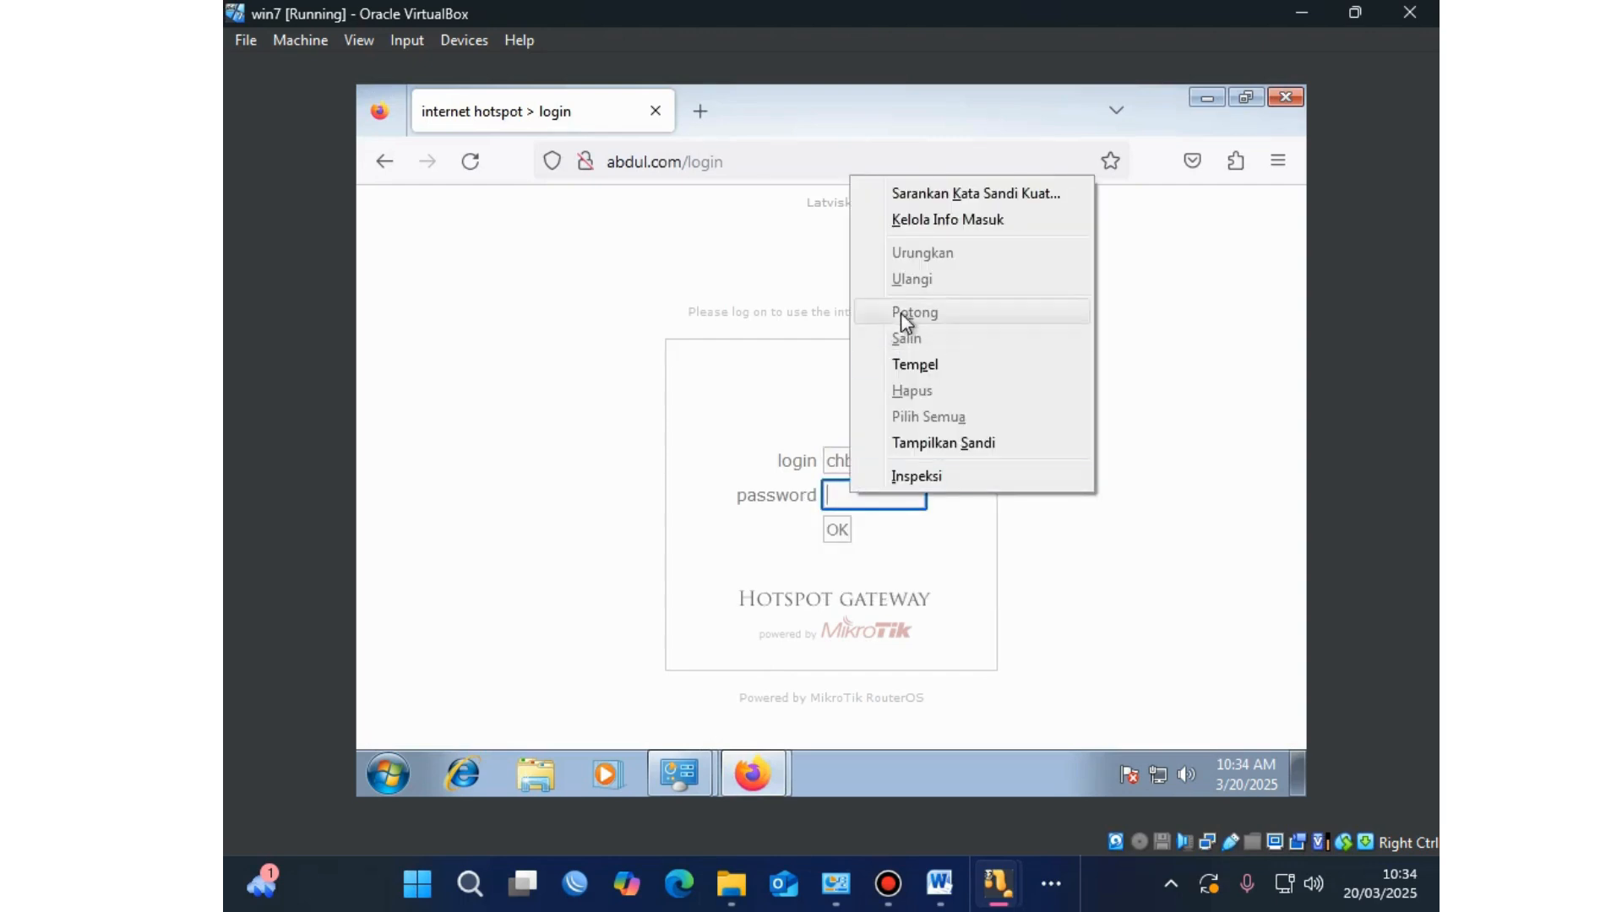
{"action": "left_click", "coordinate": [900, 365]}
Step: Submit the voucher login and save the credentials in Firefox
{"action": "left_click", "coordinate": [792, 528]}
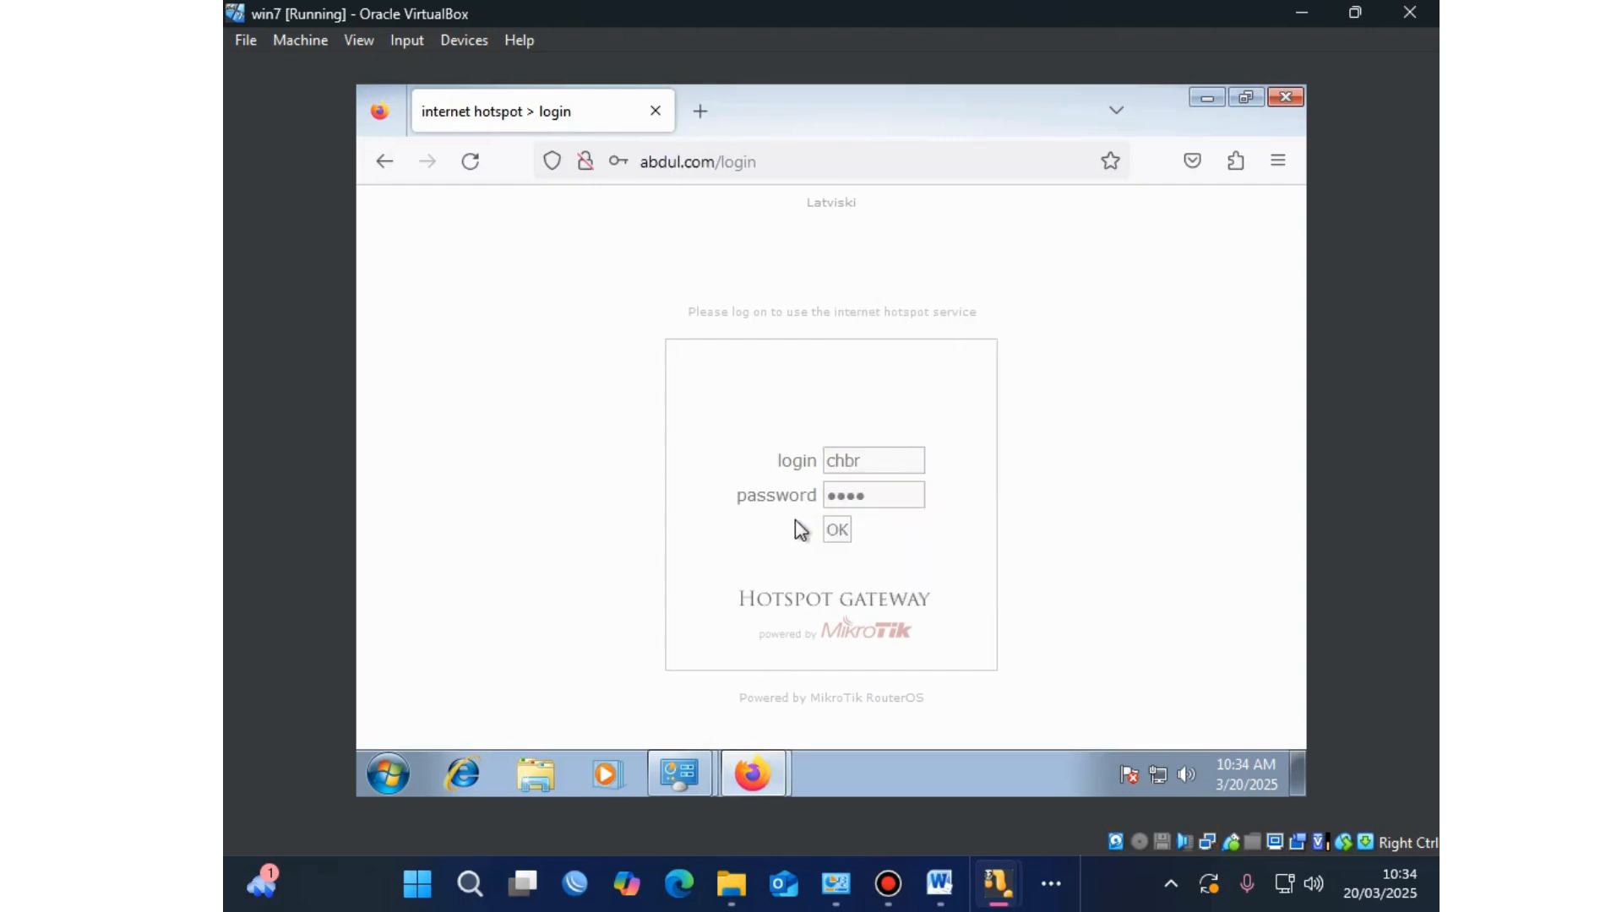
{"action": "left_click", "coordinate": [837, 533]}
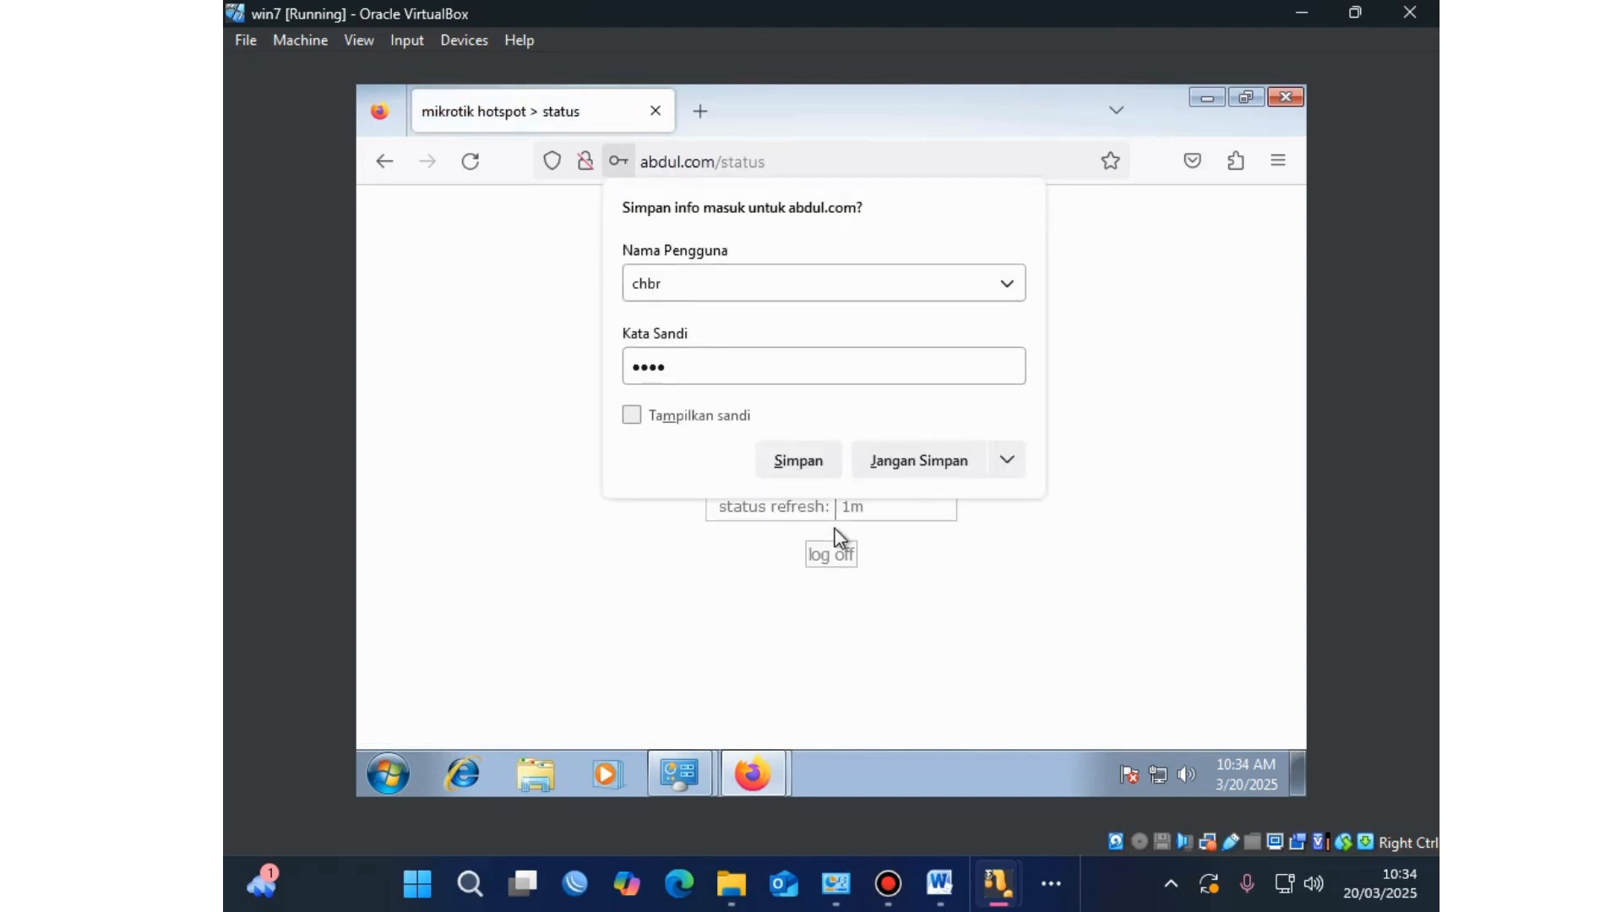
{"action": "left_click", "coordinate": [820, 471]}
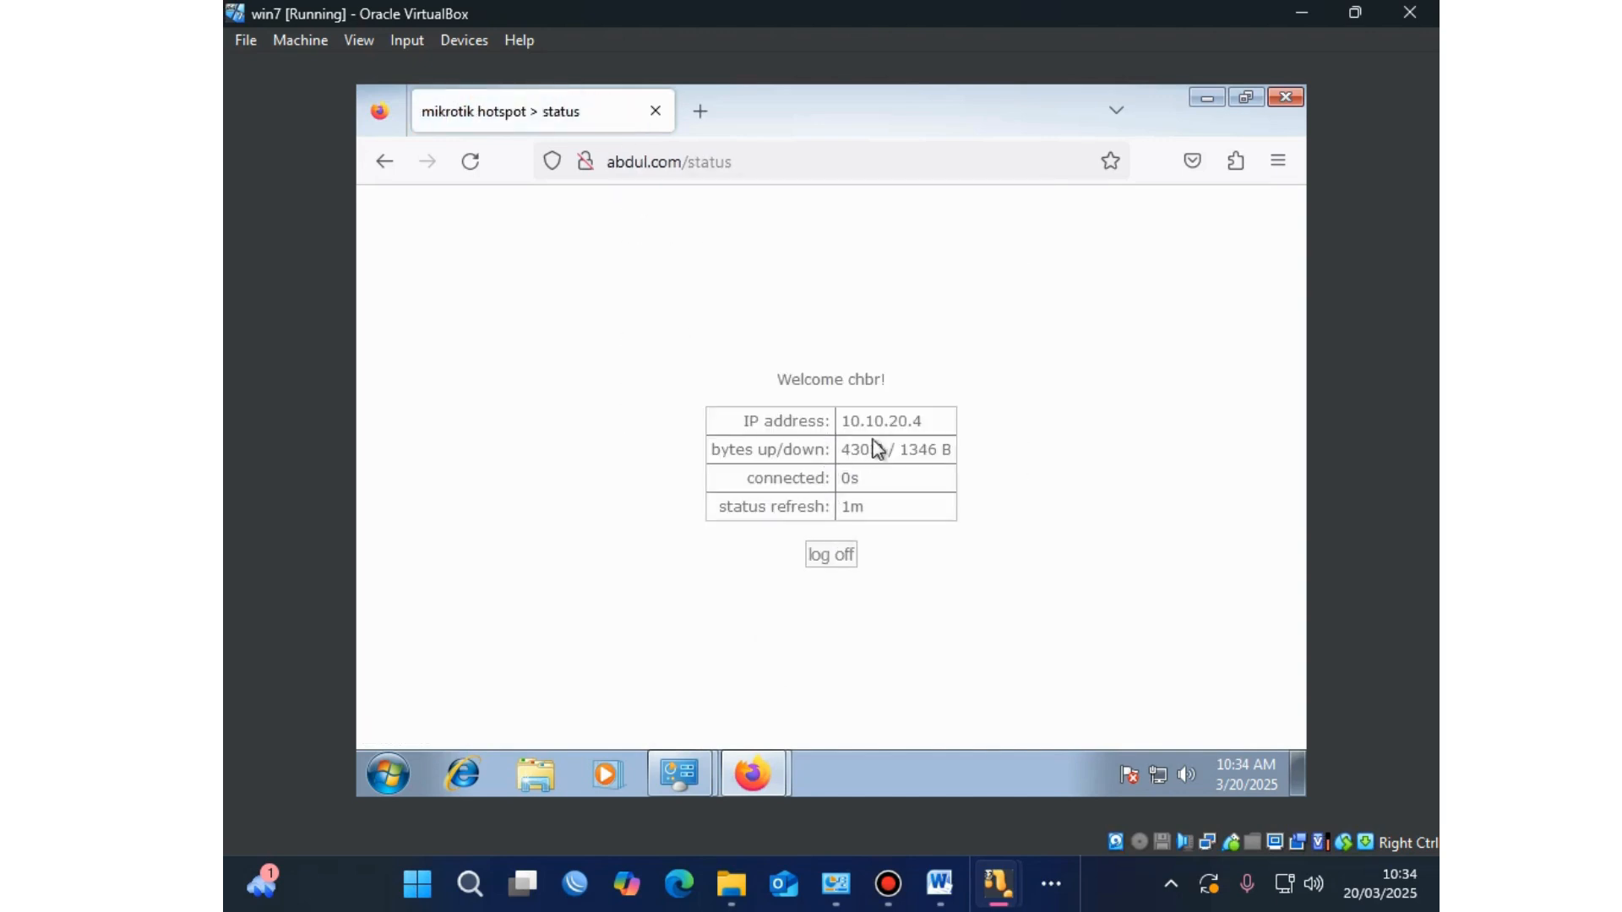
Step: Search for google.com in a new Firefox tab and open the Google homepage
{"action": "left_click", "coordinate": [702, 114]}
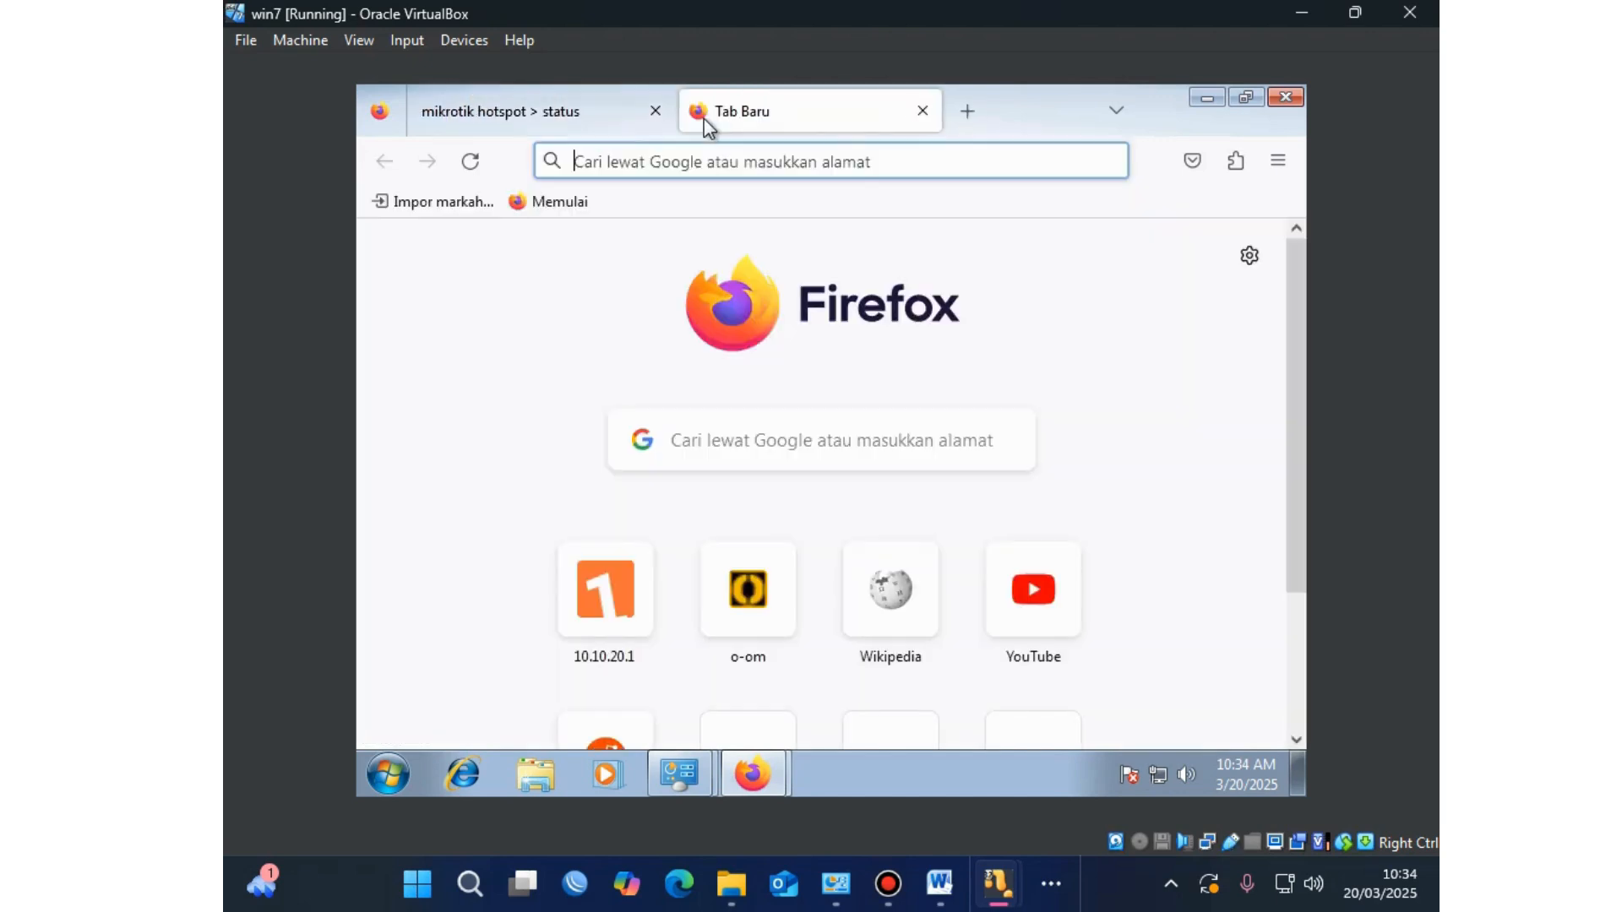
{"action": "left_click", "coordinate": [701, 169]}
{"action": "type", "text": "g"}
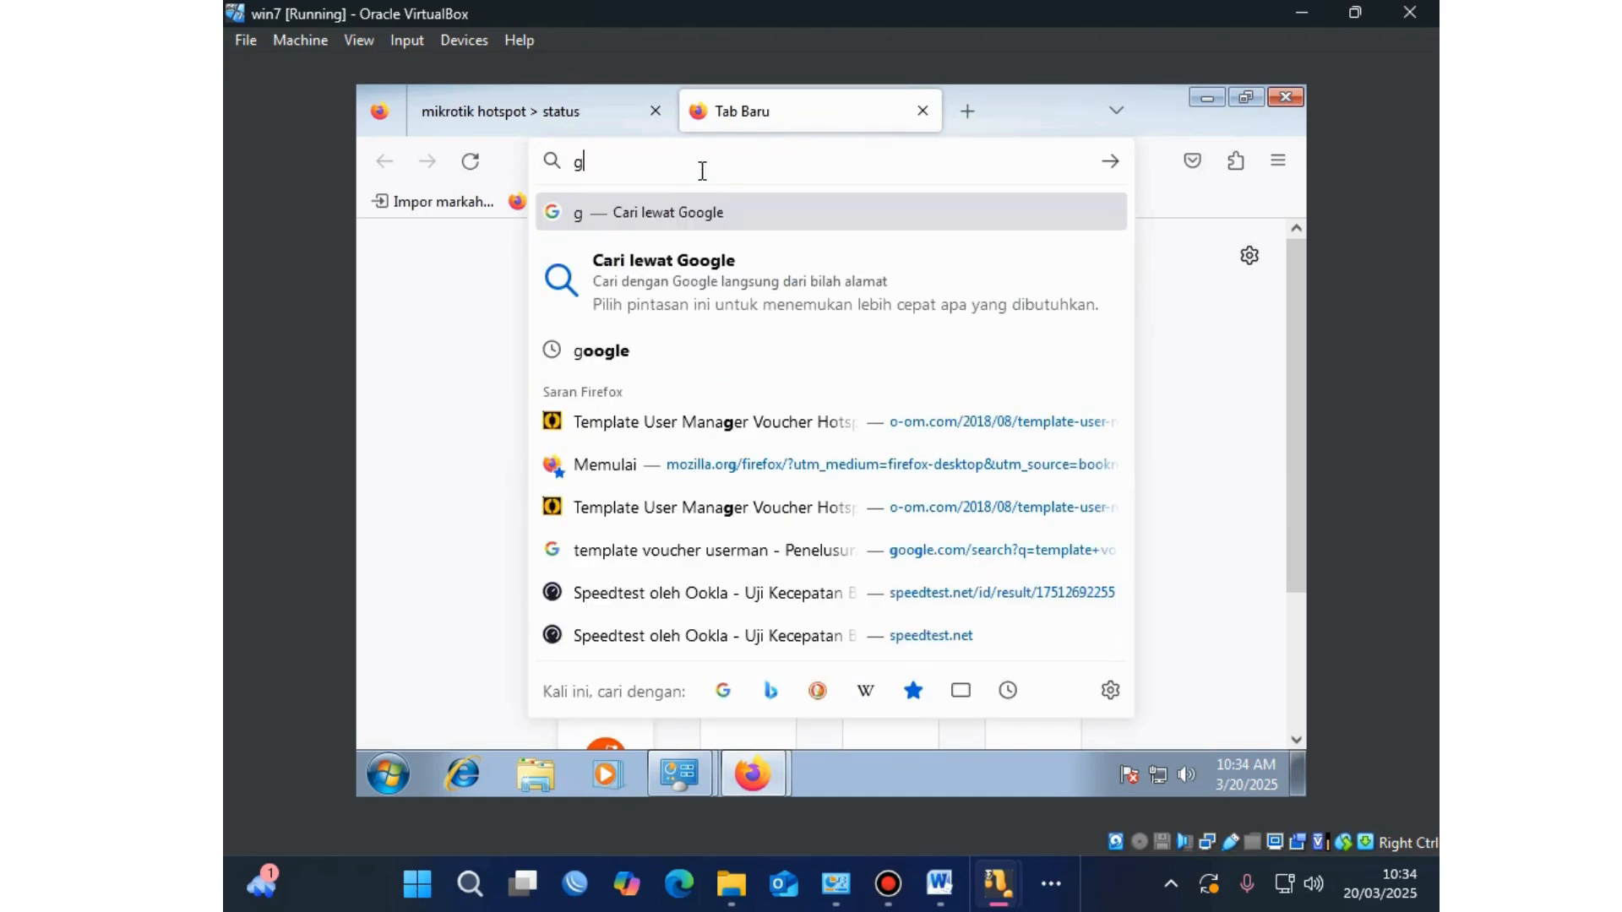
{"action": "left_click", "coordinate": [710, 261]}
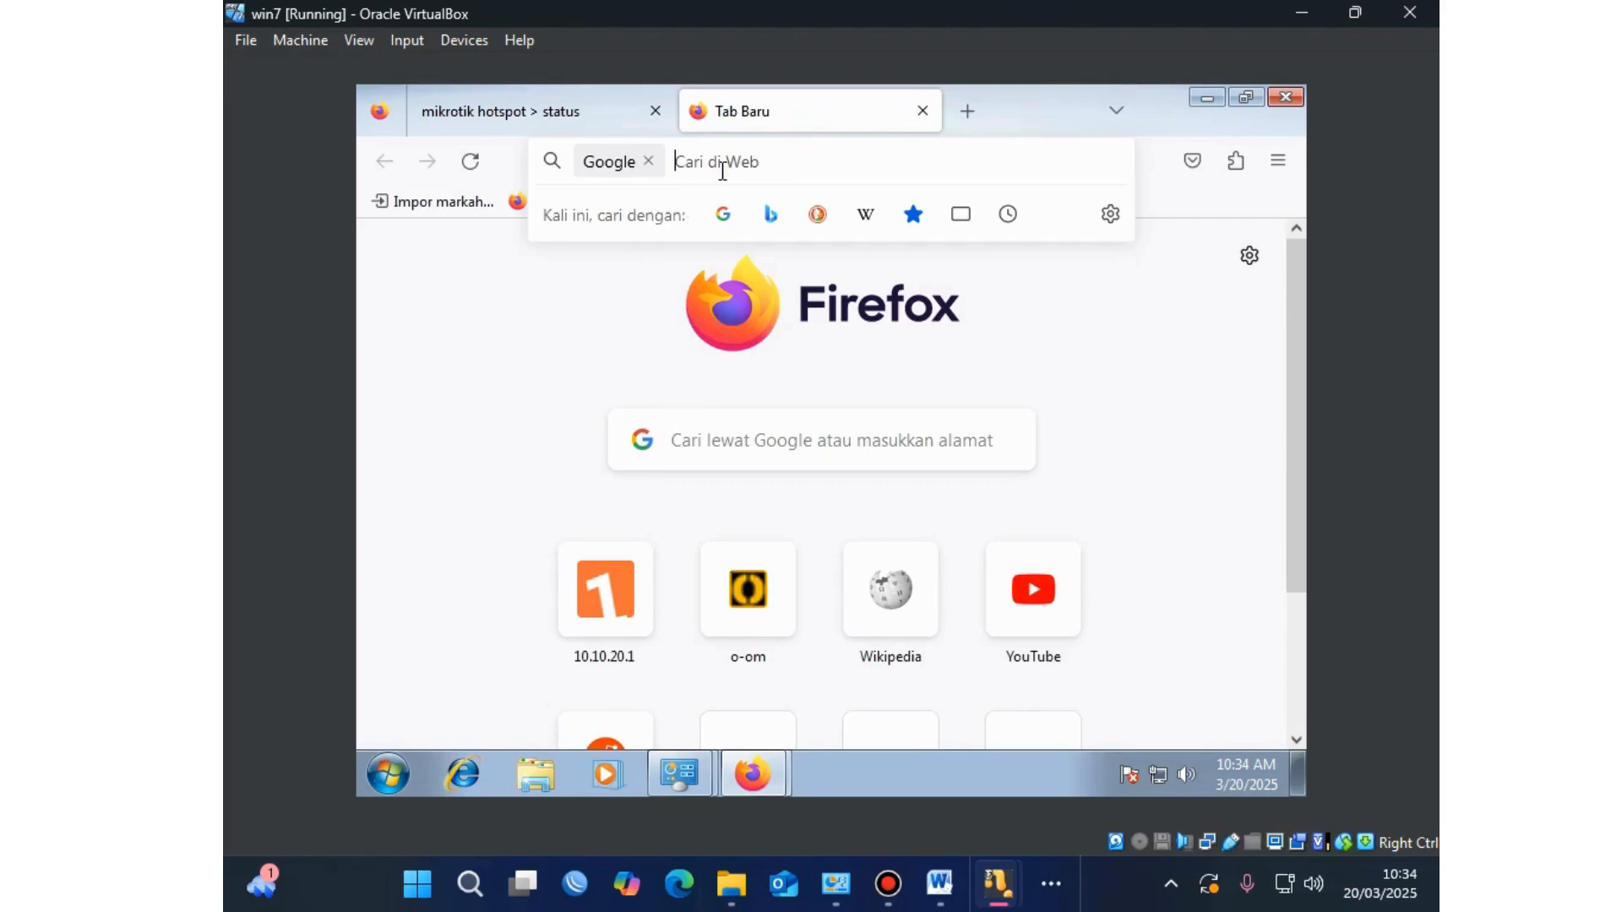
{"action": "type", "text": "goog"}
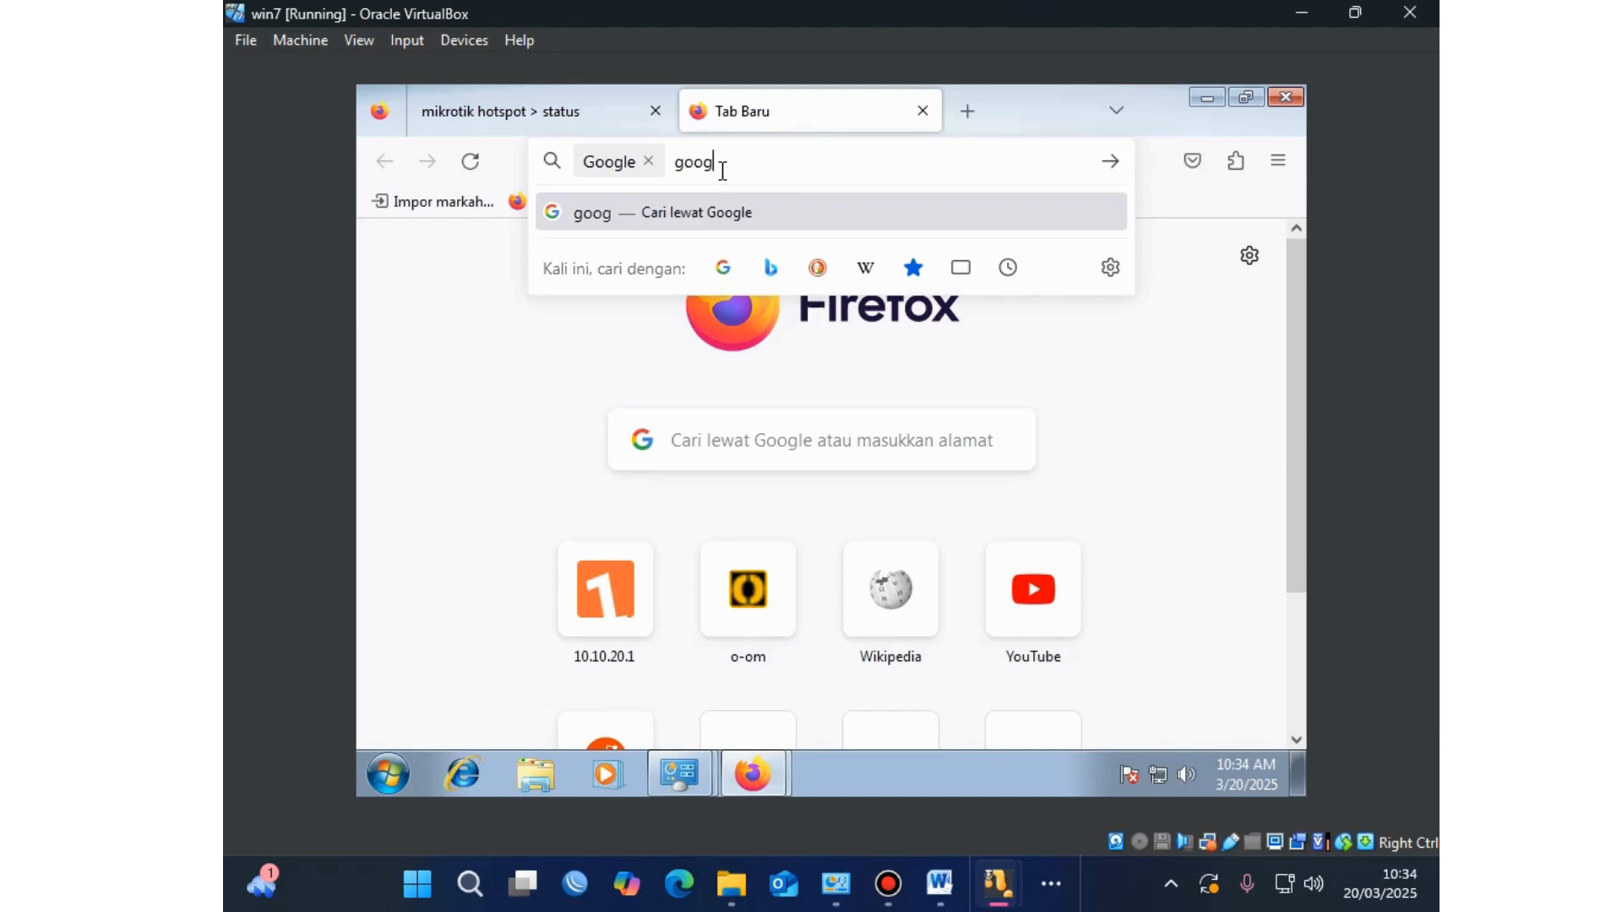
{"action": "type", "text": "le.com"}
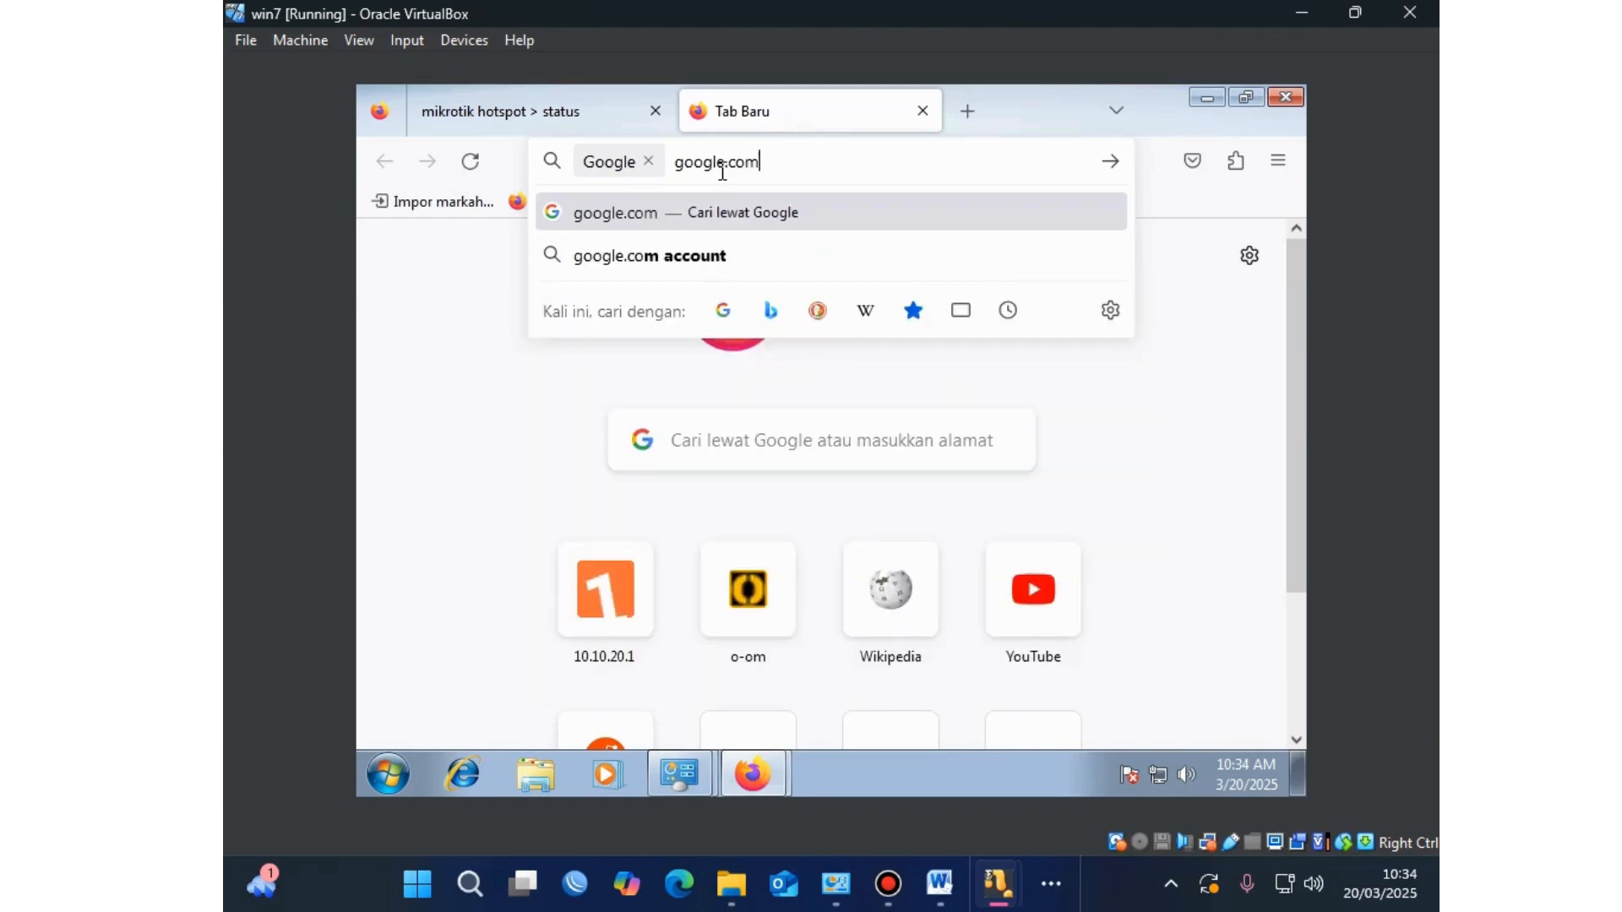
{"action": "key", "text": "Return"}
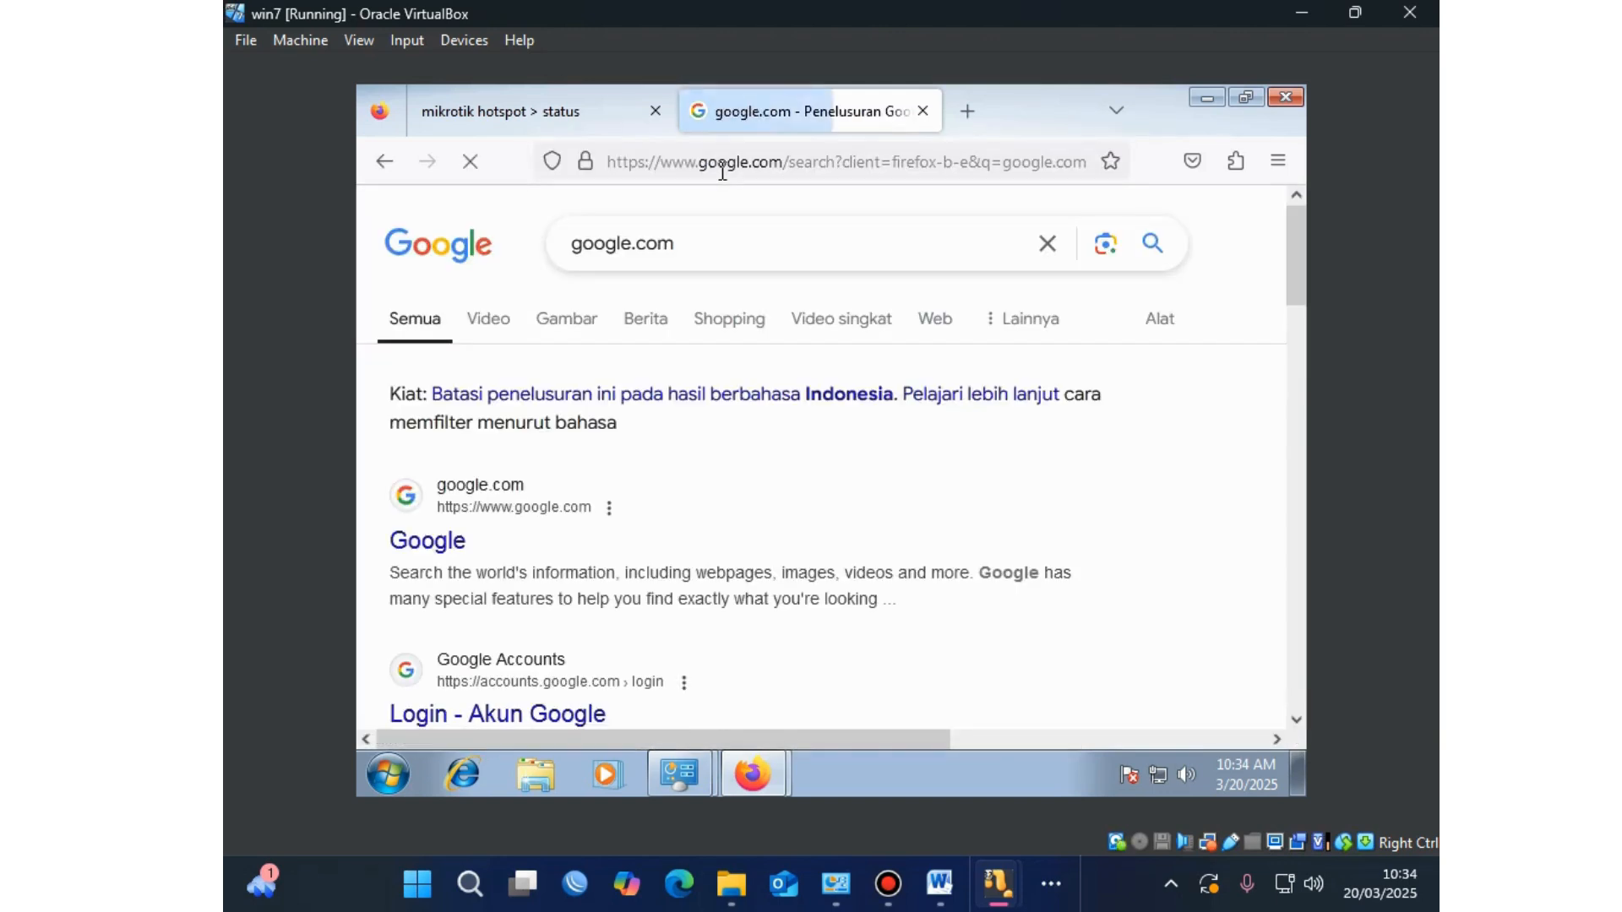
{"action": "left_click", "coordinate": [416, 544]}
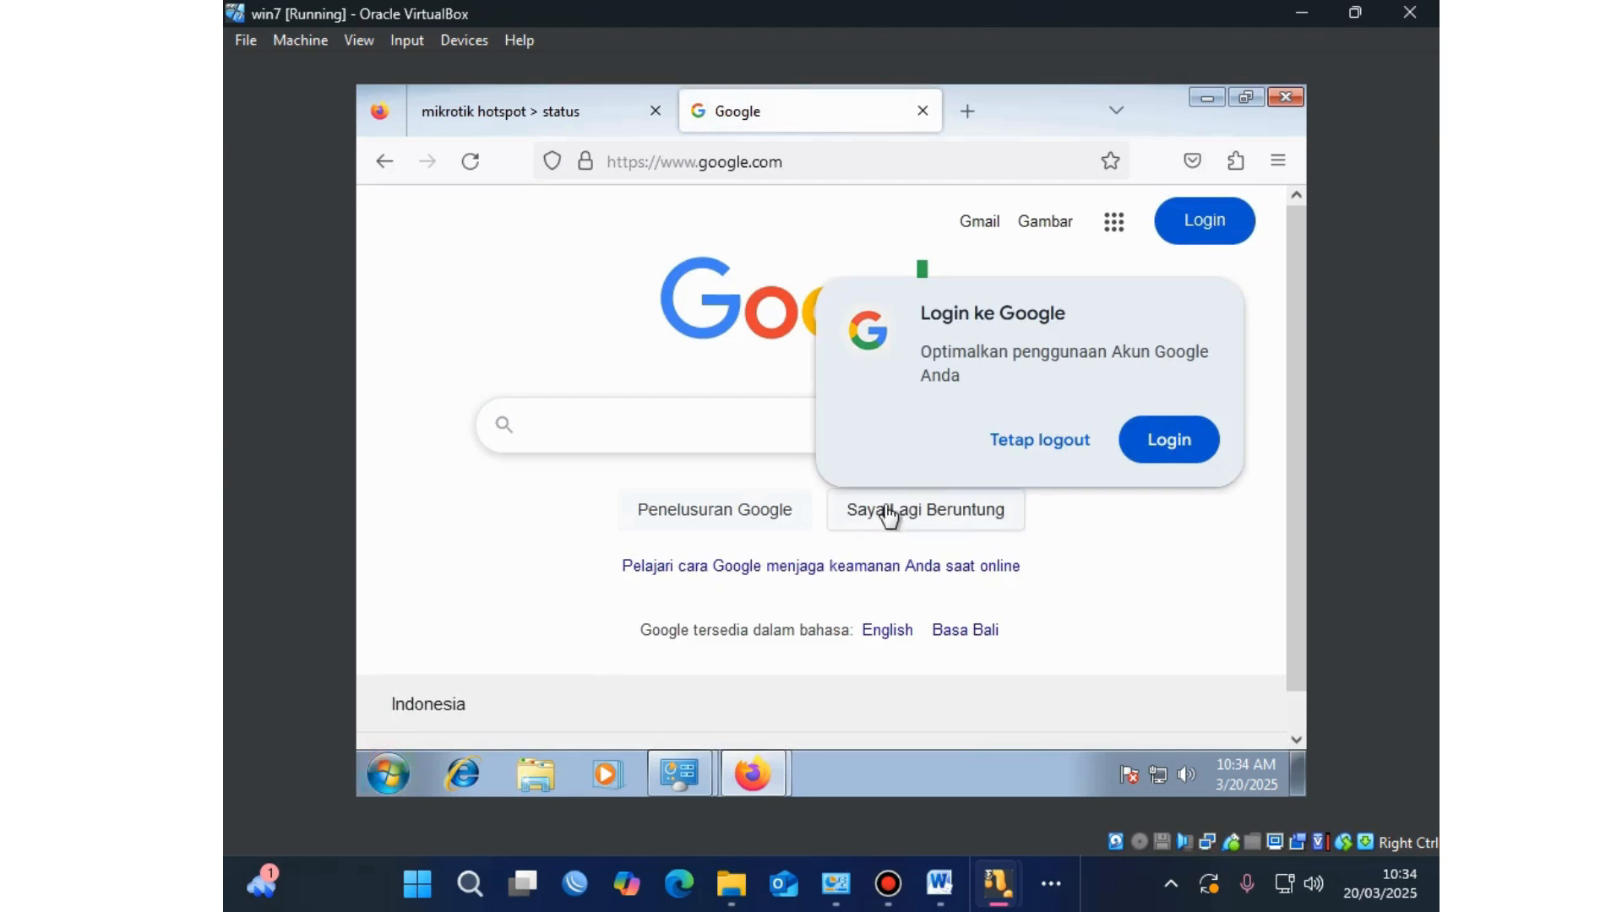
{"action": "left_click", "coordinate": [392, 775]}
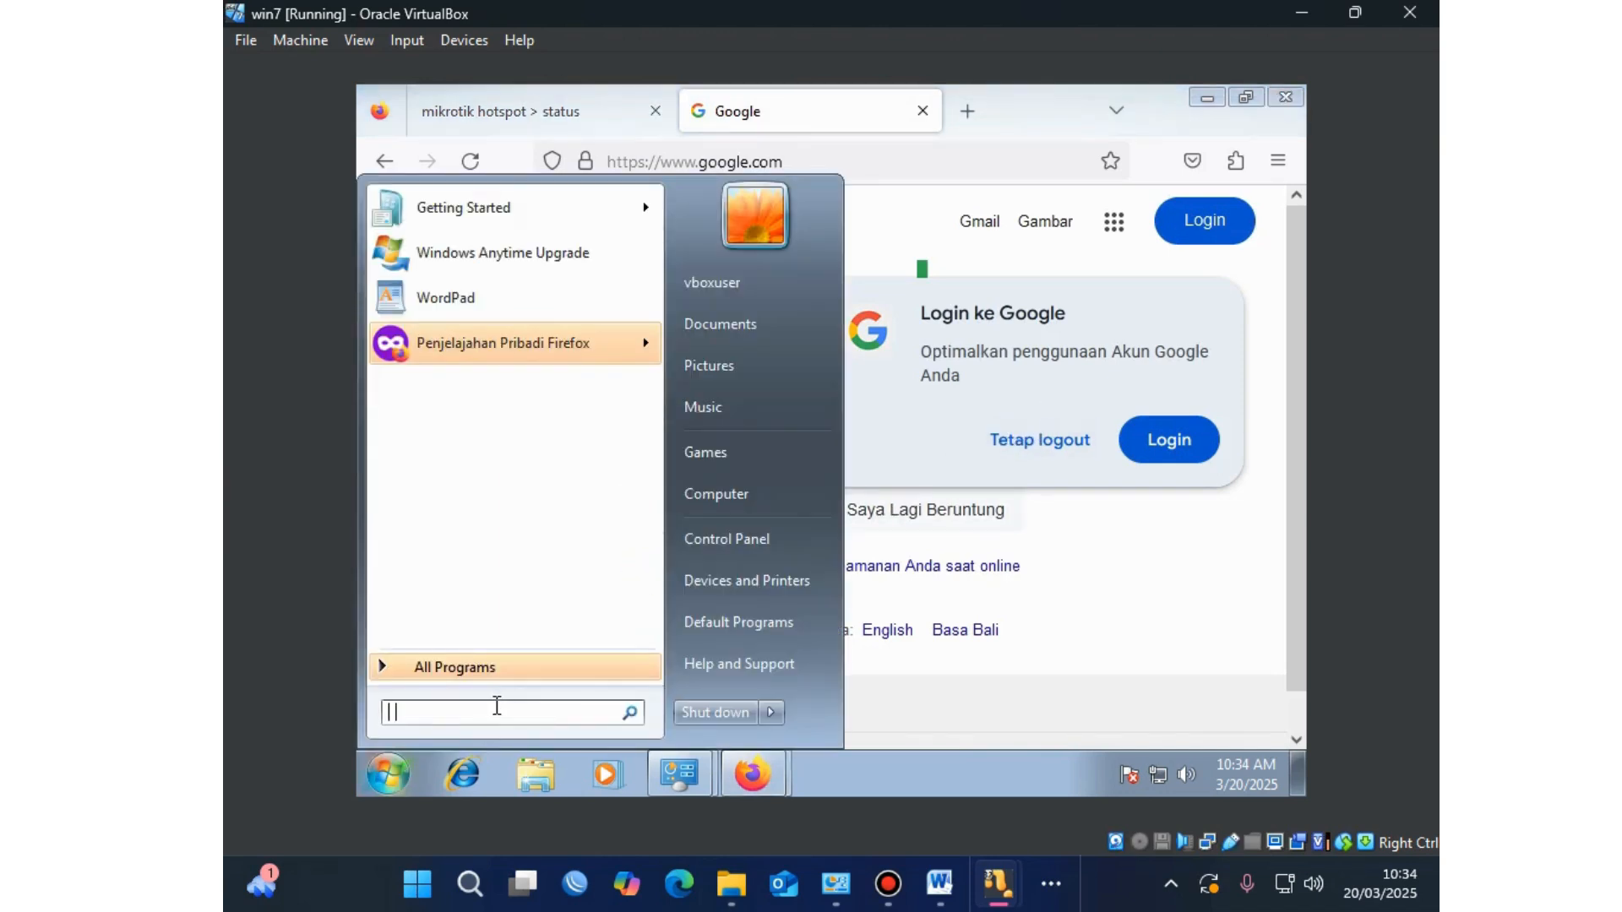
{"action": "type", "text": "cmd"}
{"action": "key", "text": "Return"}
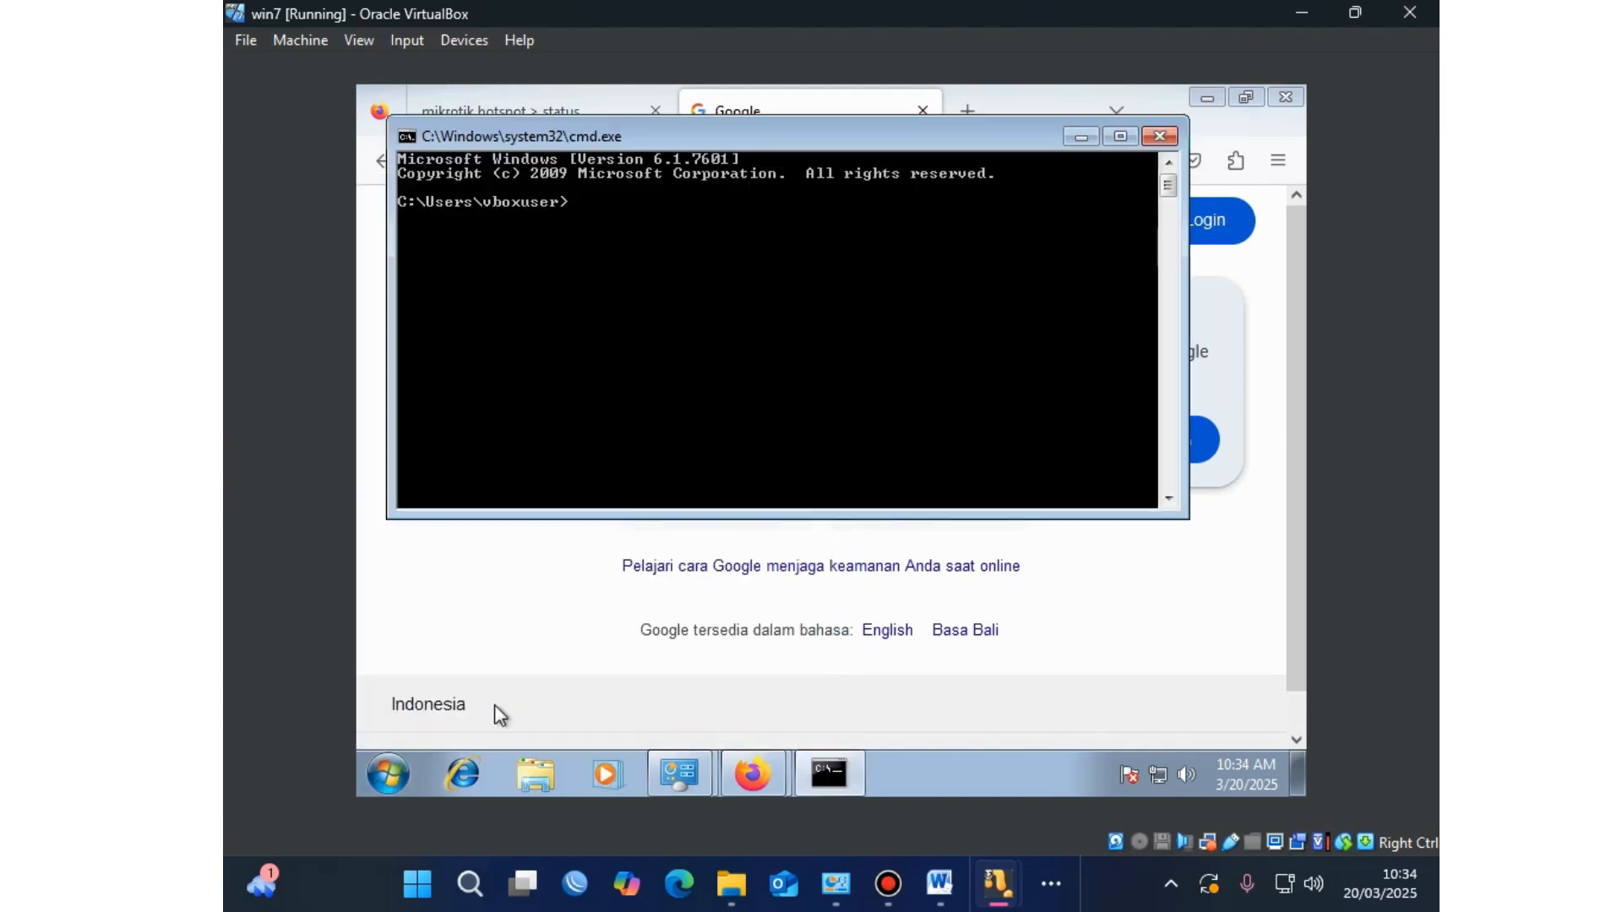
{"action": "type", "text": "ipconfig"}
{"action": "key", "text": "Return"}
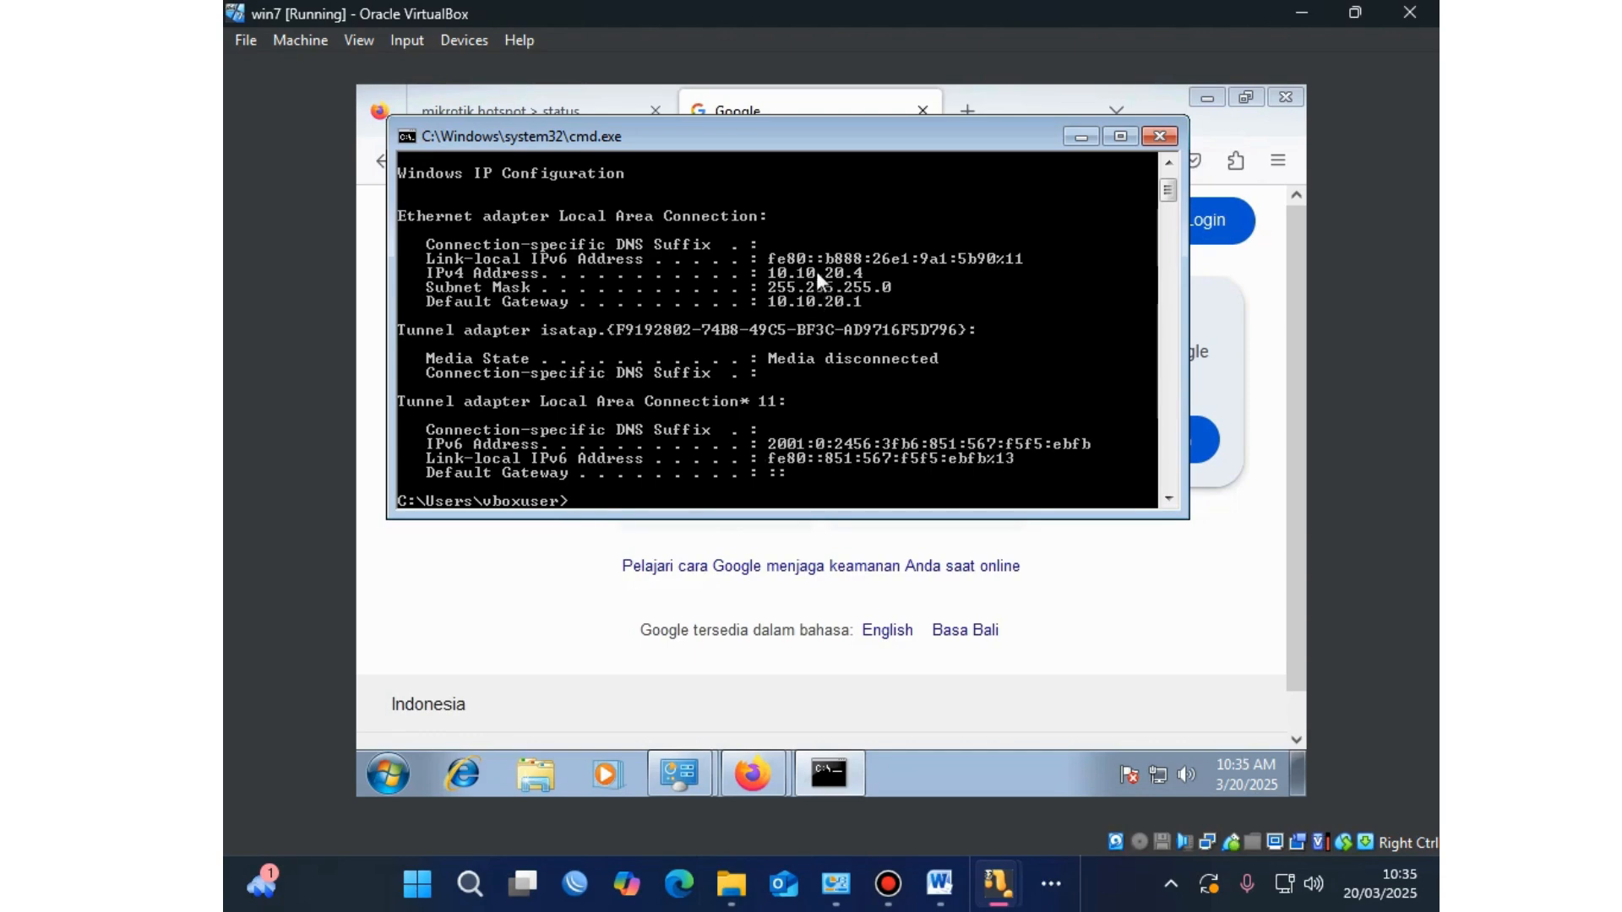
{"action": "scroll", "coordinate": [852, 277], "scroll_direction": "up", "scroll_amount": 1}
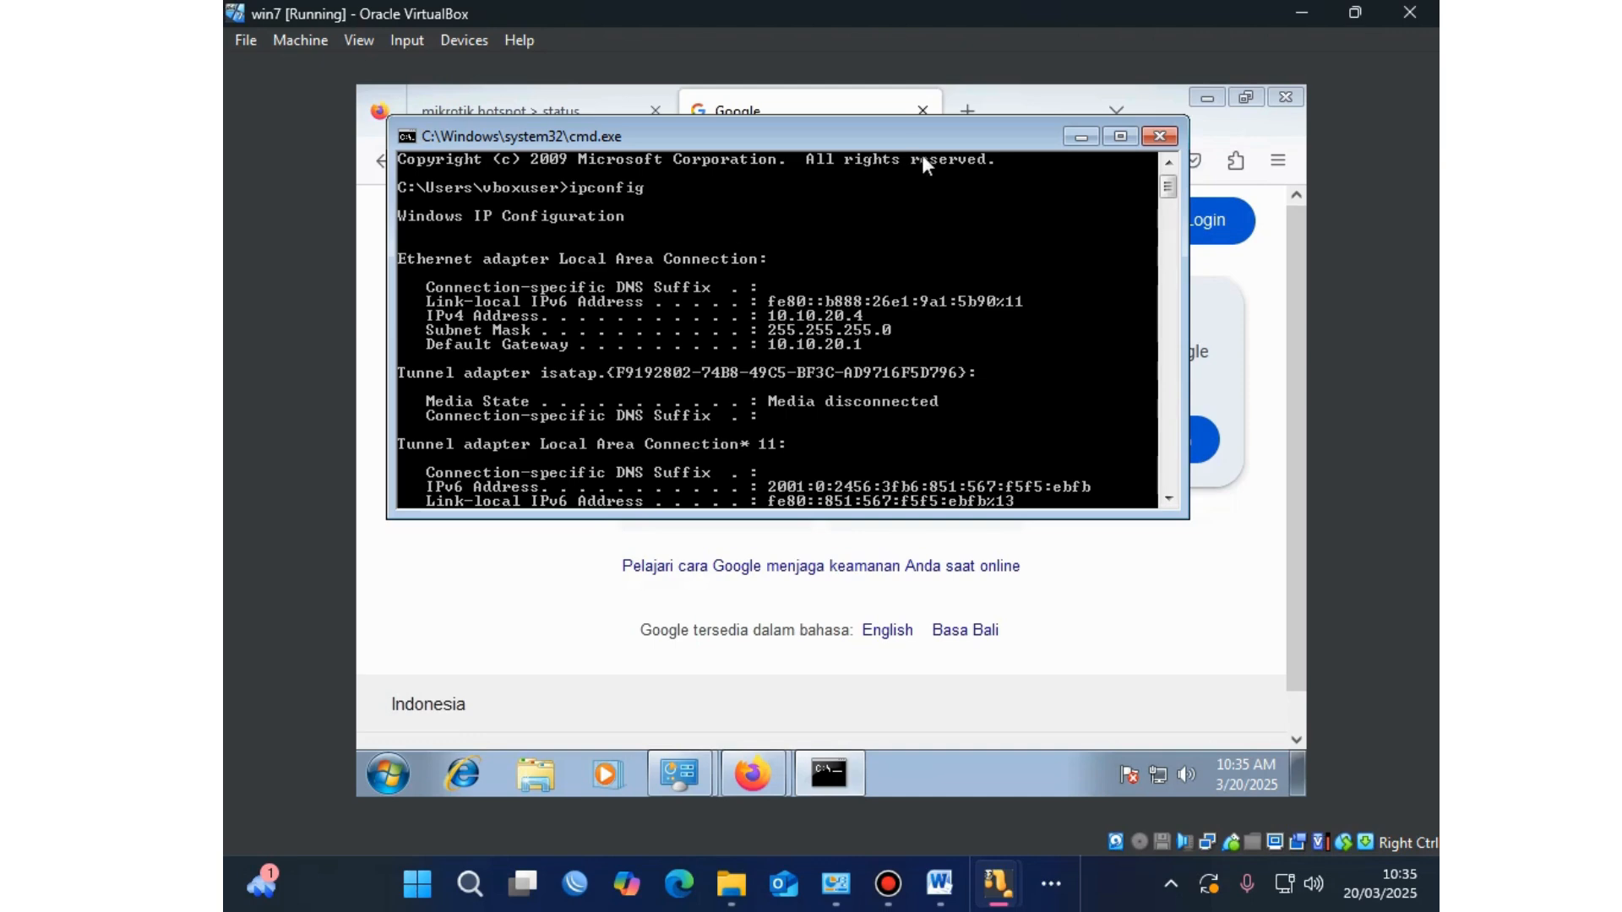
{"action": "left_click", "coordinate": [1160, 137]}
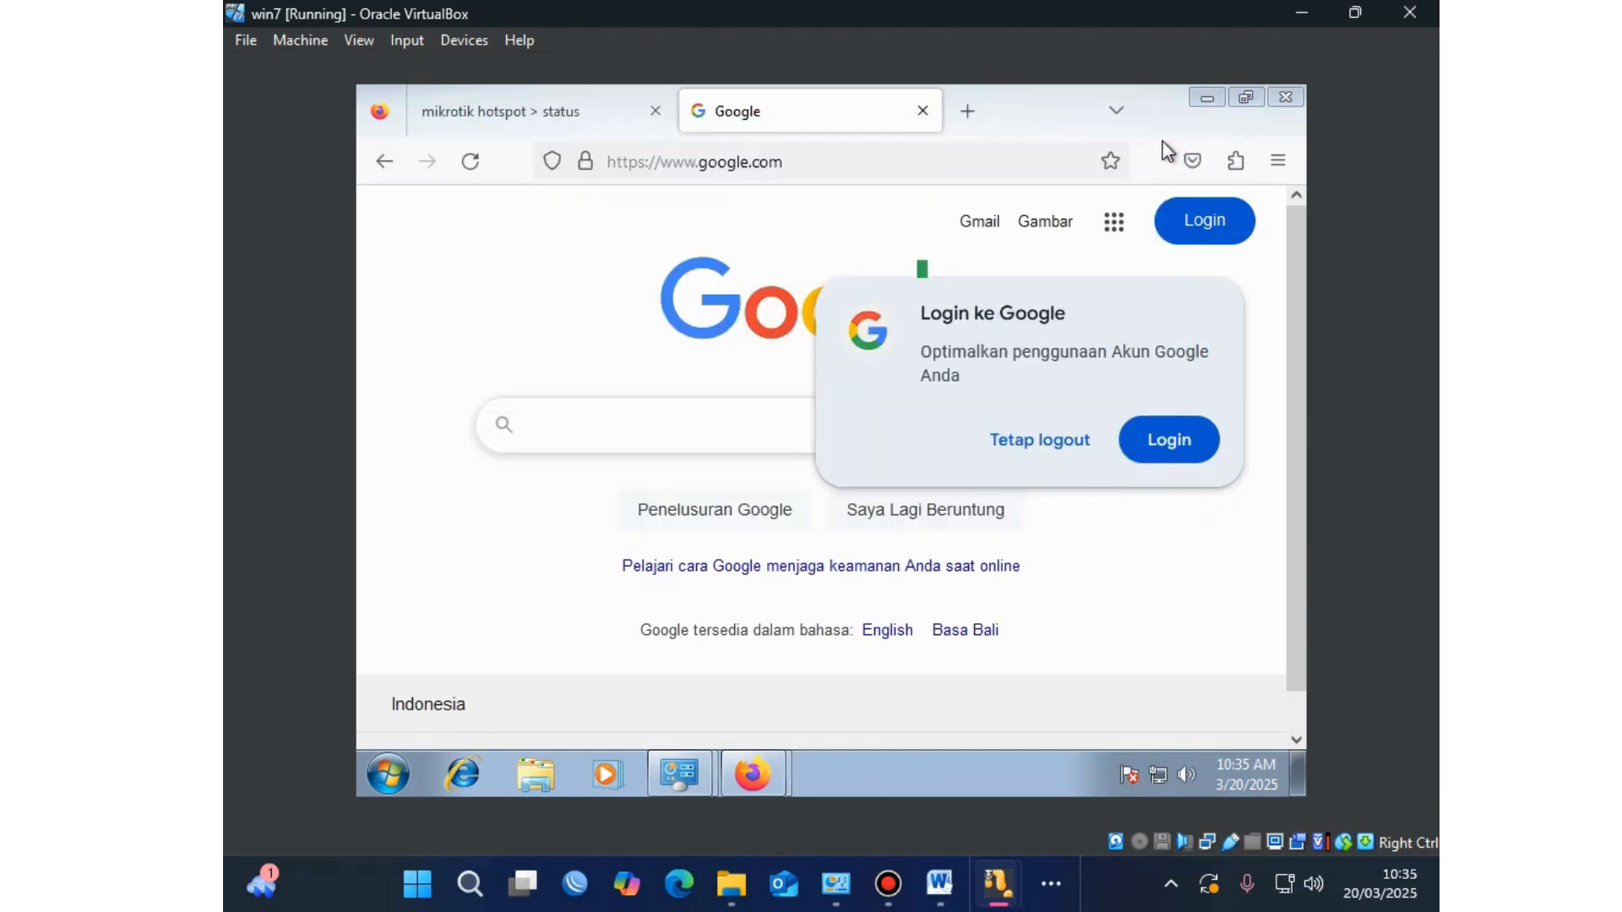
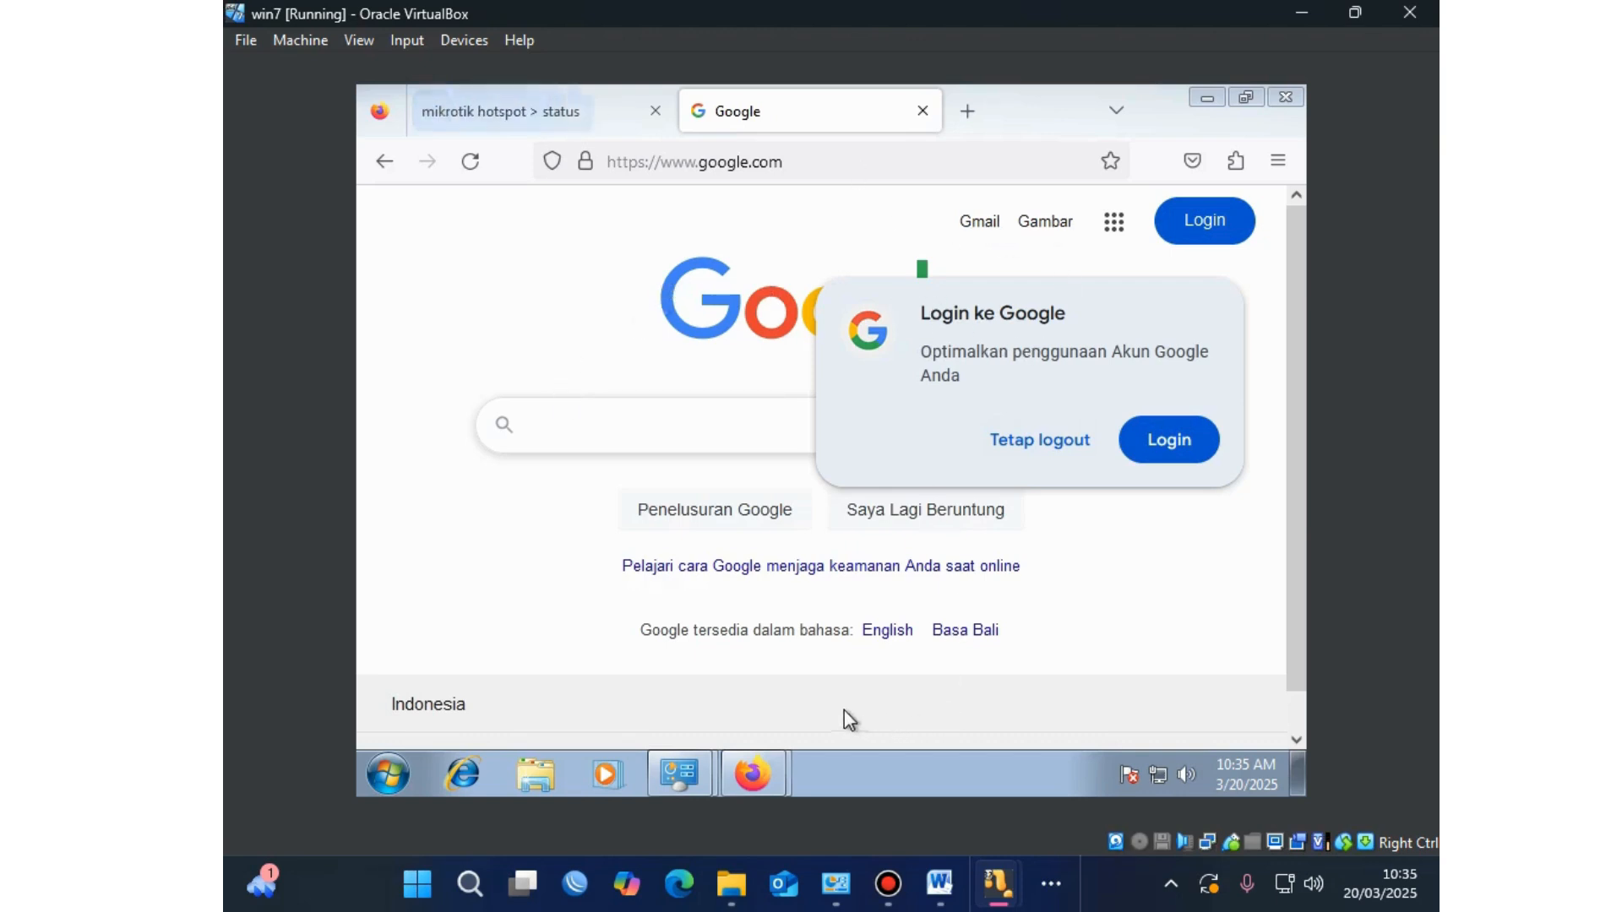
Step: Highlight the Blocking Site task in the Word task list, then return to the VM browser
{"action": "mouse_move", "coordinate": [744, 794]}
{"action": "left_click", "coordinate": [939, 884]}
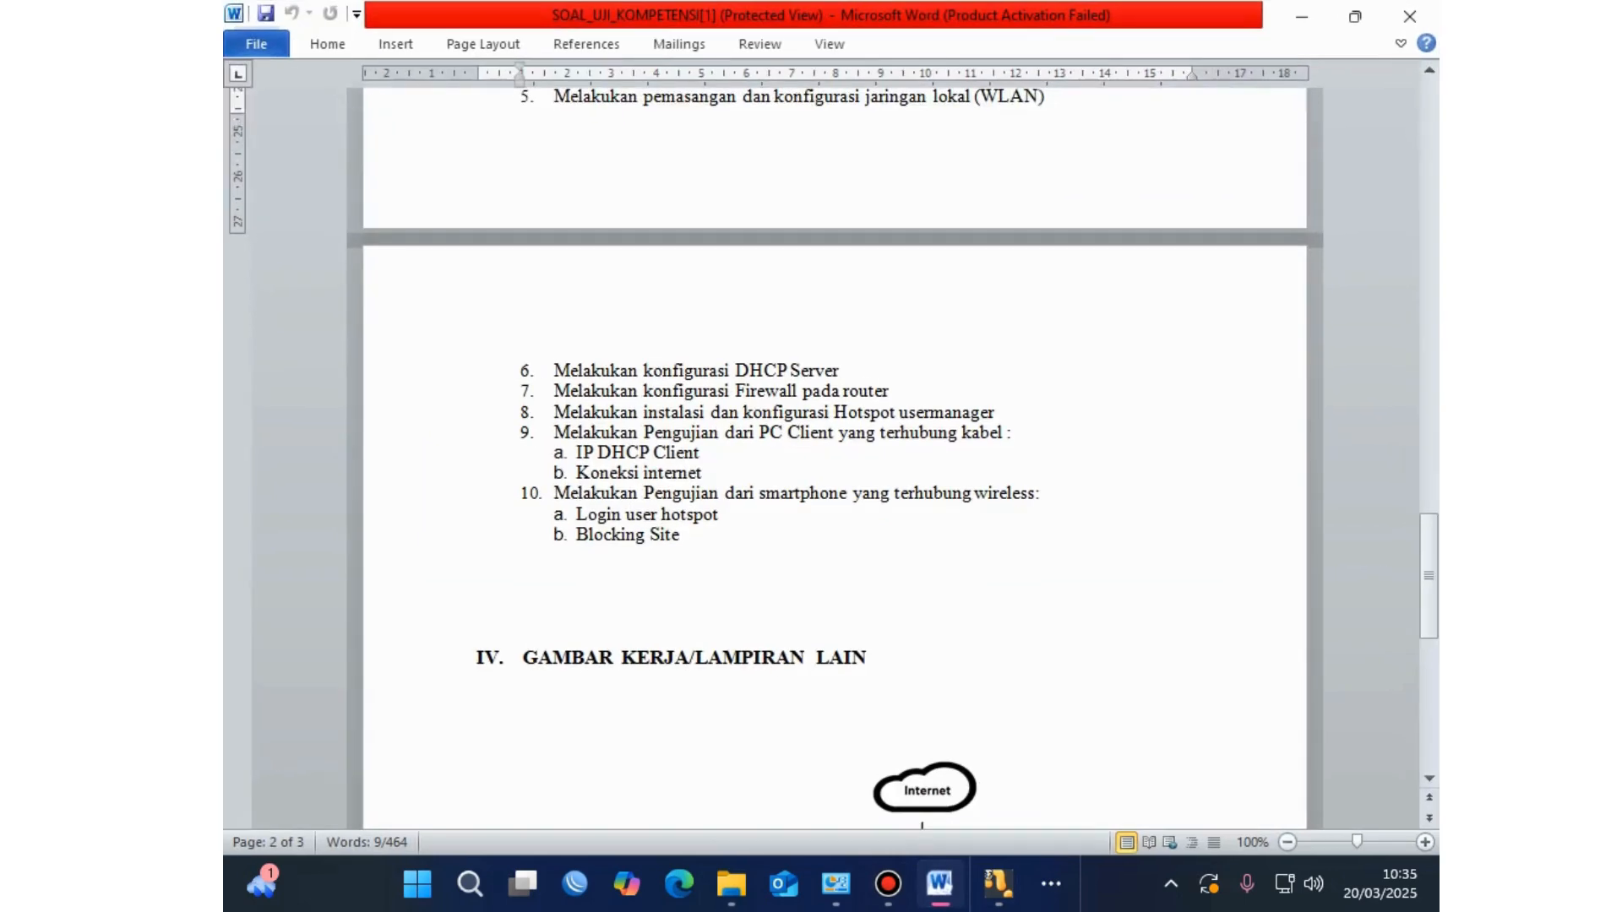
{"action": "scroll", "coordinate": [835, 456], "scroll_direction": "up", "scroll_amount": 1}
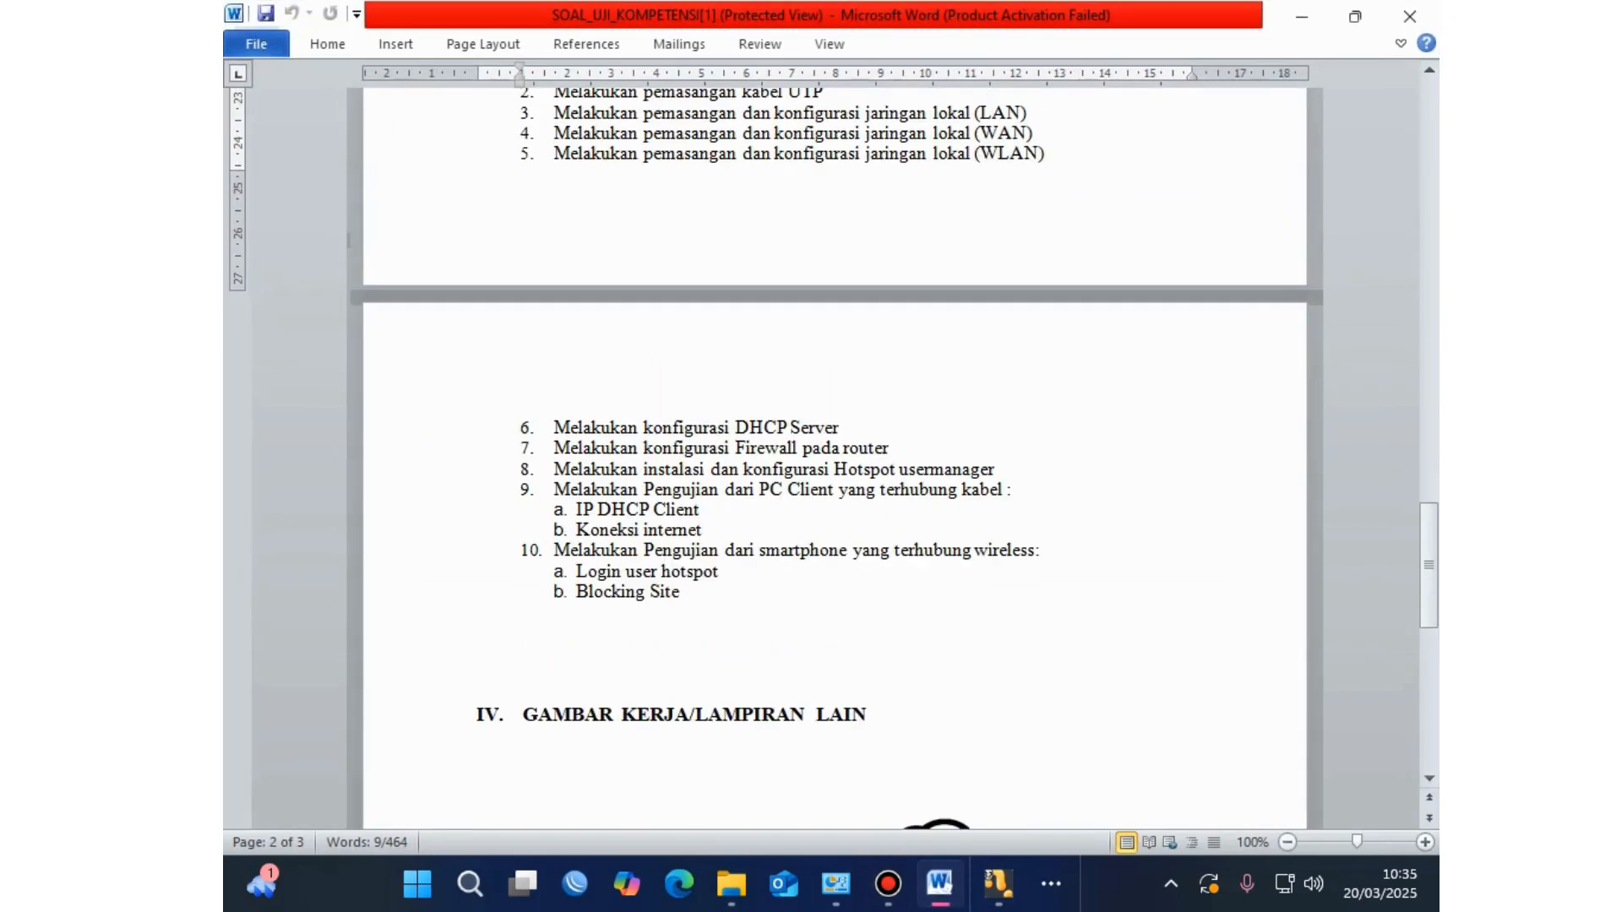
{"action": "left_click_drag", "start_coordinate": [723, 572], "coordinate": [576, 572]}
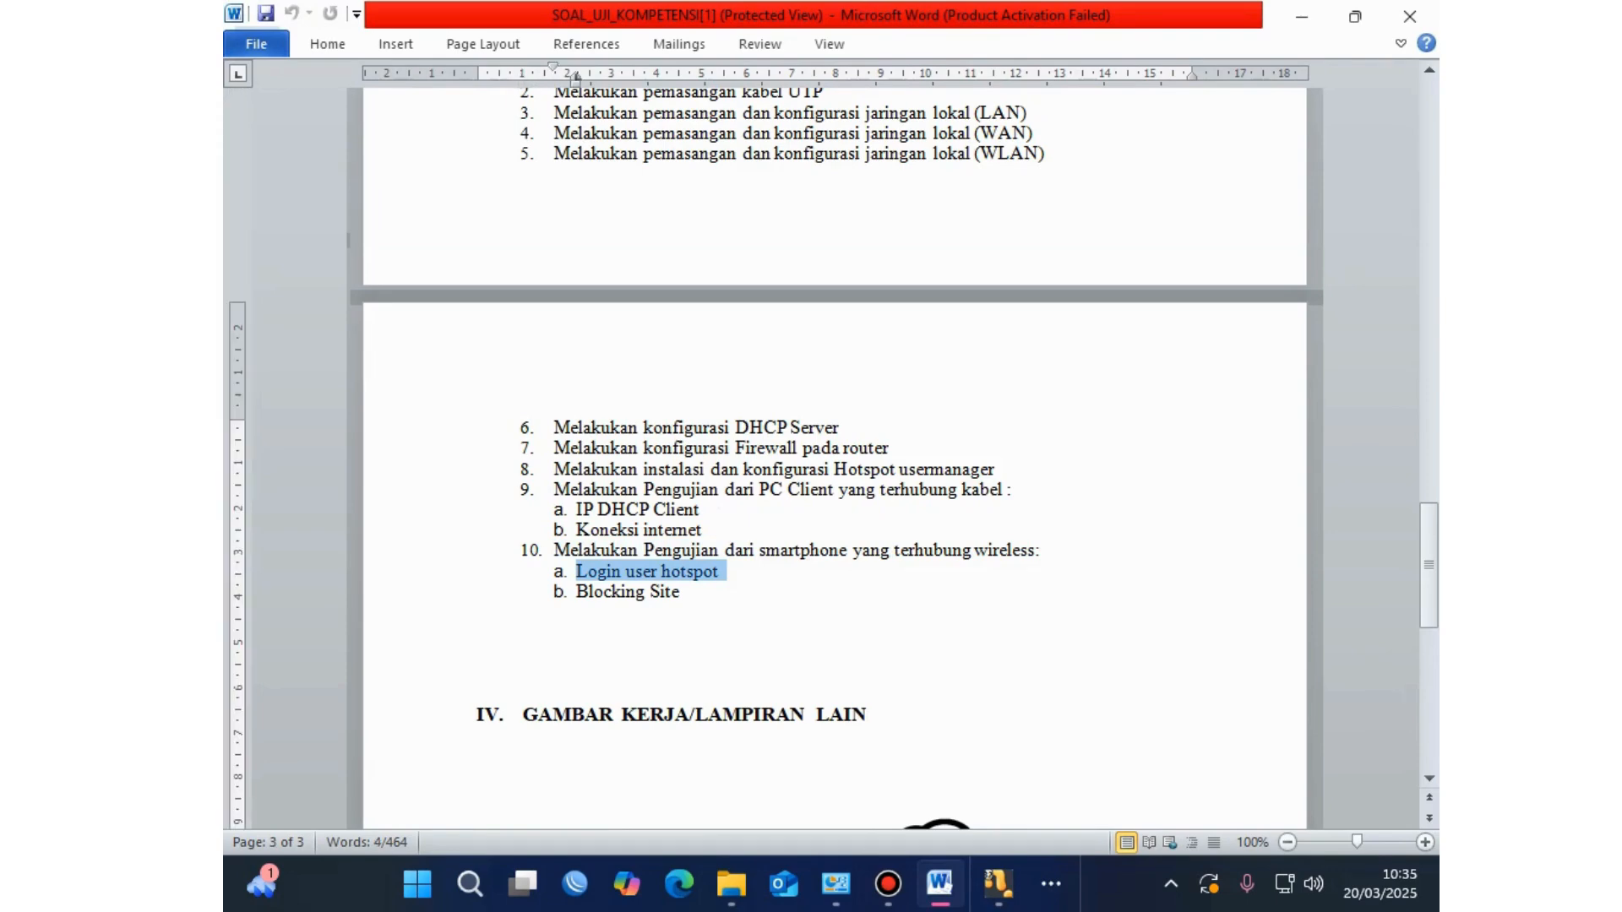
{"action": "left_click", "coordinate": [720, 572]}
{"action": "left_click_drag", "start_coordinate": [680, 591], "coordinate": [576, 592]}
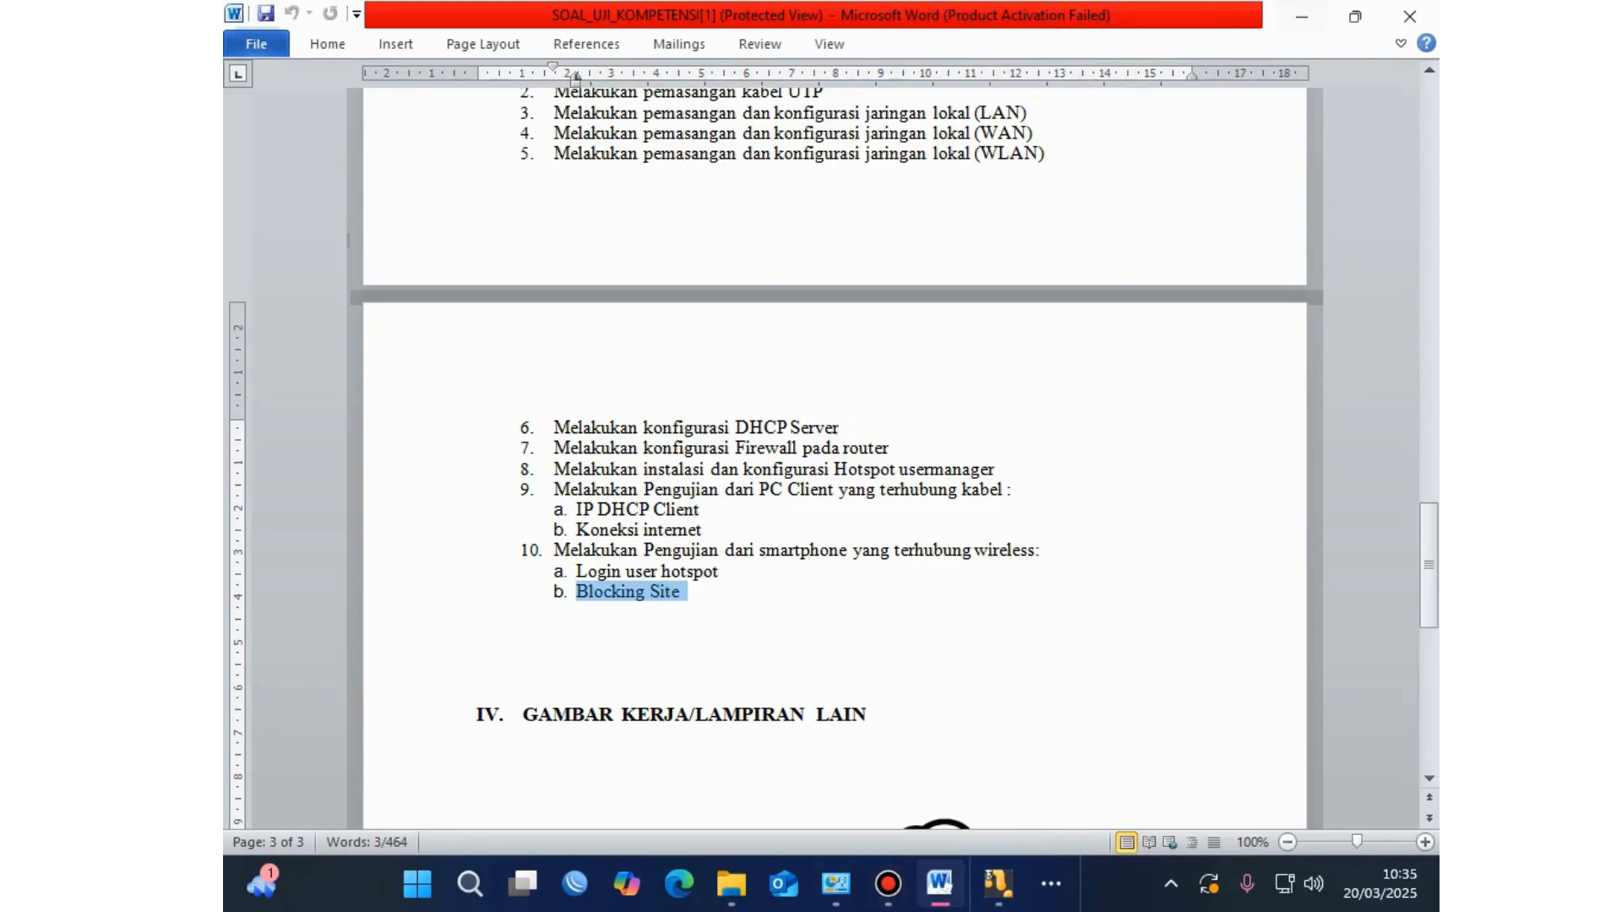
{"action": "left_click", "coordinate": [998, 883]}
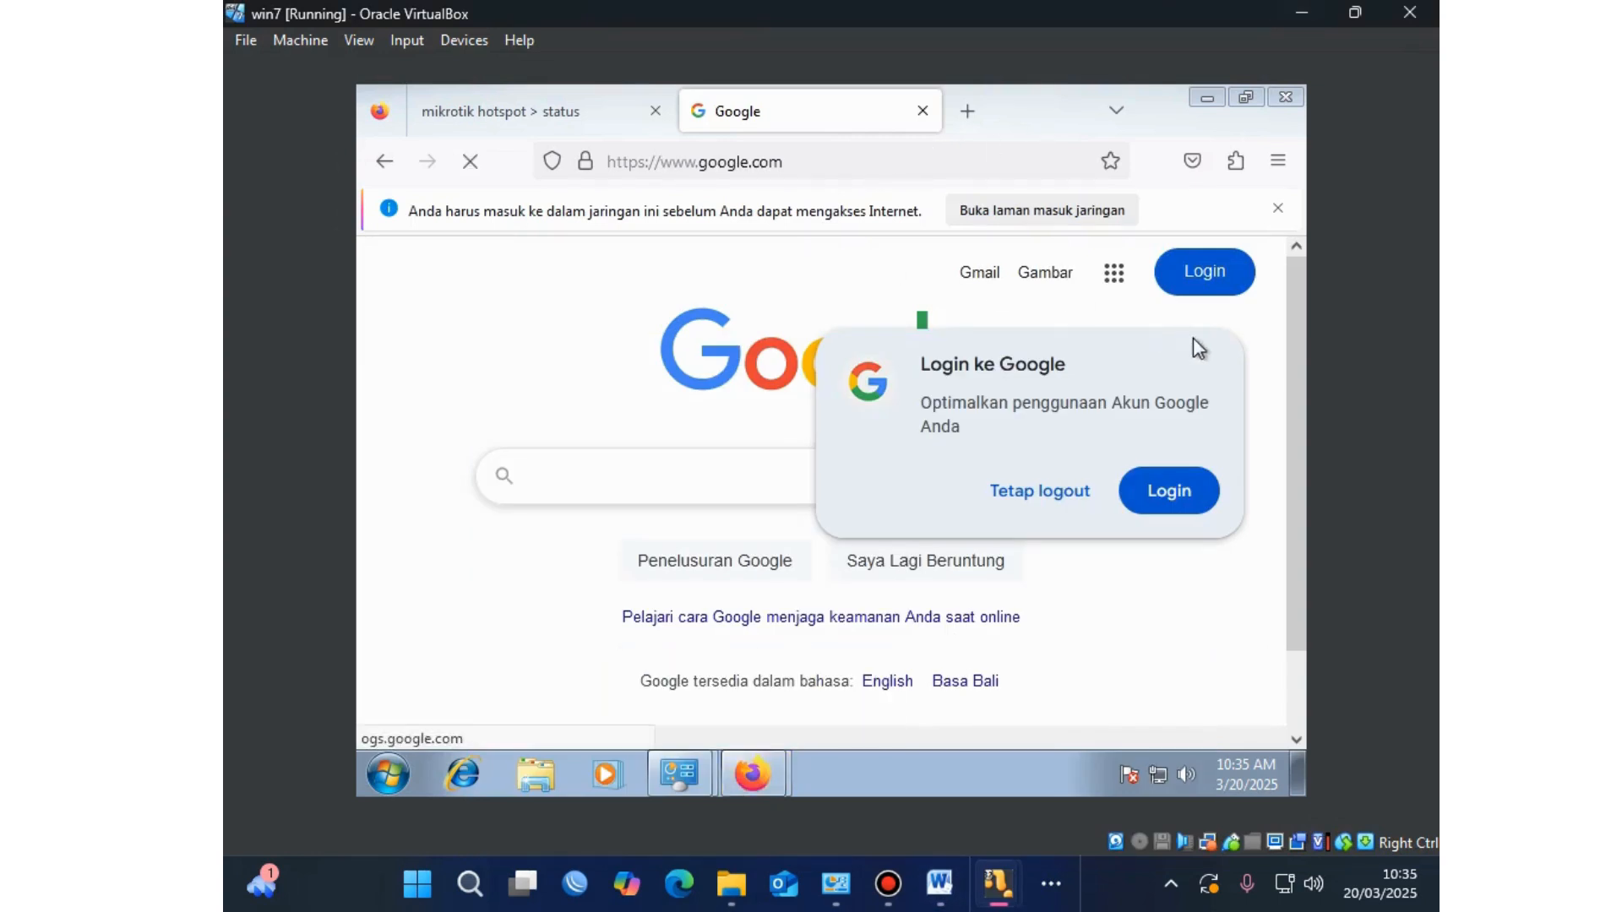
Step: Load youtube.com to test the block, retrying after the connection error
{"action": "left_click", "coordinate": [805, 151]}
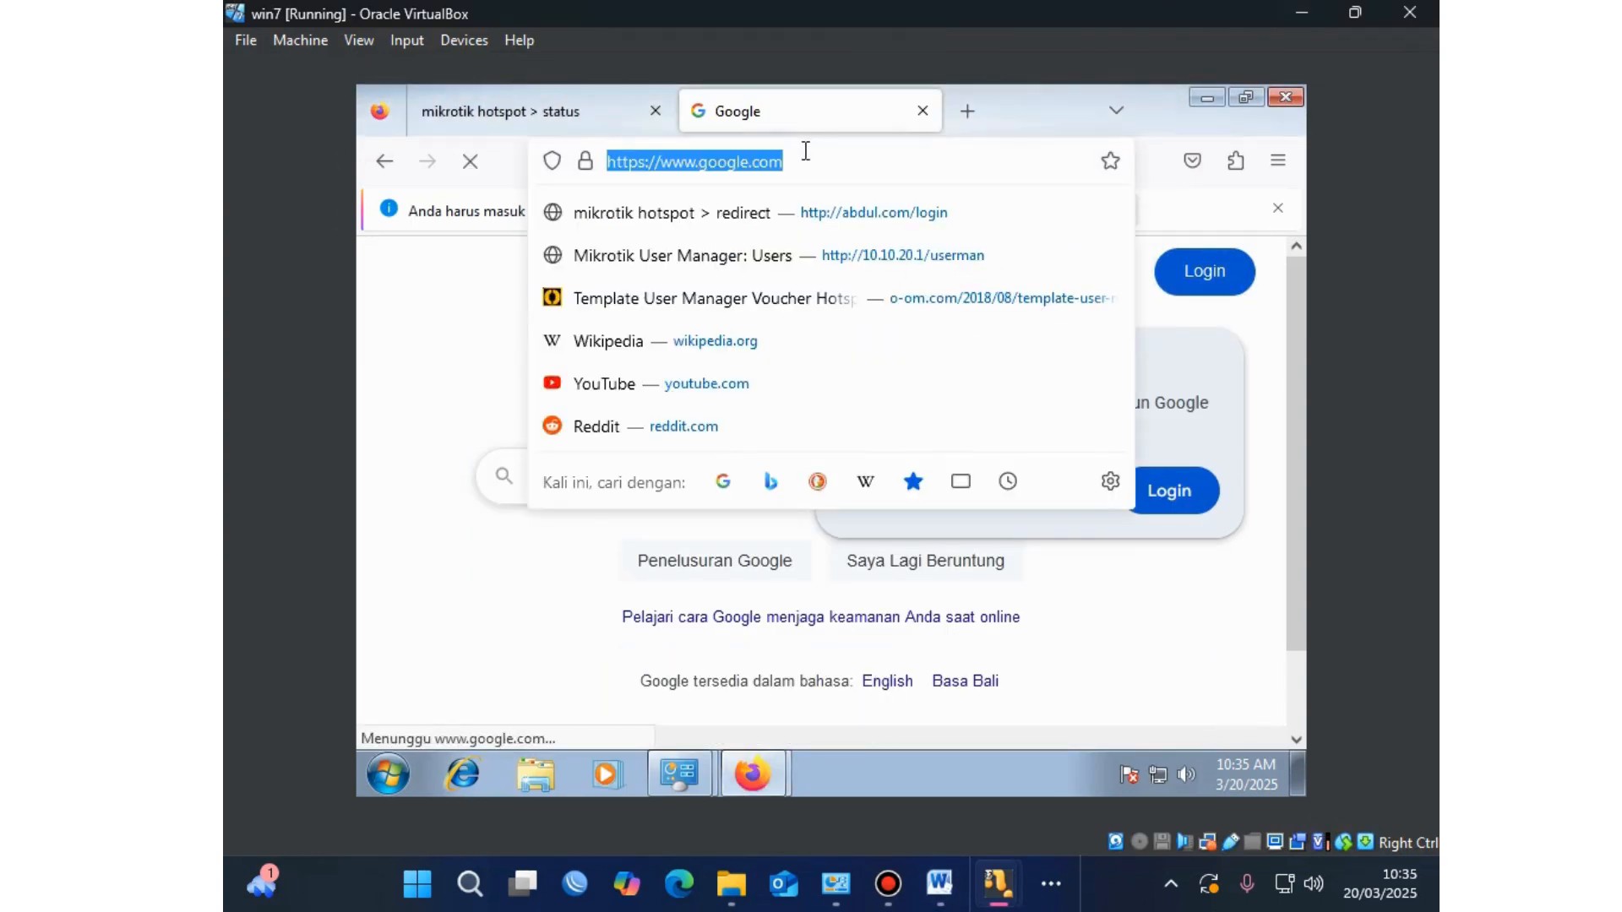
{"action": "type", "text": "y"}
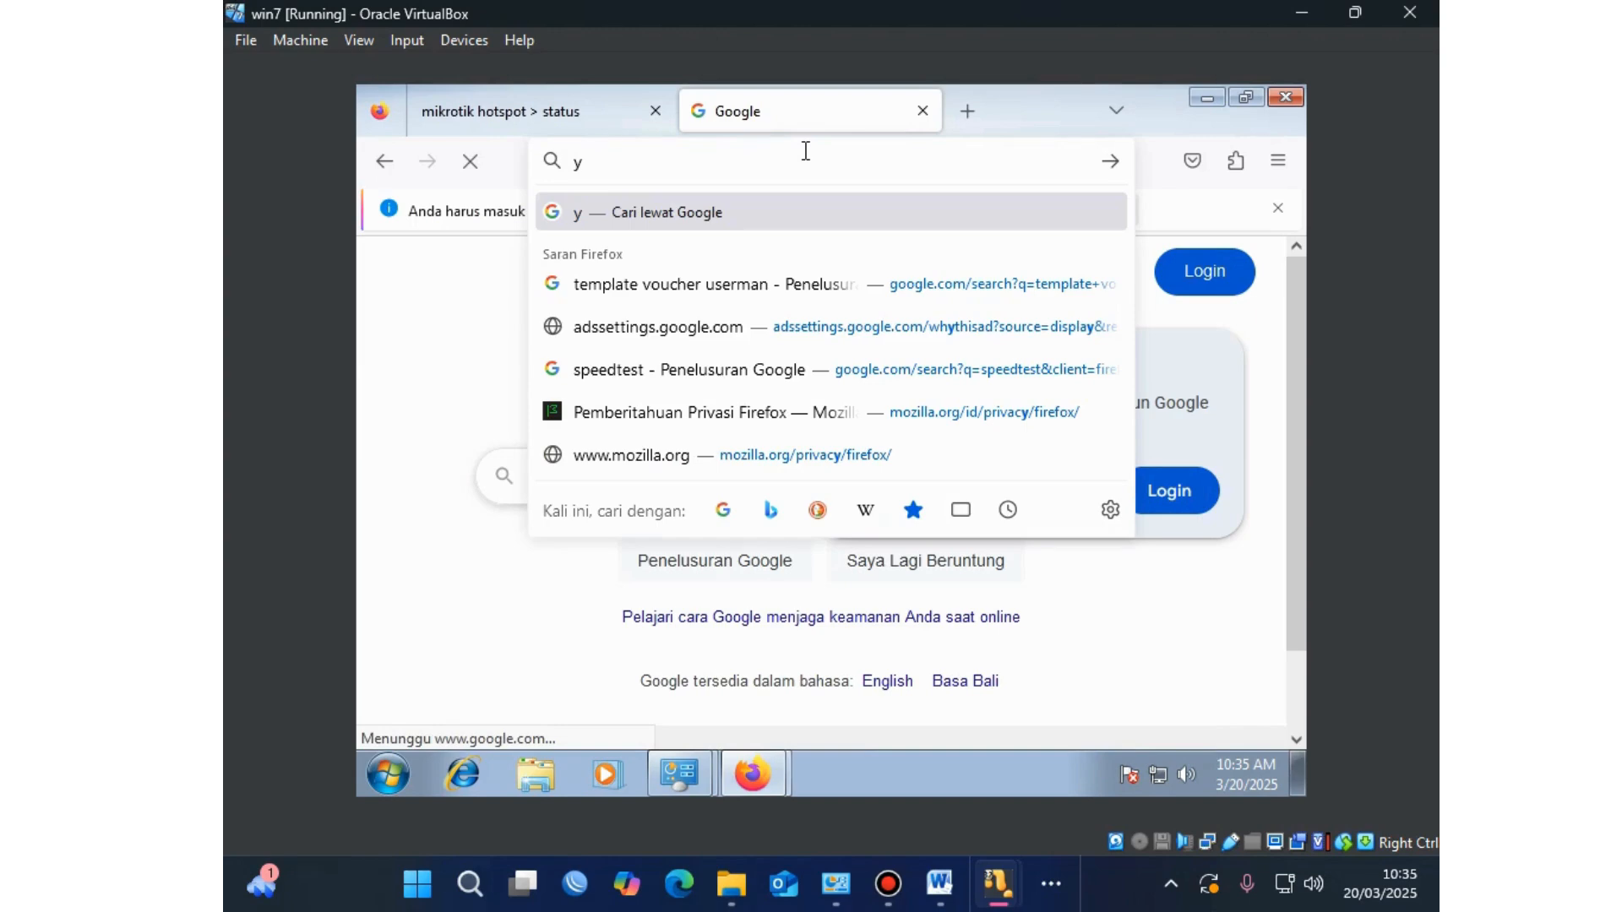
{"action": "type", "text": "outu"}
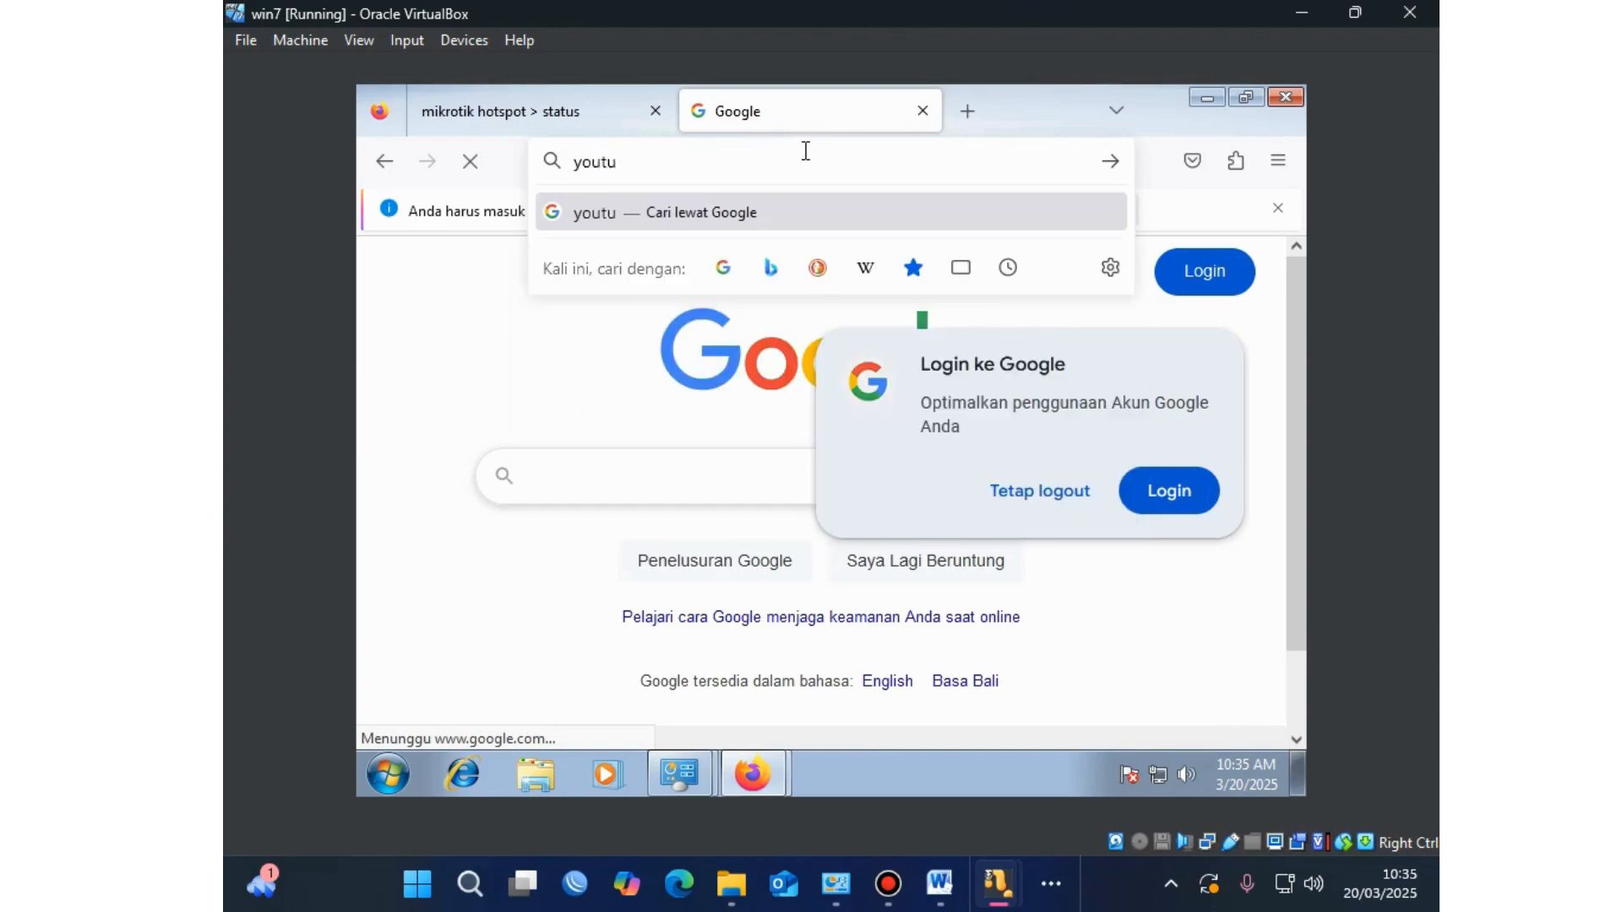
{"action": "type", "text": "be.com"}
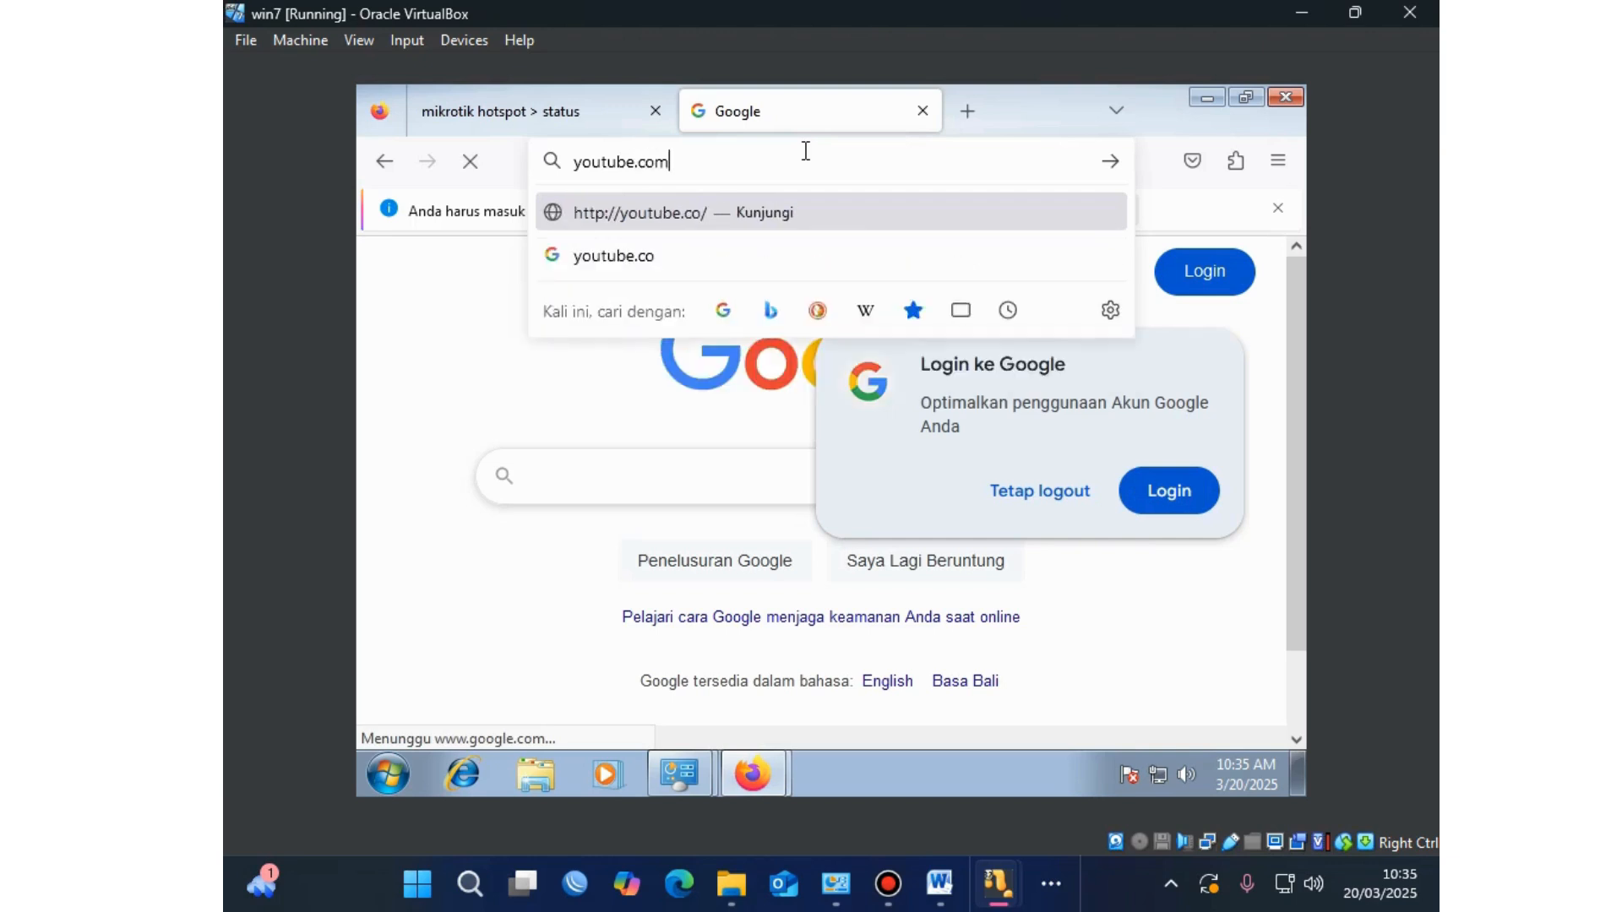
{"action": "key", "text": "Return"}
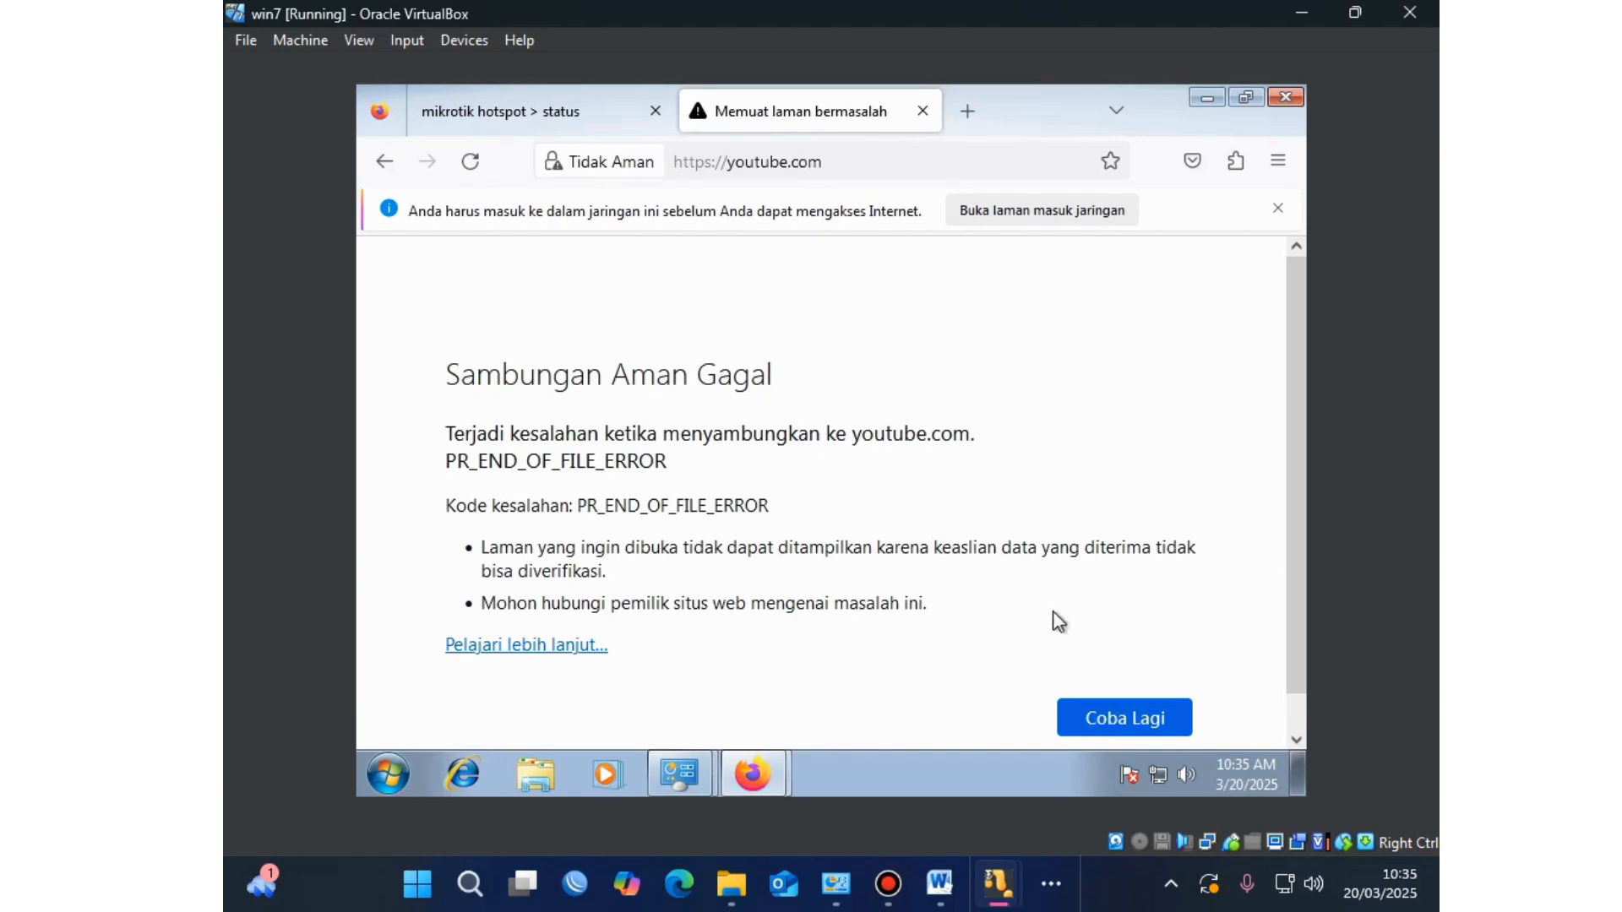
{"action": "left_click", "coordinate": [1107, 720]}
Step: Open gooogle.com in a new tab to trigger the hotspot login page
{"action": "left_click", "coordinate": [968, 112]}
{"action": "left_click", "coordinate": [879, 161]}
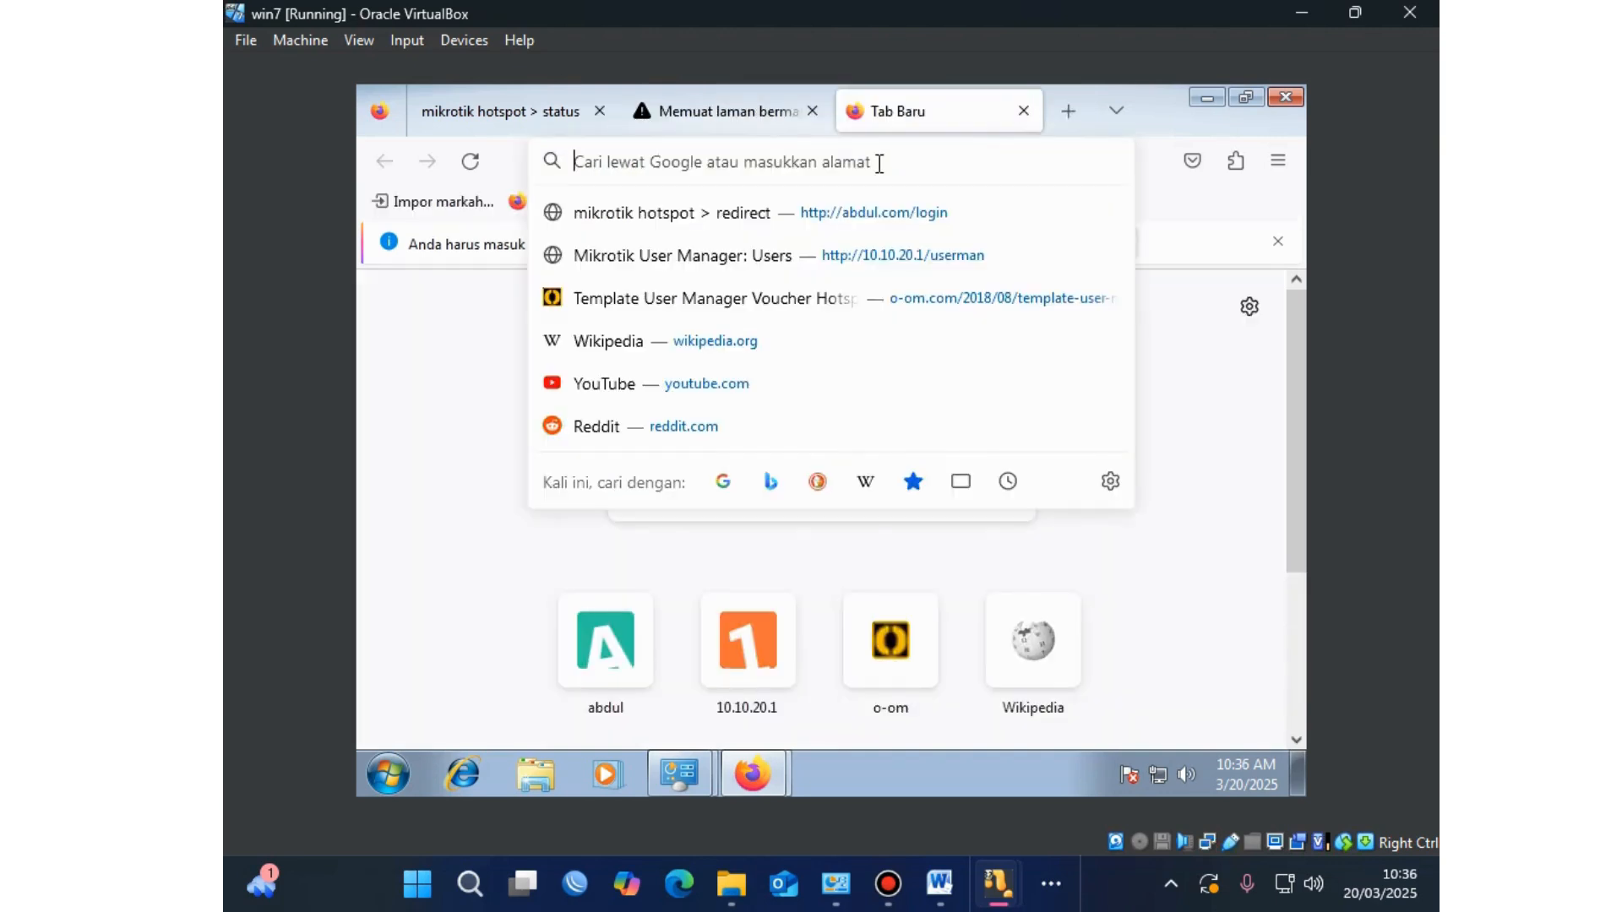
{"action": "type", "text": "g"}
{"action": "type", "text": "o"}
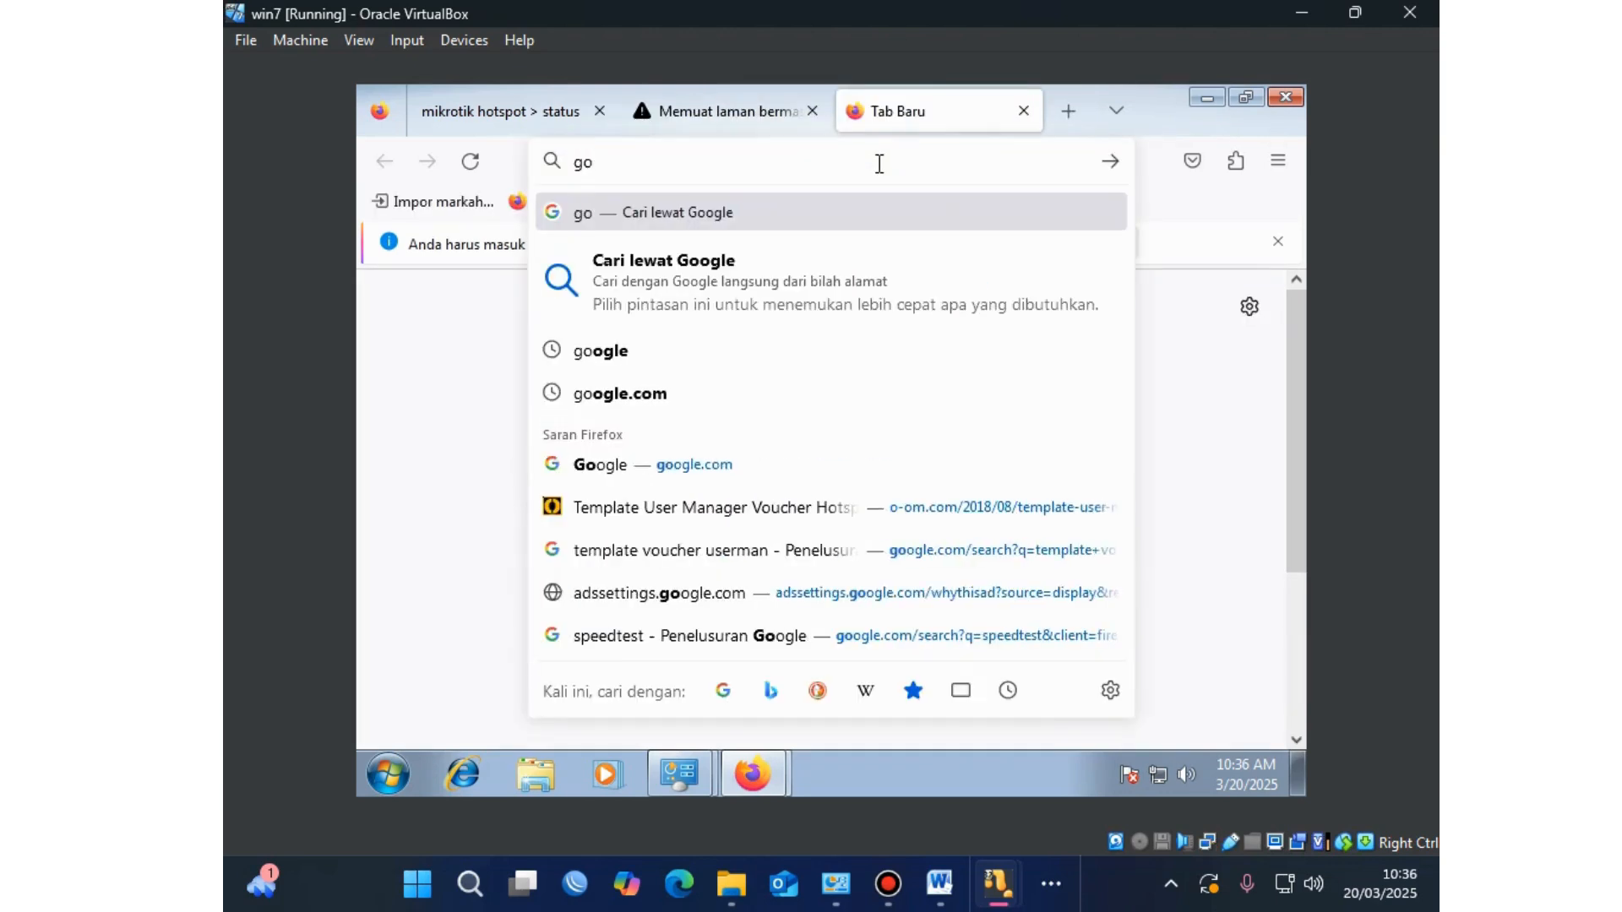
{"action": "type", "text": "oogle."}
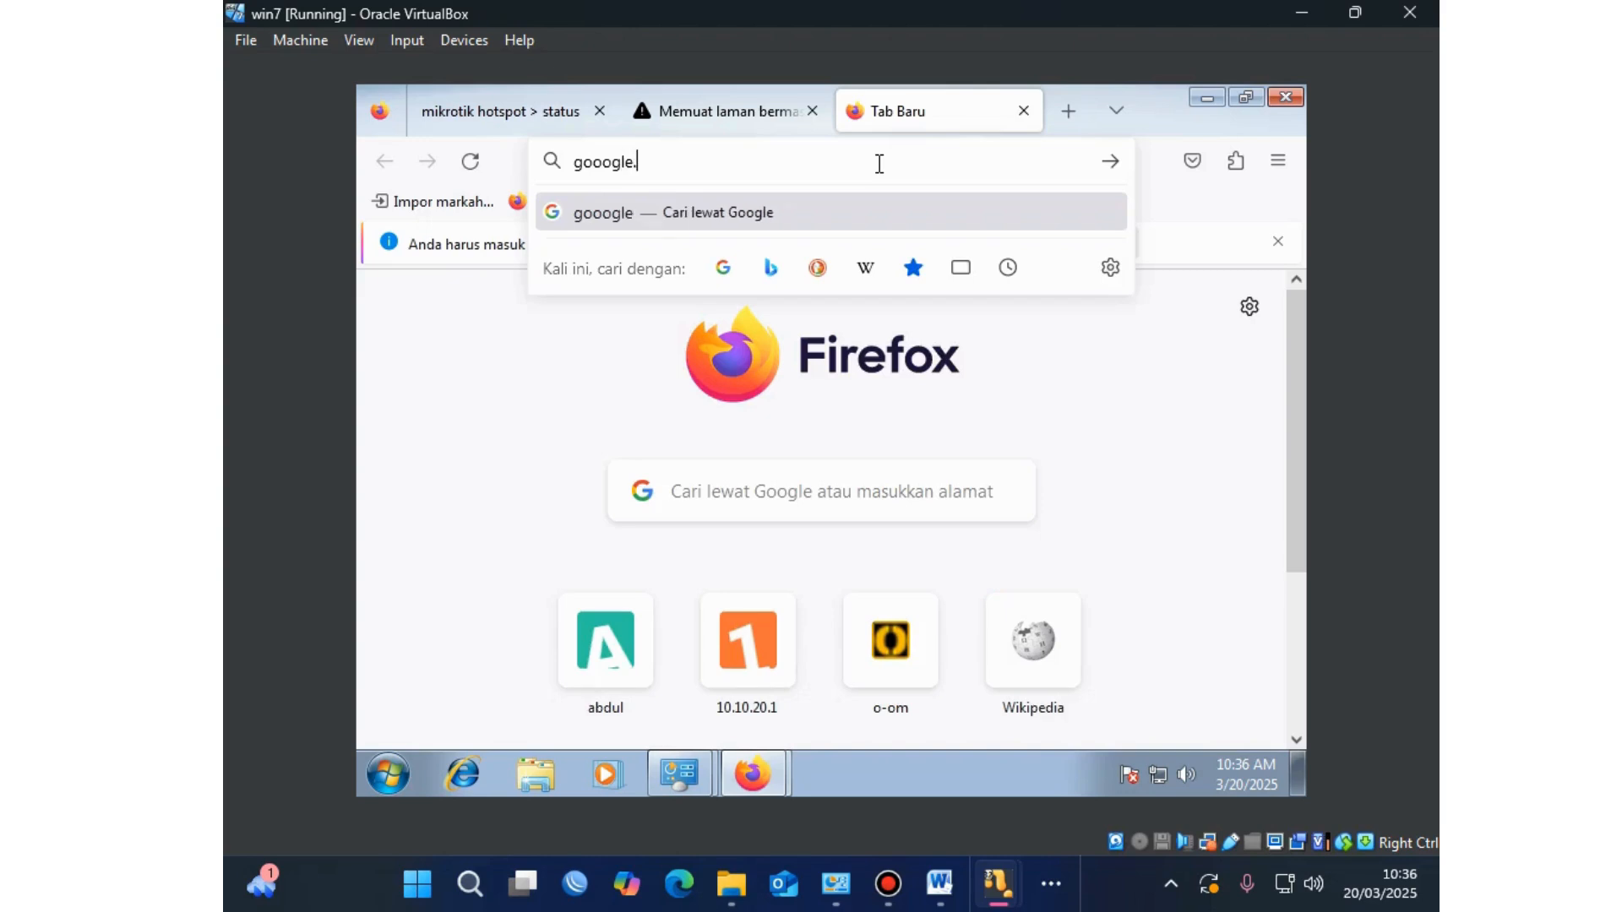
{"action": "type", "text": "com"}
{"action": "key", "text": "Return"}
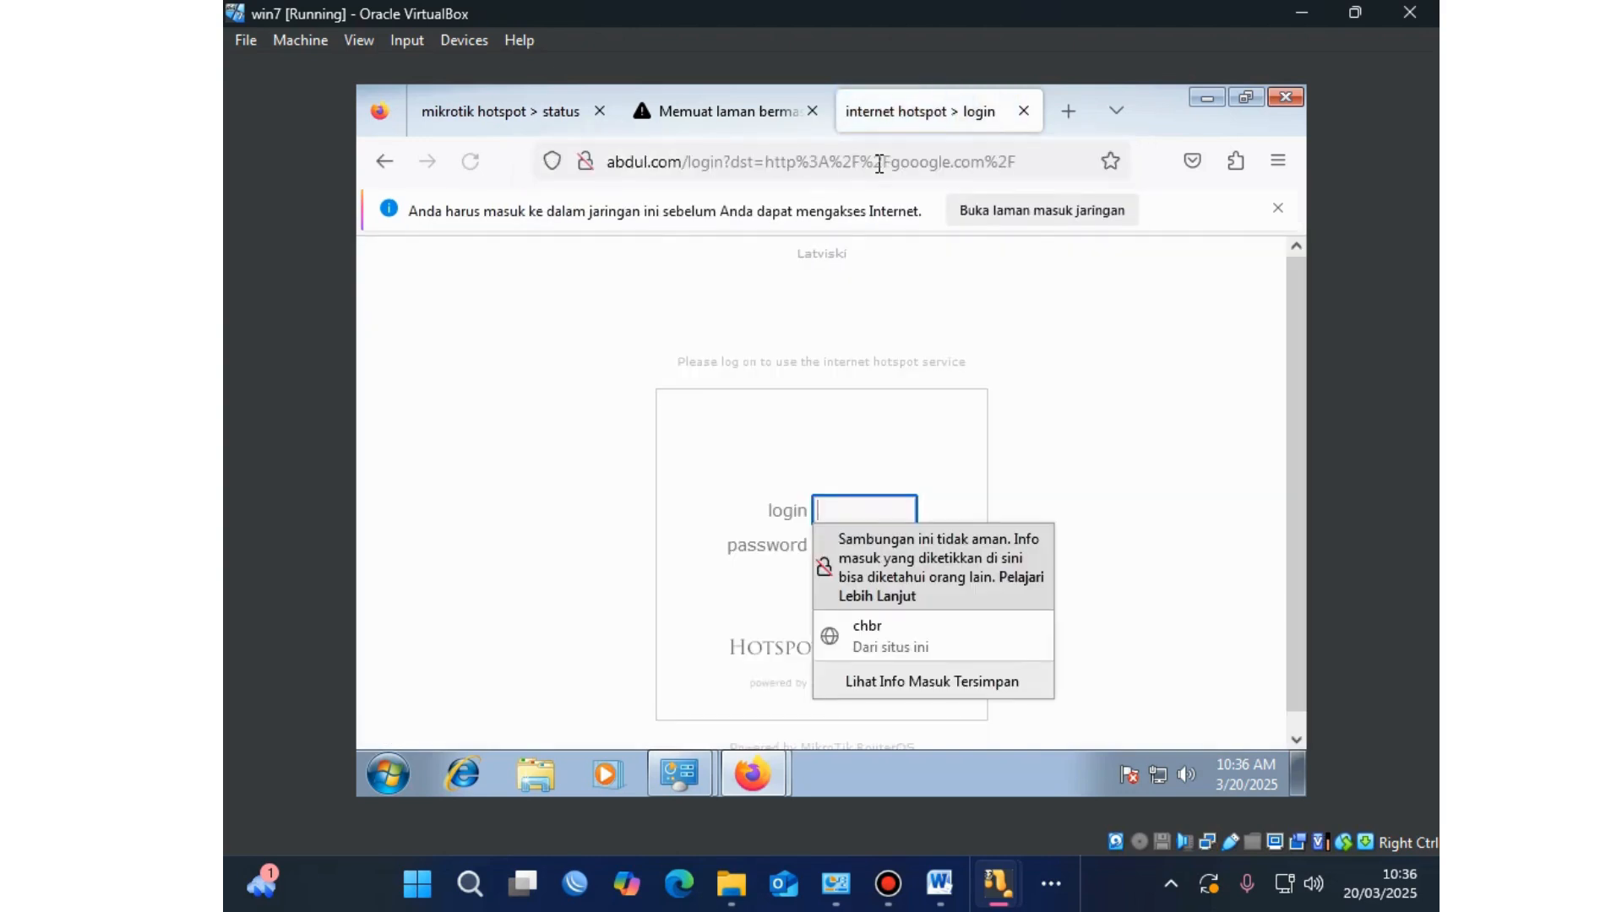
{"action": "left_click", "coordinate": [902, 507]}
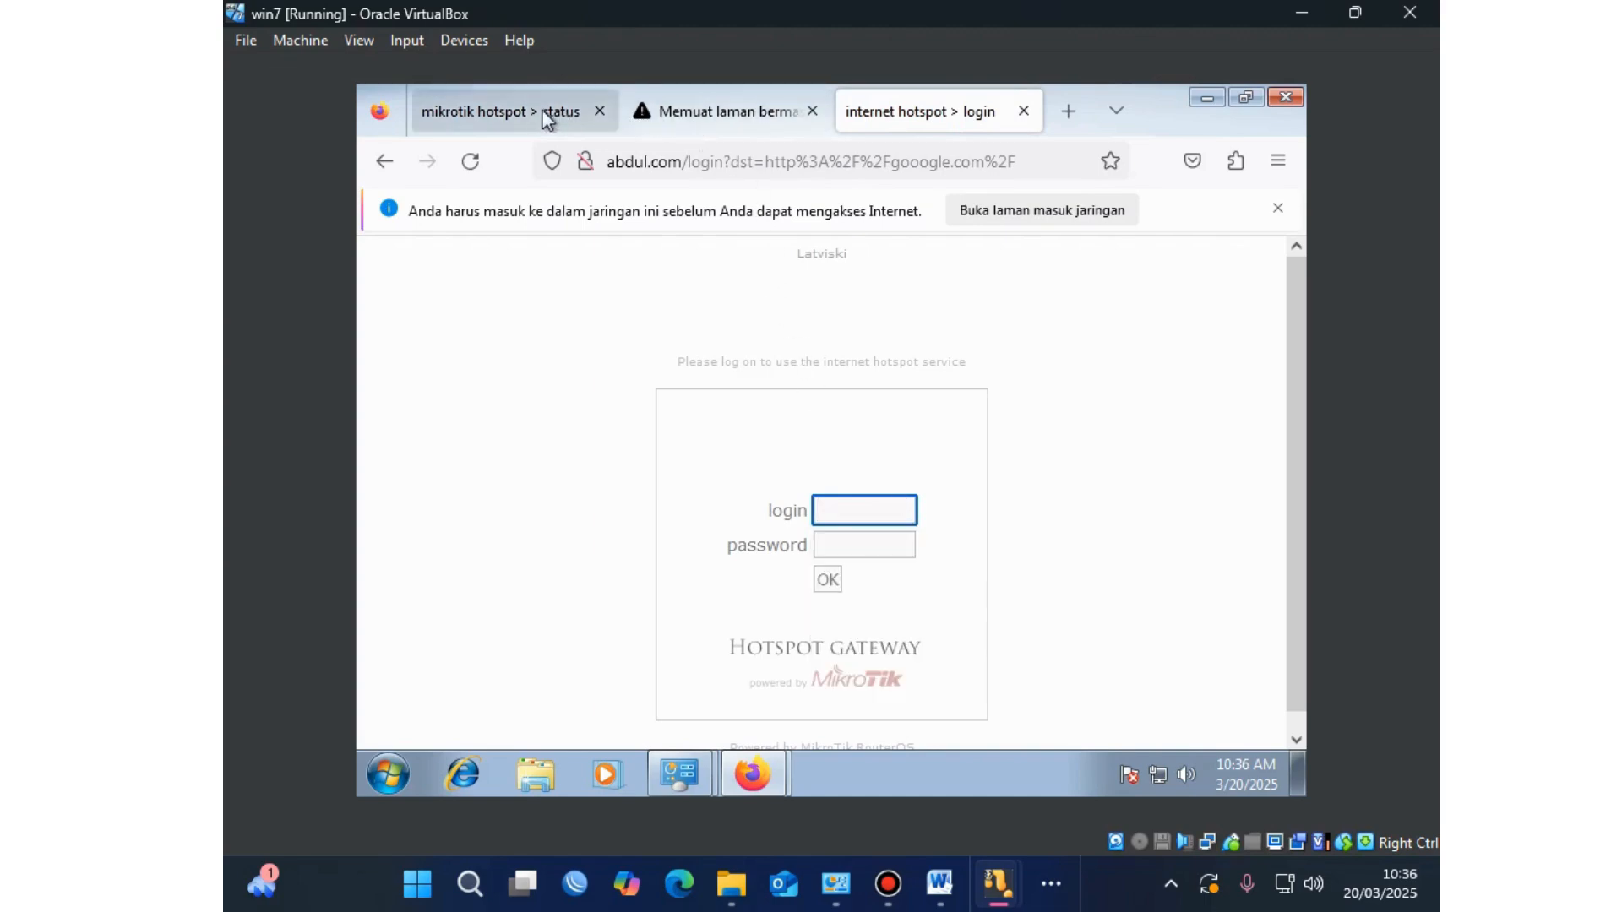
Step: Close the extra login tab and load gooogle.com in the youtube.com error tab instead
{"action": "left_click", "coordinate": [510, 111]}
{"action": "left_click", "coordinate": [707, 119]}
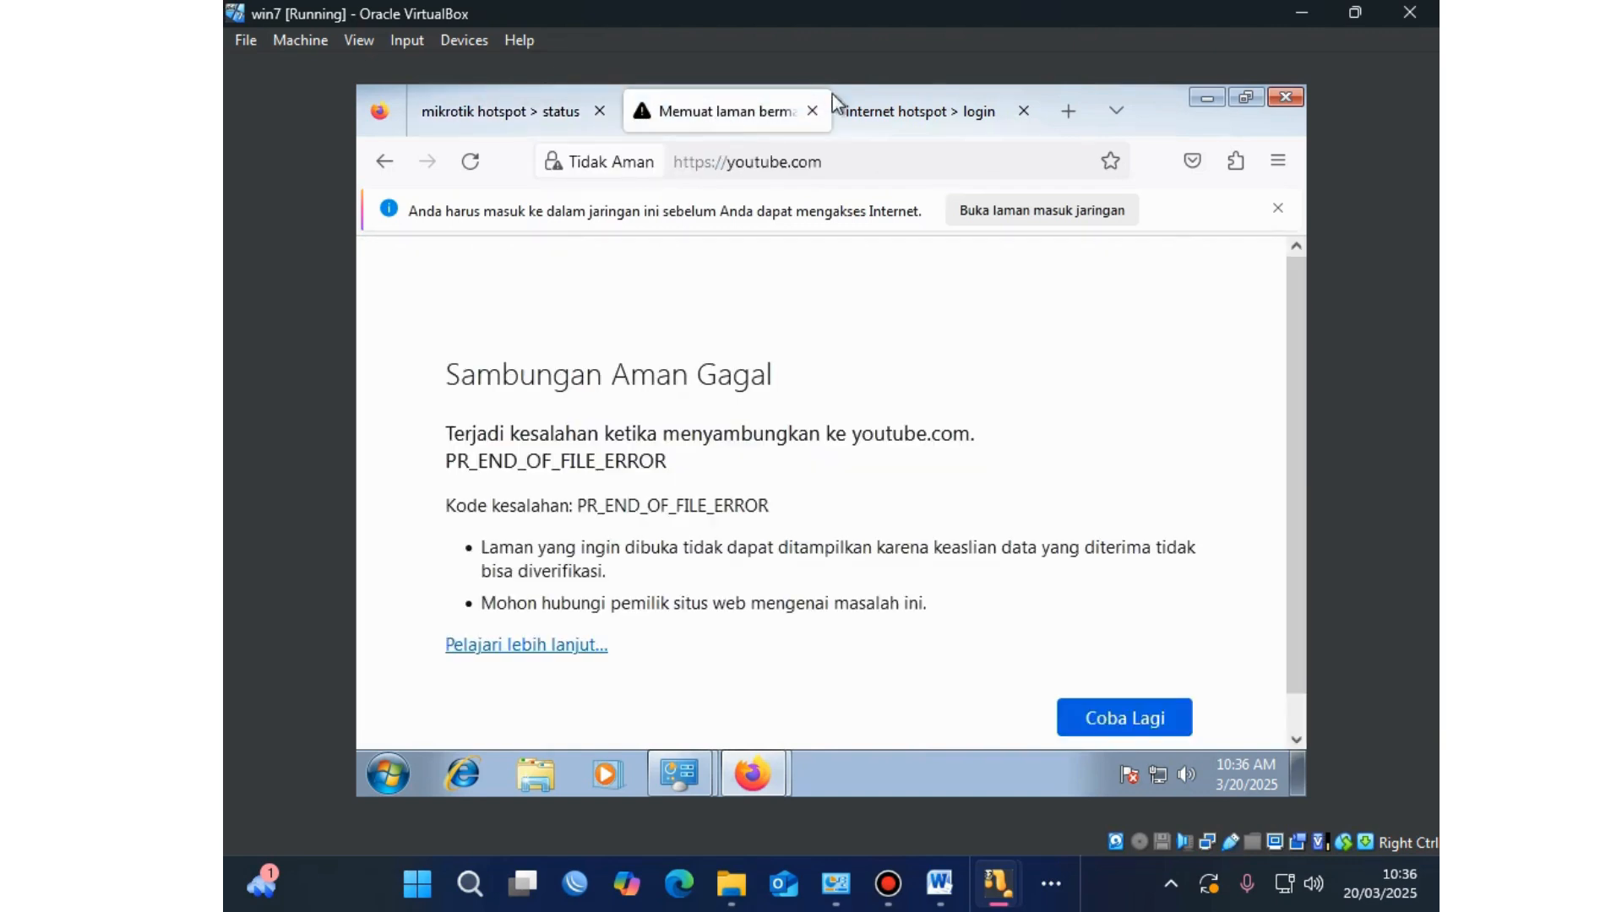
{"action": "left_click", "coordinate": [896, 108]}
{"action": "left_click", "coordinate": [1023, 113]}
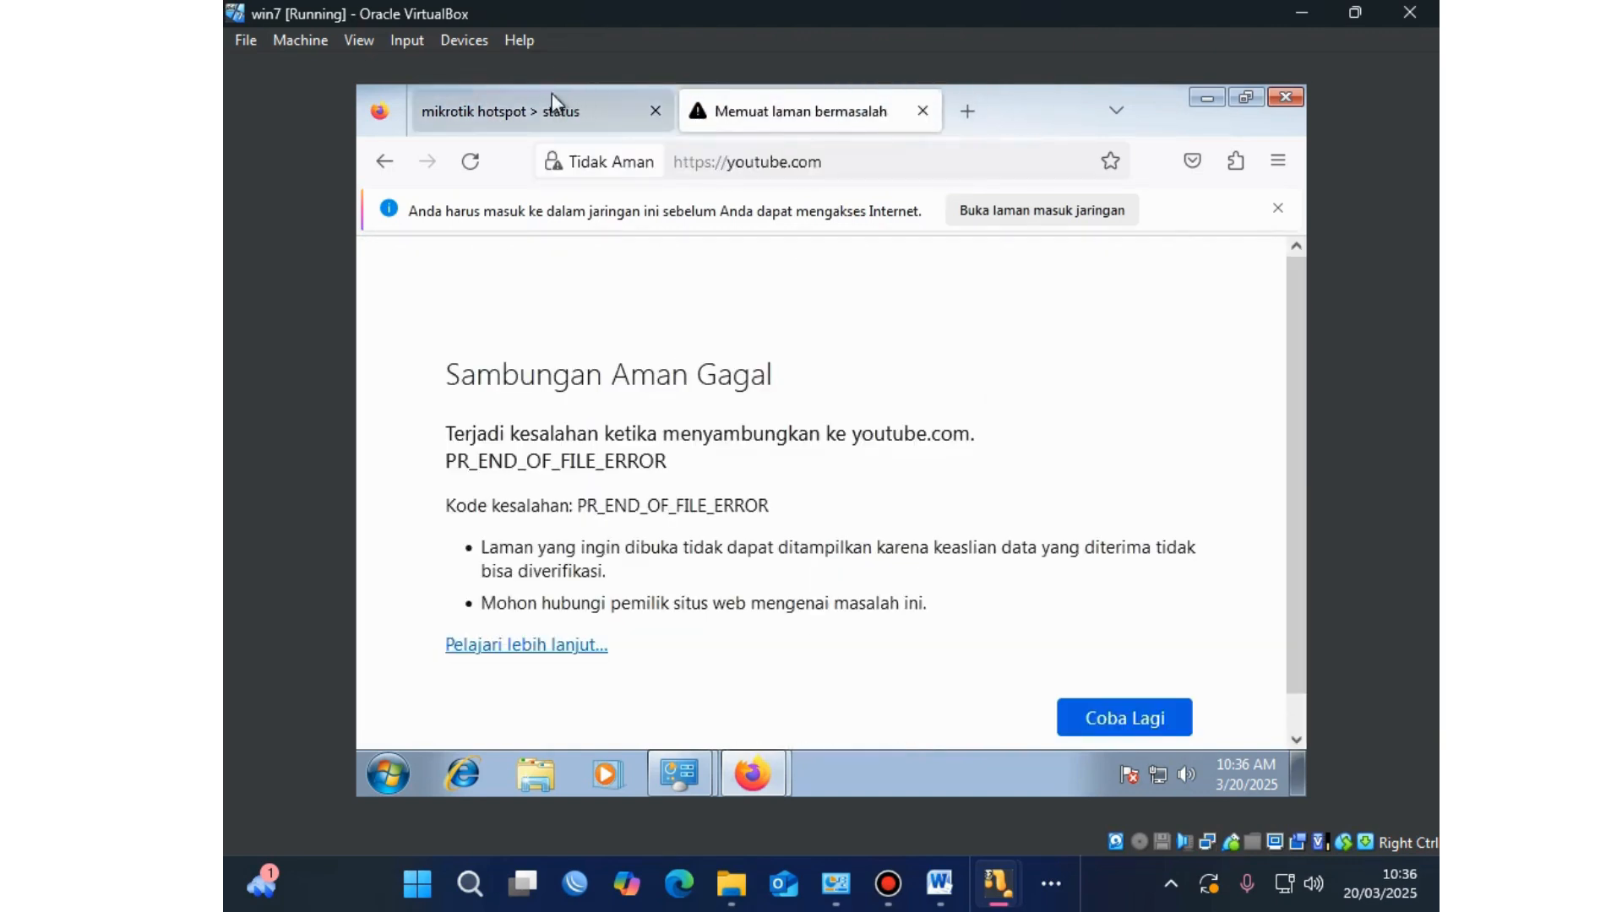
{"action": "left_click", "coordinate": [549, 108]}
{"action": "left_click", "coordinate": [775, 125]}
{"action": "left_click", "coordinate": [801, 149]}
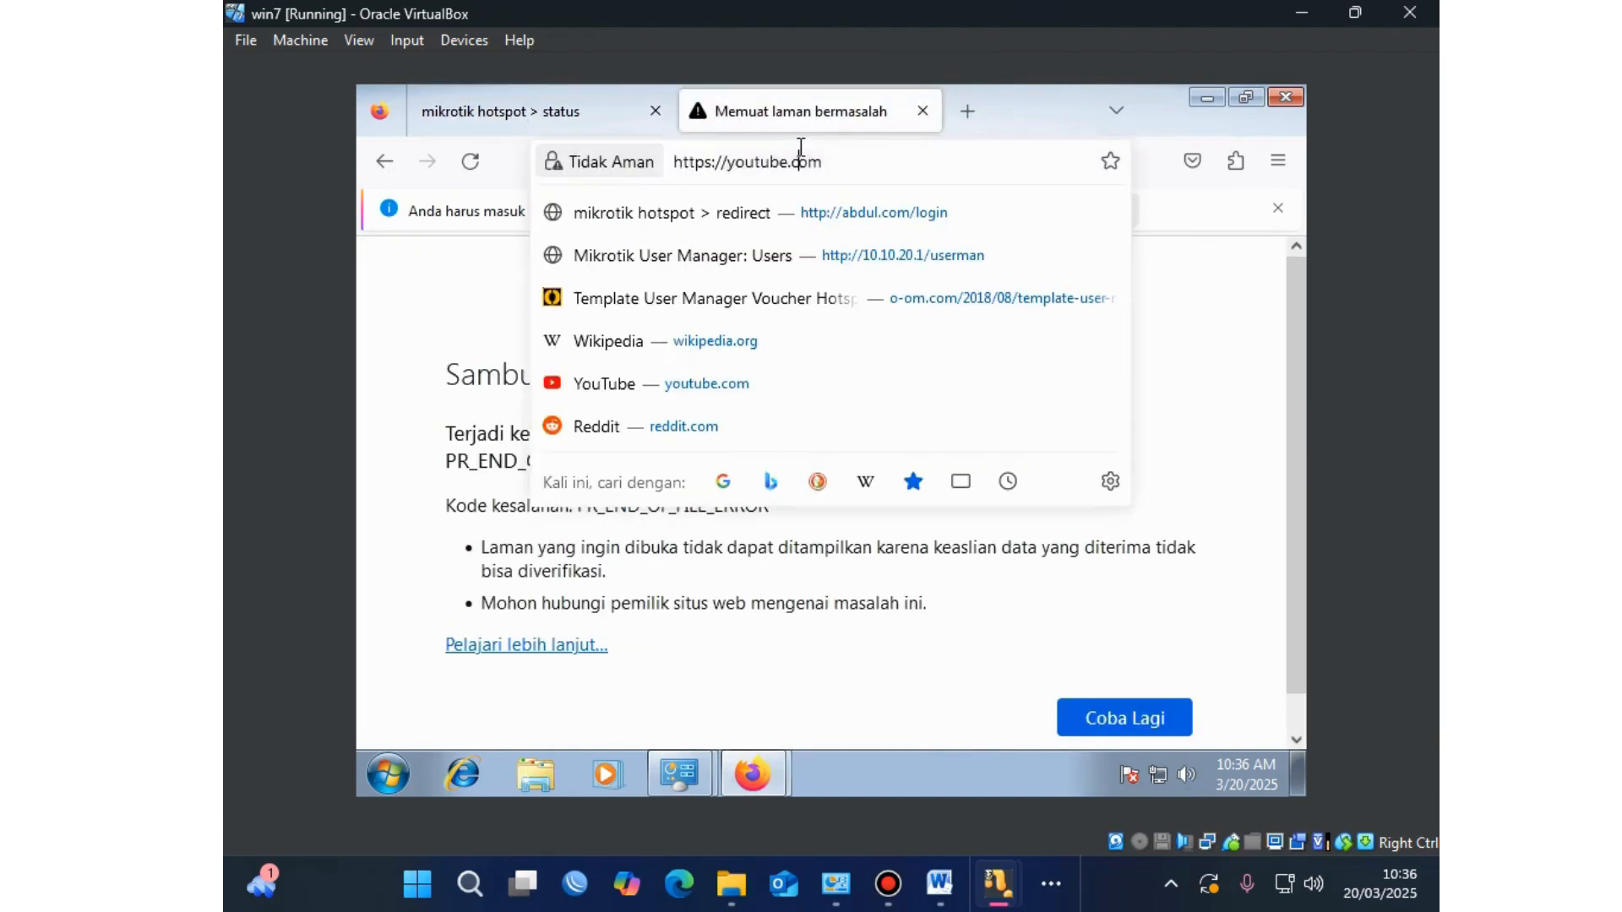
{"action": "type", "text": "g"}
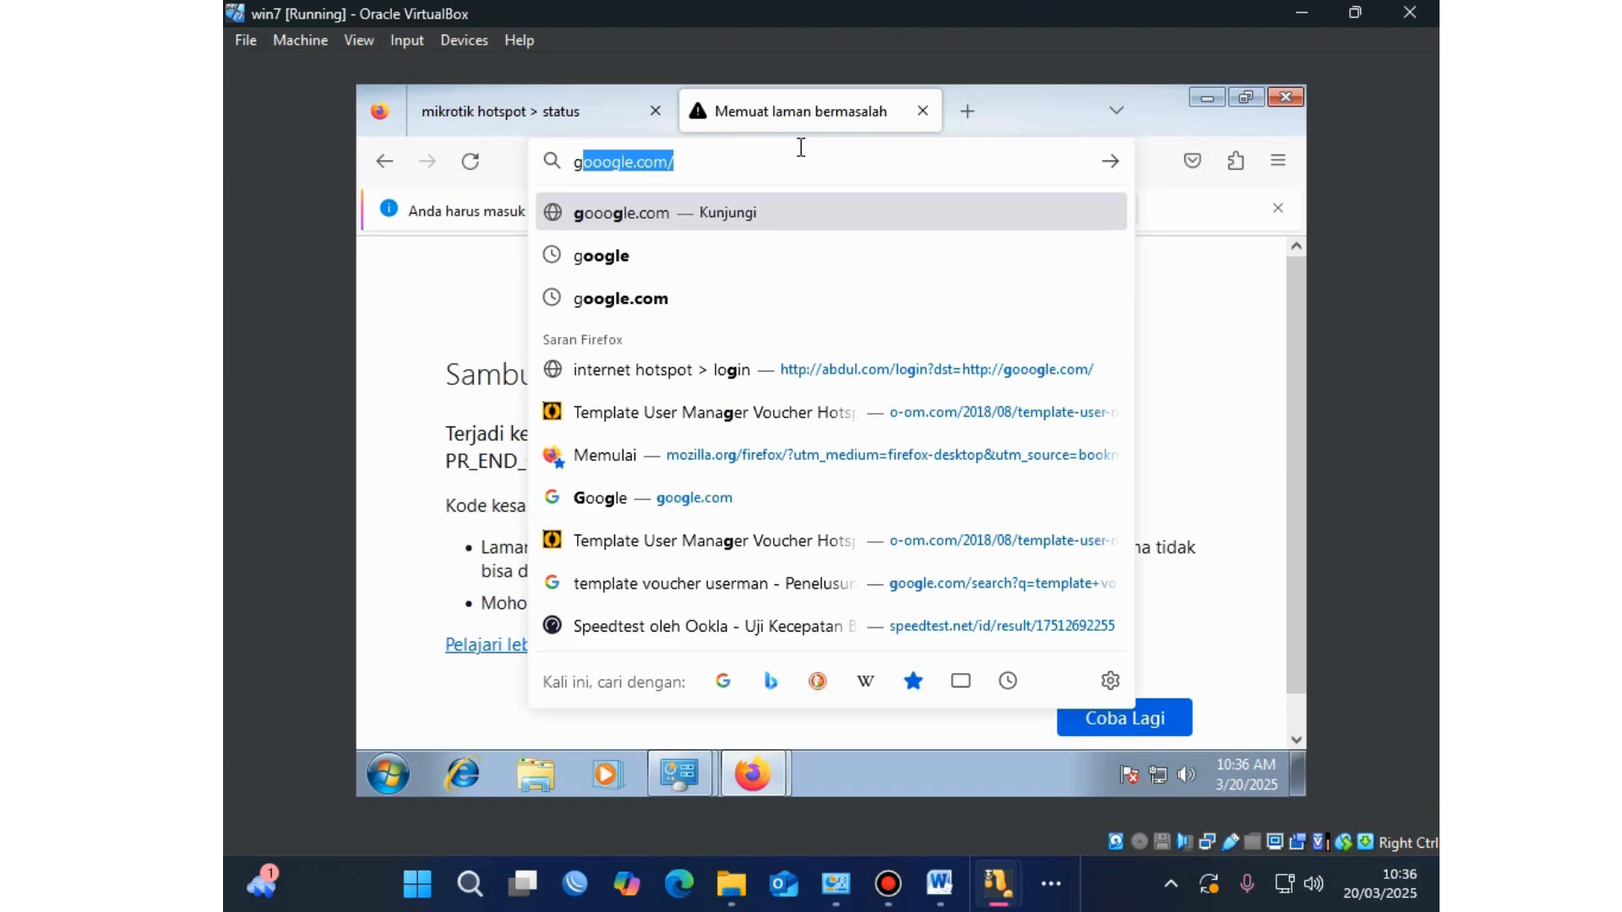
{"action": "key", "text": "Return"}
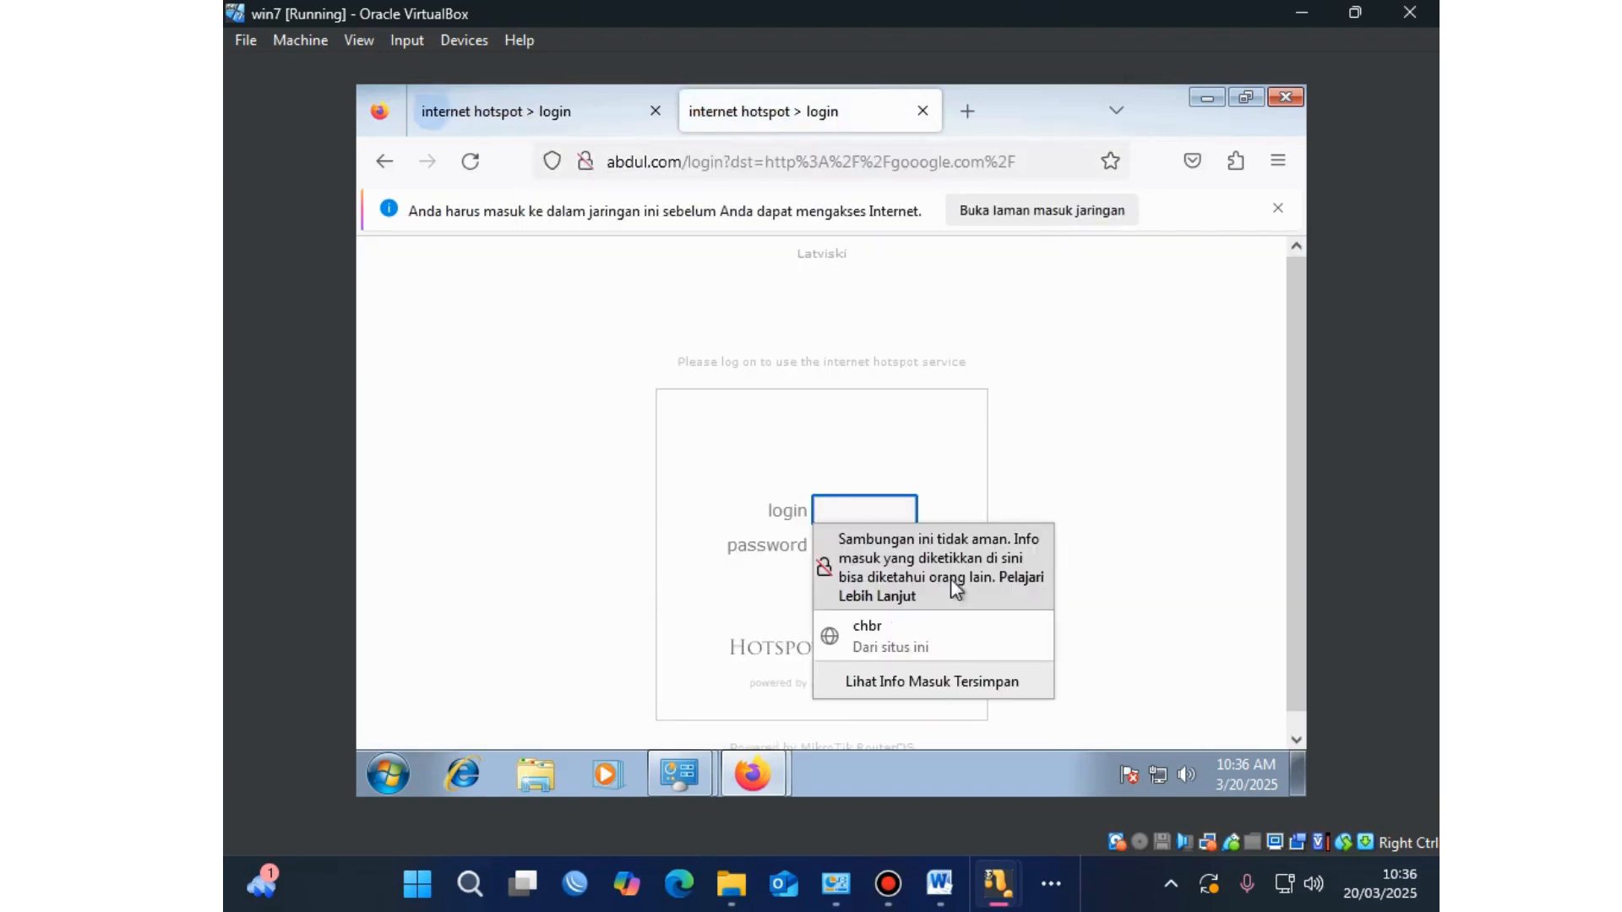
Step: Copy the second voucher's username from Vouchers into the hotspot login field
{"action": "left_click", "coordinate": [736, 765]}
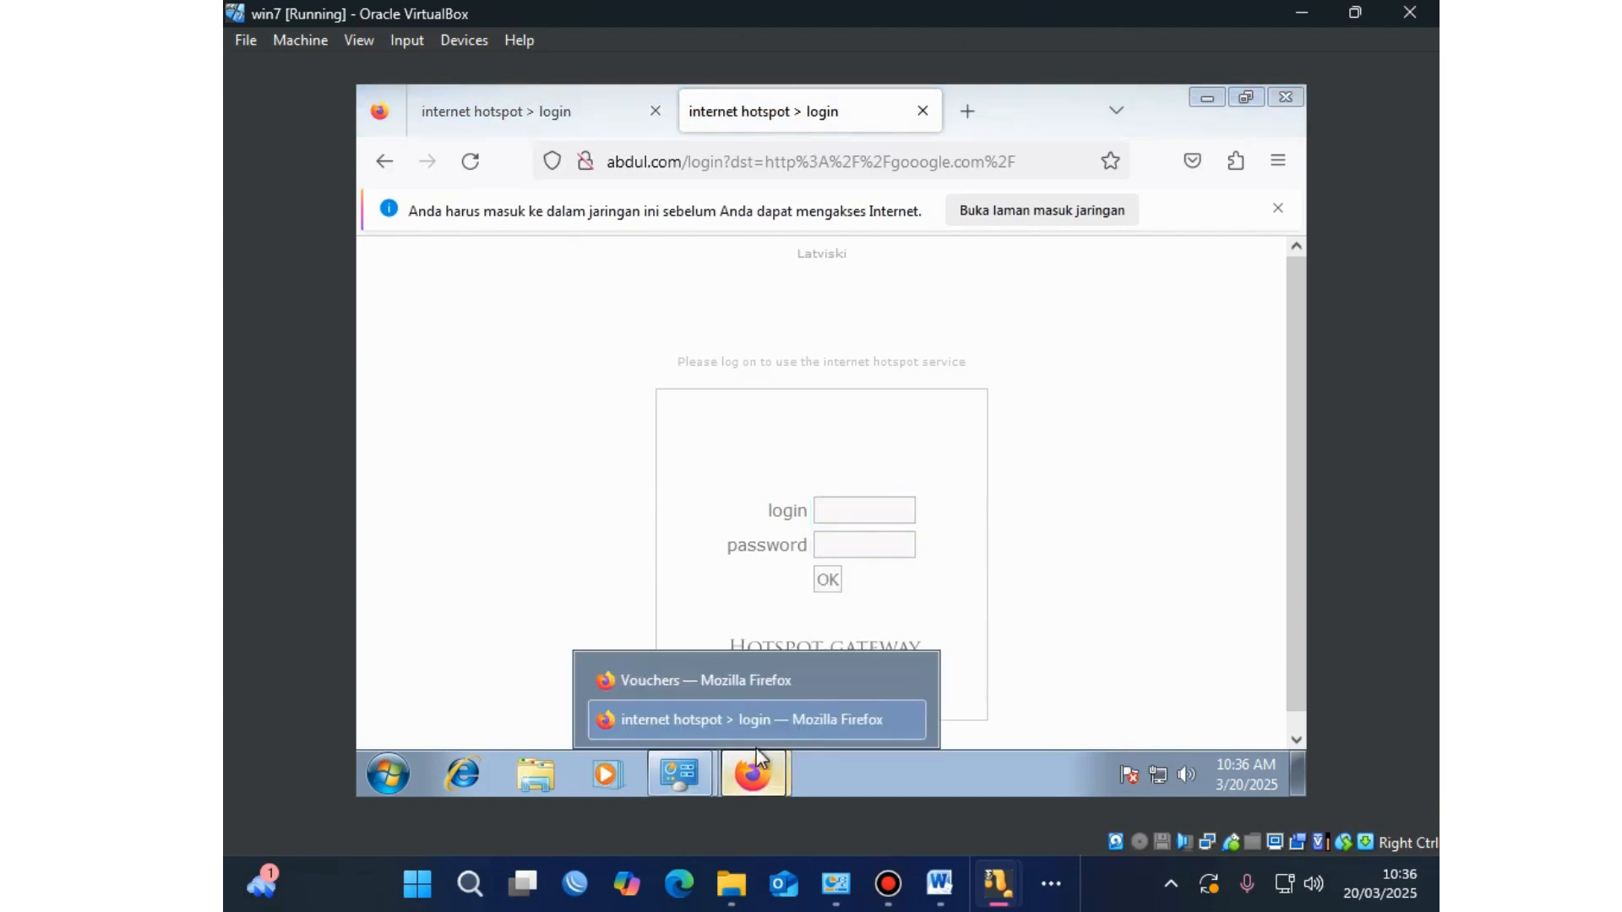
{"action": "left_click", "coordinate": [746, 693]}
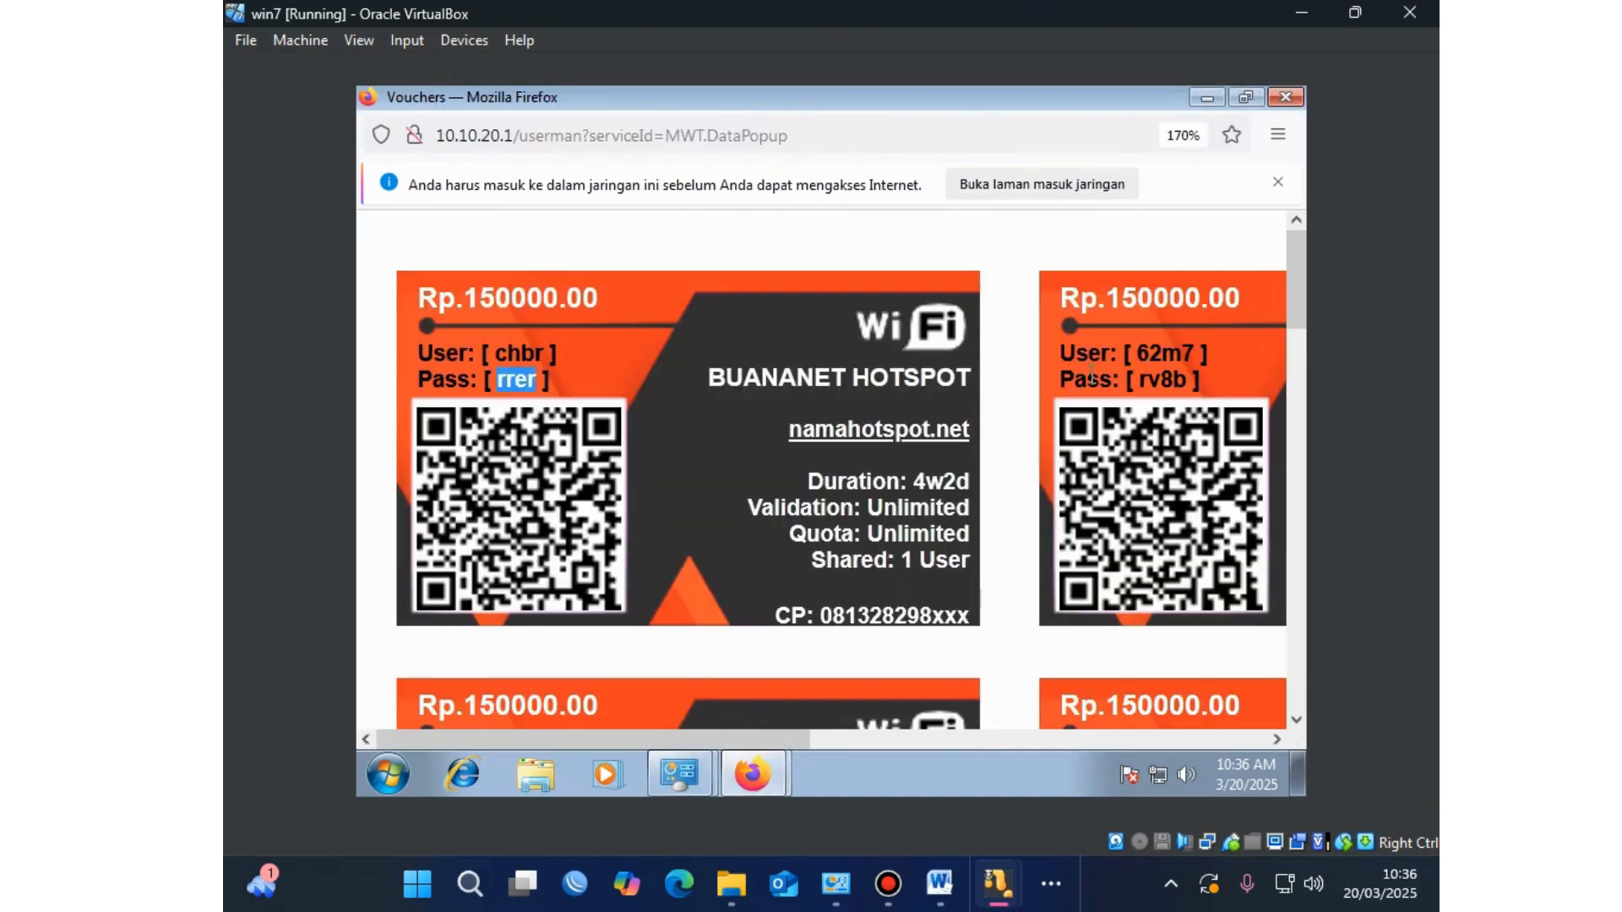
{"action": "left_click_drag", "start_coordinate": [1203, 346], "coordinate": [1139, 350]}
{"action": "right_click", "coordinate": [1142, 351]}
{"action": "left_click", "coordinate": [1148, 368]}
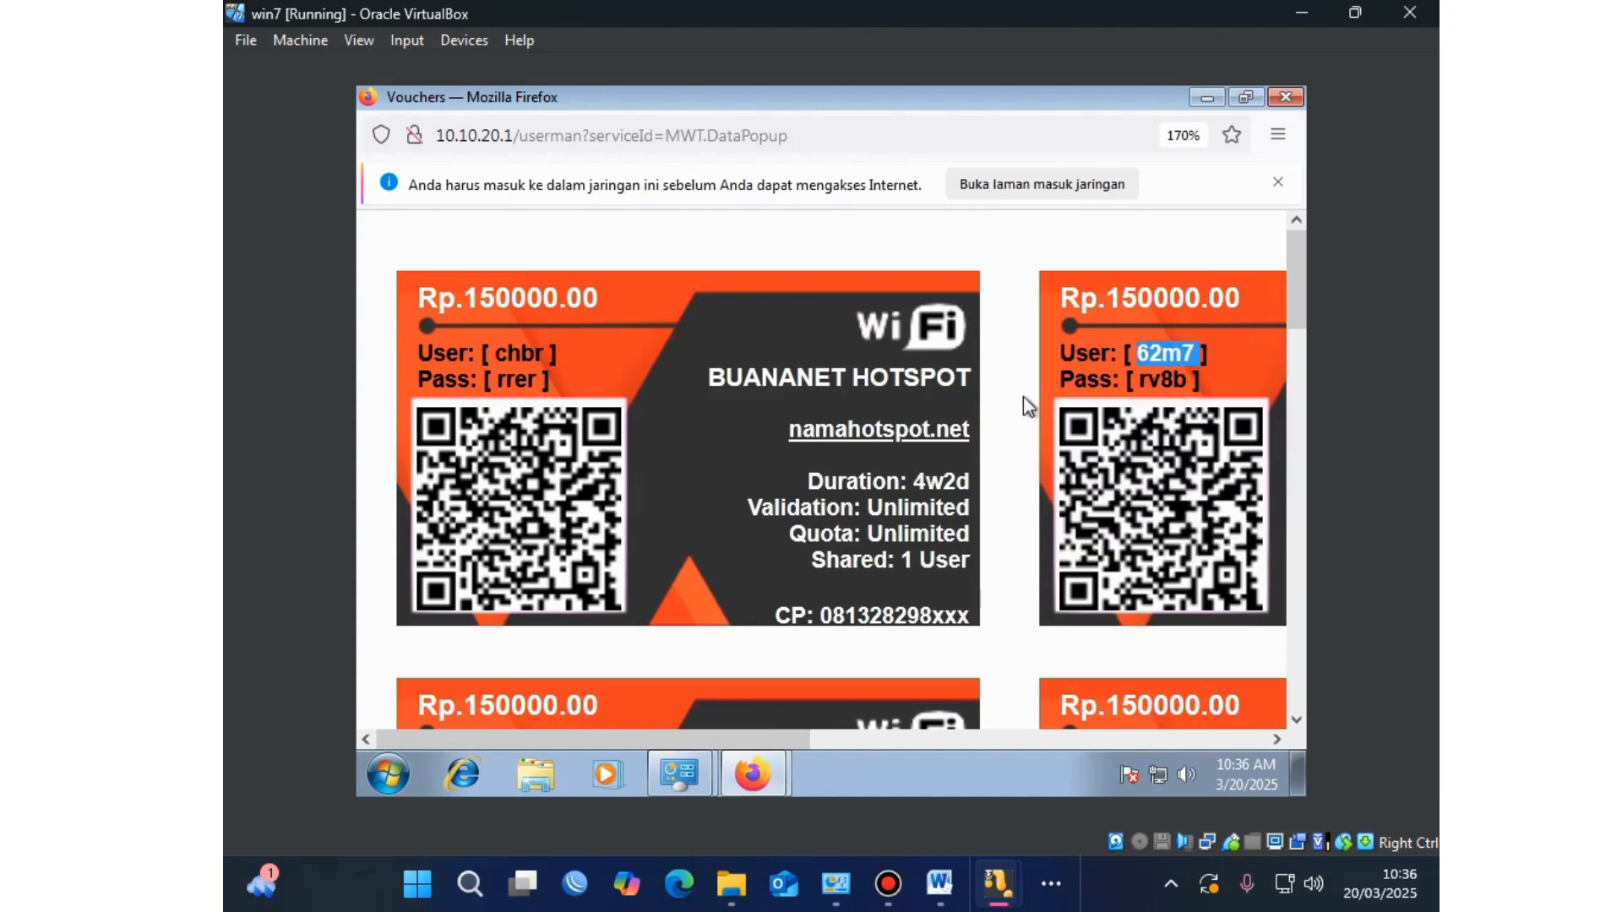
{"action": "mouse_move", "coordinate": [769, 763]}
{"action": "left_click", "coordinate": [760, 728]}
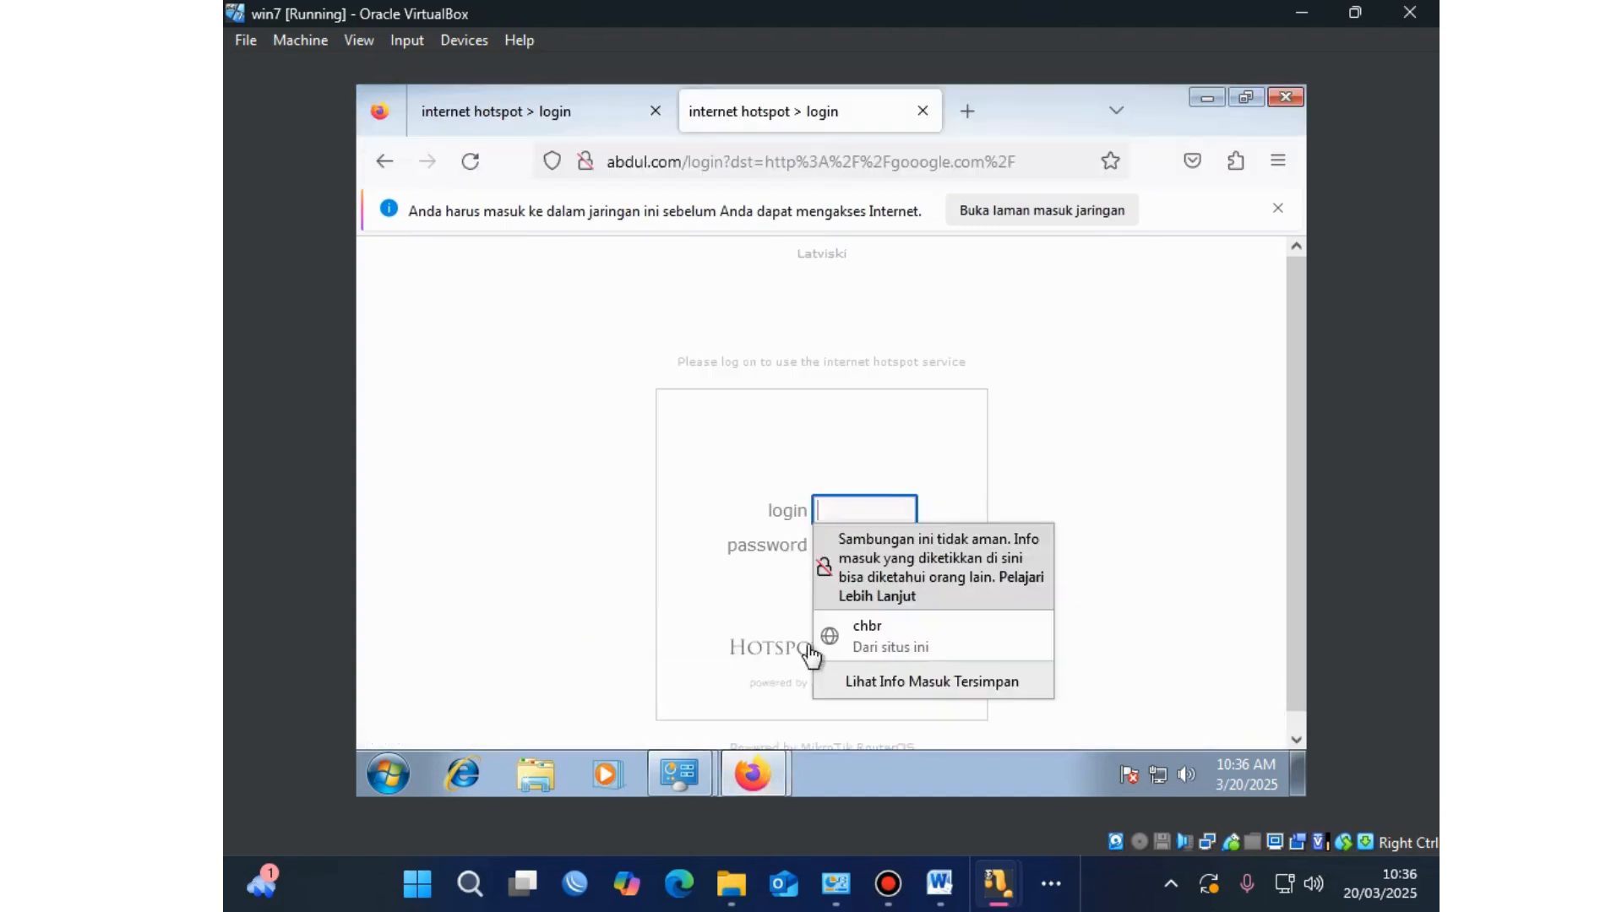
{"action": "left_click", "coordinate": [875, 515]}
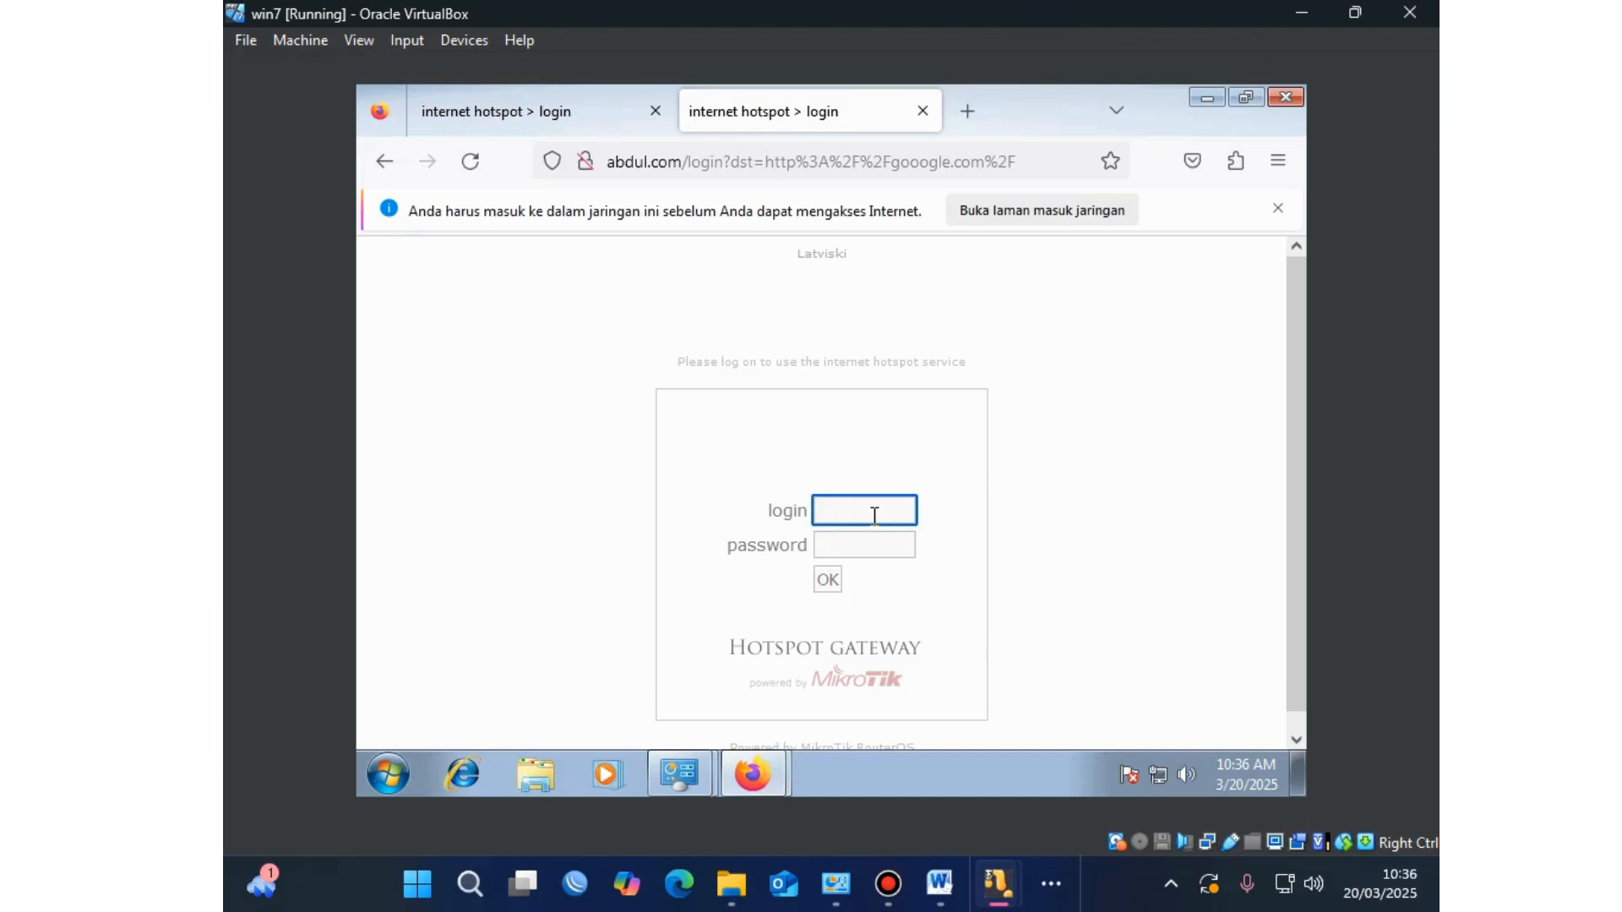
{"action": "key", "text": "ctrl+v"}
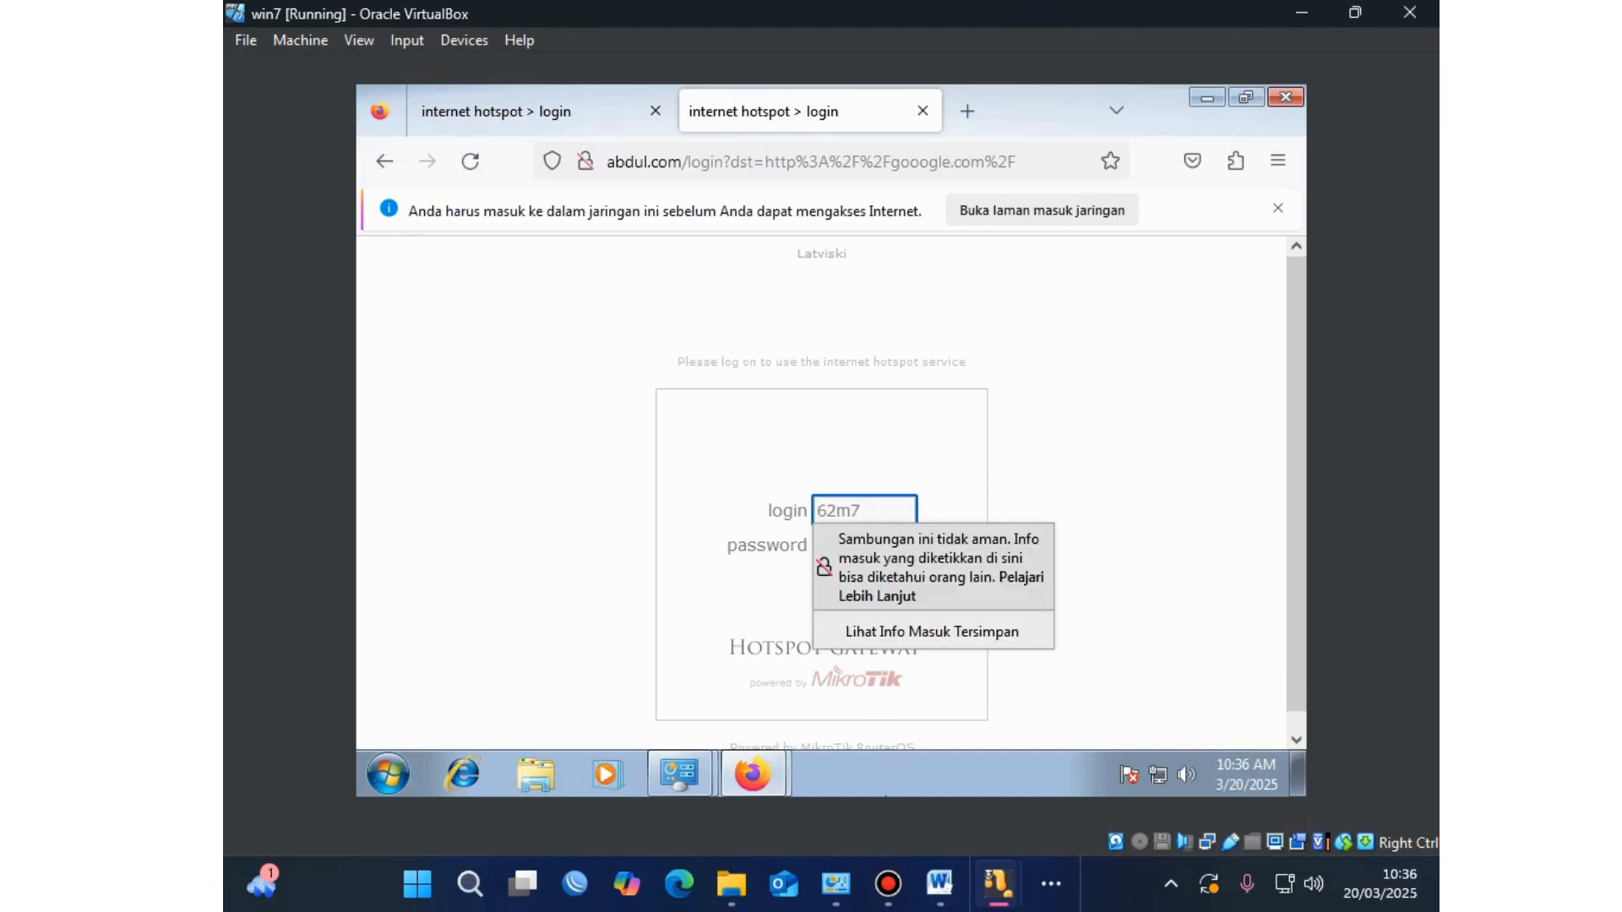
Step: Select the voucher's password, then open the insecure-login warning's Pelajari Lebih Lanjut help page
{"action": "mouse_move", "coordinate": [768, 769]}
{"action": "left_click", "coordinate": [760, 683]}
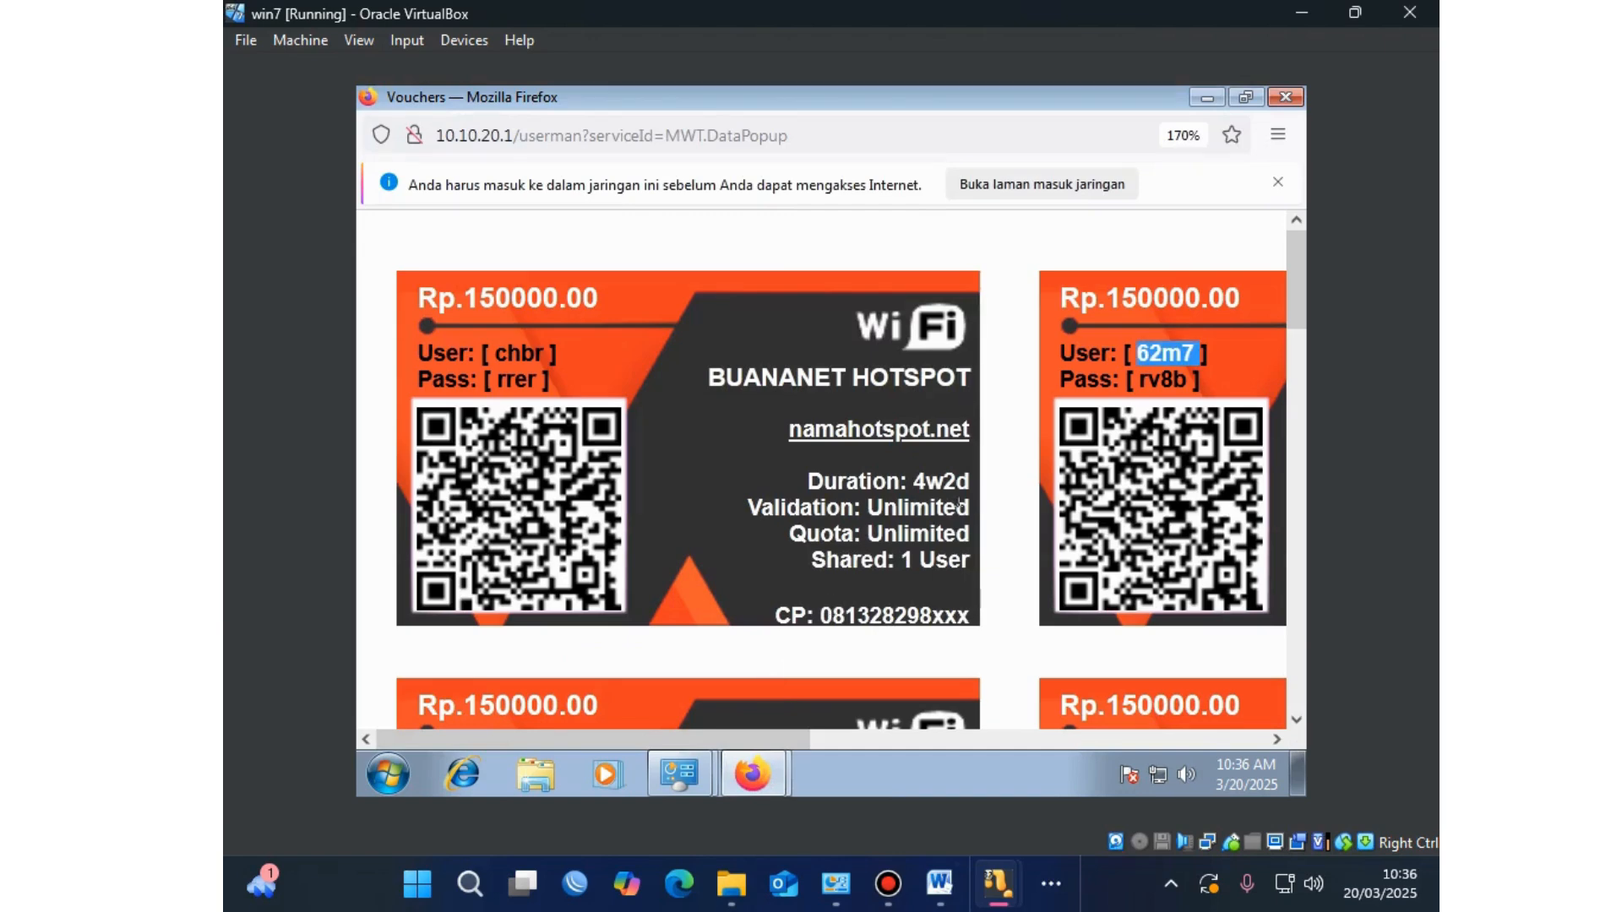
{"action": "left_click_drag", "start_coordinate": [1190, 380], "coordinate": [1146, 381]}
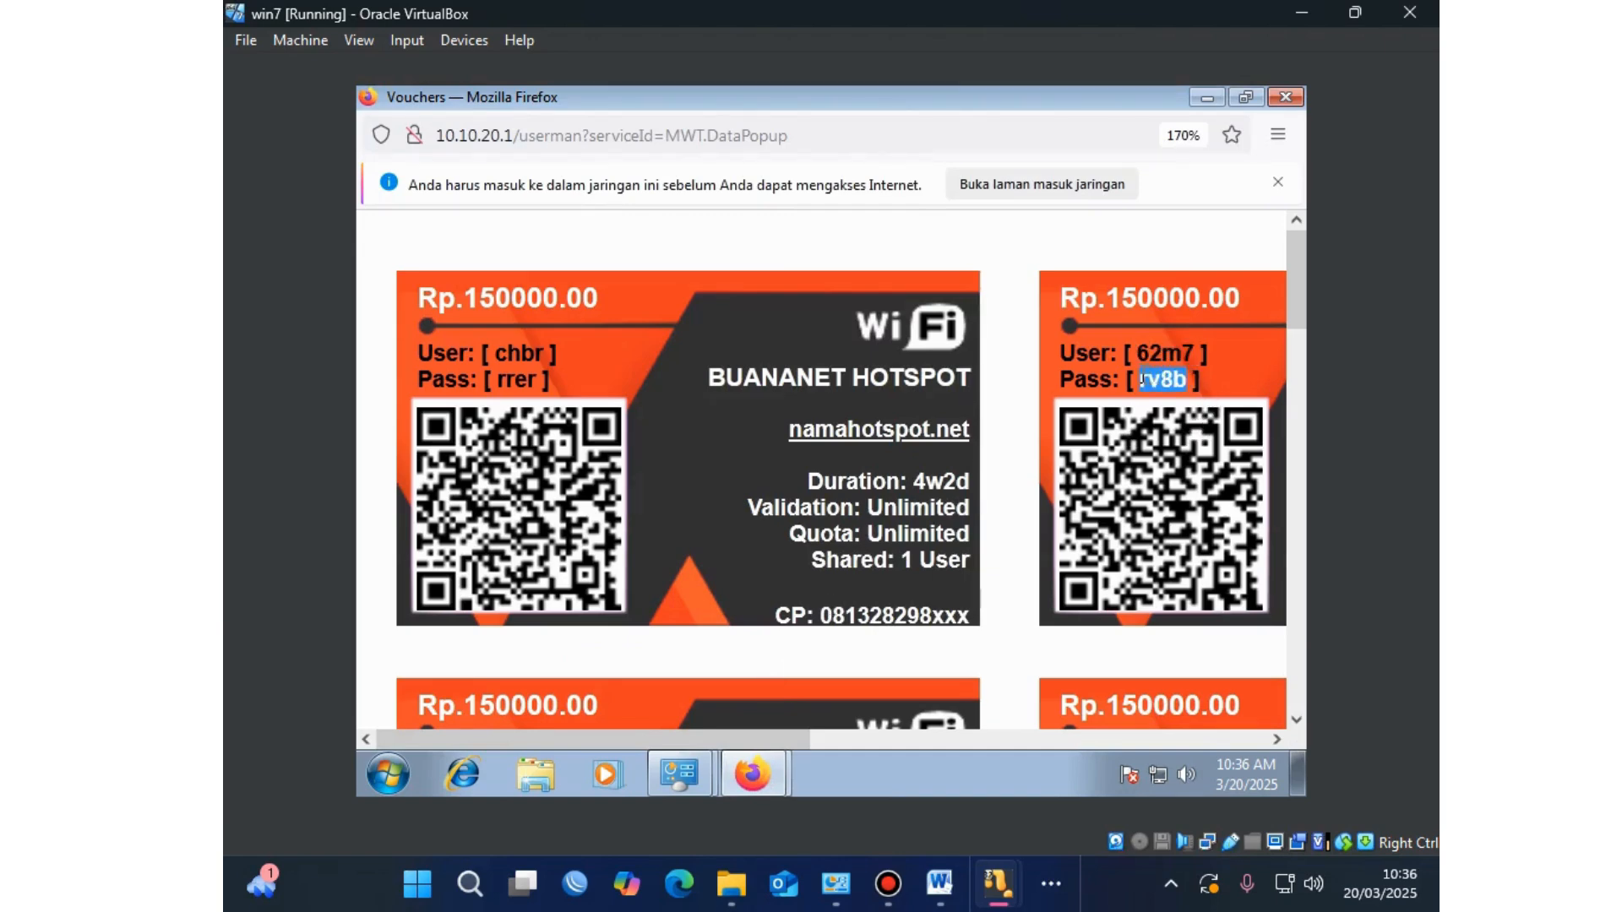
{"action": "mouse_move", "coordinate": [998, 884]}
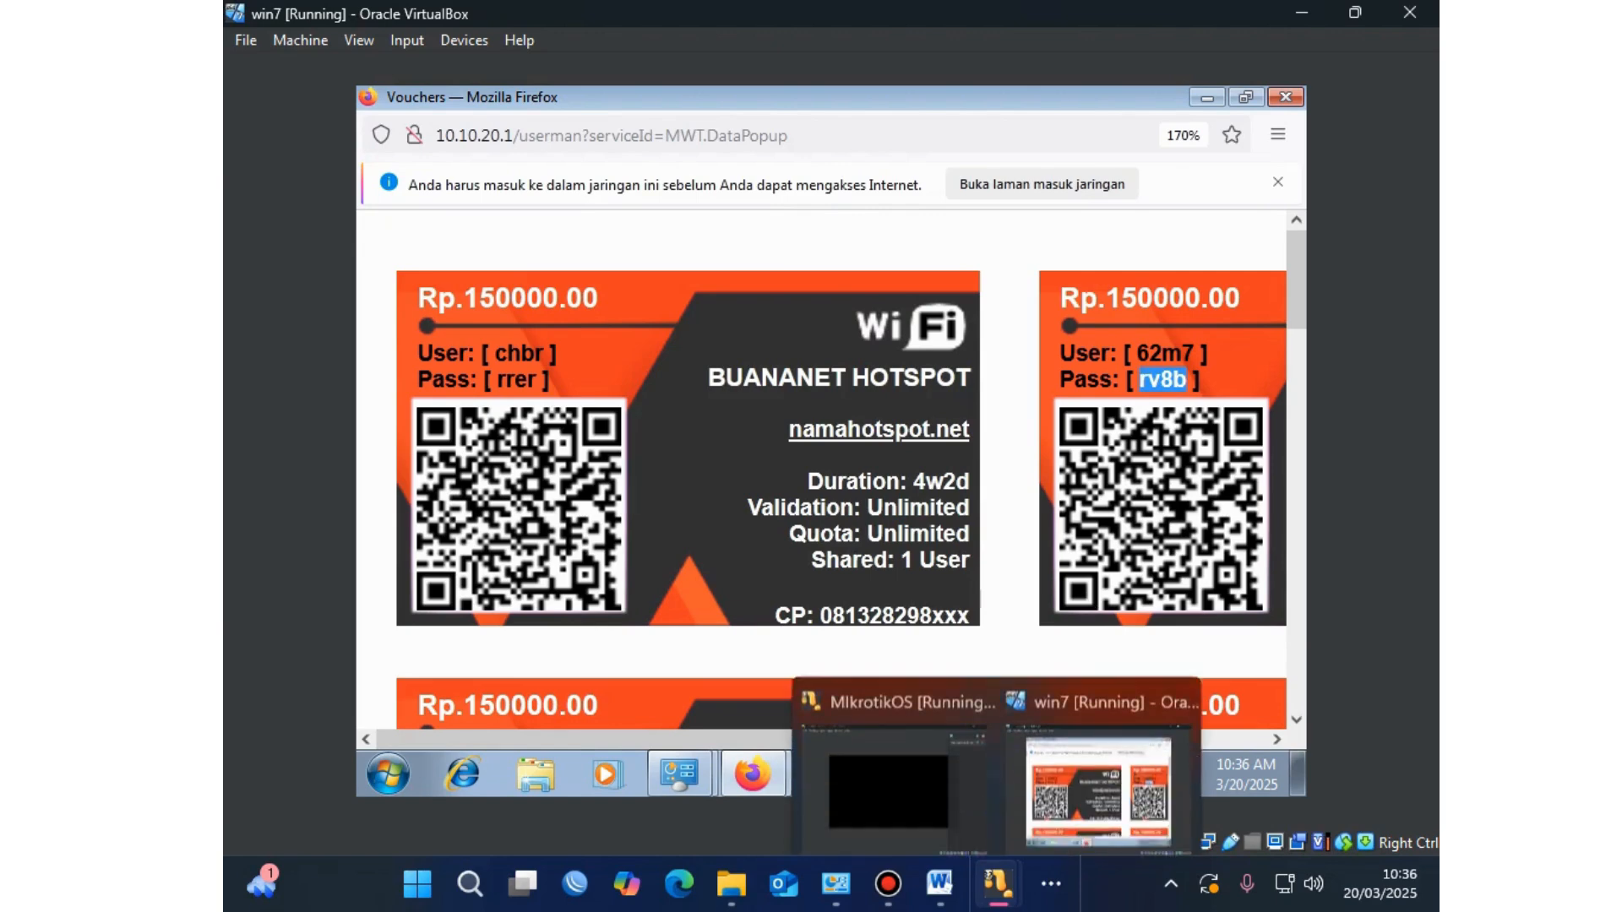
{"action": "left_click", "coordinate": [749, 772]}
{"action": "left_click", "coordinate": [737, 719]}
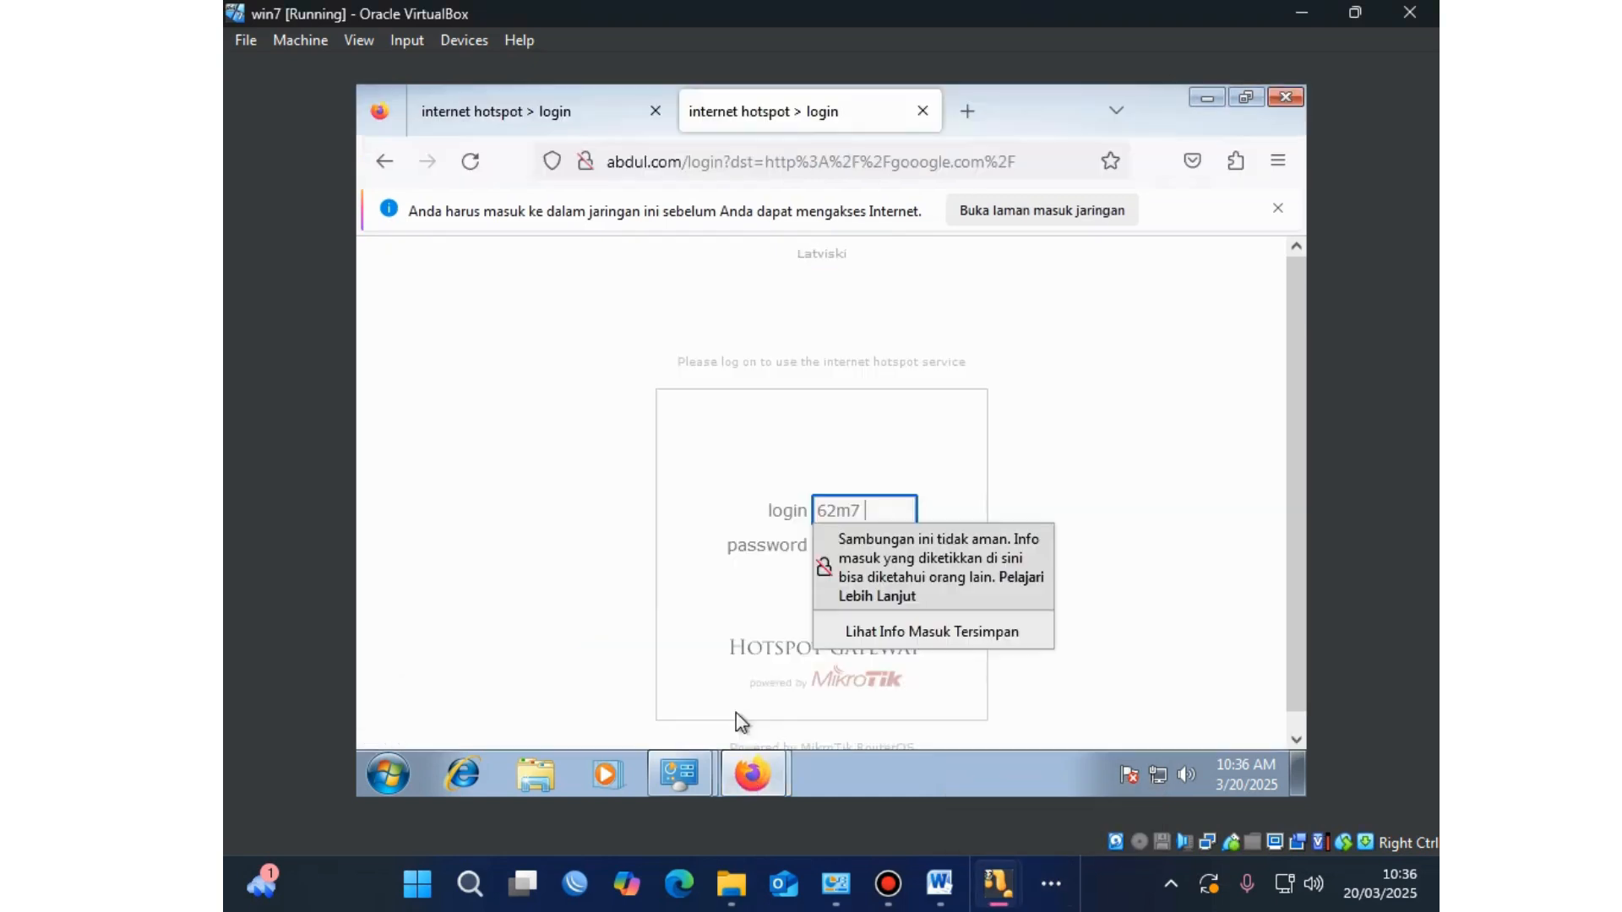
{"action": "left_click", "coordinate": [821, 544]}
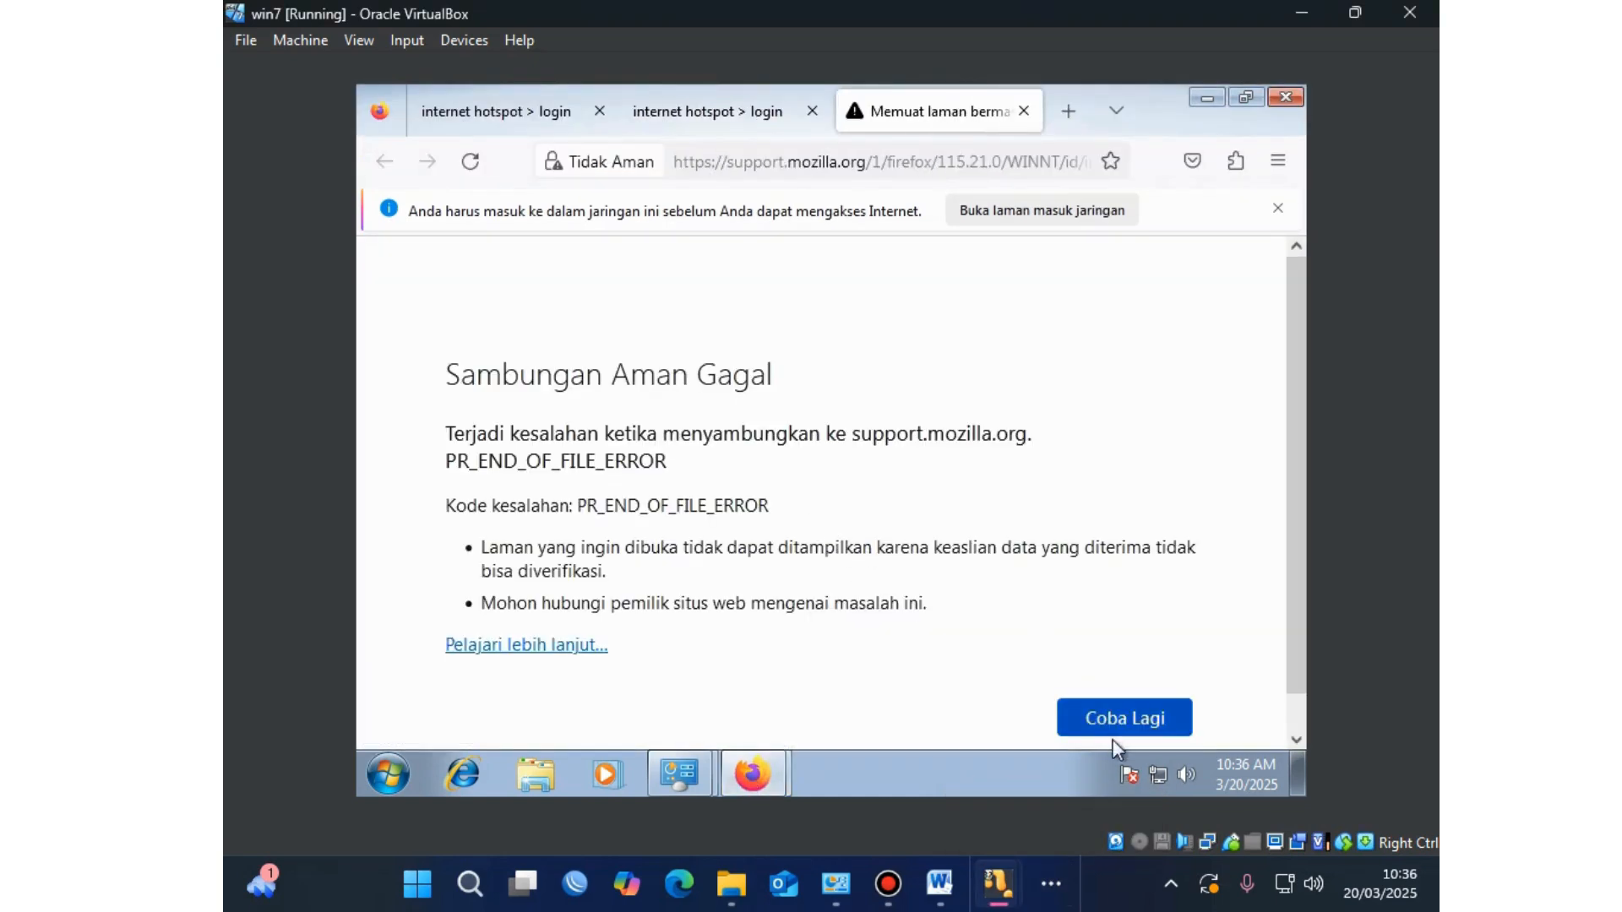
{"action": "left_click", "coordinate": [831, 161]}
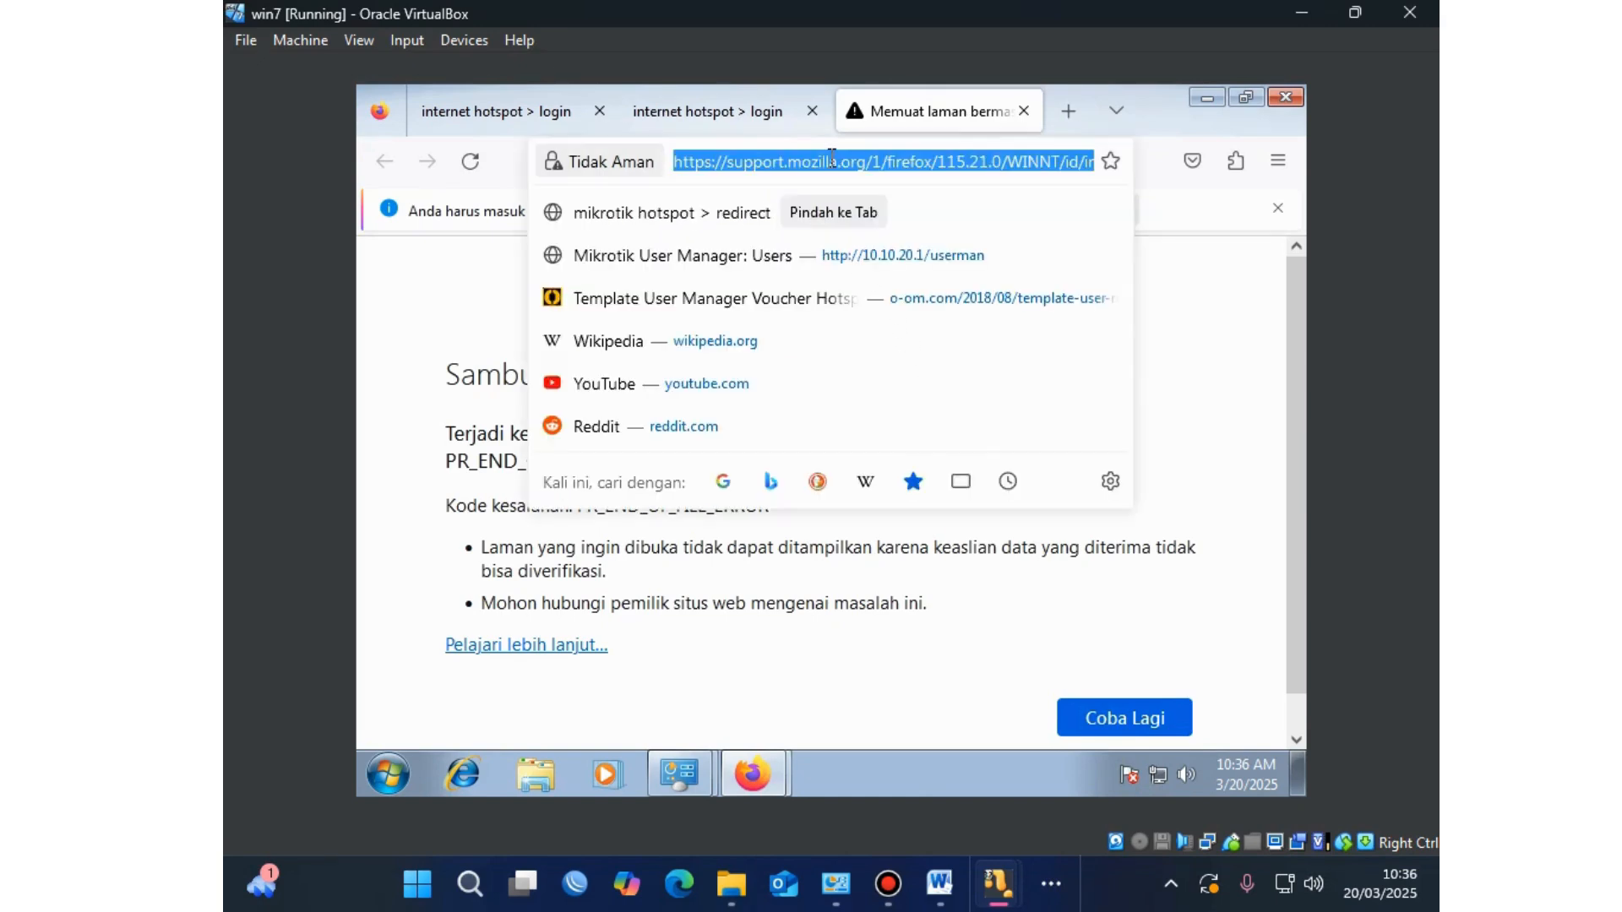
{"action": "type", "text": "gooogle.com/"}
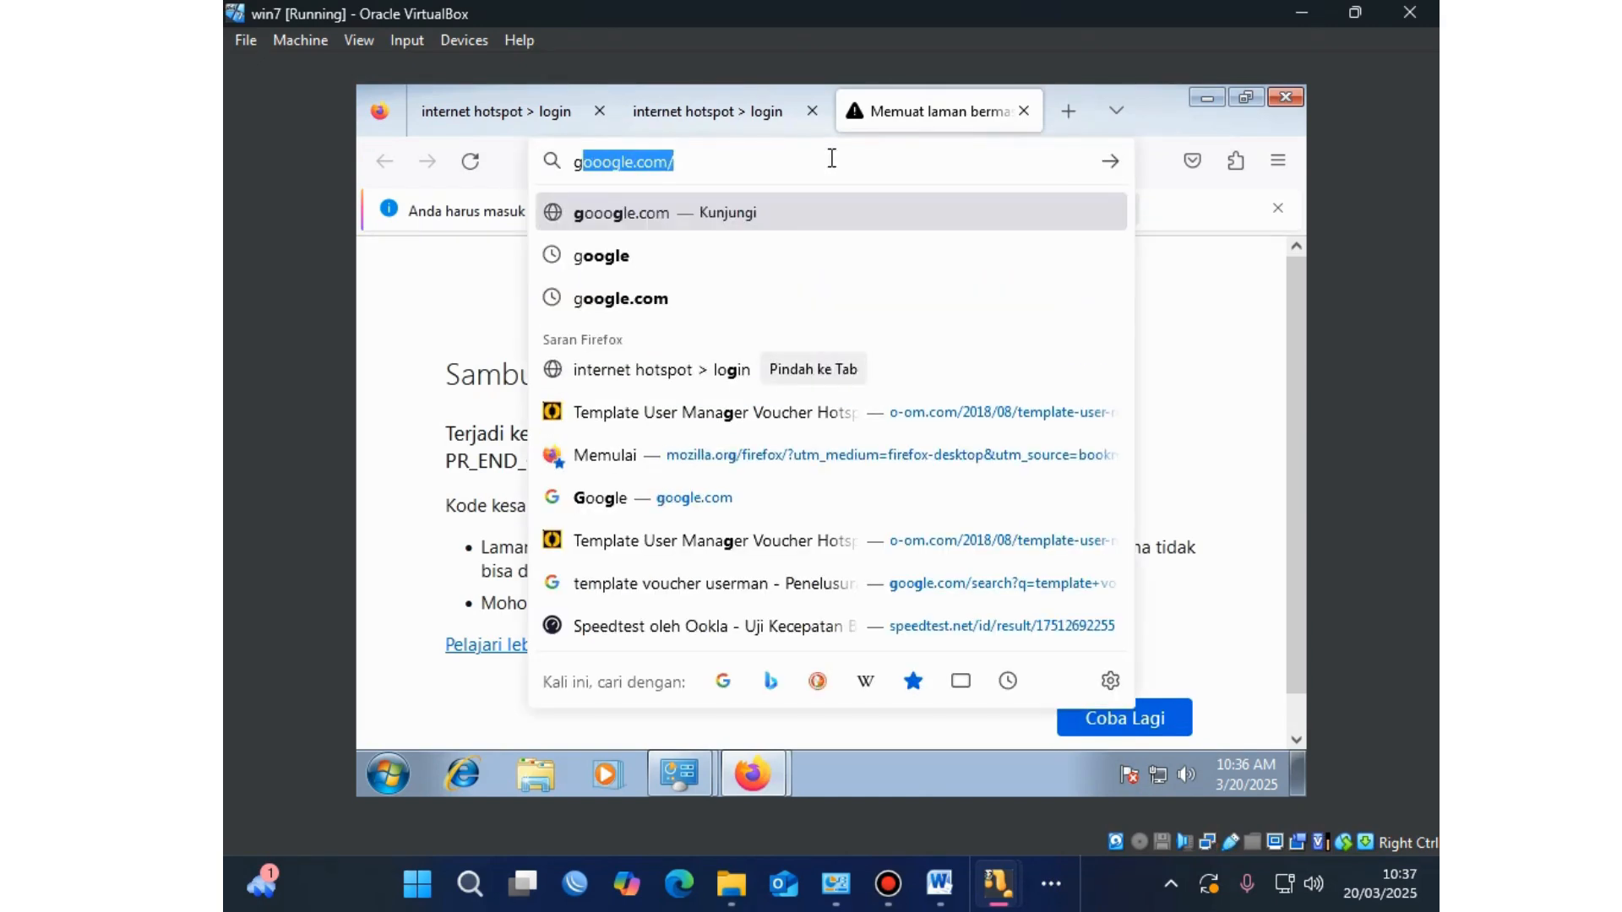
{"action": "key", "text": "Return"}
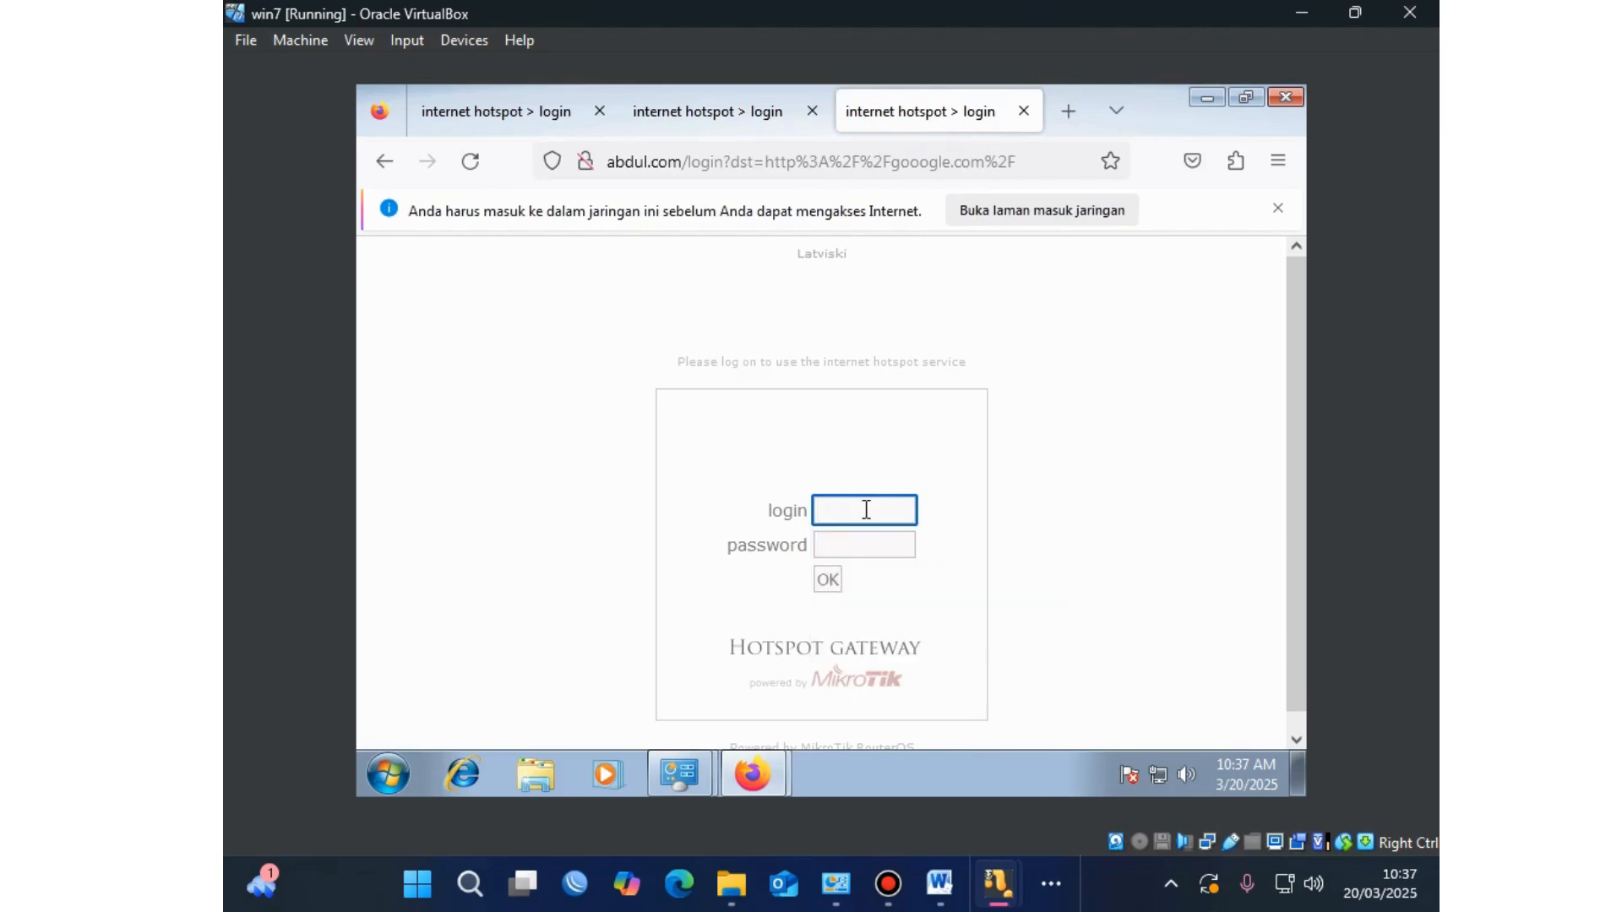
{"action": "left_click", "coordinate": [835, 547]}
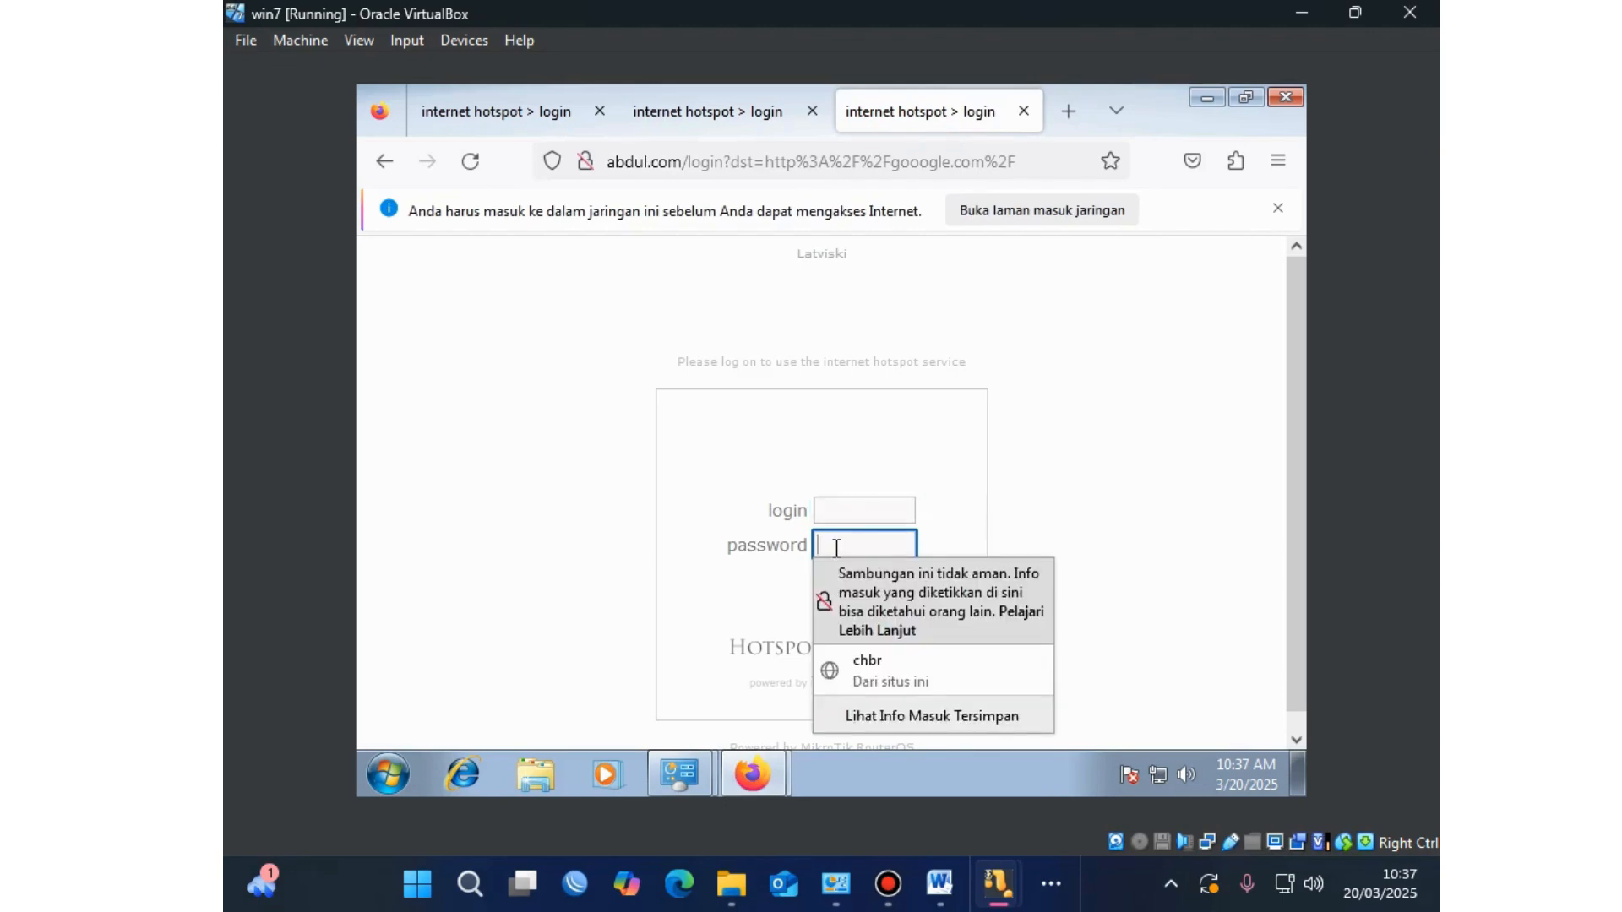
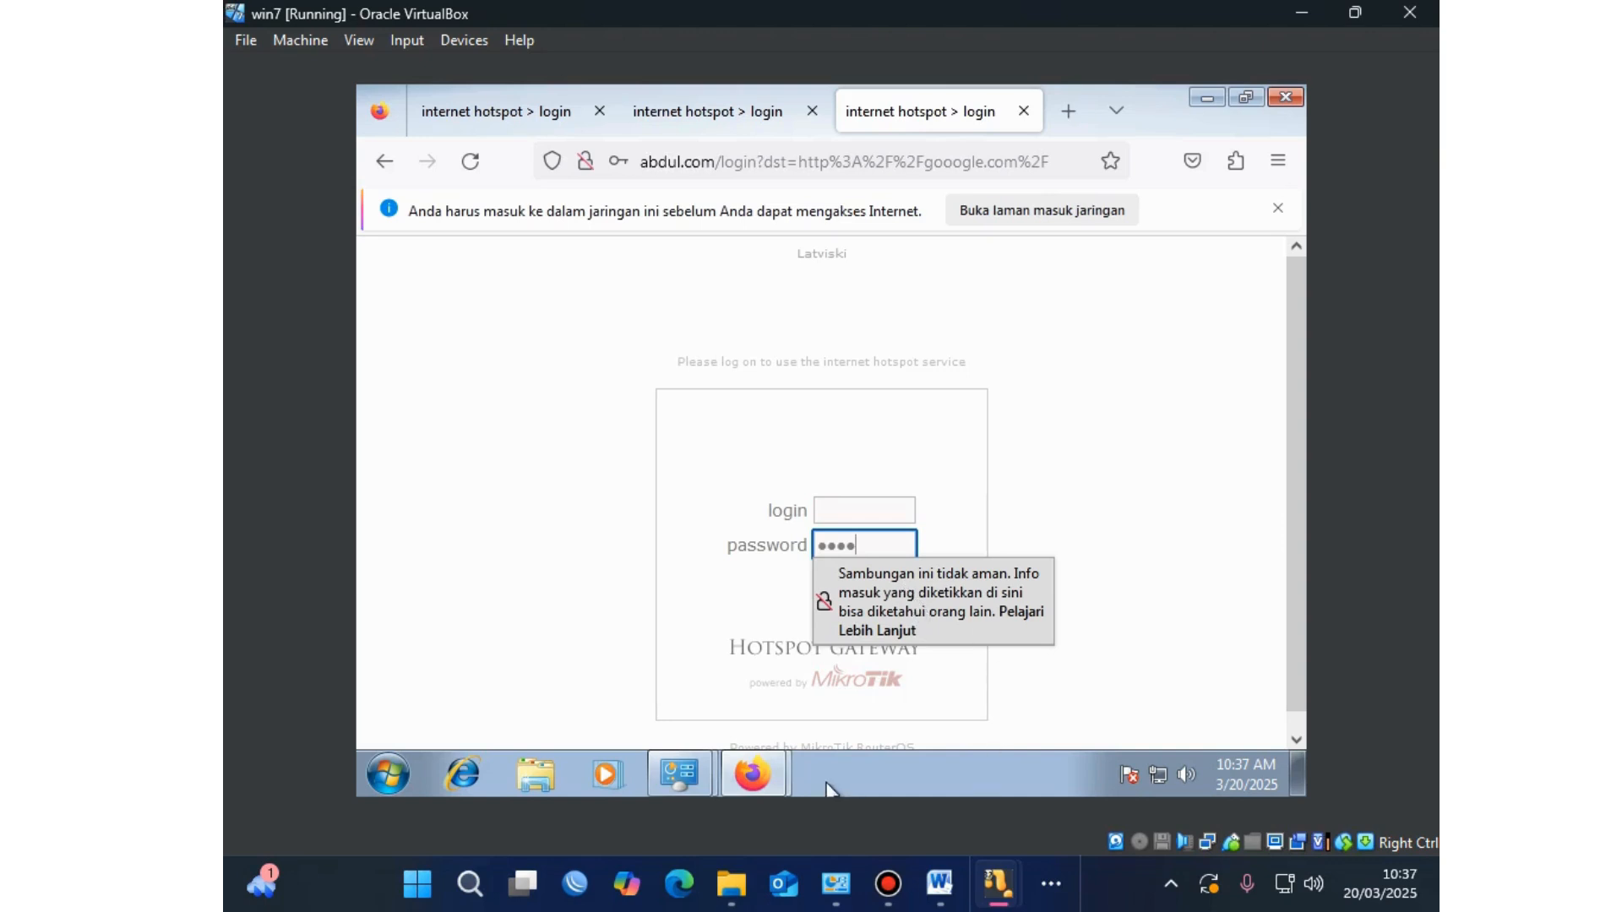
Step: Paste the second voucher's username into the login field, then follow the warning's help link
{"action": "mouse_move", "coordinate": [785, 775]}
{"action": "left_click", "coordinate": [773, 677]}
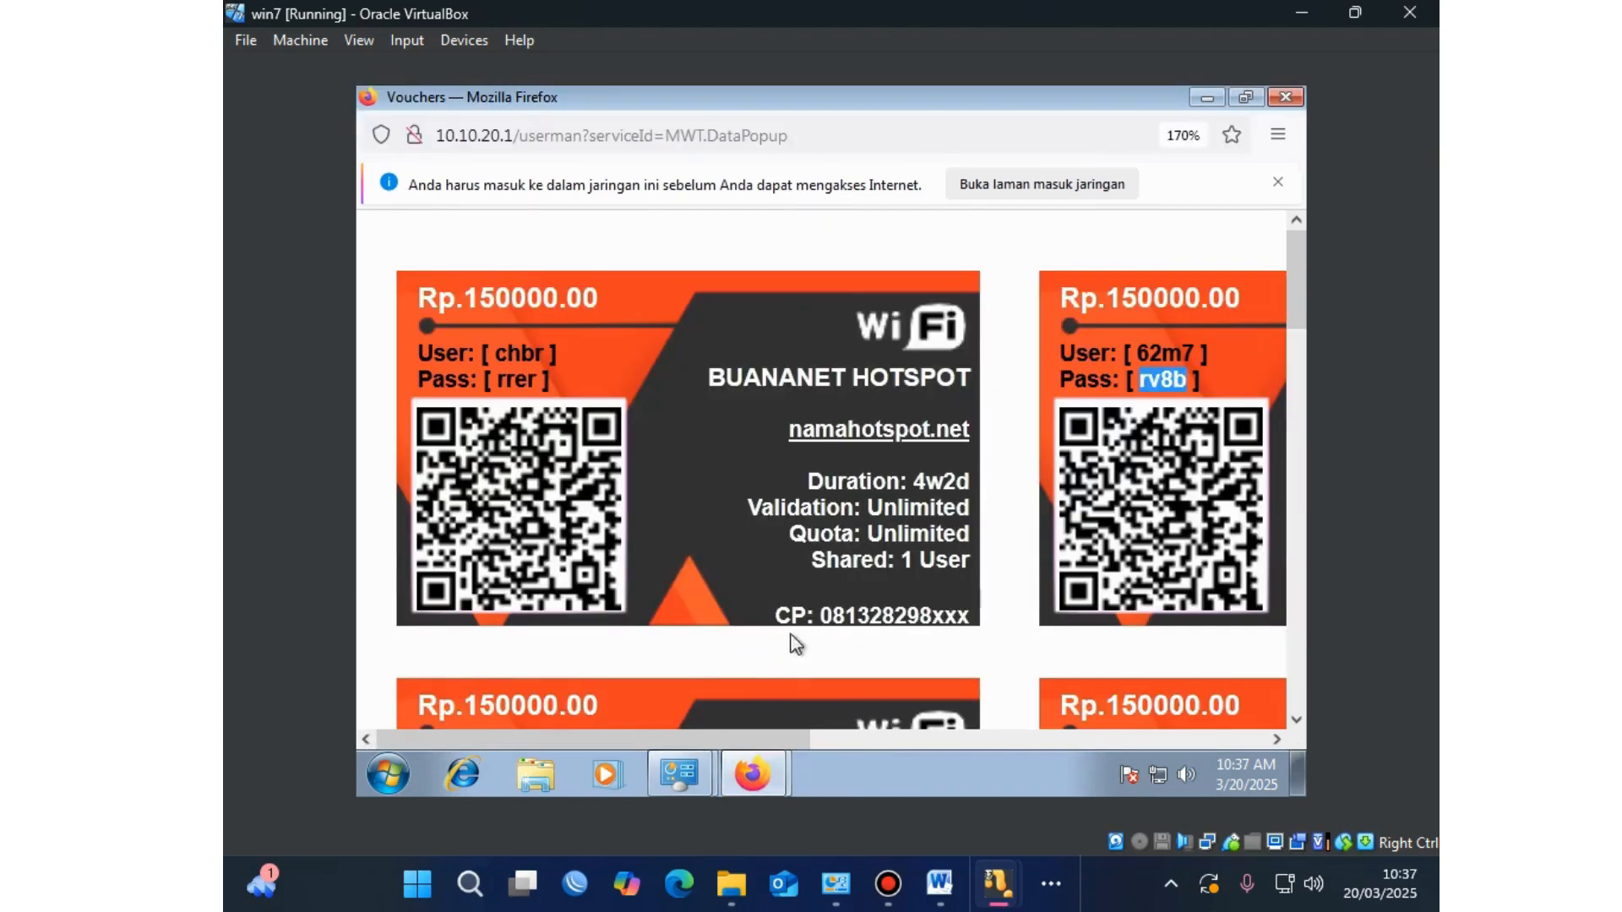
{"action": "left_click_drag", "start_coordinate": [1196, 343], "coordinate": [1145, 349]}
{"action": "key", "text": "ctrl+c"}
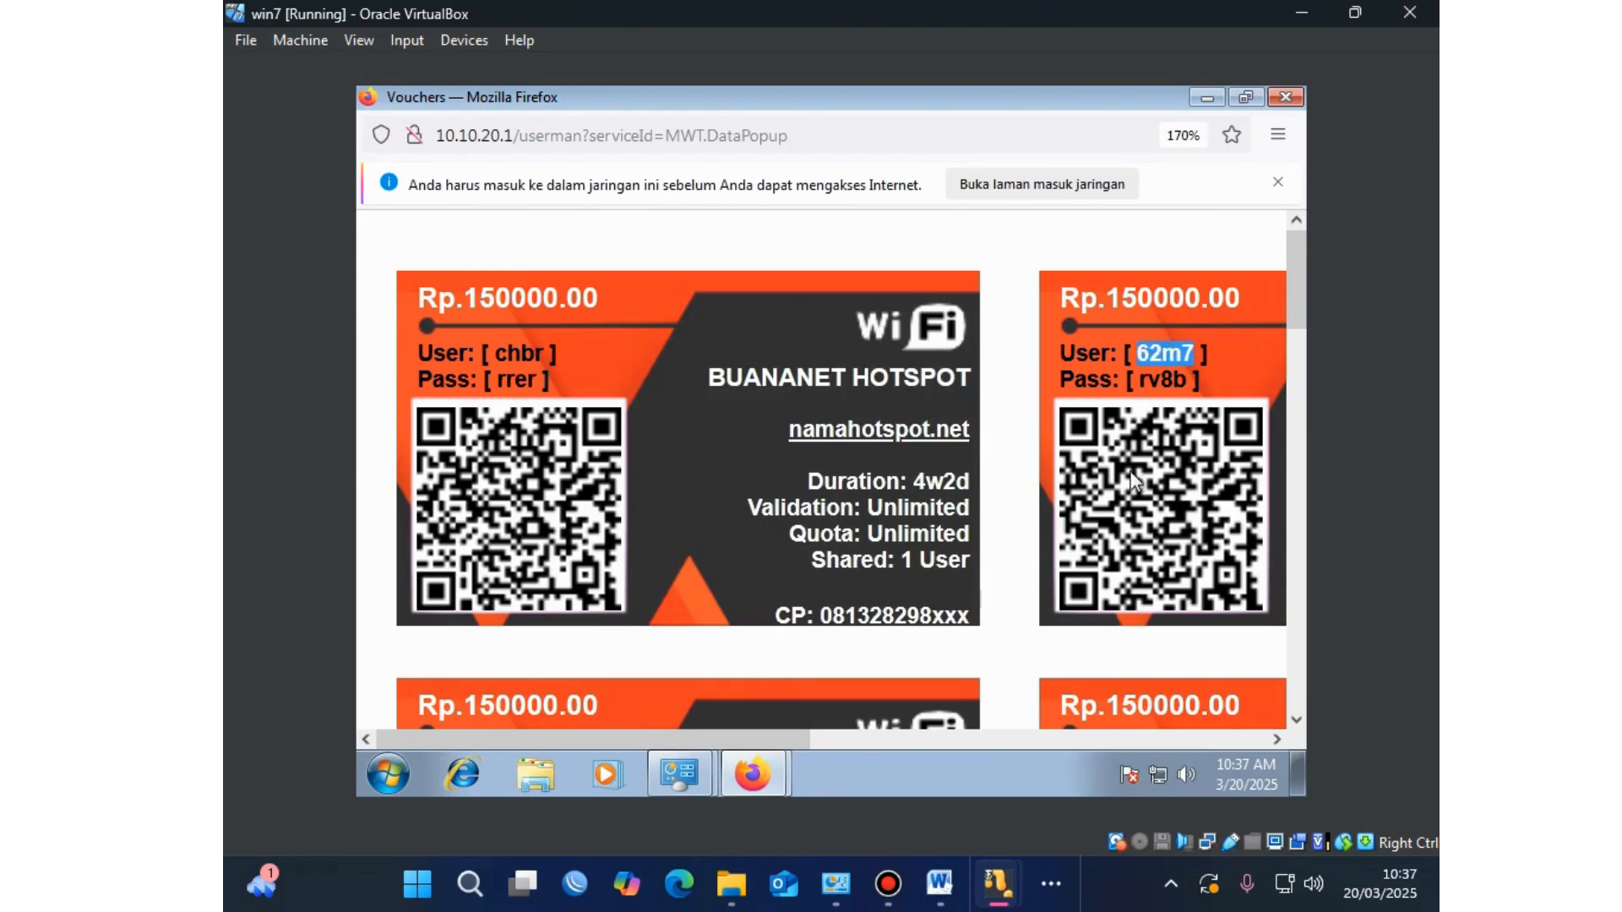
{"action": "left_click", "coordinate": [772, 760]}
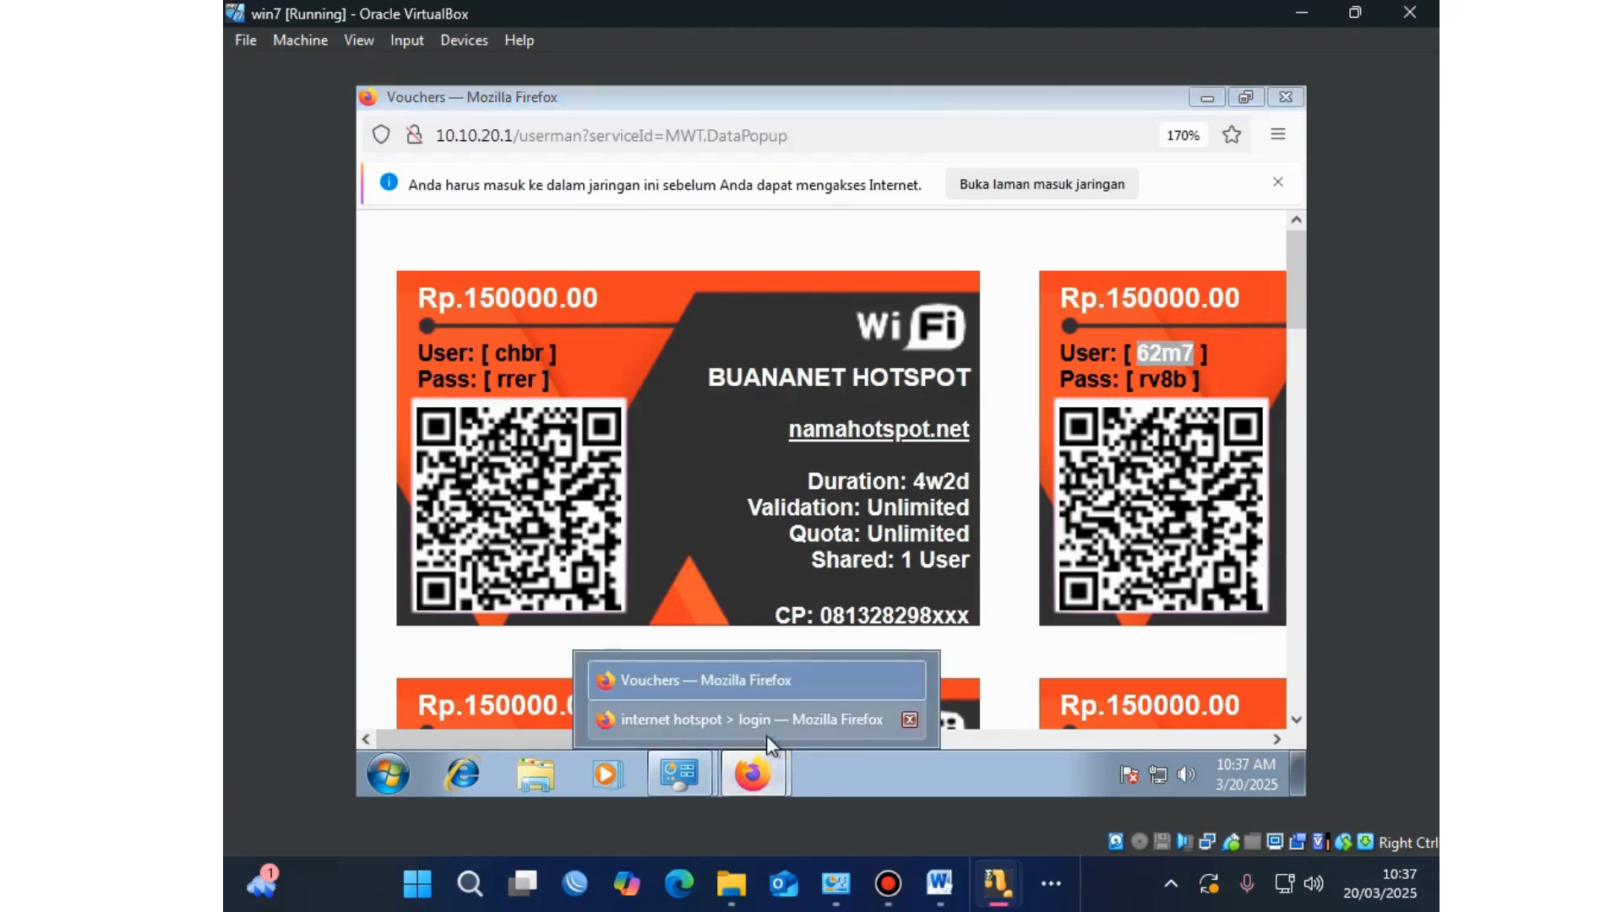
{"action": "left_click", "coordinate": [768, 728]}
{"action": "left_click", "coordinate": [887, 508]}
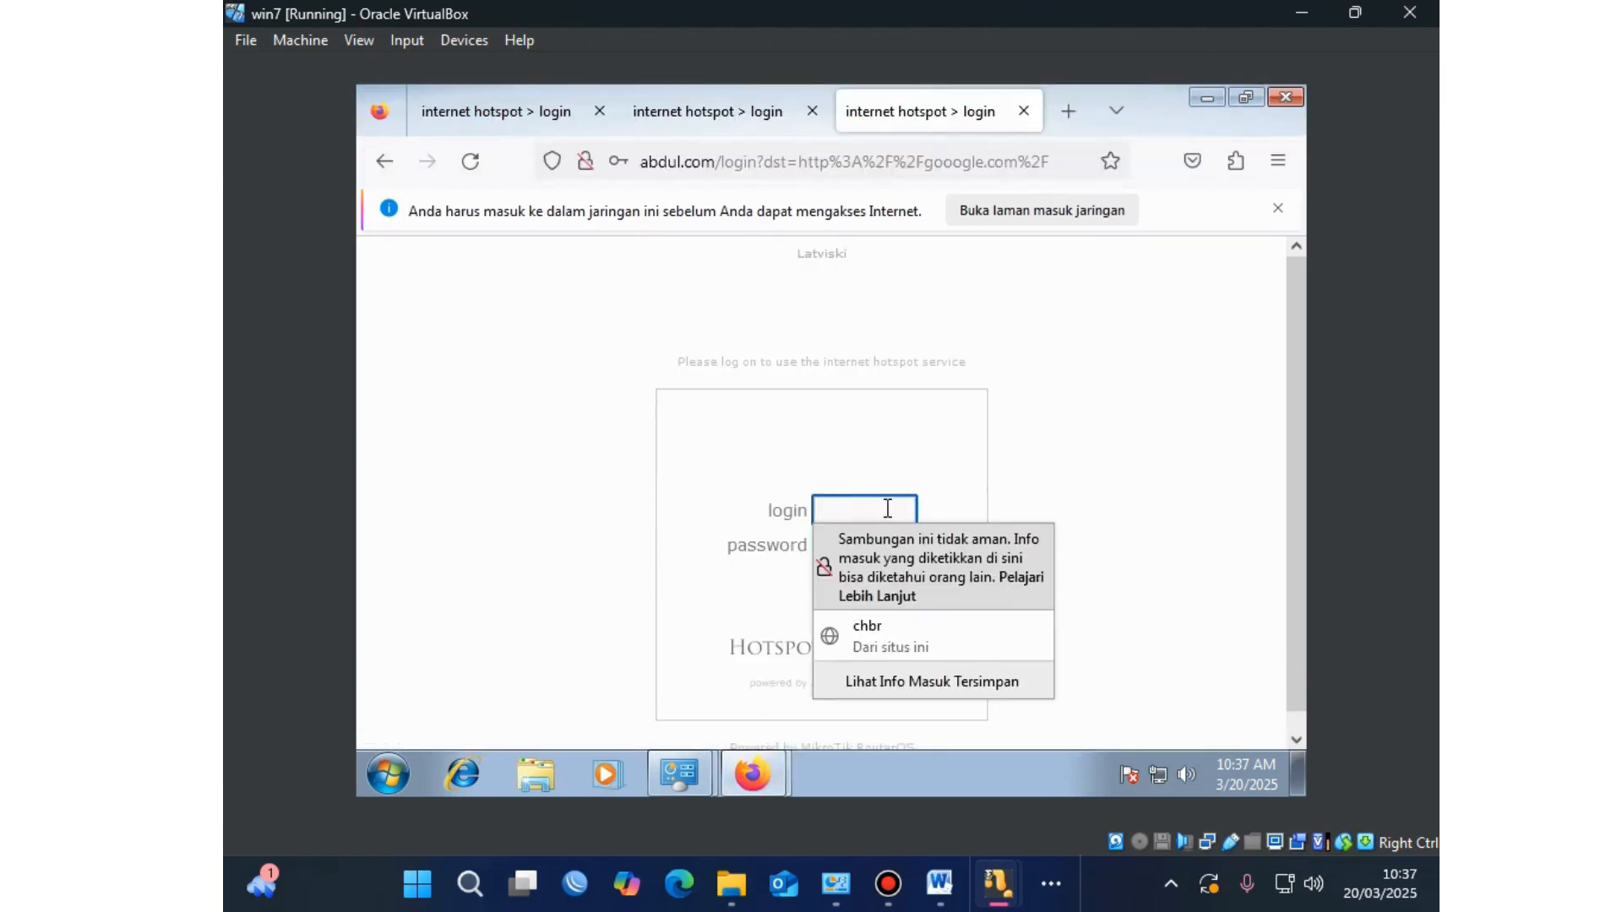
{"action": "key", "text": "ctrl+v"}
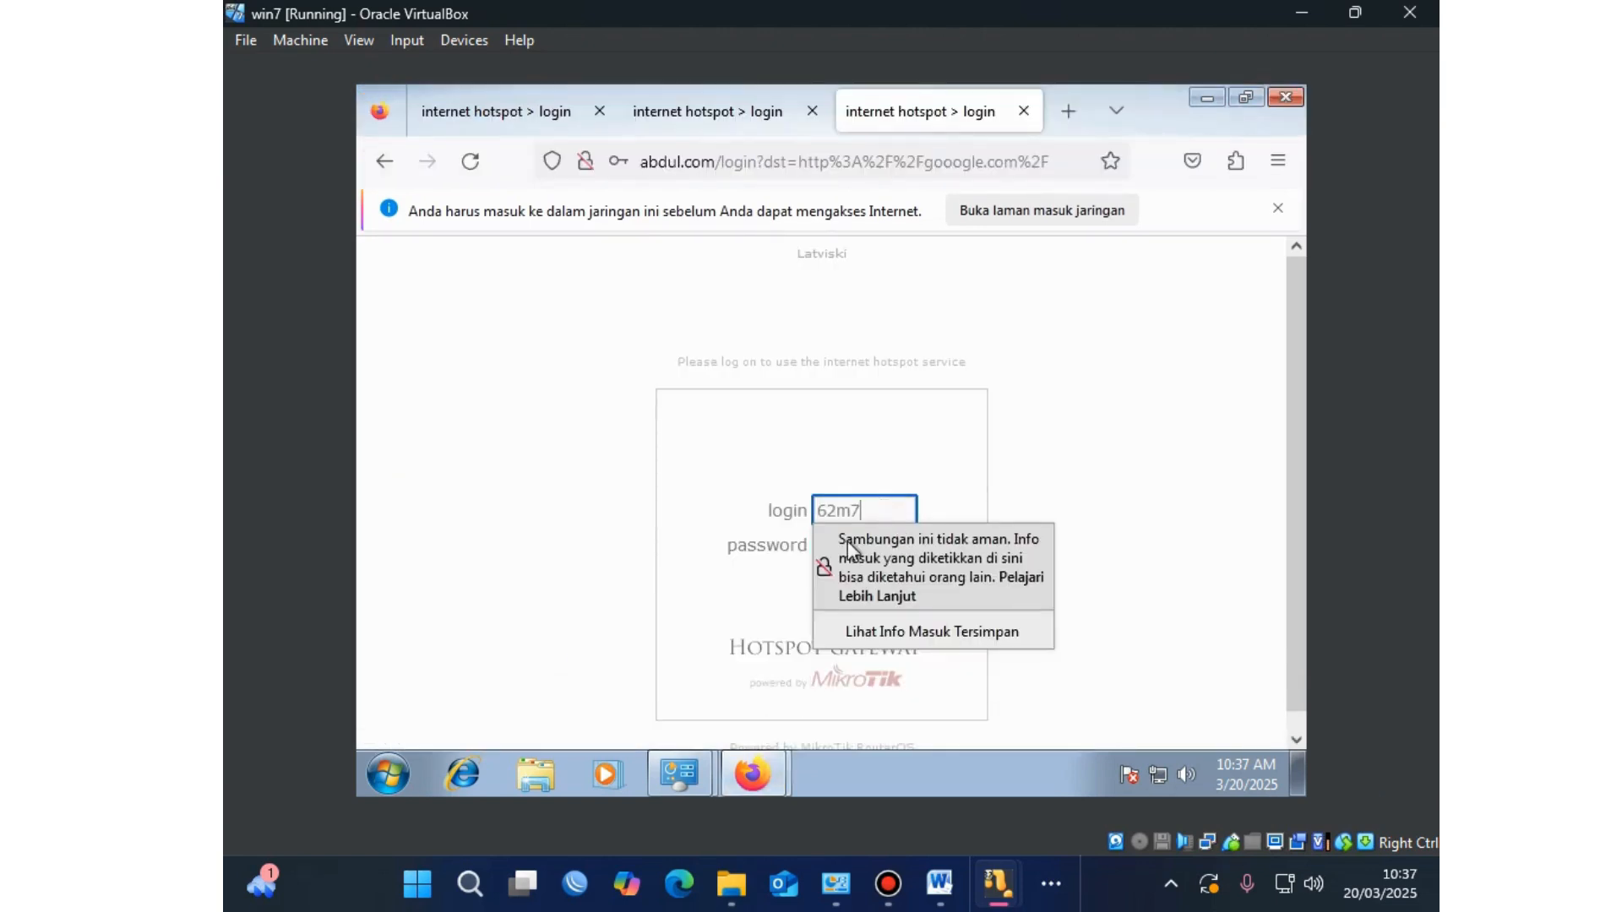
{"action": "left_click", "coordinate": [870, 564]}
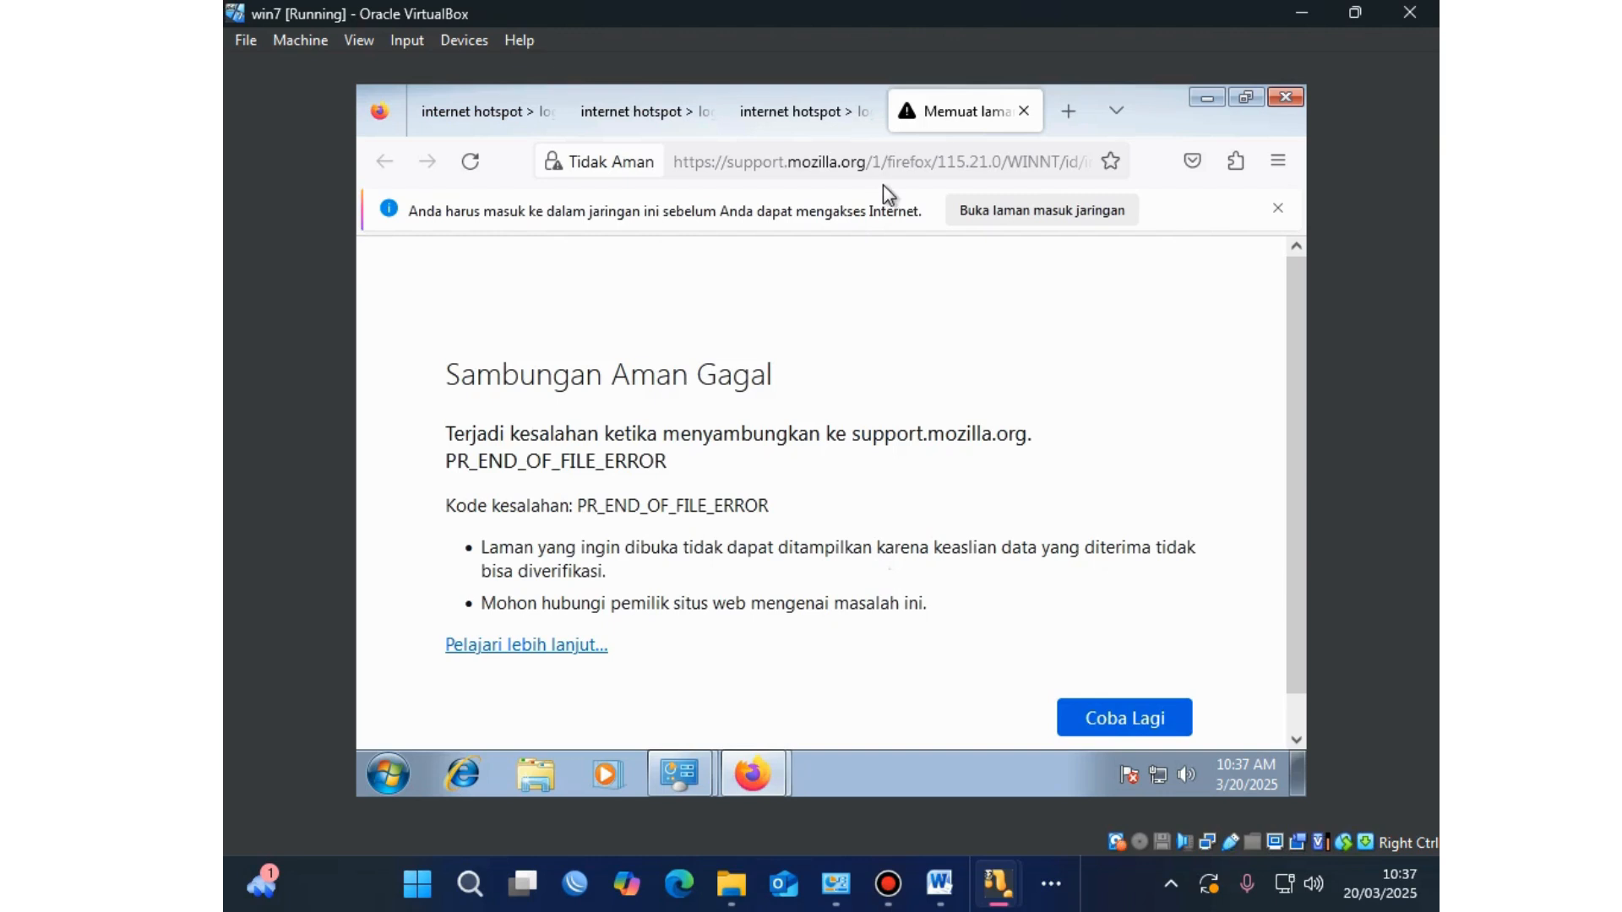
Step: Reload gooogle.com, view the saved login info for abdul.com, then return to the empty hotspot form
{"action": "left_click", "coordinate": [905, 161]}
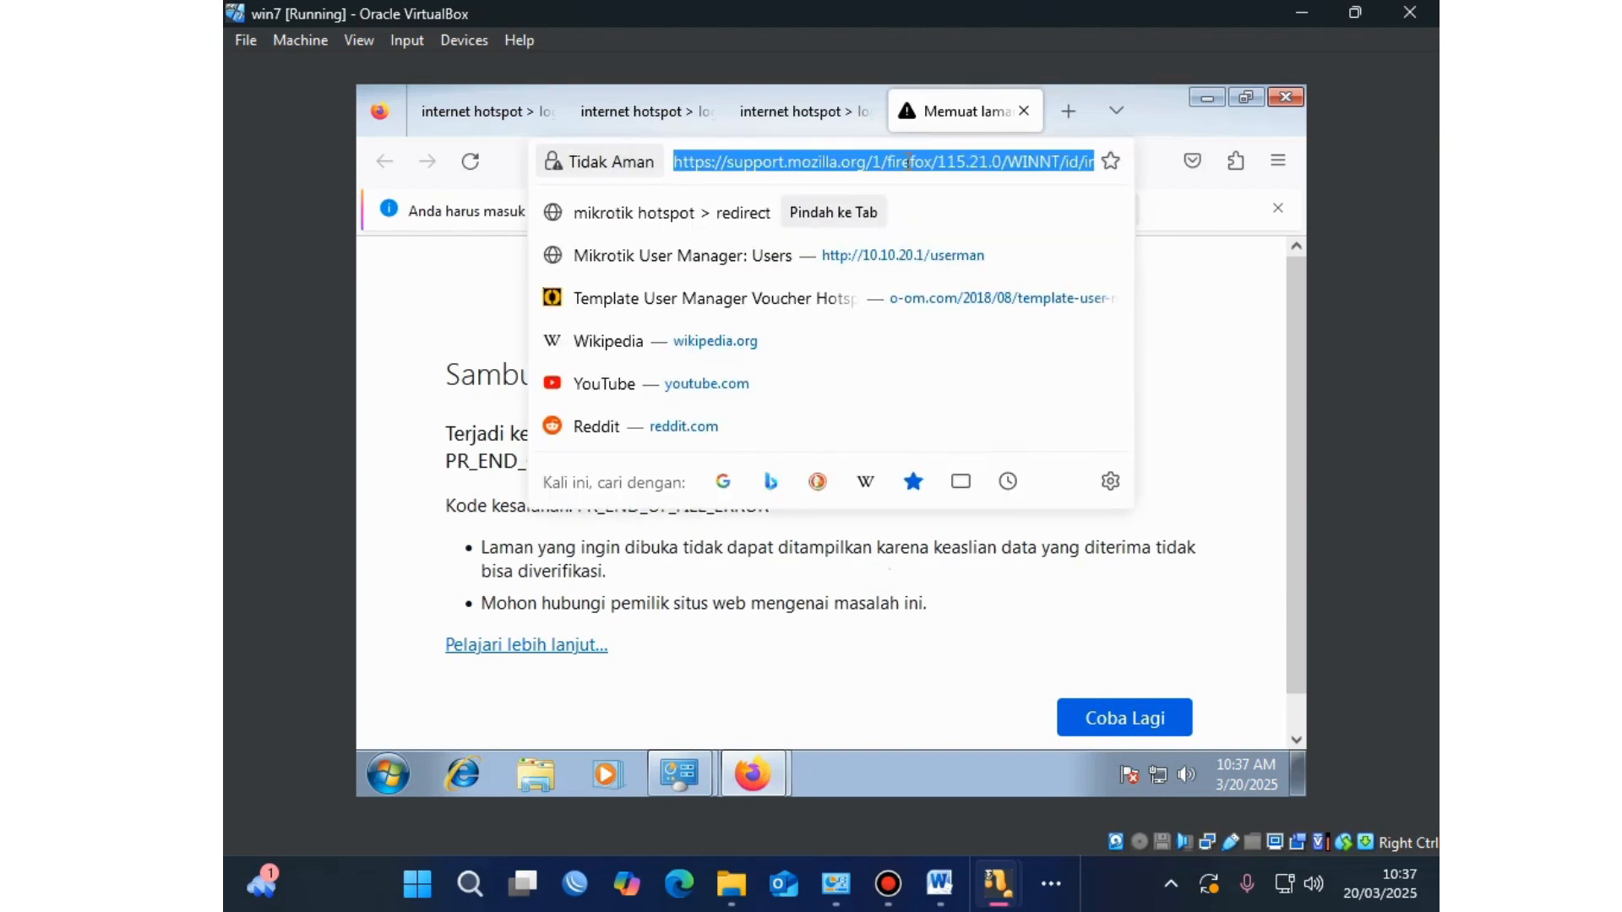
{"action": "type", "text": "gooogle.com/"}
{"action": "key", "text": "Return"}
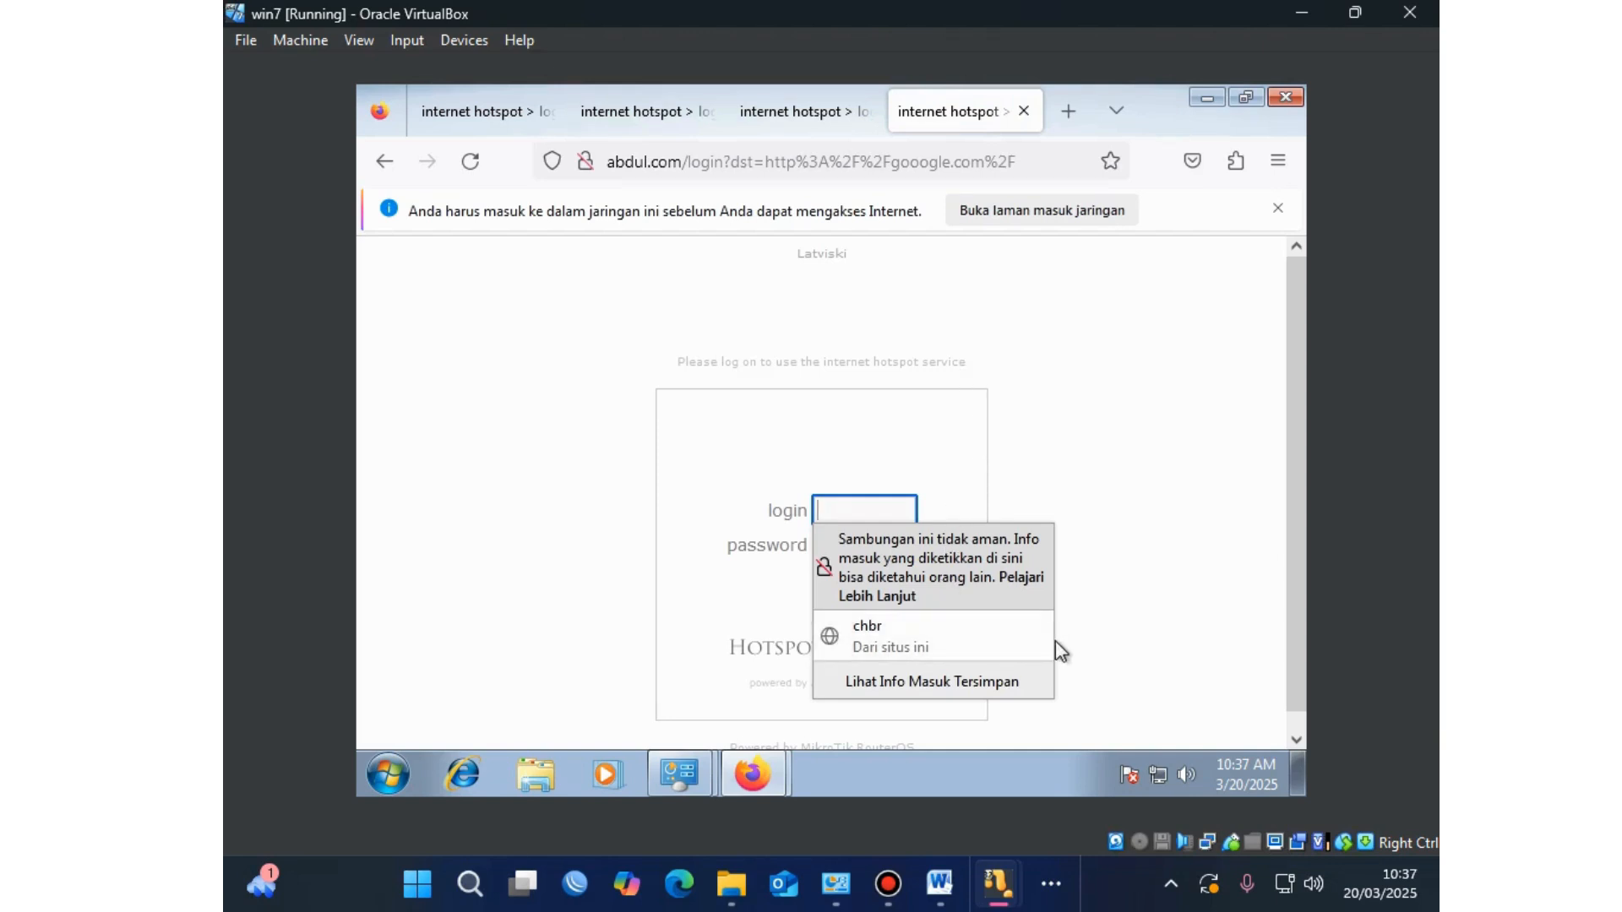
{"action": "left_click", "coordinate": [1029, 637]}
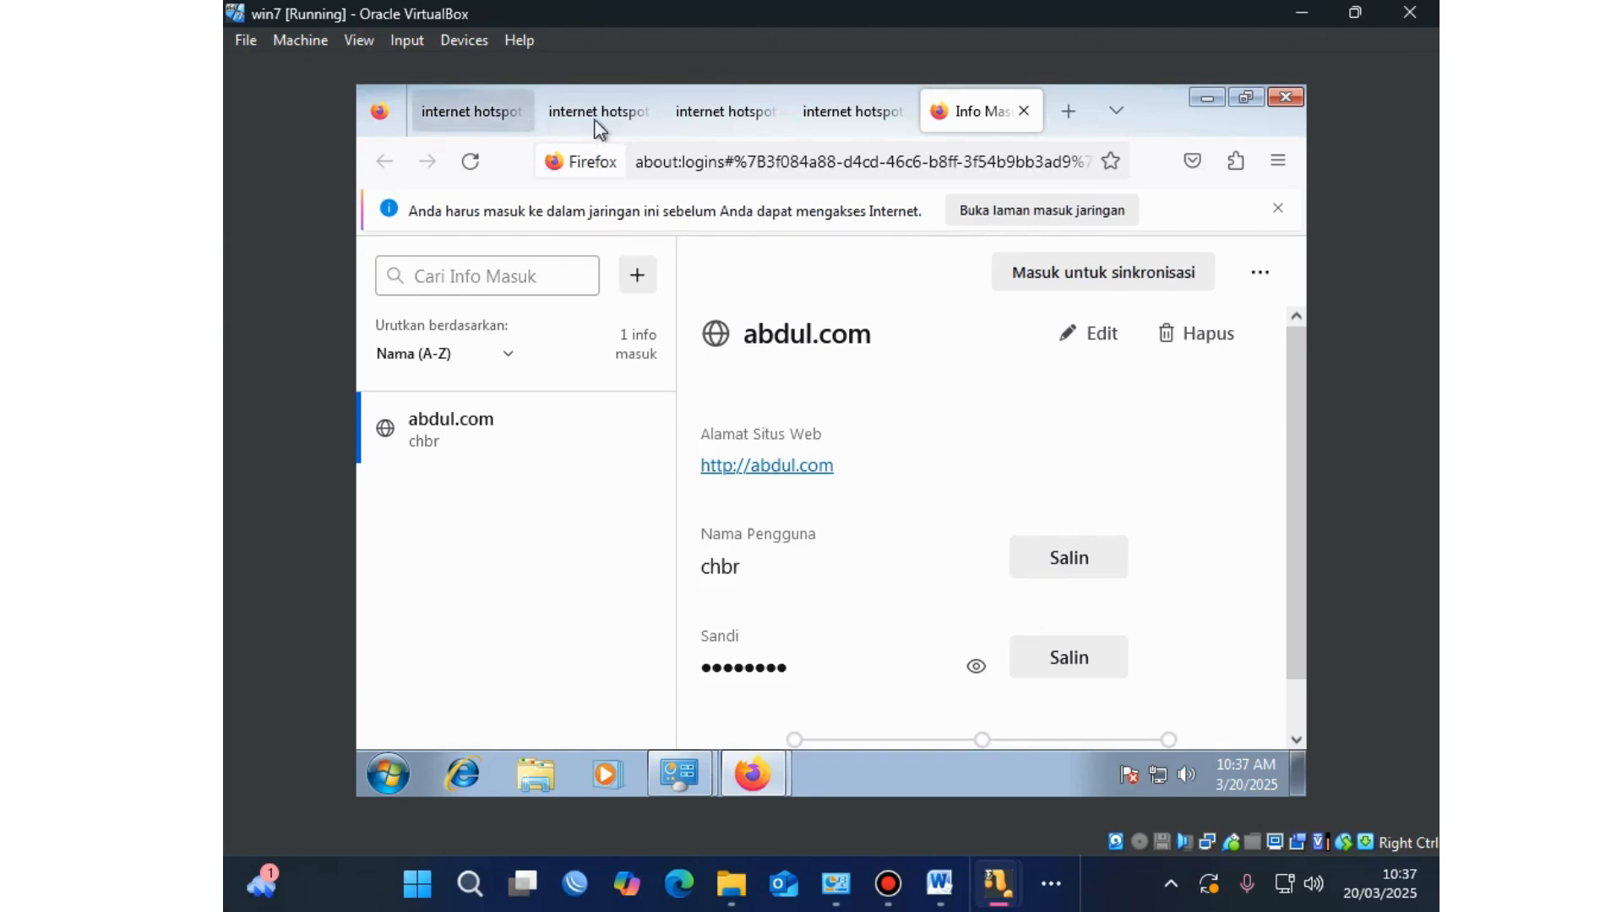
{"action": "left_click", "coordinate": [878, 114]}
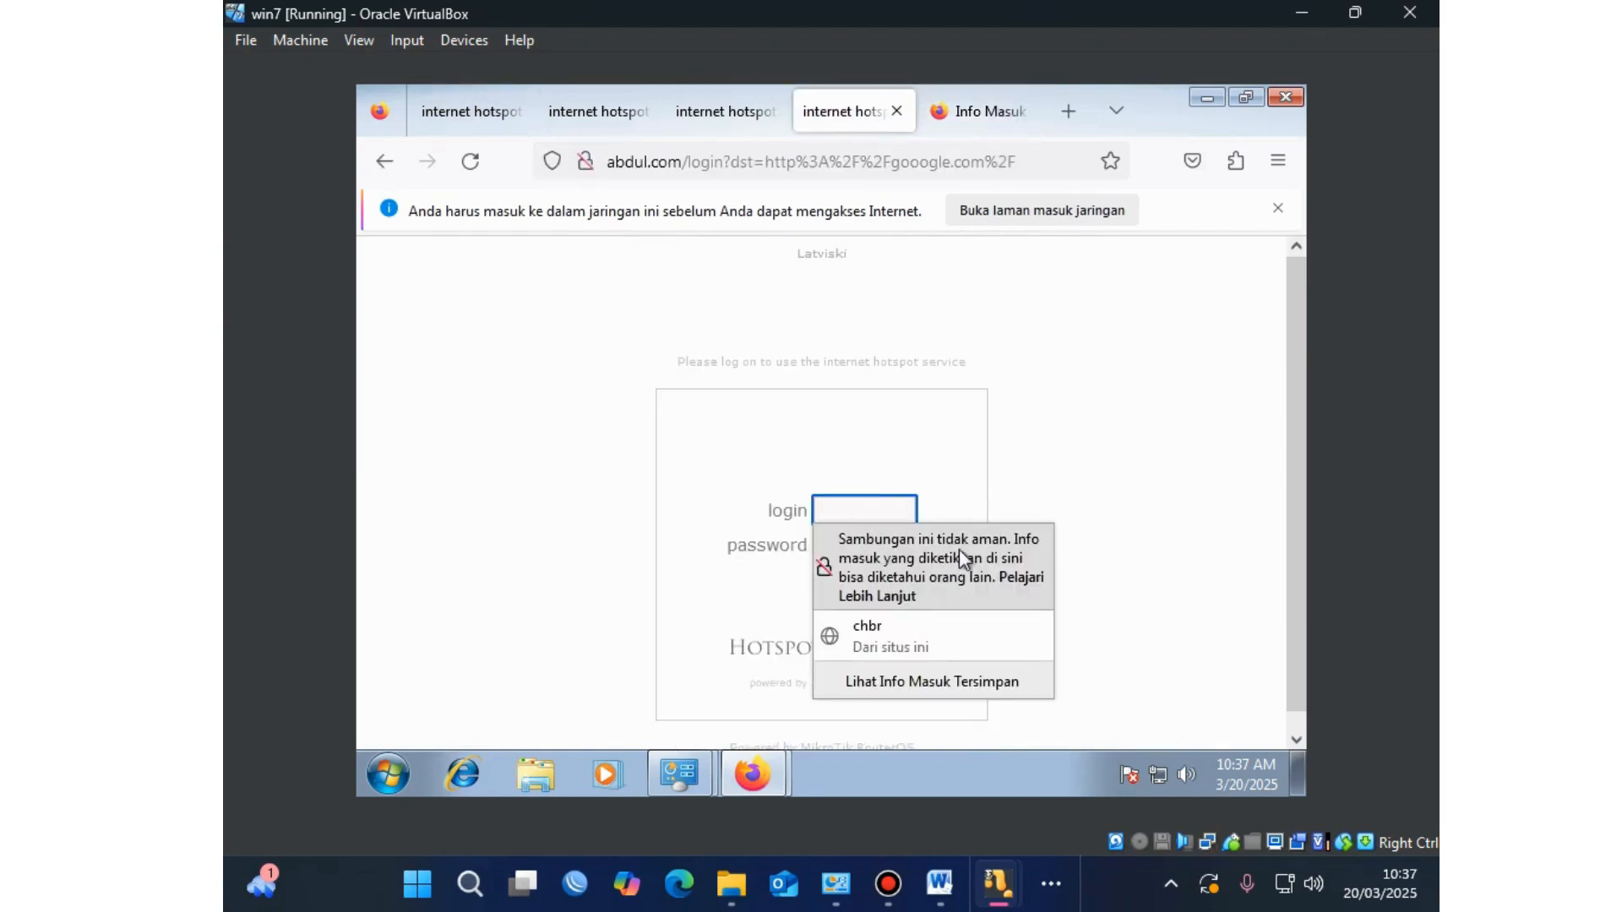
{"action": "left_click", "coordinate": [840, 516]}
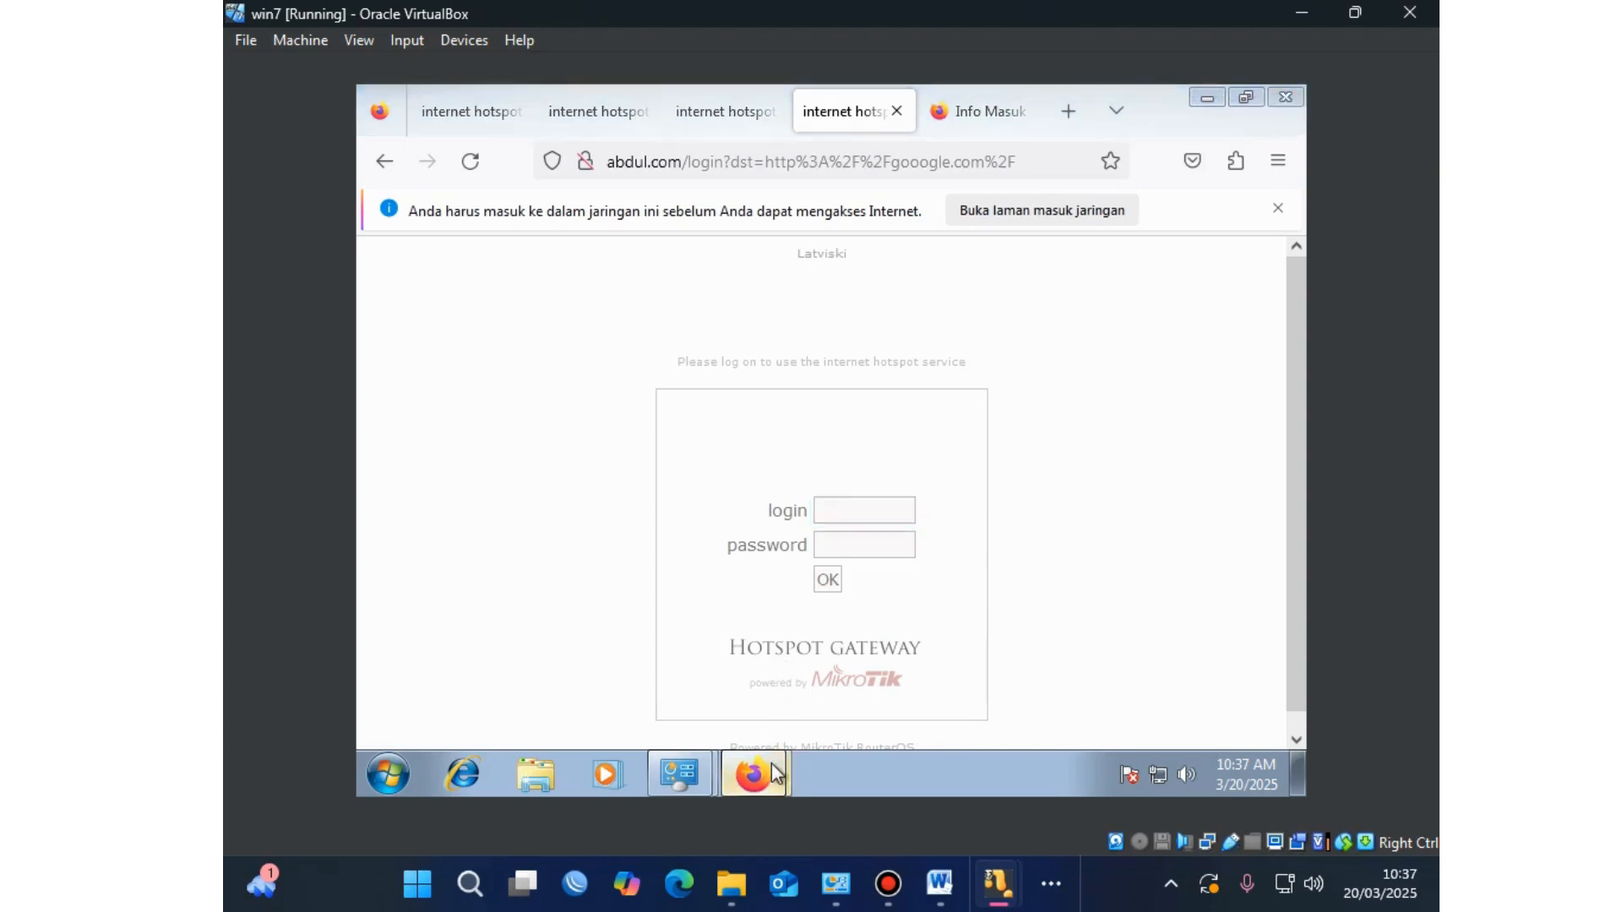
Step: Copy the second voucher's username from Vouchers into the hotspot login field
{"action": "mouse_move", "coordinate": [772, 763]}
{"action": "left_click", "coordinate": [769, 689]}
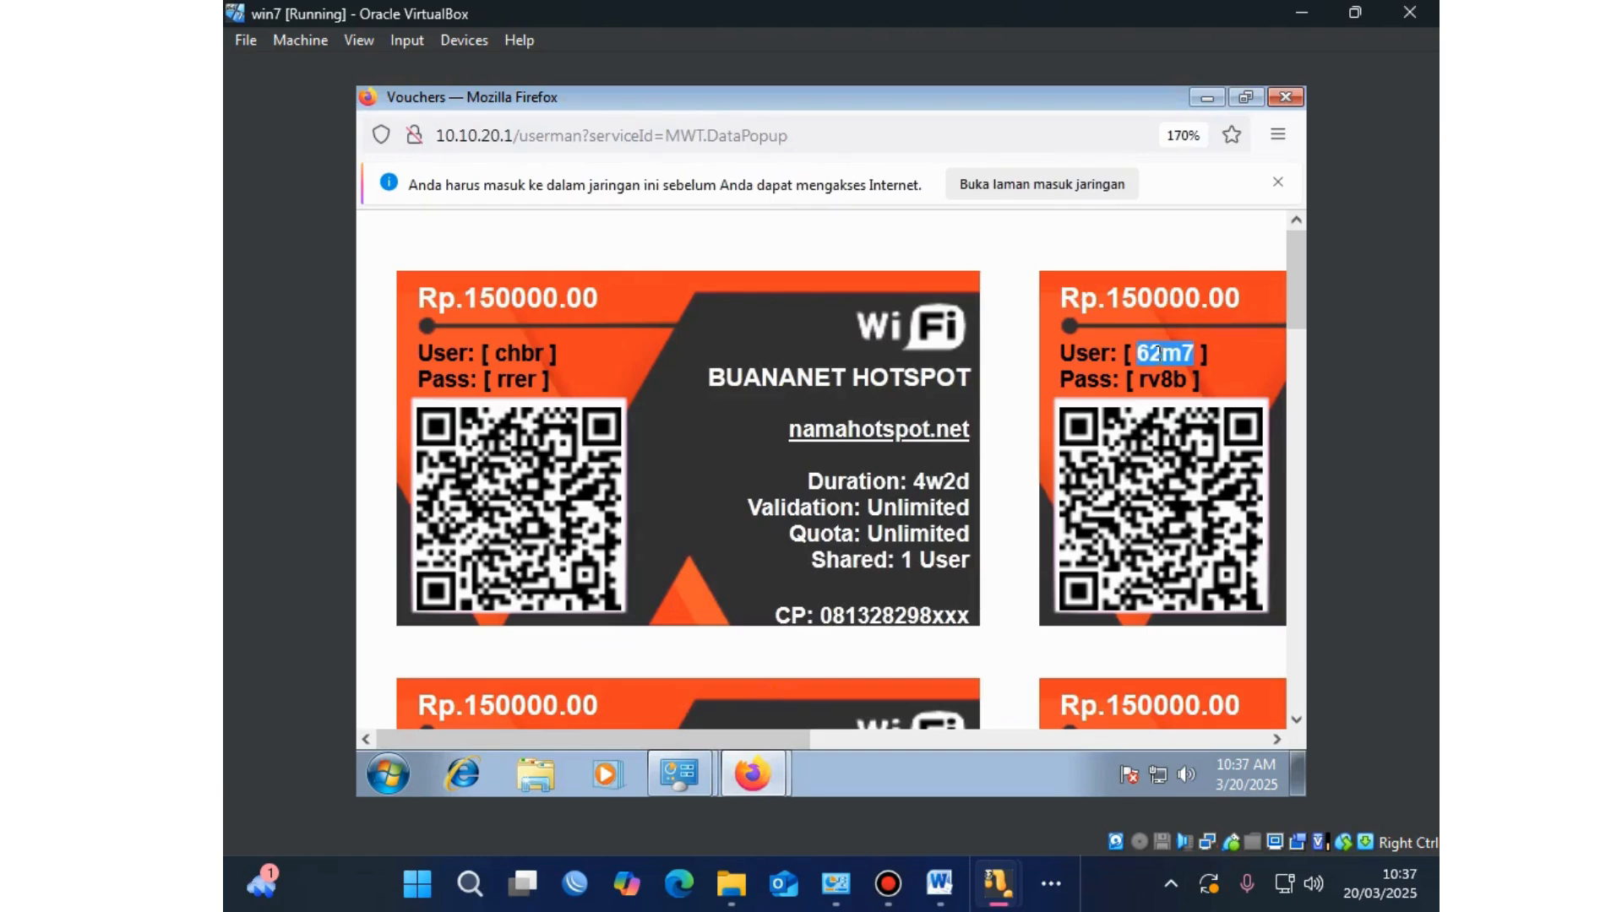
{"action": "right_click", "coordinate": [1164, 355]}
{"action": "left_click", "coordinate": [1173, 376]}
{"action": "mouse_move", "coordinate": [772, 777]}
{"action": "left_click", "coordinate": [772, 720]}
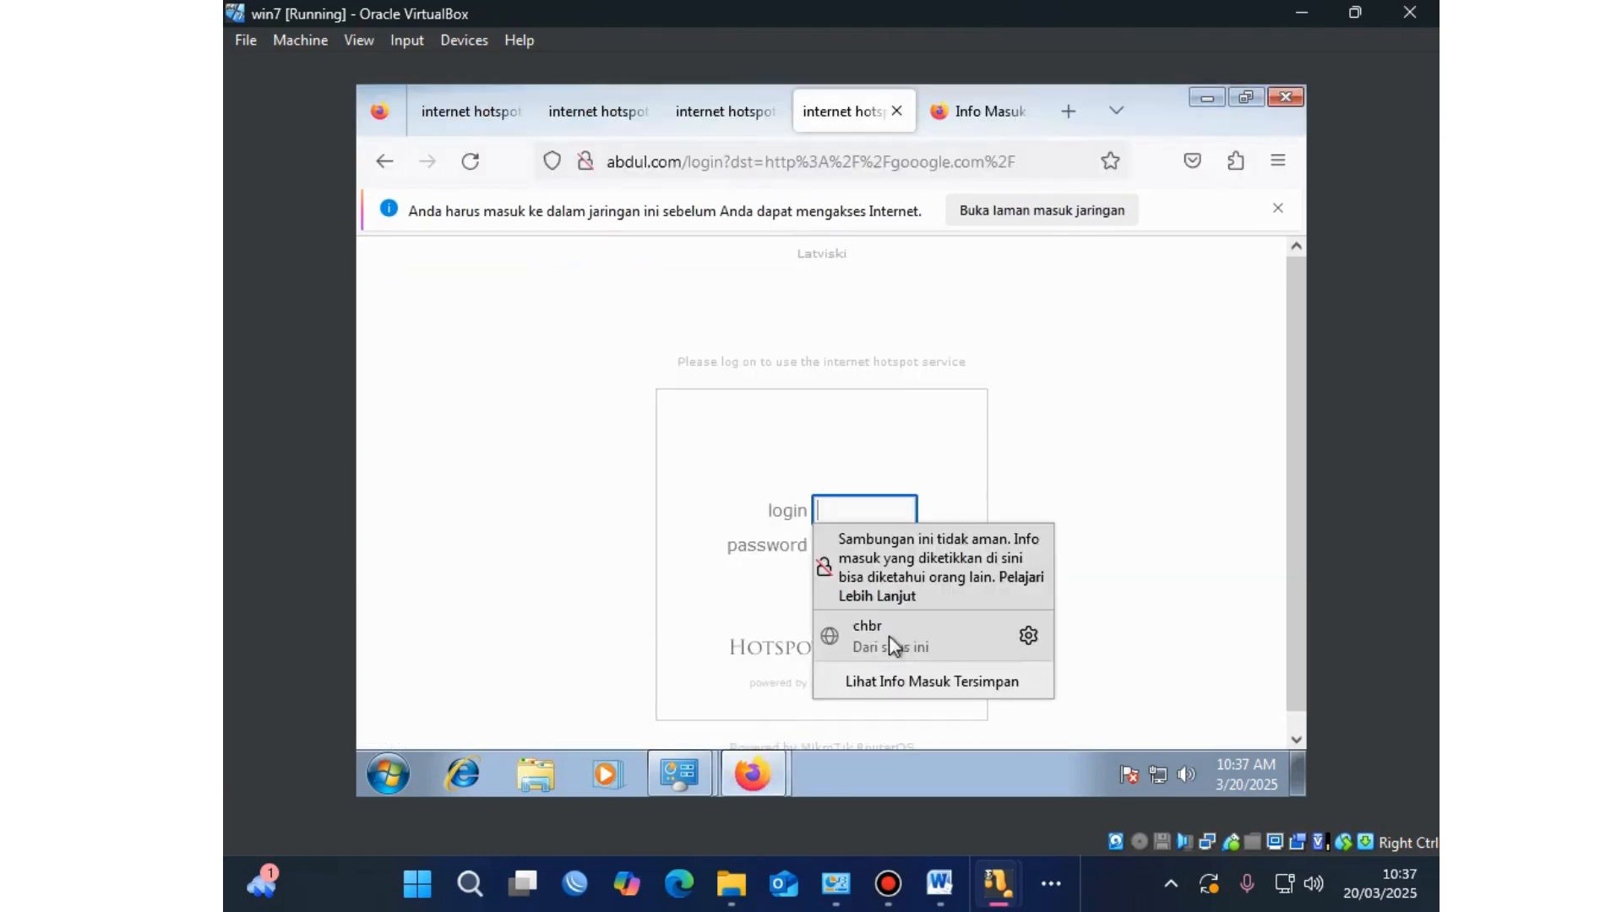
{"action": "left_click", "coordinate": [882, 506]}
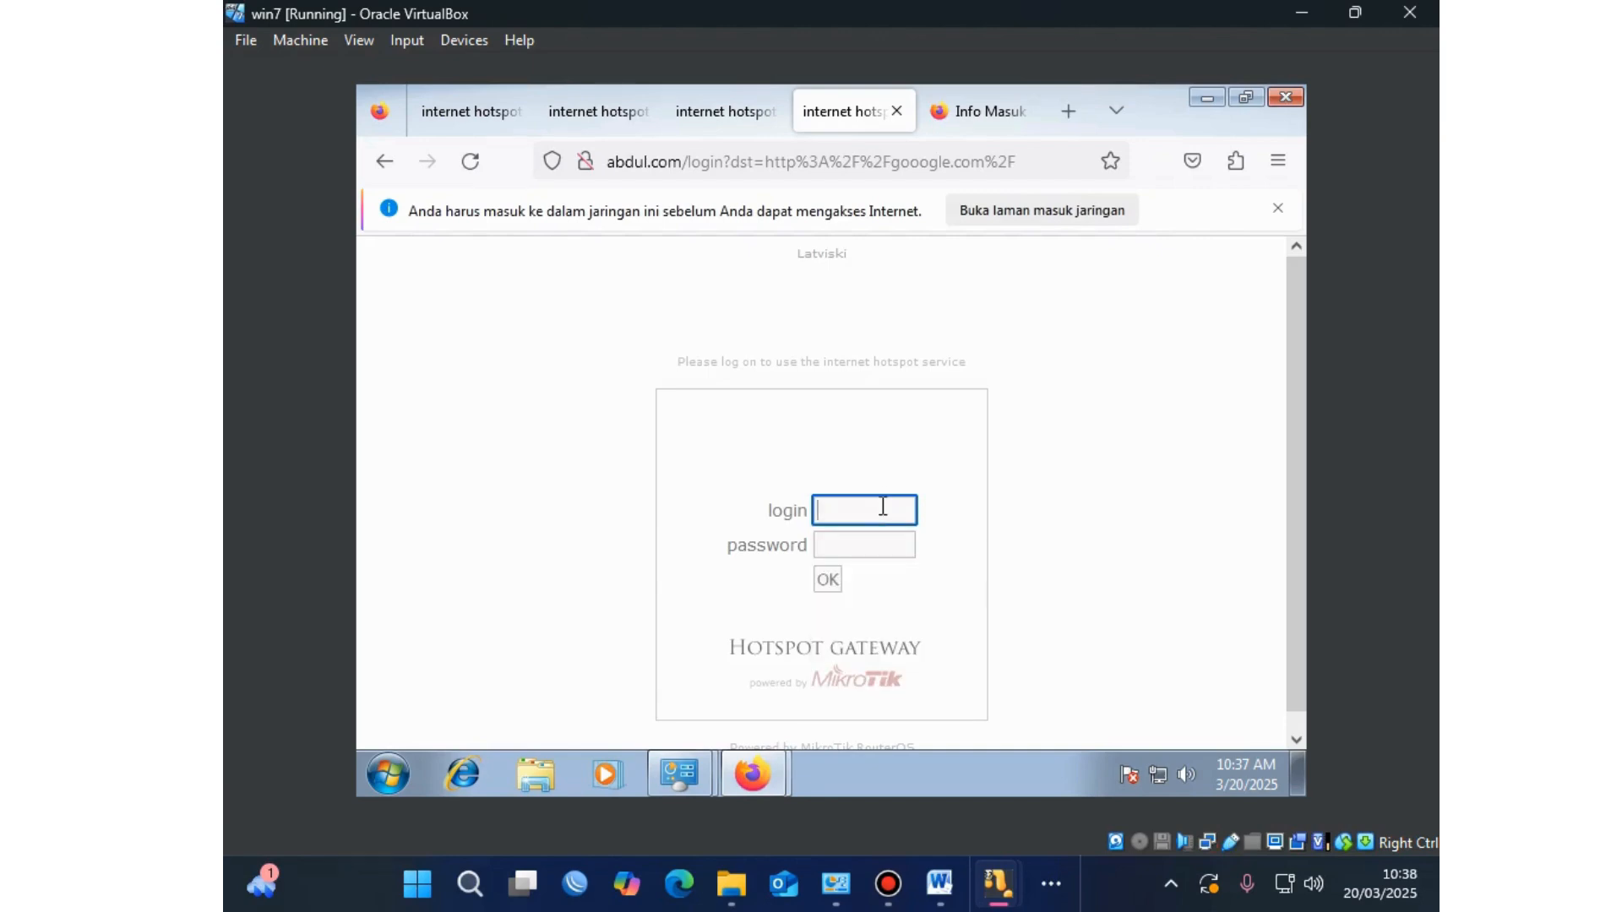
{"action": "key", "text": "ctrl+v"}
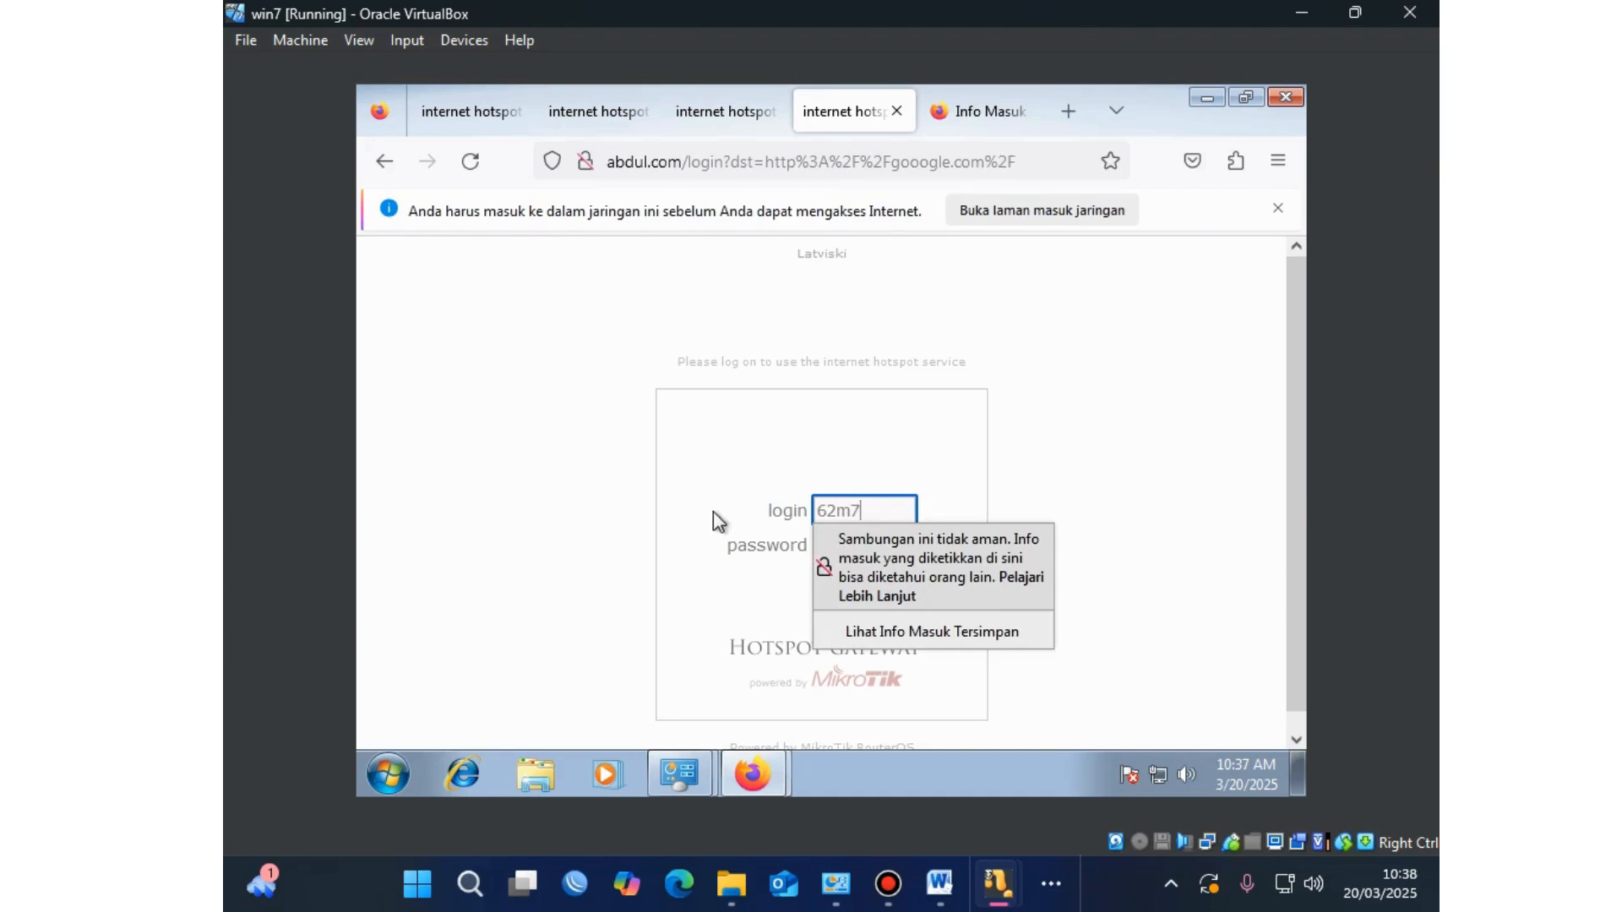
Step: Paste the voucher's password into the password field and submit the hotspot login
{"action": "left_click", "coordinate": [764, 555]}
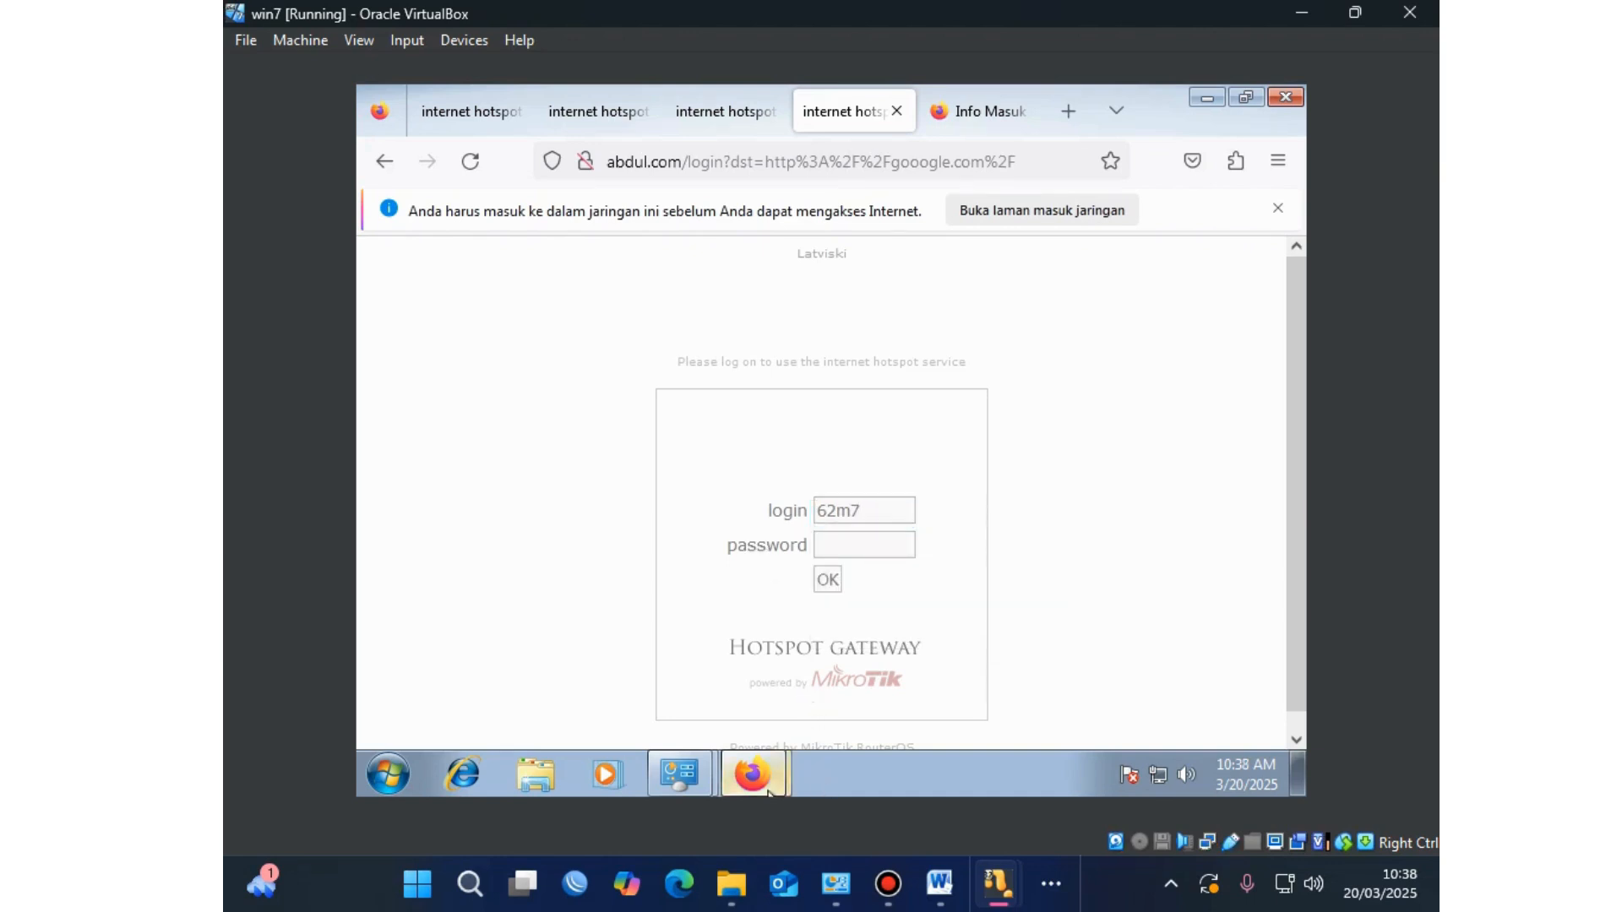
{"action": "mouse_move", "coordinate": [777, 774]}
{"action": "left_click", "coordinate": [788, 688]}
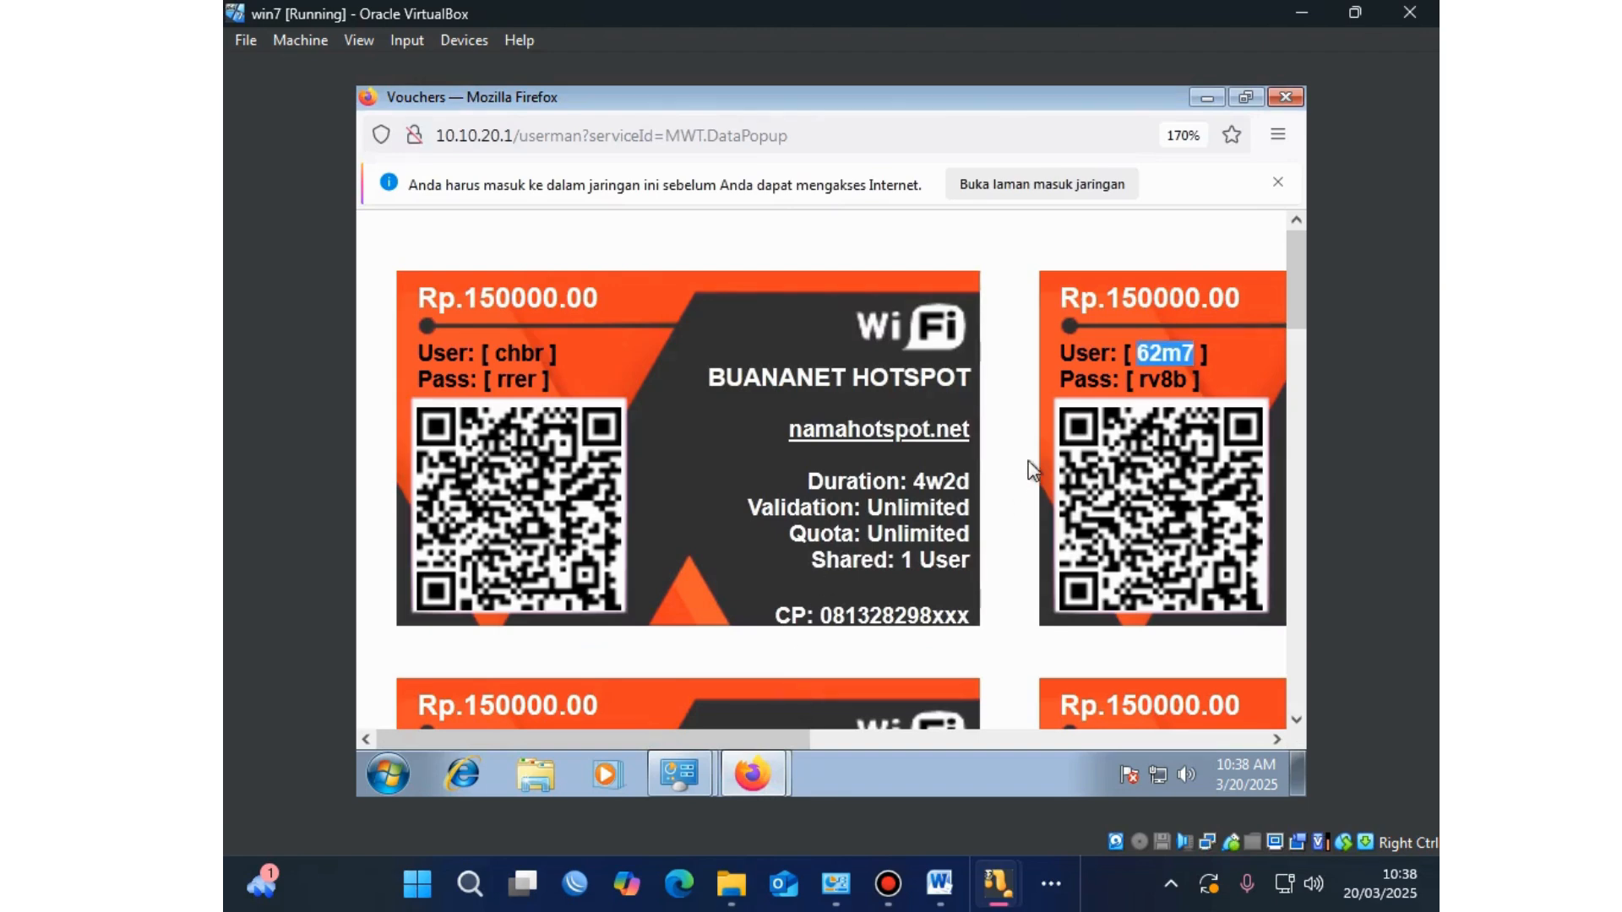
{"action": "left_click_drag", "start_coordinate": [1193, 381], "coordinate": [1140, 380]}
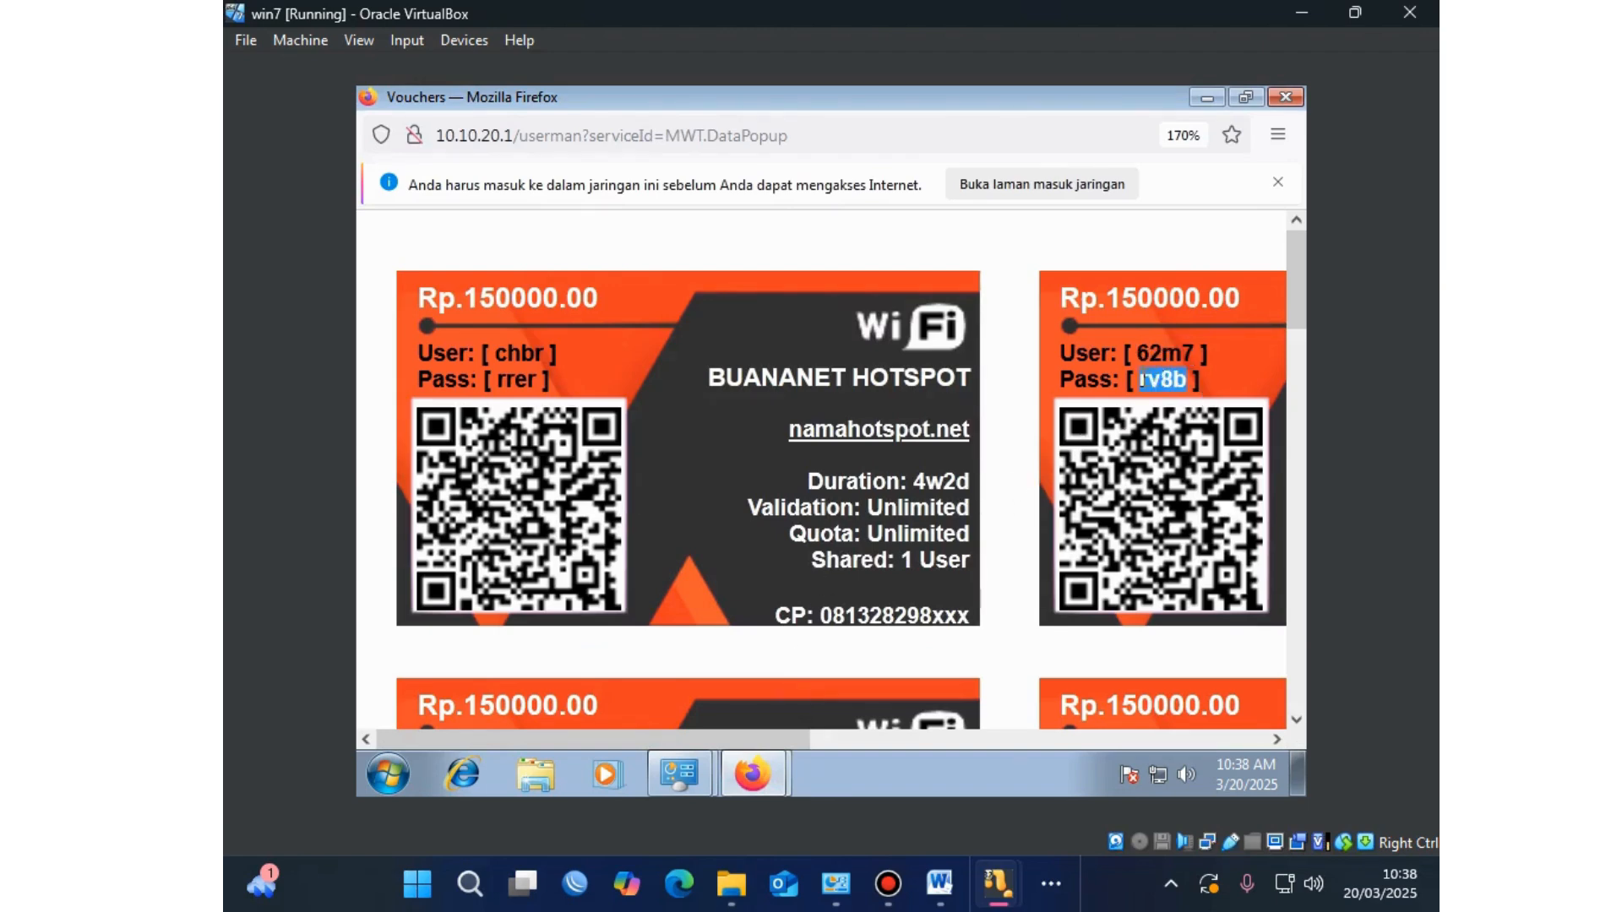
{"action": "left_click", "coordinate": [752, 774]}
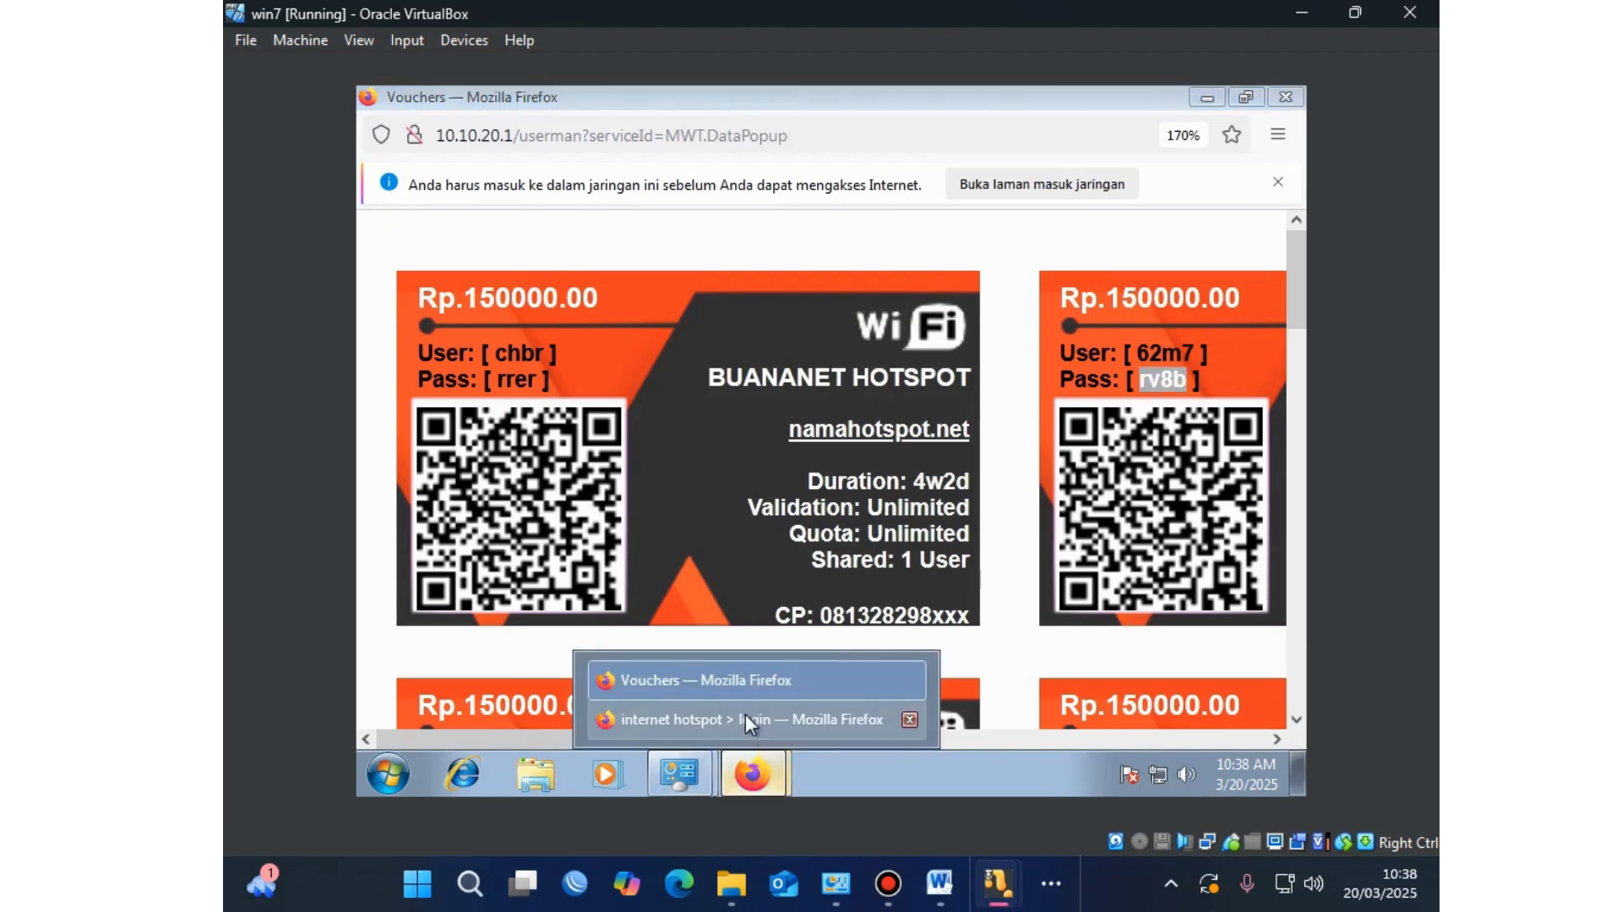
{"action": "left_click", "coordinate": [745, 715]}
{"action": "left_click", "coordinate": [857, 540]}
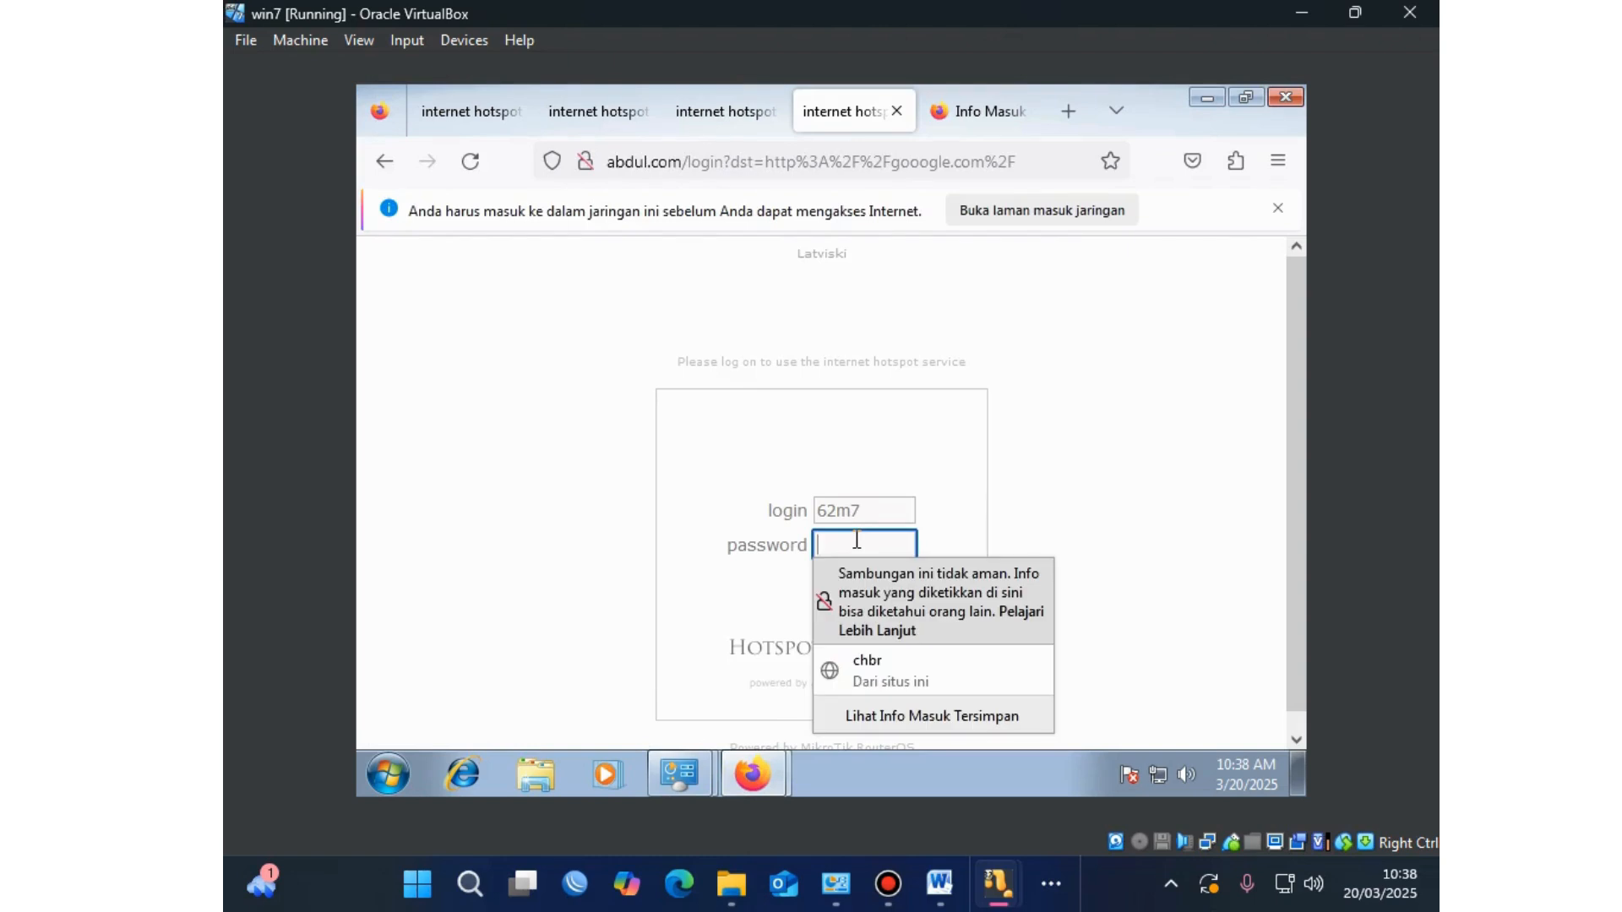
{"action": "key", "text": "ctrl+v"}
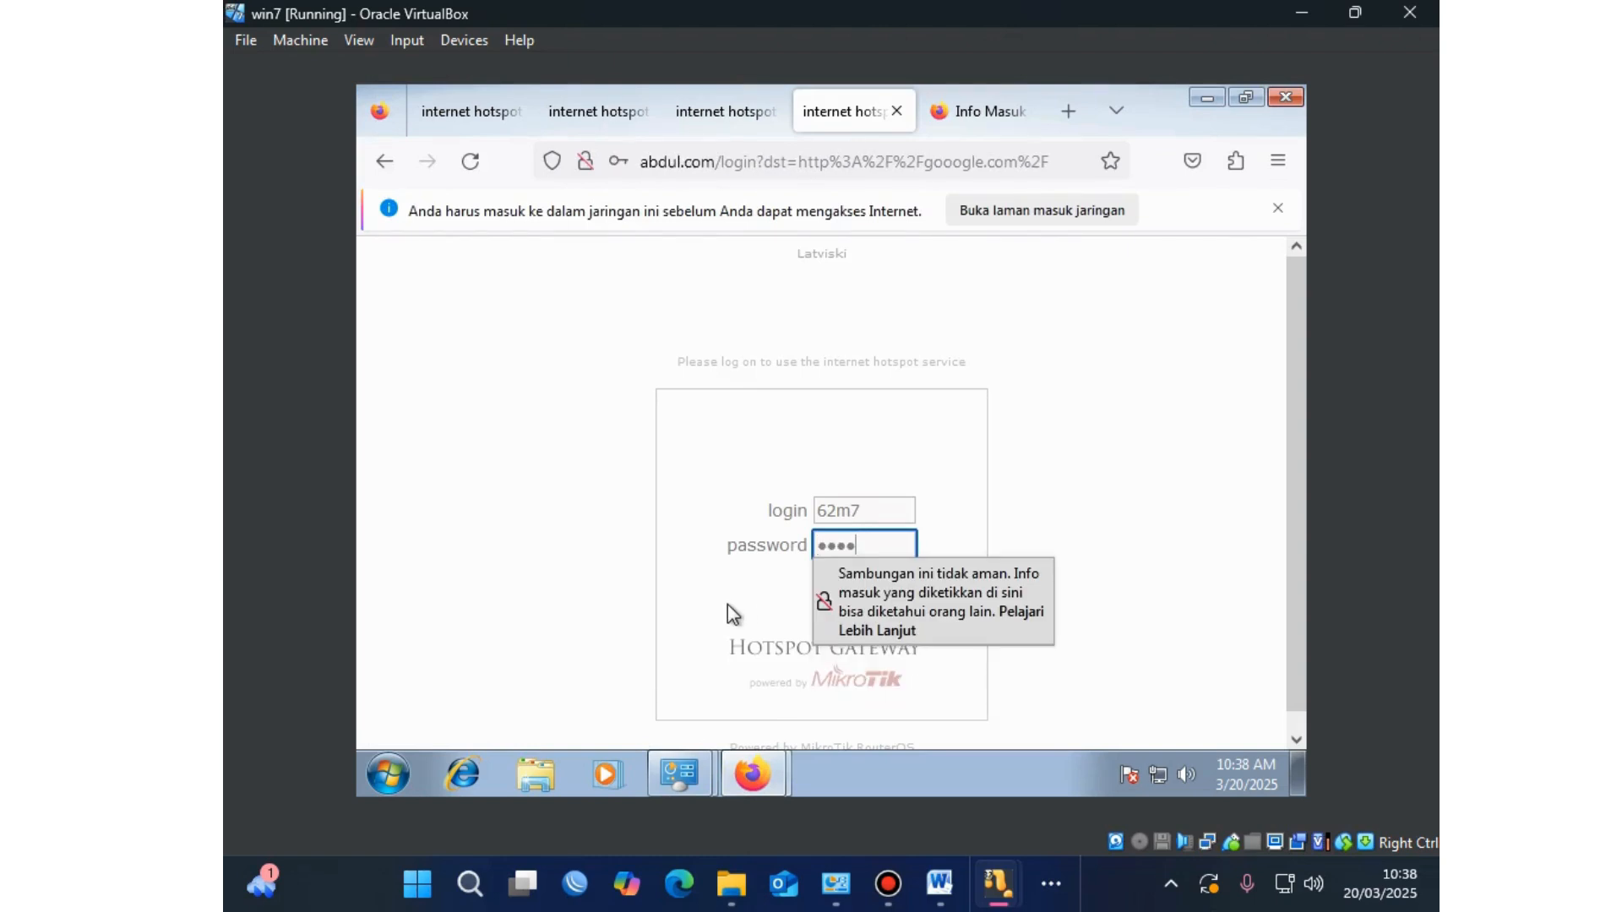
{"action": "left_click", "coordinate": [735, 607]}
{"action": "left_click", "coordinate": [833, 582]}
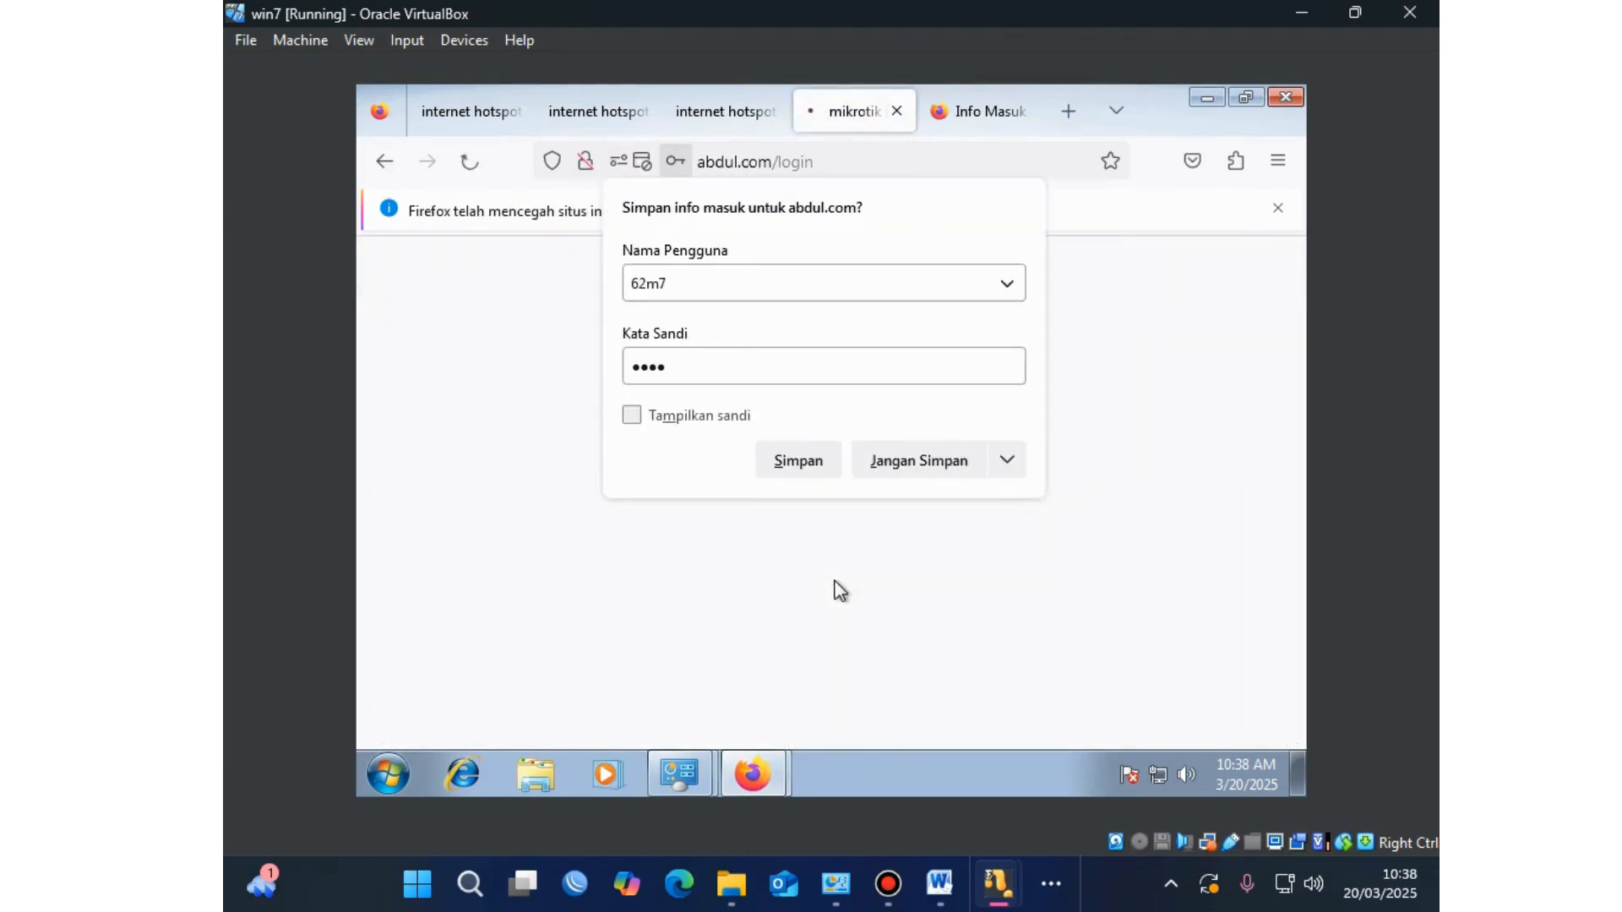
Step: Decline saving the login, search 'speedtest' and run Google's internet speed test
{"action": "left_click", "coordinate": [833, 461]}
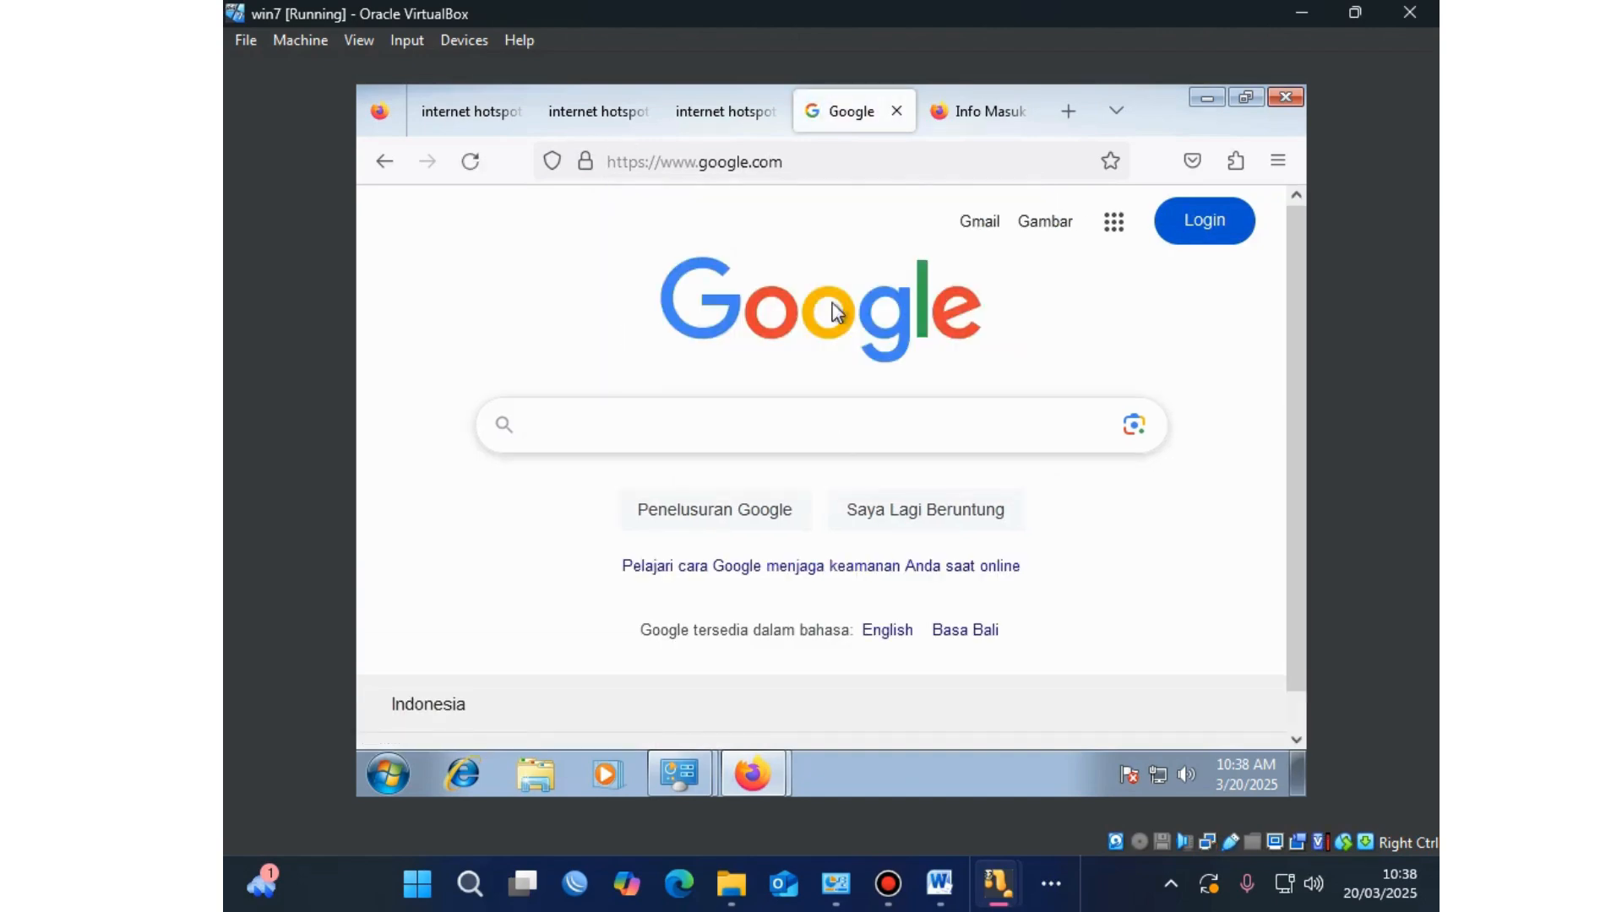
{"action": "left_click", "coordinate": [731, 115]}
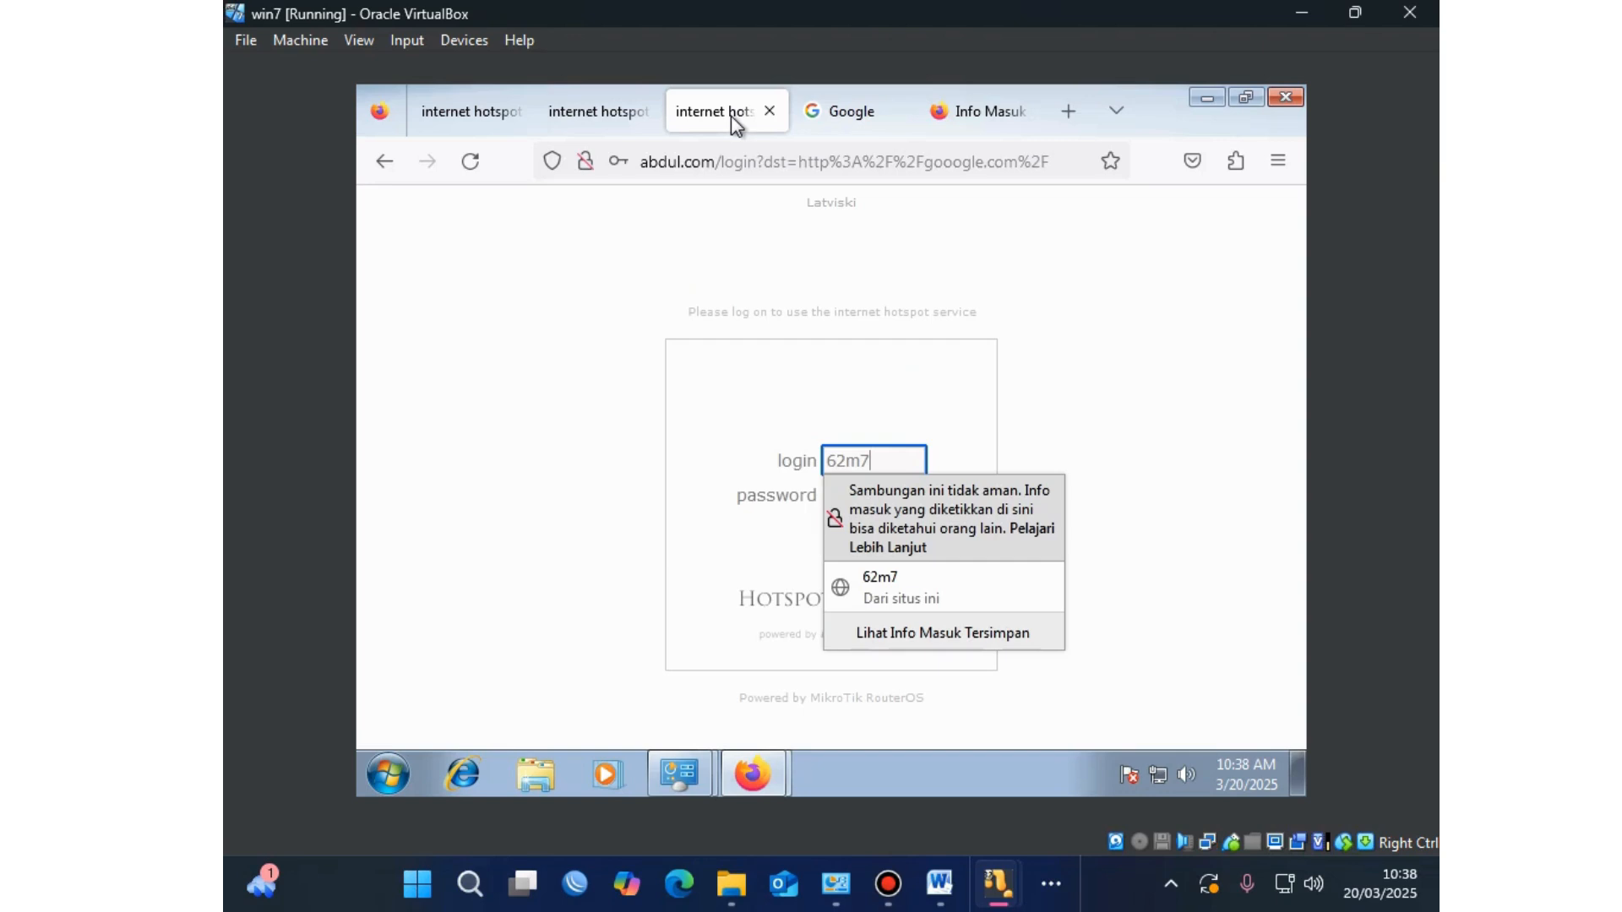
{"action": "left_click", "coordinate": [800, 150]}
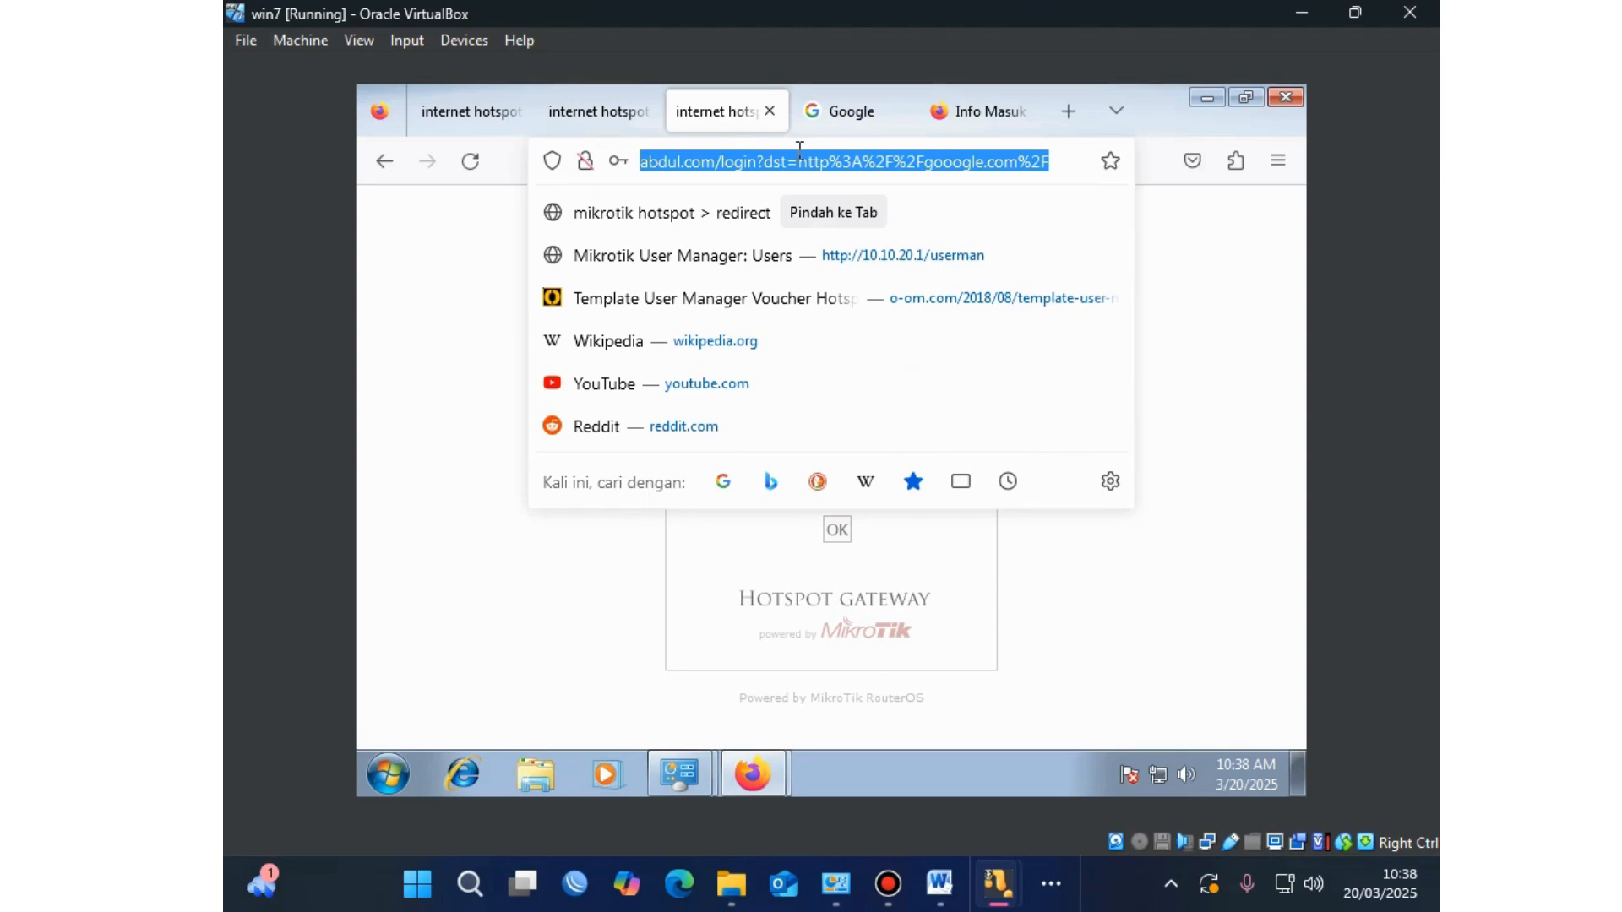
{"action": "type", "text": "s"}
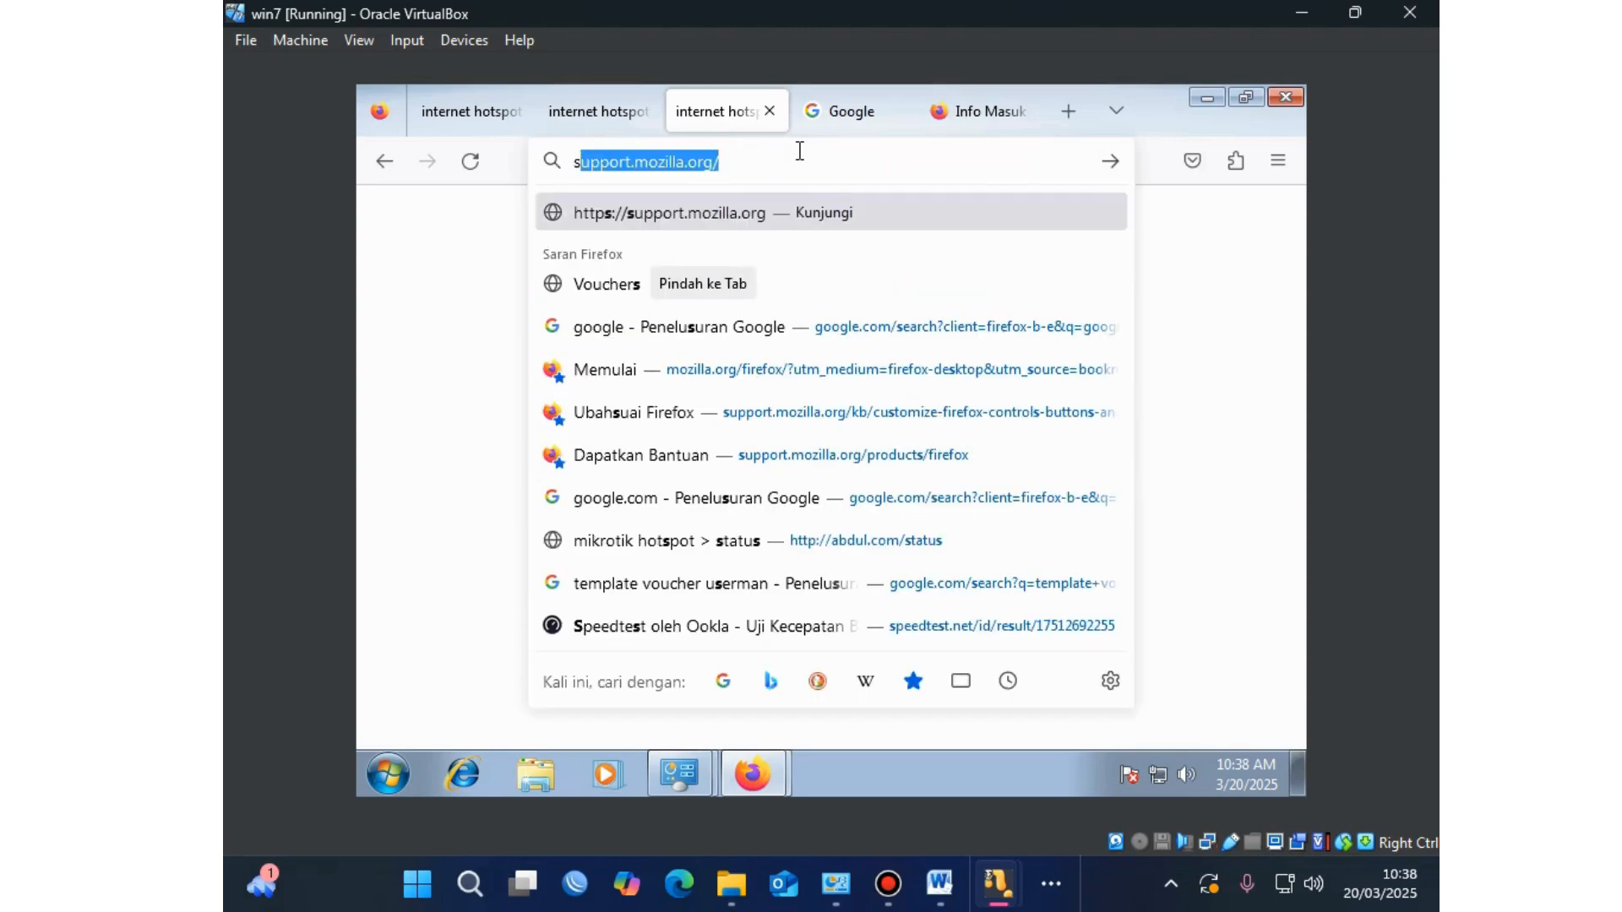
{"action": "type", "text": "pe"}
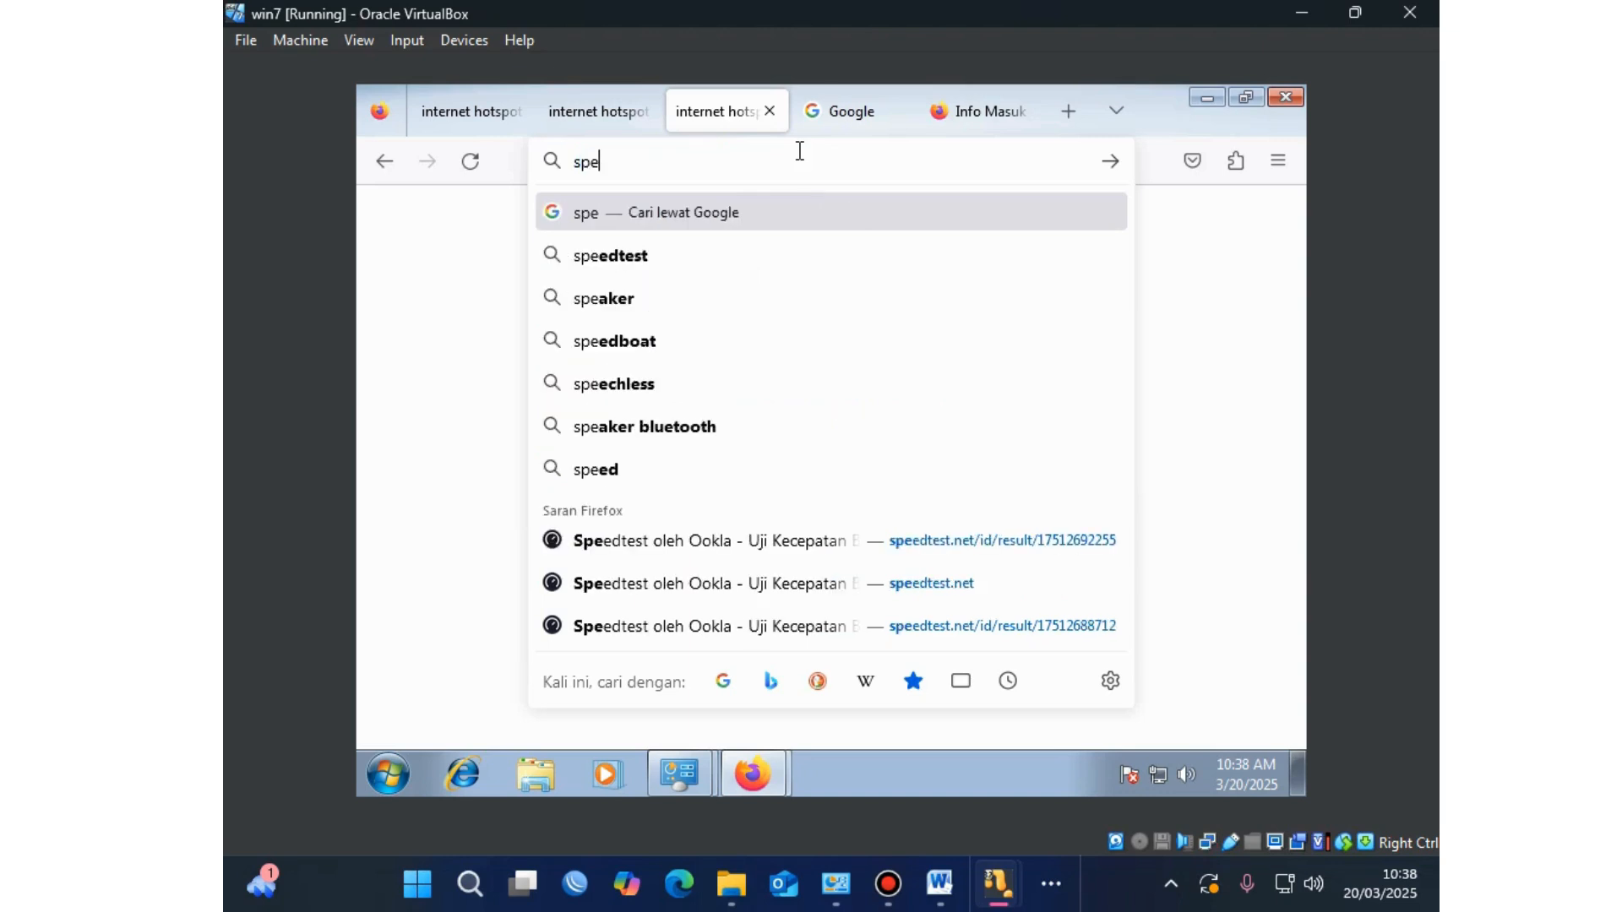
{"action": "left_click", "coordinate": [733, 245]}
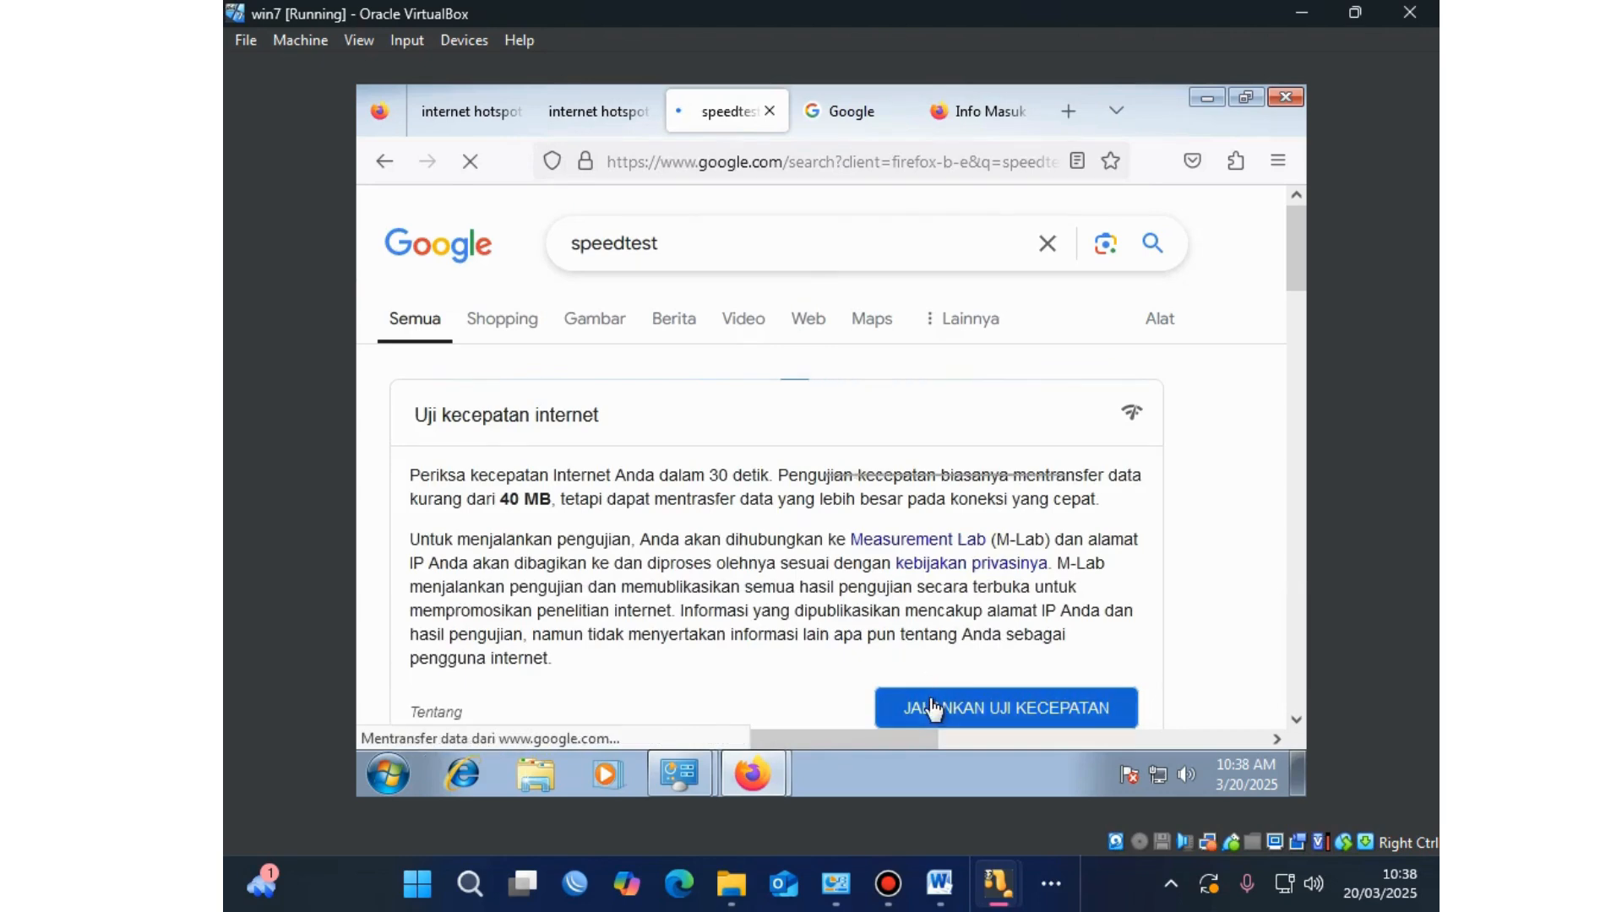
{"action": "left_click", "coordinate": [929, 702]}
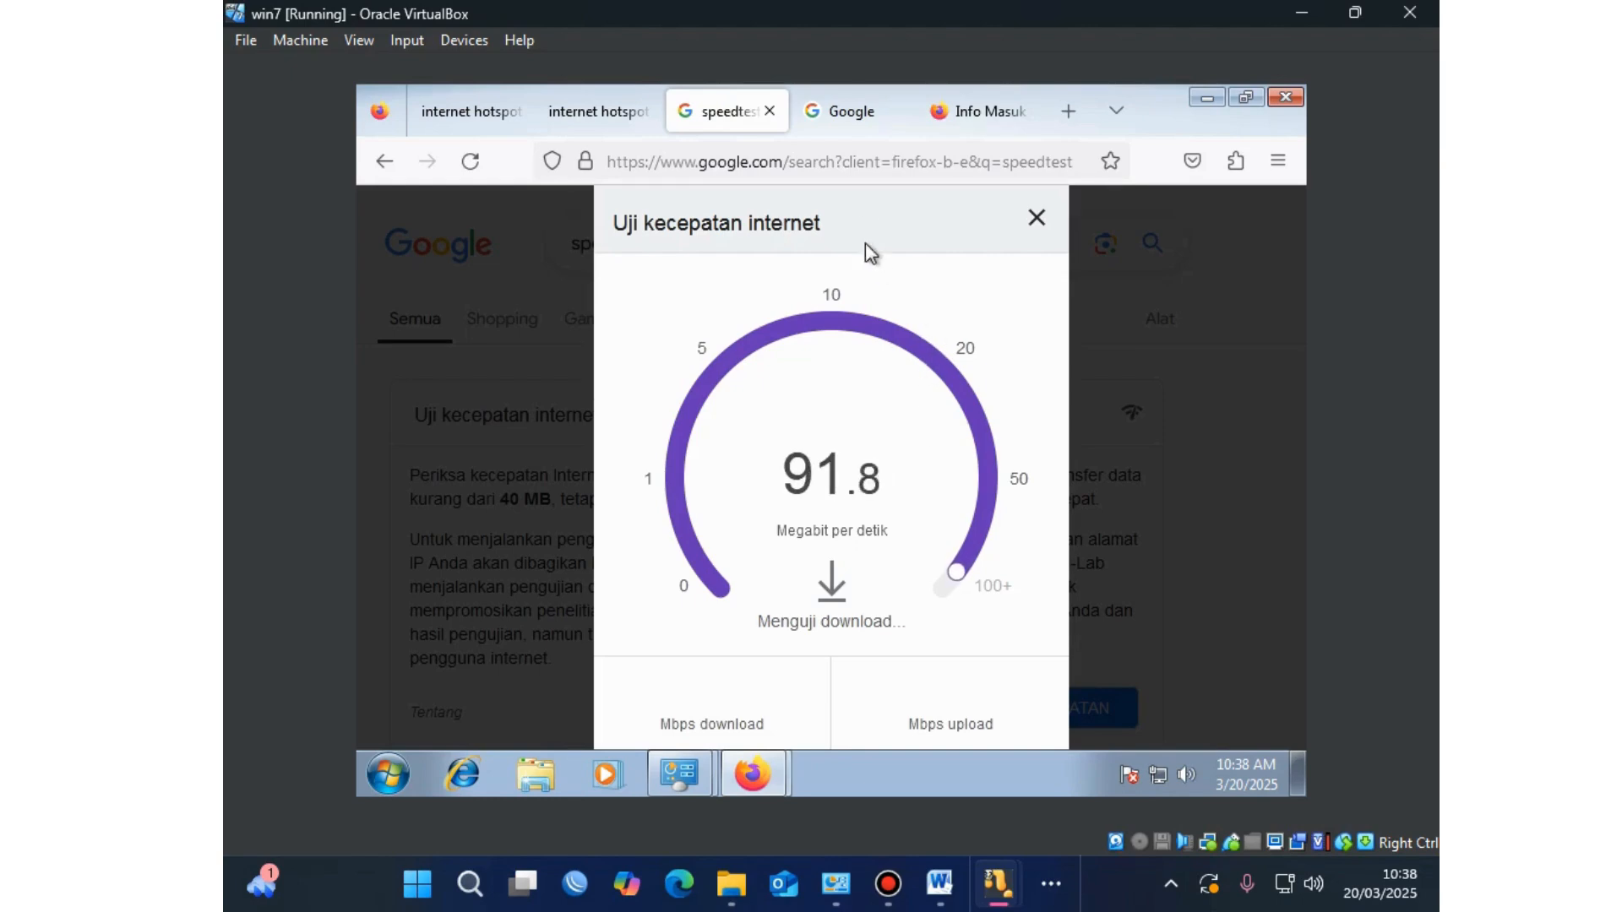
{"action": "left_click", "coordinate": [850, 120]}
{"action": "left_click", "coordinate": [844, 153]}
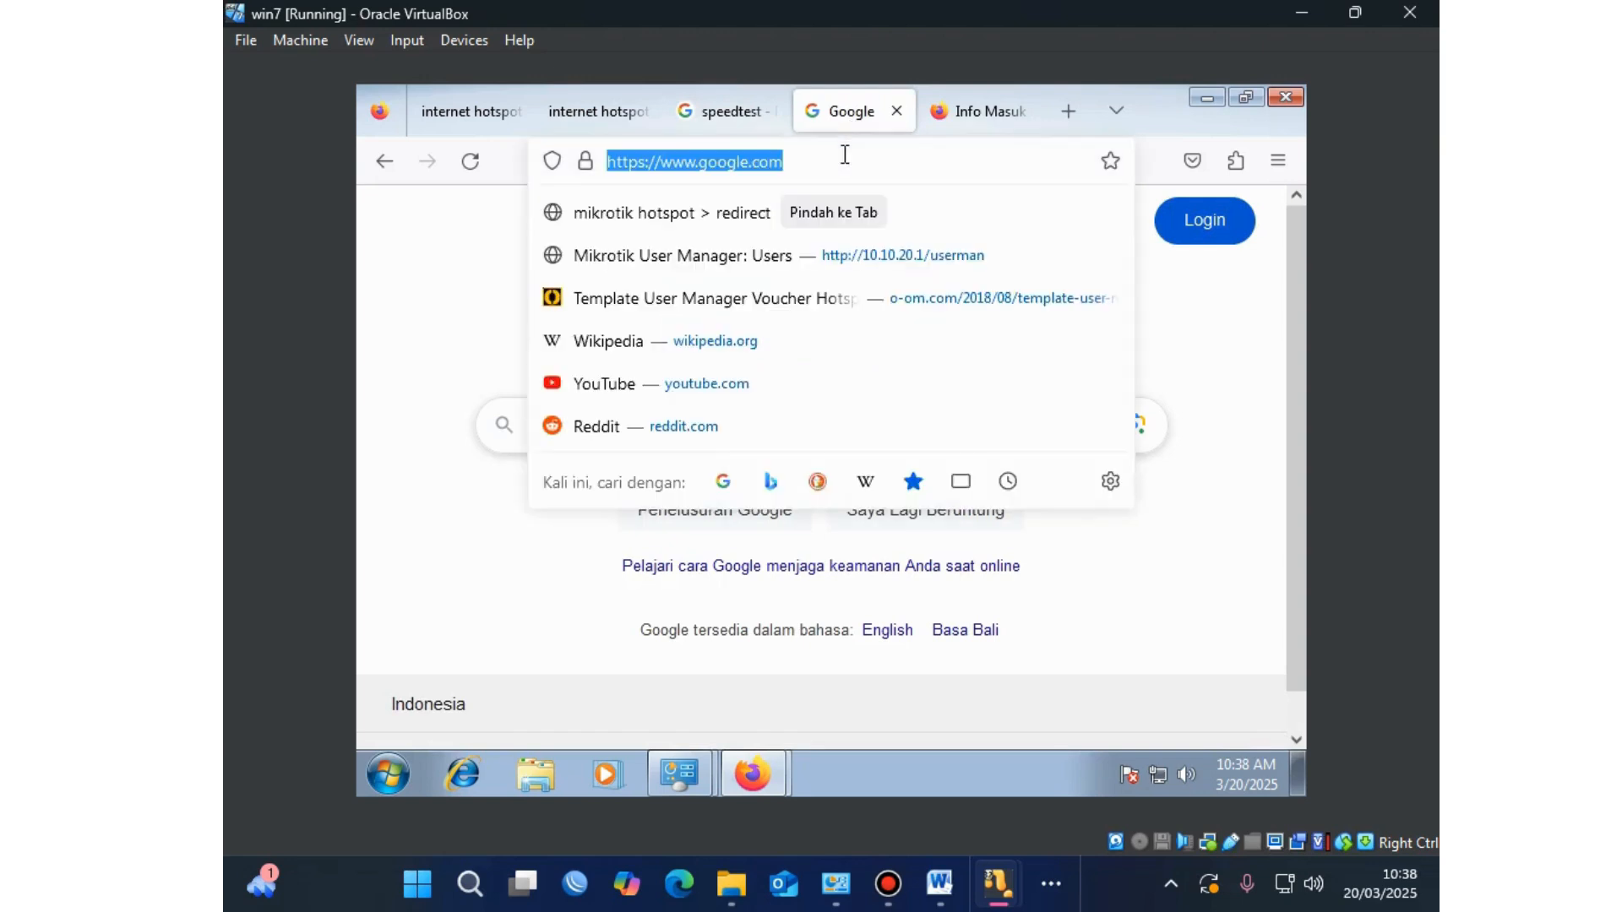
Step: Reload Google, search for 'yt' to confirm YouTube results appear, then bring WinBox forward
{"action": "key", "text": "Return"}
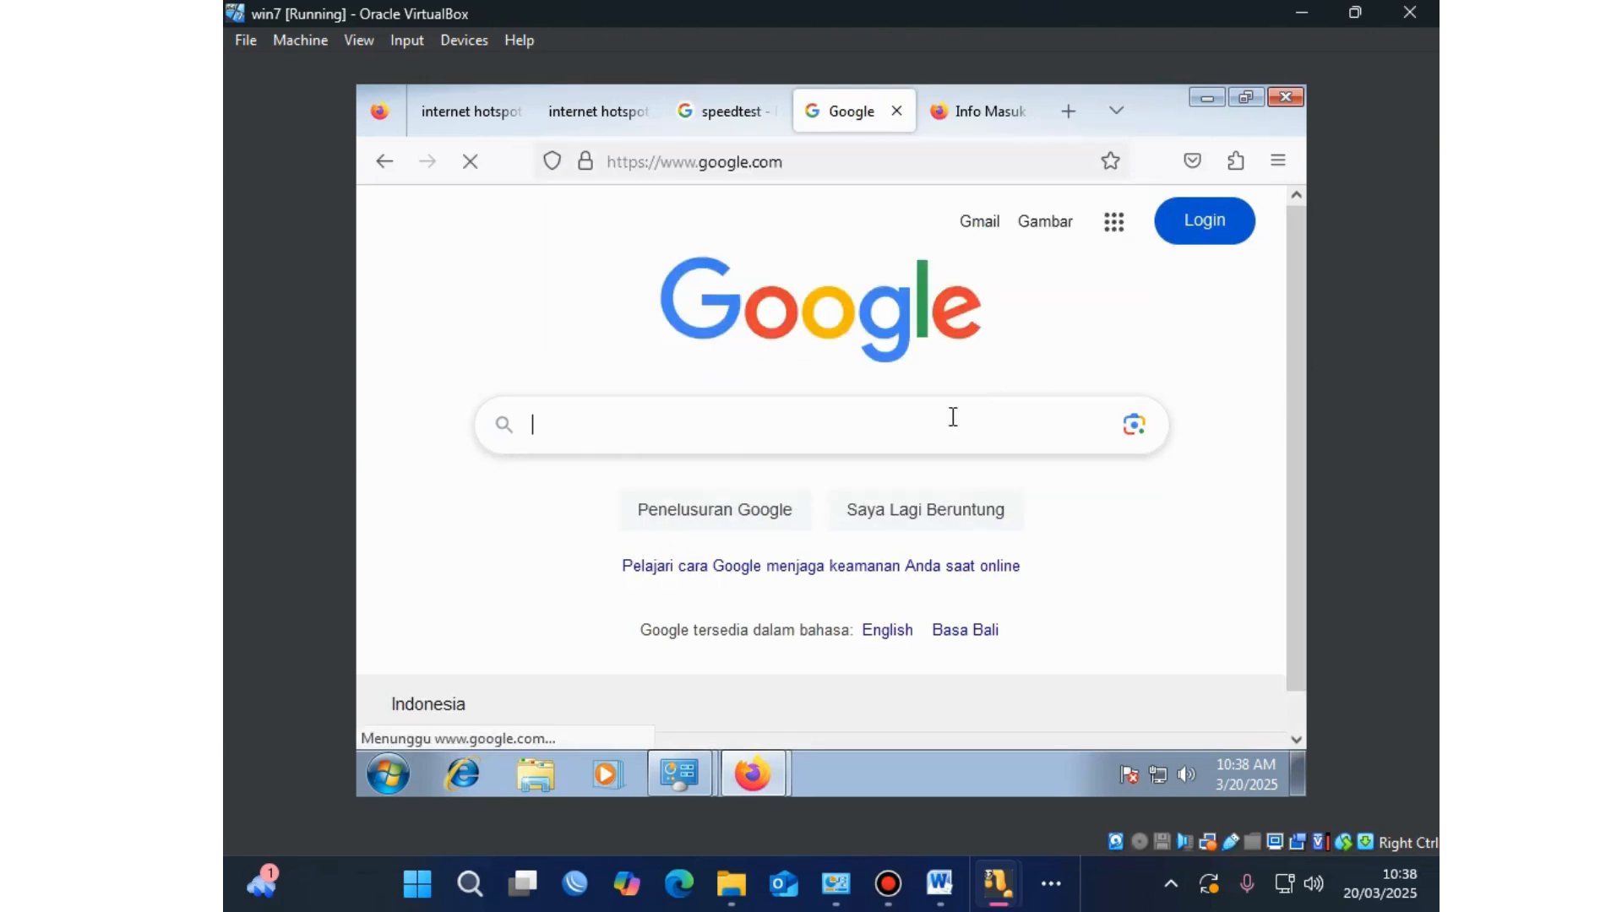
{"action": "left_click", "coordinate": [953, 417]}
{"action": "type", "text": "y"}
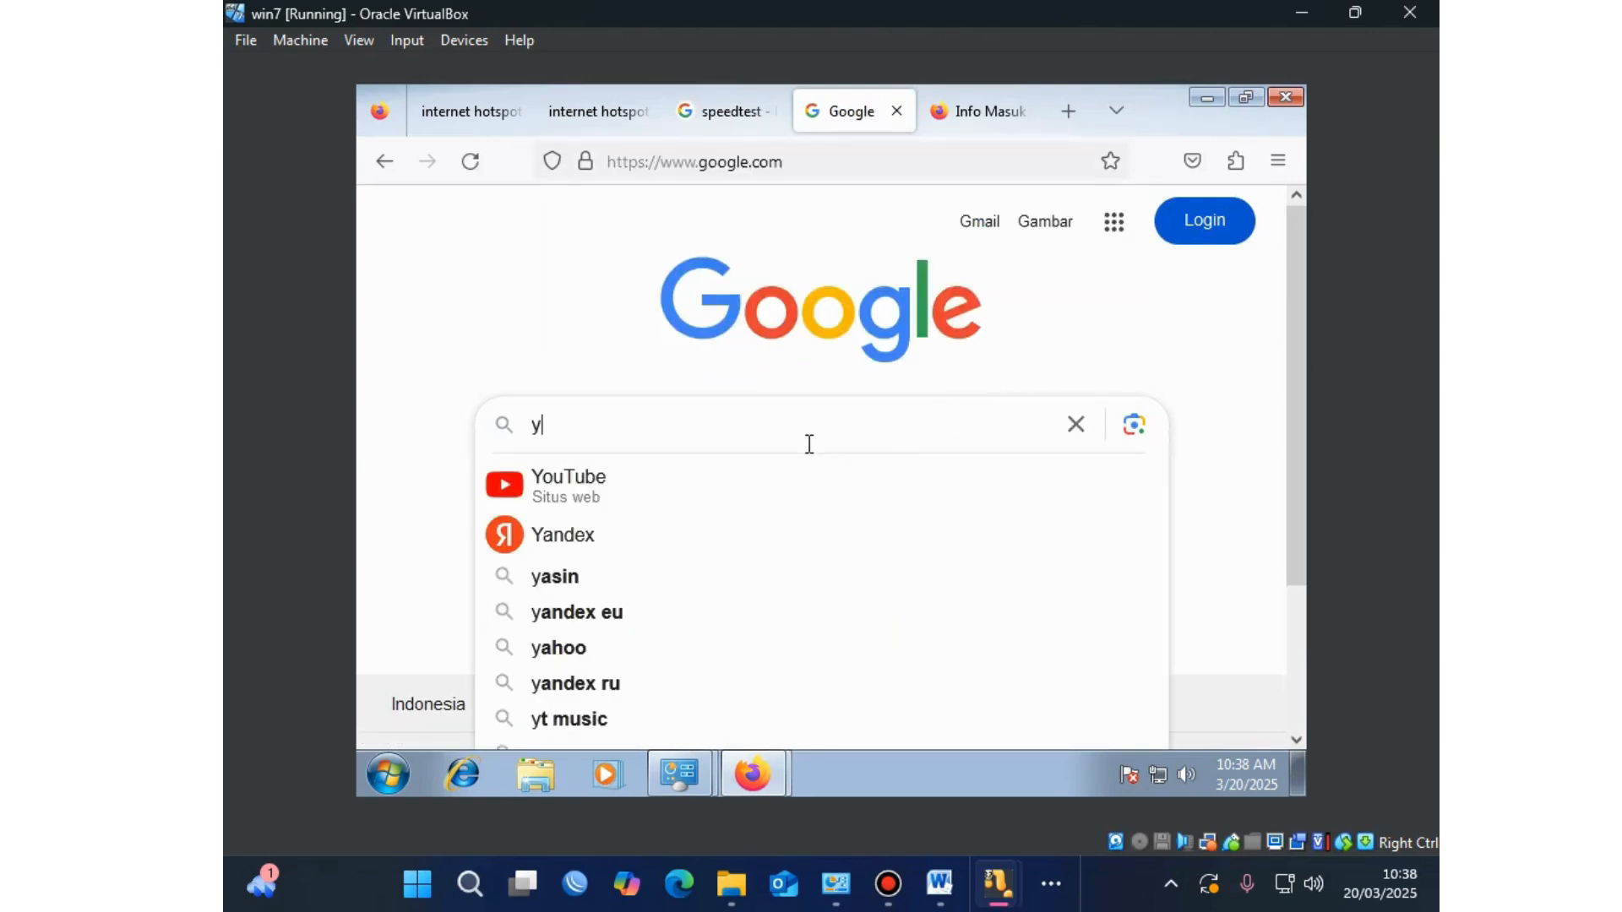
{"action": "type", "text": "t"}
{"action": "key", "text": "Return"}
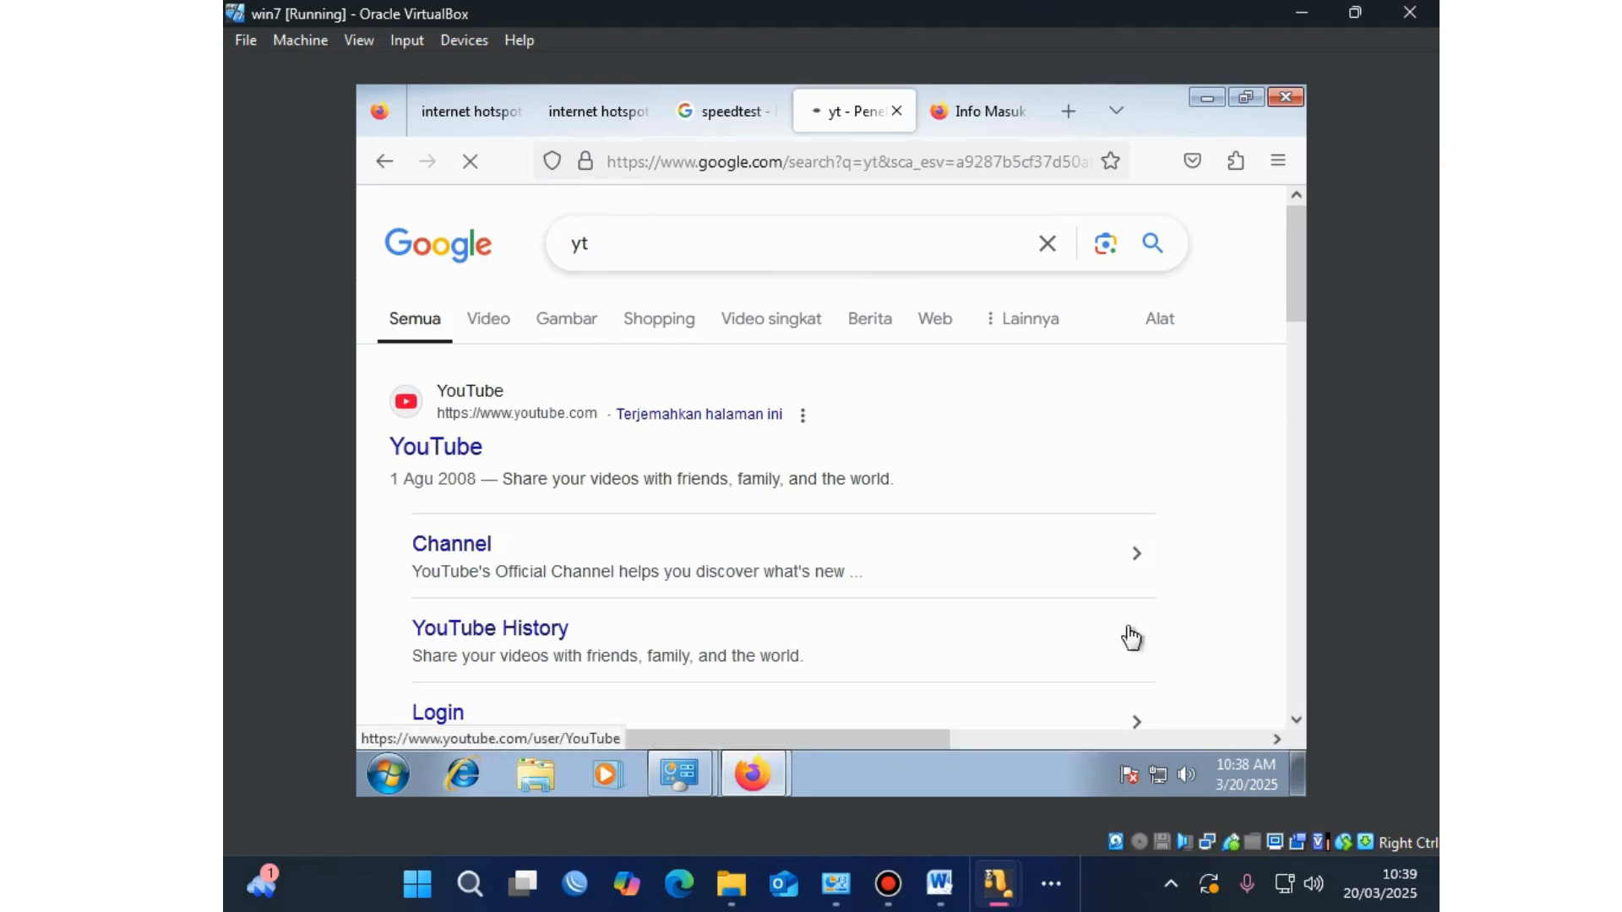
{"action": "left_click", "coordinate": [1051, 884]}
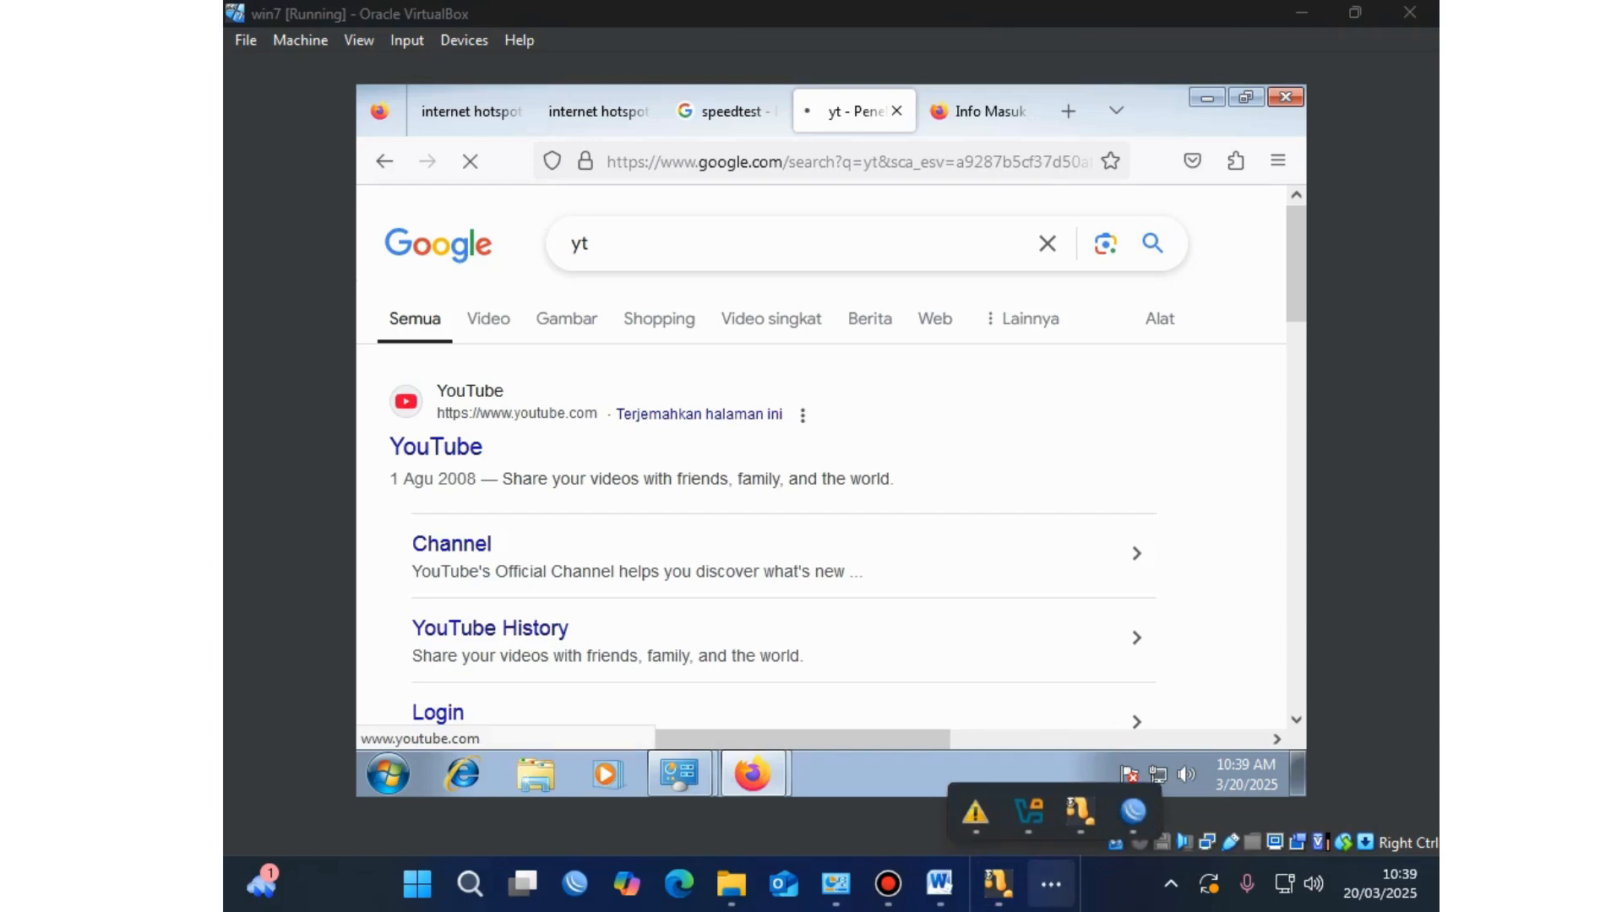
{"action": "left_click", "coordinate": [1134, 811]}
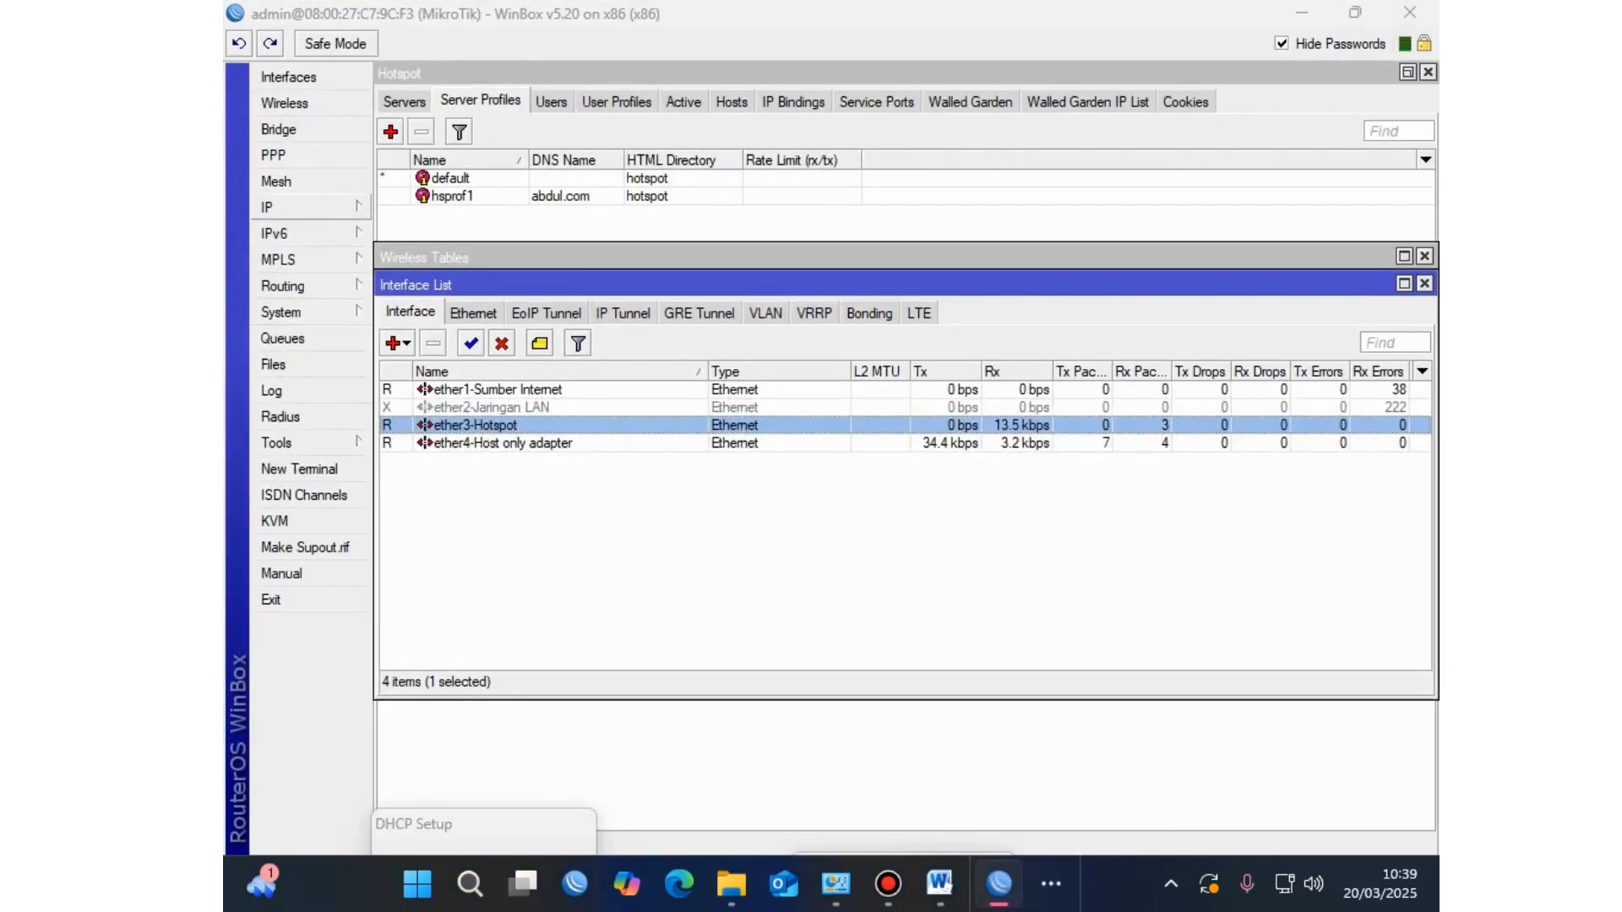
Step: Comment firewall filter rule 12, the port-443 drop rule, as 'Blokir youtube'
{"action": "left_click", "coordinate": [279, 207]}
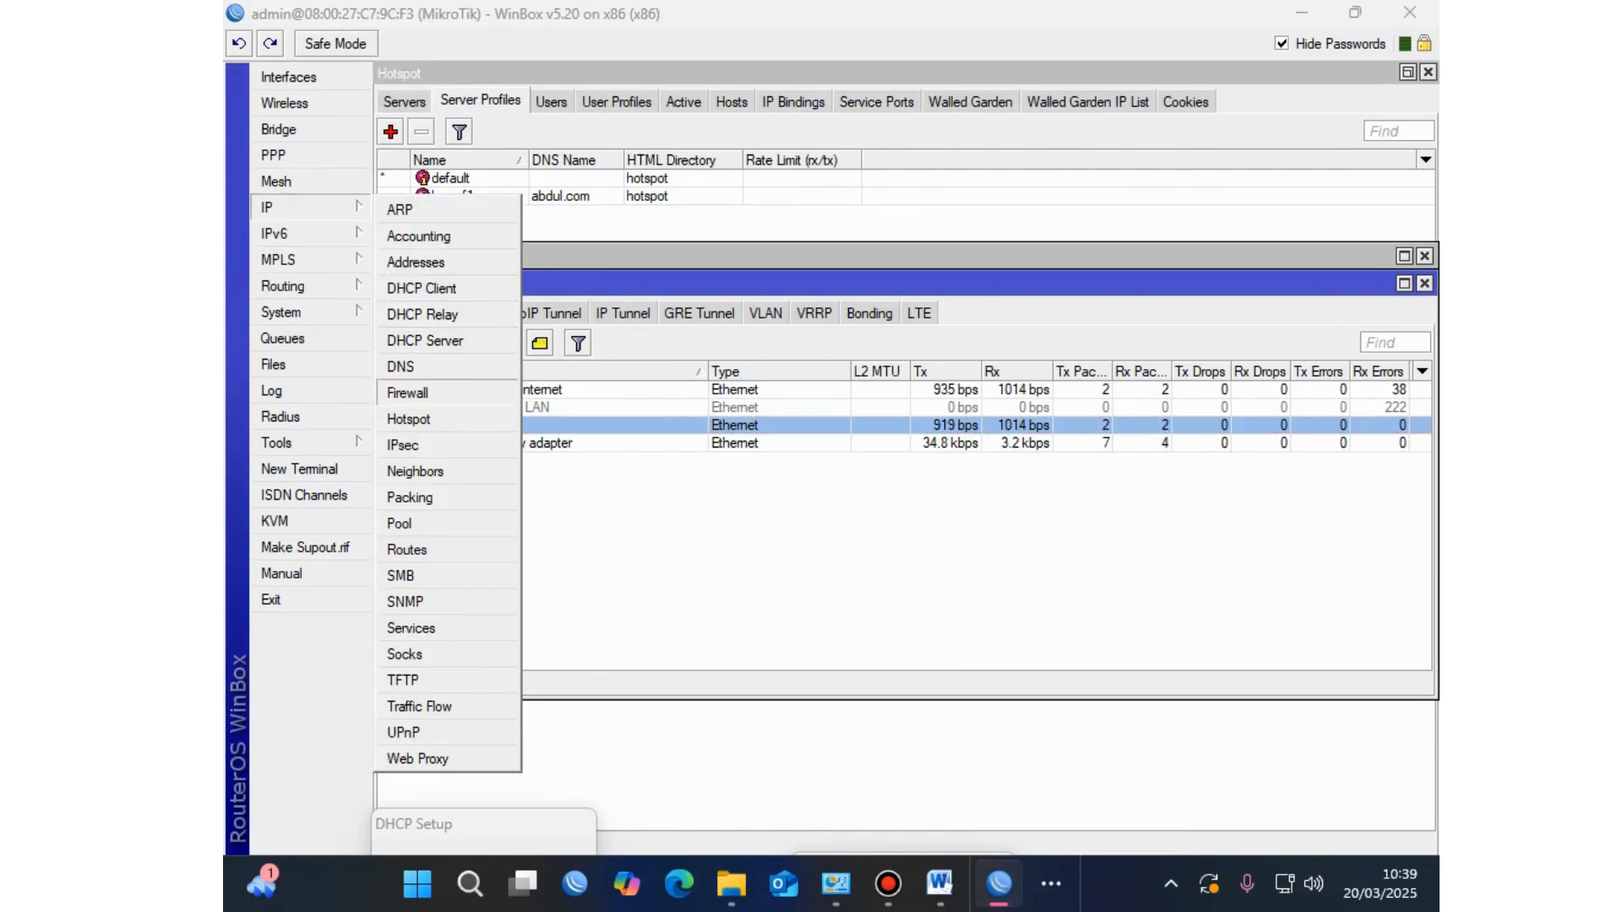
{"action": "left_click", "coordinate": [409, 393]}
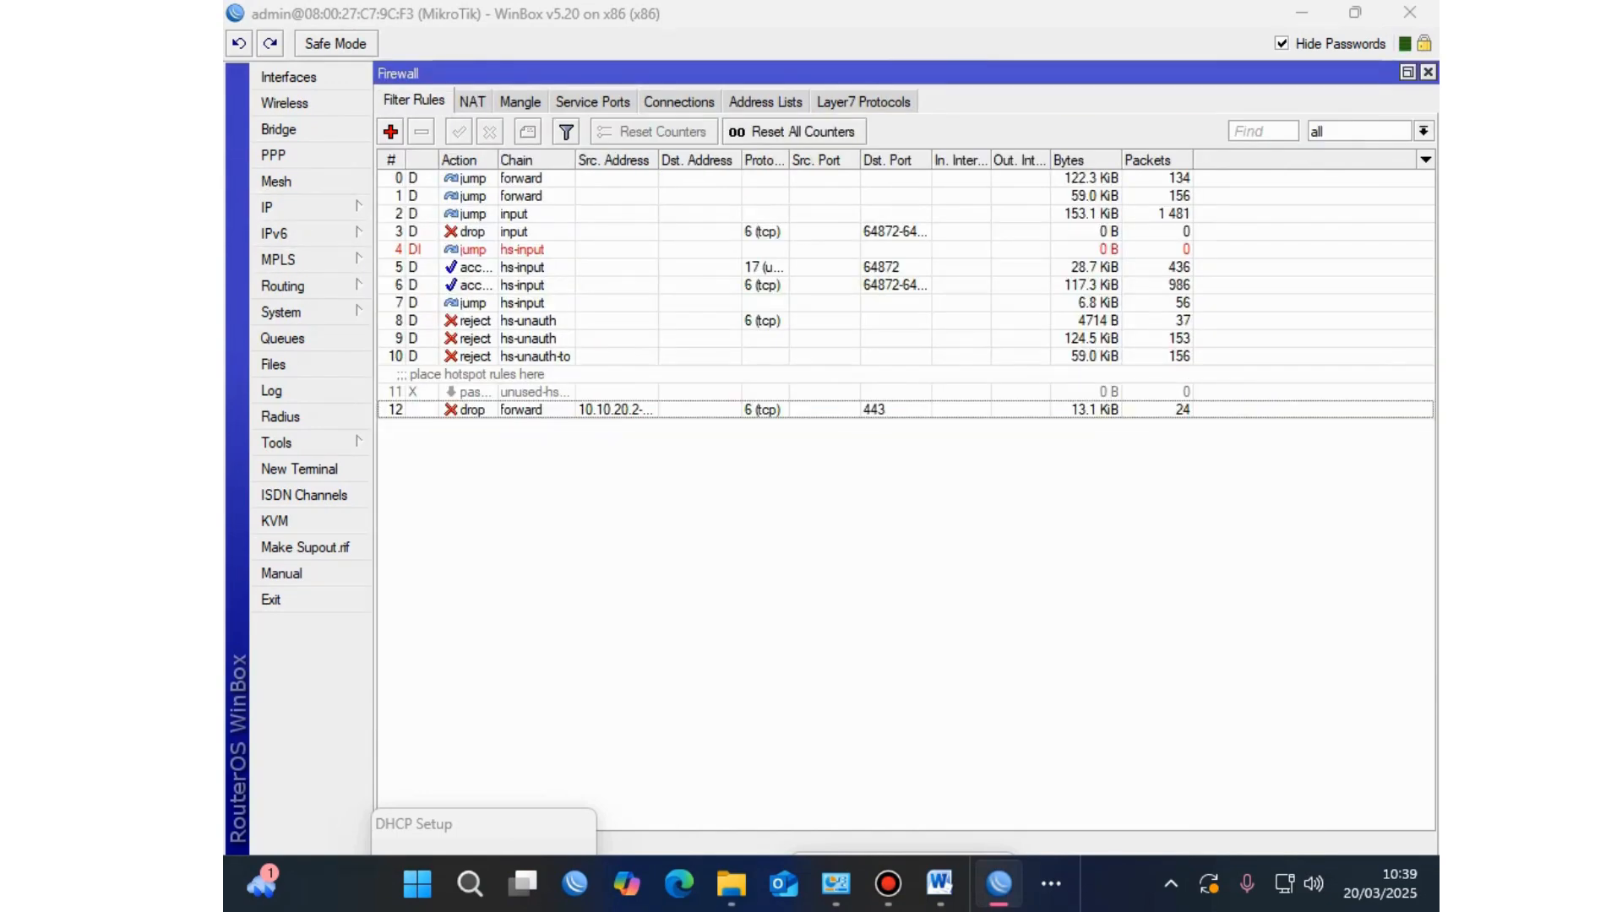
{"action": "left_click", "coordinate": [524, 409]}
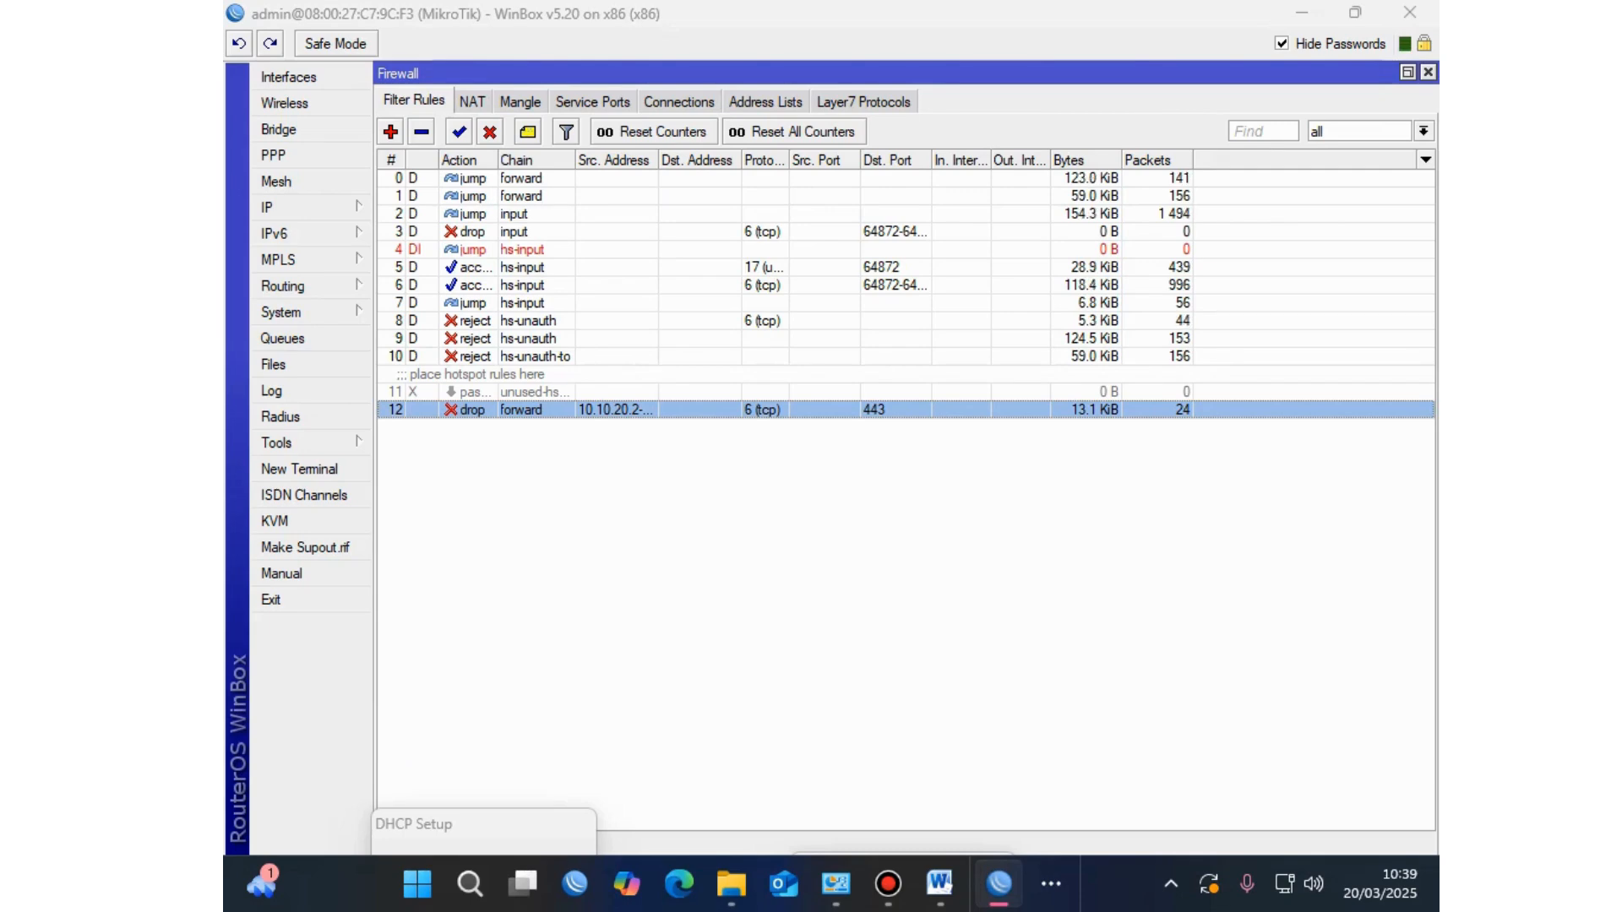
{"action": "left_click", "coordinate": [528, 131]}
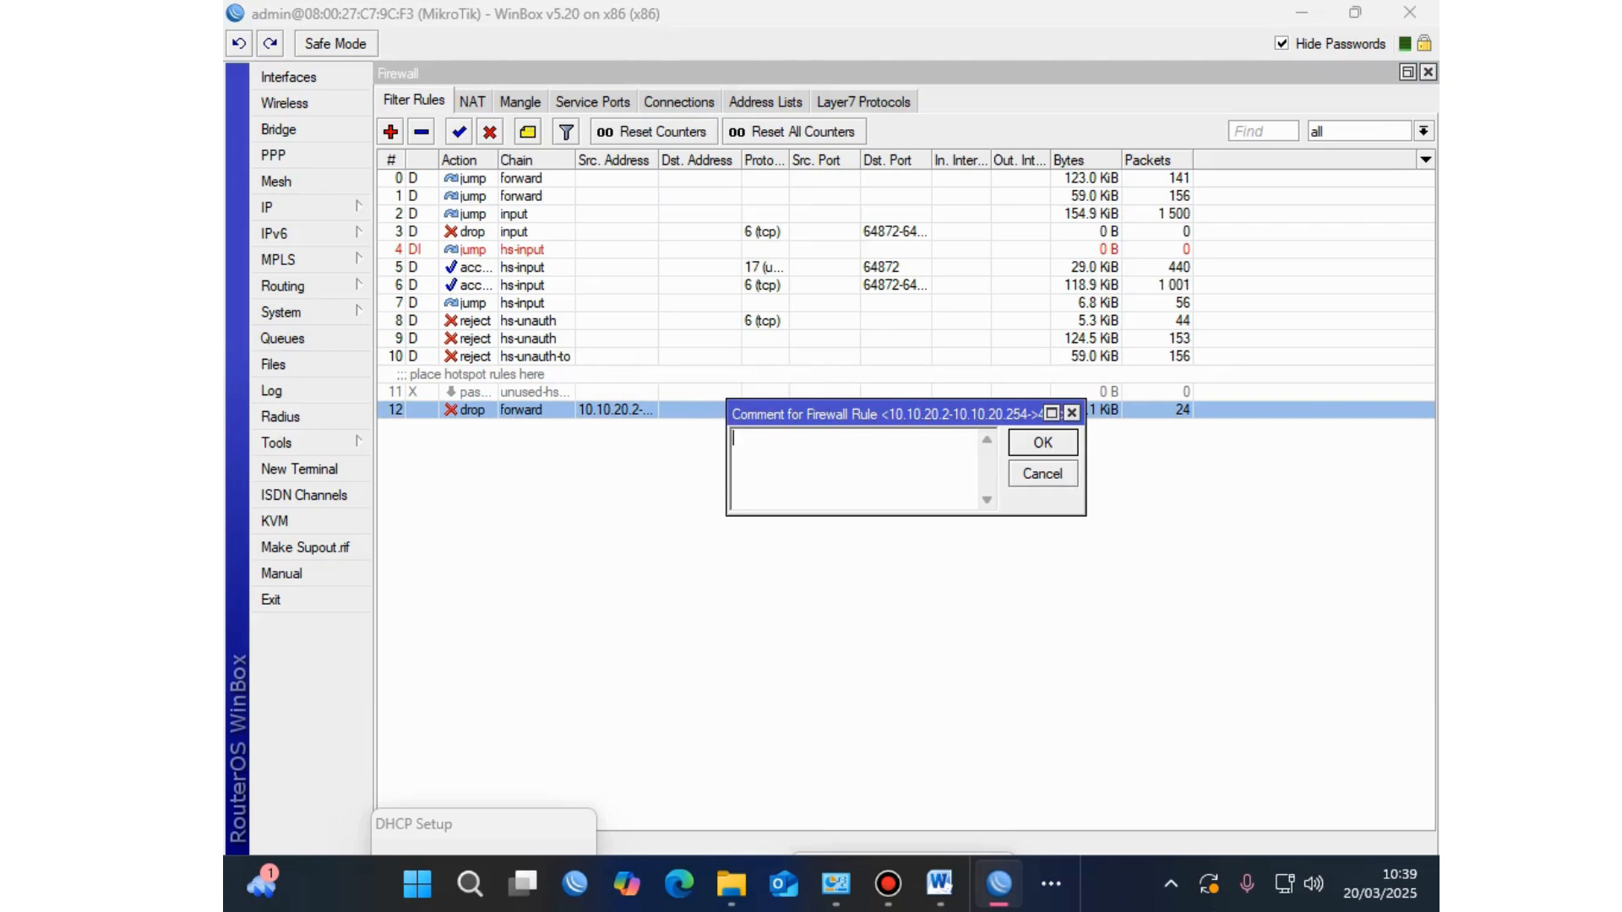
{"action": "type", "text": "Blokir youtube"}
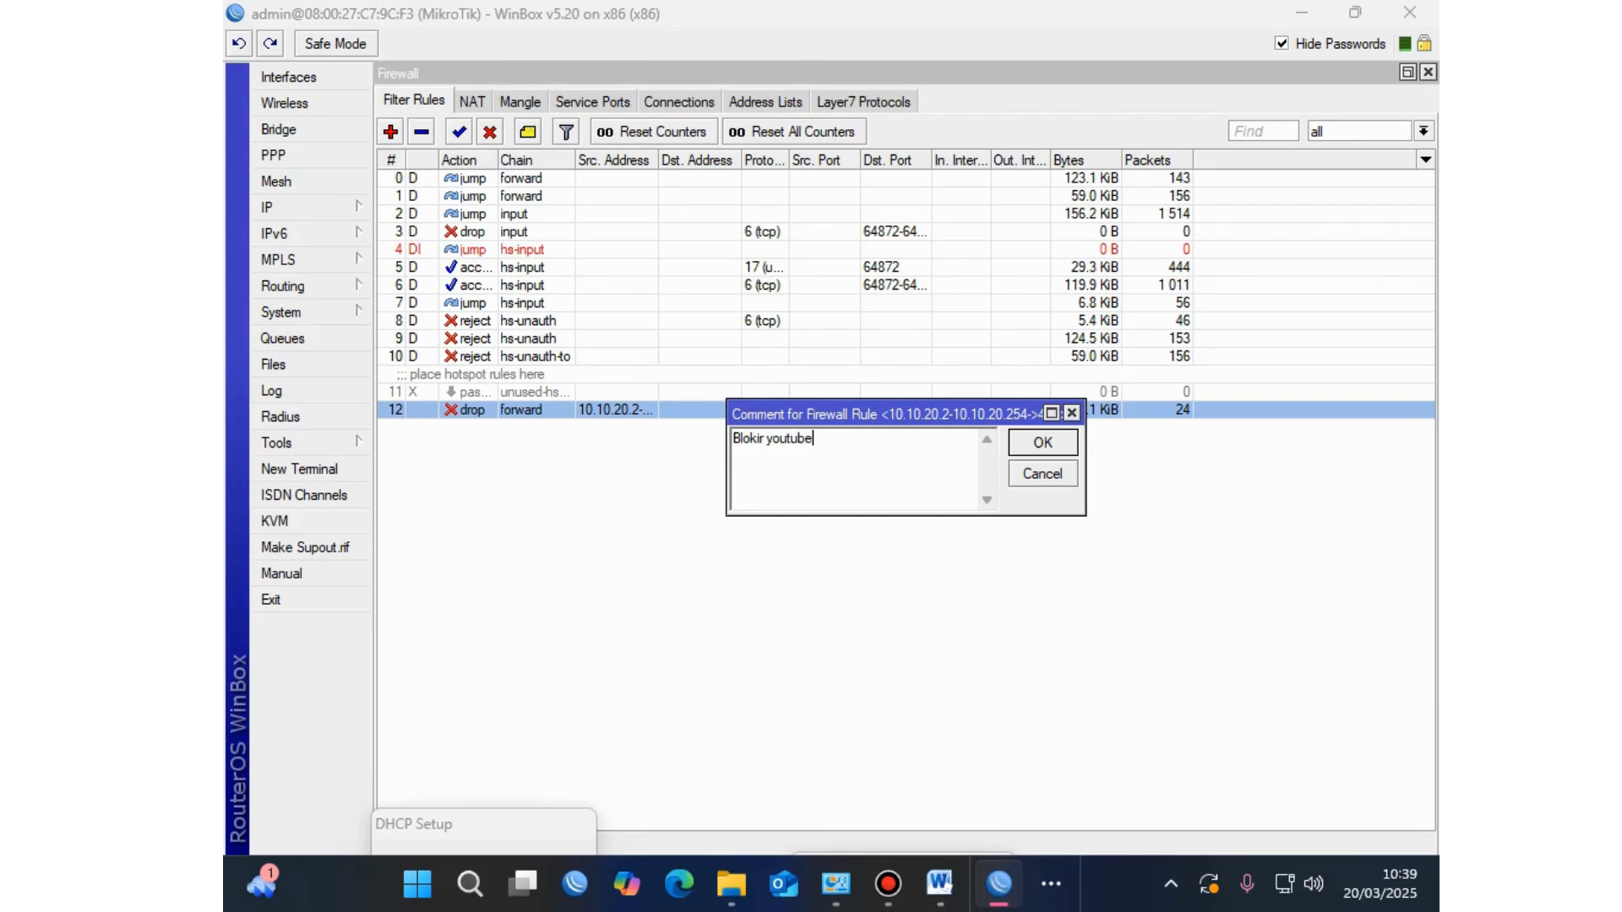
{"action": "key", "text": "Return"}
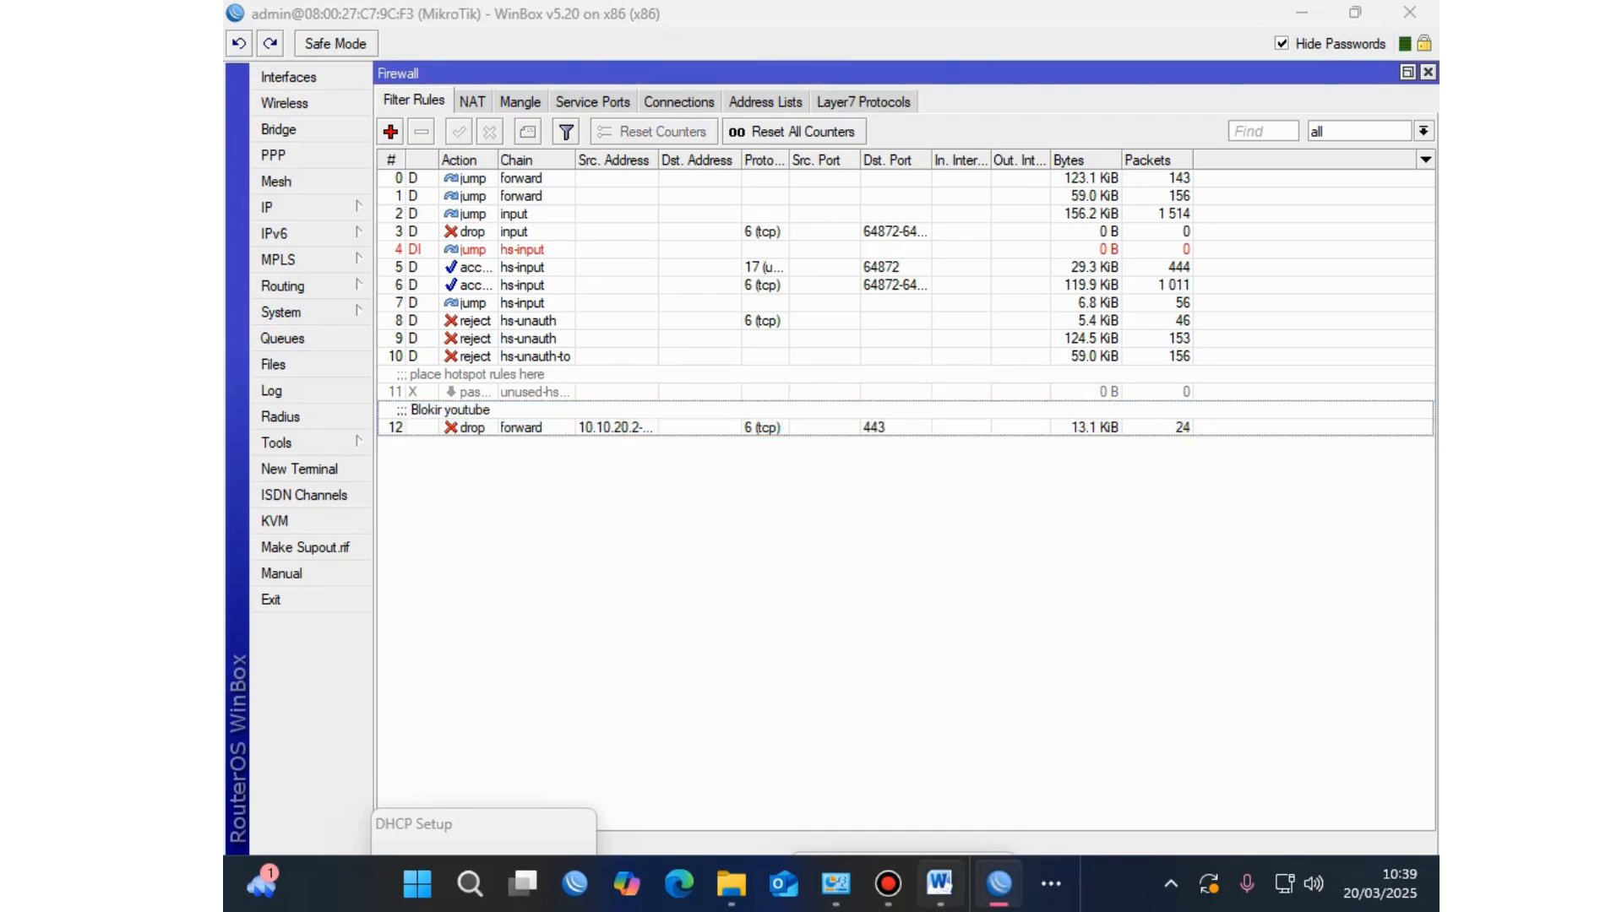
{"action": "left_click", "coordinate": [939, 884]}
Step: Scroll the Word task sheet to the GAMBAR KERJA network diagram, then return to WinBox
{"action": "scroll", "coordinate": [834, 456], "scroll_direction": "down", "scroll_amount": 5}
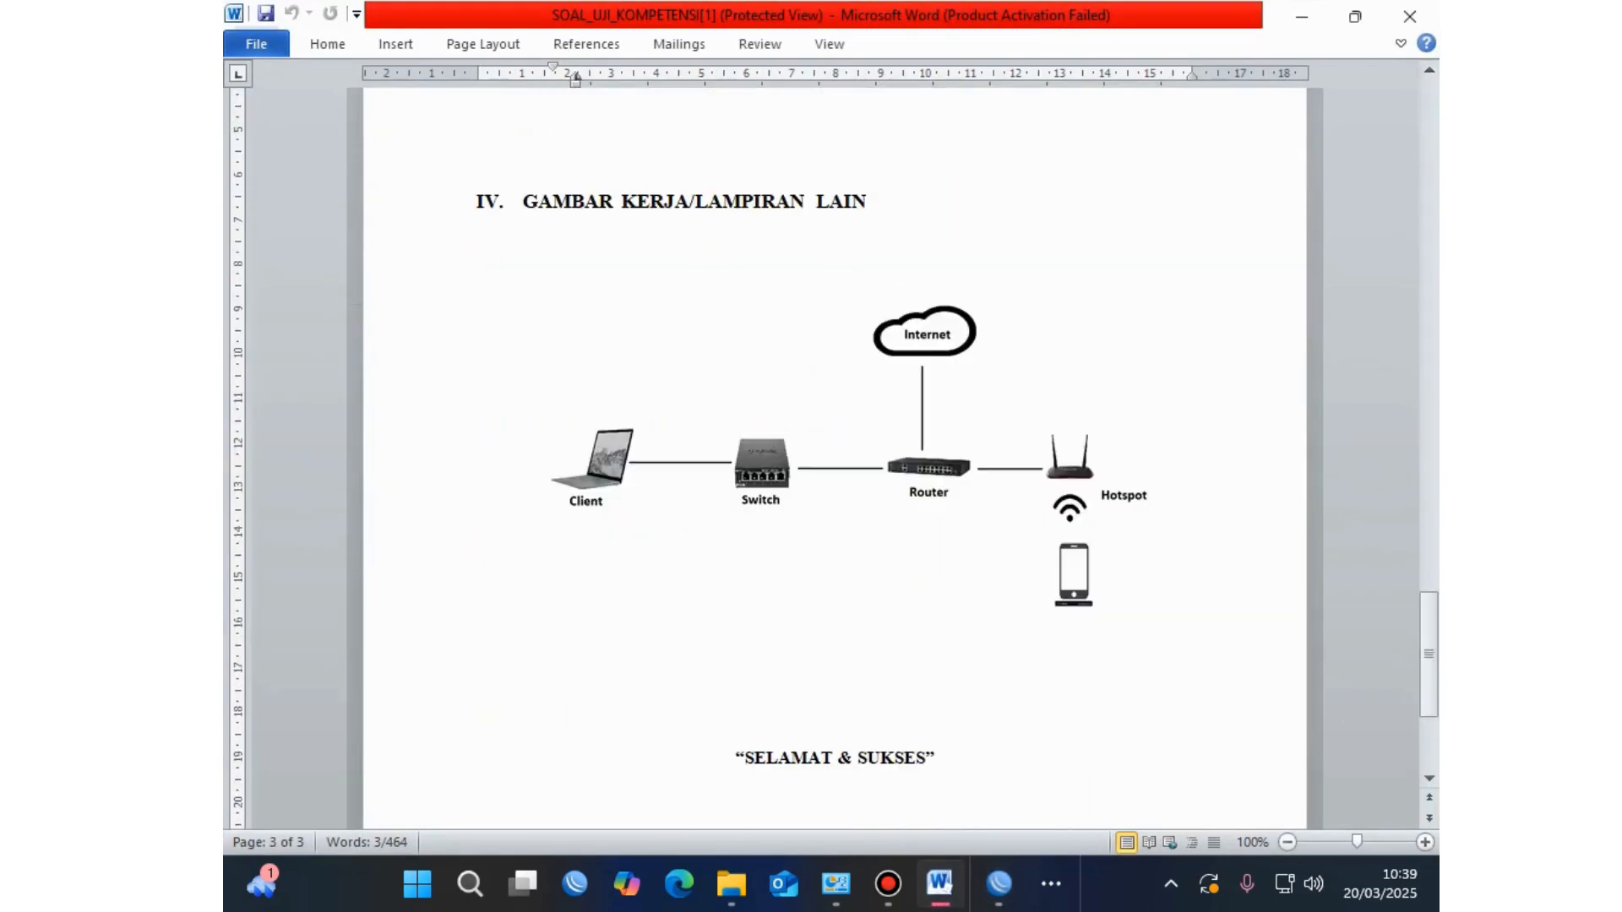
{"action": "scroll", "coordinate": [835, 456], "scroll_direction": "up", "scroll_amount": 14}
{"action": "scroll", "coordinate": [835, 456], "scroll_direction": "down", "scroll_amount": 10}
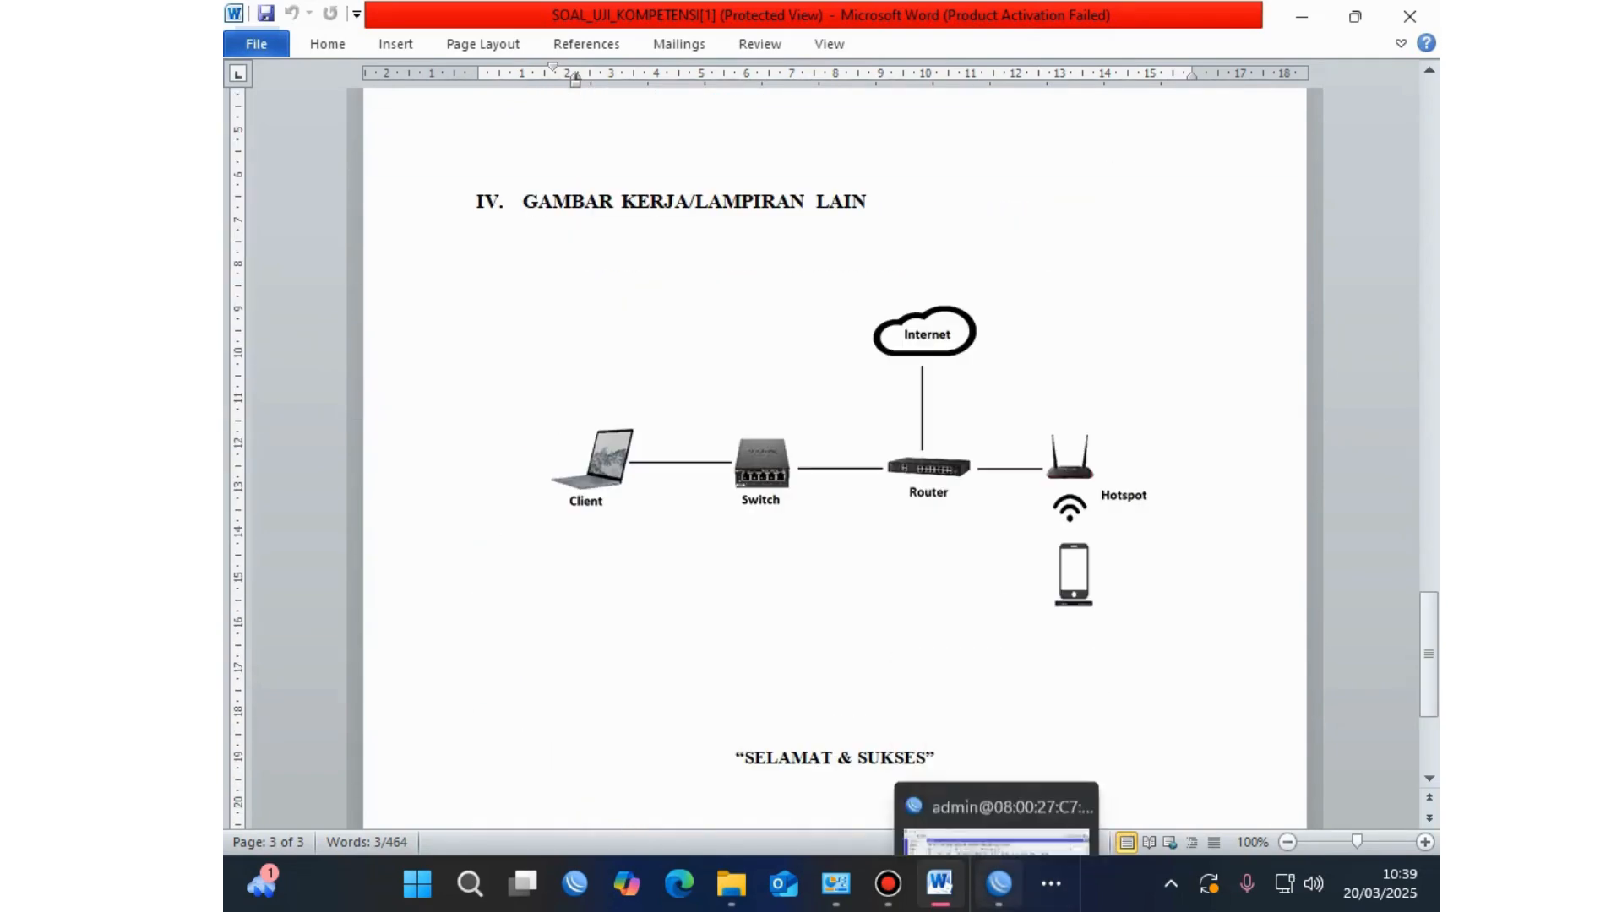
{"action": "left_click", "coordinate": [999, 884]}
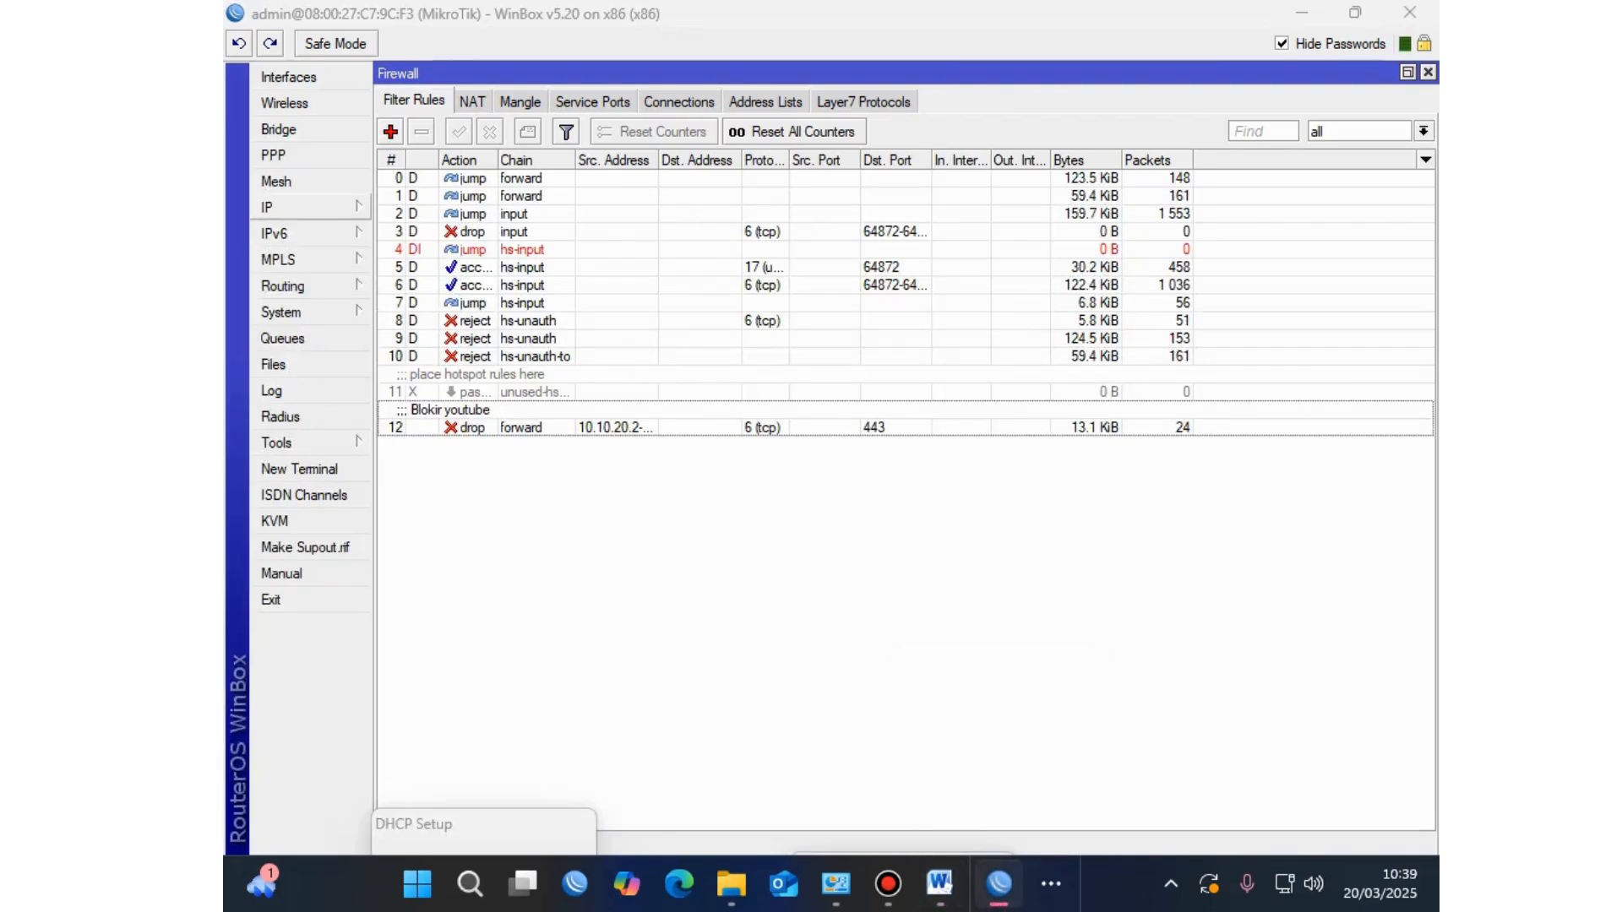
Step: Switch between the firewall NAT and Filter Rules lists to review them
{"action": "left_click", "coordinate": [472, 102]}
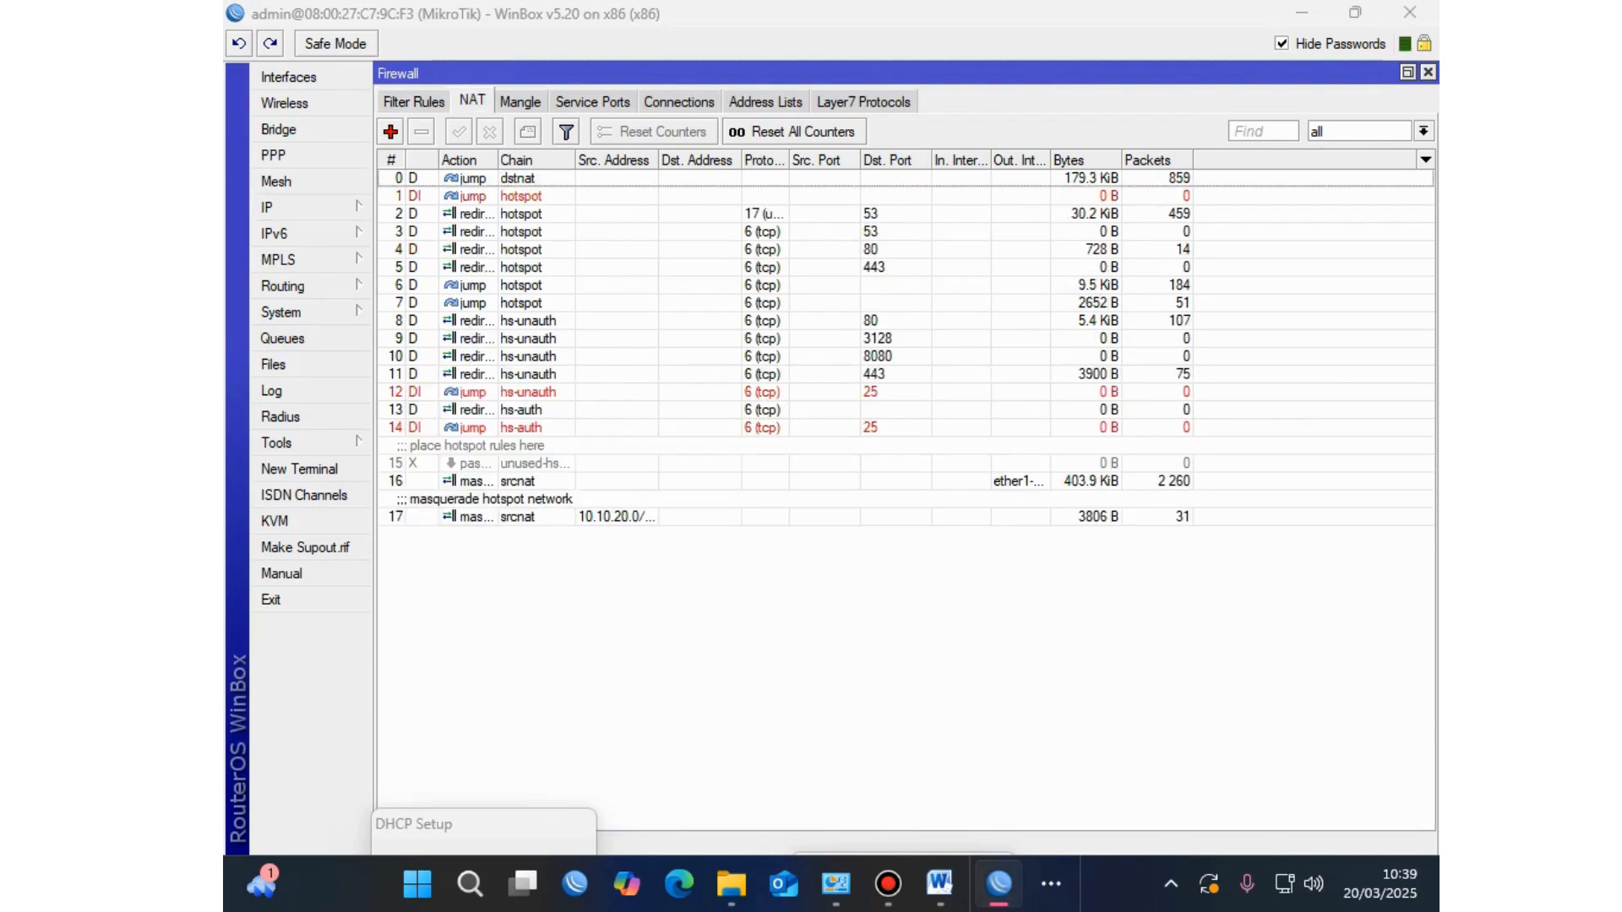
{"action": "left_click", "coordinate": [414, 100]}
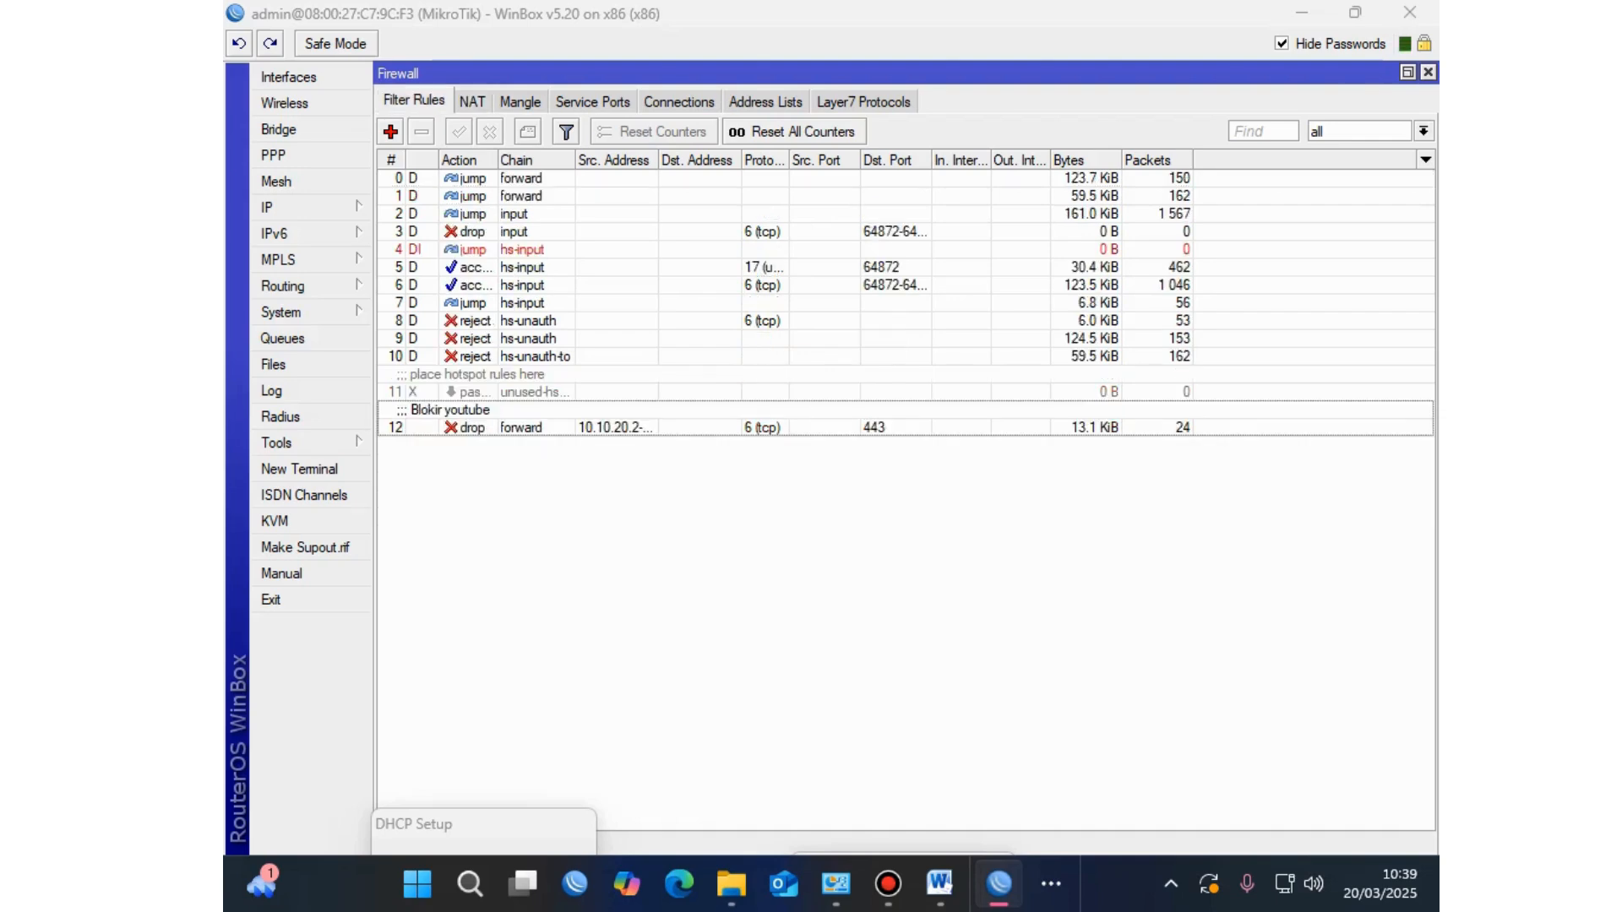
{"action": "left_click", "coordinate": [473, 101]}
{"action": "left_click", "coordinate": [414, 100]}
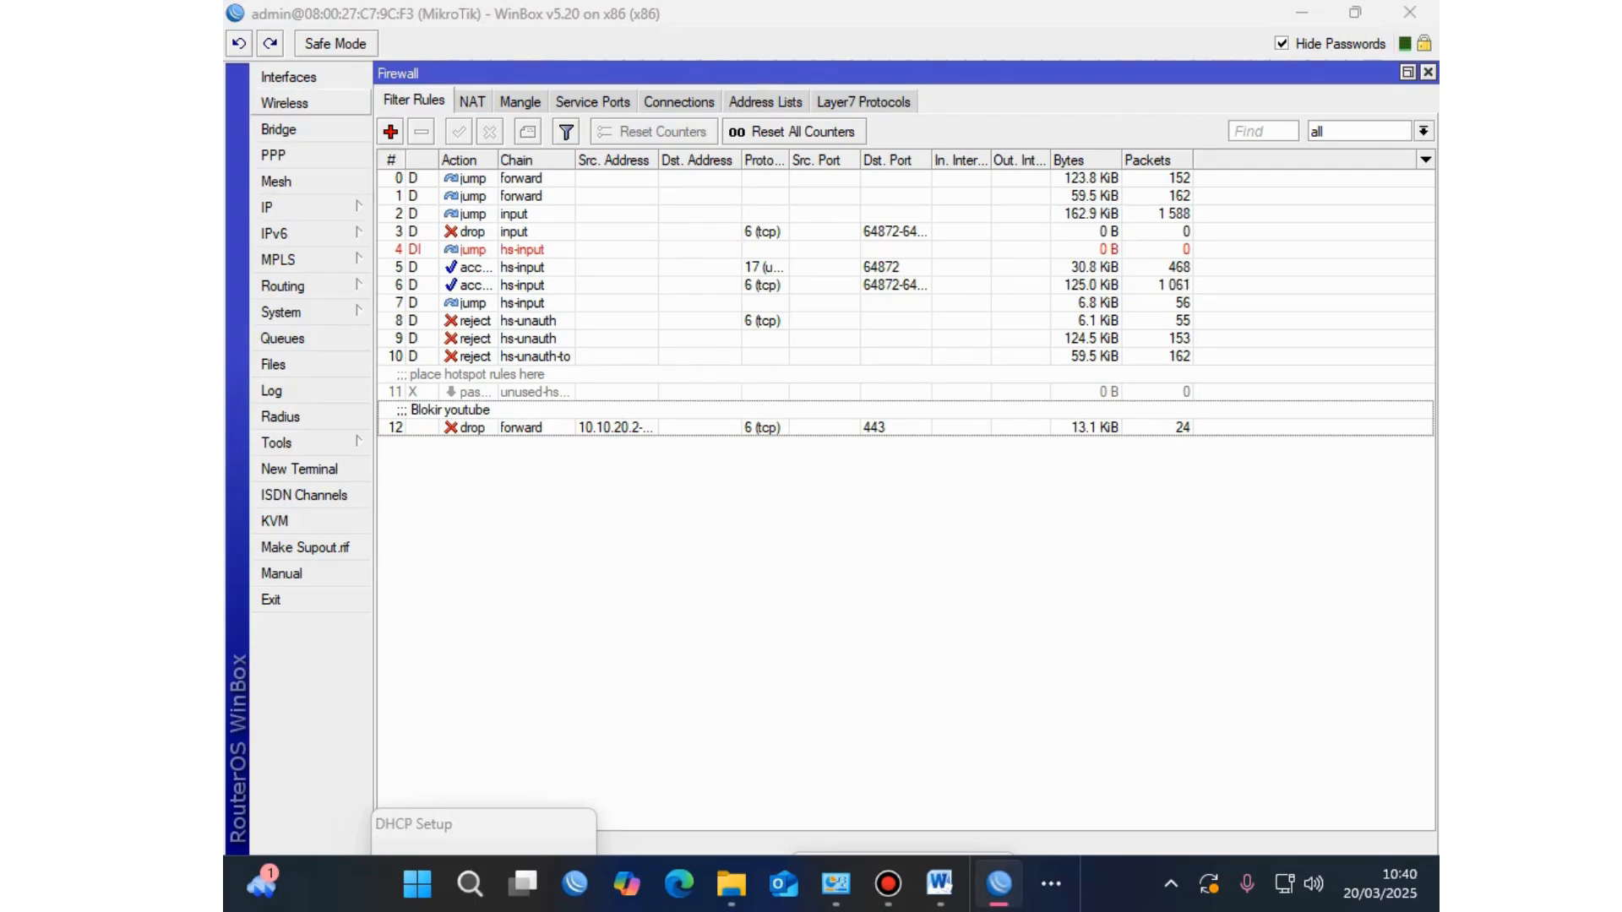
Step: Enable ether2-Jaringan LAN, disable and re-enable ether3-Hotspot, then bring up VirtualBox Manager
{"action": "left_click", "coordinate": [288, 76]}
{"action": "left_click", "coordinate": [427, 409]}
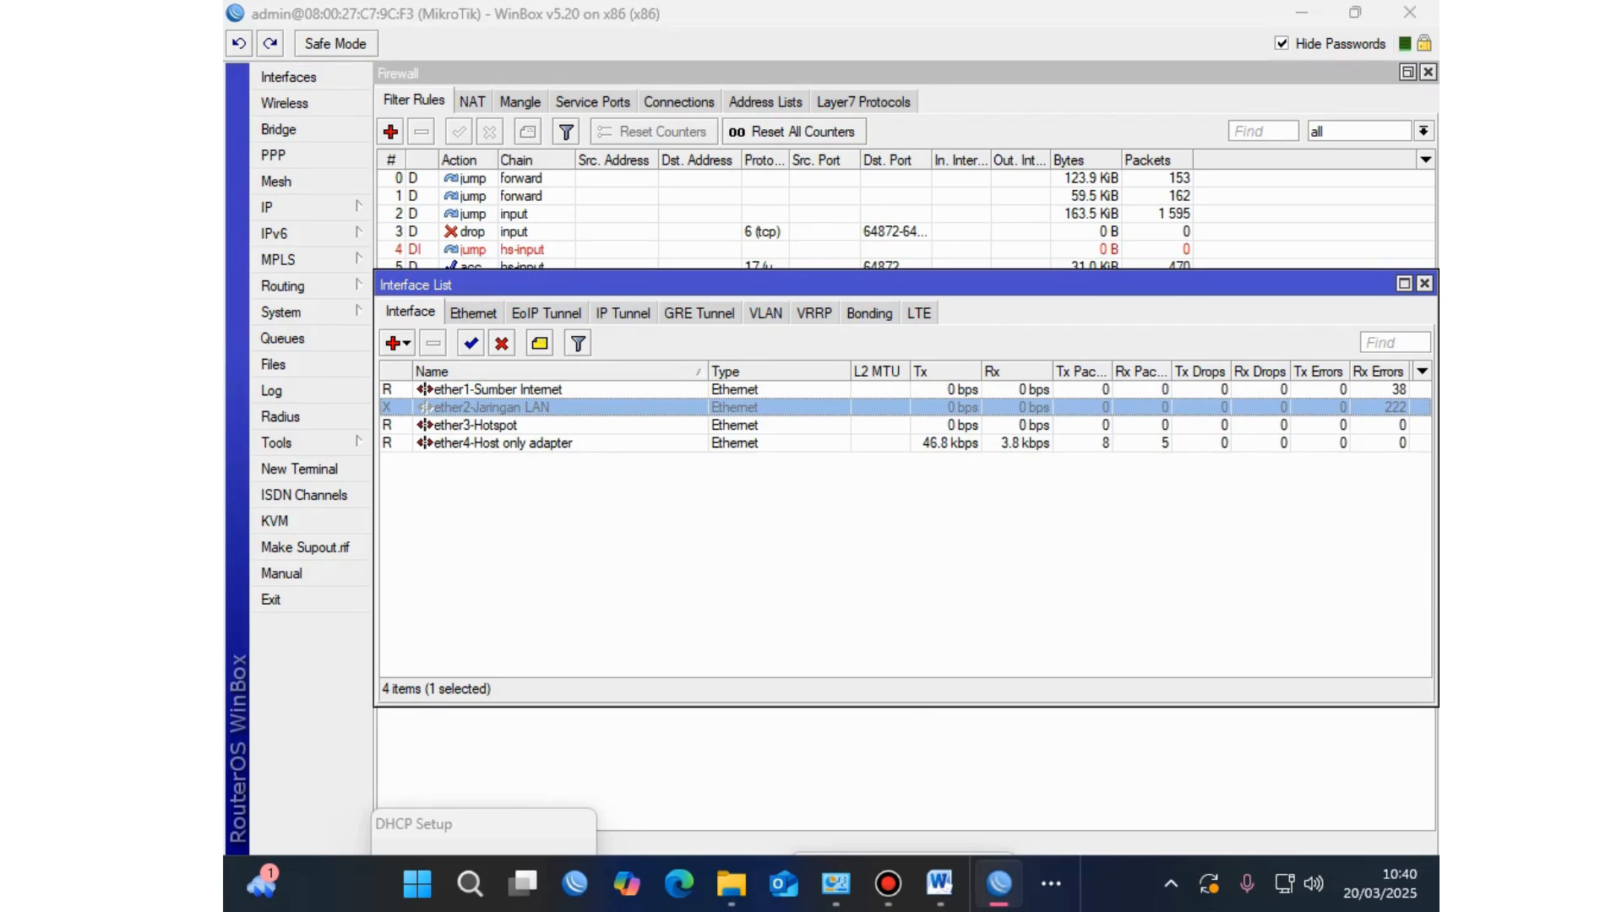
{"action": "left_click", "coordinate": [471, 343]}
{"action": "left_click", "coordinate": [427, 425]}
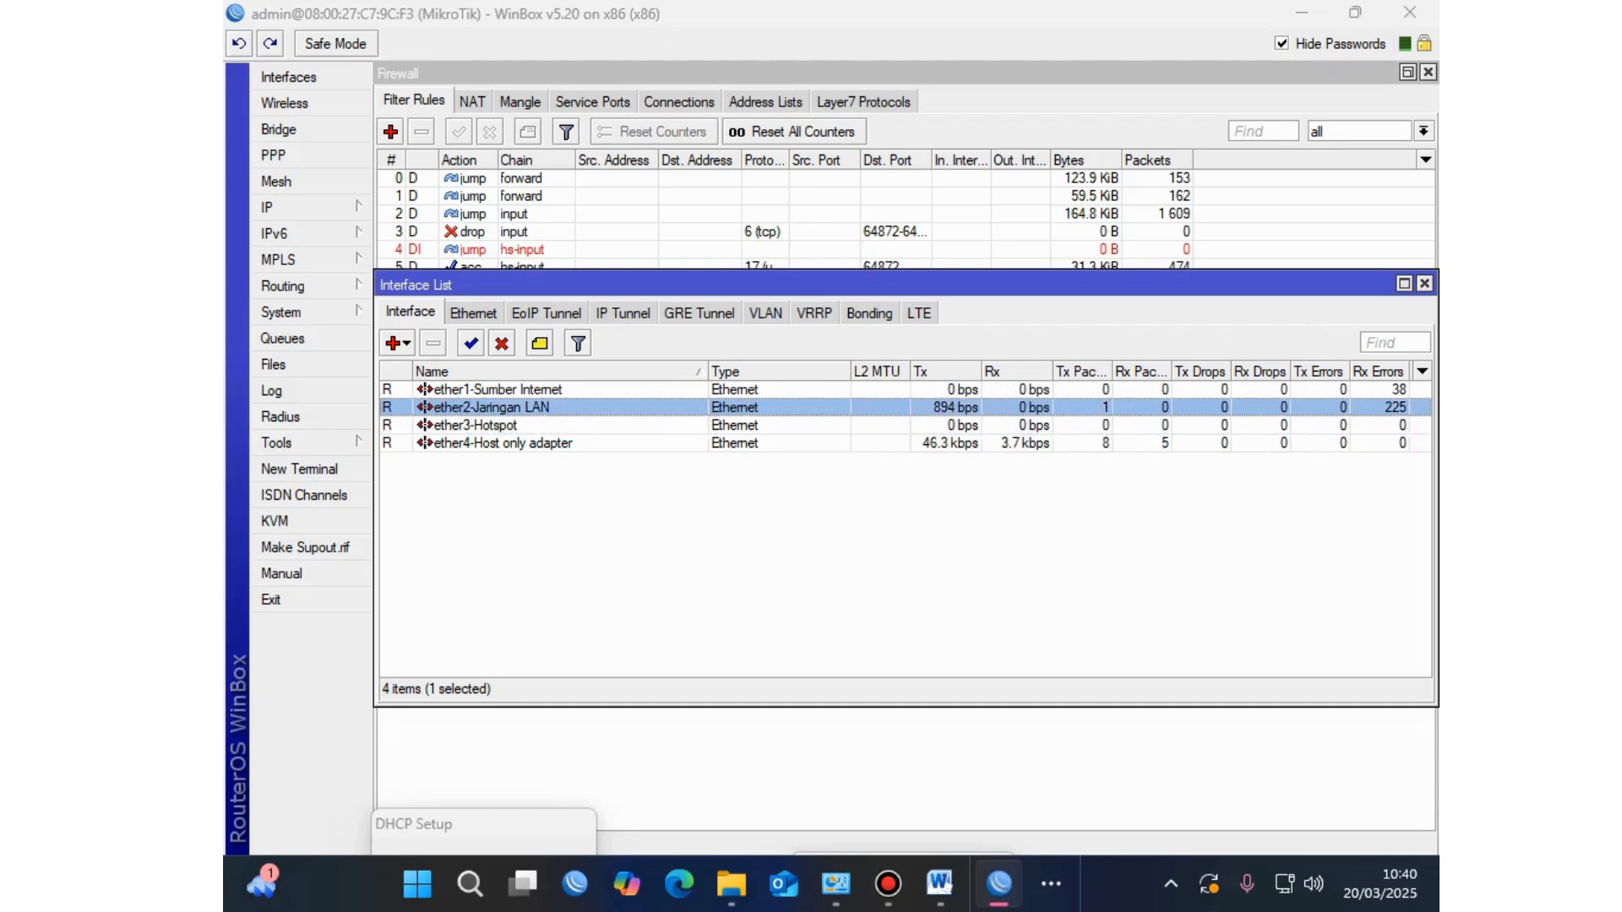
{"action": "left_click", "coordinate": [501, 344]}
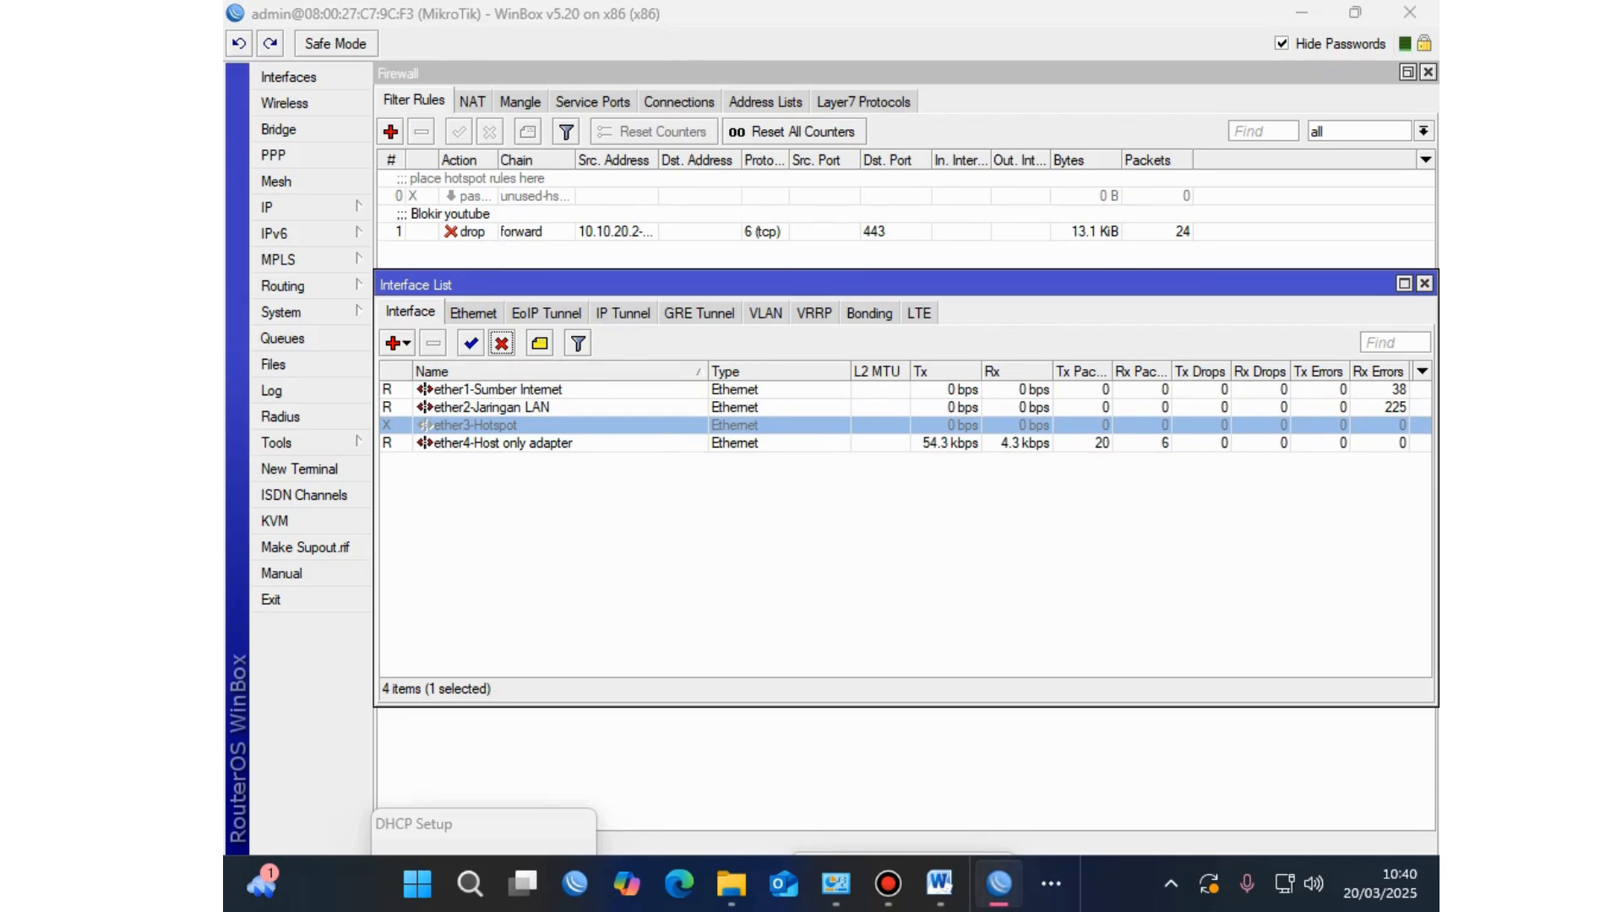
{"action": "left_click", "coordinate": [492, 408]}
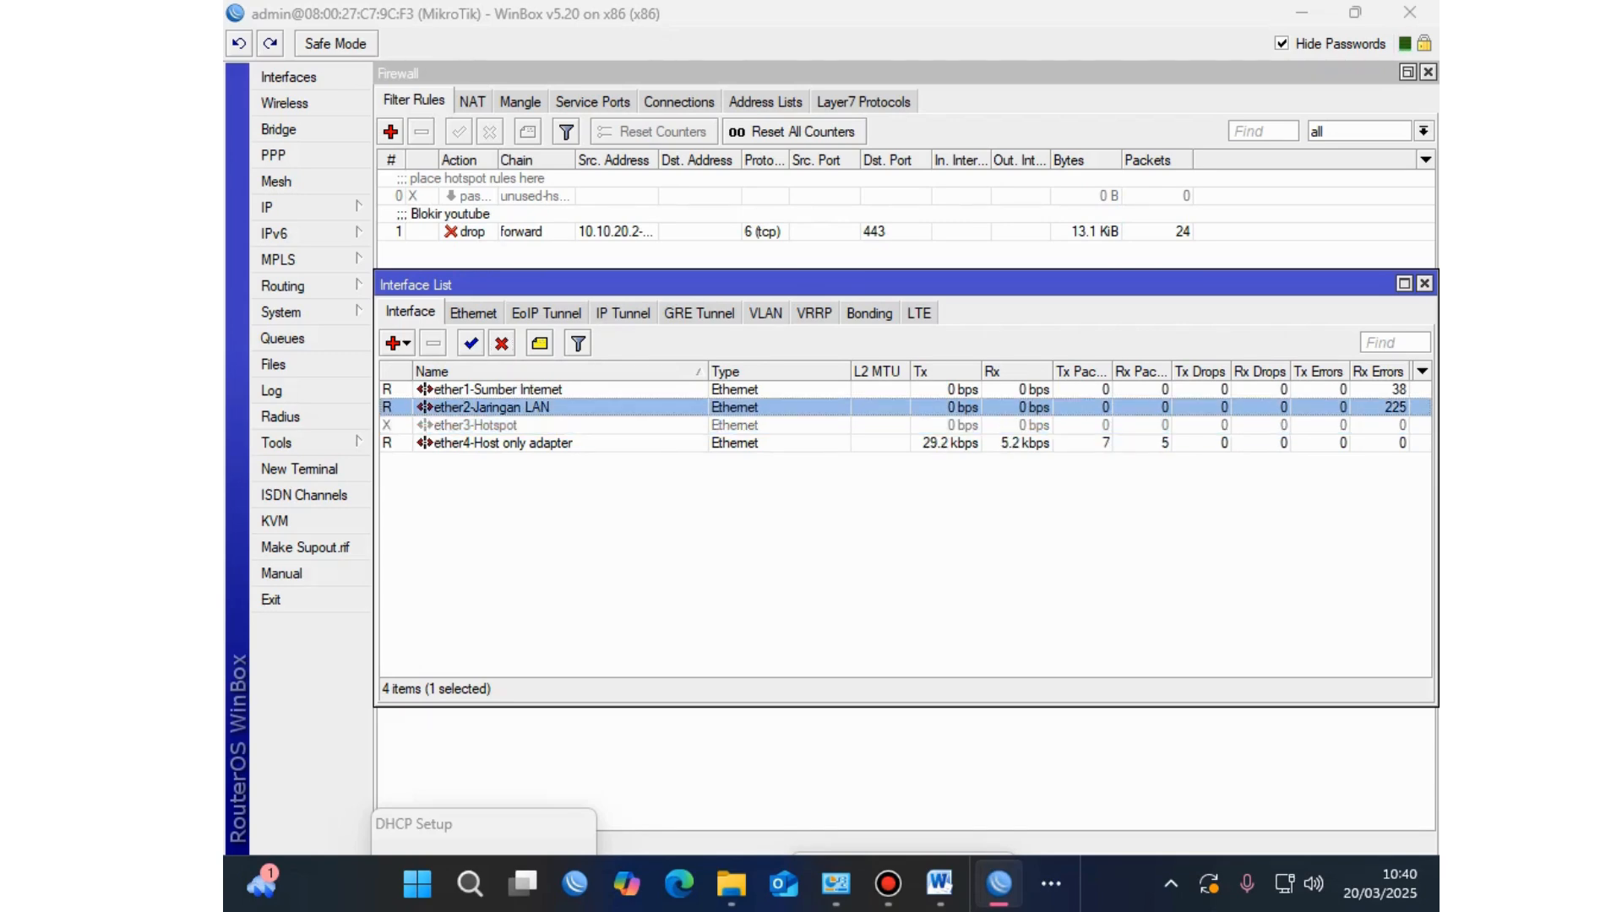
{"action": "left_click", "coordinate": [426, 425]}
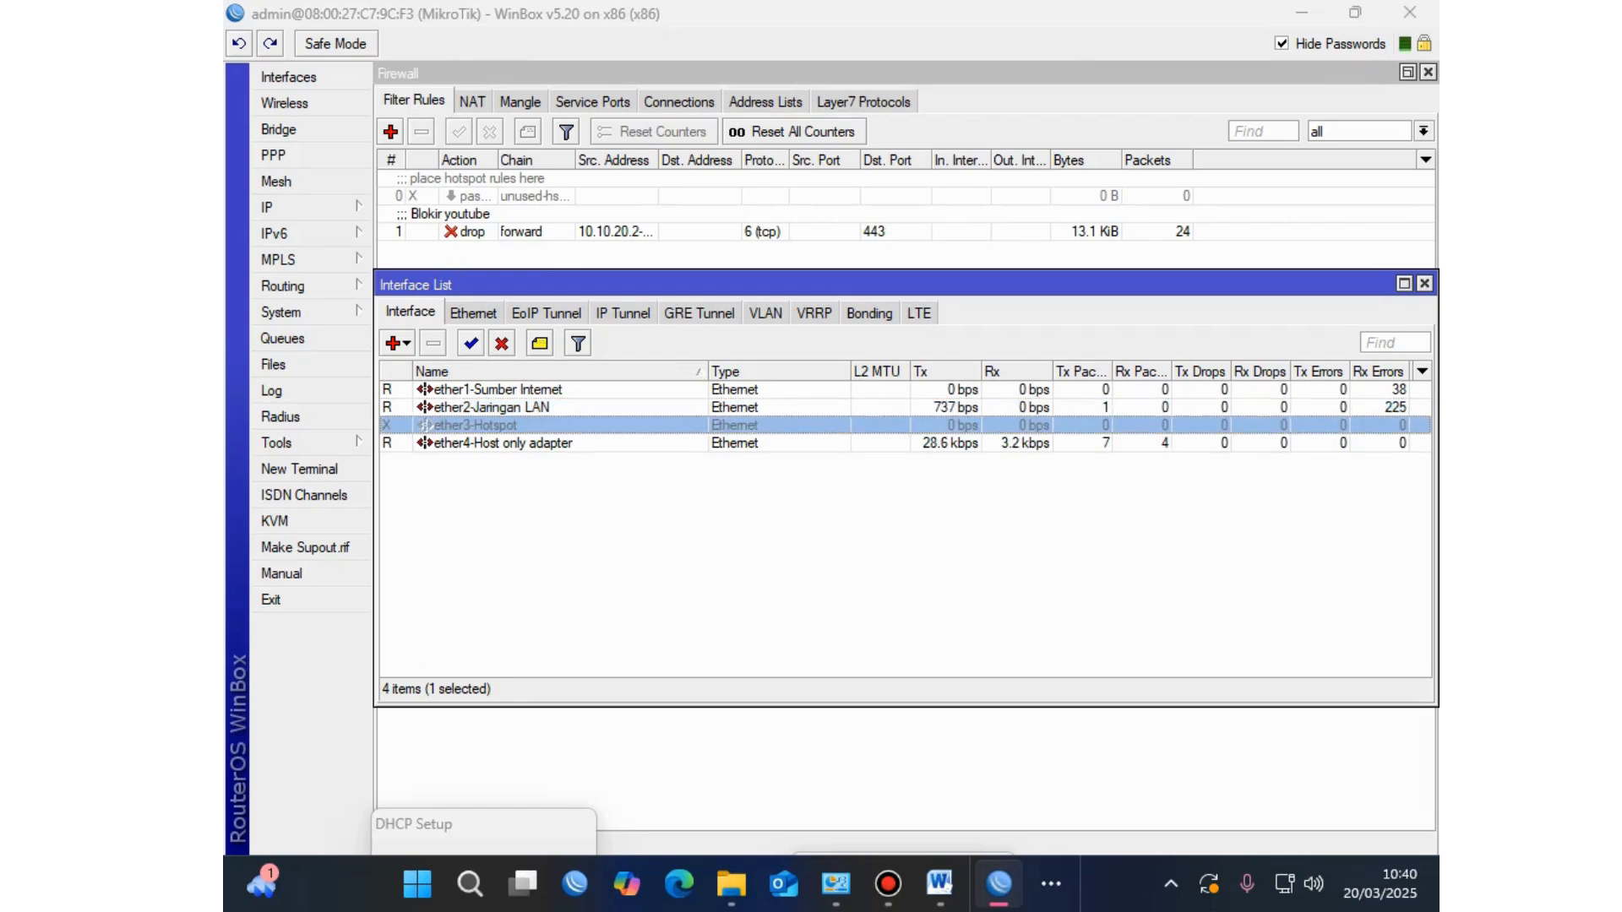
{"action": "left_click", "coordinate": [470, 343]}
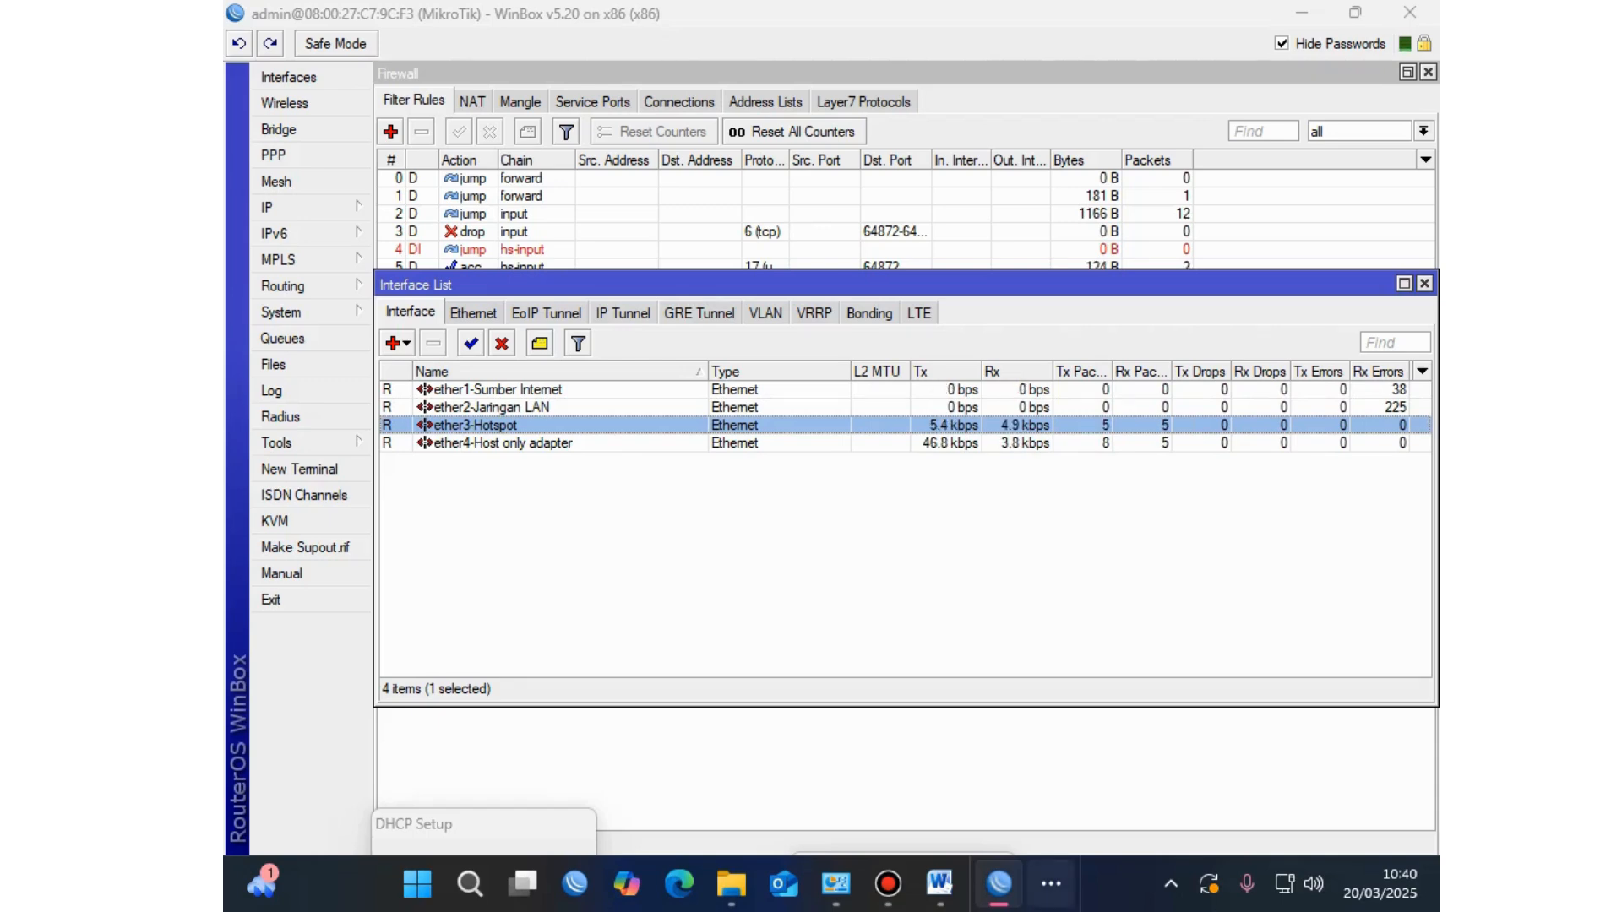
{"action": "left_click", "coordinate": [1051, 884]}
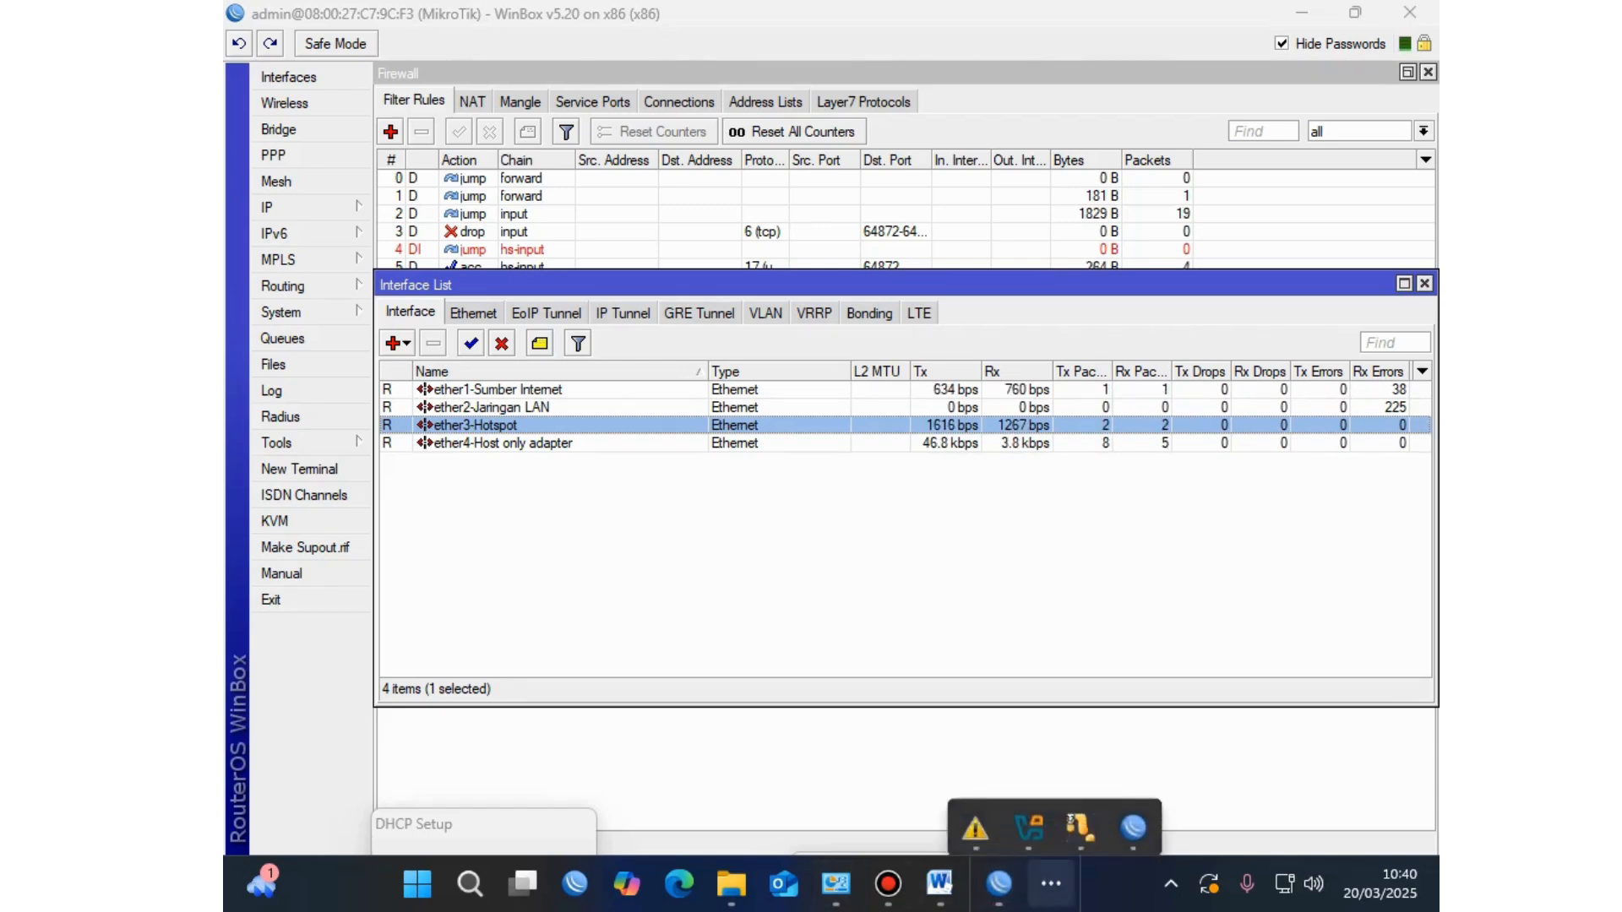
{"action": "mouse_move", "coordinate": [1133, 811]}
{"action": "left_click", "coordinate": [1028, 812]}
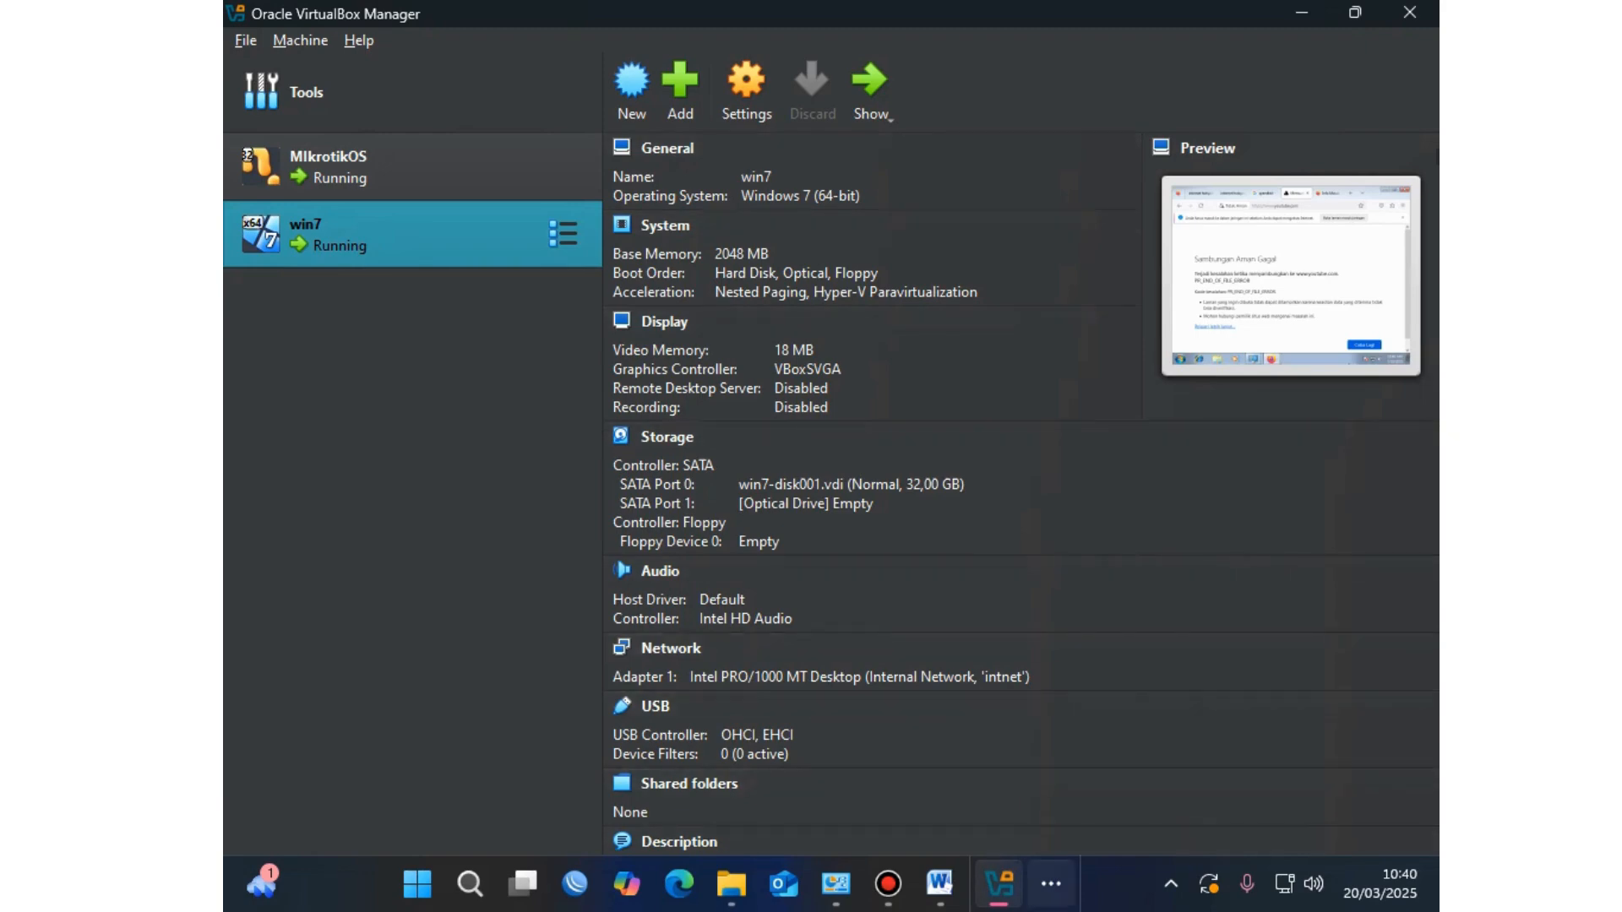
Step: Bring the SOAL_UJI_KOMPETENSI Word sheet forward at its DAFTAR PERALATAN equipment table, then the screen recorder
{"action": "mouse_move", "coordinate": [1000, 884]}
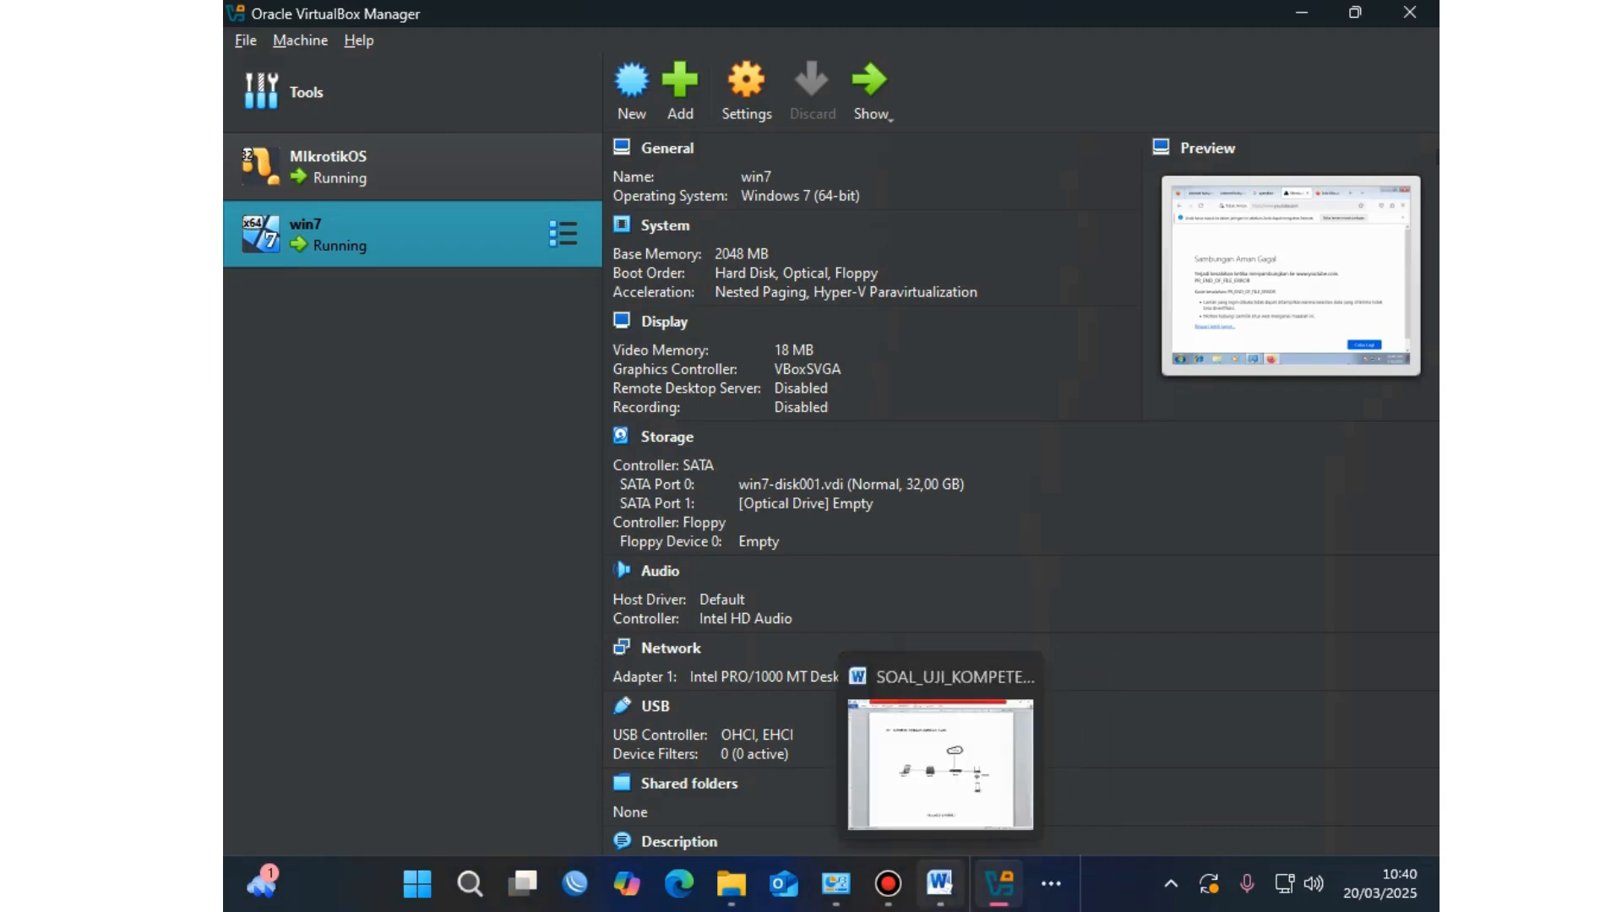
{"action": "left_click", "coordinate": [940, 884]}
{"action": "scroll", "coordinate": [835, 456], "scroll_direction": "up", "scroll_amount": 15}
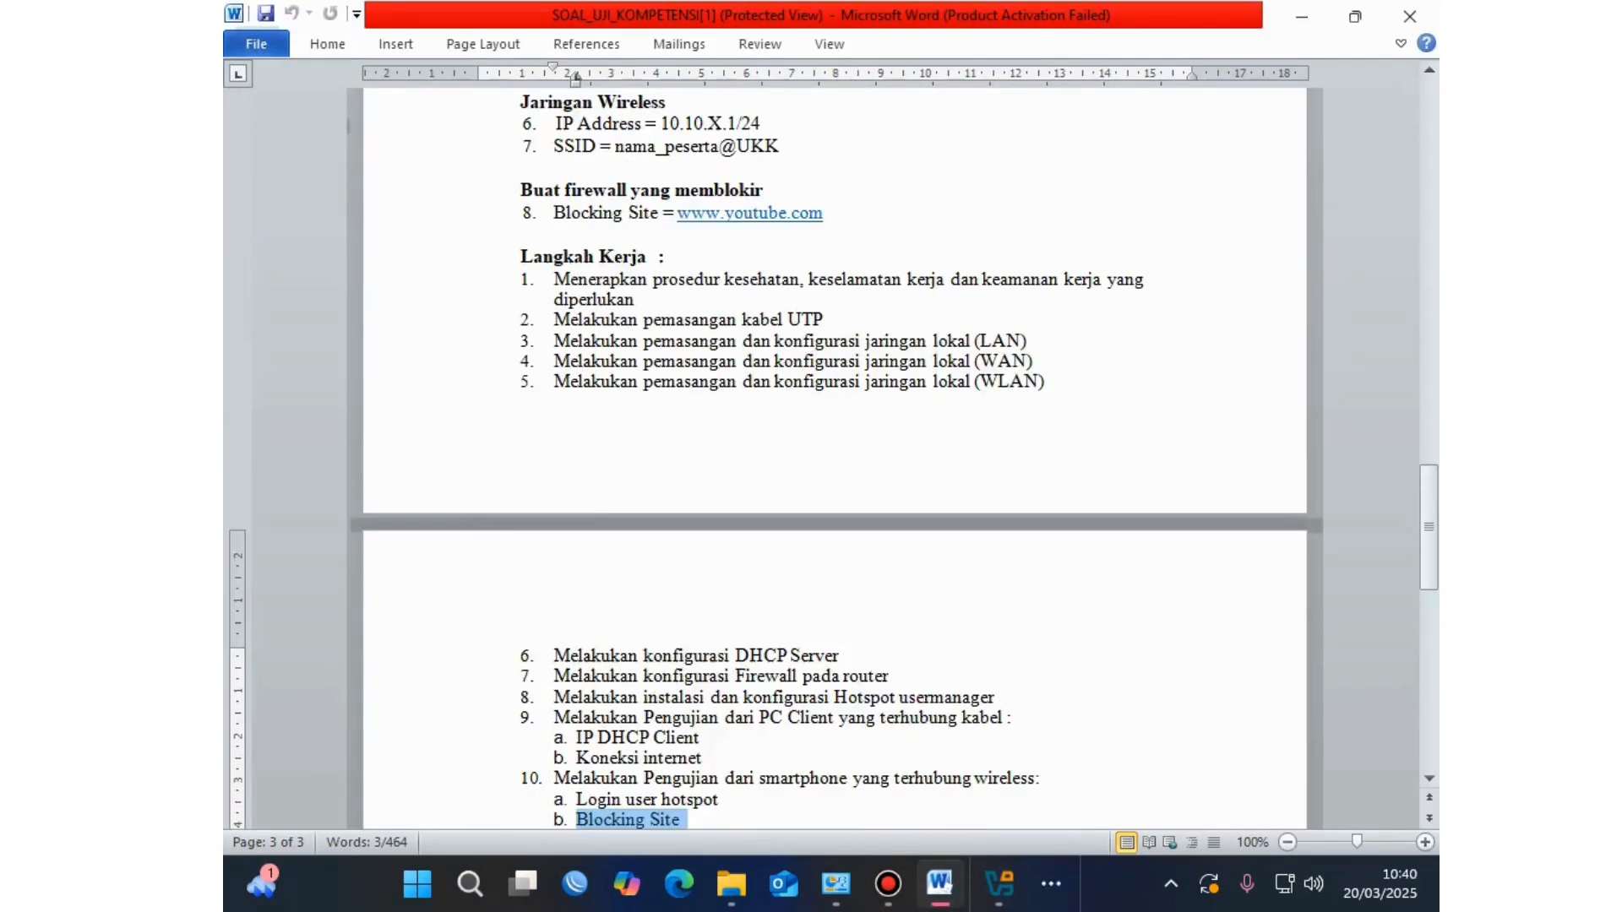
{"action": "scroll", "coordinate": [835, 457], "scroll_direction": "up", "scroll_amount": 10}
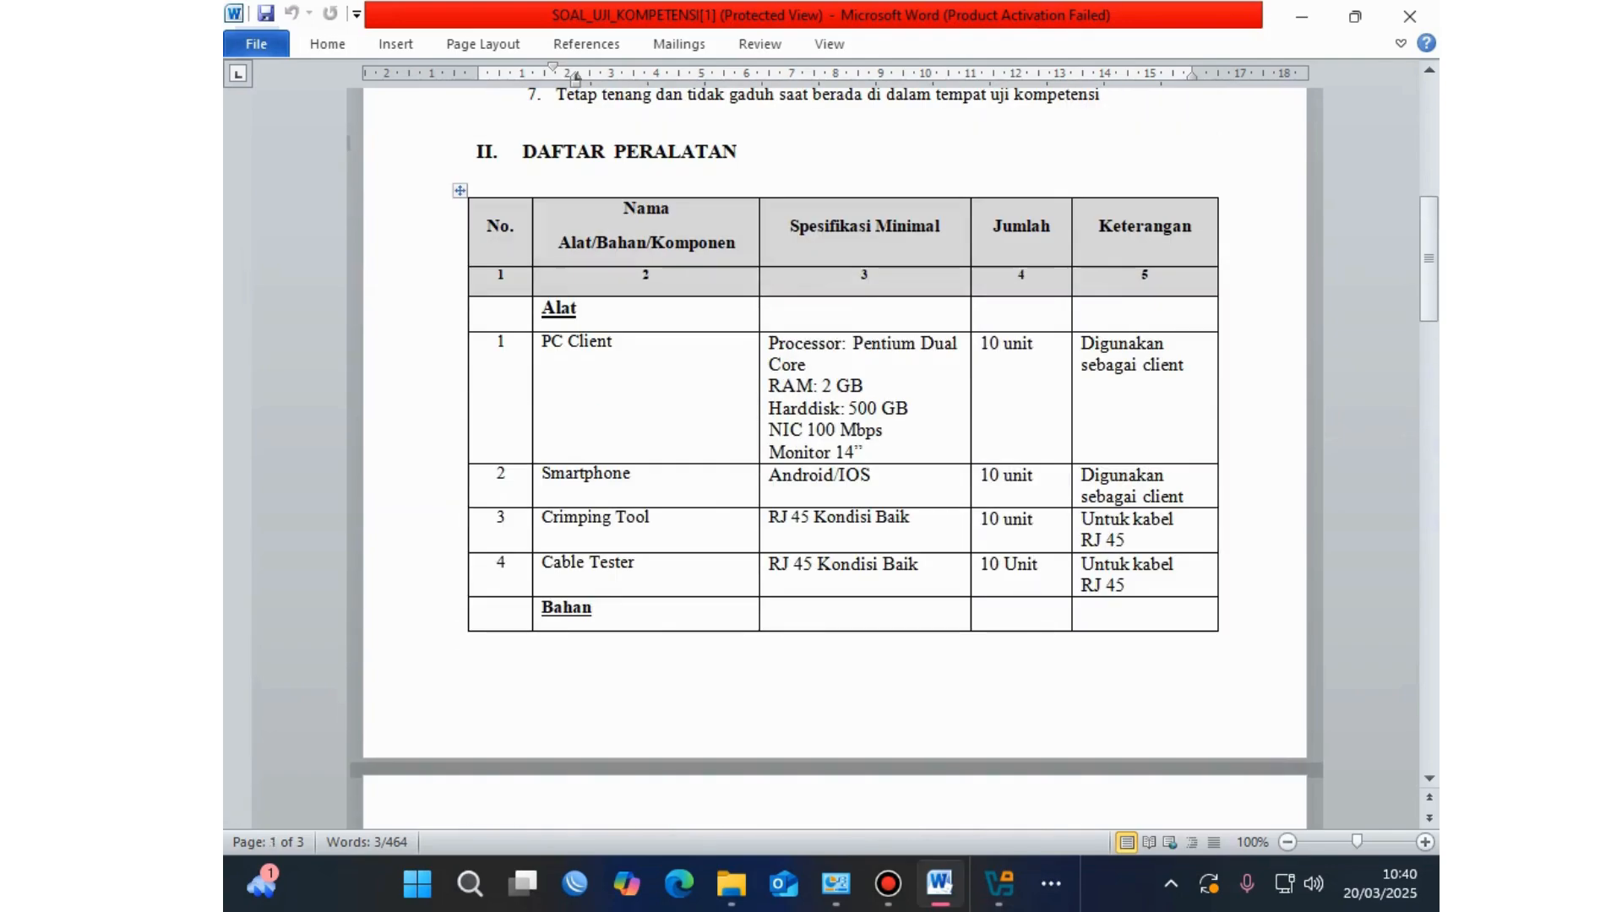
{"action": "left_click", "coordinate": [888, 884]}
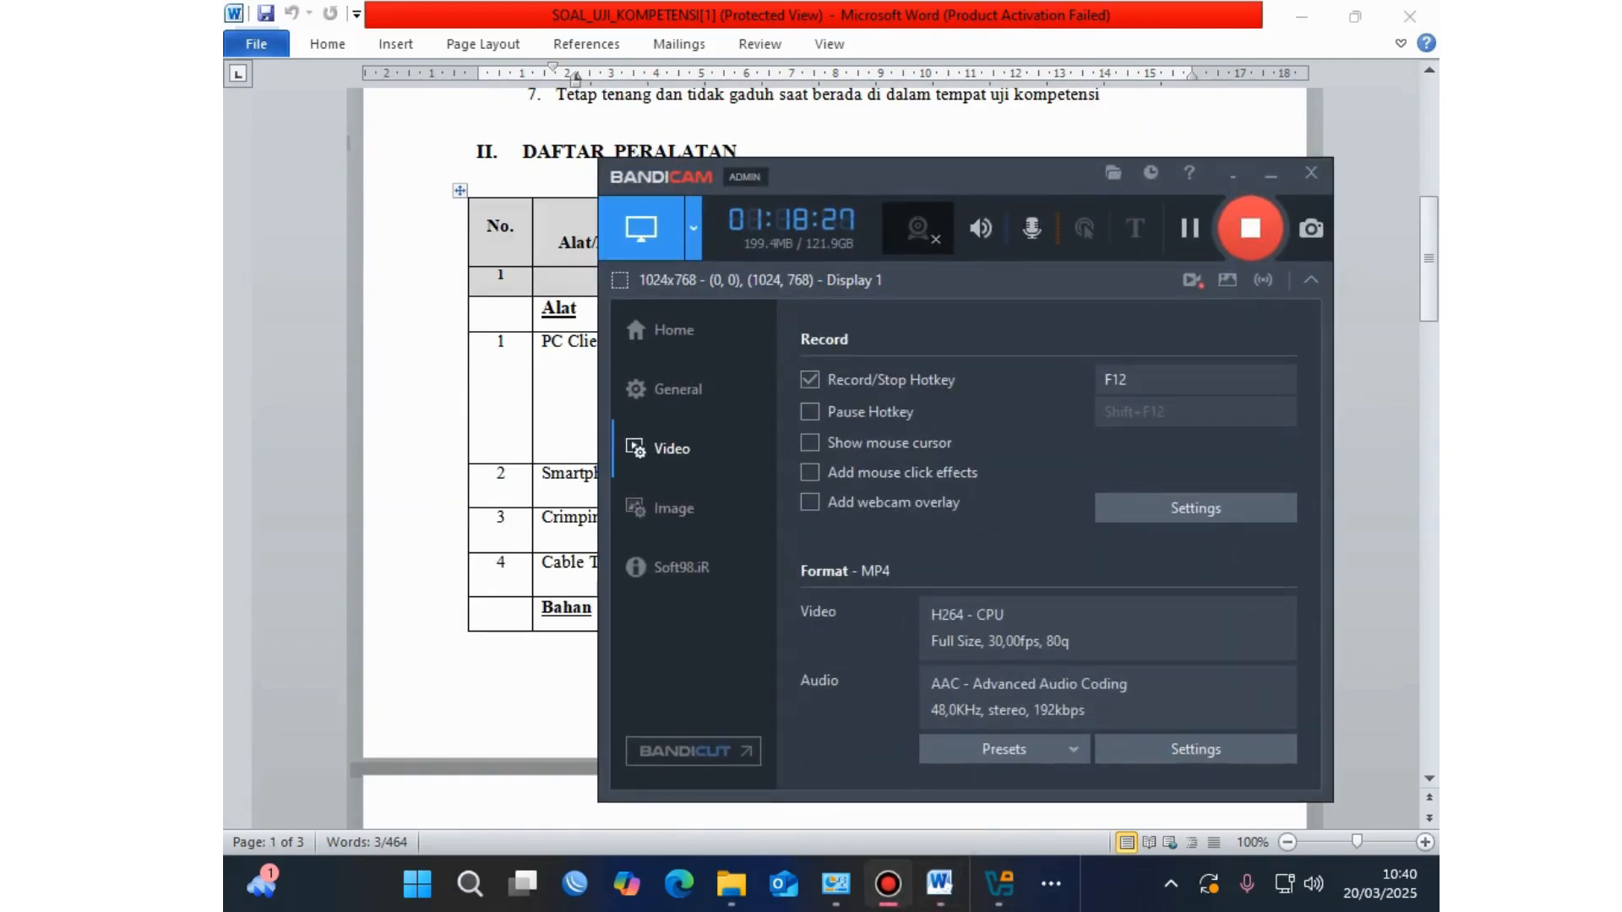